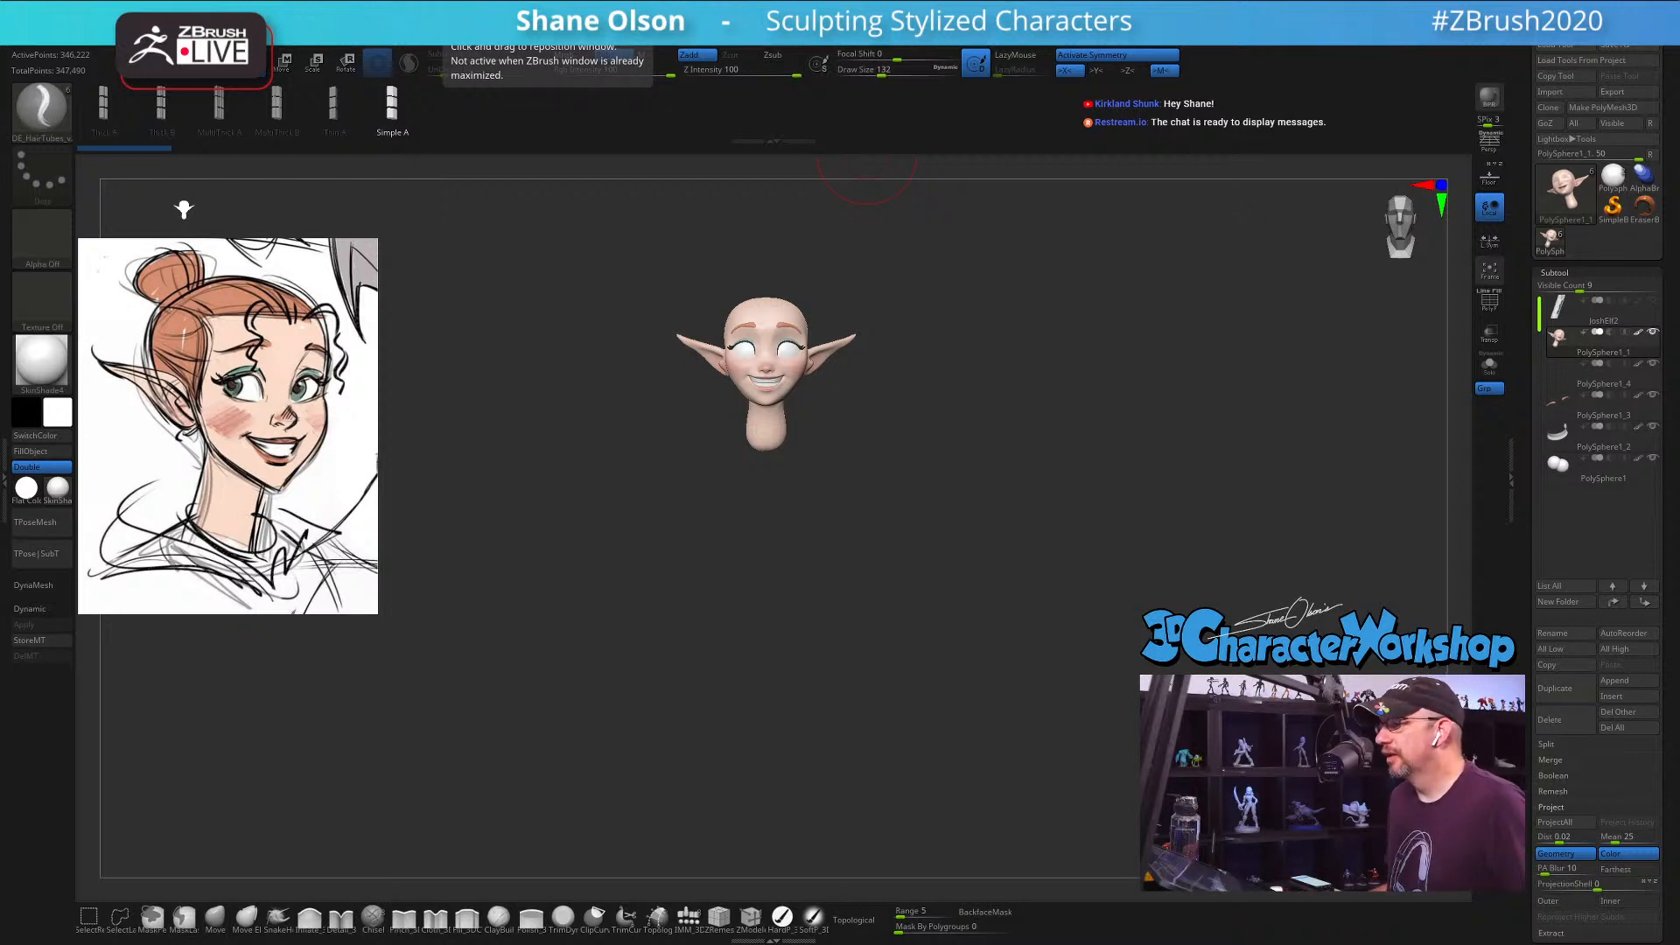
Step: Examine the elf head's front, three-quarter and side profiles against the reference sketch
{"action": "mouse_move", "coordinate": [948, 491]}
{"action": "left_mouse_down", "text": "alt"}
{"action": "mouse_move", "coordinate": [922, 465]}
{"action": "mouse_move", "coordinate": [978, 333]}
{"action": "mouse_move", "coordinate": [980, 606]}
{"action": "left_mouse_up", "text": "alt"}
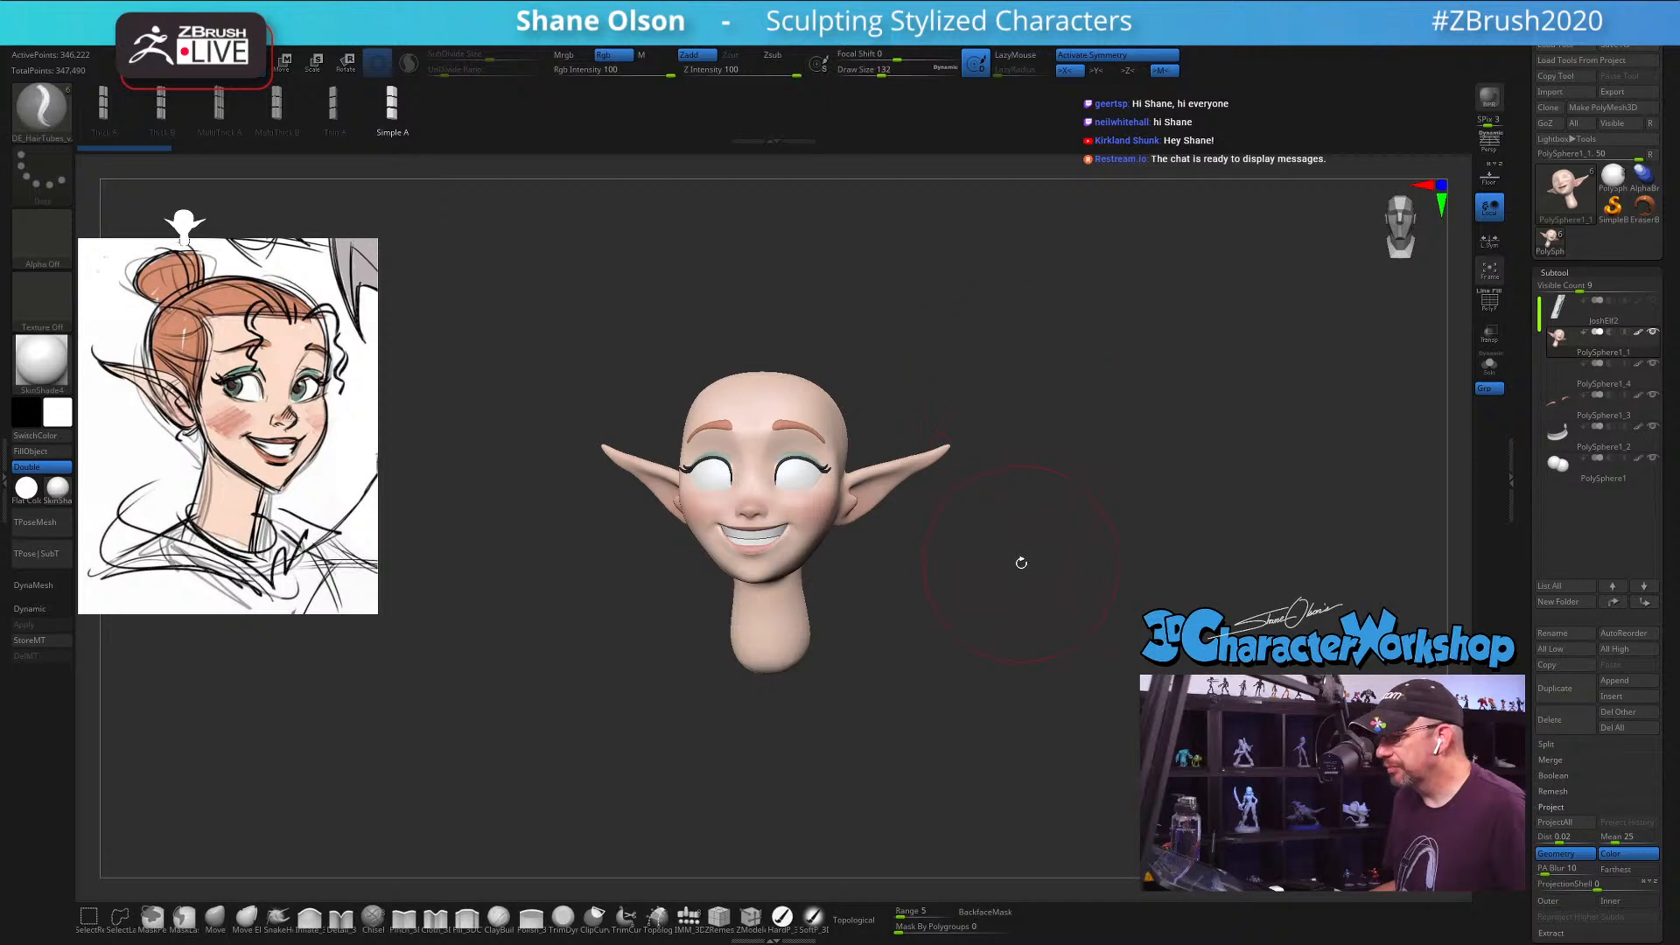
{"action": "left_click_drag", "start_coordinate": [1022, 562], "coordinate": [997, 565]}
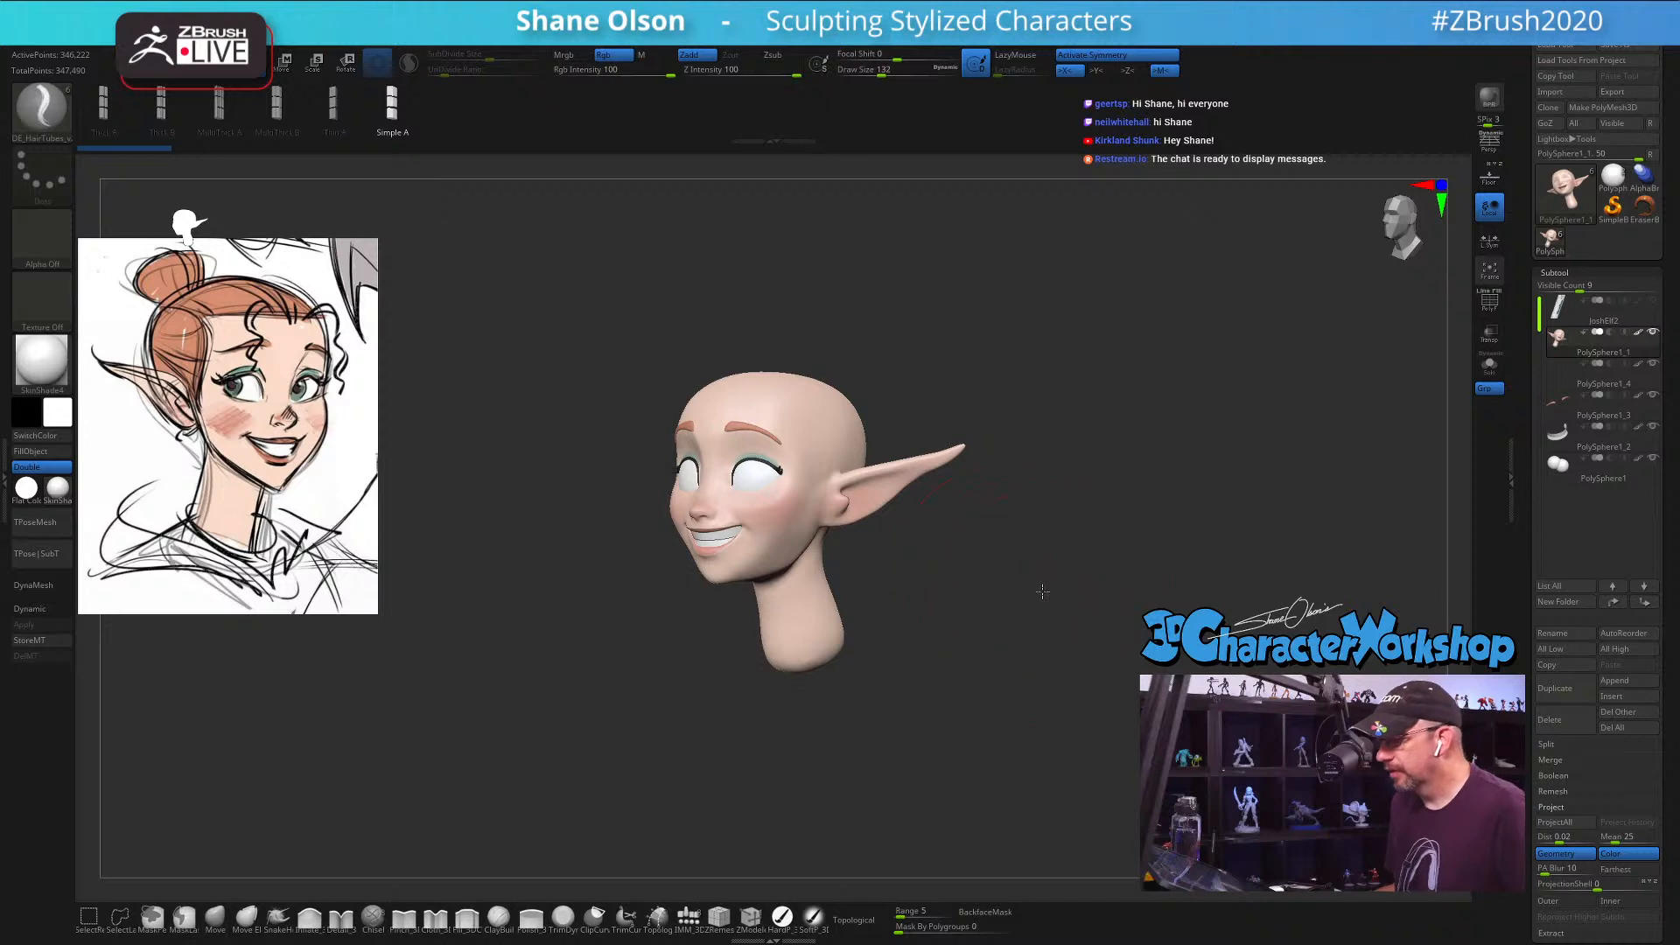
{"action": "mouse_move", "coordinate": [1039, 589]}
{"action": "left_mouse_down"}
{"action": "mouse_move", "coordinate": [1091, 600]}
{"action": "mouse_move", "coordinate": [1046, 586]}
{"action": "left_mouse_up"}
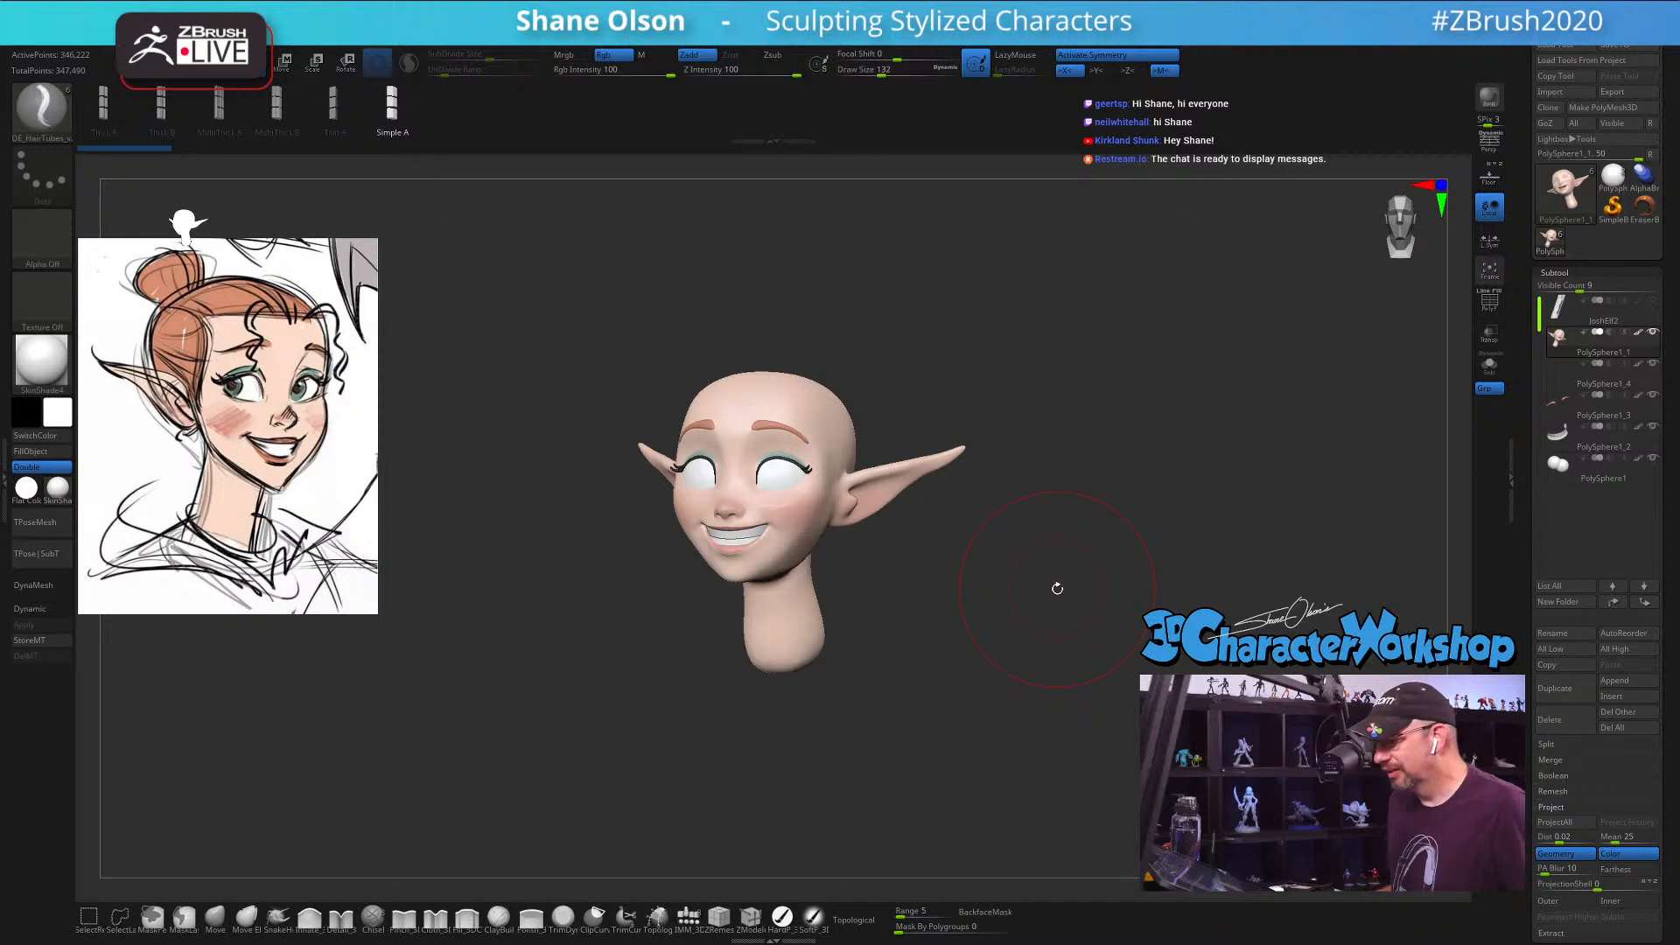
{"action": "left_click_drag", "start_coordinate": [1043, 623], "coordinate": [1049, 640], "text": "shift"}
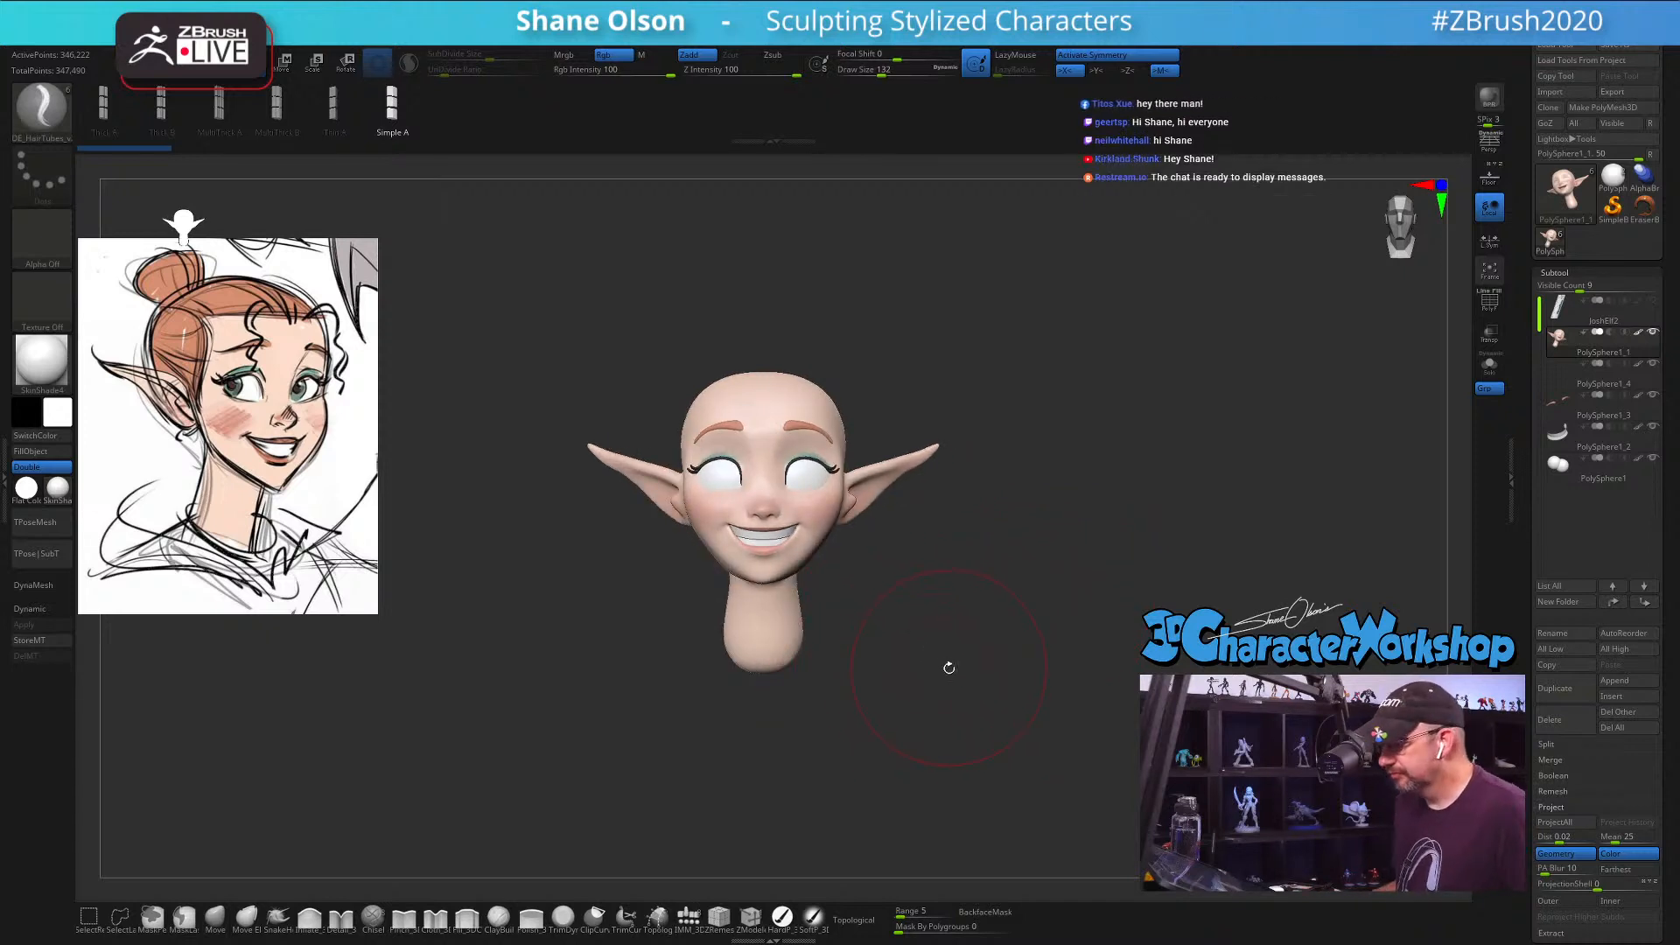
{"action": "key", "text": "s"}
{"action": "left_click", "coordinate": [1017, 610]}
{"action": "mouse_move", "coordinate": [1016, 616]}
{"action": "left_mouse_down", "text": "alt"}
{"action": "mouse_move", "coordinate": [1033, 641]}
{"action": "mouse_move", "coordinate": [1017, 615]}
{"action": "mouse_move", "coordinate": [994, 621]}
{"action": "mouse_move", "coordinate": [996, 567]}
{"action": "mouse_move", "coordinate": [1011, 586]}
{"action": "mouse_move", "coordinate": [924, 607]}
{"action": "left_mouse_up", "text": "alt"}
{"action": "key", "text": "s"}
{"action": "left_click", "coordinate": [1004, 608]}
{"action": "key", "text": "s"}
{"action": "left_click", "coordinate": [980, 607]}
{"action": "left_click_drag", "start_coordinate": [525, 611], "coordinate": [509, 641], "text": "alt"}
{"action": "key", "text": "s"}
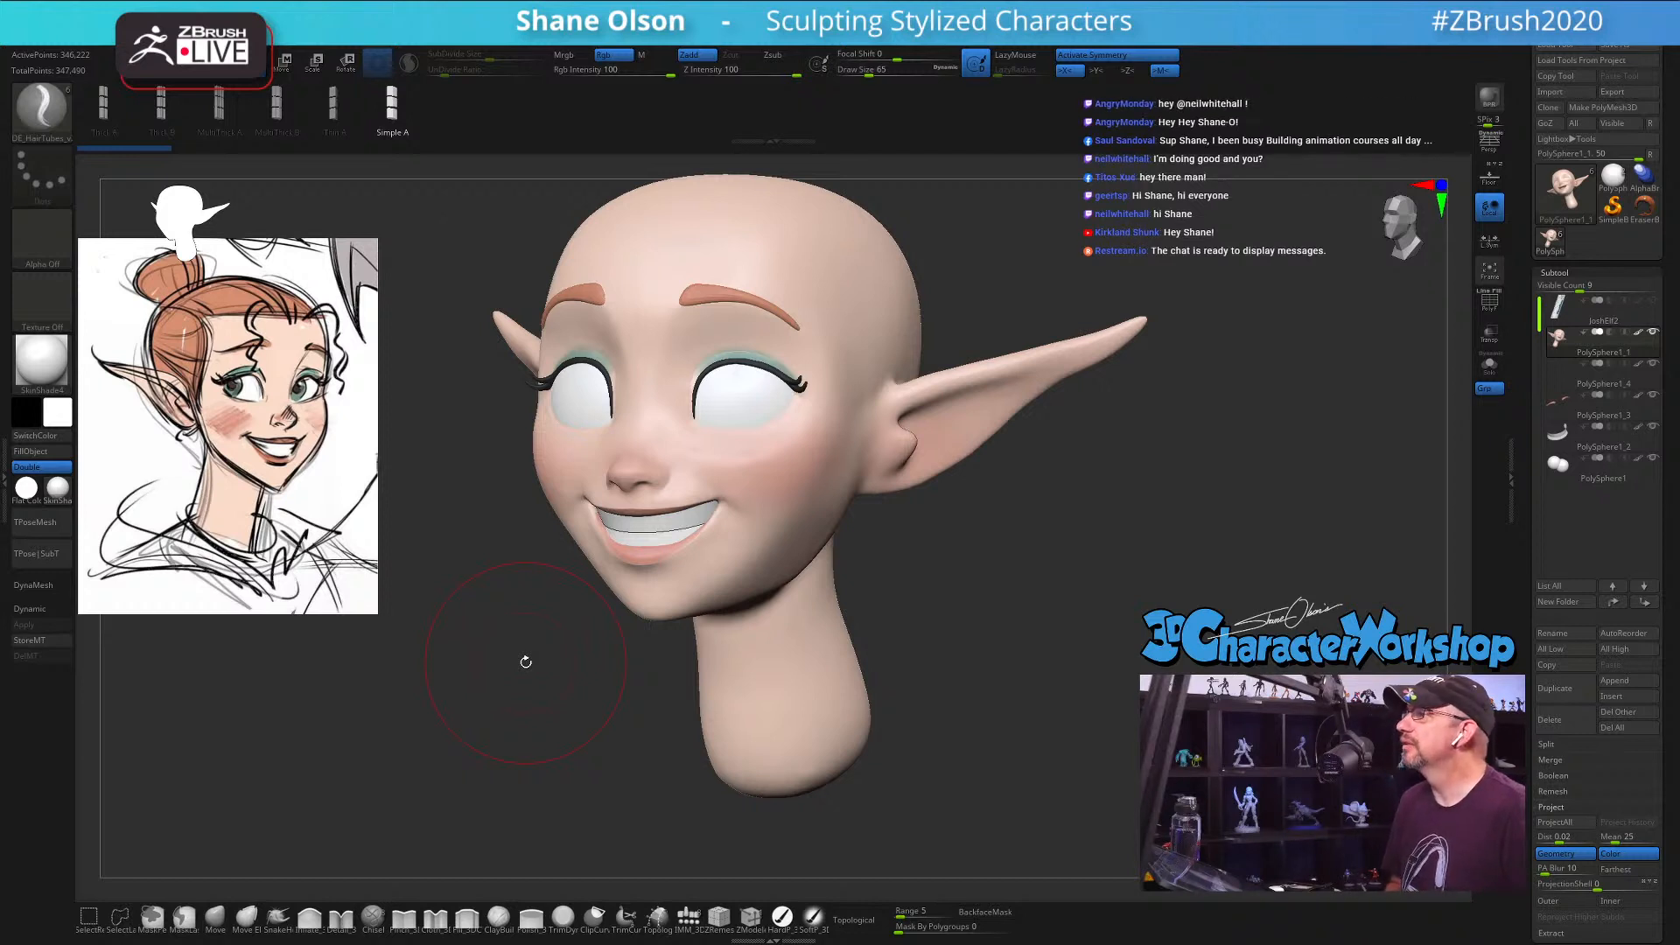
{"action": "mouse_move", "coordinate": [966, 648]}
{"action": "left_mouse_down"}
{"action": "mouse_move", "coordinate": [968, 569]}
{"action": "mouse_move", "coordinate": [996, 598]}
{"action": "mouse_move", "coordinate": [971, 589]}
{"action": "mouse_move", "coordinate": [987, 592]}
{"action": "mouse_move", "coordinate": [972, 614]}
{"action": "mouse_move", "coordinate": [863, 634]}
{"action": "left_mouse_up"}
{"action": "left_click_drag", "start_coordinate": [713, 736], "coordinate": [755, 775], "text": "alt"}
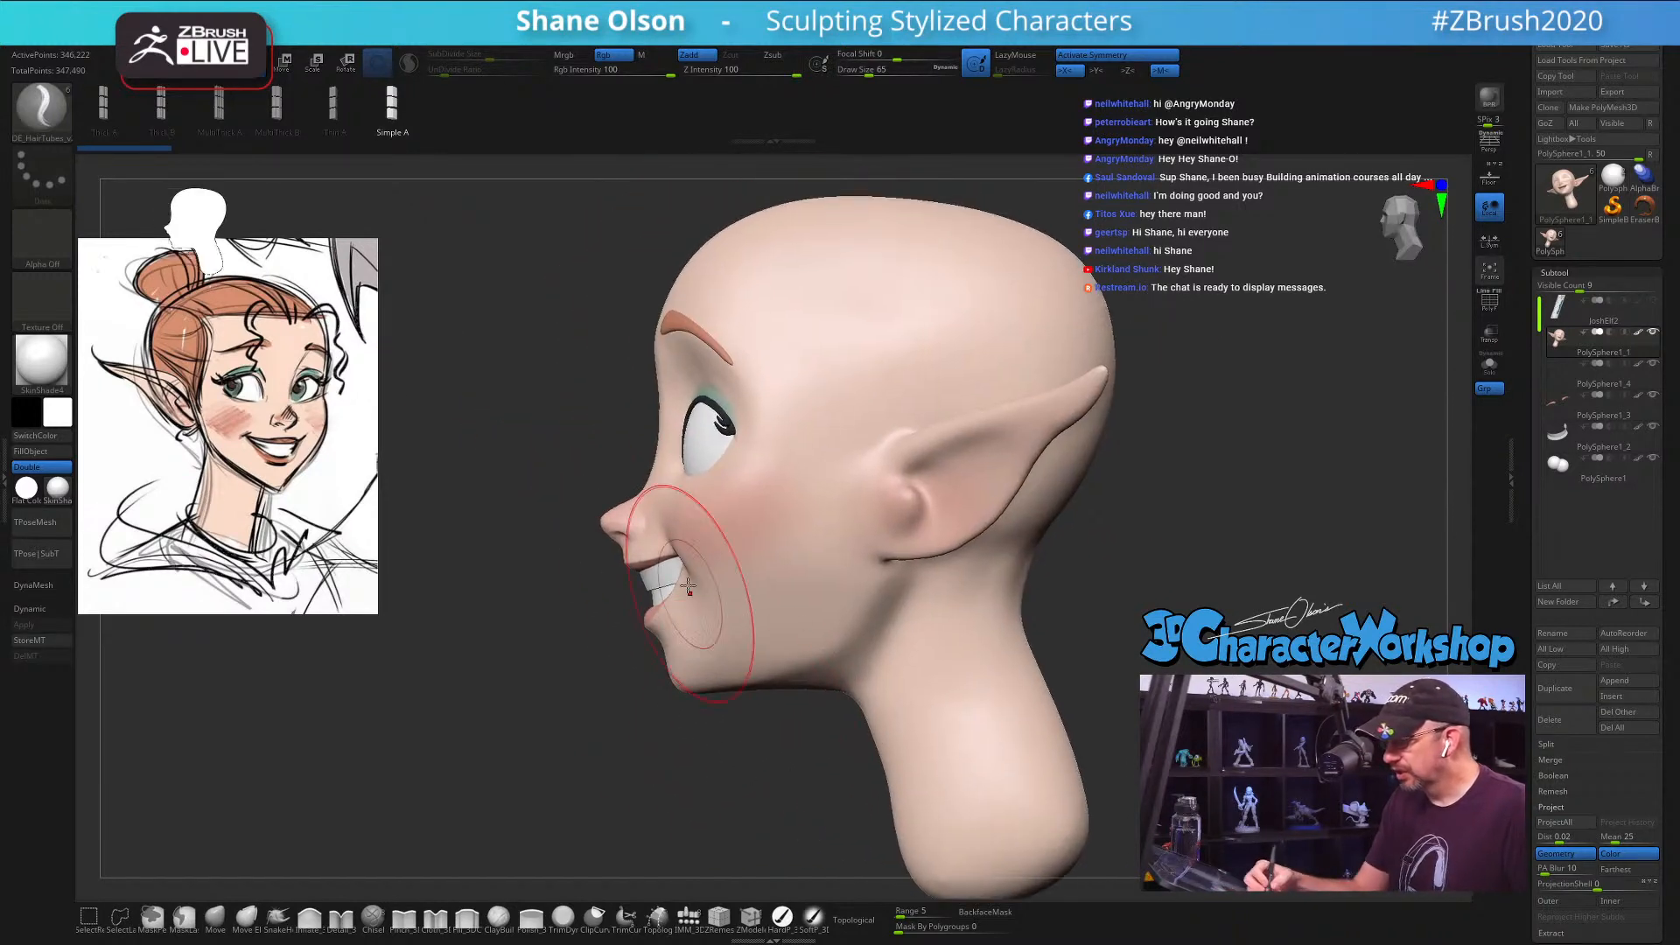
Step: Switch to the Move brush and reduce its draw size to 18 for fine shaping around the nose
{"action": "left_click", "coordinate": [216, 919]}
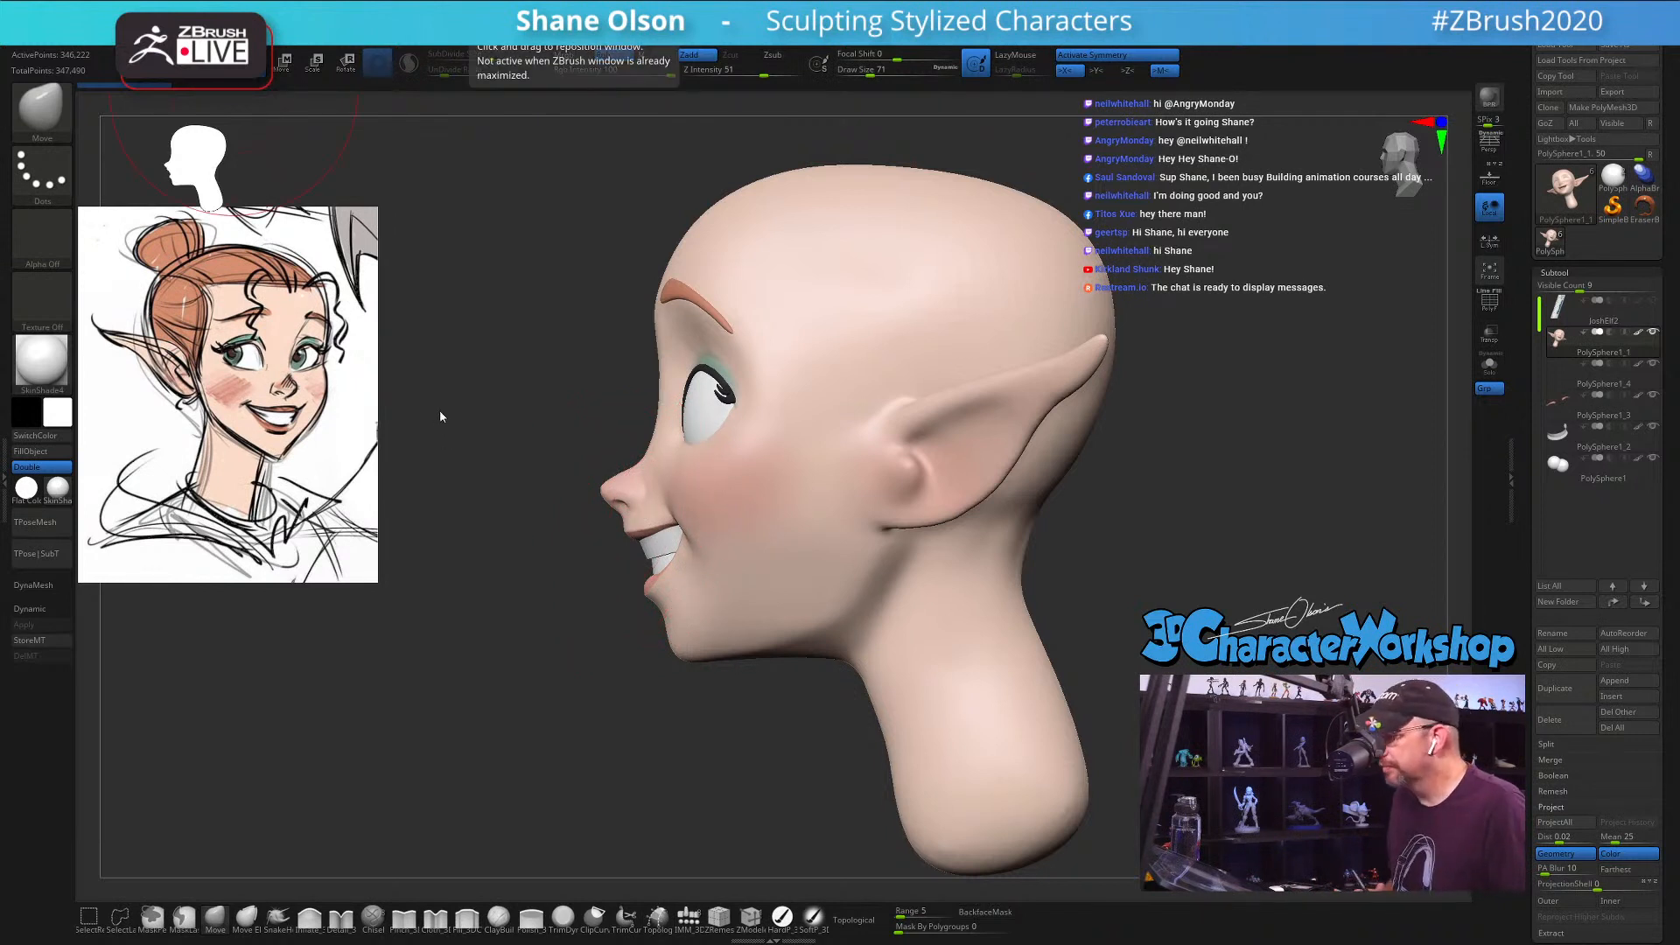
{"action": "left_click_drag", "start_coordinate": [611, 686], "coordinate": [618, 692]}
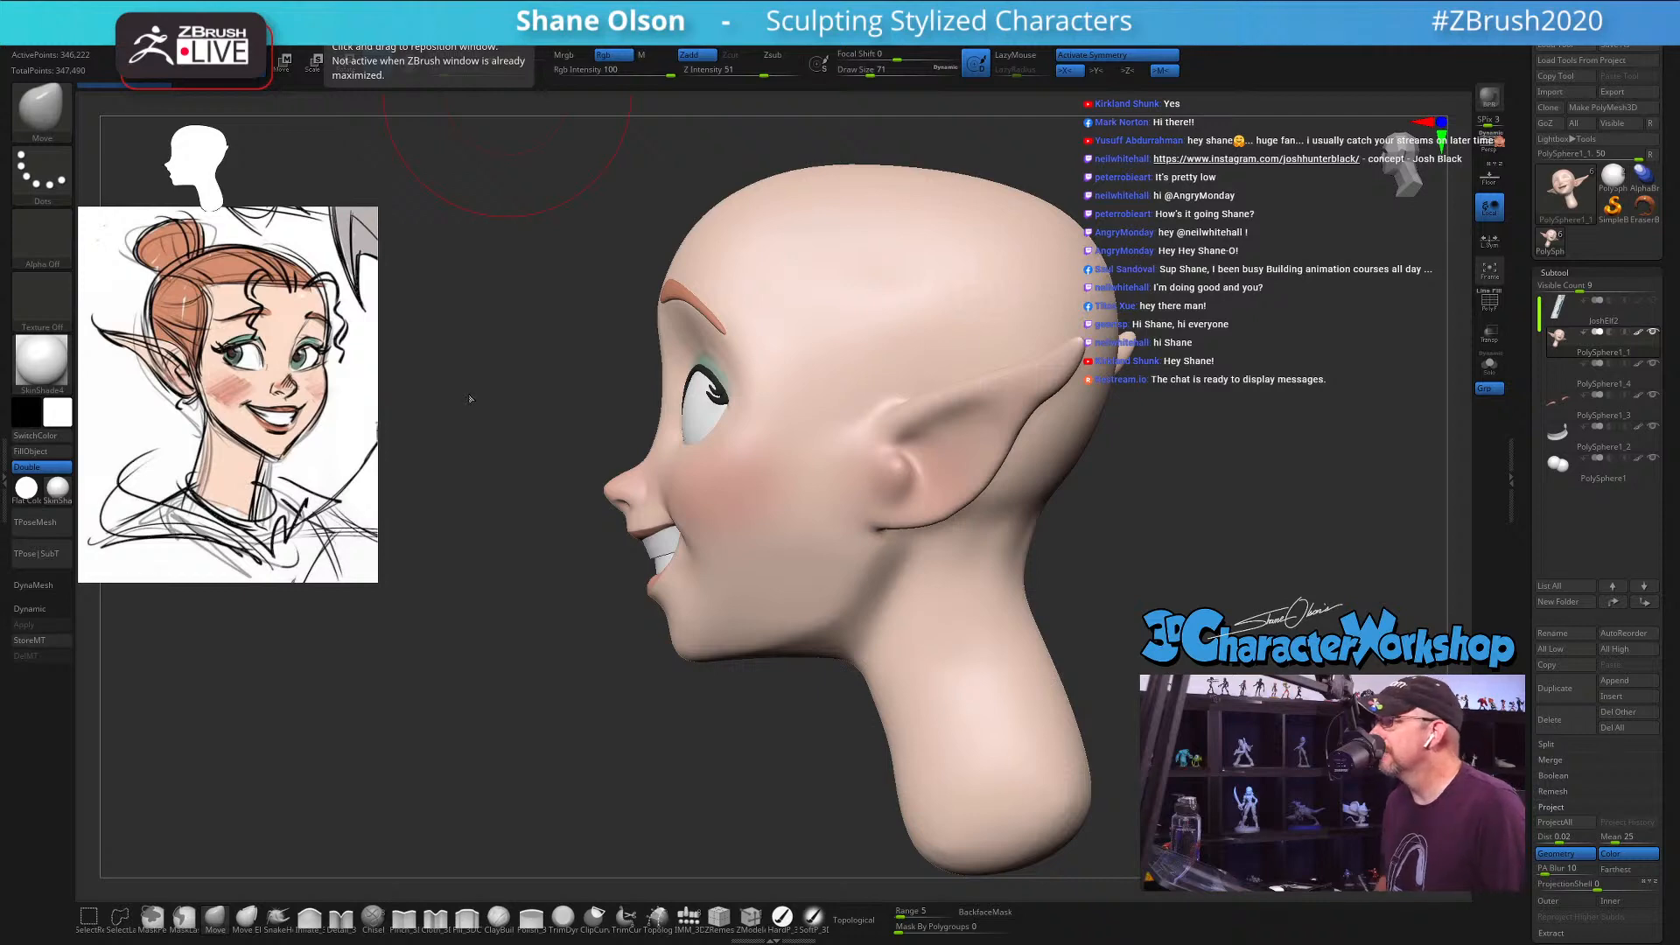
{"action": "mouse_move", "coordinate": [1112, 582]}
{"action": "left_mouse_down"}
{"action": "mouse_move", "coordinate": [1145, 587]}
{"action": "mouse_move", "coordinate": [987, 560]}
{"action": "left_mouse_up"}
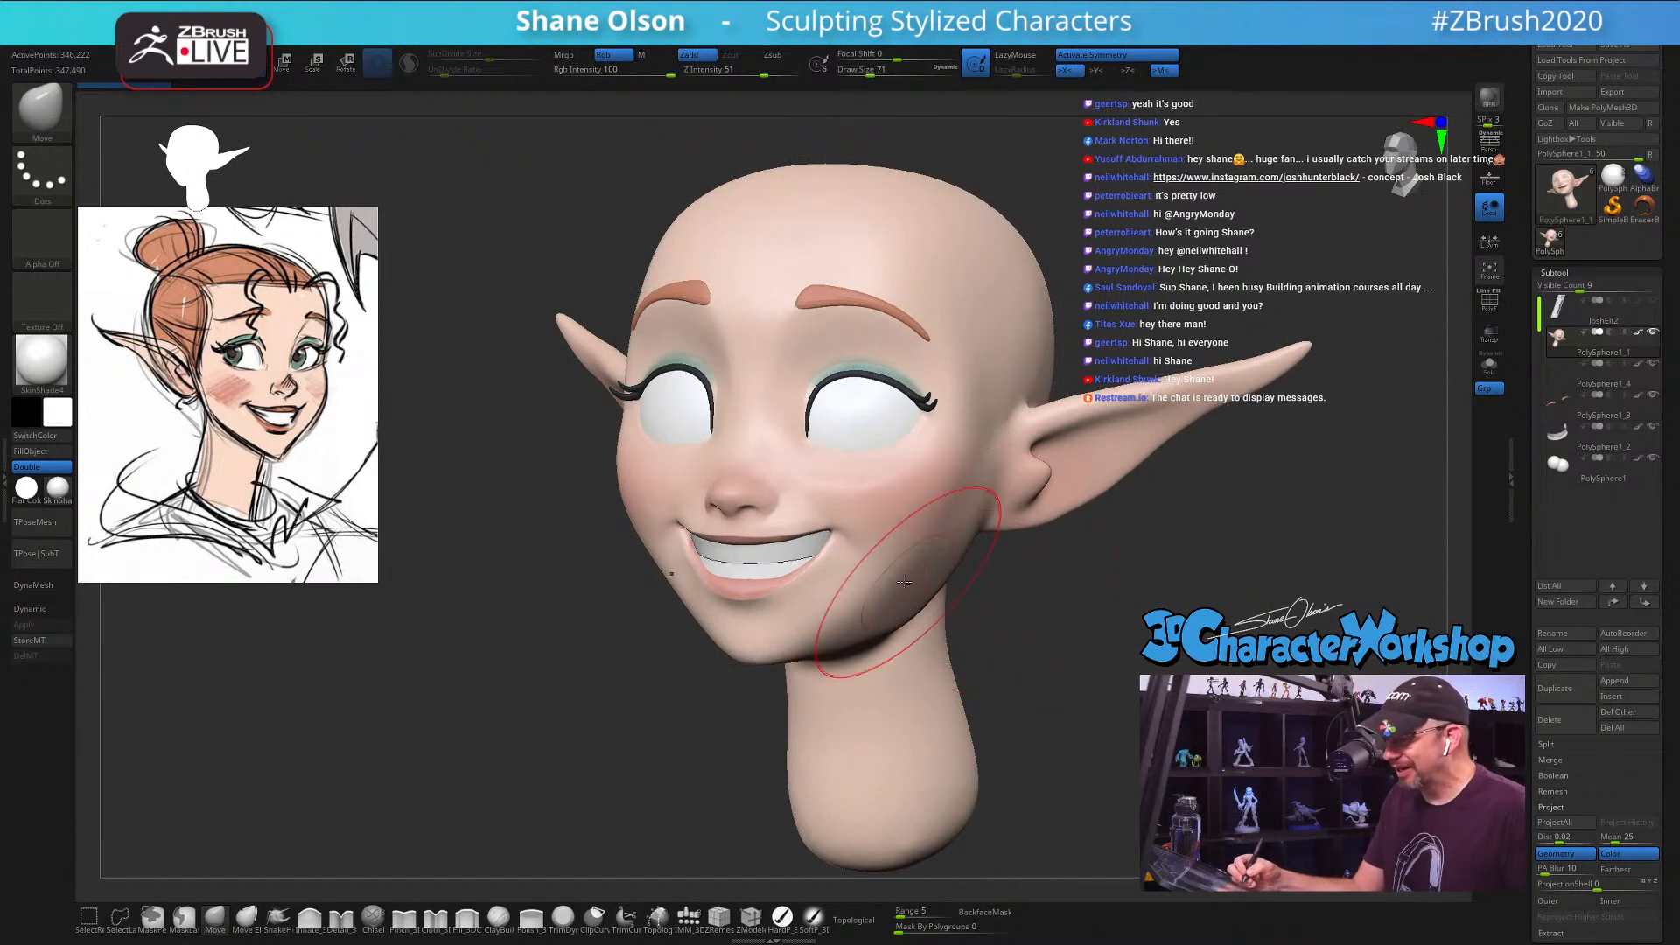
{"action": "mouse_move", "coordinate": [915, 464]}
{"action": "left_mouse_down"}
{"action": "mouse_move", "coordinate": [881, 426]}
{"action": "mouse_move", "coordinate": [874, 587]}
{"action": "mouse_move", "coordinate": [854, 564]}
{"action": "left_mouse_up"}
{"action": "mouse_move", "coordinate": [854, 565]}
{"action": "right_mouse_down"}
{"action": "mouse_move", "coordinate": [858, 607]}
{"action": "mouse_move", "coordinate": [833, 593]}
{"action": "mouse_move", "coordinate": [828, 622]}
{"action": "right_mouse_up"}
{"action": "key", "text": "s"}
{"action": "left_click_drag", "start_coordinate": [836, 631], "coordinate": [817, 631]}
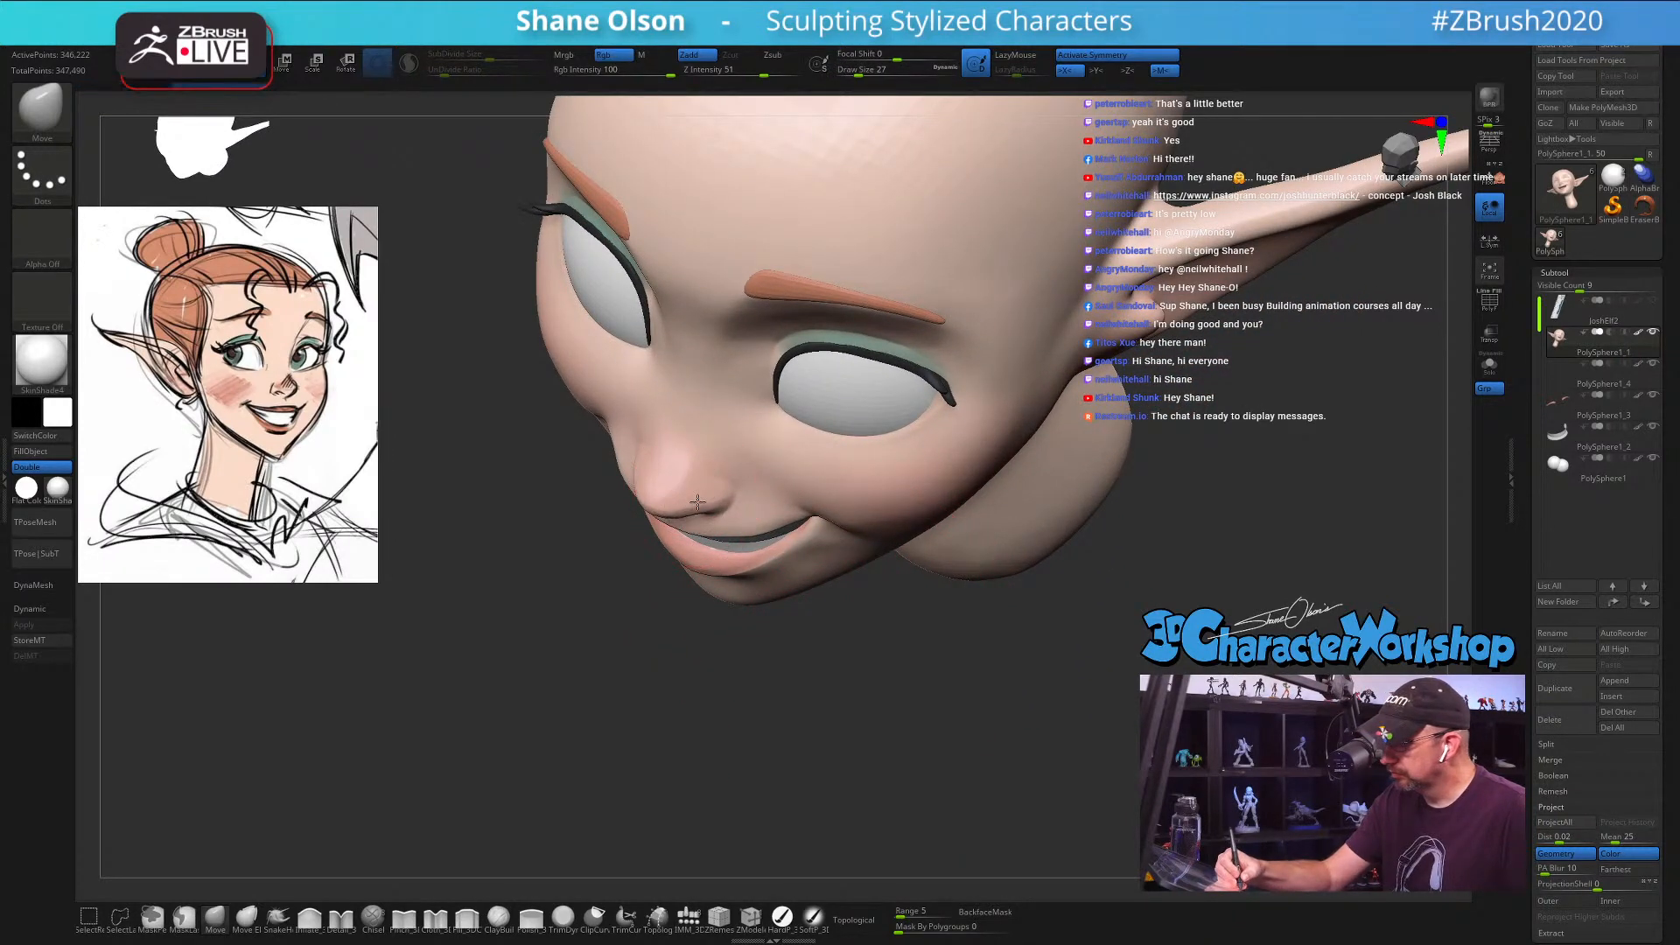
{"action": "right_click_drag", "start_coordinate": [747, 472], "coordinate": [759, 471]}
{"action": "key", "text": "s"}
{"action": "left_click_drag", "start_coordinate": [755, 479], "coordinate": [750, 478]}
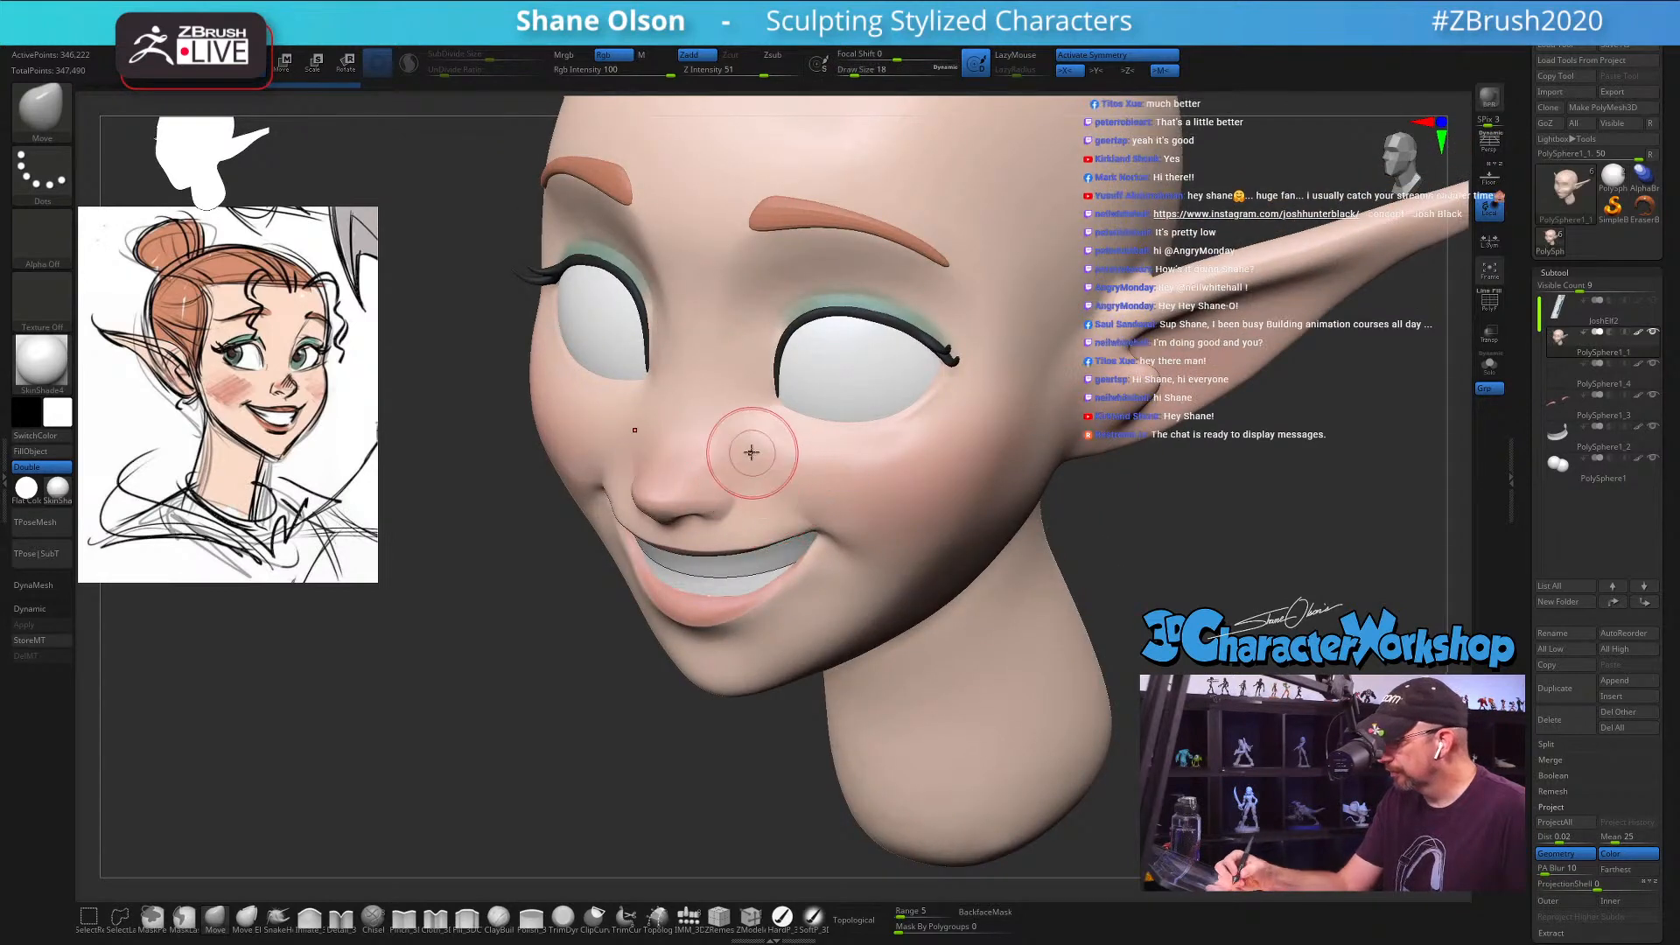
{"action": "mouse_move", "coordinate": [749, 454]}
{"action": "right_mouse_down"}
{"action": "mouse_move", "coordinate": [765, 469]}
{"action": "mouse_move", "coordinate": [764, 444]}
{"action": "right_mouse_up"}
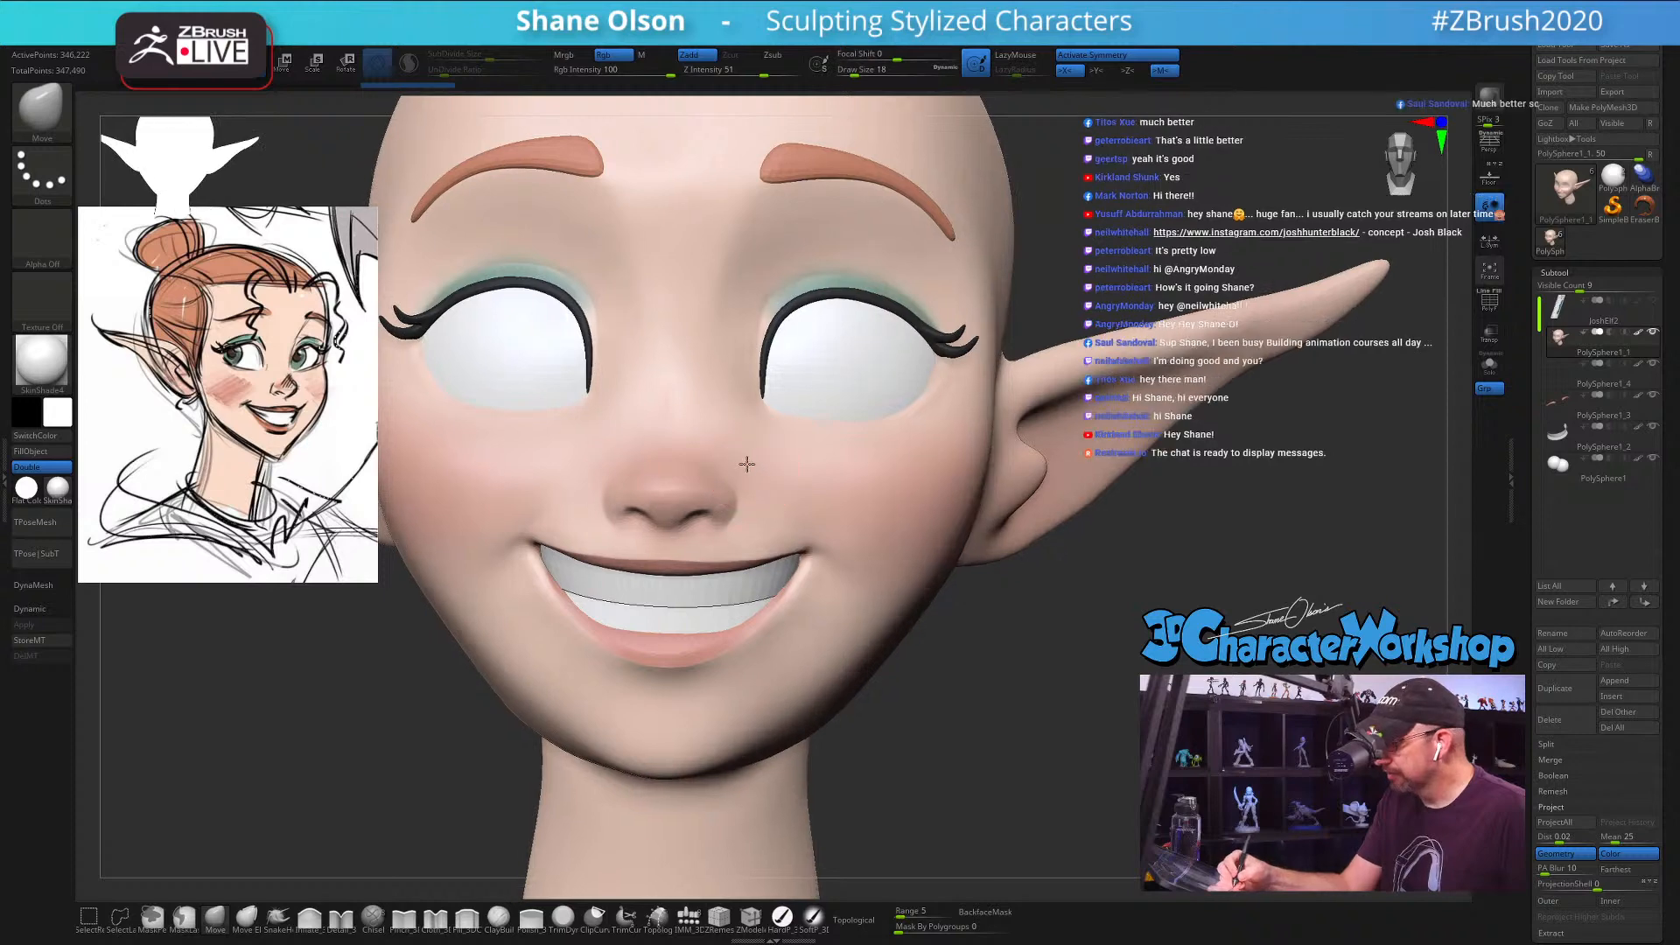
{"action": "right_click_drag", "start_coordinate": [773, 467], "coordinate": [769, 461], "text": "ctrl"}
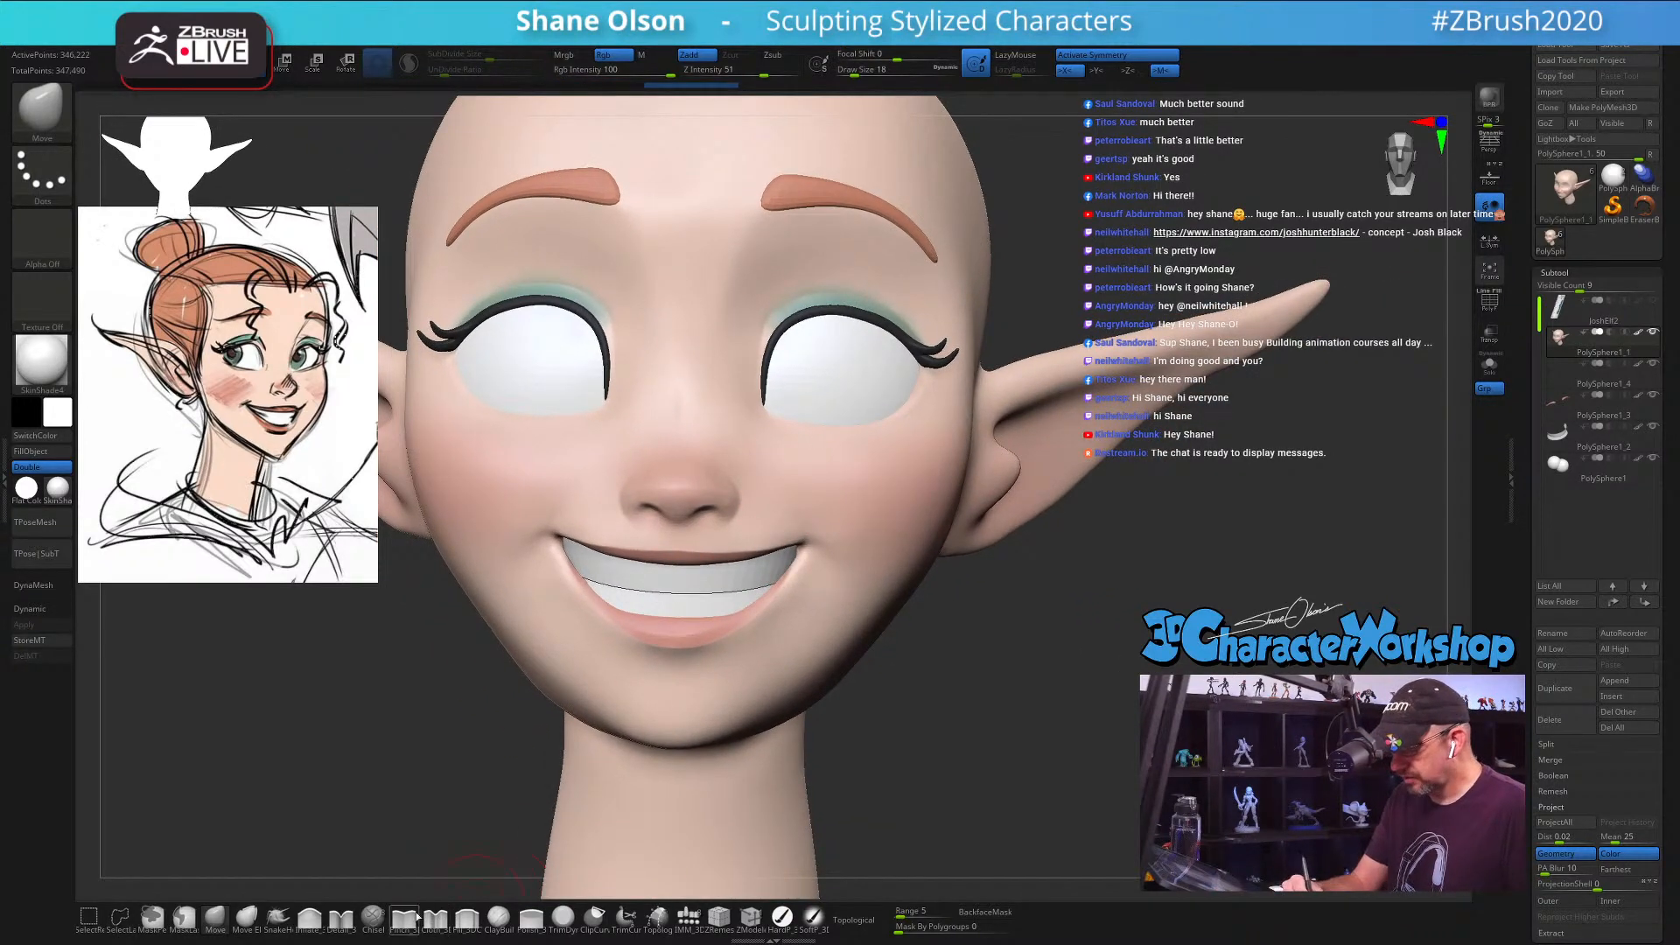
Step: Pinch the creases around the nostrils using the Pinch_3DCW brush at intensity 13 and draw size 11
{"action": "left_click", "coordinate": [416, 917]}
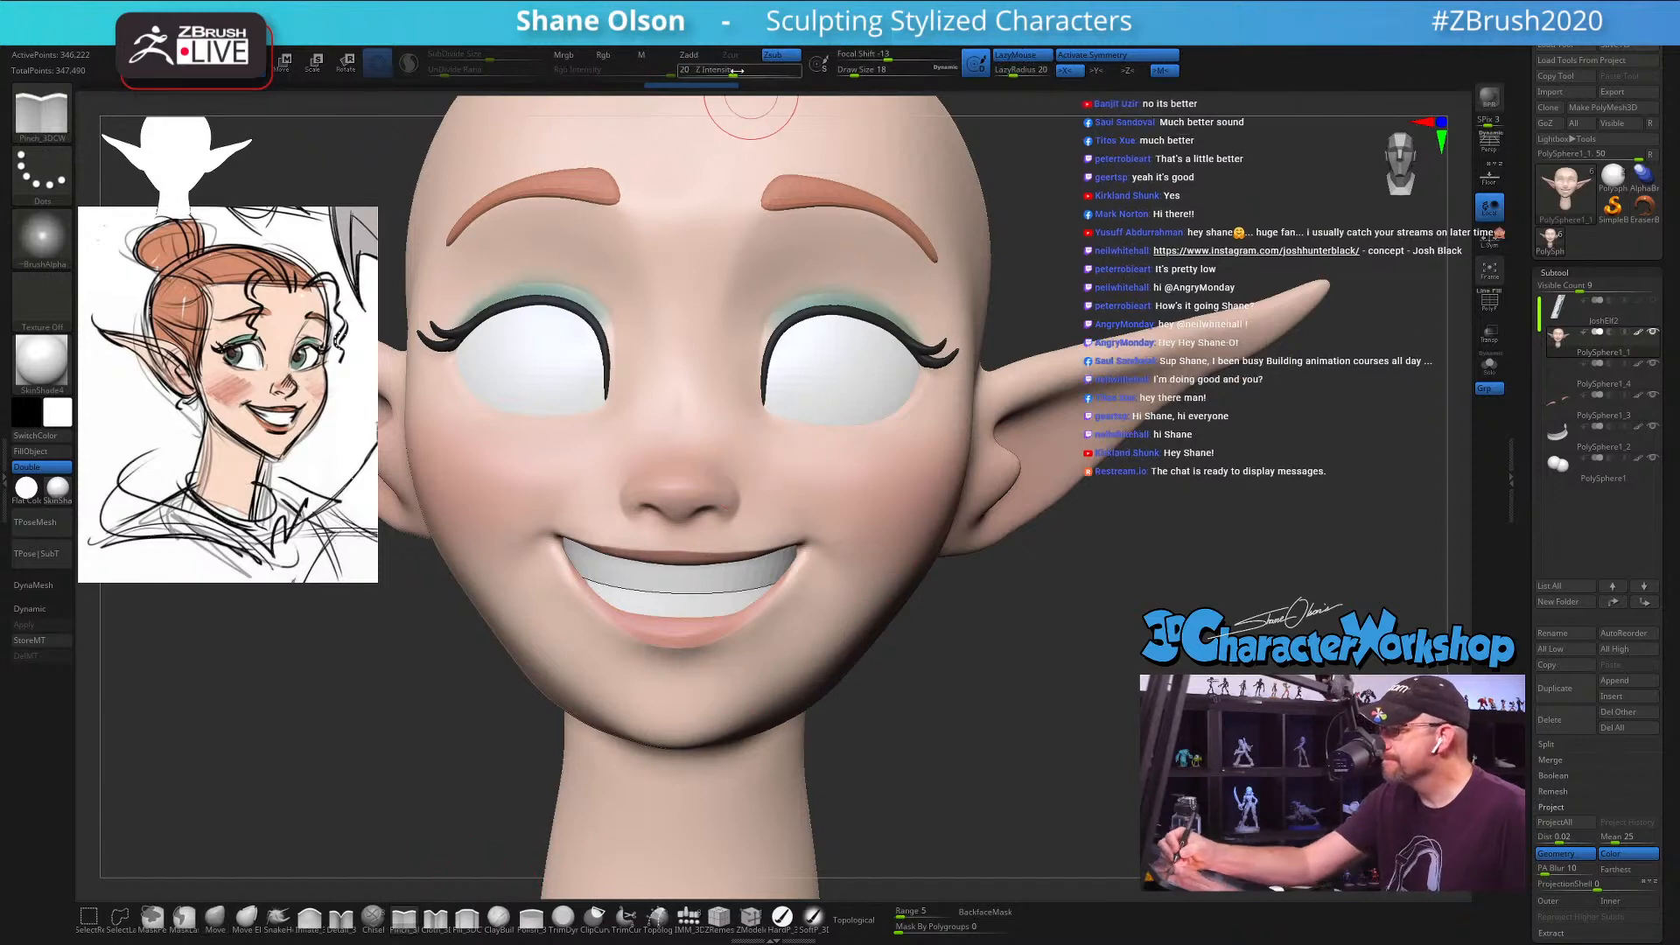
{"action": "left_click_drag", "start_coordinate": [736, 70], "coordinate": [725, 70]}
{"action": "key", "text": "s"}
{"action": "left_click_drag", "start_coordinate": [928, 664], "coordinate": [925, 663]}
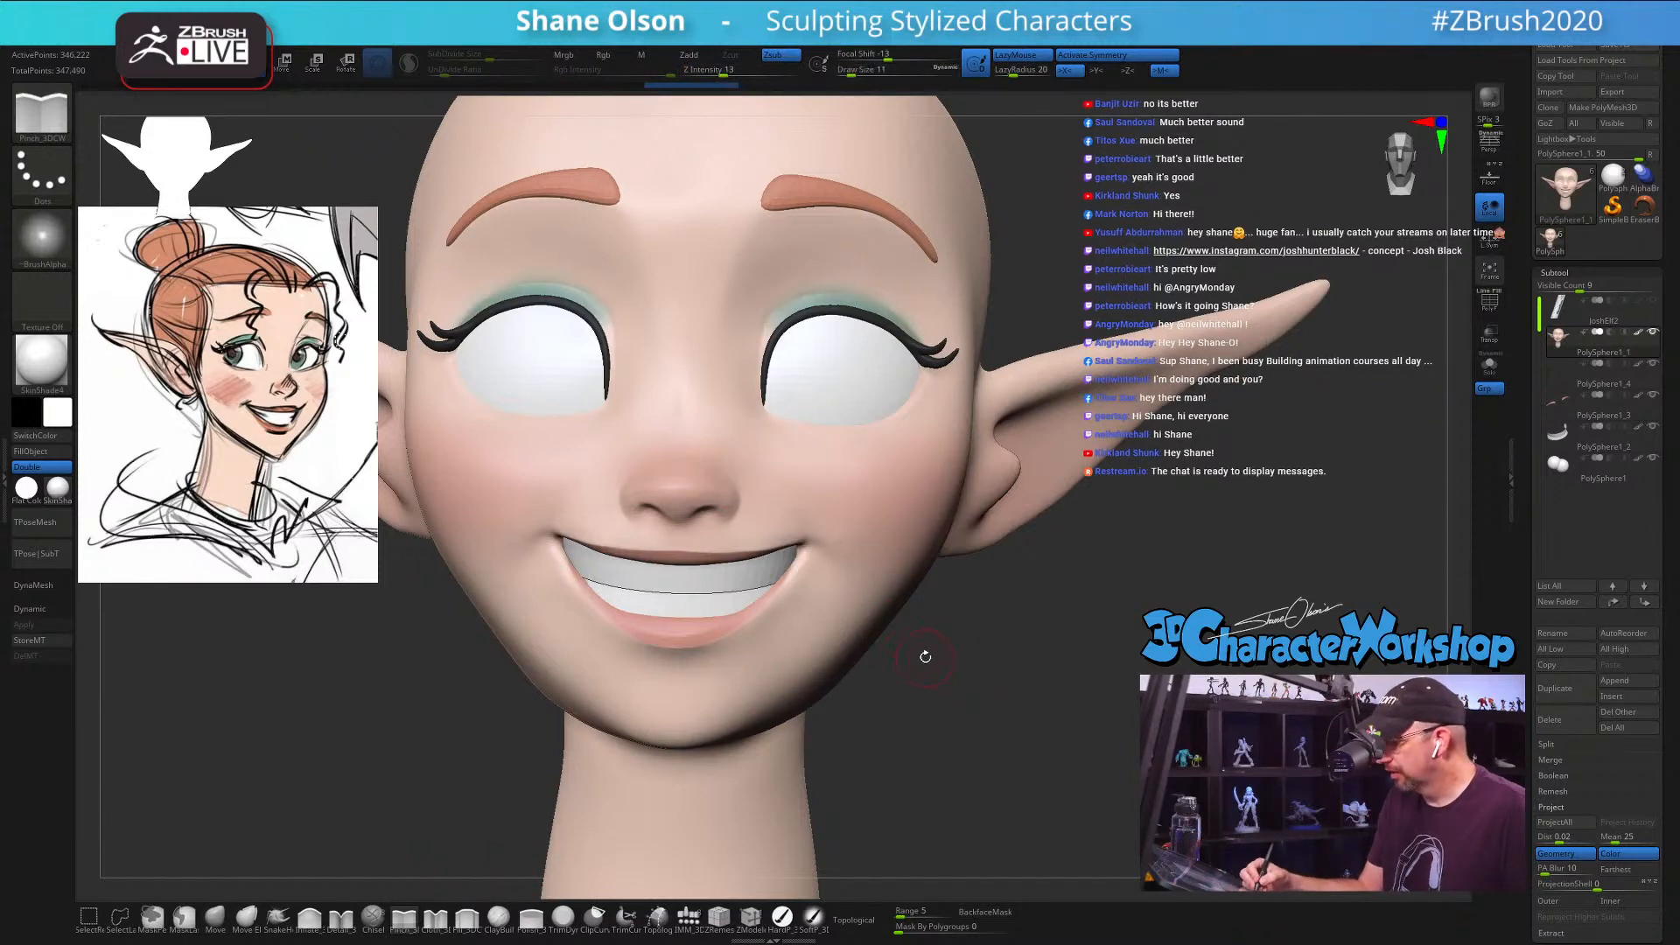
{"action": "right_click_drag", "start_coordinate": [925, 657], "coordinate": [827, 641]}
{"action": "right_click_drag", "start_coordinate": [754, 501], "coordinate": [762, 533], "text": "ctrl"}
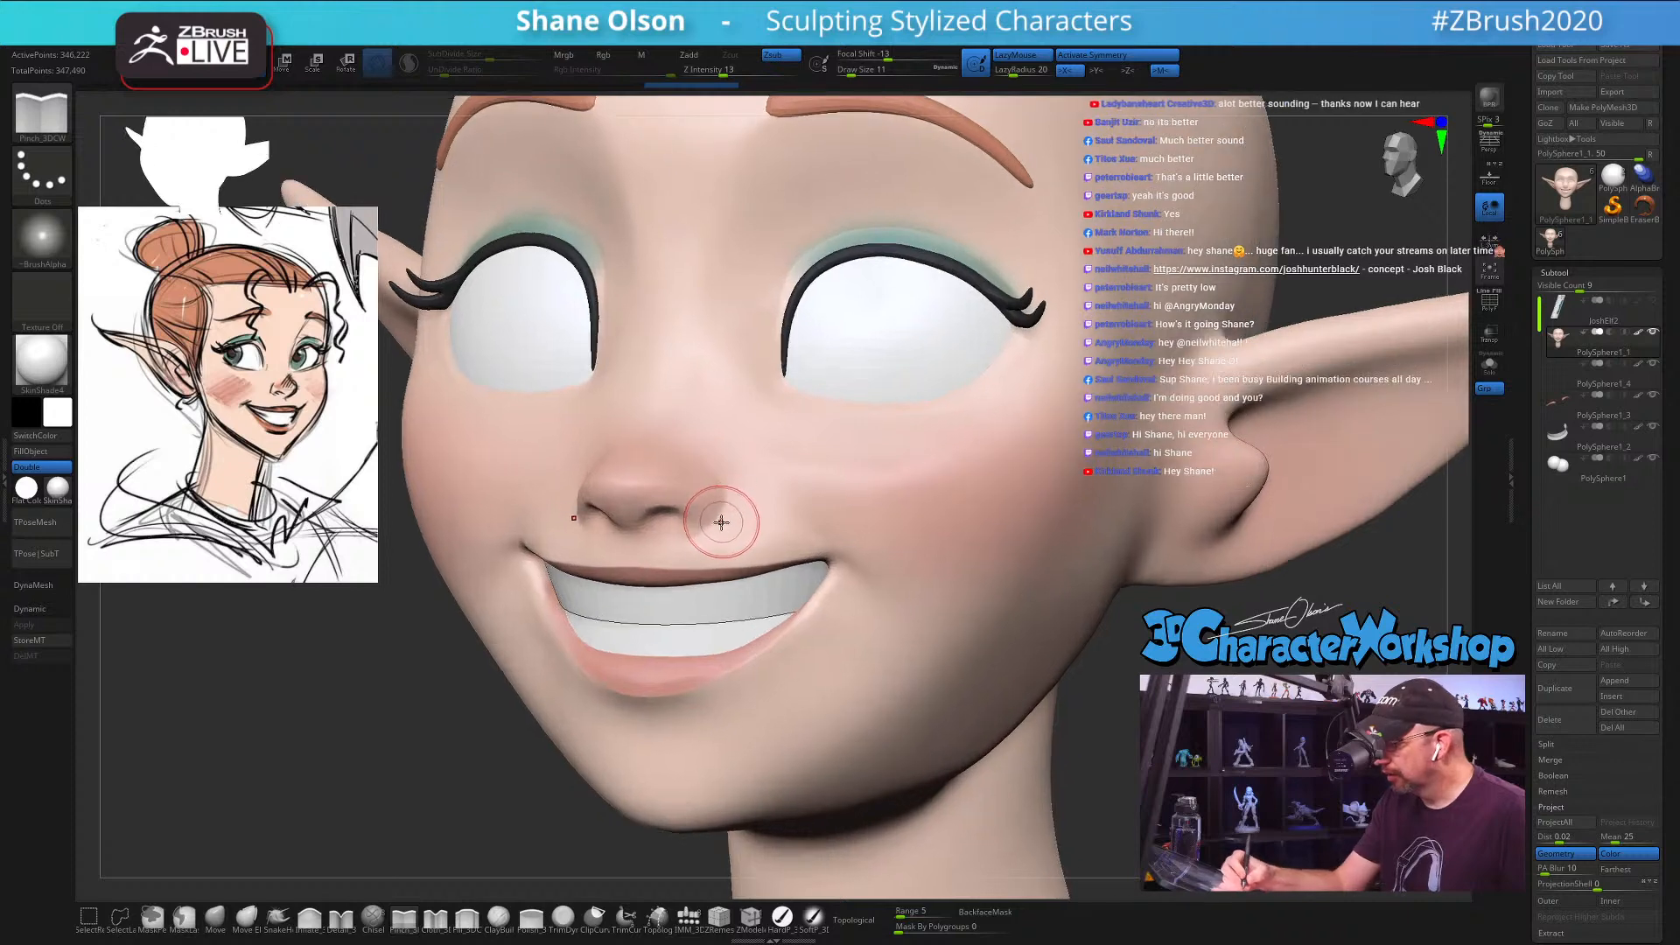
{"action": "left_click_drag", "start_coordinate": [721, 522], "coordinate": [720, 520]}
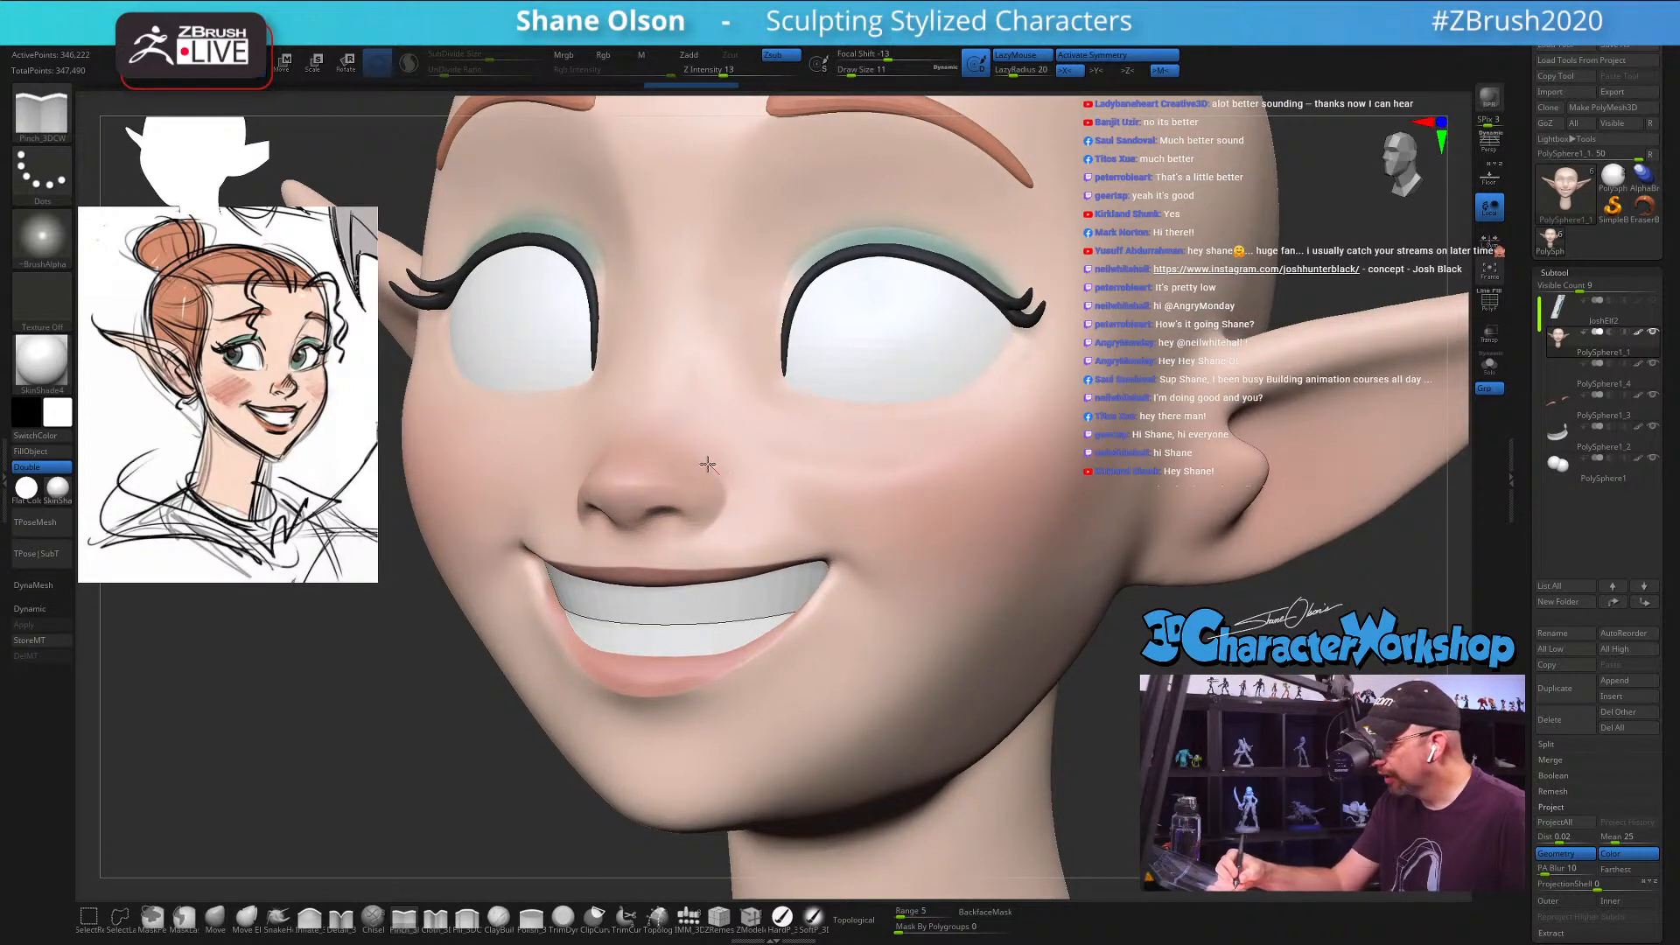
{"action": "mouse_move", "coordinate": [798, 517]}
{"action": "right_mouse_down"}
{"action": "mouse_move", "coordinate": [793, 540]}
{"action": "mouse_move", "coordinate": [817, 532]}
{"action": "right_mouse_up"}
{"action": "key", "text": "space"}
{"action": "left_click", "coordinate": [818, 734]}
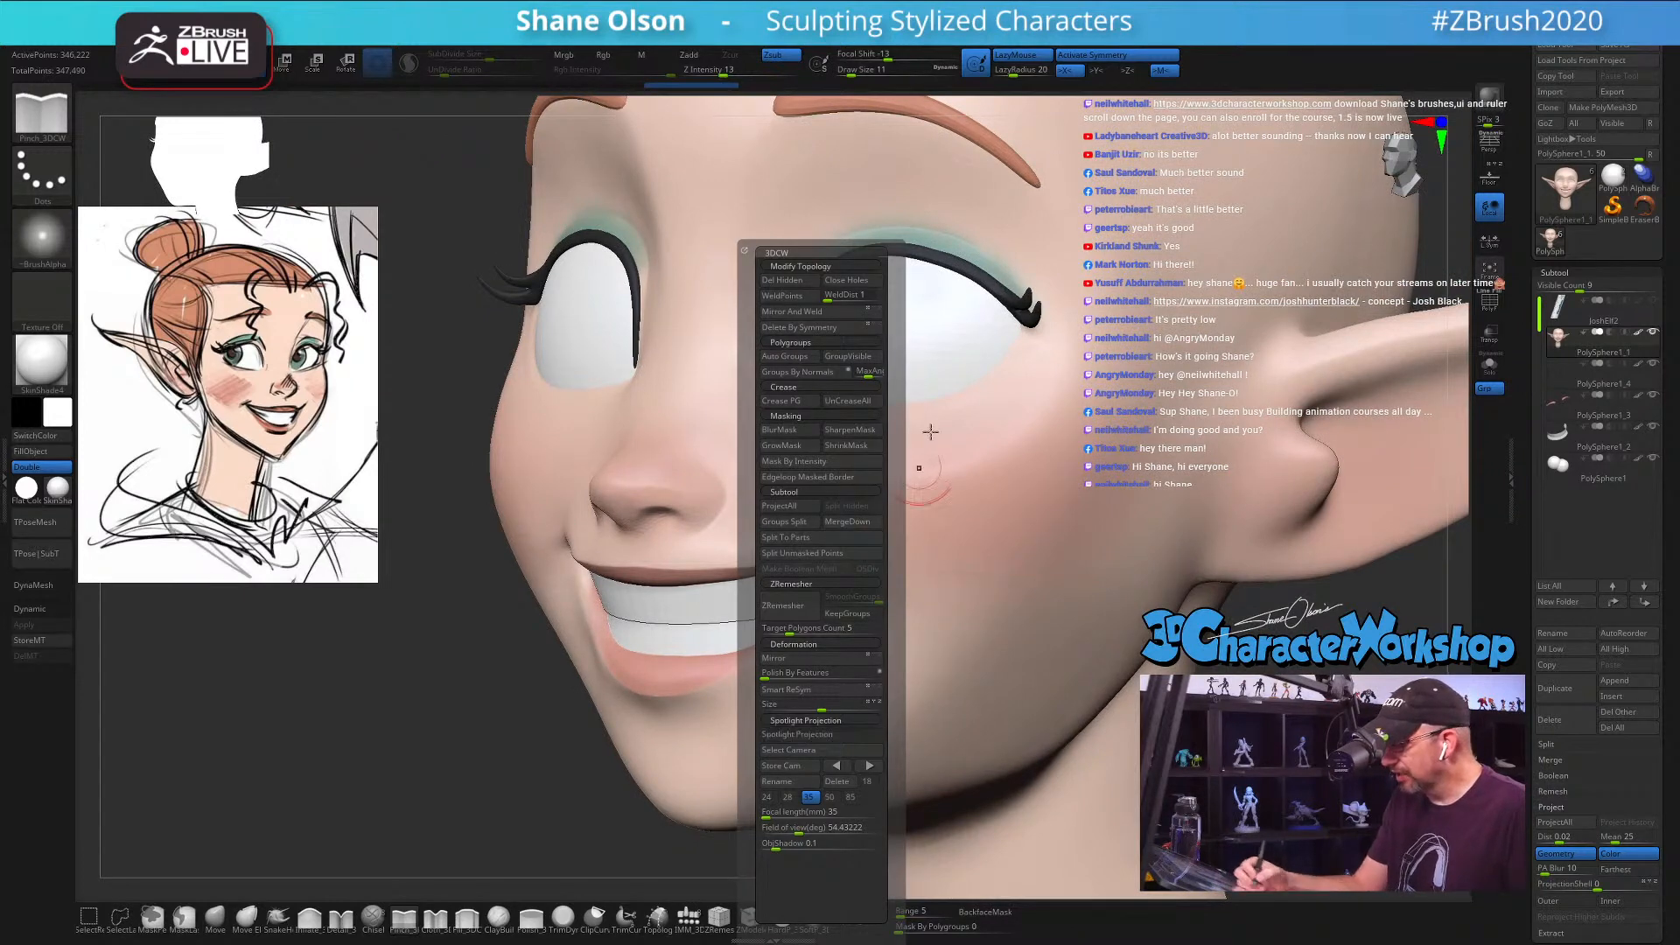
{"action": "mouse_move", "coordinate": [713, 523]}
{"action": "left_mouse_down"}
{"action": "mouse_move", "coordinate": [729, 495]}
{"action": "mouse_move", "coordinate": [694, 412]}
{"action": "left_mouse_up"}
{"action": "mouse_move", "coordinate": [823, 512]}
{"action": "right_mouse_down"}
{"action": "mouse_move", "coordinate": [816, 499]}
{"action": "mouse_move", "coordinate": [893, 513]}
{"action": "mouse_move", "coordinate": [843, 515]}
{"action": "mouse_move", "coordinate": [831, 490]}
{"action": "right_mouse_up"}
{"action": "right_click_drag", "start_coordinate": [958, 651], "coordinate": [939, 636], "text": "ctrl"}
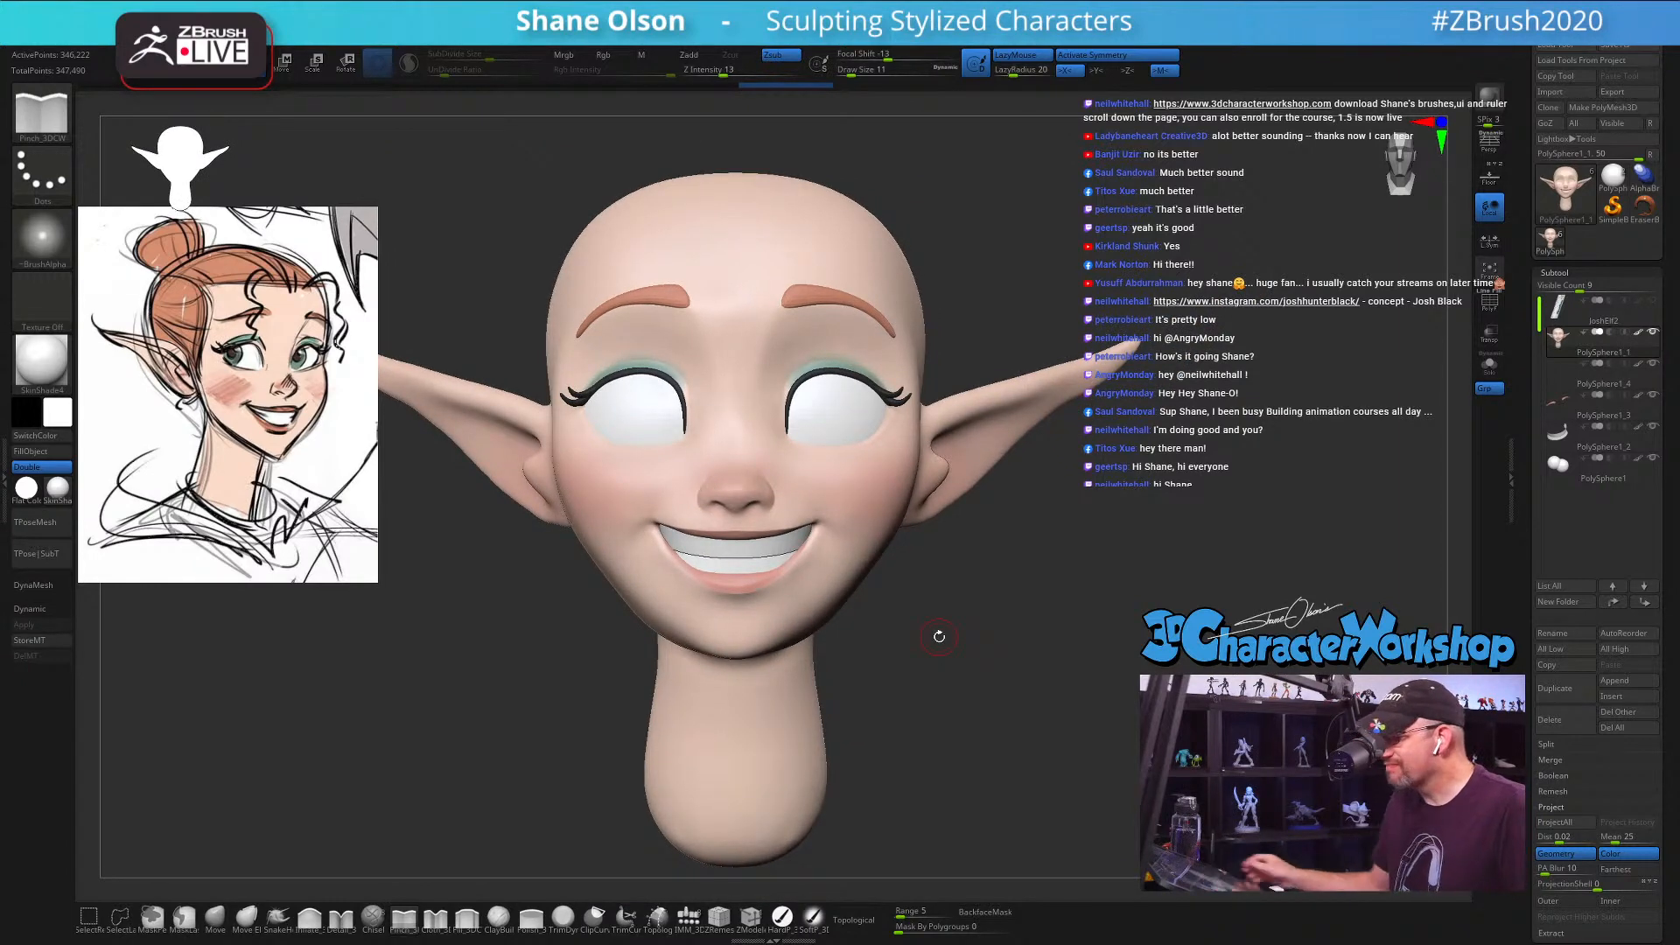
Step: Inspect the head's wireframe density and polygroups, then return to the plain shaded display
{"action": "mouse_move", "coordinate": [939, 636]}
{"action": "right_mouse_down"}
{"action": "mouse_move", "coordinate": [982, 596]}
{"action": "mouse_move", "coordinate": [879, 586]}
{"action": "right_mouse_up"}
{"action": "key", "text": "shift+f"}
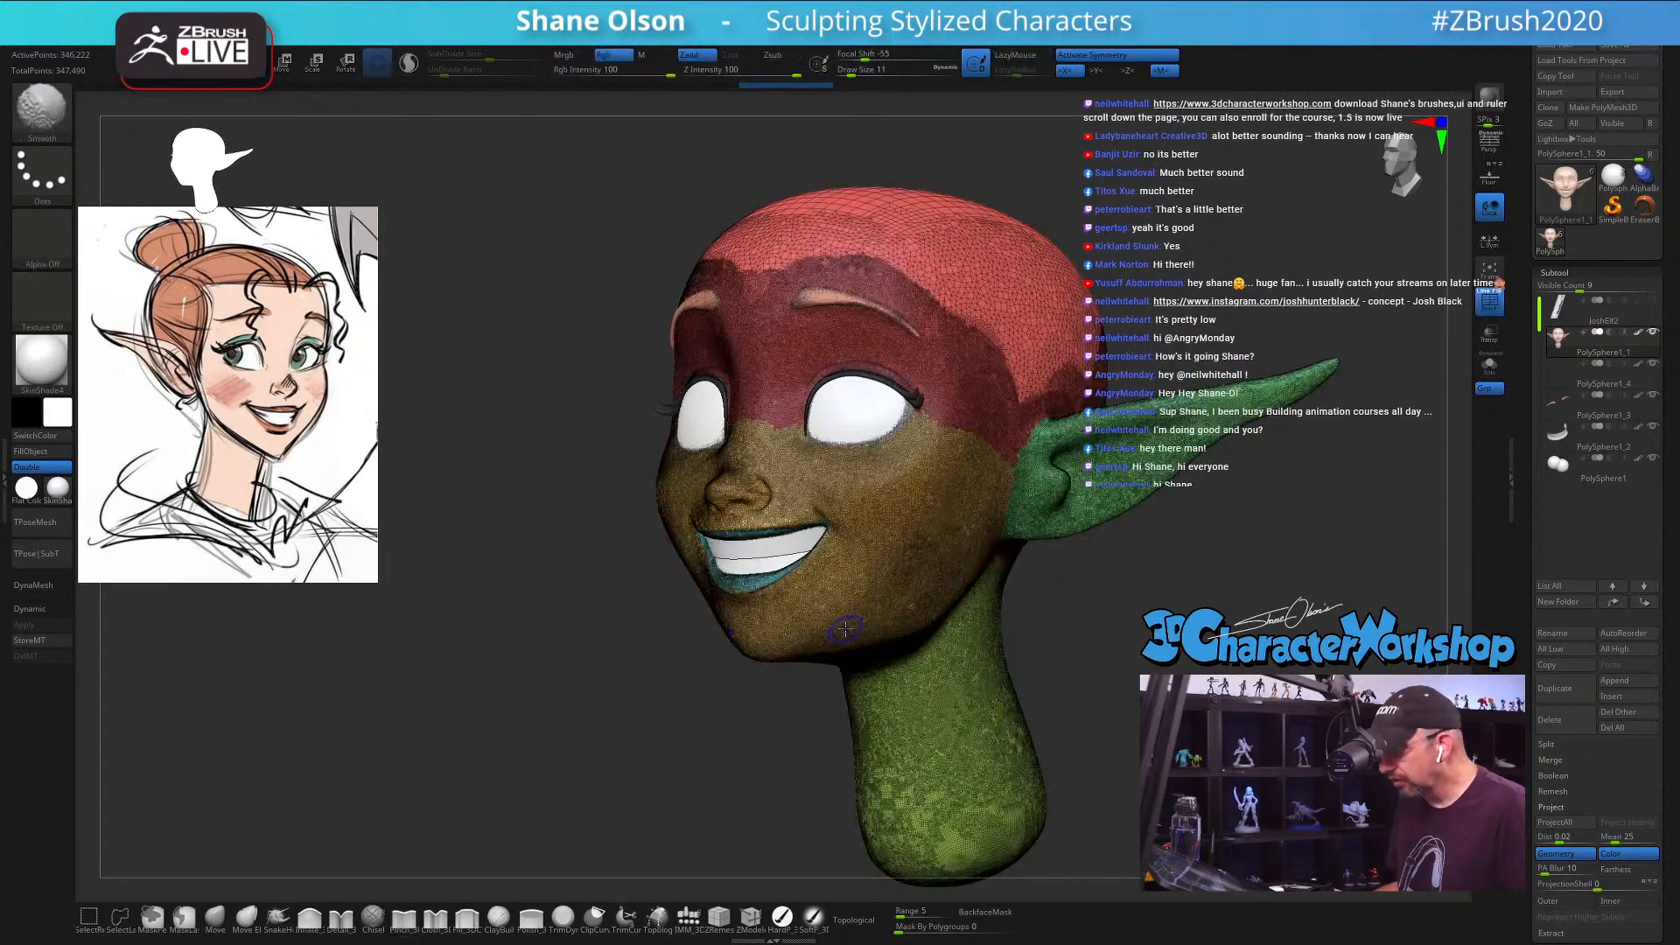
{"action": "key", "text": "shift+f"}
{"action": "right_click_drag", "start_coordinate": [556, 630], "coordinate": [709, 665]}
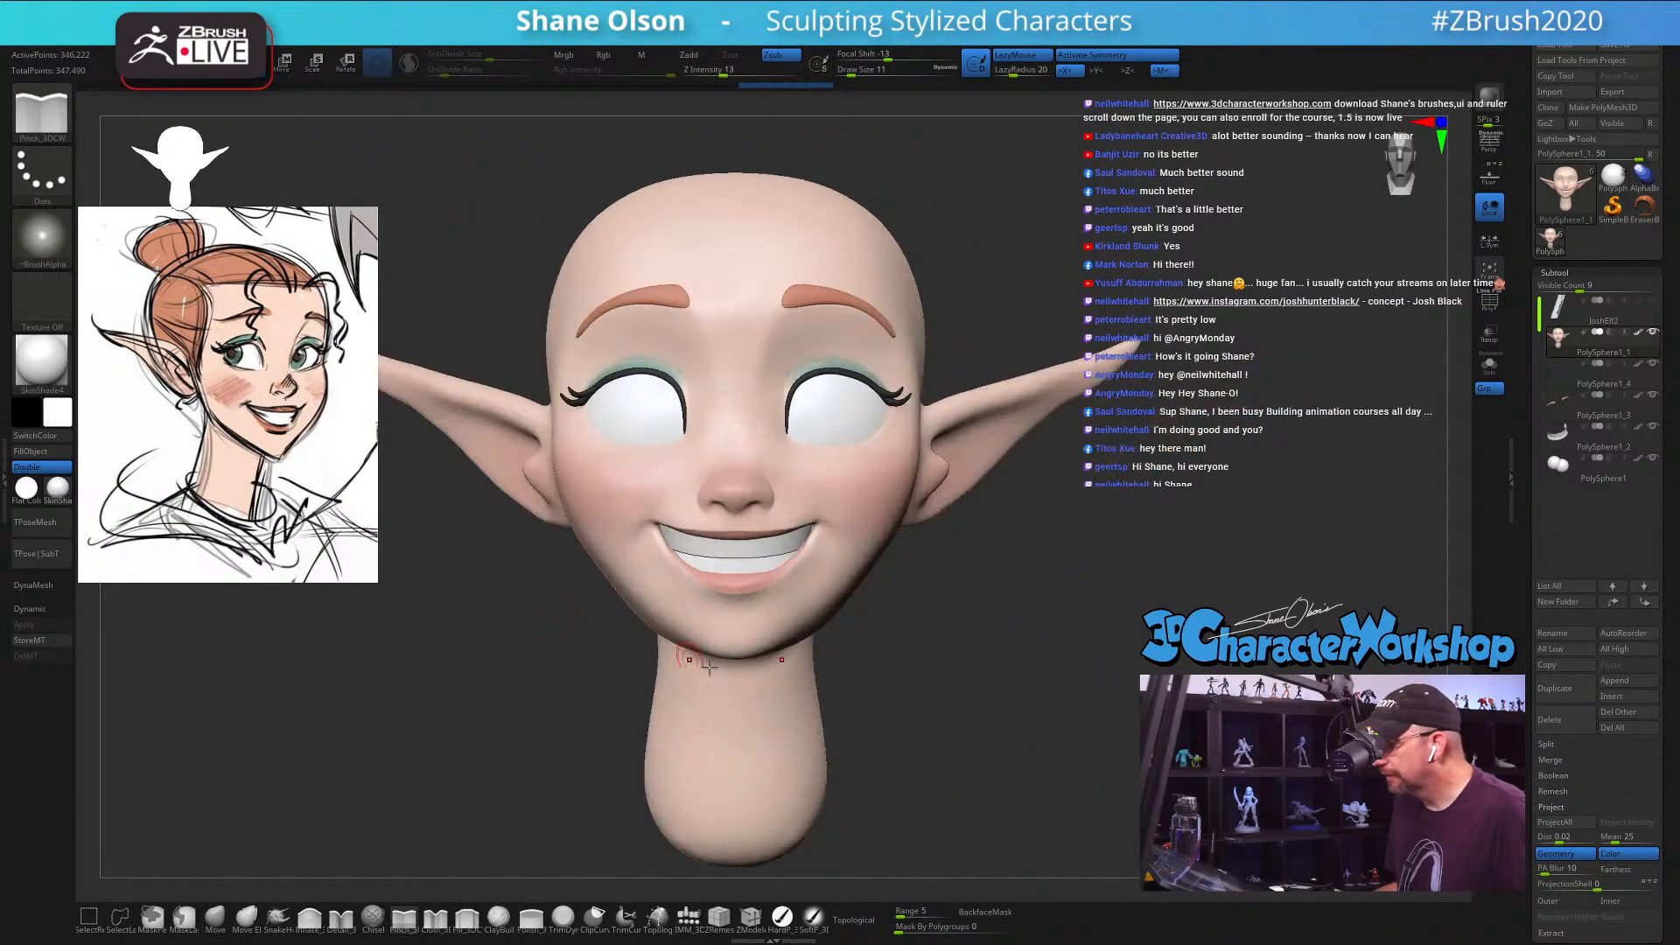
{"action": "key", "text": "f"}
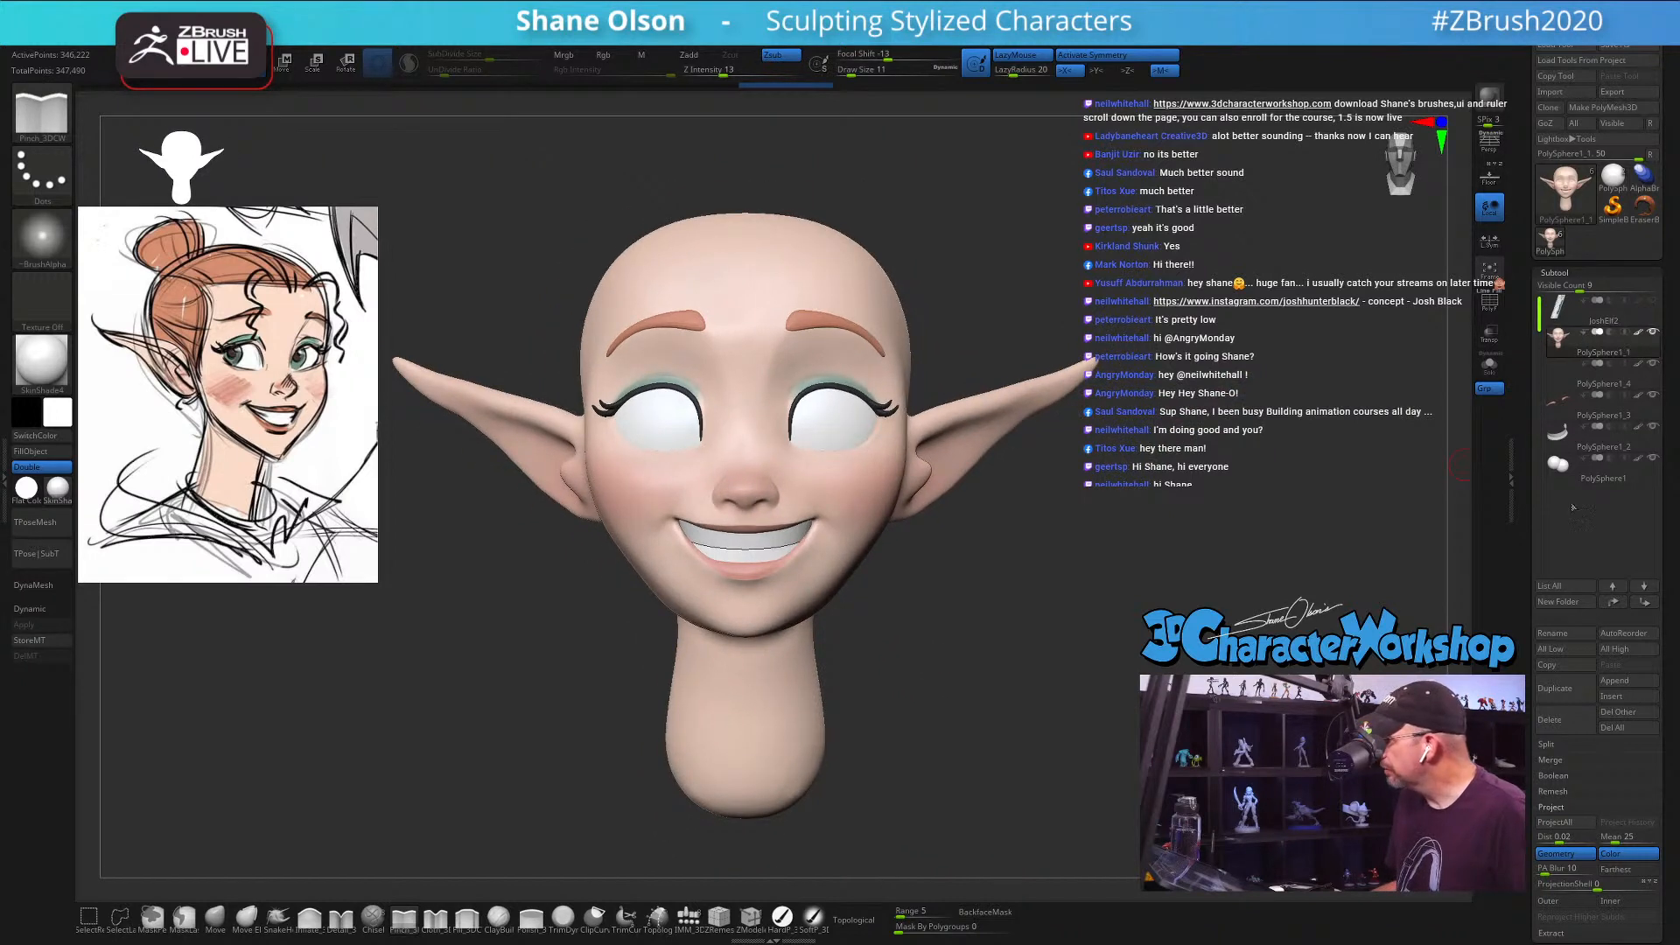
Step: Duplicate the head subtool and hide the original
{"action": "left_click", "coordinate": [1563, 689]}
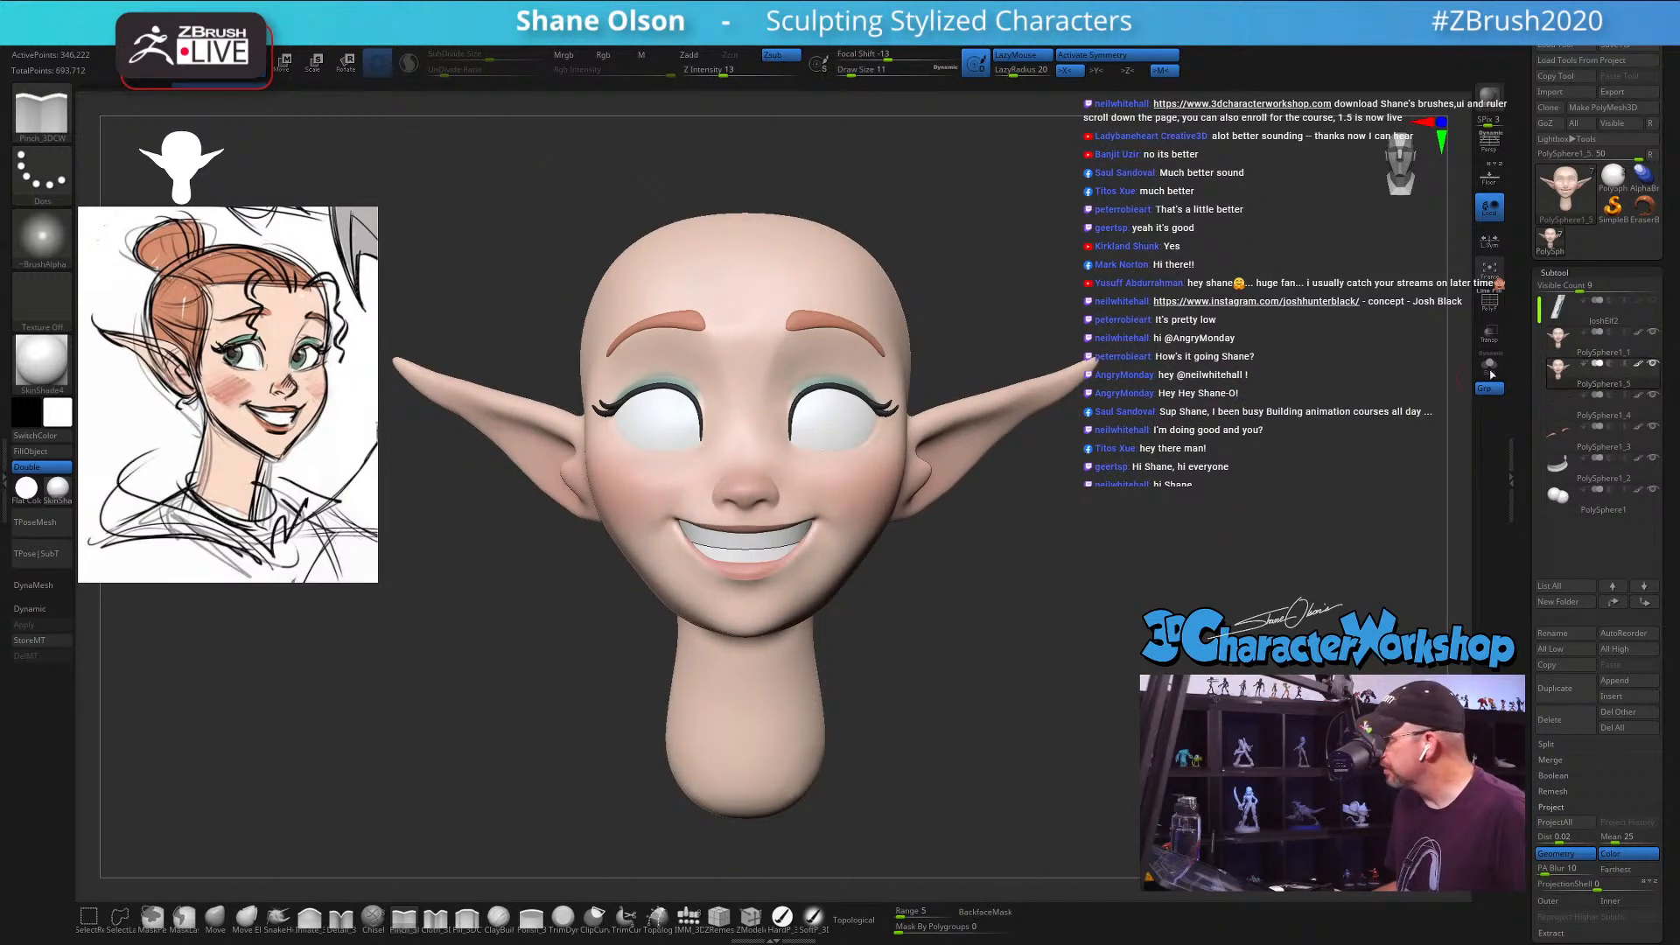
{"action": "left_click", "coordinate": [1653, 338]}
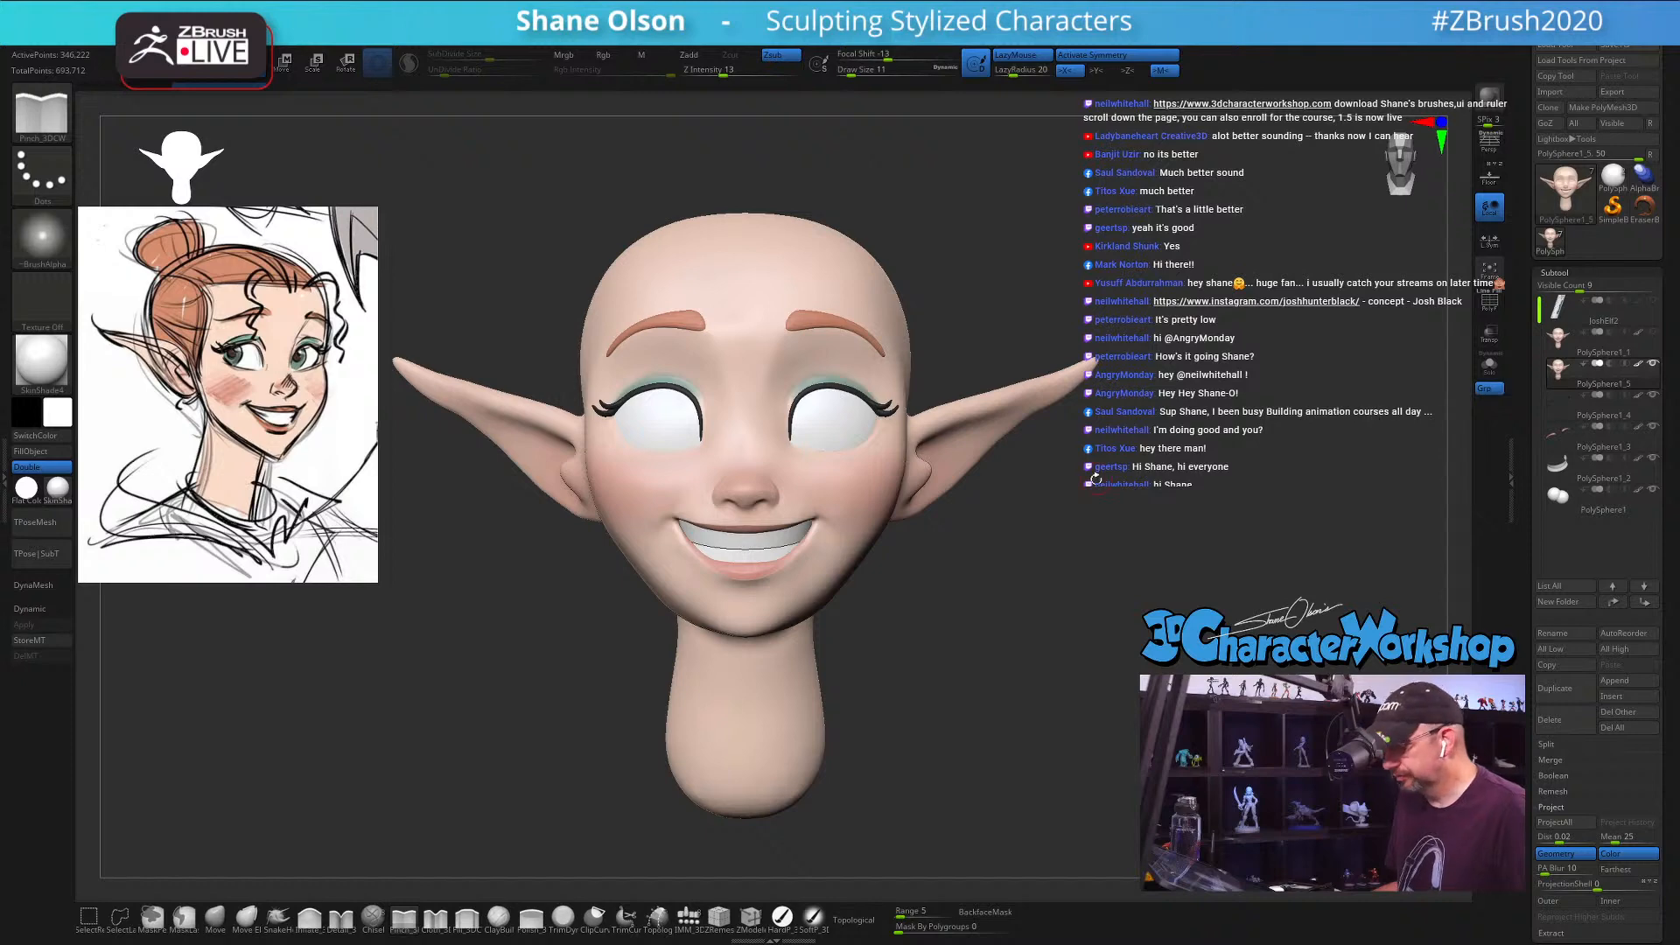
Step: Remesh the duplicated head with EaZyREMESH at 10K resolution without tessimation and inspect the new topology
{"action": "left_click", "coordinate": [7, 464]}
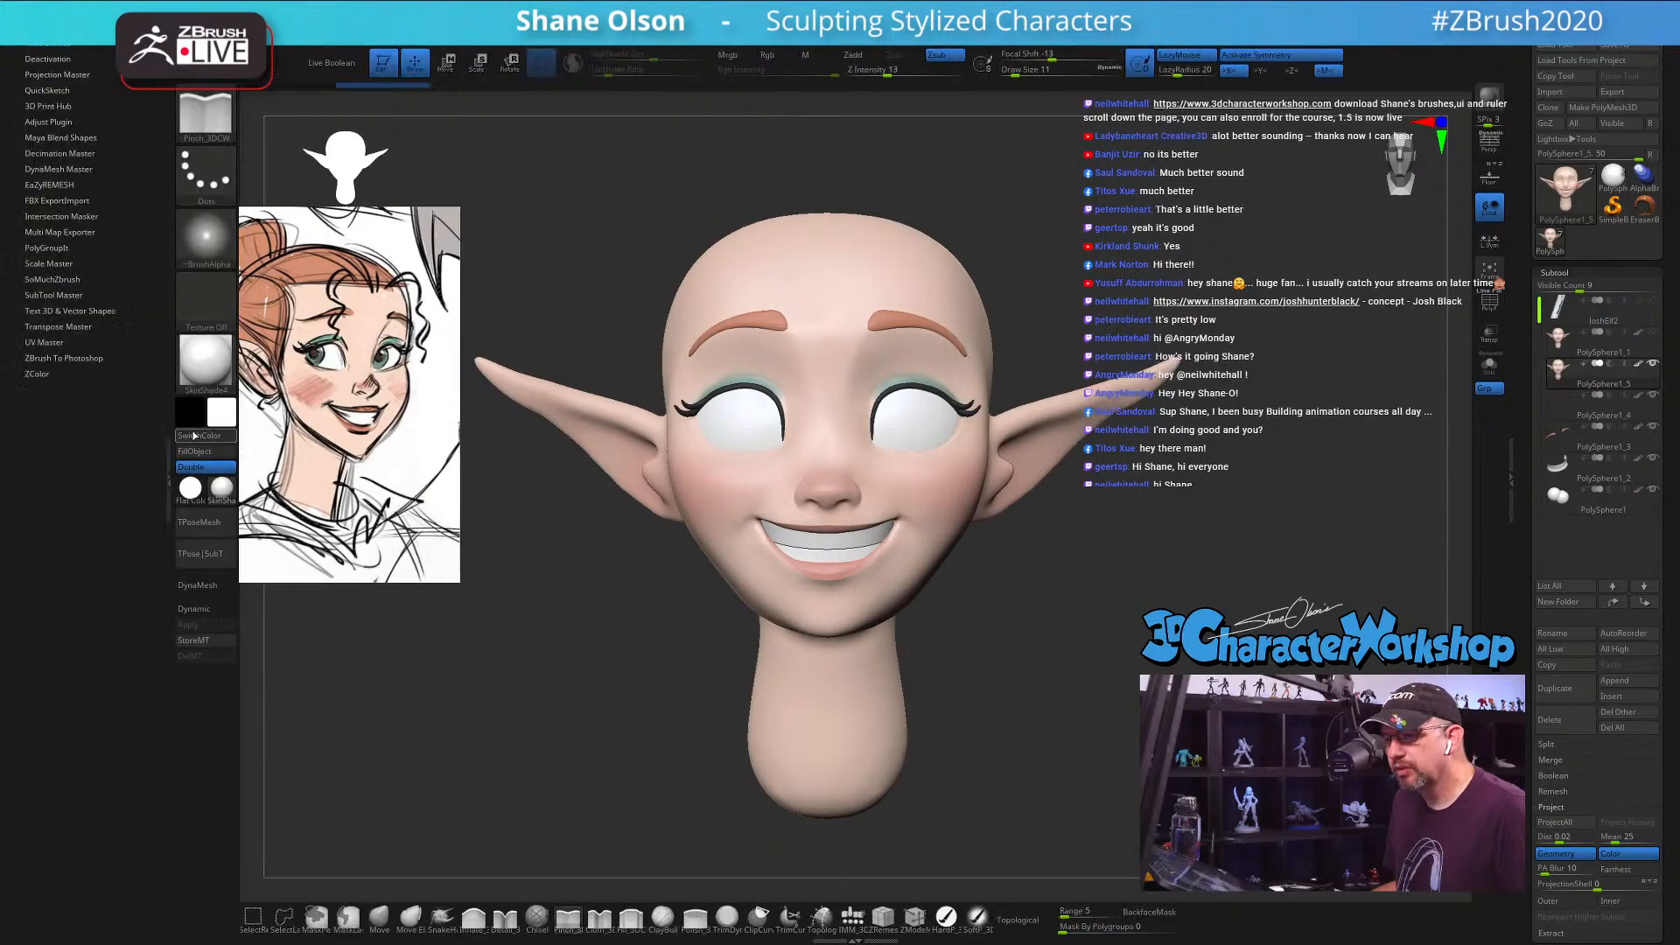
{"action": "left_click", "coordinate": [50, 184]}
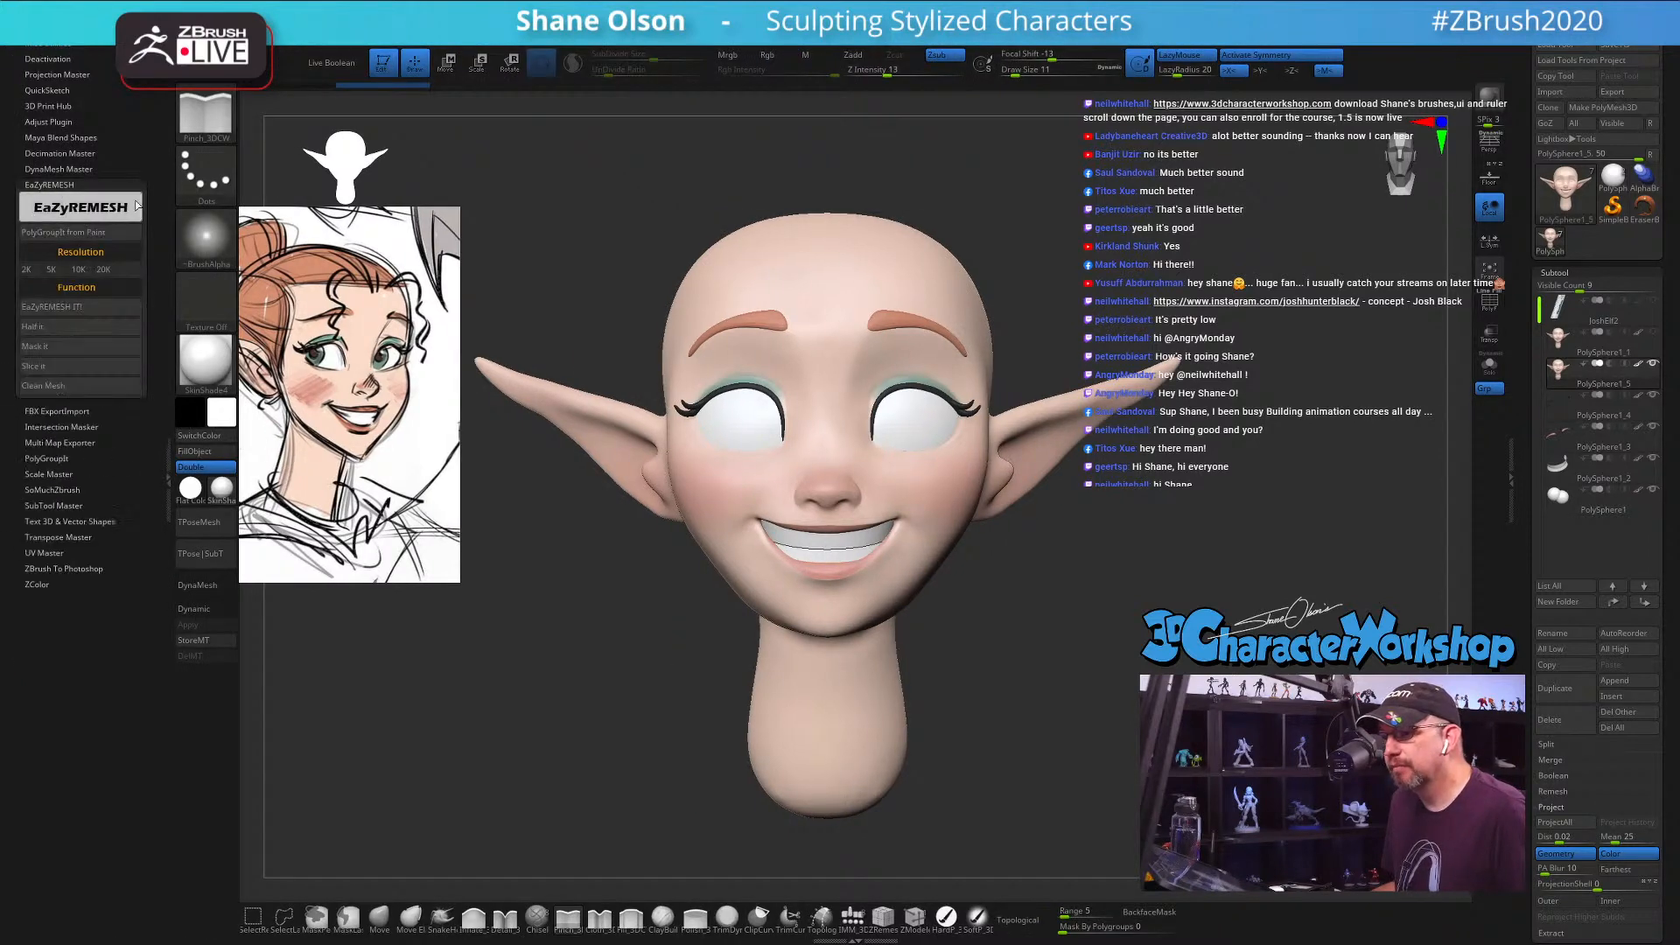
{"action": "left_click", "coordinate": [83, 270]}
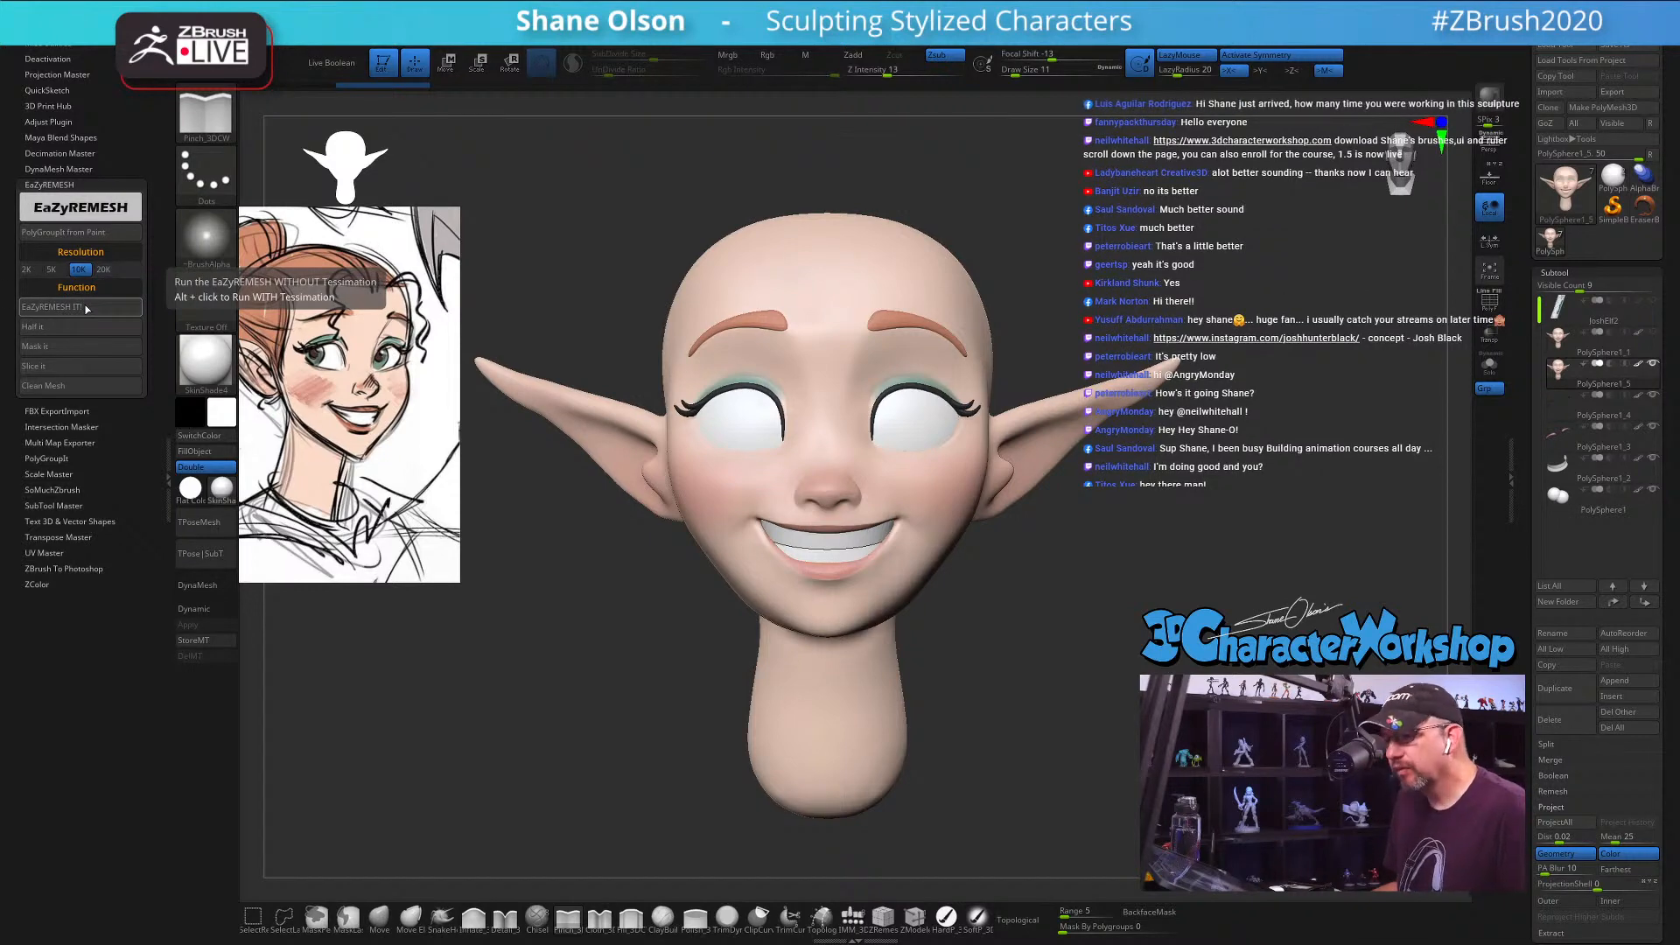
{"action": "left_click", "coordinate": [87, 308]}
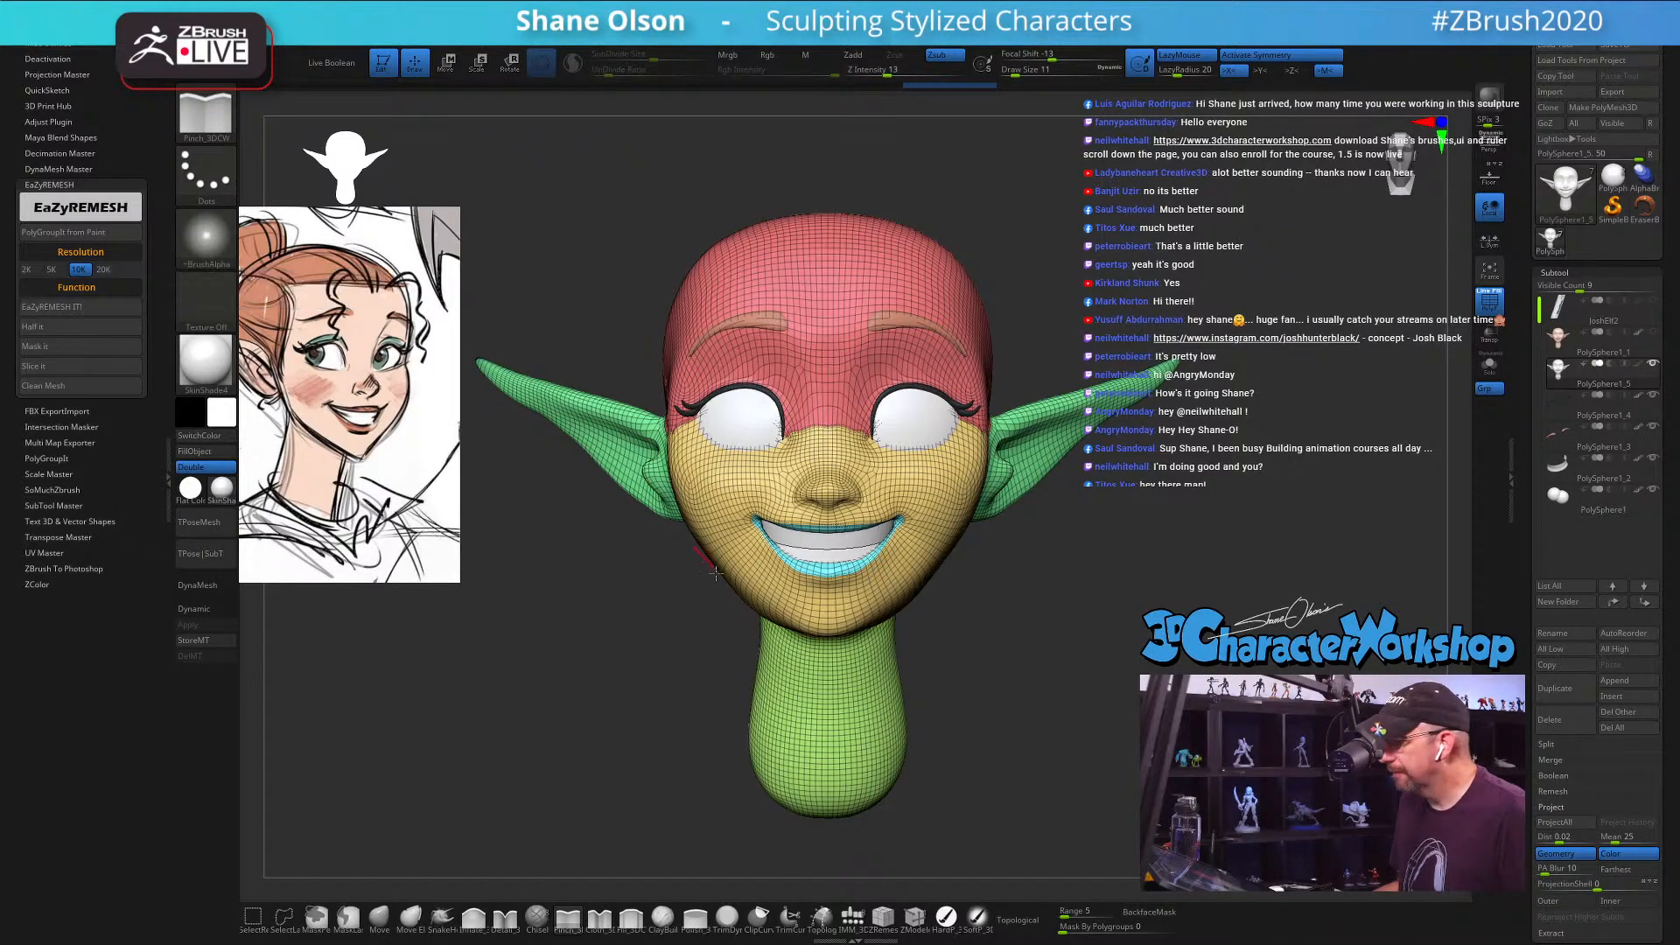
{"action": "left_click_drag", "start_coordinate": [1008, 611], "coordinate": [950, 608]}
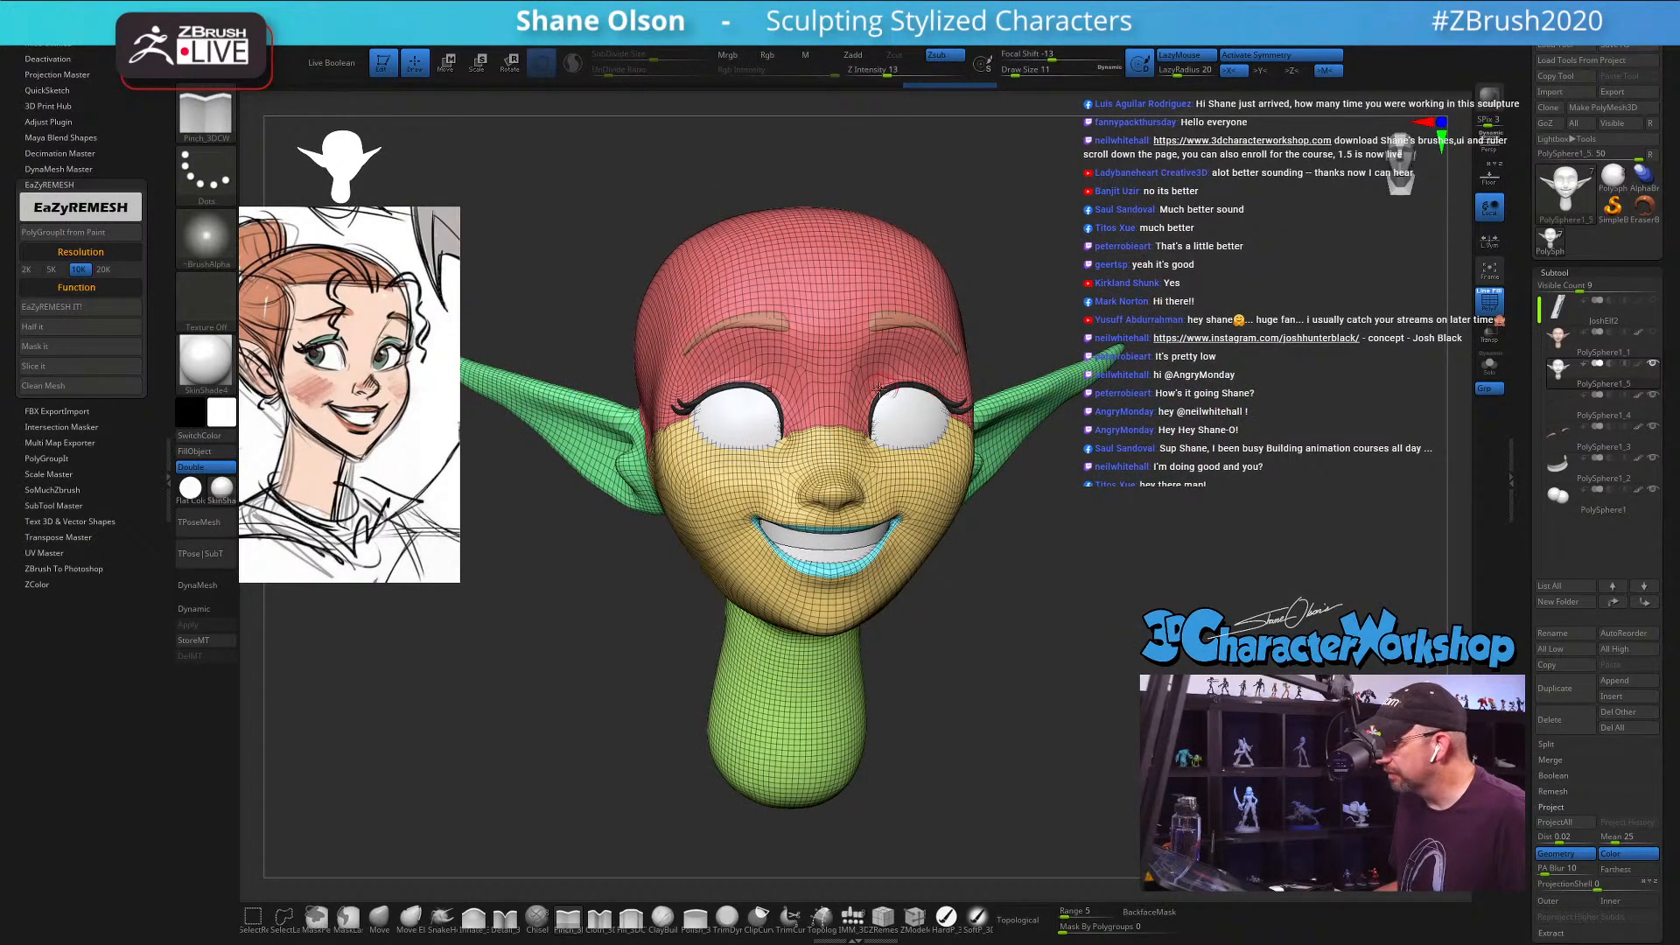
{"action": "left_click_drag", "start_coordinate": [1099, 585], "coordinate": [938, 652]}
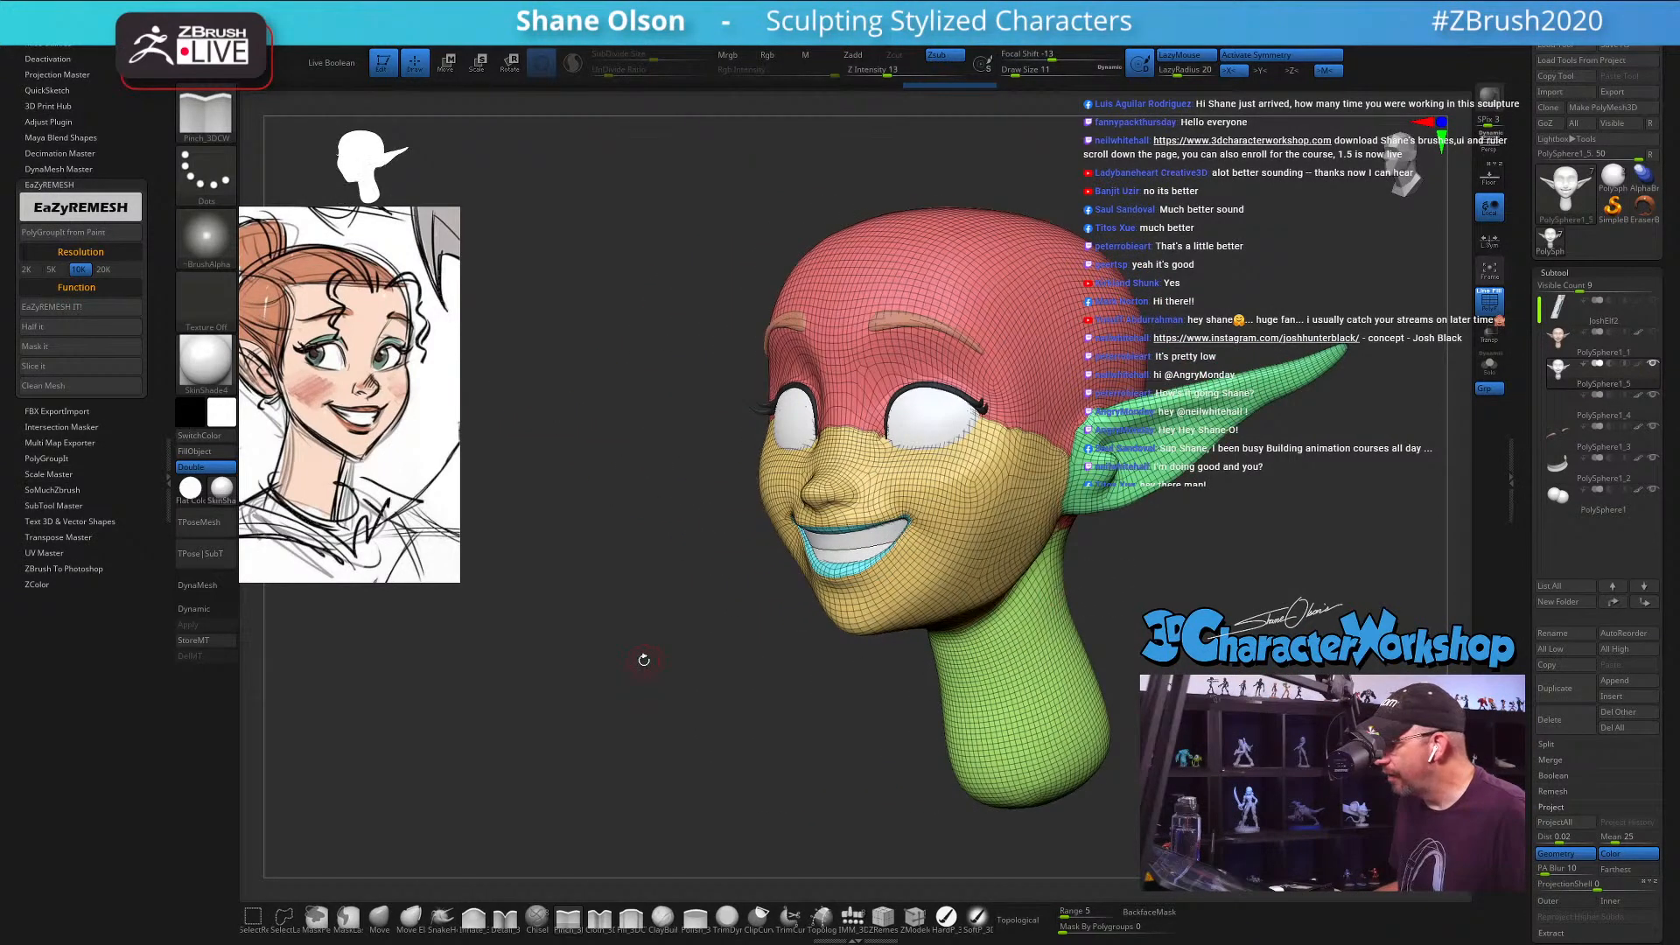
Step: Undo the remesh of the duplicated head and turn off its polygroup wireframe display
{"action": "key", "text": "ctrl"}
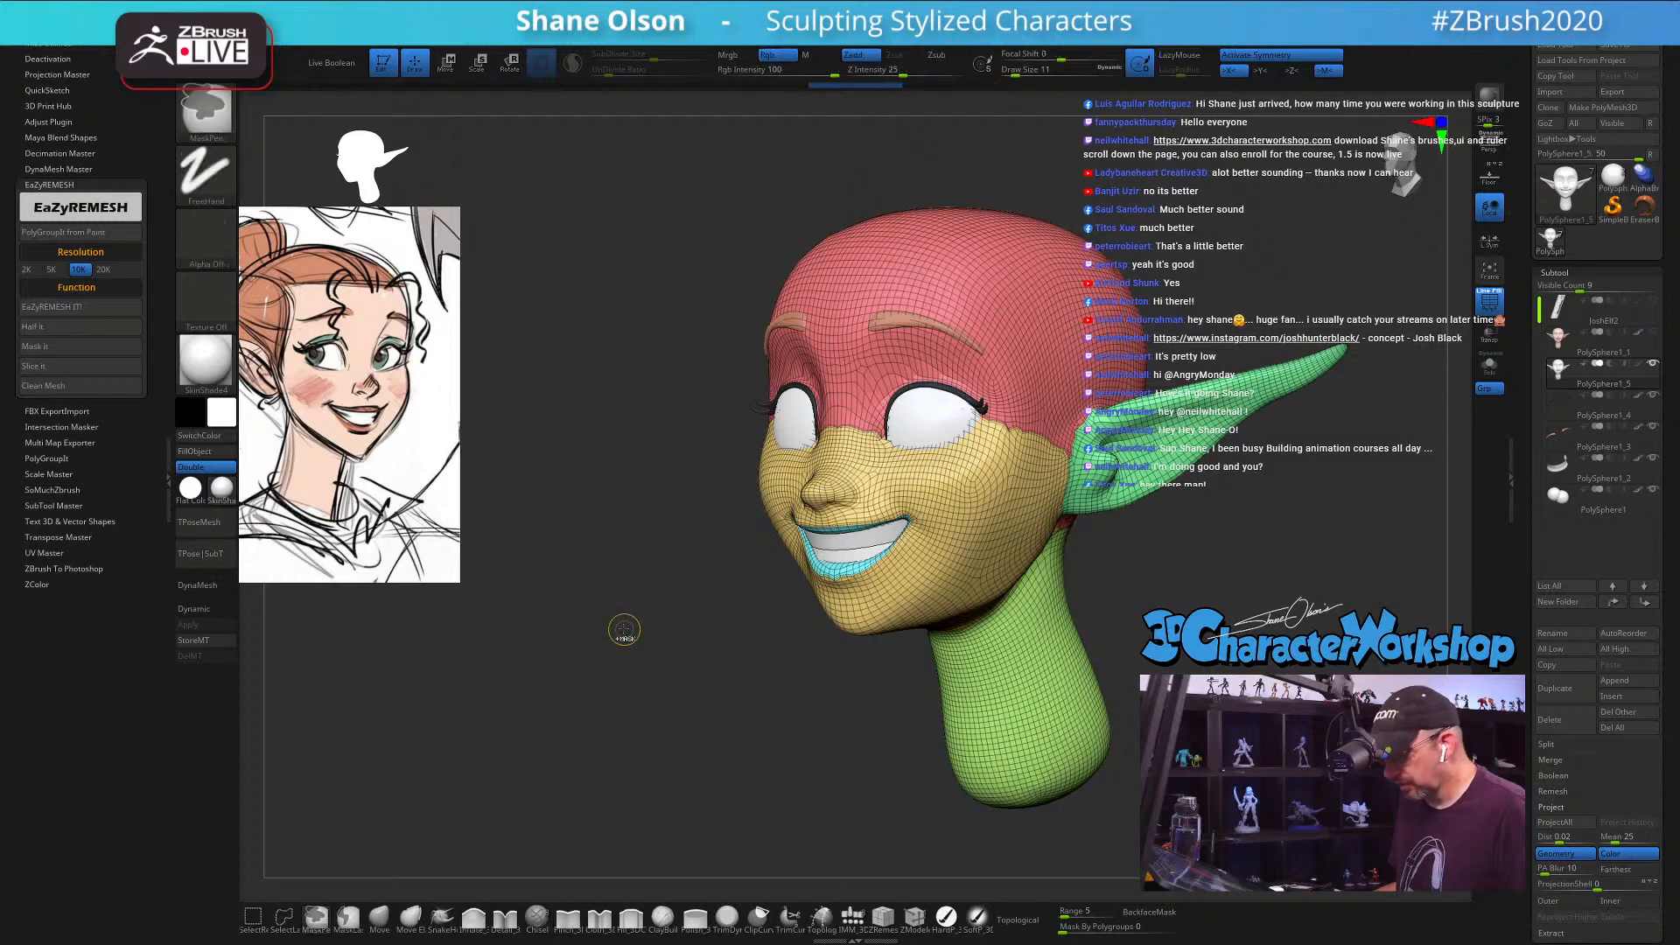
{"action": "left_click", "coordinate": [623, 627], "text": "ctrl"}
{"action": "left_click_drag", "start_coordinate": [623, 627], "coordinate": [700, 604]}
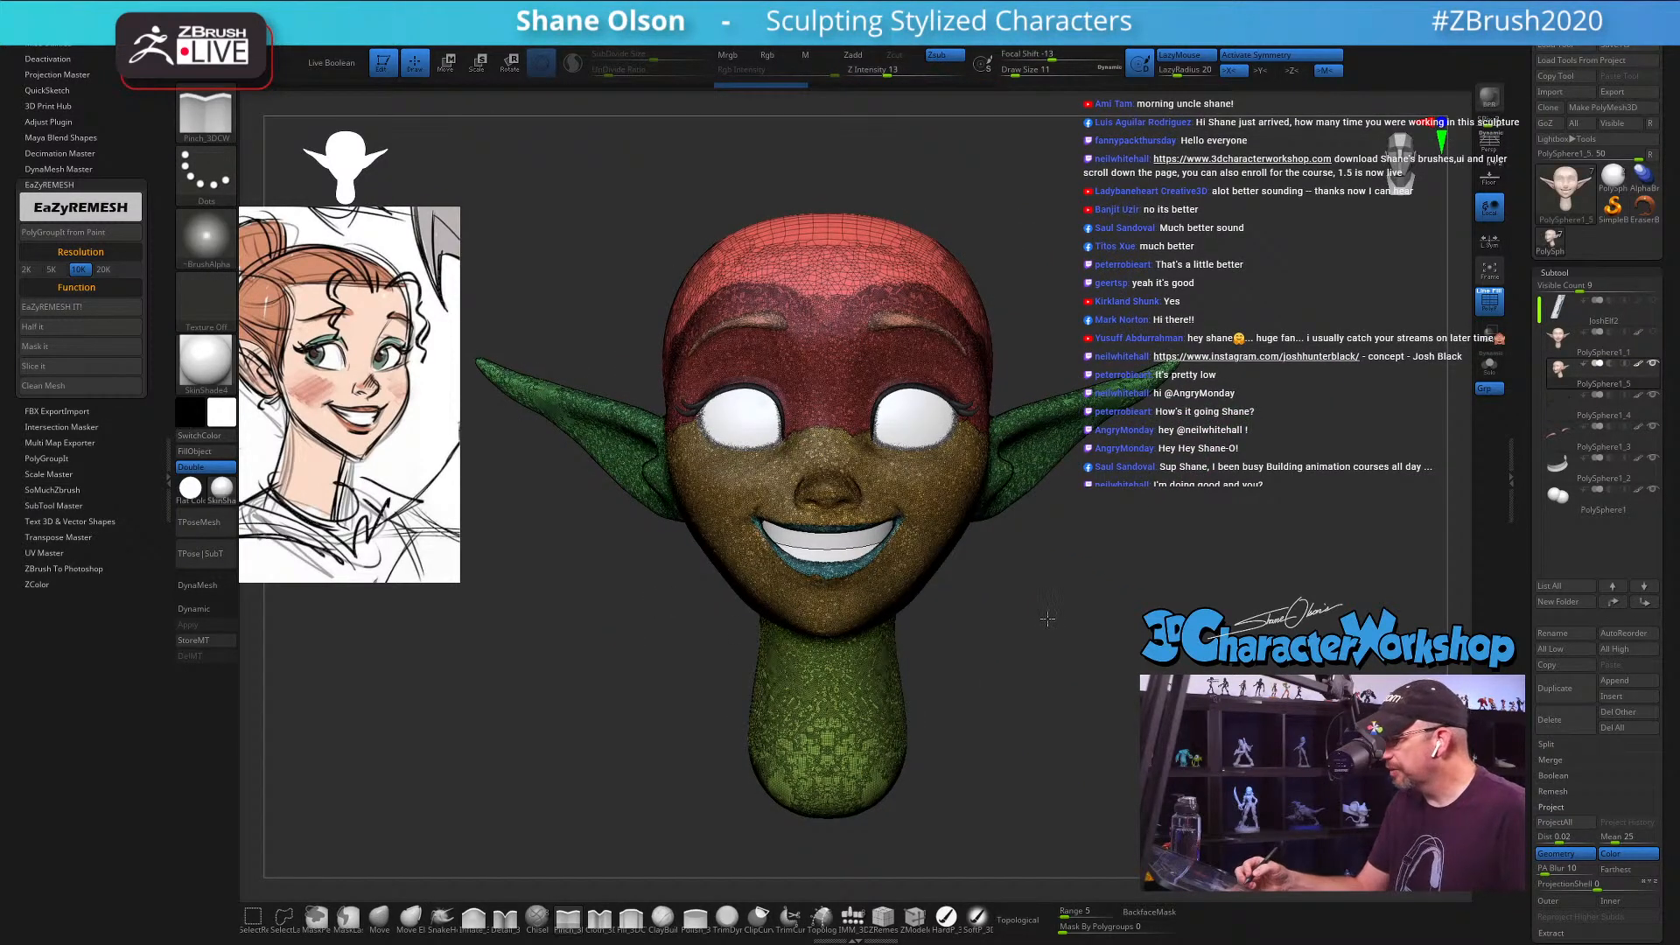
{"action": "left_click_drag", "start_coordinate": [1068, 637], "coordinate": [1116, 596]}
{"action": "key", "text": "shift+f"}
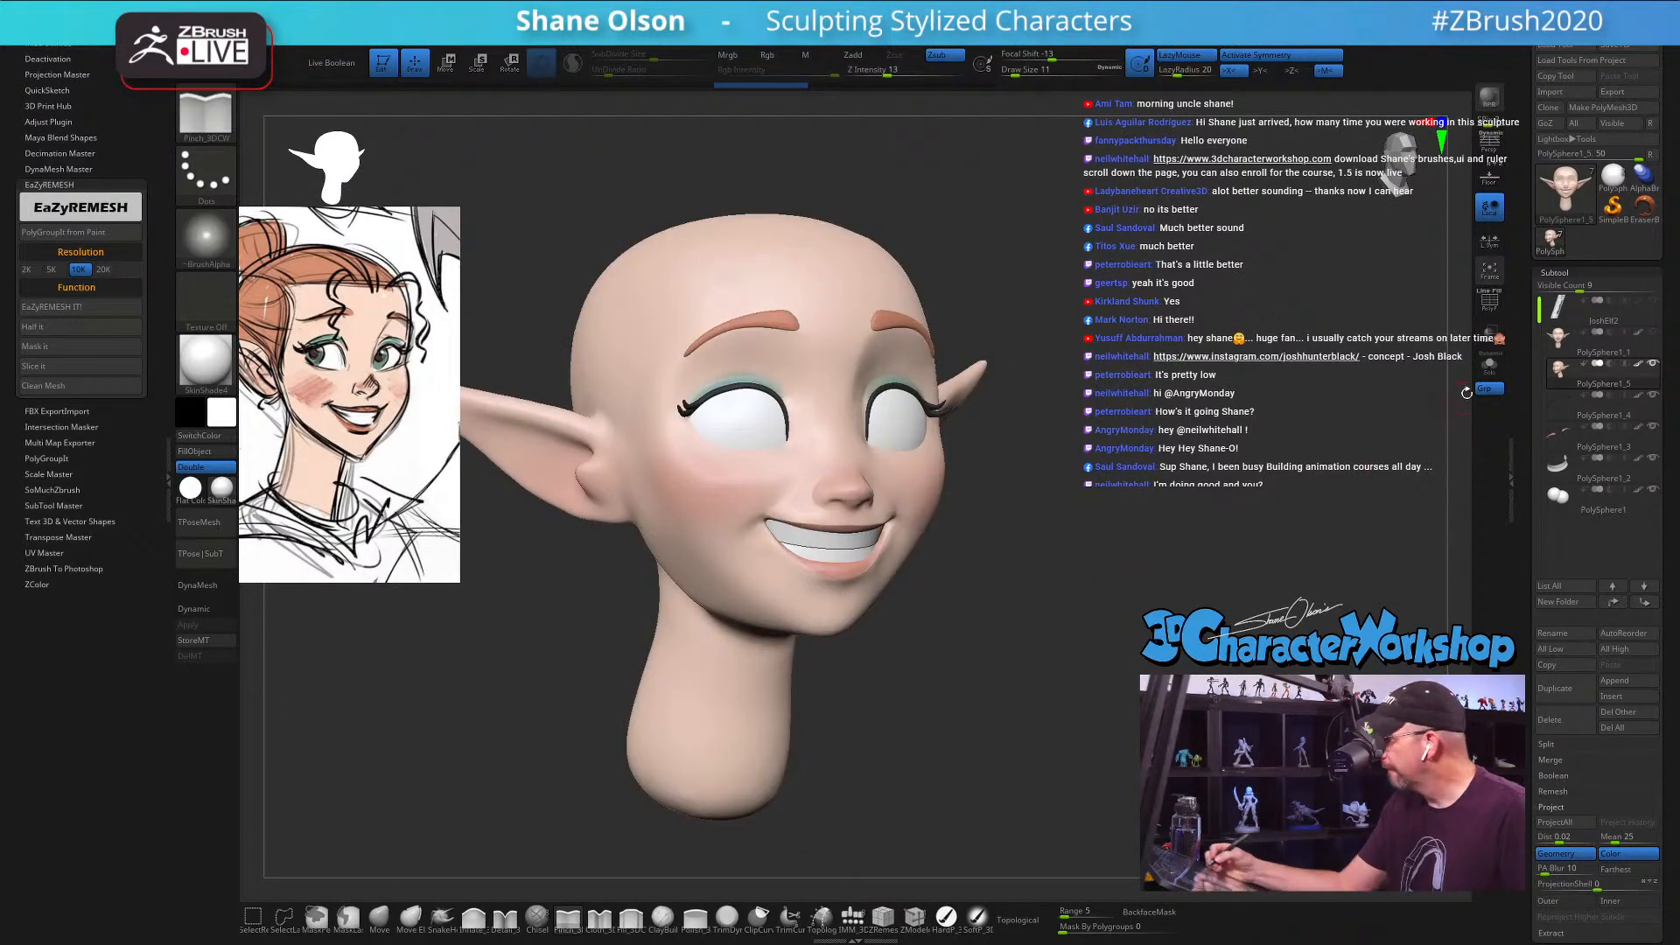
Step: Isolate the duplicated head and paint symmetrical masks over both eye sockets
{"action": "left_click", "coordinate": [1489, 367]}
{"action": "left_click_drag", "start_coordinate": [1146, 412], "coordinate": [1124, 604], "text": "alt"}
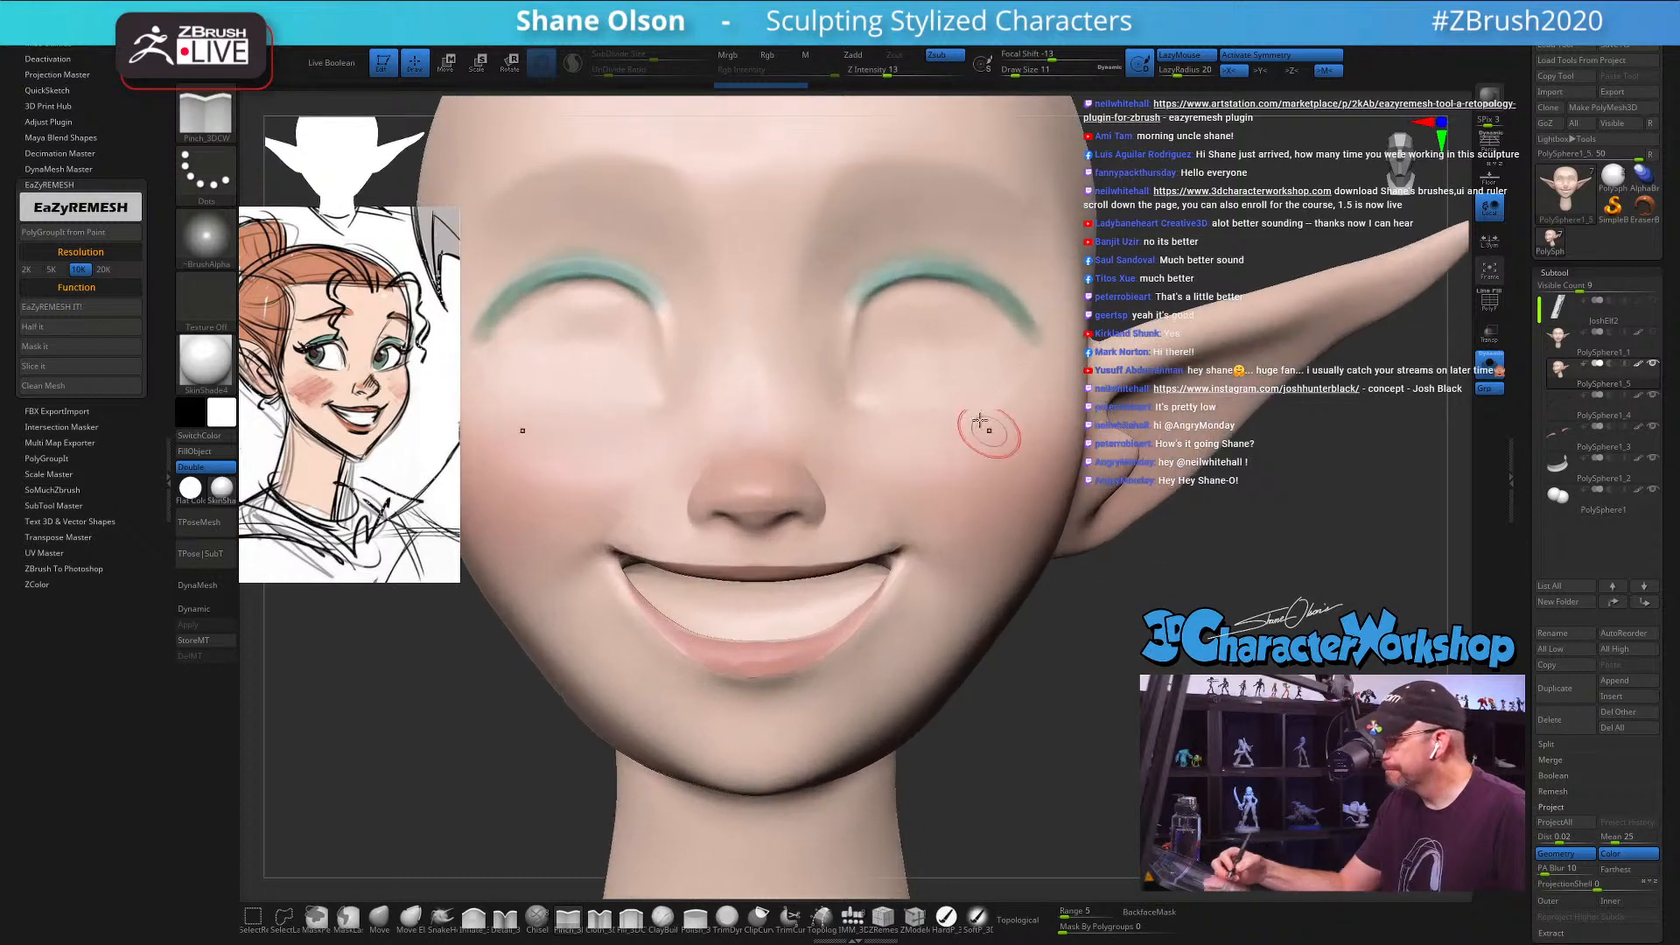
{"action": "mouse_move", "coordinate": [896, 369]}
{"action": "left_mouse_down", "text": "ctrl"}
{"action": "mouse_move", "coordinate": [875, 343]}
{"action": "mouse_move", "coordinate": [897, 311]}
{"action": "mouse_move", "coordinate": [958, 319]}
{"action": "mouse_move", "coordinate": [911, 314]}
{"action": "mouse_move", "coordinate": [884, 359]}
{"action": "mouse_move", "coordinate": [920, 362]}
{"action": "left_mouse_up", "text": "ctrl"}
{"action": "mouse_move", "coordinate": [1099, 397]}
{"action": "right_mouse_down"}
{"action": "mouse_move", "coordinate": [1040, 408]}
{"action": "mouse_move", "coordinate": [952, 293]}
{"action": "mouse_move", "coordinate": [983, 525]}
{"action": "mouse_move", "coordinate": [842, 641]}
{"action": "mouse_move", "coordinate": [926, 454]}
{"action": "mouse_move", "coordinate": [884, 440]}
{"action": "right_mouse_up"}
{"action": "mouse_move", "coordinate": [881, 443]}
{"action": "left_mouse_down", "text": "ctrl"}
{"action": "mouse_move", "coordinate": [862, 413]}
{"action": "mouse_move", "coordinate": [914, 398]}
{"action": "mouse_move", "coordinate": [872, 432]}
{"action": "mouse_move", "coordinate": [928, 385]}
{"action": "mouse_move", "coordinate": [911, 438]}
{"action": "left_mouse_up", "text": "ctrl"}
{"action": "mouse_move", "coordinate": [911, 438]}
{"action": "right_mouse_down"}
{"action": "mouse_move", "coordinate": [983, 450]}
{"action": "mouse_move", "coordinate": [939, 461]}
{"action": "right_mouse_up"}
{"action": "mouse_move", "coordinate": [939, 461]}
{"action": "left_mouse_down", "text": "ctrl"}
{"action": "mouse_move", "coordinate": [931, 411]}
{"action": "mouse_move", "coordinate": [920, 455]}
{"action": "mouse_move", "coordinate": [949, 398]}
{"action": "mouse_move", "coordinate": [937, 443]}
{"action": "left_mouse_up", "text": "ctrl"}
{"action": "mouse_move", "coordinate": [932, 443]}
{"action": "right_mouse_down"}
{"action": "mouse_move", "coordinate": [998, 435]}
{"action": "mouse_move", "coordinate": [945, 440]}
{"action": "right_mouse_up"}
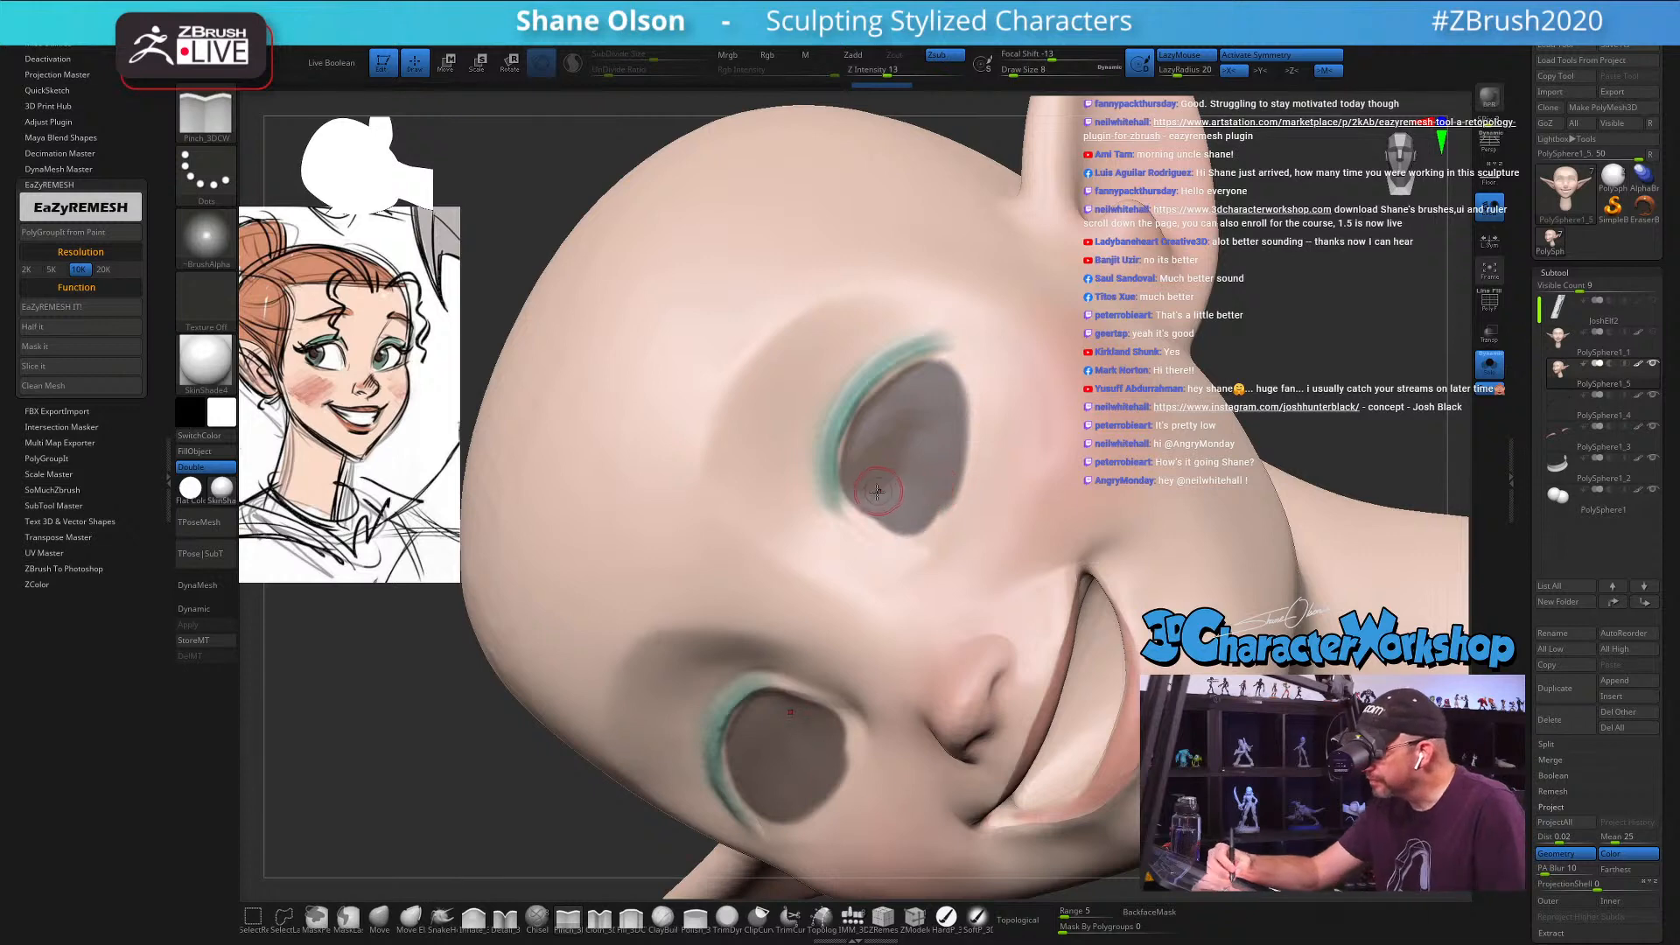
Step: Fill the remaining gaps in the eye socket masks and extend them out to the eyelid edges
{"action": "key", "text": "ctrl"}
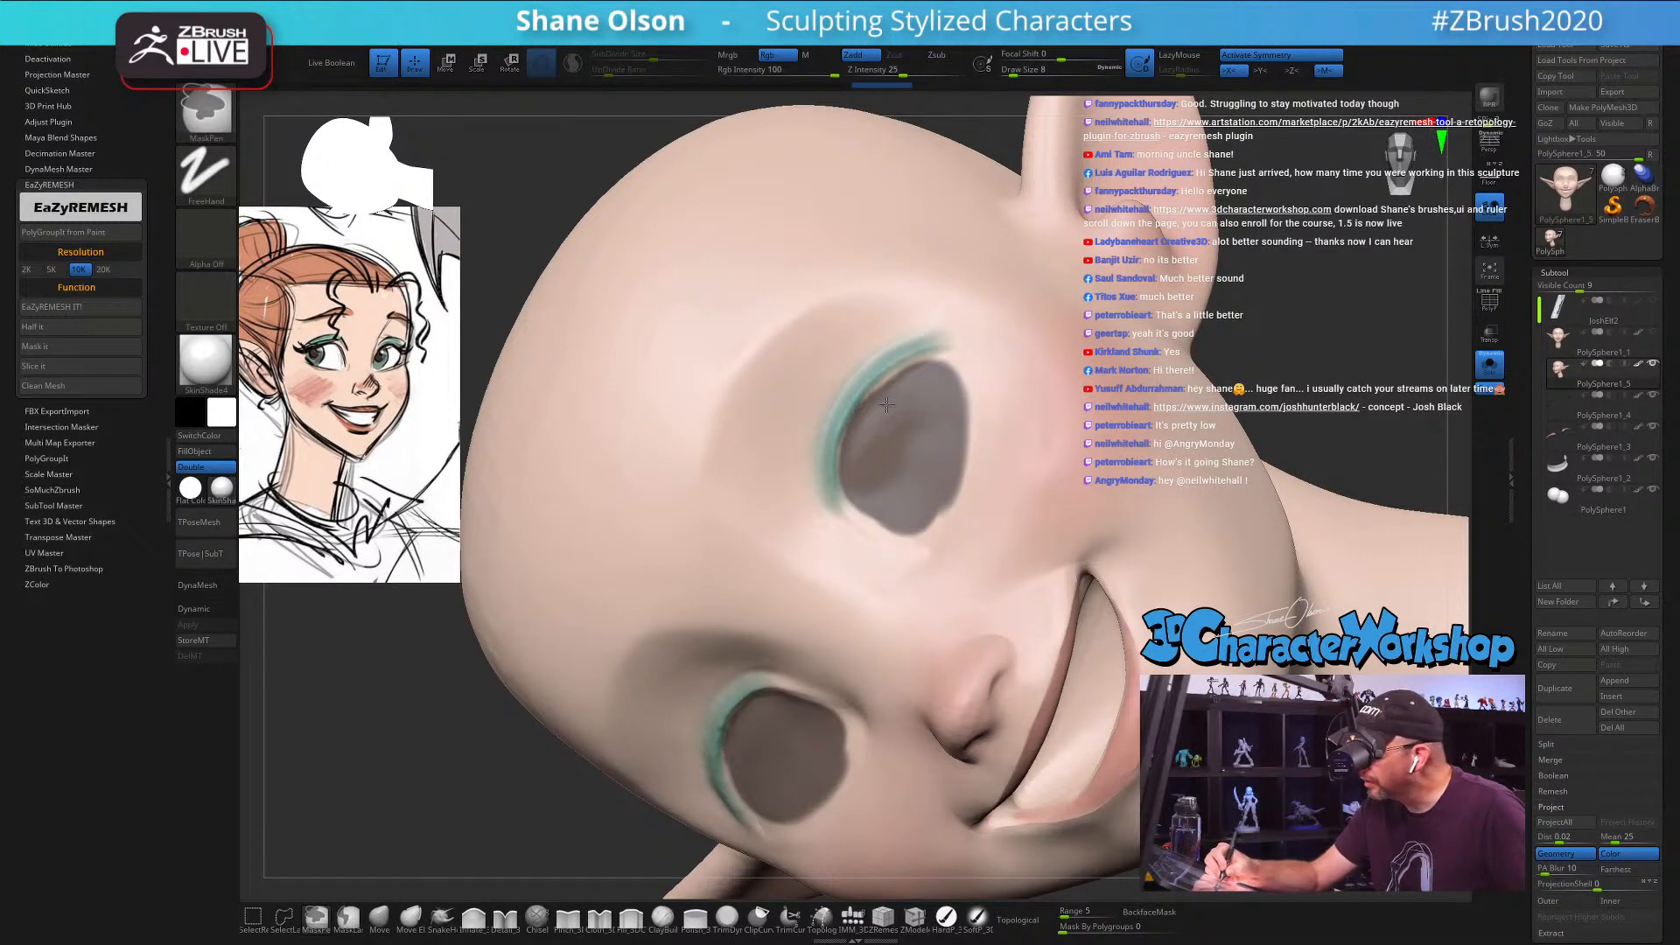
{"action": "left_click_drag", "start_coordinate": [918, 383], "coordinate": [943, 386], "text": "ctrl"}
{"action": "mouse_move", "coordinate": [945, 431]}
{"action": "right_mouse_down"}
{"action": "mouse_move", "coordinate": [905, 430]}
{"action": "mouse_move", "coordinate": [953, 412]}
{"action": "right_mouse_up"}
{"action": "left_click_drag", "start_coordinate": [940, 374], "coordinate": [949, 432], "text": "ctrl"}
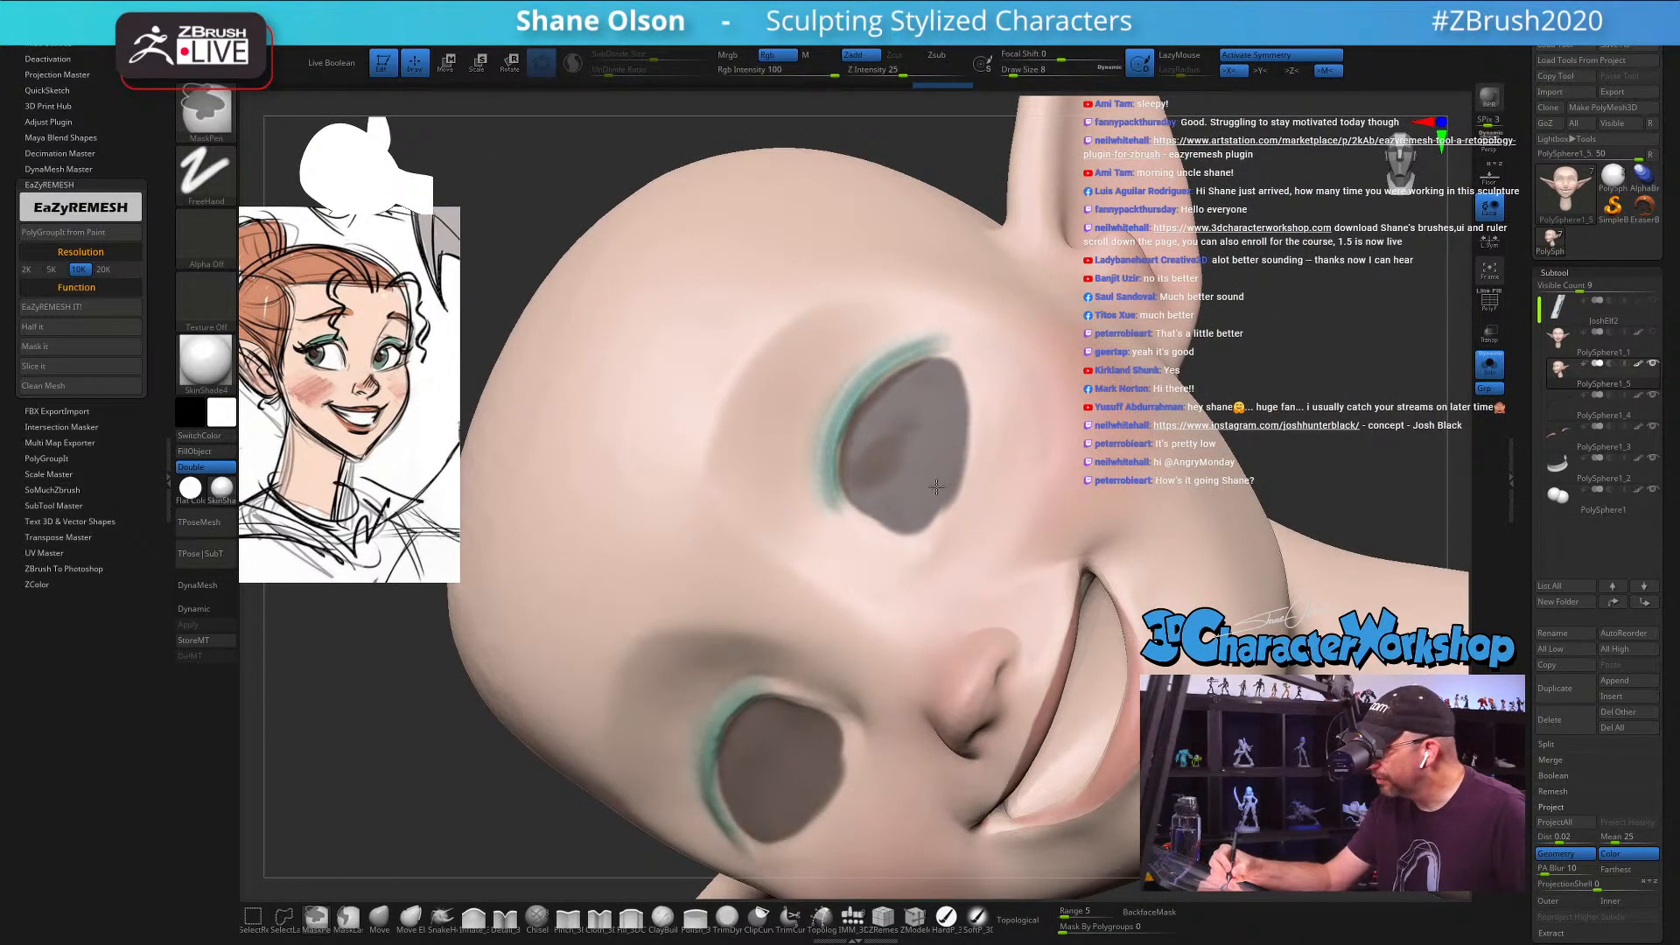
{"action": "mouse_move", "coordinate": [923, 511]}
{"action": "left_mouse_down", "text": "ctrl"}
{"action": "mouse_move", "coordinate": [868, 495]}
{"action": "mouse_move", "coordinate": [931, 483]}
{"action": "left_mouse_up", "text": "ctrl"}
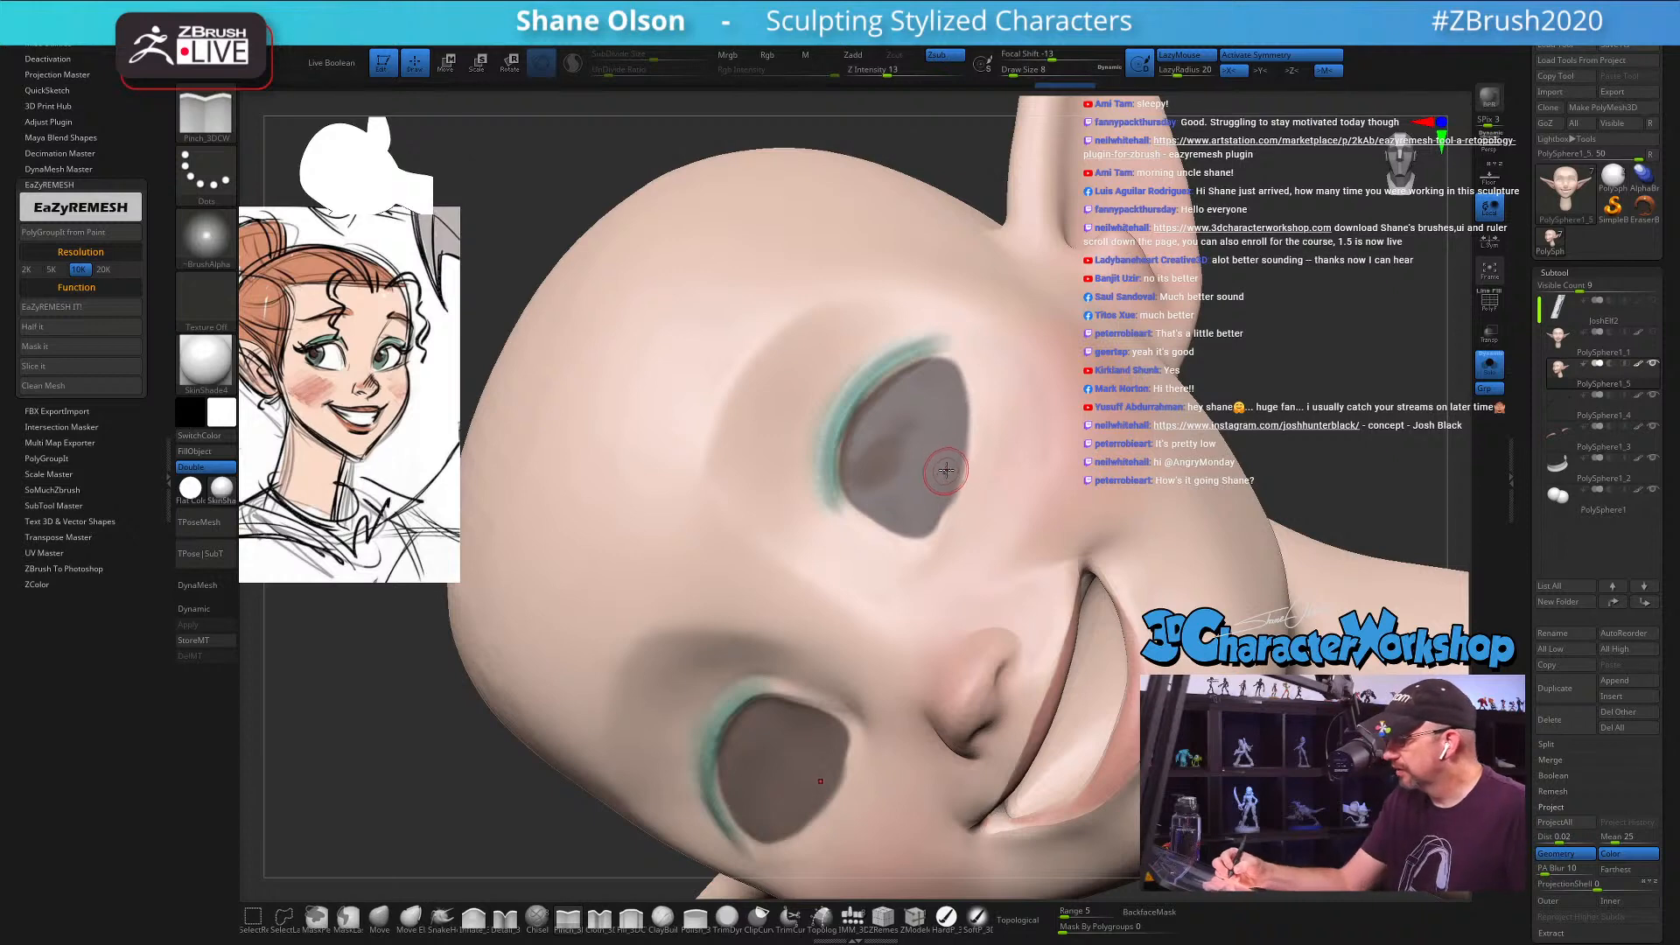
{"action": "right_click_drag", "start_coordinate": [947, 471], "coordinate": [964, 448]}
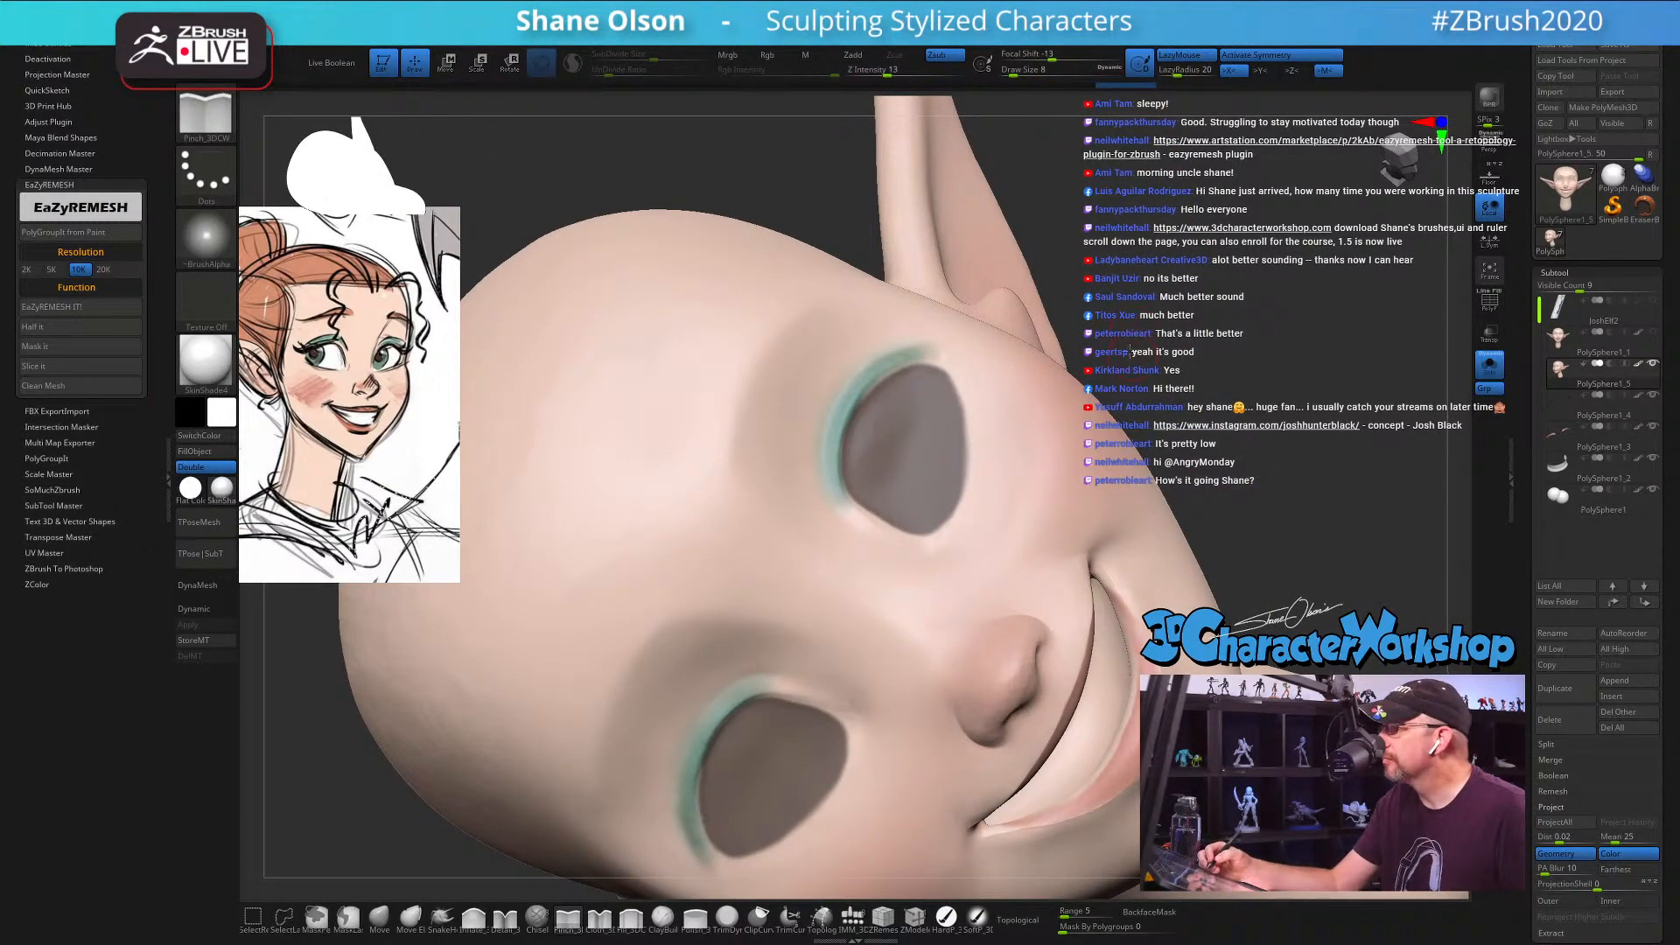
{"action": "right_click_drag", "start_coordinate": [1131, 351], "coordinate": [1107, 422]}
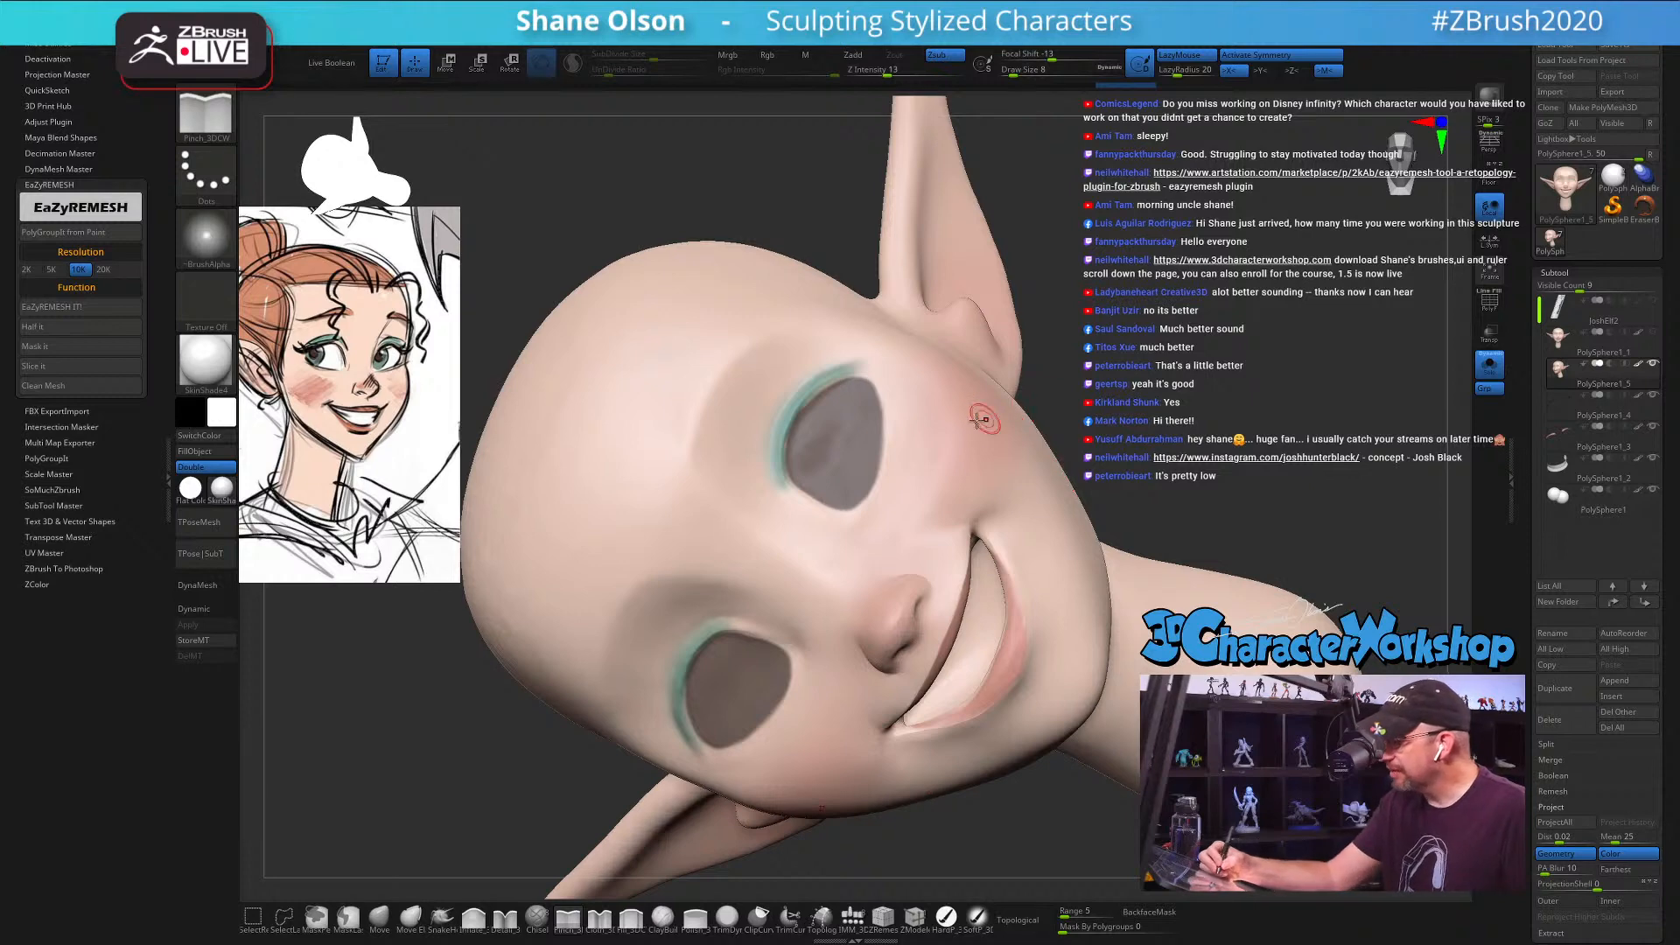
Step: Soften the edges of the eye socket masks and invert the mask so only the sockets are editable
{"action": "key", "text": "ctrl"}
{"action": "left_click", "coordinate": [871, 435], "text": "ctrl"}
{"action": "left_click", "coordinate": [853, 440], "text": "ctrl"}
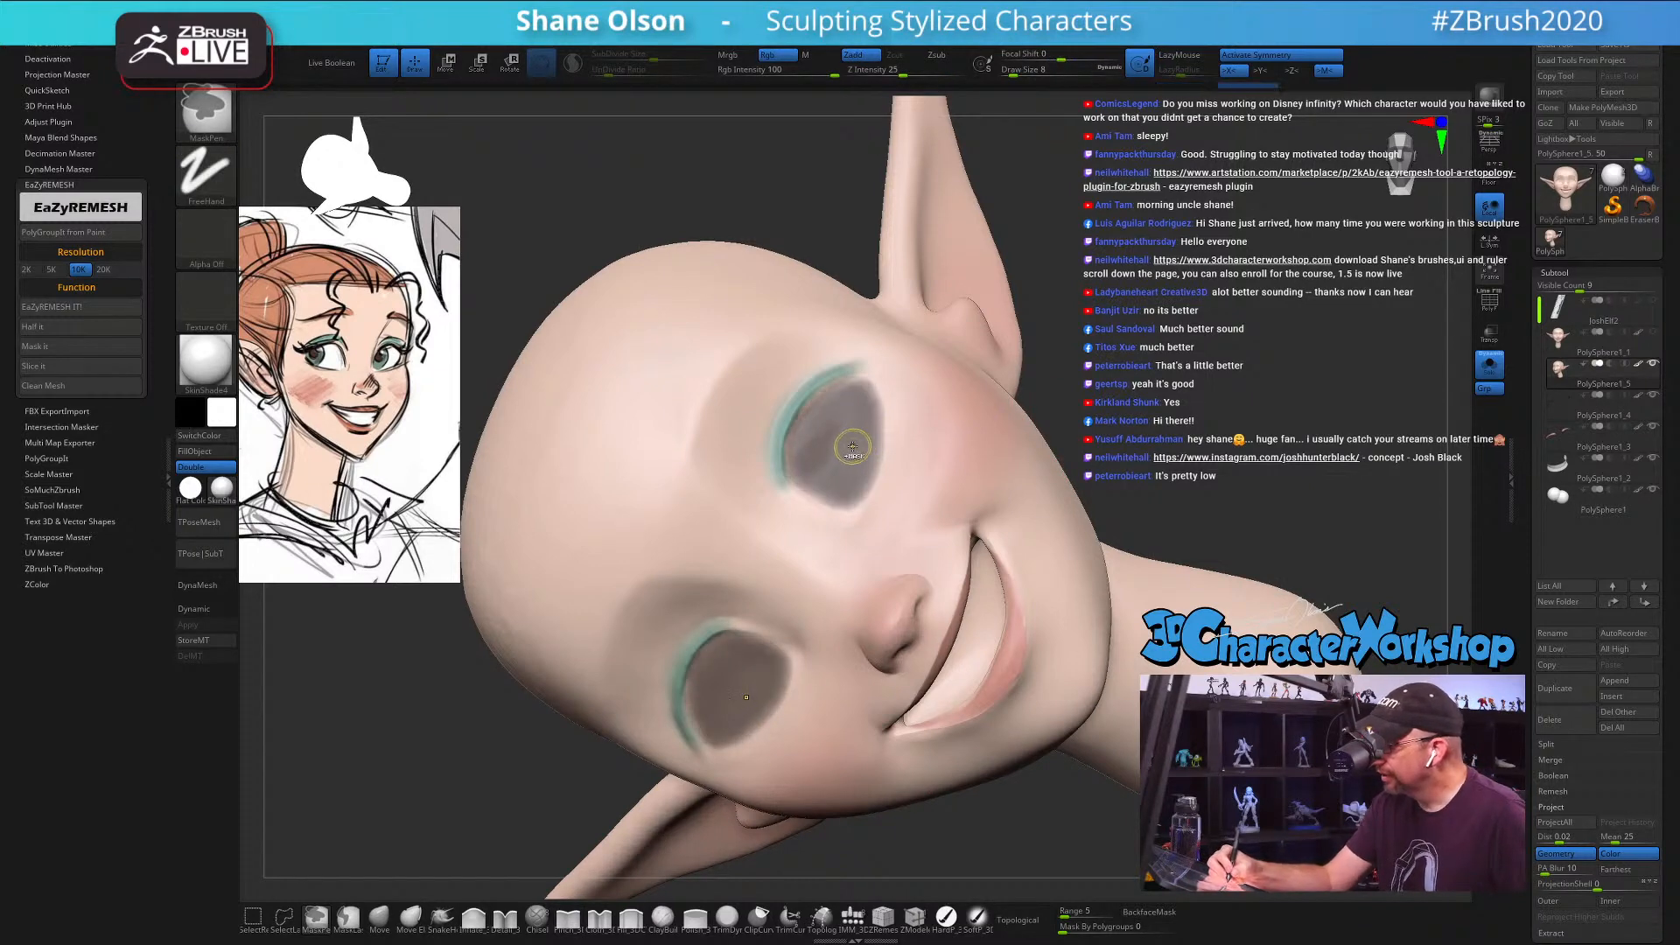
{"action": "left_click", "coordinate": [849, 444], "text": "ctrl"}
{"action": "left_click", "coordinate": [1155, 451], "text": "ctrl"}
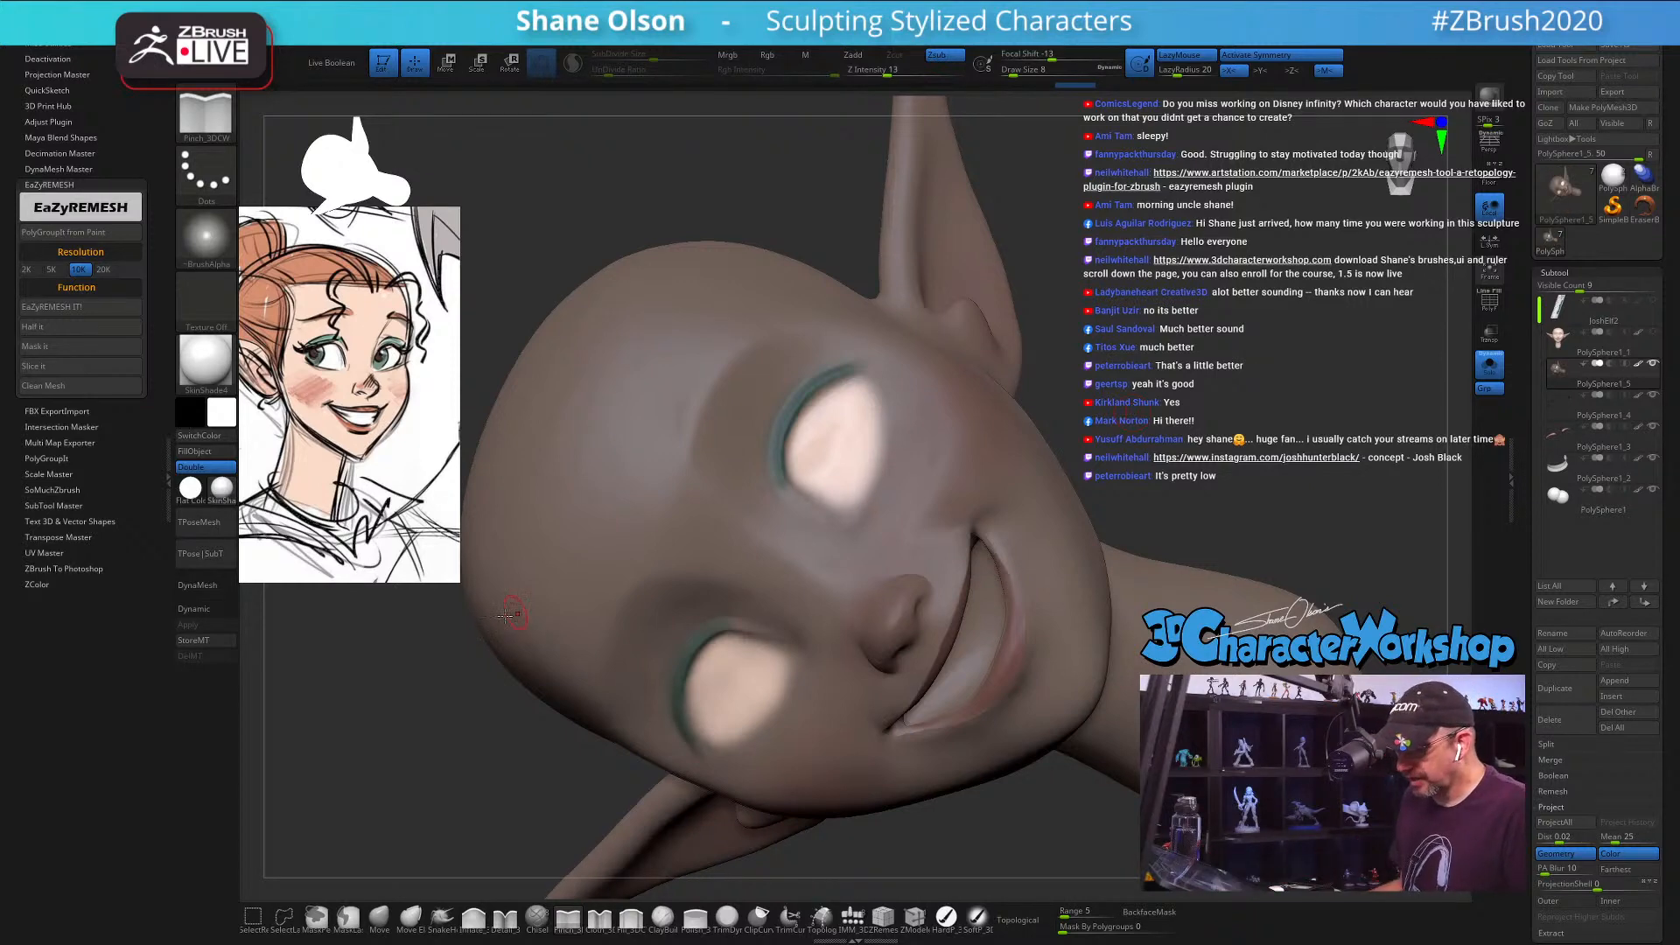
Step: Pull the unmasked eye sockets outward from a side view using the Move brush at draw size 44
{"action": "left_click", "coordinate": [379, 915]}
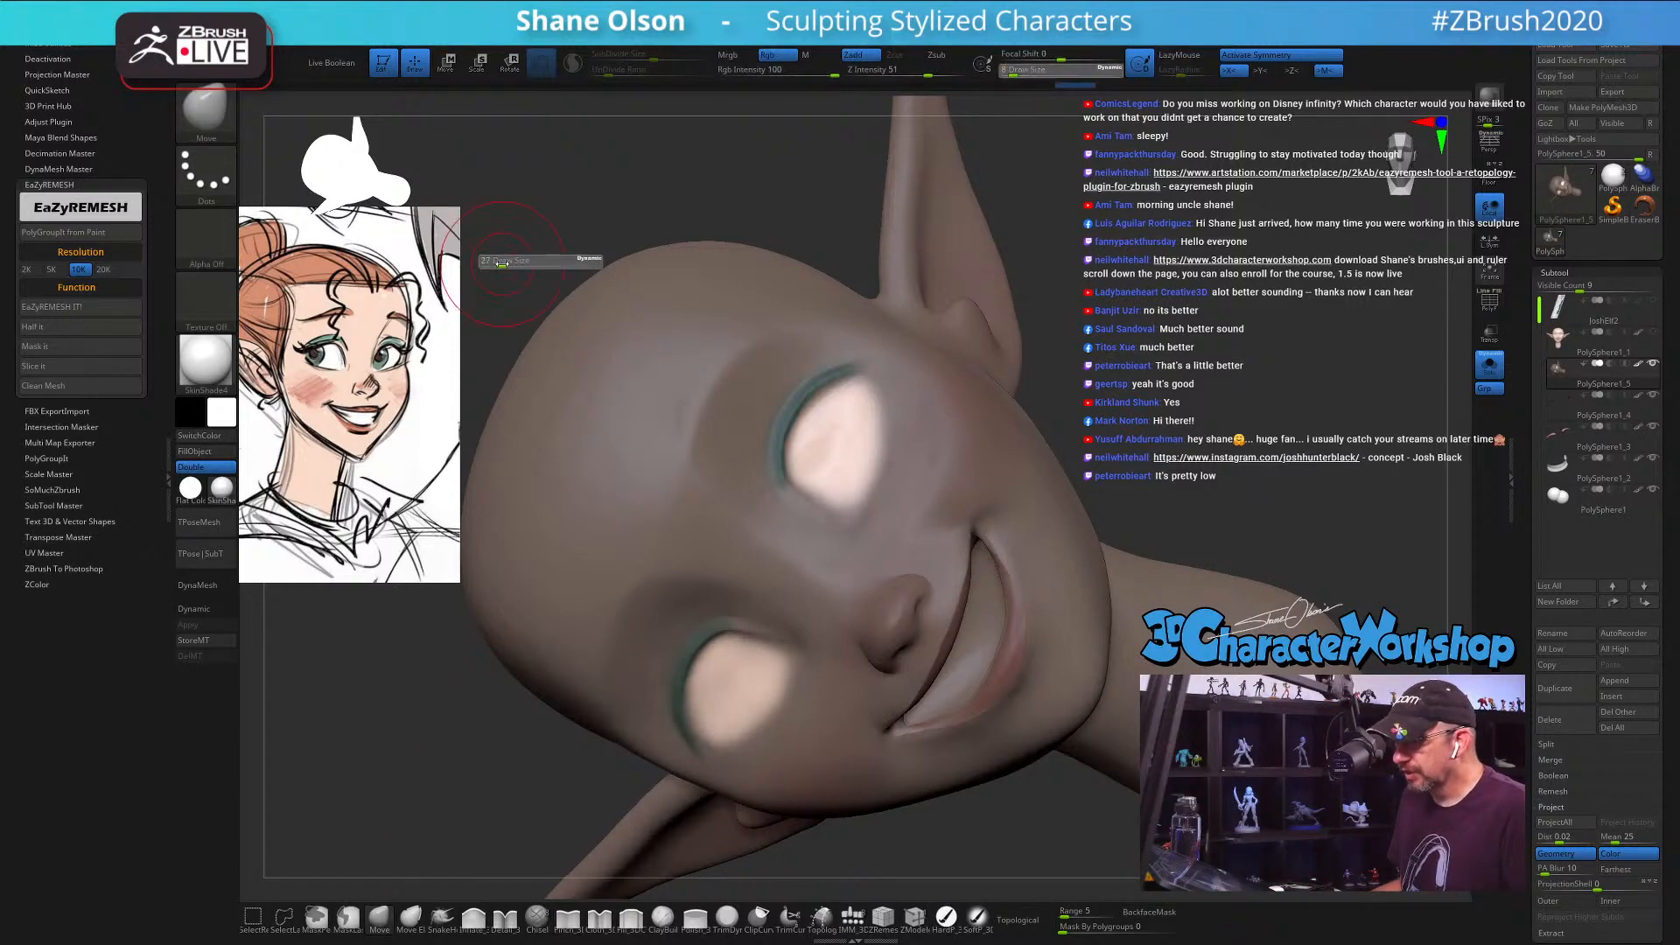
{"action": "left_click_drag", "start_coordinate": [554, 196], "coordinate": [563, 176]}
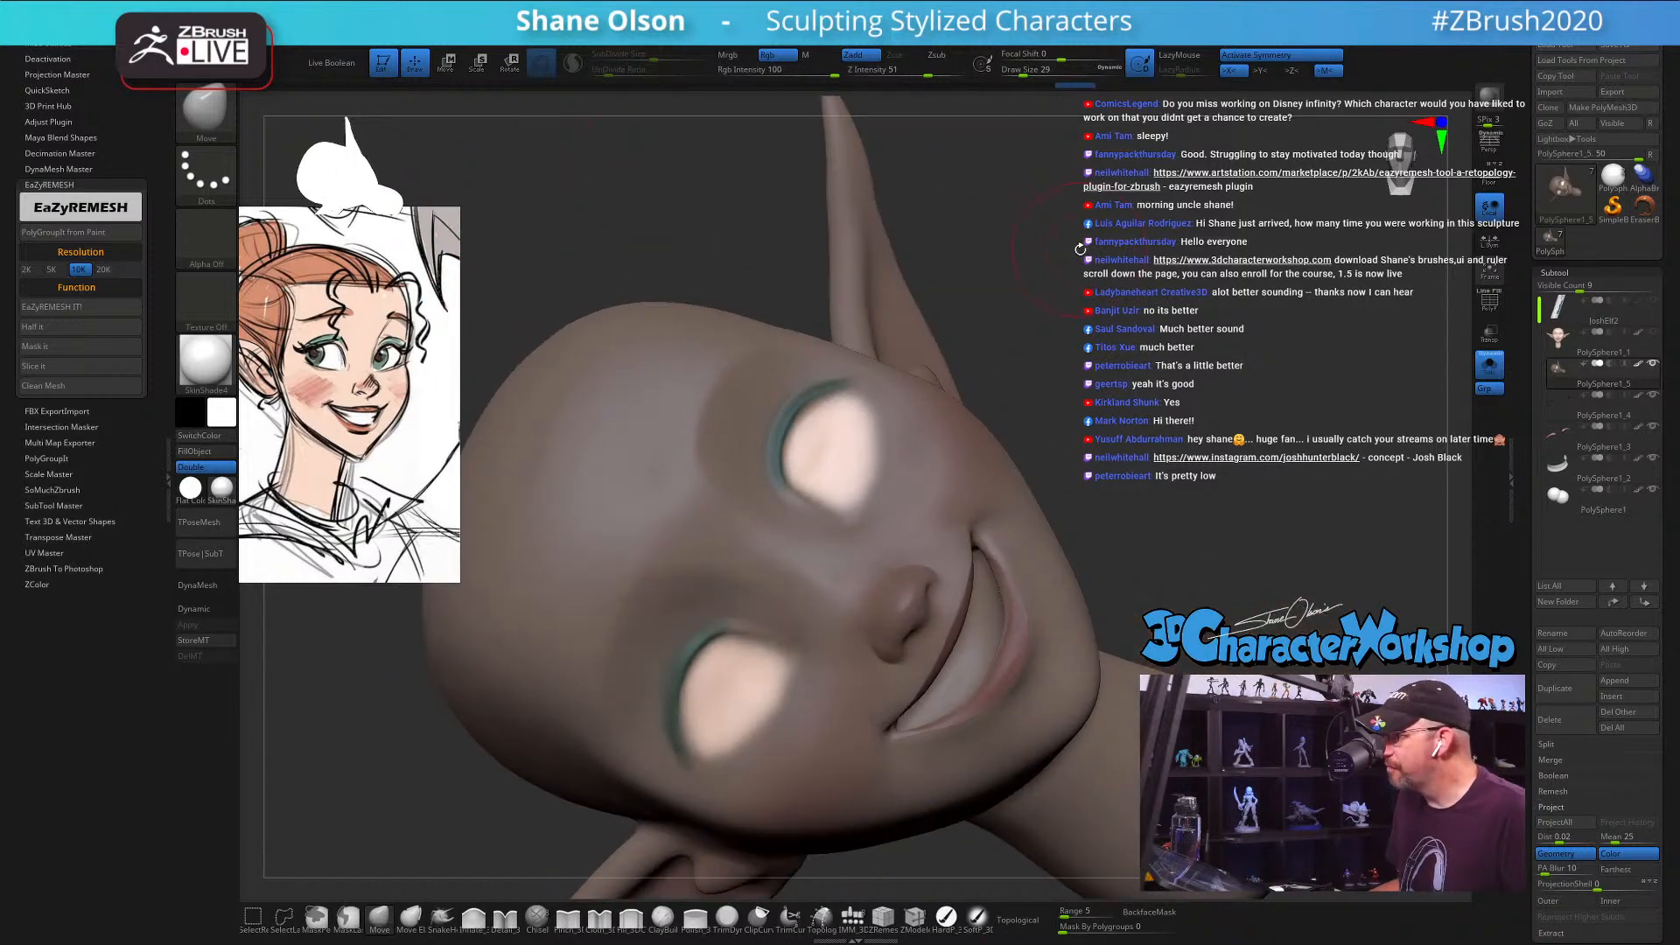
{"action": "left_click_drag", "start_coordinate": [1079, 249], "coordinate": [1088, 238]}
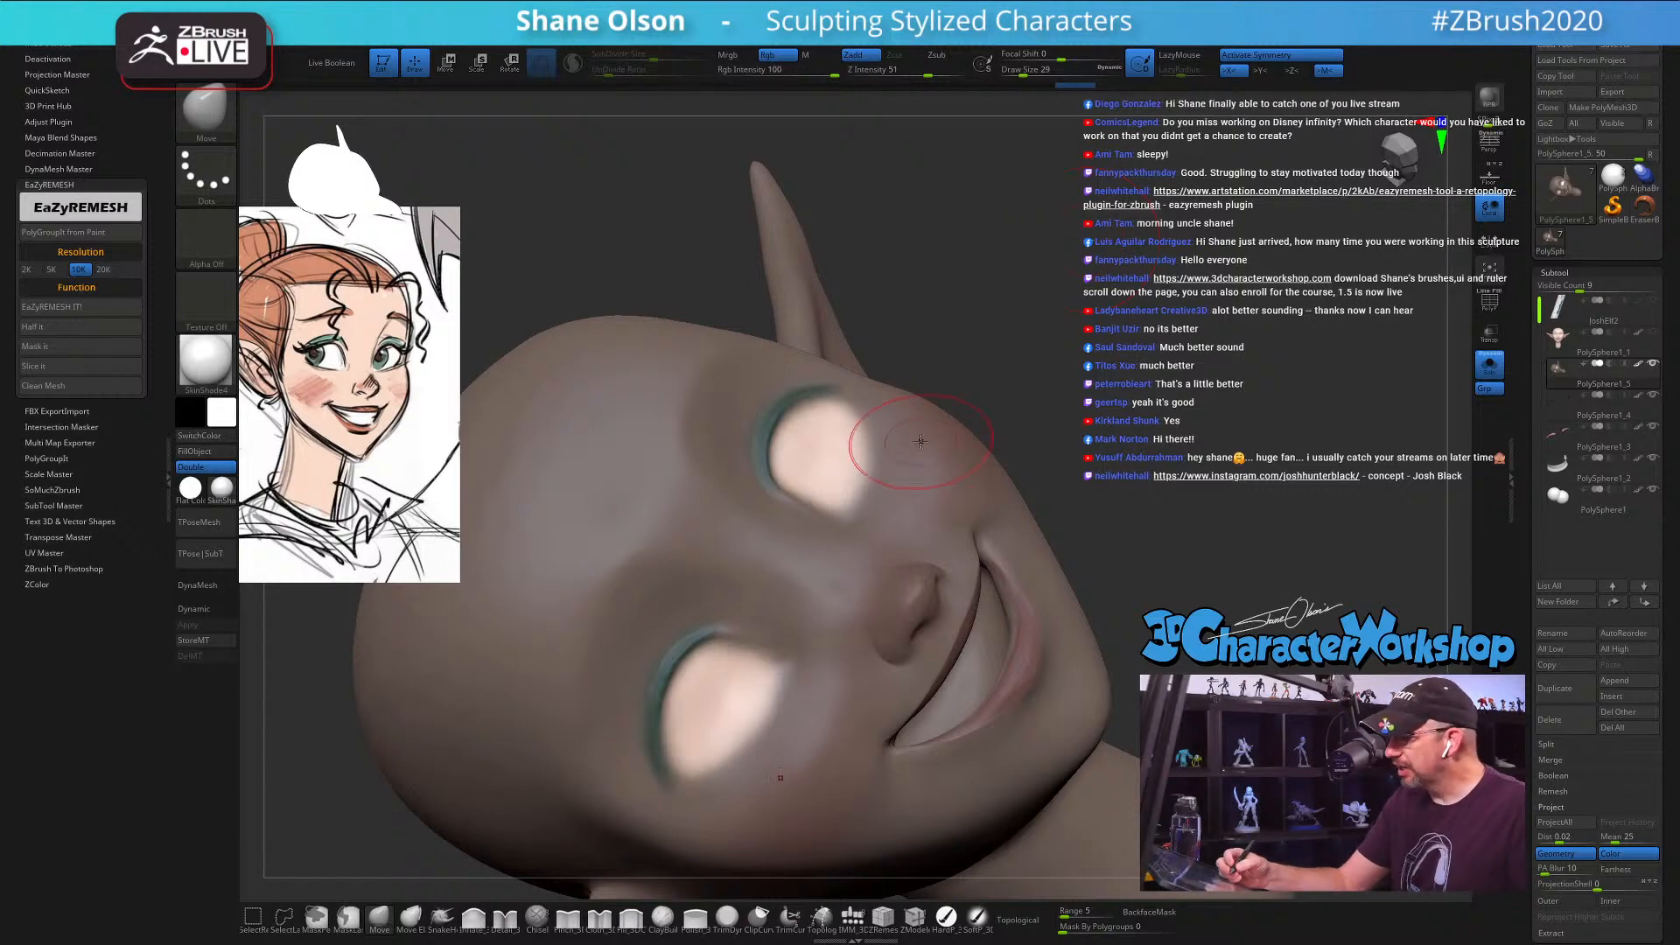
{"action": "left_click_drag", "start_coordinate": [1019, 385], "coordinate": [1033, 346]}
{"action": "key", "text": "s"}
{"action": "left_click_drag", "start_coordinate": [835, 453], "coordinate": [810, 478]}
{"action": "key", "text": "s"}
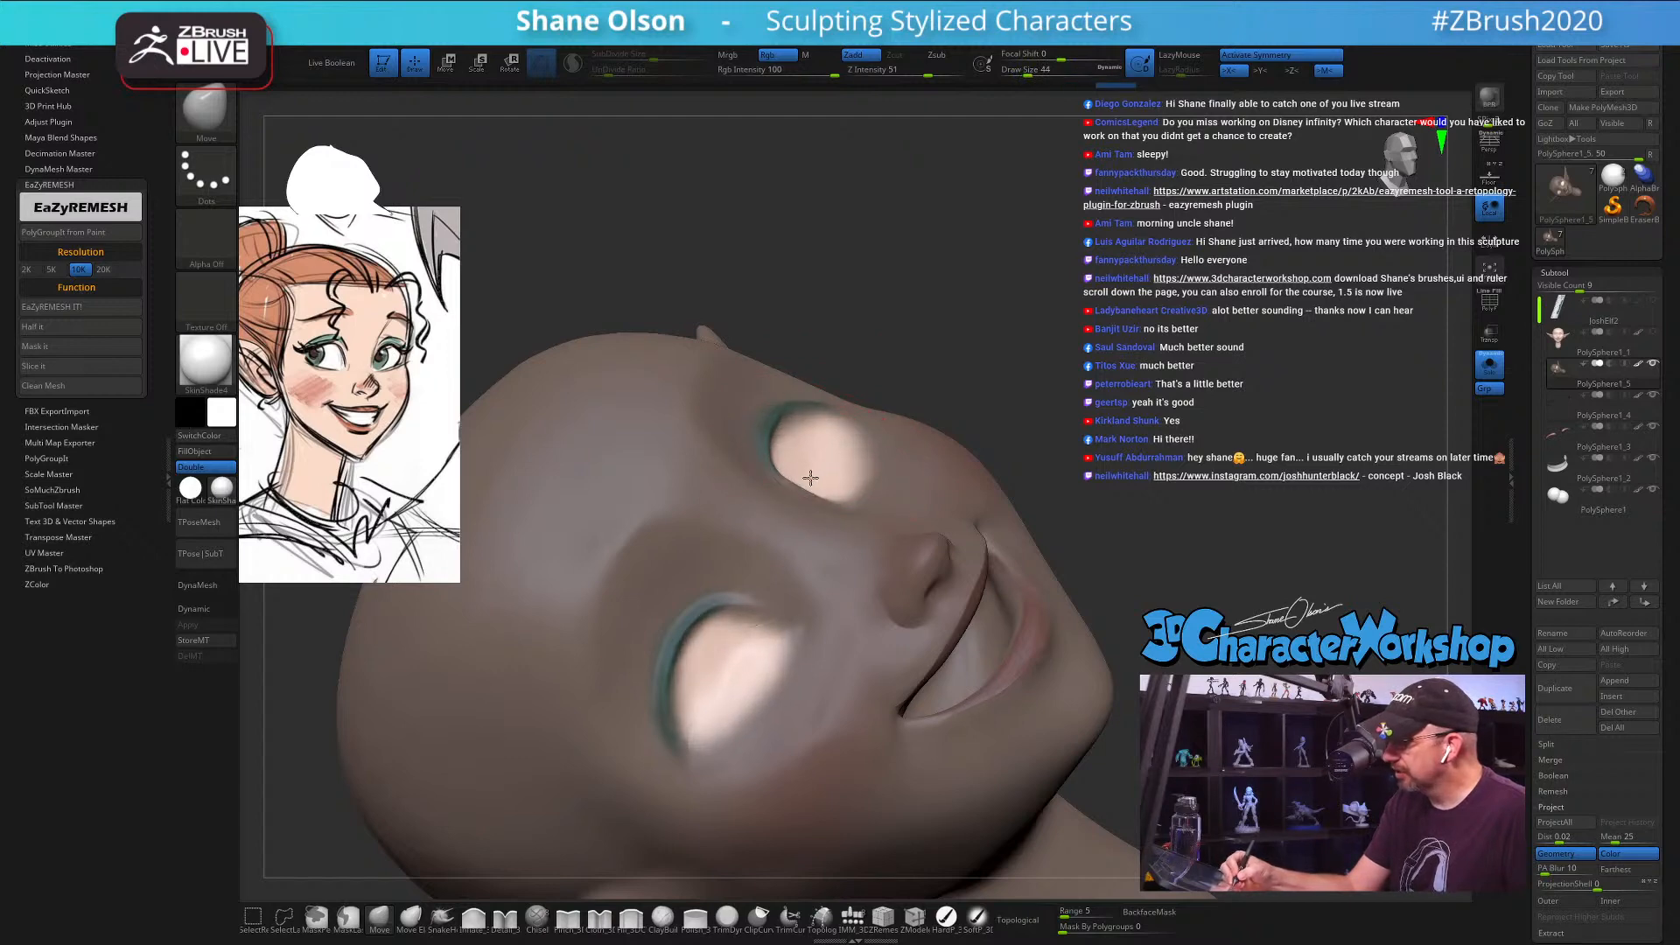
{"action": "mouse_move", "coordinate": [810, 478]}
{"action": "right_mouse_down"}
{"action": "mouse_move", "coordinate": [825, 495]}
{"action": "mouse_move", "coordinate": [774, 525]}
{"action": "mouse_move", "coordinate": [814, 512]}
{"action": "mouse_move", "coordinate": [812, 495]}
{"action": "mouse_move", "coordinate": [812, 510]}
{"action": "right_mouse_up"}
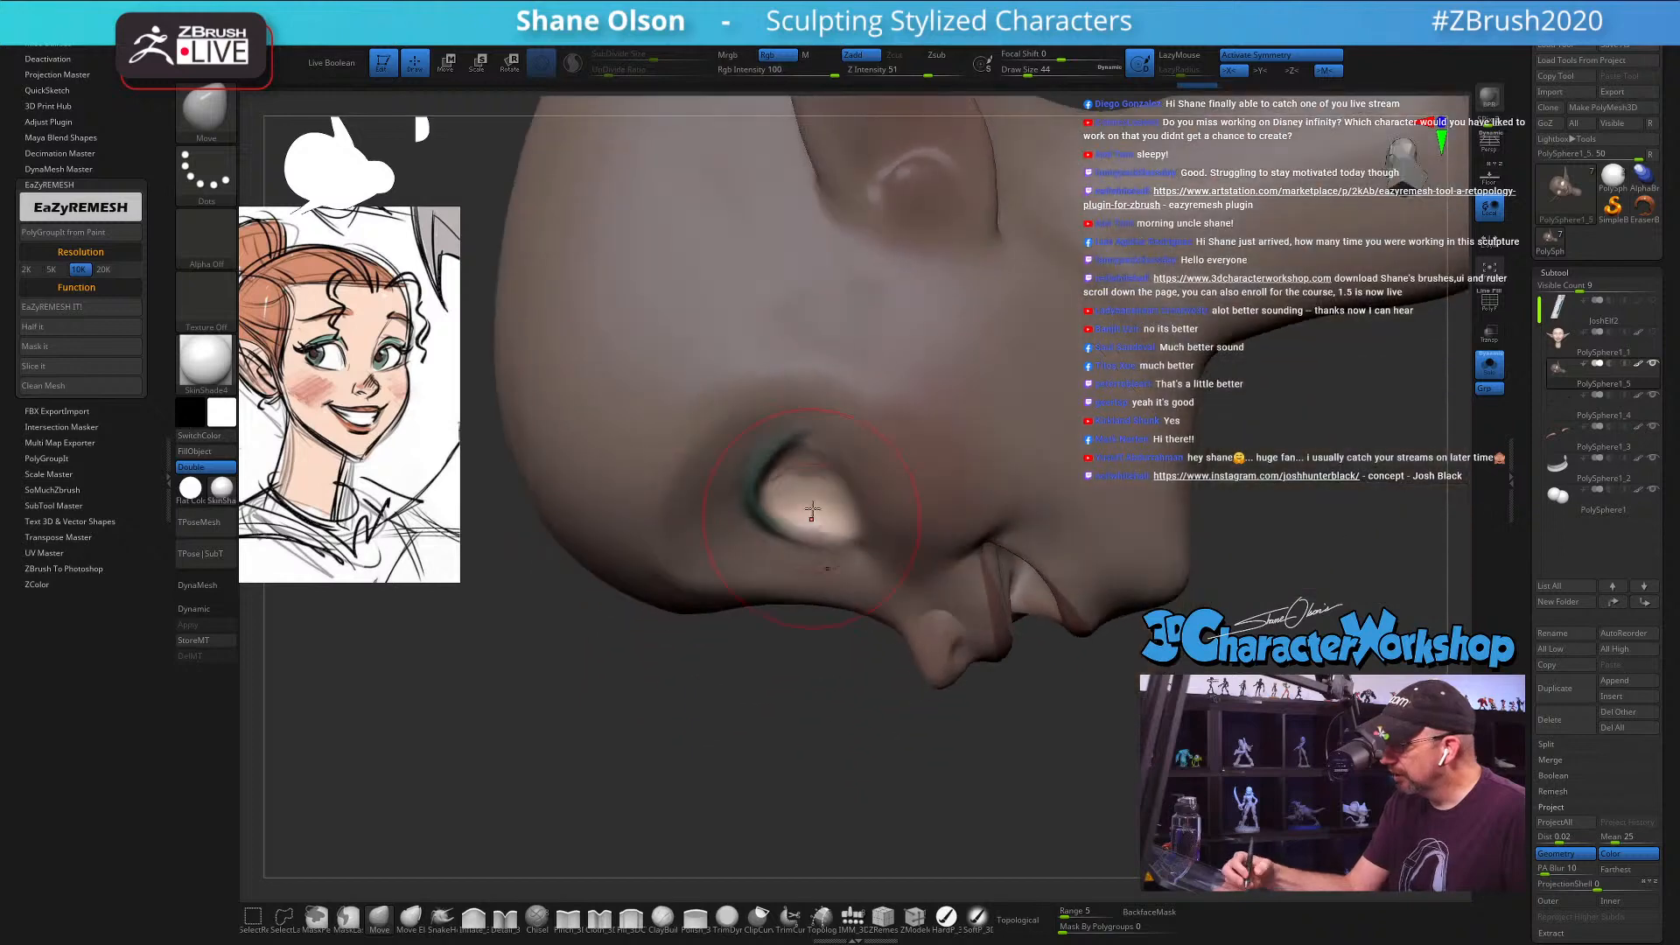
{"action": "left_click_drag", "start_coordinate": [812, 486], "coordinate": [810, 476]}
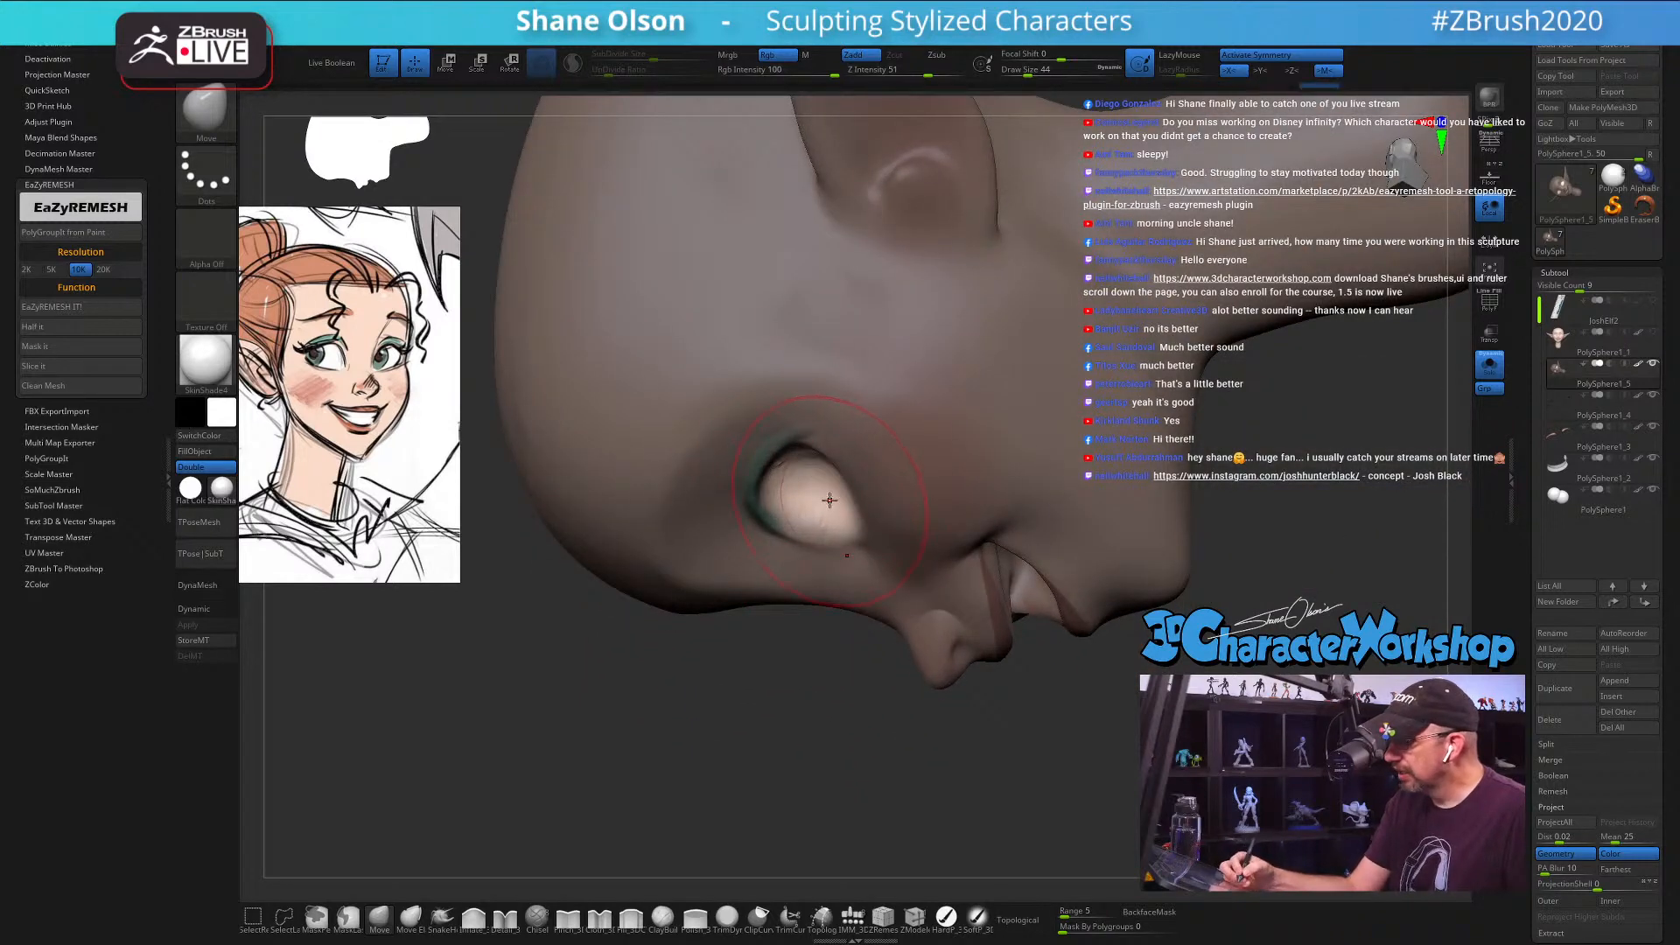
Step: Adjust the bulge of the eye sockets with the Move brush reduced to draw size 35, and clear the mask
{"action": "mouse_move", "coordinate": [828, 495]}
{"action": "right_mouse_down"}
{"action": "mouse_move", "coordinate": [826, 435]}
{"action": "mouse_move", "coordinate": [837, 475]}
{"action": "mouse_move", "coordinate": [831, 429]}
{"action": "mouse_move", "coordinate": [859, 415]}
{"action": "right_mouse_up"}
{"action": "left_click_drag", "start_coordinate": [854, 464], "coordinate": [835, 470]}
{"action": "key", "text": "["}
{"action": "key", "text": "["}
{"action": "key", "text": "["}
{"action": "mouse_move", "coordinate": [846, 437]}
{"action": "right_mouse_down"}
{"action": "mouse_move", "coordinate": [842, 411]}
{"action": "mouse_move", "coordinate": [861, 475]}
{"action": "mouse_move", "coordinate": [919, 416]}
{"action": "right_mouse_up"}
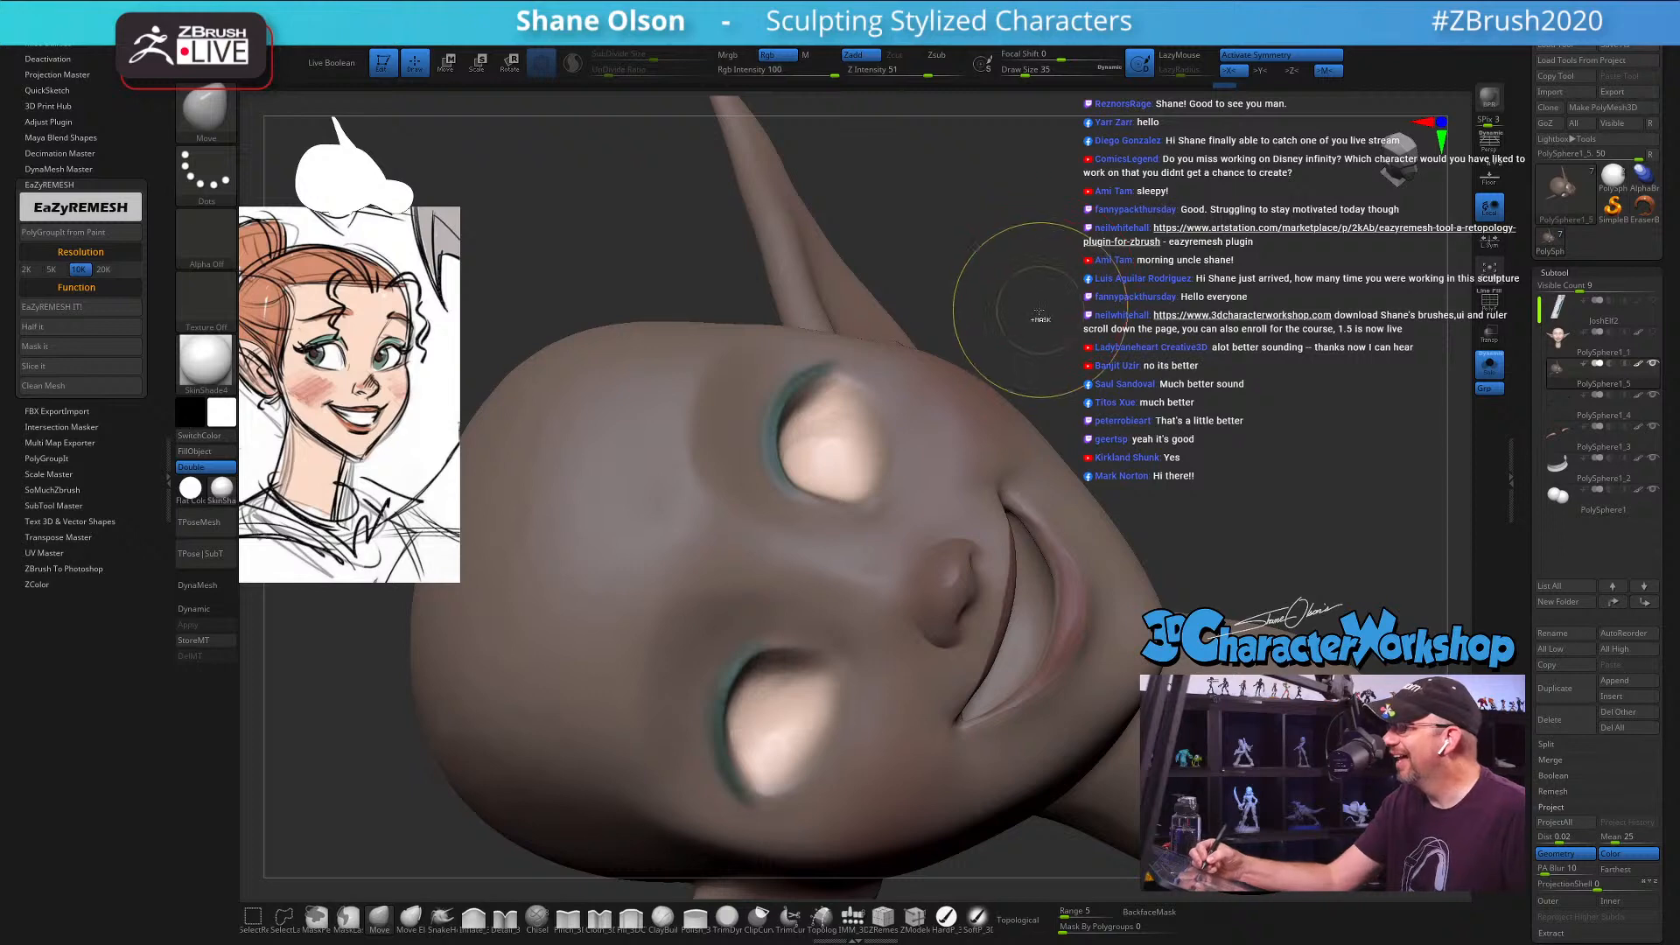
{"action": "left_click", "coordinate": [1048, 282], "text": "ctrl"}
{"action": "right_click_drag", "start_coordinate": [1035, 325], "coordinate": [1006, 383]}
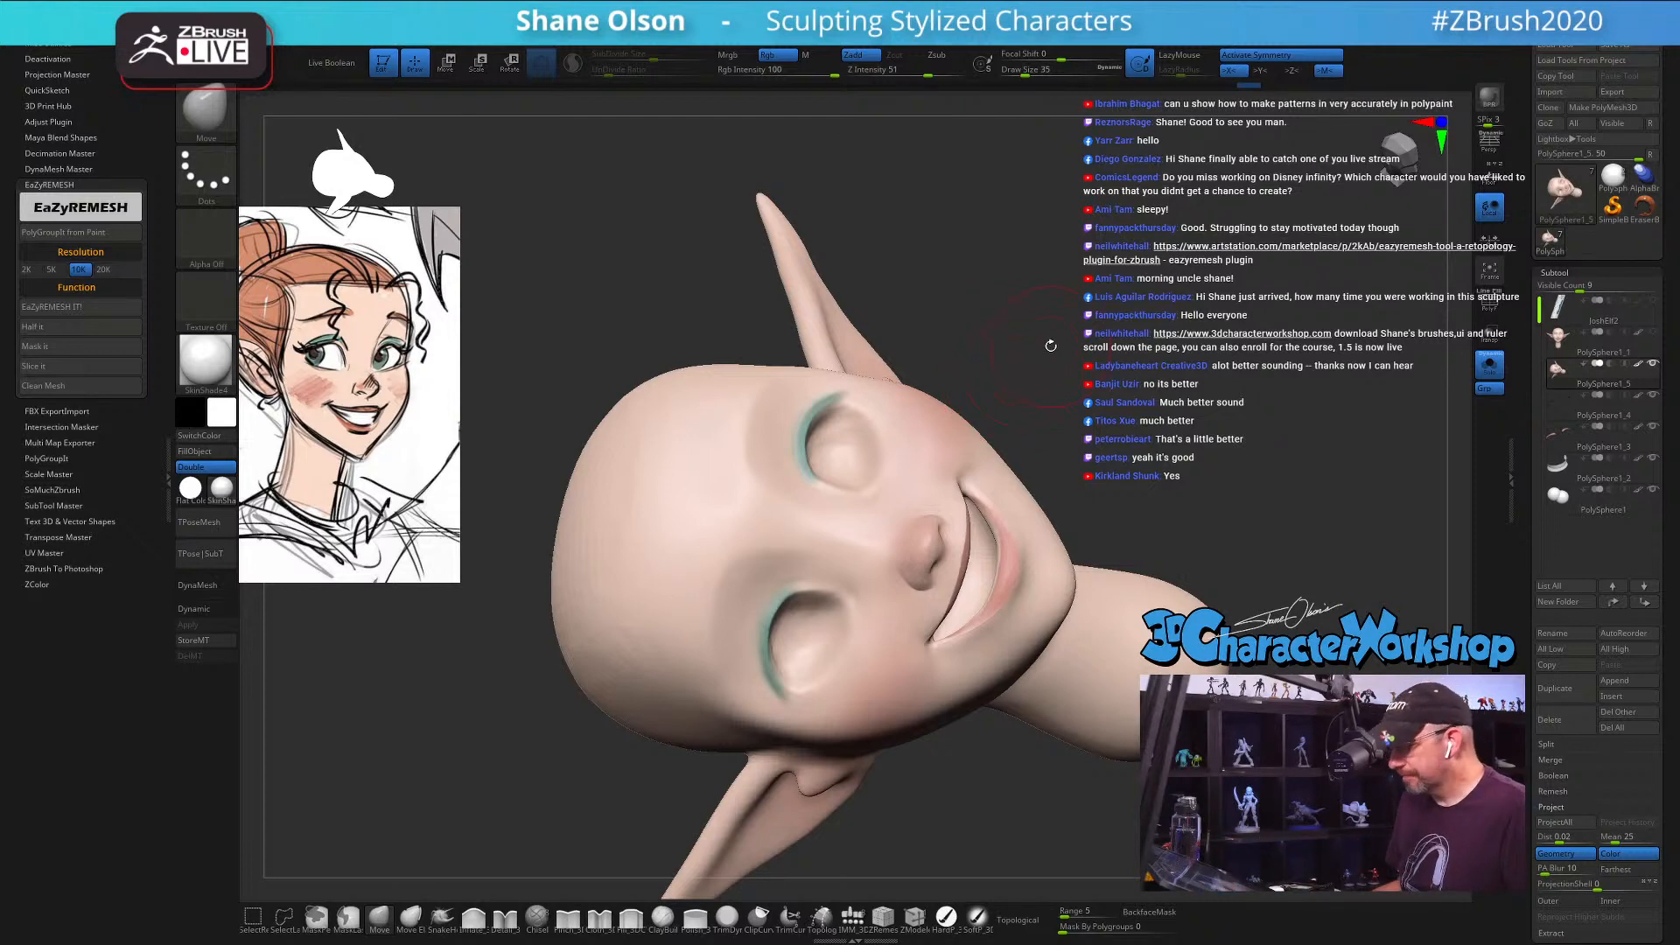
Step: Reshape the inside of the eye sockets with the brush reduced to draw size 18 and check the mesh's polygroup wireframe
{"action": "key", "text": "s"}
{"action": "left_click_drag", "start_coordinate": [1051, 345], "coordinate": [1047, 343]}
{"action": "left_click_drag", "start_coordinate": [1054, 329], "coordinate": [773, 349]}
{"action": "key", "text": "shift"}
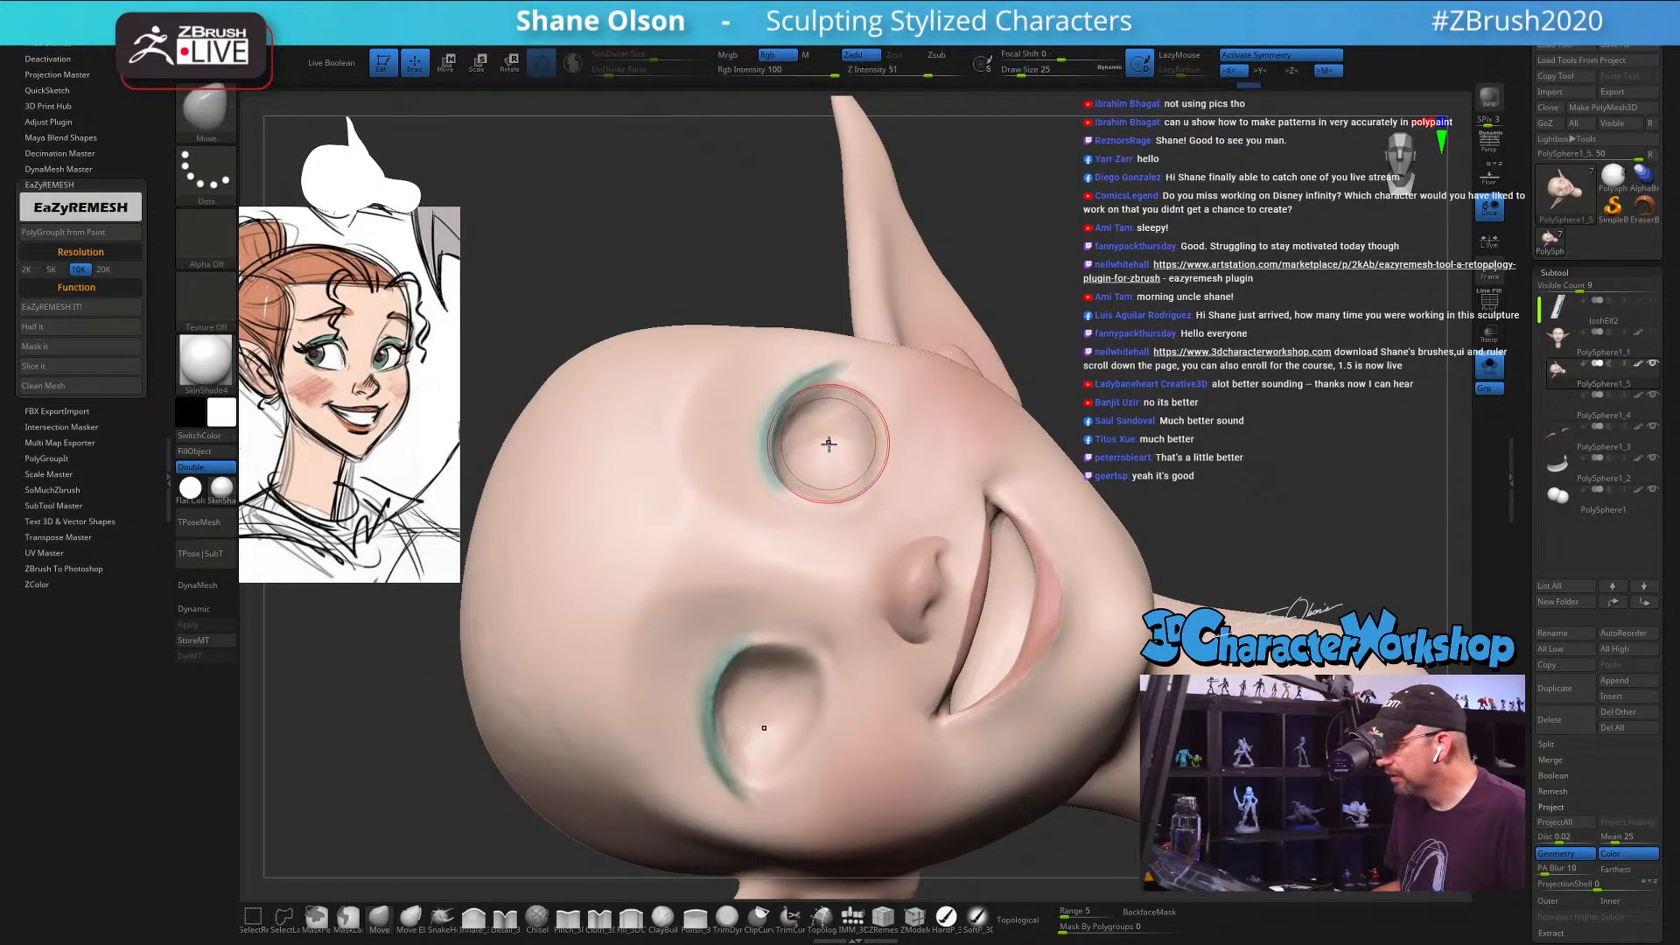
{"action": "key", "text": "s"}
{"action": "left_click_drag", "start_coordinate": [829, 444], "coordinate": [840, 428]}
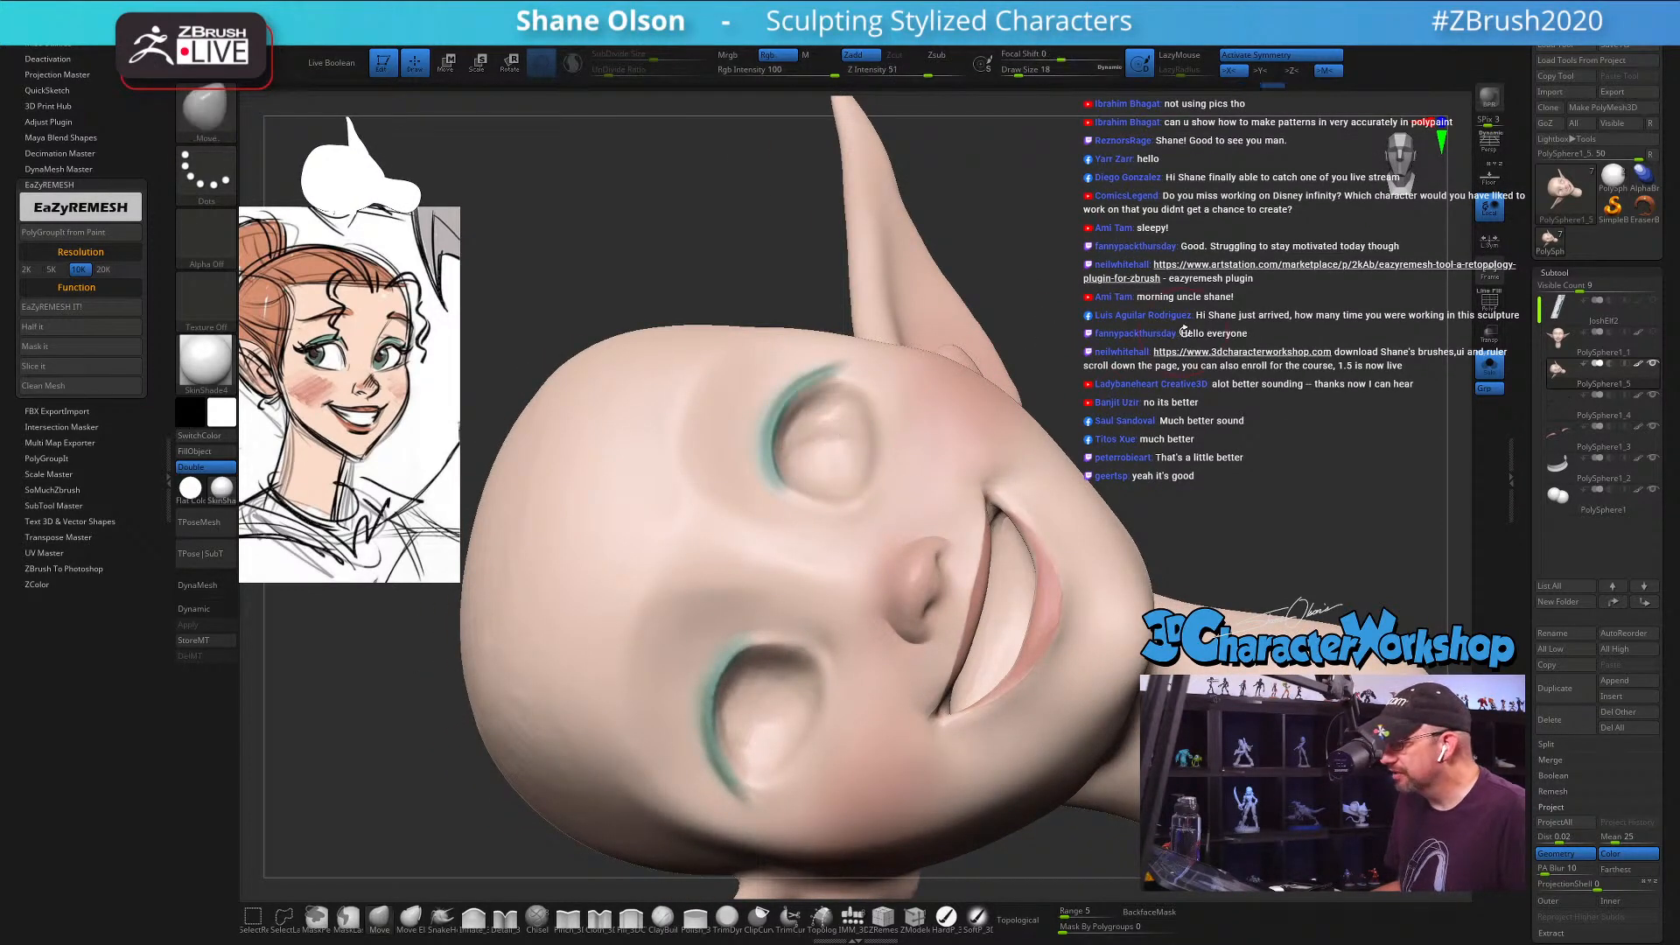
{"action": "key", "text": "shift+f"}
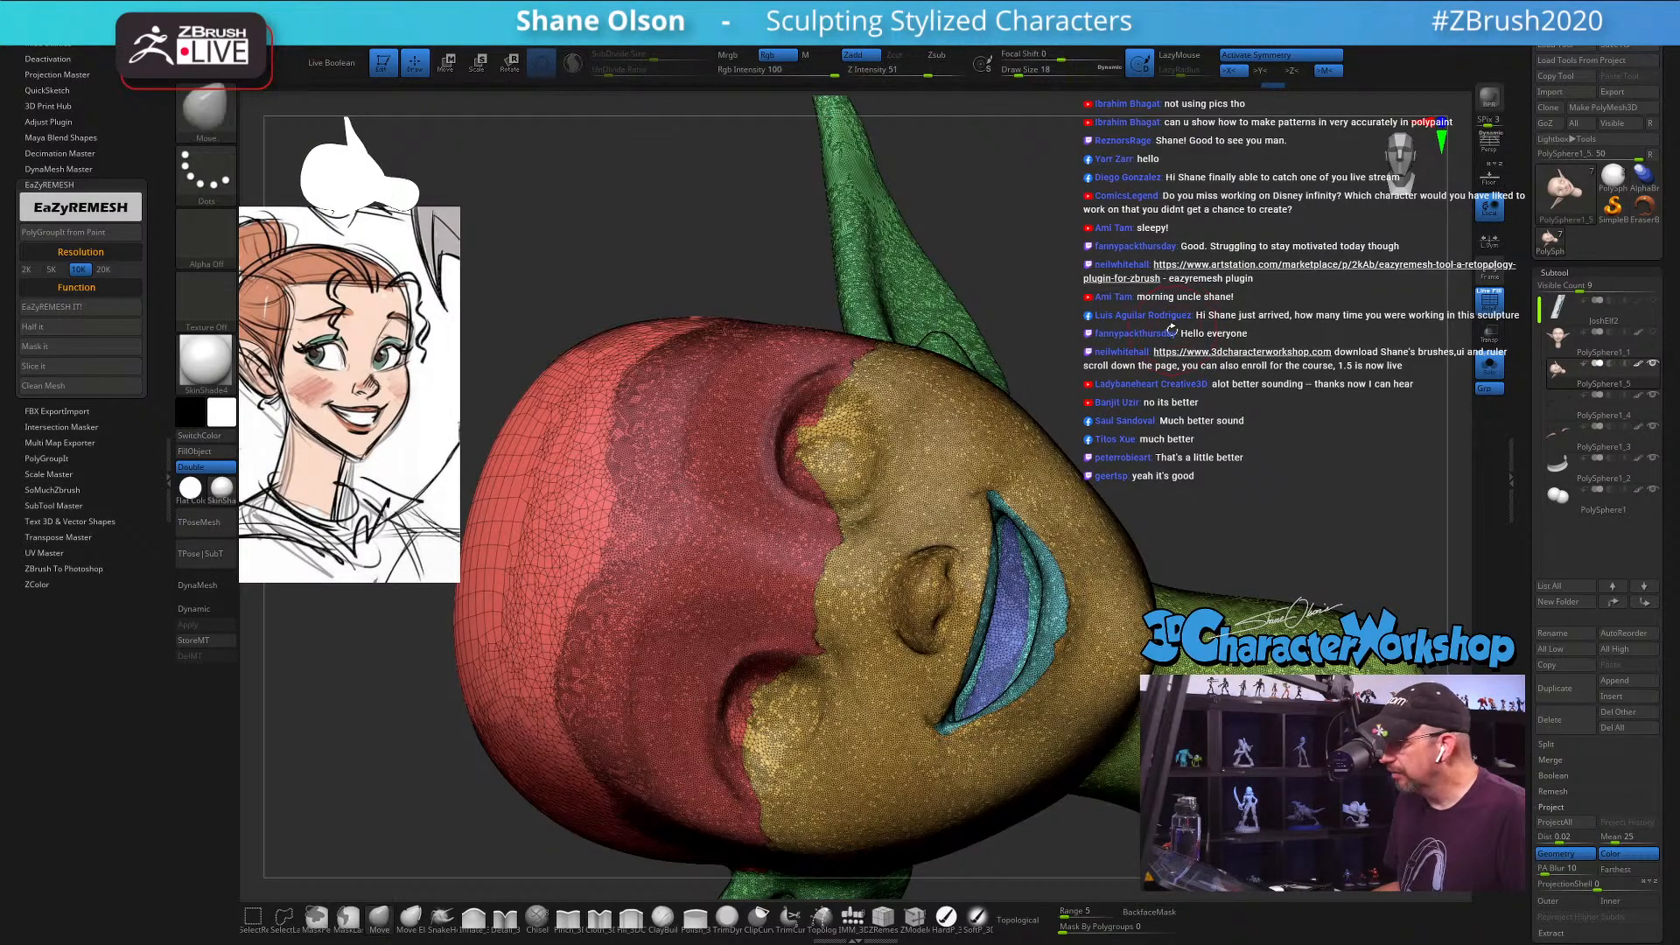
{"action": "key", "text": "shift+f"}
Step: Refine the inner surfaces of the eye sockets with the Move brush at draw size 14, checking from several angles
{"action": "left_click_drag", "start_coordinate": [1176, 324], "coordinate": [1159, 334]}
{"action": "mouse_move", "coordinate": [845, 437]}
{"action": "left_mouse_down"}
{"action": "mouse_move", "coordinate": [802, 469]}
{"action": "mouse_move", "coordinate": [901, 410]}
{"action": "left_mouse_up"}
{"action": "key", "text": "s"}
{"action": "left_click", "coordinate": [817, 461]}
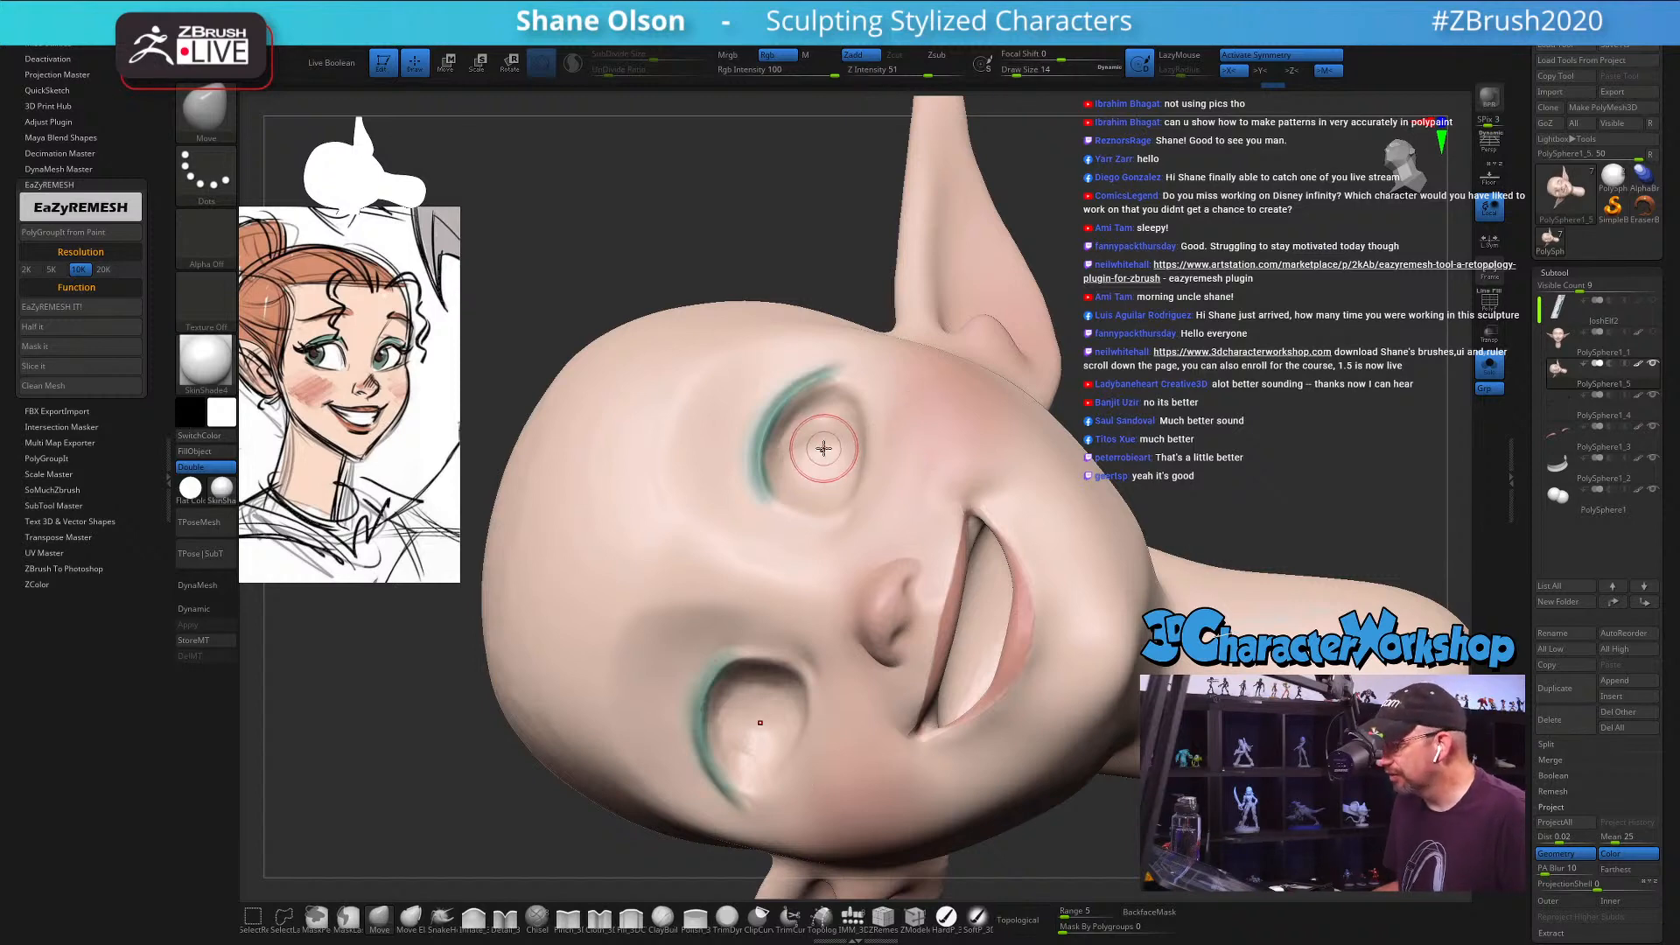
{"action": "left_click_drag", "start_coordinate": [738, 237], "coordinate": [884, 262]}
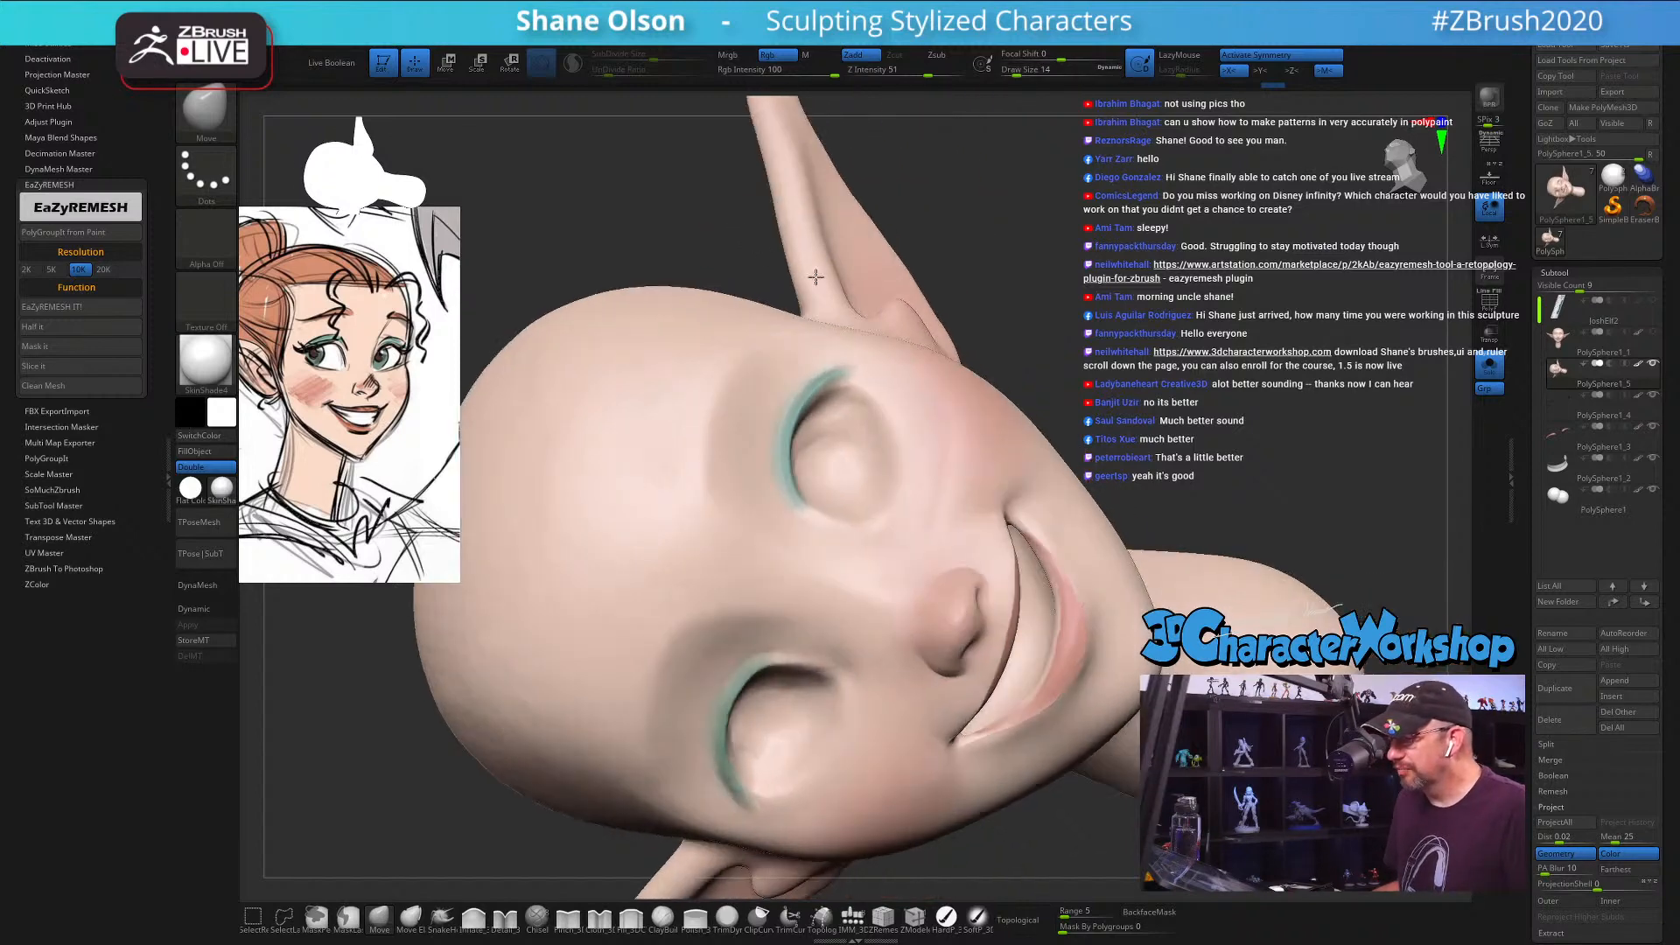
{"action": "left_click_drag", "start_coordinate": [1135, 297], "coordinate": [1033, 291]}
{"action": "key", "text": "s"}
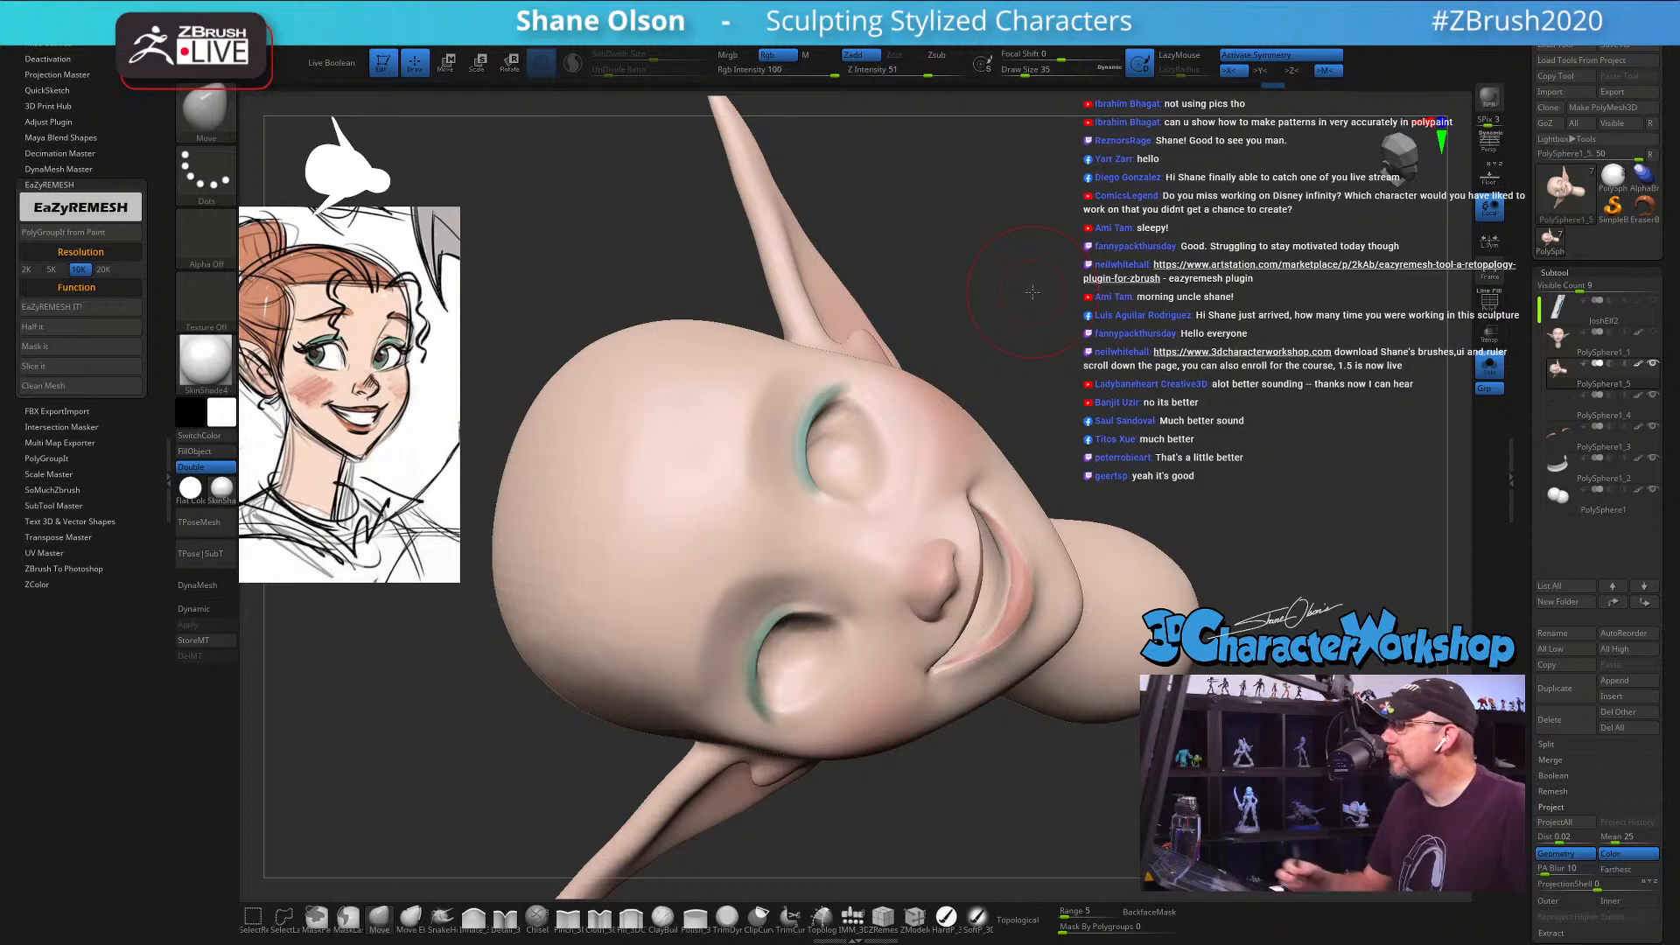
{"action": "mouse_move", "coordinate": [1023, 427]}
{"action": "left_mouse_down"}
{"action": "mouse_move", "coordinate": [1008, 343]}
{"action": "mouse_move", "coordinate": [997, 416]}
{"action": "left_mouse_up"}
{"action": "key", "text": "s"}
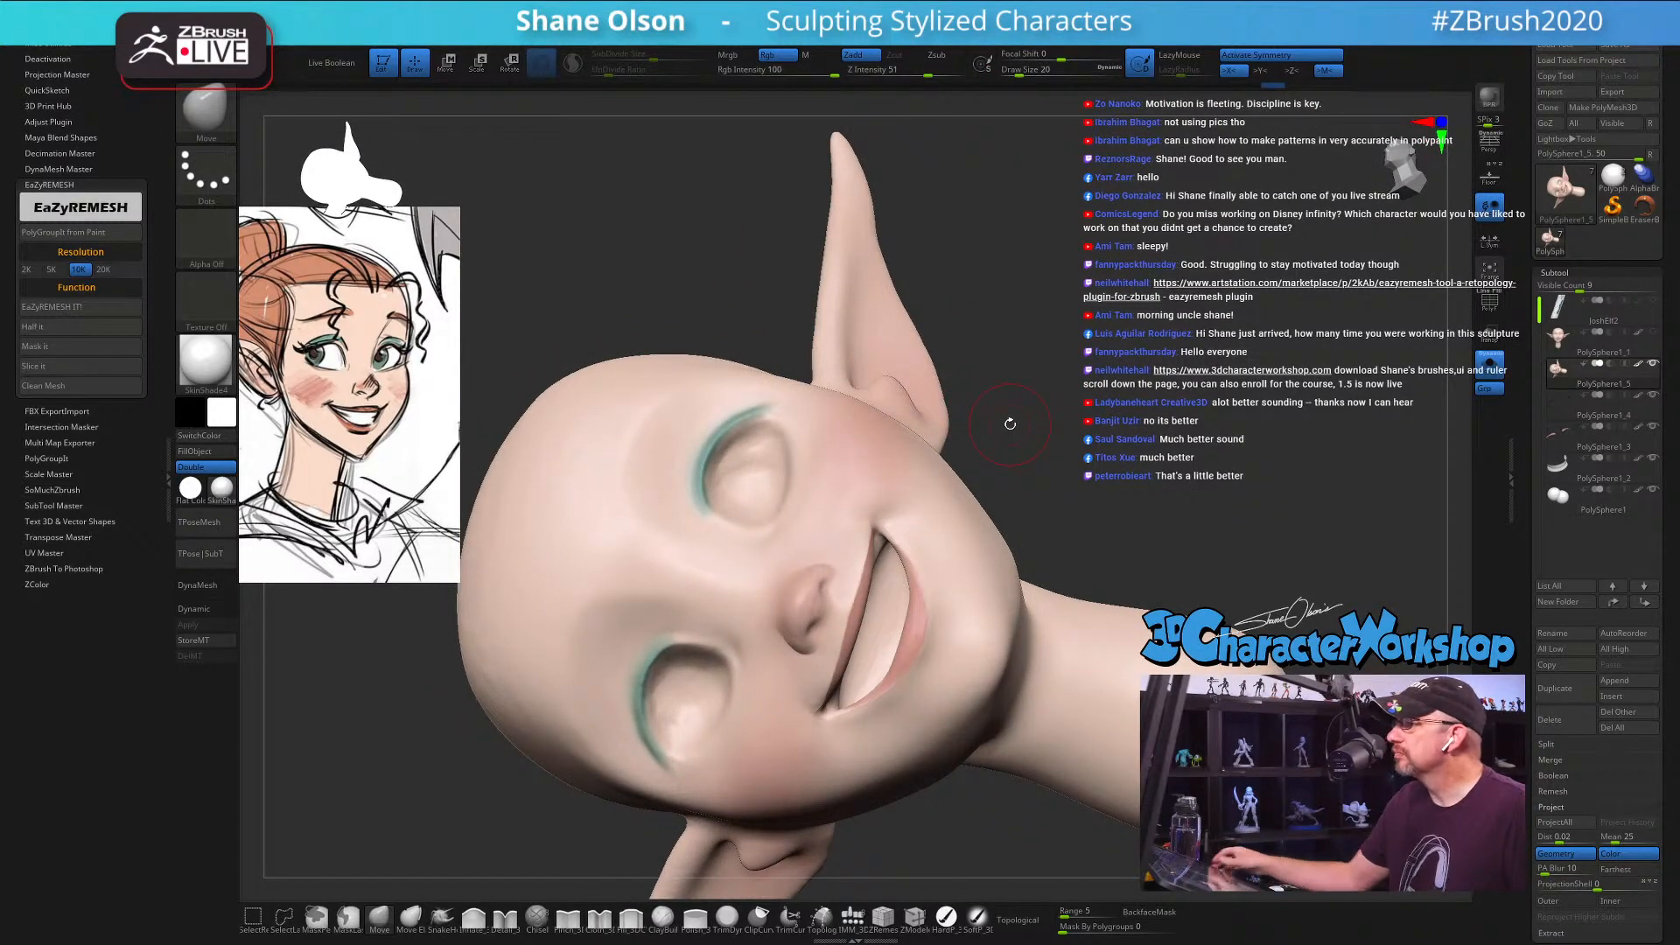
Step: Turn off the head's isolation to show all visible subtools and collapse the plugin tray
{"action": "left_click_drag", "start_coordinate": [1055, 354], "coordinate": [1025, 319]}
{"action": "left_click", "coordinate": [1488, 371]}
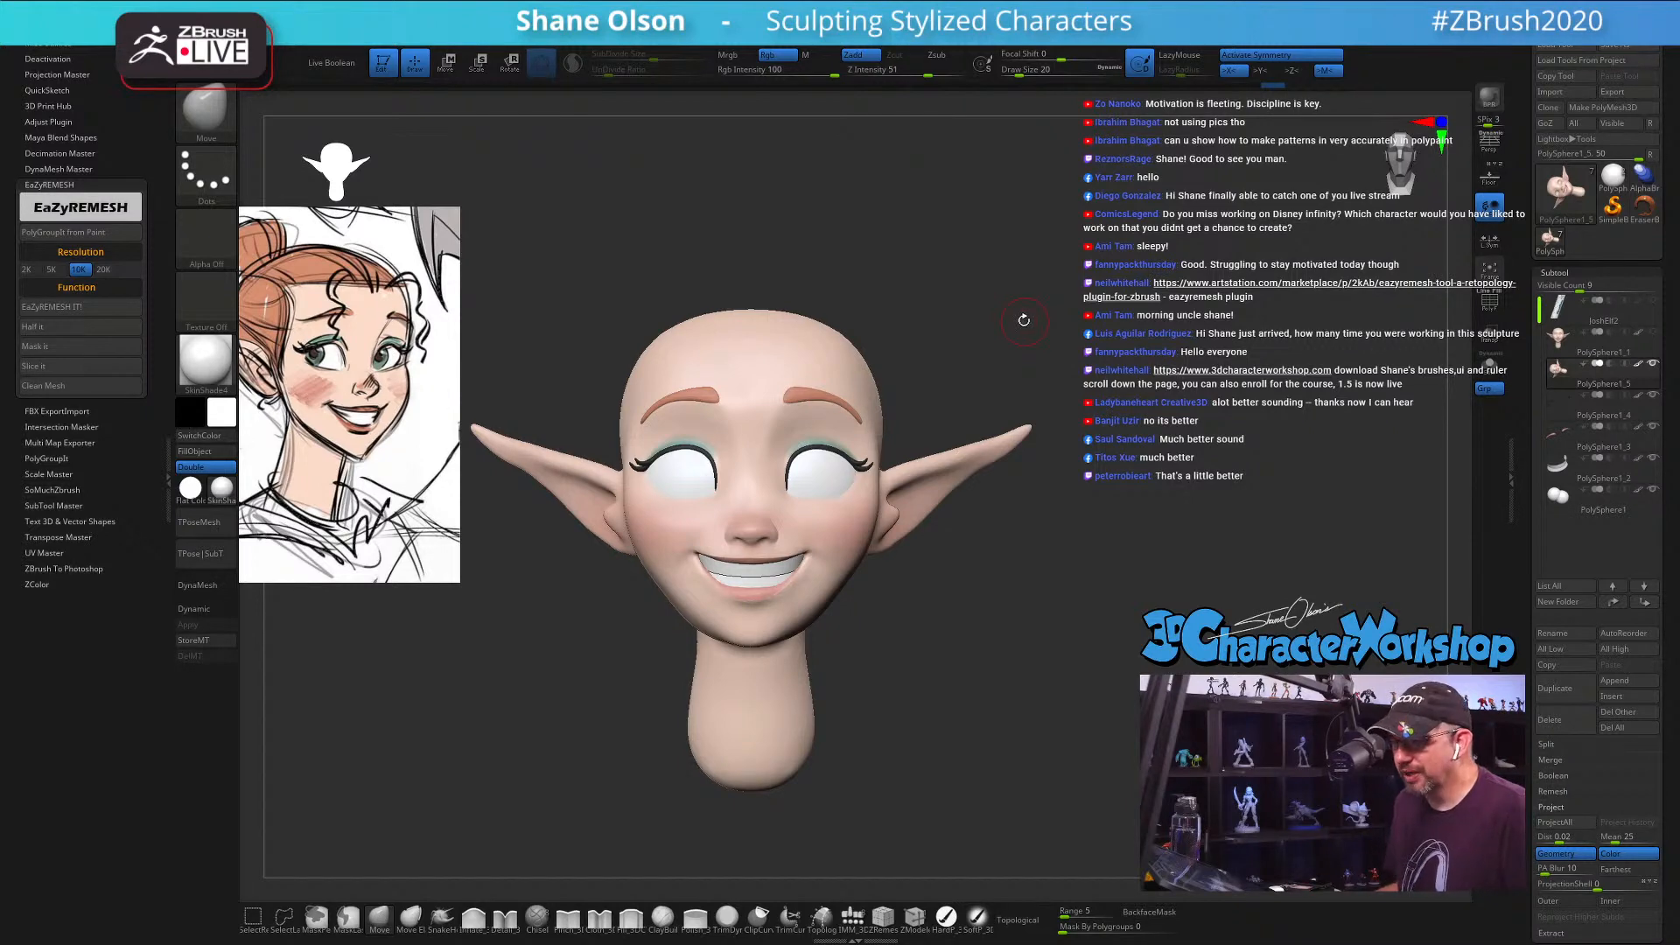
{"action": "left_click", "coordinate": [170, 457]}
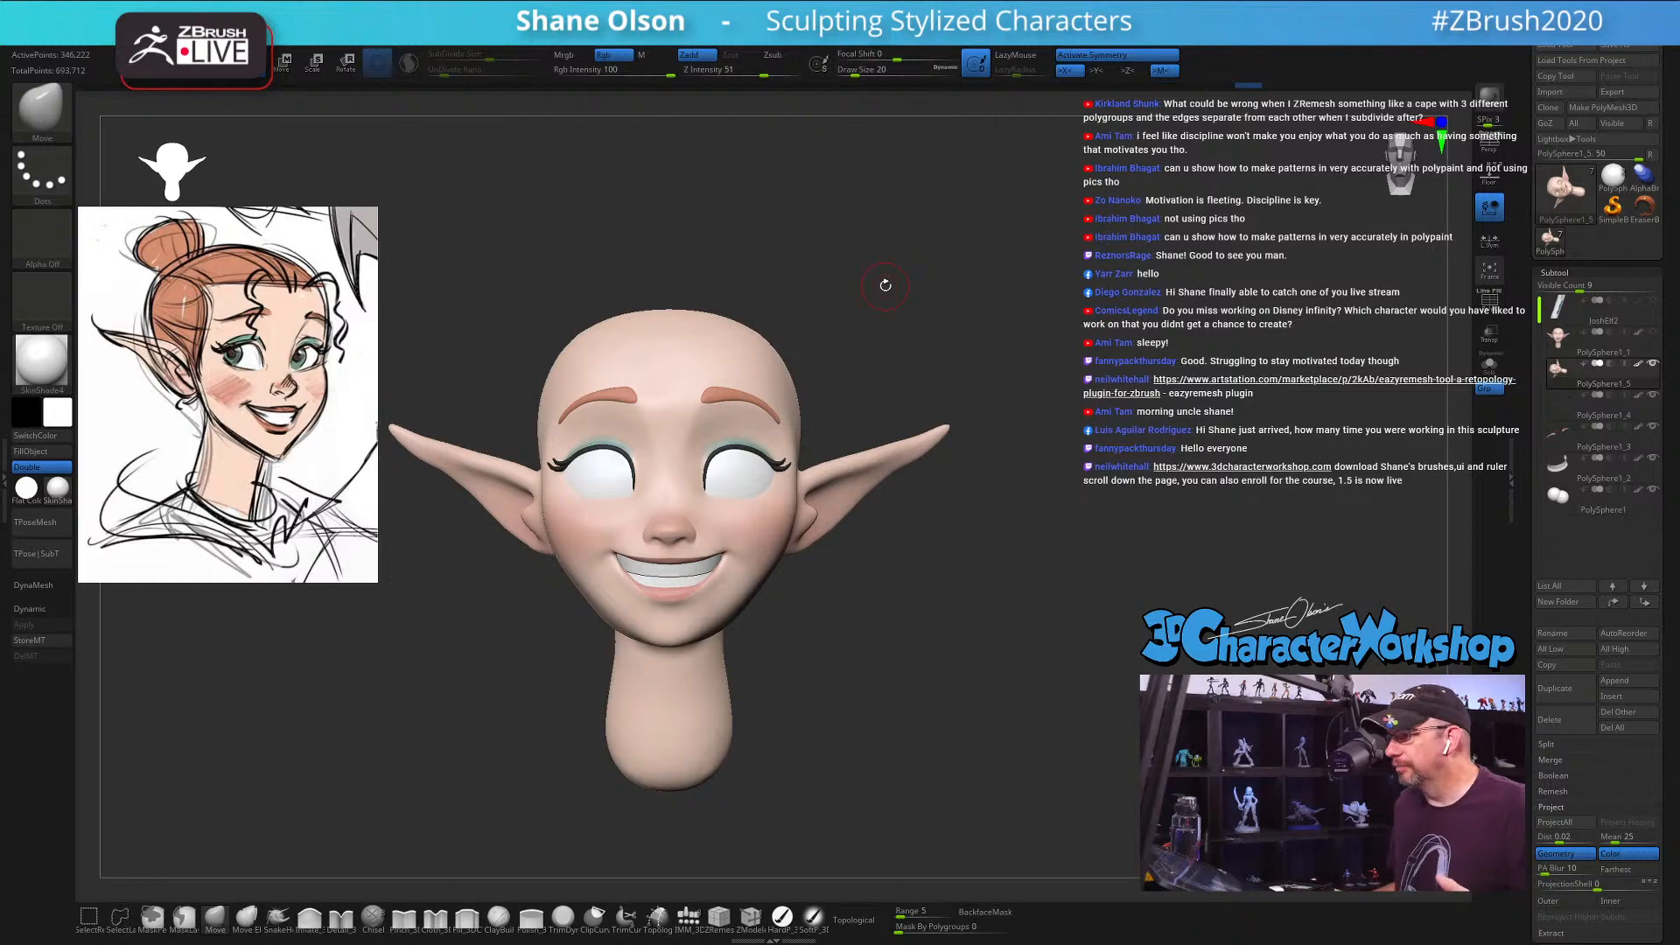
Step: Examine the complete elf head from front and three-quarter views against the reference sketch
{"action": "mouse_move", "coordinate": [919, 314]}
{"action": "left_mouse_down"}
{"action": "mouse_move", "coordinate": [875, 316]}
{"action": "mouse_move", "coordinate": [942, 314]}
{"action": "left_mouse_up"}
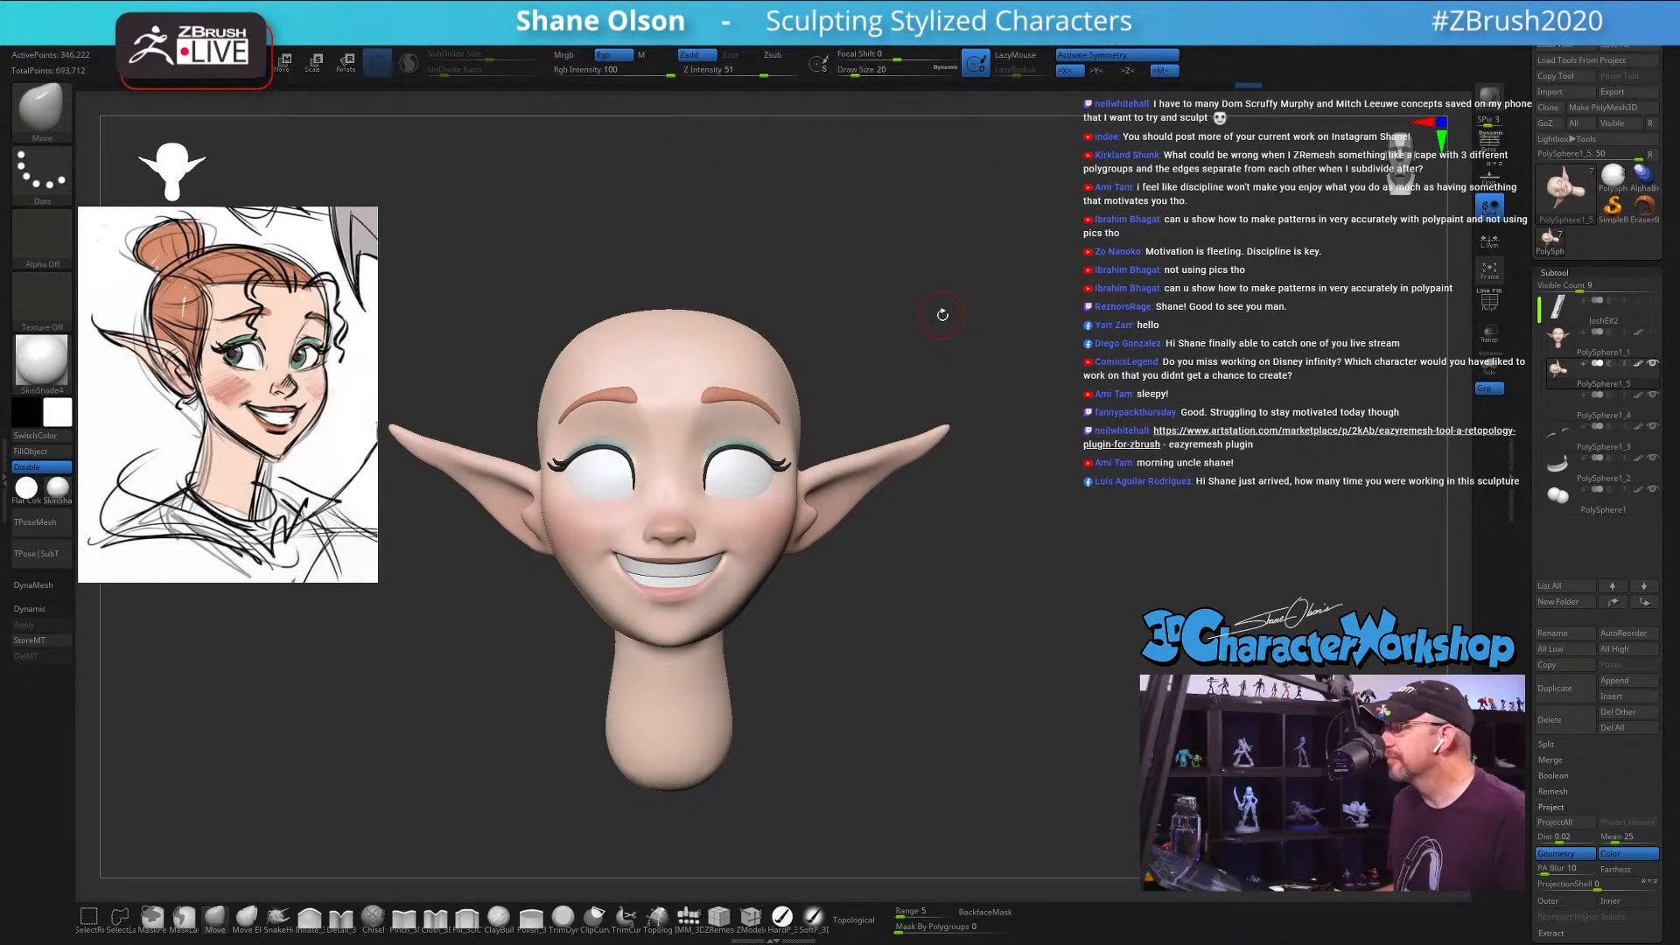
{"action": "left_click_drag", "start_coordinate": [951, 286], "coordinate": [867, 313]}
{"action": "key", "text": "s"}
{"action": "left_click", "coordinate": [870, 313]}
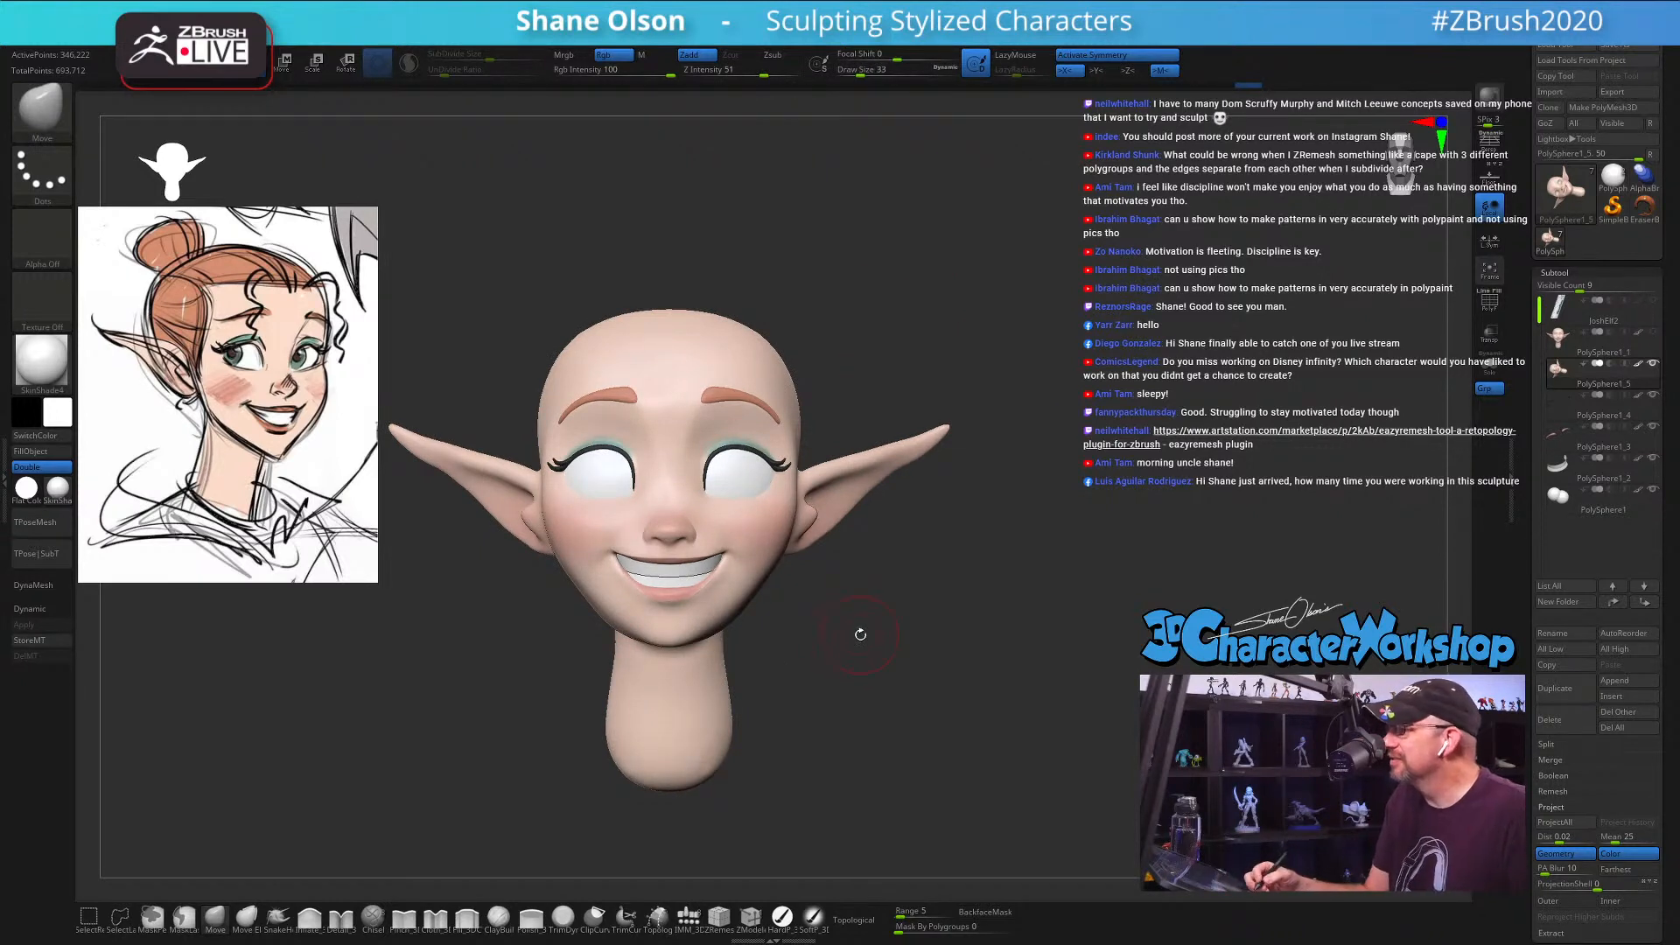
{"action": "mouse_move", "coordinate": [860, 633]}
{"action": "left_mouse_down", "text": "alt"}
{"action": "mouse_move", "coordinate": [903, 612]}
{"action": "mouse_move", "coordinate": [885, 618]}
{"action": "left_mouse_up", "text": "alt"}
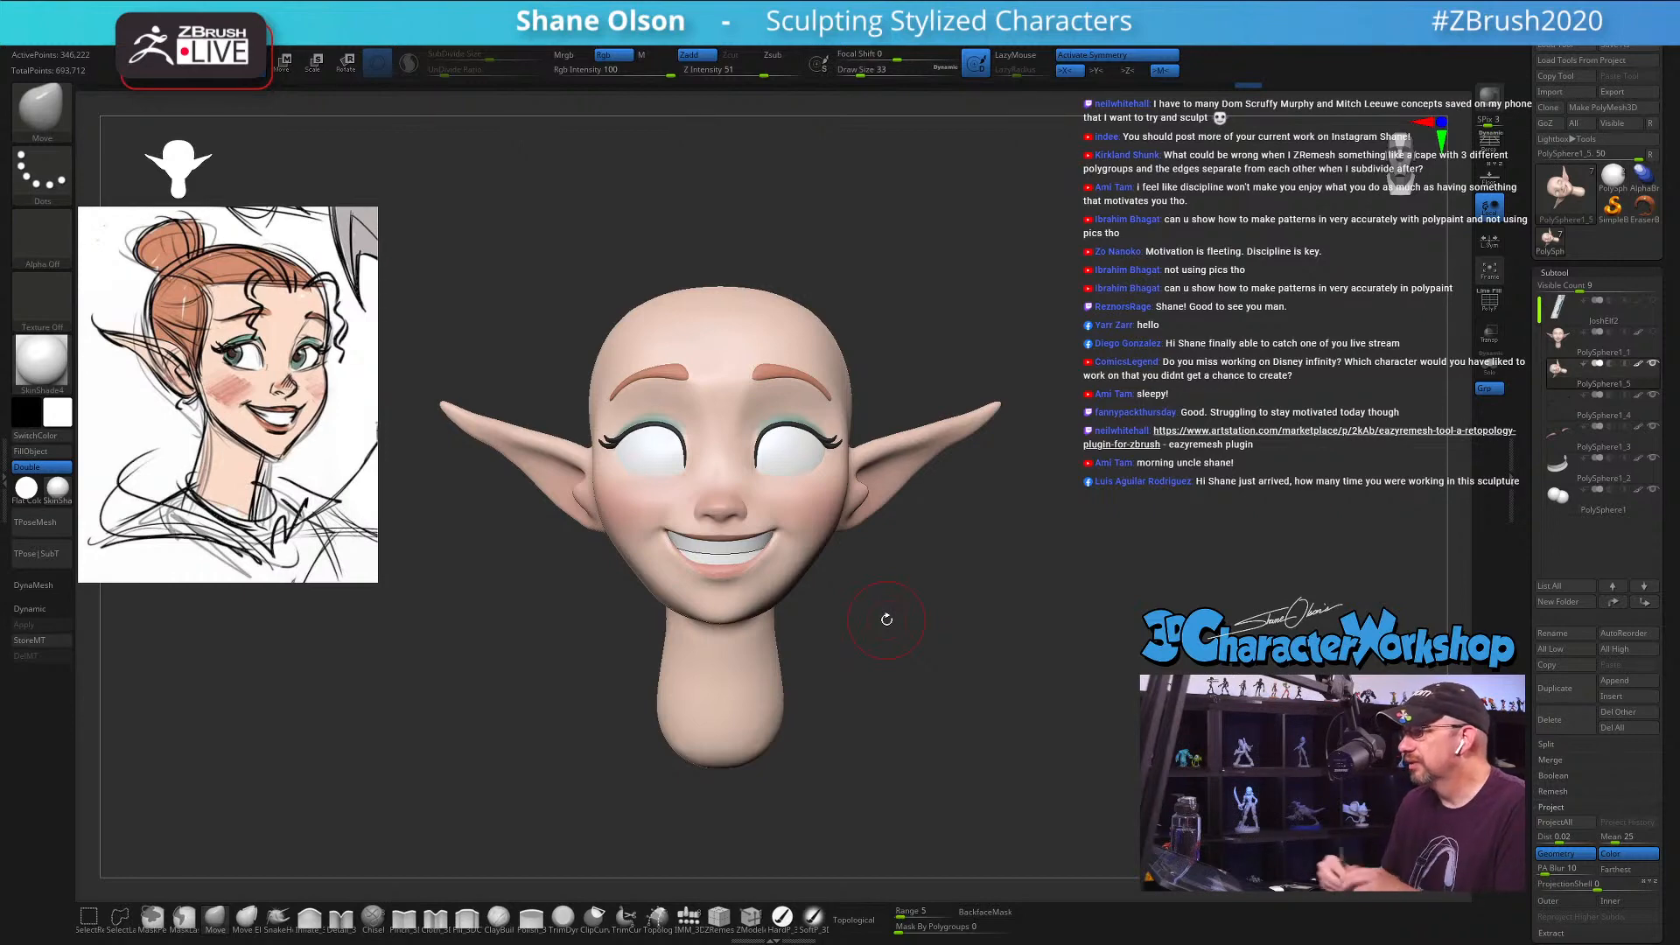
{"action": "left_click_drag", "start_coordinate": [1047, 610], "coordinate": [1043, 607]}
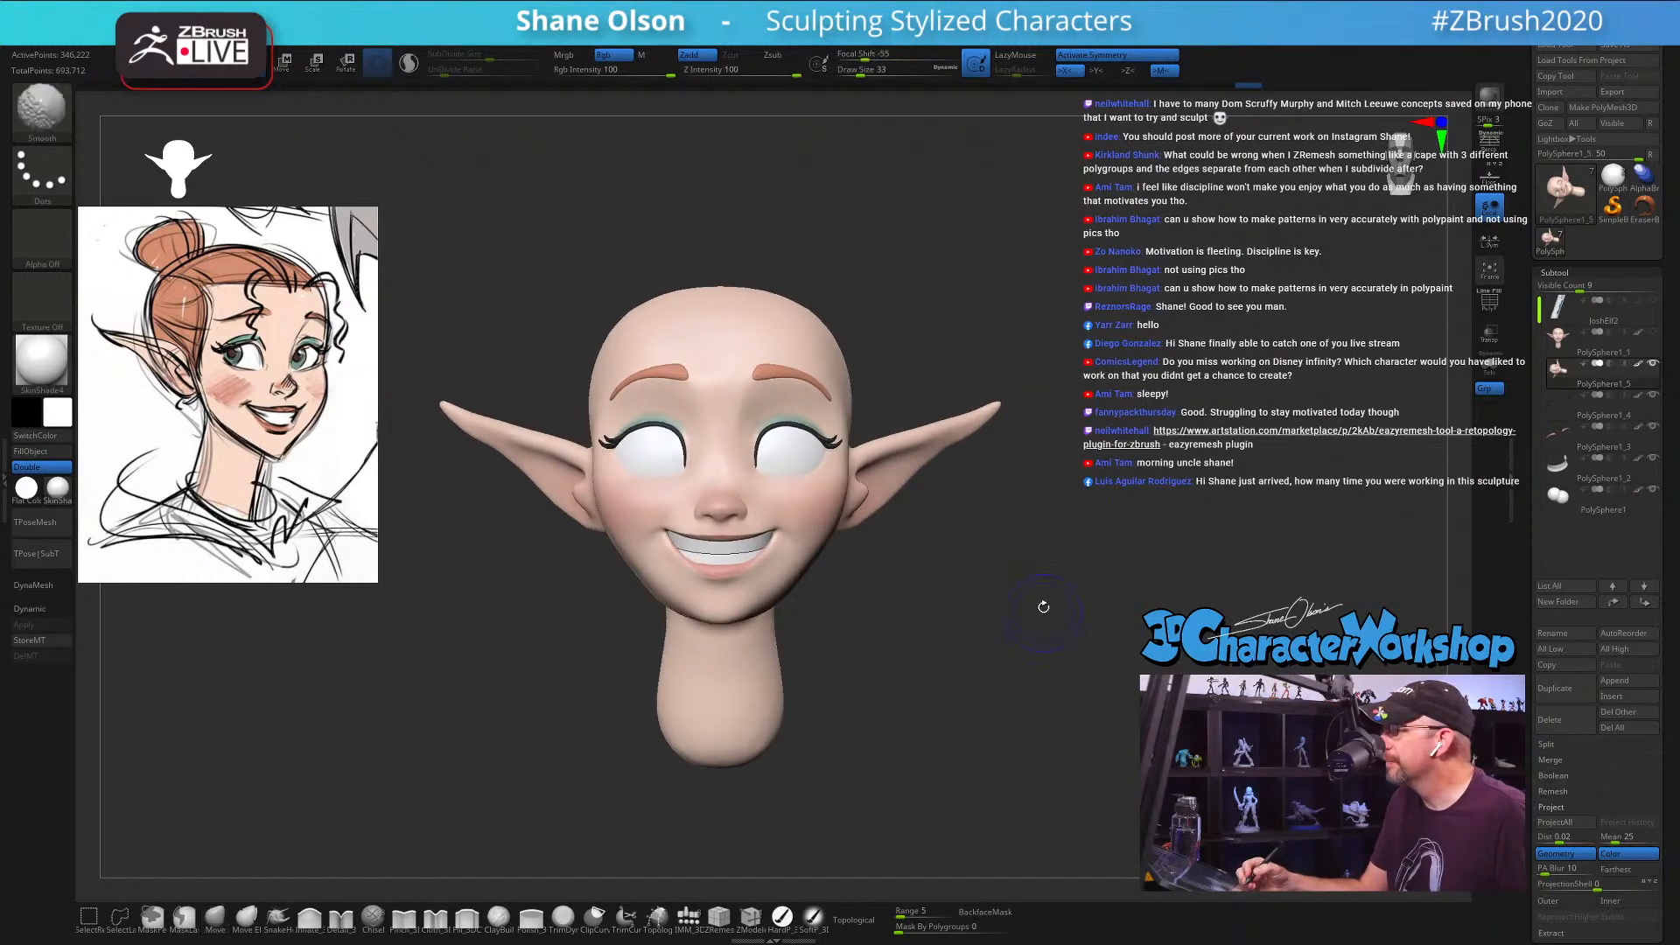
{"action": "mouse_move", "coordinate": [1022, 537]}
{"action": "left_mouse_down", "text": "alt"}
{"action": "mouse_move", "coordinate": [1053, 548]}
{"action": "mouse_move", "coordinate": [1031, 581]}
{"action": "left_mouse_up", "text": "alt"}
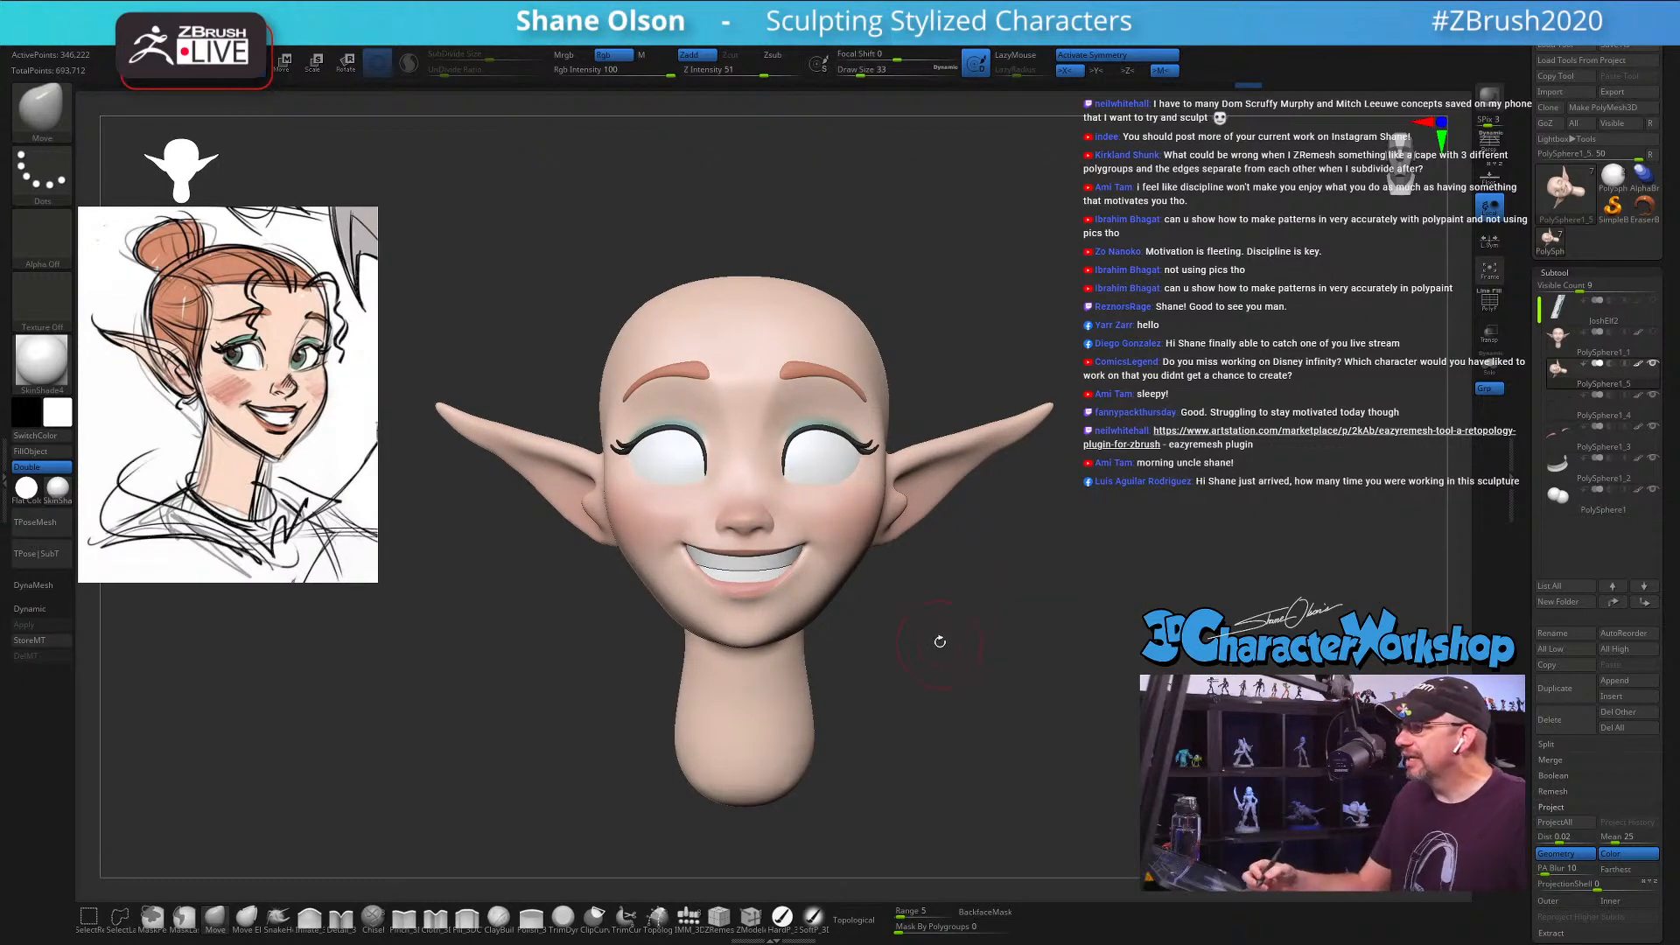
{"action": "mouse_move", "coordinate": [937, 638]}
{"action": "left_mouse_down"}
{"action": "mouse_move", "coordinate": [959, 615]}
{"action": "mouse_move", "coordinate": [940, 645]}
{"action": "left_mouse_up"}
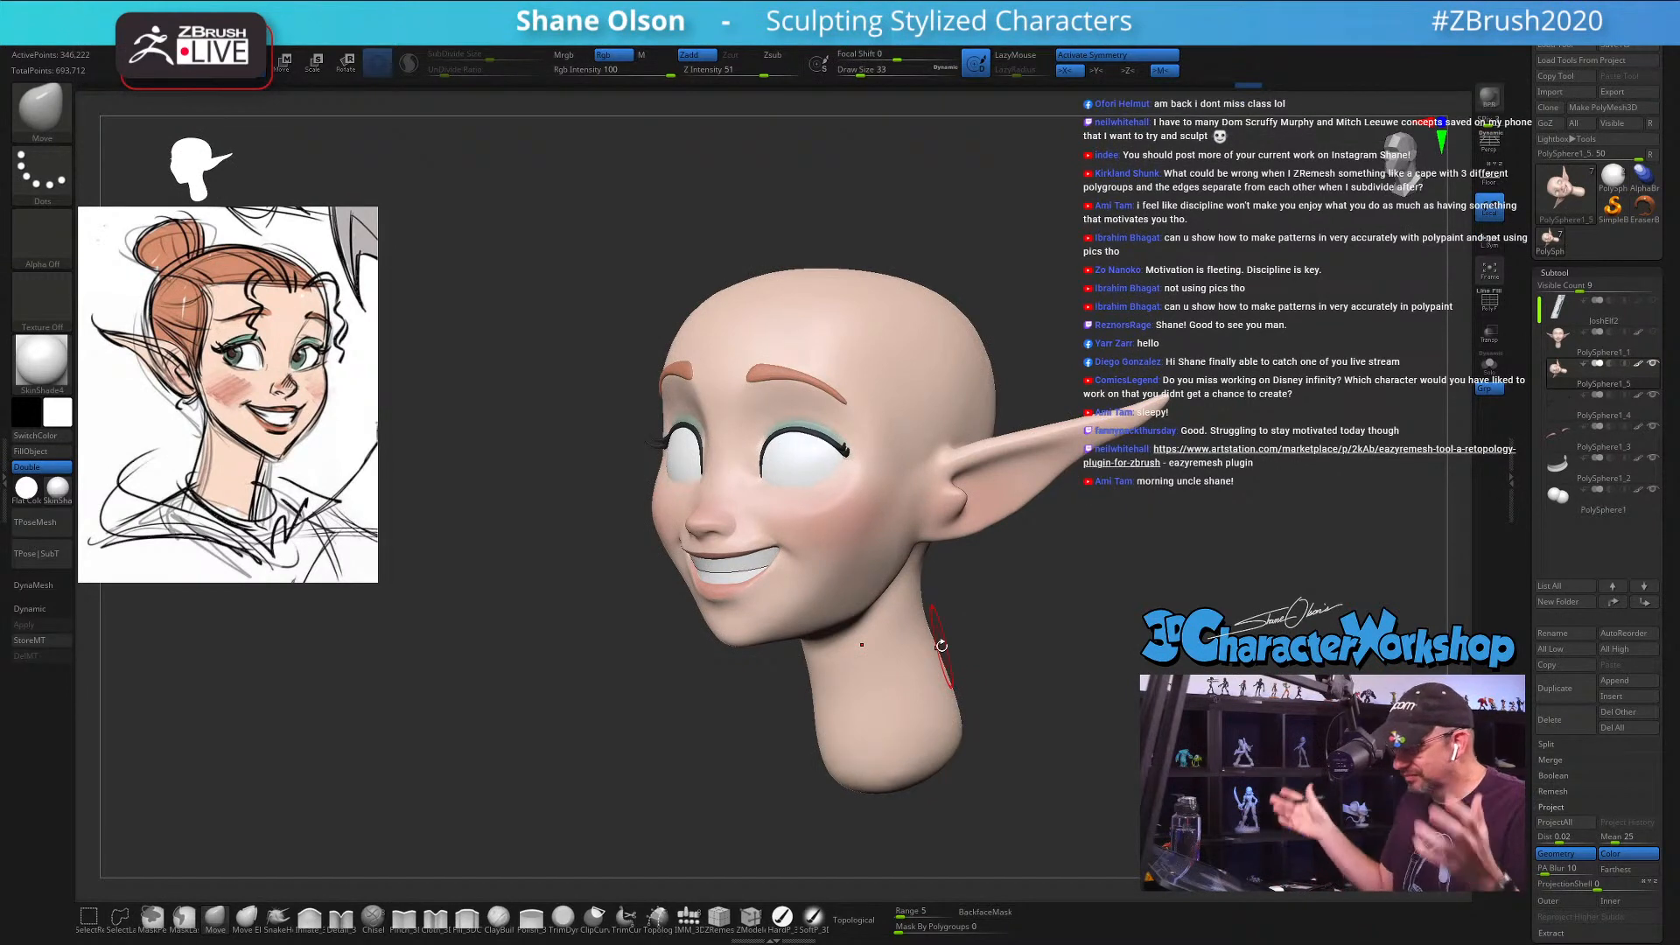
{"action": "left_click_drag", "start_coordinate": [1015, 619], "coordinate": [1016, 617]}
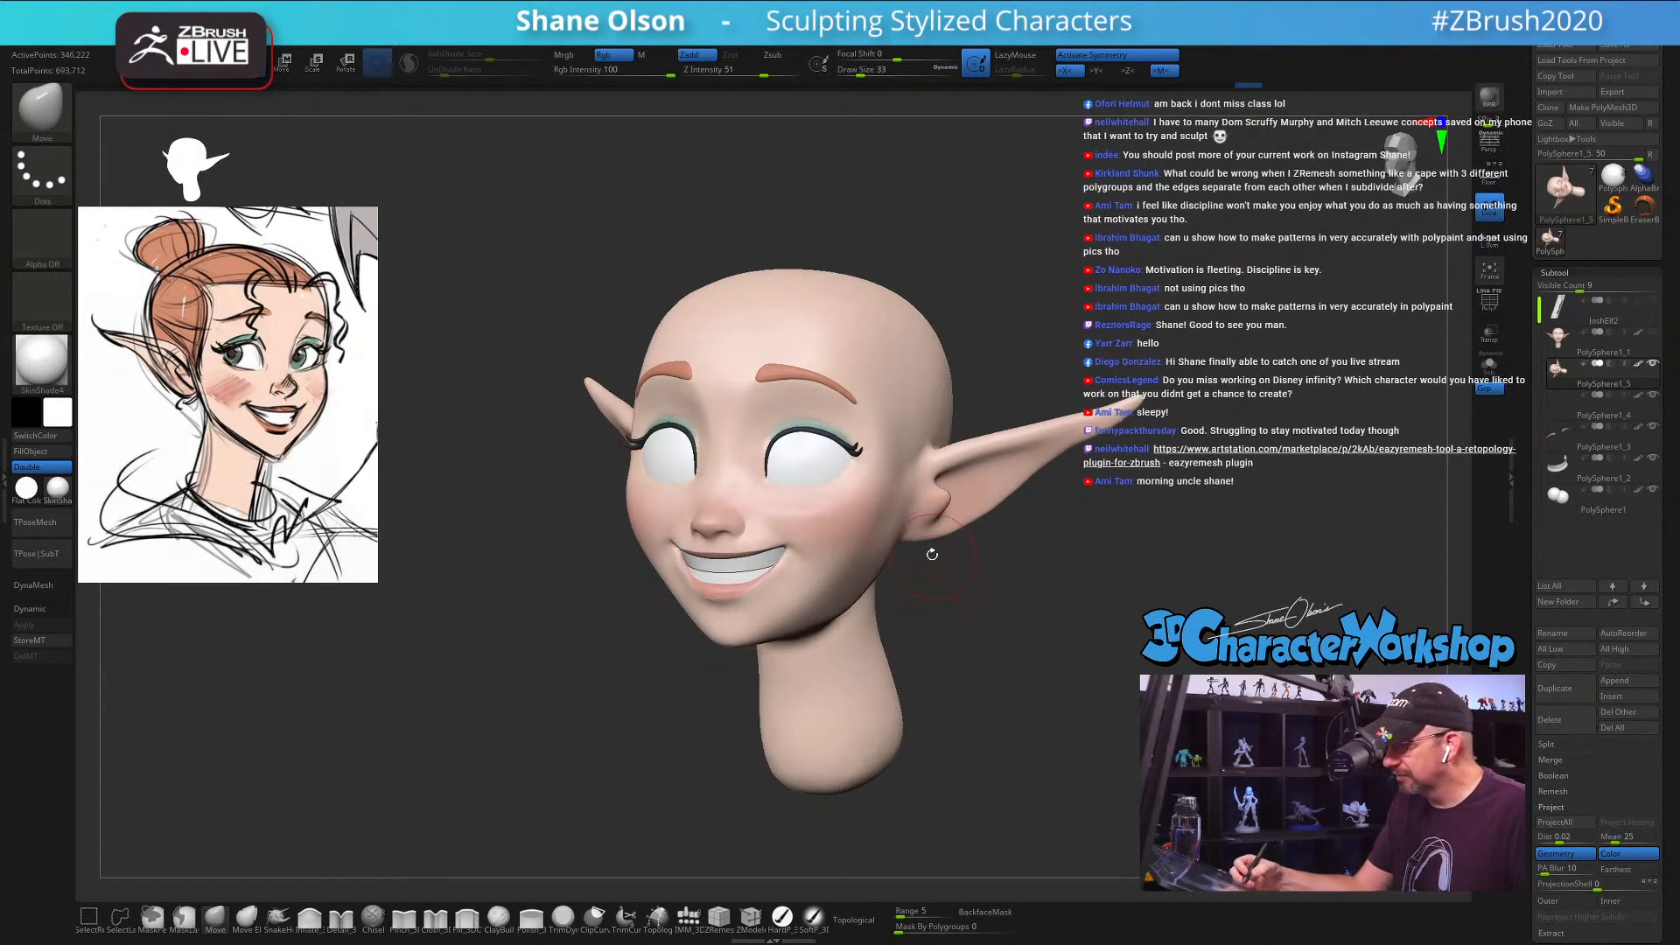
{"action": "left_click_drag", "start_coordinate": [941, 563], "coordinate": [966, 645]}
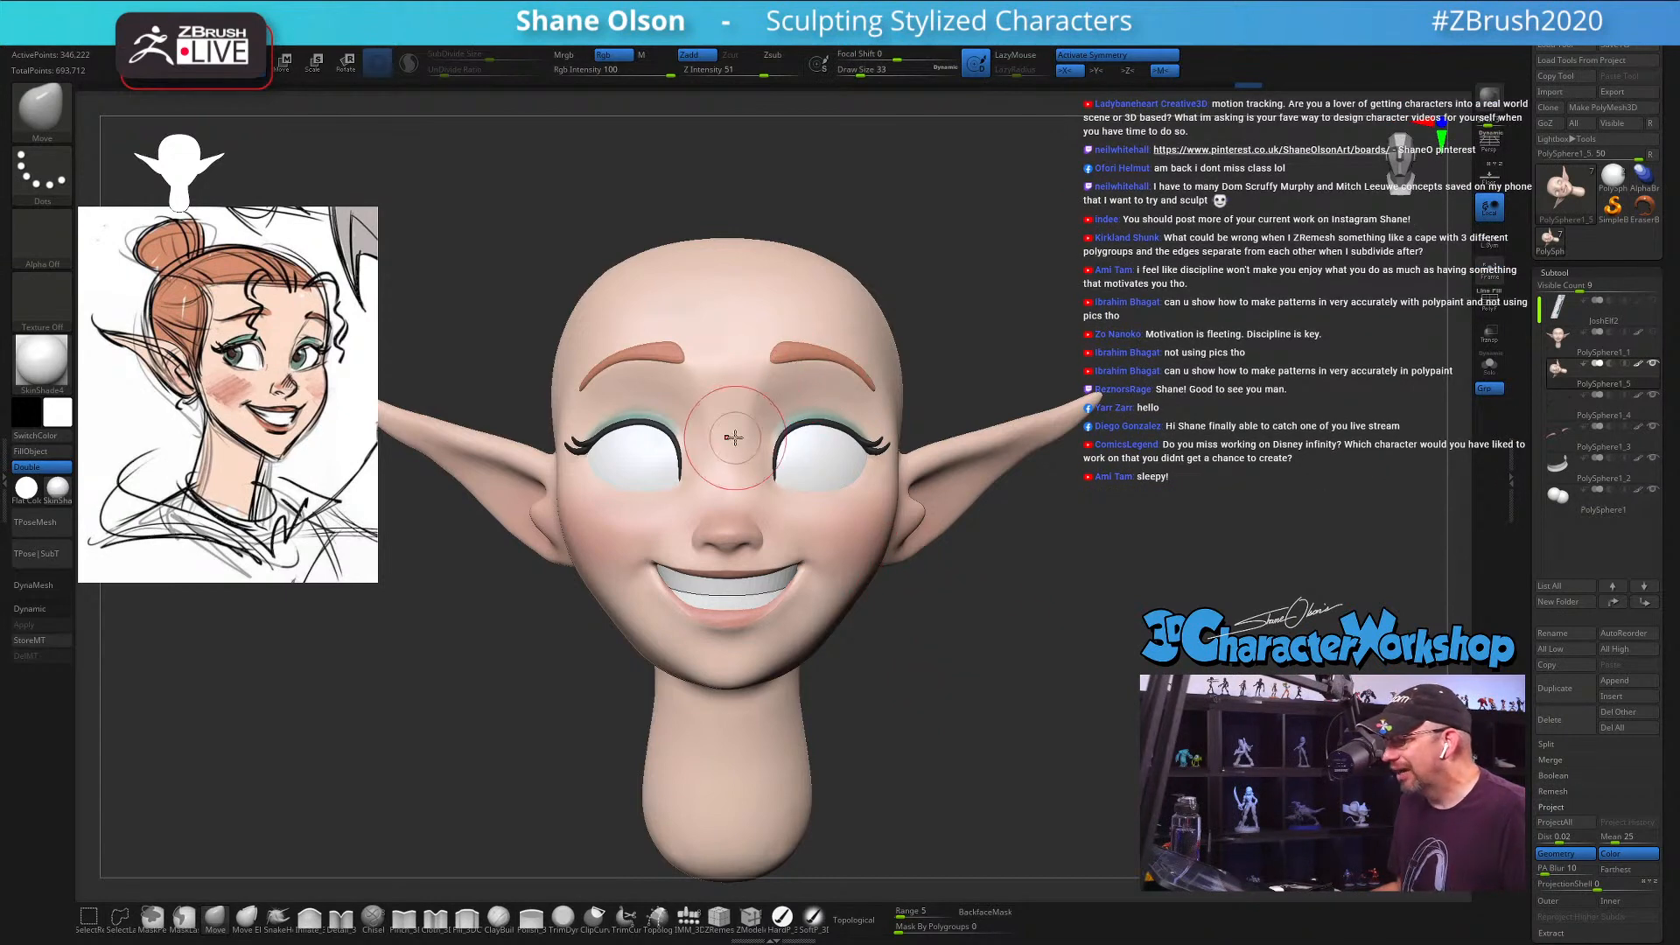
{"action": "mouse_move", "coordinate": [1176, 585]}
{"action": "left_mouse_down"}
{"action": "mouse_move", "coordinate": [1155, 587]}
{"action": "mouse_move", "coordinate": [1201, 452]}
{"action": "left_mouse_up"}
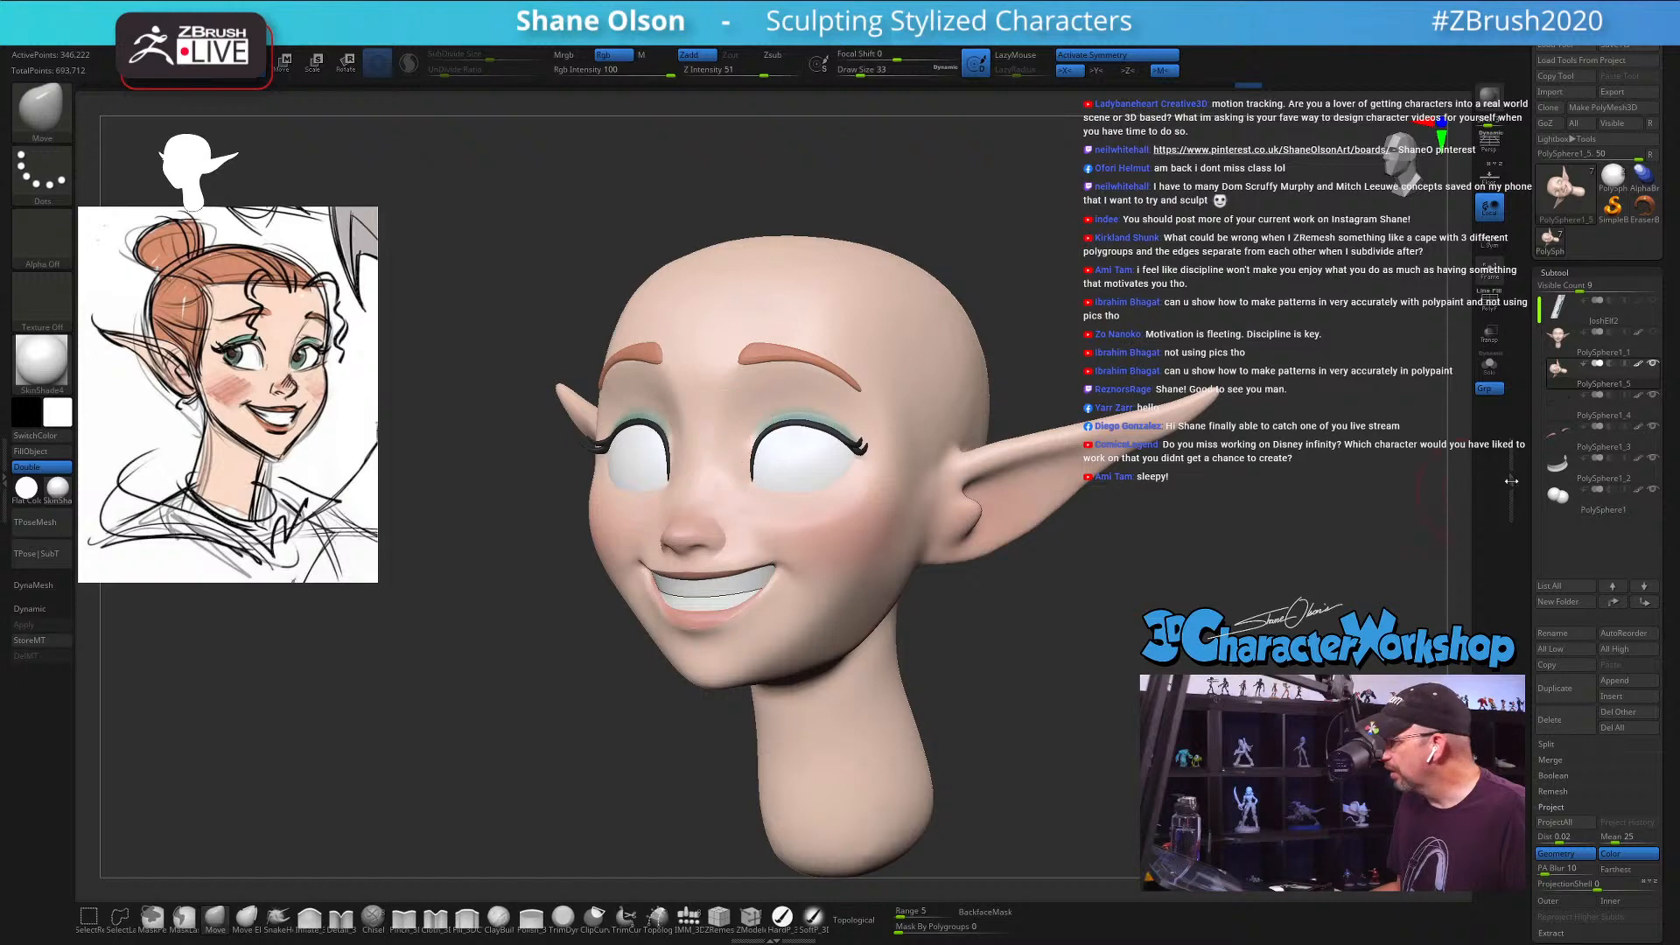
Step: Isolate the head to inspect the bare eye sockets and mouth, and show all visible subtools again
{"action": "left_click", "coordinate": [1490, 375]}
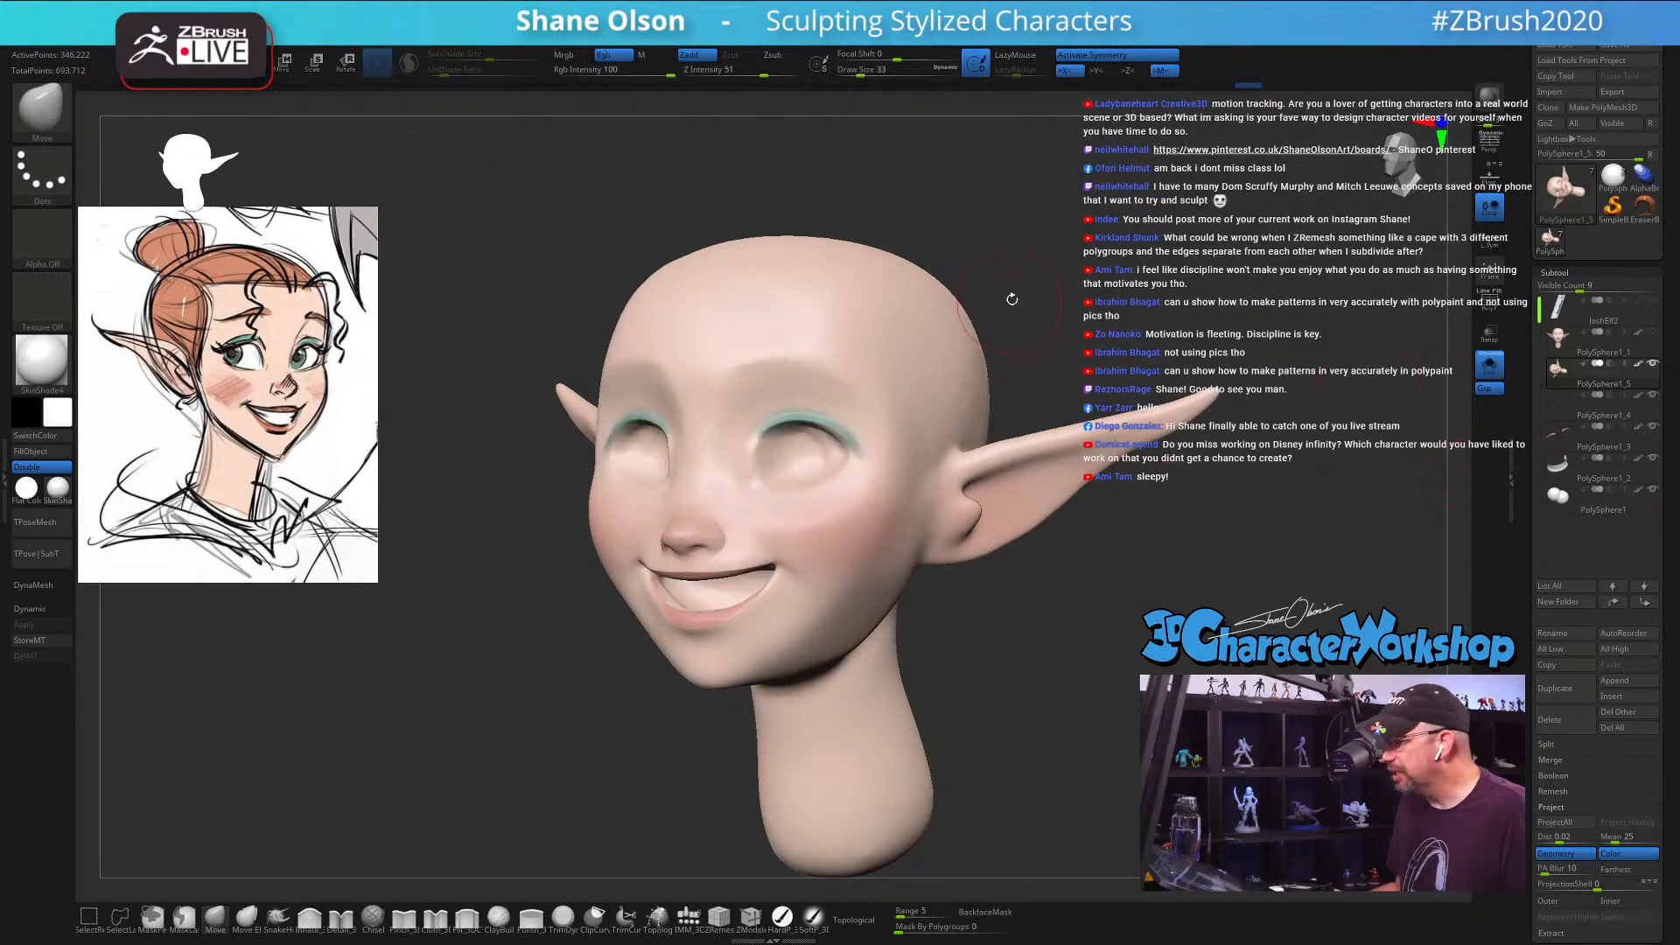
{"action": "left_click_drag", "start_coordinate": [1009, 295], "coordinate": [866, 420]}
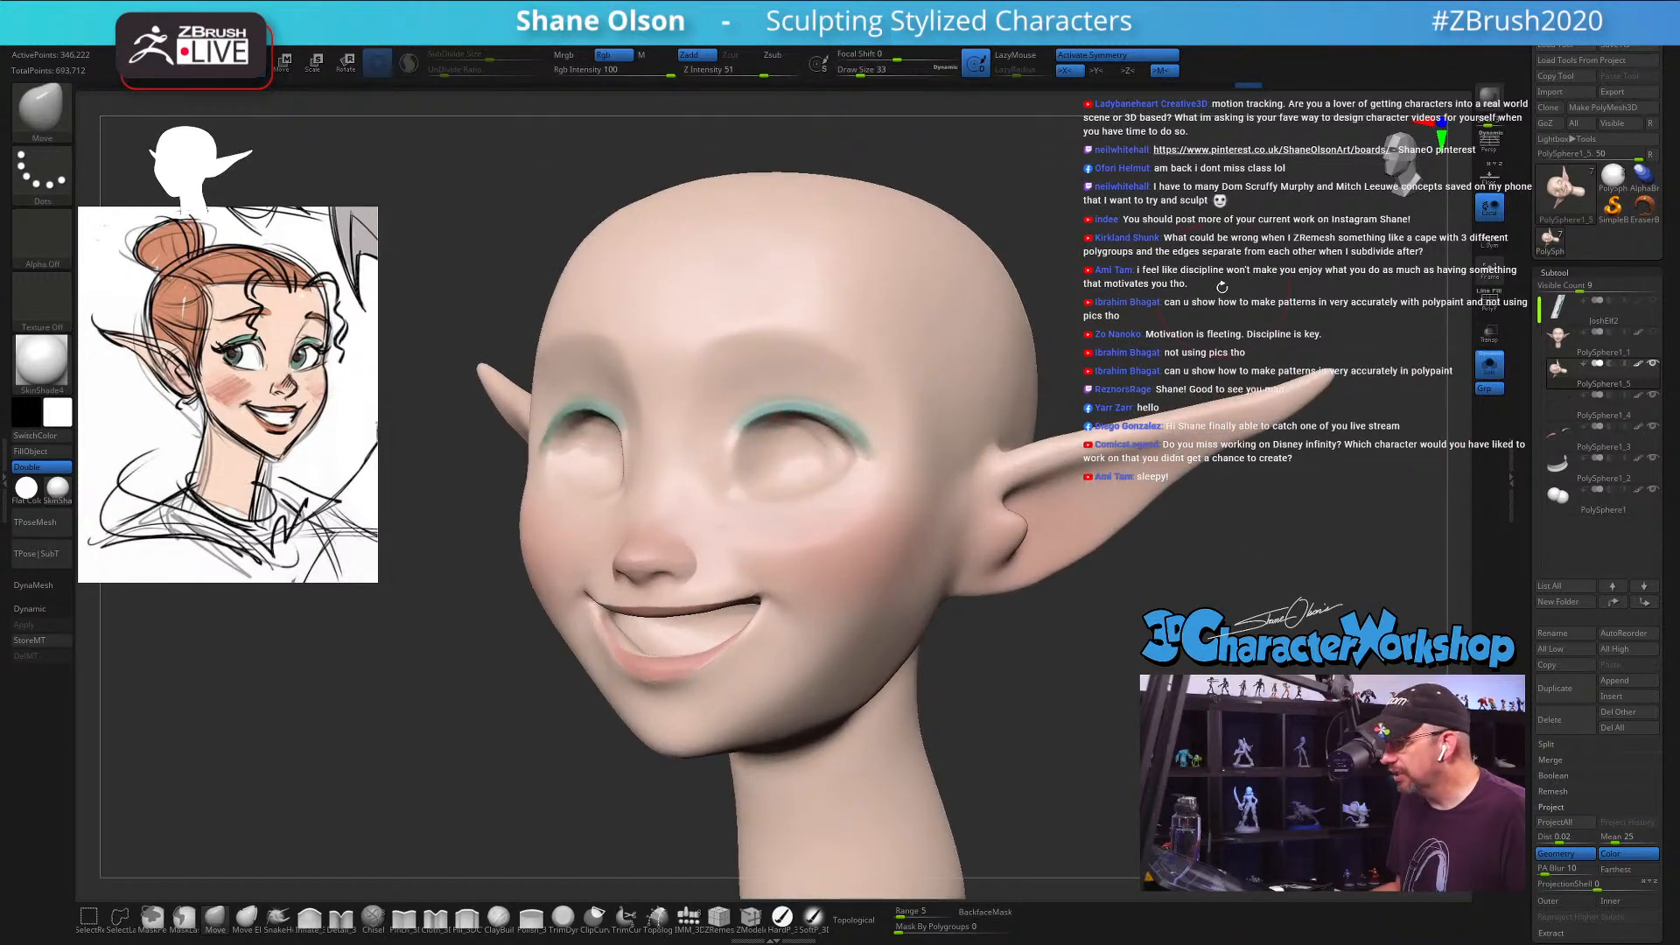
{"action": "left_click_drag", "start_coordinate": [1174, 292], "coordinate": [1286, 297]}
{"action": "left_click", "coordinate": [1488, 371]}
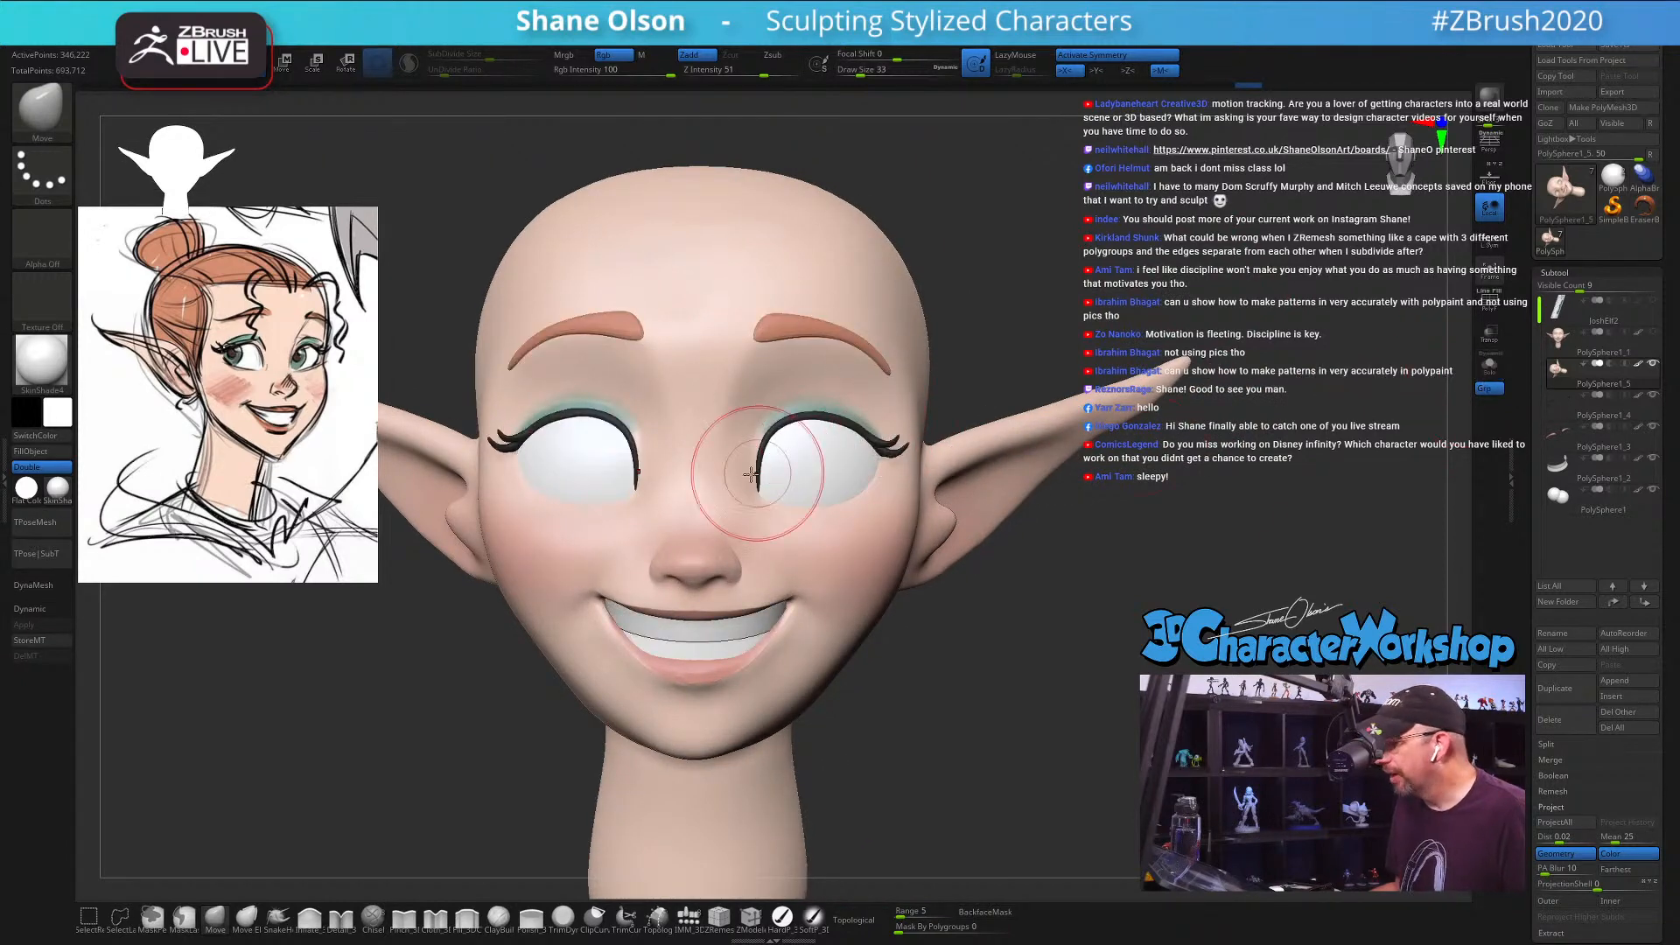
{"action": "mouse_move", "coordinate": [1124, 286]}
{"action": "left_mouse_down"}
{"action": "mouse_move", "coordinate": [1050, 317]}
{"action": "mouse_move", "coordinate": [1040, 295]}
{"action": "left_mouse_up"}
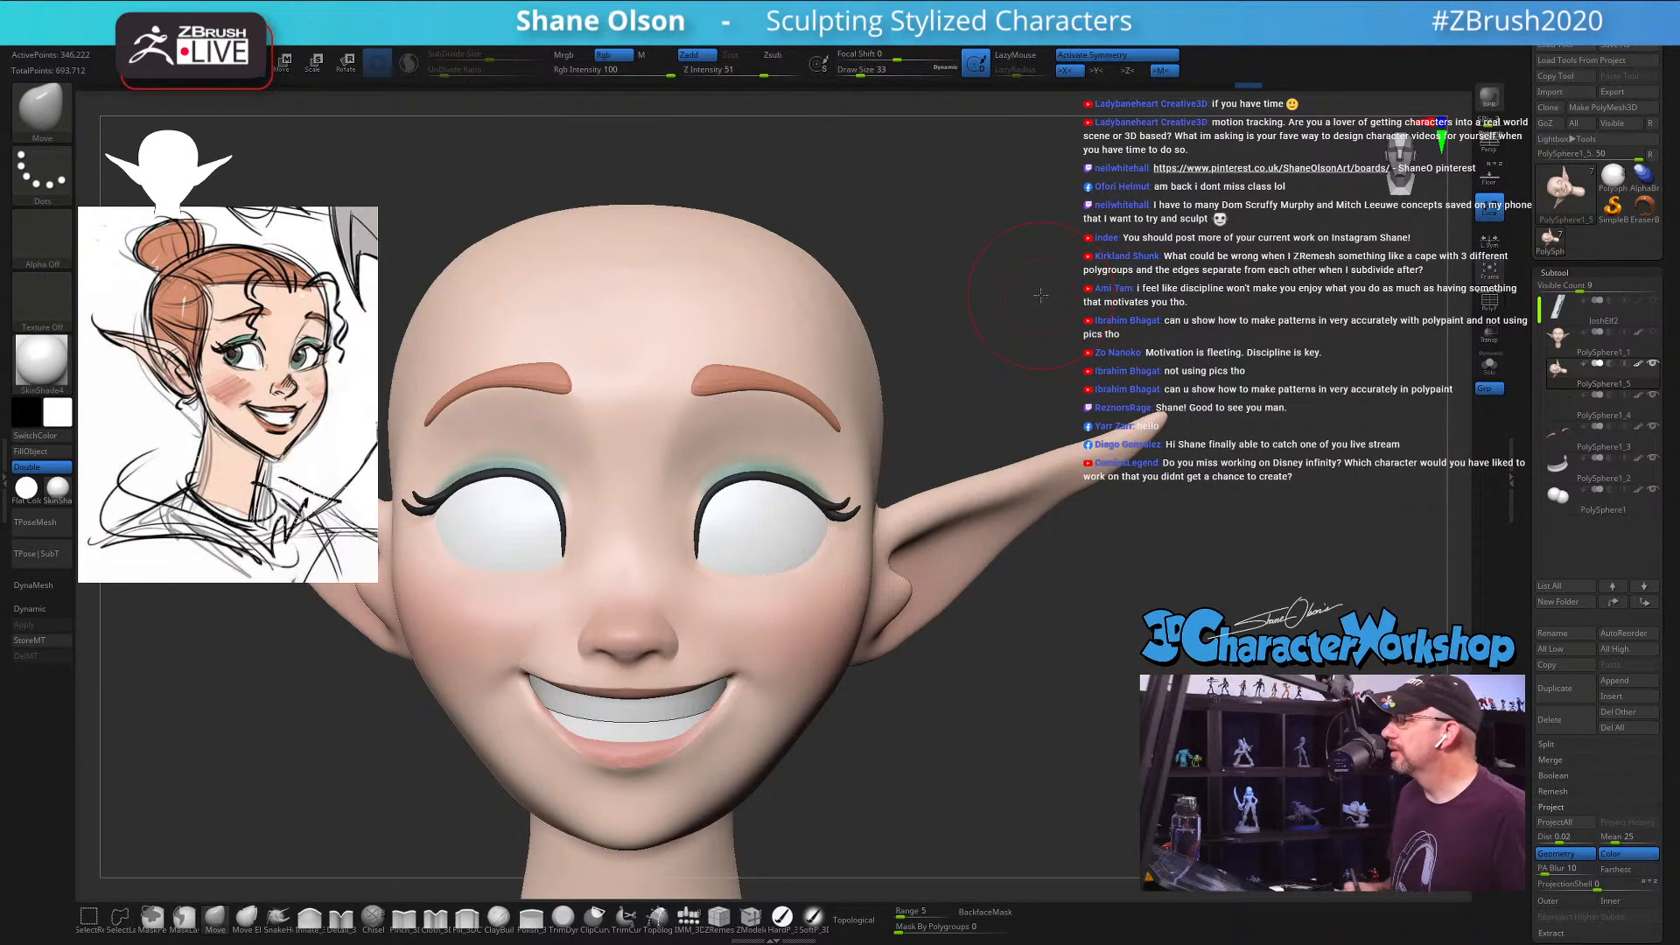
{"action": "mouse_move", "coordinate": [1053, 585]}
{"action": "left_mouse_down"}
{"action": "mouse_move", "coordinate": [1051, 621]}
{"action": "mouse_move", "coordinate": [1077, 575]}
{"action": "left_mouse_up"}
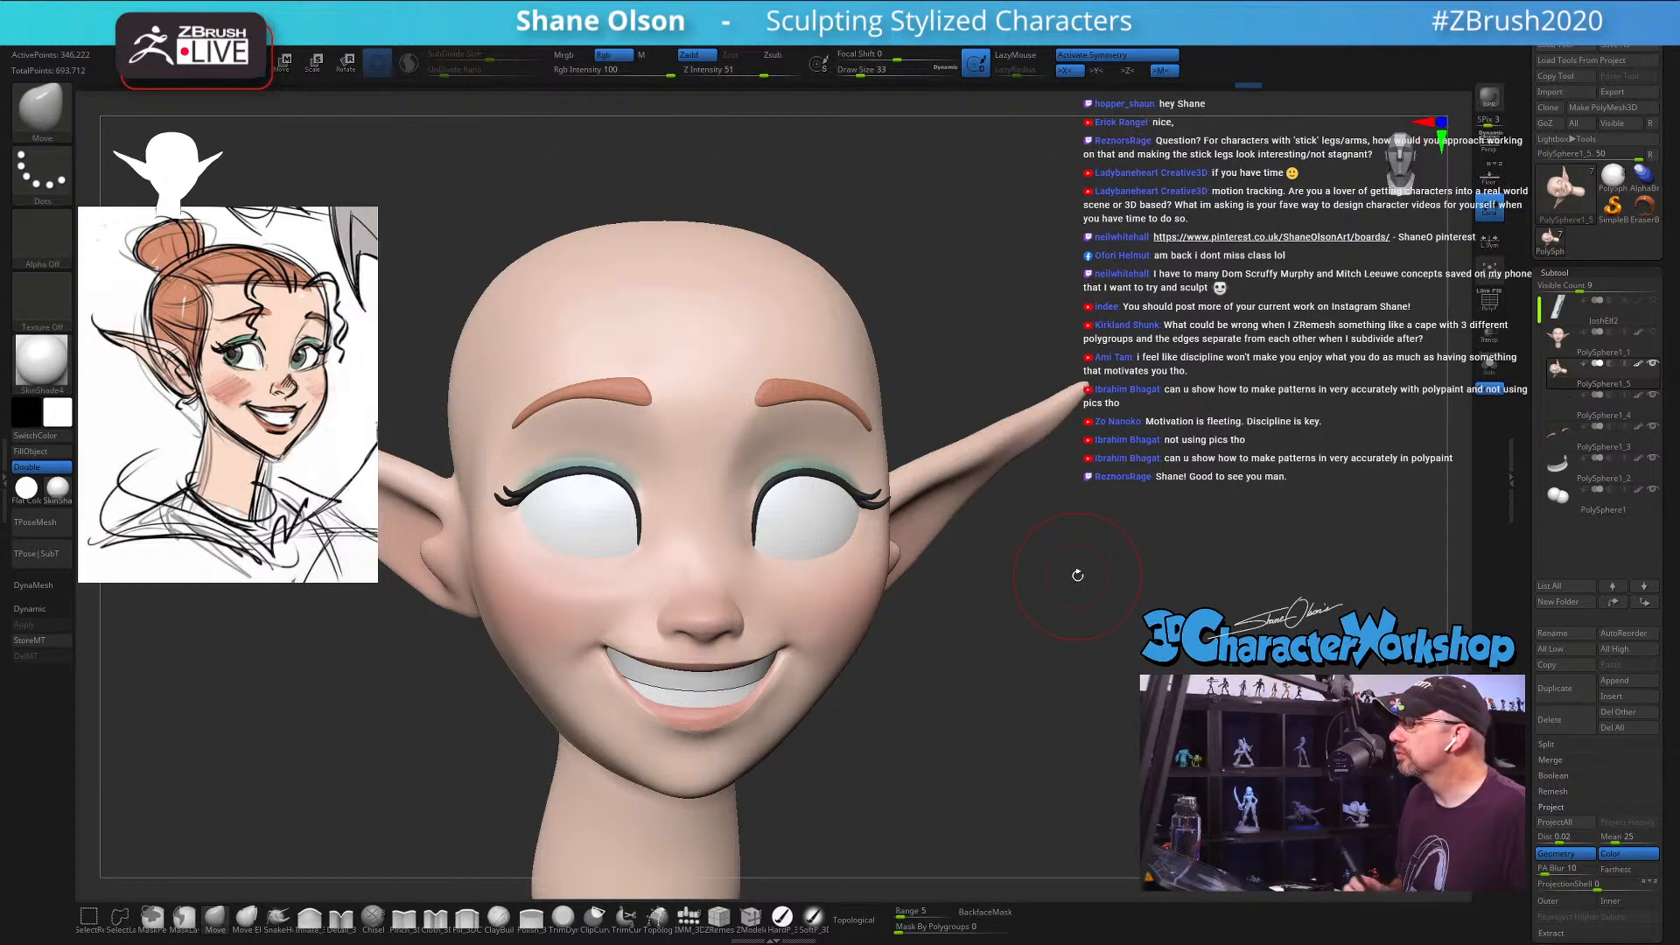
{"action": "mouse_move", "coordinate": [1060, 593]}
{"action": "left_mouse_down"}
{"action": "mouse_move", "coordinate": [1041, 623]}
{"action": "mouse_move", "coordinate": [1004, 633]}
{"action": "mouse_move", "coordinate": [1119, 669]}
{"action": "mouse_move", "coordinate": [1078, 656]}
{"action": "left_mouse_up"}
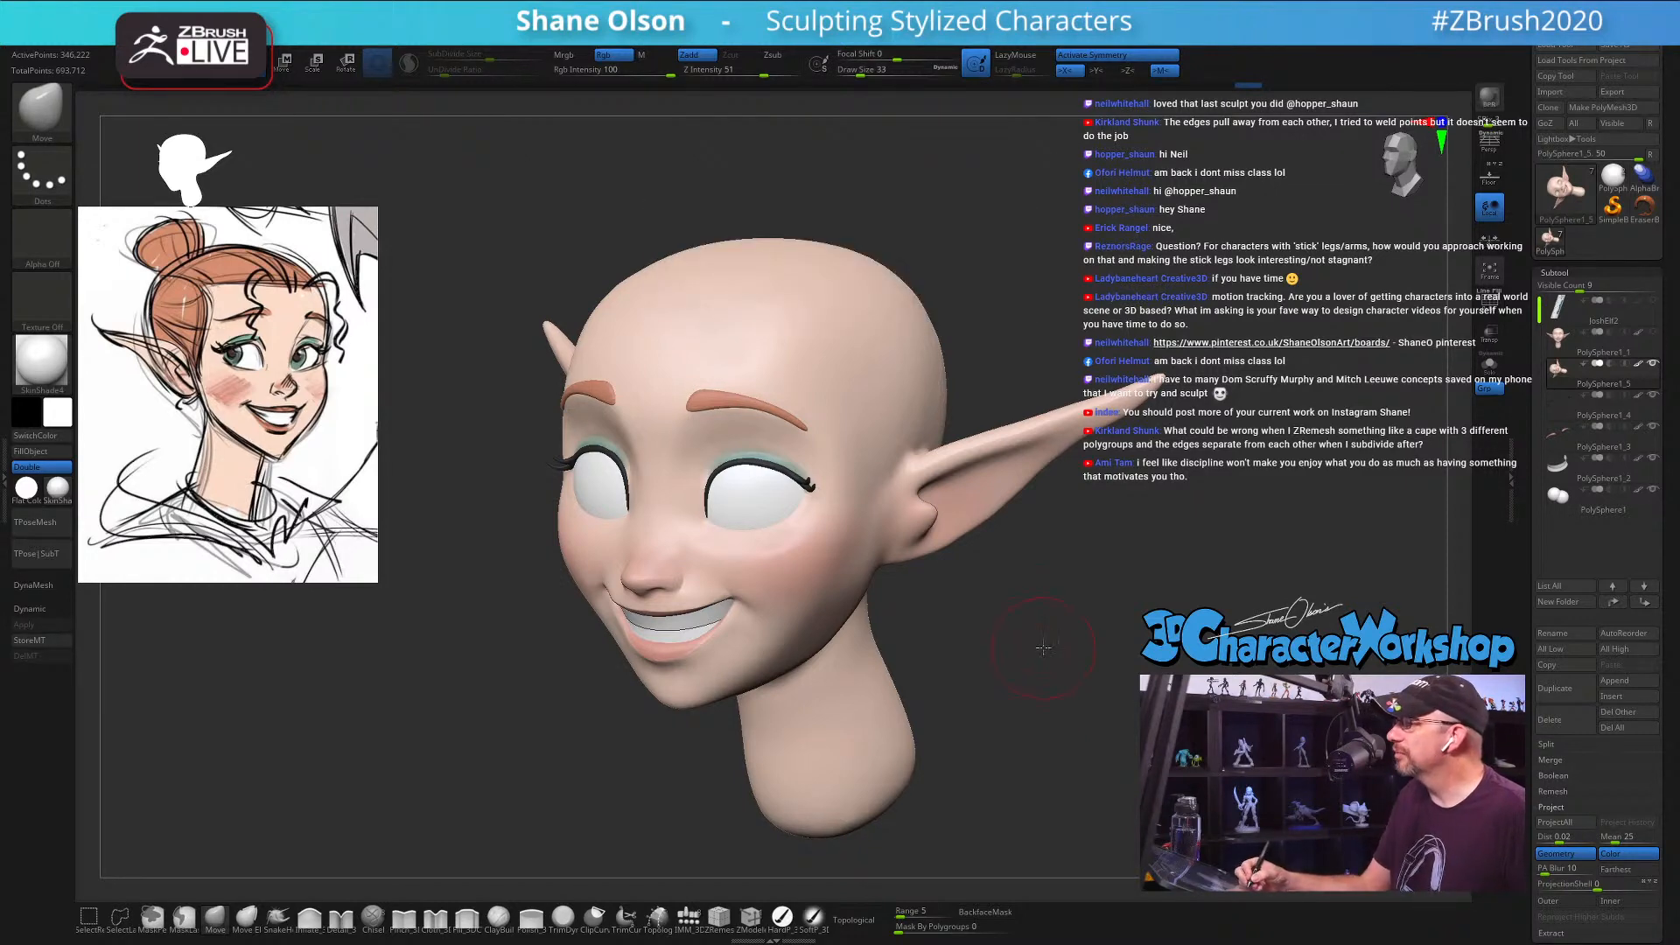
{"action": "left_click_drag", "start_coordinate": [1043, 648], "coordinate": [1023, 669]}
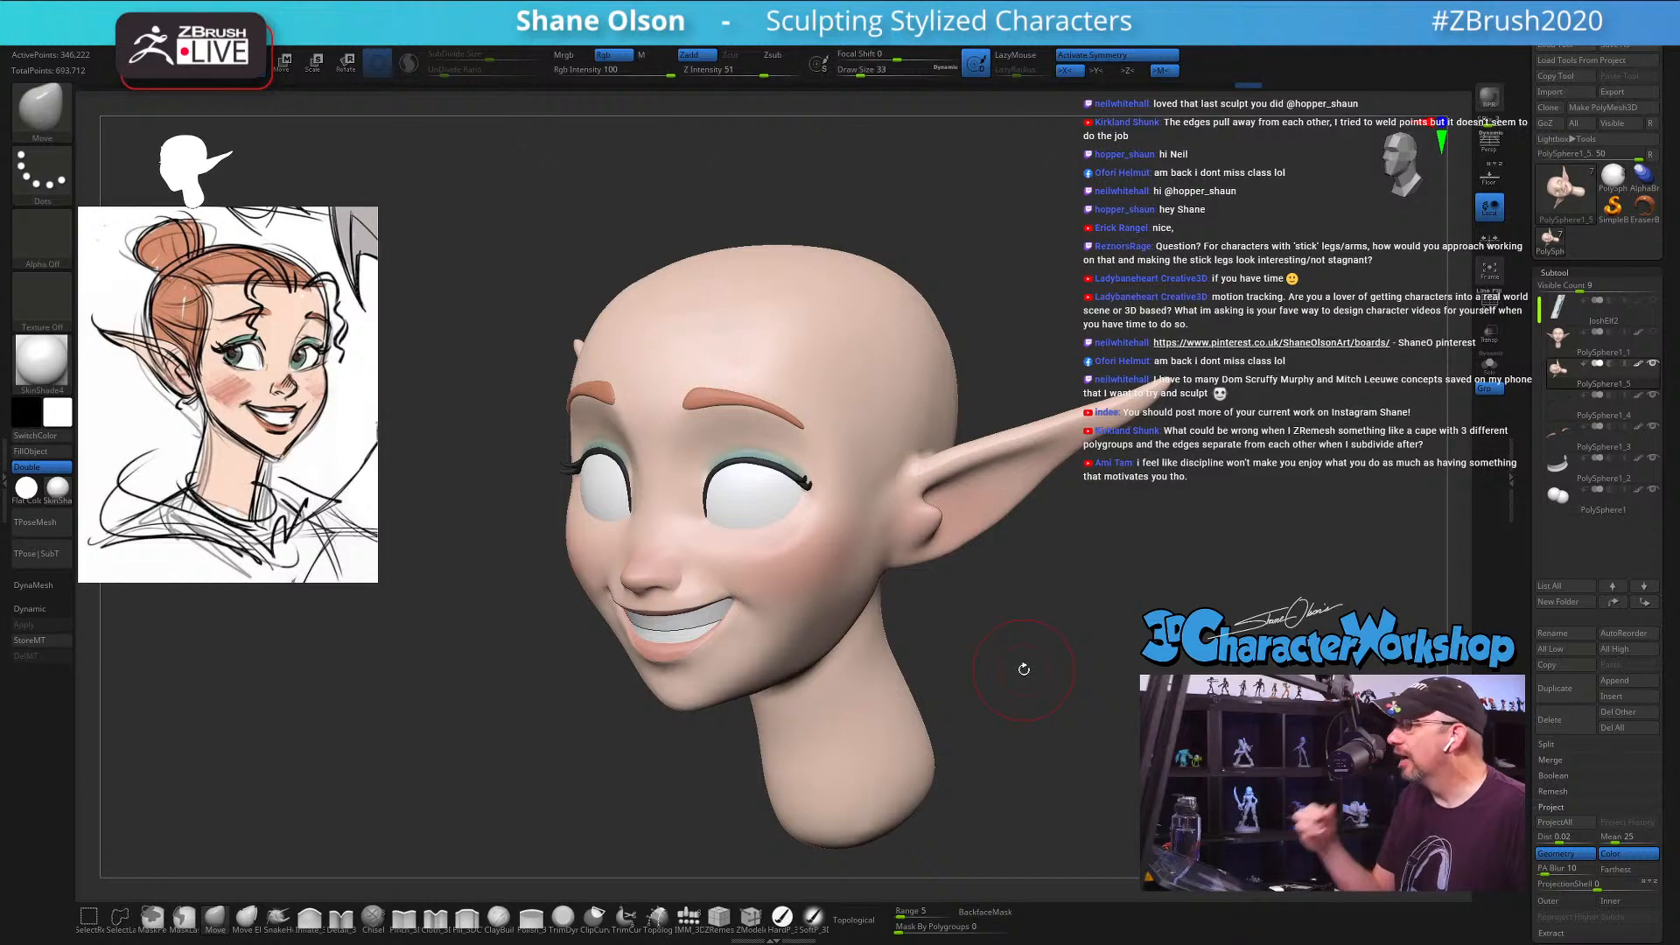
{"action": "mouse_move", "coordinate": [1022, 672]}
{"action": "left_mouse_down", "text": "shift"}
{"action": "mouse_move", "coordinate": [998, 674]}
{"action": "mouse_move", "coordinate": [997, 617]}
{"action": "mouse_move", "coordinate": [971, 638]}
{"action": "left_mouse_up", "text": "shift"}
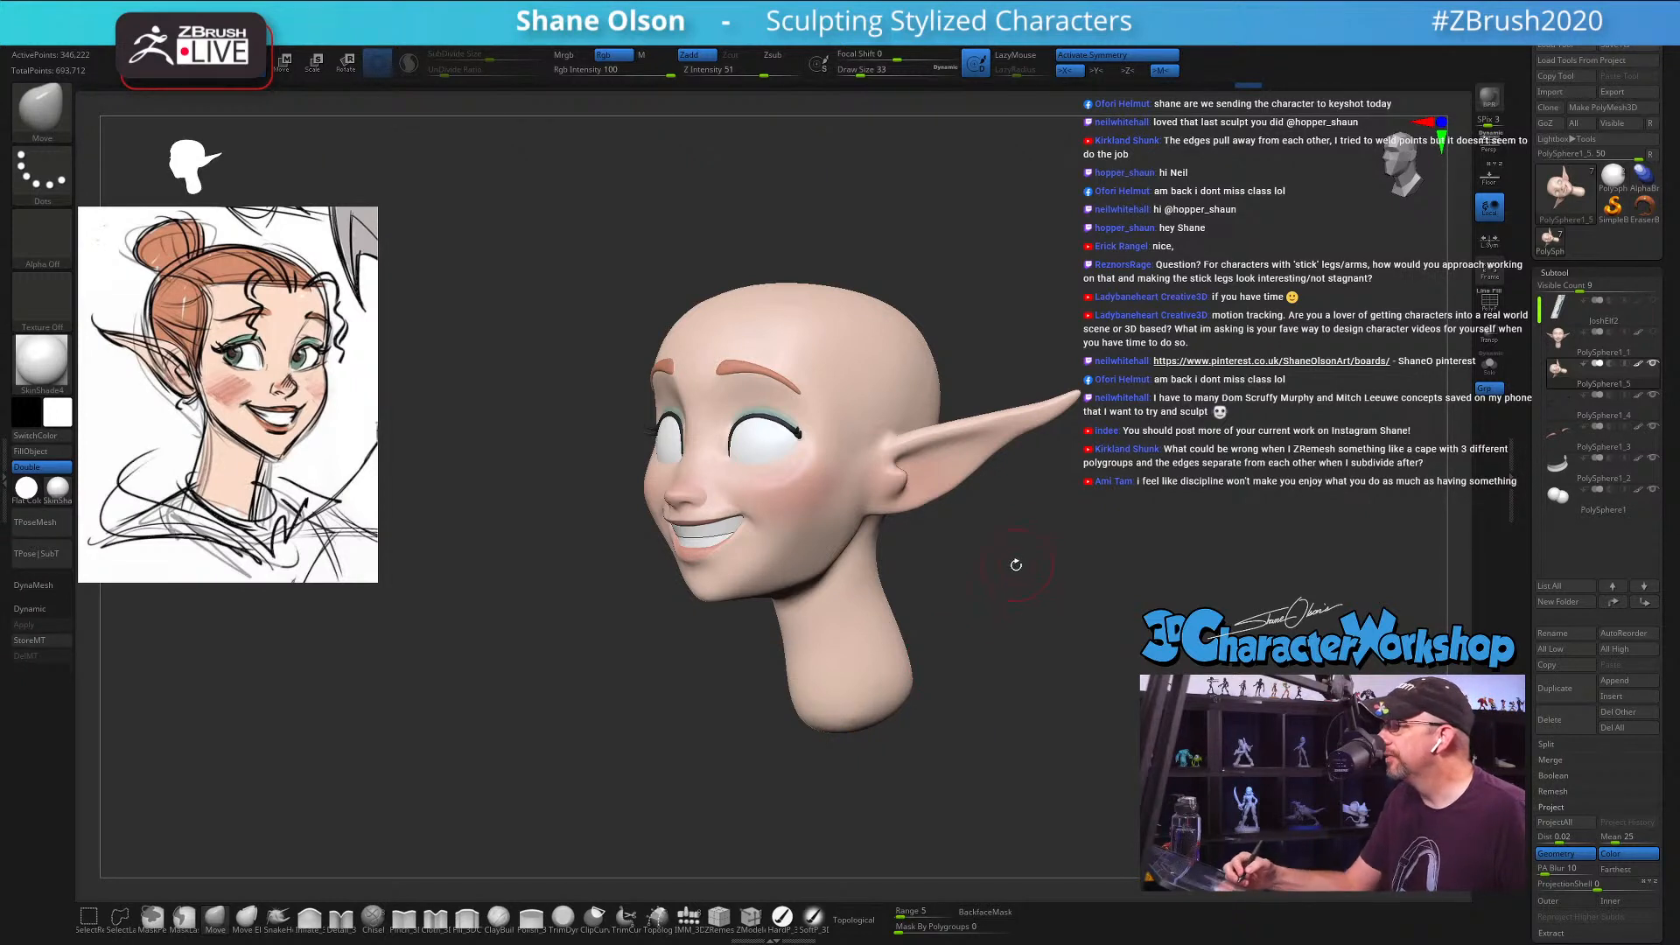
{"action": "left_click_drag", "start_coordinate": [1016, 563], "coordinate": [1005, 588]}
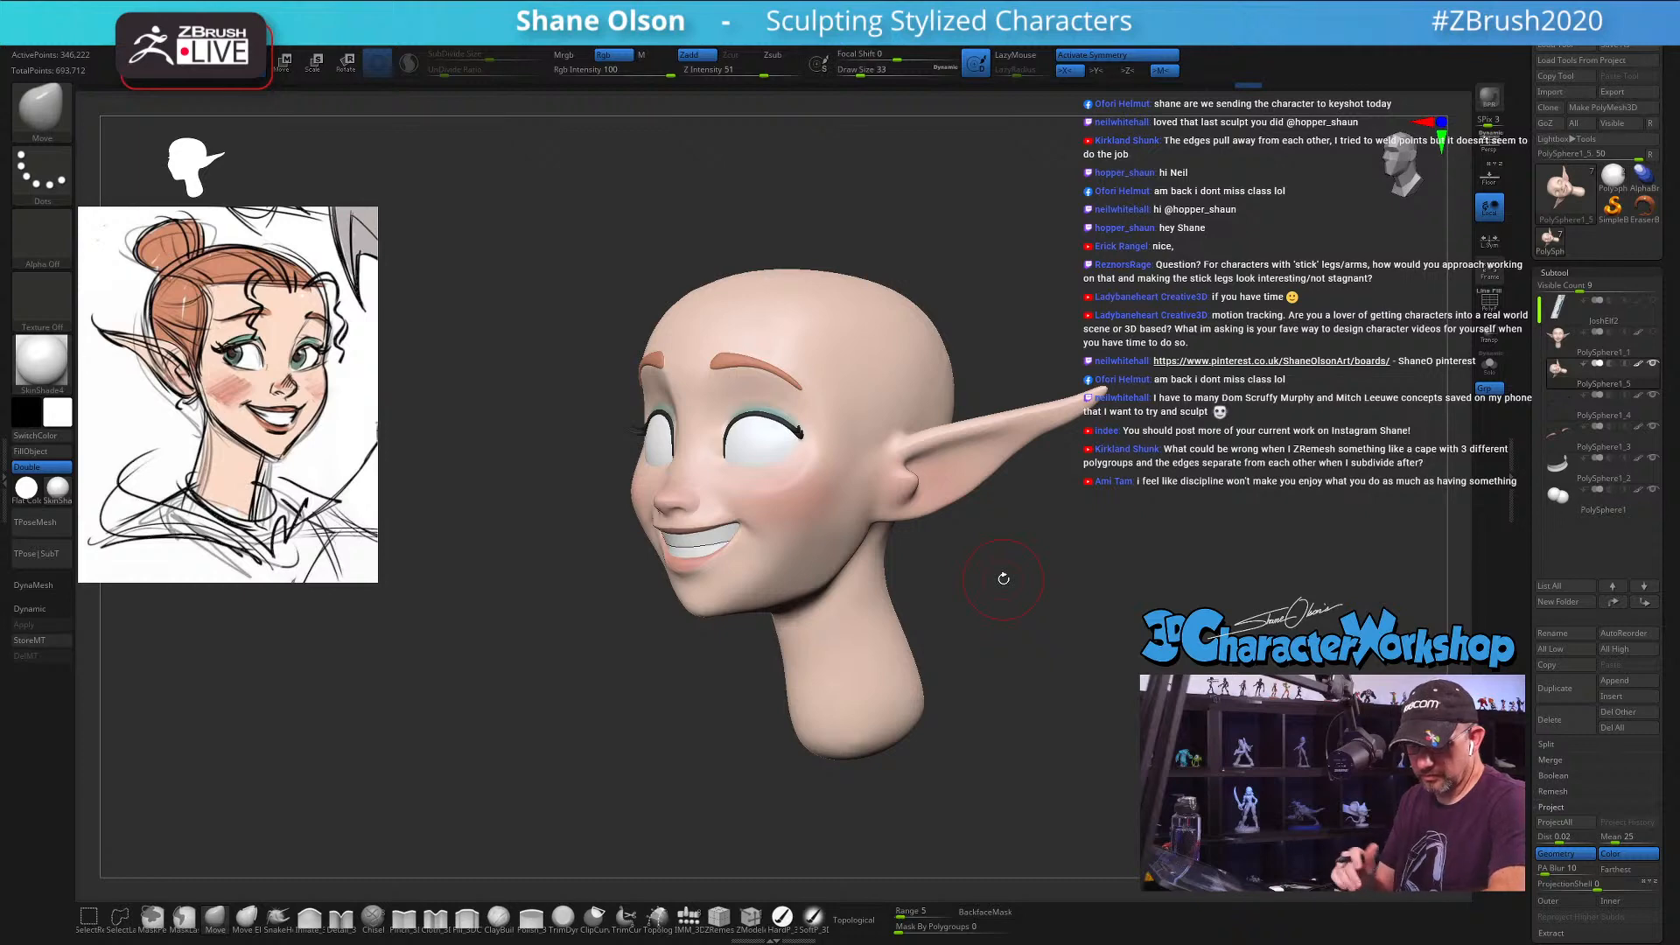
{"action": "left_click_drag", "start_coordinate": [1020, 595], "coordinate": [1021, 627]}
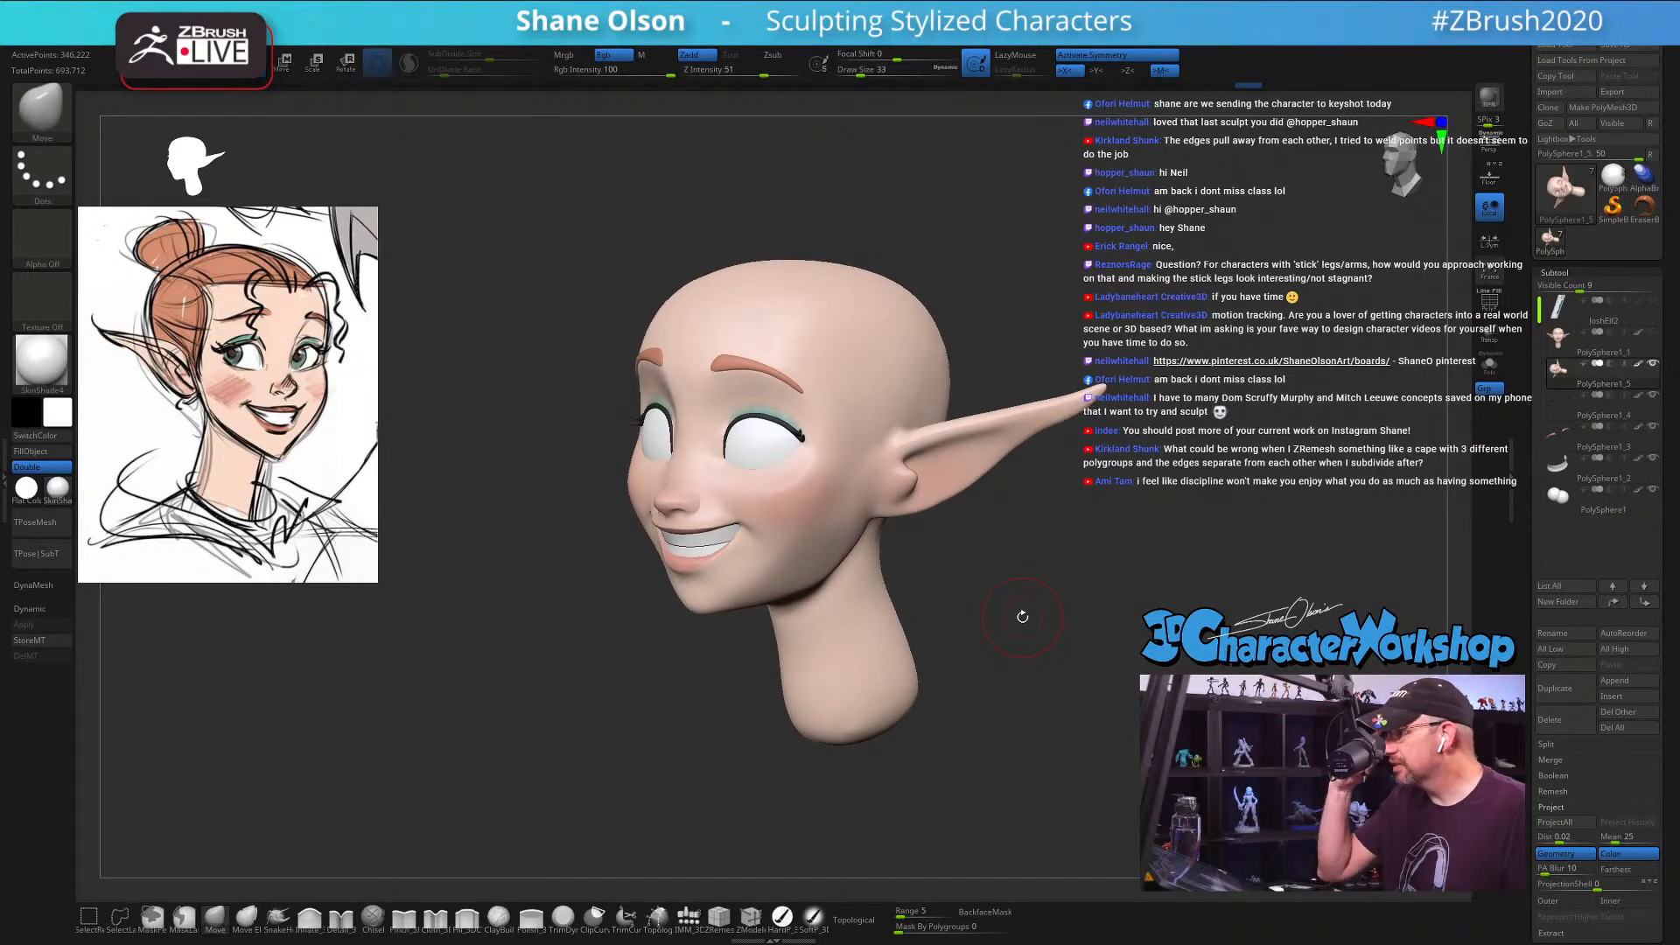
Step: Refine the sides of the nose with the Move brush, reducing the draw size to 11
{"action": "mouse_move", "coordinate": [1013, 592]}
{"action": "left_mouse_down"}
{"action": "mouse_move", "coordinate": [1025, 580]}
{"action": "mouse_move", "coordinate": [946, 580]}
{"action": "mouse_move", "coordinate": [938, 669]}
{"action": "mouse_move", "coordinate": [911, 717]}
{"action": "left_mouse_up"}
{"action": "key", "text": "s"}
{"action": "left_click_drag", "start_coordinate": [503, 720], "coordinate": [497, 721]}
{"action": "right_click_drag", "start_coordinate": [653, 632], "coordinate": [761, 621], "text": "alt"}
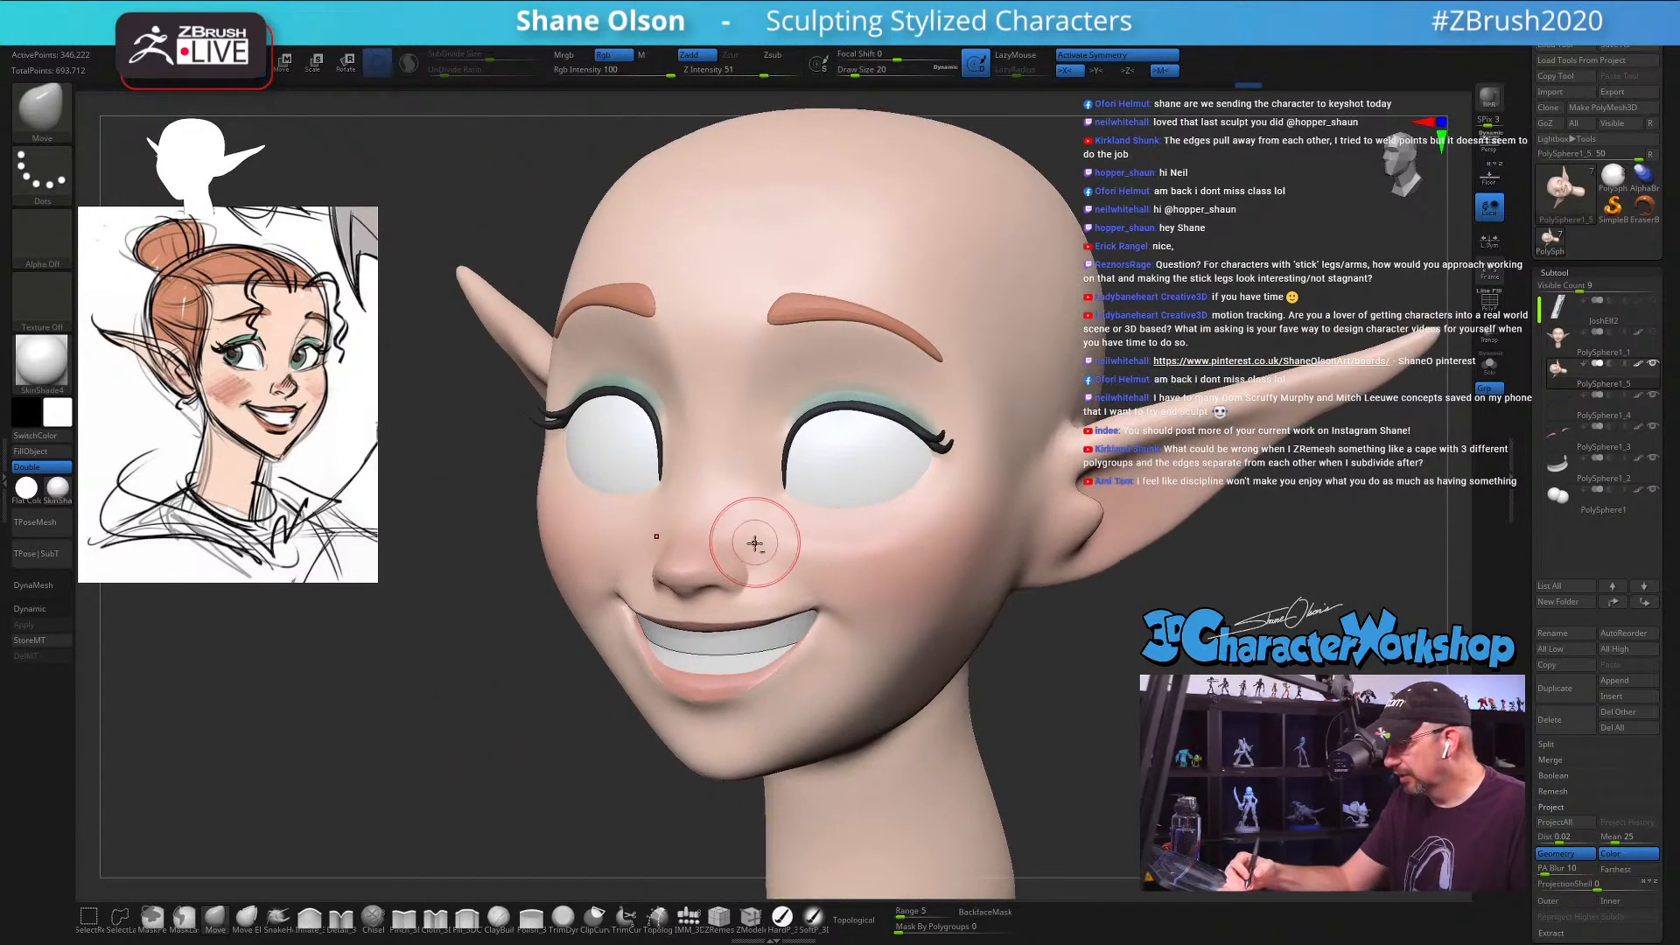
{"action": "right_click_drag", "start_coordinate": [750, 548], "coordinate": [759, 614], "text": "ctrl"}
{"action": "key", "text": "s"}
{"action": "left_click_drag", "start_coordinate": [737, 554], "coordinate": [638, 562]}
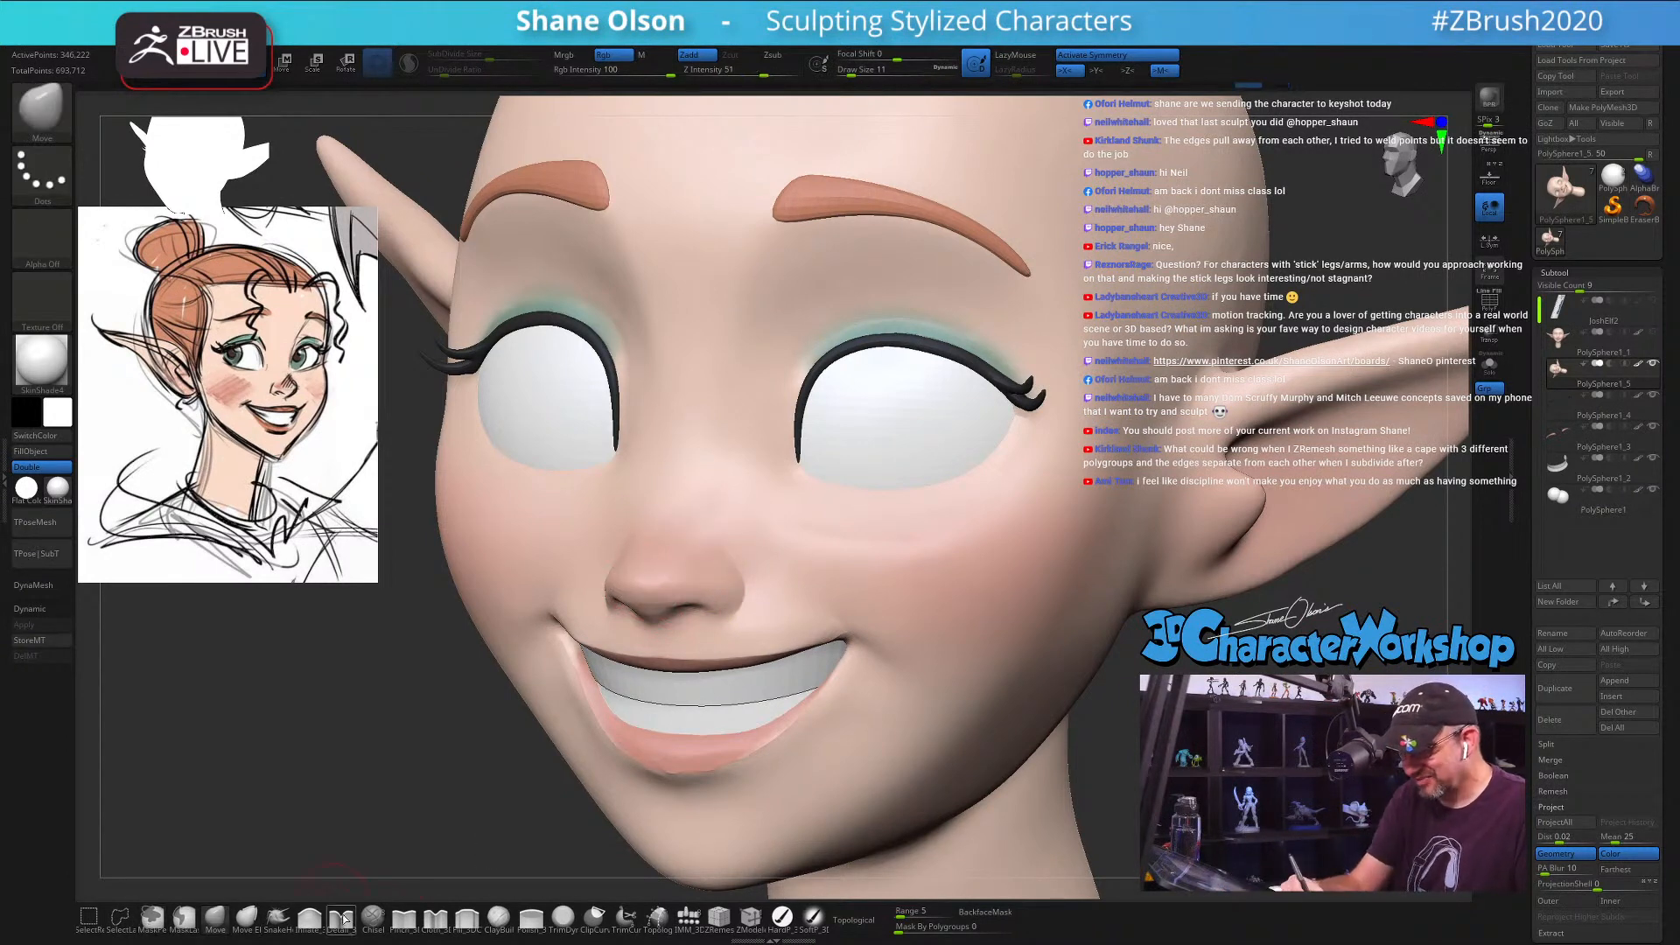
Step: Define the nostrils and the lower lip with the Pinch brush at draw size 11
{"action": "left_click", "coordinate": [341, 916]}
{"action": "left_click", "coordinate": [404, 917]}
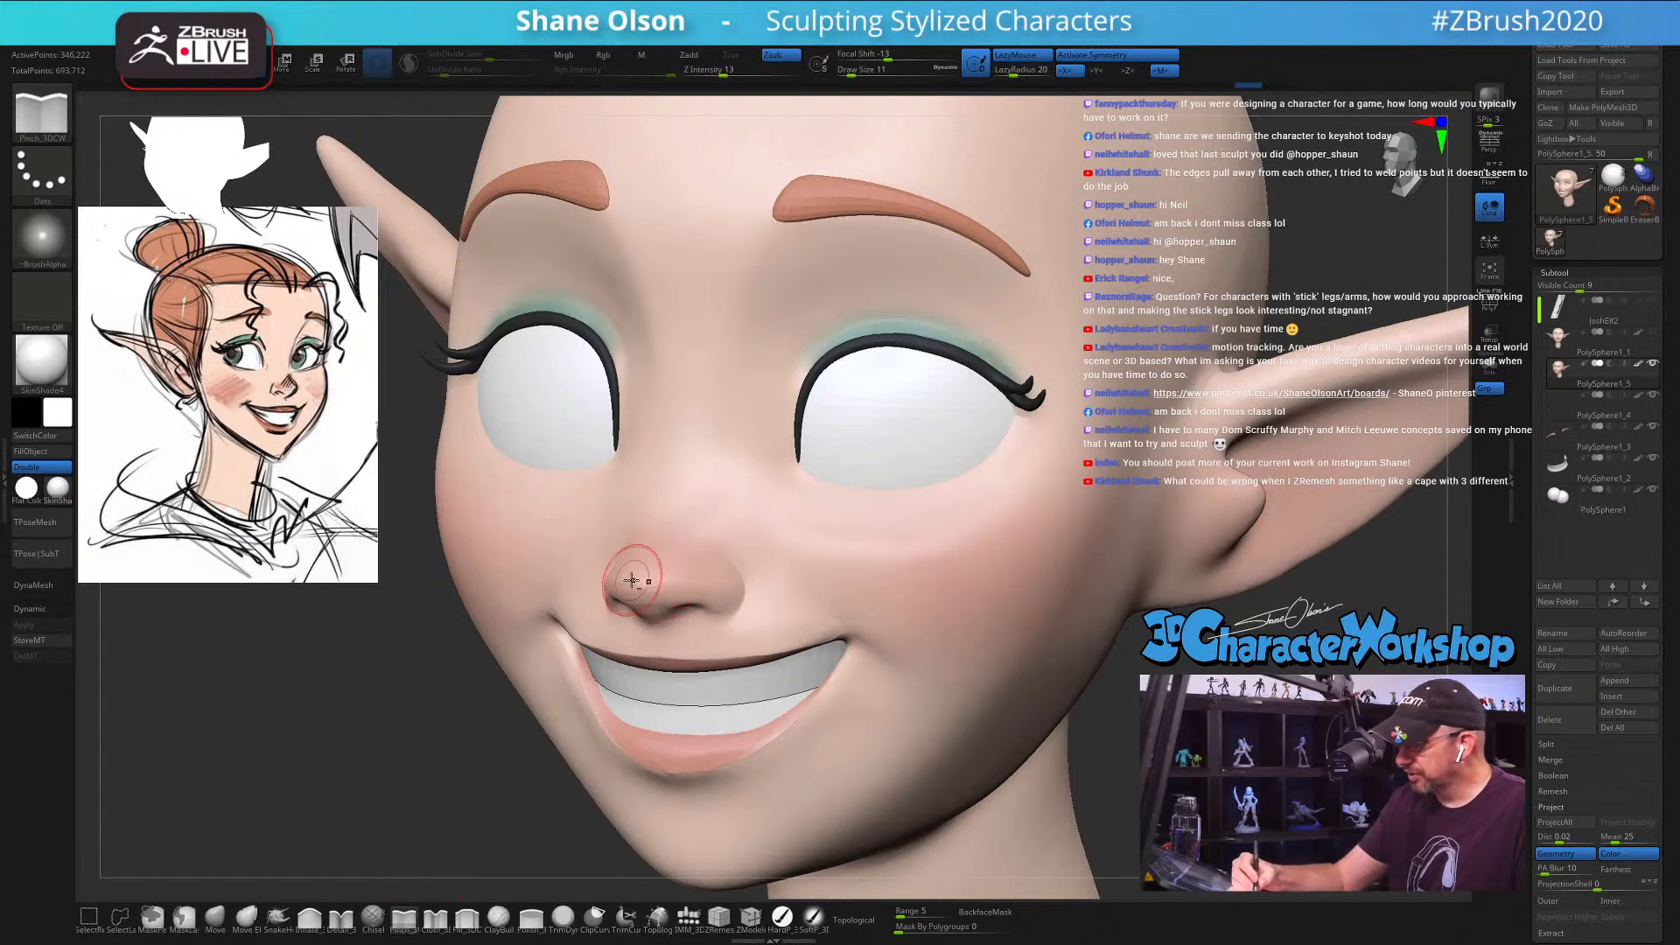
{"action": "left_click_drag", "start_coordinate": [640, 584], "coordinate": [754, 595]}
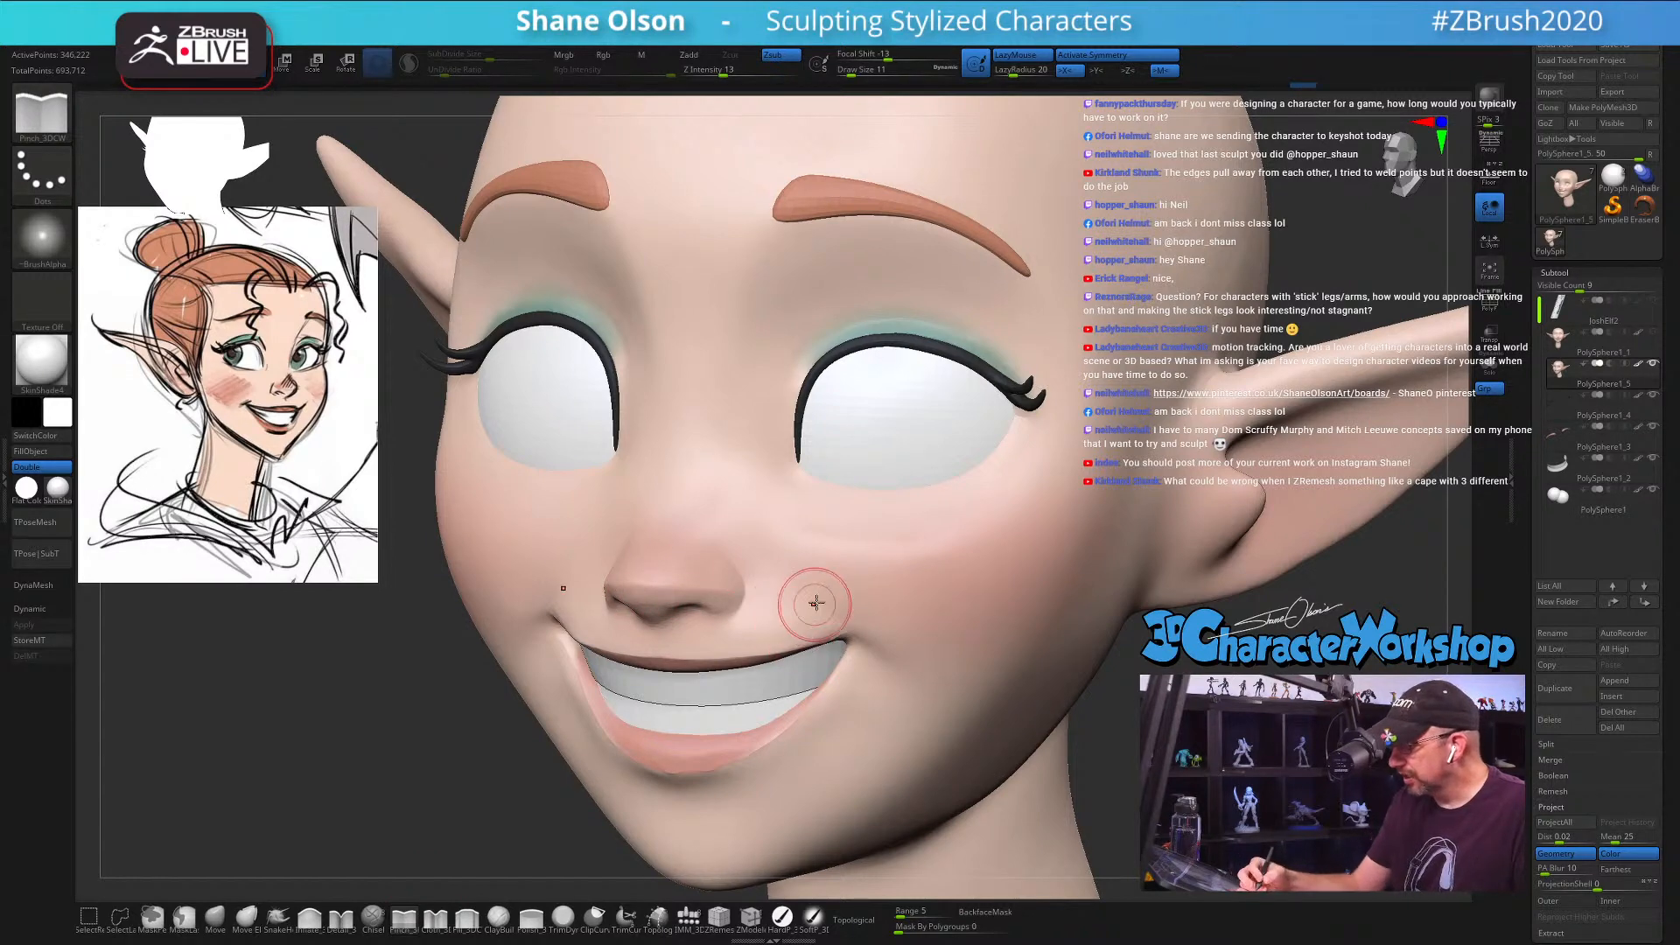
{"action": "right_click_drag", "start_coordinate": [830, 573], "coordinate": [785, 600], "text": "ctrl"}
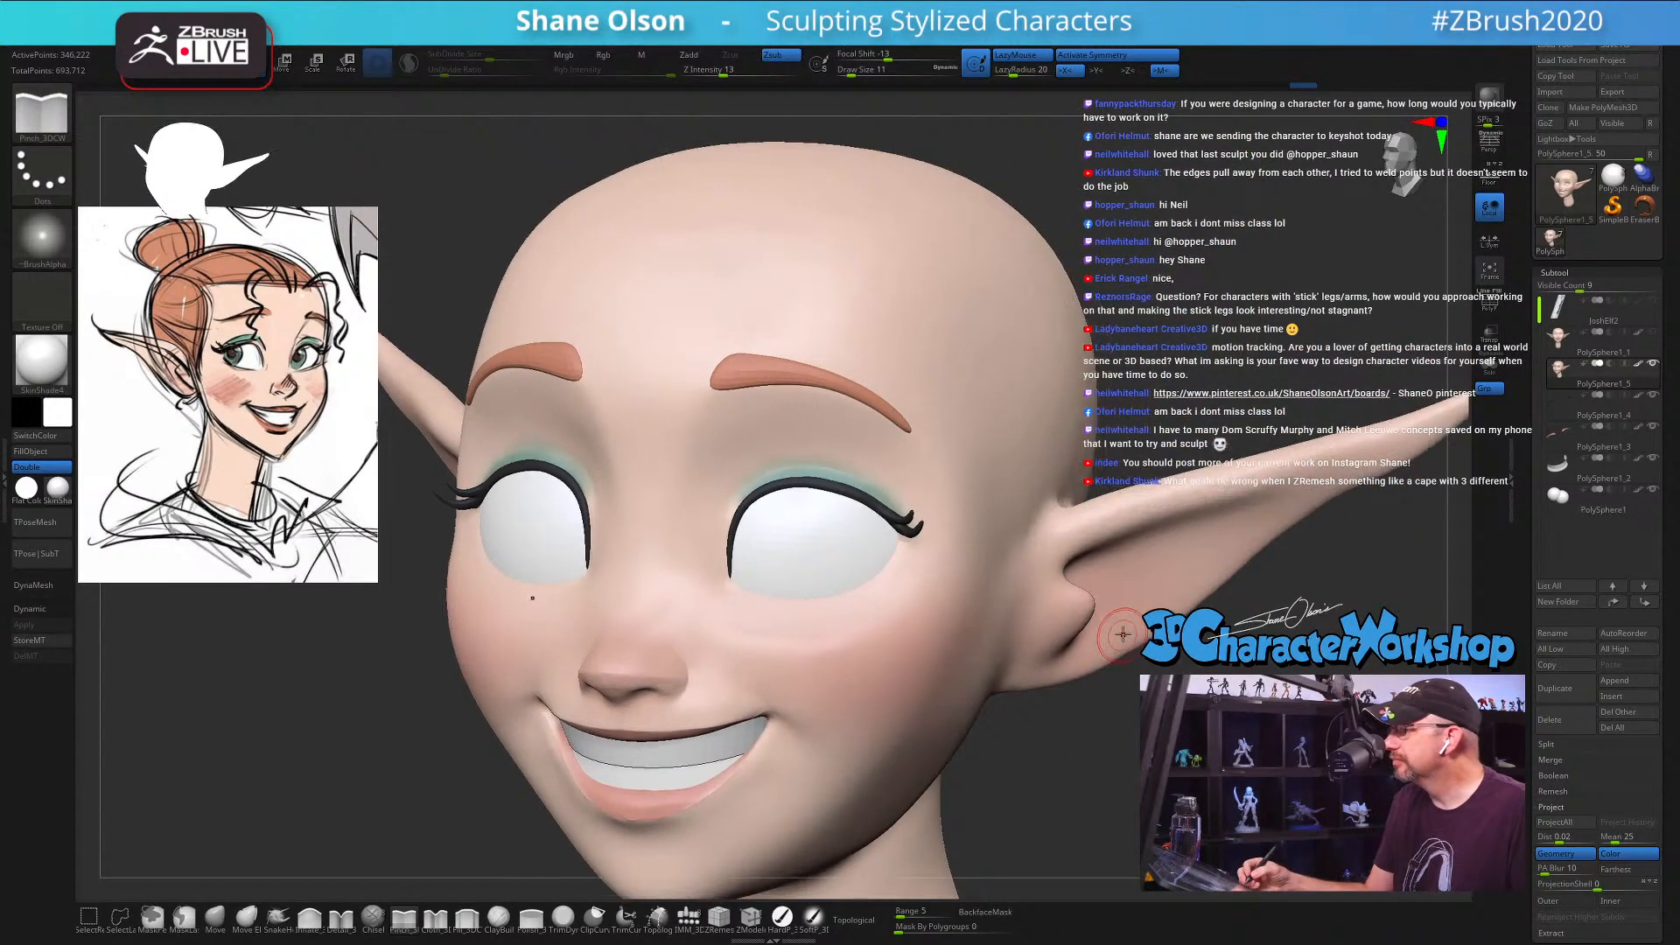
{"action": "mouse_move", "coordinate": [1113, 626]}
{"action": "right_mouse_down"}
{"action": "mouse_move", "coordinate": [1109, 656]}
{"action": "mouse_move", "coordinate": [1046, 642]}
{"action": "mouse_move", "coordinate": [1083, 661]}
{"action": "mouse_move", "coordinate": [1135, 639]}
{"action": "mouse_move", "coordinate": [1083, 686]}
{"action": "right_mouse_up"}
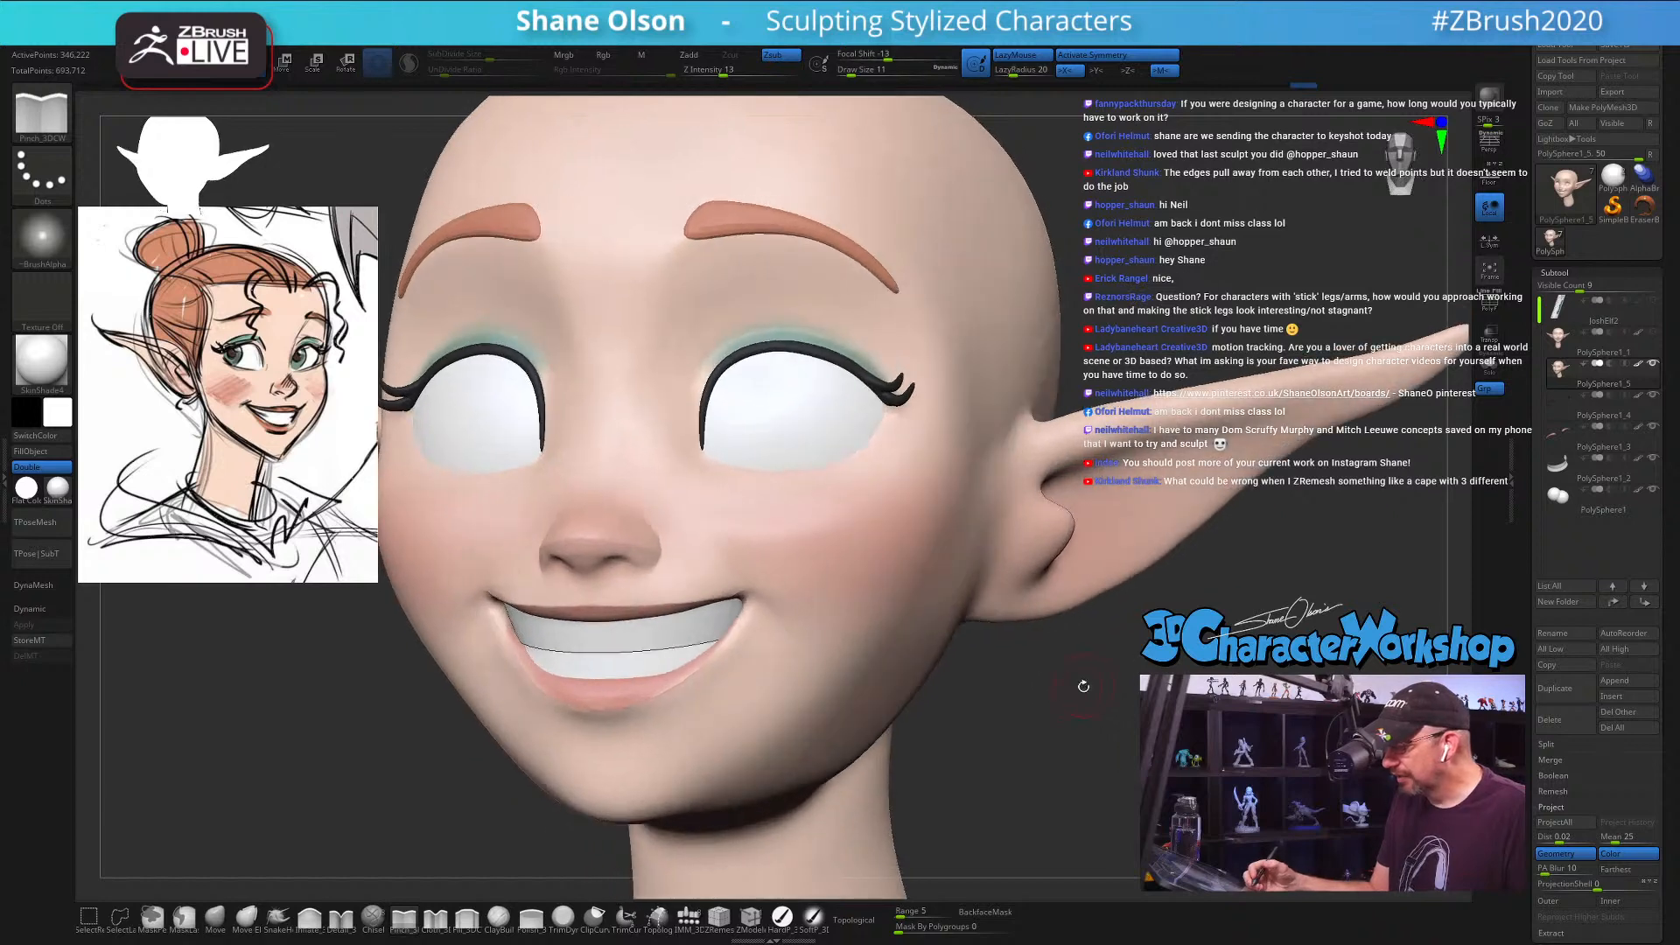
{"action": "mouse_move", "coordinate": [604, 707]}
{"action": "left_mouse_down"}
{"action": "mouse_move", "coordinate": [693, 682]}
{"action": "mouse_move", "coordinate": [625, 705]}
{"action": "mouse_move", "coordinate": [706, 696]}
{"action": "left_mouse_up"}
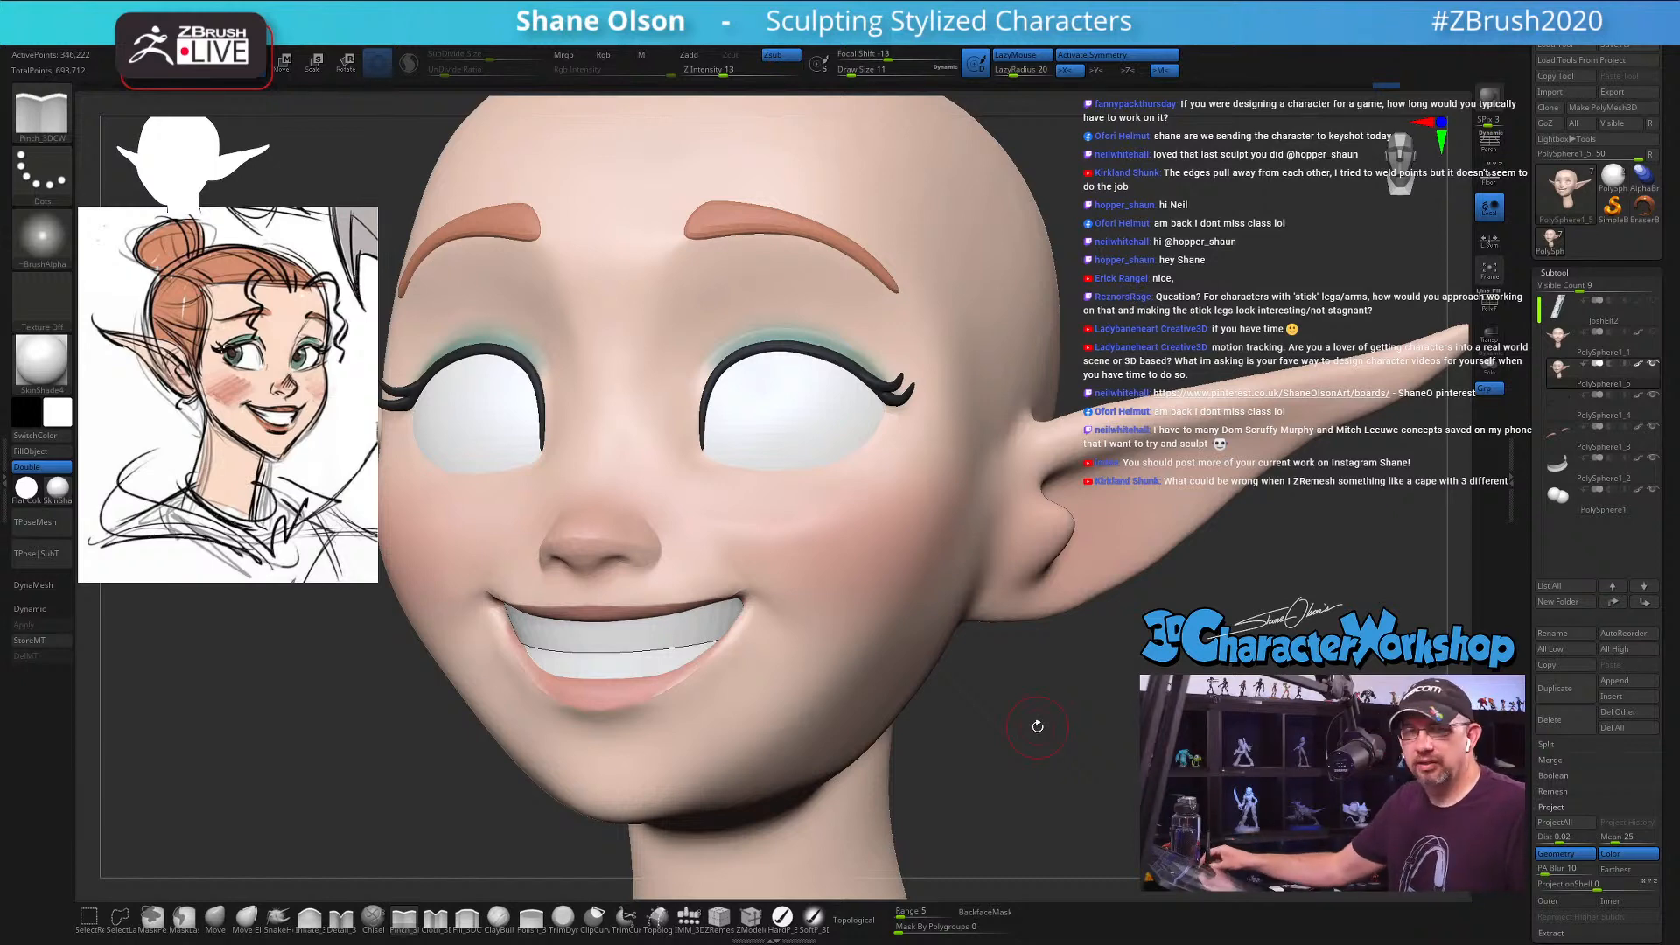
Step: Set the Pinch brush's draw size to 13 and check the face in profile and three-quarter views
{"action": "key", "text": "s"}
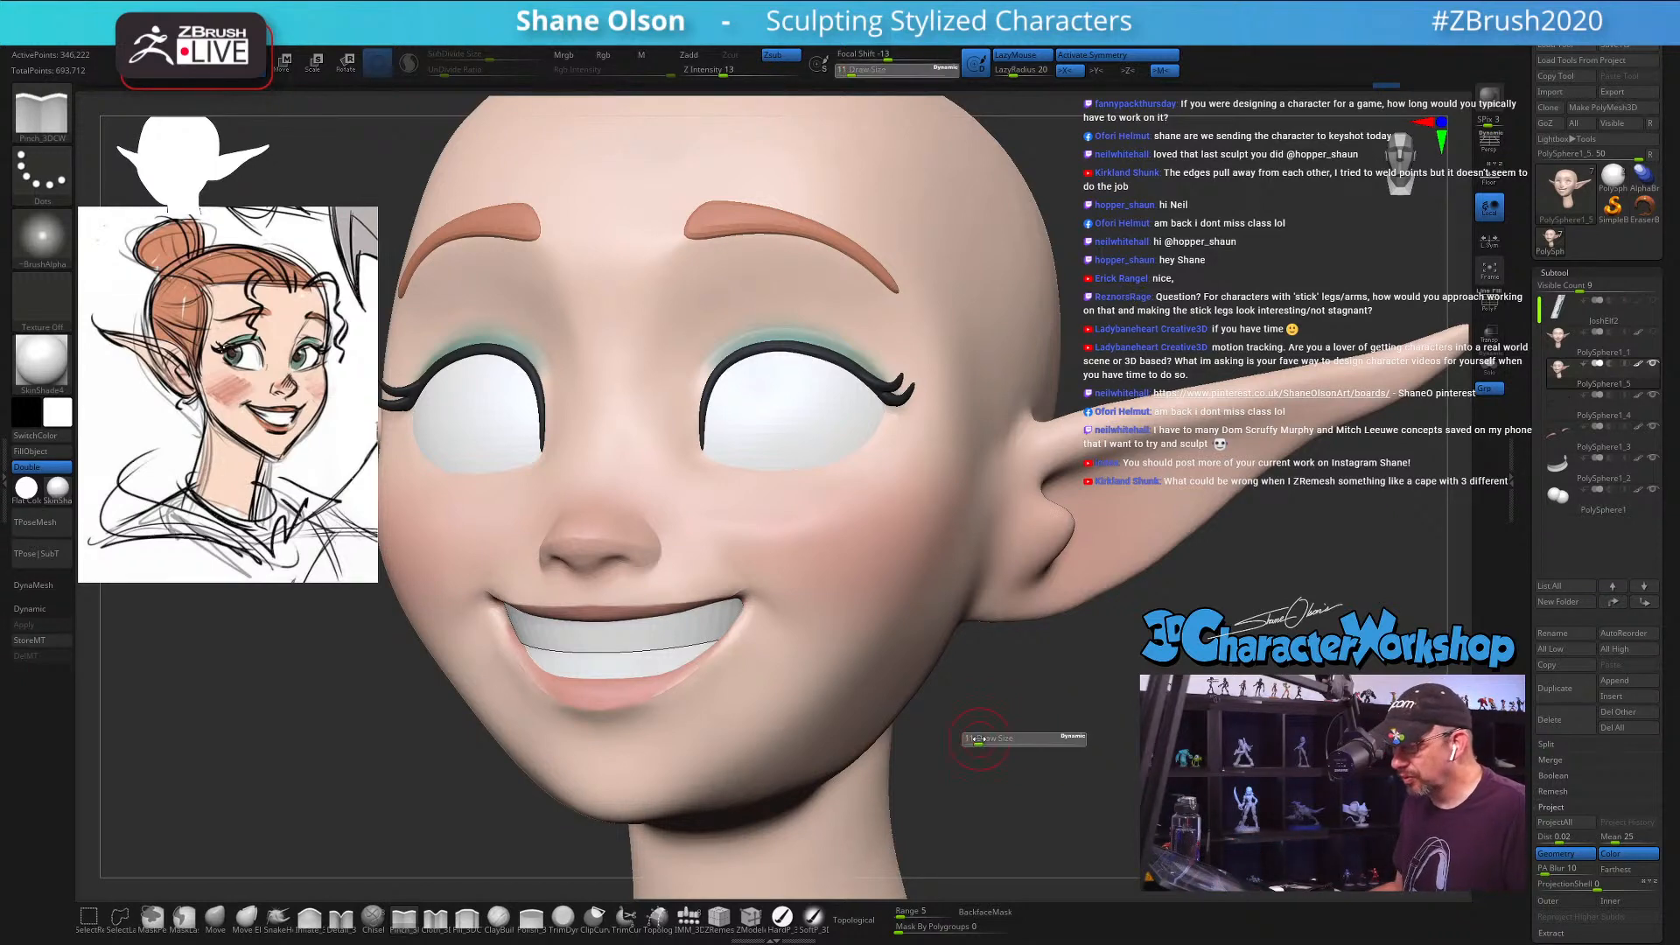
{"action": "left_click", "coordinate": [980, 738]}
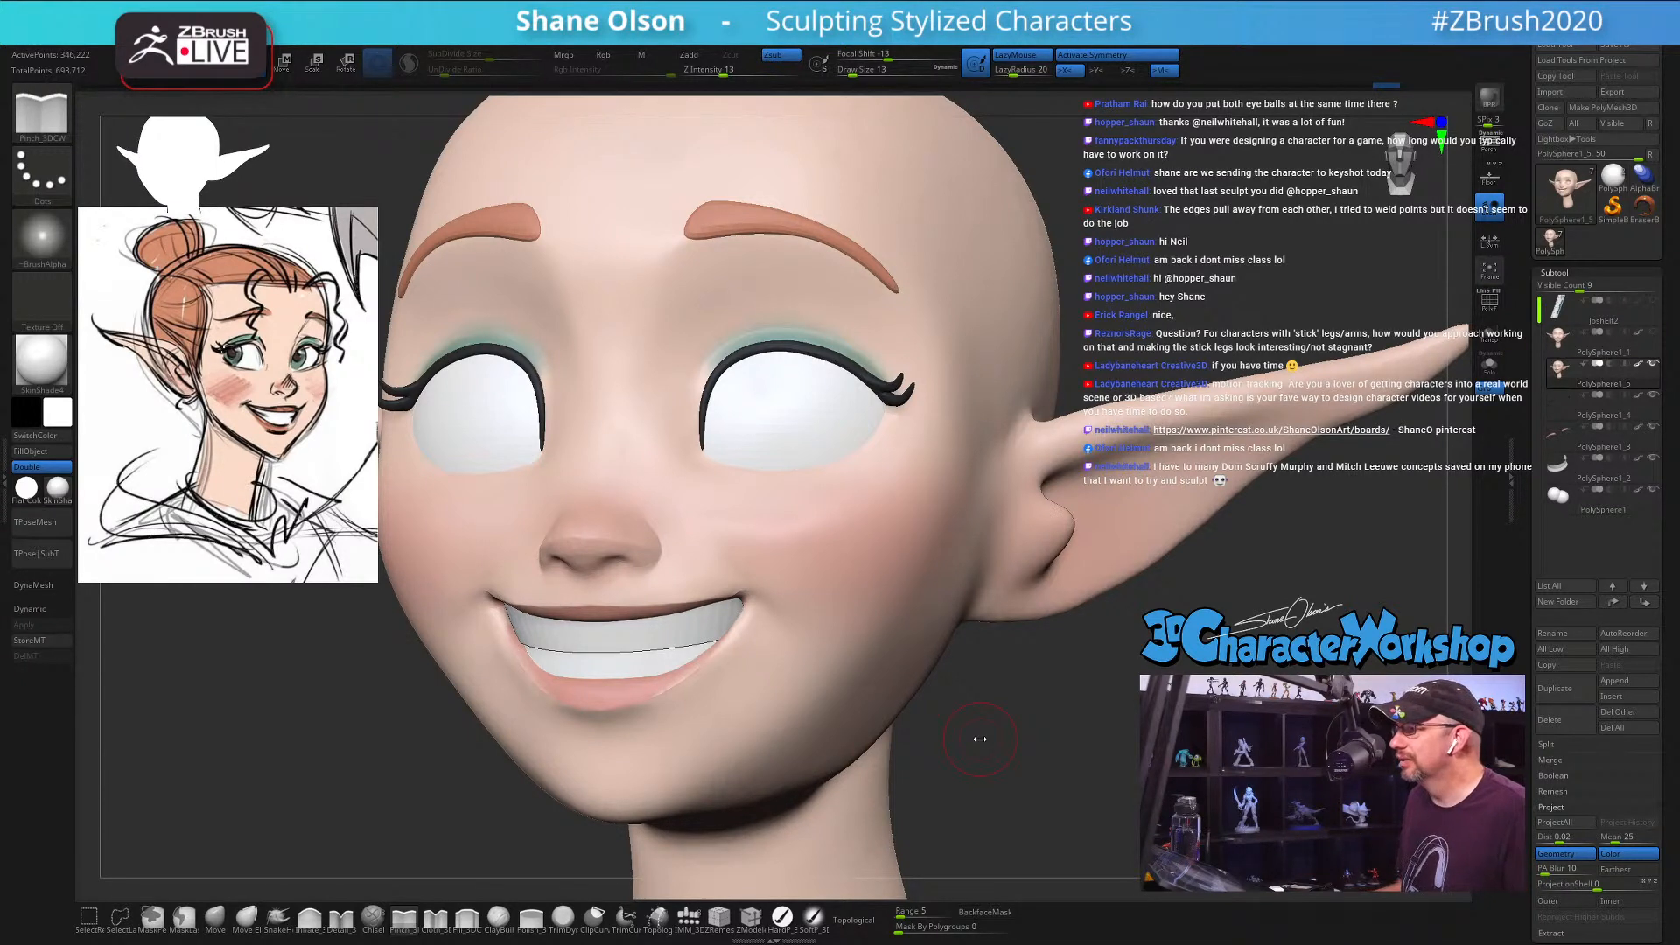
{"action": "mouse_move", "coordinate": [1105, 749]}
{"action": "left_mouse_down"}
{"action": "mouse_move", "coordinate": [1129, 740]}
{"action": "mouse_move", "coordinate": [1114, 697]}
{"action": "mouse_move", "coordinate": [1095, 736]}
{"action": "mouse_move", "coordinate": [401, 628]}
{"action": "left_mouse_up"}
{"action": "scroll", "coordinate": [478, 452], "scroll_direction": "up", "scroll_amount": 4}
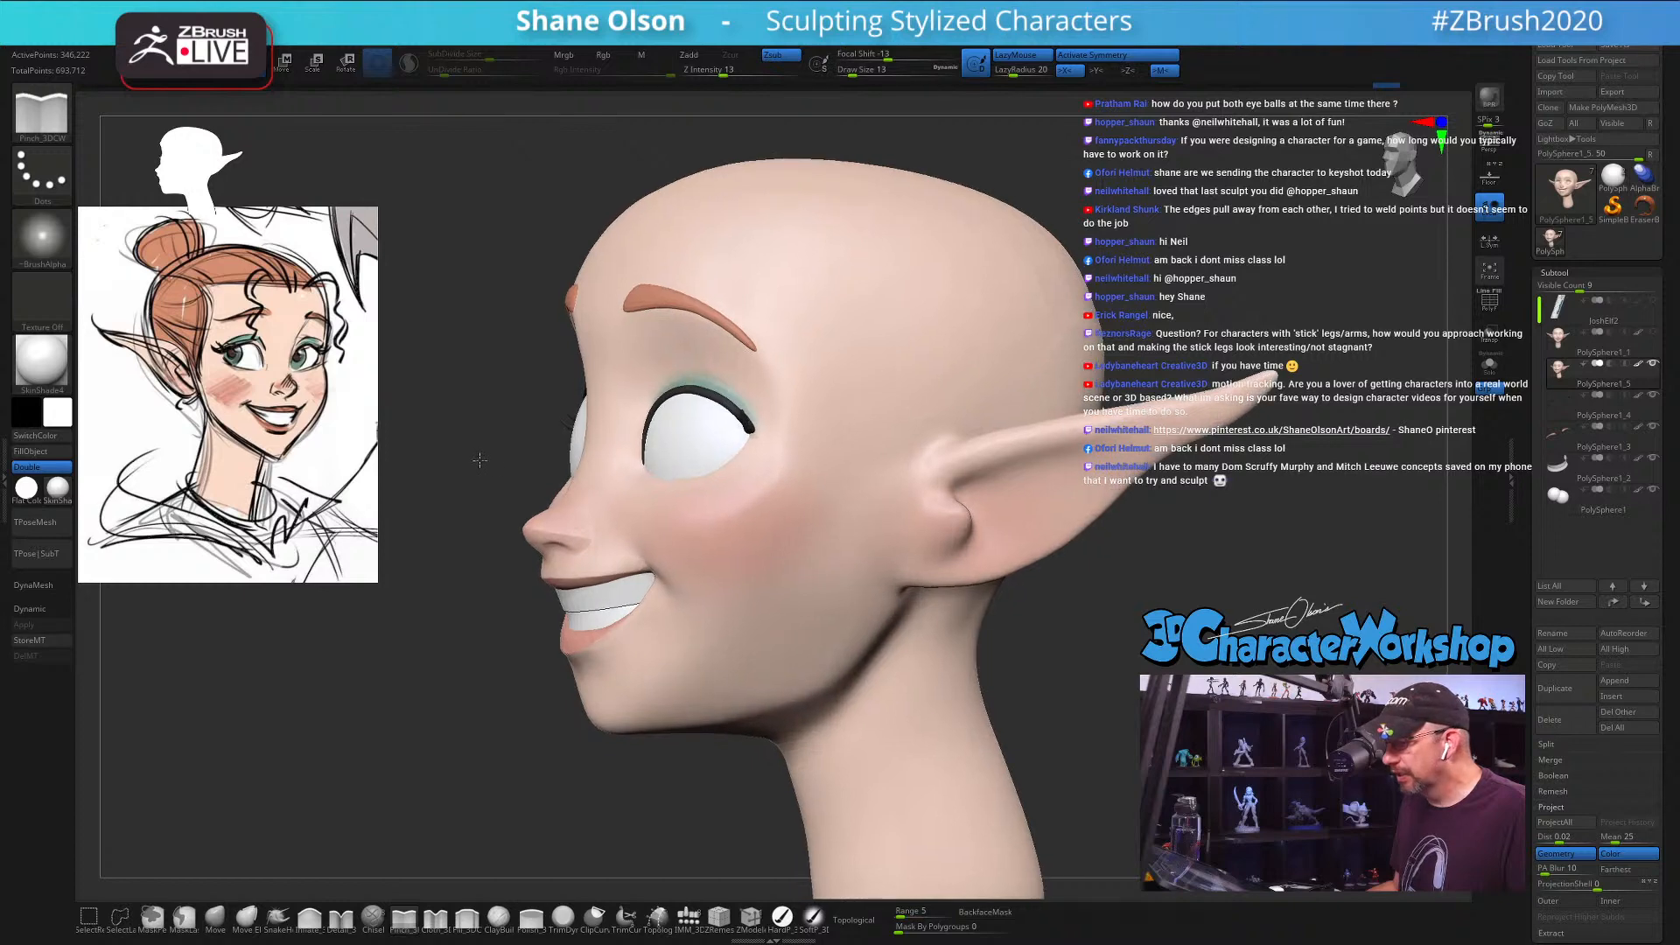
{"action": "left_click_drag", "start_coordinate": [478, 472], "coordinate": [1034, 646]}
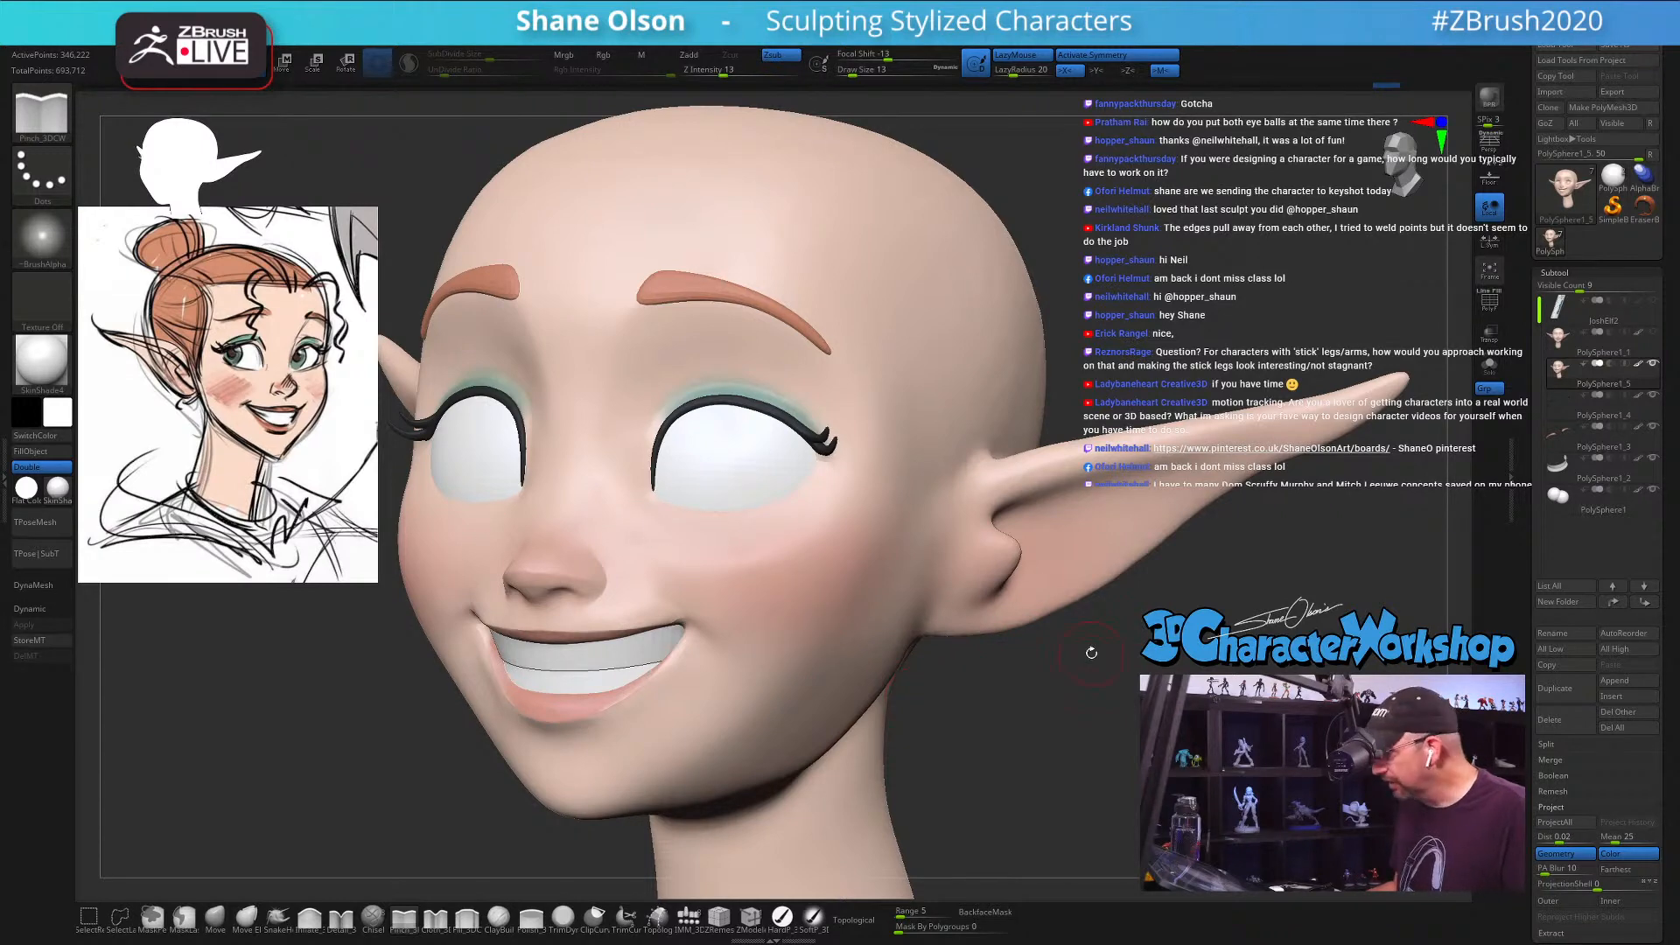
Step: Adjust the lower eyelid and cheek area below the eyes with the Move brush at draw size 33
{"action": "left_click", "coordinate": [215, 916]}
{"action": "left_click_drag", "start_coordinate": [952, 643], "coordinate": [979, 770]}
{"action": "key", "text": "s"}
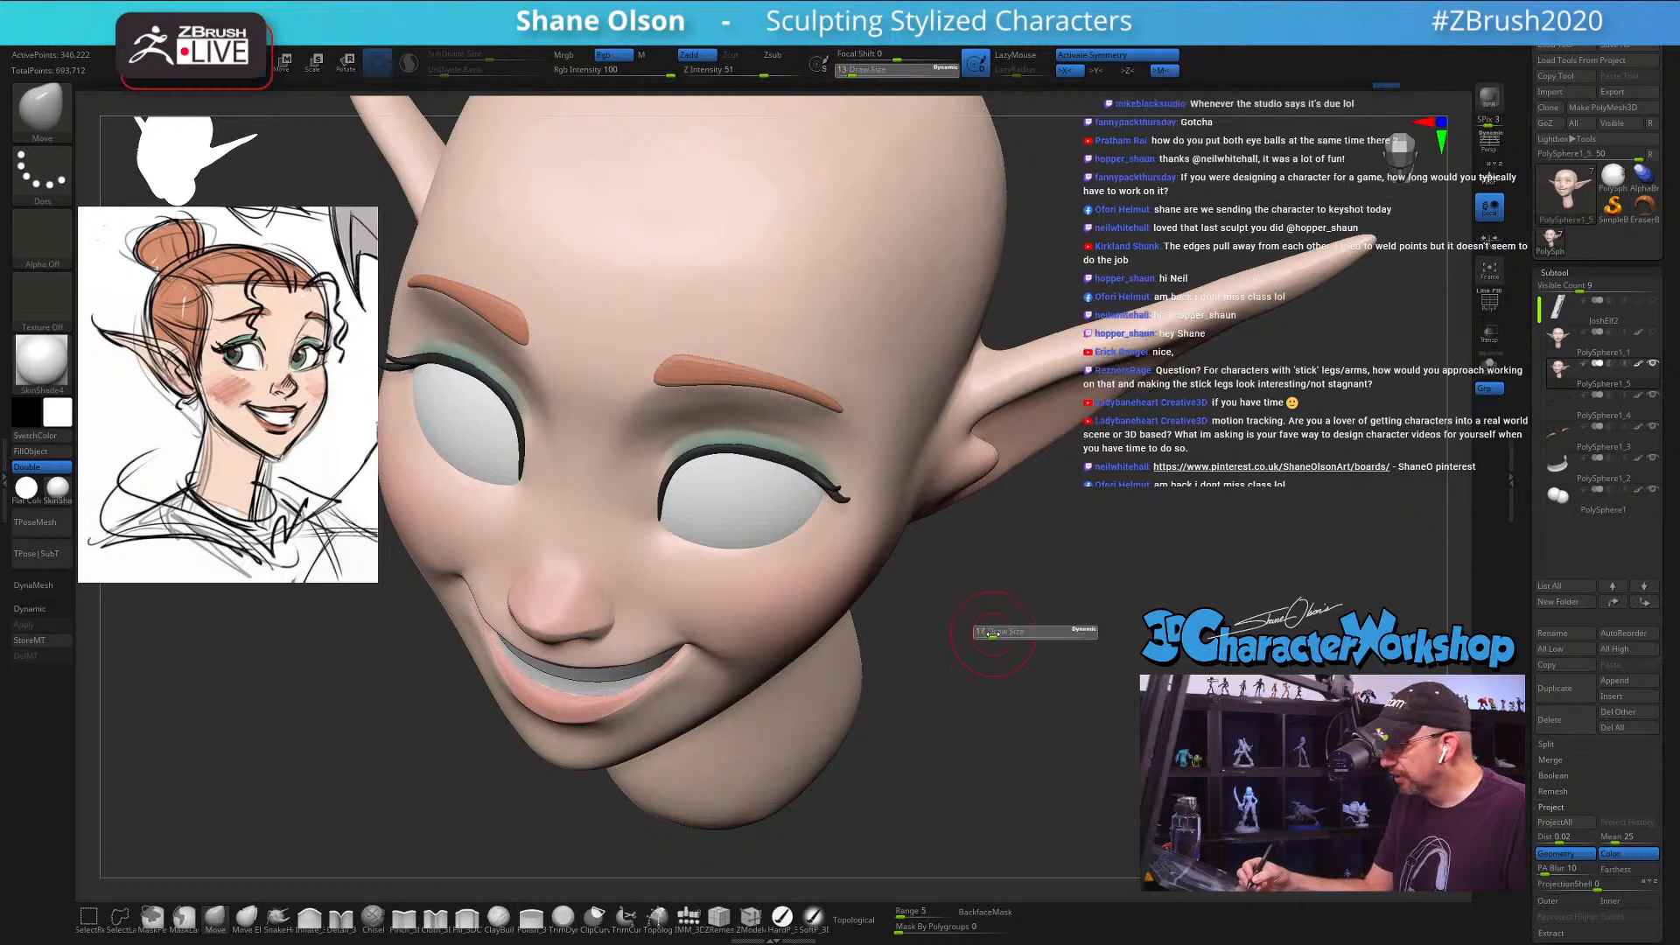
{"action": "left_click", "coordinate": [996, 638]}
{"action": "key", "text": "s"}
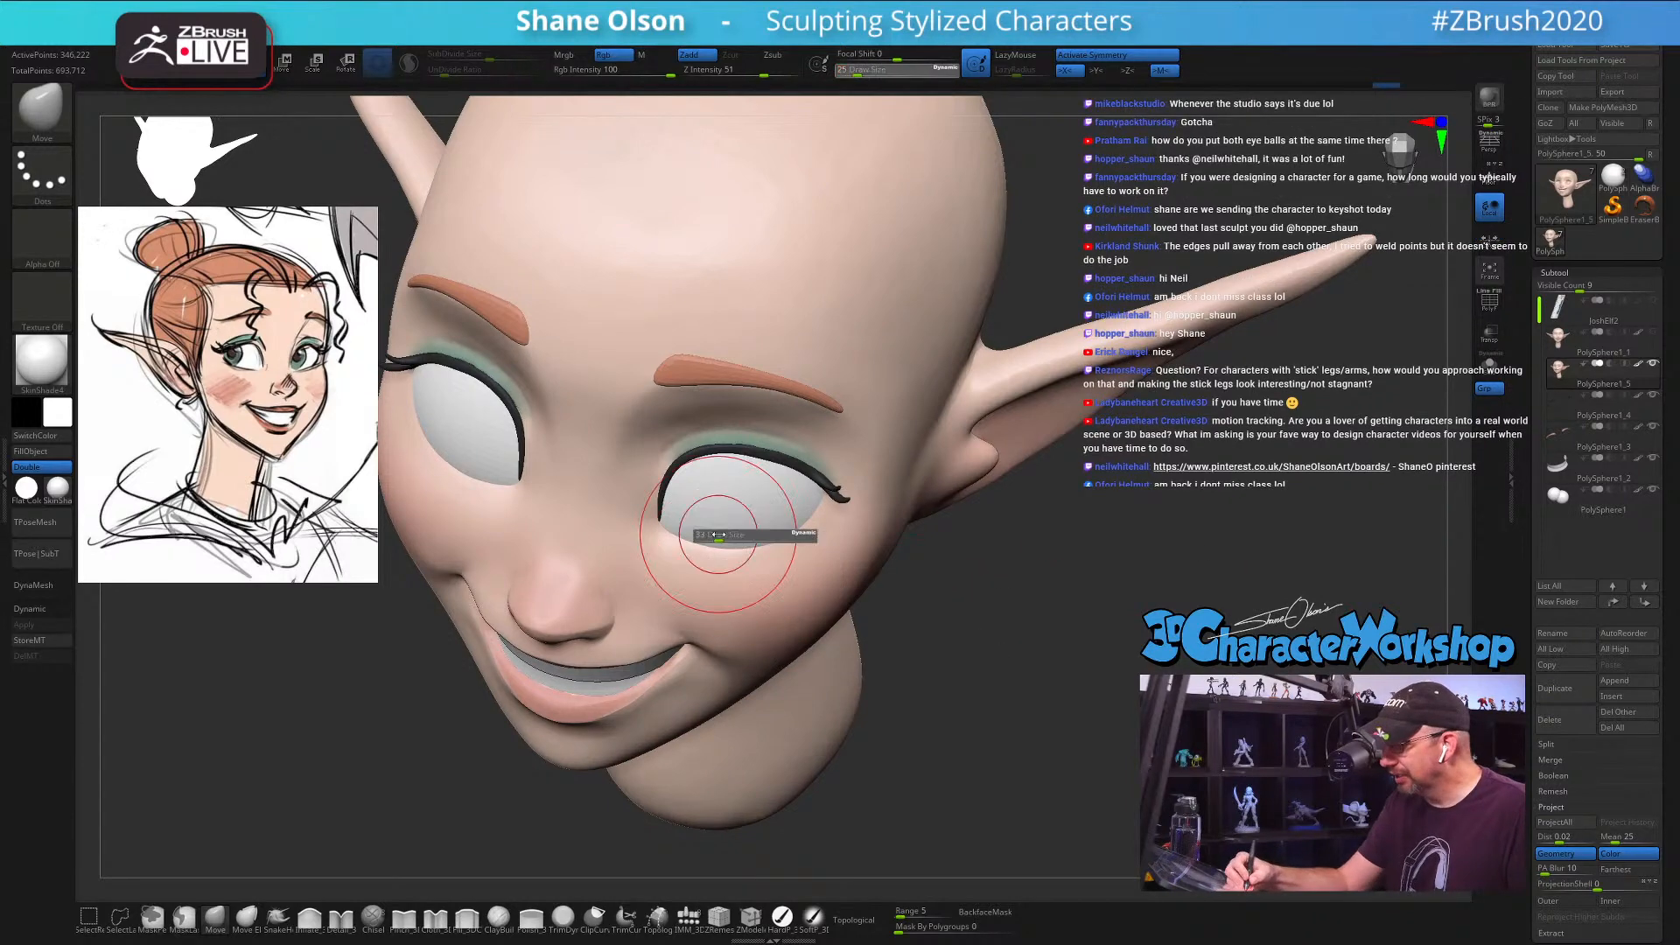
{"action": "left_click", "coordinate": [726, 581]}
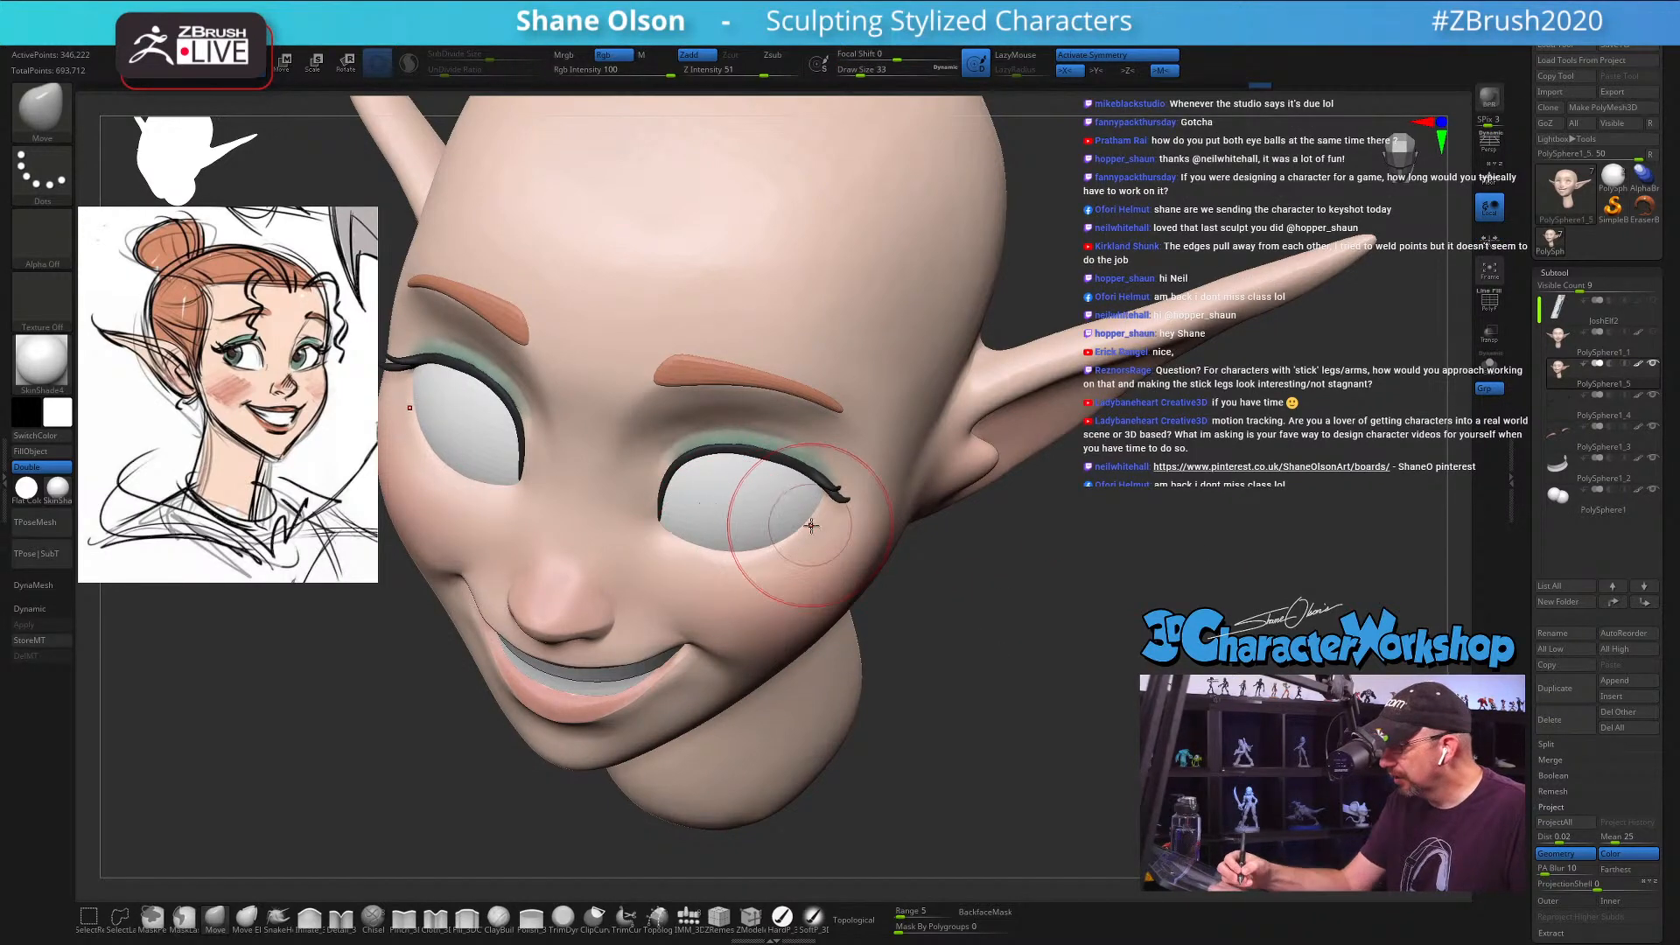
{"action": "mouse_move", "coordinate": [910, 652]}
{"action": "left_mouse_down"}
{"action": "mouse_move", "coordinate": [938, 582]}
{"action": "mouse_move", "coordinate": [1000, 618]}
{"action": "mouse_move", "coordinate": [901, 525]}
{"action": "left_mouse_up"}
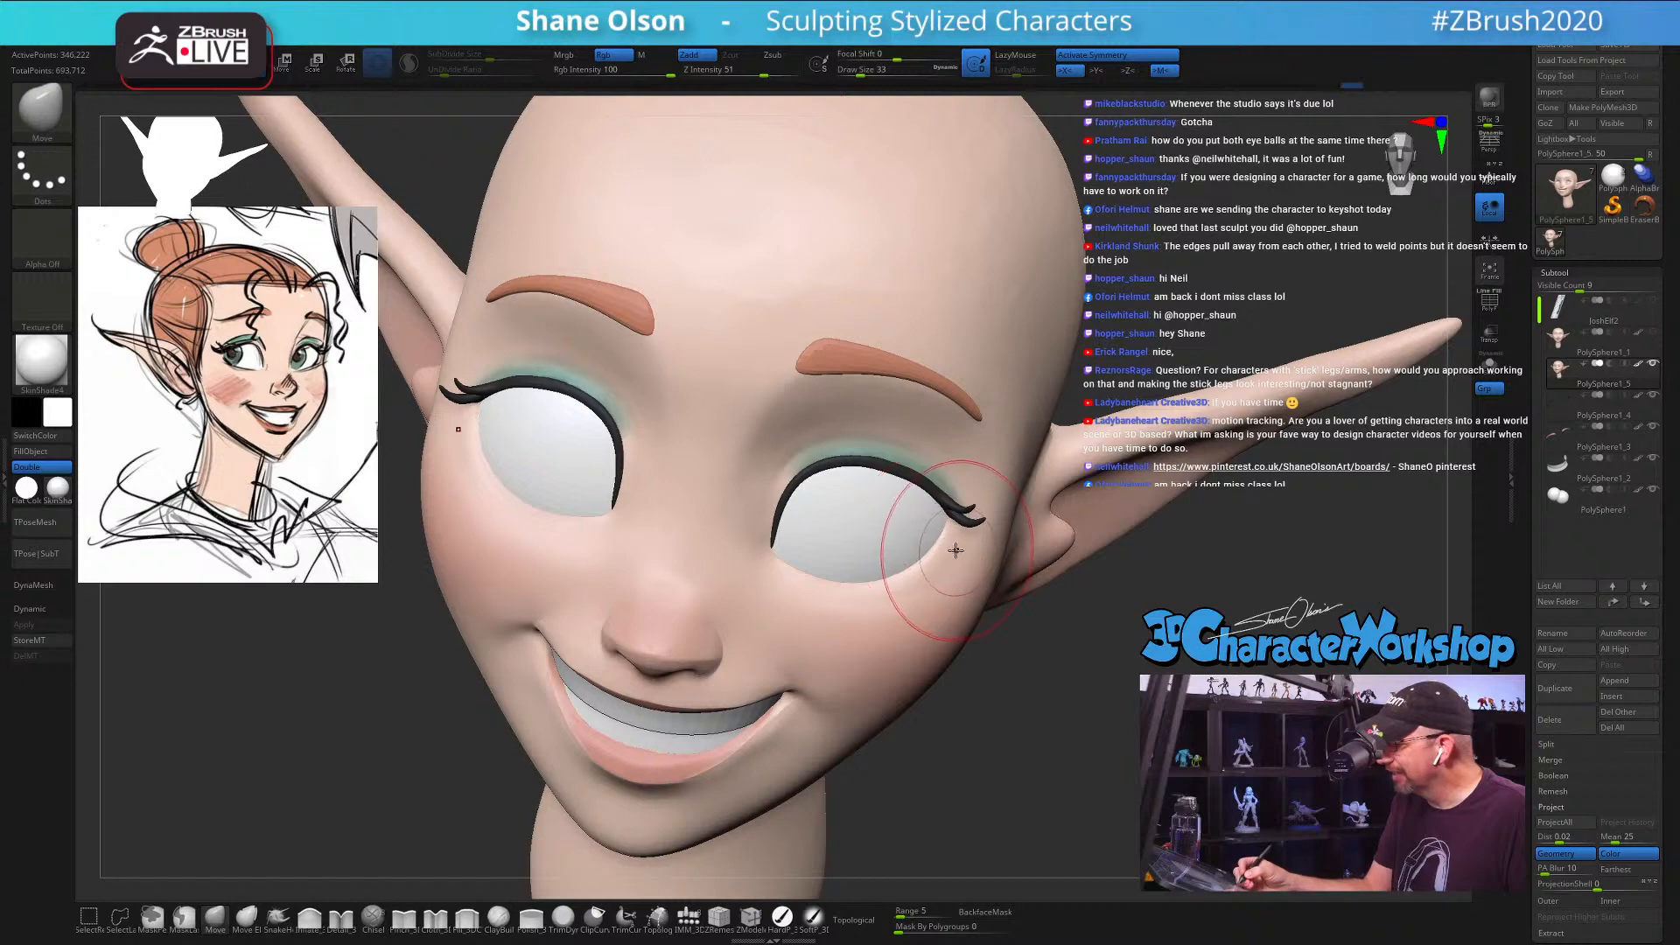
Step: Check the head in isolation, and turn on transparency and hide the eyelashes to expose the eye openings
{"action": "left_click", "coordinate": [1489, 357]}
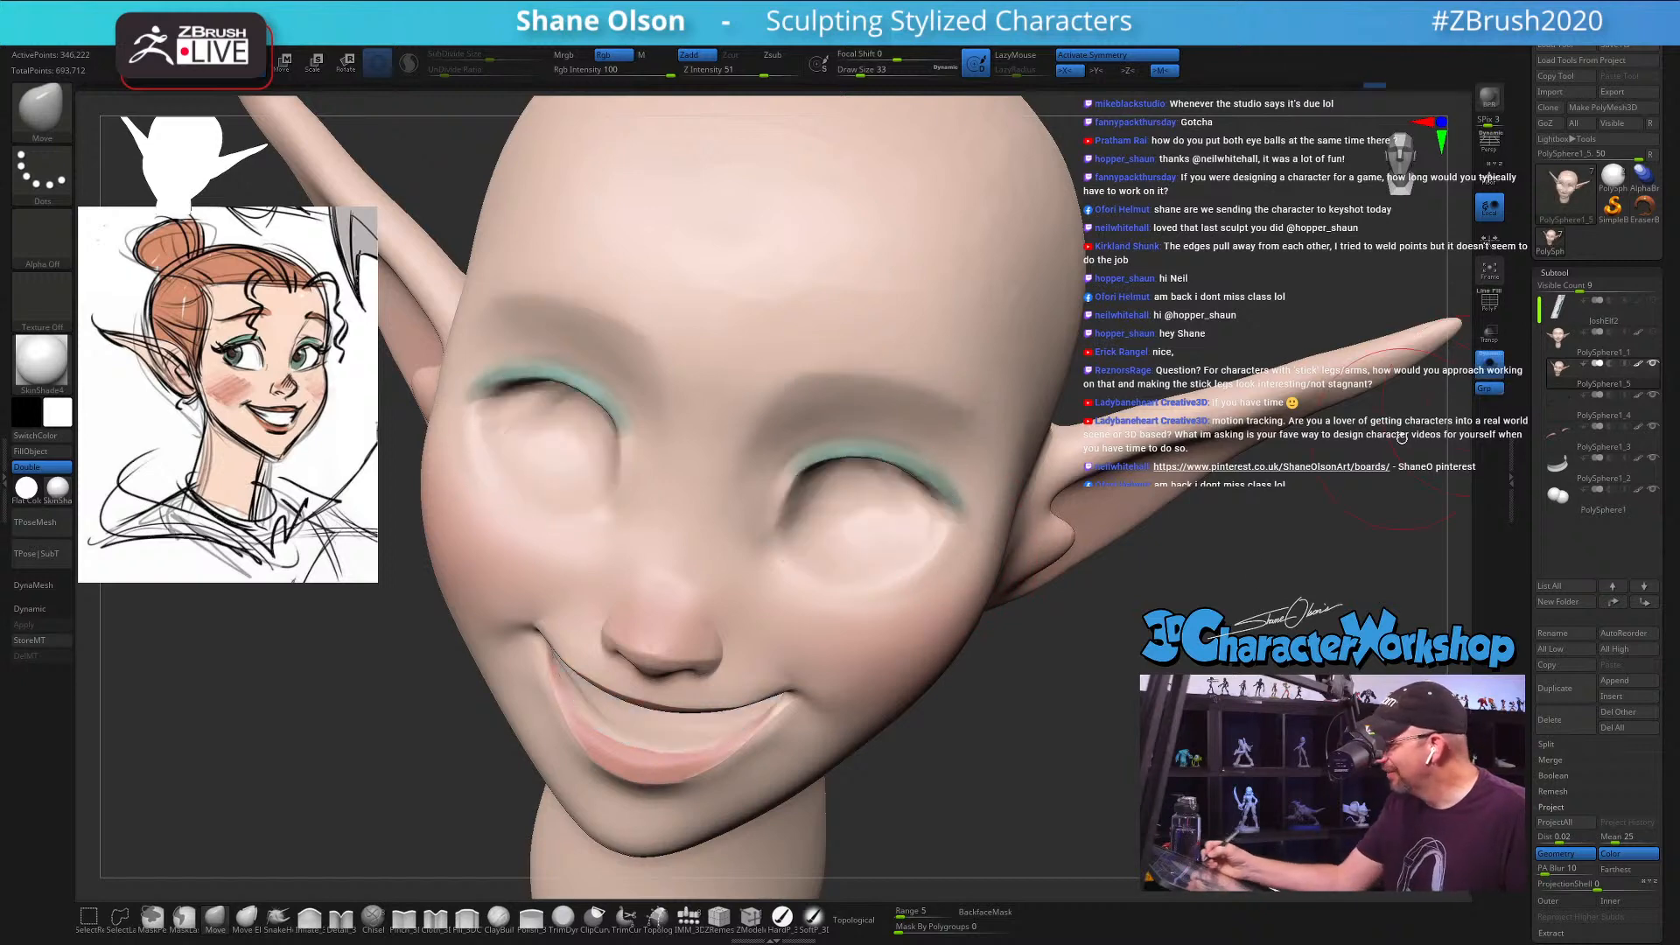
{"action": "left_click_drag", "start_coordinate": [1039, 623], "coordinate": [1063, 608]}
{"action": "left_click", "coordinate": [1489, 359]}
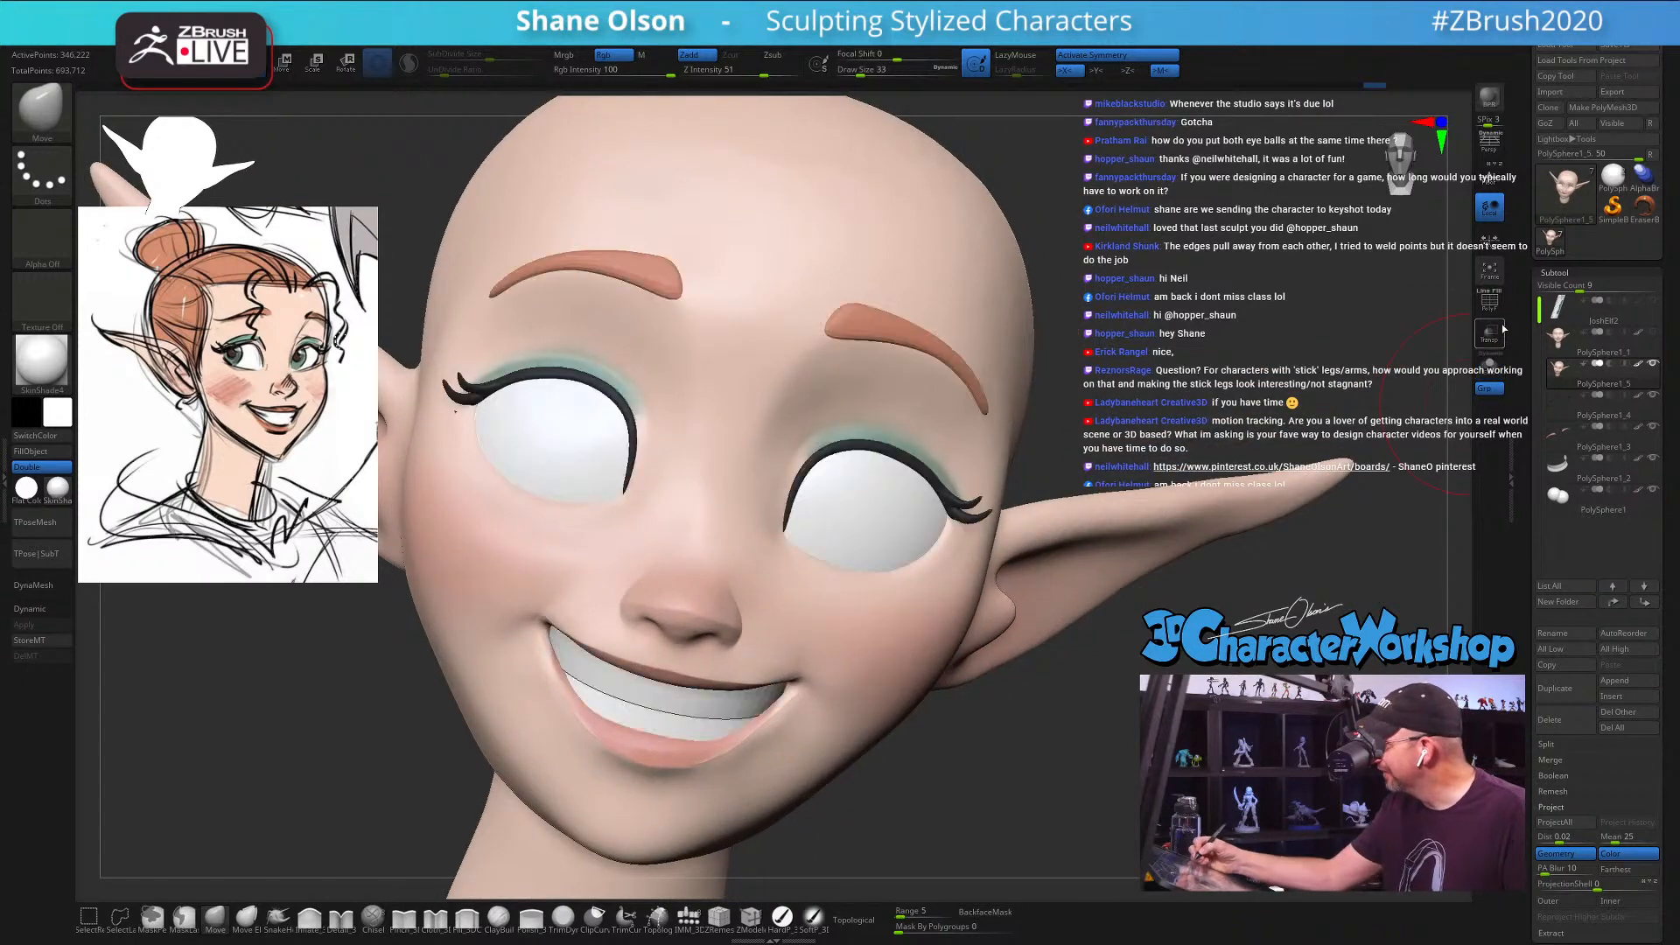
{"action": "left_click", "coordinate": [1489, 333]}
{"action": "right_click_drag", "start_coordinate": [998, 451], "coordinate": [630, 525]}
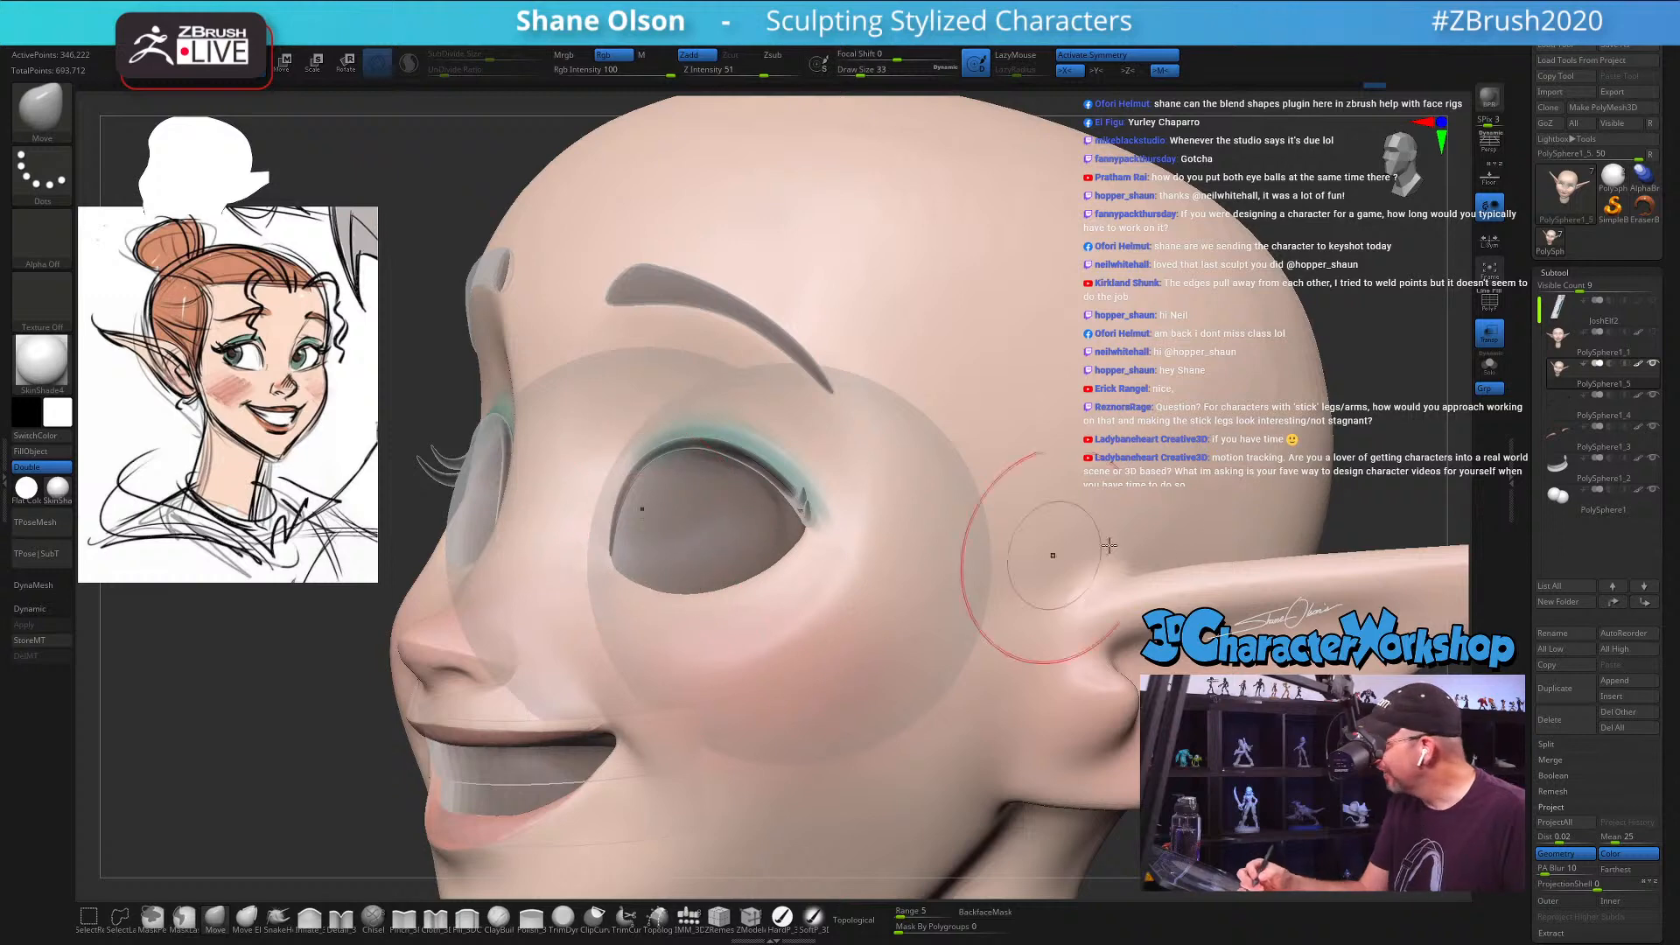
{"action": "left_click", "coordinate": [1651, 397]}
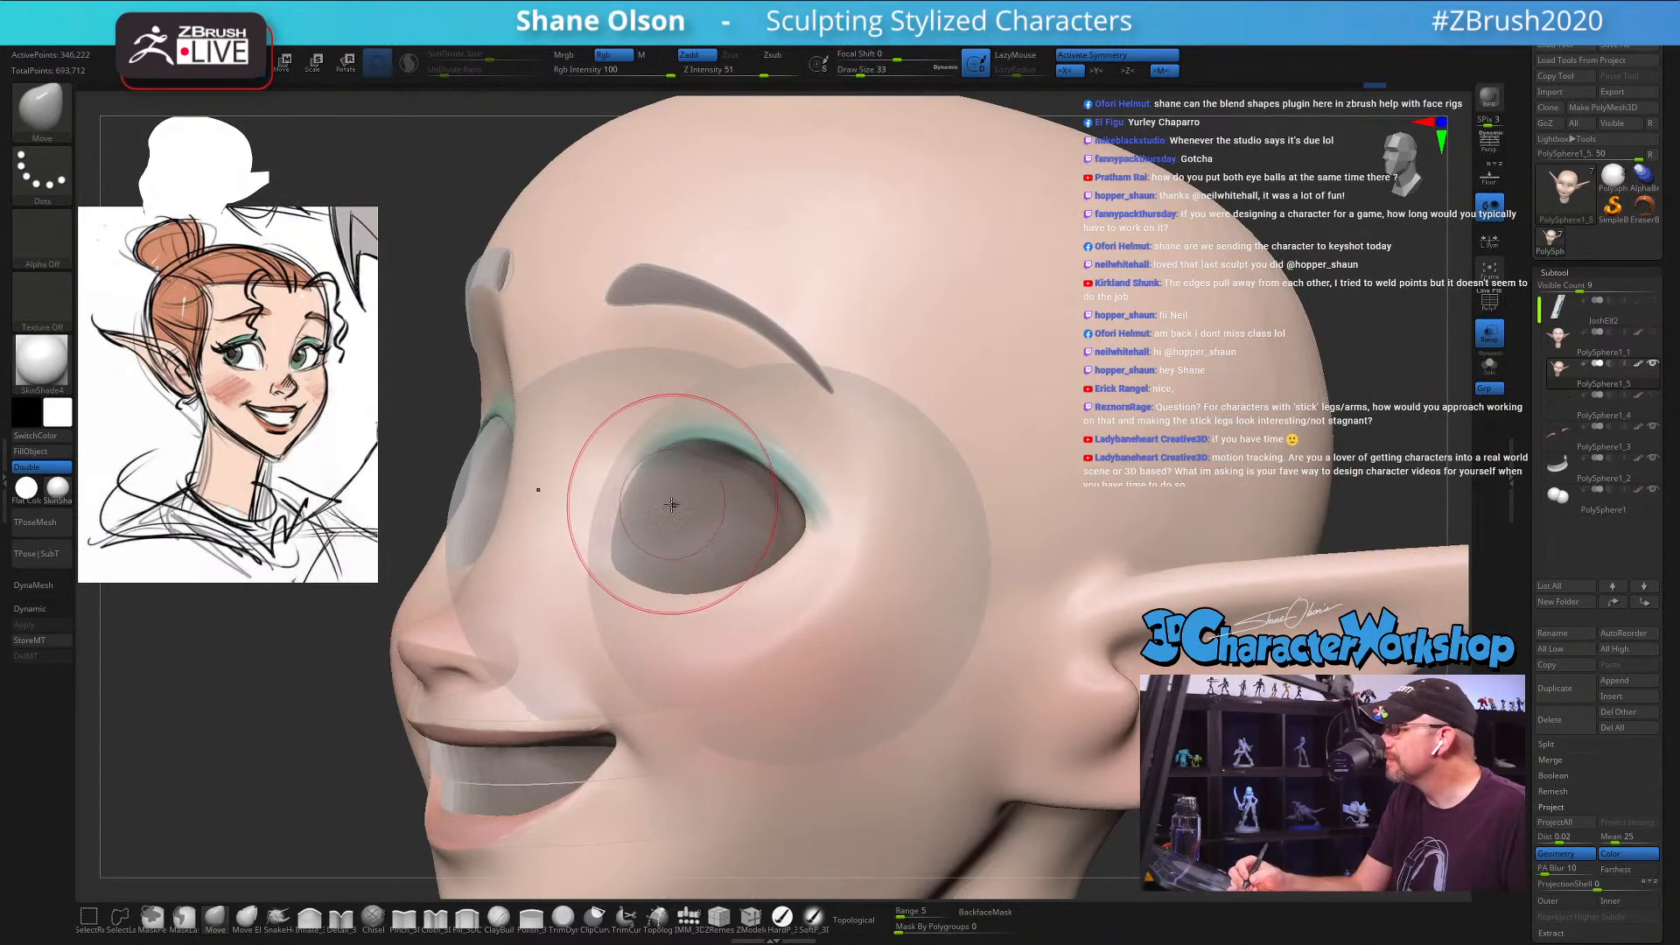
Step: Reshape the rims of the eye openings around the transparent eyeballs with the Move brush at draw size 33
{"action": "key", "text": "s"}
{"action": "left_click_drag", "start_coordinate": [652, 514], "coordinate": [653, 515]}
{"action": "mouse_move", "coordinate": [653, 511]}
{"action": "left_mouse_down"}
{"action": "mouse_move", "coordinate": [642, 527]}
{"action": "mouse_move", "coordinate": [665, 507]}
{"action": "left_mouse_up"}
{"action": "mouse_move", "coordinate": [670, 503]}
{"action": "right_mouse_down"}
{"action": "mouse_move", "coordinate": [689, 446]}
{"action": "mouse_move", "coordinate": [686, 480]}
{"action": "mouse_move", "coordinate": [878, 522]}
{"action": "mouse_move", "coordinate": [756, 529]}
{"action": "right_mouse_up"}
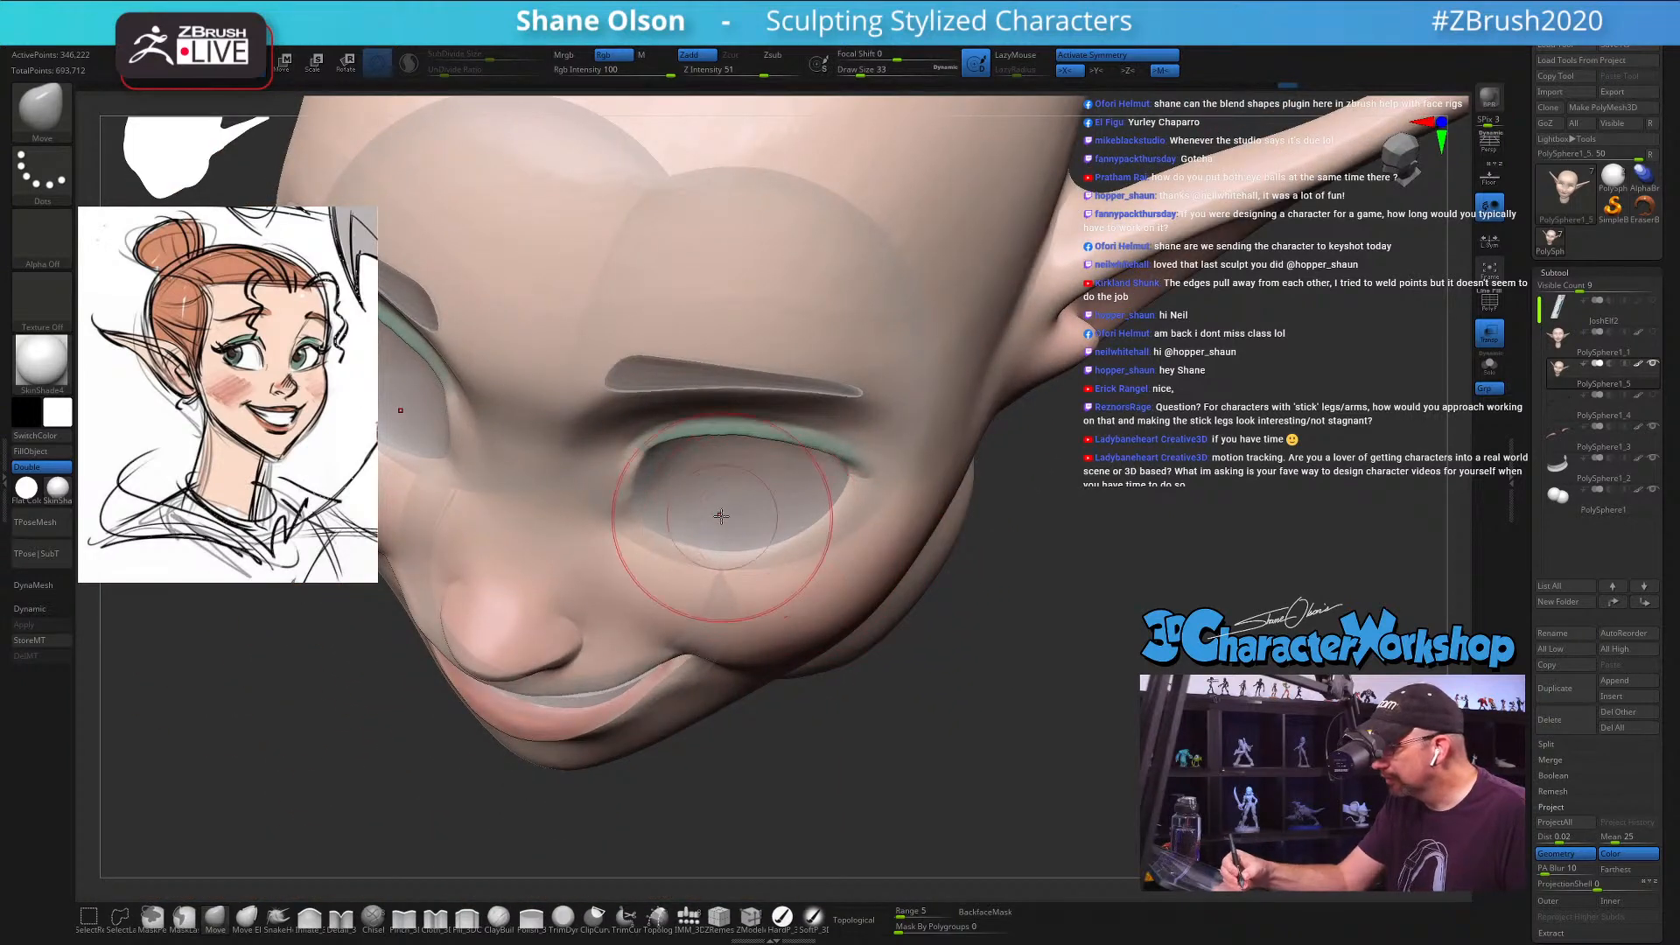
{"action": "right_click_drag", "start_coordinate": [784, 509], "coordinate": [805, 507]}
{"action": "left_click_drag", "start_coordinate": [809, 504], "coordinate": [819, 501]}
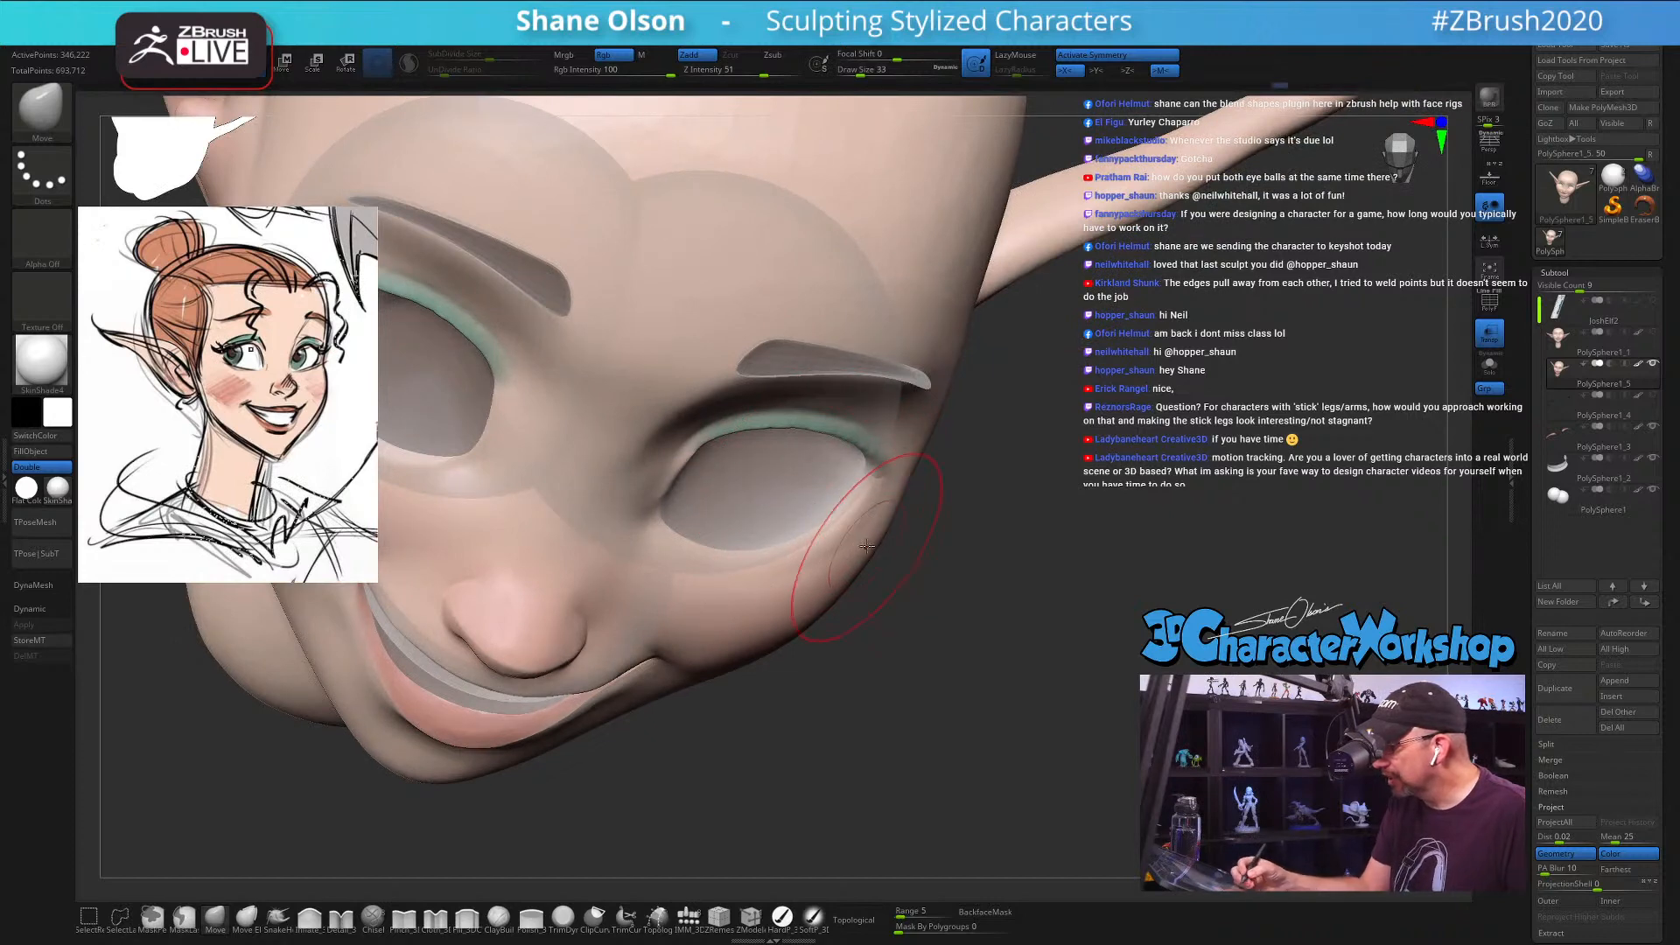
Step: Refine the outer lower corners of the eye openings with the Move brush at draw size 16 and turn off transparency
{"action": "right_click_drag", "start_coordinate": [884, 555], "coordinate": [867, 543]}
{"action": "key", "text": "s"}
{"action": "left_click_drag", "start_coordinate": [855, 555], "coordinate": [846, 556]}
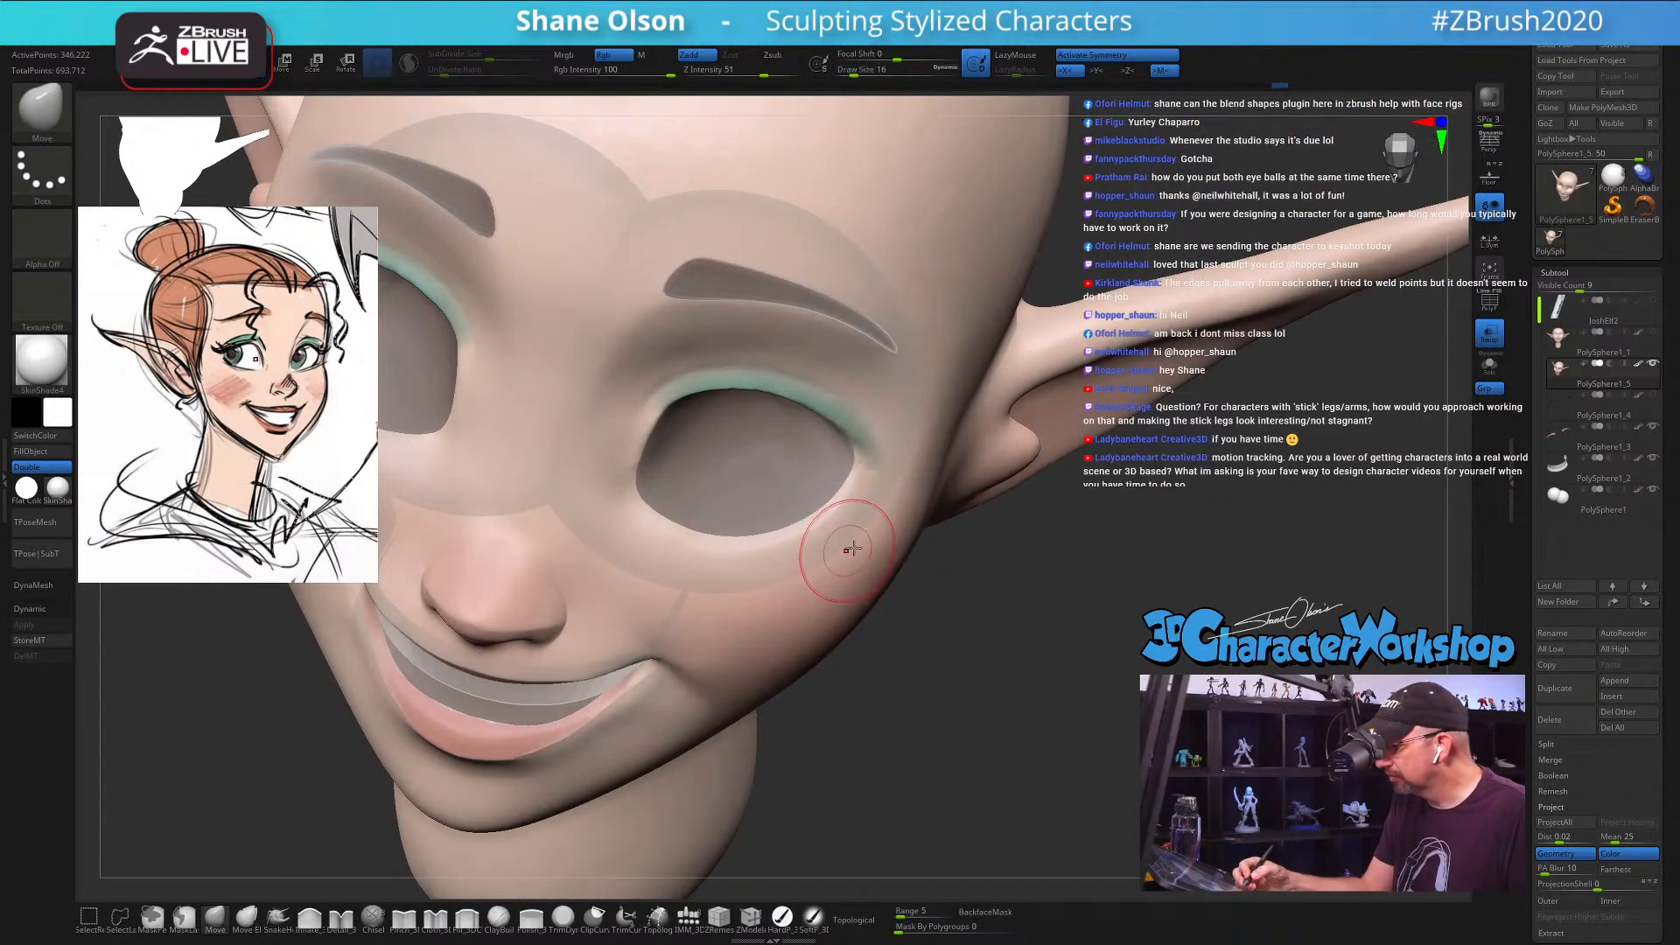
{"action": "mouse_move", "coordinate": [848, 552]}
{"action": "right_mouse_down"}
{"action": "mouse_move", "coordinate": [834, 542]}
{"action": "mouse_move", "coordinate": [888, 582]}
{"action": "right_mouse_up"}
{"action": "left_click", "coordinate": [1490, 333]}
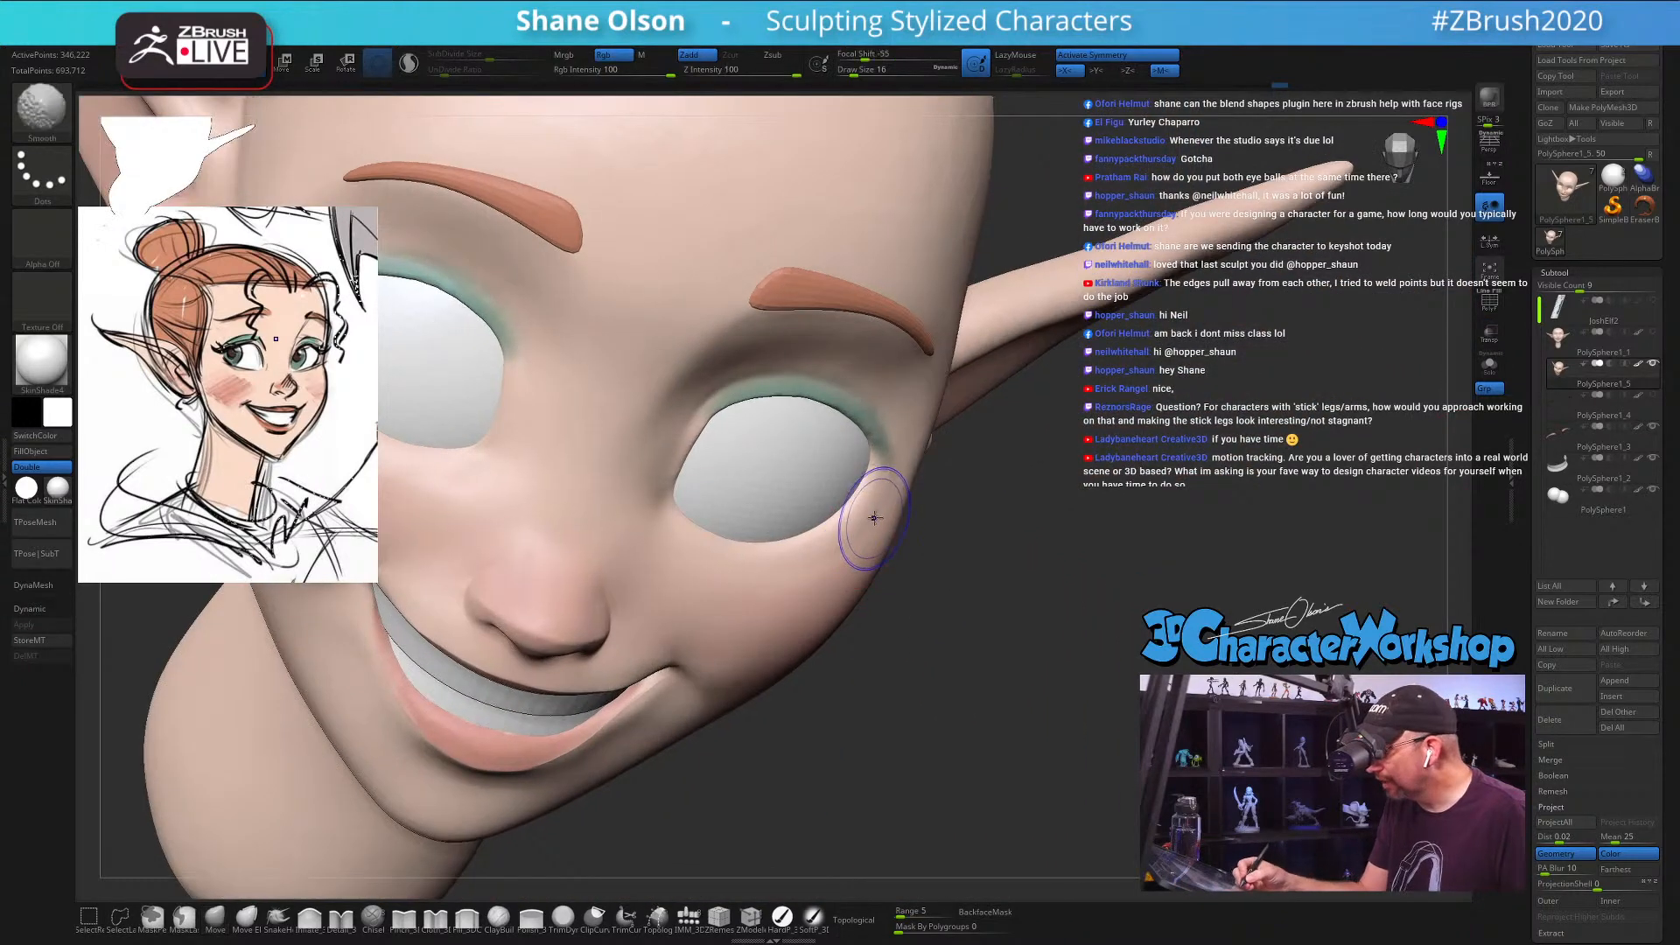
Step: Smooth the skin below the outer corner of the eye opening
{"action": "left_click_drag", "start_coordinate": [834, 554], "coordinate": [847, 547], "text": "shift"}
{"action": "right_click_drag", "start_coordinate": [952, 618], "coordinate": [937, 611]}
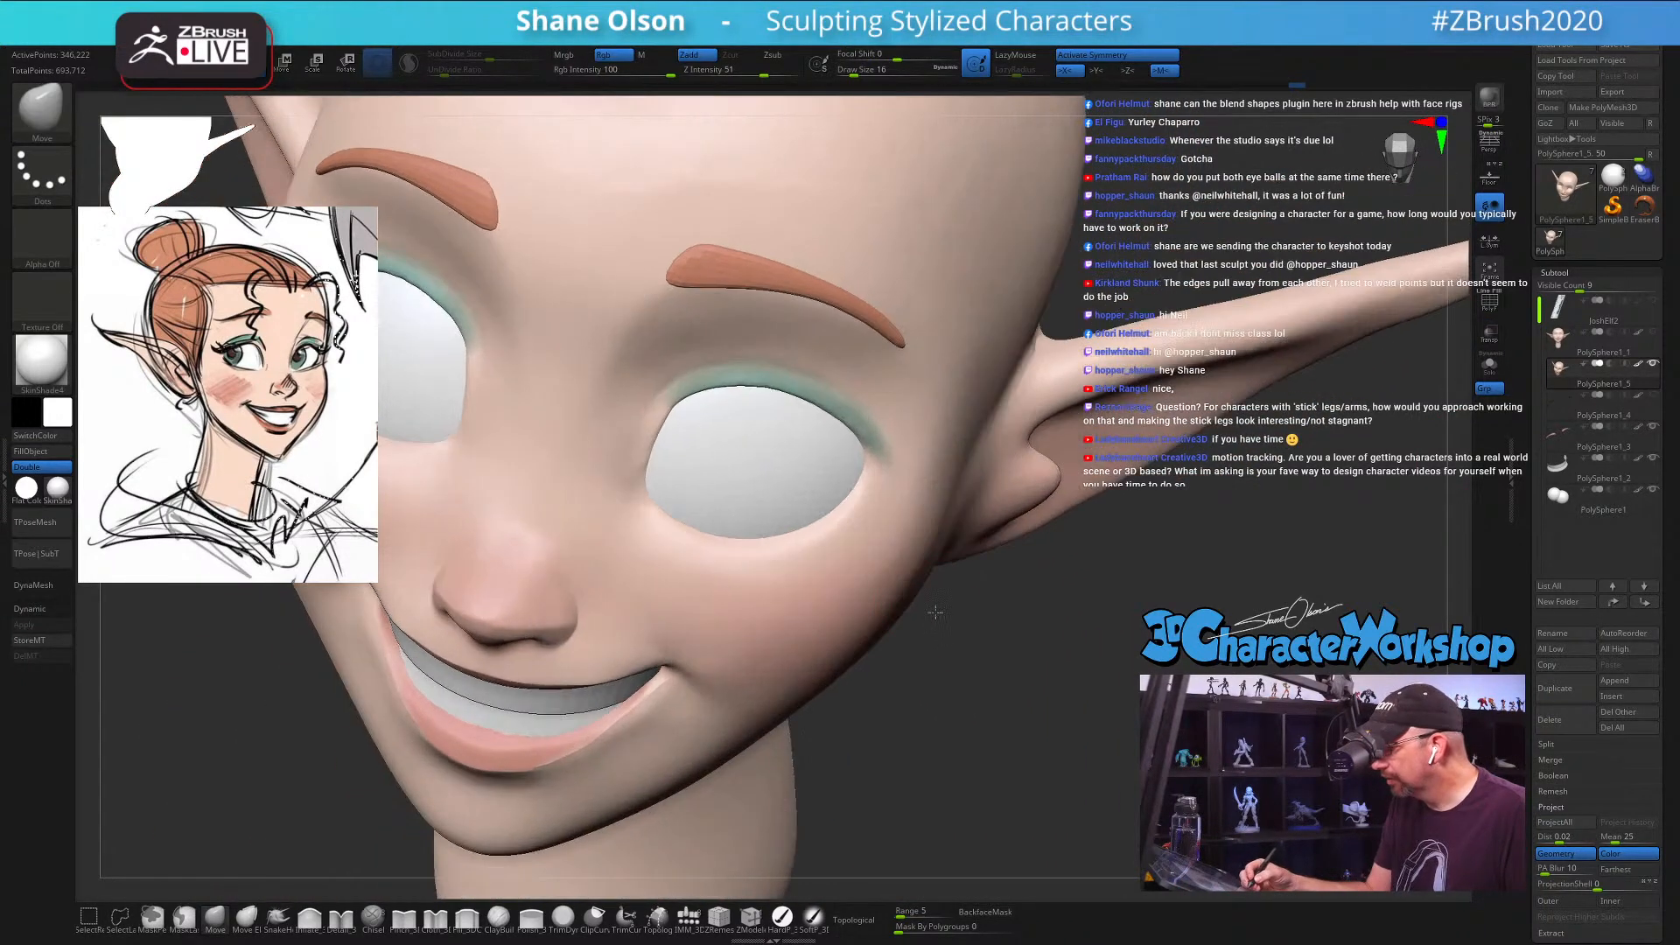
Step: Sharpen the rim of the lower eyelids from the inner to the outer corner with the Pinch brush at draw size 9
{"action": "left_click", "coordinate": [404, 917]}
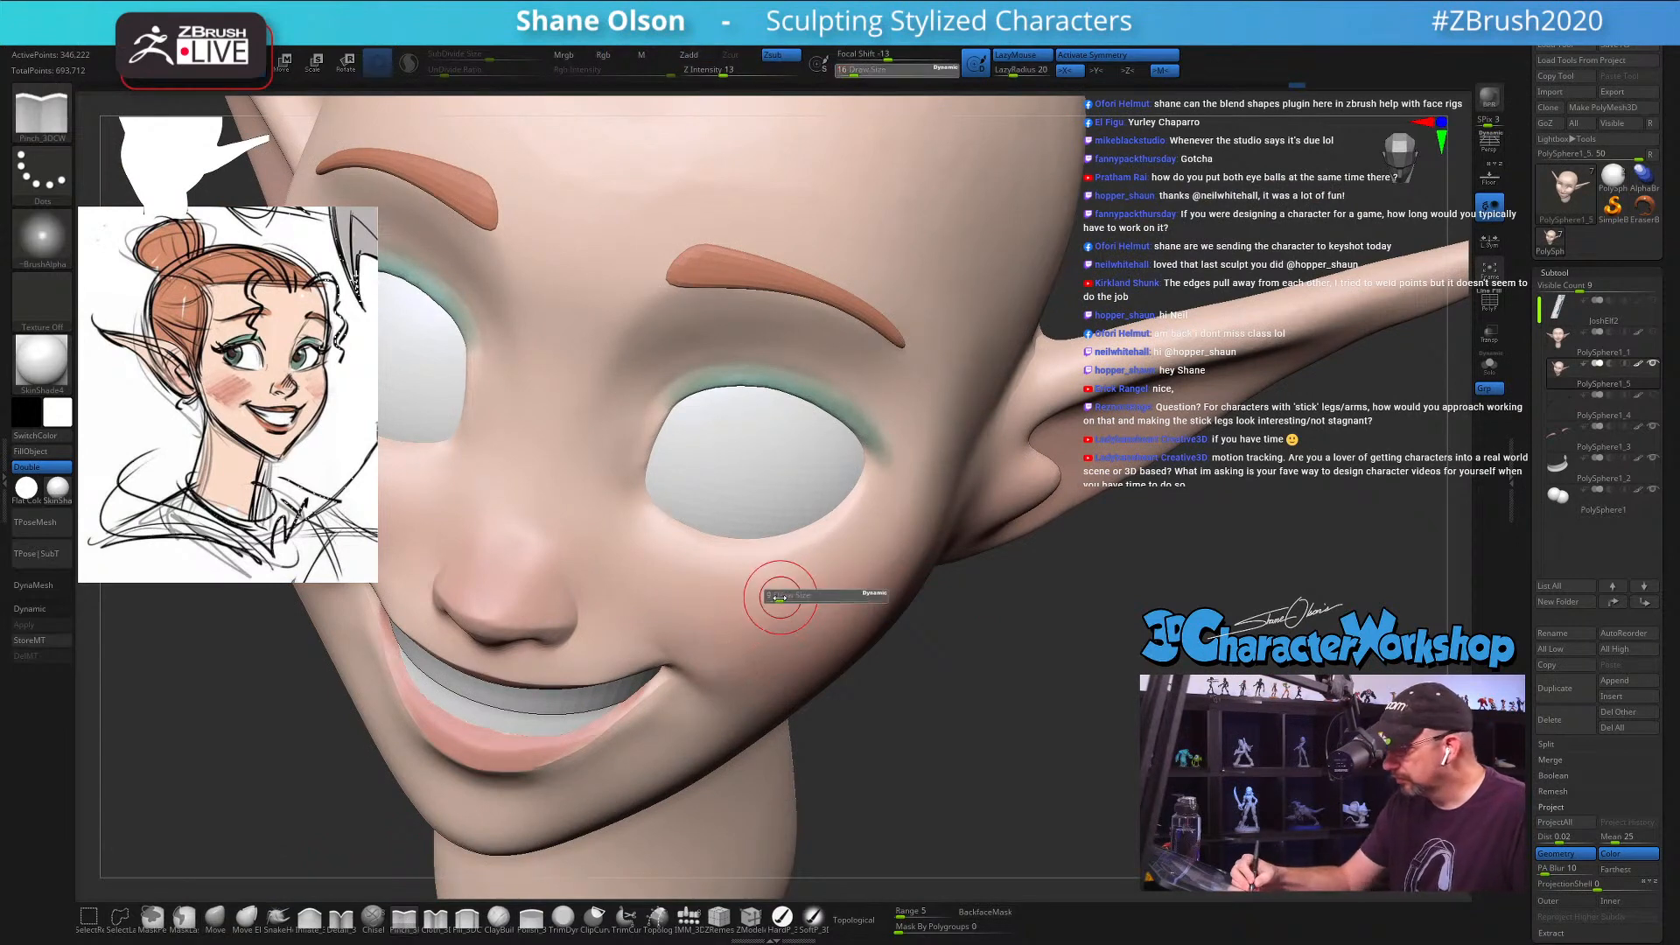
{"action": "mouse_move", "coordinate": [843, 537]}
{"action": "right_mouse_down"}
{"action": "mouse_move", "coordinate": [853, 570]}
{"action": "mouse_move", "coordinate": [769, 487]}
{"action": "mouse_move", "coordinate": [738, 570]}
{"action": "mouse_move", "coordinate": [765, 503]}
{"action": "mouse_move", "coordinate": [793, 503]}
{"action": "mouse_move", "coordinate": [836, 523]}
{"action": "mouse_move", "coordinate": [804, 590]}
{"action": "right_mouse_up"}
{"action": "key", "text": "f"}
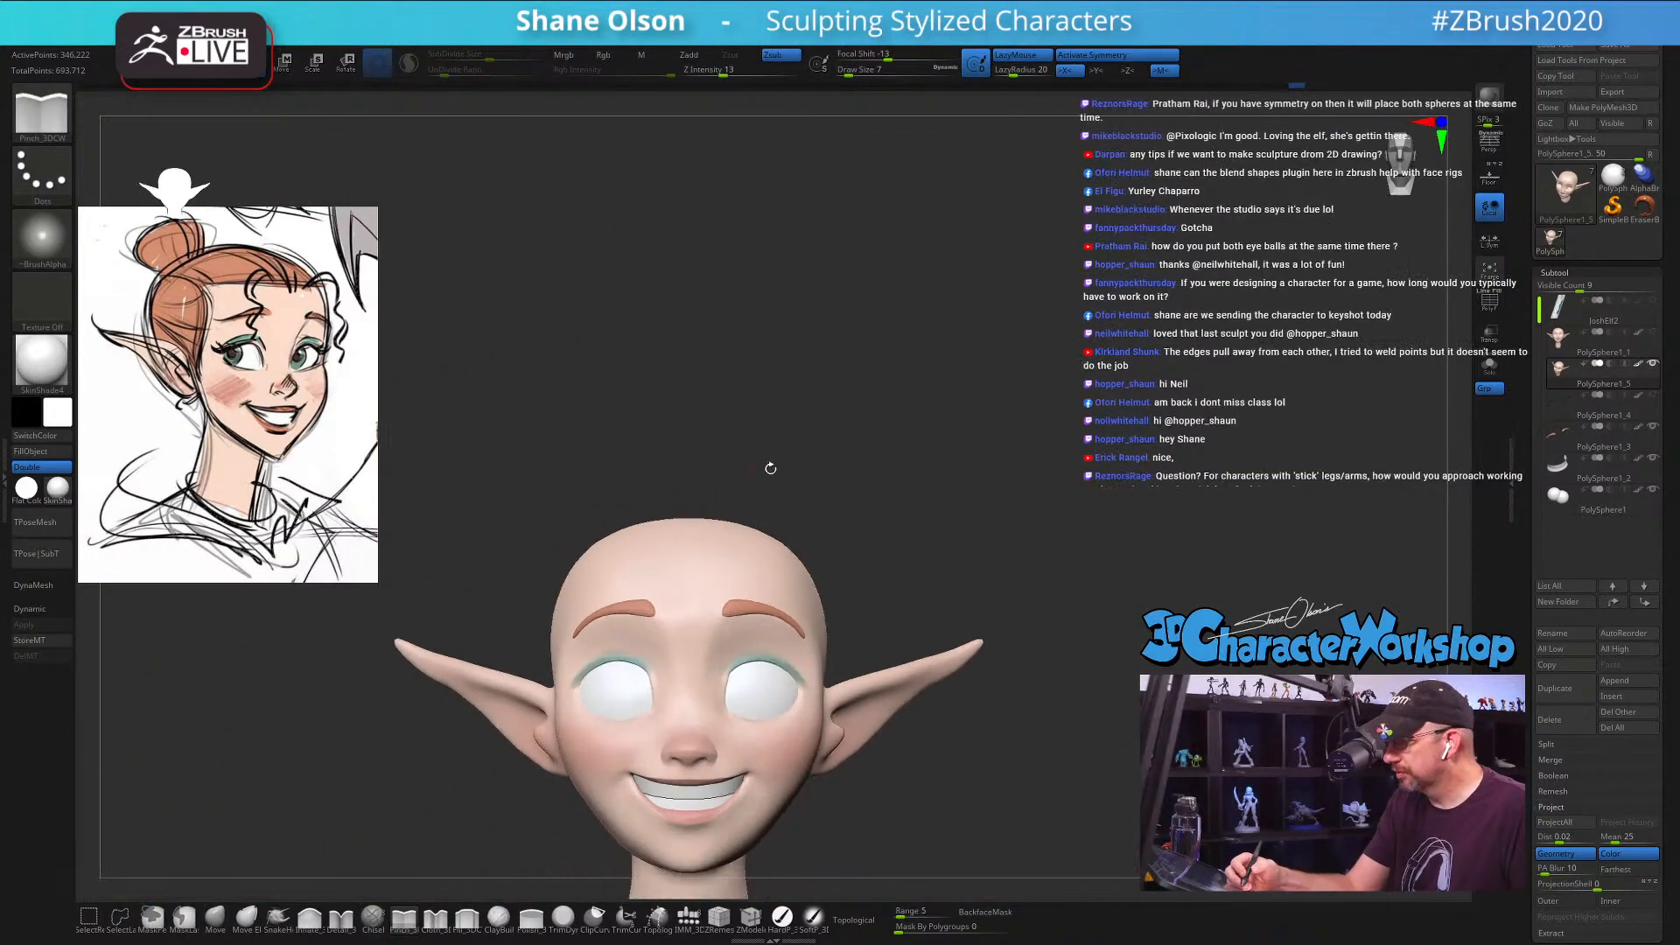
{"action": "right_click_drag", "start_coordinate": [768, 469], "coordinate": [750, 574]}
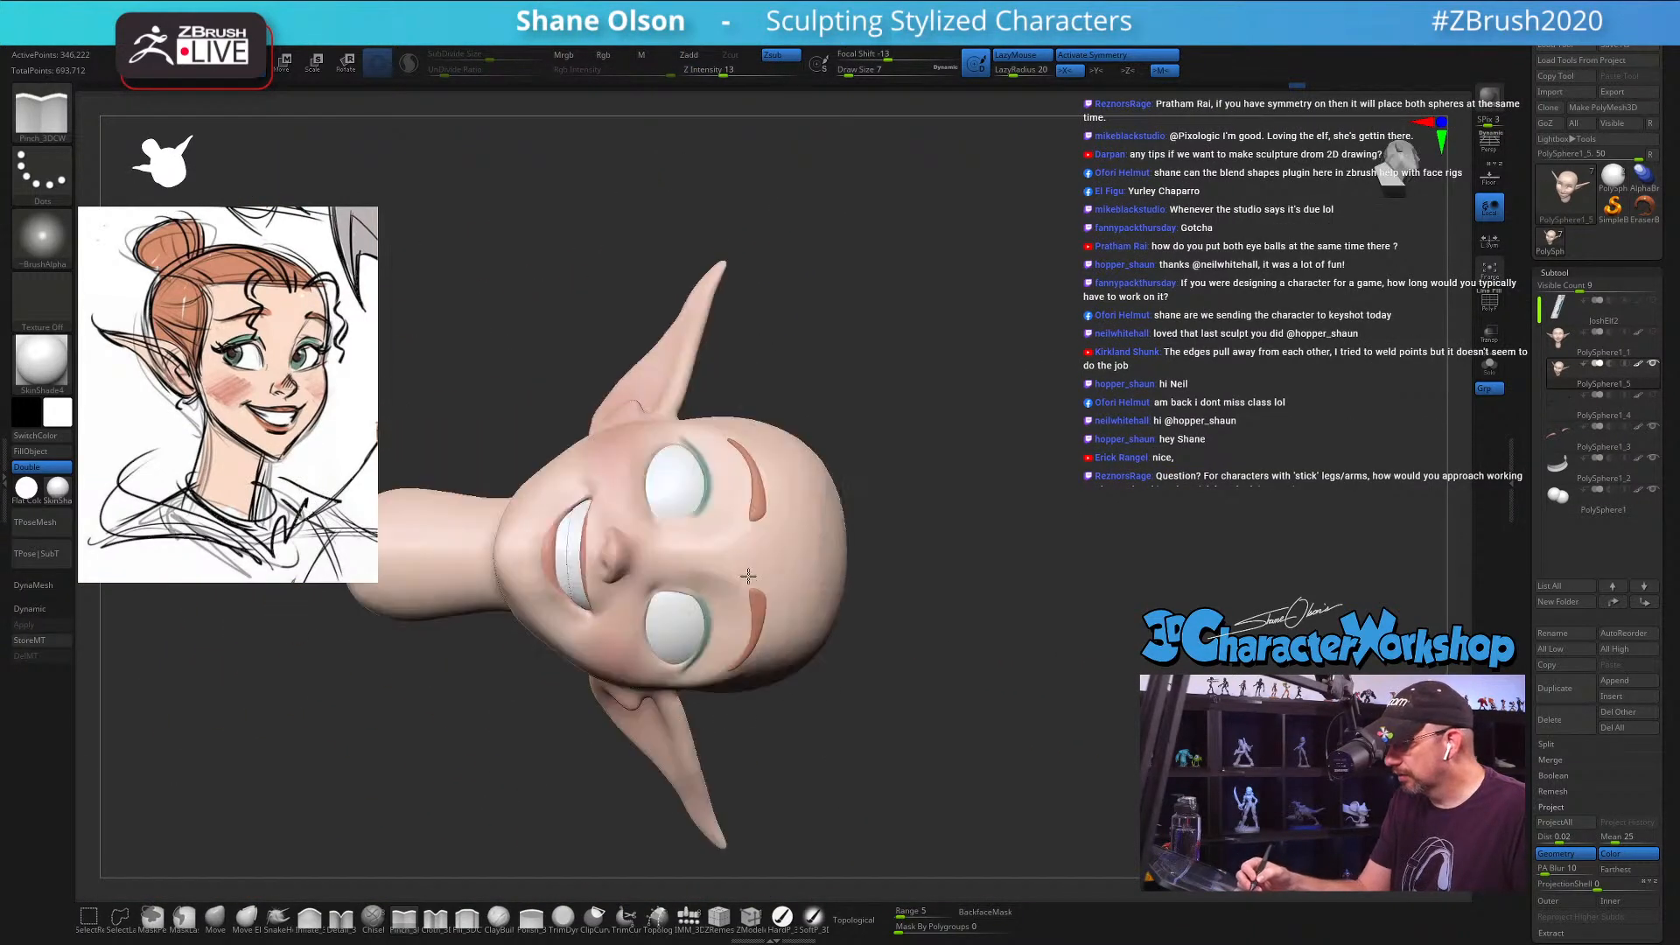
{"action": "right_click_drag", "start_coordinate": [869, 506], "coordinate": [1028, 669], "text": "ctrl"}
{"action": "right_click_drag", "start_coordinate": [665, 376], "coordinate": [664, 480]}
{"action": "key", "text": "]"}
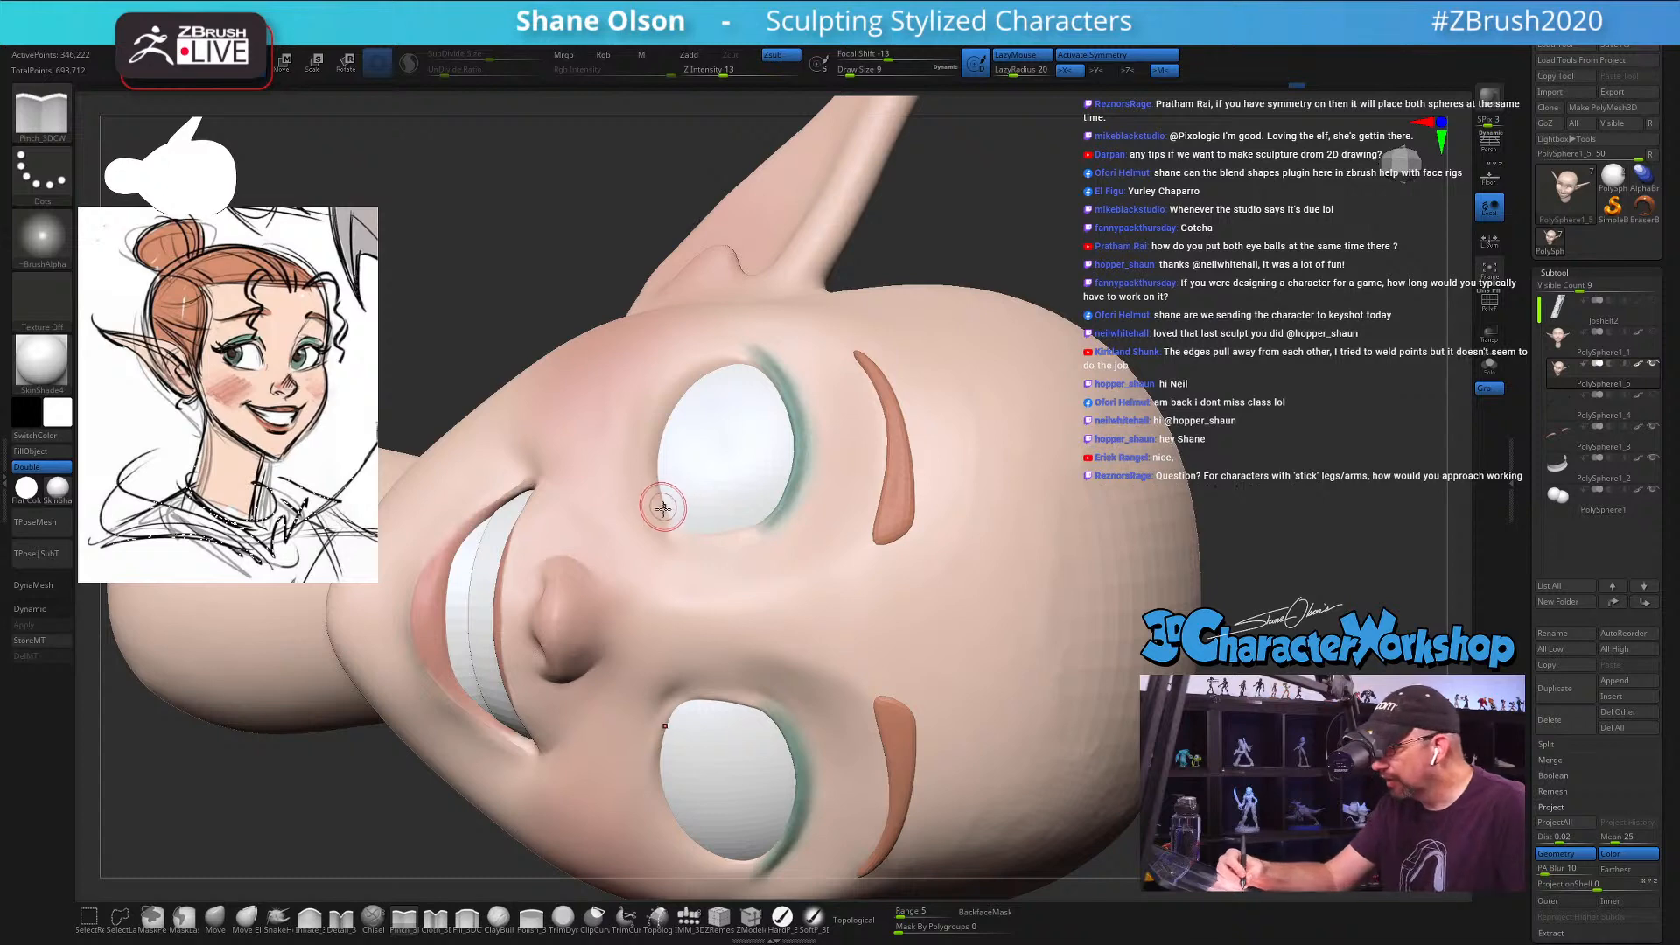
{"action": "left_click_drag", "start_coordinate": [663, 525], "coordinate": [654, 498]}
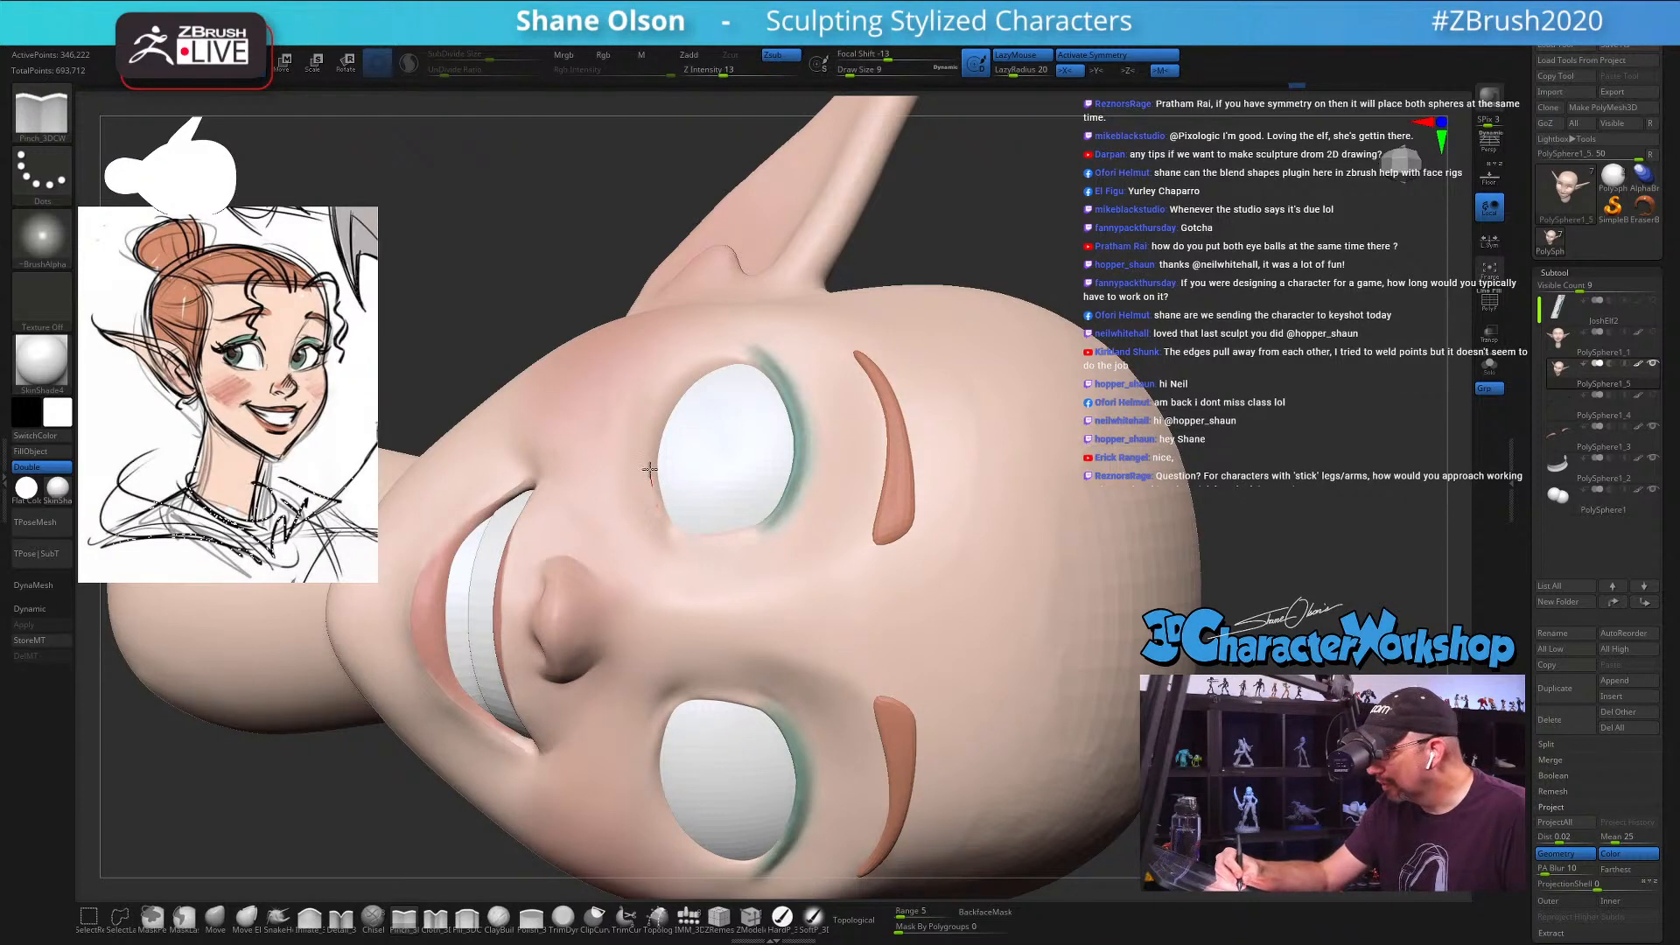
{"action": "left_click_drag", "start_coordinate": [654, 435], "coordinate": [712, 363]}
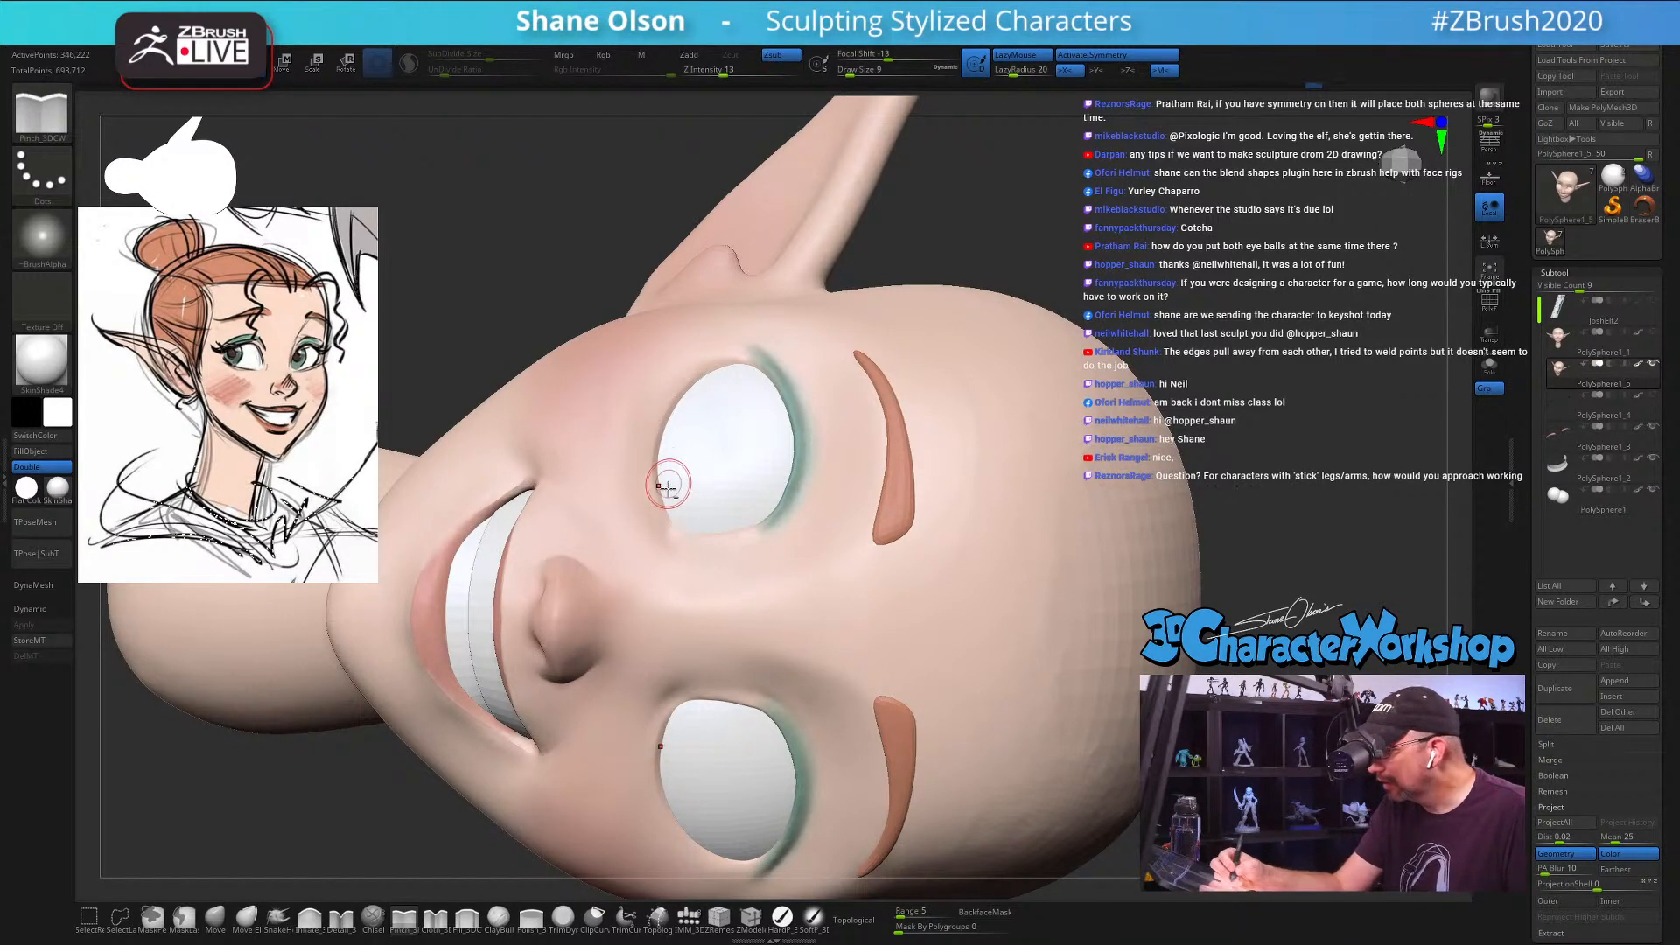
{"action": "mouse_move", "coordinate": [657, 505]}
{"action": "left_mouse_down"}
{"action": "mouse_move", "coordinate": [663, 419]}
{"action": "mouse_move", "coordinate": [688, 382]}
{"action": "mouse_move", "coordinate": [749, 354]}
{"action": "left_mouse_up"}
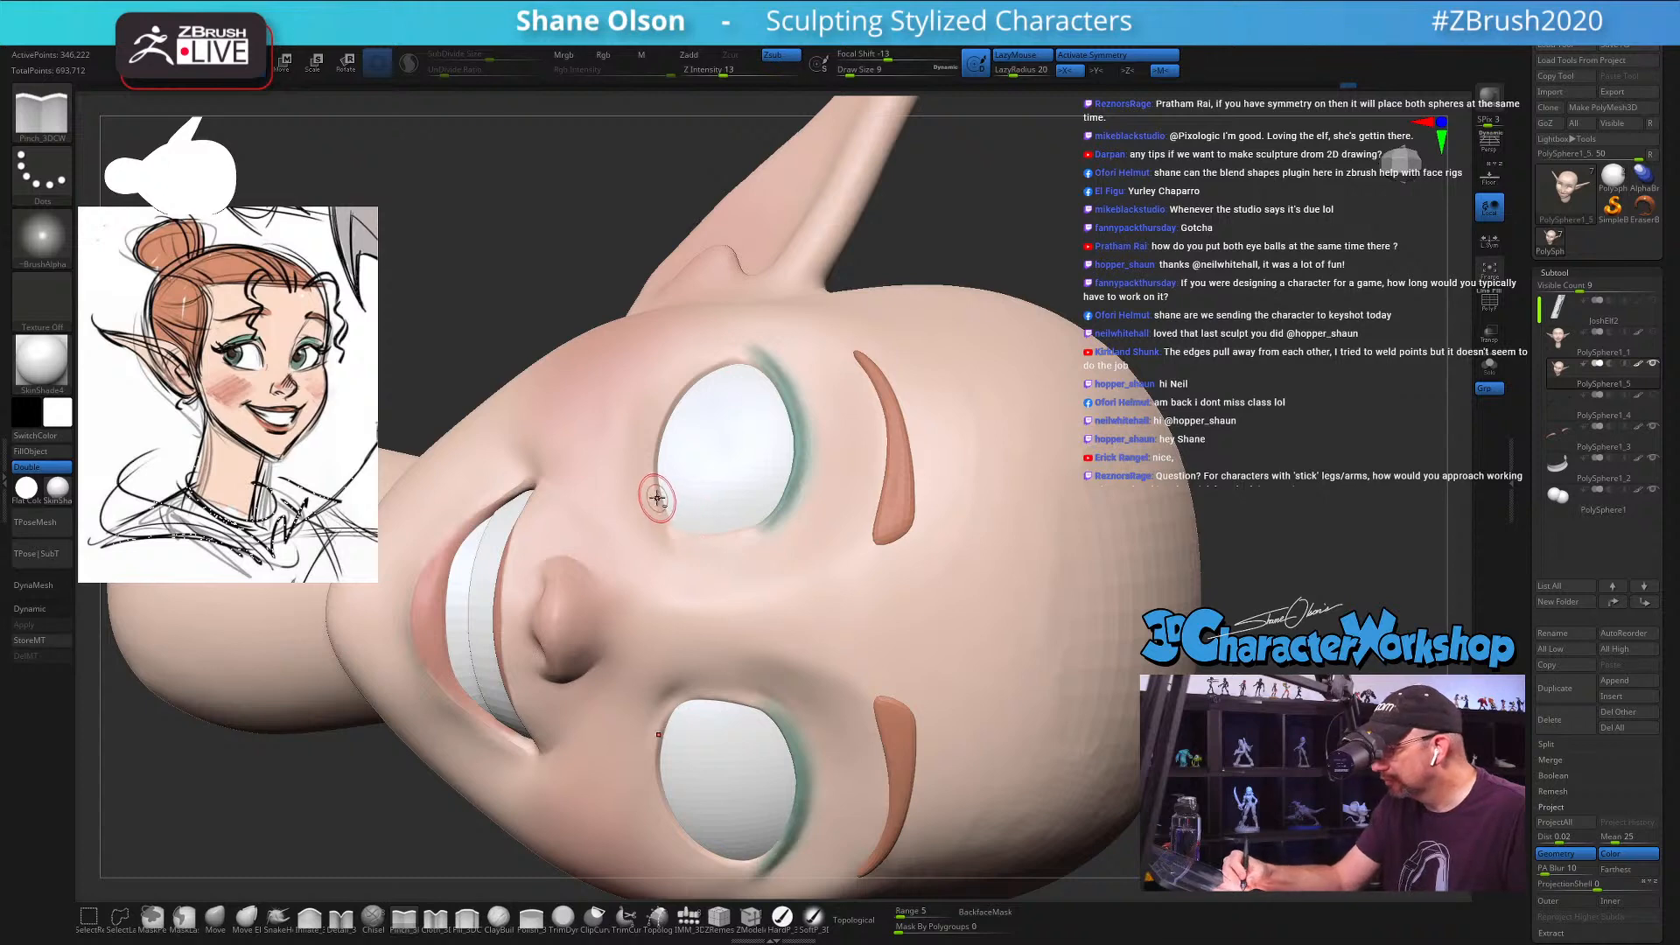
{"action": "right_click_drag", "start_coordinate": [744, 484], "coordinate": [761, 548]}
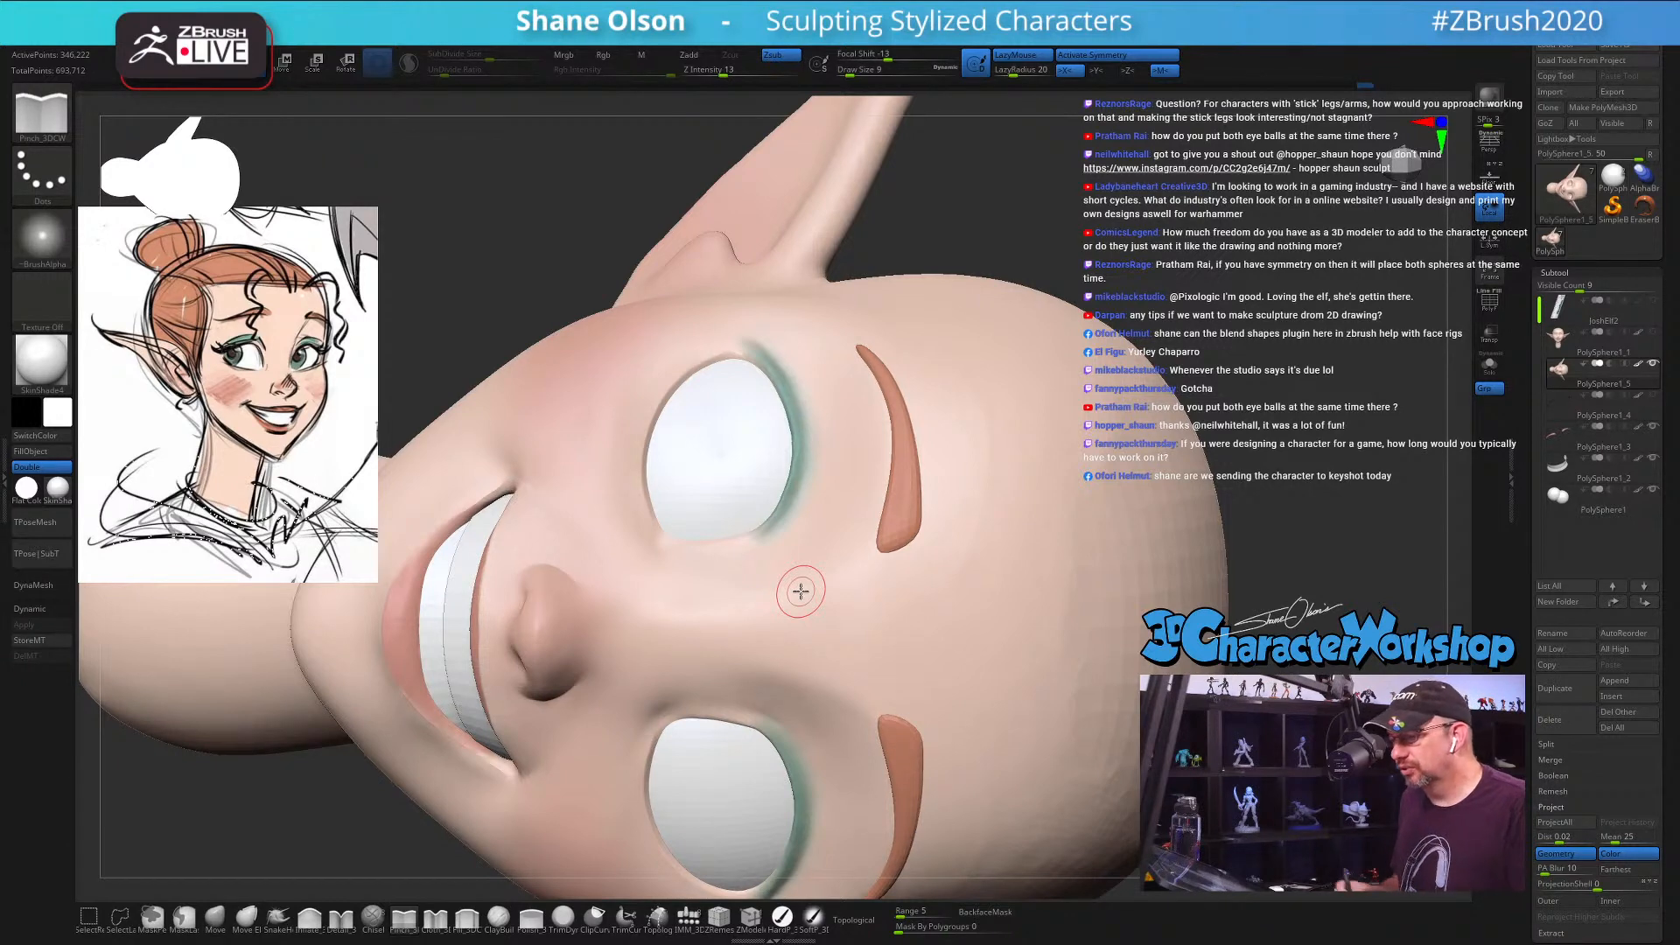
{"action": "key", "text": "shift"}
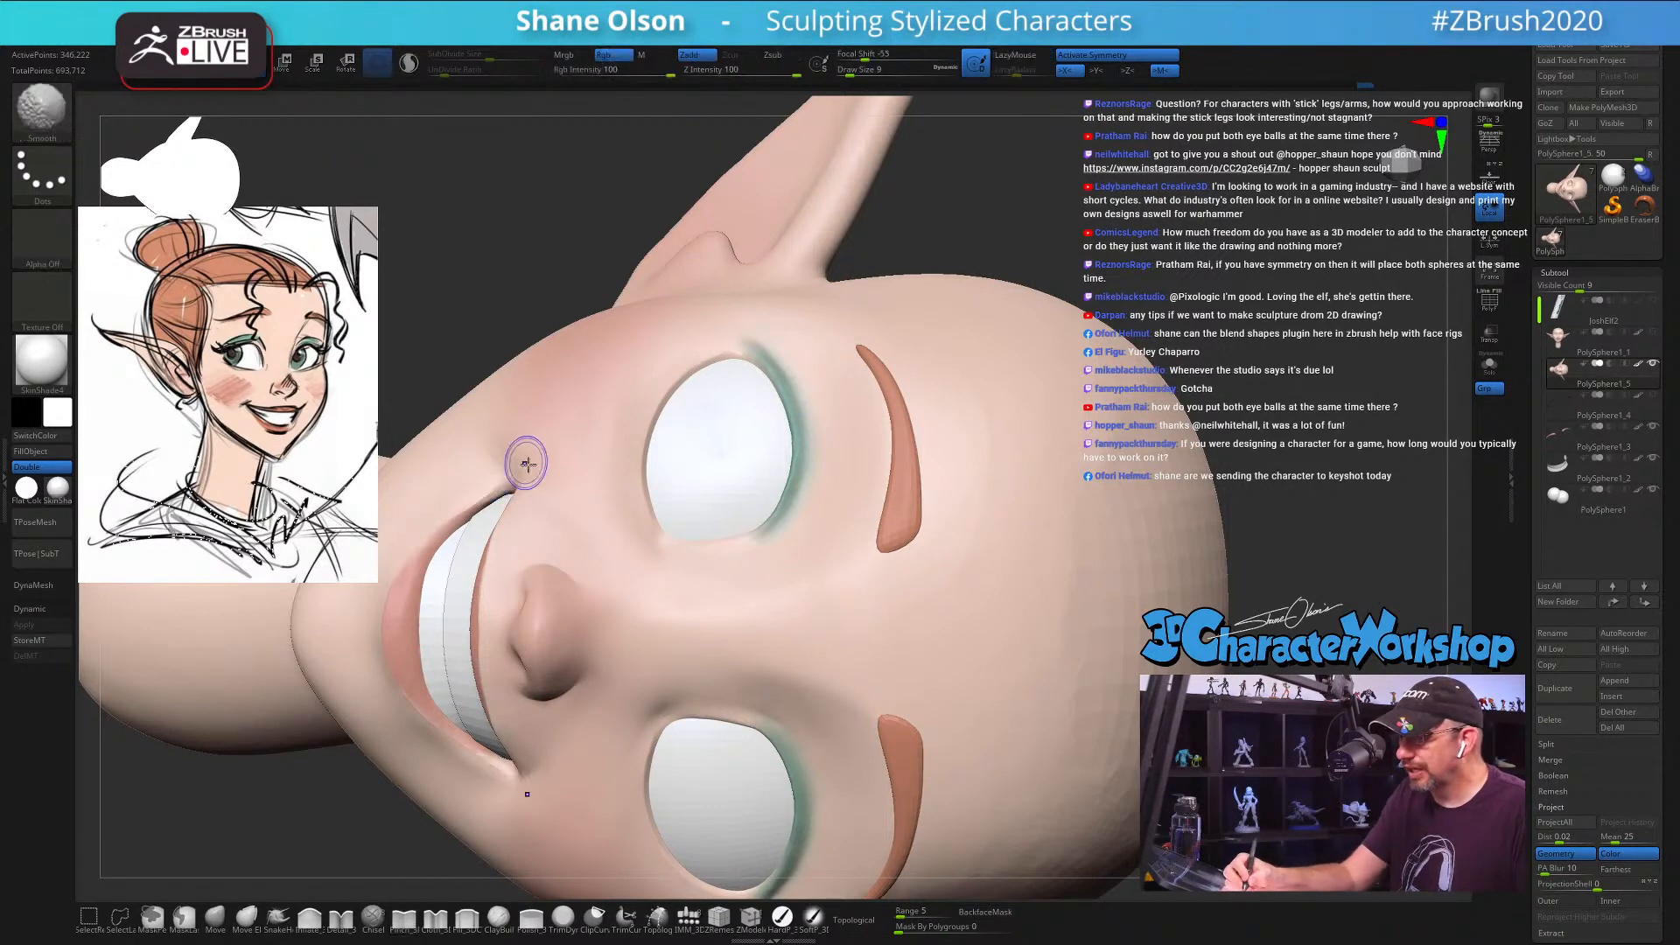
{"action": "mouse_move", "coordinate": [630, 604]}
{"action": "right_mouse_down", "text": "ctrl"}
{"action": "mouse_move", "coordinate": [622, 591]}
{"action": "mouse_move", "coordinate": [646, 600]}
{"action": "mouse_move", "coordinate": [644, 561]}
{"action": "right_mouse_up", "text": "ctrl"}
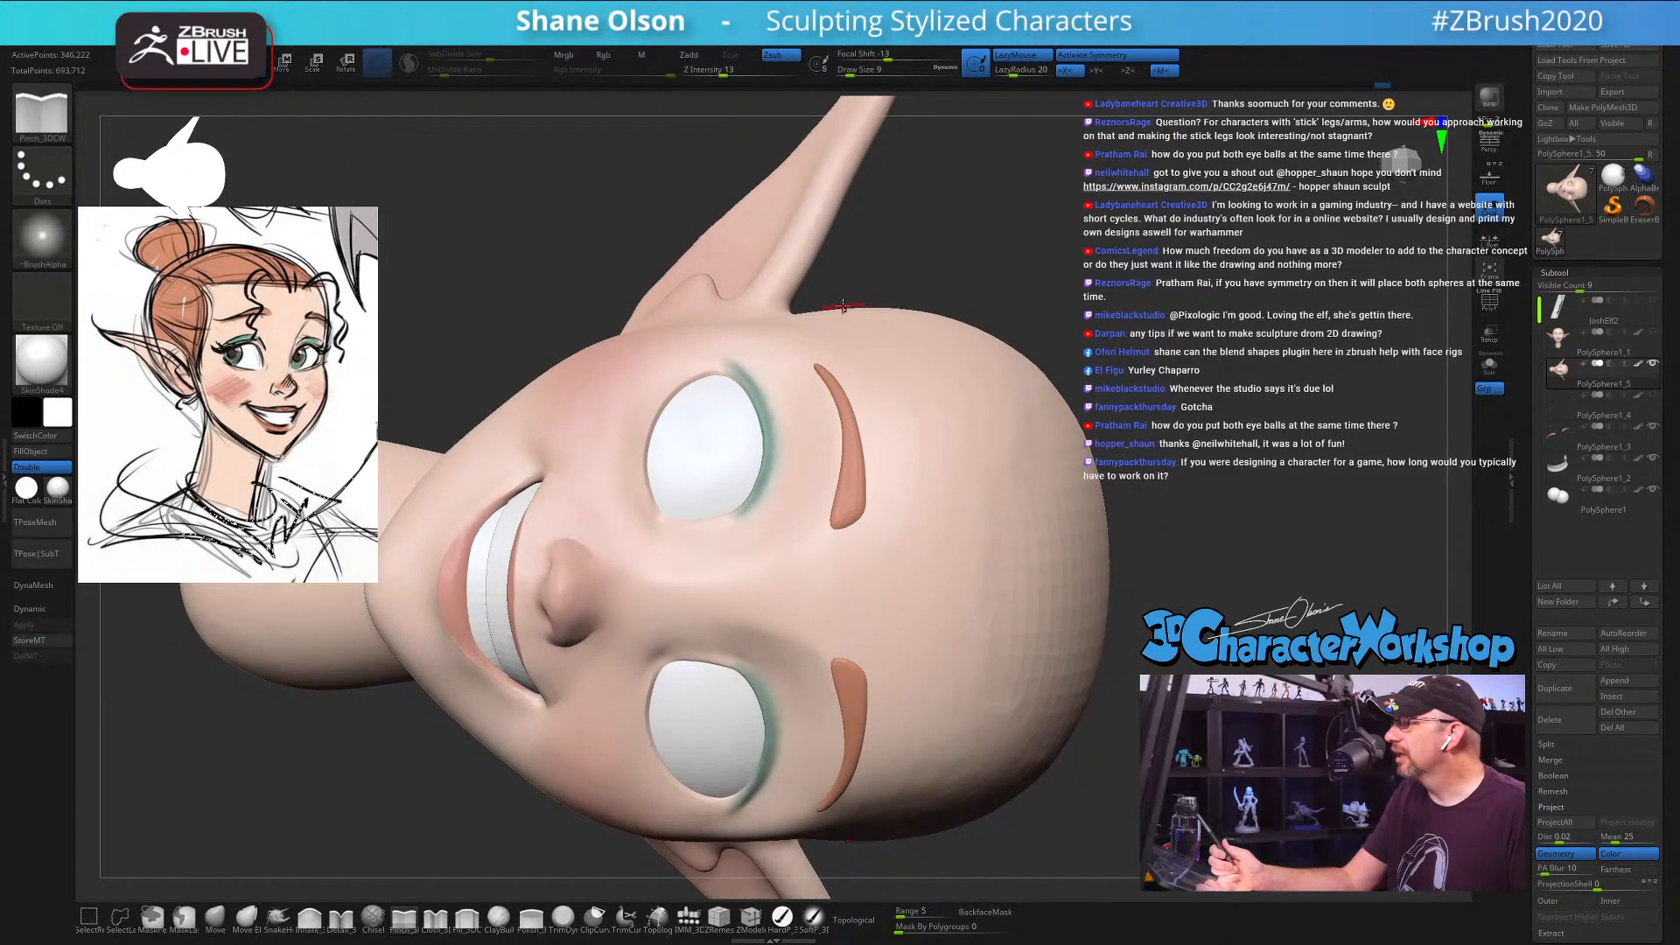
{"action": "right_click_drag", "start_coordinate": [821, 385], "coordinate": [827, 397]}
{"action": "key", "text": "space"}
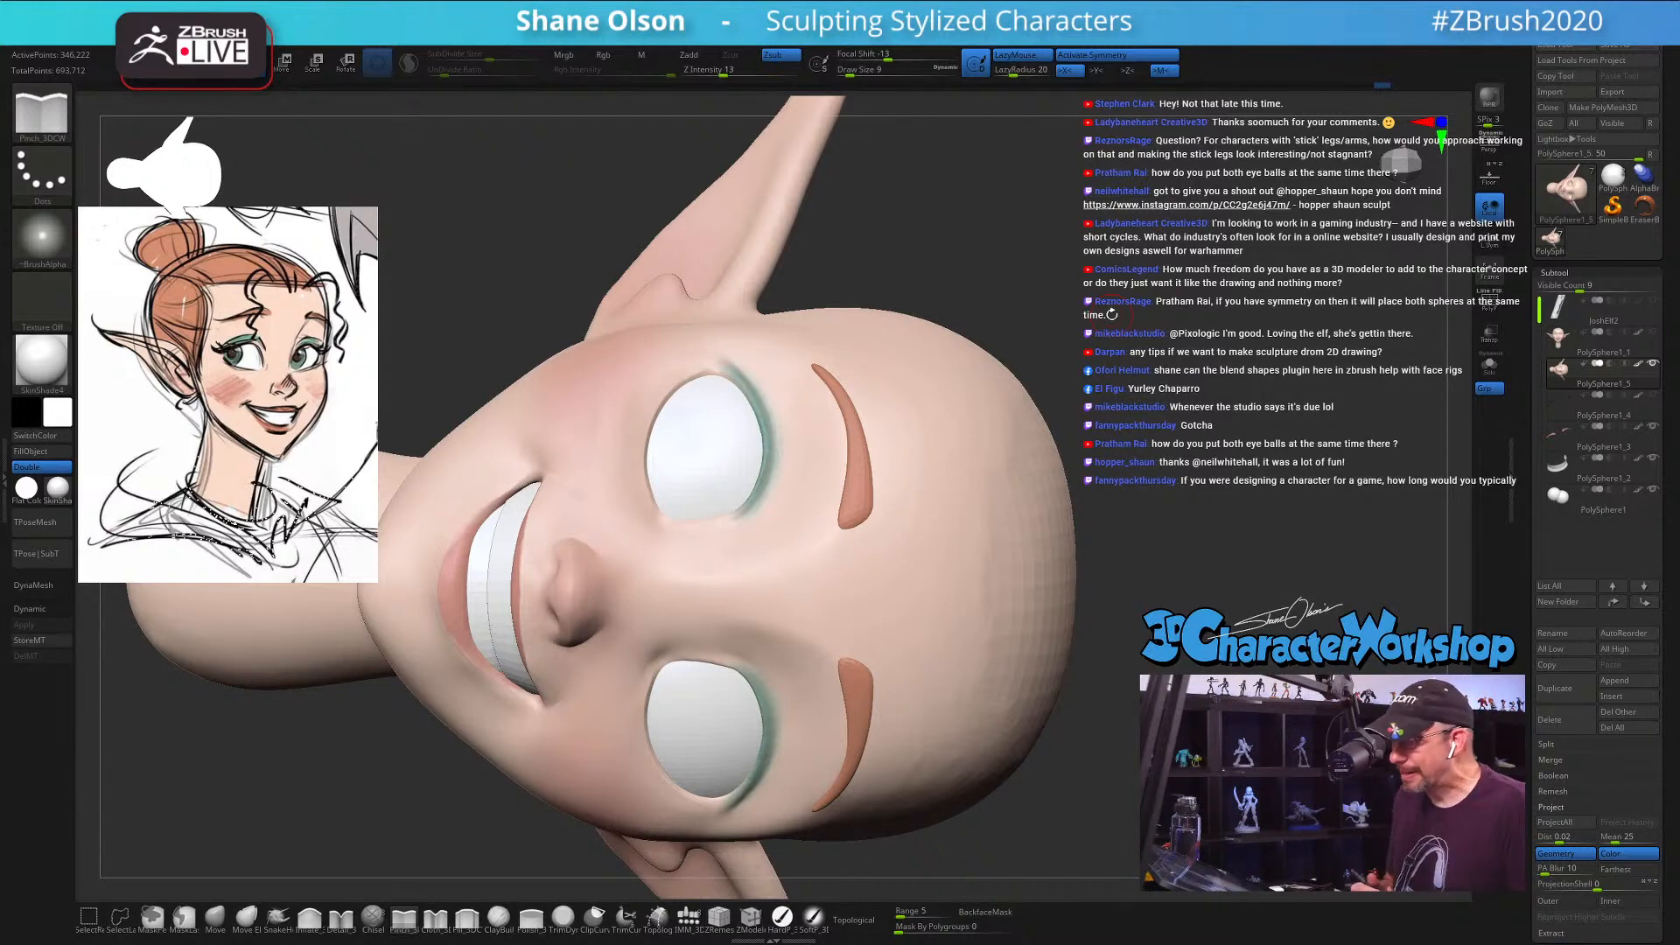
Step: Smooth the nose tip and define the form of the nose with the Pinch brush at draw size 8
{"action": "key", "text": "shift"}
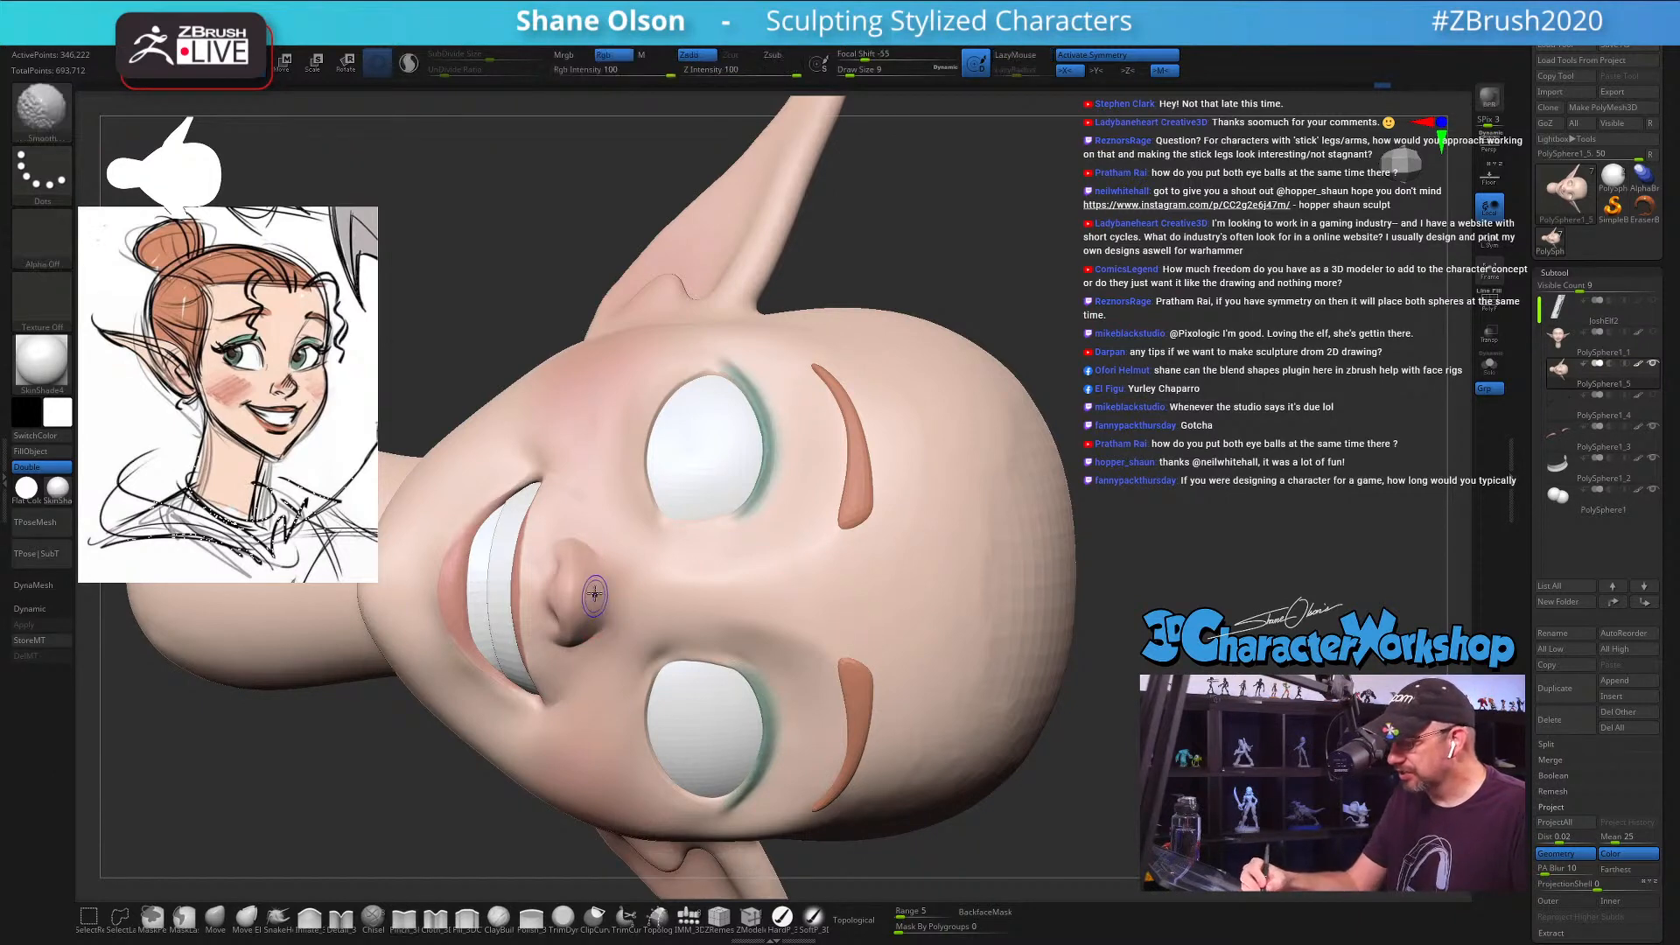
{"action": "mouse_move", "coordinate": [656, 600]}
{"action": "right_mouse_down"}
{"action": "mouse_move", "coordinate": [638, 555]}
{"action": "mouse_move", "coordinate": [585, 587]}
{"action": "mouse_move", "coordinate": [638, 589]}
{"action": "right_mouse_up"}
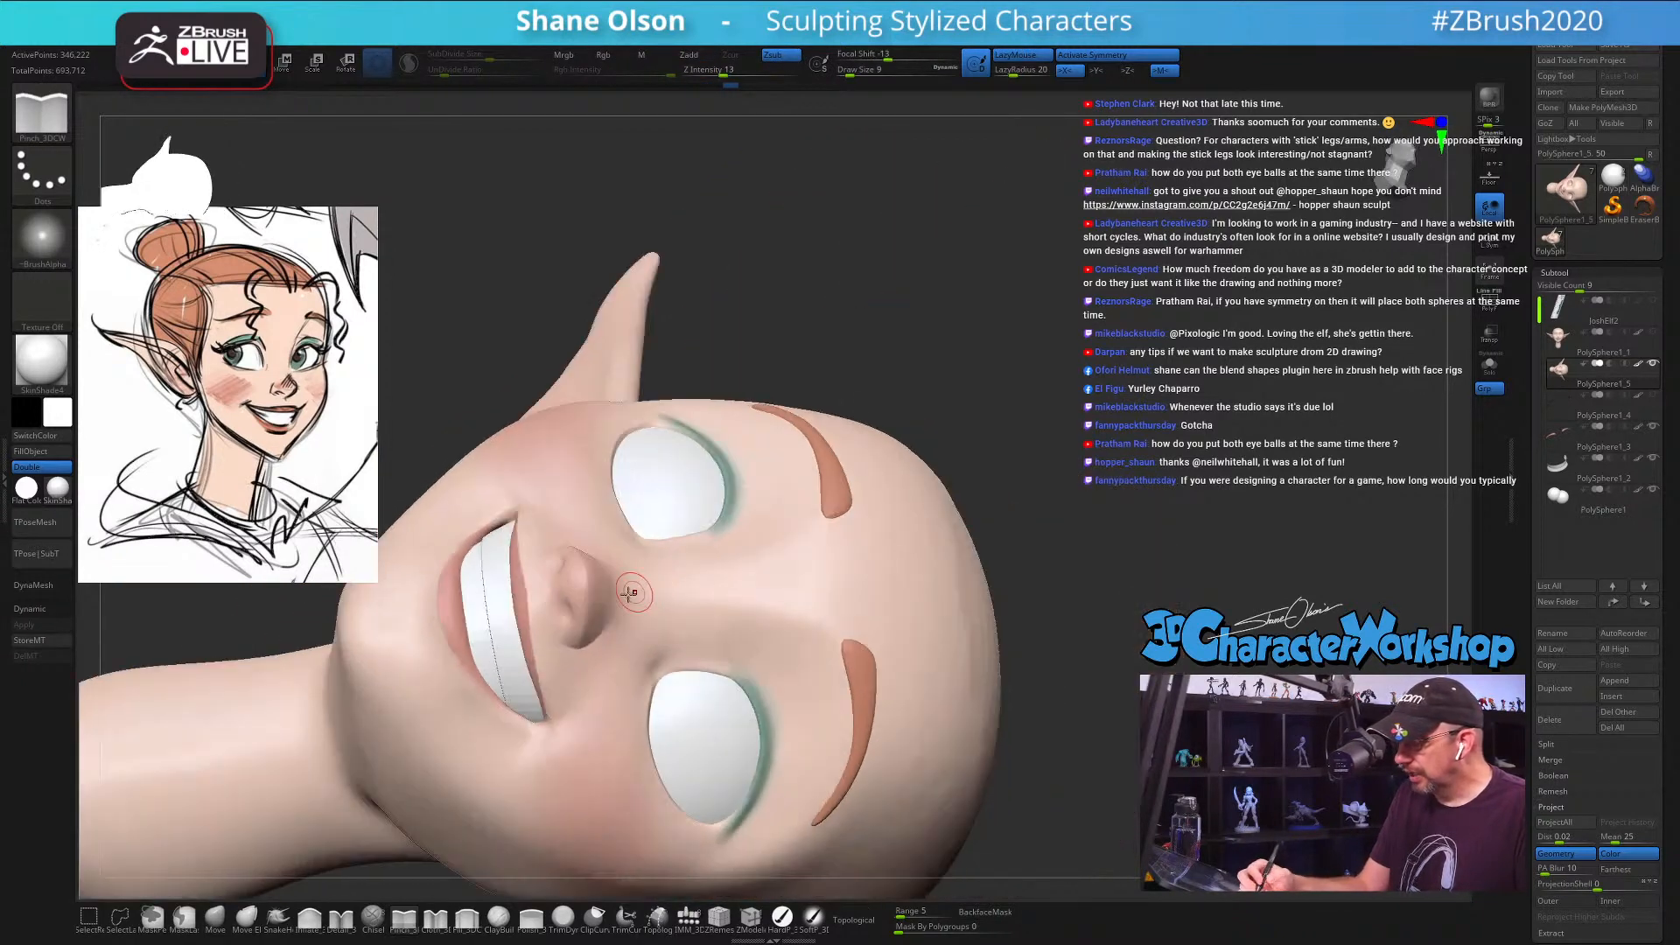
{"action": "left_click_drag", "start_coordinate": [581, 576], "coordinate": [580, 585], "text": "shift"}
{"action": "right_click_drag", "start_coordinate": [610, 581], "coordinate": [555, 608], "text": "ctrl"}
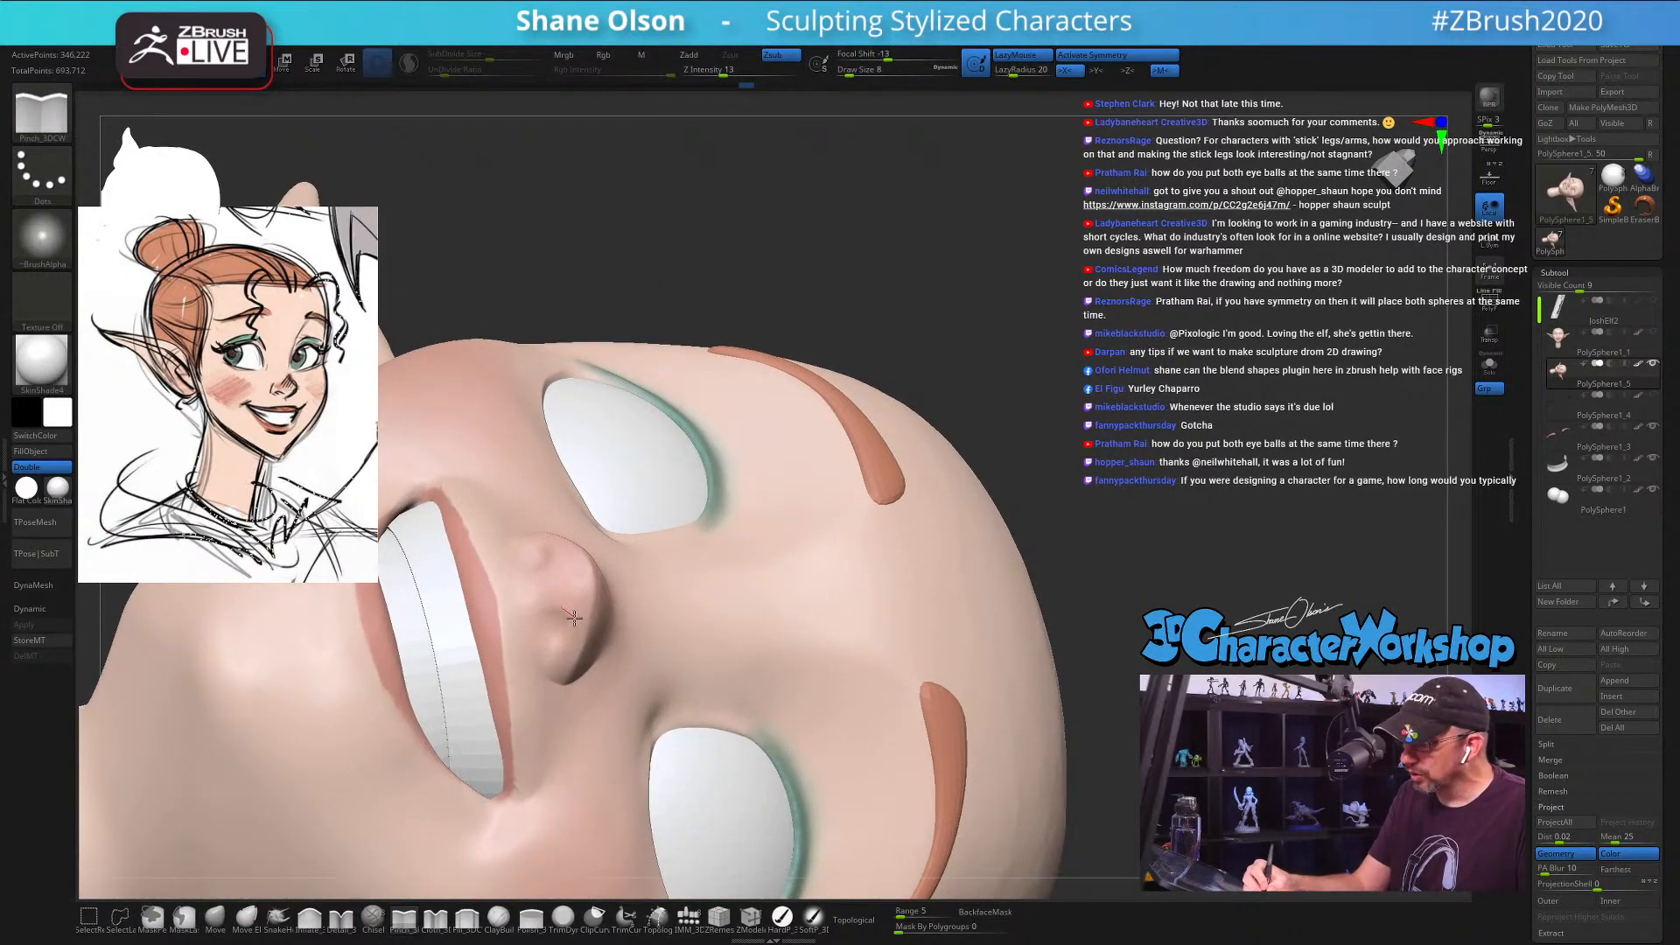
{"action": "left_click_drag", "start_coordinate": [569, 647], "coordinate": [565, 622]}
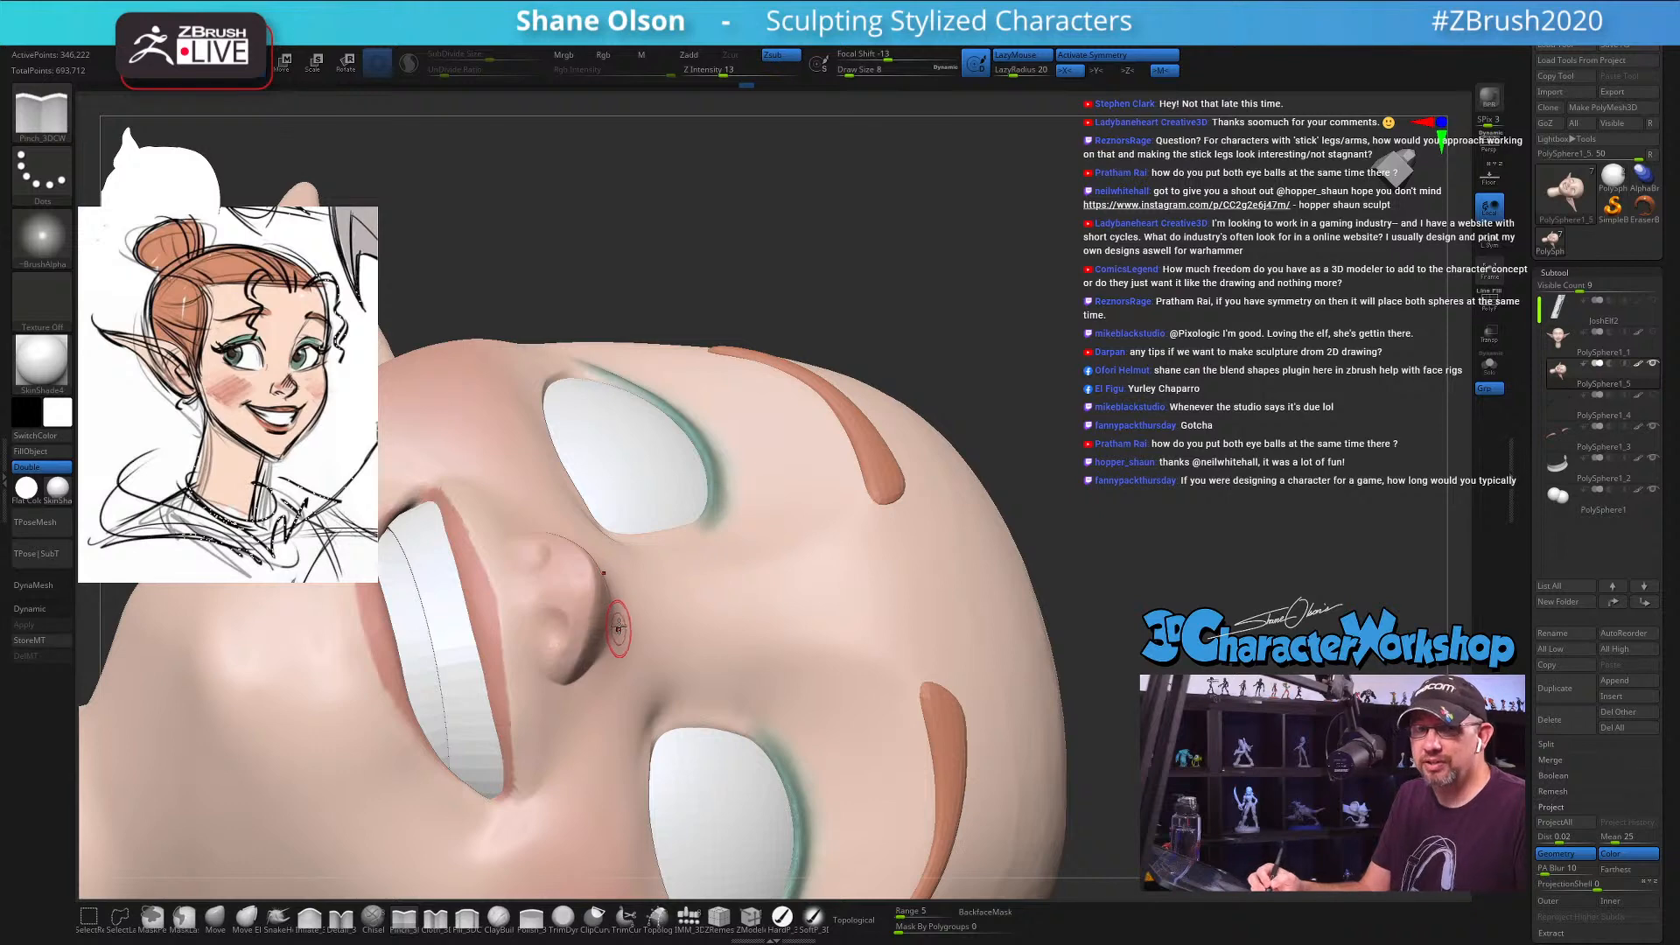
{"action": "right_click_drag", "start_coordinate": [619, 617], "coordinate": [606, 671]}
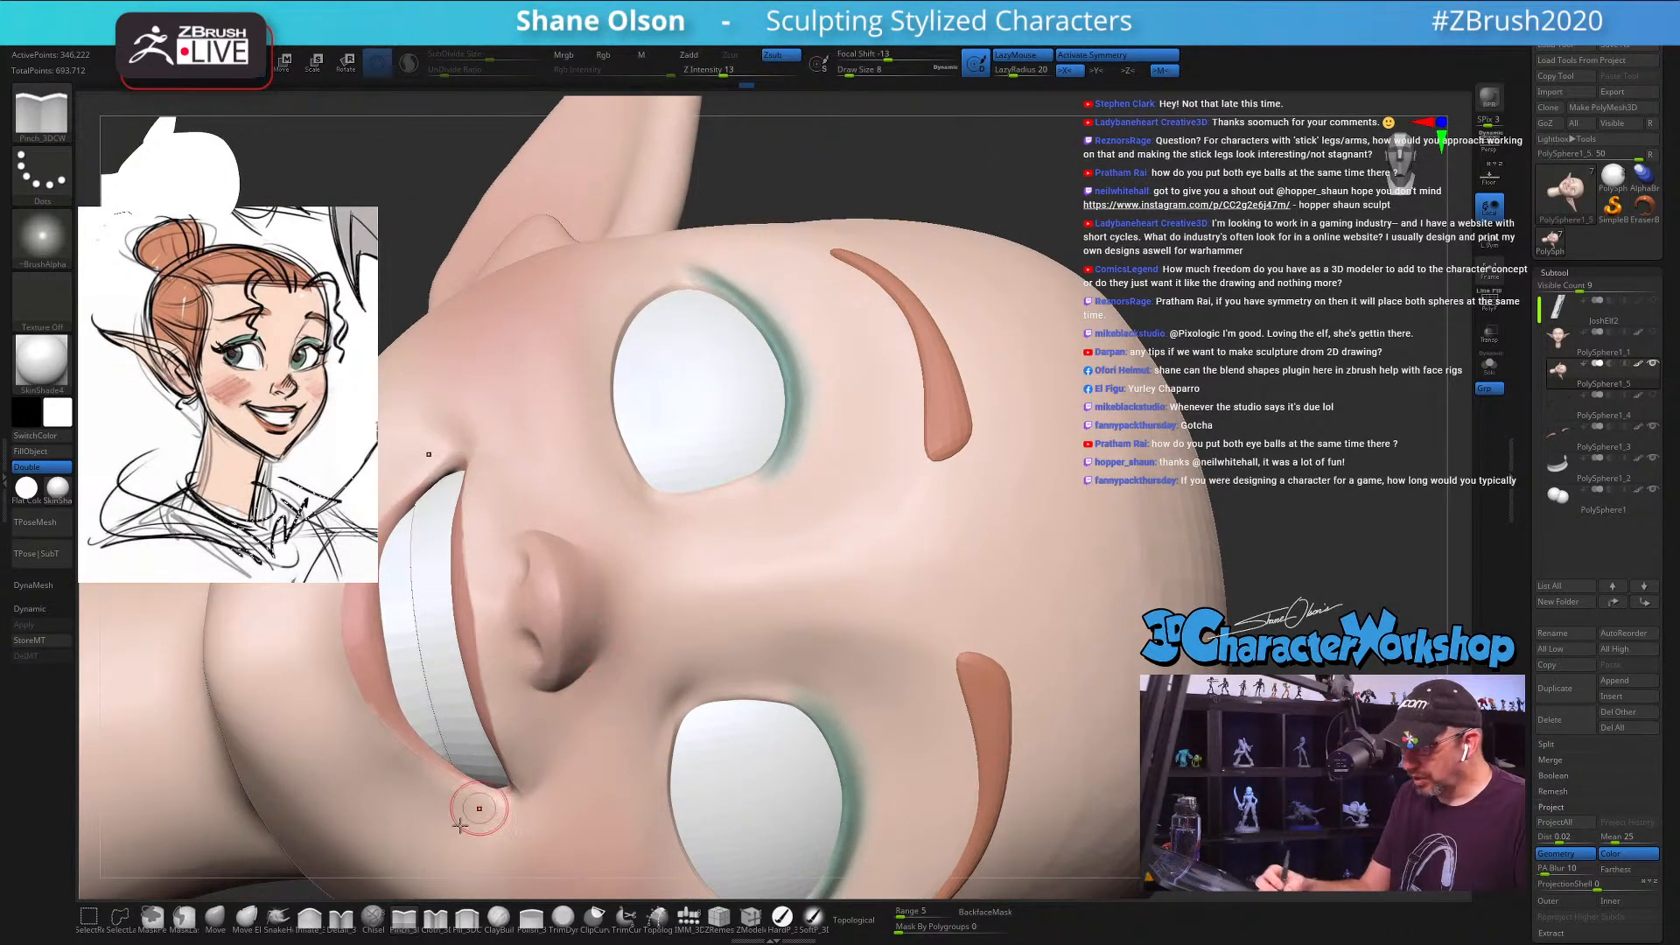
Step: Reshape the nostrils and nose wings with the Move brush, reducing the draw size from 7 to 5 for the finer adjustments
{"action": "left_click", "coordinate": [216, 916]}
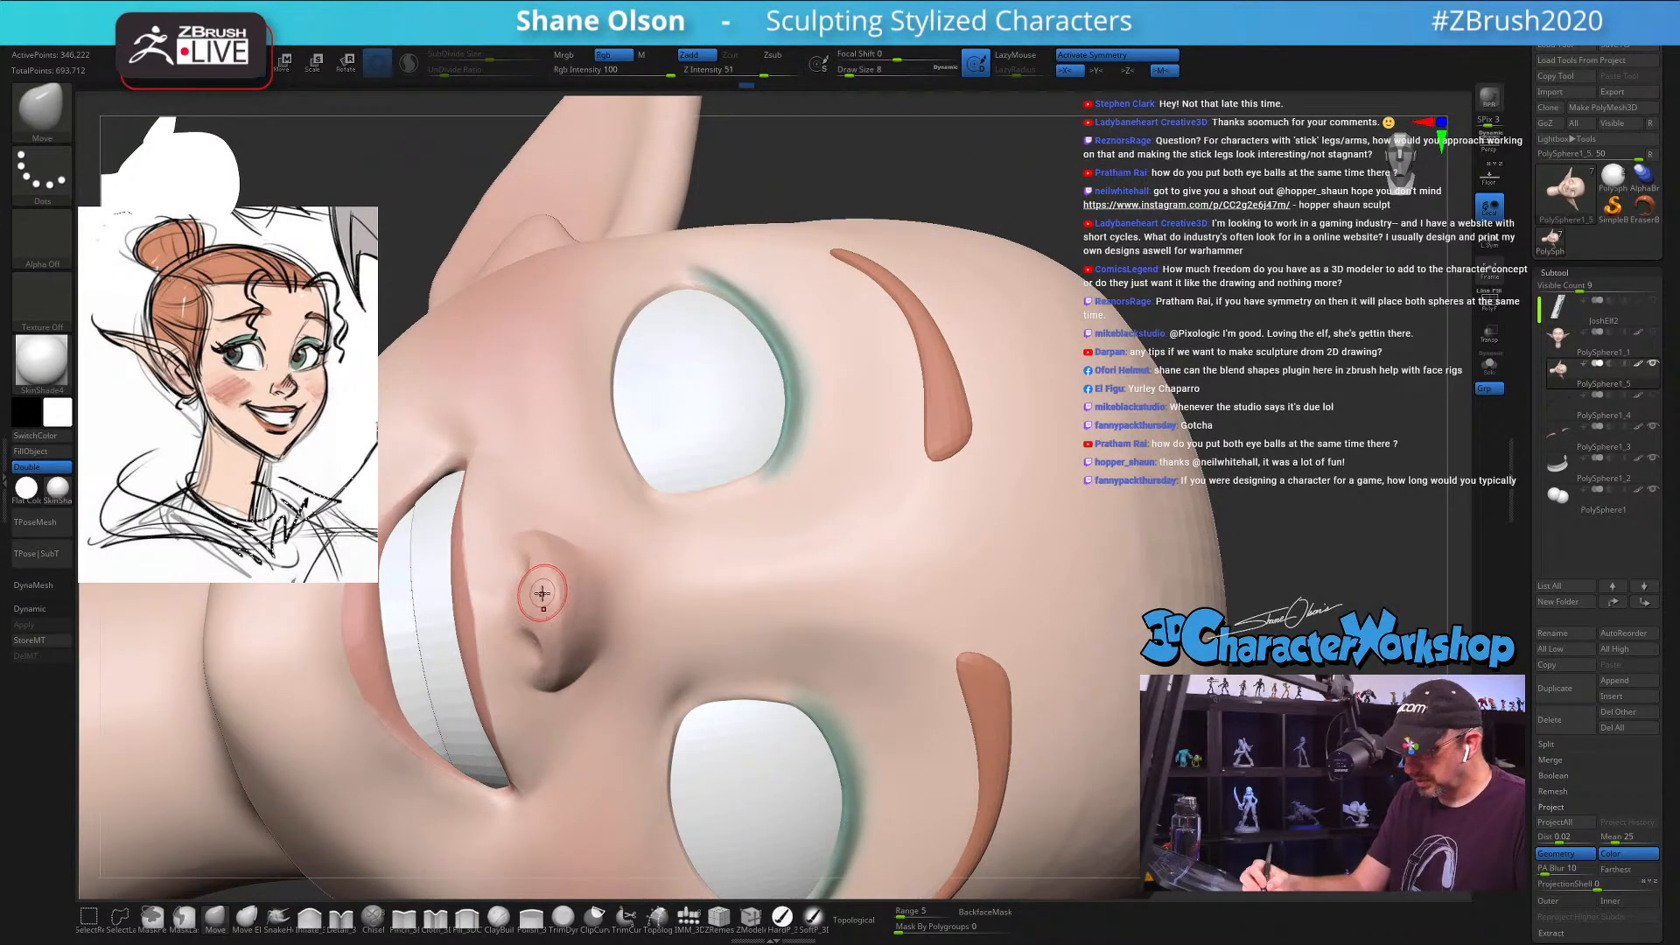
{"action": "key", "text": "s"}
{"action": "left_click", "coordinate": [542, 593]}
{"action": "left_click_drag", "start_coordinate": [516, 570], "coordinate": [518, 572]}
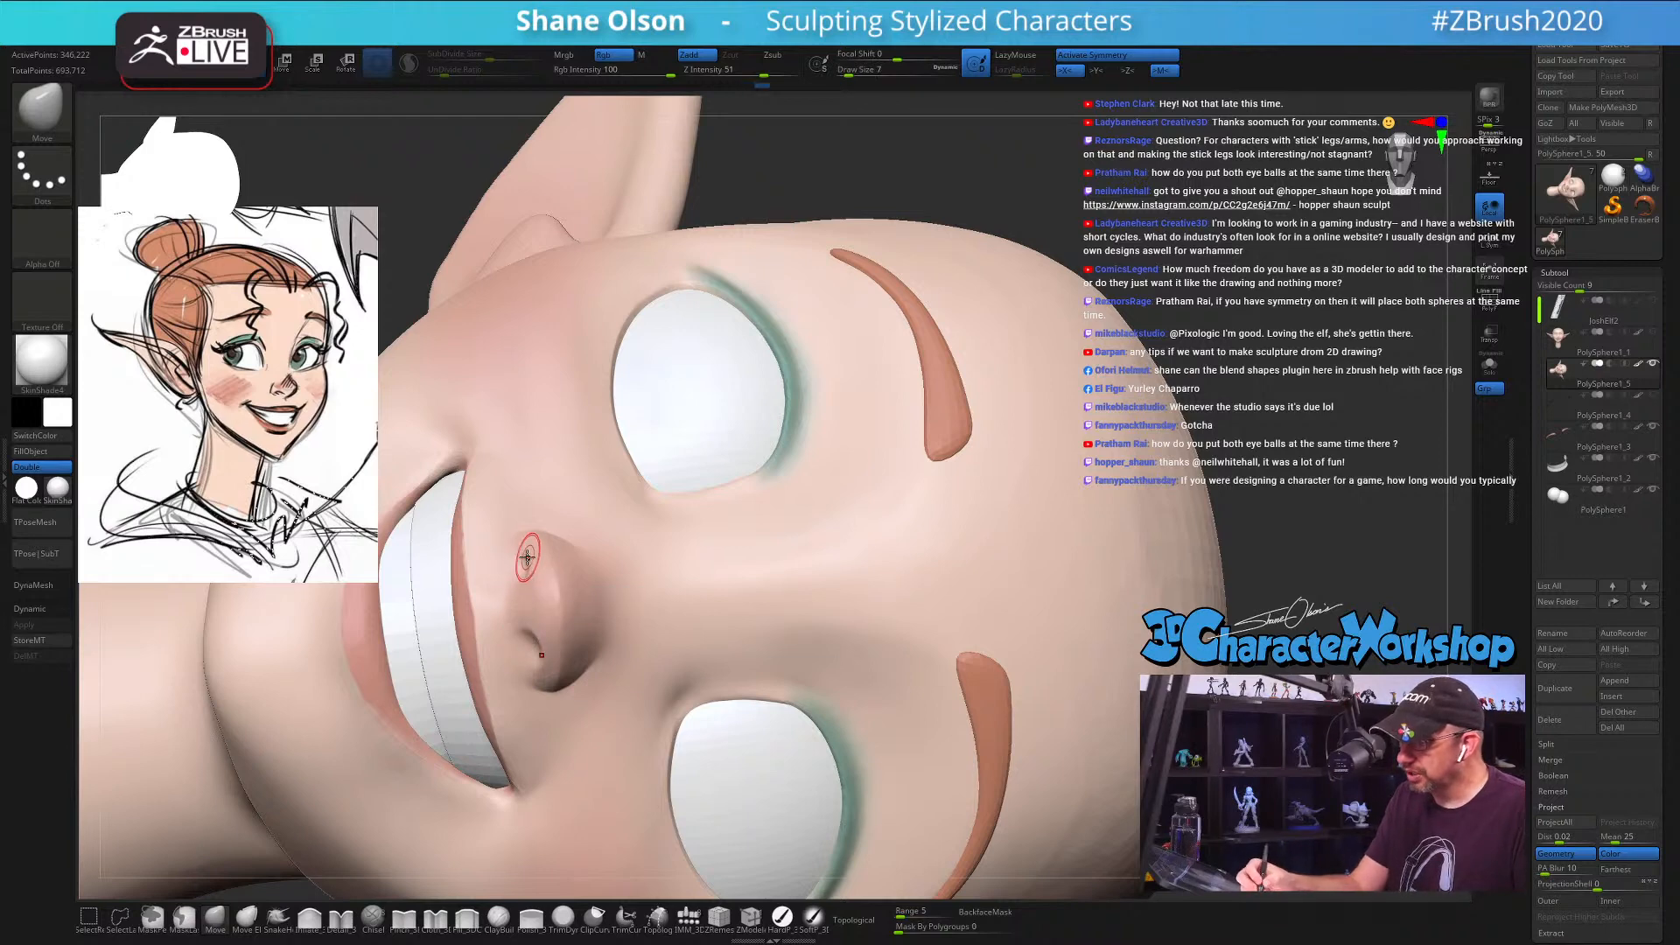
{"action": "right_click_drag", "start_coordinate": [518, 572], "coordinate": [516, 570]}
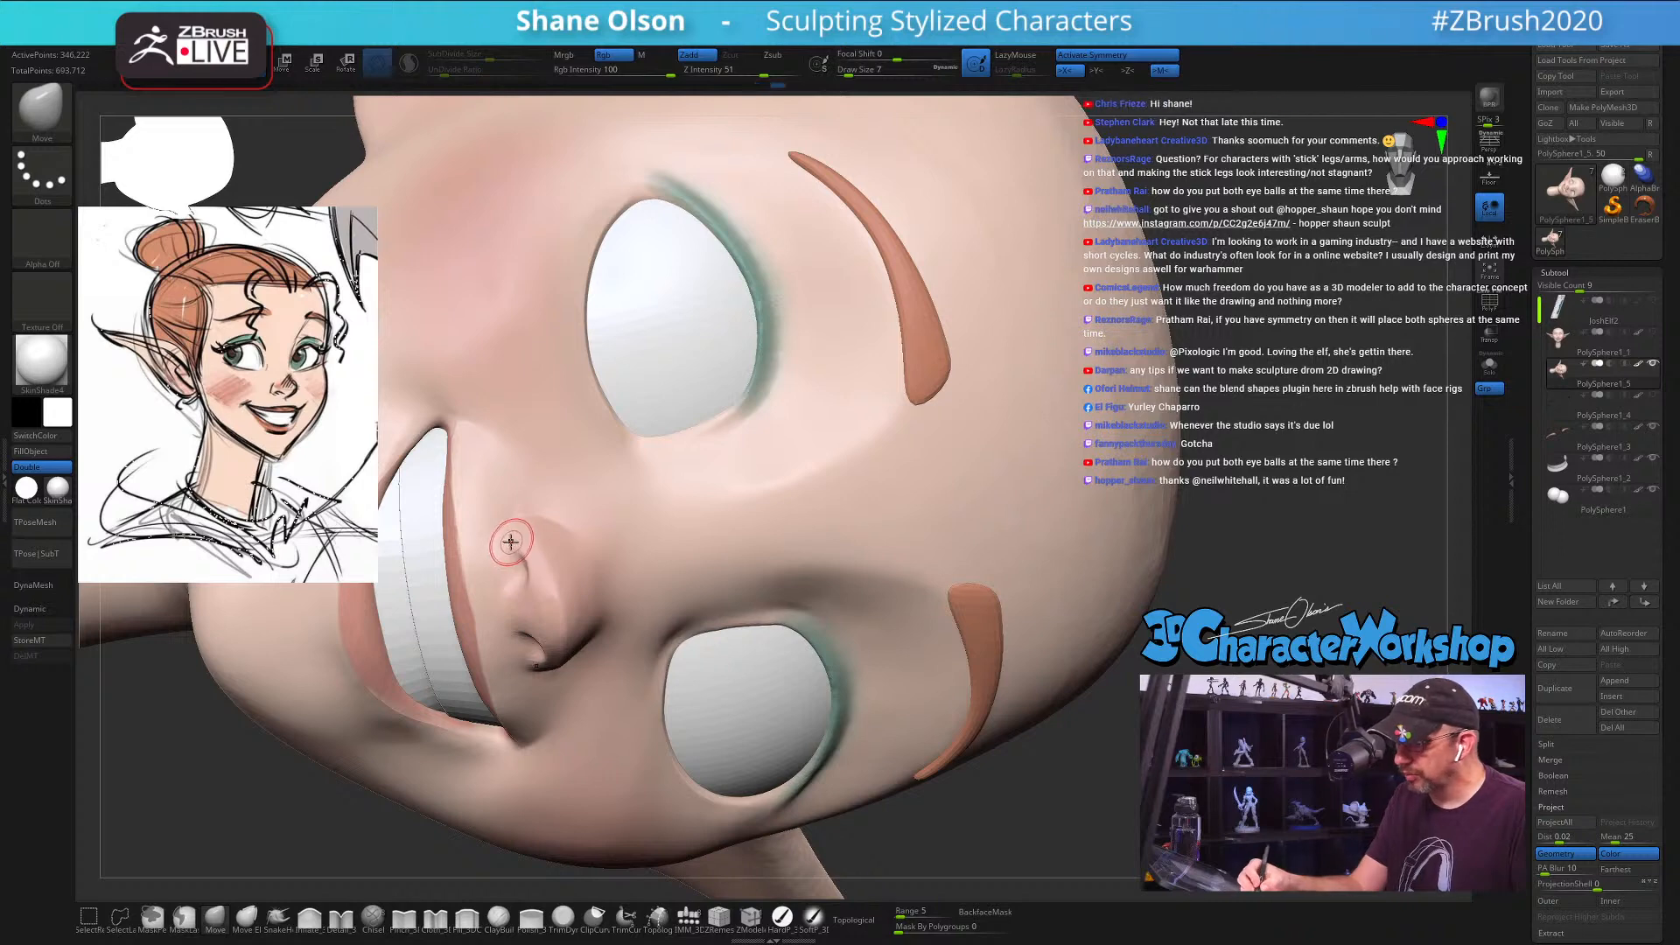
{"action": "right_click_drag", "start_coordinate": [572, 603], "coordinate": [555, 630]}
{"action": "key", "text": "s"}
{"action": "mouse_move", "coordinate": [554, 630]}
{"action": "left_mouse_down"}
{"action": "mouse_move", "coordinate": [534, 634]}
{"action": "mouse_move", "coordinate": [560, 634]}
{"action": "mouse_move", "coordinate": [557, 619]}
{"action": "left_mouse_up"}
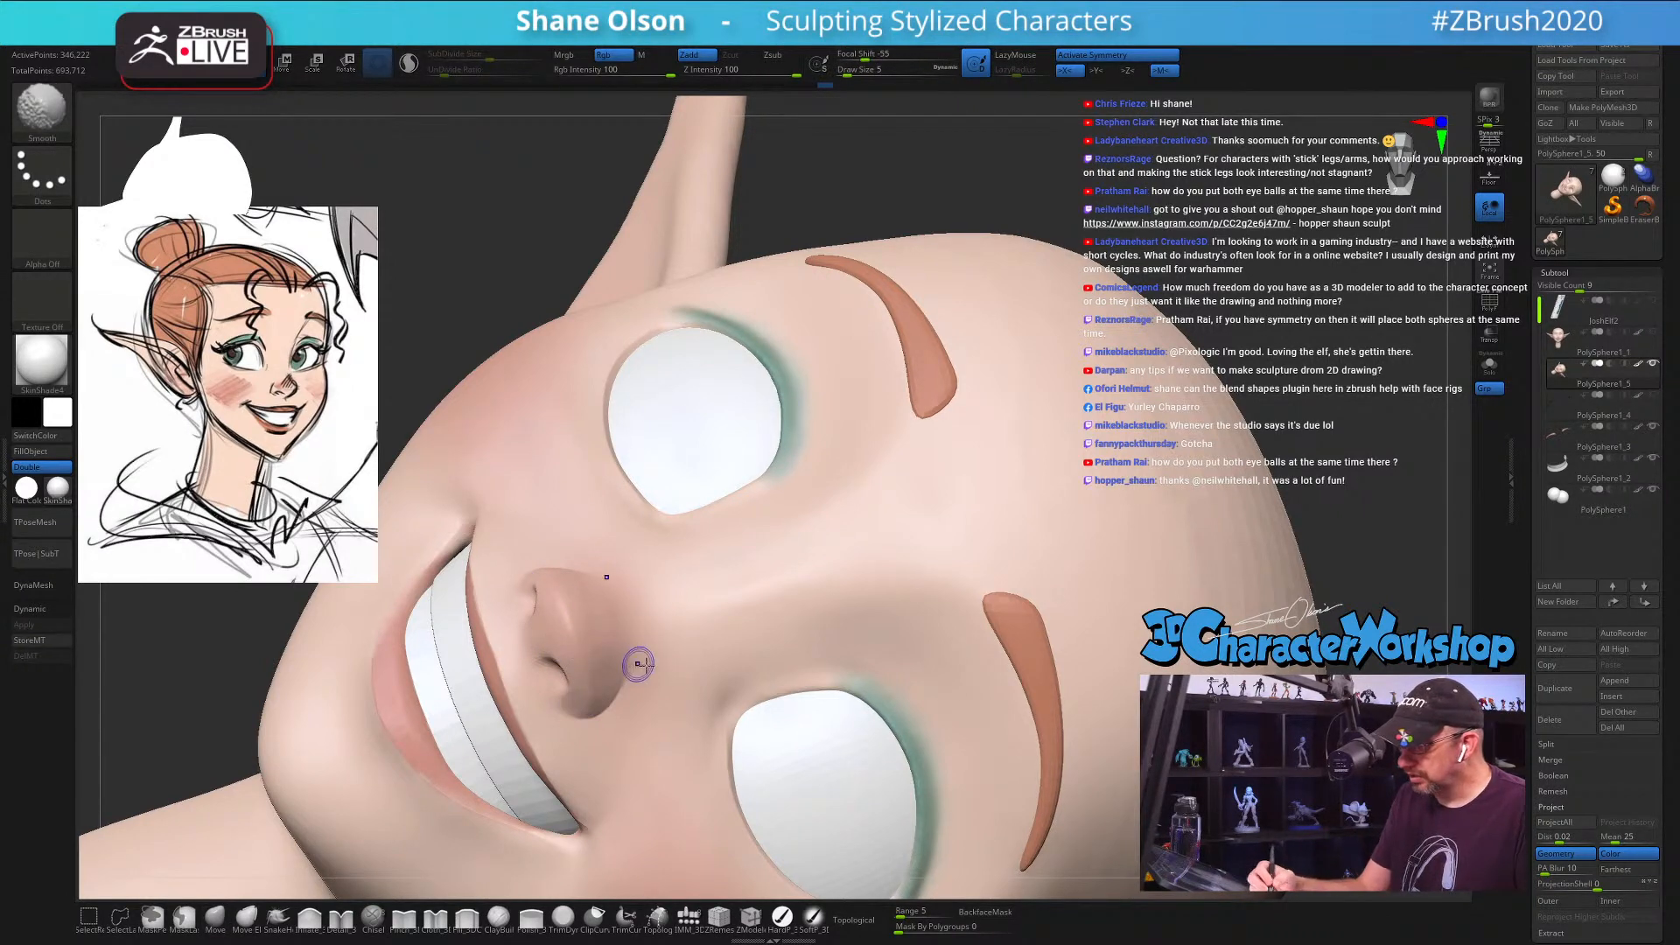
Step: Adjust the inner corners of the eye openings with the Move brush at draw size 8
{"action": "key", "text": "b"}
{"action": "key", "text": "m"}
{"action": "key", "text": "v"}
{"action": "right_click_drag", "start_coordinate": [668, 679], "coordinate": [657, 674]}
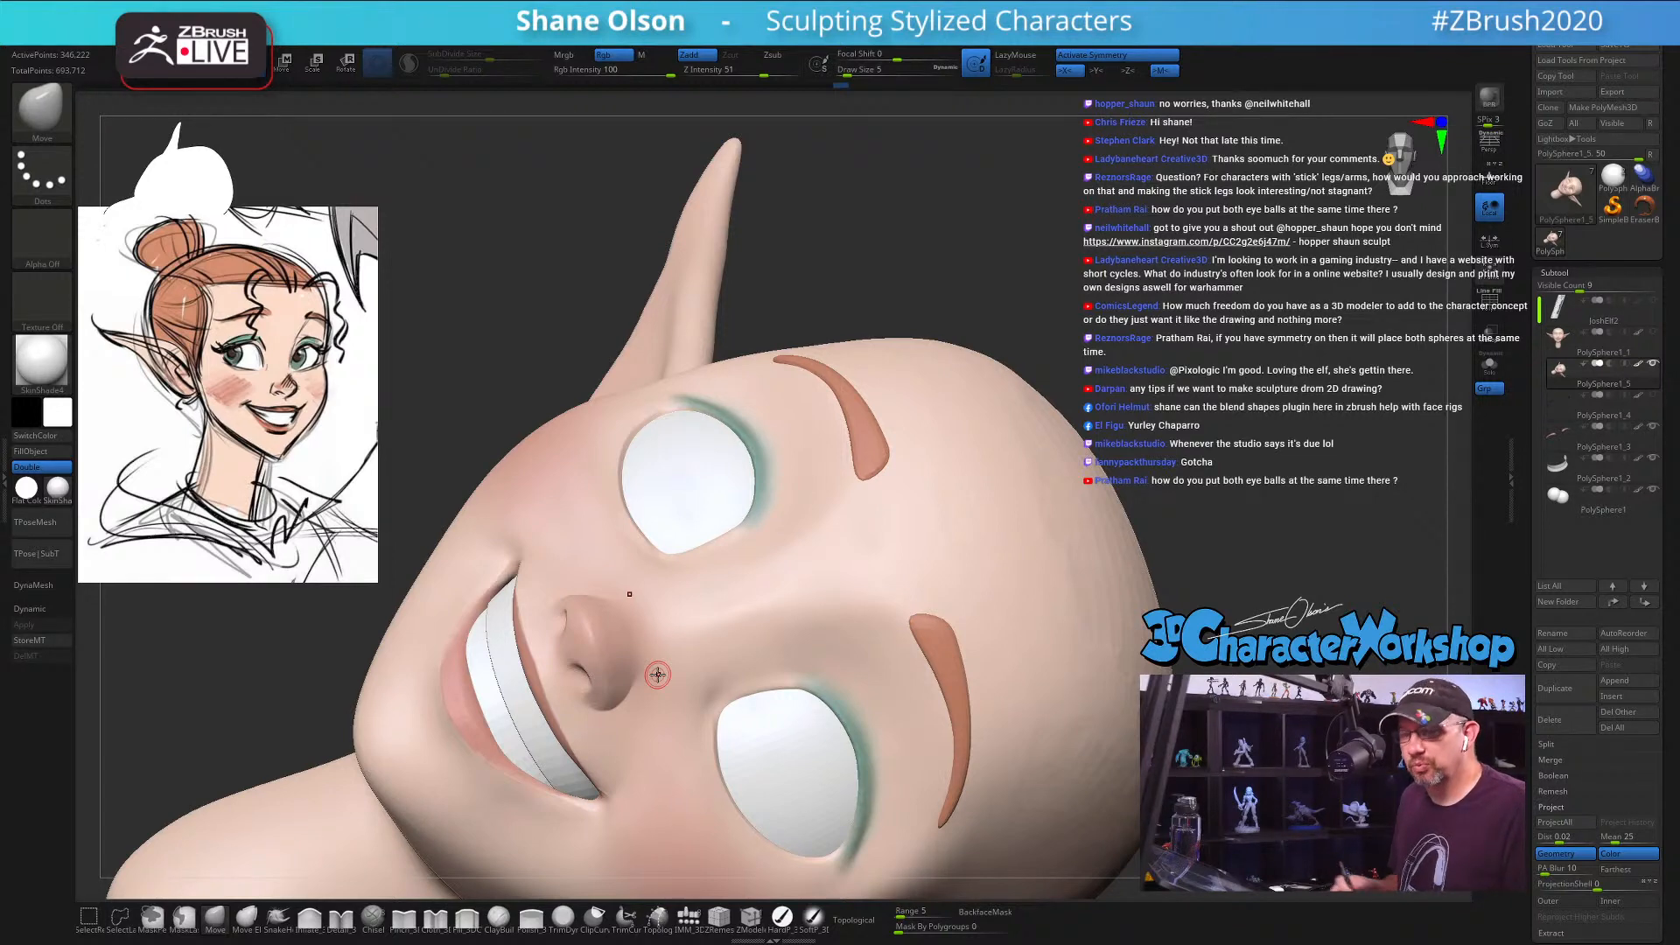
{"action": "key", "text": "s"}
{"action": "left_click_drag", "start_coordinate": [686, 672], "coordinate": [691, 672]}
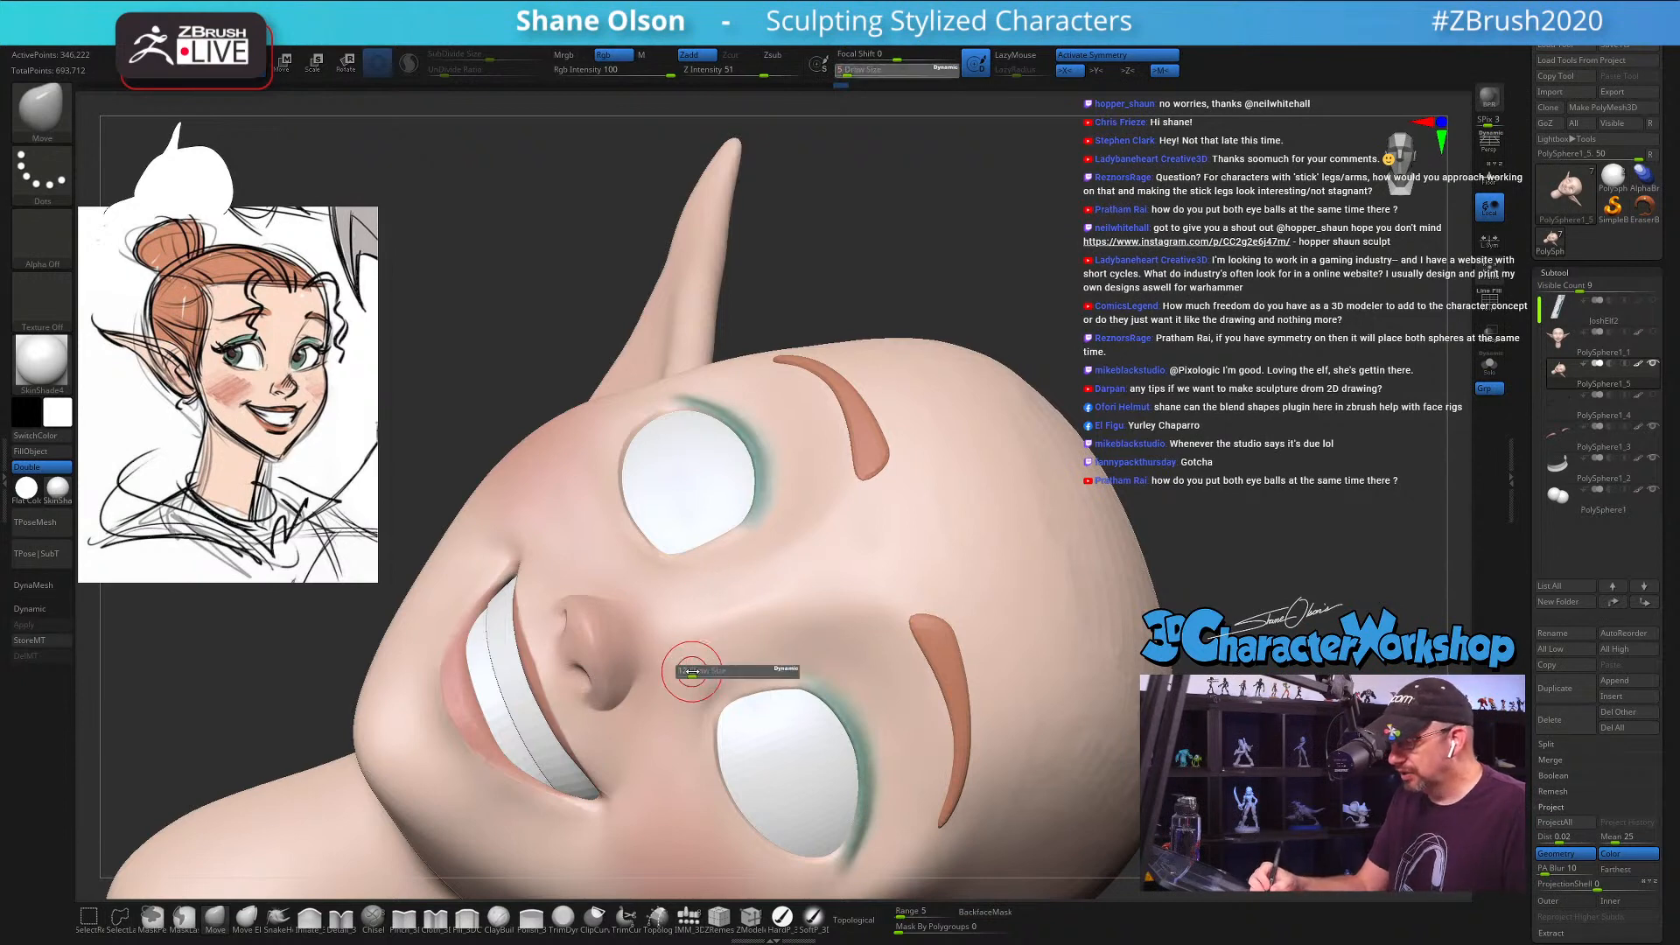
{"action": "right_click_drag", "start_coordinate": [809, 643], "coordinate": [721, 599], "text": "alt"}
{"action": "key", "text": "bracketleft"}
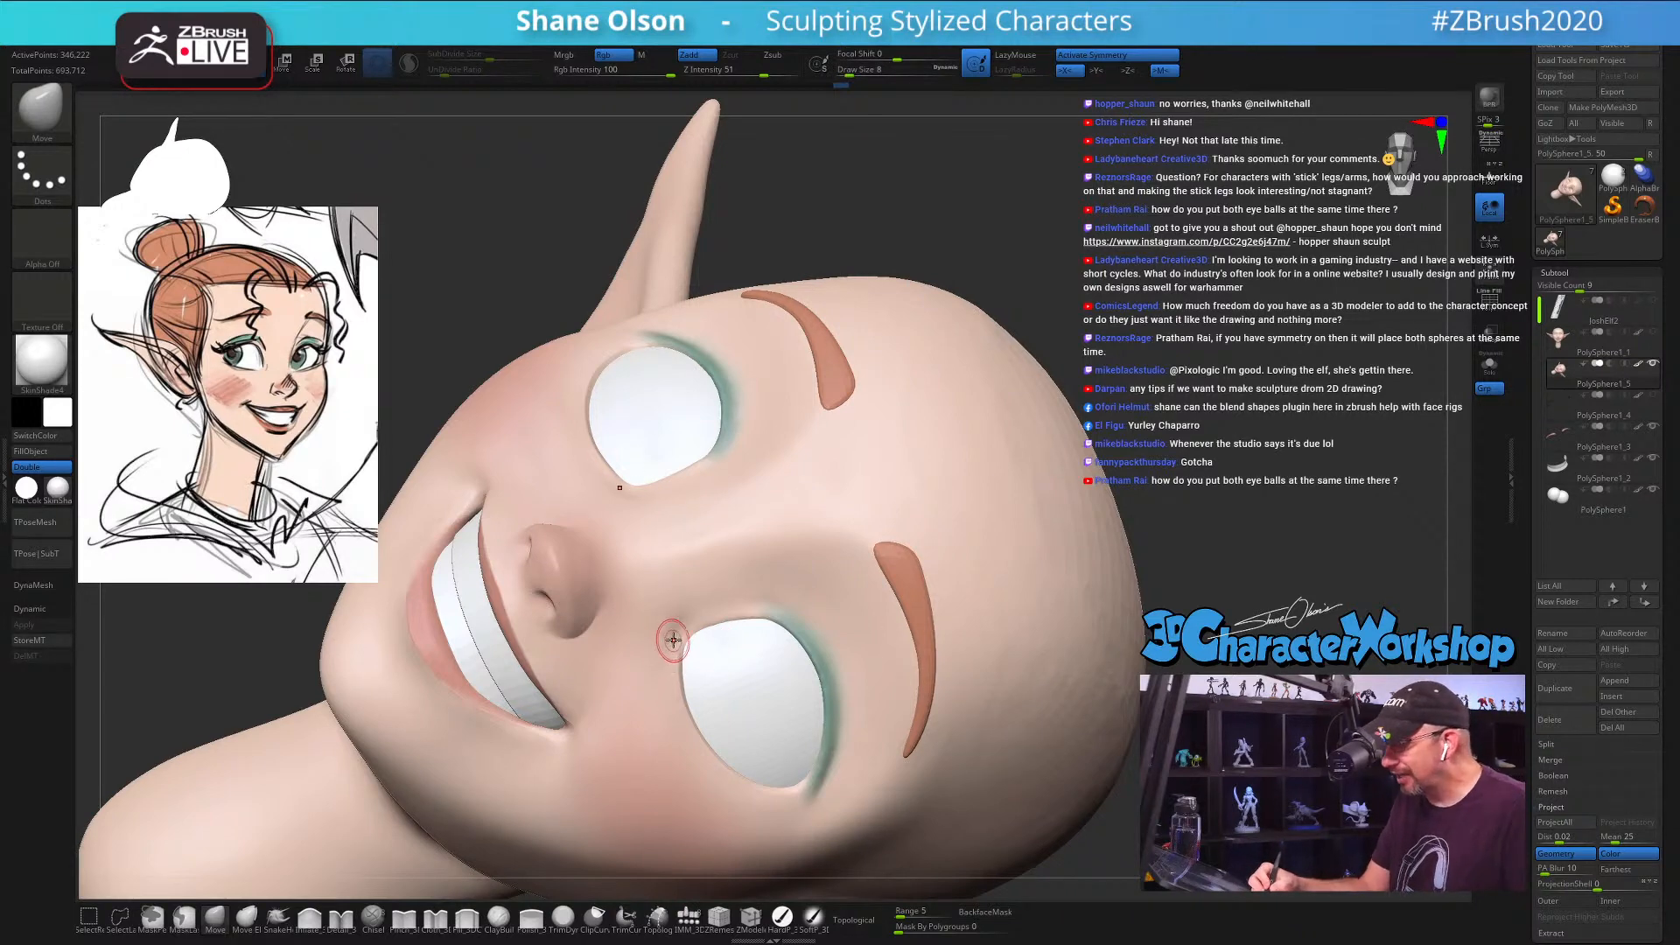
{"action": "key", "text": "bracketleft"}
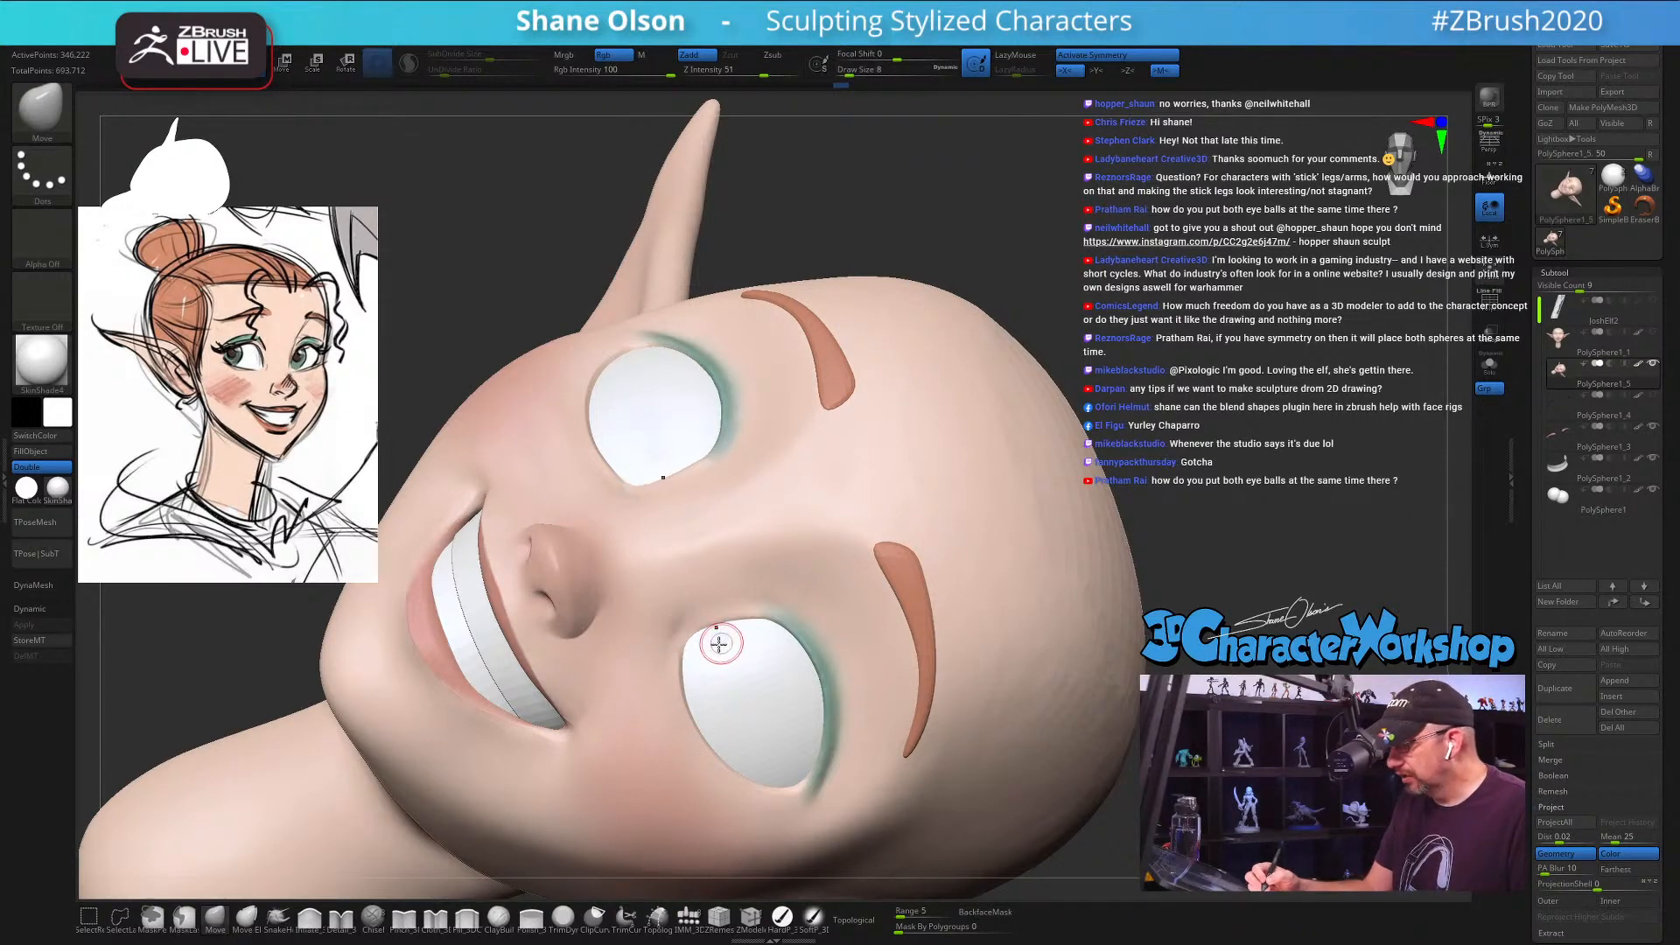
Step: Crisp up the eyelid rims around the eyeballs with the Pinch brush at draw size 8 and smooth the inner eye corners
{"action": "left_click", "coordinate": [404, 916]}
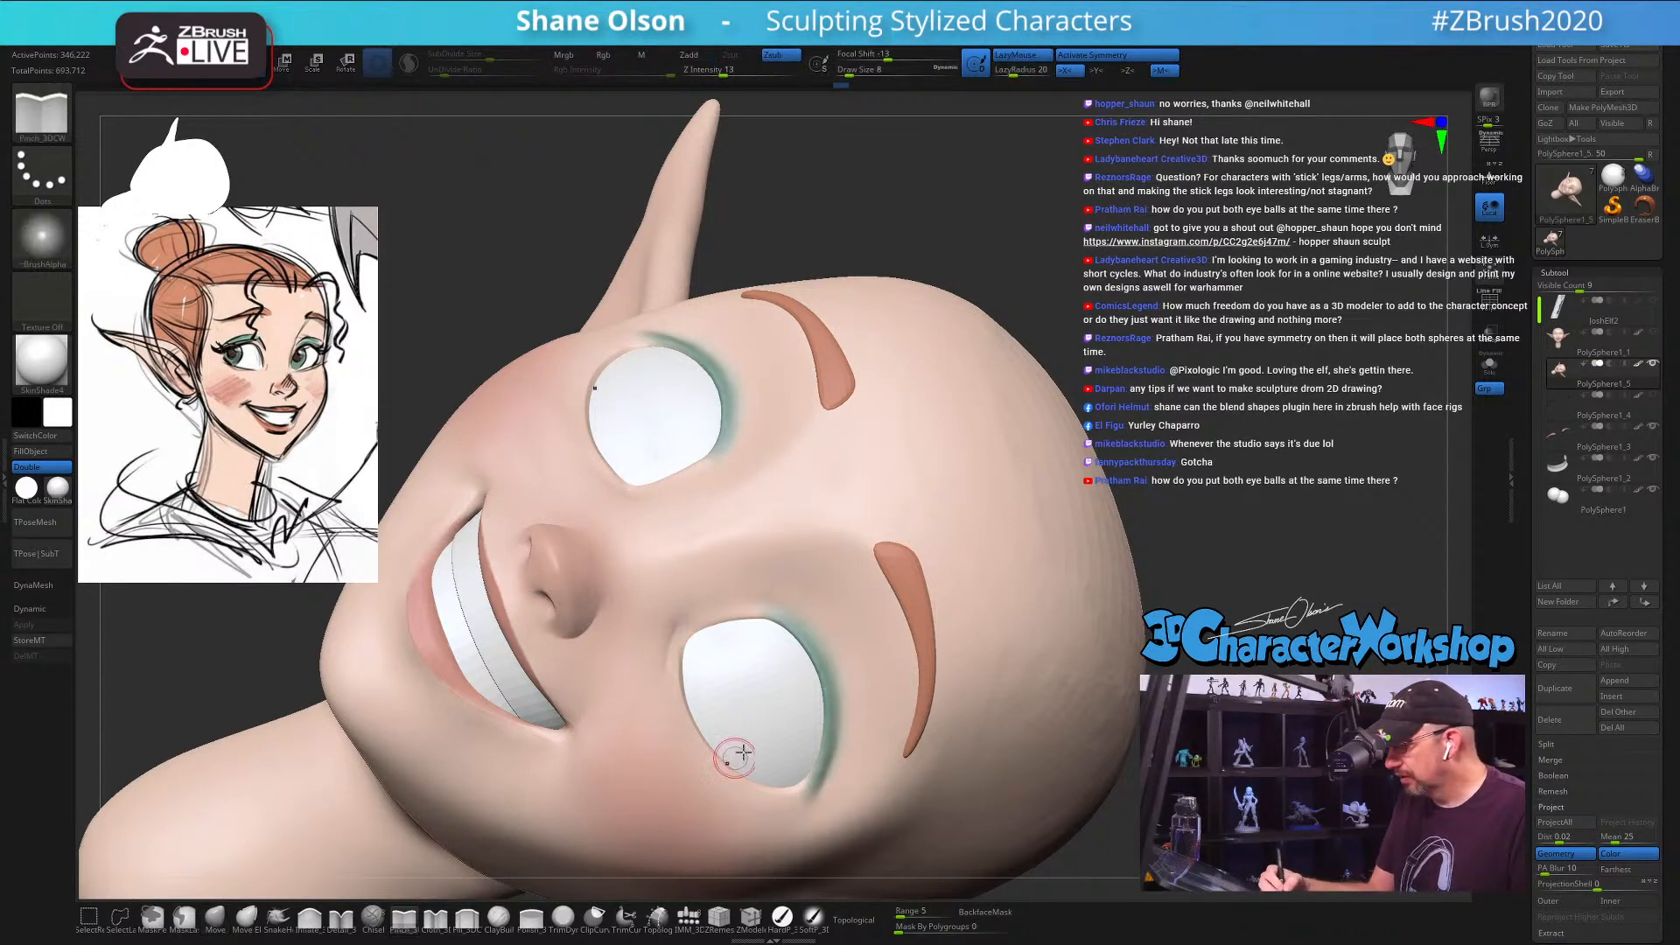
{"action": "right_click_drag", "start_coordinate": [732, 742], "coordinate": [765, 742]}
{"action": "mouse_move", "coordinate": [660, 648]}
{"action": "left_mouse_down", "text": "shift"}
{"action": "mouse_move", "coordinate": [691, 600]}
{"action": "mouse_move", "coordinate": [679, 620]}
{"action": "mouse_move", "coordinate": [759, 610]}
{"action": "left_mouse_up", "text": "shift"}
{"action": "mouse_move", "coordinate": [761, 686]}
{"action": "right_mouse_down"}
{"action": "mouse_move", "coordinate": [724, 612]}
{"action": "mouse_move", "coordinate": [735, 630]}
{"action": "right_mouse_up"}
{"action": "mouse_move", "coordinate": [735, 630]}
{"action": "right_mouse_down"}
{"action": "mouse_move", "coordinate": [783, 701]}
{"action": "mouse_move", "coordinate": [974, 732]}
{"action": "mouse_move", "coordinate": [959, 697]}
{"action": "mouse_move", "coordinate": [974, 794]}
{"action": "mouse_move", "coordinate": [998, 788]}
{"action": "mouse_move", "coordinate": [893, 770]}
{"action": "right_mouse_up"}
{"action": "right_click_drag", "start_coordinate": [765, 739], "coordinate": [698, 630], "text": "ctrl"}
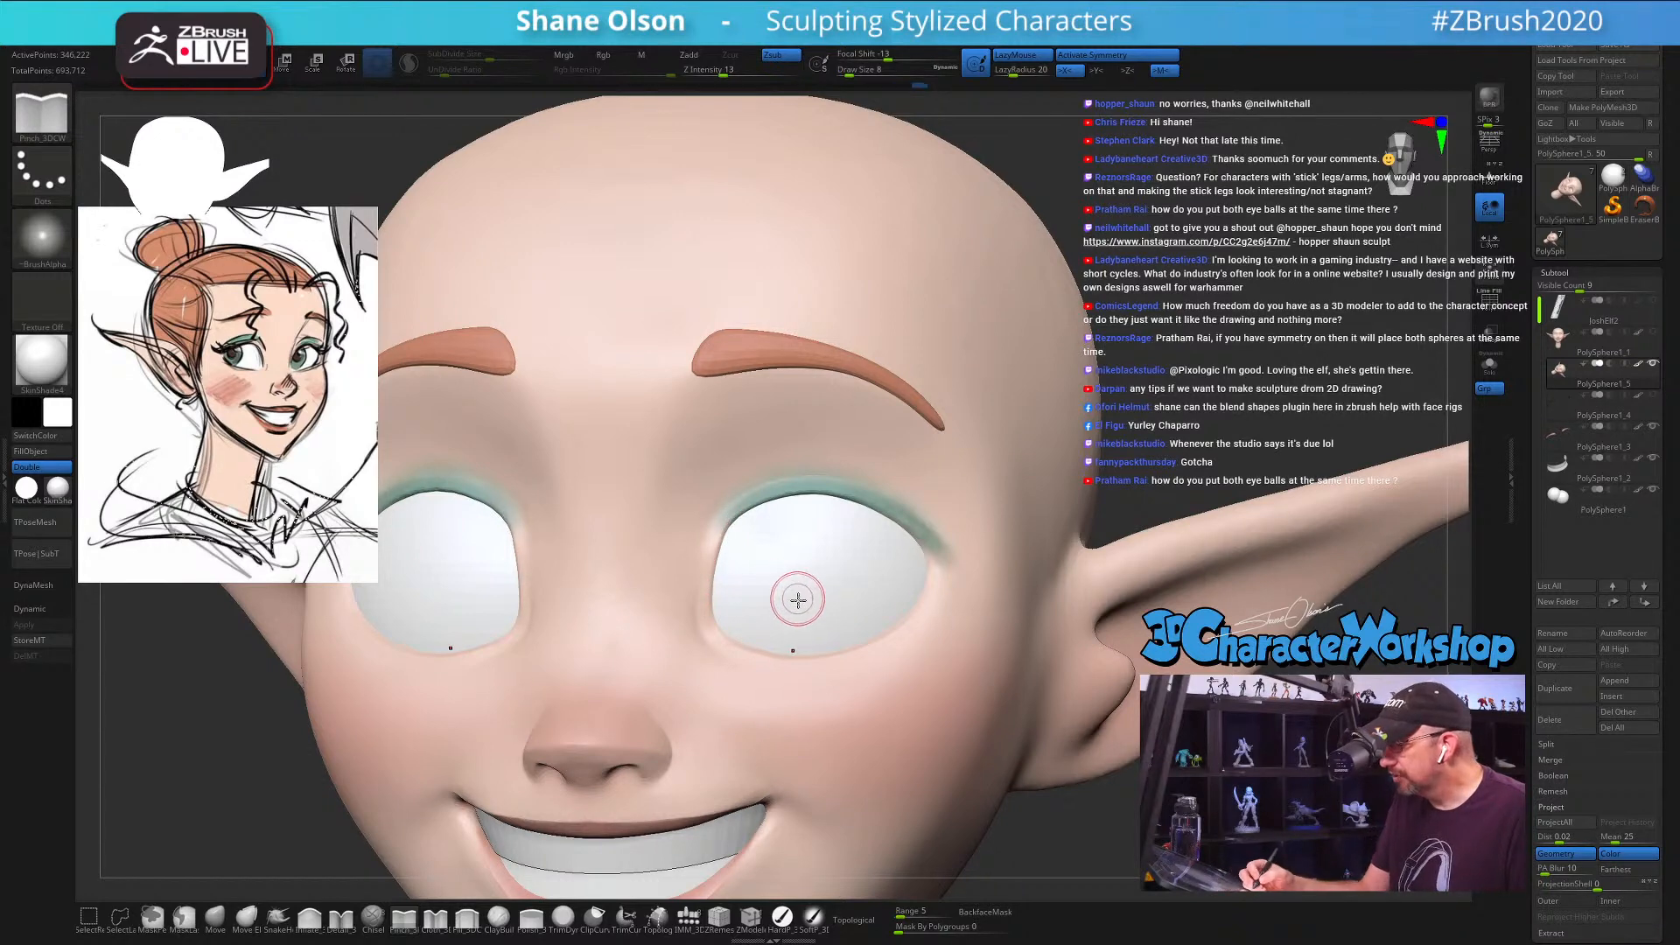
{"action": "mouse_move", "coordinate": [900, 569]}
{"action": "right_mouse_down"}
{"action": "mouse_move", "coordinate": [870, 581]}
{"action": "mouse_move", "coordinate": [894, 619]}
{"action": "right_mouse_up"}
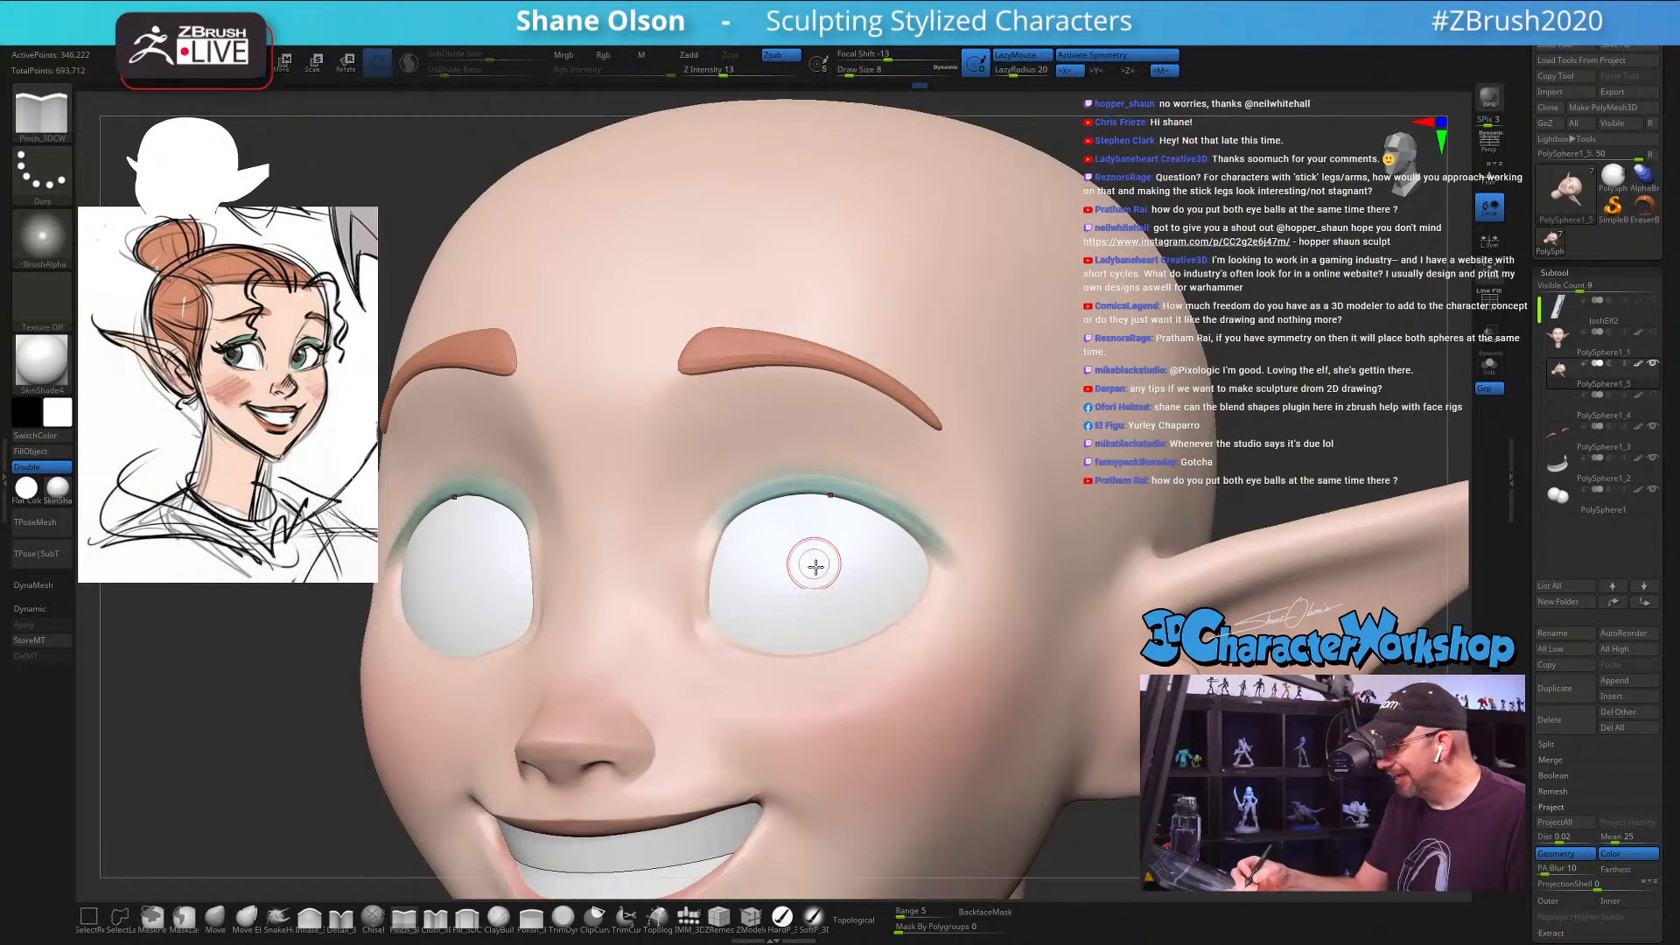
{"action": "mouse_move", "coordinate": [810, 563]}
{"action": "right_mouse_down"}
{"action": "mouse_move", "coordinate": [918, 612]}
{"action": "mouse_move", "coordinate": [1050, 623]}
{"action": "mouse_move", "coordinate": [1032, 667]}
{"action": "mouse_move", "coordinate": [919, 569]}
{"action": "mouse_move", "coordinate": [901, 501]}
{"action": "right_mouse_up"}
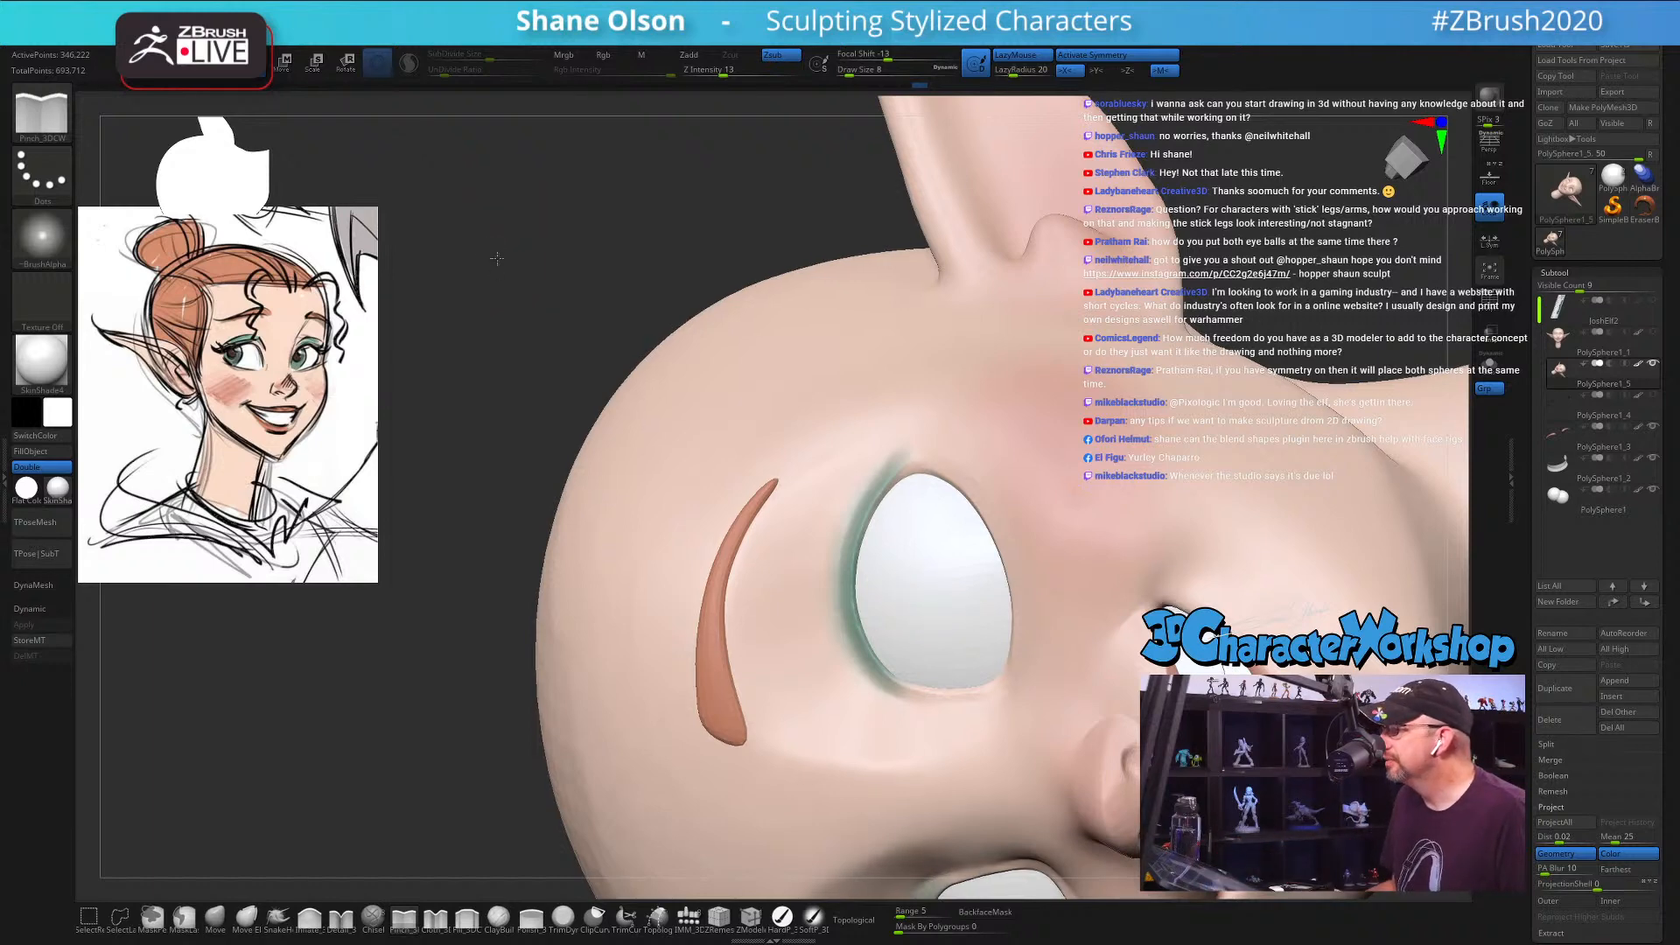
Step: Check the head in profile and from the front, and smooth the cheeks below the eyes at draw size 22
{"action": "mouse_move", "coordinate": [496, 258]}
{"action": "left_mouse_down"}
{"action": "mouse_move", "coordinate": [639, 418]}
{"action": "mouse_move", "coordinate": [695, 406]}
{"action": "mouse_move", "coordinate": [1054, 441]}
{"action": "mouse_move", "coordinate": [1001, 330]}
{"action": "mouse_move", "coordinate": [1037, 373]}
{"action": "left_mouse_up"}
{"action": "key", "text": "s"}
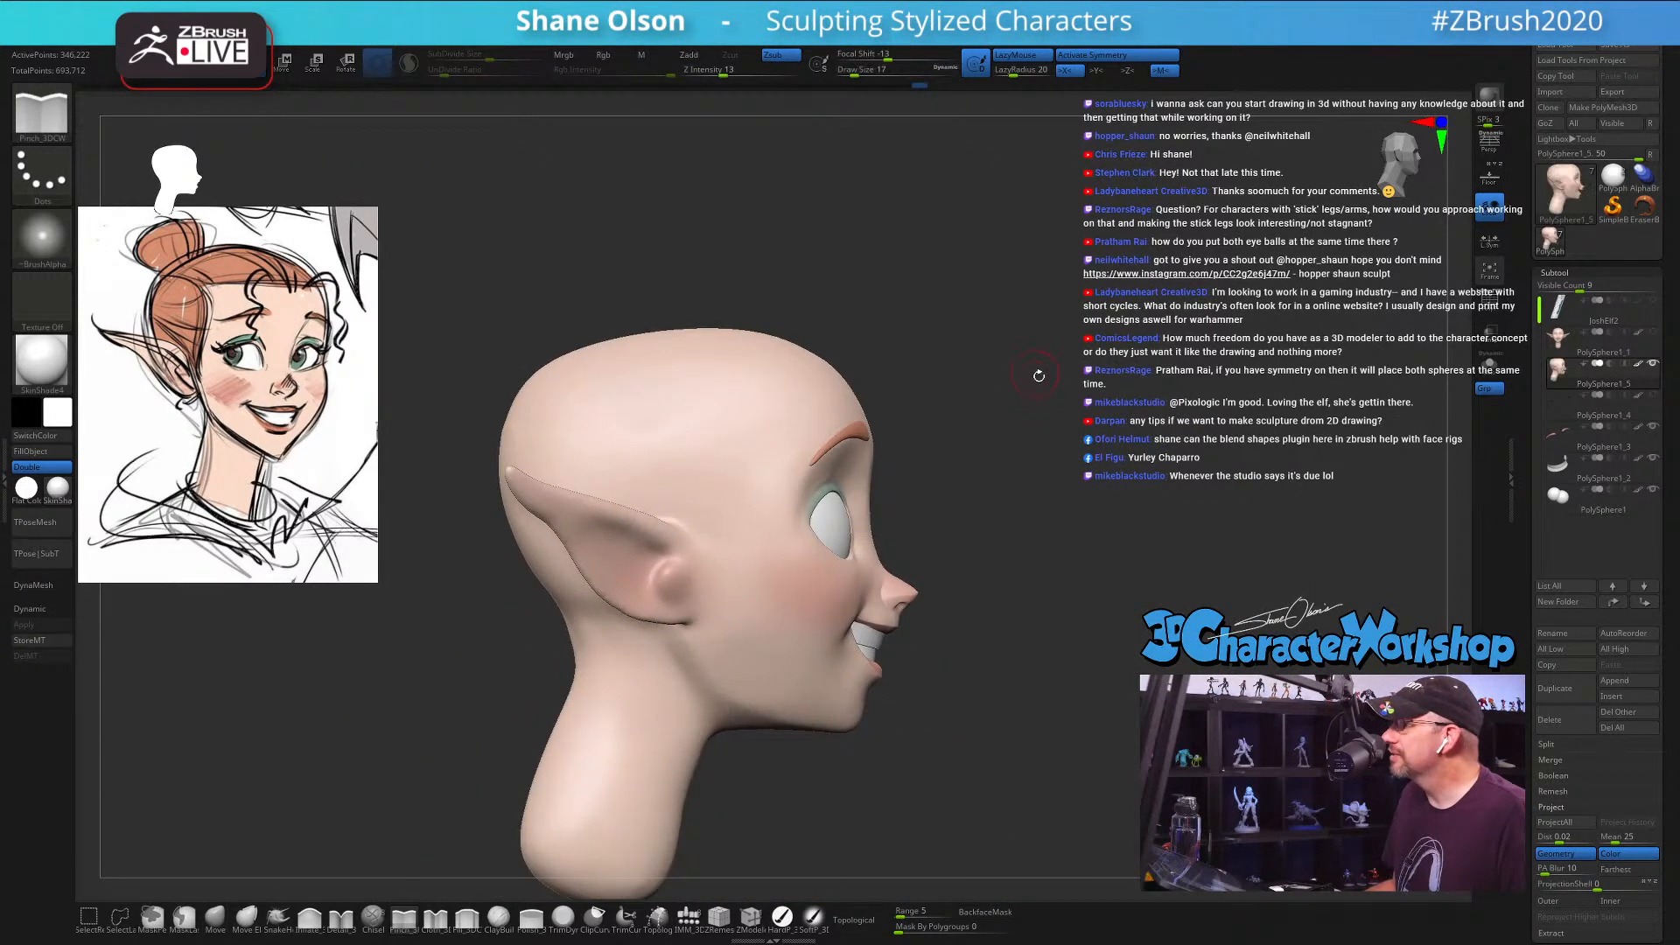
{"action": "mouse_move", "coordinate": [1153, 414]}
{"action": "left_mouse_down"}
{"action": "mouse_move", "coordinate": [1057, 407]}
{"action": "mouse_move", "coordinate": [1081, 433]}
{"action": "mouse_move", "coordinate": [1126, 366]}
{"action": "mouse_move", "coordinate": [1094, 358]}
{"action": "left_mouse_up"}
{"action": "key", "text": "s"}
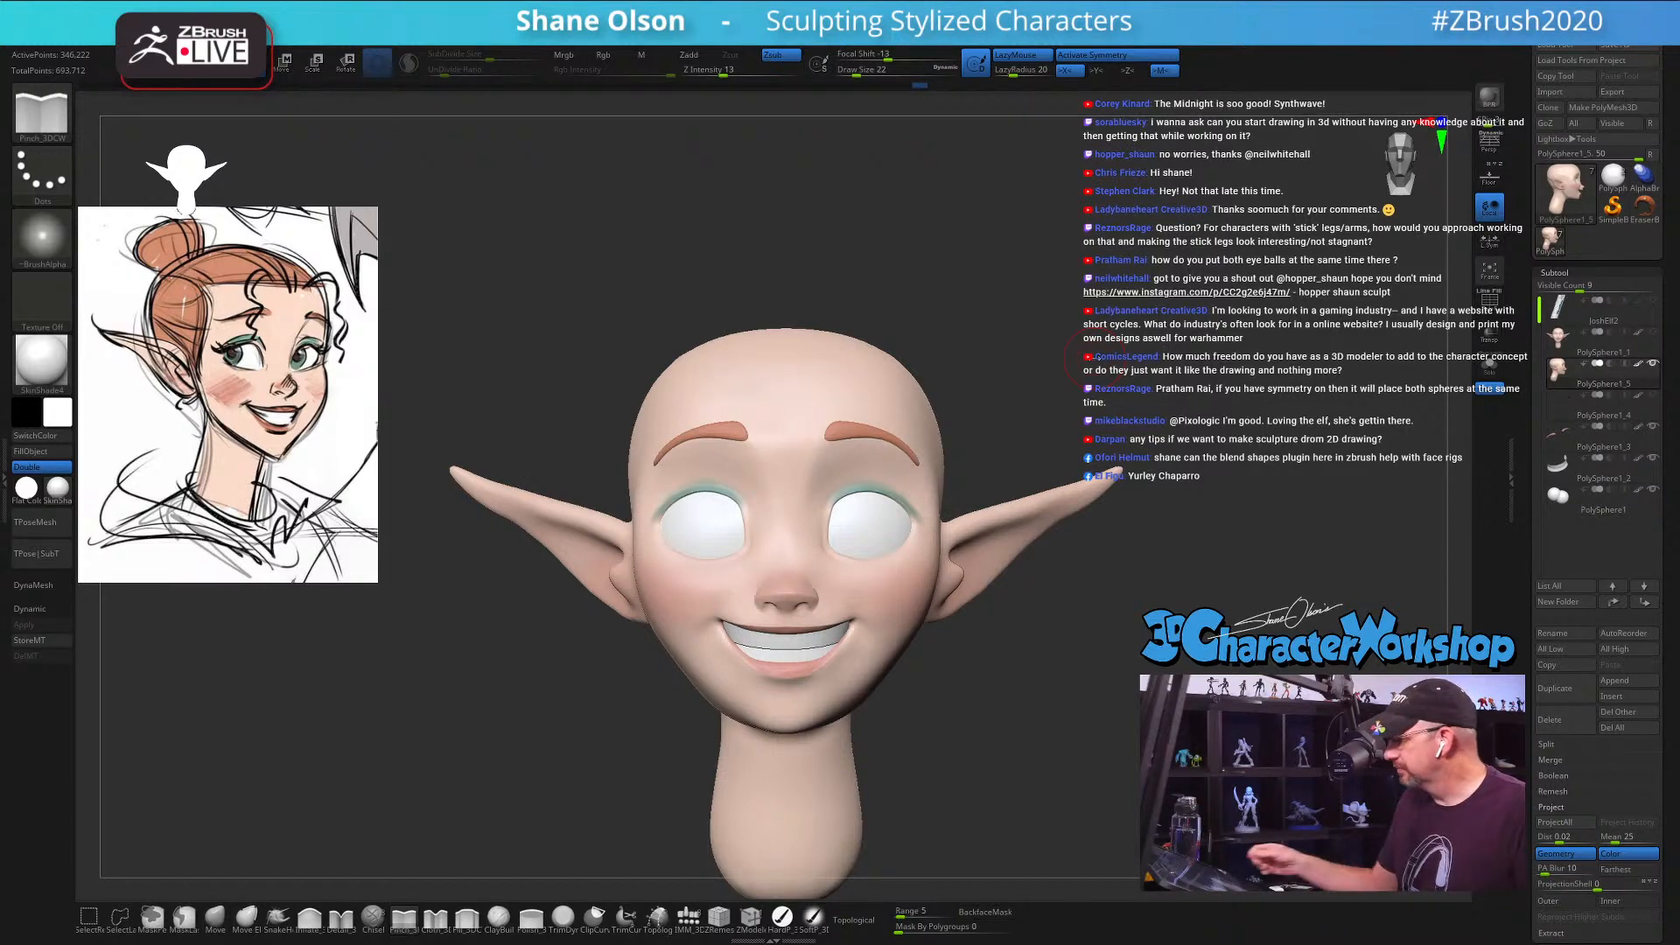
{"action": "left_click_drag", "start_coordinate": [954, 710], "coordinate": [946, 708]}
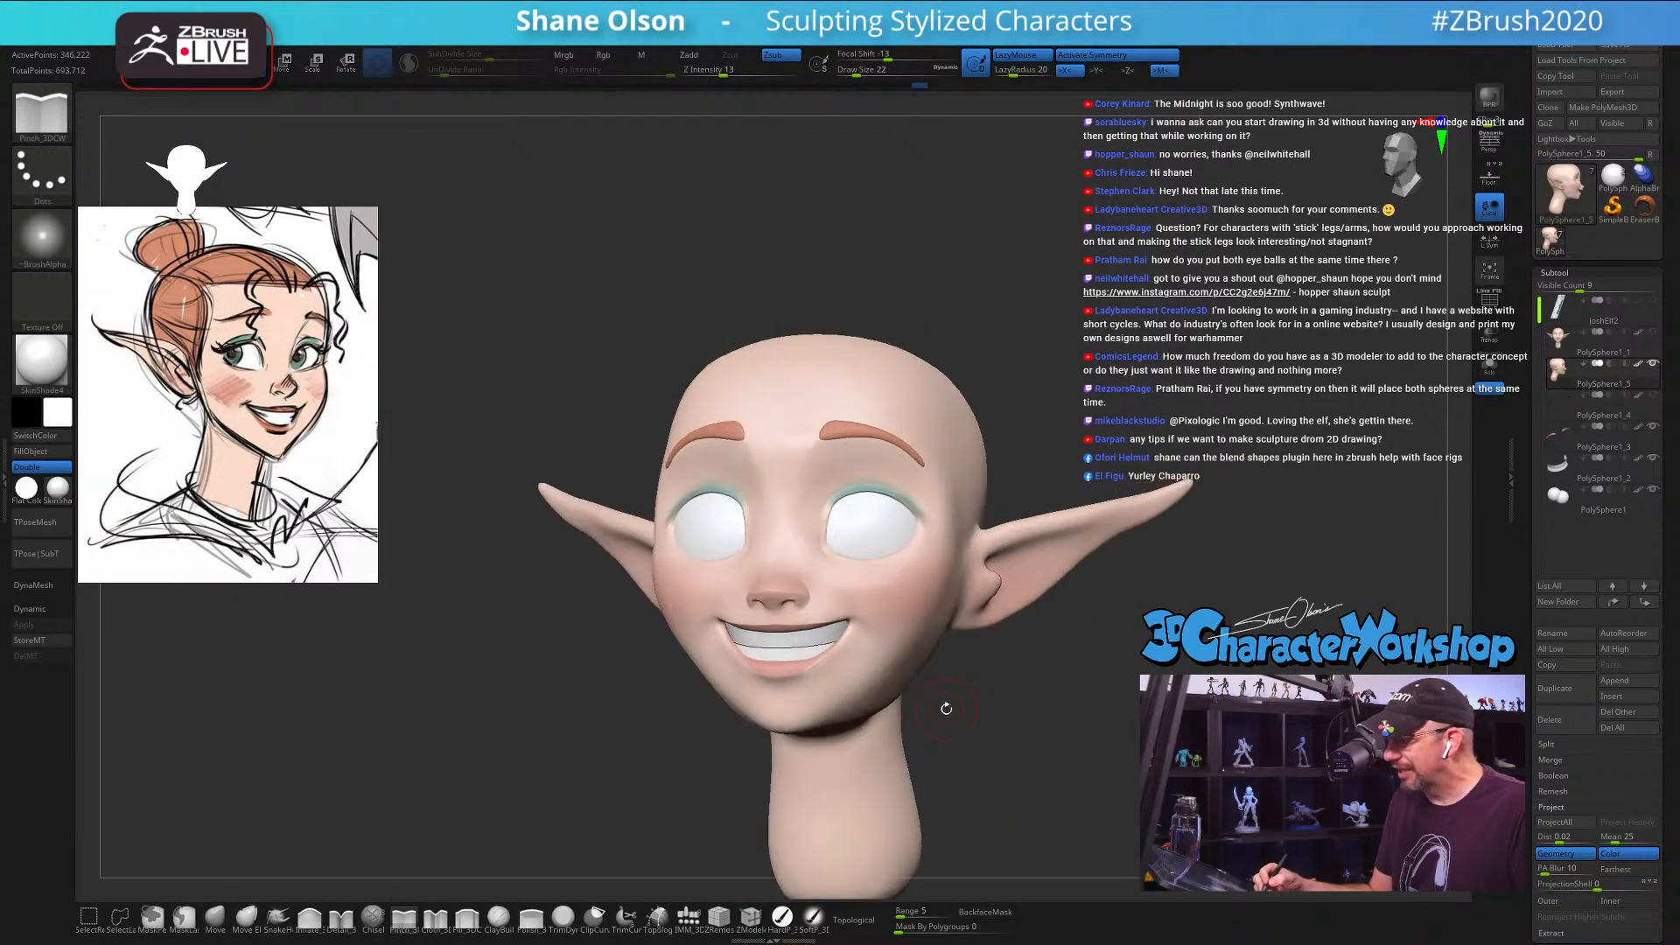
{"action": "right_click_drag", "start_coordinate": [905, 608], "coordinate": [884, 619]}
{"action": "mouse_move", "coordinate": [871, 605]}
{"action": "left_mouse_down", "text": "shift"}
{"action": "mouse_move", "coordinate": [893, 599]}
{"action": "mouse_move", "coordinate": [871, 586]}
{"action": "left_mouse_up", "text": "shift"}
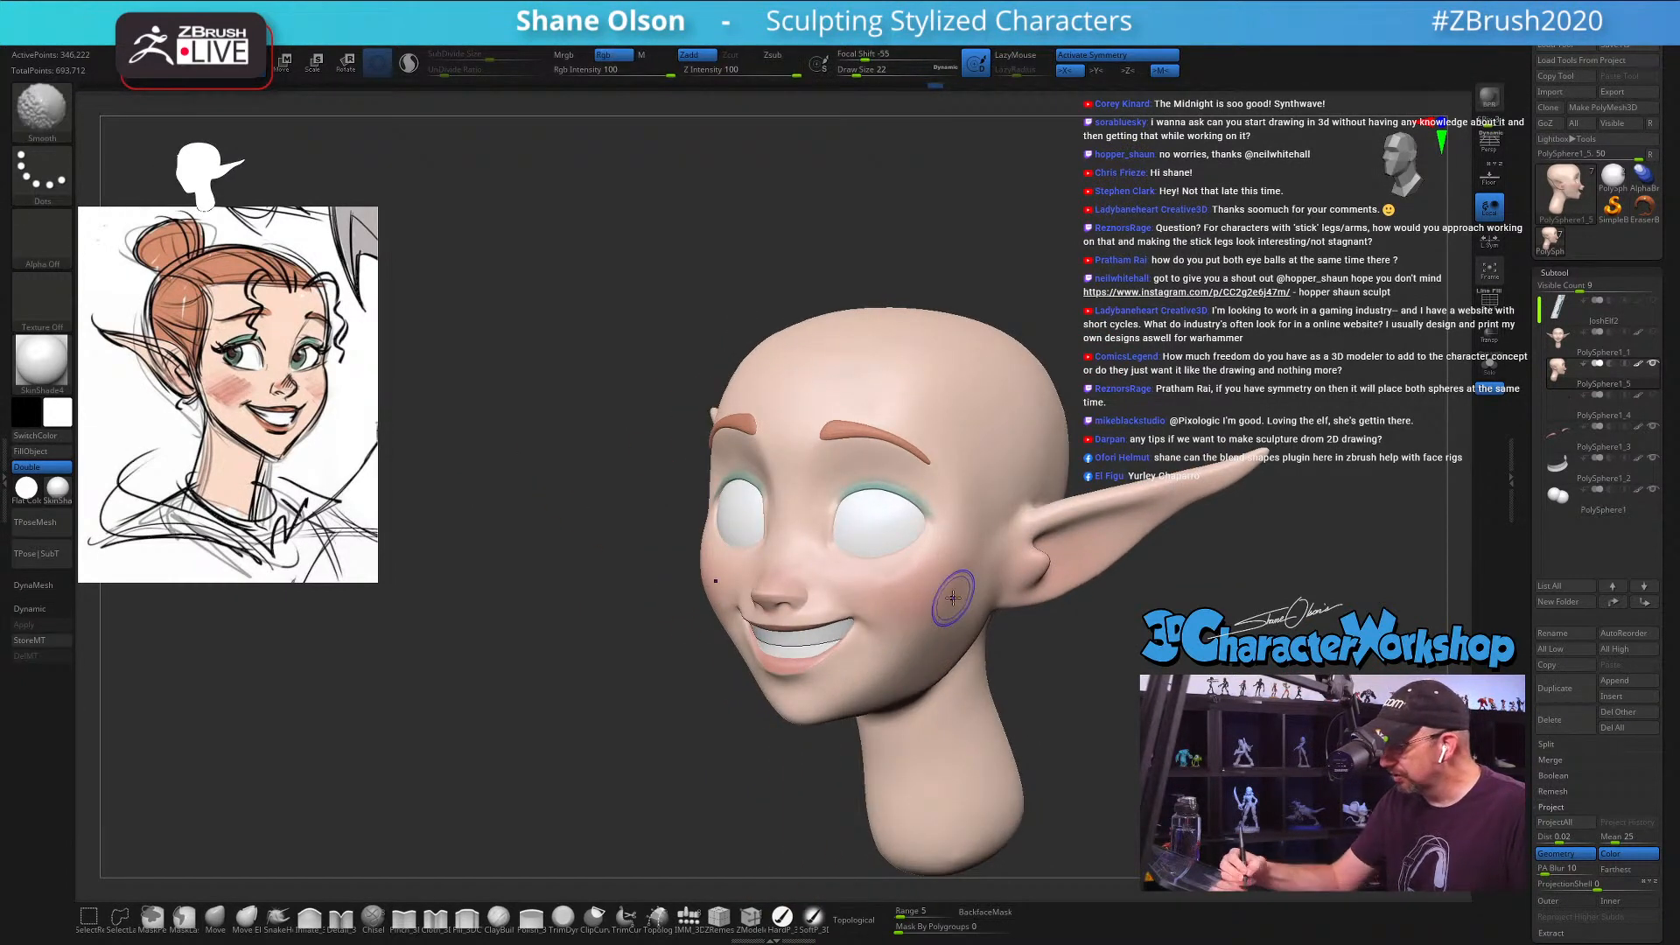
{"action": "right_click_drag", "start_coordinate": [934, 600], "coordinate": [938, 682]}
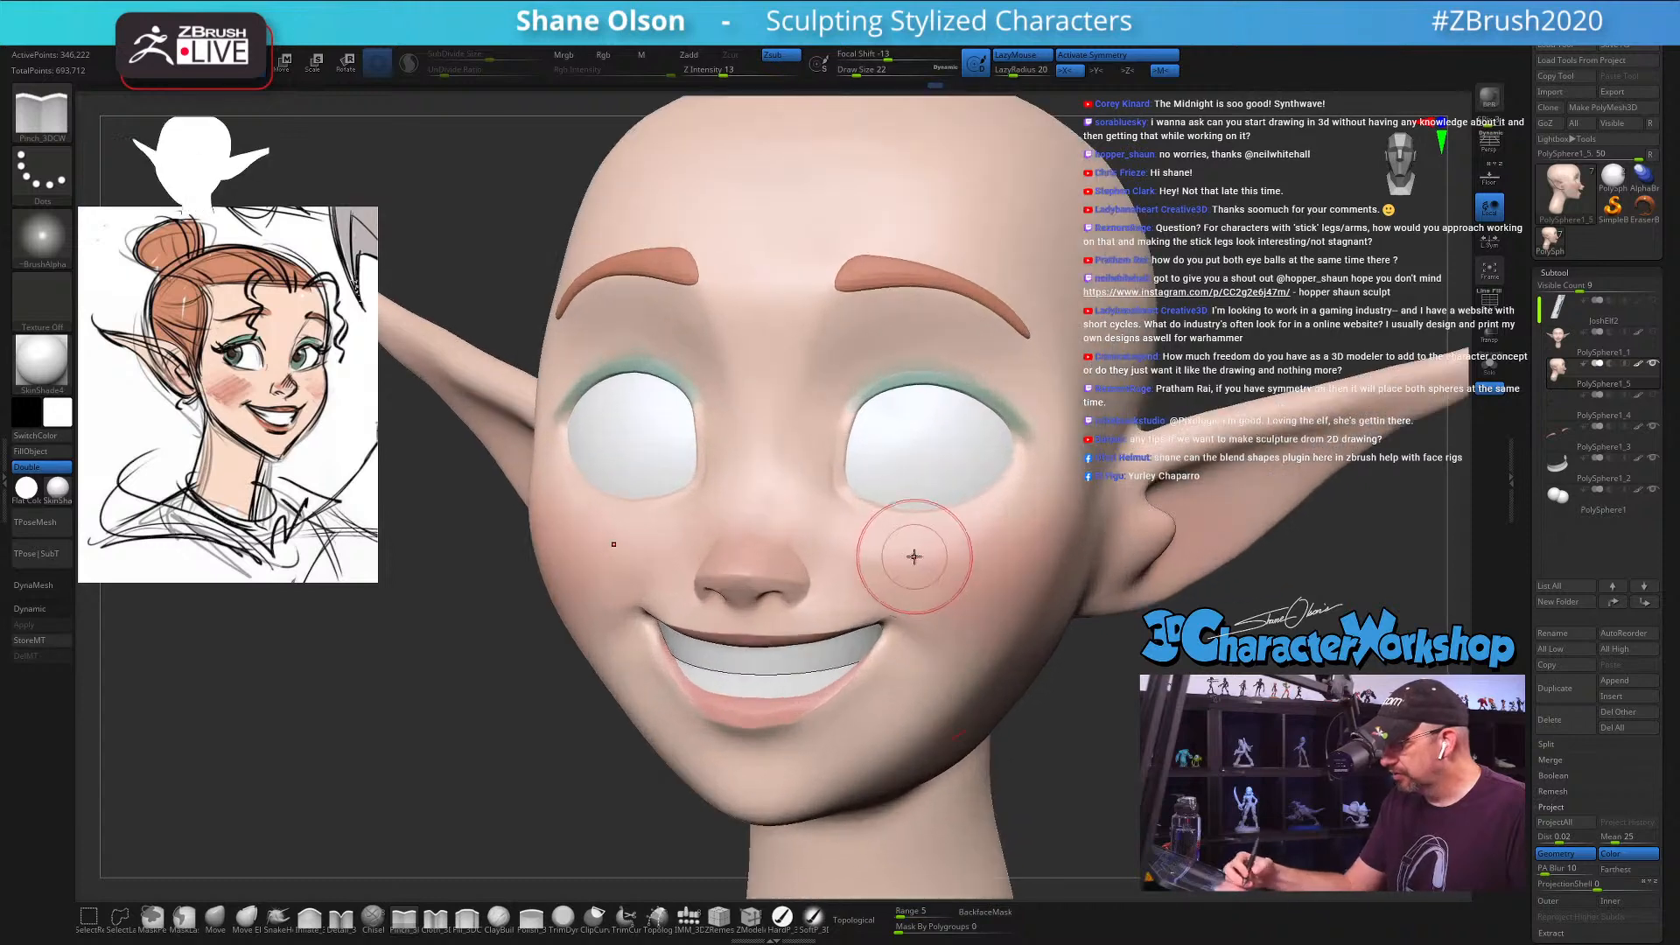
Step: Sharpen the upper eyelid rims from the inner corners outward with the Pinch brush at draw size 9
{"action": "right_click_drag", "start_coordinate": [913, 559], "coordinate": [905, 658], "text": "alt"}
{"action": "left_click", "coordinate": [405, 917]}
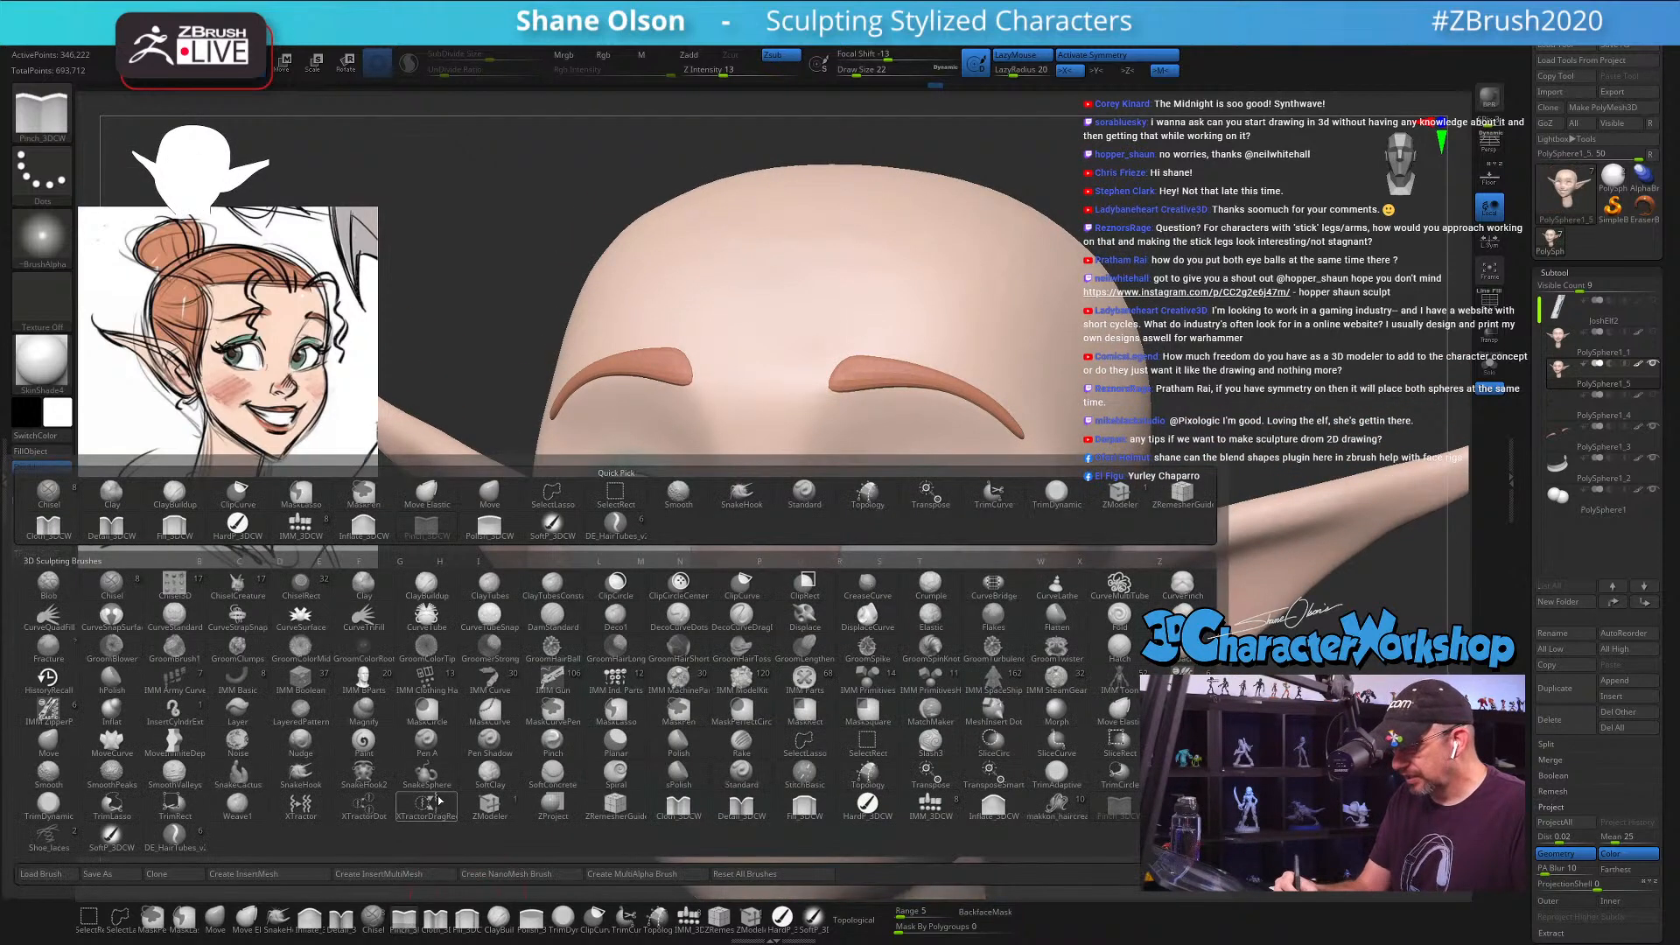
{"action": "left_click", "coordinate": [437, 802]}
{"action": "key", "text": "s"}
{"action": "left_click_drag", "start_coordinate": [506, 375], "coordinate": [502, 374]}
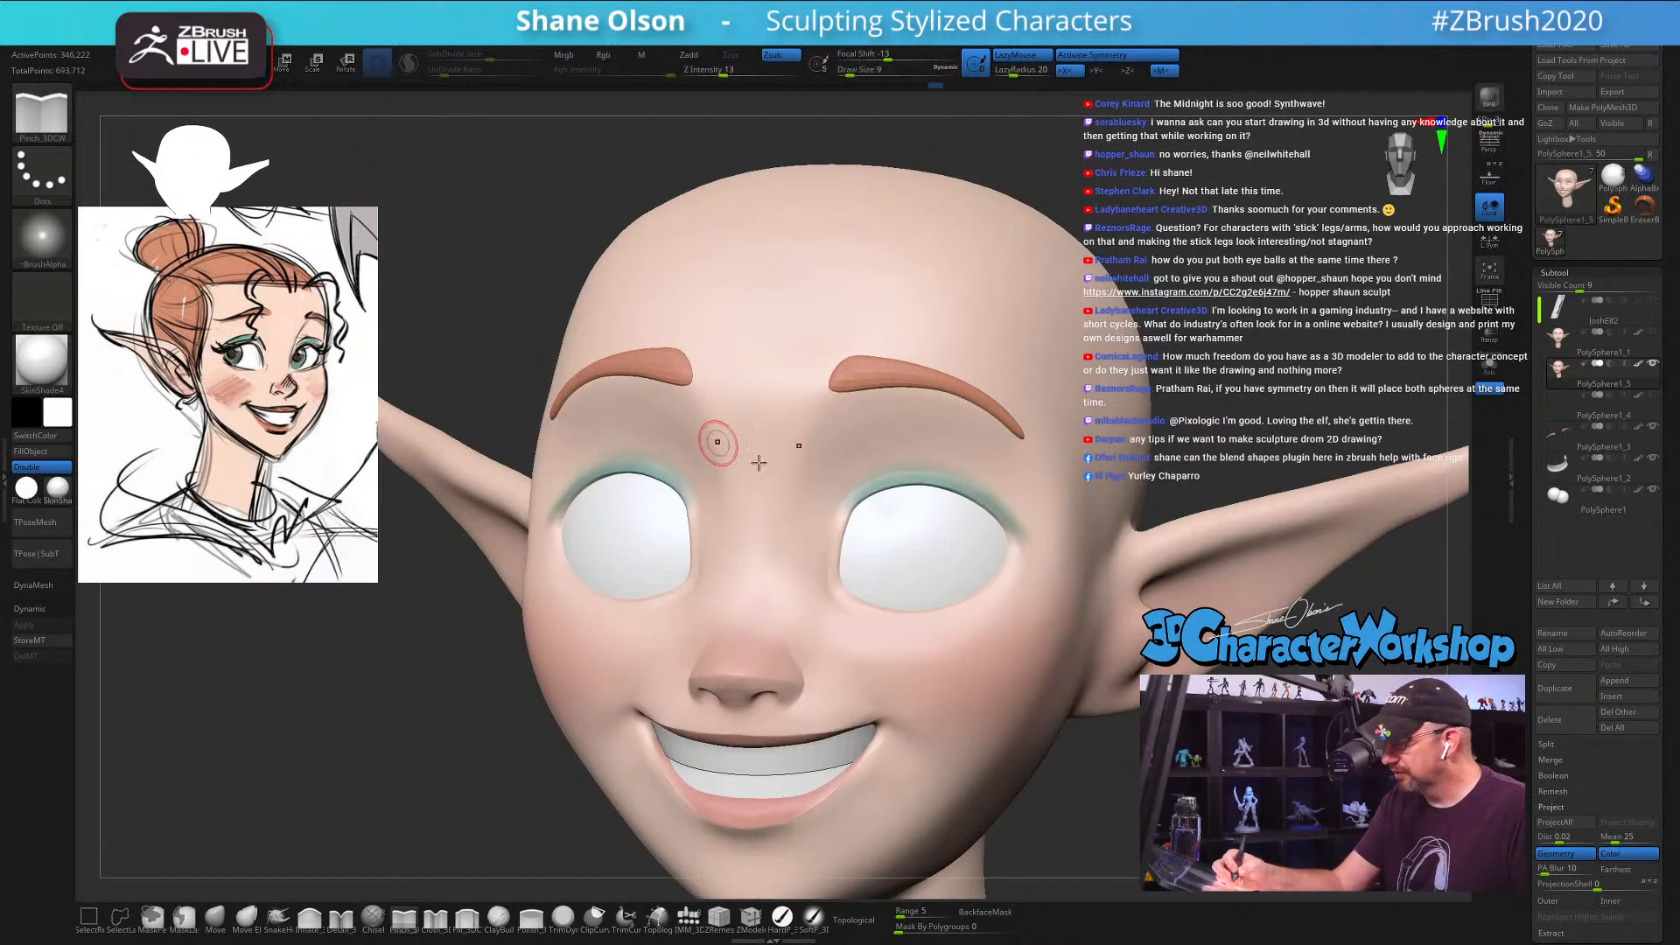
{"action": "right_click_drag", "start_coordinate": [829, 535], "coordinate": [828, 577], "text": "ctrl"}
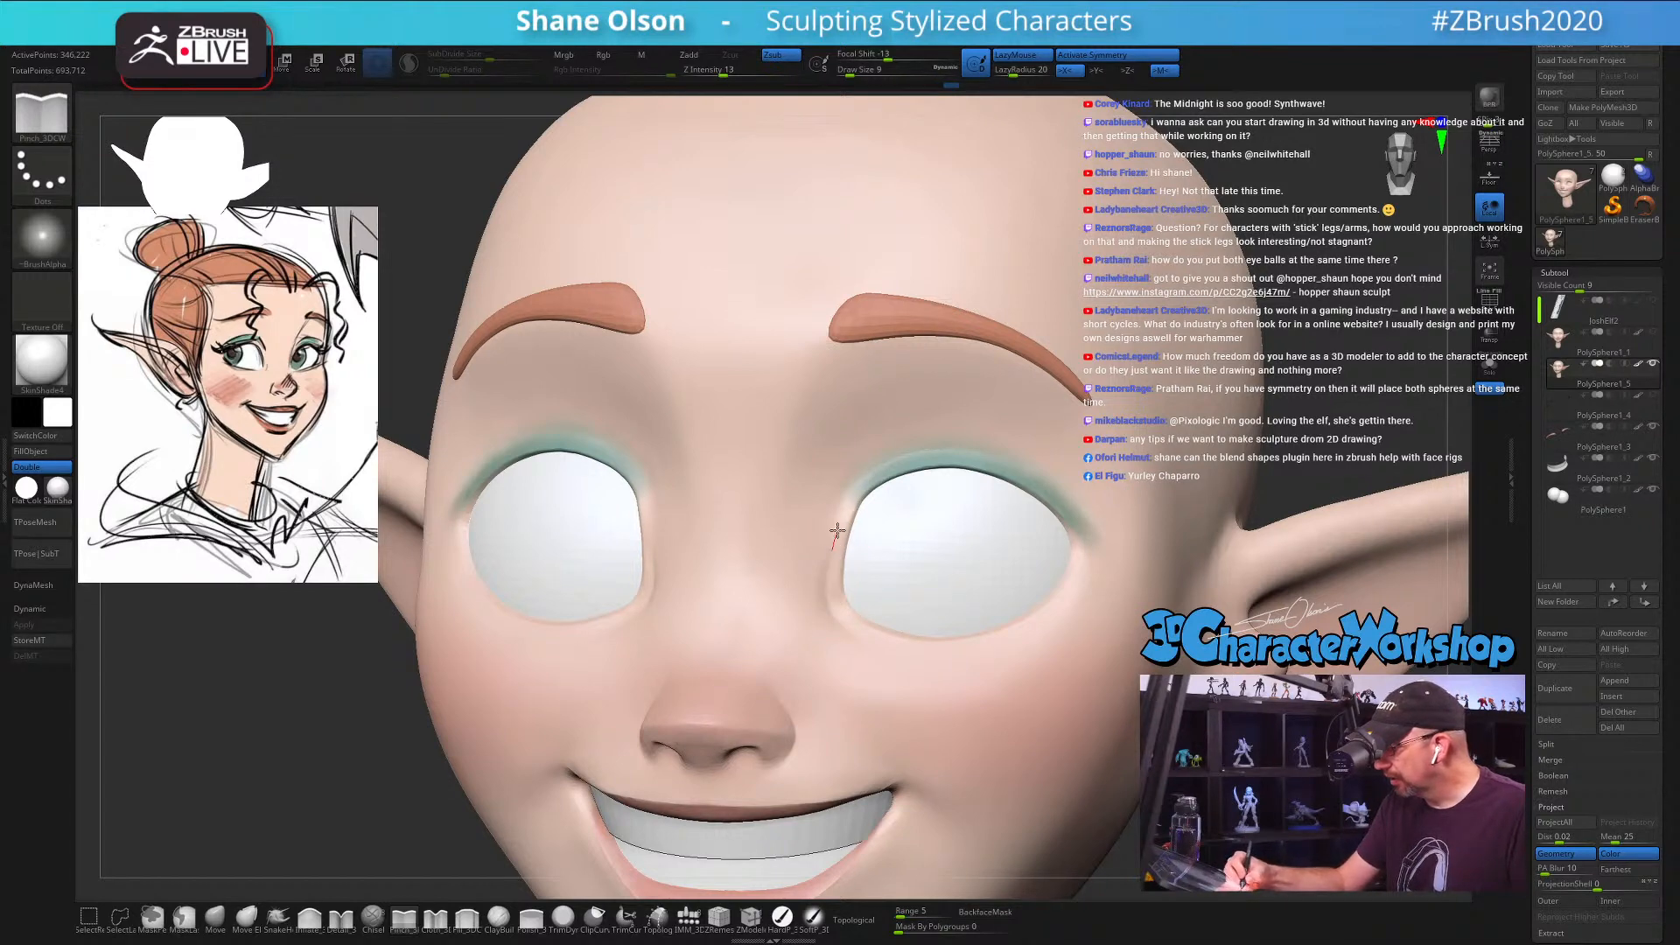
{"action": "mouse_move", "coordinate": [866, 467]}
{"action": "left_mouse_down"}
{"action": "mouse_move", "coordinate": [840, 525]}
{"action": "mouse_move", "coordinate": [856, 479]}
{"action": "left_mouse_up"}
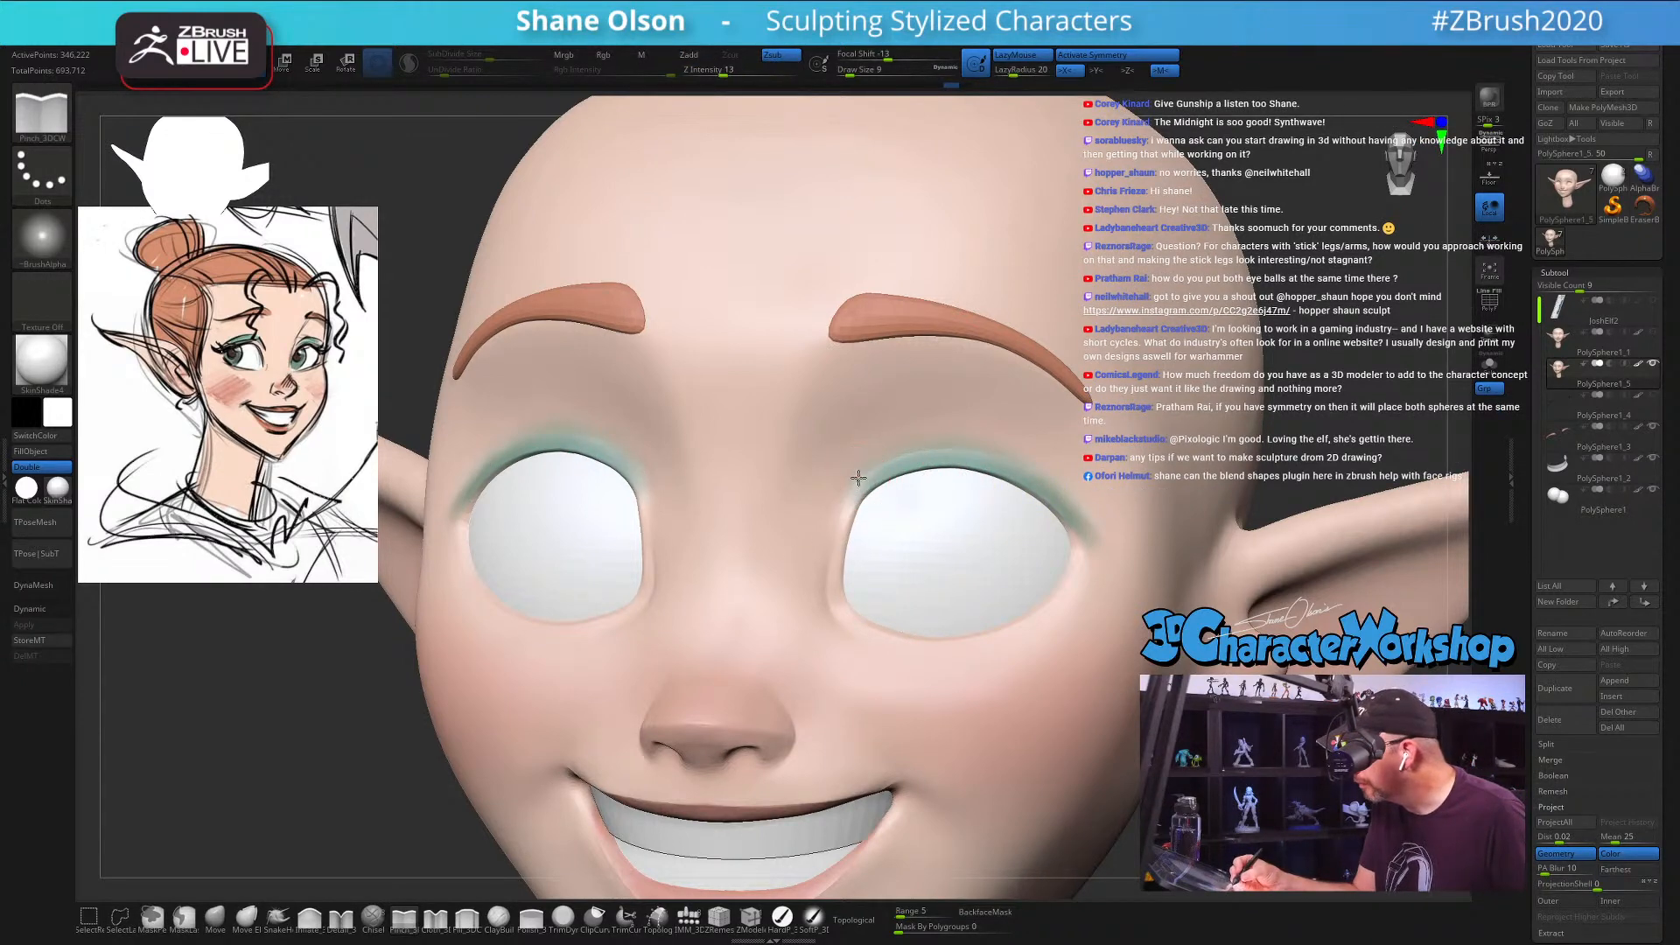
{"action": "mouse_move", "coordinate": [896, 452]}
{"action": "left_mouse_down"}
{"action": "mouse_move", "coordinate": [924, 449]}
{"action": "mouse_move", "coordinate": [869, 469]}
{"action": "left_mouse_up"}
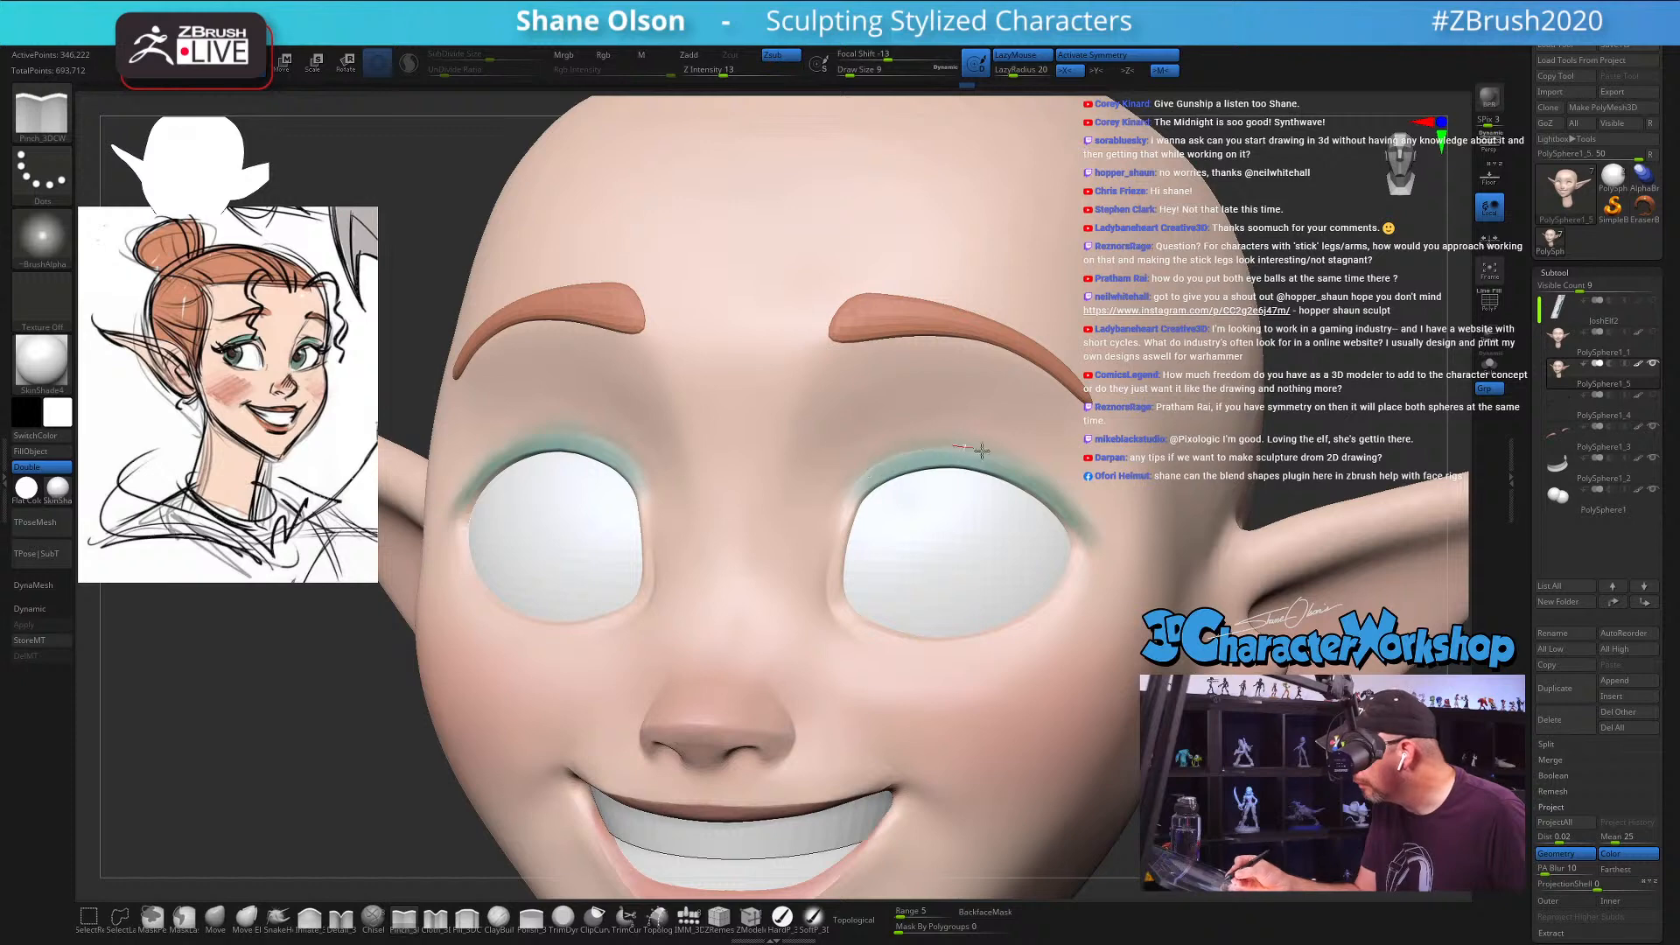
{"action": "left_click_drag", "start_coordinate": [982, 450], "coordinate": [1032, 459]}
Step: Smooth the skin along the inner corners of the eyes, beside the nose bridge
{"action": "mouse_move", "coordinate": [1104, 483]}
{"action": "right_mouse_down"}
{"action": "mouse_move", "coordinate": [1060, 494]}
{"action": "mouse_move", "coordinate": [1168, 483]}
{"action": "right_mouse_up"}
{"action": "left_click_drag", "start_coordinate": [846, 535], "coordinate": [881, 434], "text": "shift"}
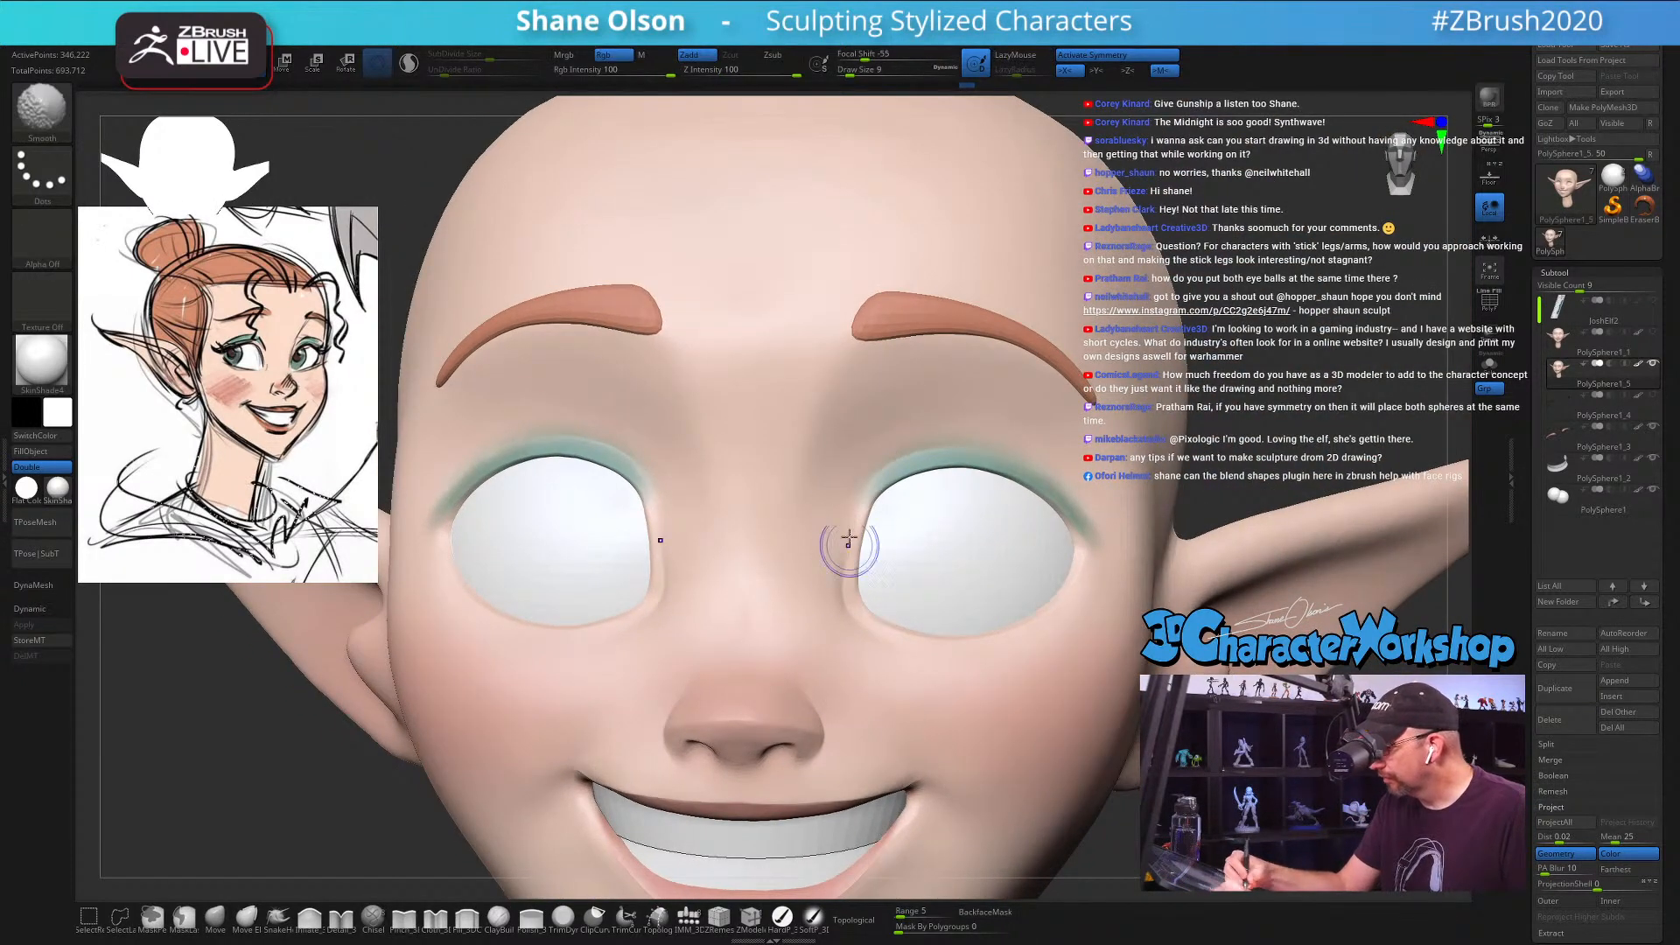
{"action": "mouse_move", "coordinate": [848, 538]}
{"action": "left_mouse_down", "text": "shift"}
{"action": "mouse_move", "coordinate": [832, 551]}
{"action": "mouse_move", "coordinate": [877, 604]}
{"action": "left_mouse_up", "text": "shift"}
{"action": "right_click_drag", "start_coordinate": [990, 589], "coordinate": [964, 554], "text": "ctrl"}
{"action": "right_click_drag", "start_coordinate": [1217, 424], "coordinate": [1120, 557]}
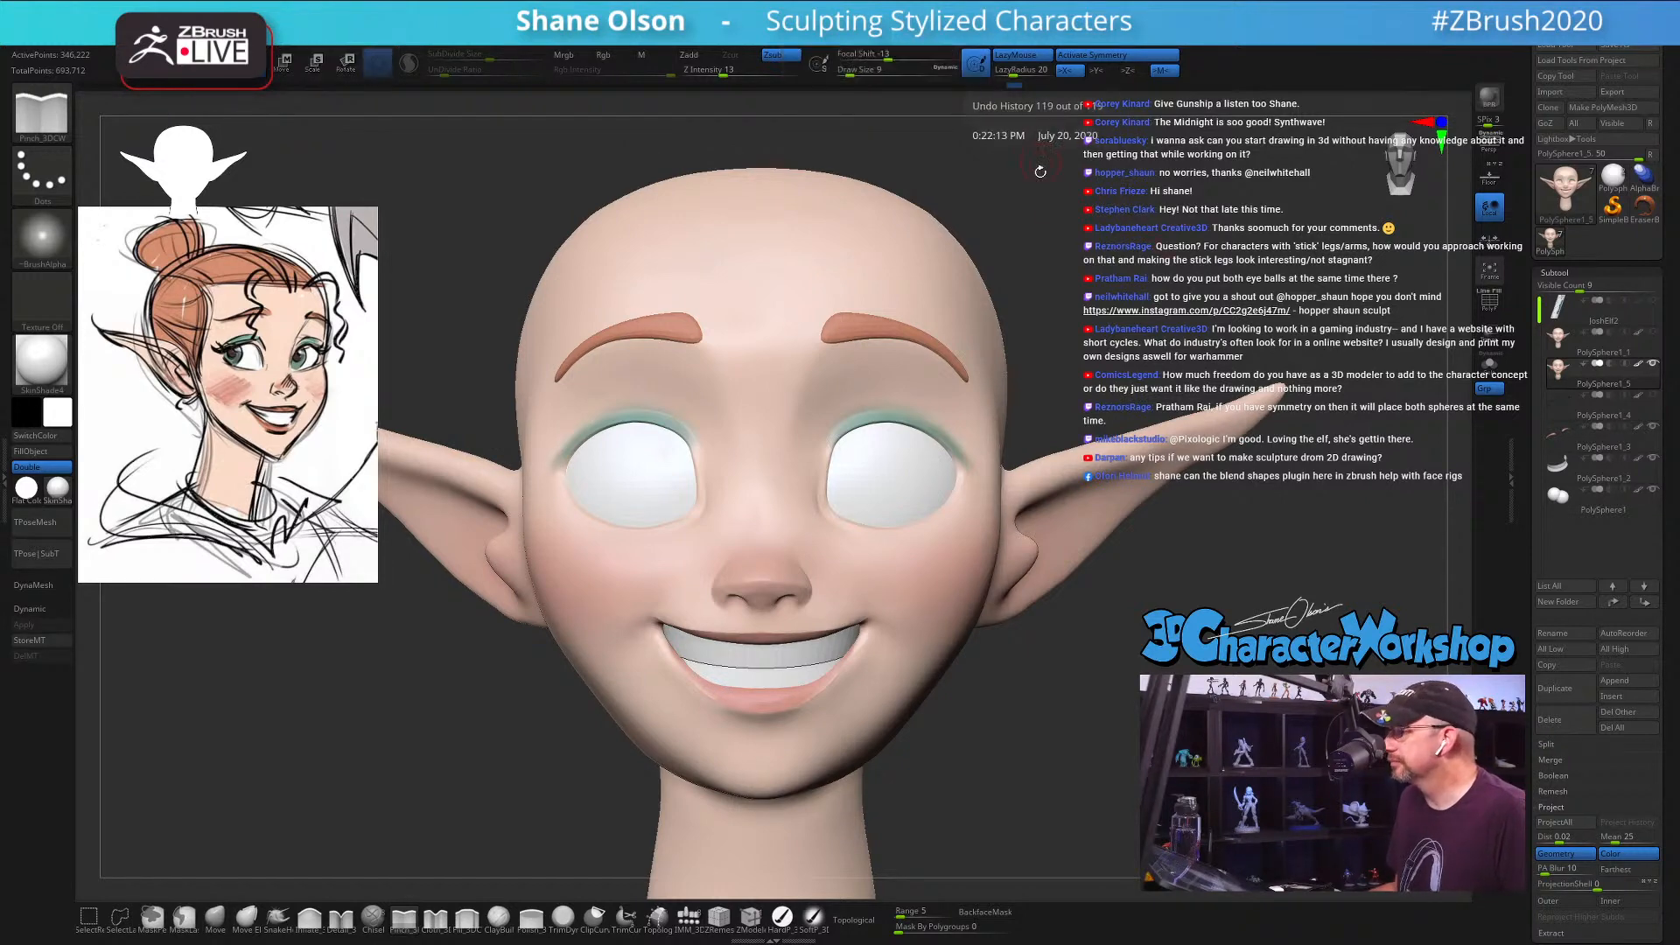
Step: Examine the head's overall shape from the front and in profile, with the Move brush set to draw size 35
{"action": "left_click_drag", "start_coordinate": [1051, 184], "coordinate": [1086, 190]}
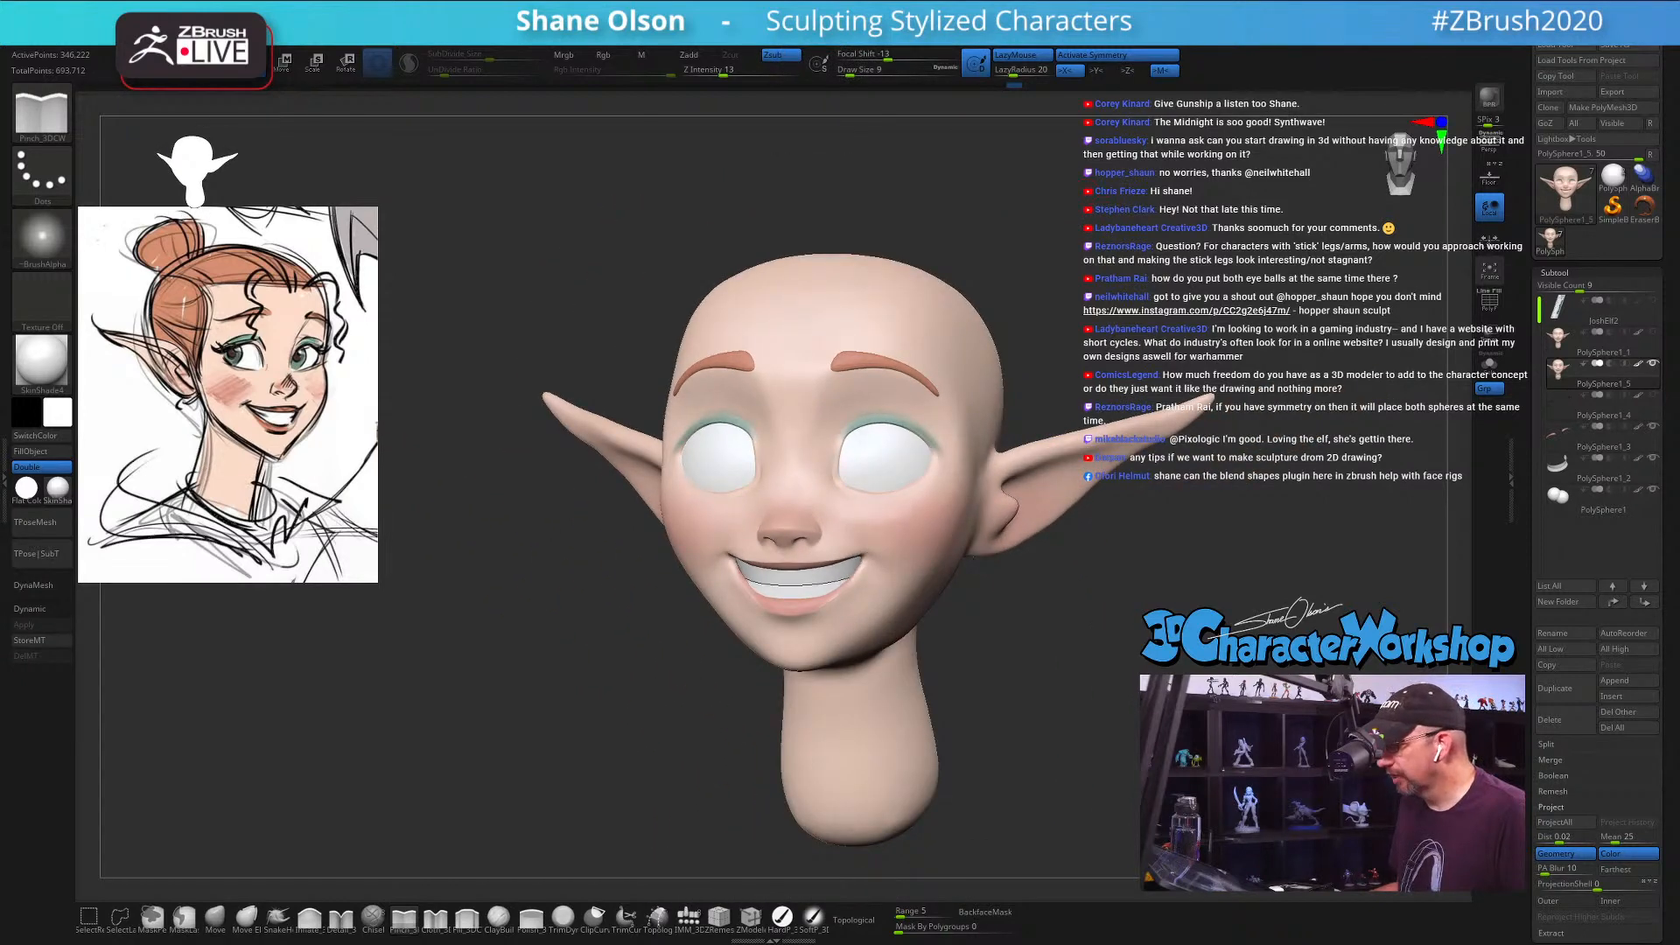
{"action": "mouse_move", "coordinate": [1117, 705]}
{"action": "left_mouse_down", "text": "alt"}
{"action": "mouse_move", "coordinate": [1137, 738]}
{"action": "mouse_move", "coordinate": [1105, 730]}
{"action": "left_mouse_up", "text": "alt"}
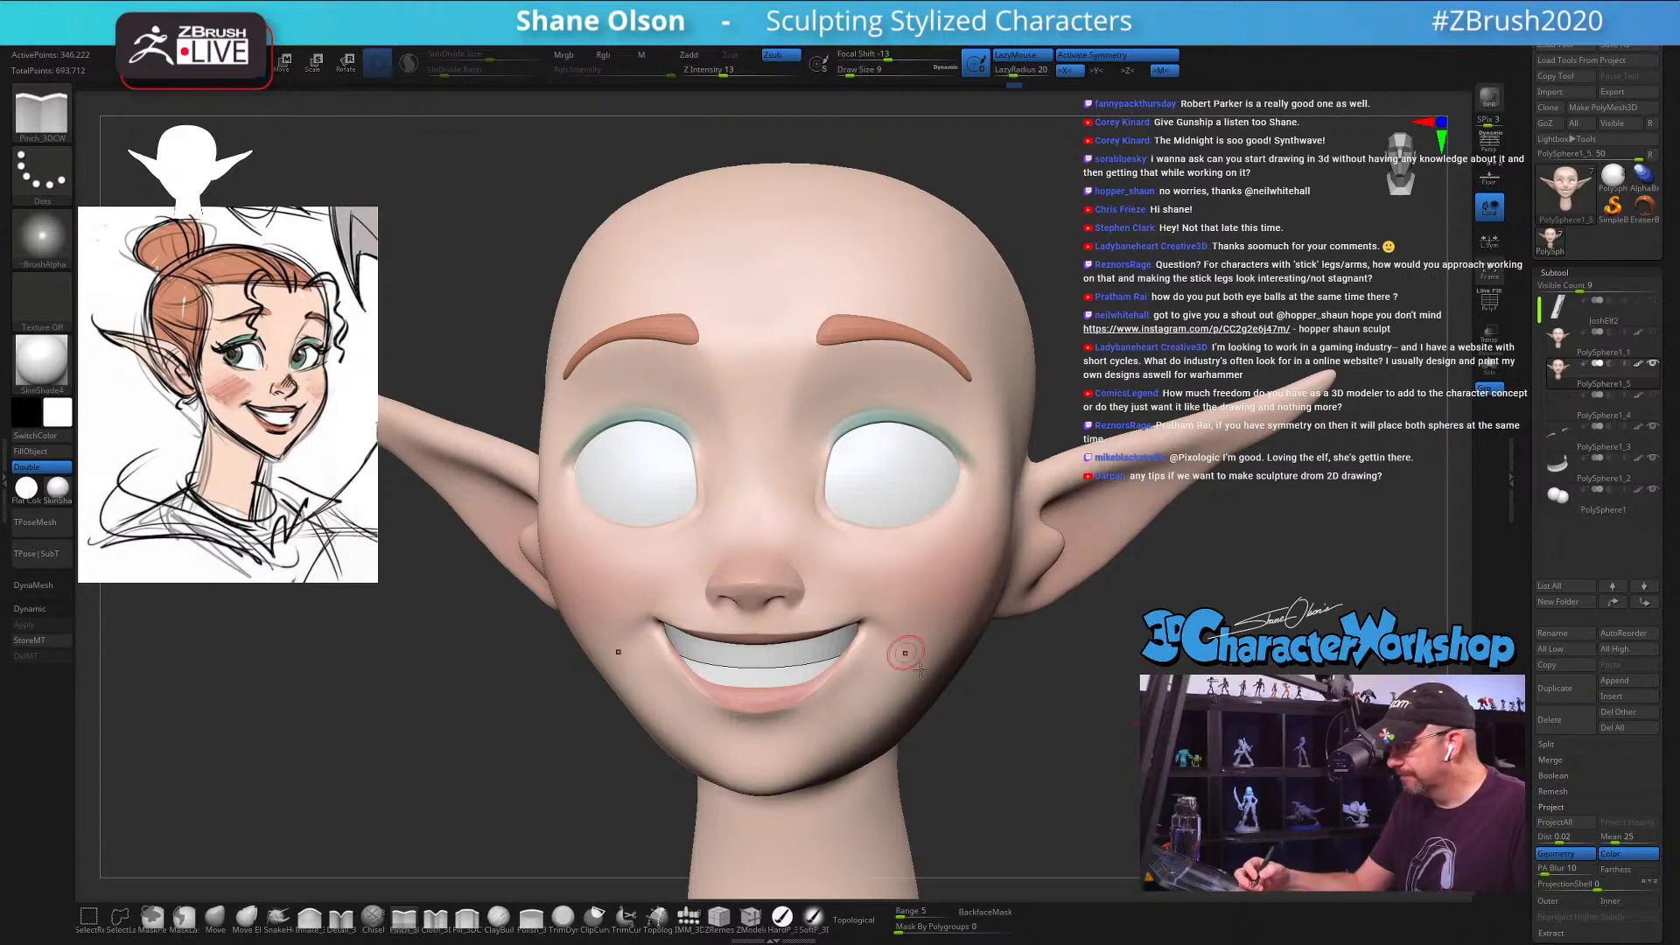
{"action": "left_click_drag", "start_coordinate": [1002, 745], "coordinate": [932, 714], "text": "alt"}
{"action": "left_click_drag", "start_coordinate": [1114, 686], "coordinate": [1077, 738]}
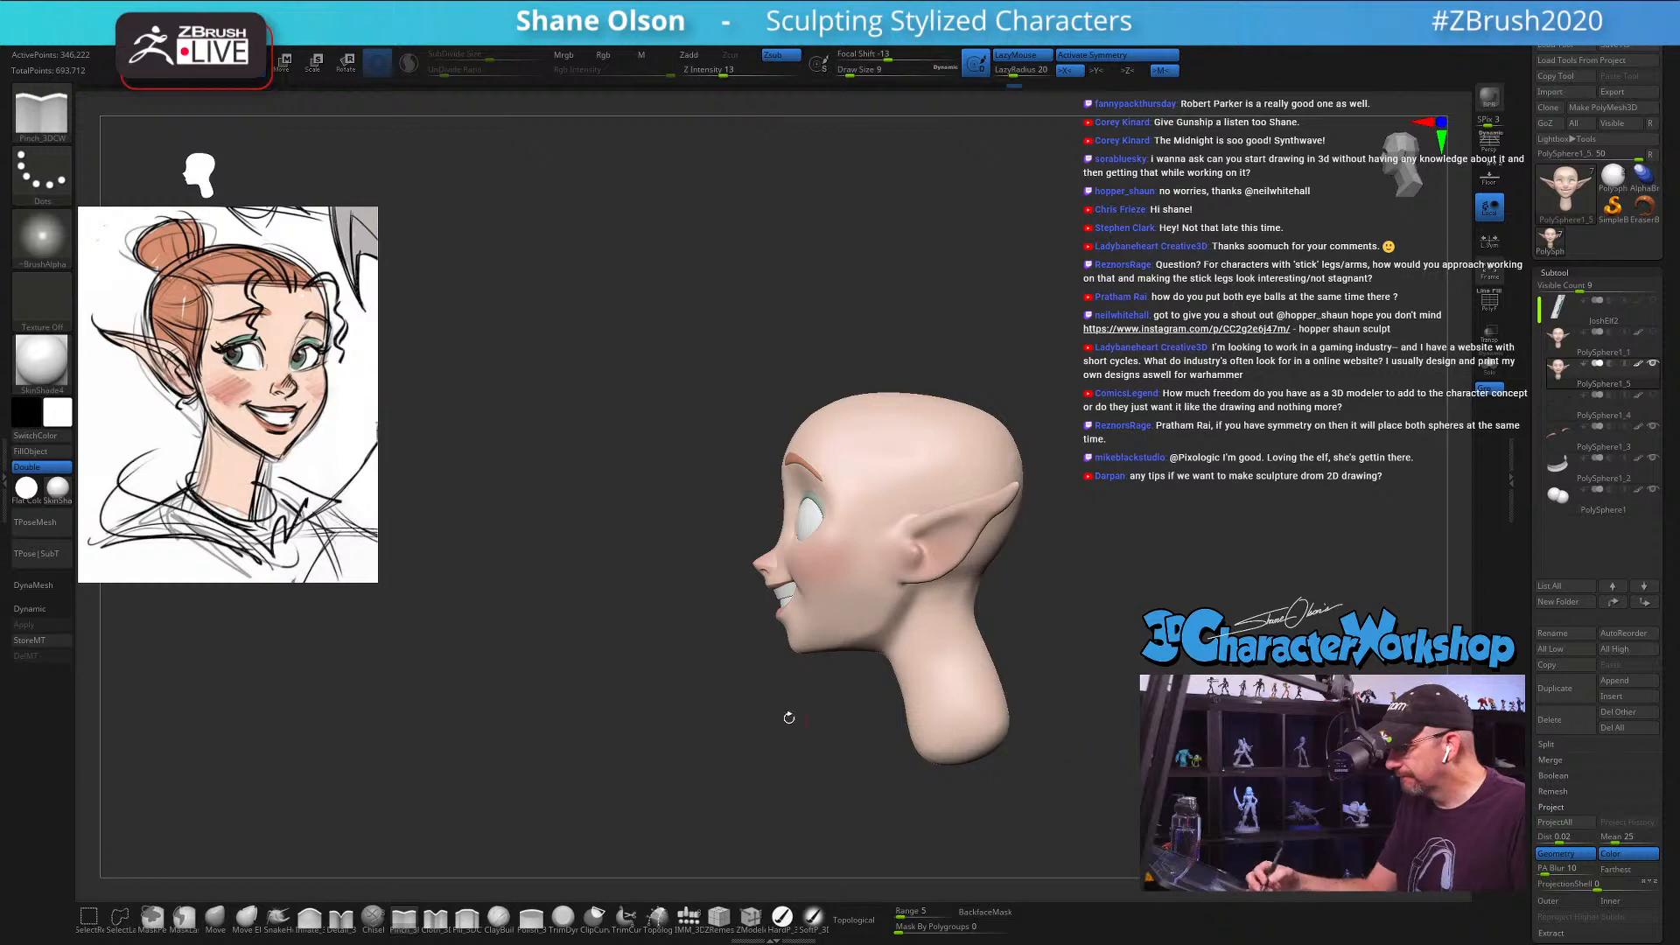
{"action": "left_click_drag", "start_coordinate": [788, 717], "coordinate": [774, 687], "text": "alt"}
{"action": "key", "text": "b"}
{"action": "key", "text": "m"}
{"action": "key", "text": "v"}
{"action": "key", "text": "s"}
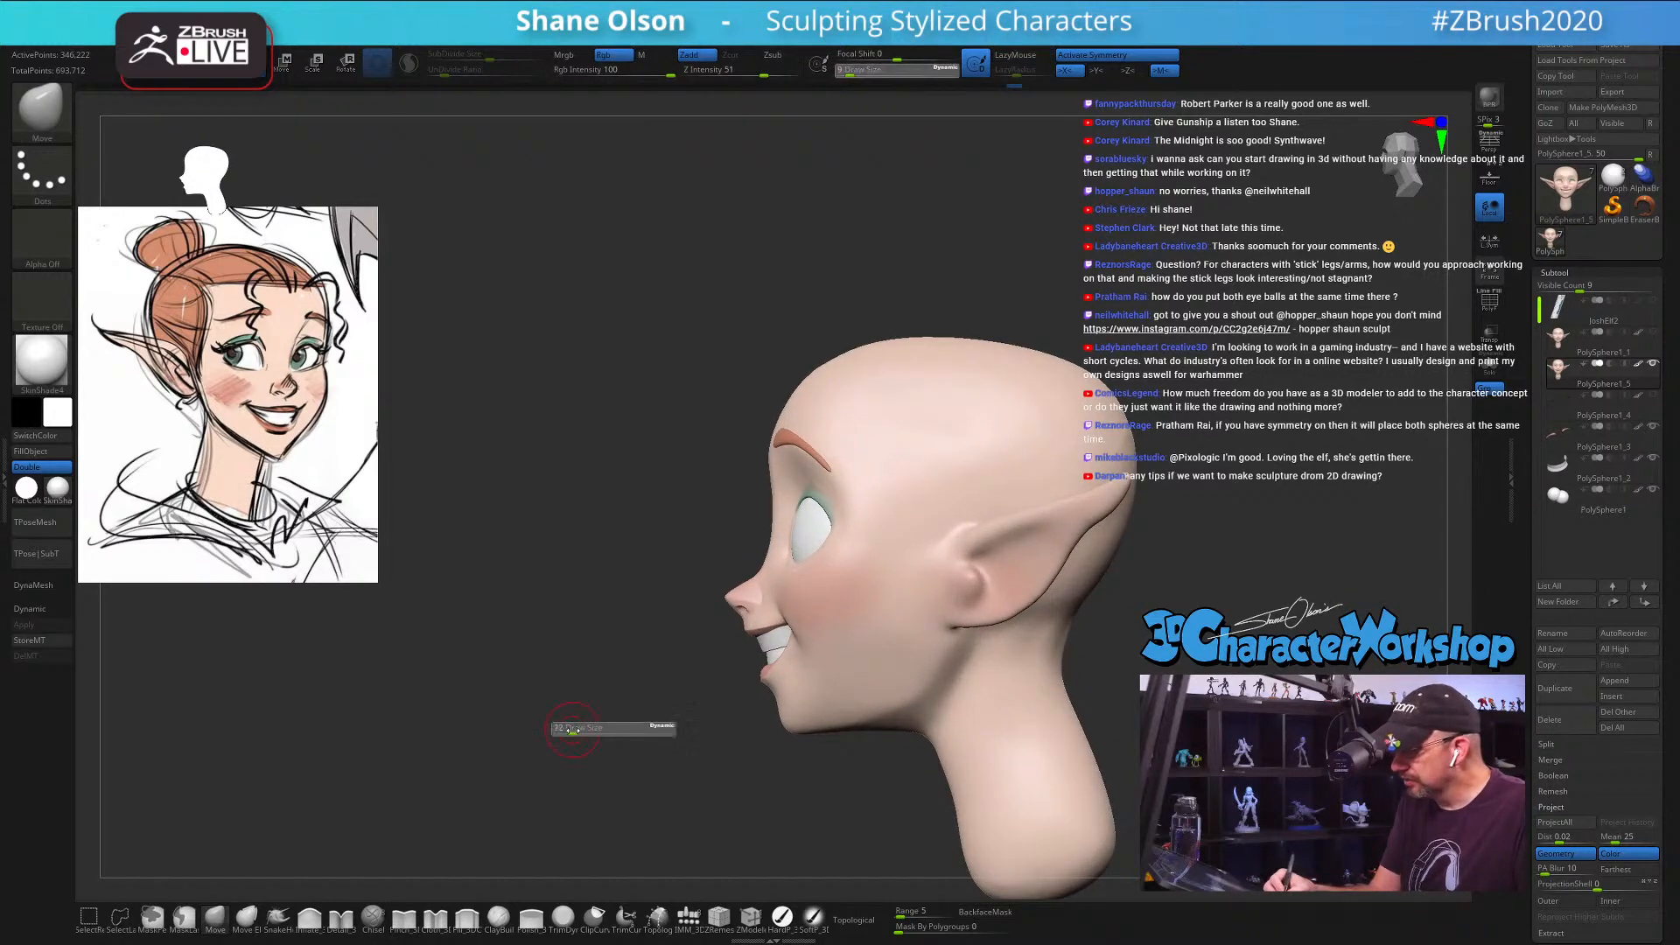
{"action": "left_click", "coordinate": [573, 728]}
{"action": "left_click_drag", "start_coordinate": [618, 695], "coordinate": [683, 686], "text": "alt"}
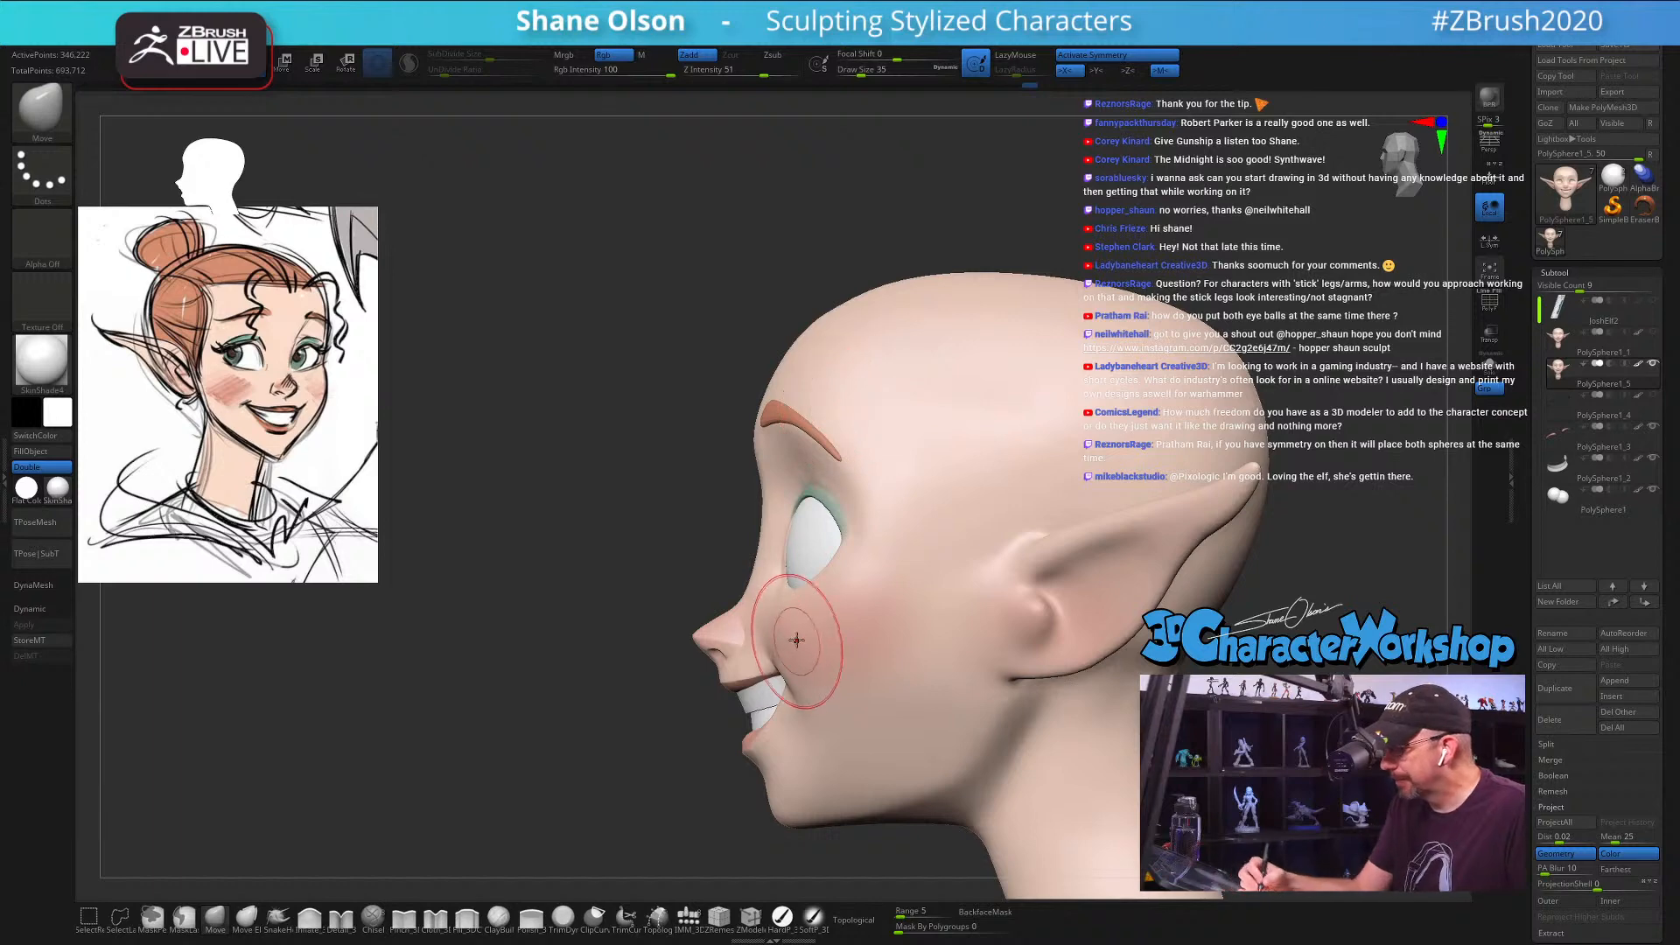
{"action": "right_click_drag", "start_coordinate": [806, 600], "coordinate": [713, 554], "text": "ctrl"}
{"action": "left_click_drag", "start_coordinate": [1055, 597], "coordinate": [1120, 600], "text": "shift"}
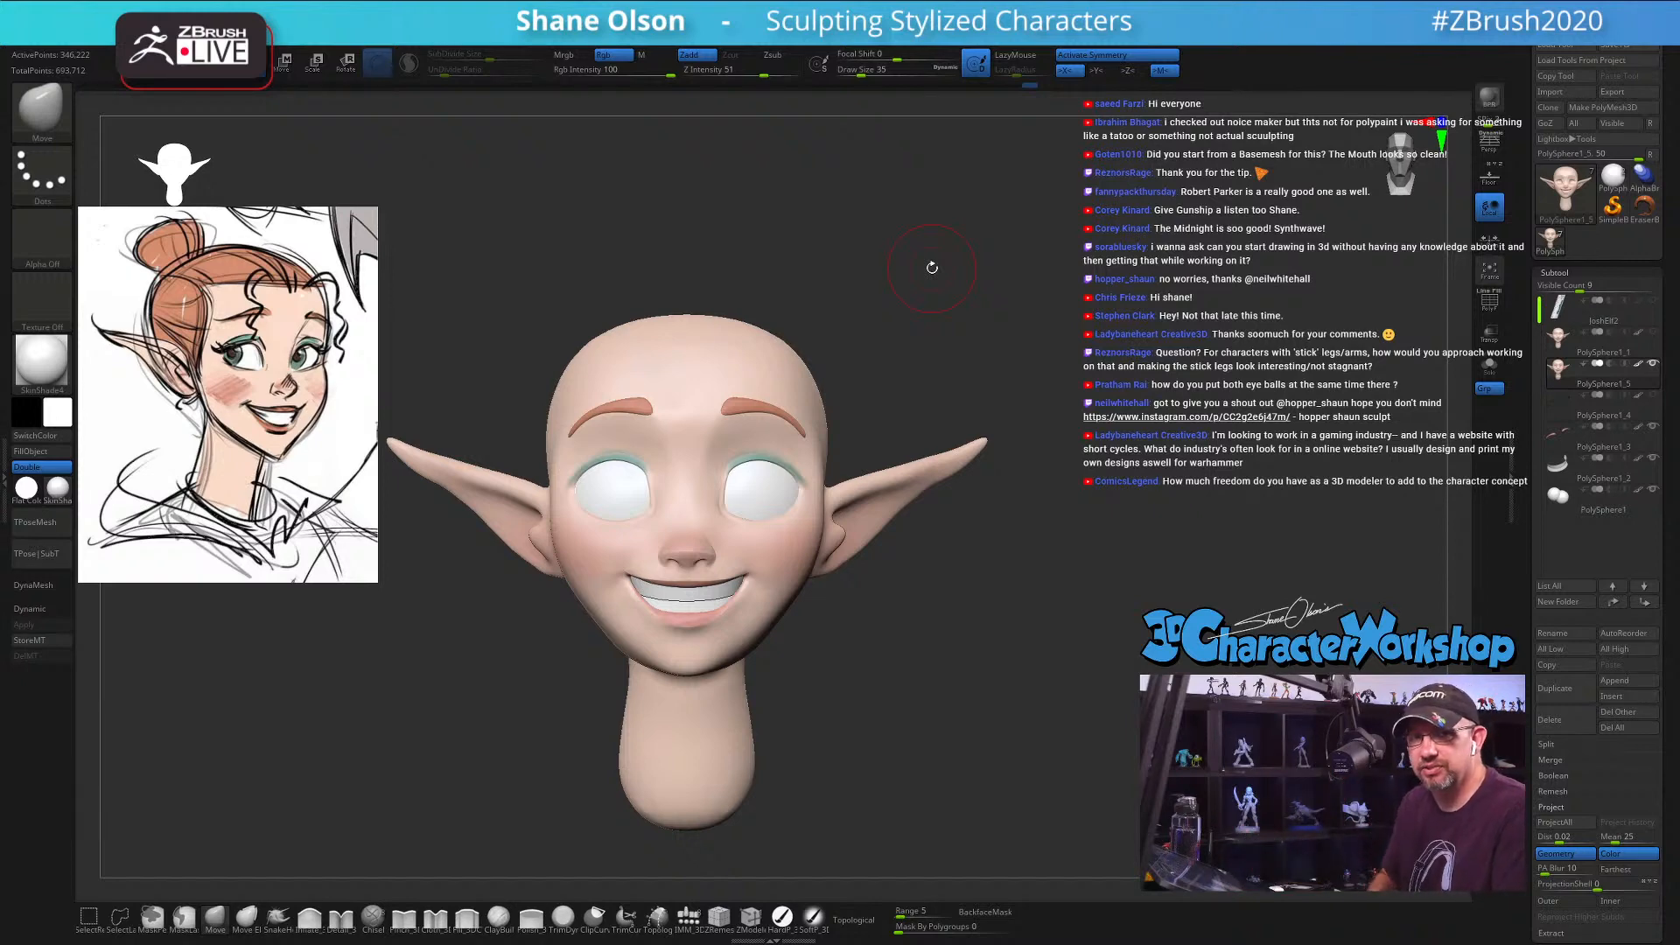
Step: Shrink the reference sketch in Spotlight and place it over the side of the head, seen in three-quarter view
{"action": "left_click_drag", "start_coordinate": [1101, 394], "coordinate": [979, 316]}
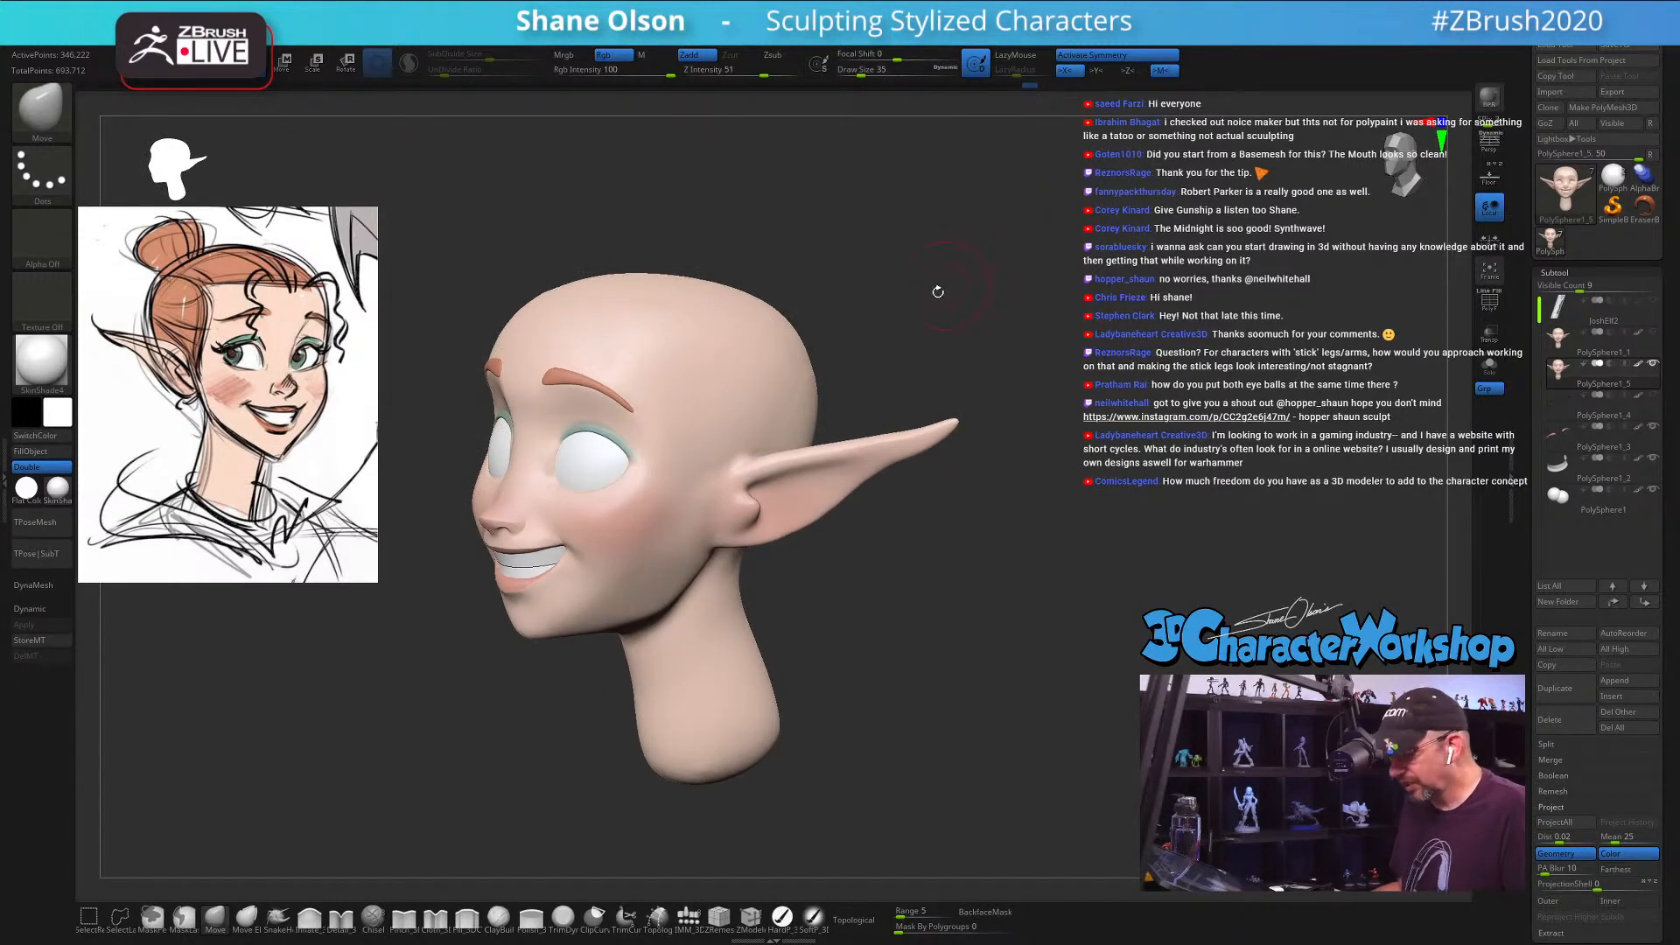
{"action": "key", "text": "z"}
{"action": "left_click", "coordinate": [300, 395]}
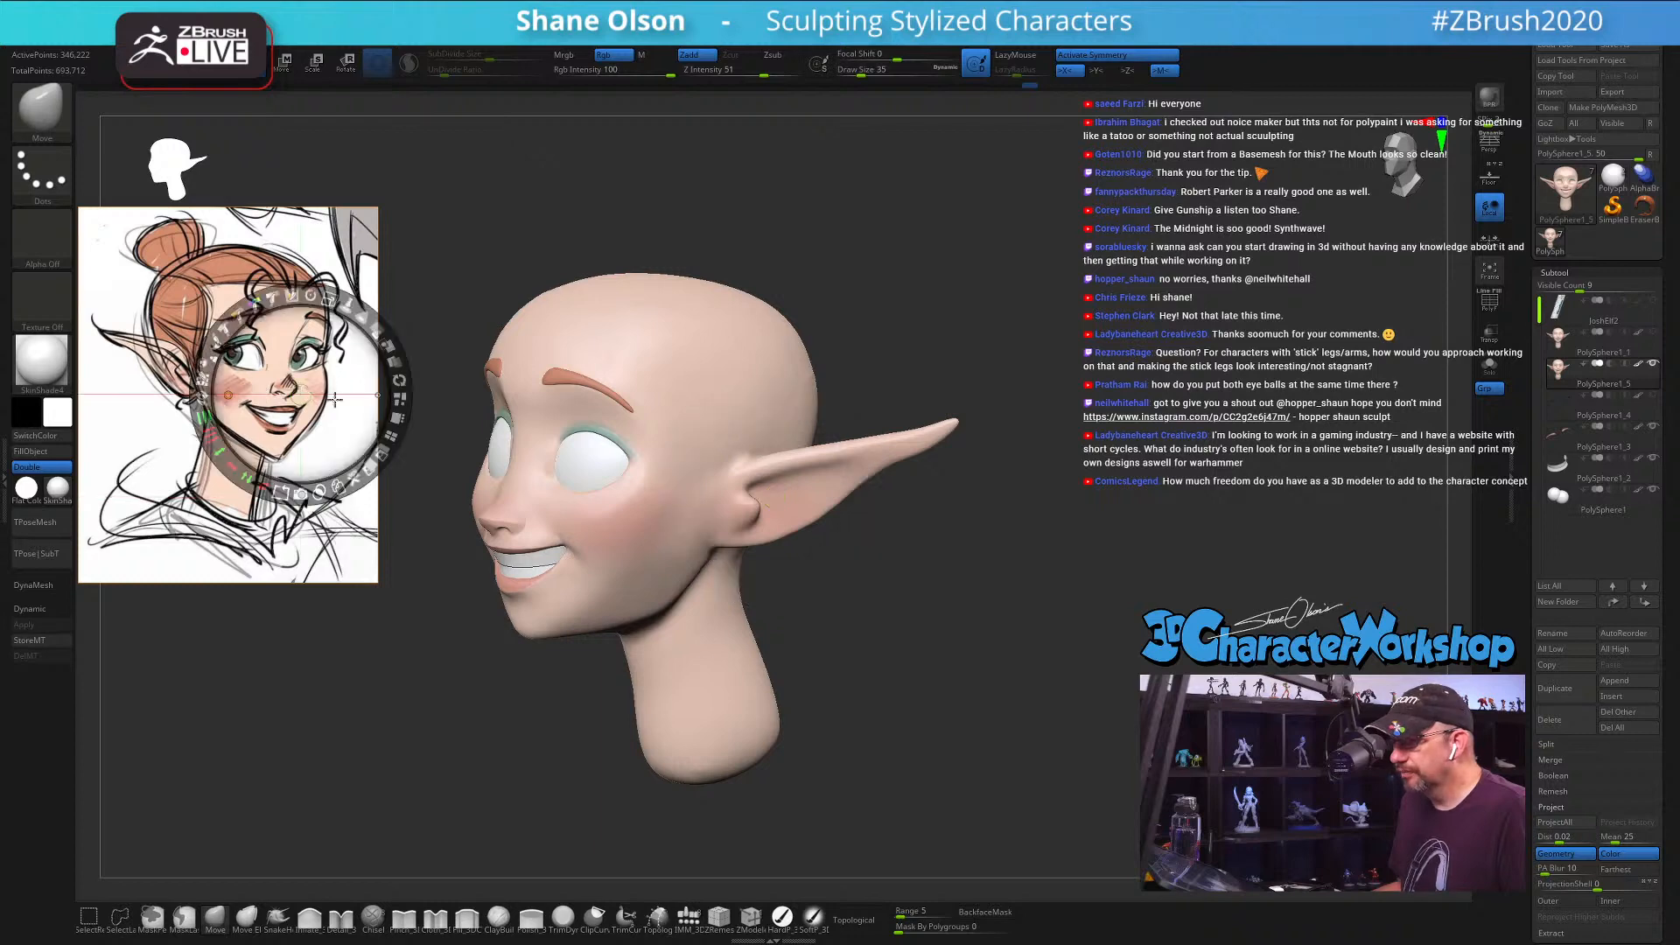
{"action": "left_click_drag", "start_coordinate": [328, 332], "coordinate": [794, 354]}
{"action": "mouse_move", "coordinate": [748, 415]}
{"action": "left_mouse_down"}
{"action": "mouse_move", "coordinate": [779, 397]}
{"action": "mouse_move", "coordinate": [755, 417]}
{"action": "mouse_move", "coordinate": [750, 401]}
{"action": "left_mouse_up"}
{"action": "left_click_drag", "start_coordinate": [798, 337], "coordinate": [734, 339]}
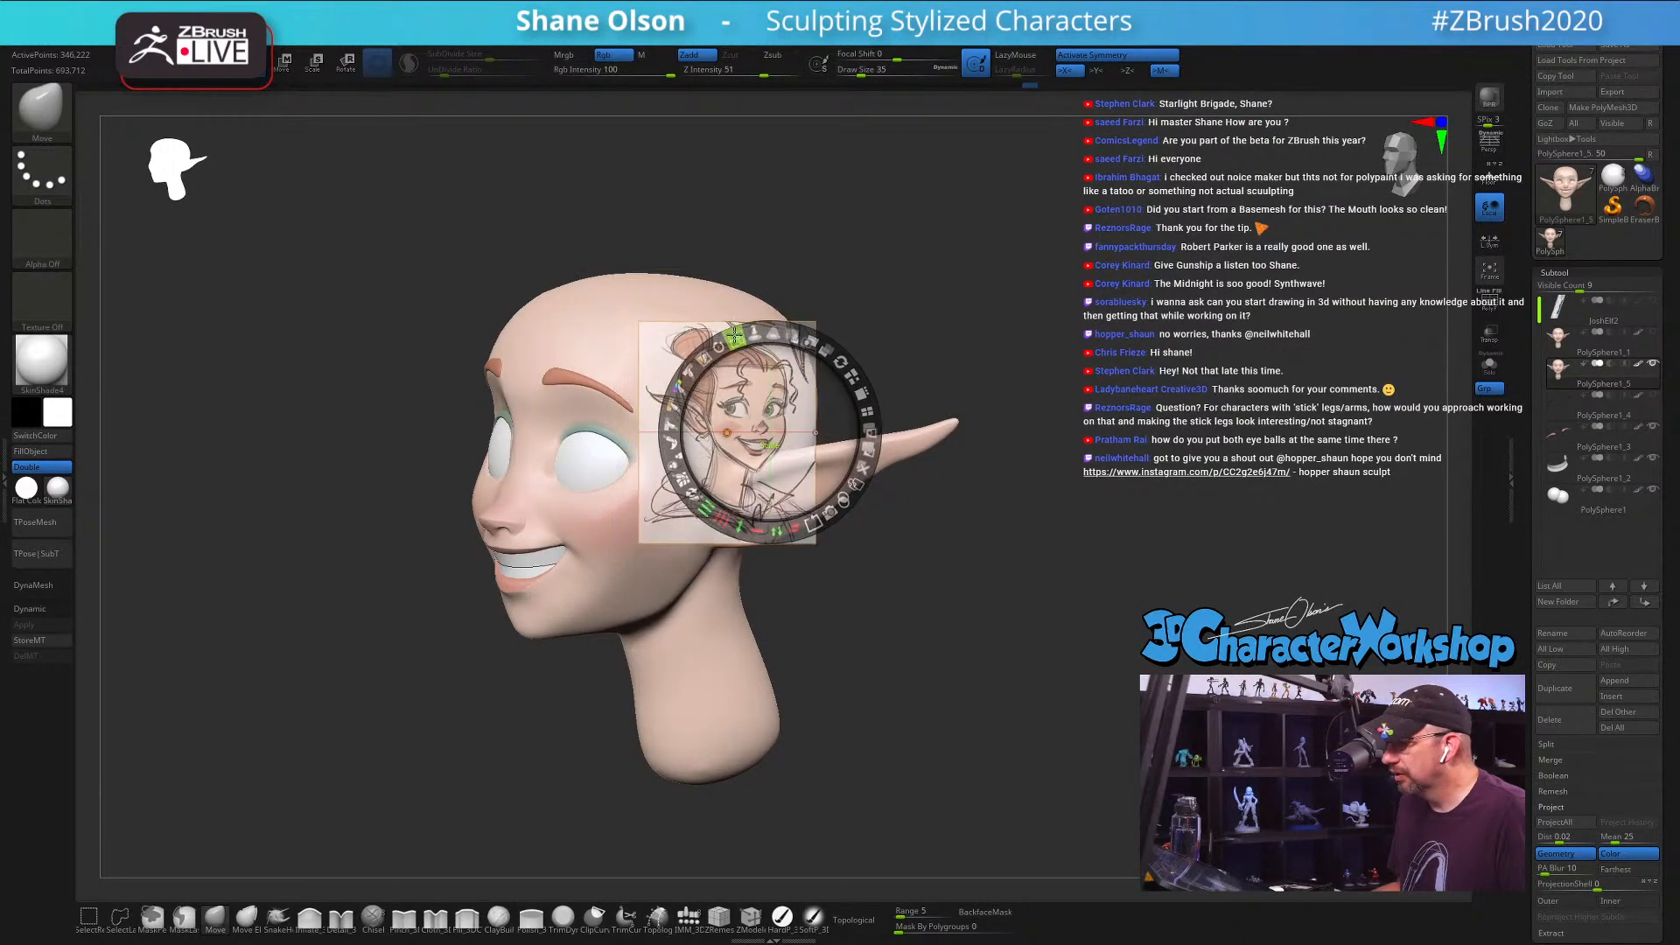
{"action": "left_click_drag", "start_coordinate": [766, 400], "coordinate": [752, 411]}
{"action": "left_click", "coordinate": [1019, 267]}
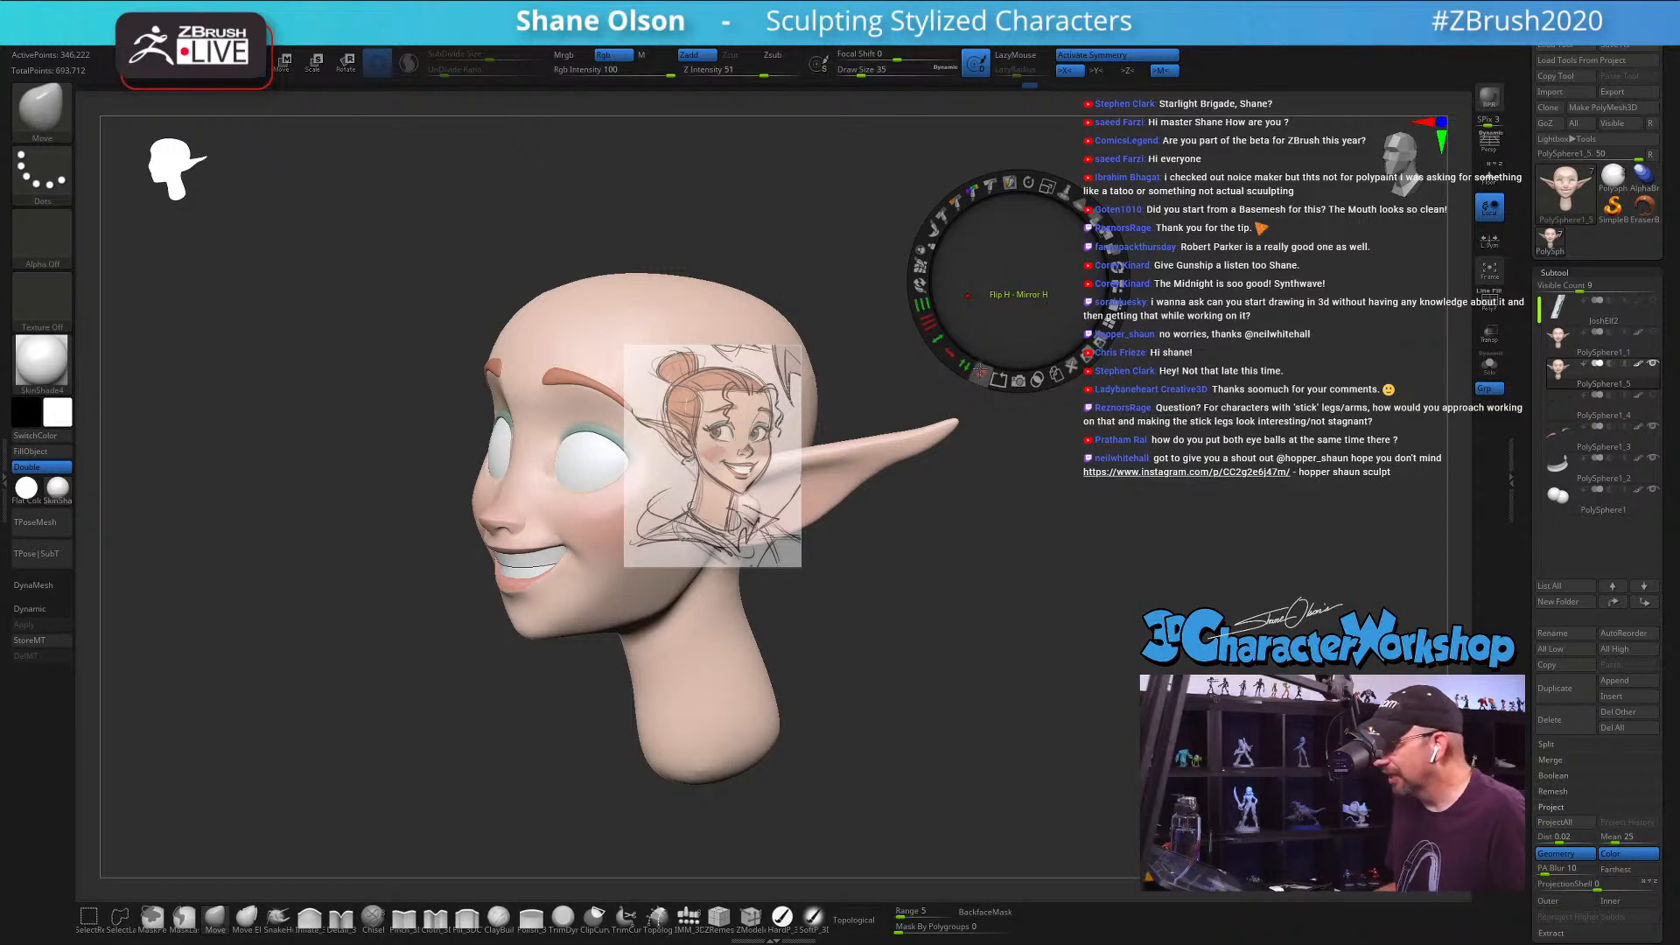
{"action": "key", "text": "z"}
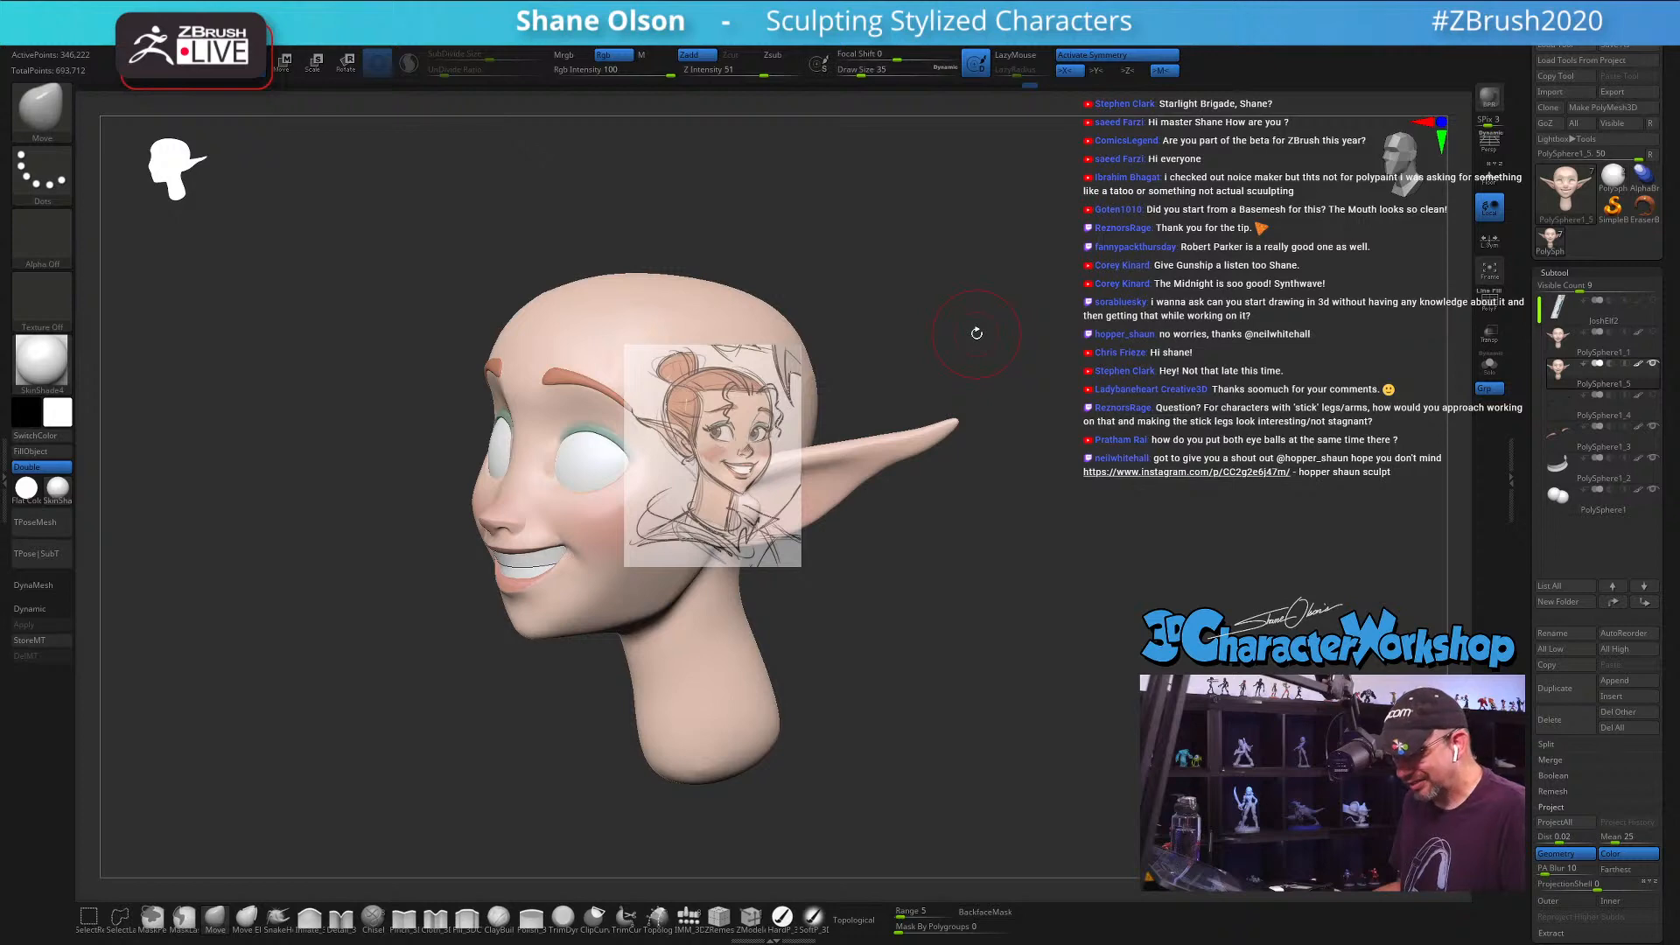
Step: Enable Spotlight Projection and choose the HardP_3DCW paint brush
{"action": "key", "text": "space"}
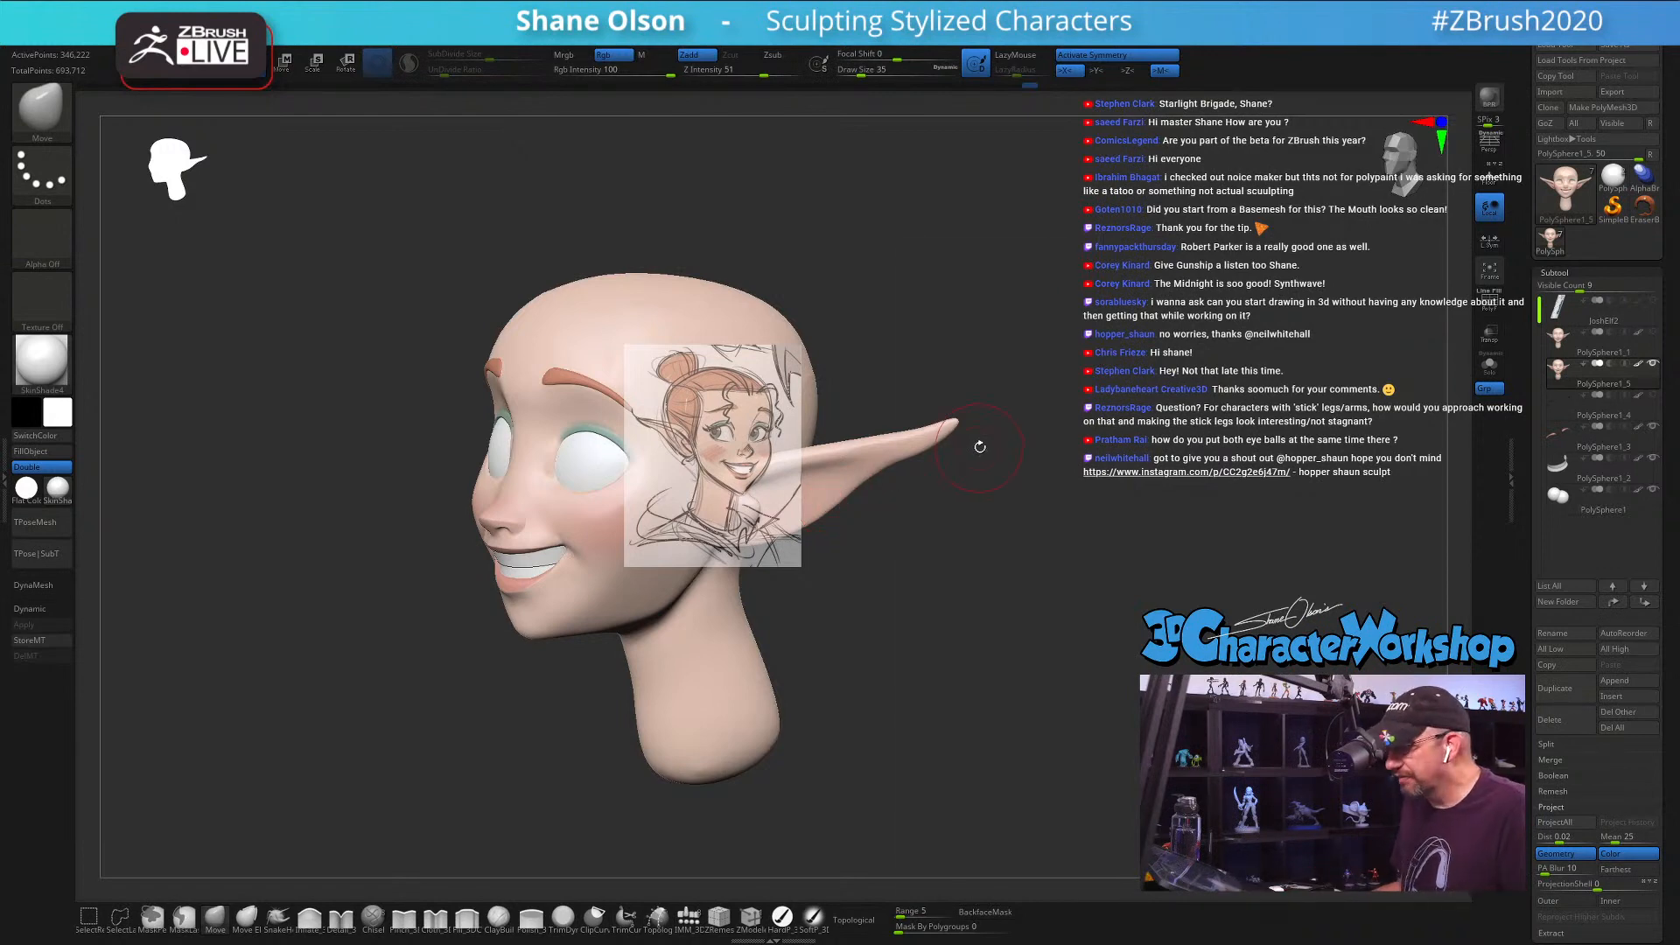
{"action": "key", "text": "space"}
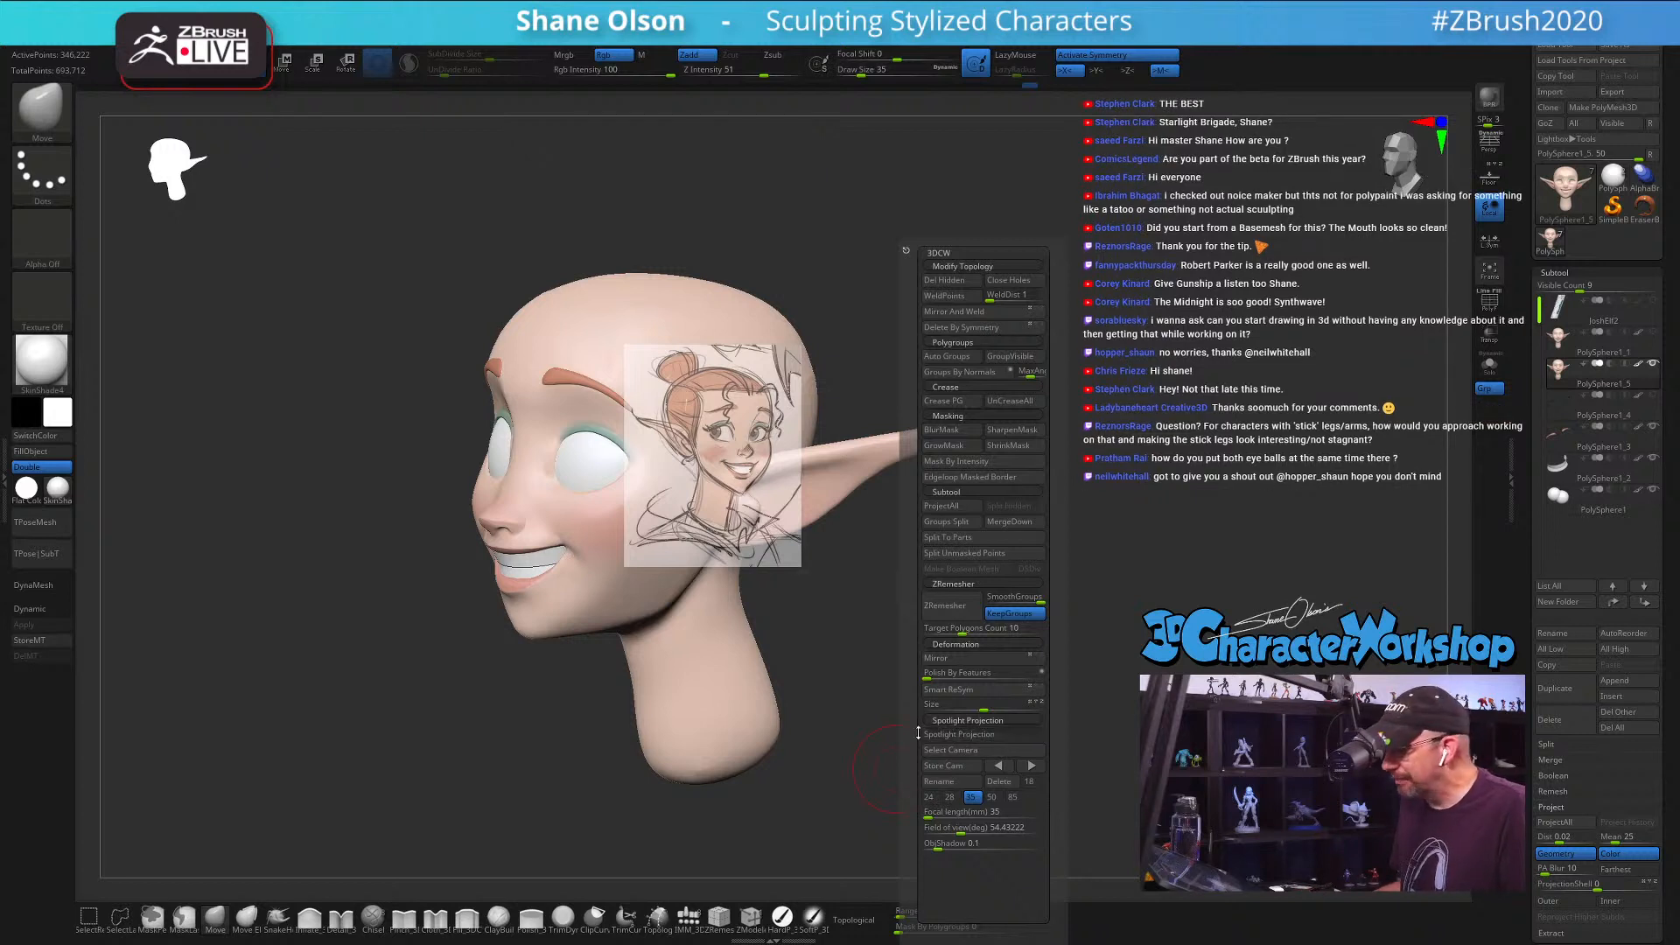
{"action": "left_click", "coordinate": [978, 736]}
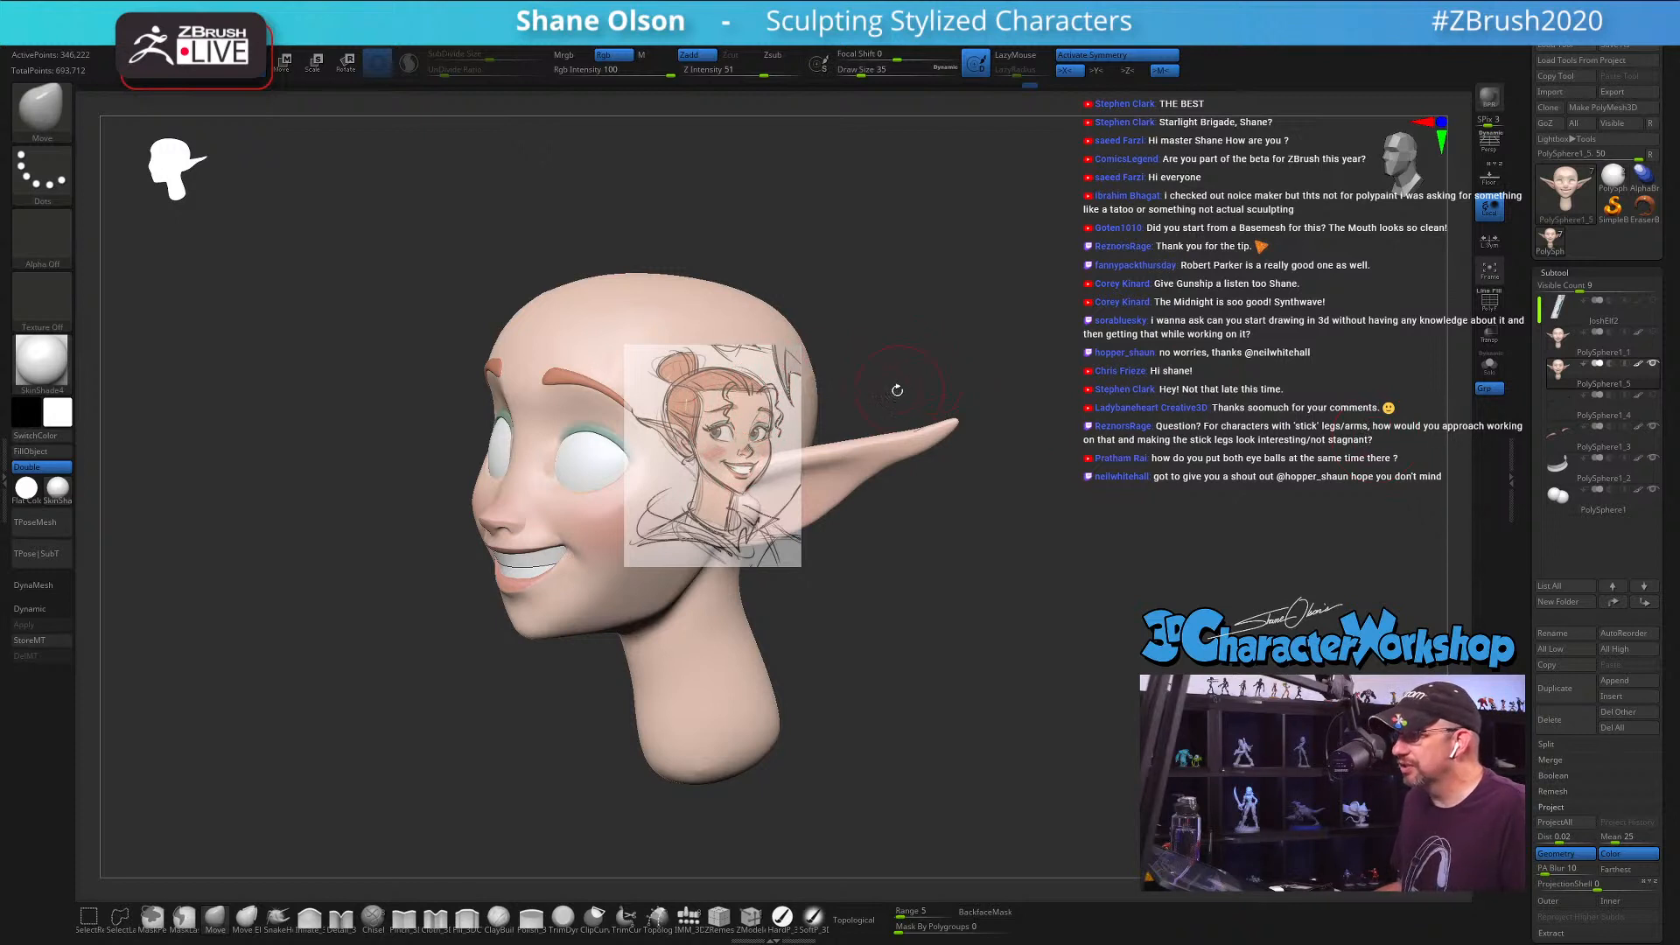
{"action": "left_click", "coordinate": [782, 915]}
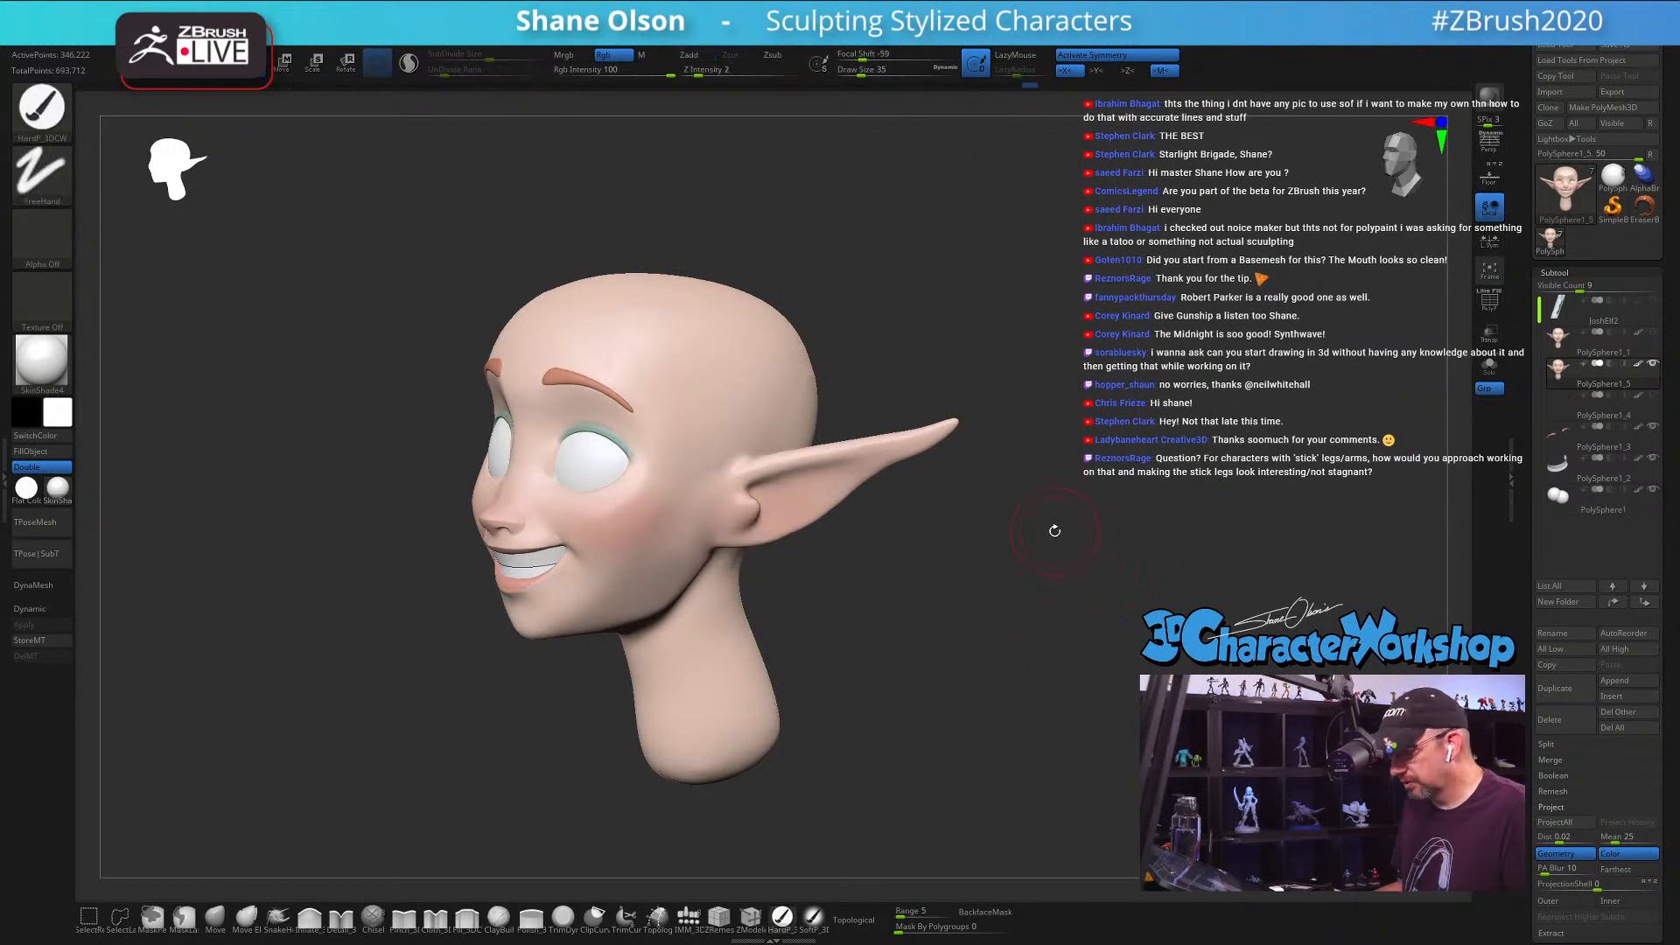
Step: Project the reference sketch onto the side of the head and ear as polypaint, and undo the painting
{"action": "key", "text": "shift+z"}
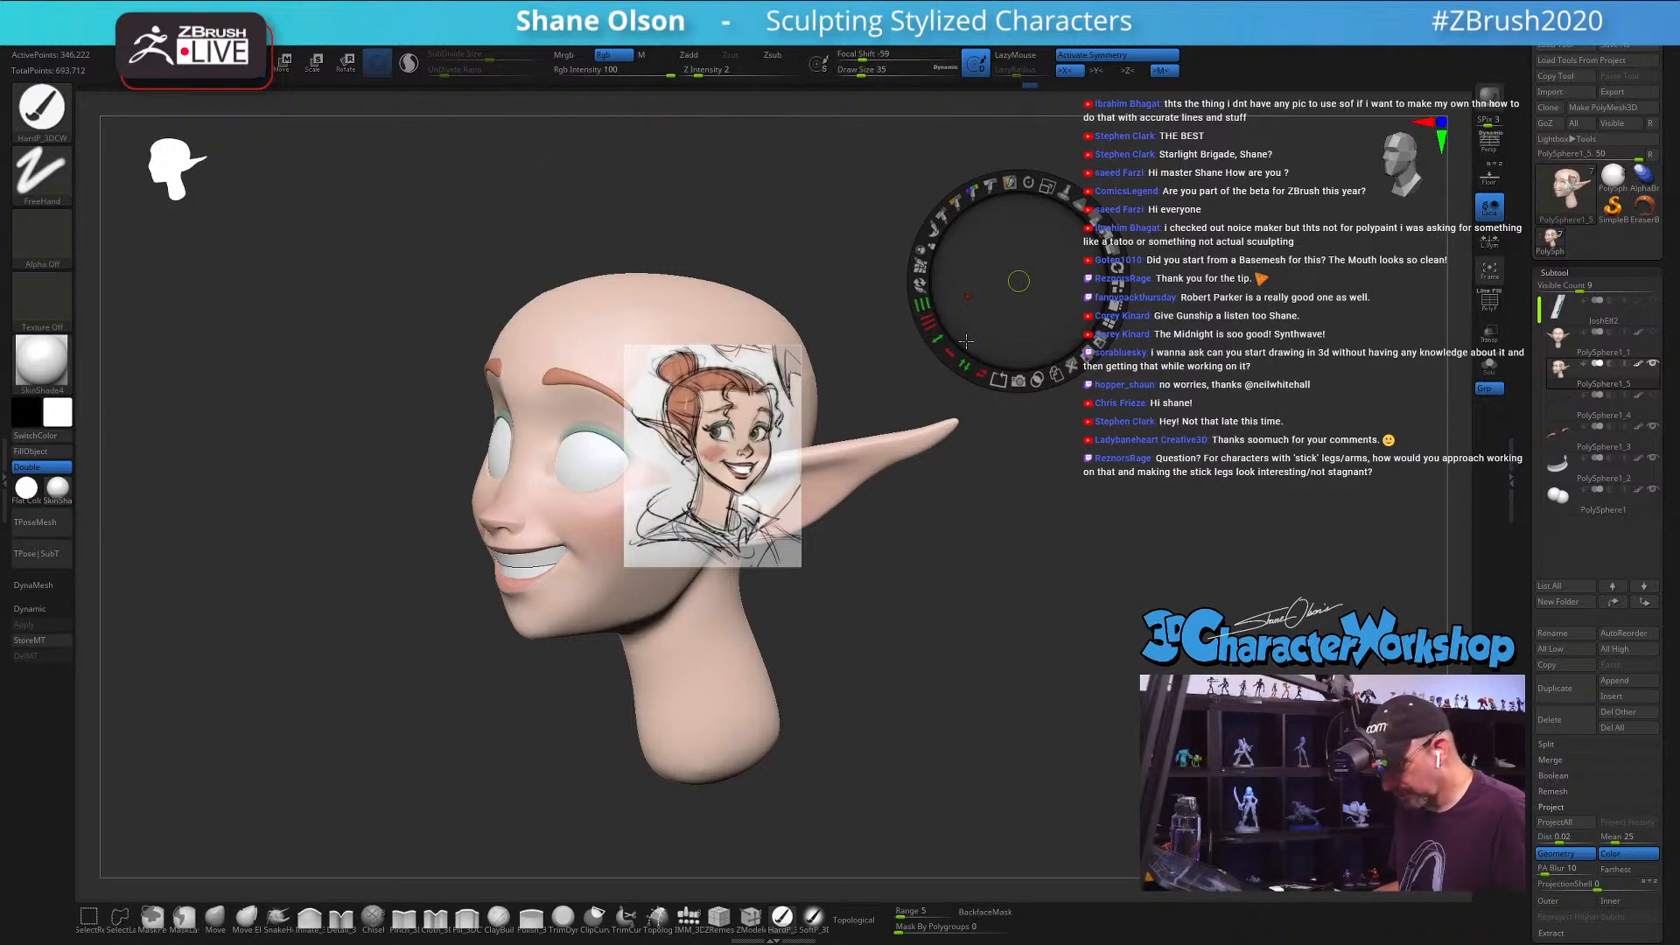
{"action": "key", "text": "z"}
{"action": "left_click_drag", "start_coordinate": [1057, 339], "coordinate": [1050, 378]}
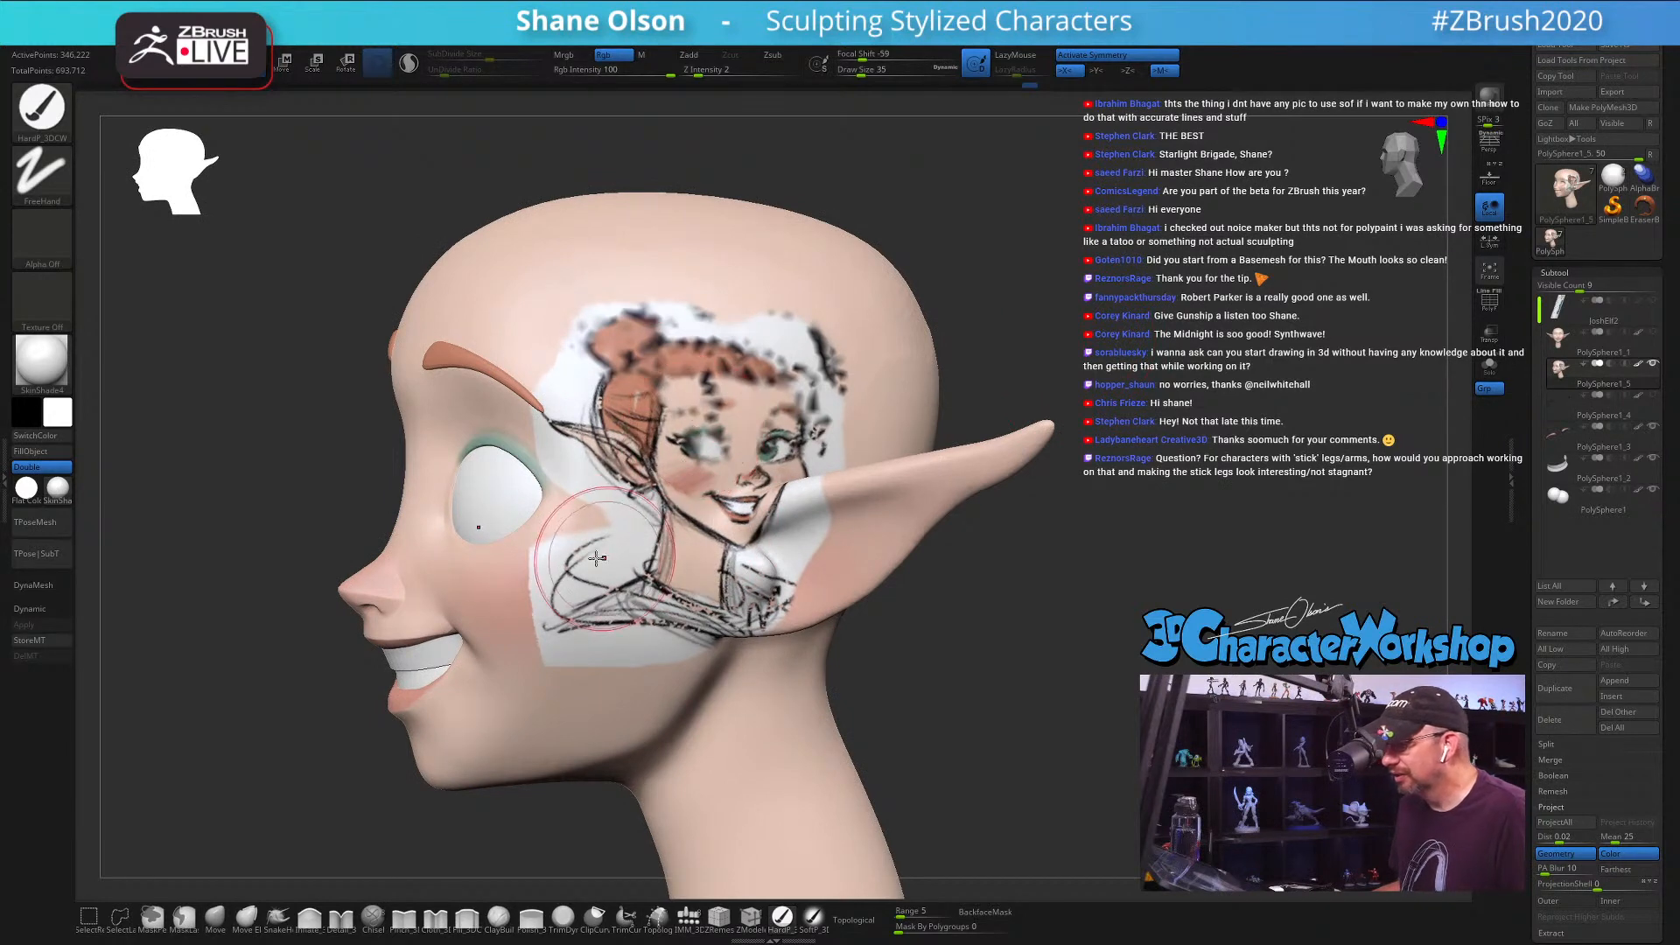
{"action": "key", "text": "ctrl"}
{"action": "key", "text": "ctrl+z"}
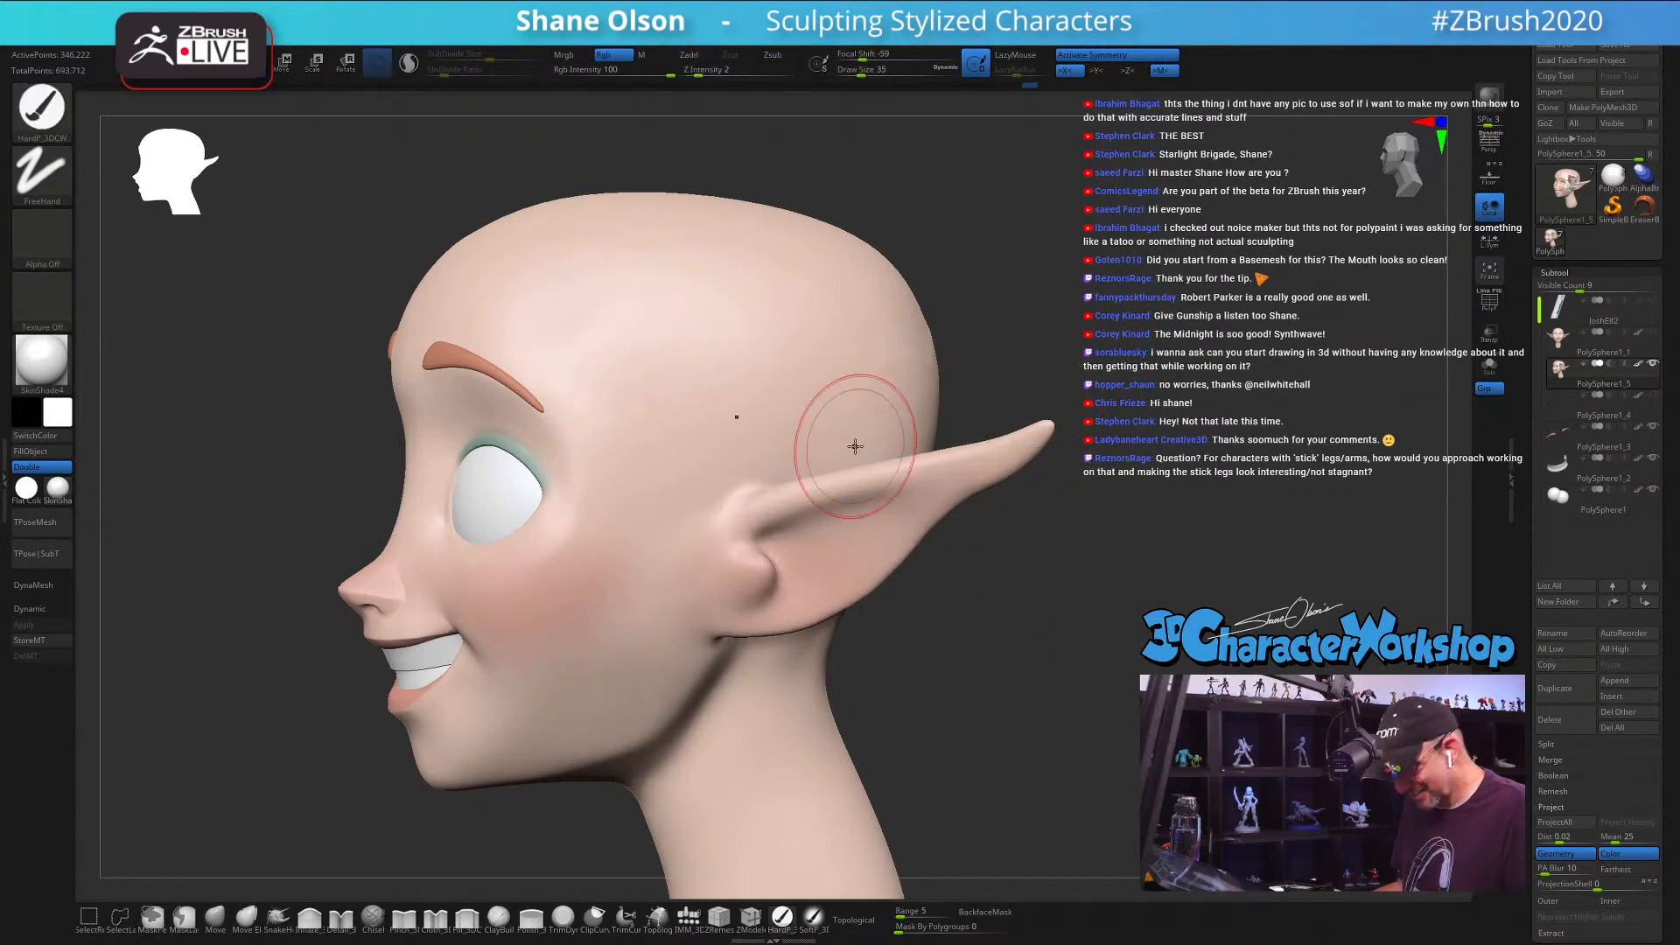
Step: Display the polygroup wireframe and examine the mesh density on the cheek and jaw
{"action": "left_click_drag", "start_coordinate": [990, 552], "coordinate": [974, 553]}
{"action": "key", "text": "shift+f"}
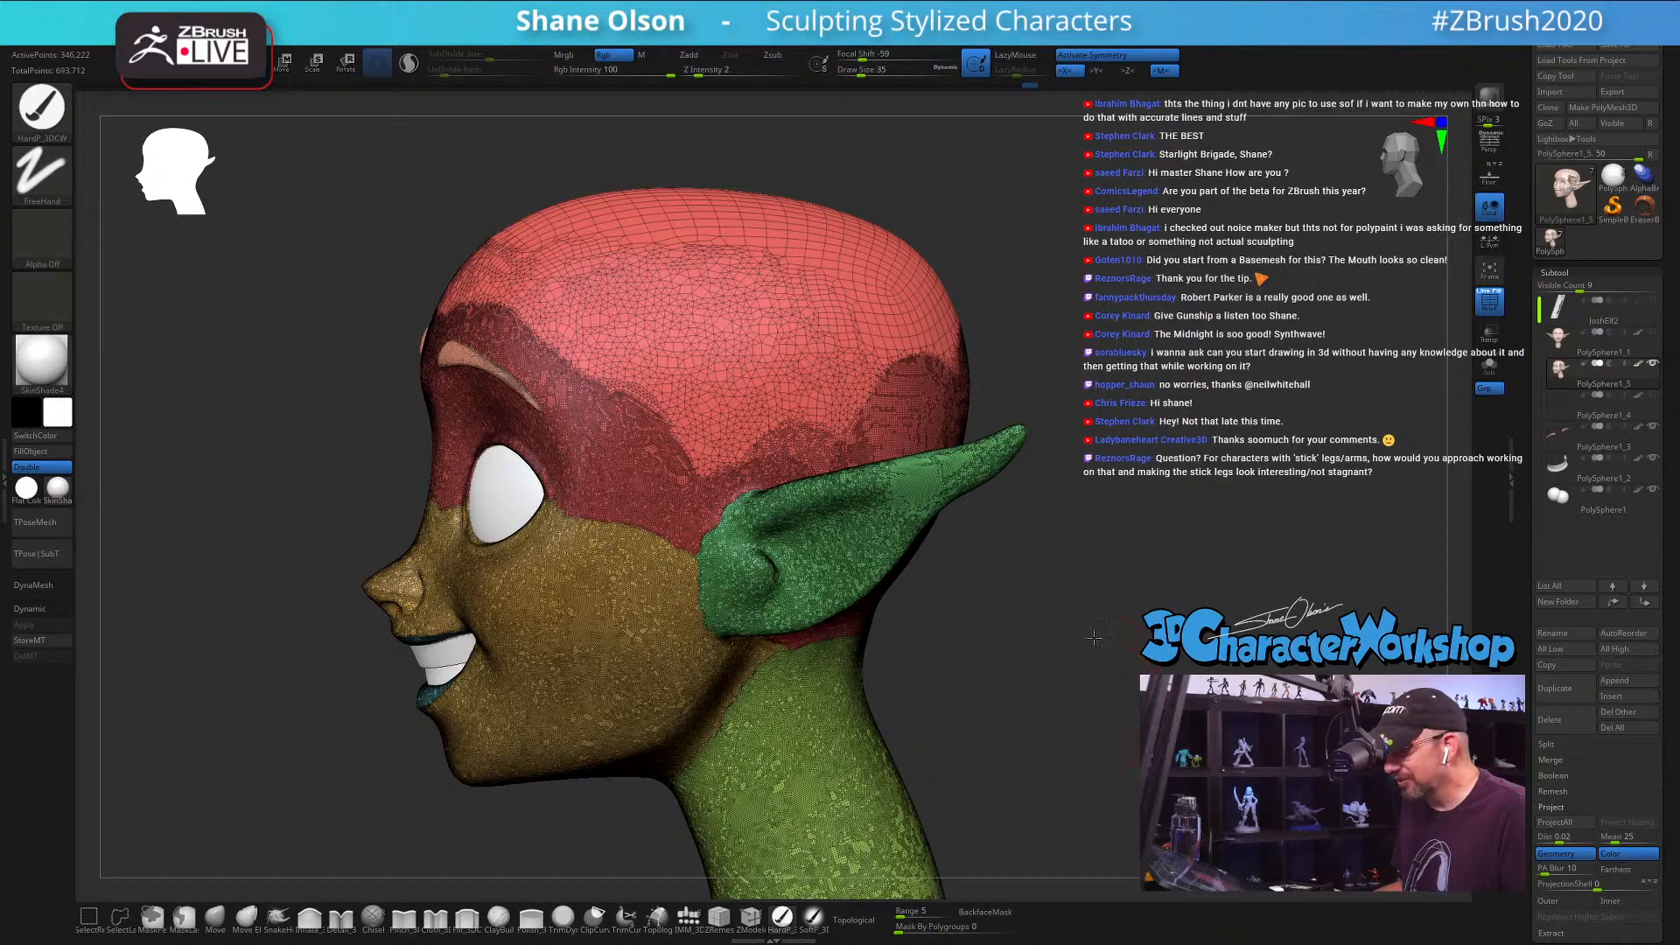
{"action": "mouse_move", "coordinate": [1092, 651]}
{"action": "left_mouse_down"}
{"action": "mouse_move", "coordinate": [1122, 589]}
{"action": "mouse_move", "coordinate": [1064, 709]}
{"action": "mouse_move", "coordinate": [1011, 739]}
{"action": "mouse_move", "coordinate": [1020, 593]}
{"action": "left_mouse_up"}
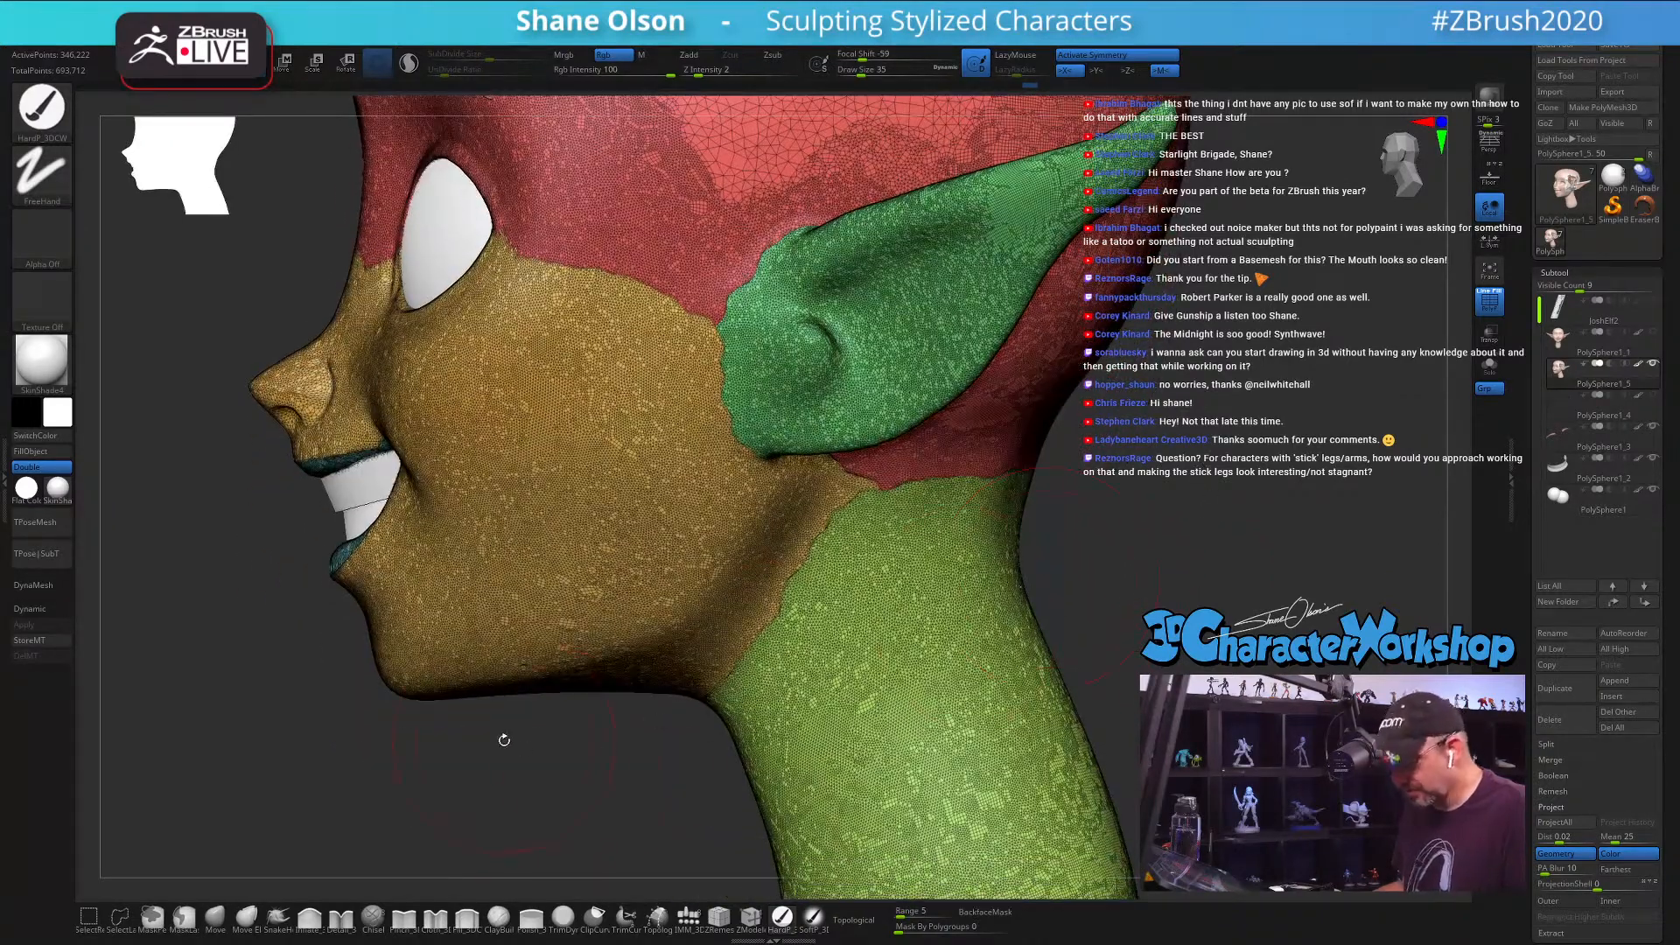
Step: Enlarge the reference sketch in Spotlight over the cheek, project it onto the mesh as polypaint, and hide the overlay
{"action": "key", "text": "shift+z"}
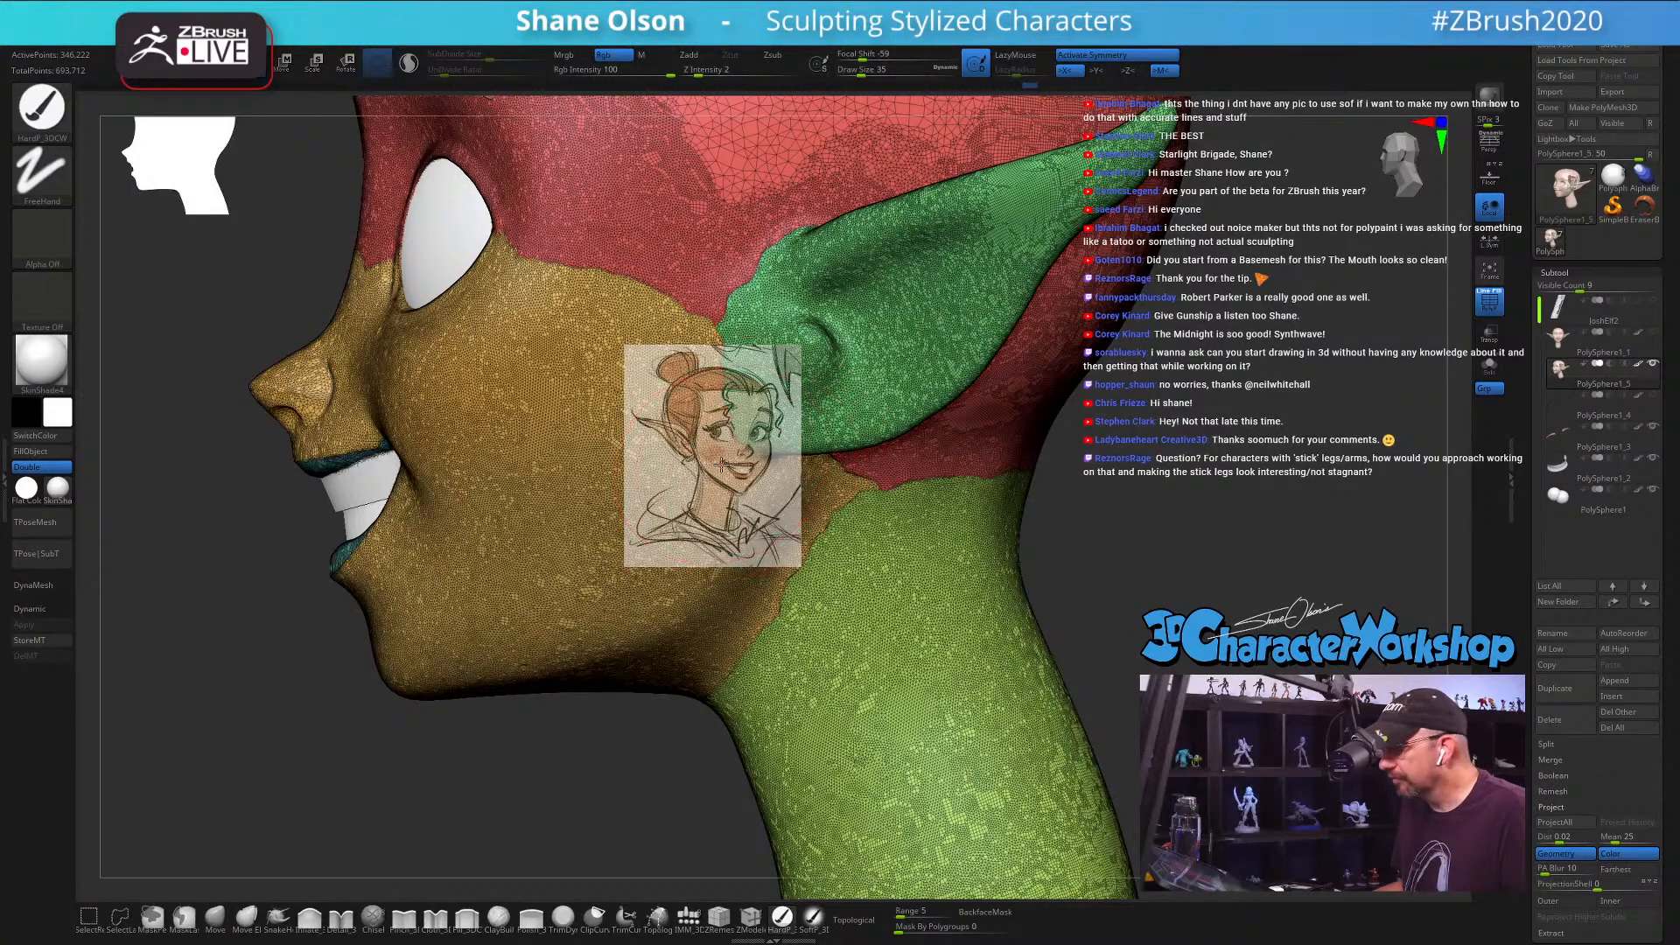
{"action": "left_click", "coordinate": [700, 477]}
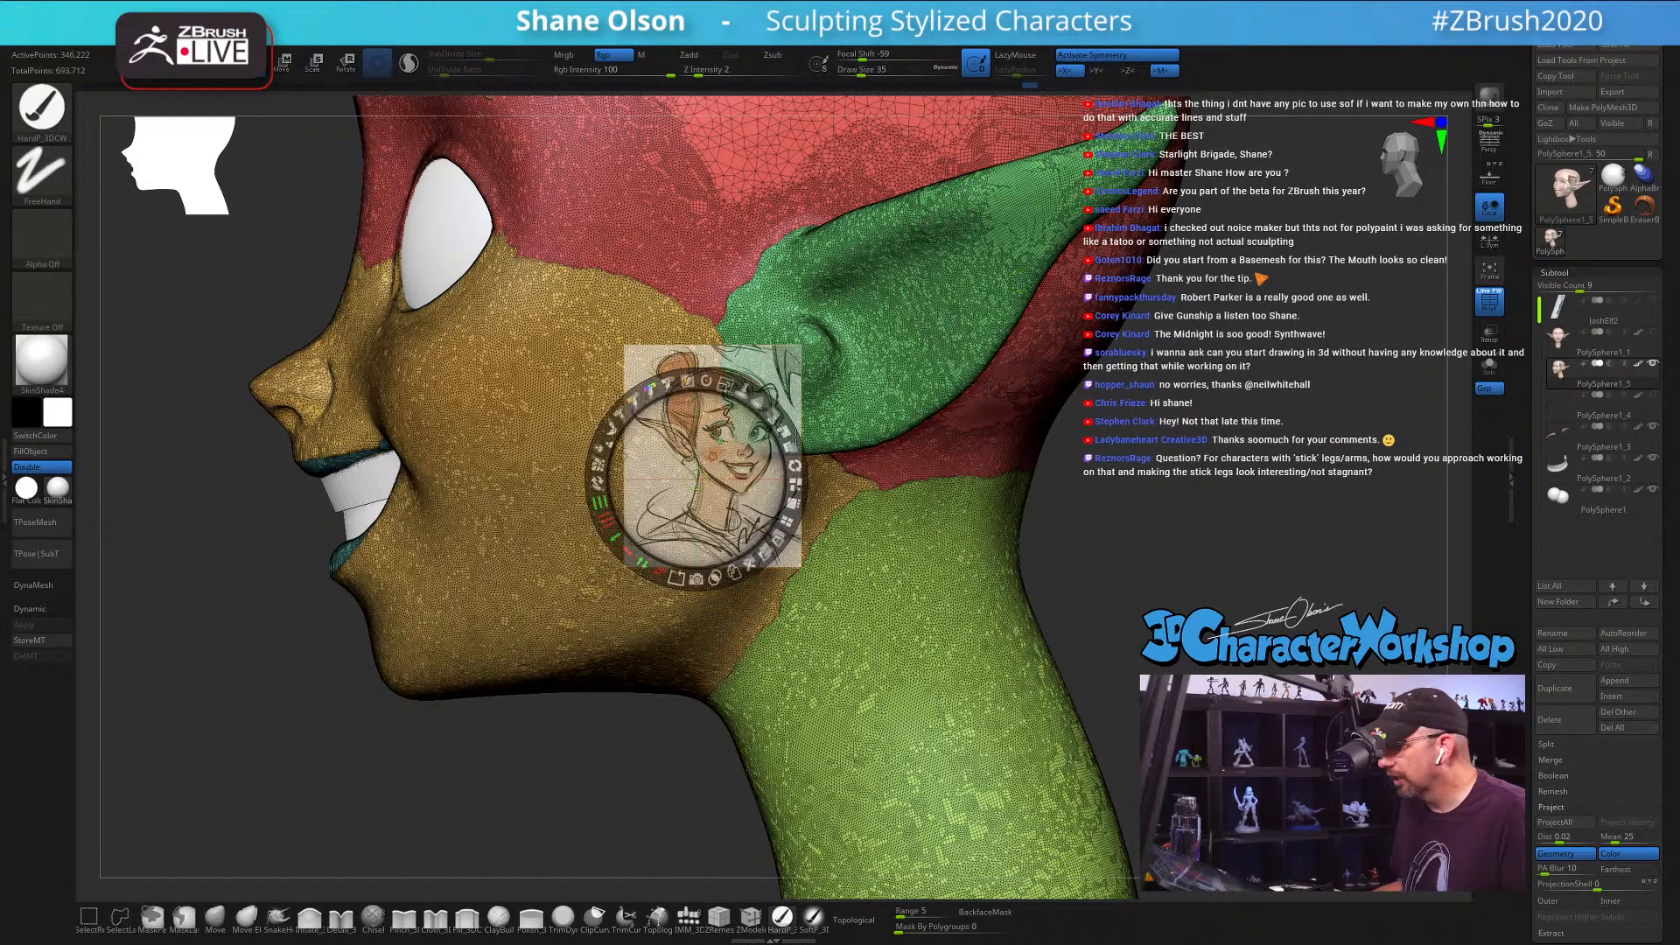
{"action": "mouse_move", "coordinate": [761, 385]}
{"action": "left_mouse_down"}
{"action": "mouse_move", "coordinate": [582, 450]}
{"action": "mouse_move", "coordinate": [643, 394]}
{"action": "mouse_move", "coordinate": [582, 421]}
{"action": "mouse_move", "coordinate": [563, 408]}
{"action": "left_mouse_up"}
{"action": "key", "text": "z"}
{"action": "mouse_move", "coordinate": [623, 509]}
{"action": "left_mouse_down"}
{"action": "mouse_move", "coordinate": [534, 385]}
{"action": "mouse_move", "coordinate": [525, 560]}
{"action": "mouse_move", "coordinate": [604, 560]}
{"action": "left_mouse_up"}
{"action": "key", "text": "shift+z"}
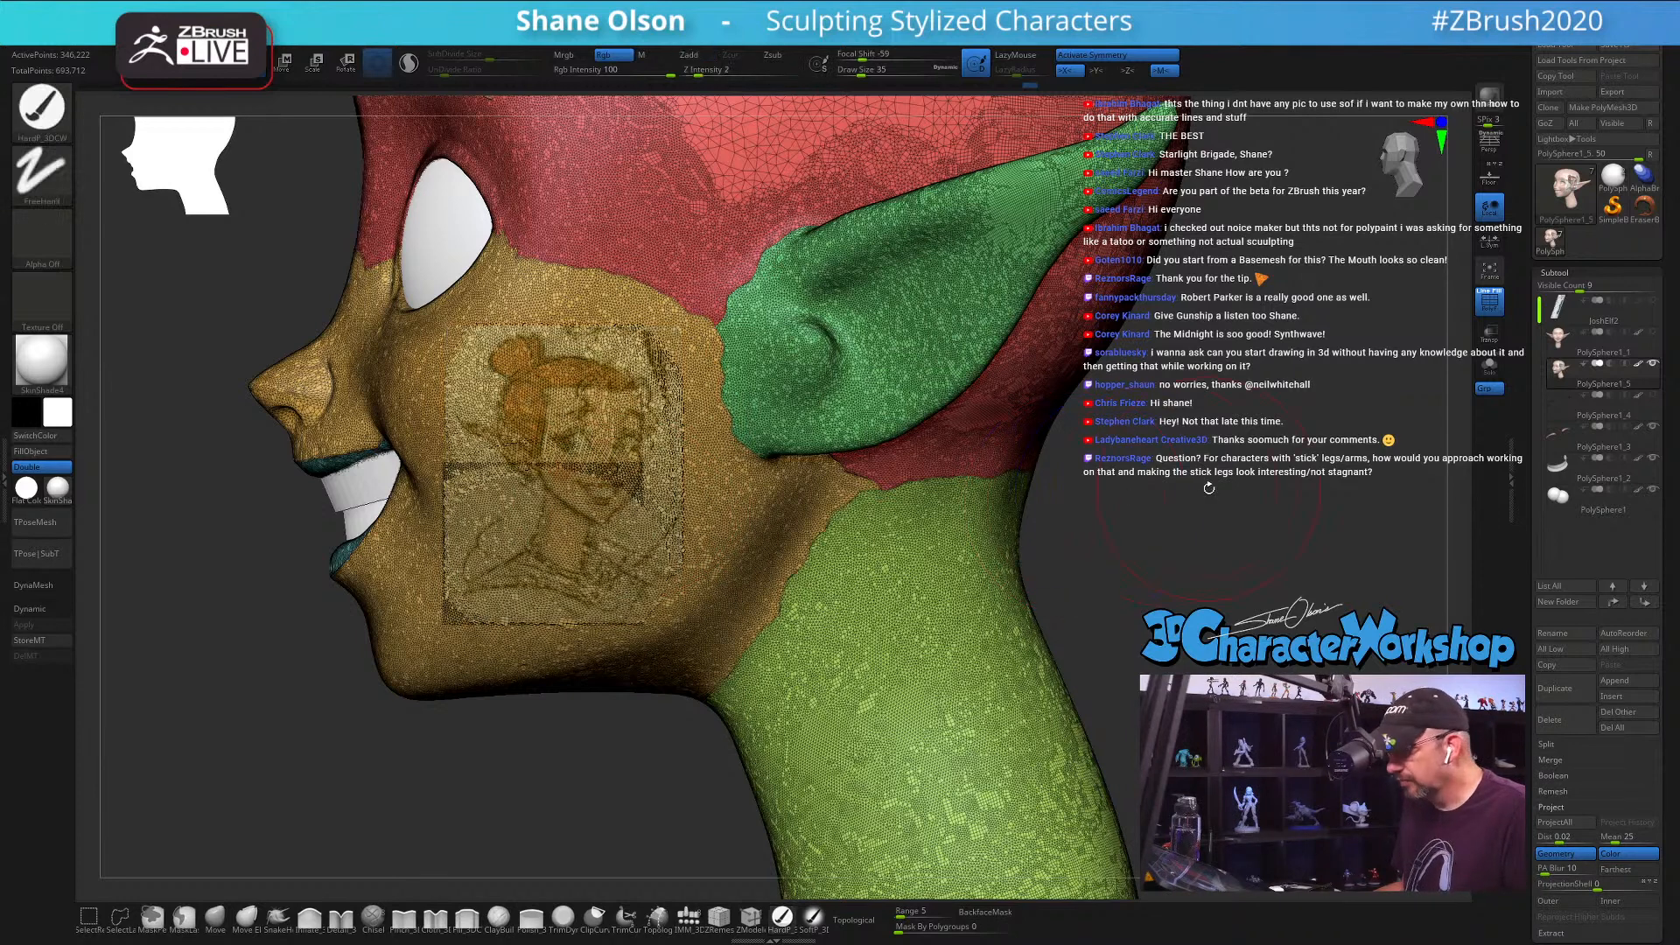
Step: Hide the wireframe, reduce the draw size to 14, and undo the sketch painted on the cheek
{"action": "key", "text": "shift+f"}
{"action": "mouse_move", "coordinate": [1221, 496]}
{"action": "left_mouse_down"}
{"action": "mouse_move", "coordinate": [1256, 499]}
{"action": "mouse_move", "coordinate": [1206, 505]}
{"action": "left_mouse_up"}
{"action": "key", "text": "s"}
{"action": "left_click_drag", "start_coordinate": [1205, 508], "coordinate": [1196, 508]}
{"action": "left_click_drag", "start_coordinate": [593, 443], "coordinate": [612, 543]}
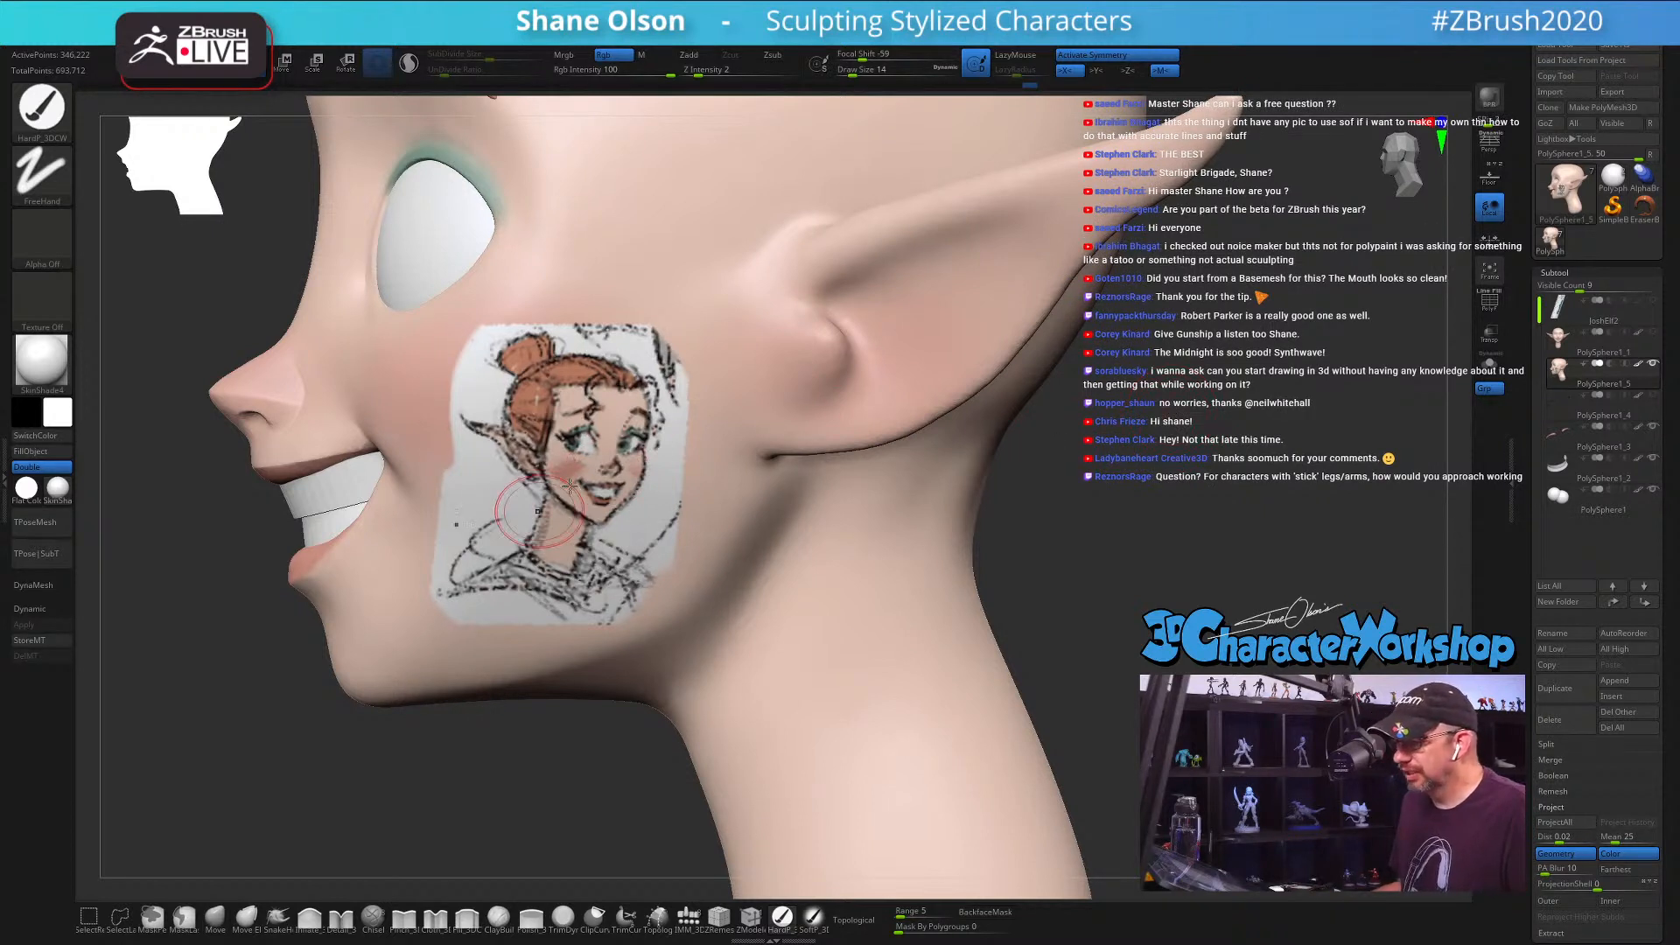
{"action": "key", "text": "ctrl+z"}
{"action": "left_click_drag", "start_coordinate": [1130, 531], "coordinate": [1071, 431], "text": "alt"}
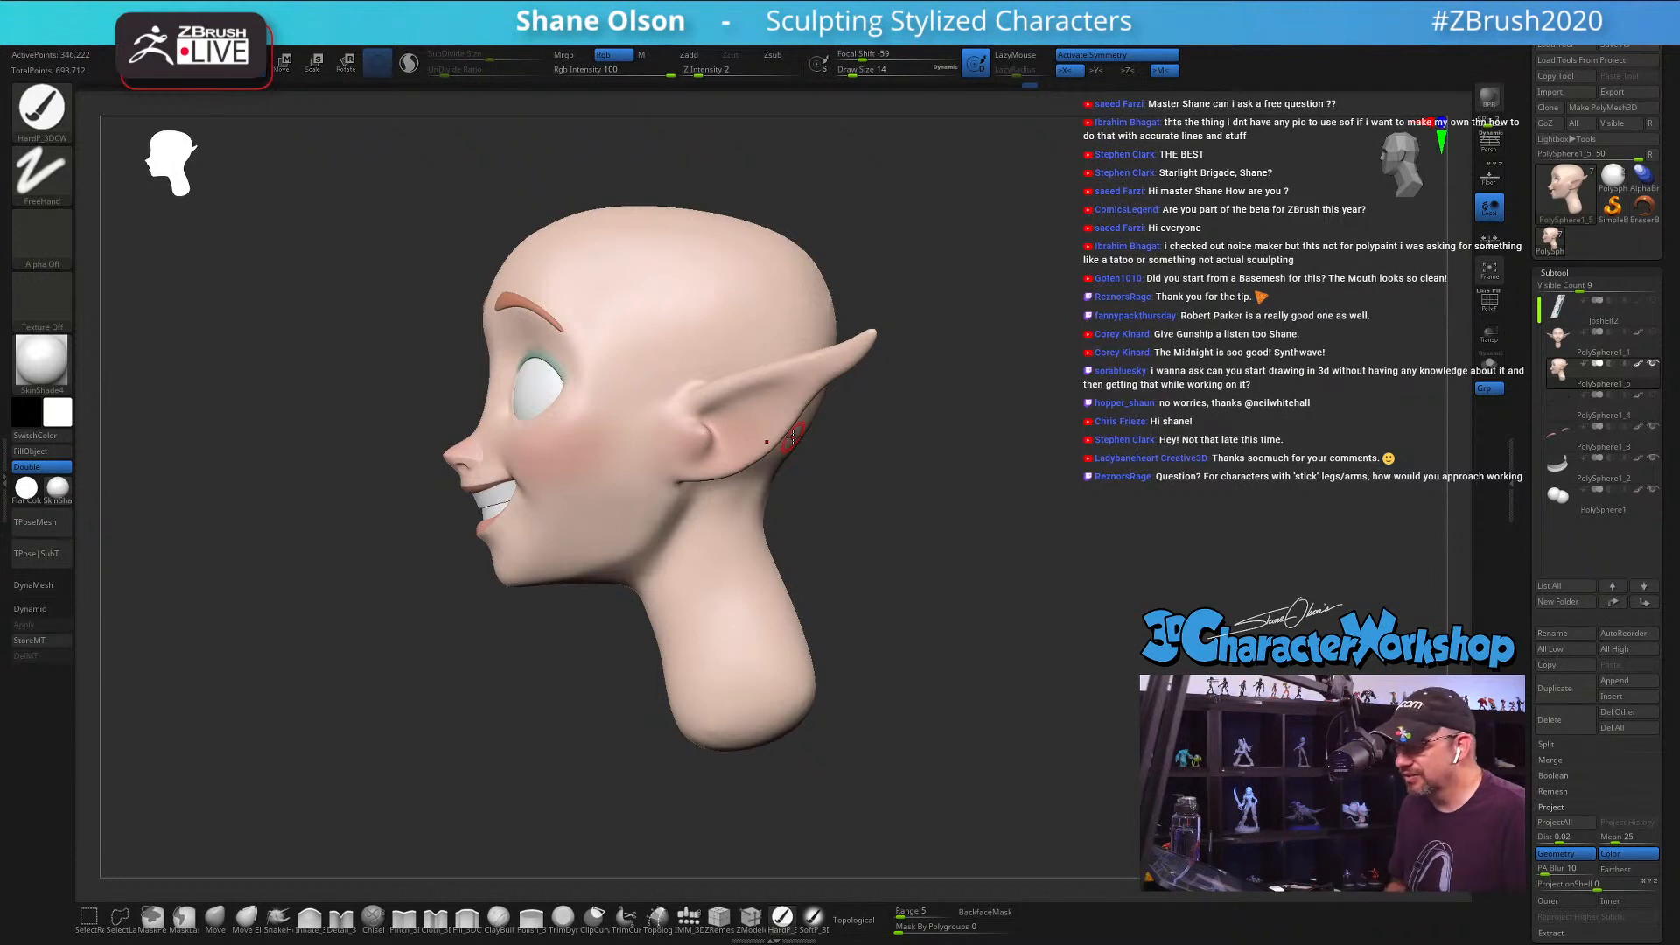
{"action": "mouse_move", "coordinate": [909, 497]}
{"action": "left_mouse_down"}
{"action": "mouse_move", "coordinate": [826, 533]}
{"action": "mouse_move", "coordinate": [873, 566]}
{"action": "left_mouse_up"}
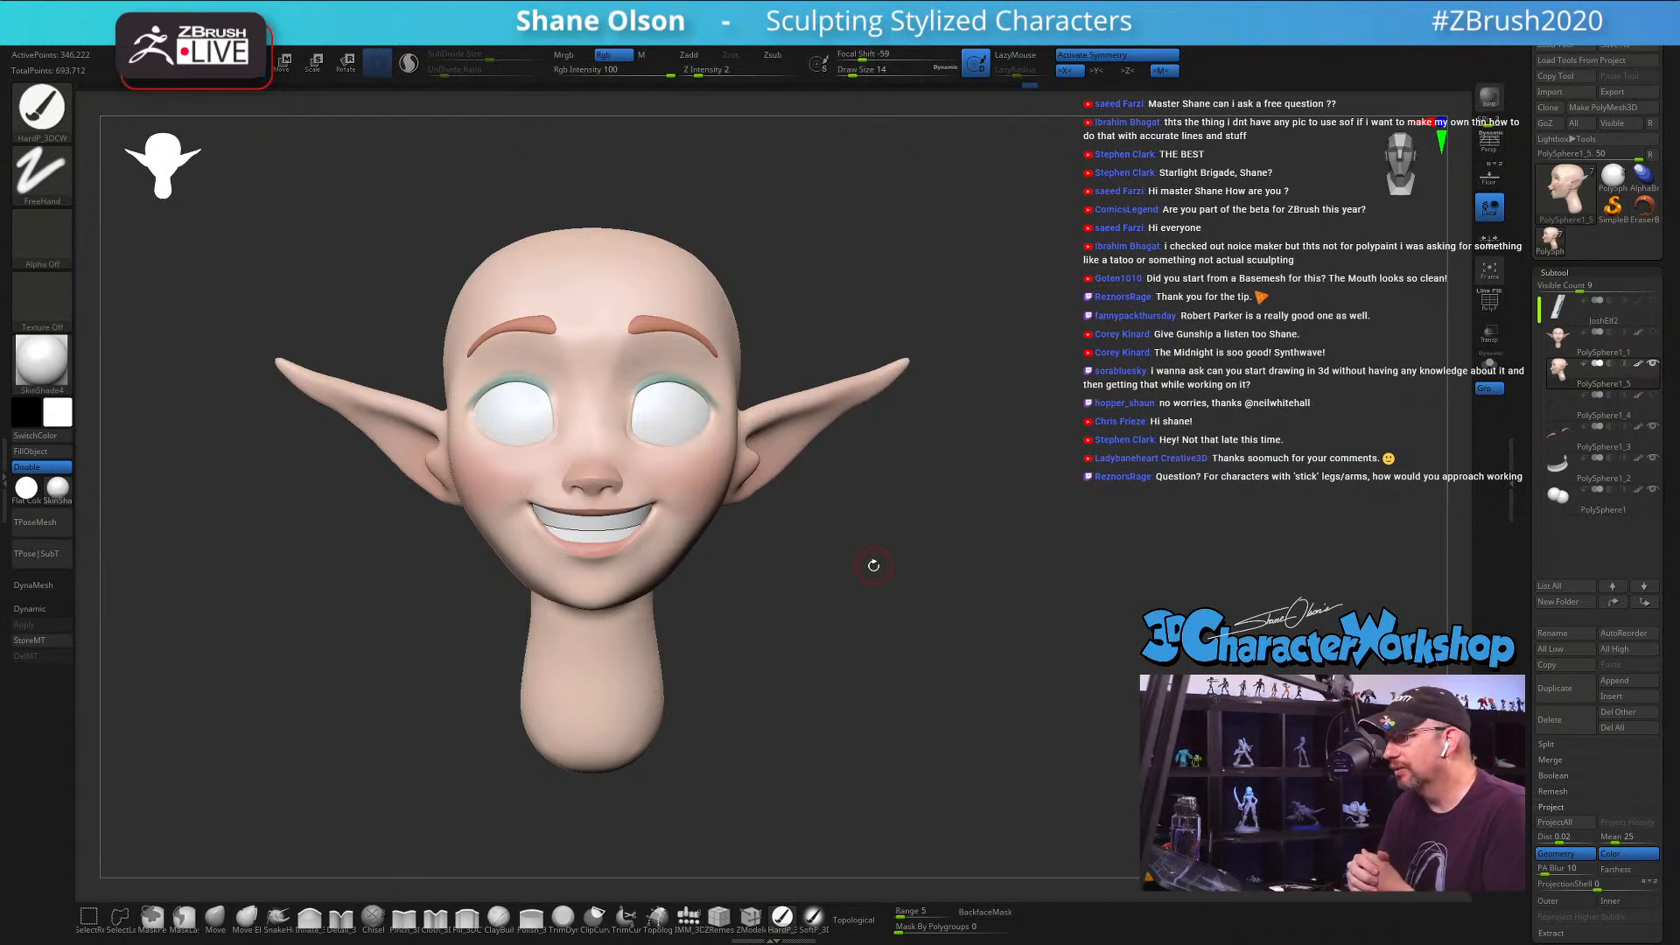
{"action": "left_click_drag", "start_coordinate": [955, 516], "coordinate": [952, 509], "text": "alt"}
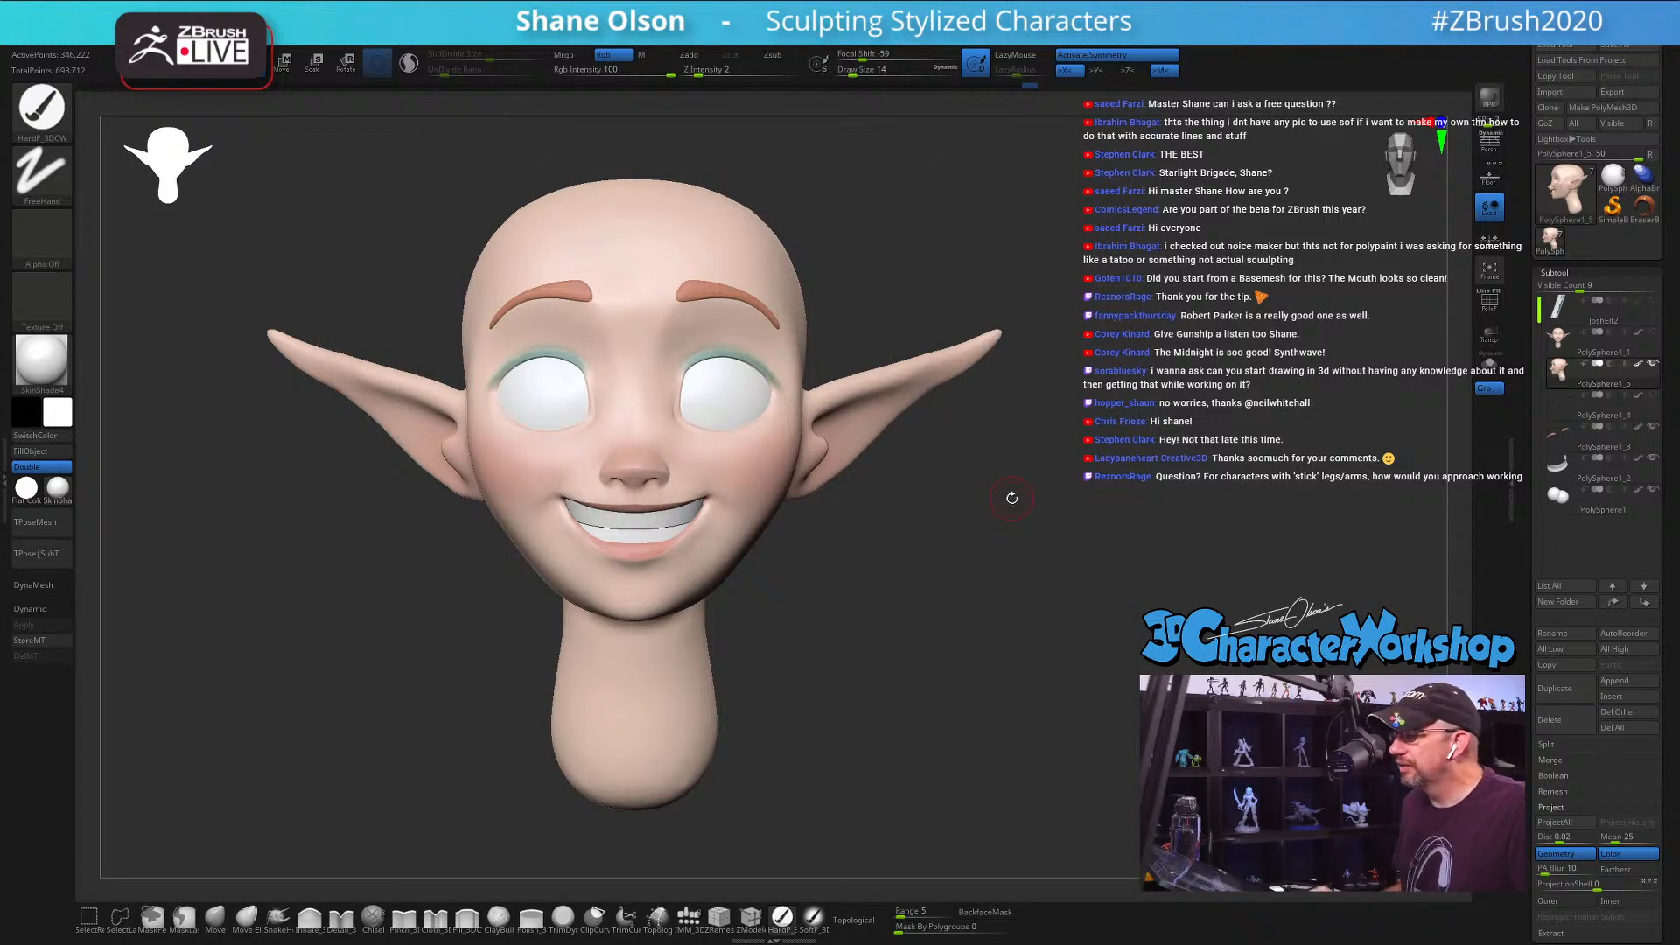
Step: Look through the stroke's Lazy Mouse, Modifiers and Curve settings
{"action": "mouse_move", "coordinate": [668, 37]}
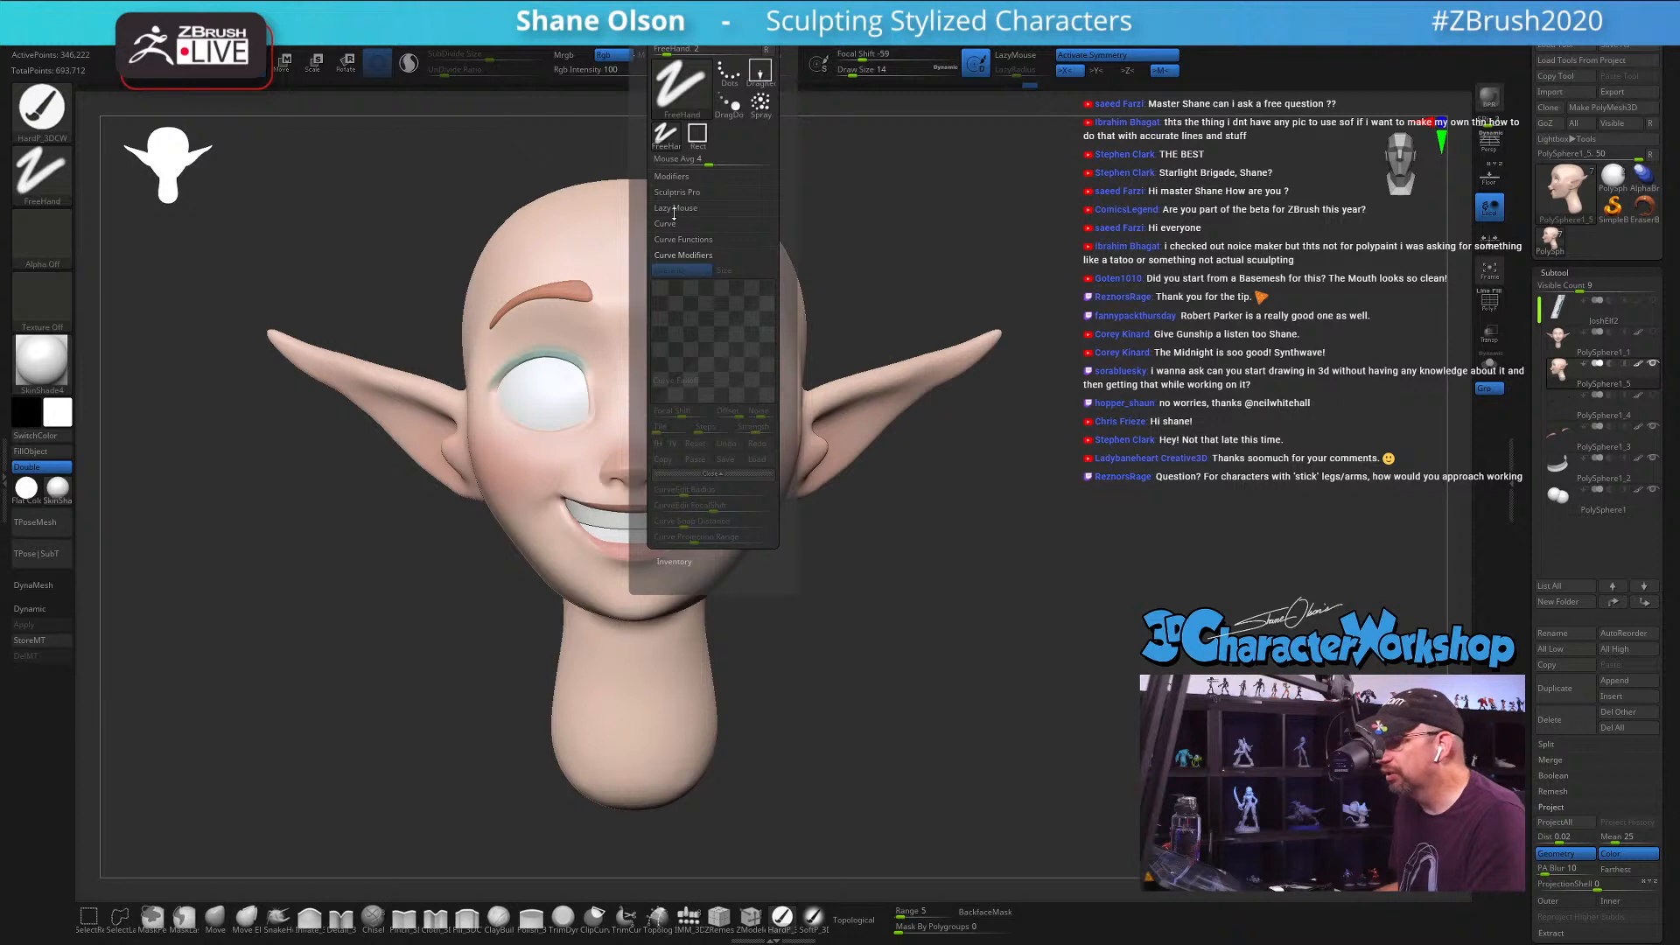
{"action": "left_click", "coordinate": [676, 209]}
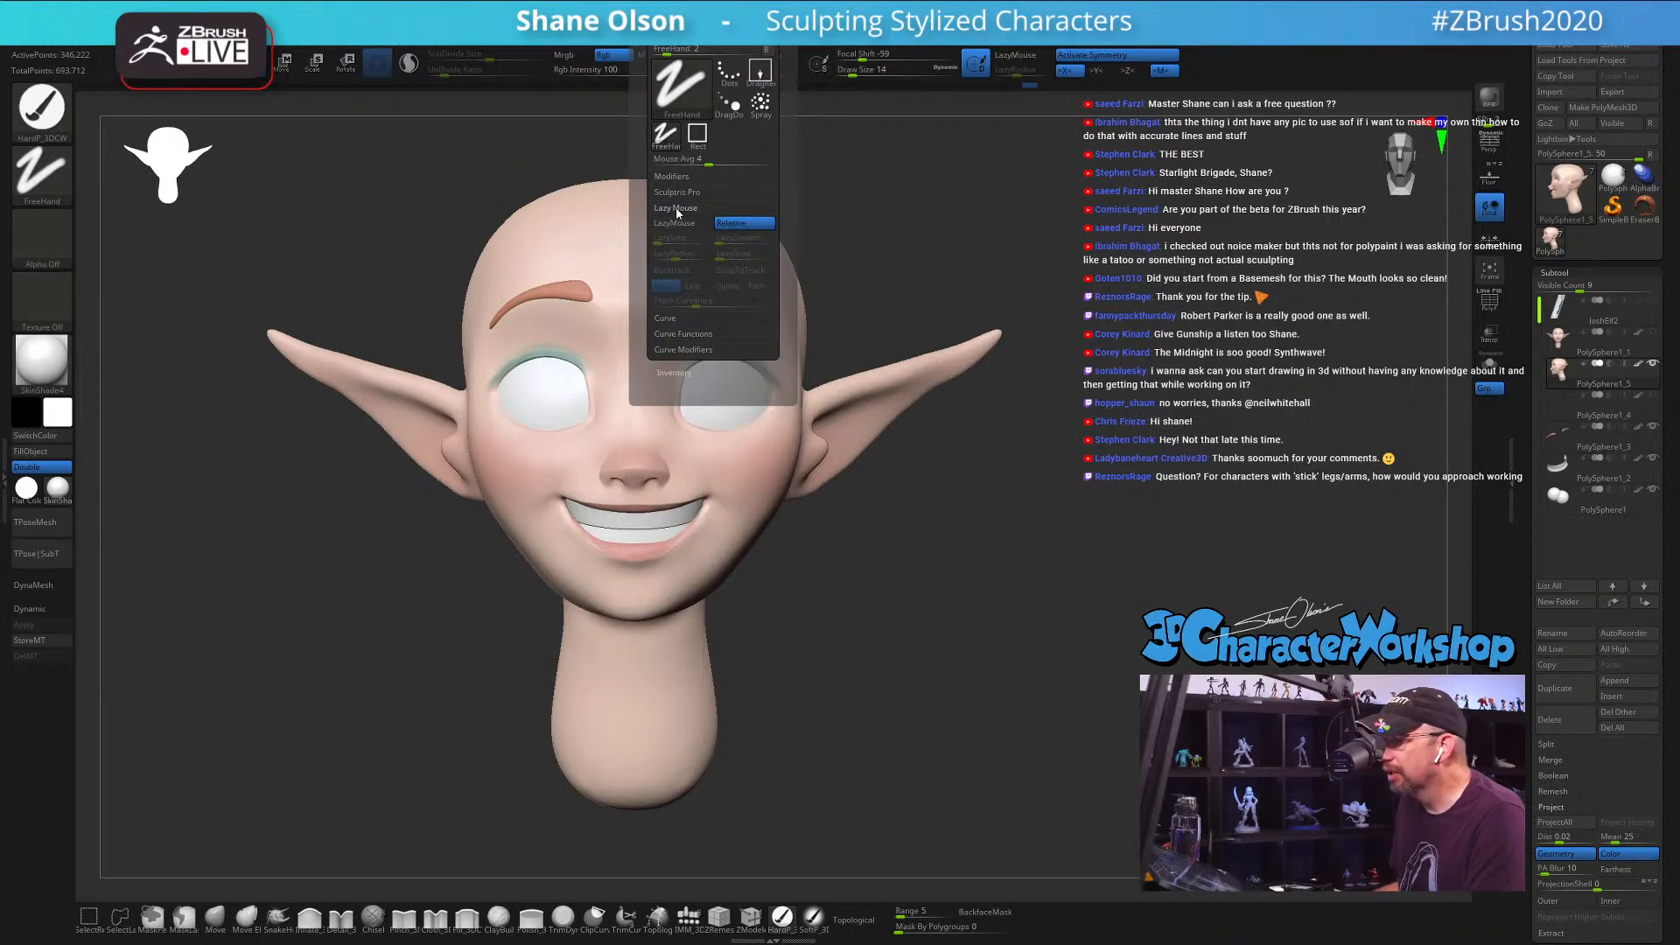
{"action": "left_click", "coordinate": [676, 210]}
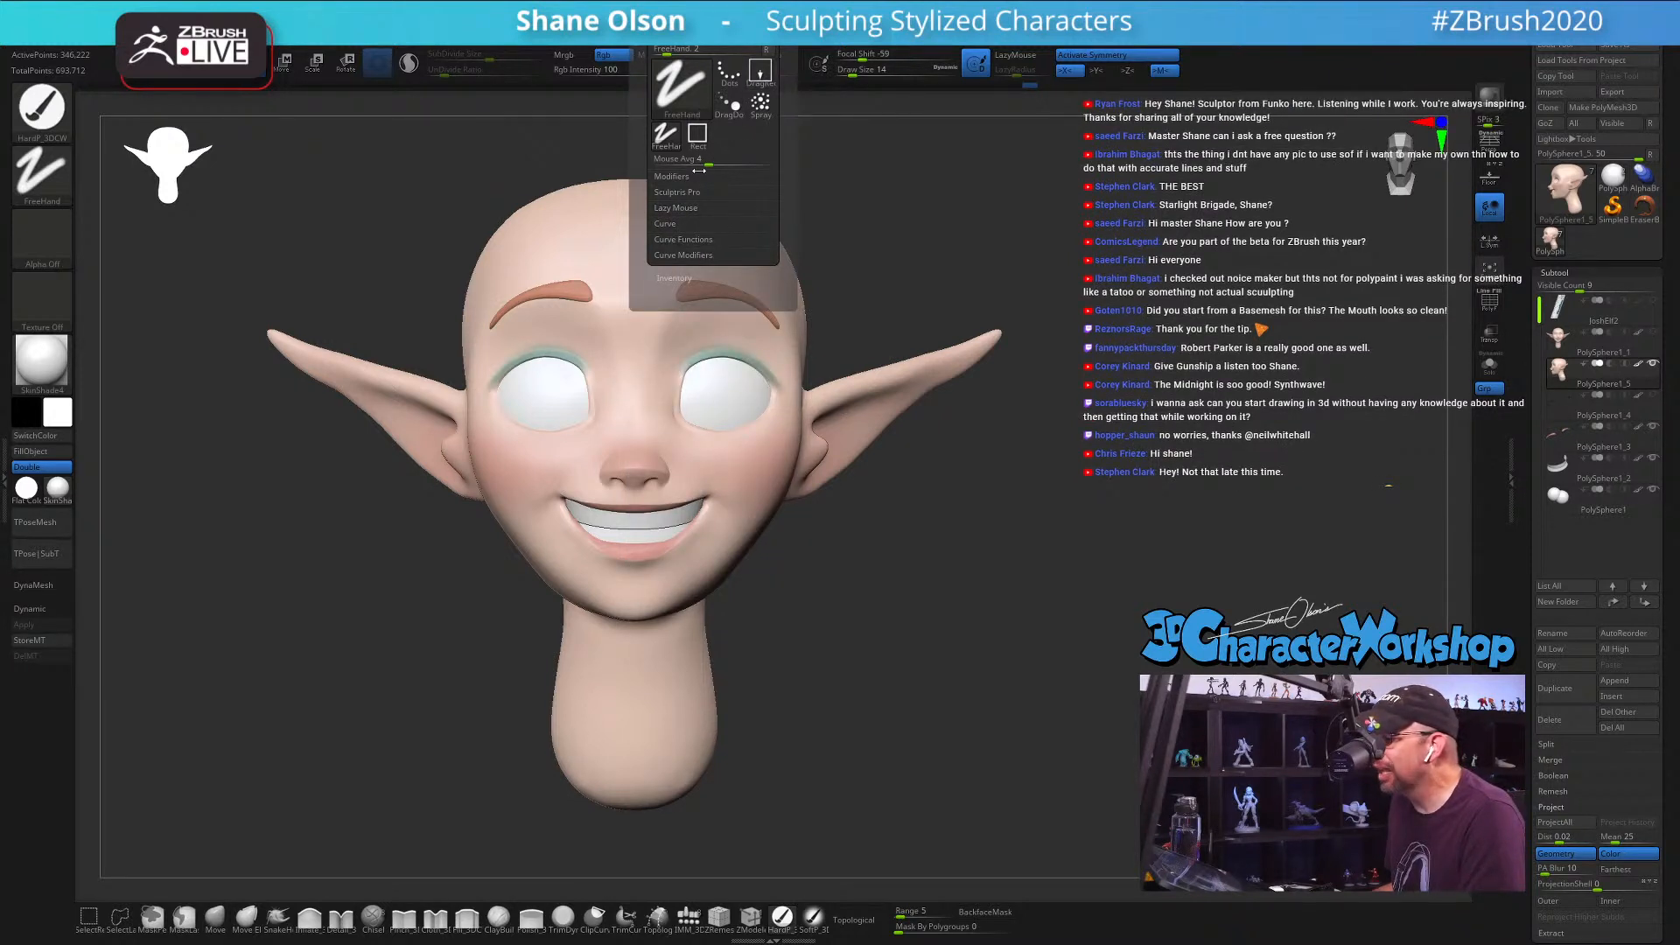
{"action": "left_click", "coordinate": [671, 176]}
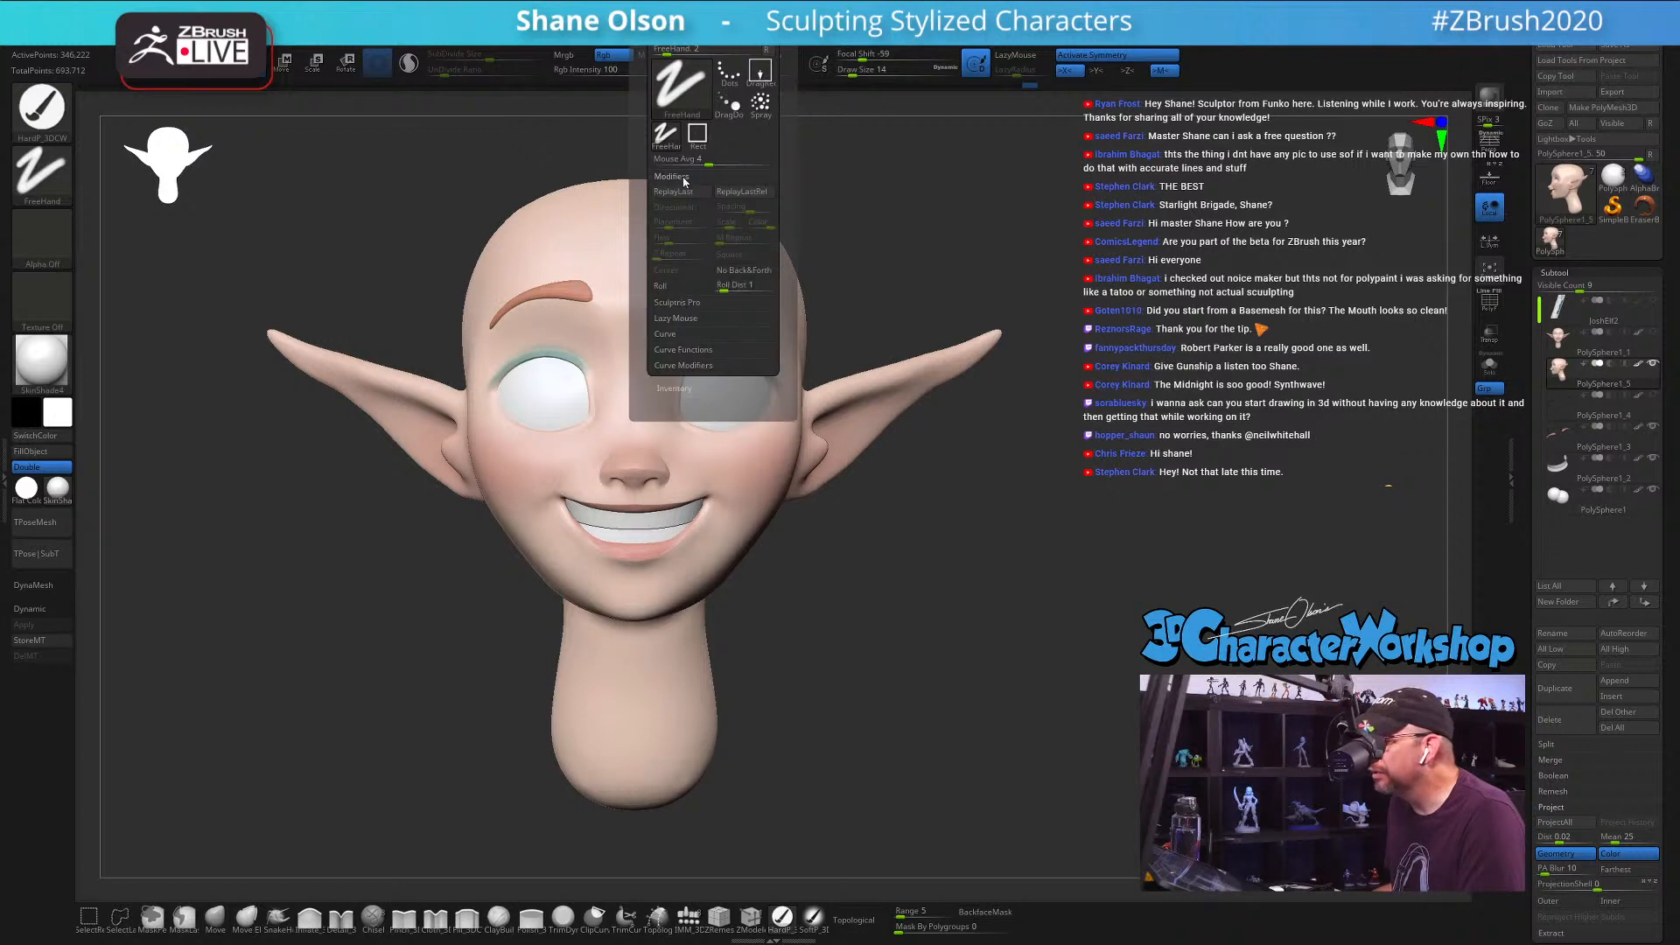
{"action": "left_click", "coordinate": [683, 178]}
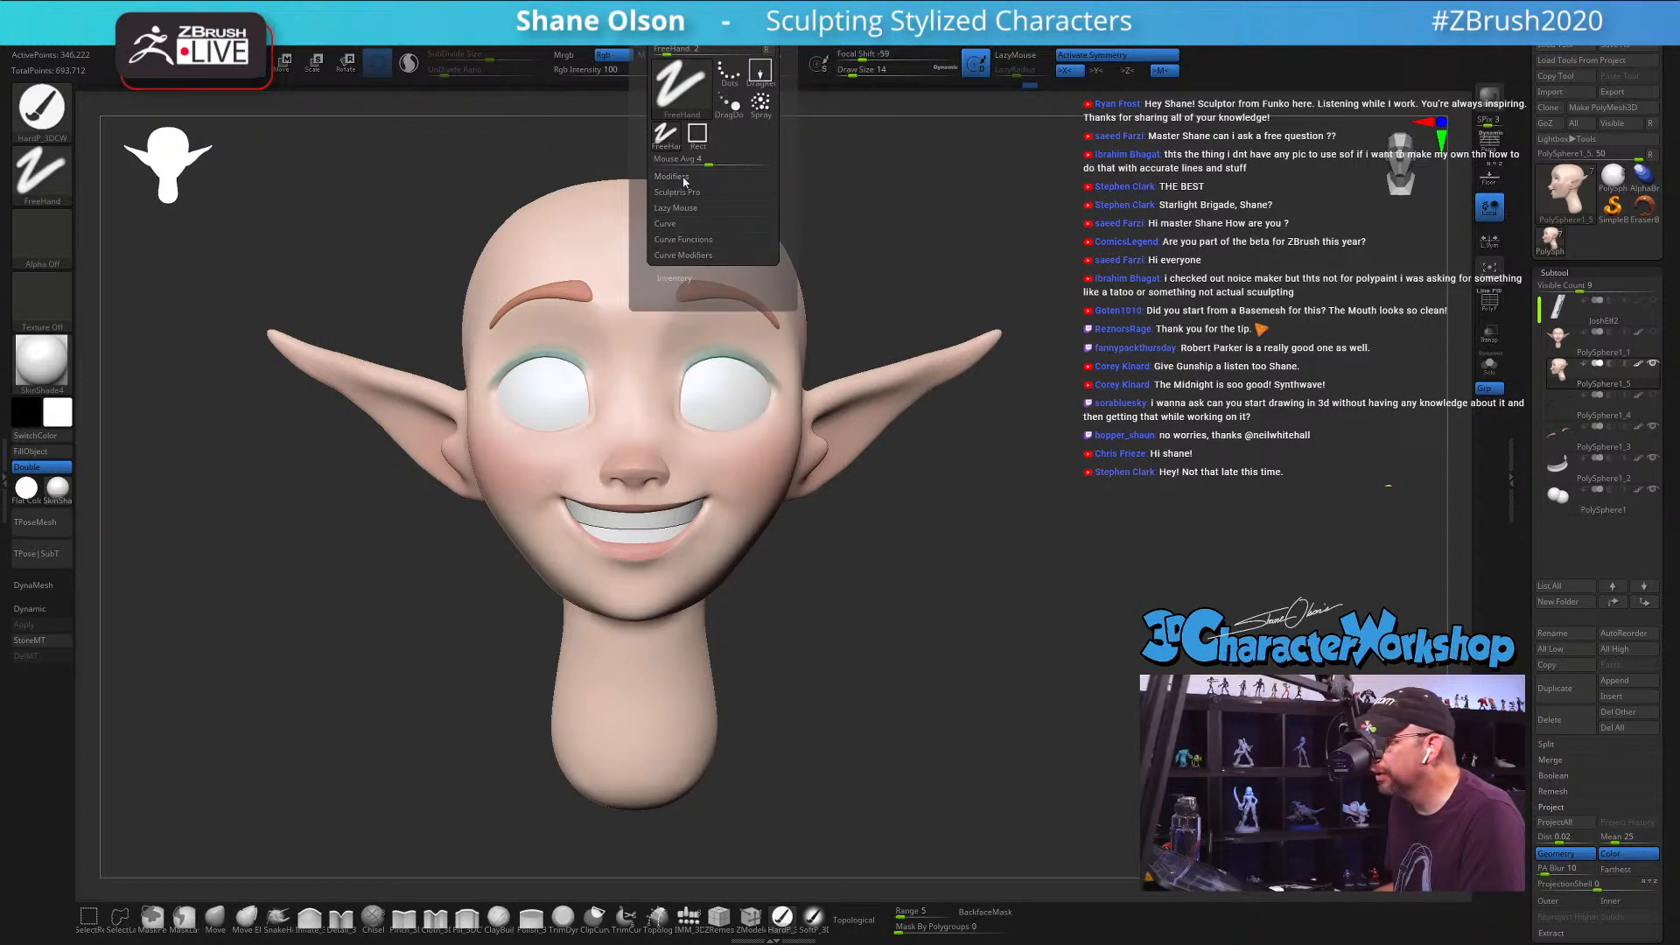
{"action": "left_click", "coordinate": [666, 224]}
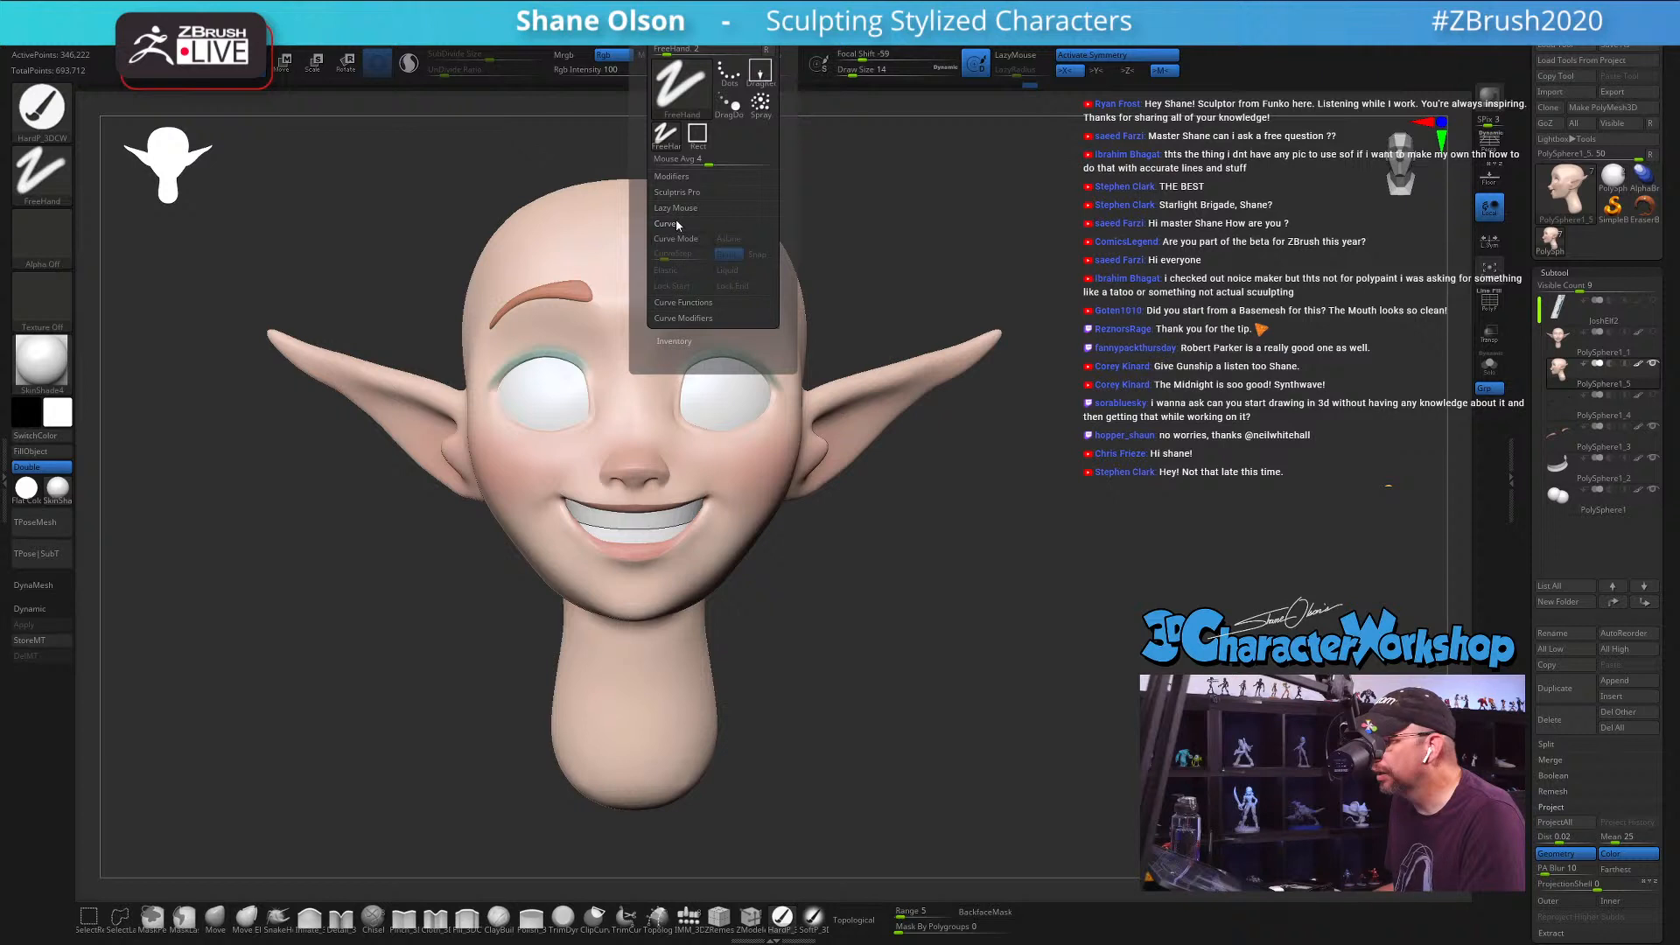
{"action": "left_click", "coordinate": [675, 219]}
{"action": "left_click", "coordinate": [674, 208]}
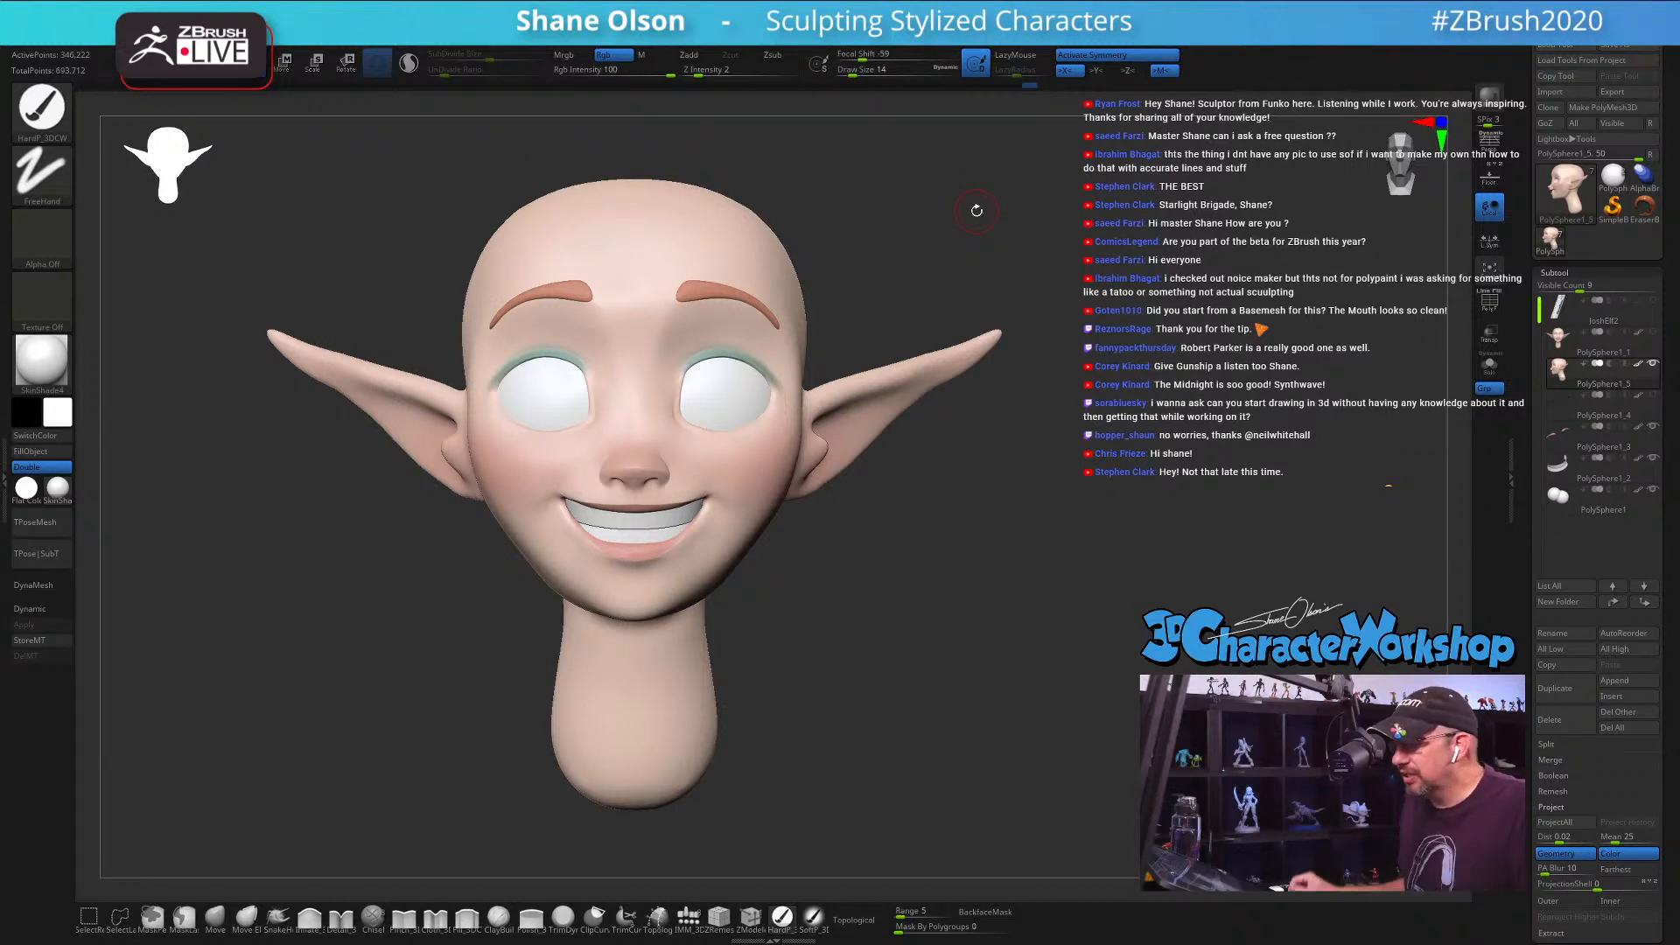
Step: Increase the brush's draw size to 20 and further to 41
{"action": "left_click_drag", "start_coordinate": [938, 247], "coordinate": [907, 253]}
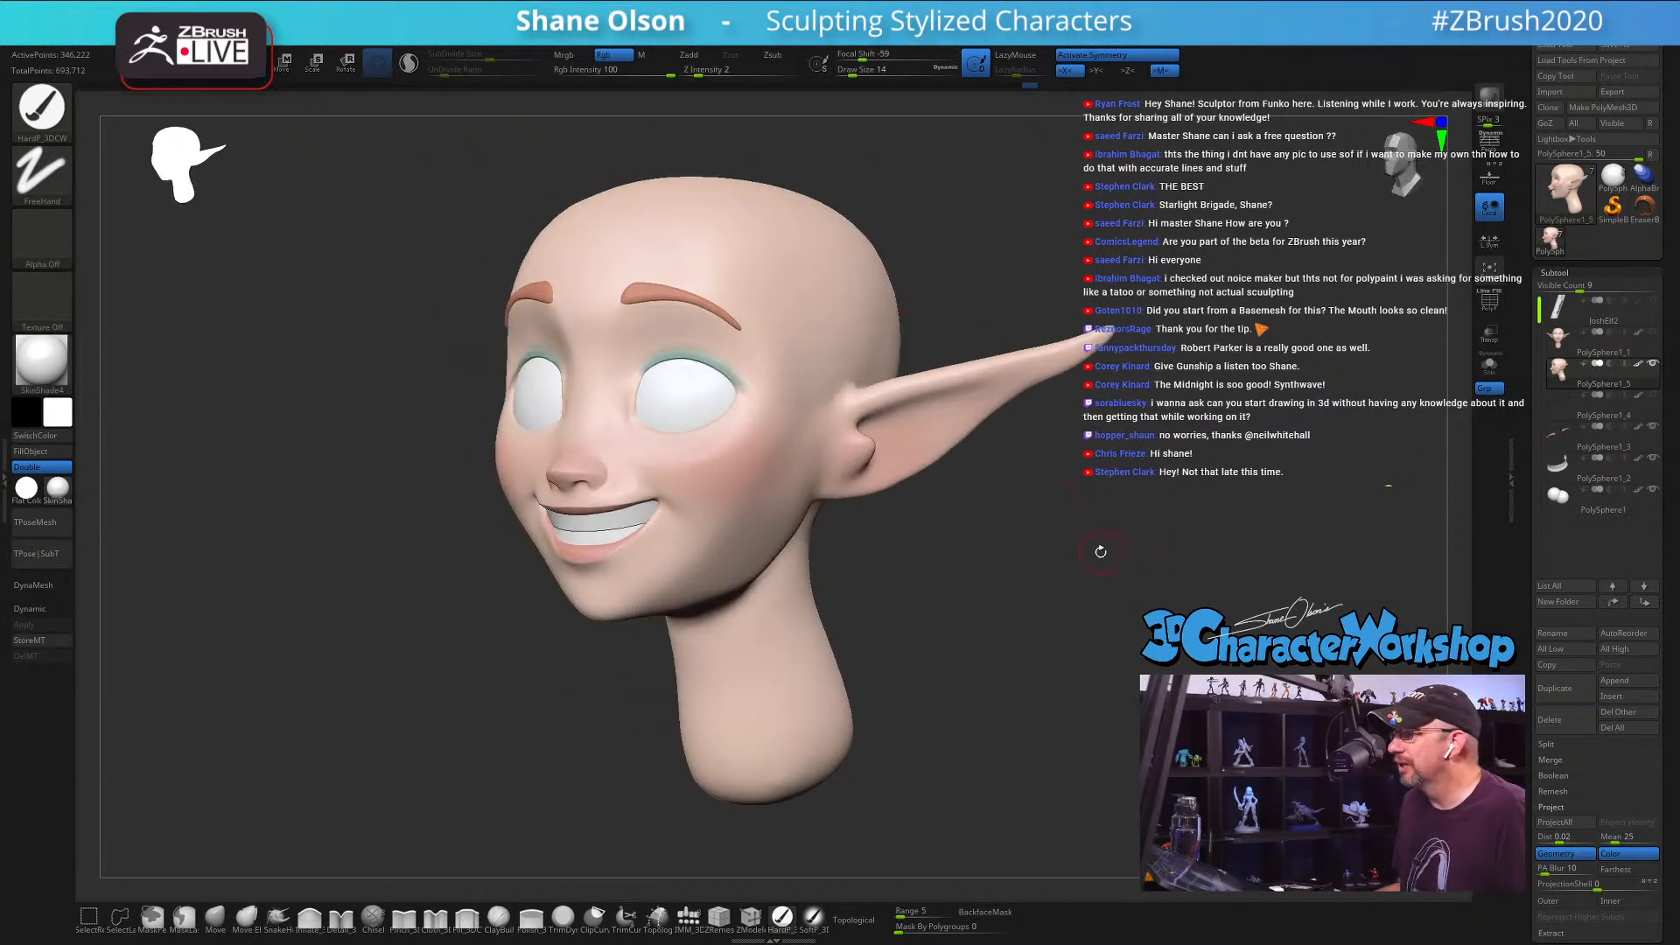
{"action": "left_click_drag", "start_coordinate": [1099, 551], "coordinate": [1059, 482]}
{"action": "left_click_drag", "start_coordinate": [991, 402], "coordinate": [1009, 426], "text": "alt"}
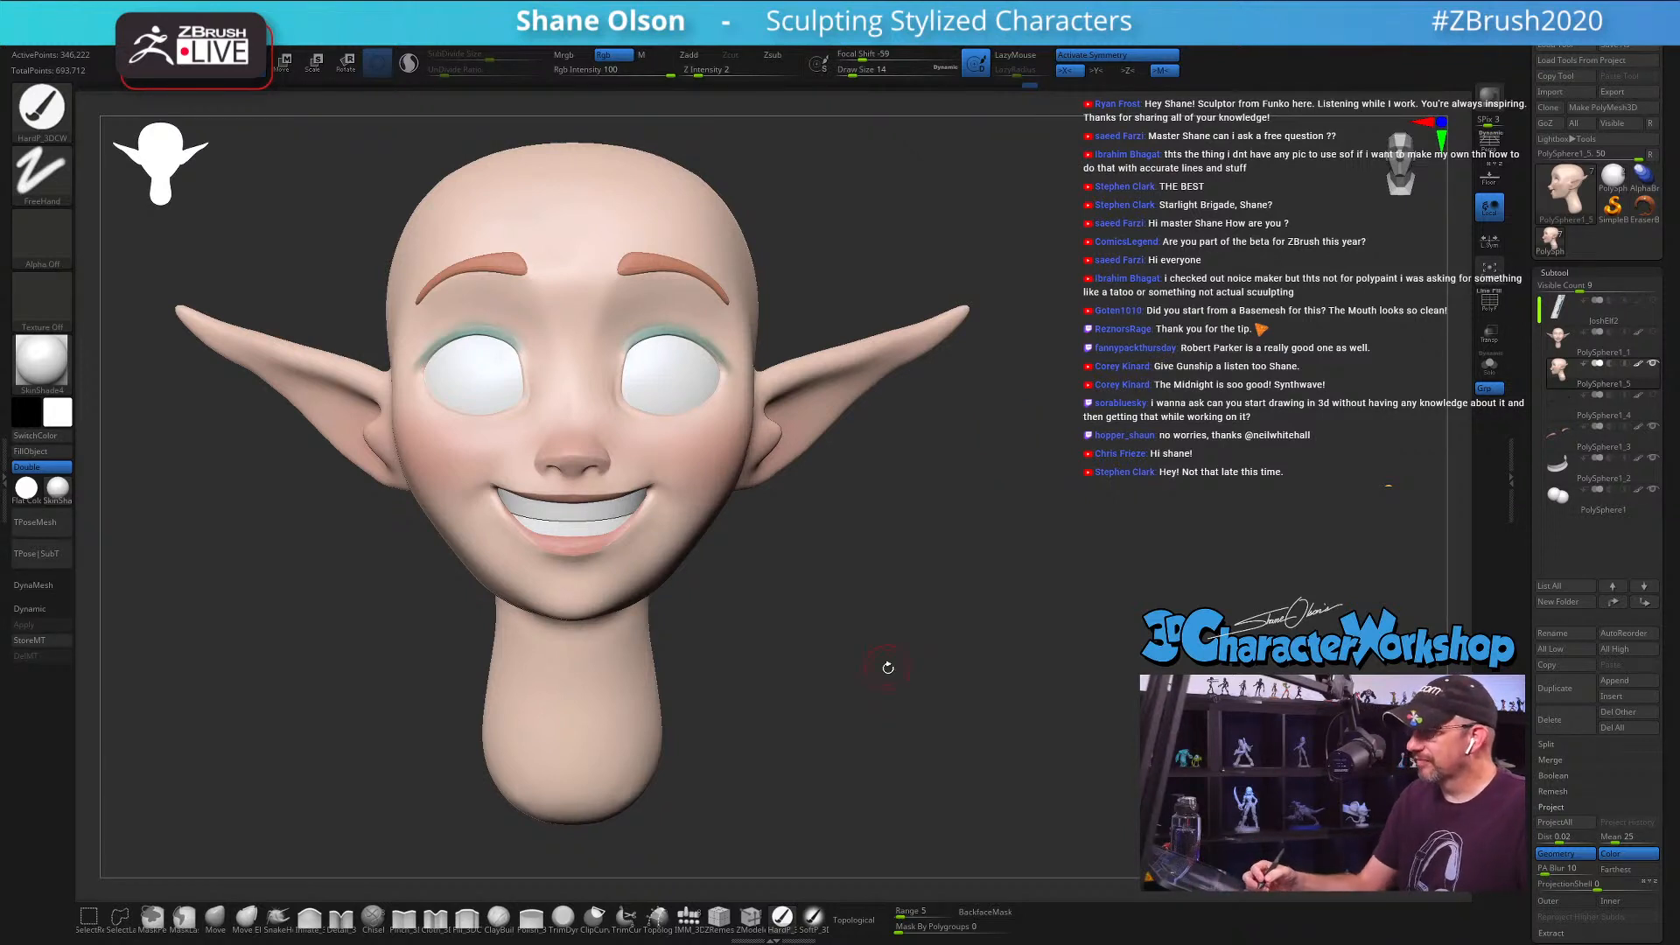
{"action": "mouse_move", "coordinate": [885, 667]}
{"action": "left_mouse_down", "text": "alt"}
{"action": "mouse_move", "coordinate": [925, 672]}
{"action": "mouse_move", "coordinate": [869, 675]}
{"action": "left_mouse_up", "text": "alt"}
{"action": "key", "text": "s"}
{"action": "key", "text": "s"}
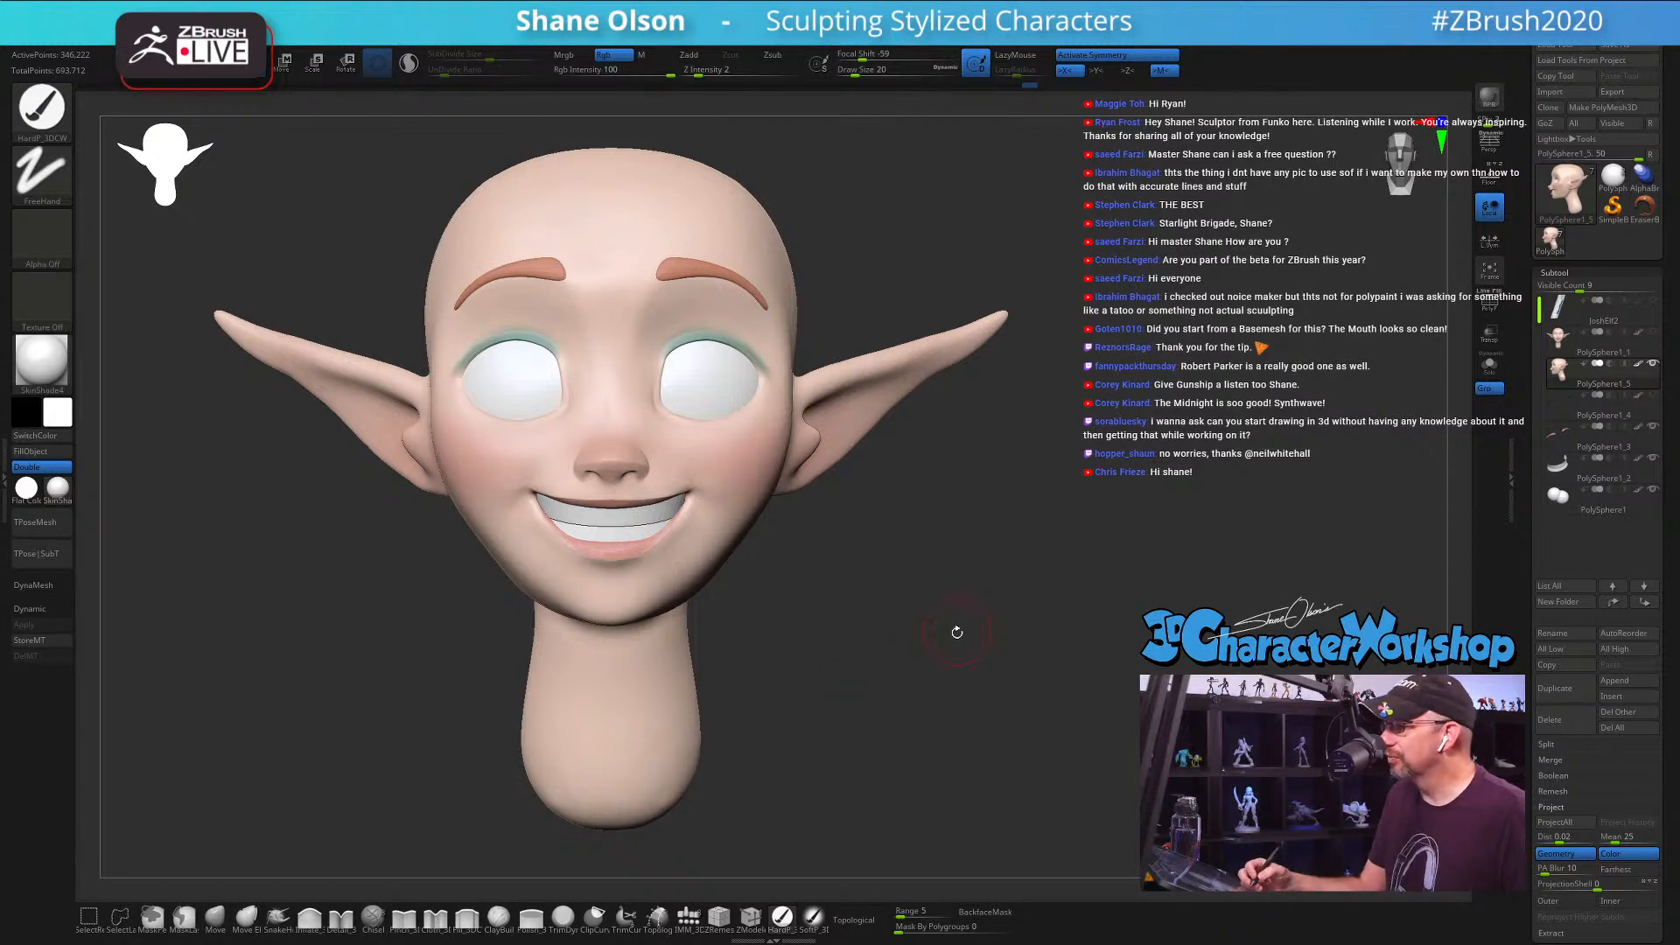
{"action": "left_click_drag", "start_coordinate": [953, 638], "coordinate": [986, 581]}
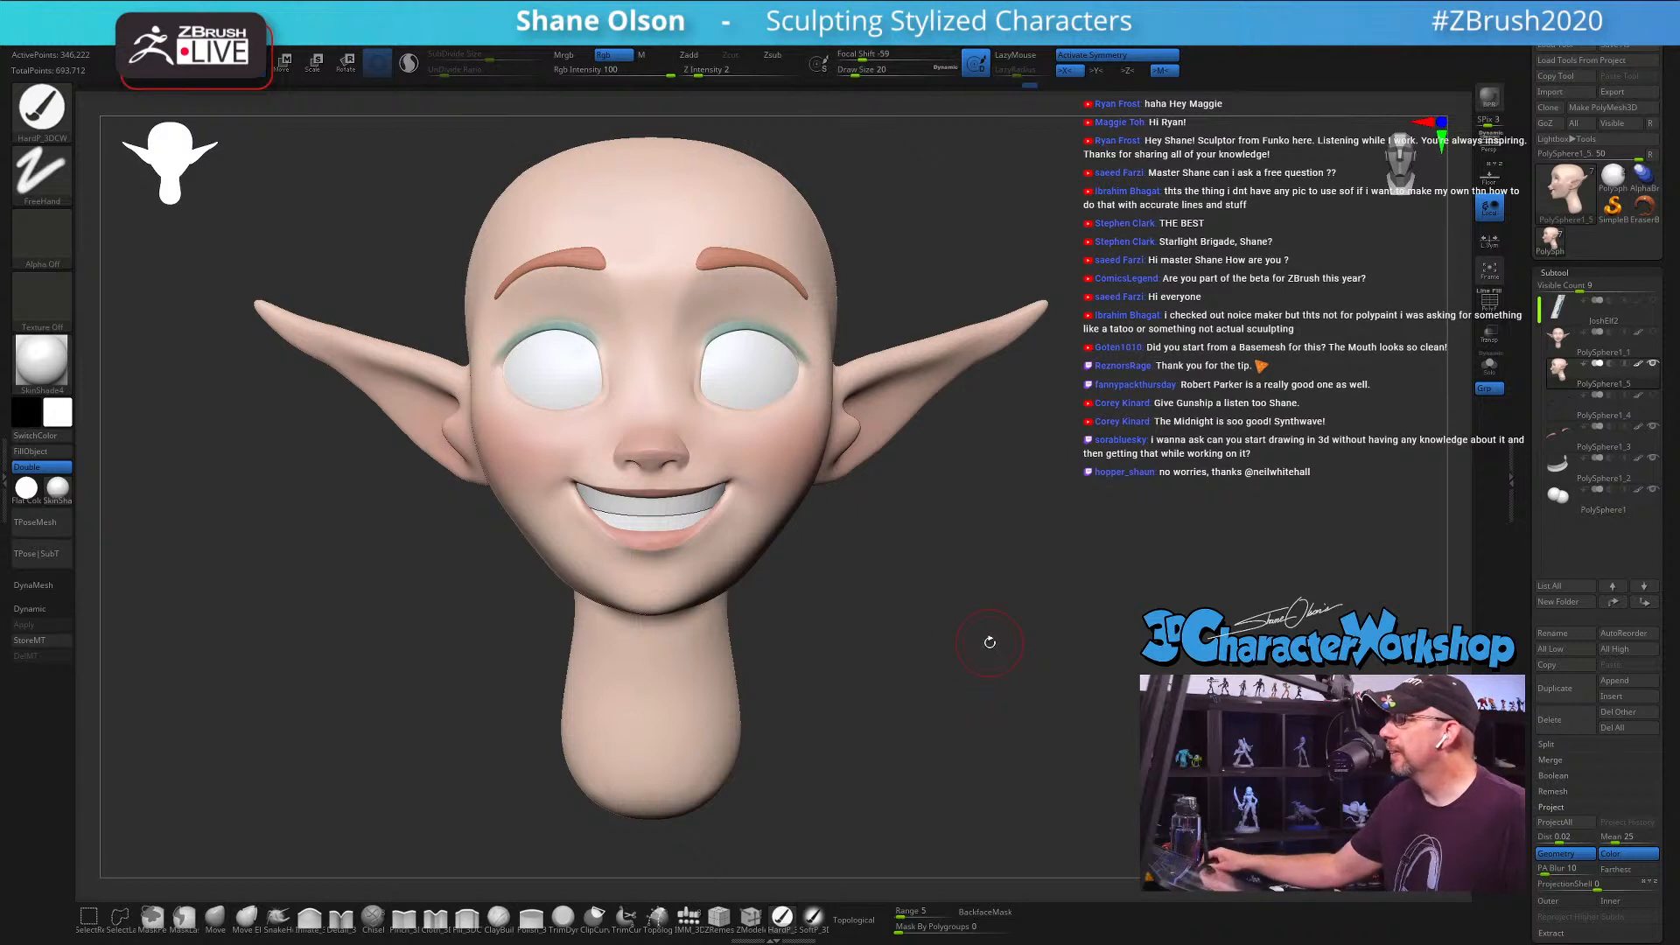
{"action": "key", "text": "s"}
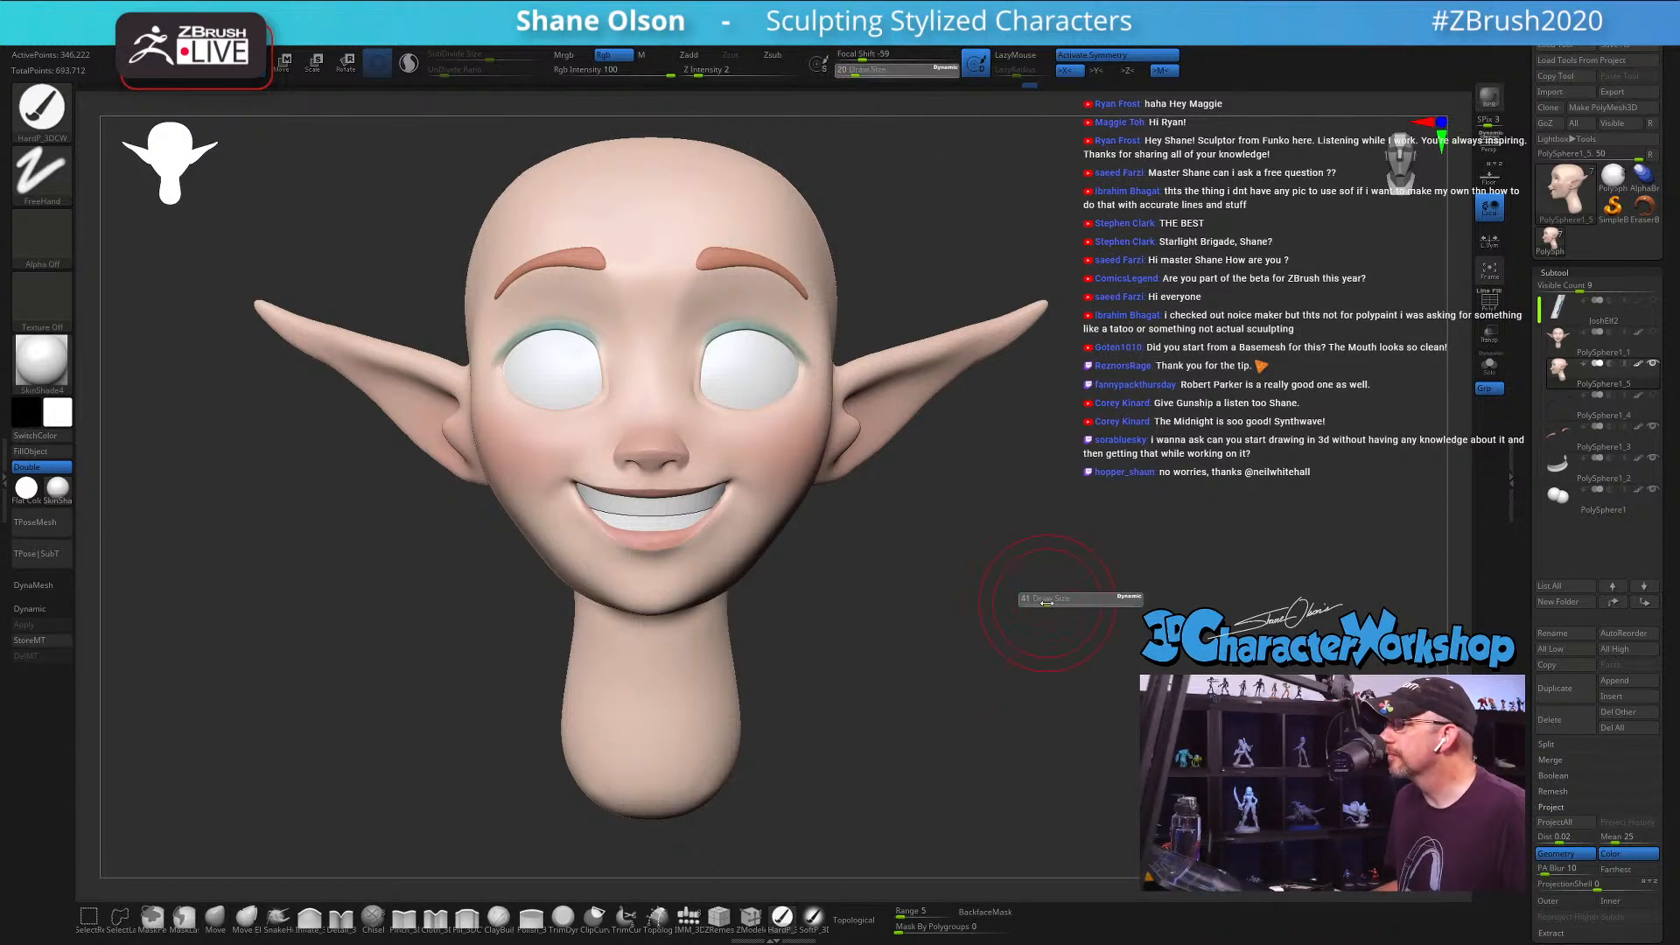
{"action": "mouse_move", "coordinate": [1092, 544]}
{"action": "left_mouse_down"}
{"action": "mouse_move", "coordinate": [1069, 541]}
{"action": "mouse_move", "coordinate": [1060, 499]}
{"action": "mouse_move", "coordinate": [952, 453]}
{"action": "left_mouse_up"}
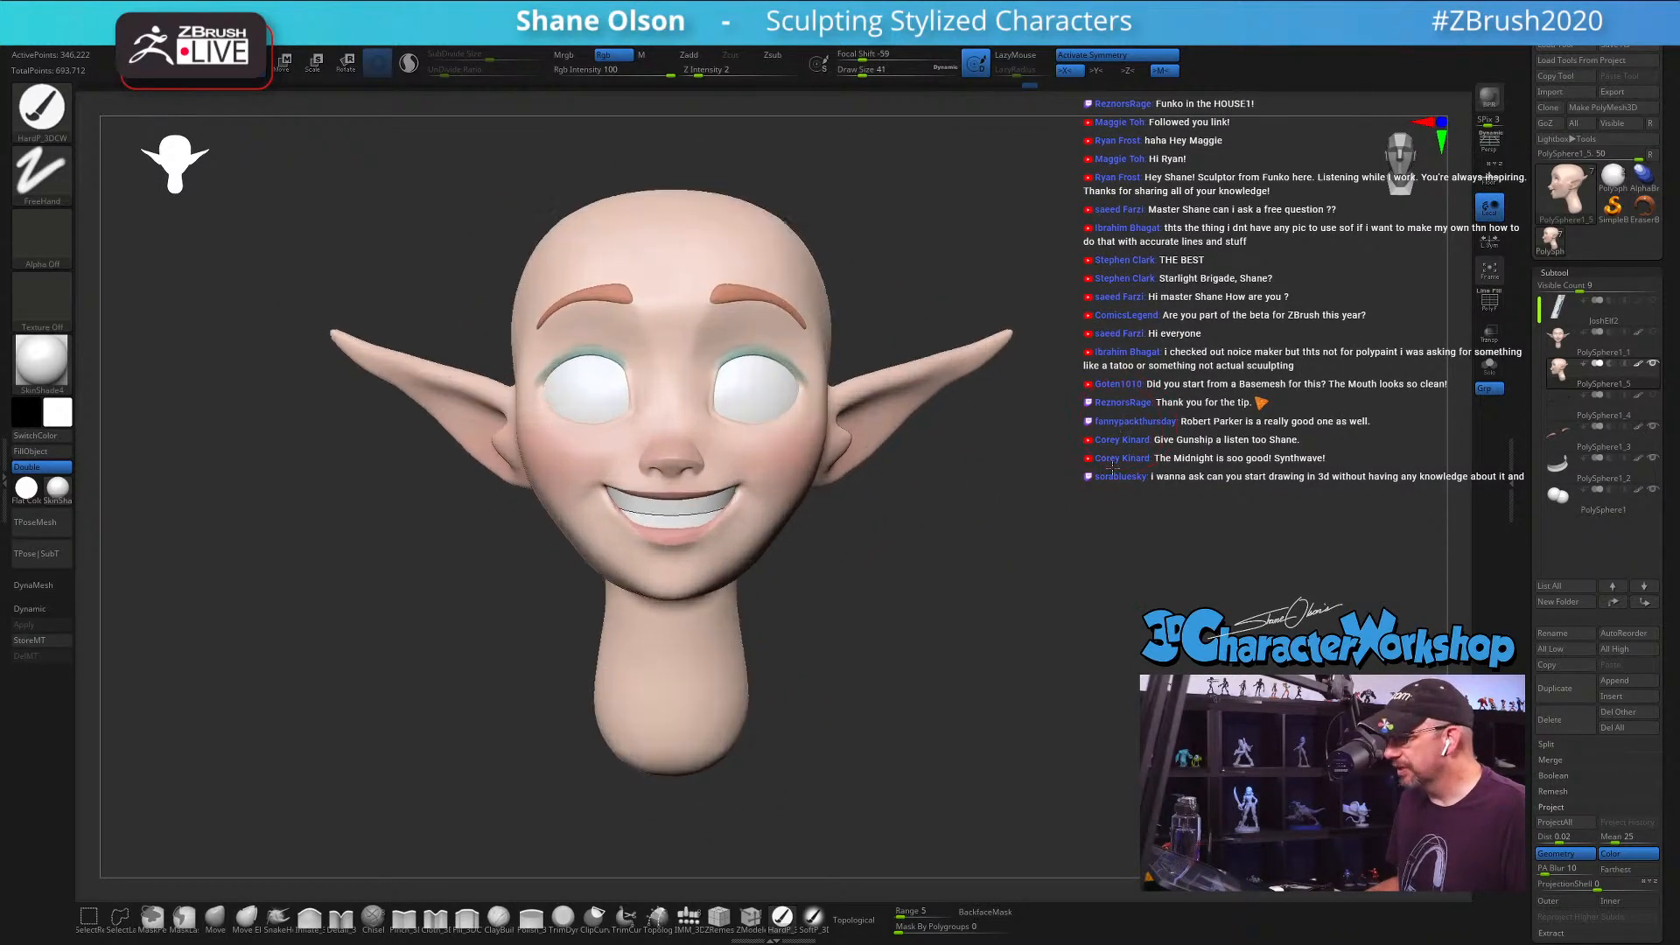
{"action": "left_click_drag", "start_coordinate": [1112, 467], "coordinate": [1098, 481], "text": "alt"}
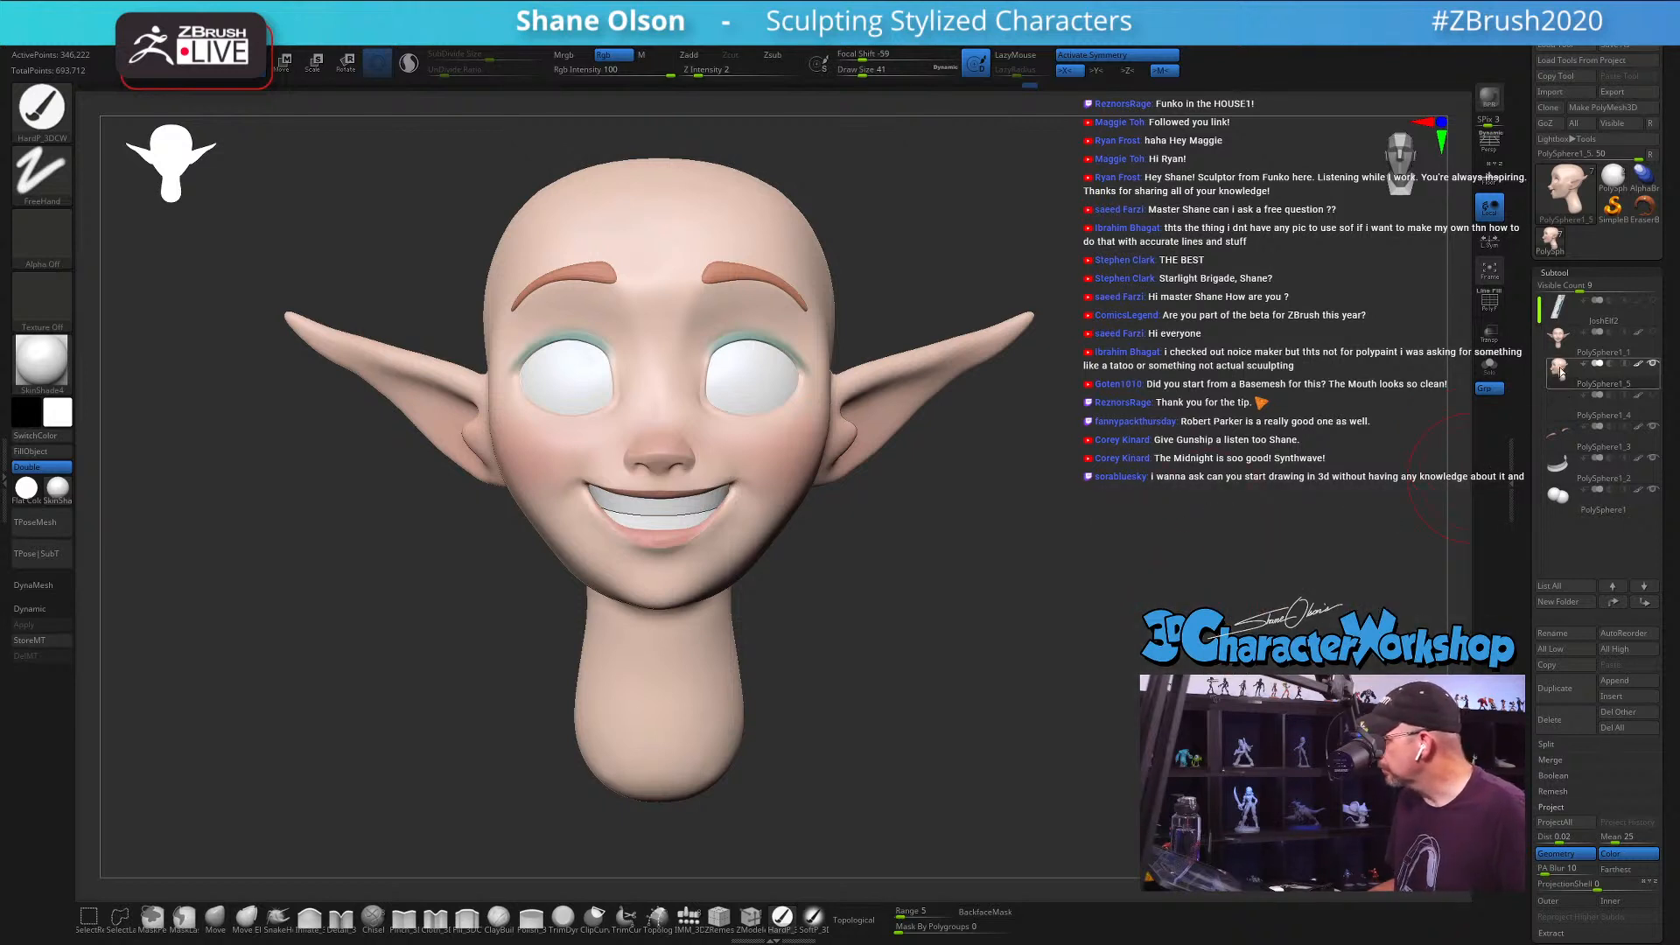
Step: Delete the old PolySphere1_1 head subtool and duplicate the painted head subtool
{"action": "left_click", "coordinate": [1568, 341]}
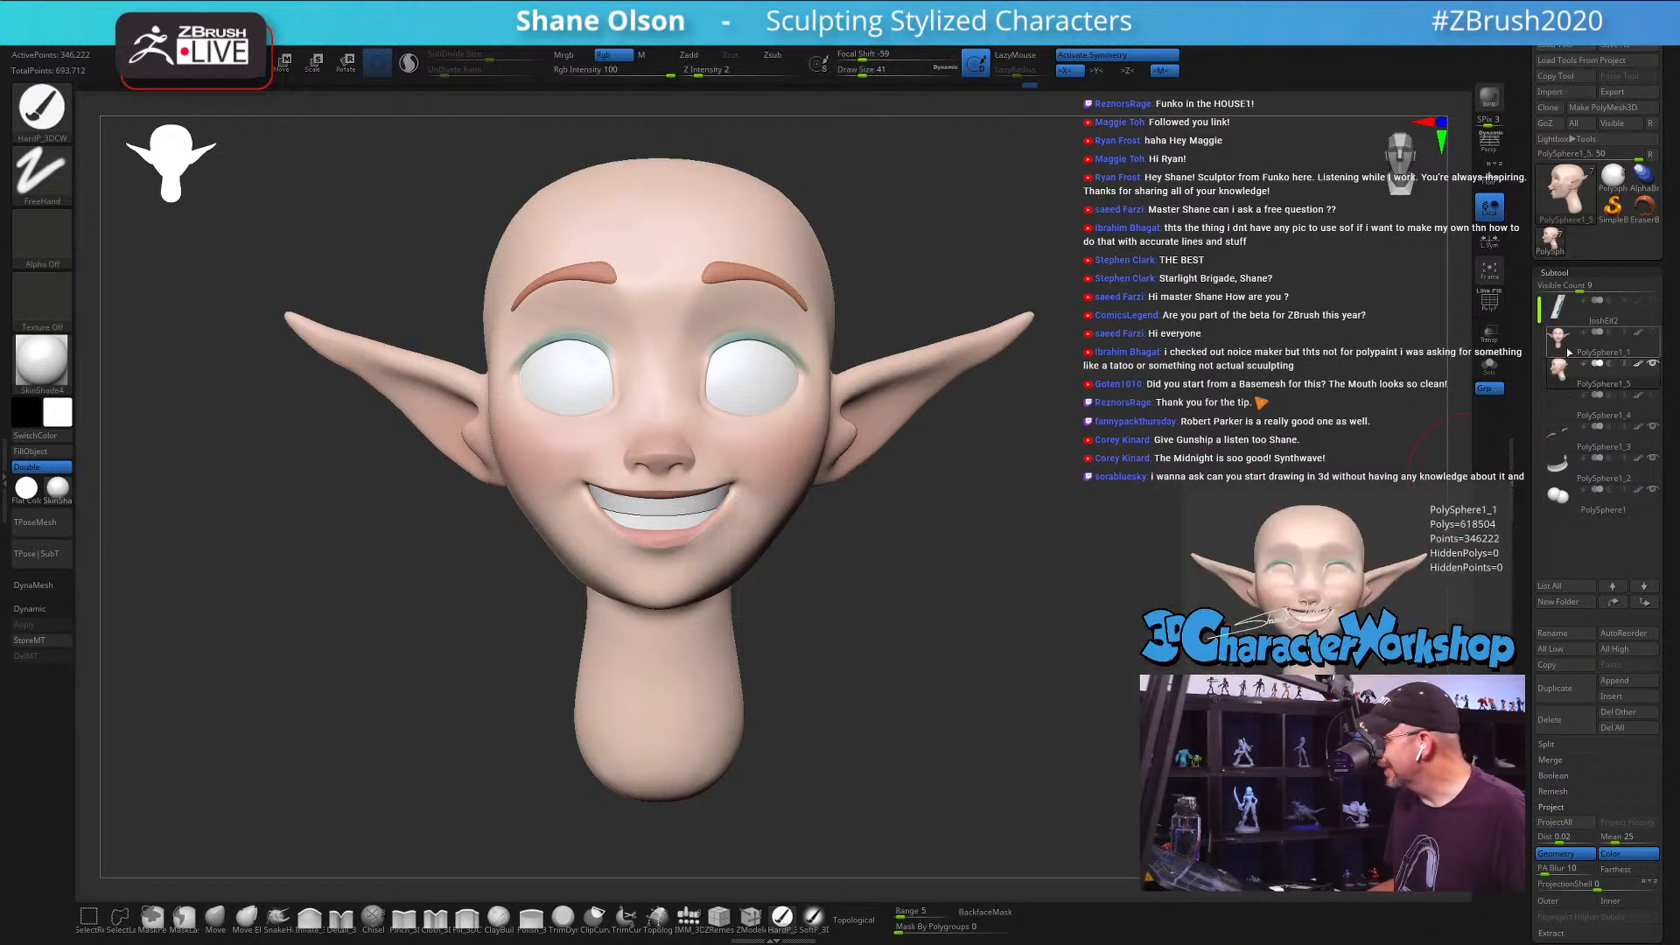
{"action": "left_click", "coordinate": [1559, 719]}
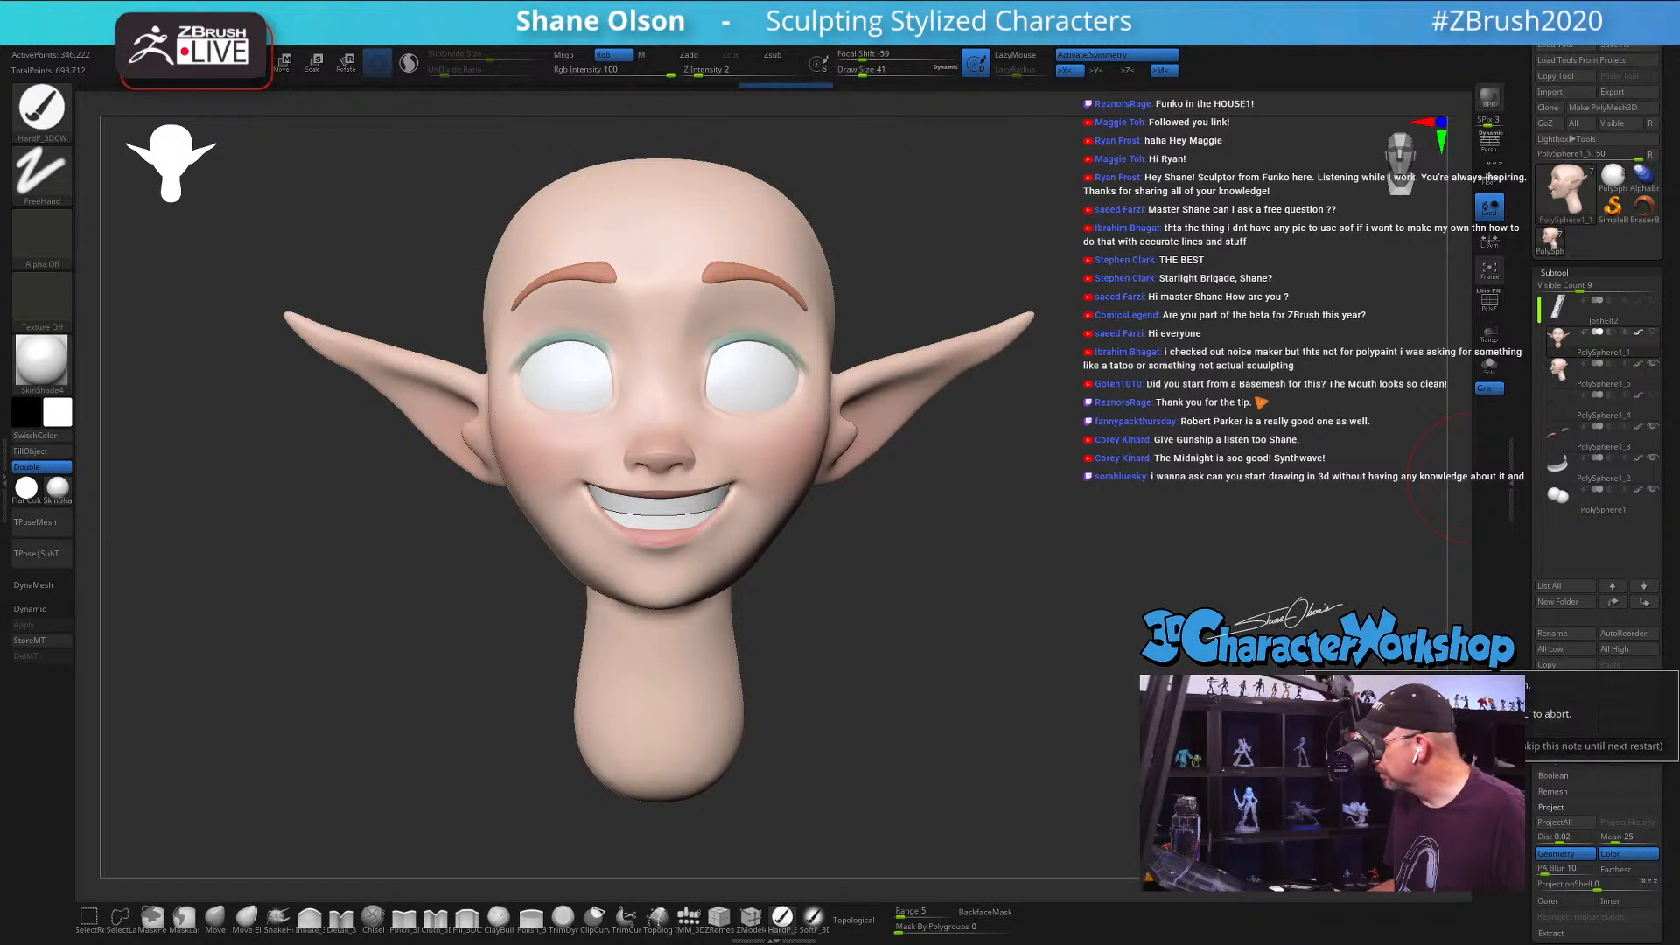
{"action": "left_click", "coordinate": [1332, 746]}
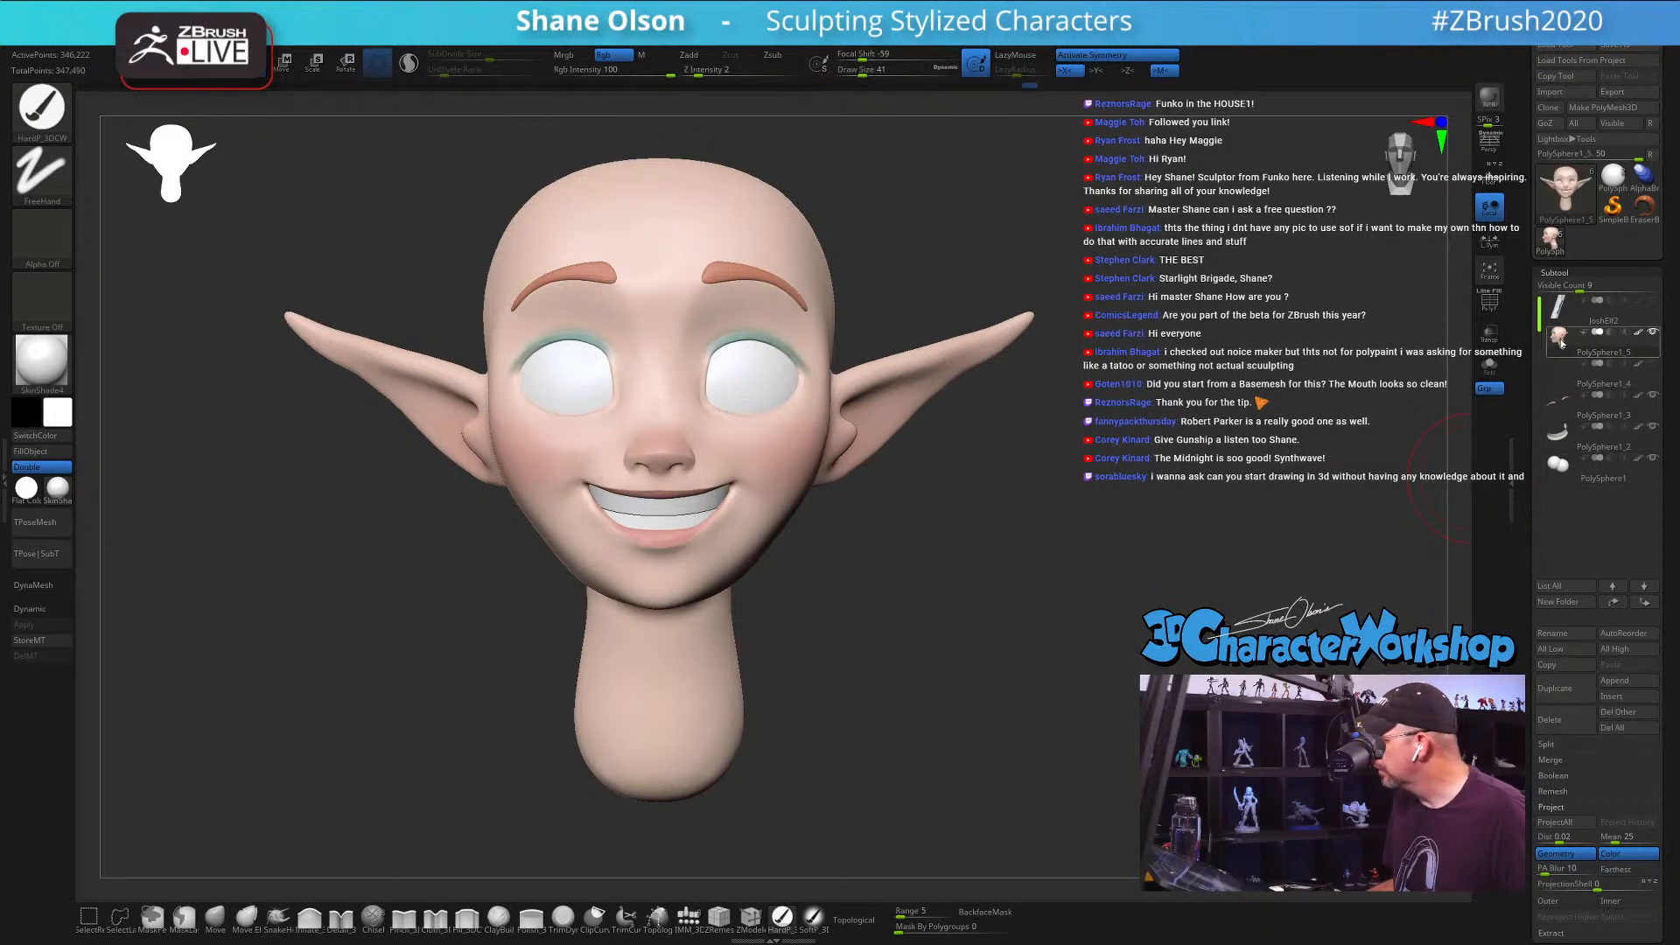
{"action": "left_click", "coordinate": [1555, 688]}
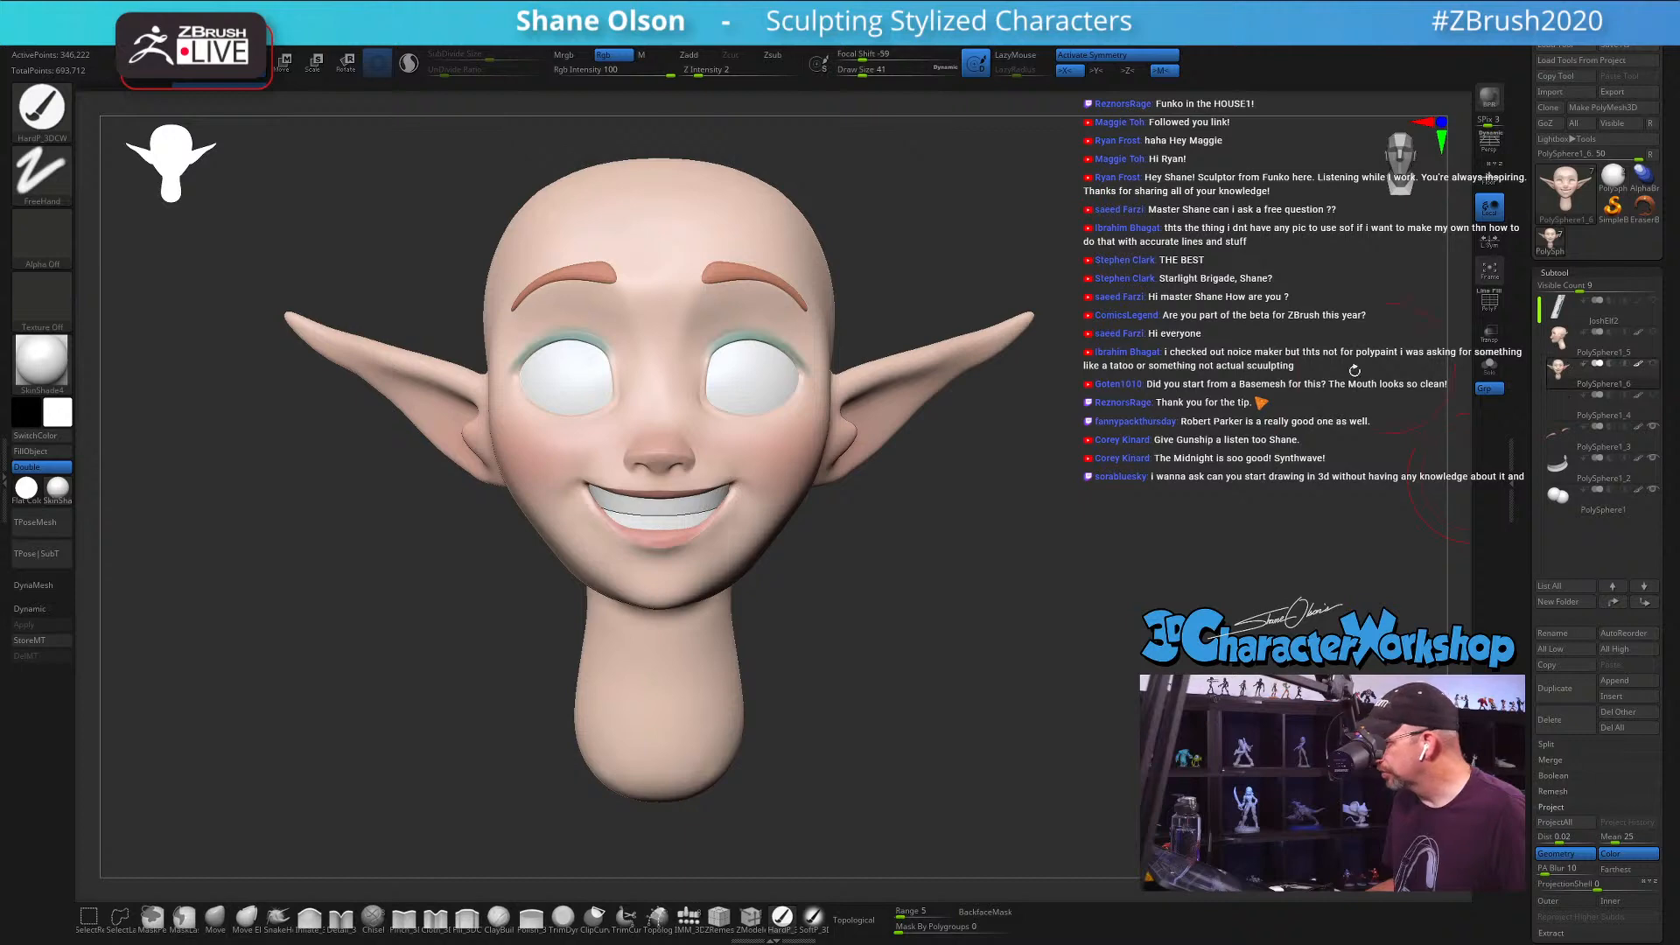
Step: Remesh the duplicated head with EaZyREMESH at 10K resolution, without tessimation
{"action": "left_click", "coordinate": [4, 337]}
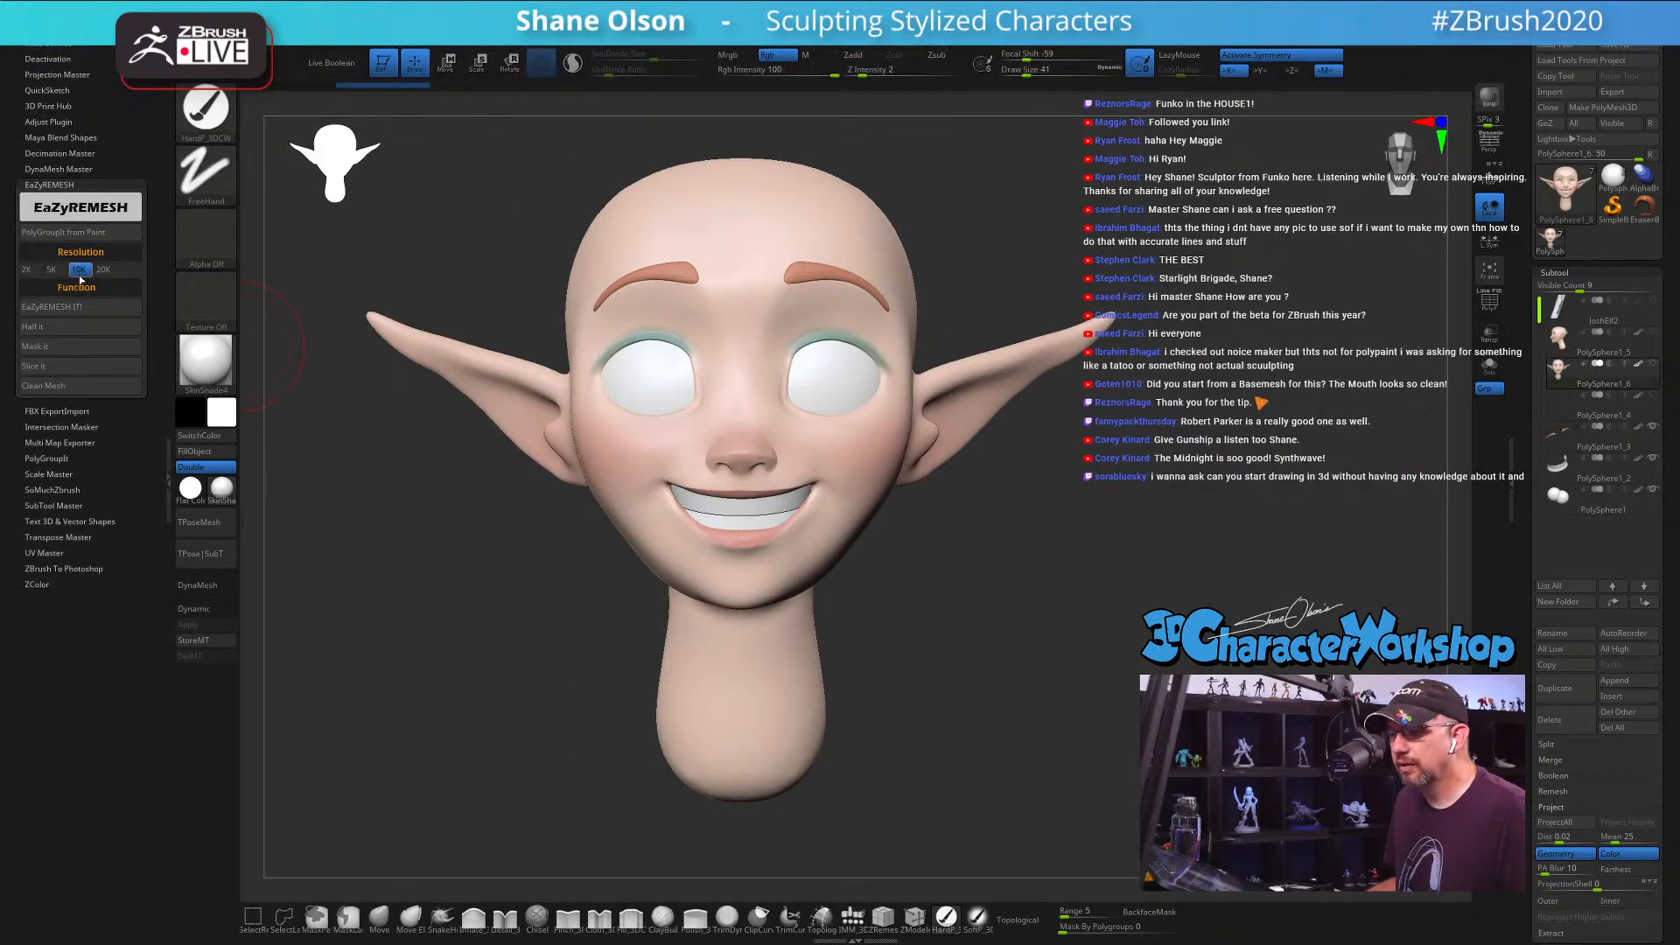
{"action": "left_click", "coordinate": [77, 308]}
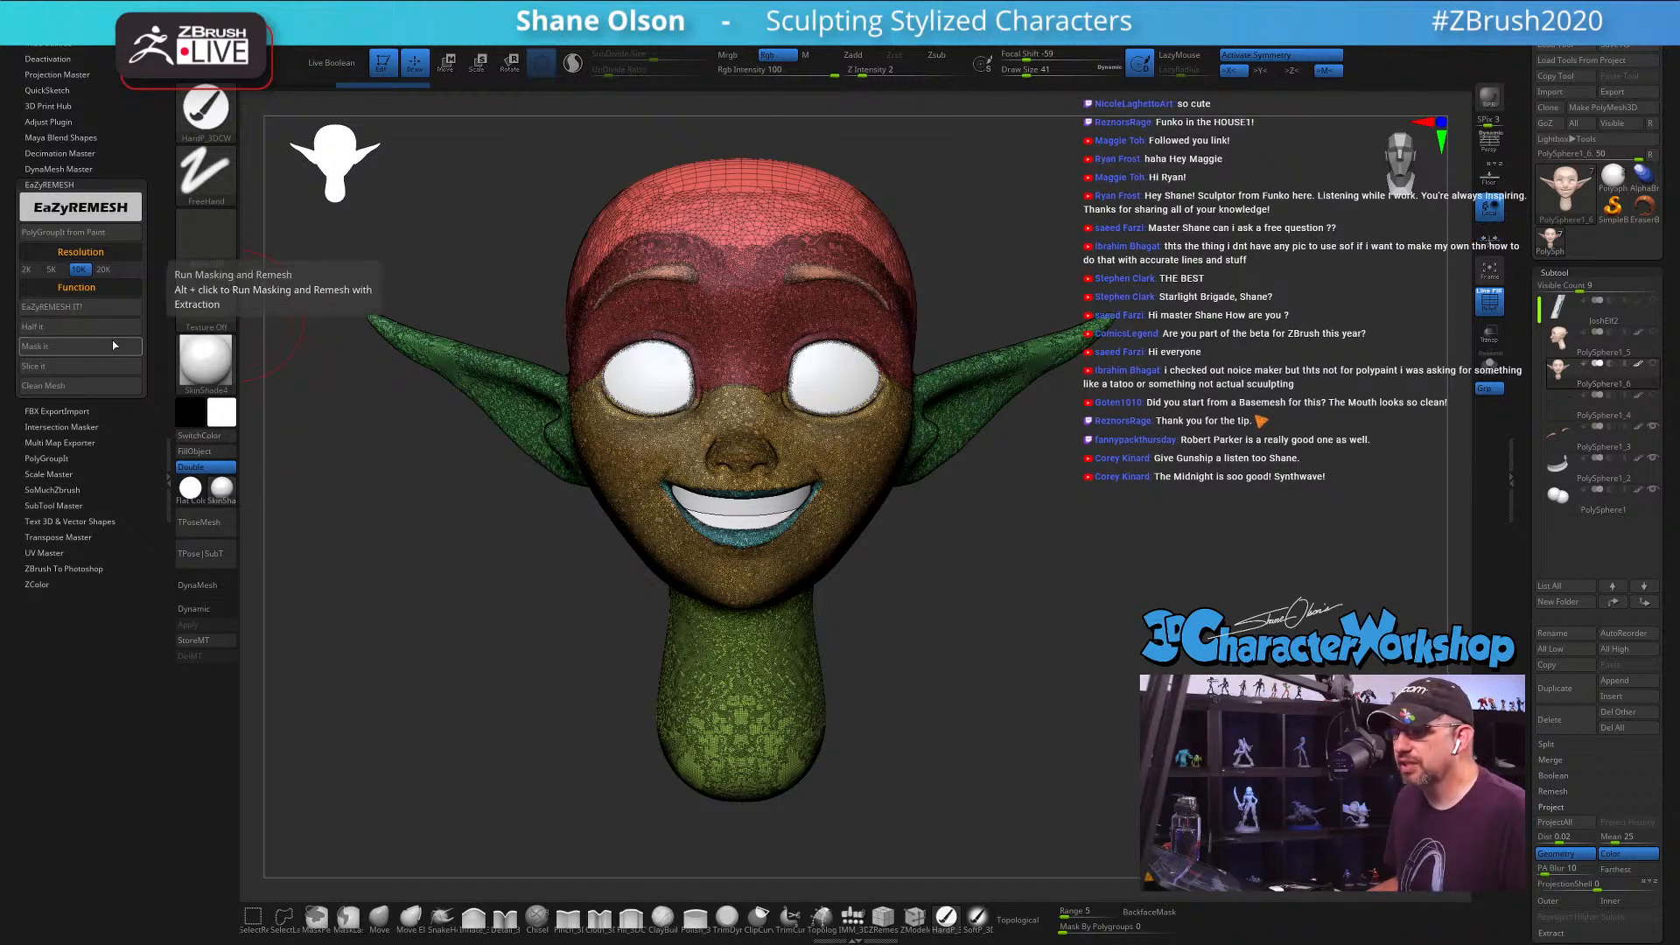
{"action": "left_click", "coordinate": [80, 308]}
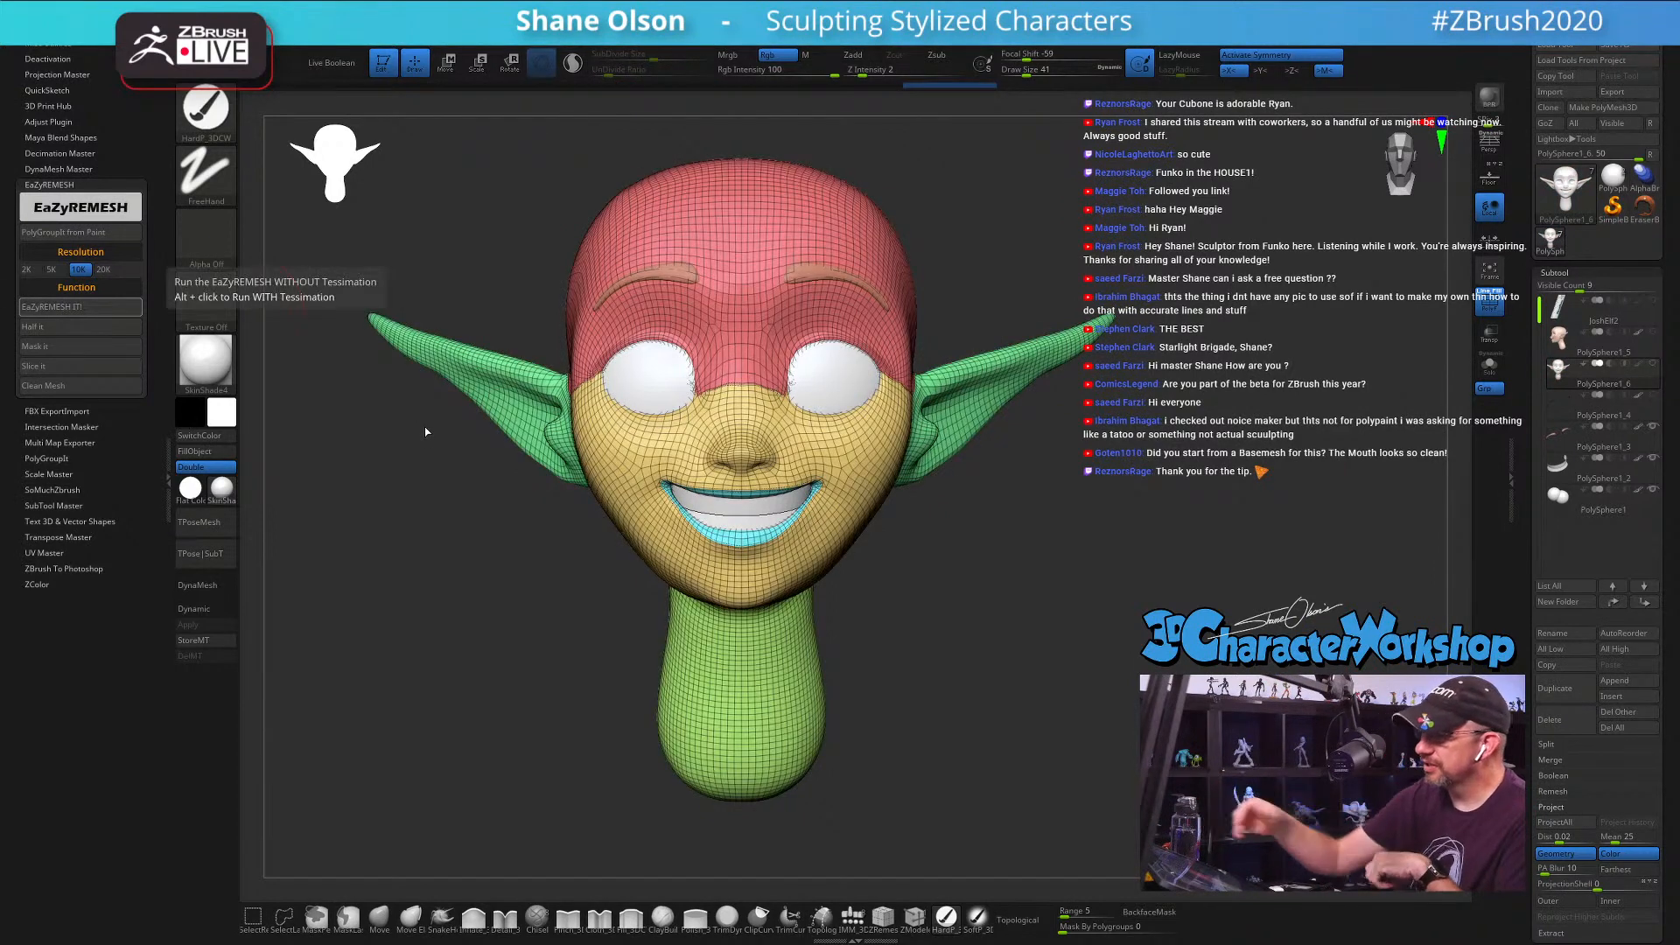
Step: Examine the remeshed head's topology around the nose, mouth, cheek and ear, reducing the draw size to 22
{"action": "mouse_move", "coordinate": [422, 612]}
{"action": "left_mouse_down"}
{"action": "mouse_move", "coordinate": [454, 610]}
{"action": "mouse_move", "coordinate": [364, 612]}
{"action": "mouse_move", "coordinate": [420, 614]}
{"action": "mouse_move", "coordinate": [435, 585]}
{"action": "left_mouse_up"}
{"action": "left_click", "coordinate": [131, 386]}
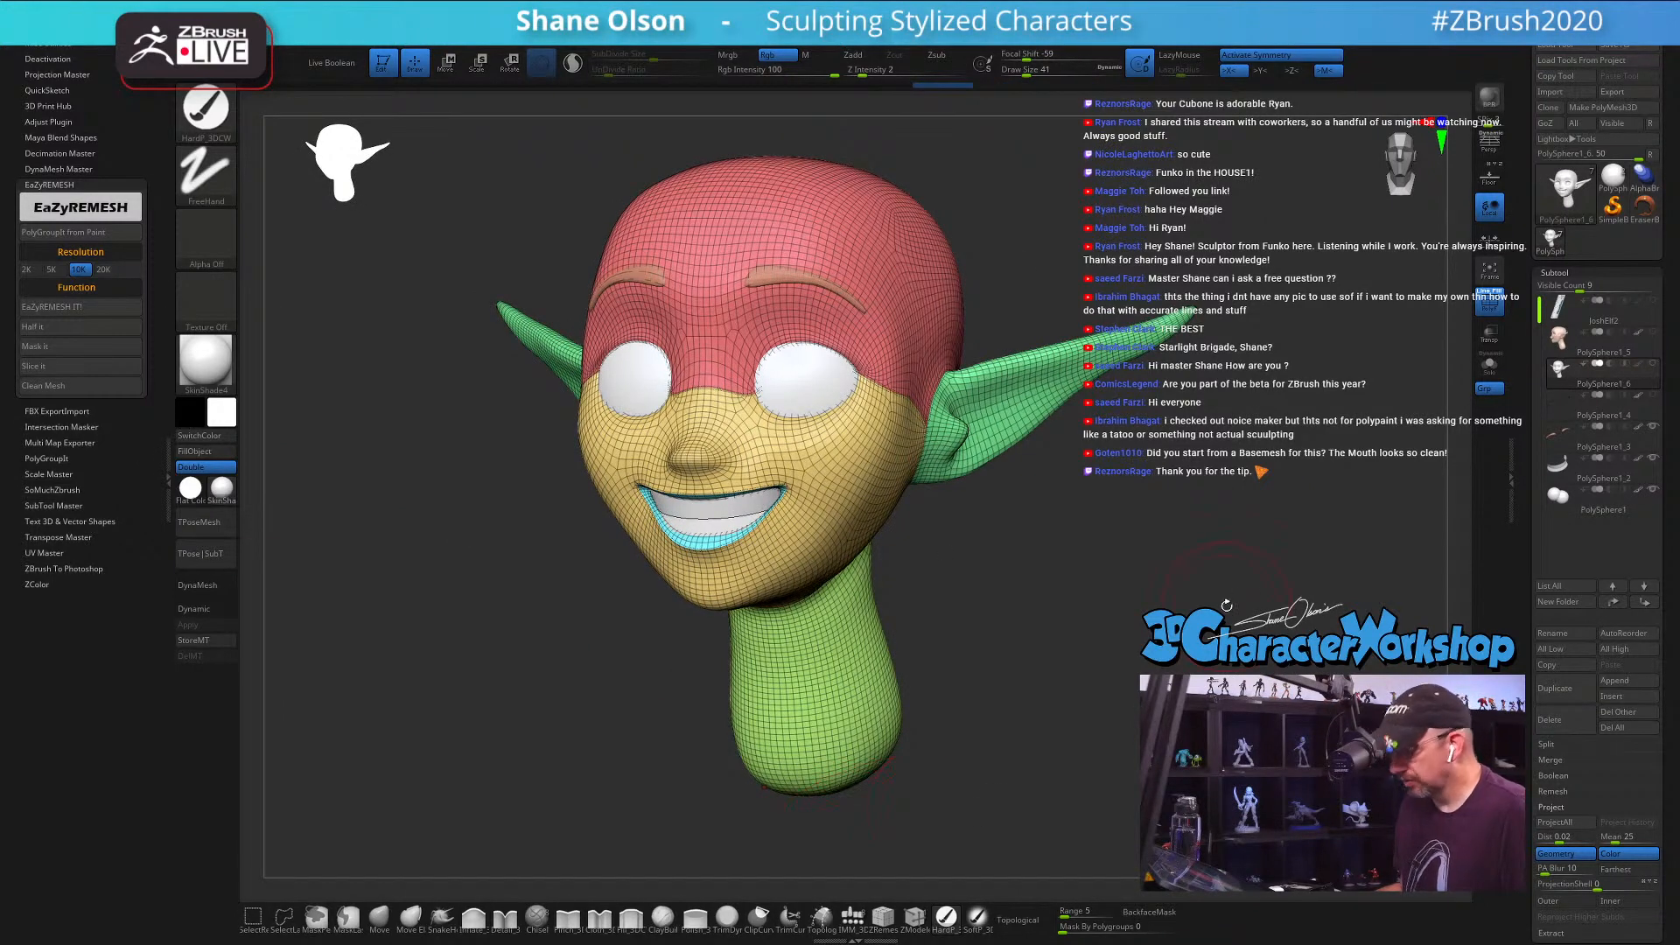
{"action": "key", "text": "shift+f"}
{"action": "key", "text": "shift+f"}
{"action": "mouse_move", "coordinate": [1221, 591]}
{"action": "left_mouse_down"}
{"action": "mouse_move", "coordinate": [1138, 572]}
{"action": "mouse_move", "coordinate": [1198, 562]}
{"action": "mouse_move", "coordinate": [1149, 568]}
{"action": "mouse_move", "coordinate": [1135, 541]}
{"action": "mouse_move", "coordinate": [1127, 577]}
{"action": "mouse_move", "coordinate": [1003, 606]}
{"action": "left_mouse_up"}
{"action": "key", "text": "s"}
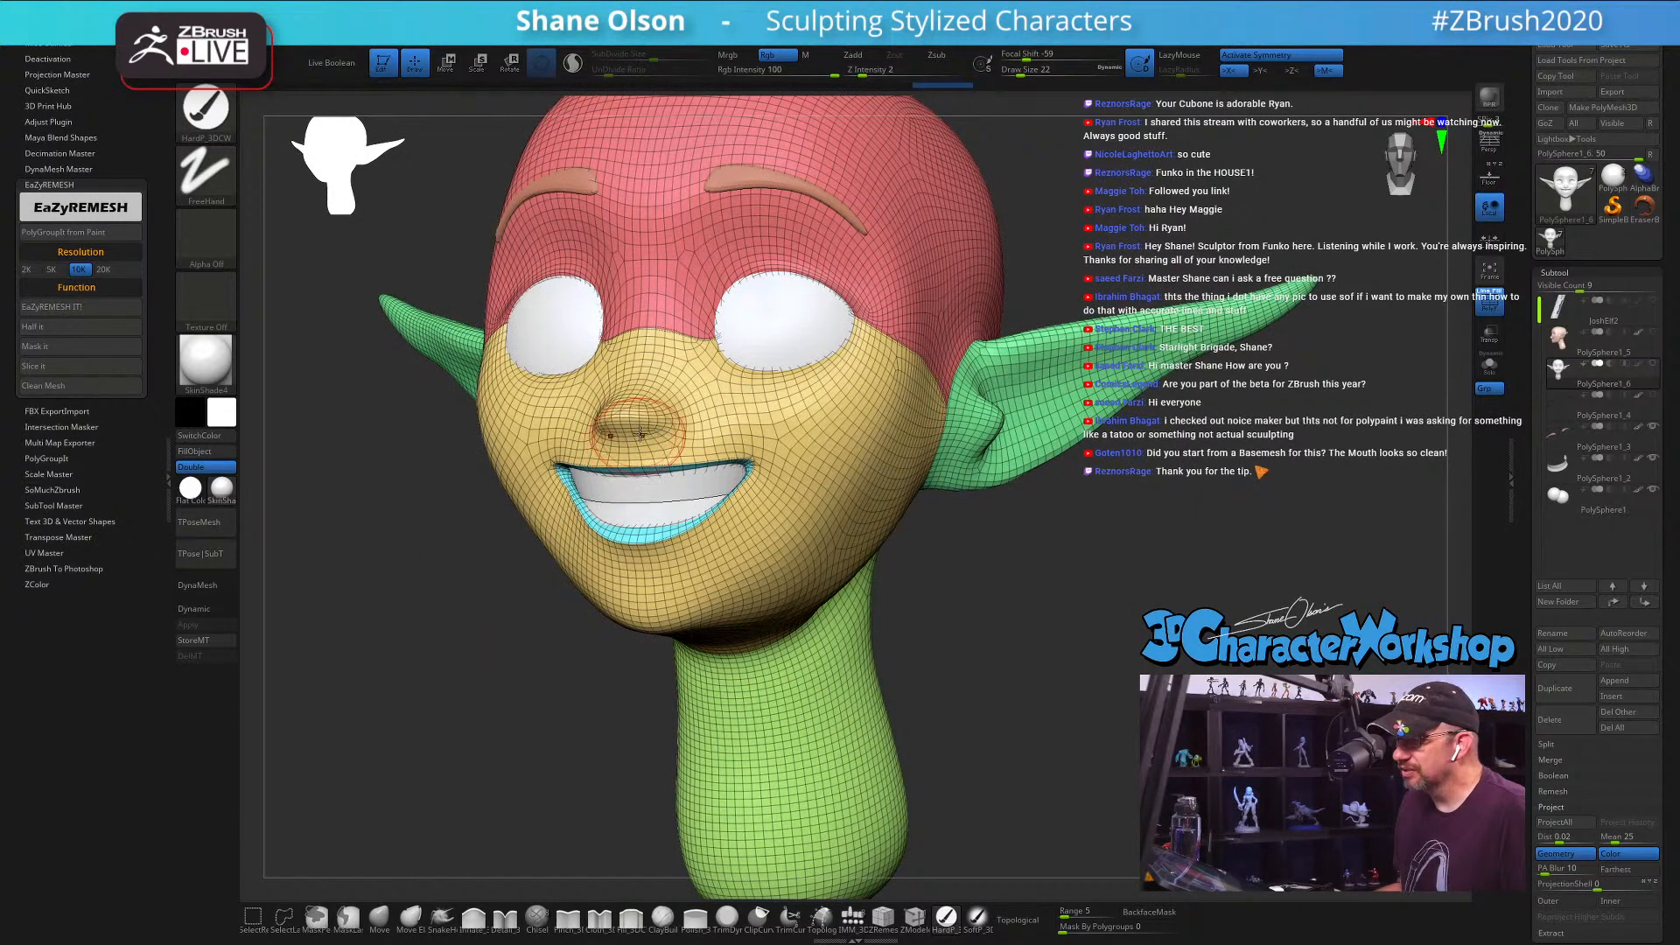
{"action": "left_click_drag", "start_coordinate": [437, 567], "coordinate": [516, 551]}
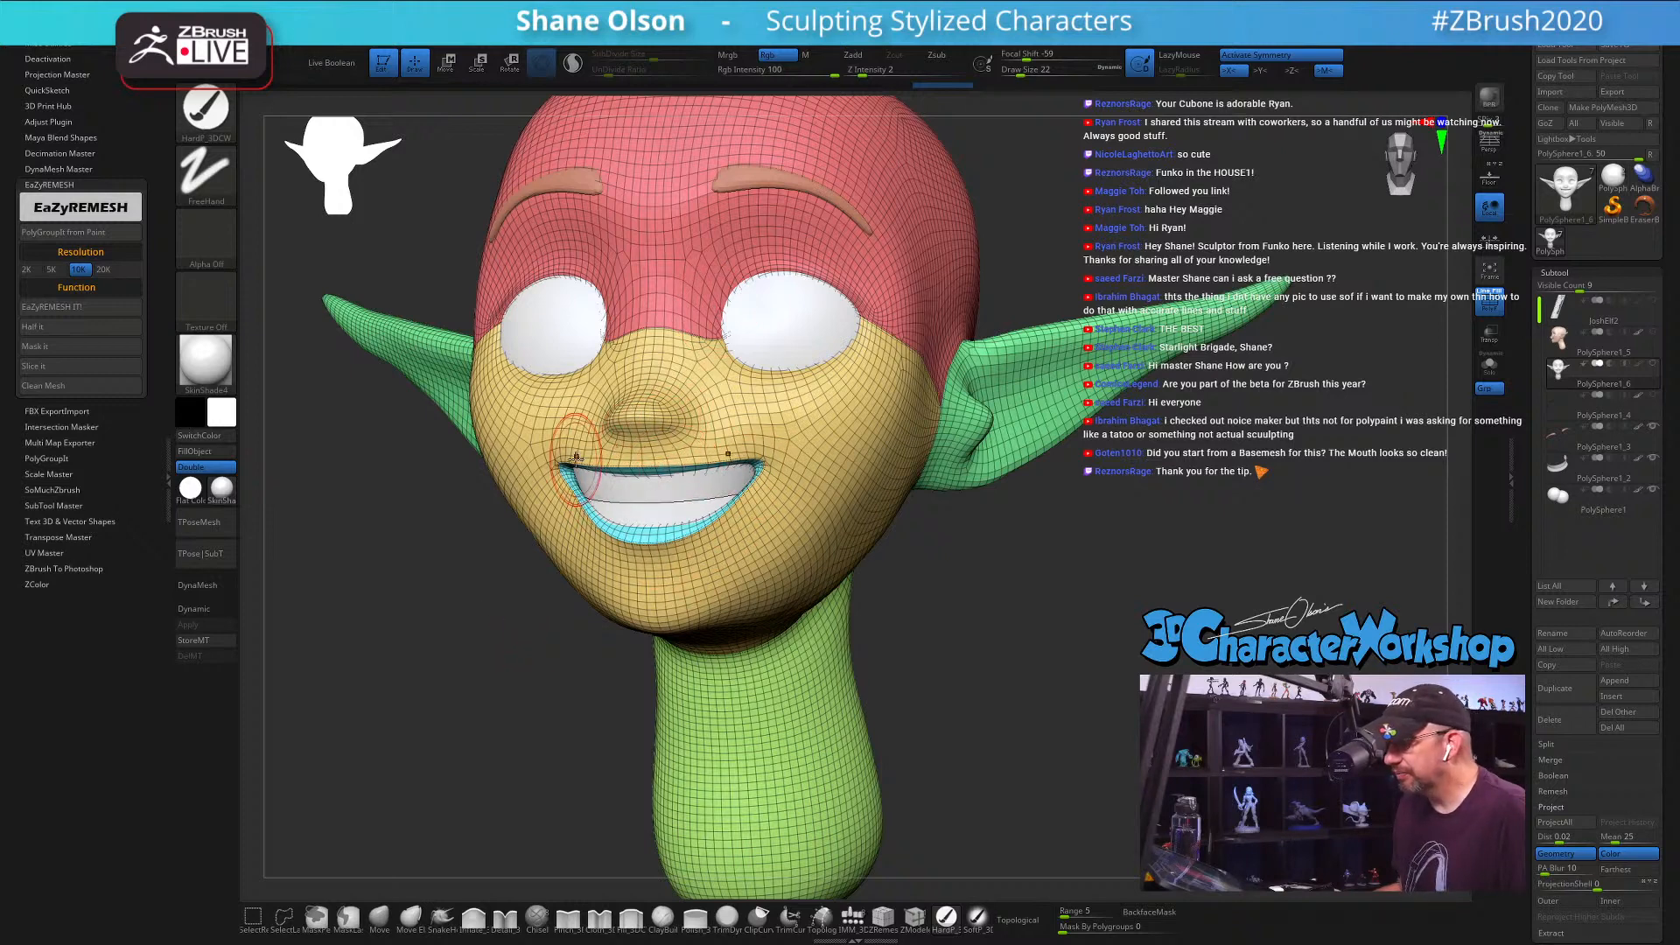
{"action": "left_click_drag", "start_coordinate": [1097, 545], "coordinate": [972, 565]}
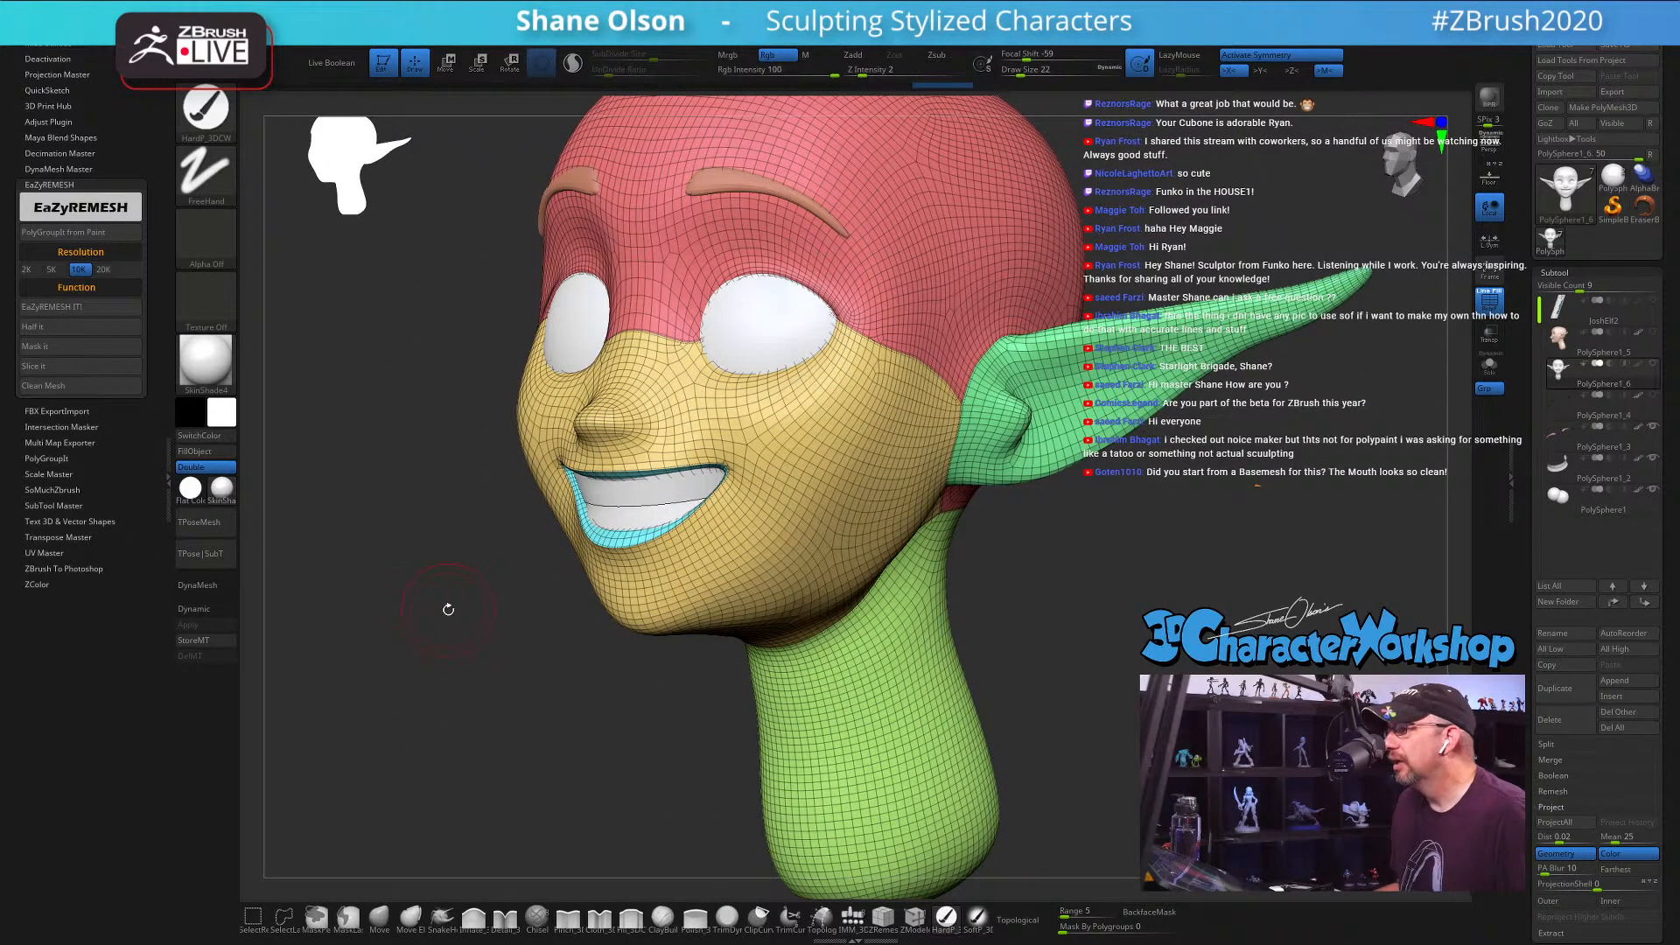
{"action": "left_click_drag", "start_coordinate": [447, 609], "coordinate": [471, 660]}
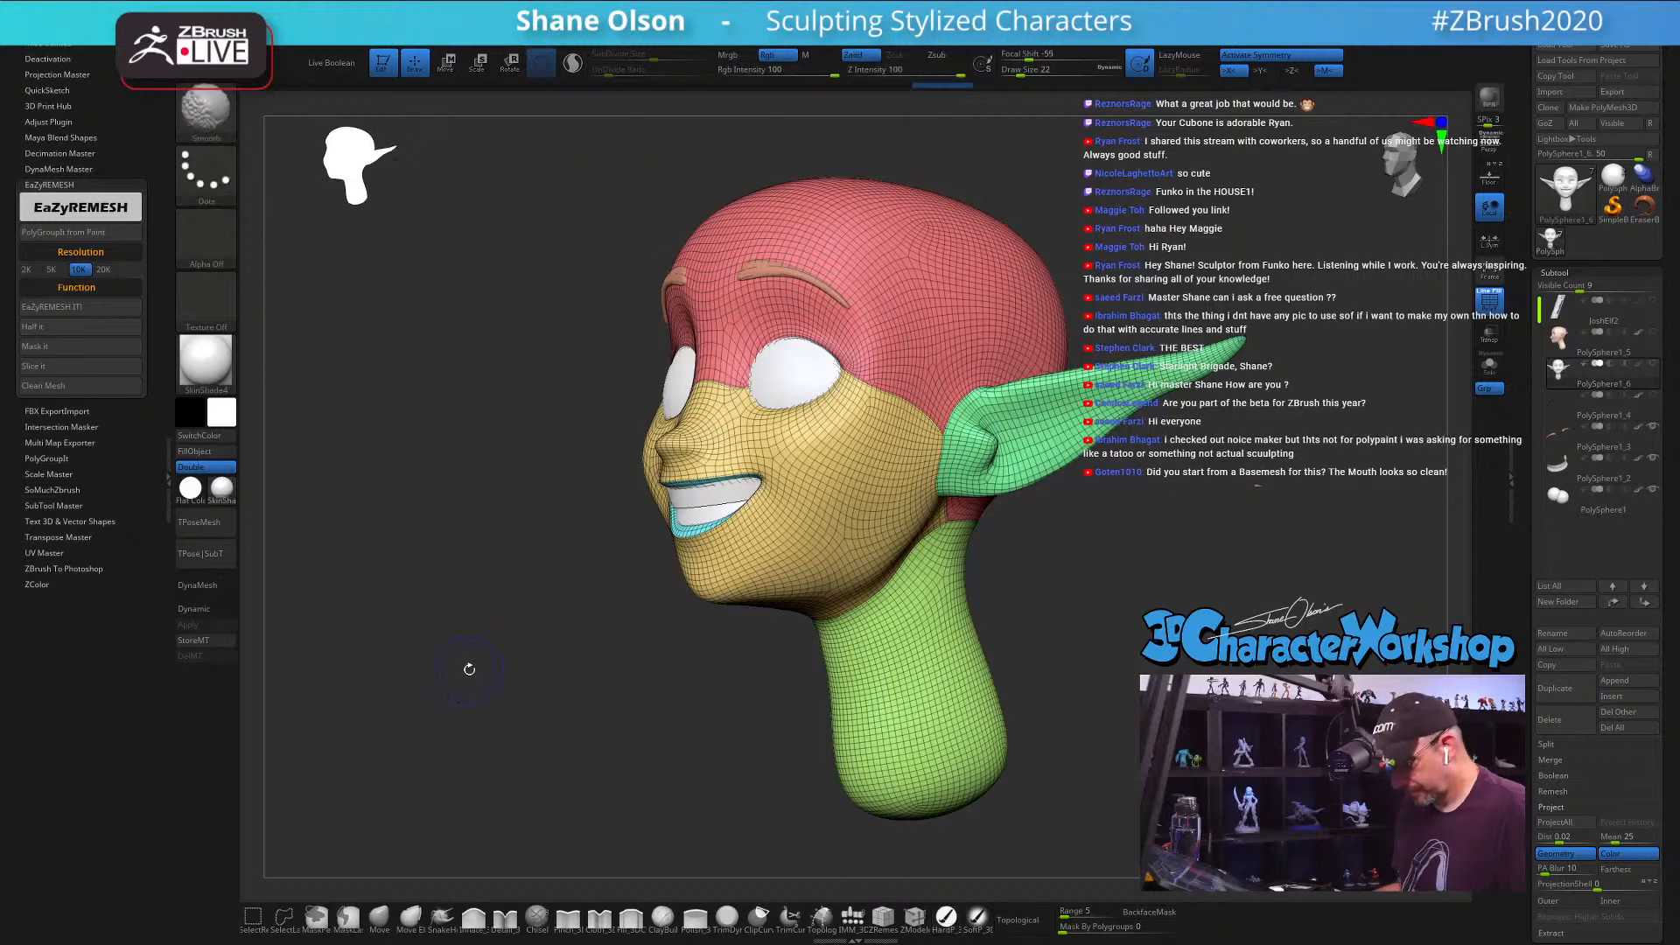
Step: Hide the polygroup wireframe and activate Dynamic Subdiv on the remeshed head, always accepting the prompt until restart
{"action": "key", "text": "shift+f"}
{"action": "key", "text": "d"}
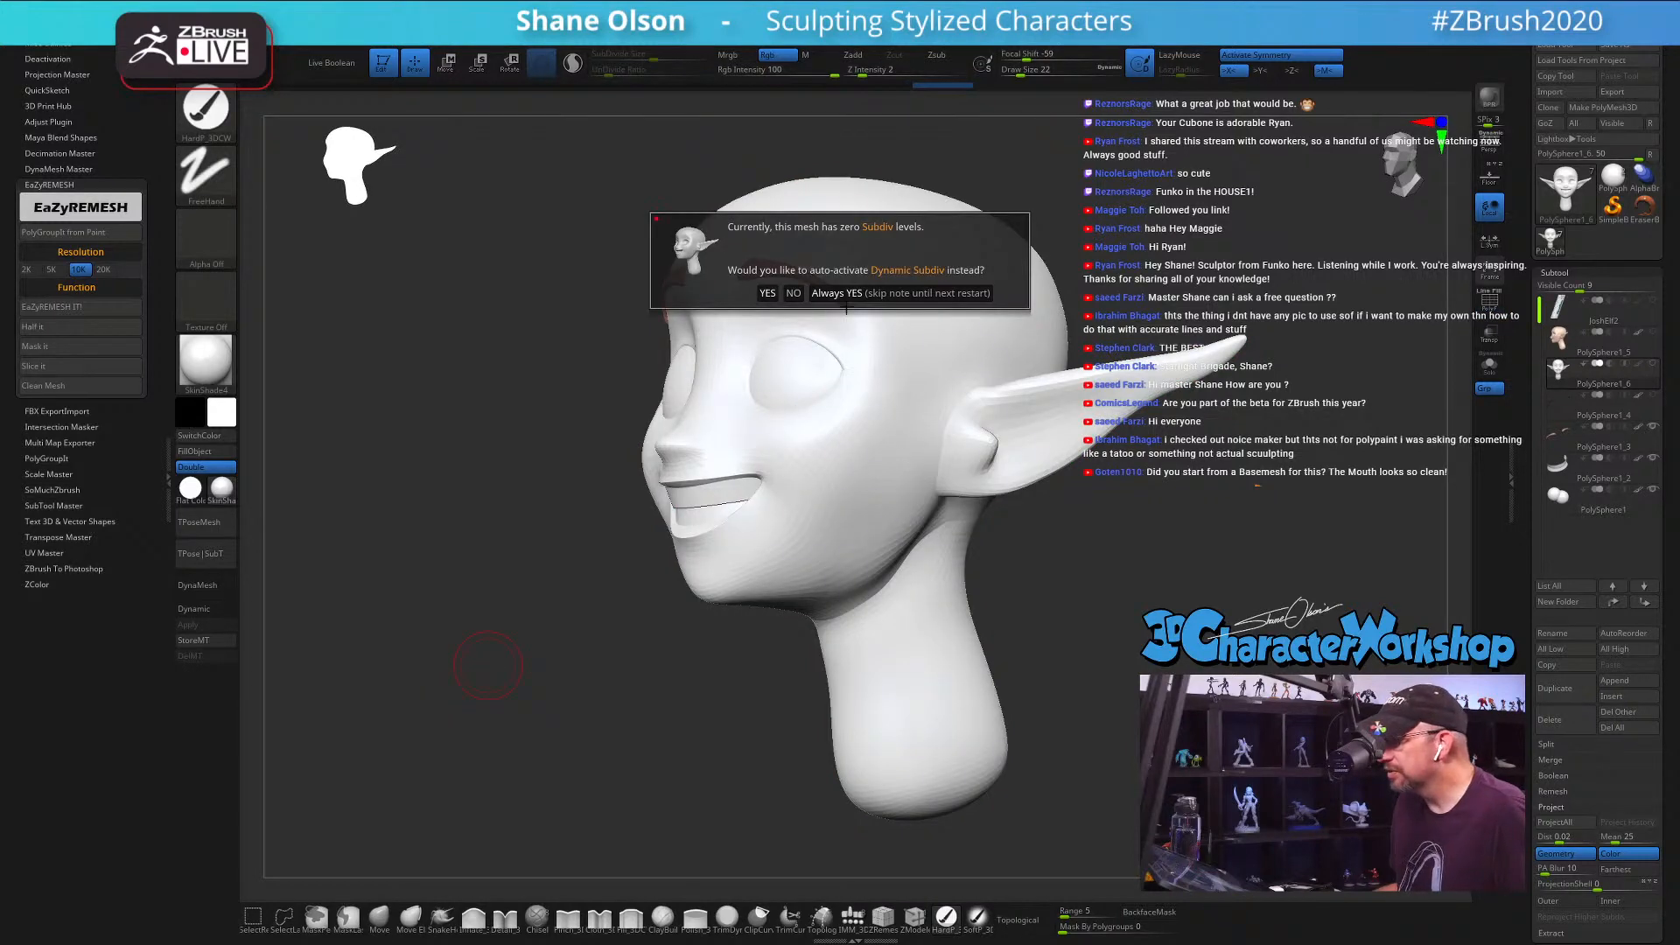
{"action": "left_click", "coordinate": [847, 302]}
{"action": "left_click_drag", "start_coordinate": [1192, 588], "coordinate": [1050, 534]}
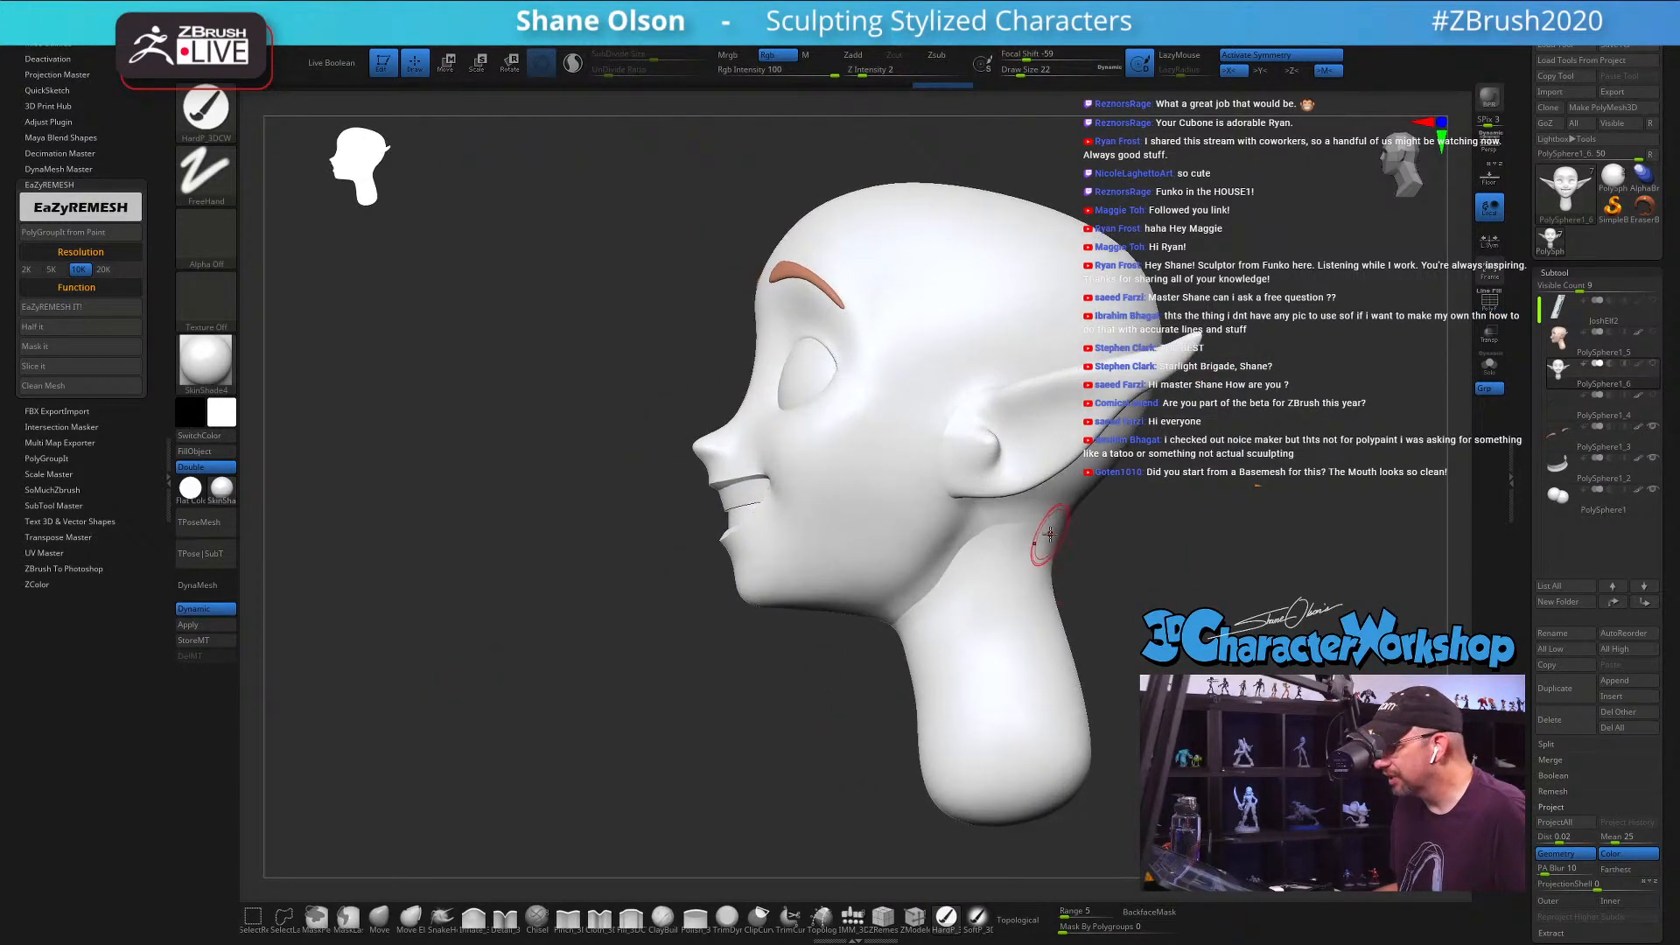
{"action": "left_click_drag", "start_coordinate": [535, 527], "coordinate": [604, 536]}
{"action": "left_click_drag", "start_coordinate": [1003, 564], "coordinate": [979, 548]}
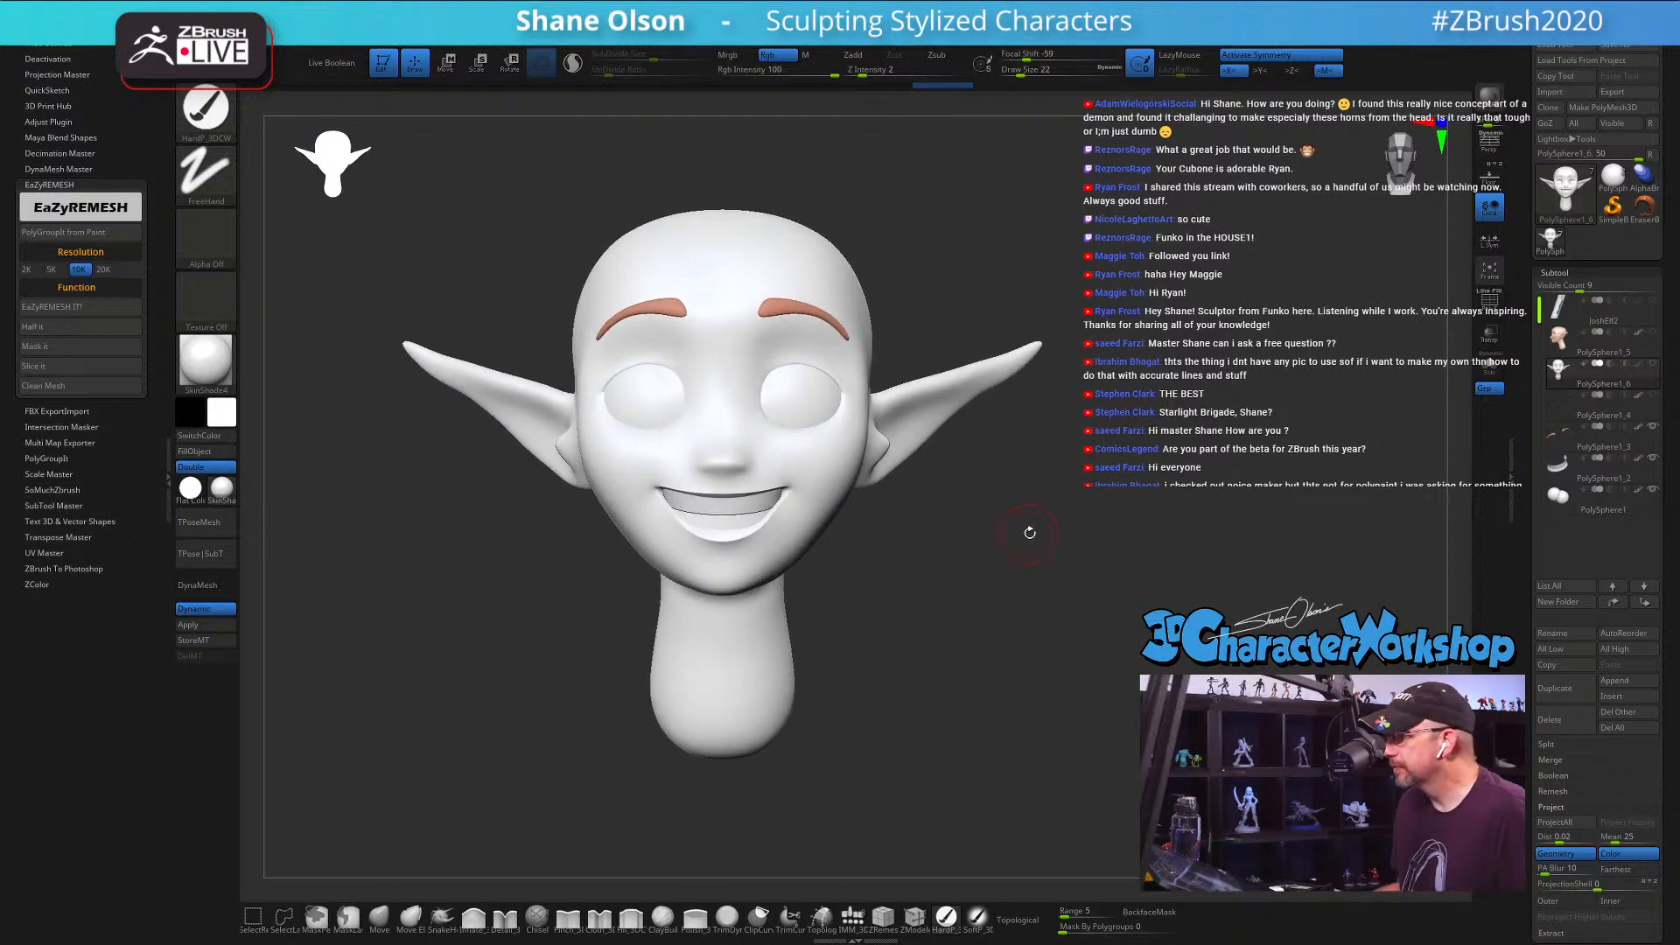
{"action": "scroll", "coordinate": [1030, 533], "scroll_direction": "up", "scroll_amount": 3}
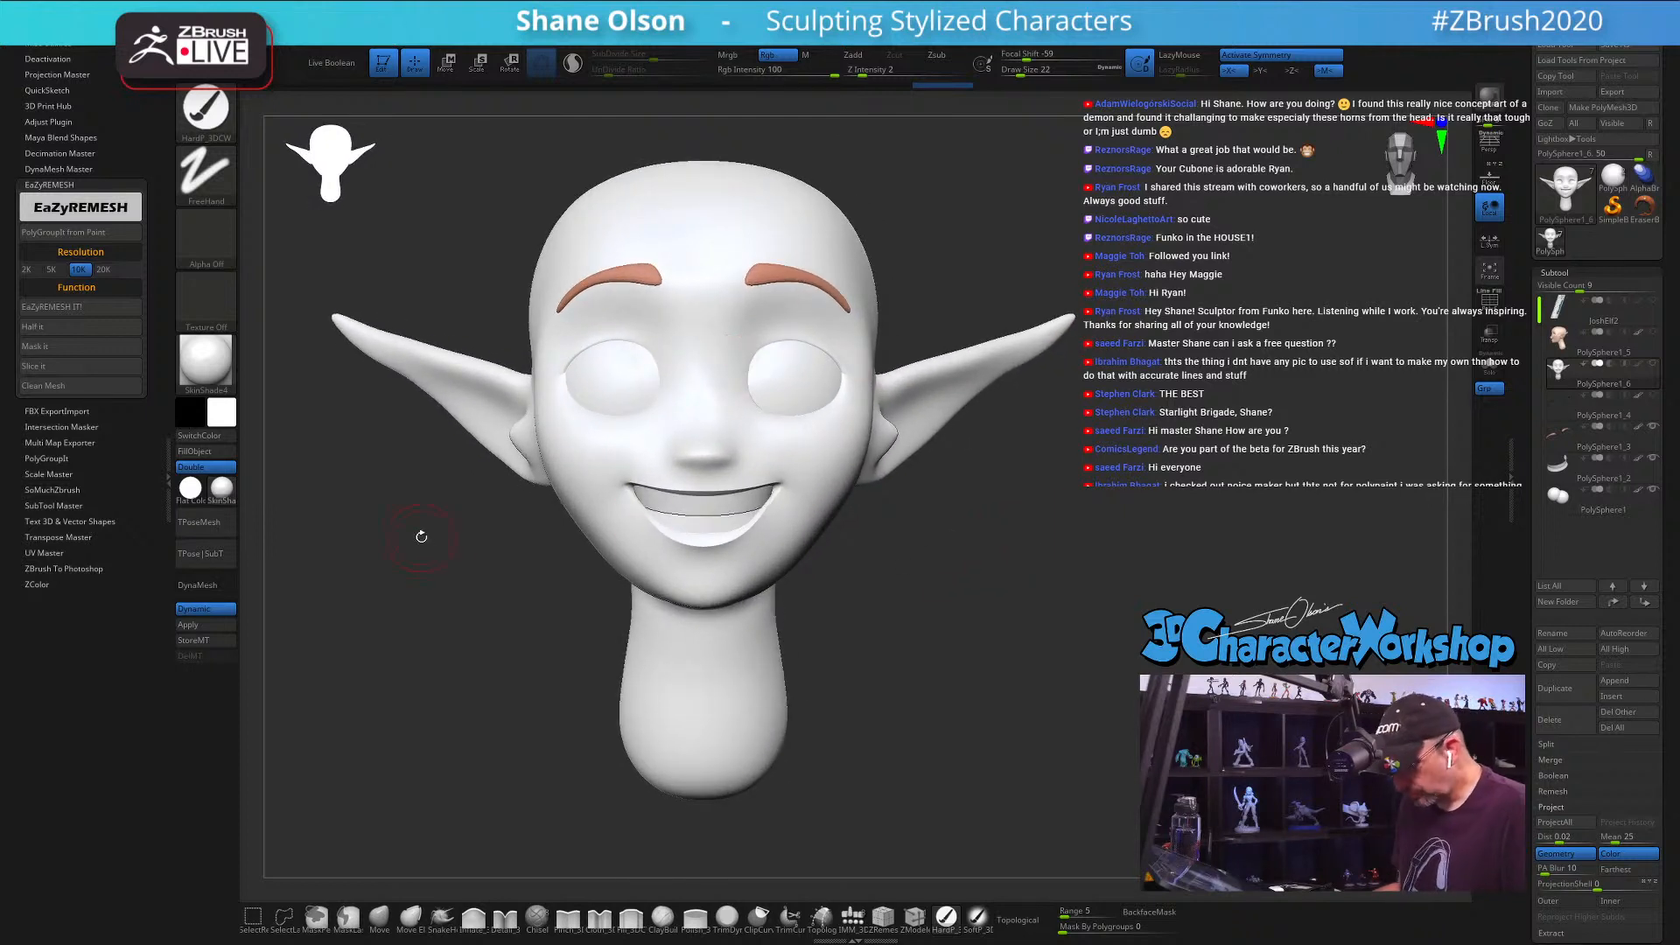
Step: Display the polygroup wireframe and isolate the remeshed head from the eyes, teeth and eyebrows
{"action": "left_click_drag", "start_coordinate": [417, 532], "coordinate": [423, 539]}
{"action": "key", "text": "shift+f"}
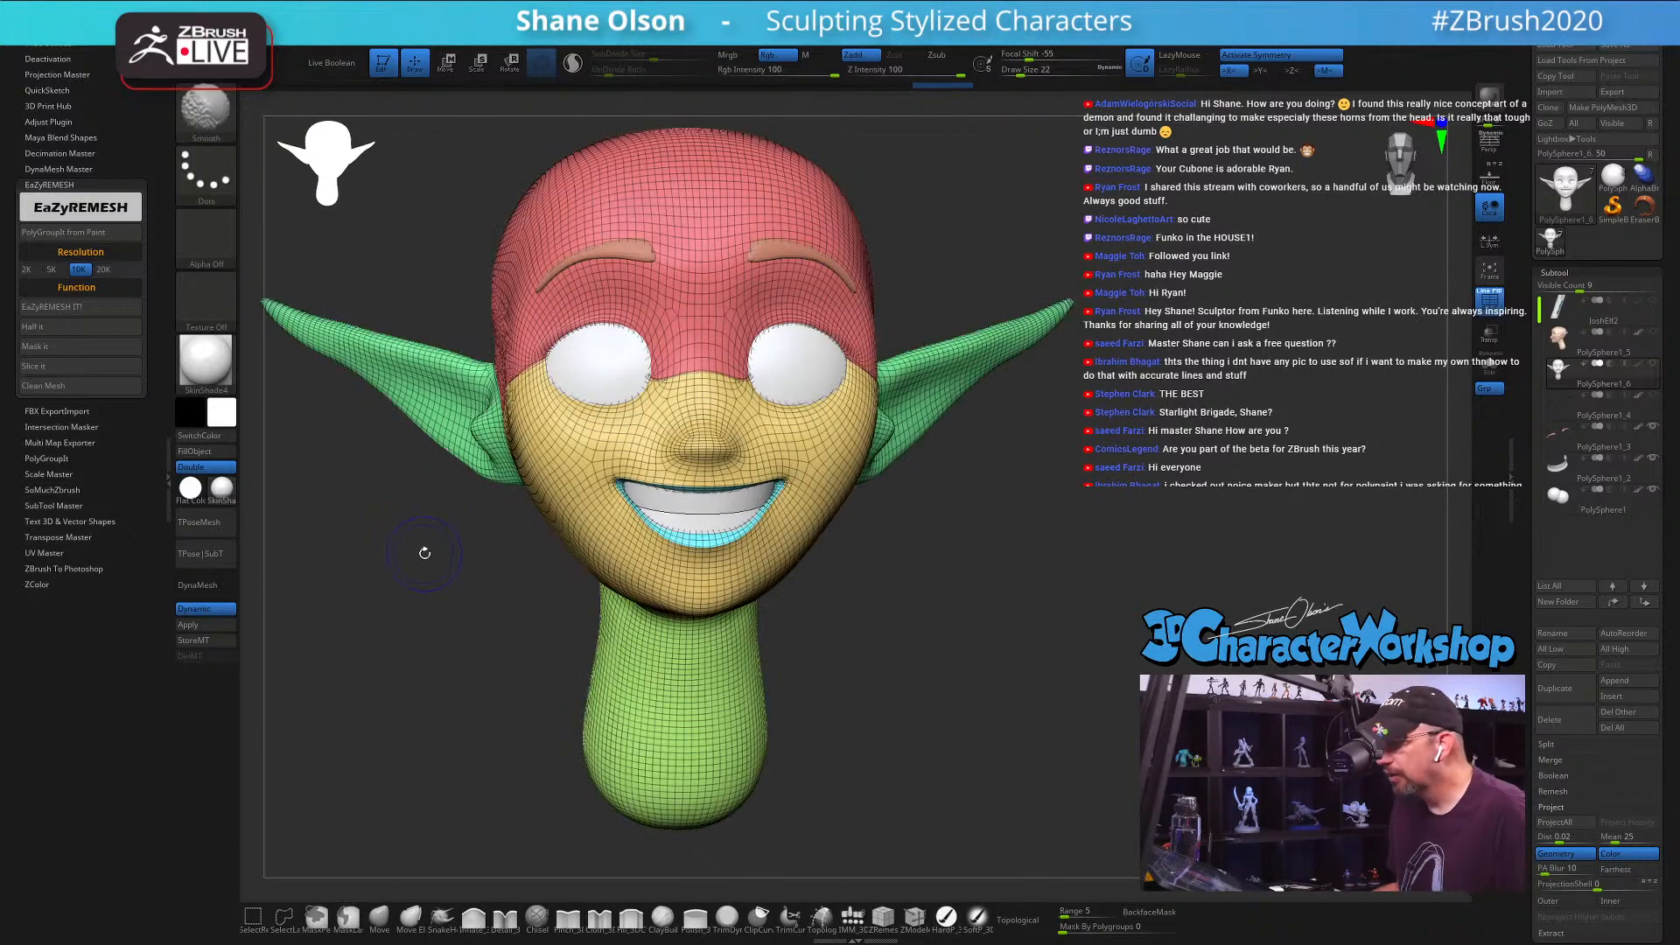
{"action": "left_click", "coordinate": [1494, 371]}
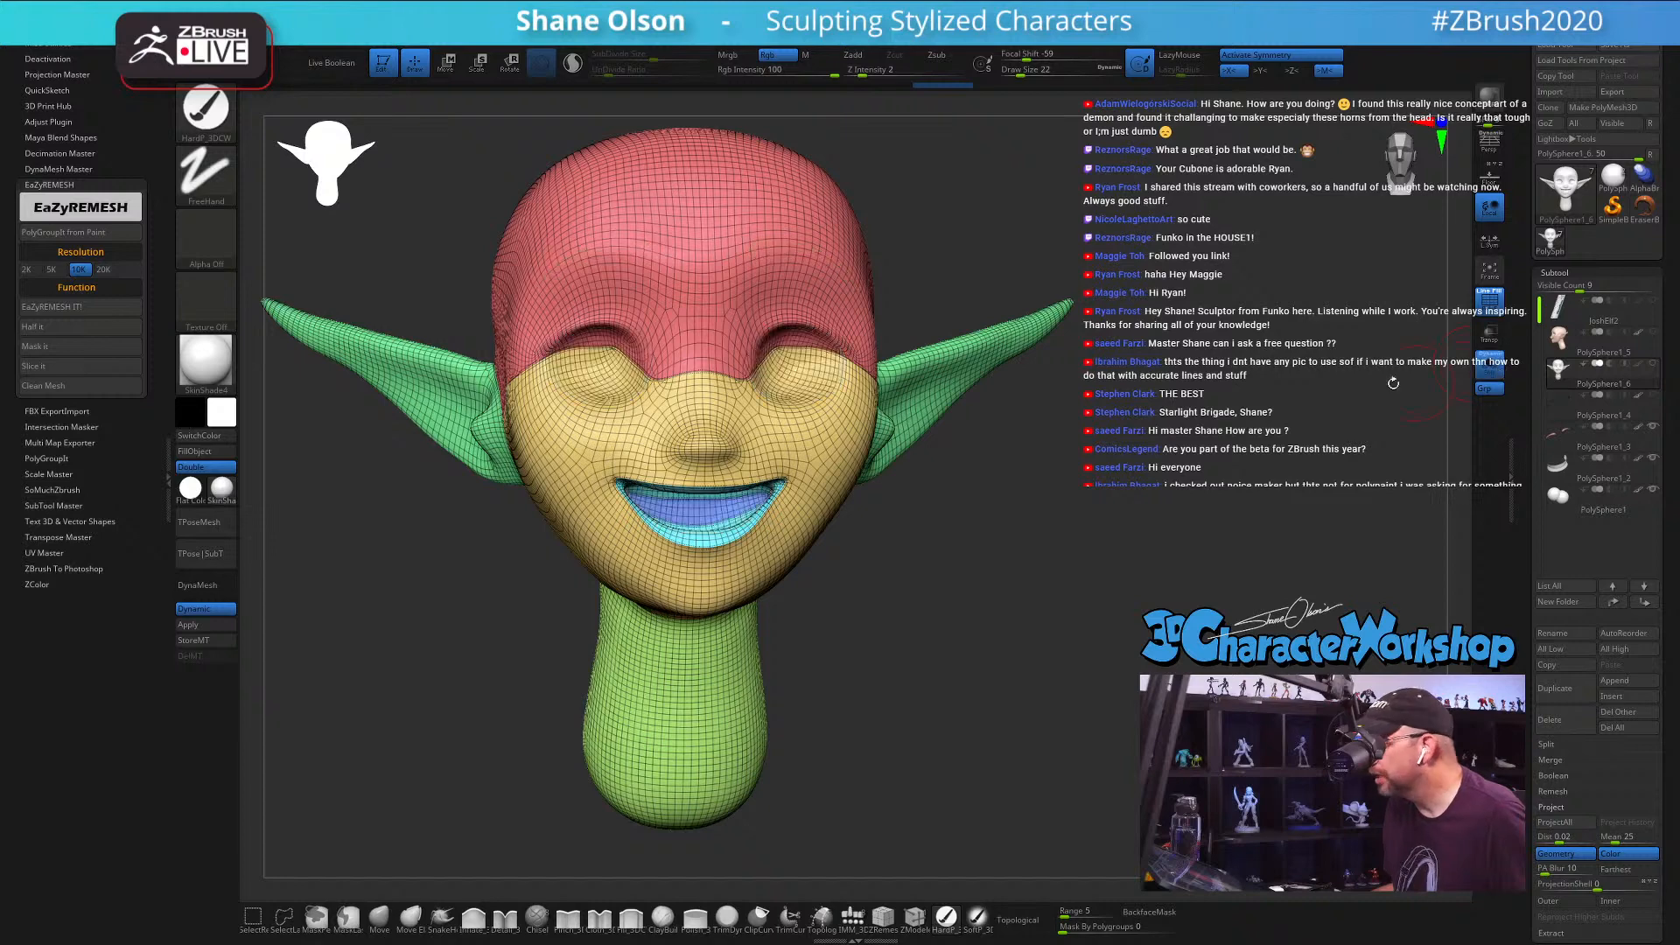
Step: Compare the remeshed head's surface and topology with Dynamic Subdiv switched off and back on
{"action": "left_click_drag", "start_coordinate": [1235, 367], "coordinate": [1128, 451], "text": "alt"}
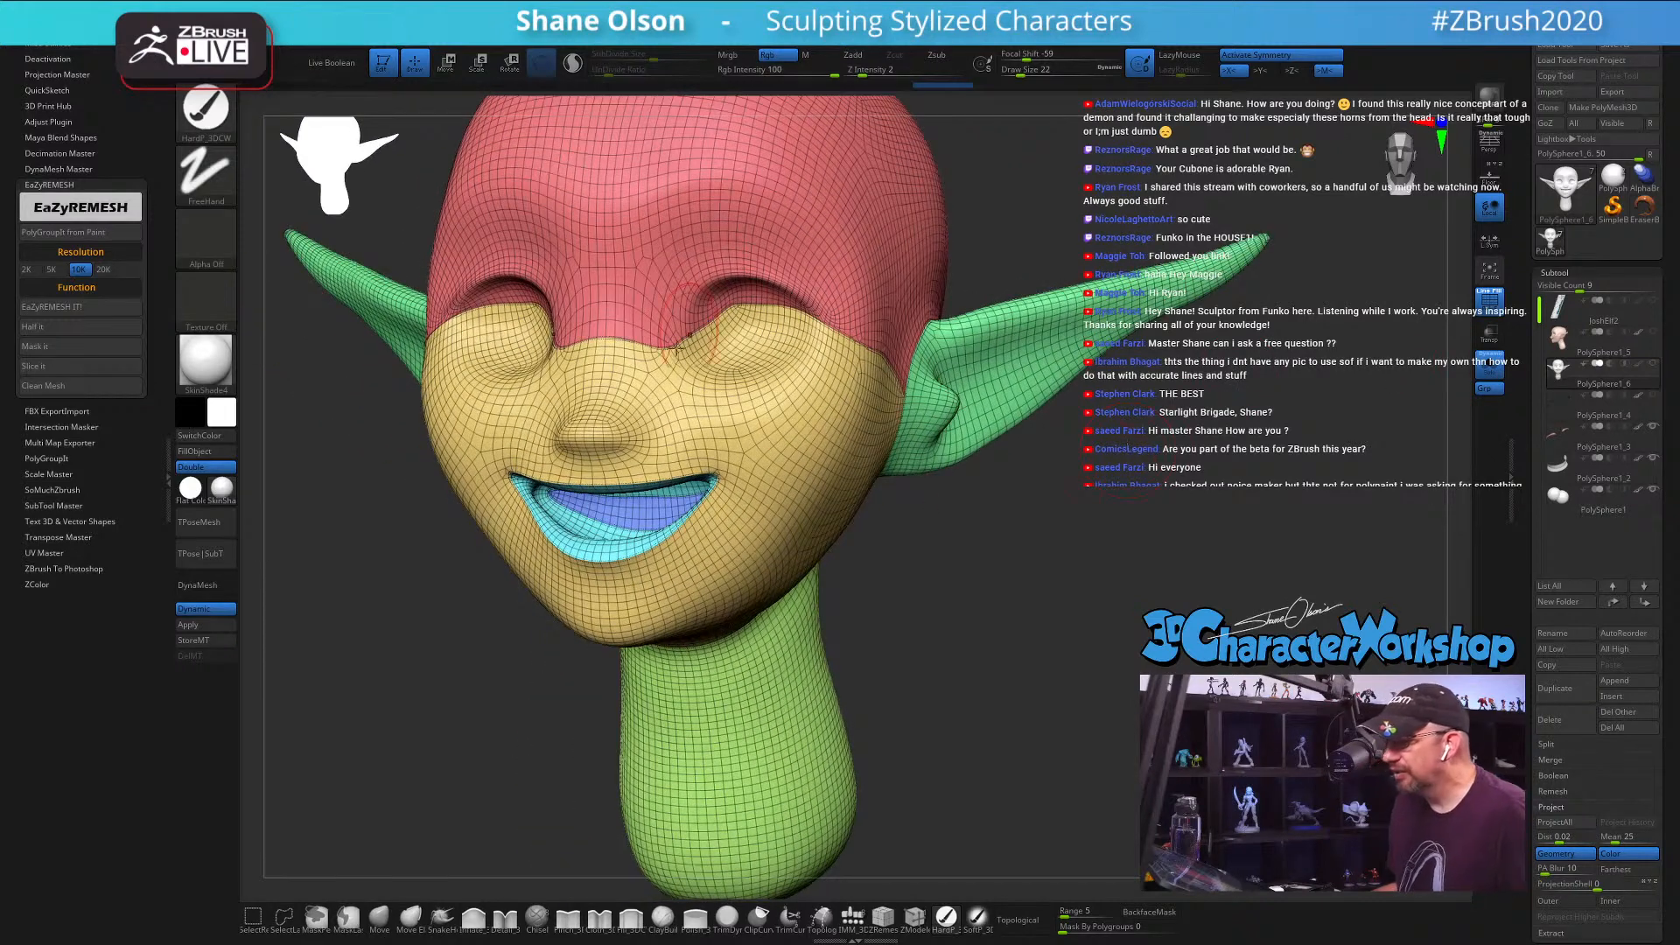
{"action": "key", "text": "ctrl"}
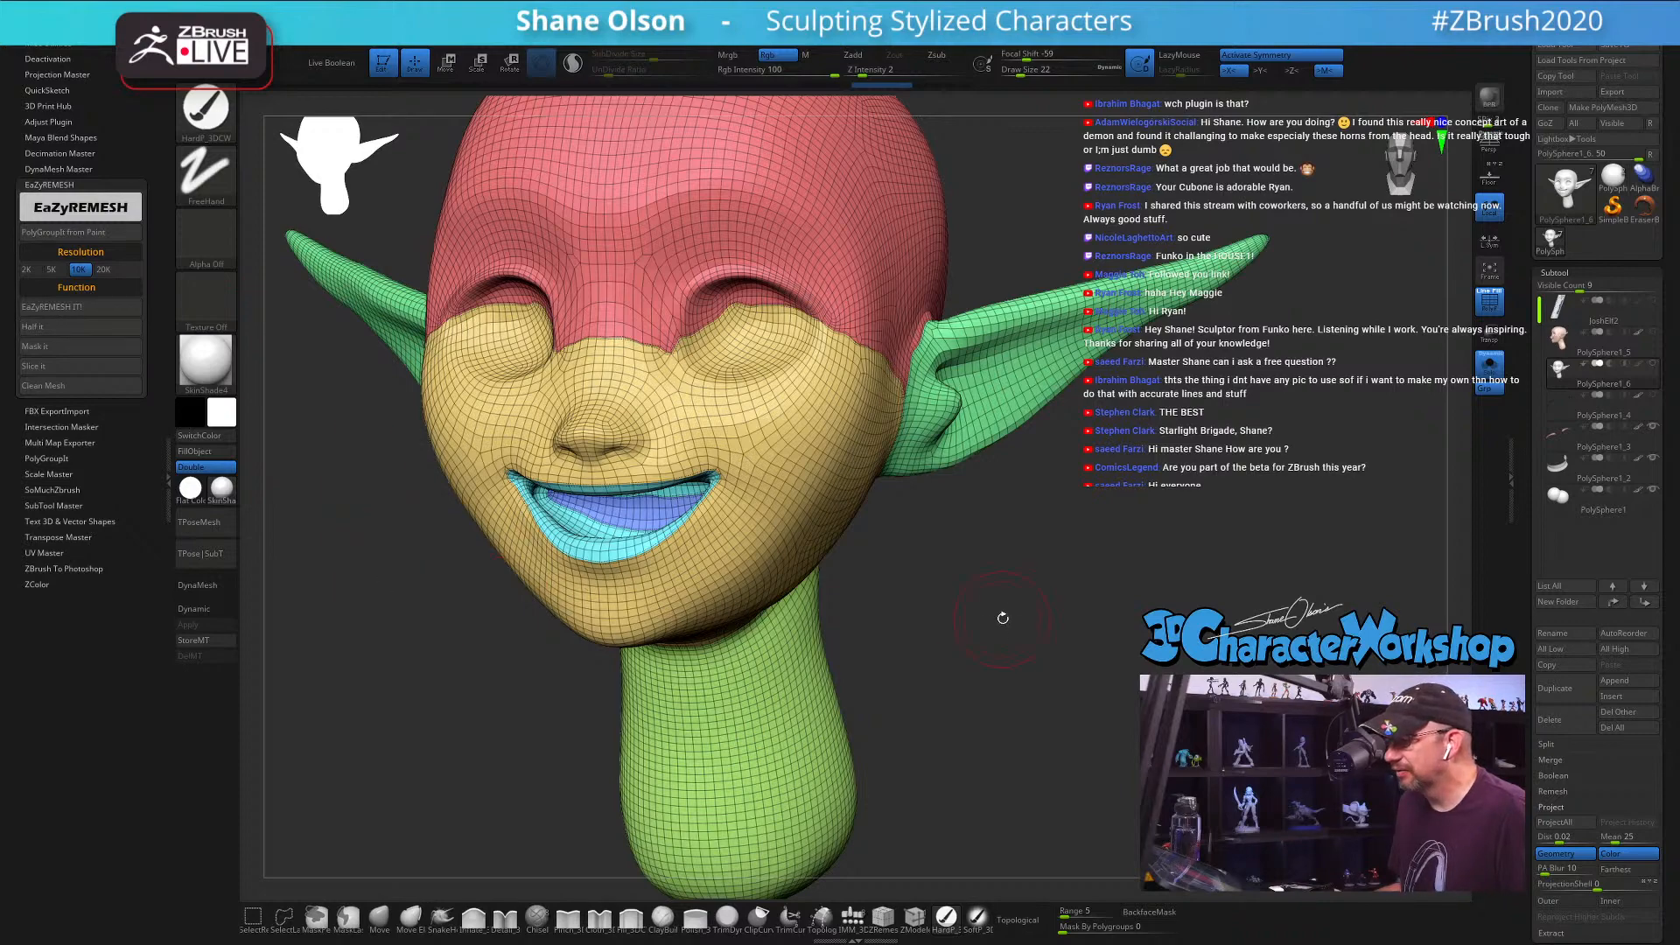
{"action": "left_click_drag", "start_coordinate": [1002, 618], "coordinate": [1014, 603]}
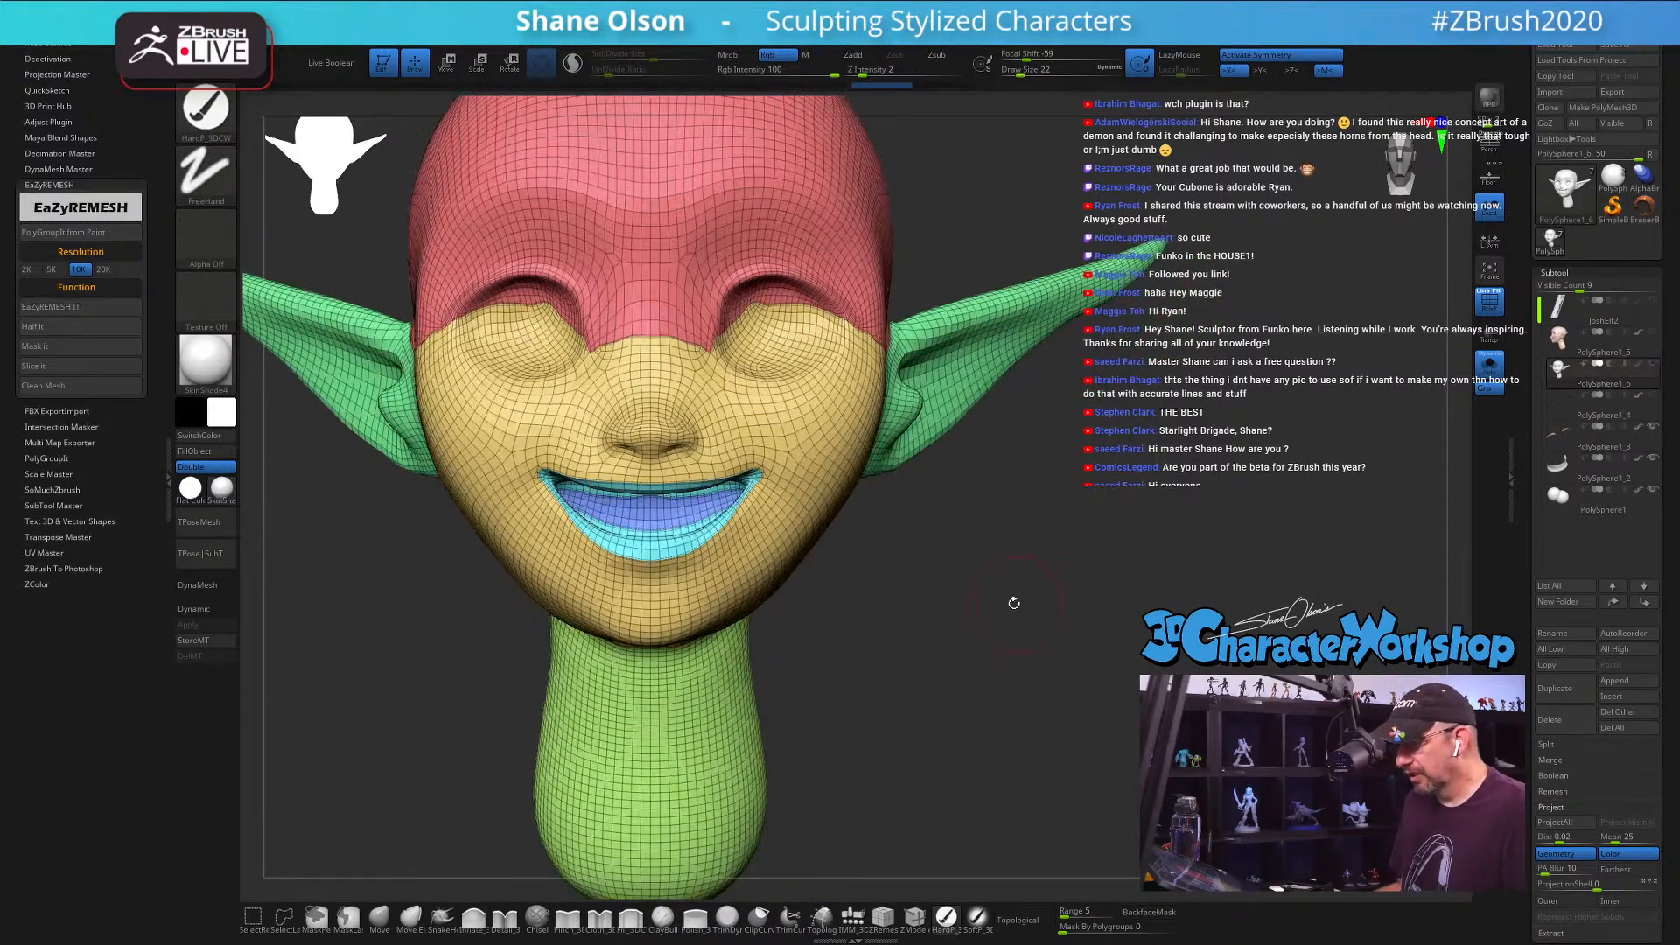
{"action": "key", "text": "space"}
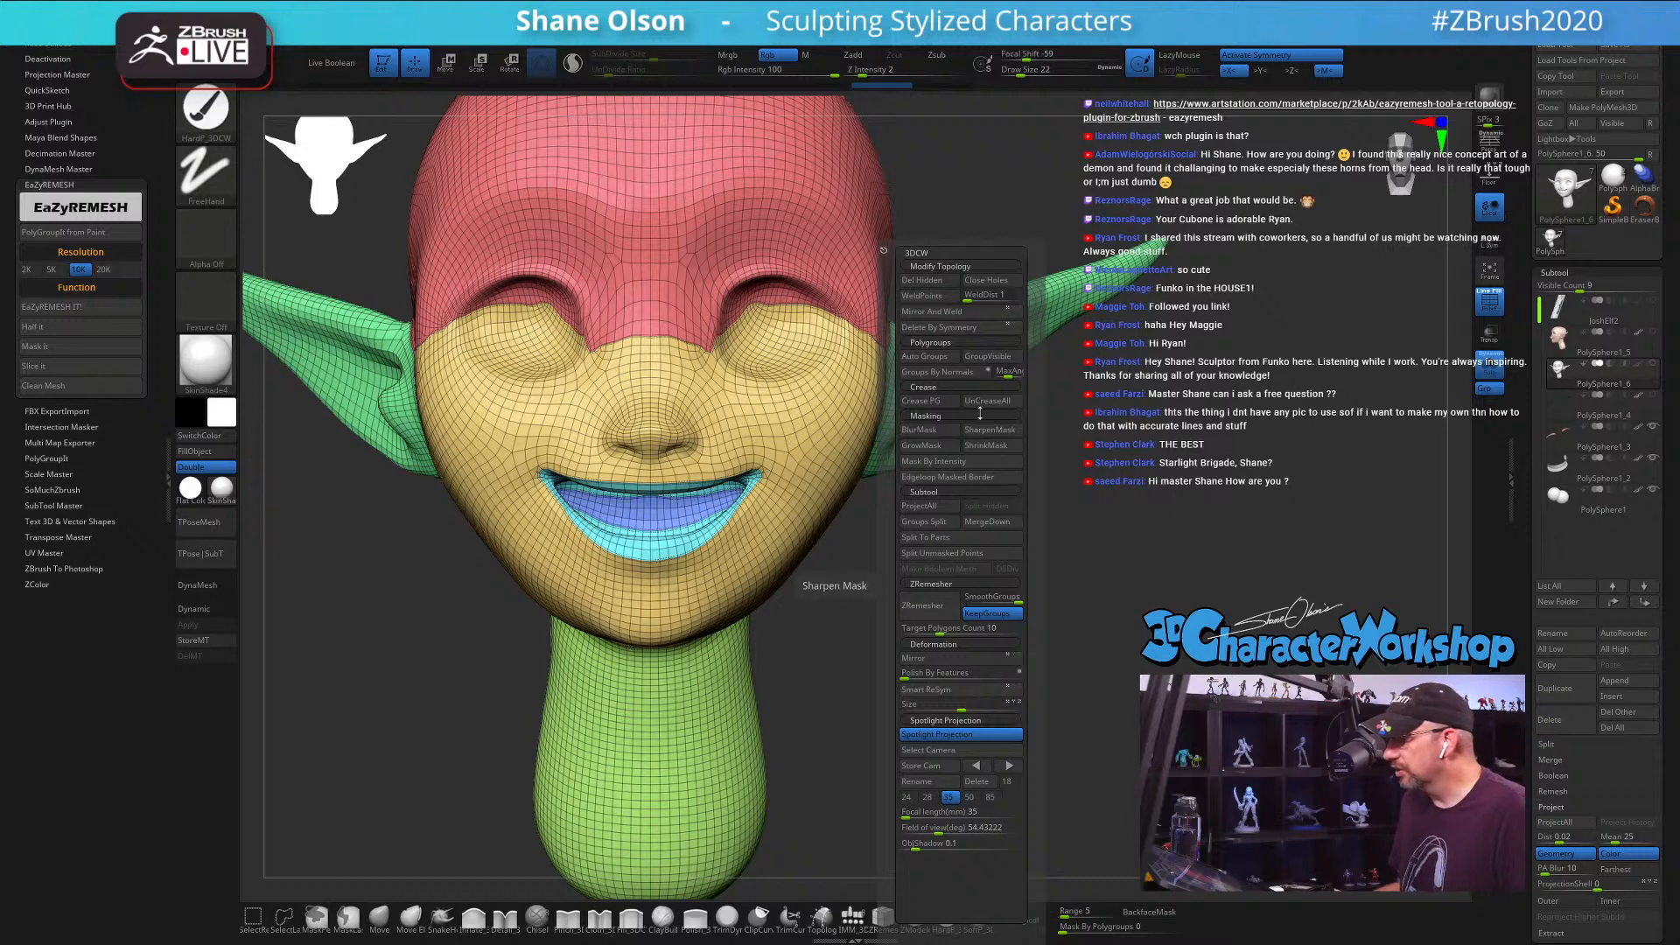
{"action": "left_click_drag", "start_coordinate": [960, 438], "coordinate": [1005, 552]}
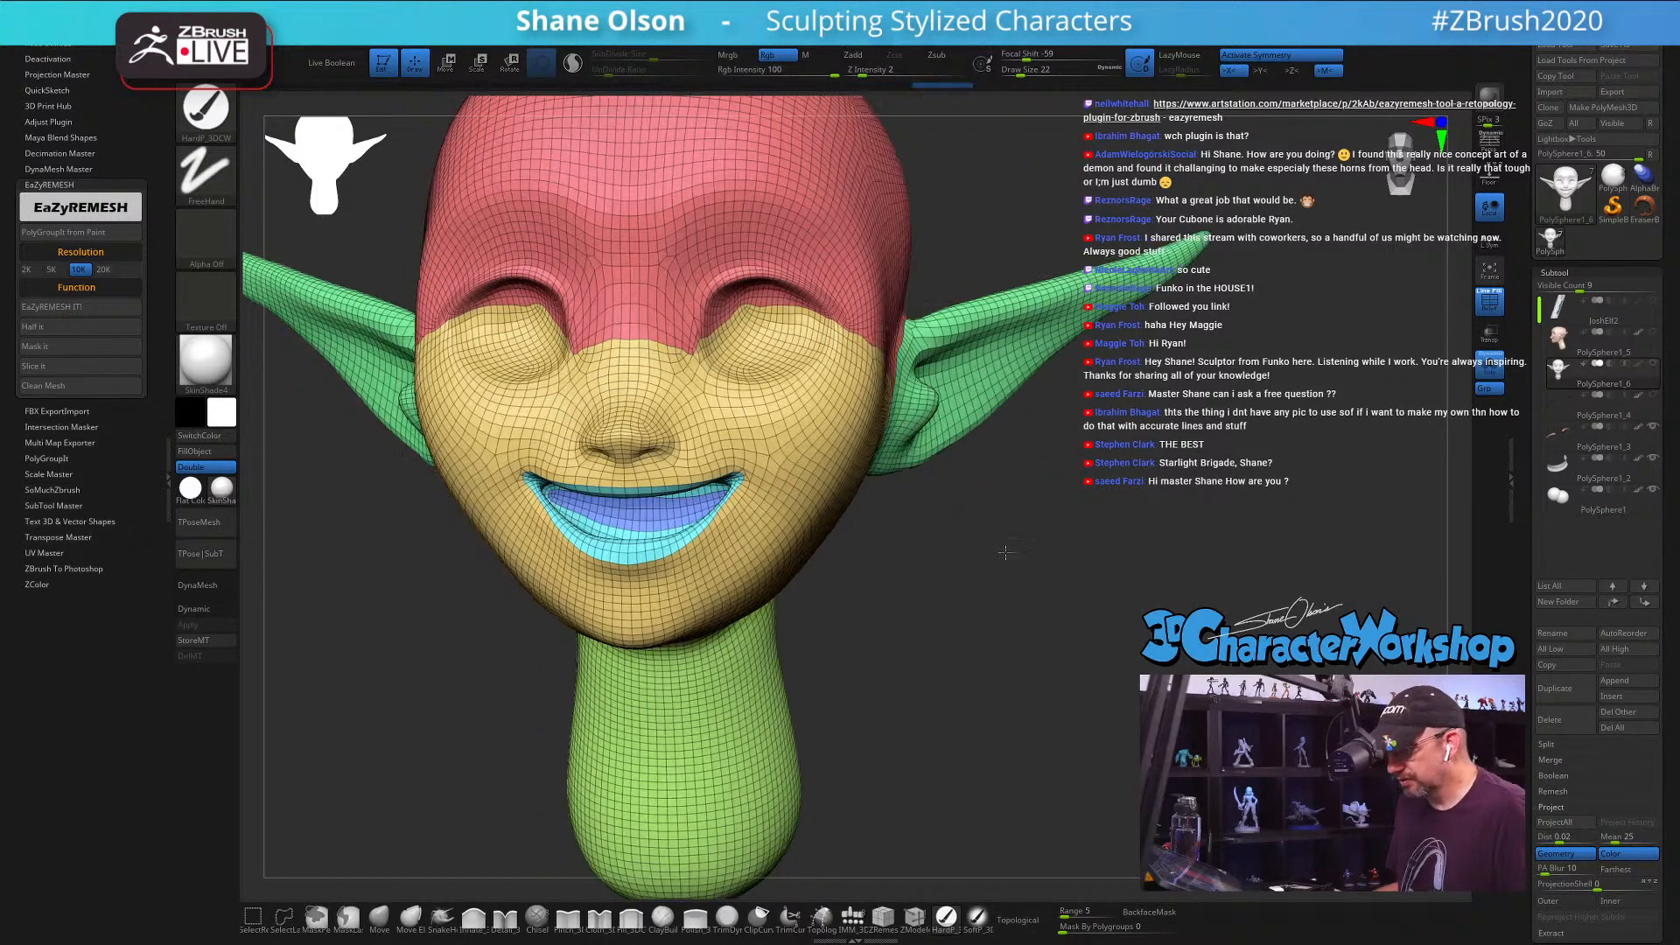
{"action": "key", "text": "d"}
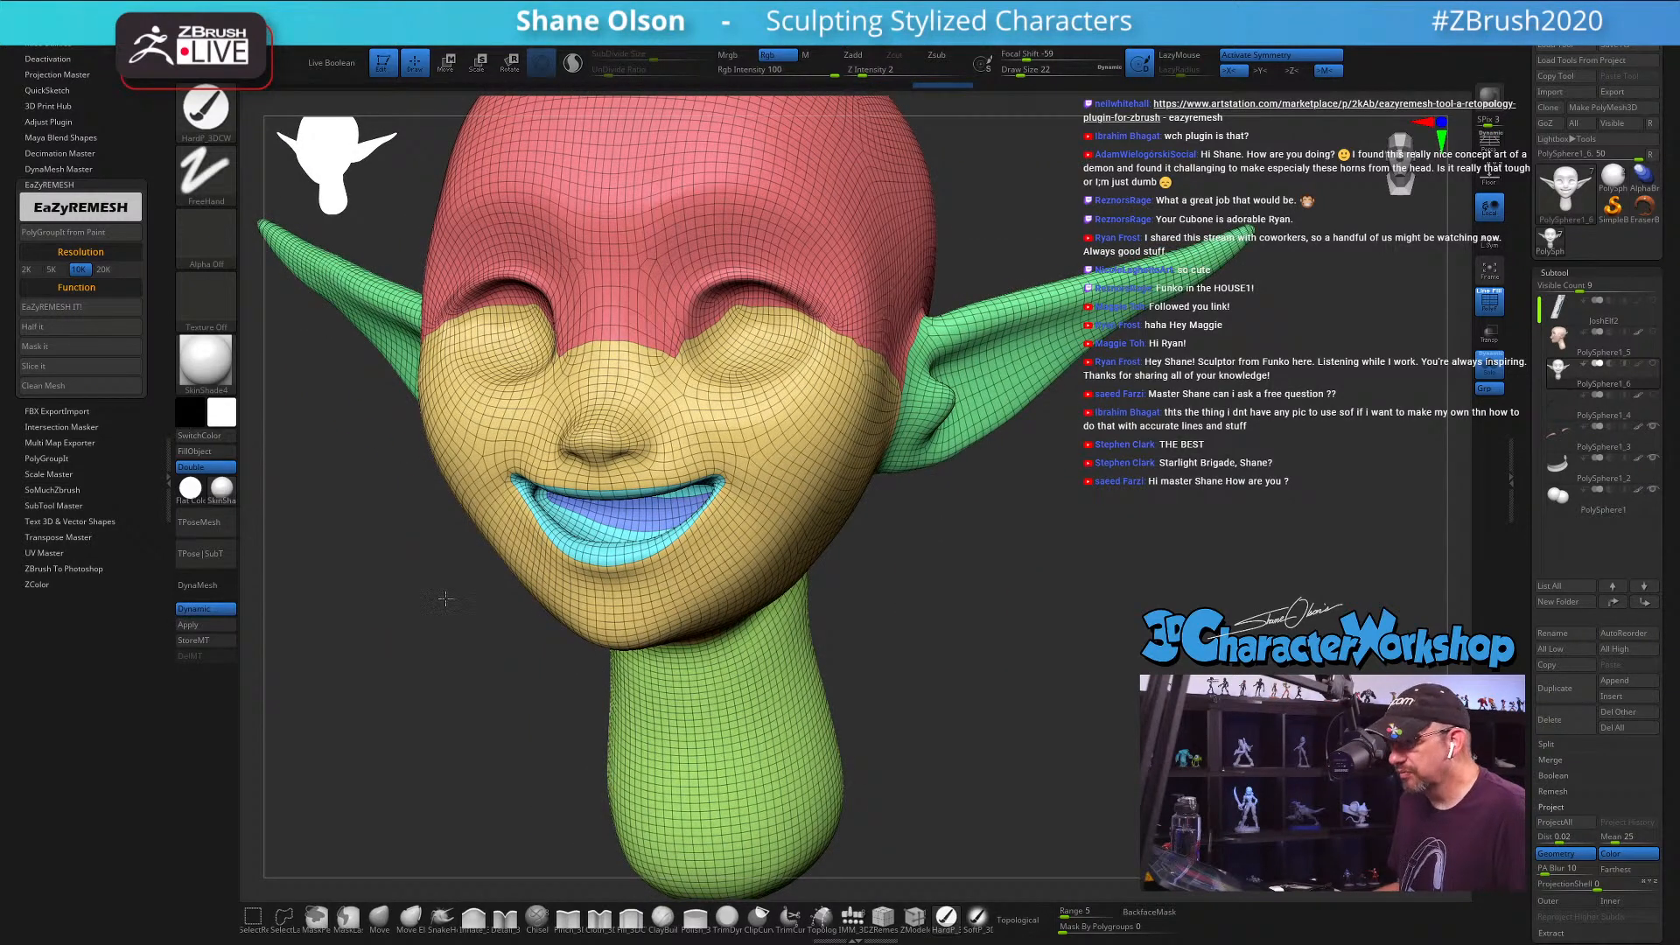
{"action": "left_click_drag", "start_coordinate": [444, 599], "coordinate": [665, 613]}
{"action": "key", "text": "shift"}
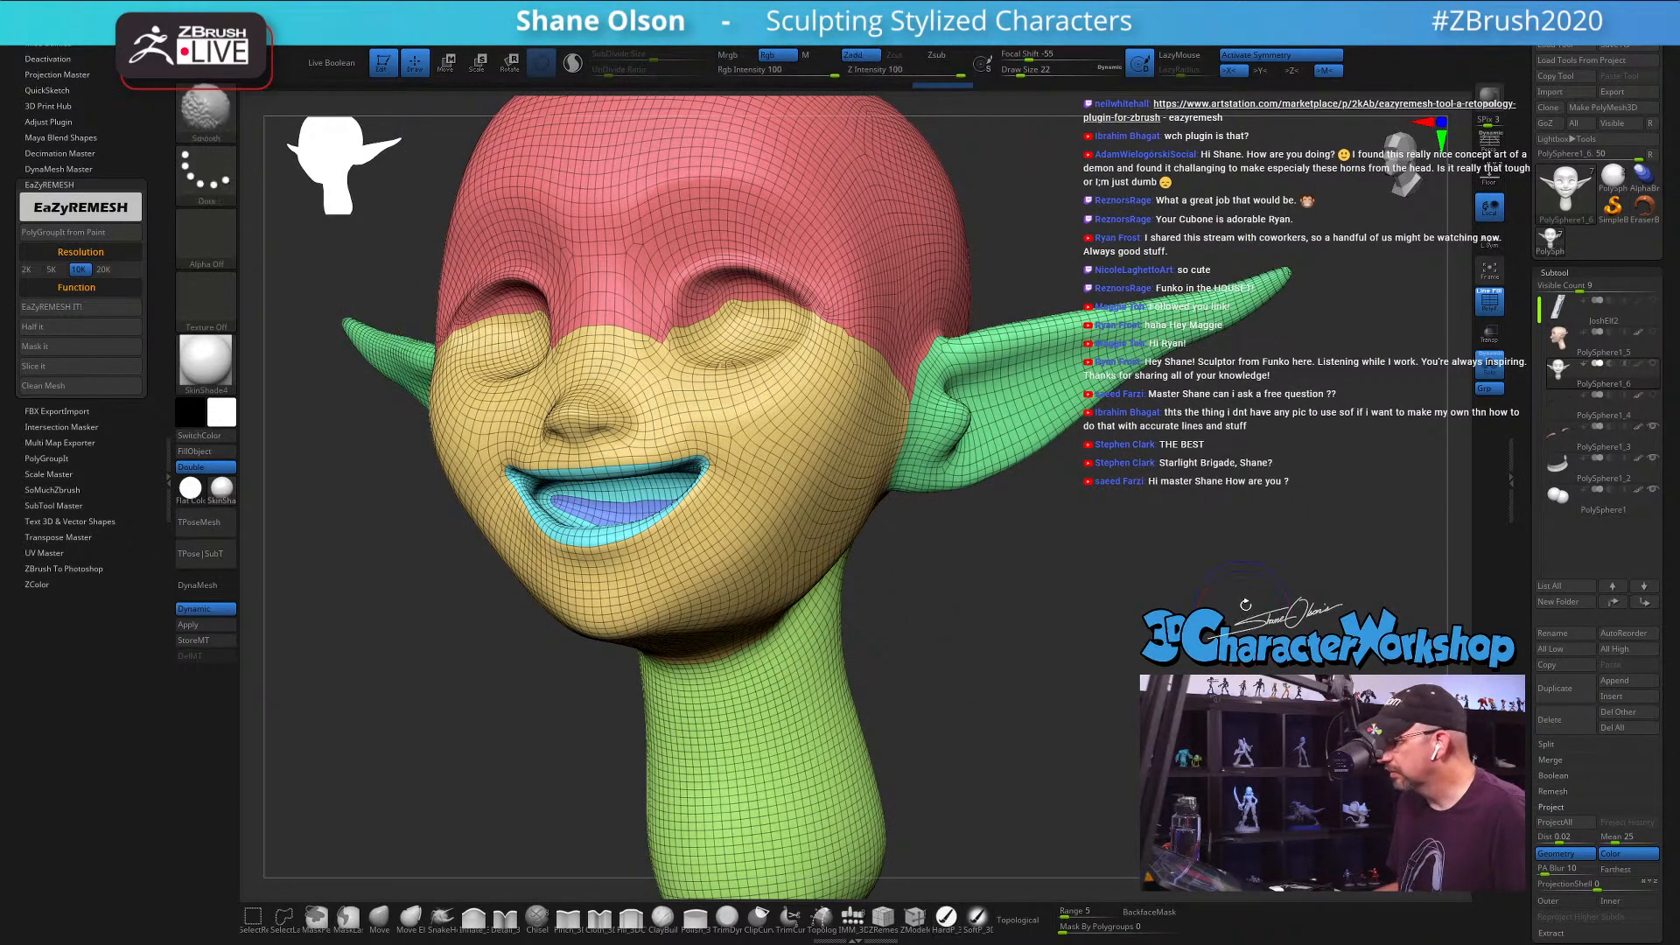
Step: Bring the eyes, teeth and eyebrows back by leaving Solo mode, and hide the polygroup wireframe
{"action": "left_click", "coordinate": [1489, 361]}
{"action": "key", "text": "shift+f"}
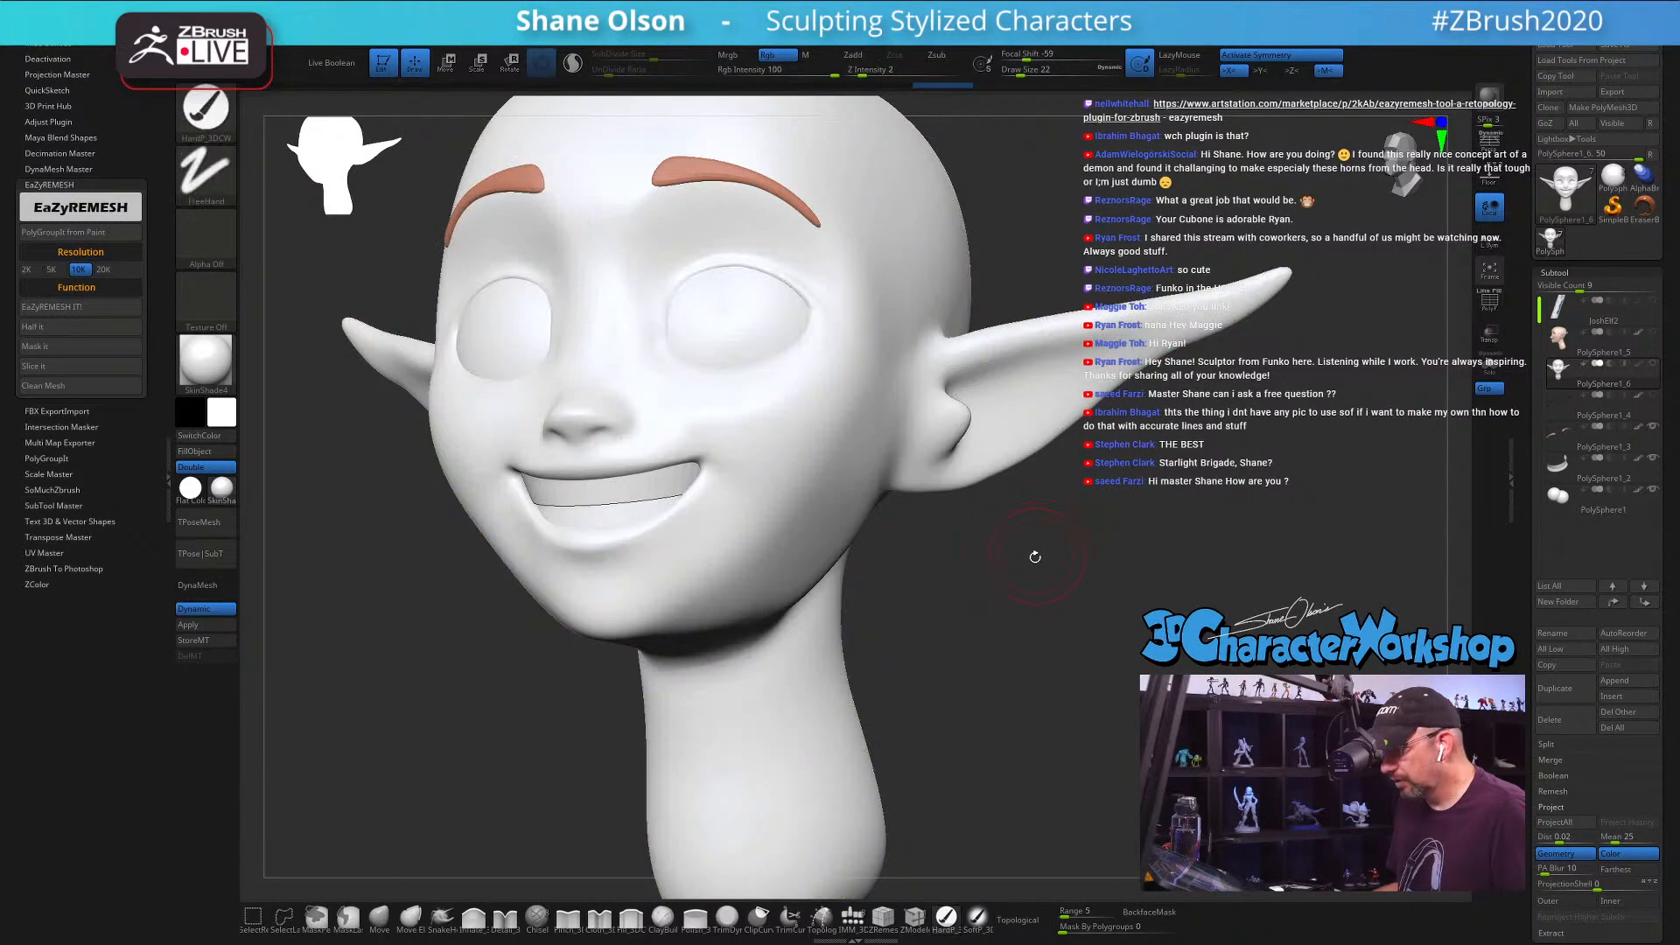
{"action": "left_click_drag", "start_coordinate": [1035, 556], "coordinate": [1361, 425], "text": "shift"}
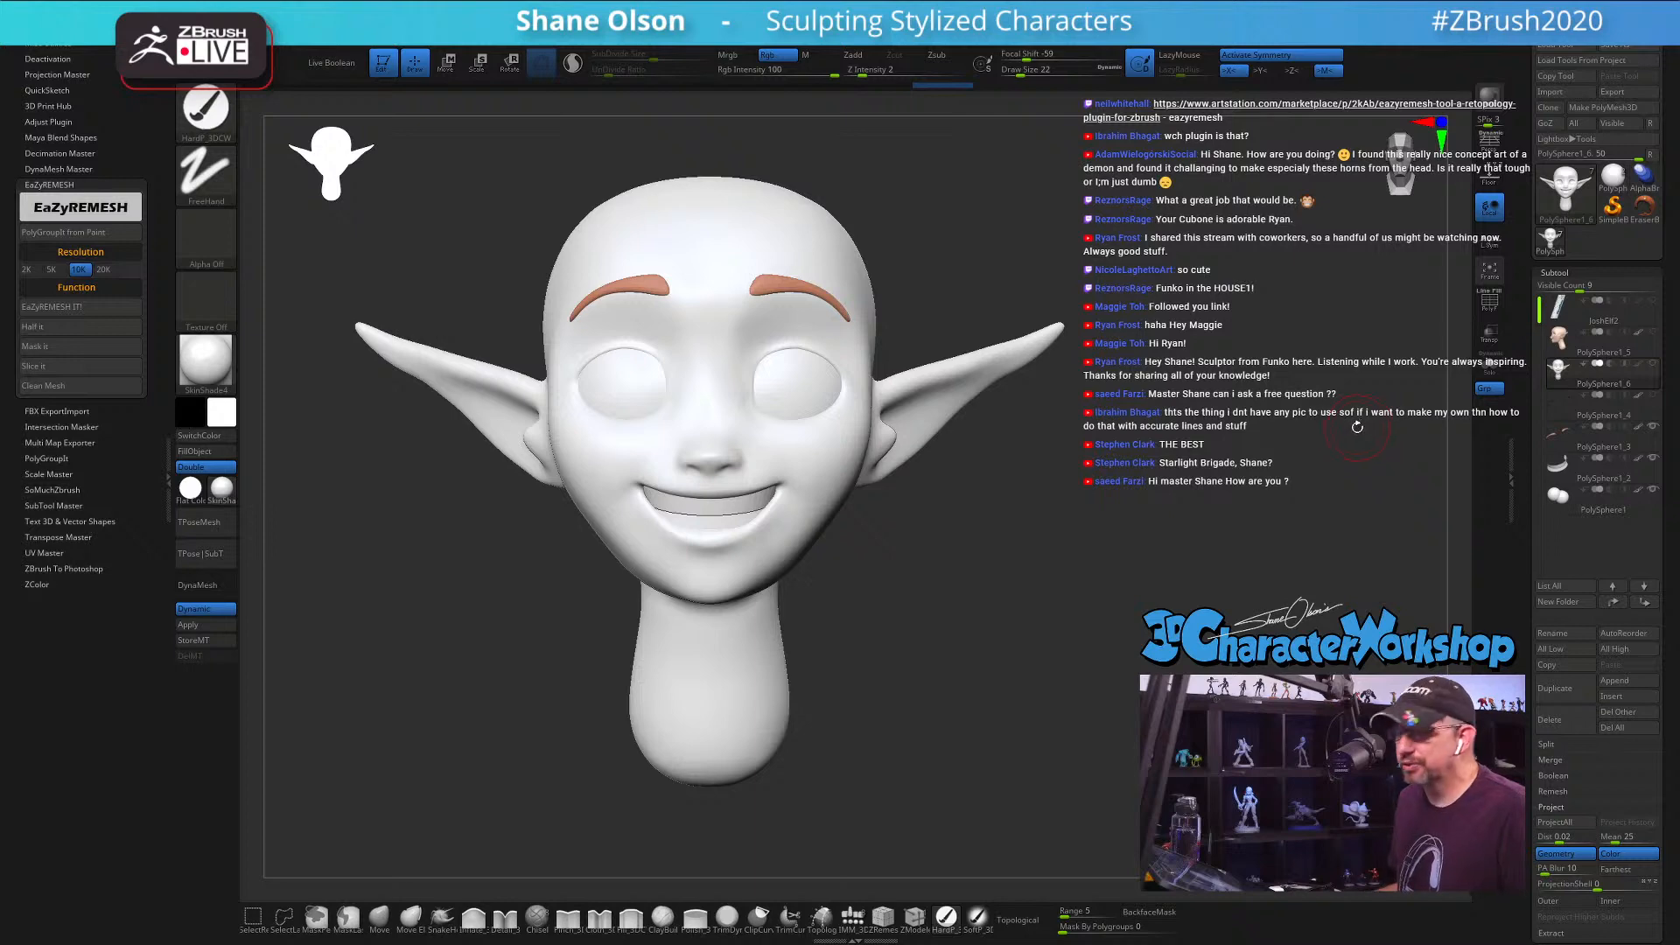
Step: Make the original painted head visible together with the remeshed one and set the draw size to 29
{"action": "mouse_move", "coordinate": [1559, 337]}
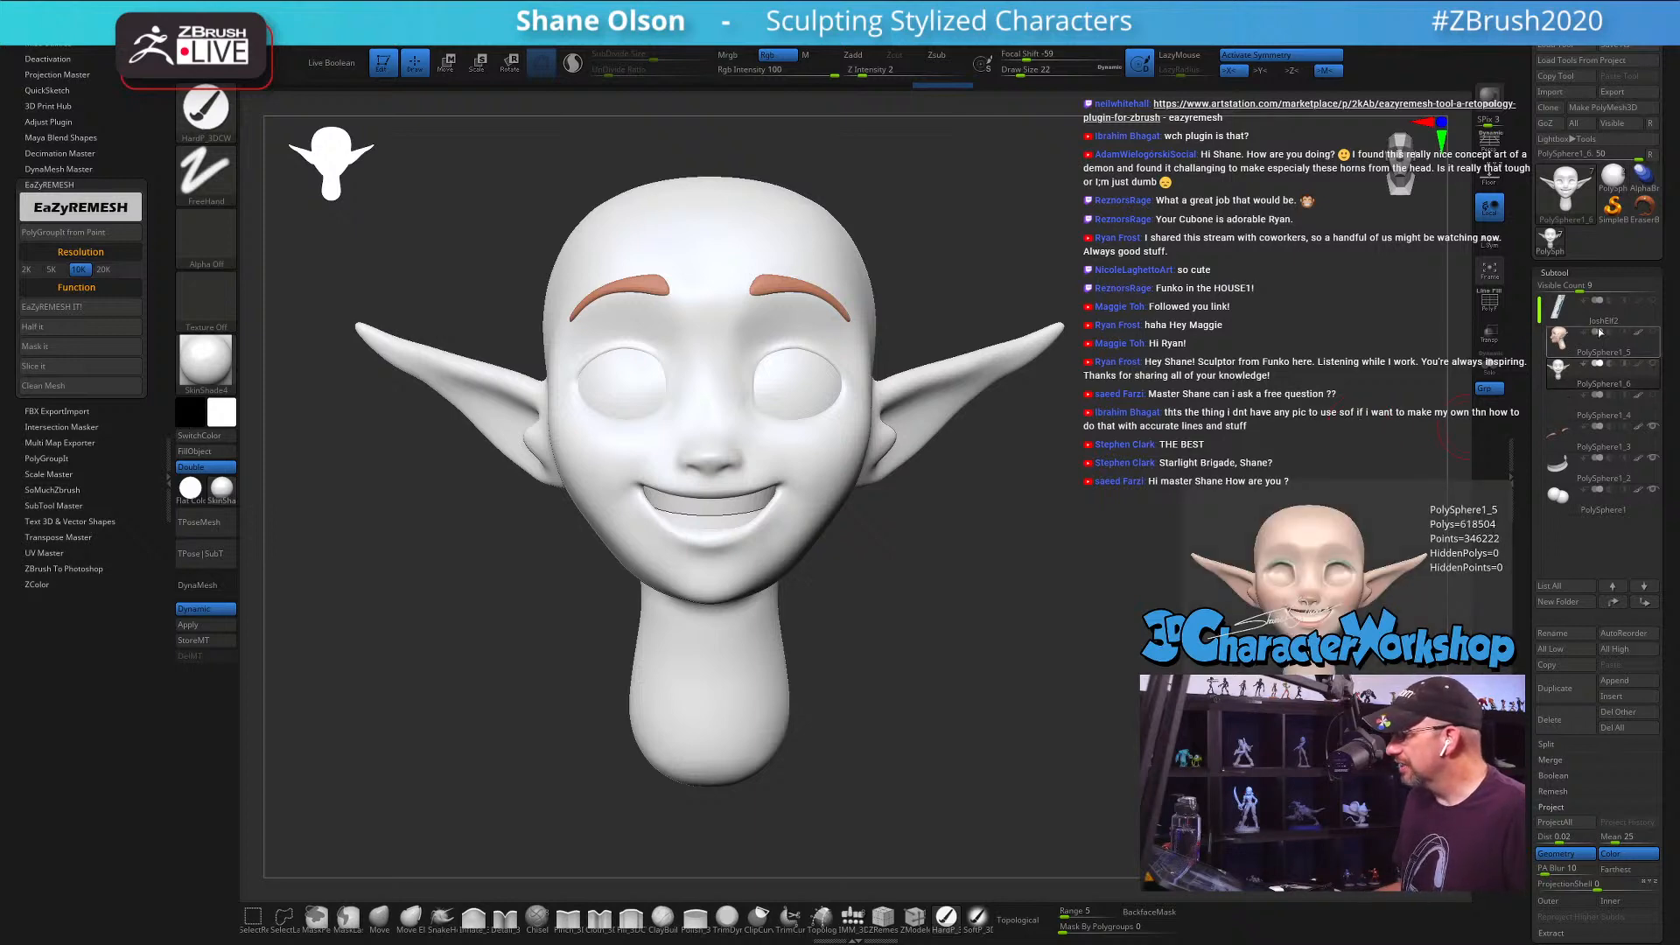
{"action": "left_click", "coordinate": [1652, 332]}
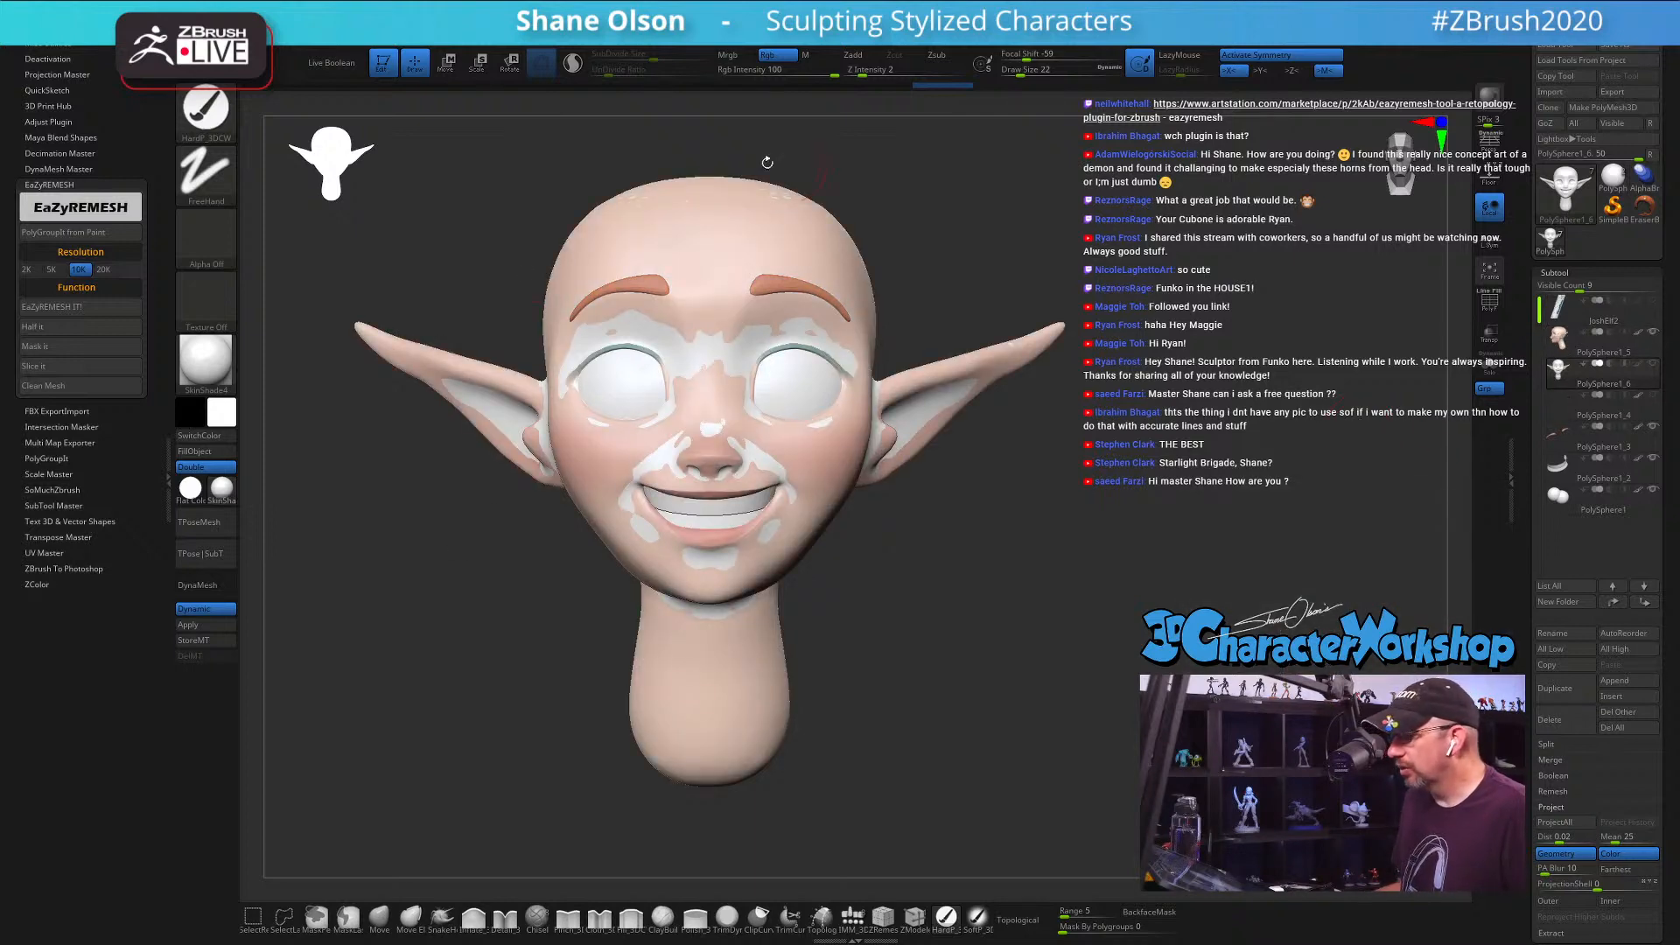
{"action": "mouse_move", "coordinate": [1556, 367]}
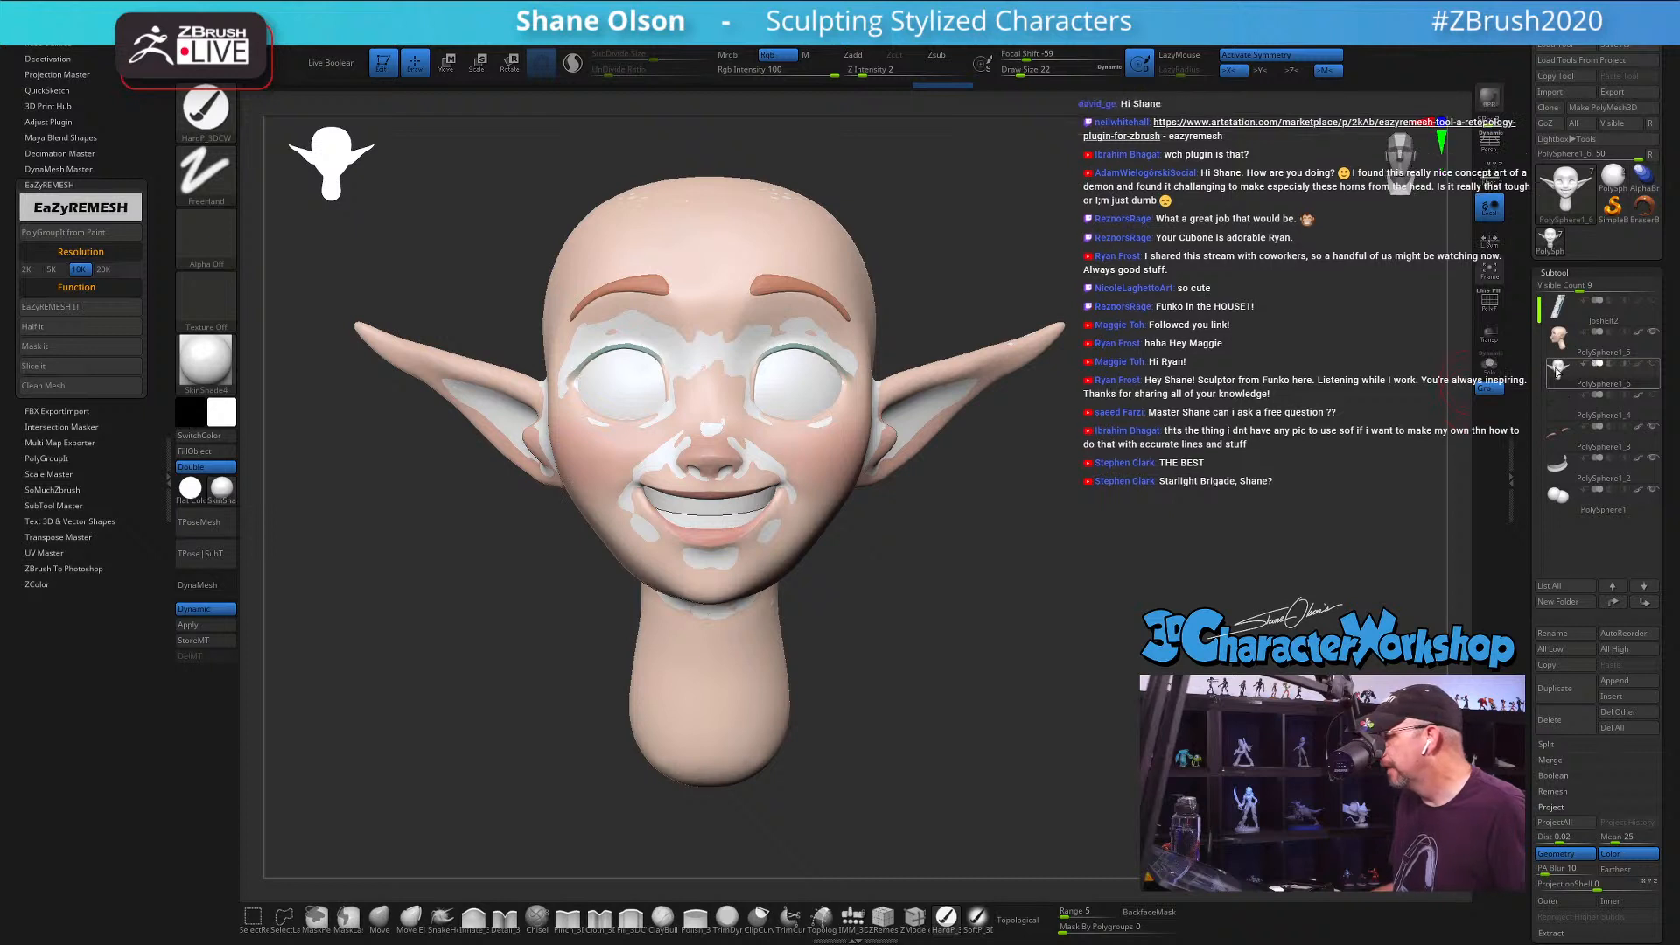
{"action": "mouse_move", "coordinate": [1224, 428]}
{"action": "left_mouse_down", "text": "alt"}
{"action": "mouse_move", "coordinate": [1078, 507]}
{"action": "mouse_move", "coordinate": [1137, 458]}
{"action": "left_mouse_up", "text": "alt"}
{"action": "key", "text": "s"}
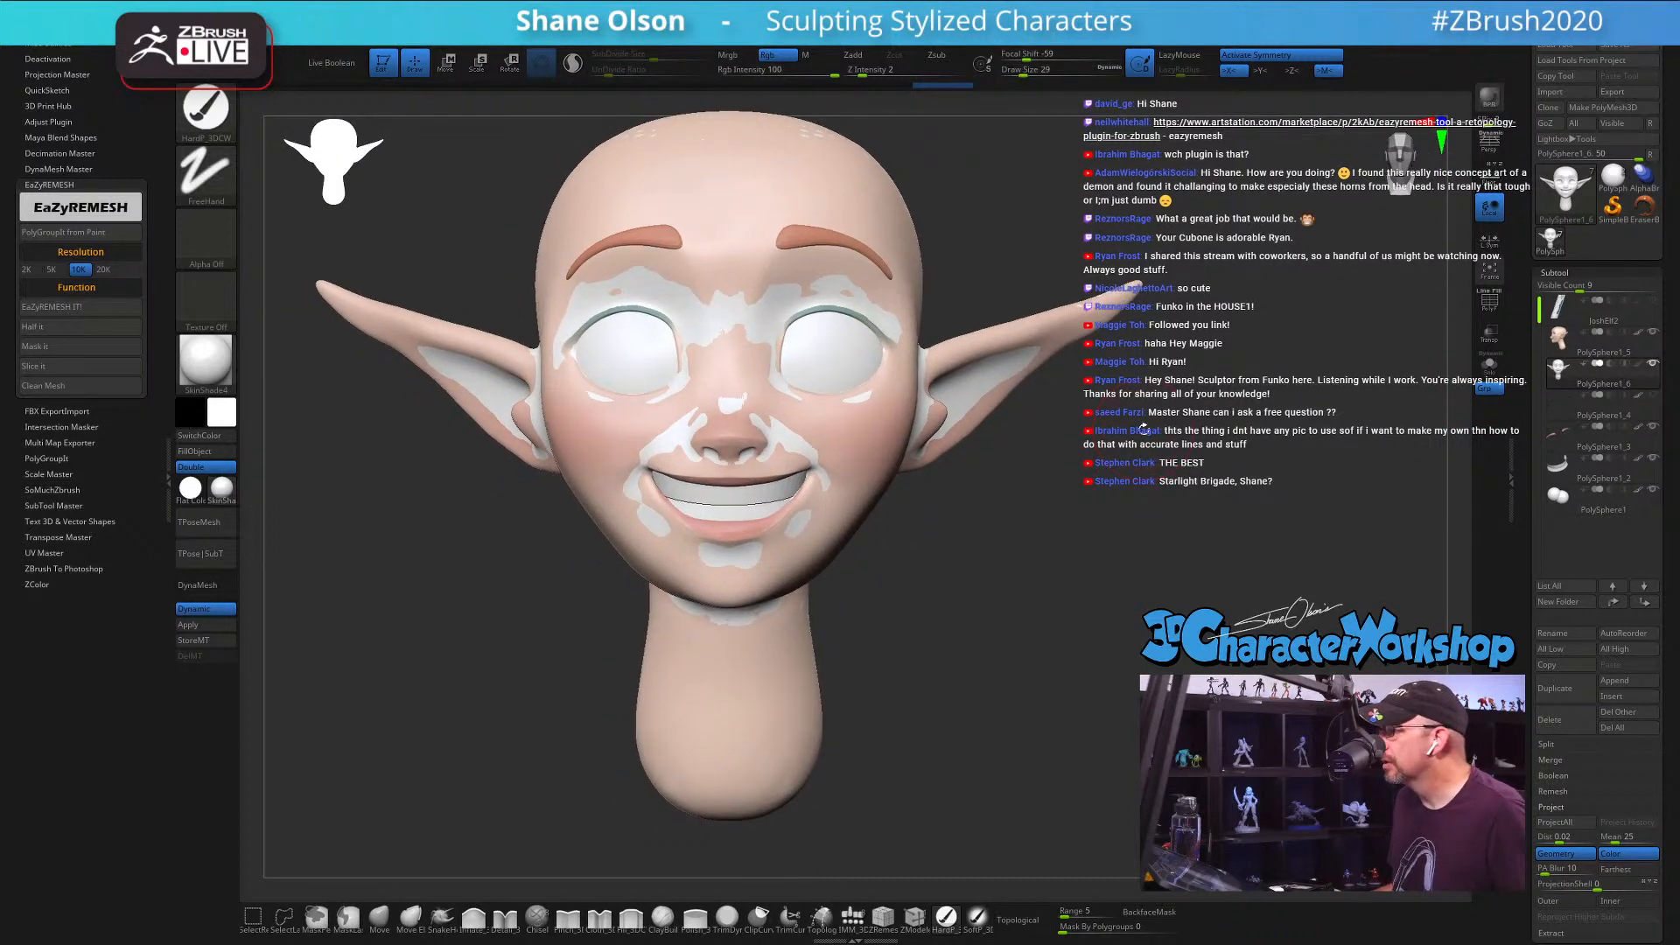
{"action": "key", "text": "f"}
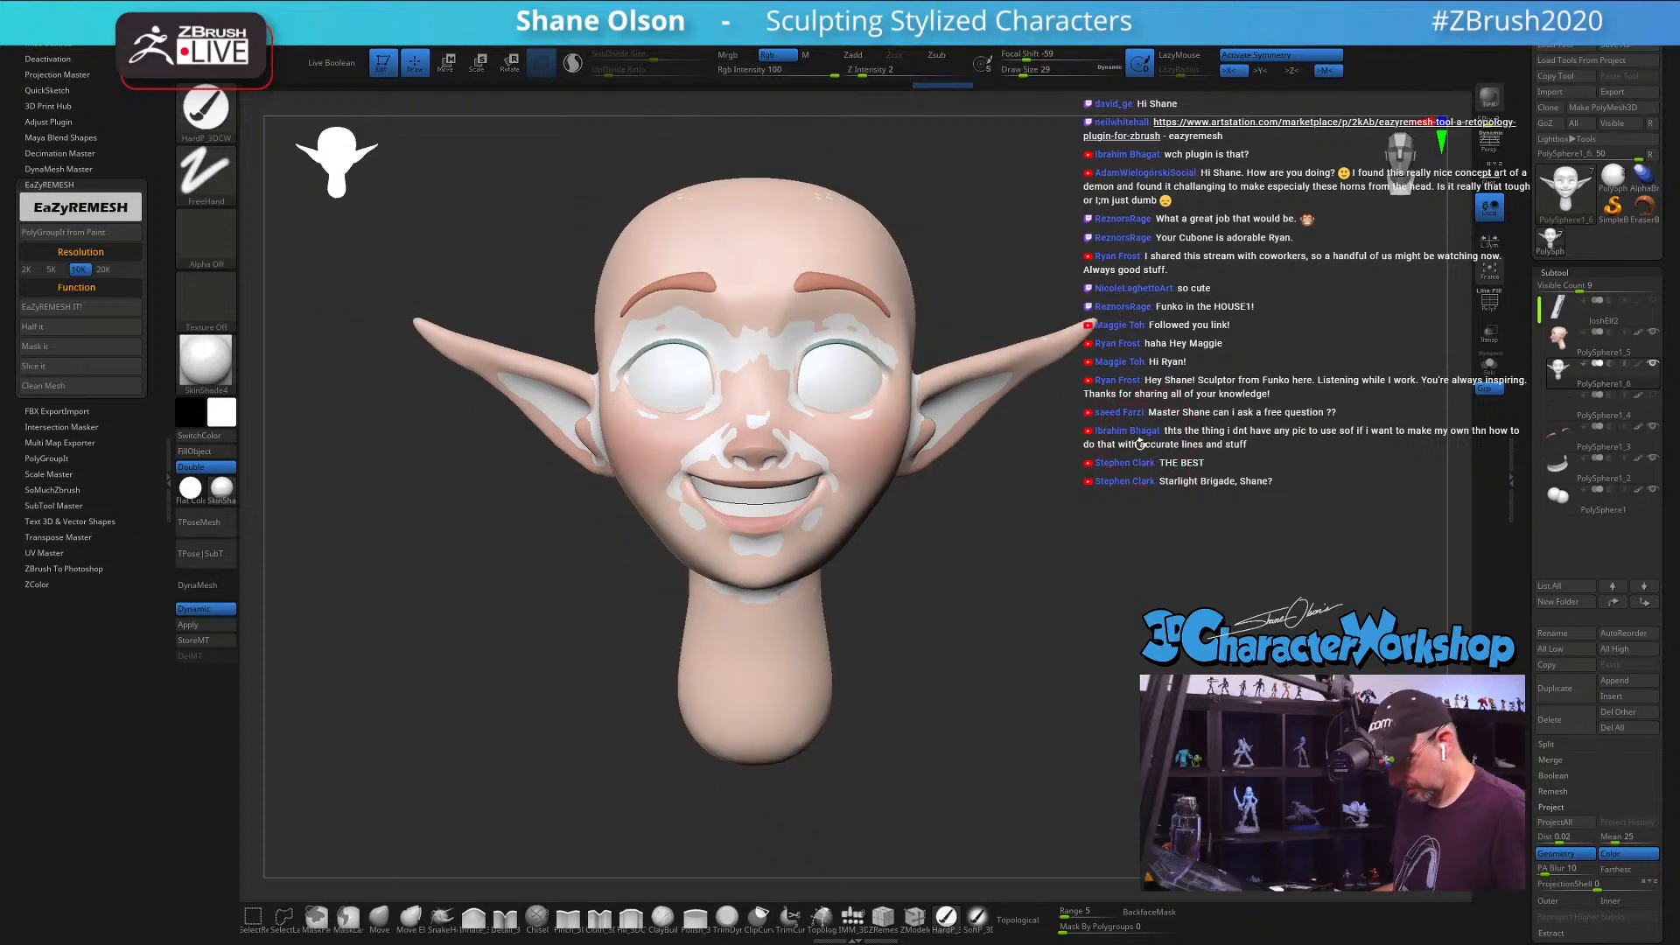
Step: Show the reference sketch in Spotlight, place it enlarged and fully opaque beside the head, and leave Spotlight editing
{"action": "key", "text": "shift+z"}
{"action": "key", "text": "z"}
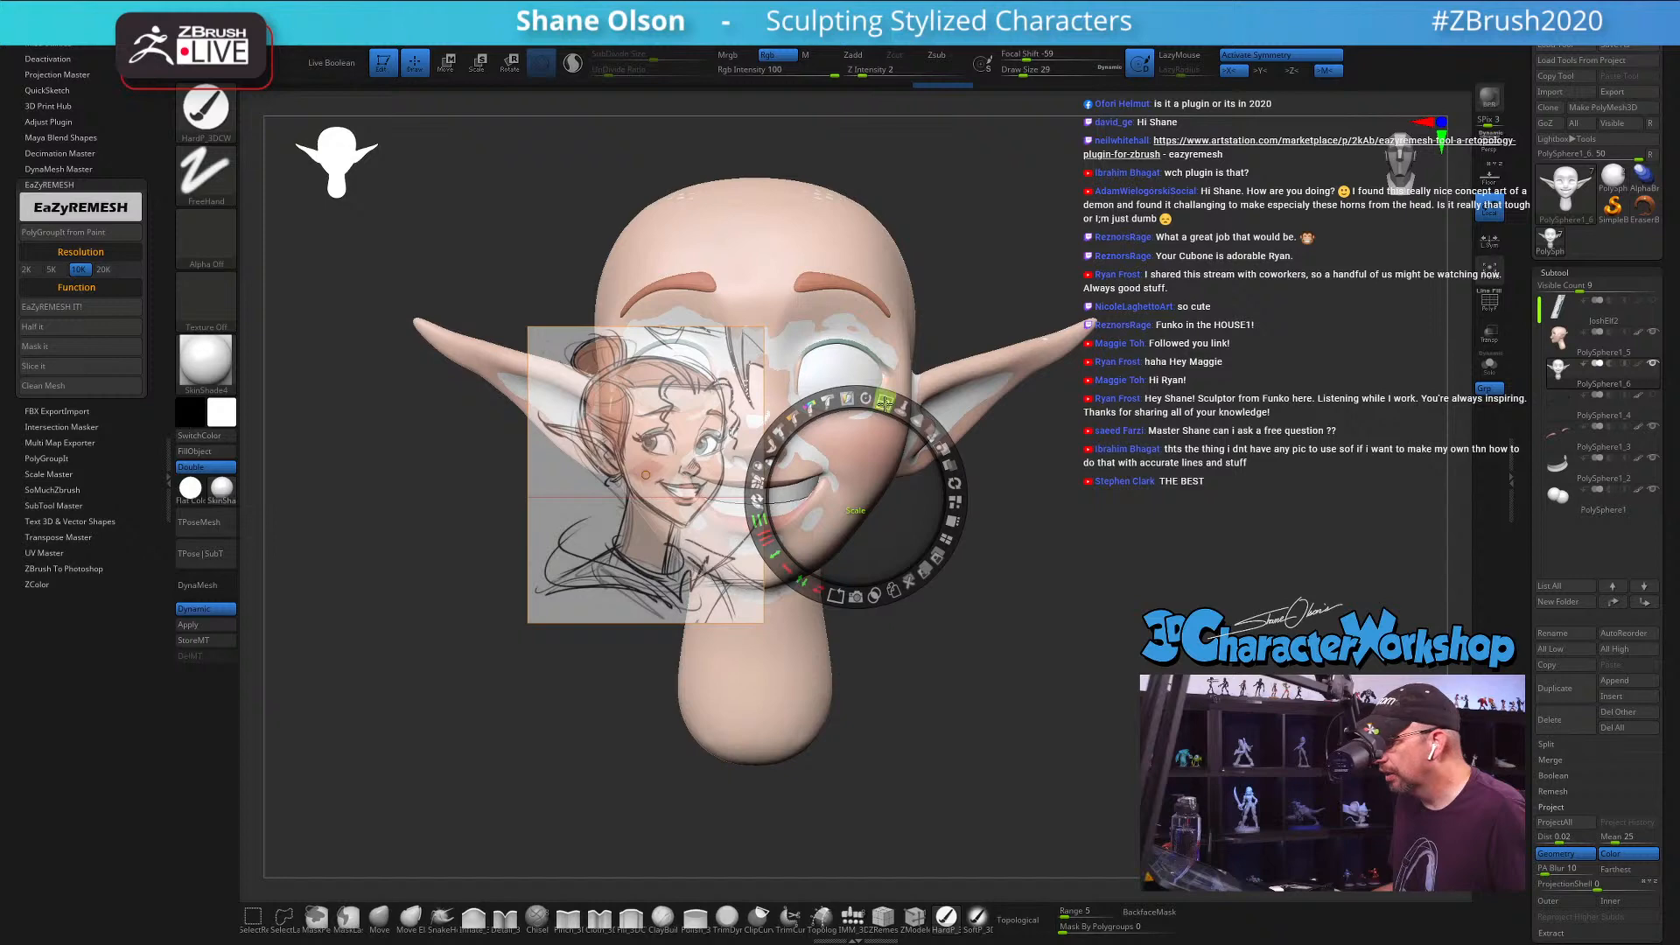
{"action": "mouse_move", "coordinate": [885, 404]}
{"action": "left_mouse_down"}
{"action": "mouse_move", "coordinate": [938, 449]}
{"action": "mouse_move", "coordinate": [747, 437]}
{"action": "mouse_move", "coordinate": [671, 411]}
{"action": "mouse_move", "coordinate": [651, 444]}
{"action": "mouse_move", "coordinate": [667, 436]}
{"action": "mouse_move", "coordinate": [453, 437]}
{"action": "left_mouse_up"}
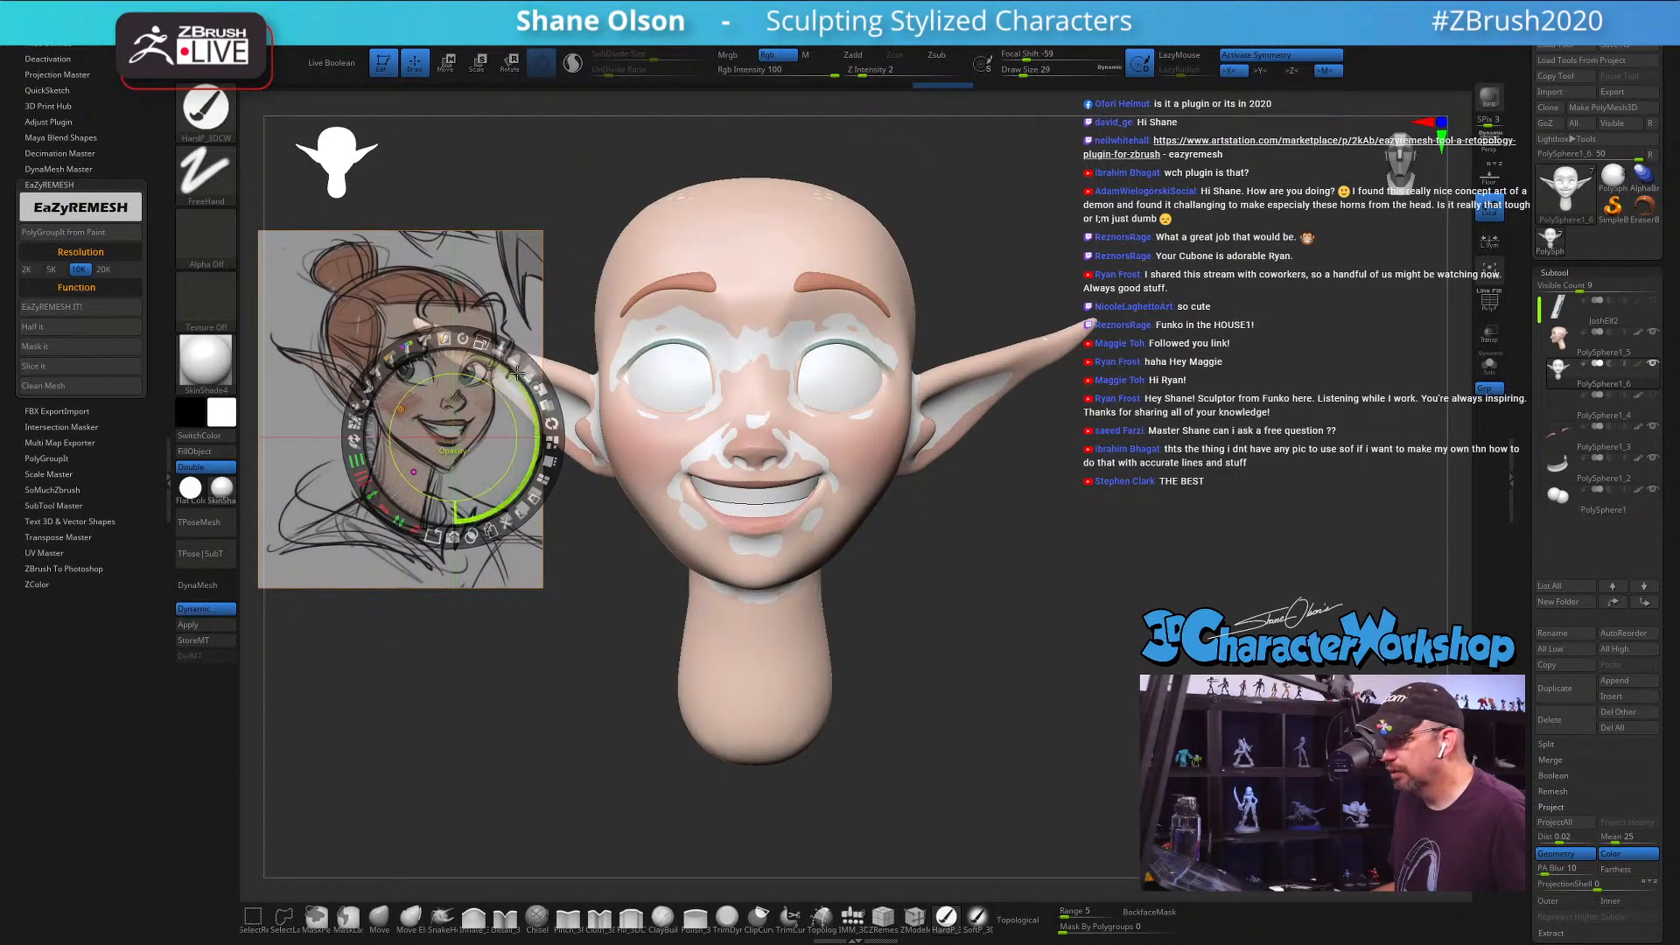
{"action": "left_click_drag", "start_coordinate": [524, 372], "coordinate": [551, 416]}
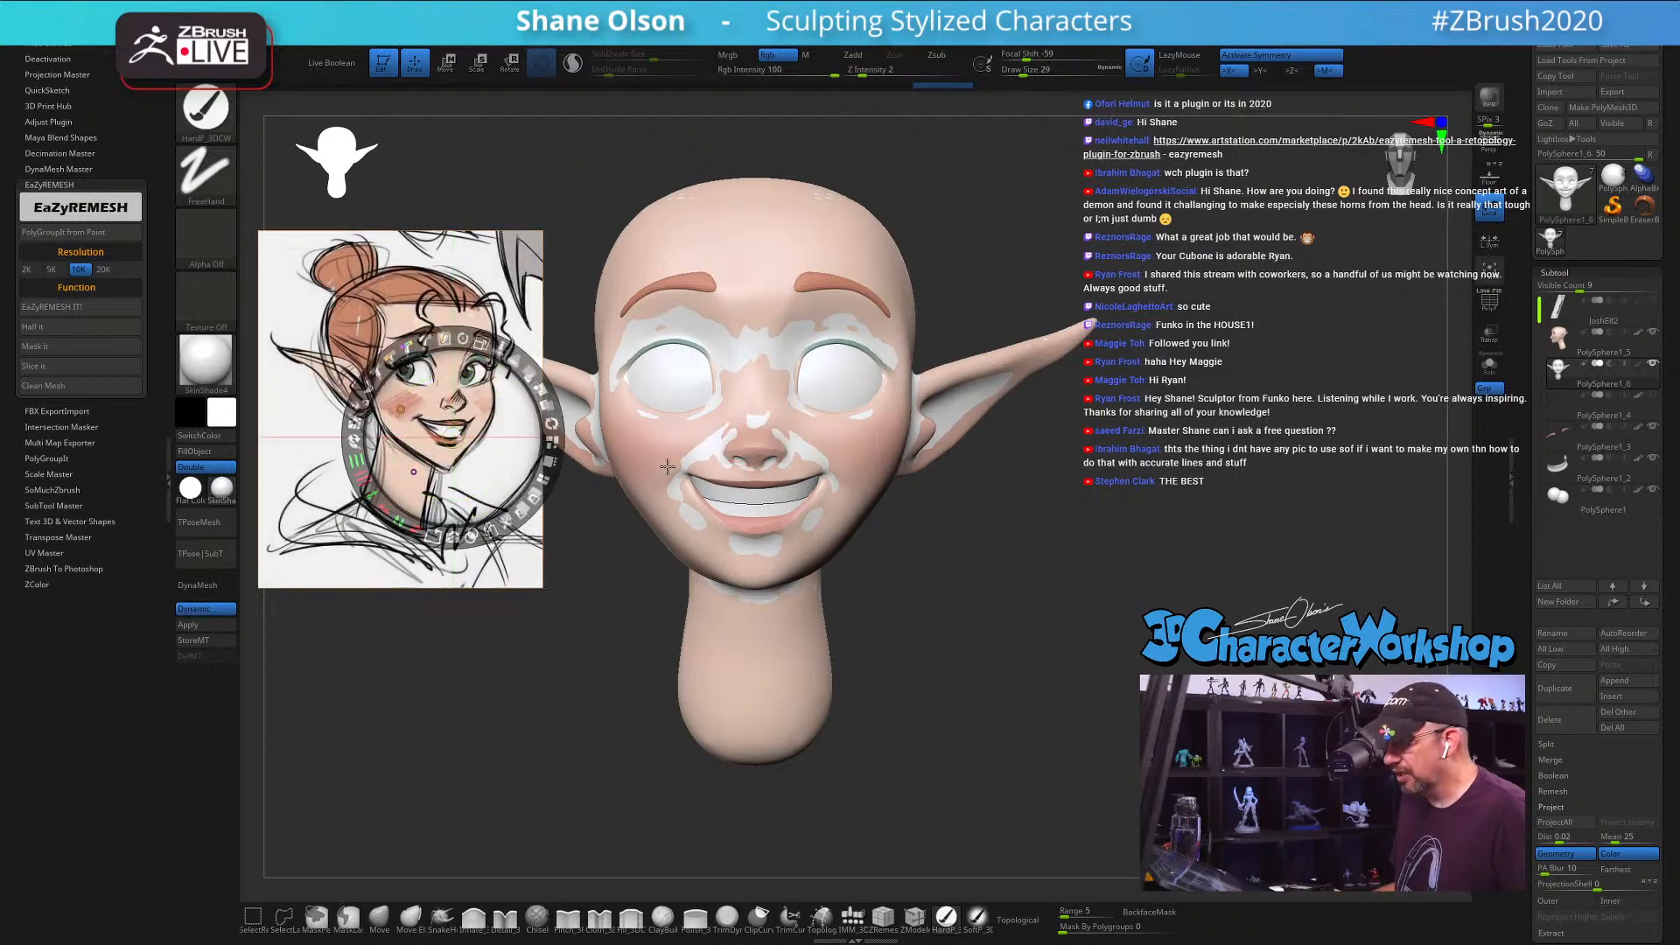
{"action": "key", "text": "z"}
Step: Turn off Spotlight Projection and collapse the tray with the plugin list to widen the canvas
{"action": "key", "text": "space"}
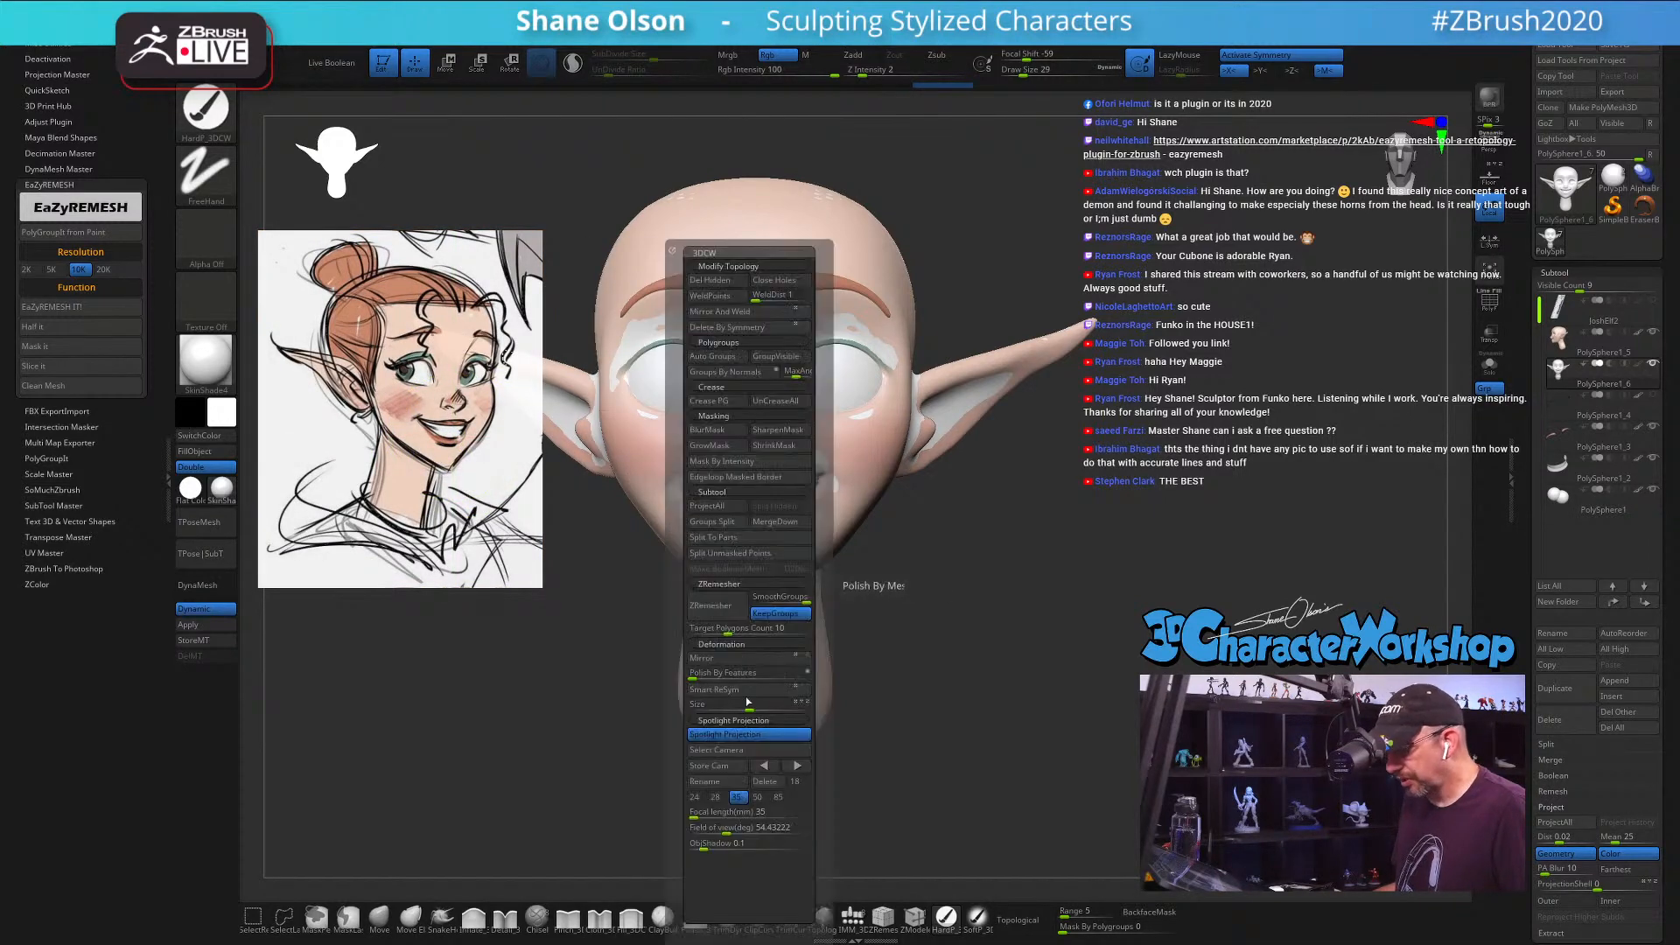
{"action": "left_click", "coordinate": [735, 736]}
{"action": "left_click_drag", "start_coordinate": [1045, 548], "coordinate": [544, 660], "text": "alt"}
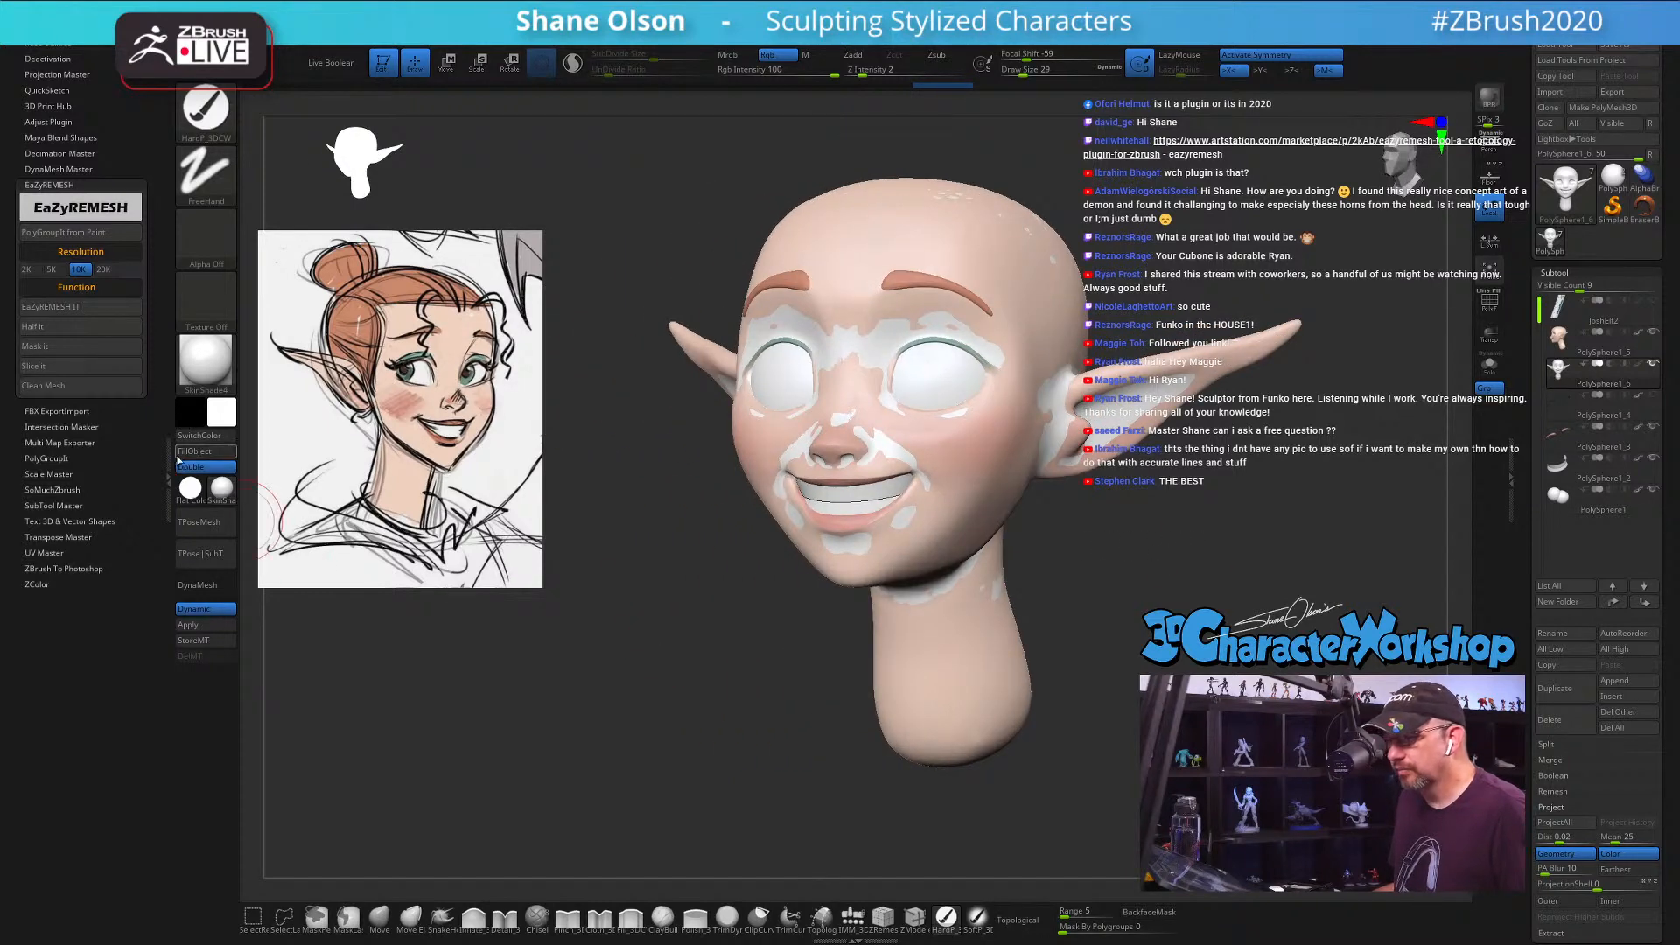
{"action": "left_click", "coordinate": [169, 477]}
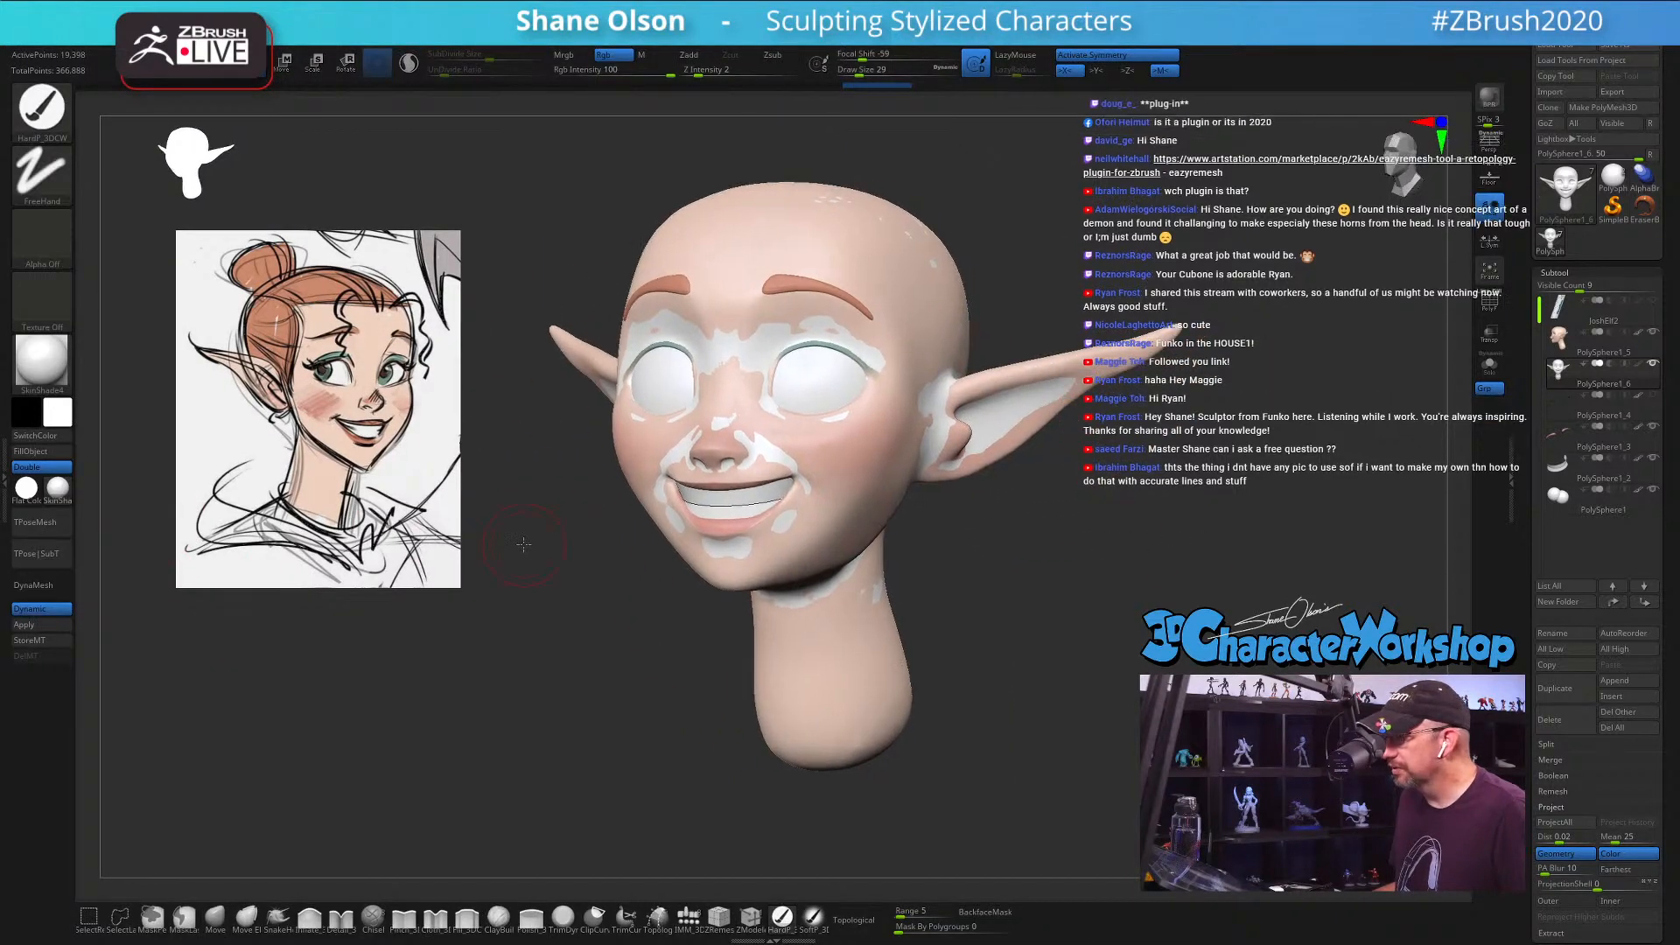
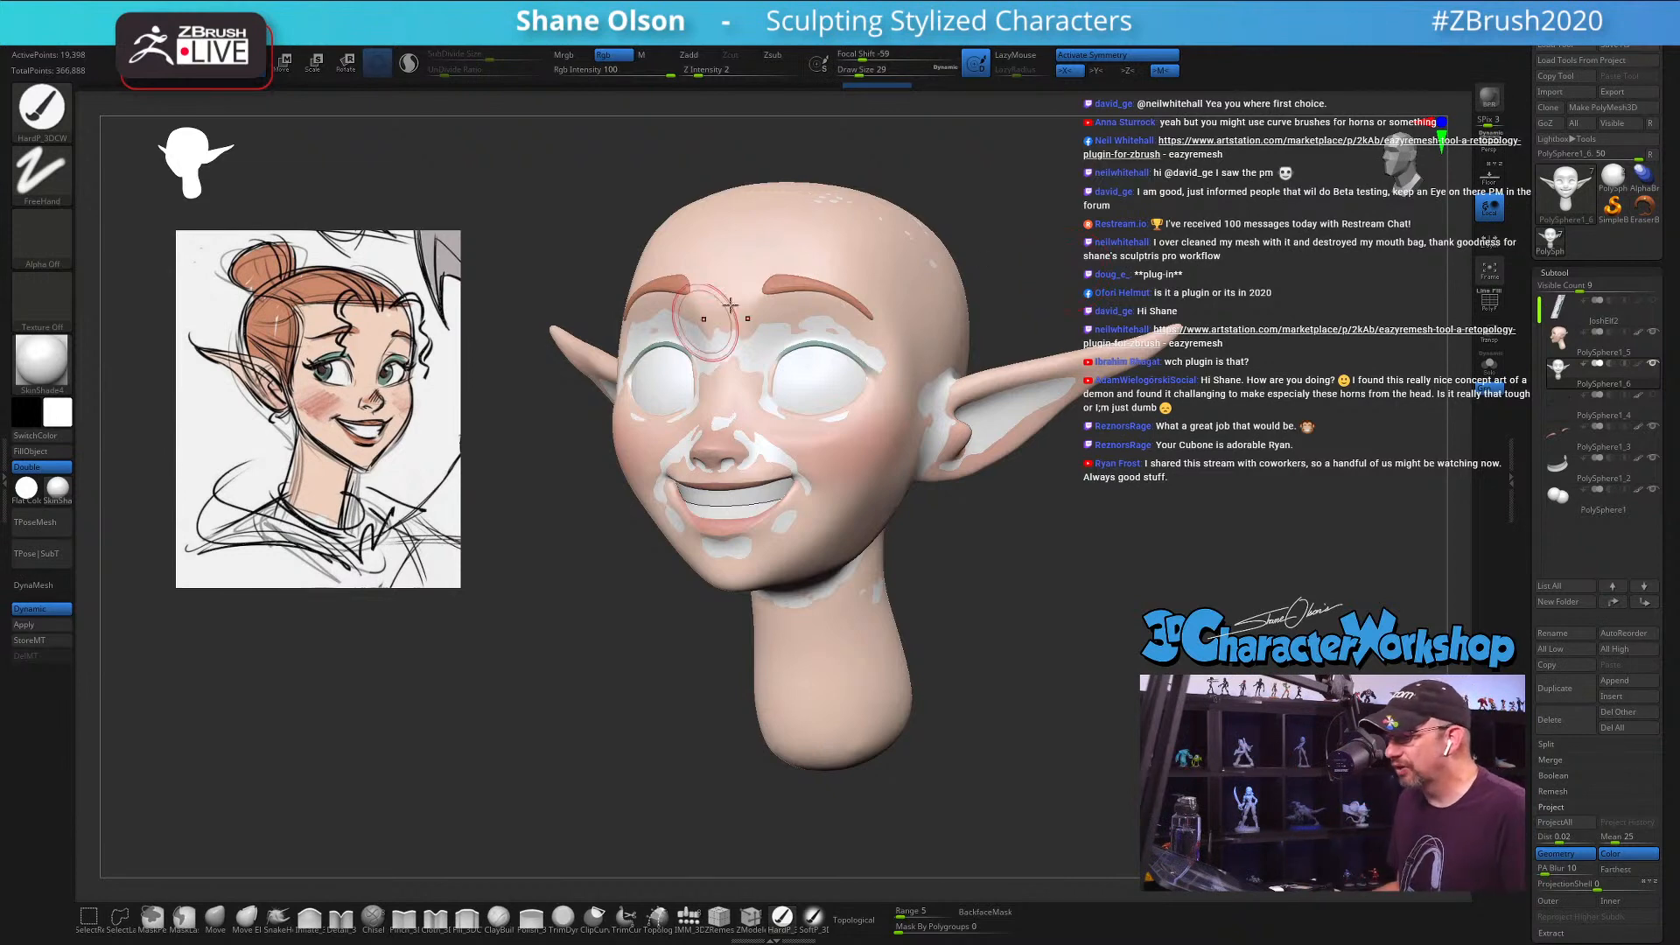
Step: Append a ZSphere as a new subtool and make it the active one
{"action": "mouse_move", "coordinate": [1162, 291]}
{"action": "left_mouse_down"}
{"action": "mouse_move", "coordinate": [1216, 256]}
{"action": "mouse_move", "coordinate": [1266, 526]}
{"action": "left_mouse_up"}
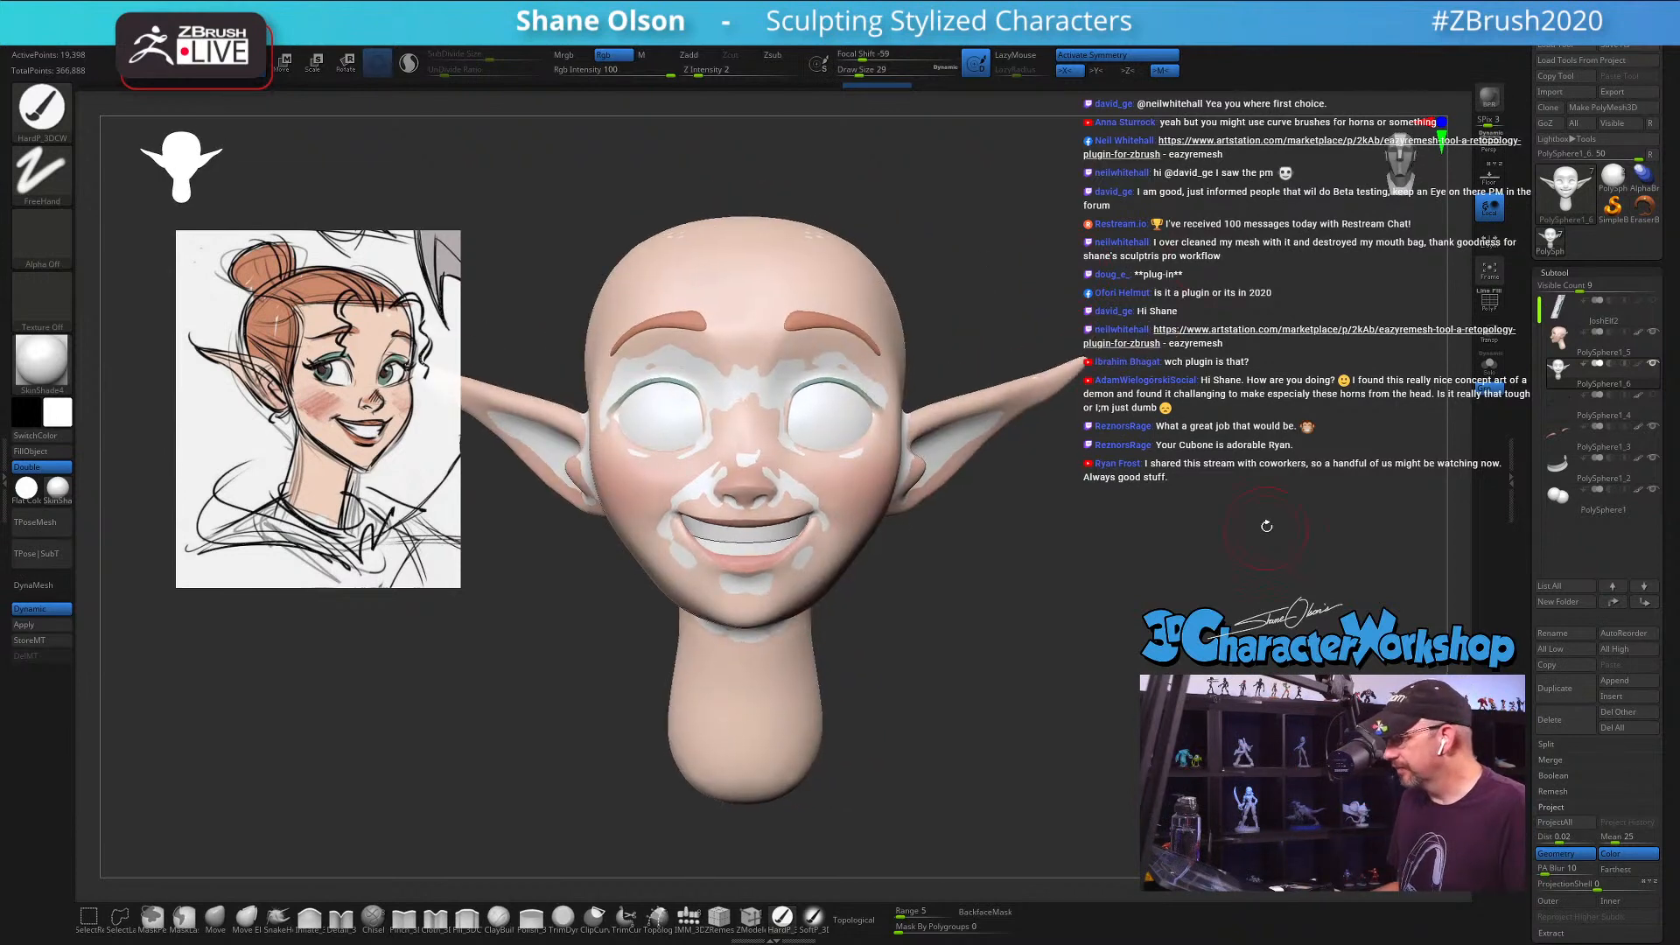
{"action": "left_click", "coordinate": [1624, 681]}
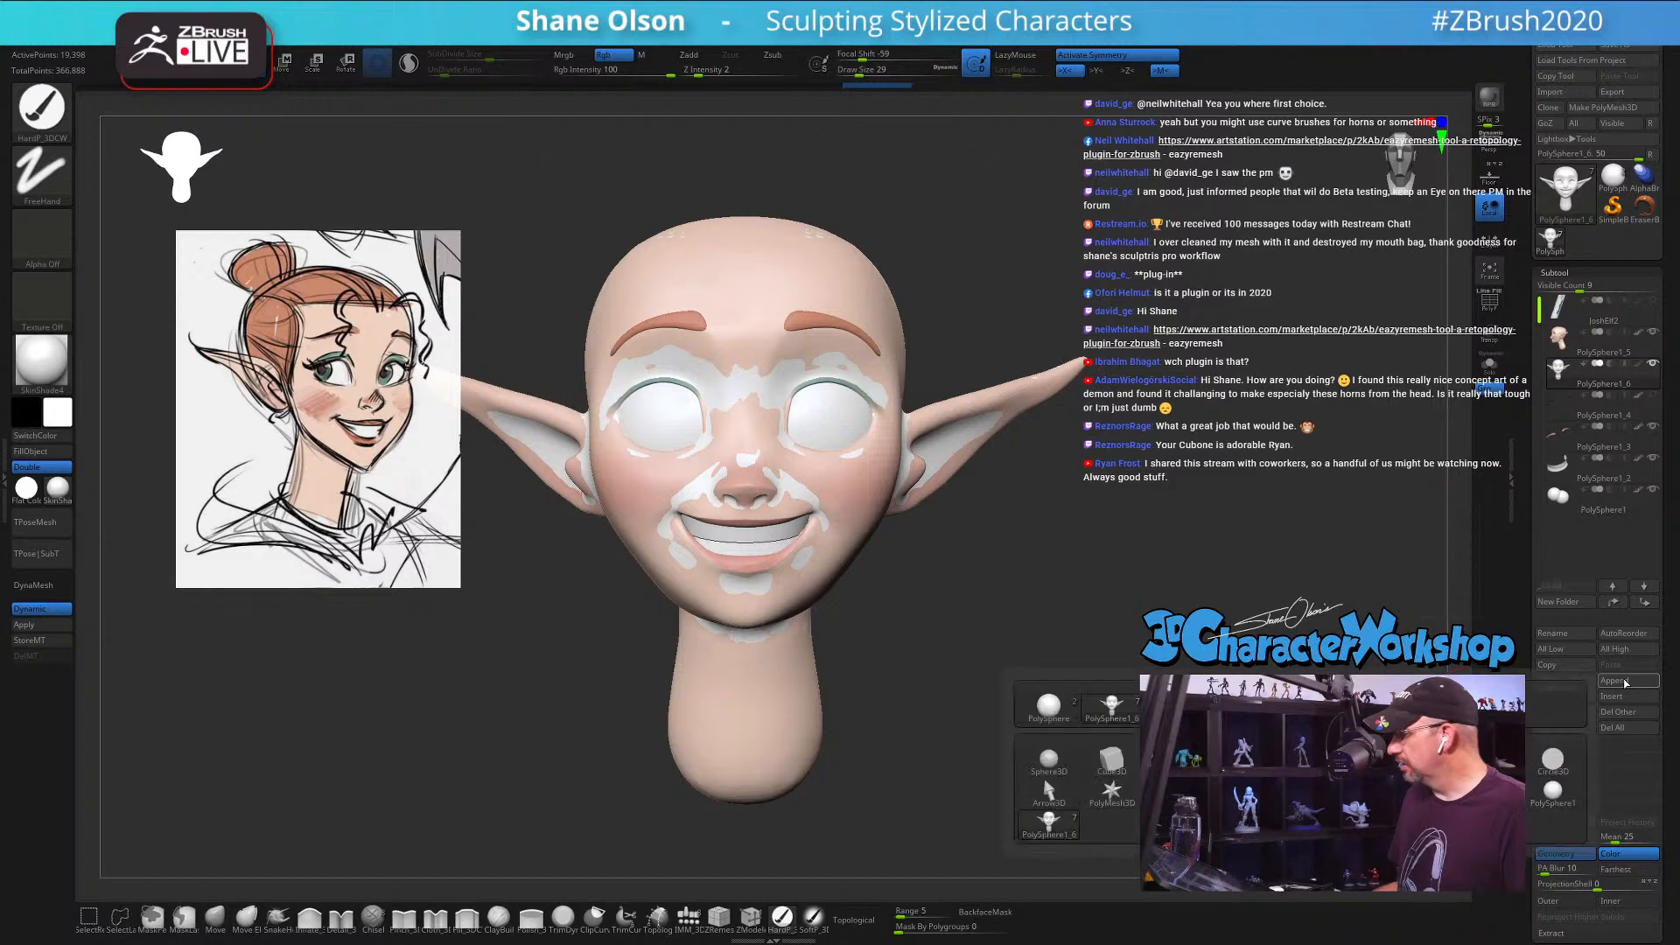
{"action": "left_click", "coordinate": [1138, 713]}
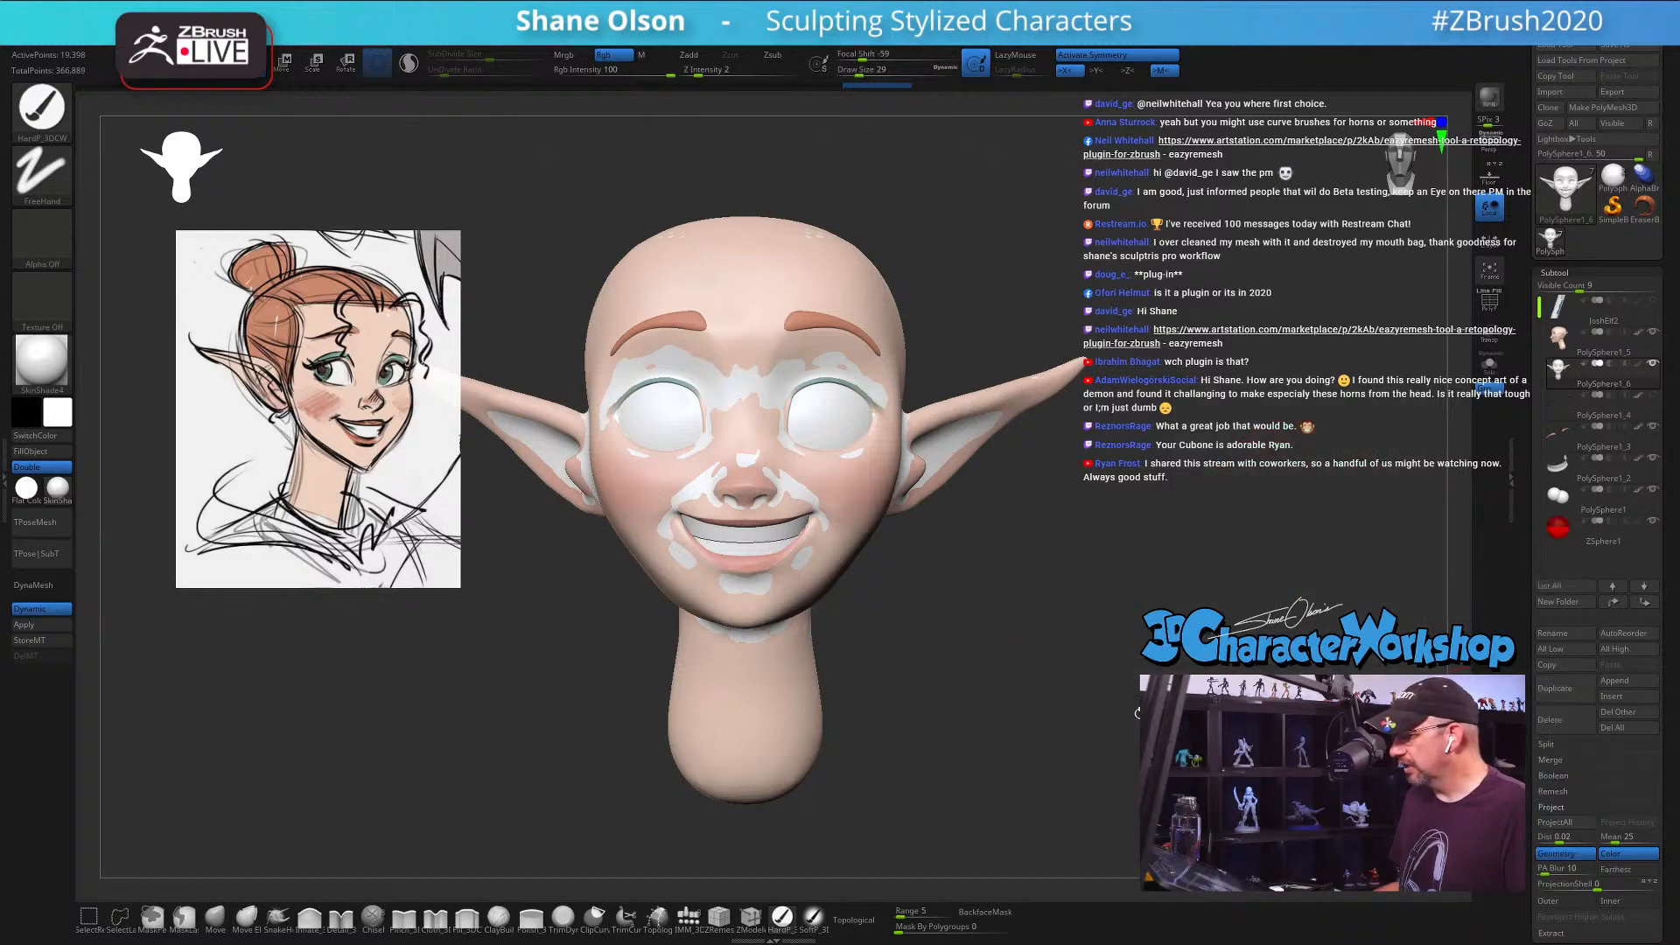
{"action": "left_click", "coordinate": [1588, 529]}
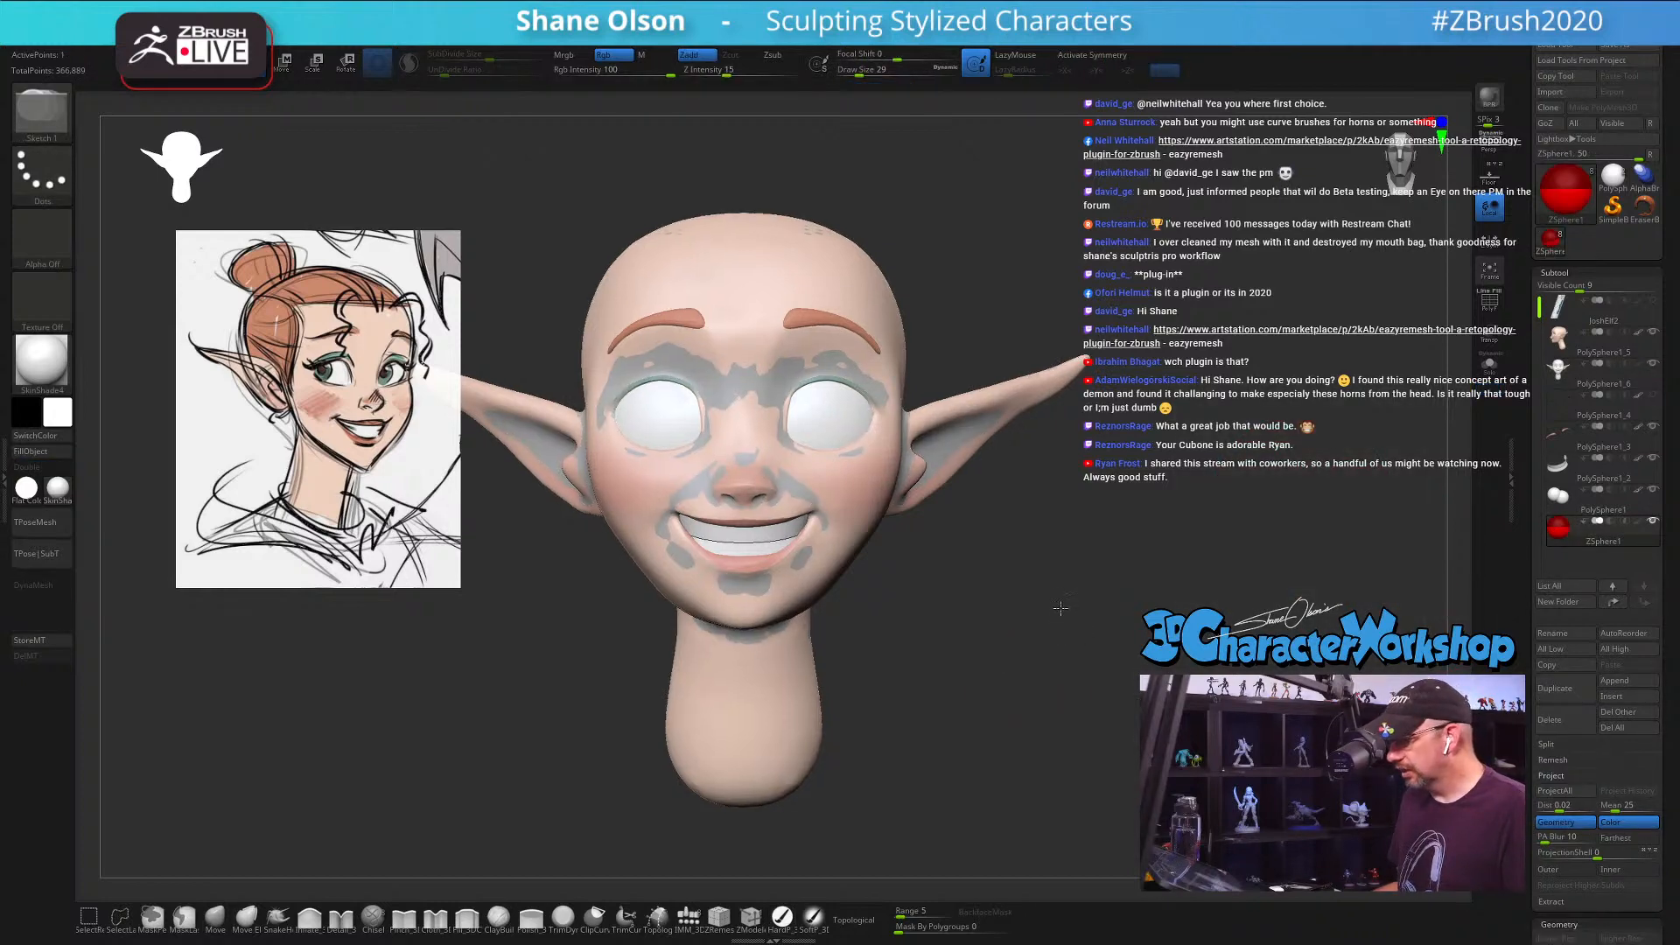
Step: Move the ZSphere clear of the head and scale it down to a small ball
{"action": "key", "text": "f"}
{"action": "left_click_drag", "start_coordinate": [880, 327], "coordinate": [930, 469], "text": "alt"}
{"action": "key", "text": "e"}
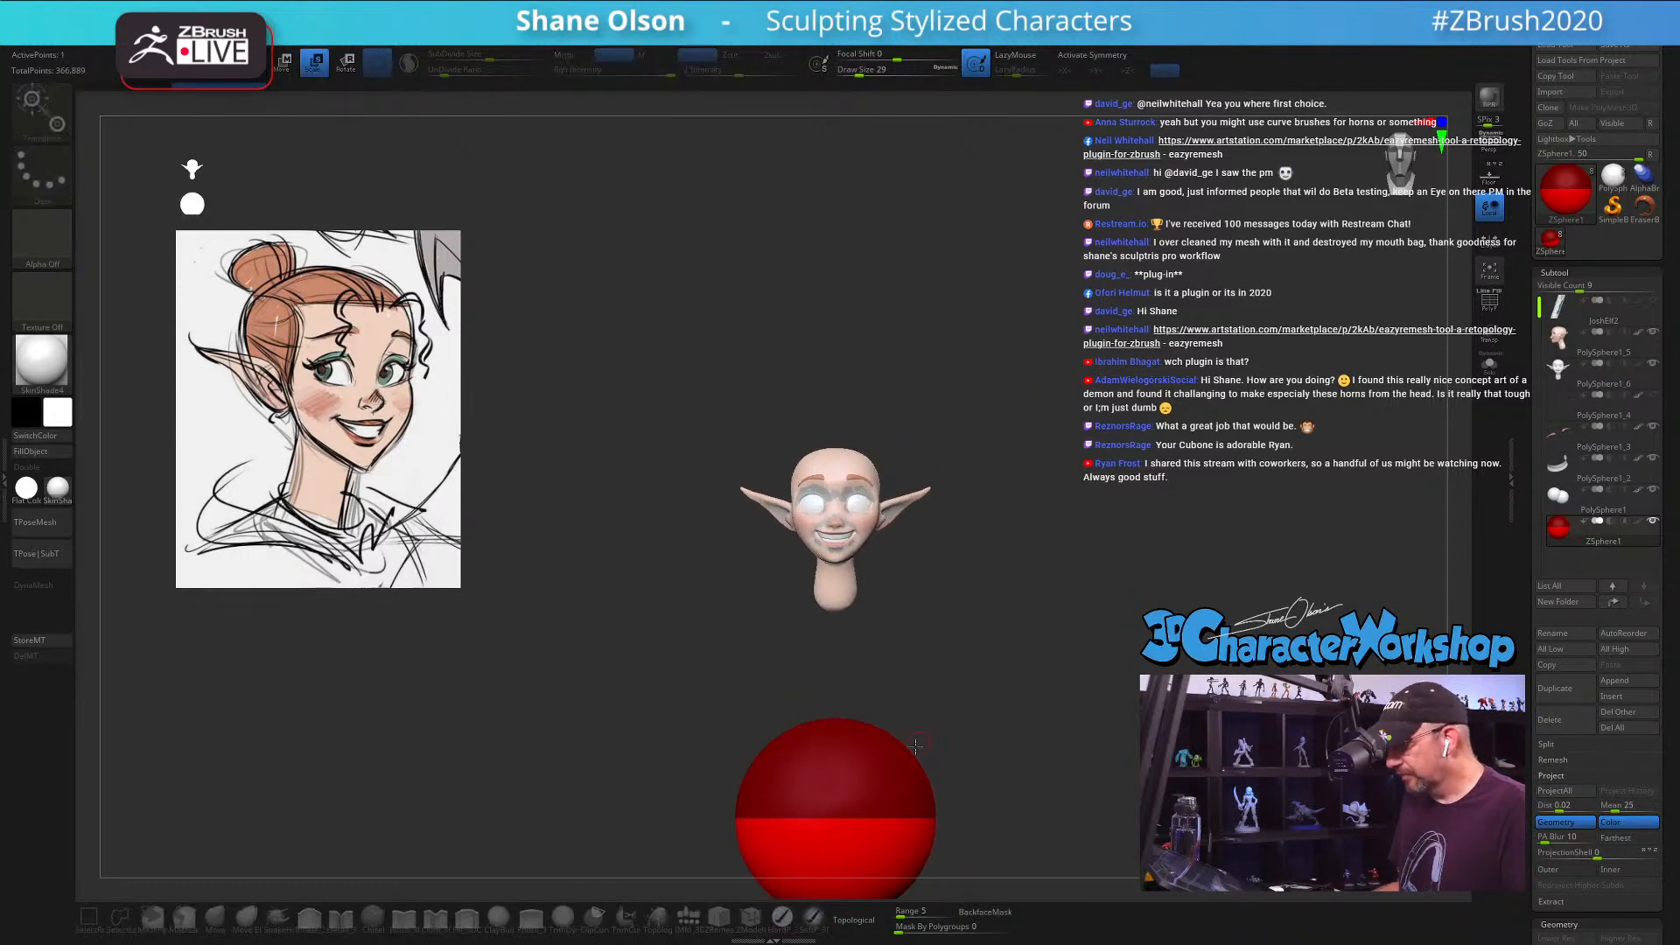
{"action": "key", "text": "w"}
{"action": "left_click_drag", "start_coordinate": [876, 783], "coordinate": [741, 322]}
{"action": "key", "text": "e"}
{"action": "left_click_drag", "start_coordinate": [1000, 617], "coordinate": [968, 574]}
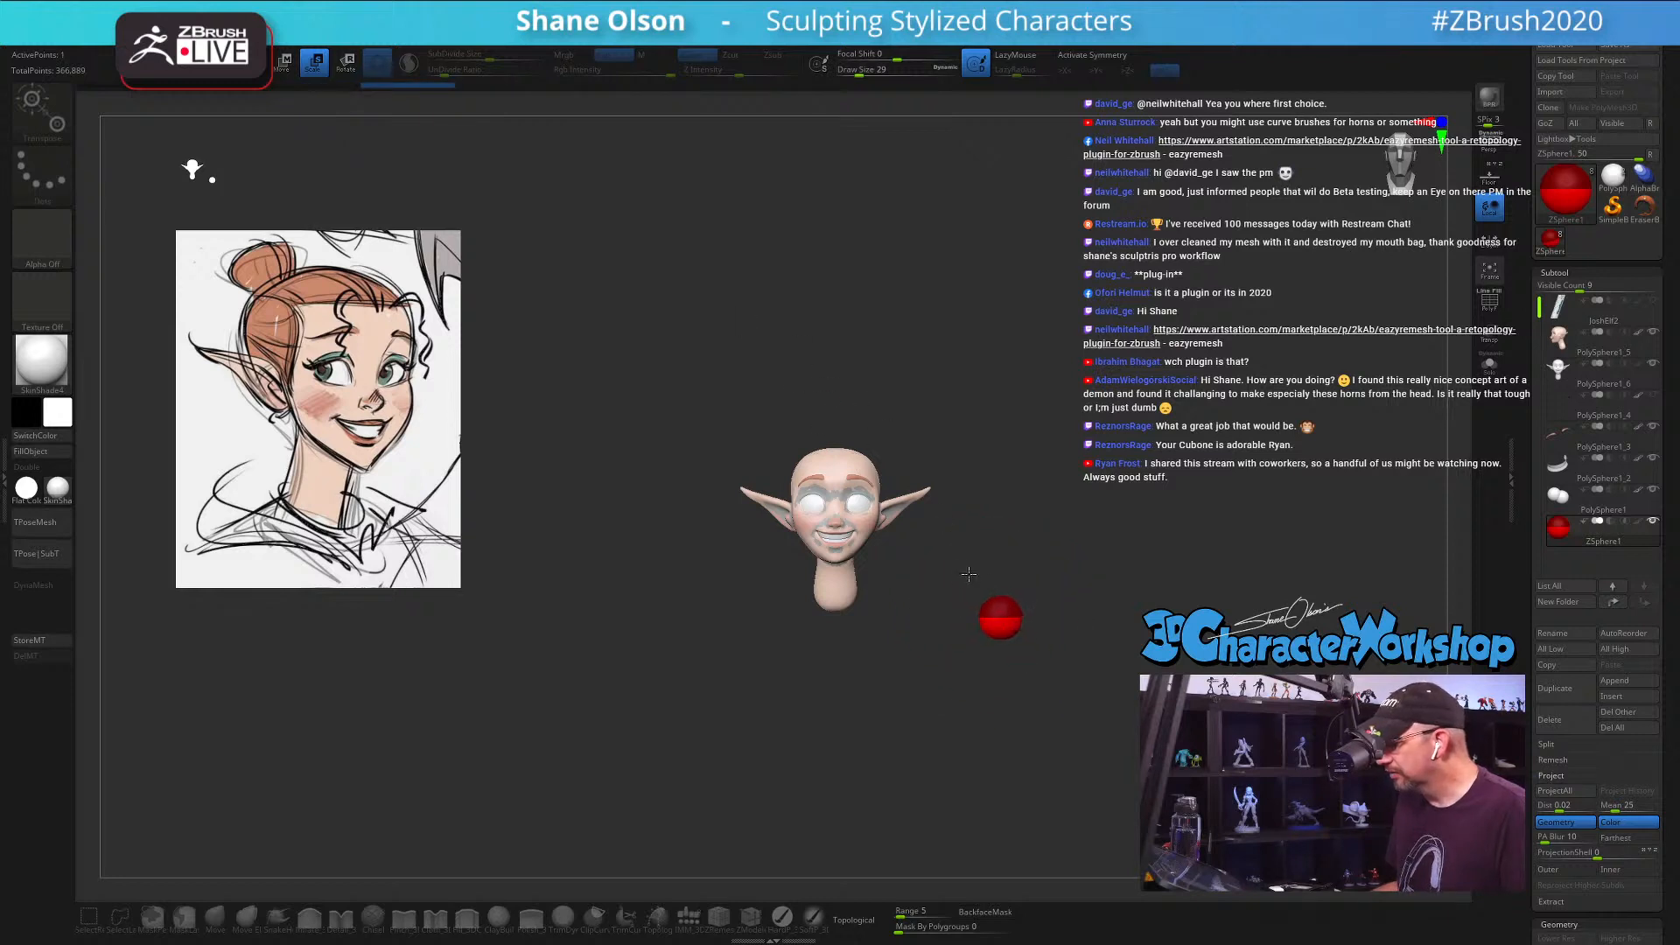
Step: Position the small ZSphere on the upper side of the forehead, above one eyebrow, as the base of a horn
{"action": "key", "text": "w"}
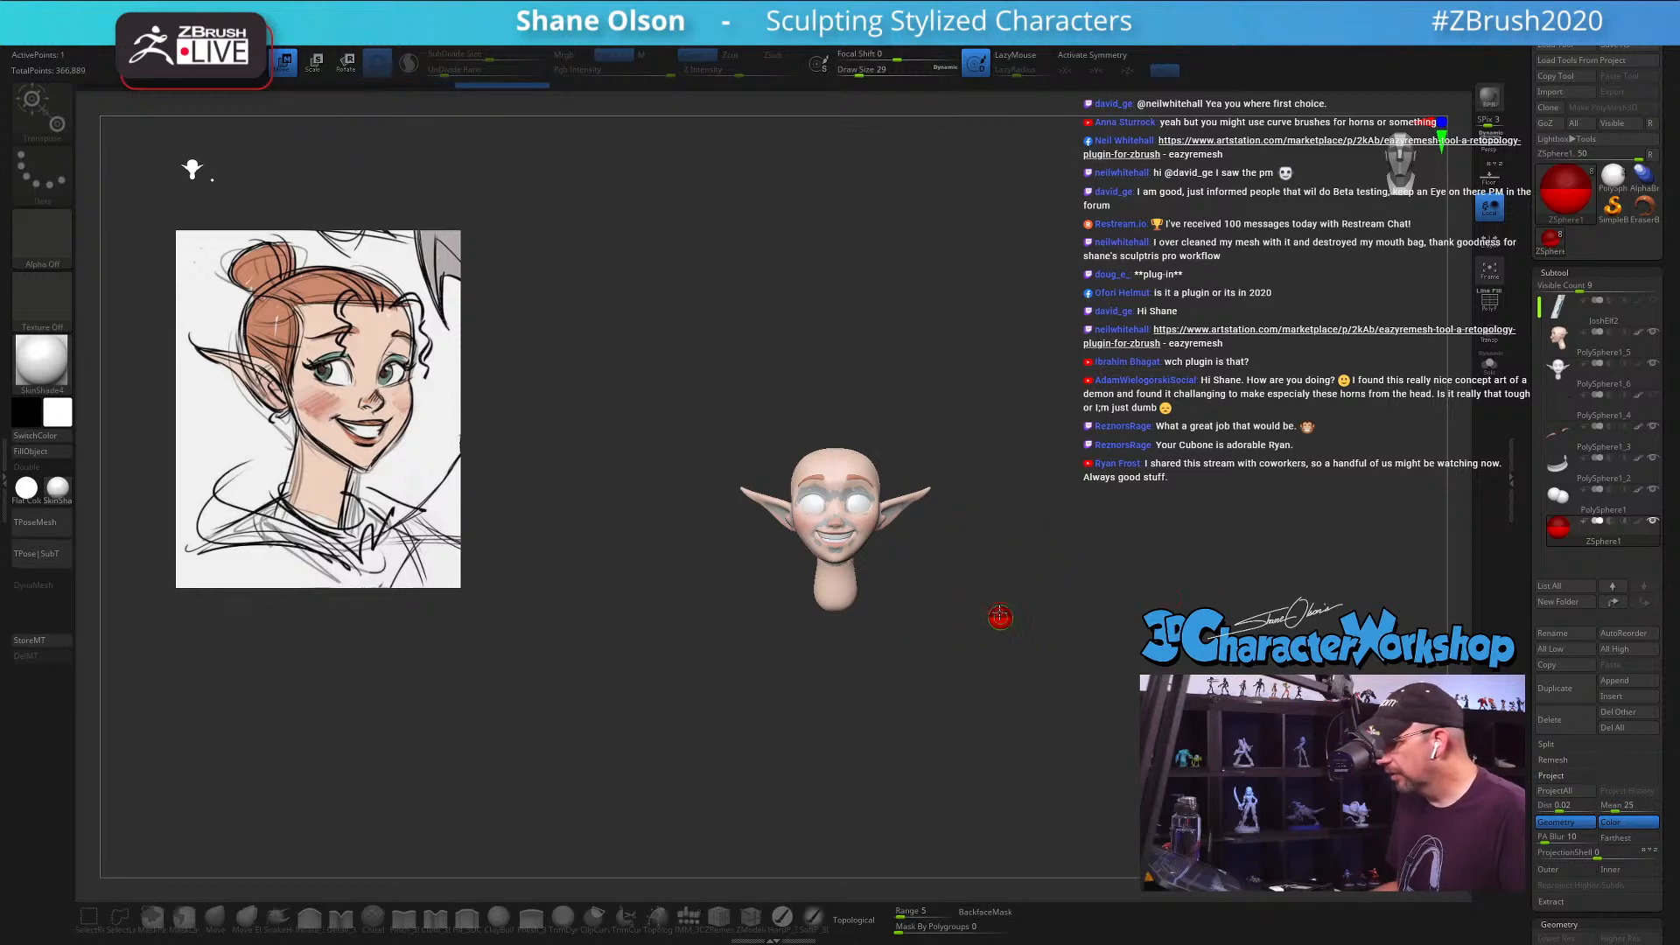
{"action": "left_click_drag", "start_coordinate": [1112, 490], "coordinate": [1053, 513]}
{"action": "key", "text": "f"}
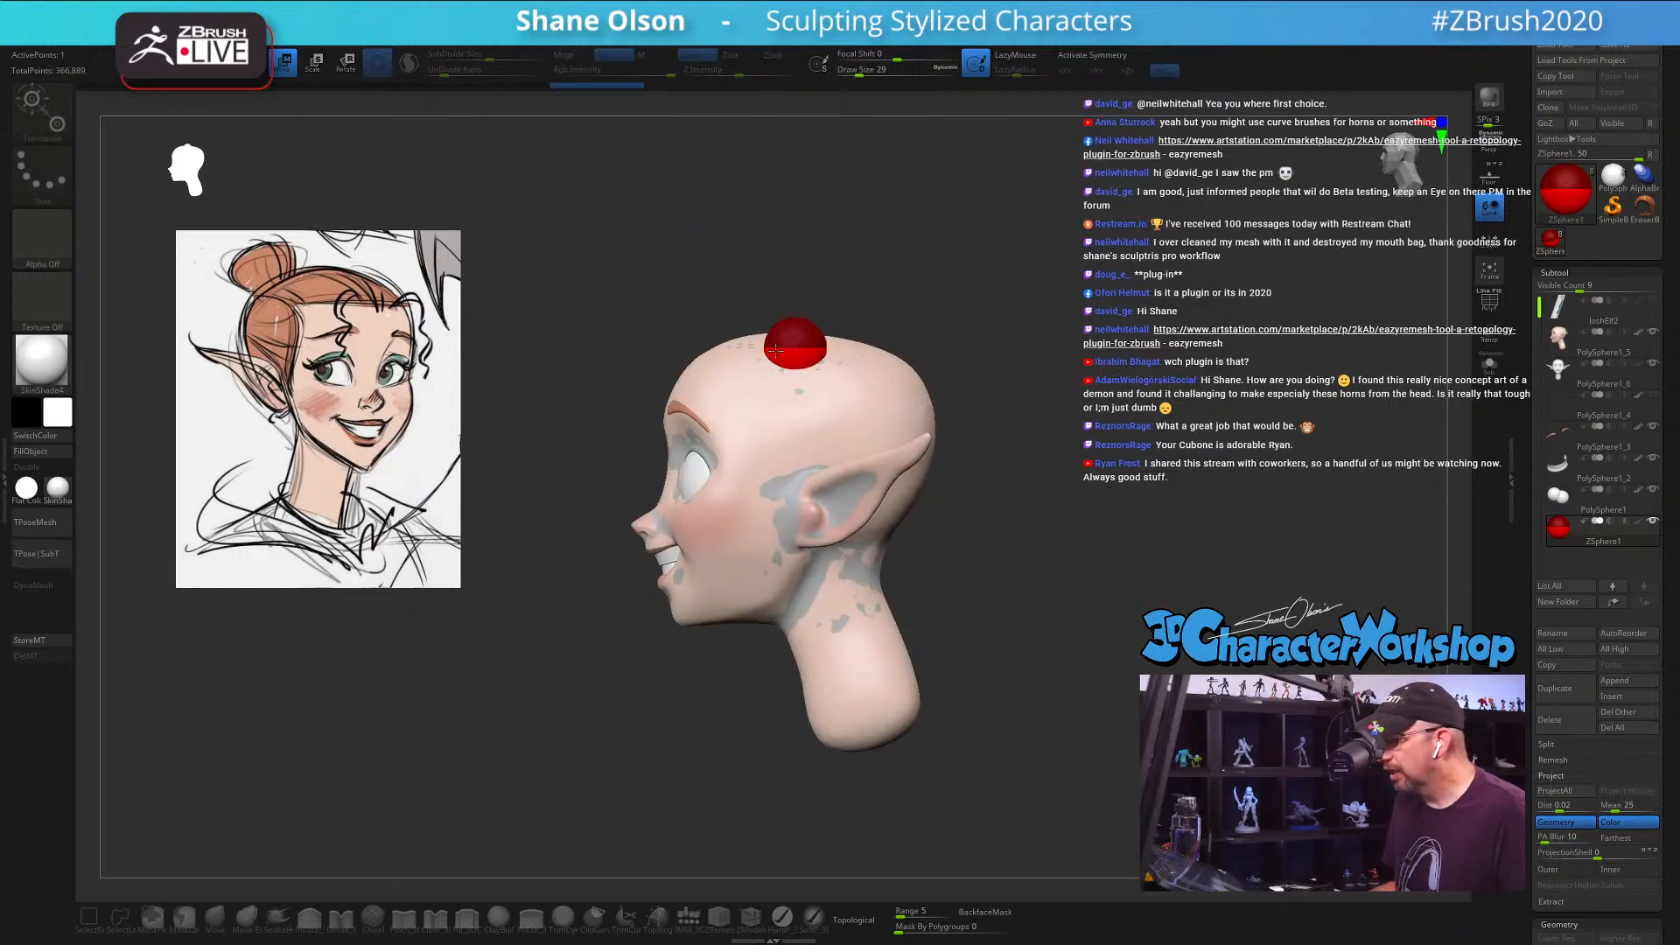
{"action": "left_click_drag", "start_coordinate": [796, 333], "coordinate": [732, 378]}
{"action": "left_click_drag", "start_coordinate": [569, 378], "coordinate": [827, 376]}
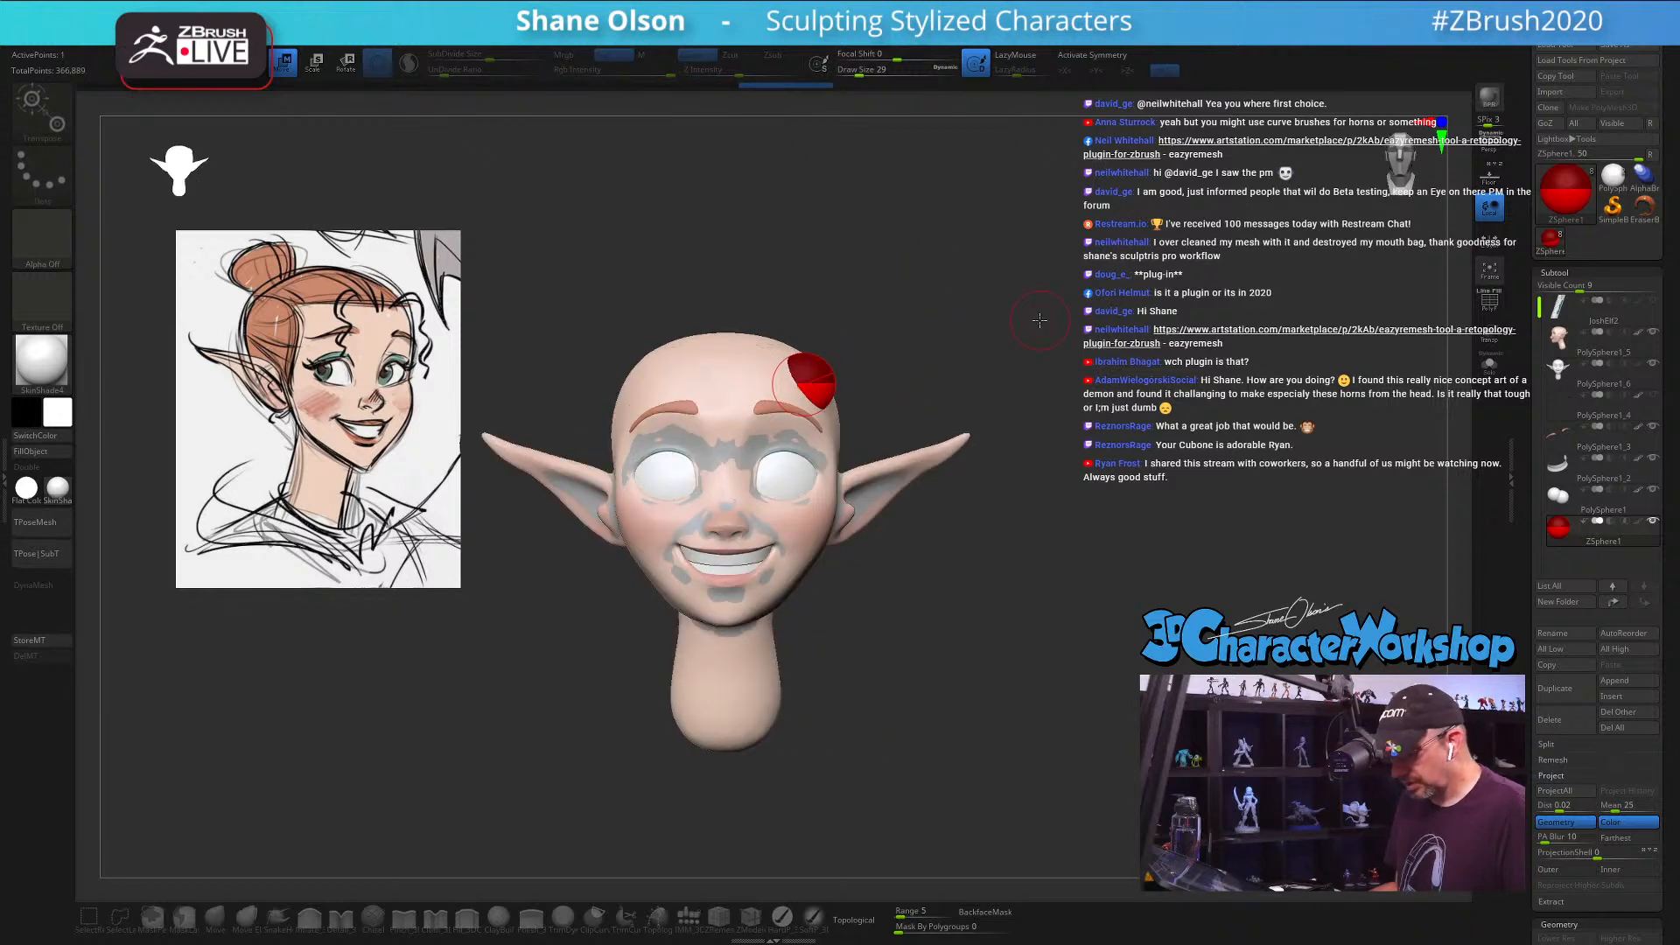
Step: With symmetry off, draw a second ZSphere out of the first and pull it back over the skull as a horn
{"action": "key", "text": "x"}
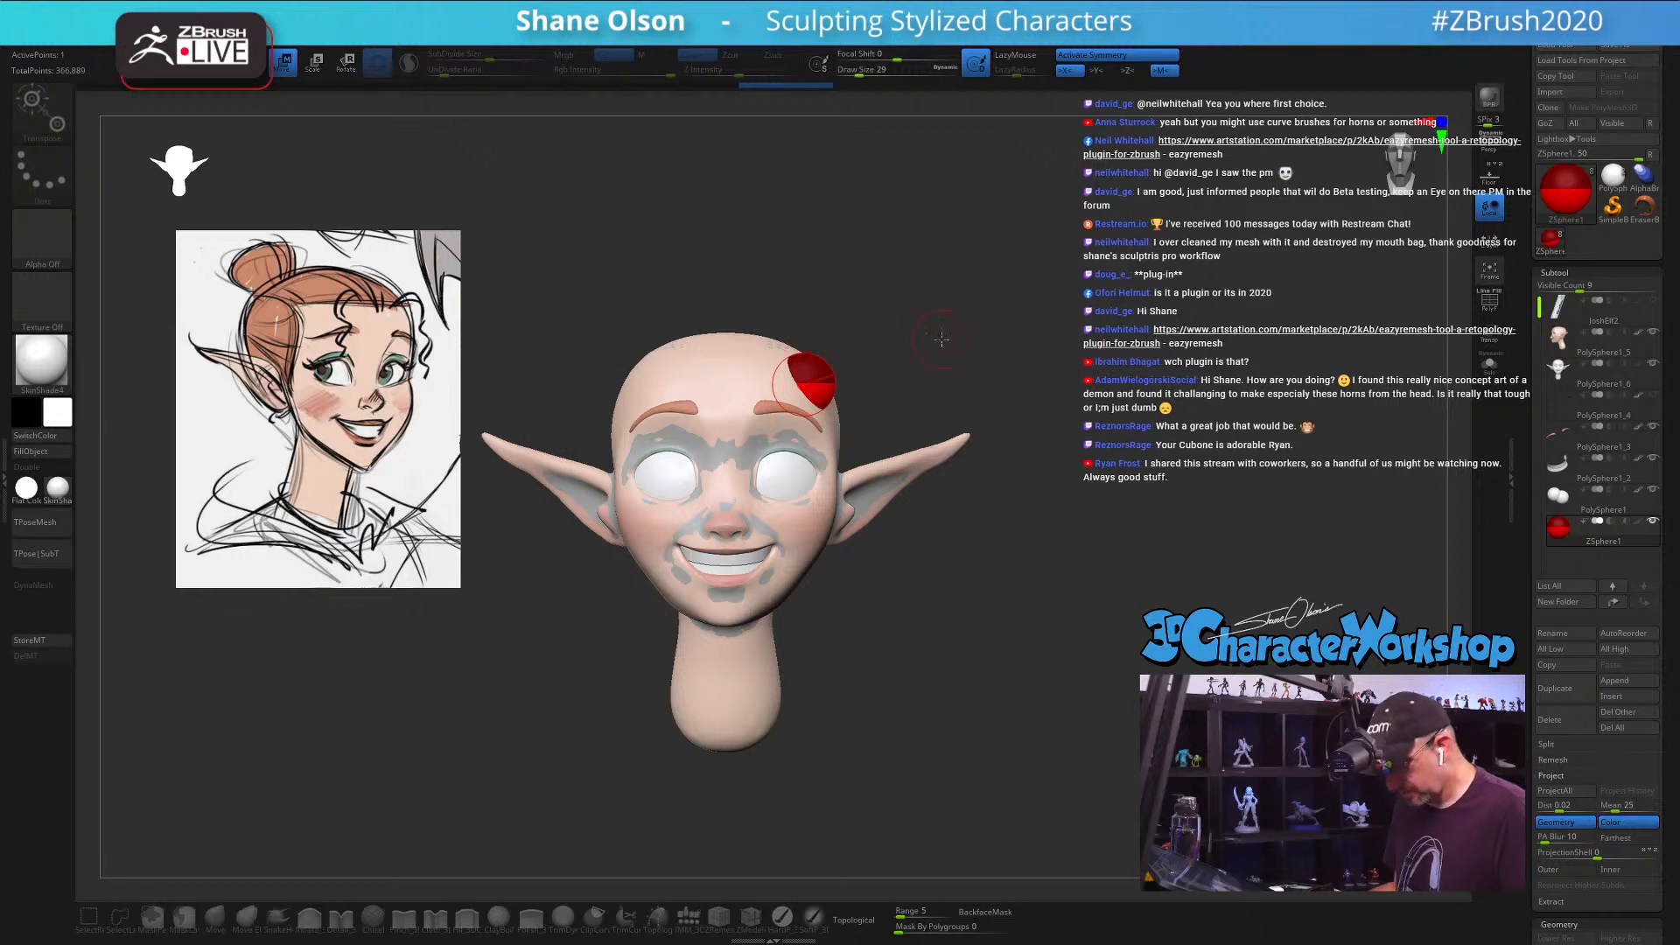
{"action": "key", "text": "x"}
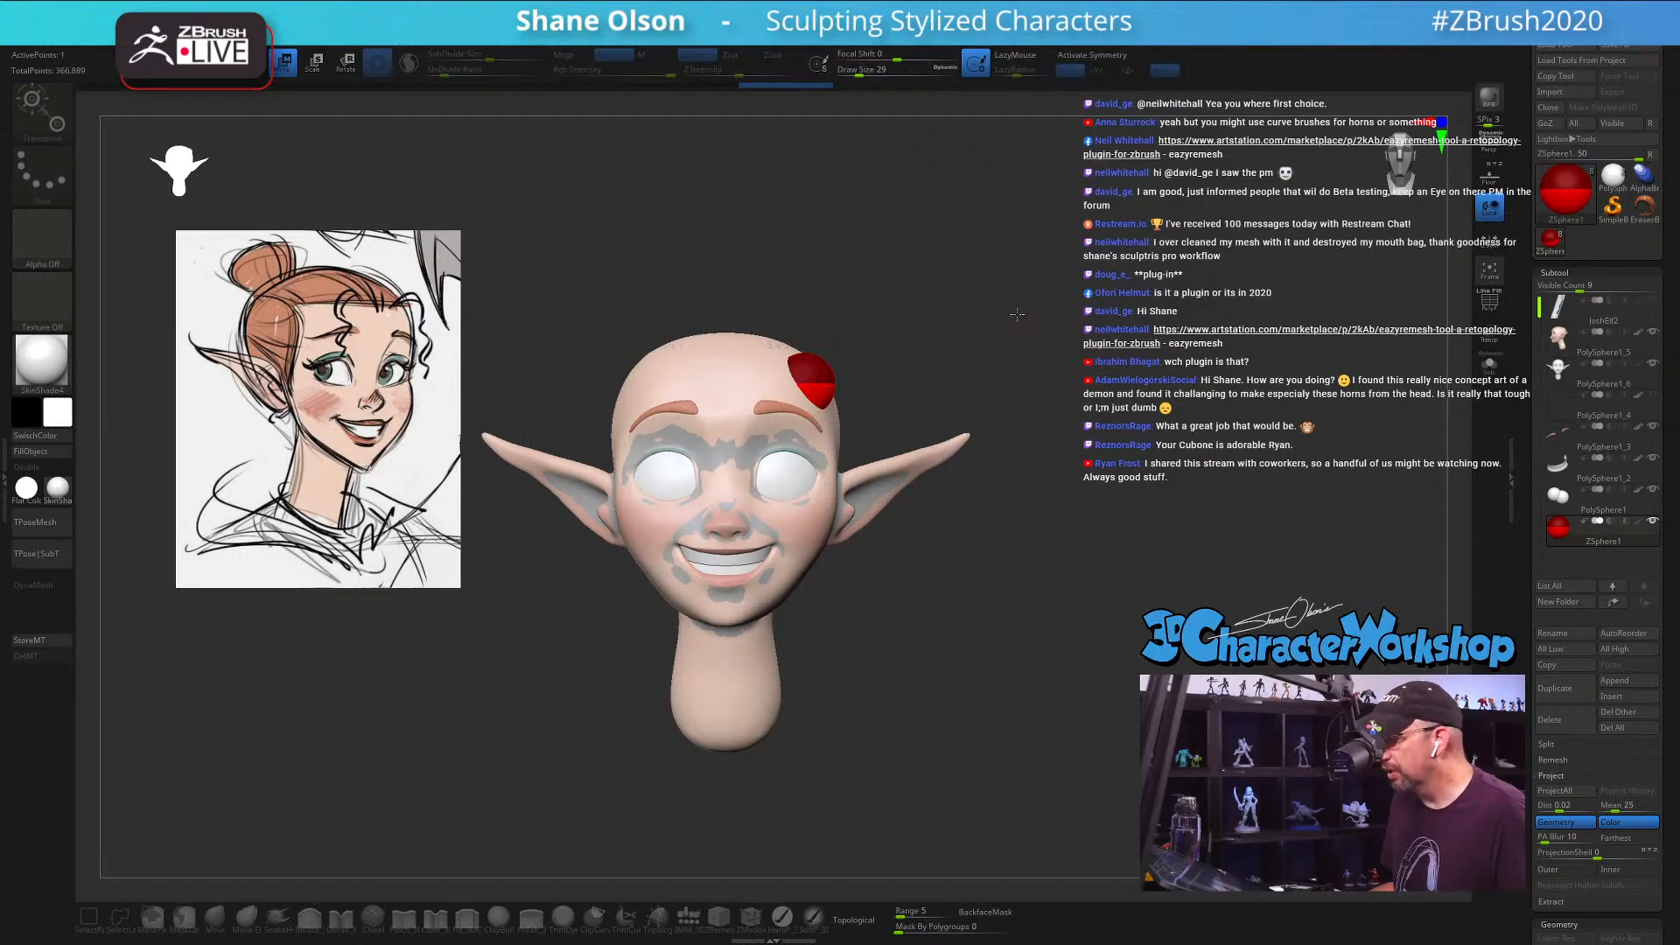
{"action": "scroll", "coordinate": [1015, 315], "scroll_direction": "up", "scroll_amount": 2}
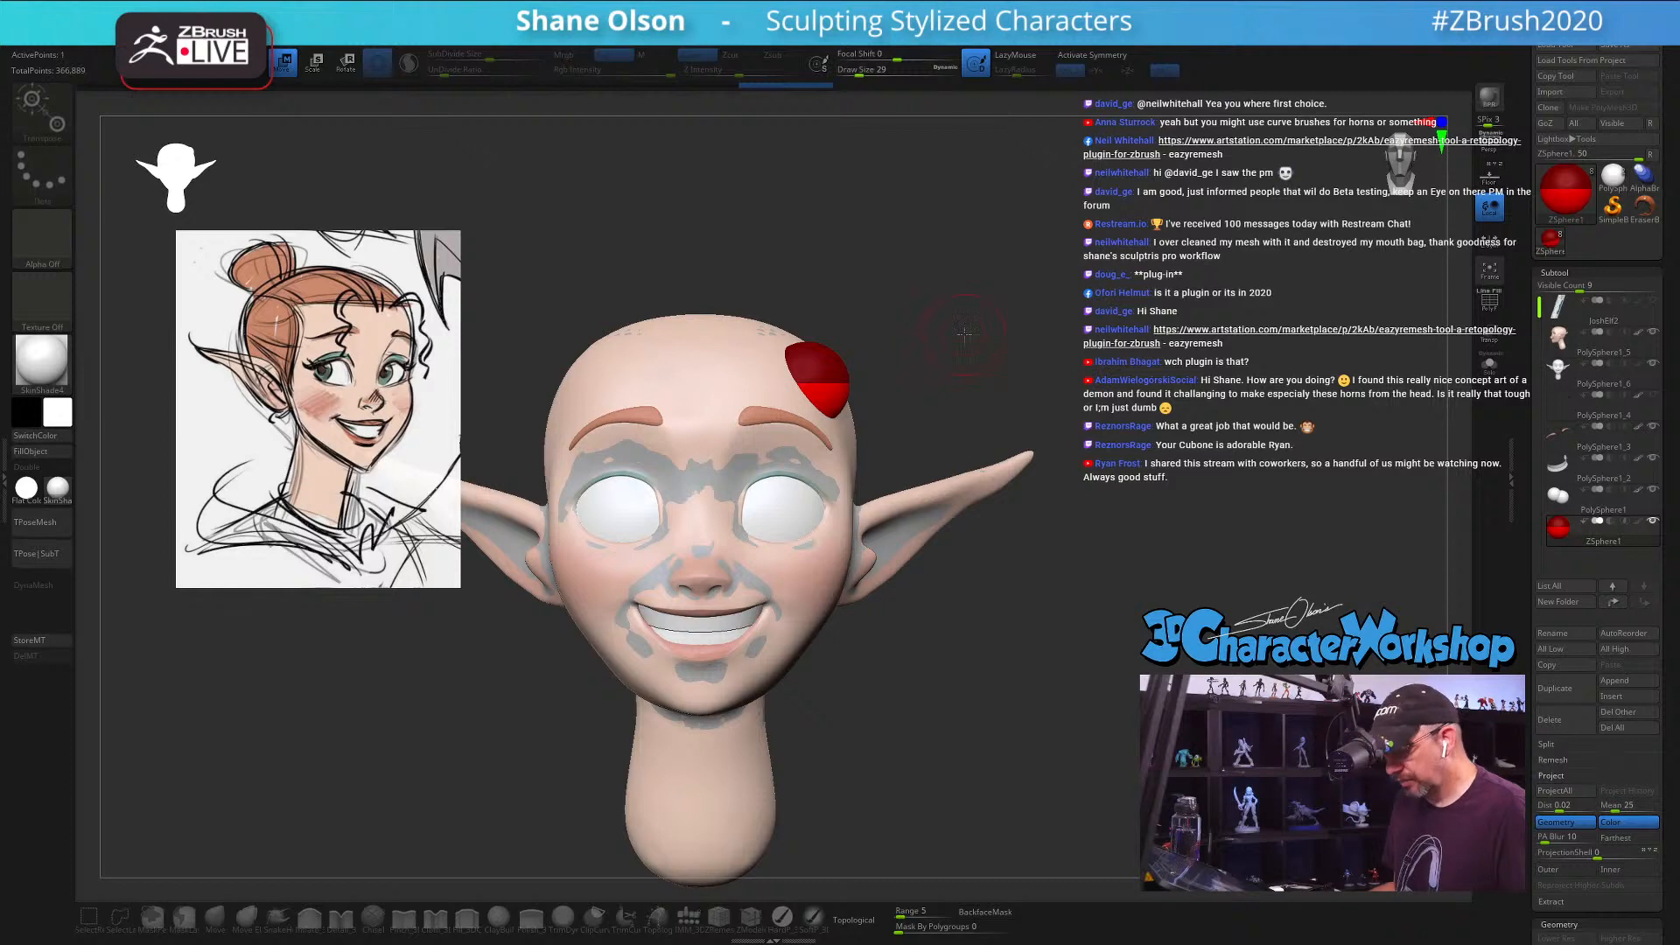
{"action": "key", "text": "q"}
{"action": "mouse_move", "coordinate": [964, 332]}
{"action": "left_mouse_down"}
{"action": "mouse_move", "coordinate": [910, 343]}
{"action": "mouse_move", "coordinate": [948, 330]}
{"action": "mouse_move", "coordinate": [884, 321]}
{"action": "mouse_move", "coordinate": [937, 290]}
{"action": "mouse_move", "coordinate": [840, 297]}
{"action": "mouse_move", "coordinate": [918, 311]}
{"action": "left_mouse_up"}
{"action": "key", "text": "w"}
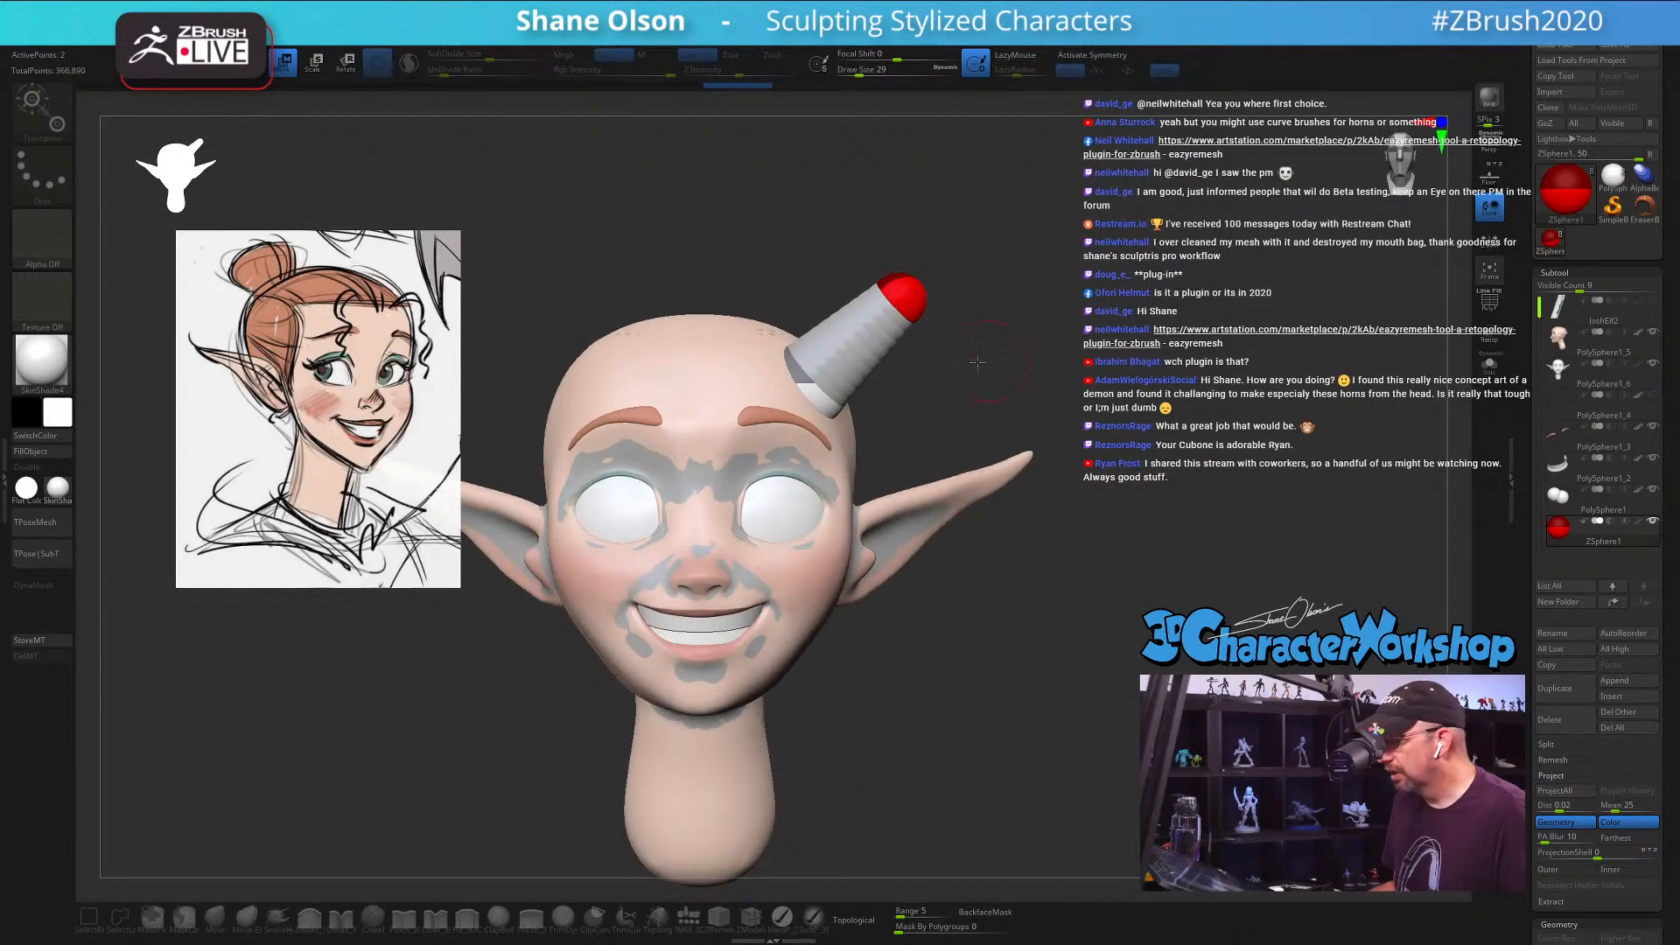
{"action": "left_click_drag", "start_coordinate": [1032, 352], "coordinate": [949, 340]}
{"action": "left_click_drag", "start_coordinate": [828, 306], "coordinate": [1125, 295]}
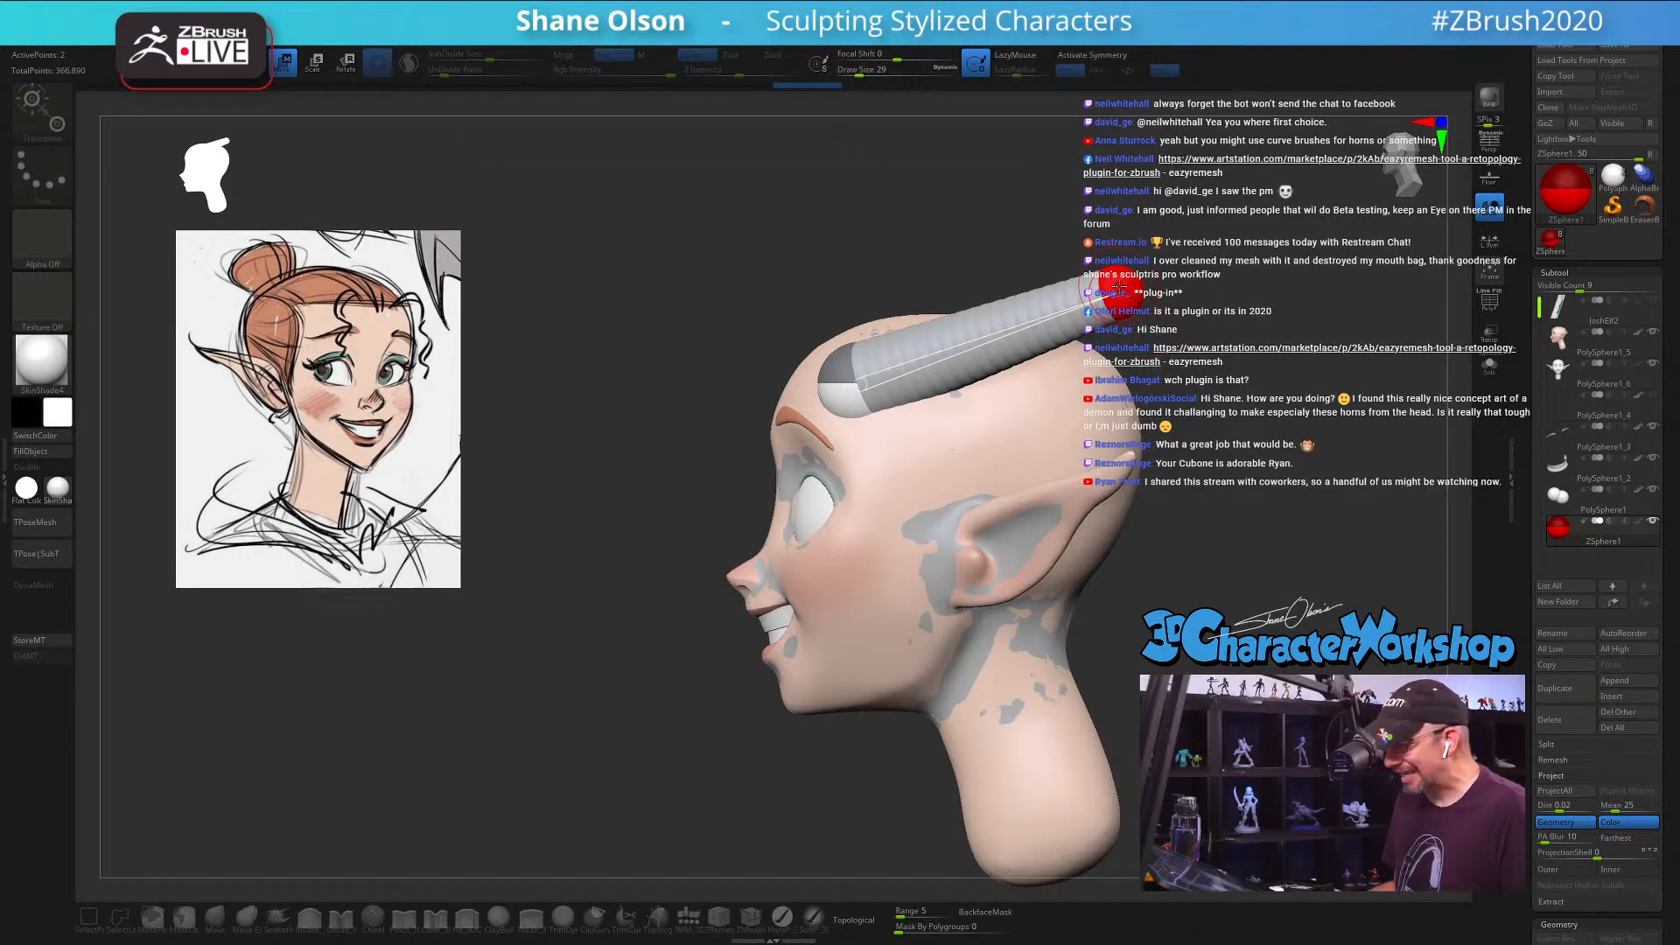
Step: Scale the ZSphere at the far end of the horn down to a small ball so the horn tapers
{"action": "key", "text": "e"}
{"action": "left_click_drag", "start_coordinate": [1129, 293], "coordinate": [936, 141]}
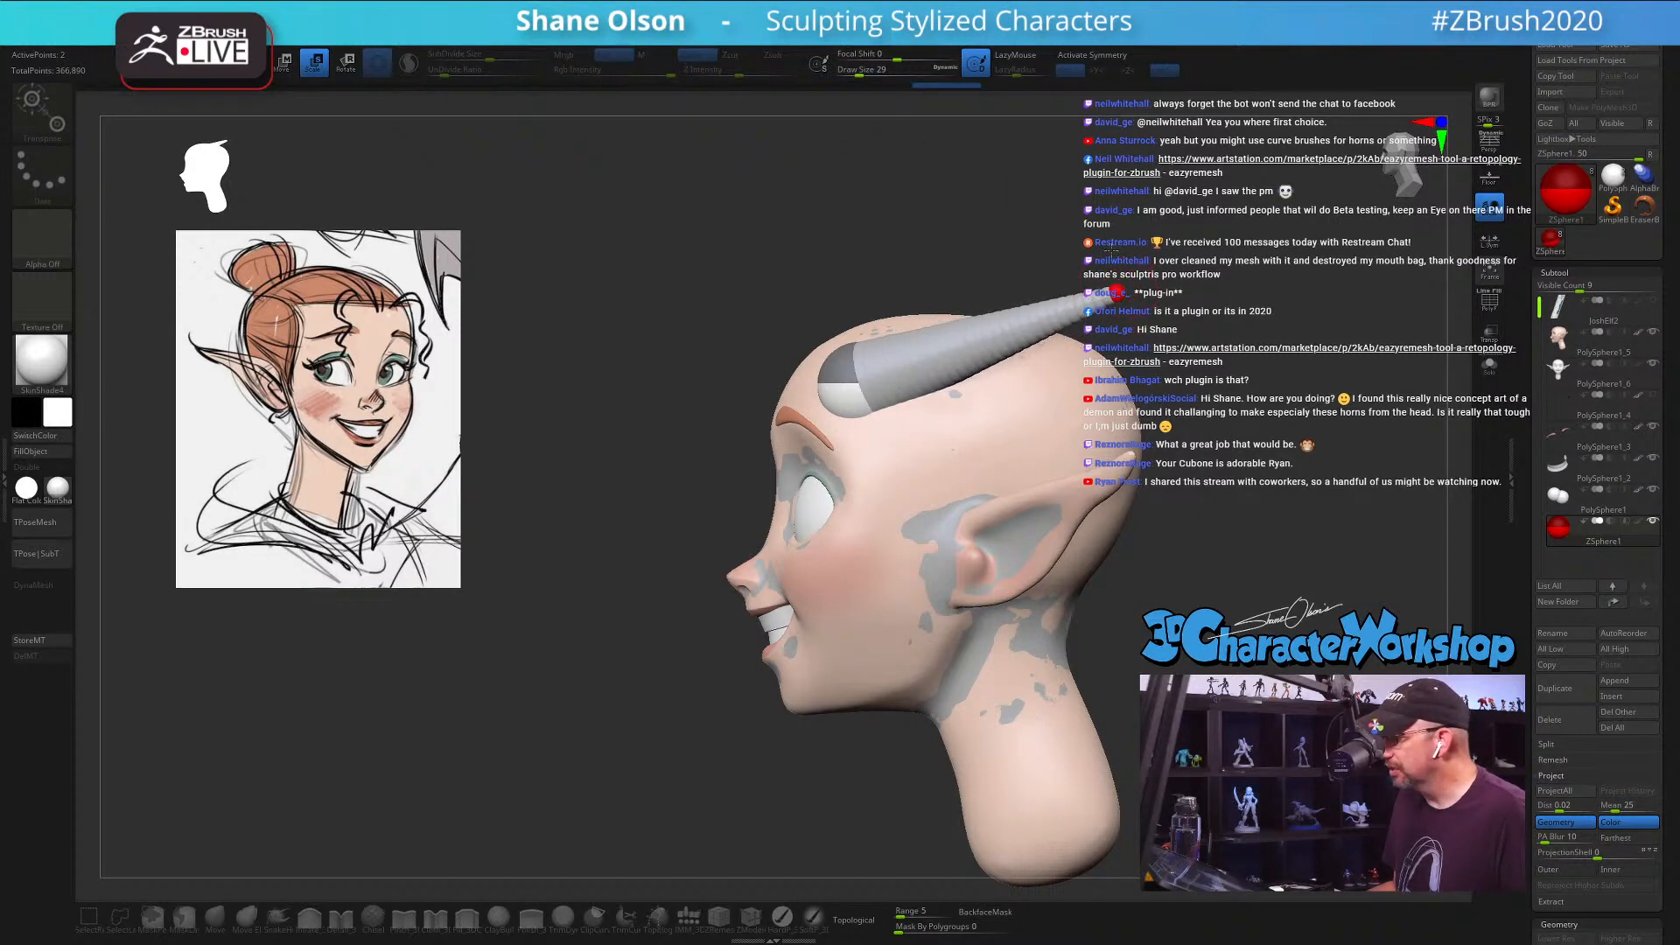
{"action": "left_click_drag", "start_coordinate": [1118, 289], "coordinate": [1026, 335]}
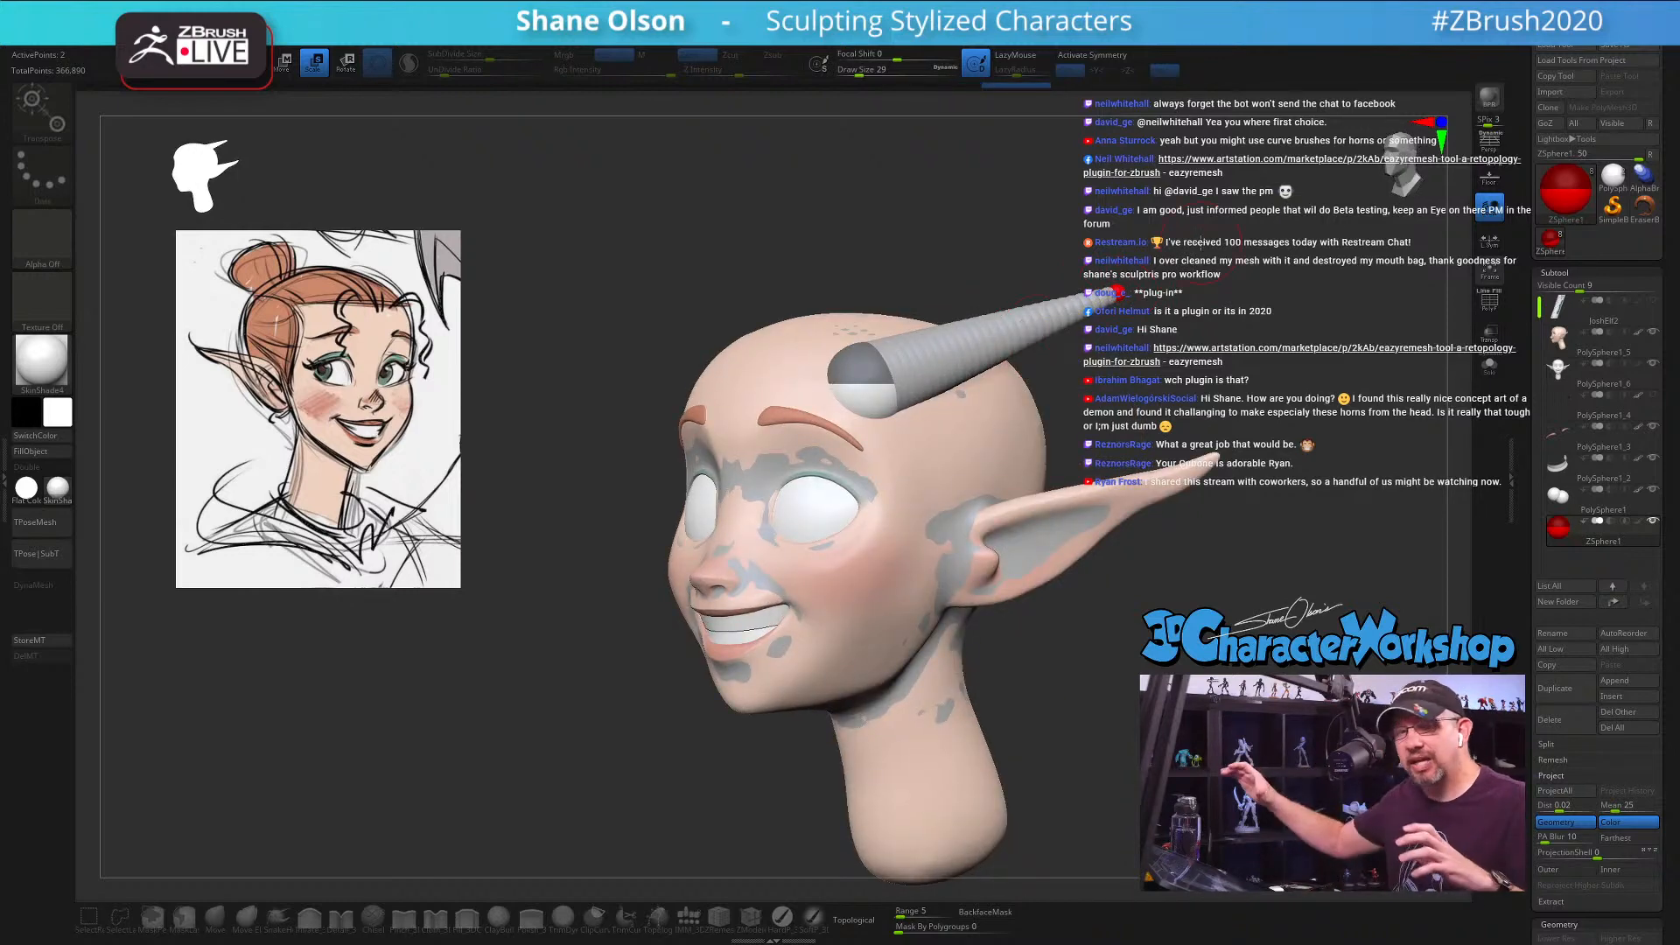
{"action": "mouse_move", "coordinate": [1118, 292]}
{"action": "left_mouse_down"}
{"action": "mouse_move", "coordinate": [1254, 290]}
{"action": "mouse_move", "coordinate": [1138, 301]}
{"action": "left_mouse_up"}
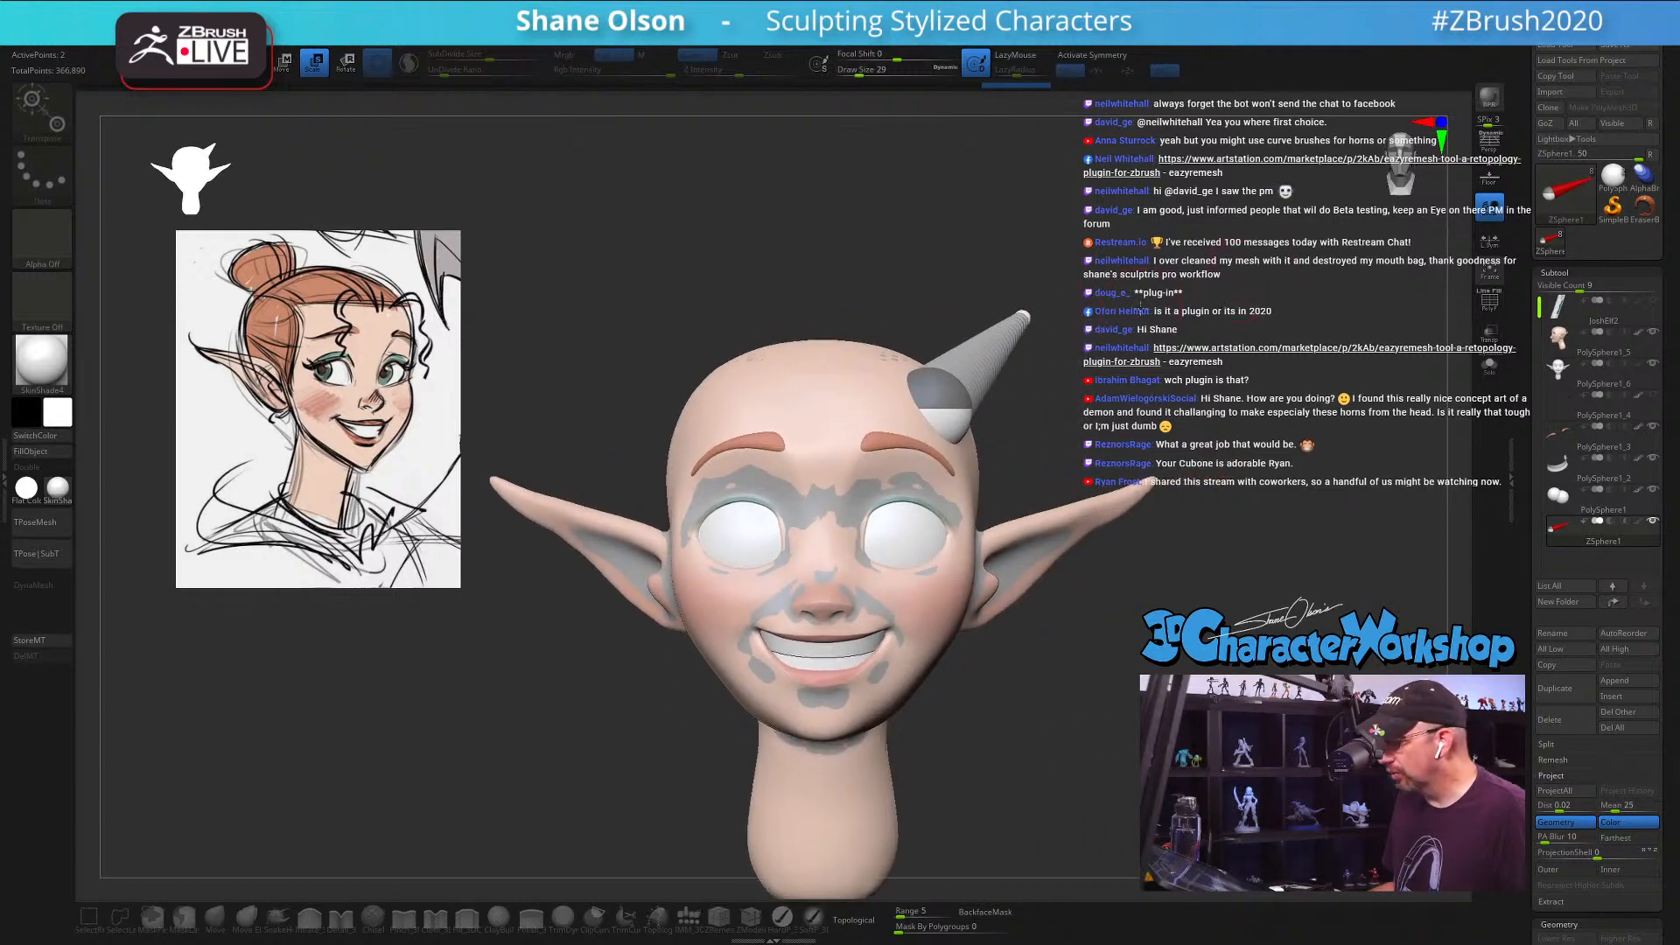
{"action": "key", "text": "w"}
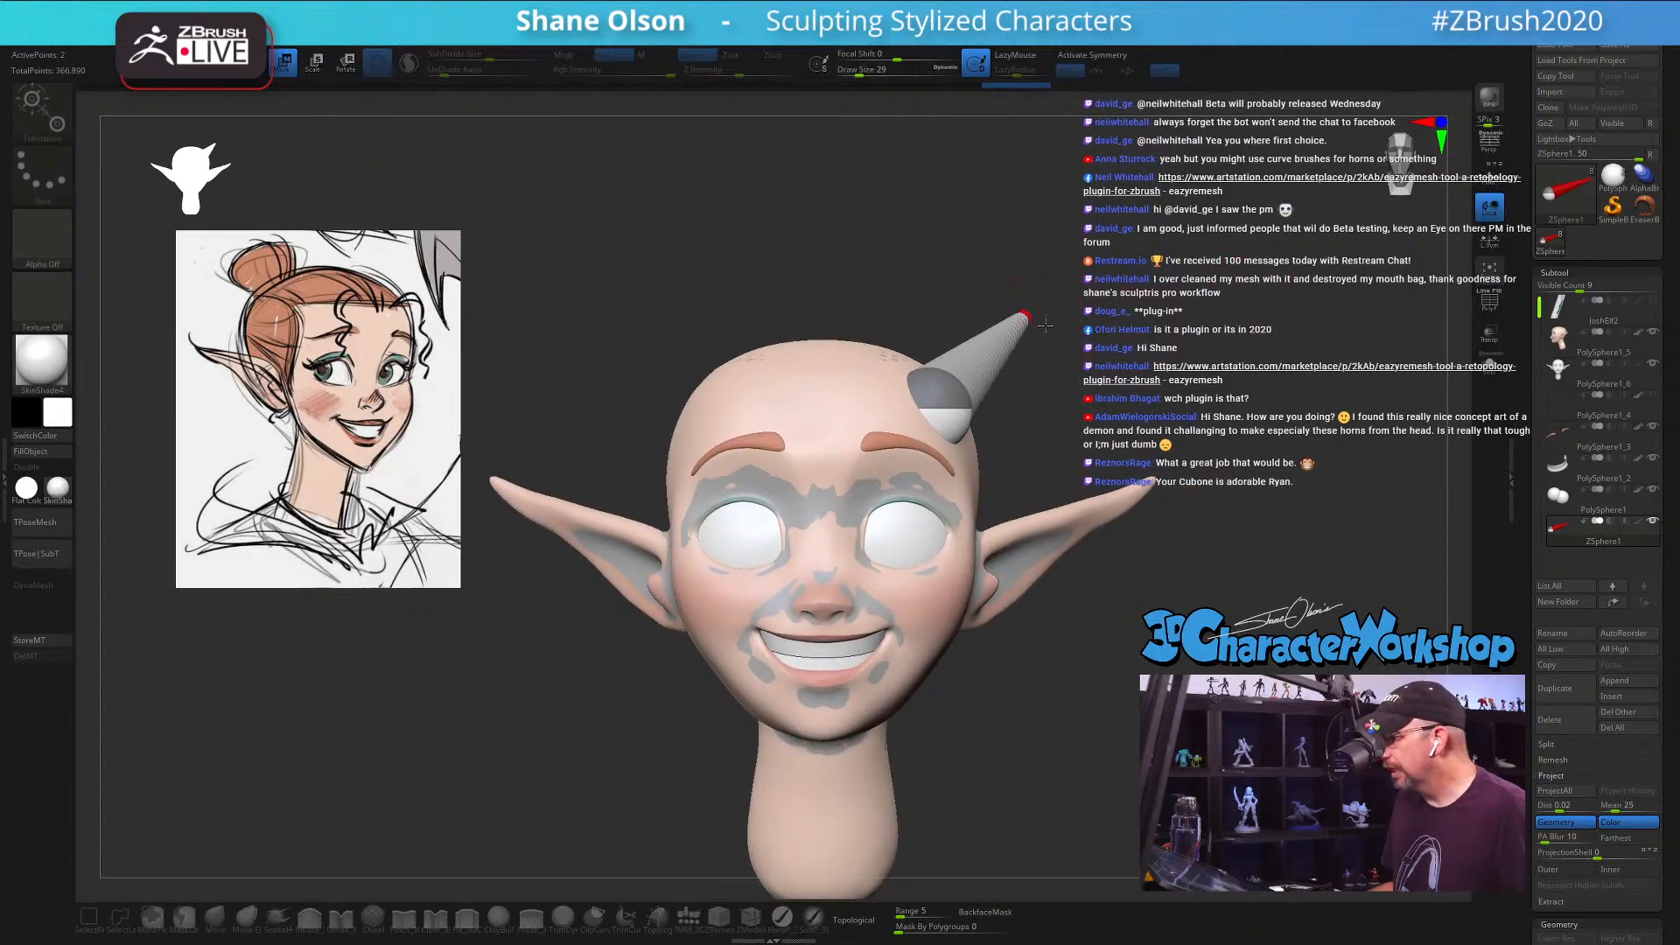
{"action": "left_click_drag", "start_coordinate": [1083, 404], "coordinate": [1223, 471]}
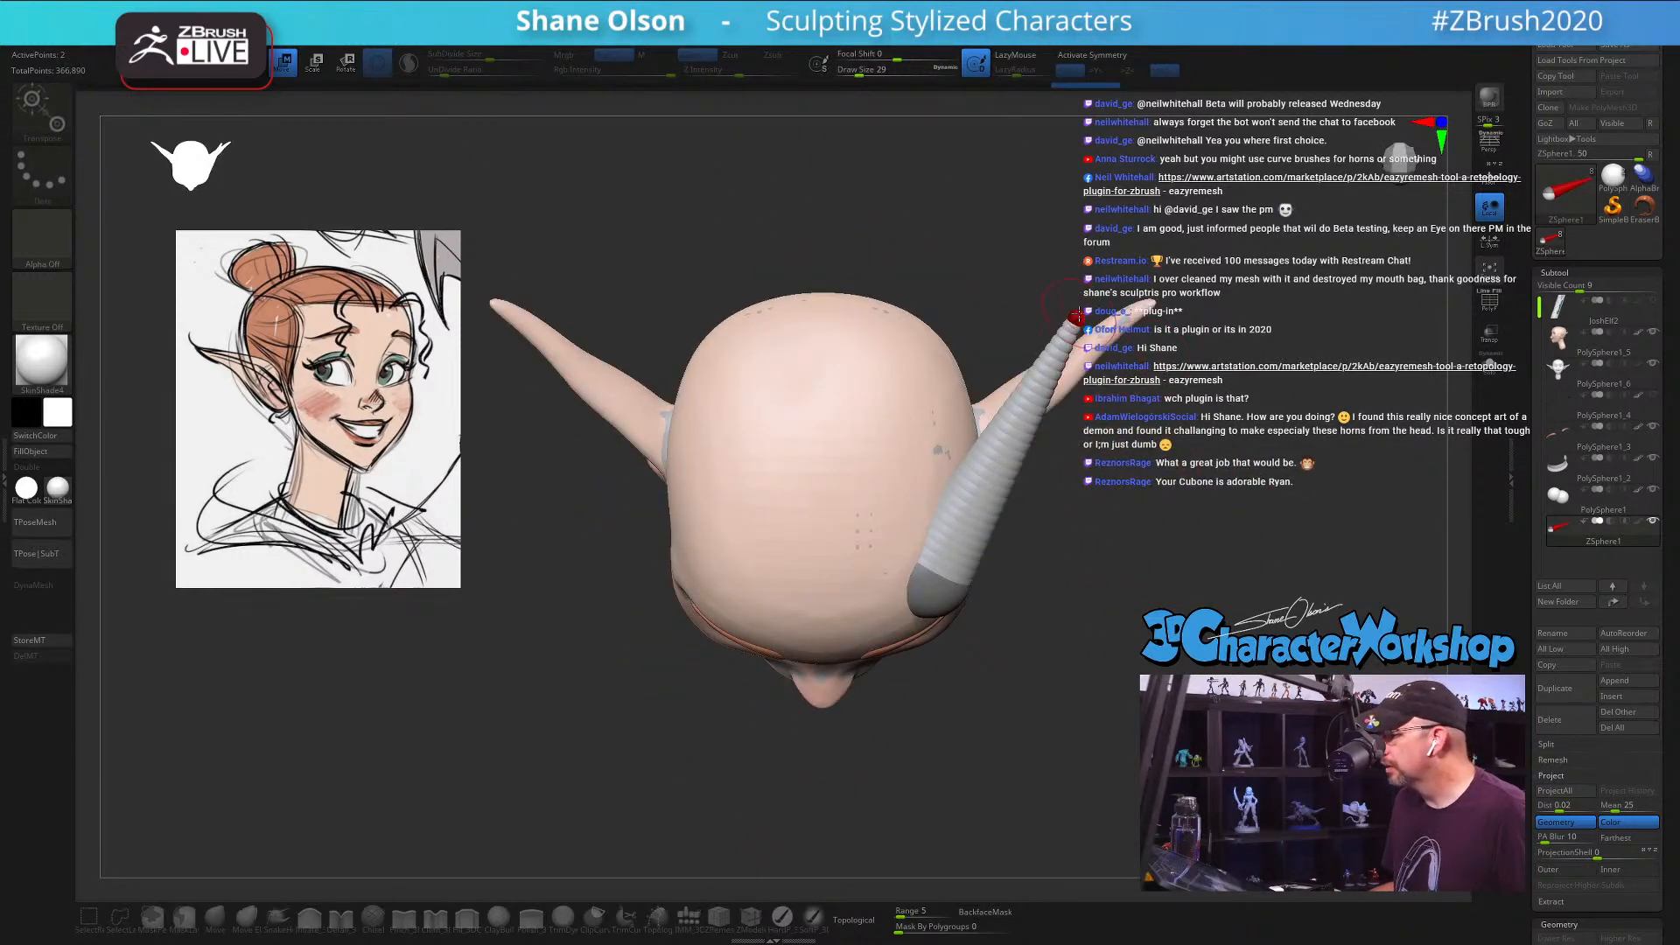
{"action": "mouse_move", "coordinate": [1076, 317]}
{"action": "left_mouse_down"}
{"action": "mouse_move", "coordinate": [1198, 336]}
{"action": "mouse_move", "coordinate": [1168, 407]}
{"action": "mouse_move", "coordinate": [1032, 411]}
{"action": "left_mouse_up"}
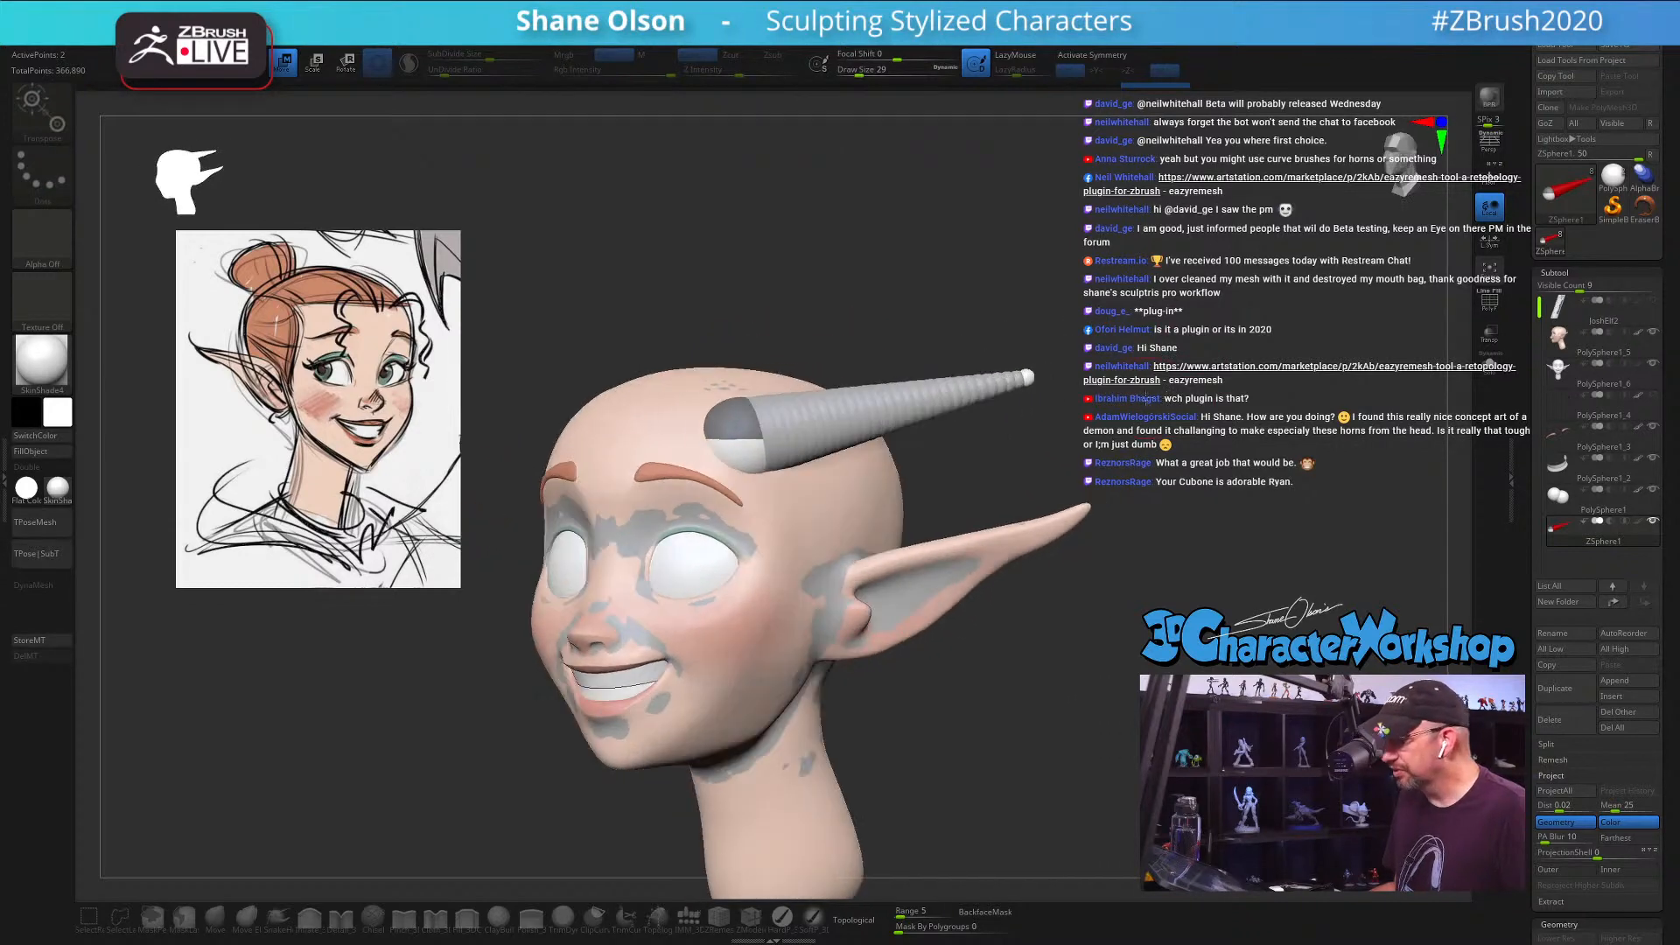
Step: Insert a ZSphere into the horn near its base and move it outward to bend the horn away from the head
{"action": "key", "text": "q"}
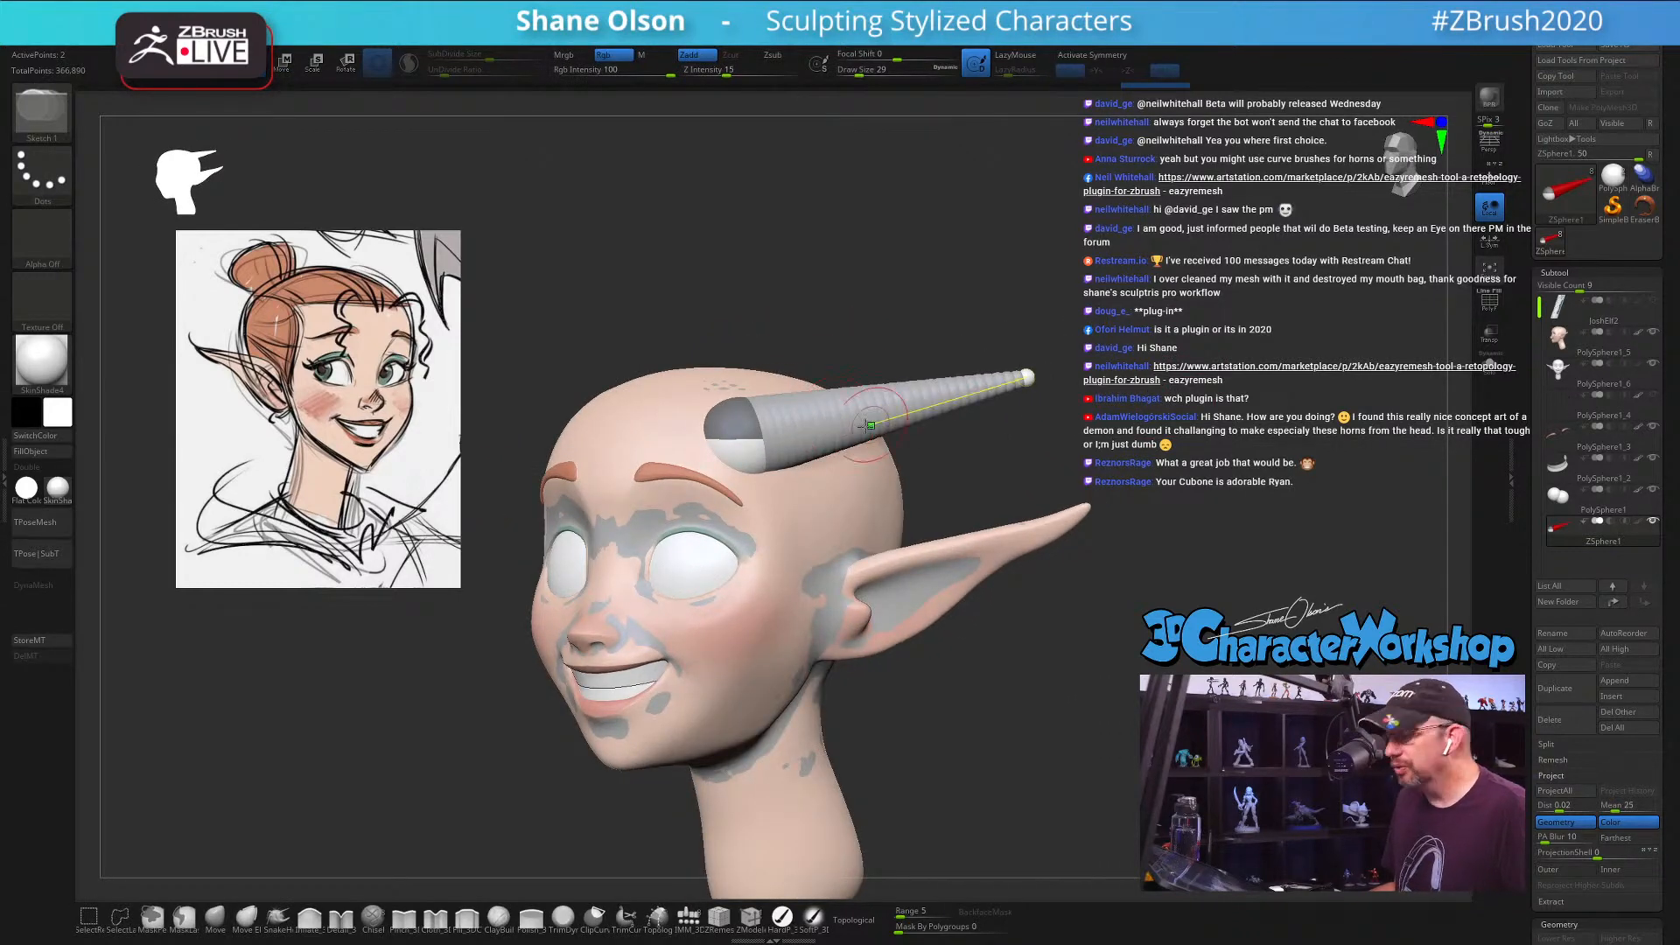
{"action": "mouse_move", "coordinate": [978, 382]}
{"action": "left_mouse_down"}
{"action": "mouse_move", "coordinate": [735, 412]}
{"action": "mouse_move", "coordinate": [833, 413]}
{"action": "left_mouse_up"}
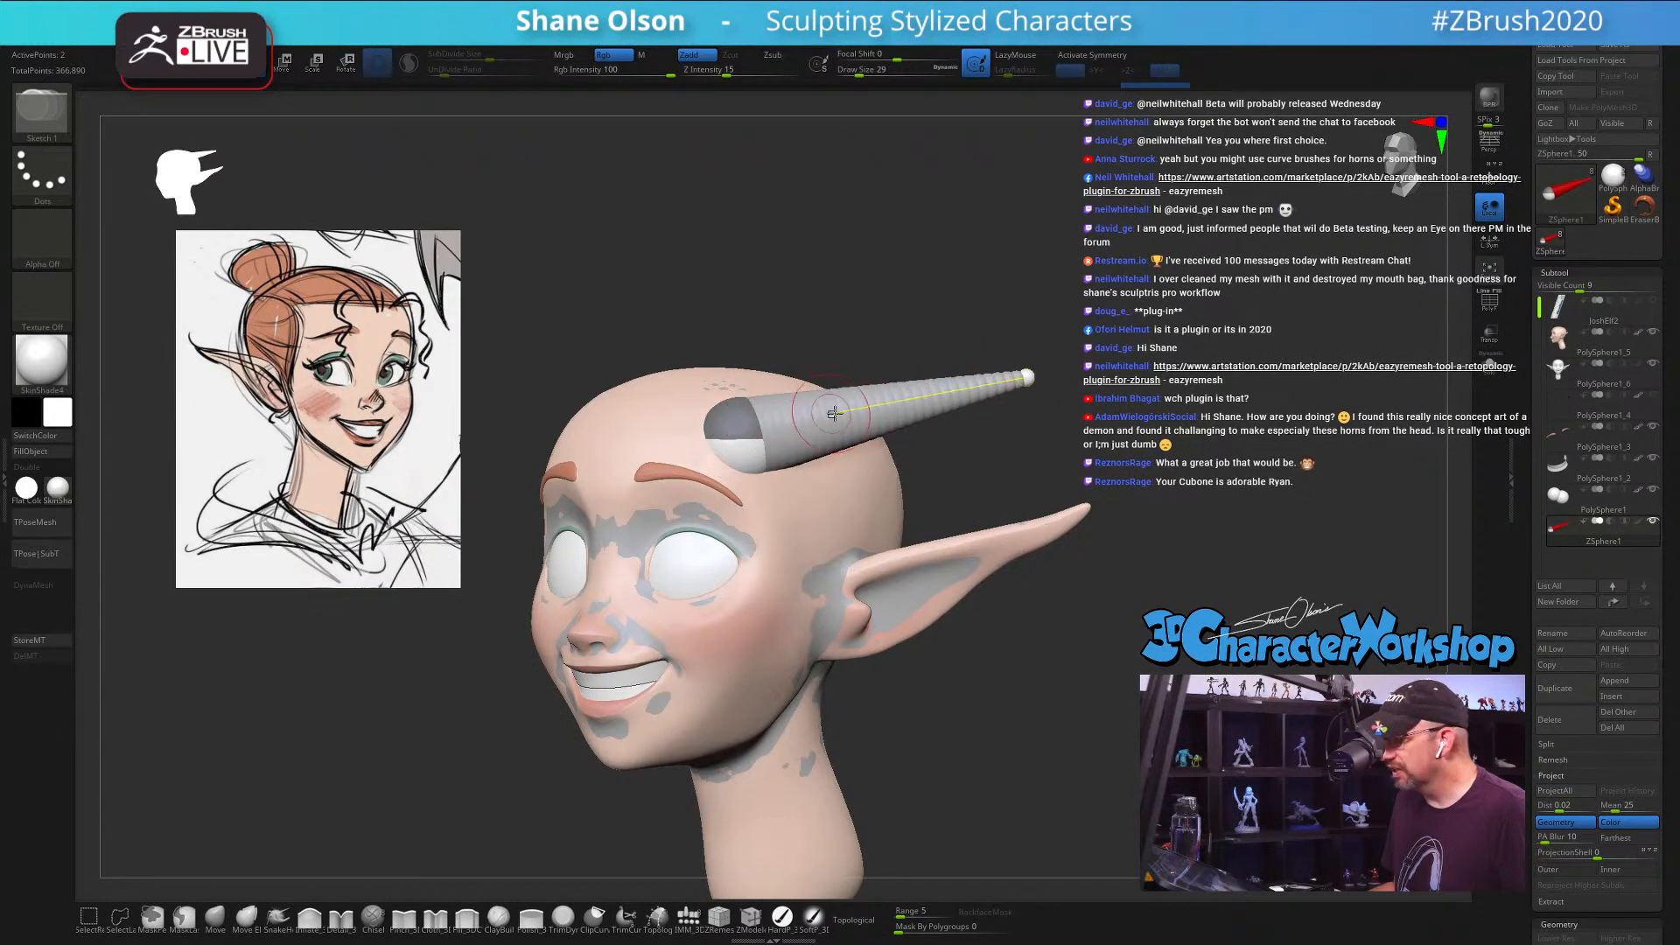
{"action": "left_click_drag", "start_coordinate": [1020, 307], "coordinate": [946, 305]}
{"action": "left_click", "coordinate": [803, 424]}
{"action": "key", "text": "w"}
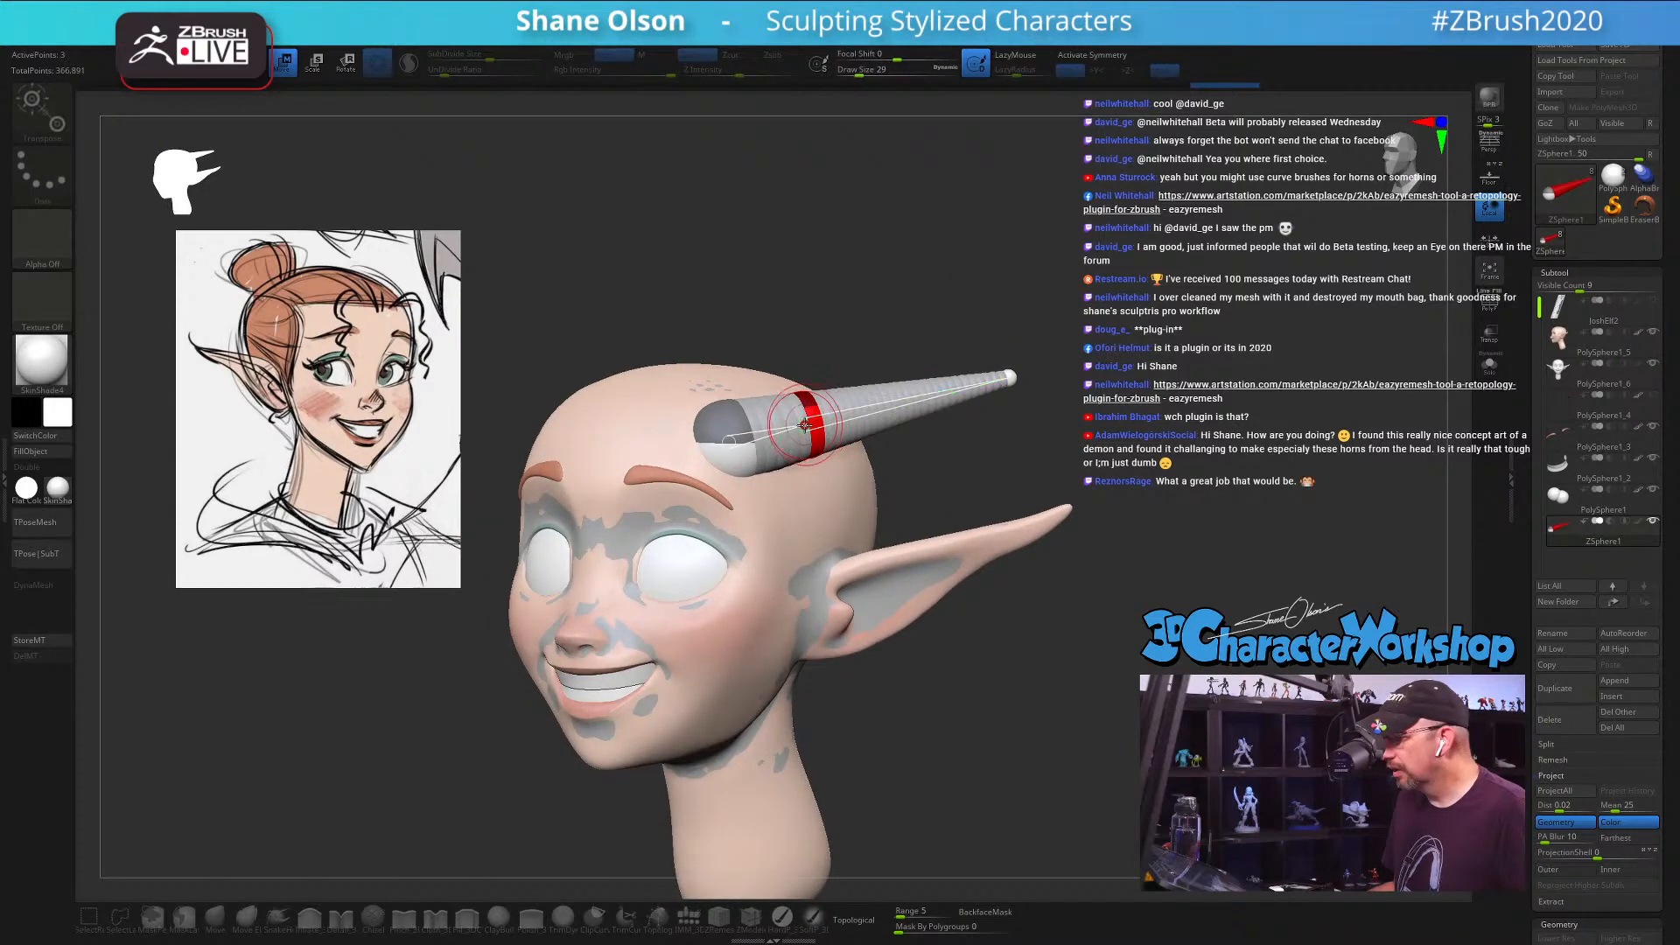
{"action": "left_click_drag", "start_coordinate": [831, 481], "coordinate": [848, 501]}
{"action": "left_click_drag", "start_coordinate": [960, 451], "coordinate": [970, 581]}
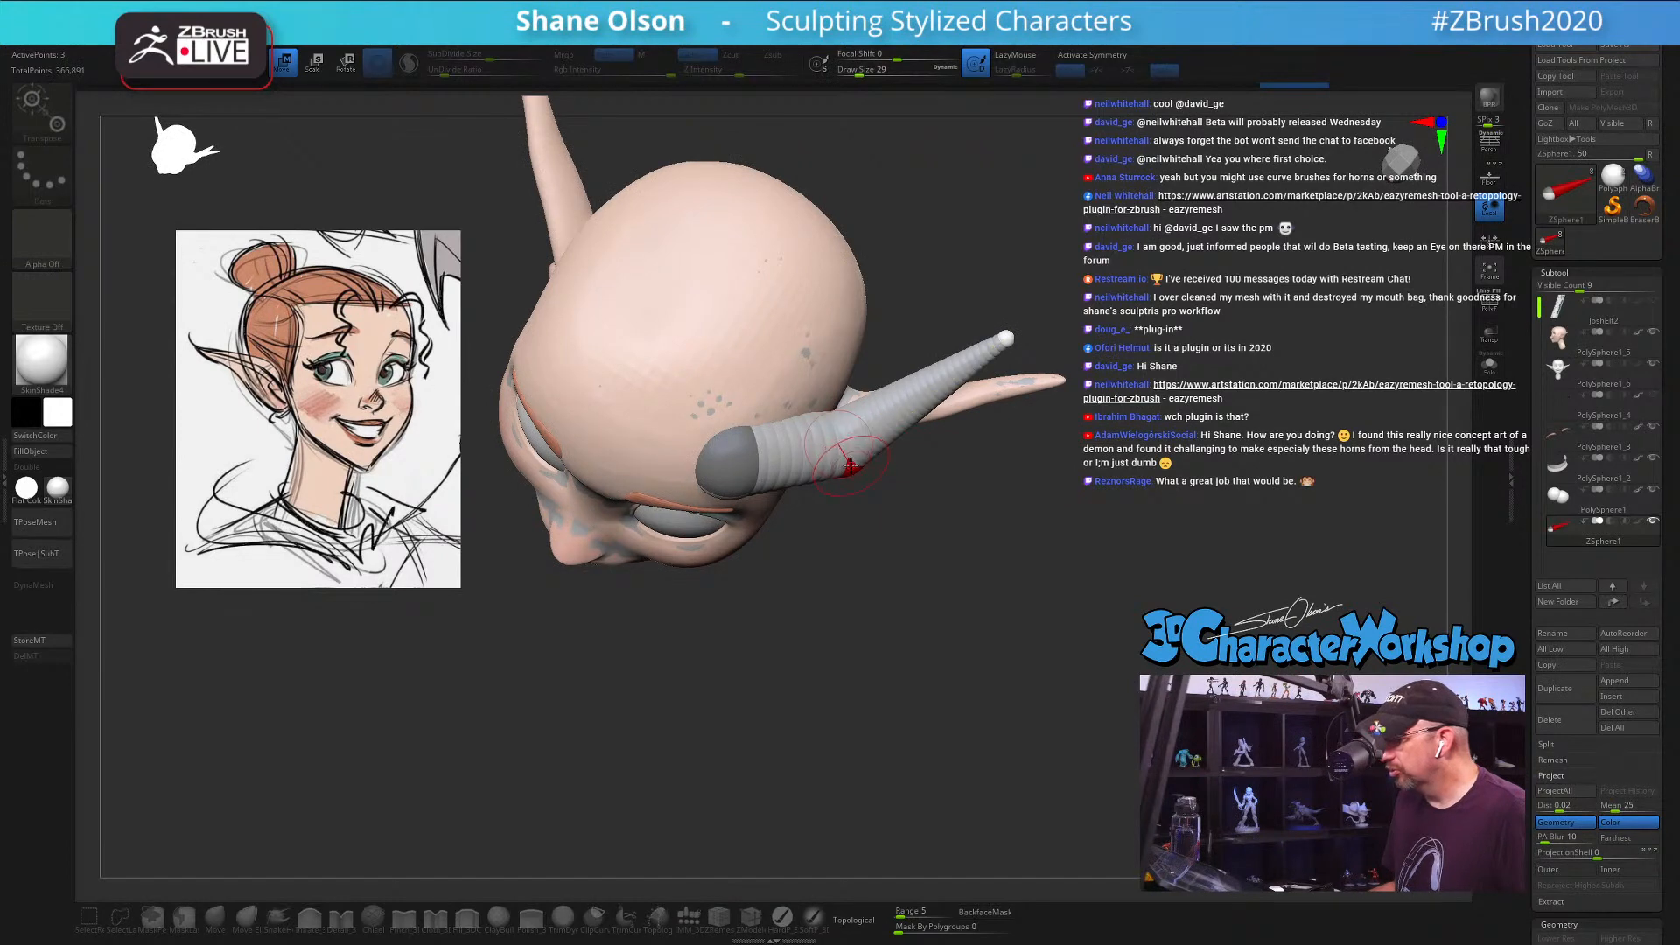
{"action": "left_click_drag", "start_coordinate": [855, 483], "coordinate": [855, 487]}
{"action": "left_click_drag", "start_coordinate": [980, 497], "coordinate": [957, 443]}
Step: Insert a ZSphere in the outer half of the horn, delete the stray oversized one, and raise the new joint above the skull
{"action": "key", "text": "q"}
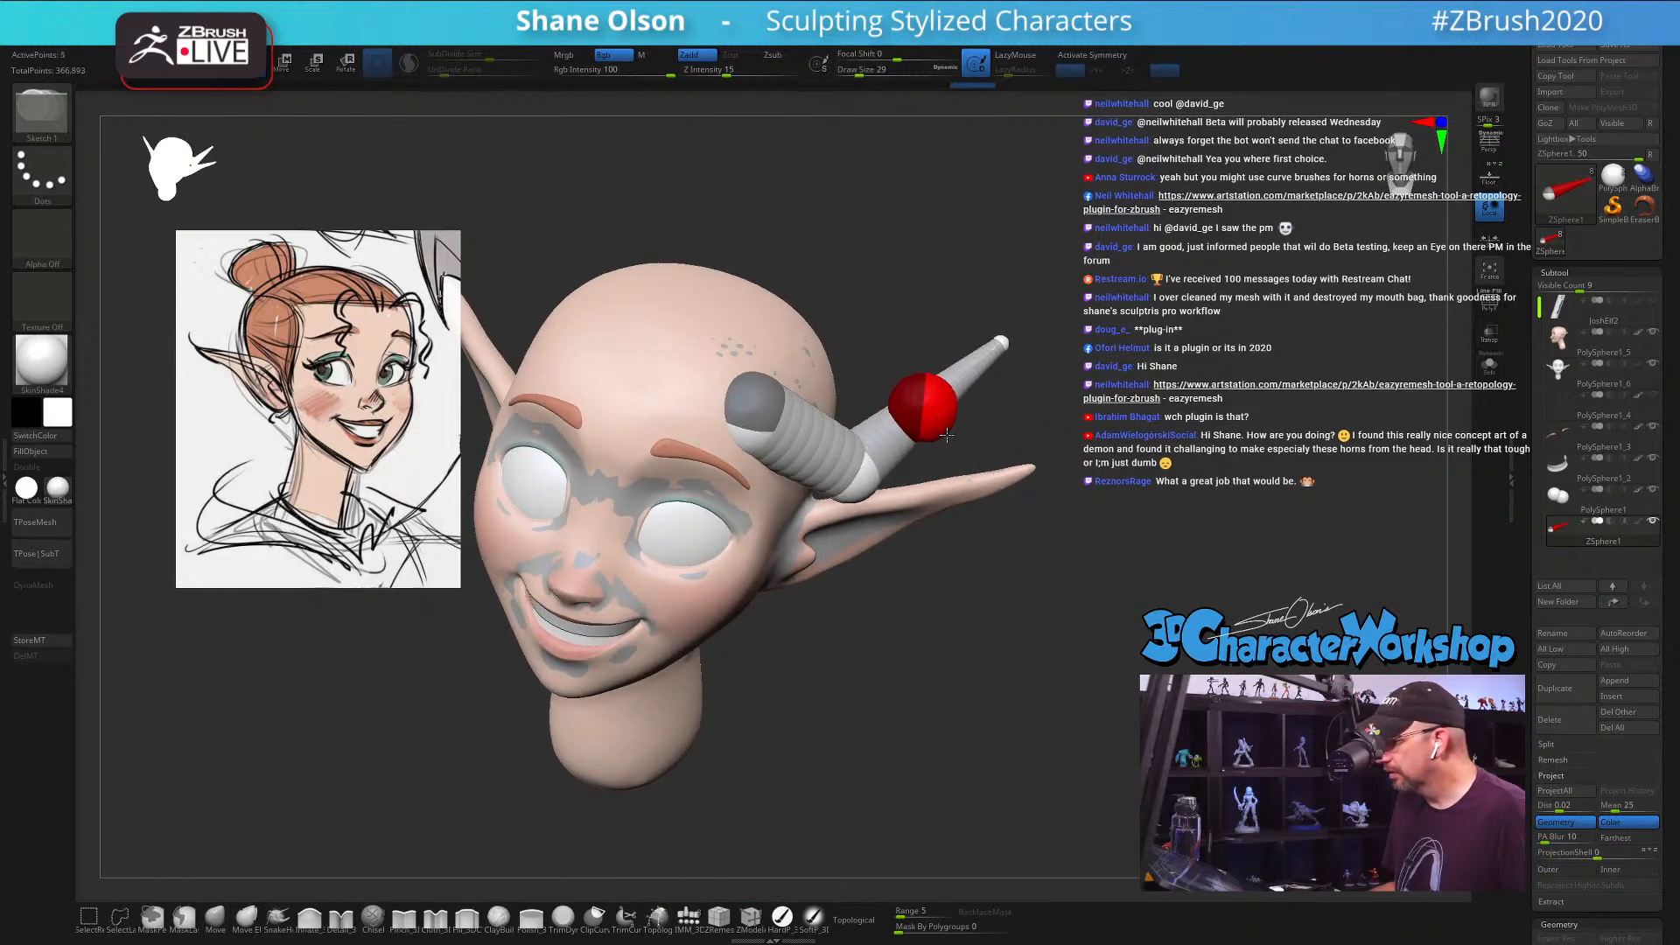
{"action": "left_click", "coordinate": [969, 430], "text": "alt"}
{"action": "key", "text": "w"}
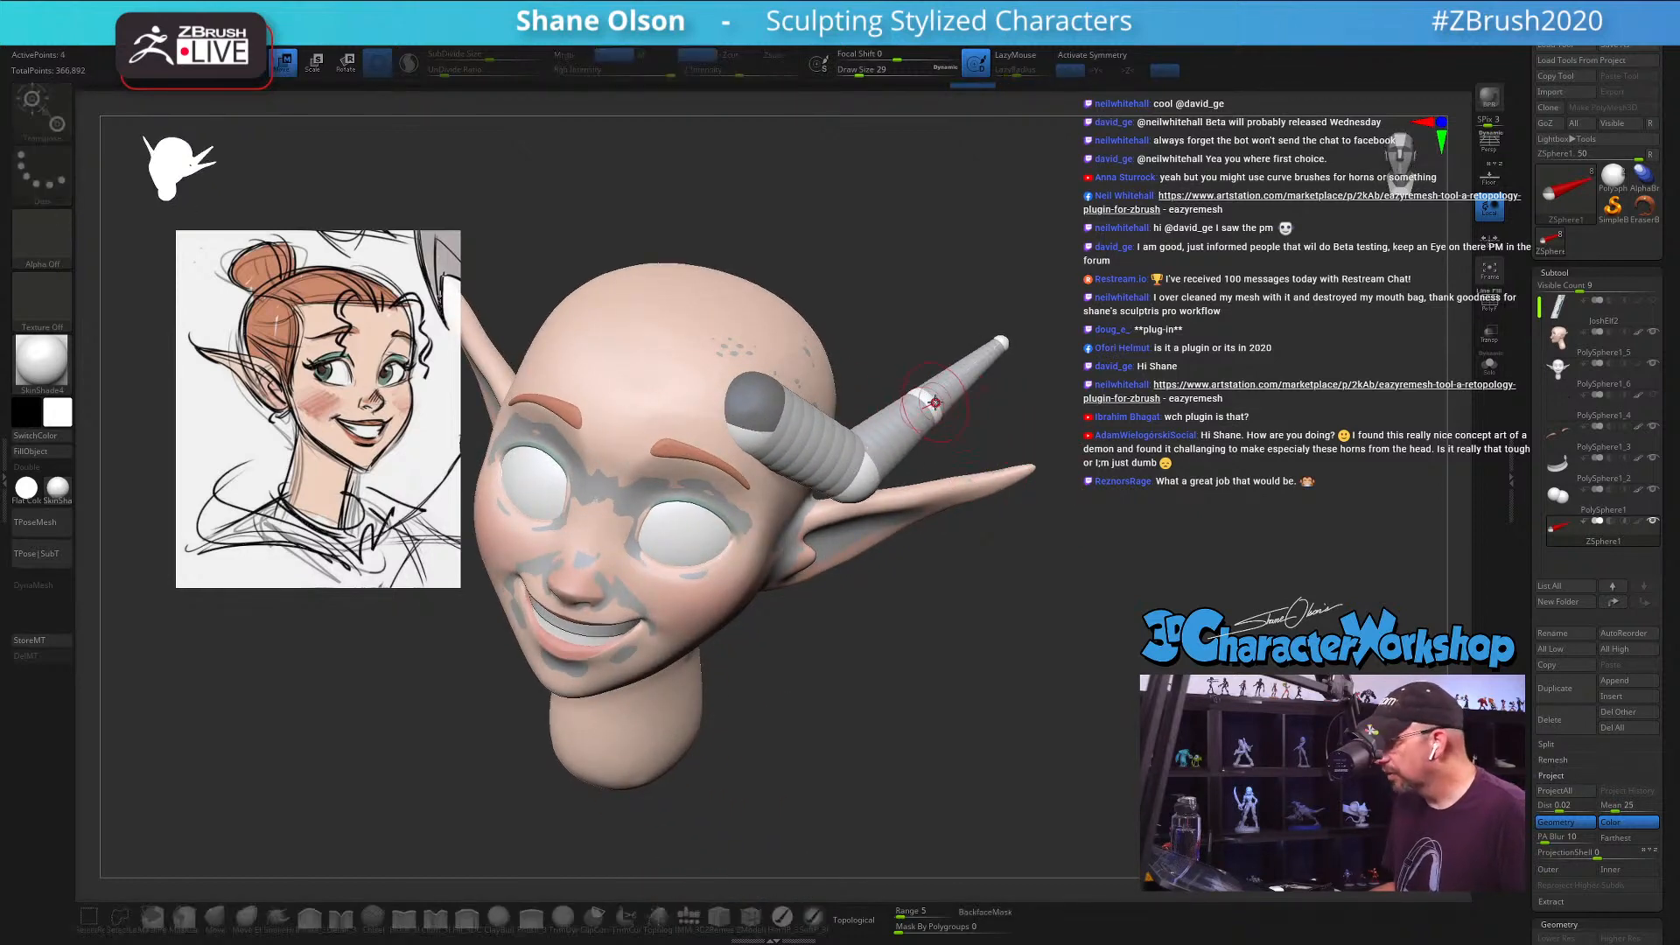
{"action": "mouse_move", "coordinate": [1024, 411]}
{"action": "left_mouse_down"}
{"action": "mouse_move", "coordinate": [1020, 381]}
{"action": "mouse_move", "coordinate": [1026, 473]}
{"action": "mouse_move", "coordinate": [1018, 429]}
{"action": "left_mouse_up"}
{"action": "left_click_drag", "start_coordinate": [1015, 336], "coordinate": [927, 306]}
{"action": "left_click_drag", "start_coordinate": [935, 435], "coordinate": [857, 325]}
{"action": "left_click_drag", "start_coordinate": [1049, 263], "coordinate": [1001, 256]}
Step: Insert ZSpheres in the upright and tip segments of the horn and move them outward to round the curve
{"action": "key", "text": "q"}
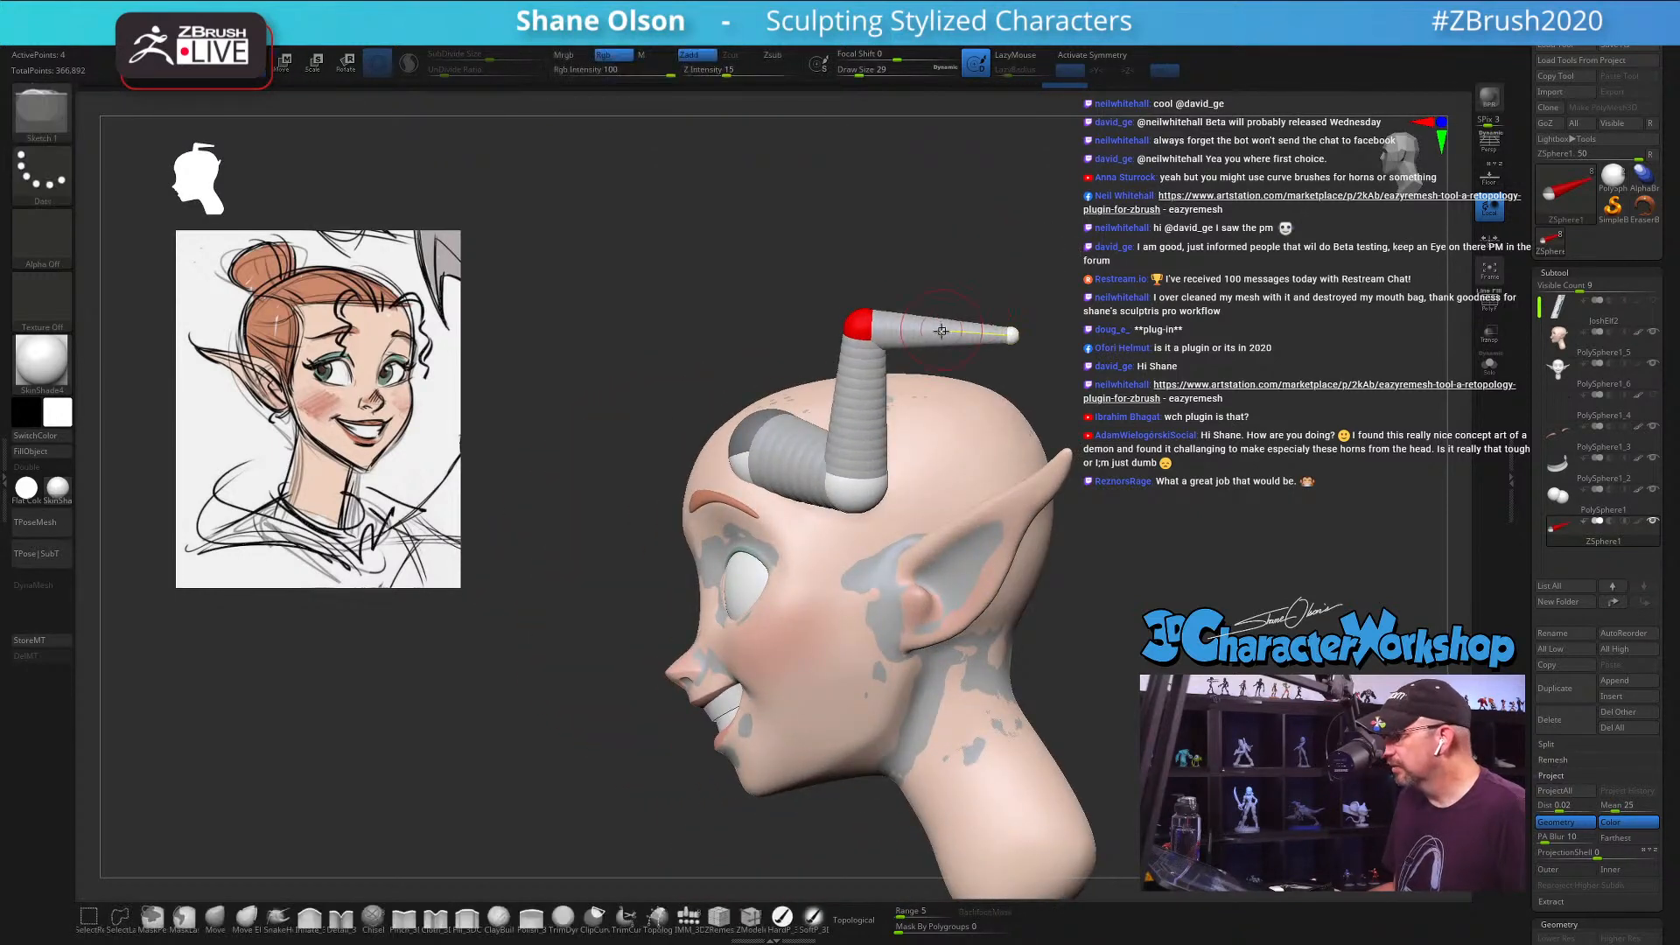
{"action": "left_click", "coordinate": [941, 333]}
{"action": "left_click", "coordinate": [860, 401]}
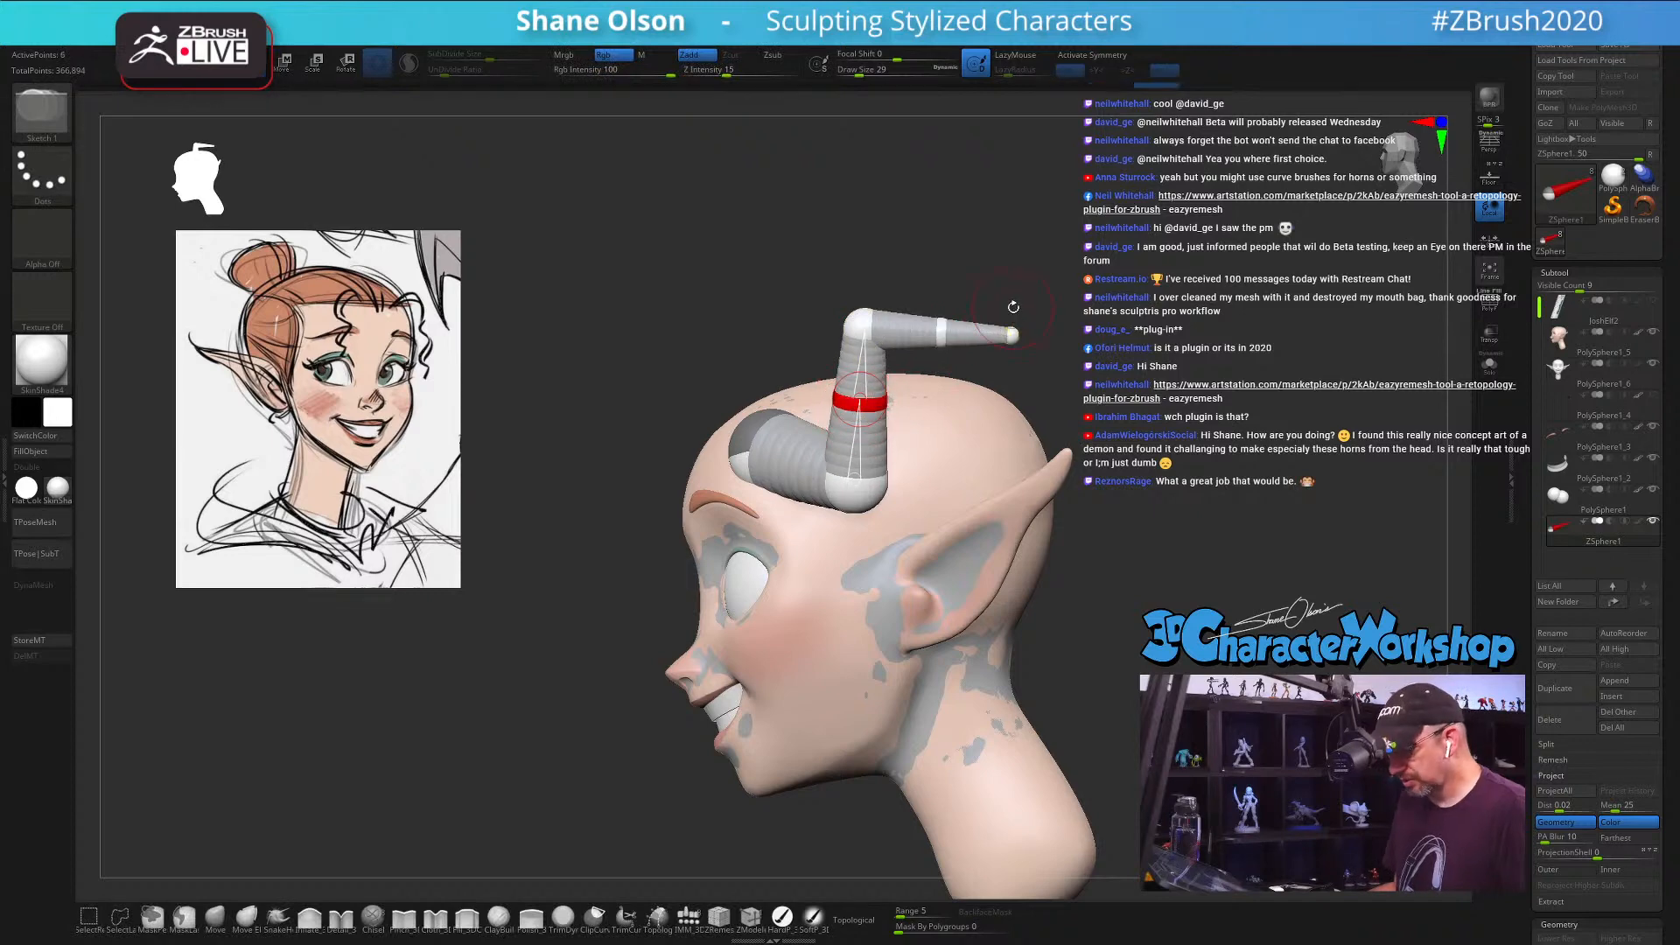
{"action": "key", "text": "w"}
{"action": "left_click_drag", "start_coordinate": [942, 332], "coordinate": [946, 297]}
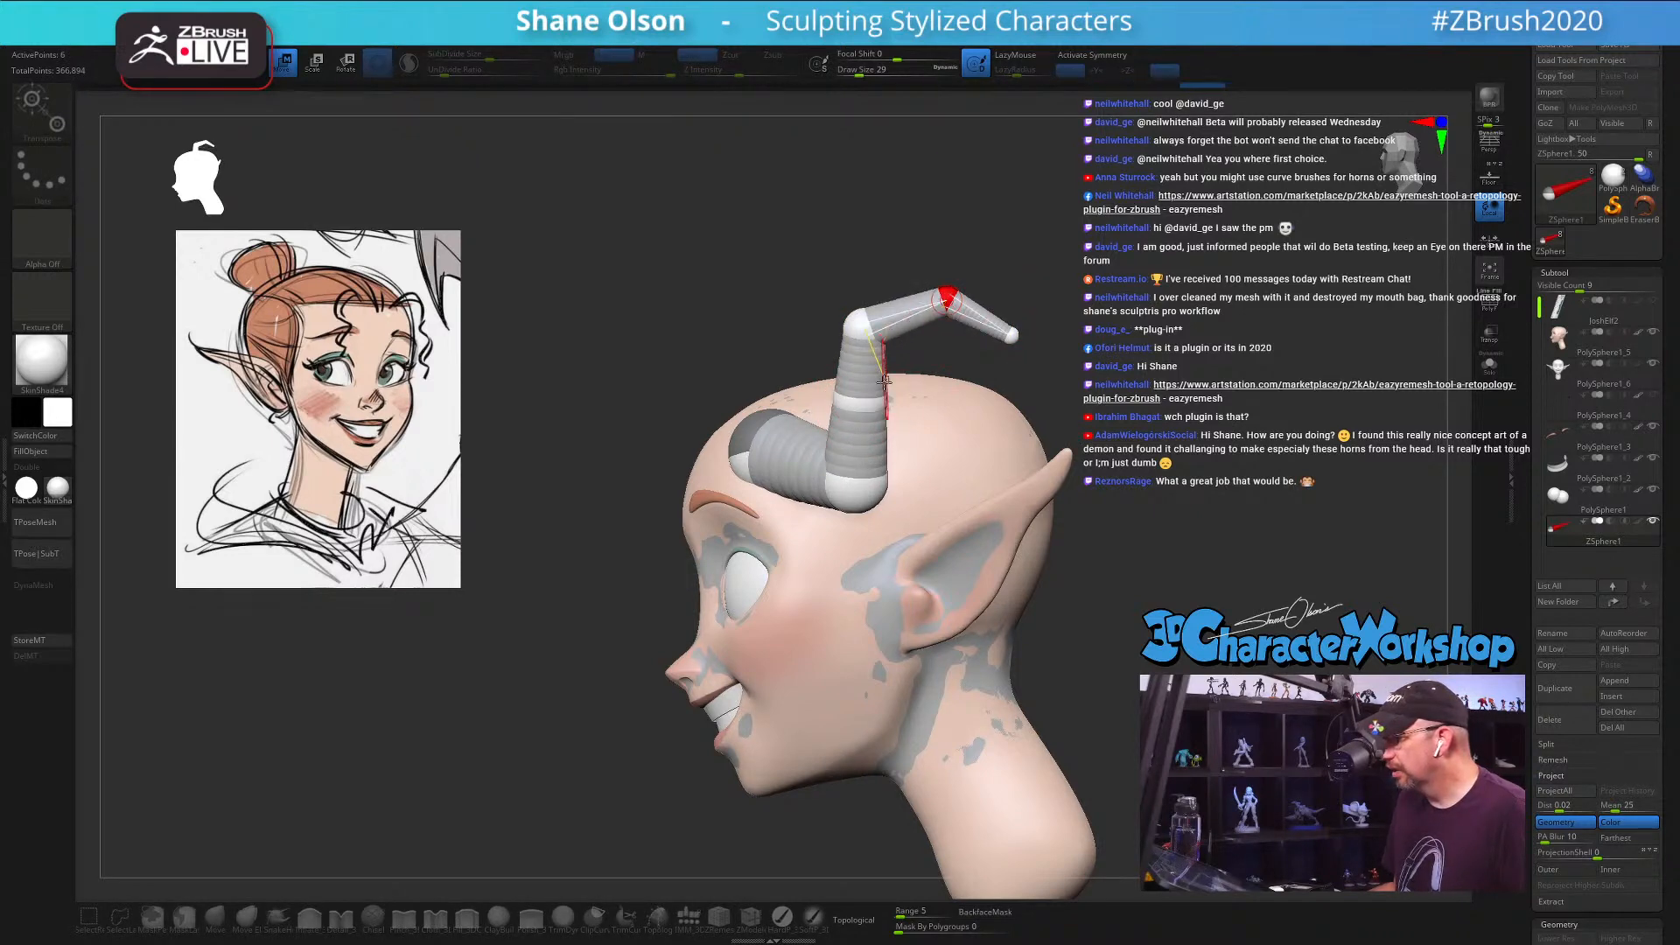
{"action": "left_click_drag", "start_coordinate": [860, 401], "coordinate": [833, 395]}
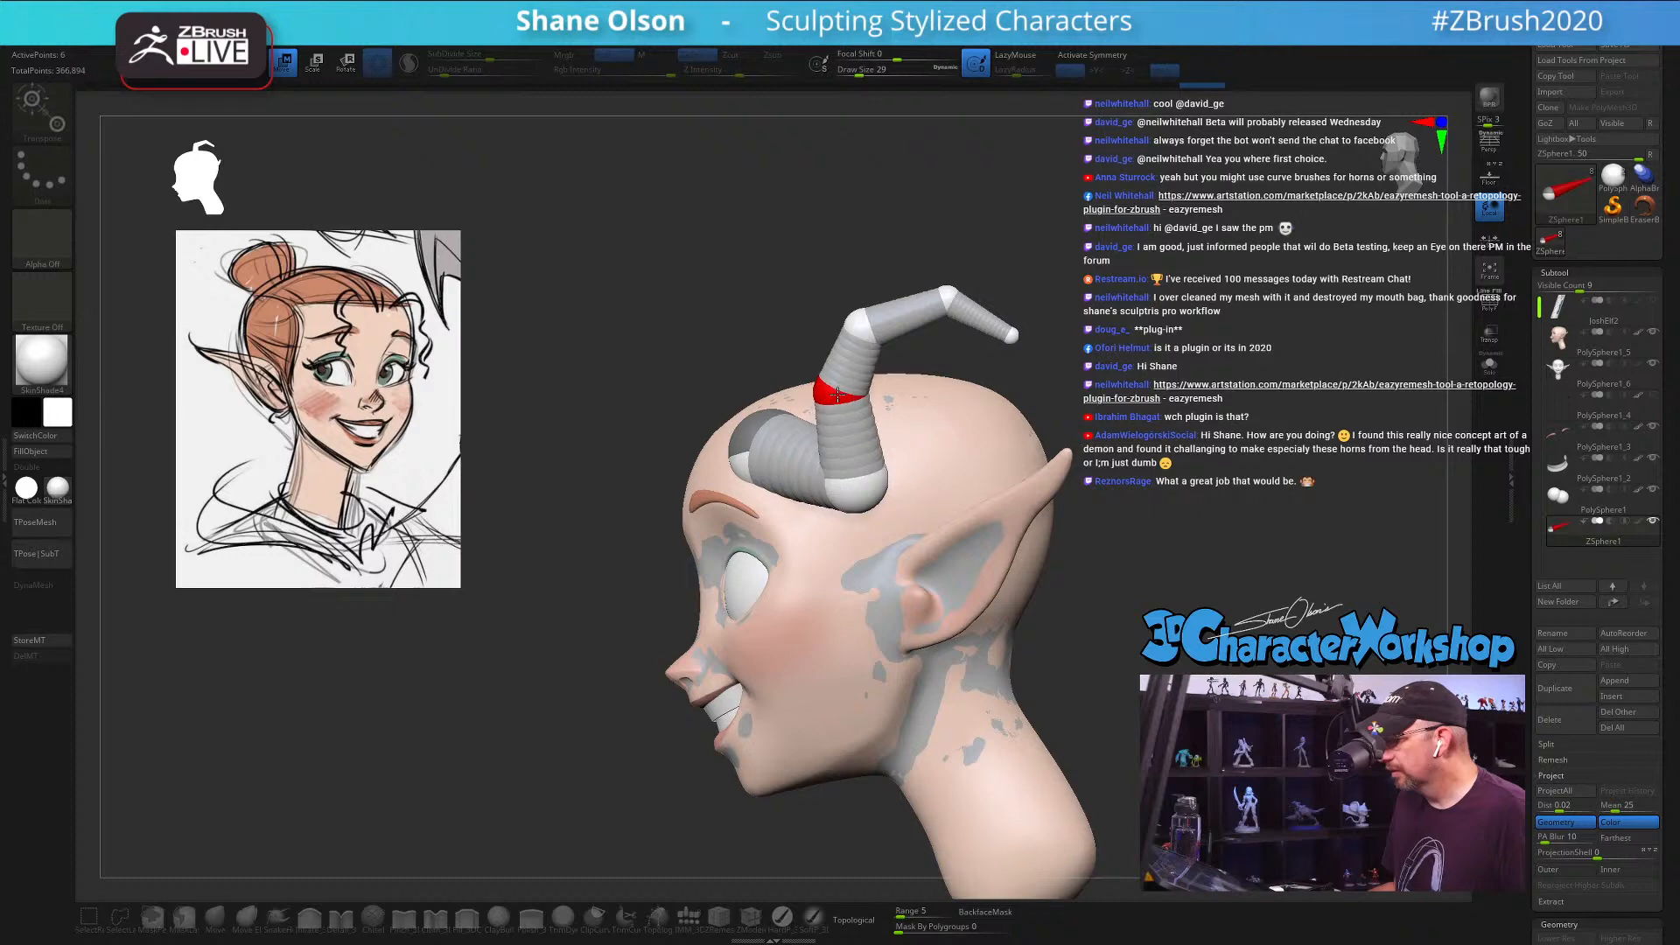
{"action": "right_click_drag", "start_coordinate": [838, 394], "coordinate": [906, 402]}
Step: Insert a ZSphere in the horn's base segment and shift the neighbouring joint to soften the lower bend
{"action": "key", "text": "q"}
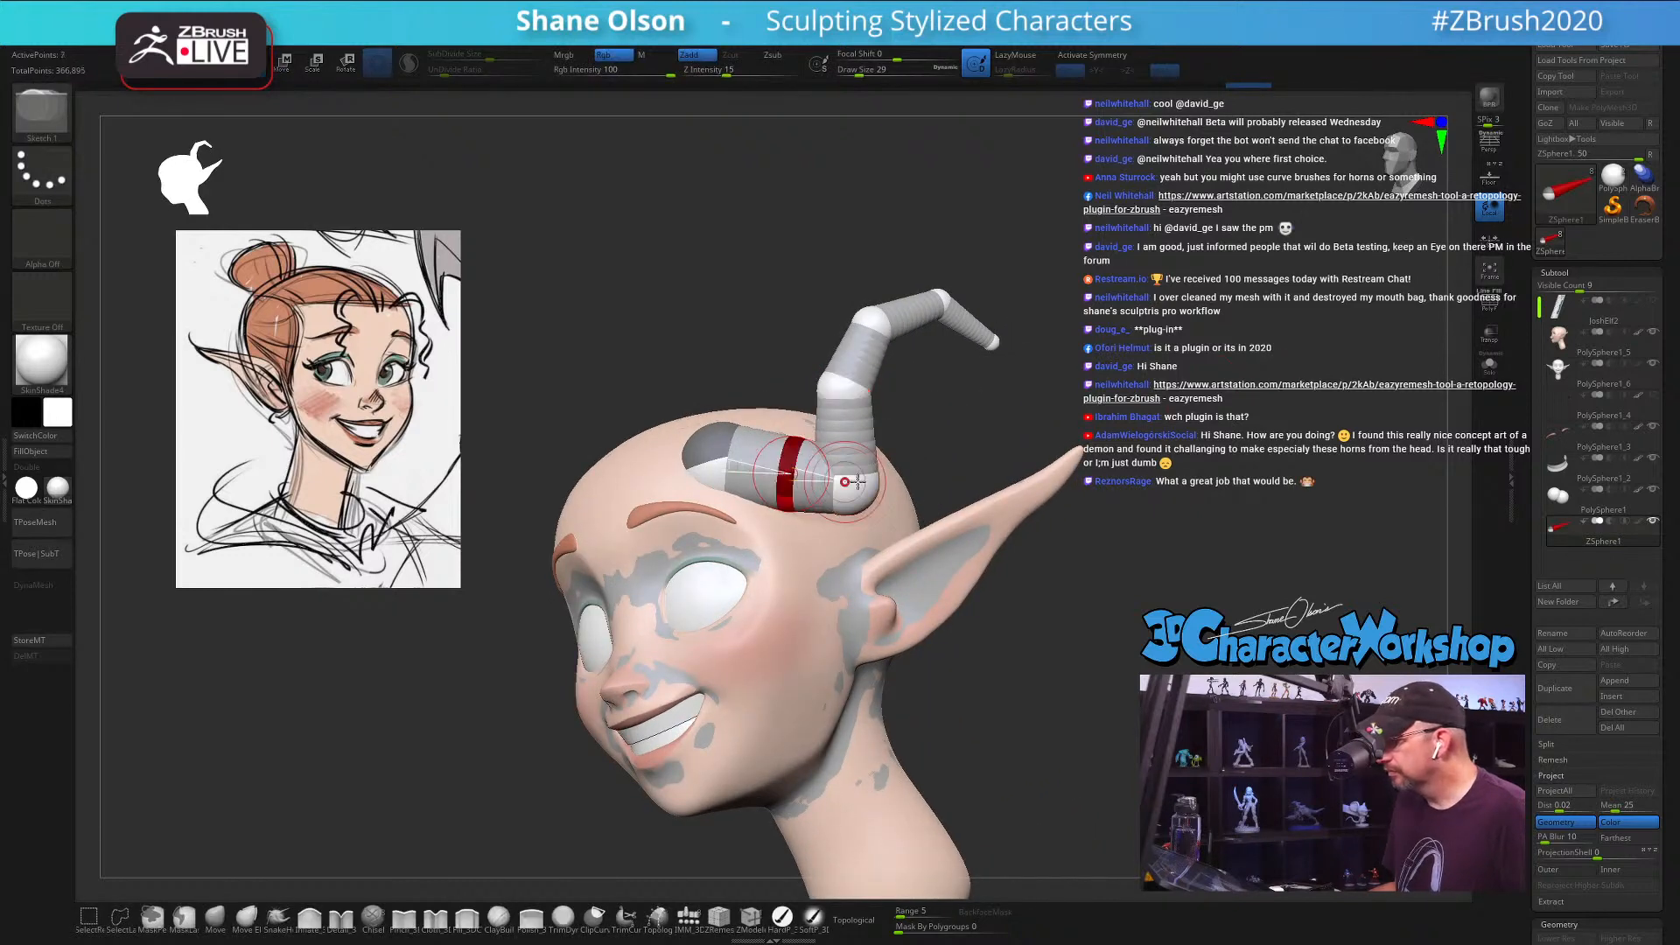
{"action": "key", "text": "w"}
{"action": "left_click_drag", "start_coordinate": [792, 474], "coordinate": [849, 456]}
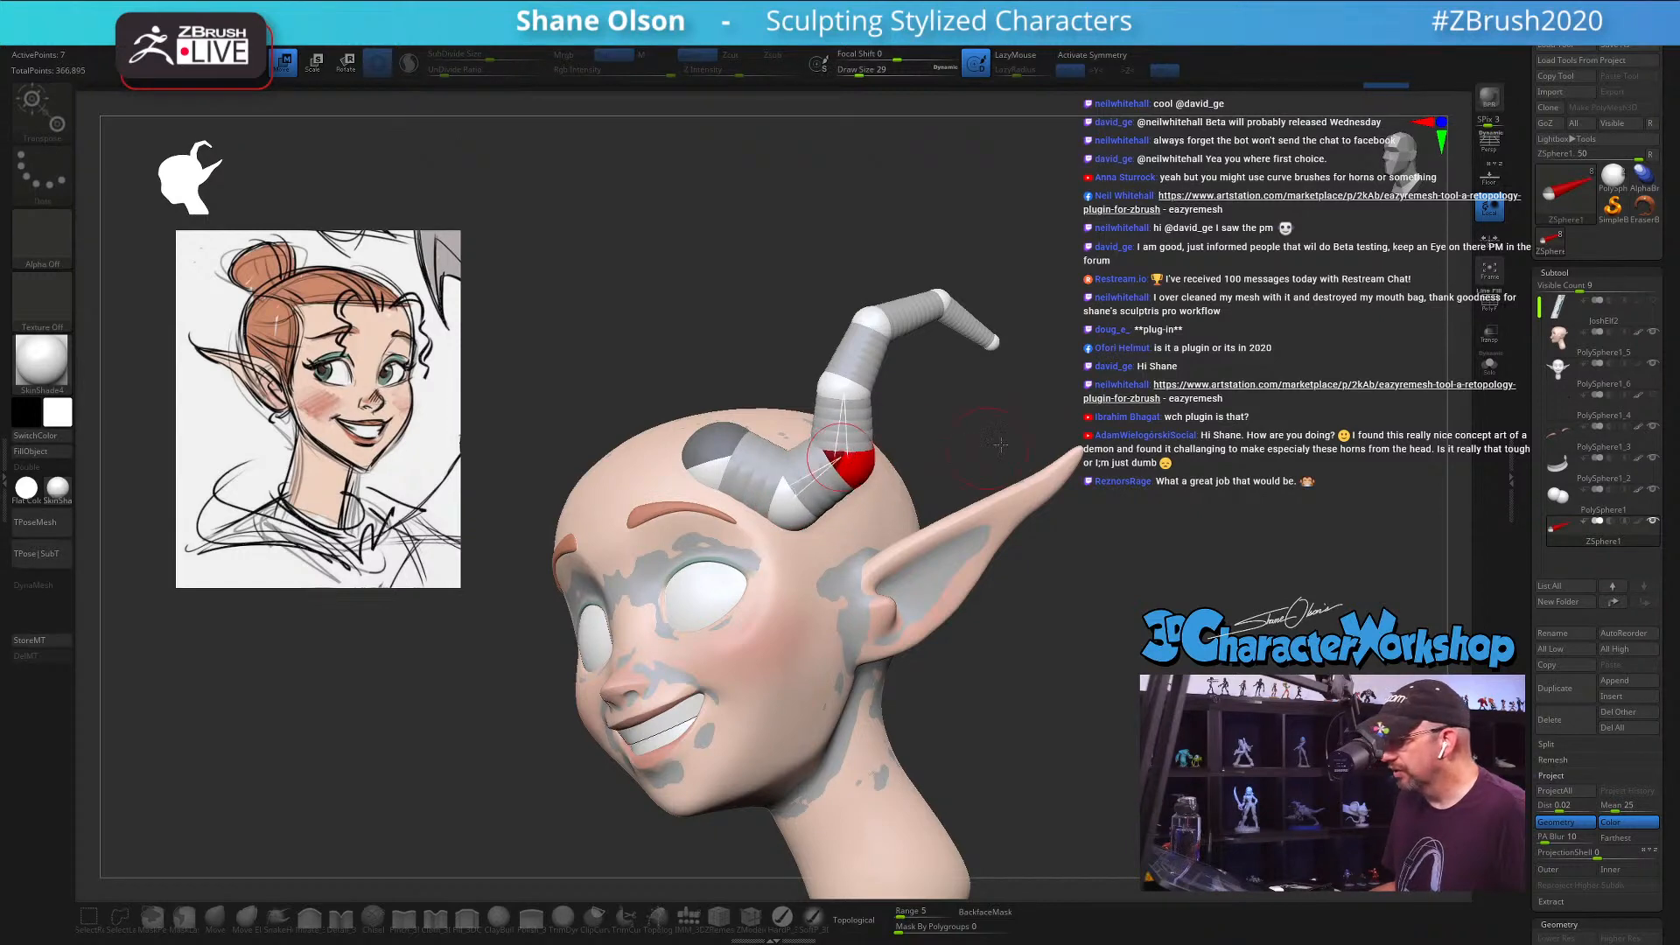
{"action": "left_click_drag", "start_coordinate": [1044, 437], "coordinate": [1081, 436]}
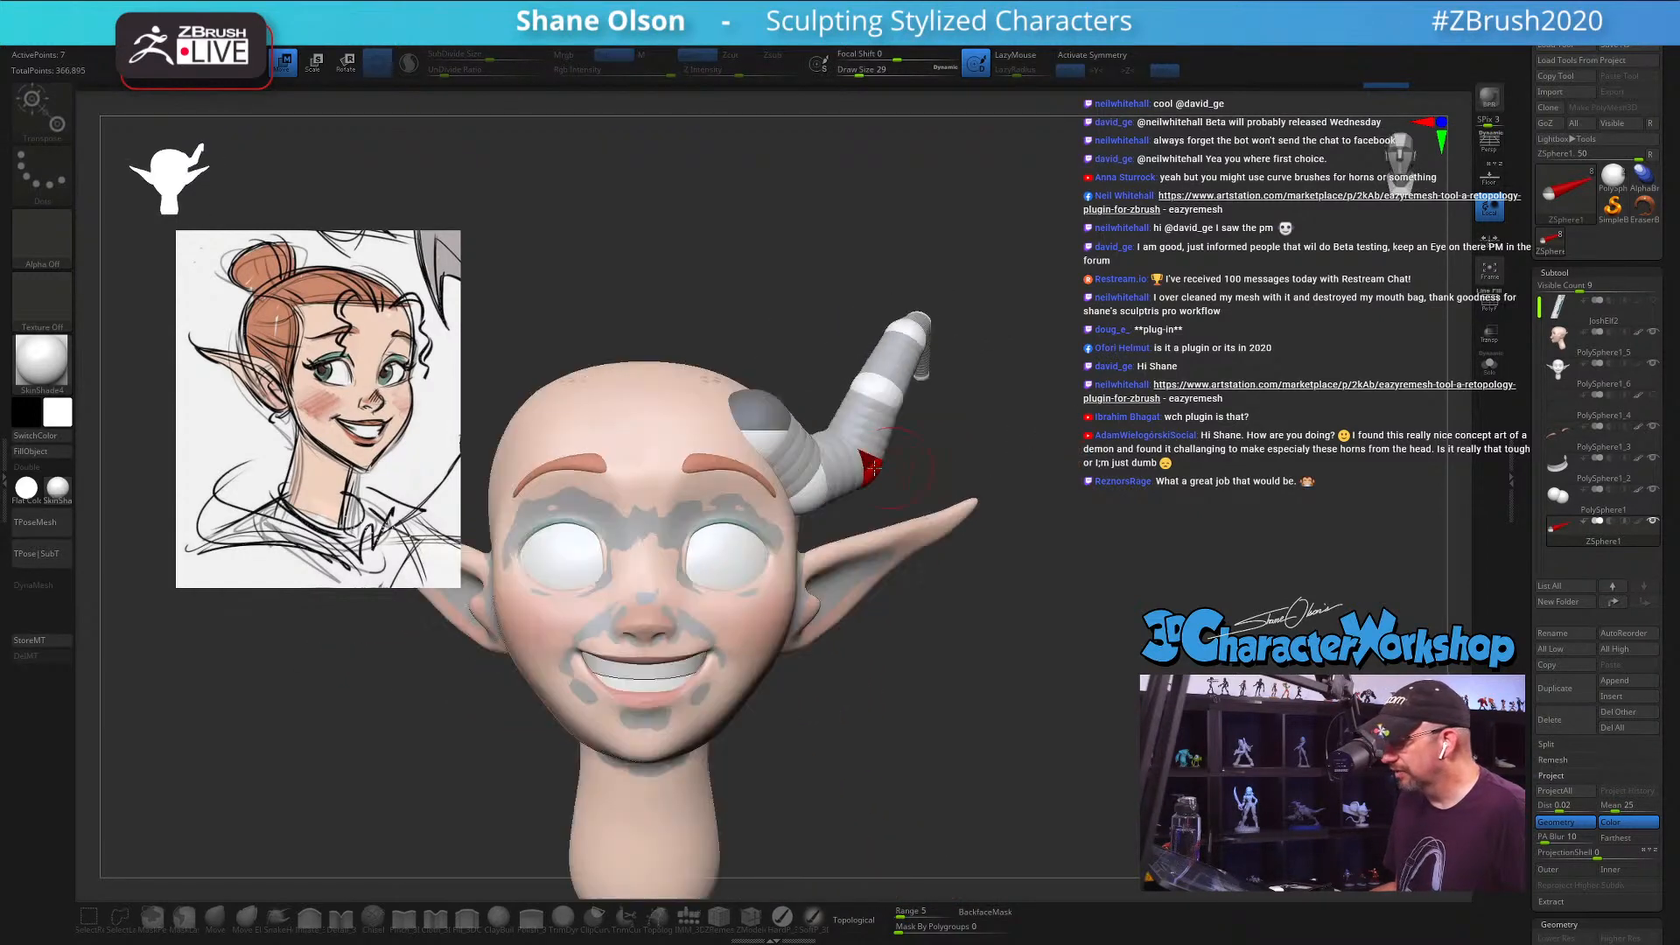
Step: Reposition the horn's lower joints so it rises steeply from the side of the forehead and leans outward
{"action": "left_click_drag", "start_coordinate": [765, 427], "coordinate": [876, 426]}
{"action": "mouse_move", "coordinate": [989, 428]}
{"action": "left_mouse_down"}
{"action": "mouse_move", "coordinate": [950, 424]}
{"action": "mouse_move", "coordinate": [969, 423]}
{"action": "left_mouse_up"}
{"action": "left_click_drag", "start_coordinate": [836, 406], "coordinate": [860, 368]}
{"action": "mouse_move", "coordinate": [987, 363]}
{"action": "left_mouse_down"}
{"action": "mouse_move", "coordinate": [950, 361]}
{"action": "mouse_move", "coordinate": [1007, 355]}
{"action": "mouse_move", "coordinate": [971, 353]}
{"action": "left_mouse_up"}
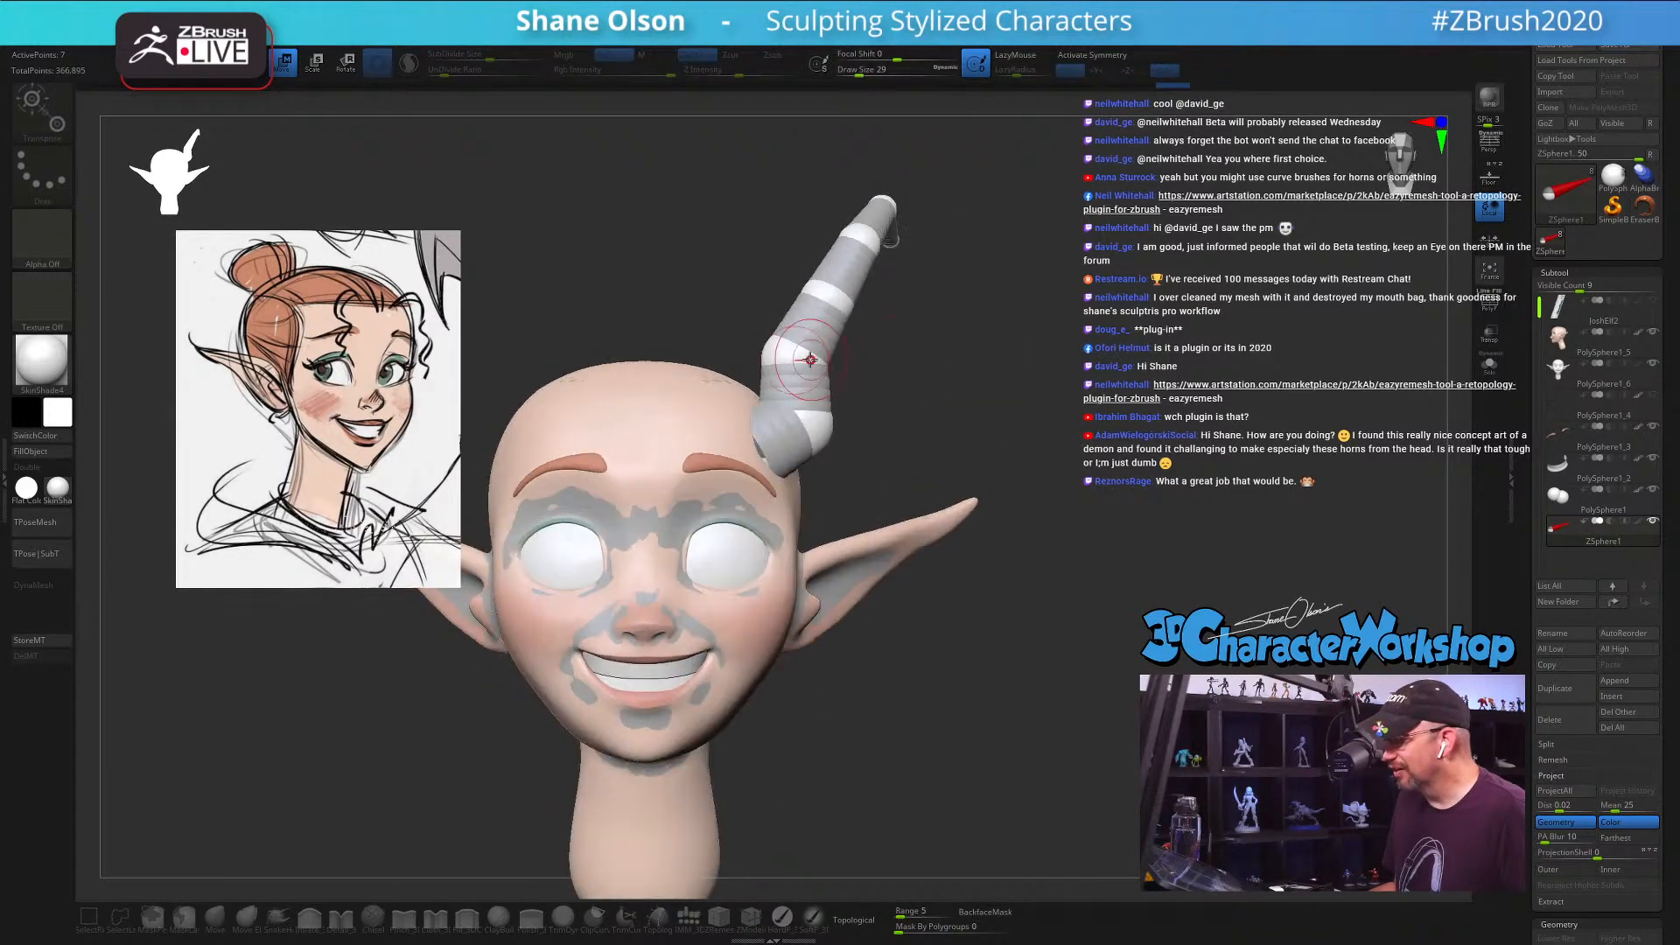
Step: Toggle the adaptive skin preview of the ZSphere horn and inspect its surface from several angles
{"action": "key", "text": "a"}
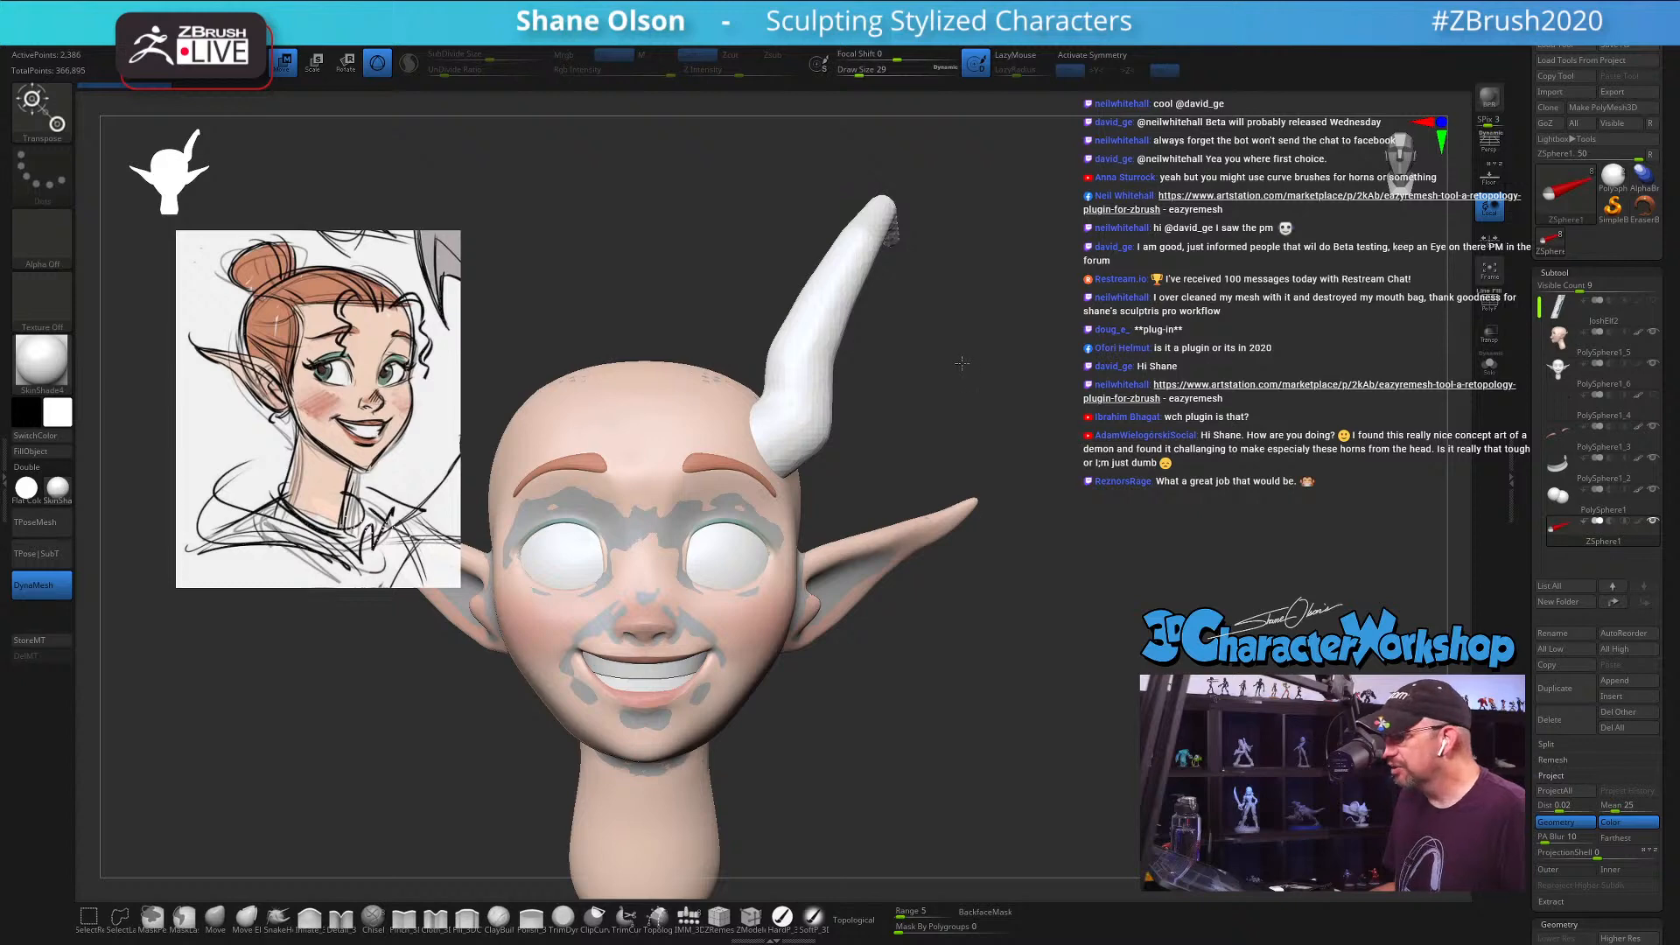
{"action": "key", "text": "a"}
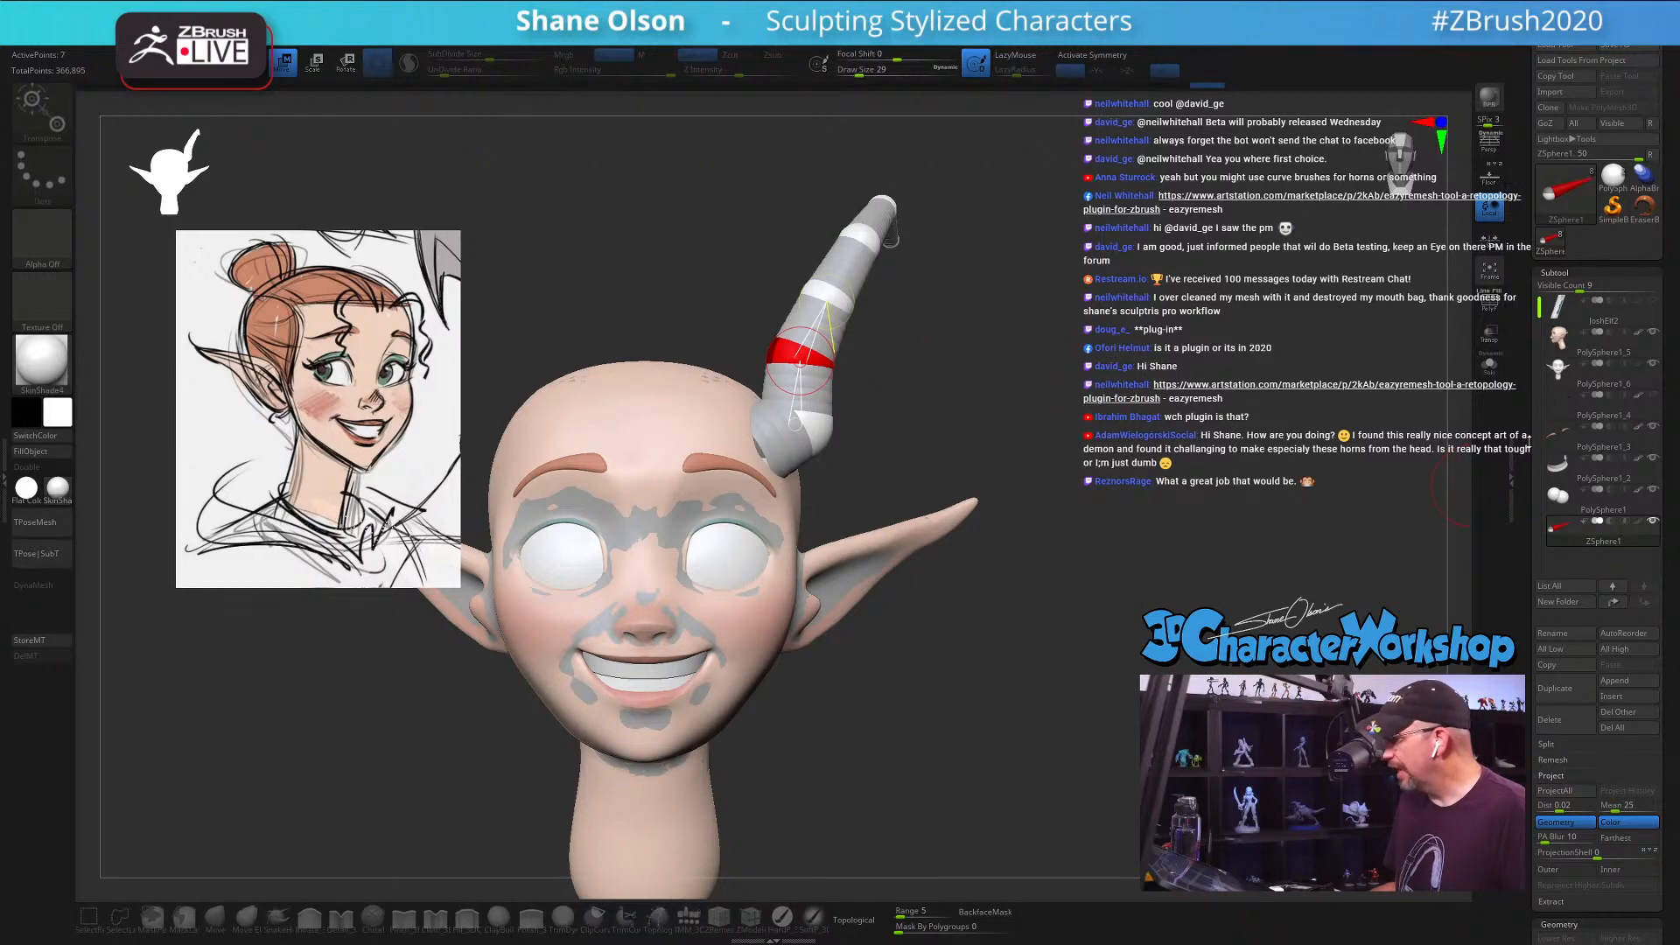
{"action": "key", "text": "a"}
{"action": "left_click_drag", "start_coordinate": [1291, 393], "coordinate": [1212, 391]}
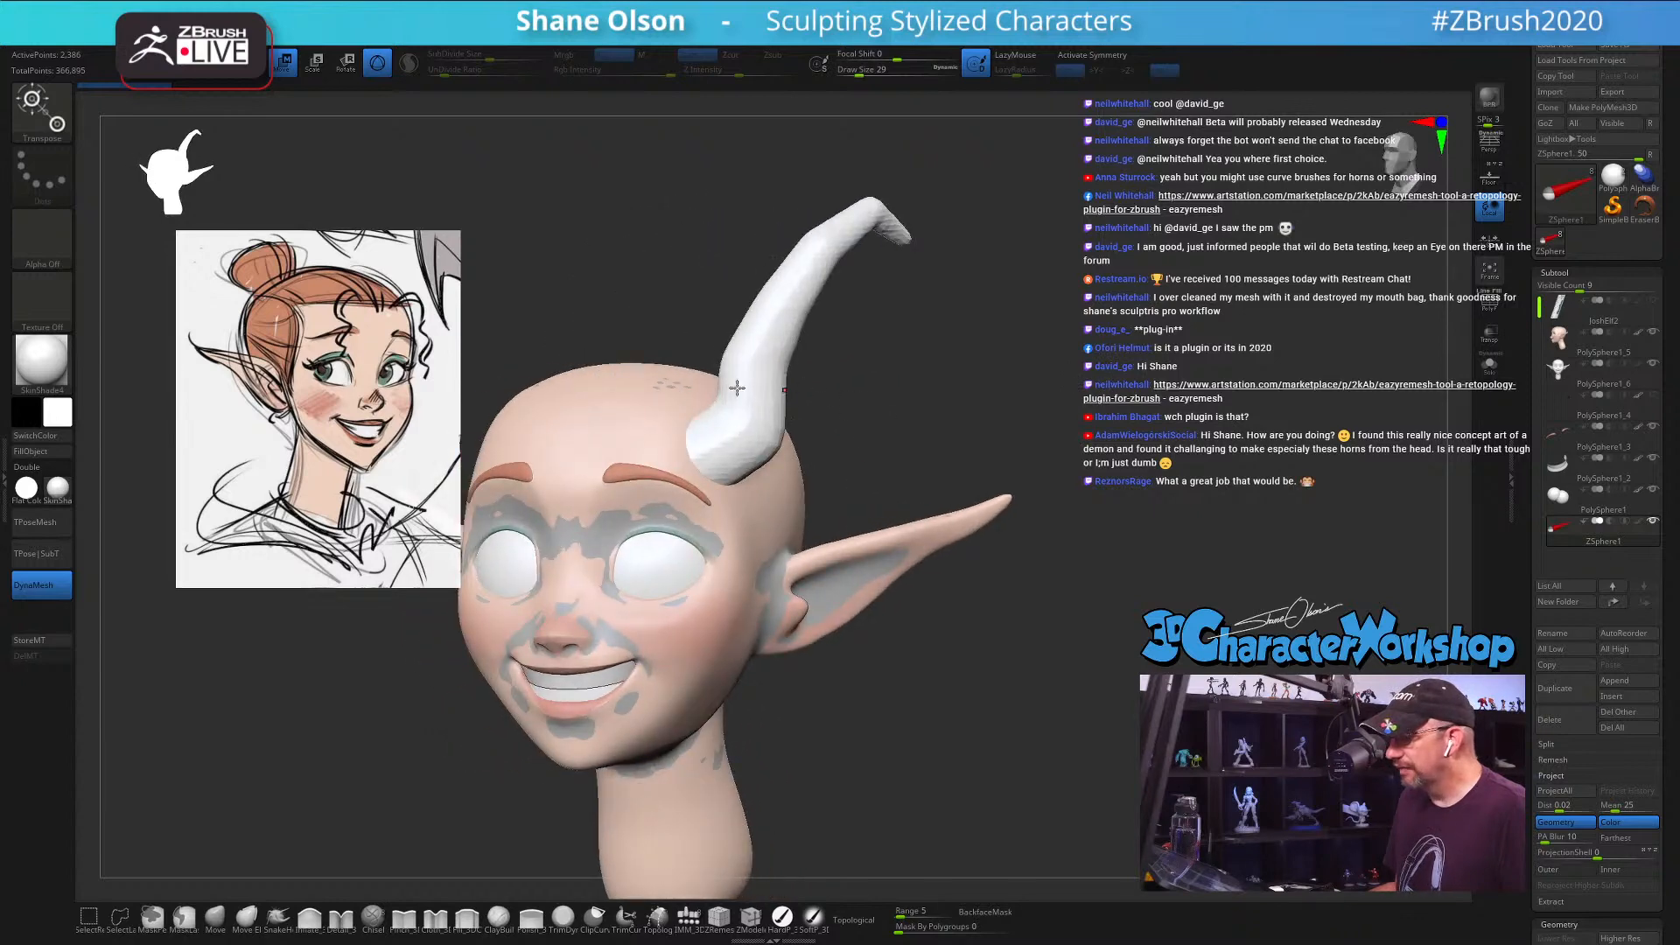
{"action": "left_click_drag", "start_coordinate": [1143, 286], "coordinate": [1149, 292]}
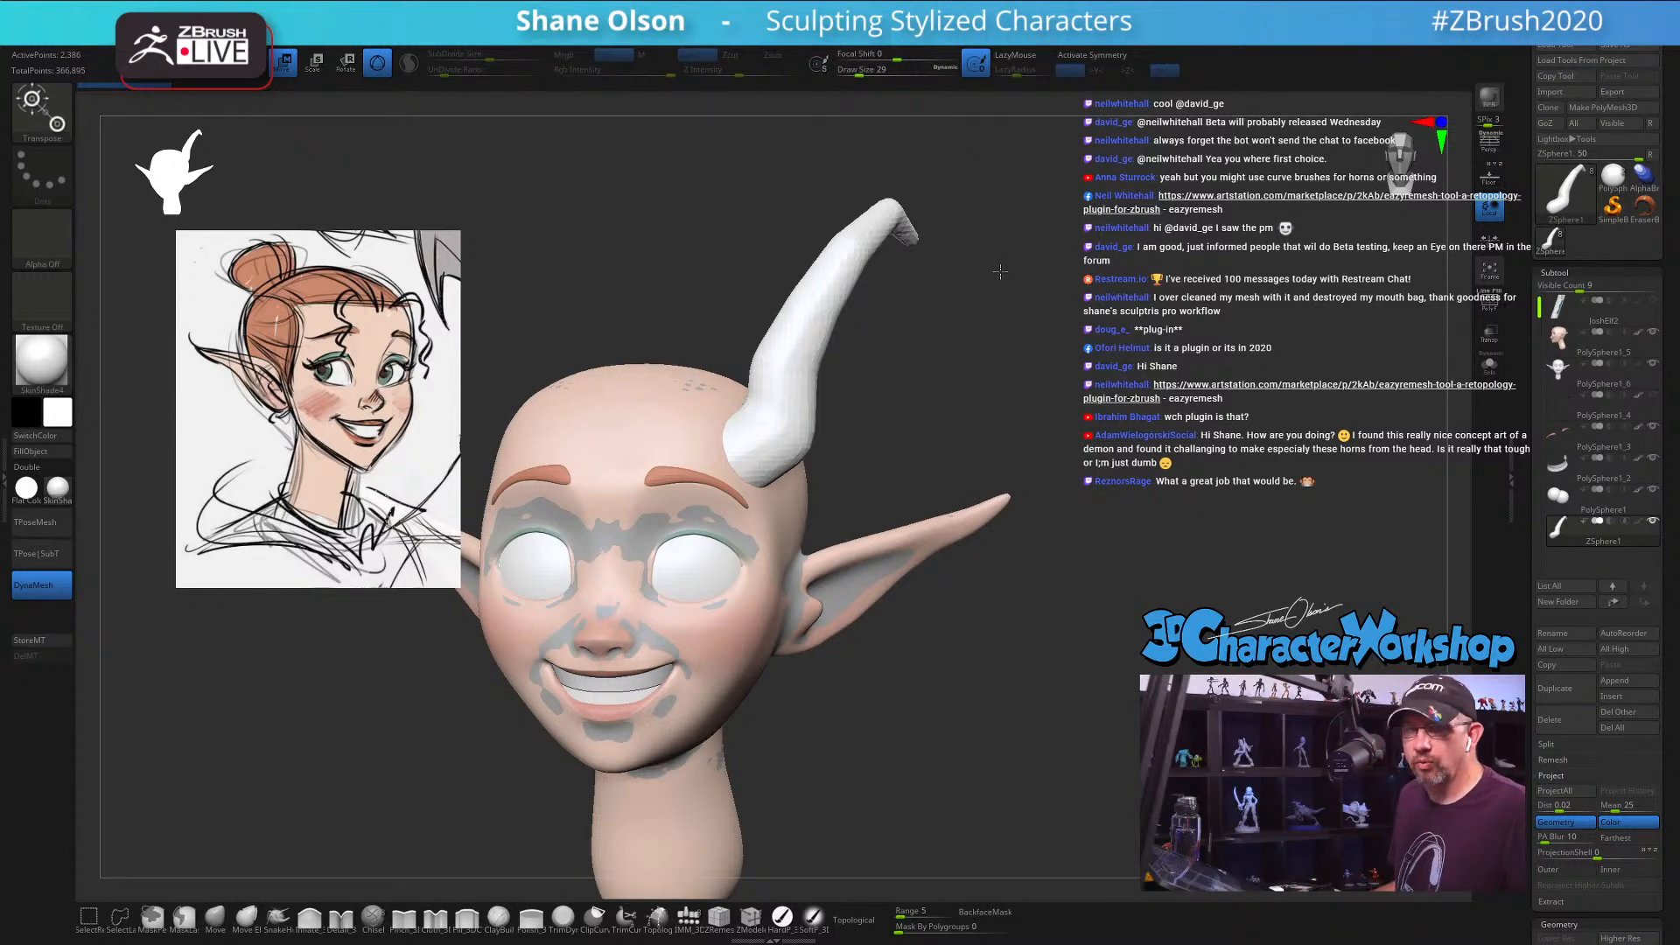
Step: Set the horn's adaptive skin DynaMesh Resolution to 0 and preview the skin again
{"action": "key", "text": "a"}
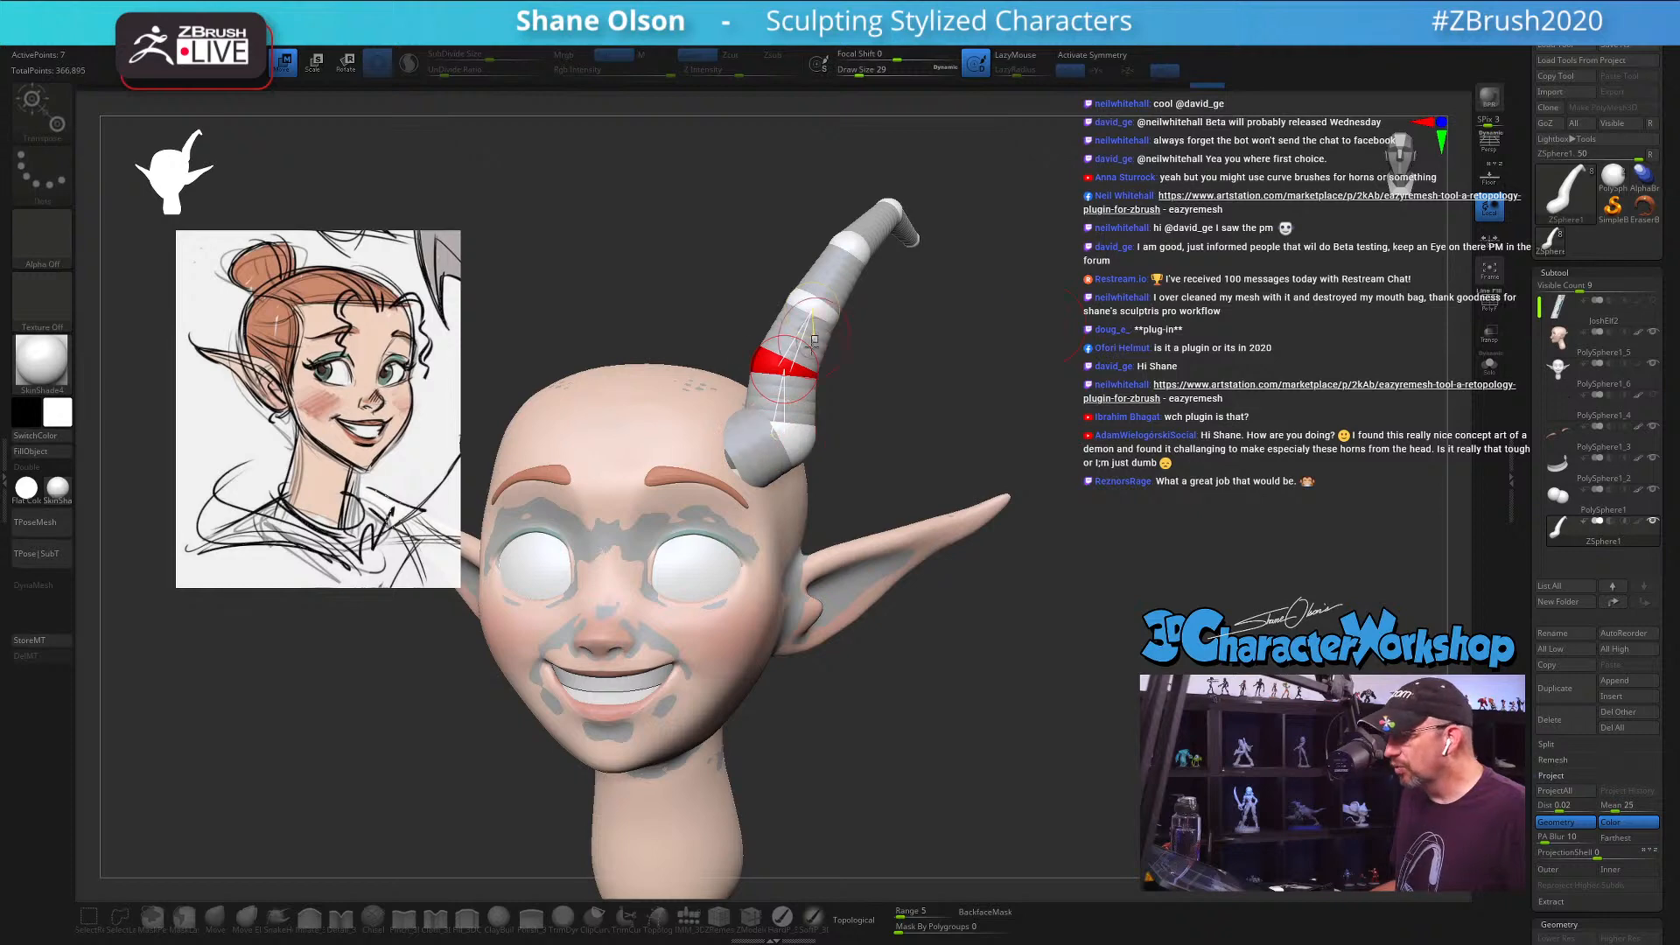
{"action": "scroll", "coordinate": [1530, 562], "scroll_direction": "down", "scroll_amount": 10}
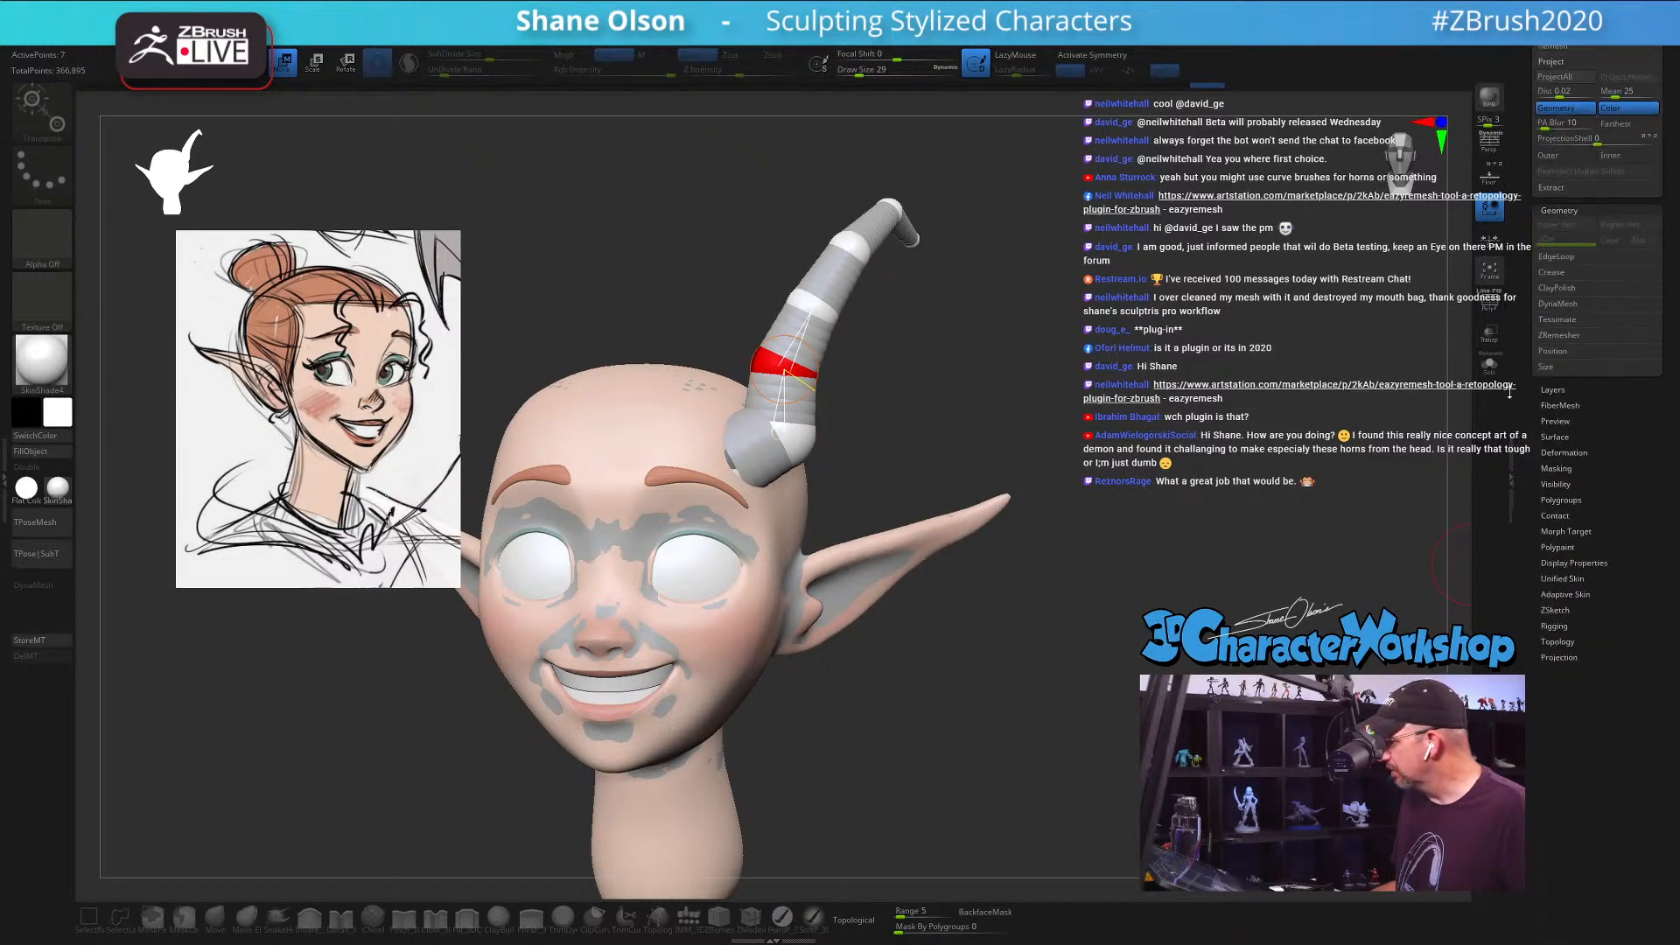
{"action": "left_click", "coordinate": [1565, 594]}
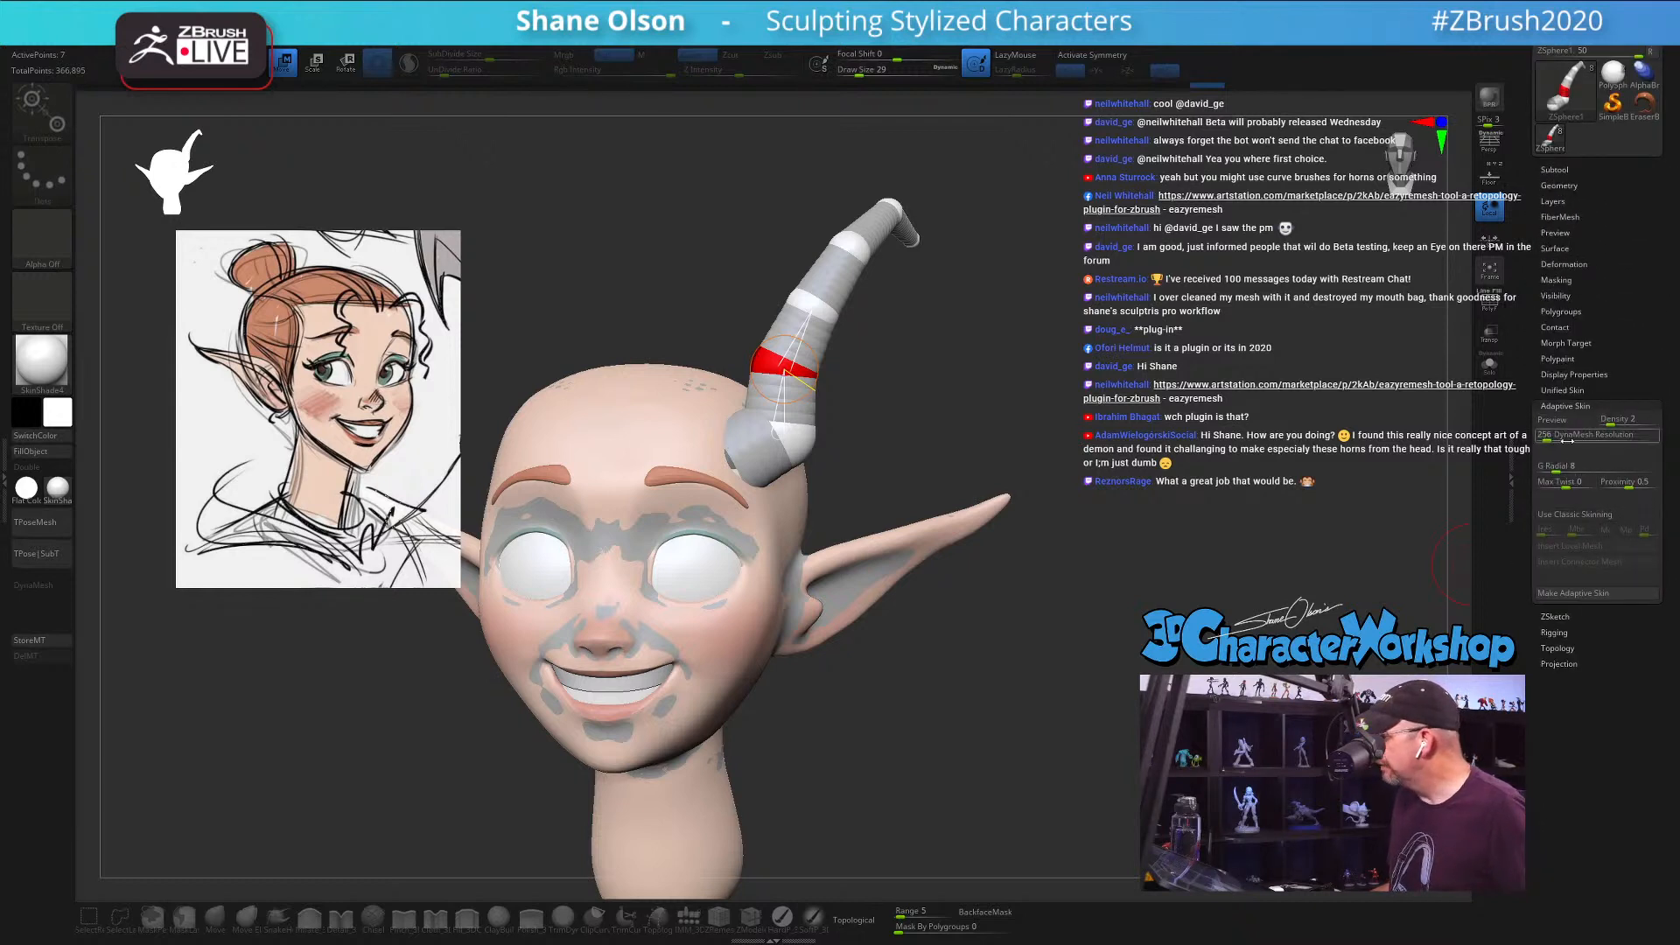
{"action": "left_click_drag", "start_coordinate": [1547, 440], "coordinate": [1530, 439]}
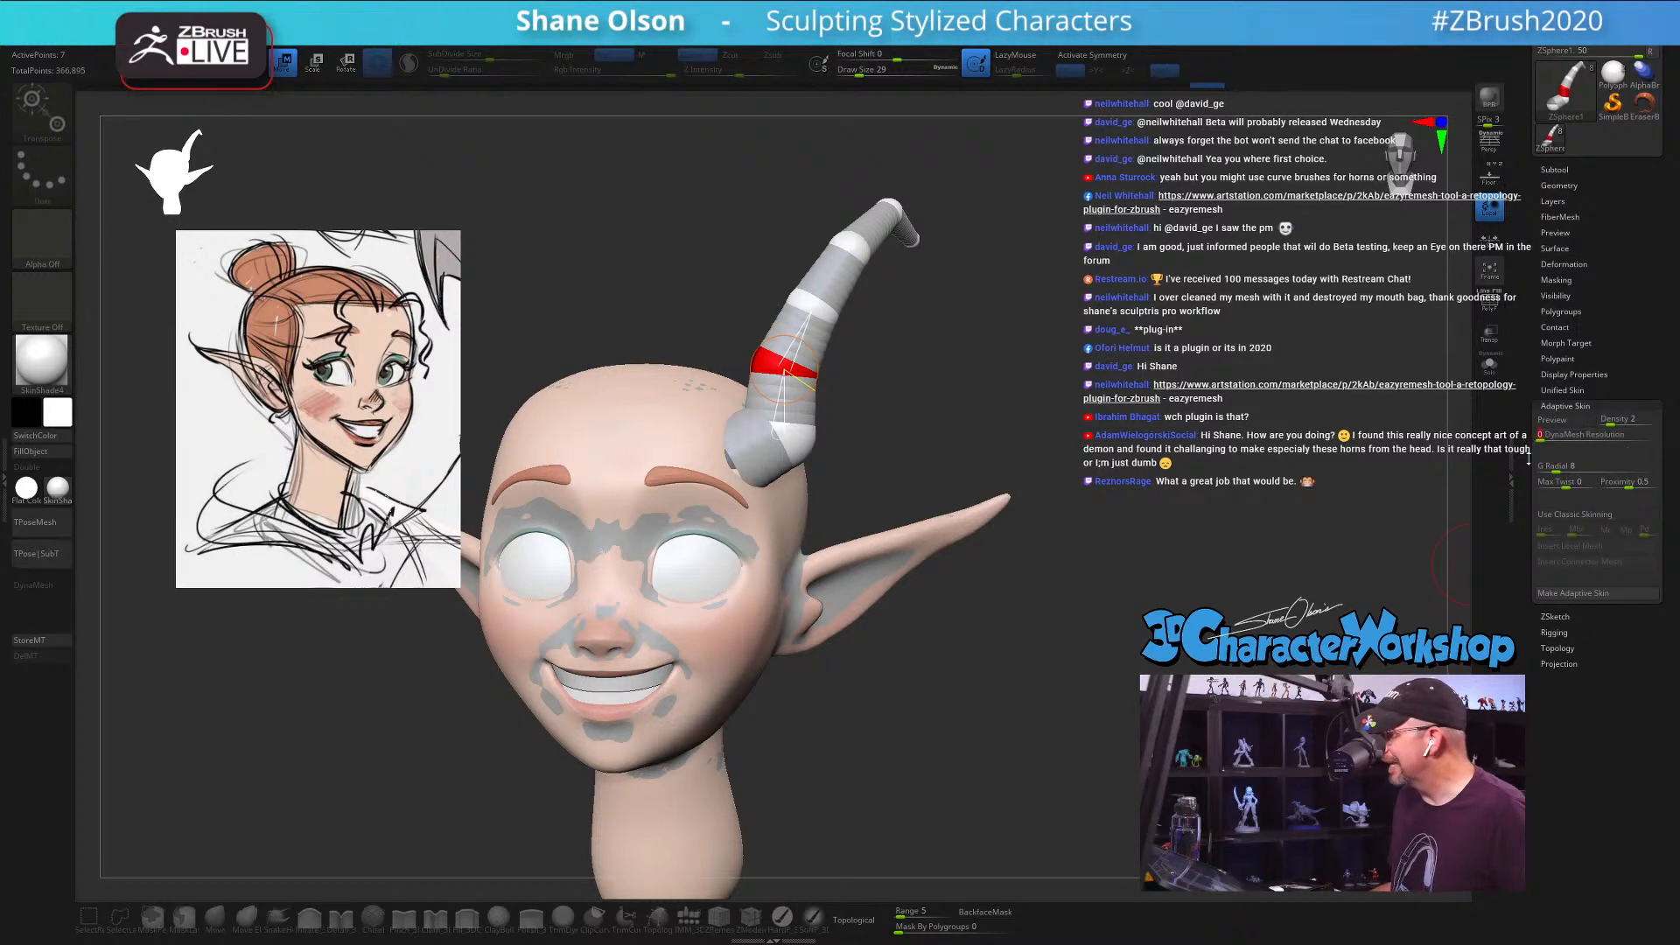
{"action": "key", "text": "a"}
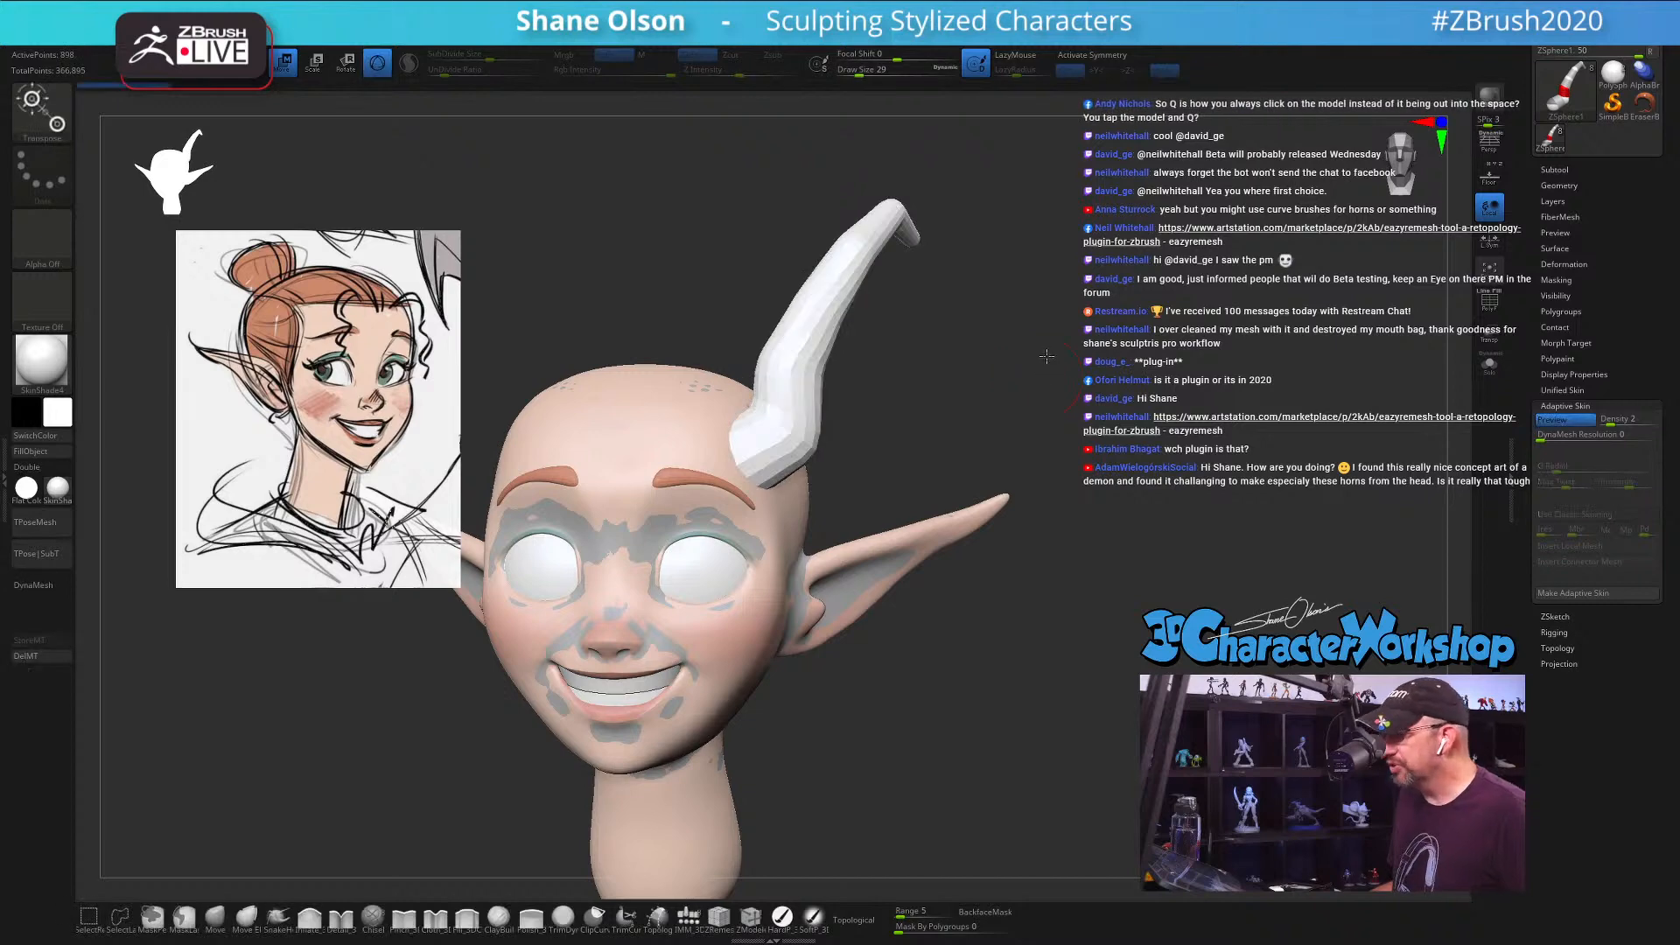
Step: Display the polyframe on the horn skin and lower its adaptive skin Density to 1
{"action": "key", "text": "shift+f"}
{"action": "left_click_drag", "start_coordinate": [1031, 360], "coordinate": [931, 377]}
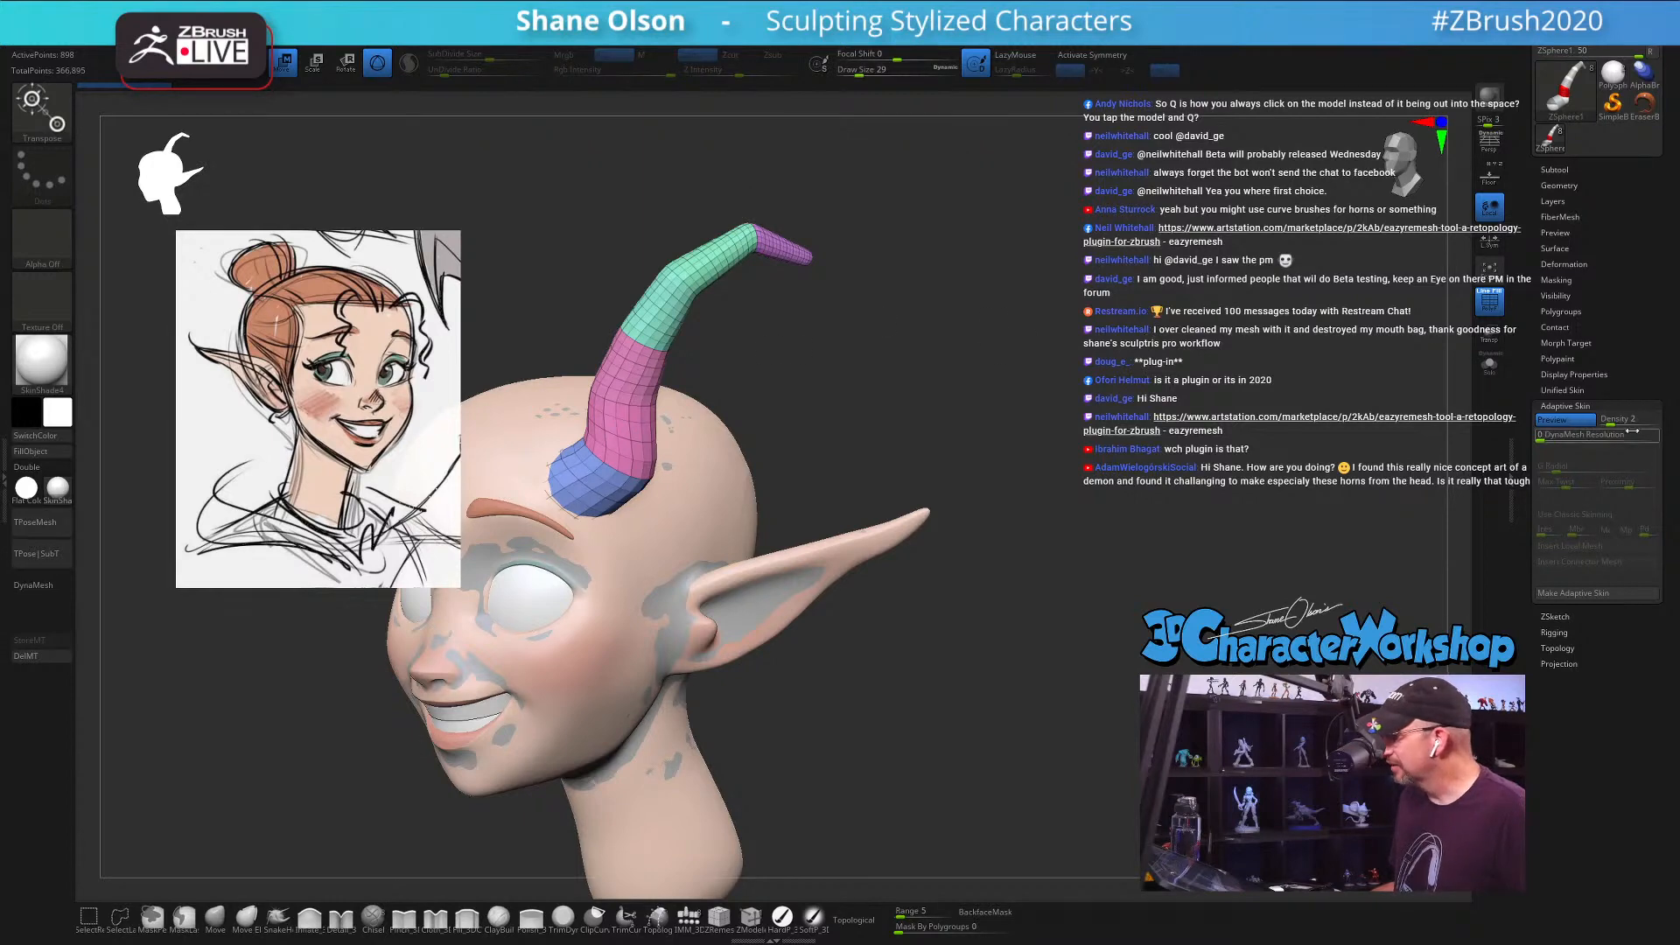
{"action": "left_click", "coordinate": [1603, 423]}
{"action": "mouse_move", "coordinate": [827, 365]}
{"action": "left_mouse_down"}
{"action": "mouse_move", "coordinate": [971, 365]}
{"action": "mouse_move", "coordinate": [822, 373]}
{"action": "left_mouse_up"}
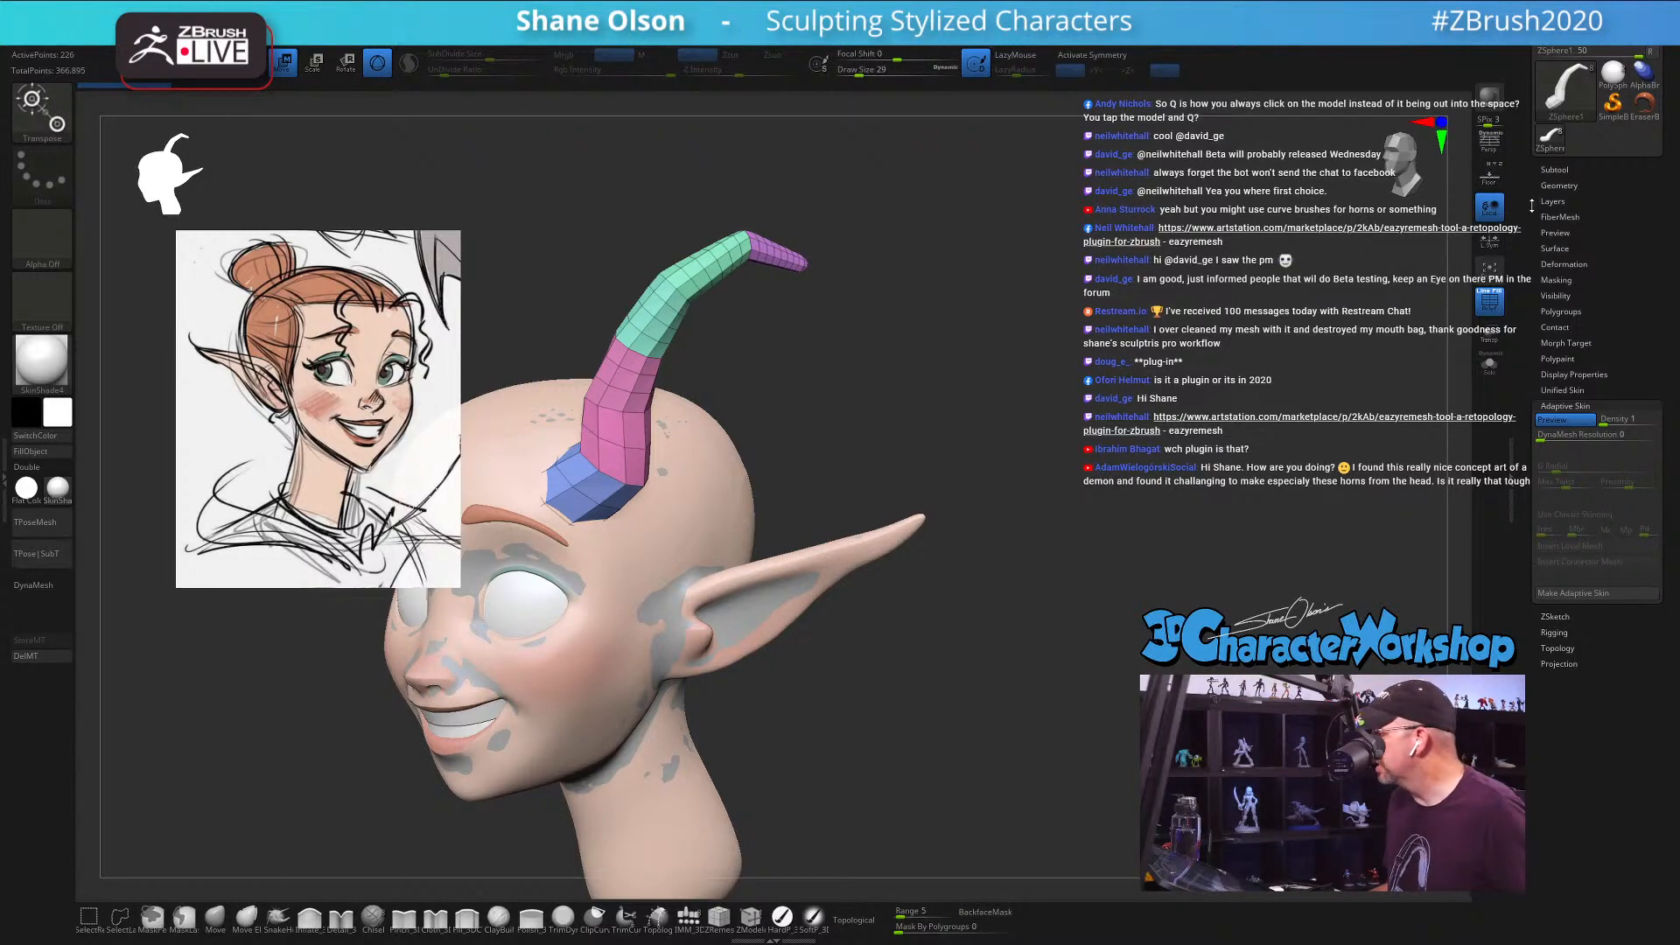
Step: Convert the previewed horn skin into a separate PolyMesh3D tool
{"action": "left_click_drag", "start_coordinate": [1531, 205], "coordinate": [1533, 308]}
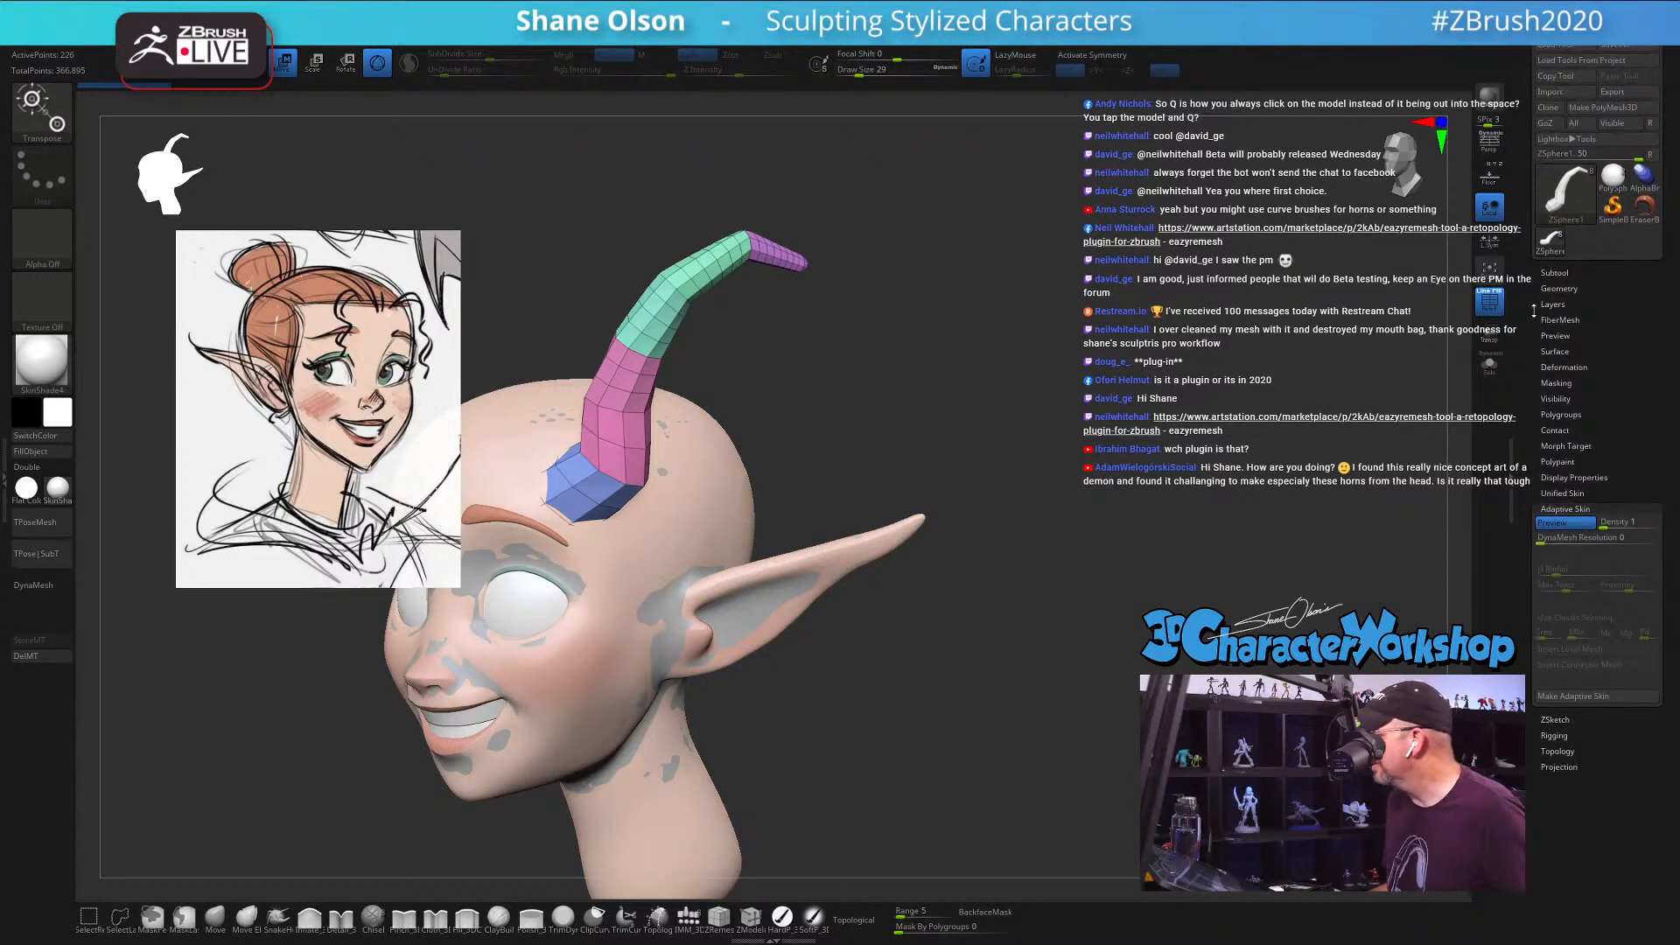
{"action": "left_click", "coordinate": [1604, 108]}
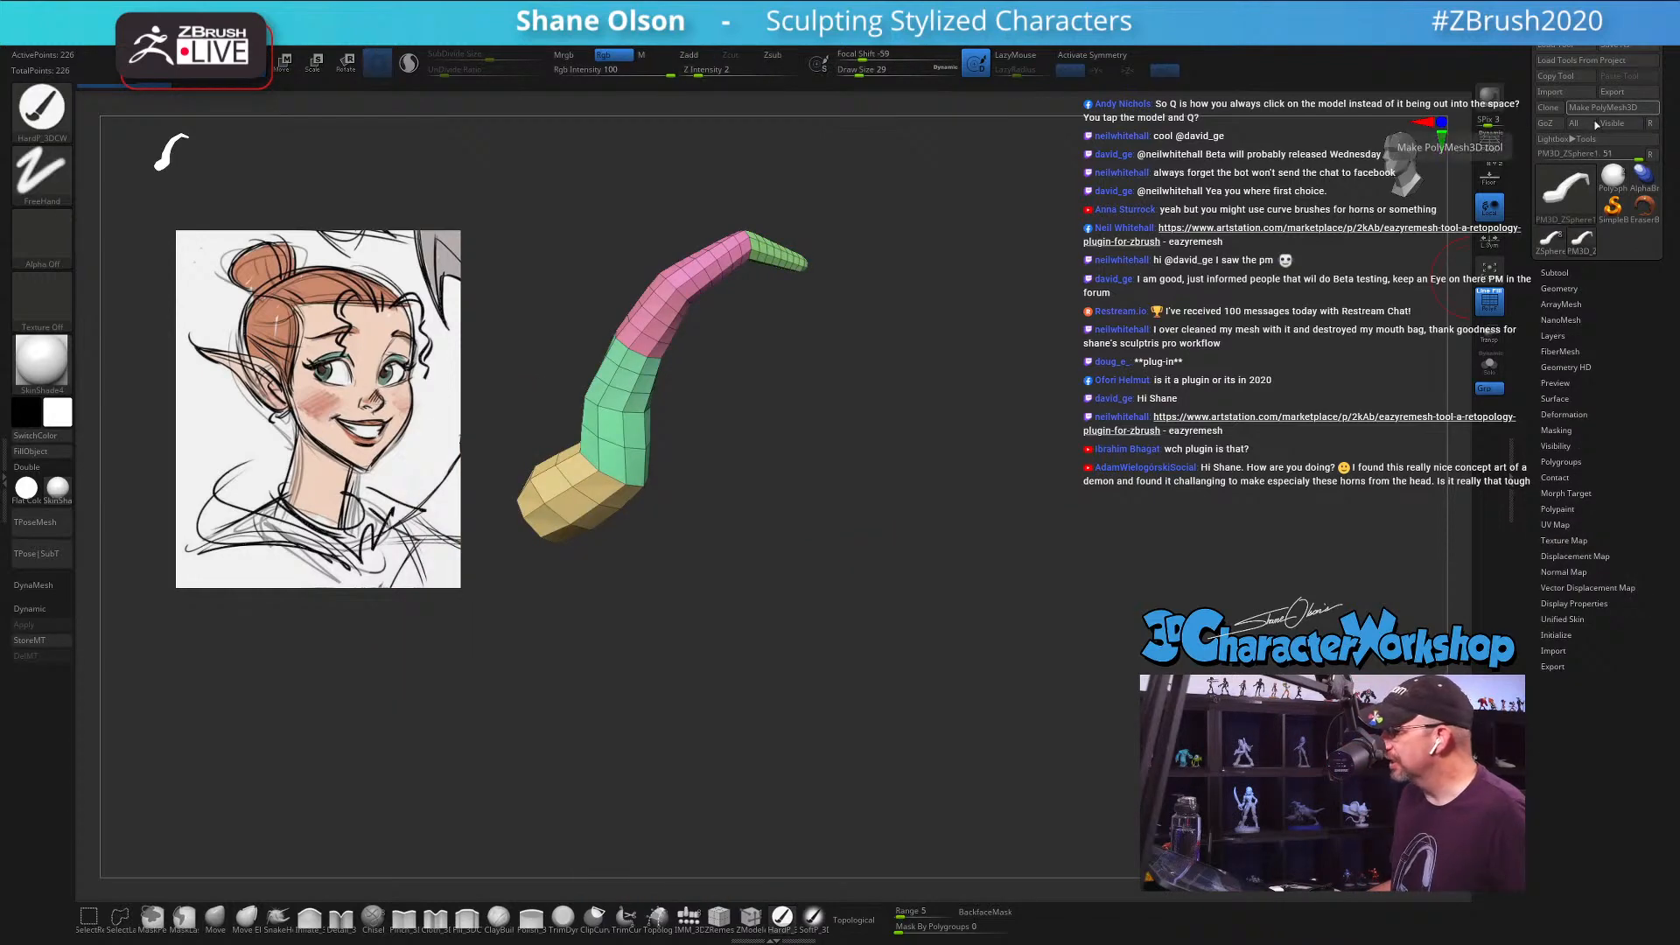
{"action": "mouse_move", "coordinate": [1579, 245]}
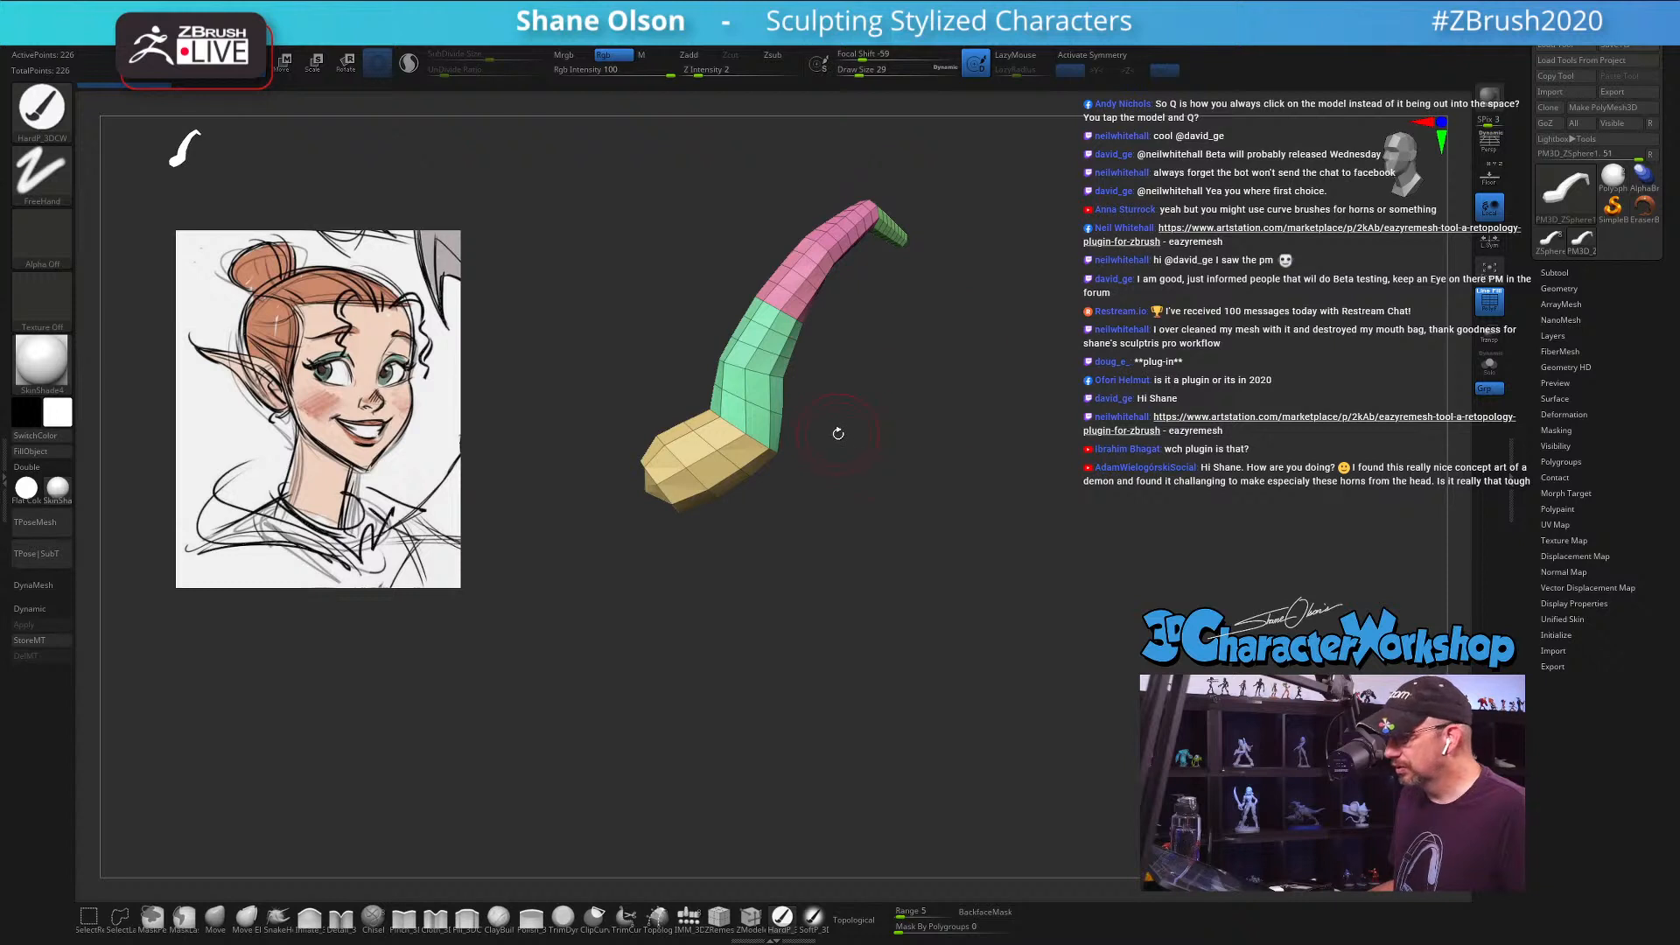
Step: Smooth the low-poly horn from its base to its tip with a Z Intensity of 5 and a Draw Size of 56
{"action": "key", "text": "s"}
{"action": "key", "text": "shift"}
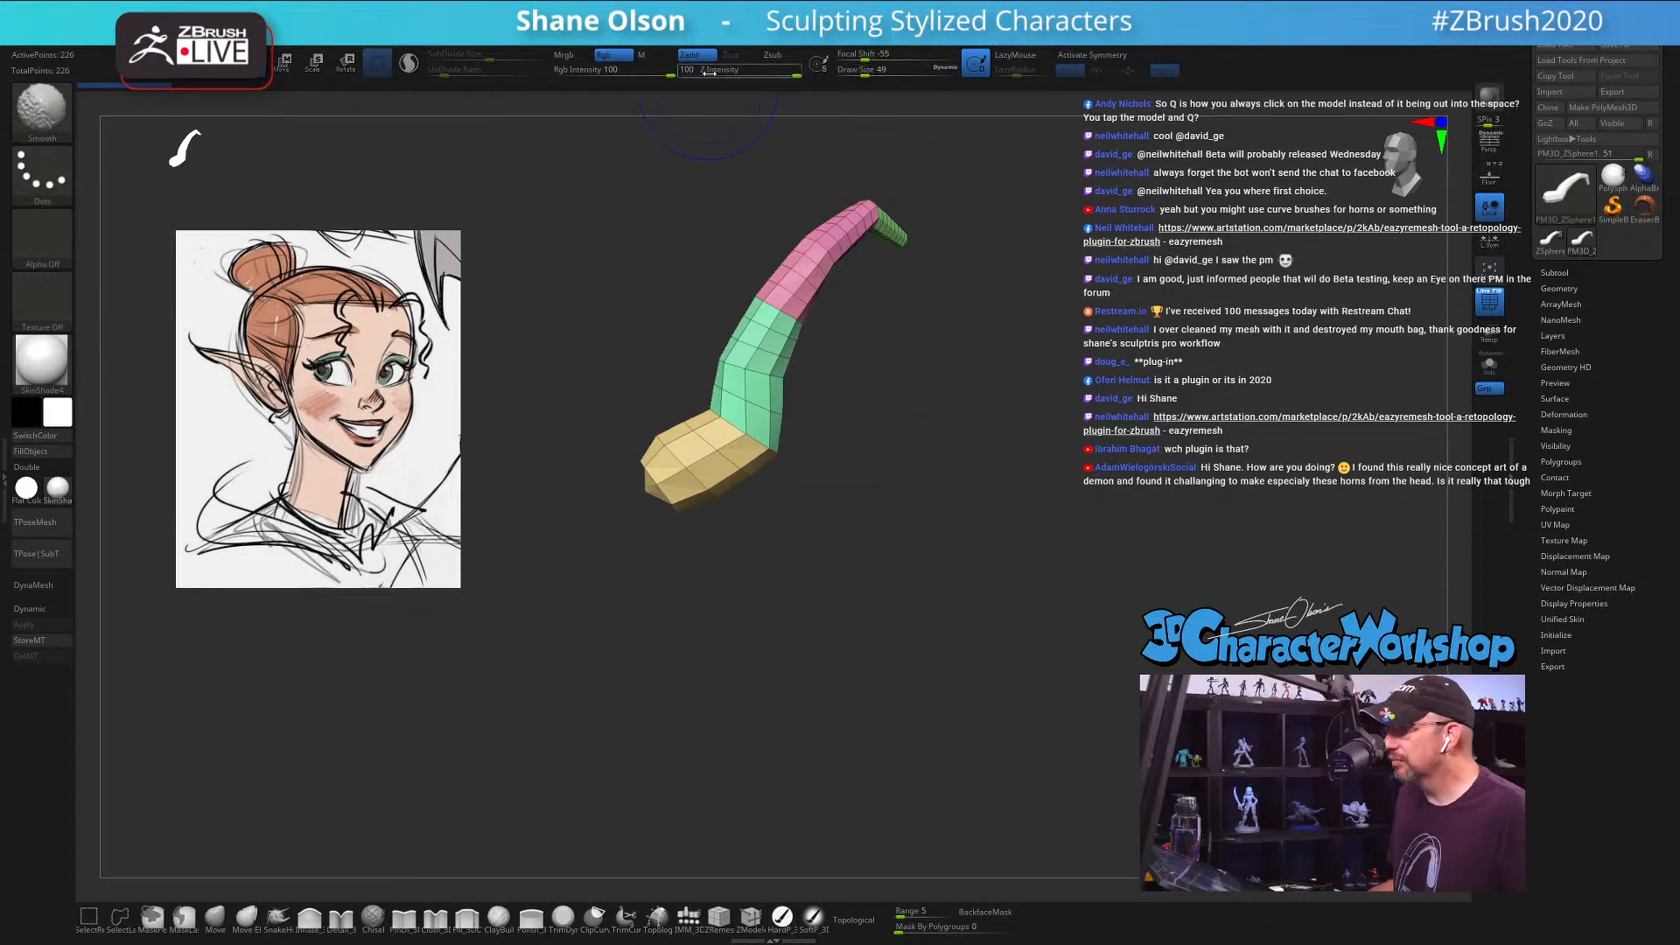
{"action": "left_click", "coordinate": [694, 73]}
{"action": "key", "text": "Return"}
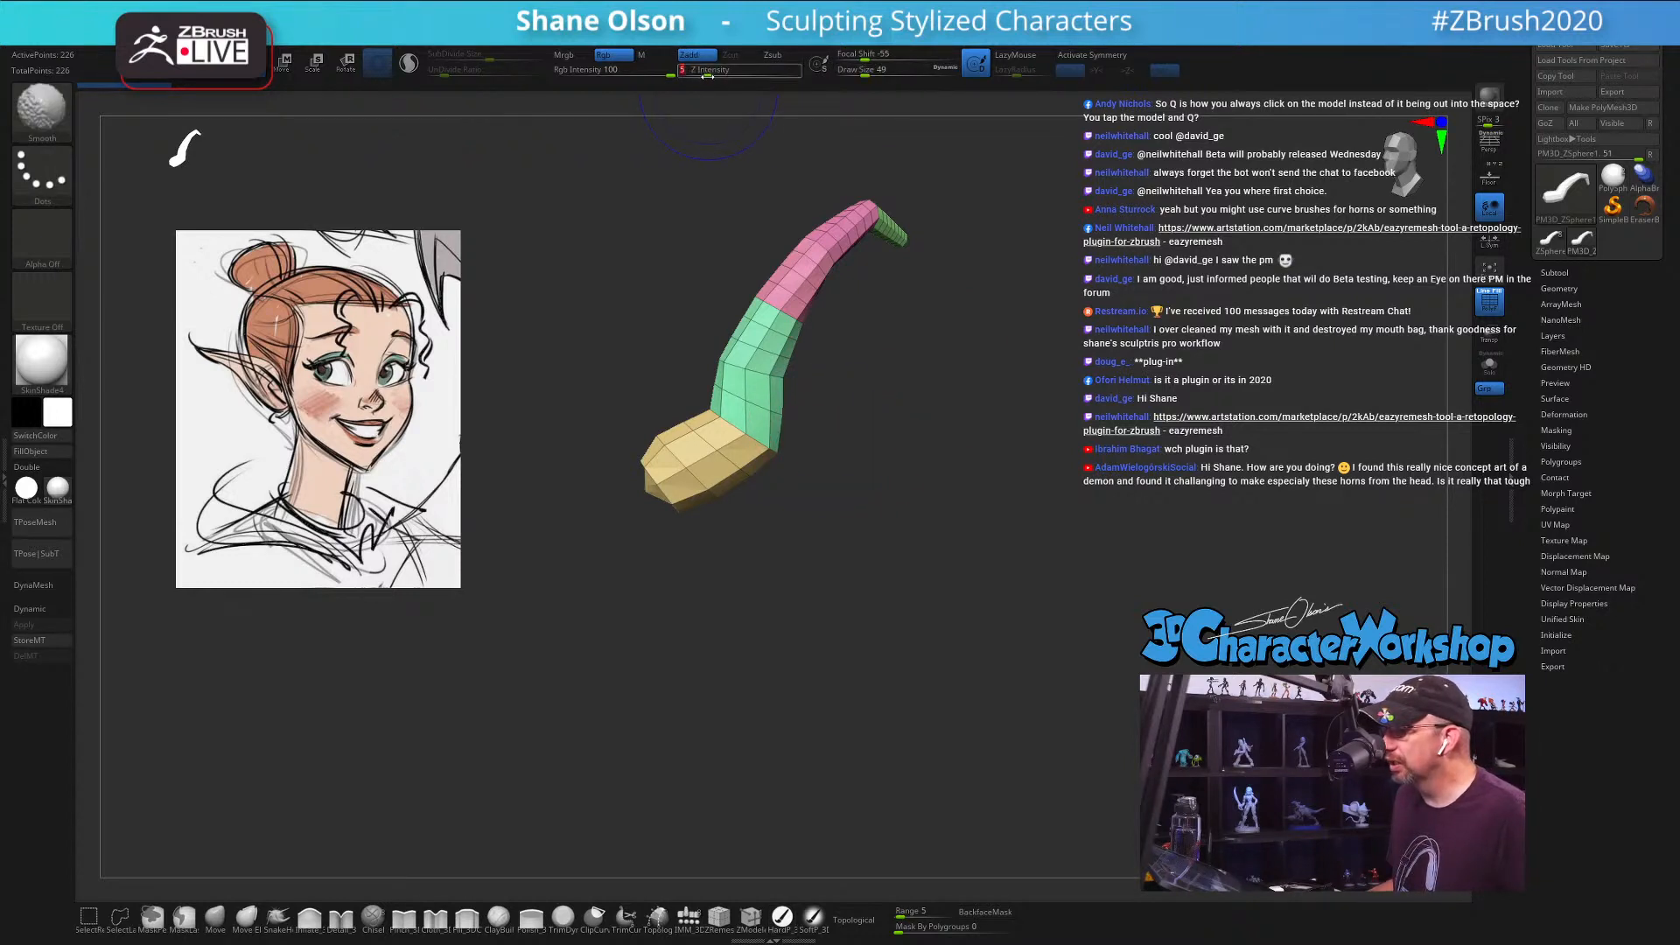
{"action": "key", "text": "s"}
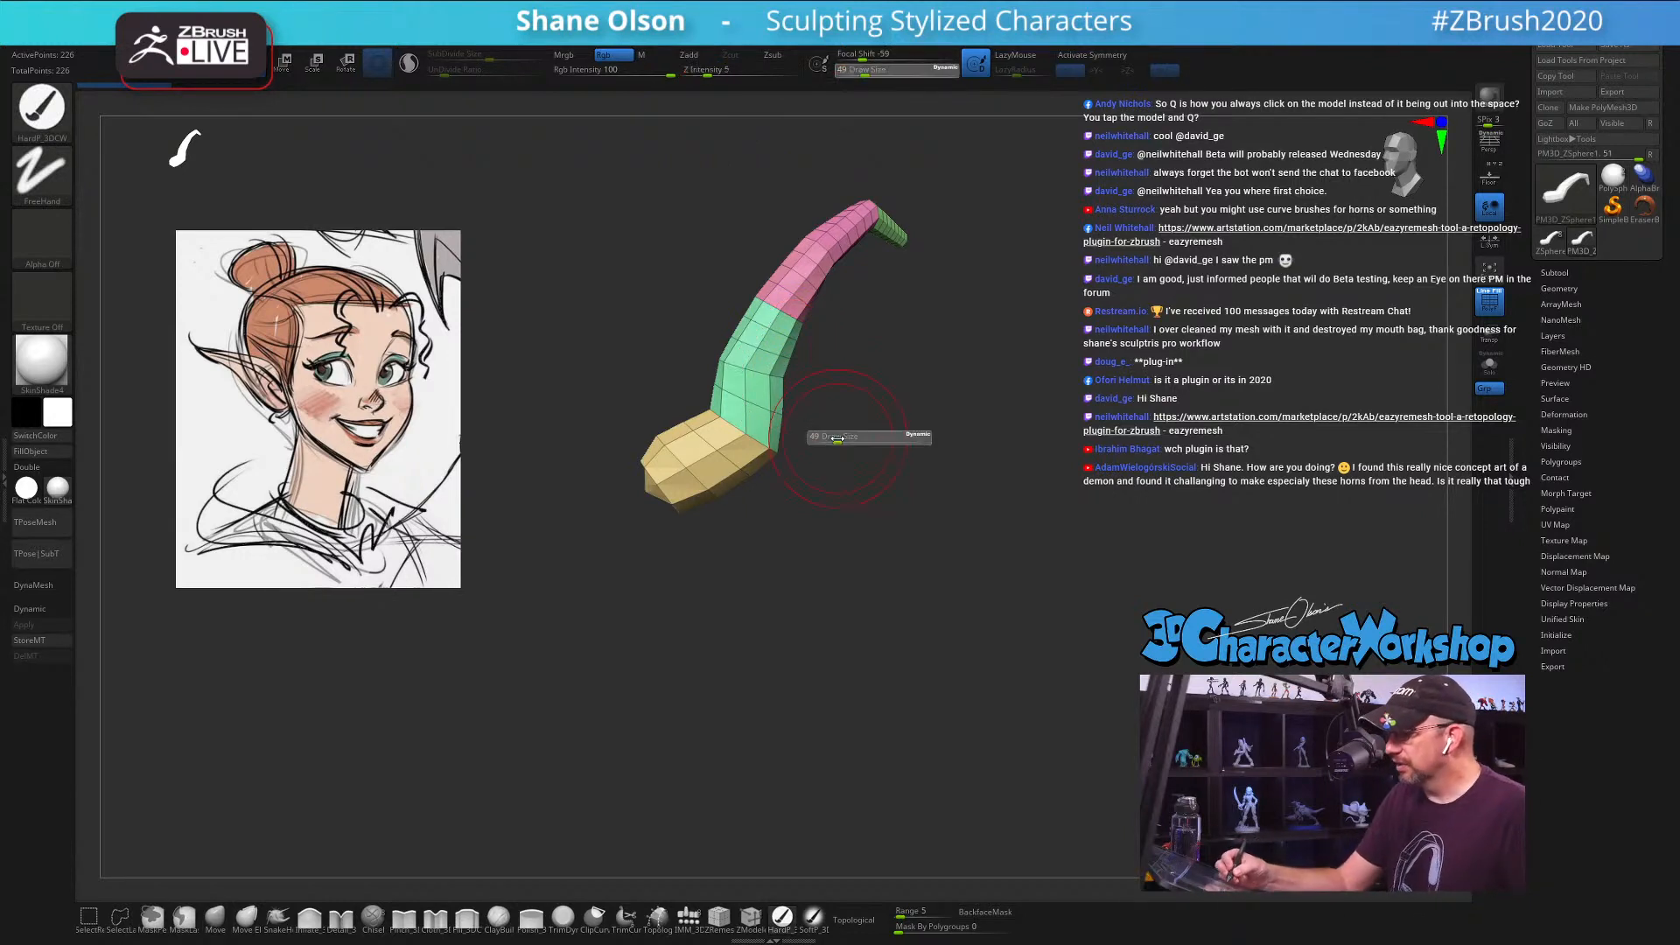
{"action": "mouse_move", "coordinate": [768, 429]}
{"action": "left_mouse_down", "text": "shift"}
{"action": "mouse_move", "coordinate": [754, 376]}
{"action": "mouse_move", "coordinate": [739, 405]}
{"action": "mouse_move", "coordinate": [814, 254]}
{"action": "mouse_move", "coordinate": [700, 455]}
{"action": "mouse_move", "coordinate": [823, 254]}
{"action": "left_mouse_up", "text": "shift"}
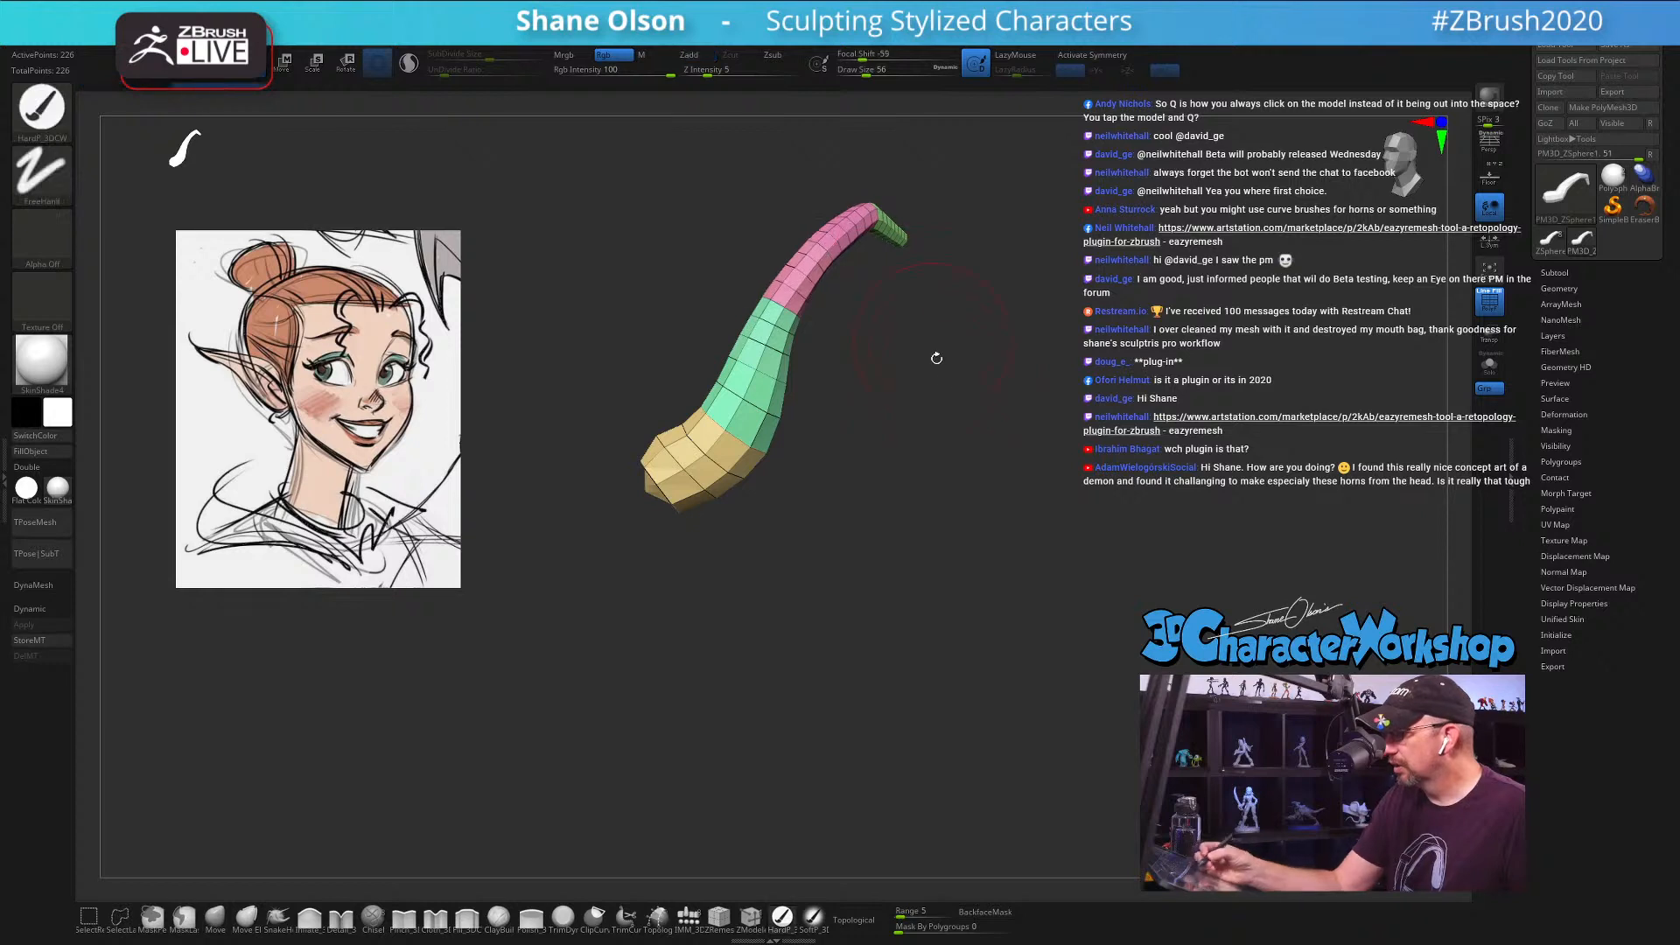
{"action": "left_click_drag", "start_coordinate": [954, 417], "coordinate": [907, 423]}
{"action": "mouse_move", "coordinate": [874, 221]}
{"action": "left_mouse_down", "text": "shift"}
{"action": "mouse_move", "coordinate": [941, 228]}
{"action": "mouse_move", "coordinate": [879, 219]}
{"action": "mouse_move", "coordinate": [748, 446]}
{"action": "mouse_move", "coordinate": [851, 243]}
{"action": "mouse_move", "coordinate": [1000, 227]}
{"action": "mouse_move", "coordinate": [884, 224]}
{"action": "left_mouse_up", "text": "shift"}
{"action": "mouse_move", "coordinate": [971, 539]}
{"action": "left_mouse_down"}
{"action": "mouse_move", "coordinate": [1064, 557]}
{"action": "mouse_move", "coordinate": [997, 562]}
{"action": "left_mouse_up"}
{"action": "left_click_drag", "start_coordinate": [792, 280], "coordinate": [717, 442], "text": "shift"}
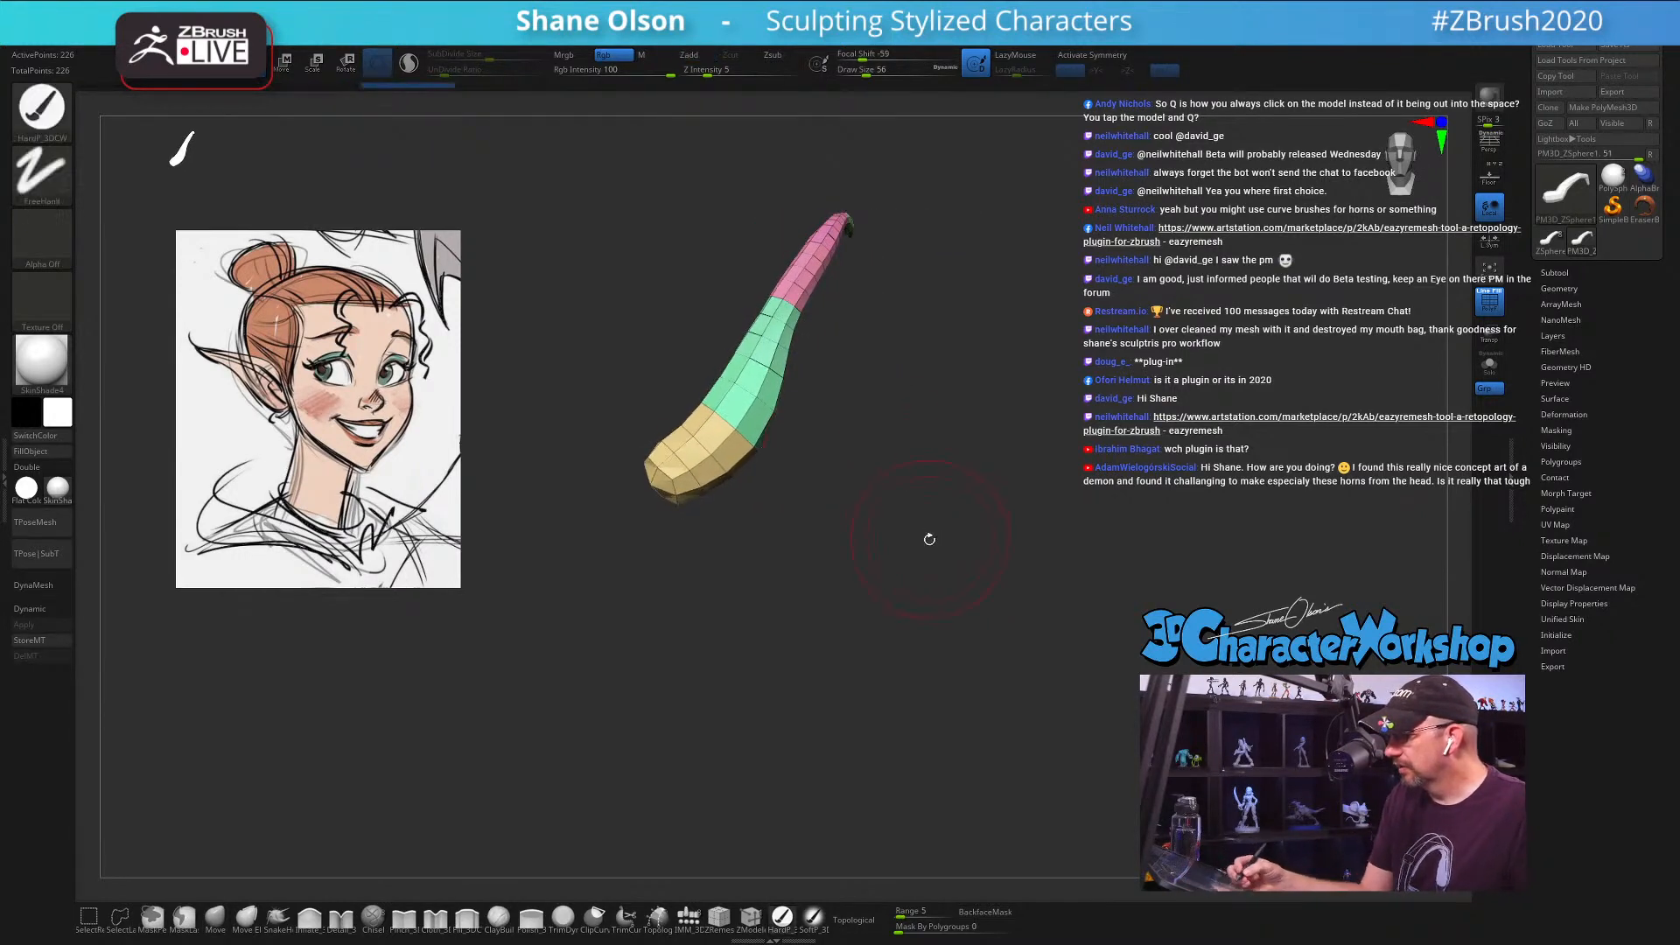
Step: Turn on dynamic subdivision for the horn mesh and smooth its upper section
{"action": "mouse_move", "coordinate": [930, 536]}
{"action": "left_mouse_down"}
{"action": "mouse_move", "coordinate": [893, 543]}
{"action": "mouse_move", "coordinate": [968, 537]}
{"action": "mouse_move", "coordinate": [874, 589]}
{"action": "left_mouse_up"}
{"action": "key", "text": "d"}
{"action": "left_click_drag", "start_coordinate": [821, 271], "coordinate": [823, 324], "text": "shift"}
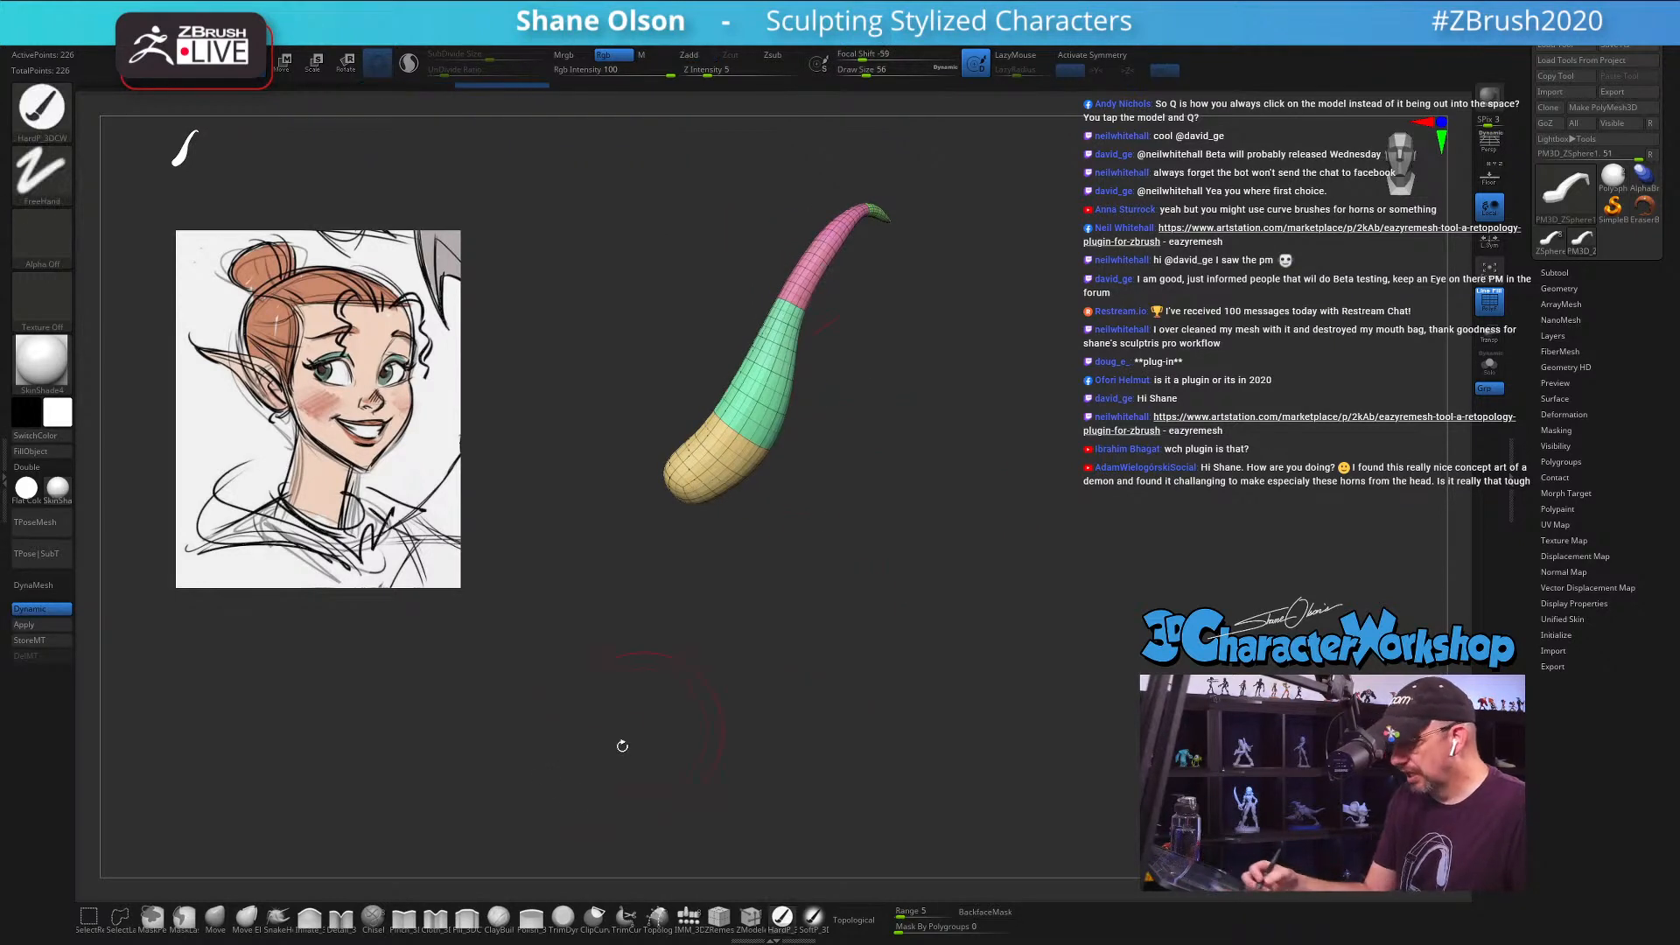
Step: Refine the horn's thickness along its middle, tip and base with the Inflate brush, and hide the polyframe
{"action": "left_click", "coordinate": [311, 918]}
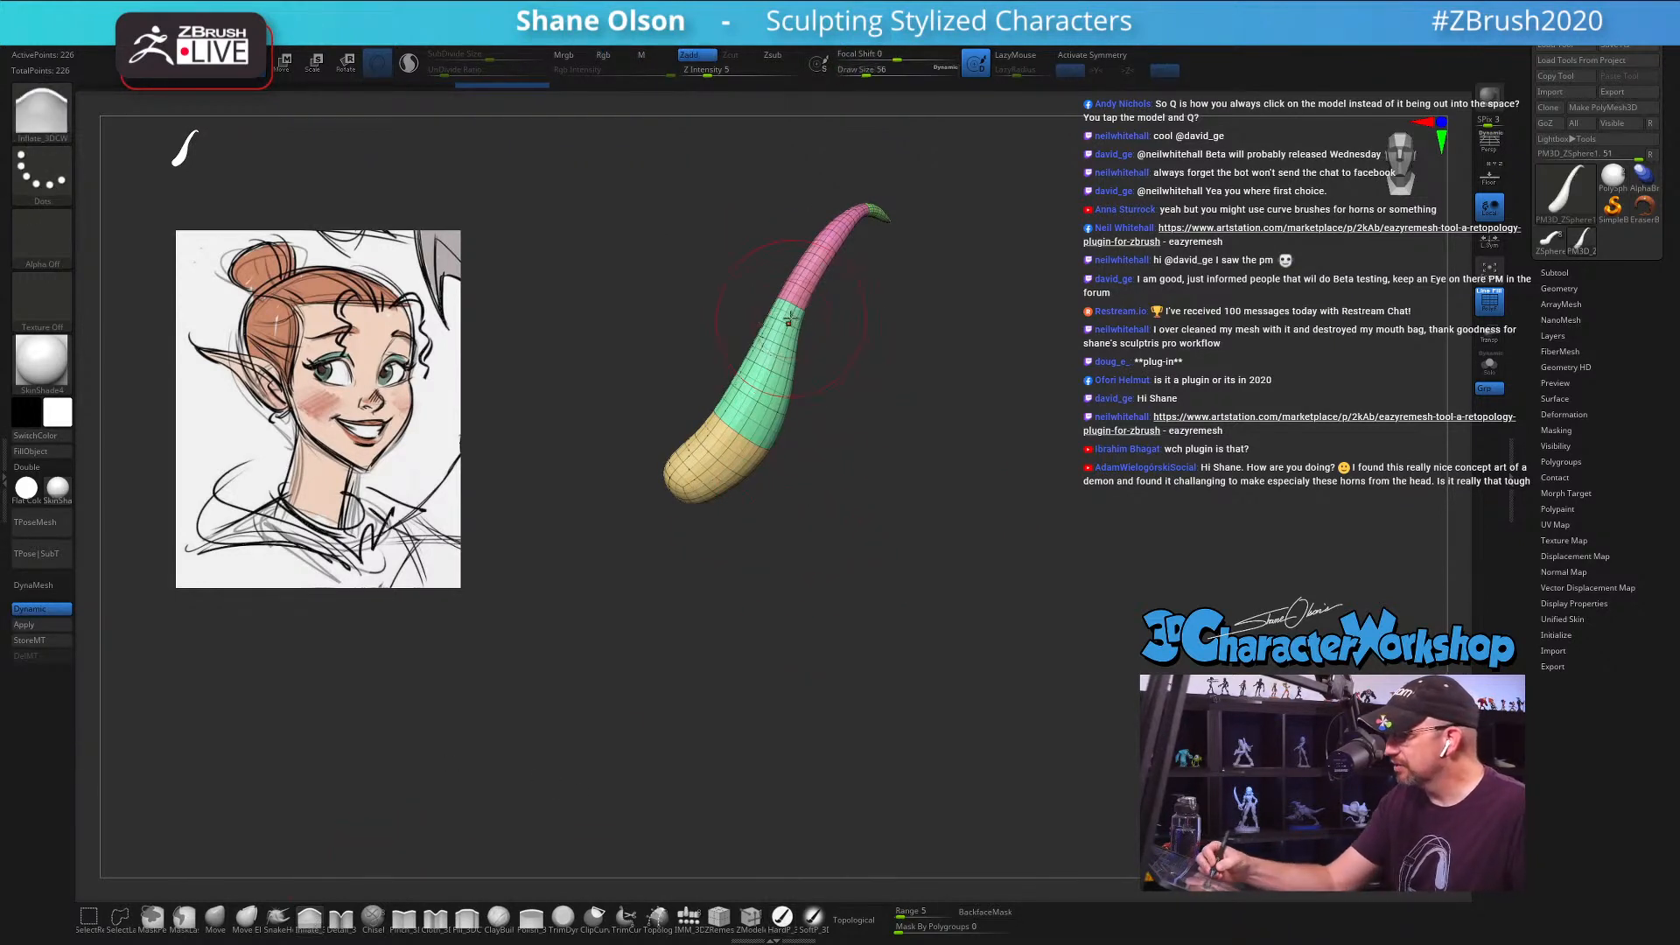
{"action": "left_click_drag", "start_coordinate": [788, 335], "coordinate": [812, 258]}
{"action": "mouse_move", "coordinate": [761, 376]}
{"action": "left_mouse_down"}
{"action": "mouse_move", "coordinate": [831, 228]}
{"action": "mouse_move", "coordinate": [896, 301]}
{"action": "left_mouse_up"}
{"action": "left_click_drag", "start_coordinate": [868, 205], "coordinate": [945, 182]}
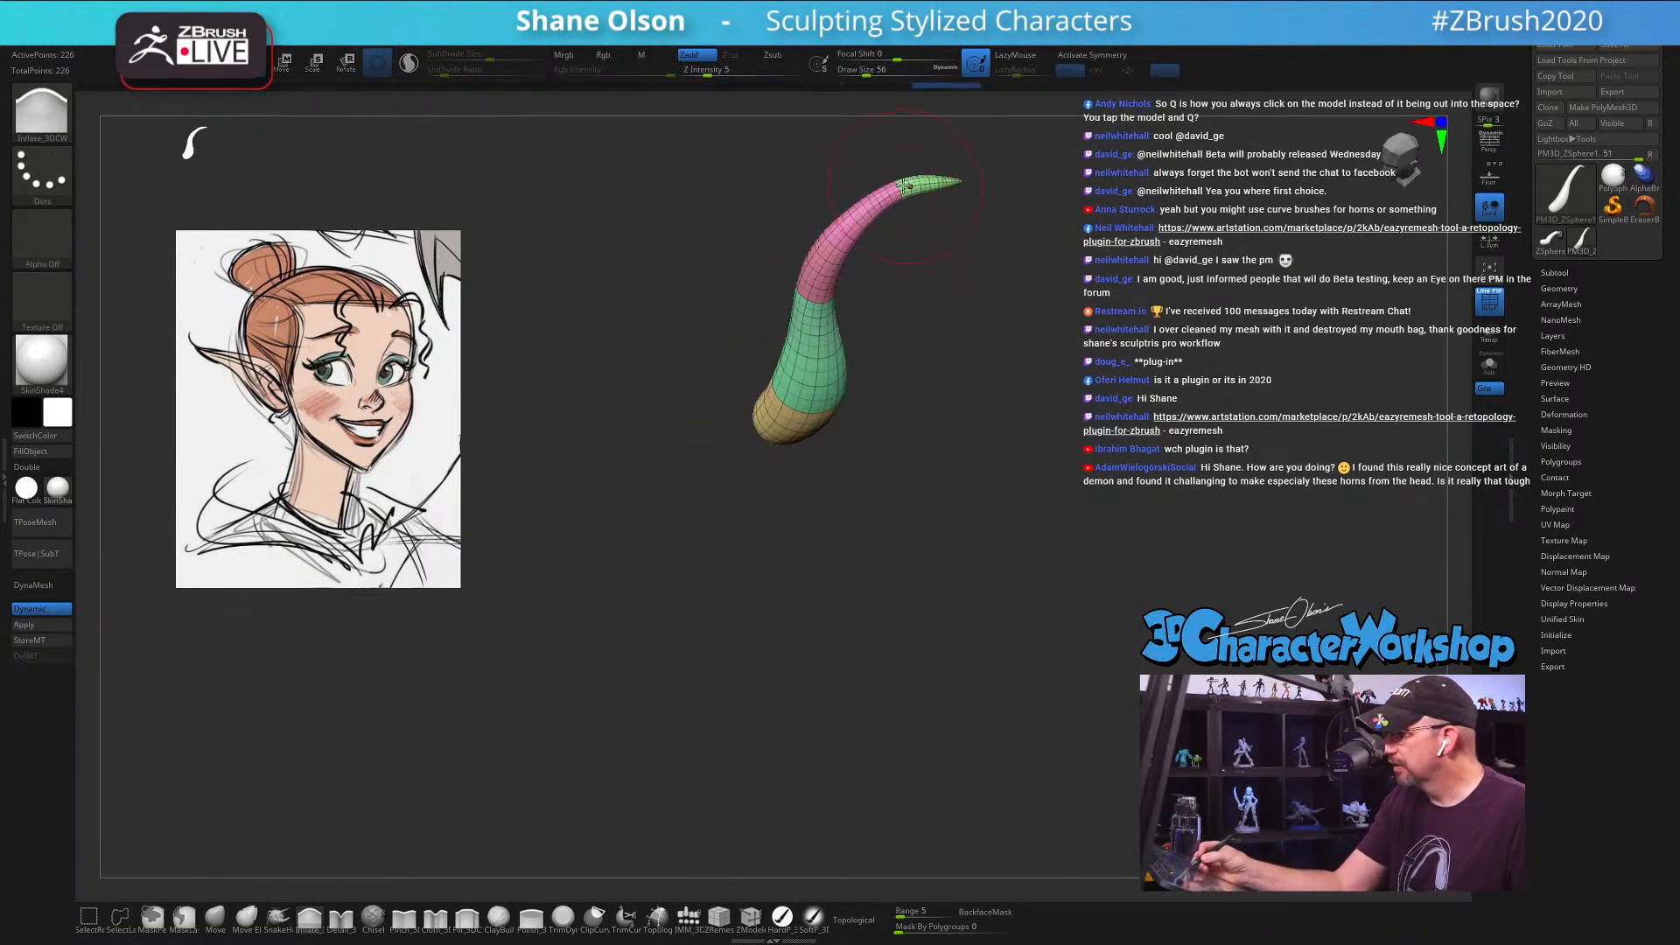
{"action": "left_click_drag", "start_coordinate": [905, 430], "coordinate": [988, 440]}
{"action": "left_click_drag", "start_coordinate": [700, 370], "coordinate": [678, 398]}
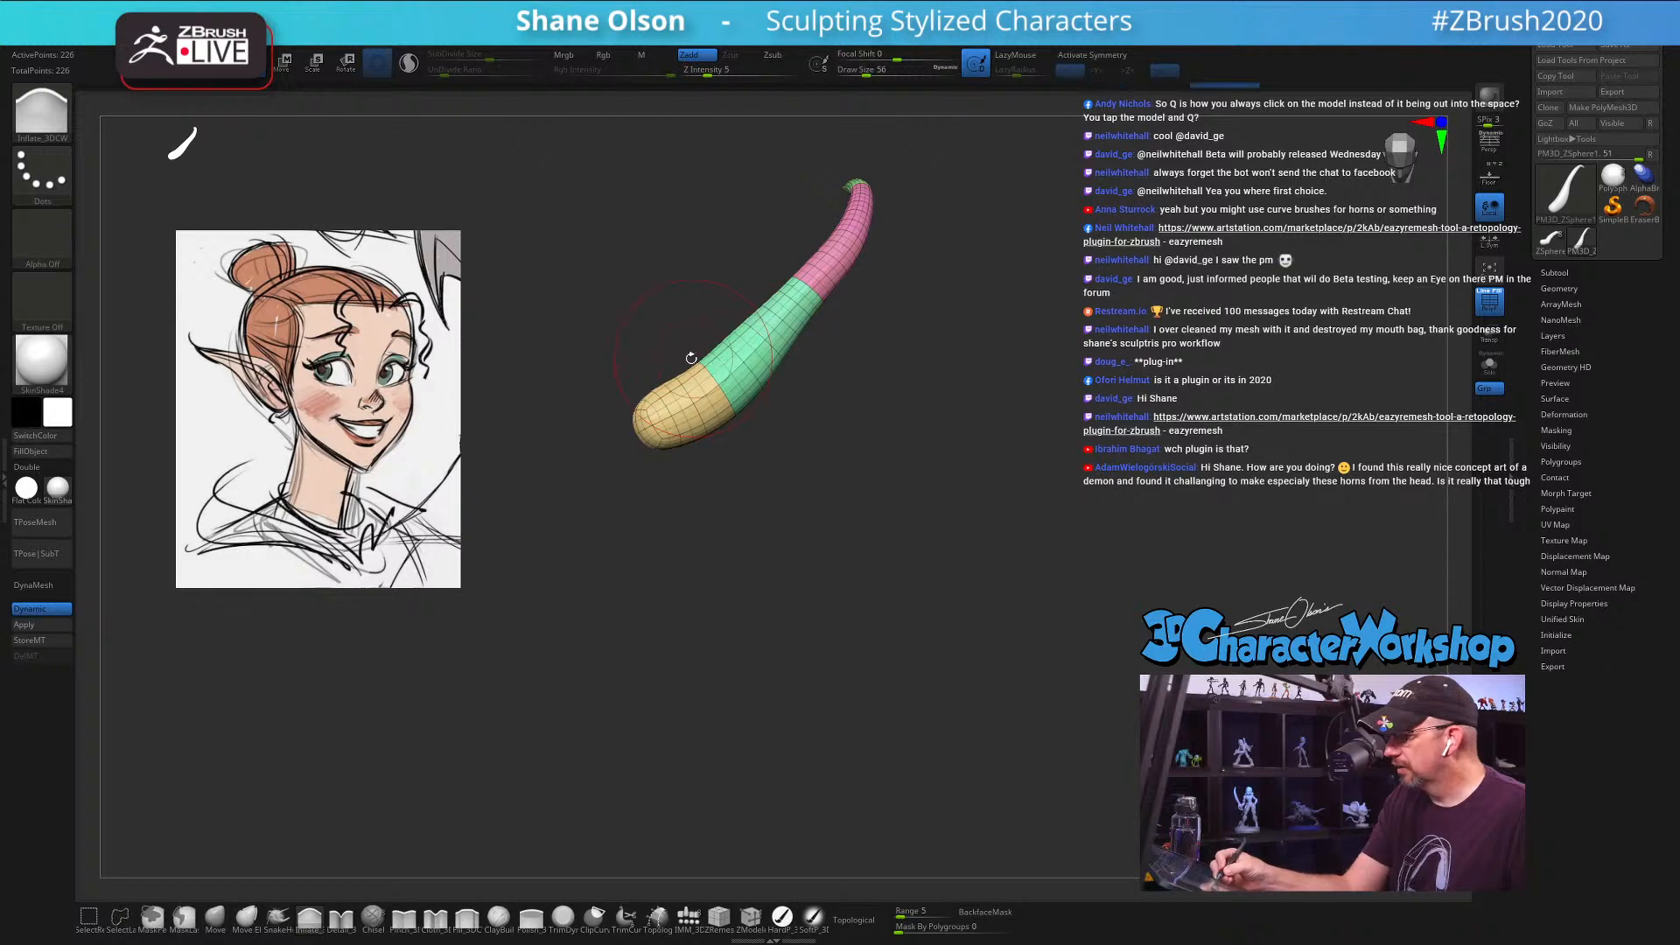
{"action": "mouse_move", "coordinate": [739, 464]}
{"action": "left_mouse_down"}
{"action": "mouse_move", "coordinate": [754, 450]}
{"action": "mouse_move", "coordinate": [675, 455]}
{"action": "mouse_move", "coordinate": [735, 455]}
{"action": "mouse_move", "coordinate": [770, 428]}
{"action": "left_mouse_up"}
{"action": "left_click_drag", "start_coordinate": [777, 354], "coordinate": [770, 535]}
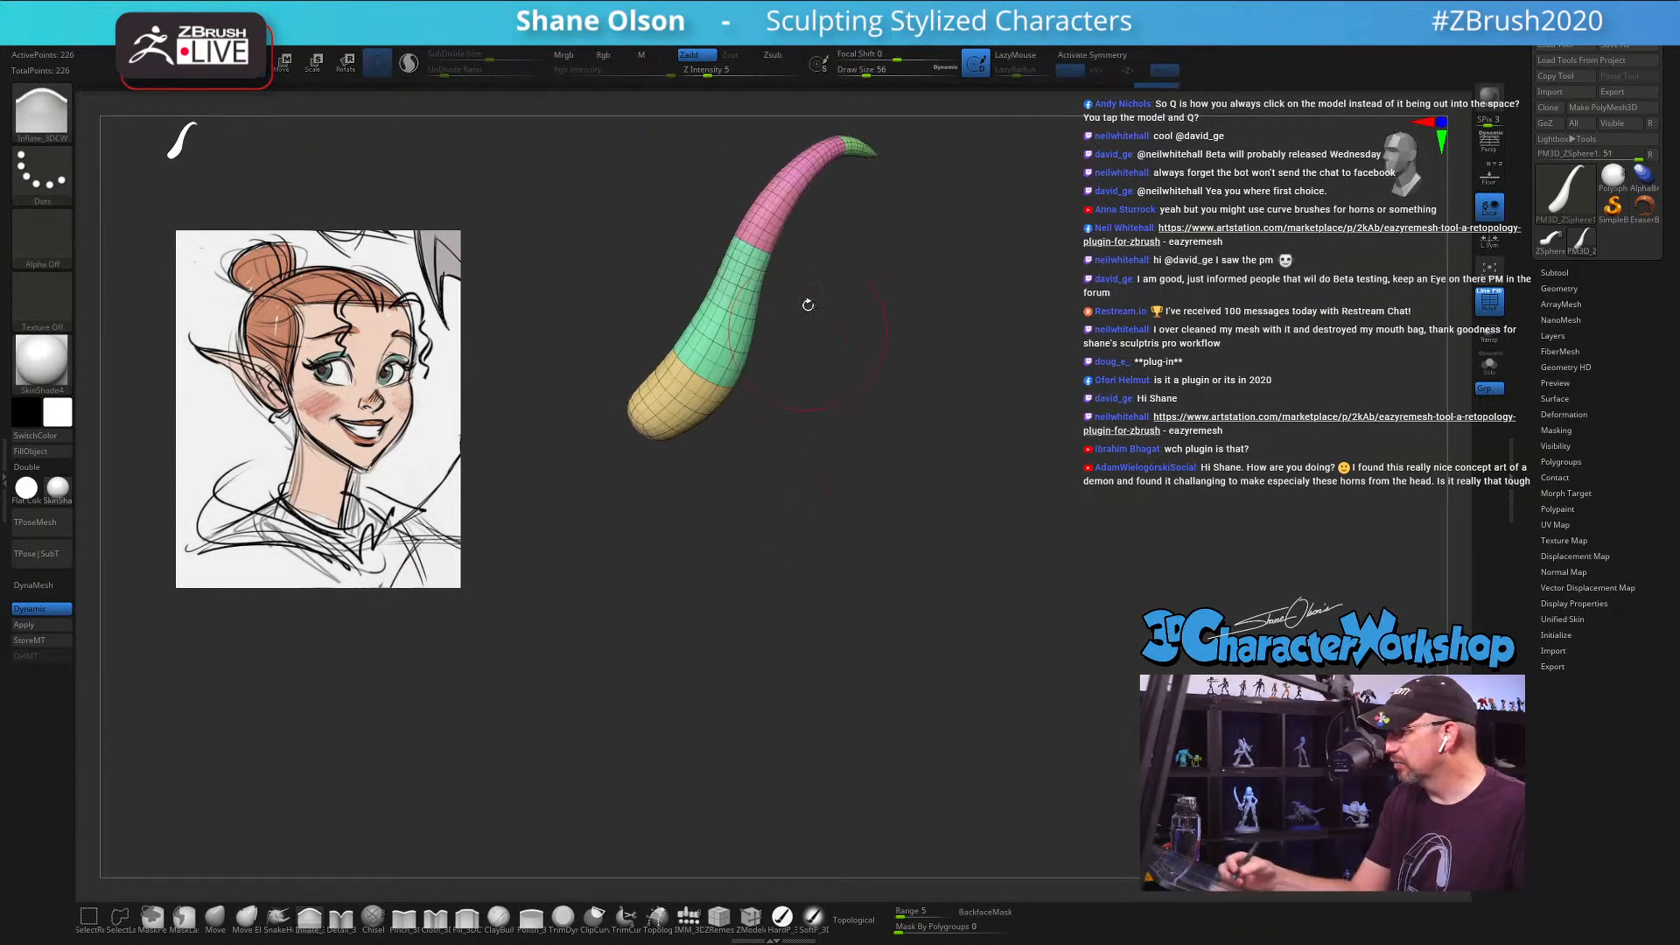
{"action": "left_click_drag", "start_coordinate": [862, 330], "coordinate": [822, 371]}
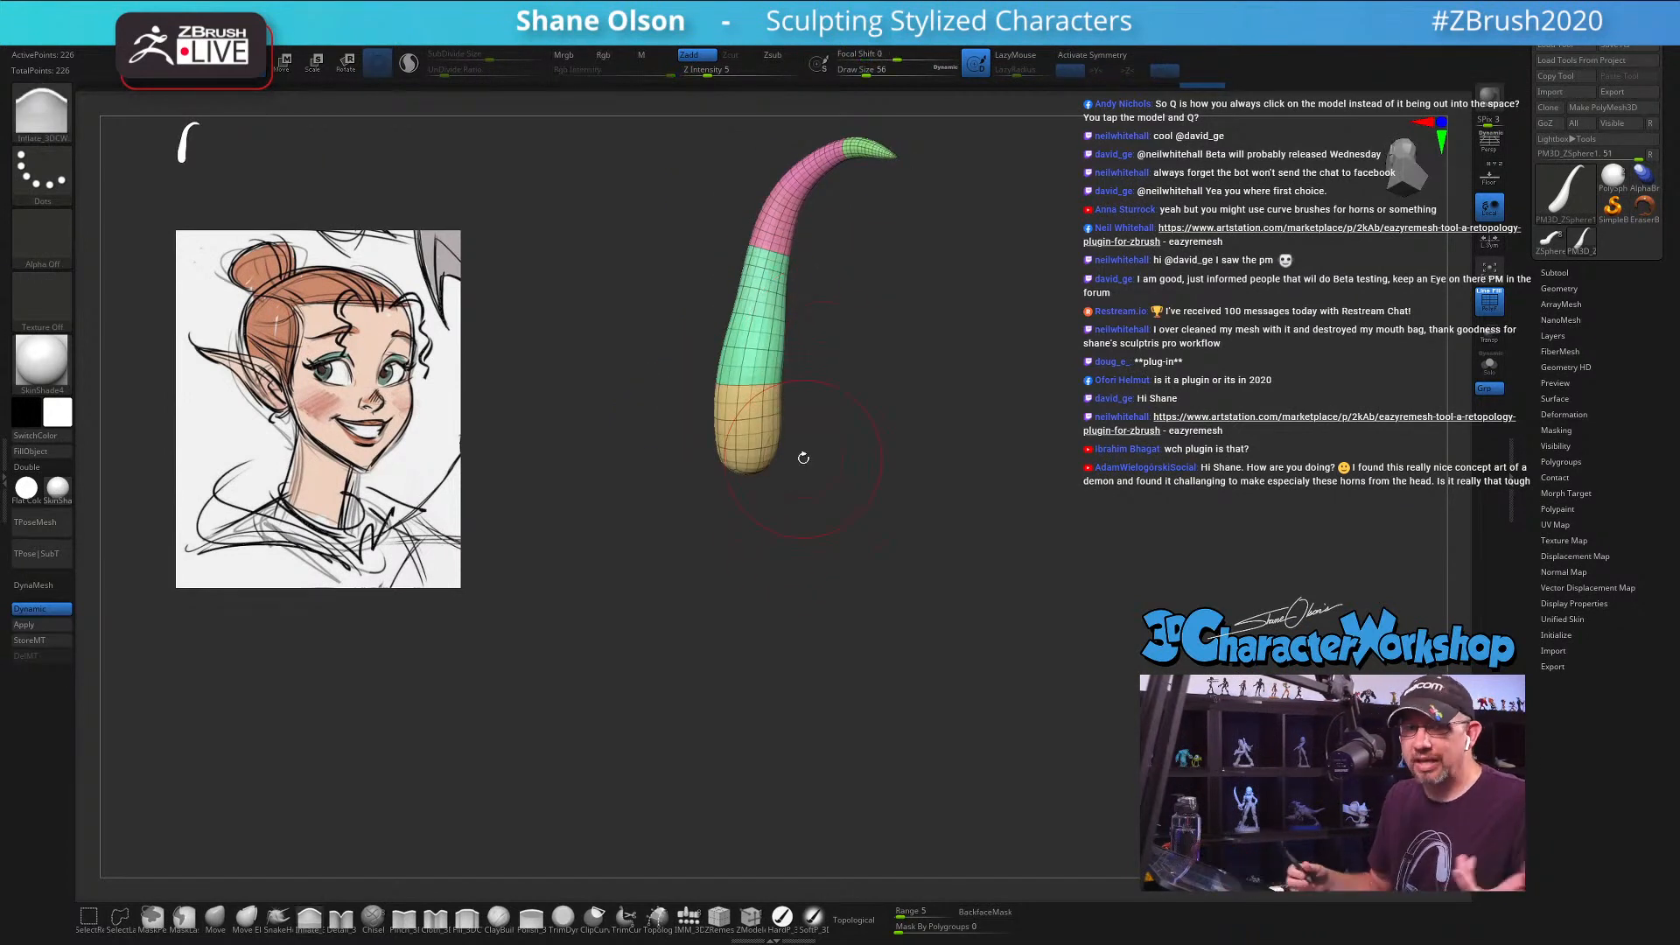
{"action": "mouse_move", "coordinate": [882, 495]}
{"action": "left_mouse_down"}
{"action": "mouse_move", "coordinate": [787, 308]}
{"action": "mouse_move", "coordinate": [766, 367]}
{"action": "mouse_move", "coordinate": [774, 313]}
{"action": "left_mouse_up"}
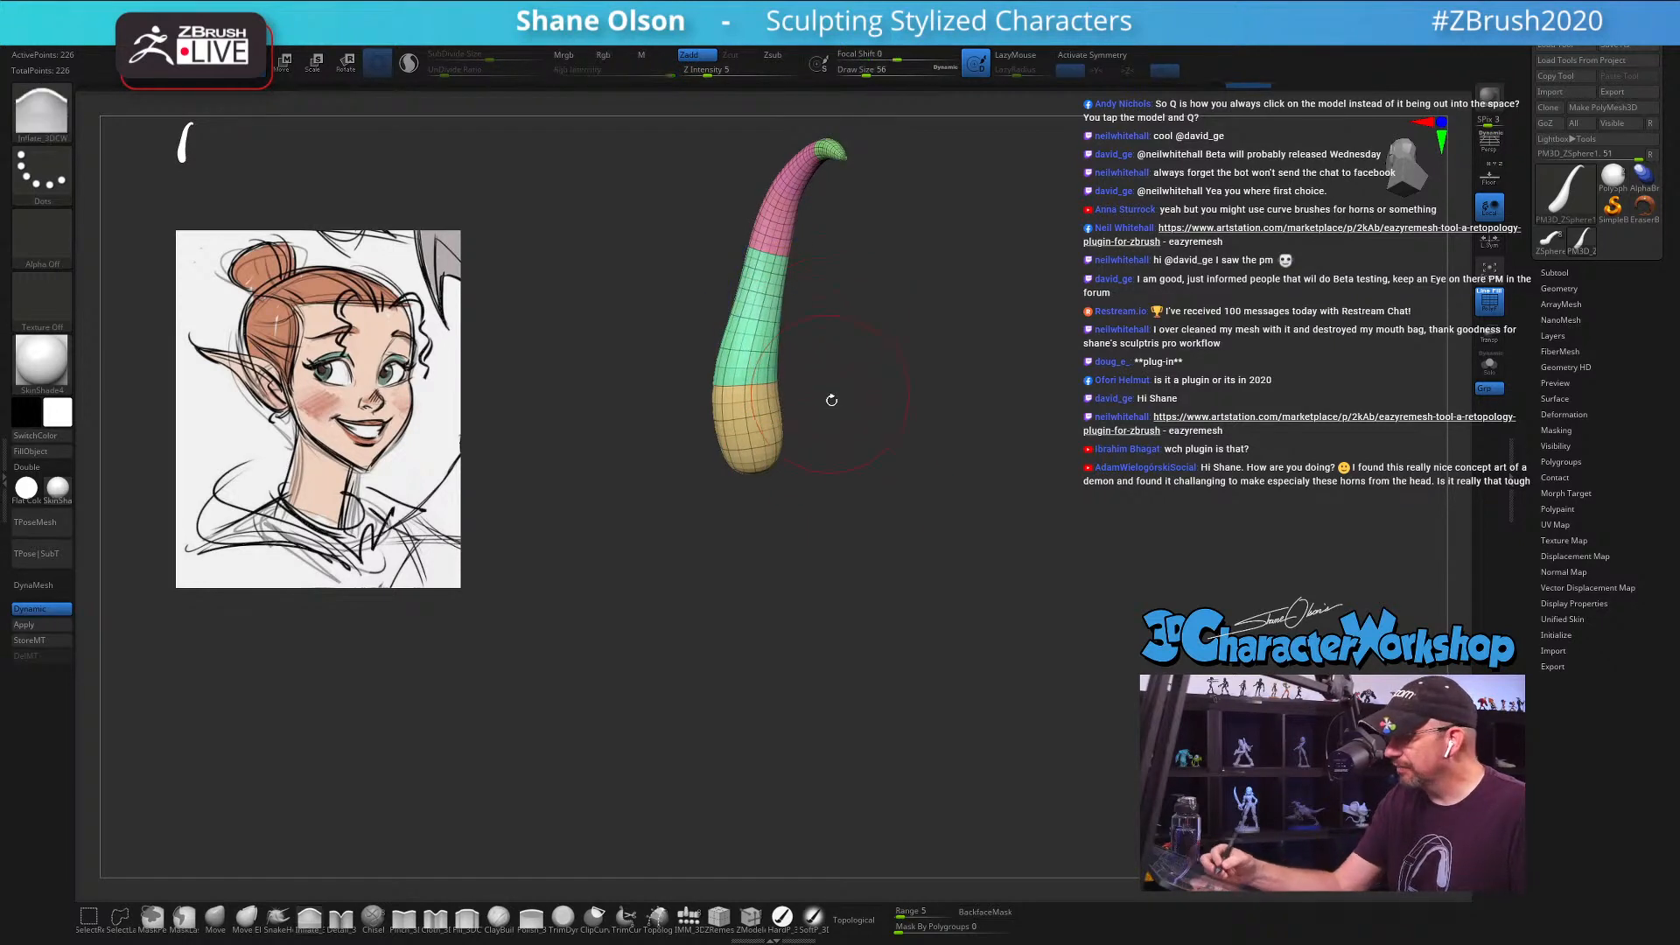
{"action": "left_click_drag", "start_coordinate": [827, 400], "coordinate": [855, 405]}
{"action": "left_click_drag", "start_coordinate": [691, 385], "coordinate": [720, 278]}
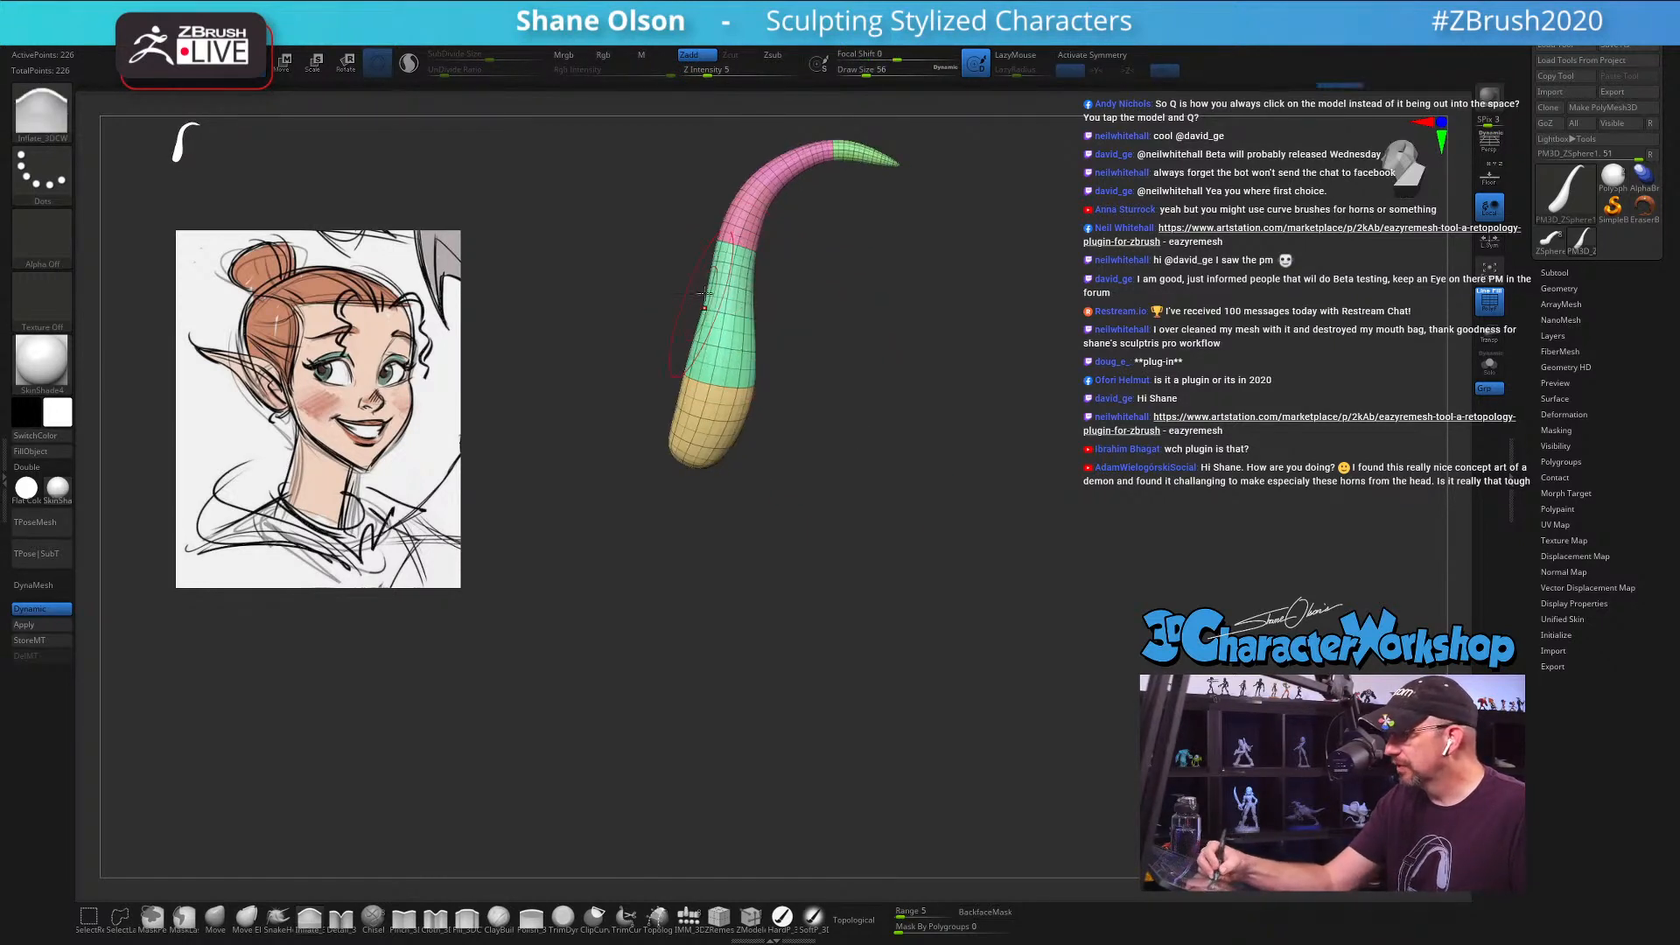
{"action": "left_click_drag", "start_coordinate": [743, 490], "coordinate": [784, 438]}
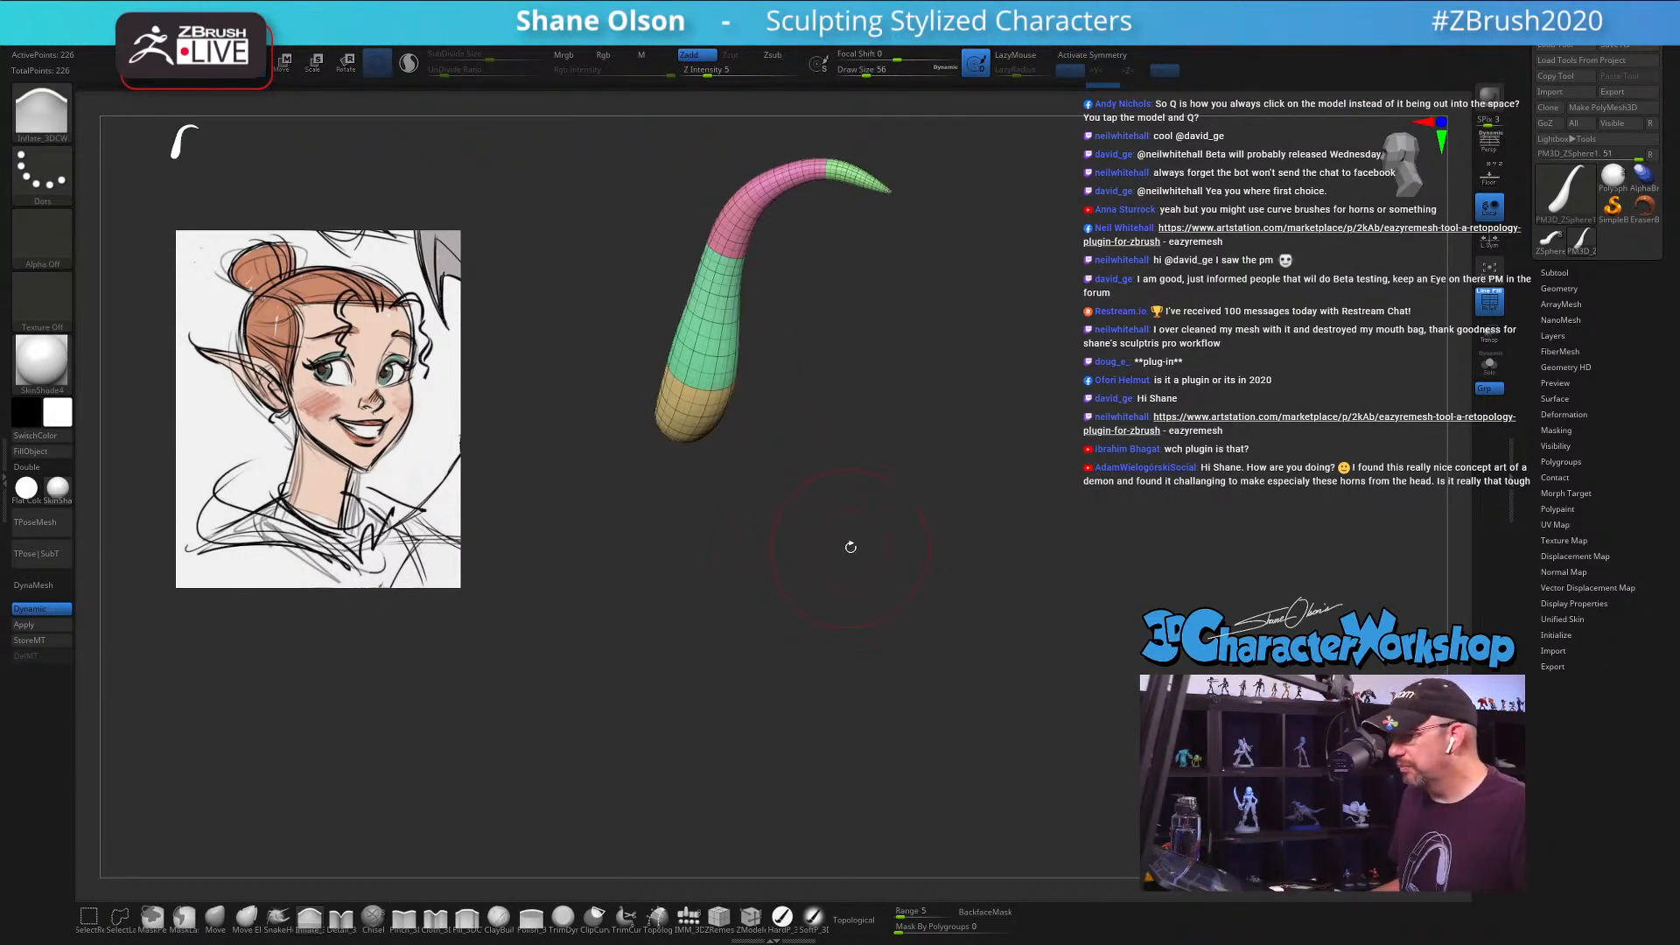
{"action": "key", "text": "shift+f"}
{"action": "left_click_drag", "start_coordinate": [925, 418], "coordinate": [743, 425]}
Step: Return to the elf head tool and delete its ZSphere horn subtool
{"action": "left_click", "coordinate": [1550, 241]}
{"action": "left_click", "coordinate": [1555, 273]}
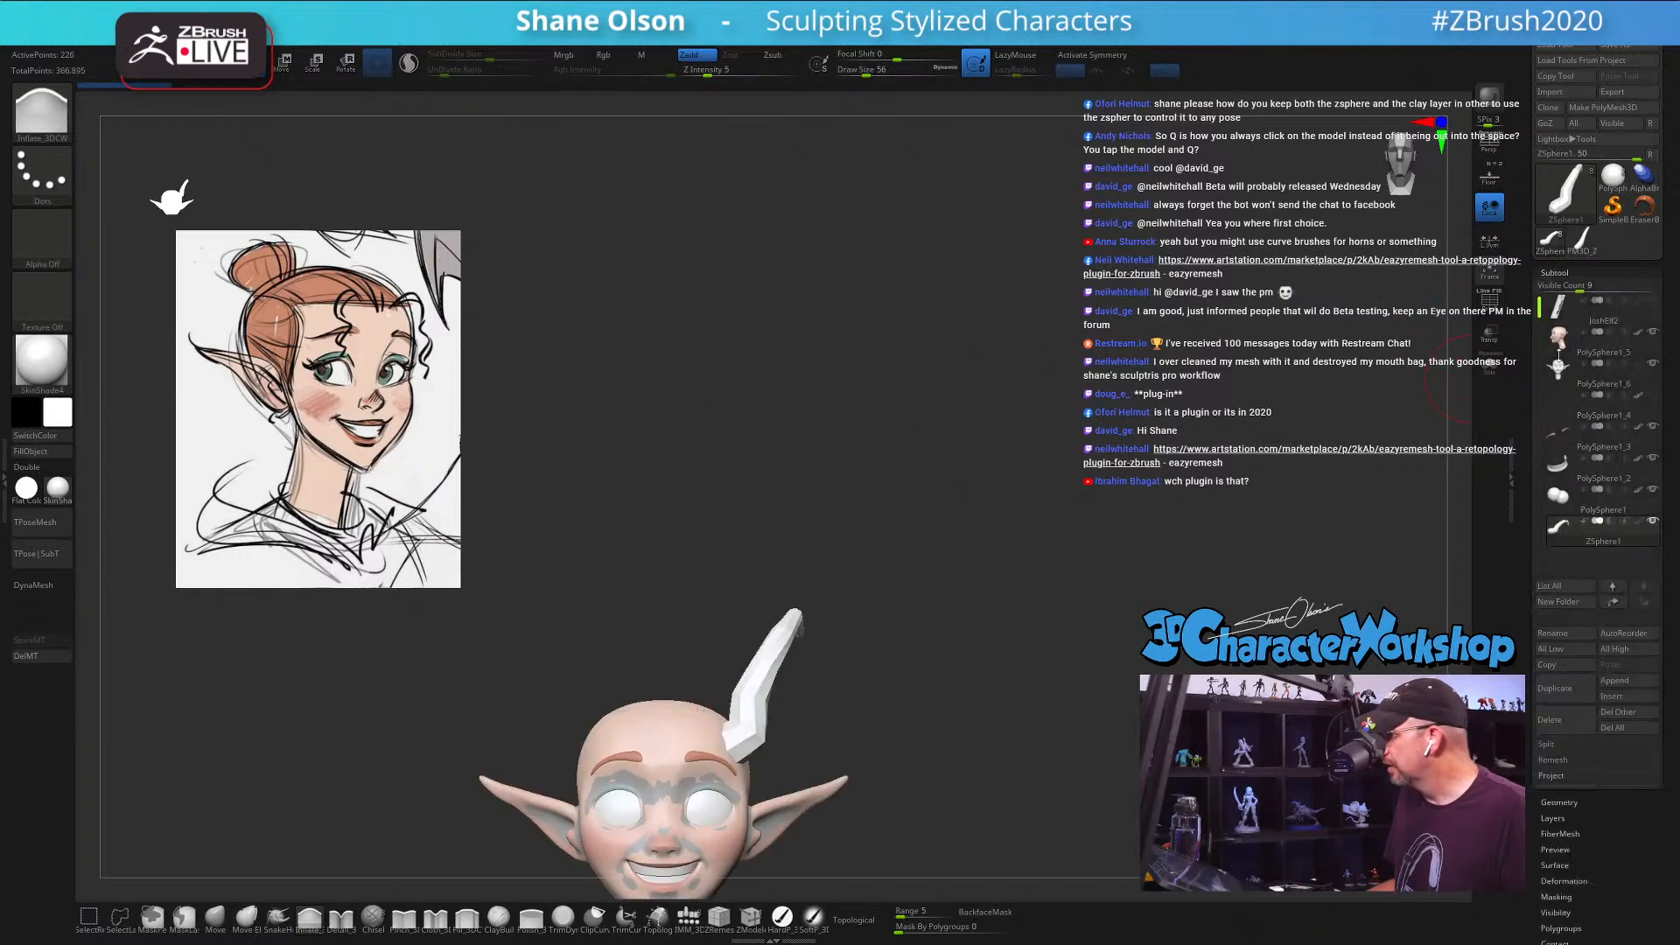
{"action": "left_click", "coordinate": [1559, 715]}
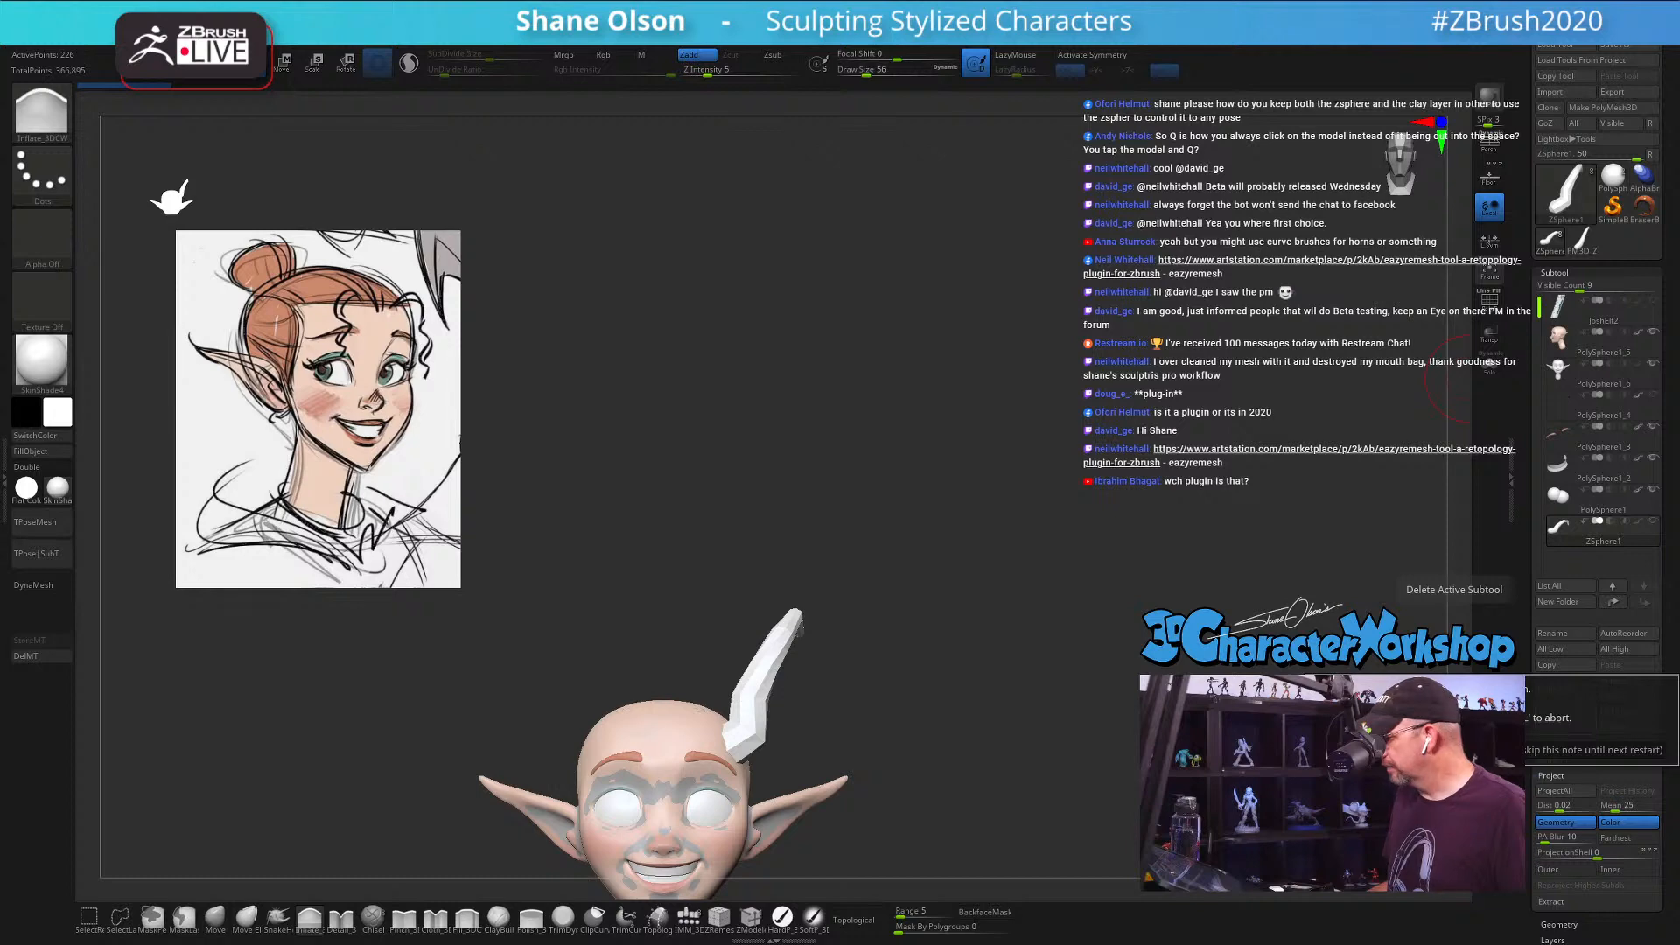
{"action": "left_click", "coordinate": [1269, 750]}
{"action": "left_click_drag", "start_coordinate": [1005, 665], "coordinate": [1006, 447], "text": "alt"}
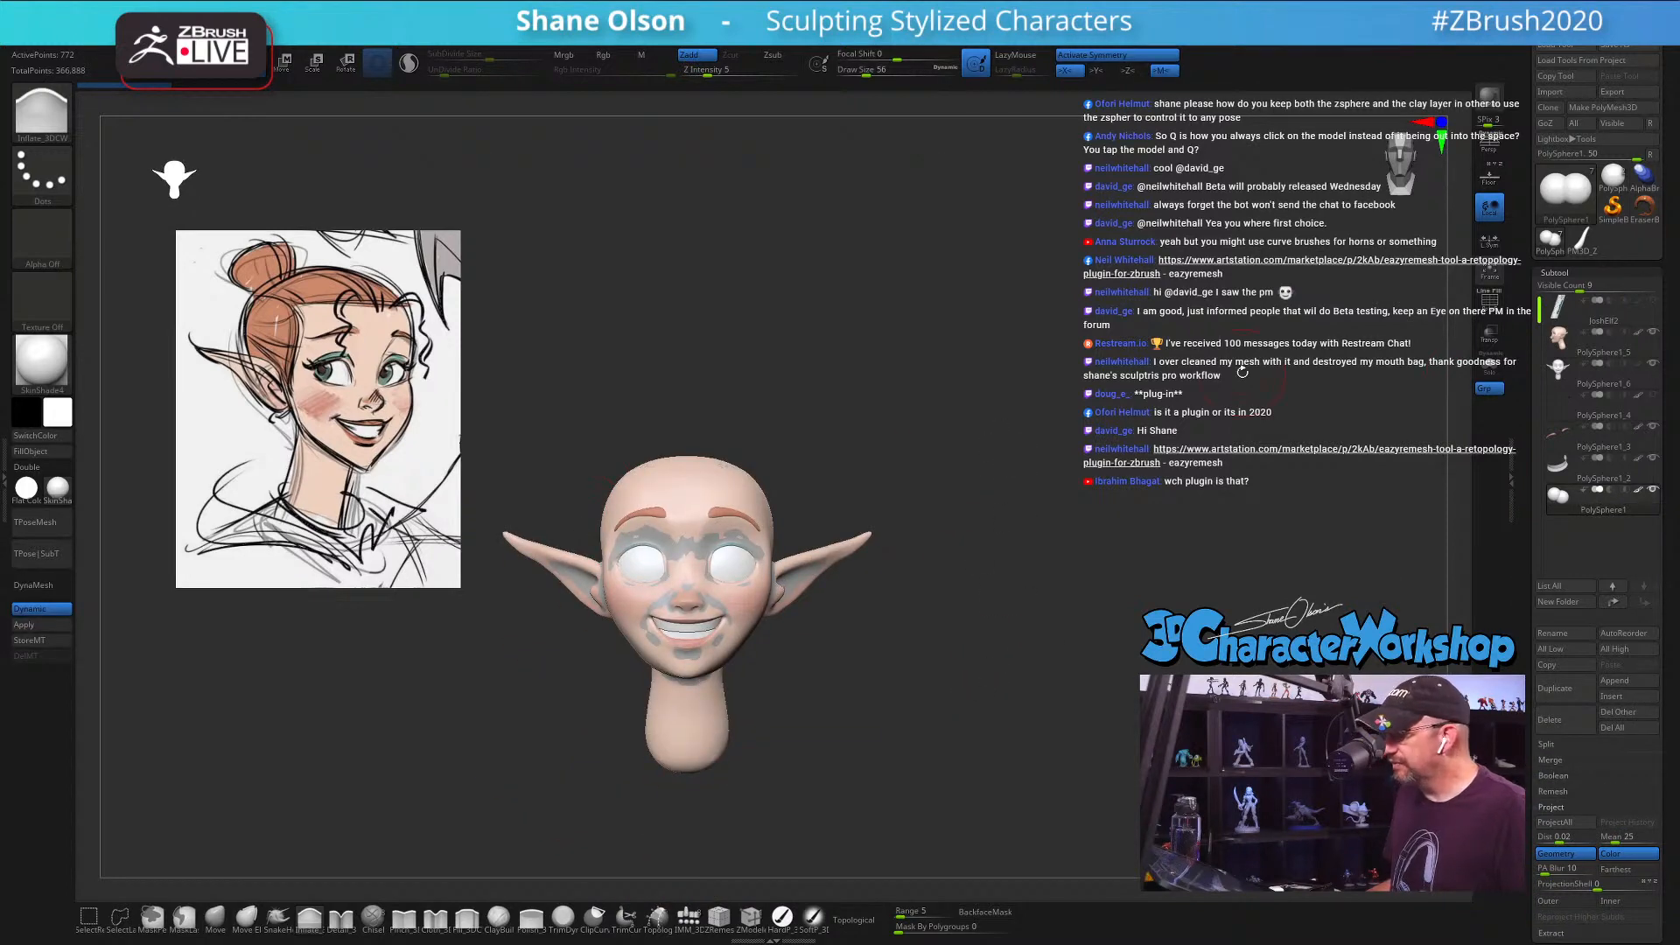
Step: Append the PM3D_ZSphere2 horn mesh to the head as a new subtool
{"action": "left_click", "coordinate": [1629, 682]}
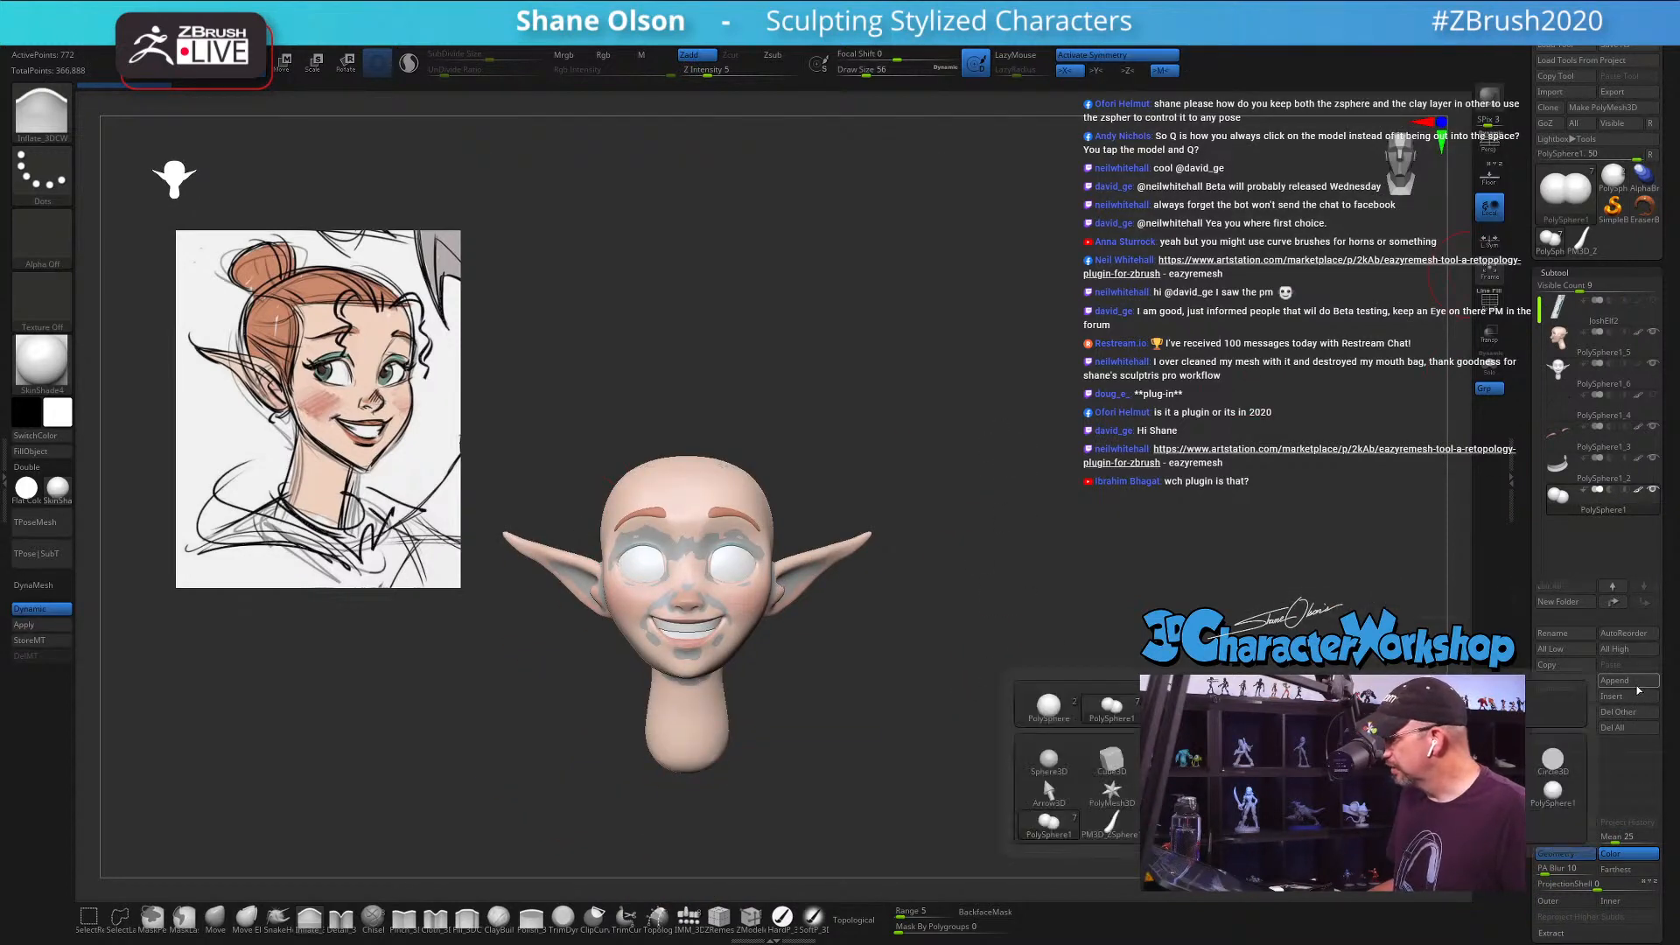
{"action": "left_click", "coordinate": [1110, 823]}
{"action": "left_click_drag", "start_coordinate": [868, 422], "coordinate": [862, 471]}
Step: Mirror the horn subtool to the opposite side, and apply Mirror And Weld to get a horn on both sides
{"action": "key", "text": "space"}
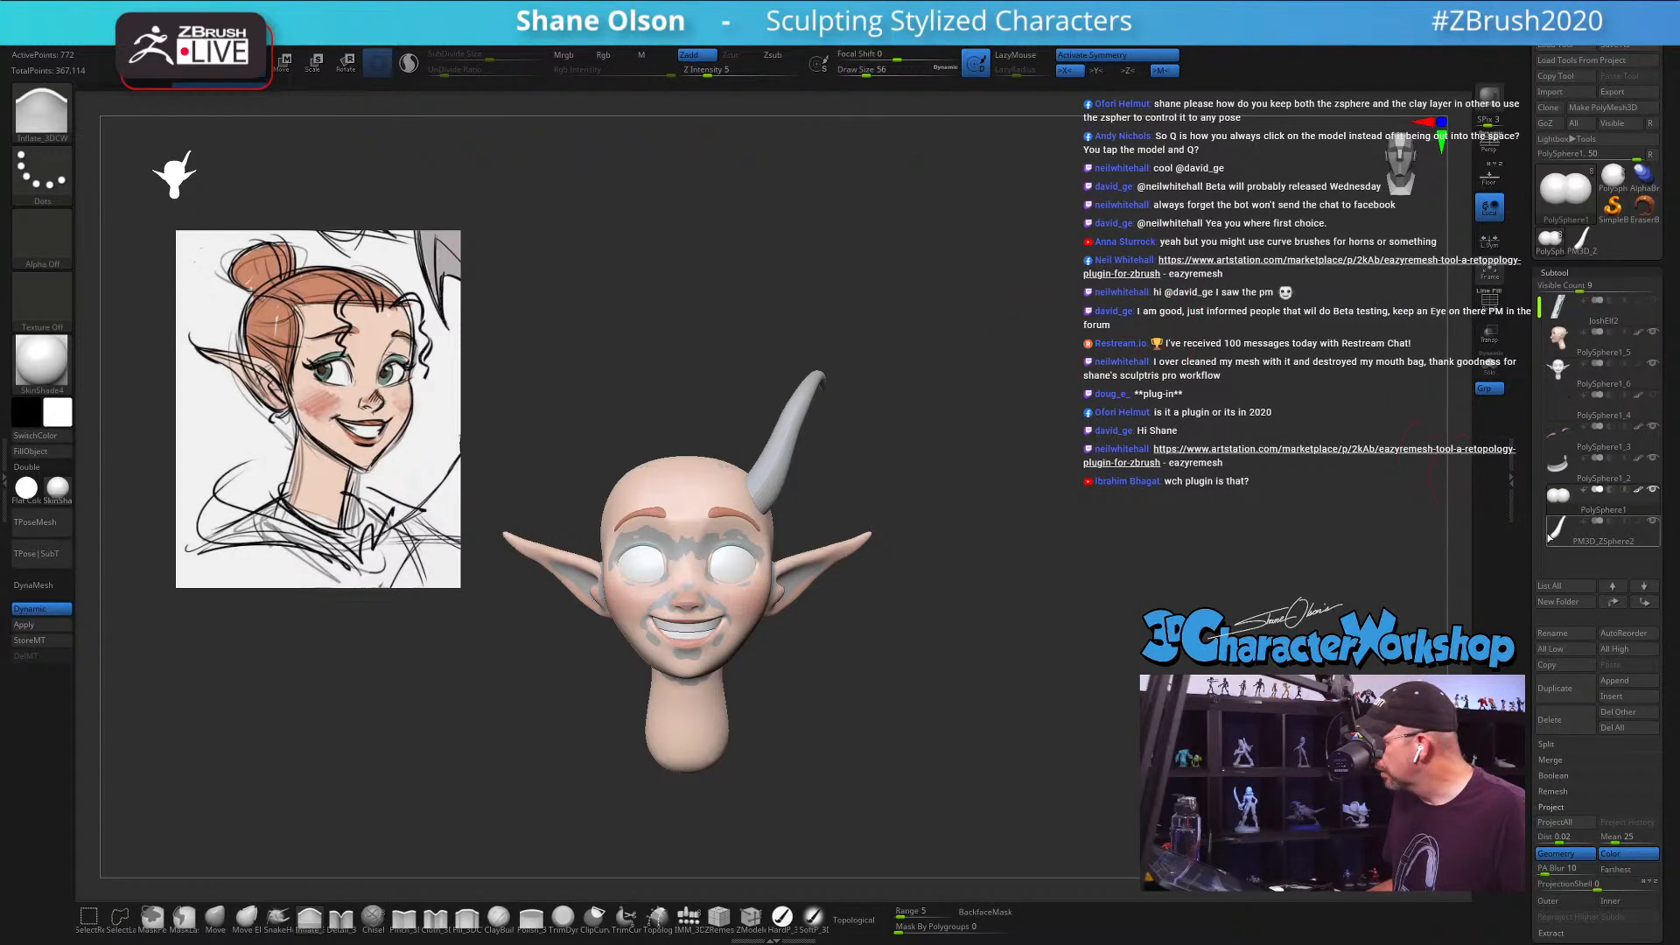
{"action": "left_click", "coordinate": [1604, 534]}
{"action": "key", "text": "space"}
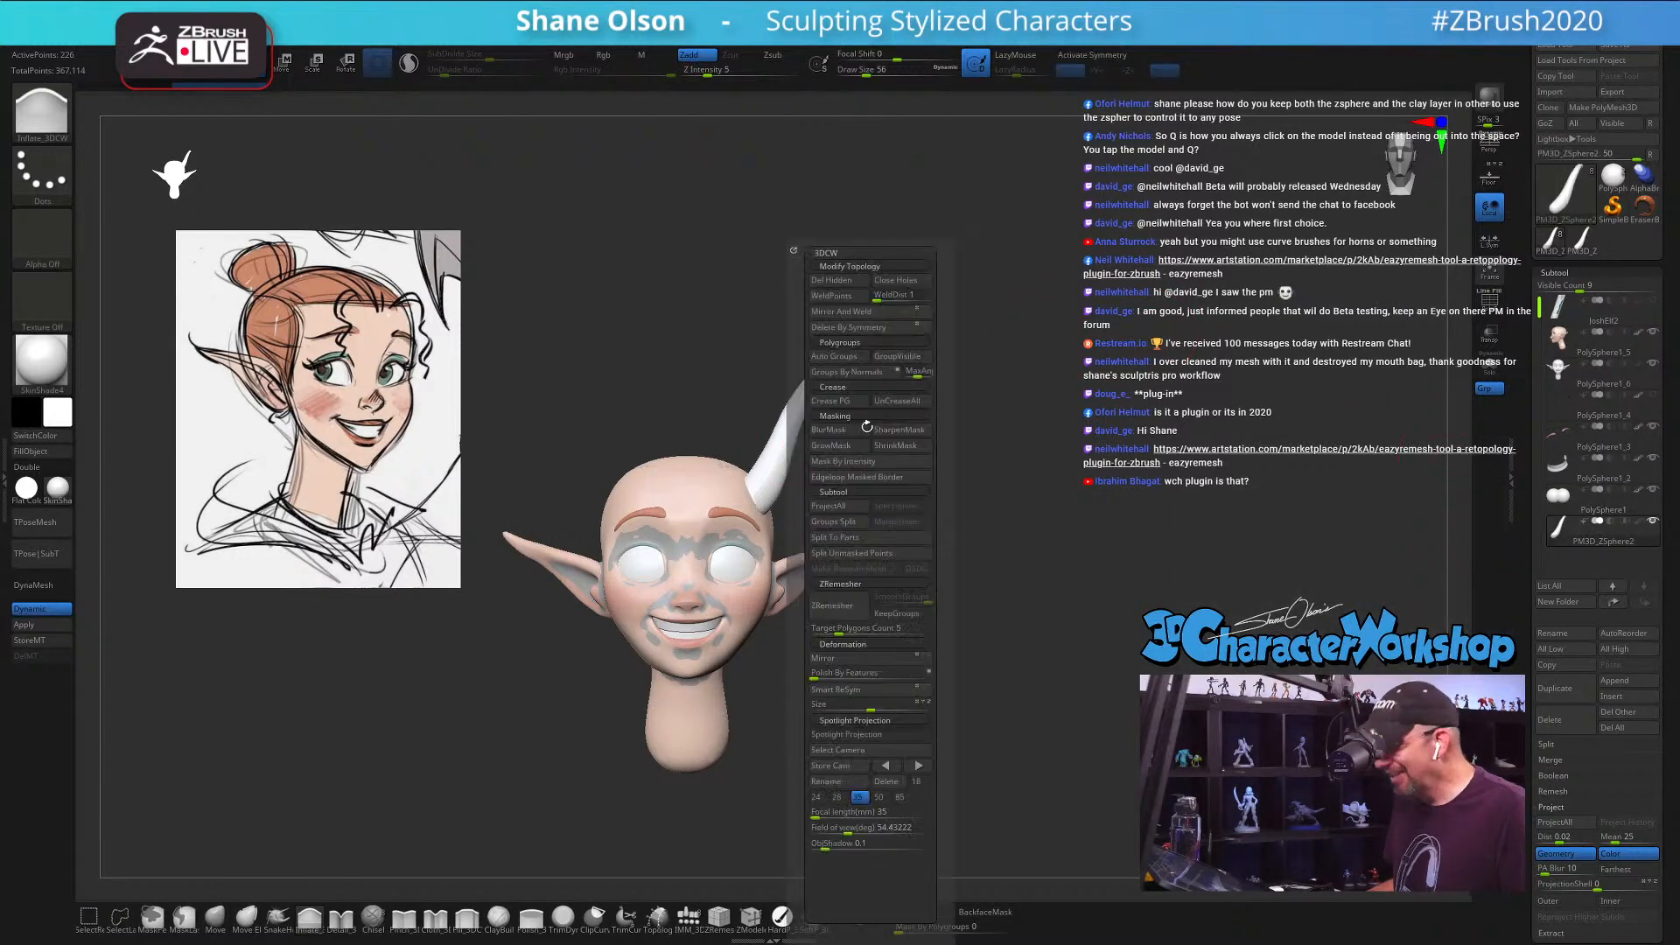
{"action": "left_click", "coordinate": [847, 659]}
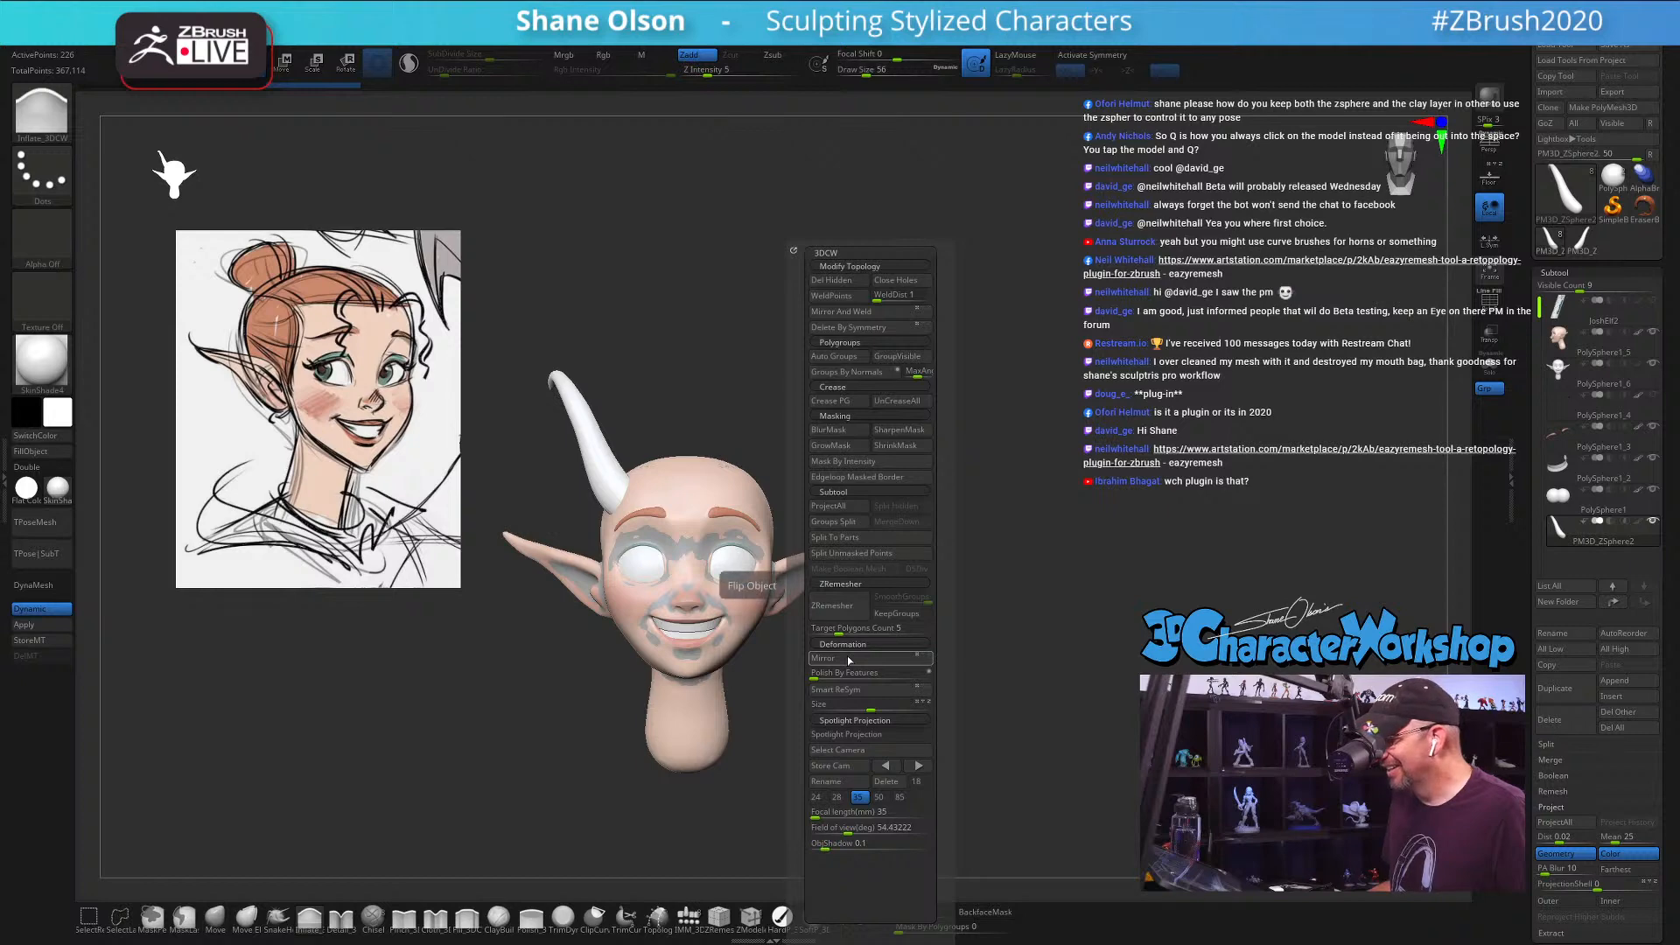
{"action": "left_click", "coordinate": [841, 312]}
{"action": "mouse_move", "coordinate": [1006, 427]}
{"action": "left_mouse_down"}
{"action": "mouse_move", "coordinate": [972, 440]}
{"action": "mouse_move", "coordinate": [1026, 417]}
{"action": "left_mouse_up"}
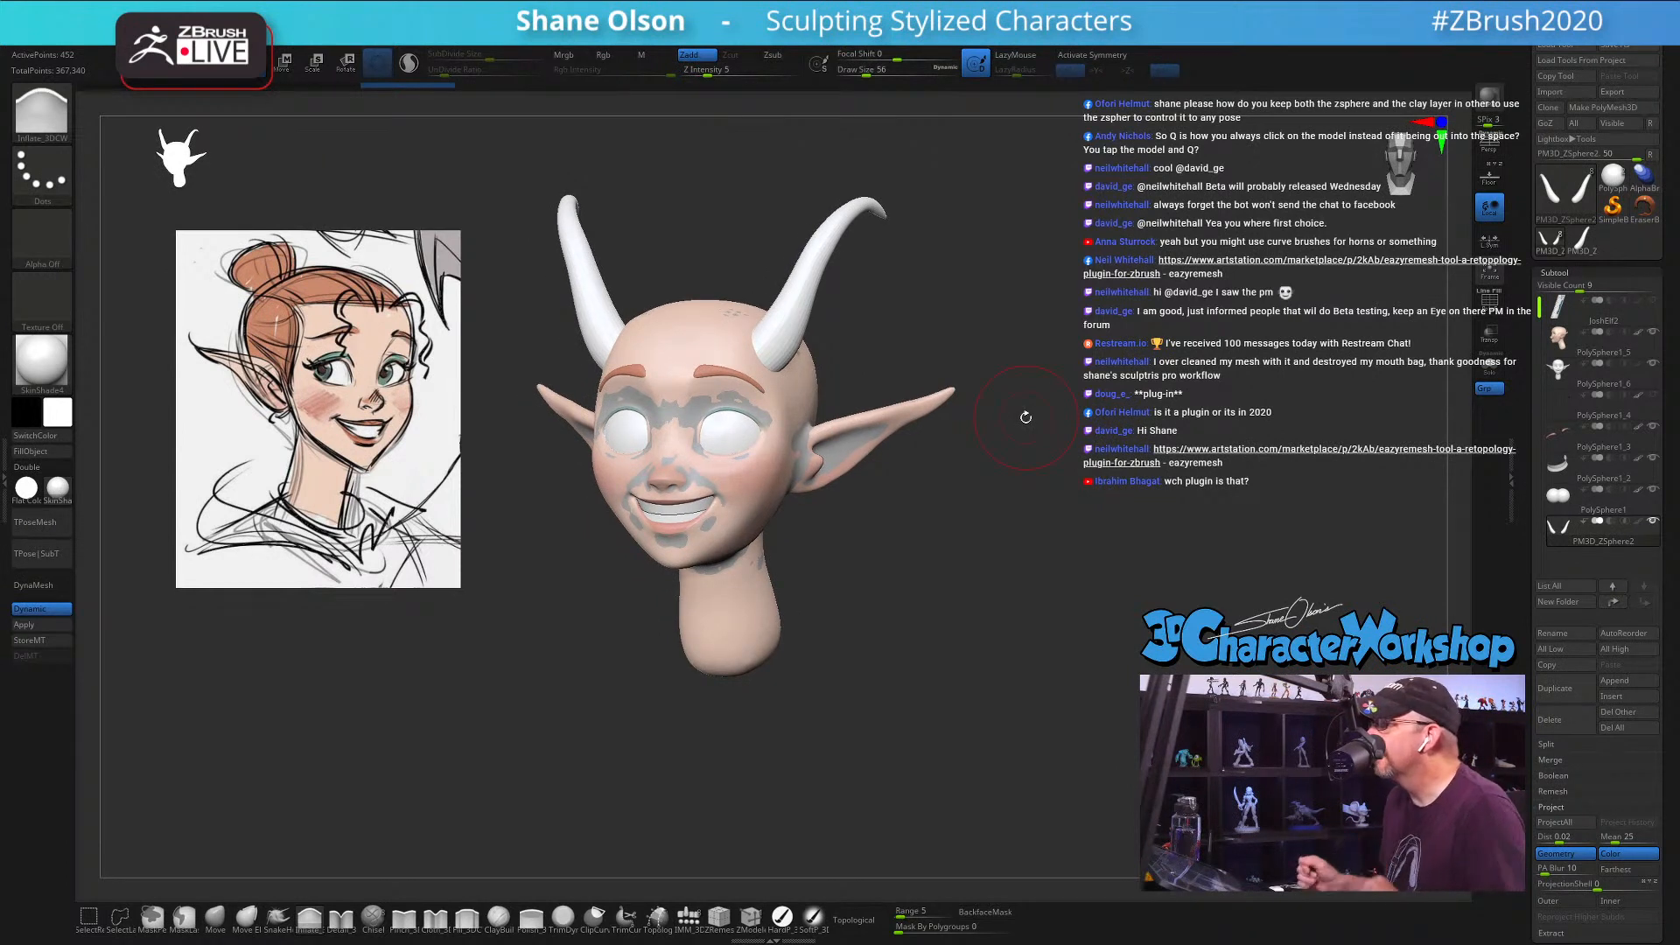
{"action": "mouse_move", "coordinate": [1048, 403]}
{"action": "left_mouse_down"}
{"action": "mouse_move", "coordinate": [1001, 322]}
{"action": "mouse_move", "coordinate": [1009, 302]}
{"action": "mouse_move", "coordinate": [971, 349]}
{"action": "left_mouse_up"}
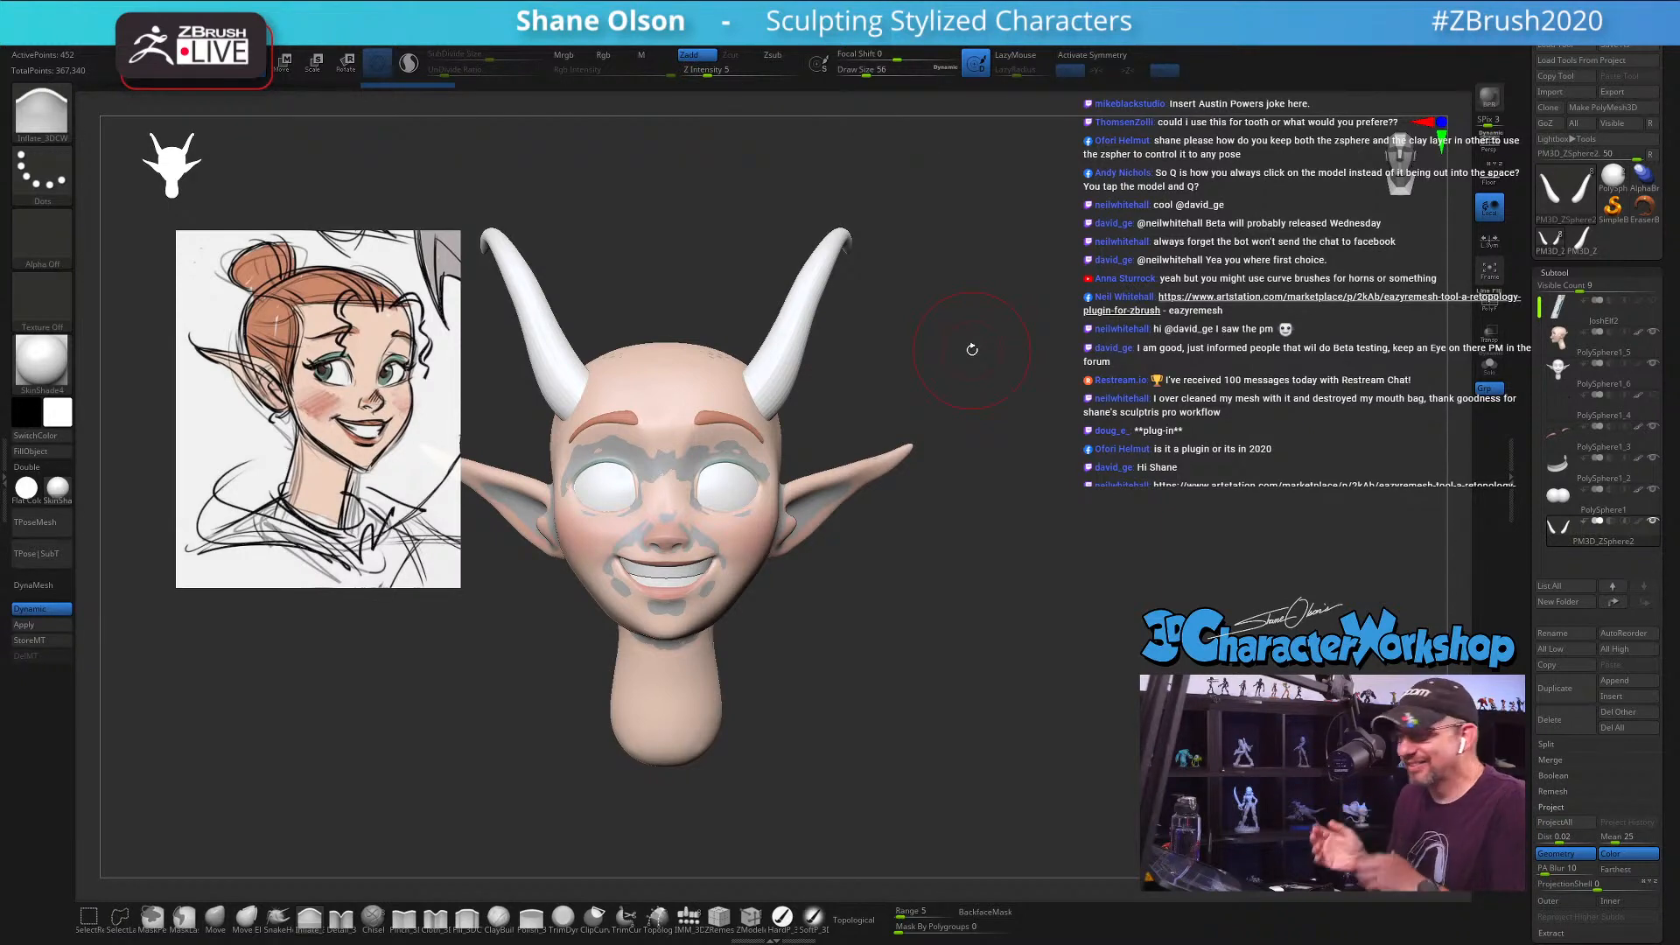
{"action": "left_click_drag", "start_coordinate": [979, 350], "coordinate": [919, 354]}
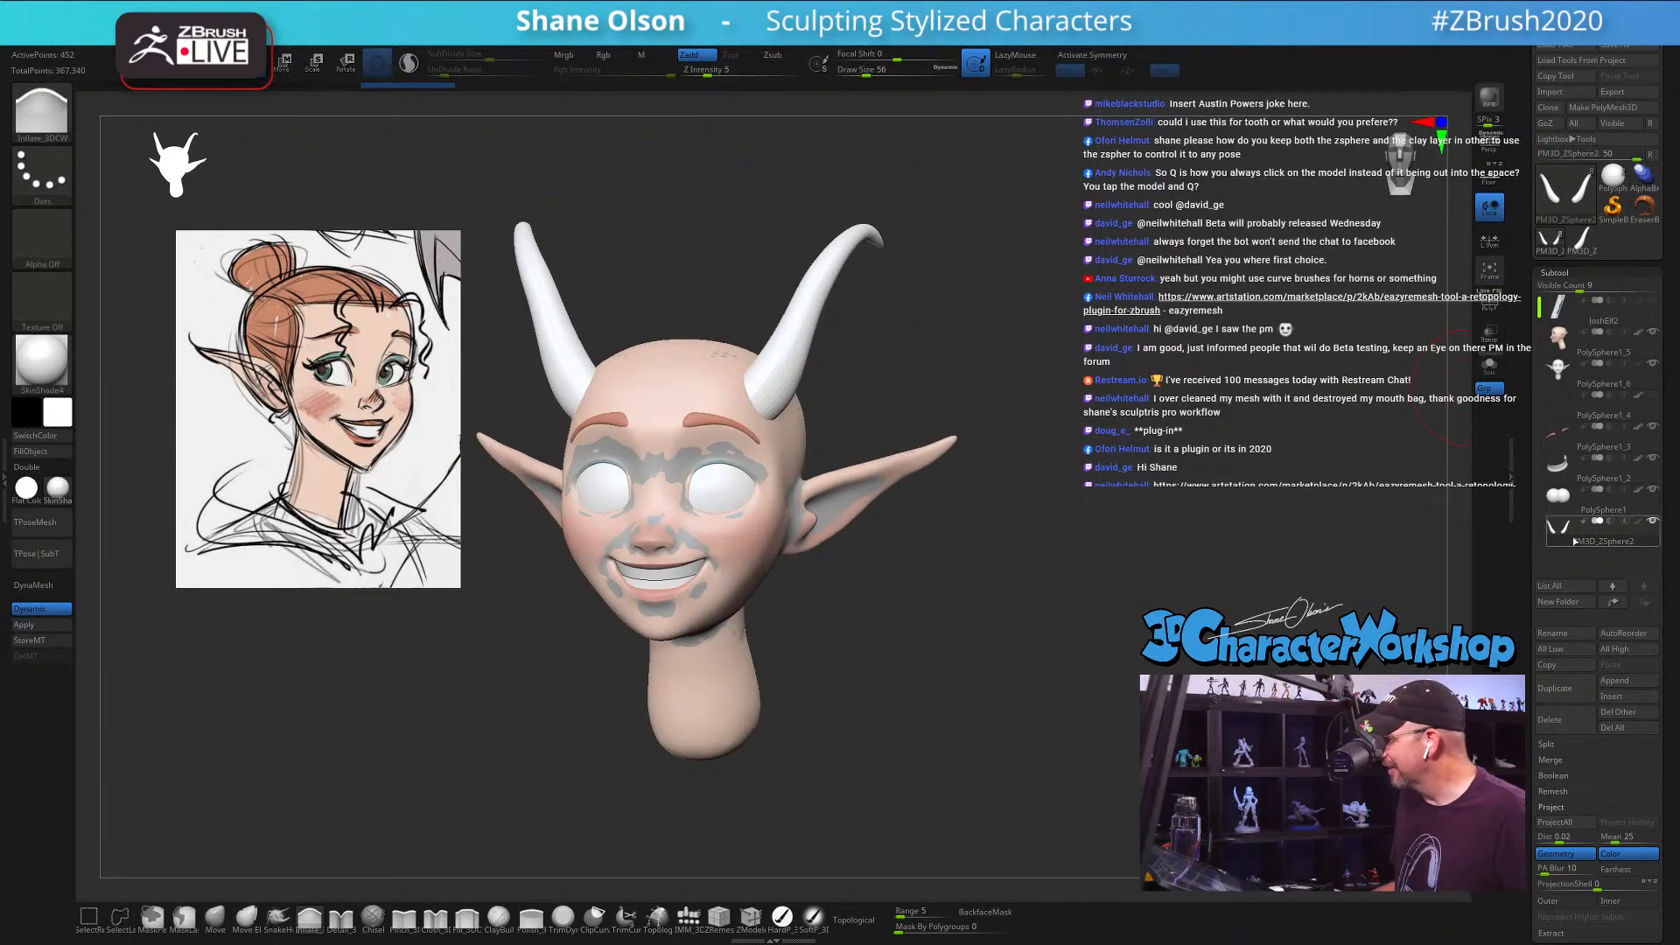
Step: Select the eyes subtool and hide the horns subtool
{"action": "left_click", "coordinate": [1558, 503]}
{"action": "left_click", "coordinate": [1653, 525]}
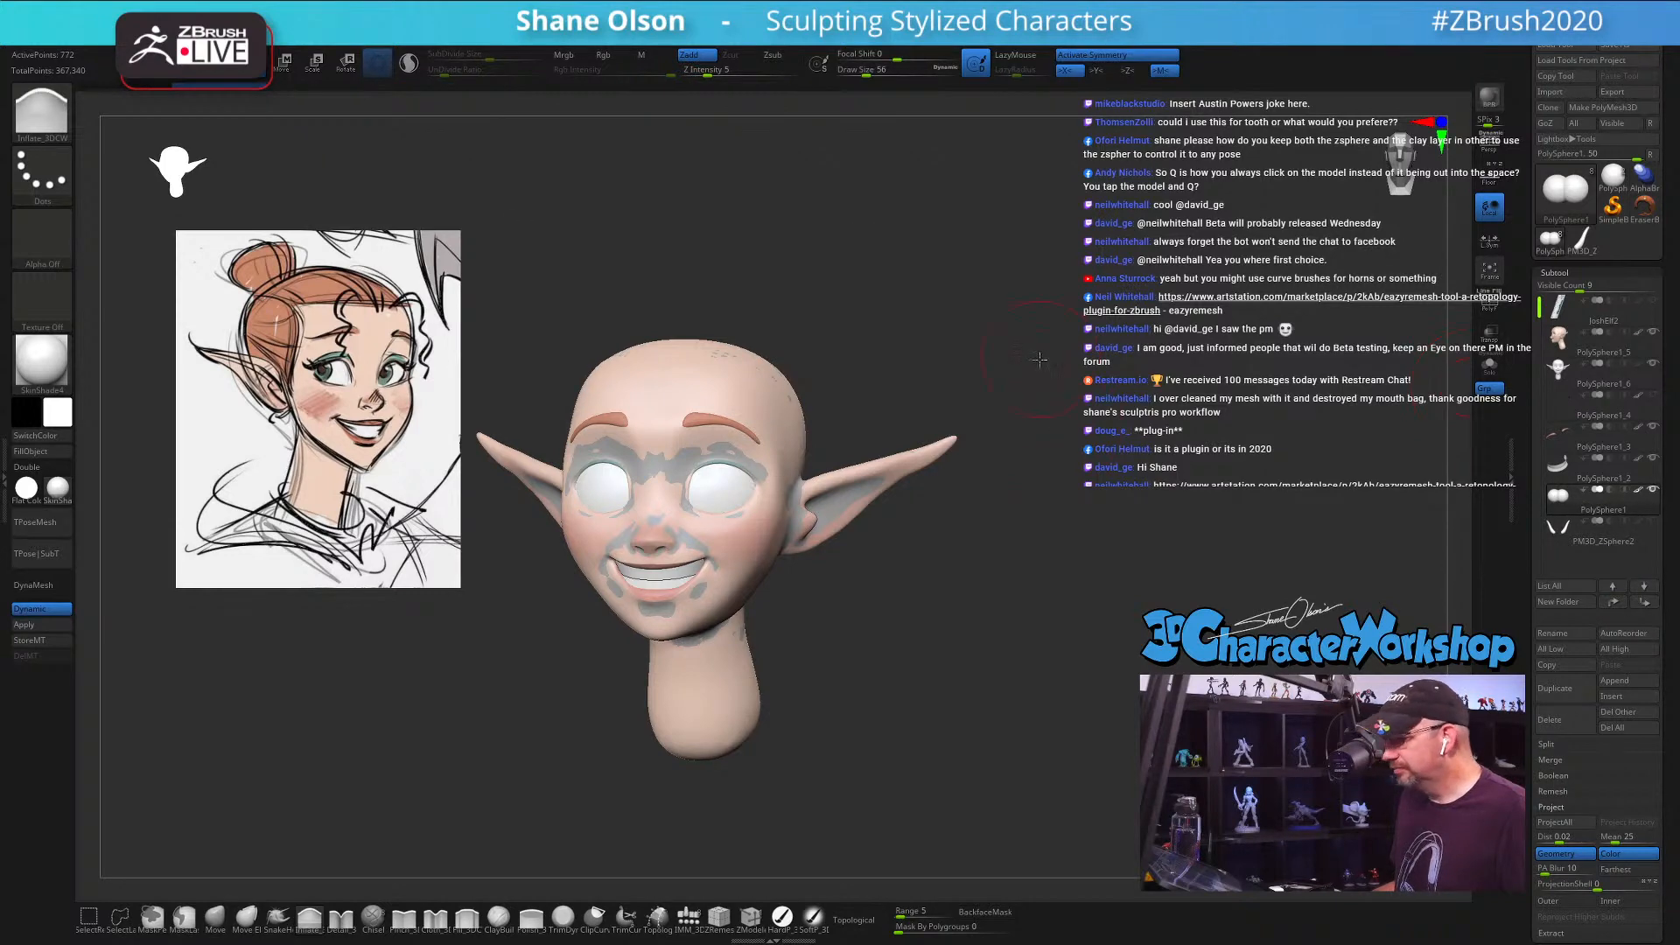
{"action": "left_click_drag", "start_coordinate": [1039, 360], "coordinate": [1111, 500], "text": "alt"}
{"action": "left_click_drag", "start_coordinate": [1153, 593], "coordinate": [1105, 612], "text": "shift"}
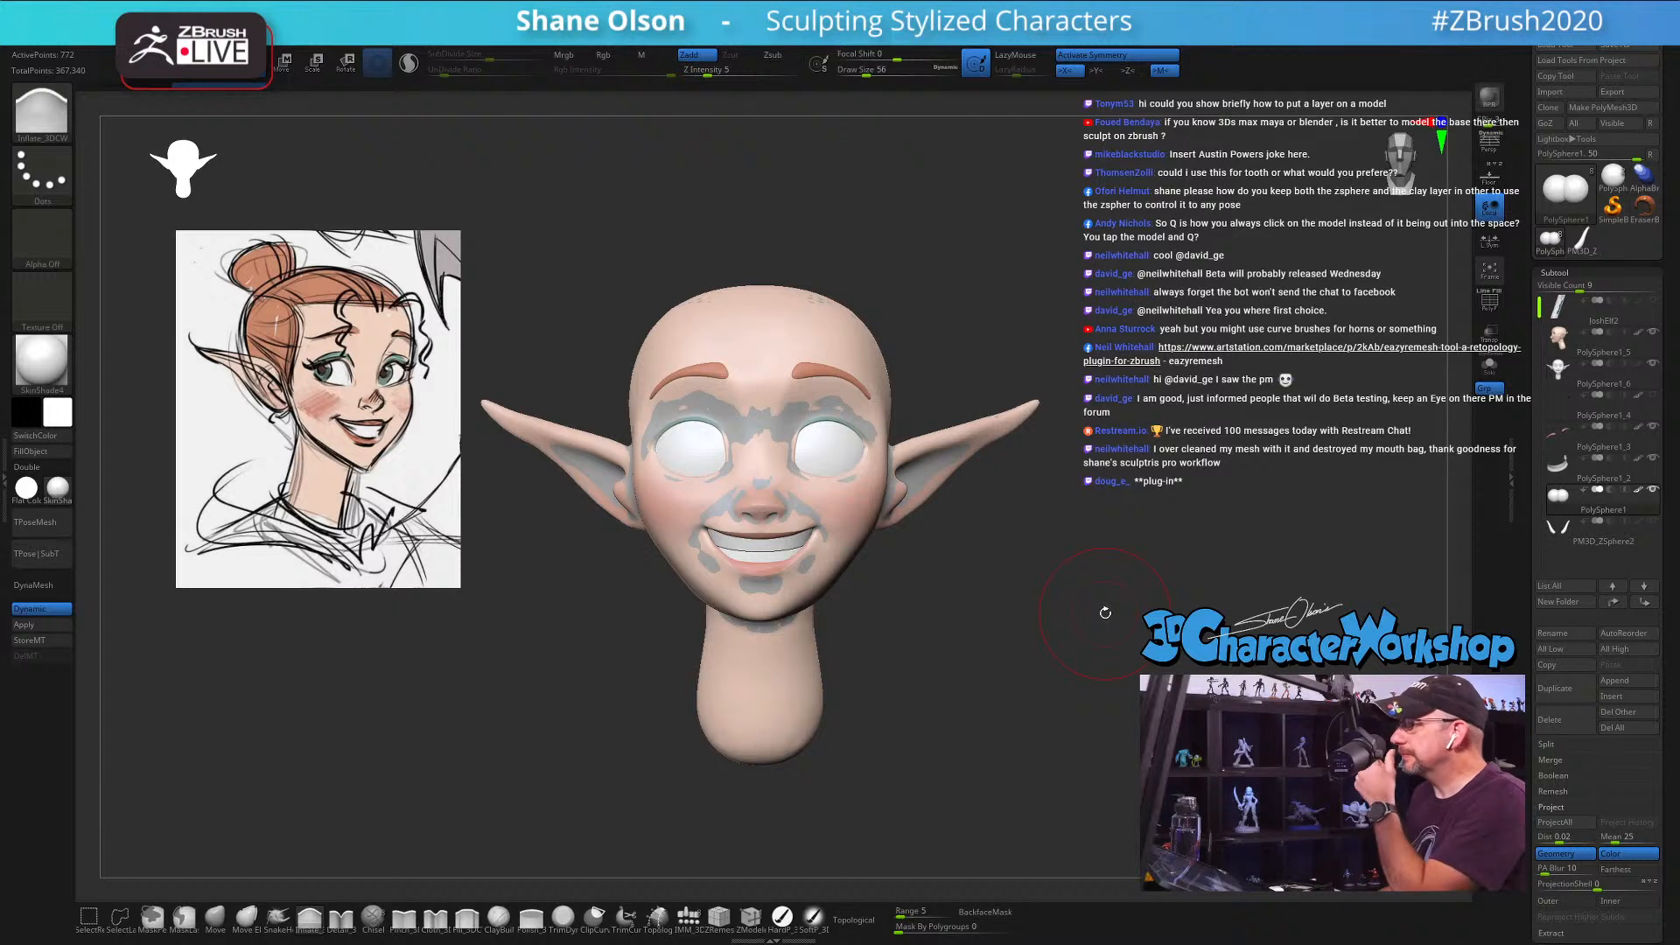
{"action": "key", "text": "s"}
{"action": "left_click_drag", "start_coordinate": [1027, 544], "coordinate": [1022, 552]}
{"action": "key", "text": "s"}
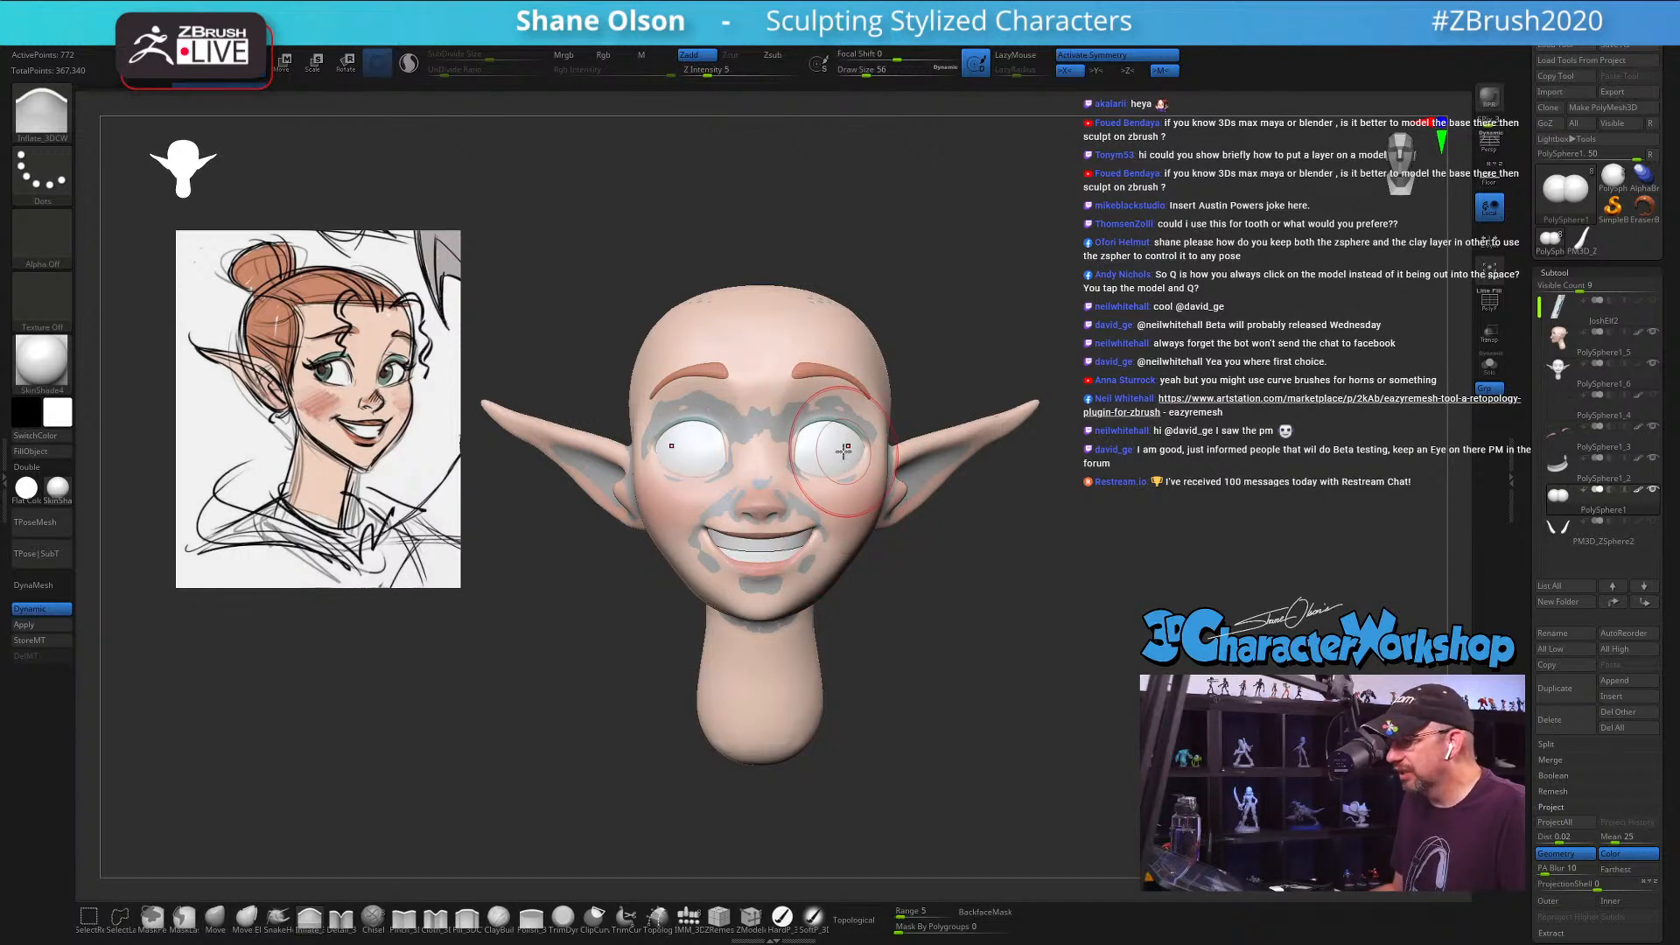
Step: Display the polyframe and examine the wireframes of the eyebrows, low-poly head, teeth and eyes one by one
{"action": "left_click", "coordinate": [758, 420], "text": "alt"}
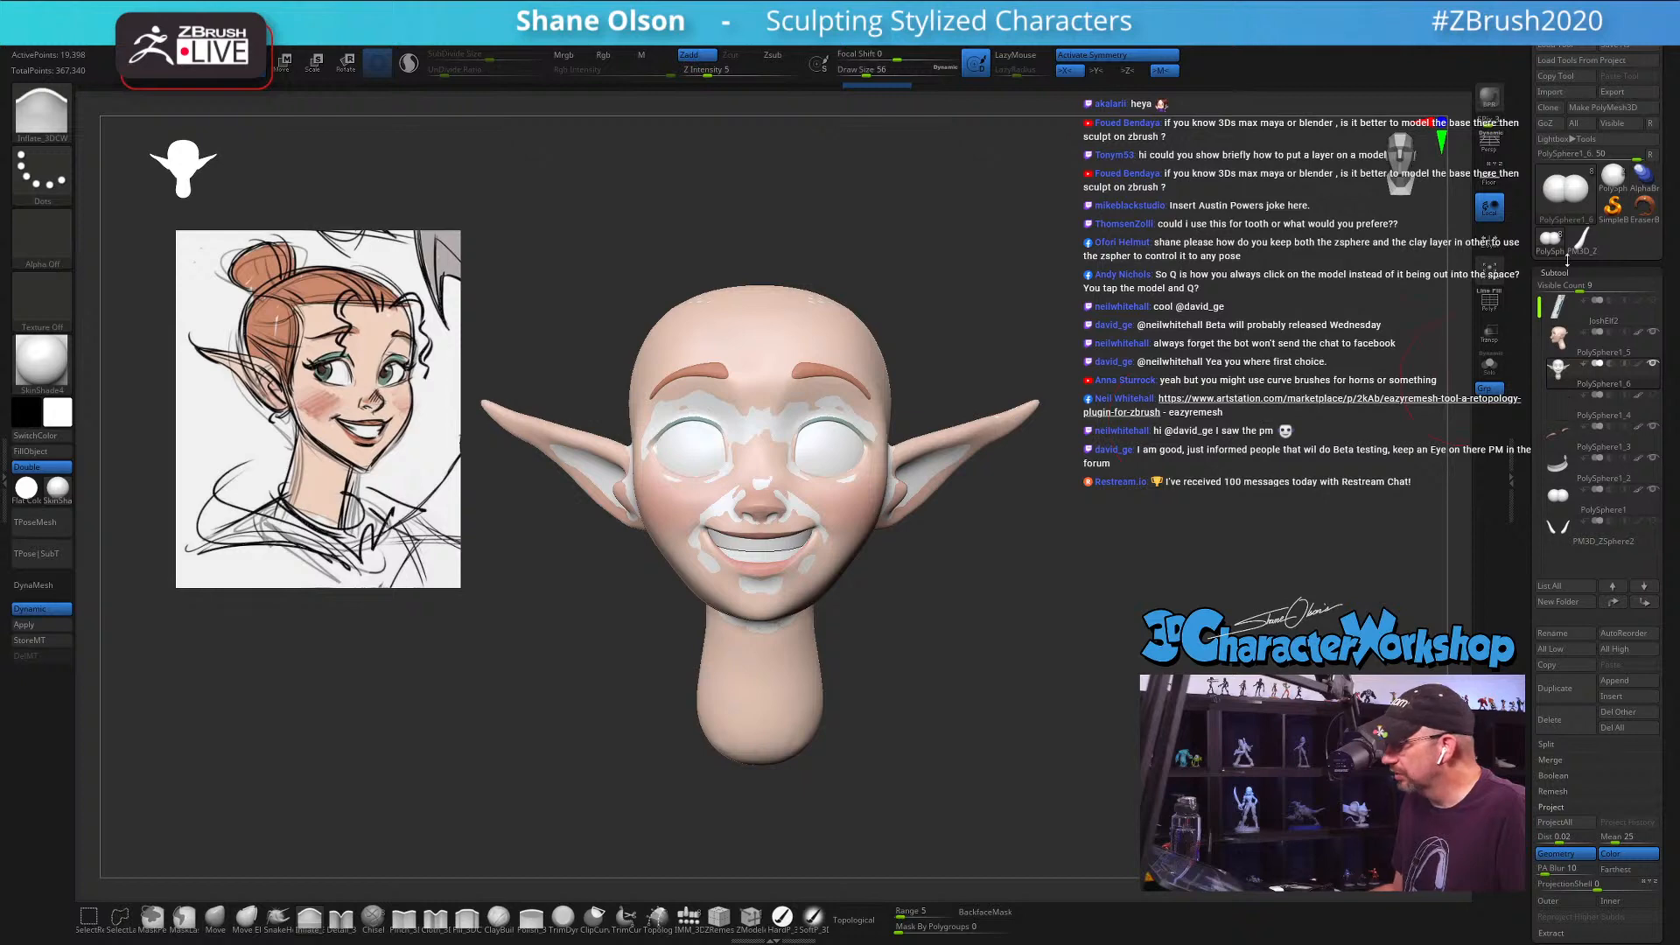
{"action": "left_click", "coordinate": [811, 370], "text": "alt"}
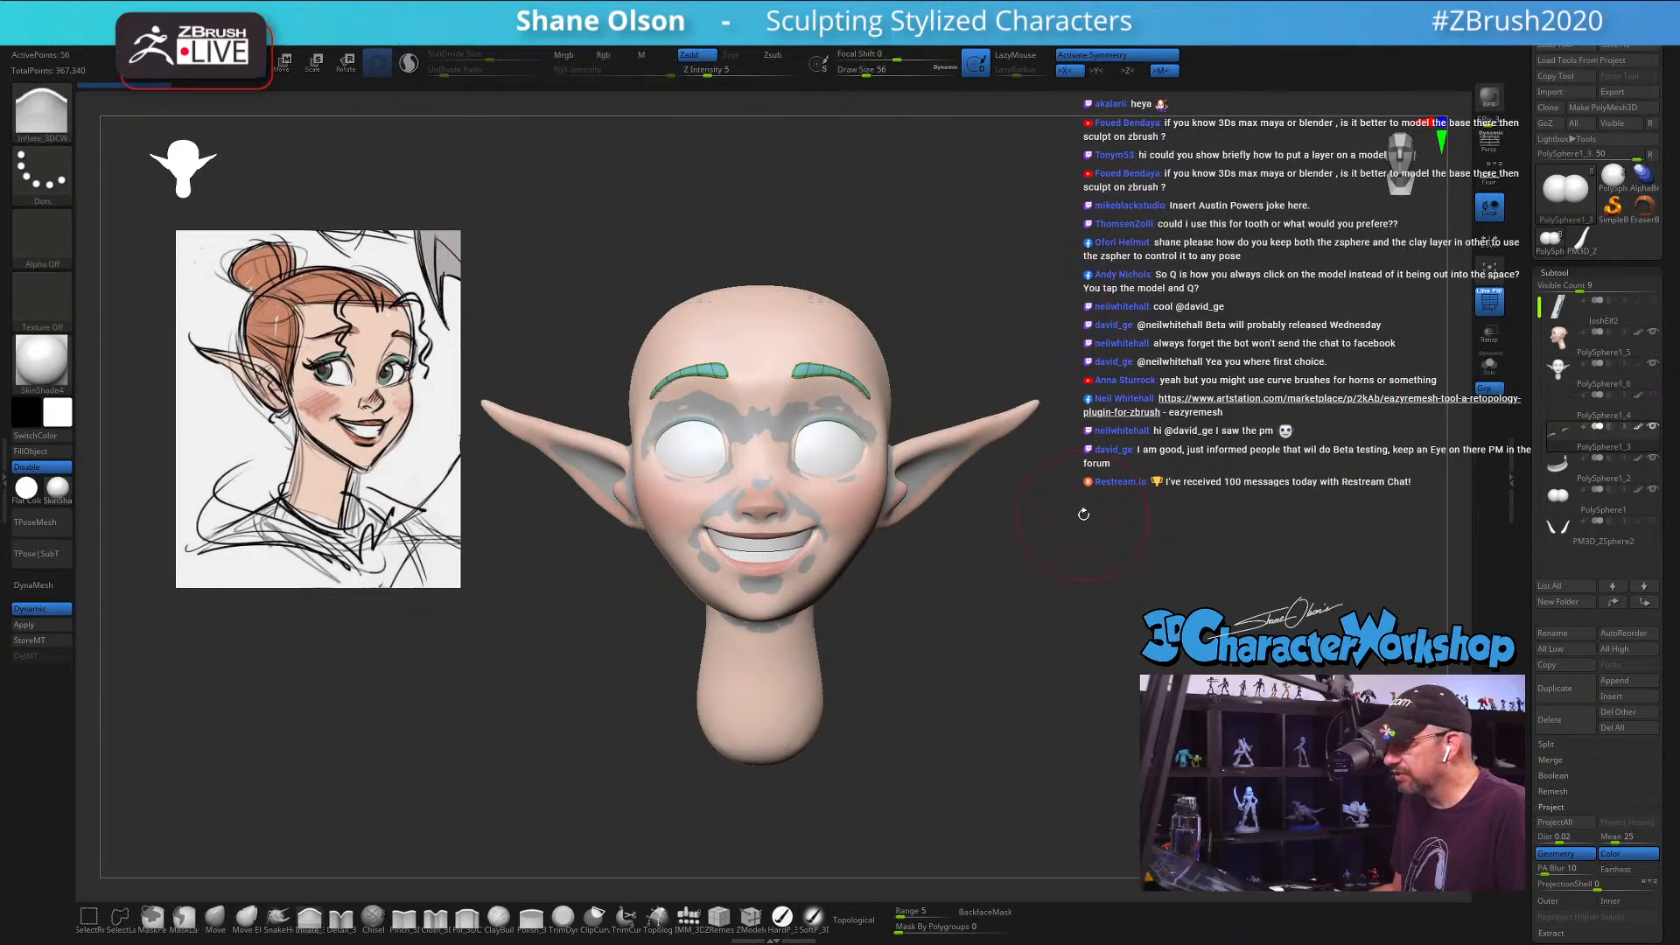
{"action": "left_click_drag", "start_coordinate": [1083, 515], "coordinate": [1092, 573], "text": "alt"}
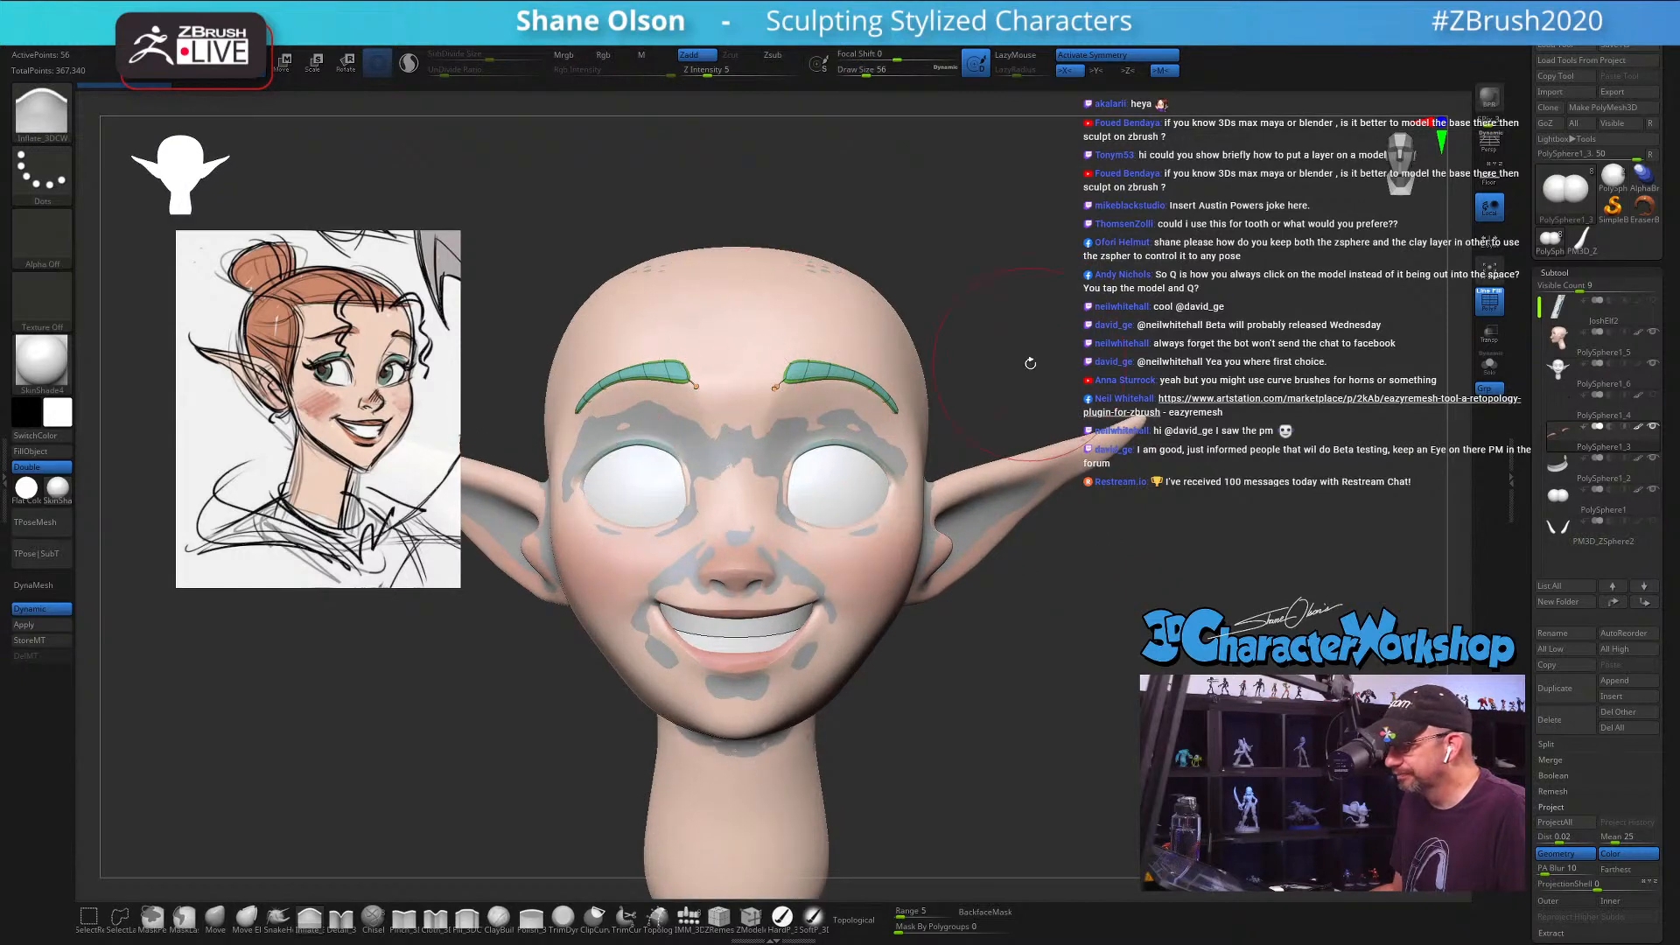
{"action": "left_click_drag", "start_coordinate": [1030, 363], "coordinate": [930, 377]}
{"action": "left_click", "coordinate": [838, 422], "text": "alt"}
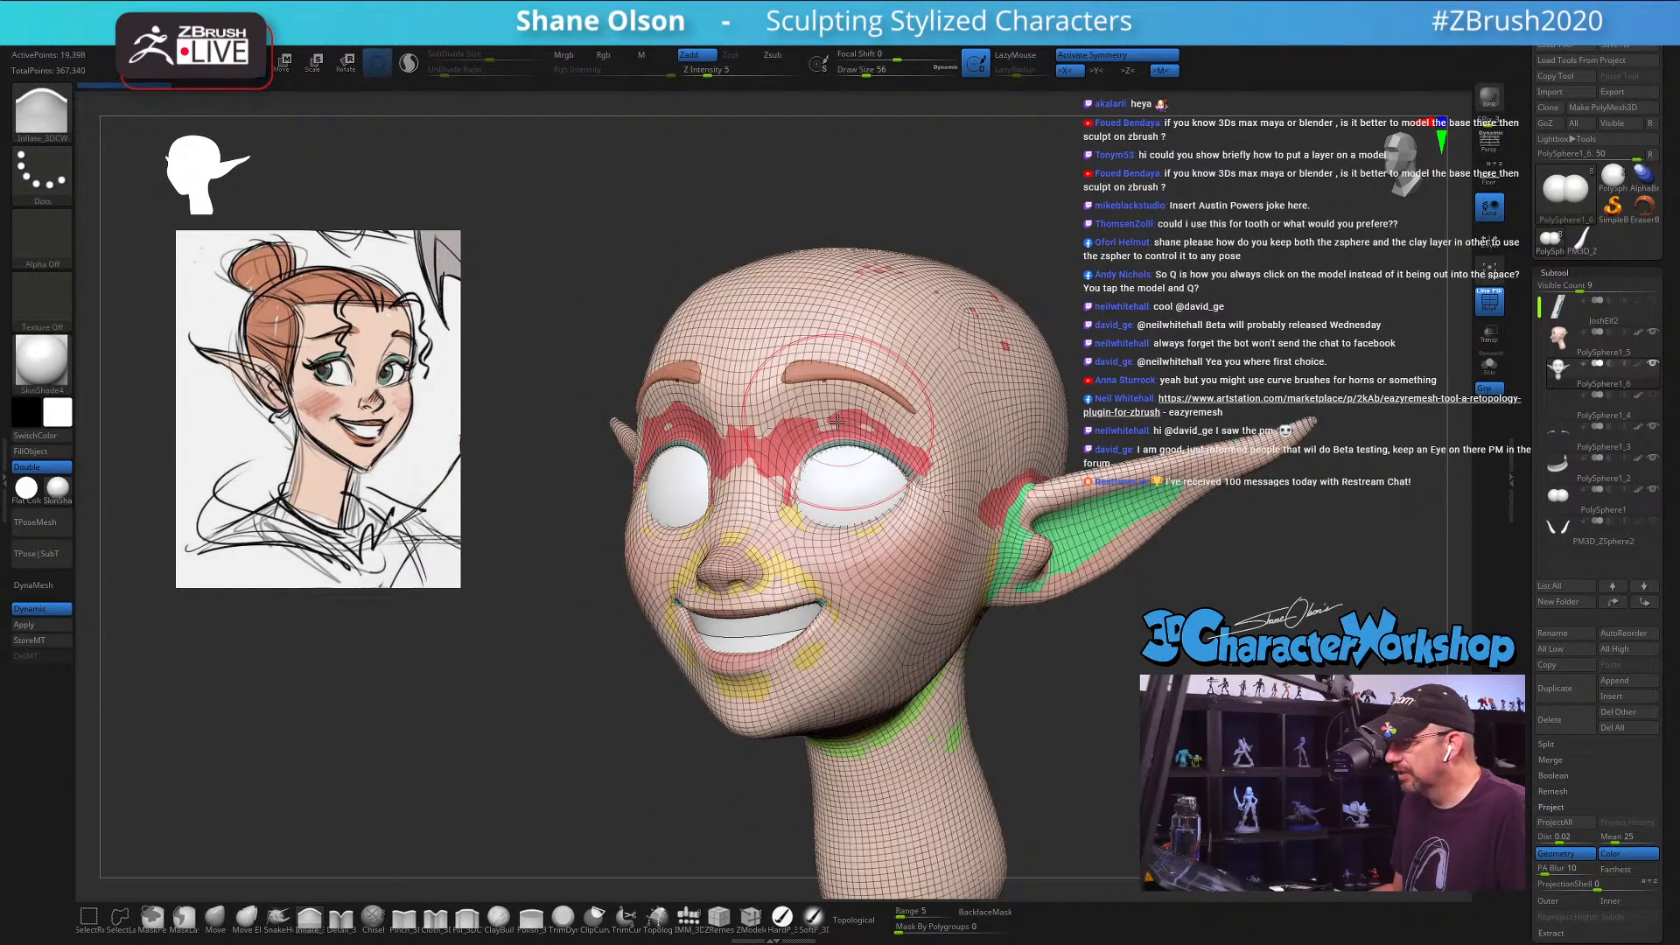
{"action": "left_click", "coordinate": [752, 616], "text": "alt"}
{"action": "left_click", "coordinate": [883, 475], "text": "alt"}
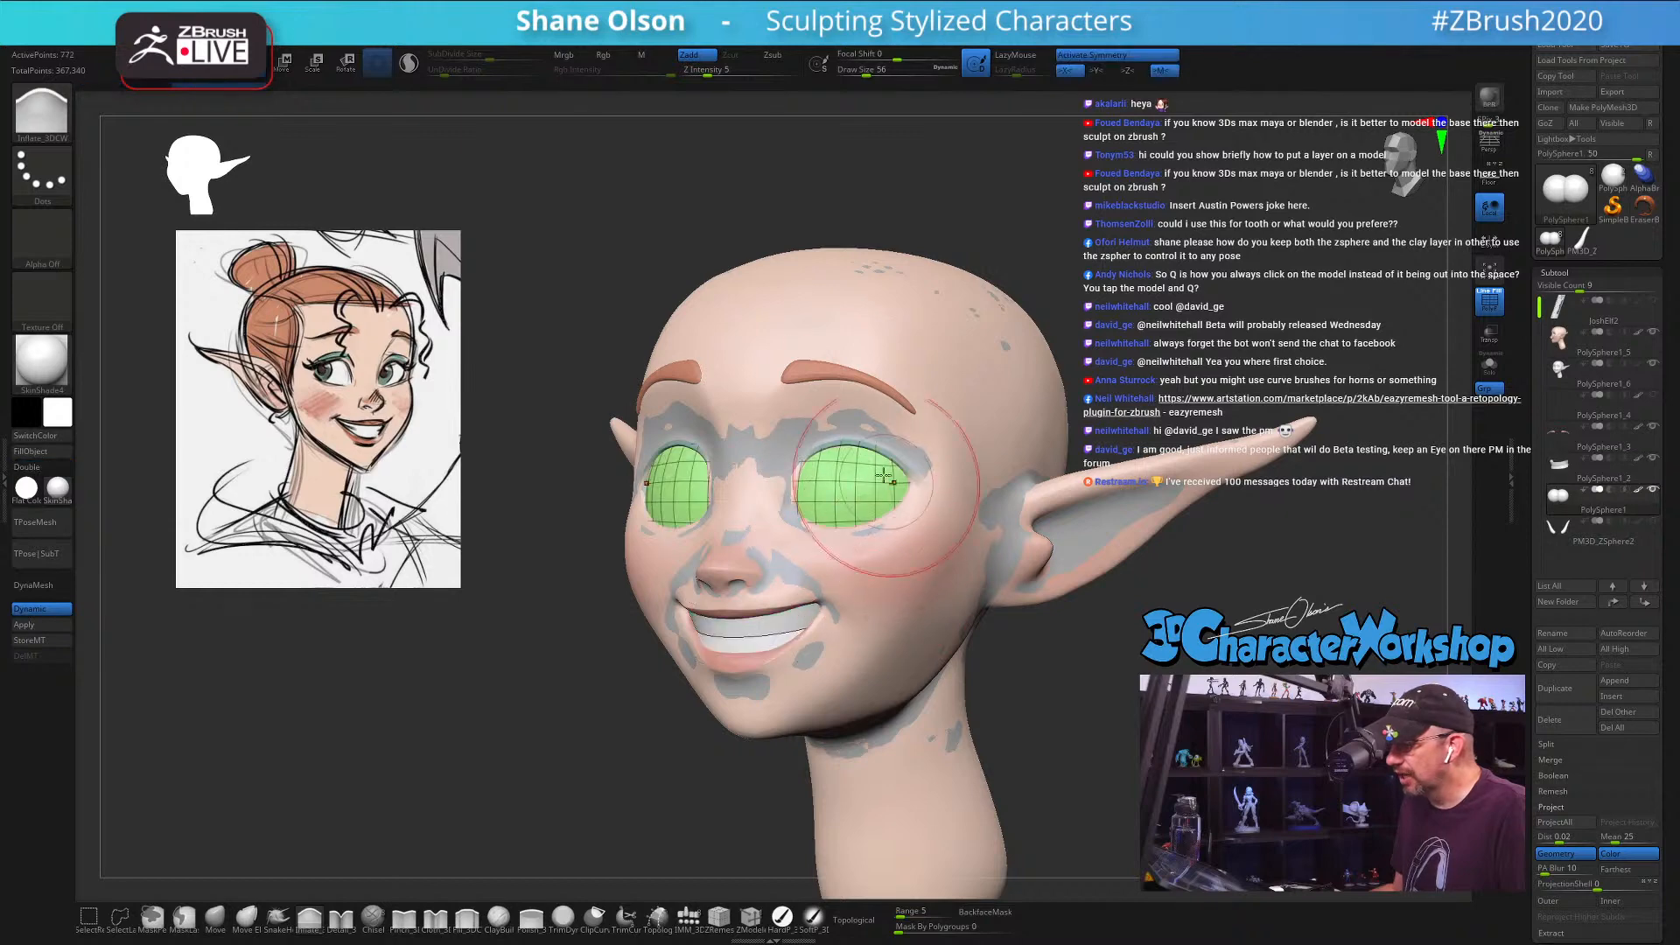
{"action": "left_click", "coordinate": [827, 375], "text": "alt"}
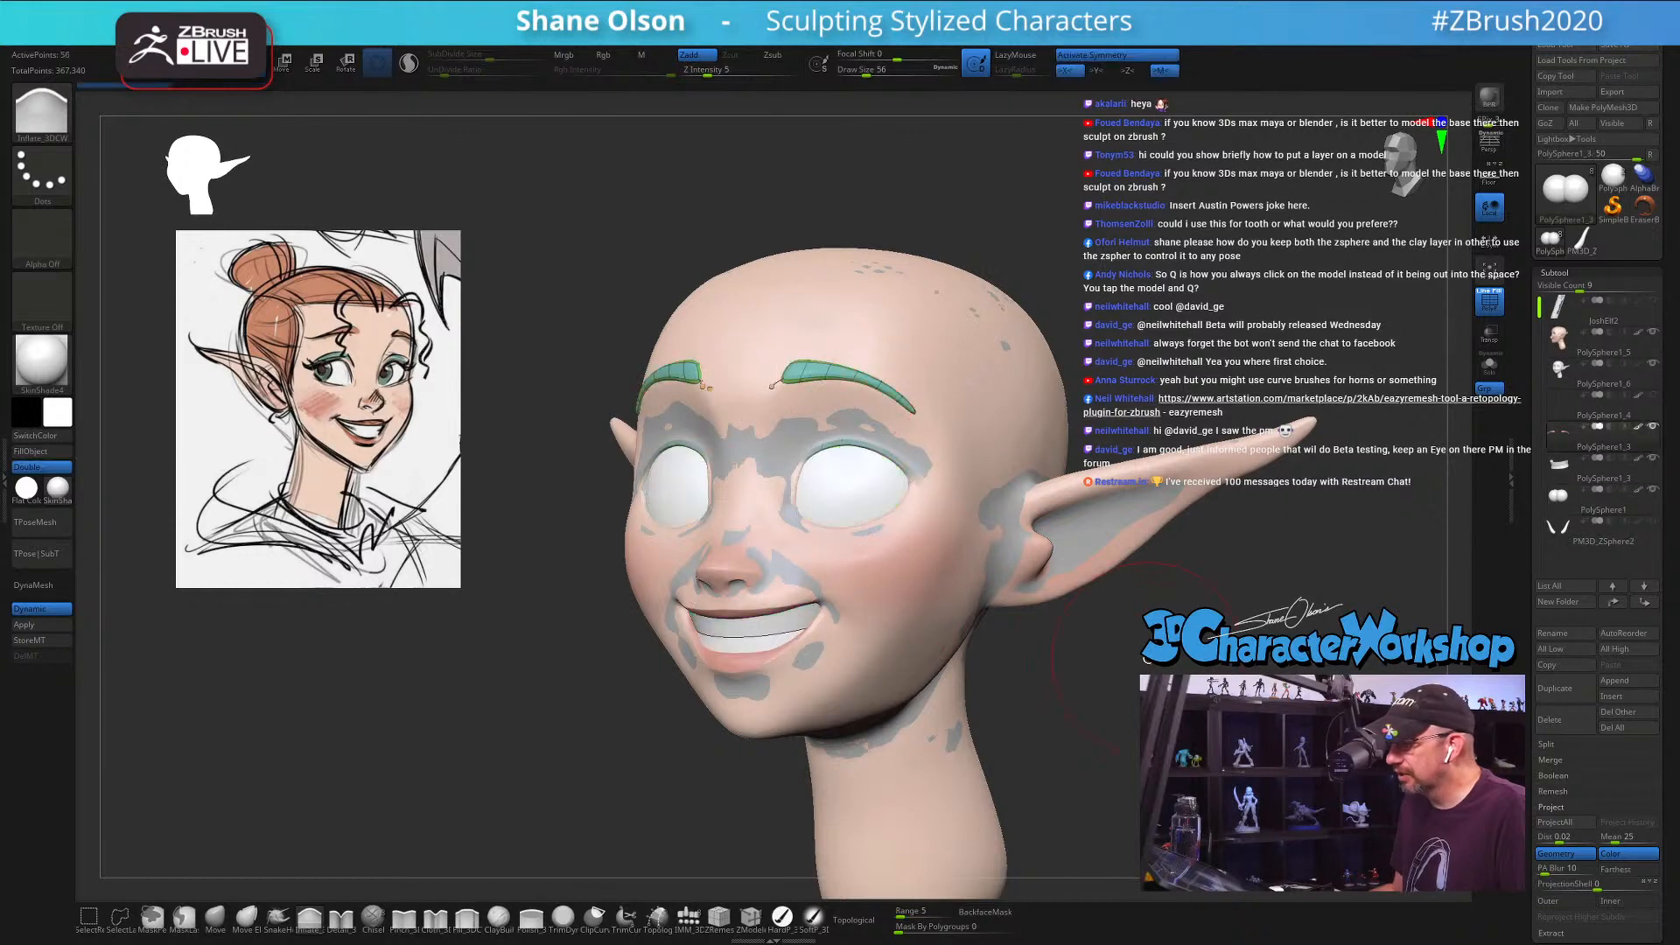
Step: Show the dense head subtool PolySphere1_5 with its polyframe and examine its mesh from the front
{"action": "left_click", "coordinate": [897, 573], "text": "alt"}
{"action": "left_click_drag", "start_coordinate": [1138, 647], "coordinate": [1106, 581]}
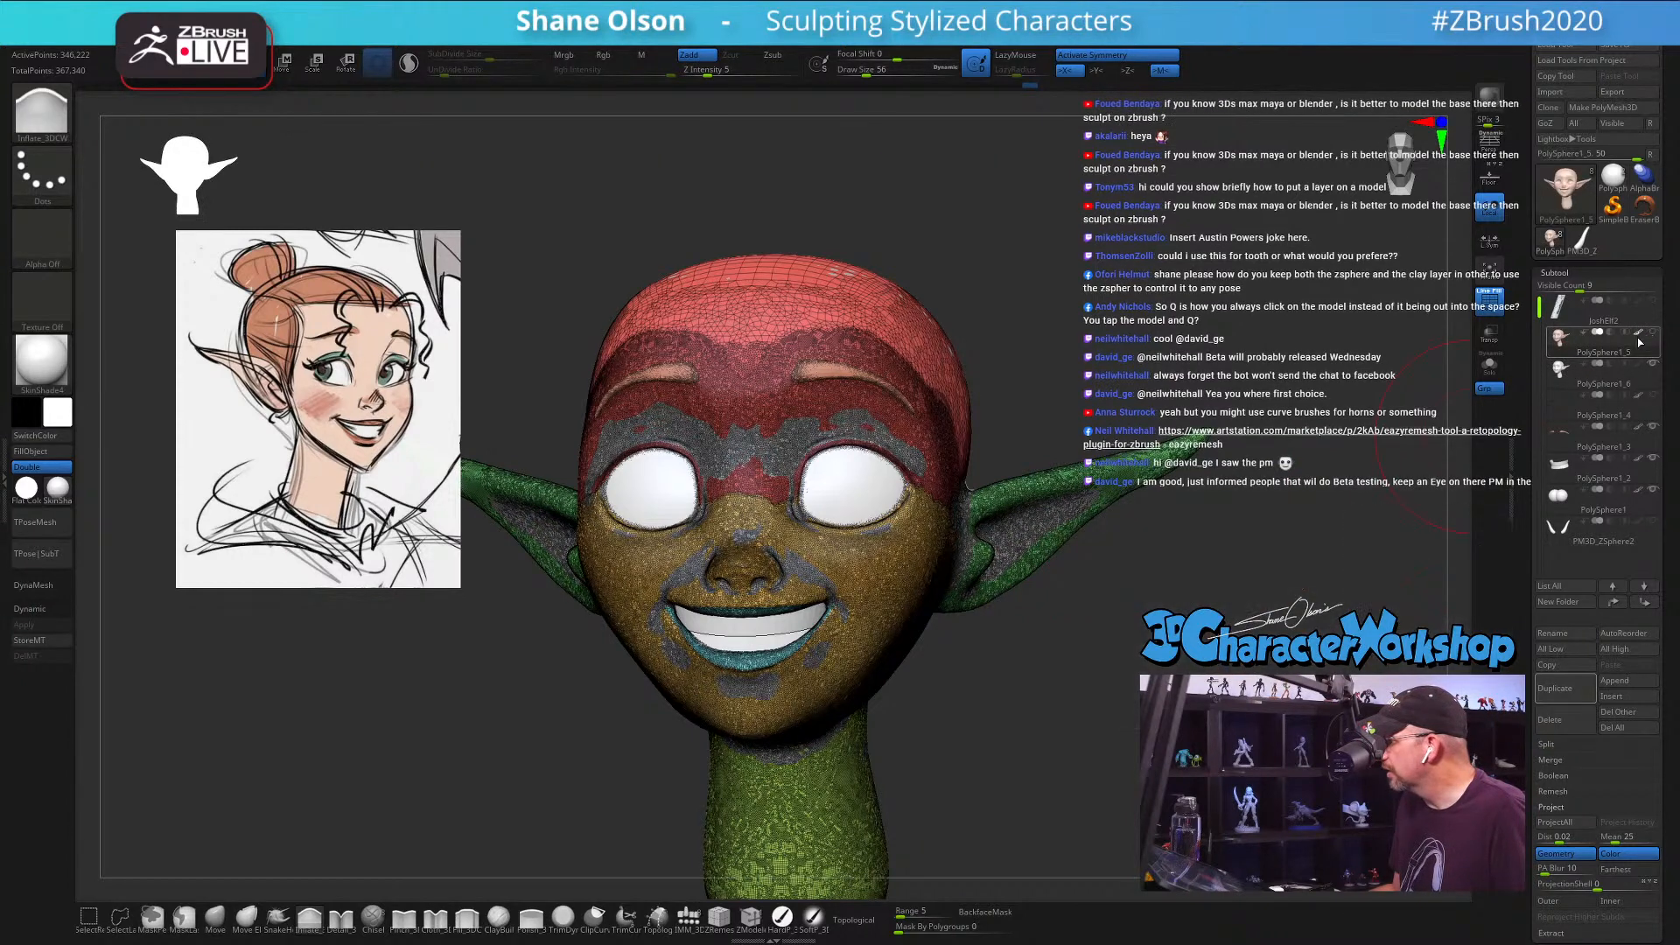
{"action": "left_click_drag", "start_coordinate": [1186, 284], "coordinate": [1218, 408]}
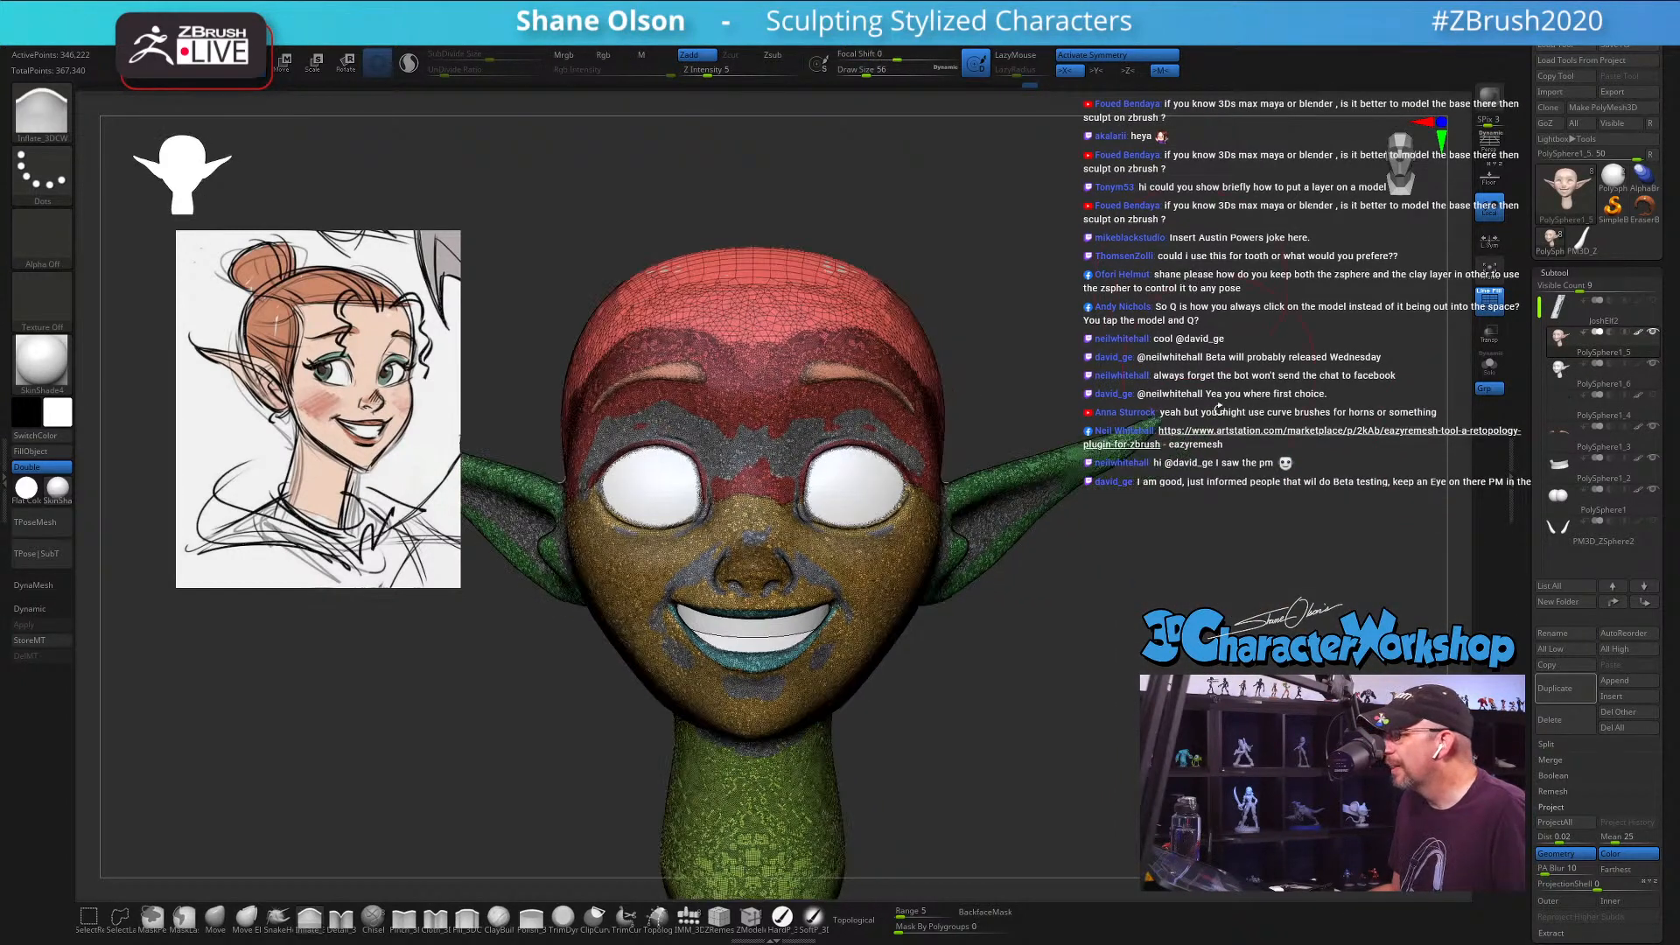
Step: Set the brush draw size to 23 and turn off the head's polyframe display
{"action": "left_click_drag", "start_coordinate": [1213, 527], "coordinate": [1209, 505]}
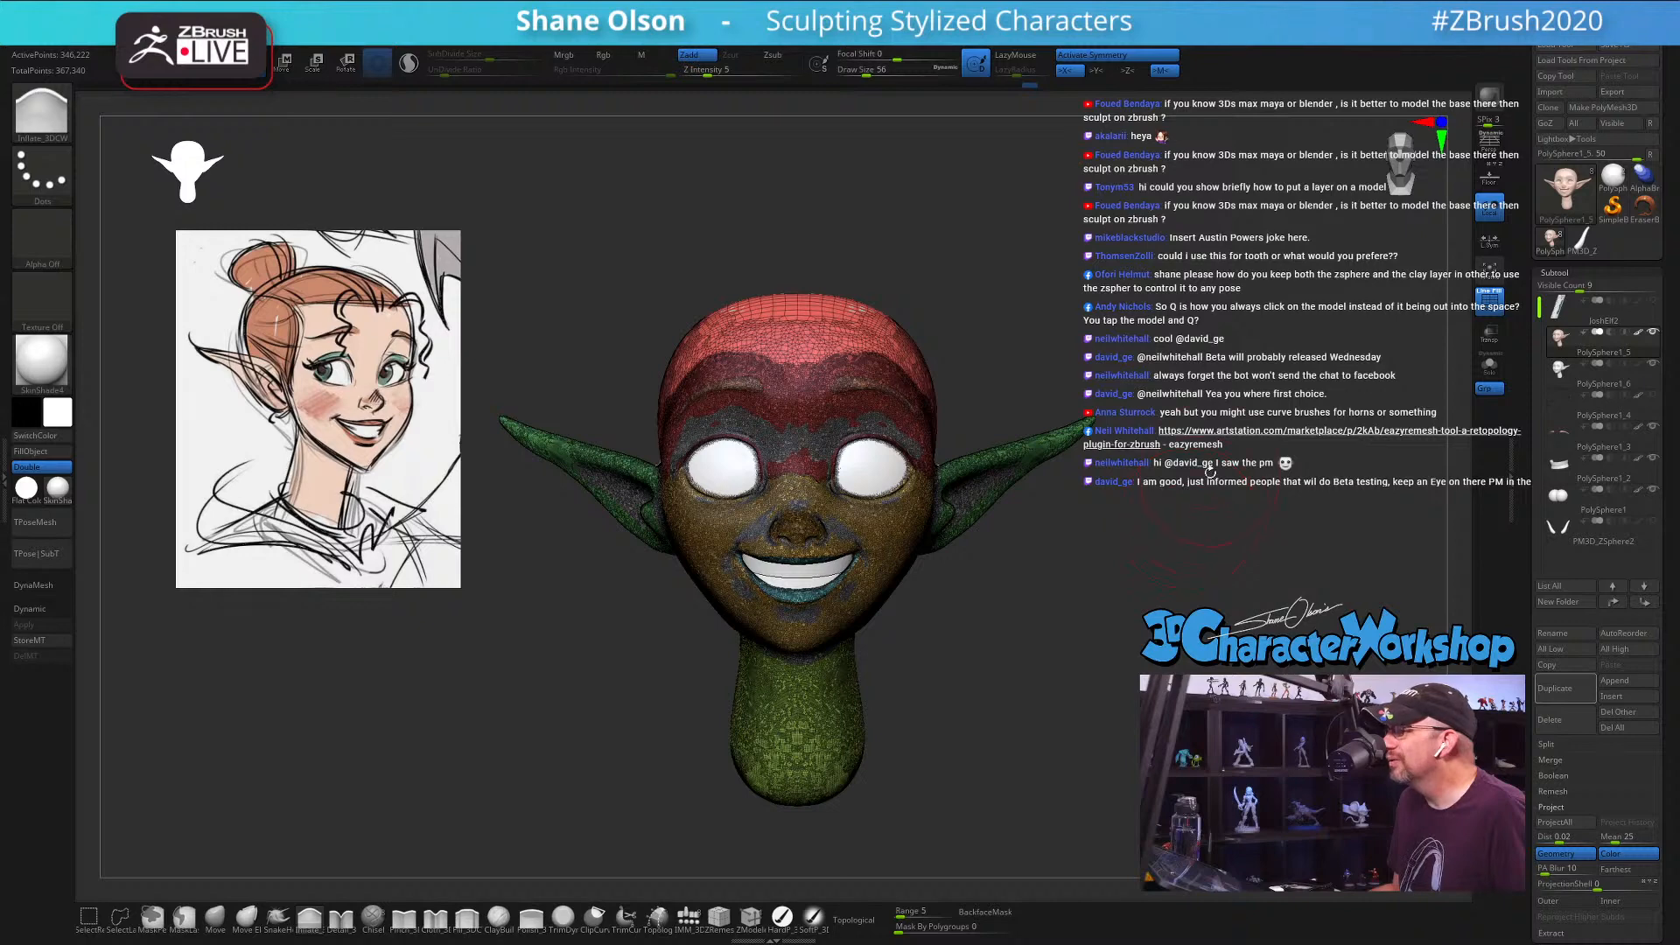
{"action": "key", "text": "s"}
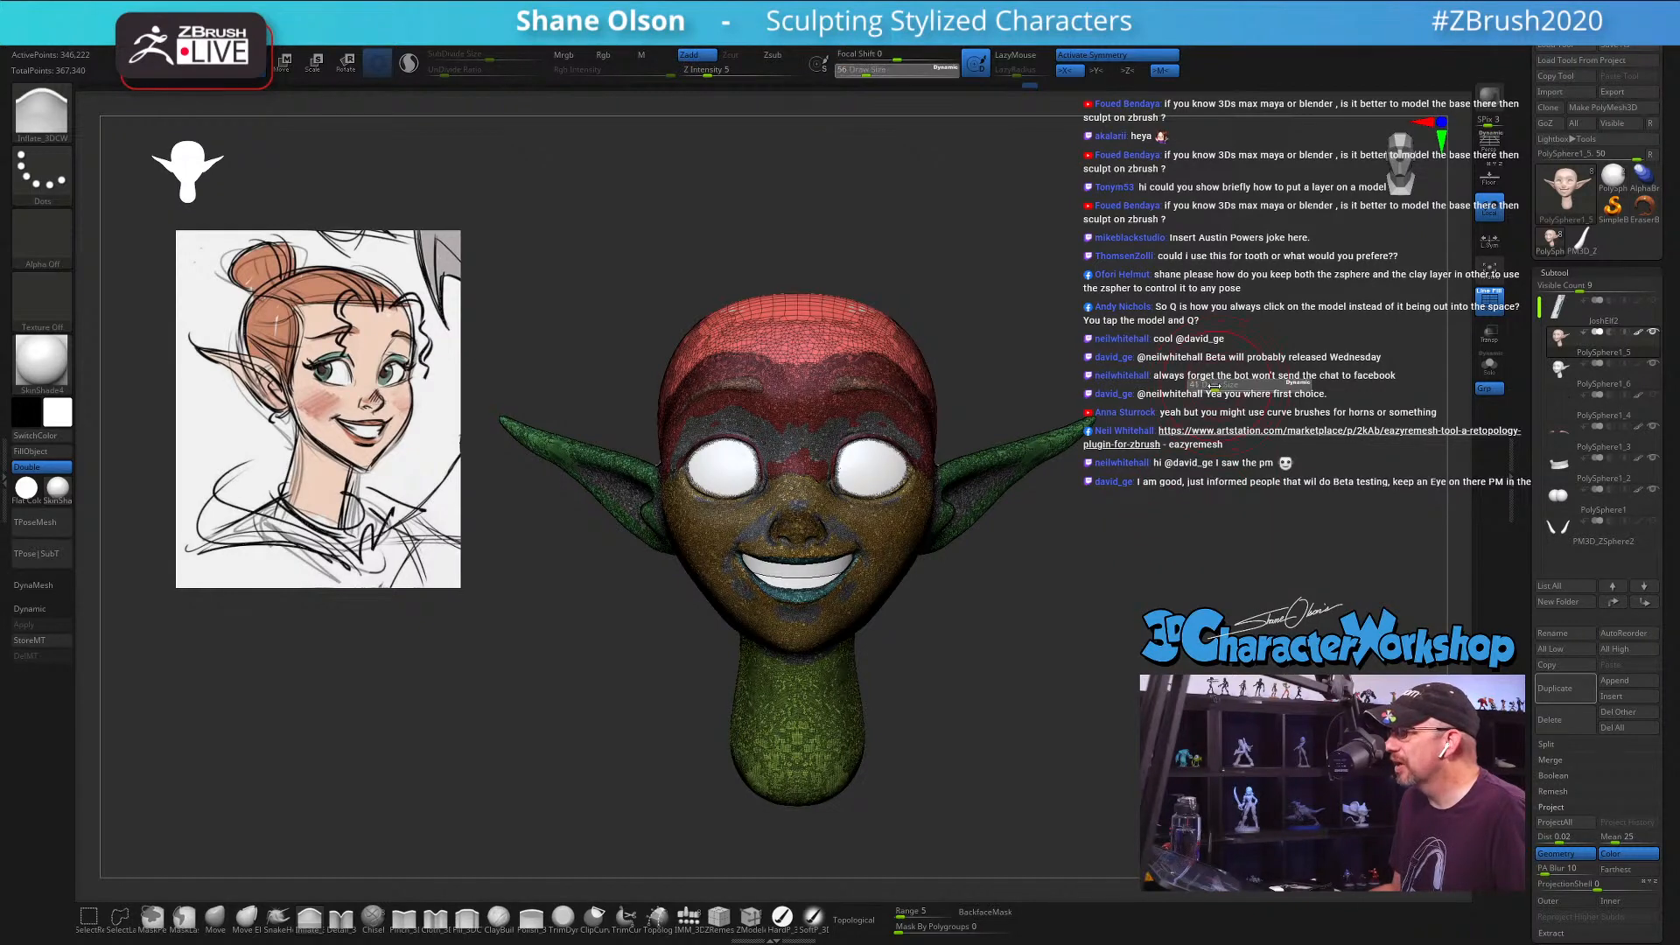
{"action": "left_click", "coordinate": [1216, 385]}
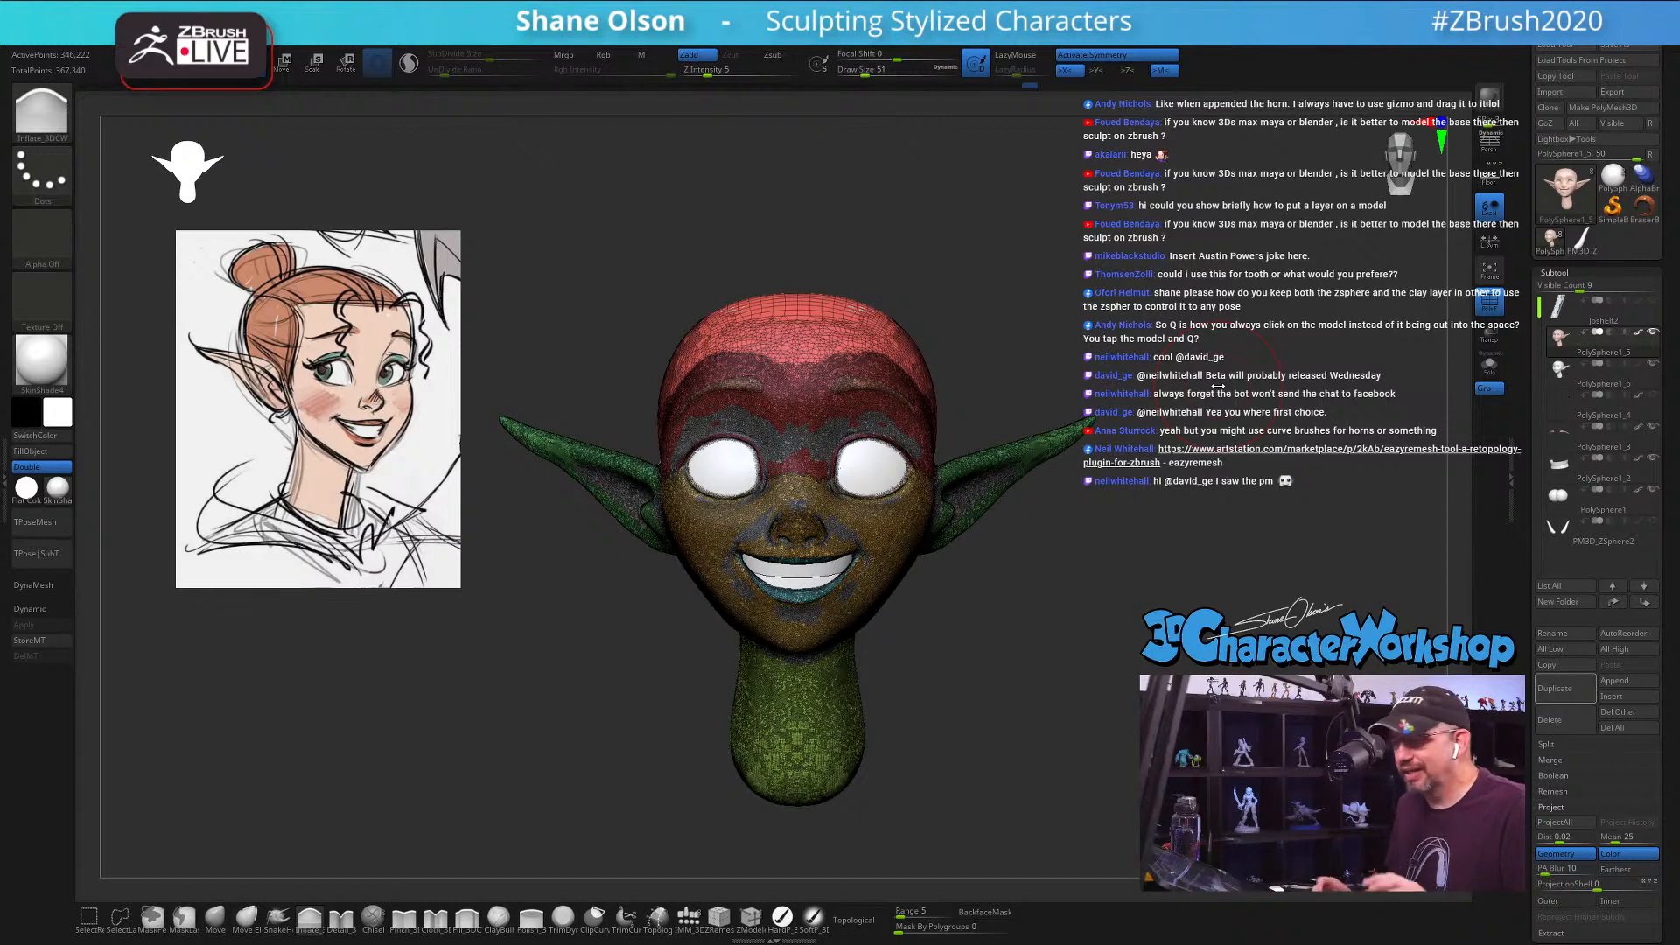
{"action": "key", "text": "s"}
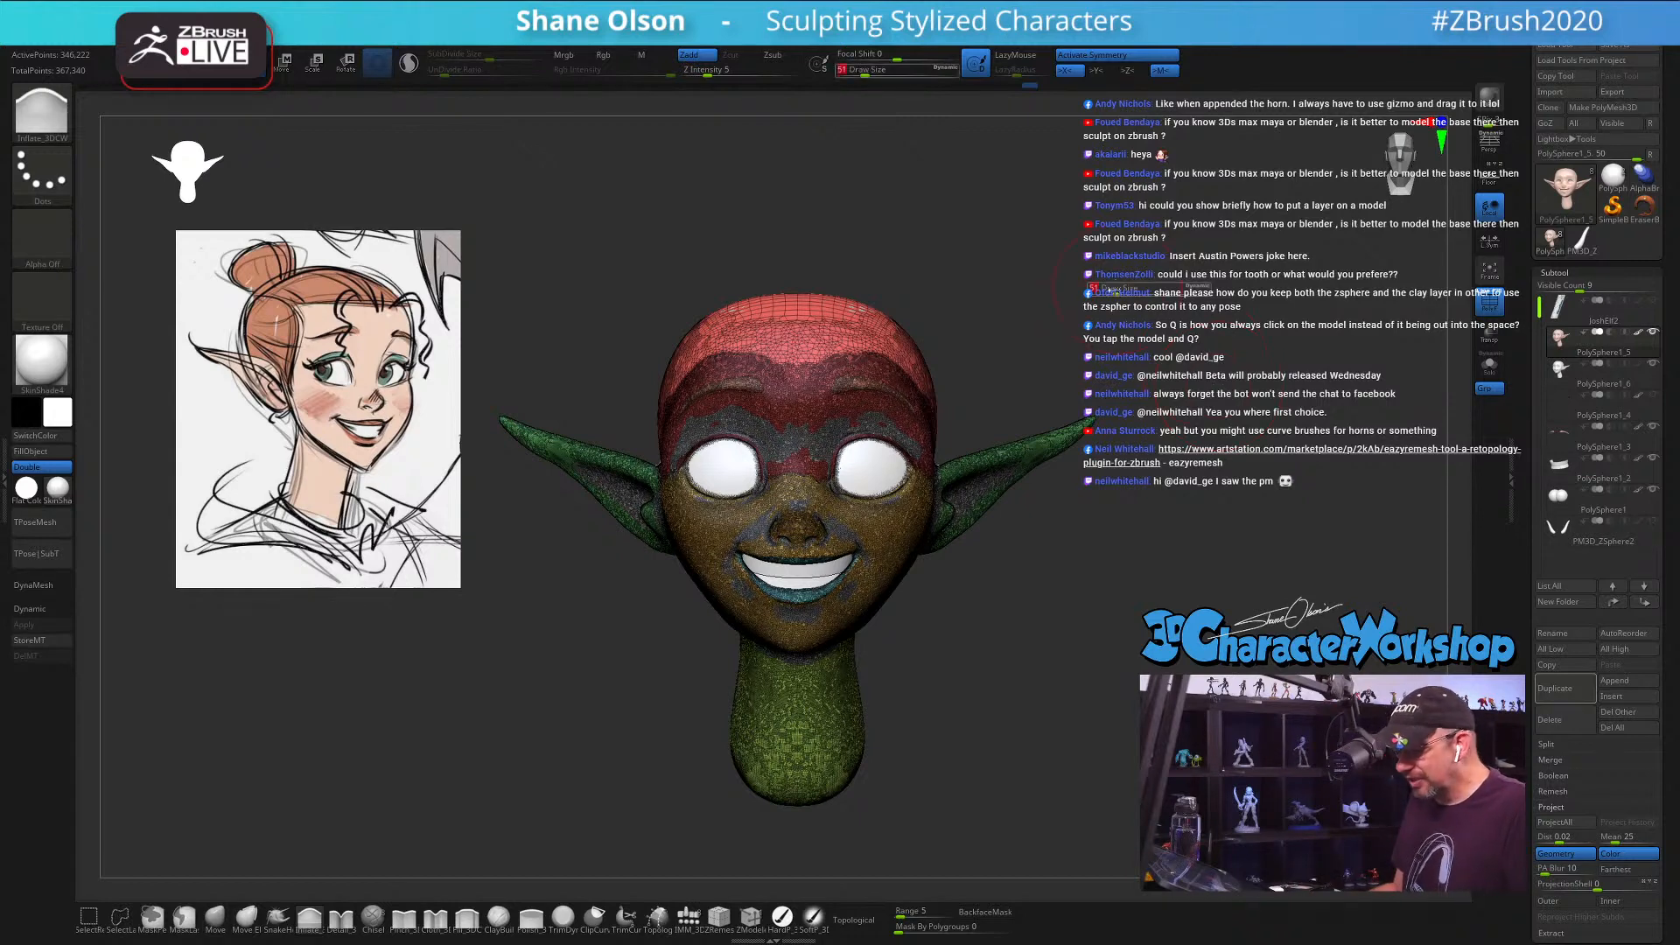
{"action": "left_click", "coordinate": [1107, 293]}
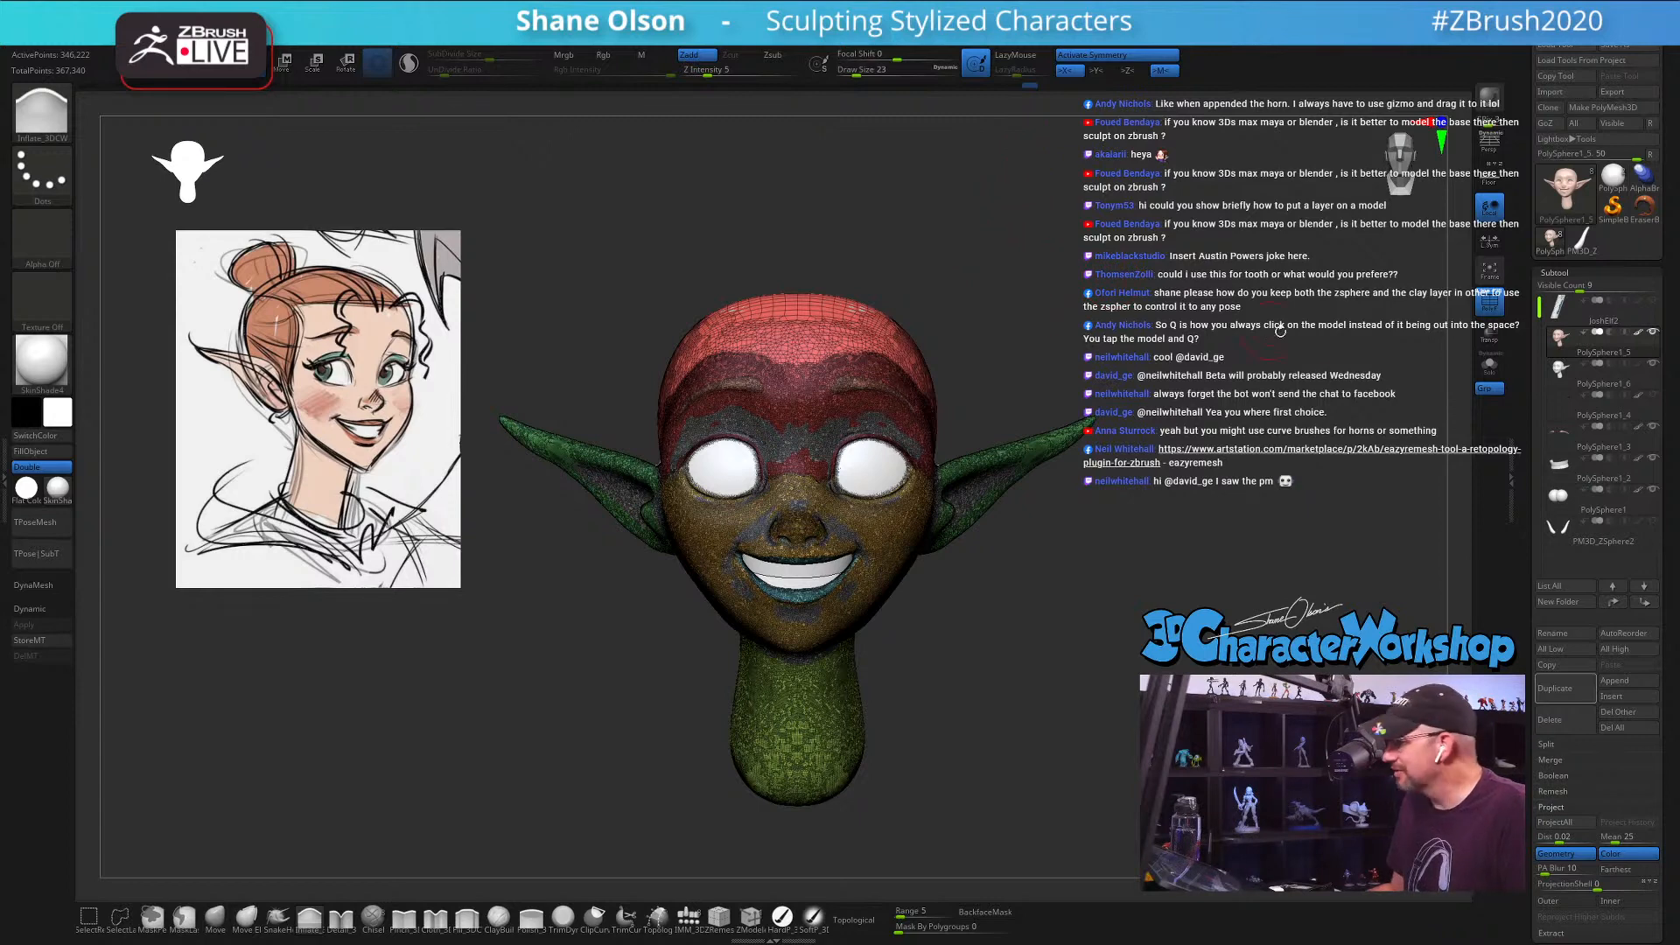
{"action": "key", "text": "shift+f"}
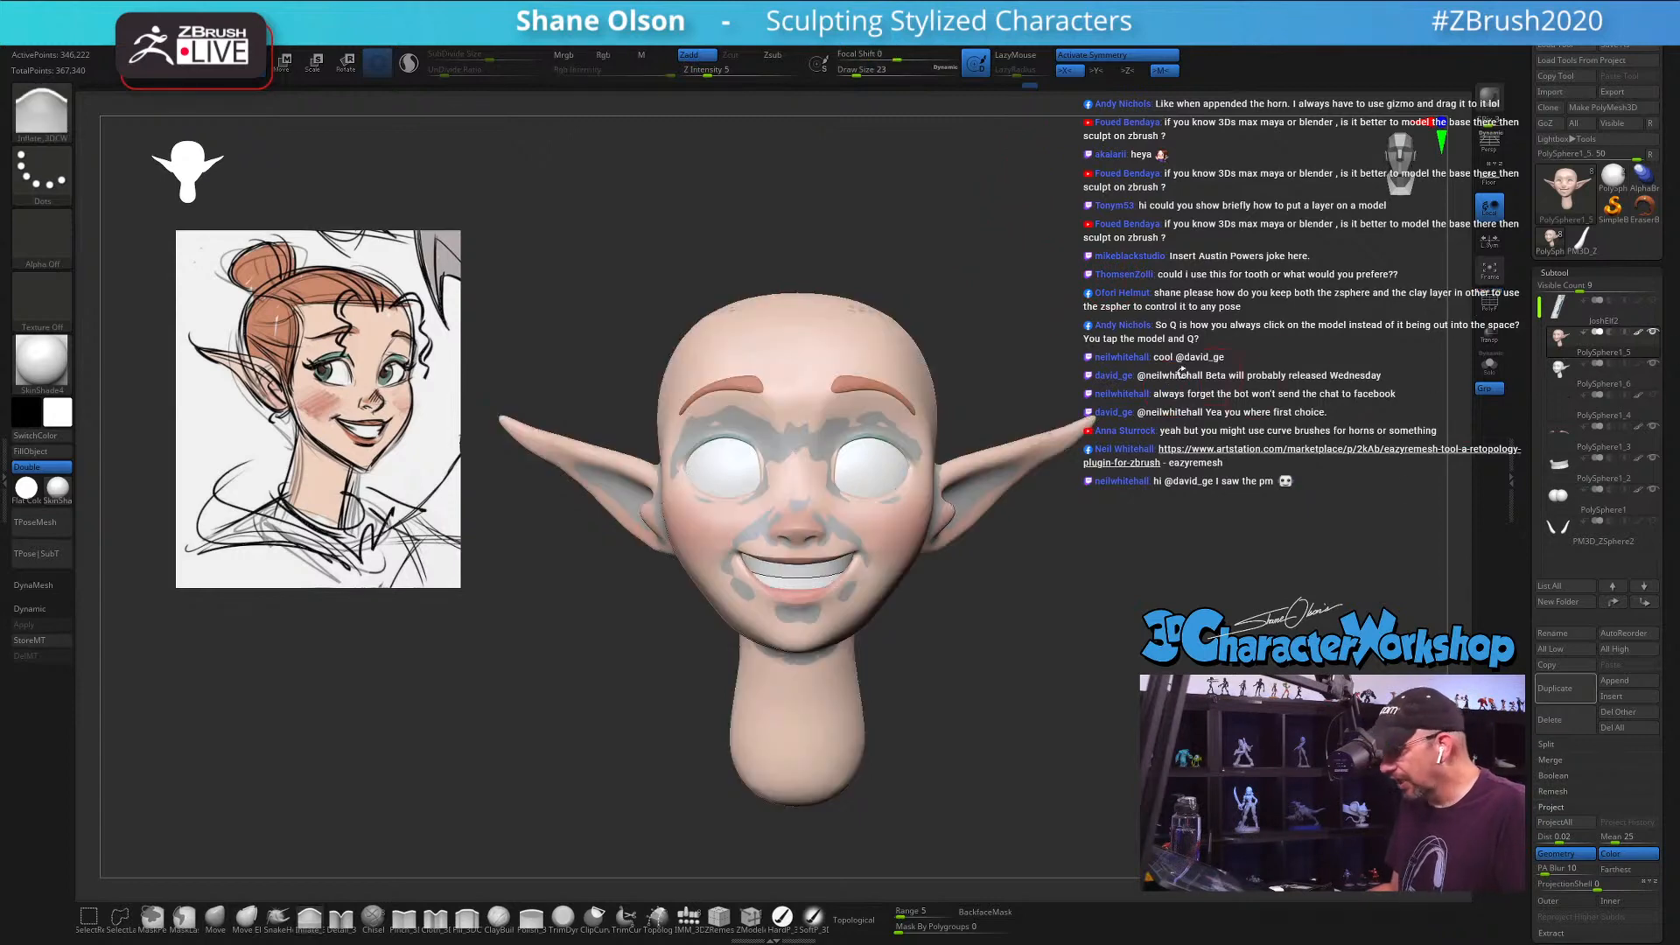
Step: Select the low-poly head subtool PolySphere1_6 and leave only it and the dense head PolySphere1_5 visible
{"action": "left_click", "coordinate": [1558, 369]}
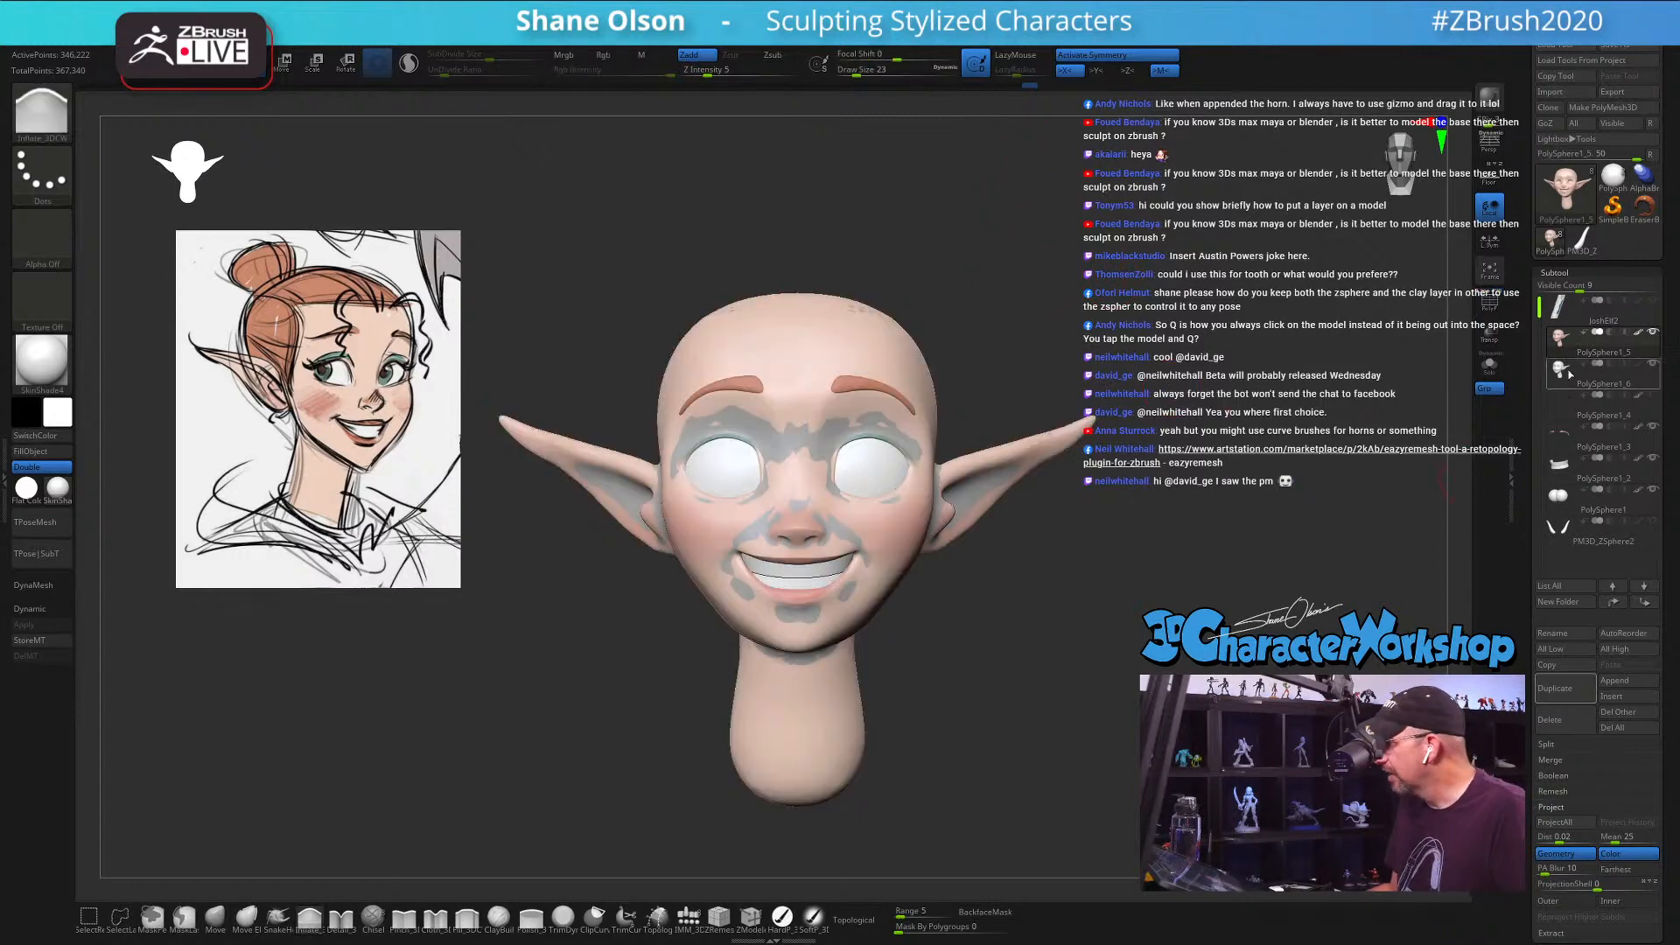
{"action": "key", "text": "shift"}
{"action": "left_click", "coordinate": [1655, 366], "text": "shift"}
{"action": "left_click", "coordinate": [1653, 333]}
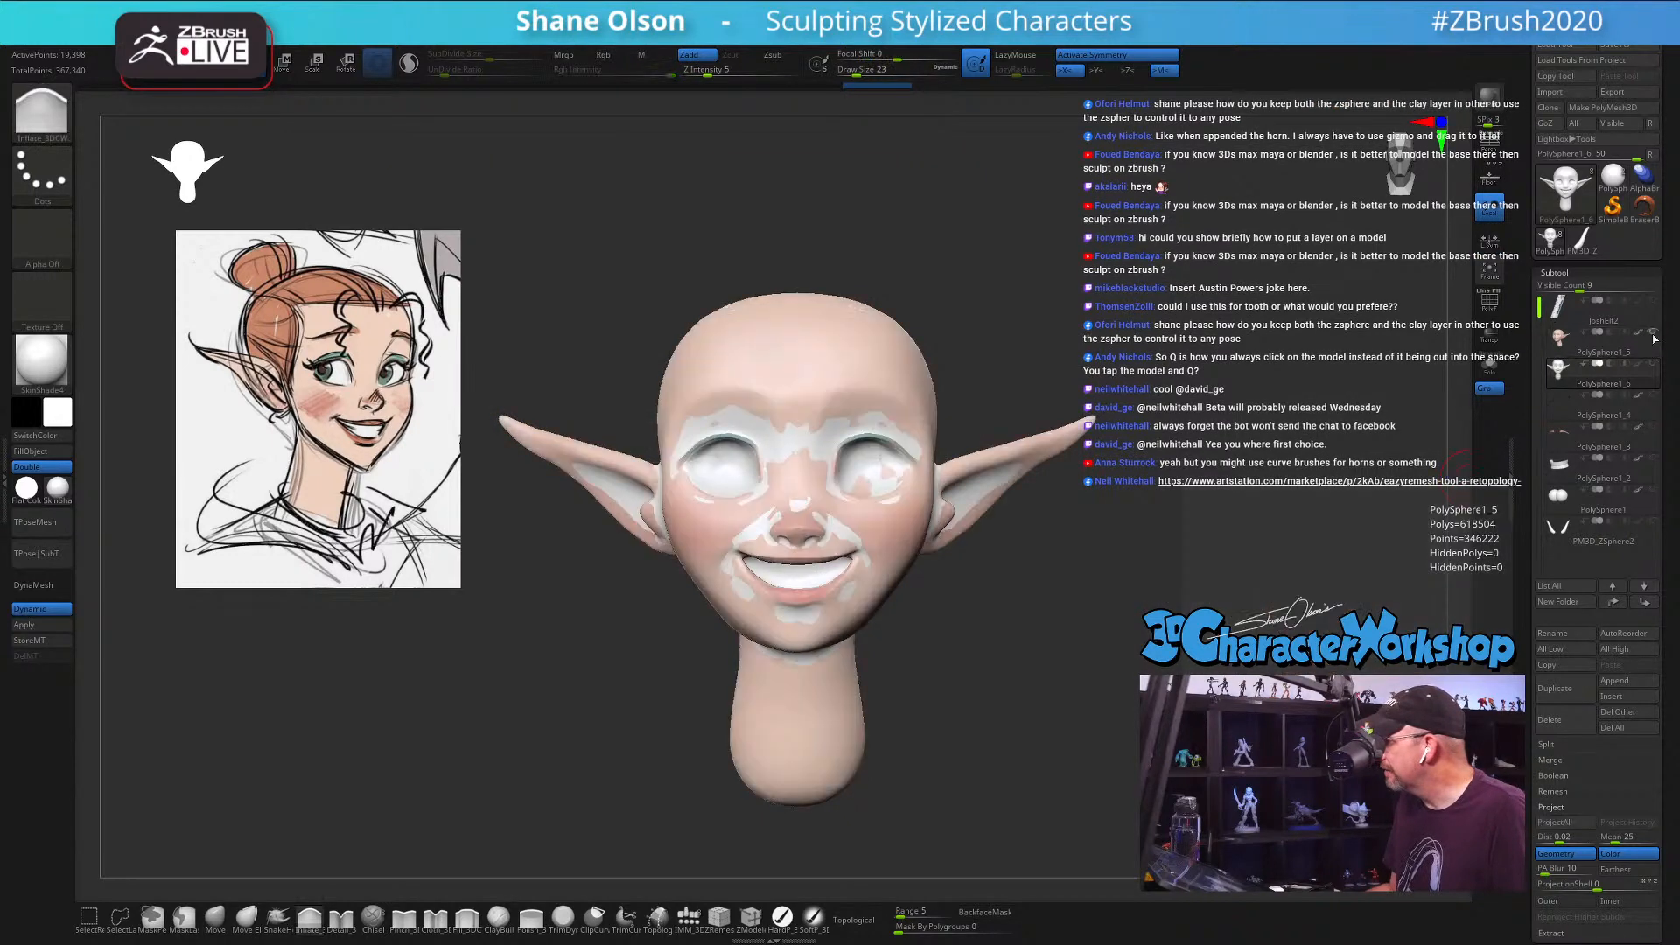
Step: Run ProjectAll to project the dense head PolySphere1_5 onto the low-poly head
{"action": "left_click_drag", "start_coordinate": [1148, 428], "coordinate": [1141, 434]}
{"action": "left_click_drag", "start_coordinate": [1200, 586], "coordinate": [1120, 578]}
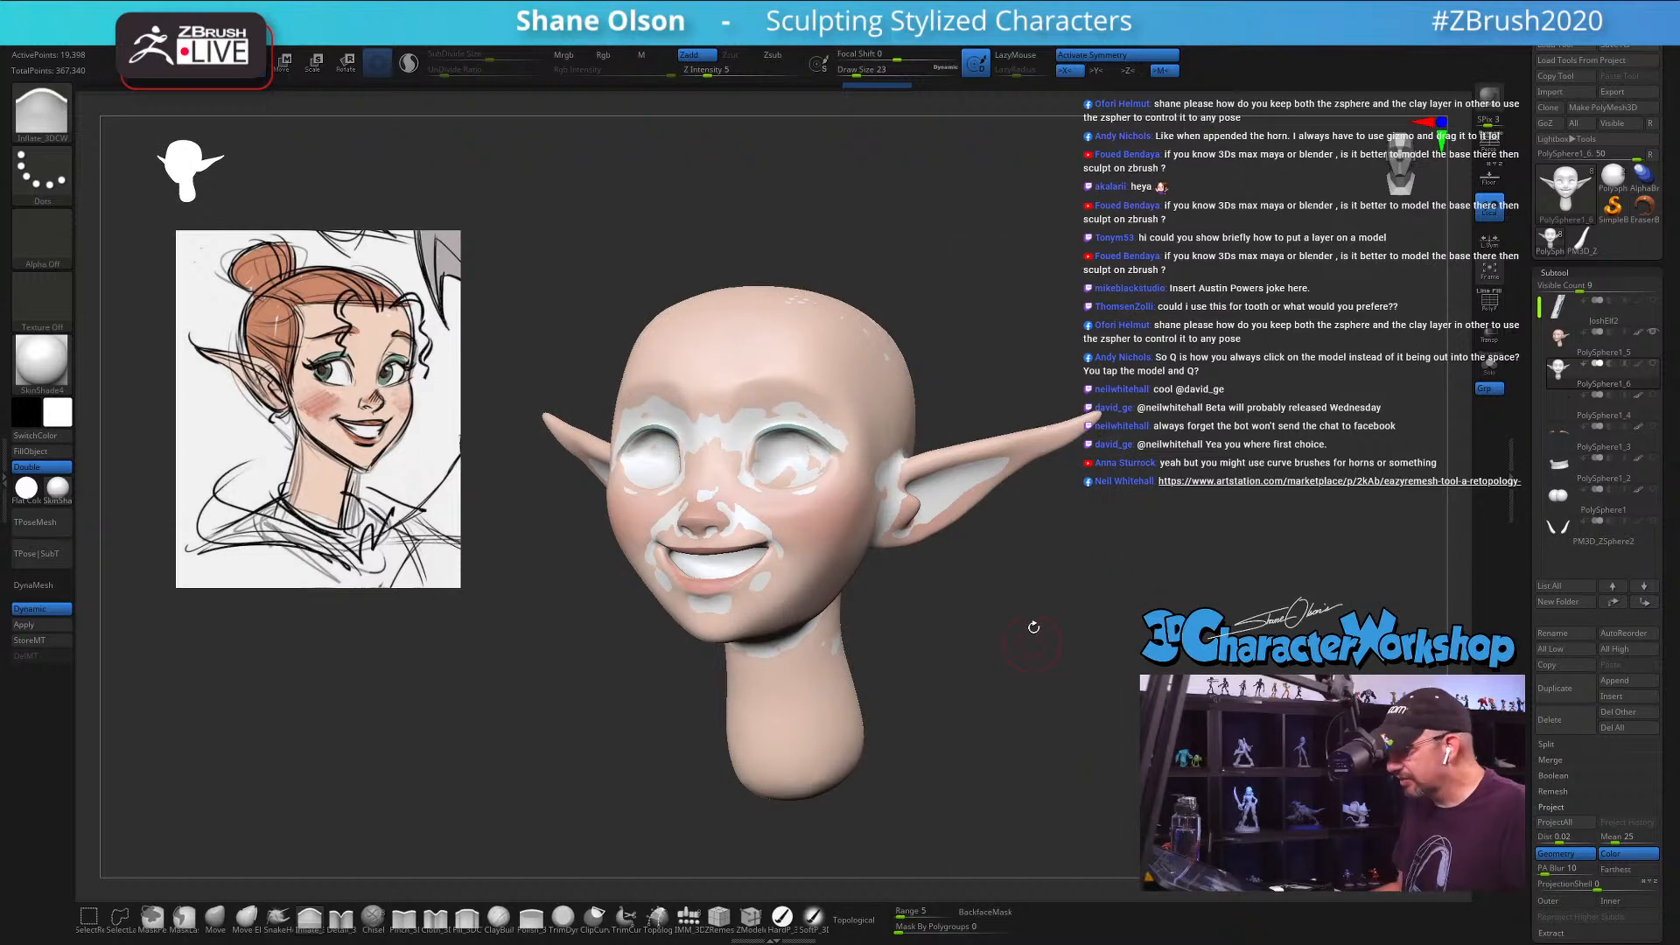
{"action": "key", "text": "space"}
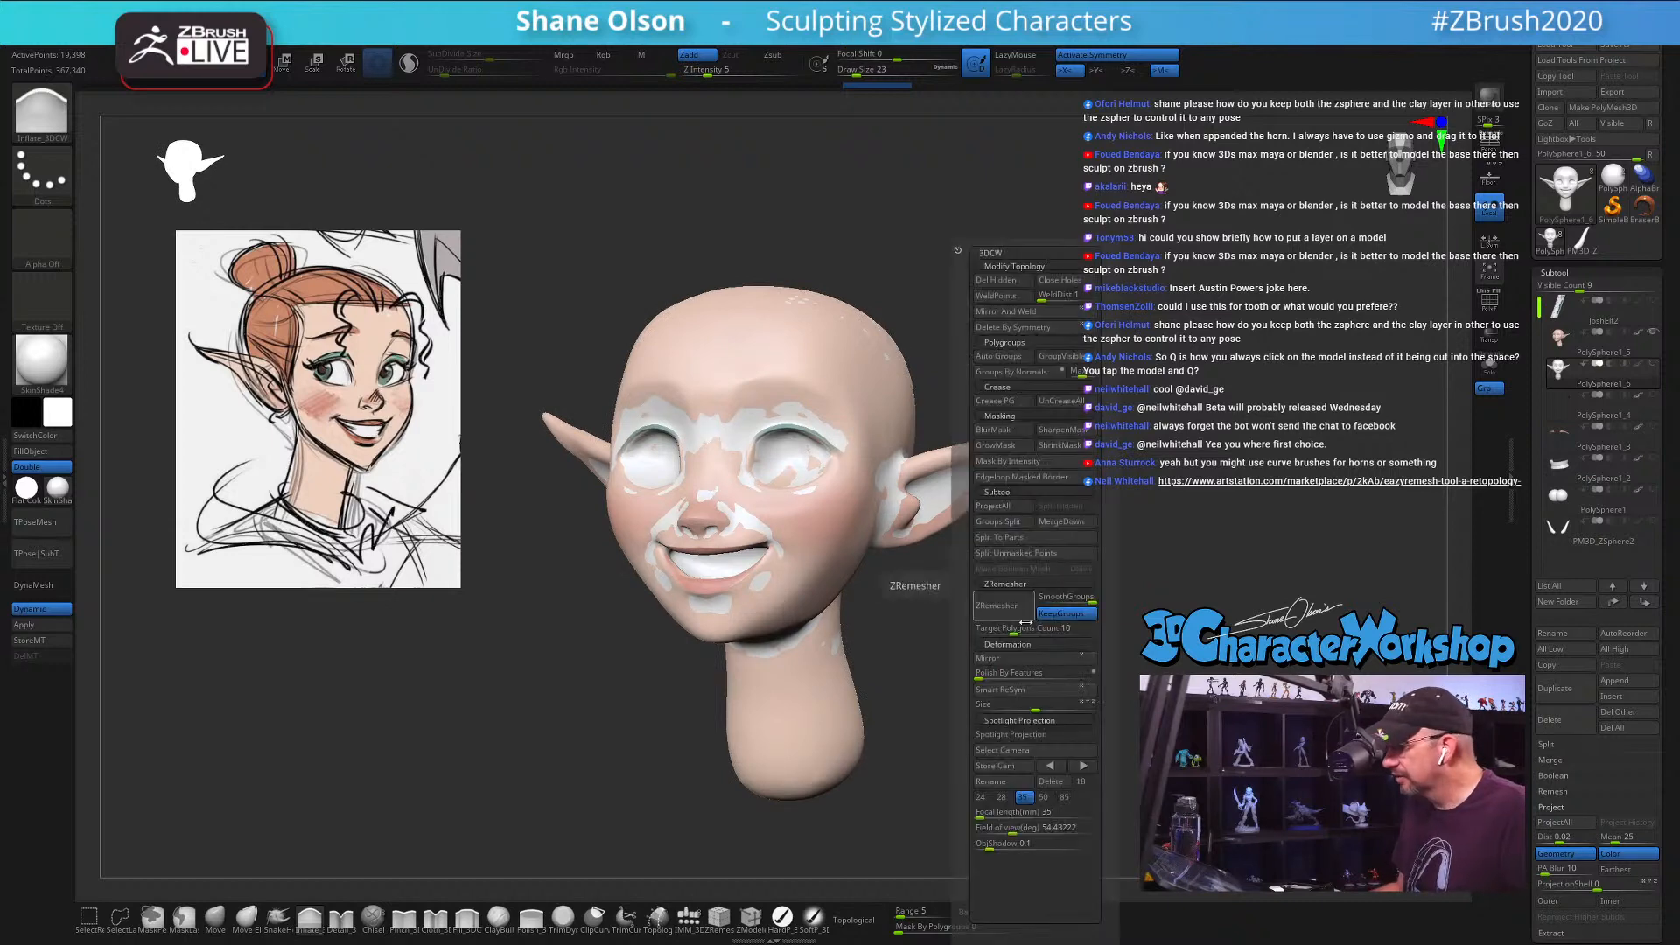
{"action": "left_click", "coordinate": [1002, 509]}
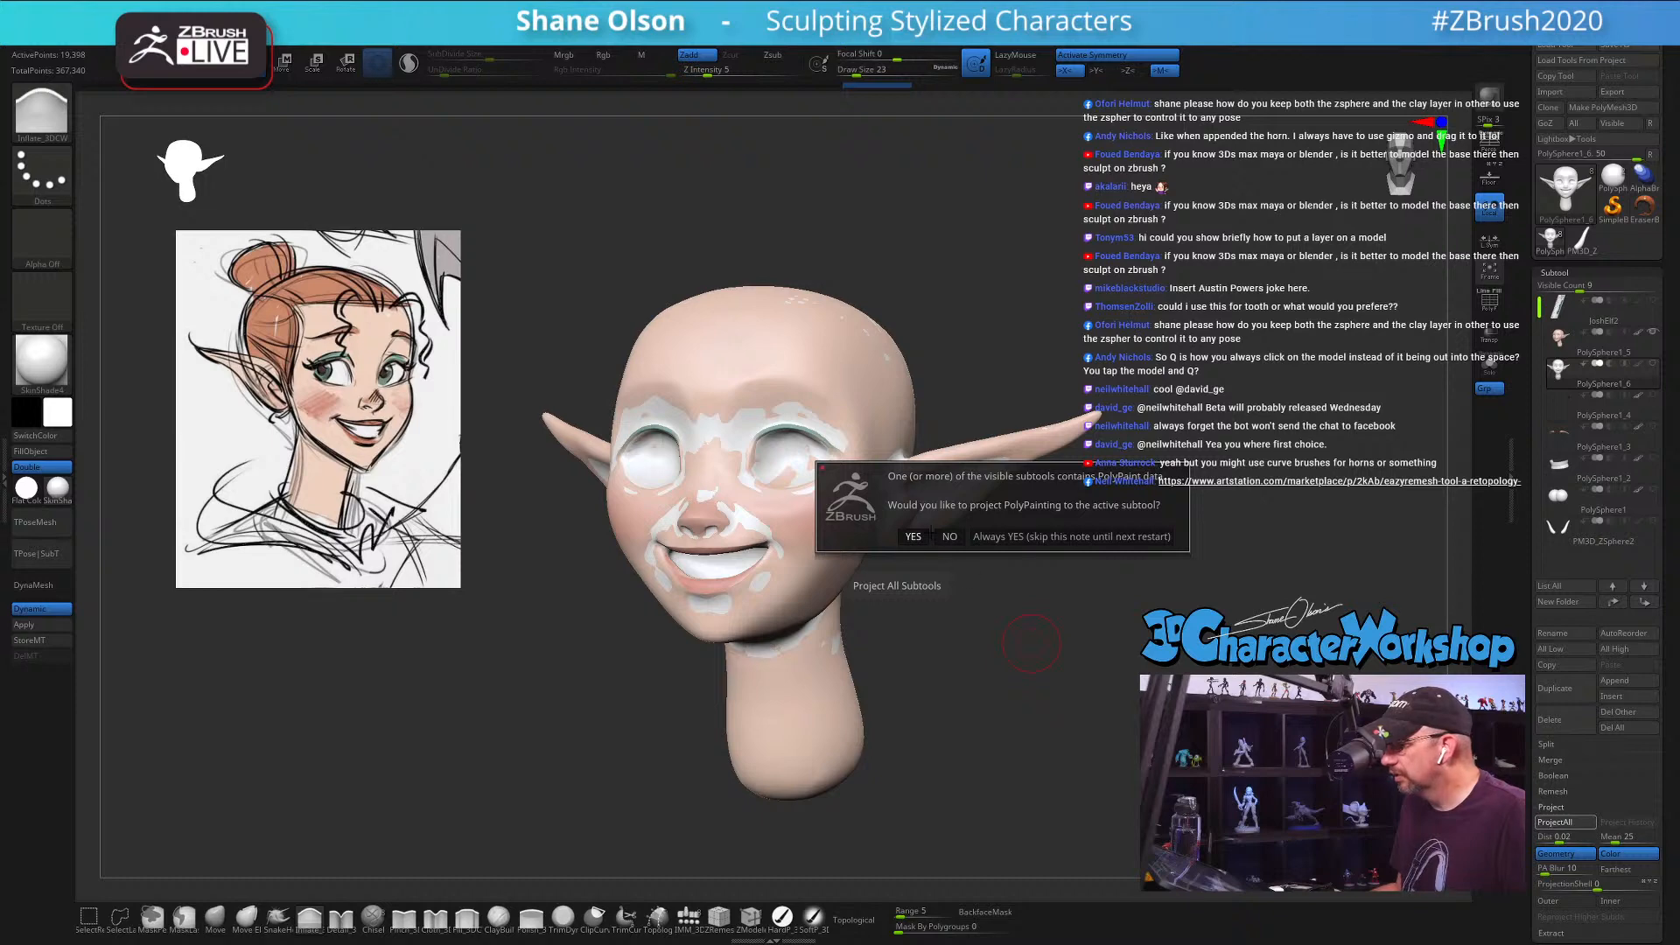
Step: Accept projecting the polypaint onto the active PolySphere1_6 head subtool and check the projected head
{"action": "left_click", "coordinate": [913, 537]}
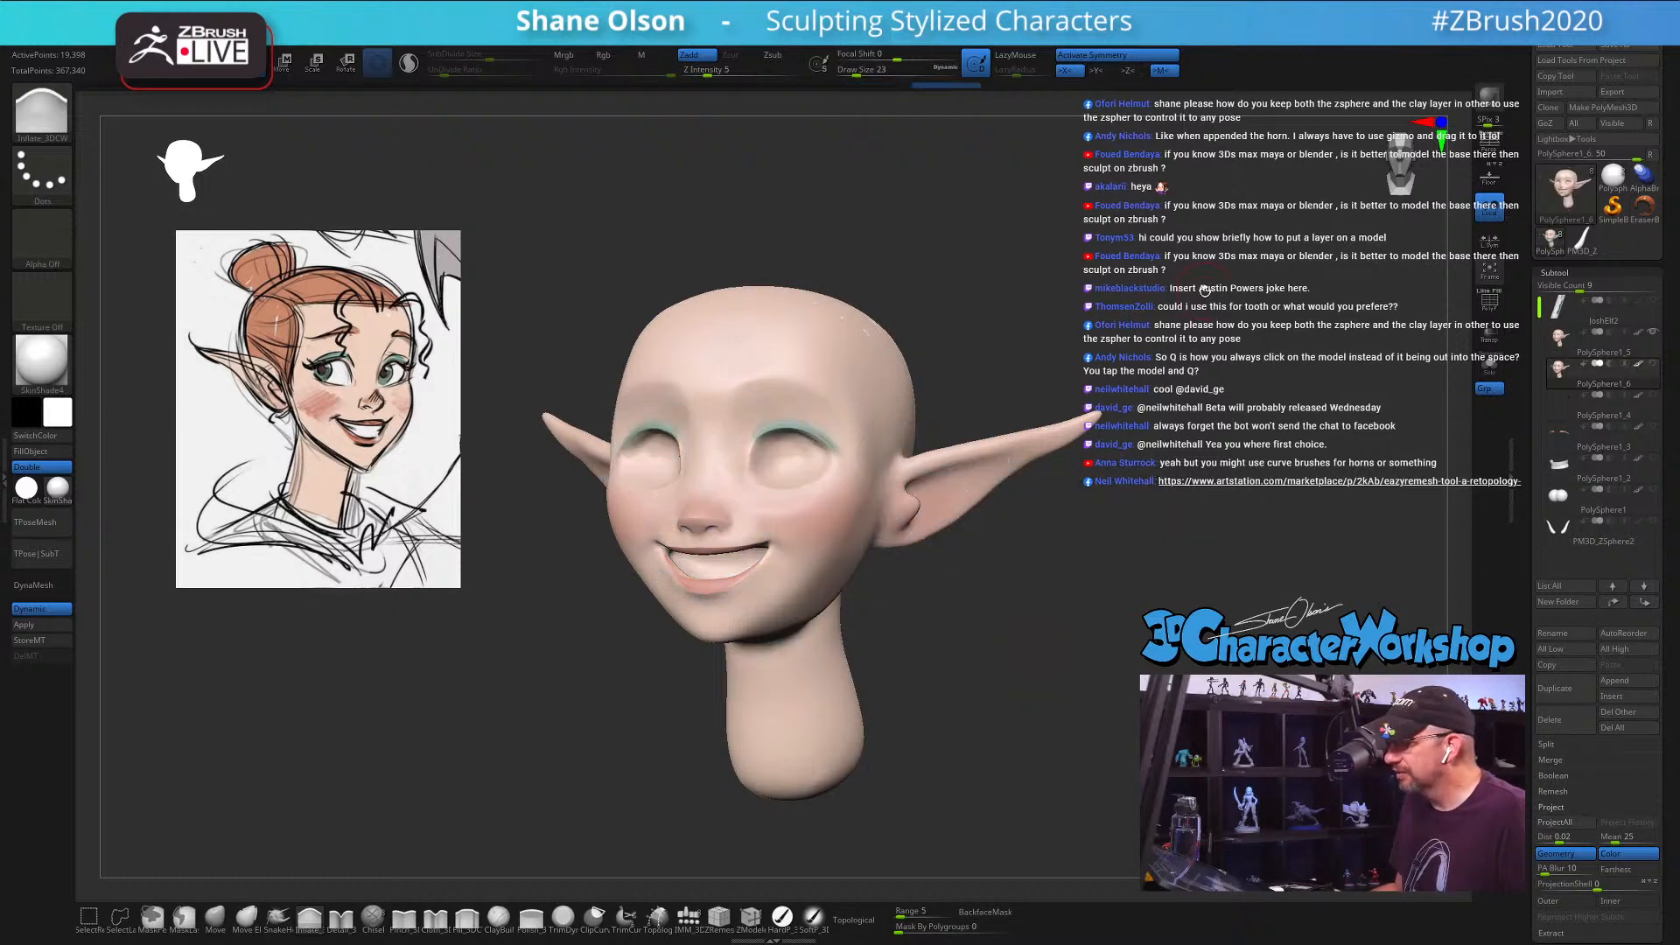
{"action": "left_click", "coordinate": [1558, 341]}
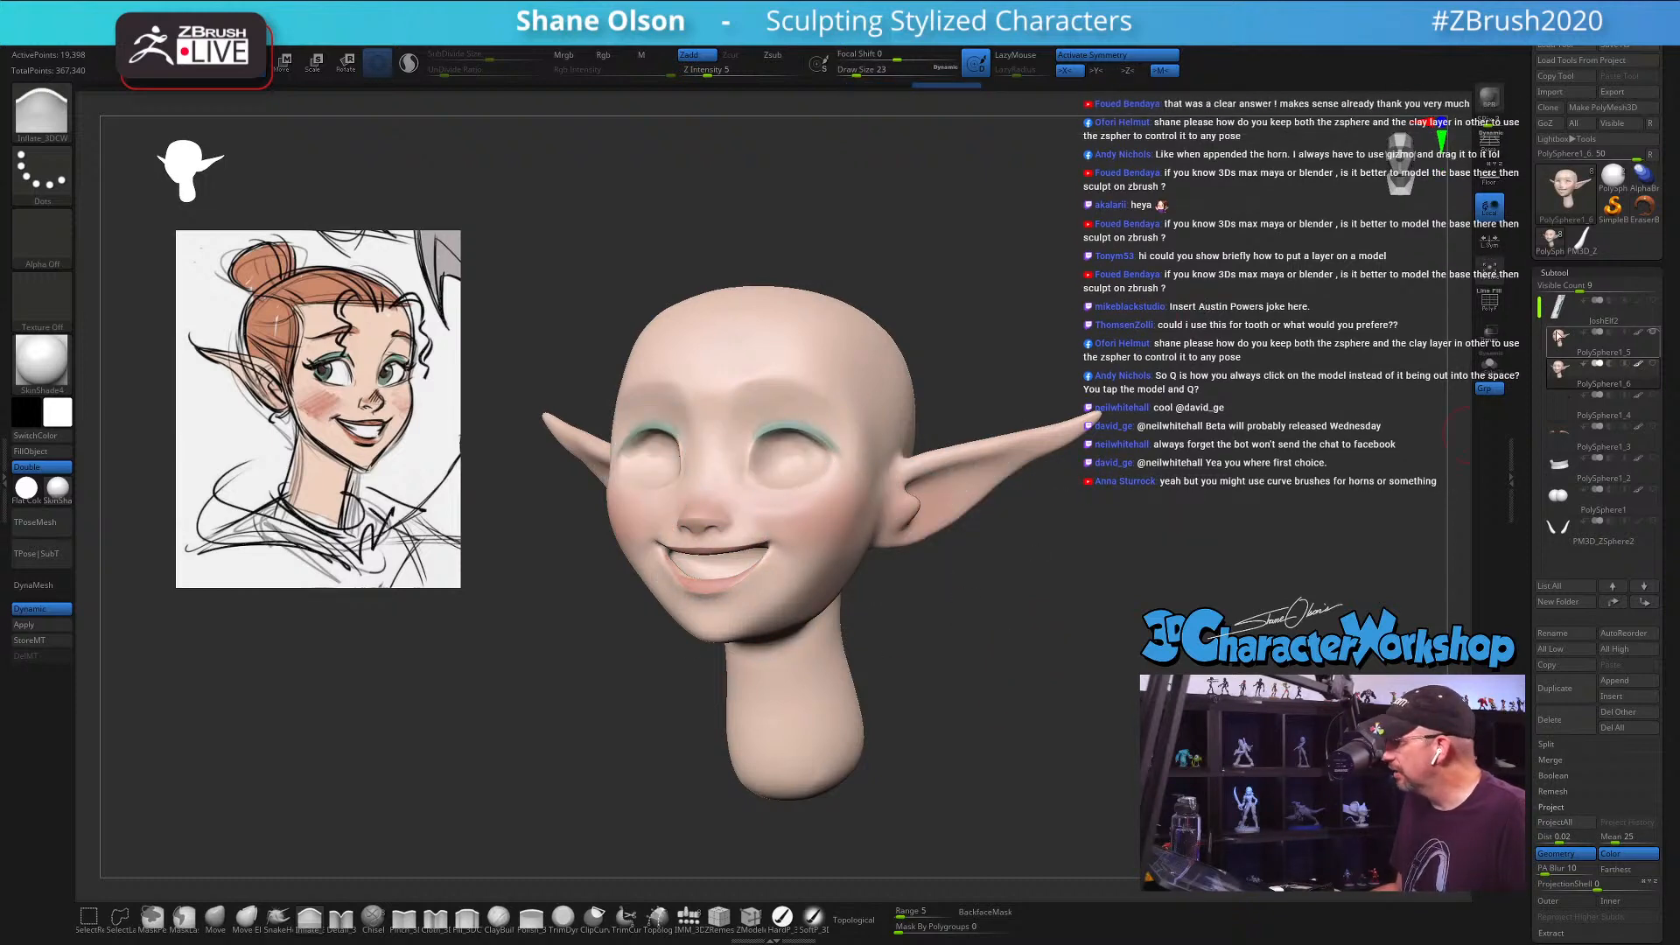
{"action": "left_click", "coordinate": [1557, 374]}
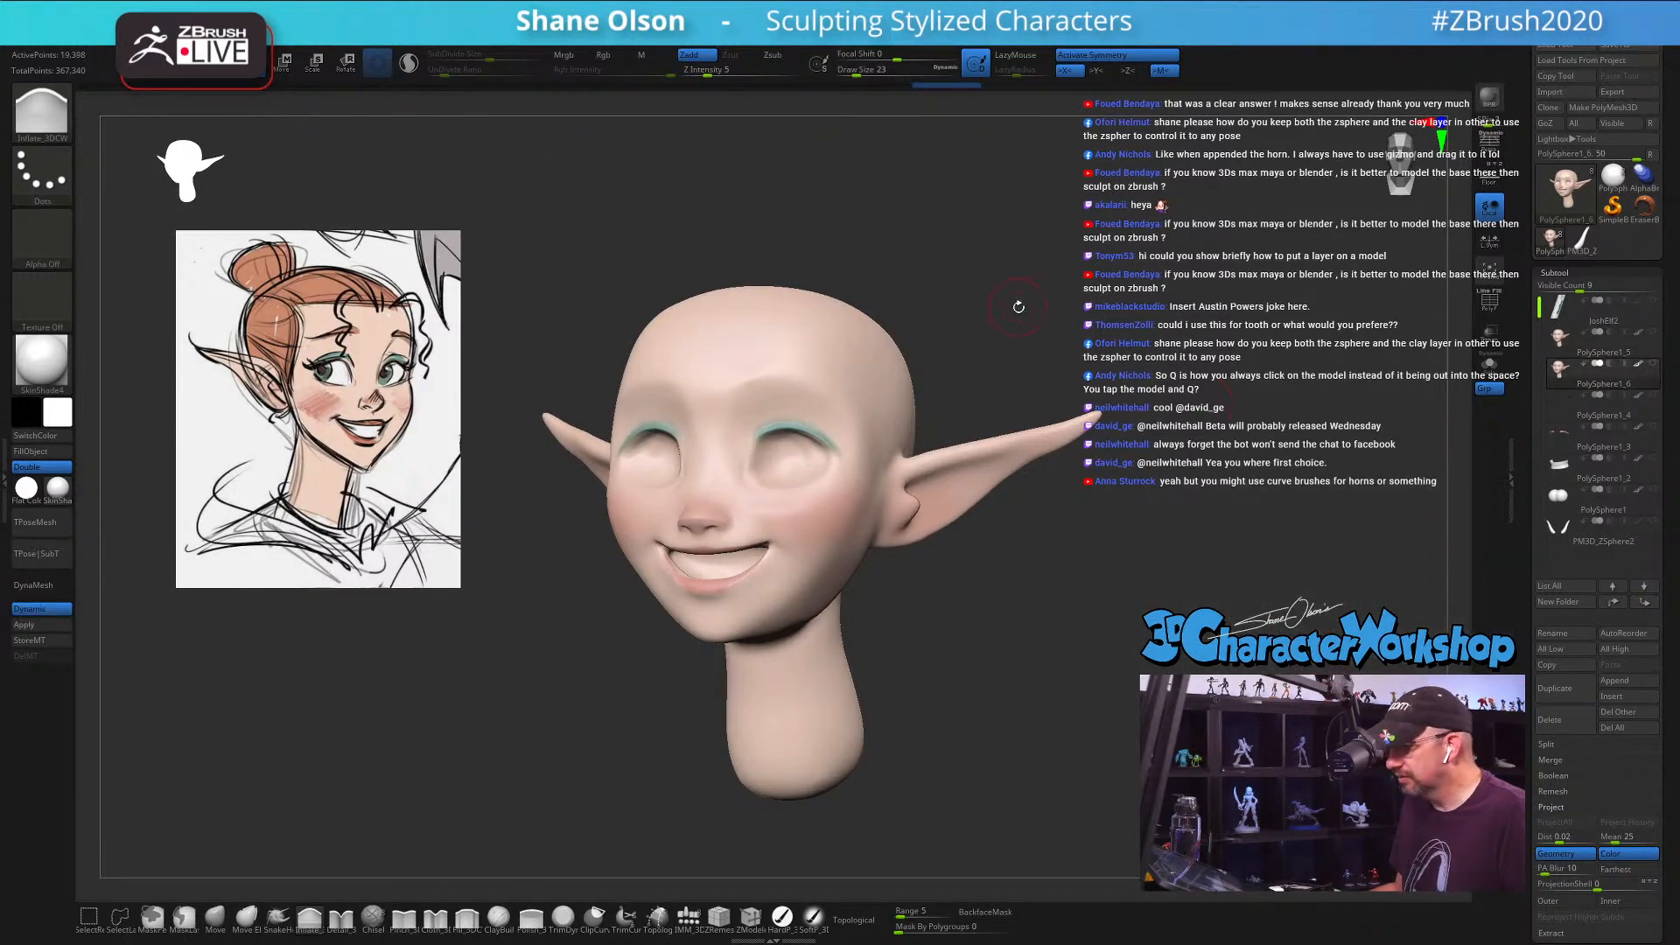
{"action": "left_click_drag", "start_coordinate": [1014, 307], "coordinate": [1106, 350]}
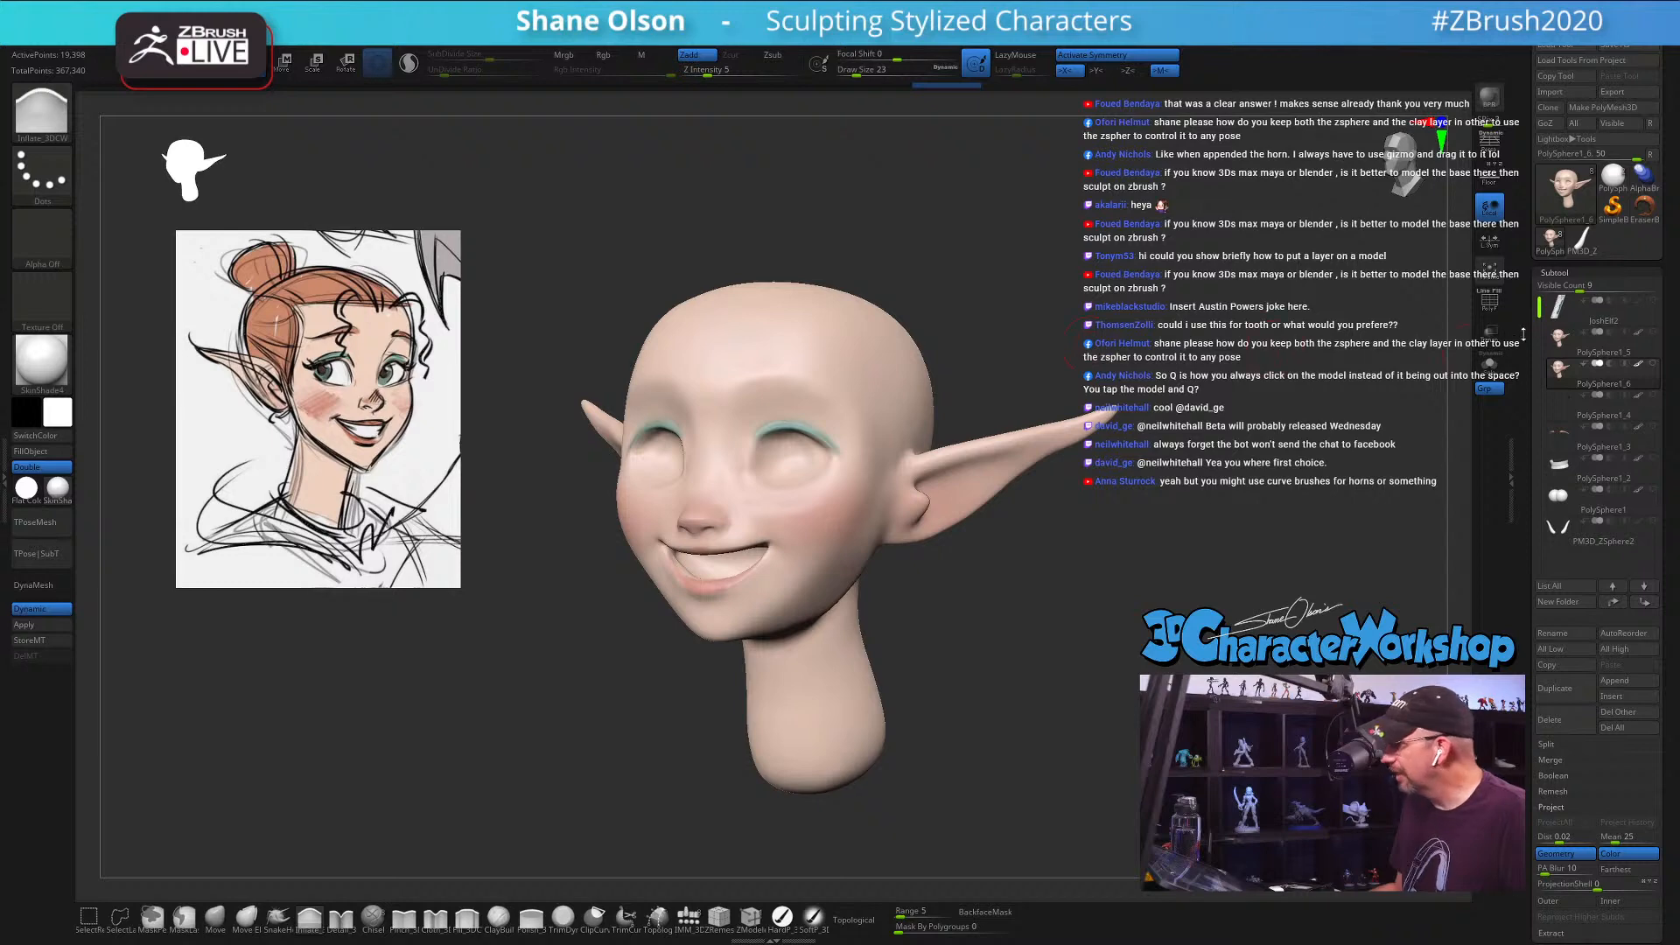
{"action": "key", "text": "shift"}
{"action": "key", "text": "shift+f"}
{"action": "key", "text": "shift+f"}
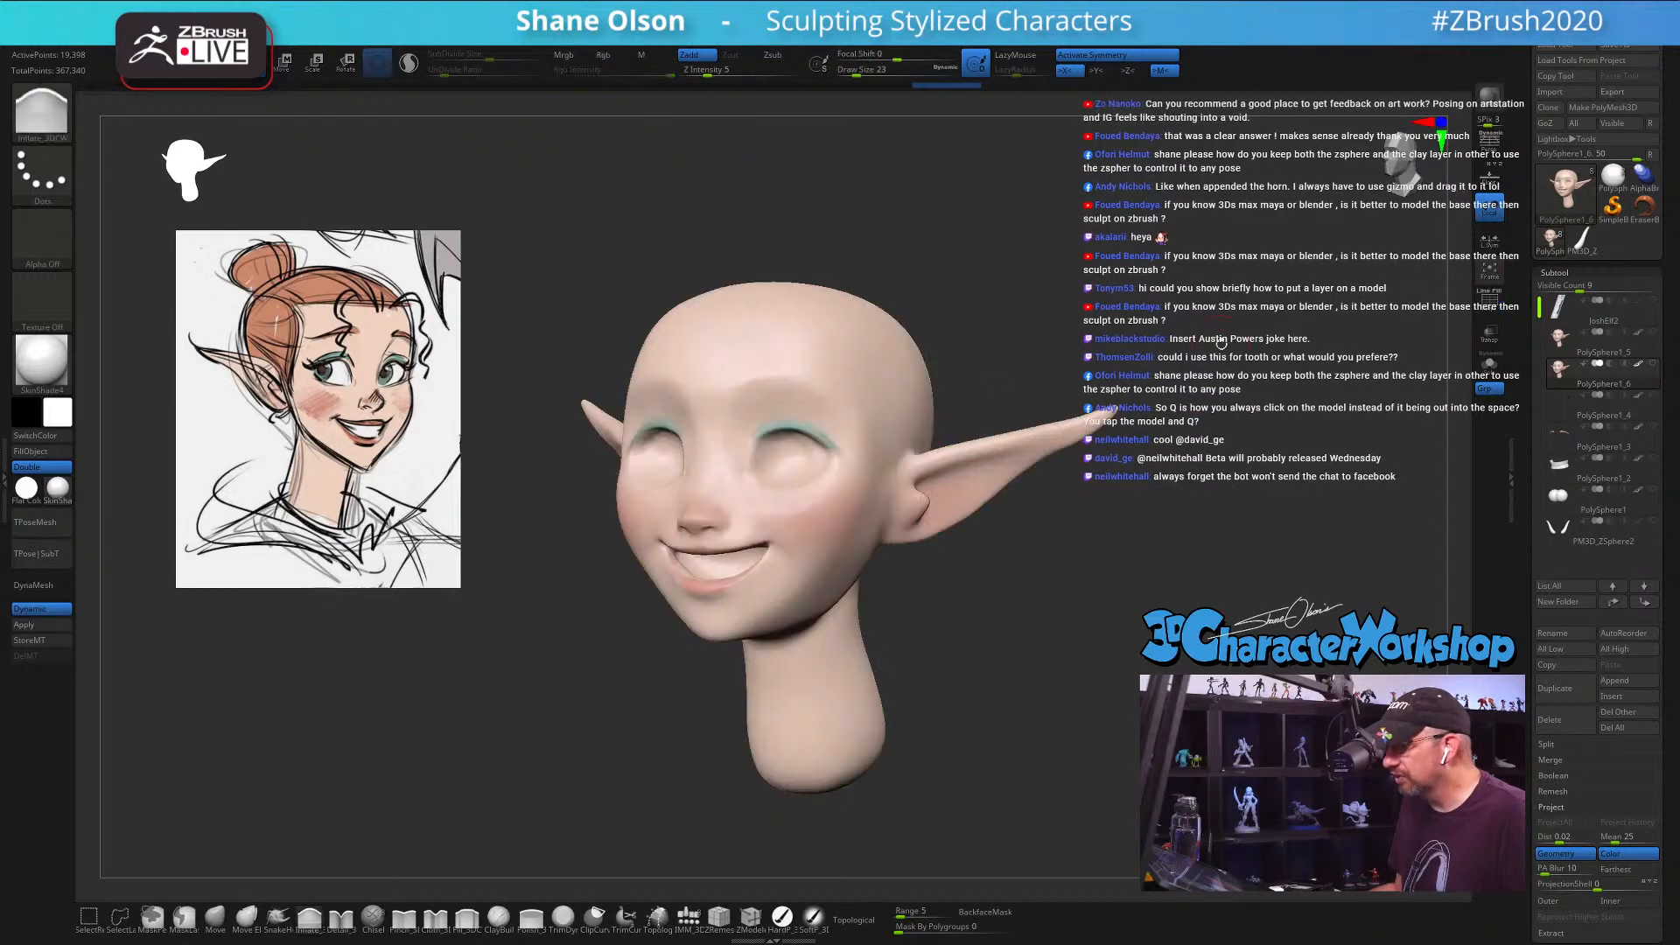
Step: Show the eyebrow, eyelash, teeth, eyeball and horn subtools
{"action": "left_click", "coordinate": [1652, 395]}
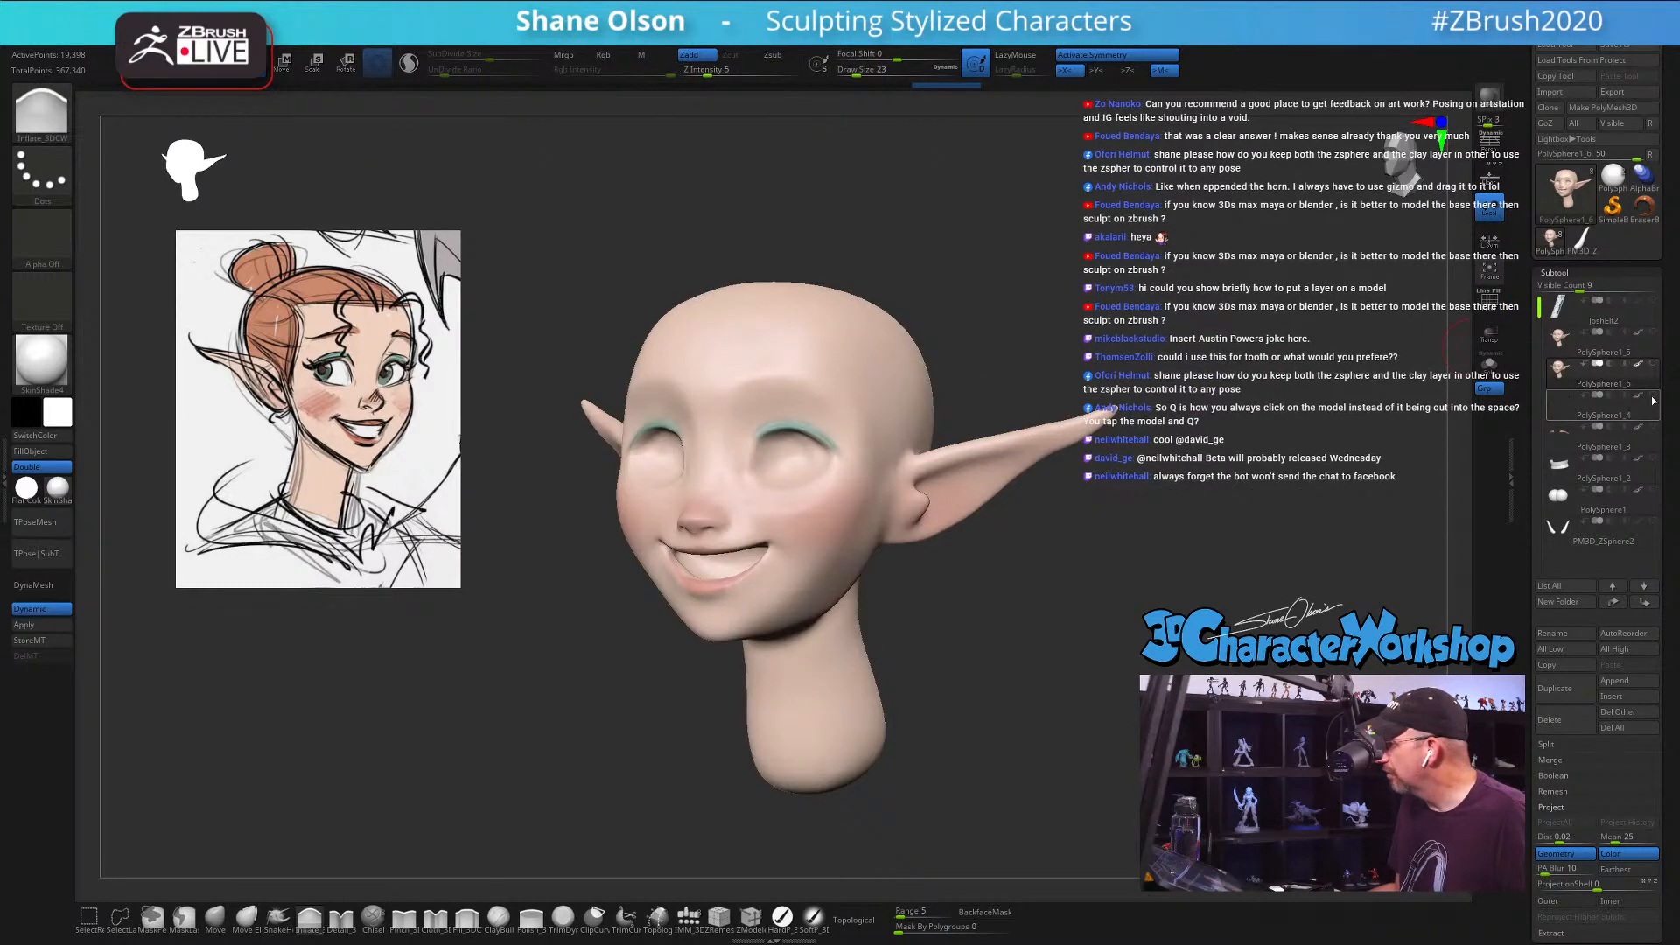
{"action": "left_click", "coordinate": [1652, 426]}
{"action": "left_click", "coordinate": [1652, 458]}
{"action": "left_click", "coordinate": [1652, 490]}
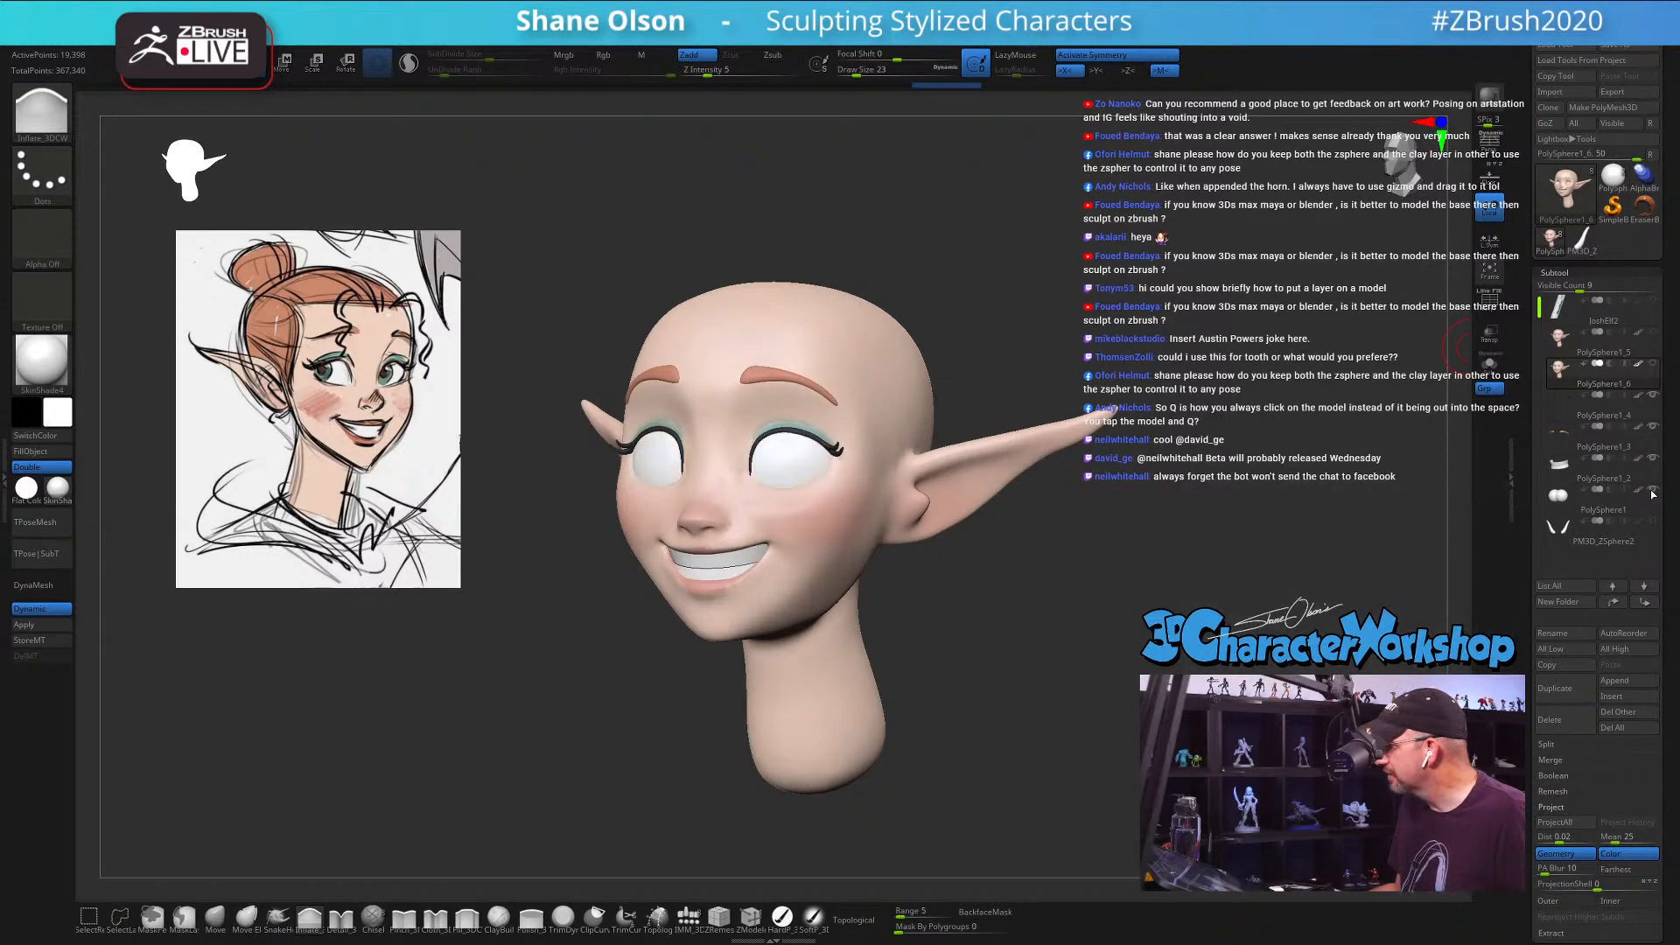
{"action": "left_click", "coordinate": [1652, 521]}
Step: Delete the PM3D_ZSphere2 horns subtool and make the PolySphere1_6 head visible
{"action": "left_click", "coordinate": [1605, 529]}
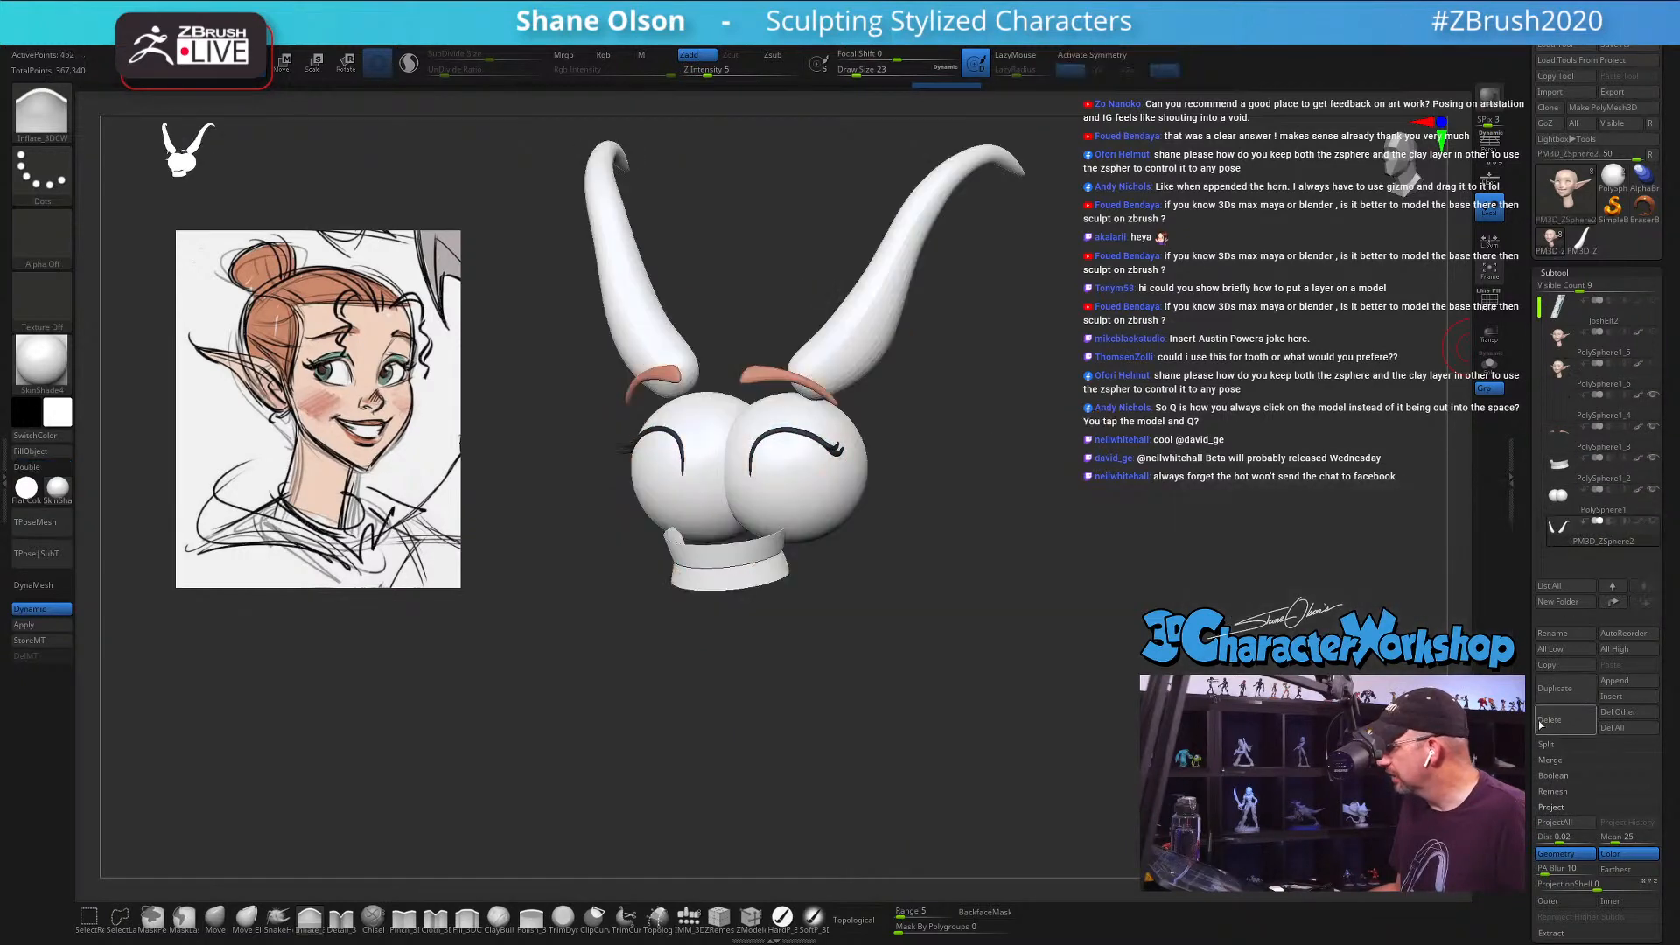
{"action": "left_click", "coordinate": [1551, 721]}
{"action": "left_click", "coordinate": [1278, 757]}
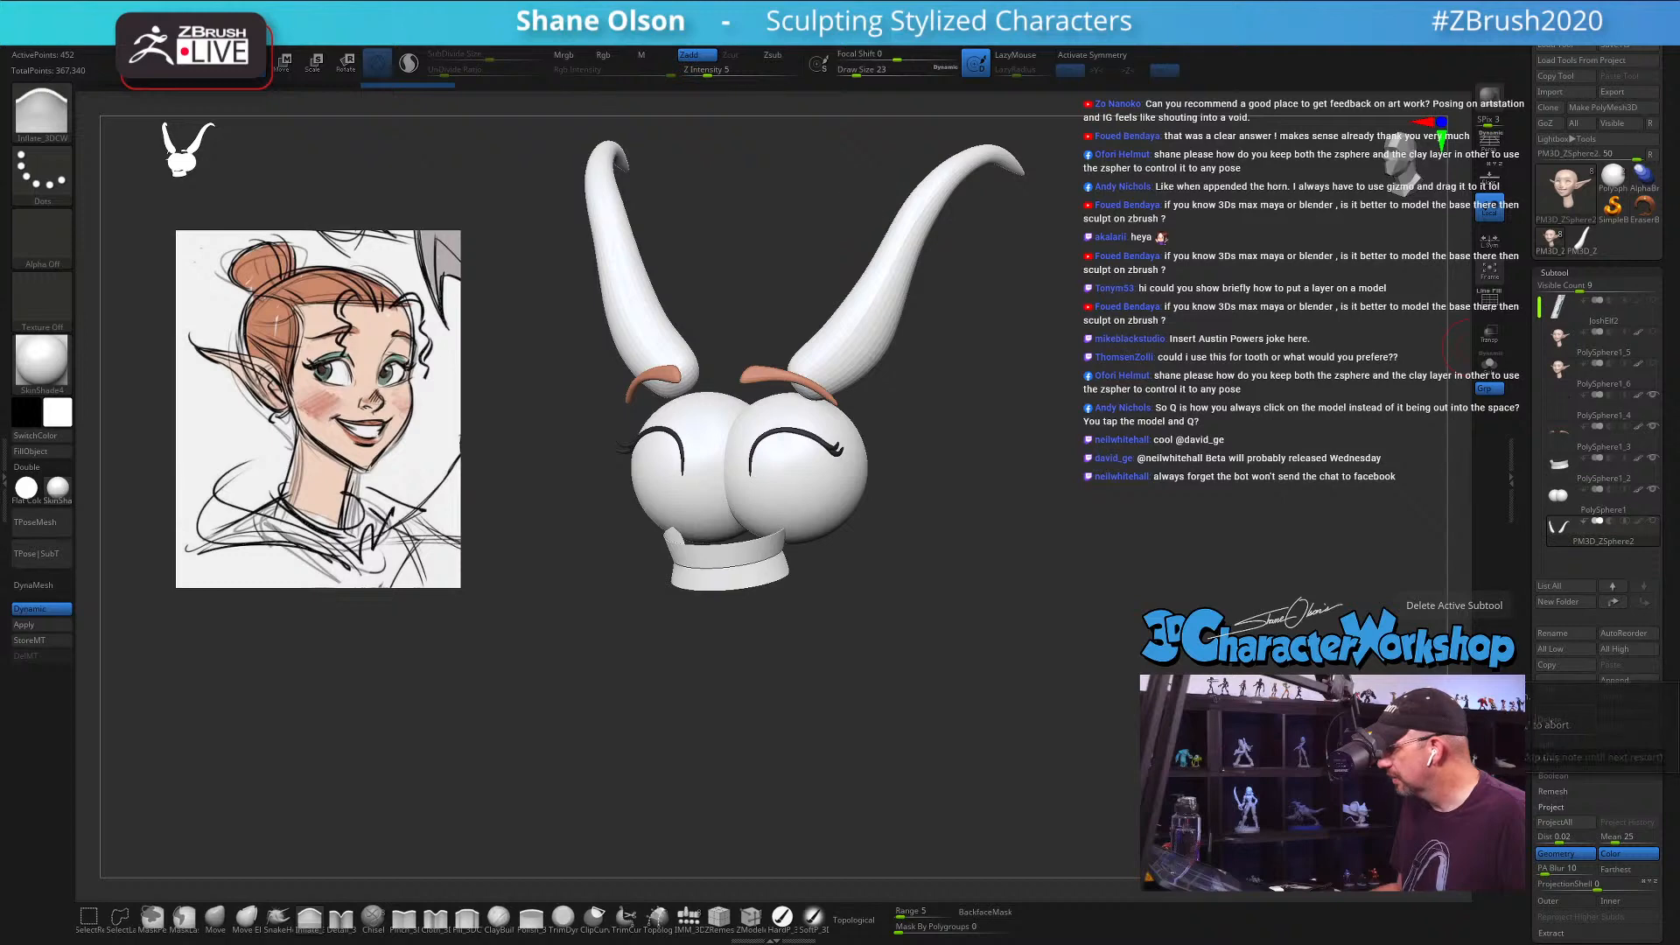
{"action": "left_click", "coordinate": [1652, 363]}
{"action": "left_click_drag", "start_coordinate": [1087, 338], "coordinate": [975, 330]}
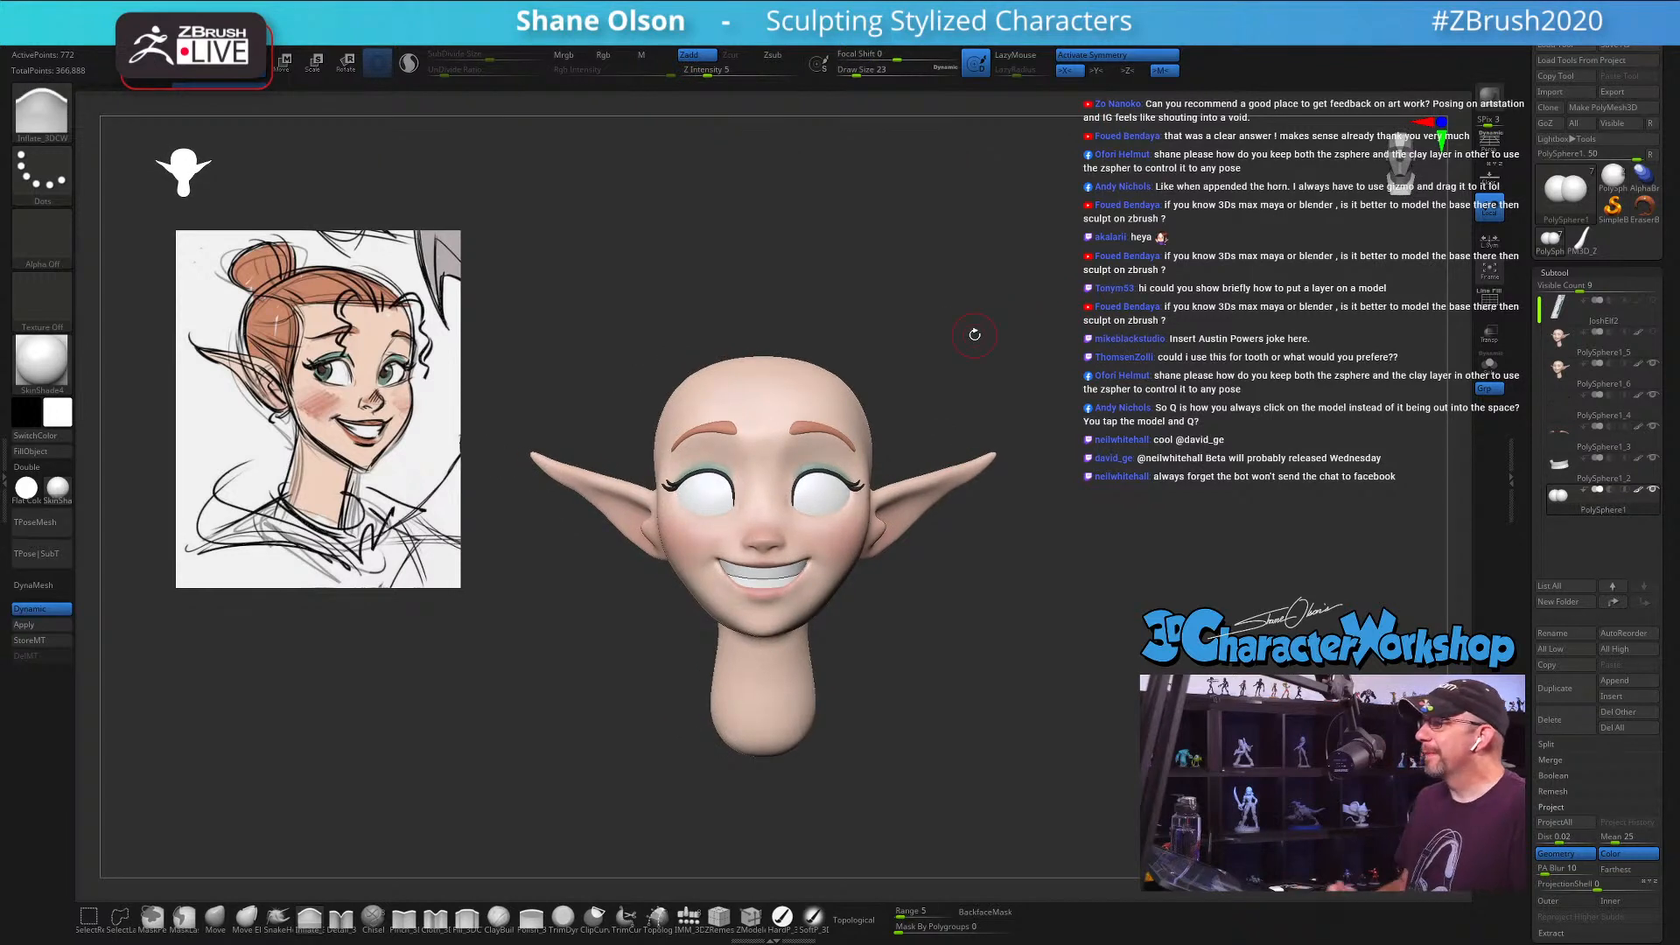
Step: Increase the brush draw size to 51 and view the character's head from the front and three-quarter angles
{"action": "key", "text": "s"}
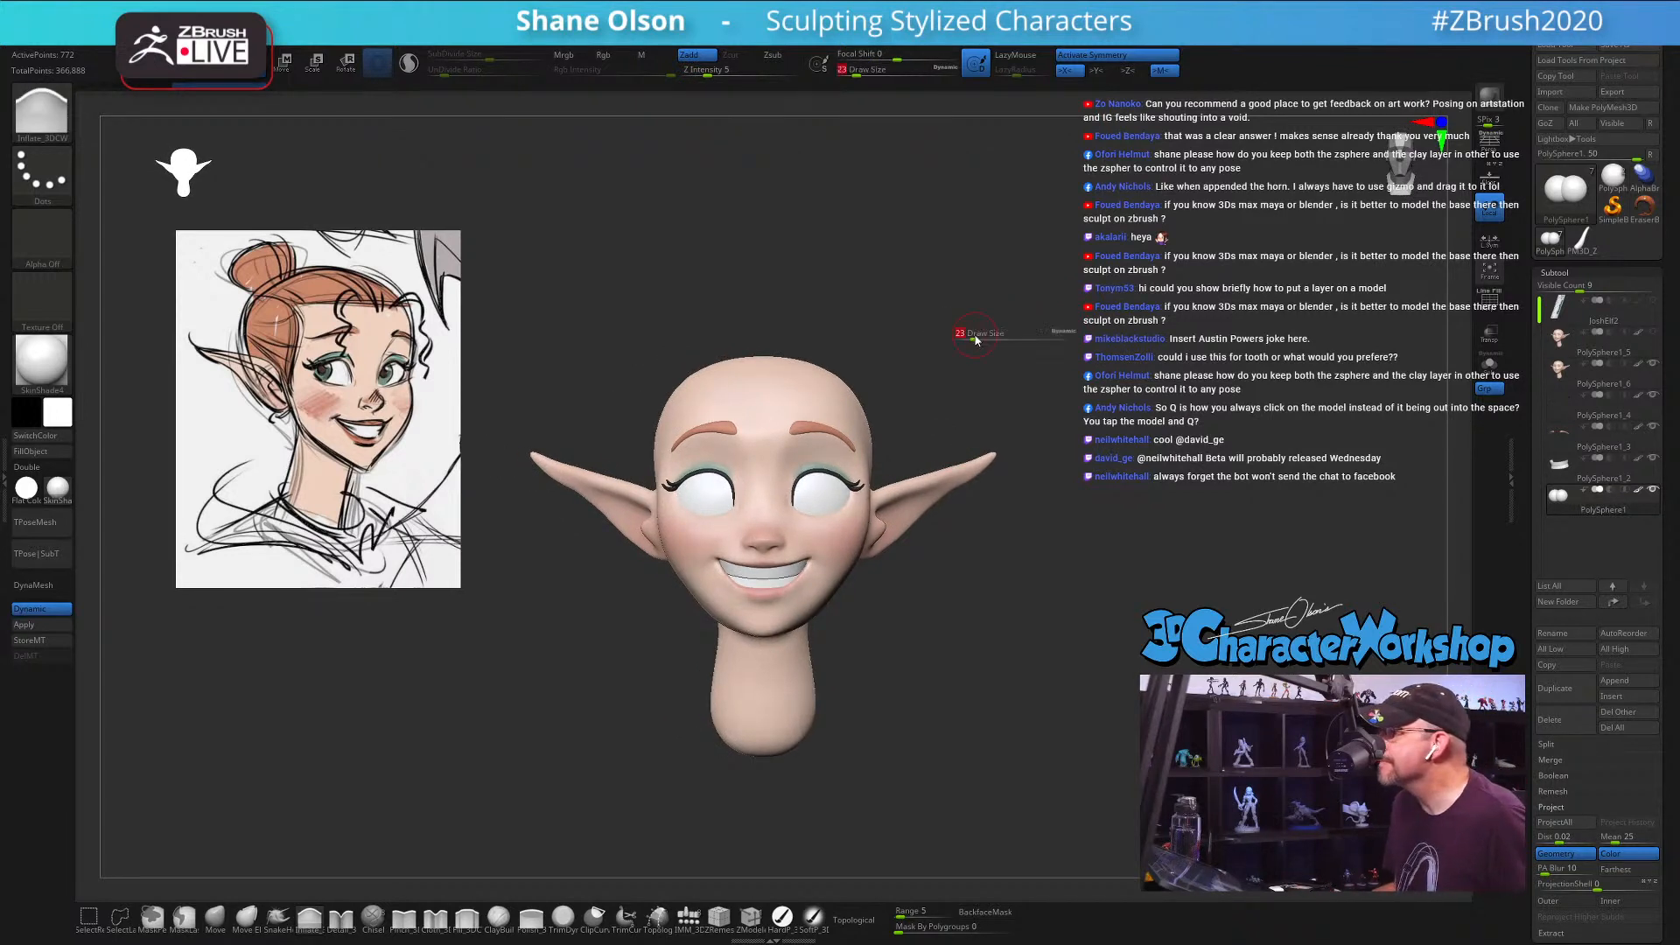
{"action": "left_click_drag", "start_coordinate": [975, 335], "coordinate": [985, 334]}
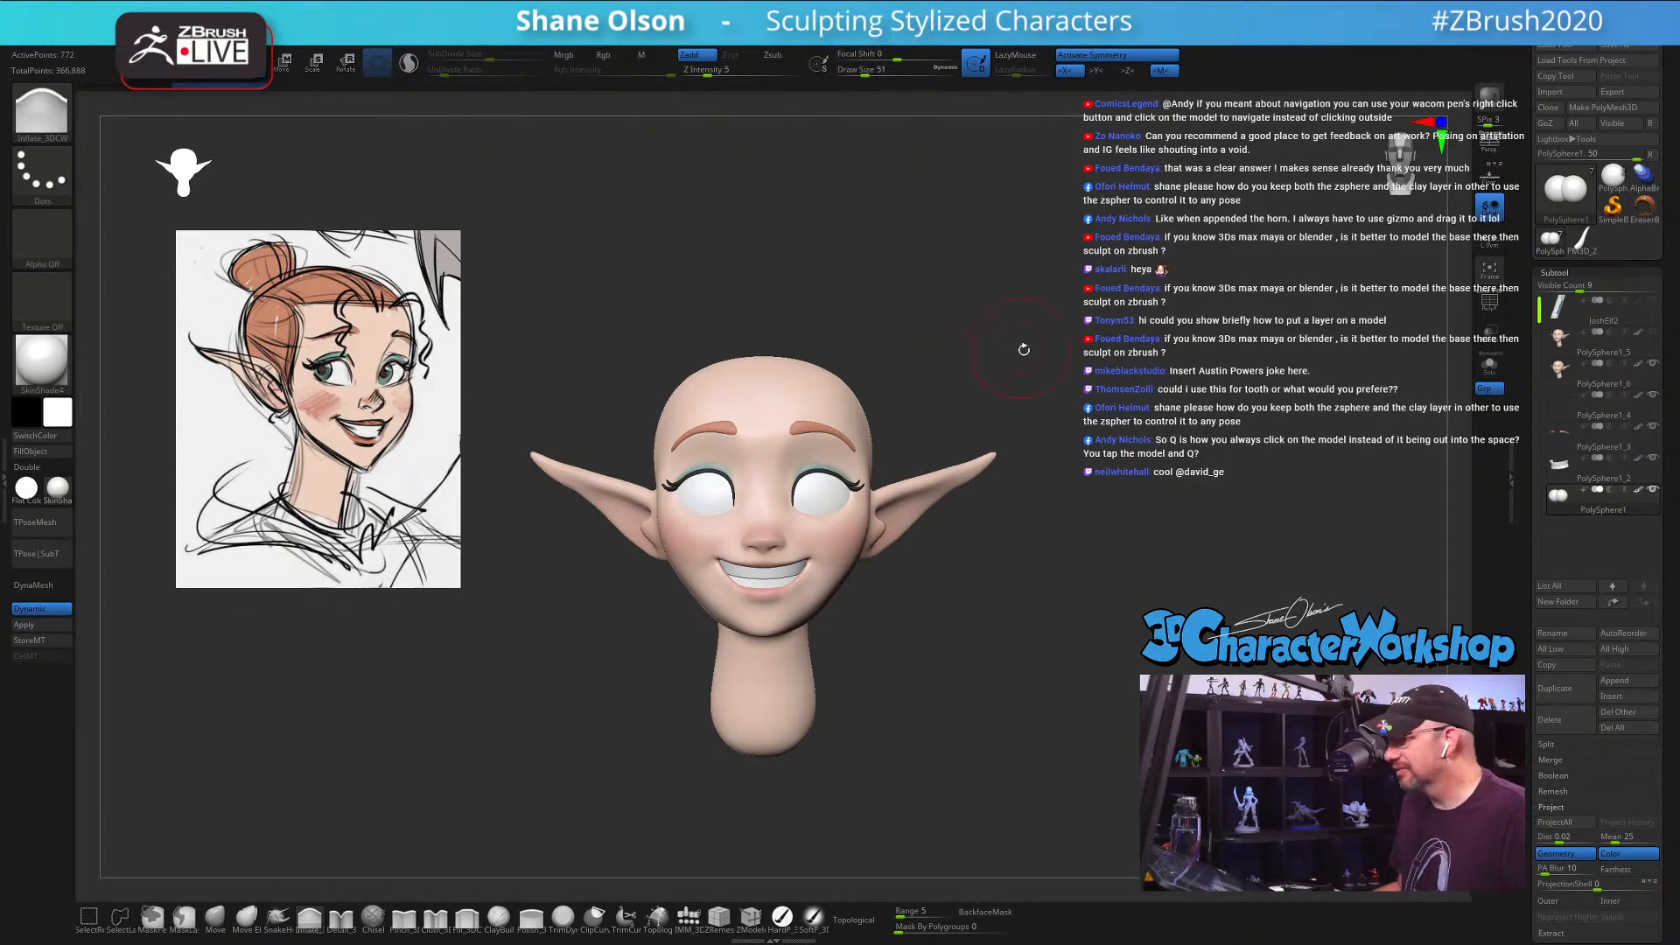
{"action": "mouse_move", "coordinate": [1268, 418]}
{"action": "left_mouse_down"}
{"action": "mouse_move", "coordinate": [1183, 461]}
{"action": "mouse_move", "coordinate": [1198, 544]}
{"action": "mouse_move", "coordinate": [1092, 477]}
{"action": "mouse_move", "coordinate": [1223, 380]}
{"action": "left_mouse_up"}
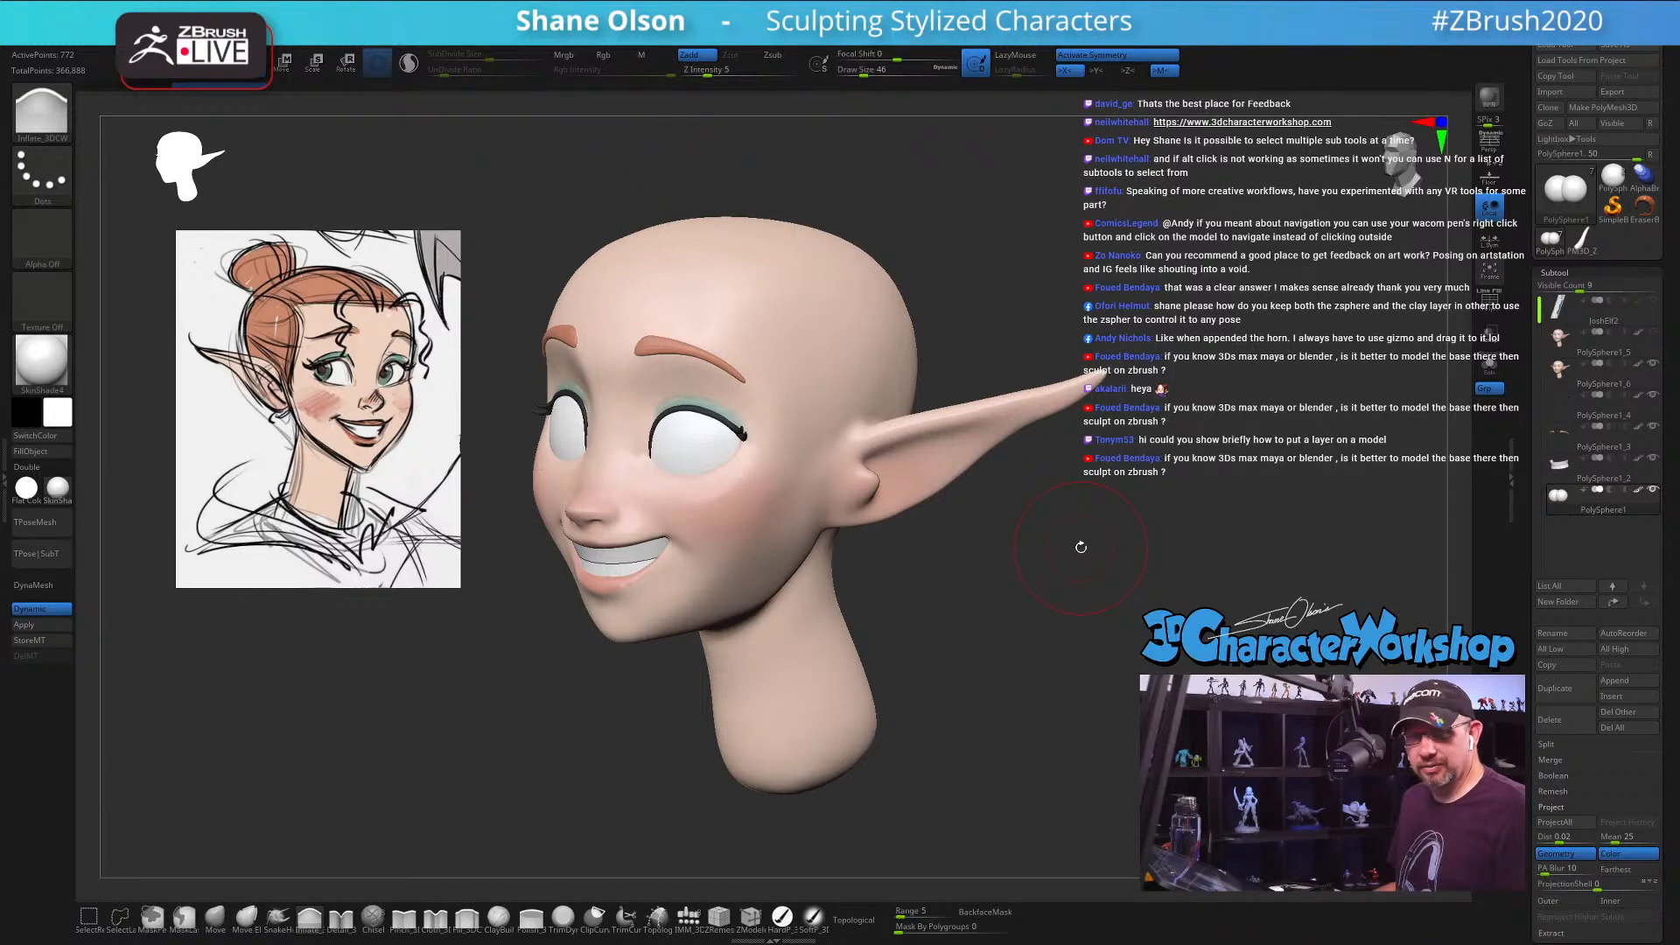
{"action": "mouse_move", "coordinate": [1080, 547]}
{"action": "left_mouse_down", "text": "shift"}
{"action": "mouse_move", "coordinate": [998, 607]}
{"action": "mouse_move", "coordinate": [1118, 610]}
{"action": "left_mouse_up", "text": "shift"}
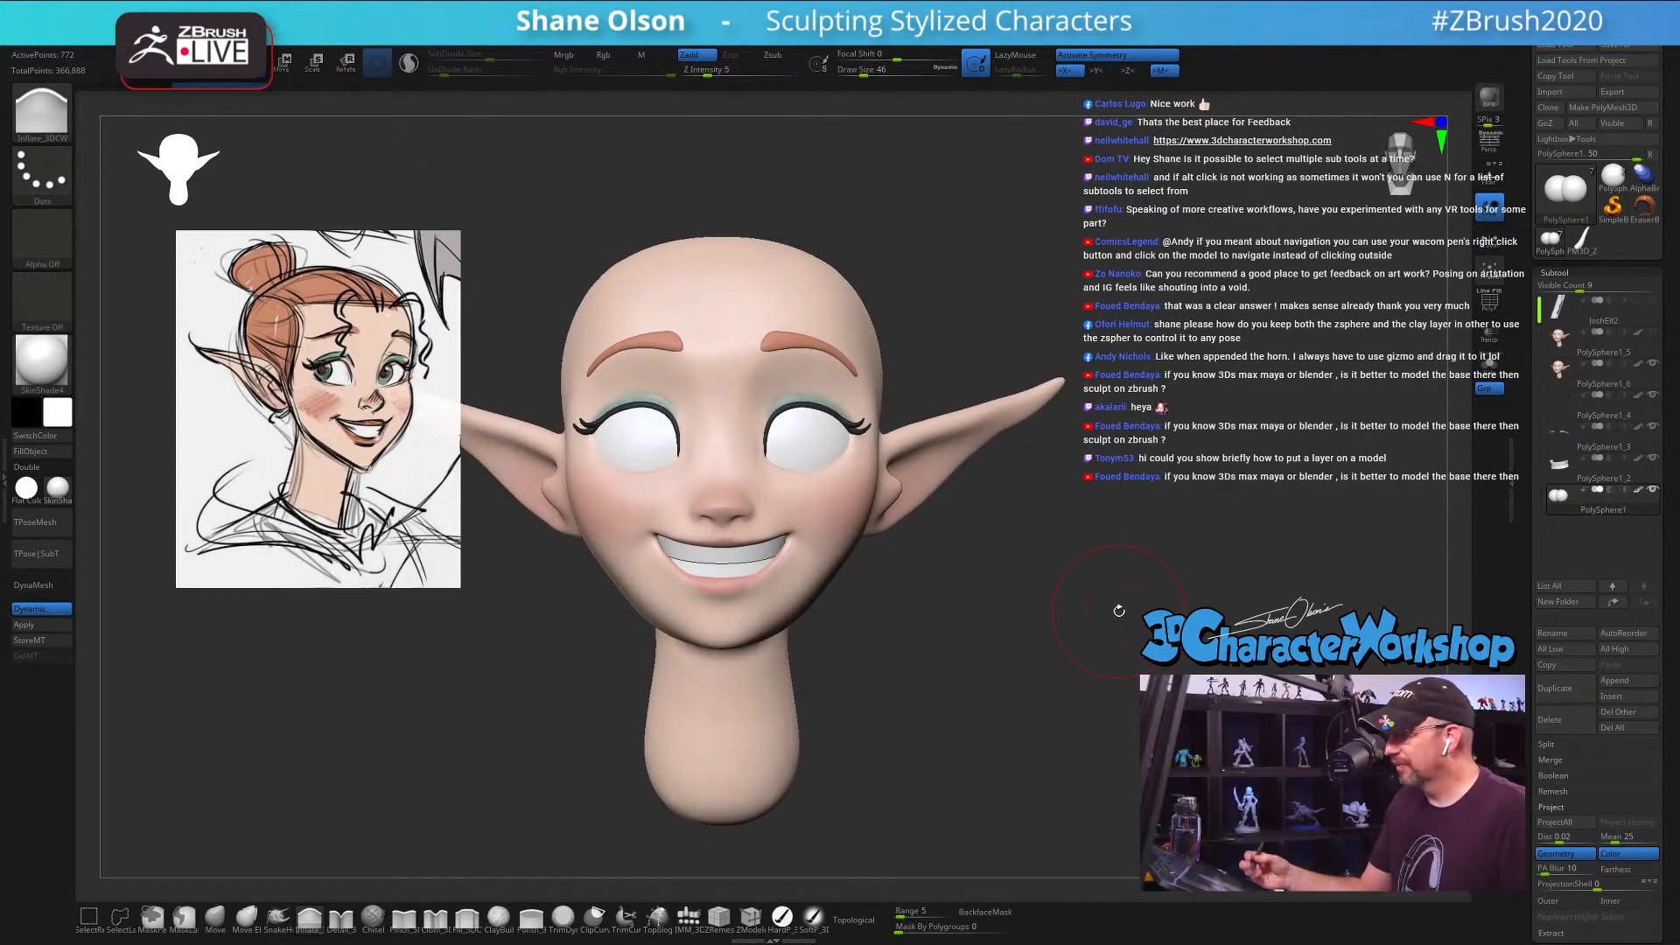
{"action": "left_click_drag", "start_coordinate": [963, 645], "coordinate": [974, 657]}
{"action": "mouse_move", "coordinate": [976, 636]}
{"action": "left_mouse_down", "text": "alt"}
{"action": "mouse_move", "coordinate": [995, 646]}
{"action": "mouse_move", "coordinate": [1056, 597]}
{"action": "mouse_move", "coordinate": [998, 670]}
{"action": "mouse_move", "coordinate": [989, 654]}
{"action": "mouse_move", "coordinate": [1083, 656]}
{"action": "left_mouse_up", "text": "alt"}
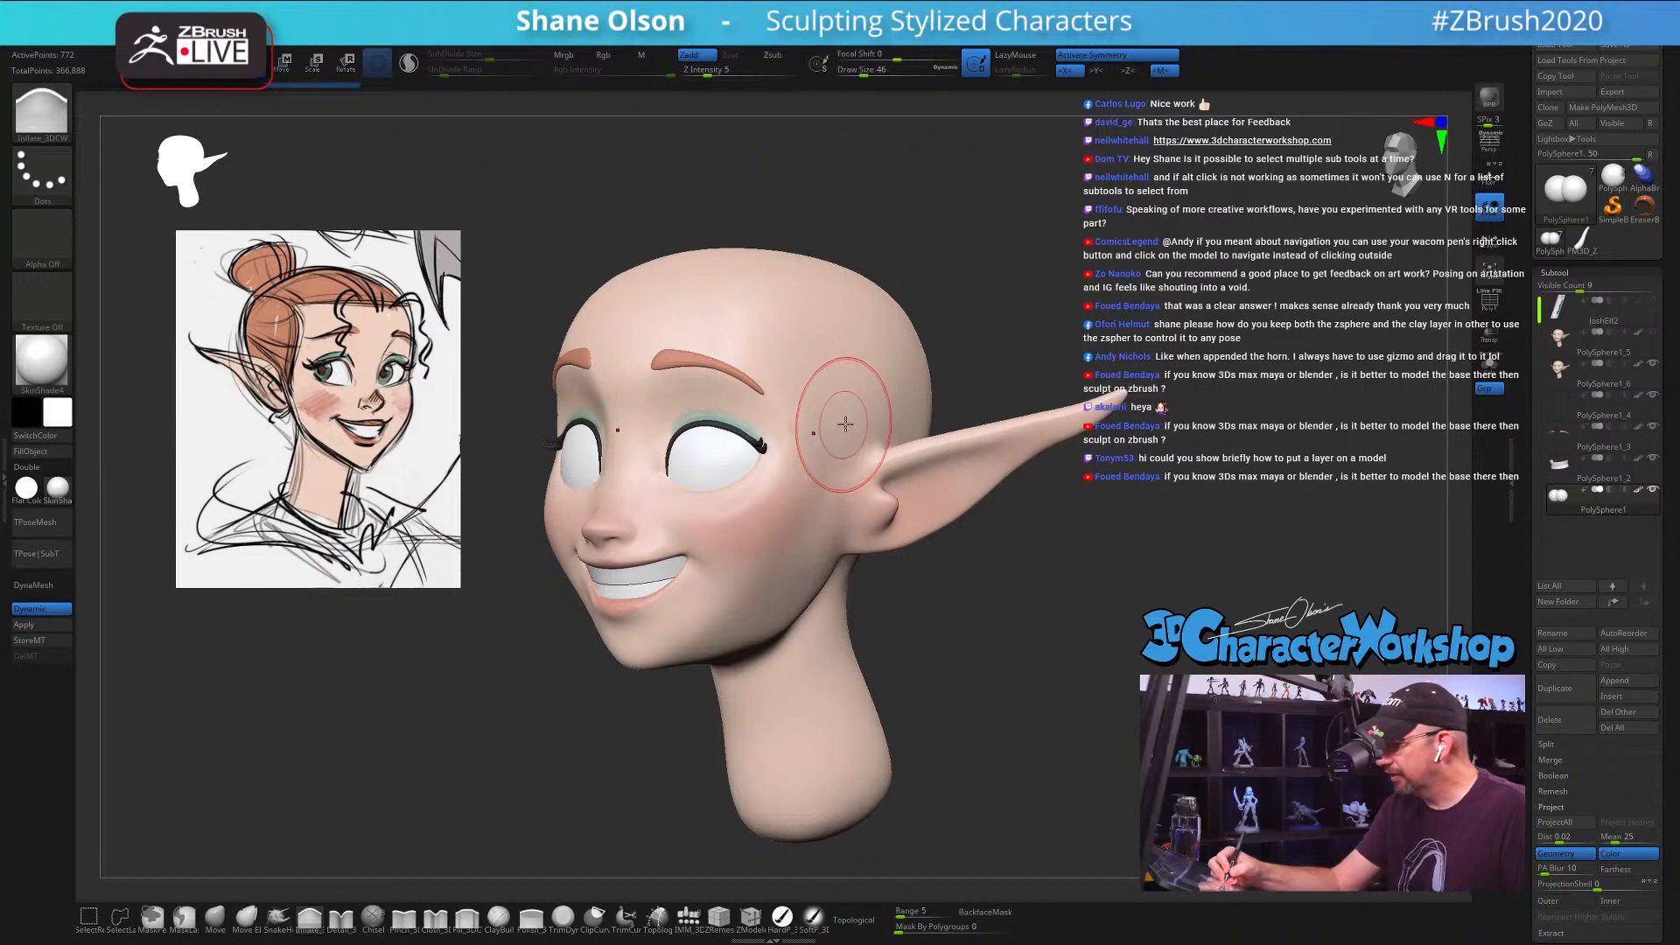
Step: Display the polygroup wireframe and make the head the active subtool
{"action": "key", "text": "shift+f"}
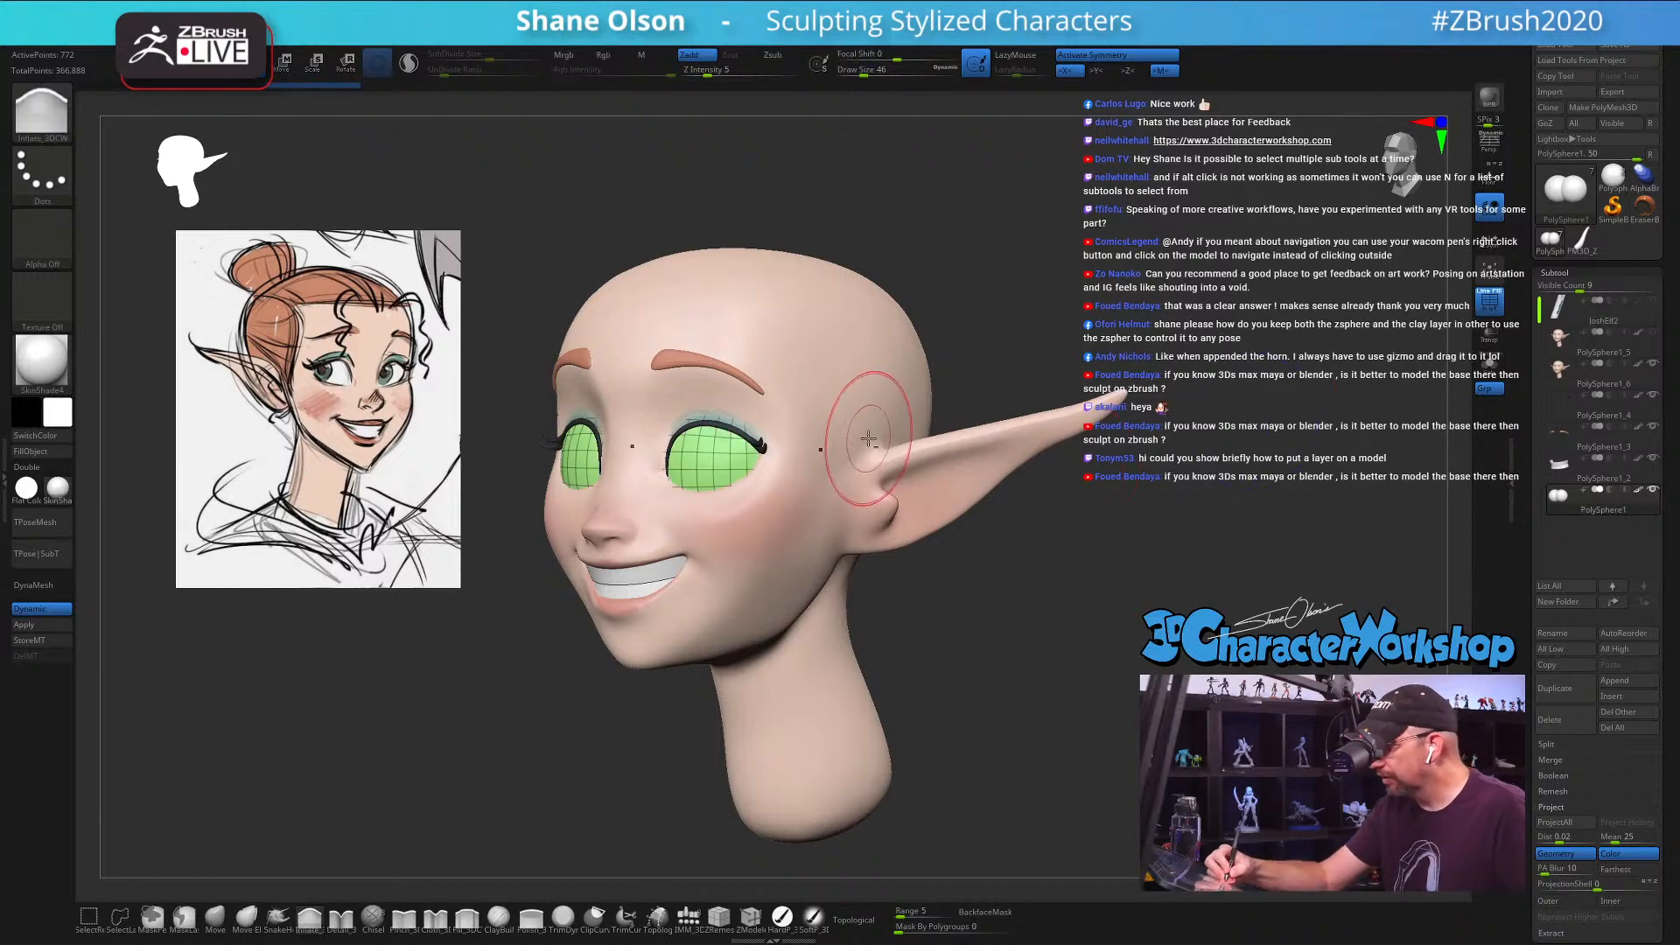
{"action": "left_click", "coordinate": [868, 437], "text": "alt"}
{"action": "mouse_move", "coordinate": [957, 686]}
{"action": "left_mouse_down"}
{"action": "mouse_move", "coordinate": [1039, 670]}
{"action": "mouse_move", "coordinate": [1069, 682]}
{"action": "mouse_move", "coordinate": [1066, 640]}
{"action": "left_mouse_up"}
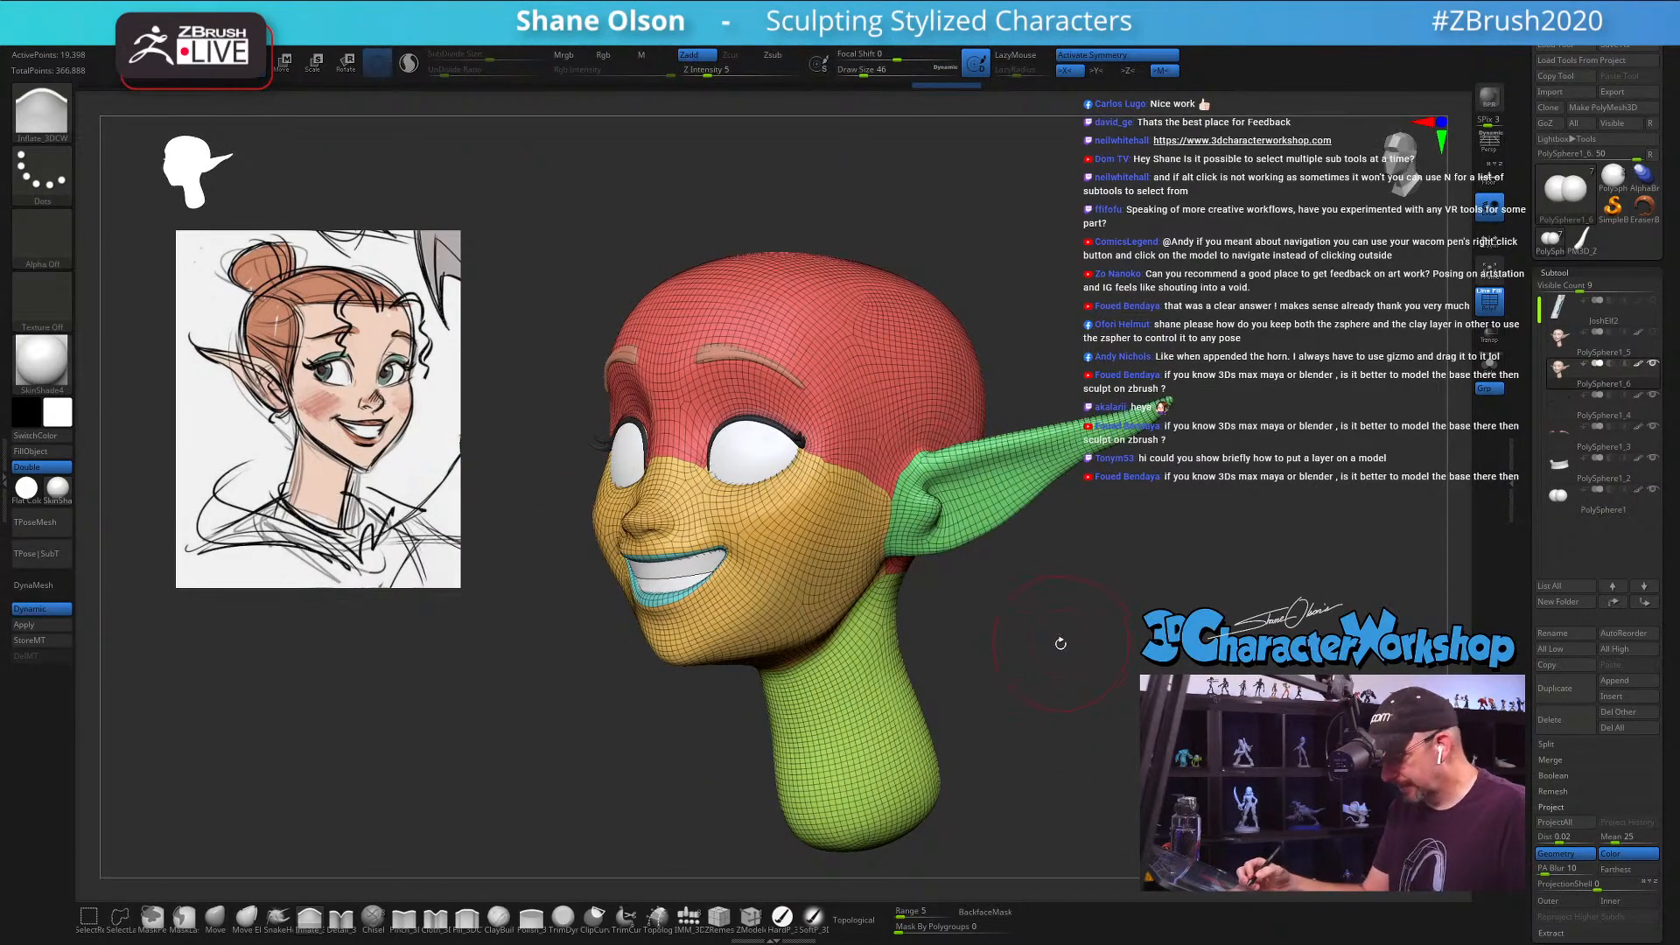
Step: Save the tool as JoshElf3 in the Twitch ZTLs folder
{"action": "key", "text": "ctrl+s"}
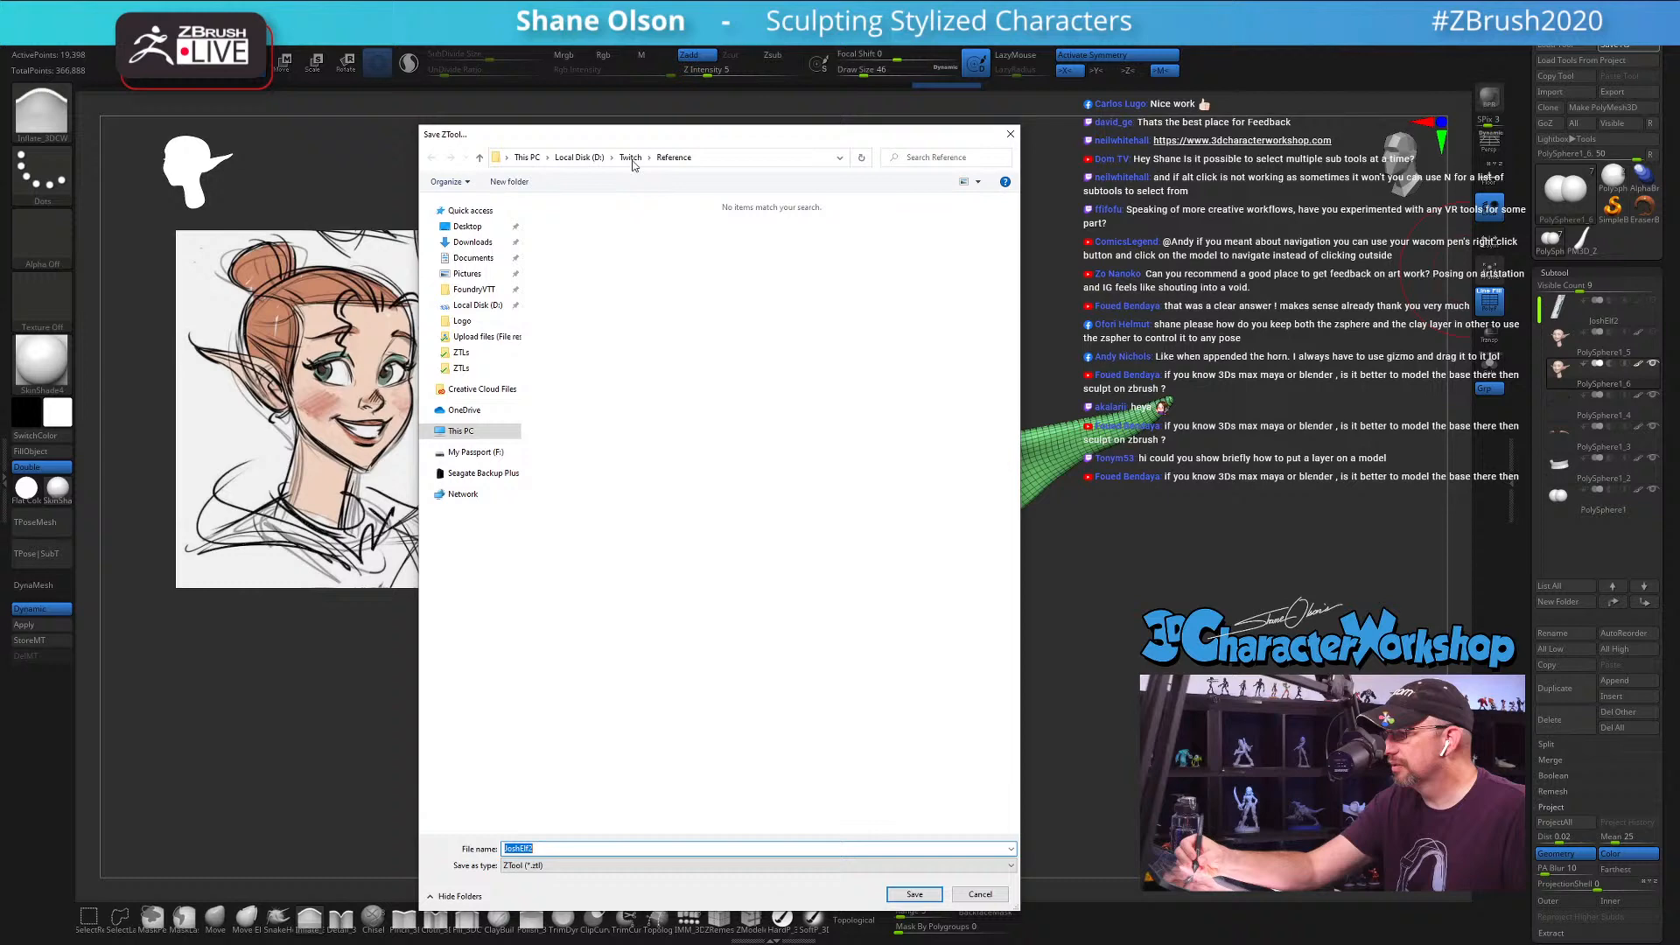
{"action": "left_click", "coordinate": [631, 158]}
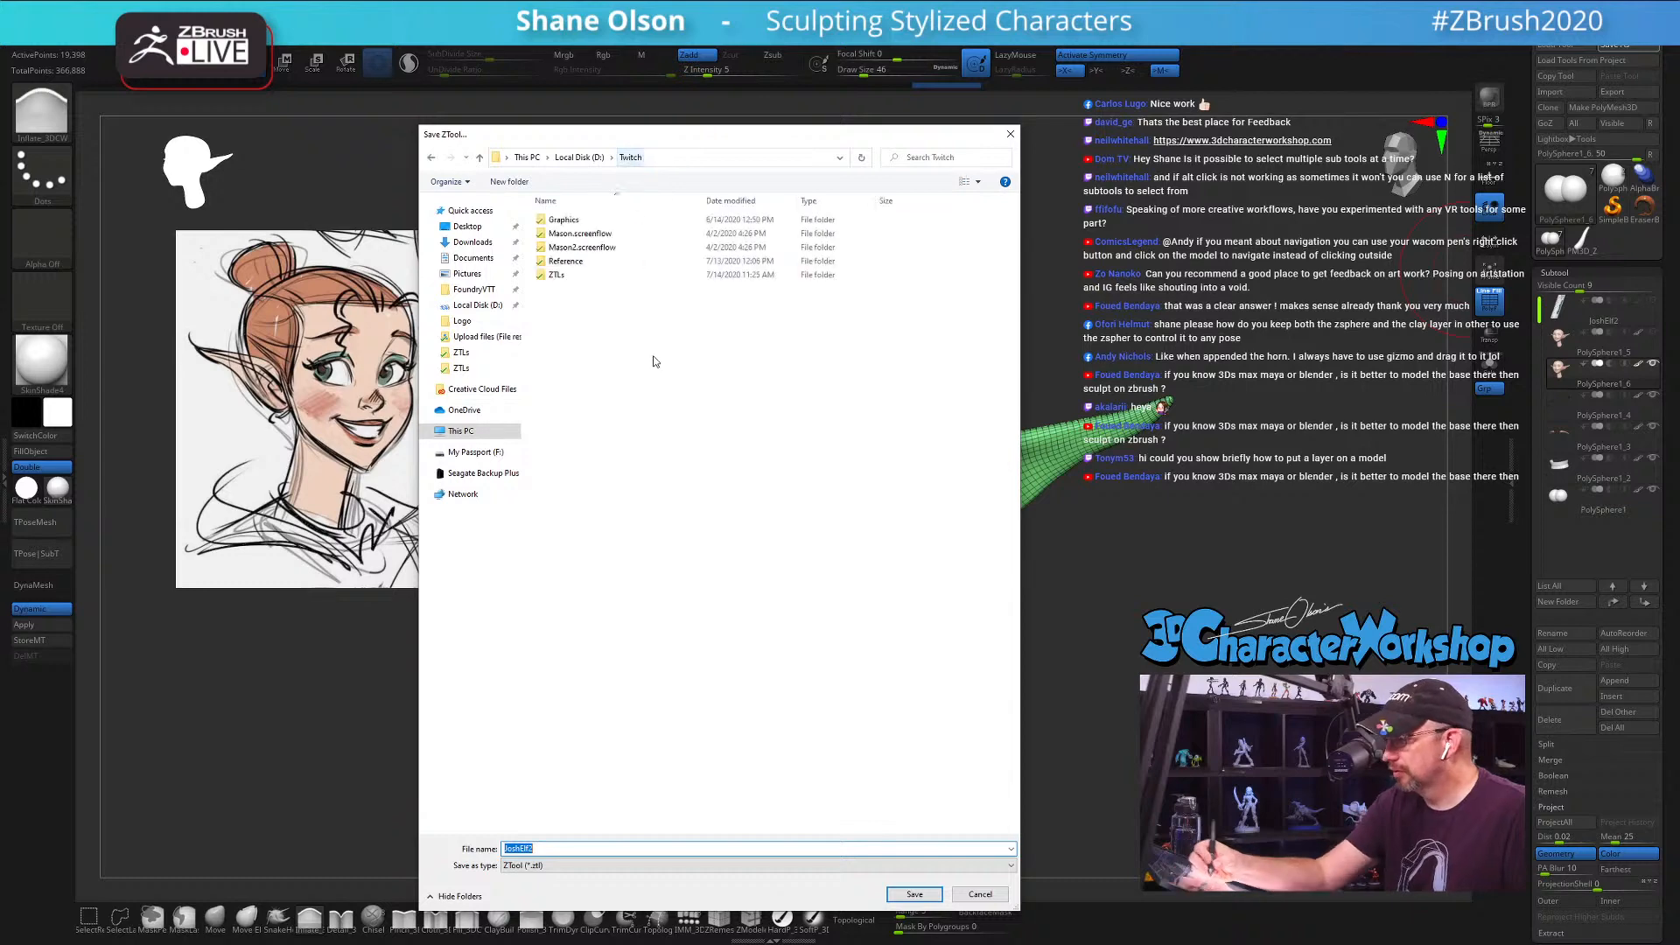
{"action": "double_click", "coordinate": [576, 276]}
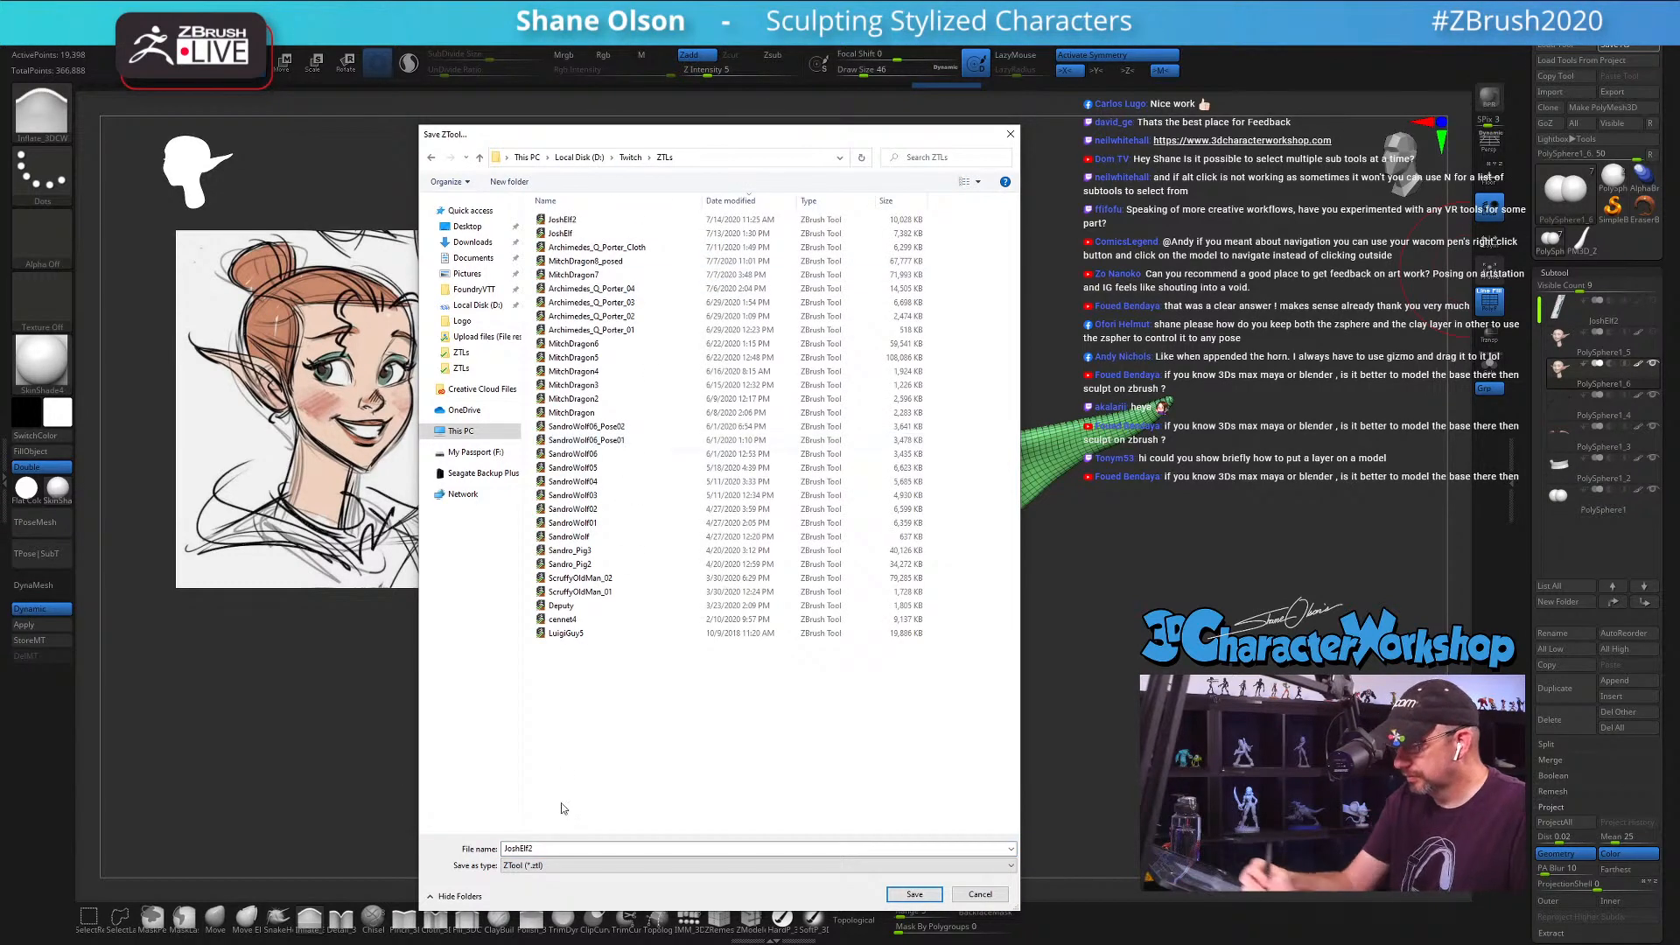
{"action": "left_click", "coordinate": [562, 849]}
{"action": "key", "text": "BackSpace"}
{"action": "type", "text": "3"}
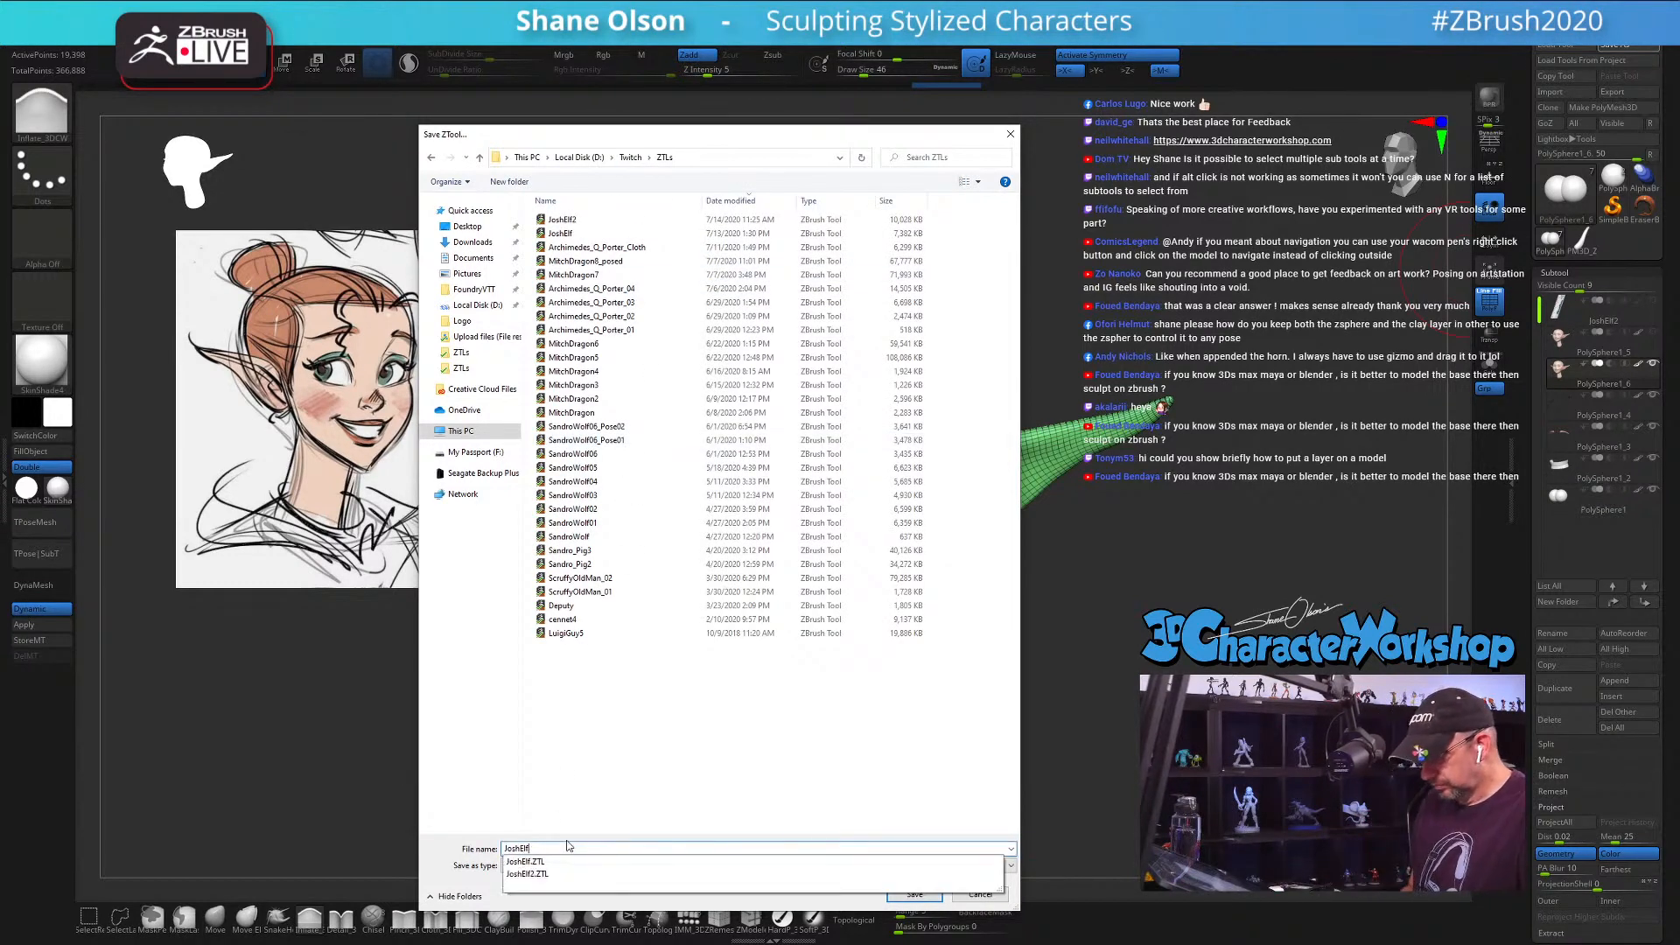
{"action": "key", "text": "Return"}
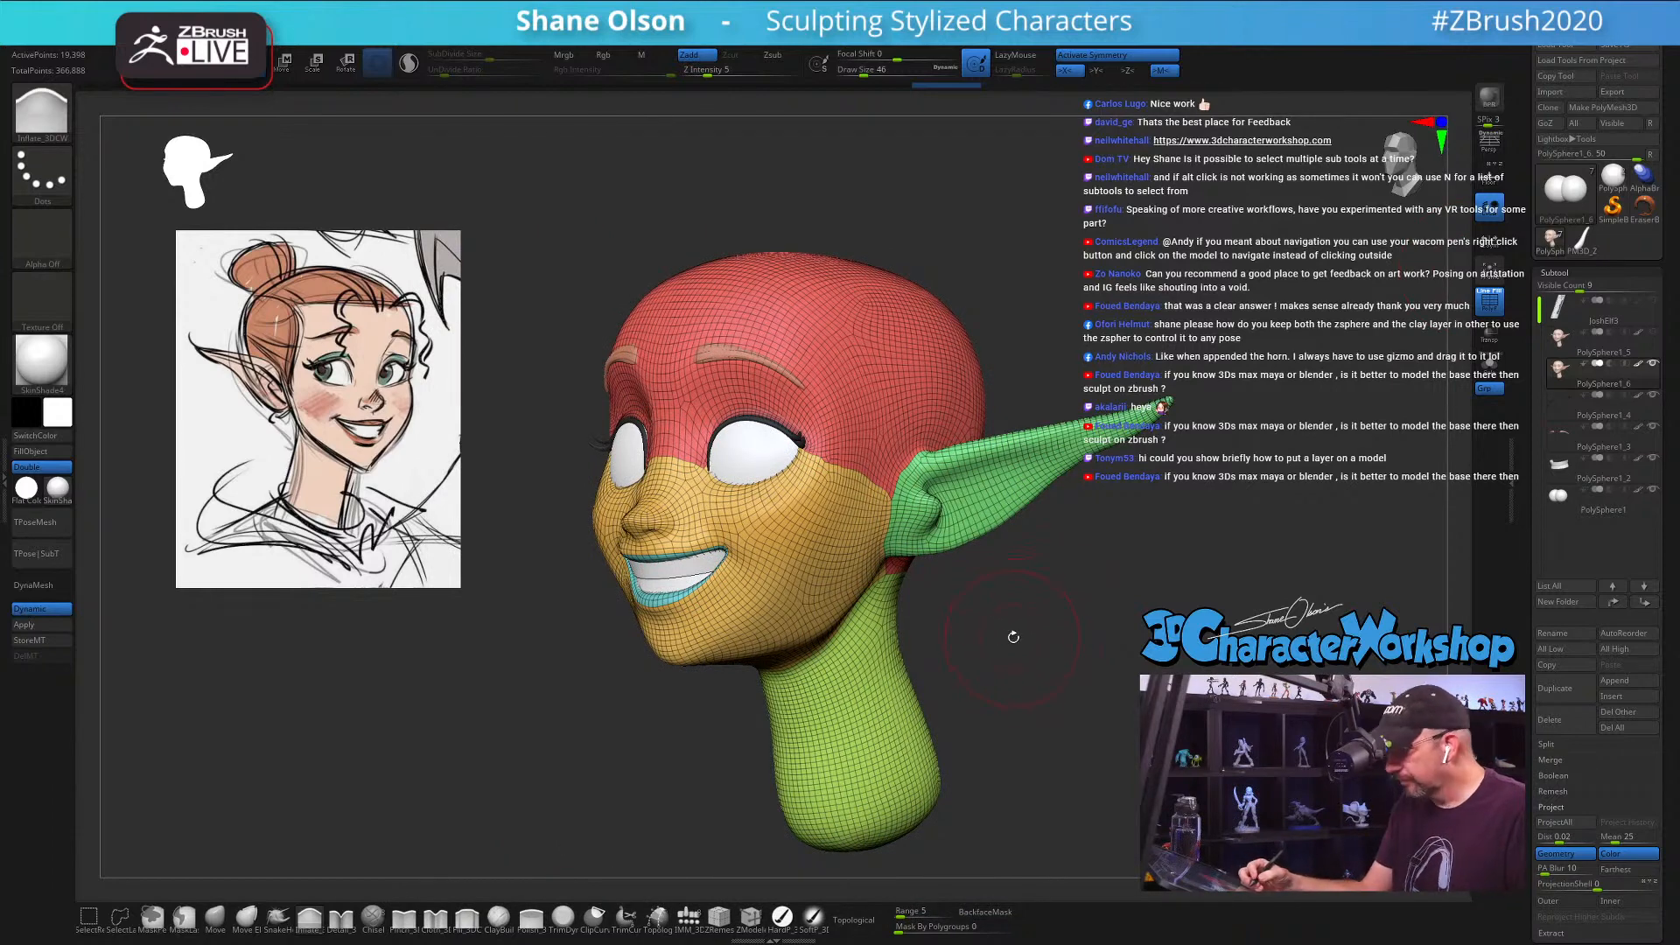
Step: Choose the DE_HairTubes brush and set its draw size to 35
{"action": "key", "text": "b"}
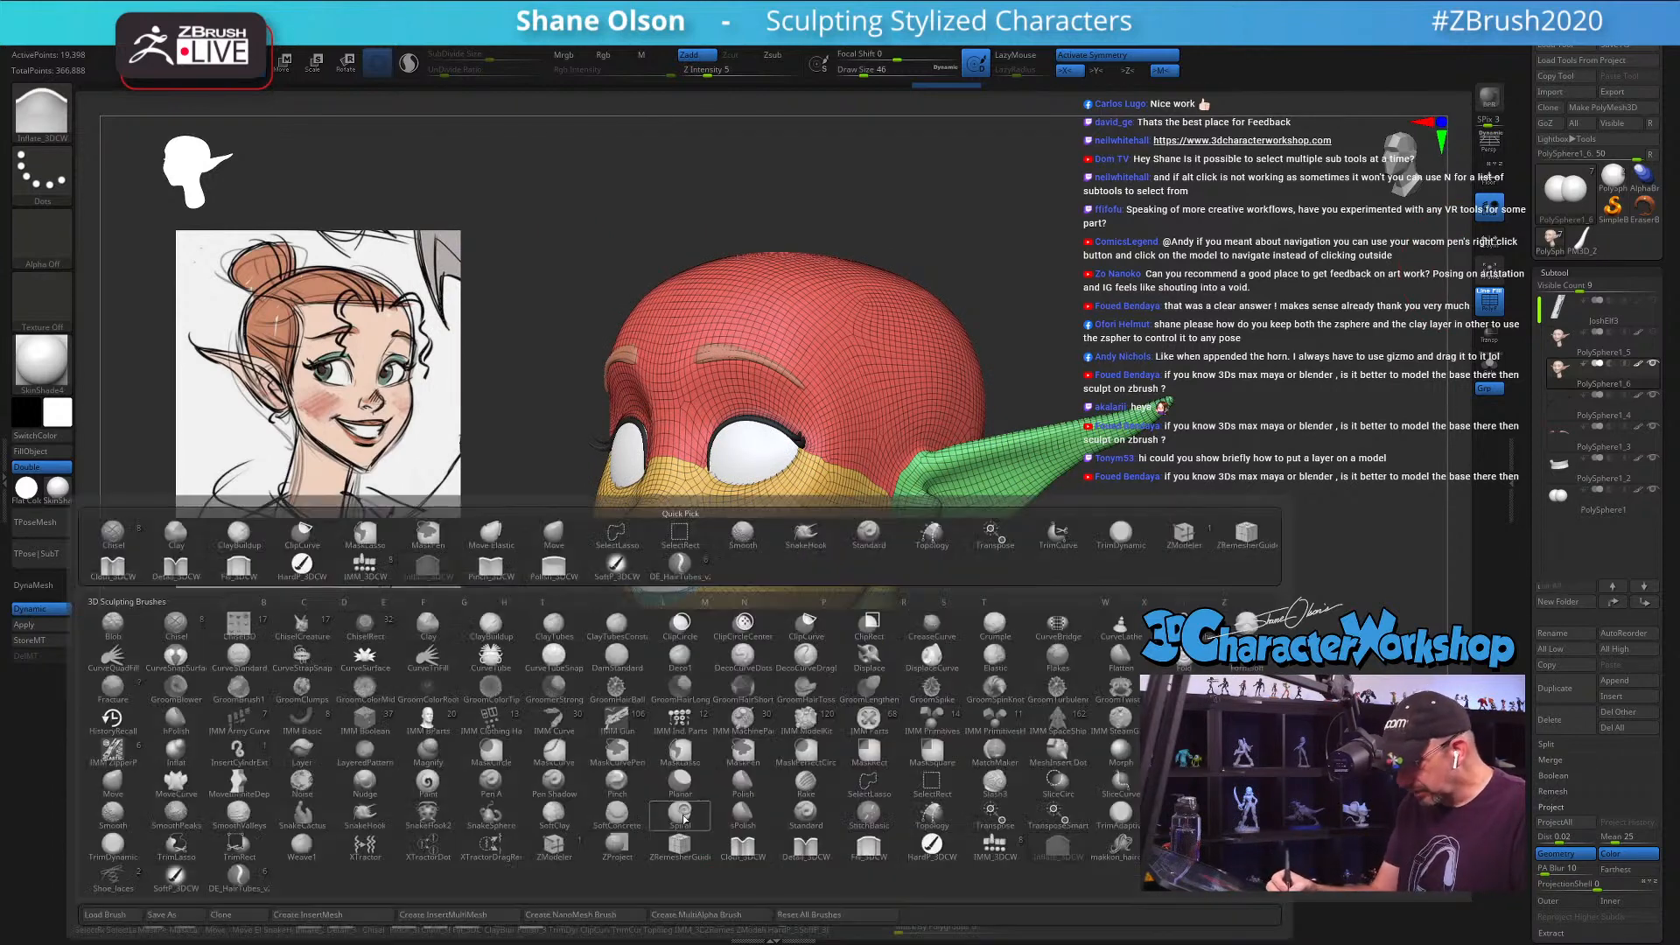
{"action": "left_click", "coordinate": [236, 877]}
{"action": "key", "text": "s"}
{"action": "left_click_drag", "start_coordinate": [974, 687], "coordinate": [969, 686]}
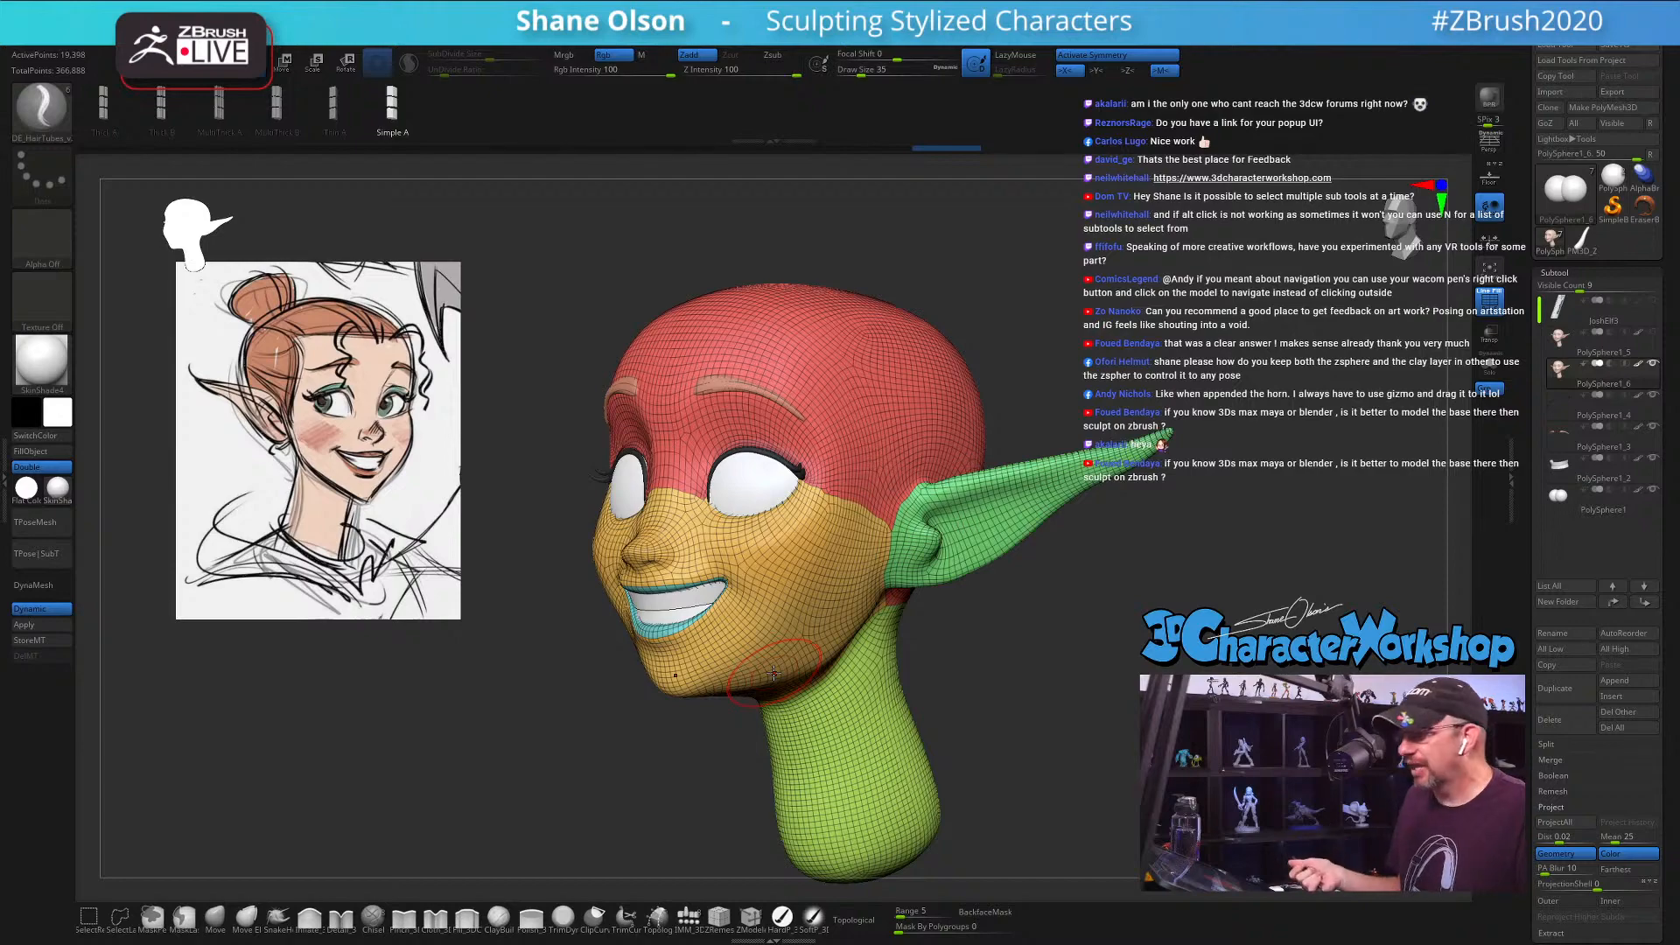
{"action": "left_click_drag", "start_coordinate": [1053, 660], "coordinate": [974, 624]}
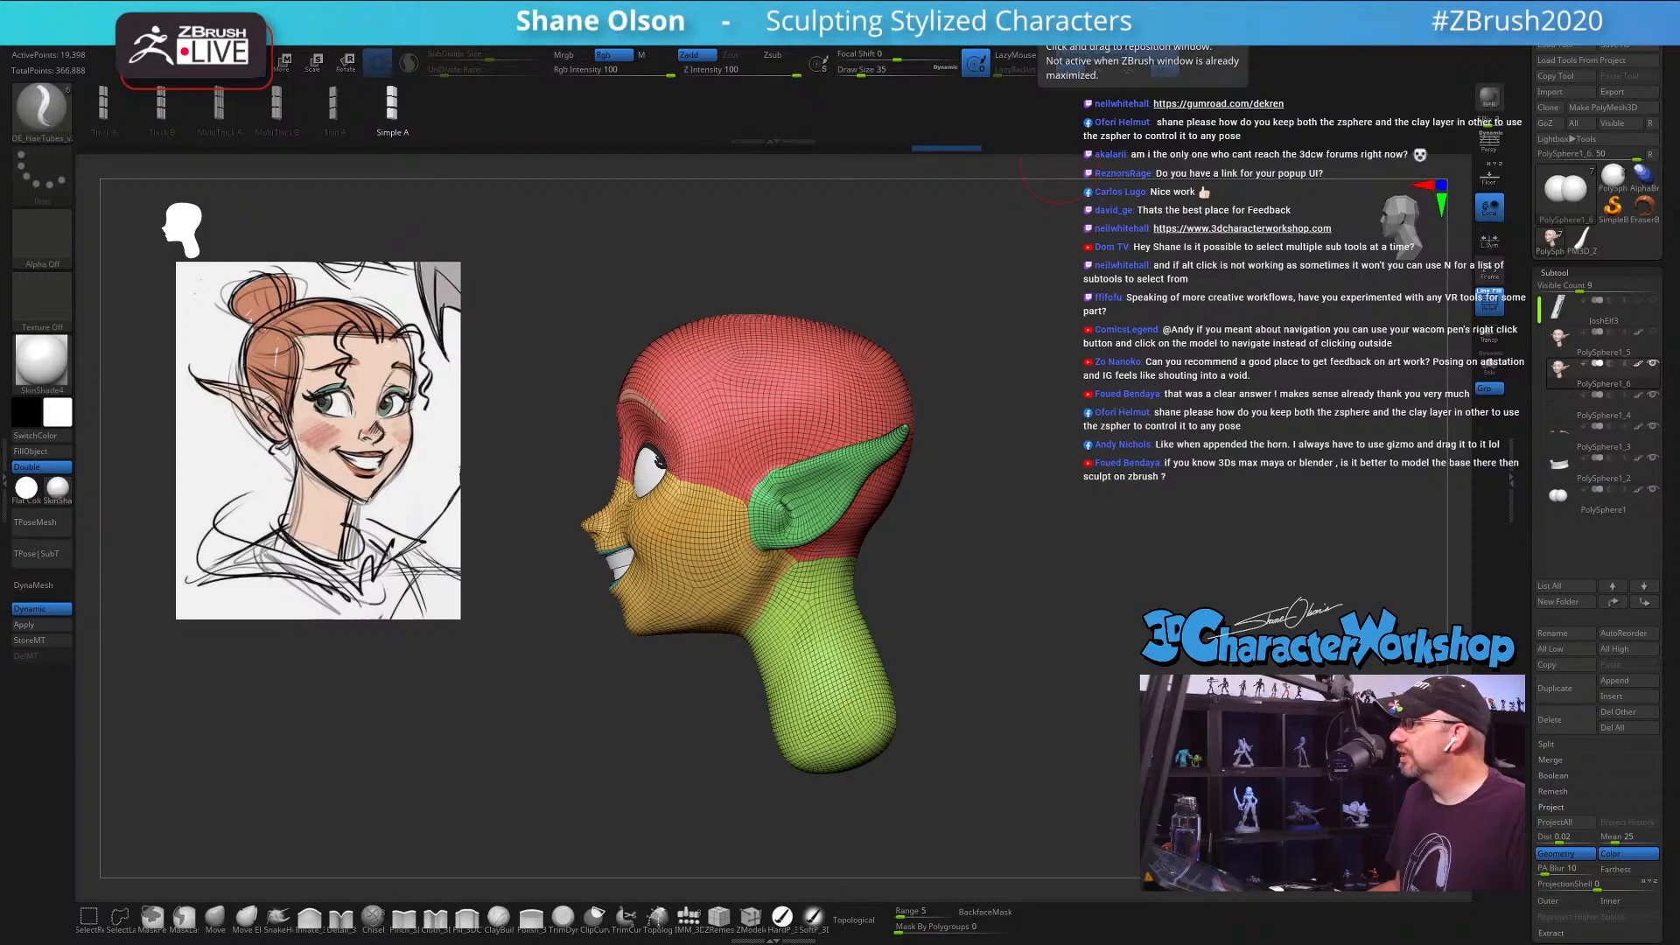
Step: Switch to Chrome and look through the character posts on the 3D Character Workshop forum, then minimize the browser
{"action": "left_click_drag", "start_coordinate": [1533, 0], "coordinate": [1025, 117]}
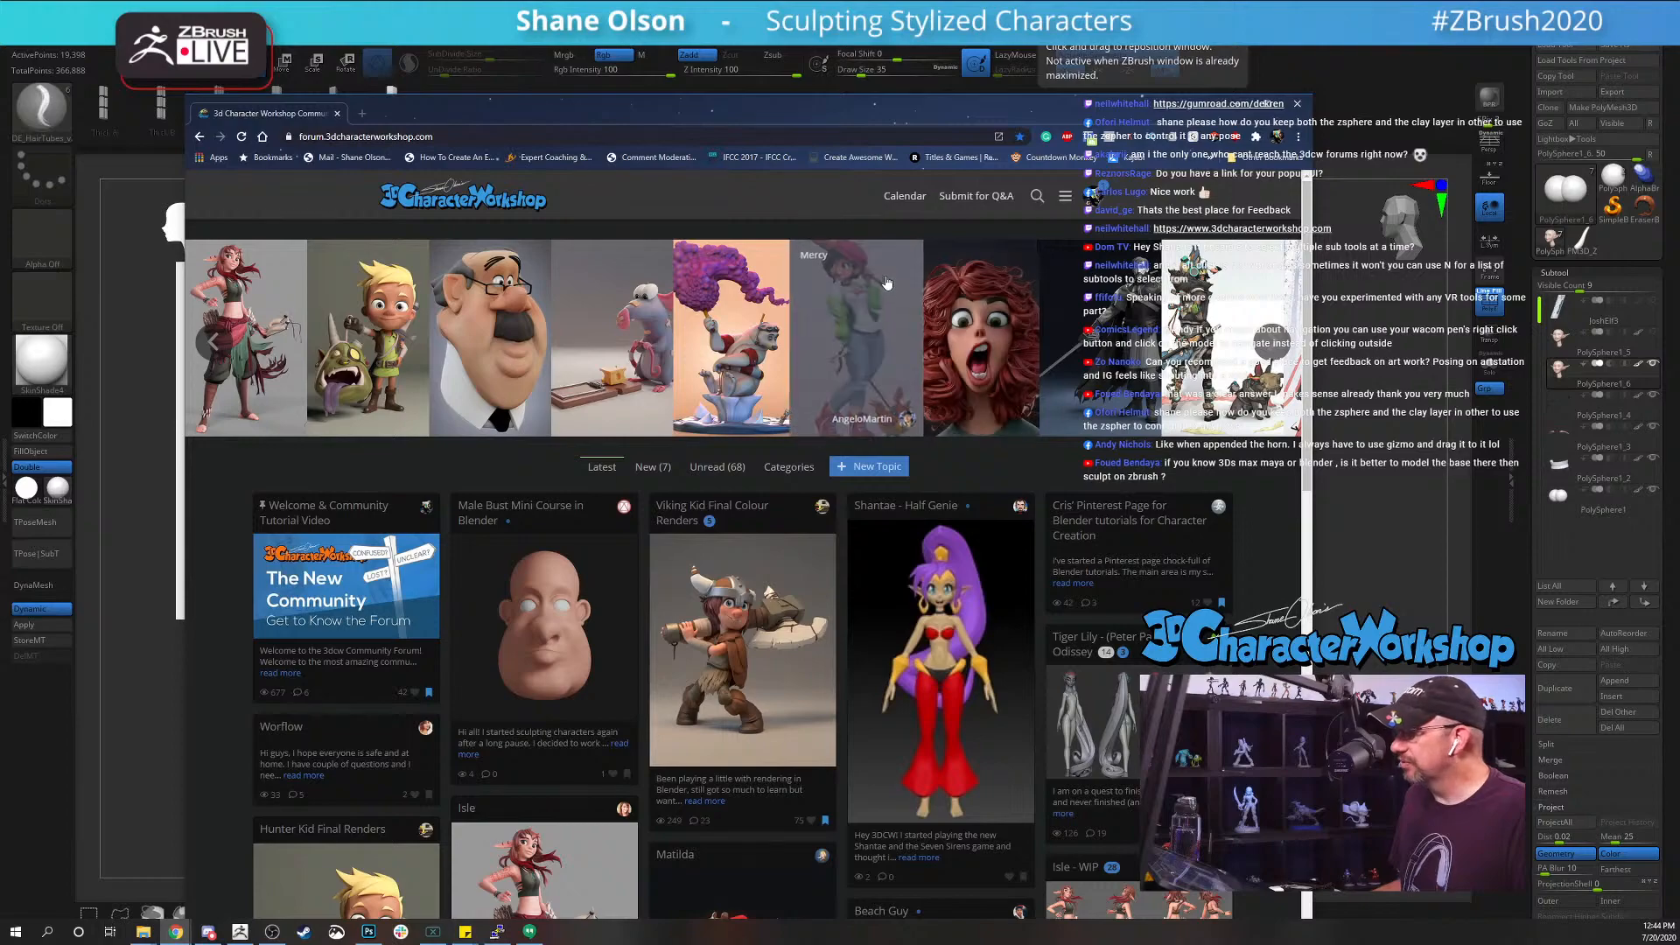
{"action": "scroll", "coordinate": [929, 488], "scroll_direction": "down", "scroll_amount": 10}
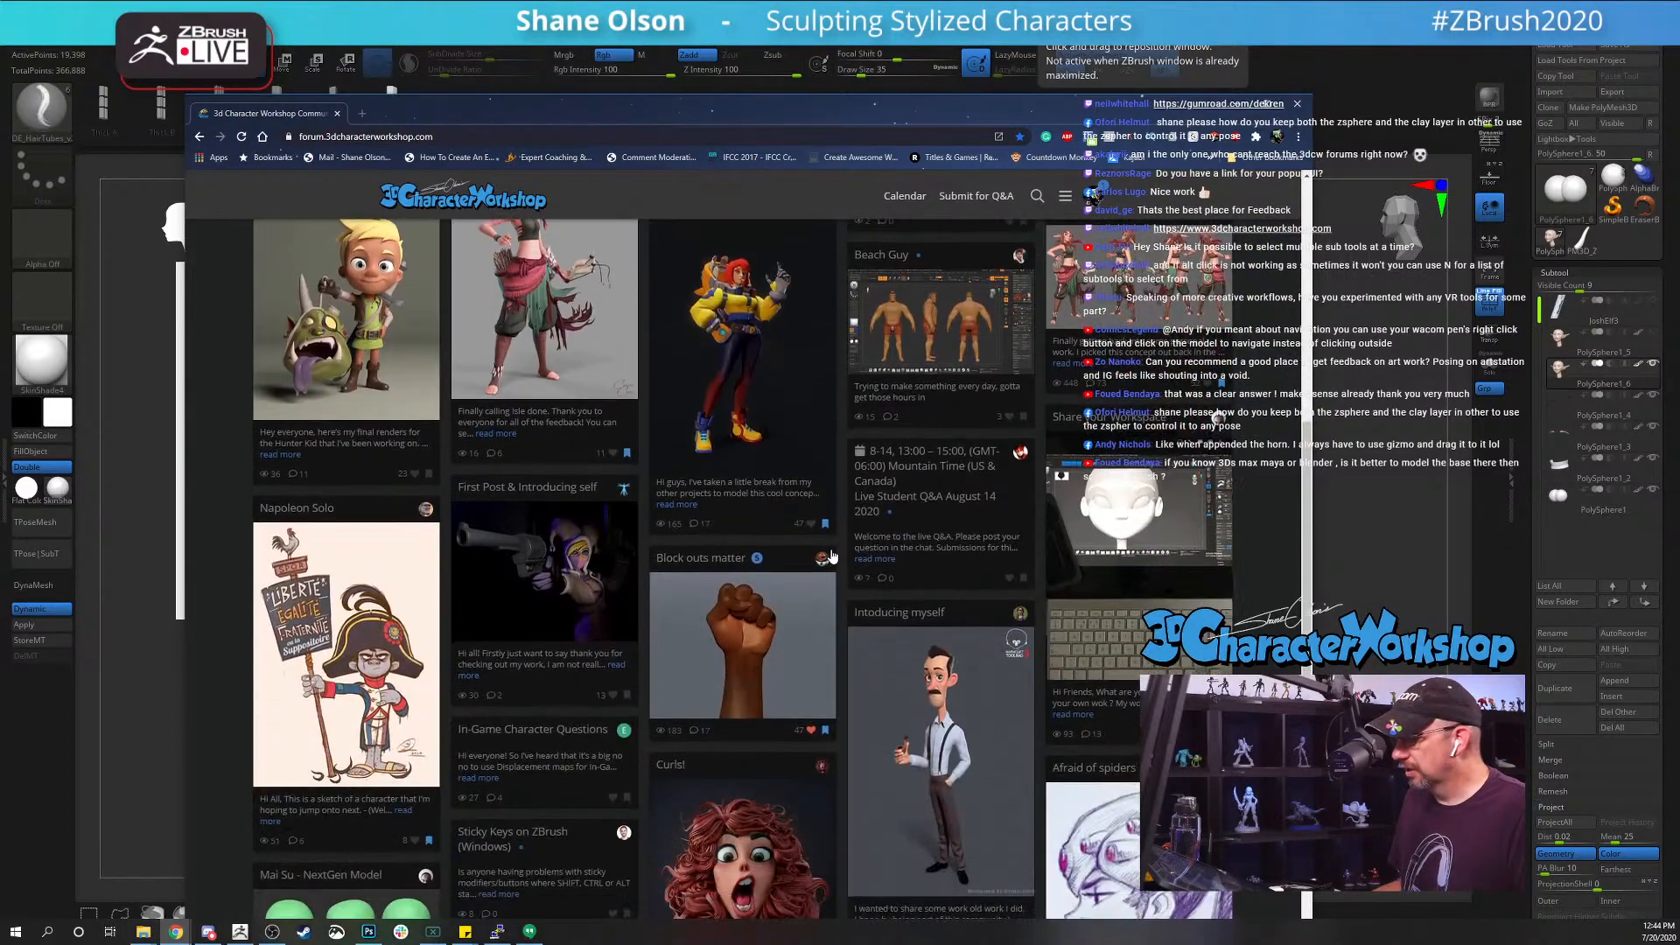
{"action": "scroll", "coordinate": [832, 557], "scroll_direction": "down", "scroll_amount": 4}
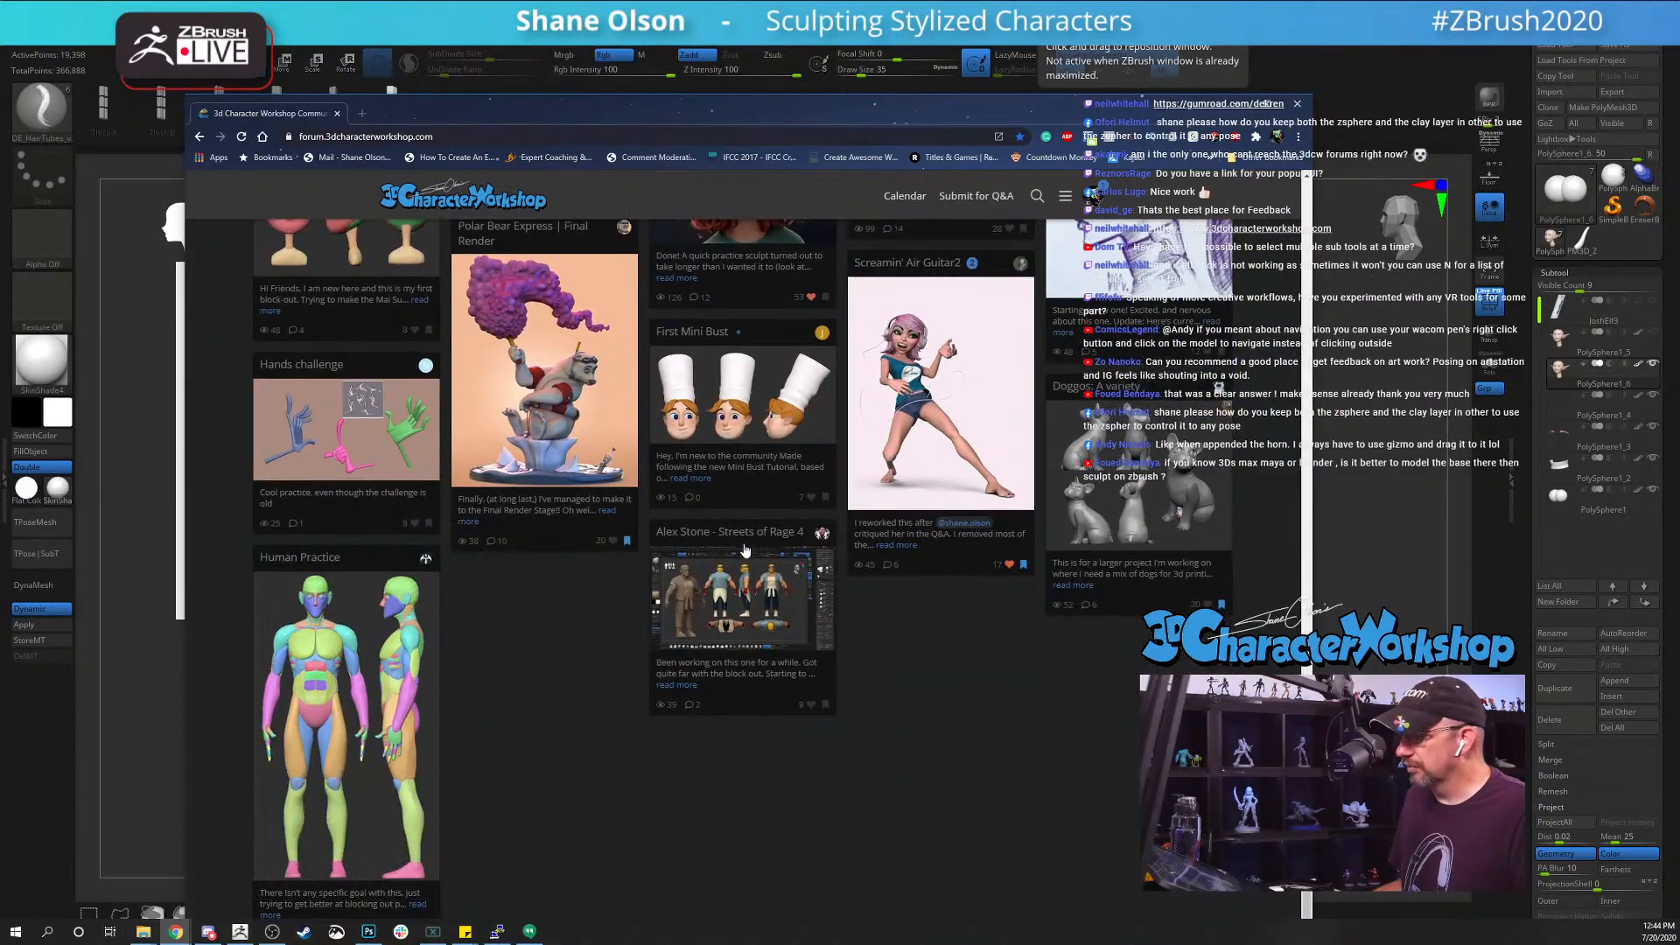
{"action": "scroll", "coordinate": [738, 533], "scroll_direction": "up", "scroll_amount": 12}
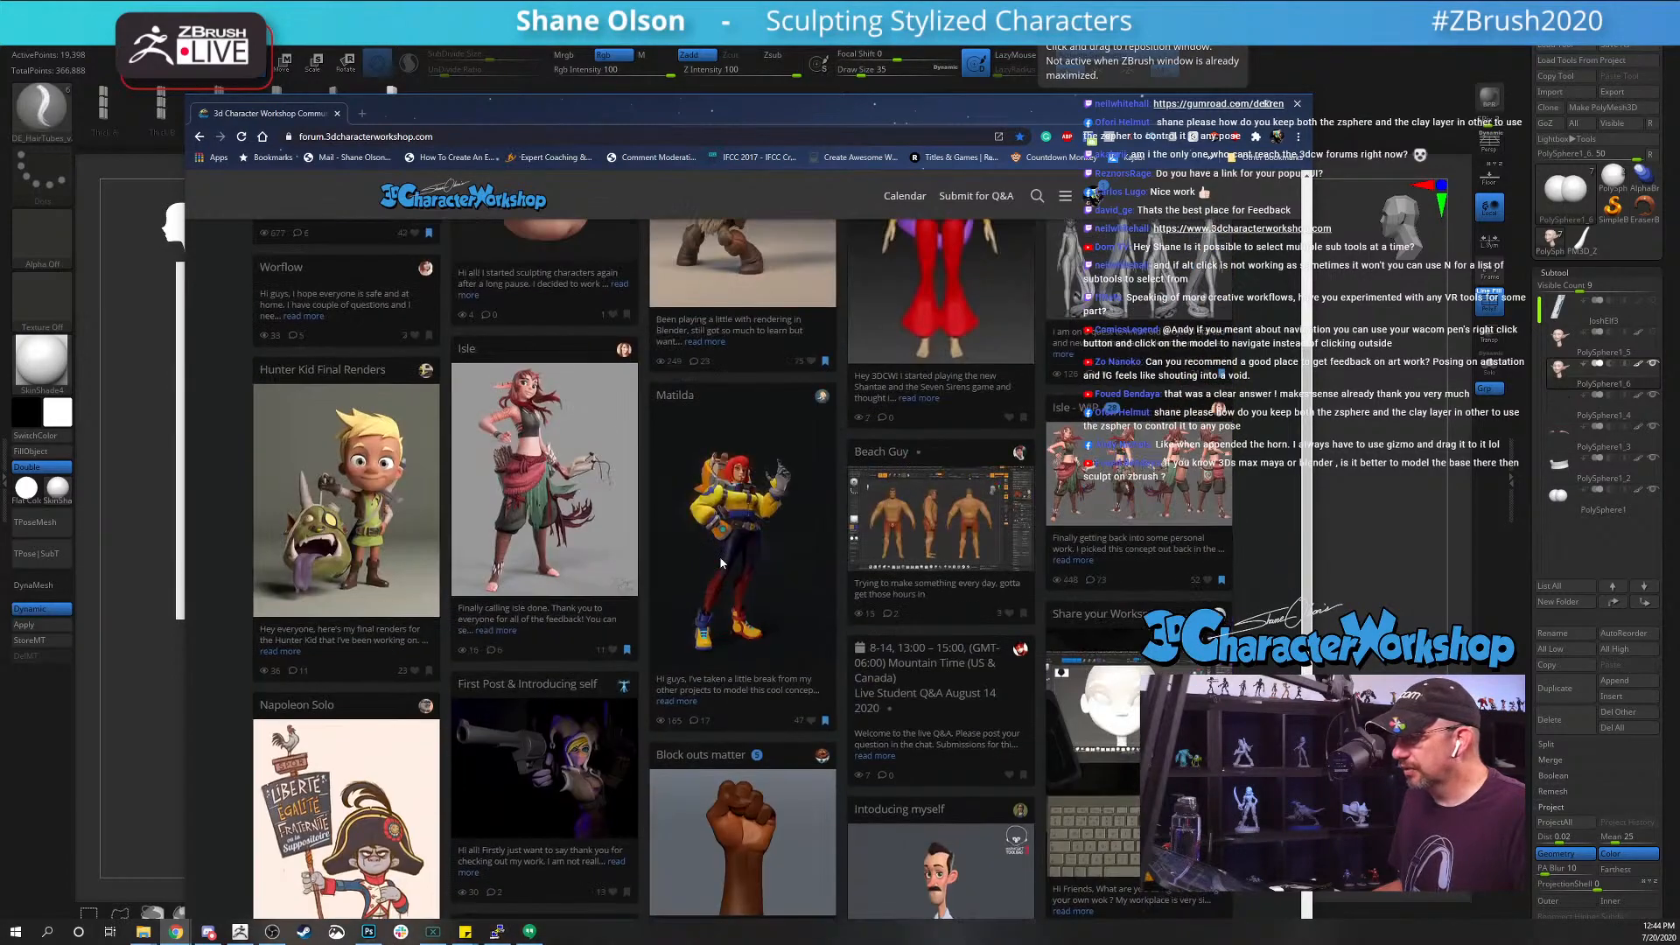
{"action": "scroll", "coordinate": [722, 565], "scroll_direction": "up", "scroll_amount": 1}
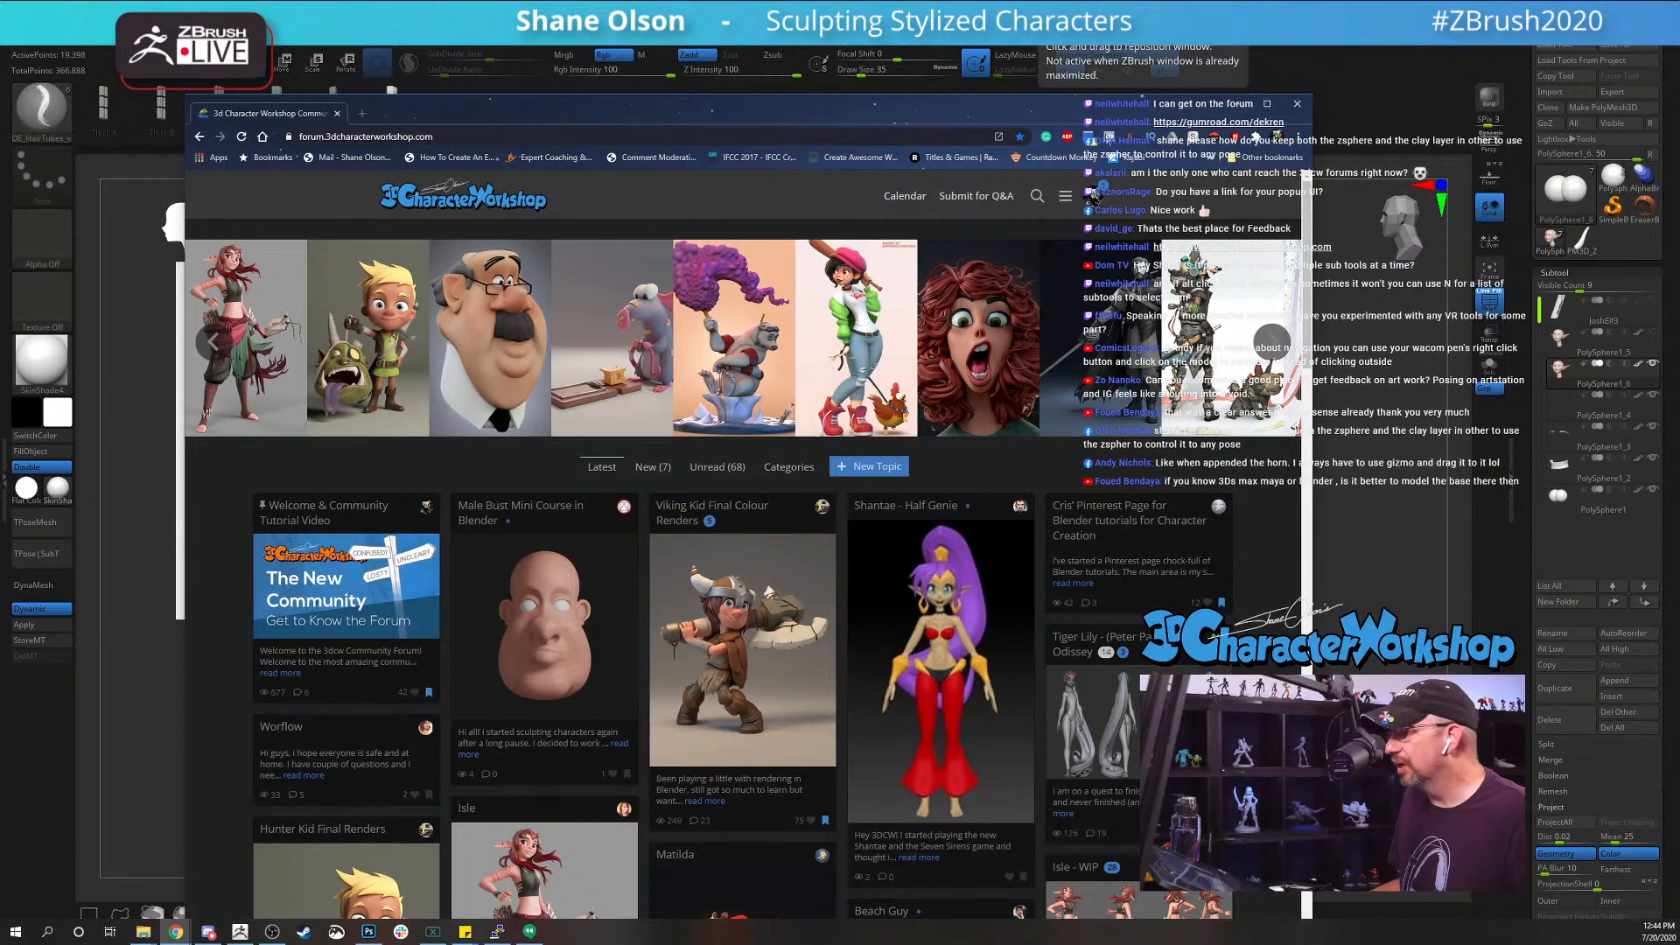
{"action": "left_click", "coordinate": [1239, 111]}
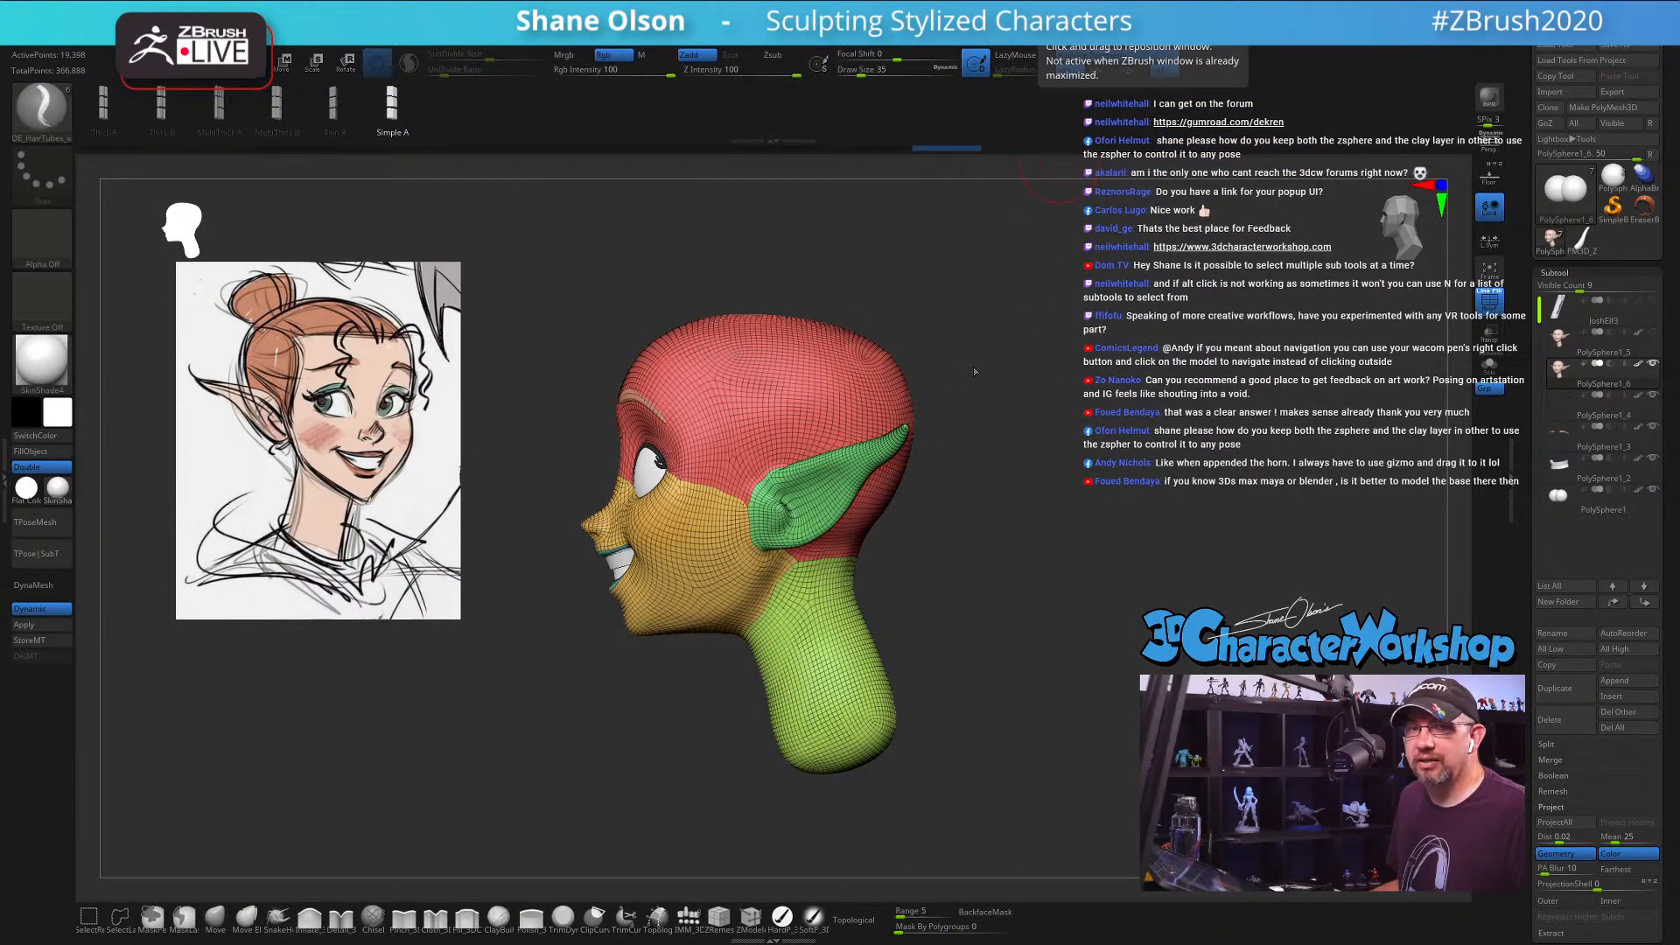
Step: Turn off the head's polygroup wireframe to show its painted colors
{"action": "left_click_drag", "start_coordinate": [987, 363], "coordinate": [1071, 342]}
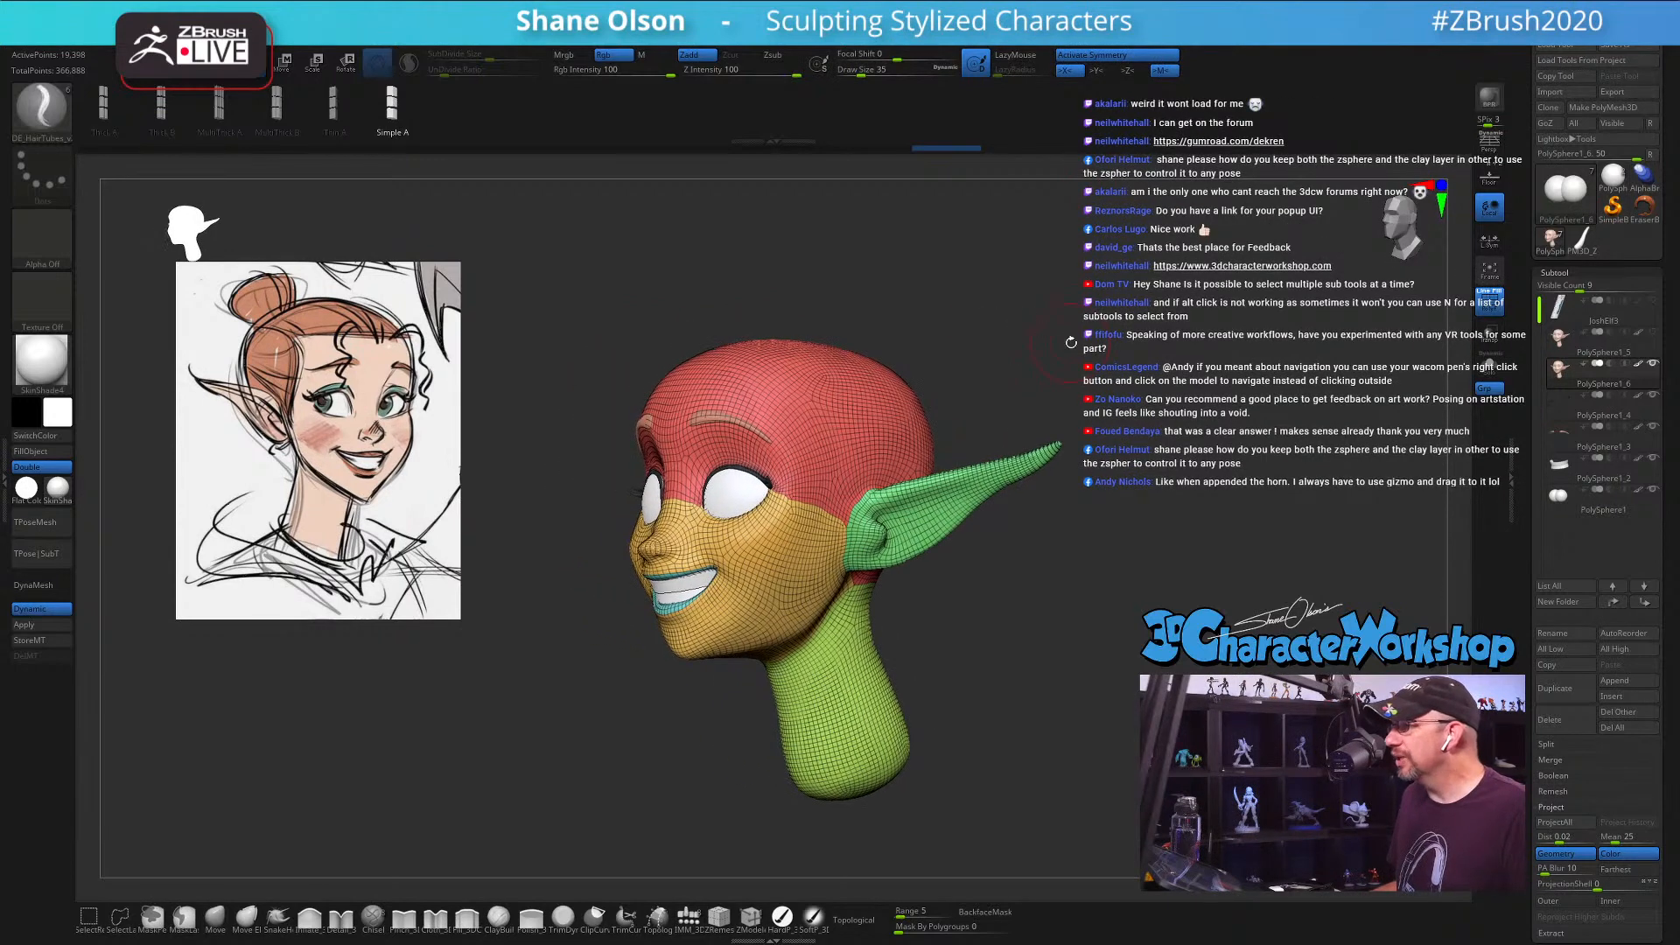
{"action": "mouse_move", "coordinate": [1017, 575]}
{"action": "left_mouse_down"}
{"action": "mouse_move", "coordinate": [1054, 606]}
{"action": "mouse_move", "coordinate": [1025, 602]}
{"action": "left_mouse_up"}
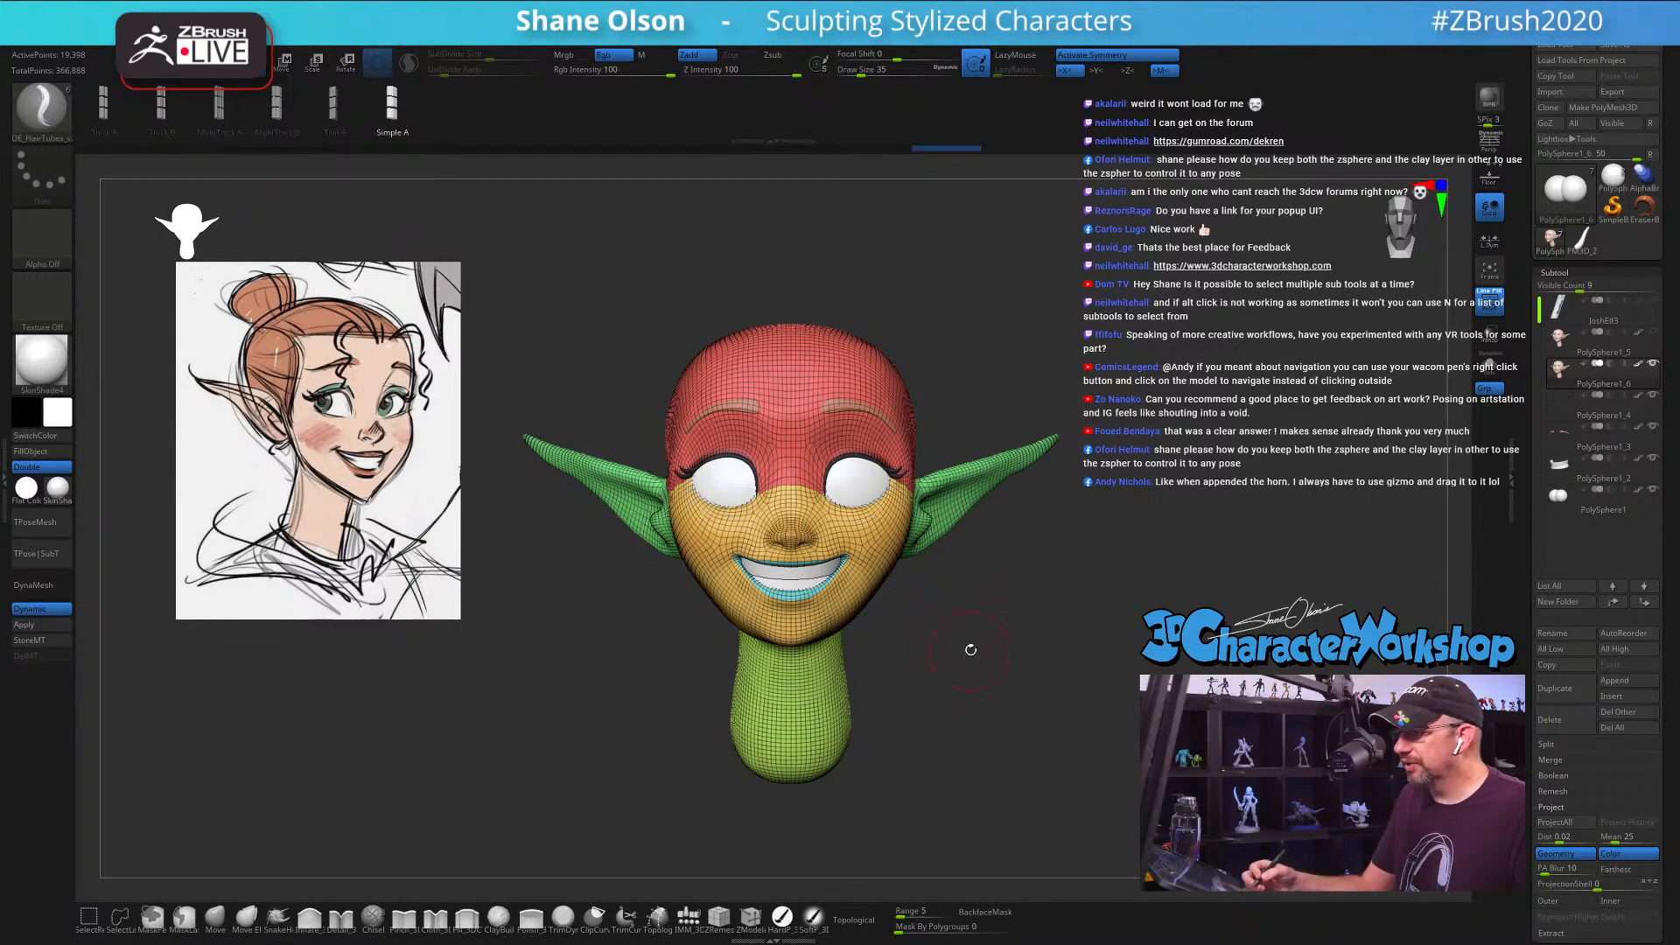
{"action": "mouse_move", "coordinate": [971, 649]}
{"action": "left_mouse_down"}
{"action": "mouse_move", "coordinate": [983, 660]}
{"action": "mouse_move", "coordinate": [966, 653]}
{"action": "mouse_move", "coordinate": [980, 627]}
{"action": "mouse_move", "coordinate": [918, 679]}
{"action": "mouse_move", "coordinate": [968, 633]}
{"action": "left_mouse_up"}
{"action": "key", "text": "shift+f"}
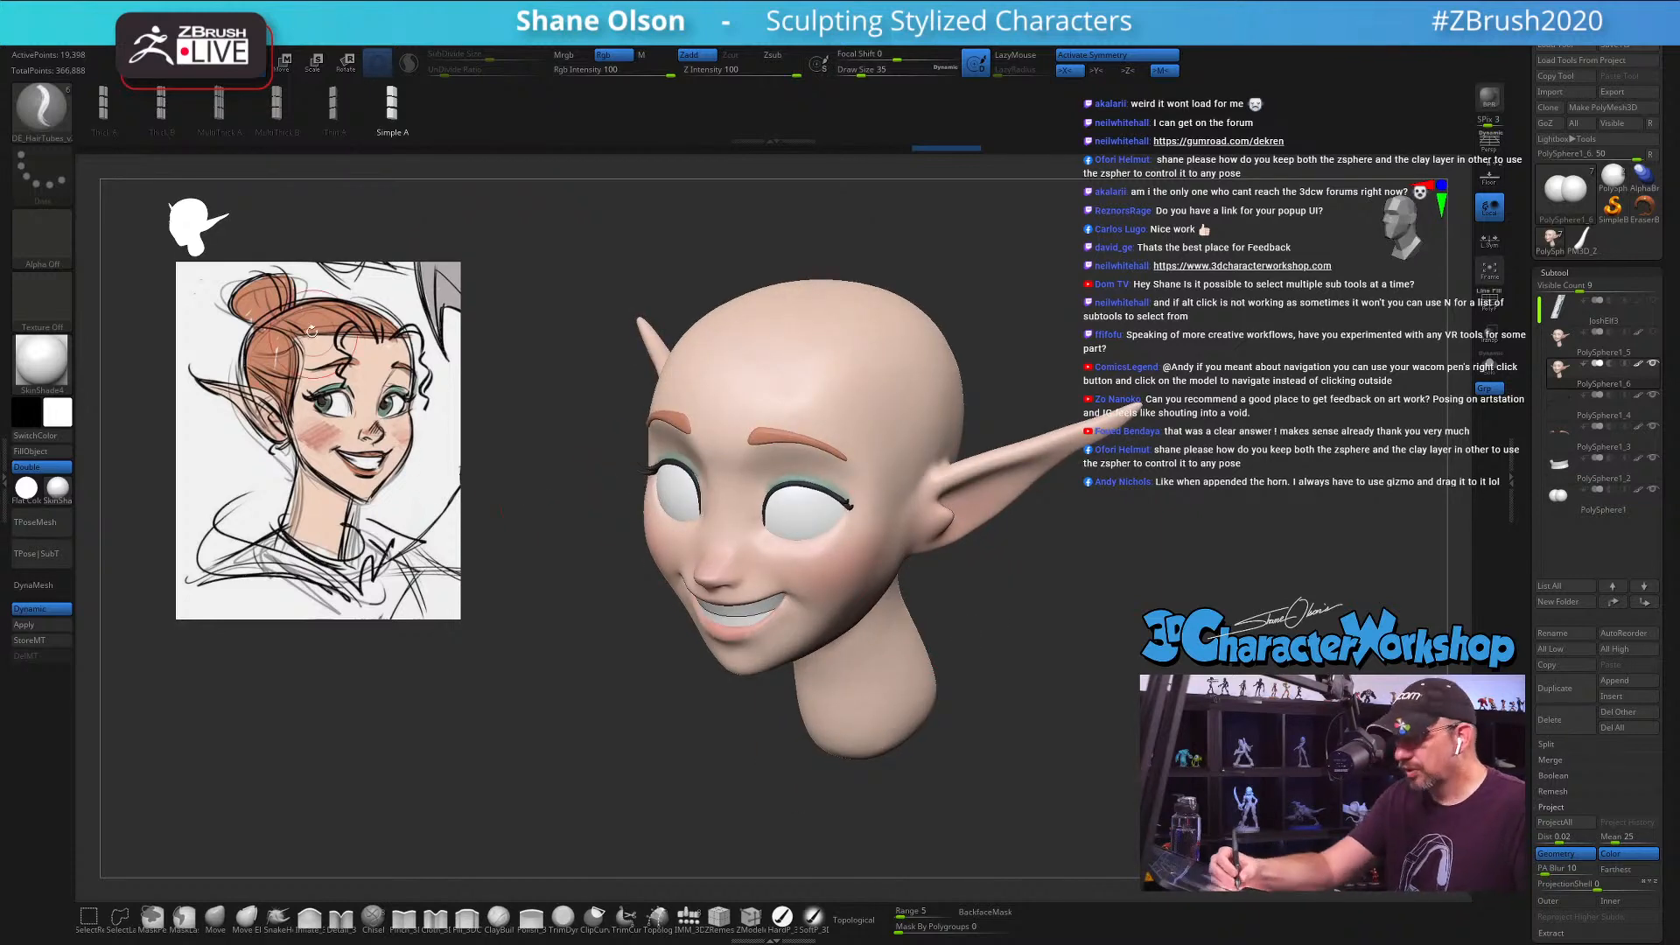
Step: Sample the orange hair color from the reference sketch as the main color
{"action": "key", "text": "z"}
{"action": "key", "text": "c"}
{"action": "key", "text": "z"}
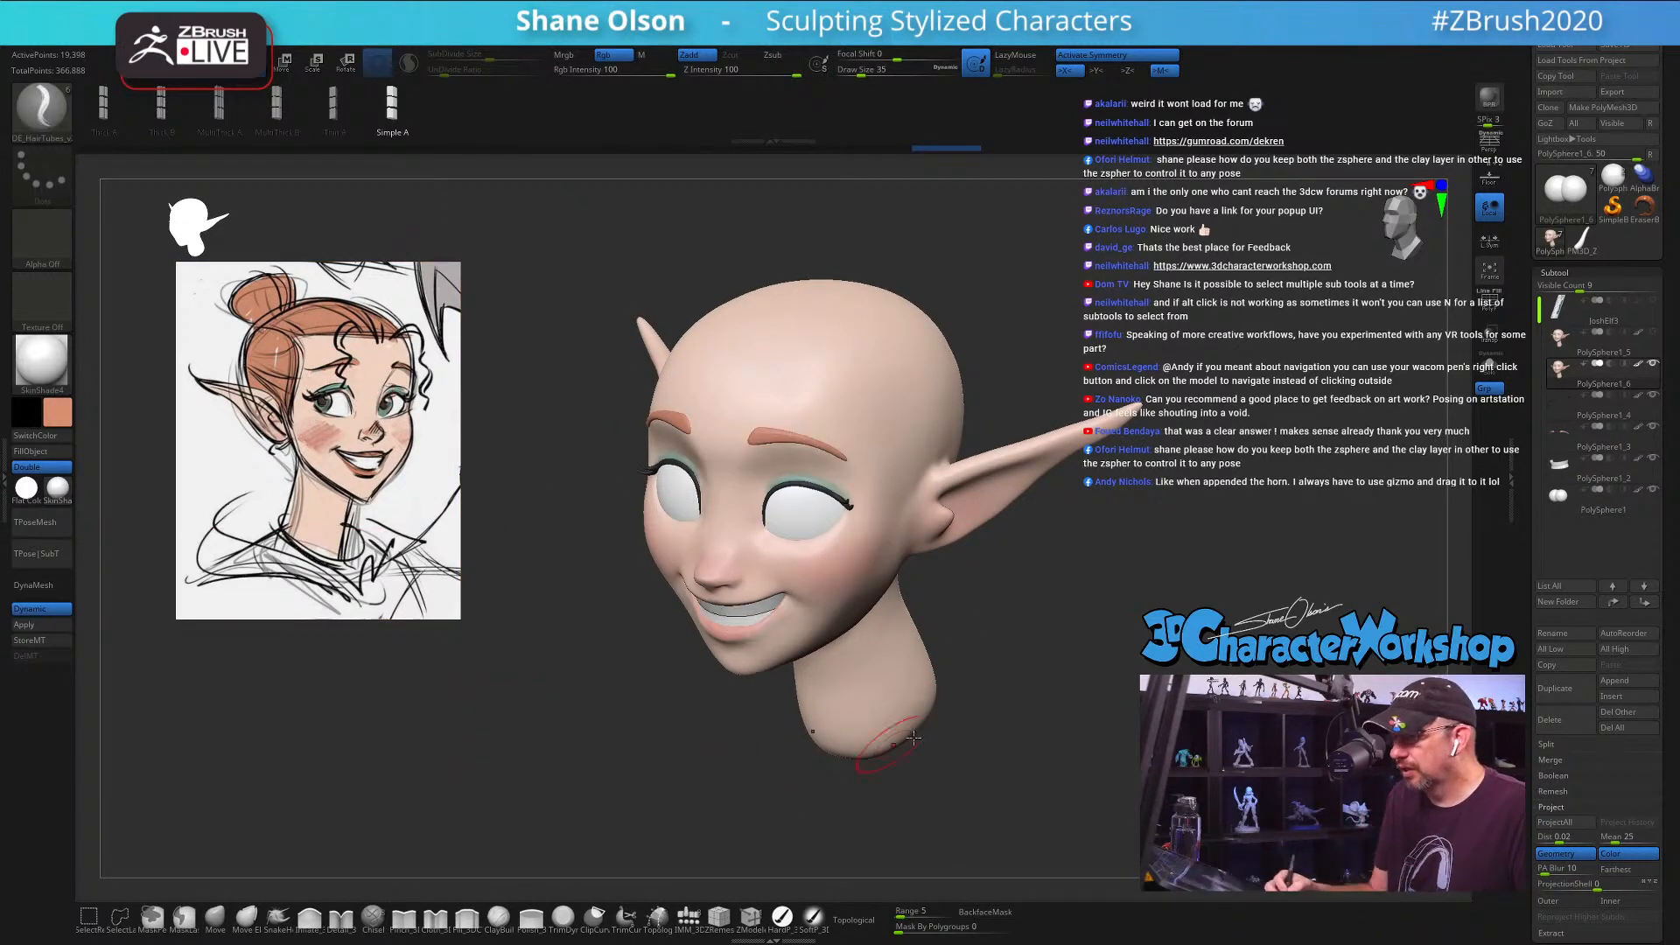
Step: Draw a Simple A hair tube from above the brow back across the scalp at draw size 31
{"action": "left_click_drag", "start_coordinate": [1074, 705], "coordinate": [1004, 717]}
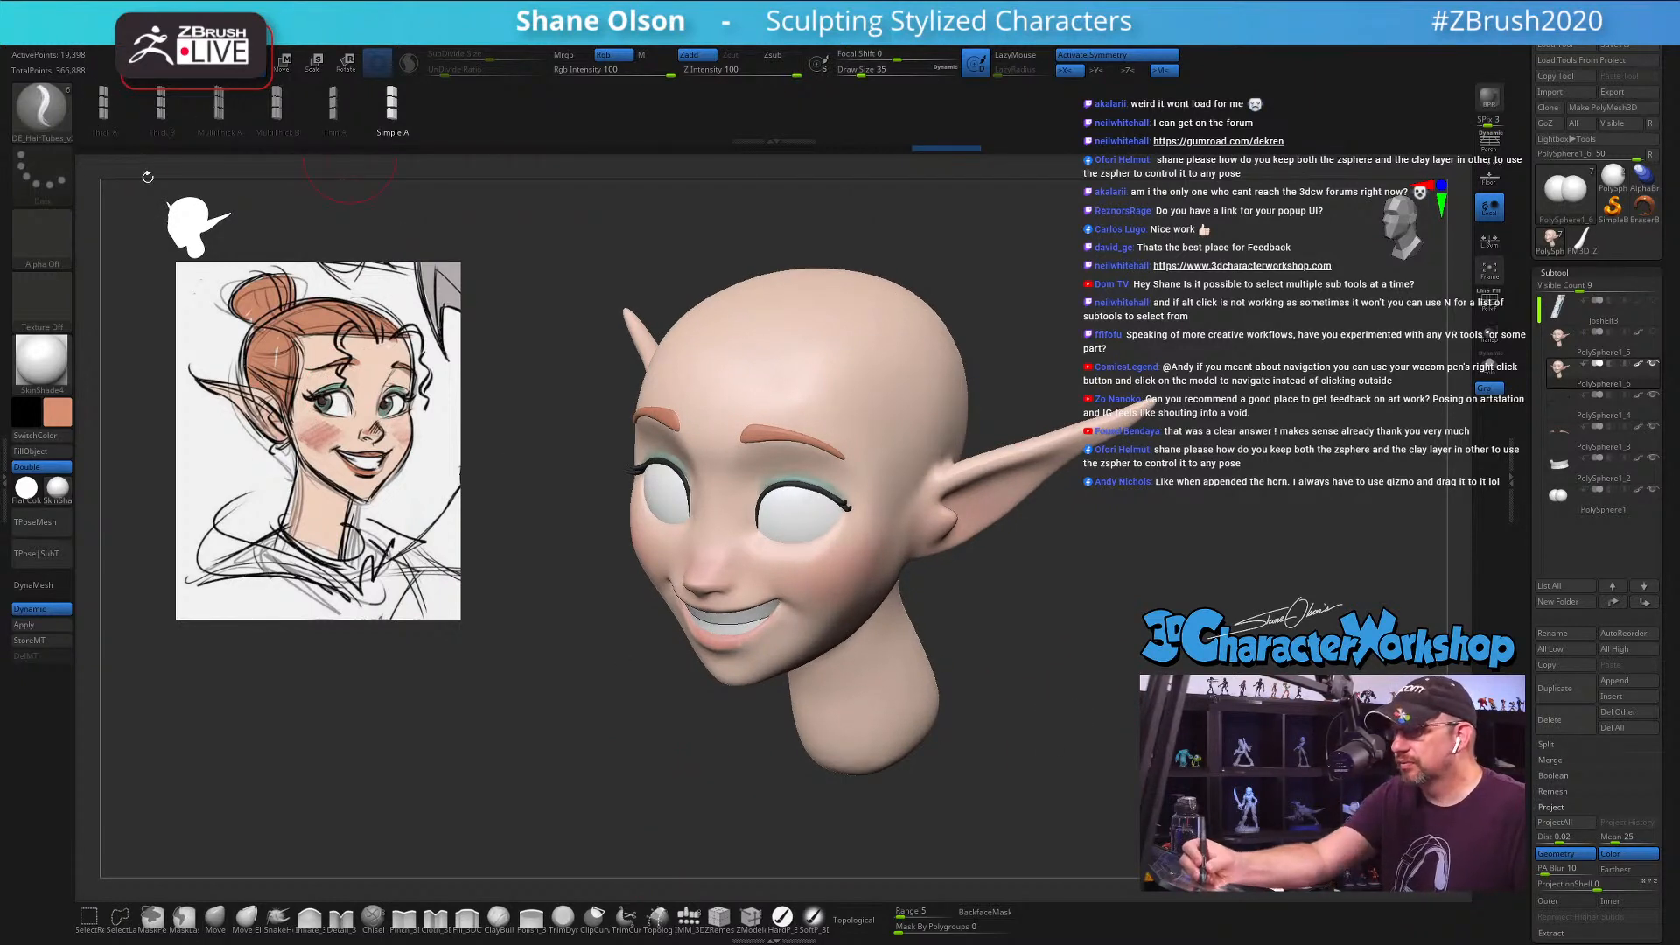
{"action": "mouse_move", "coordinate": [1126, 602]}
{"action": "left_mouse_down", "text": "alt"}
{"action": "mouse_move", "coordinate": [1085, 679]}
{"action": "mouse_move", "coordinate": [780, 682]}
{"action": "mouse_move", "coordinate": [1102, 669]}
{"action": "left_mouse_up", "text": "alt"}
{"action": "key", "text": "s"}
{"action": "left_click", "coordinate": [1114, 641]}
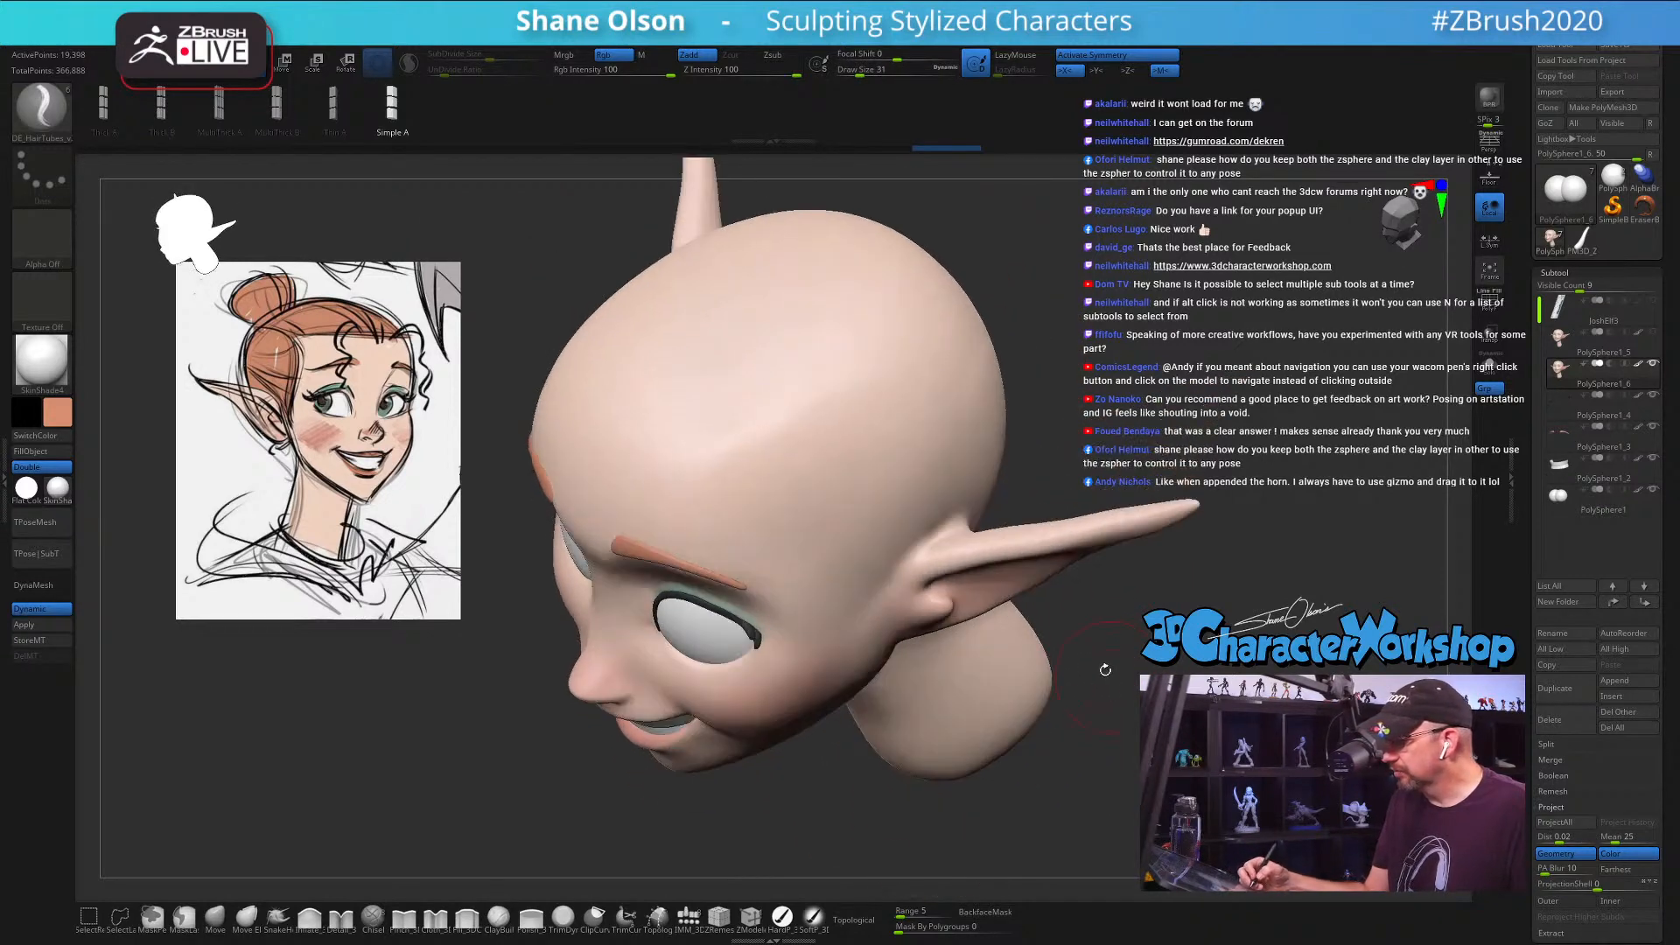
{"action": "left_click_drag", "start_coordinate": [682, 504], "coordinate": [954, 328]}
Step: Turn on the polygroup wireframe and undo the Simple A hair tube
{"action": "mouse_move", "coordinate": [1105, 670]}
{"action": "left_mouse_down"}
{"action": "mouse_move", "coordinate": [1166, 672]}
{"action": "mouse_move", "coordinate": [1084, 675]}
{"action": "left_mouse_up"}
{"action": "key", "text": "shift+f"}
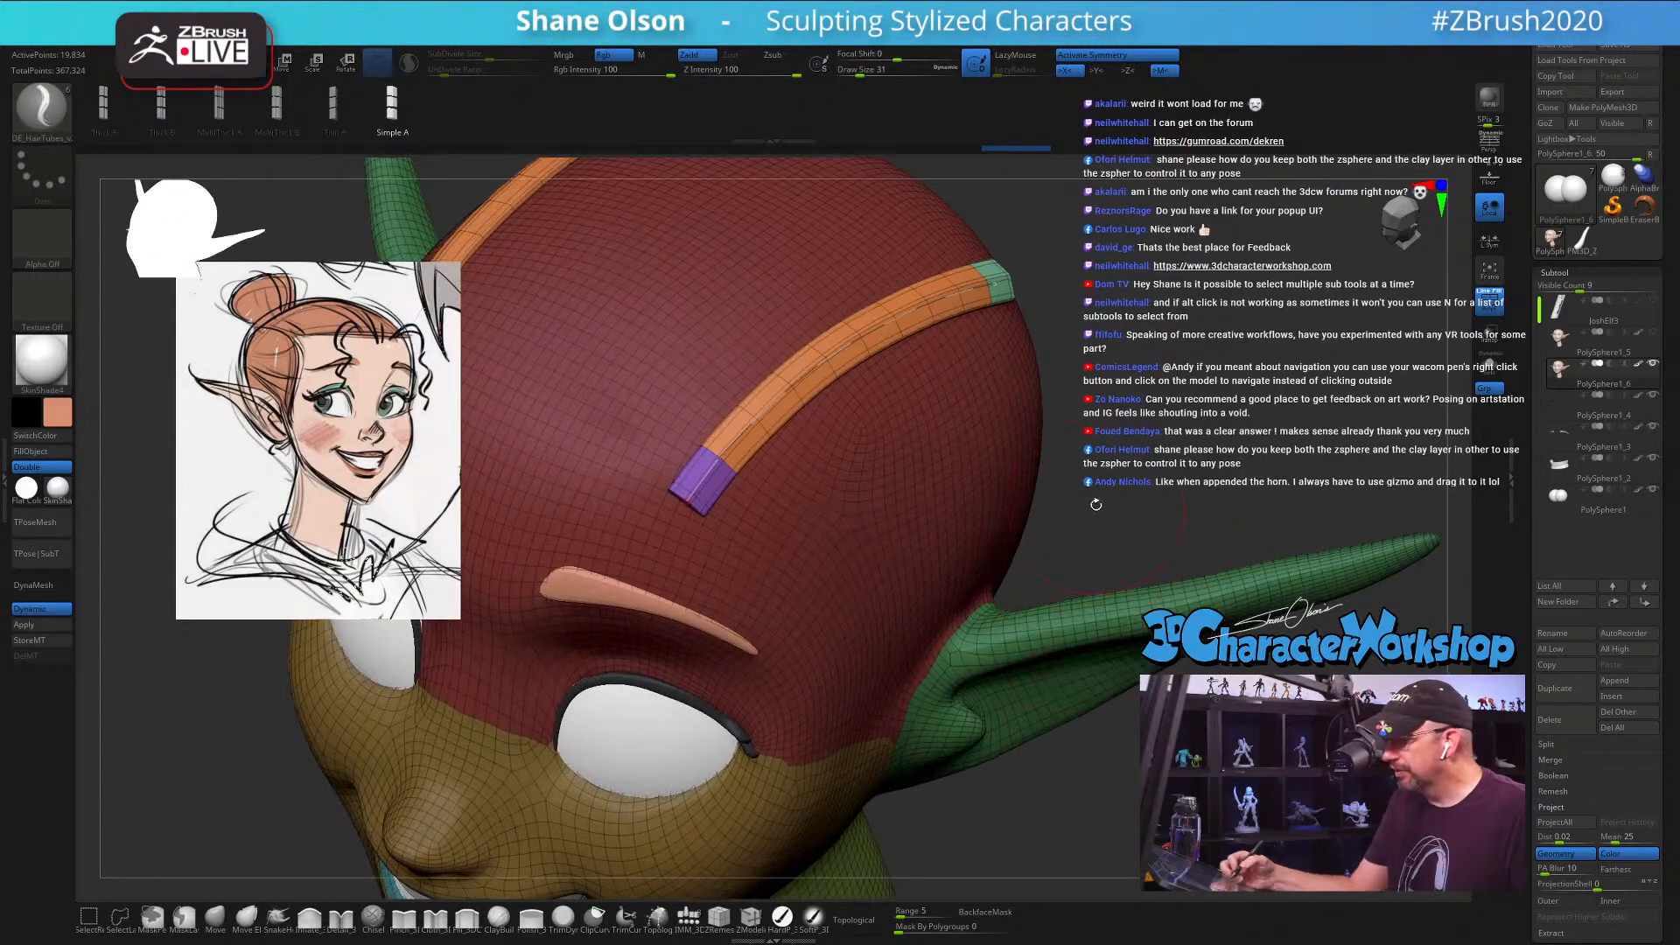
{"action": "mouse_move", "coordinate": [1095, 504]}
{"action": "left_mouse_down"}
{"action": "mouse_move", "coordinate": [1116, 391]}
{"action": "mouse_move", "coordinate": [1072, 311]}
{"action": "left_mouse_up"}
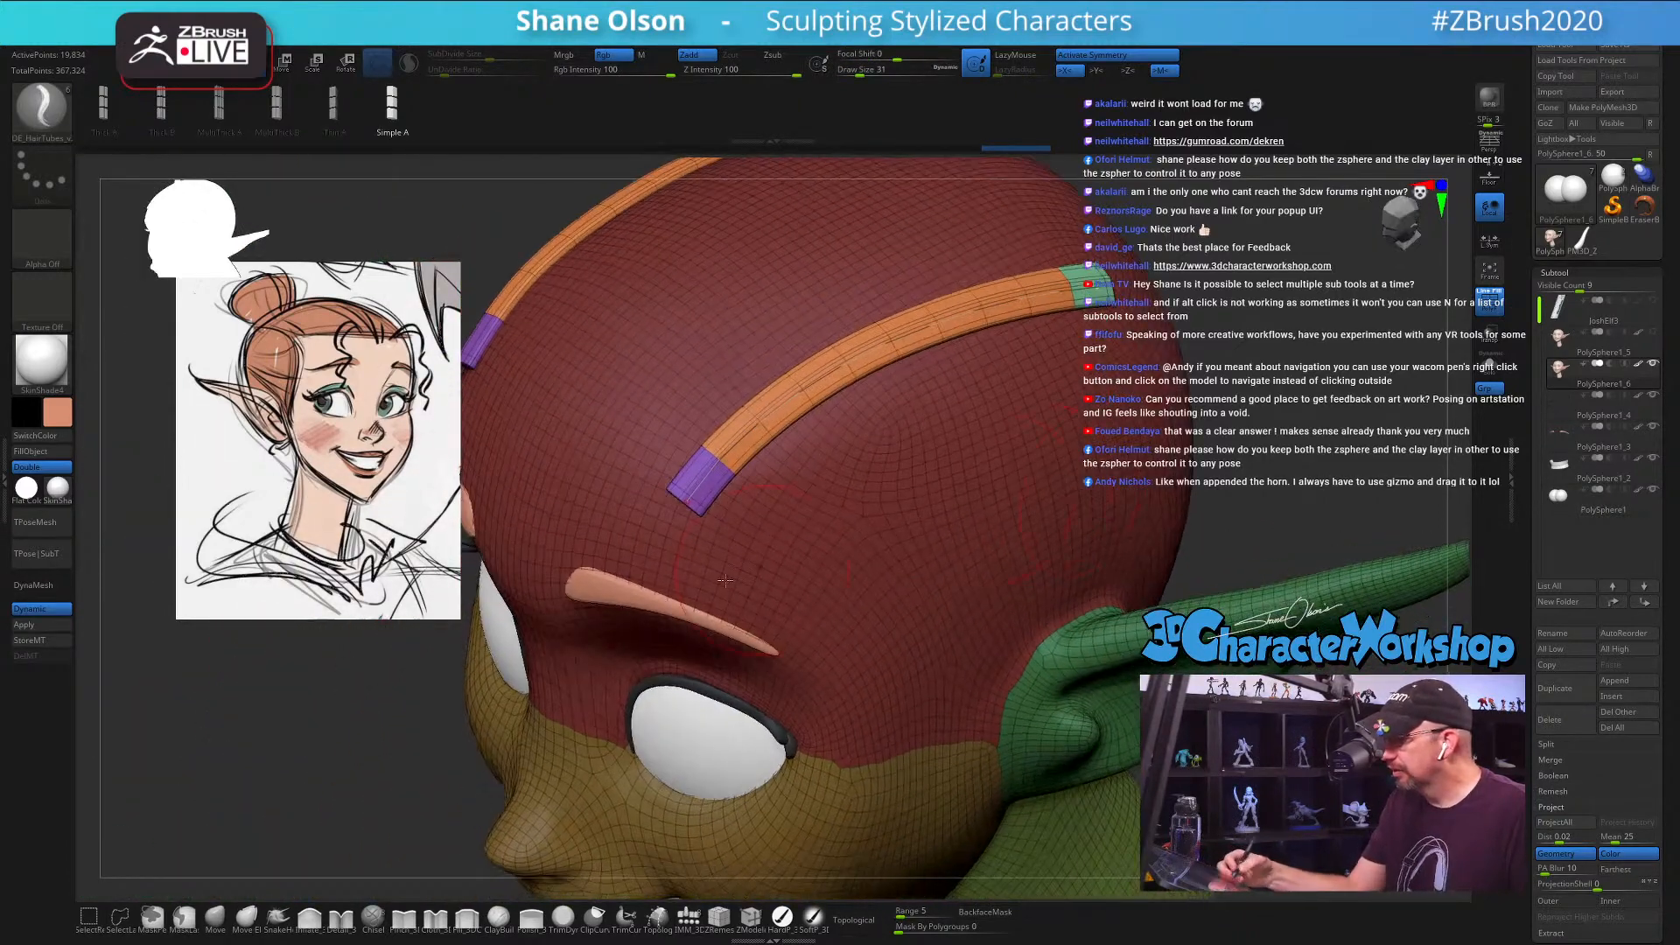
{"action": "key", "text": "ctrl+z"}
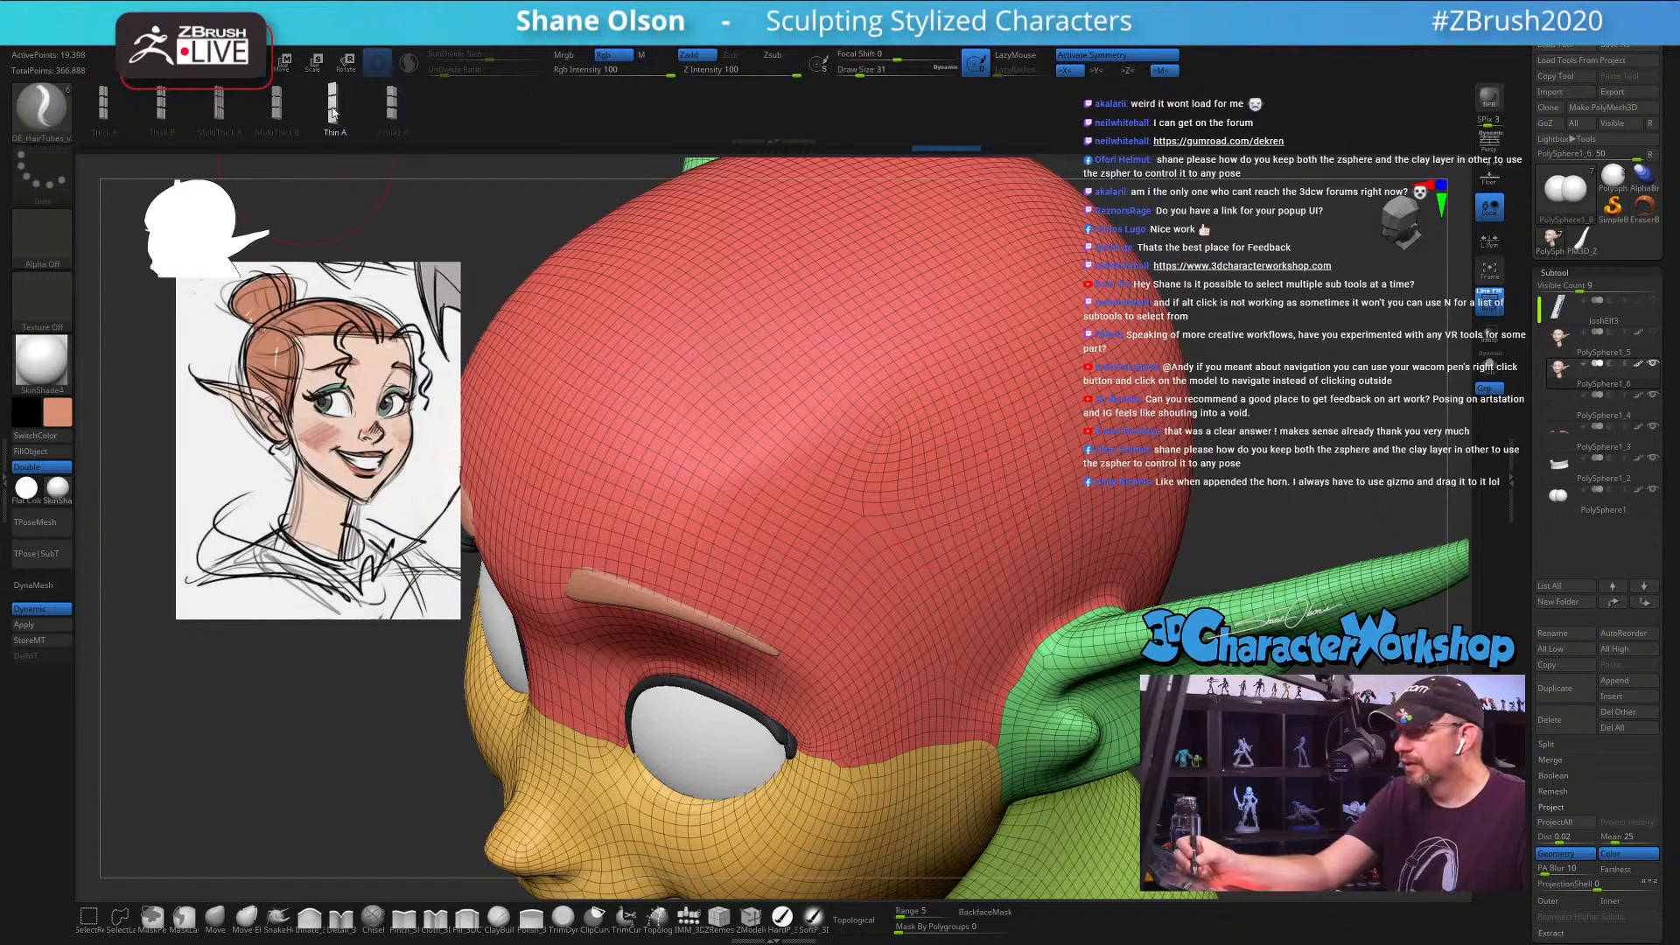
Step: Try a Thin A hair tube across the side of the scalp and undo it
{"action": "left_click_drag", "start_coordinate": [763, 504], "coordinate": [1033, 329]}
{"action": "right_click_drag", "start_coordinate": [980, 547], "coordinate": [1084, 481]}
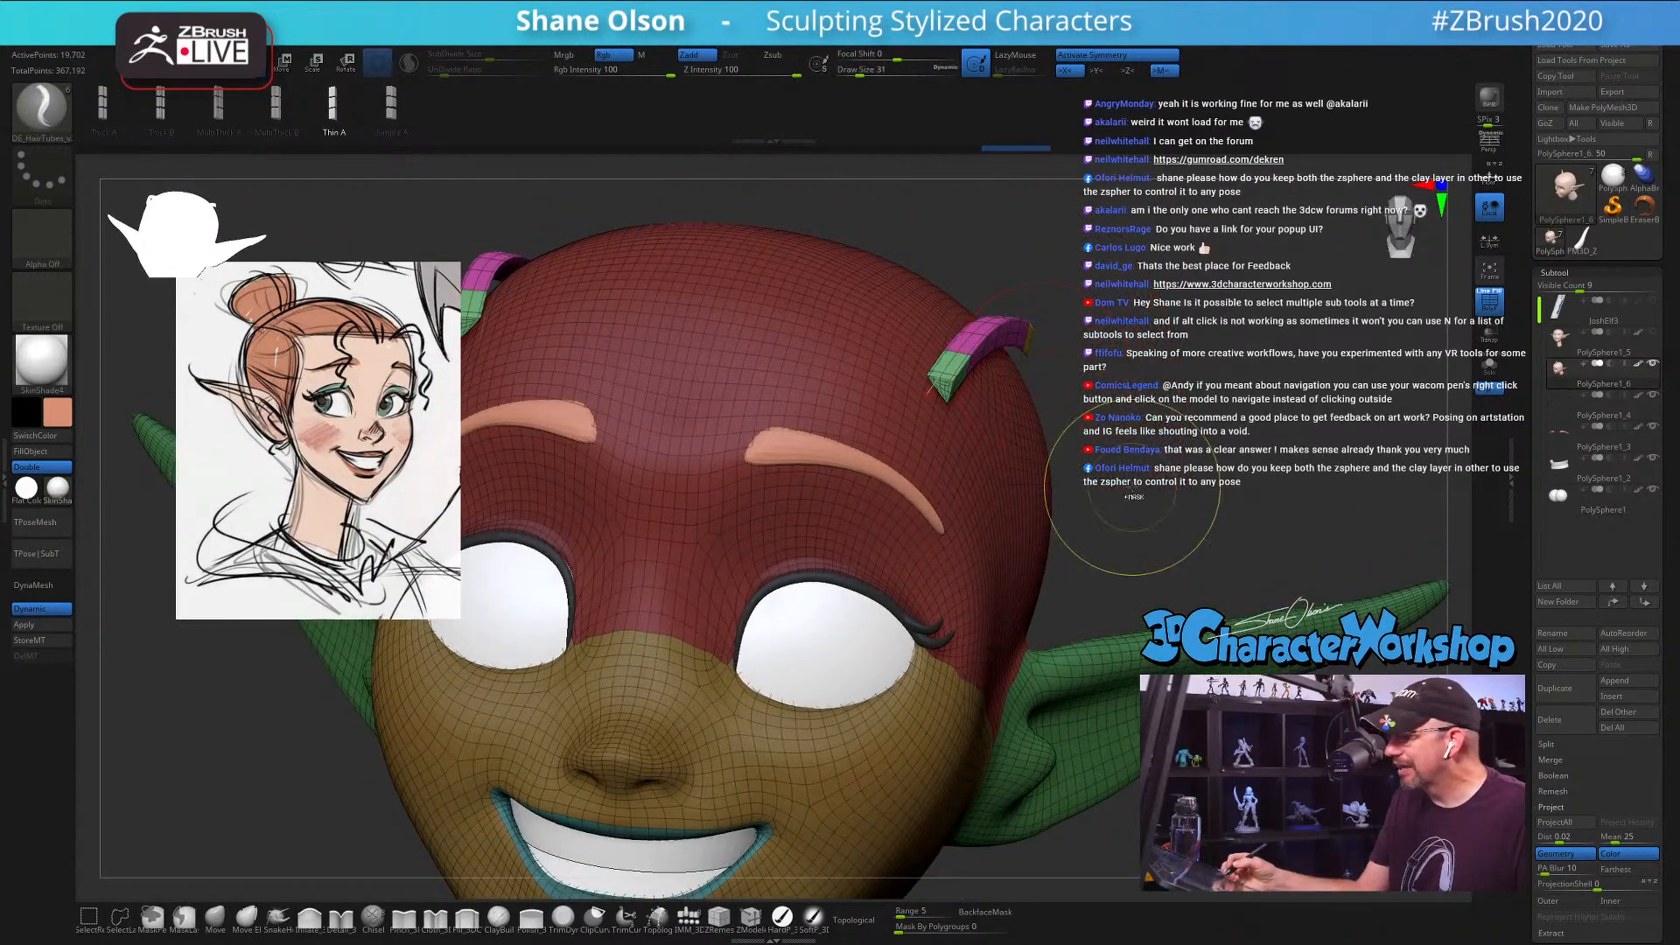
{"action": "key", "text": "ctrl+z"}
Step: Try a MultiThick B hair tube running back over the scalp, check its end up close, and undo it
{"action": "left_click", "coordinate": [276, 105]}
{"action": "right_click_drag", "start_coordinate": [797, 406], "coordinate": [603, 416]}
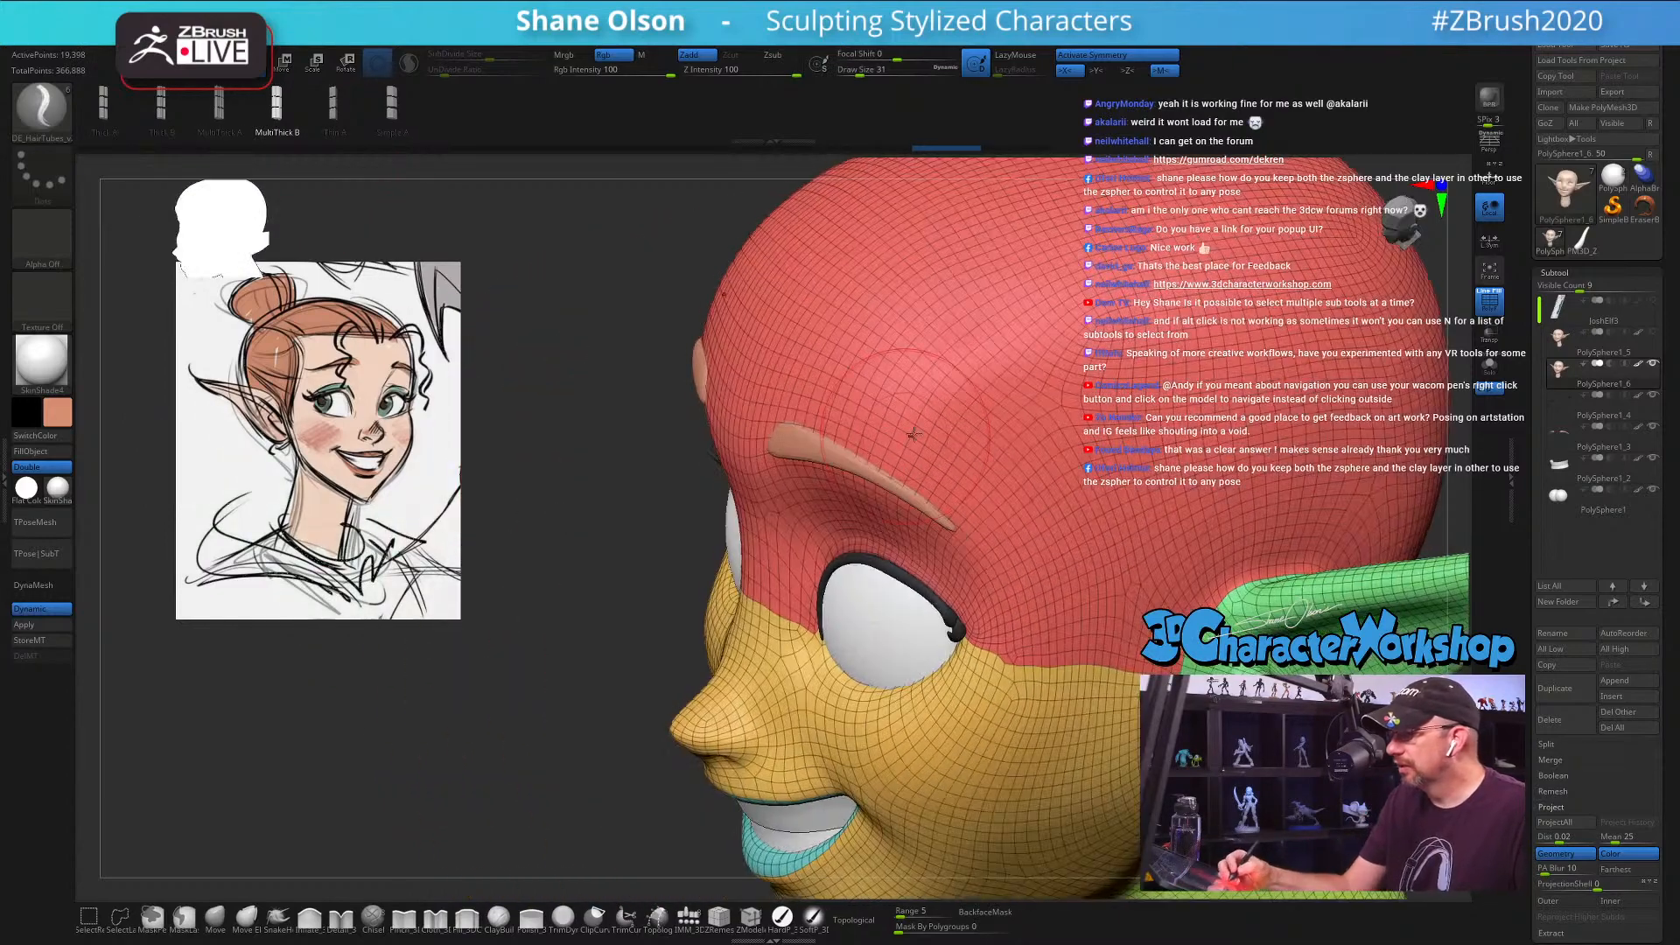
{"action": "mouse_move", "coordinate": [941, 426]}
{"action": "left_mouse_down"}
{"action": "mouse_move", "coordinate": [1185, 313]}
{"action": "mouse_move", "coordinate": [1277, 296]}
{"action": "left_mouse_up"}
{"action": "mouse_move", "coordinate": [910, 468]}
{"action": "right_mouse_down"}
{"action": "mouse_move", "coordinate": [1103, 496]}
{"action": "mouse_move", "coordinate": [1007, 473]}
{"action": "right_mouse_up"}
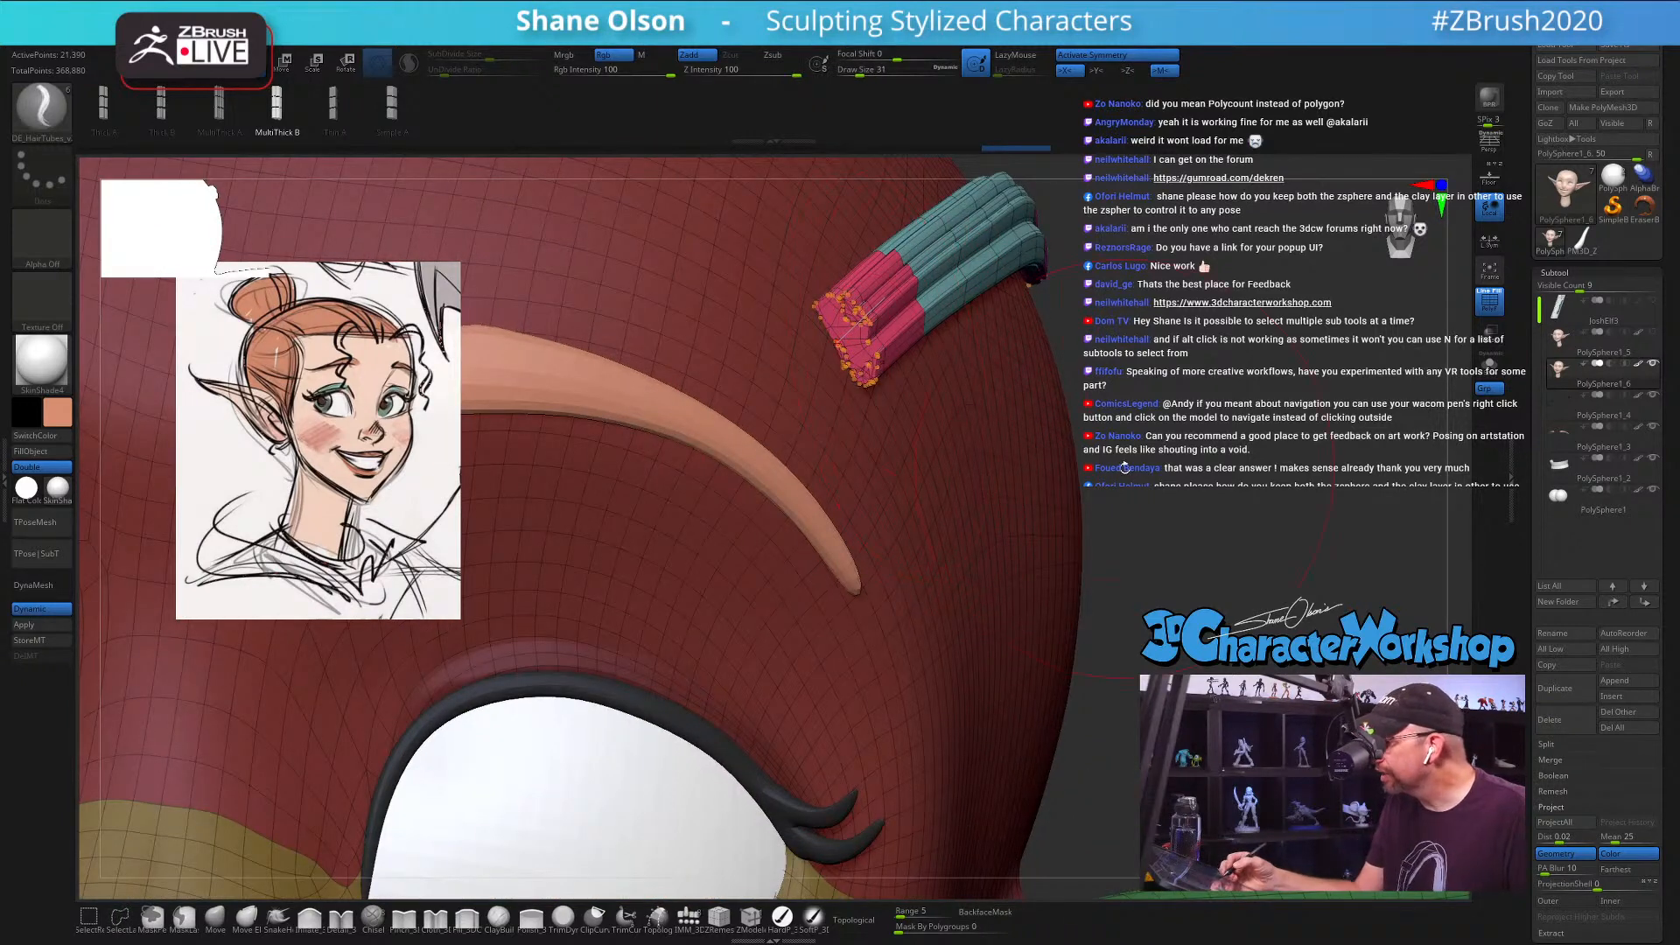
{"action": "right_click_drag", "start_coordinate": [1145, 474], "coordinate": [1109, 448], "text": "alt"}
{"action": "key", "text": "ctrl+z"}
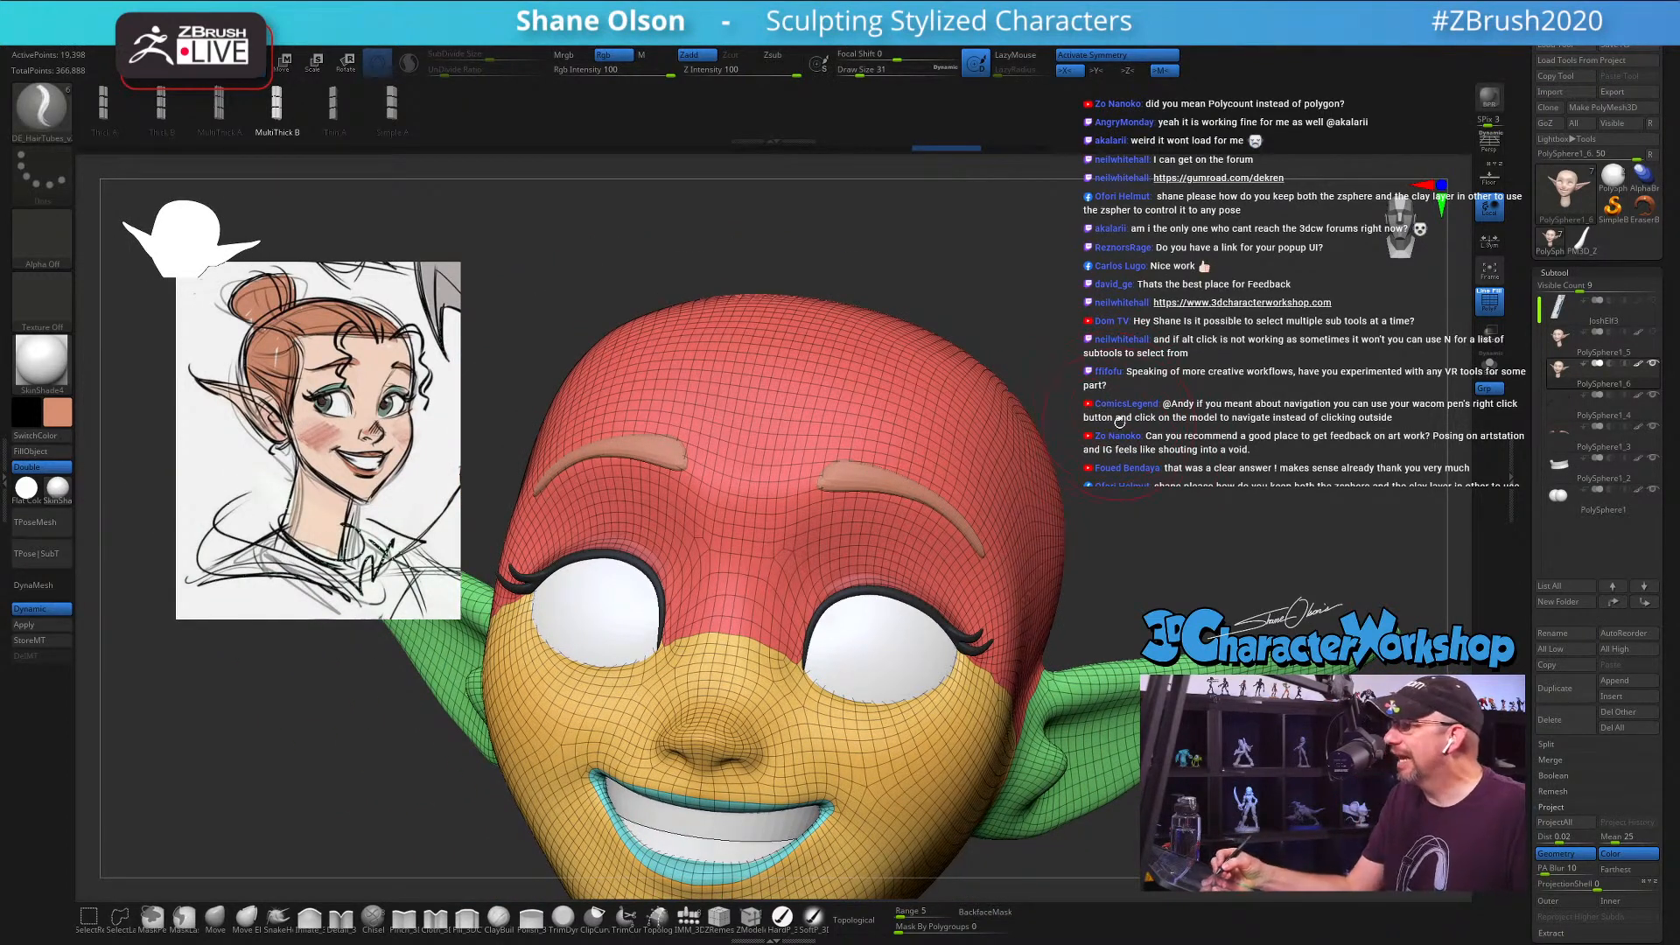
Step: Draw a MultiThick A hair strand from above the brow back over the scalp at draw size 31
{"action": "key", "text": "s"}
{"action": "left_click_drag", "start_coordinate": [1119, 428], "coordinate": [1117, 402]}
{"action": "left_click", "coordinate": [220, 107]}
{"action": "key", "text": "s"}
{"action": "right_click_drag", "start_coordinate": [1182, 408], "coordinate": [984, 534], "text": "alt"}
{"action": "mouse_move", "coordinate": [931, 444]}
{"action": "right_mouse_down", "text": "alt"}
{"action": "mouse_move", "coordinate": [845, 385]}
{"action": "mouse_move", "coordinate": [905, 459]}
{"action": "mouse_move", "coordinate": [896, 469]}
{"action": "right_mouse_up", "text": "alt"}
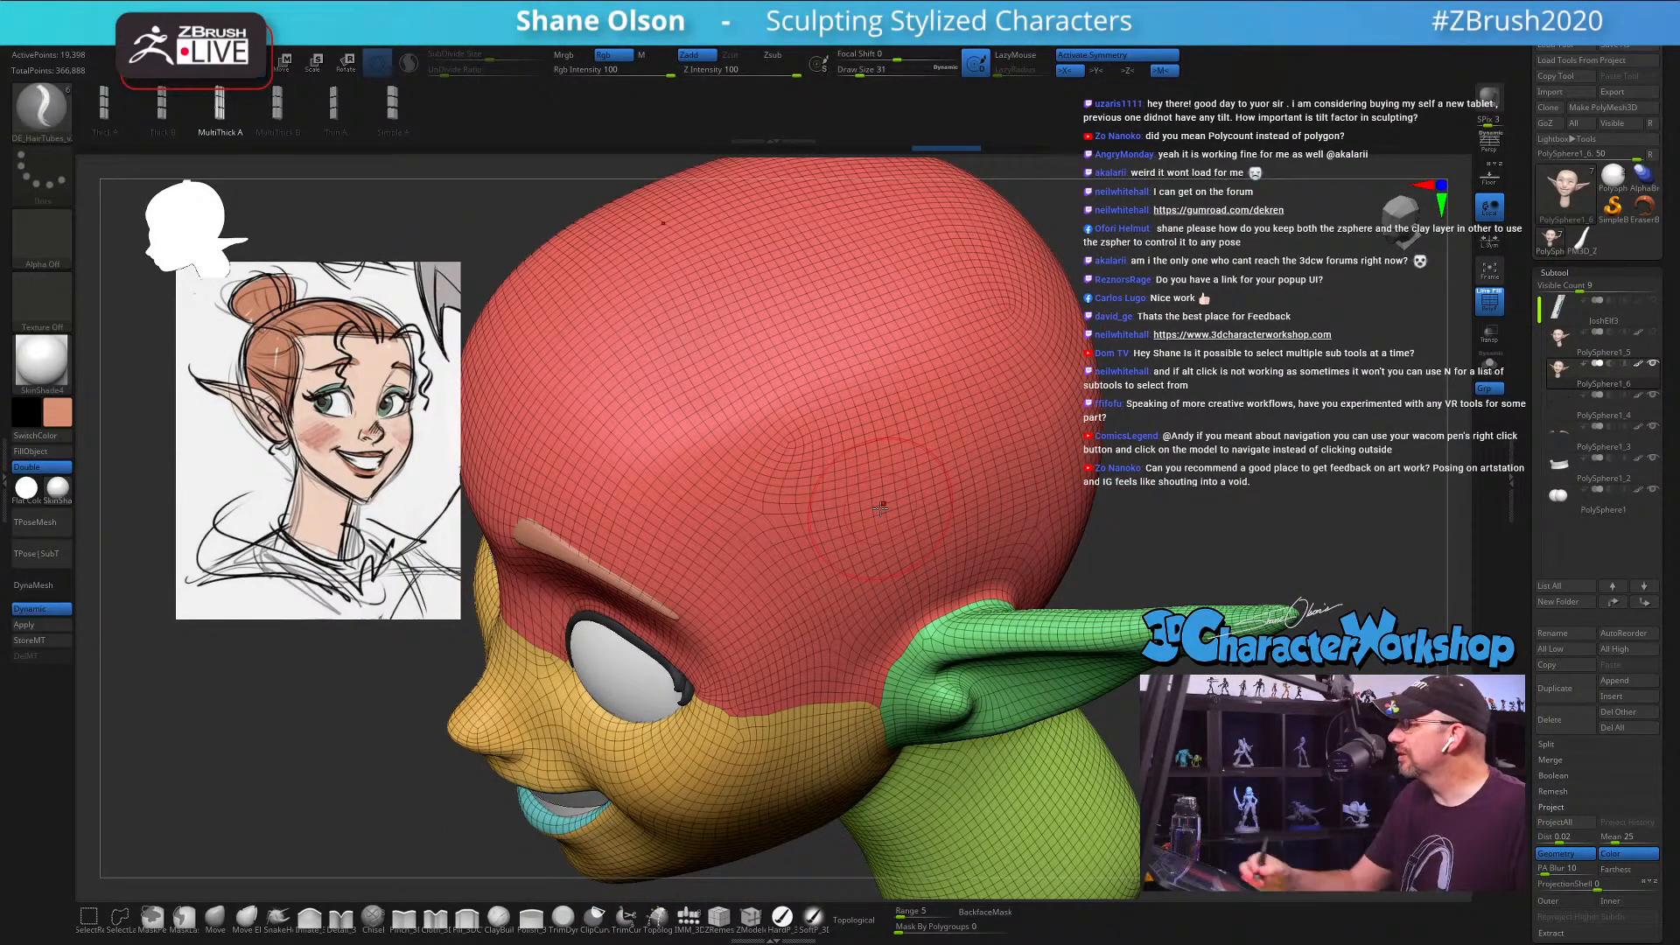
{"action": "right_click_drag", "start_coordinate": [811, 481], "coordinate": [769, 506], "text": "alt"}
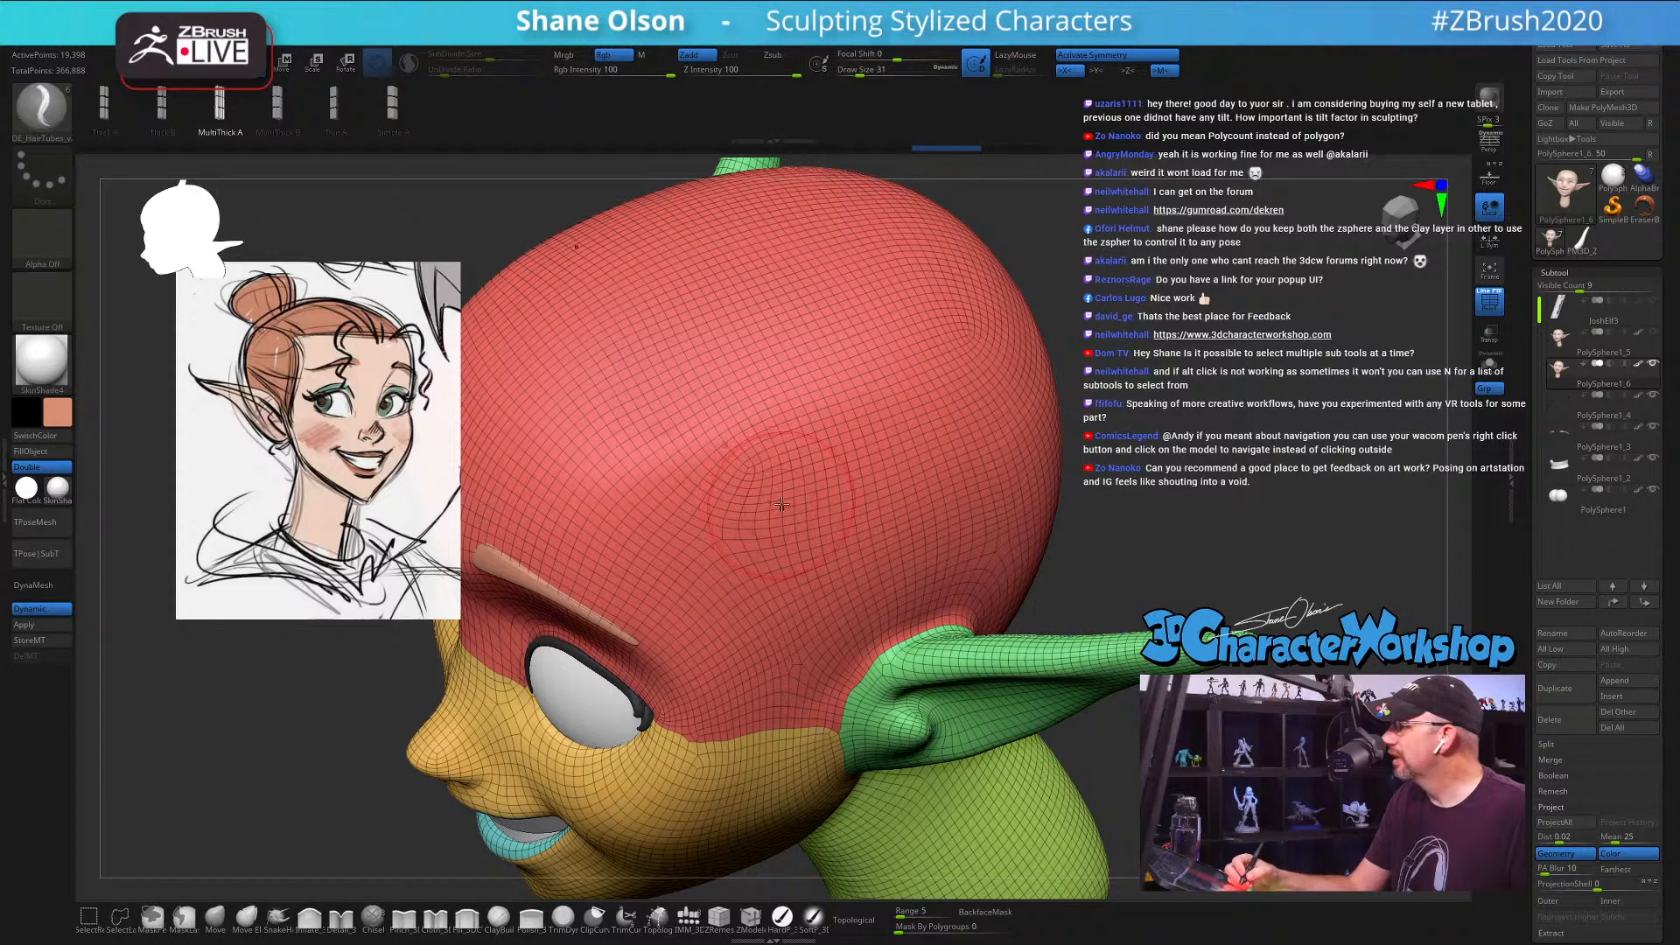
{"action": "left_click_drag", "start_coordinate": [602, 551], "coordinate": [918, 331]}
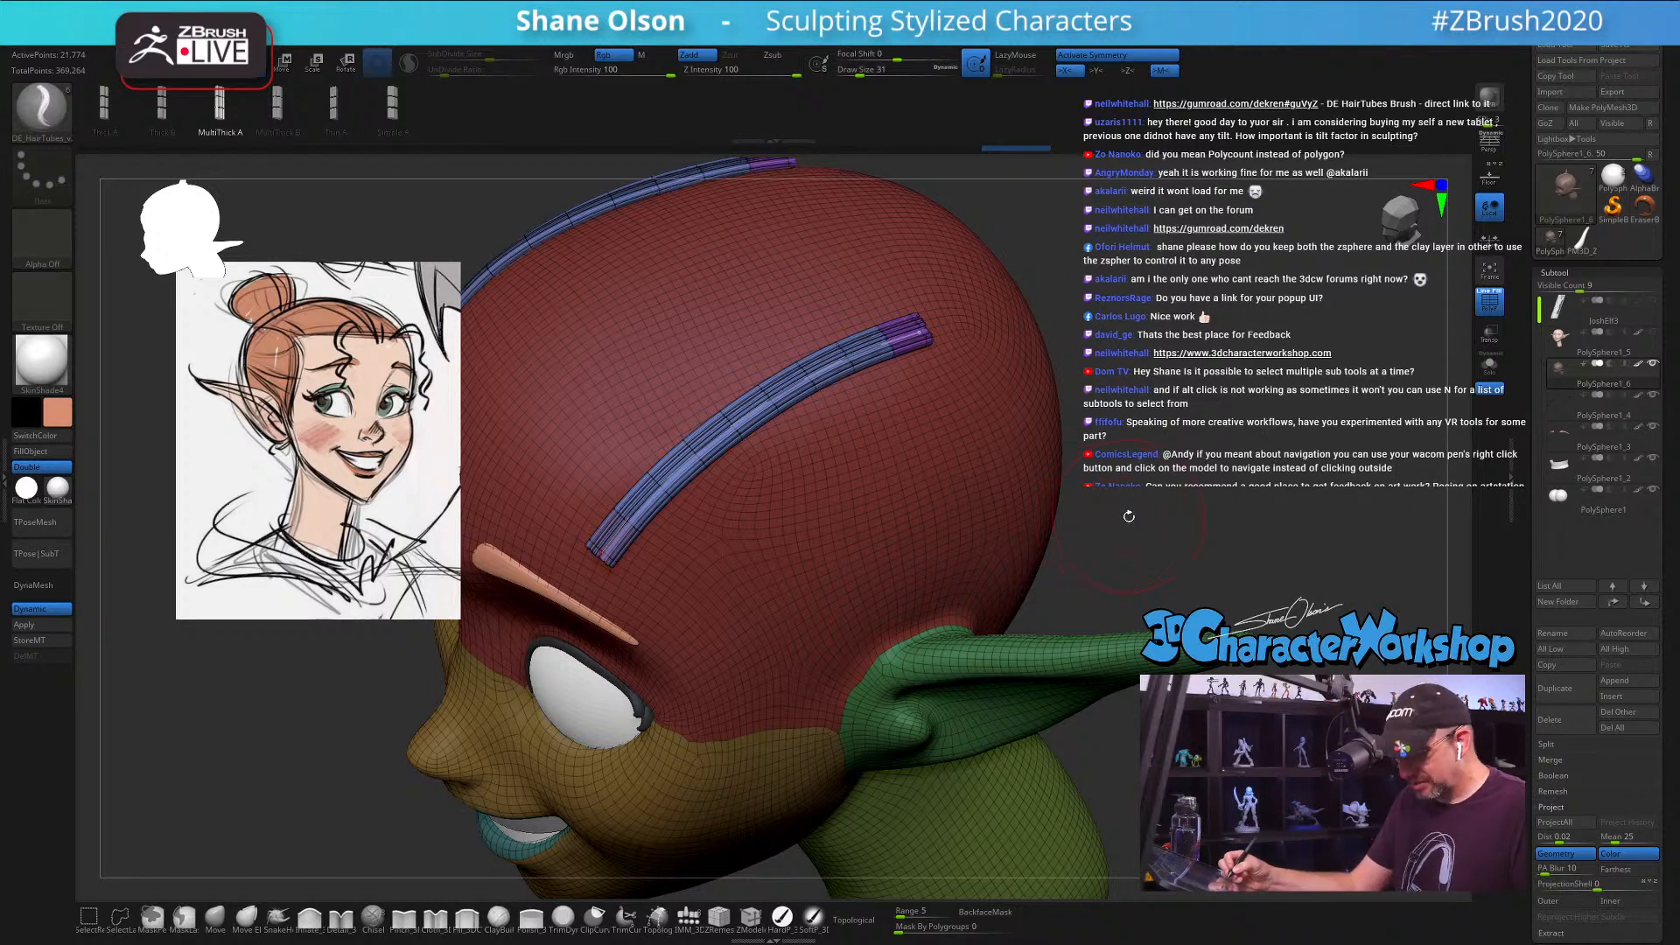
Step: Widen the MultiThick A hair strand at draw size 64 and lower the draw size to 49
{"action": "key", "text": "s"}
{"action": "left_click_drag", "start_coordinate": [1129, 517], "coordinate": [1137, 517]}
{"action": "left_click", "coordinate": [730, 425]}
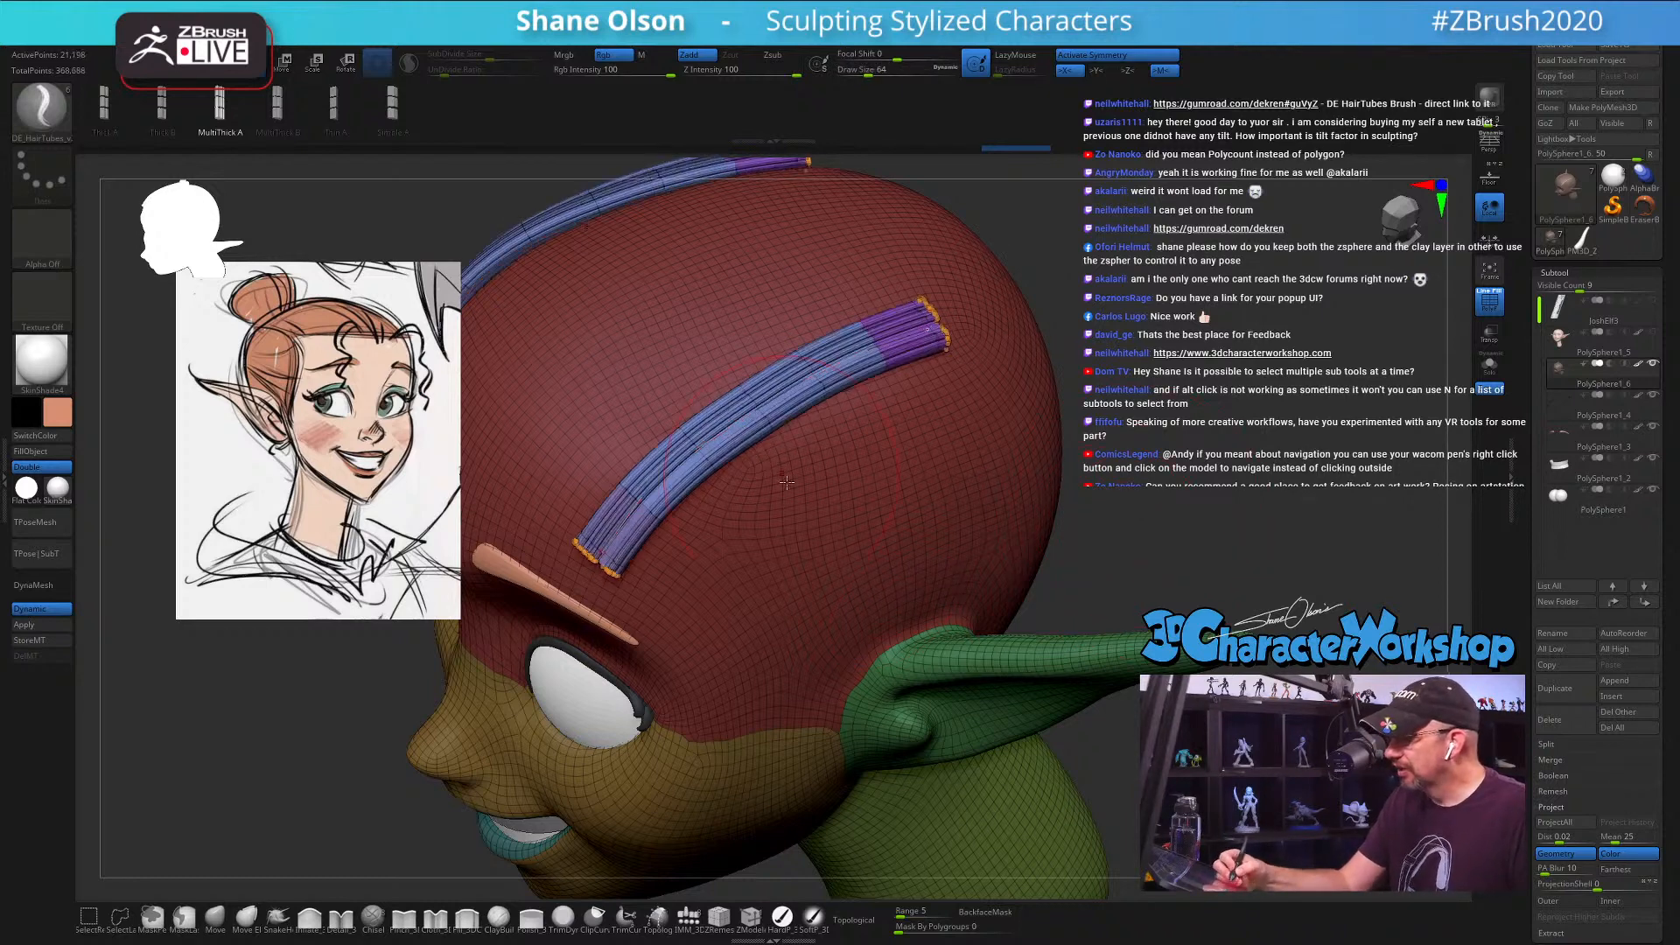
{"action": "key", "text": "shift"}
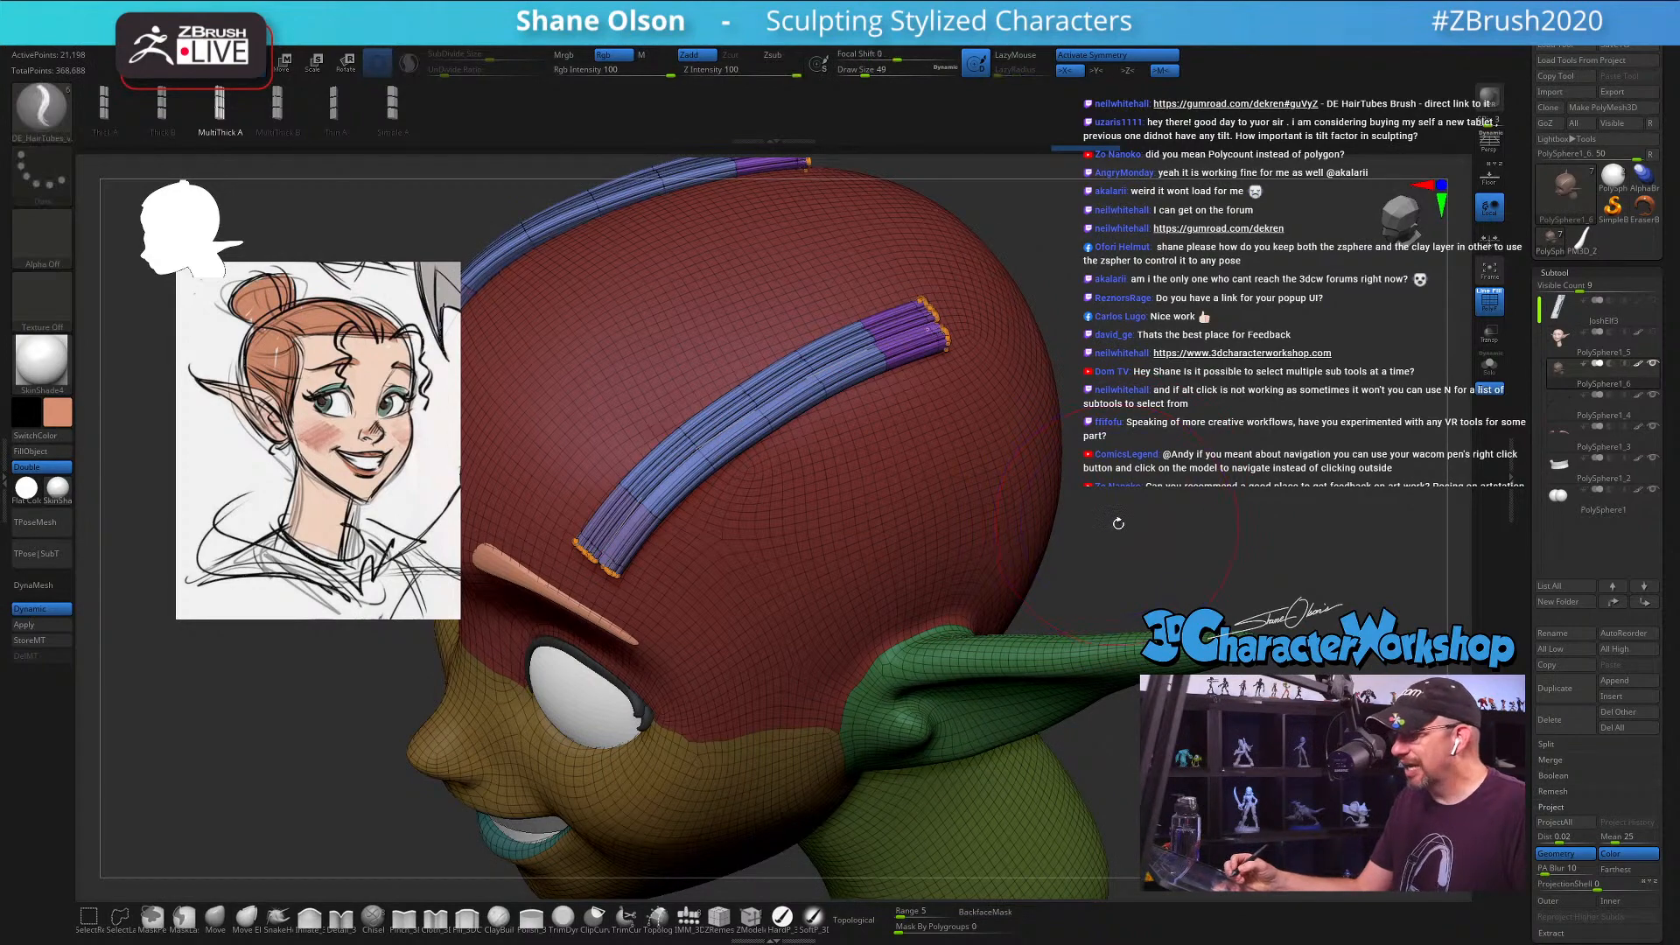
{"action": "mouse_move", "coordinate": [1118, 521]}
{"action": "left_mouse_down"}
{"action": "mouse_move", "coordinate": [1130, 478]}
{"action": "mouse_move", "coordinate": [1095, 523]}
{"action": "left_mouse_up"}
Step: Change the drawn strand to the Thick B and Thick A tube variants at draw size 35, comparing their shapes
{"action": "key", "text": "bracketleft"}
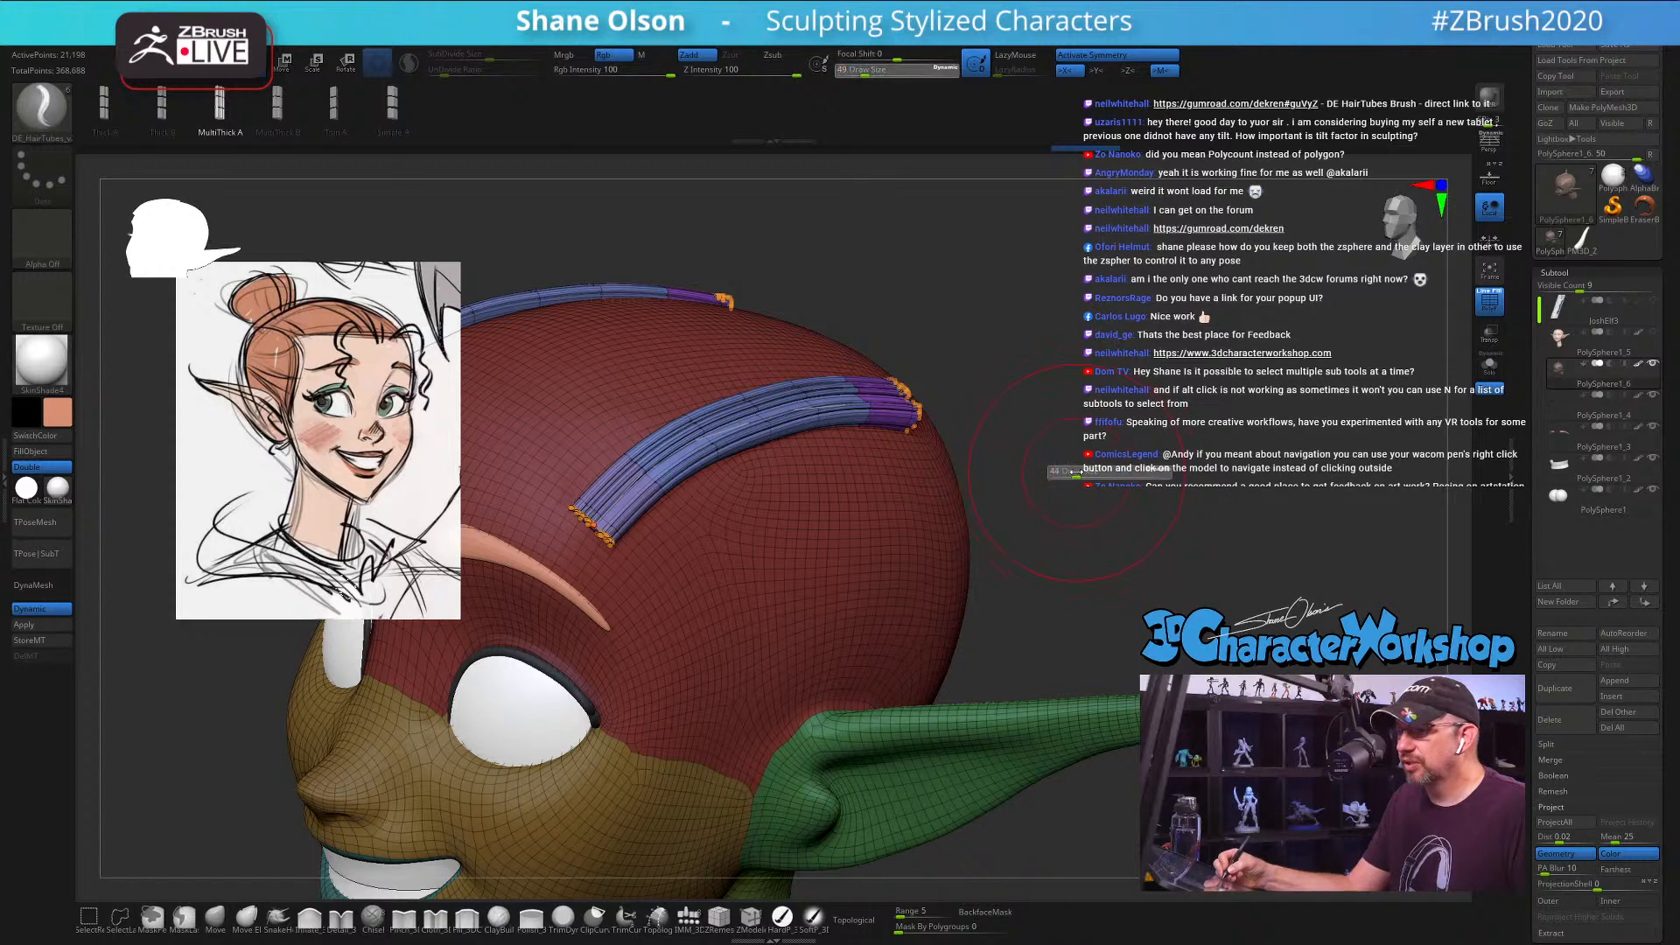
{"action": "left_click", "coordinate": [162, 105]}
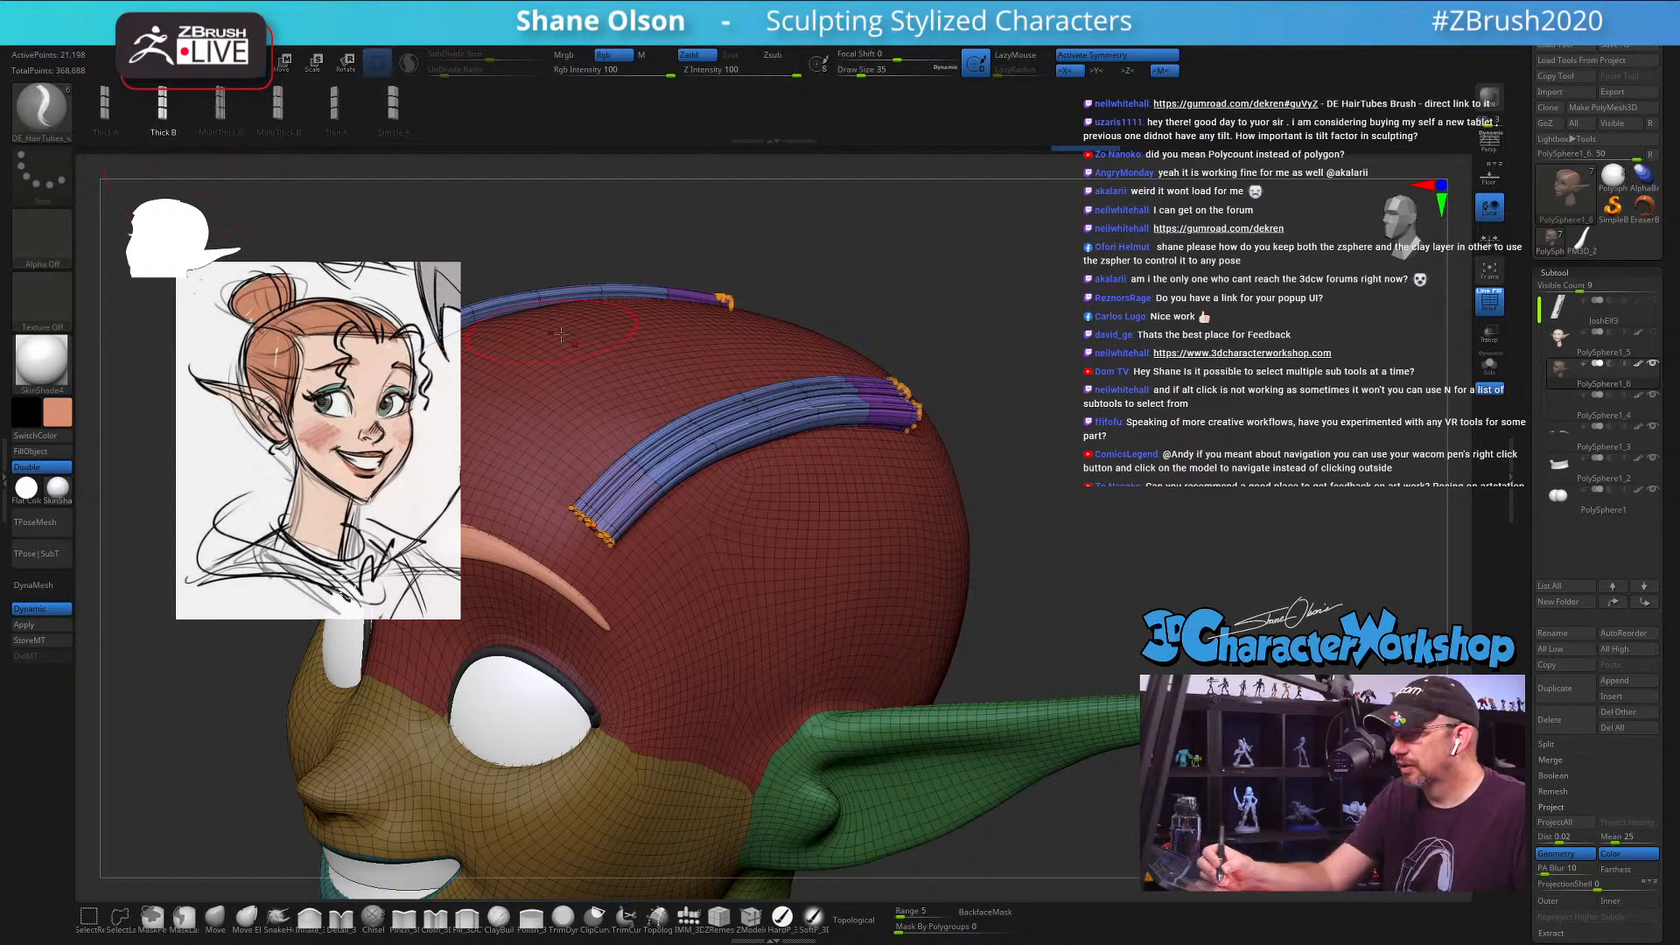
{"action": "left_click", "coordinate": [708, 429]}
{"action": "left_click_drag", "start_coordinate": [1034, 445], "coordinate": [1010, 586]}
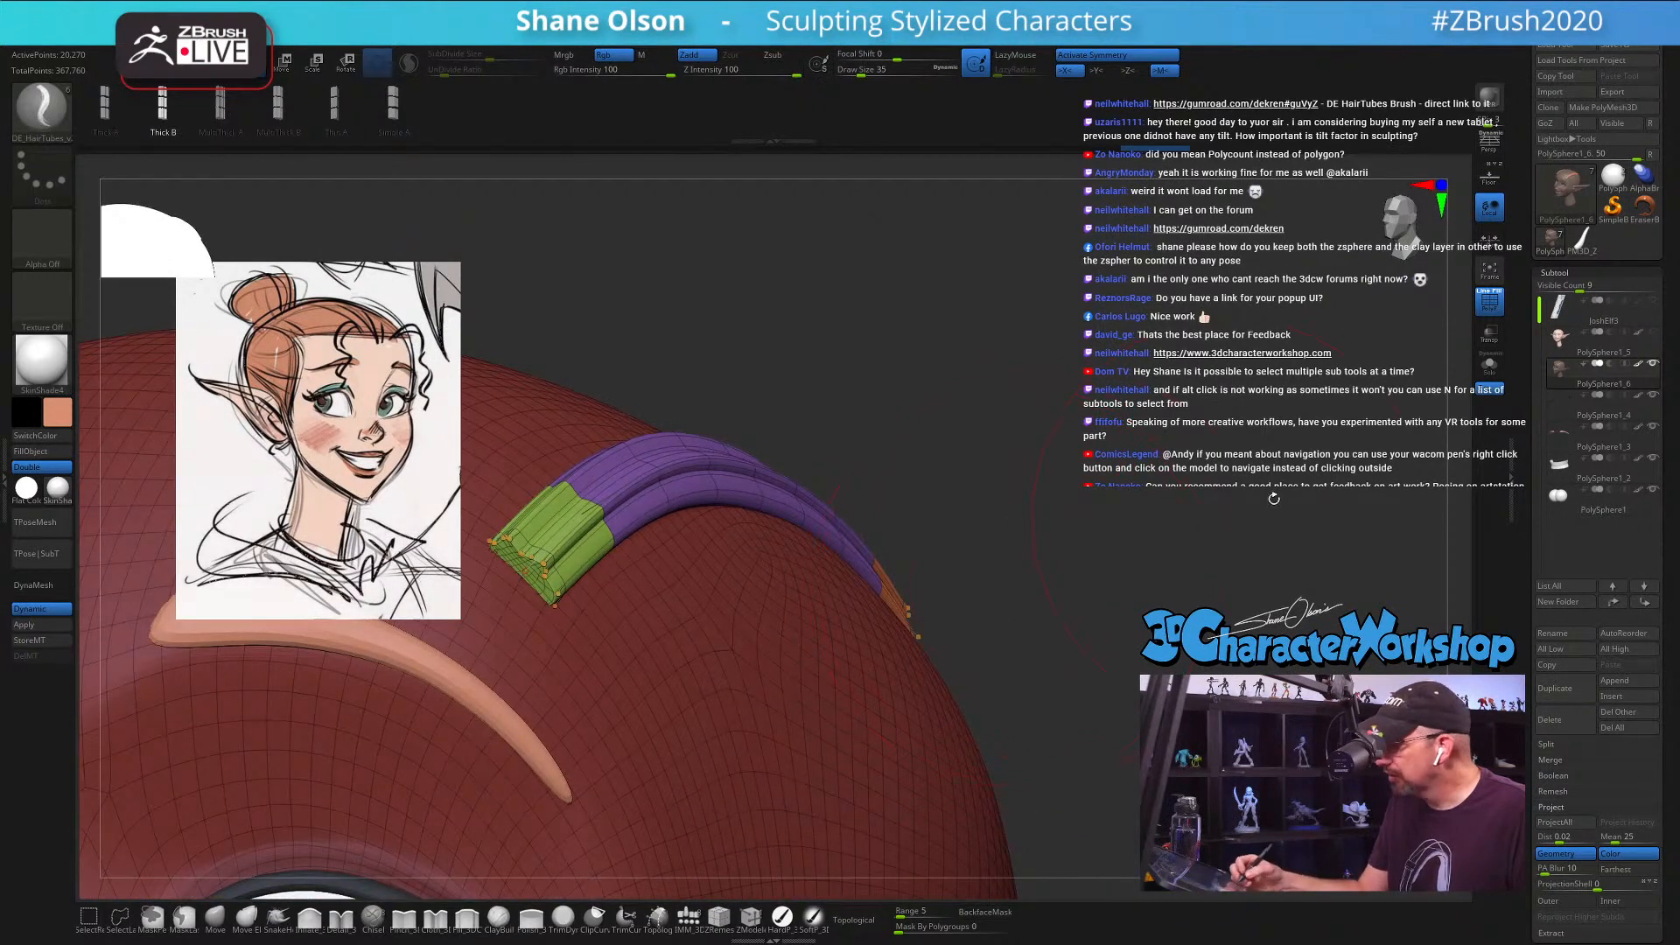
{"action": "left_click", "coordinate": [1491, 368]}
{"action": "left_click", "coordinate": [1491, 368]}
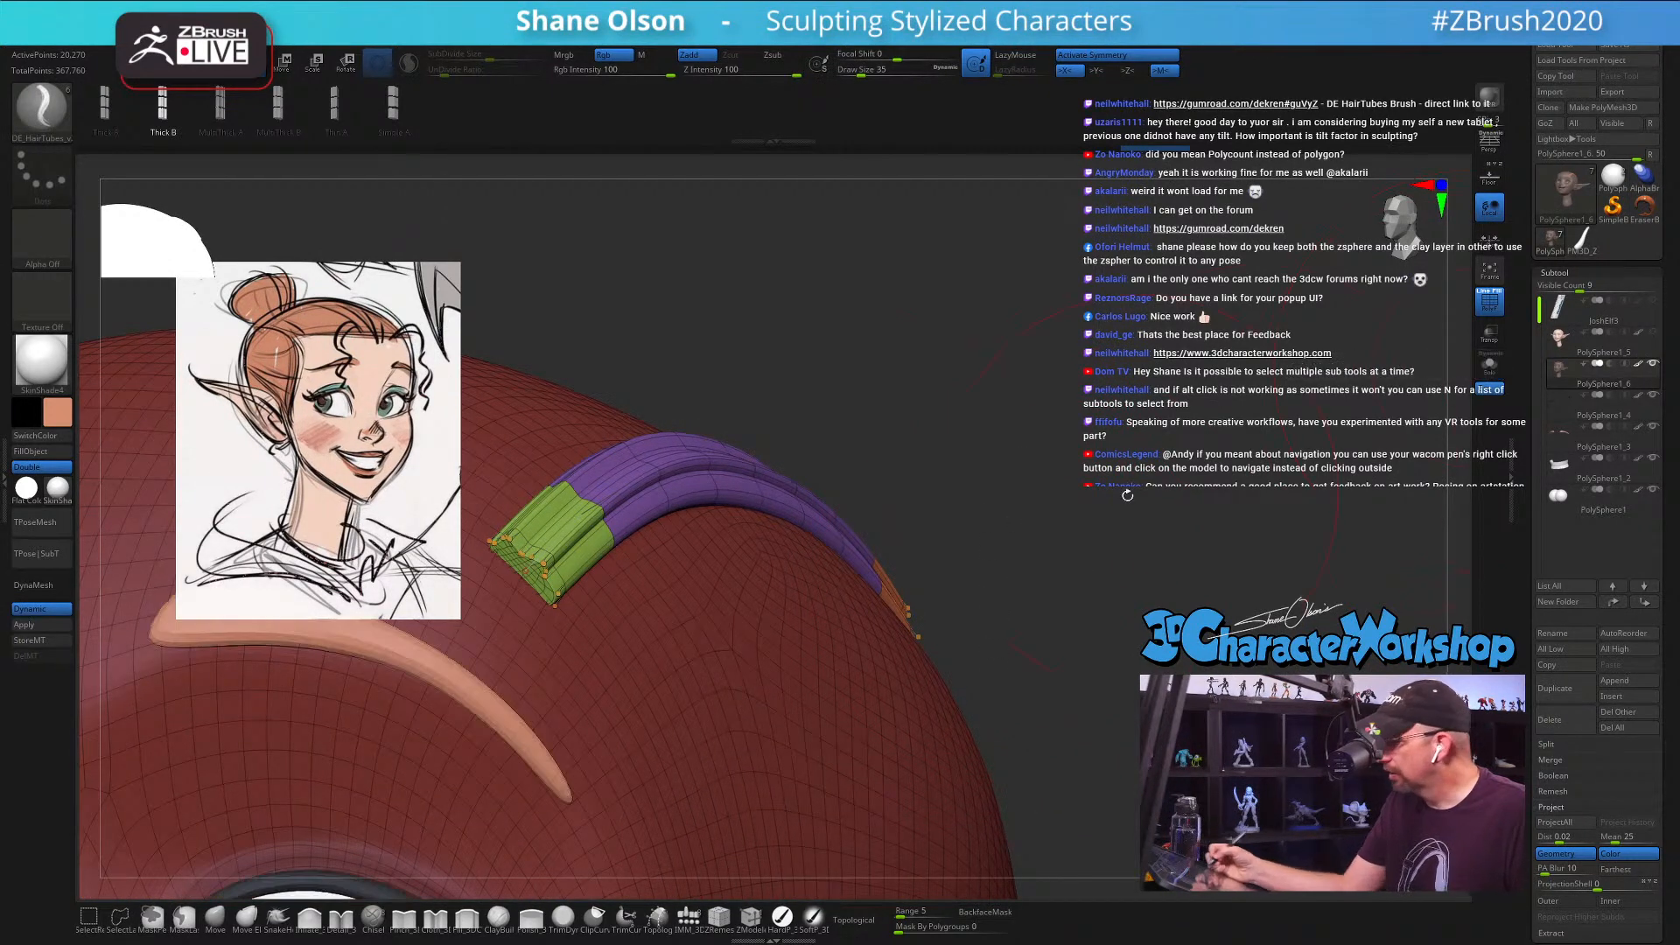
{"action": "left_click", "coordinate": [104, 105]}
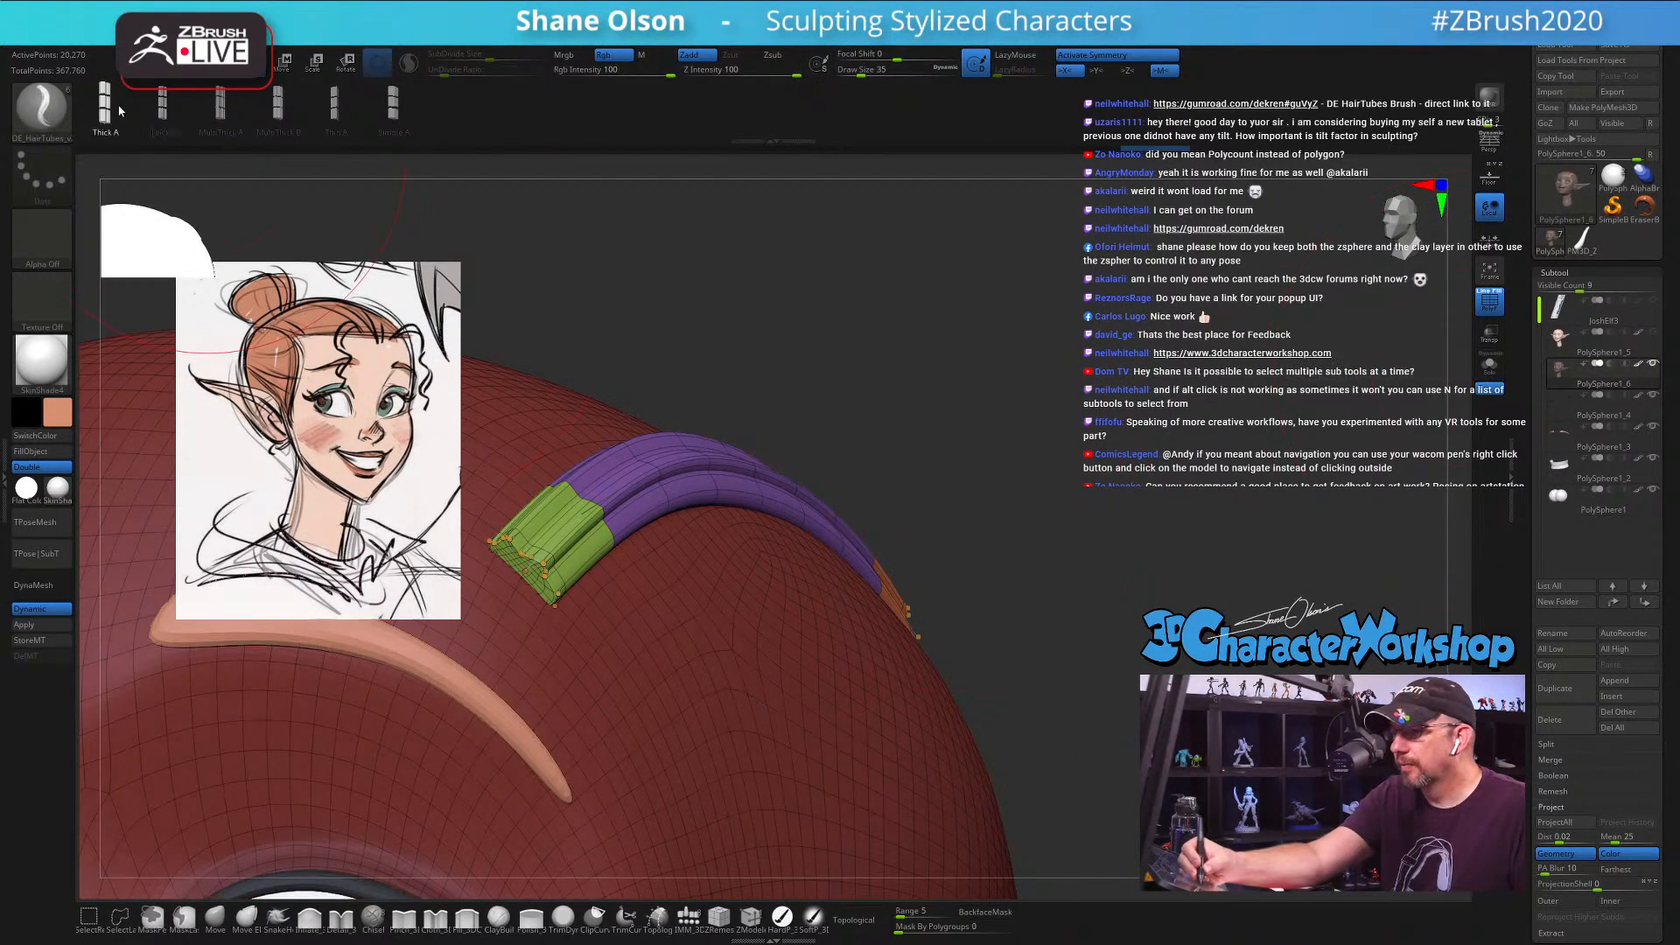
{"action": "left_click", "coordinate": [598, 499]}
Step: Switch the drawn hair strand back to the MultiThick A variant at draw size 35
{"action": "left_click", "coordinate": [220, 105]}
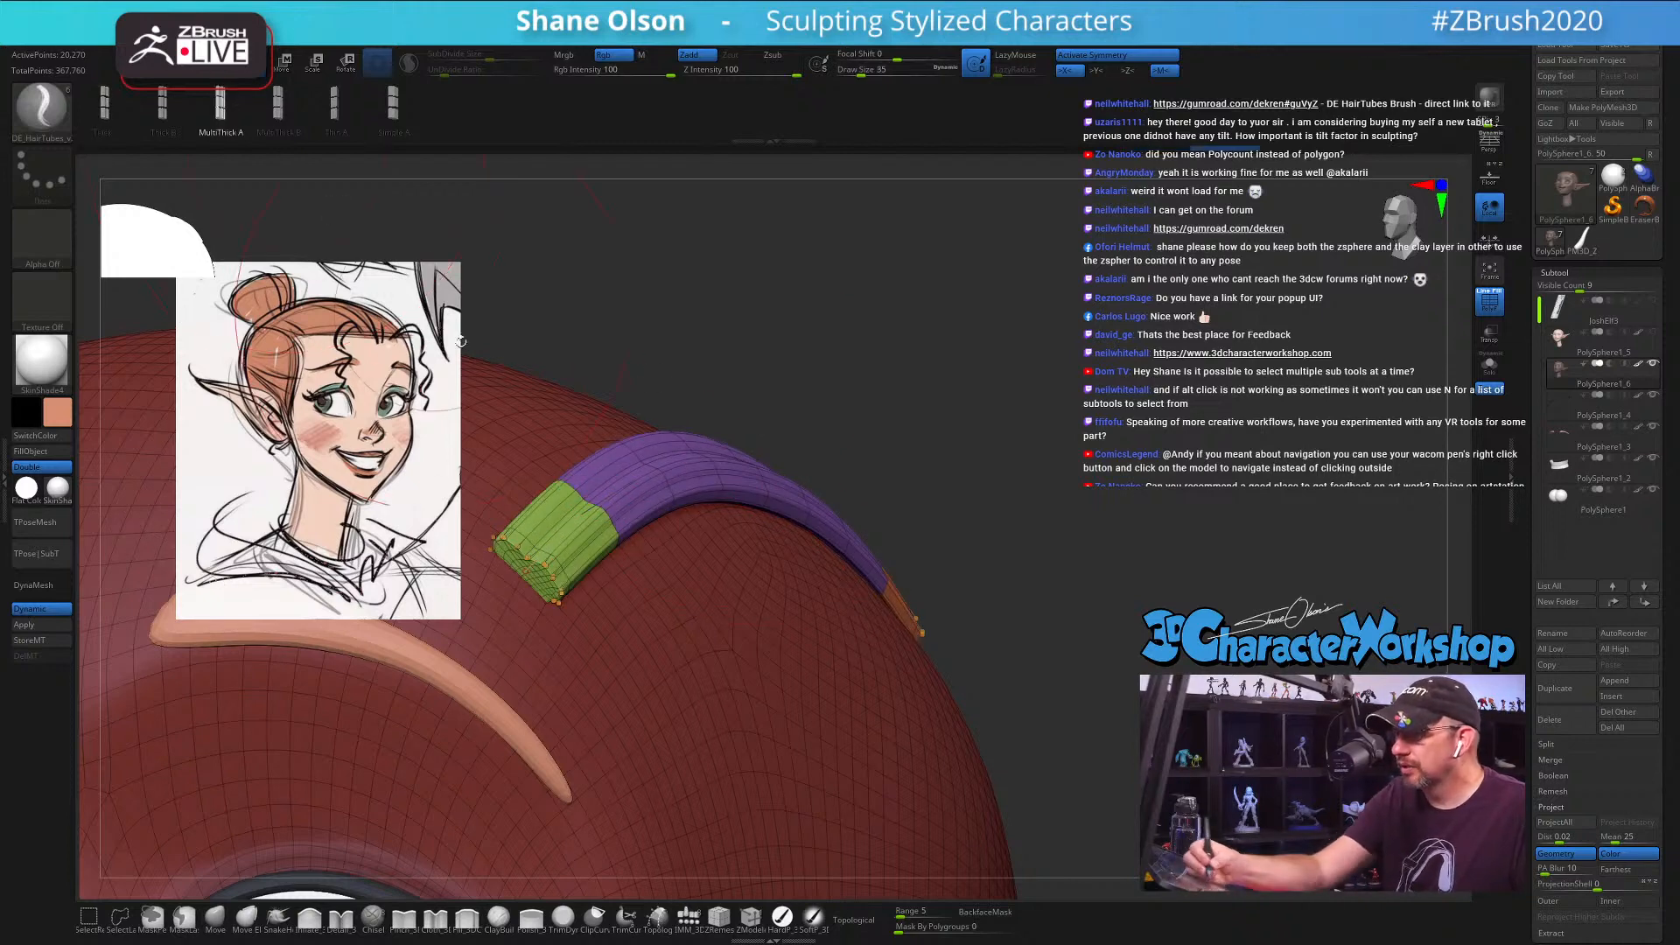
{"action": "left_click", "coordinate": [610, 501]}
{"action": "left_click", "coordinate": [610, 500]}
{"action": "left_click_drag", "start_coordinate": [963, 491], "coordinate": [1026, 623]}
{"action": "right_click_drag", "start_coordinate": [1026, 623], "coordinate": [963, 539], "text": "ctrl"}
{"action": "right_click_drag", "start_coordinate": [1140, 475], "coordinate": [965, 388], "text": "alt"}
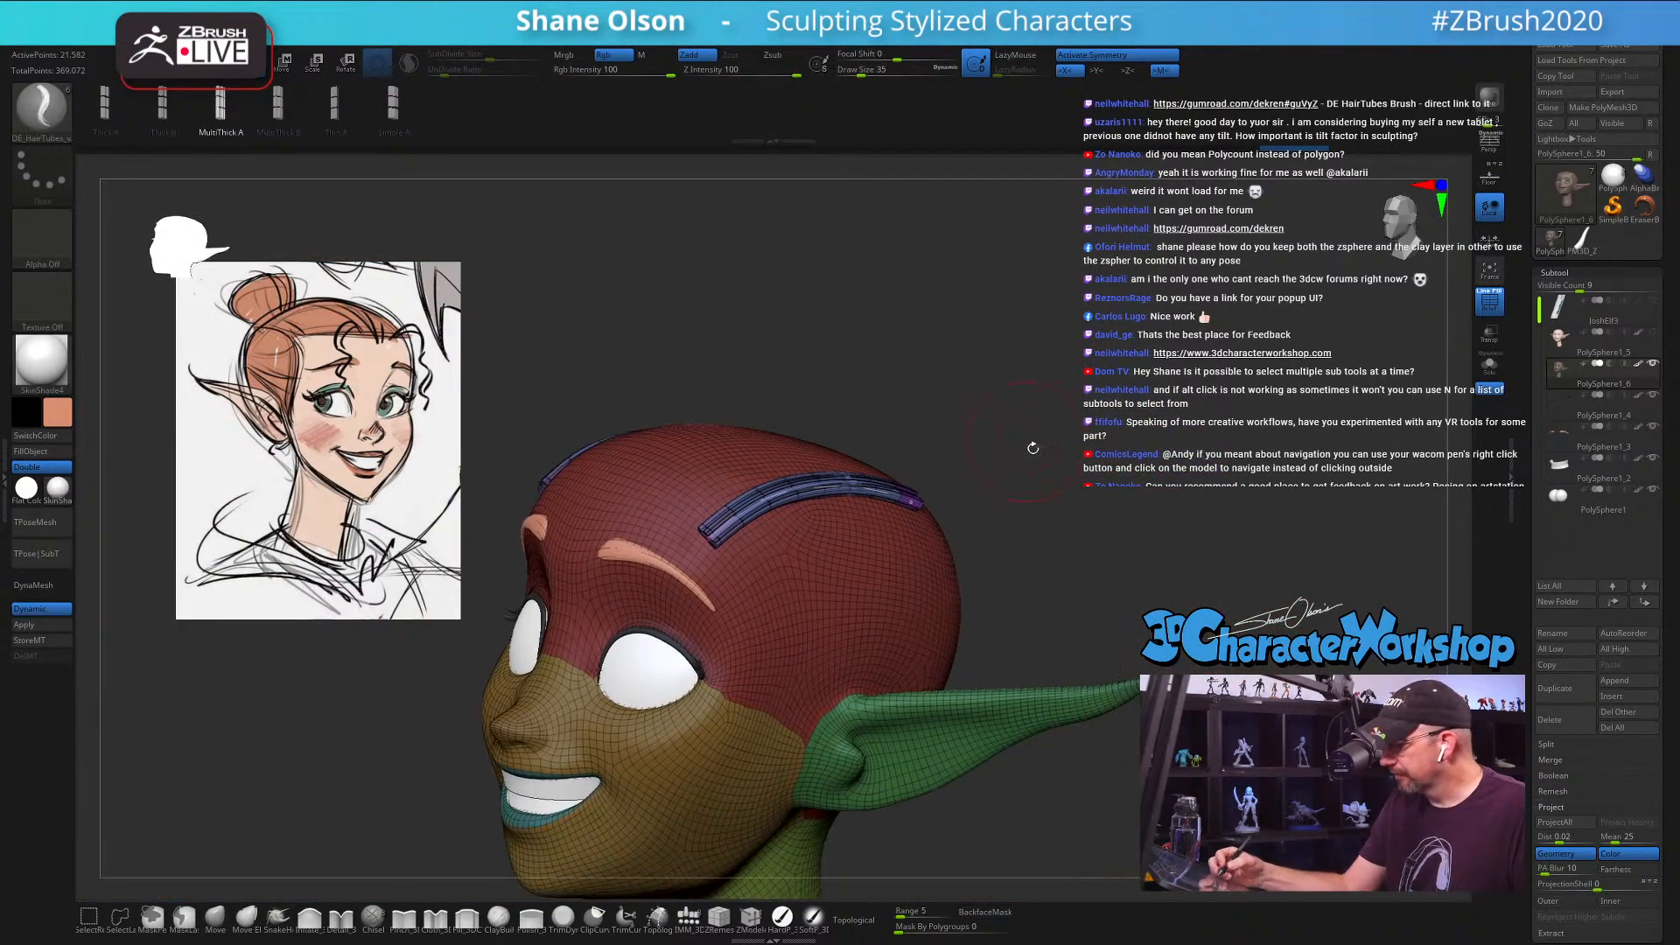
Step: Enlarge the draw size and reapply it to the strand so the tubes cover a wider band of scalp
{"action": "key", "text": "s"}
{"action": "mouse_move", "coordinate": [1050, 495]}
{"action": "left_mouse_down"}
{"action": "mouse_move", "coordinate": [1066, 496]}
{"action": "mouse_move", "coordinate": [1038, 536]}
{"action": "mouse_move", "coordinate": [1006, 545]}
{"action": "left_mouse_up"}
{"action": "left_click", "coordinate": [842, 491]}
{"action": "right_click_drag", "start_coordinate": [980, 538], "coordinate": [1124, 602]}
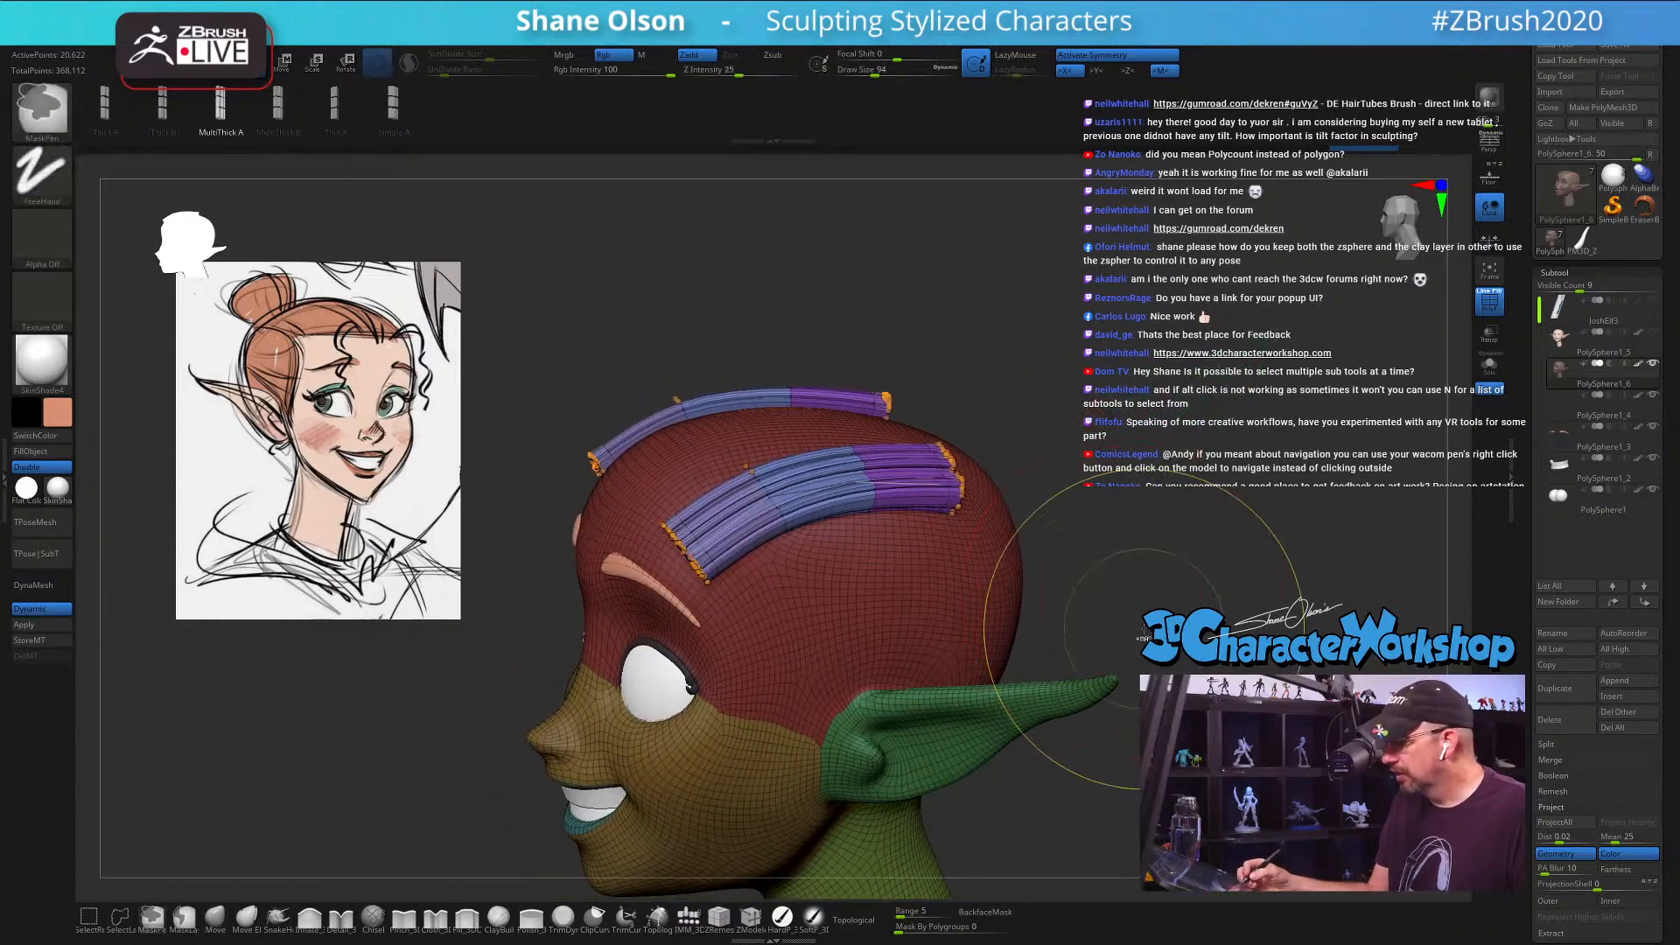
Step: Set the draw size to 35 and undo the test hair strands
{"action": "key", "text": "s"}
{"action": "left_click_drag", "start_coordinate": [1124, 560], "coordinate": [1141, 559]}
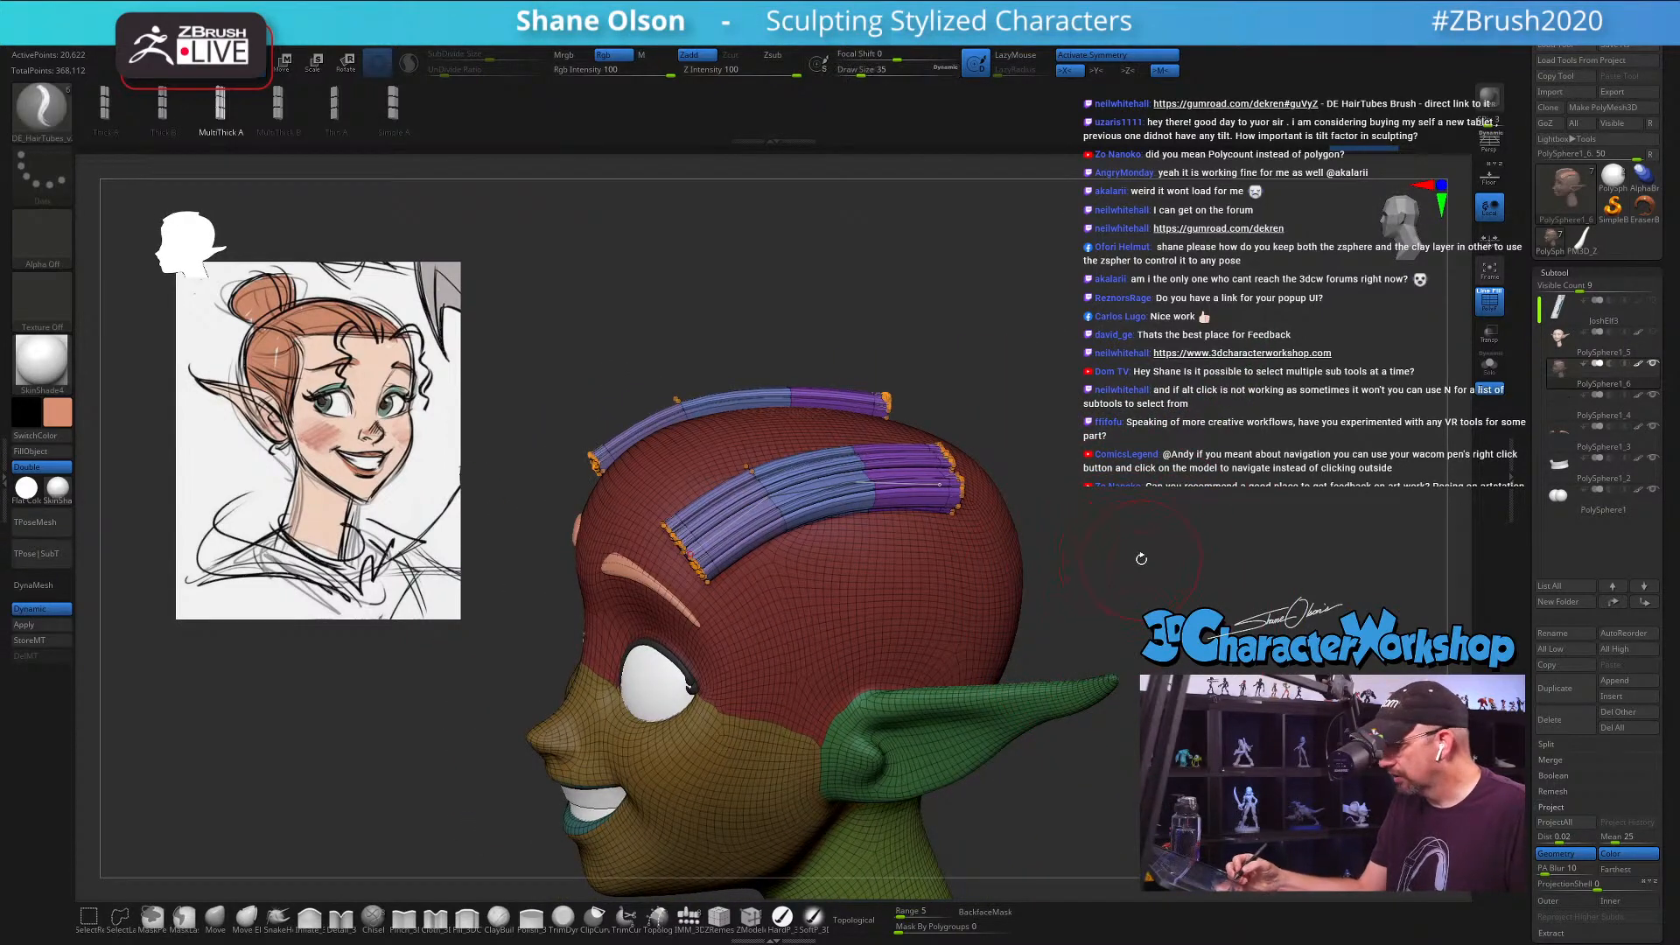
{"action": "key", "text": "ctrl"}
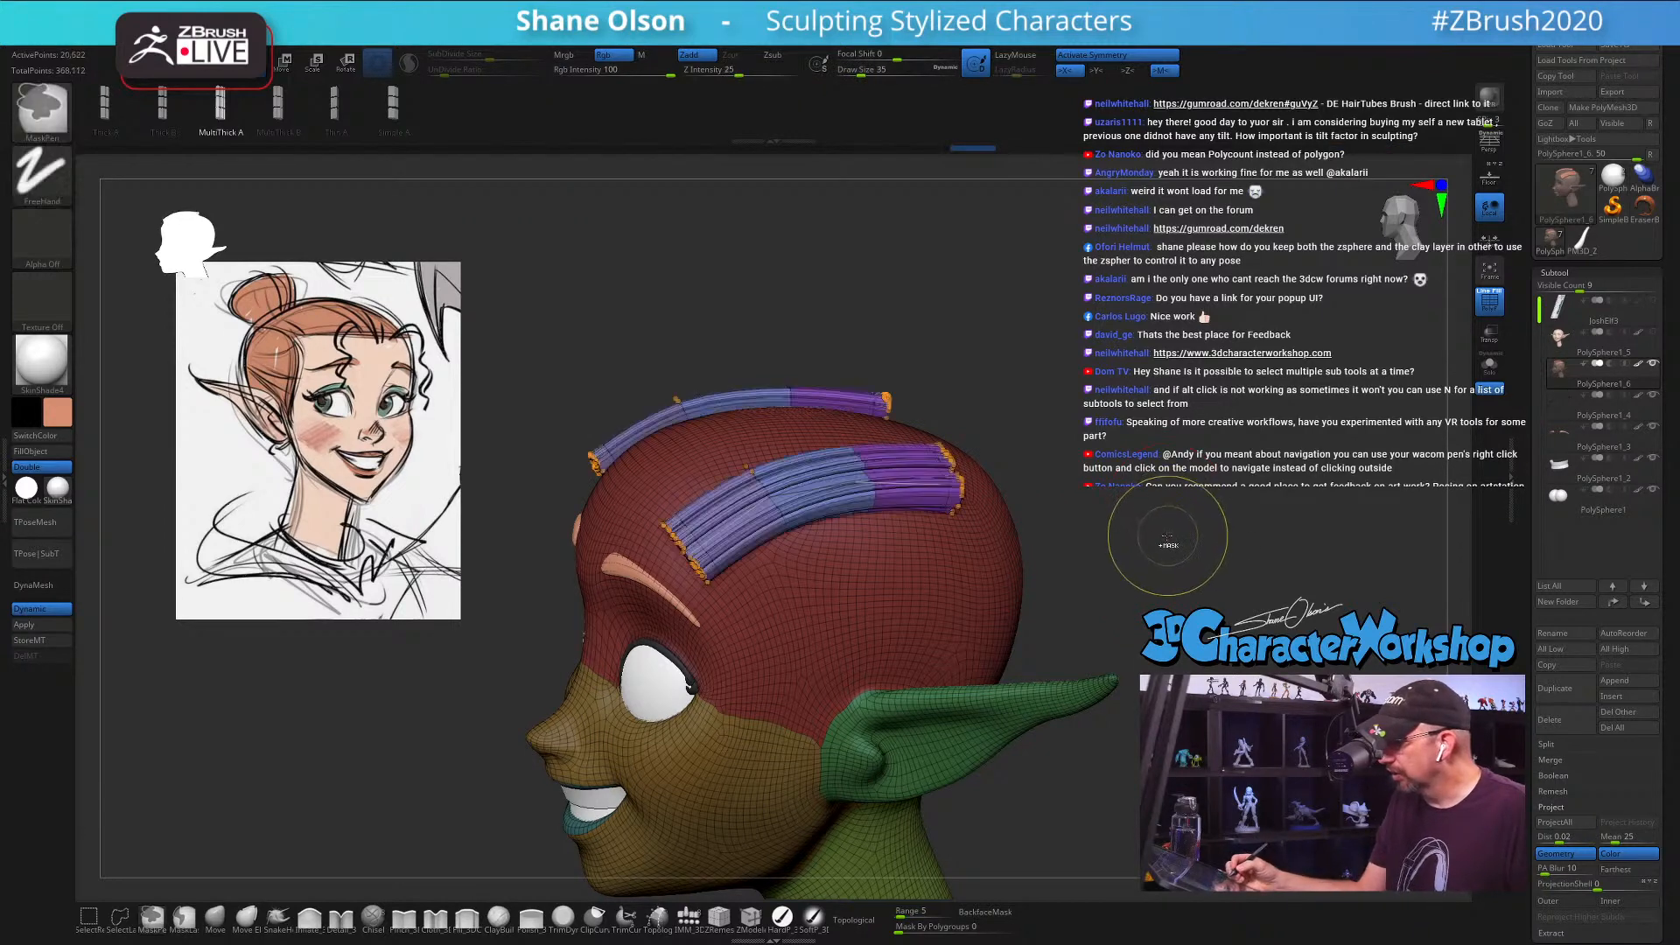
{"action": "left_click", "coordinate": [1162, 543], "text": "ctrl"}
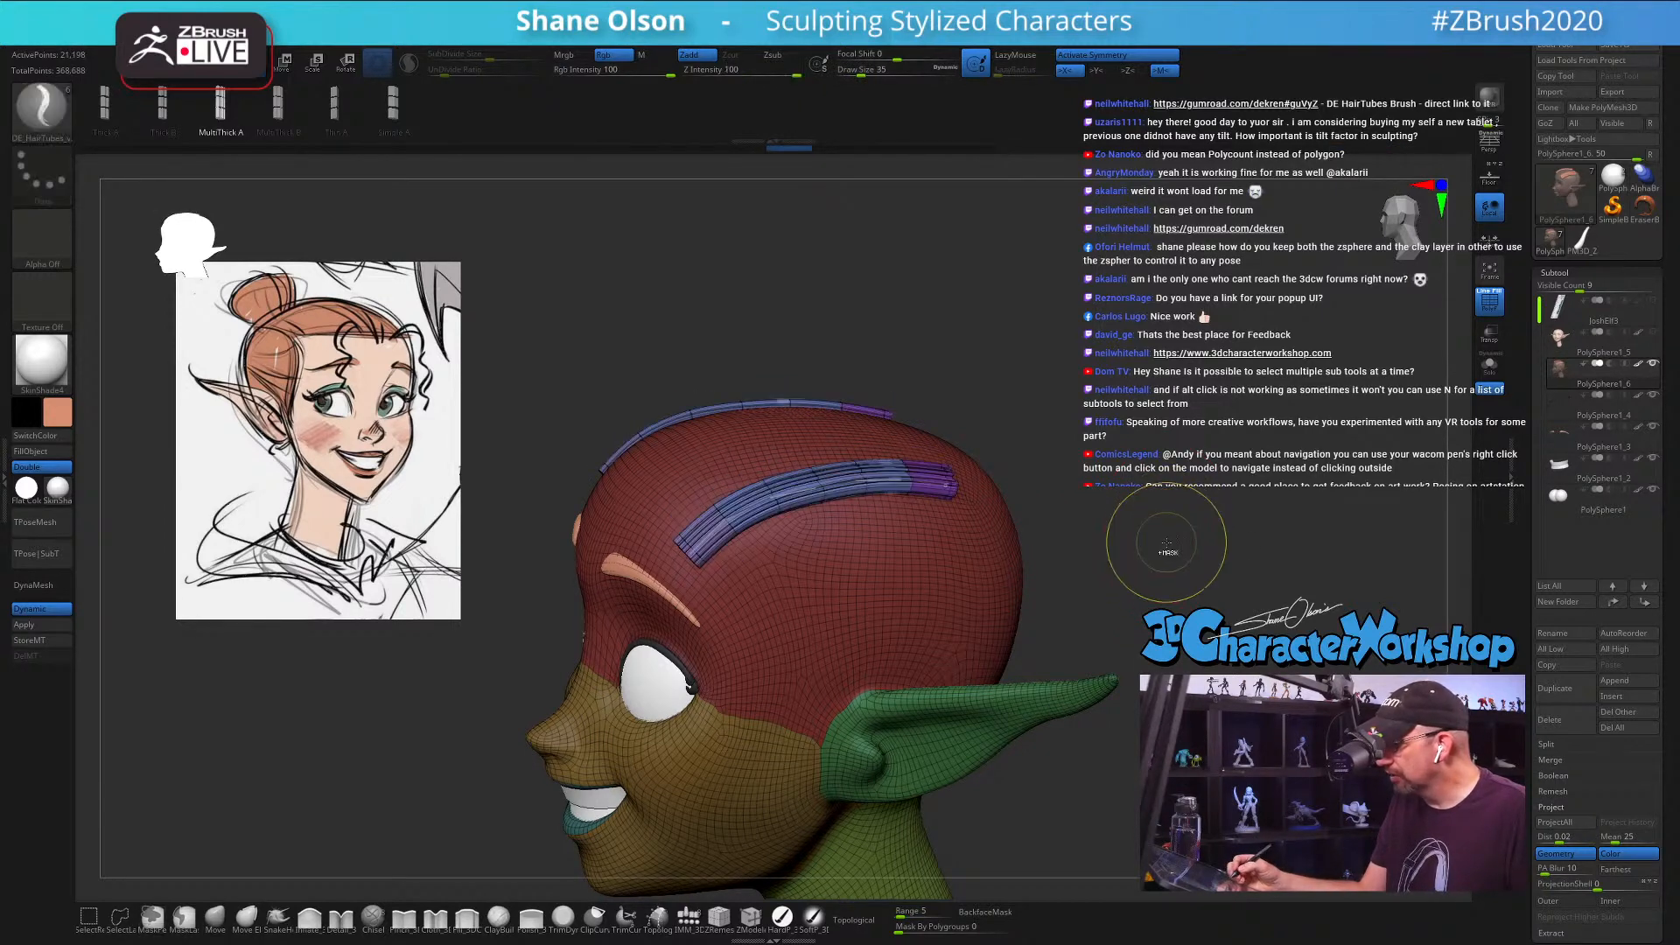
{"action": "left_click", "coordinate": [1165, 546], "text": "ctrl"}
Step: Draw a long MultiThick A strand from the forehead over the scalp to the back of the head, redoing the first attempt
{"action": "mouse_move", "coordinate": [1165, 546]}
{"action": "left_mouse_down"}
{"action": "mouse_move", "coordinate": [1092, 575]}
{"action": "mouse_move", "coordinate": [1118, 563]}
{"action": "mouse_move", "coordinate": [763, 499]}
{"action": "left_mouse_up"}
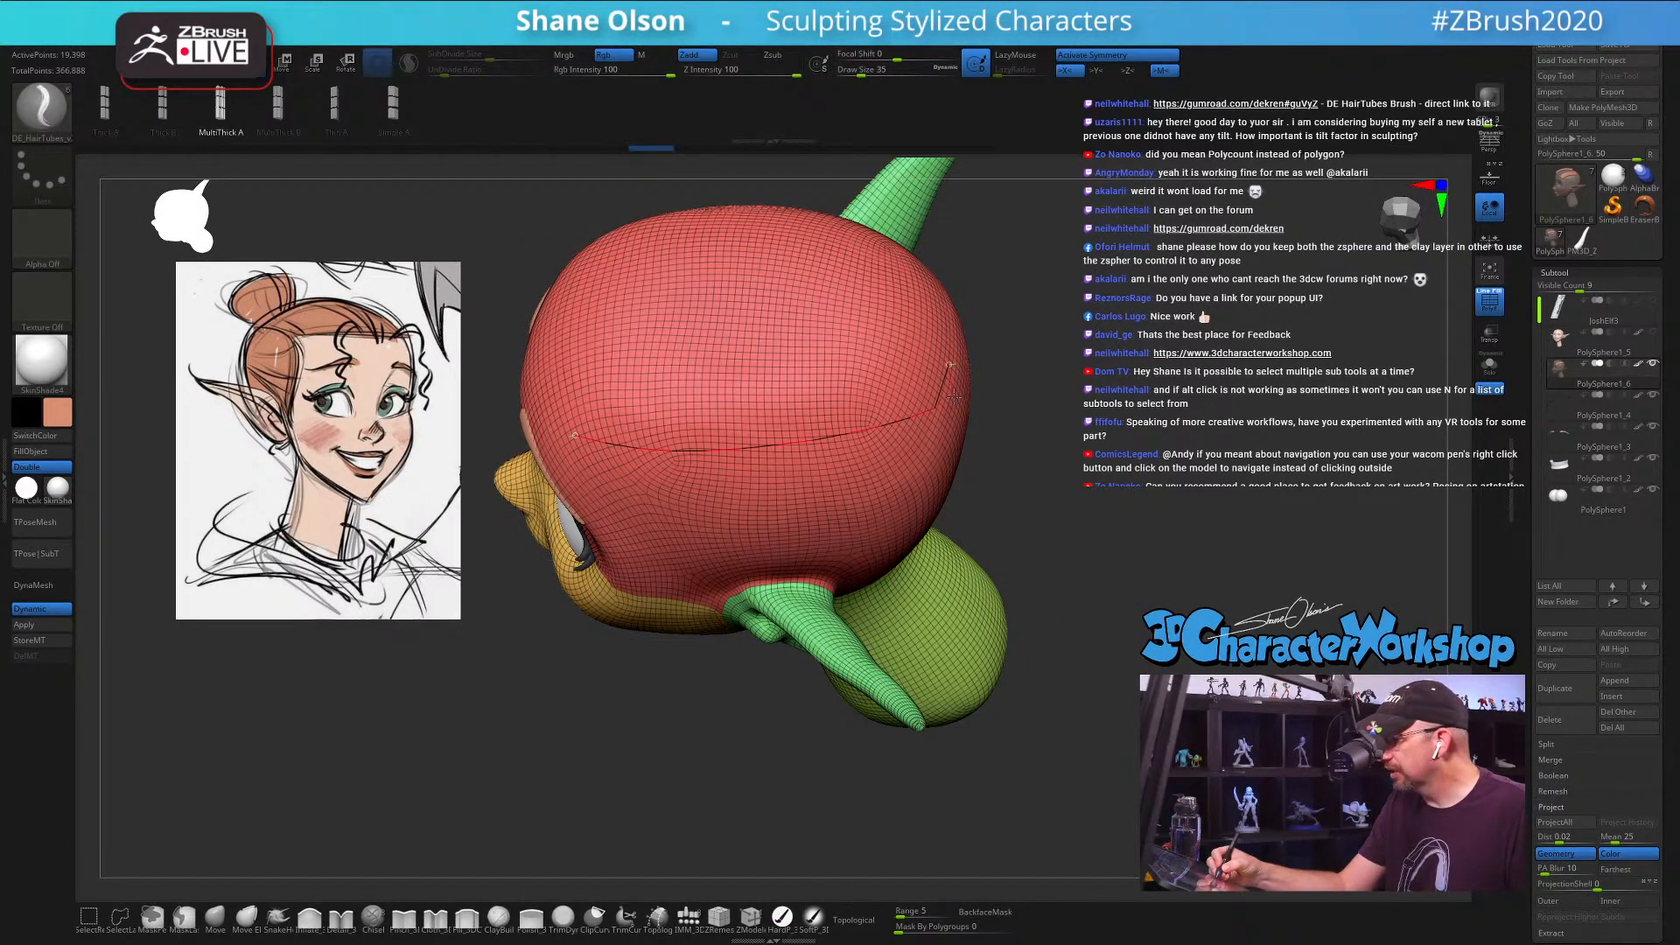
{"action": "left_click_drag", "start_coordinate": [954, 413], "coordinate": [600, 231]}
{"action": "key", "text": "ctrl+z"}
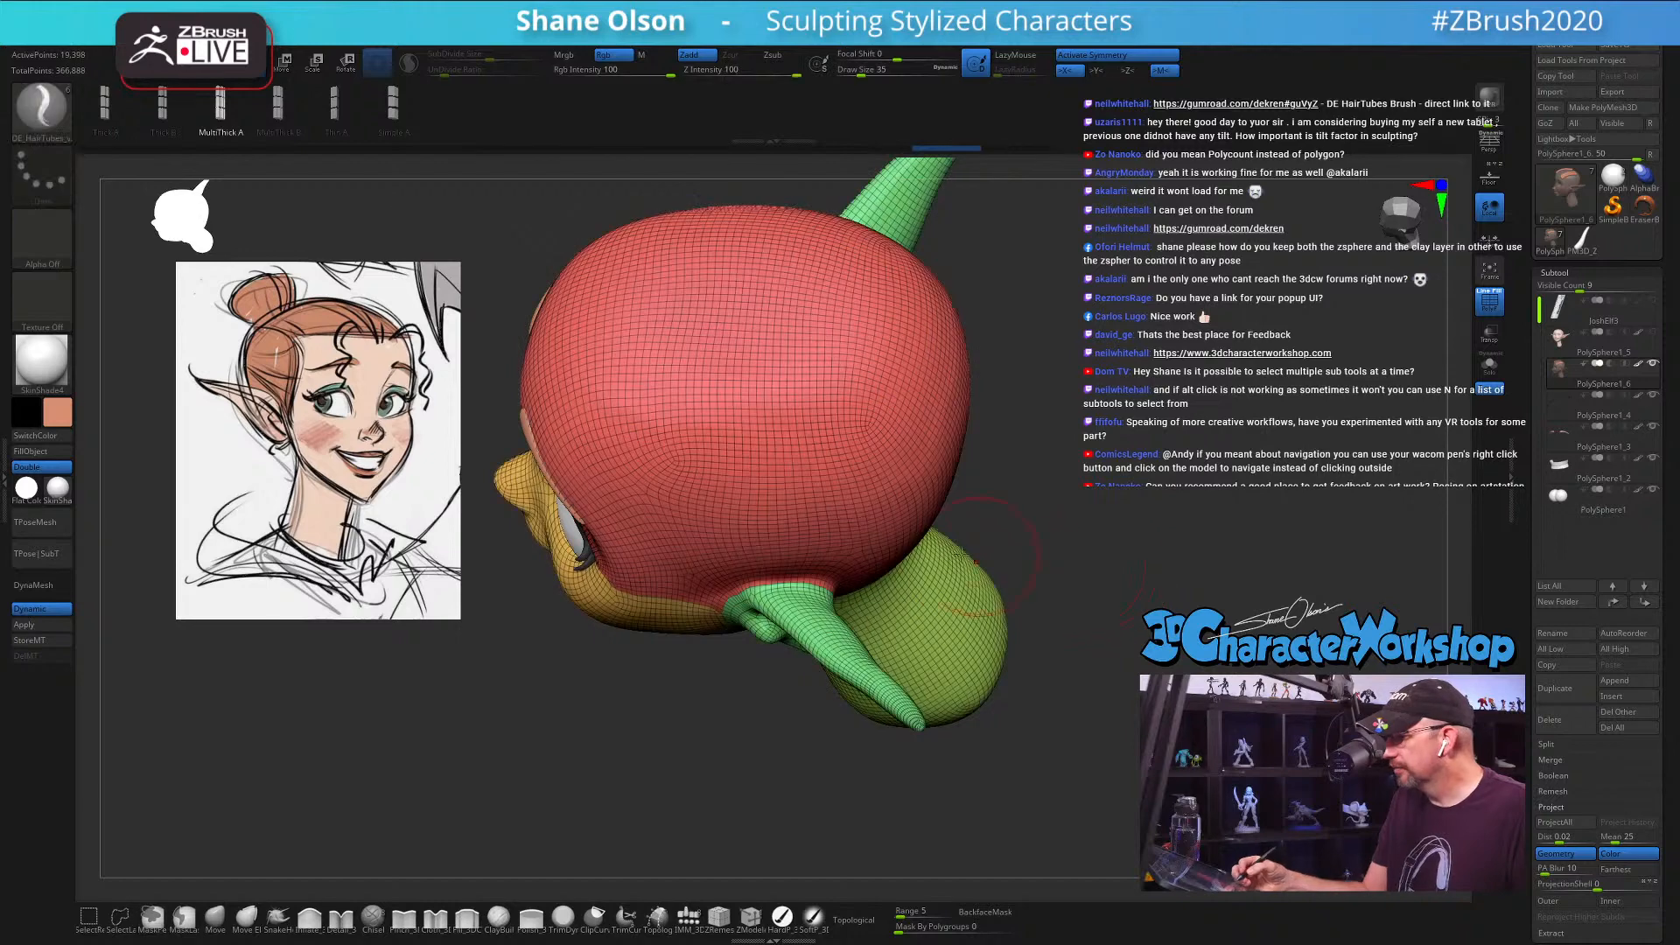
{"action": "left_click", "coordinate": [956, 422]}
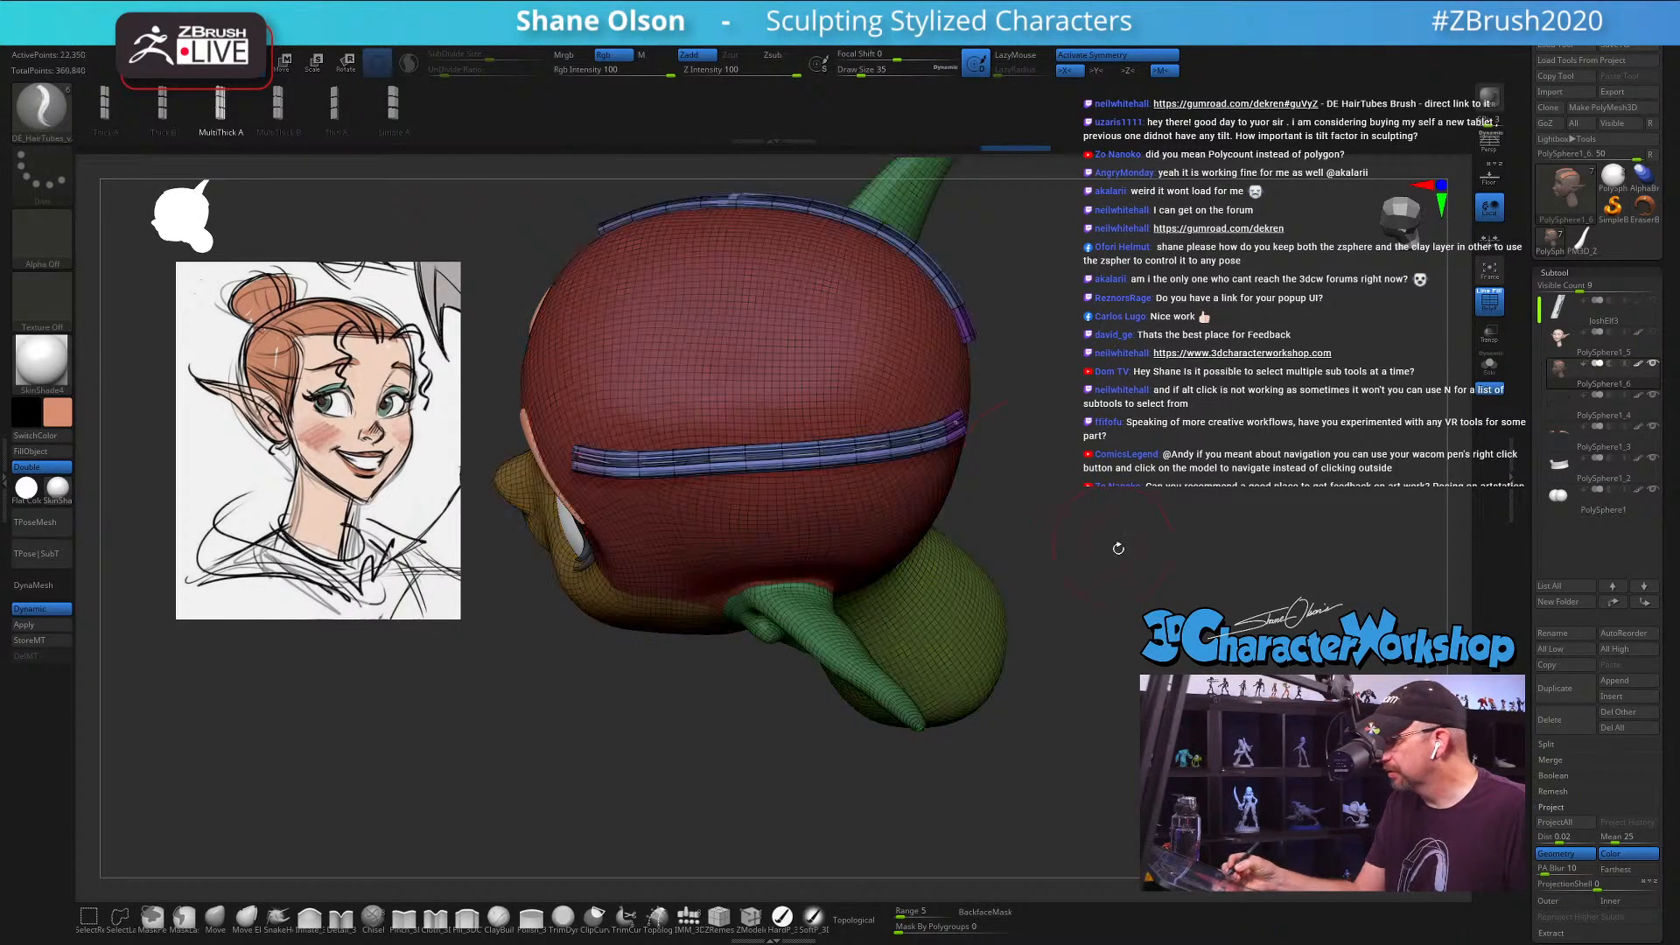
Step: Widen the long hair strands at draw size 140 and lower the draw size to 94
{"action": "mouse_move", "coordinate": [1135, 571]}
{"action": "left_mouse_down"}
{"action": "mouse_move", "coordinate": [1102, 560]}
{"action": "mouse_move", "coordinate": [1129, 543]}
{"action": "mouse_move", "coordinate": [1143, 558]}
{"action": "mouse_move", "coordinate": [1053, 557]}
{"action": "mouse_move", "coordinate": [1088, 588]}
{"action": "left_mouse_up"}
{"action": "key", "text": "s"}
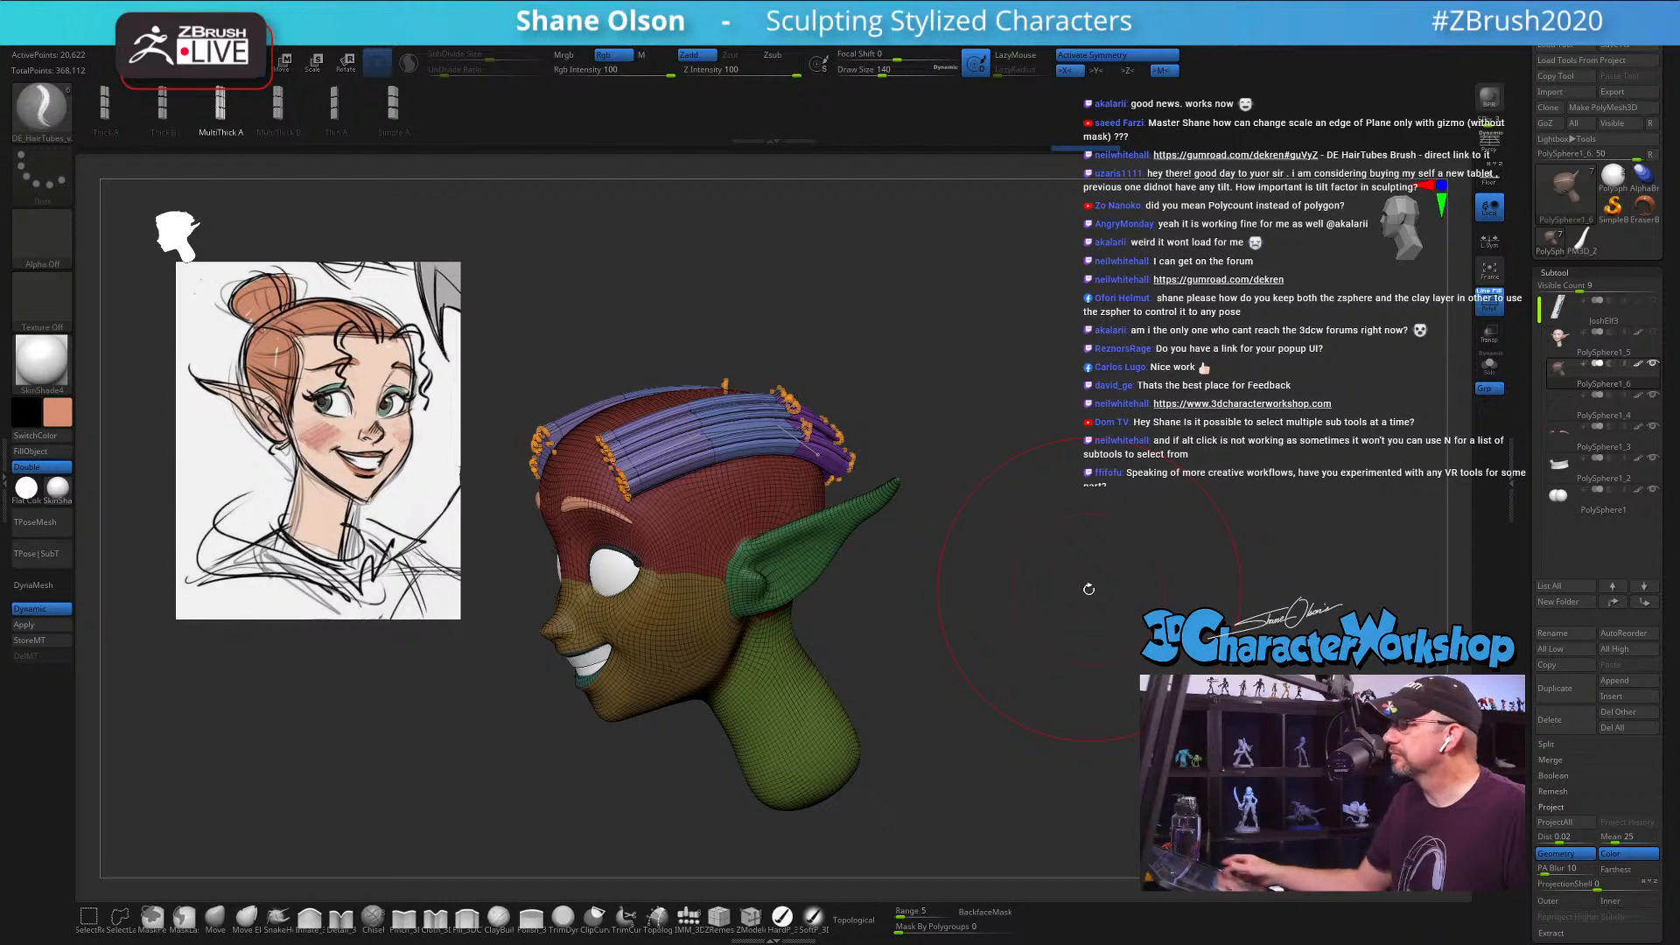
{"action": "key", "text": "s"}
{"action": "mouse_move", "coordinate": [1107, 540]}
{"action": "left_mouse_down"}
{"action": "mouse_move", "coordinate": [1074, 507]}
{"action": "mouse_move", "coordinate": [1096, 490]}
{"action": "left_mouse_up"}
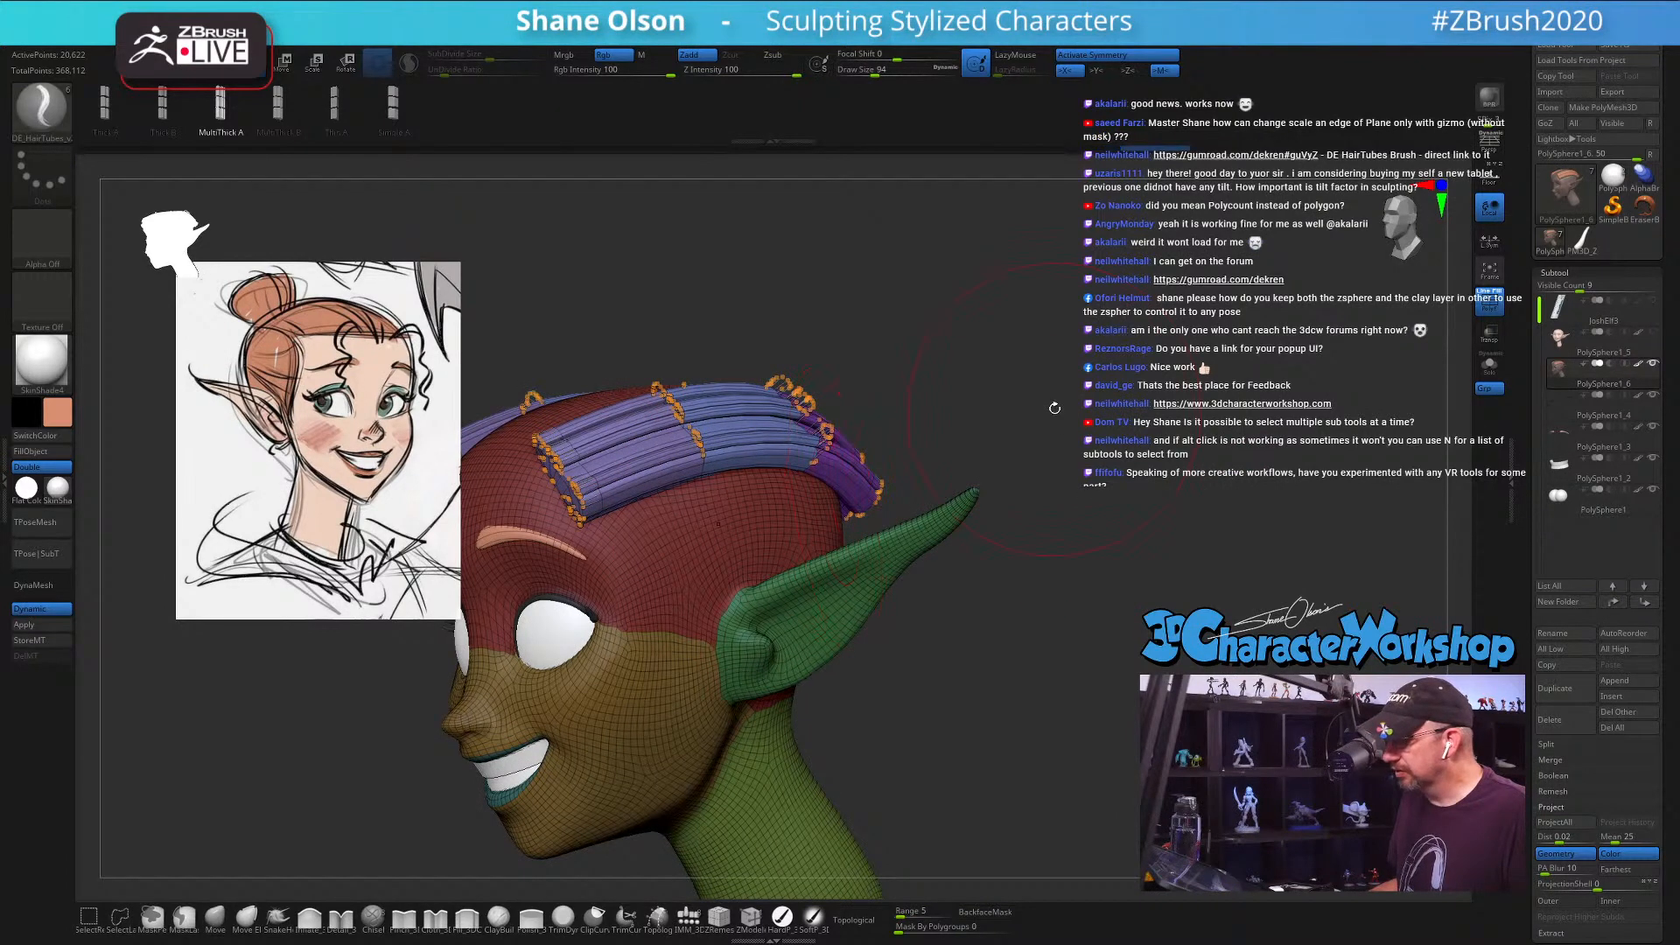
{"action": "left_click_drag", "start_coordinate": [1055, 408], "coordinate": [1054, 408]}
Step: Assign a separate polygroup to the head and each hair tube with Auto Groups, and set the draw size to 51
{"action": "key", "text": "space"}
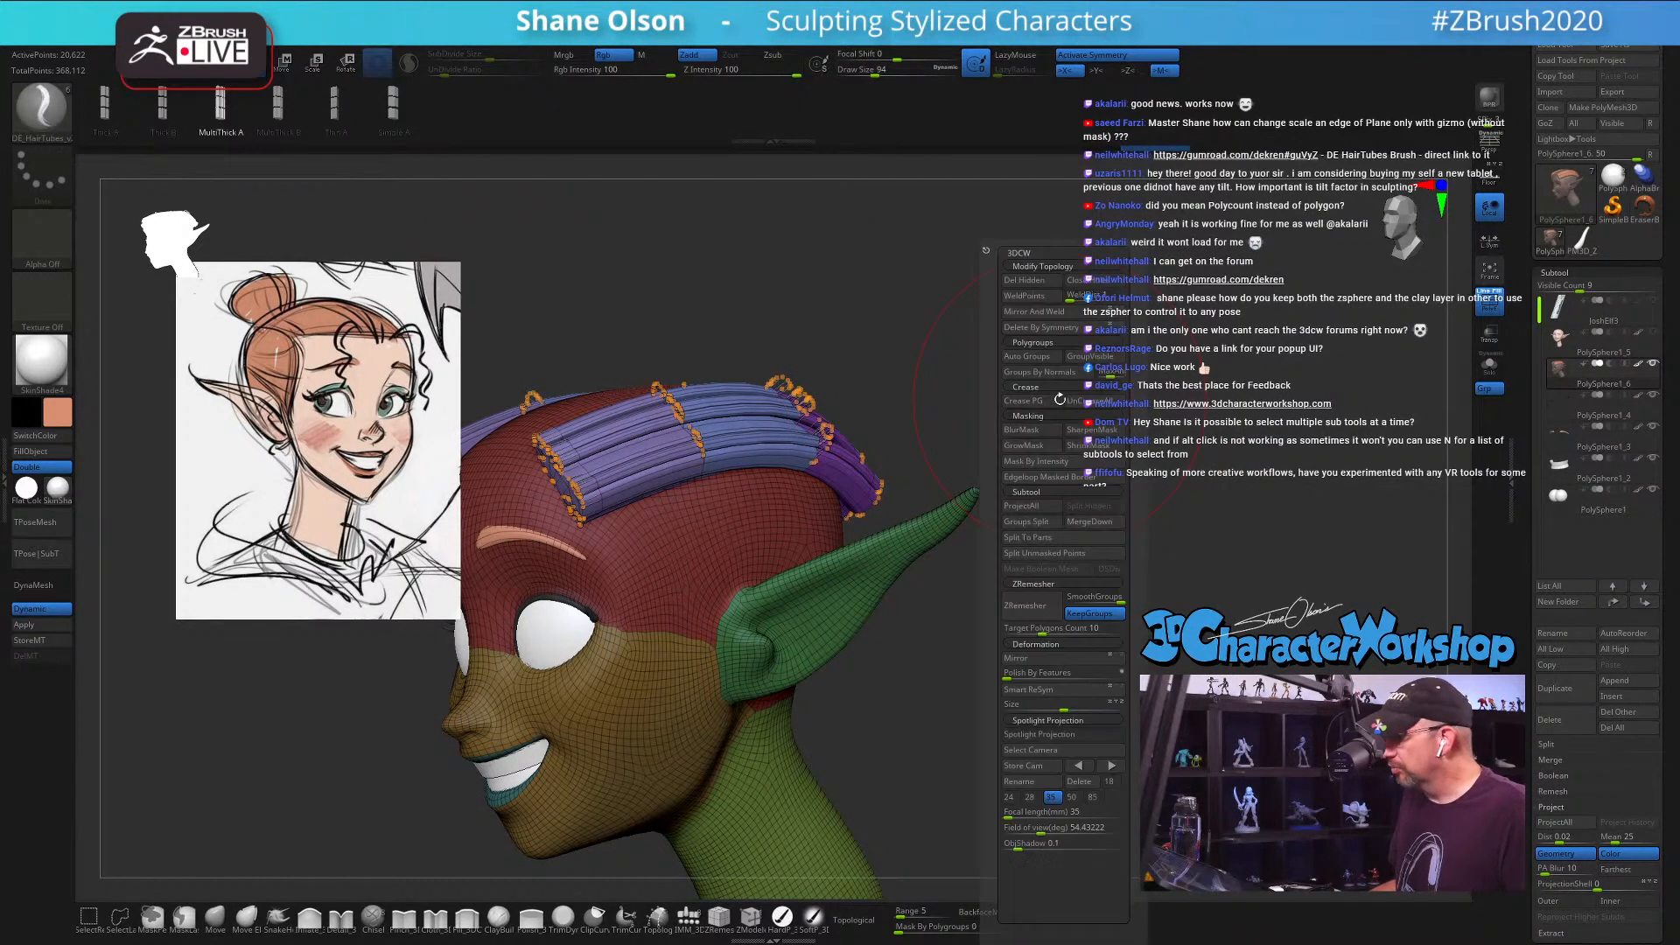
{"action": "left_click", "coordinate": [1029, 355]}
{"action": "mouse_move", "coordinate": [1030, 331]}
{"action": "left_mouse_down"}
{"action": "mouse_move", "coordinate": [904, 354]}
{"action": "mouse_move", "coordinate": [989, 378]}
{"action": "mouse_move", "coordinate": [977, 343]}
{"action": "left_mouse_up"}
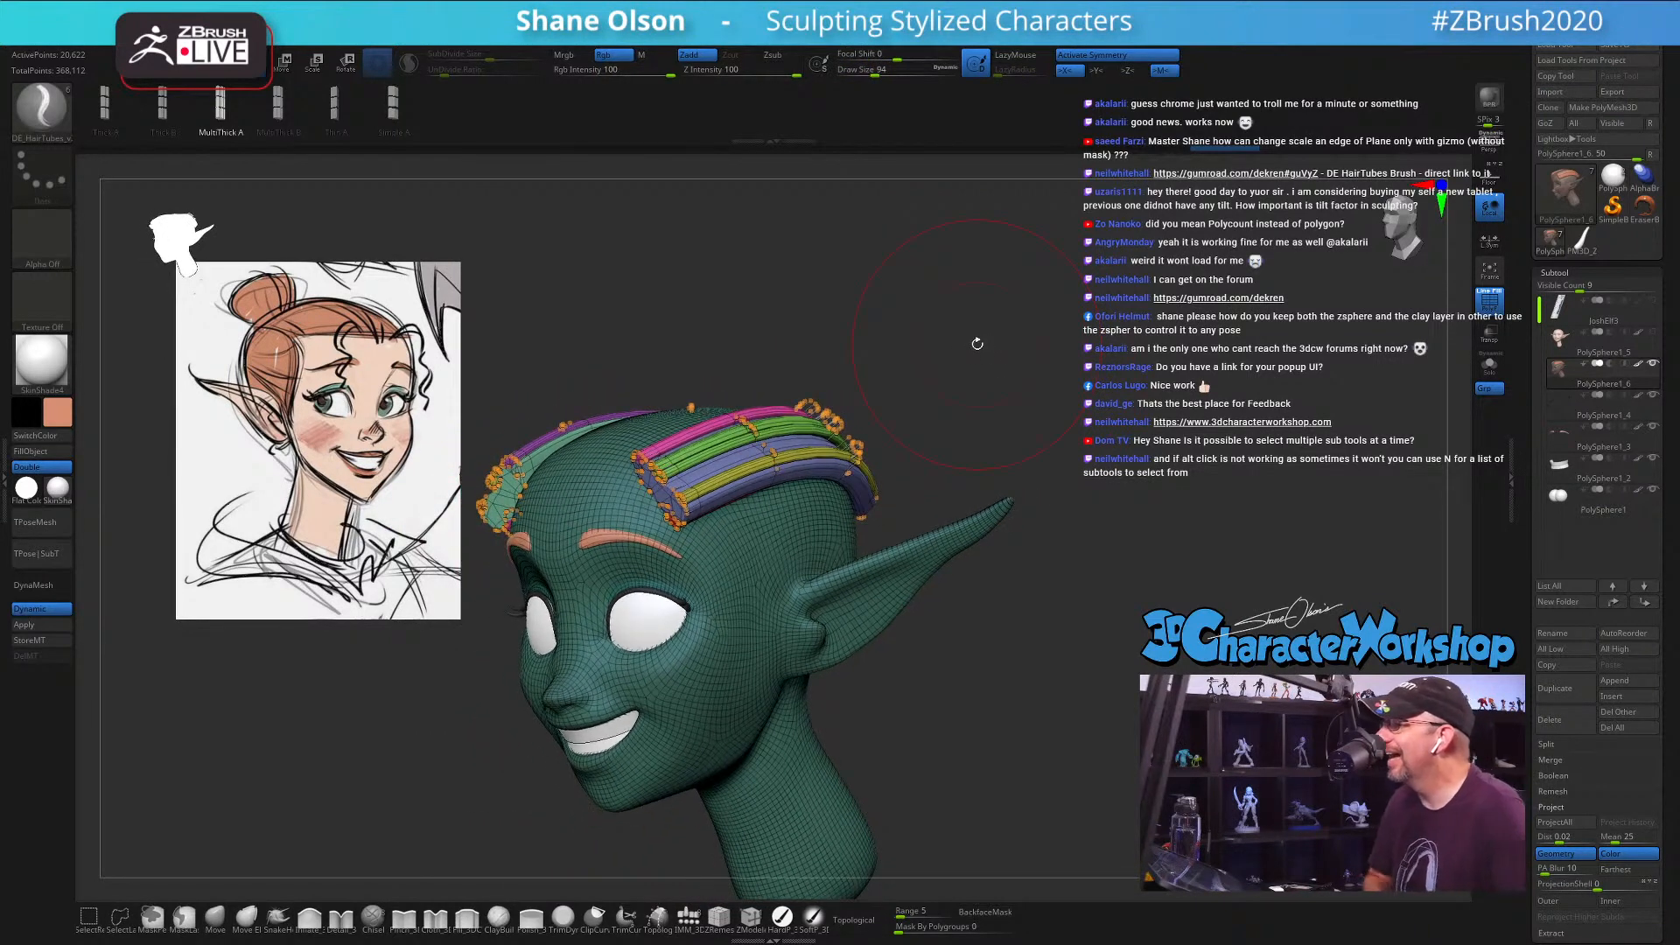
{"action": "key", "text": "s"}
{"action": "left_click_drag", "start_coordinate": [991, 350], "coordinate": [981, 350]}
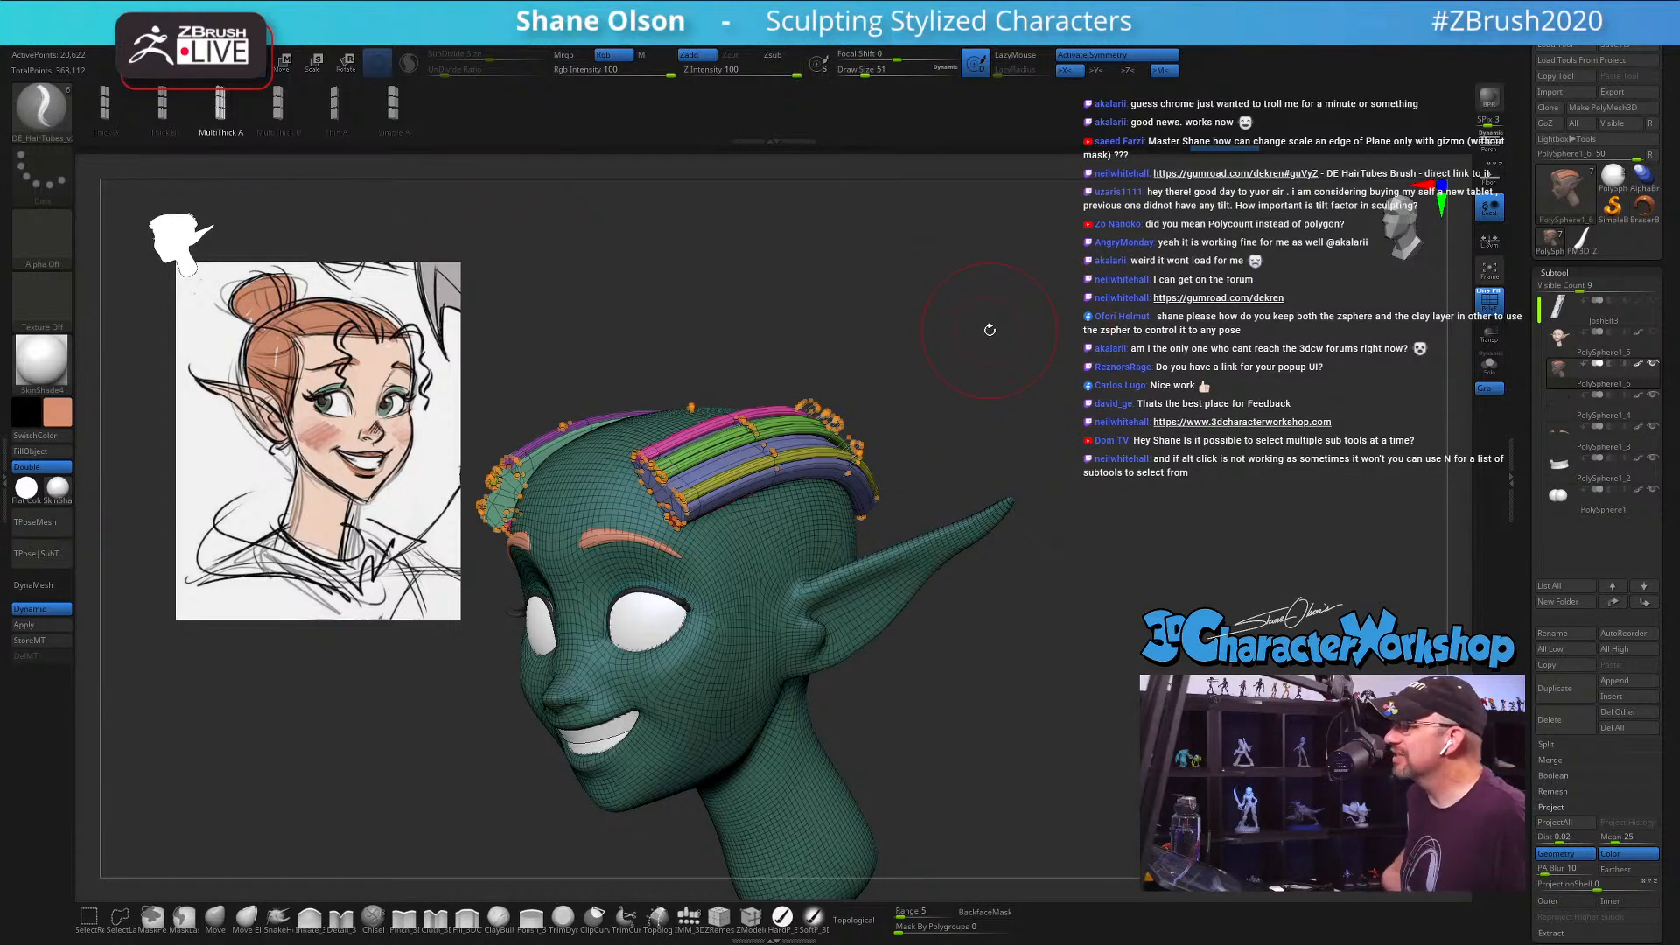
{"action": "mouse_move", "coordinate": [990, 330]}
{"action": "left_mouse_down"}
{"action": "mouse_move", "coordinate": [1072, 336]}
{"action": "mouse_move", "coordinate": [957, 347]}
{"action": "left_mouse_up"}
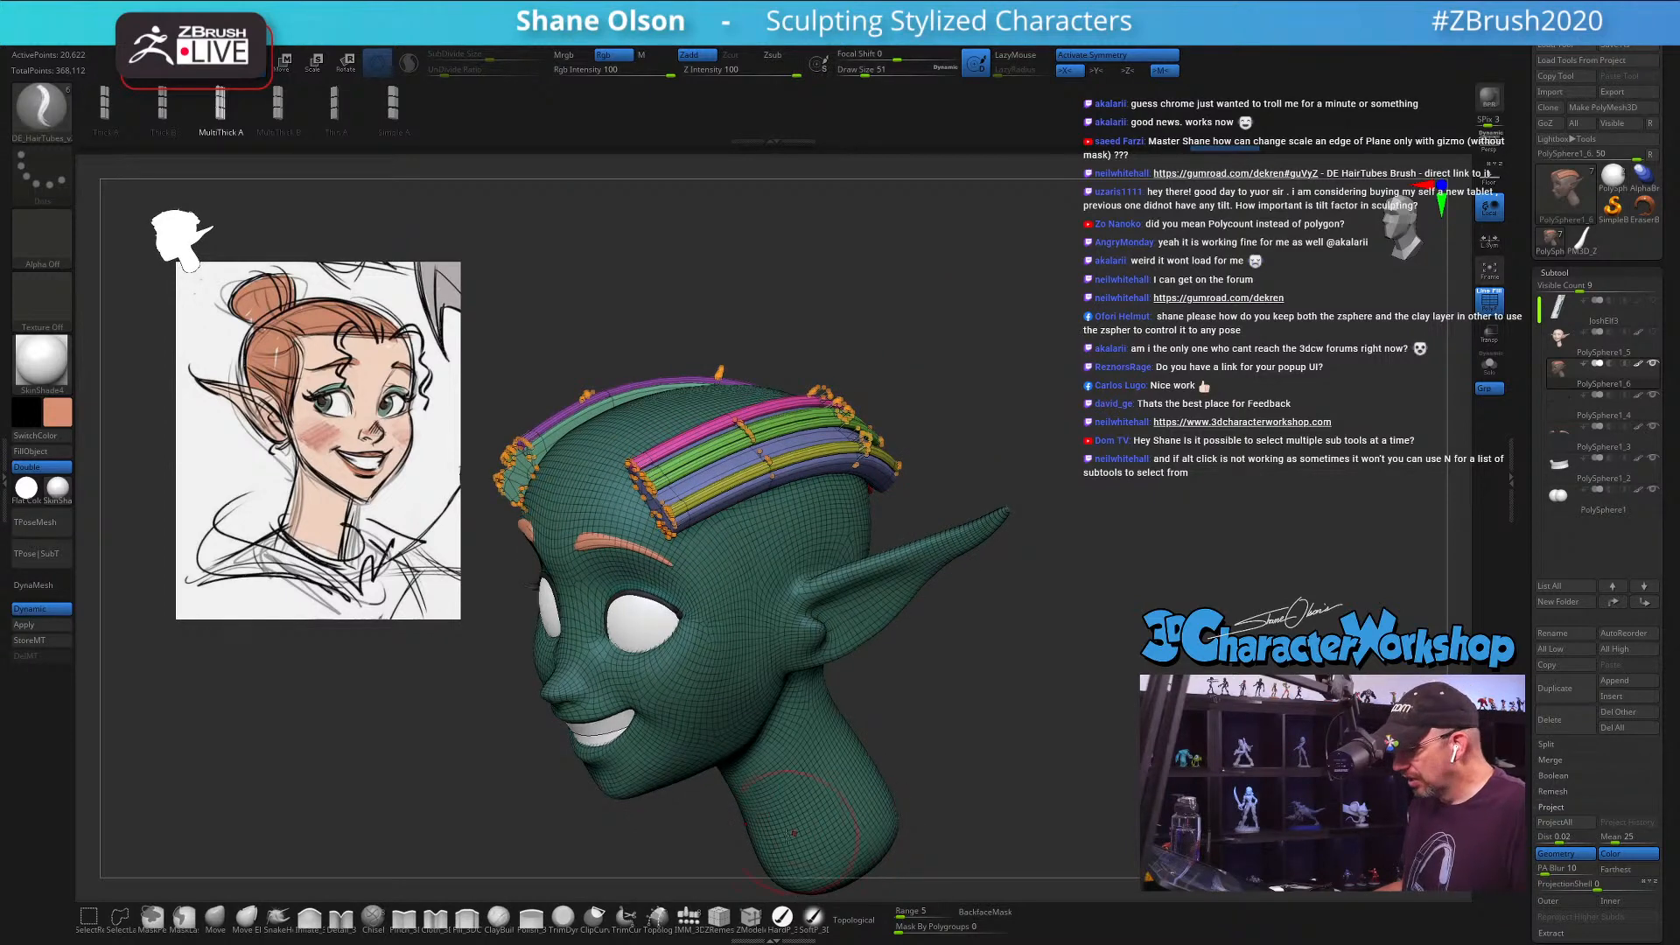
Step: Set the ZModeler edge action to Scale with Edge as the target
{"action": "left_click", "coordinate": [756, 917]}
{"action": "left_click_drag", "start_coordinate": [1146, 510], "coordinate": [1055, 763], "text": "alt"}
{"action": "key", "text": "space"}
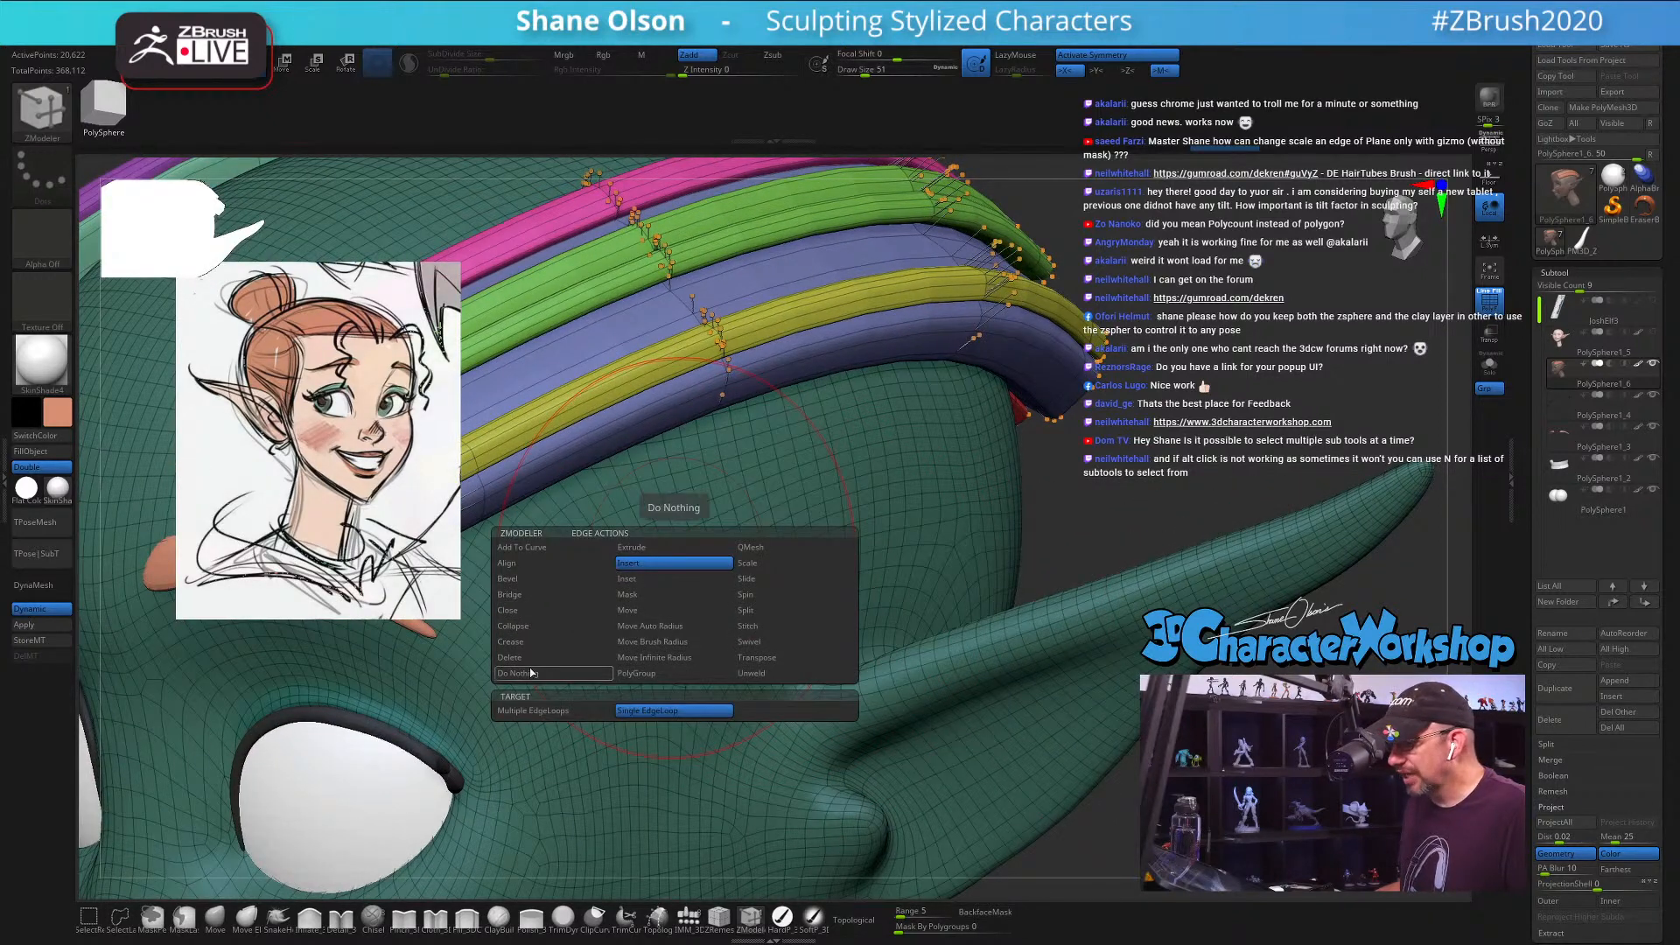
{"action": "left_click", "coordinate": [752, 566]}
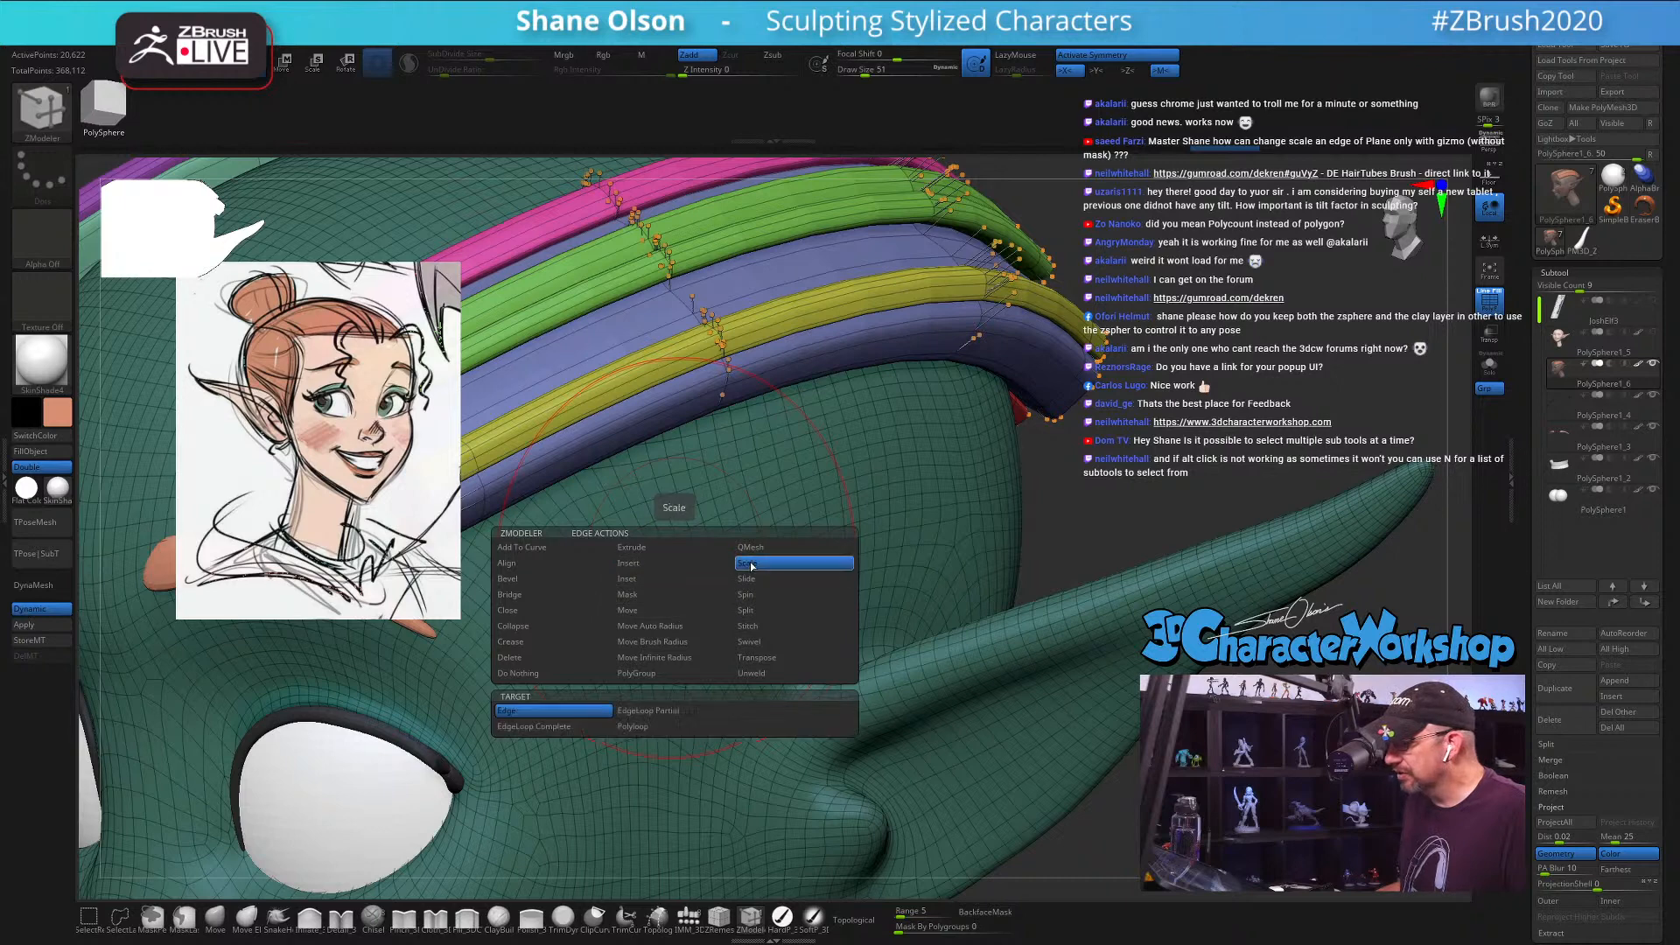
{"action": "left_click", "coordinate": [548, 720]}
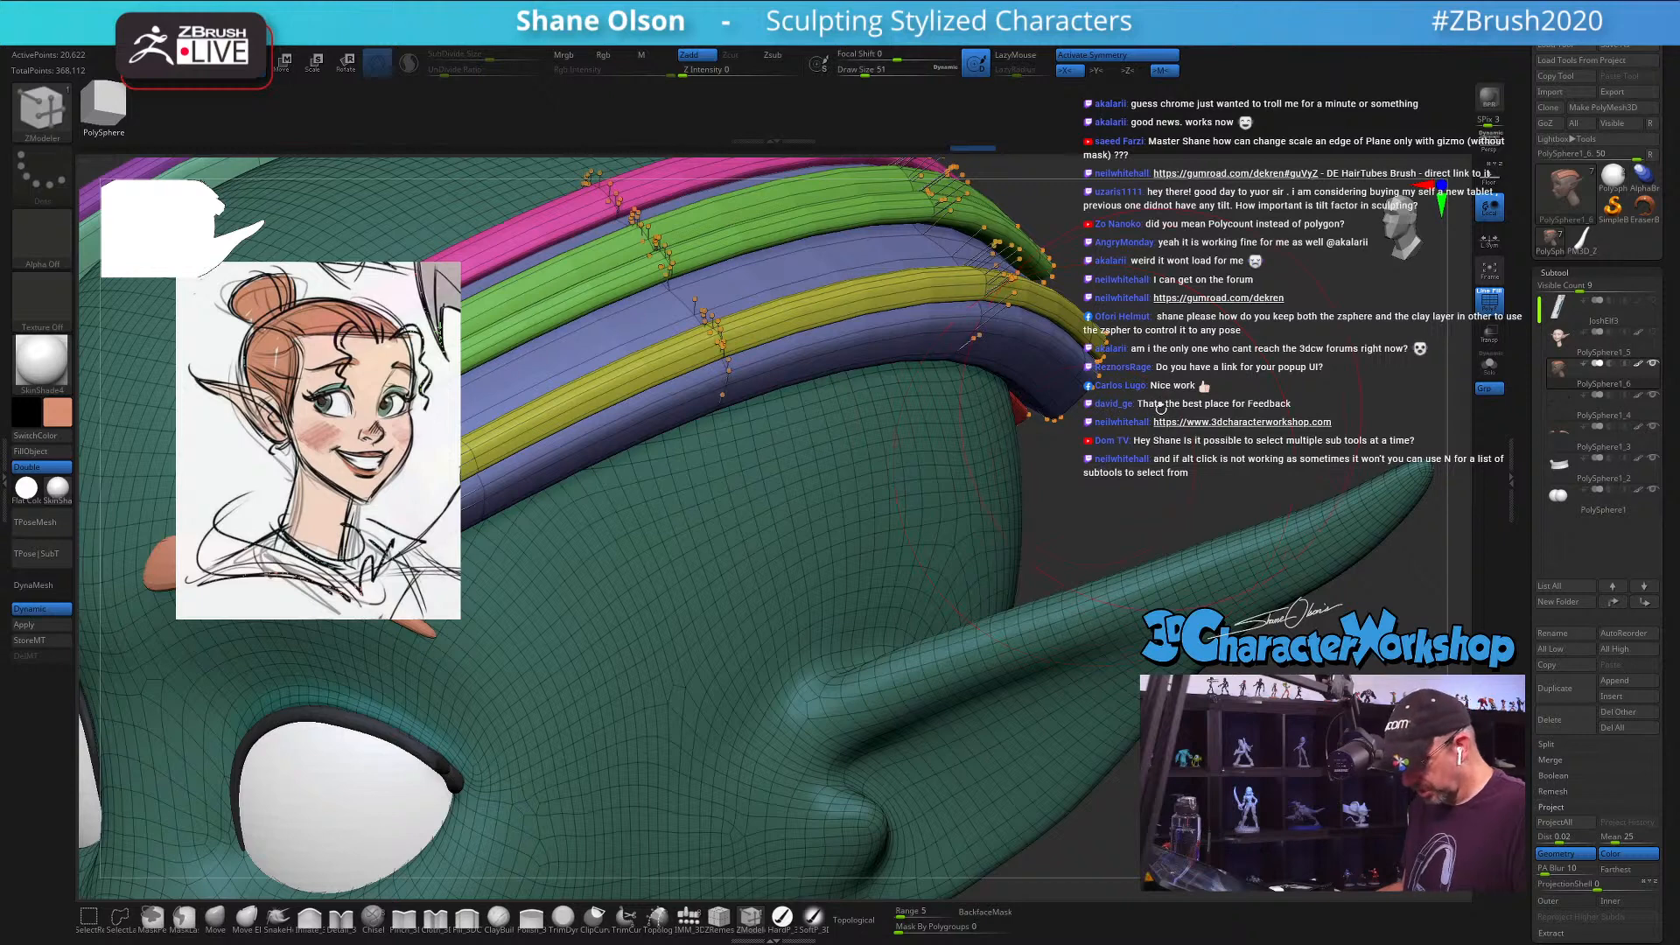
Step: Split the unmasked hair tubes from the head into their own subtool, then mirror and weld them
{"action": "key", "text": "f"}
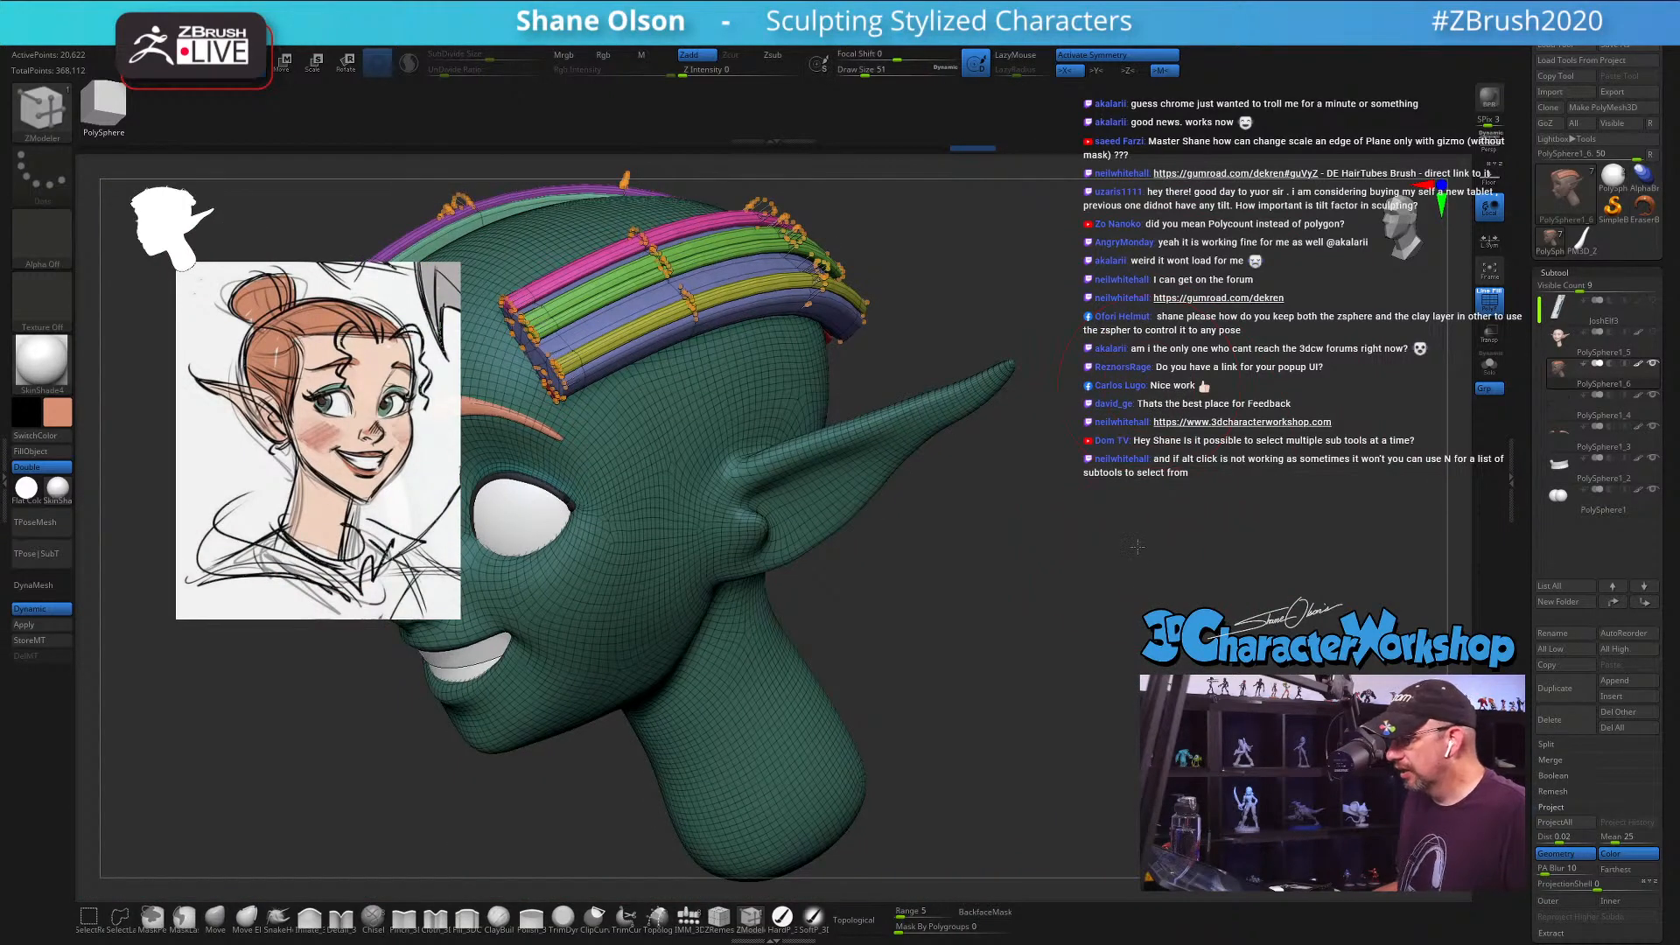
{"action": "mouse_move", "coordinate": [1142, 557]}
{"action": "left_mouse_down", "text": "shift"}
{"action": "mouse_move", "coordinate": [1063, 549]}
{"action": "mouse_move", "coordinate": [1153, 596]}
{"action": "left_mouse_up", "text": "shift"}
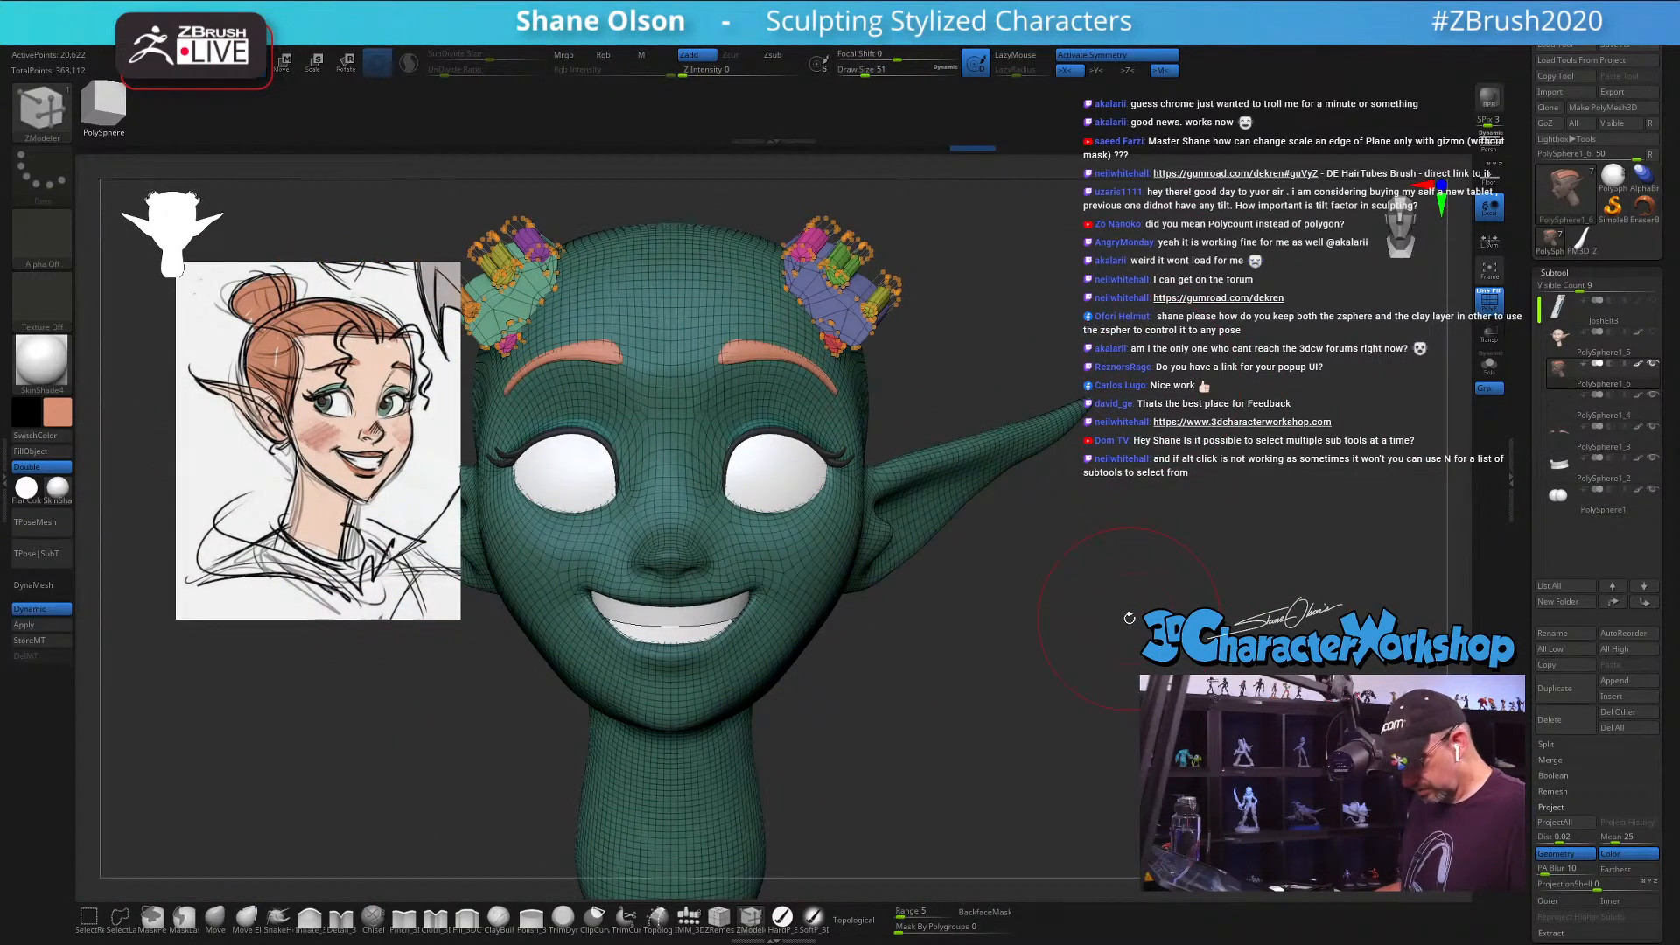
{"action": "key", "text": "space"}
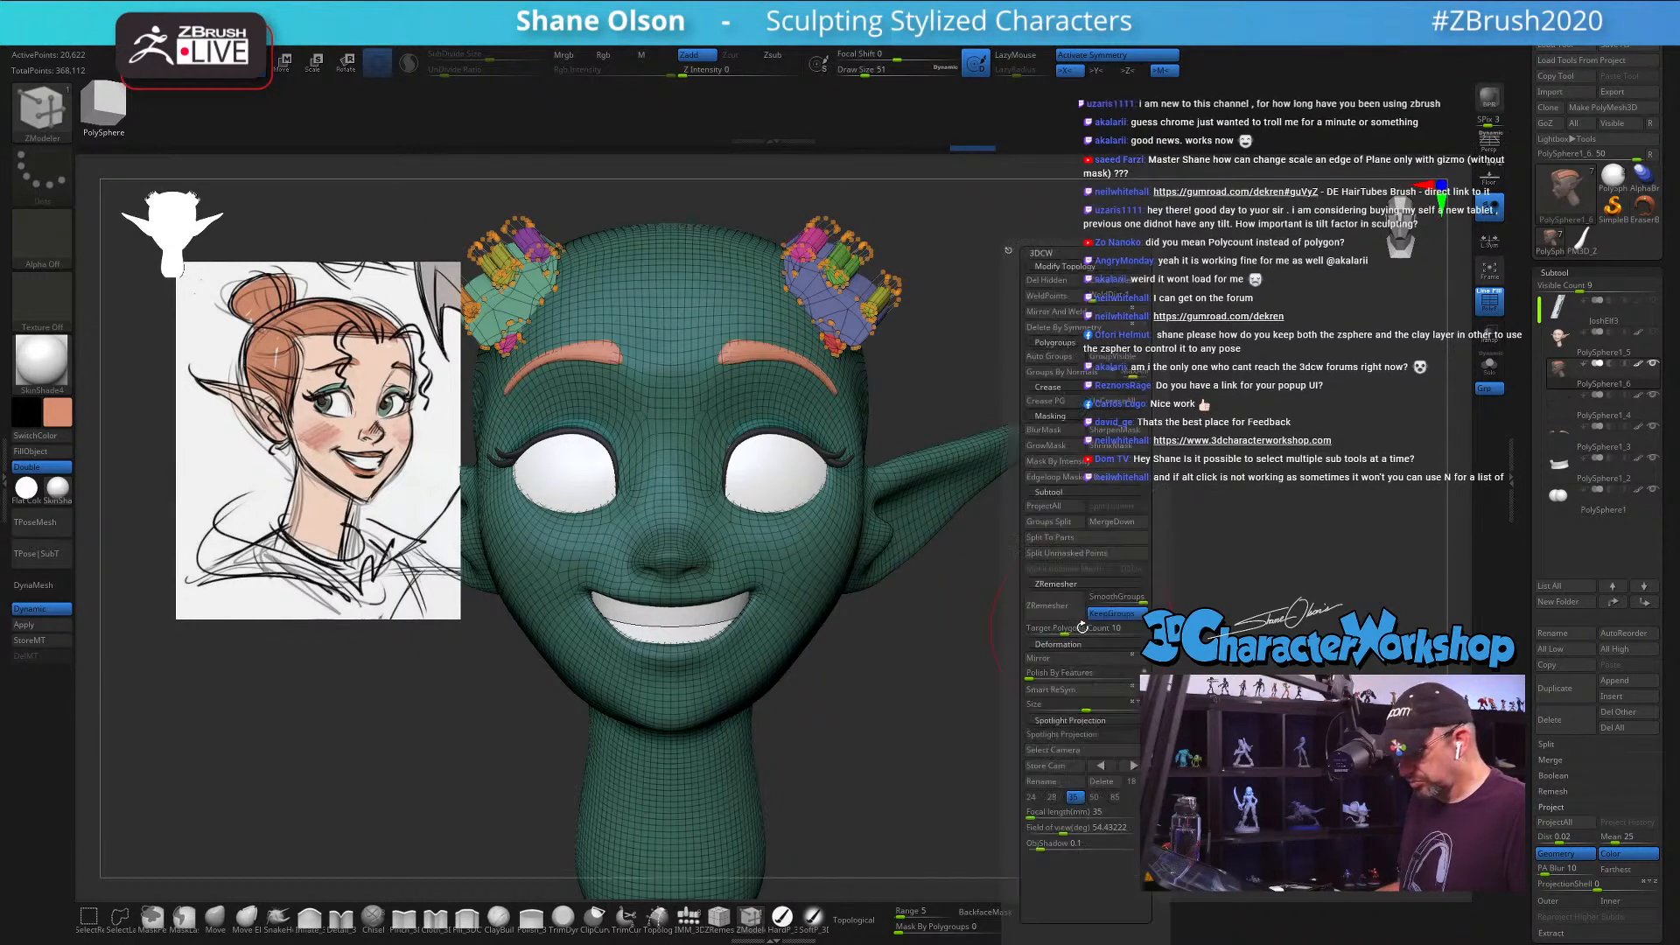
{"action": "left_click", "coordinate": [1075, 555]}
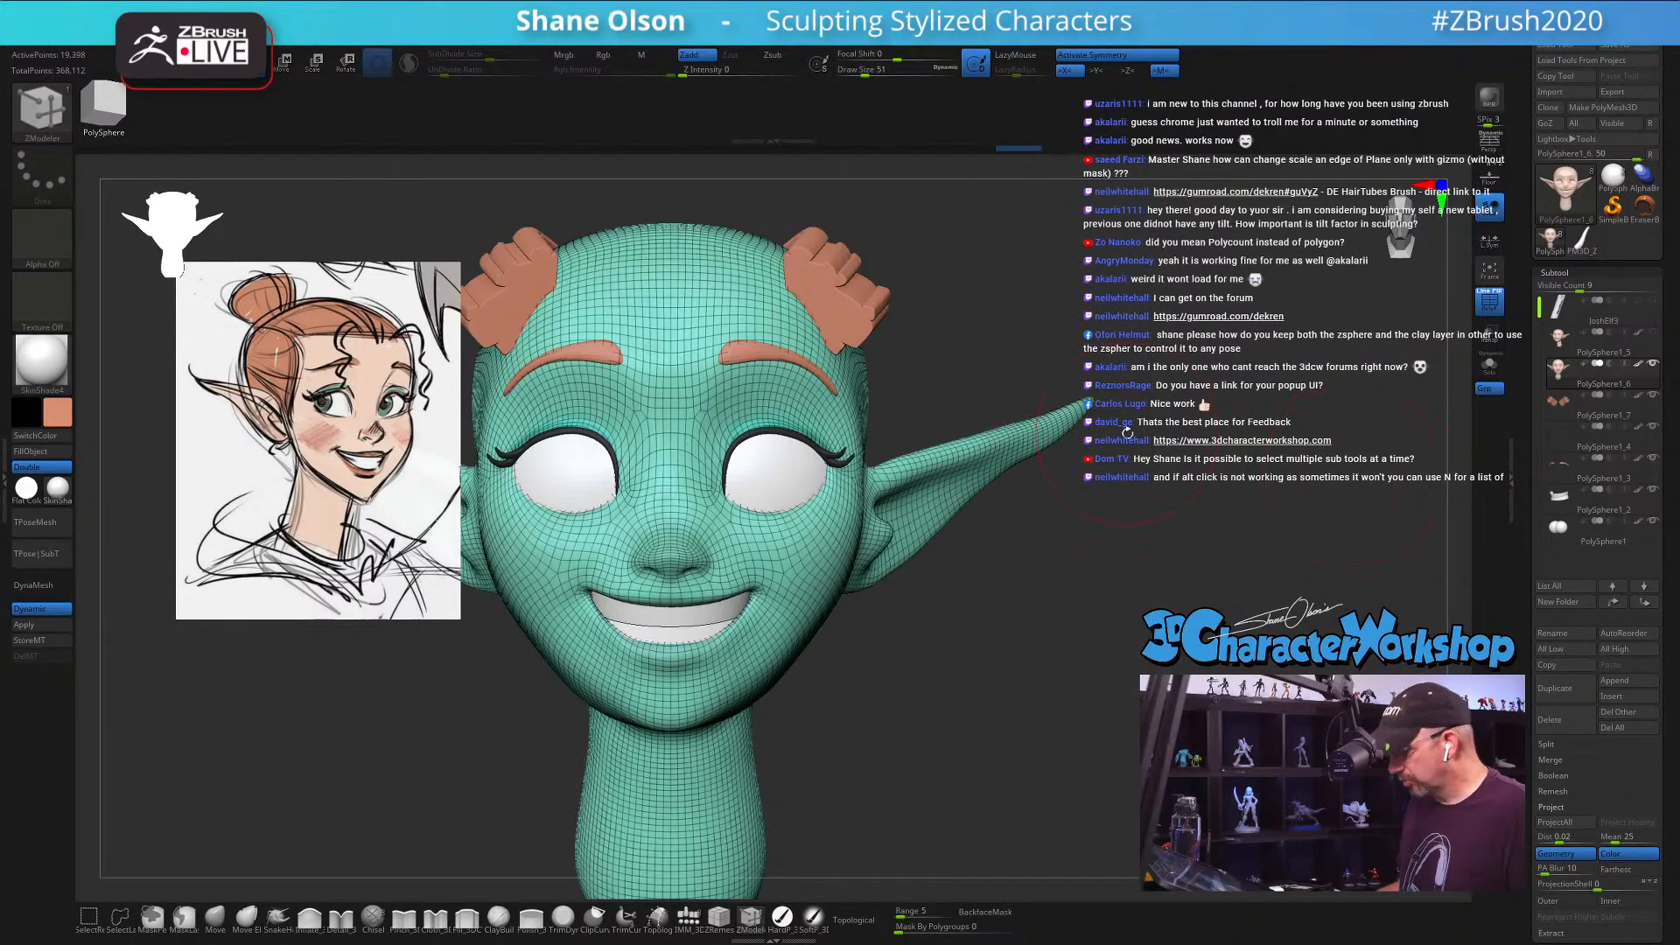
{"action": "key", "text": "space"}
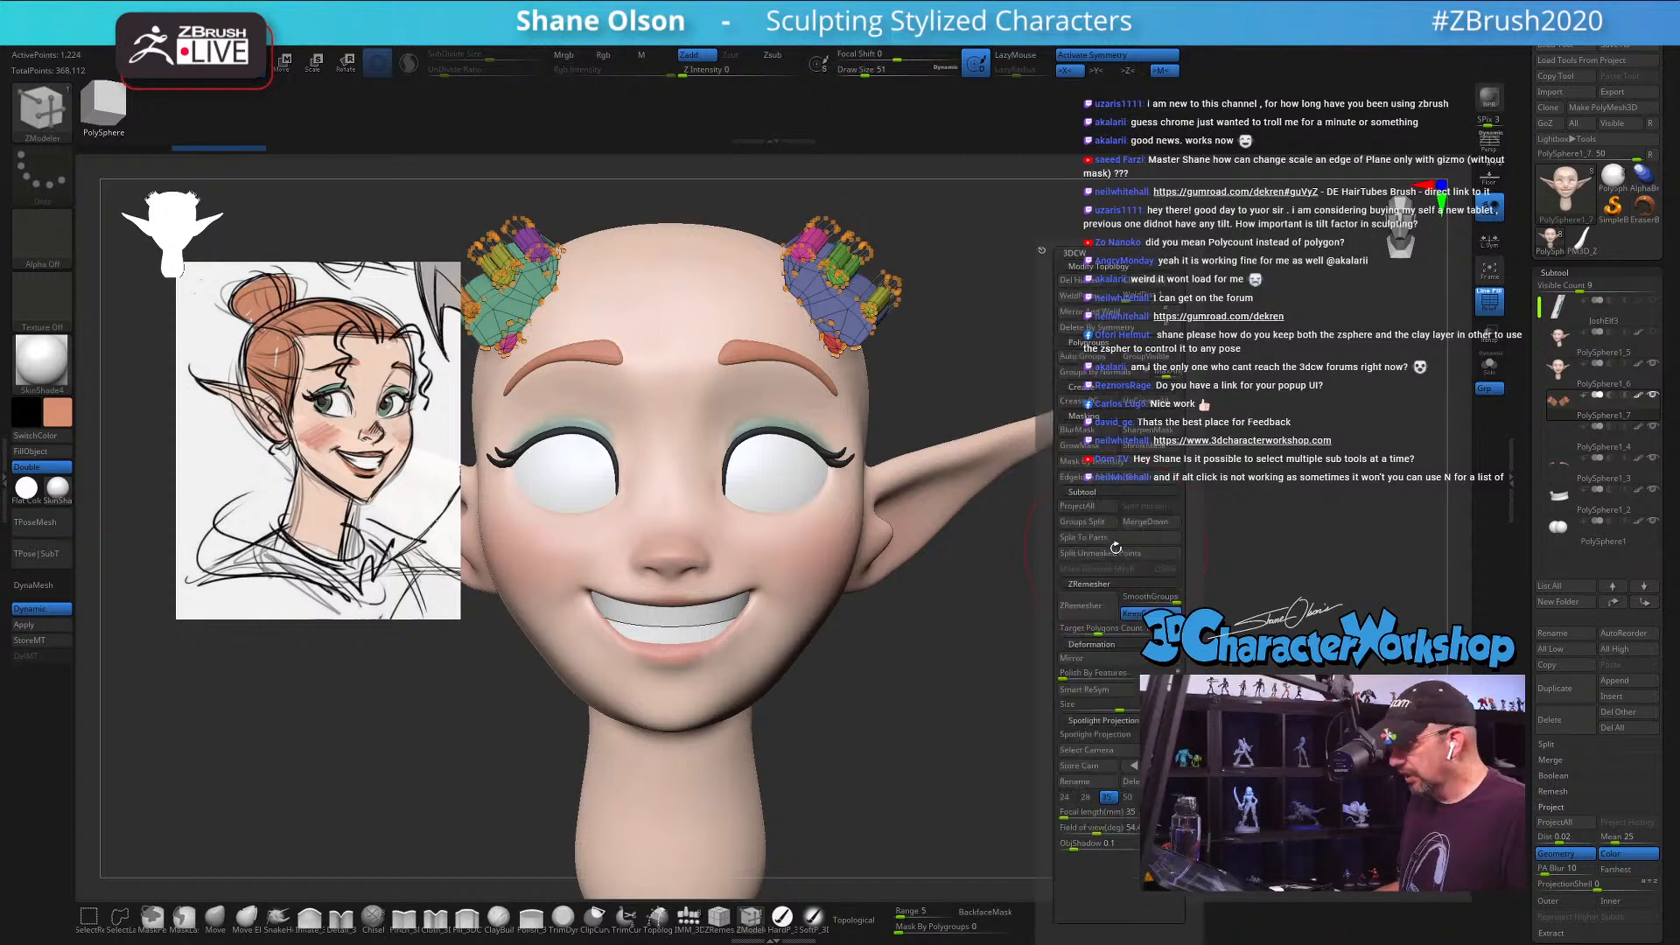
{"action": "left_click", "coordinate": [1166, 315]}
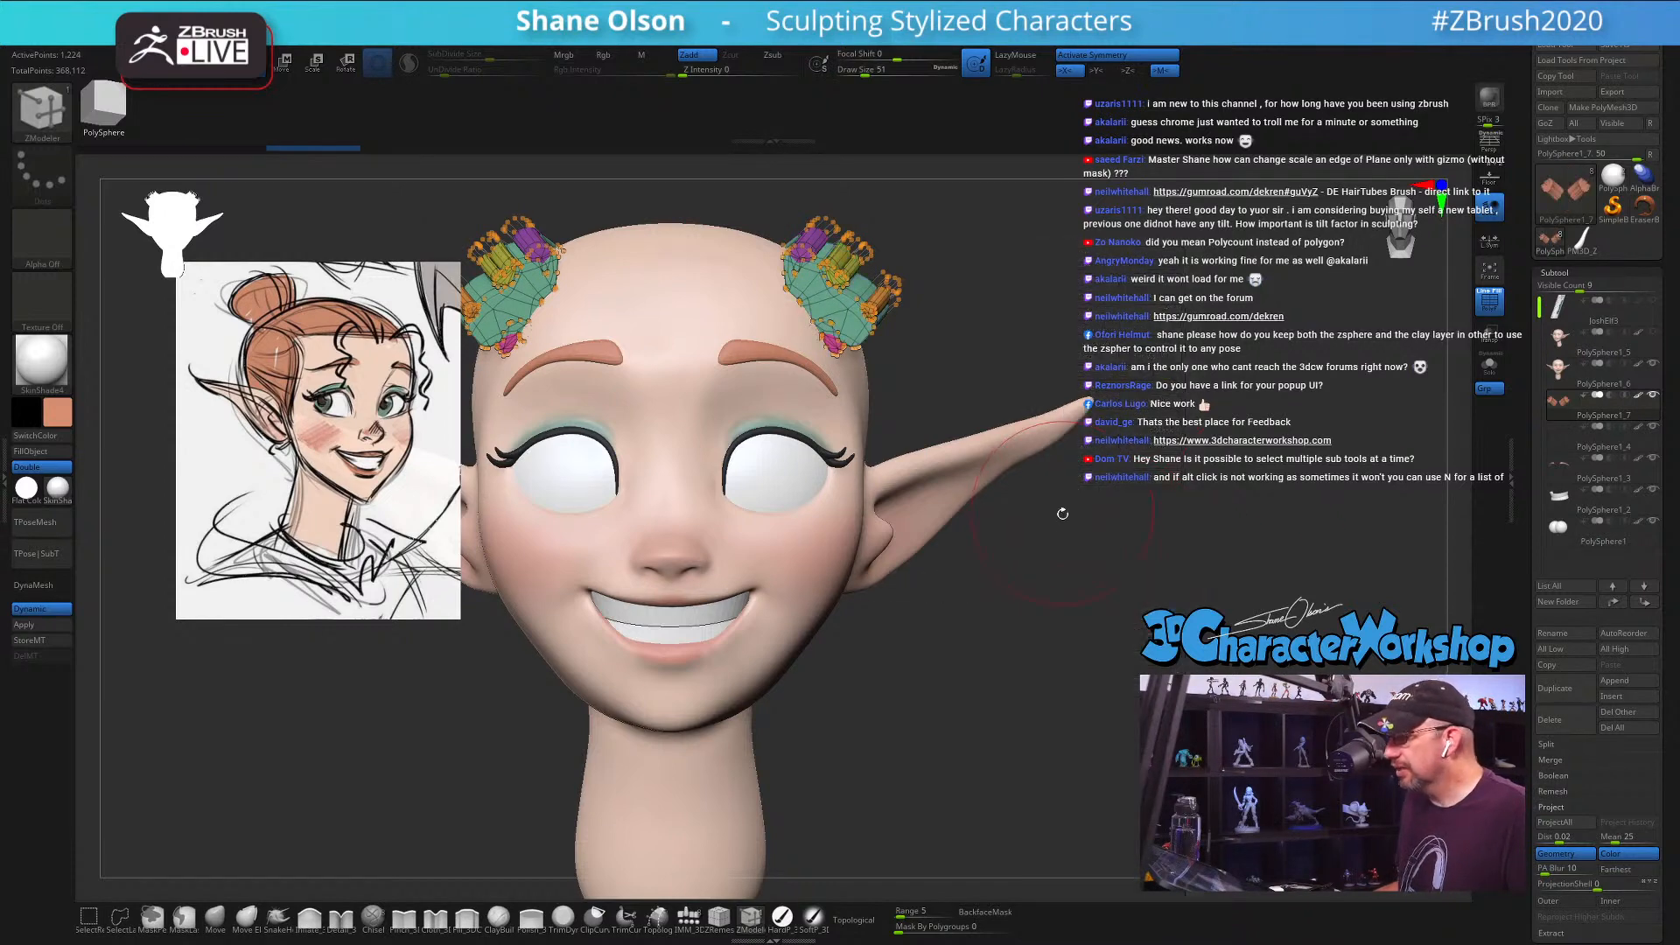
Step: Isolate the hair subtool to examine the tubes from several angles, and show the head again
{"action": "mouse_move", "coordinate": [1061, 516]}
{"action": "left_mouse_down", "text": "alt"}
{"action": "mouse_move", "coordinate": [1083, 515]}
{"action": "mouse_move", "coordinate": [1049, 547]}
{"action": "mouse_move", "coordinate": [1076, 530]}
{"action": "left_mouse_up", "text": "alt"}
{"action": "left_click_drag", "start_coordinate": [1257, 398], "coordinate": [1293, 465], "text": "alt"}
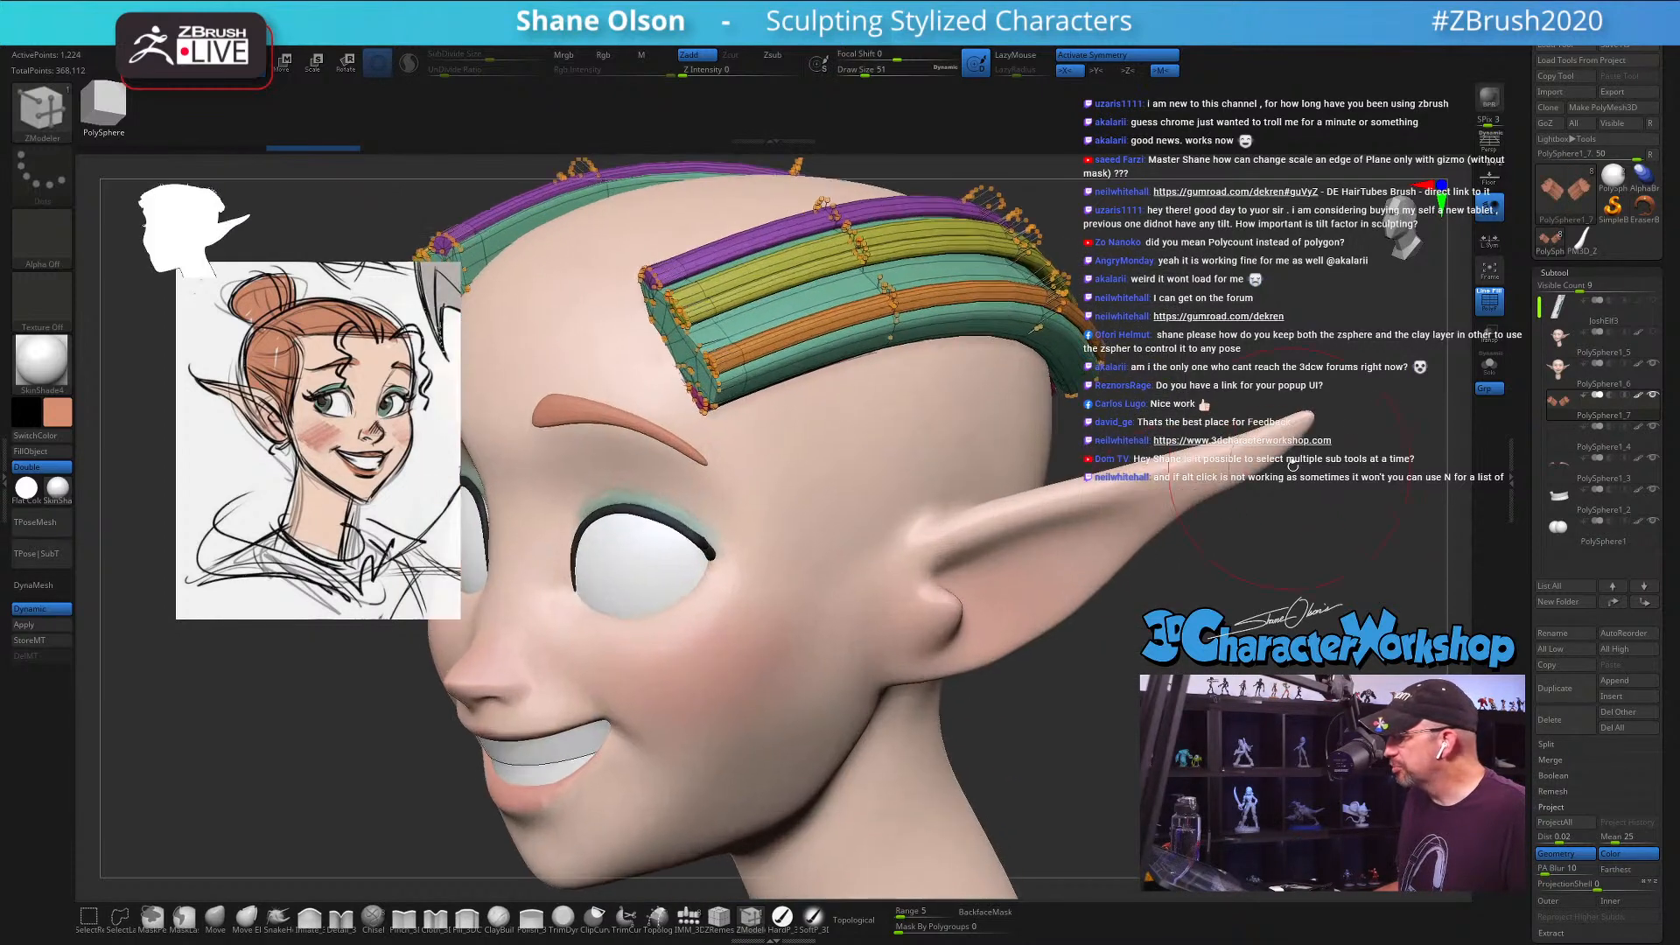
{"action": "left_click", "coordinate": [1489, 366]}
{"action": "left_click_drag", "start_coordinate": [1295, 359], "coordinate": [1297, 302]}
{"action": "left_click_drag", "start_coordinate": [837, 538], "coordinate": [911, 574]}
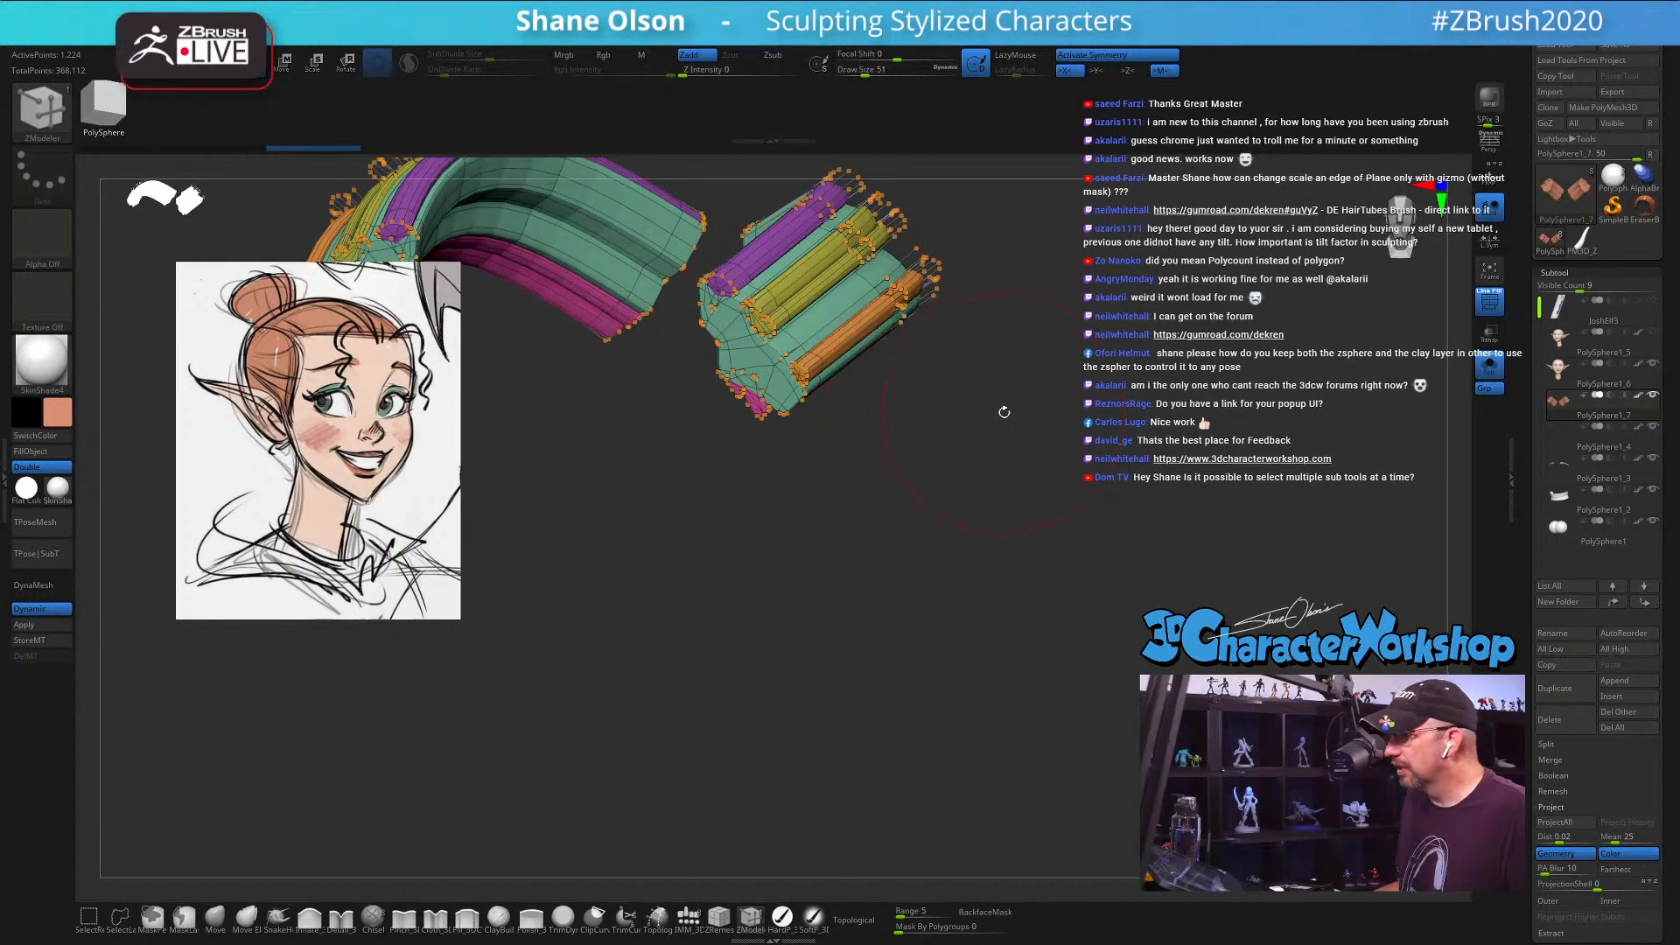
{"action": "left_click_drag", "start_coordinate": [1001, 412], "coordinate": [1032, 455]}
{"action": "left_click", "coordinate": [1485, 371]}
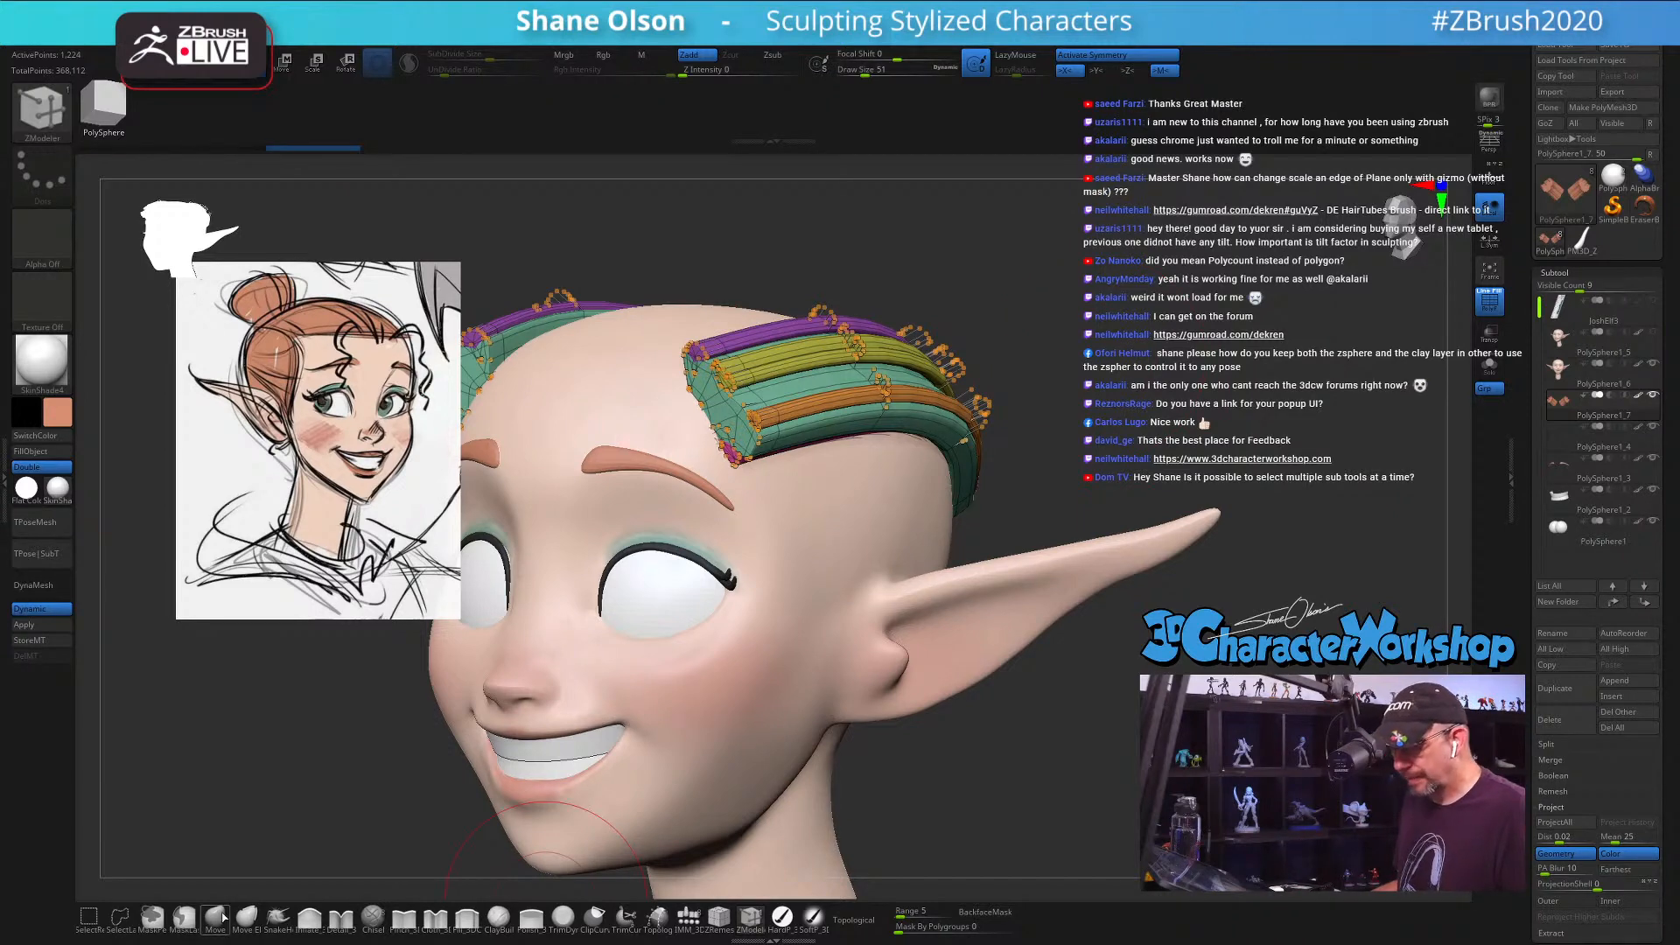
Step: Choose the Move Elastic brush and turn off the dynamic subdivision of the hair tubes
{"action": "left_click", "coordinate": [249, 916]}
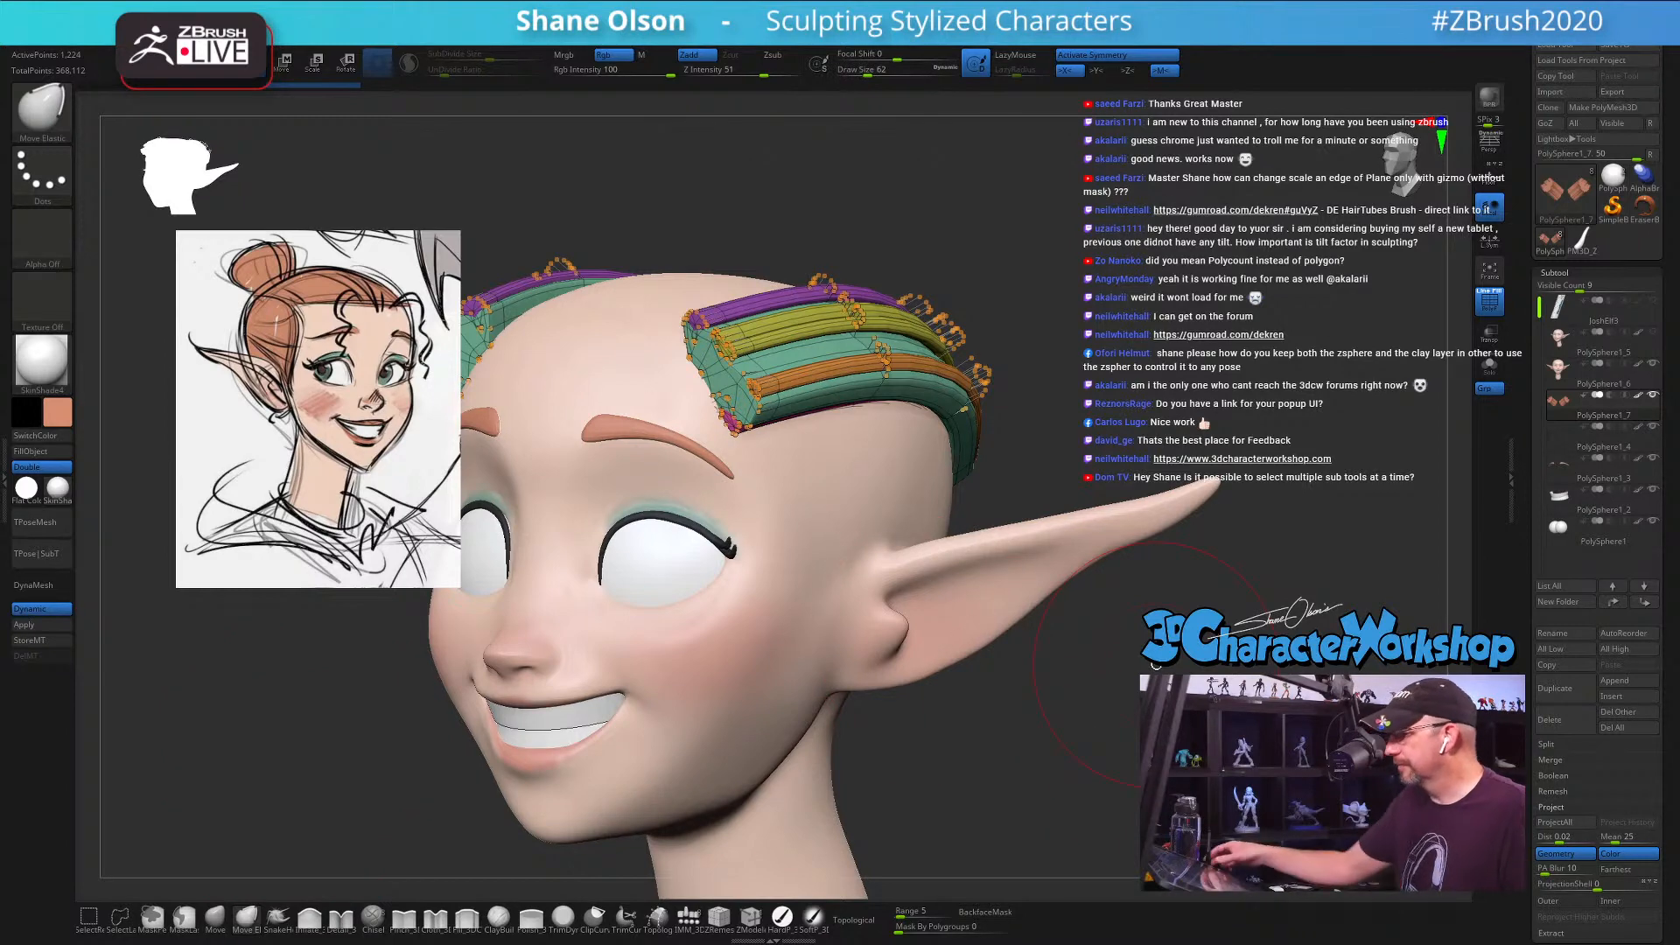
{"action": "mouse_move", "coordinate": [1155, 665]}
{"action": "left_mouse_down"}
{"action": "mouse_move", "coordinate": [1042, 416]}
{"action": "mouse_move", "coordinate": [1048, 509]}
{"action": "mouse_move", "coordinate": [1004, 482]}
{"action": "mouse_move", "coordinate": [1031, 730]}
{"action": "mouse_move", "coordinate": [1057, 524]}
{"action": "left_mouse_up"}
{"action": "key", "text": "s"}
{"action": "key", "text": "shift+f"}
{"action": "key", "text": "shift+f"}
{"action": "key", "text": "shift+d"}
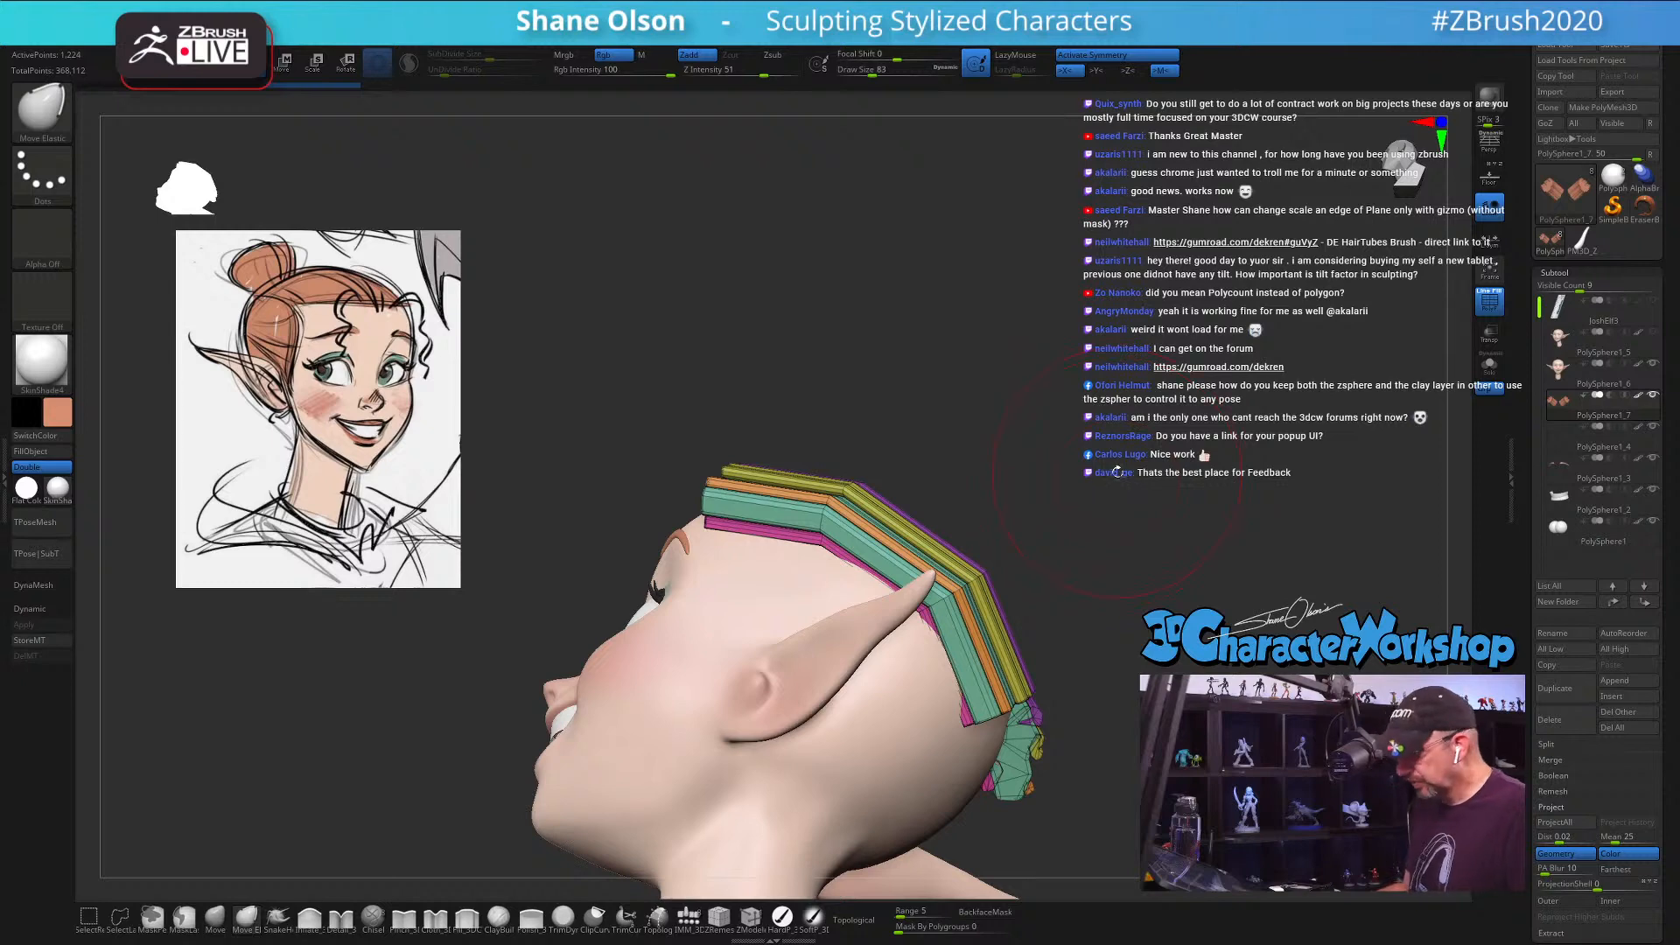
Step: Examine how the low-poly hair tubes follow the scalp from the side and back of the head
{"action": "left_click_drag", "start_coordinate": [1113, 456], "coordinate": [1097, 435], "text": "alt"}
{"action": "key", "text": "s"}
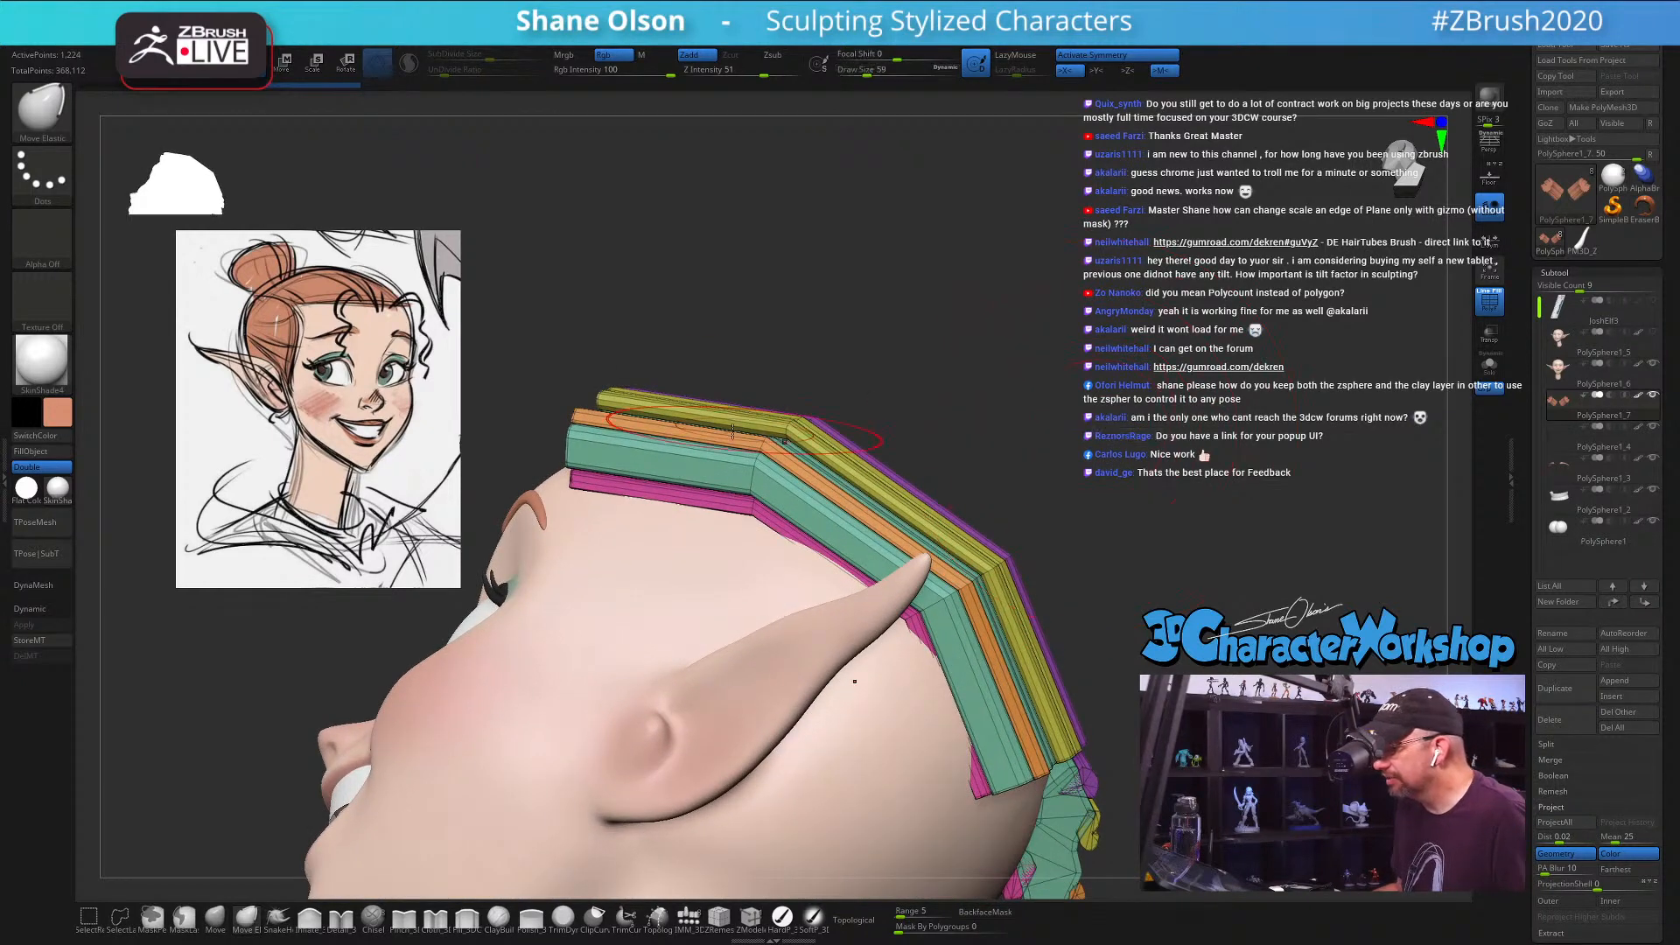
{"action": "mouse_move", "coordinate": [973, 328]}
{"action": "left_mouse_down"}
{"action": "mouse_move", "coordinate": [1001, 417]}
{"action": "mouse_move", "coordinate": [759, 350]}
{"action": "mouse_move", "coordinate": [887, 444]}
{"action": "left_mouse_up"}
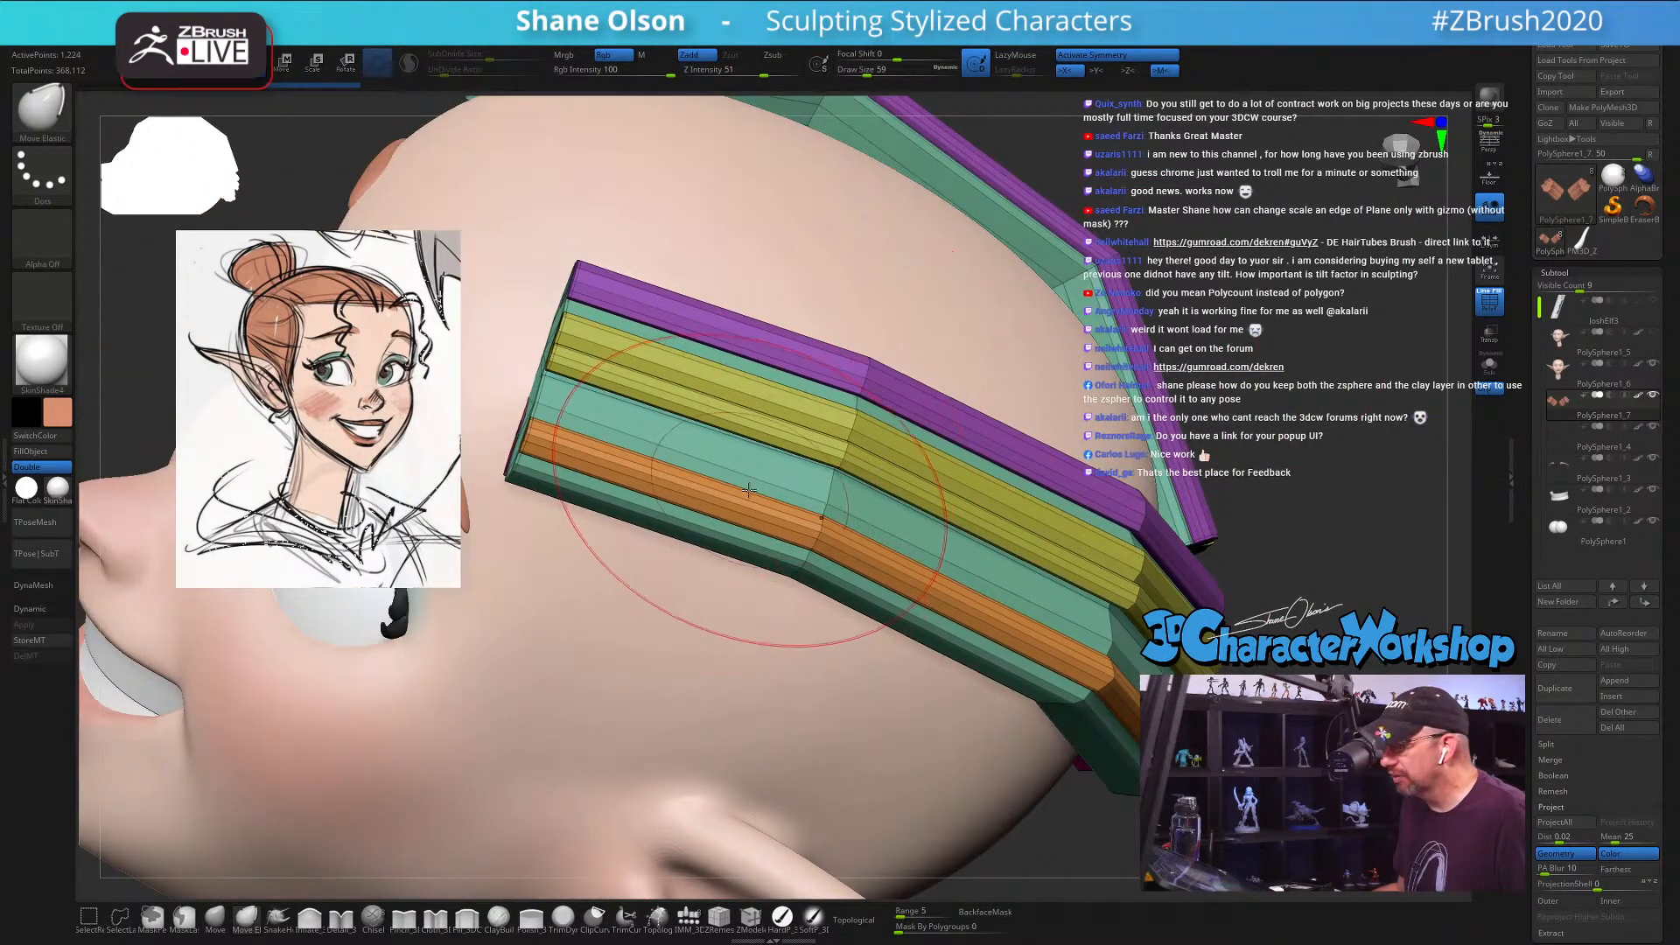
{"action": "mouse_move", "coordinate": [1373, 311]}
{"action": "left_mouse_down", "text": "alt"}
{"action": "mouse_move", "coordinate": [1274, 251]}
{"action": "mouse_move", "coordinate": [1261, 462]}
{"action": "mouse_move", "coordinate": [1078, 387]}
{"action": "mouse_move", "coordinate": [1075, 365]}
{"action": "left_mouse_up", "text": "alt"}
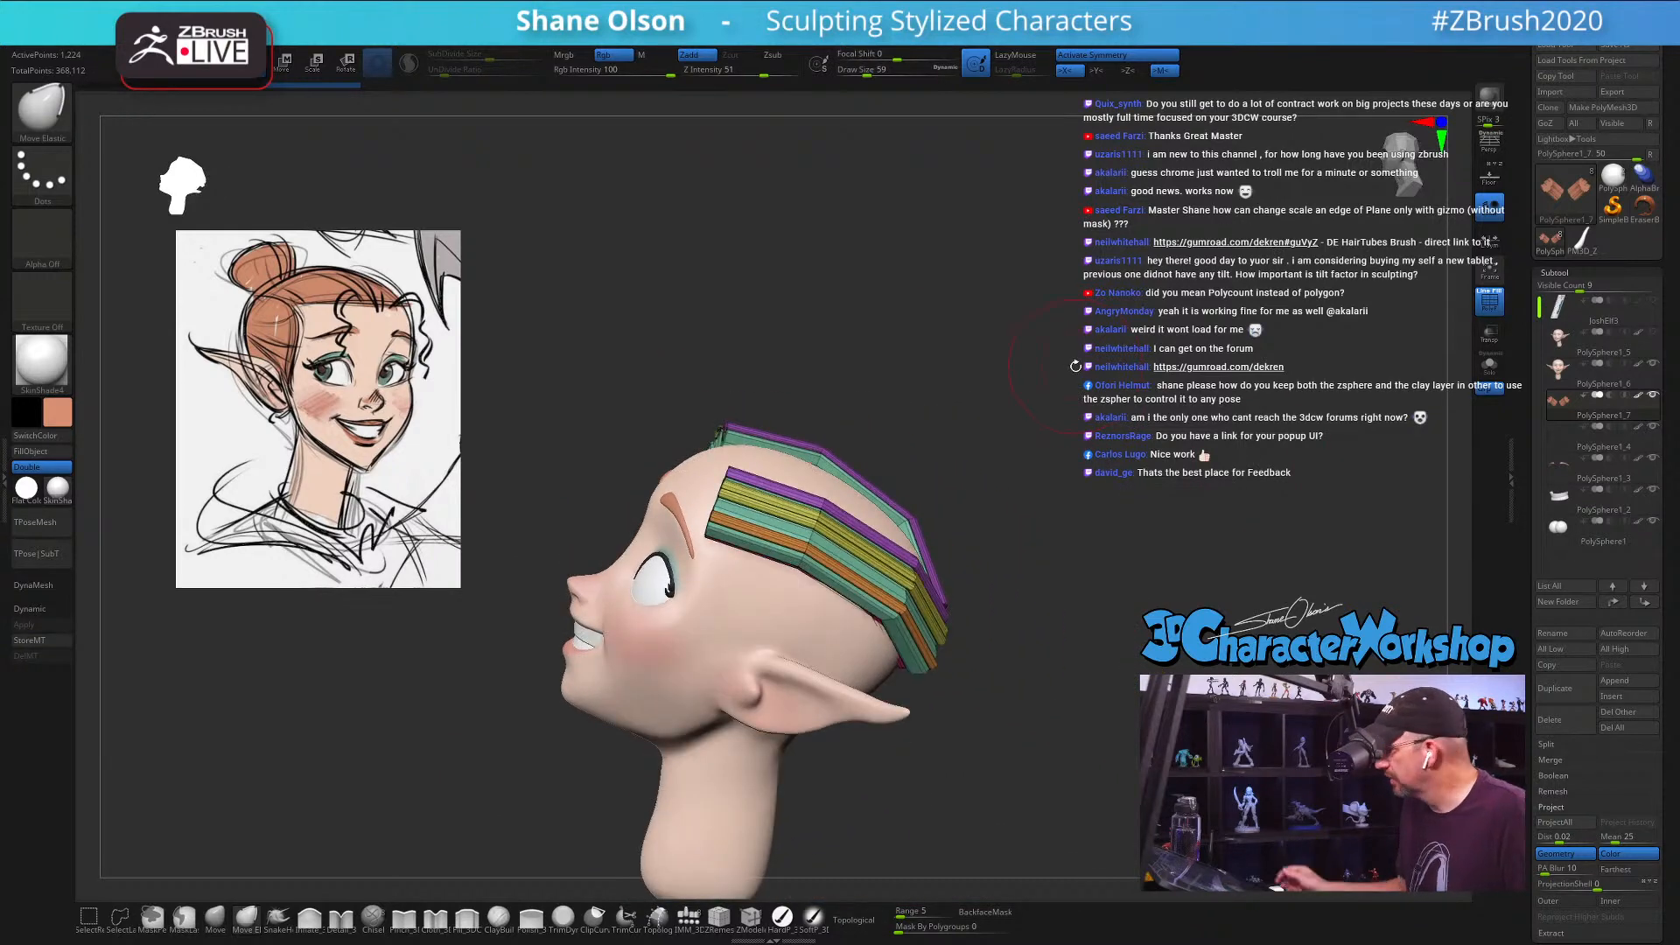
{"action": "left_click_drag", "start_coordinate": [1032, 668], "coordinate": [1028, 645]}
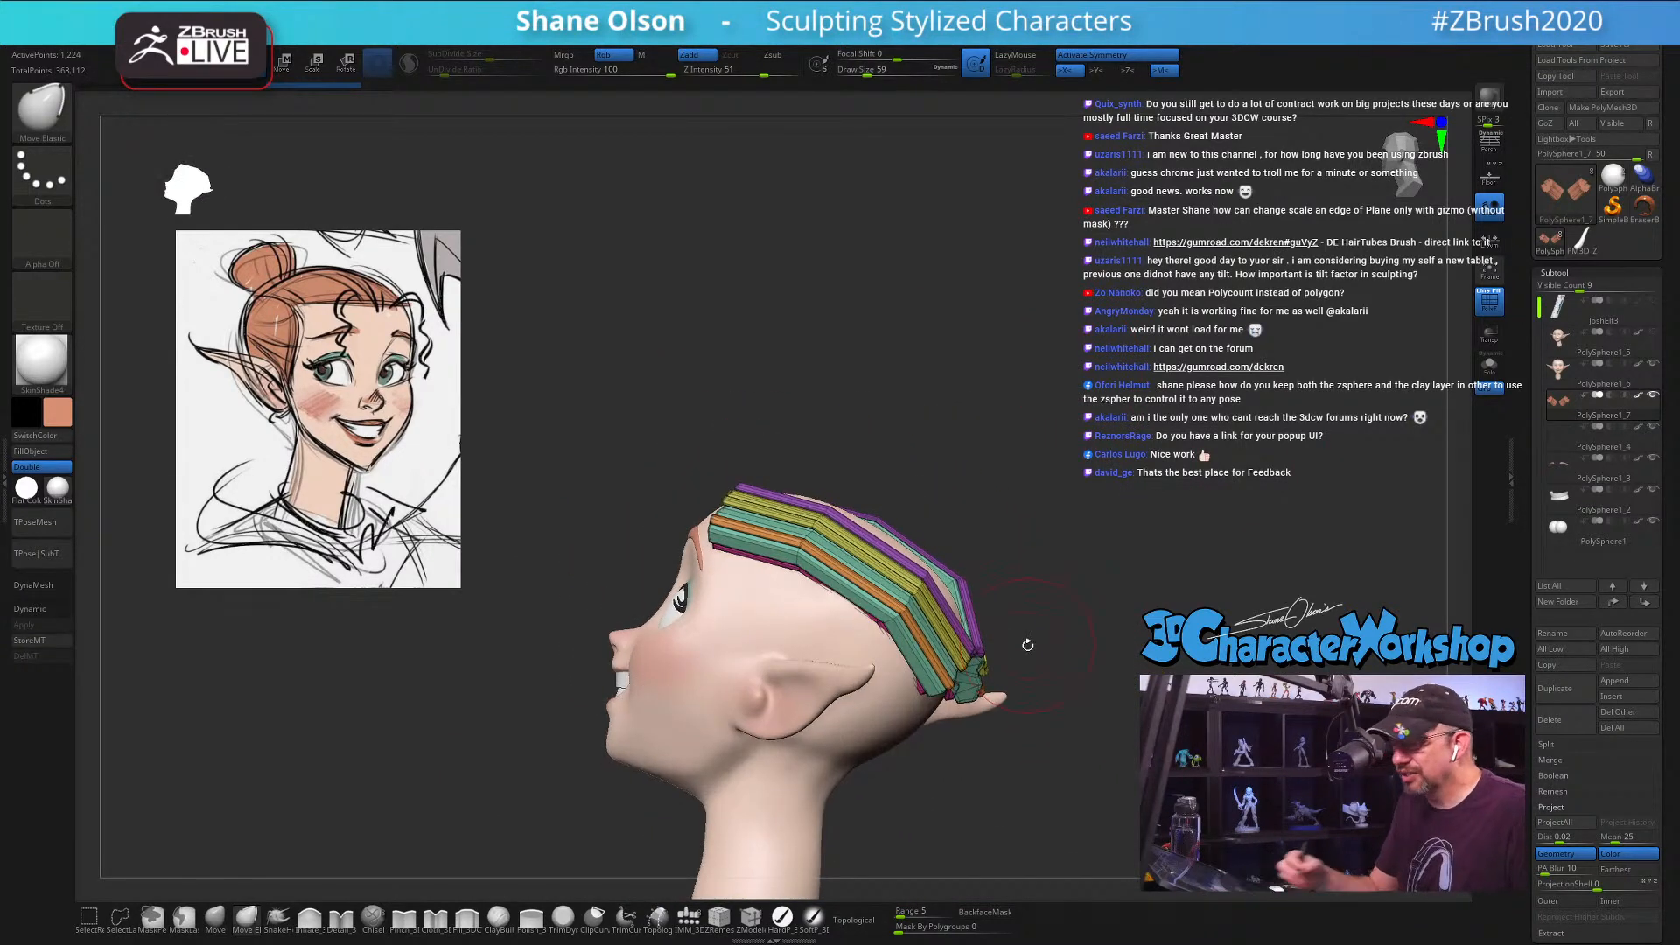
{"action": "mouse_move", "coordinate": [1070, 711]}
{"action": "left_mouse_down"}
{"action": "mouse_move", "coordinate": [1067, 731]}
{"action": "mouse_move", "coordinate": [1084, 701]}
{"action": "left_mouse_up"}
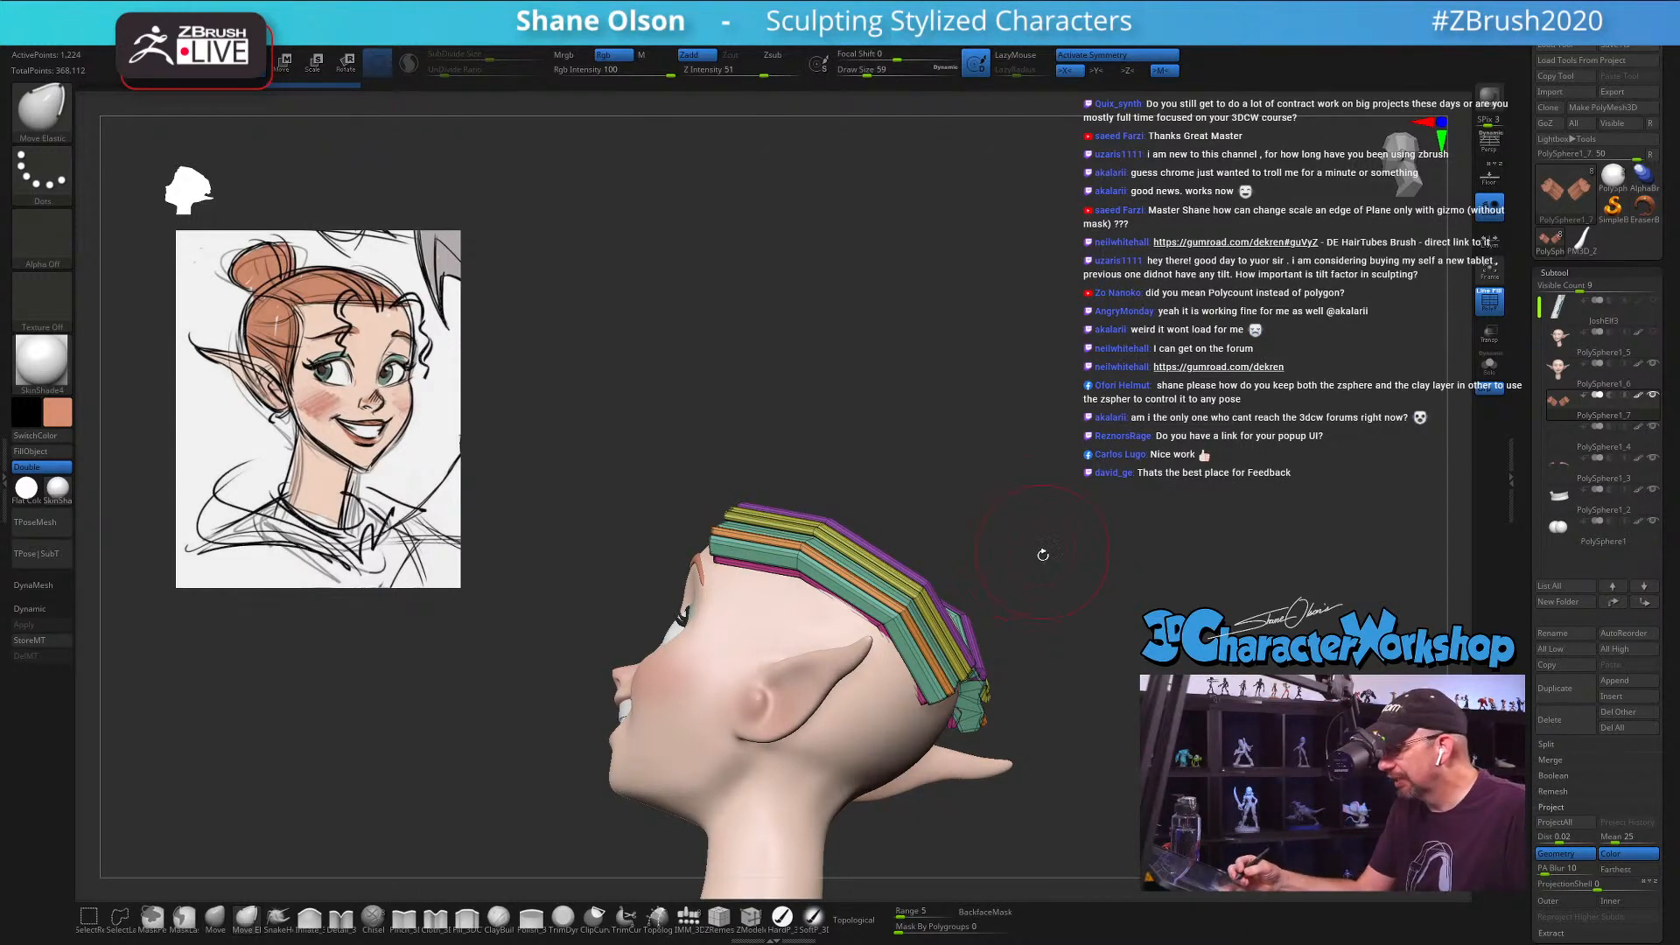
{"action": "left_click_drag", "start_coordinate": [1054, 540], "coordinate": [273, 915]}
Step: Set the draw size to 94 and isolate the teal polygroup of the hair strands
{"action": "key", "text": "s"}
{"action": "left_click_drag", "start_coordinate": [819, 470], "coordinate": [835, 472]}
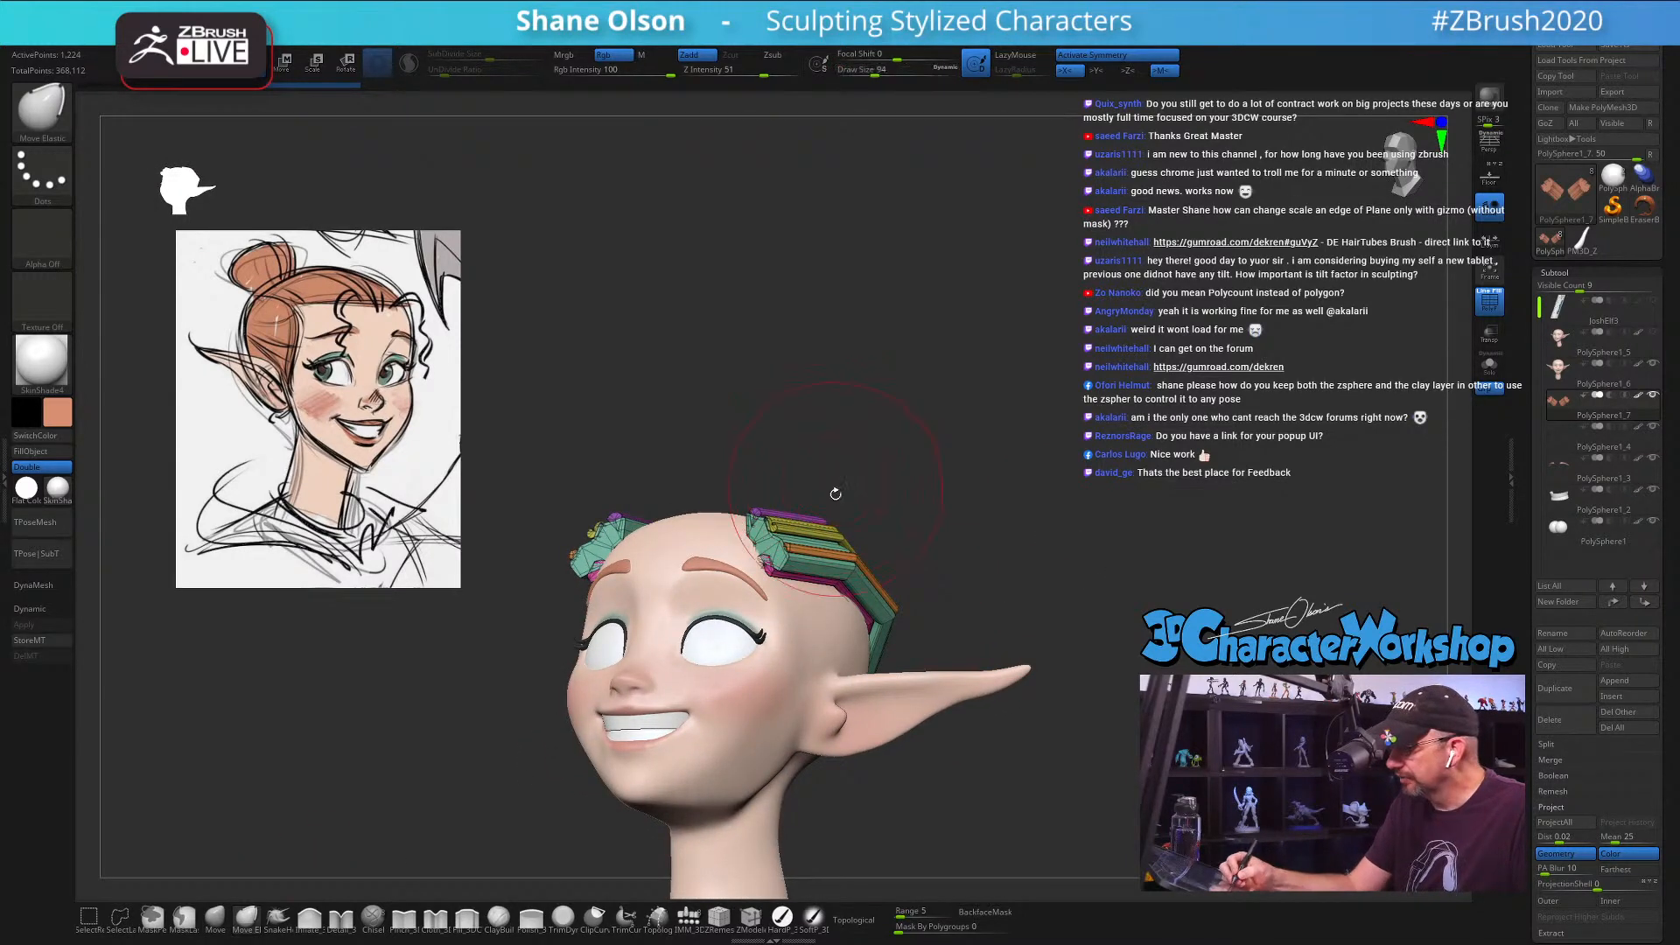
{"action": "mouse_move", "coordinate": [910, 515]}
{"action": "left_mouse_down"}
{"action": "mouse_move", "coordinate": [839, 511]}
{"action": "mouse_move", "coordinate": [867, 491]}
{"action": "left_mouse_up"}
{"action": "left_click_drag", "start_coordinate": [905, 453], "coordinate": [1053, 518], "text": "alt"}
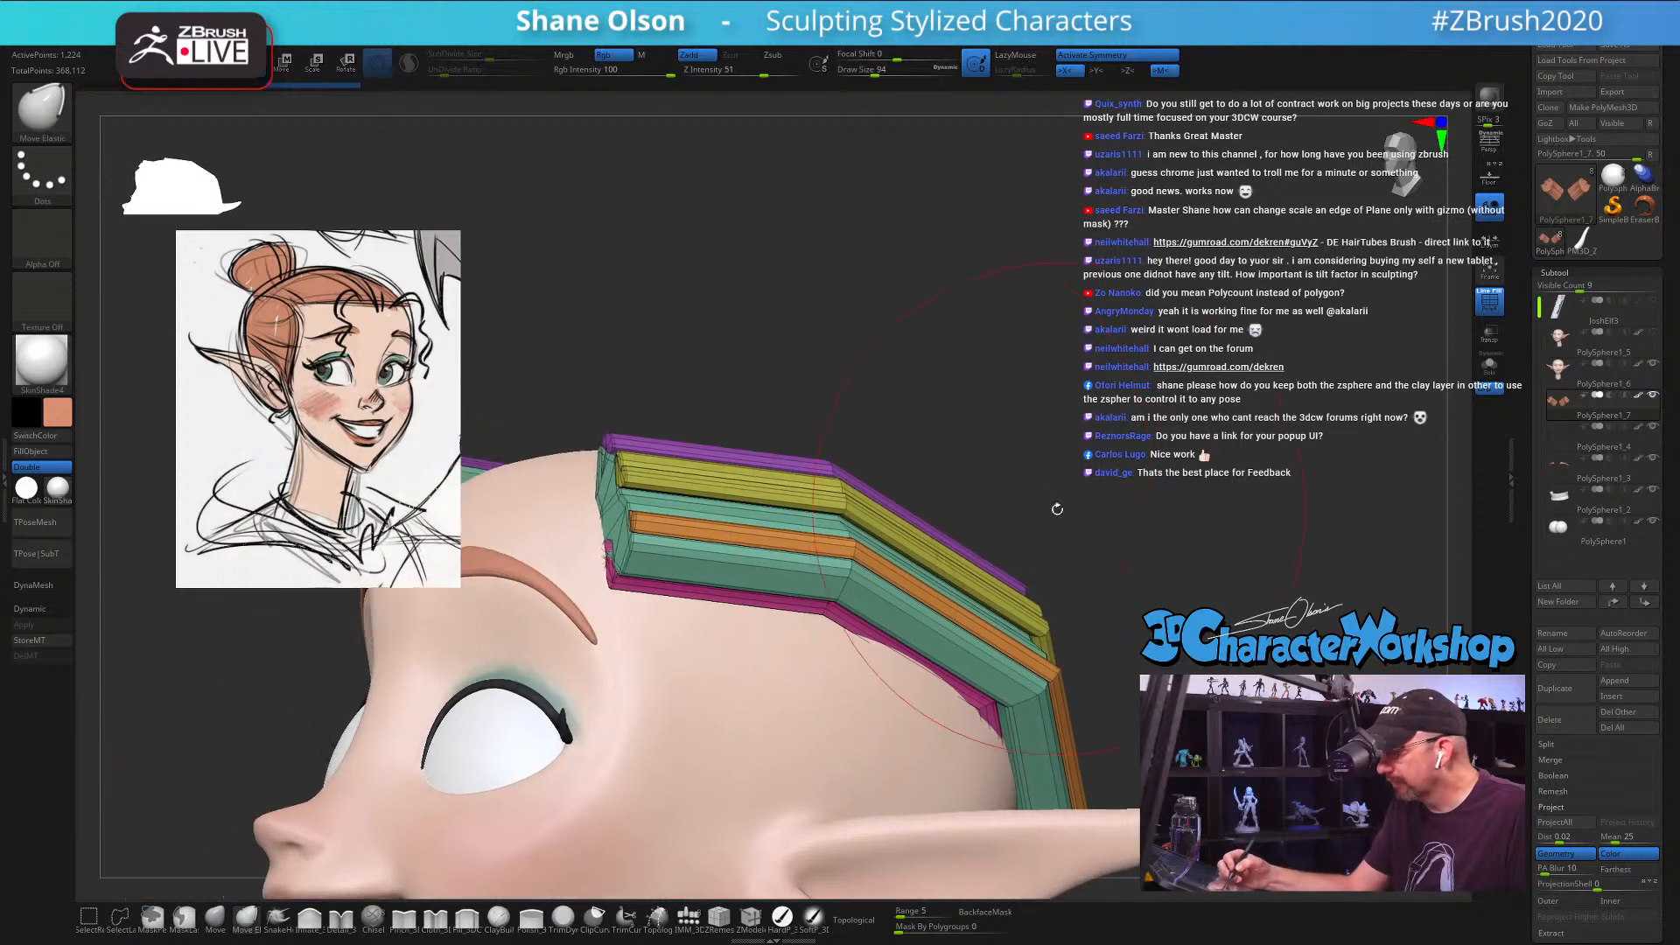
{"action": "left_click", "coordinate": [853, 569], "text": "ctrl+shift"}
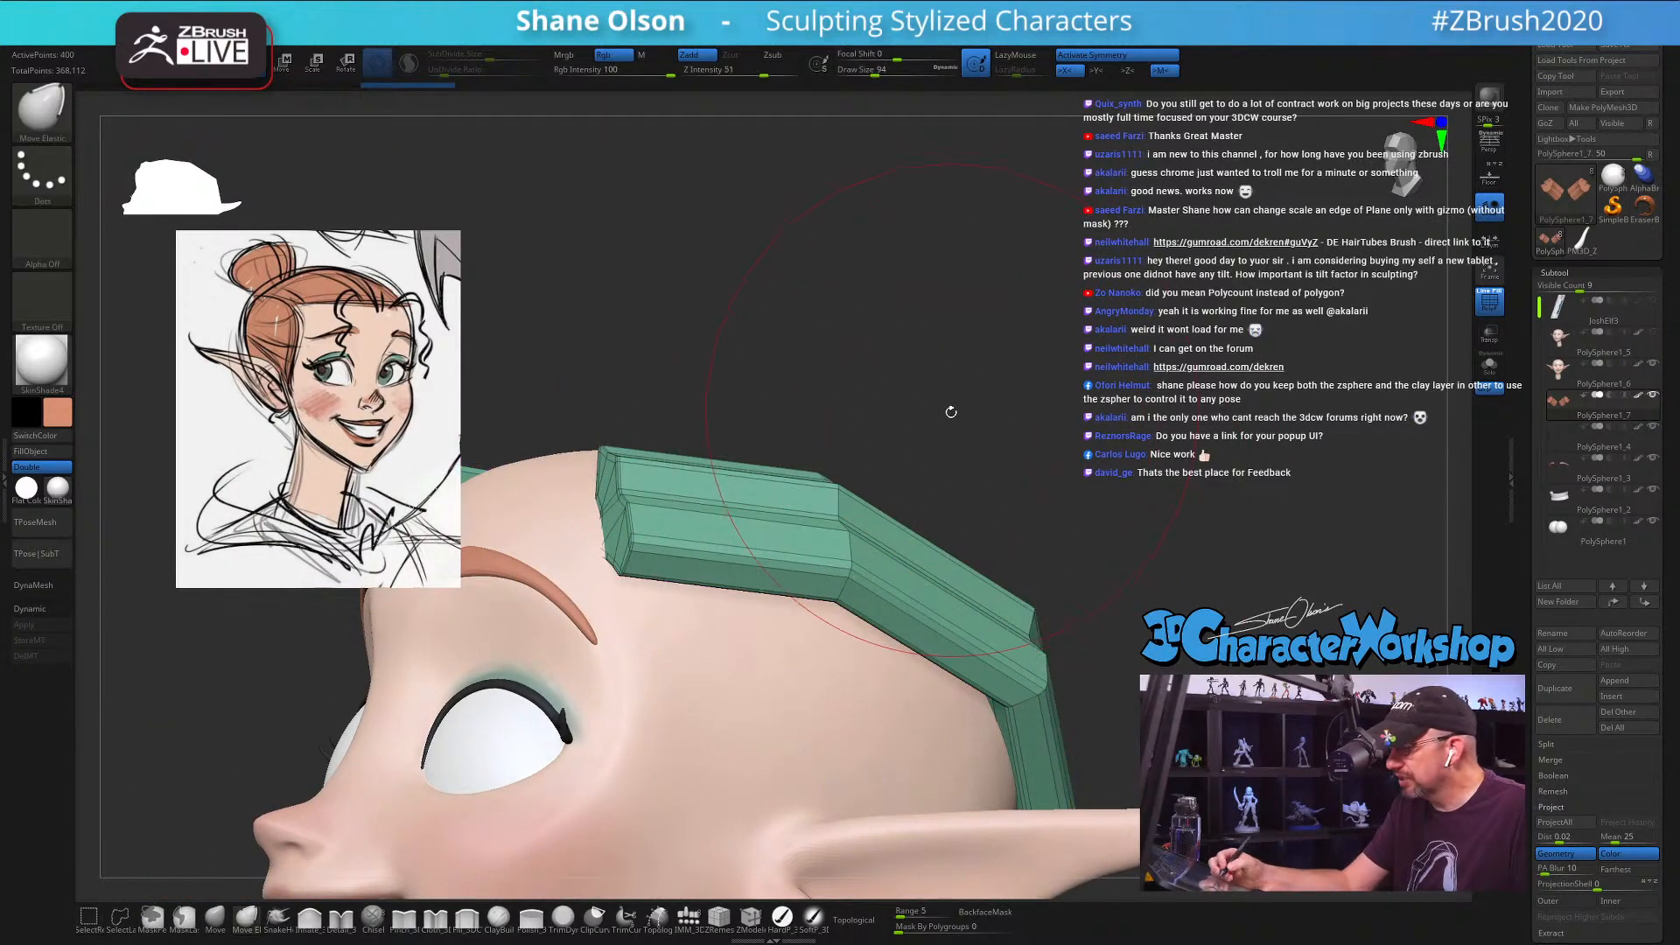
{"action": "mouse_move", "coordinate": [949, 409]}
{"action": "left_mouse_down"}
{"action": "mouse_move", "coordinate": [1076, 420]}
{"action": "mouse_move", "coordinate": [875, 490]}
{"action": "left_mouse_up"}
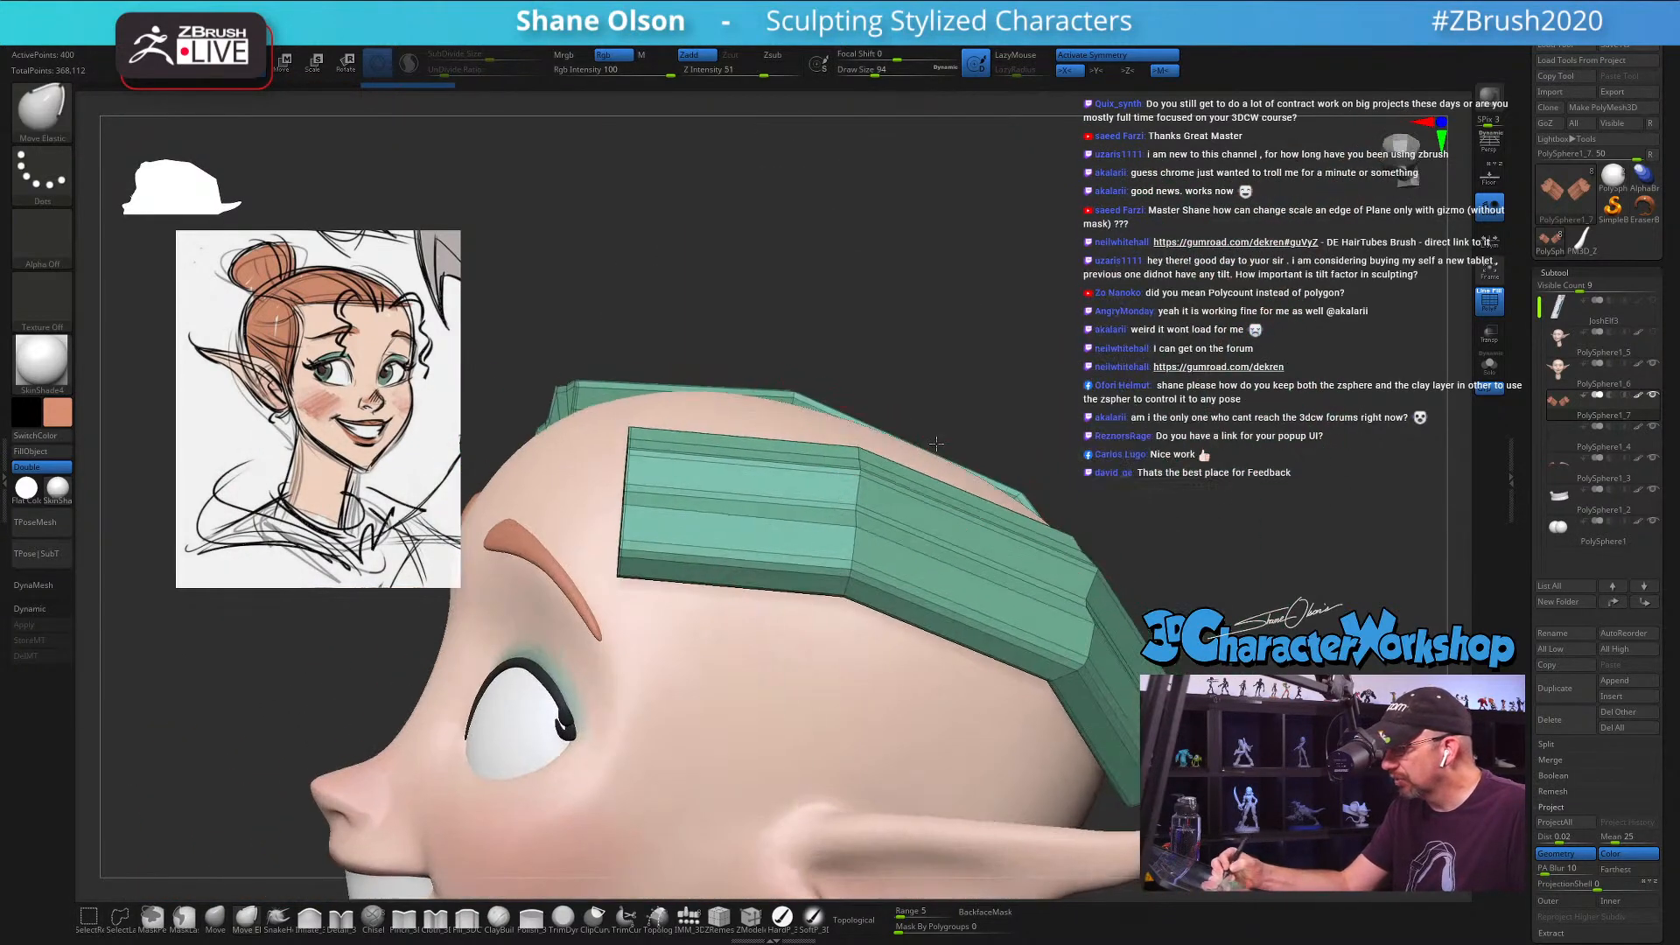
Step: Insert an edge loop across the front section of the teal hair strand with ZModeler's Insert action
{"action": "left_click", "coordinate": [750, 914]}
{"action": "left_click_drag", "start_coordinate": [766, 568], "coordinate": [761, 525]}
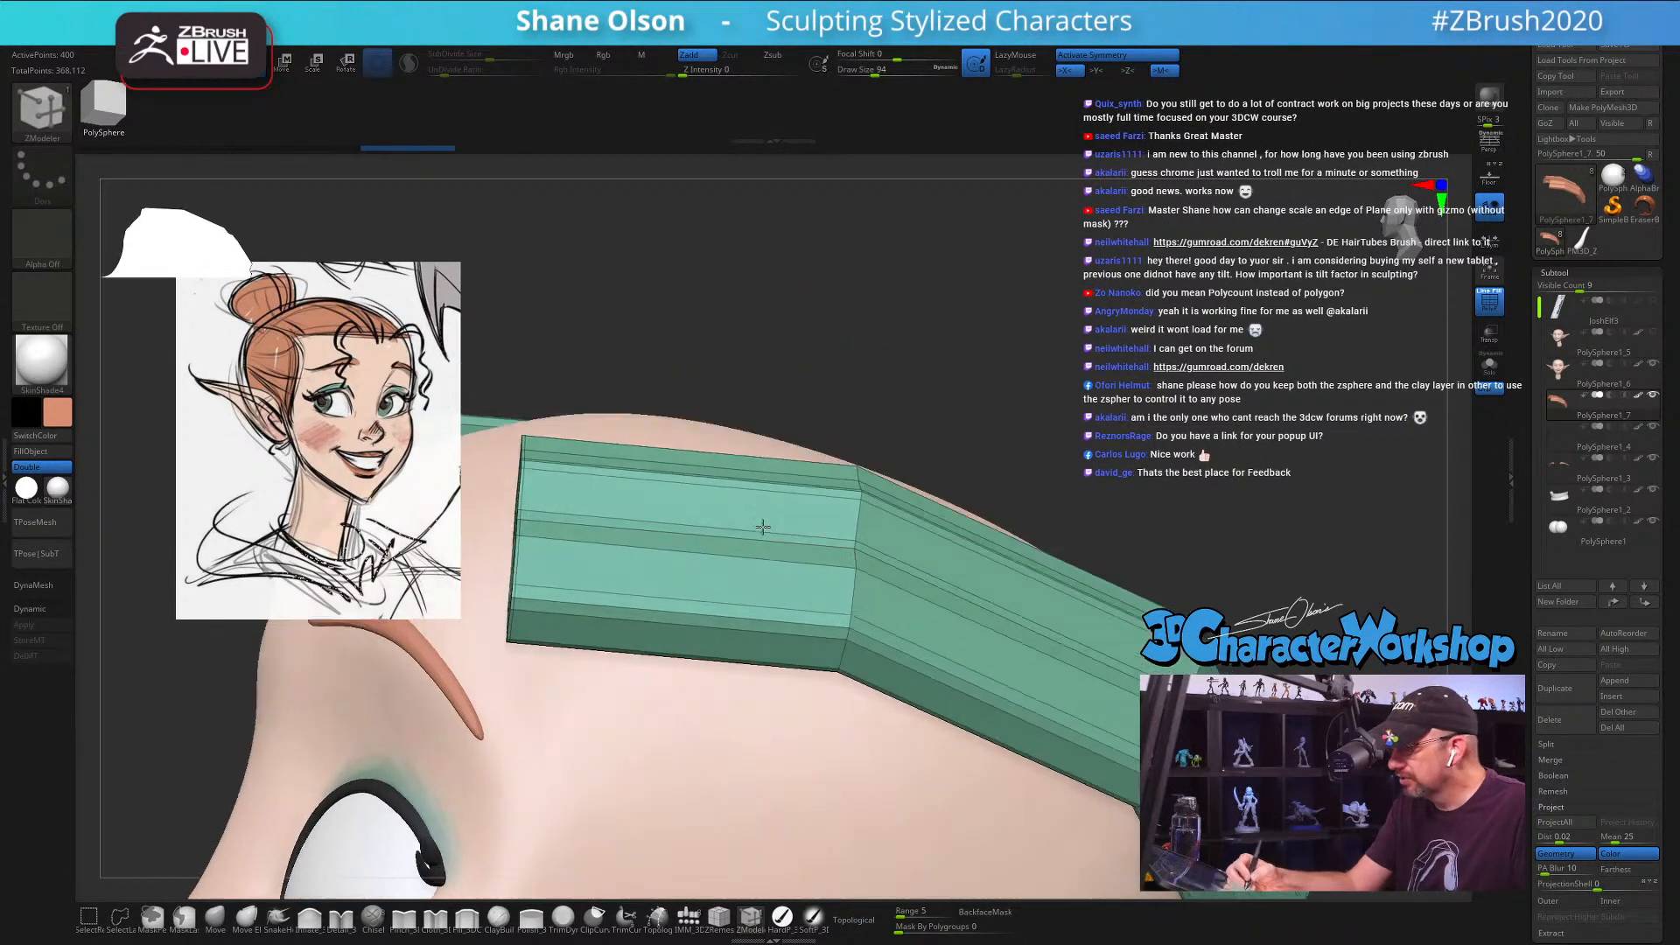
{"action": "key", "text": "space"}
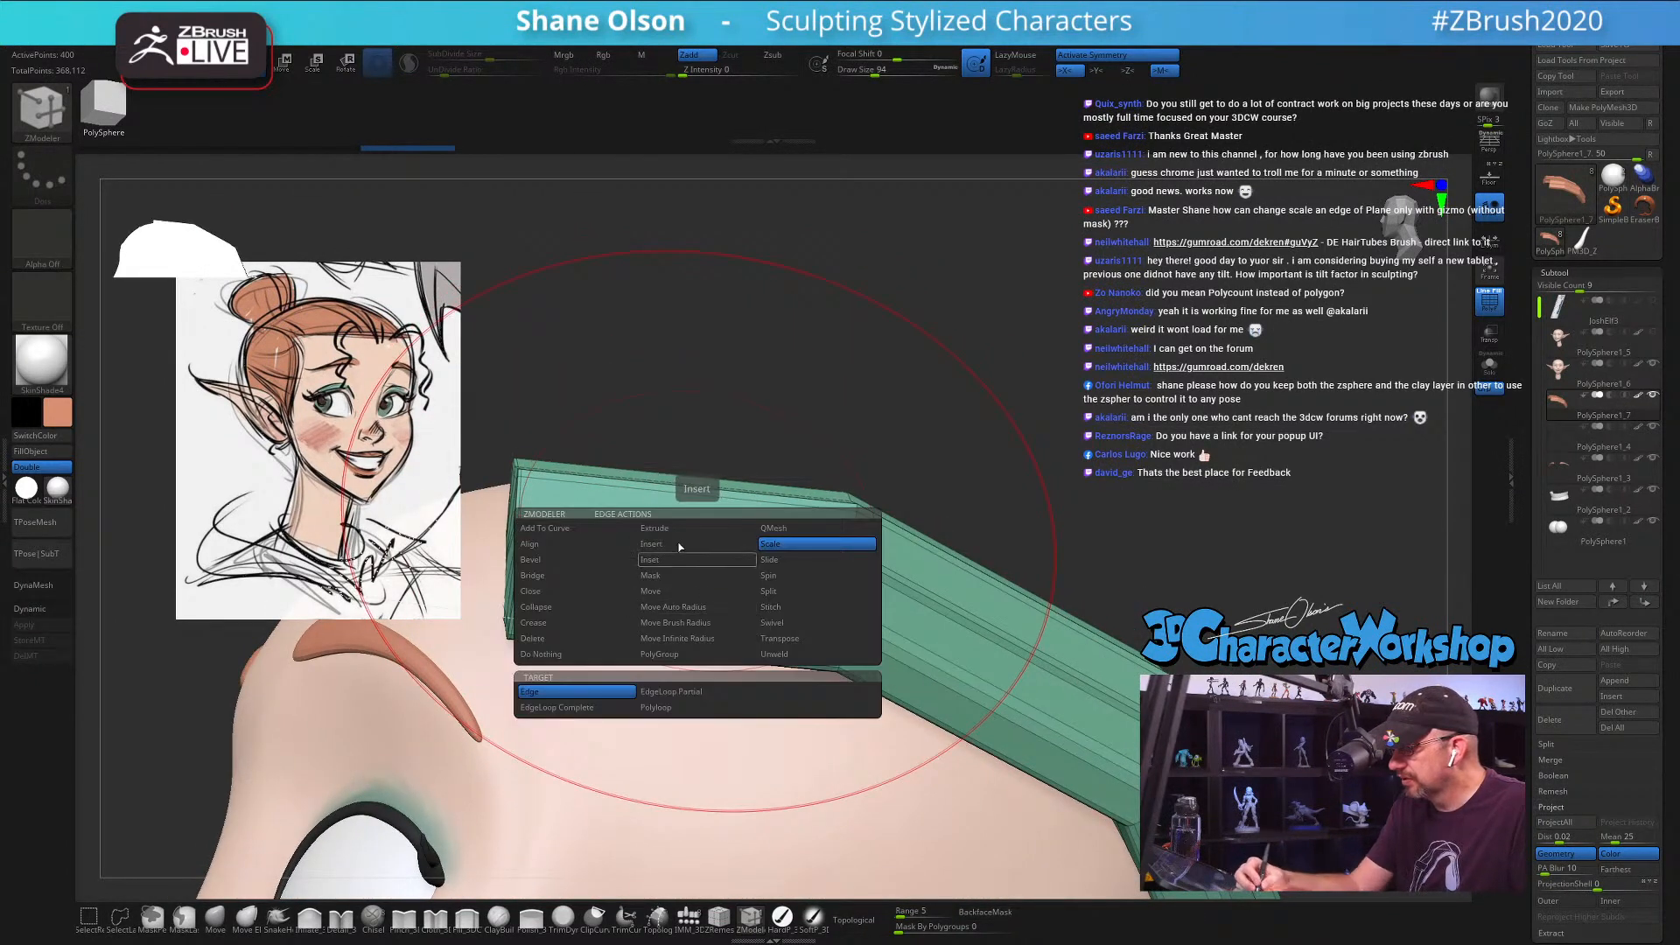
{"action": "left_click", "coordinate": [657, 544]}
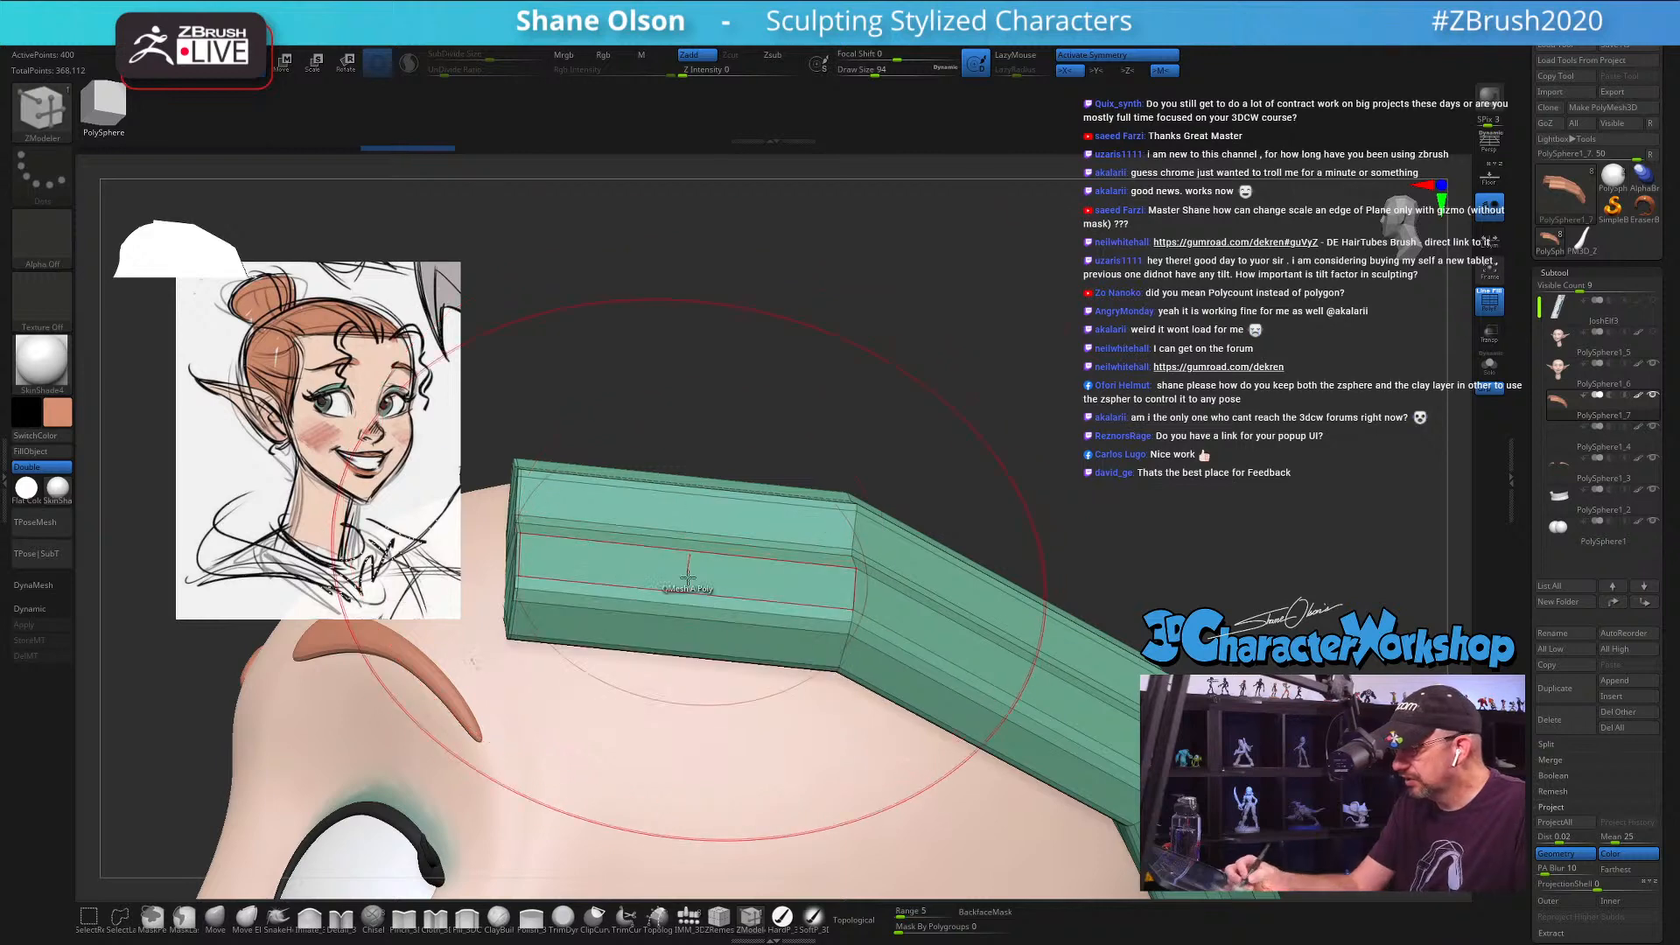
{"action": "left_click", "coordinate": [690, 605]}
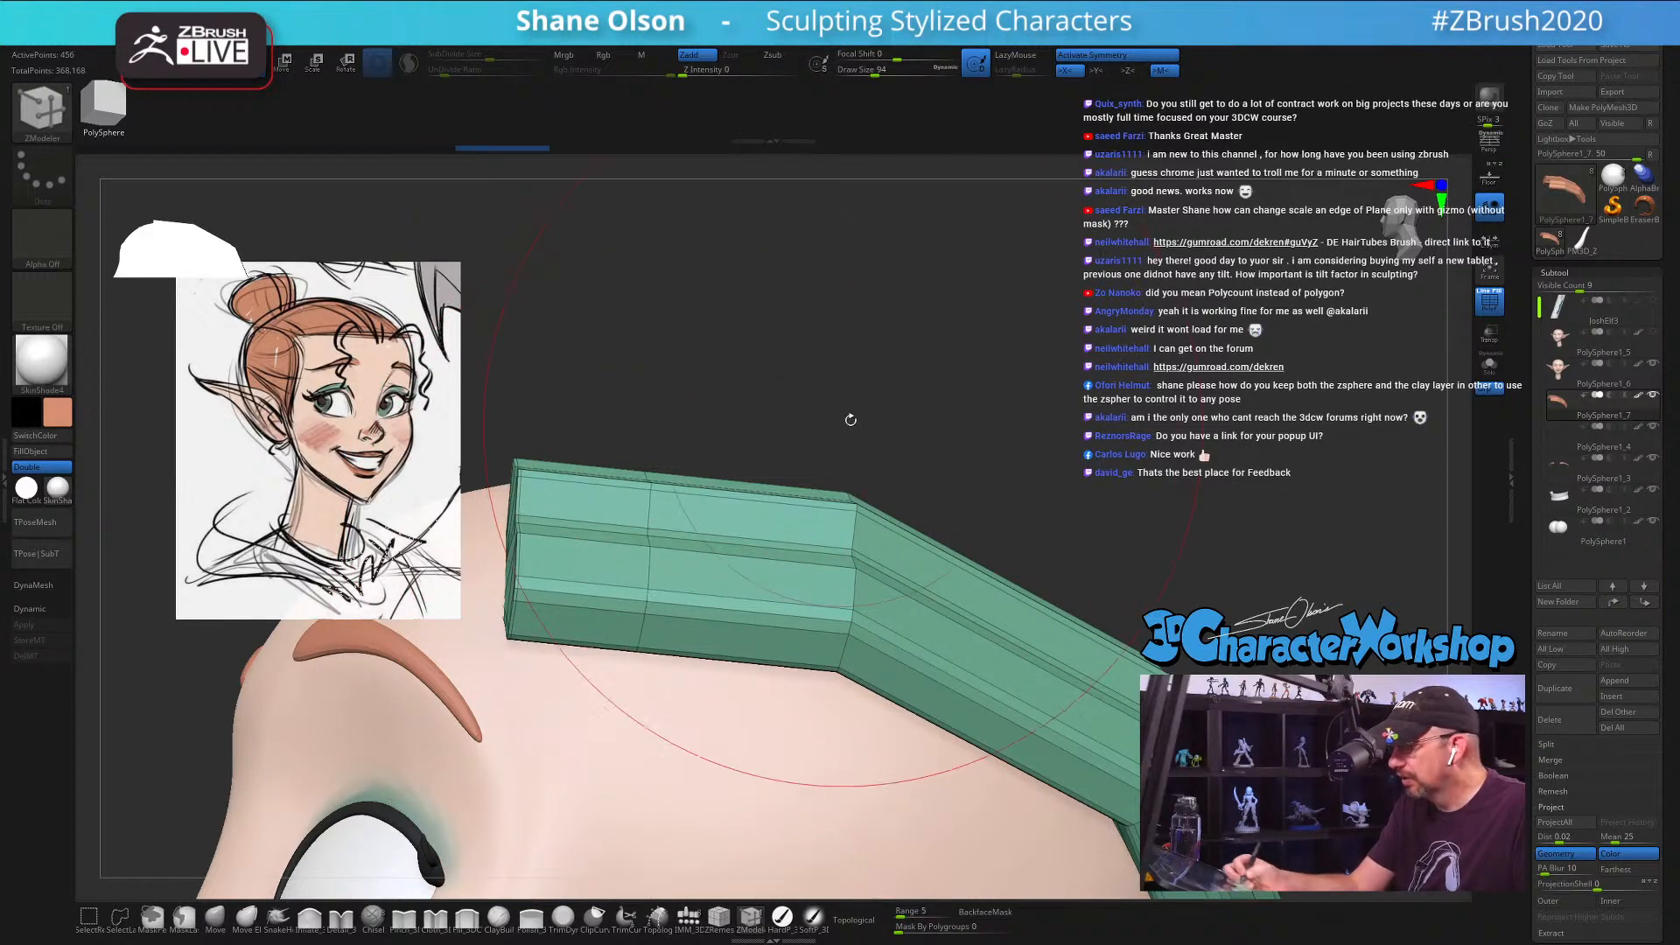
Step: Mask the hair strand so that only its front end at the forehead stays editable
{"action": "left_click_drag", "start_coordinate": [847, 420], "coordinate": [844, 412]}
{"action": "left_click_drag", "start_coordinate": [691, 506], "coordinate": [688, 438]}
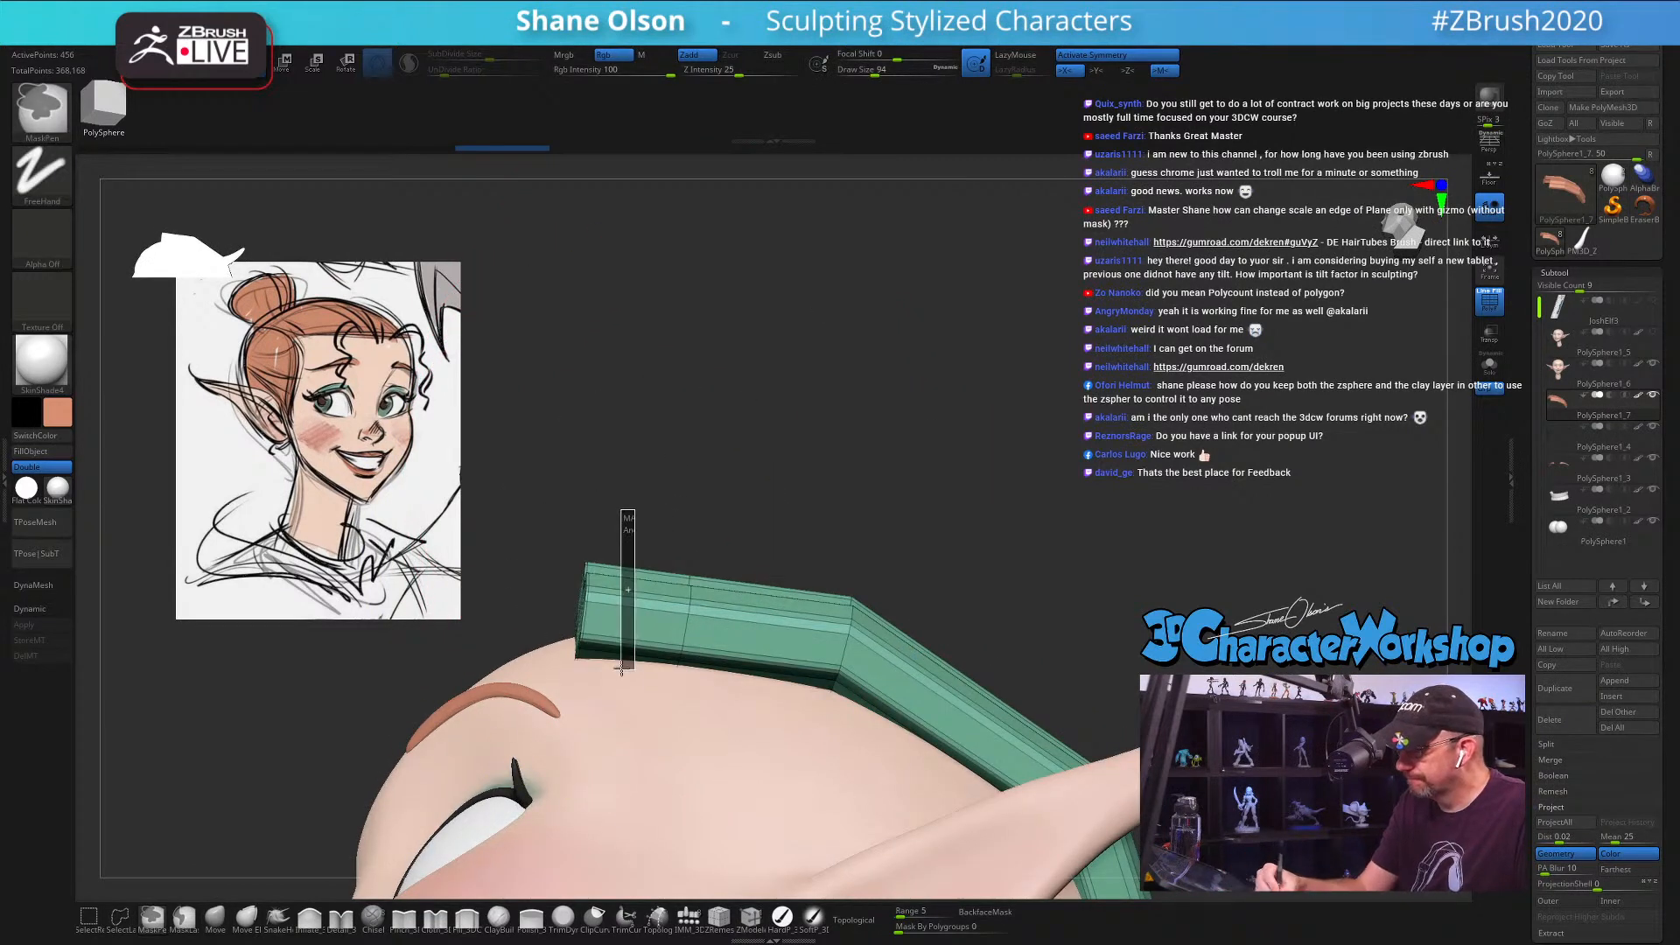
{"action": "left_click", "coordinate": [185, 920]}
{"action": "left_click", "coordinate": [185, 924]}
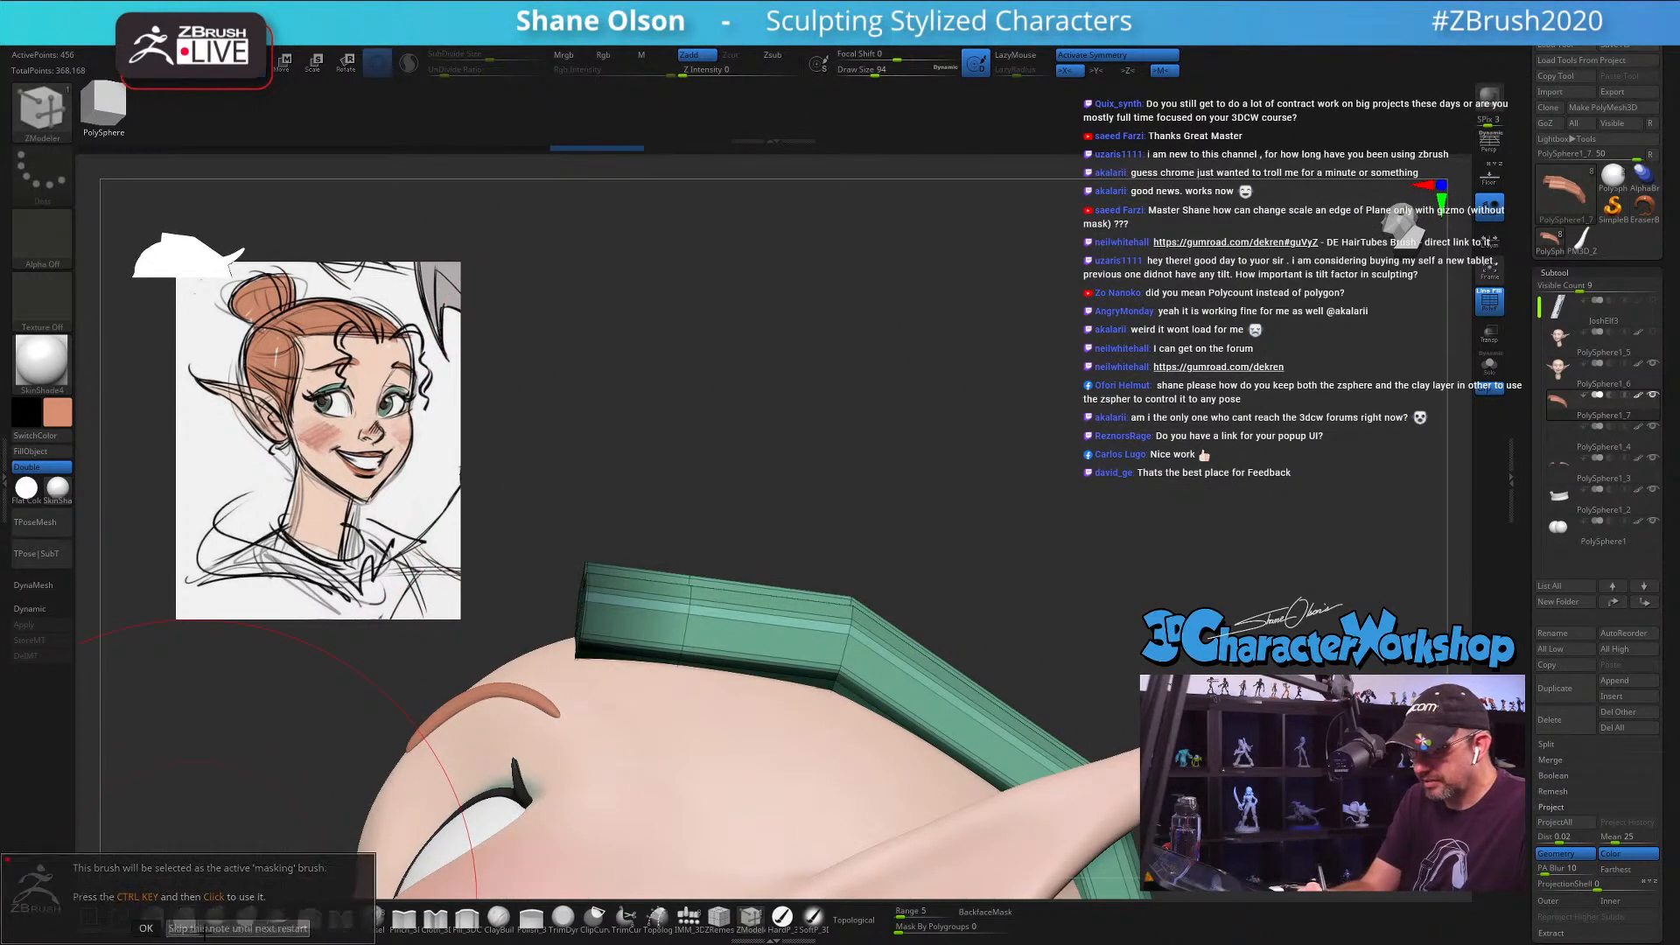
{"action": "left_click", "coordinate": [718, 494], "text": "ctrl"}
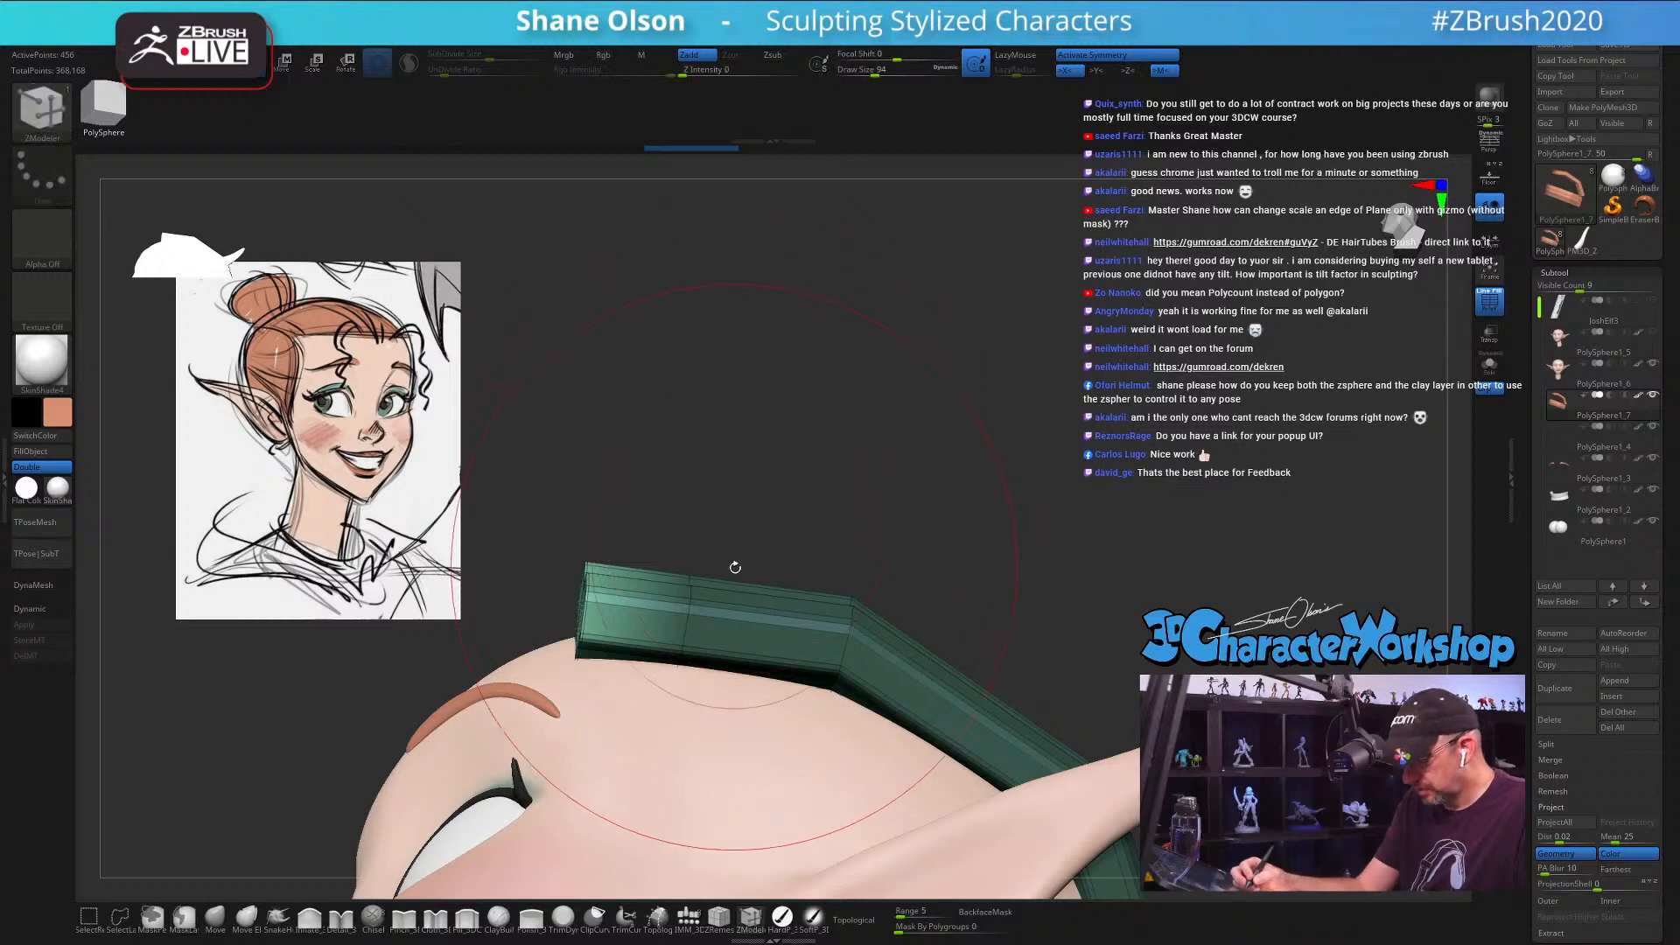
Step: Reshape the strand's front end with the gizmo, bending it down toward the forehead, and clear the mask
{"action": "key", "text": "e"}
{"action": "left_click_drag", "start_coordinate": [773, 498], "coordinate": [864, 480], "text": "alt"}
{"action": "left_click", "coordinate": [711, 603]}
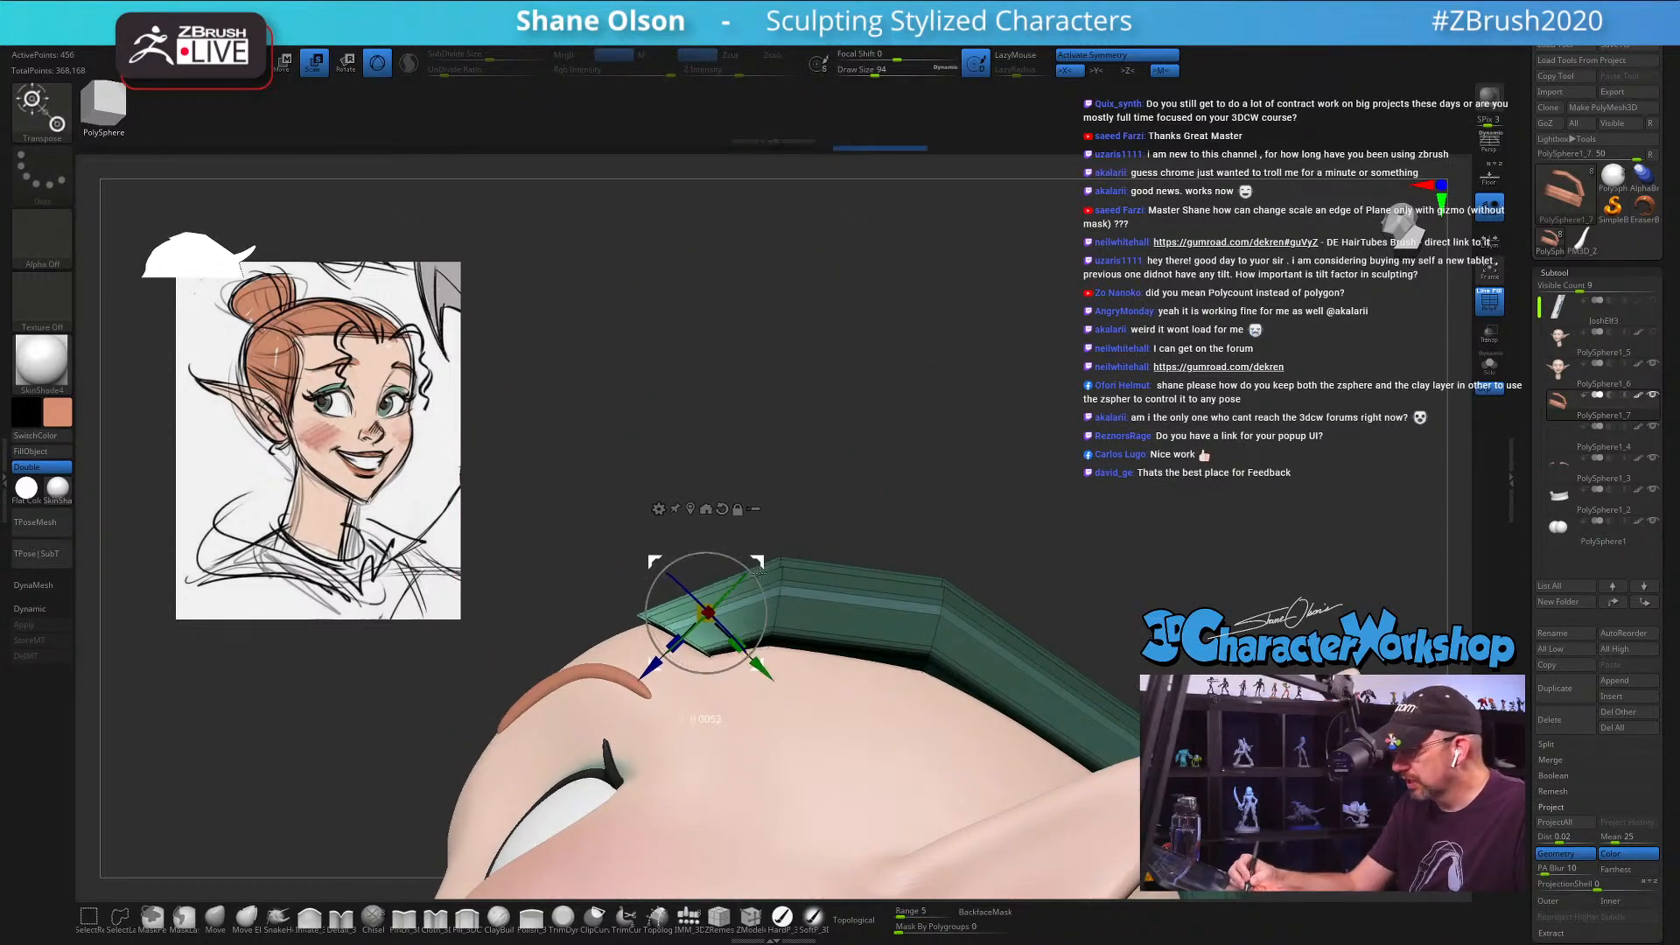
{"action": "mouse_move", "coordinate": [768, 582]}
{"action": "right_mouse_down"}
{"action": "mouse_move", "coordinate": [980, 560]}
{"action": "mouse_move", "coordinate": [792, 551]}
{"action": "mouse_move", "coordinate": [775, 580]}
{"action": "right_mouse_up"}
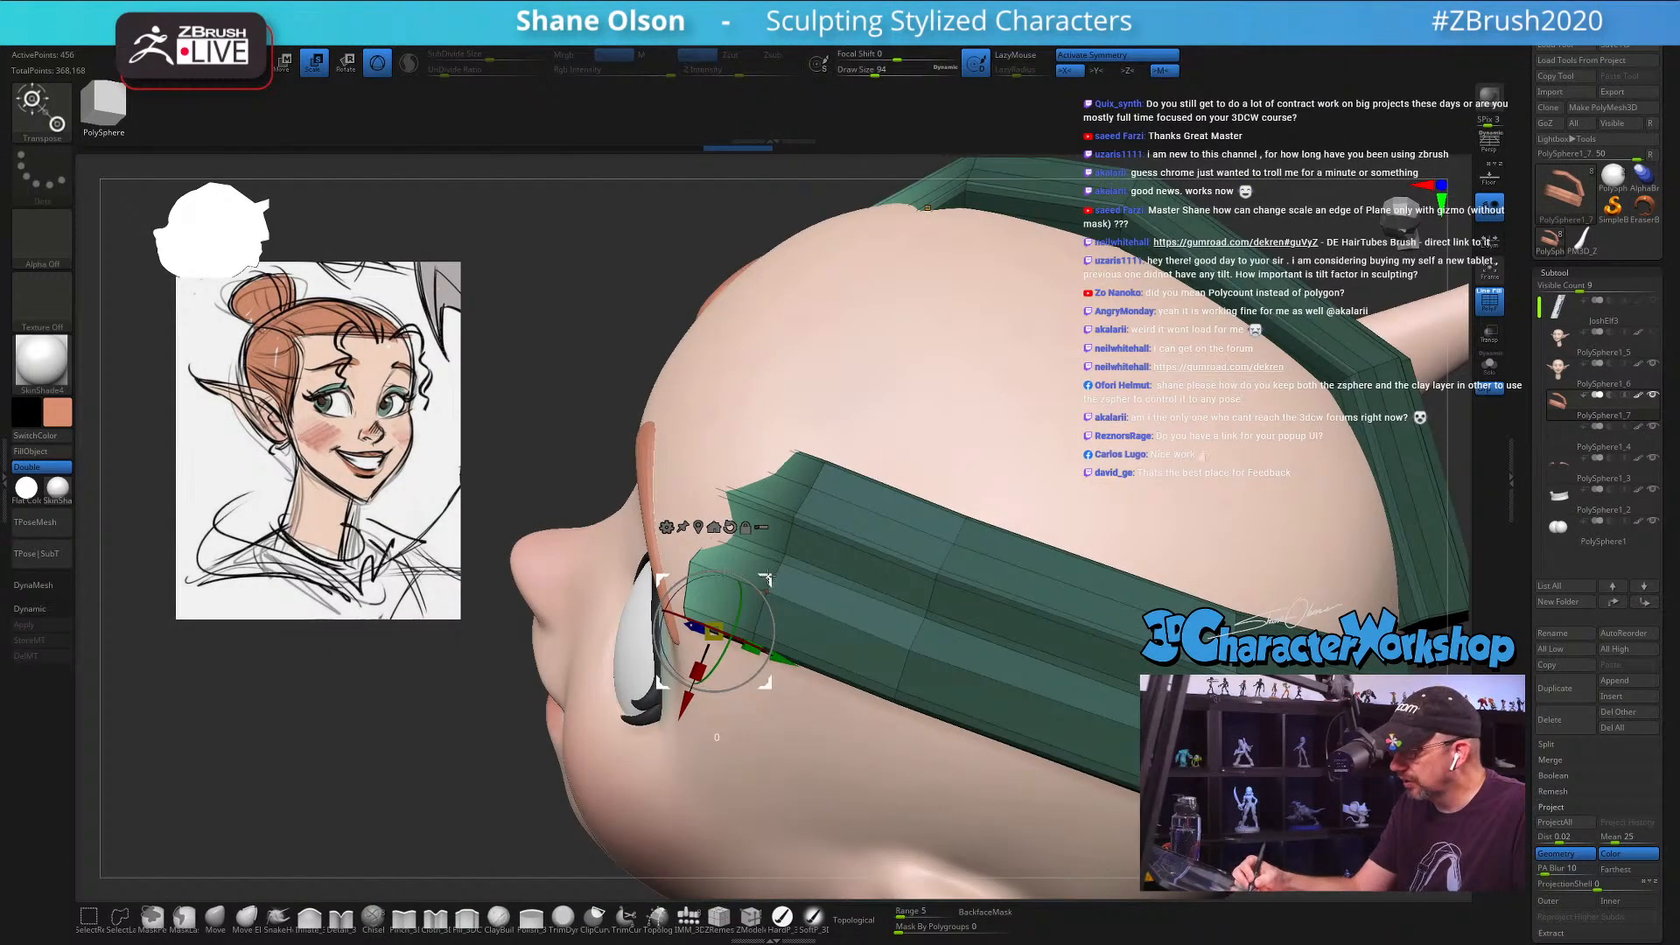
{"action": "left_click_drag", "start_coordinate": [766, 579], "coordinate": [790, 585]}
{"action": "right_click_drag", "start_coordinate": [790, 584], "coordinate": [777, 617]}
{"action": "left_click_drag", "start_coordinate": [777, 620], "coordinate": [791, 632]}
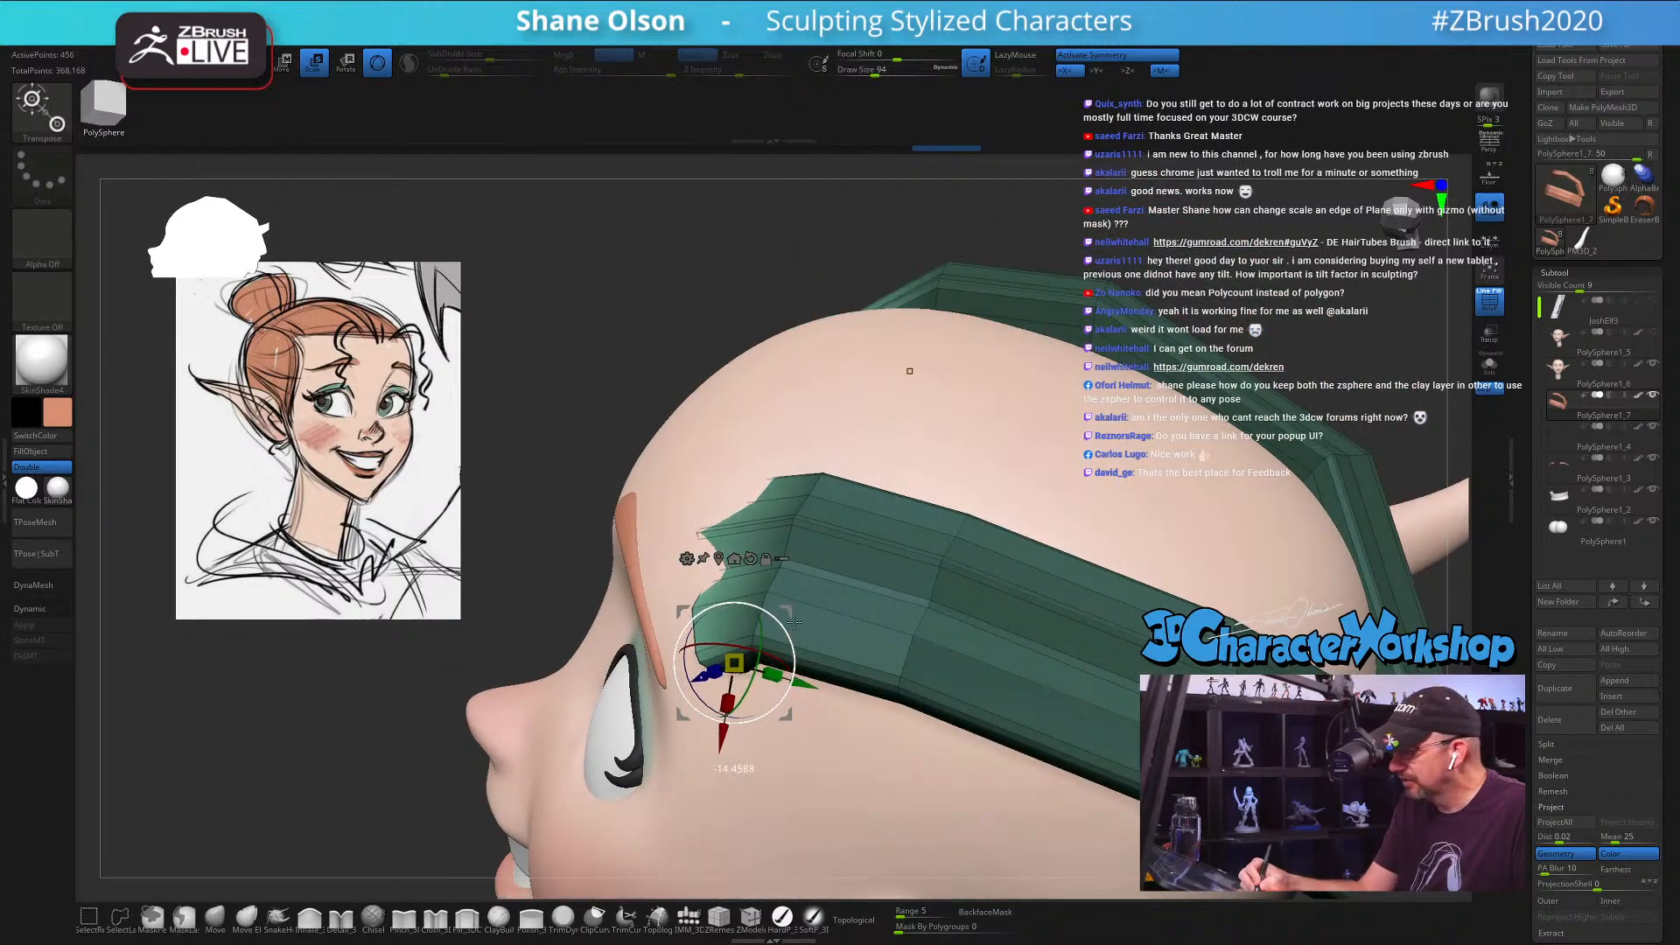
{"action": "right_click_drag", "start_coordinate": [793, 622], "coordinate": [835, 655]}
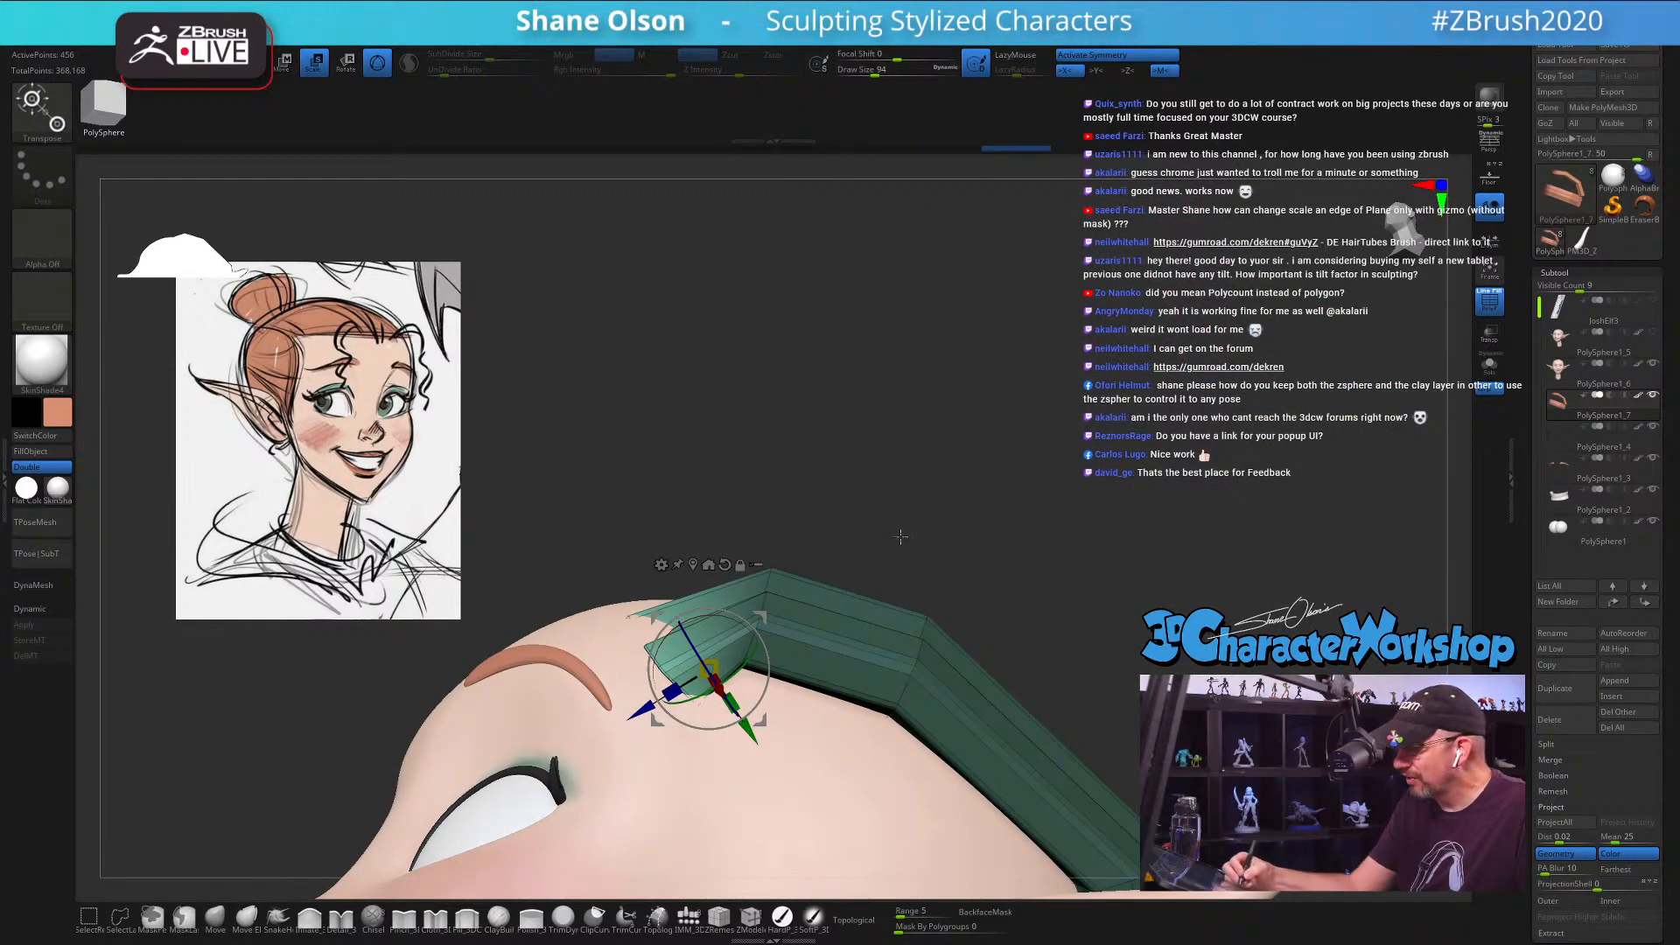
{"action": "left_click_drag", "start_coordinate": [901, 536], "coordinate": [903, 569], "text": "ctrl"}
{"action": "right_click_drag", "start_coordinate": [875, 534], "coordinate": [876, 589]}
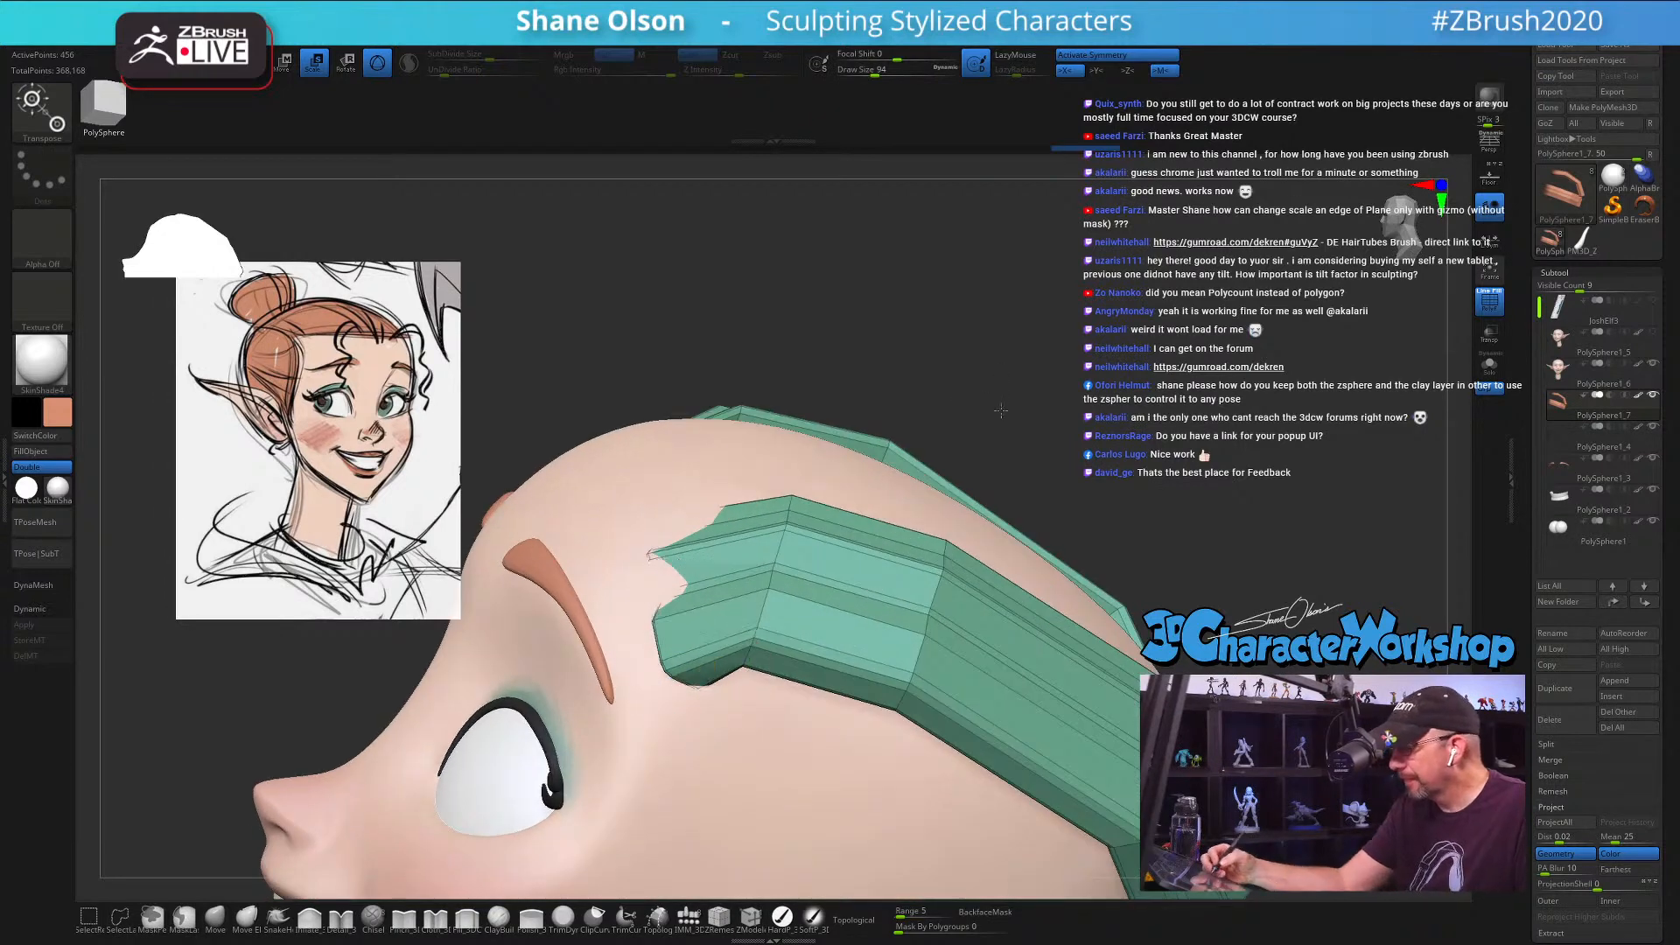
Step: Mask all but the front end of the teal hair strand and centre the gizmo on that end
{"action": "right_click_drag", "start_coordinate": [1001, 410], "coordinate": [1002, 477]}
{"action": "left_click_drag", "start_coordinate": [851, 484], "coordinate": [710, 681], "text": "ctrl"}
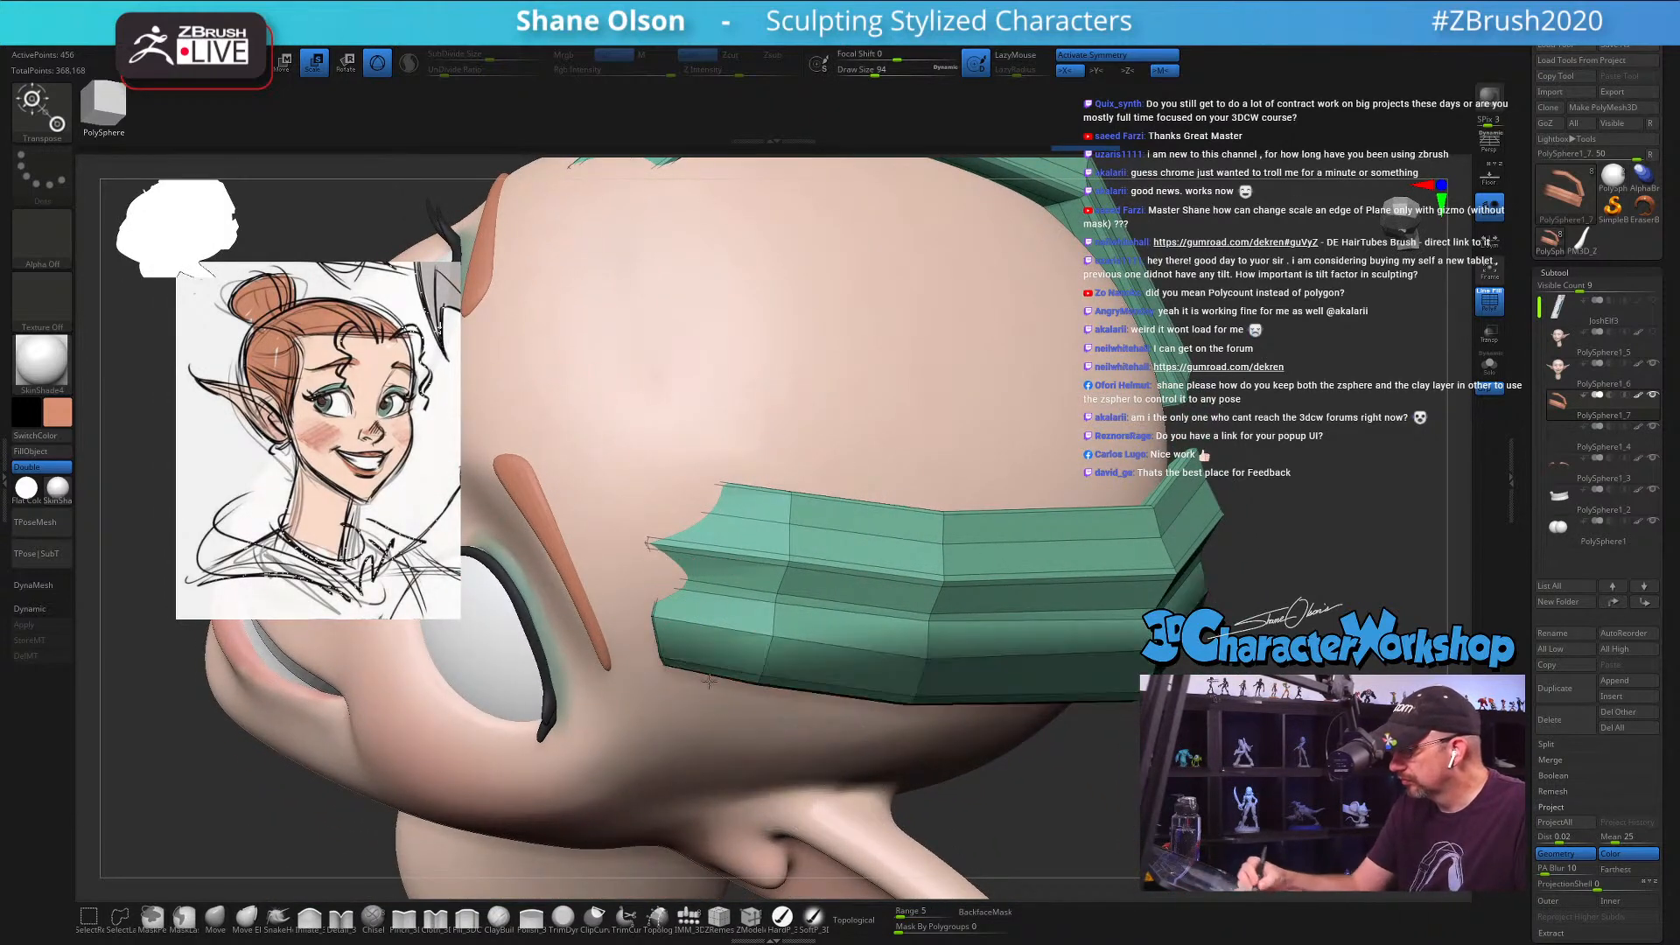
{"action": "key", "text": "q"}
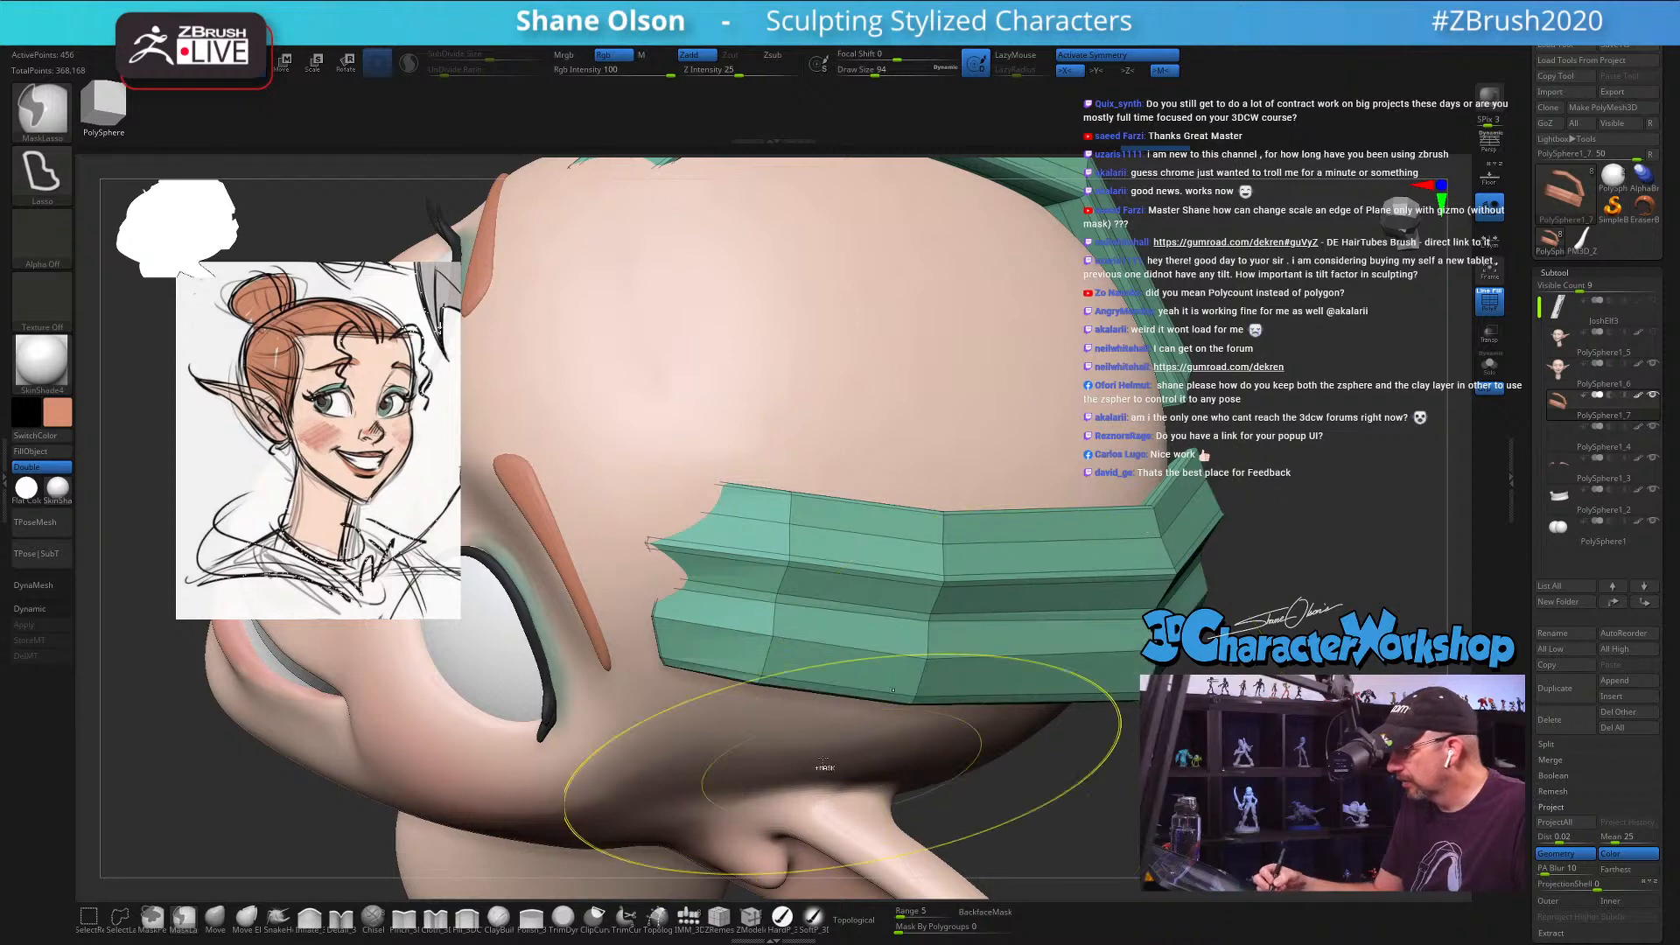
{"action": "mouse_move", "coordinate": [823, 767]}
{"action": "left_mouse_down", "text": "ctrl"}
{"action": "mouse_move", "coordinate": [818, 490]}
{"action": "mouse_move", "coordinate": [762, 613]}
{"action": "mouse_move", "coordinate": [787, 753]}
{"action": "left_mouse_up", "text": "ctrl"}
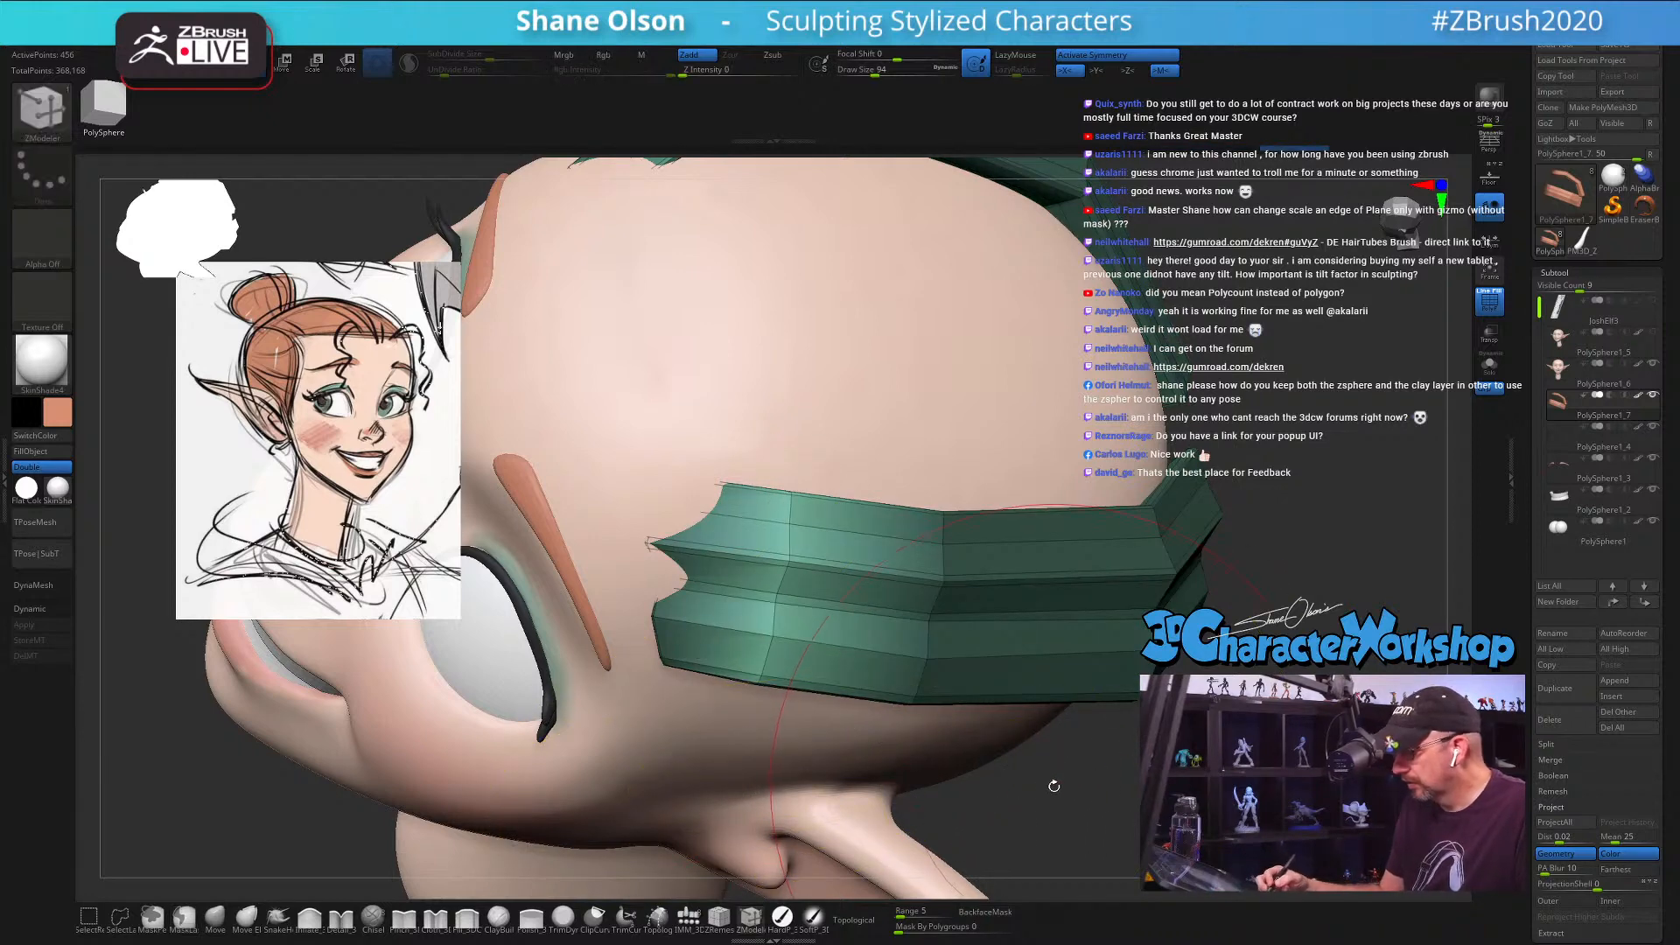
{"action": "key", "text": "e"}
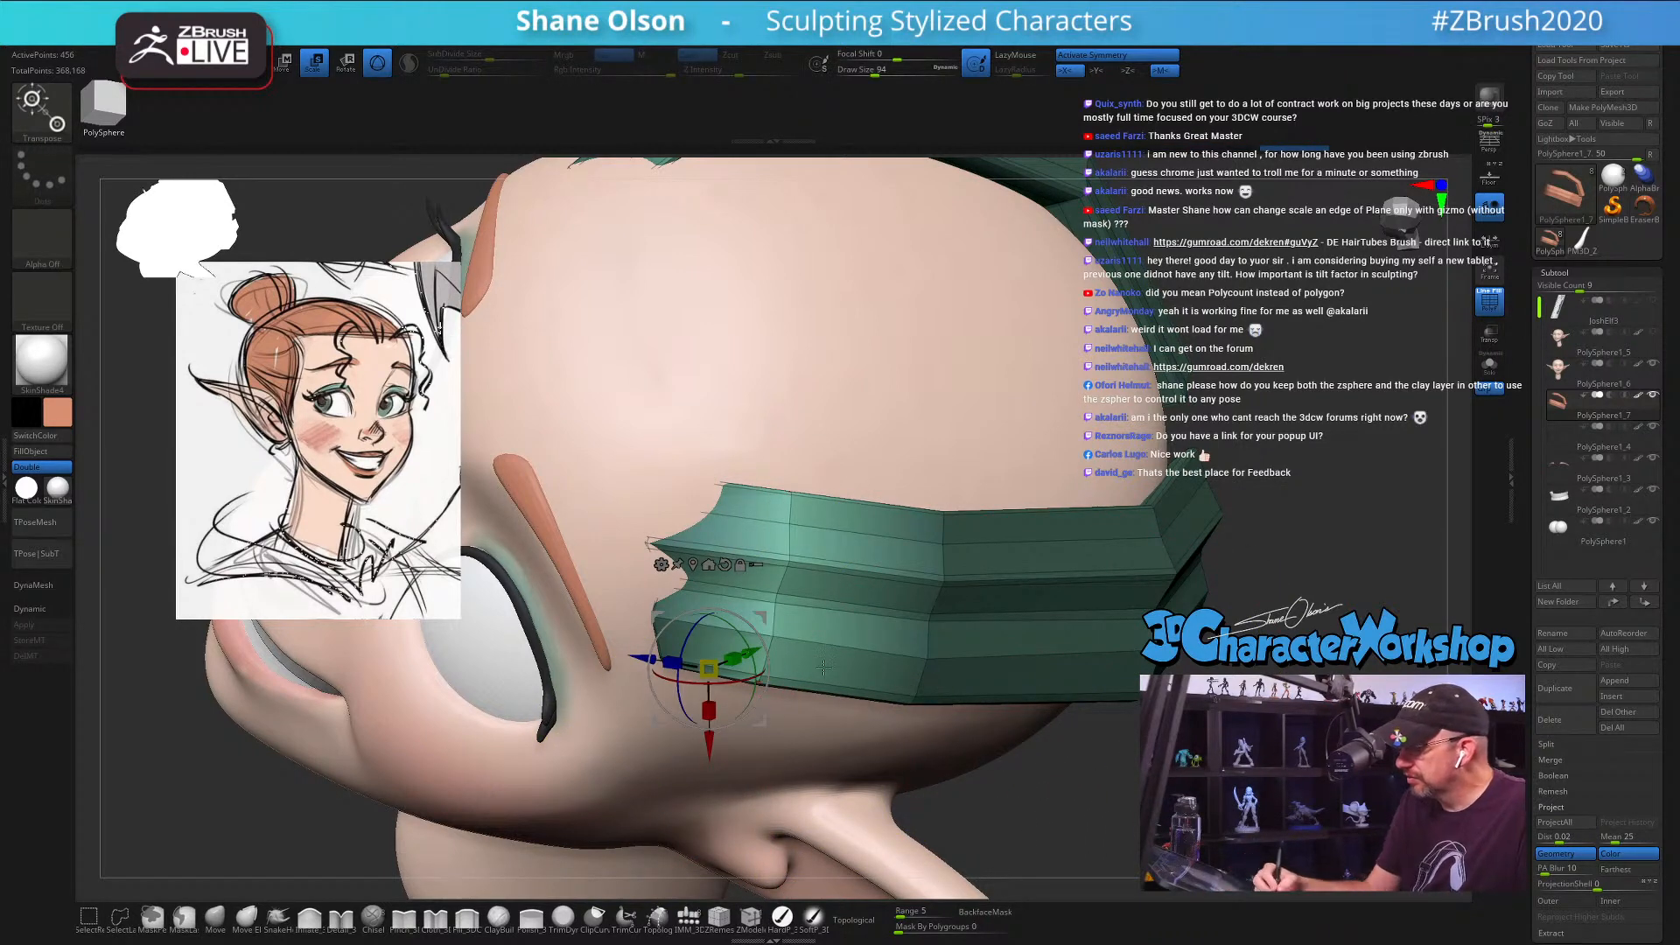
{"action": "right_click_drag", "start_coordinate": [984, 734], "coordinate": [932, 691]}
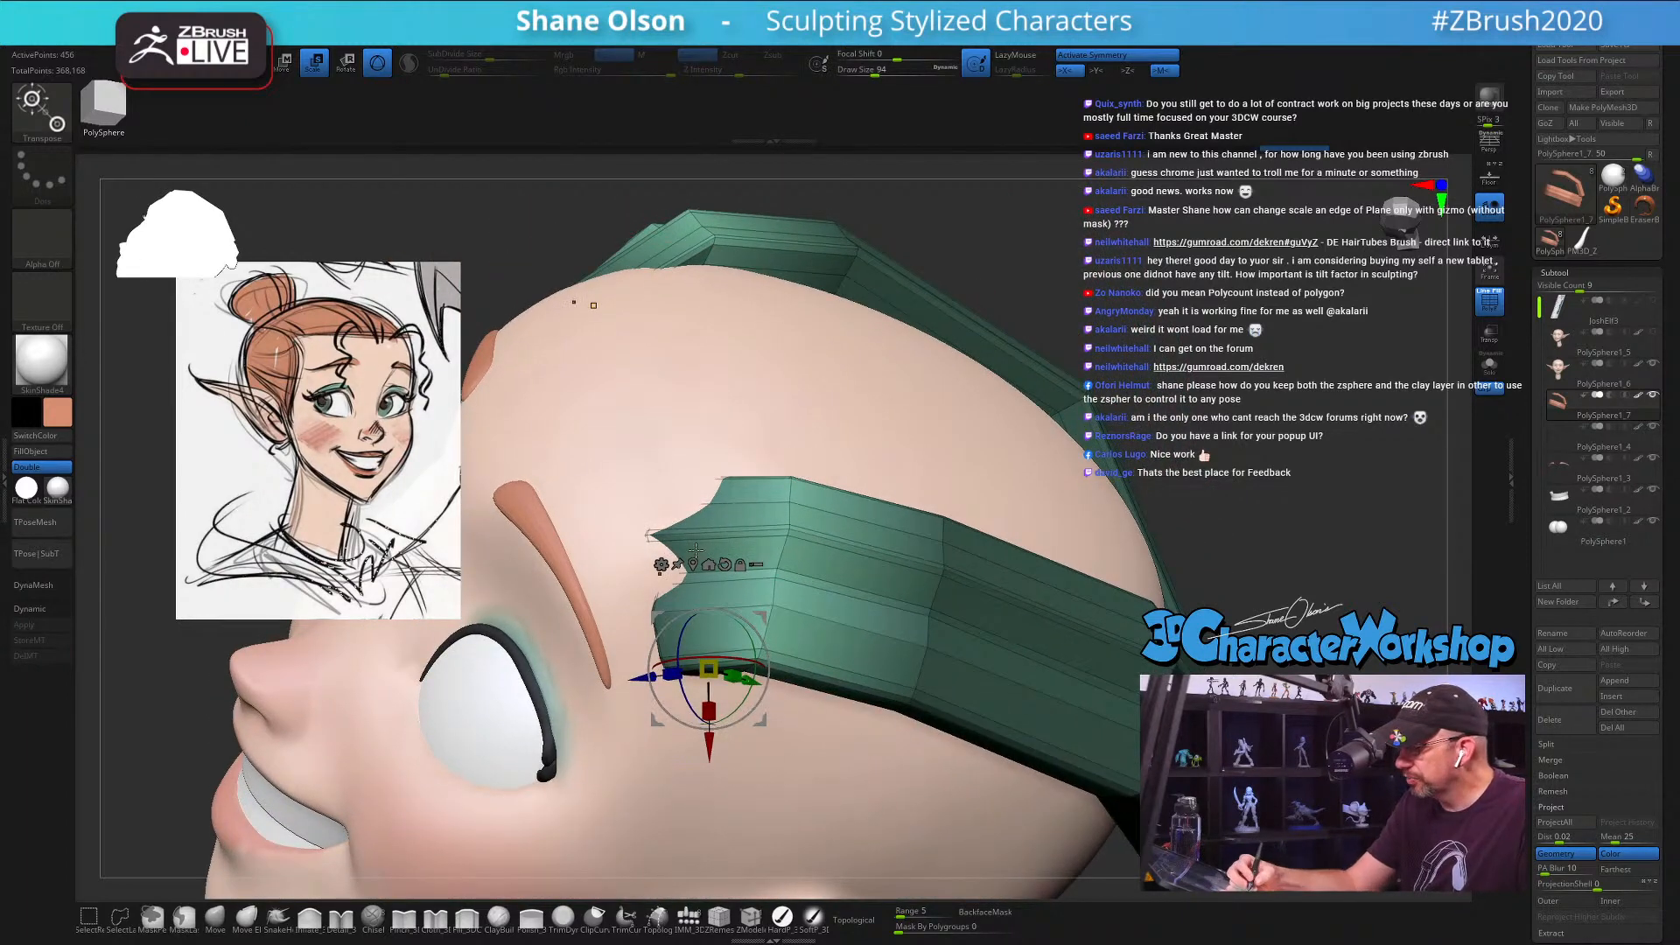
{"action": "left_click", "coordinate": [769, 582]}
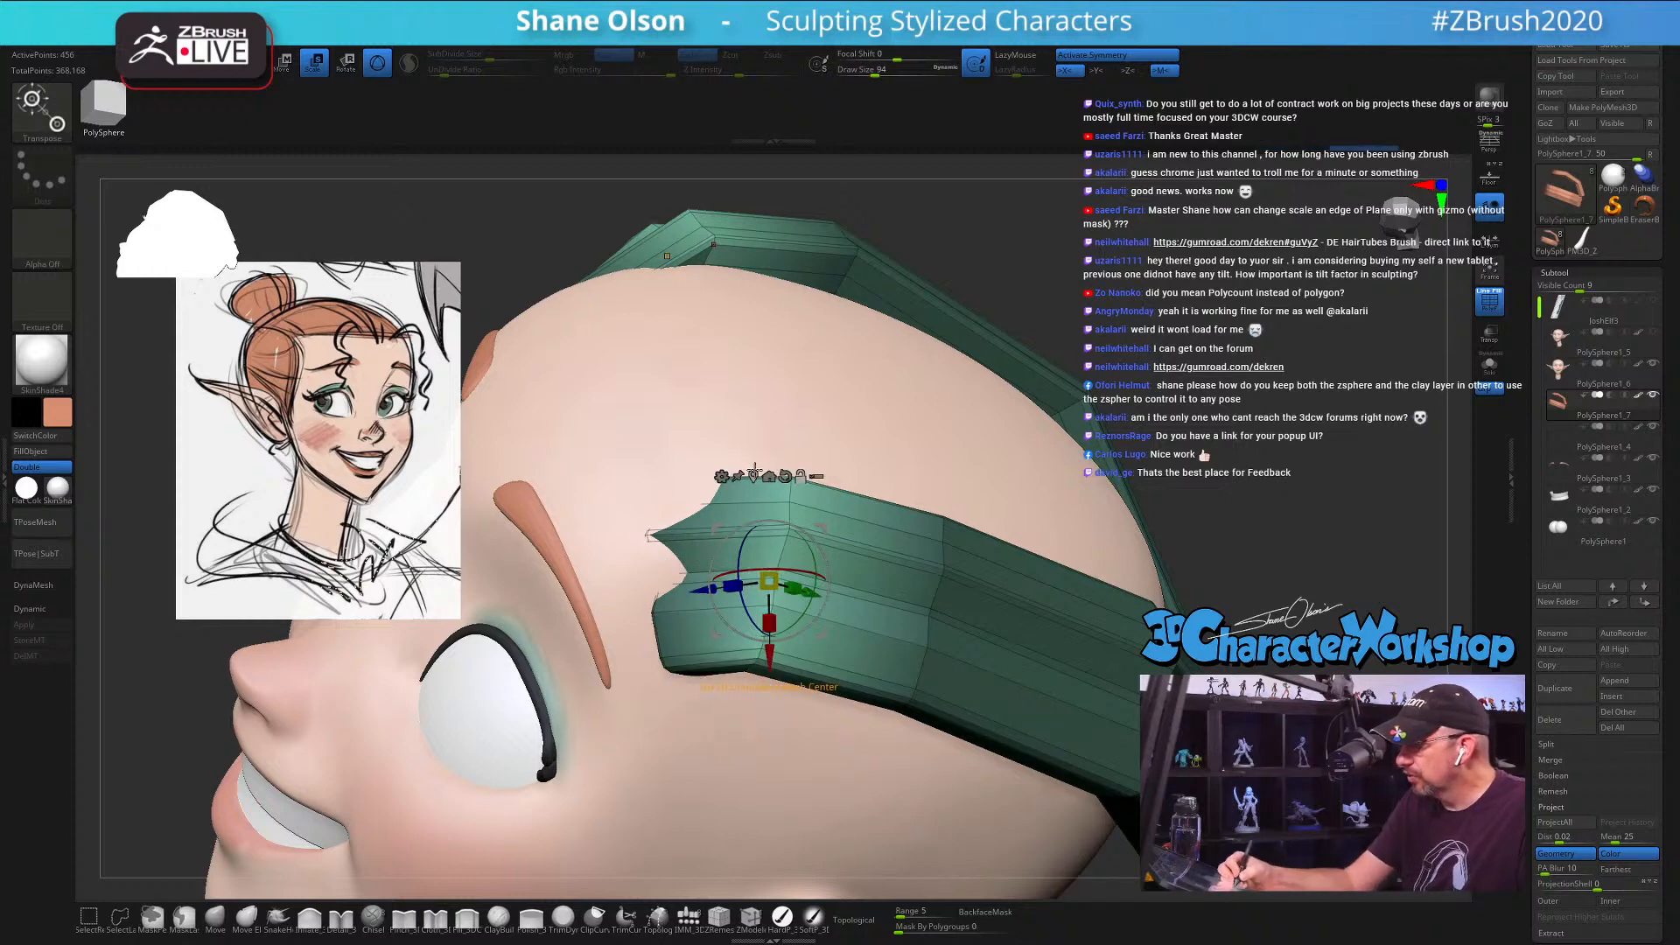
{"action": "right_click_drag", "start_coordinate": [859, 653], "coordinate": [853, 553]}
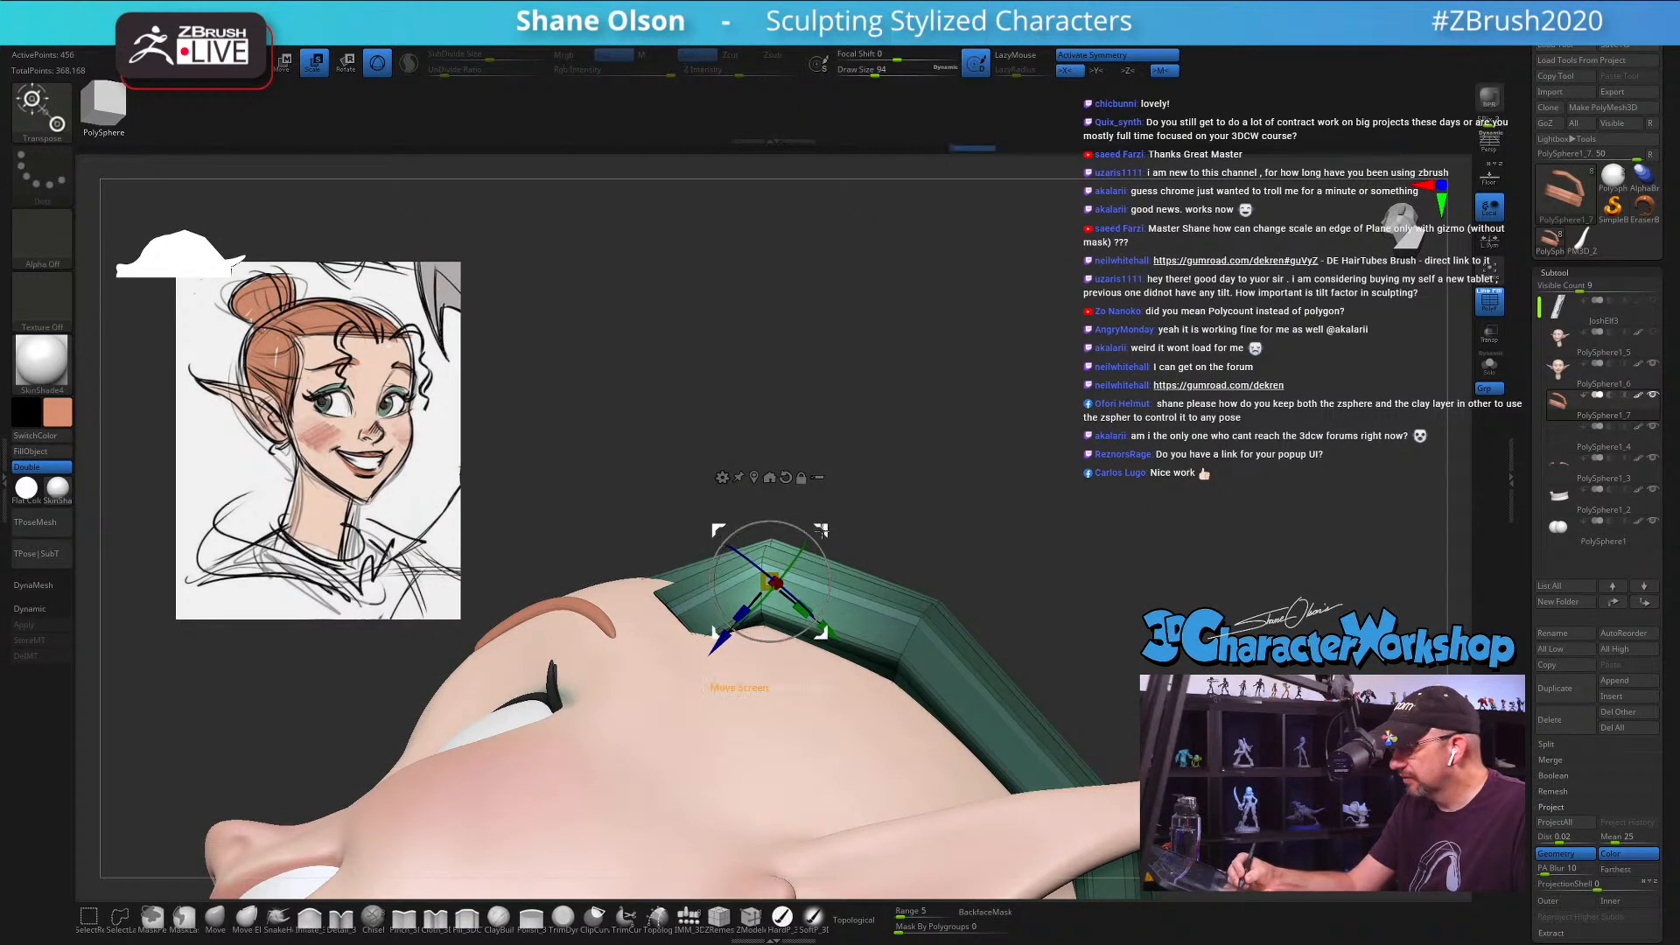
{"action": "right_click_drag", "start_coordinate": [884, 534], "coordinate": [1054, 537]}
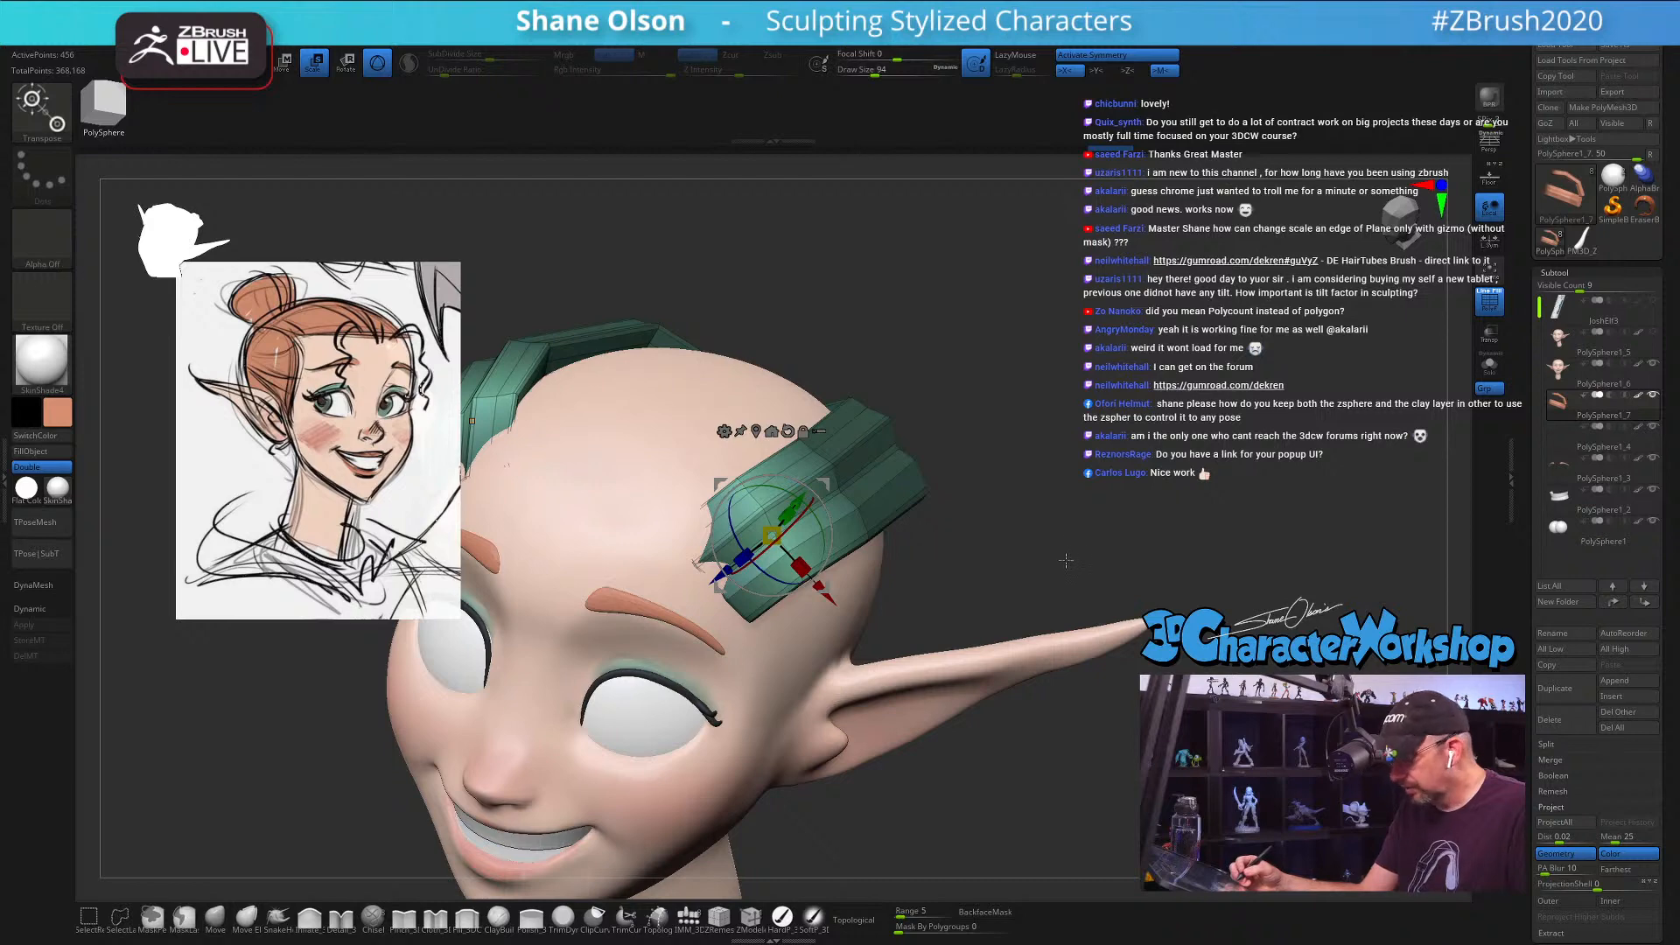
Step: Turn on dynamic subdivision, clear the mask and show all the hidden hair strands around the head again
{"action": "key", "text": "shift+d"}
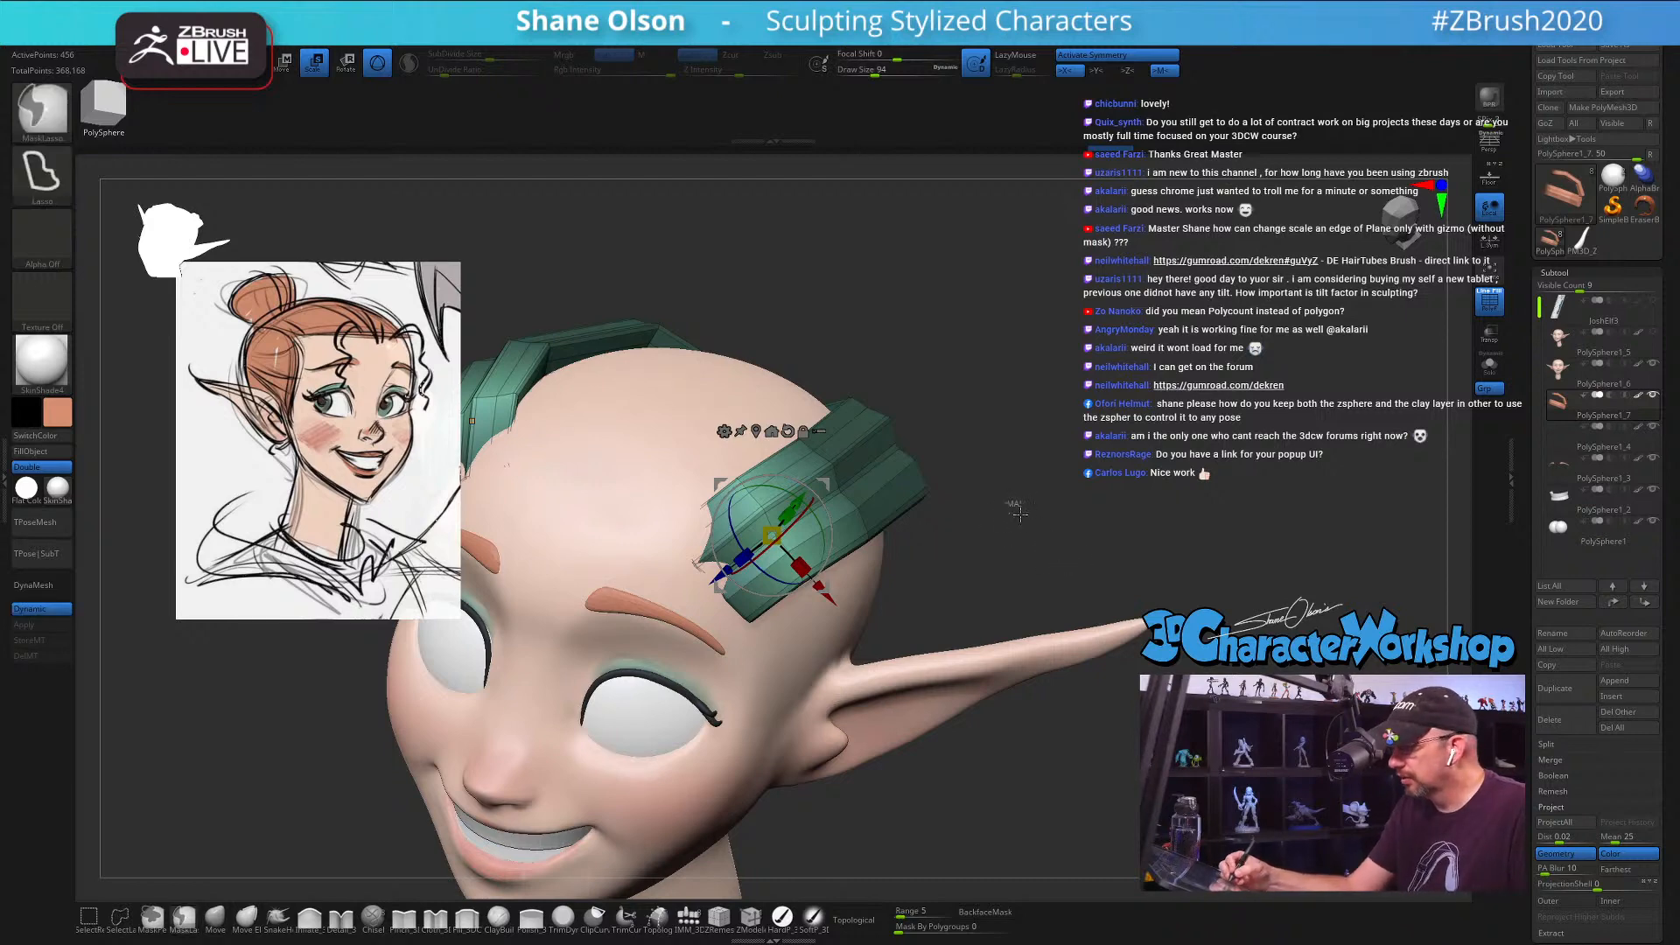
{"action": "left_click_drag", "start_coordinate": [1012, 507], "coordinate": [1036, 514], "text": "ctrl"}
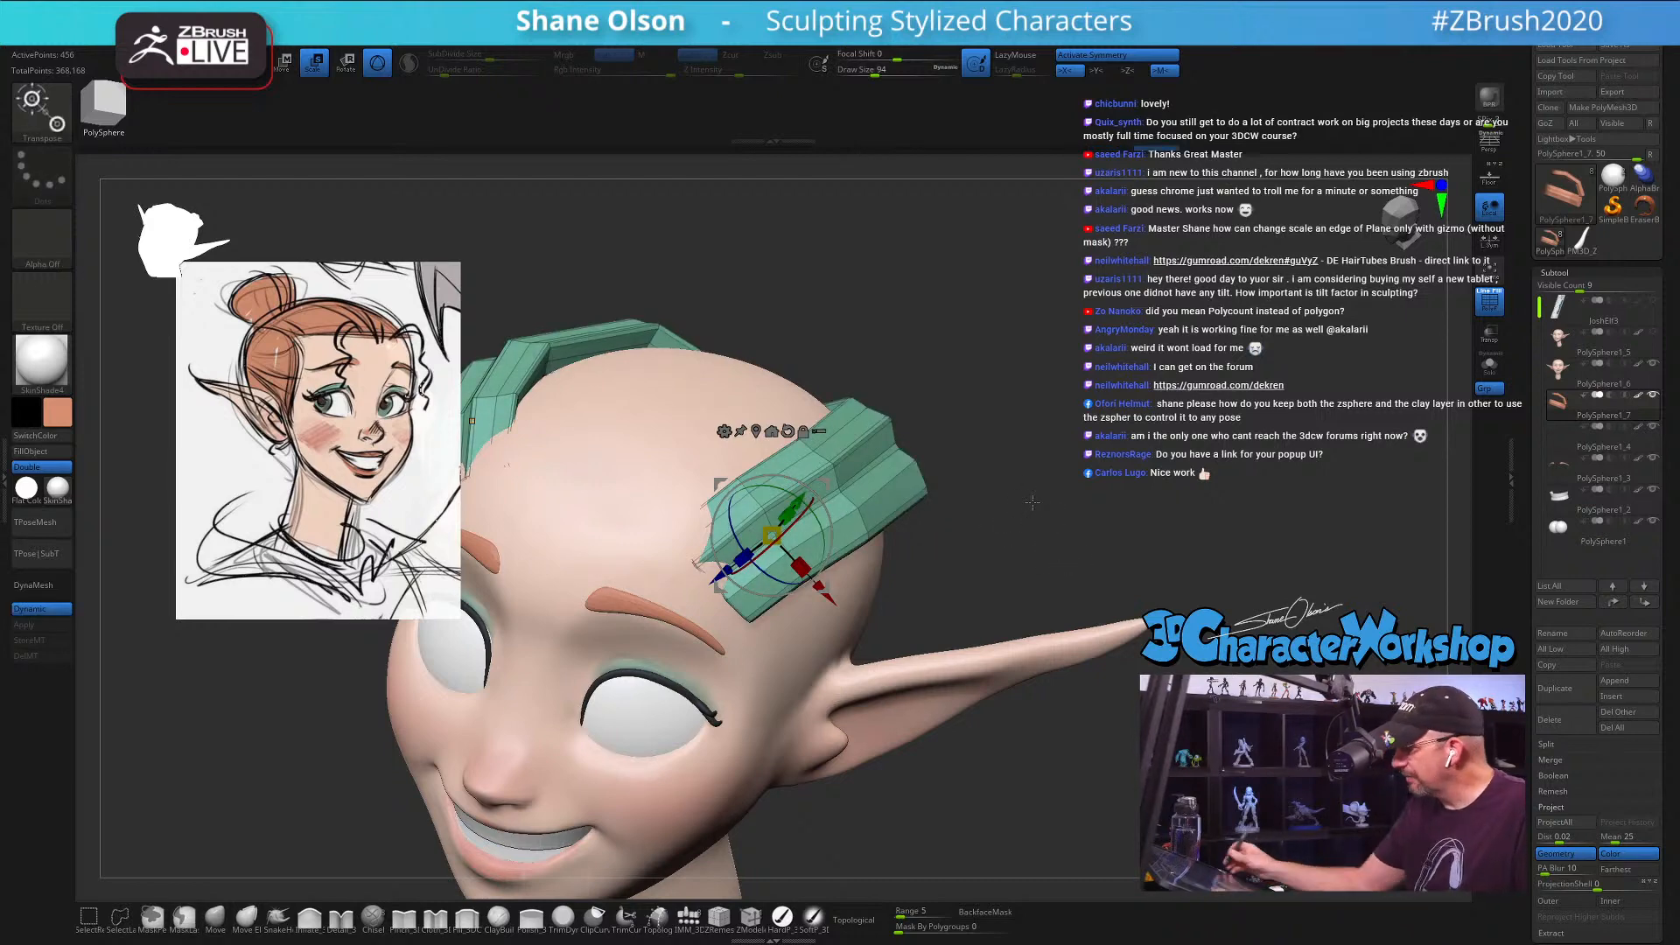
{"action": "left_click", "coordinate": [1070, 455], "text": "ctrl+shift"}
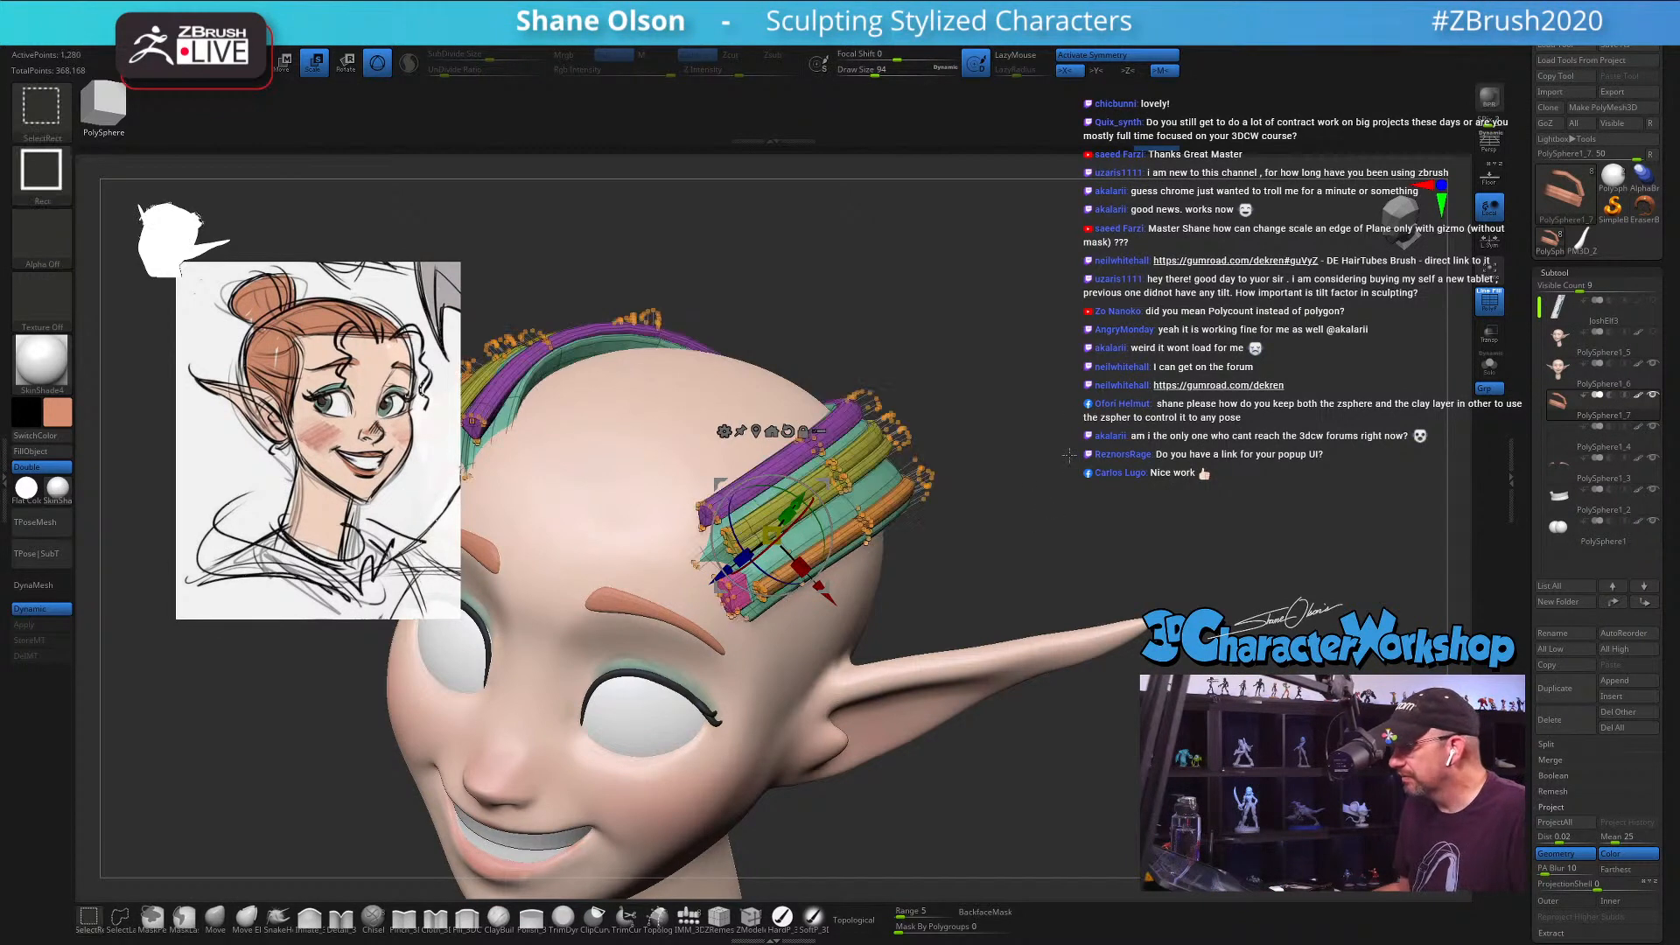
{"action": "mouse_move", "coordinate": [1070, 455]}
{"action": "left_mouse_down"}
{"action": "mouse_move", "coordinate": [960, 411]}
{"action": "mouse_move", "coordinate": [1078, 347]}
{"action": "mouse_move", "coordinate": [1093, 359]}
{"action": "left_mouse_up"}
{"action": "key", "text": "q"}
{"action": "mouse_move", "coordinate": [1042, 462]}
{"action": "left_mouse_down"}
{"action": "mouse_move", "coordinate": [1050, 476]}
{"action": "mouse_move", "coordinate": [787, 577]}
{"action": "left_mouse_up"}
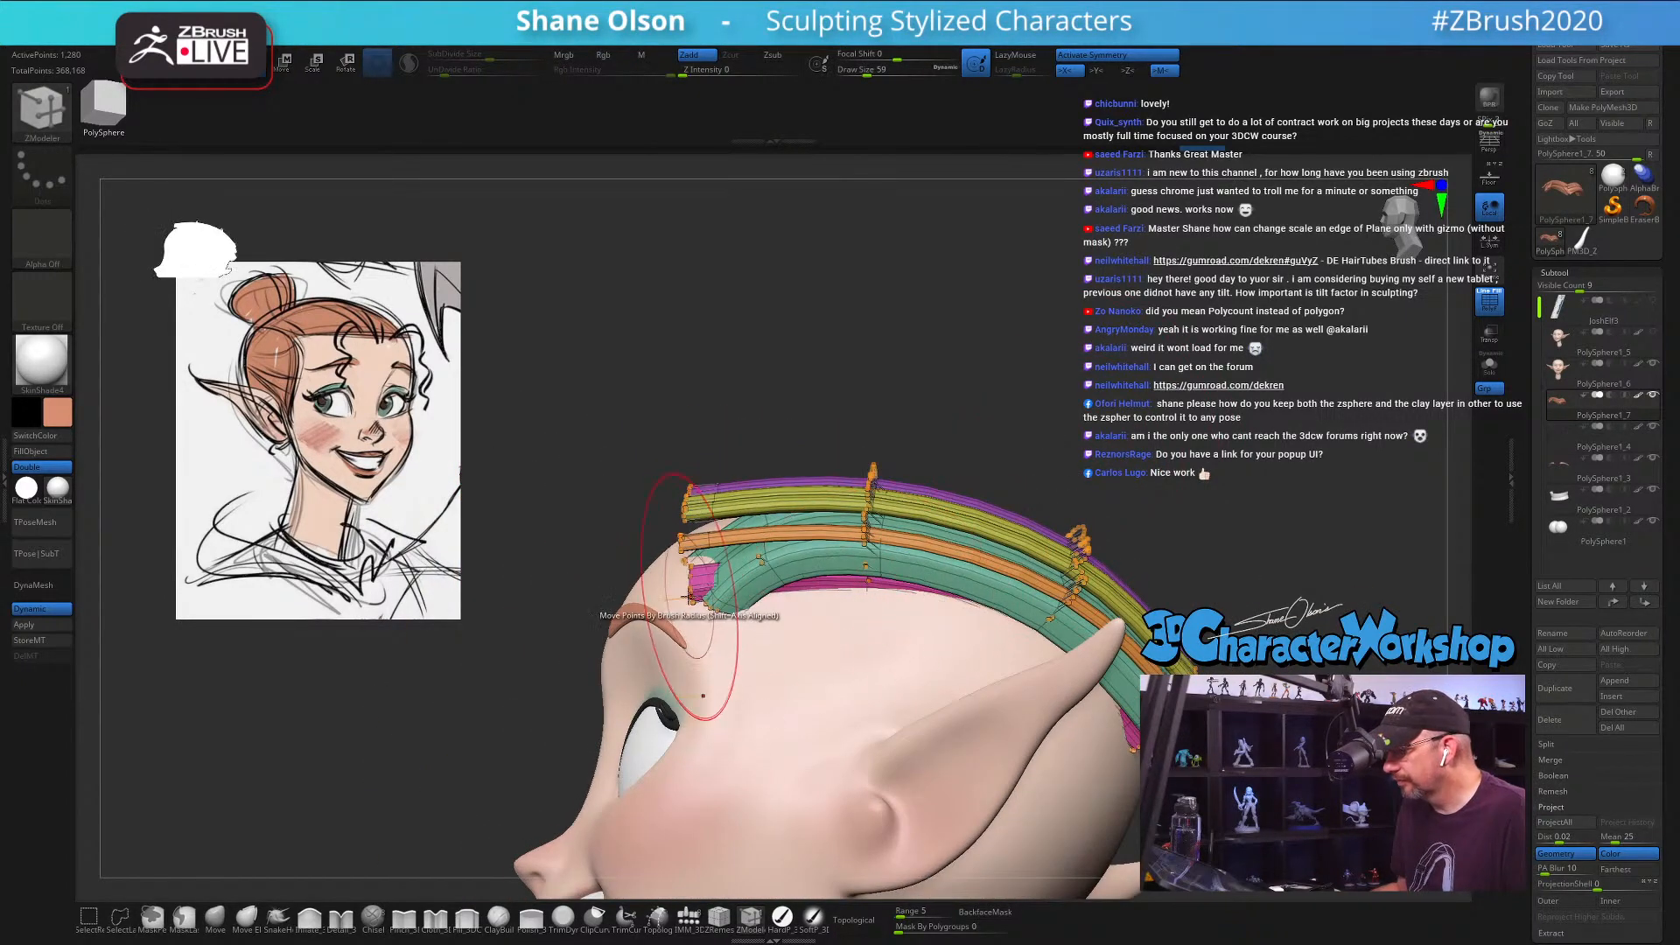
{"action": "left_click_drag", "start_coordinate": [853, 333], "coordinate": [810, 521]}
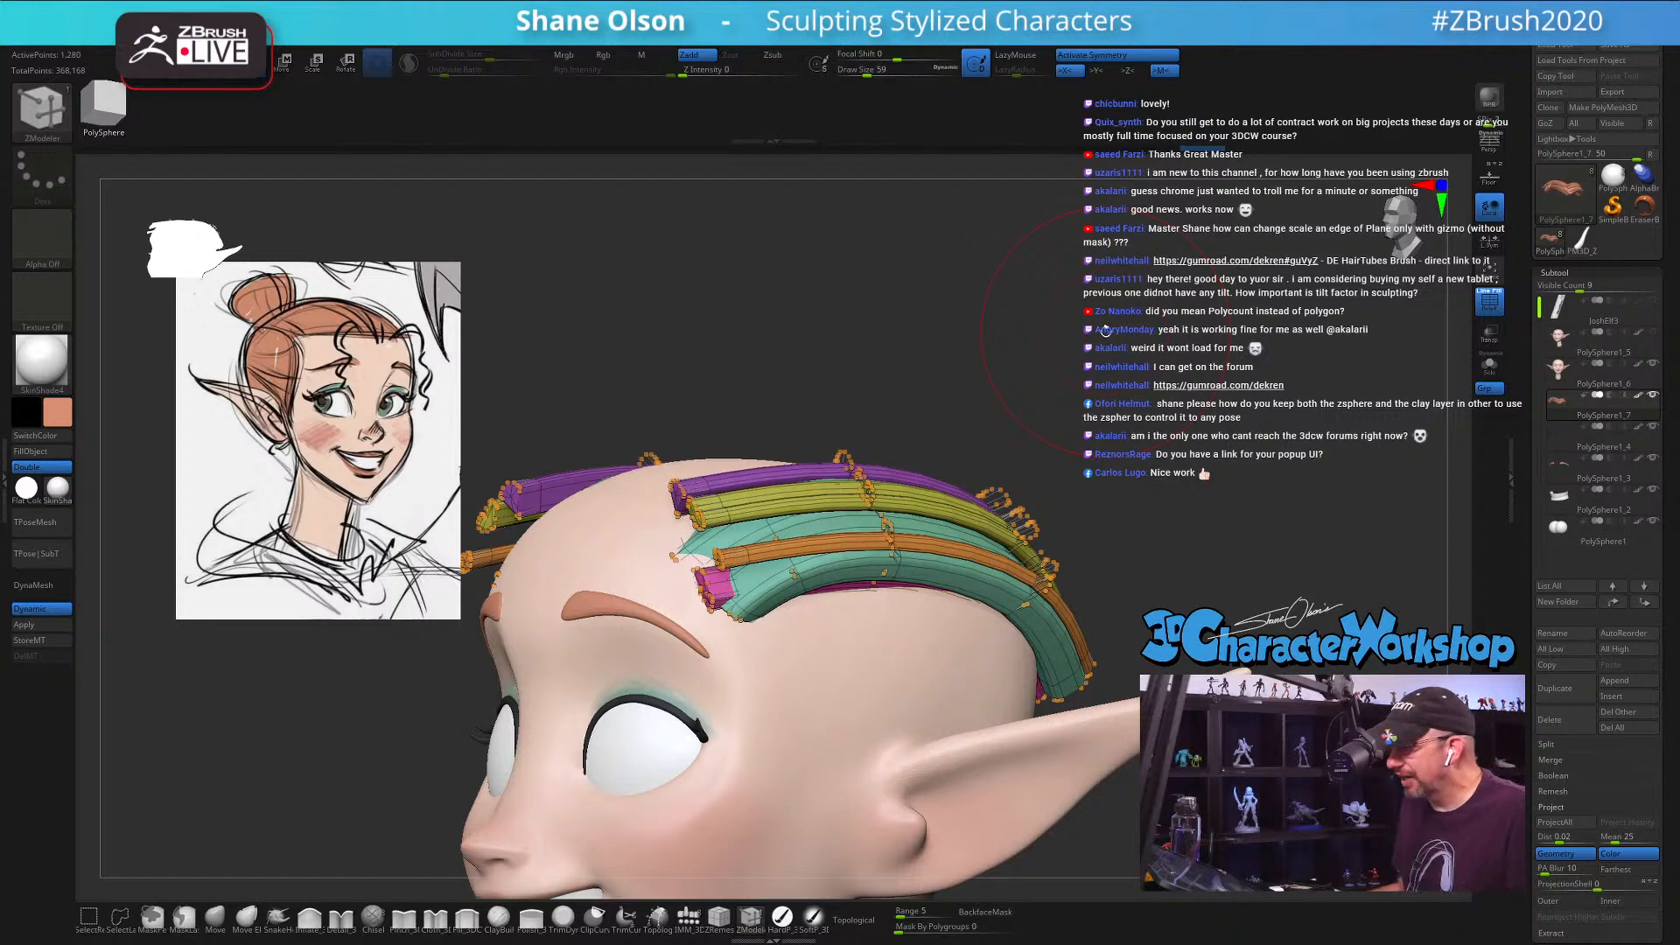
{"action": "mouse_move", "coordinate": [1105, 330]}
{"action": "left_mouse_down"}
{"action": "mouse_move", "coordinate": [1006, 420]}
{"action": "mouse_move", "coordinate": [788, 551]}
{"action": "left_mouse_up"}
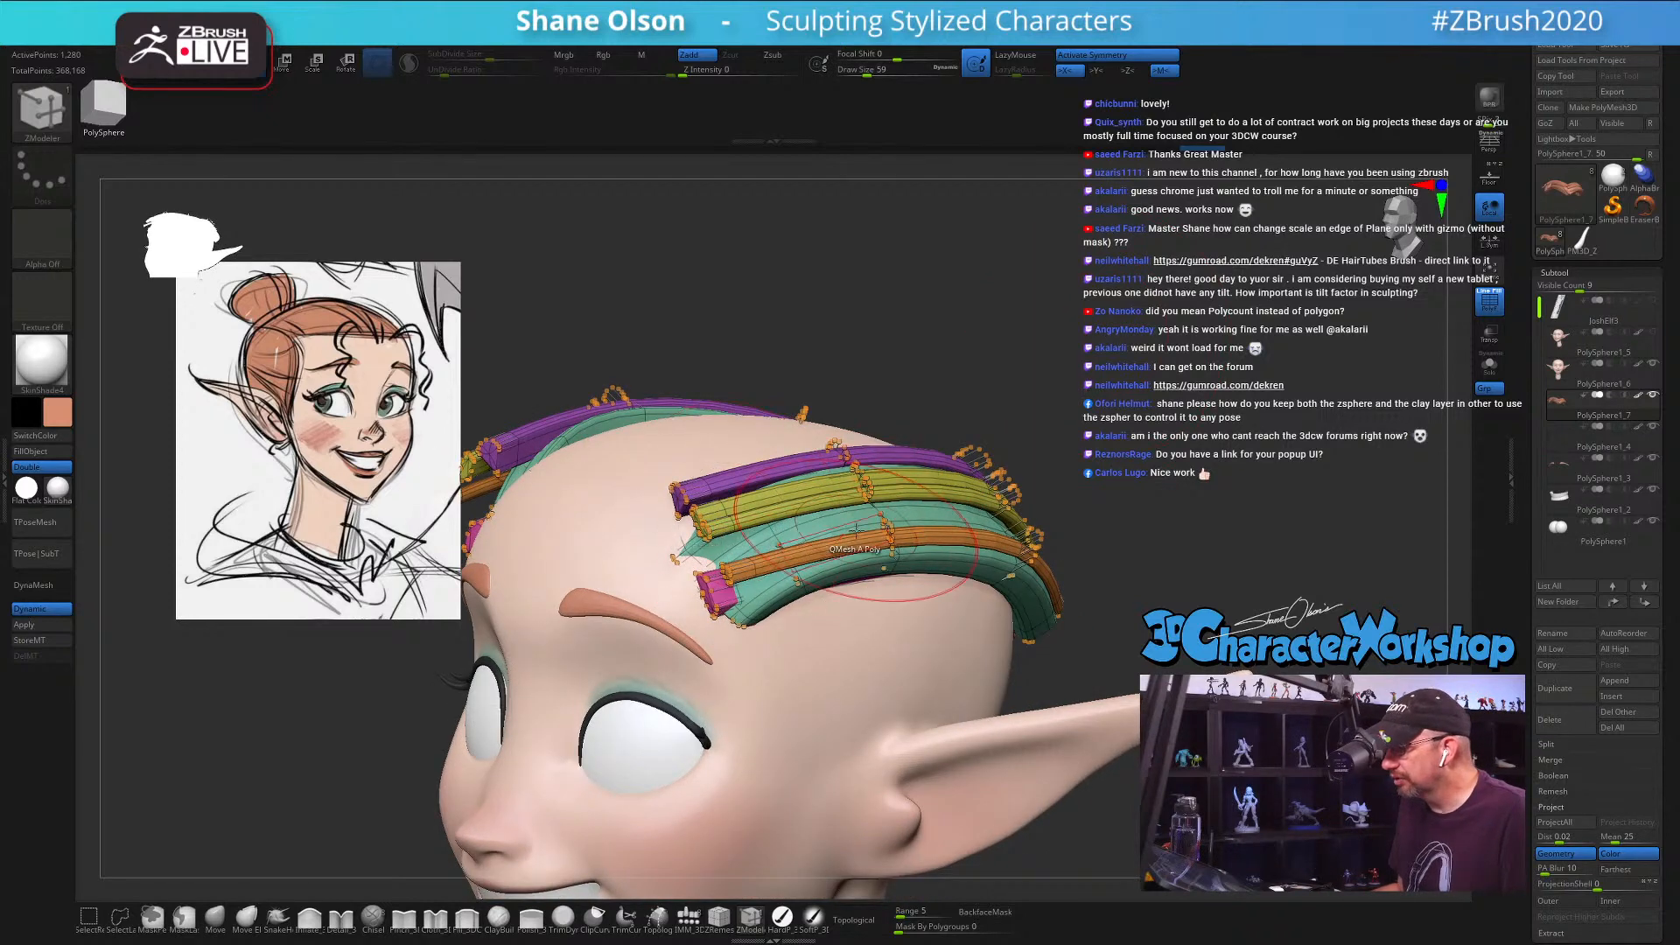
Step: Mask every strand except the teal one and separate it into its own subtool with Split Unmasked Points
{"action": "key", "text": "w"}
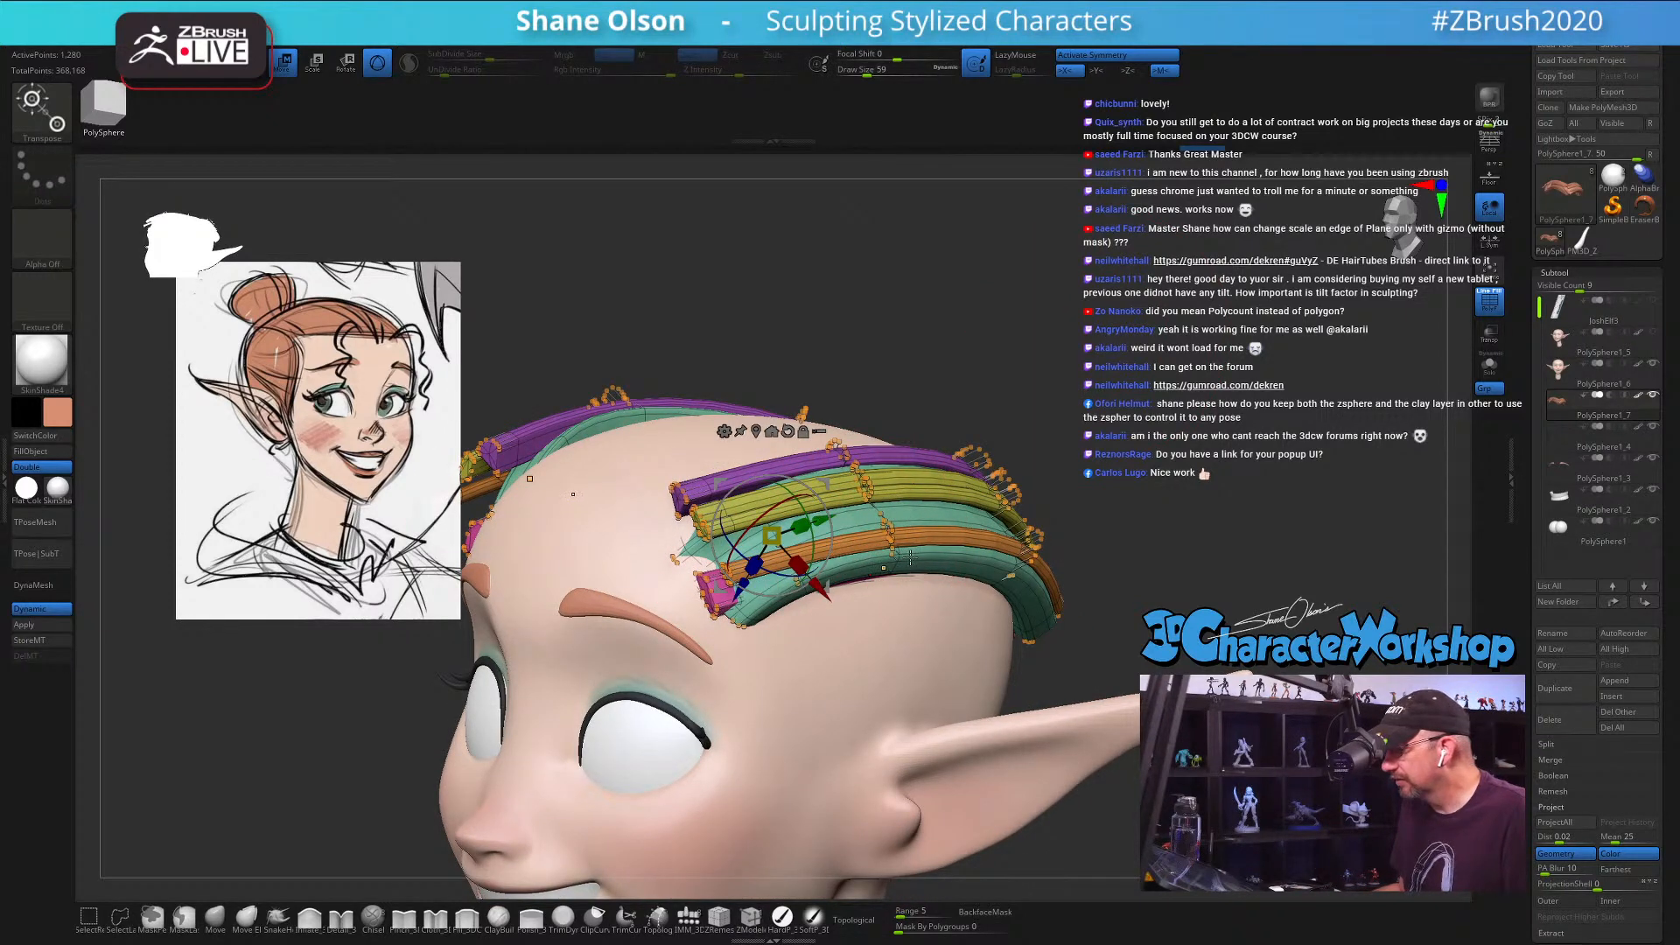
{"action": "left_click", "coordinate": [902, 557], "text": "ctrl"}
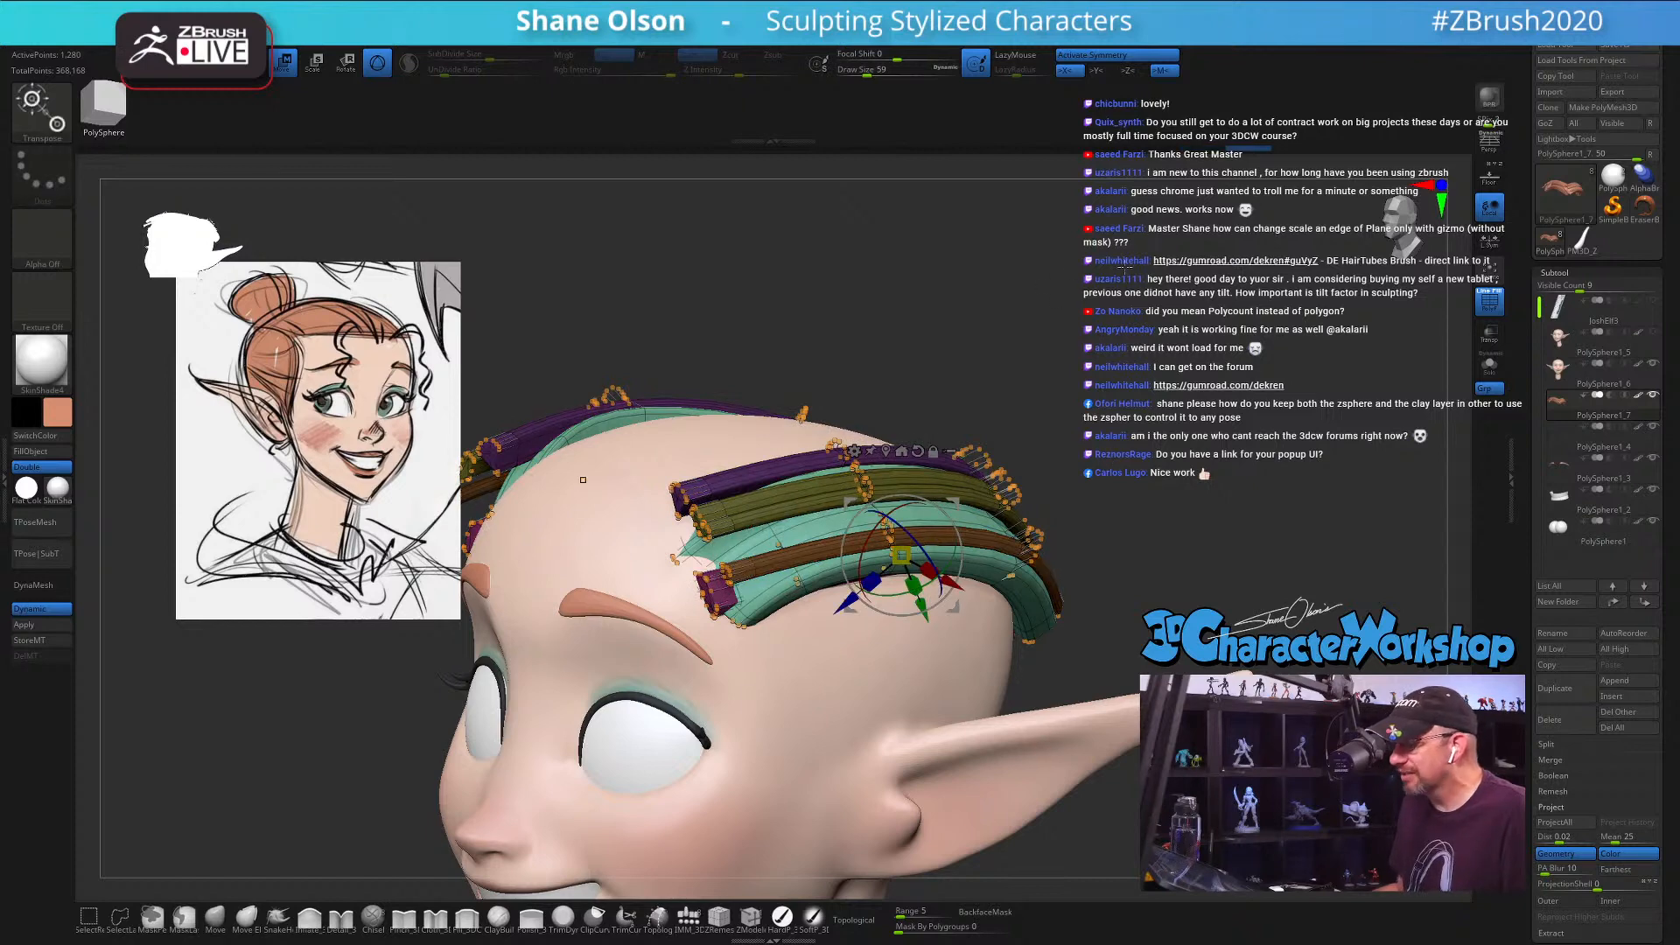
{"action": "left_click_drag", "start_coordinate": [1123, 265], "coordinate": [895, 432]}
{"action": "left_click_drag", "start_coordinate": [1072, 497], "coordinate": [1092, 443]}
{"action": "key", "text": "space"}
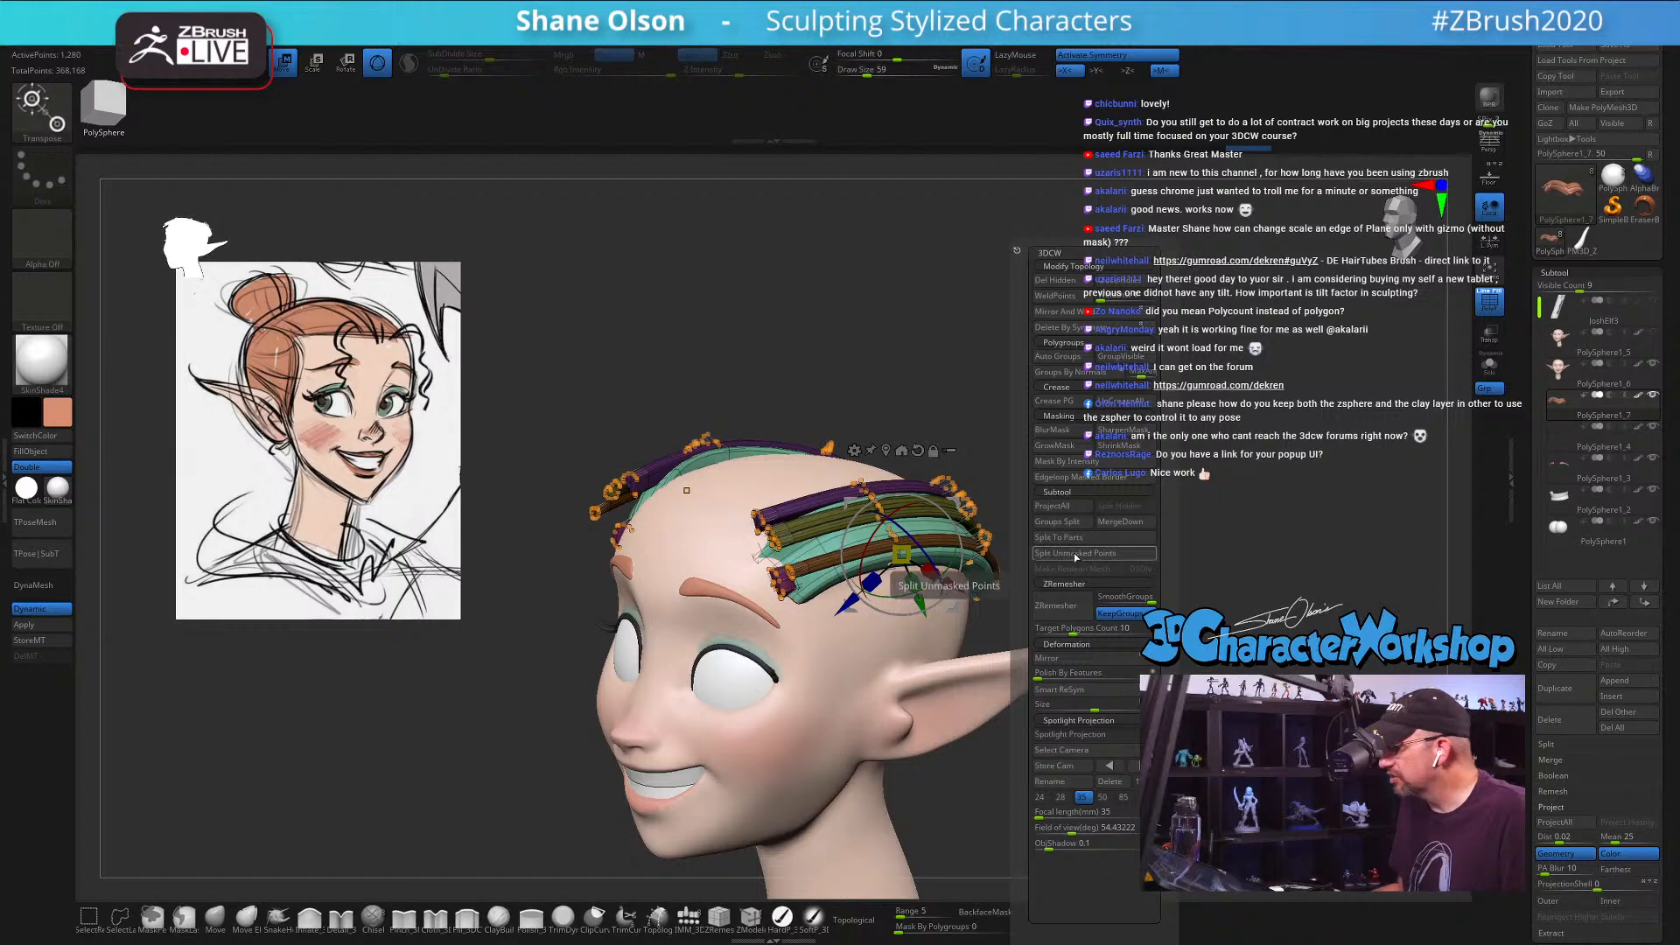
{"action": "left_click", "coordinate": [1076, 553]}
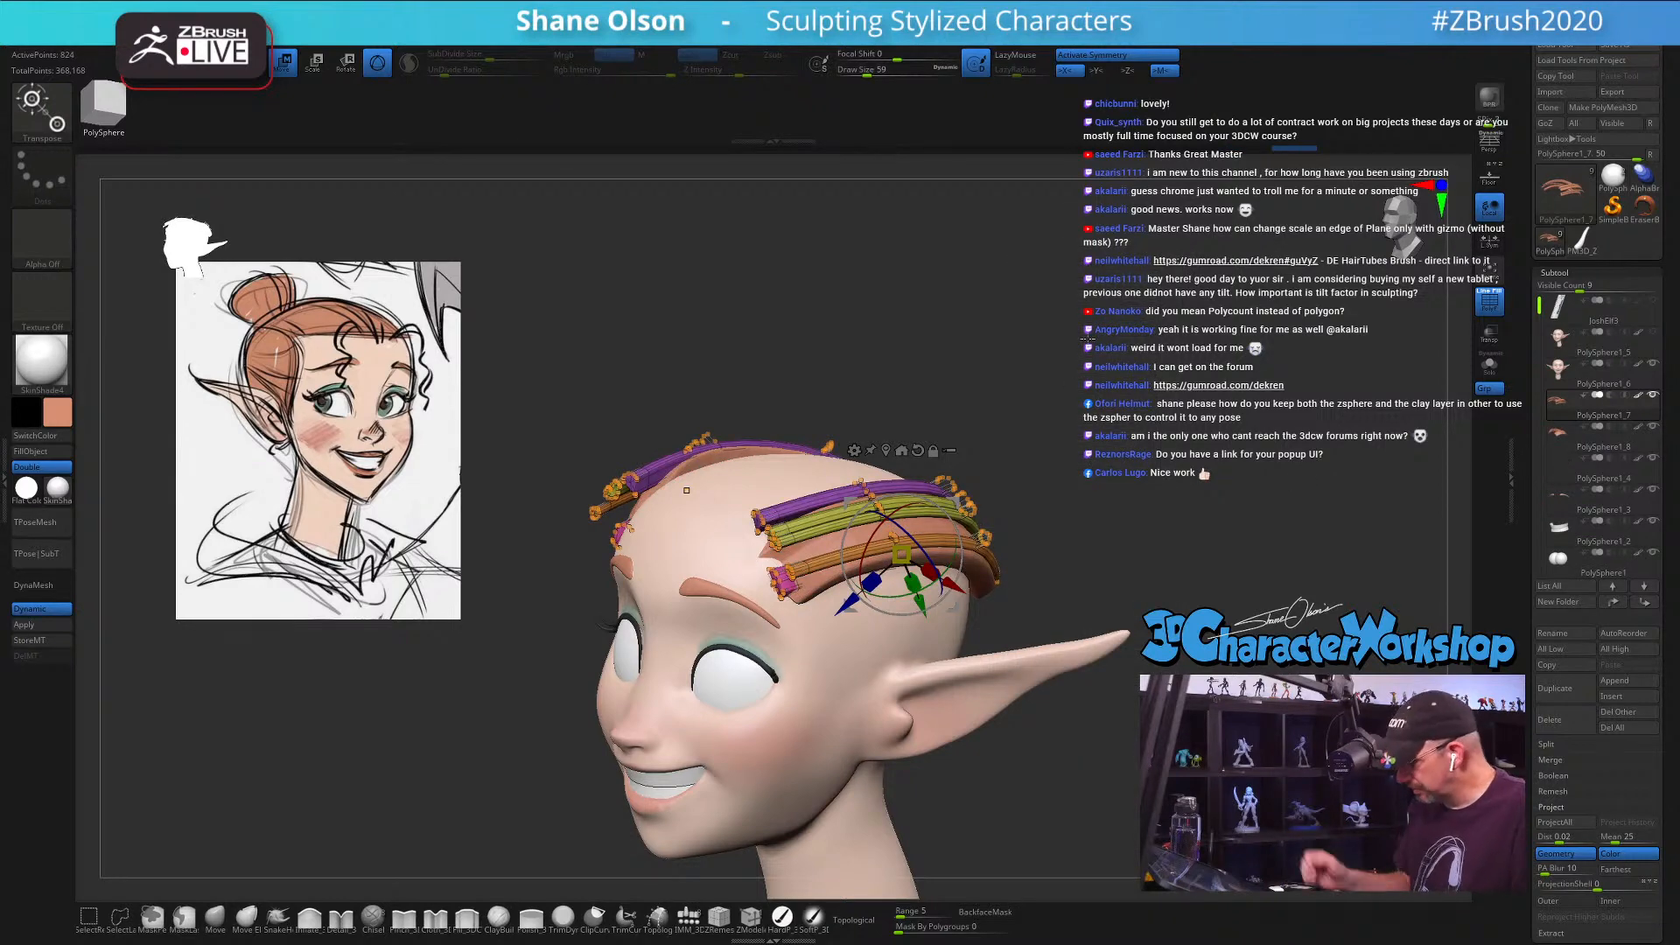
Step: Select the newly split teal strand subtool and hide the subtool holding the other hair strands
{"action": "key", "text": "Down"}
{"action": "left_click_drag", "start_coordinate": [1087, 339], "coordinate": [1177, 329]}
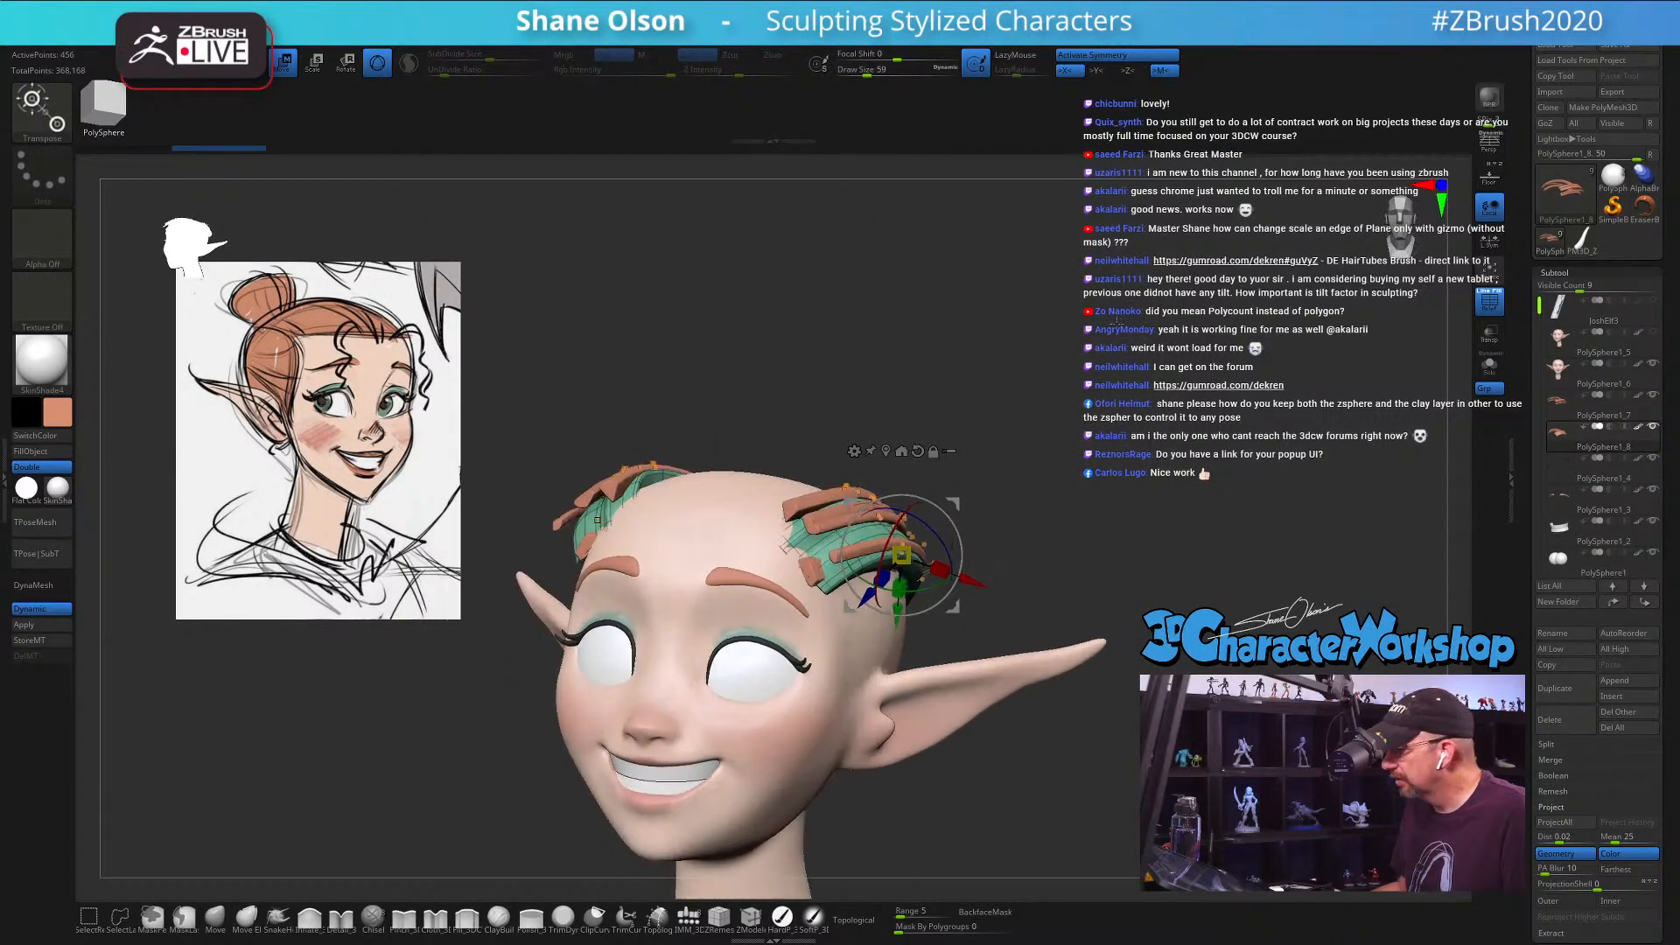
{"action": "left_click", "coordinate": [1652, 397]}
{"action": "left_click_drag", "start_coordinate": [1138, 385], "coordinate": [1071, 427], "text": "alt"}
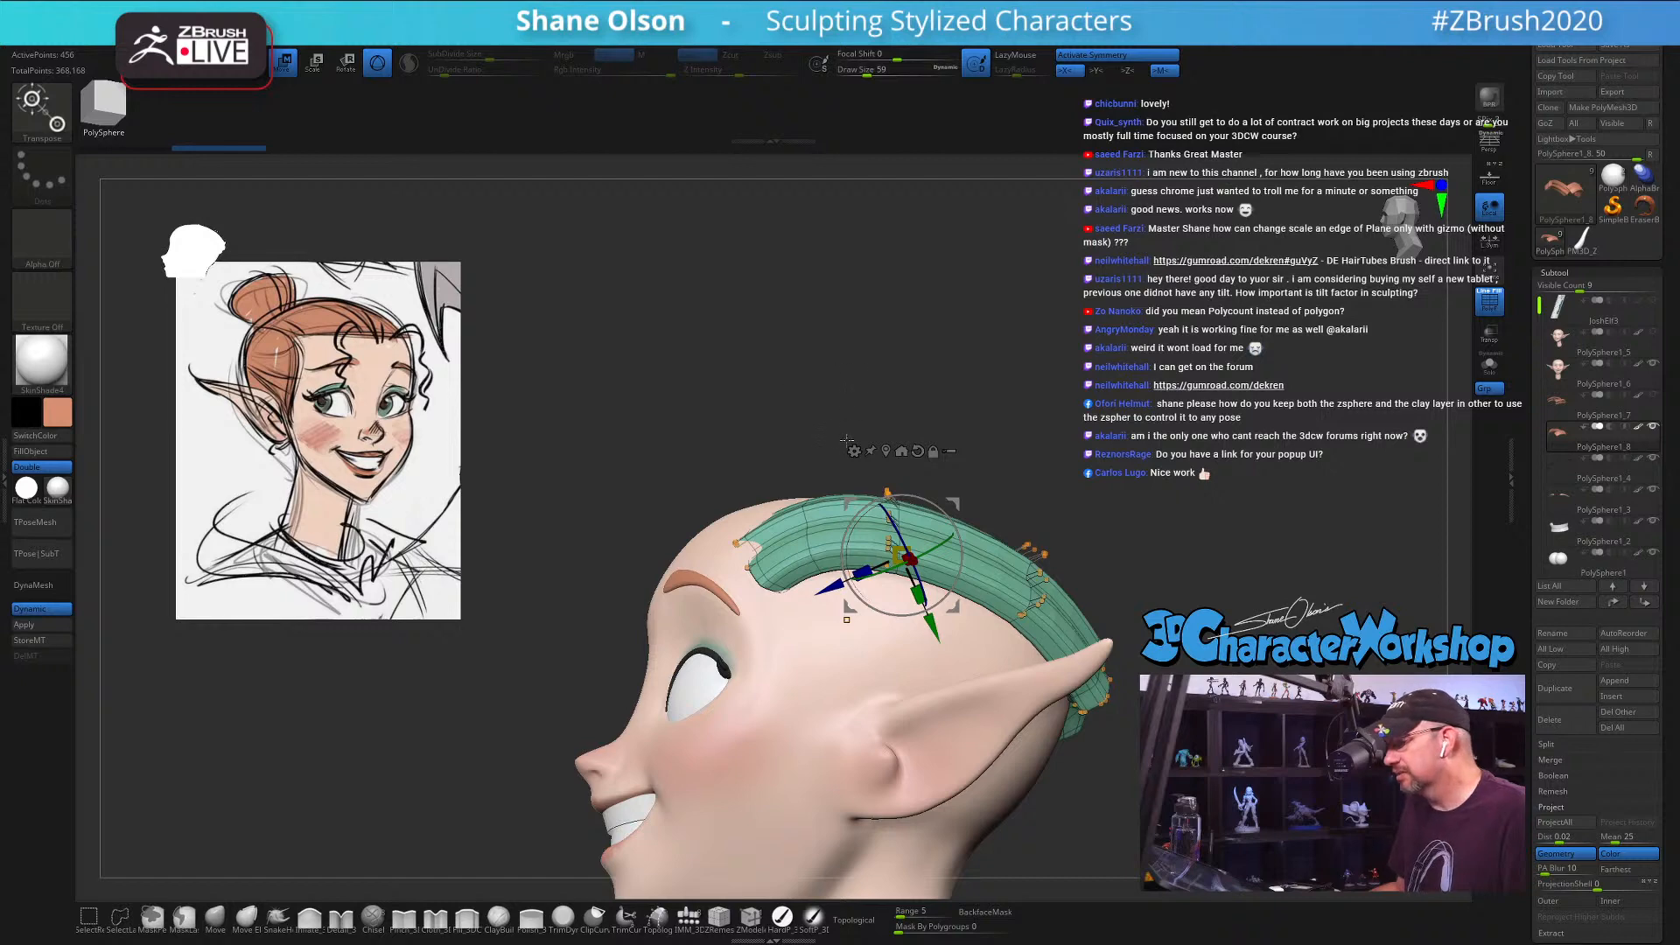
Step: Nudge the teal strand's front end toward the forehead with the Move Elastic brush, reducing the draw size to 39
{"action": "key", "text": "q"}
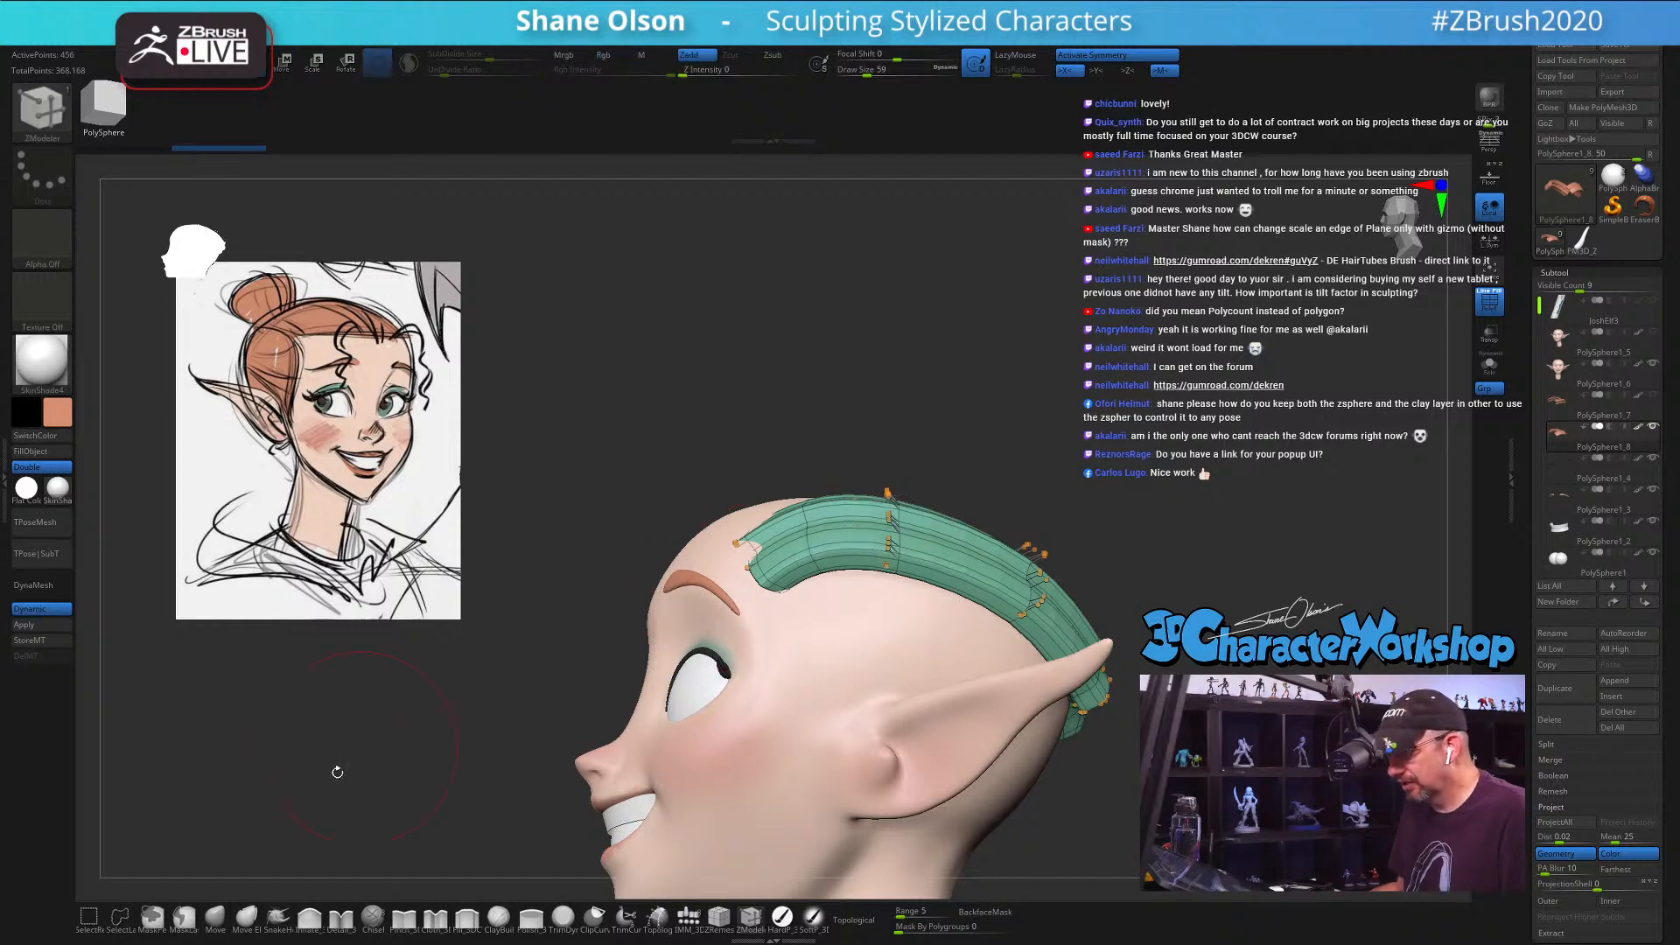
{"action": "left_click", "coordinate": [246, 917]}
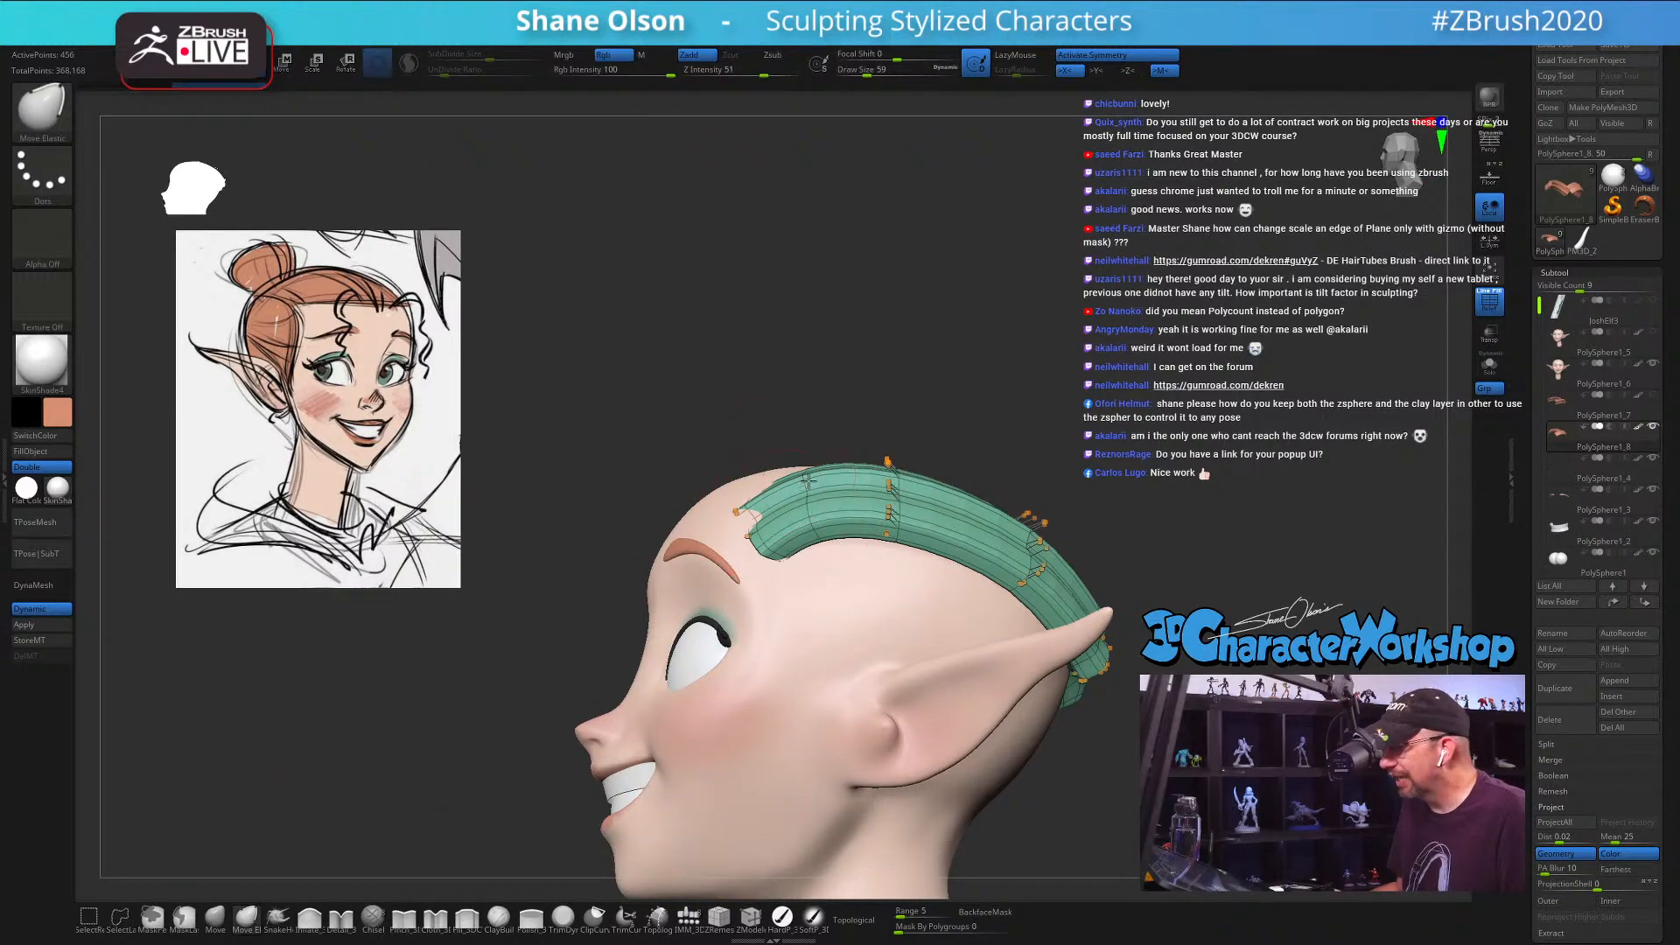
{"action": "left_click_drag", "start_coordinate": [798, 468], "coordinate": [791, 466]}
{"action": "key", "text": "bracketleft"}
{"action": "key", "text": "bracketleft"}
{"action": "left_click_drag", "start_coordinate": [754, 528], "coordinate": [744, 531]}
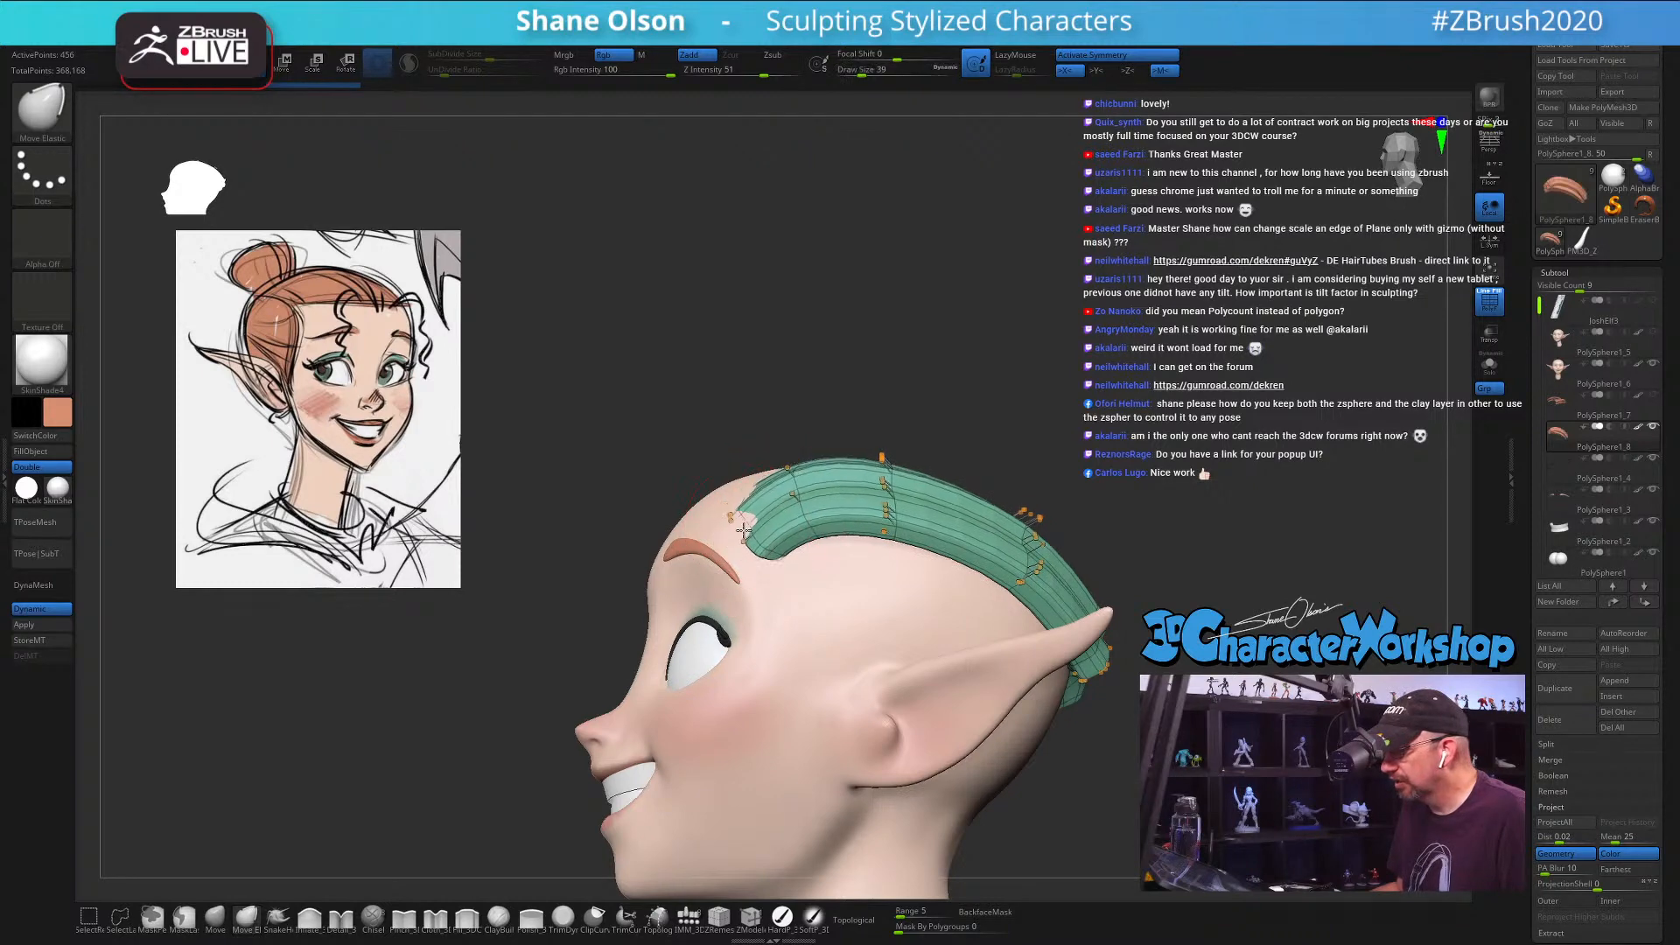
Step: Reshape the strand's front section with the SnakeHook brush at draw size 65, undoing the last pull
{"action": "left_click", "coordinate": [291, 918]}
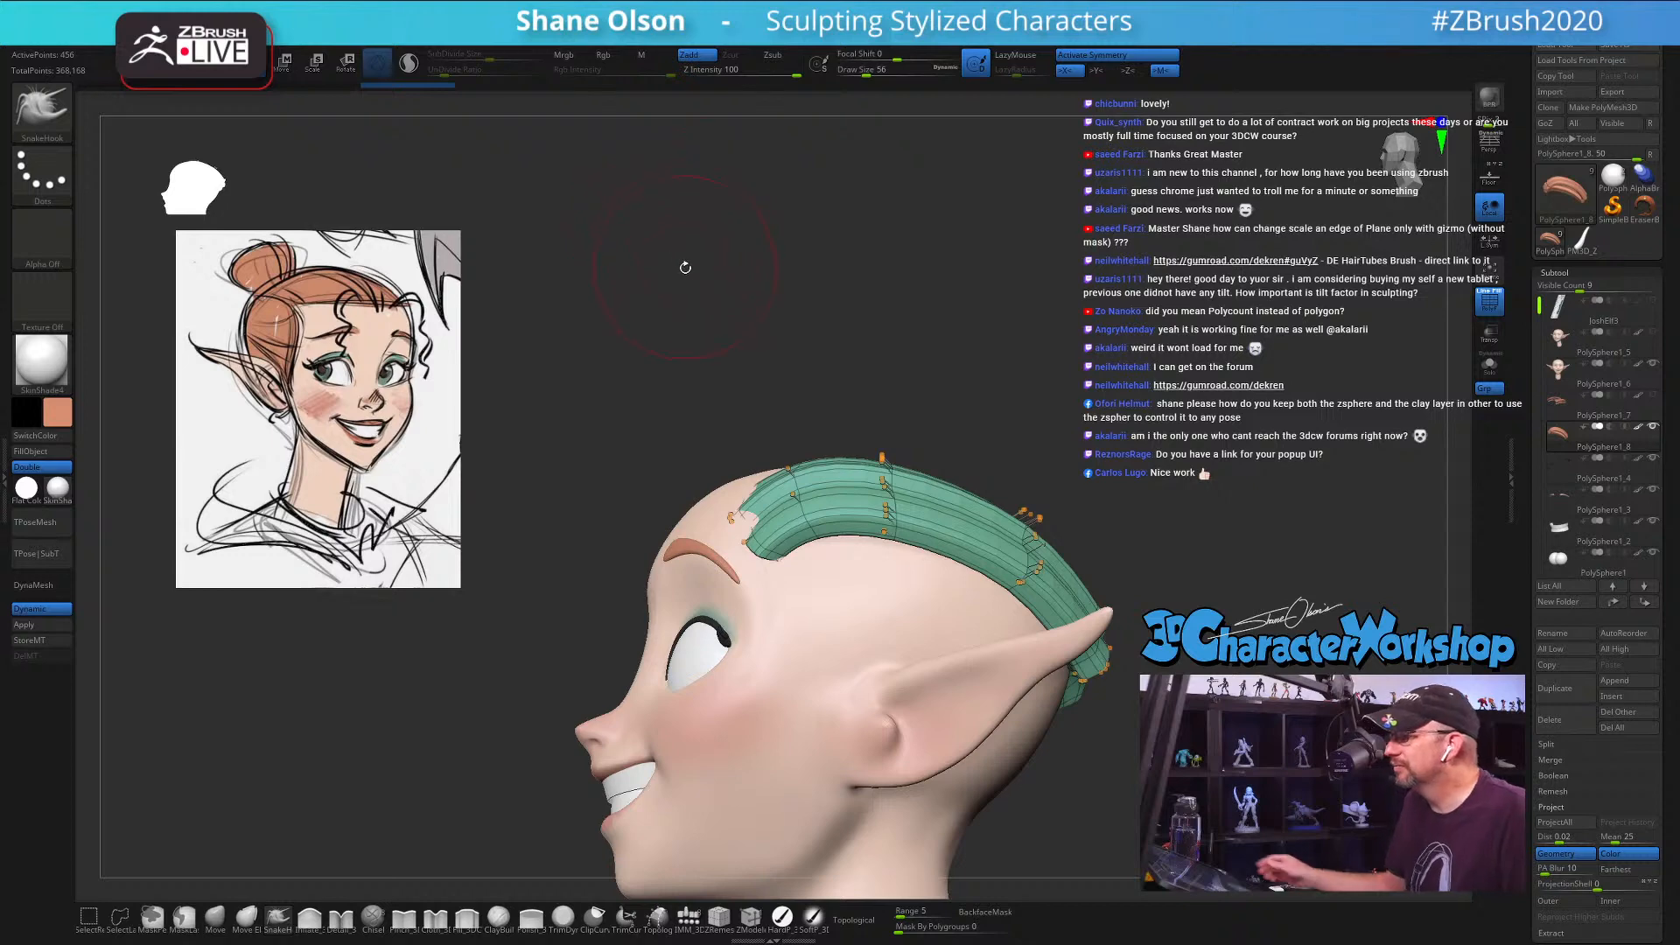
{"action": "left_click_drag", "start_coordinate": [1048, 457], "coordinate": [1024, 507]}
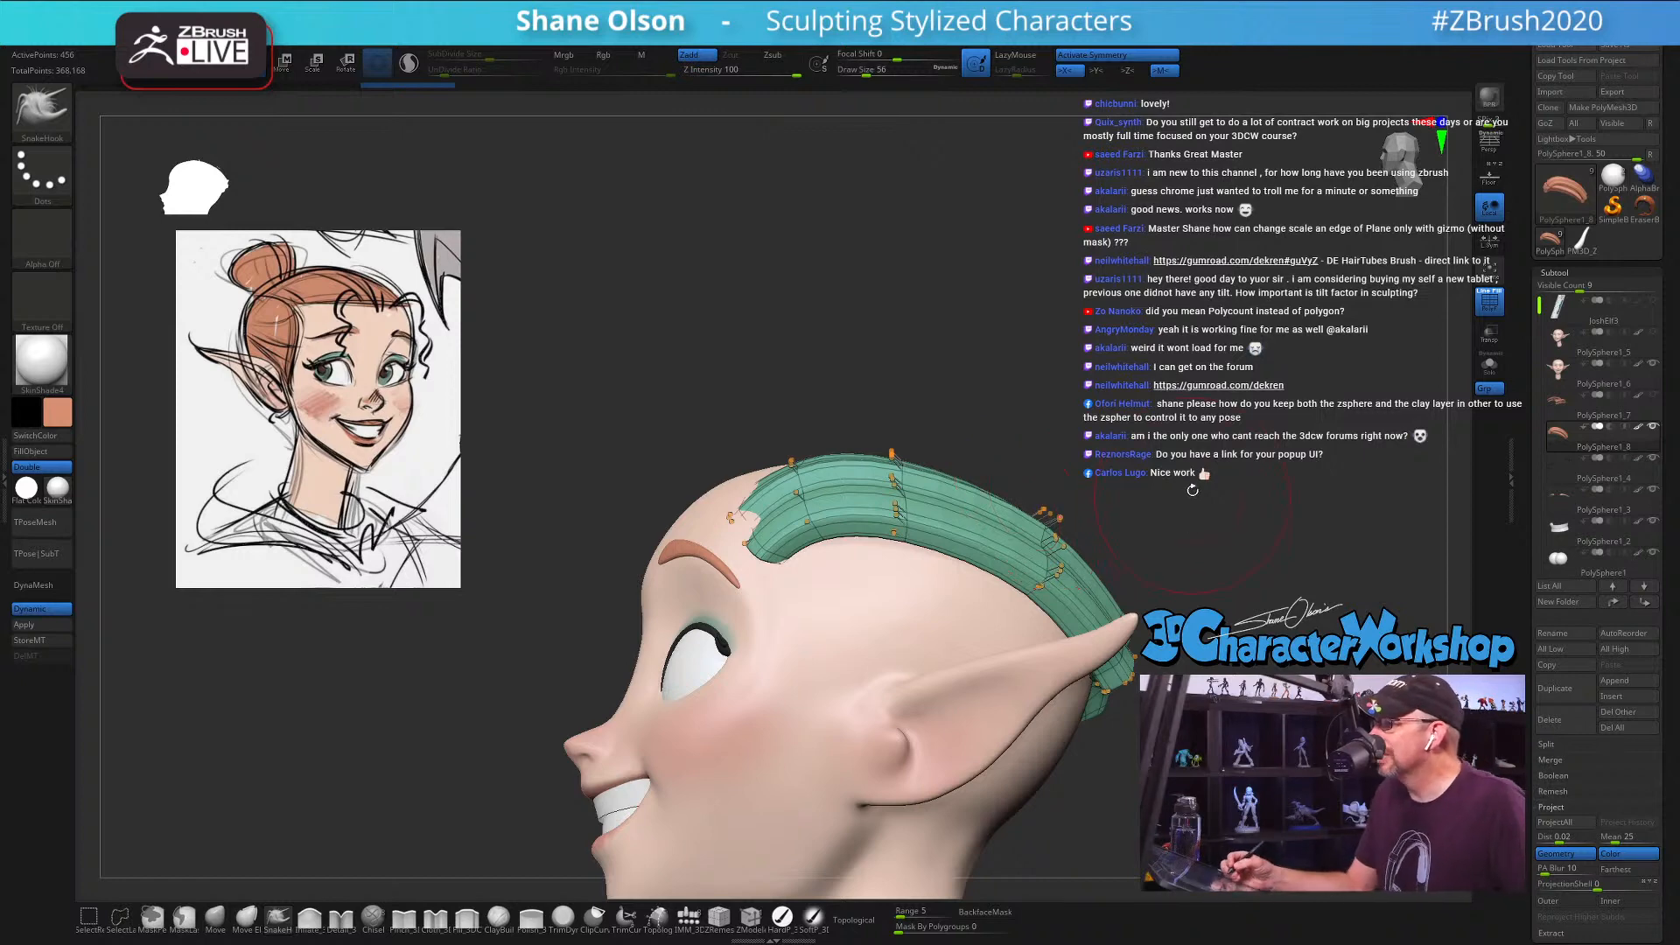
{"action": "mouse_move", "coordinate": [1150, 495]}
{"action": "left_mouse_down"}
{"action": "mouse_move", "coordinate": [1186, 498]}
{"action": "mouse_move", "coordinate": [784, 513]}
{"action": "mouse_move", "coordinate": [757, 497]}
{"action": "mouse_move", "coordinate": [770, 493]}
{"action": "left_mouse_up"}
{"action": "left_click_drag", "start_coordinate": [873, 480], "coordinate": [870, 529]}
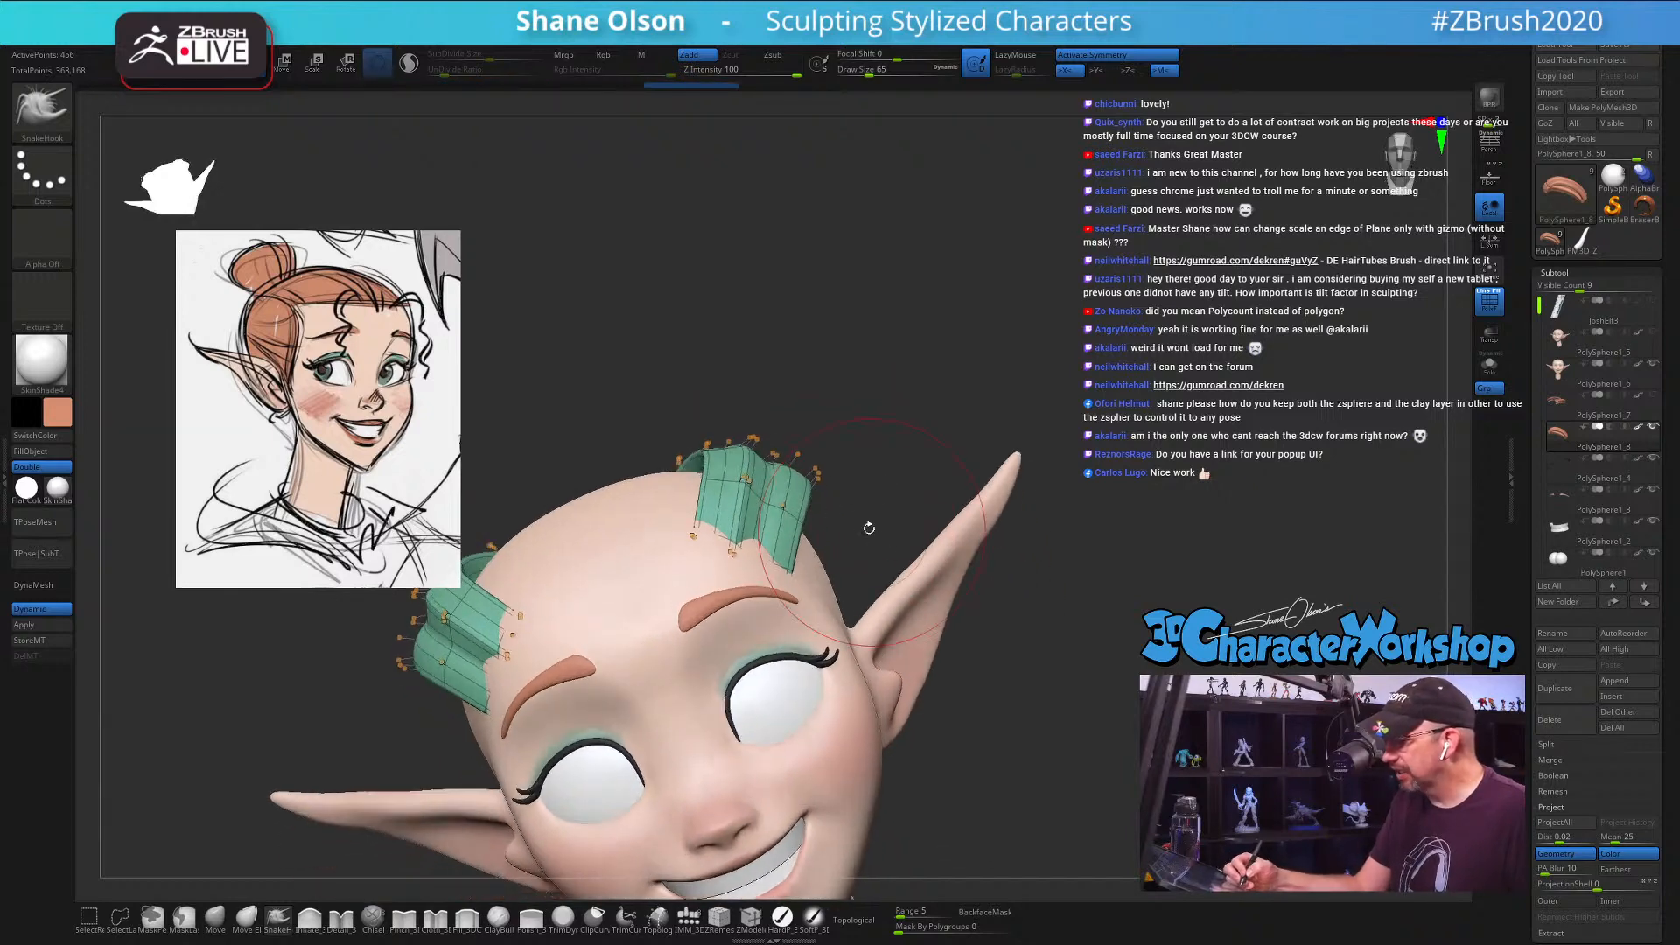
{"action": "left_click_drag", "start_coordinate": [744, 479], "coordinate": [754, 493]}
{"action": "left_click_drag", "start_coordinate": [897, 481], "coordinate": [967, 520]}
{"action": "mouse_move", "coordinate": [781, 494]}
{"action": "left_mouse_down"}
{"action": "mouse_move", "coordinate": [794, 499]}
{"action": "mouse_move", "coordinate": [773, 501]}
{"action": "left_mouse_up"}
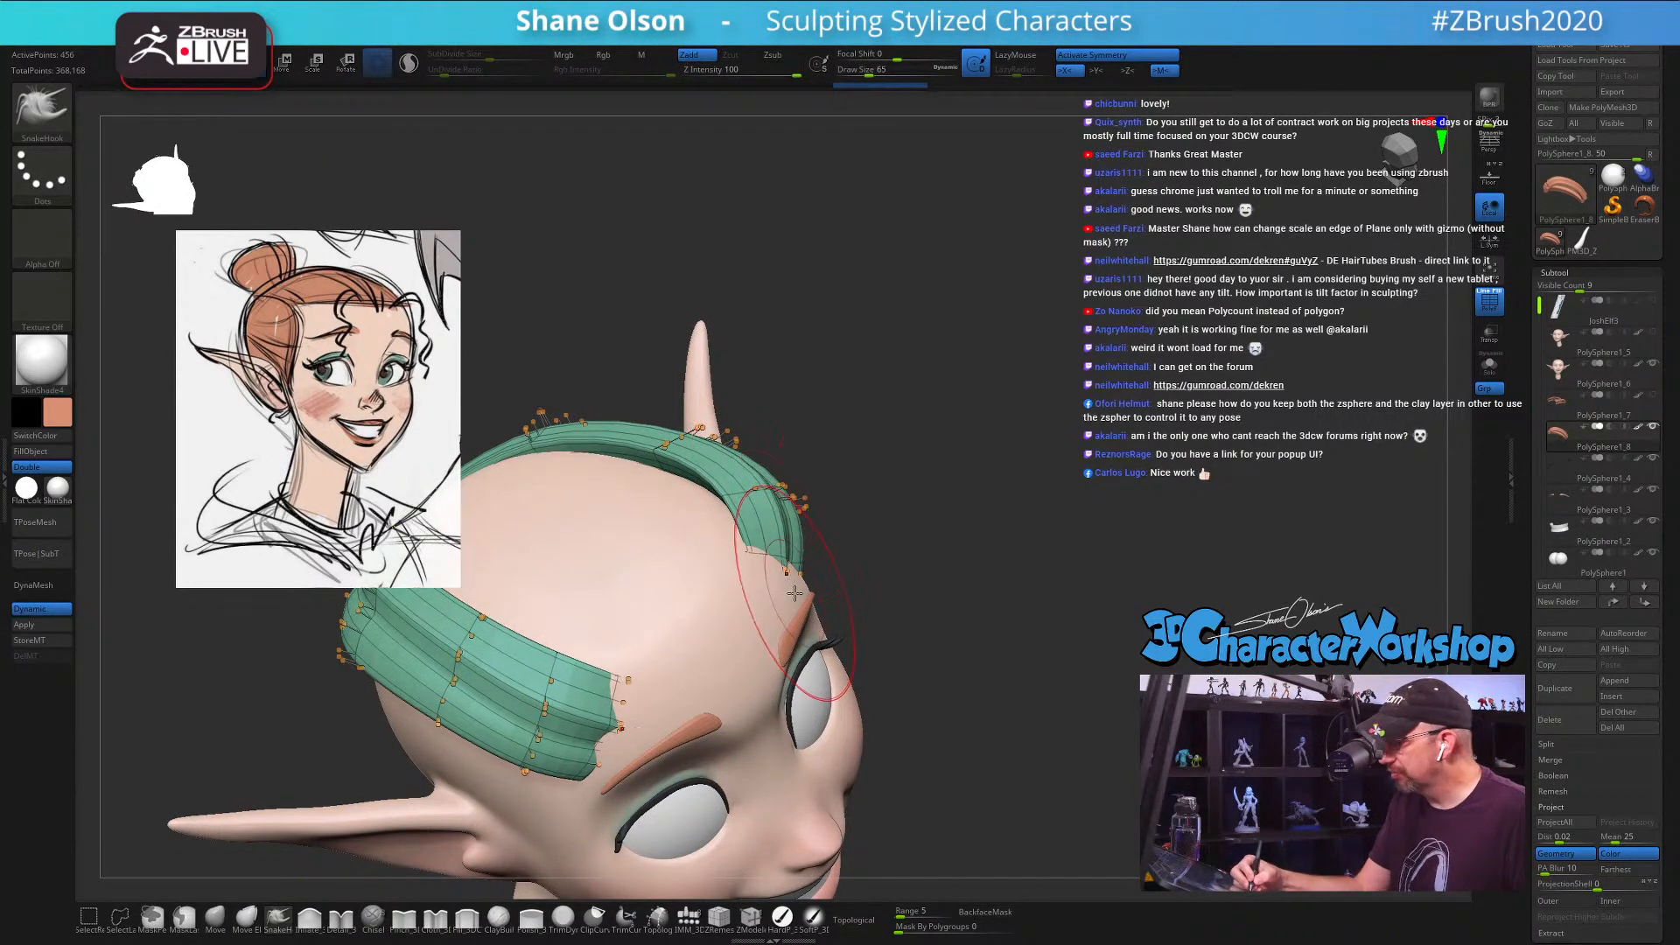
{"action": "key", "text": "ctrl+z"}
Step: Pull the strand's front corners into place against the head with the SnakeHook brush at draw size 90
{"action": "mouse_move", "coordinate": [923, 537]}
{"action": "left_mouse_down"}
{"action": "mouse_move", "coordinate": [871, 533]}
{"action": "mouse_move", "coordinate": [864, 578]}
{"action": "mouse_move", "coordinate": [840, 586]}
{"action": "left_mouse_up"}
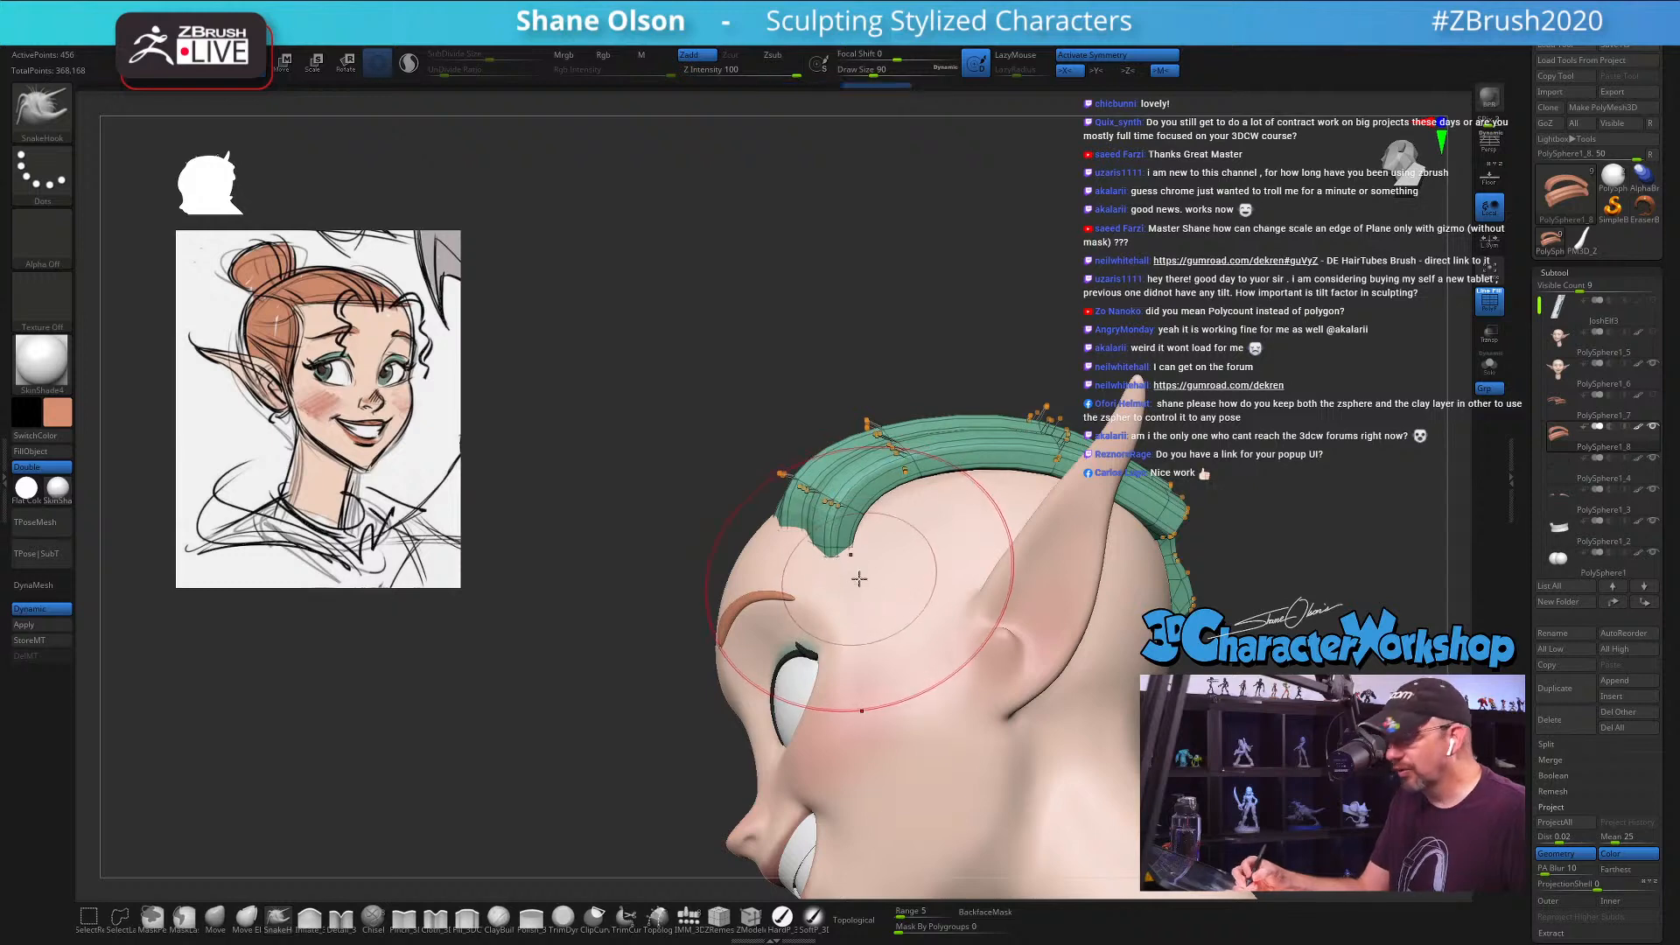
{"action": "mouse_move", "coordinate": [868, 567]}
{"action": "right_mouse_down", "text": "ctrl"}
{"action": "mouse_move", "coordinate": [861, 536]}
{"action": "mouse_move", "coordinate": [874, 603]}
{"action": "mouse_move", "coordinate": [877, 540]}
{"action": "mouse_move", "coordinate": [845, 538]}
{"action": "right_mouse_up", "text": "ctrl"}
{"action": "left_click_drag", "start_coordinate": [861, 536], "coordinate": [848, 523]}
{"action": "mouse_move", "coordinate": [862, 564]}
{"action": "right_mouse_down"}
{"action": "mouse_move", "coordinate": [910, 575]}
{"action": "mouse_move", "coordinate": [921, 547]}
{"action": "right_mouse_up"}
{"action": "left_click_drag", "start_coordinate": [943, 517], "coordinate": [952, 523]}
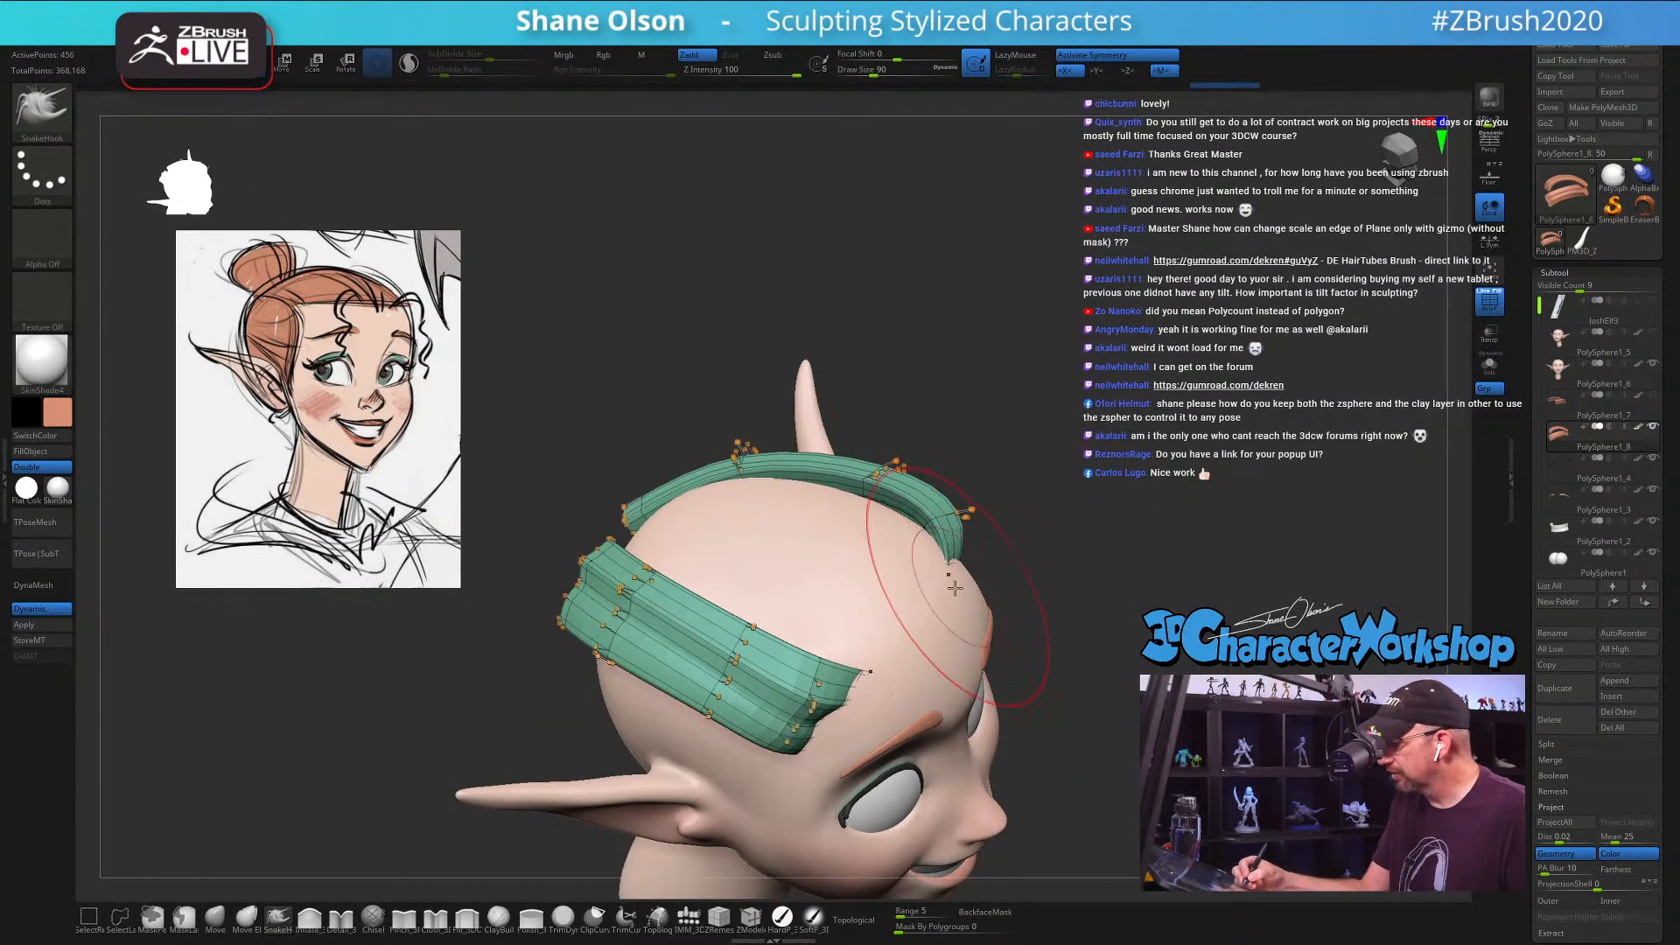
Step: Reduce the SnakeHook draw size to 33 to tidy the strand's front edge above the eyebrow
{"action": "mouse_move", "coordinate": [944, 589]}
{"action": "right_mouse_down"}
{"action": "mouse_move", "coordinate": [979, 604]}
{"action": "mouse_move", "coordinate": [1004, 589]}
{"action": "mouse_move", "coordinate": [981, 657]}
{"action": "mouse_move", "coordinate": [989, 599]}
{"action": "mouse_move", "coordinate": [1046, 573]}
{"action": "mouse_move", "coordinate": [1030, 545]}
{"action": "mouse_move", "coordinate": [1018, 605]}
{"action": "right_mouse_up"}
{"action": "key", "text": "bracketleft"}
{"action": "key", "text": "bracketleft"}
{"action": "key", "text": "bracketleft"}
{"action": "key", "text": "s"}
{"action": "key", "text": "bracketleft"}
{"action": "right_click_drag", "start_coordinate": [1007, 547], "coordinate": [1002, 540]}
{"action": "key", "text": "bracketleft"}
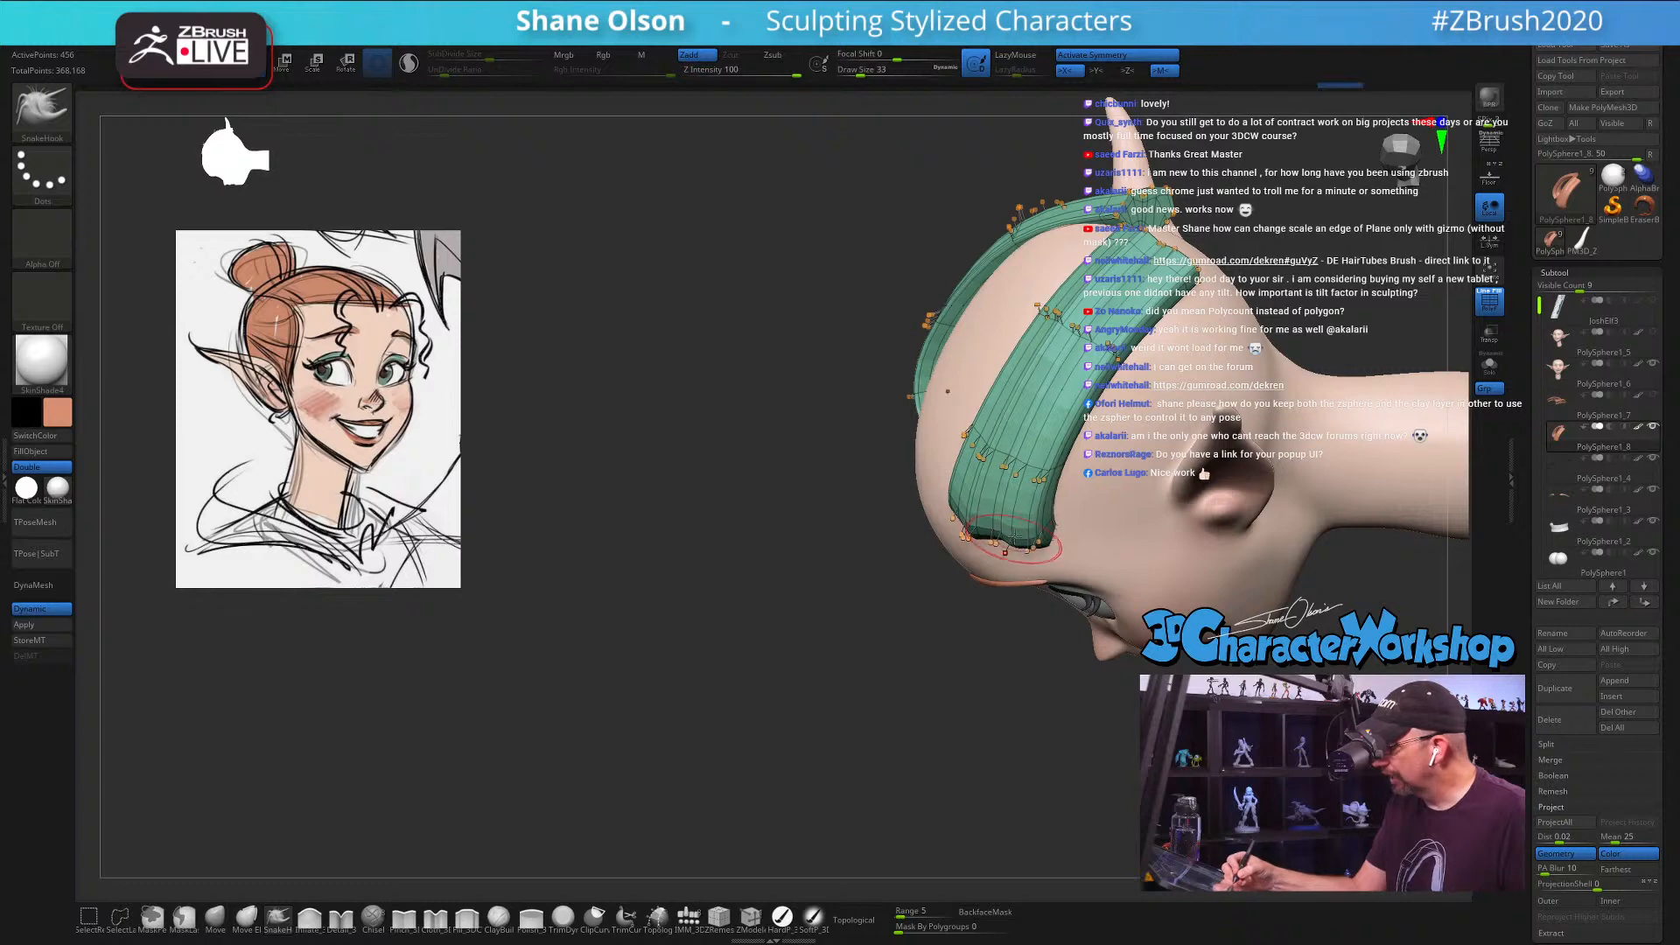
Step: Pull the strand's rear end down along the back of the head with SnakeHook at draw size 77
{"action": "mouse_move", "coordinate": [1041, 536]}
{"action": "right_mouse_down"}
{"action": "mouse_move", "coordinate": [974, 542]}
{"action": "mouse_move", "coordinate": [1120, 616]}
{"action": "mouse_move", "coordinate": [1096, 654]}
{"action": "right_mouse_up"}
{"action": "key", "text": "bracketright"}
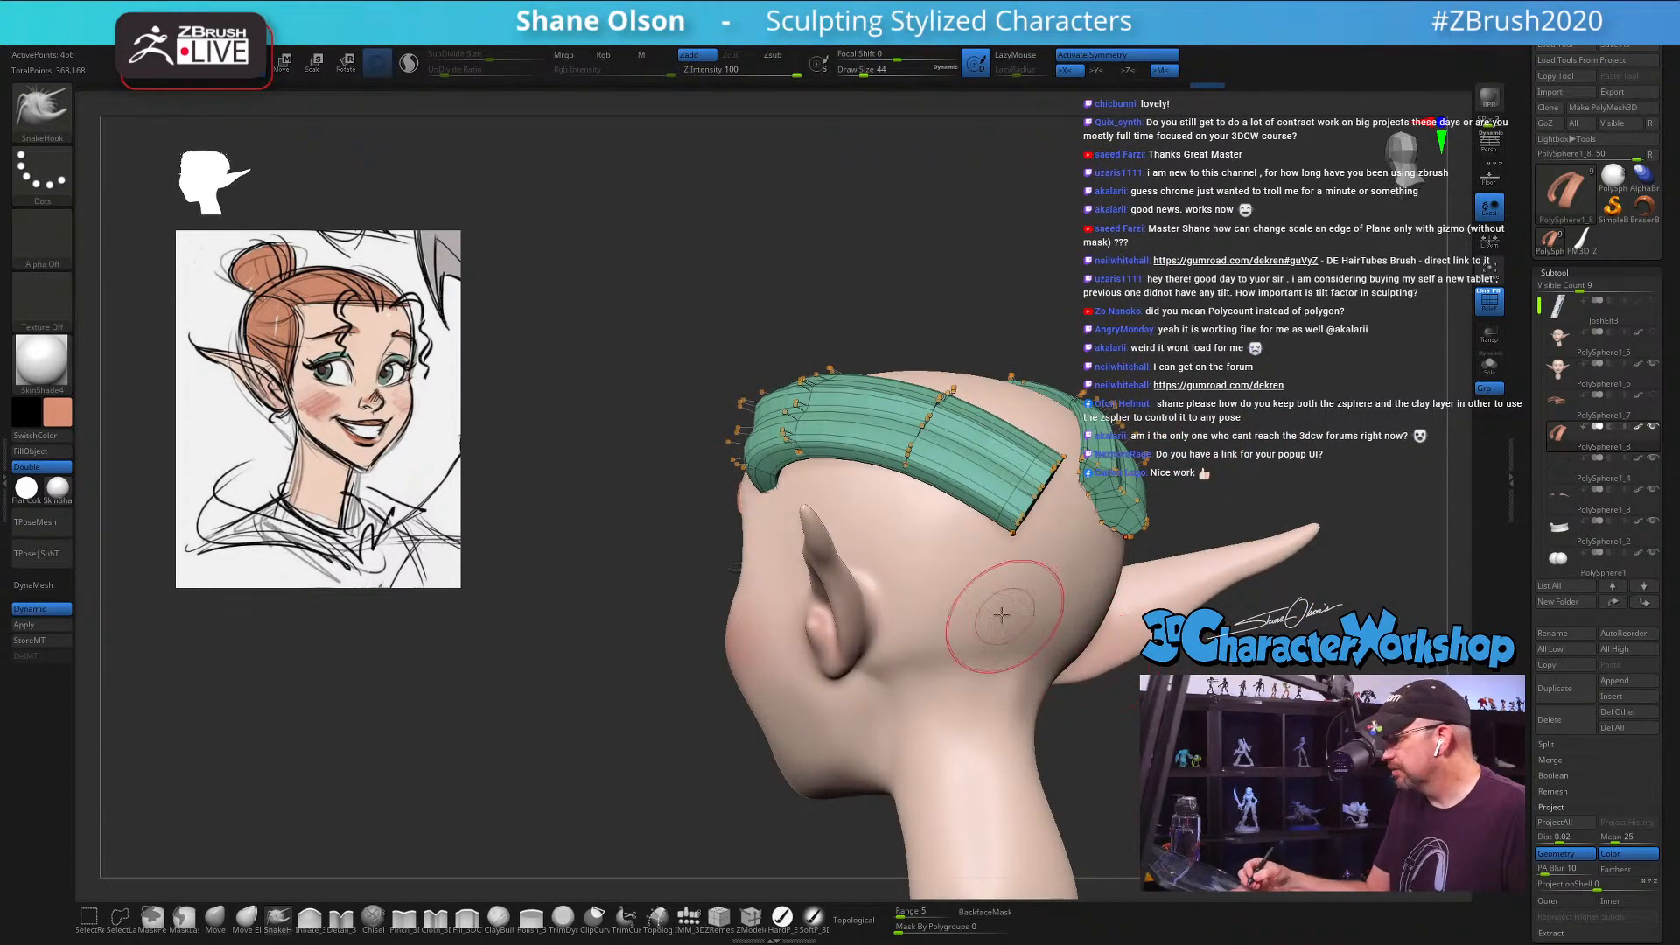
{"action": "right_click_drag", "start_coordinate": [1002, 615], "coordinate": [973, 628]}
{"action": "key", "text": "s"}
{"action": "left_click_drag", "start_coordinate": [1042, 585], "coordinate": [1069, 585]}
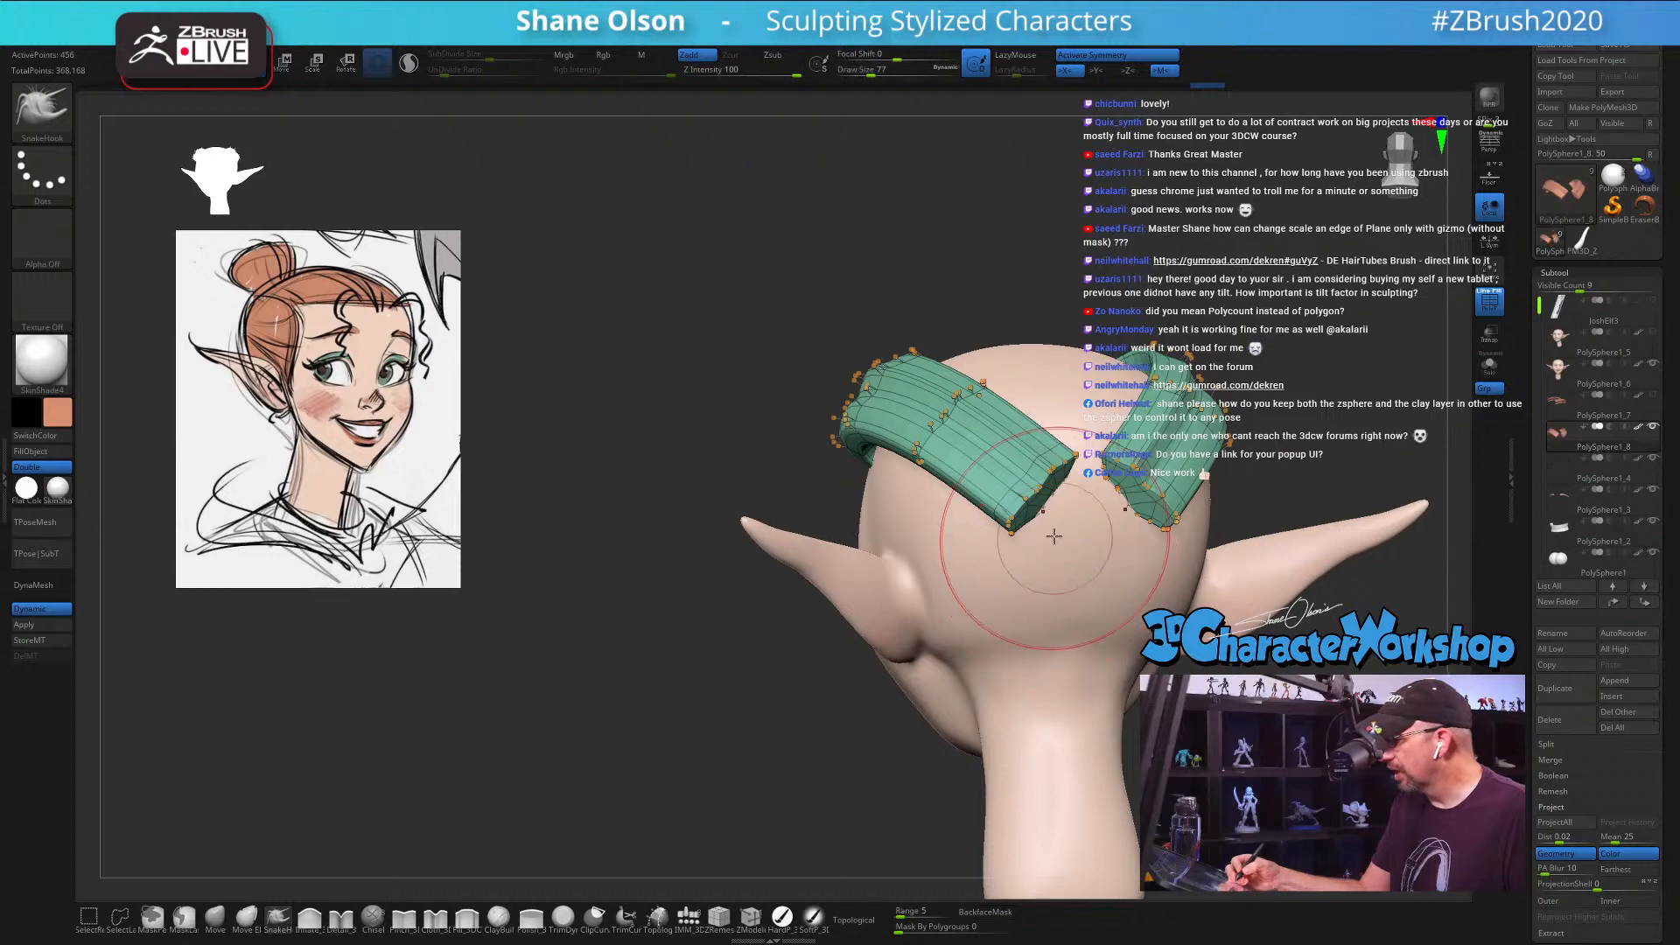
{"action": "mouse_move", "coordinate": [1044, 492]}
{"action": "left_mouse_down"}
{"action": "mouse_move", "coordinate": [1048, 540]}
{"action": "mouse_move", "coordinate": [1040, 520]}
{"action": "left_mouse_up"}
Step: Pull the strand's rear section toward the middle of the back of the head with SnakeHook at draw size 90
{"action": "key", "text": "s"}
{"action": "right_click_drag", "start_coordinate": [963, 630], "coordinate": [1005, 543]}
{"action": "left_click_drag", "start_coordinate": [1015, 473], "coordinate": [1044, 483]}
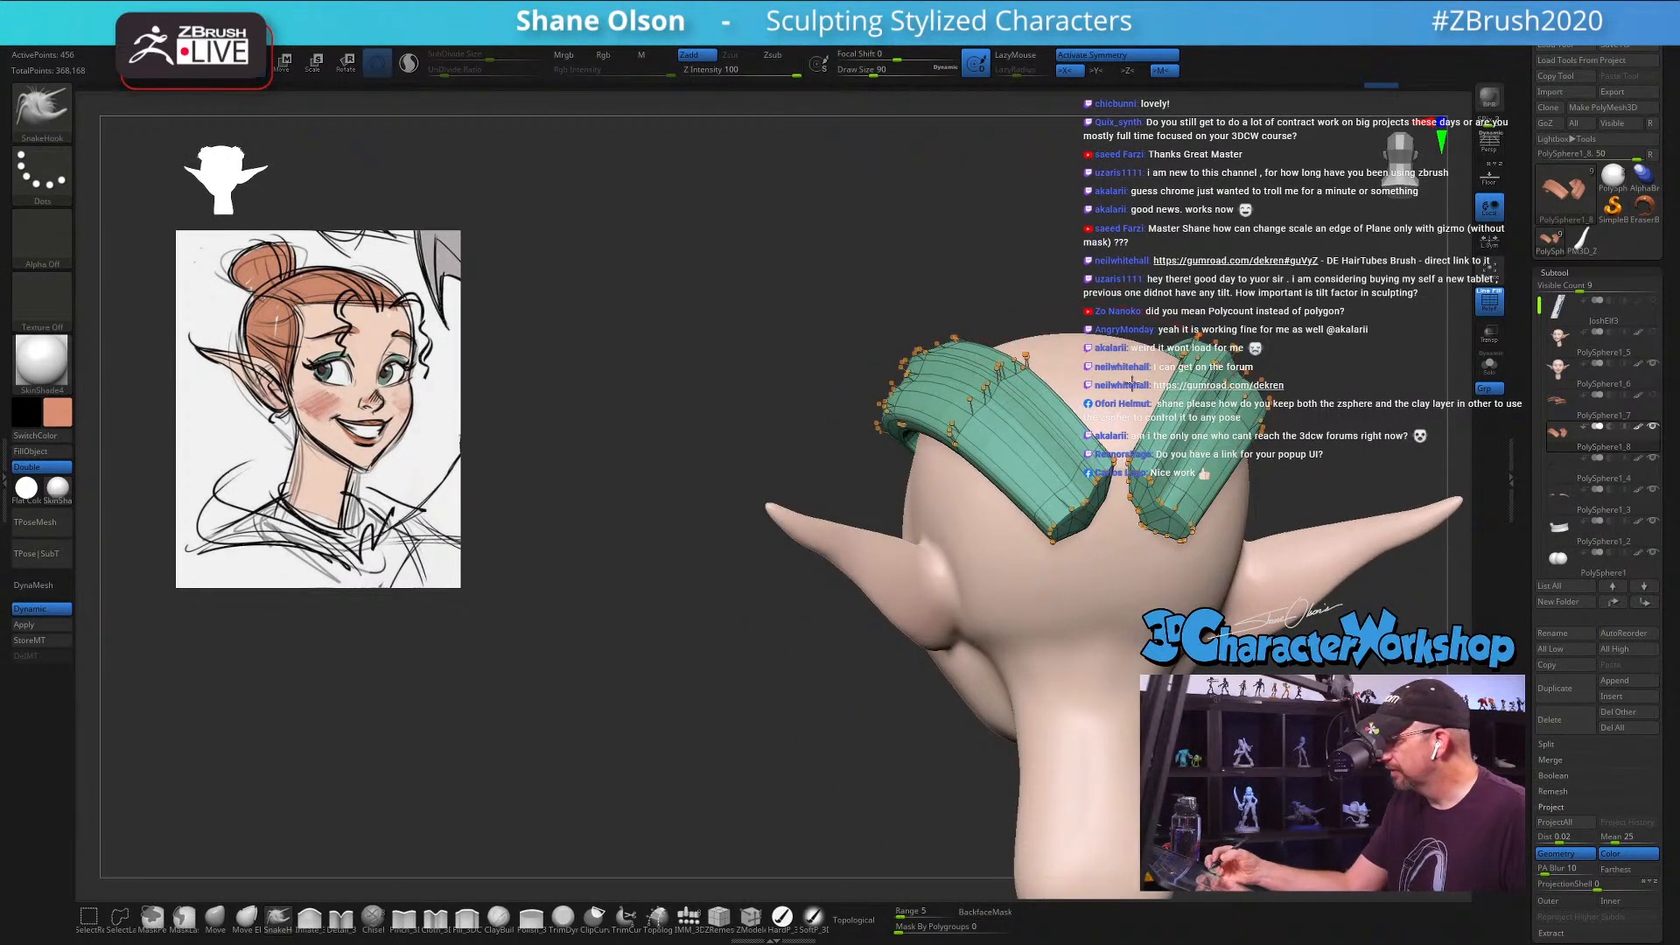
{"action": "right_click_drag", "start_coordinate": [1216, 407], "coordinate": [1133, 433]}
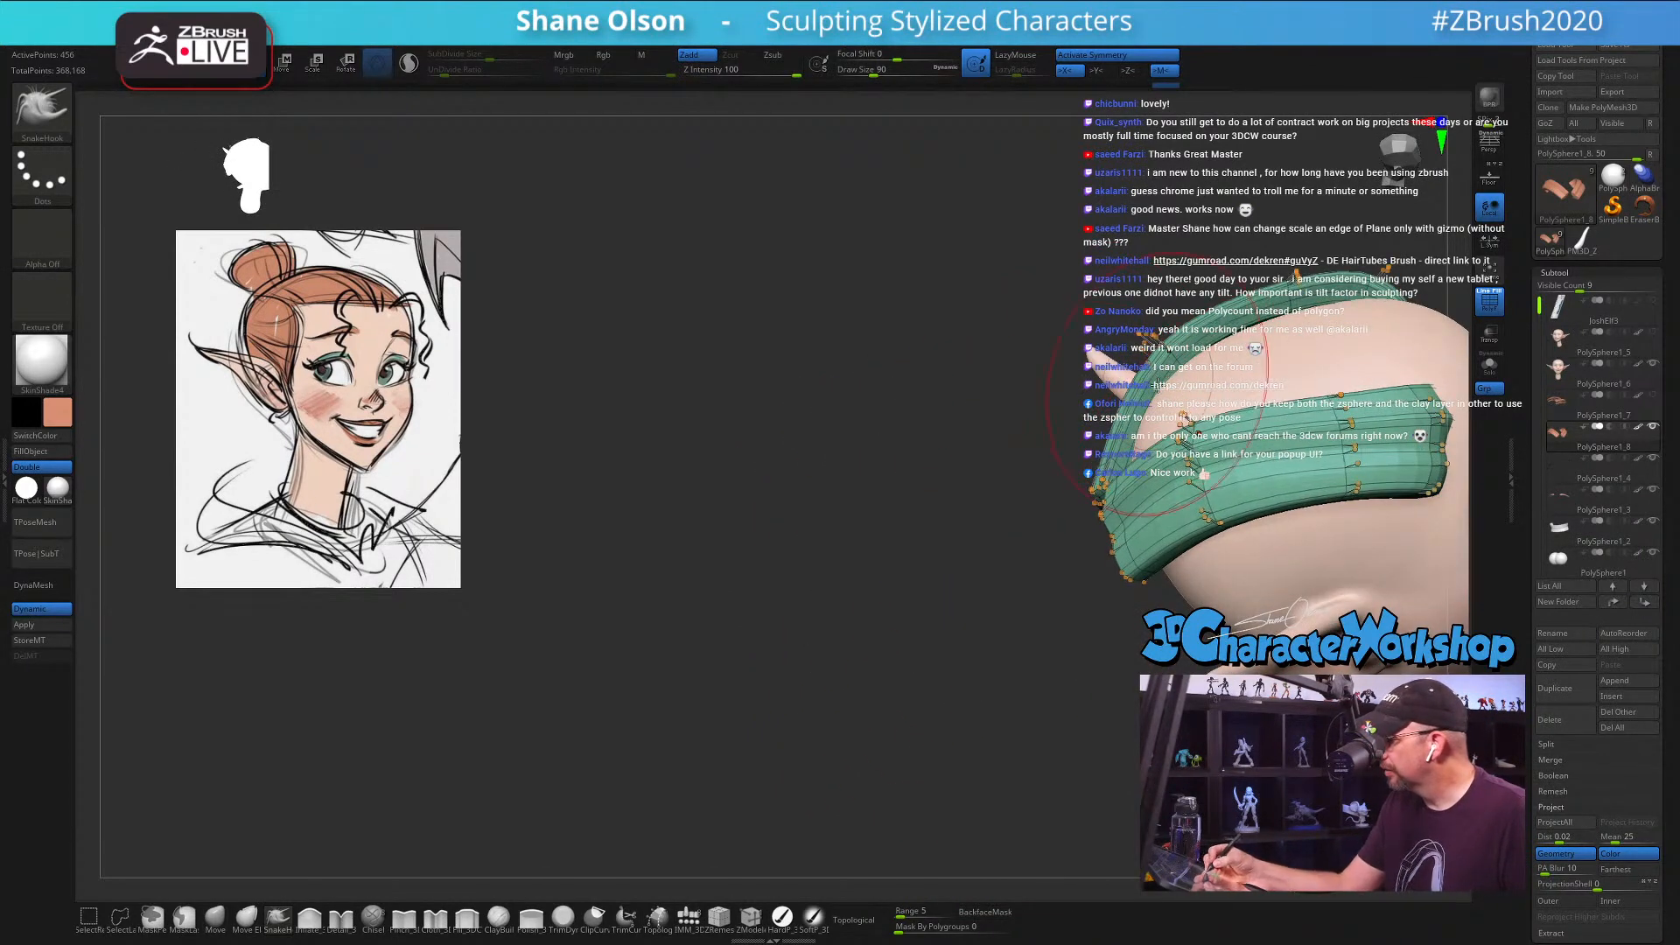
{"action": "left_click_drag", "start_coordinate": [1132, 433], "coordinate": [1216, 433]}
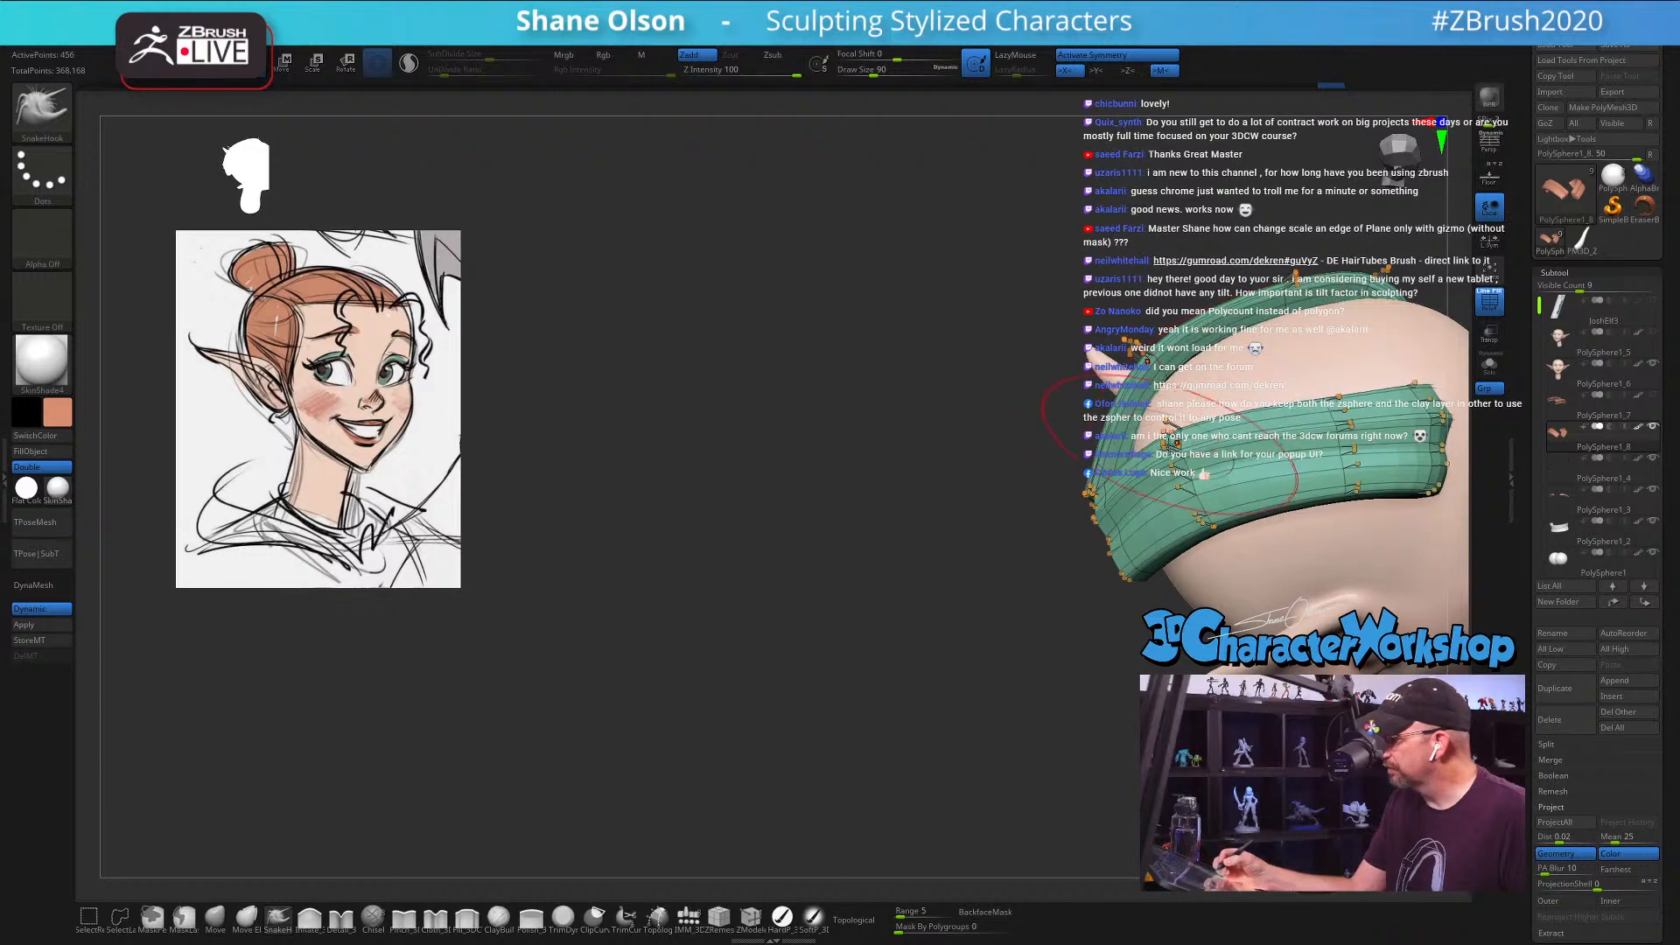
Step: Extend the lower corner of the strand's rear end with SnakeHook at draw size 68, and raise the draw size to 112
{"action": "mouse_move", "coordinate": [1159, 411]}
{"action": "right_mouse_down"}
{"action": "mouse_move", "coordinate": [1218, 452]}
{"action": "mouse_move", "coordinate": [1164, 508]}
{"action": "mouse_move", "coordinate": [1033, 569]}
{"action": "right_mouse_up"}
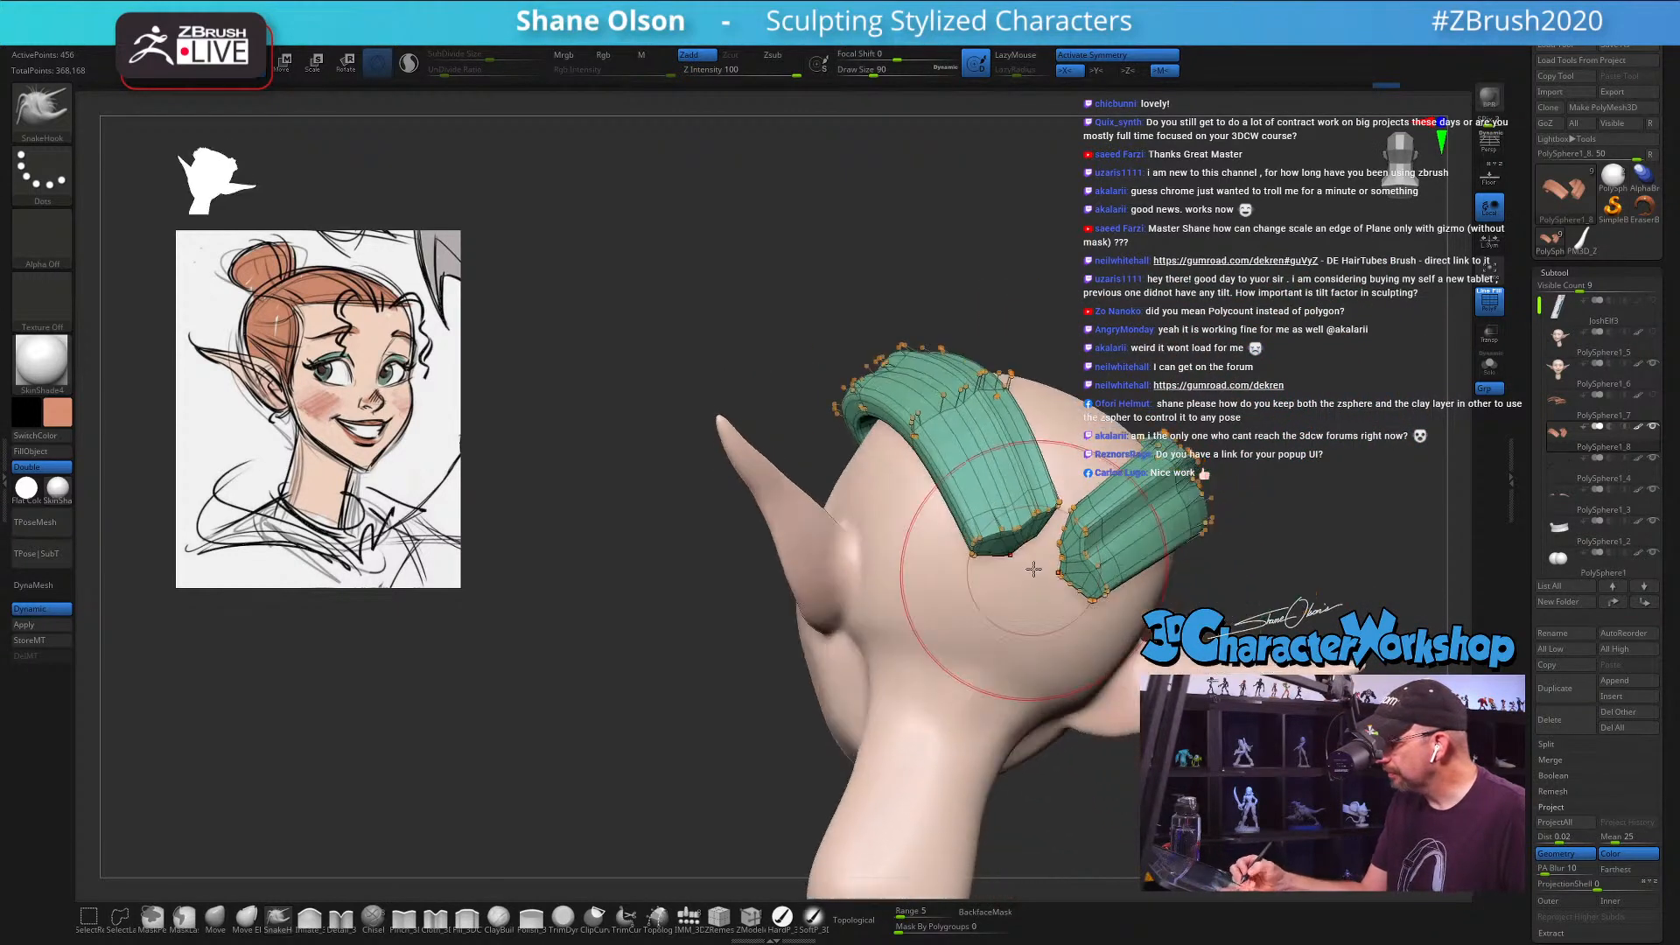
{"action": "key", "text": "]"}
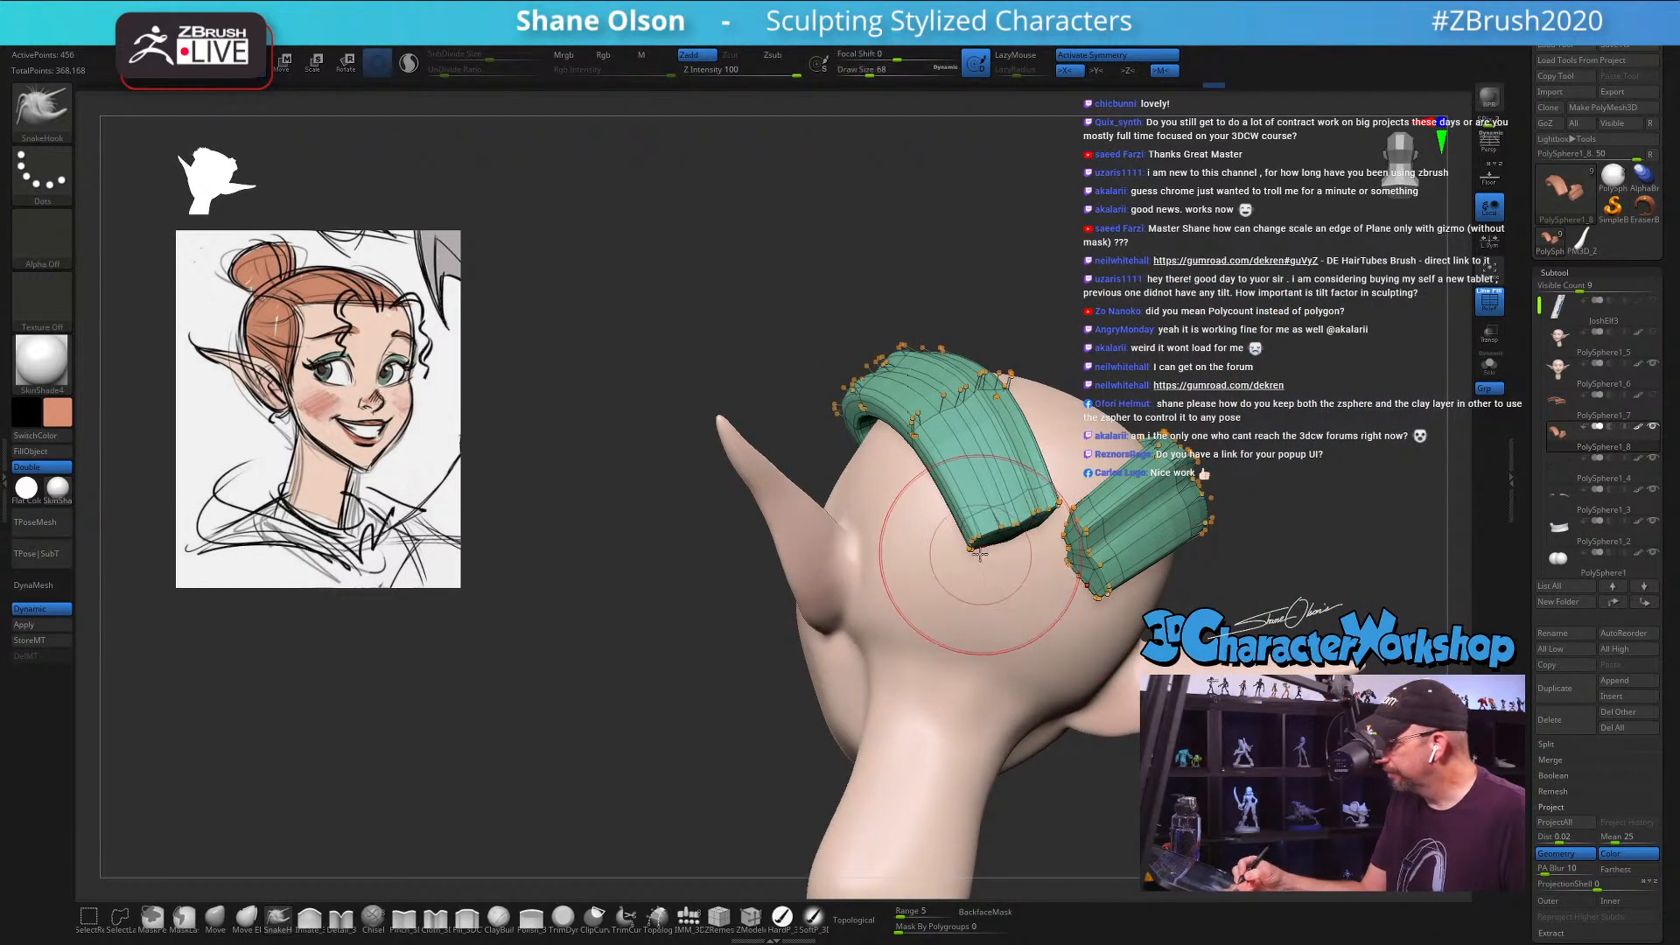
{"action": "left_click_drag", "start_coordinate": [972, 552], "coordinate": [989, 559]}
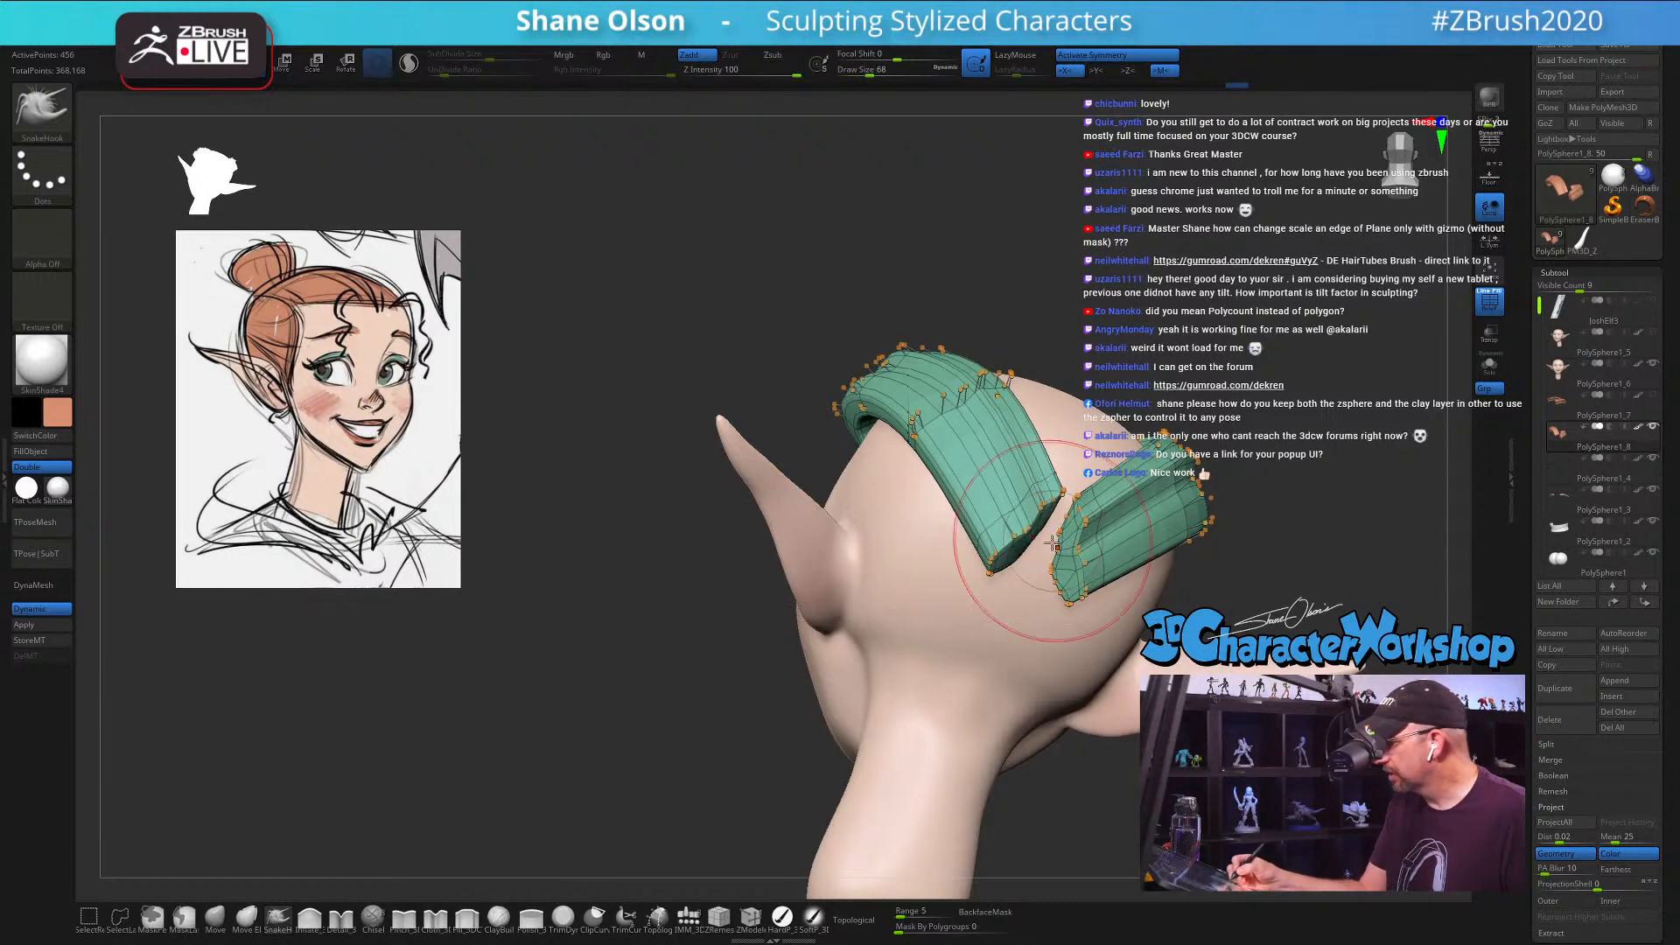
{"action": "mouse_move", "coordinate": [1053, 543]}
{"action": "right_mouse_down"}
{"action": "mouse_move", "coordinate": [1006, 648]}
{"action": "mouse_move", "coordinate": [1036, 595]}
{"action": "right_mouse_up"}
{"action": "mouse_move", "coordinate": [934, 483]}
{"action": "right_mouse_down"}
{"action": "mouse_move", "coordinate": [880, 552]}
{"action": "mouse_move", "coordinate": [901, 525]}
{"action": "mouse_move", "coordinate": [892, 564]}
{"action": "right_mouse_up"}
{"action": "key", "text": "]"}
{"action": "key", "text": "]"}
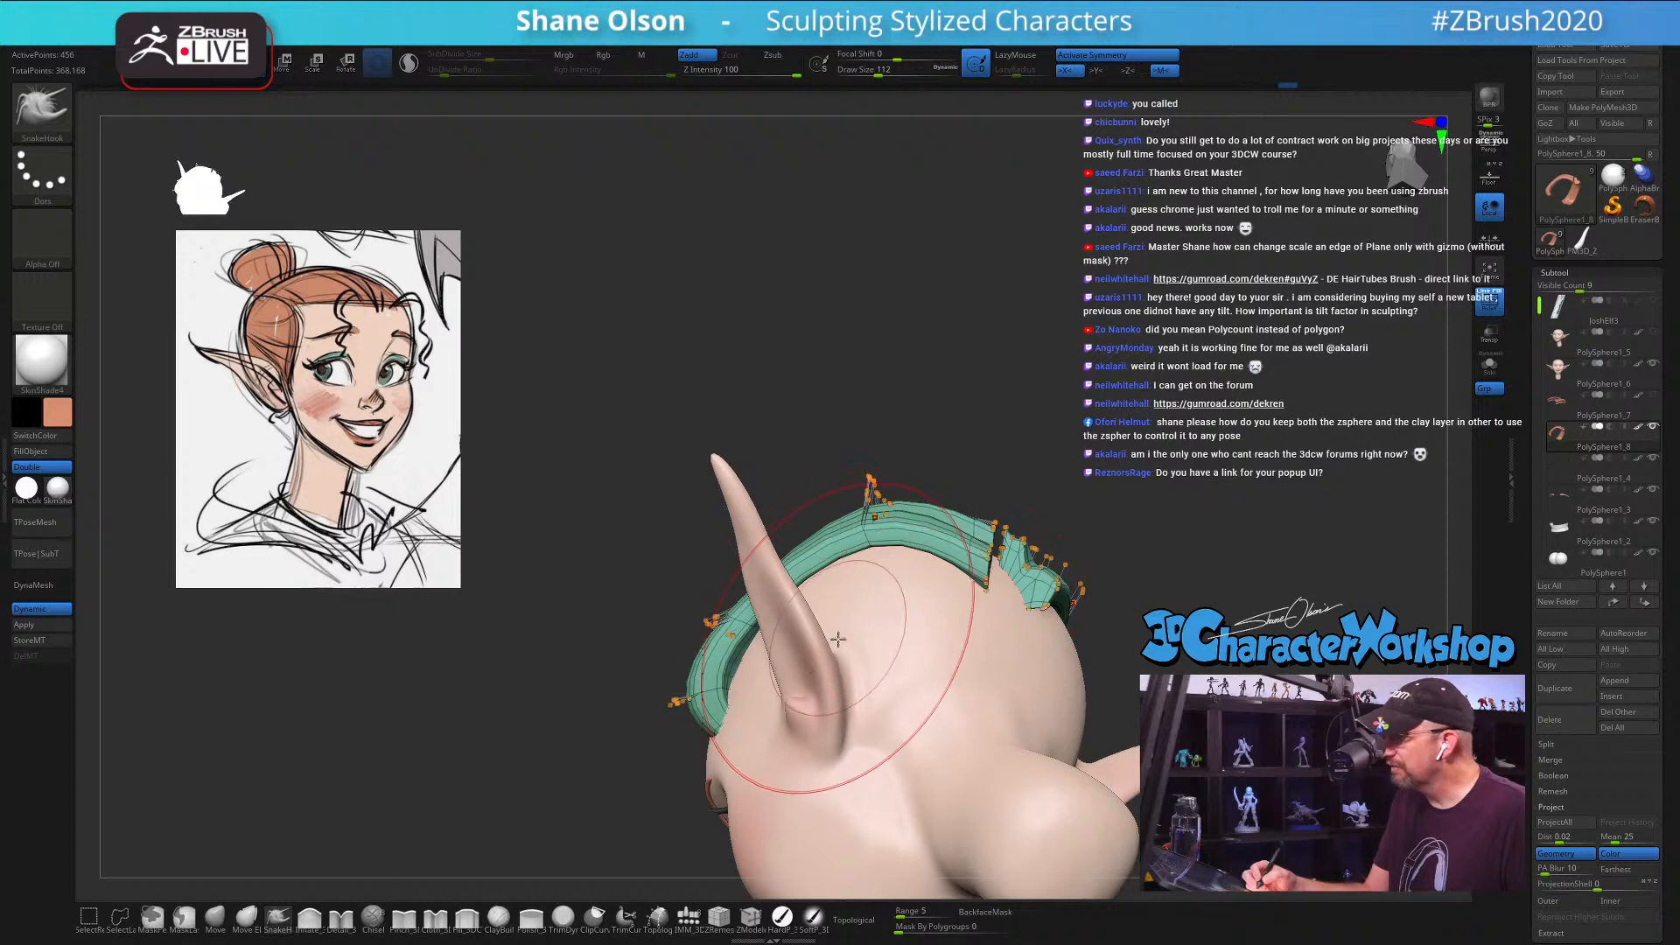
{"action": "right_click_drag", "start_coordinate": [833, 643], "coordinate": [883, 569]}
{"action": "mouse_move", "coordinate": [875, 678]}
{"action": "right_mouse_down", "text": "alt"}
{"action": "mouse_move", "coordinate": [811, 610]}
{"action": "mouse_move", "coordinate": [847, 609]}
{"action": "right_mouse_up", "text": "alt"}
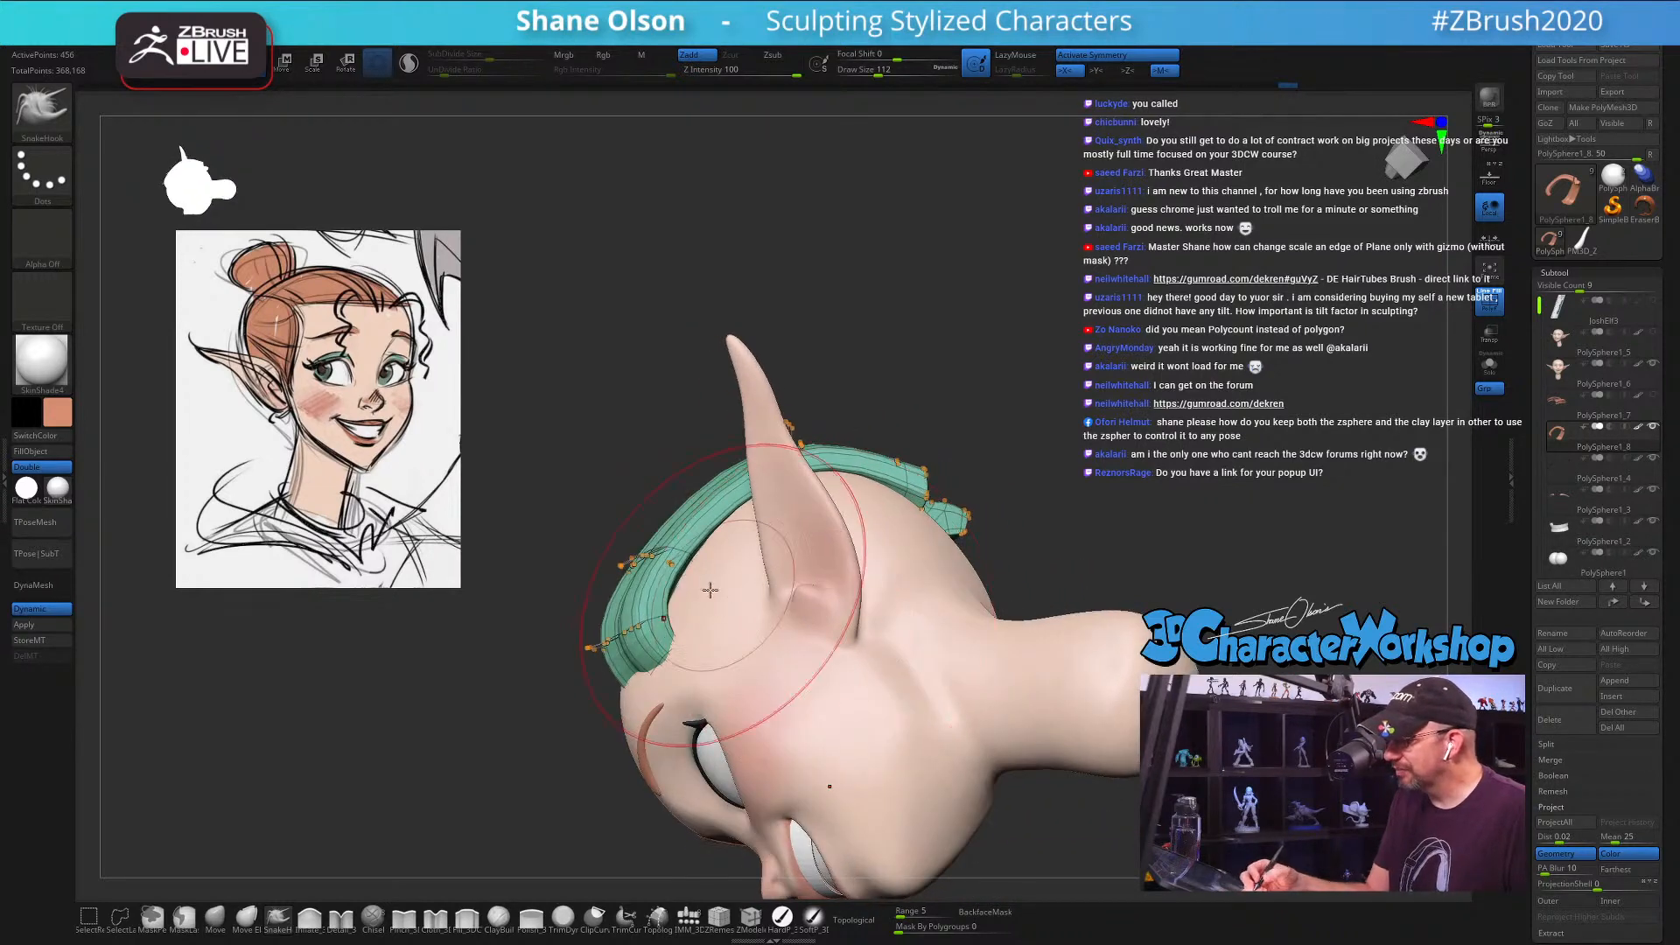
{"action": "mouse_move", "coordinate": [707, 589]}
{"action": "right_mouse_down"}
{"action": "mouse_move", "coordinate": [716, 660]}
{"action": "mouse_move", "coordinate": [831, 630]}
{"action": "right_mouse_up"}
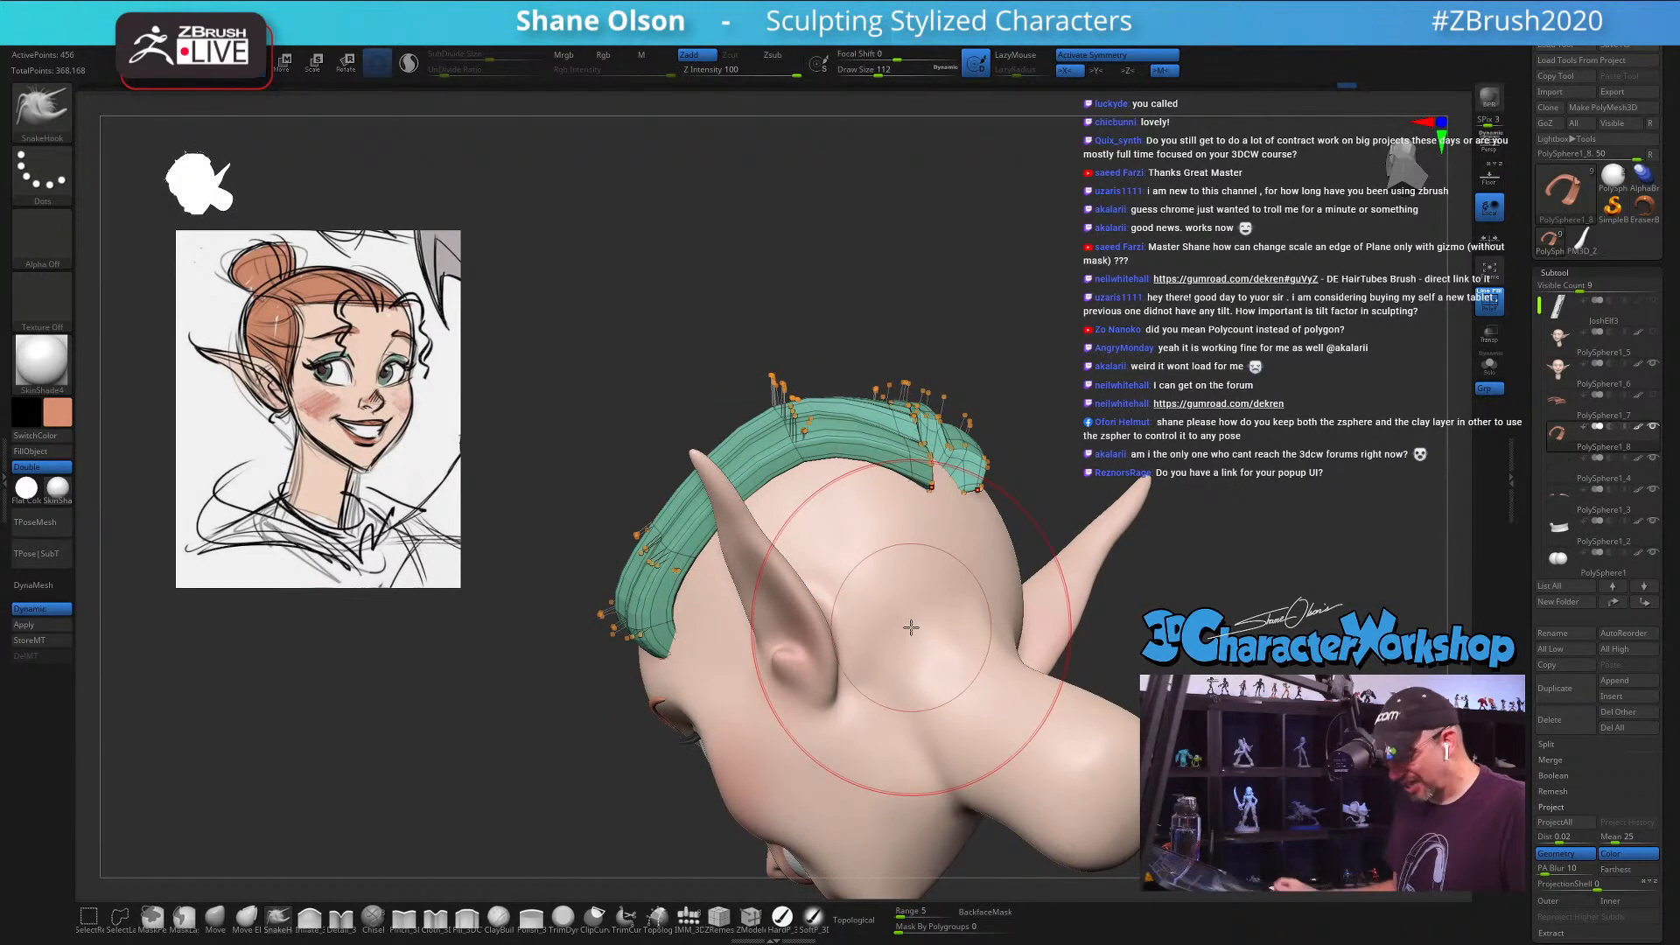
Step: Turn off dynamic subdivision on the hair strands and insert extra edge loops across their front and rear sections with ZModeler at draw size 27
{"action": "key", "text": "shift+d"}
{"action": "right_click_drag", "start_coordinate": [686, 332], "coordinate": [681, 350]}
{"action": "key", "text": "s"}
{"action": "left_click_drag", "start_coordinate": [681, 353], "coordinate": [665, 353]}
{"action": "mouse_move", "coordinate": [672, 343]}
{"action": "right_mouse_down", "text": "ctrl"}
{"action": "mouse_move", "coordinate": [644, 367]}
{"action": "mouse_move", "coordinate": [608, 312]}
{"action": "right_mouse_up", "text": "ctrl"}
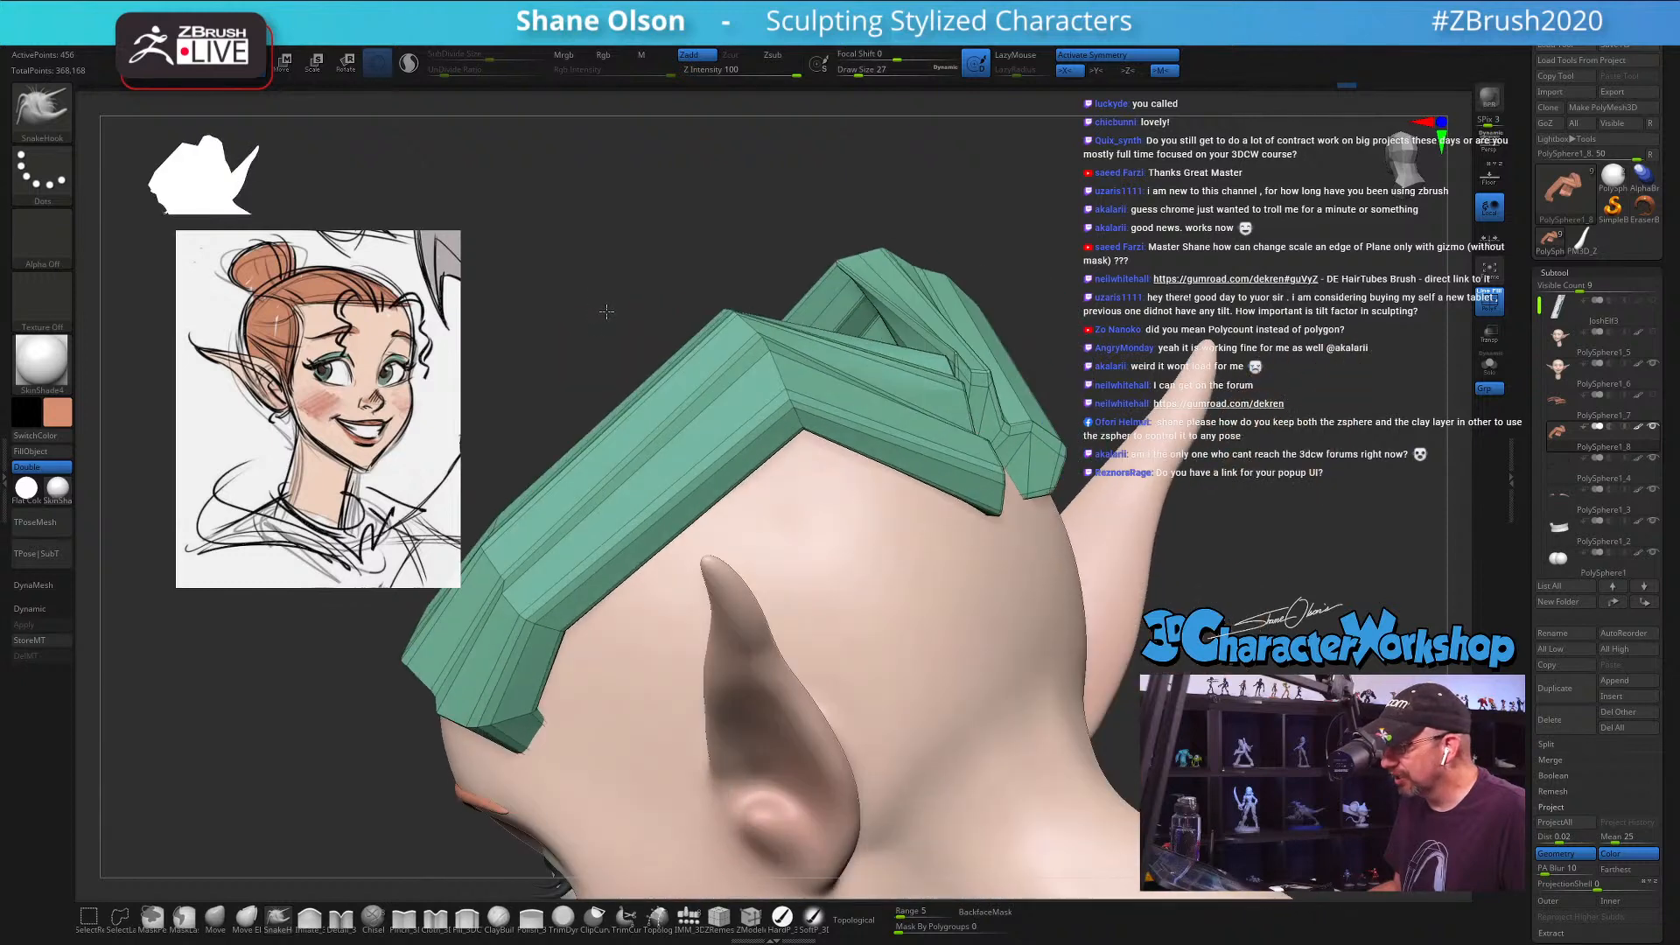
{"action": "left_click", "coordinate": [767, 926]}
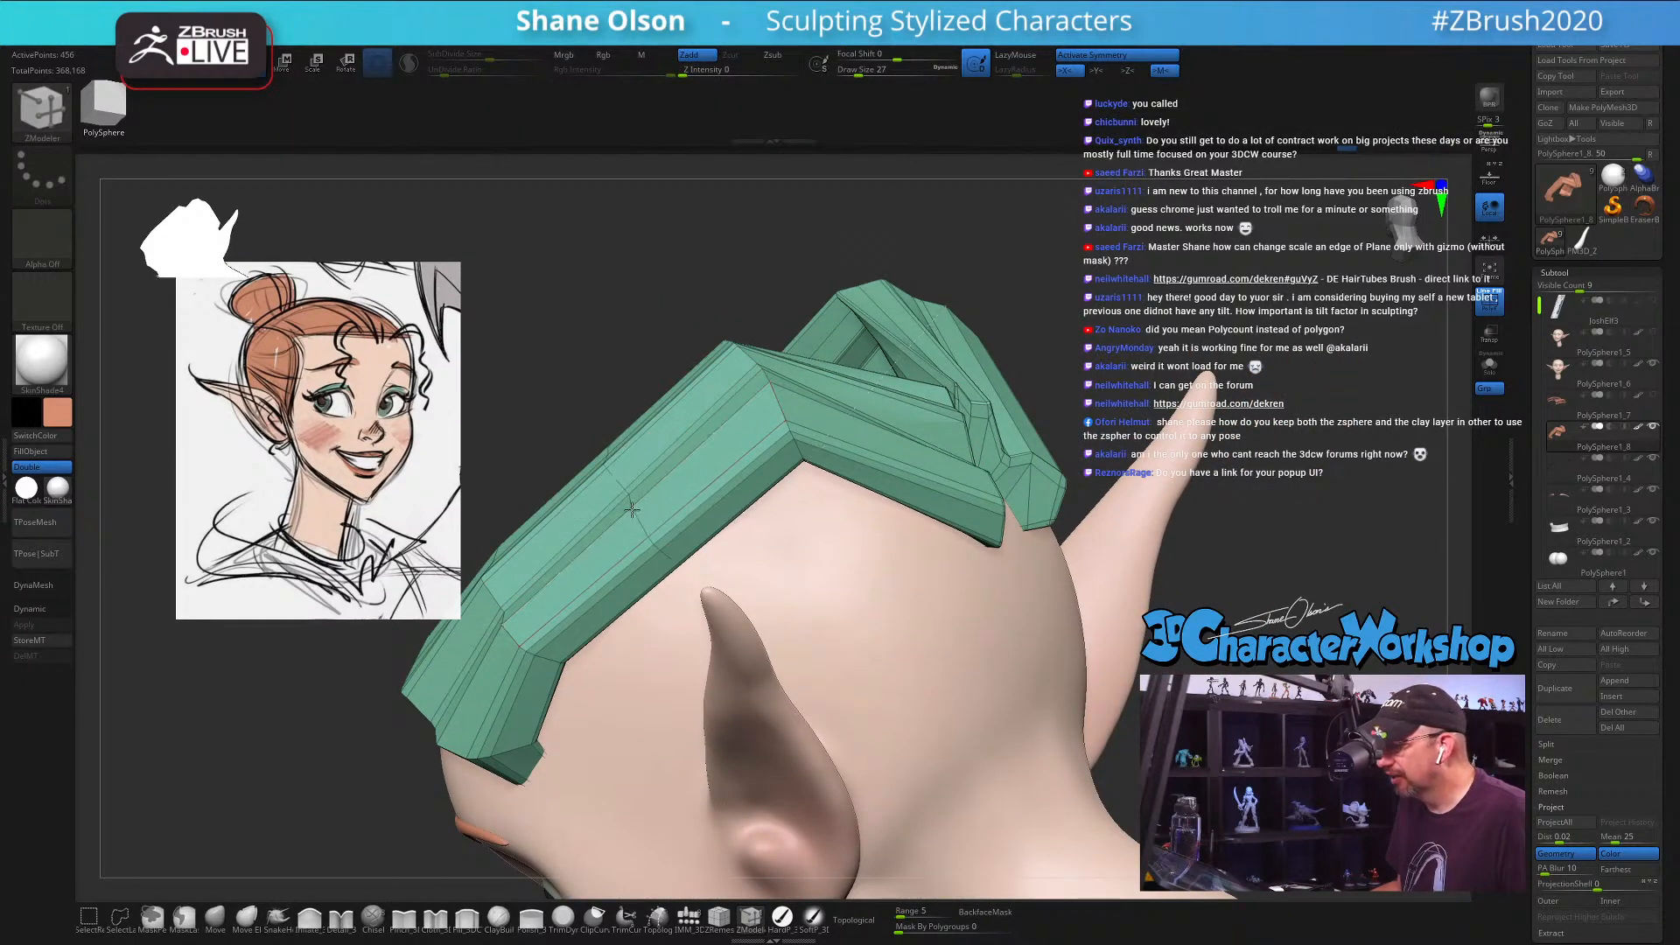
{"action": "left_click", "coordinate": [575, 555]}
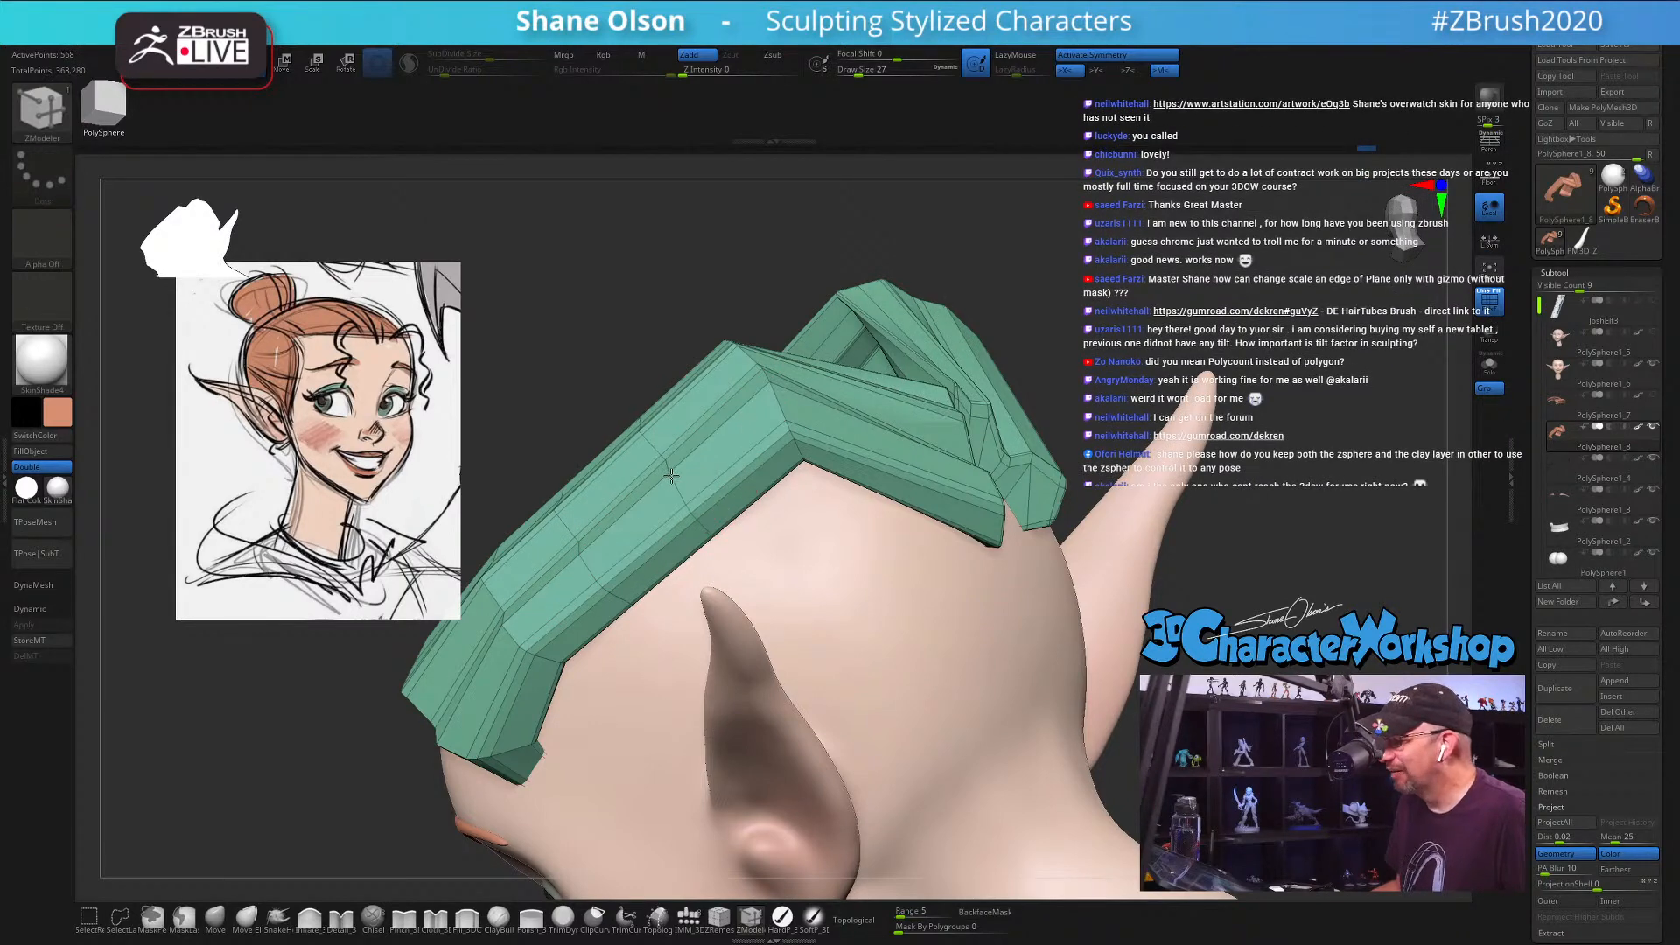
{"action": "right_click_drag", "start_coordinate": [723, 234], "coordinate": [884, 457]}
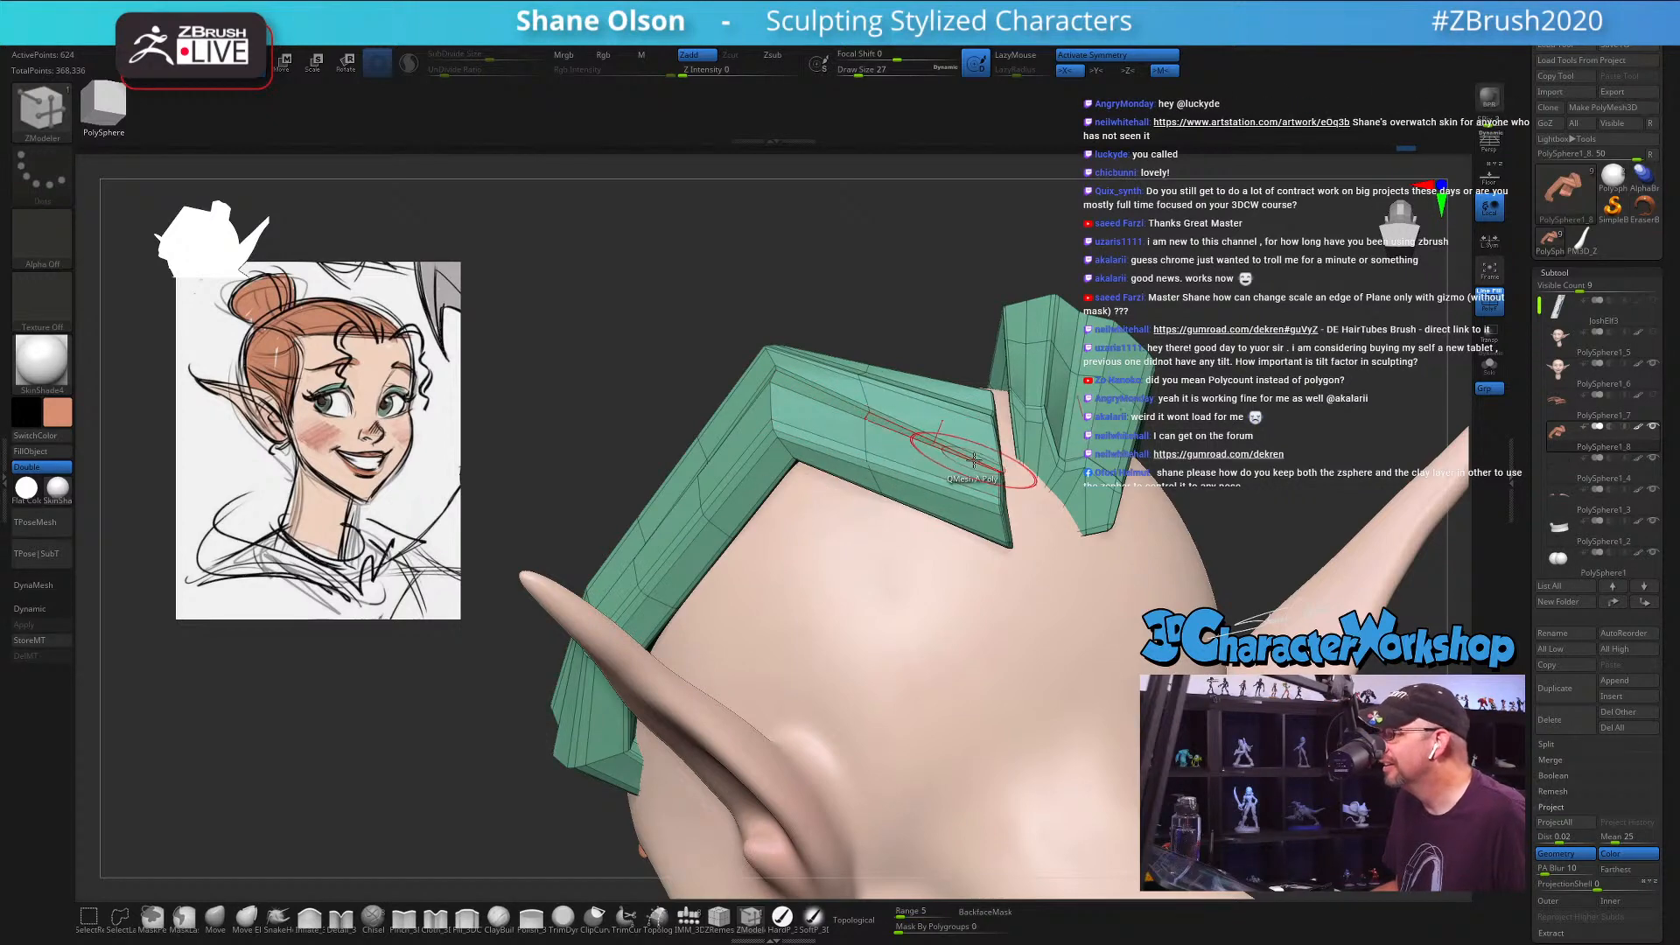
{"action": "left_click", "coordinate": [941, 451]}
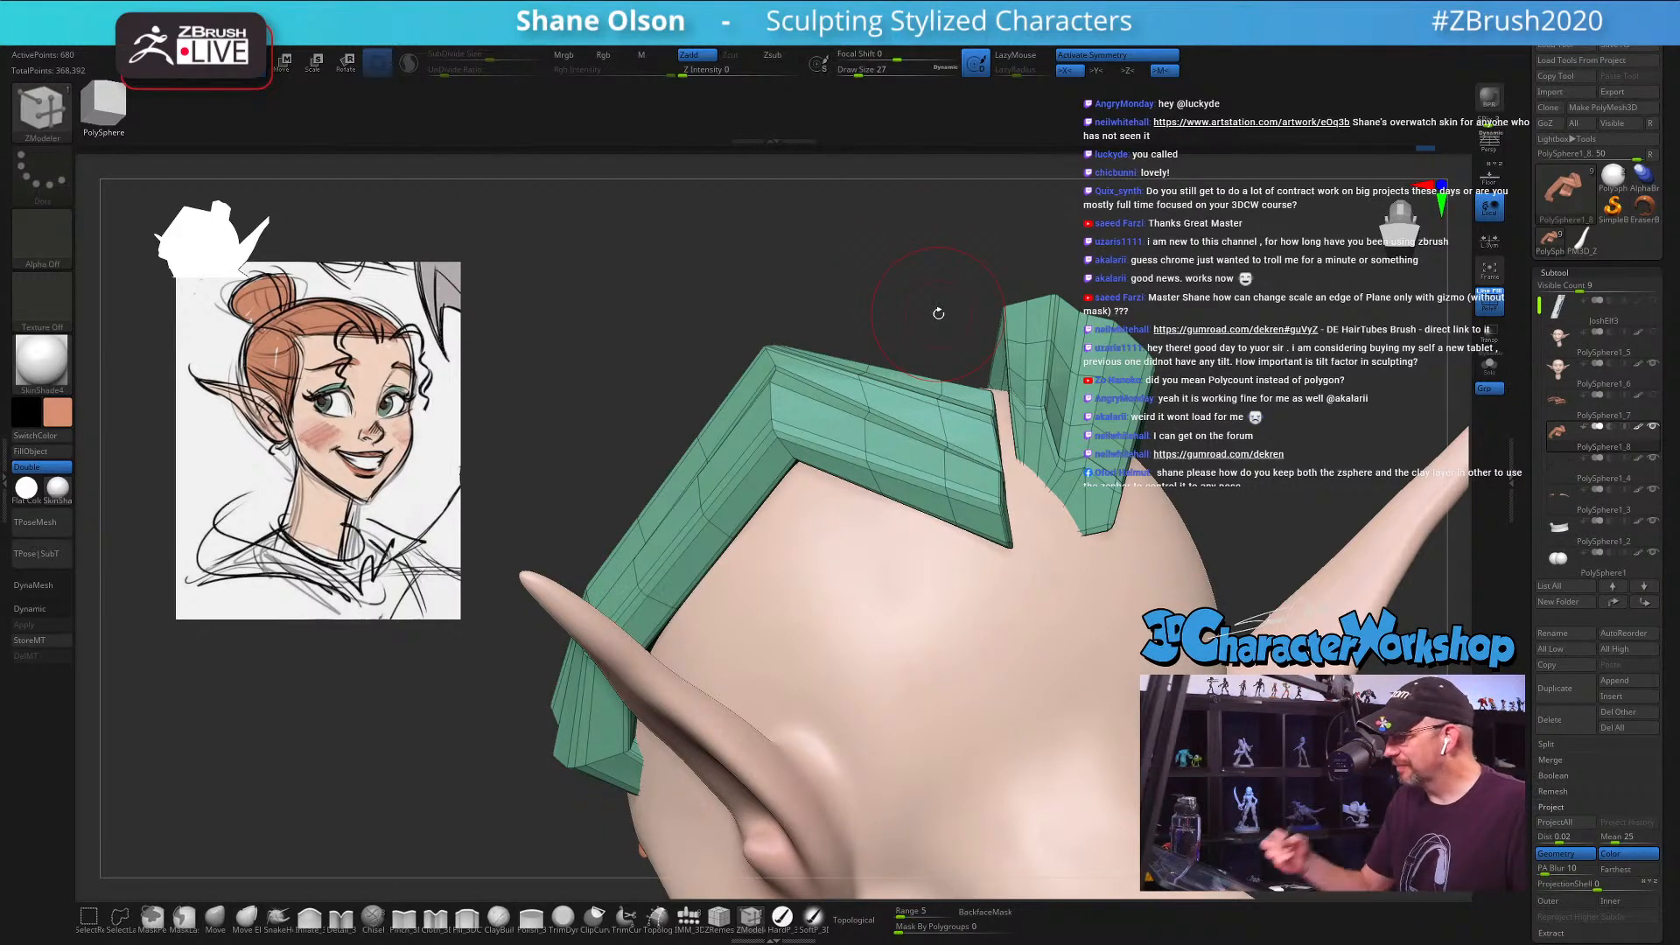
Step: Mask the strand except for the edge loop at its crown bend and lower that loop toward the head with the gizmo
{"action": "mouse_move", "coordinate": [1229, 480]}
{"action": "right_mouse_down"}
{"action": "mouse_move", "coordinate": [962, 438]}
{"action": "mouse_move", "coordinate": [825, 364]}
{"action": "right_mouse_up"}
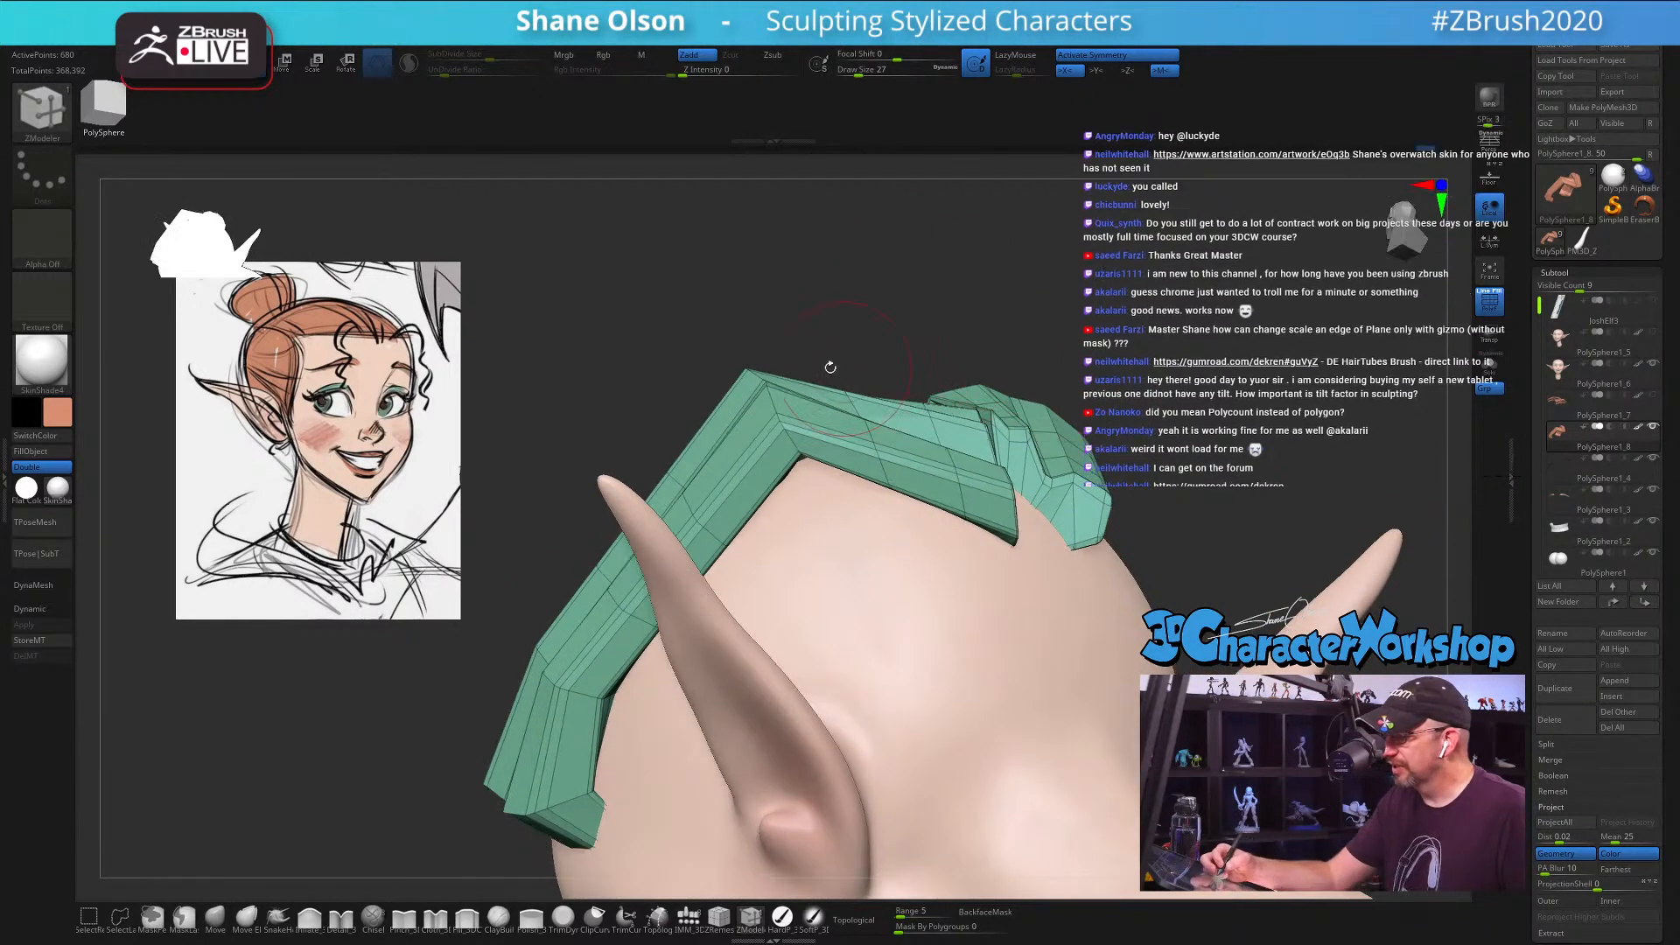
{"action": "mouse_move", "coordinate": [792, 343]}
{"action": "left_mouse_down", "text": "ctrl+shift"}
{"action": "mouse_move", "coordinate": [721, 446]}
{"action": "mouse_move", "coordinate": [836, 538]}
{"action": "left_mouse_up", "text": "ctrl+shift"}
{"action": "key", "text": "w"}
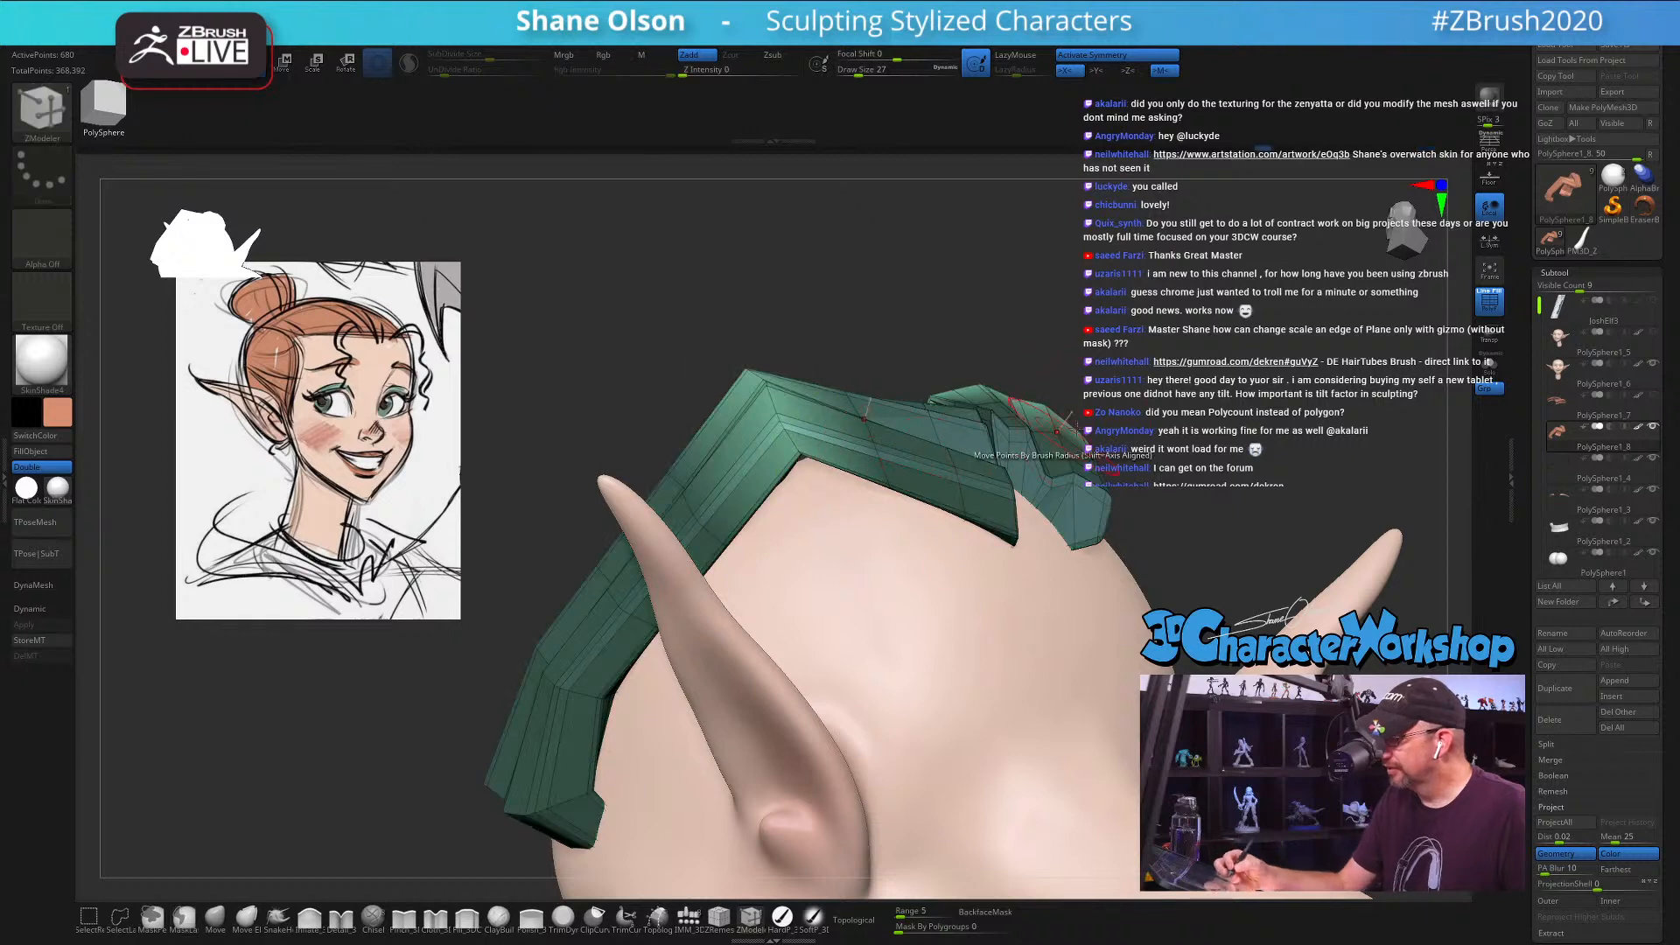
{"action": "left_click", "coordinate": [562, 557]}
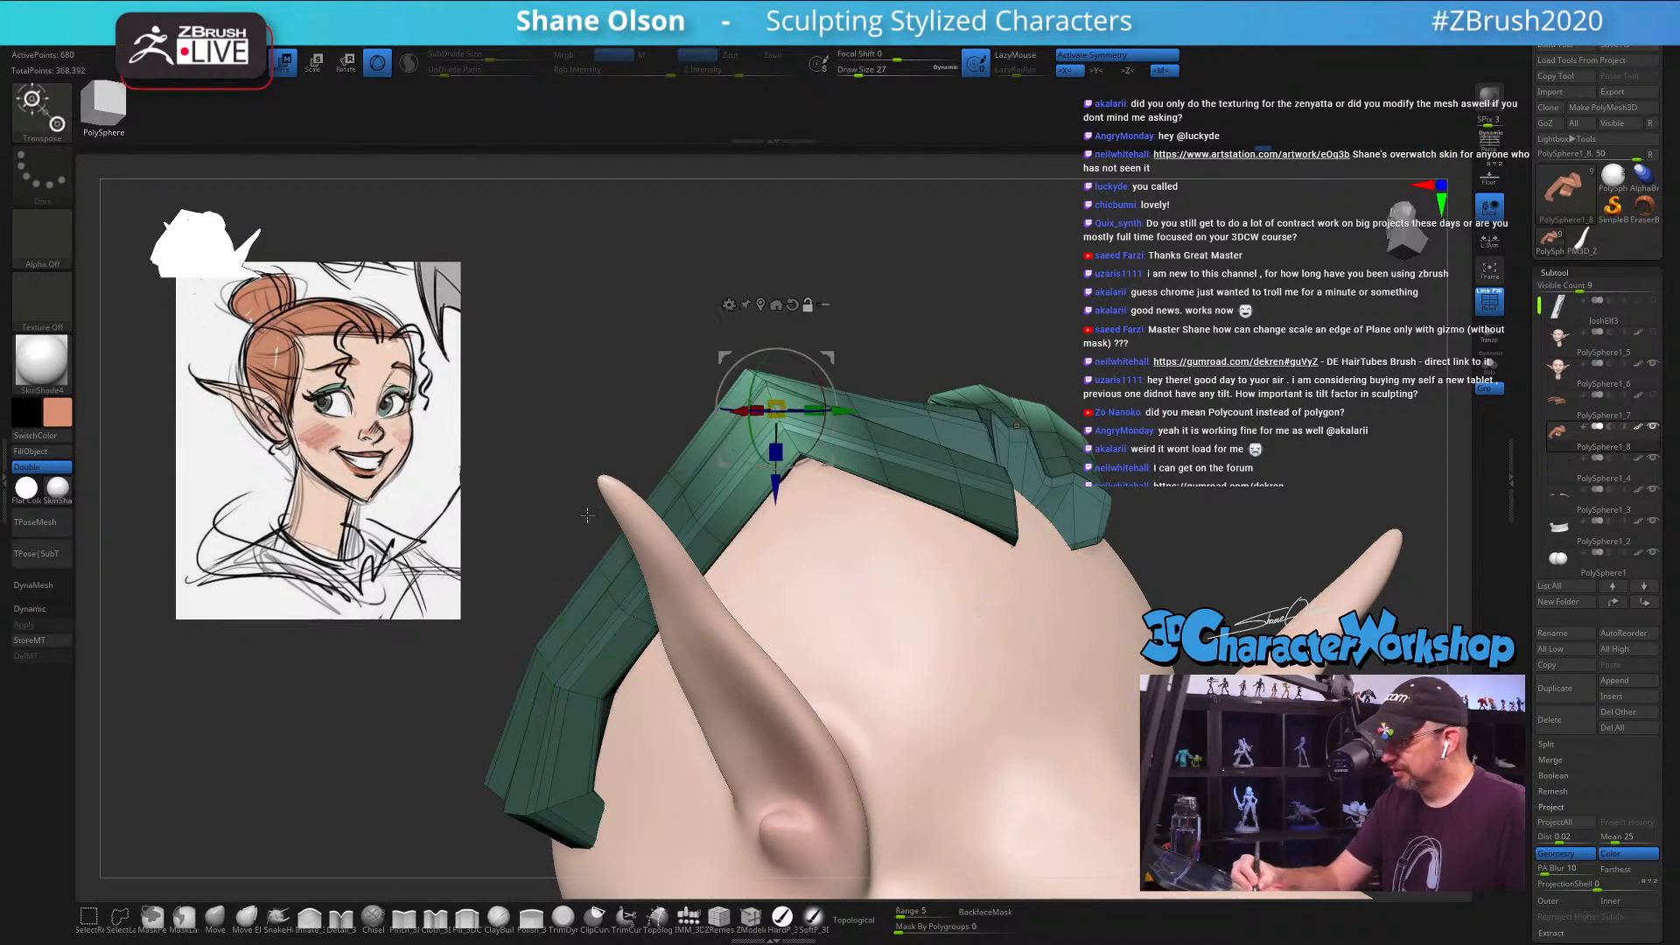
{"action": "right_click_drag", "start_coordinate": [955, 321], "coordinate": [902, 357]}
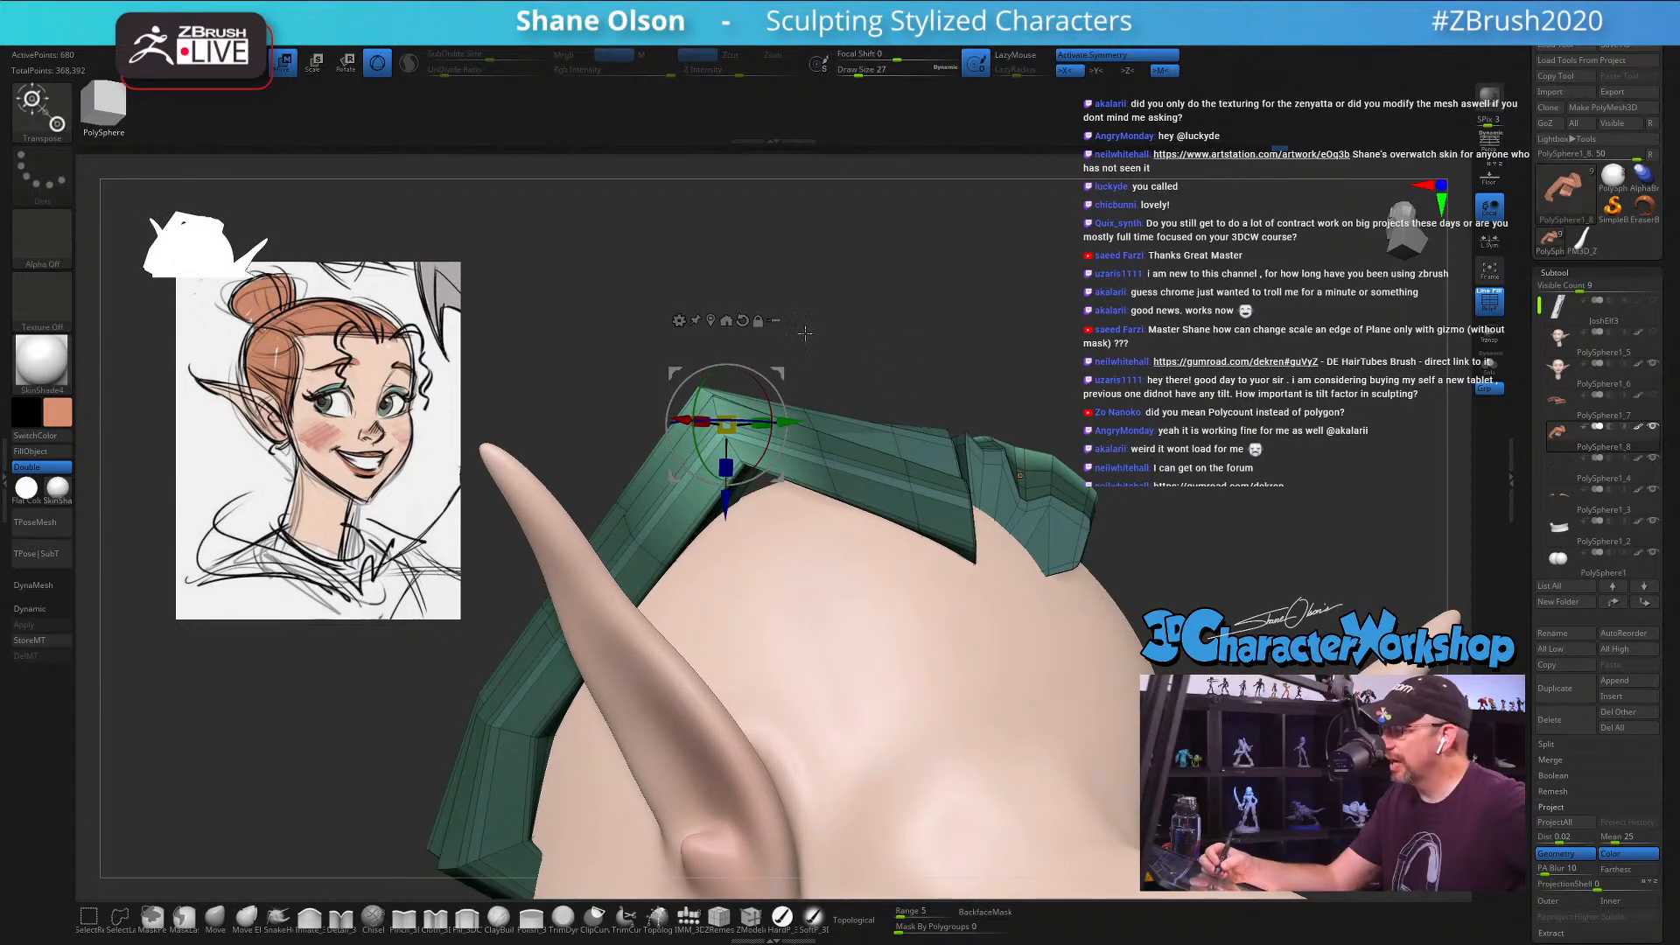
{"action": "left_click_drag", "start_coordinate": [725, 499], "coordinate": [726, 542]}
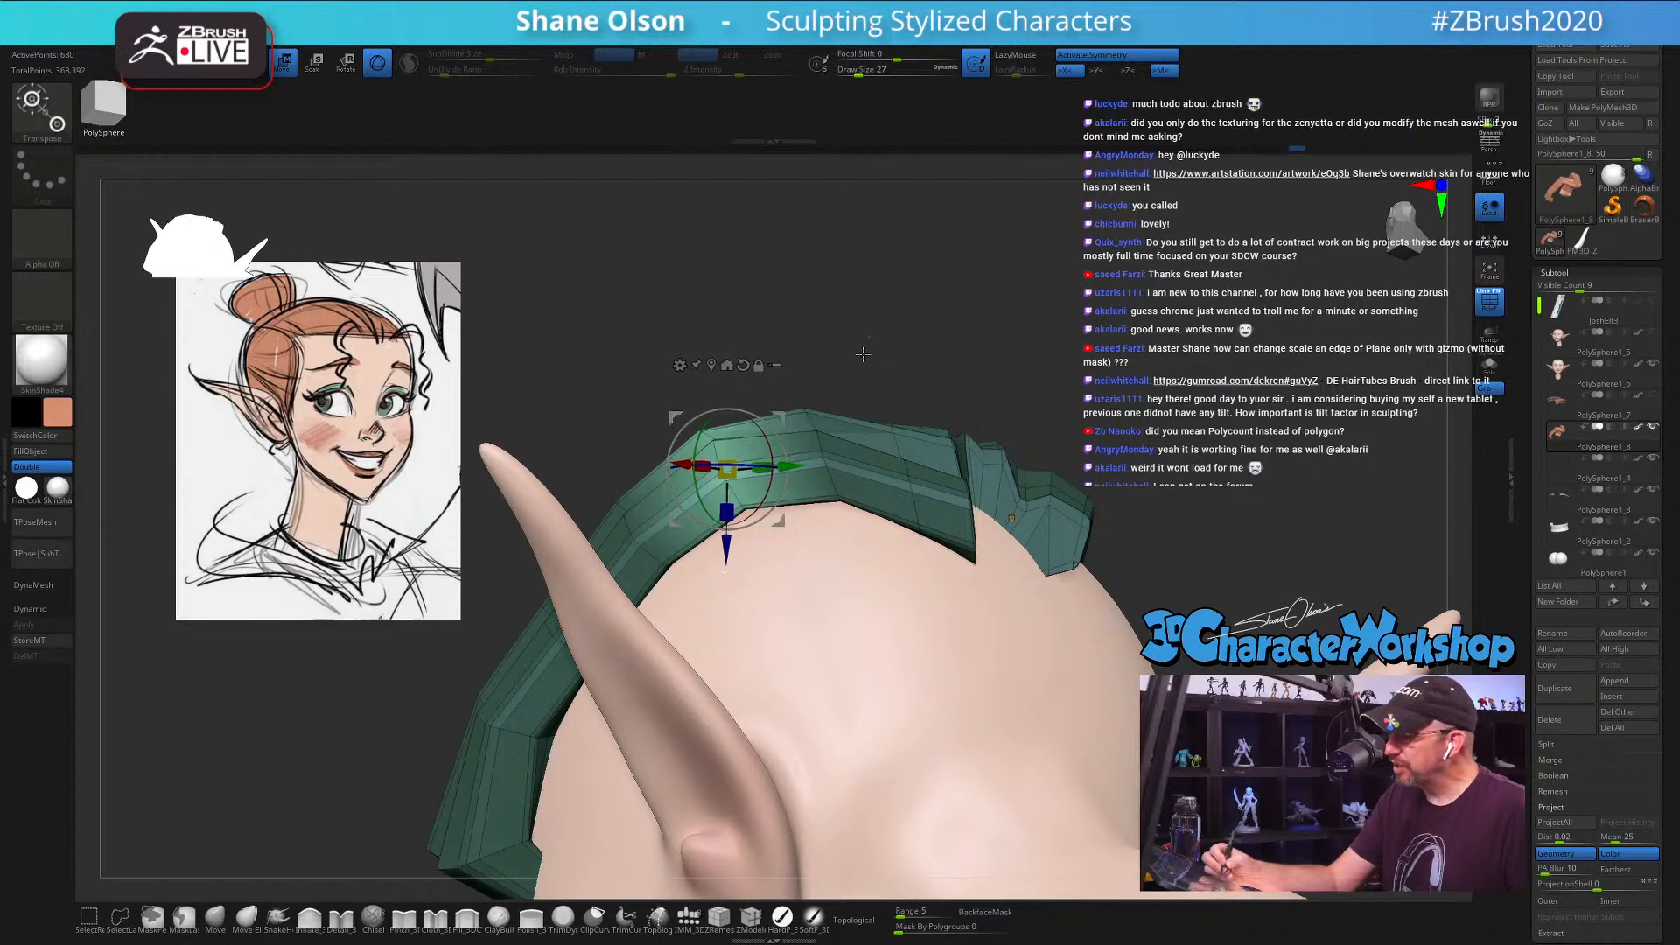
Step: Clear the mask and adjust the middle of the strand along the side of the head with the Move brush at draw size 74
{"action": "right_click_drag", "start_coordinate": [862, 353], "coordinate": [783, 418]}
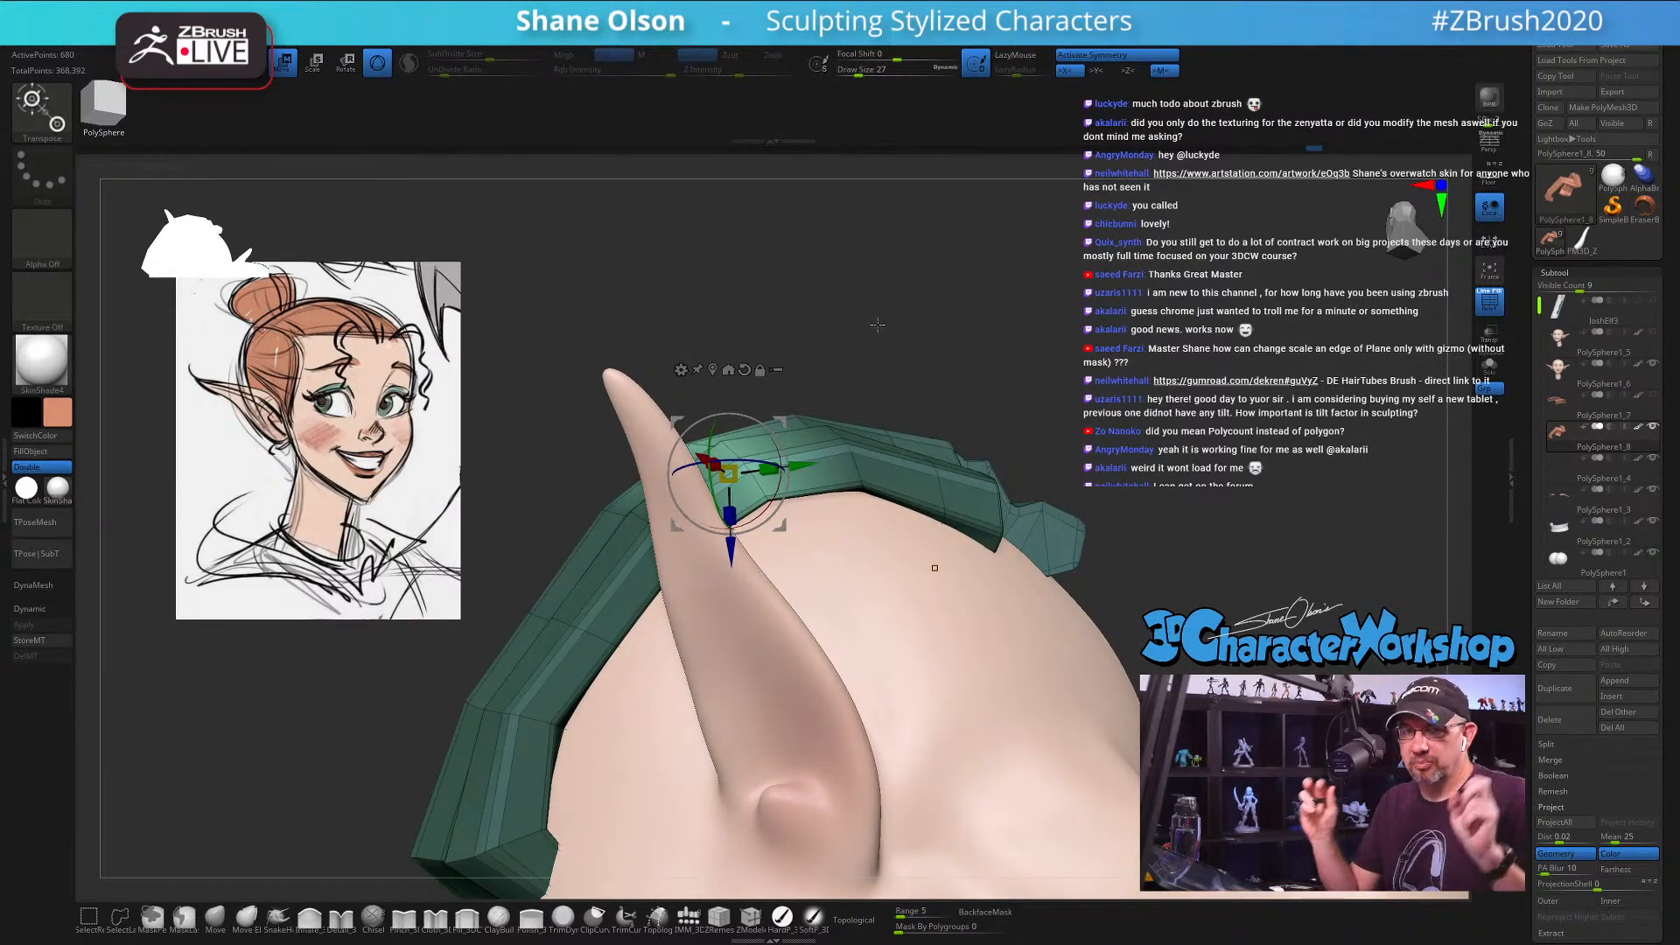
{"action": "right_click_drag", "start_coordinate": [878, 325], "coordinate": [780, 418]}
{"action": "right_click_drag", "start_coordinate": [876, 563], "coordinate": [919, 550]}
{"action": "right_click_drag", "start_coordinate": [1033, 525], "coordinate": [1072, 561], "text": "ctrl"}
{"action": "right_click_drag", "start_coordinate": [968, 556], "coordinate": [940, 613]}
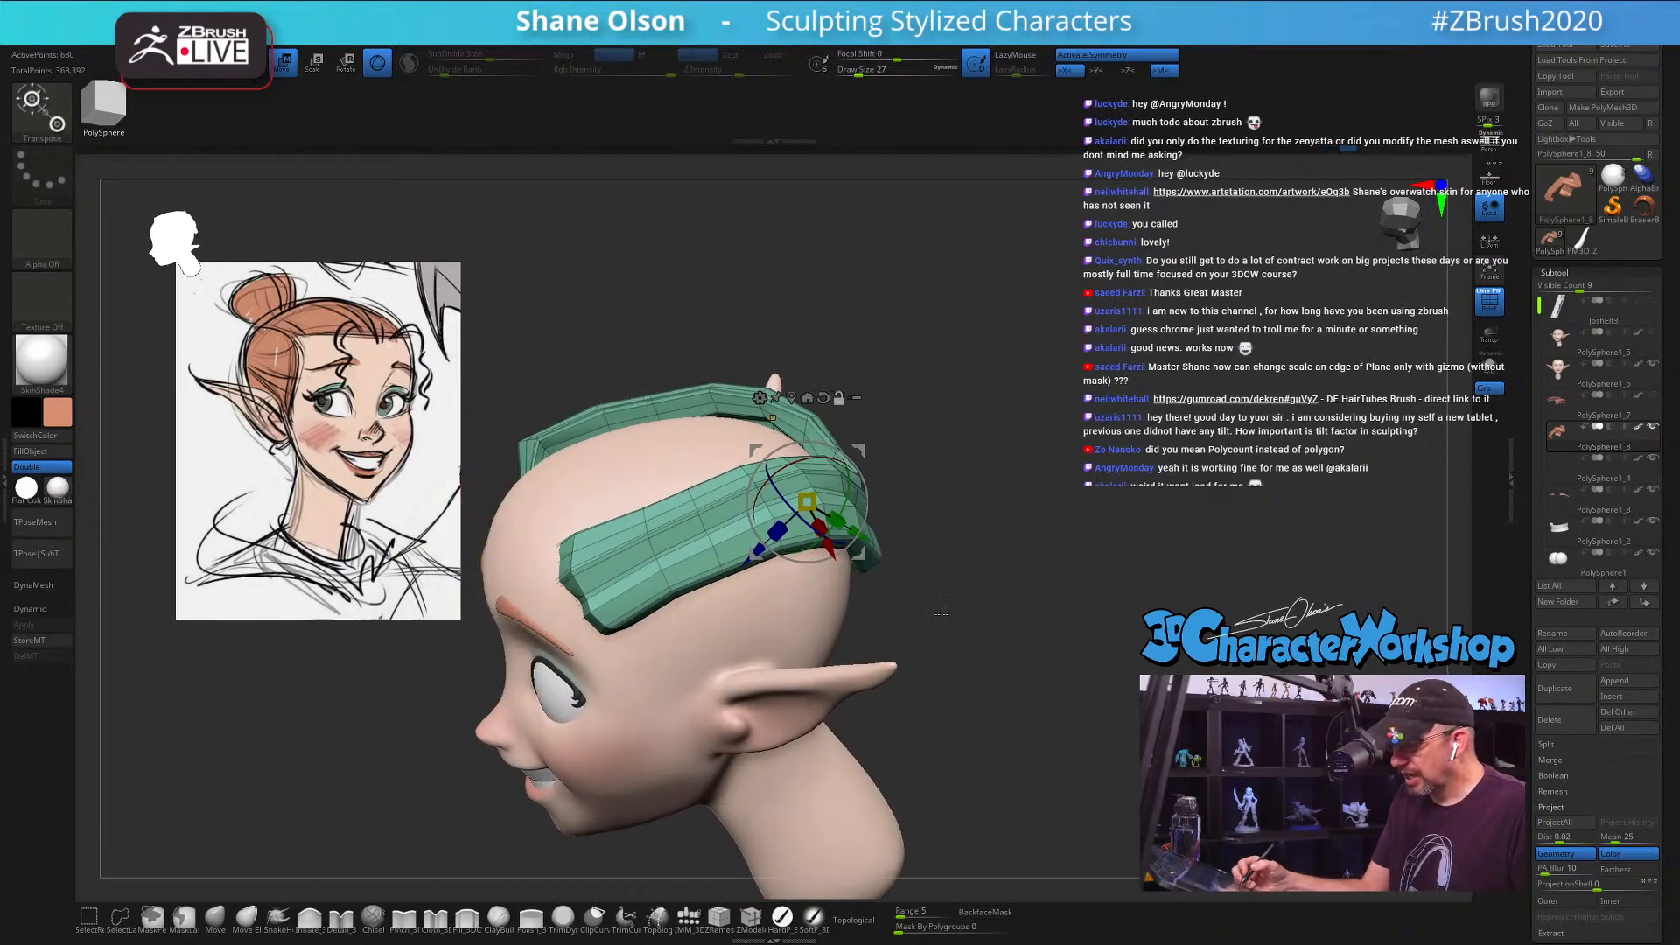
{"action": "left_click", "coordinate": [222, 914]}
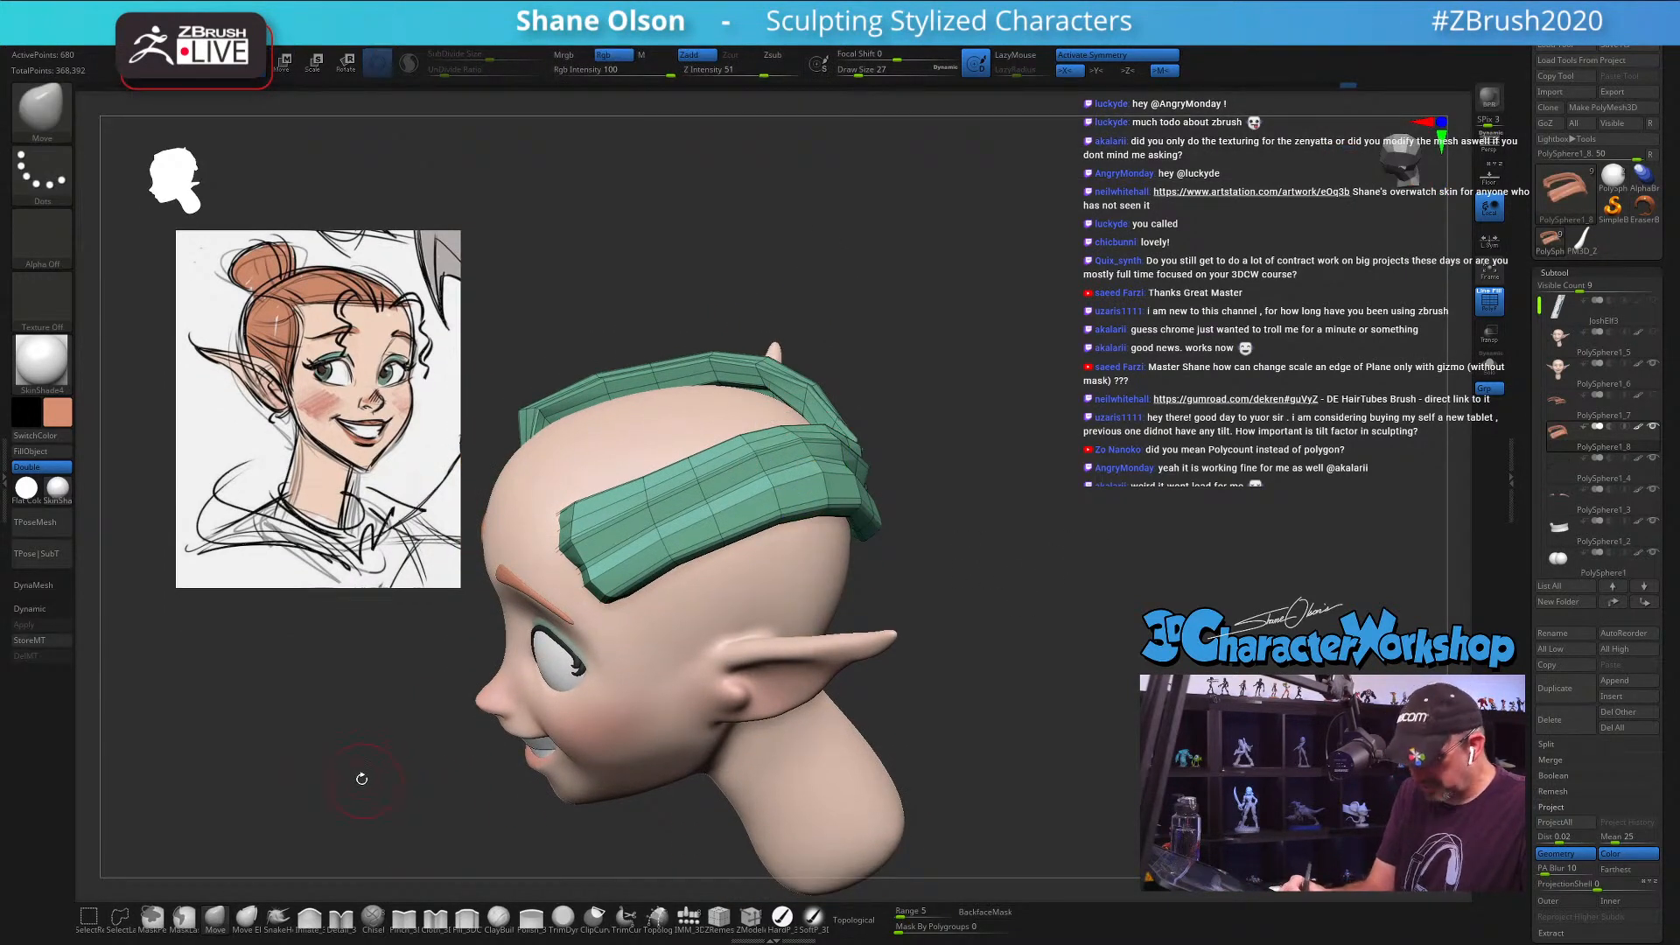
{"action": "key", "text": "s"}
{"action": "left_click_drag", "start_coordinate": [361, 778], "coordinate": [381, 778]}
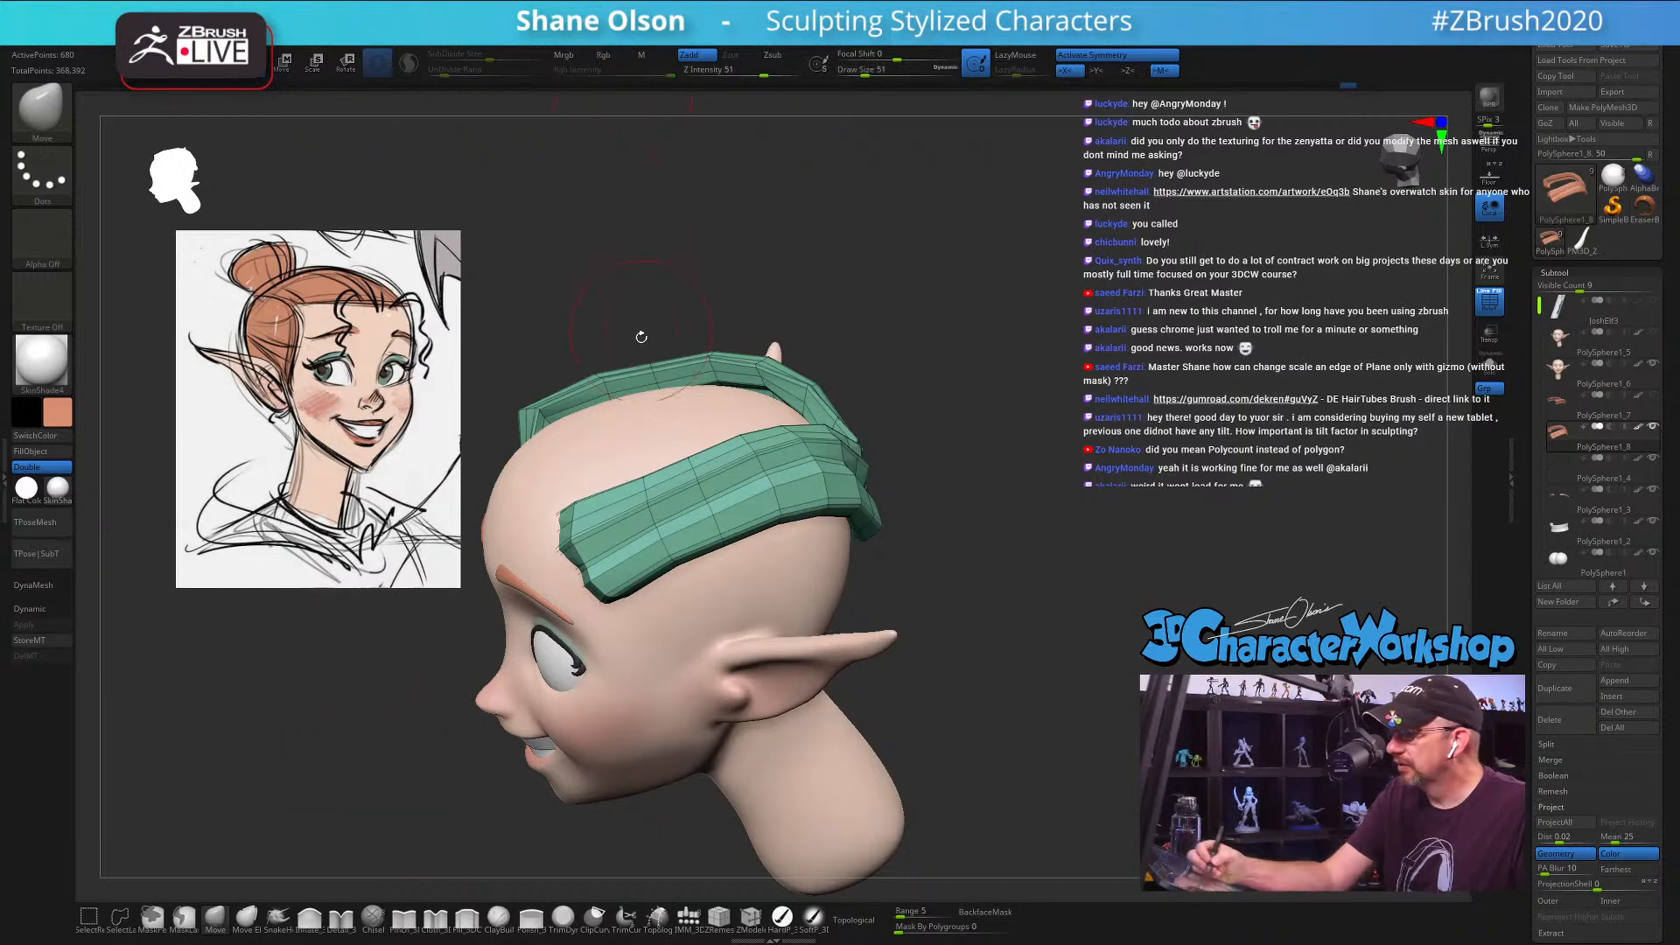
{"action": "key", "text": "s"}
{"action": "left_click_drag", "start_coordinate": [641, 337], "coordinate": [660, 337]}
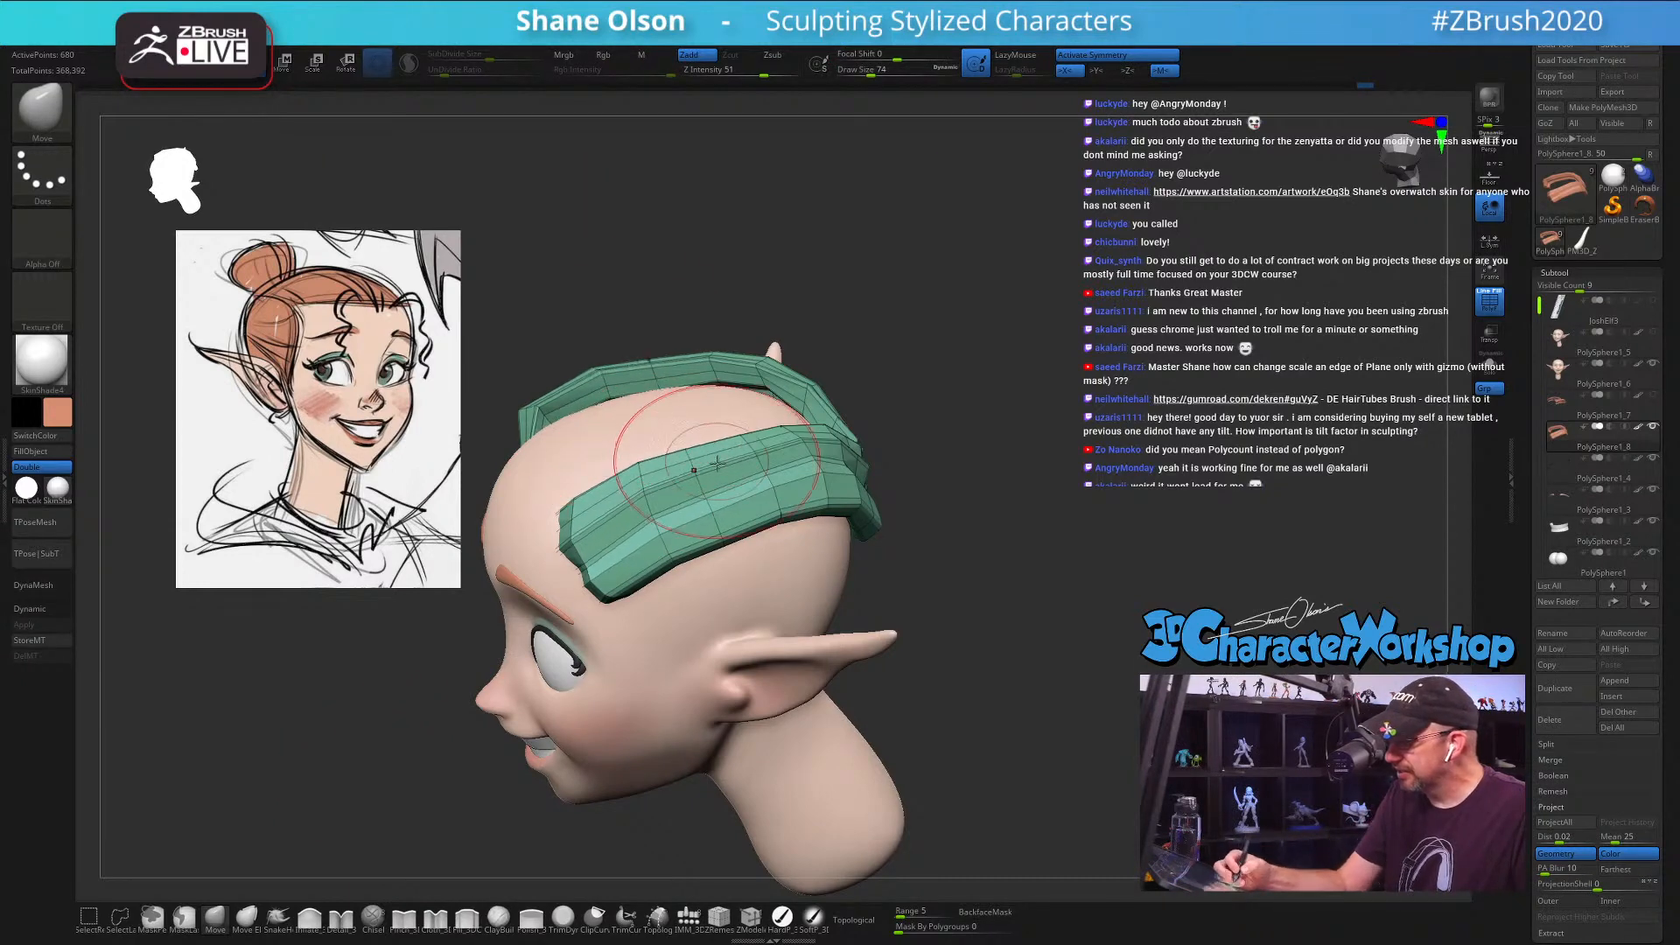
{"action": "right_click_drag", "start_coordinate": [715, 462], "coordinate": [744, 442]}
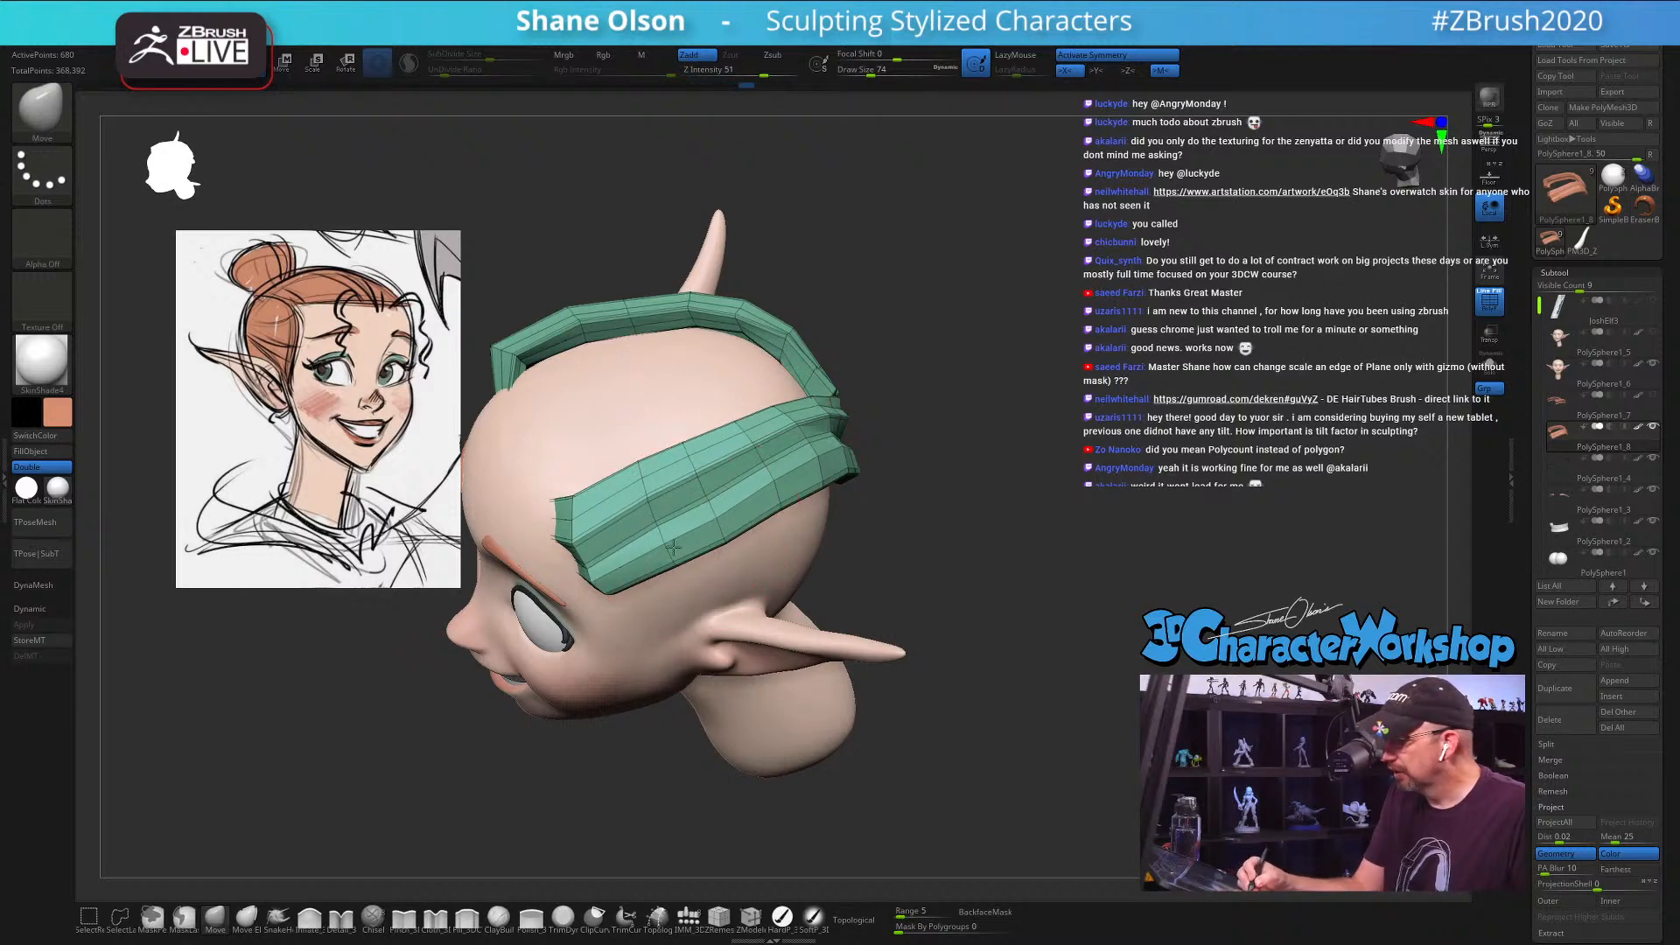
Step: Nudge the lower corner of the strand's rear end inward with the Move brush at draw size 68
{"action": "key", "text": "s"}
{"action": "left_click_drag", "start_coordinate": [673, 503], "coordinate": [663, 502]}
{"action": "mouse_move", "coordinate": [842, 495]}
{"action": "right_mouse_down"}
{"action": "mouse_move", "coordinate": [897, 478]}
{"action": "mouse_move", "coordinate": [970, 502]}
{"action": "mouse_move", "coordinate": [958, 488]}
{"action": "right_mouse_up"}
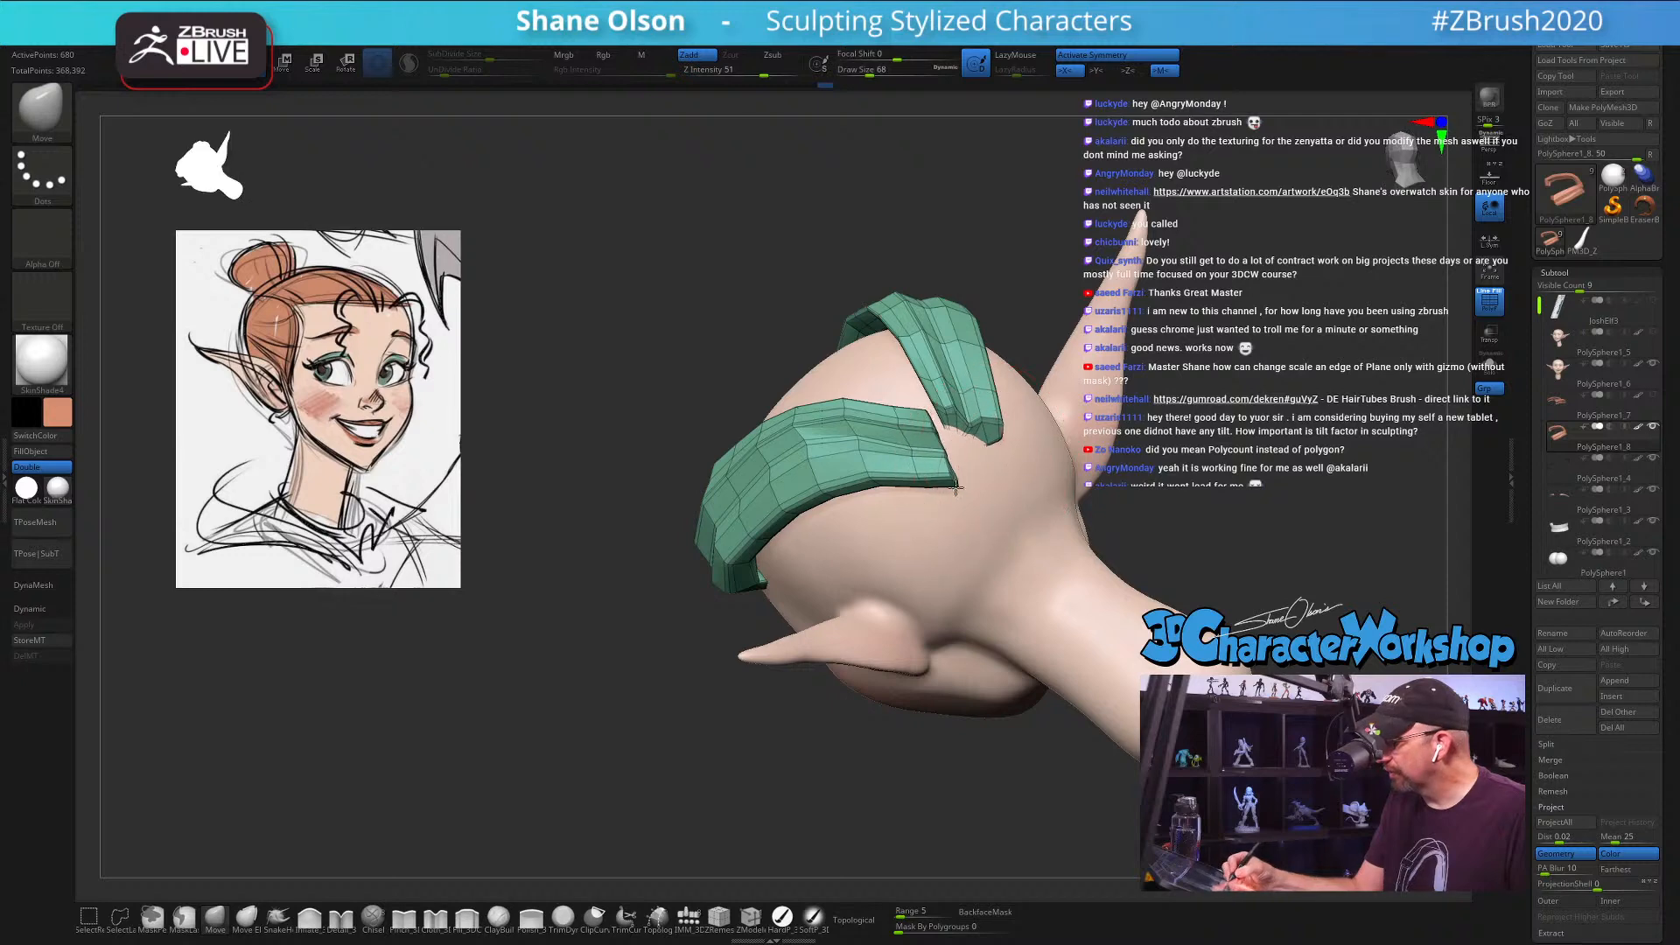
{"action": "left_click_drag", "start_coordinate": [955, 488], "coordinate": [927, 457]}
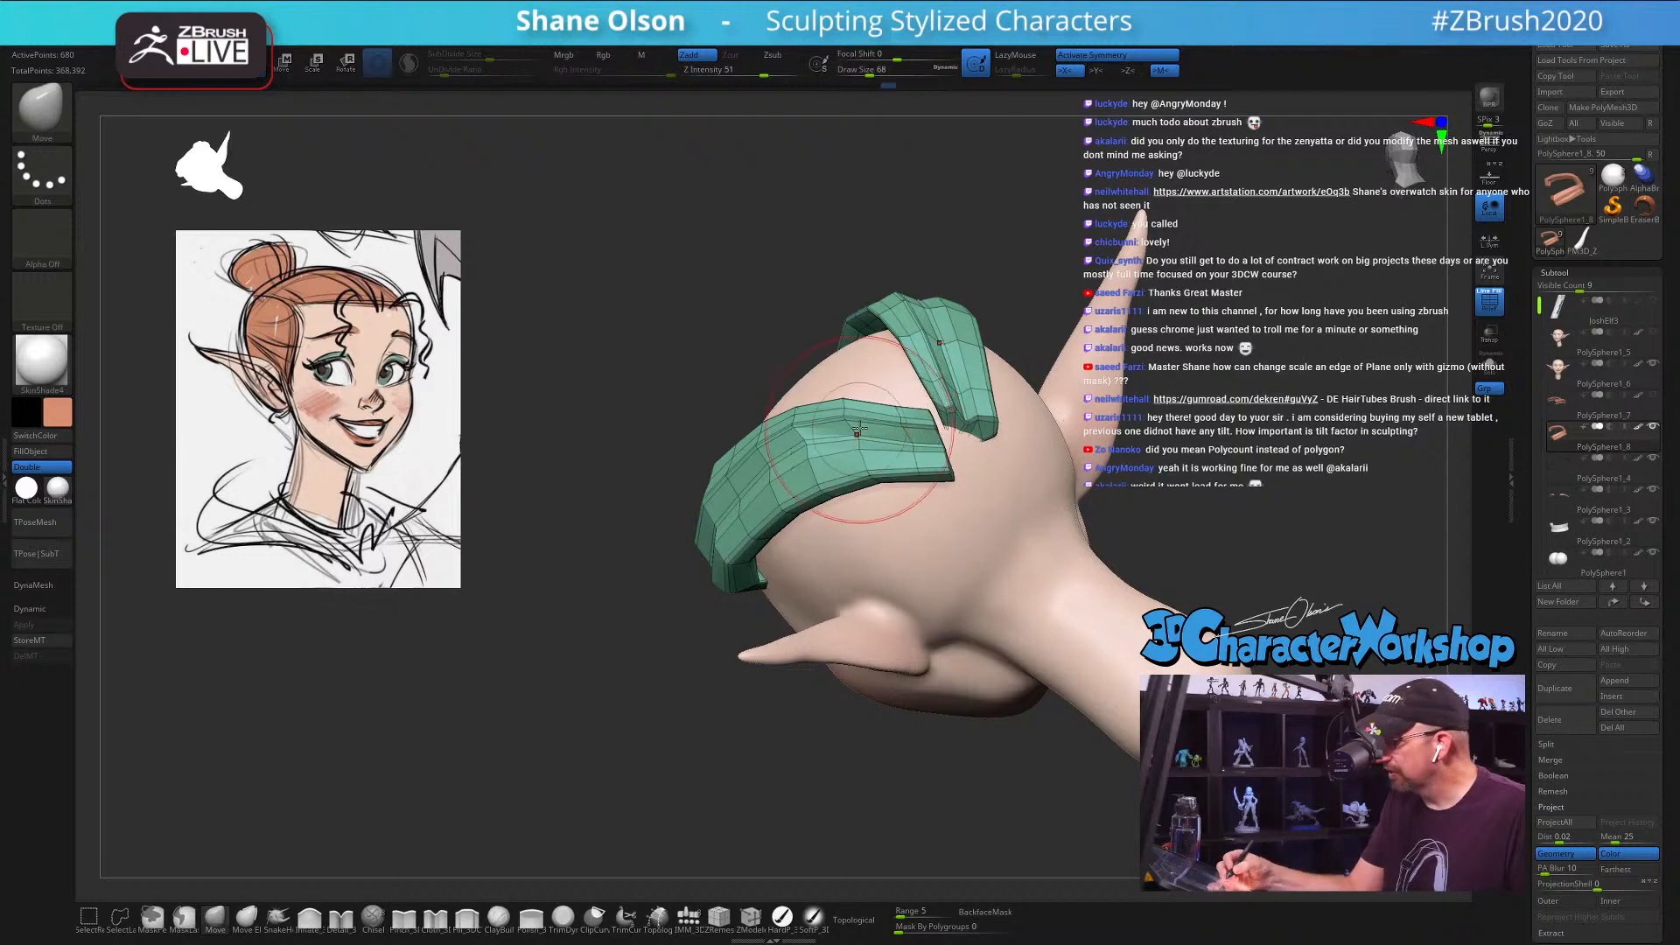
{"action": "right_click_drag", "start_coordinate": [857, 431], "coordinate": [999, 497]}
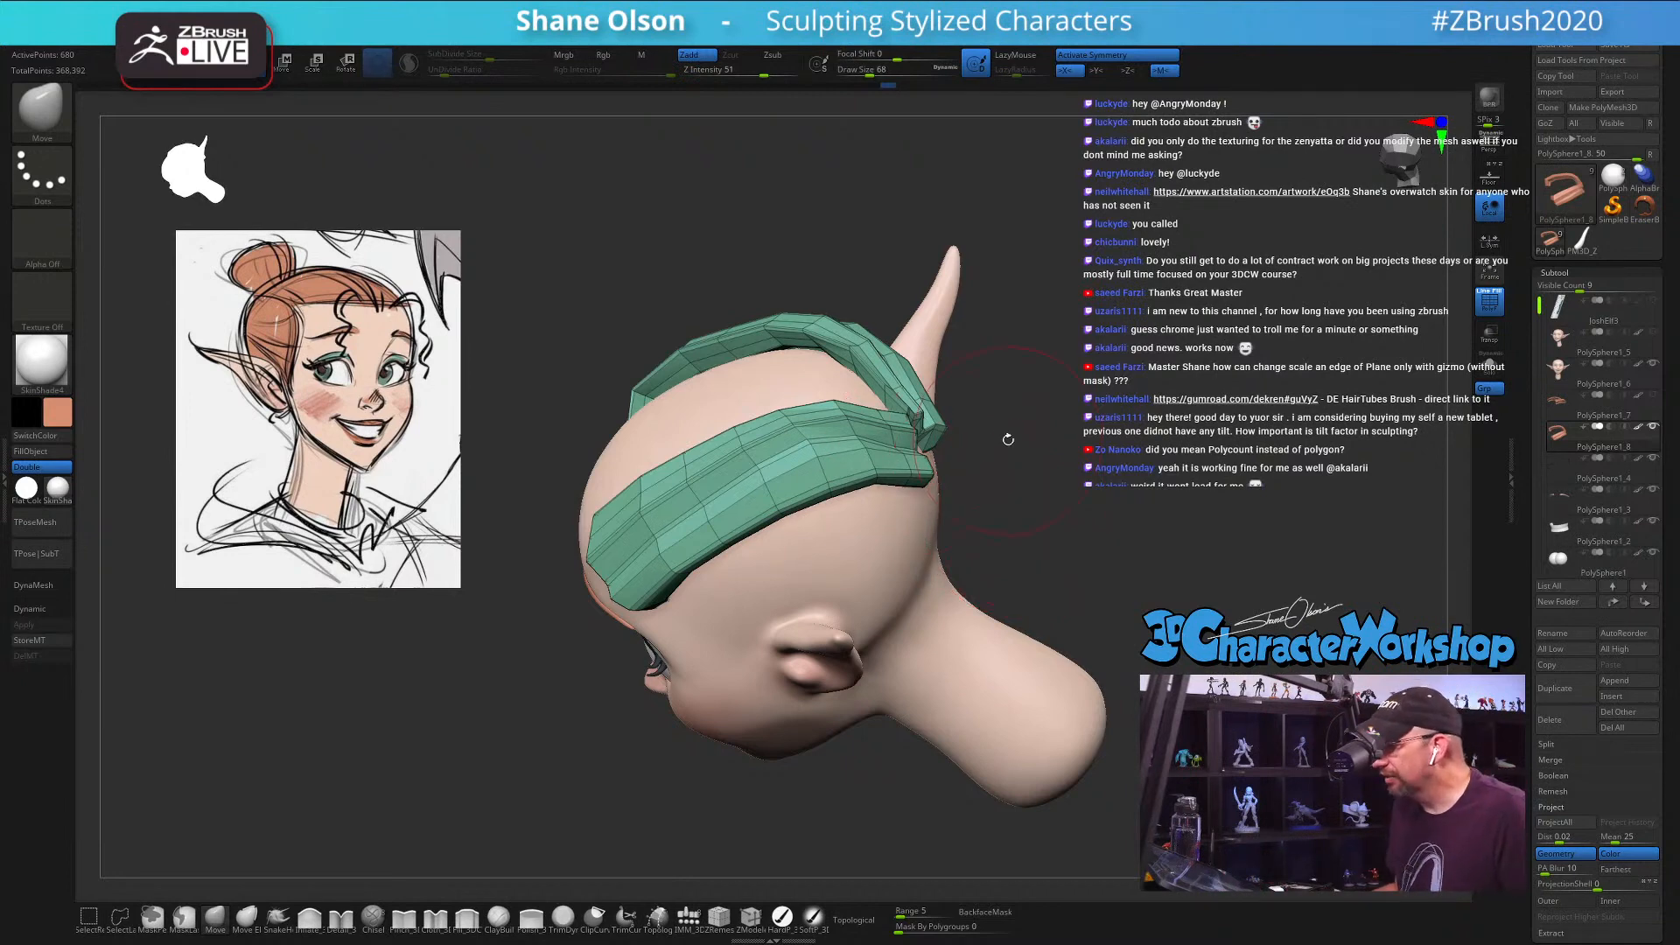
Step: Refine the strand's upper contour over the crown with the Move brush at draw size 65
{"action": "right_click_drag", "start_coordinate": [1005, 435], "coordinate": [859, 396]}
{"action": "key", "text": "s"}
{"action": "left_click_drag", "start_coordinate": [861, 402], "coordinate": [849, 423]}
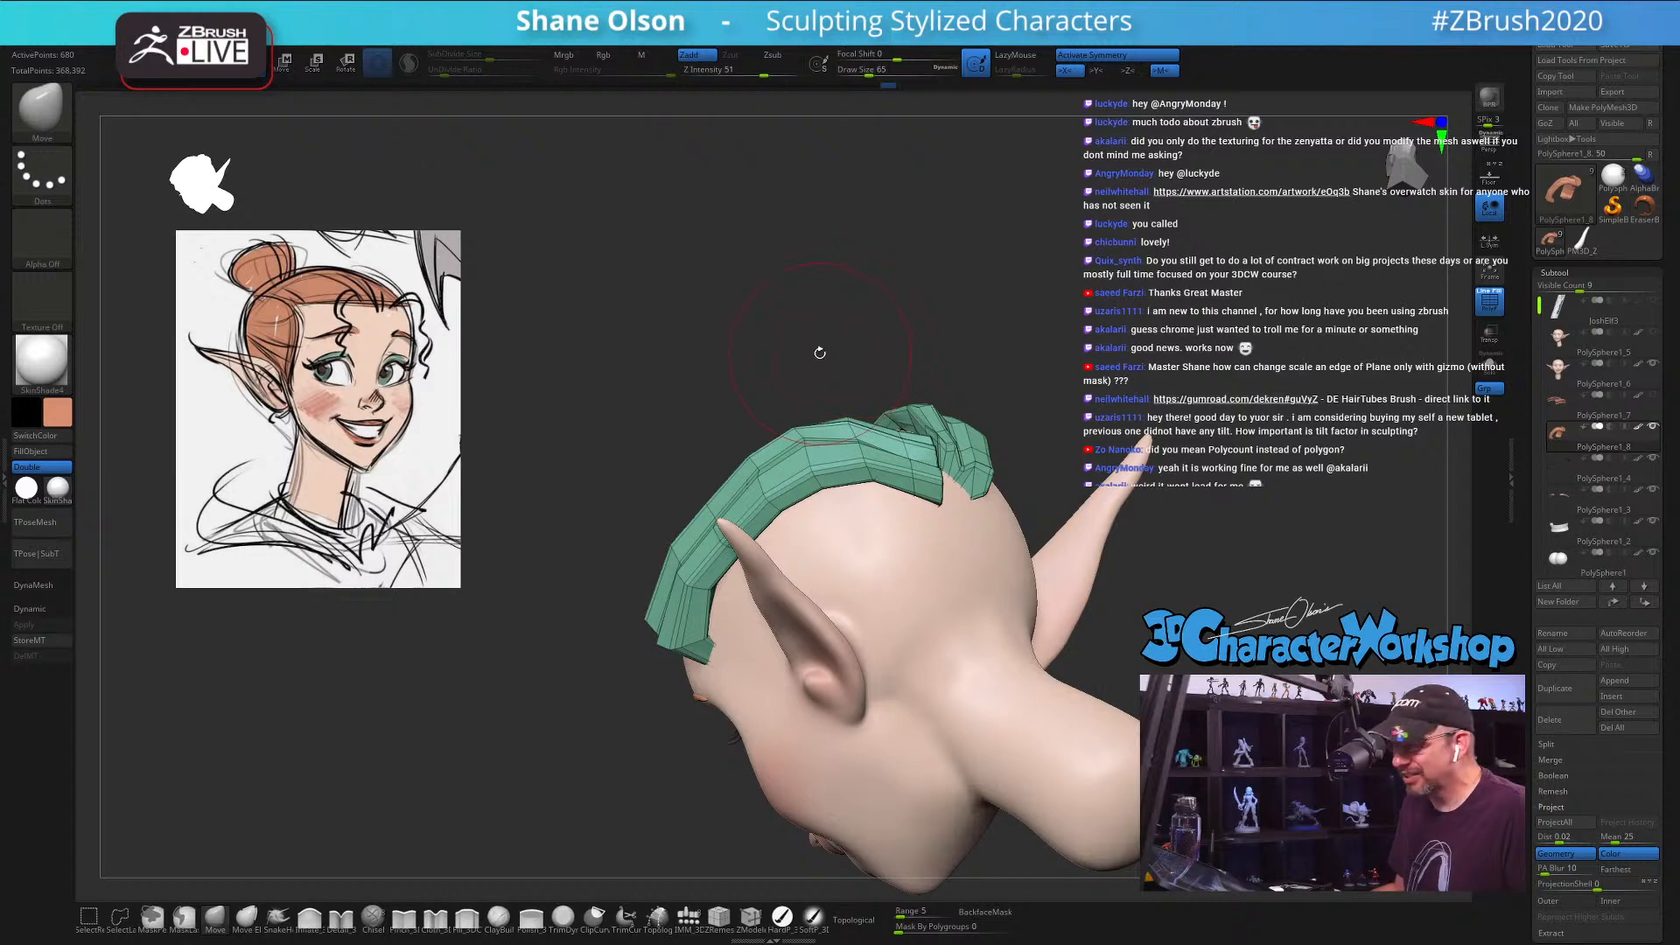
Step: Turn dynamic subdivision back on for the strands and hide the wireframe to check the hair from the front
{"action": "right_click_drag", "start_coordinate": [820, 352], "coordinate": [848, 344]}
{"action": "key", "text": "d"}
{"action": "right_click_drag", "start_coordinate": [1125, 500], "coordinate": [1084, 612]}
{"action": "right_click_drag", "start_coordinate": [995, 447], "coordinate": [1084, 494]}
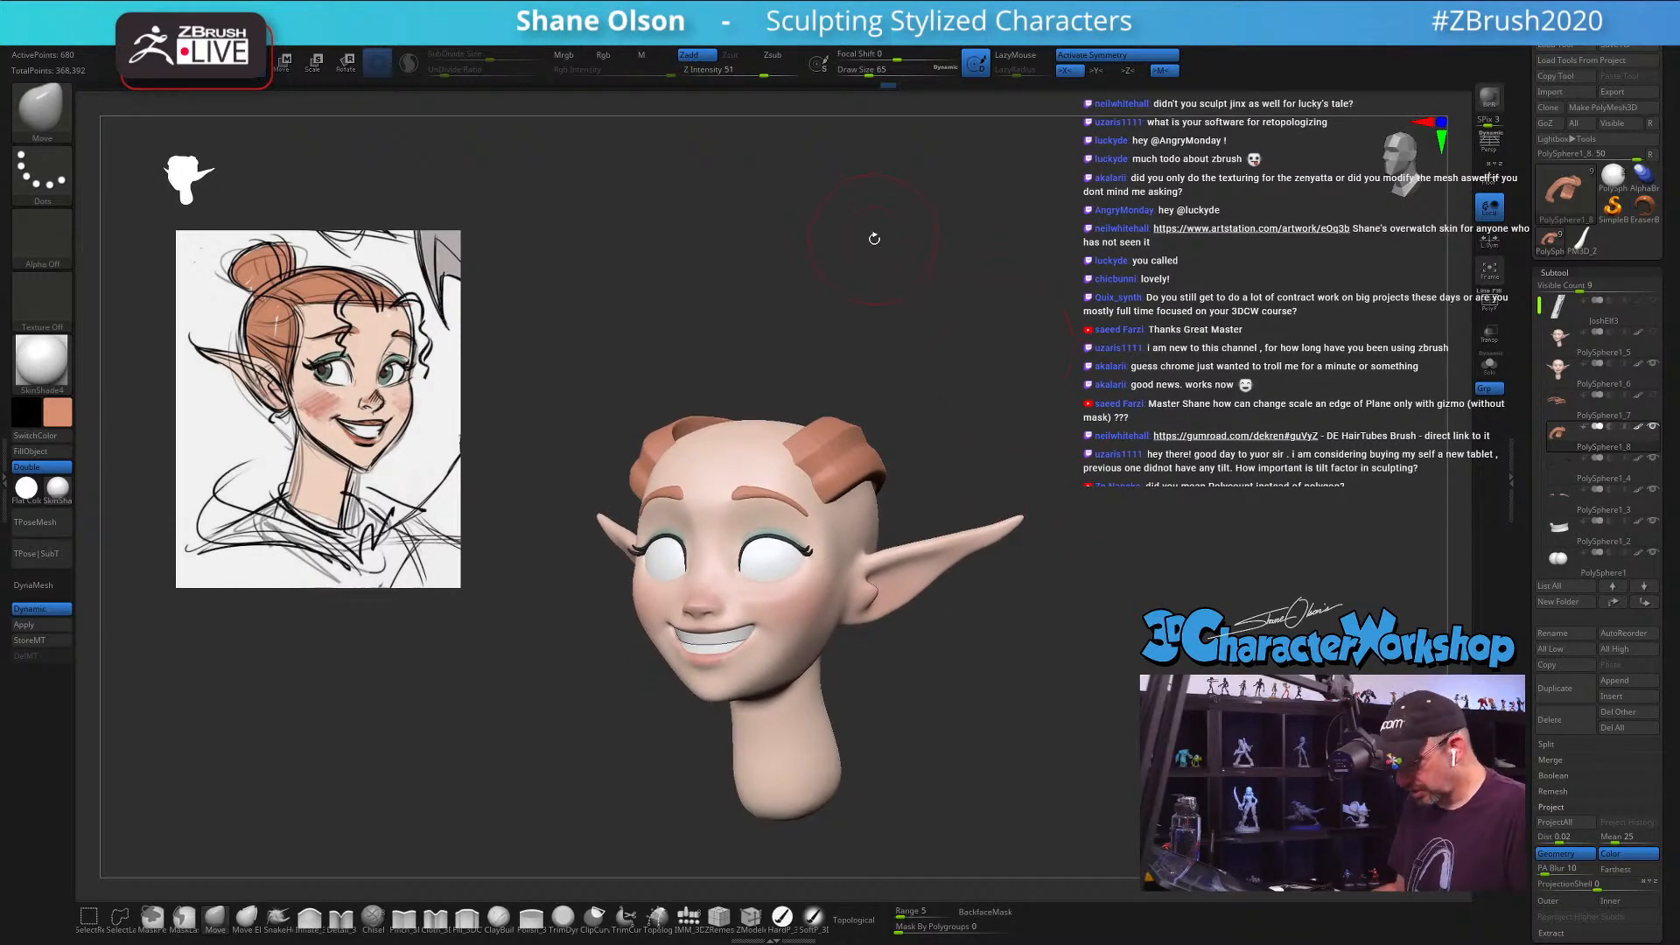
Step: Load the SmoothDirectional brush from the Smooth folder of the brush library
{"action": "key", "text": "b"}
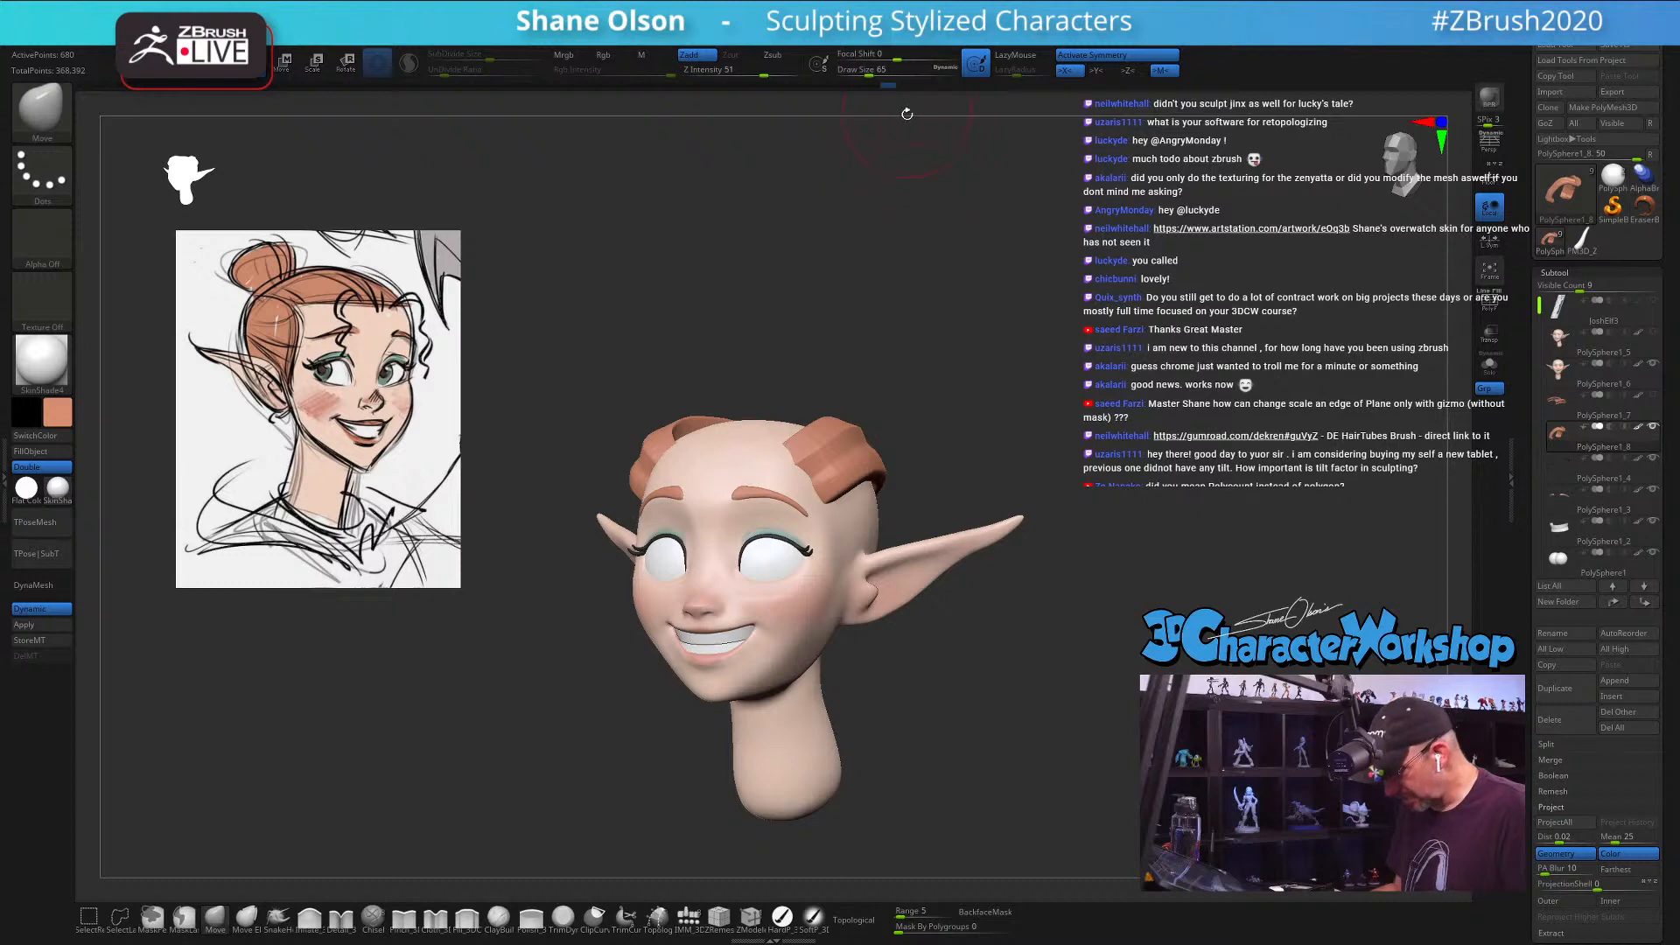
{"action": "key", "text": "comma"}
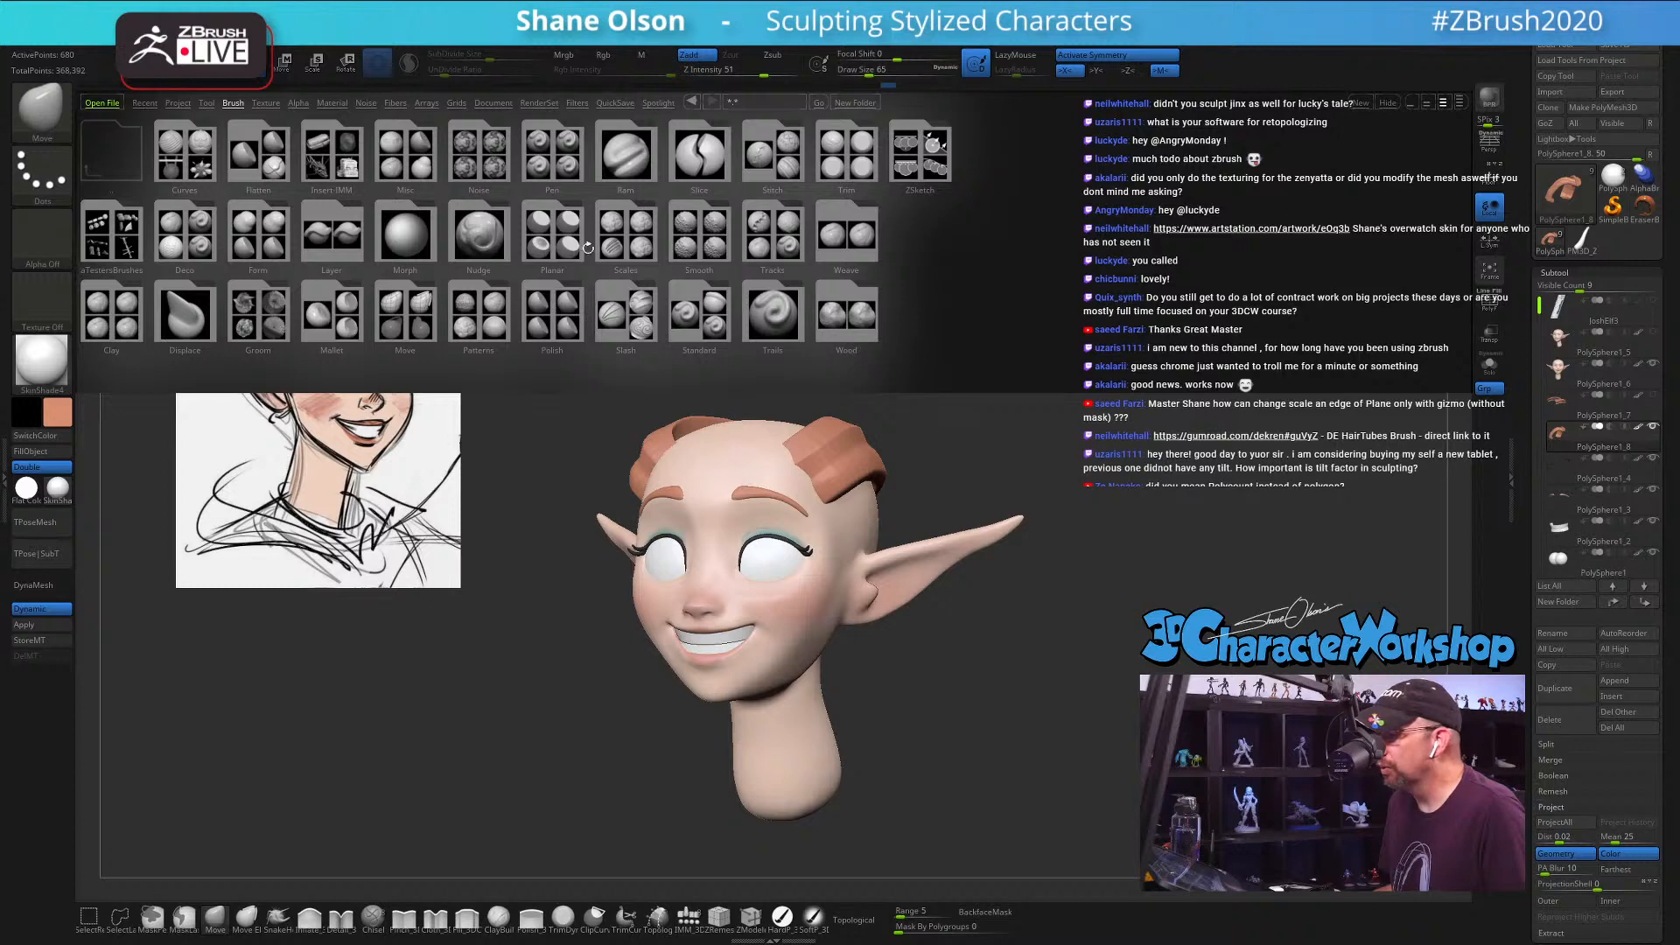
{"action": "left_click", "coordinate": [674, 226]}
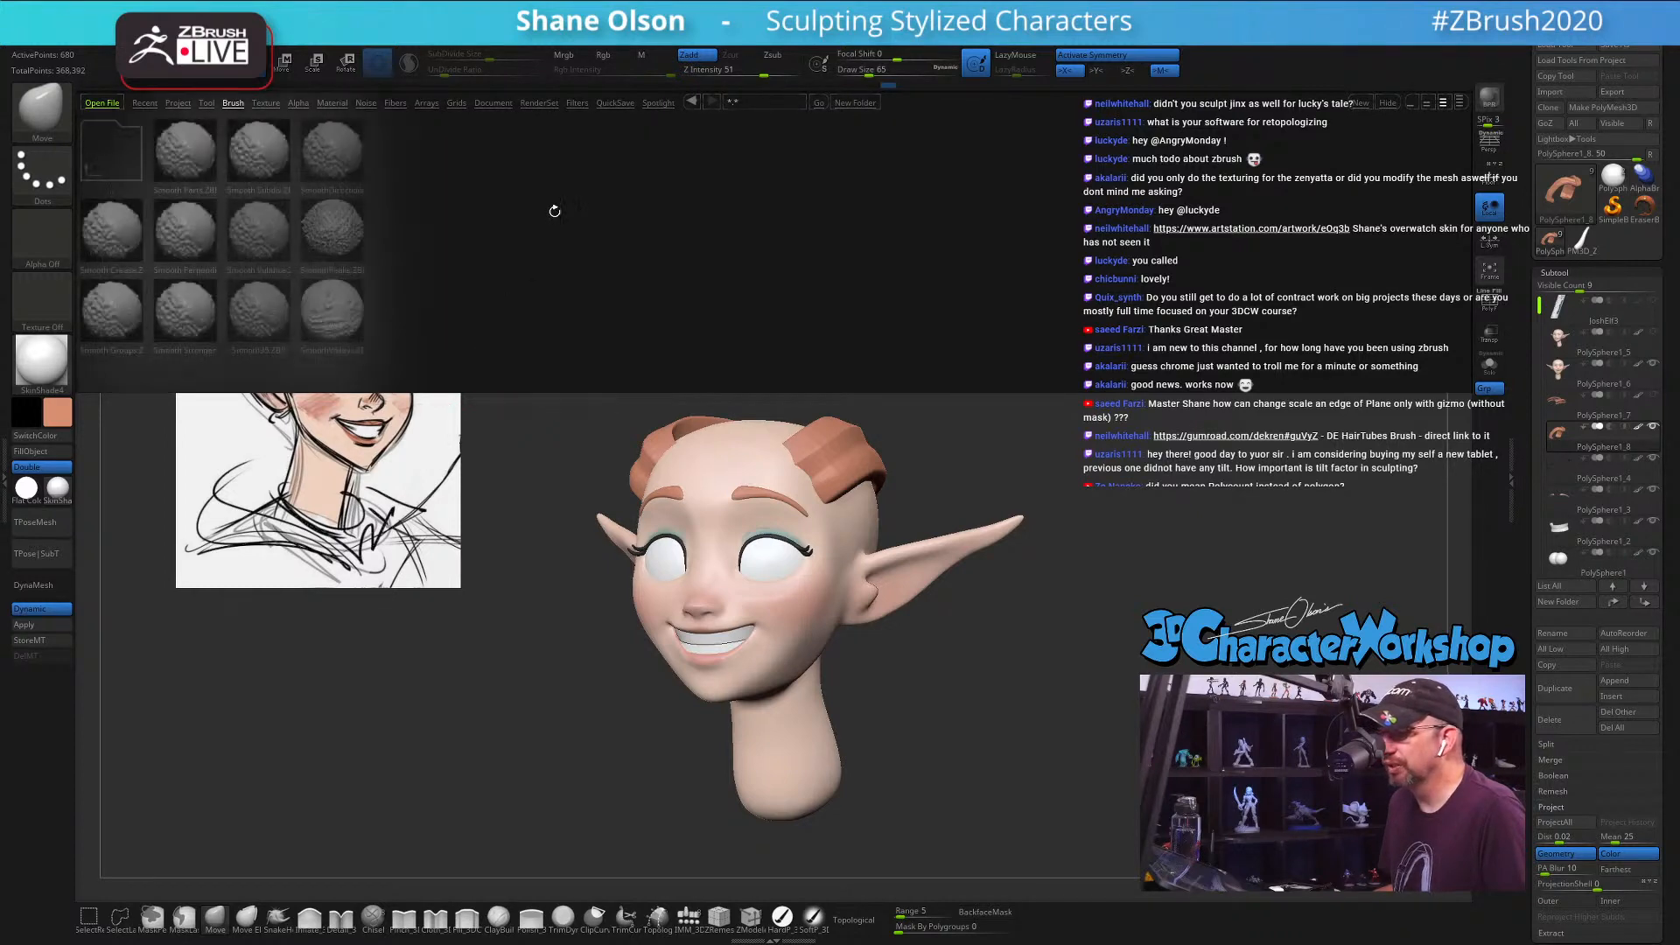
{"action": "double_click", "coordinate": [334, 154]}
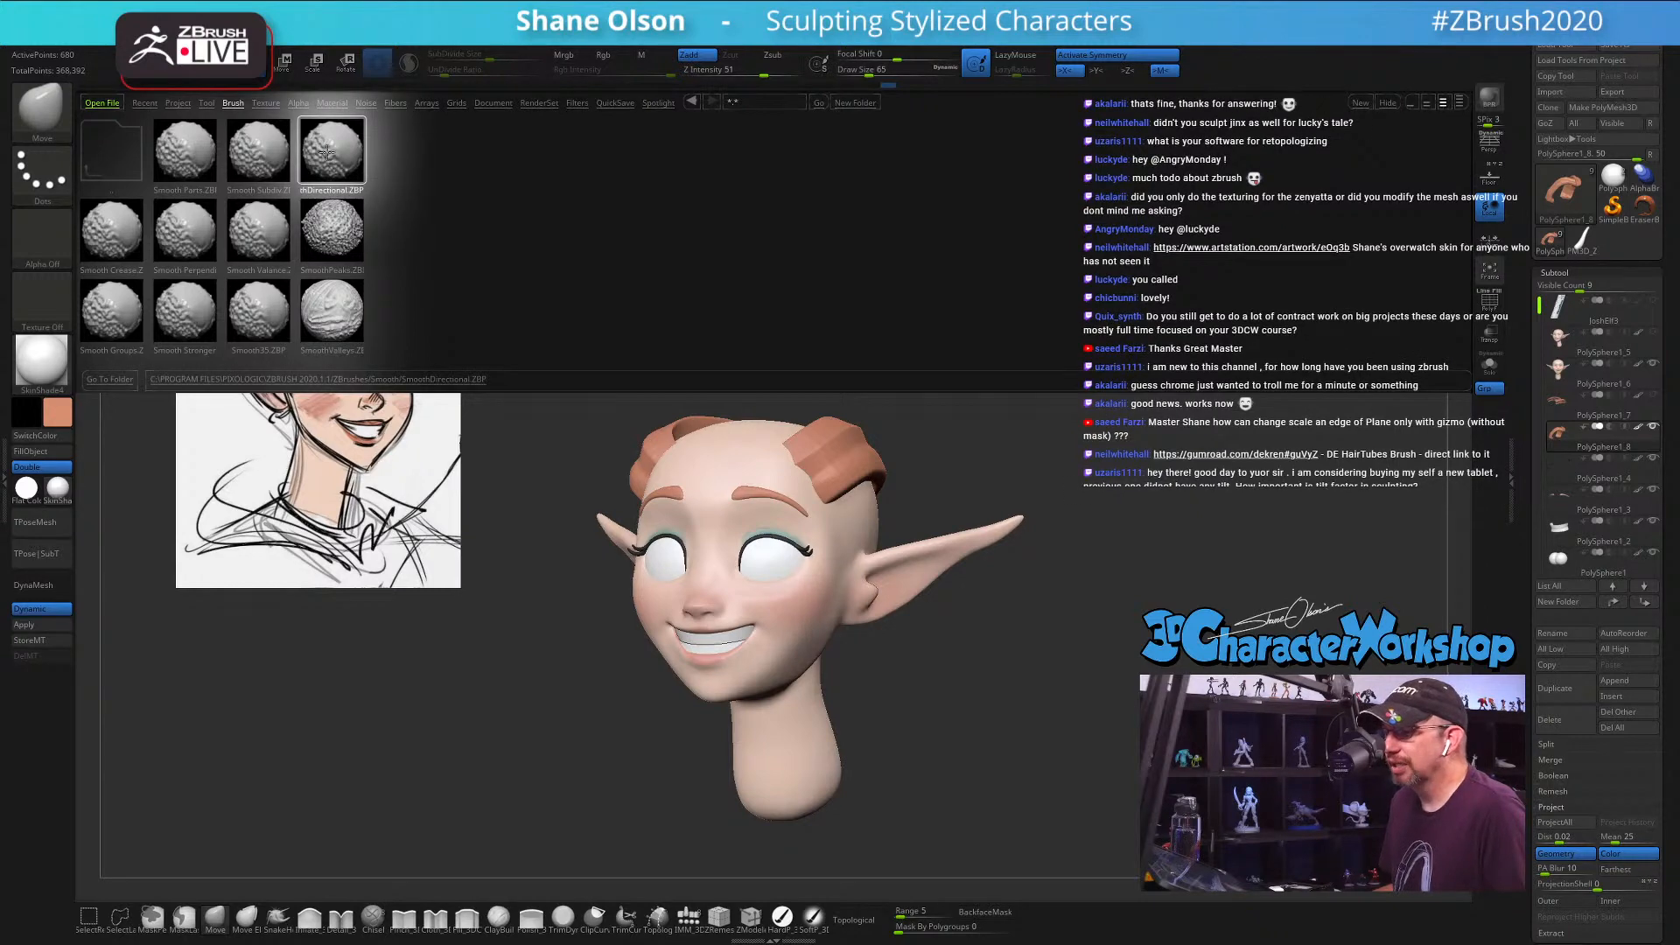
{"action": "left_click", "coordinate": [315, 182]}
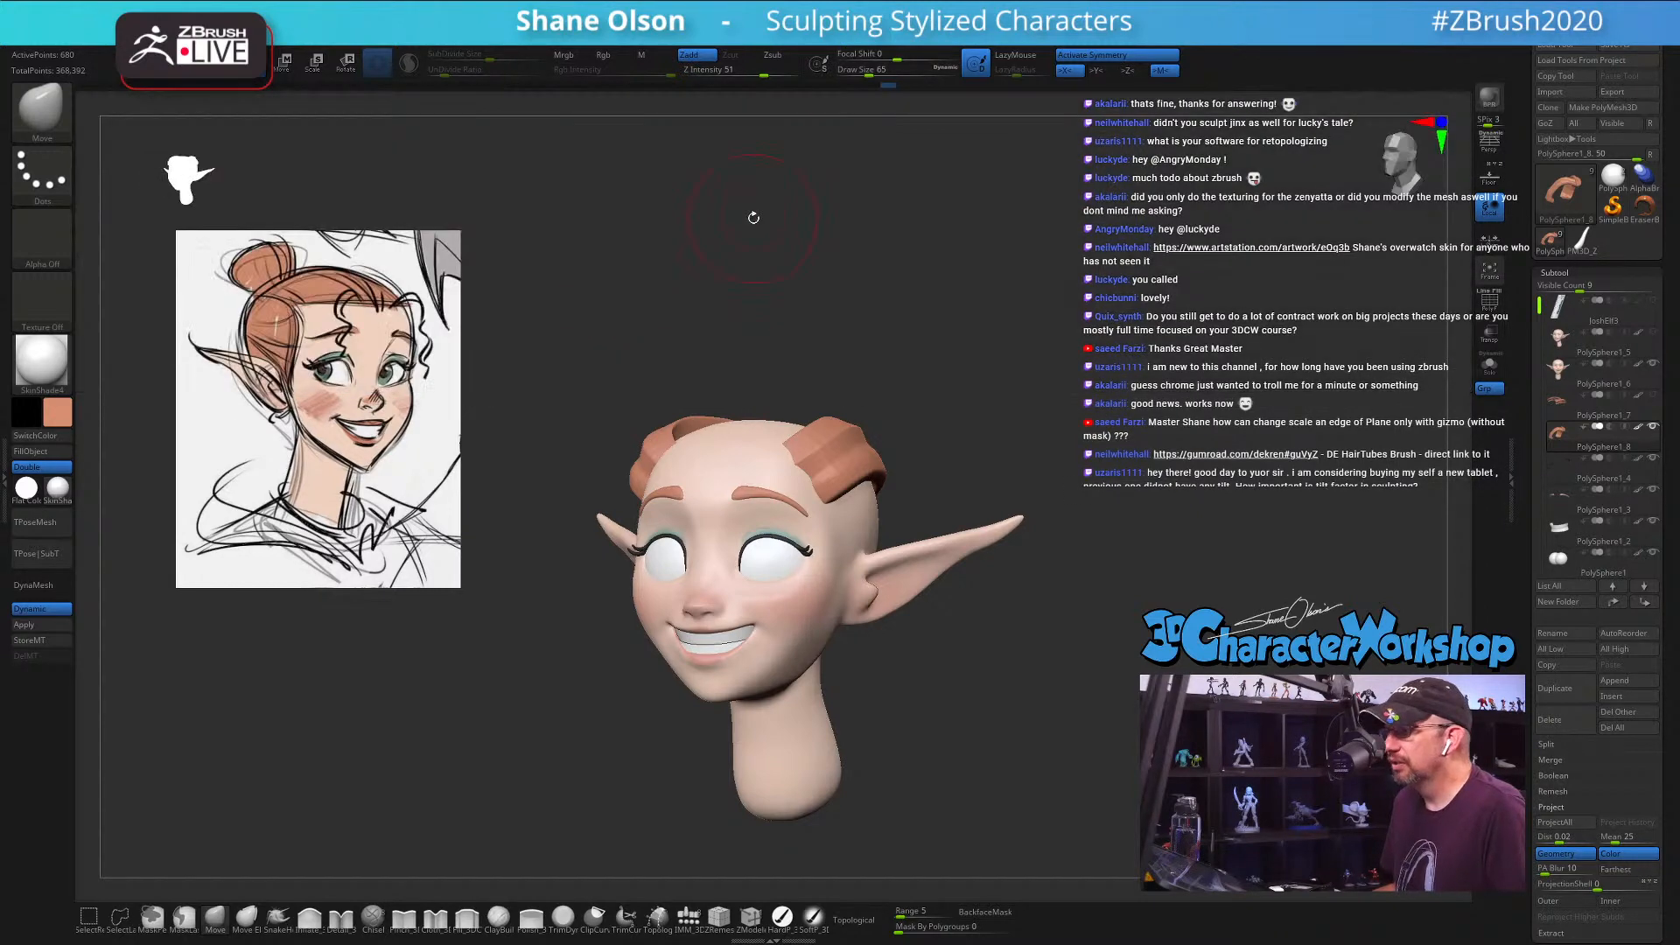
Step: Try smoothing the strand from front to back with the SmoothDirectional brush at Z Intensity 100 and draw size 87
{"action": "left_click_drag", "start_coordinate": [930, 272], "coordinate": [1052, 347]}
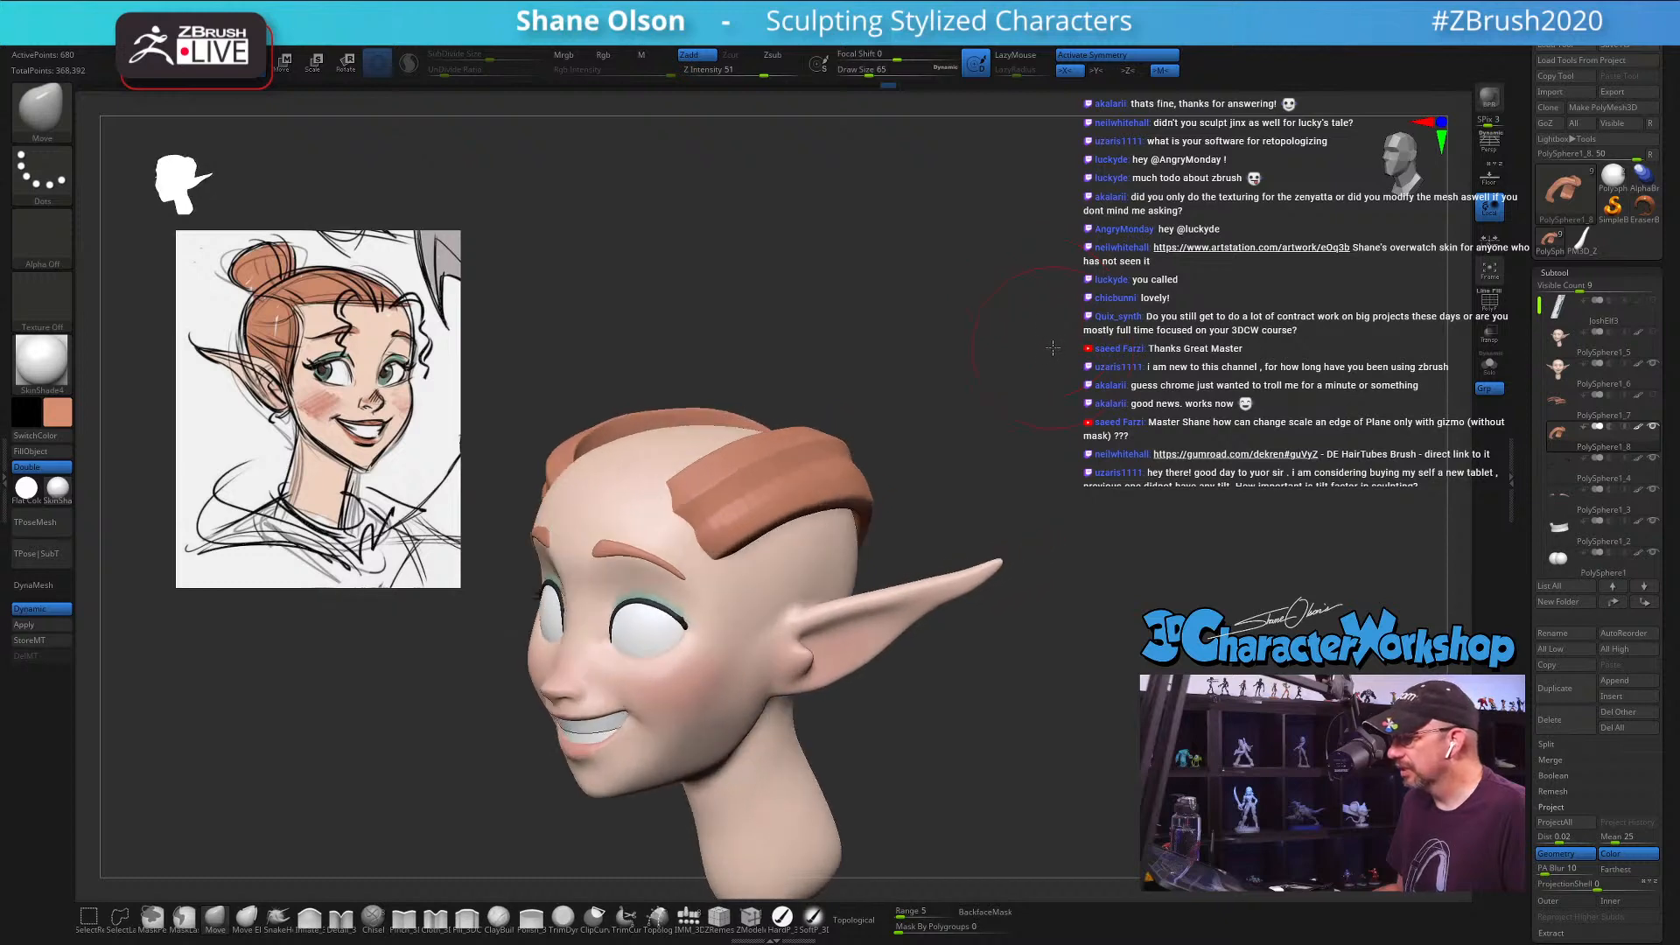
{"action": "left_click_drag", "start_coordinate": [960, 449], "coordinate": [962, 455]}
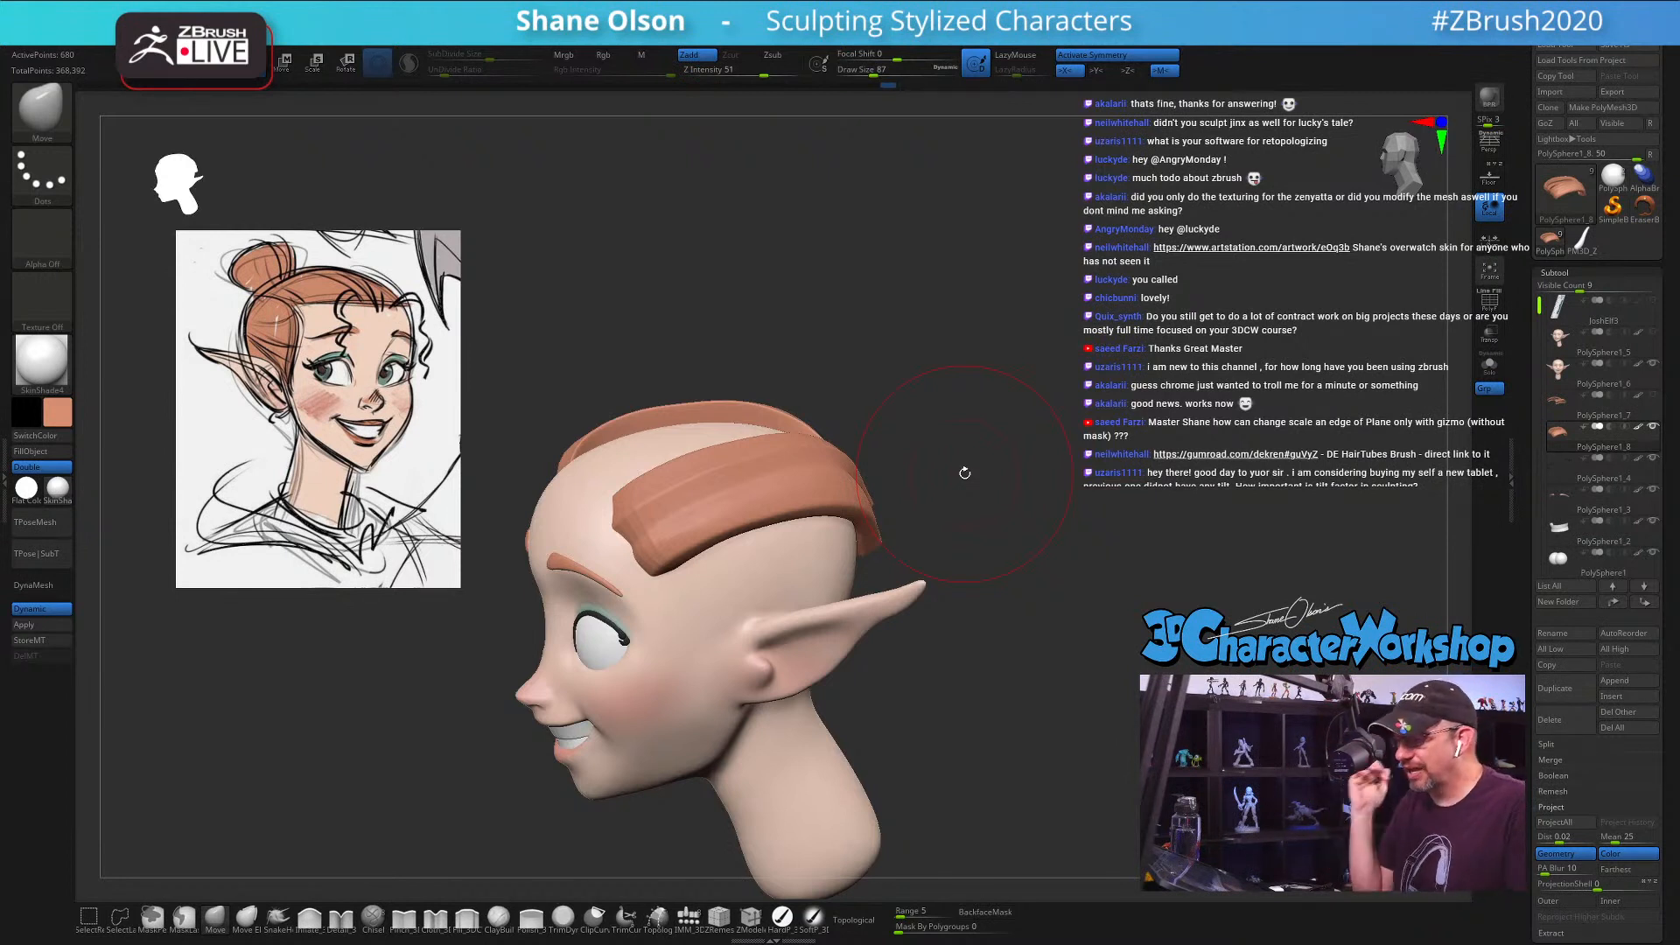
{"action": "left_click_drag", "start_coordinate": [1027, 546], "coordinate": [953, 548]}
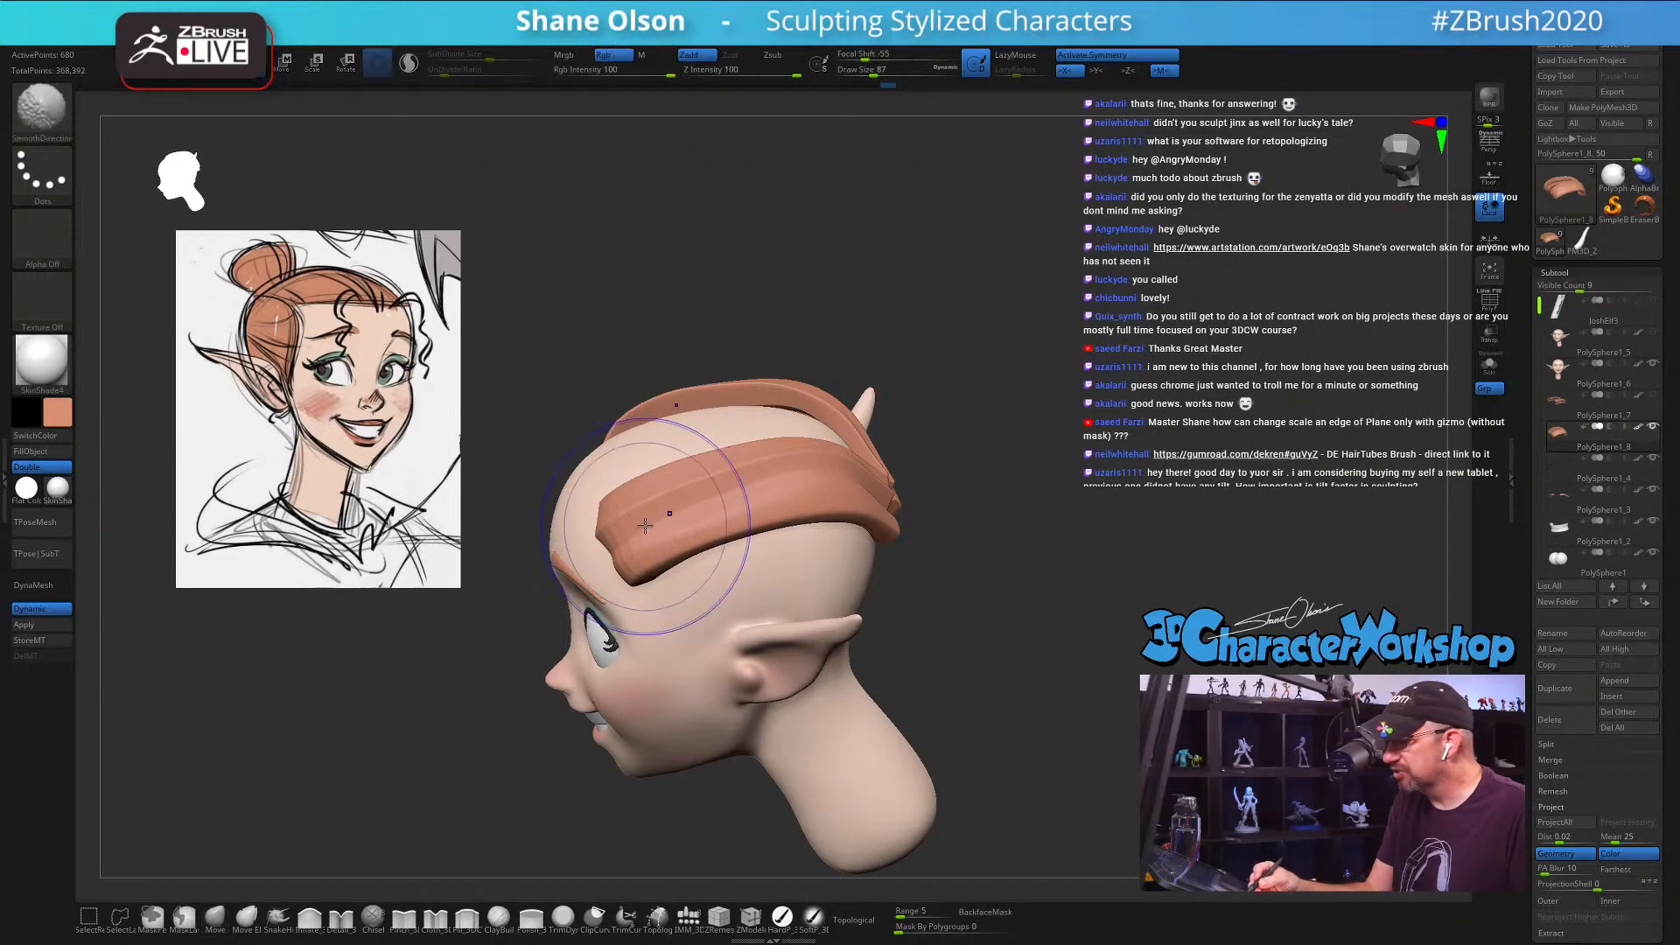
{"action": "left_click_drag", "start_coordinate": [650, 525], "coordinate": [861, 487], "text": "shift"}
{"action": "key", "text": "ctrl+z"}
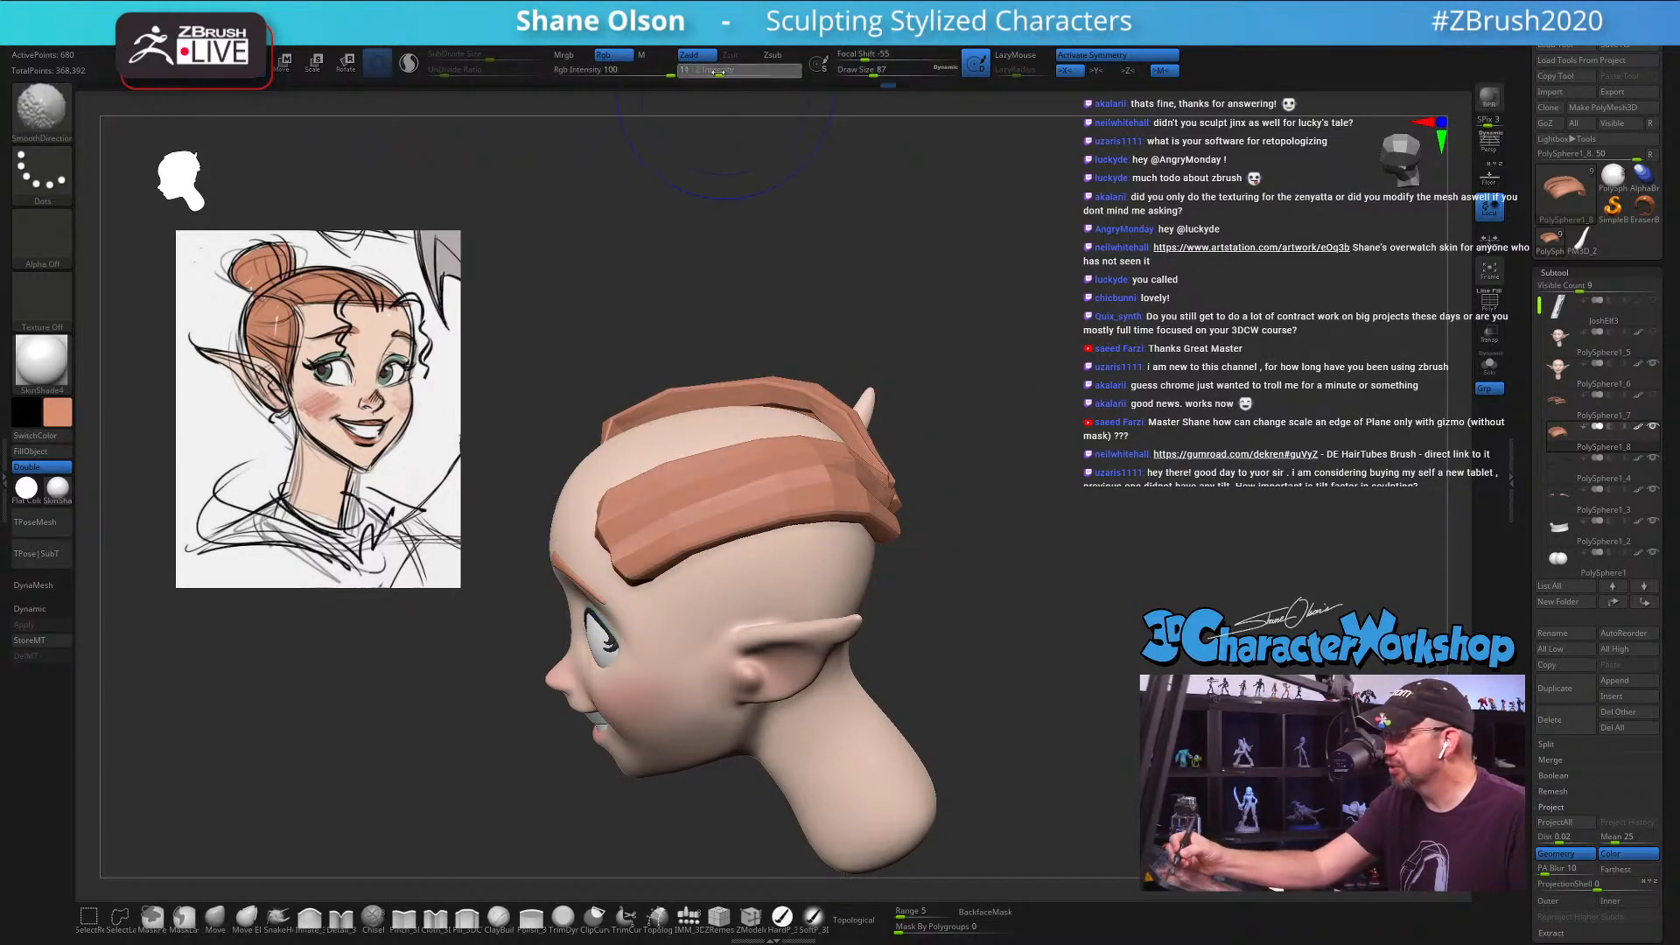
Step: Smooth the strand along its length and at its rear end with SmoothDirectional at Z Intensity 5, keeping dynamic subdivision on
{"action": "left_click", "coordinate": [708, 72], "text": "shift"}
{"action": "key", "text": "d"}
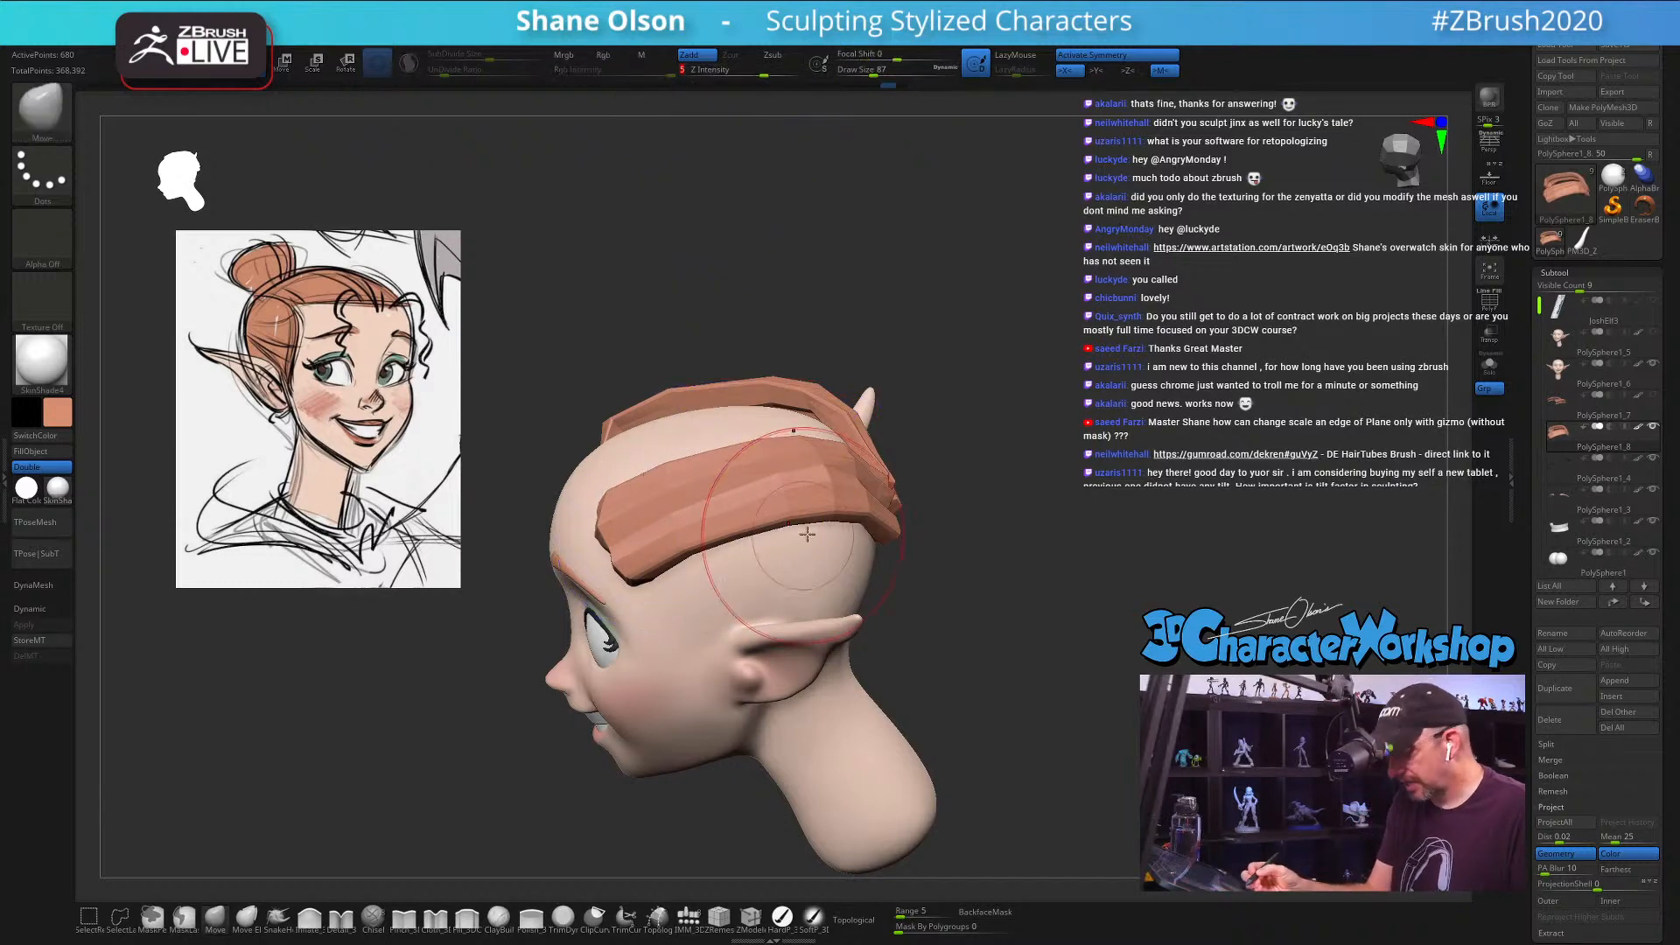
{"action": "mouse_move", "coordinate": [656, 523]}
{"action": "left_mouse_down", "text": "shift"}
{"action": "mouse_move", "coordinate": [910, 483]}
{"action": "mouse_move", "coordinate": [930, 525]}
{"action": "left_mouse_up", "text": "shift"}
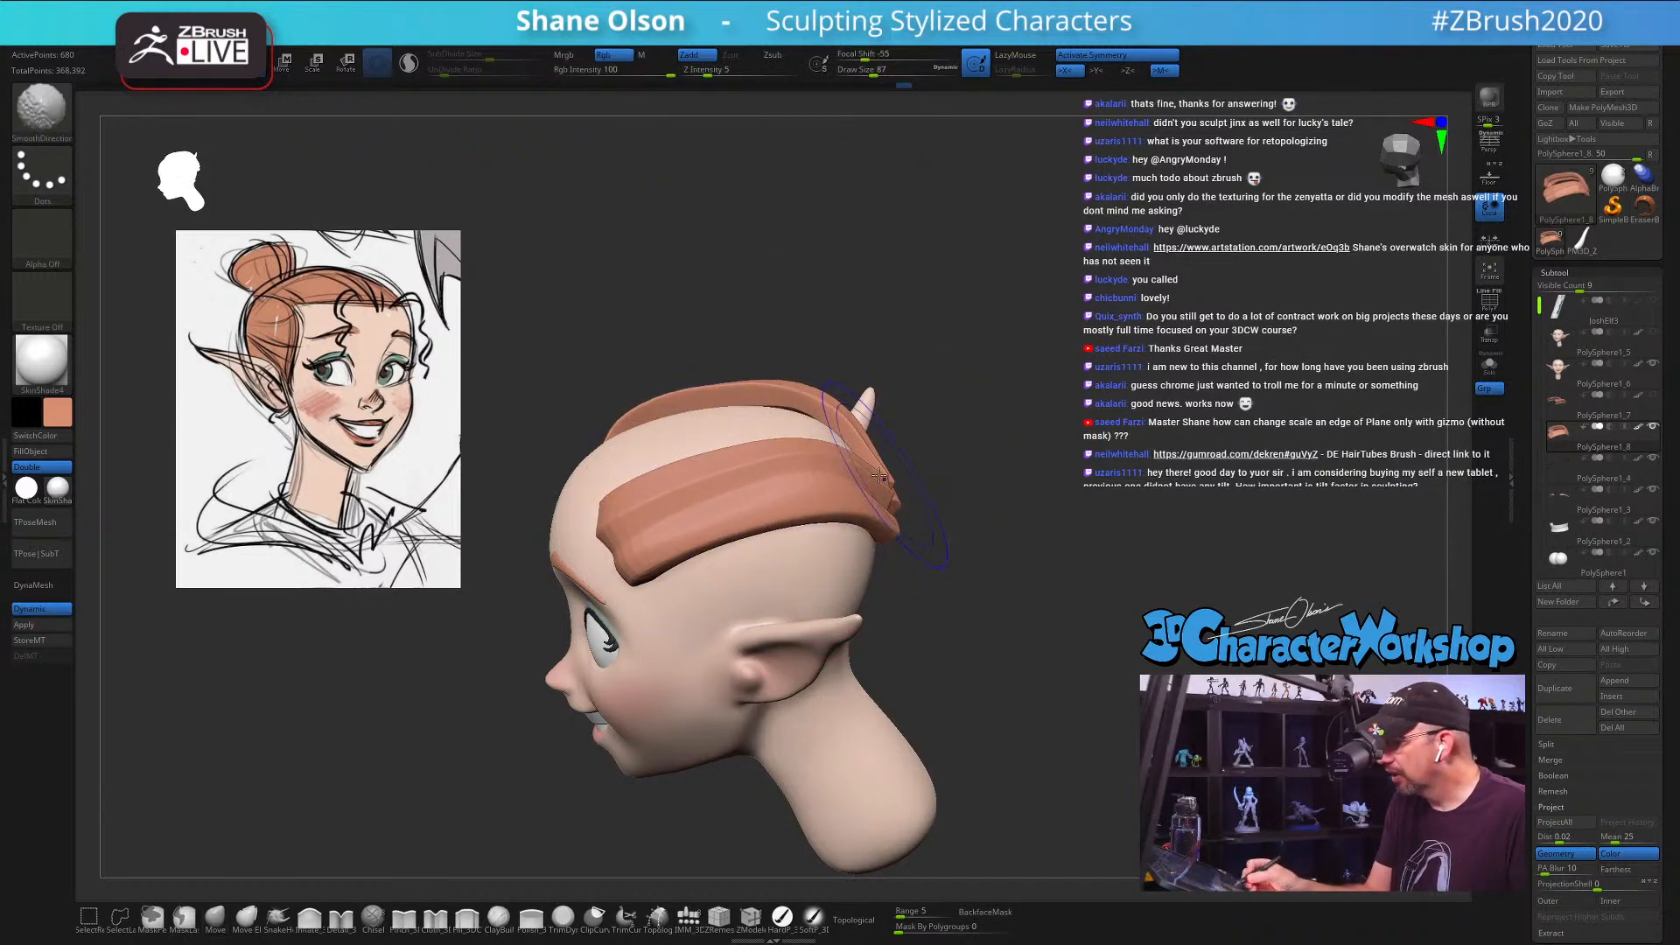
{"action": "mouse_move", "coordinate": [693, 503]}
{"action": "left_mouse_down", "text": "shift"}
{"action": "mouse_move", "coordinate": [945, 507]}
{"action": "mouse_move", "coordinate": [1006, 549]}
{"action": "mouse_move", "coordinate": [889, 589]}
{"action": "left_mouse_up", "text": "shift"}
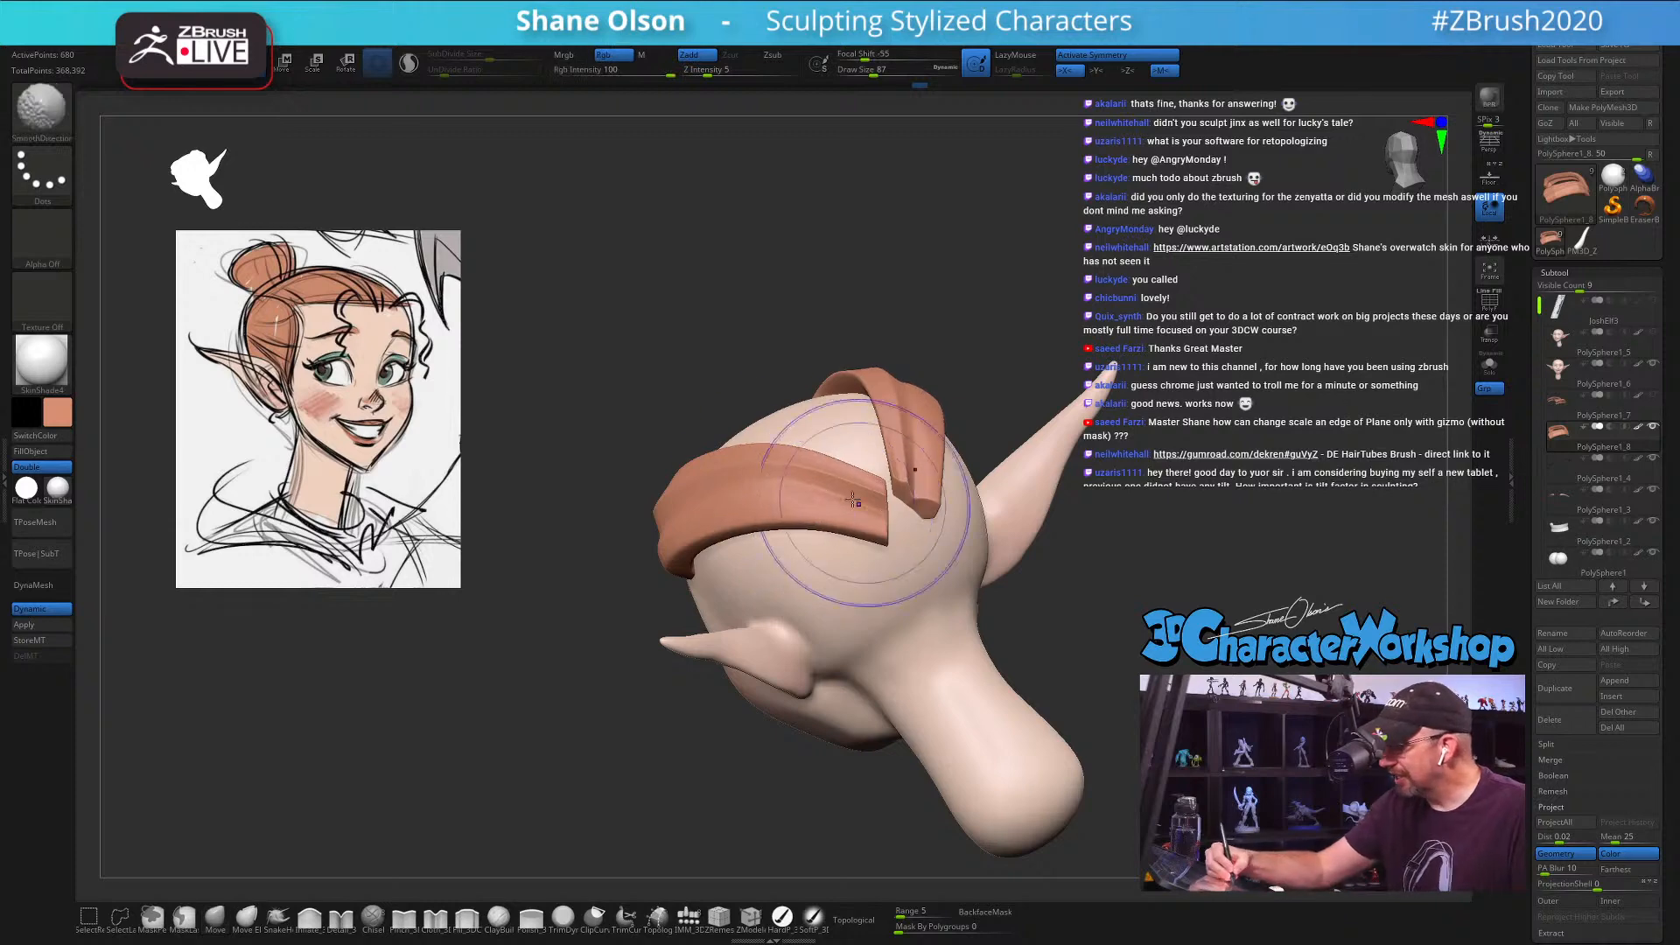
{"action": "left_click_drag", "start_coordinate": [827, 487], "coordinate": [865, 499], "text": "shift"}
Step: Adjust the strand's broad curve over the side of the head with the Move brush at draw size 145 and Z Intensity 28
{"action": "mouse_move", "coordinate": [565, 525]}
{"action": "left_mouse_down"}
{"action": "mouse_move", "coordinate": [736, 477]}
{"action": "mouse_move", "coordinate": [818, 491]}
{"action": "mouse_move", "coordinate": [643, 477]}
{"action": "mouse_move", "coordinate": [800, 502]}
{"action": "left_mouse_up"}
{"action": "mouse_move", "coordinate": [958, 604]}
{"action": "left_mouse_down"}
{"action": "mouse_move", "coordinate": [1033, 582]}
{"action": "mouse_move", "coordinate": [969, 593]}
{"action": "mouse_move", "coordinate": [1062, 607]}
{"action": "mouse_move", "coordinate": [1056, 680]}
{"action": "left_mouse_up"}
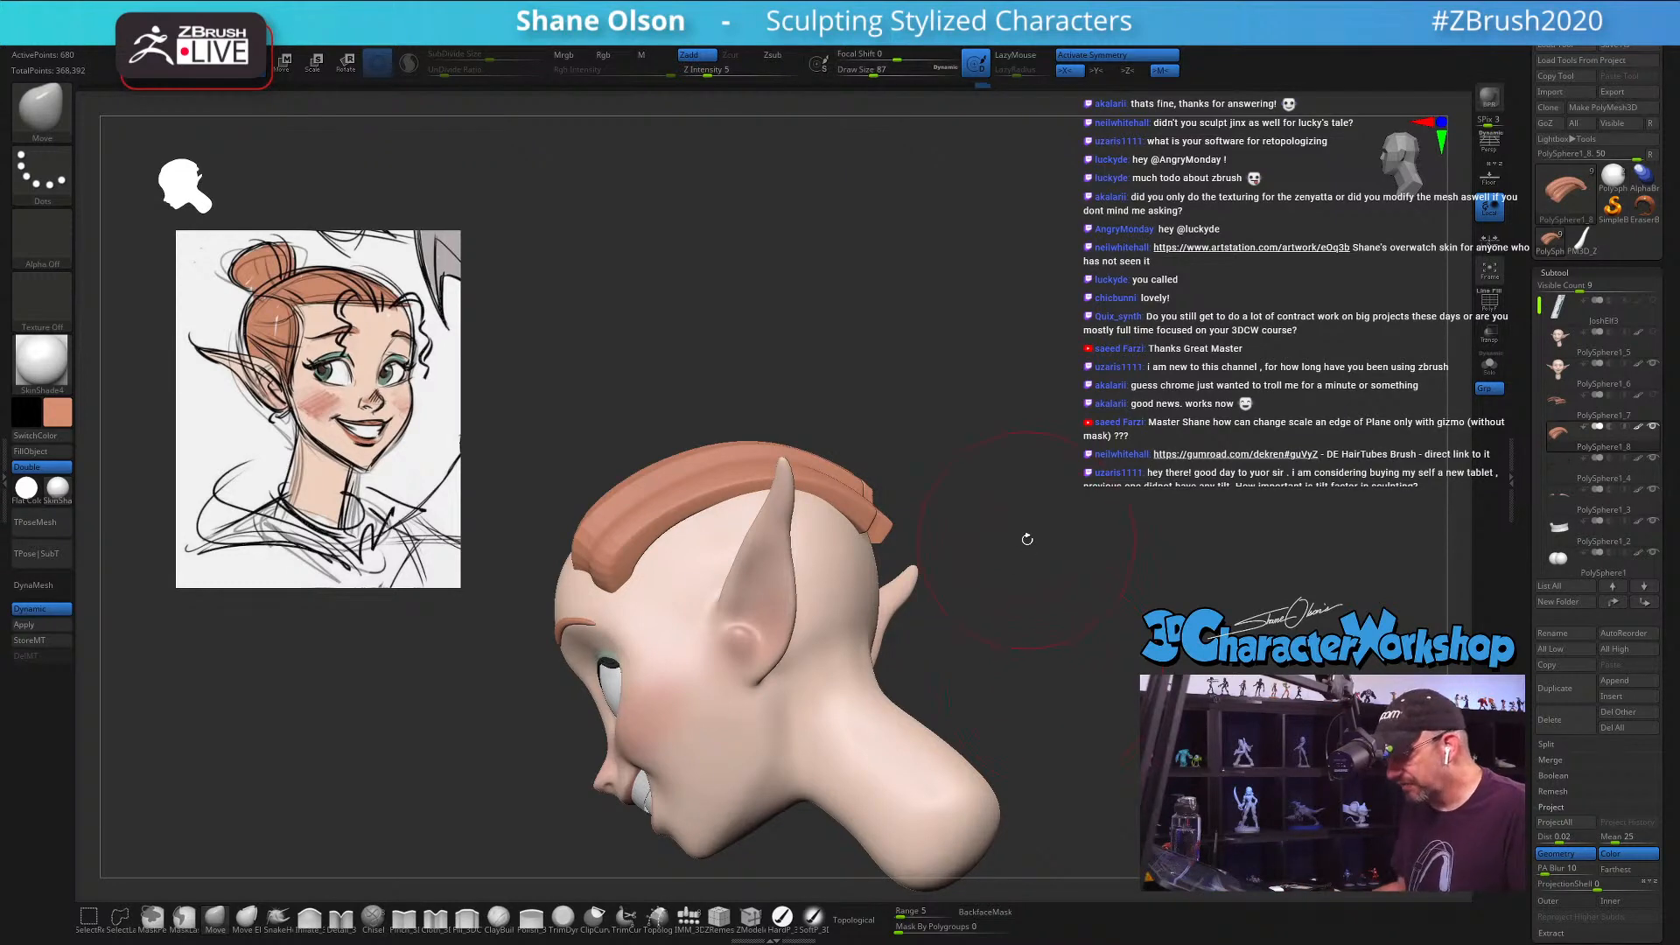
{"action": "left_click_drag", "start_coordinate": [1026, 541], "coordinate": [1035, 487]}
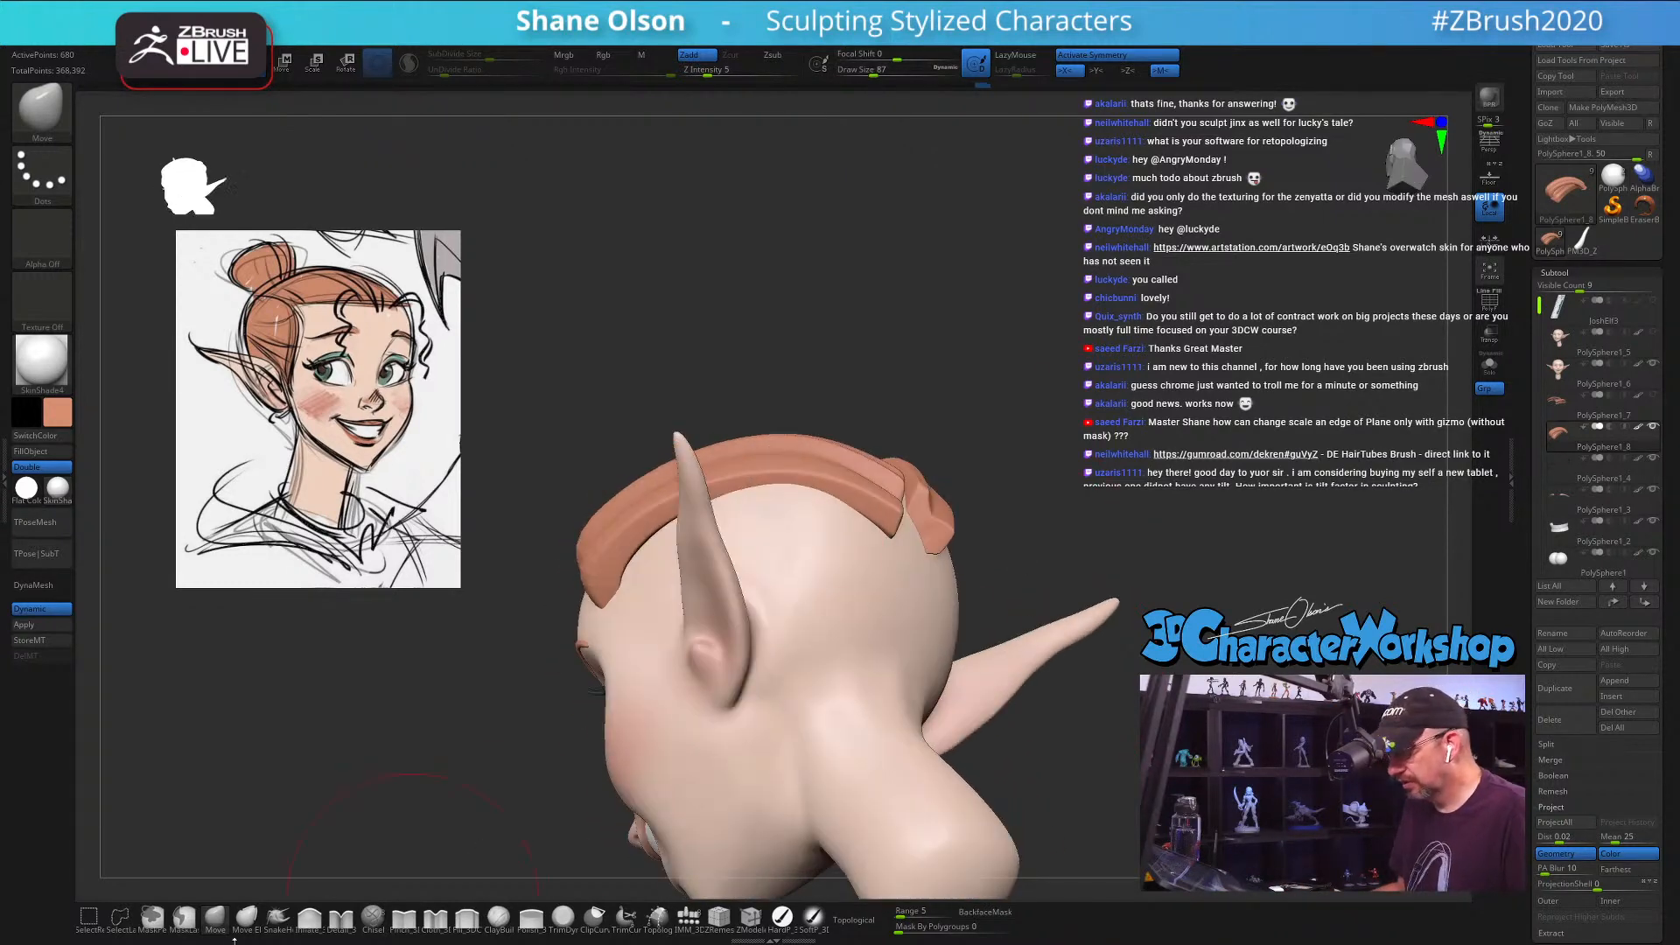
{"action": "key", "text": "s"}
{"action": "left_click", "coordinate": [787, 320]}
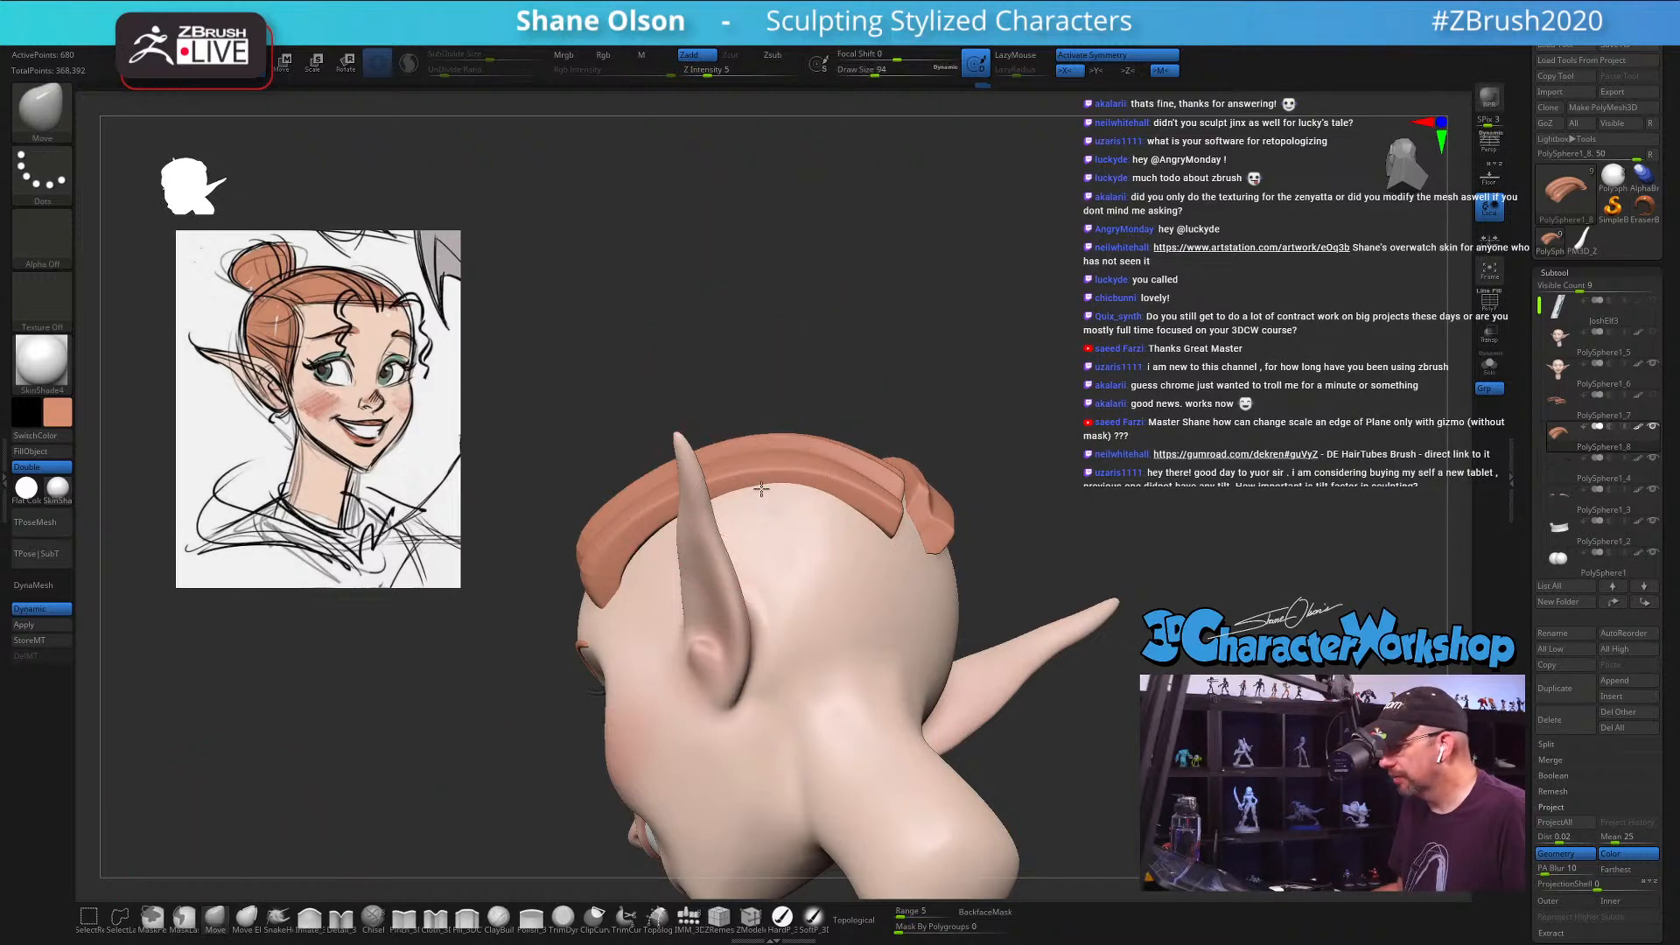
{"action": "mouse_move", "coordinate": [669, 376]}
{"action": "left_mouse_down"}
{"action": "mouse_move", "coordinate": [675, 328]}
{"action": "mouse_move", "coordinate": [747, 326]}
{"action": "mouse_move", "coordinate": [841, 366]}
{"action": "mouse_move", "coordinate": [780, 514]}
{"action": "left_mouse_up"}
{"action": "mouse_move", "coordinate": [788, 426]}
{"action": "left_mouse_down"}
{"action": "mouse_move", "coordinate": [788, 587]}
{"action": "mouse_move", "coordinate": [816, 581]}
{"action": "mouse_move", "coordinate": [802, 570]}
{"action": "left_mouse_up"}
{"action": "key", "text": "s"}
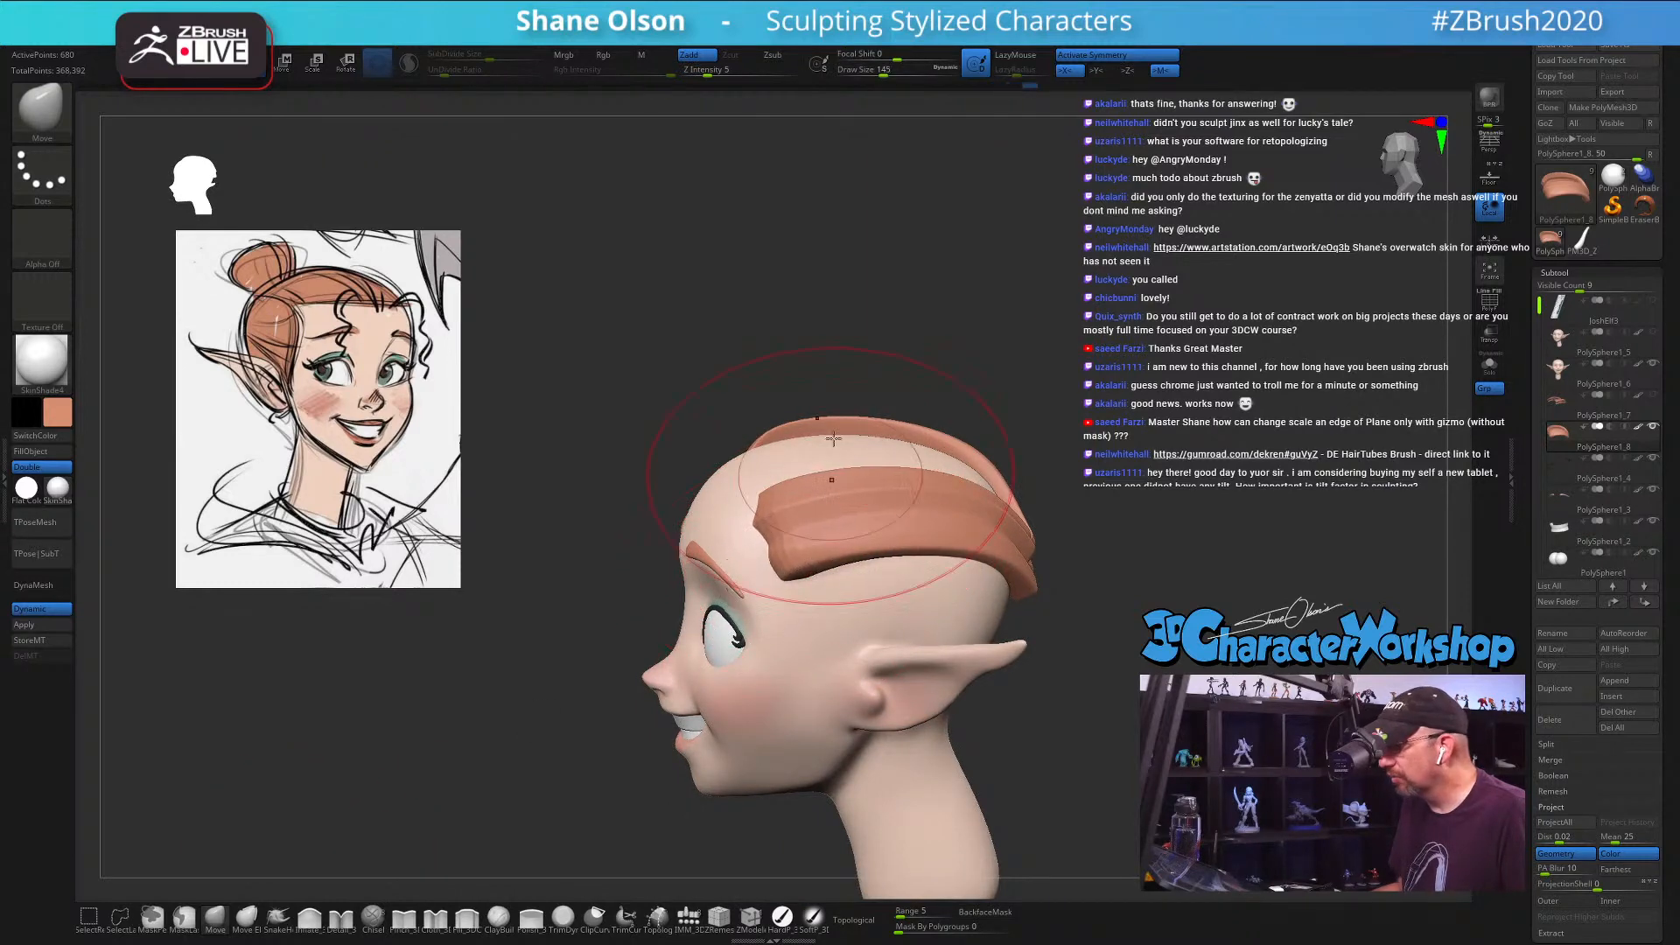
{"action": "left_click_drag", "start_coordinate": [714, 74], "coordinate": [743, 74]}
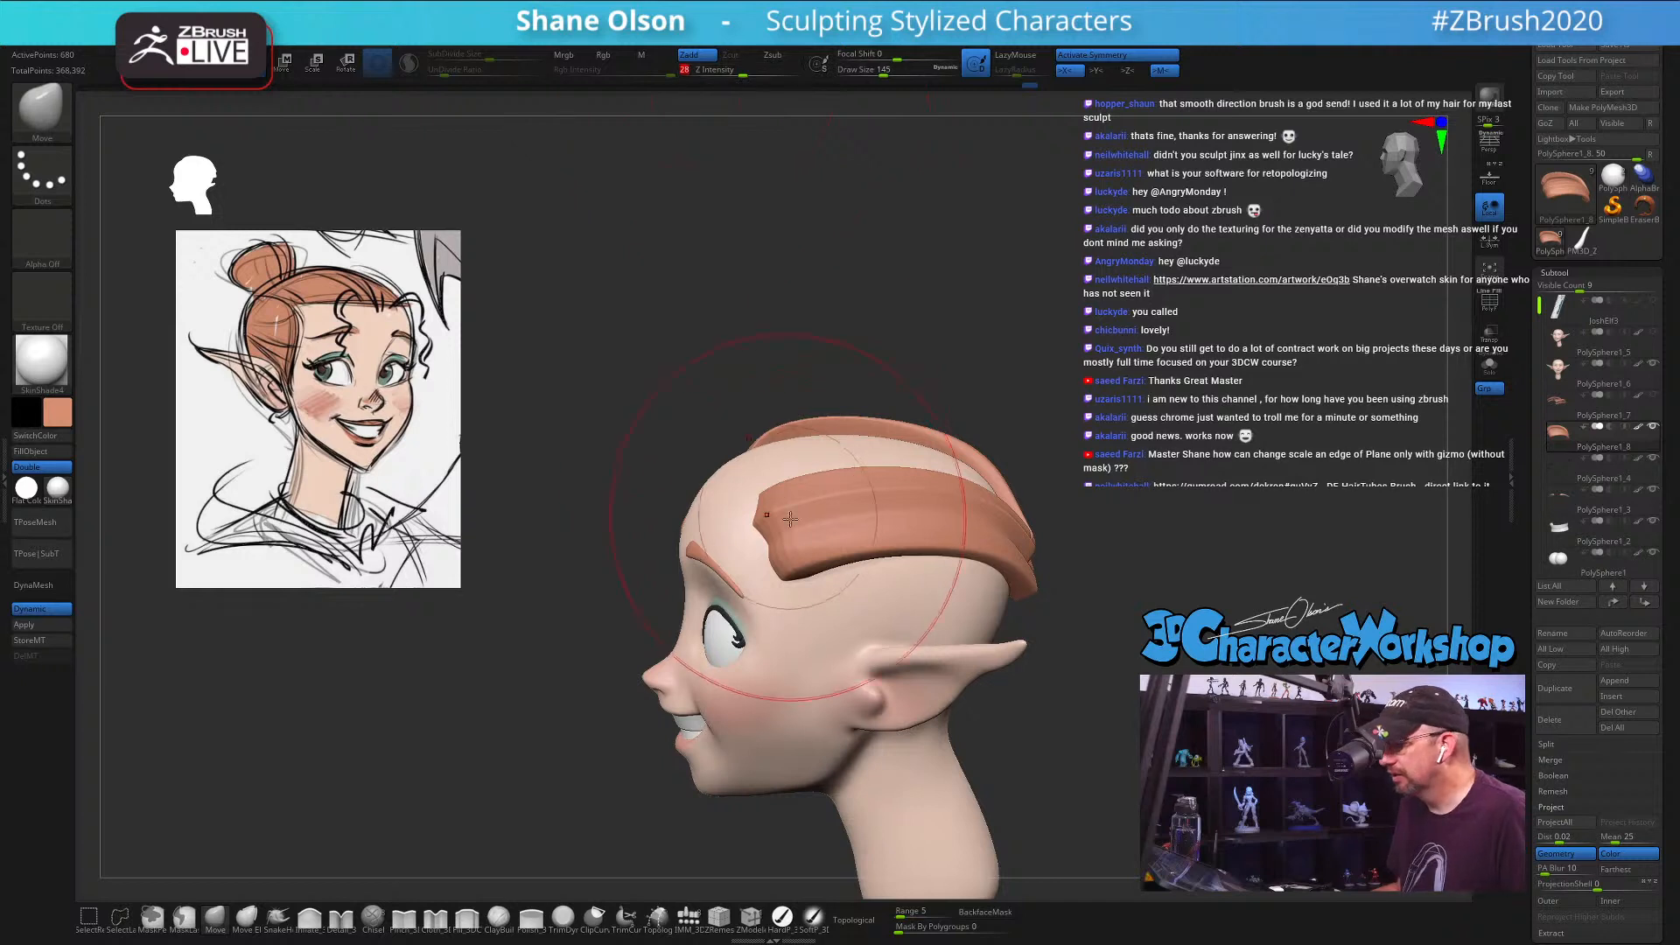
{"action": "mouse_move", "coordinate": [814, 525]}
{"action": "left_mouse_down"}
{"action": "mouse_move", "coordinate": [863, 540]}
{"action": "mouse_move", "coordinate": [834, 495]}
{"action": "left_mouse_up"}
Step: Shape the strand's front end at the hairline with the Move brush at draw size 90
{"action": "key", "text": "s"}
{"action": "left_click_drag", "start_coordinate": [1064, 362], "coordinate": [1096, 391]}
{"action": "left_click_drag", "start_coordinate": [746, 469], "coordinate": [745, 472]}
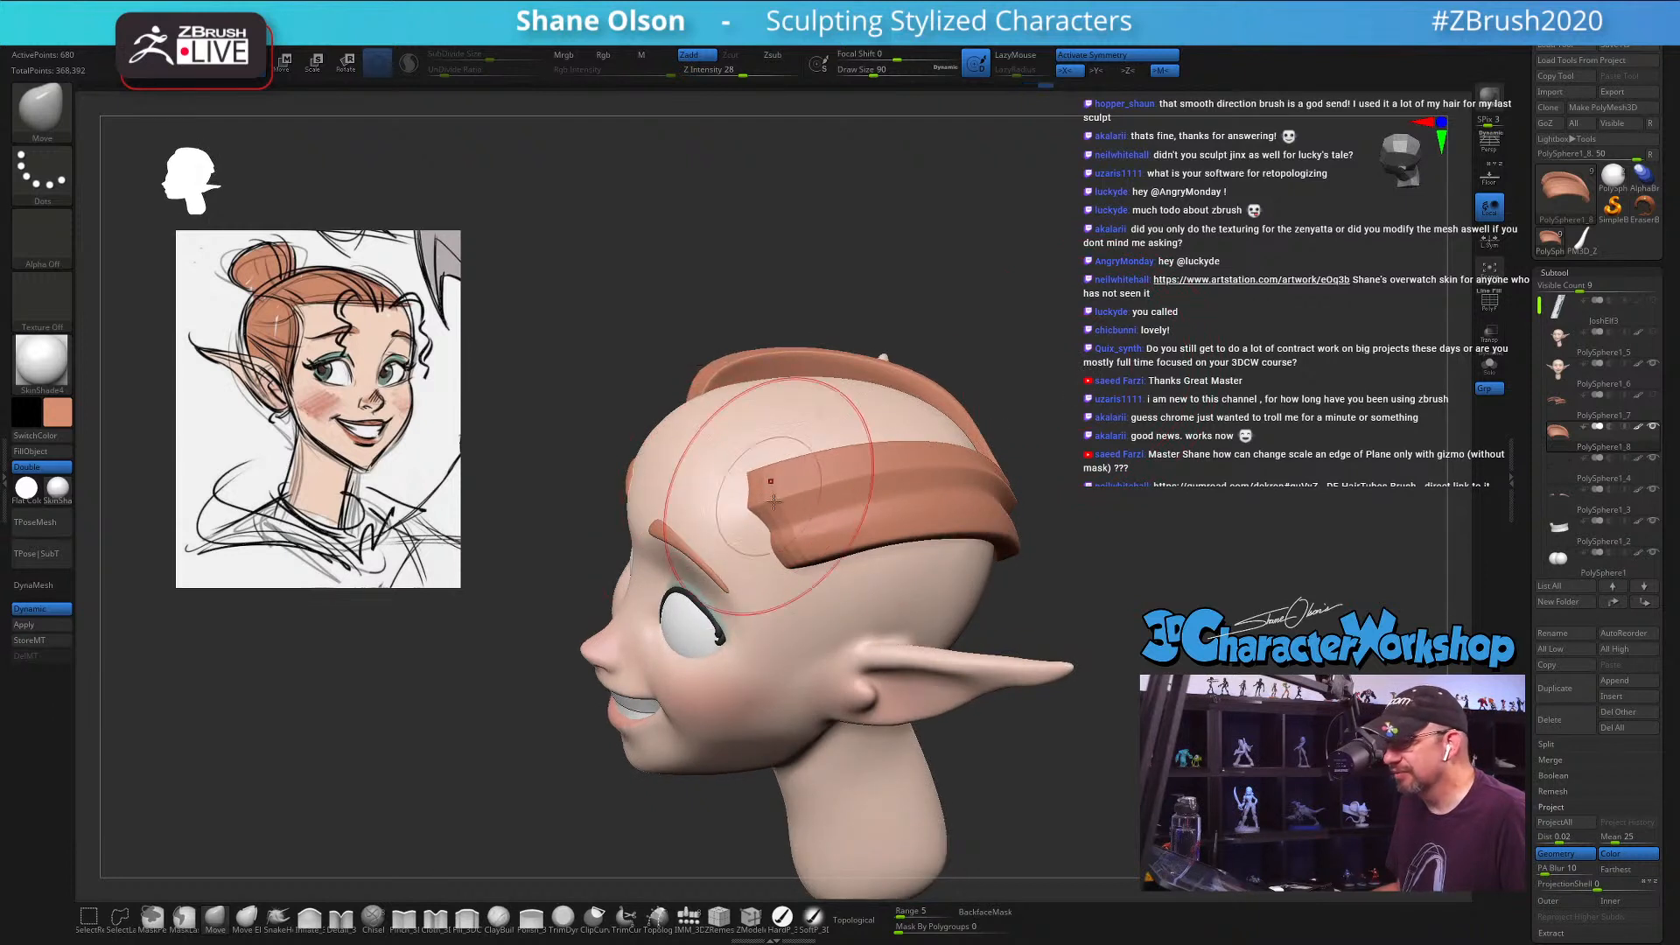
{"action": "left_click_drag", "start_coordinate": [816, 559], "coordinate": [824, 557]}
{"action": "left_click_drag", "start_coordinate": [1160, 617], "coordinate": [1129, 479]}
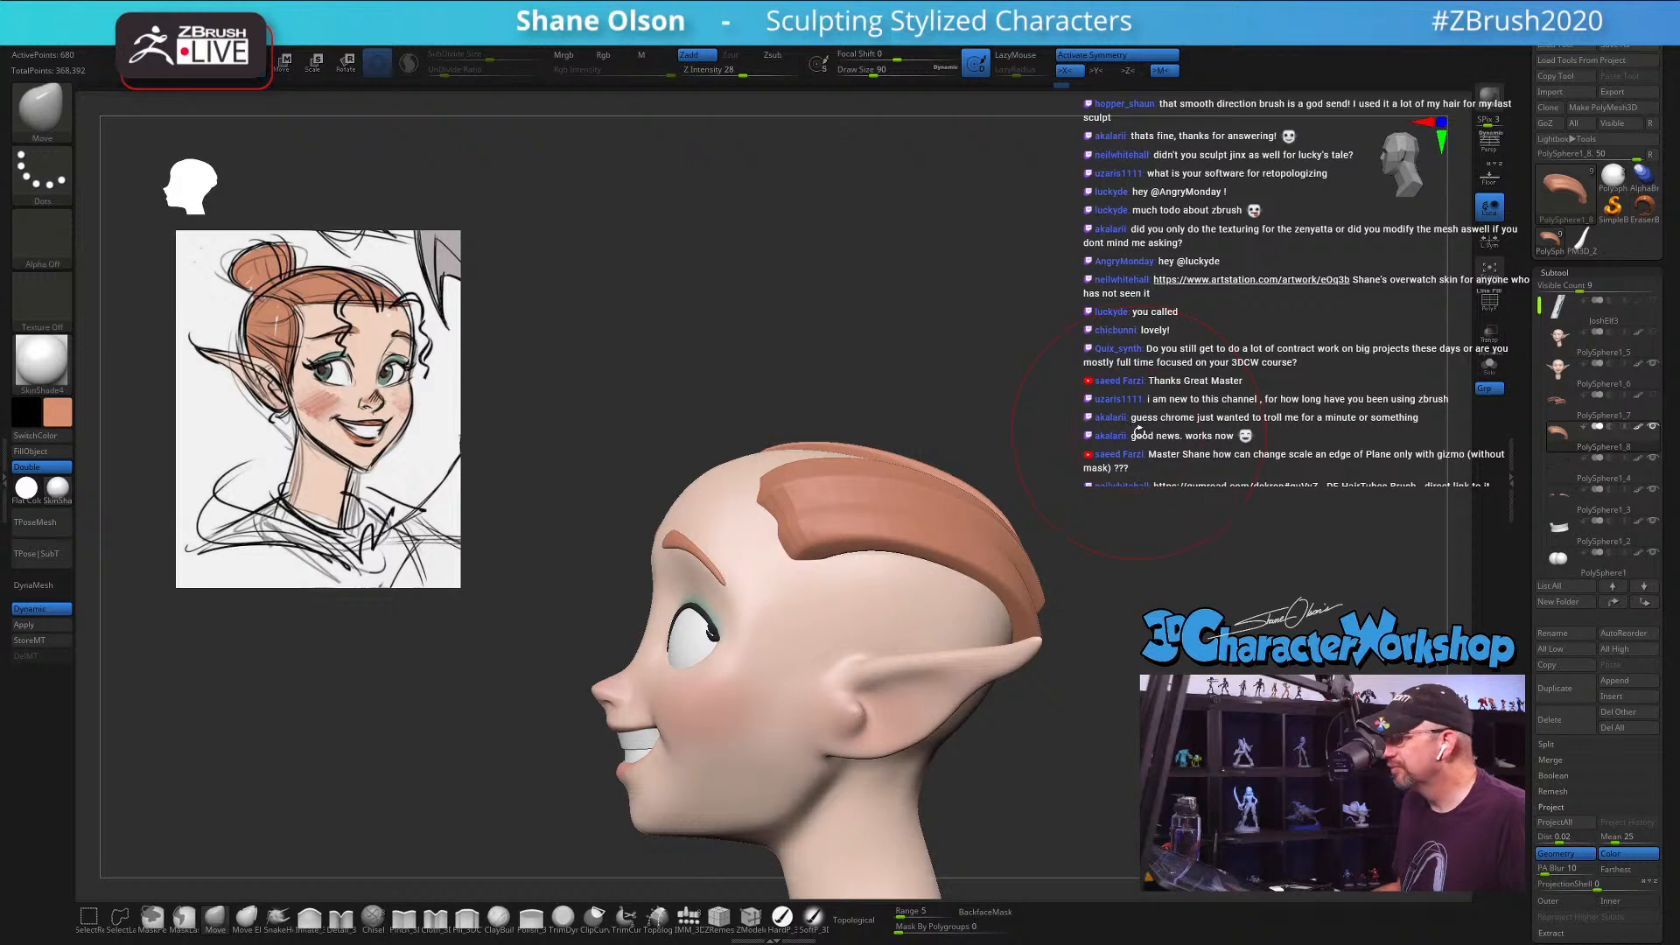
{"action": "left_click_drag", "start_coordinate": [1184, 422], "coordinate": [1142, 400]}
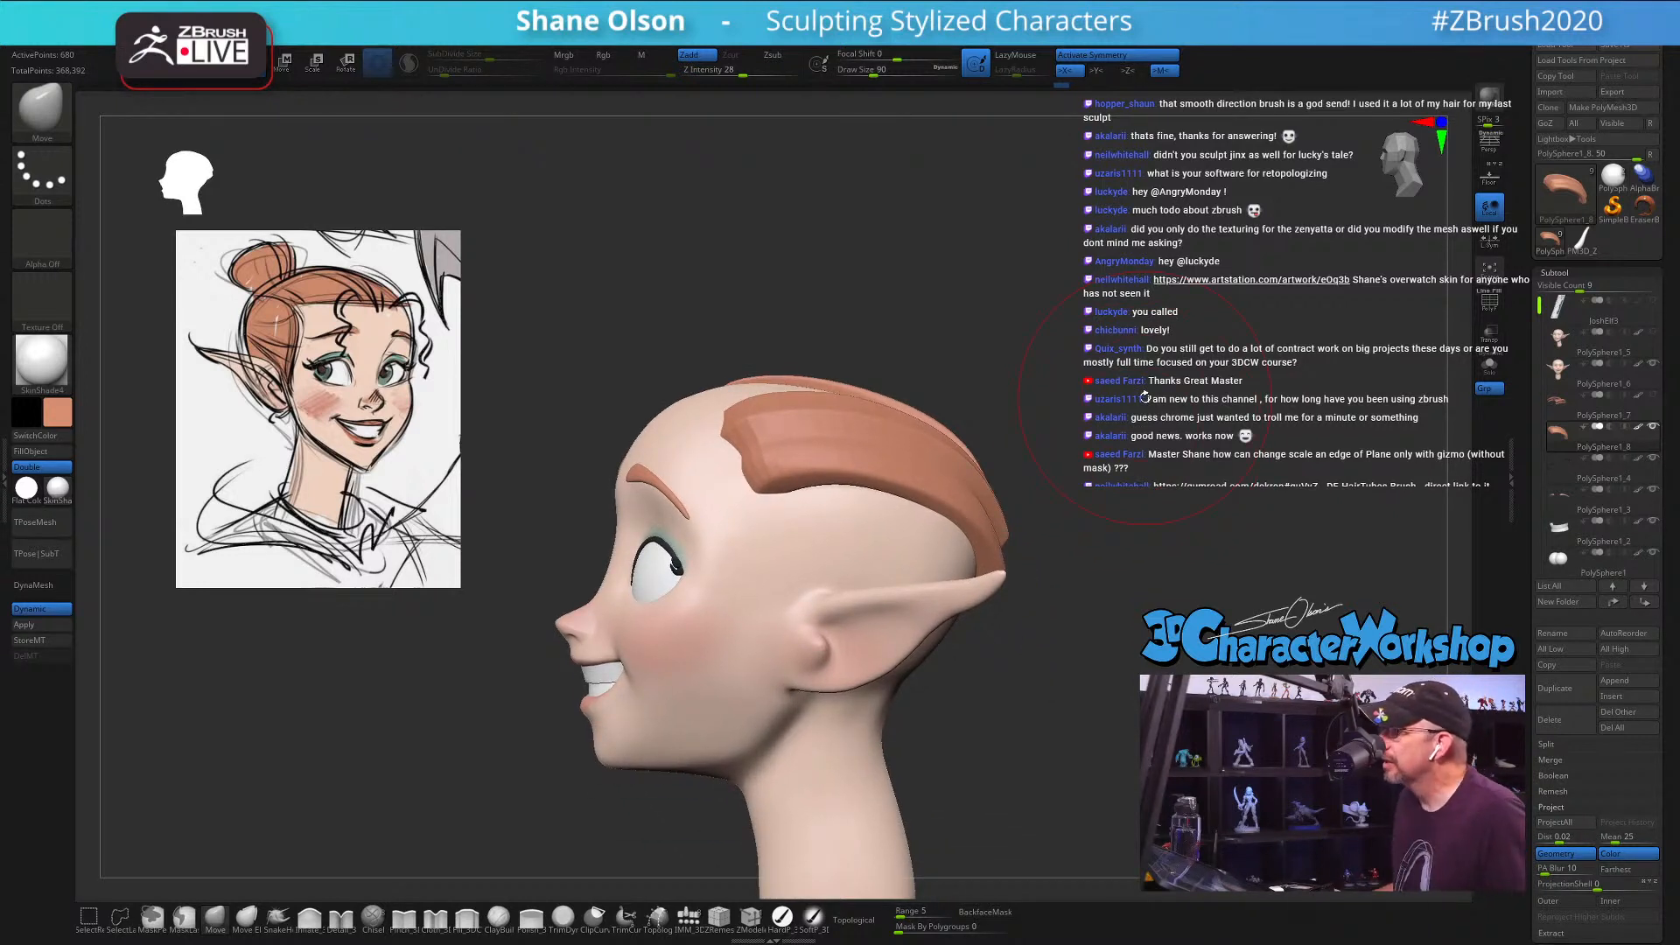
Step: Examine how the strands fit the scalp from the side, the back and above
{"action": "key", "text": "s"}
{"action": "left_click_drag", "start_coordinate": [1062, 356], "coordinate": [1042, 319]}
{"action": "key", "text": "s"}
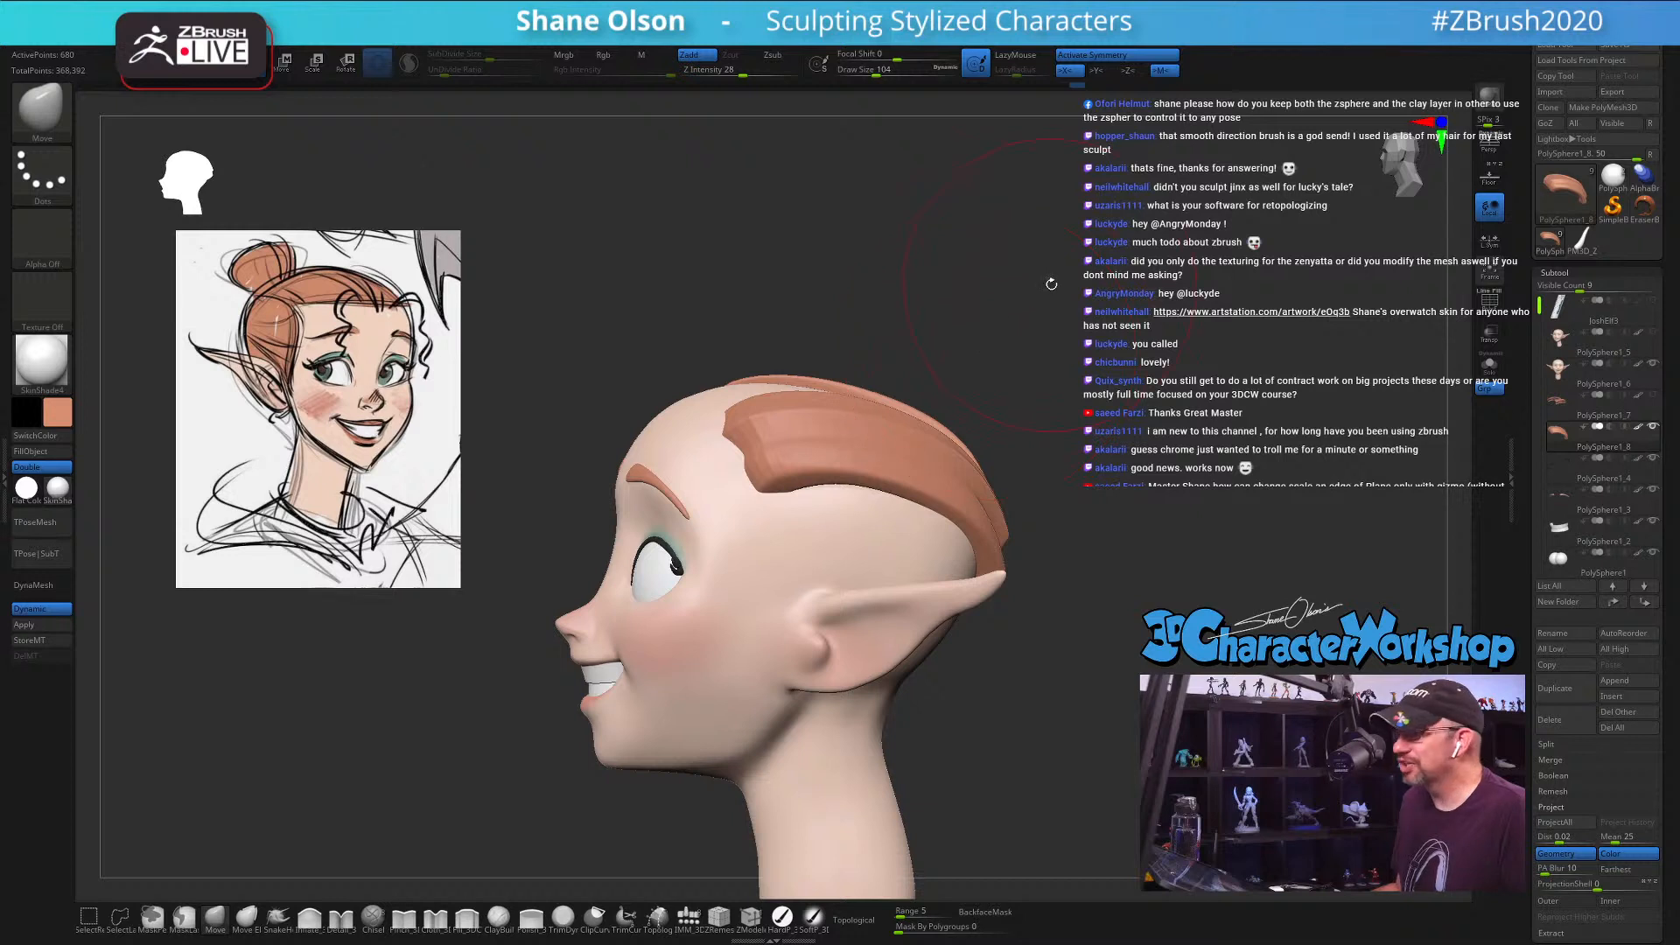
{"action": "left_click_drag", "start_coordinate": [1051, 285], "coordinate": [1038, 294]}
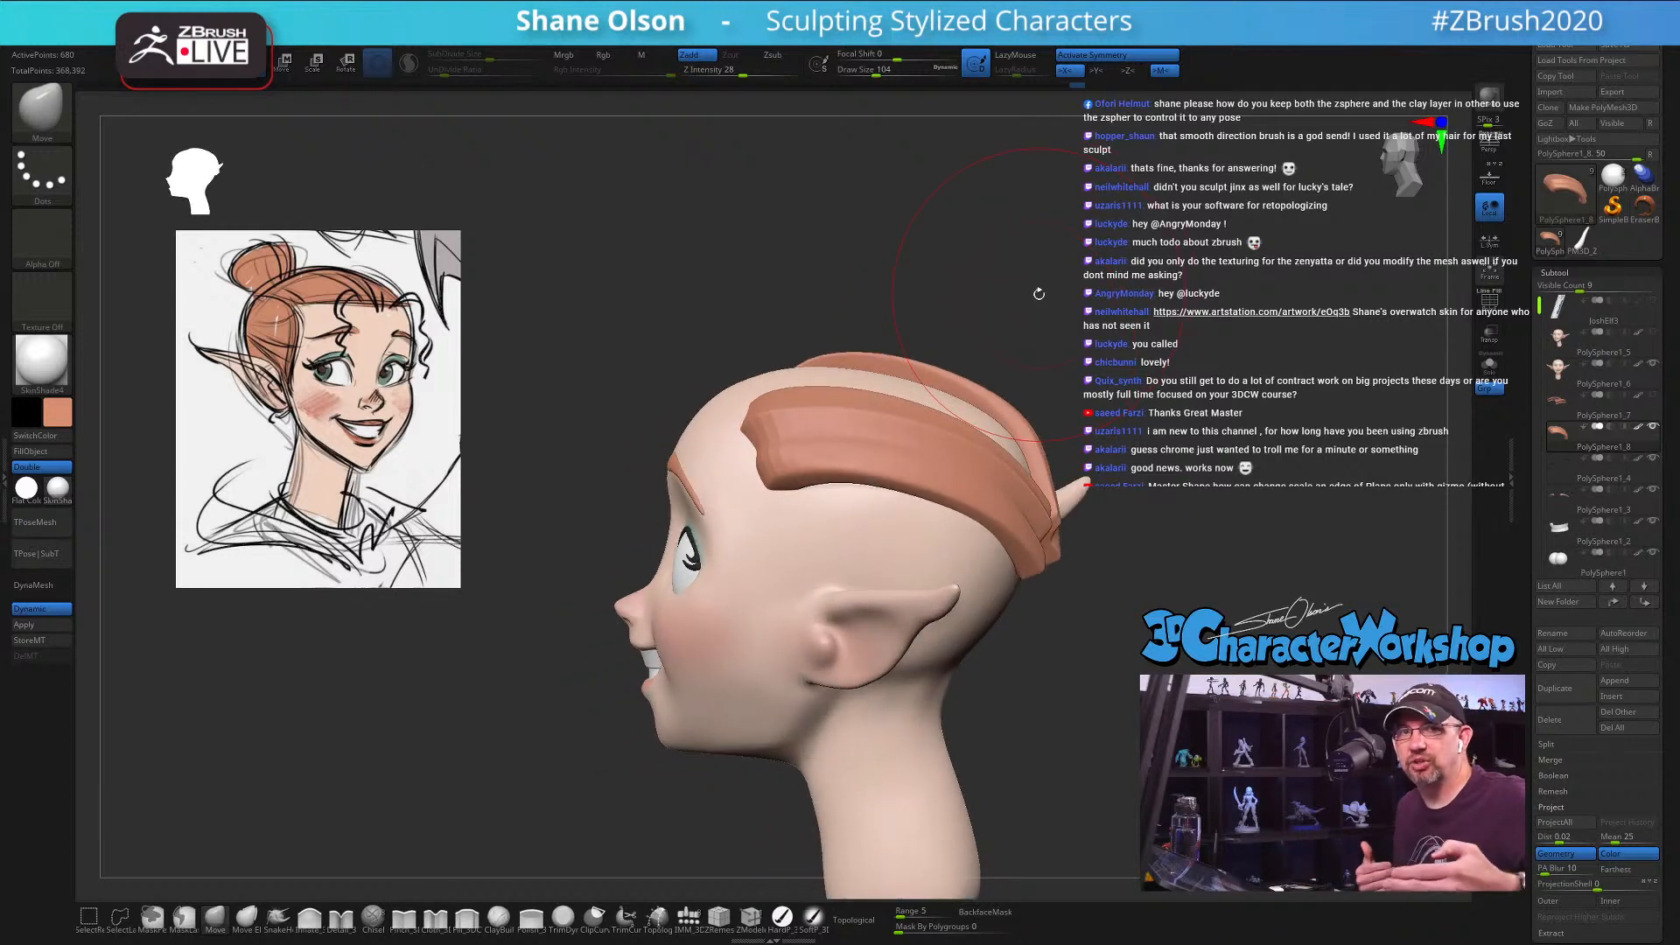
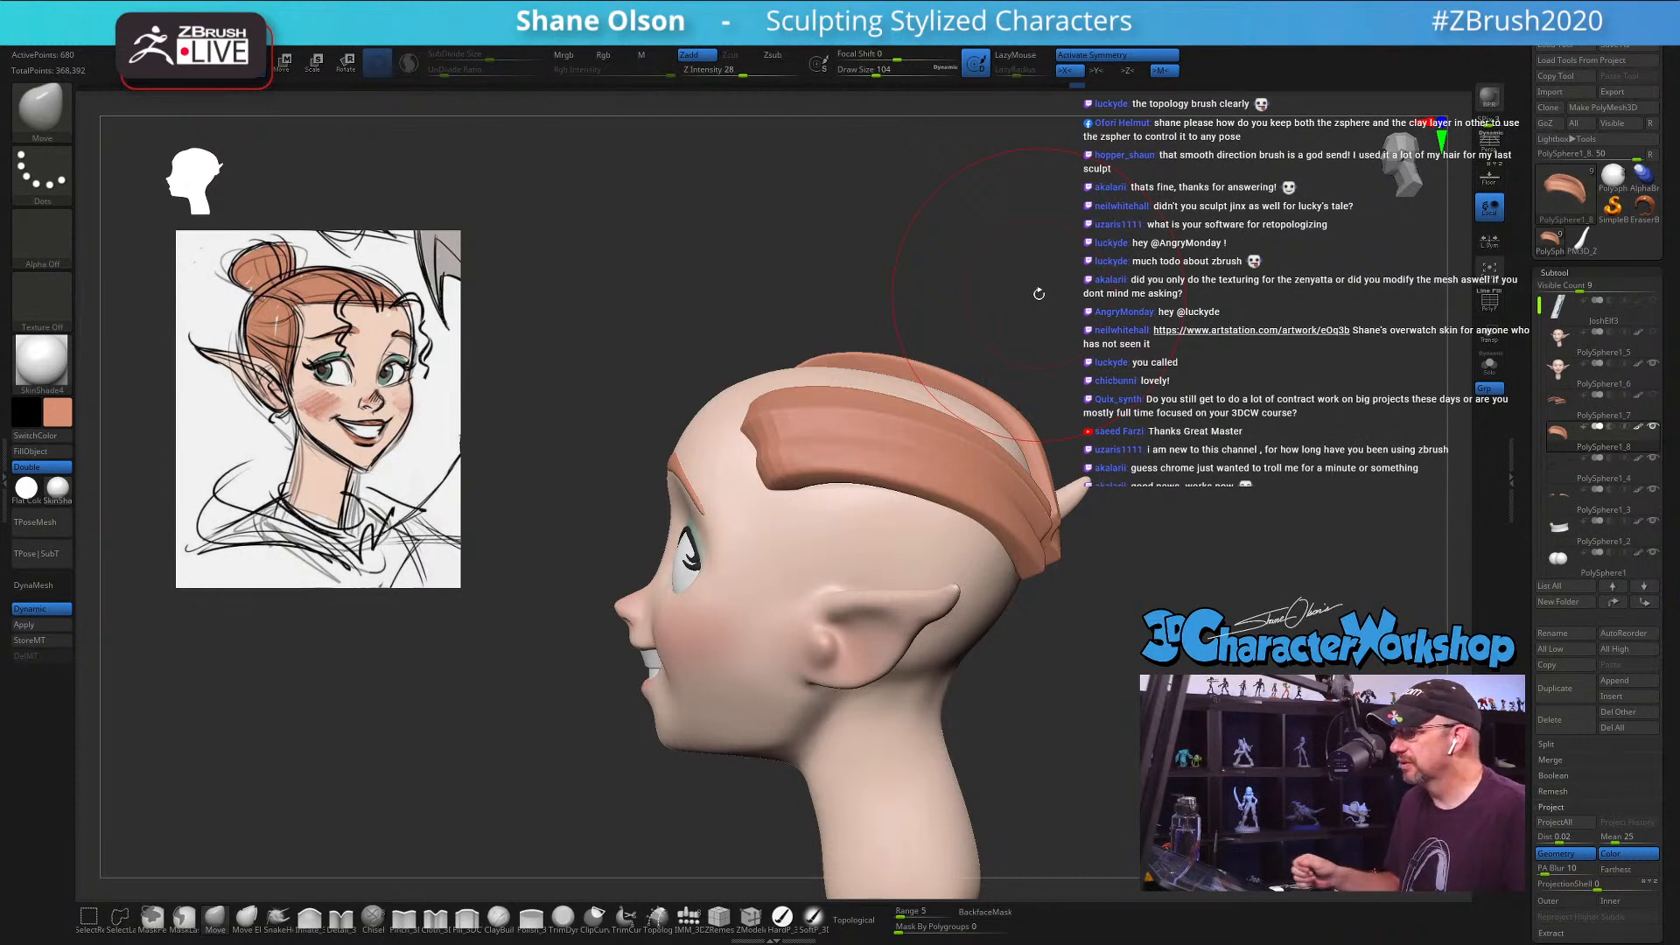
{"action": "mouse_move", "coordinate": [1130, 656]}
{"action": "left_mouse_down", "text": "alt"}
{"action": "mouse_move", "coordinate": [1084, 587]}
{"action": "mouse_move", "coordinate": [1068, 590]}
{"action": "mouse_move", "coordinate": [1088, 581]}
{"action": "mouse_move", "coordinate": [1087, 601]}
{"action": "mouse_move", "coordinate": [1098, 472]}
{"action": "mouse_move", "coordinate": [1120, 483]}
{"action": "mouse_move", "coordinate": [1061, 551]}
{"action": "left_mouse_up", "text": "alt"}
{"action": "key", "text": "s"}
{"action": "key", "text": "s"}
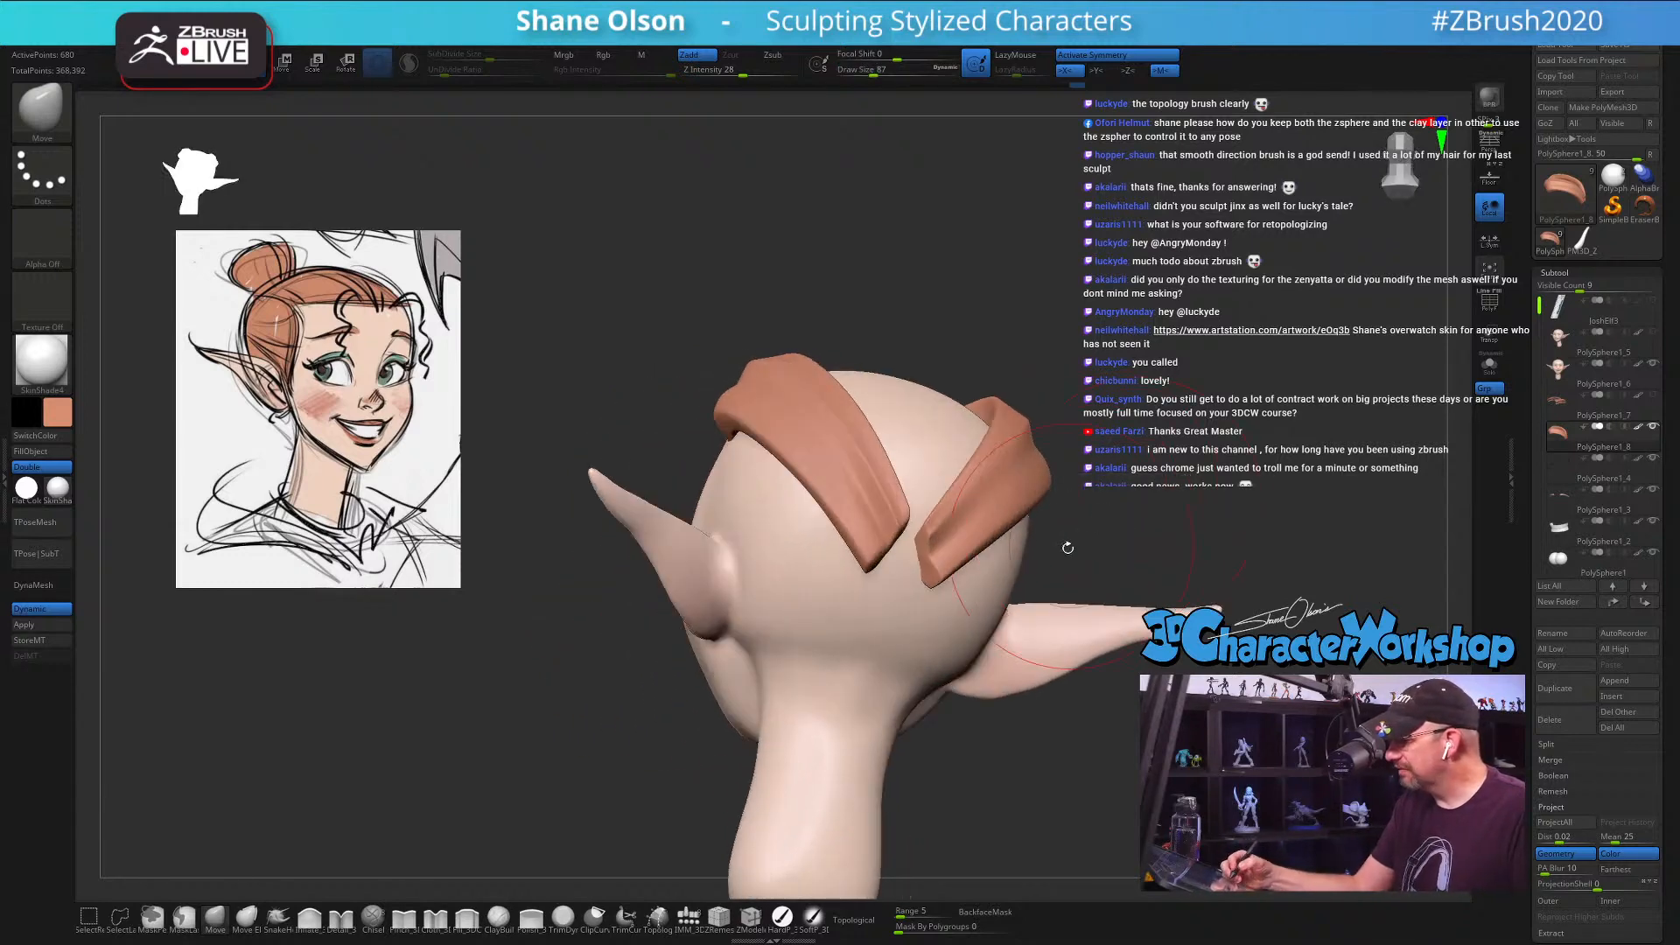
{"action": "right_click_drag", "start_coordinate": [898, 565], "coordinate": [987, 612], "text": "shift"}
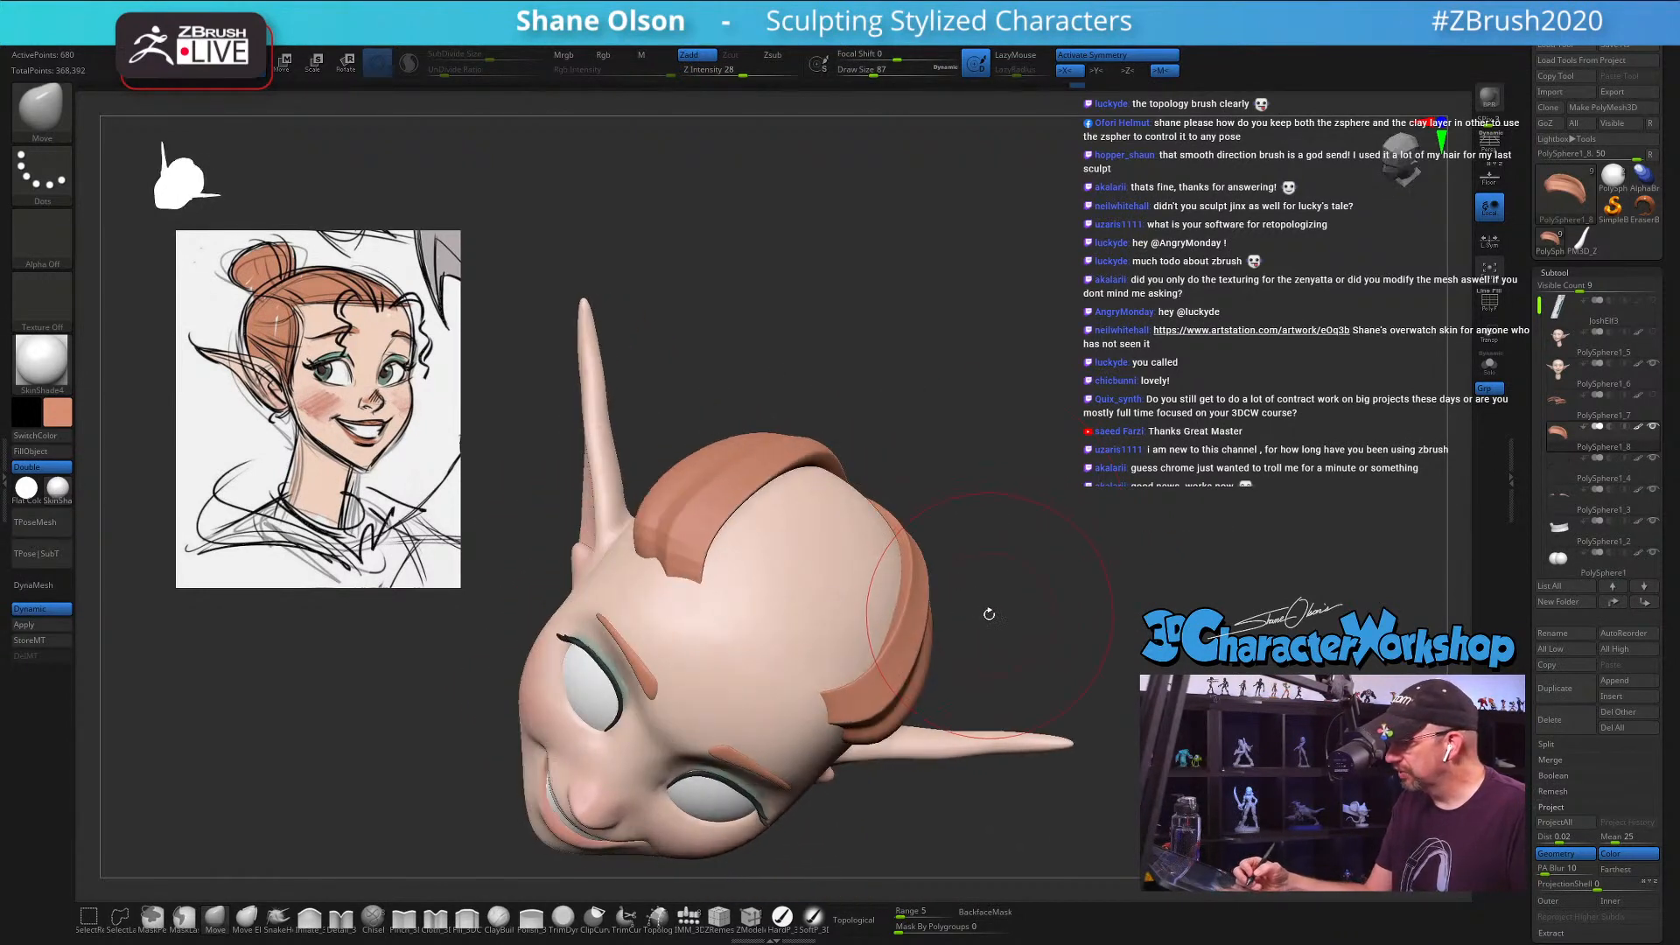
Step: Isolate the hair strands and nudge the end of one strand with the Move brush at draw size 33
{"action": "left_click", "coordinate": [1487, 366]}
{"action": "mouse_move", "coordinate": [1103, 560]}
{"action": "right_mouse_down"}
{"action": "mouse_move", "coordinate": [1147, 523]}
{"action": "mouse_move", "coordinate": [1135, 533]}
{"action": "mouse_move", "coordinate": [1102, 490]}
{"action": "right_mouse_up"}
{"action": "key", "text": "s"}
{"action": "key", "text": "s"}
{"action": "left_click_drag", "start_coordinate": [928, 522], "coordinate": [911, 523]}
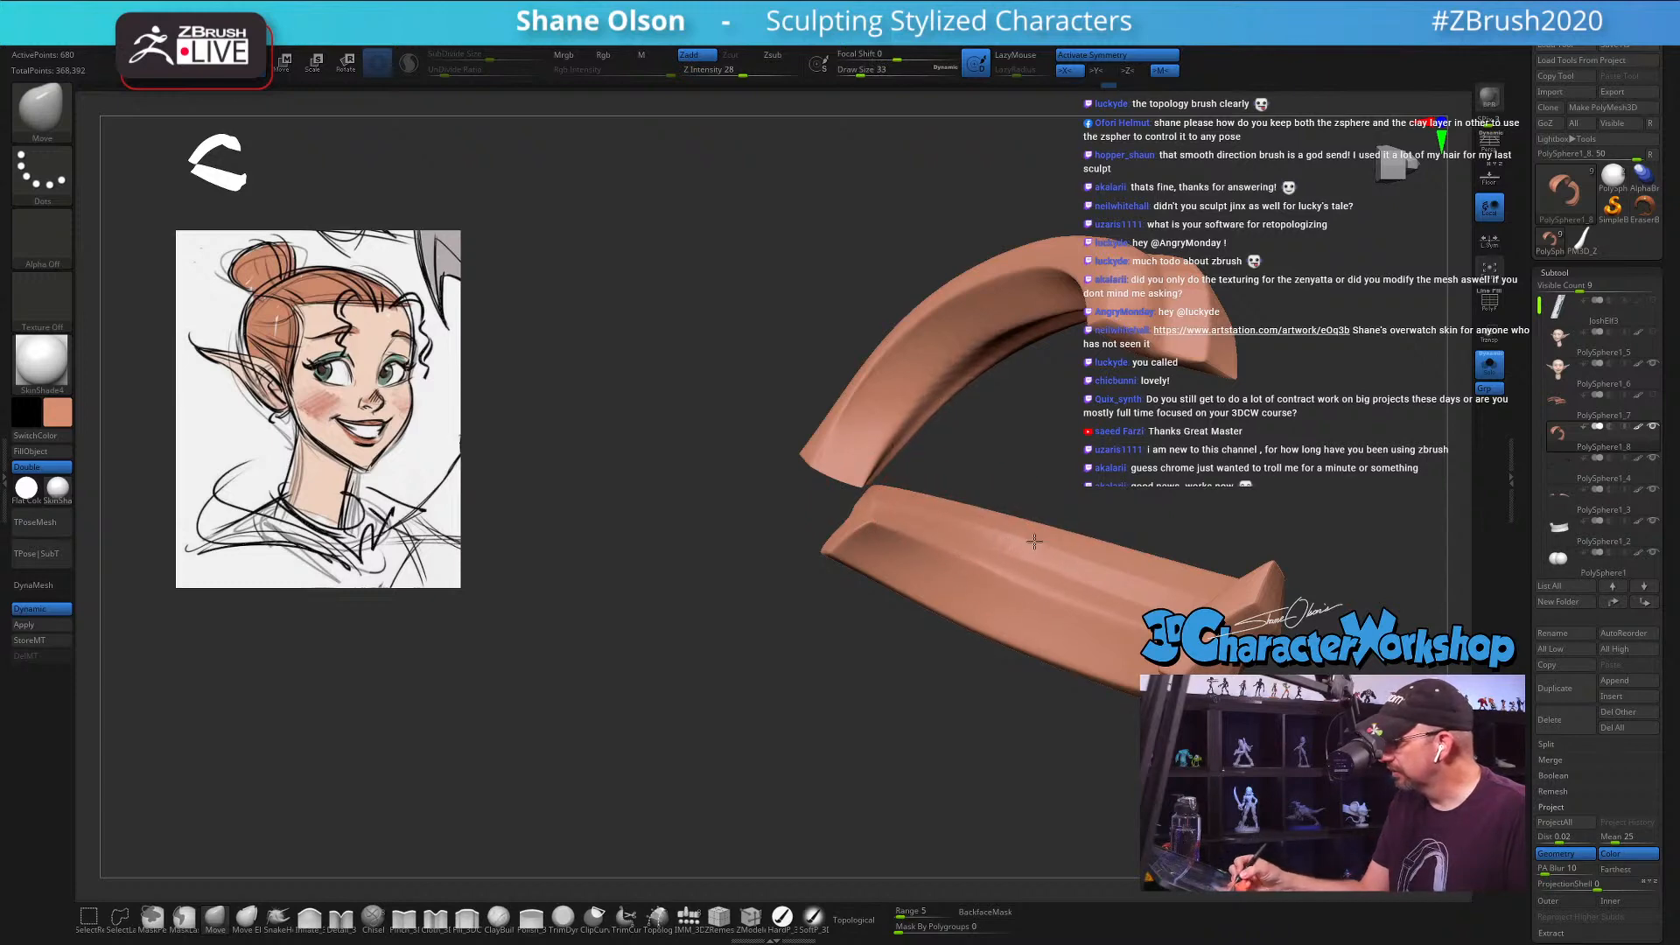
Step: Examine the isolated strands' undersides and ends from several angles, and show the whole head again to check the hairline
{"action": "right_click_drag", "start_coordinate": [1155, 525], "coordinate": [1164, 584]}
{"action": "key", "text": "s"}
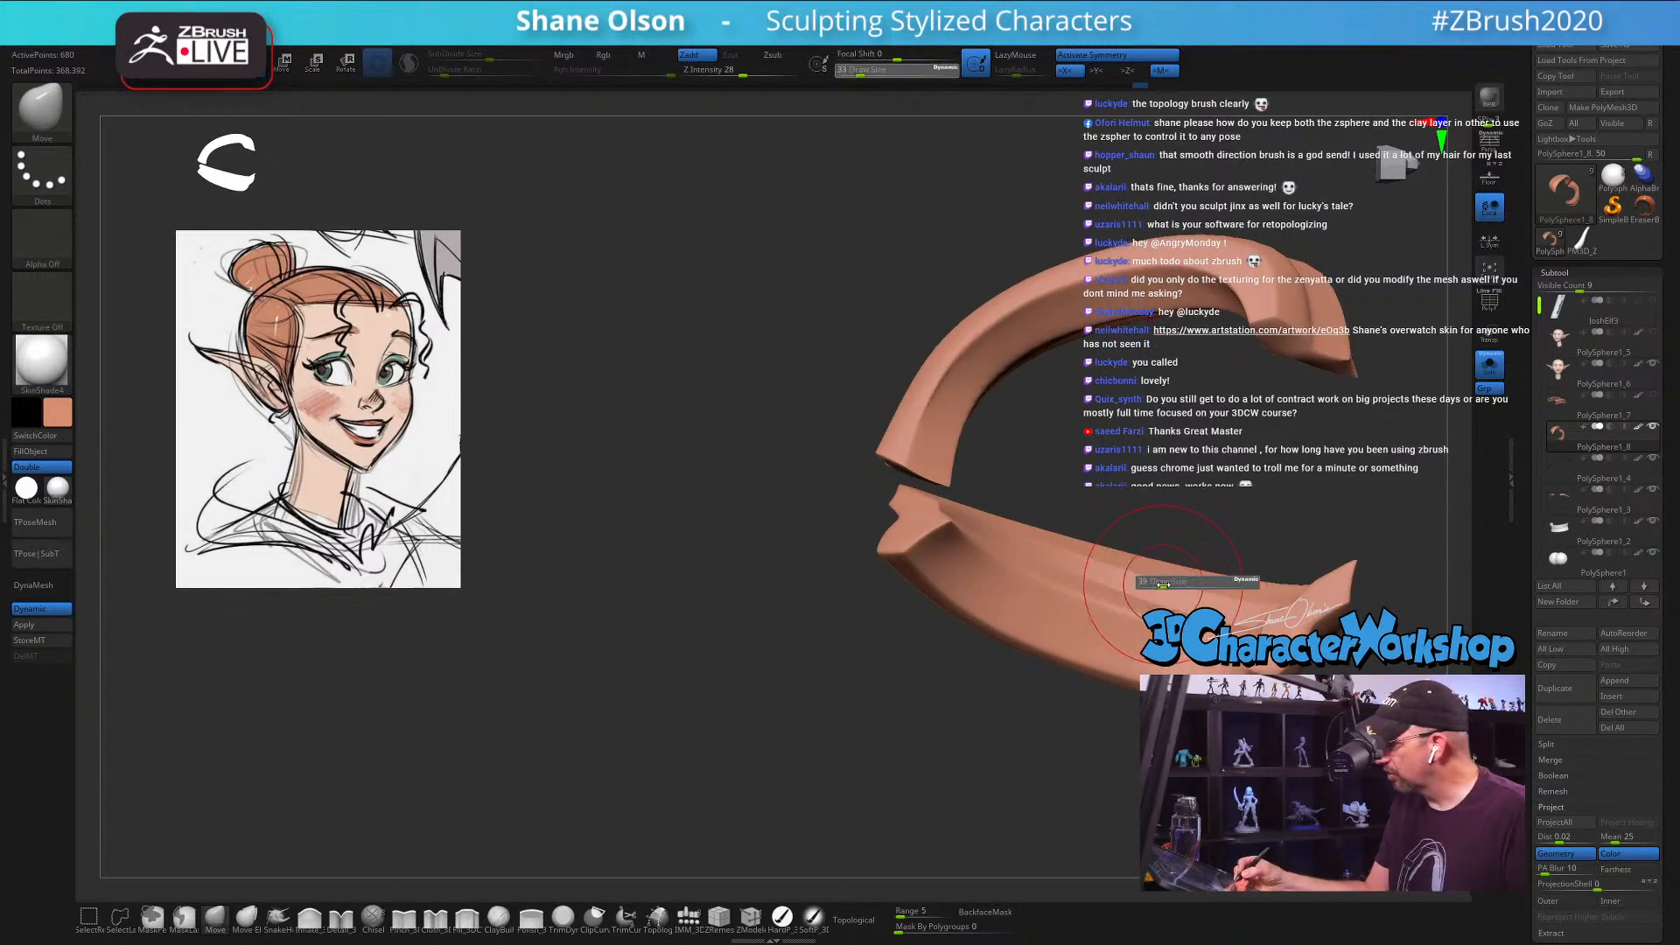
{"action": "left_click_drag", "start_coordinate": [1164, 584], "coordinate": [1169, 583]}
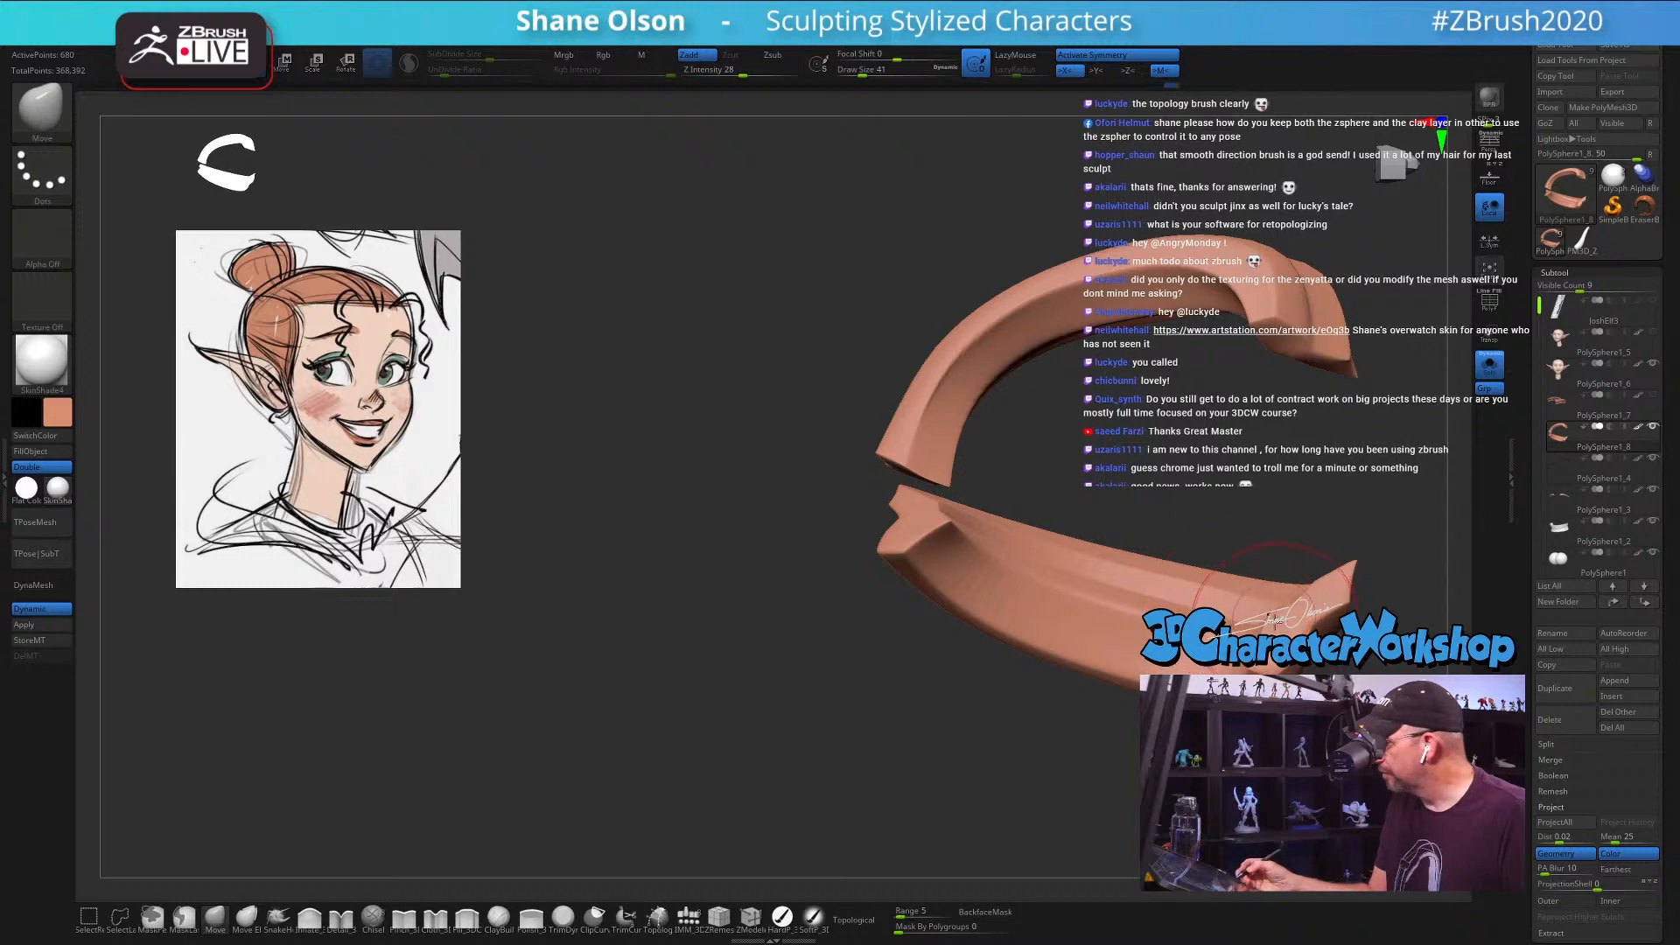
{"action": "mouse_move", "coordinate": [1275, 599]}
{"action": "right_mouse_down"}
{"action": "mouse_move", "coordinate": [1232, 582]}
{"action": "mouse_move", "coordinate": [1269, 578]}
{"action": "mouse_move", "coordinate": [1107, 574]}
{"action": "right_mouse_up"}
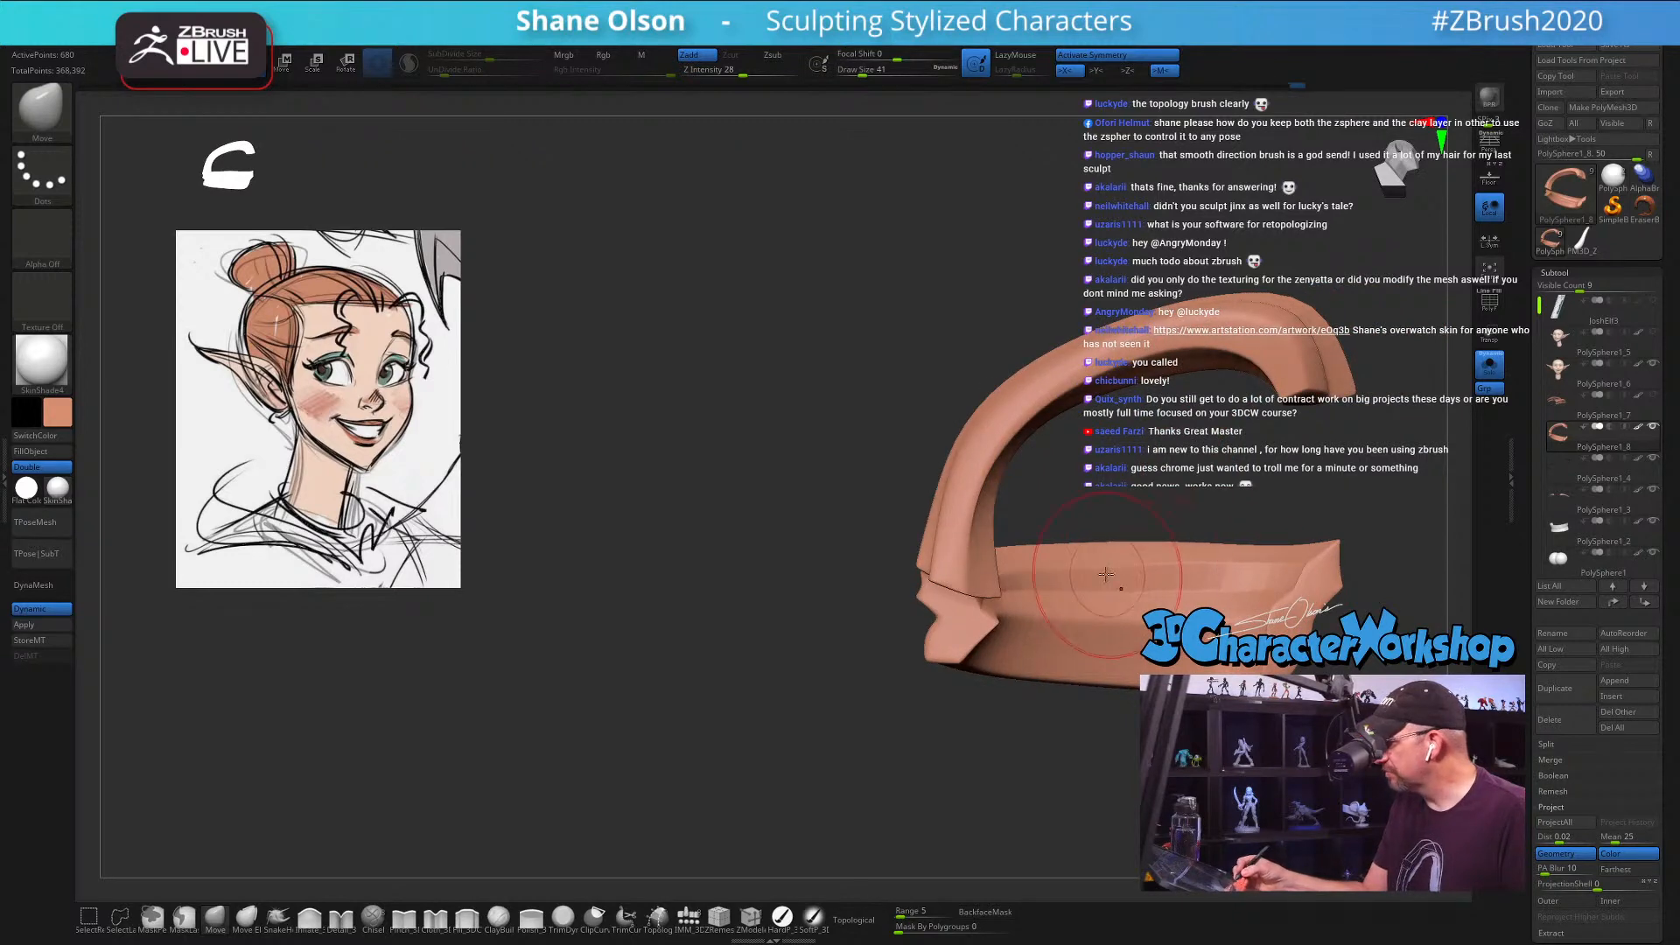
{"action": "right_click_drag", "start_coordinate": [1107, 574], "coordinate": [1145, 574]}
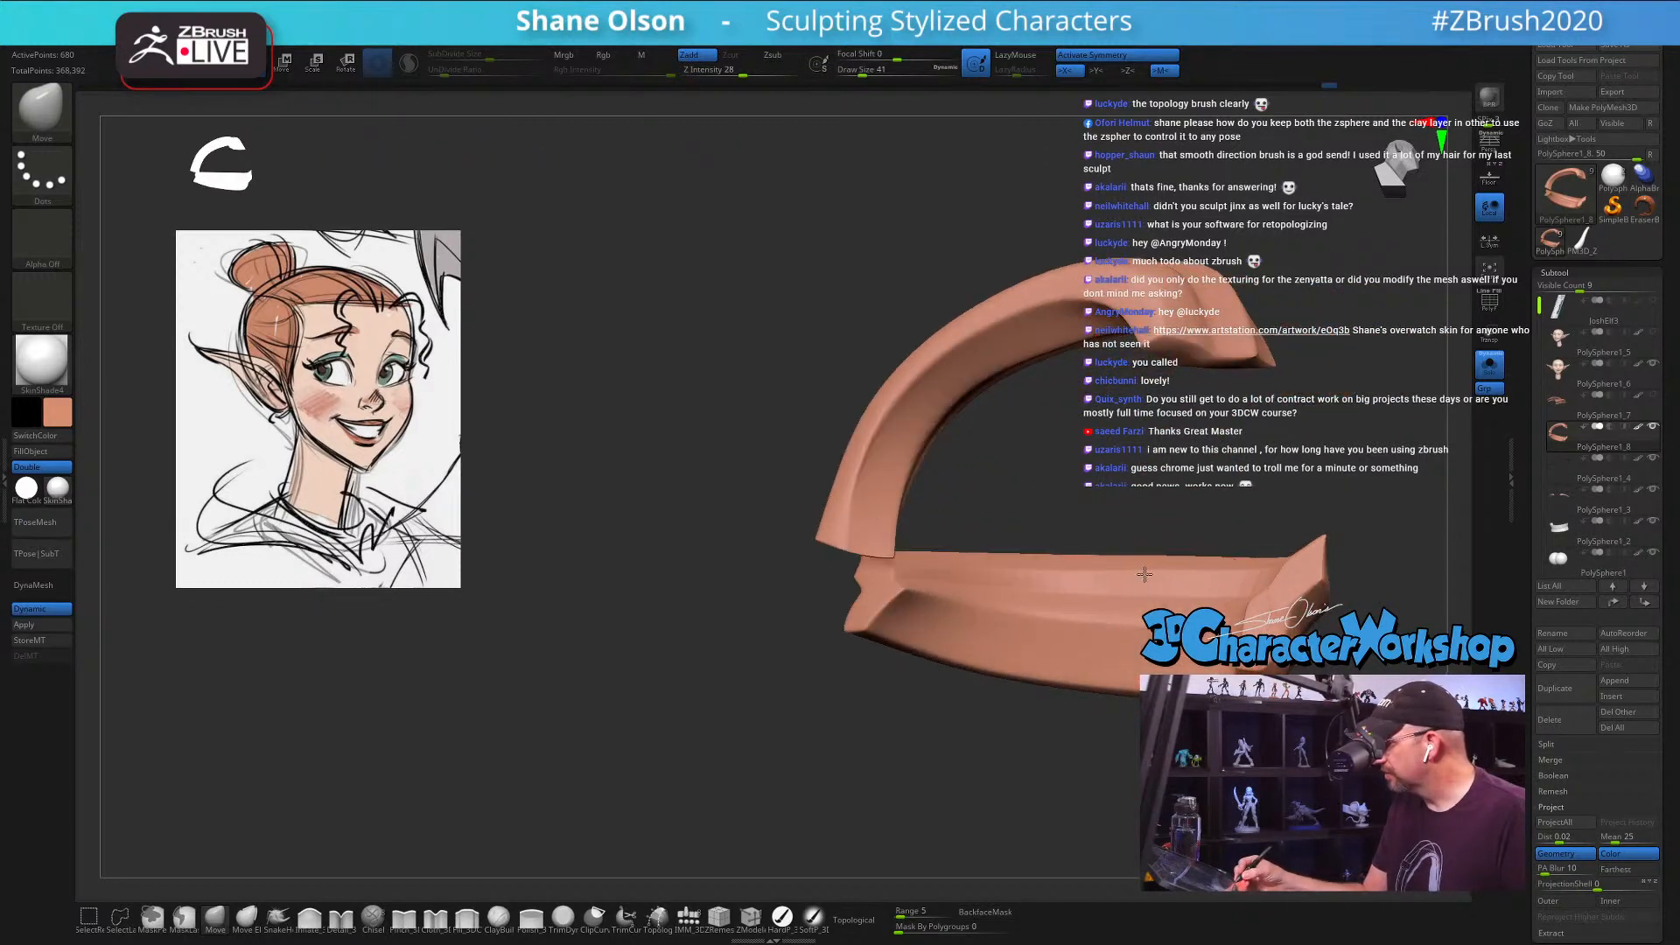
{"action": "mouse_move", "coordinate": [1277, 587]}
{"action": "right_mouse_down"}
{"action": "mouse_move", "coordinate": [1137, 595]}
{"action": "mouse_move", "coordinate": [959, 647]}
{"action": "mouse_move", "coordinate": [1073, 606]}
{"action": "right_mouse_up"}
{"action": "key", "text": "bracketright"}
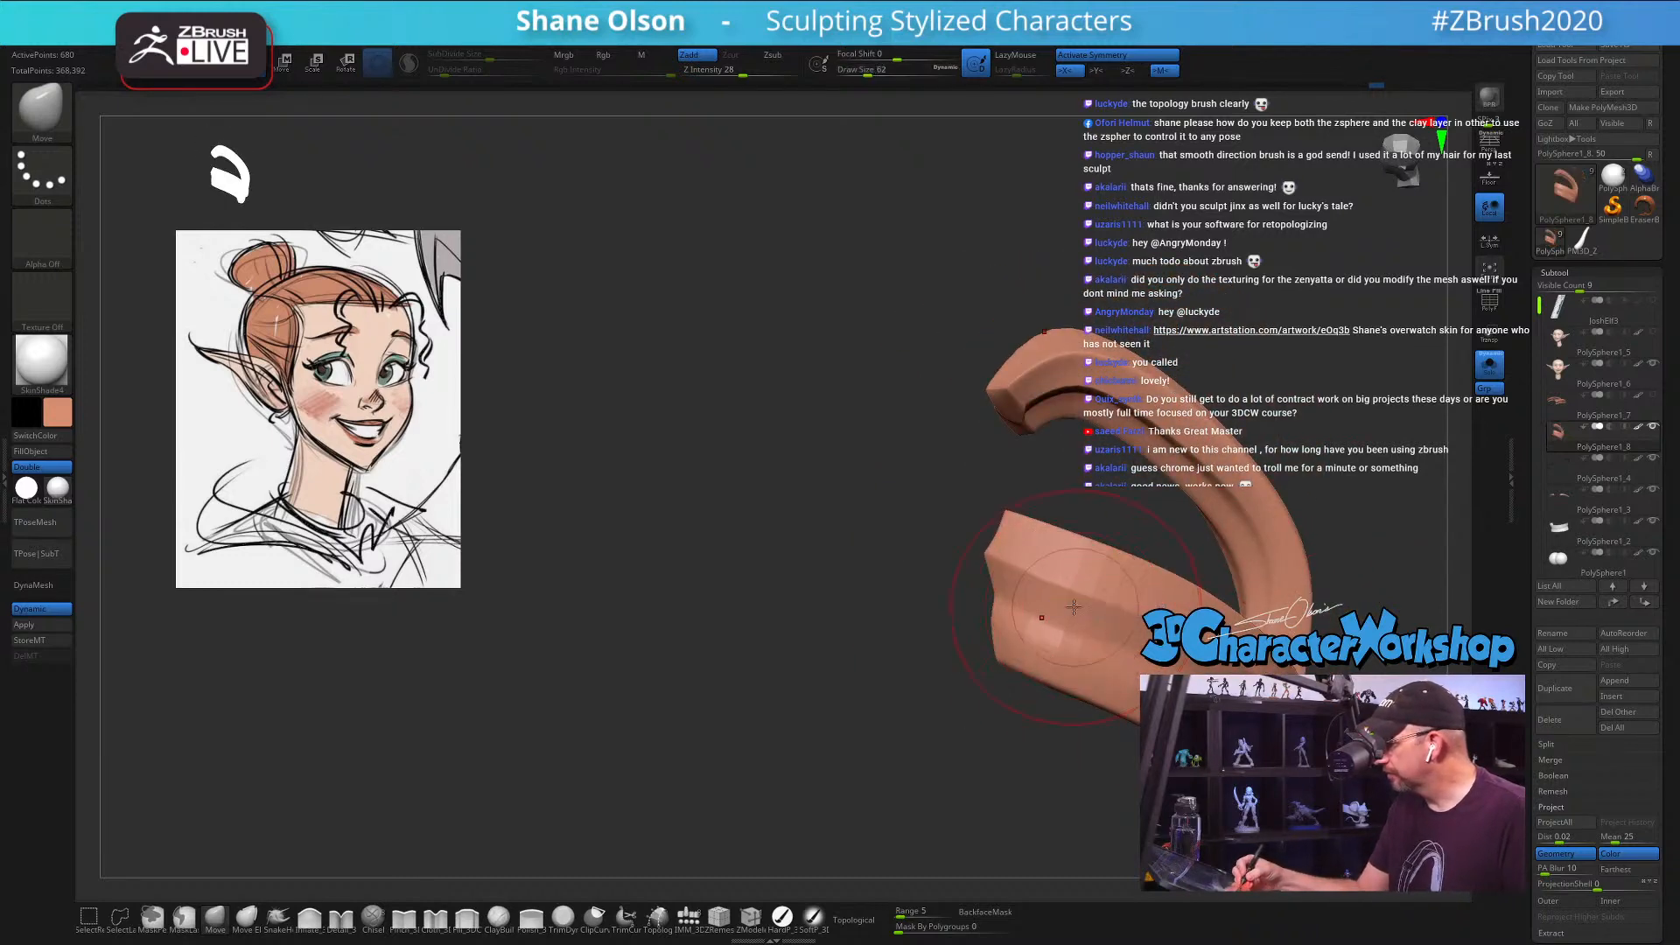
{"action": "left_click", "coordinate": [1489, 363]}
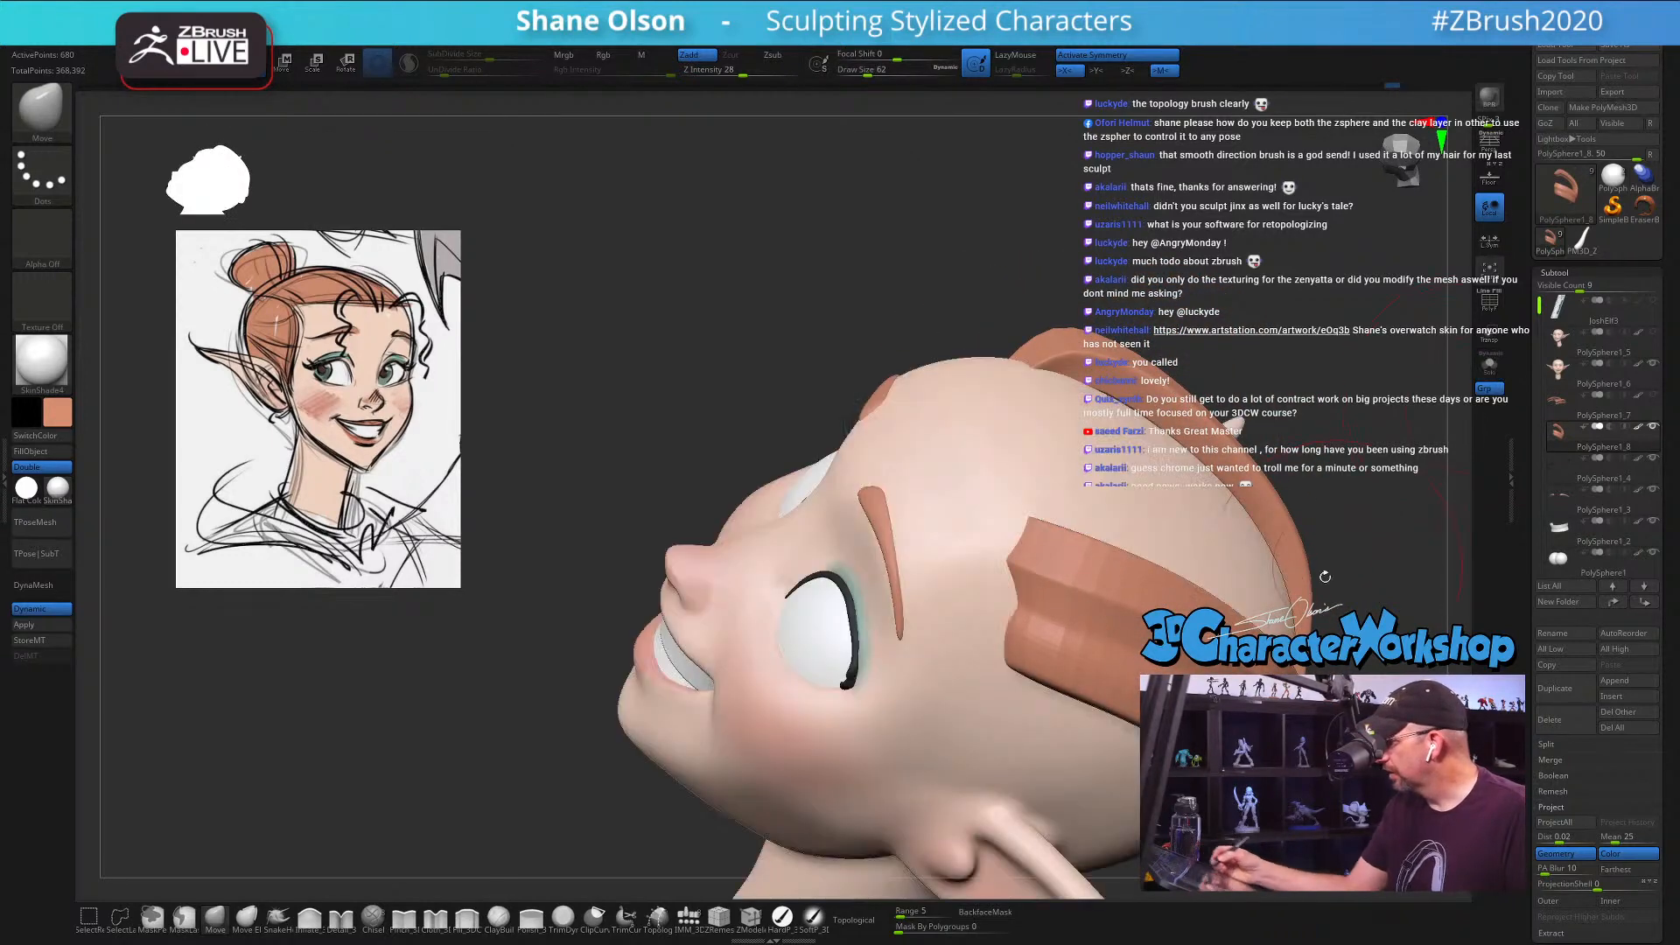
{"action": "right_click_drag", "start_coordinate": [1137, 525], "coordinate": [1048, 638]}
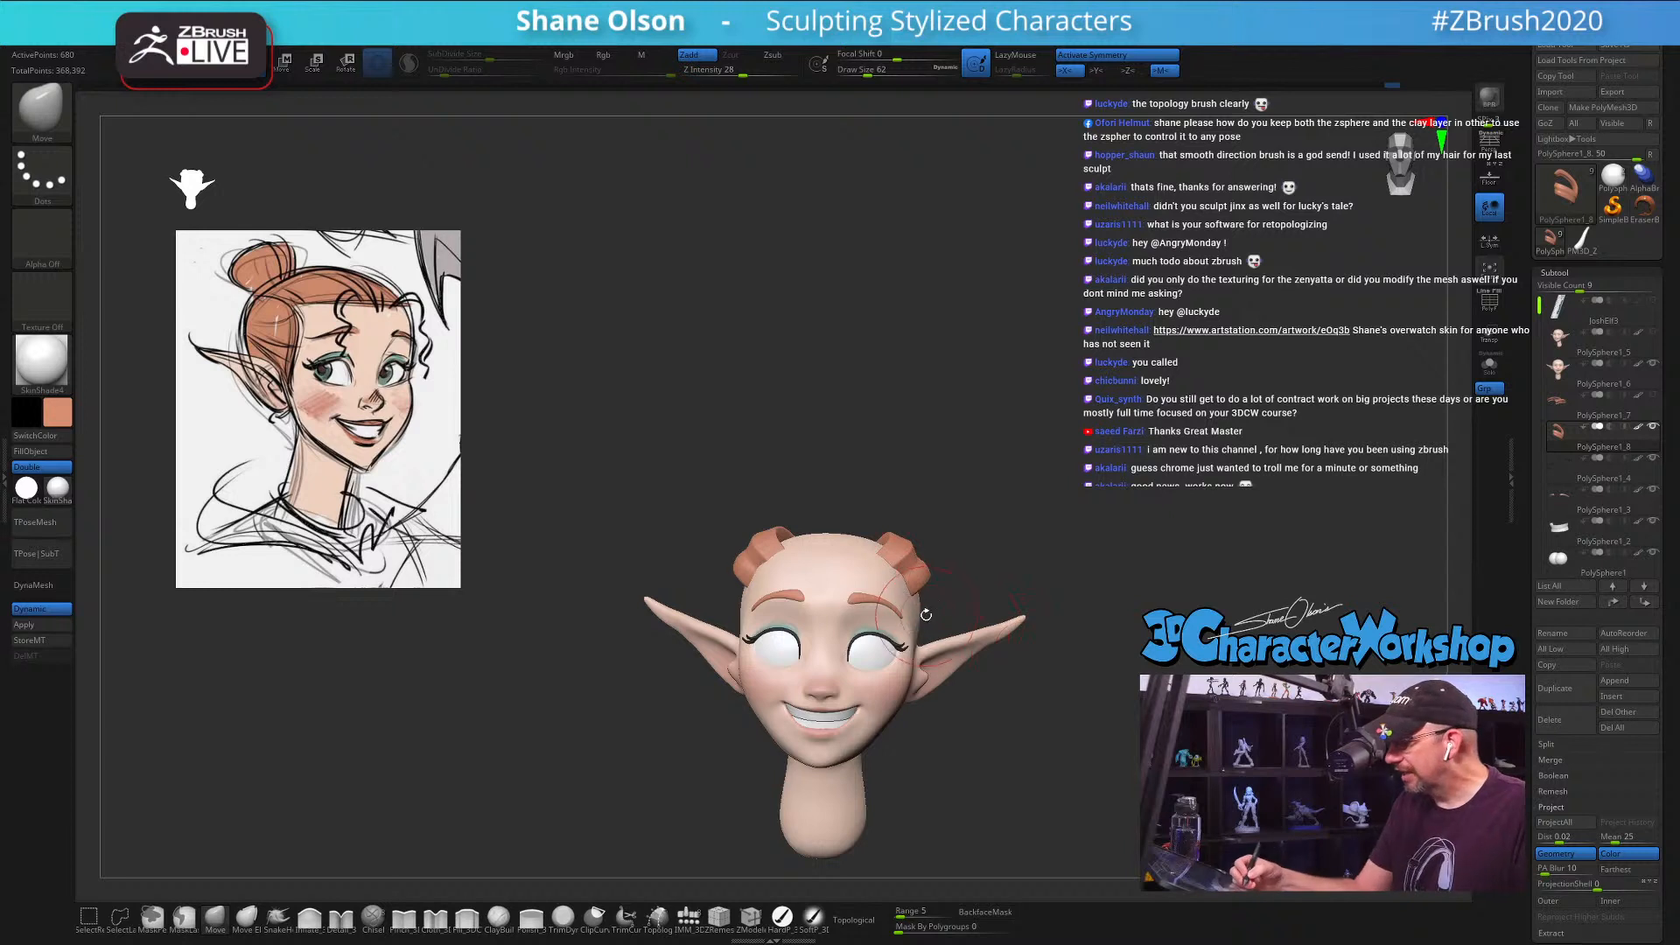
{"action": "mouse_move", "coordinate": [1051, 542]}
{"action": "right_mouse_down"}
{"action": "mouse_move", "coordinate": [1046, 581]}
{"action": "mouse_move", "coordinate": [983, 551]}
{"action": "right_mouse_up"}
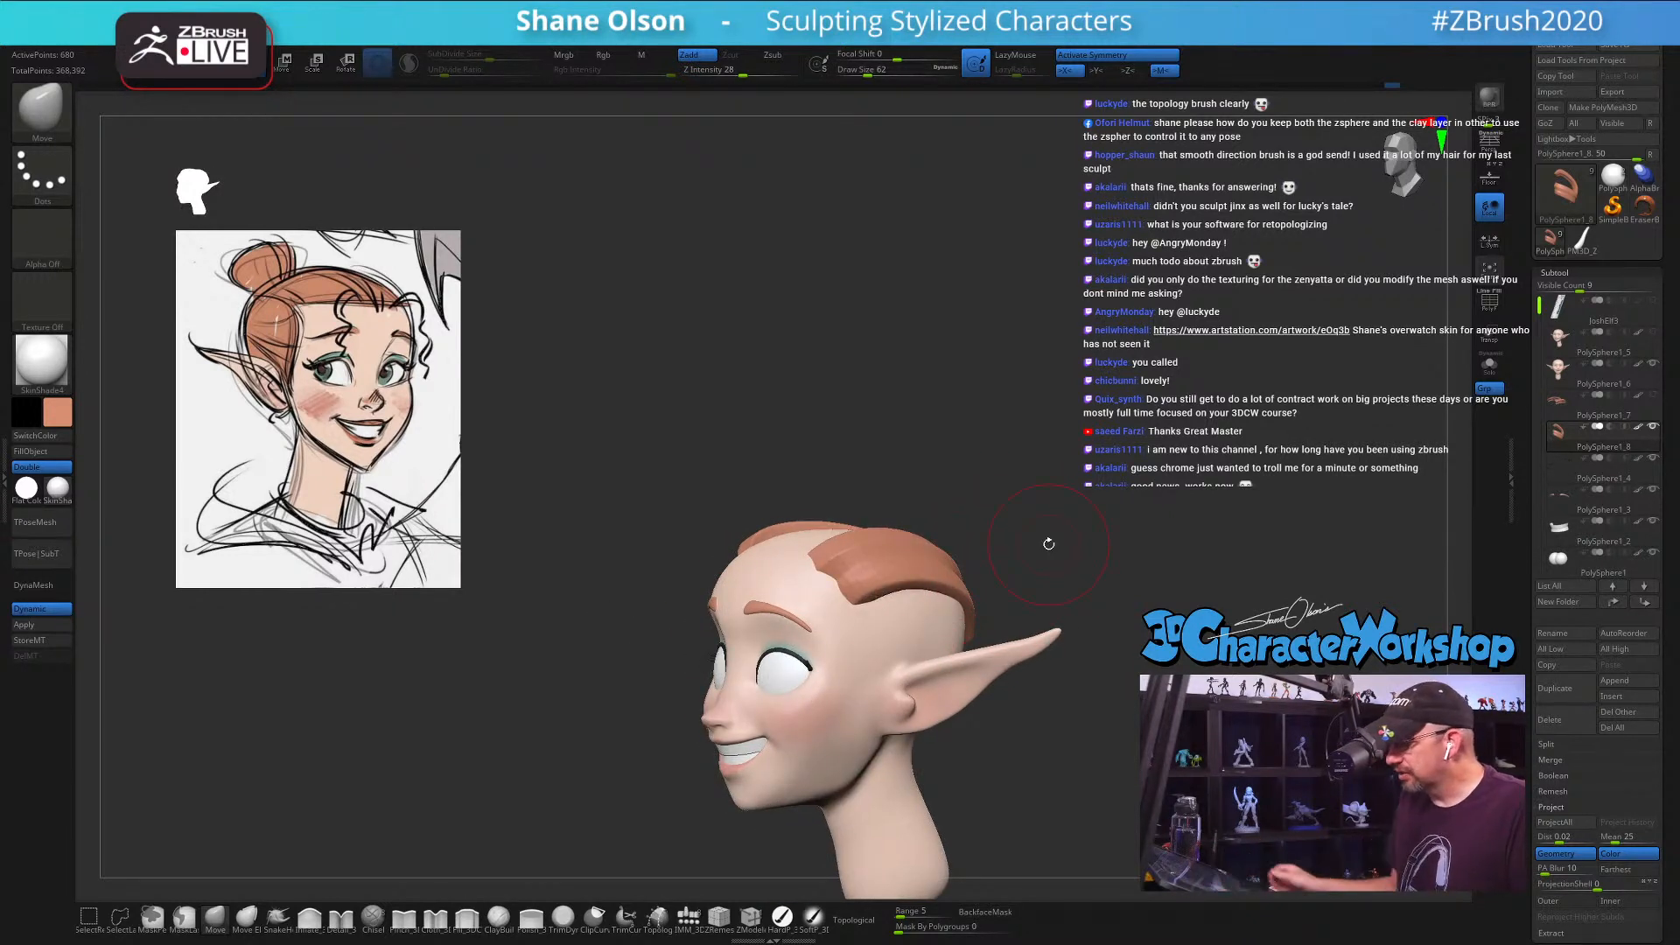
Step: Compare the original thin strands in PolySphere1_7 with the refined hair by switching to that subtool and back to PolySphere1_8
{"action": "left_click", "coordinate": [1559, 403]}
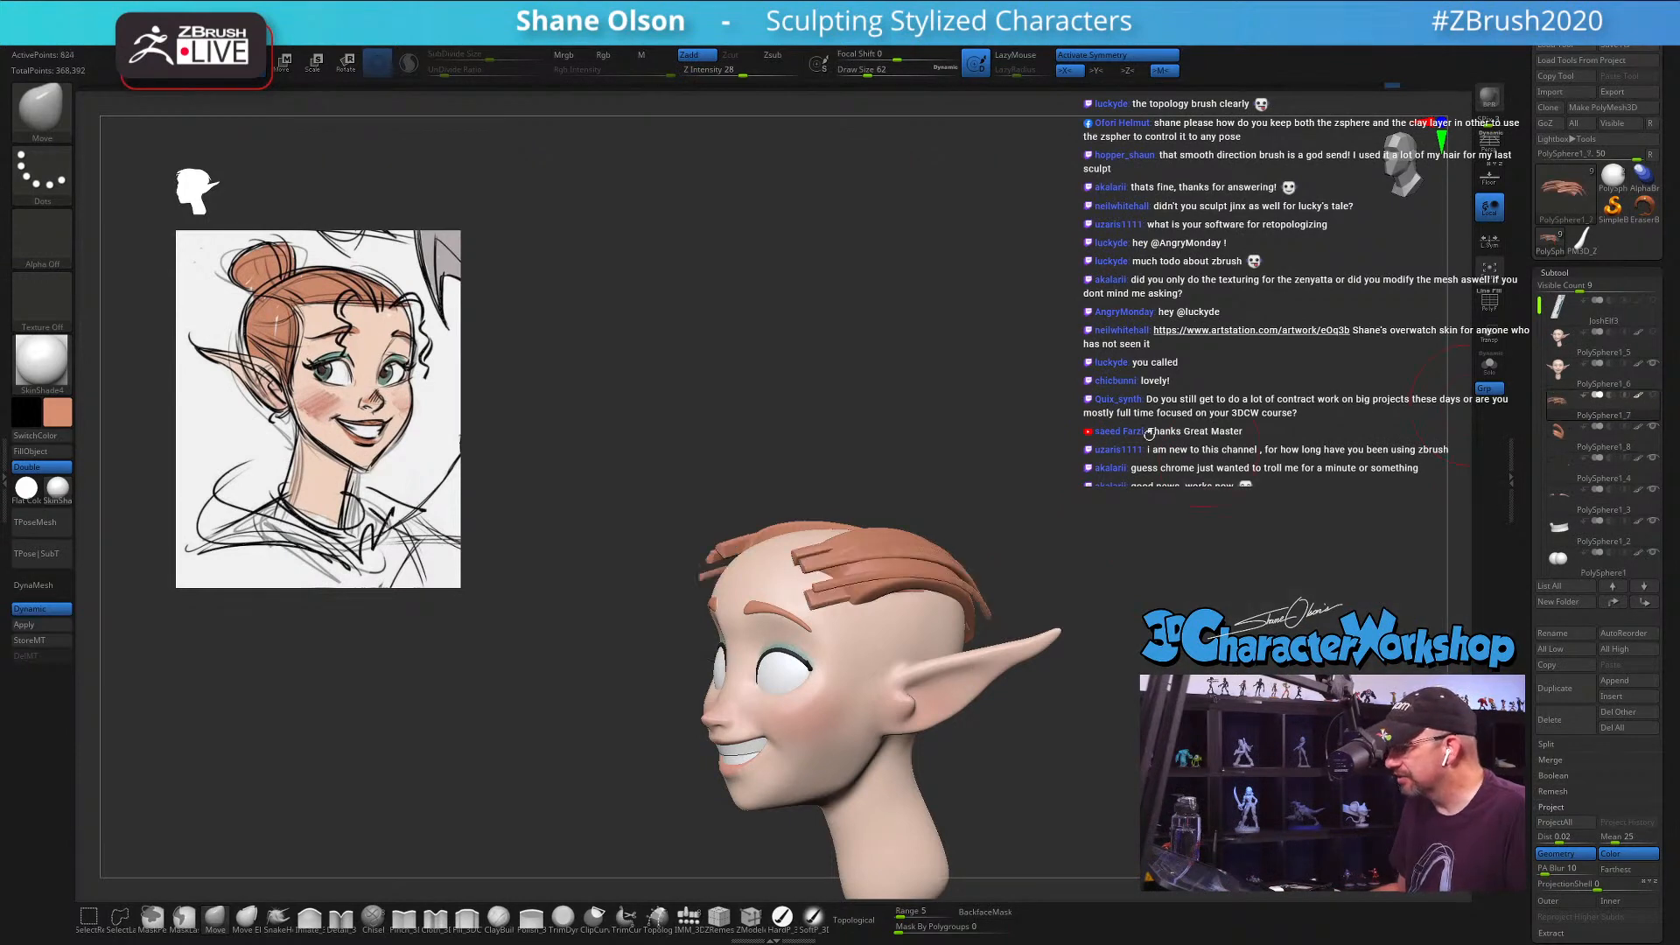
{"action": "right_click_drag", "start_coordinate": [1065, 473], "coordinate": [1099, 518]}
{"action": "left_click", "coordinate": [1568, 434]}
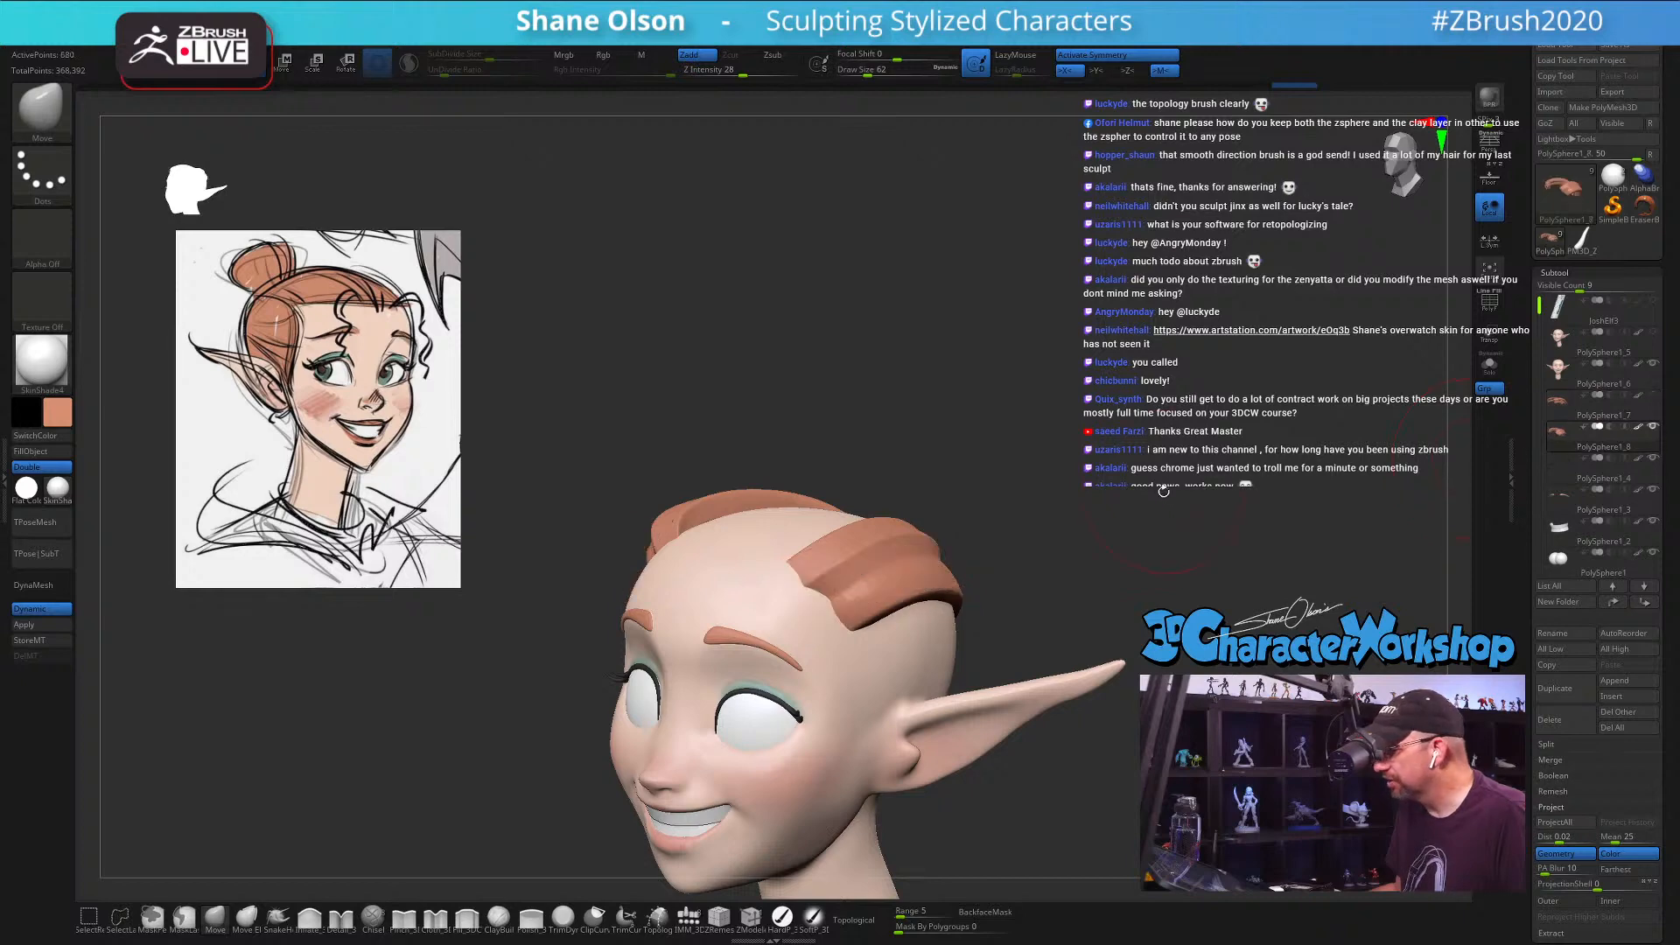
{"action": "left_click_drag", "start_coordinate": [1072, 542], "coordinate": [1048, 487], "text": "alt"}
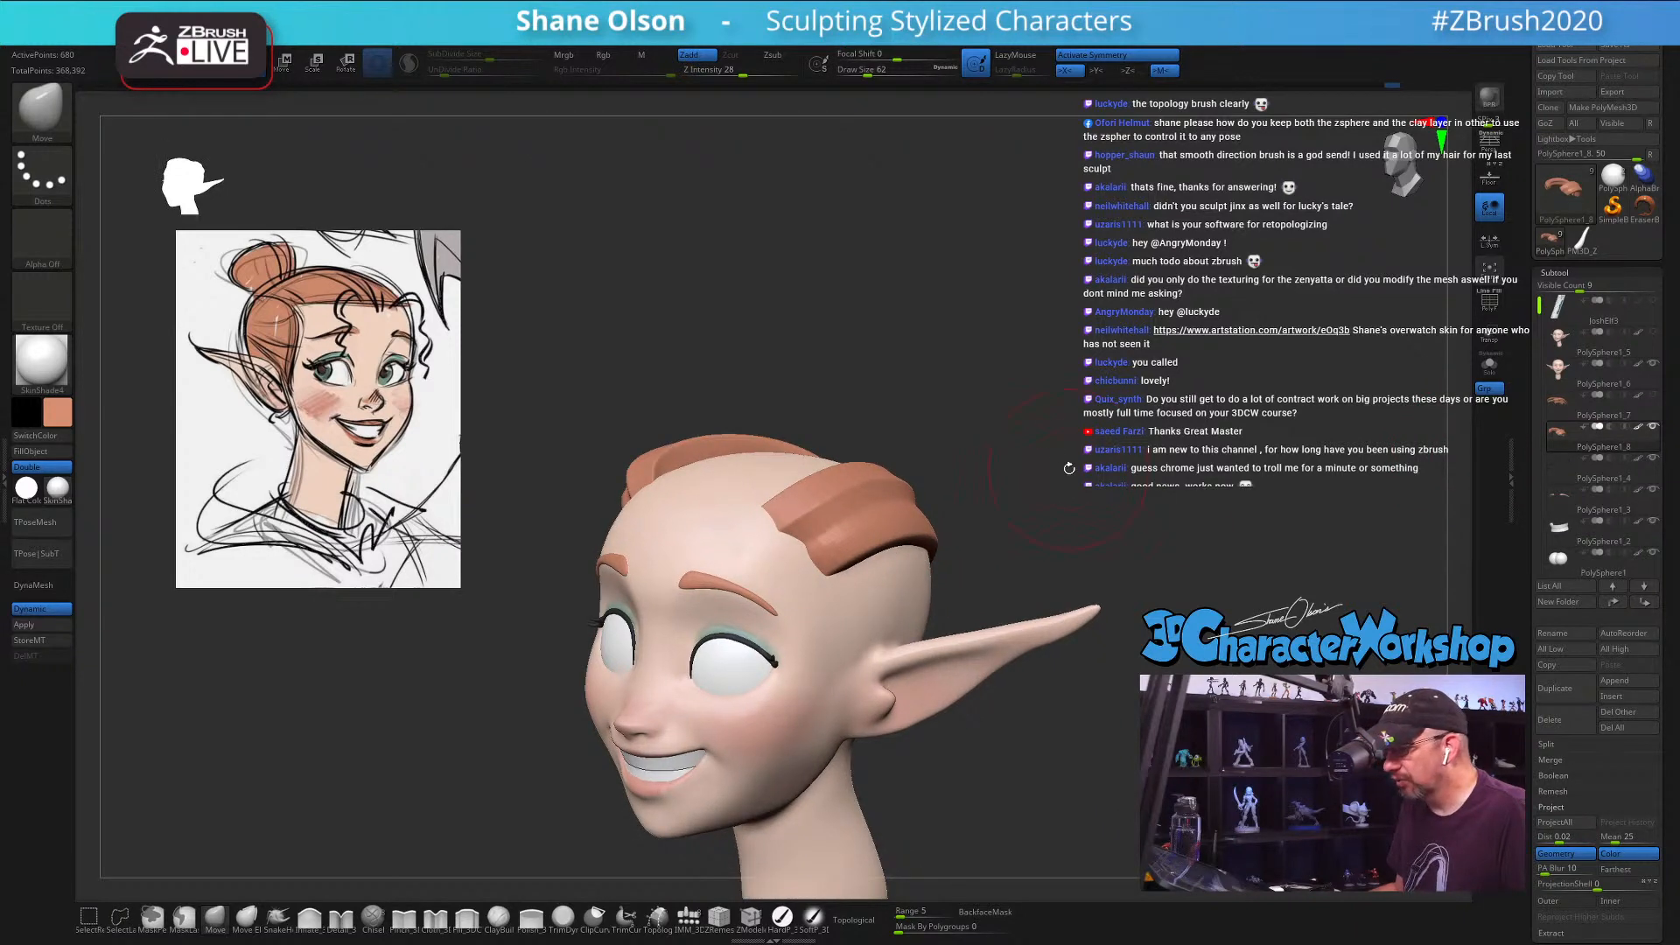
Step: Choose the DE_HairTubes brush with the MultiThick B strand and view the side of the head at draw size 54
{"action": "key", "text": "b"}
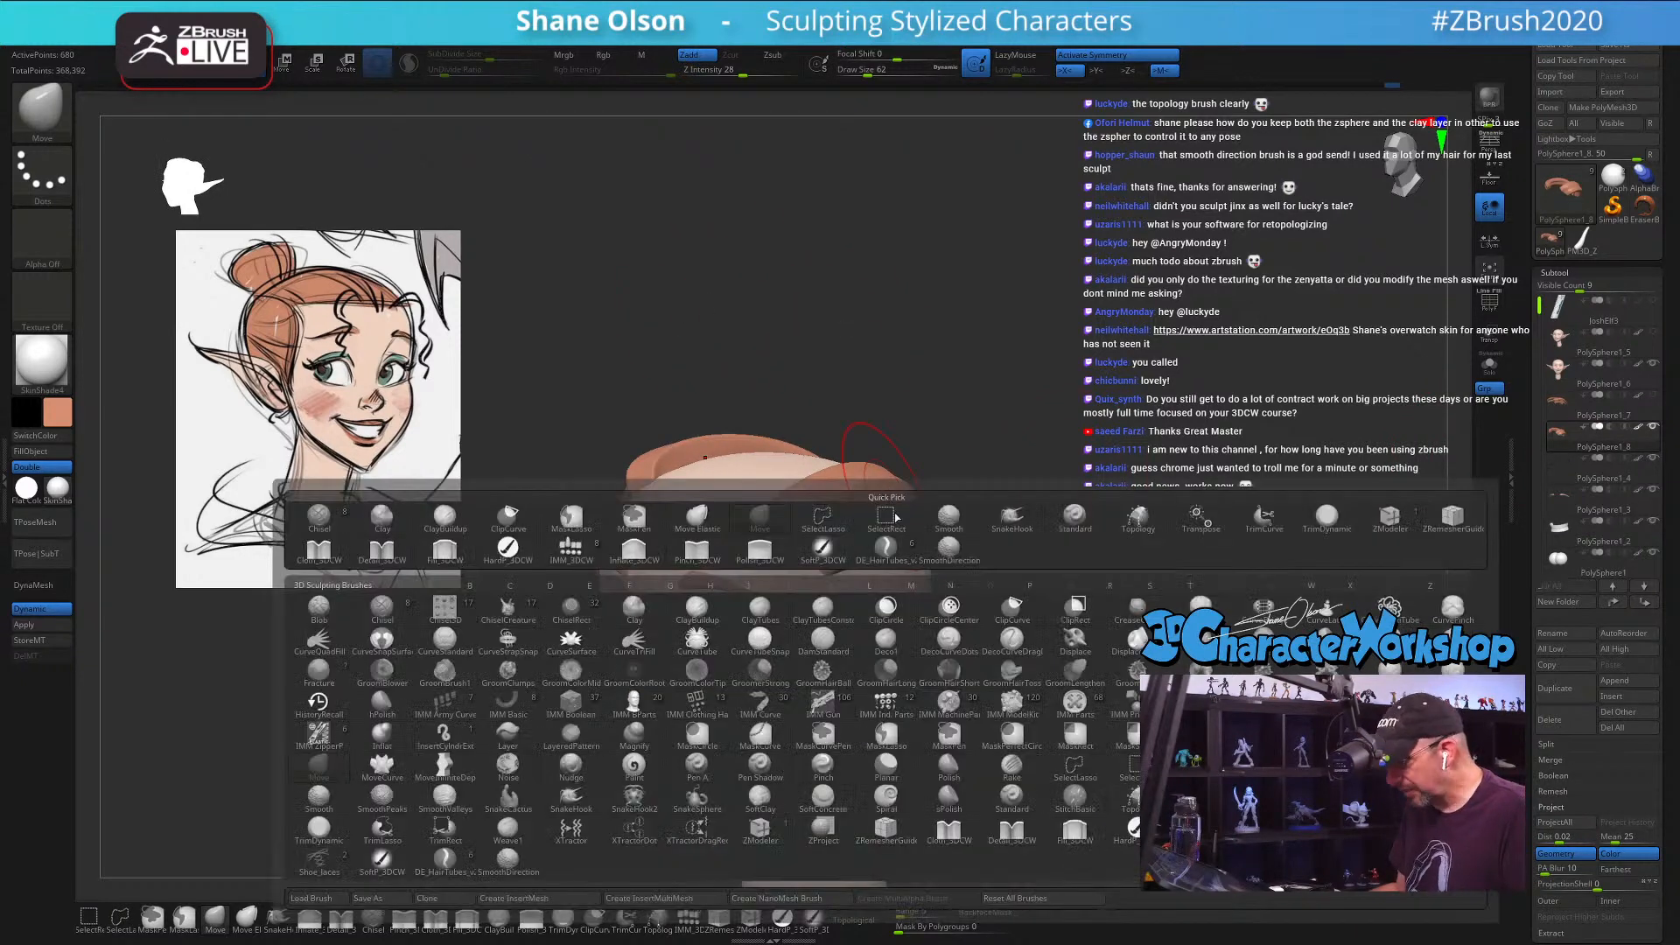
{"action": "left_click", "coordinate": [442, 862]}
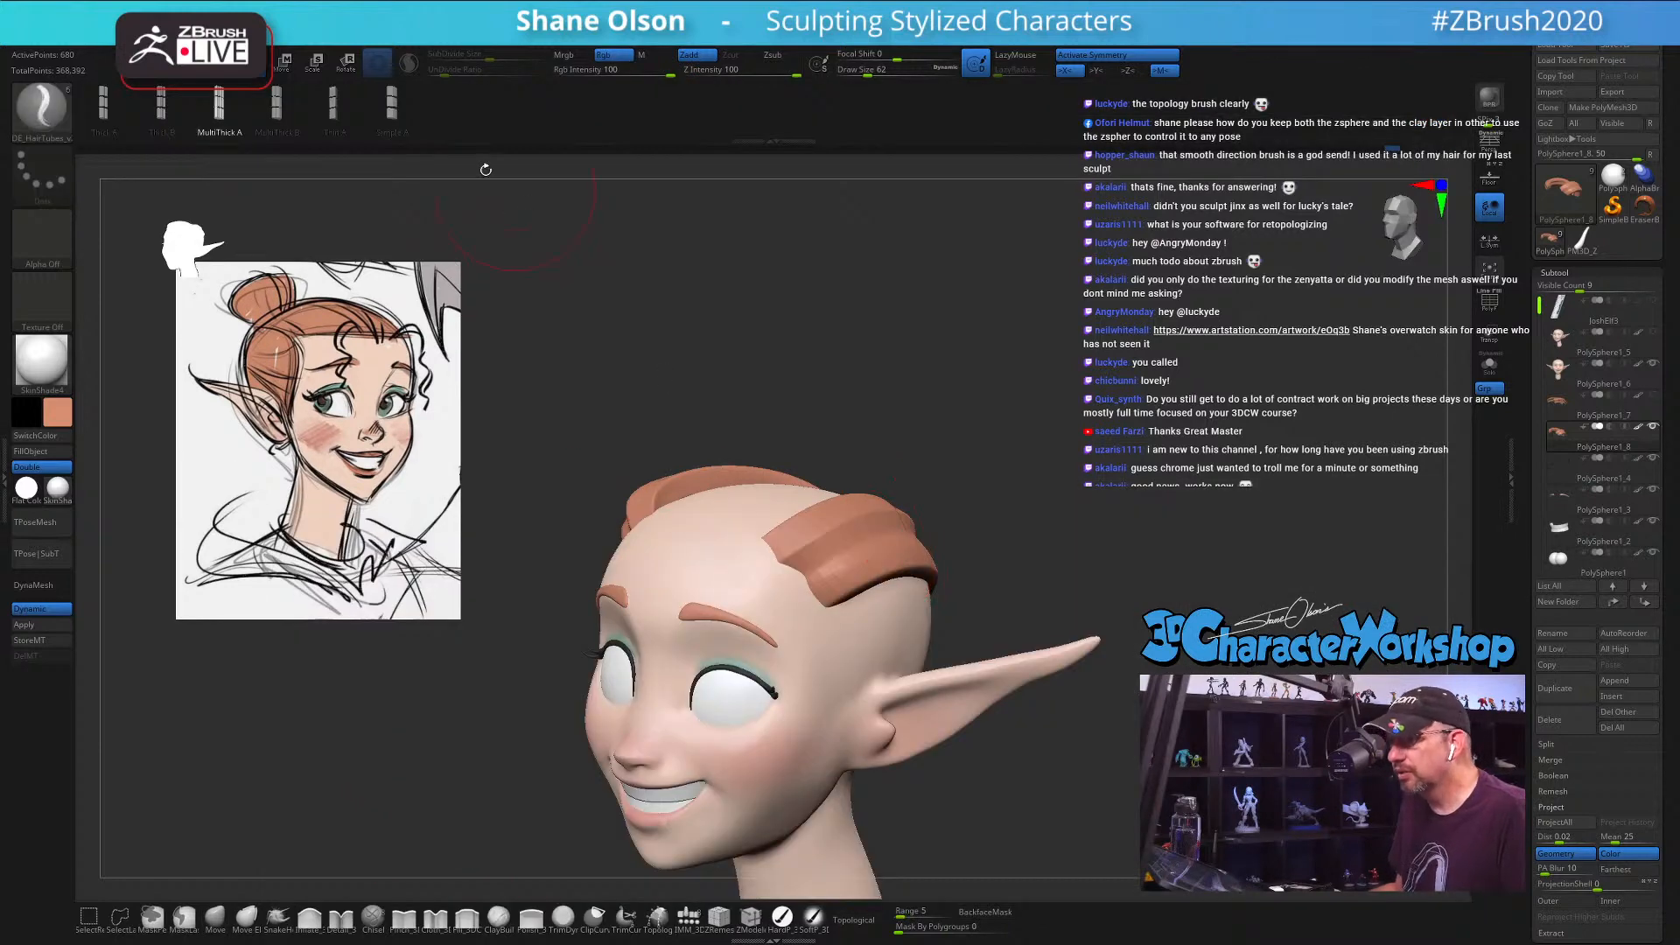
{"action": "left_click", "coordinate": [285, 98]}
{"action": "mouse_move", "coordinate": [1055, 374]}
{"action": "left_mouse_down"}
{"action": "mouse_move", "coordinate": [1095, 429]}
{"action": "mouse_move", "coordinate": [1085, 356]}
{"action": "mouse_move", "coordinate": [972, 472]}
{"action": "left_mouse_up"}
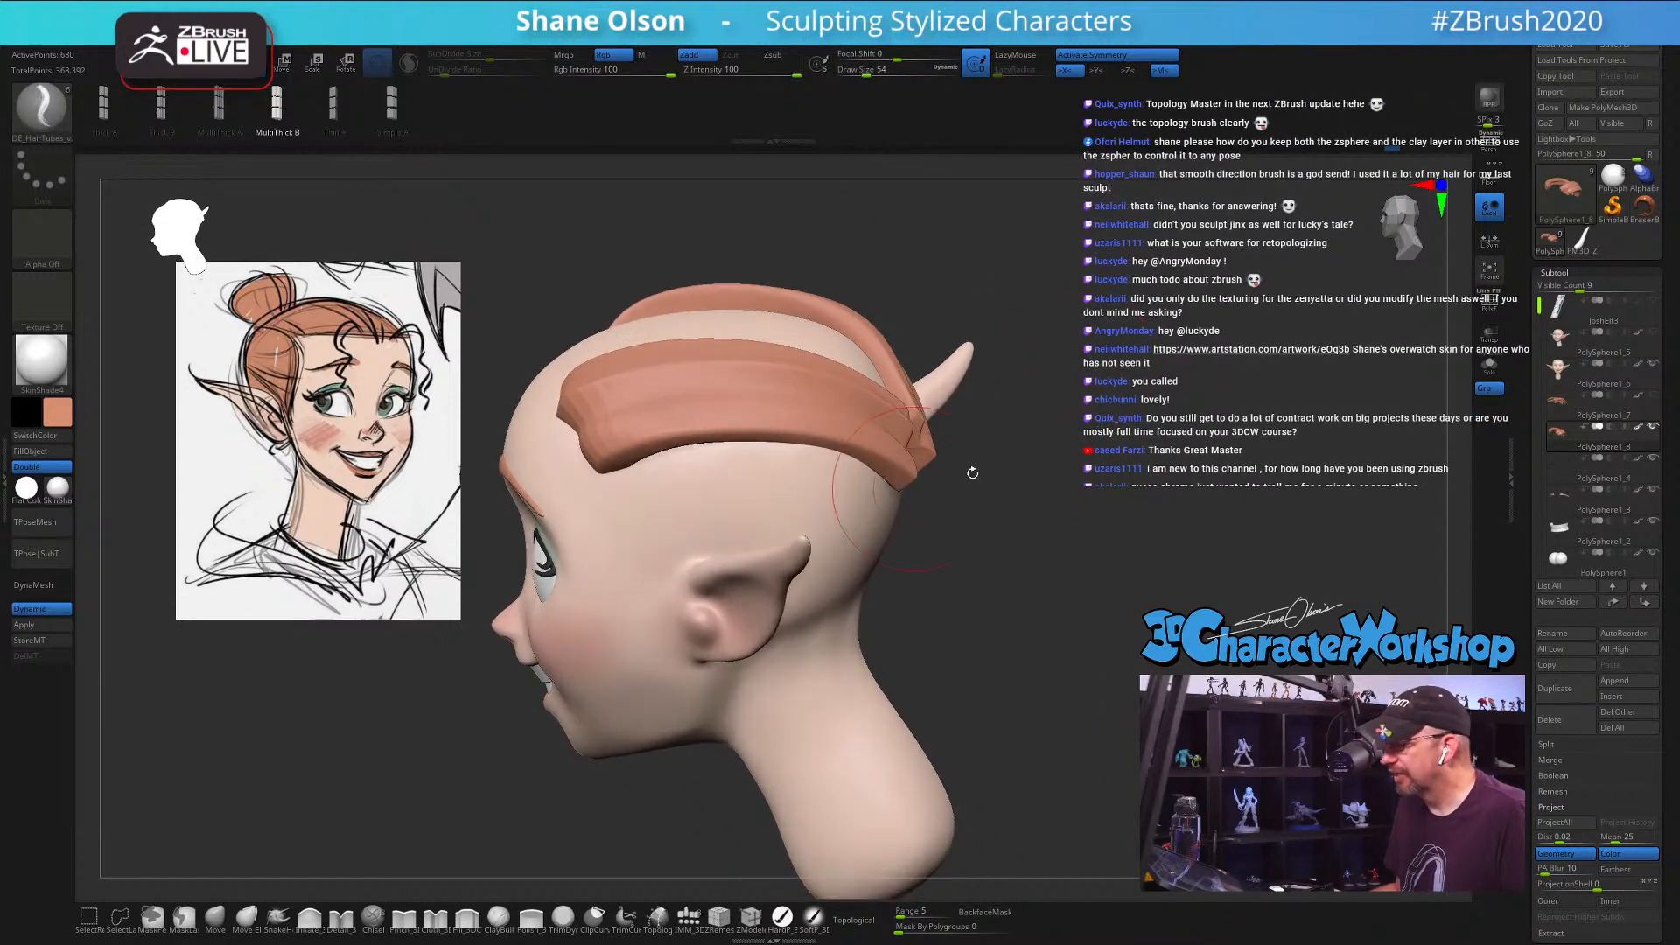
Step: Display the polyframe on the hair strands and adjust the draw size for a new side strand
{"action": "left_click_drag", "start_coordinate": [1174, 440], "coordinate": [1169, 473], "text": "alt"}
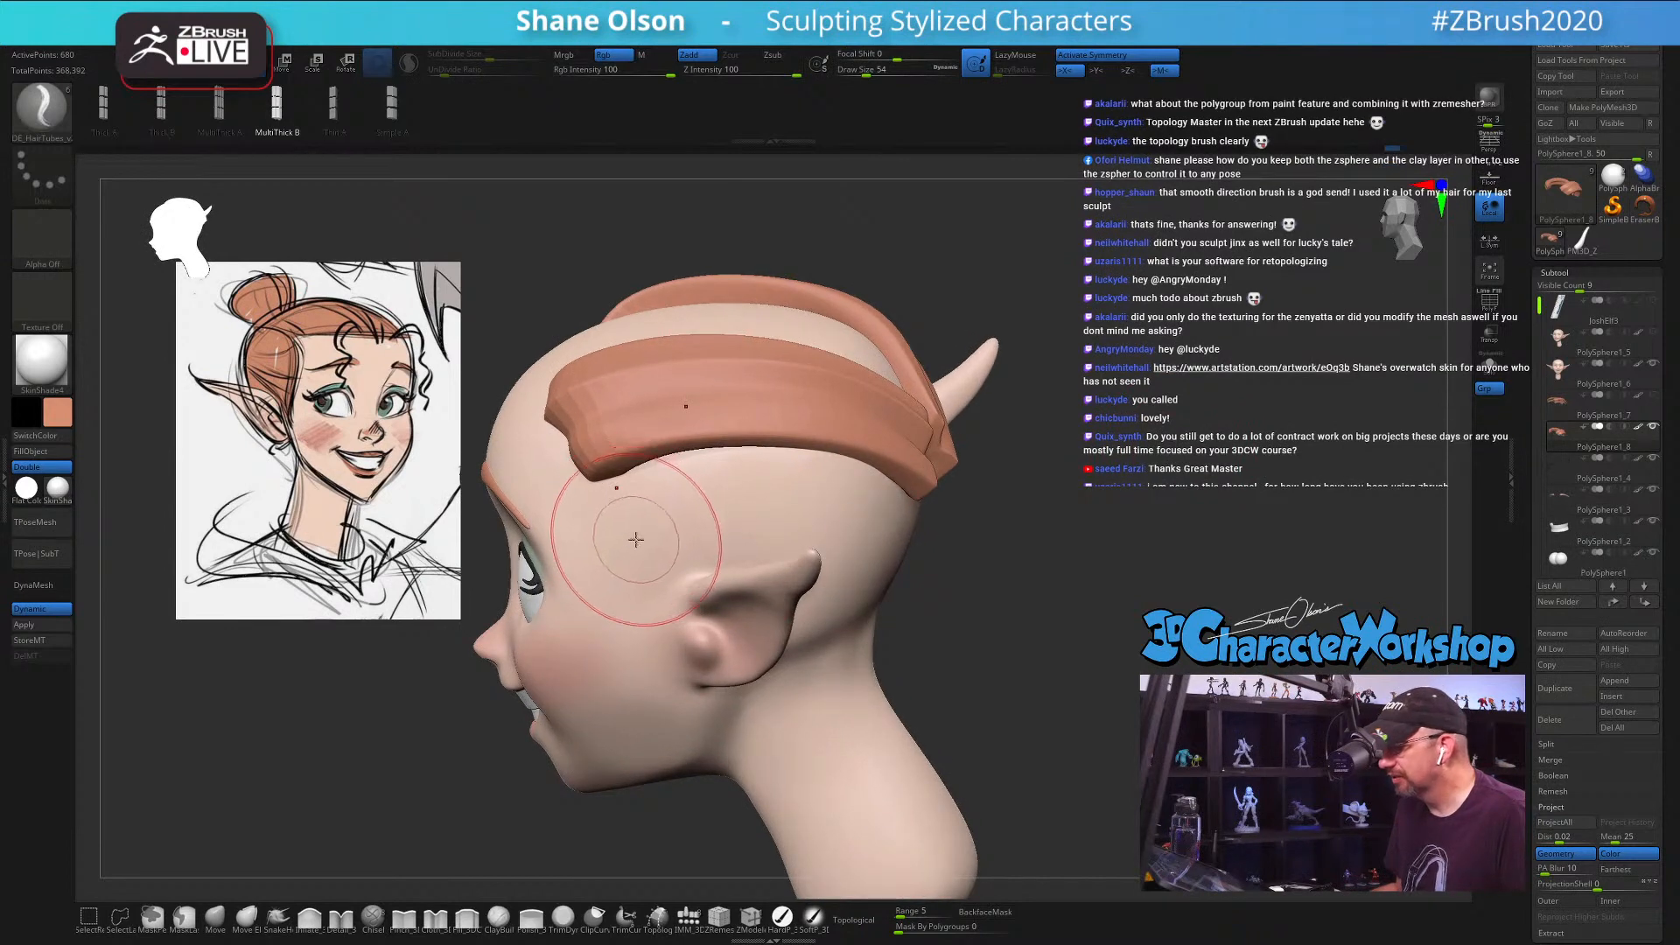
{"action": "key", "text": "shift+f"}
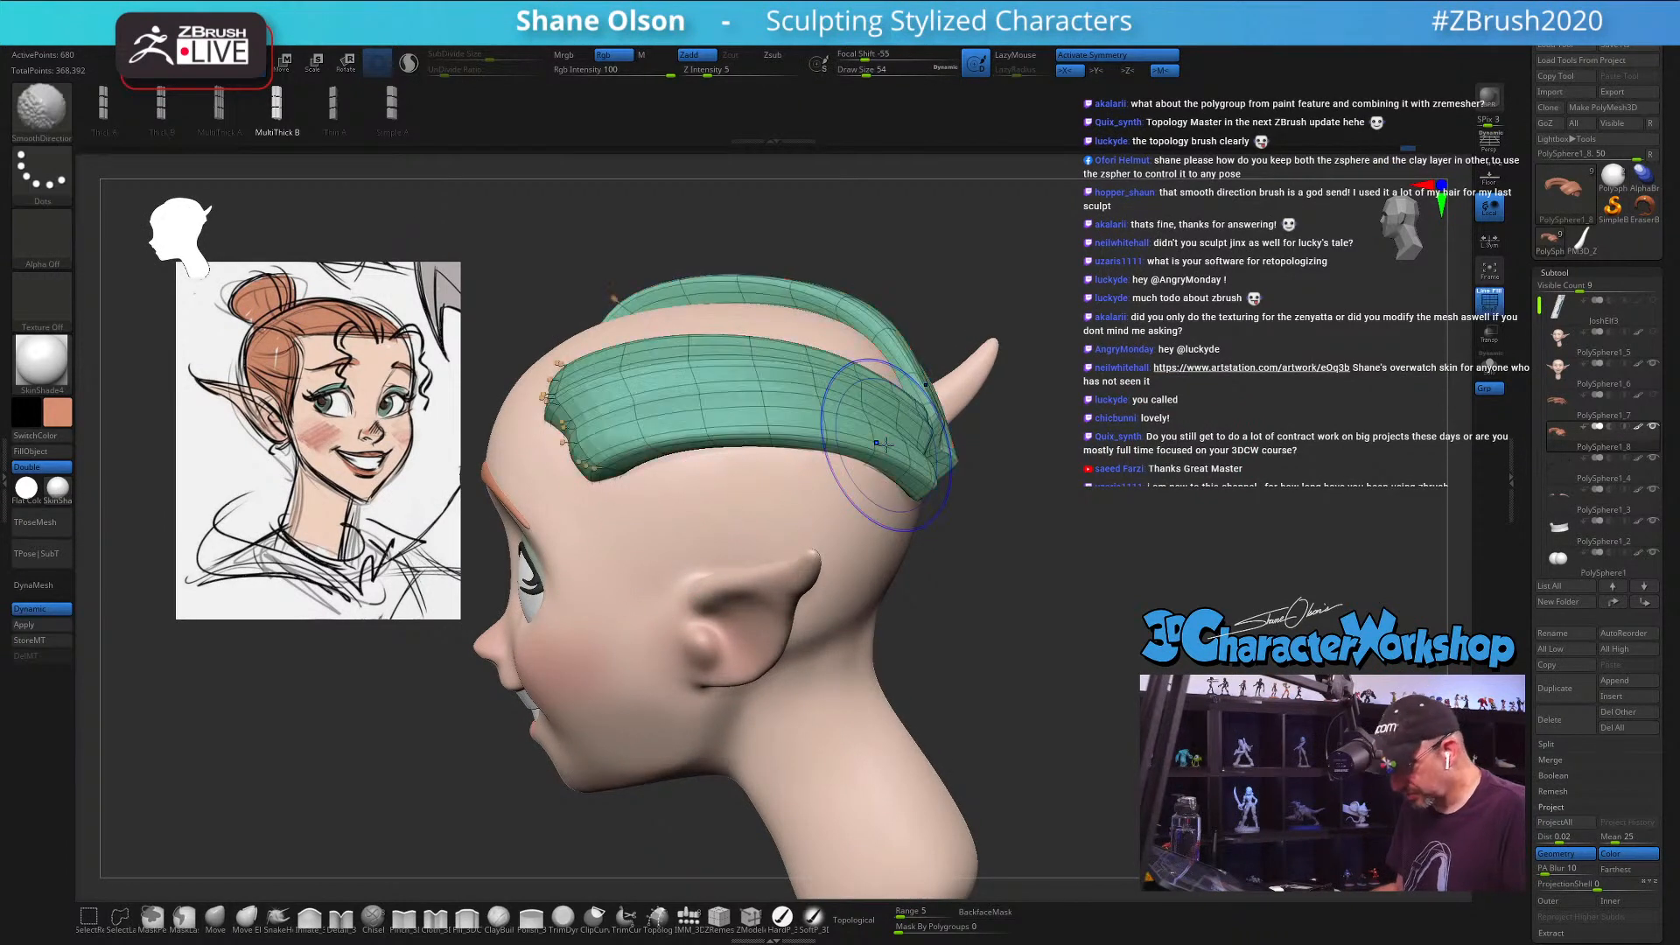
{"action": "key", "text": "shift+f"}
{"action": "left_click_drag", "start_coordinate": [625, 426], "coordinate": [713, 428], "text": "shift"}
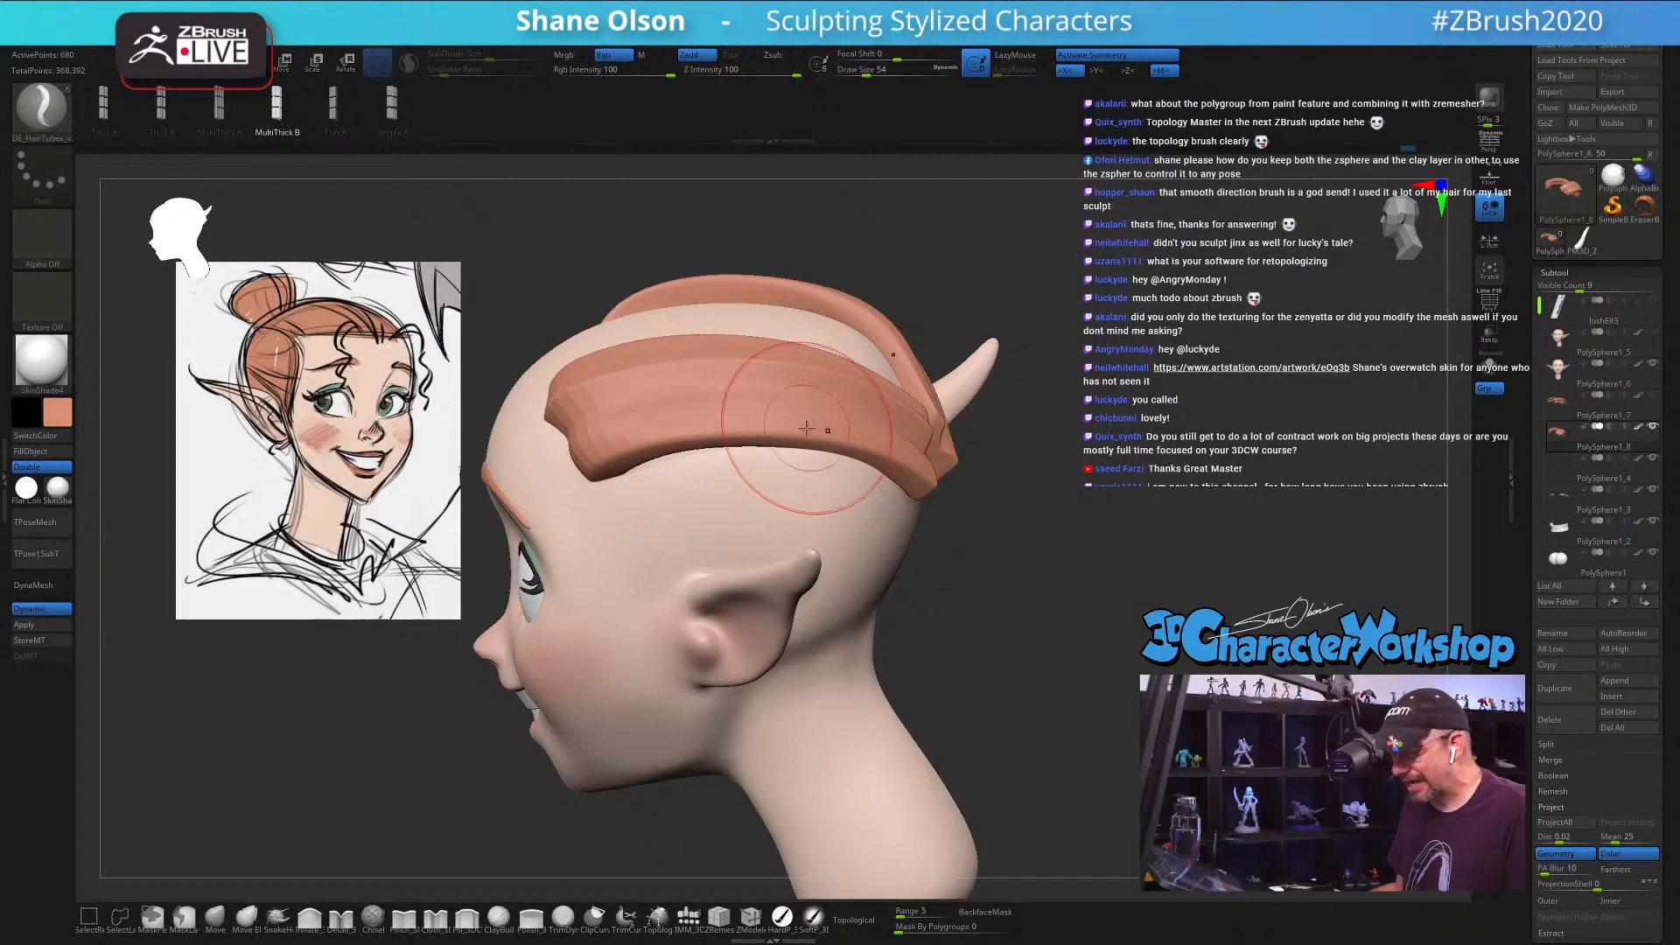
{"action": "key", "text": "shift+f"}
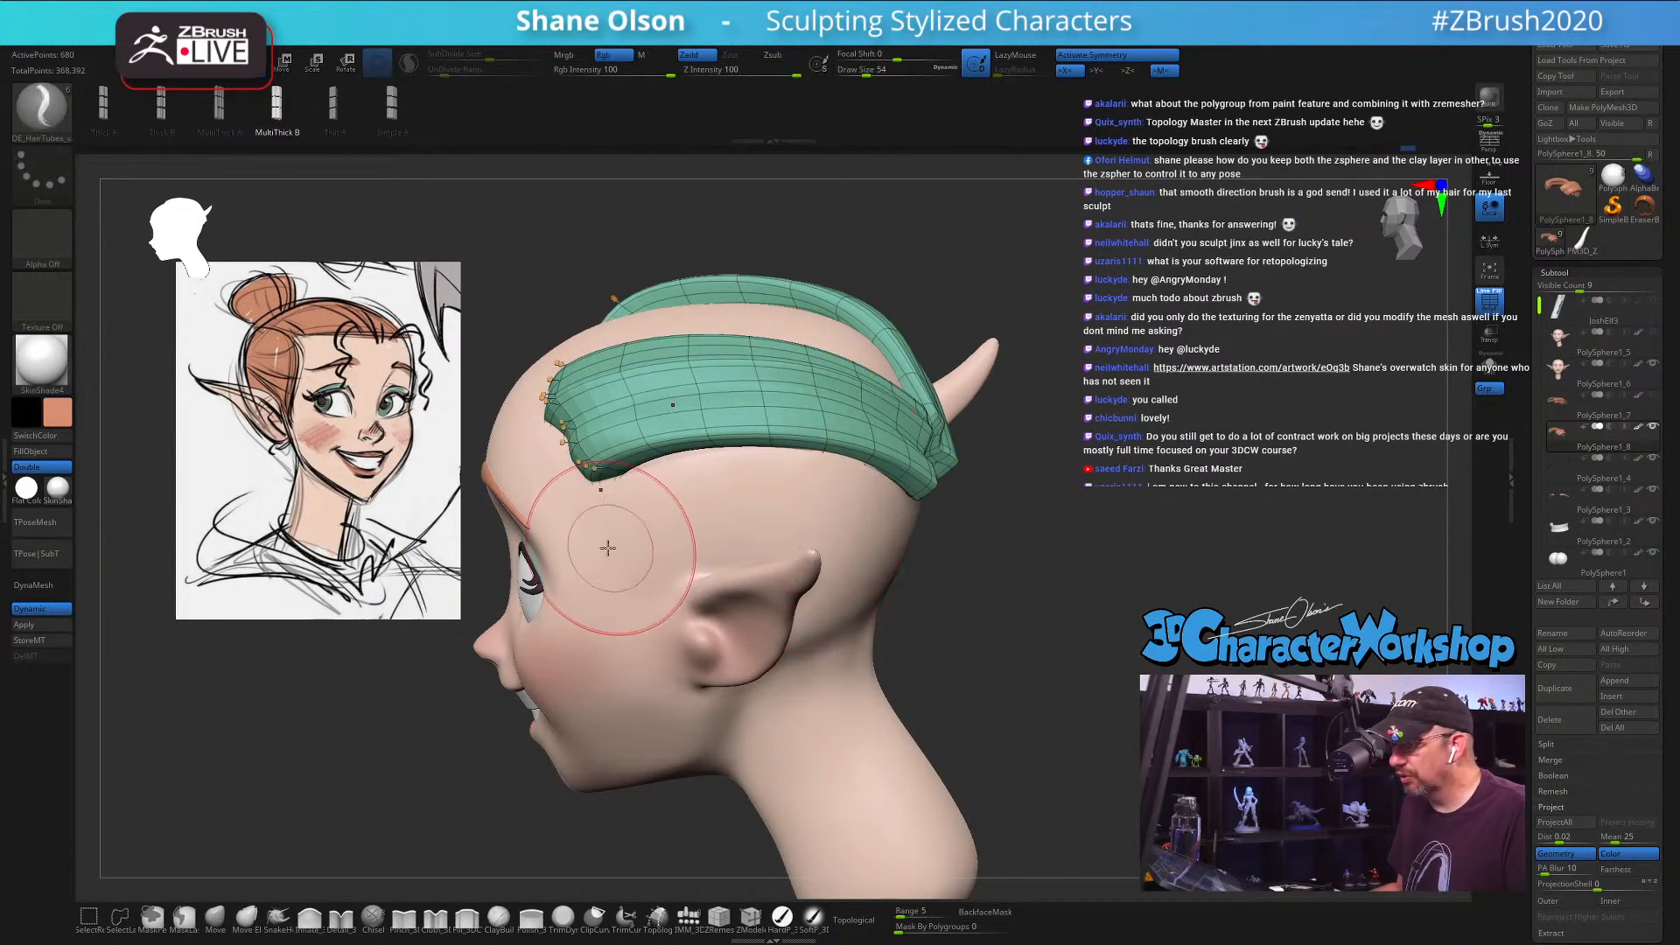
{"action": "left_click_drag", "start_coordinate": [1069, 600], "coordinate": [1002, 597]}
{"action": "key", "text": "s"}
{"action": "left_click_drag", "start_coordinate": [851, 533], "coordinate": [847, 533]}
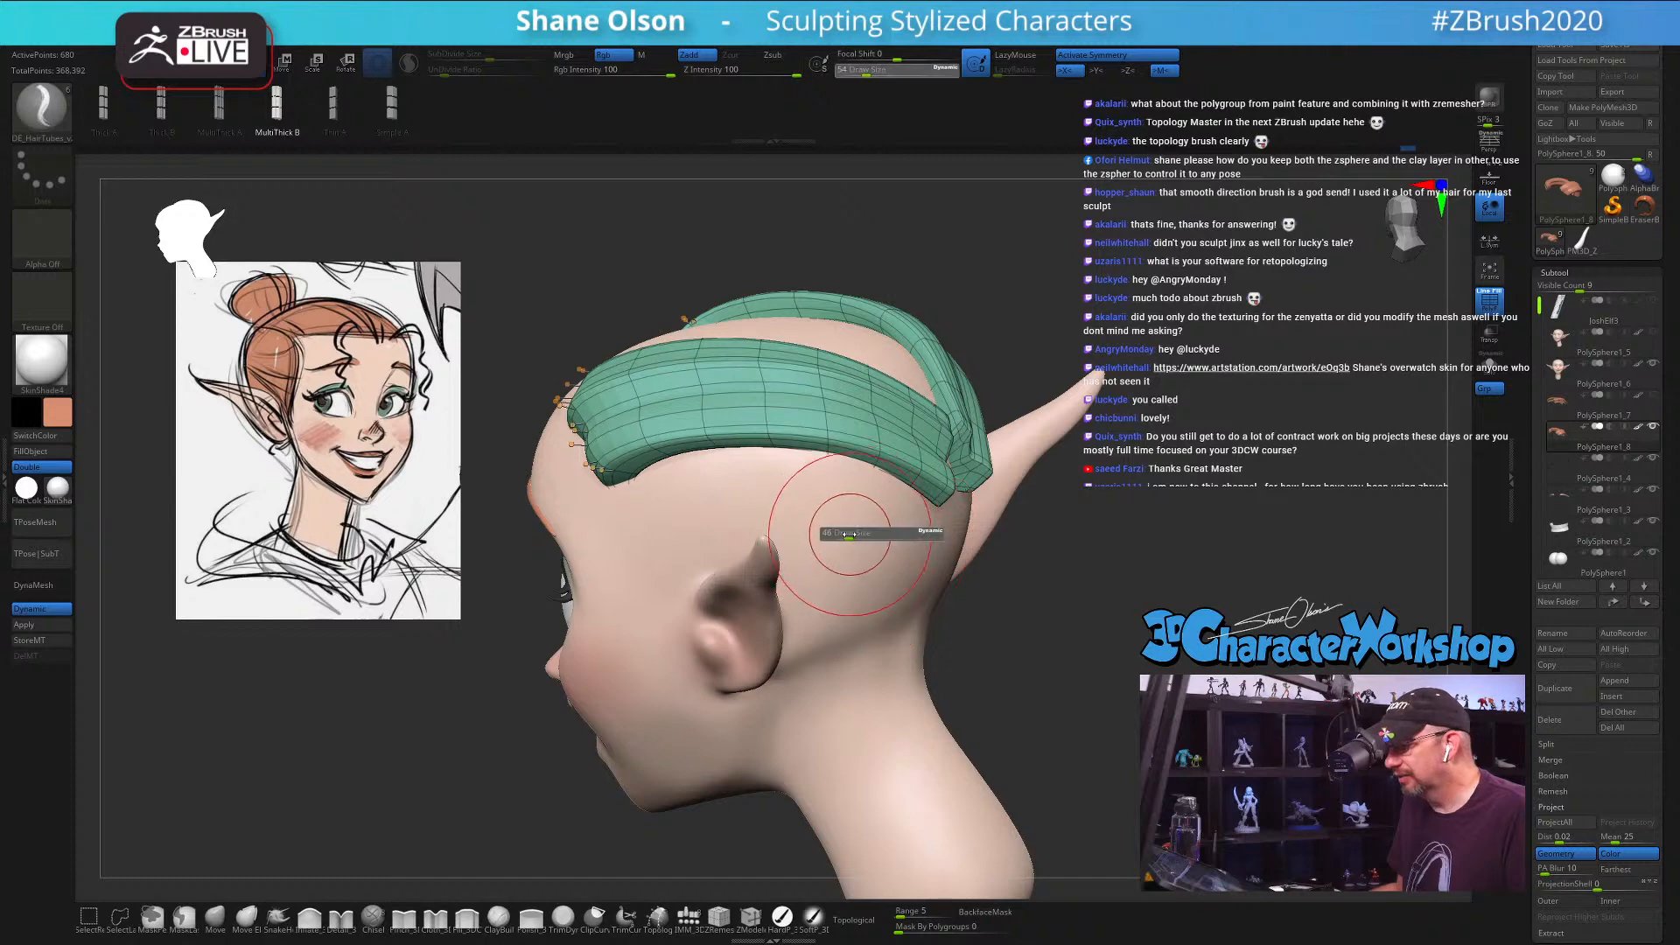
Step: Try two paths for a new strand across the side of the head above the ear, undoing each
{"action": "left_click_drag", "start_coordinate": [626, 551], "coordinate": [953, 518]}
{"action": "key", "text": "ctrl+z"}
{"action": "left_click_drag", "start_coordinate": [627, 515], "coordinate": [904, 580]}
{"action": "key", "text": "ctrl+z"}
Step: Draw a new MultiThick B strand arching across the side of the head above the ear
{"action": "left_click_drag", "start_coordinate": [1121, 603], "coordinate": [1055, 602]}
{"action": "mouse_move", "coordinate": [634, 525]}
{"action": "left_mouse_down"}
{"action": "mouse_move", "coordinate": [835, 531]}
{"action": "mouse_move", "coordinate": [896, 558]}
{"action": "left_mouse_up"}
{"action": "mouse_move", "coordinate": [1132, 622]}
{"action": "left_mouse_down"}
{"action": "mouse_move", "coordinate": [1217, 608]}
{"action": "mouse_move", "coordinate": [1050, 617]}
{"action": "mouse_move", "coordinate": [1133, 624]}
{"action": "left_mouse_up"}
Step: Raise the draw size to 87 and rebuild the strand above the ear at that thickness
{"action": "key", "text": "s"}
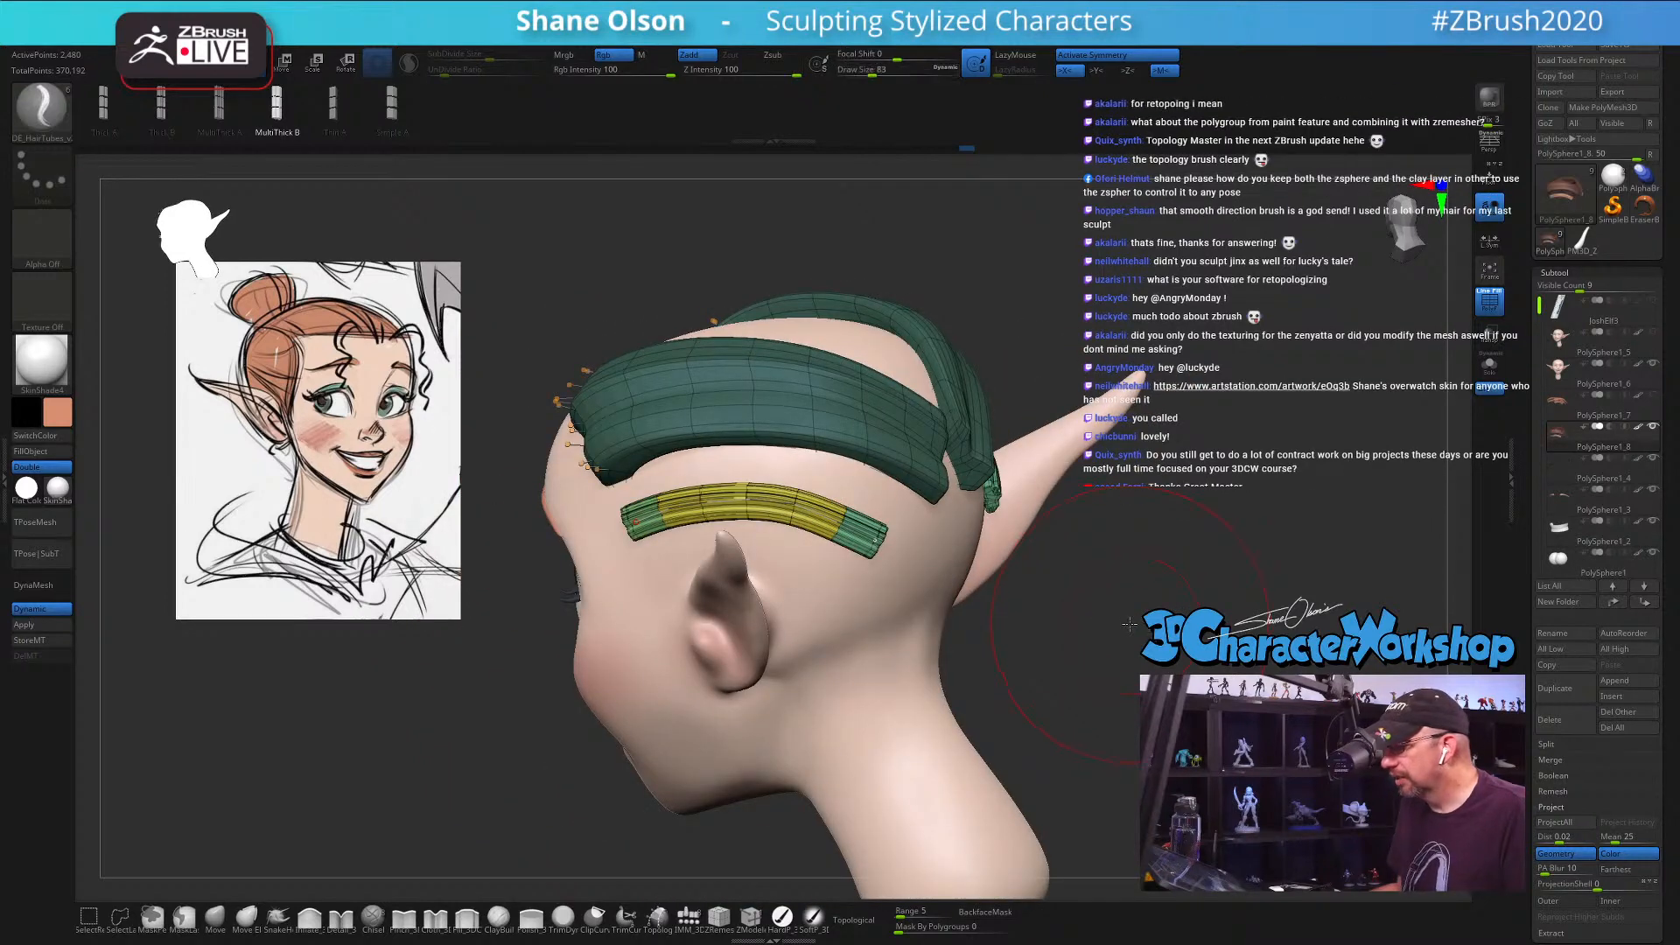
{"action": "left_click_drag", "start_coordinate": [398, 613], "coordinate": [398, 714], "text": "alt"}
{"action": "key", "text": "s"}
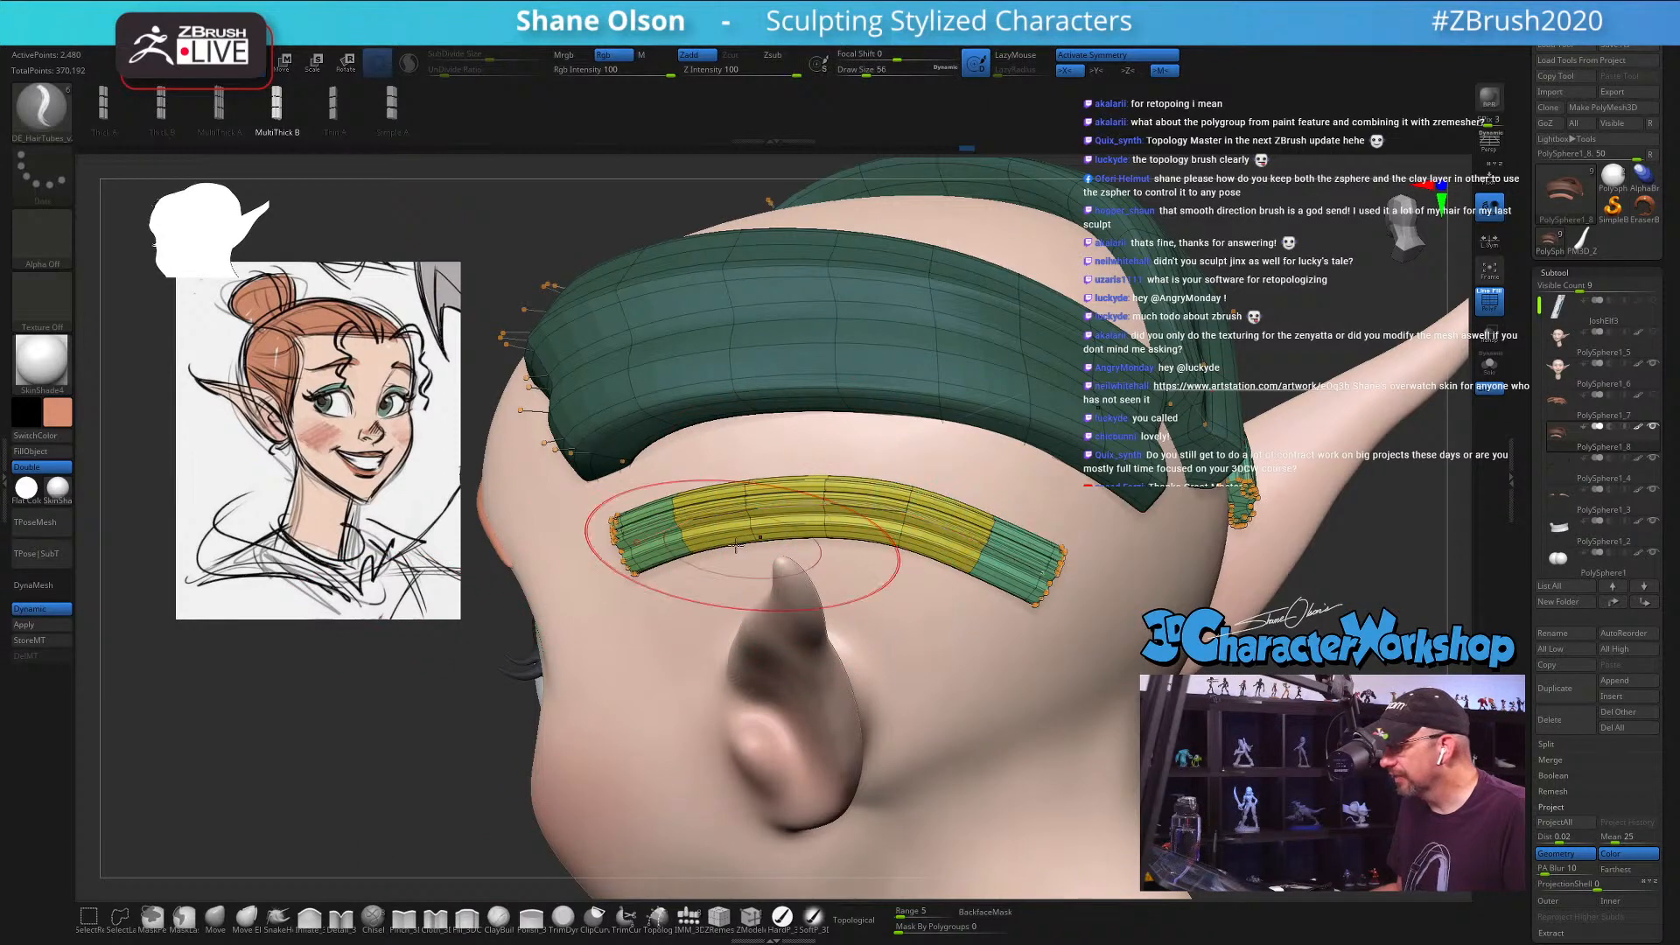
{"action": "key", "text": "s"}
{"action": "left_click_drag", "start_coordinate": [932, 527], "coordinate": [928, 526]}
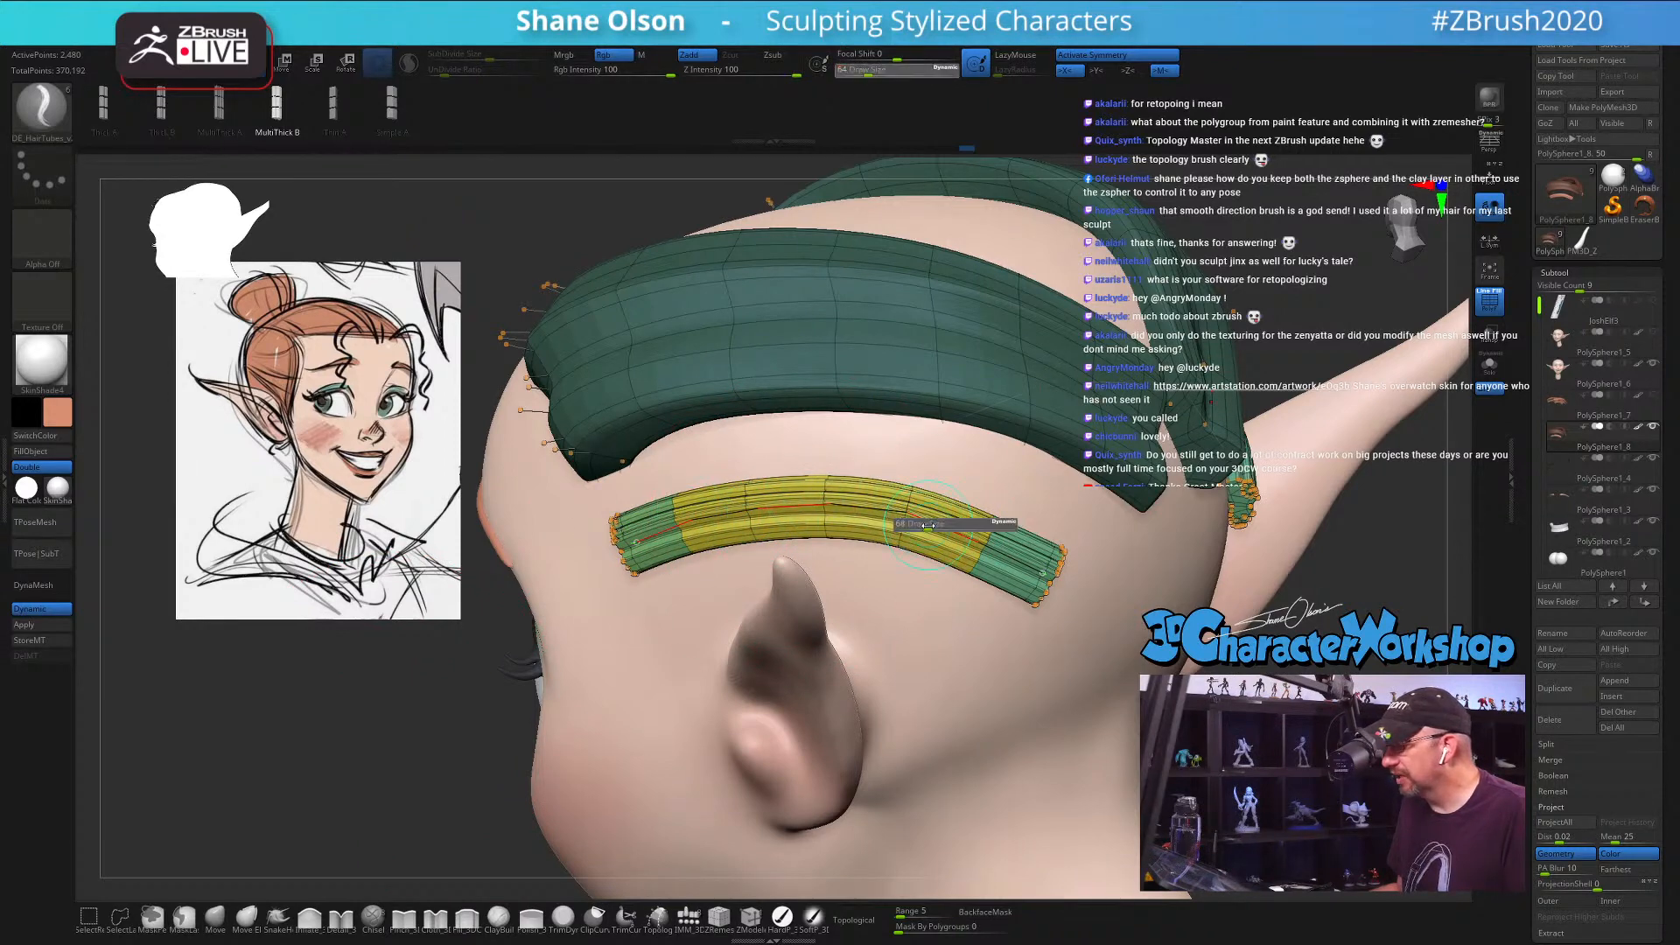
{"action": "key", "text": "s"}
{"action": "left_click_drag", "start_coordinate": [1288, 631], "coordinate": [1294, 631]}
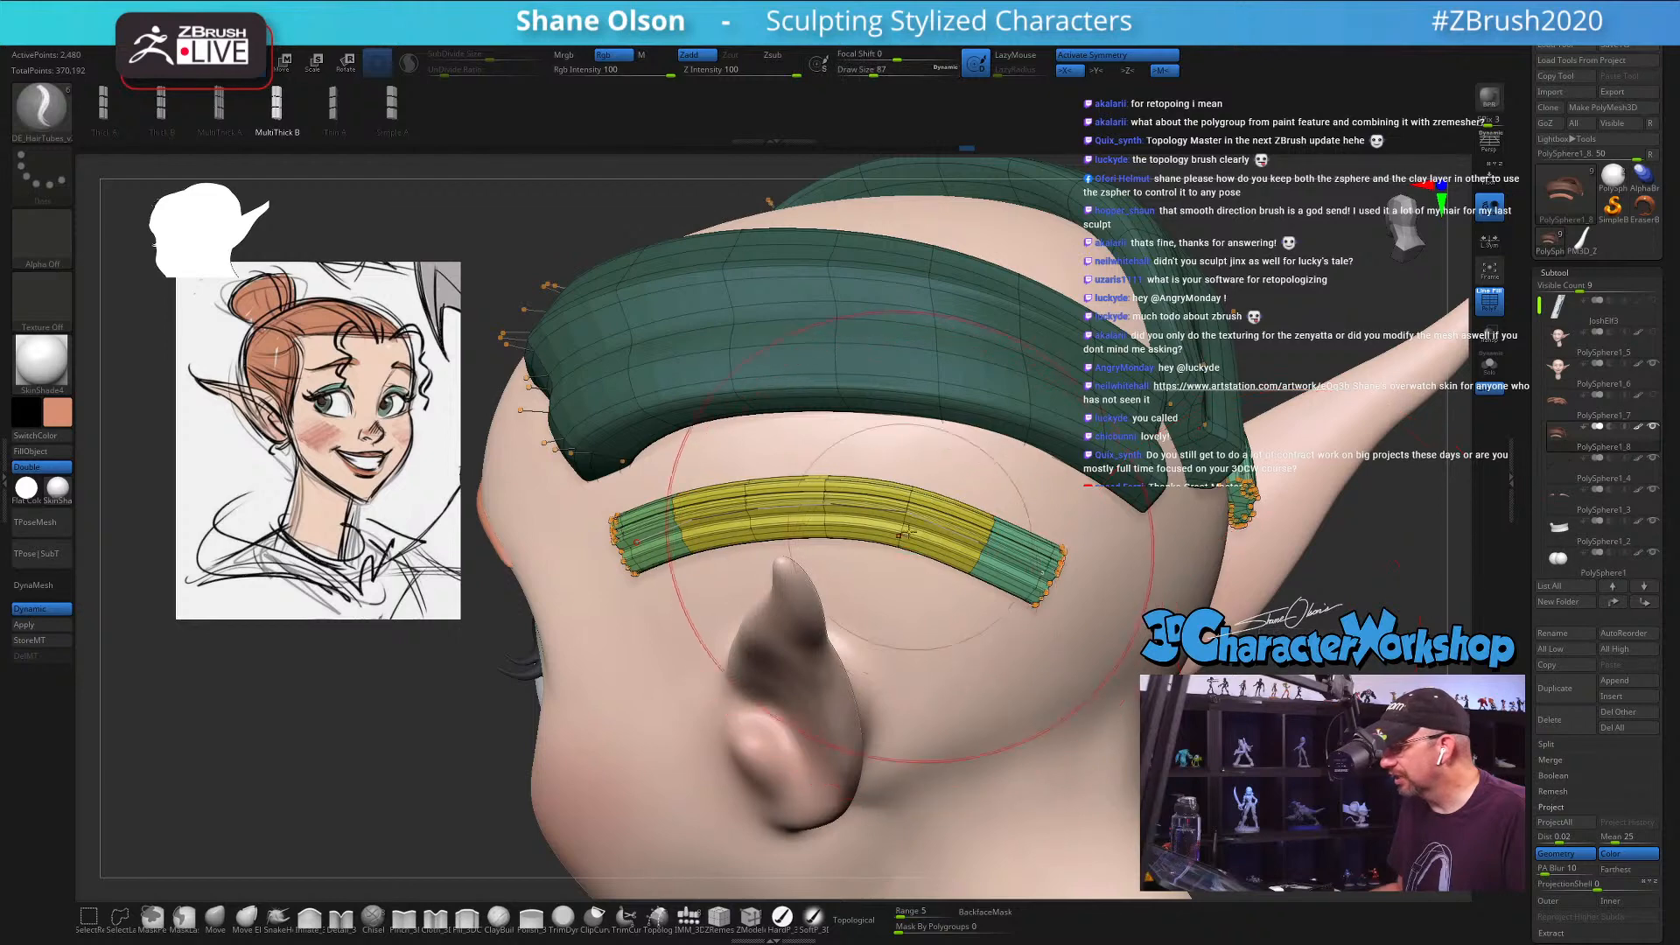
{"action": "left_click", "coordinate": [903, 509]}
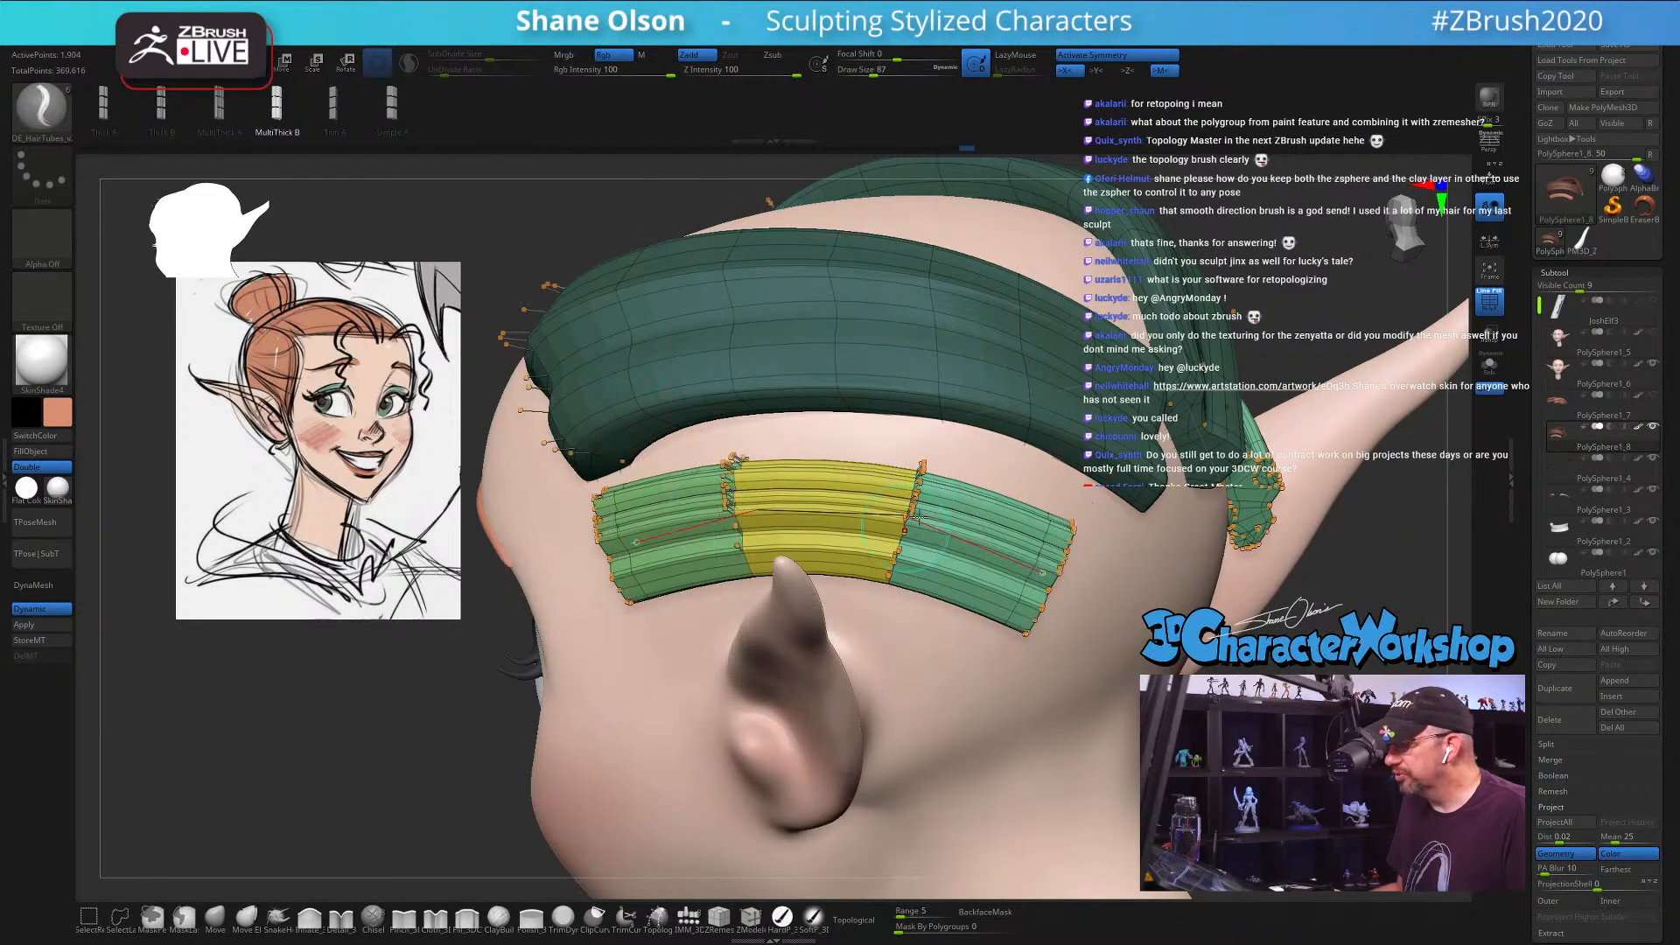
Step: Extend the side strand's curve from its rear end toward the back of the head at draw size 68
{"action": "mouse_move", "coordinate": [1312, 598]}
{"action": "left_mouse_down", "text": "alt"}
{"action": "mouse_move", "coordinate": [1315, 635]}
{"action": "mouse_move", "coordinate": [1140, 579]}
{"action": "mouse_move", "coordinate": [1212, 598]}
{"action": "left_mouse_up", "text": "alt"}
{"action": "key", "text": "s"}
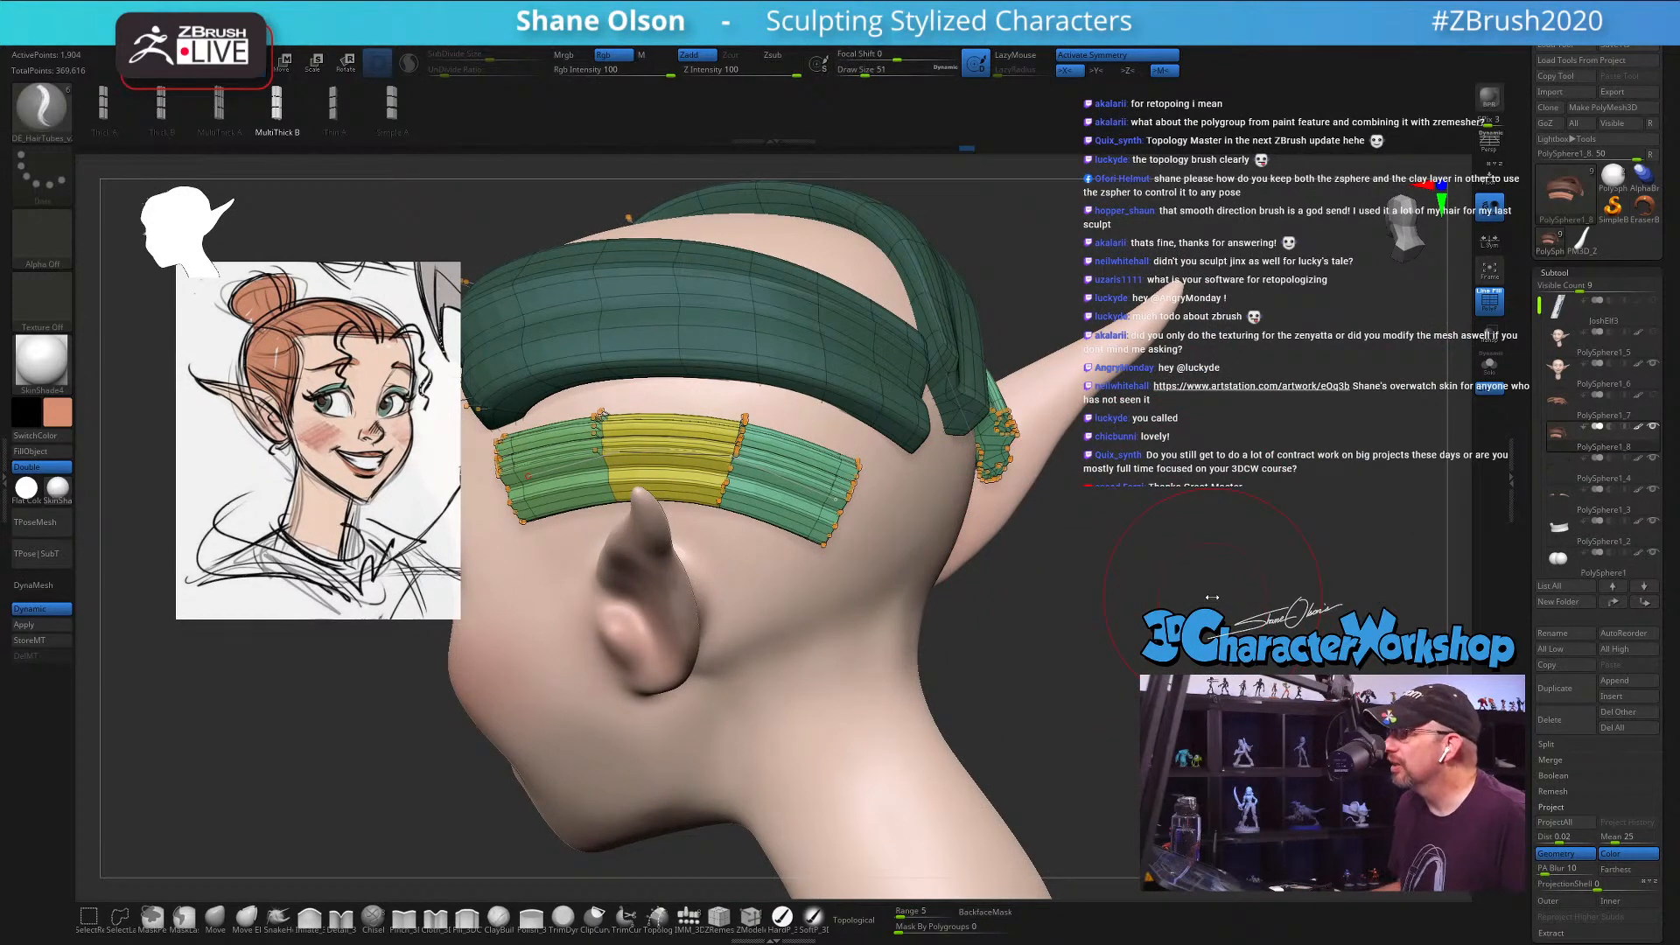
{"action": "left_click_drag", "start_coordinate": [1213, 596], "coordinate": [1158, 568]}
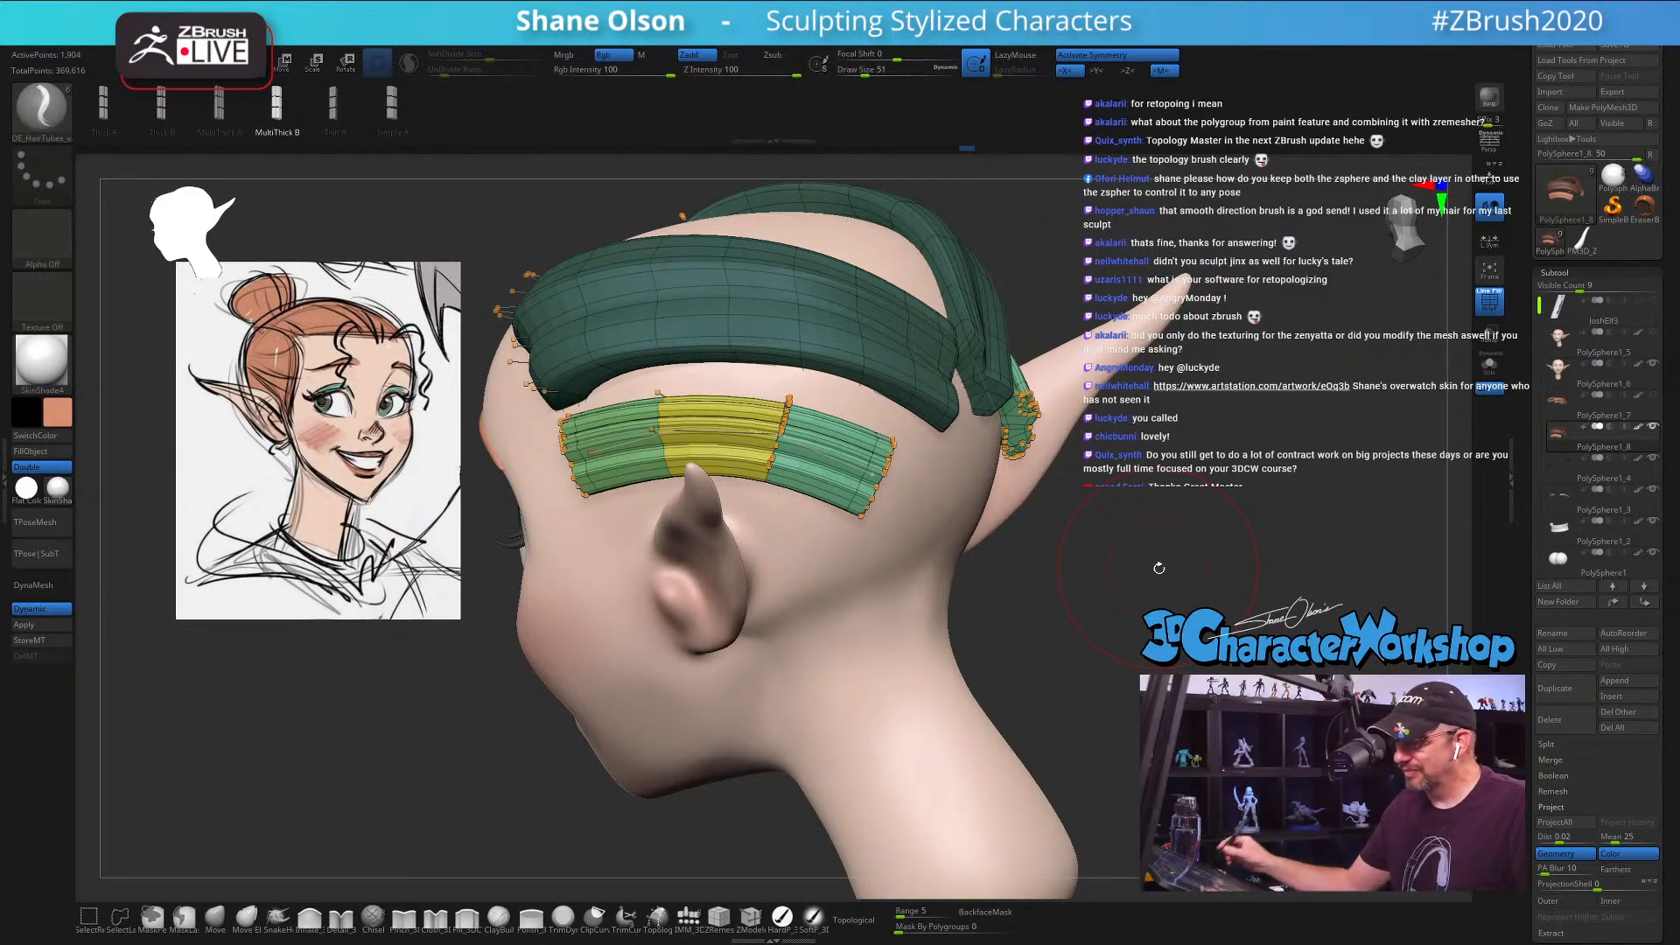
{"action": "left_click_drag", "start_coordinate": [1060, 623], "coordinate": [971, 635]}
{"action": "key", "text": "s"}
{"action": "left_click_drag", "start_coordinate": [1124, 643], "coordinate": [1085, 627]}
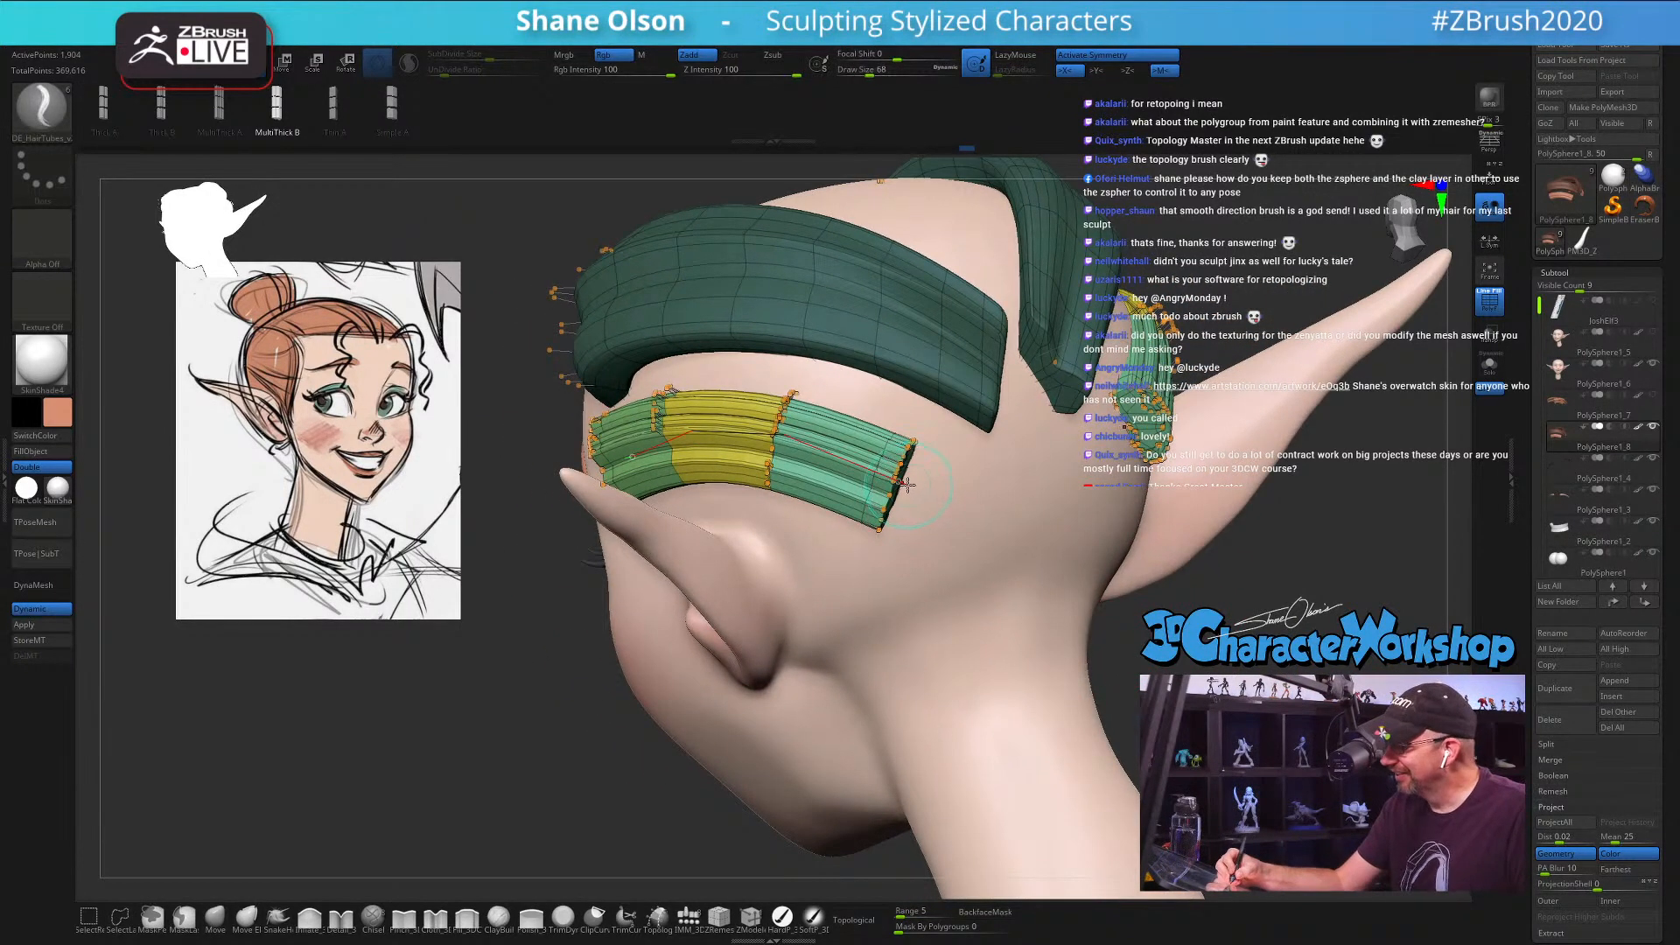
{"action": "left_click_drag", "start_coordinate": [907, 485], "coordinate": [1010, 533]}
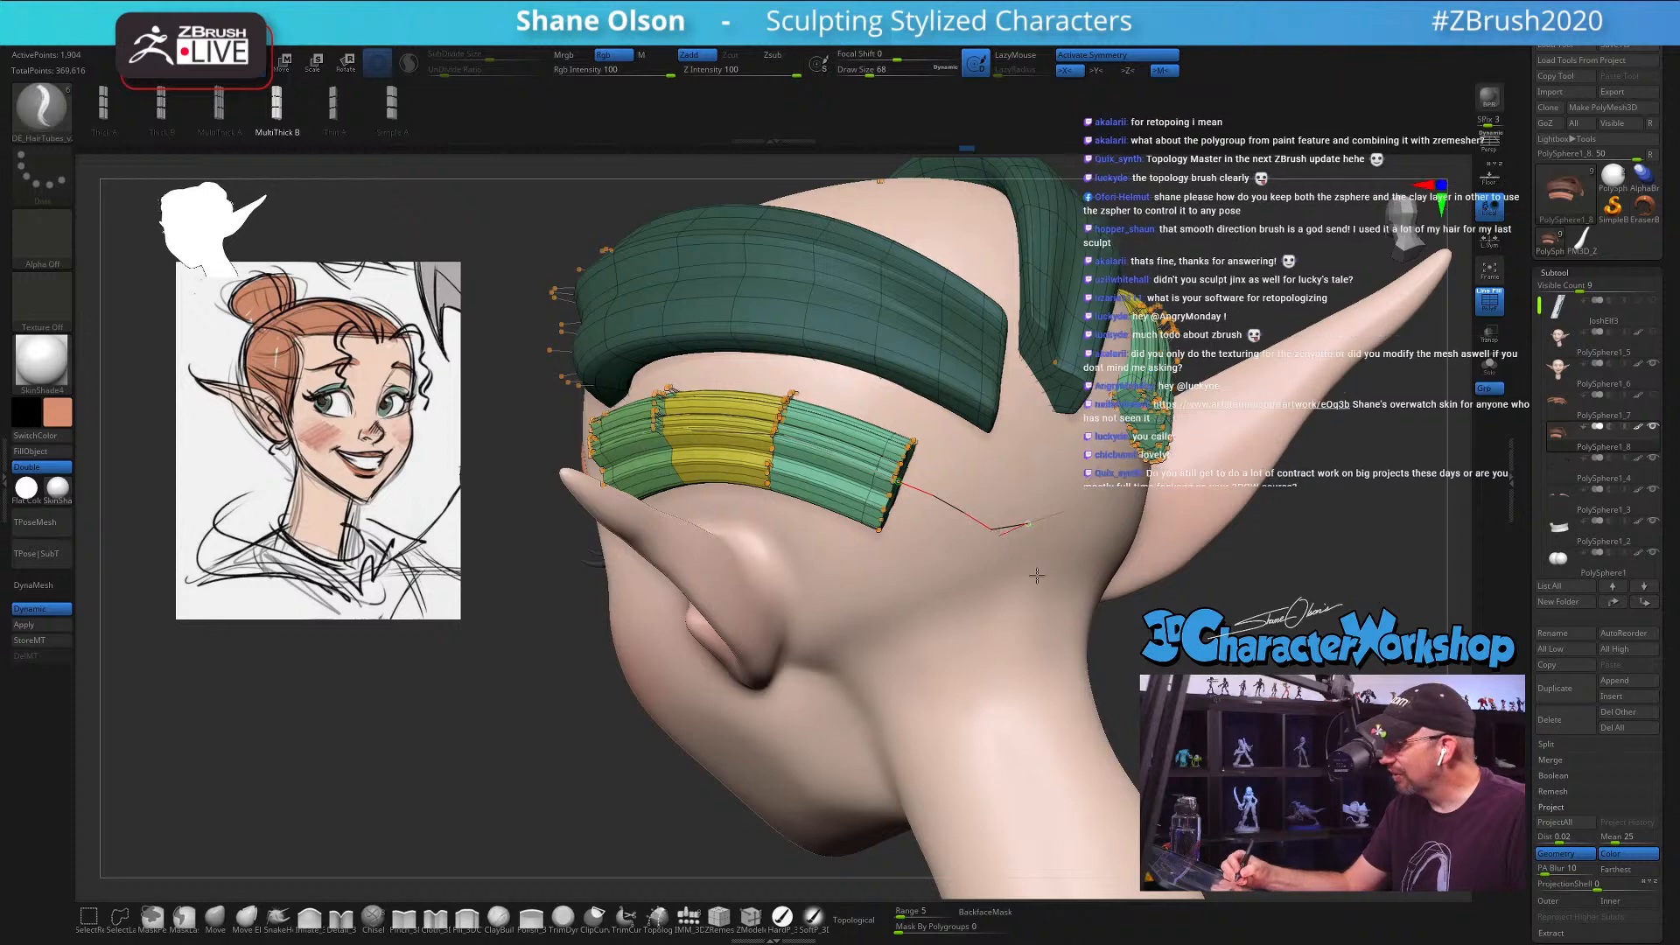
Step: Try rebuilding the extended side strand at draw size 51, and undo it
{"action": "mouse_move", "coordinate": [1120, 655]}
{"action": "left_mouse_down"}
{"action": "mouse_move", "coordinate": [1151, 678]}
{"action": "mouse_move", "coordinate": [1172, 661]}
{"action": "mouse_move", "coordinate": [1128, 617]}
{"action": "left_mouse_up"}
{"action": "key", "text": "s"}
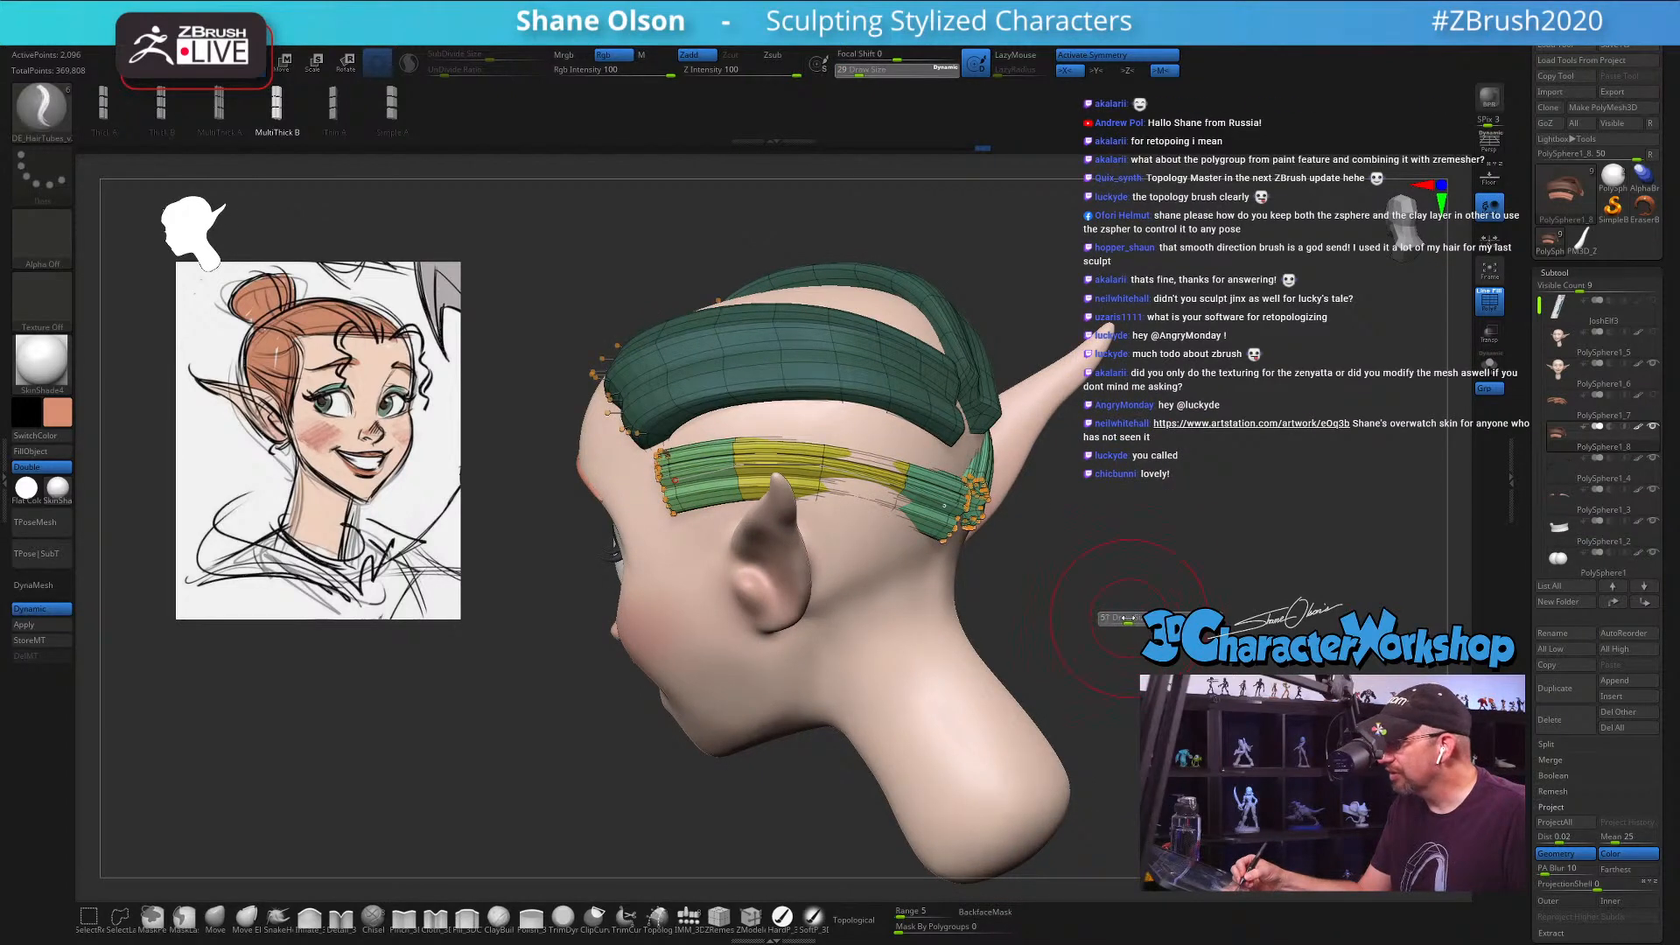
{"action": "left_click", "coordinate": [823, 470]}
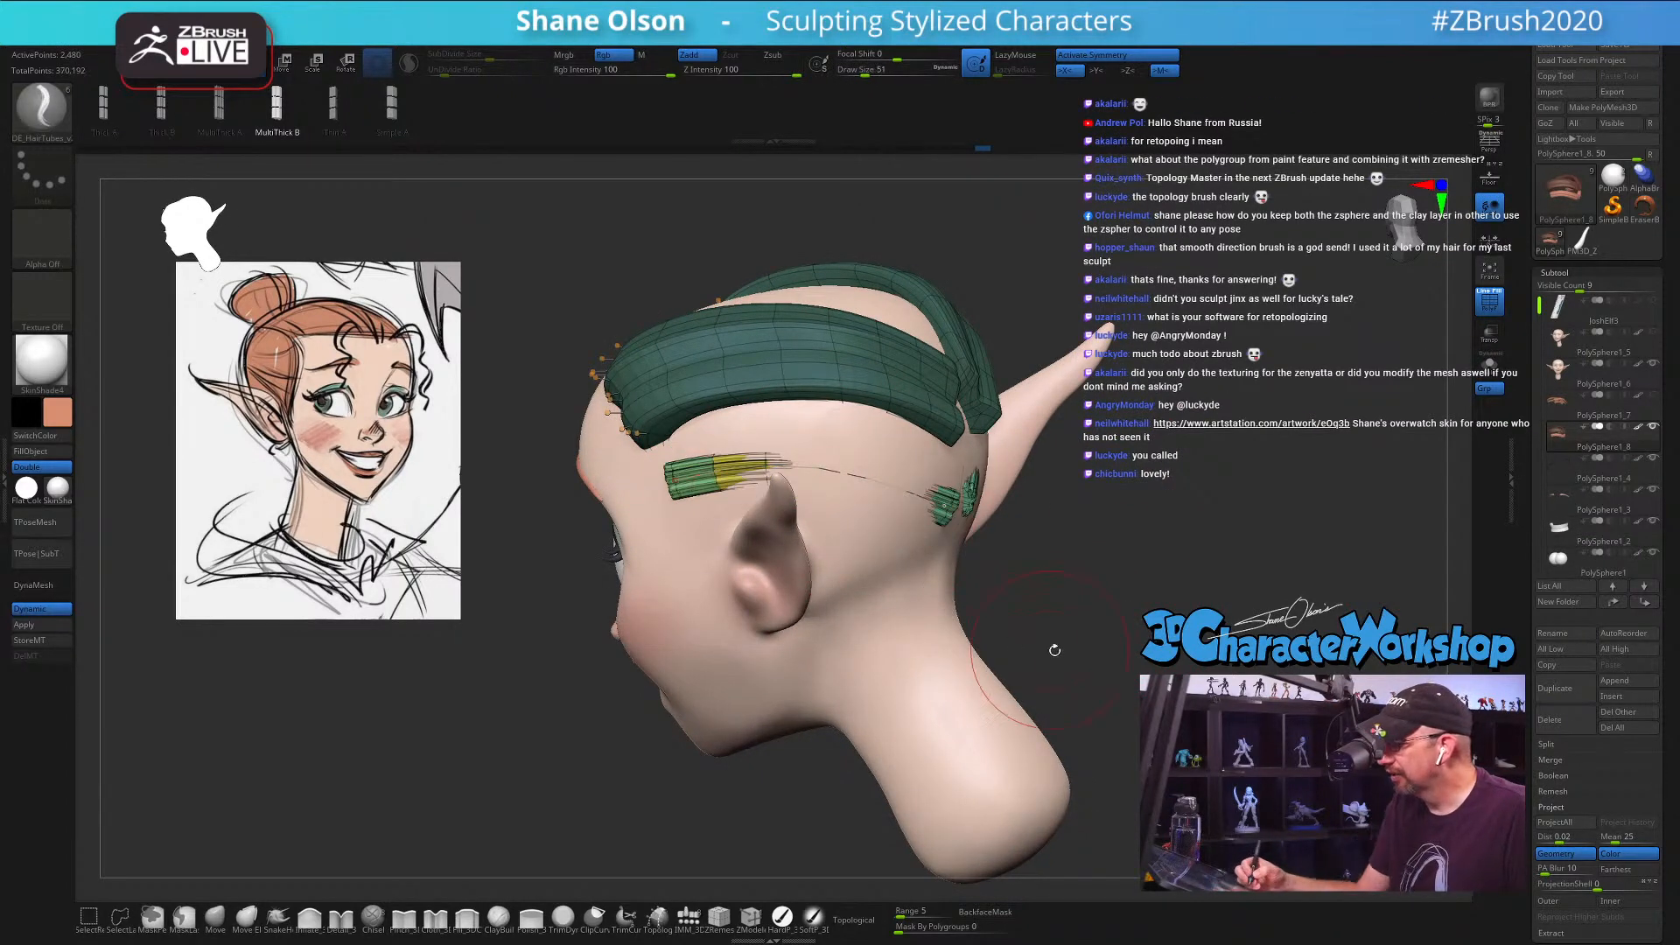
{"action": "key", "text": "ctrl+z"}
Step: Examine the extended side strand's middle and rear sections from the side and behind the ear
{"action": "left_click_drag", "start_coordinate": [1067, 629], "coordinate": [1100, 685]}
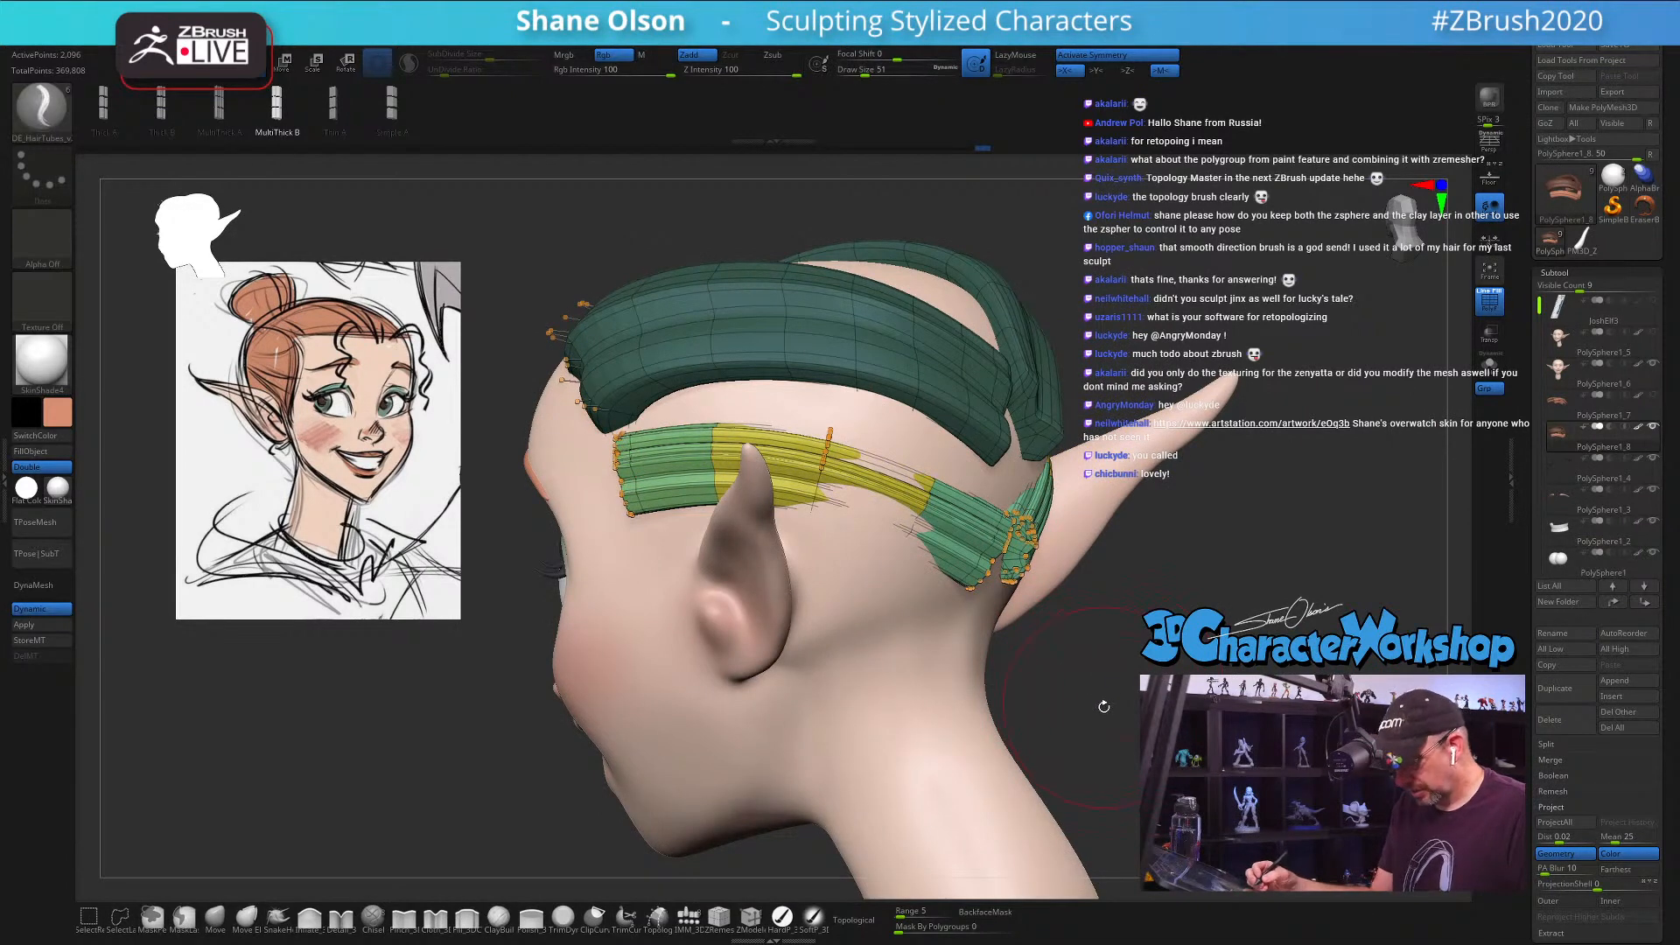
{"action": "key", "text": "ctrl"}
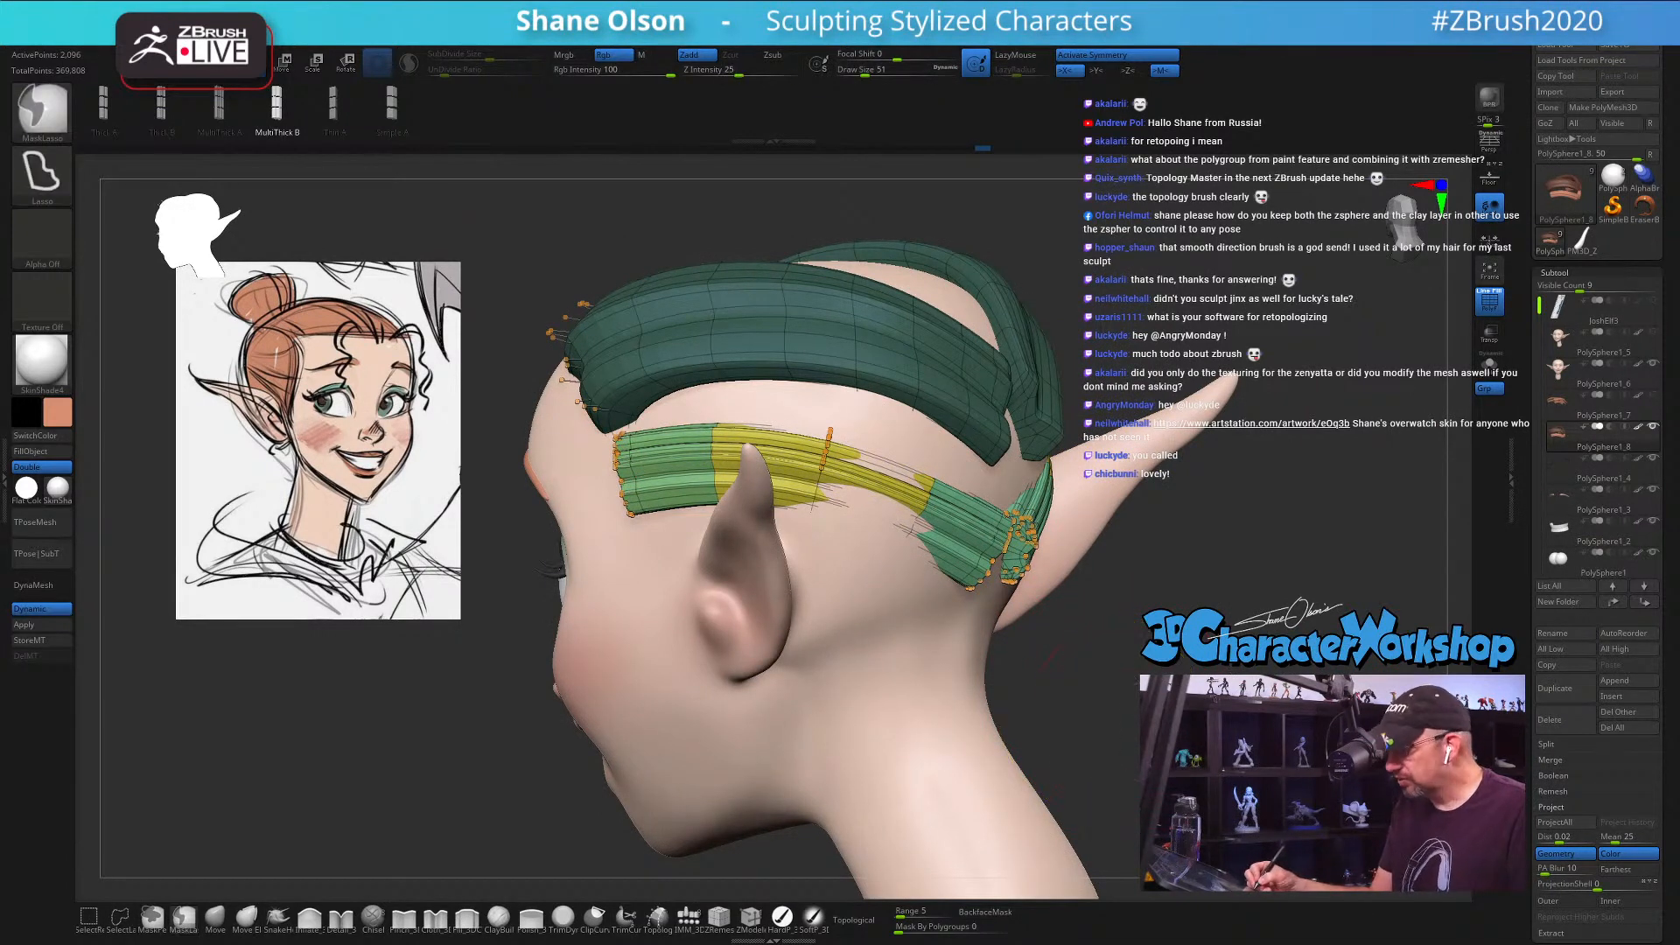
{"action": "left_click", "coordinate": [1119, 714], "text": "ctrl"}
{"action": "left_click", "coordinate": [1170, 685], "text": "ctrl"}
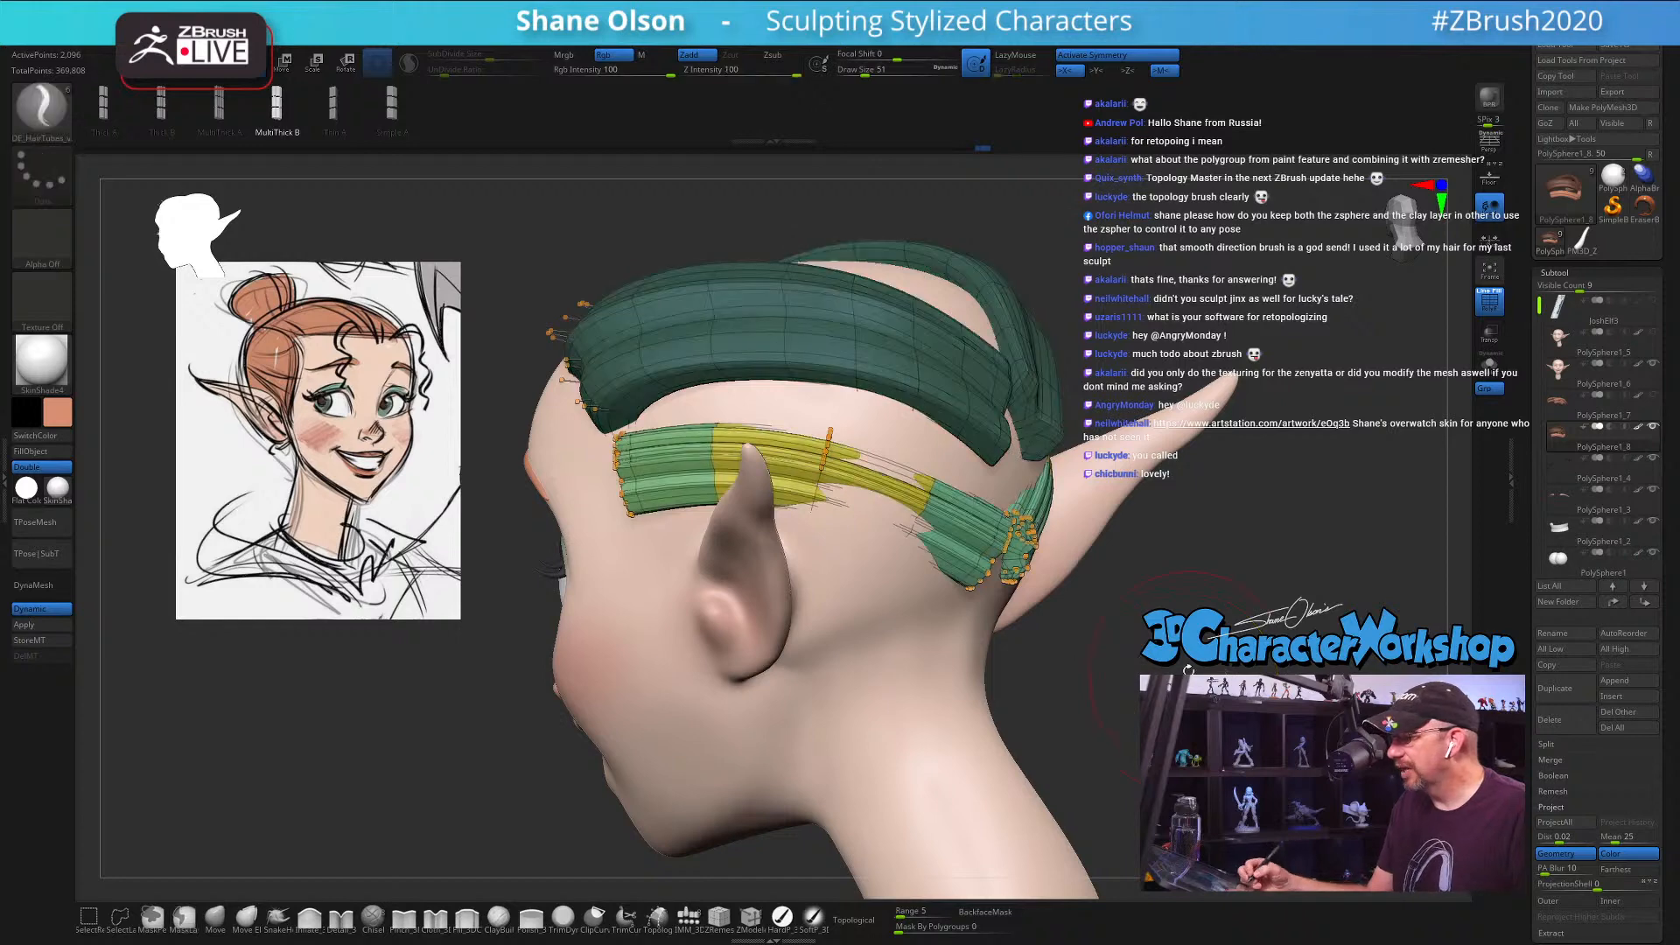
{"action": "left_click_drag", "start_coordinate": [1138, 665], "coordinate": [1094, 674], "text": "alt"}
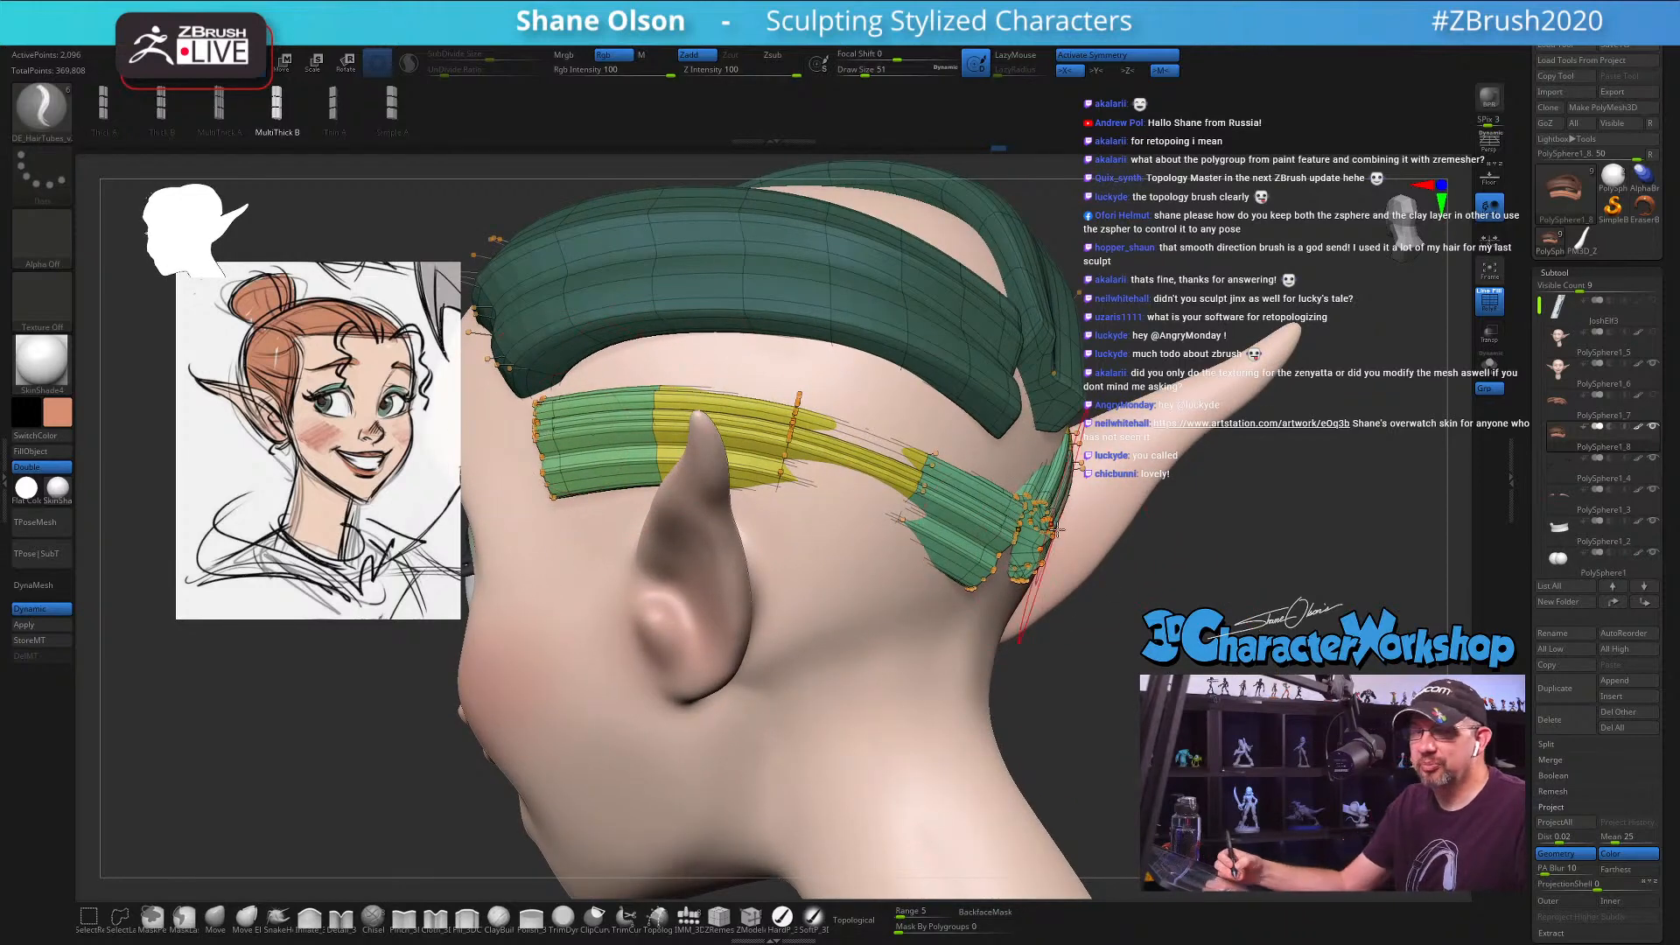
{"action": "left_click_drag", "start_coordinate": [1286, 672], "coordinate": [1183, 712]}
{"action": "key", "text": "["}
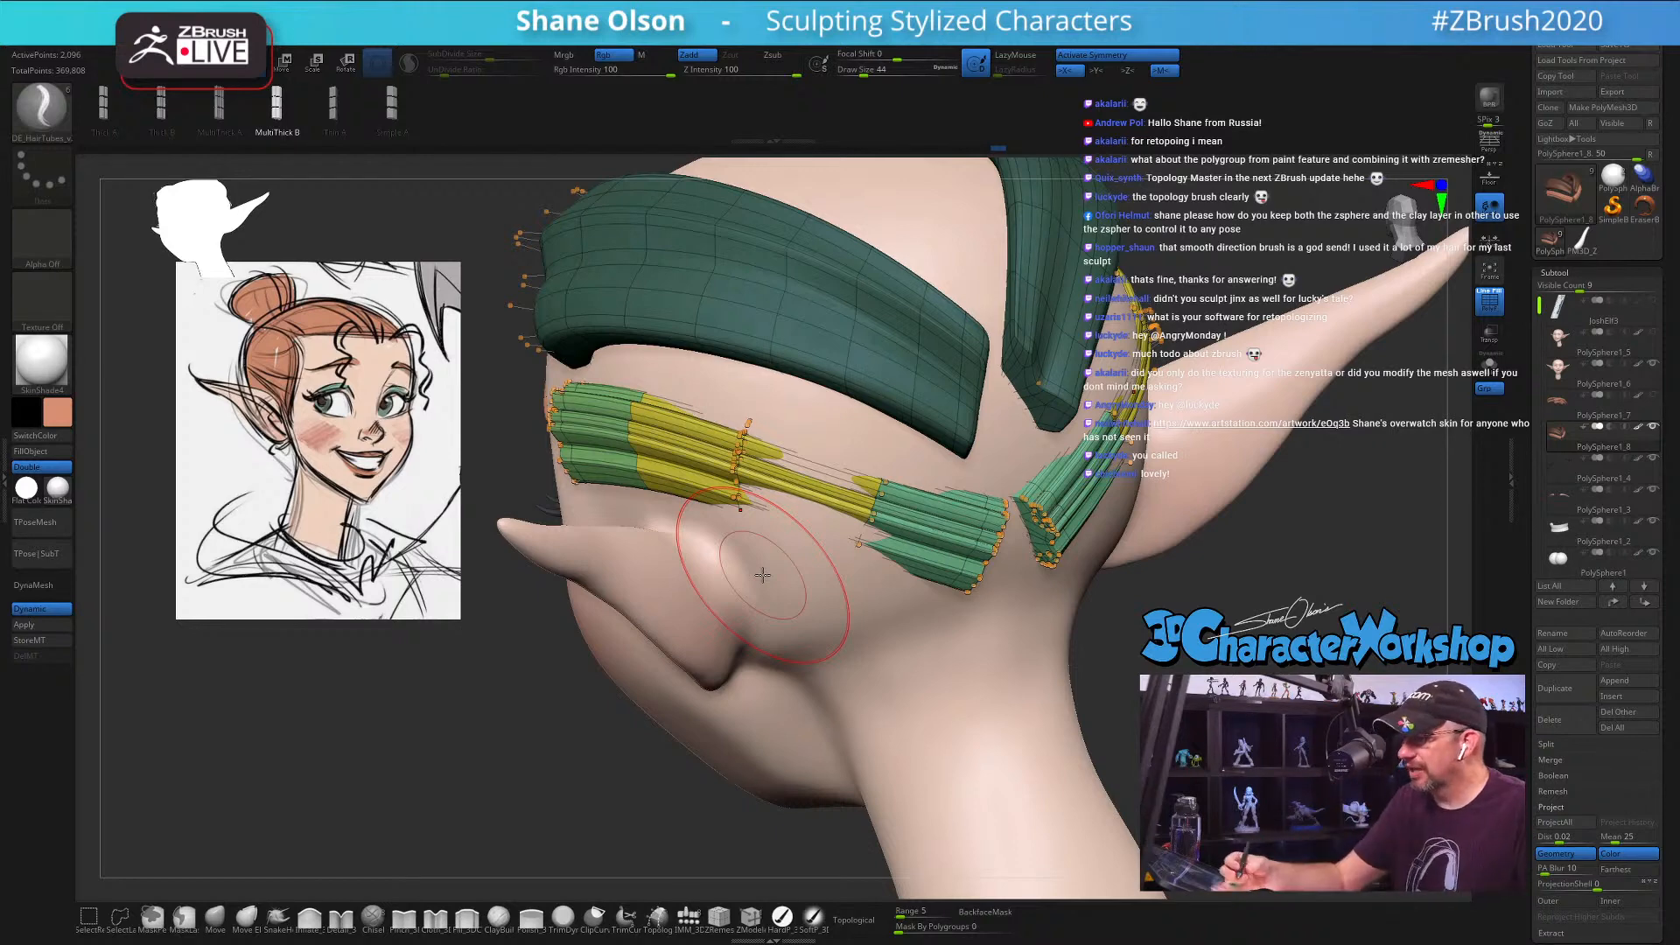
{"action": "mouse_move", "coordinate": [987, 720]}
{"action": "right_mouse_down"}
{"action": "mouse_move", "coordinate": [979, 652]}
{"action": "mouse_move", "coordinate": [932, 692]}
{"action": "right_mouse_up"}
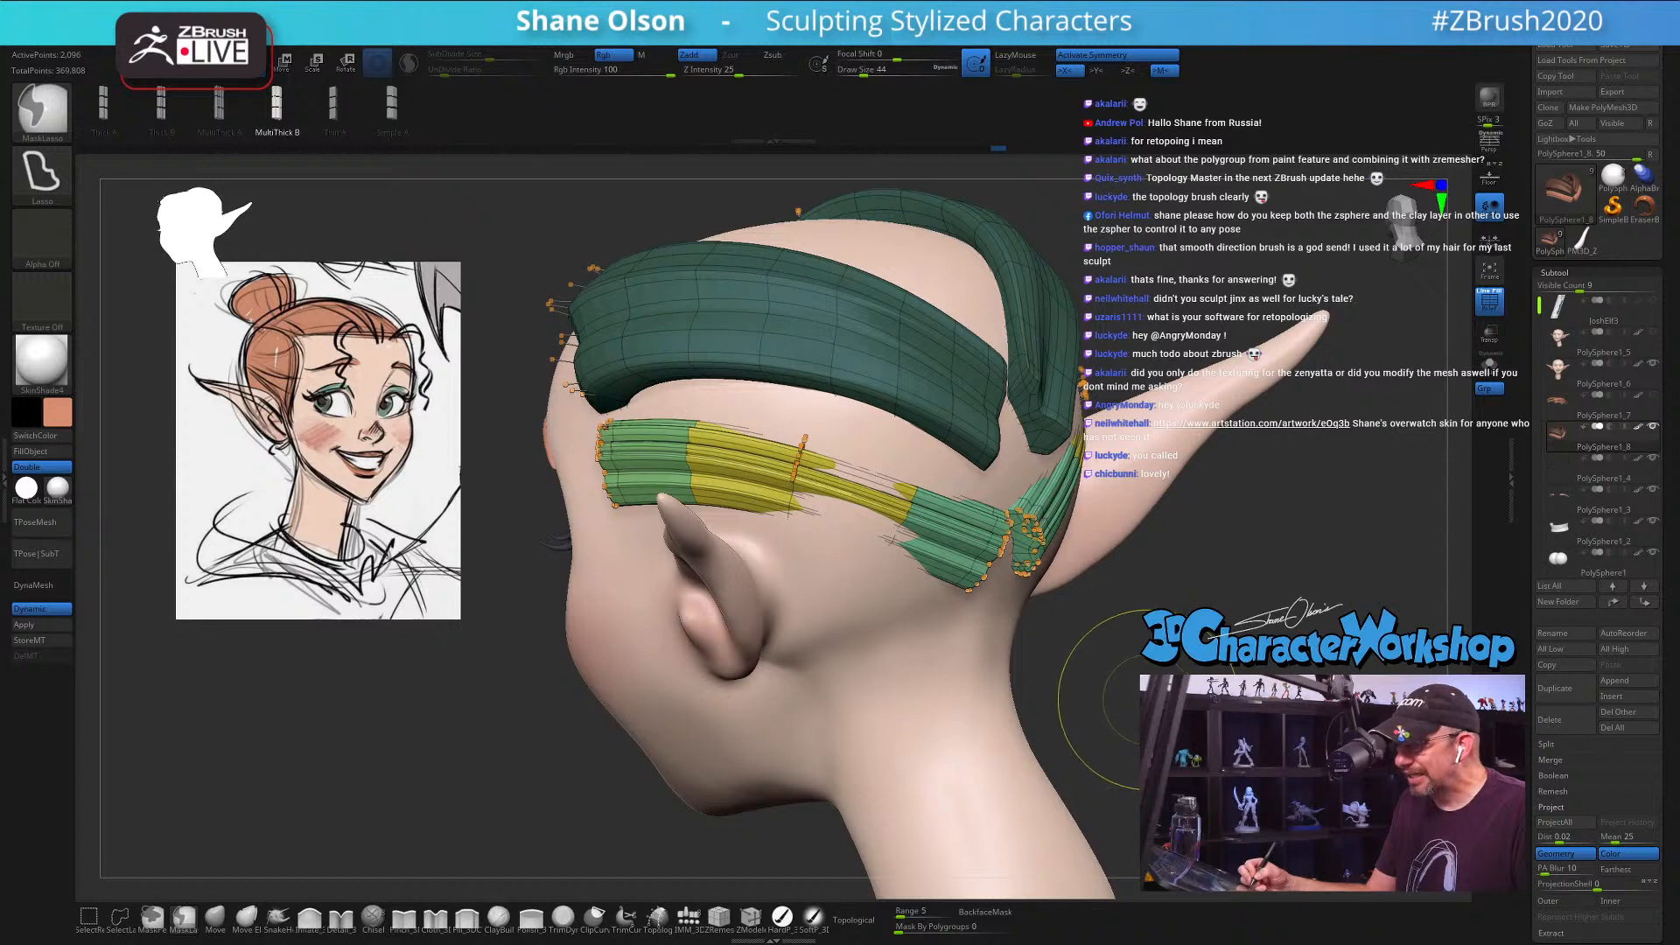
Step: Clear the mask from the hair and assign separate polygroups to its individual strands
{"action": "left_click", "coordinate": [1155, 683], "text": "ctrl"}
{"action": "key", "text": "ctrl+w"}
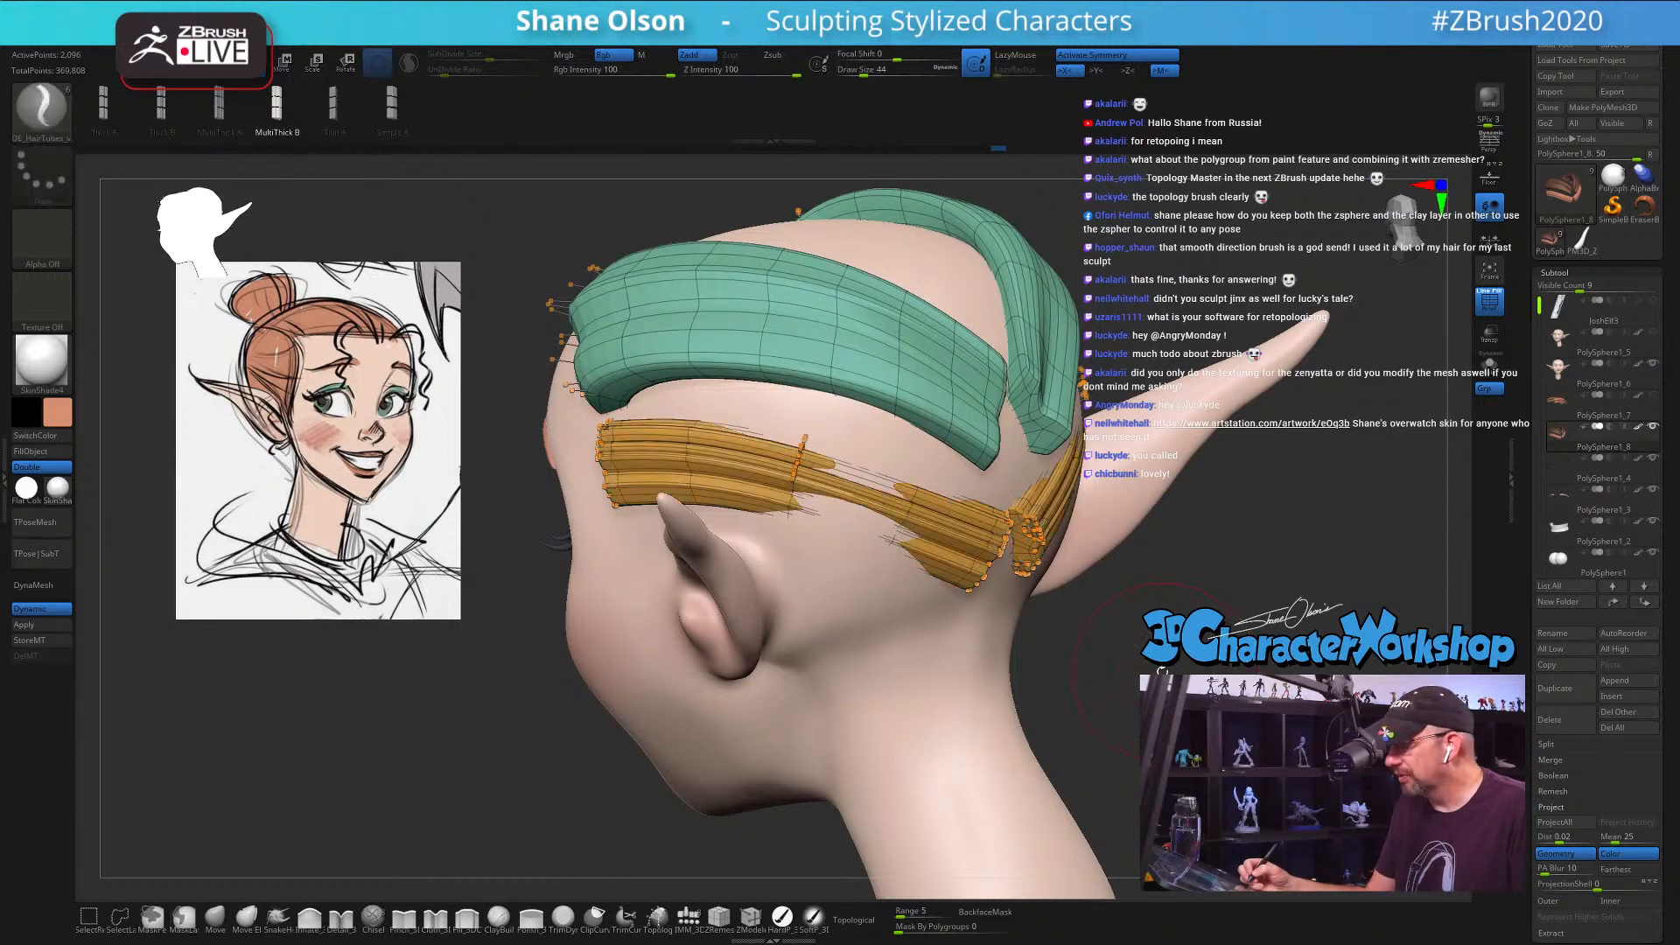
{"action": "left_click_drag", "start_coordinate": [1172, 673], "coordinate": [1112, 654]}
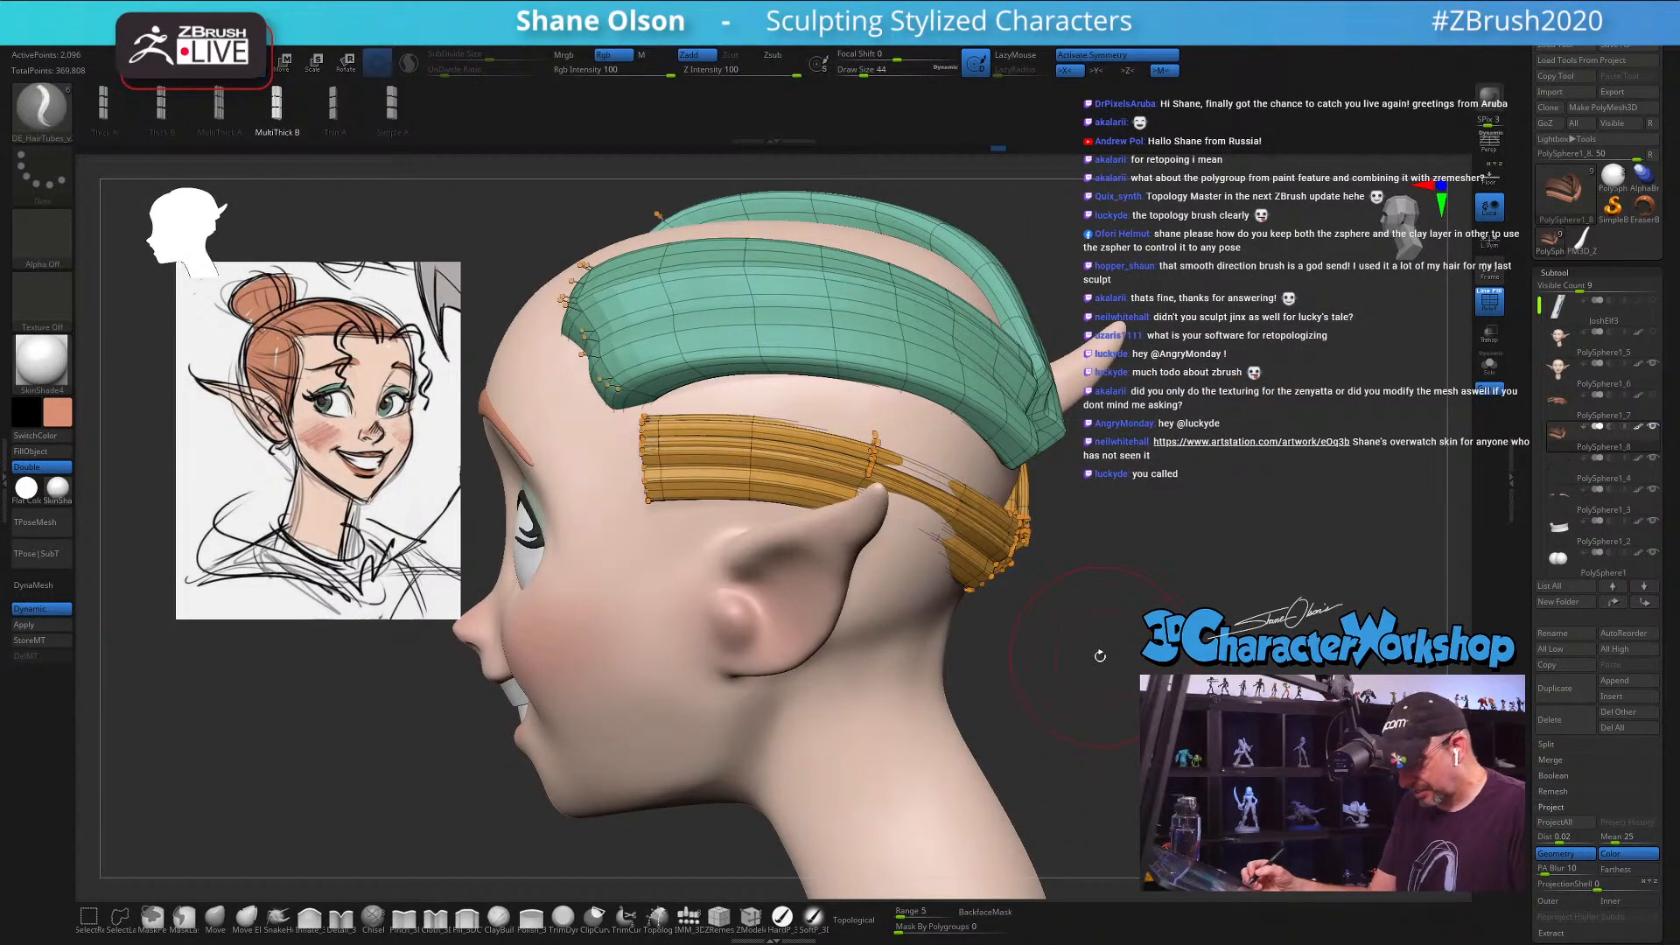
{"action": "key", "text": "space"}
{"action": "left_click", "coordinate": [1065, 357]}
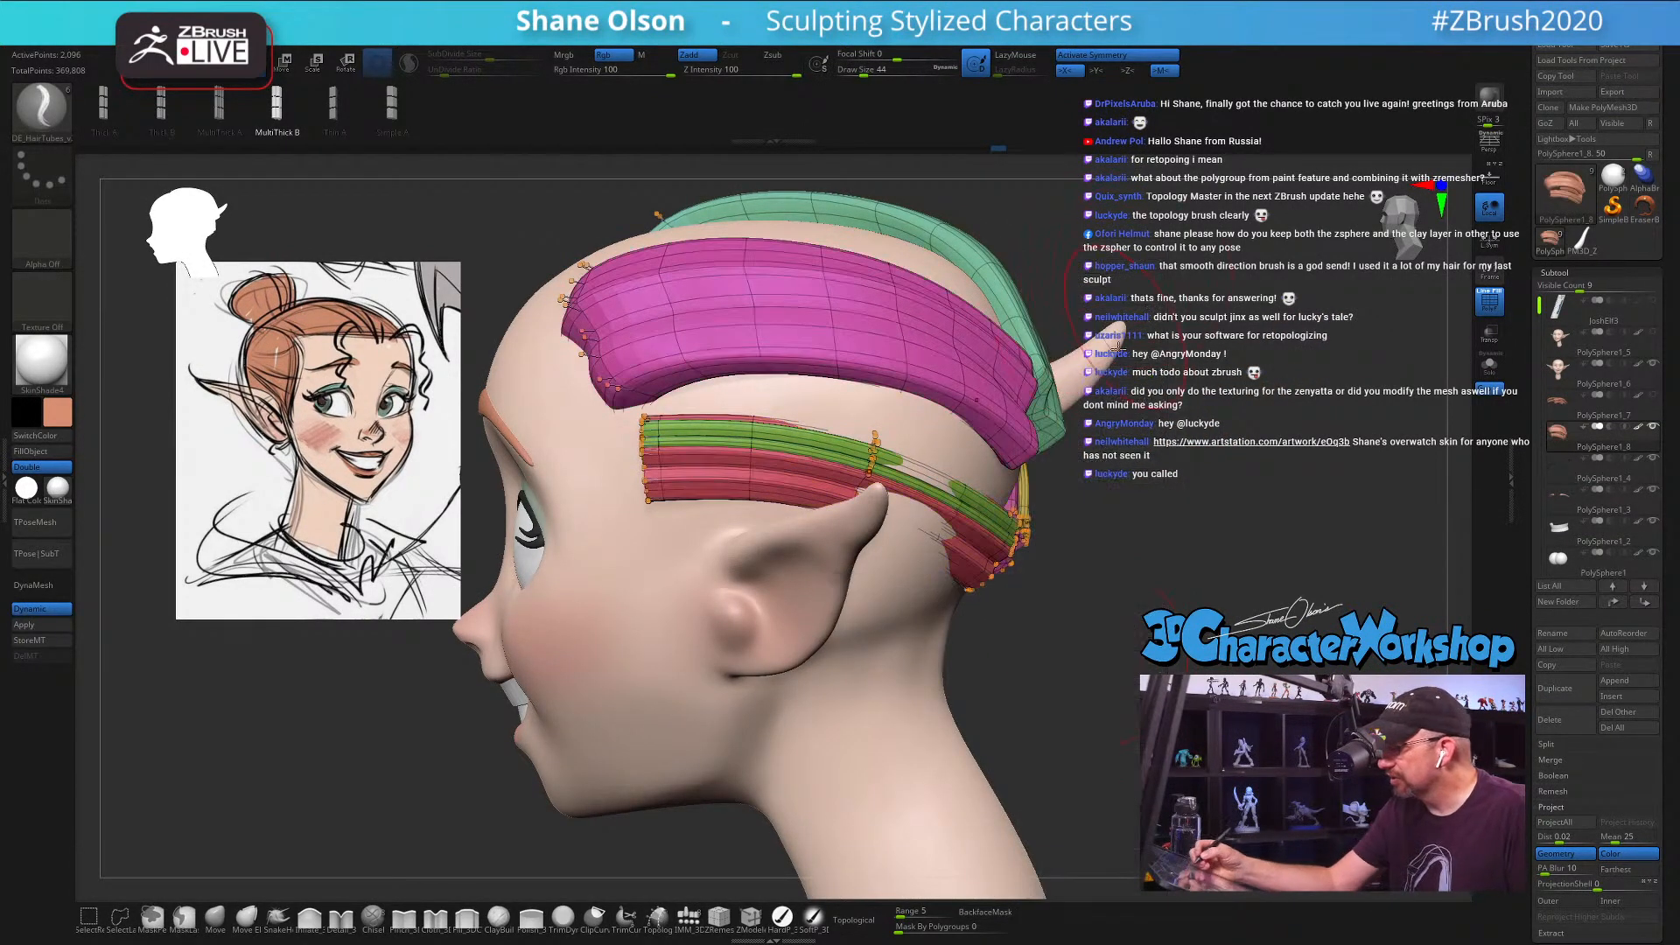
Step: Isolate the hair strands and examine their shapes and ends from the front, side and back
{"action": "left_click_drag", "start_coordinate": [1096, 544], "coordinate": [1145, 557]}
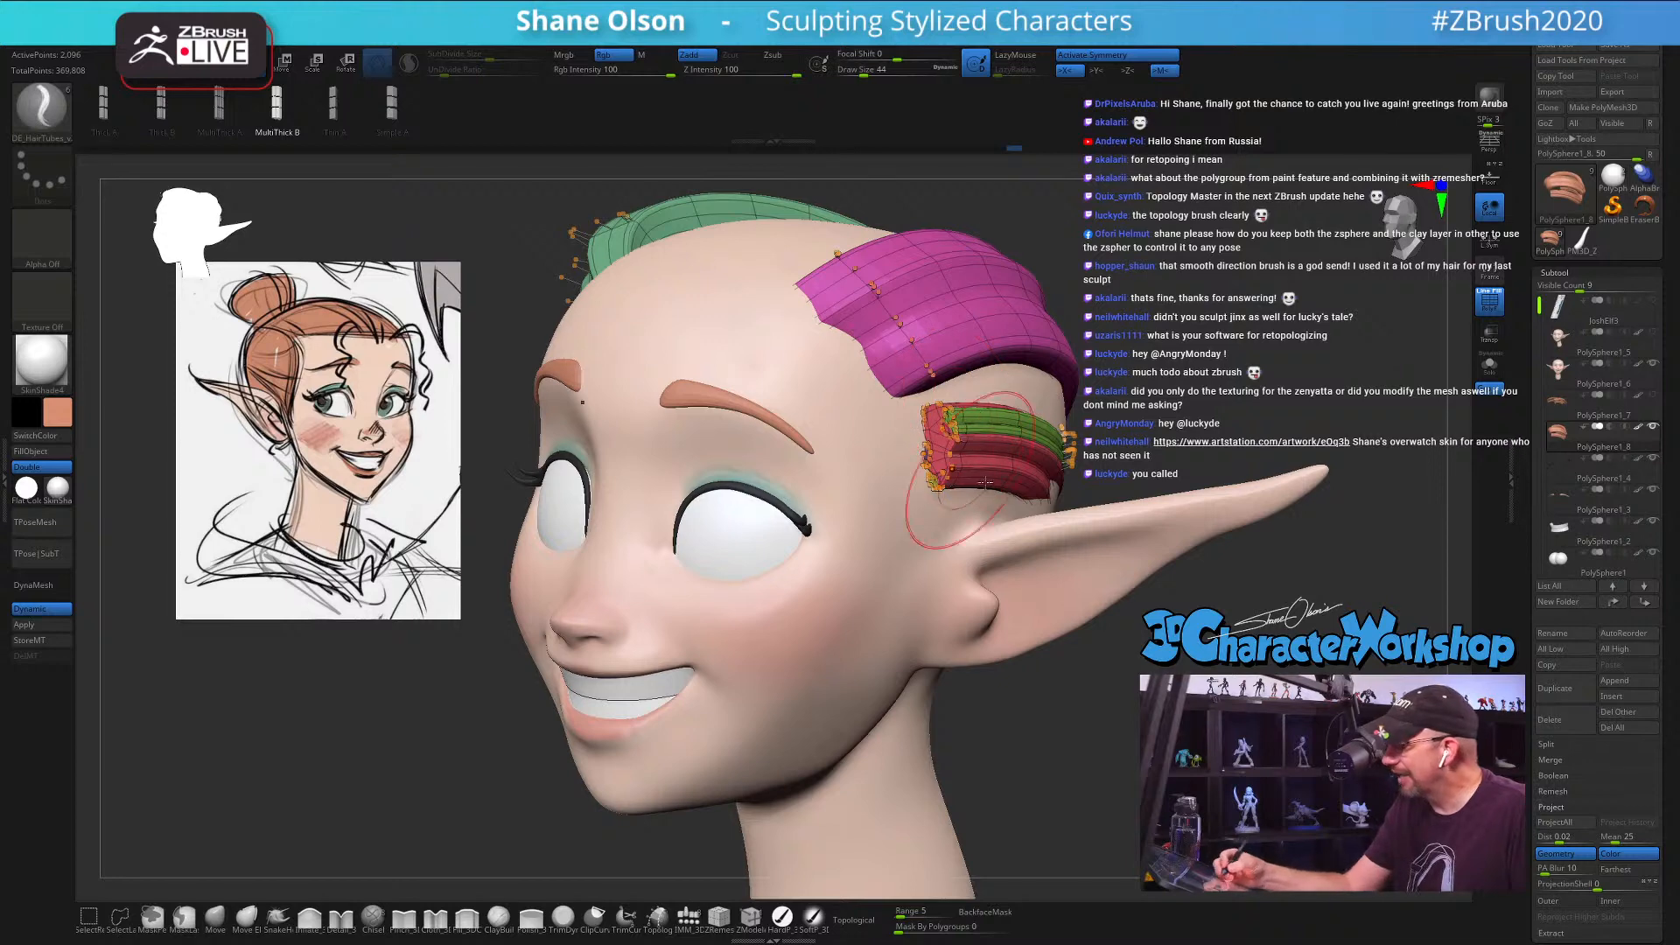
{"action": "left_click", "coordinate": [1489, 363]}
{"action": "left_click_drag", "start_coordinate": [1383, 487], "coordinate": [1030, 536]}
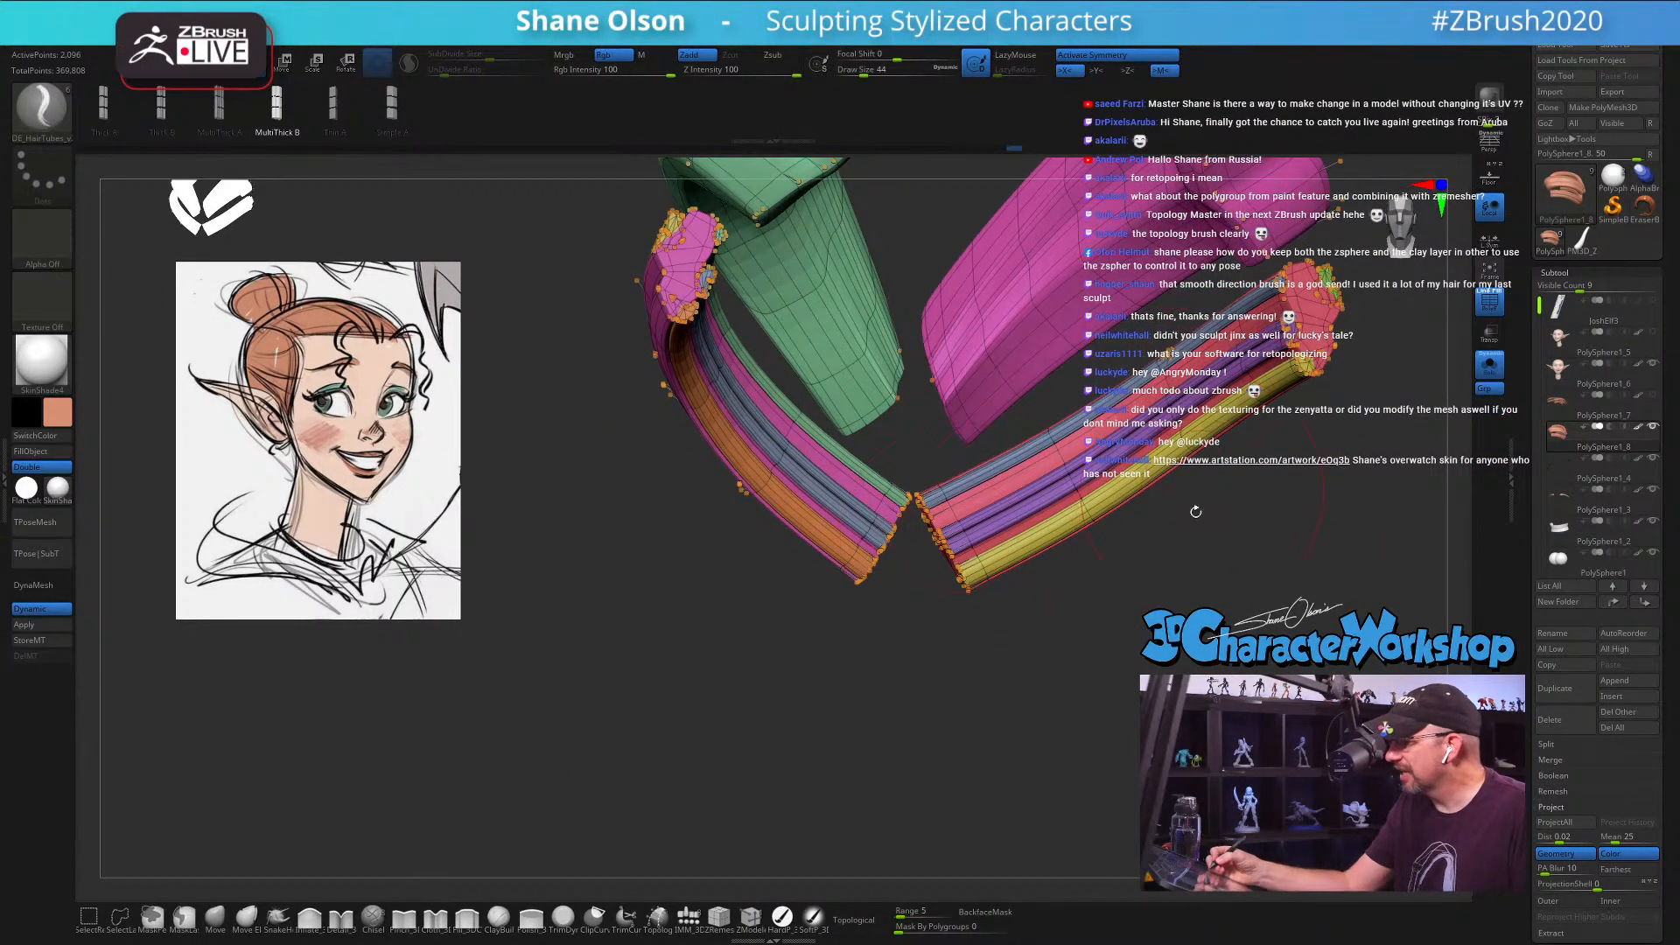
{"action": "left_click_drag", "start_coordinate": [1195, 512], "coordinate": [1120, 676]}
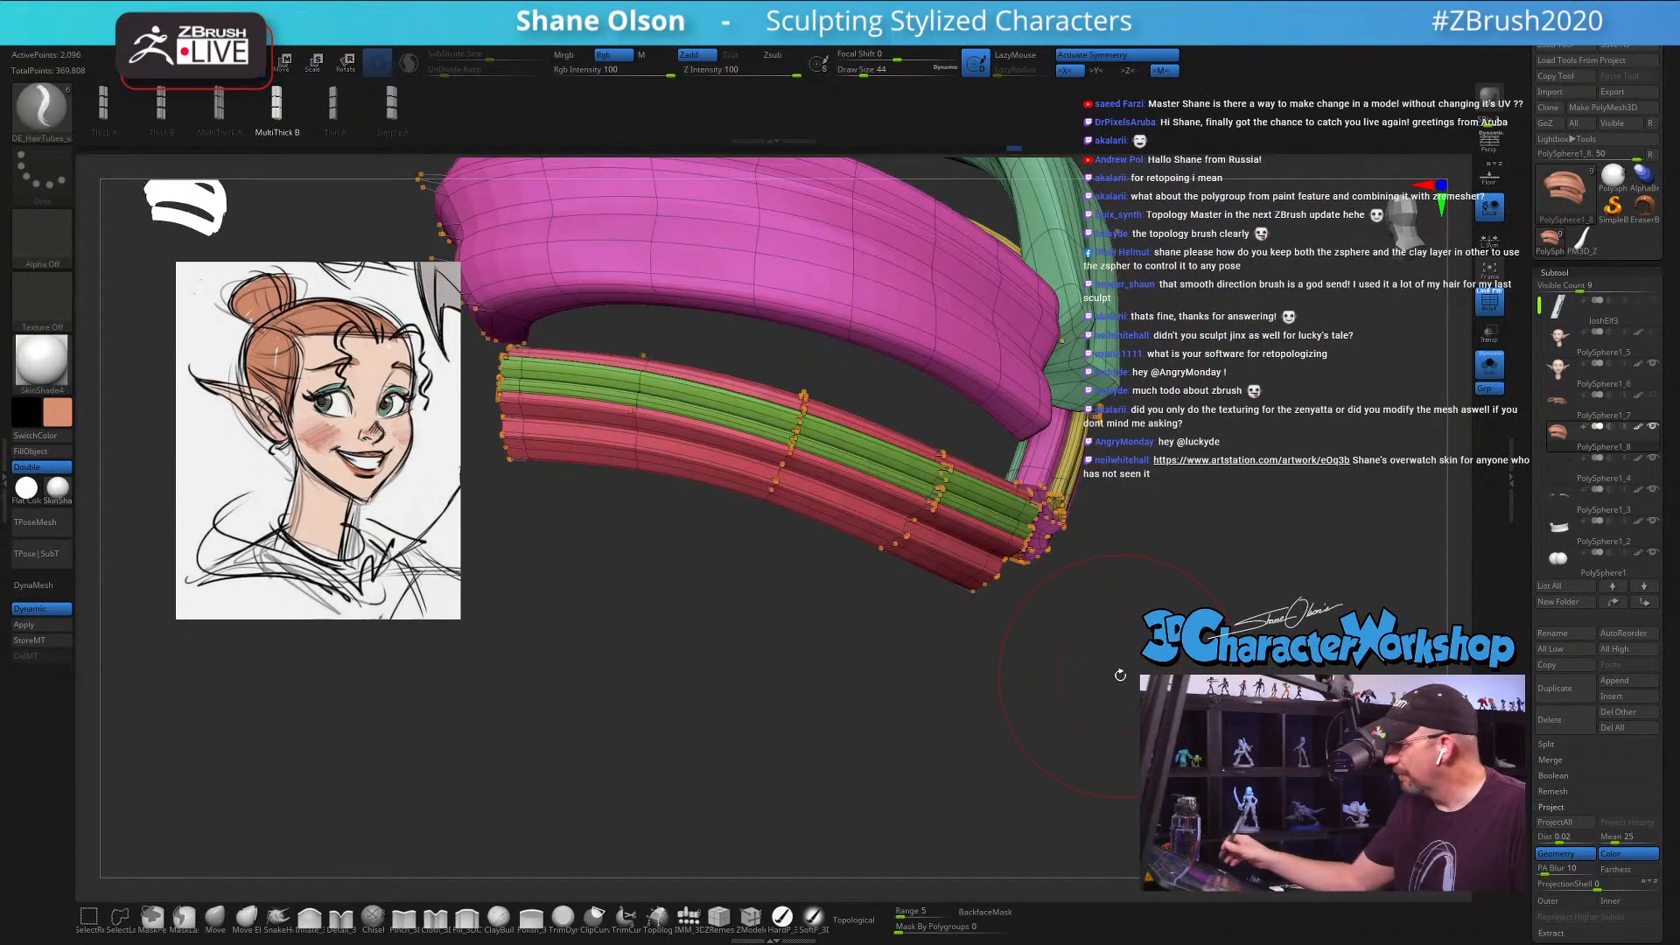
{"action": "mouse_move", "coordinate": [983, 648]}
{"action": "left_mouse_down"}
{"action": "mouse_move", "coordinate": [967, 645]}
{"action": "mouse_move", "coordinate": [1006, 641]}
{"action": "left_mouse_up"}
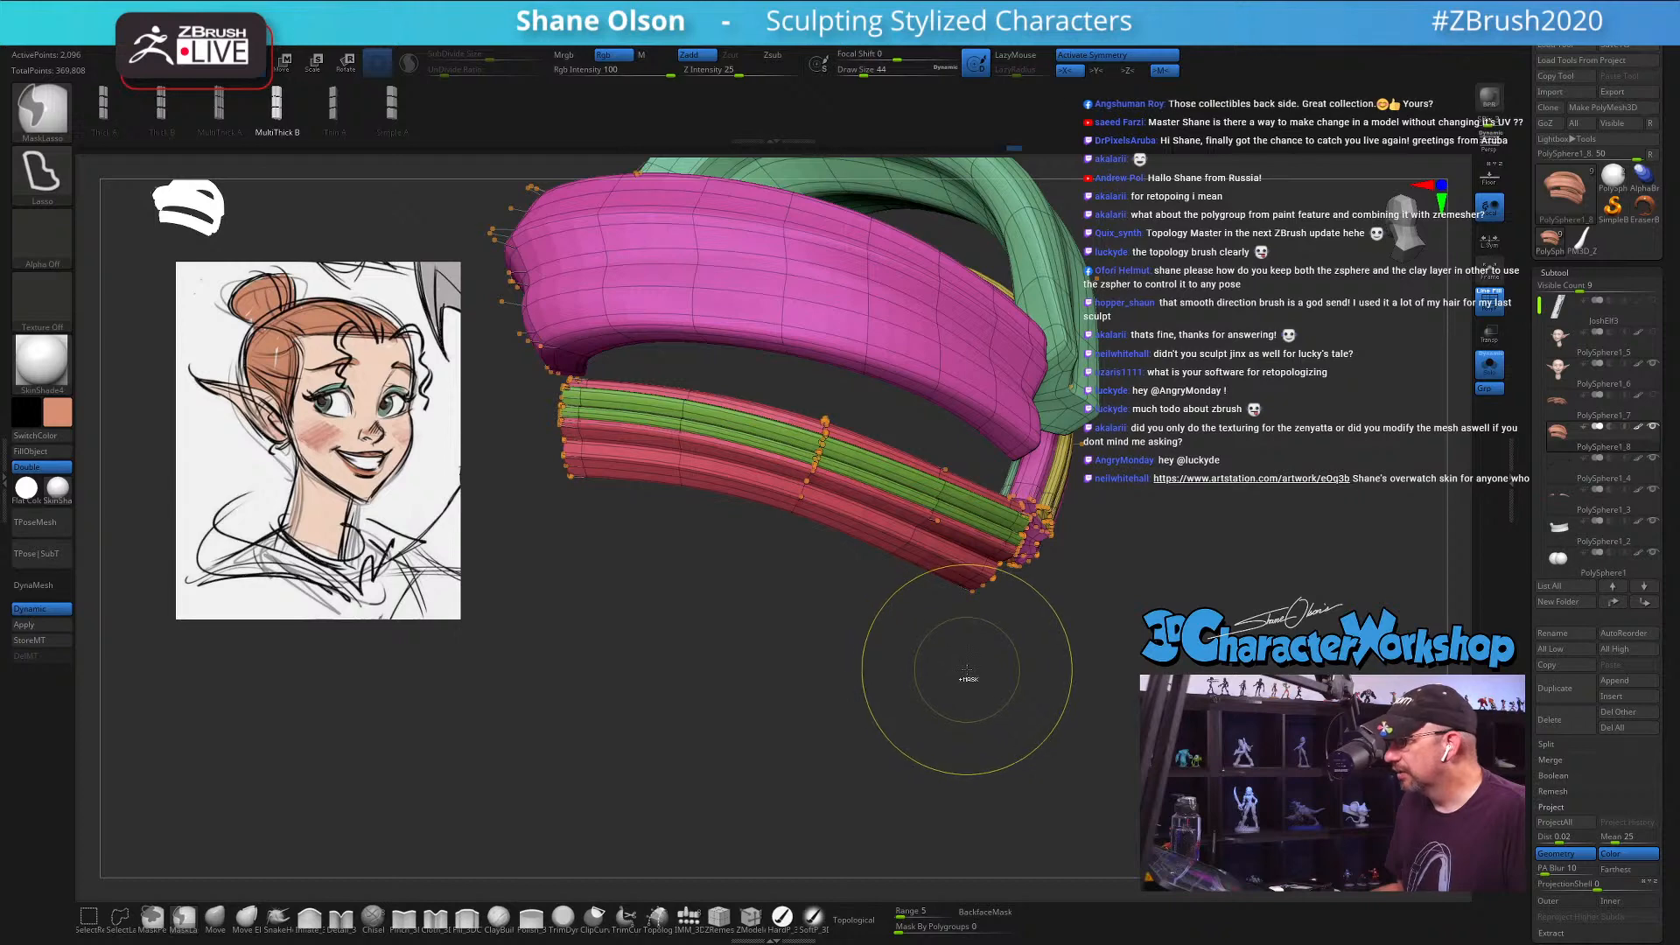
{"action": "mouse_move", "coordinate": [919, 674]}
{"action": "left_mouse_down"}
{"action": "mouse_move", "coordinate": [730, 675]}
{"action": "mouse_move", "coordinate": [1120, 647]}
{"action": "left_mouse_up"}
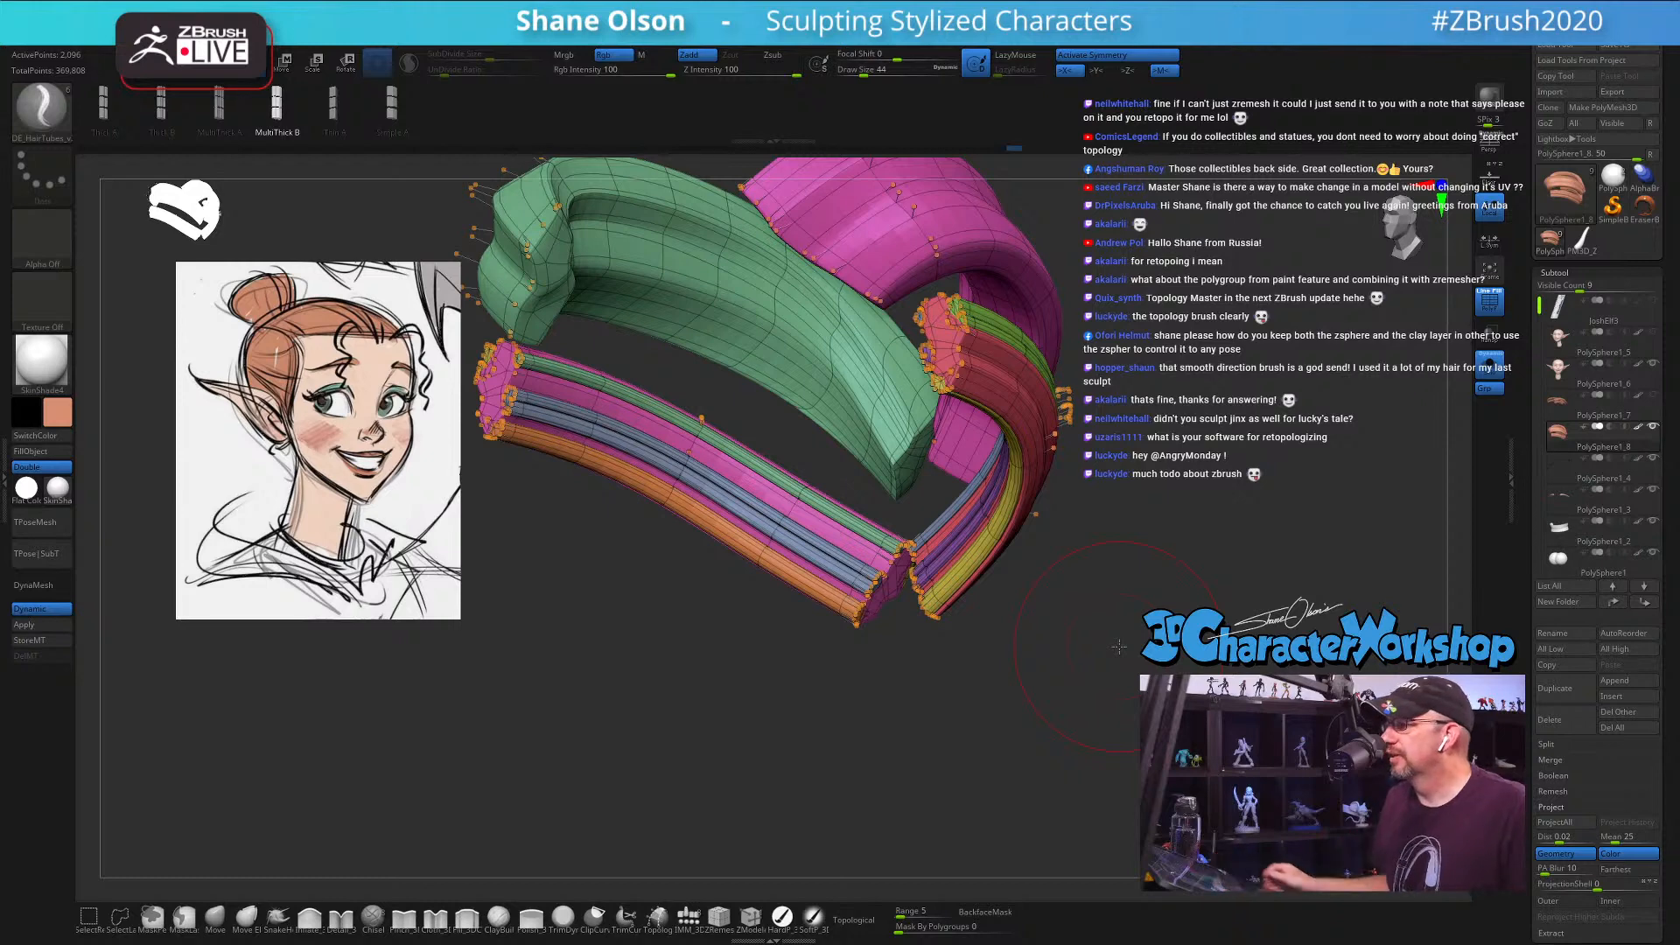
{"action": "left_click_drag", "start_coordinate": [1140, 646], "coordinate": [1070, 671]}
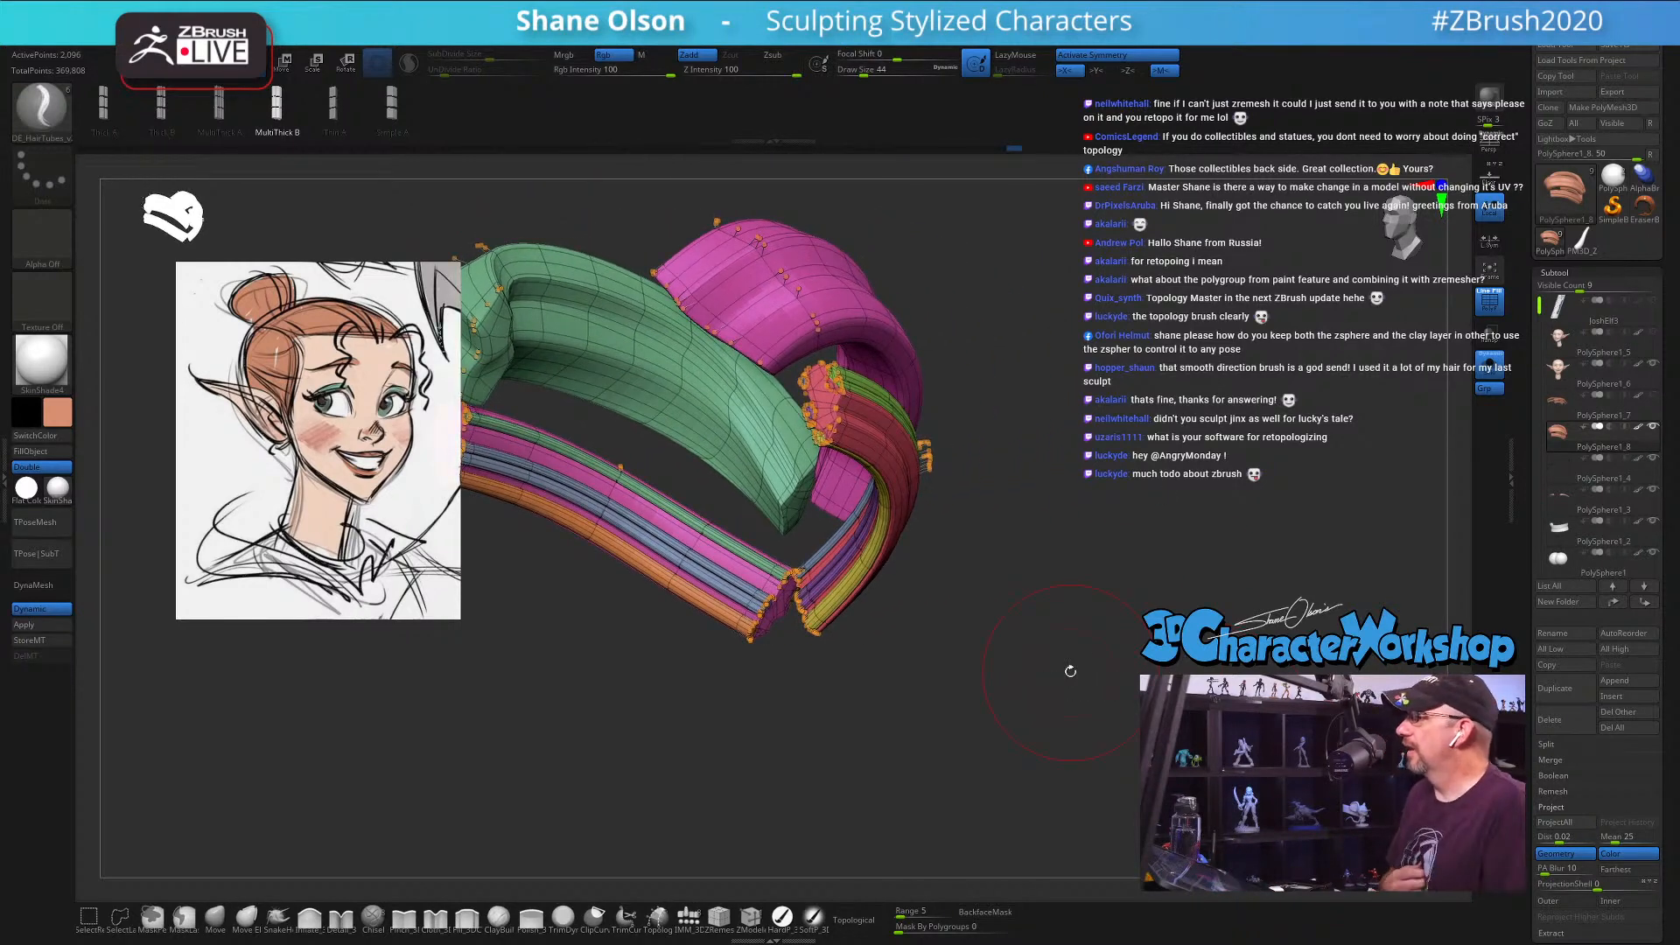
{"action": "left_click_drag", "start_coordinate": [1076, 658], "coordinate": [1051, 599]}
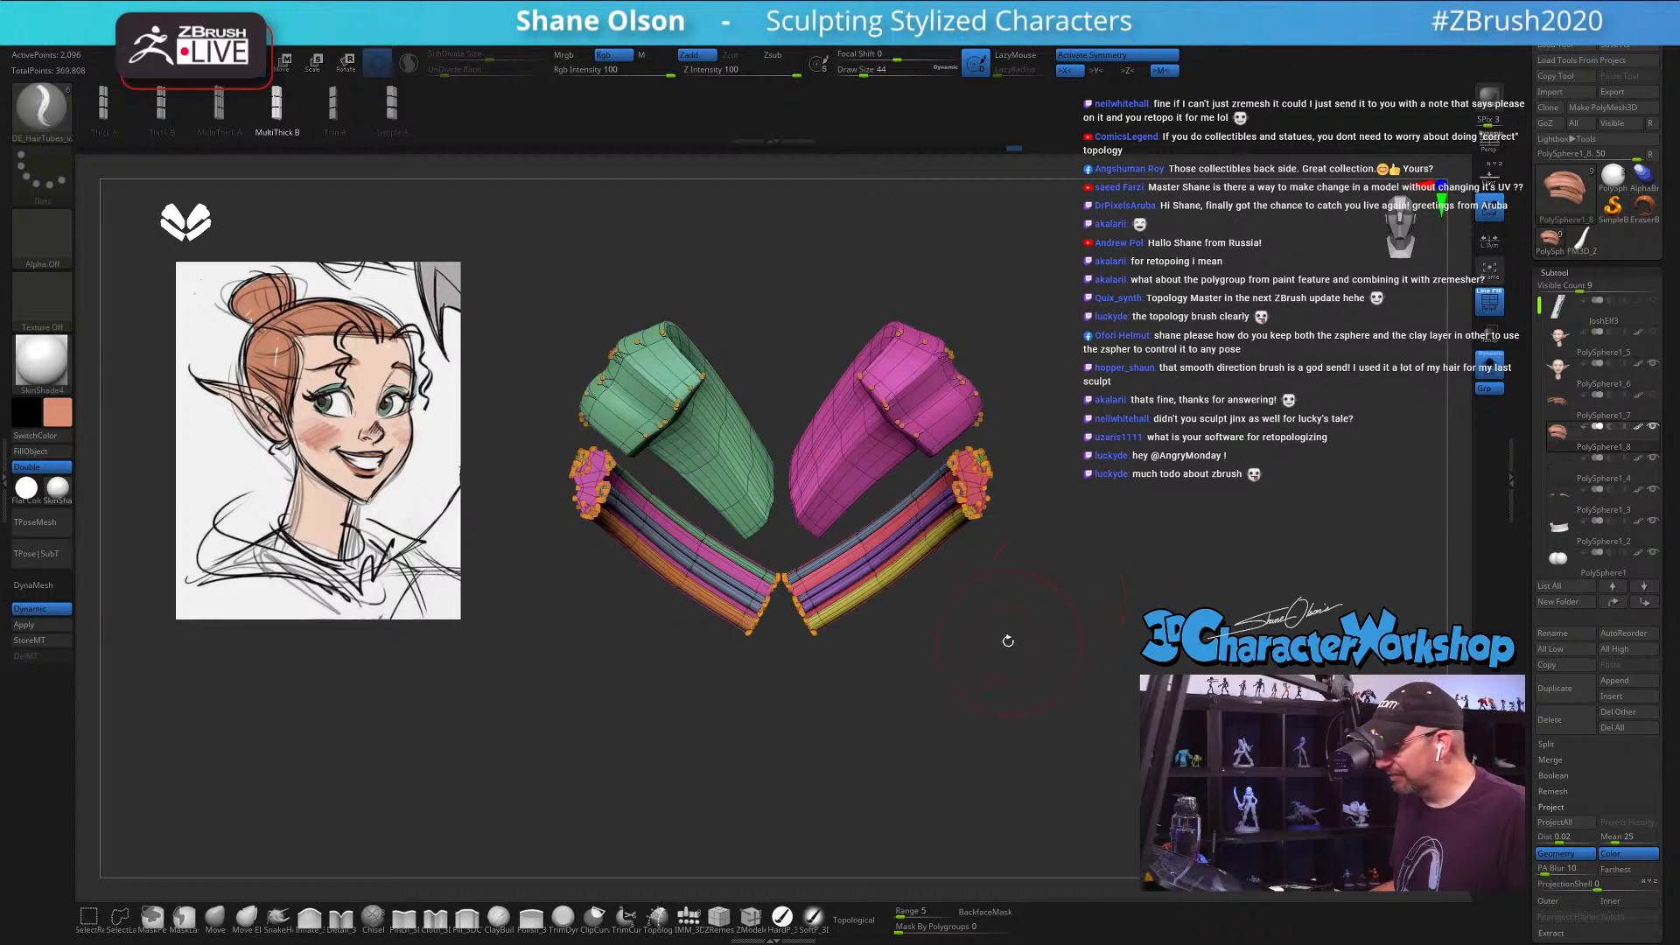
Step: Apply Mirror And Weld to the isolated hair to make both sides match
{"action": "left_click_drag", "start_coordinate": [986, 655], "coordinate": [1042, 831], "text": "alt"}
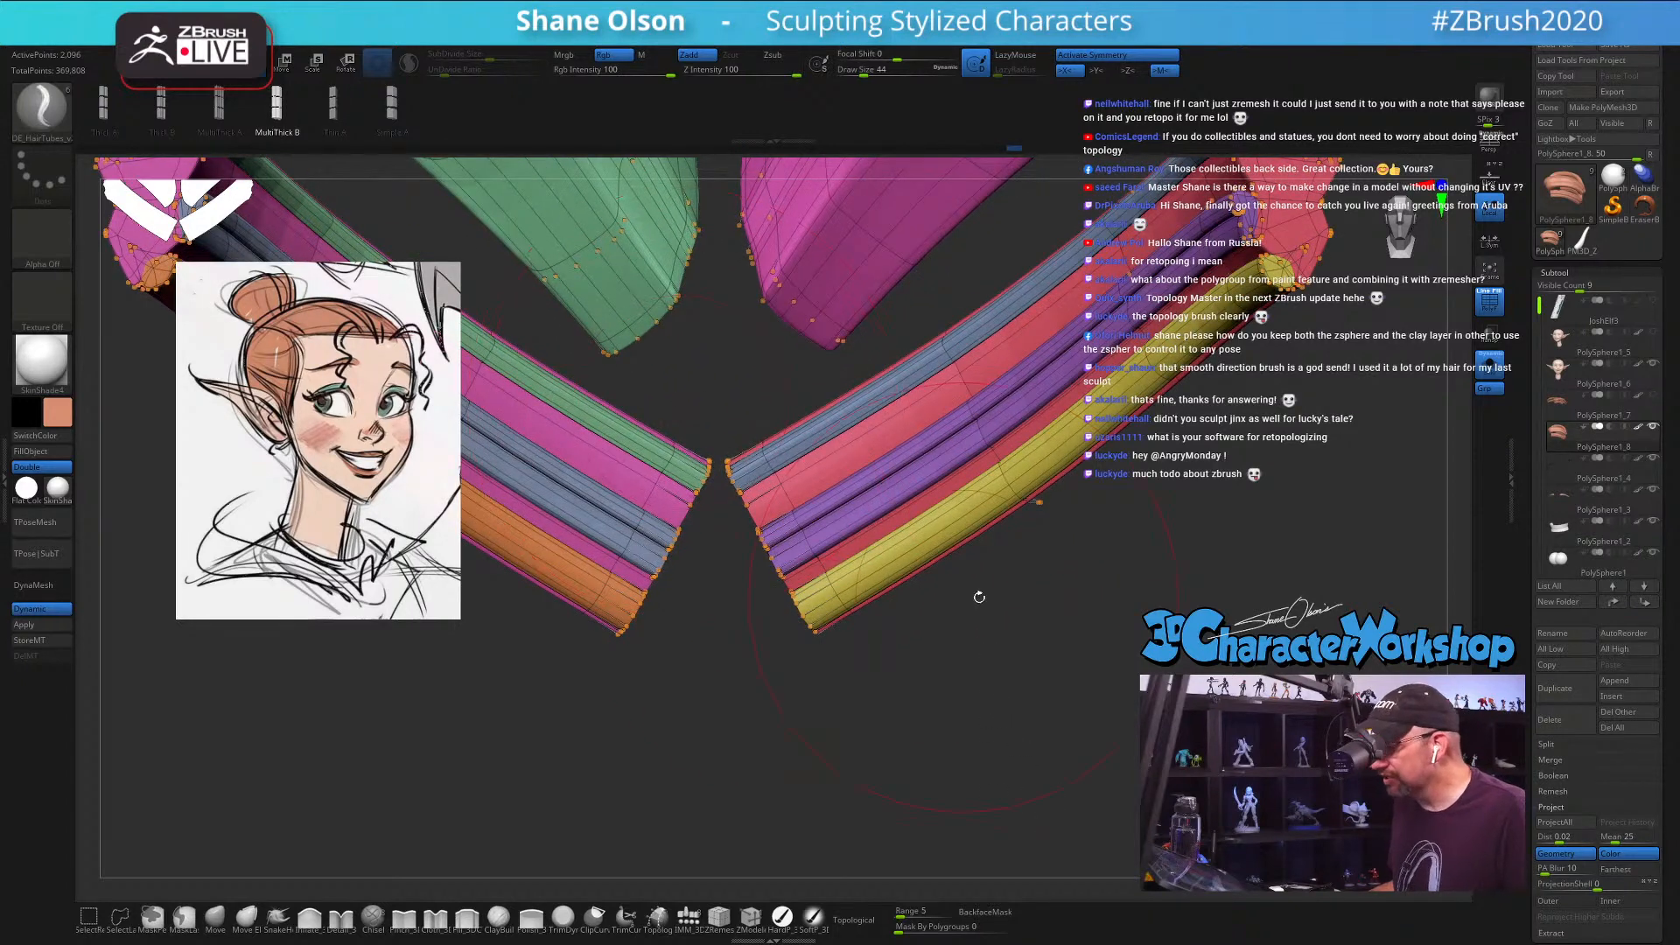
{"action": "left_click_drag", "start_coordinate": [981, 600], "coordinate": [1024, 597], "text": "alt"}
{"action": "key", "text": "3"}
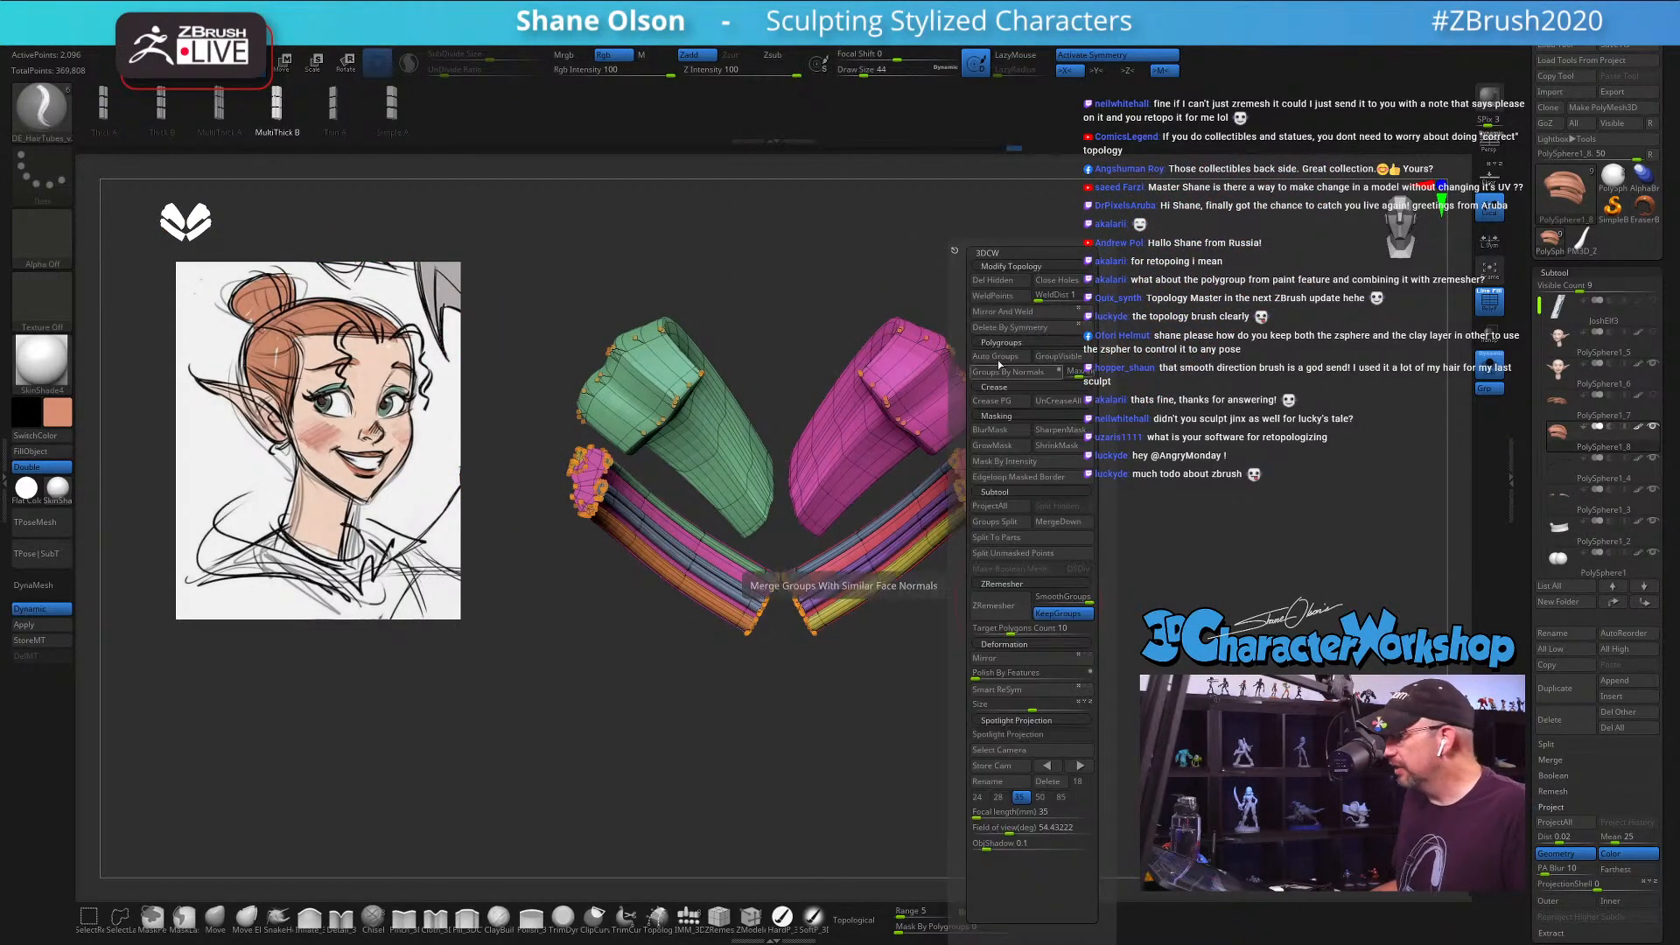
{"action": "left_click", "coordinate": [993, 313]}
{"action": "left_click_drag", "start_coordinate": [1050, 490], "coordinate": [1174, 531]}
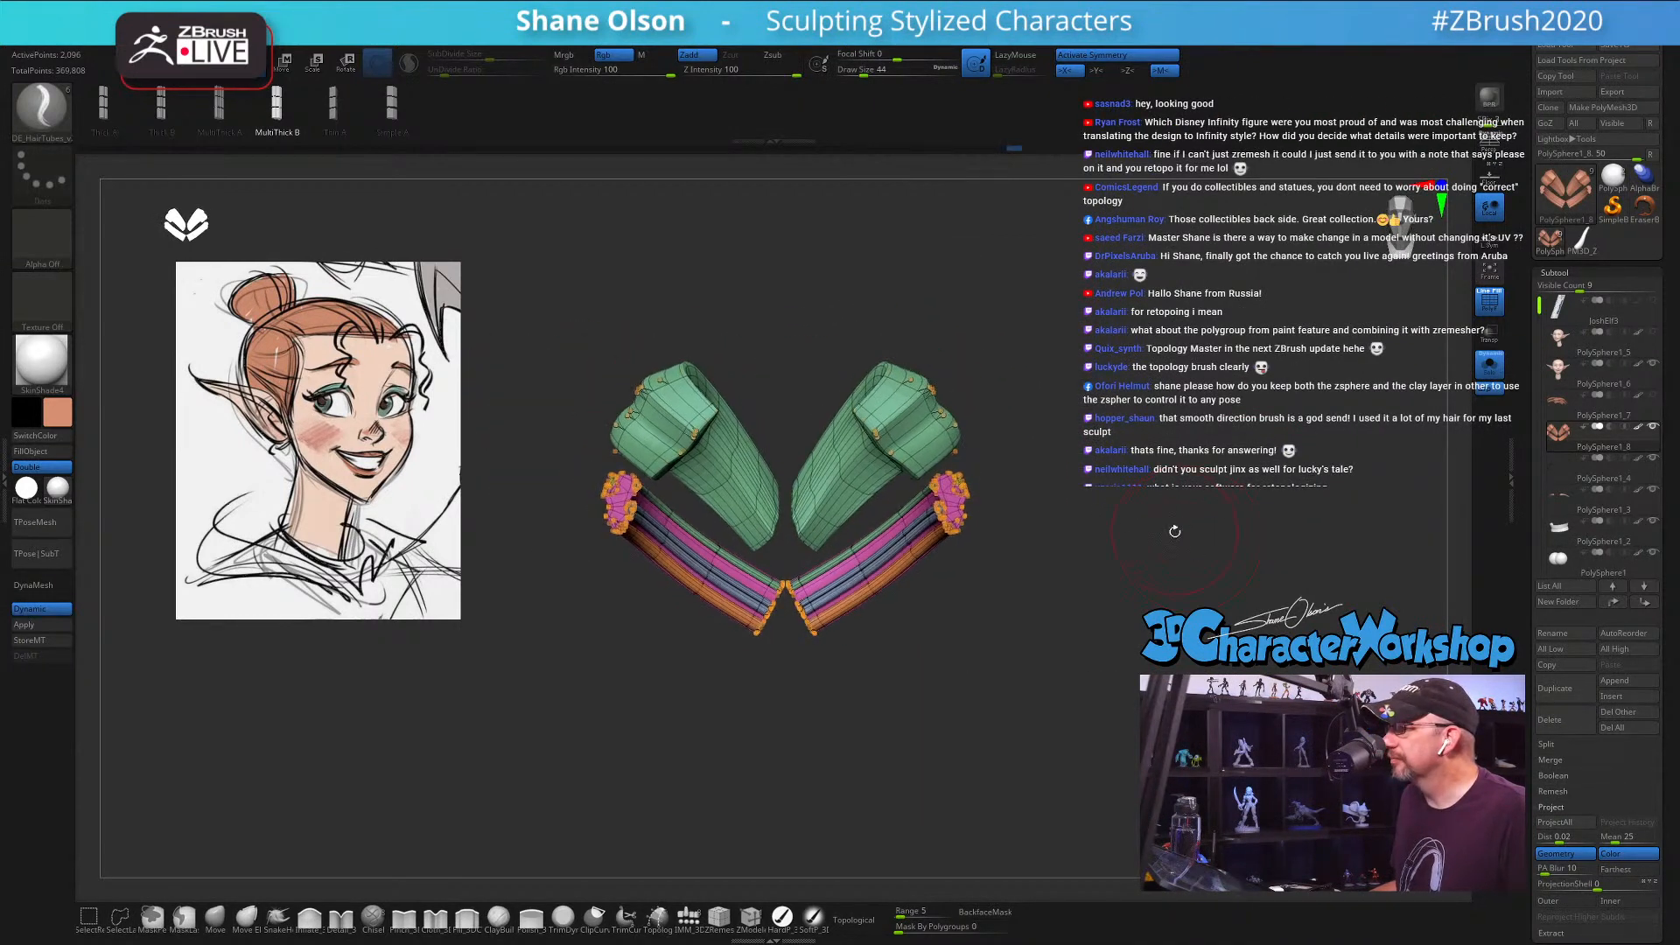
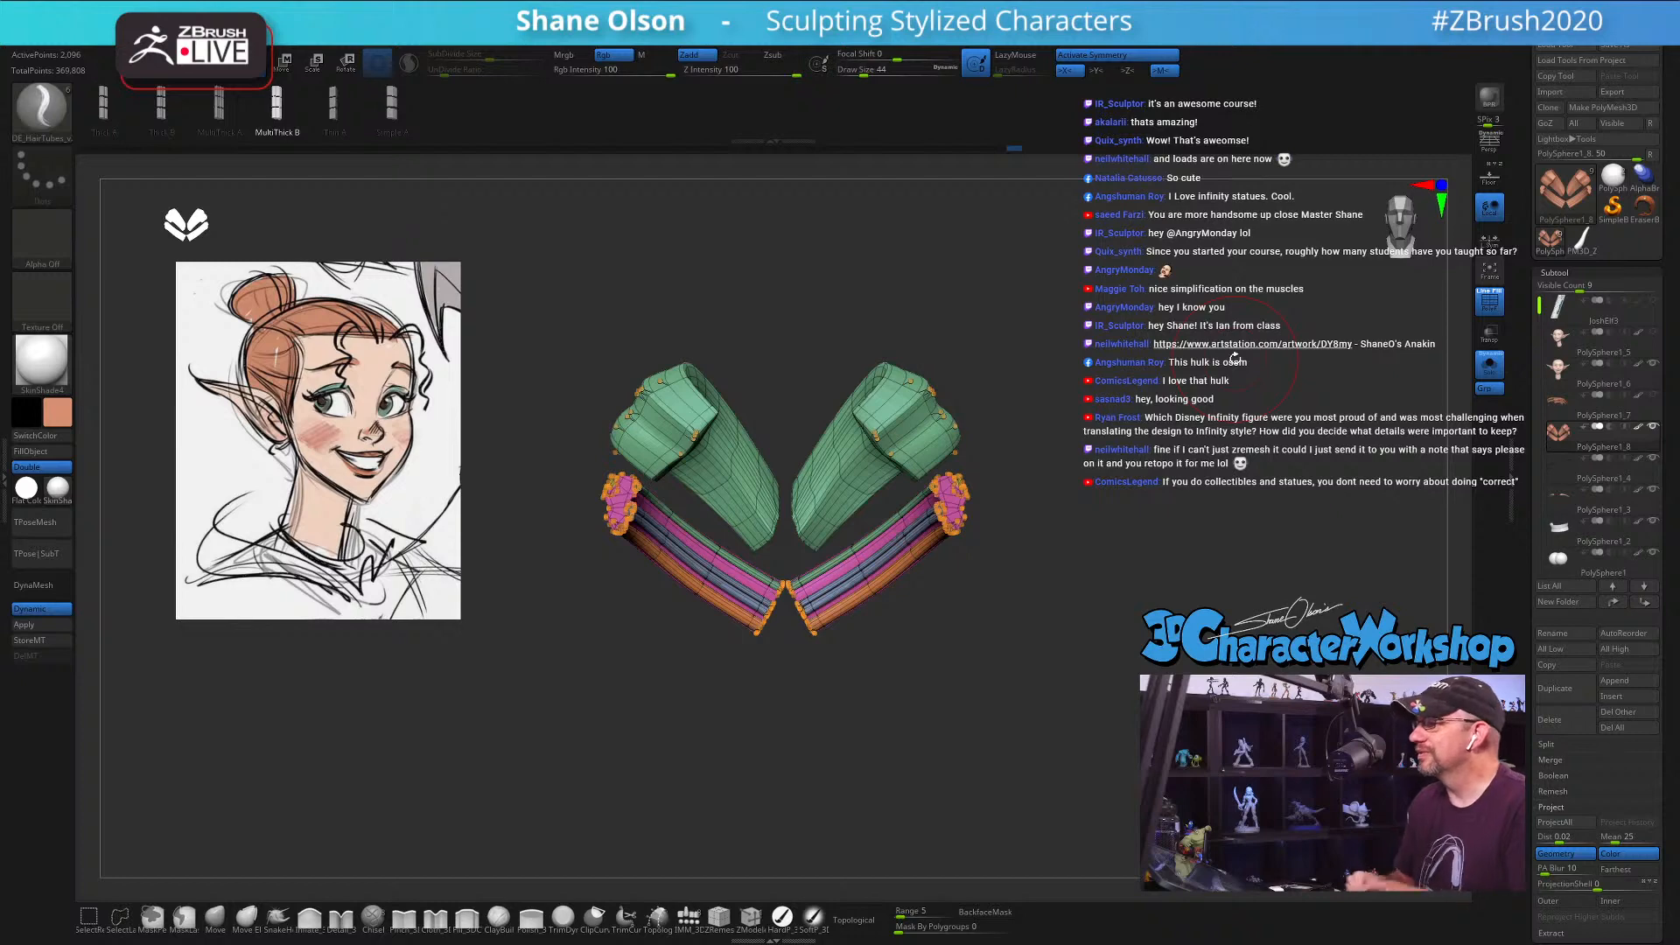
{"action": "mouse_move", "coordinate": [1091, 525]}
{"action": "left_mouse_down"}
{"action": "mouse_move", "coordinate": [980, 530]}
{"action": "mouse_move", "coordinate": [1090, 525]}
{"action": "left_mouse_up"}
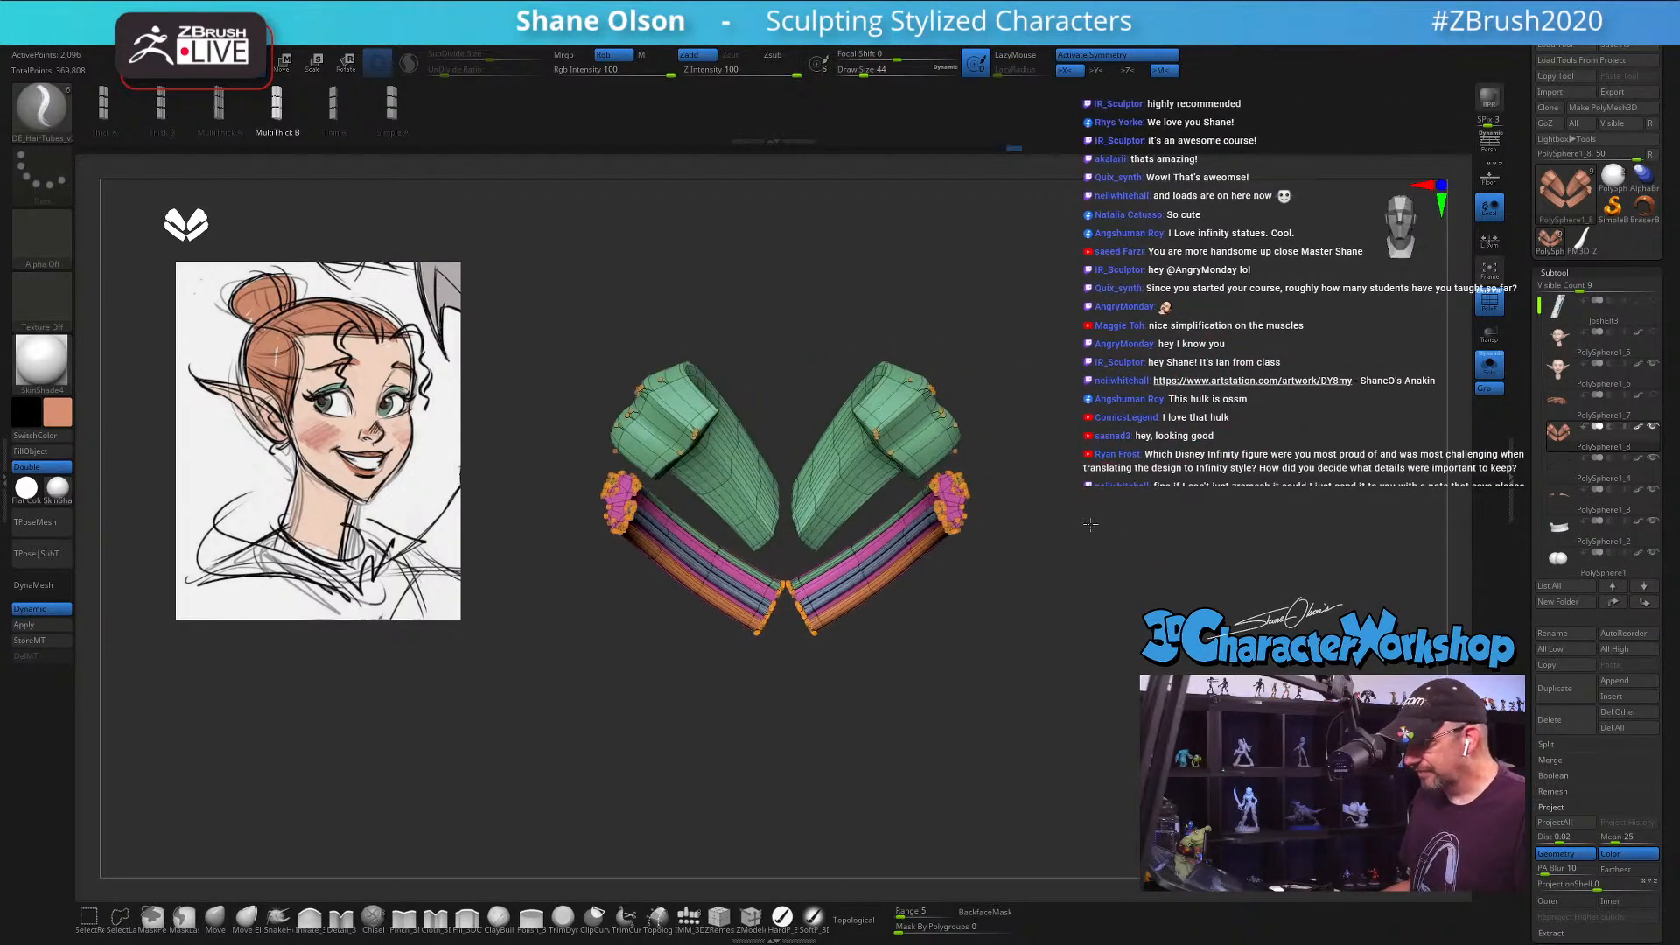
{"action": "left_click_drag", "start_coordinate": [1039, 600], "coordinate": [1075, 612]}
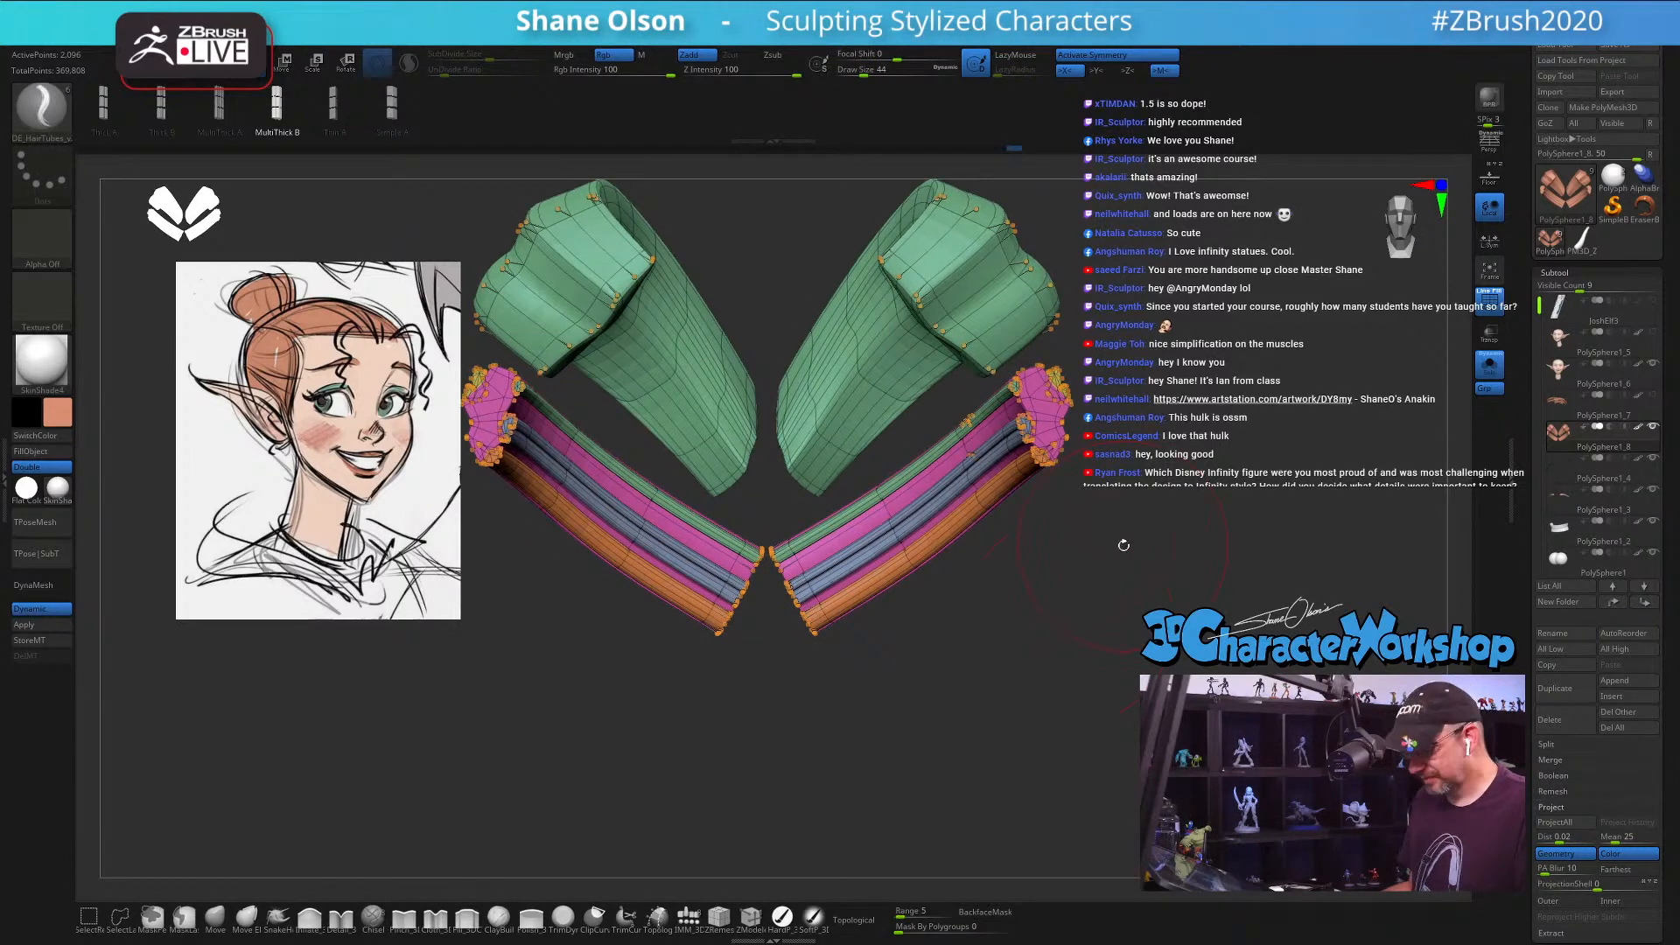
{"action": "key", "text": "w"}
{"action": "left_click", "coordinate": [1061, 420]}
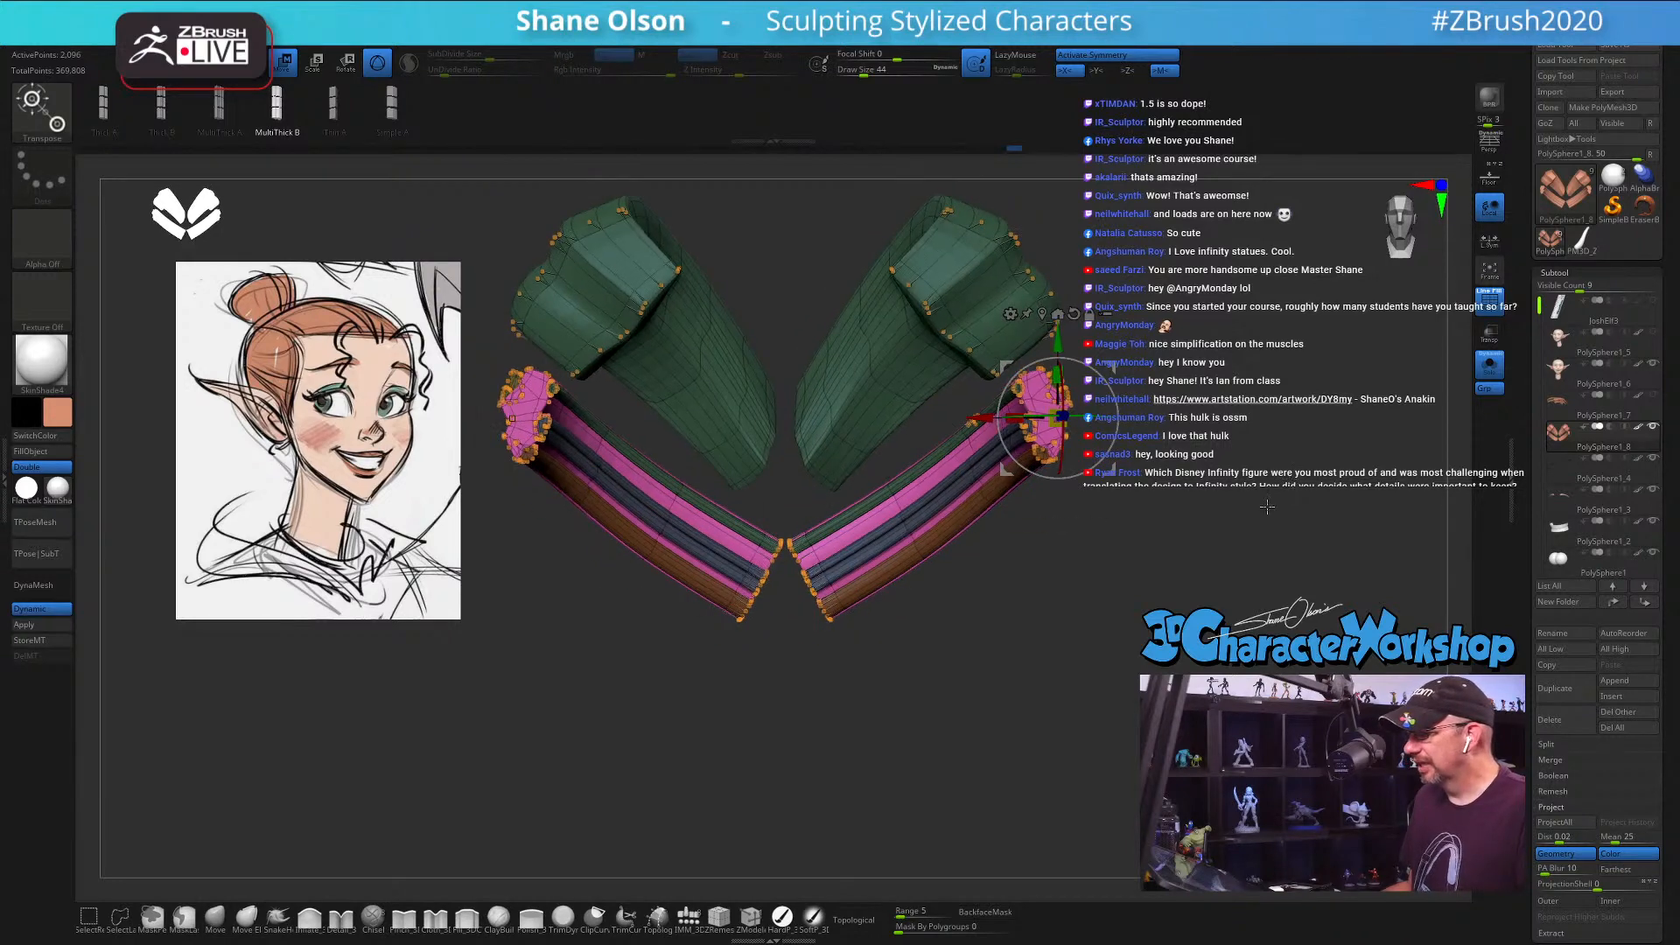
{"action": "left_click_drag", "start_coordinate": [1268, 507], "coordinate": [1200, 544], "text": "alt"}
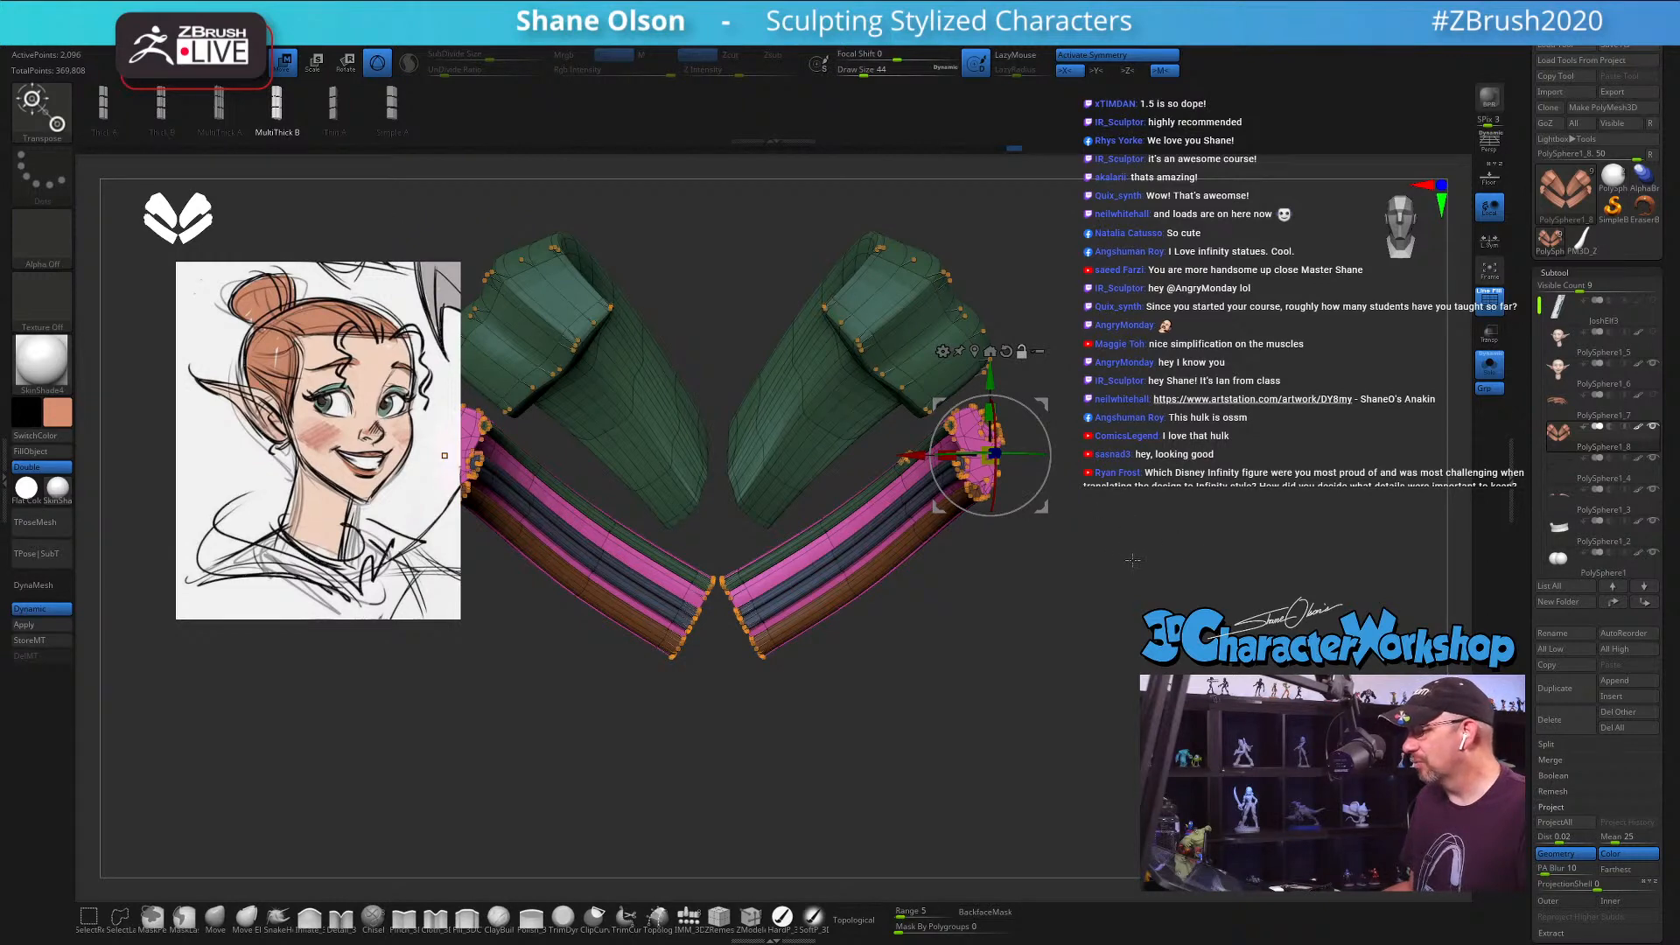
{"action": "left_click_drag", "start_coordinate": [1125, 536], "coordinate": [1100, 594], "text": "ctrl"}
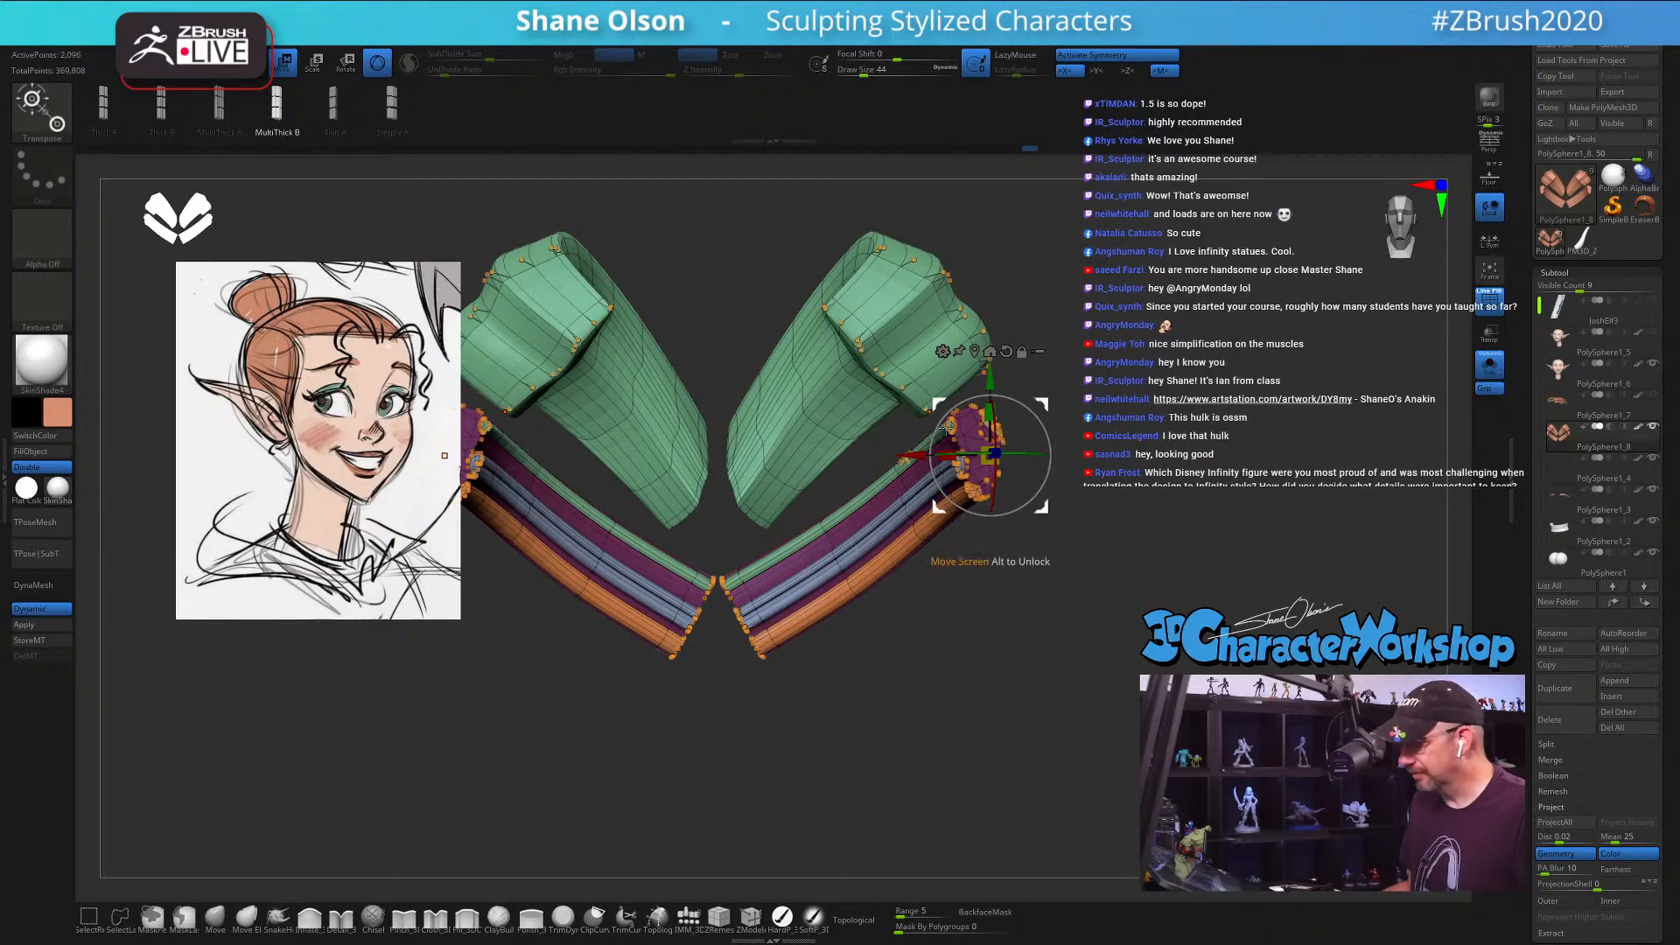
{"action": "key", "text": "q"}
Step: Hide the green upper strands and the purple lower tubes, split them off with Split Hidden, and select the resulting subtool
{"action": "left_click", "coordinate": [867, 319], "text": "ctrl+shift"}
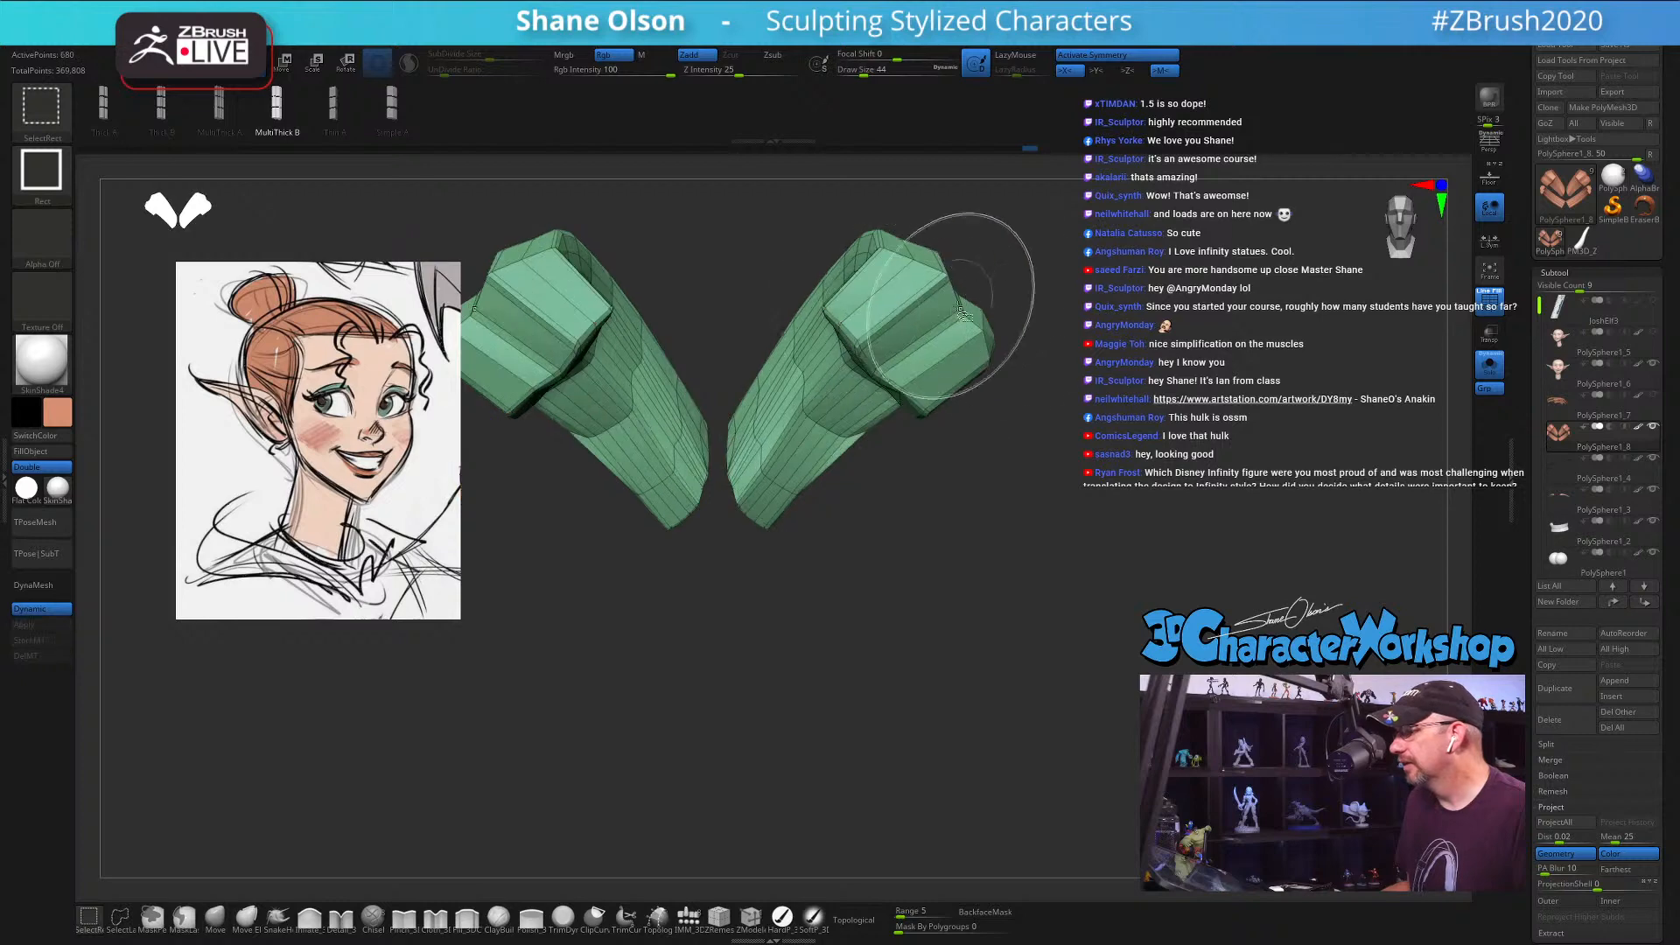
{"action": "left_click", "coordinate": [852, 336], "text": "ctrl+shift"}
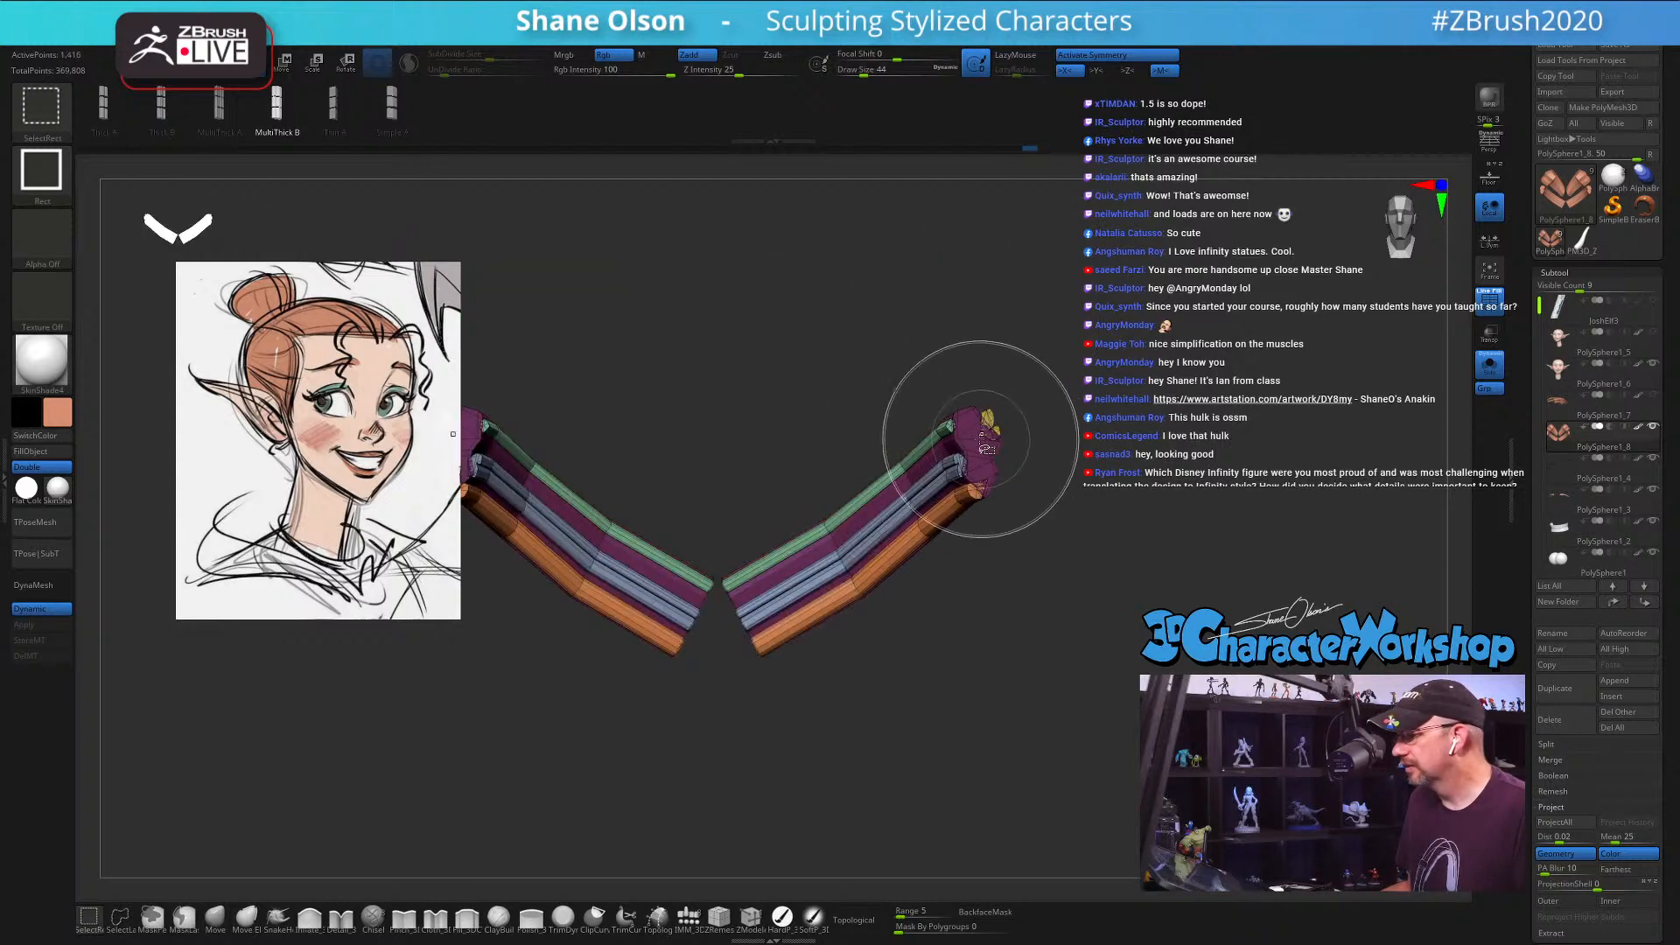
{"action": "left_click", "coordinate": [968, 439], "text": "ctrl+shift"}
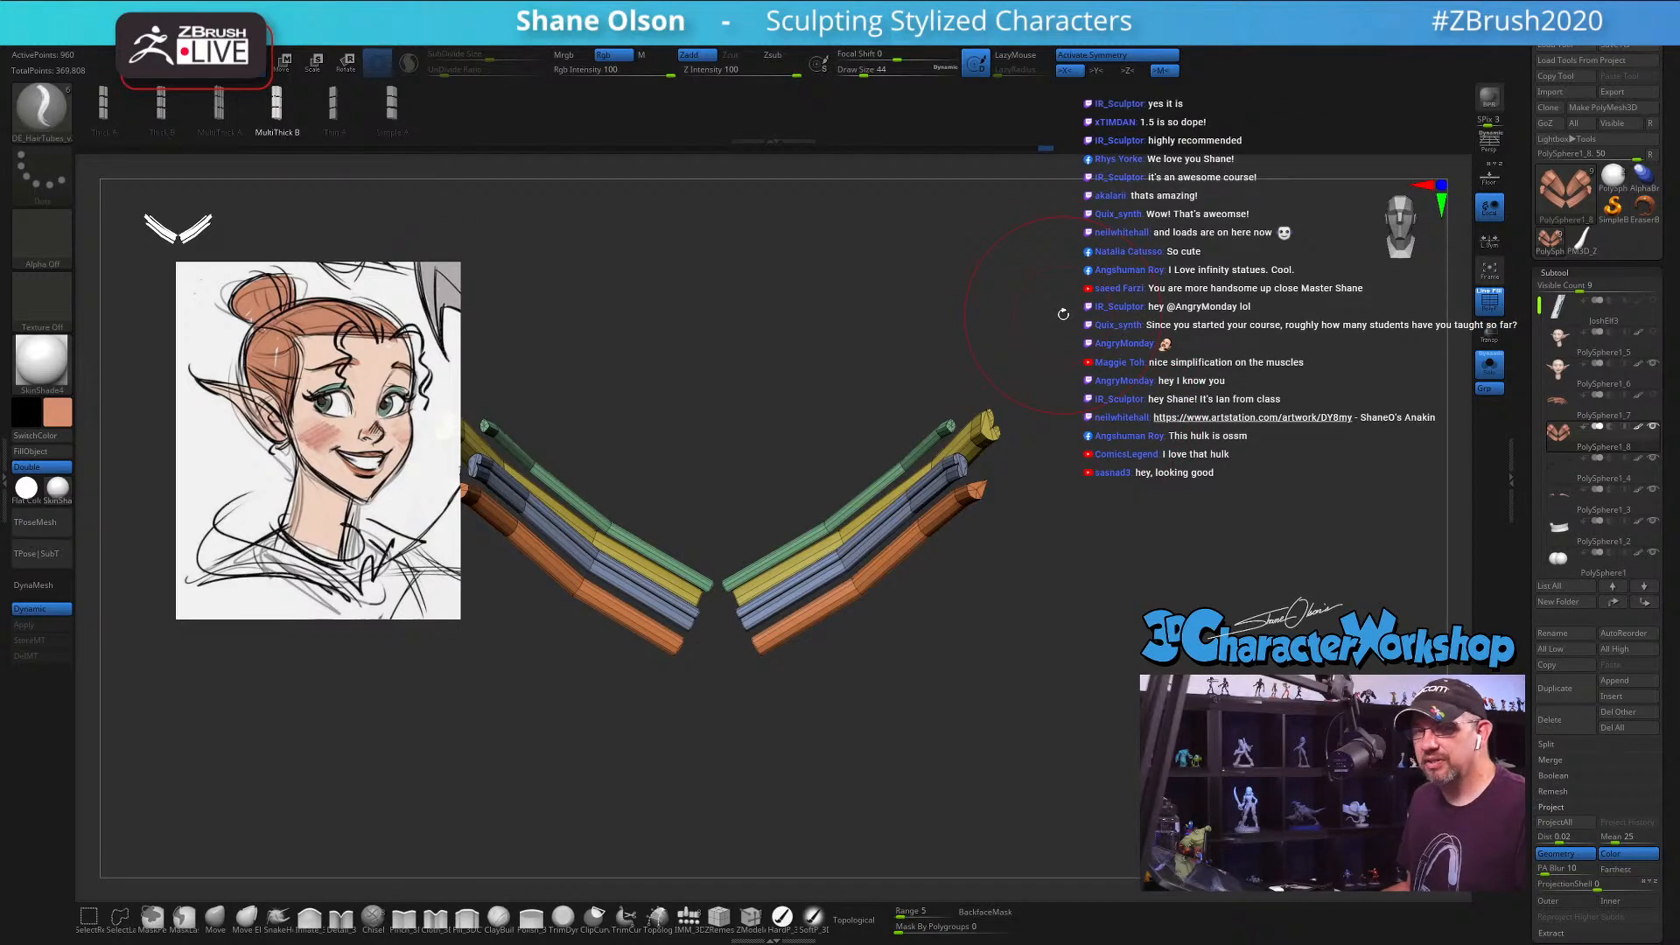
{"action": "key", "text": "3"}
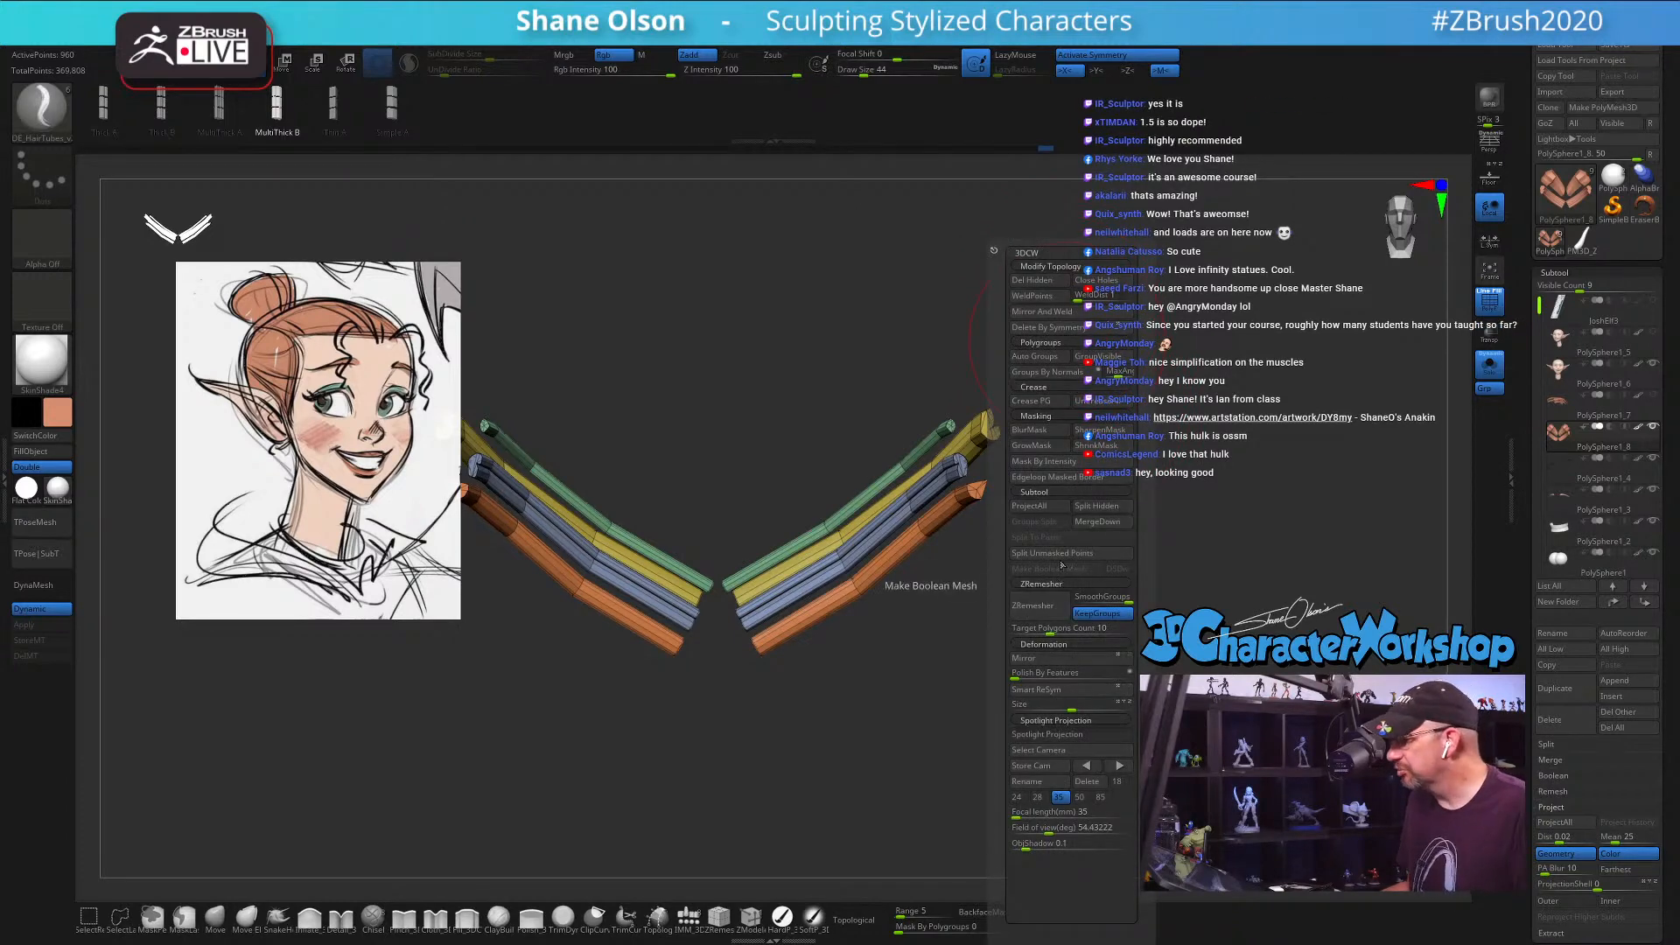
{"action": "left_click", "coordinate": [1094, 507]}
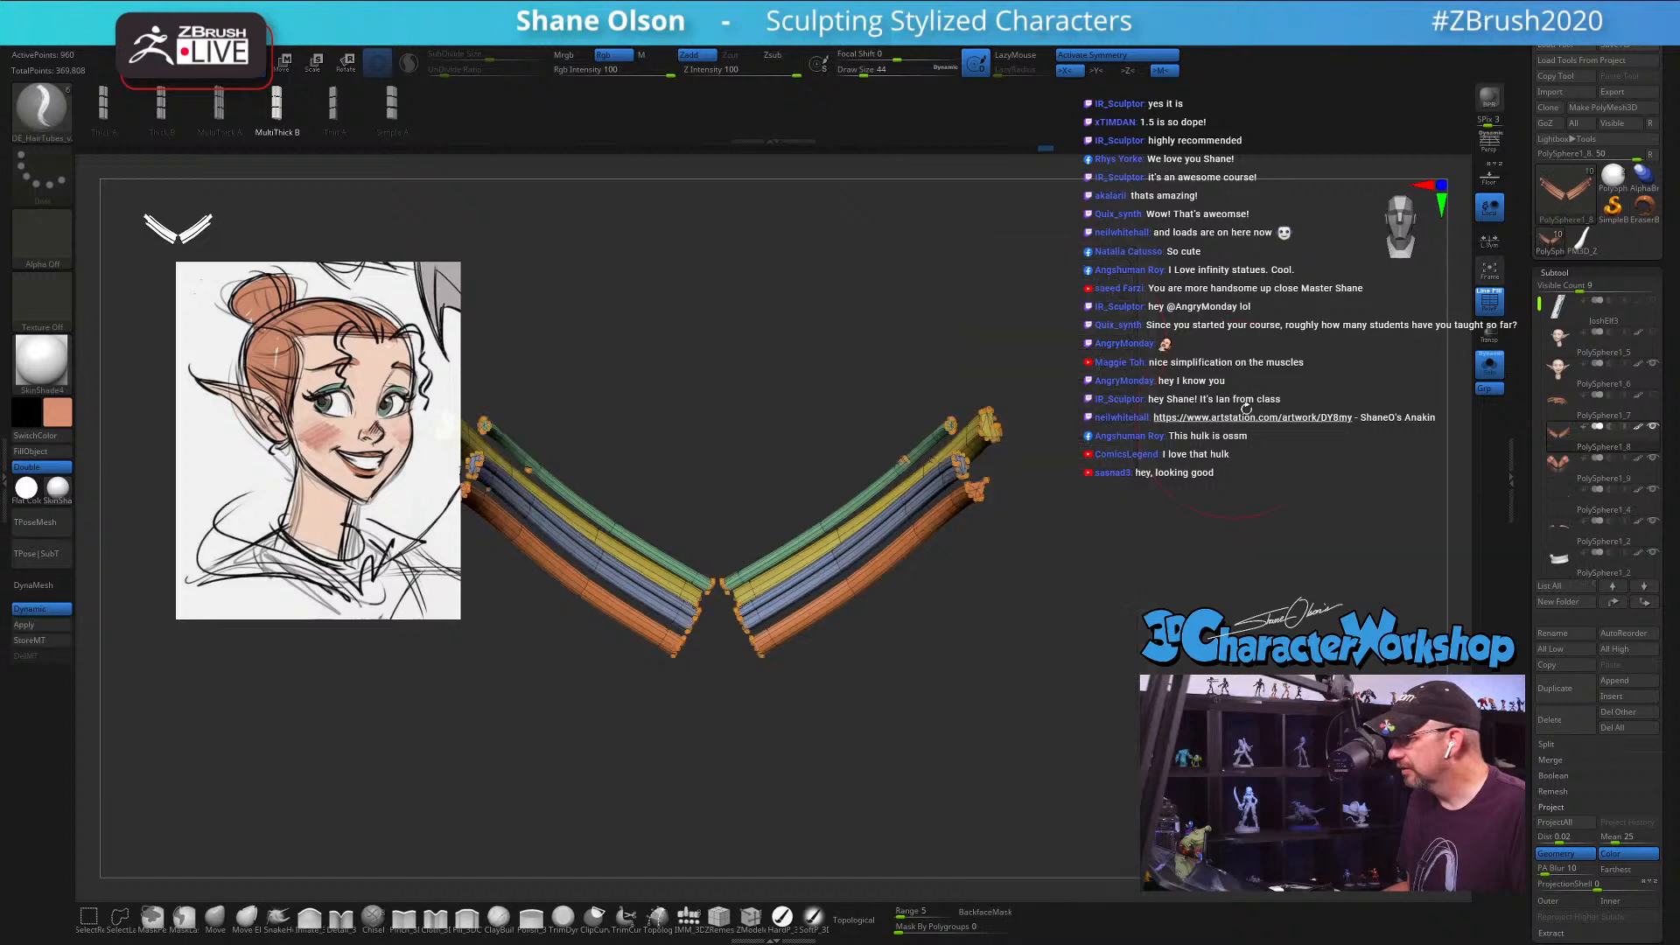
{"action": "left_click", "coordinate": [1558, 459]}
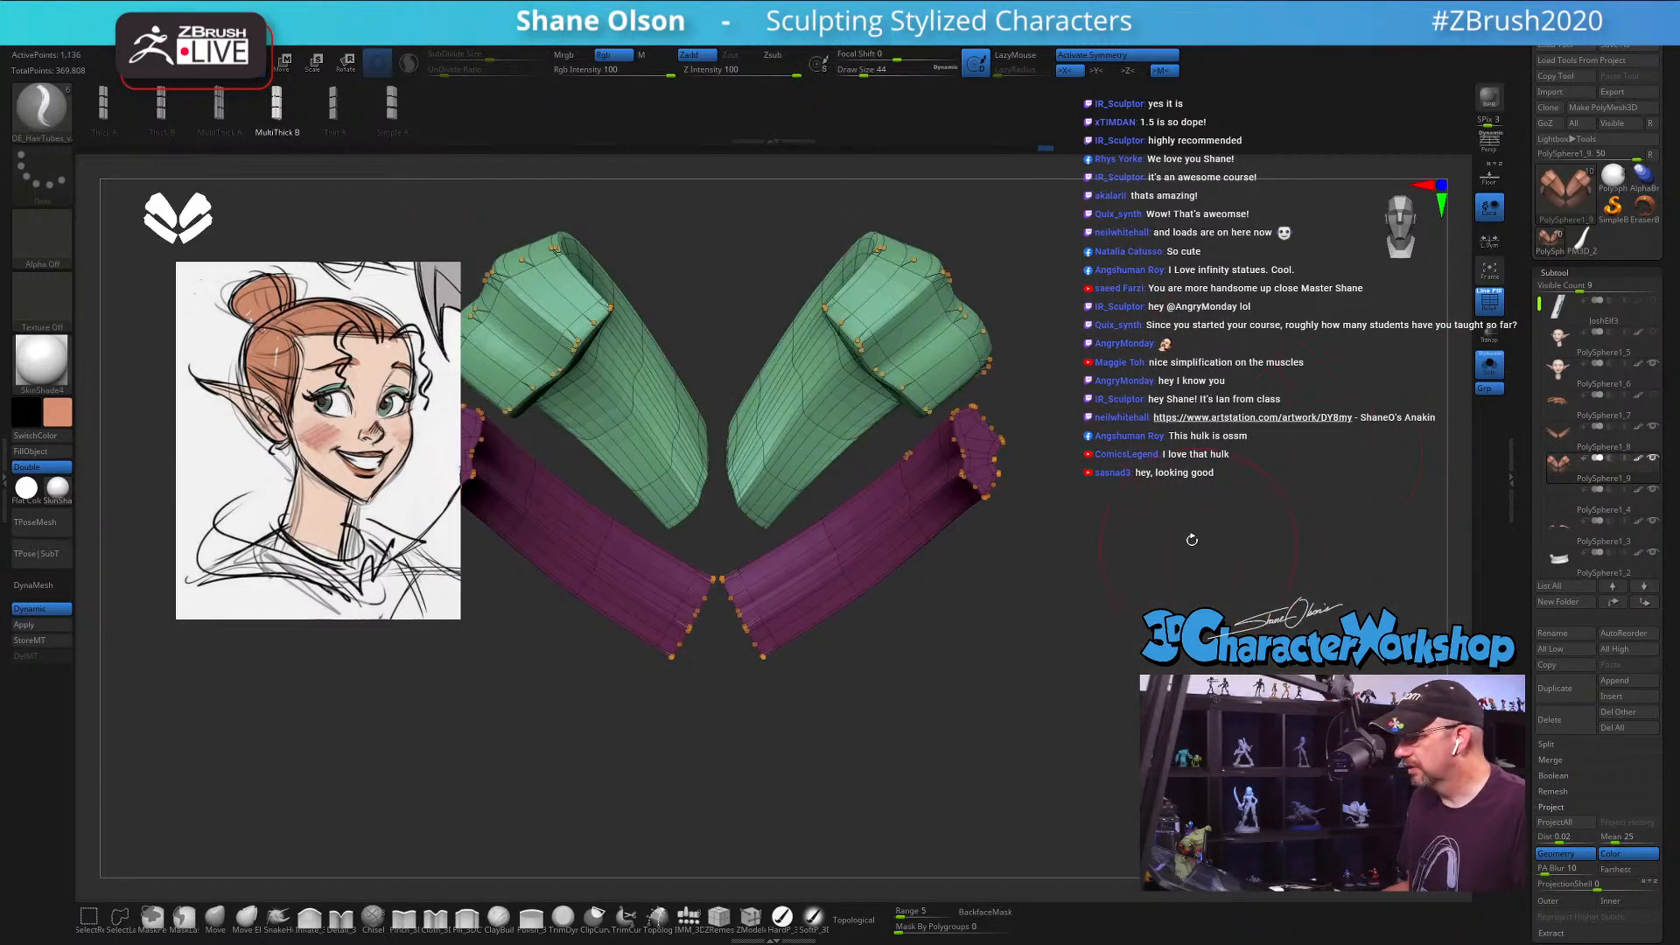
{"action": "left_click_drag", "start_coordinate": [1166, 526], "coordinate": [1155, 479]}
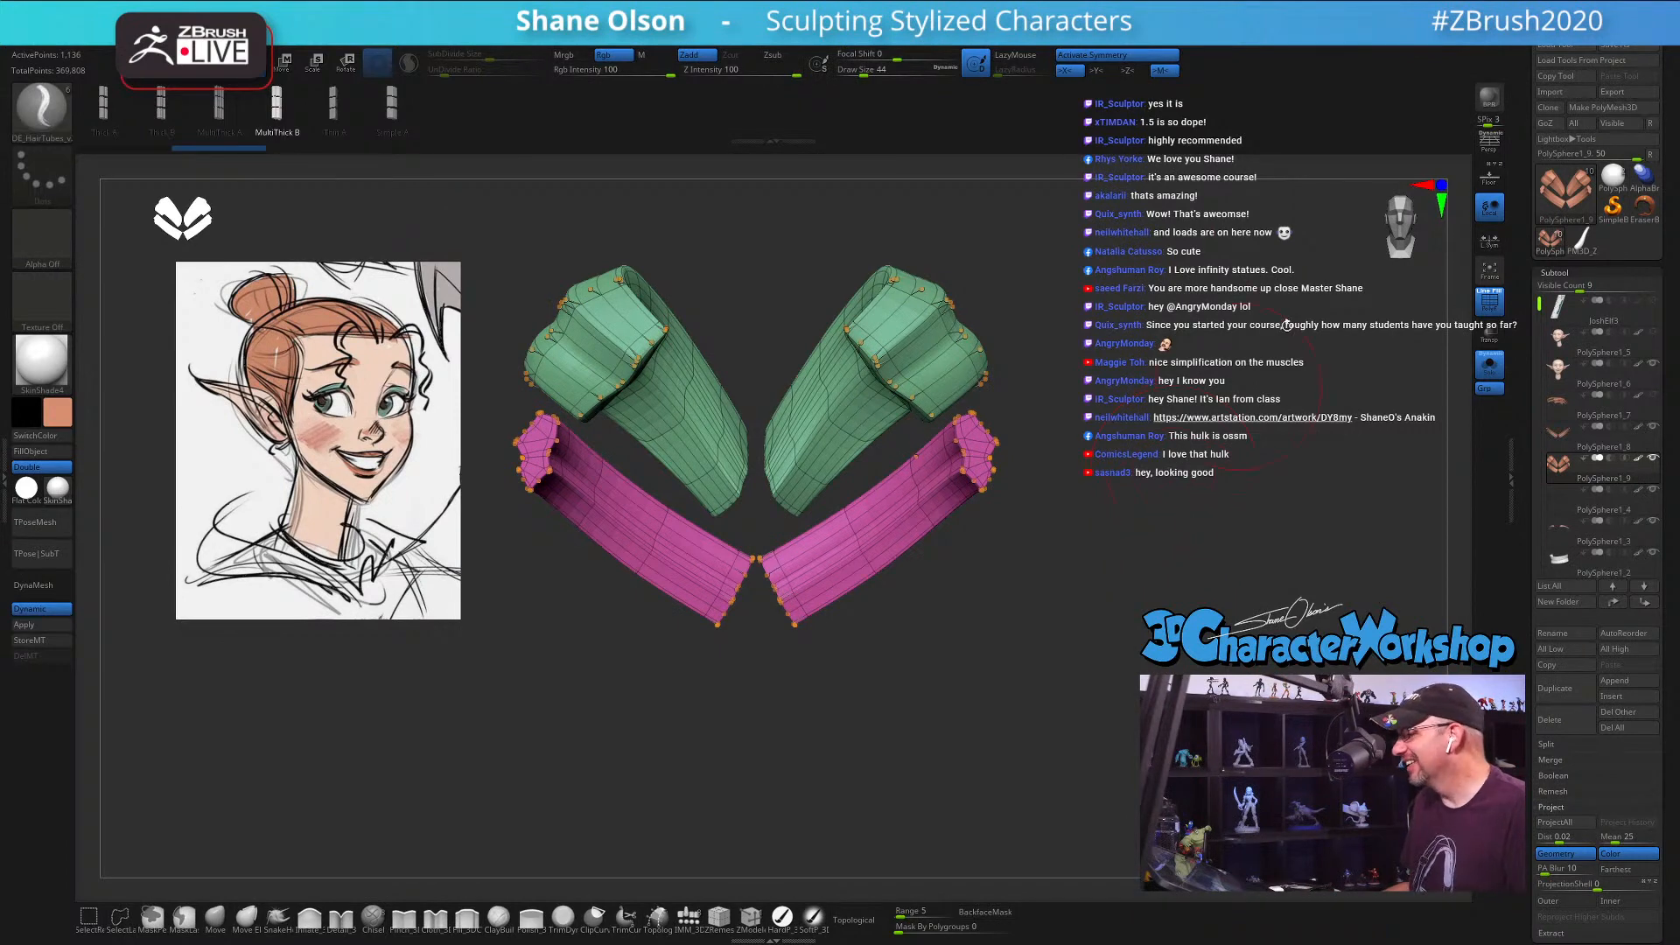
Step: Load the saved hero figure tool that includes the ruler subtool
{"action": "left_click", "coordinate": [1571, 50]}
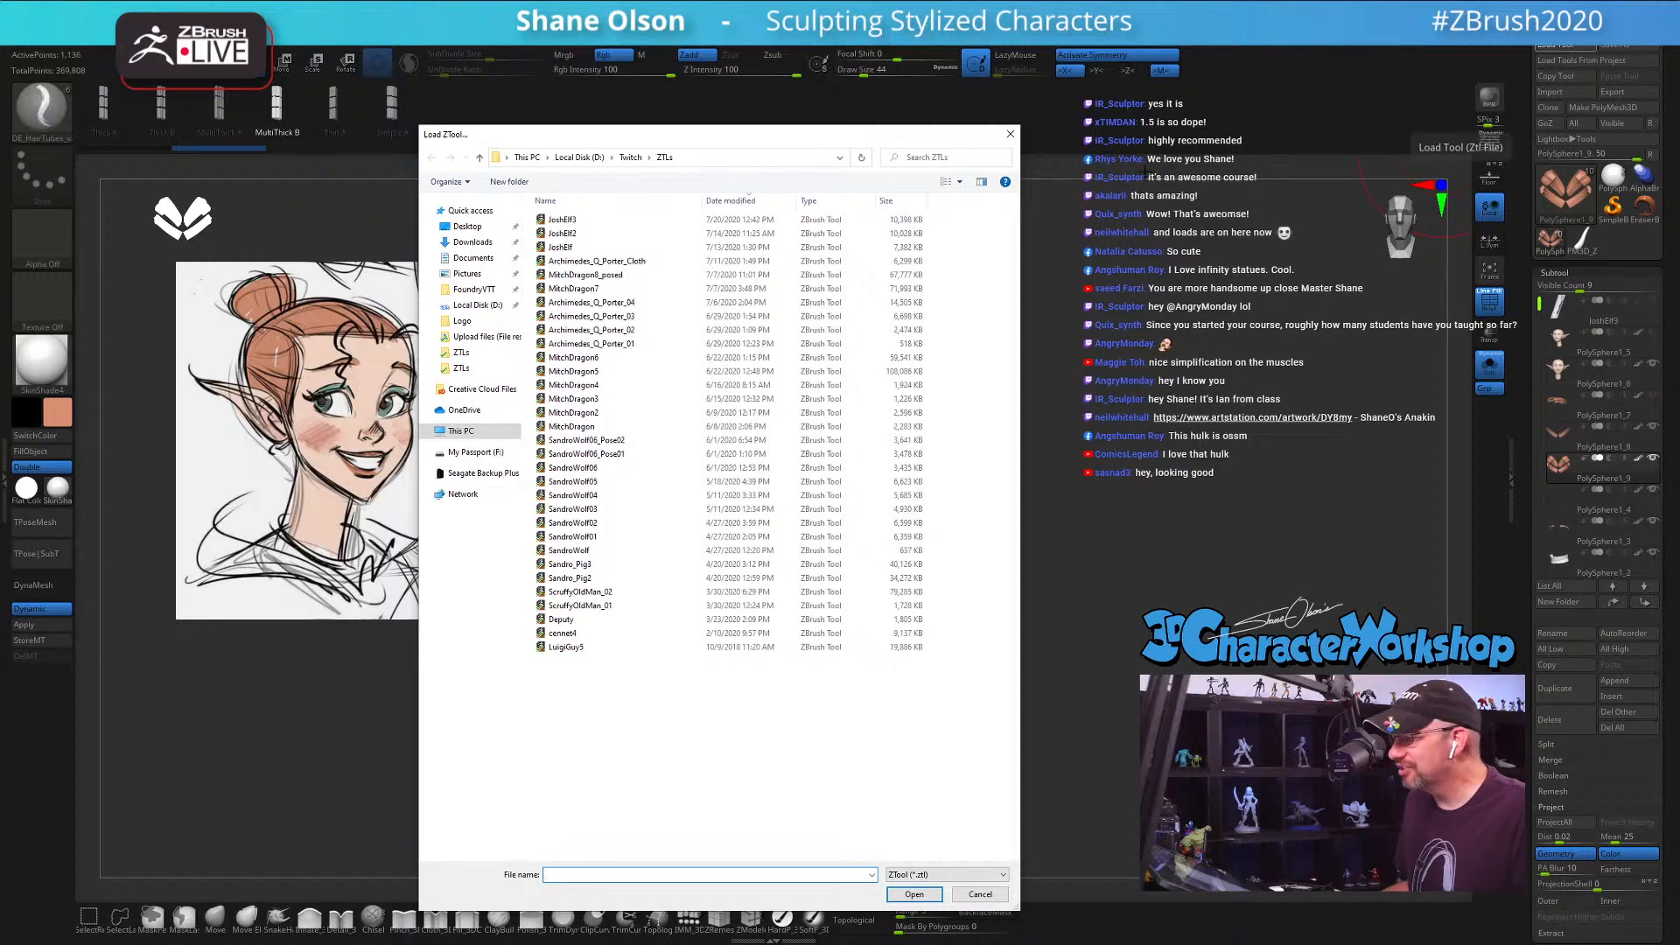
{"action": "left_click_drag", "start_coordinate": [936, 137], "coordinate": [907, 0]}
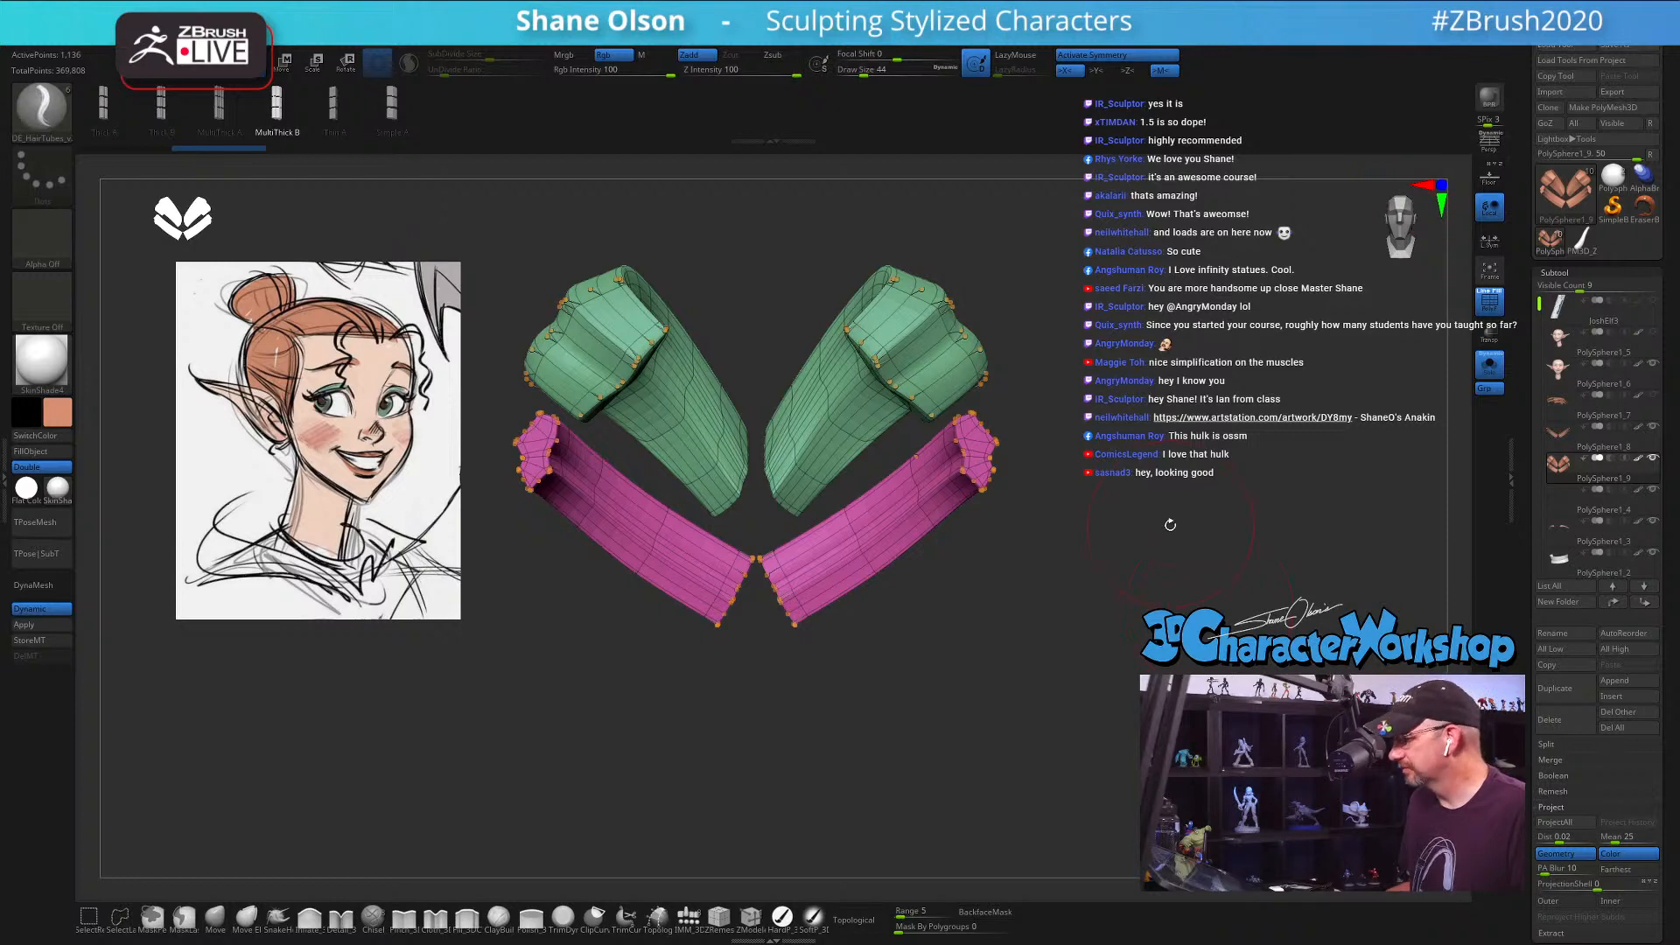
{"action": "left_click_drag", "start_coordinate": [1169, 525], "coordinate": [1055, 378]}
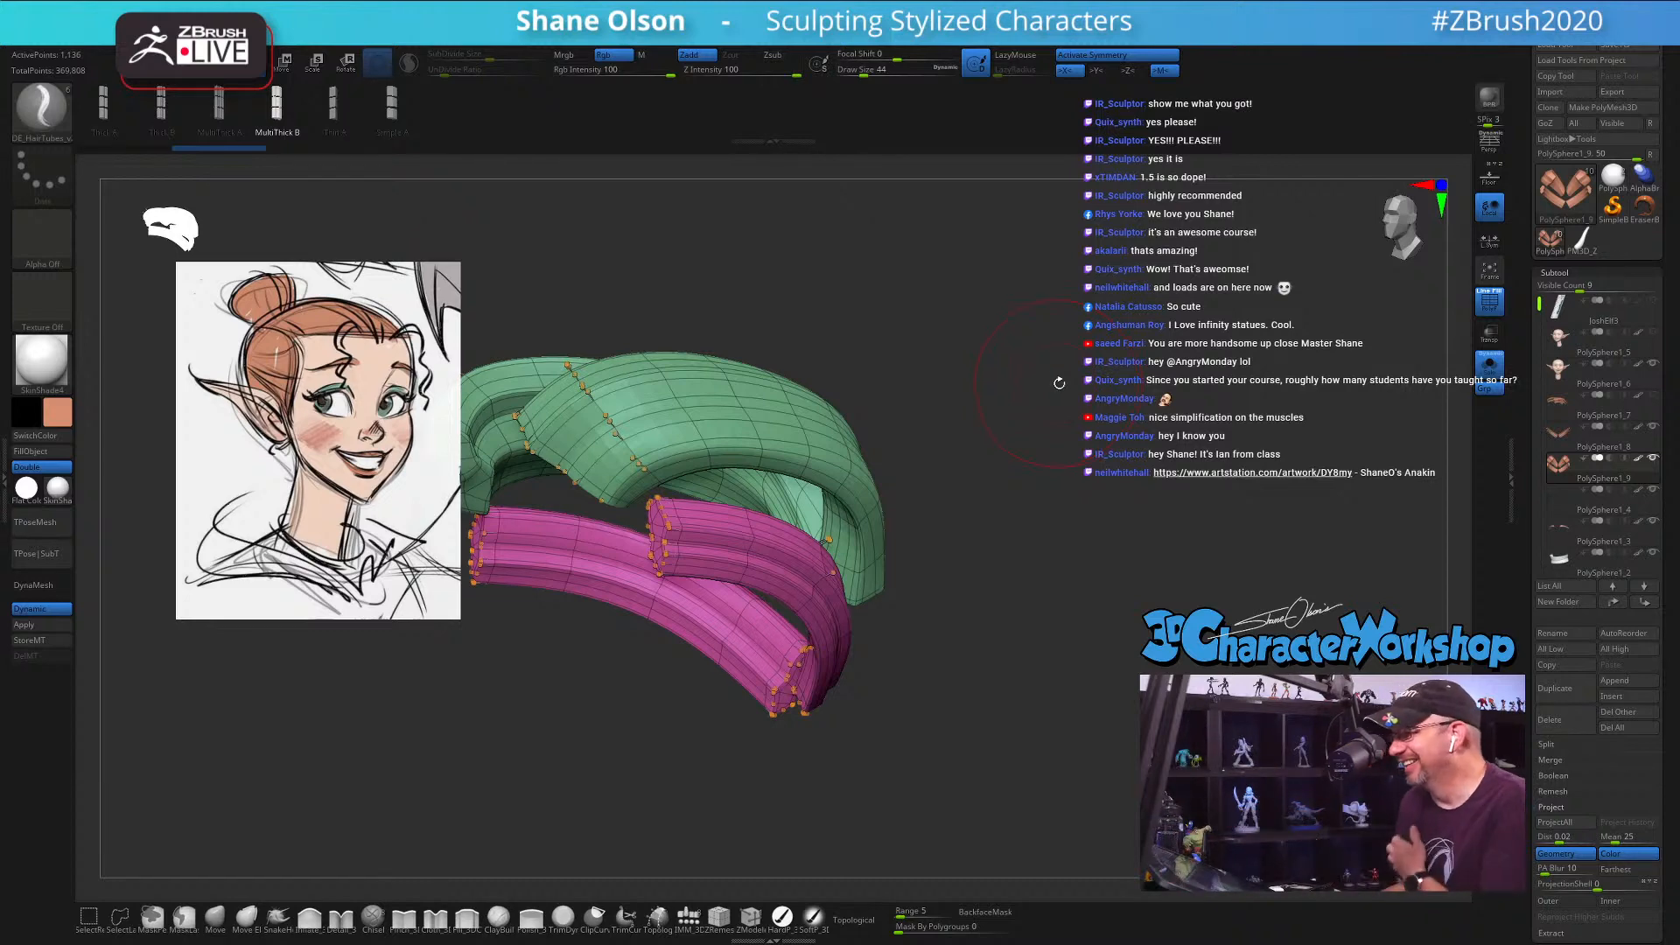
{"action": "left_click_drag", "start_coordinate": [1062, 382], "coordinate": [1085, 392]}
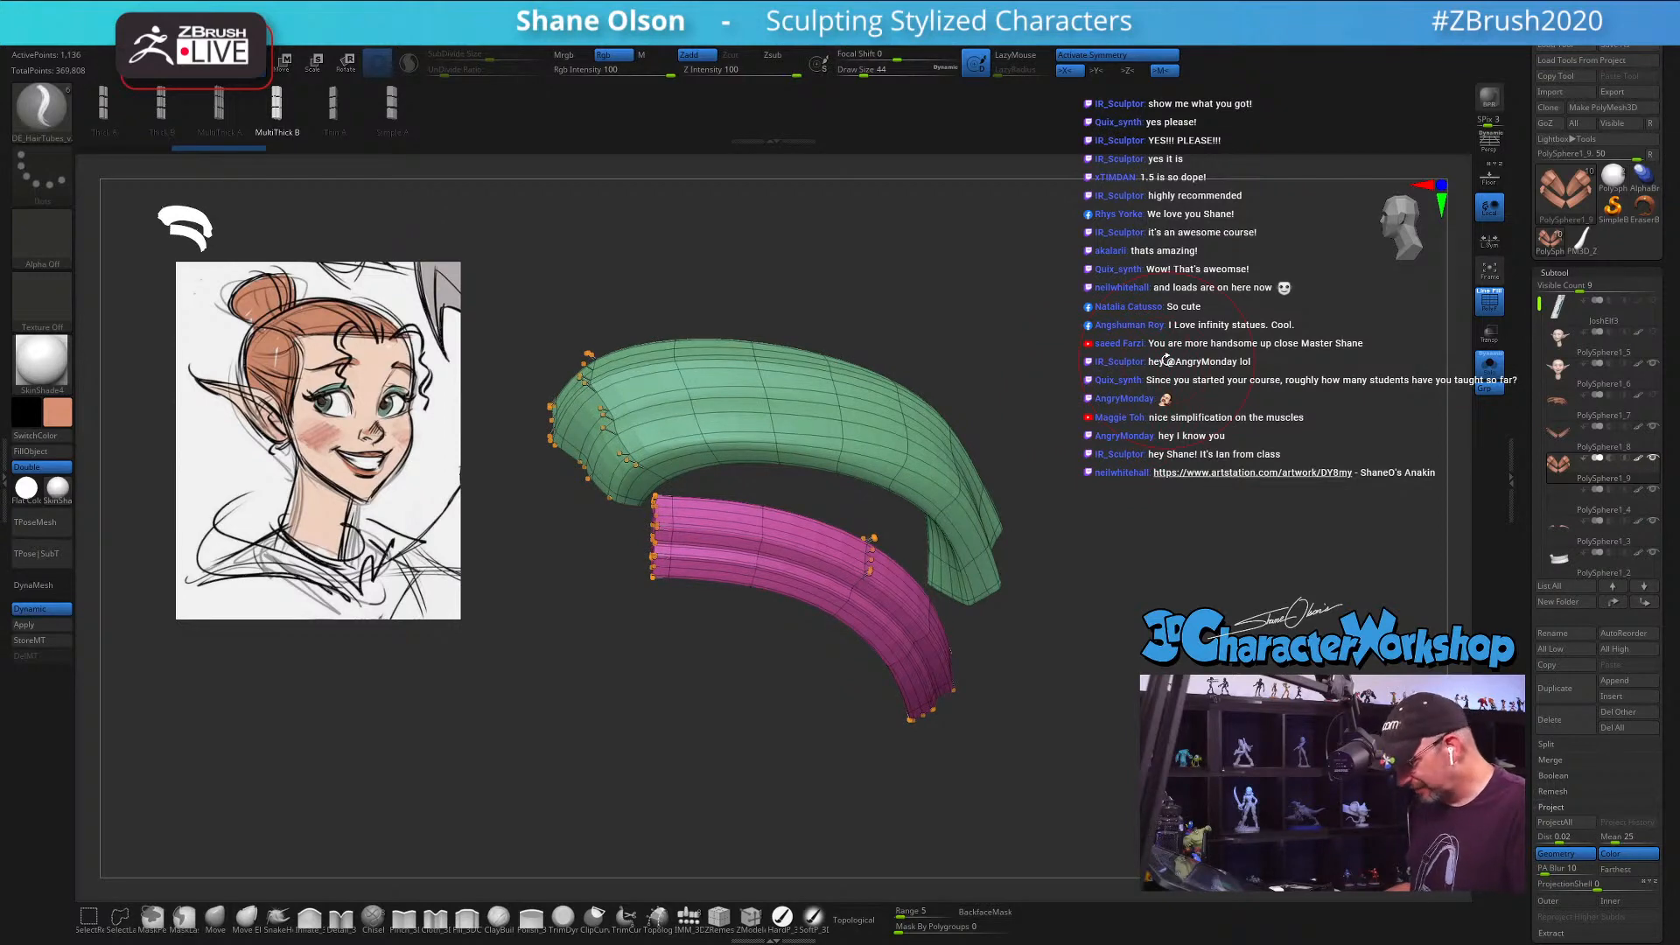
{"action": "key", "text": "comma"}
{"action": "key", "text": "comma"}
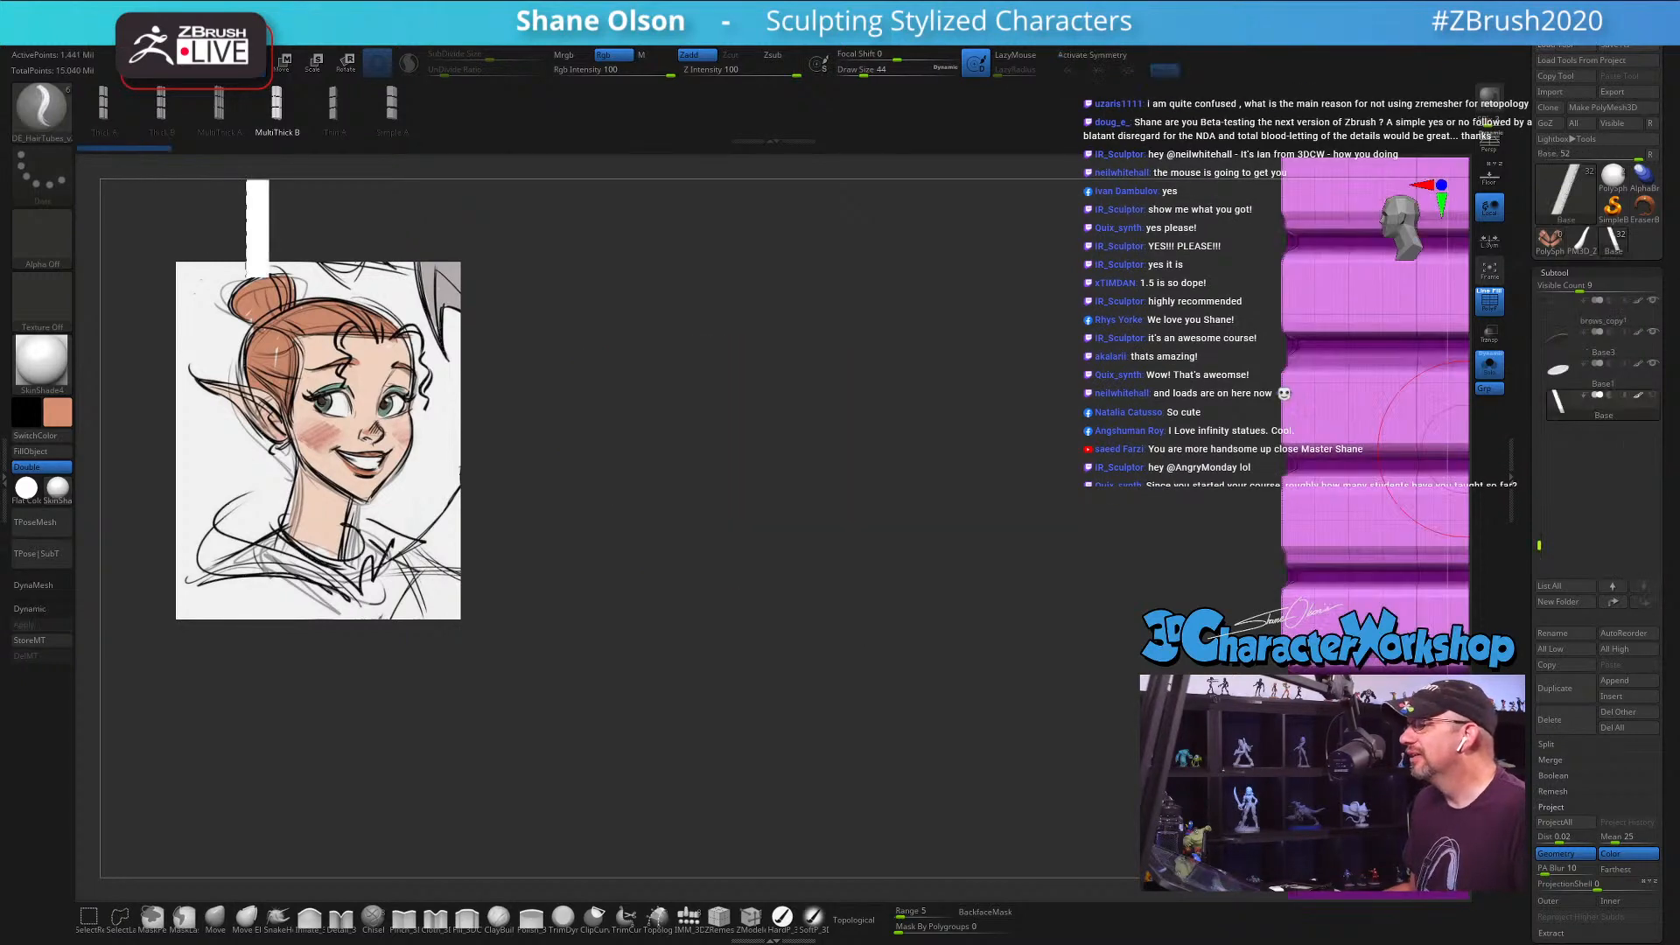
Step: Turn off the polyframe display and examine the isolated ruler straight on
{"action": "key", "text": "shift+f"}
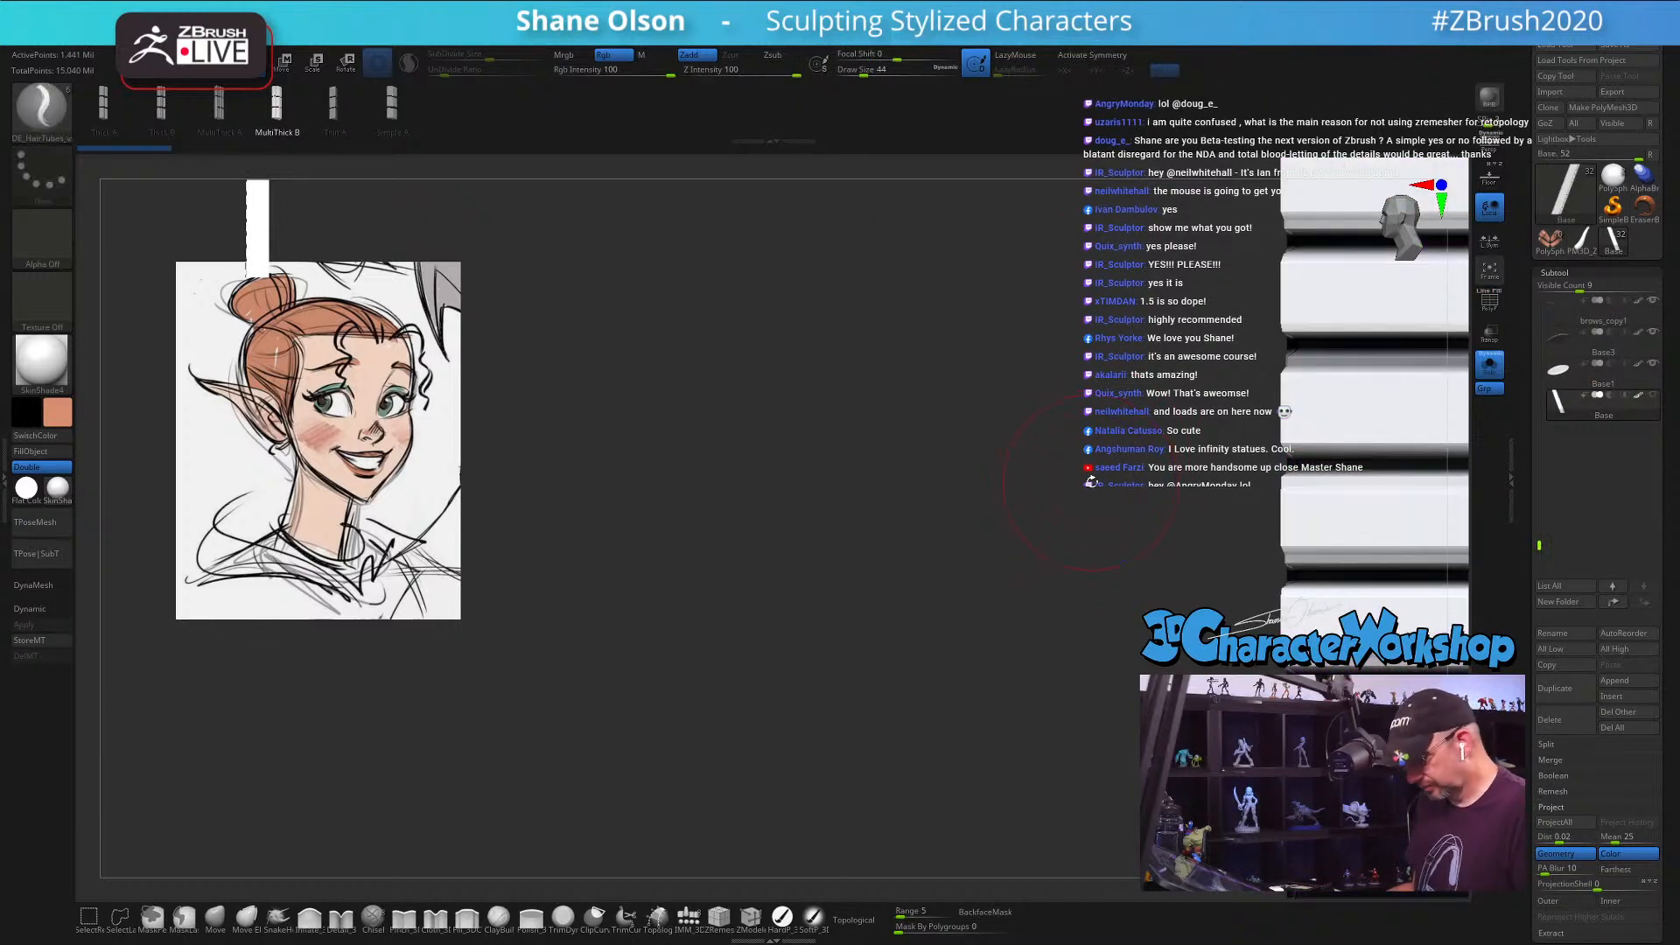
{"action": "key", "text": "f"}
{"action": "left_click_drag", "start_coordinate": [1148, 529], "coordinate": [1118, 511], "text": "alt"}
{"action": "mouse_move", "coordinate": [1139, 559]}
{"action": "left_mouse_down", "text": "alt"}
{"action": "mouse_move", "coordinate": [1253, 607]}
{"action": "mouse_move", "coordinate": [990, 522]}
{"action": "mouse_move", "coordinate": [1001, 535]}
{"action": "mouse_move", "coordinate": [1001, 516]}
{"action": "left_mouse_up", "text": "alt"}
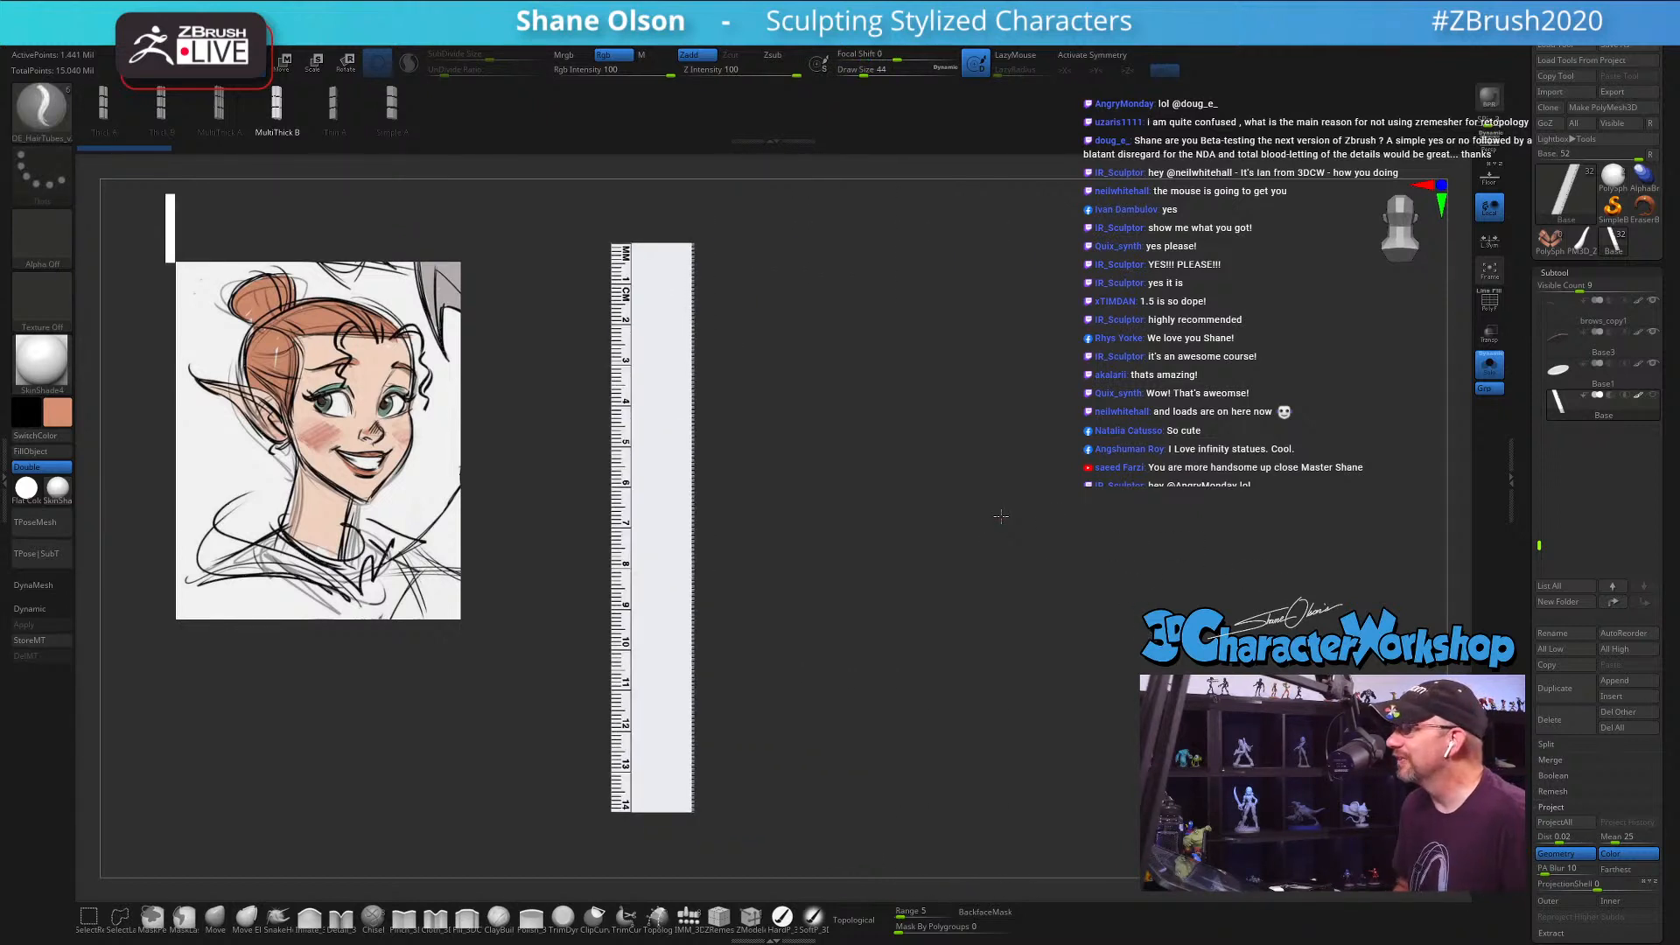
{"action": "left_click_drag", "start_coordinate": [959, 491], "coordinate": [996, 488], "text": "alt"}
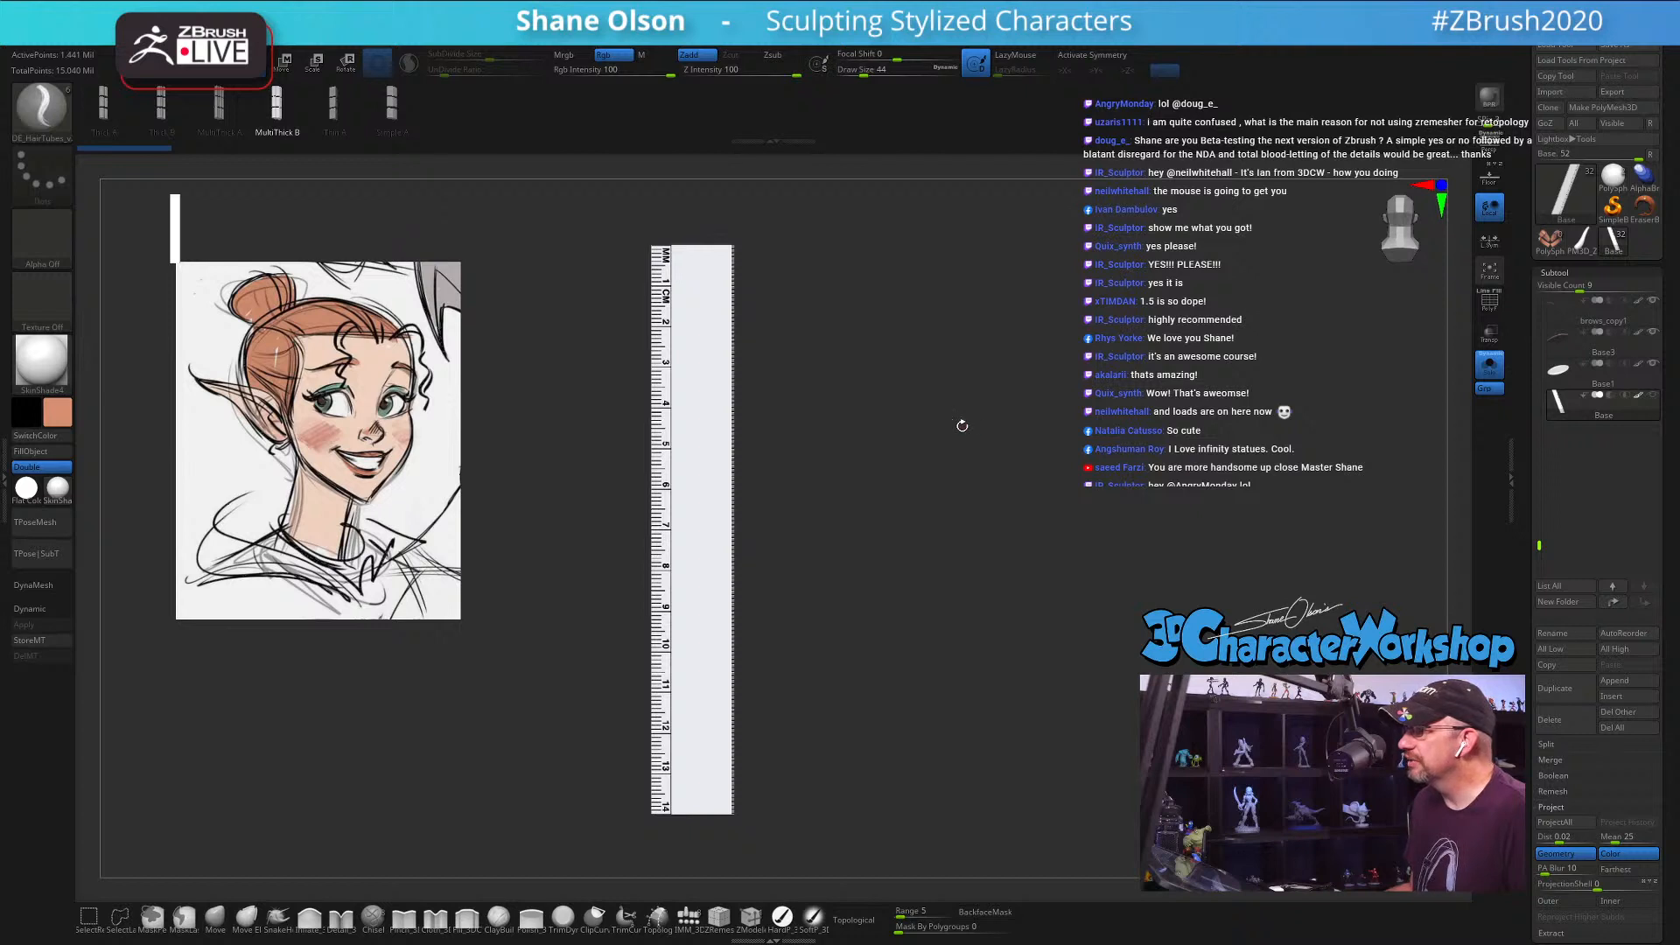
{"action": "left_click_drag", "start_coordinate": [960, 423], "coordinate": [968, 435], "text": "alt"}
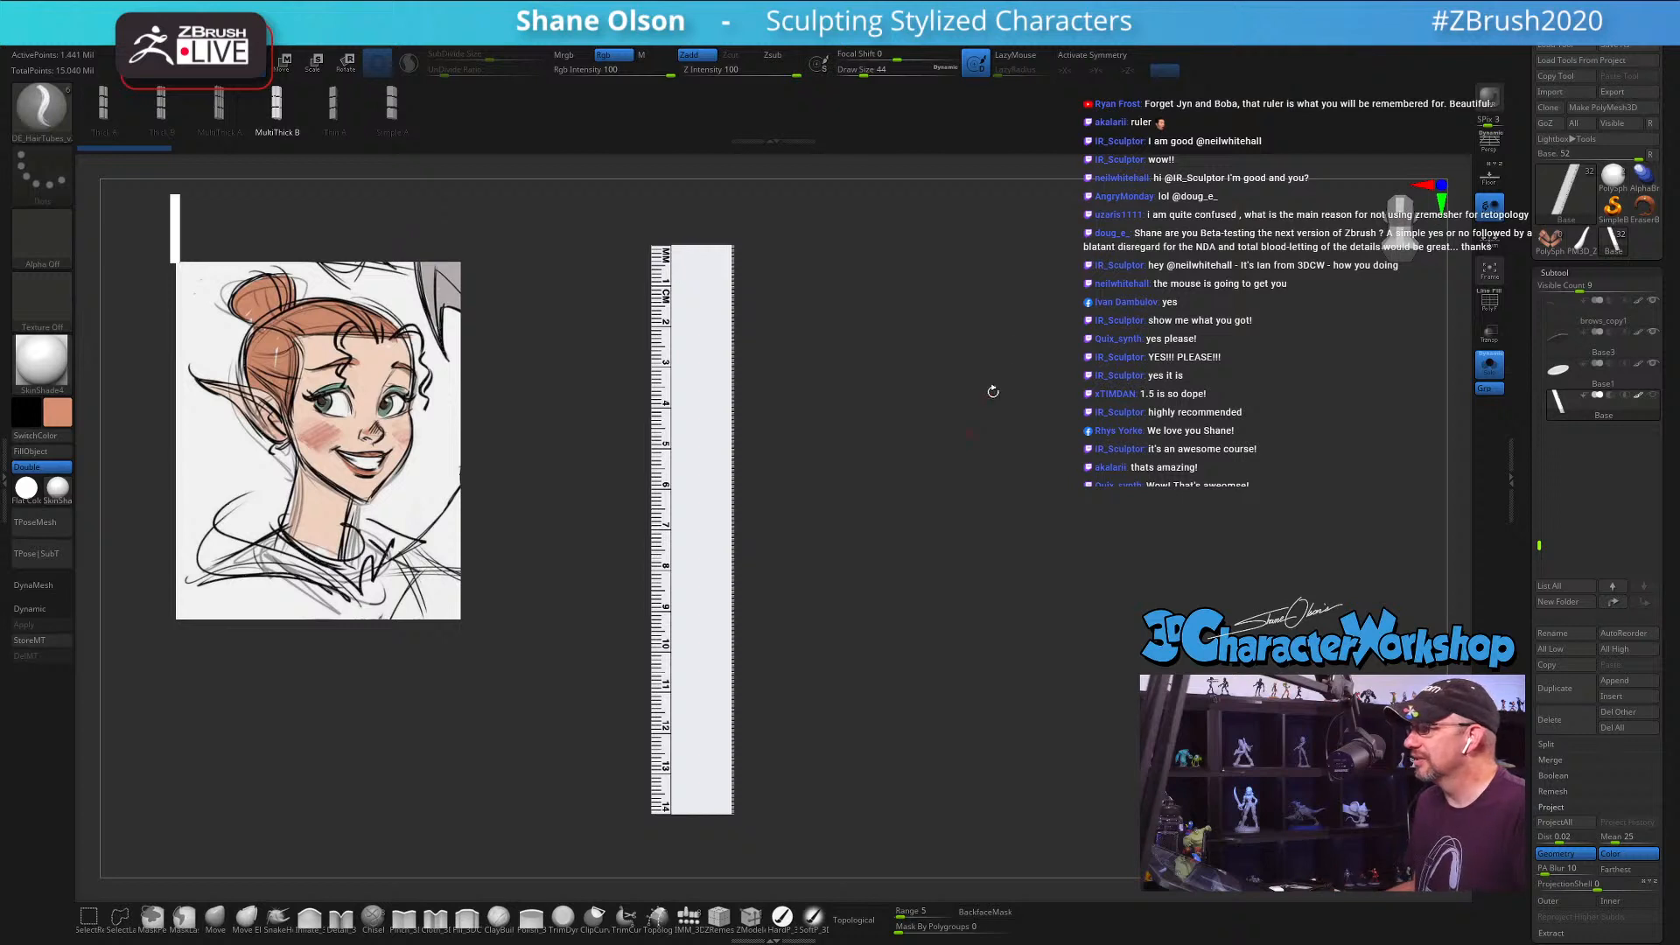
{"action": "left_click_drag", "start_coordinate": [1099, 418], "coordinate": [1062, 491]}
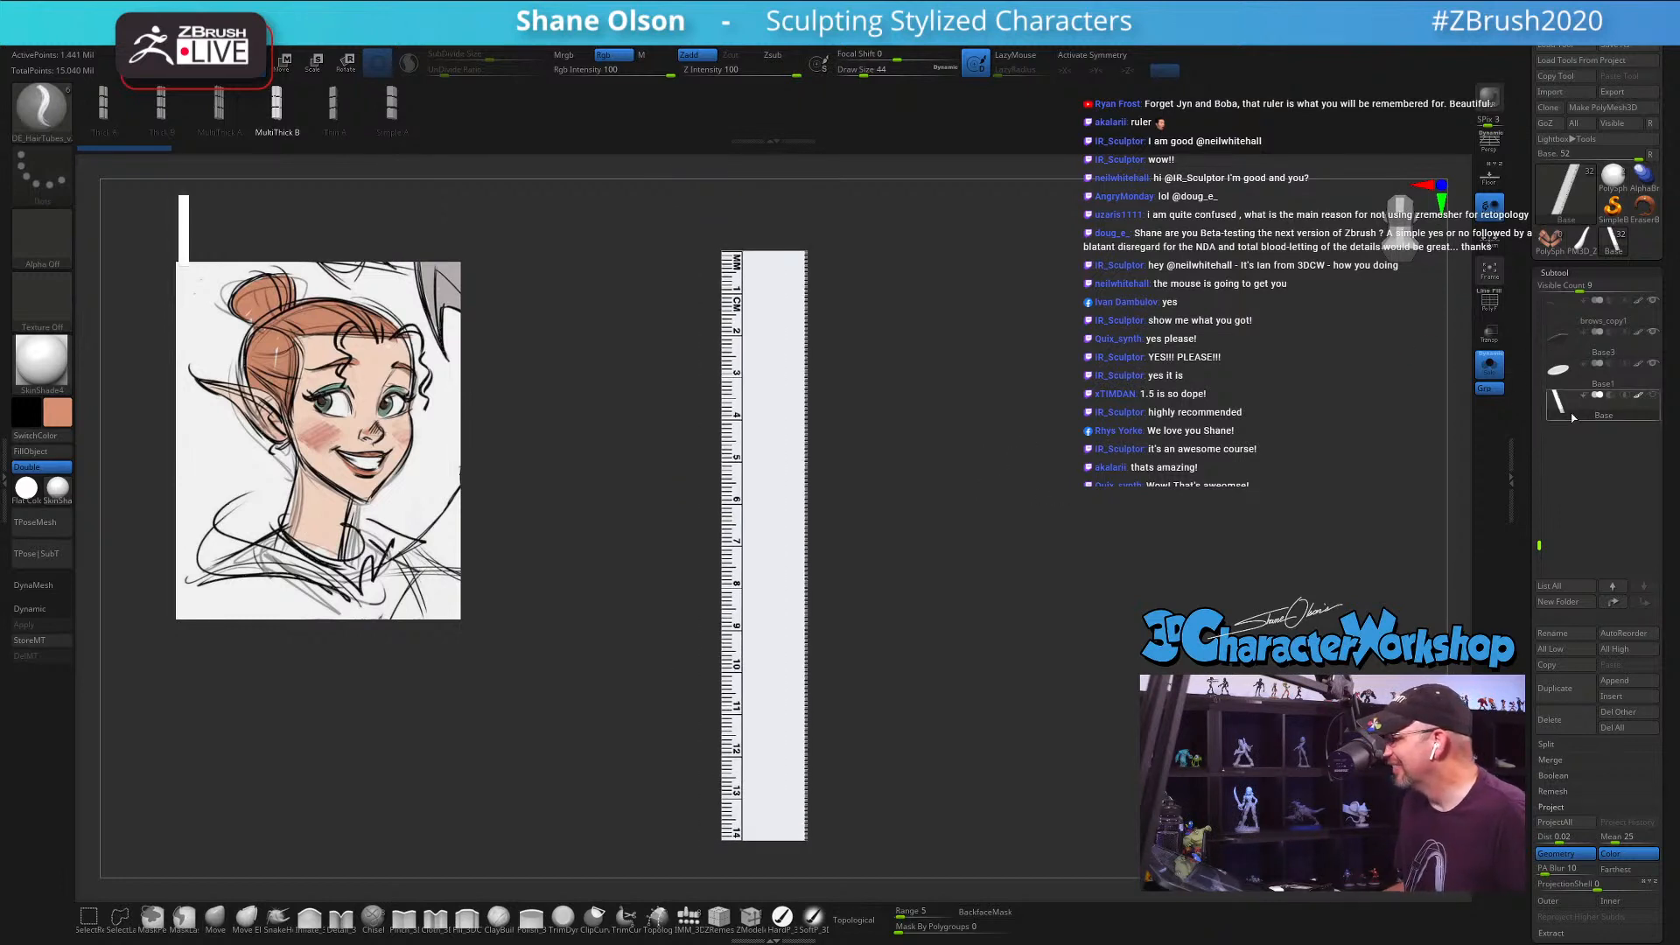
{"action": "mouse_move", "coordinate": [1578, 378]}
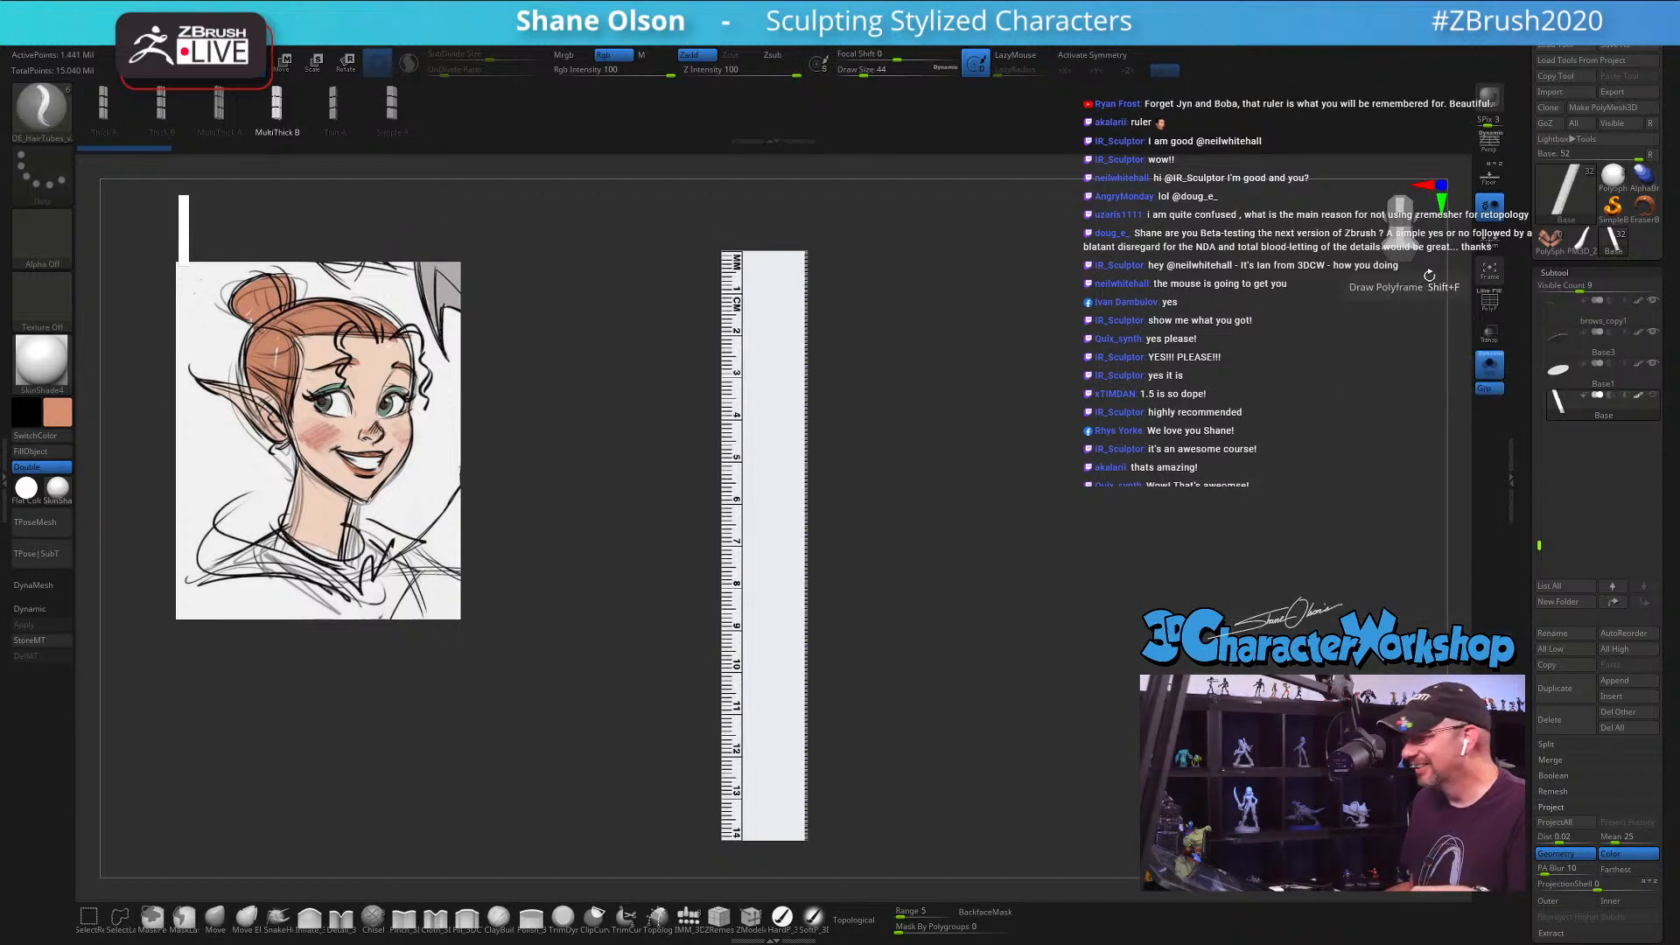
Step: Turn off Solo to show the figure beside the ruler and select the PSZ_Hero_F2_02-22-2016 subtool
{"action": "left_click_drag", "start_coordinate": [1538, 544], "coordinate": [1527, 289]}
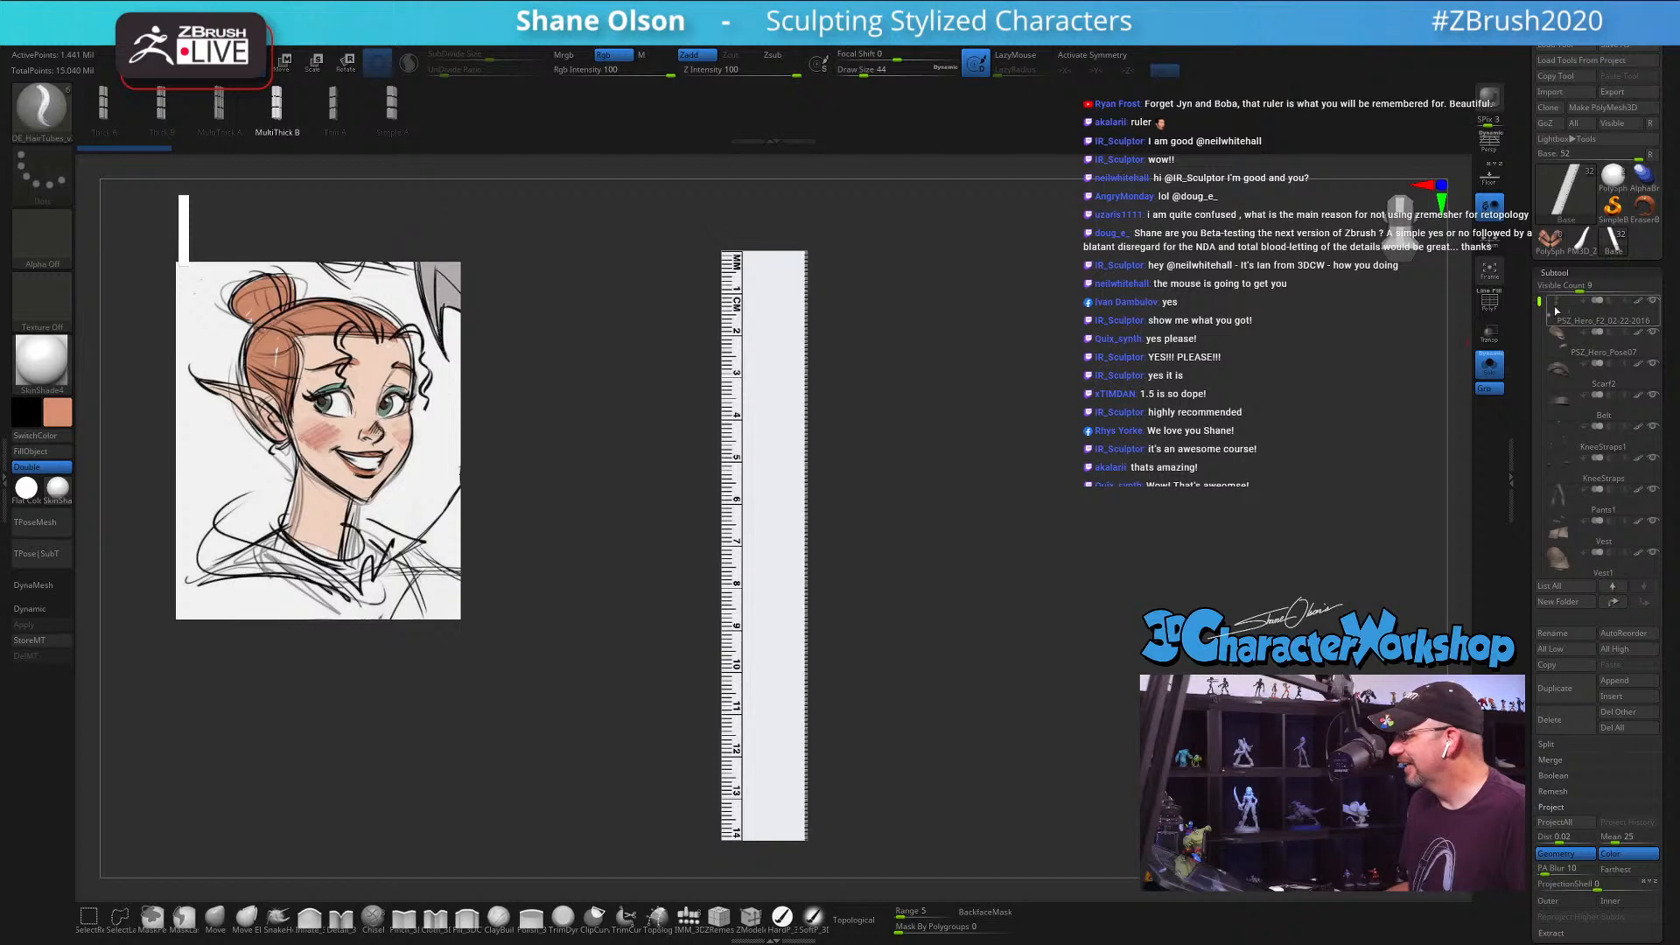
{"action": "left_click", "coordinate": [1491, 368]}
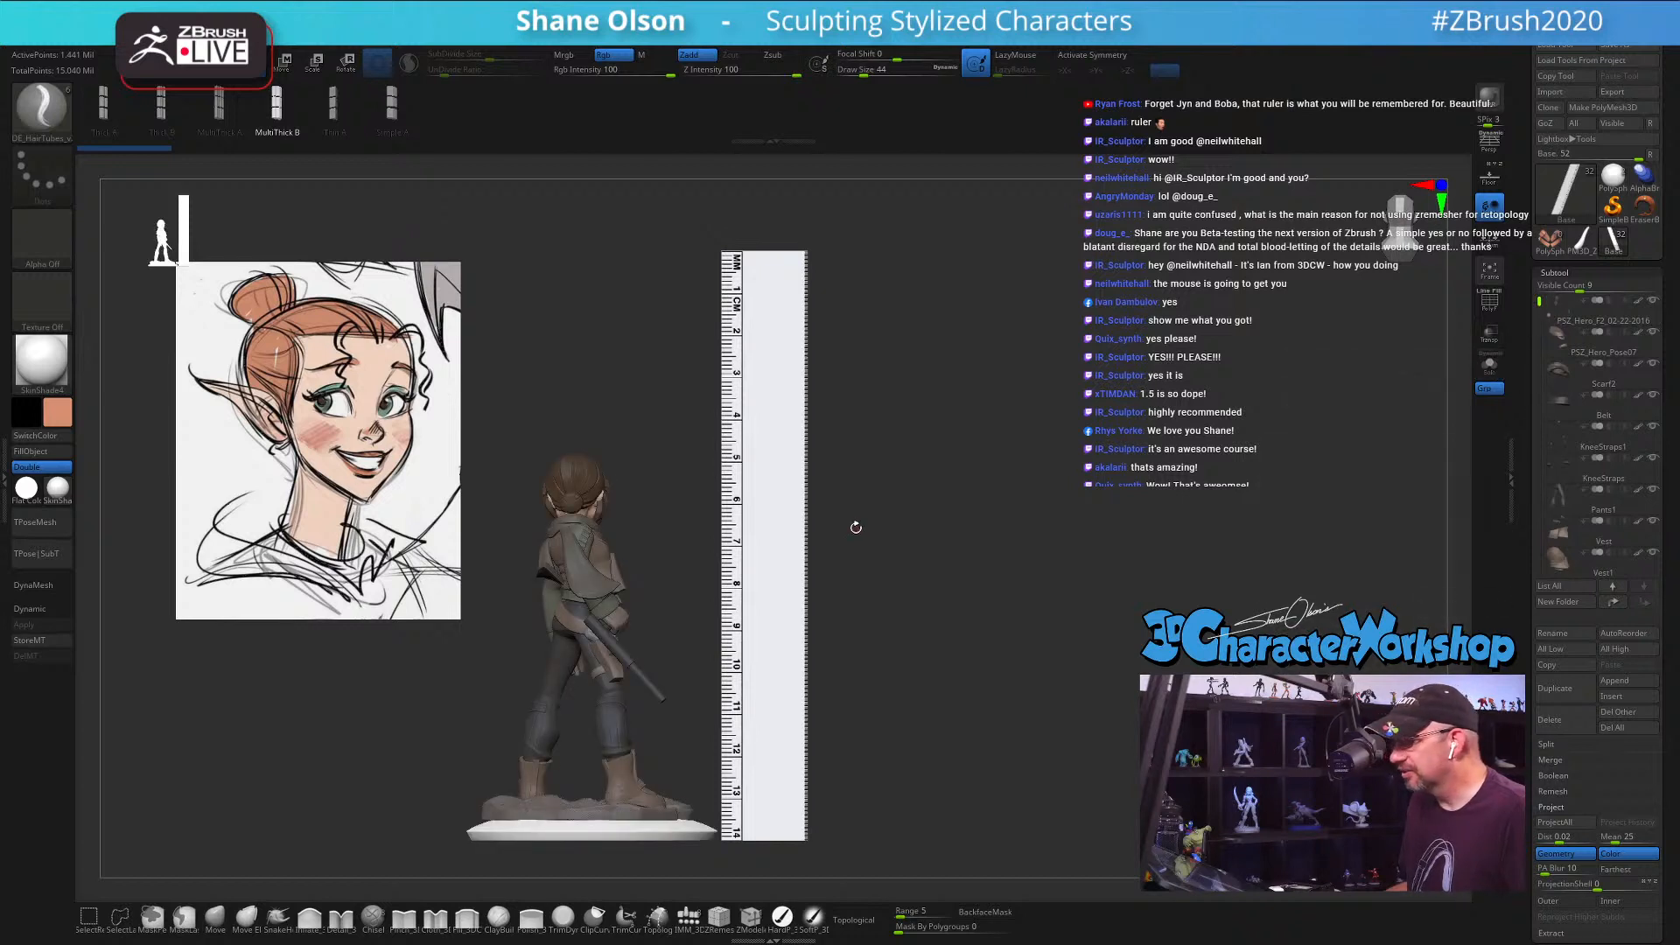
{"action": "left_click", "coordinate": [1575, 308]}
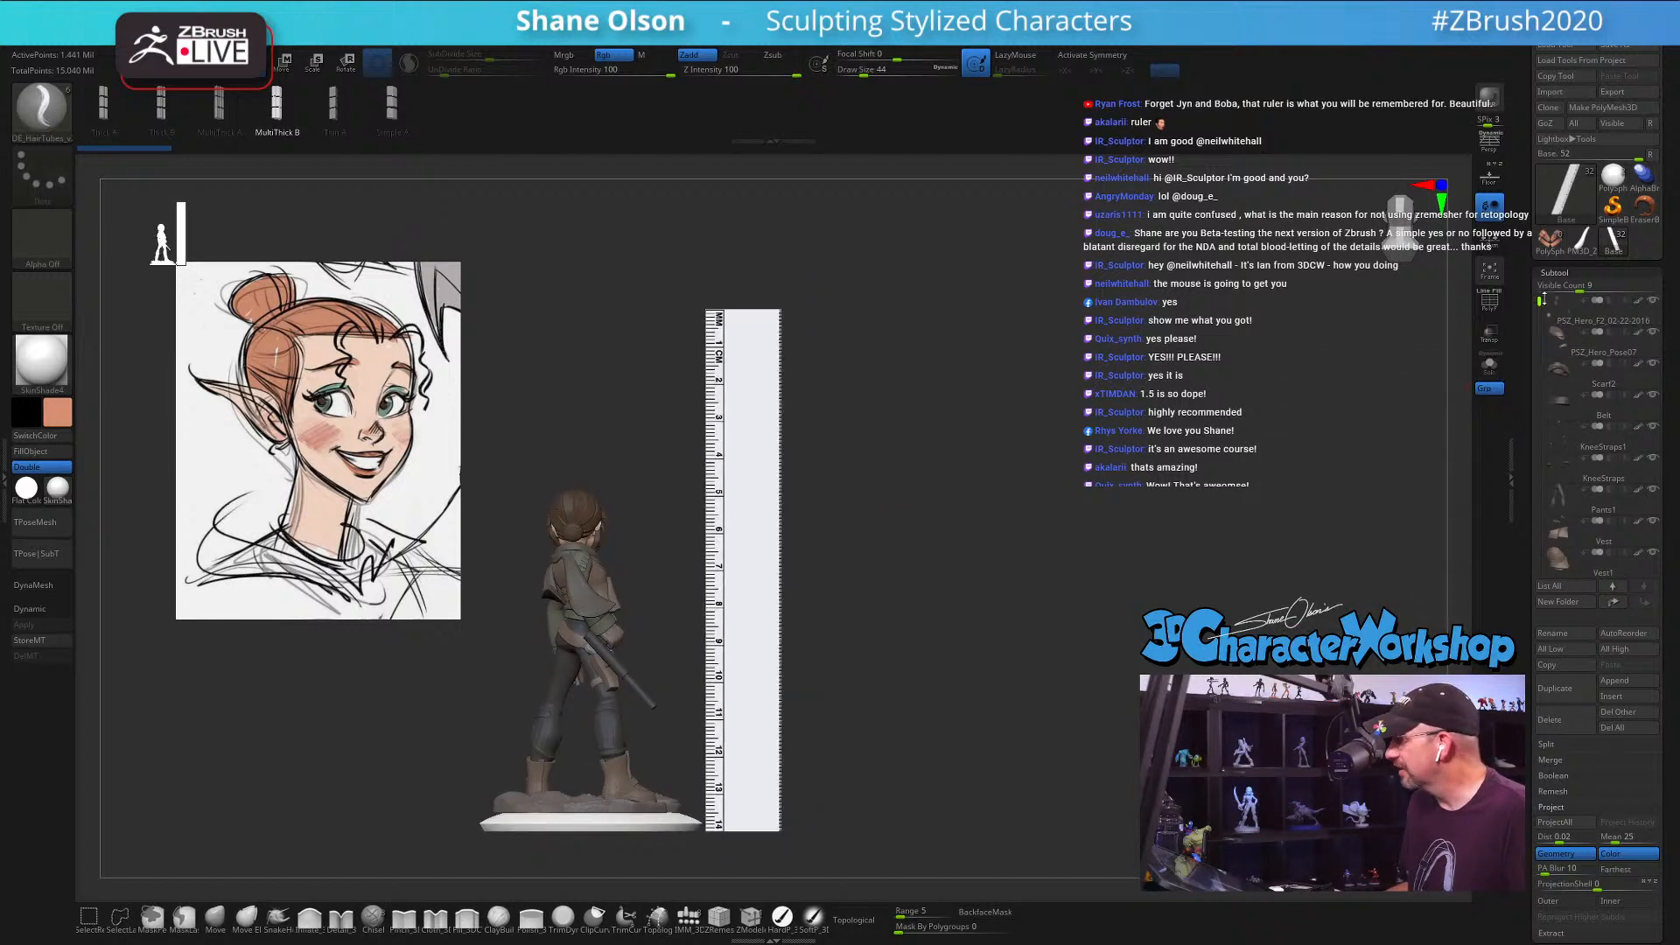
Step: Hide the ruler and frame the whole figure in perspective from the front
{"action": "left_click_drag", "start_coordinate": [833, 532], "coordinate": [990, 523]}
{"action": "key", "text": "f"}
{"action": "right_click", "coordinate": [990, 519]}
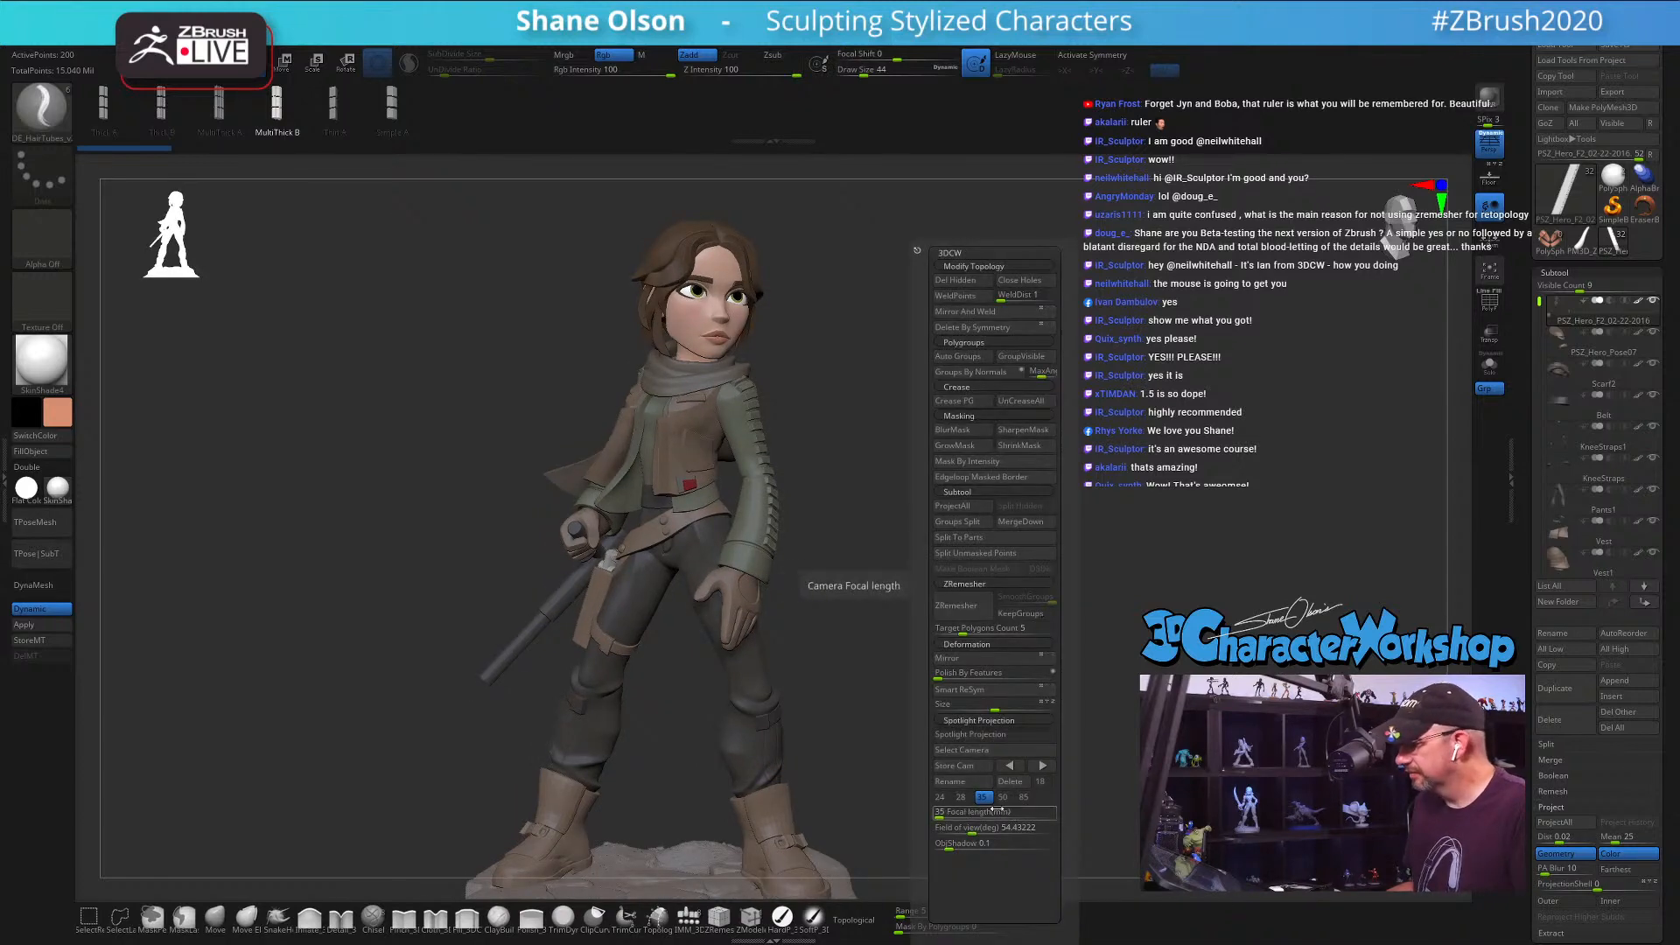
{"action": "left_click_drag", "start_coordinate": [993, 595], "coordinate": [997, 638]}
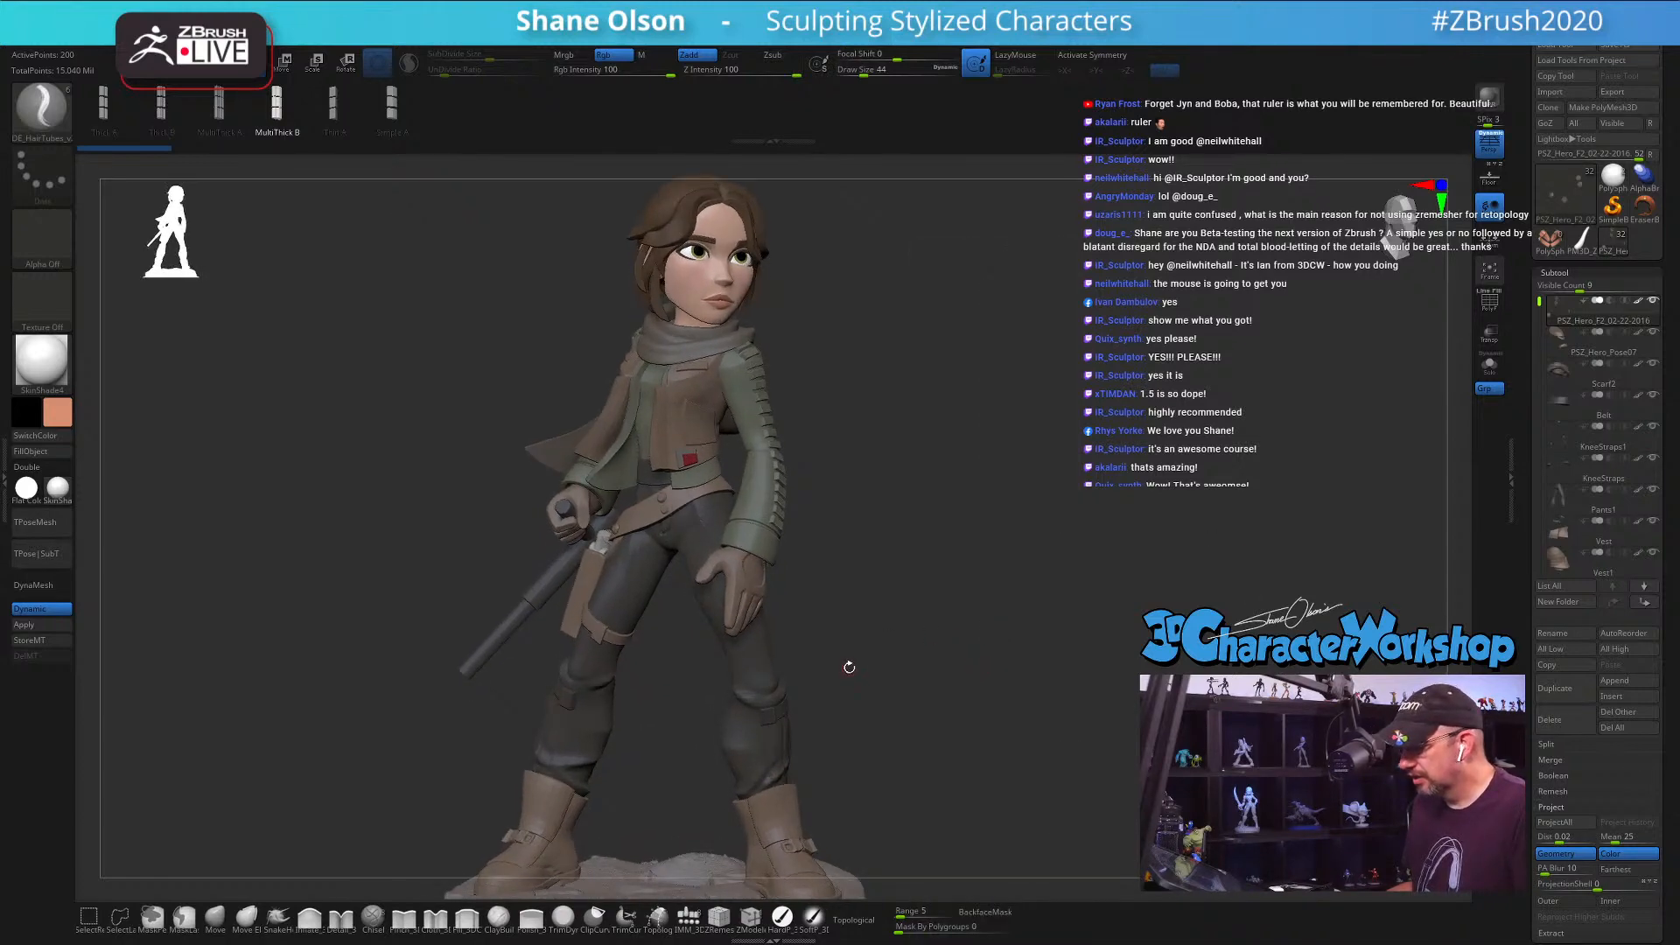
Step: Raise the subdivision levels of the Boots1 and Boots_1 subtools
{"action": "left_click_drag", "start_coordinate": [846, 670], "coordinate": [832, 542], "text": "alt"}
{"action": "left_click", "coordinate": [780, 691], "text": "alt"}
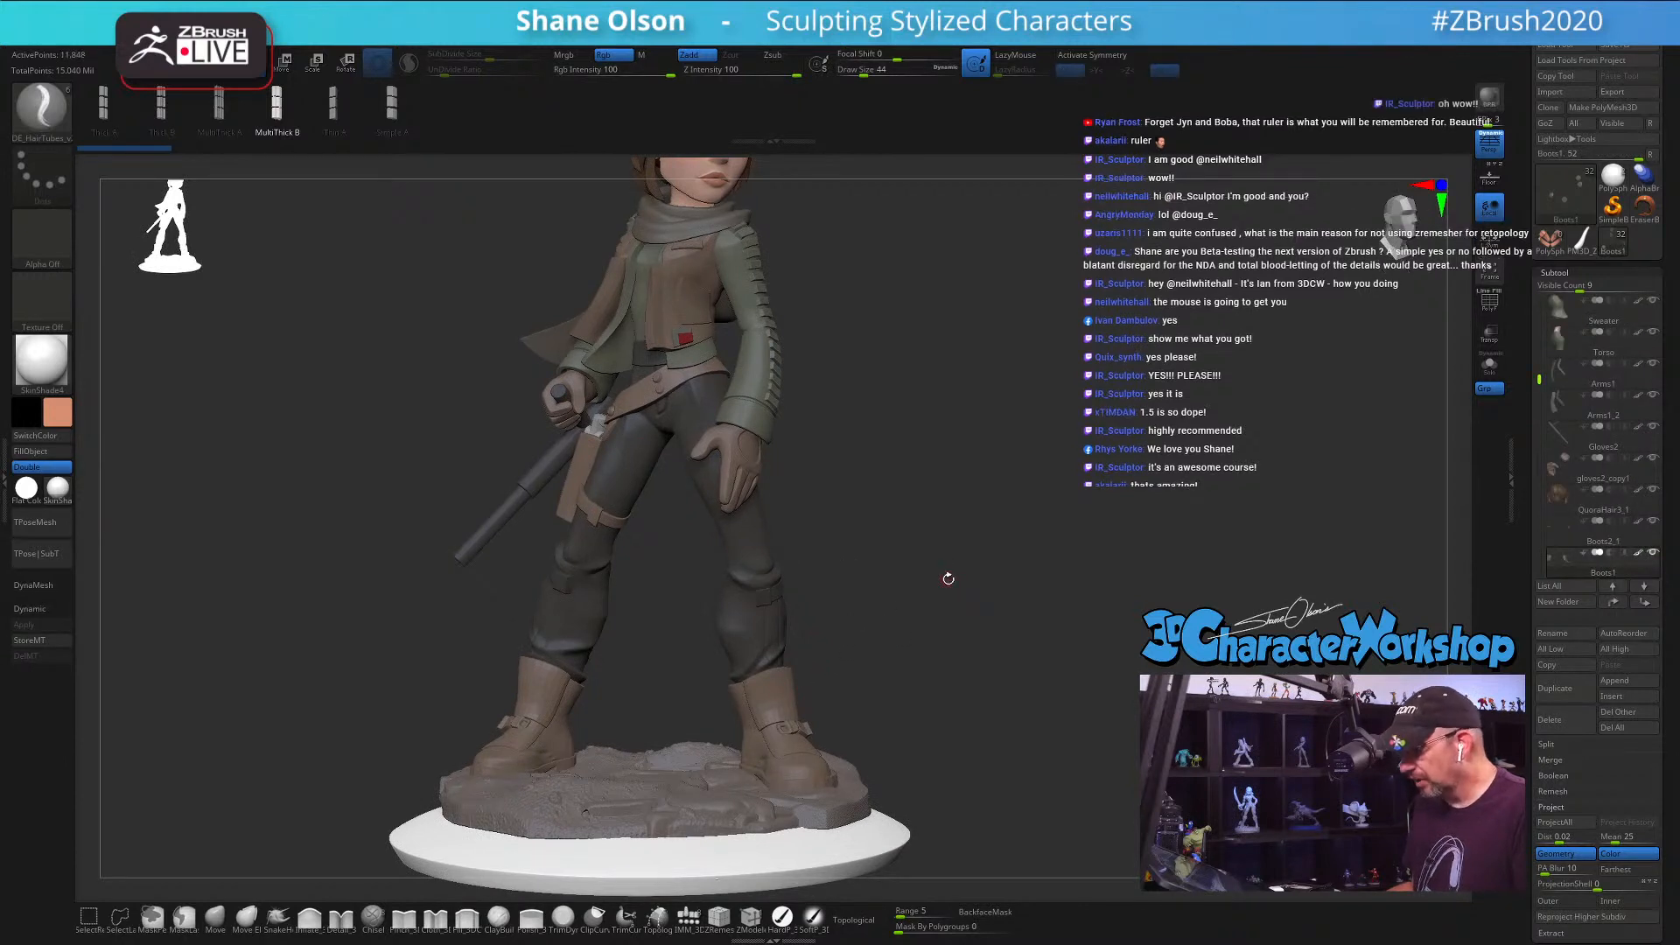
{"action": "key", "text": "d"}
{"action": "key", "text": "d"}
{"action": "key", "text": "d"}
{"action": "left_click", "coordinate": [810, 778], "text": "alt"}
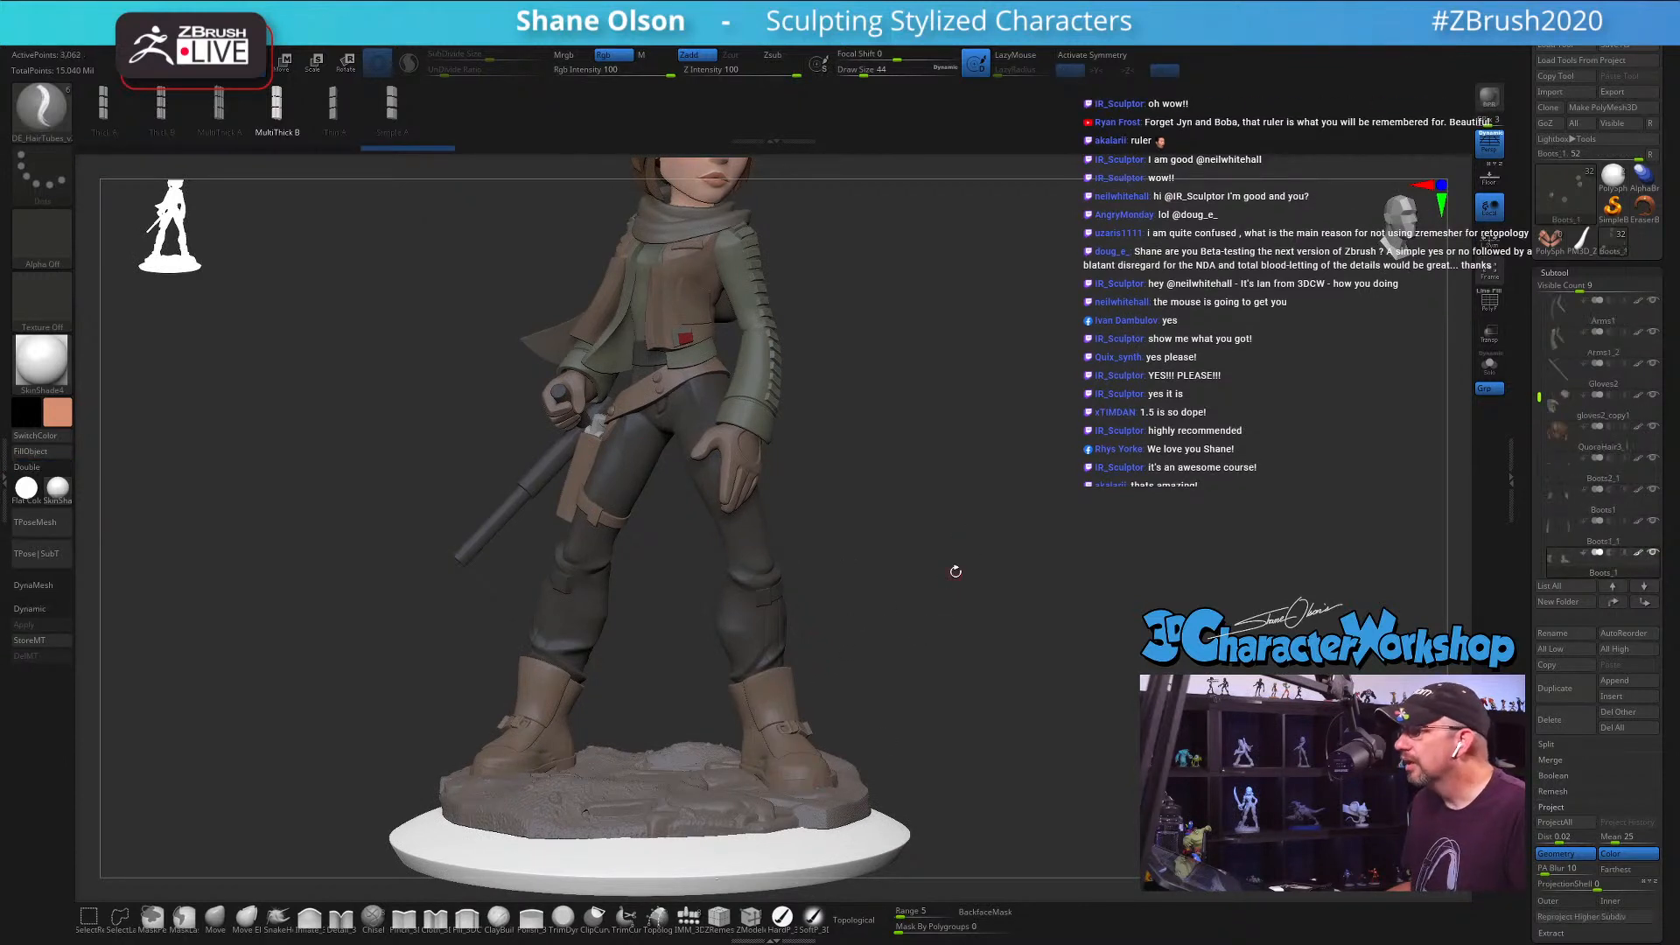
{"action": "key", "text": "d"}
Step: Examine the figure's hair strands and bun from the back, front and side, framing the QuoraHair3_1 subtool
{"action": "left_click_drag", "start_coordinate": [972, 529], "coordinate": [971, 595], "text": "alt"}
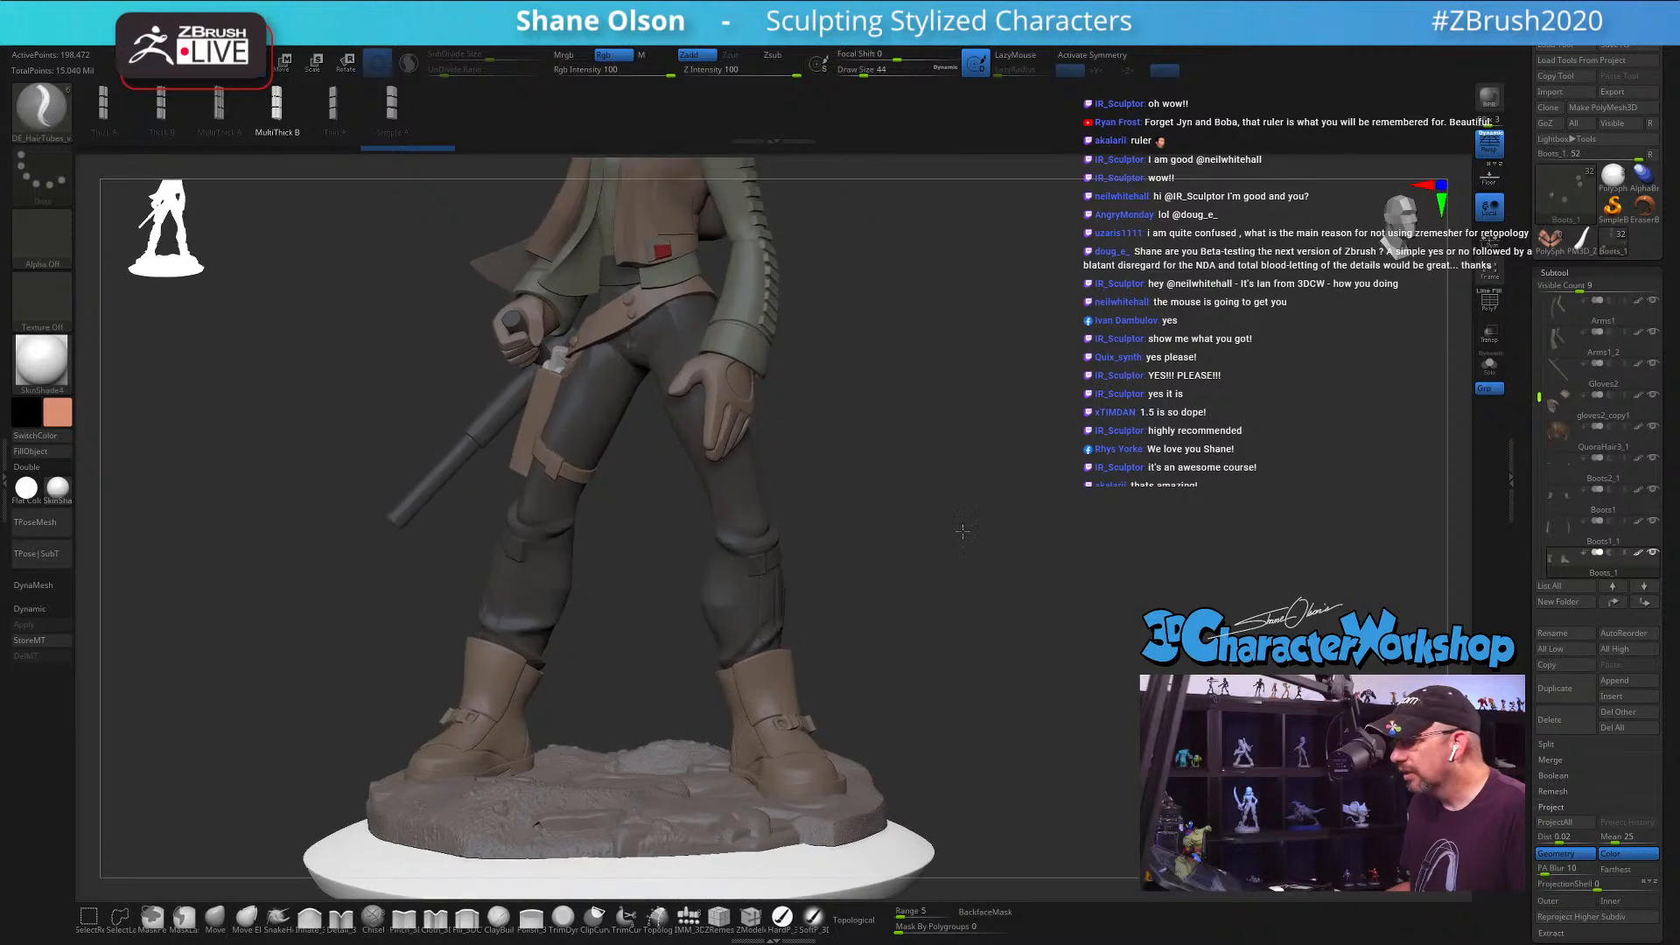
{"action": "left_click_drag", "start_coordinate": [964, 350], "coordinate": [978, 563], "text": "alt"}
{"action": "mouse_move", "coordinate": [959, 421]}
{"action": "left_mouse_down", "text": "alt"}
{"action": "mouse_move", "coordinate": [967, 561]}
{"action": "mouse_move", "coordinate": [1030, 429]}
{"action": "mouse_move", "coordinate": [814, 564]}
{"action": "left_mouse_up", "text": "alt"}
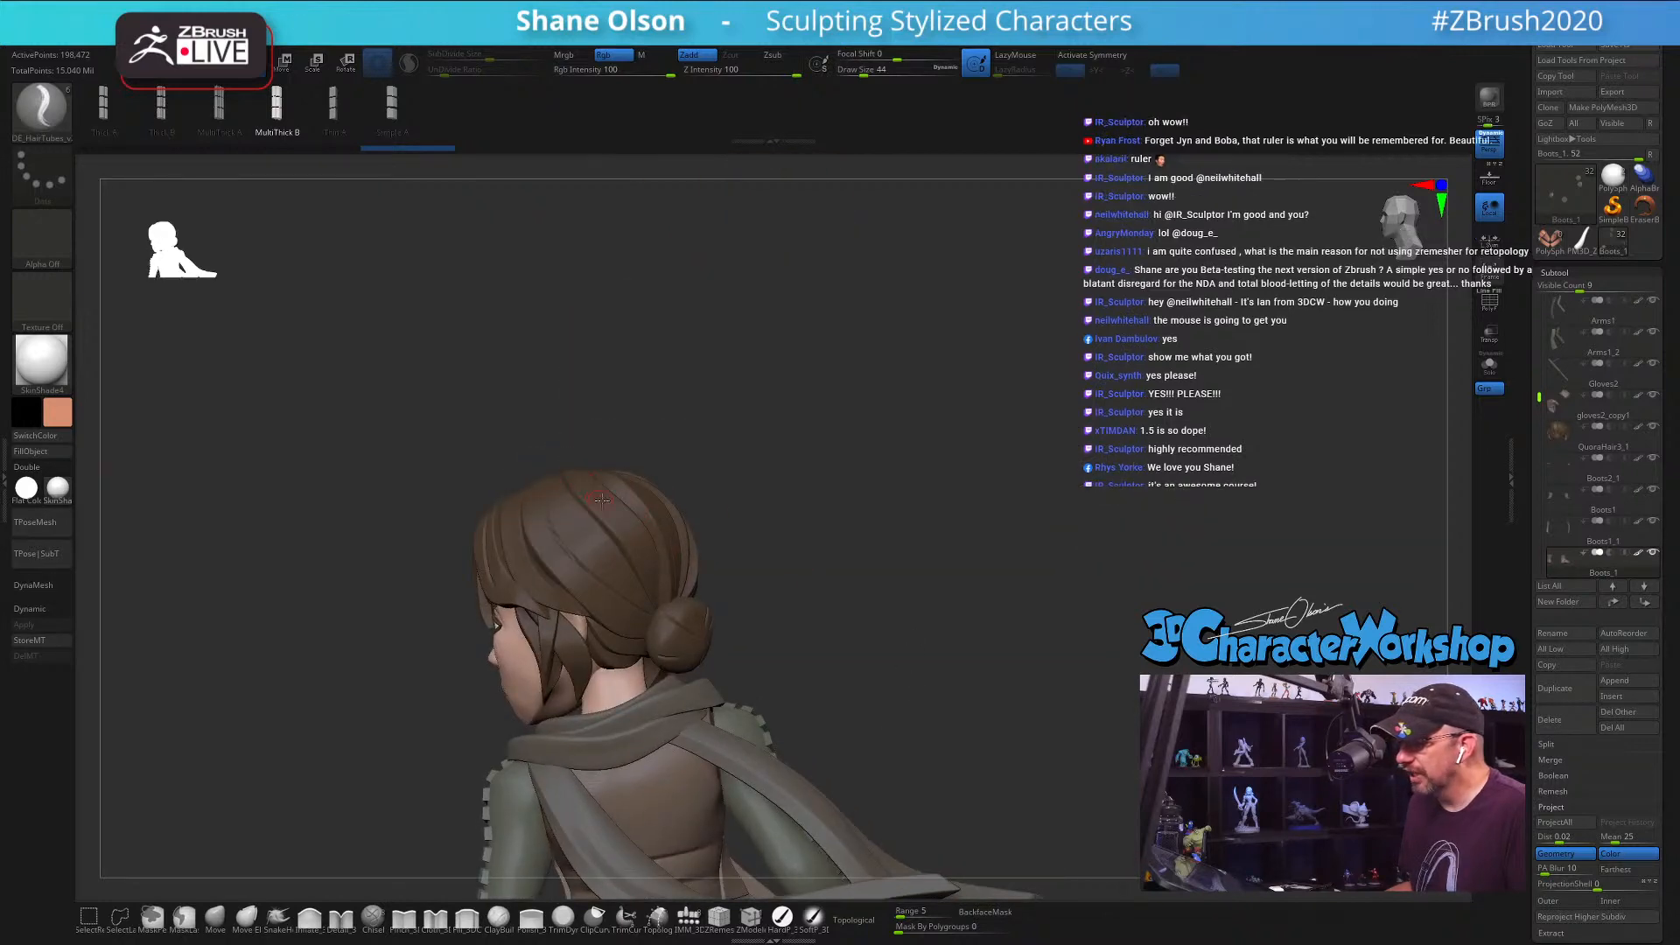
{"action": "left_click_drag", "start_coordinate": [886, 560], "coordinate": [932, 557]}
{"action": "left_click", "coordinate": [538, 560], "text": "alt"}
{"action": "left_click_drag", "start_coordinate": [782, 544], "coordinate": [715, 530]}
{"action": "key", "text": "f"}
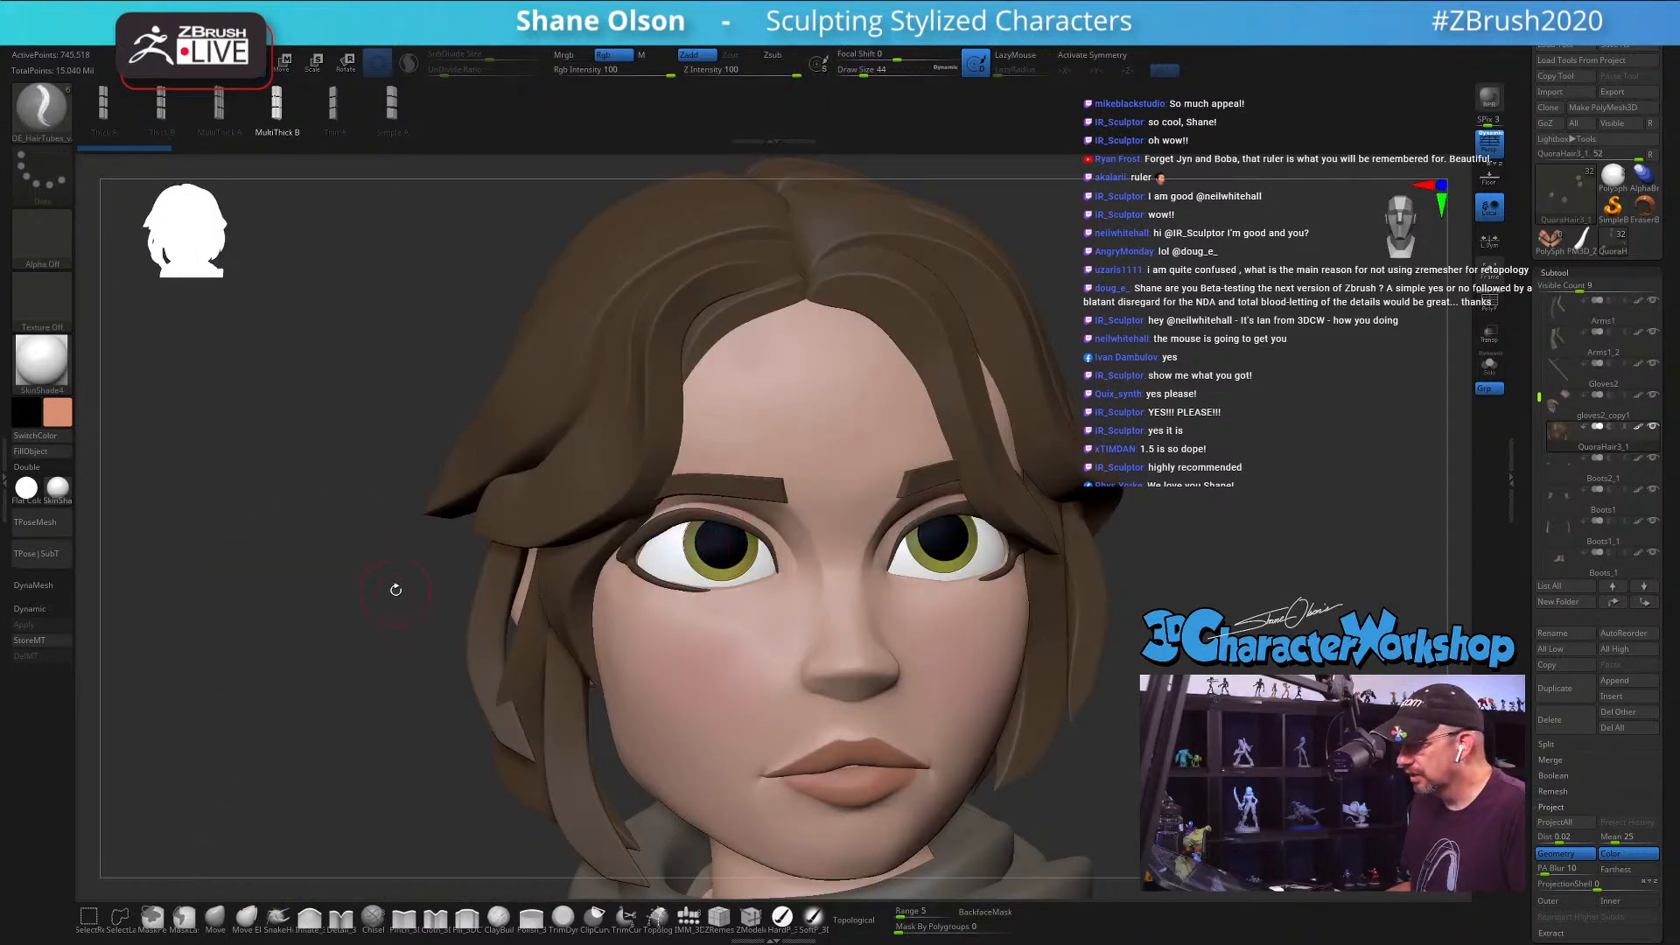
{"action": "mouse_move", "coordinate": [345, 578]}
{"action": "left_mouse_down"}
{"action": "mouse_move", "coordinate": [1021, 618]}
{"action": "mouse_move", "coordinate": [963, 608]}
{"action": "mouse_move", "coordinate": [853, 710]}
{"action": "mouse_move", "coordinate": [880, 689]}
{"action": "mouse_move", "coordinate": [613, 695]}
{"action": "left_mouse_up"}
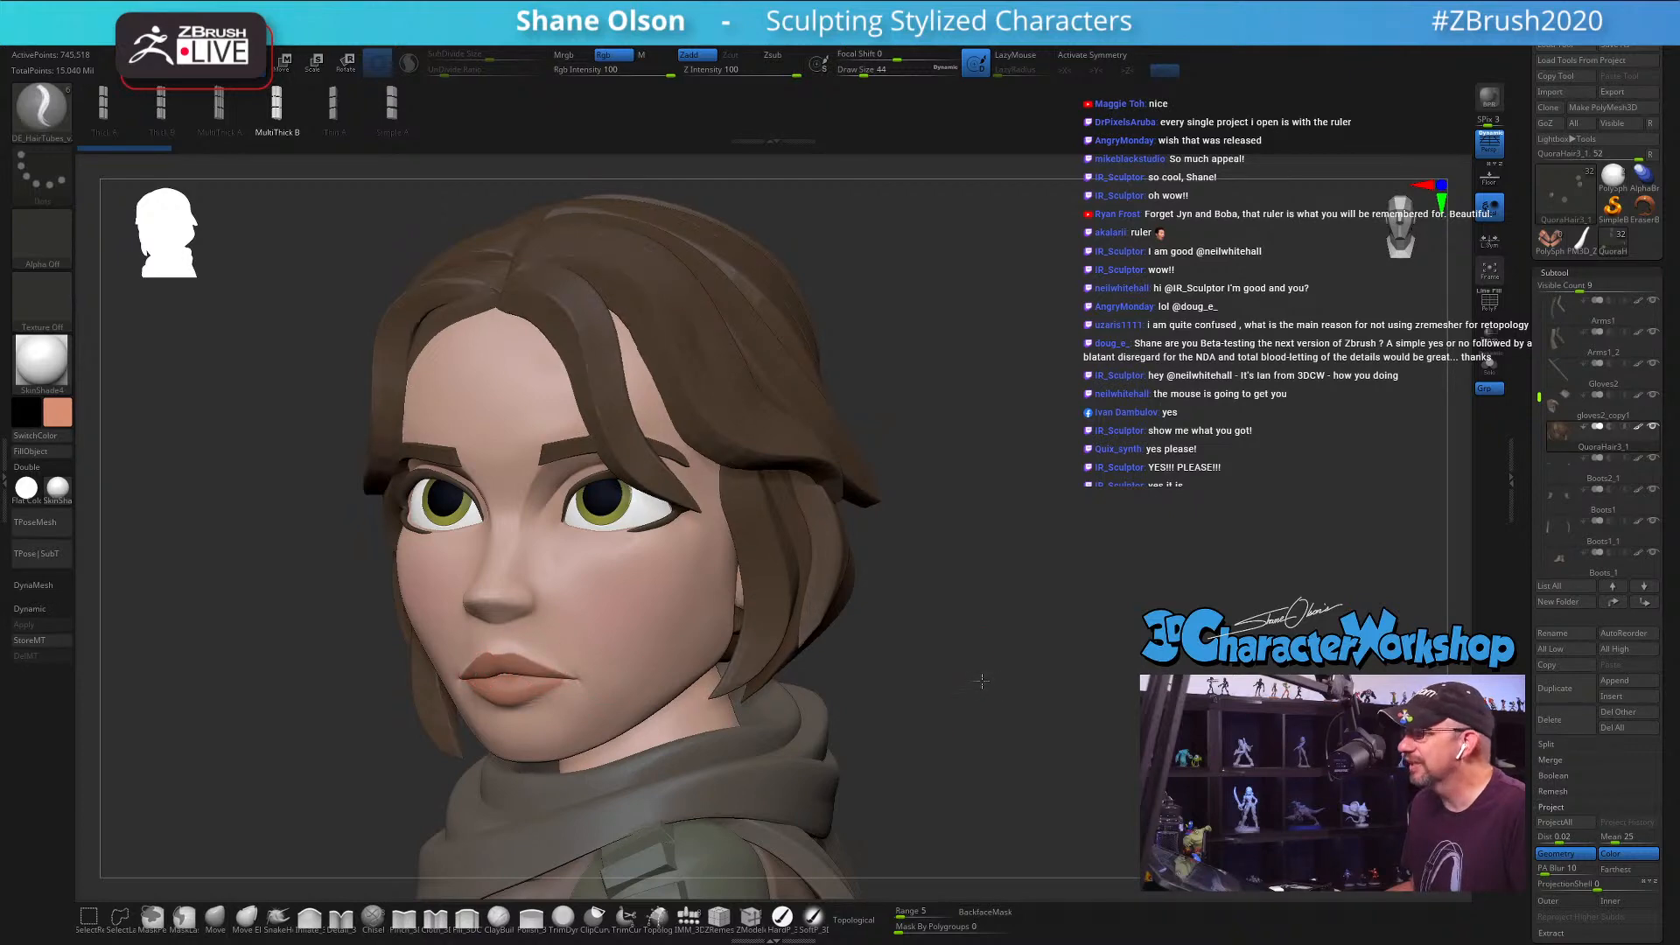
Step: Examine the finished hero figure's costume, boots, base and hair from the side, front and three-quarter views
{"action": "mouse_move", "coordinate": [981, 682]}
{"action": "left_mouse_down", "text": "alt"}
{"action": "mouse_move", "coordinate": [929, 564]}
{"action": "mouse_move", "coordinate": [931, 513]}
{"action": "mouse_move", "coordinate": [1006, 608]}
{"action": "mouse_move", "coordinate": [949, 525]}
{"action": "mouse_move", "coordinate": [981, 523]}
{"action": "mouse_move", "coordinate": [893, 537]}
{"action": "mouse_move", "coordinate": [978, 634]}
{"action": "mouse_move", "coordinate": [967, 581]}
{"action": "mouse_move", "coordinate": [982, 589]}
{"action": "mouse_move", "coordinate": [970, 596]}
{"action": "mouse_move", "coordinate": [993, 562]}
{"action": "mouse_move", "coordinate": [995, 581]}
{"action": "mouse_move", "coordinate": [926, 534]}
{"action": "mouse_move", "coordinate": [949, 522]}
{"action": "mouse_move", "coordinate": [923, 522]}
{"action": "left_mouse_up", "text": "alt"}
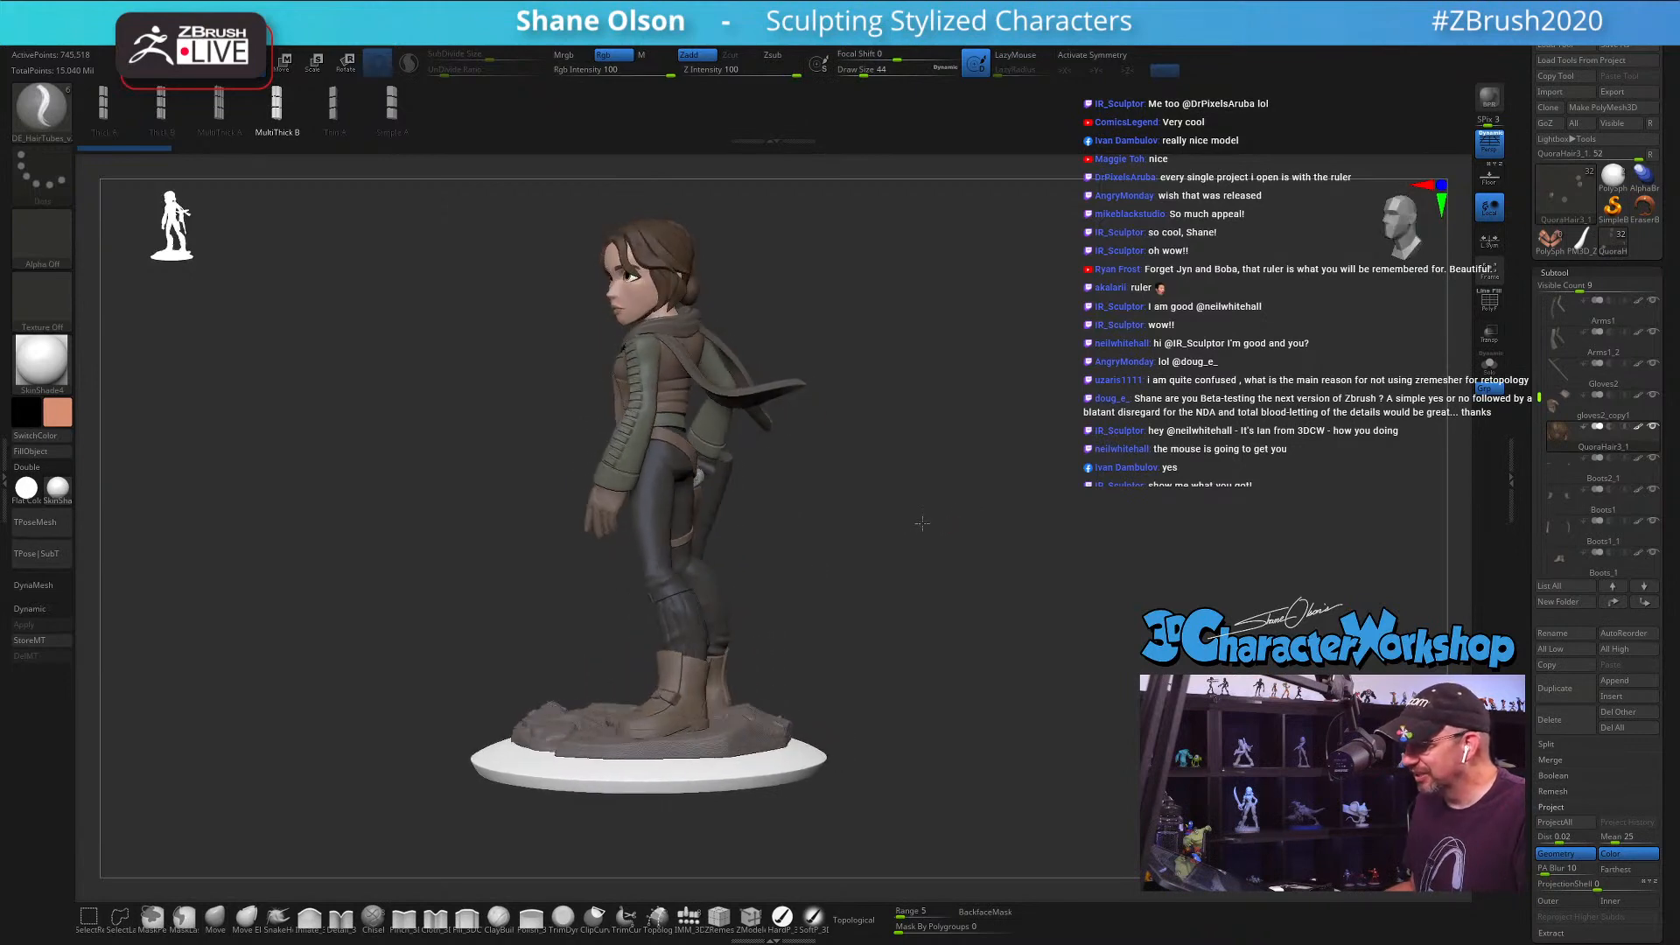
{"action": "left_click_drag", "start_coordinate": [792, 637], "coordinate": [831, 671]}
{"action": "left_click_drag", "start_coordinate": [811, 566], "coordinate": [904, 651], "text": "alt"}
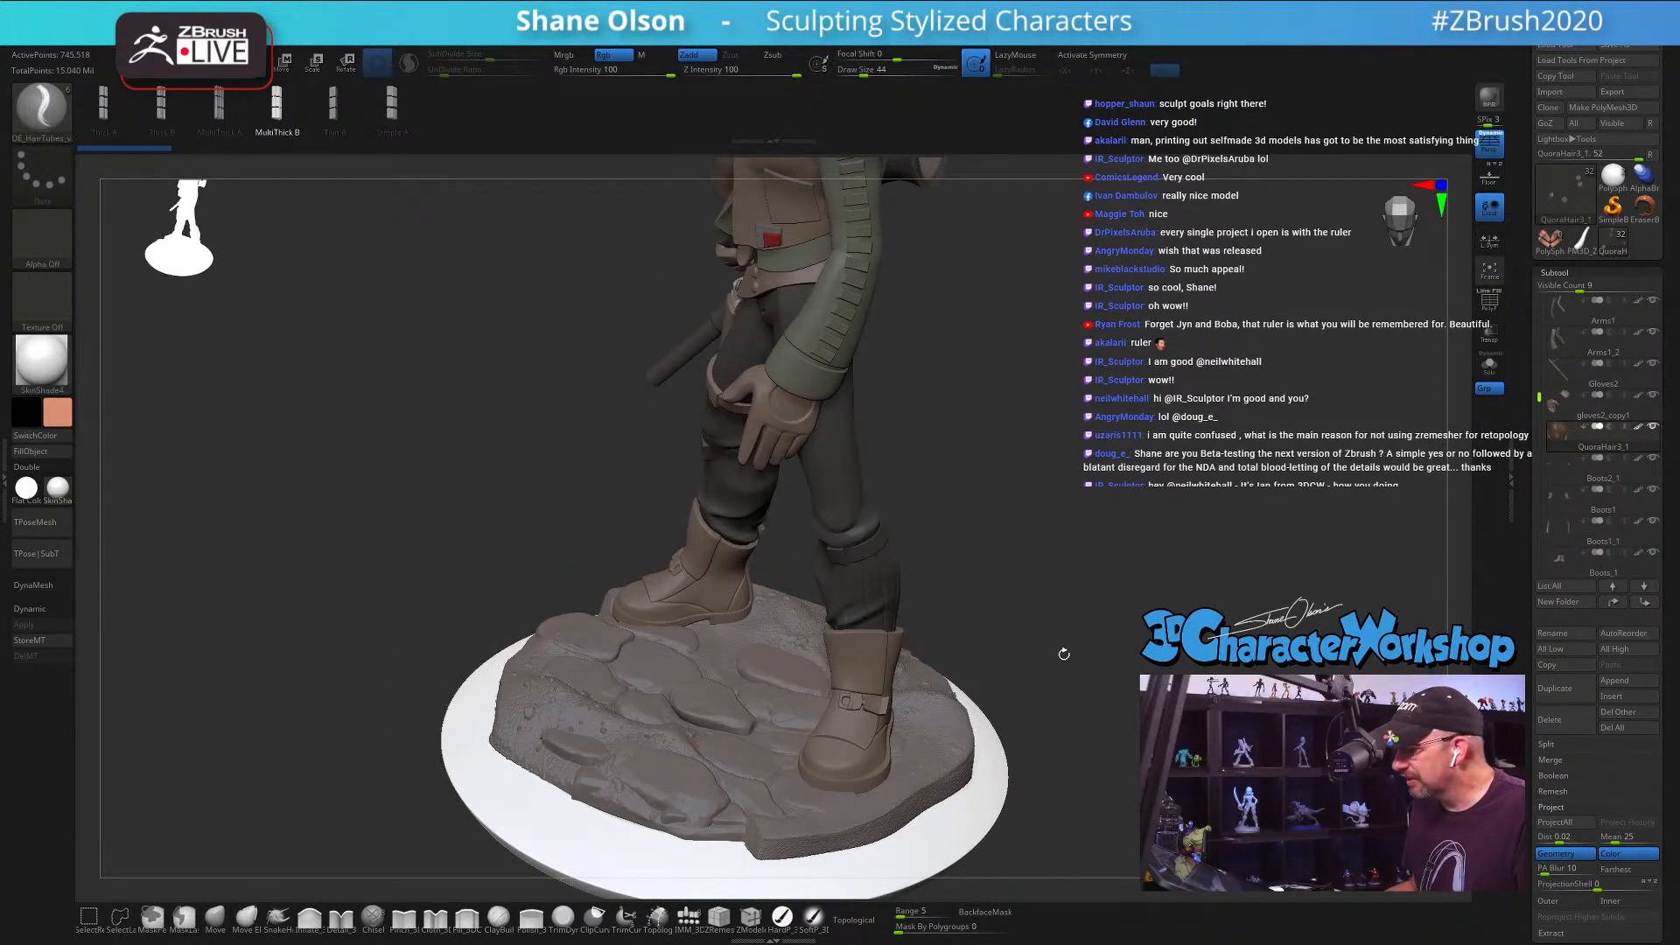
{"action": "left_click_drag", "start_coordinate": [1076, 638], "coordinate": [1020, 568]}
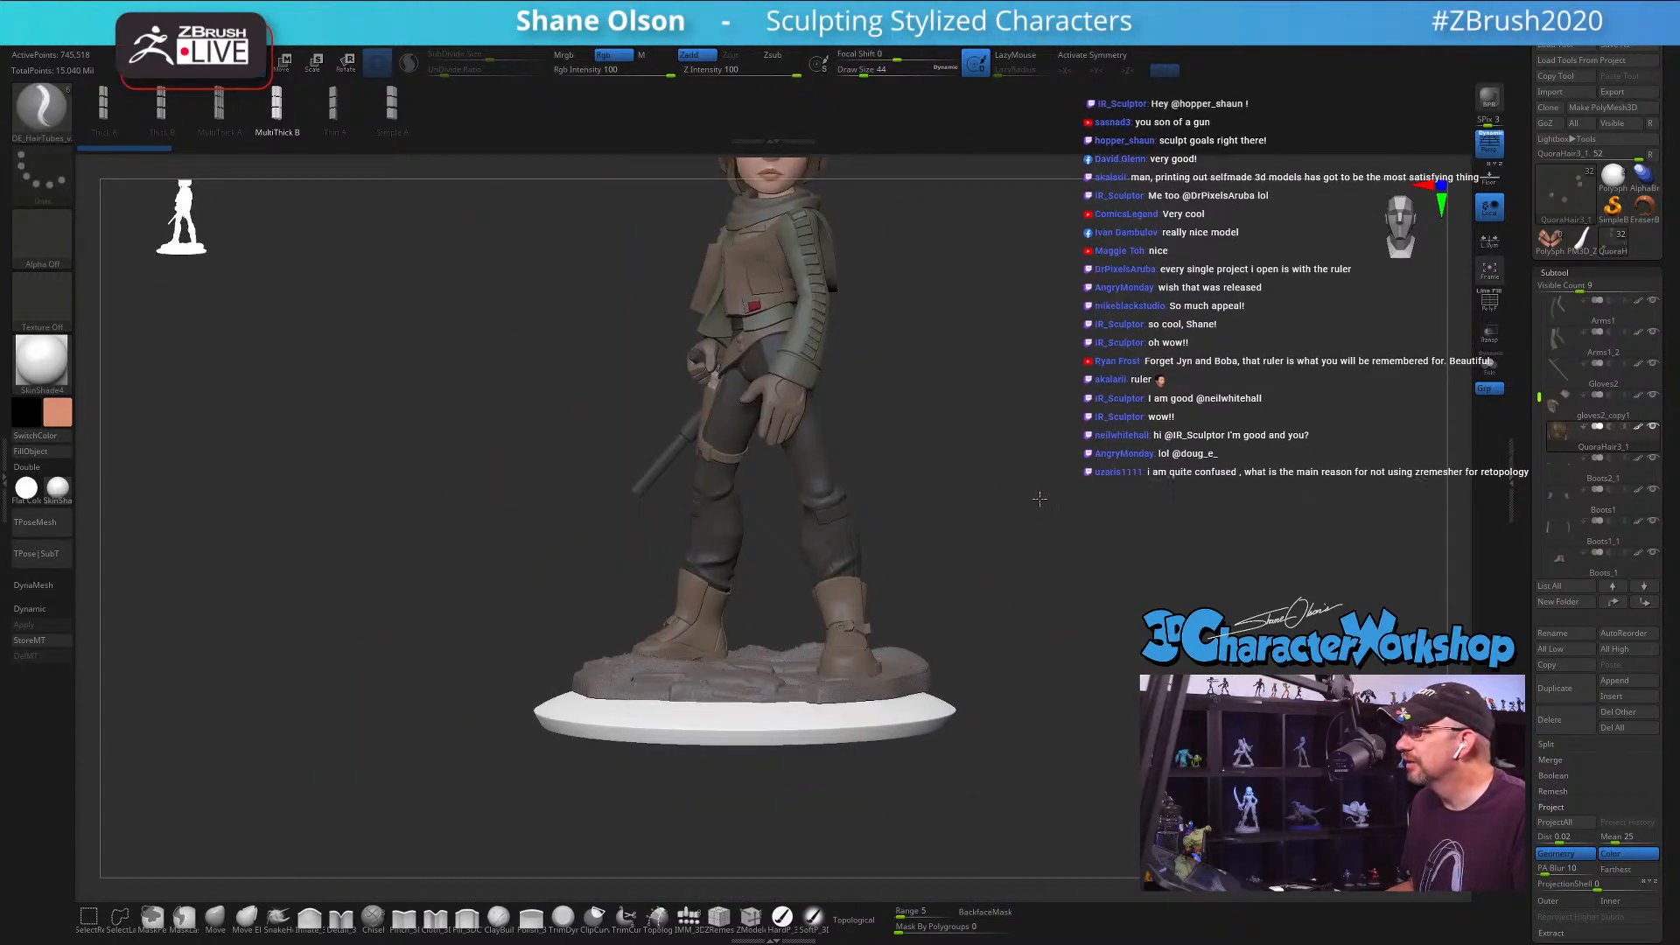
{"action": "left_click_drag", "start_coordinate": [1039, 499], "coordinate": [964, 574], "text": "alt"}
{"action": "left_click_drag", "start_coordinate": [989, 427], "coordinate": [1033, 583], "text": "alt"}
{"action": "left_click_drag", "start_coordinate": [948, 509], "coordinate": [965, 580]}
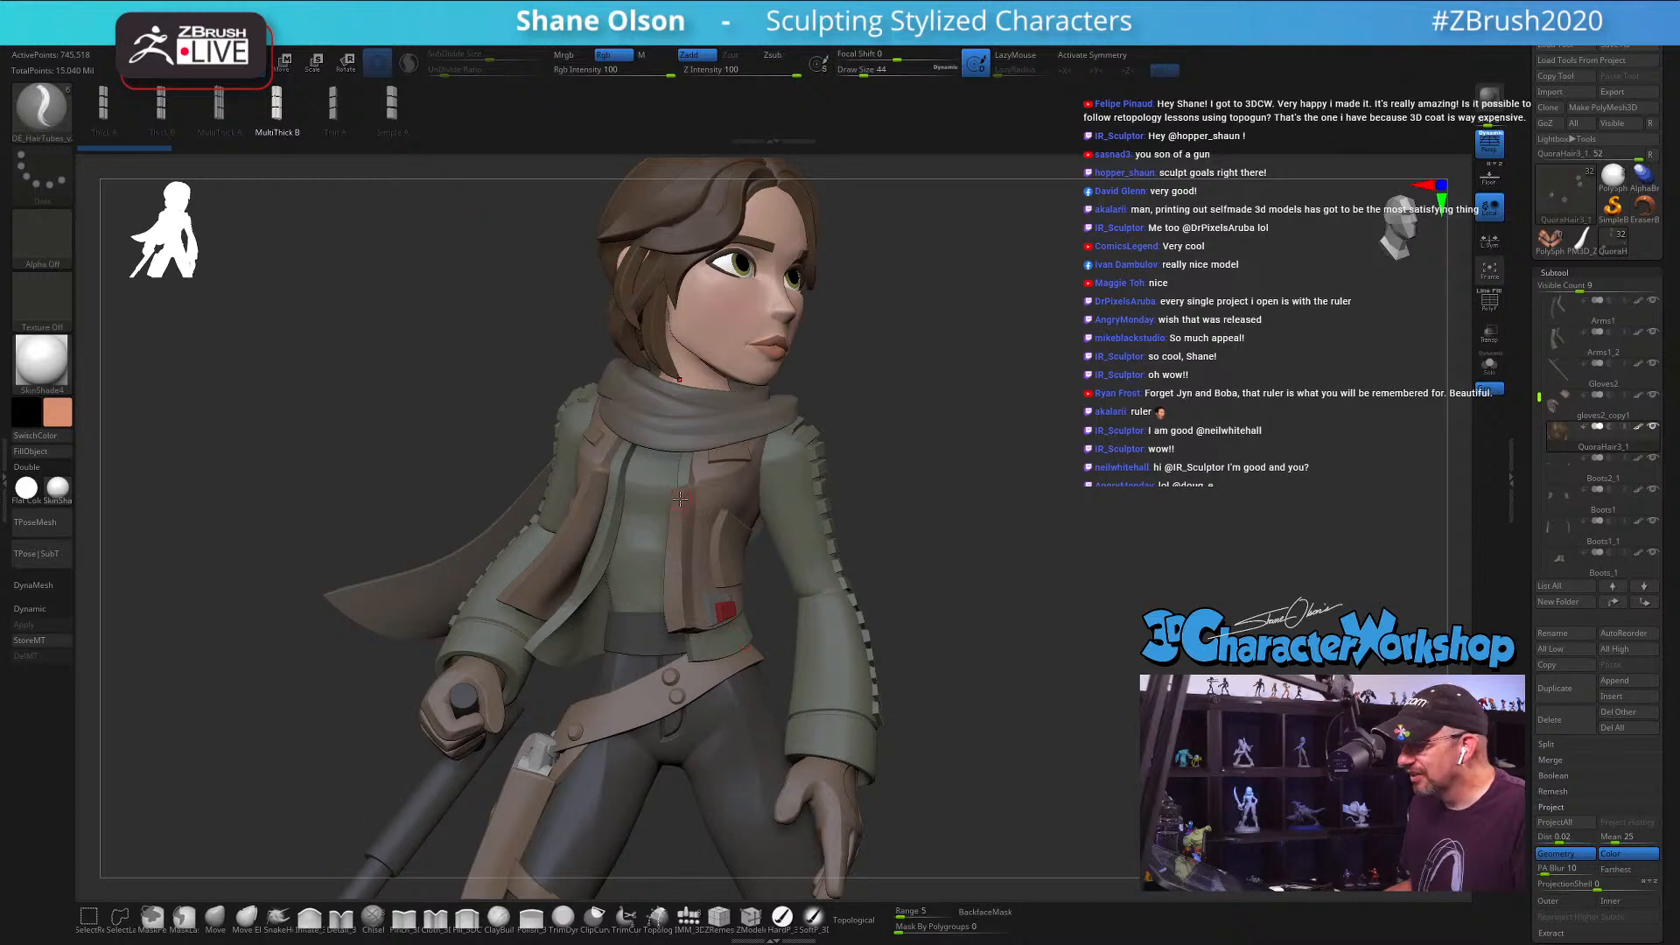
{"action": "left_click_drag", "start_coordinate": [931, 595], "coordinate": [905, 584]}
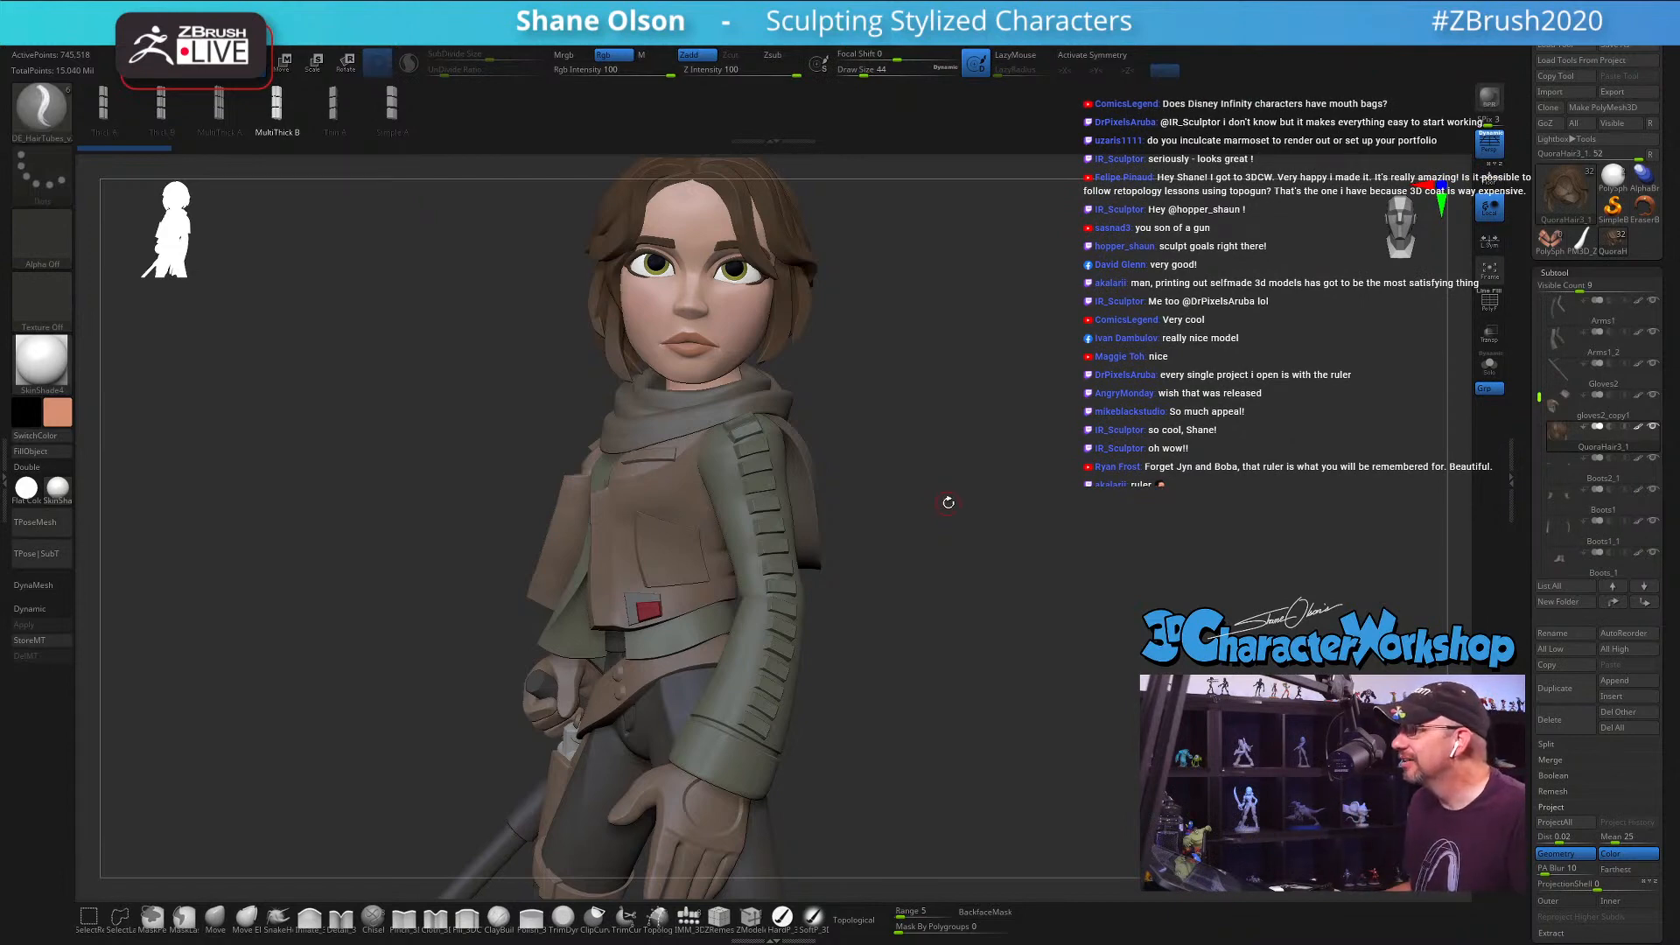
{"action": "left_click_drag", "start_coordinate": [950, 492], "coordinate": [997, 429]}
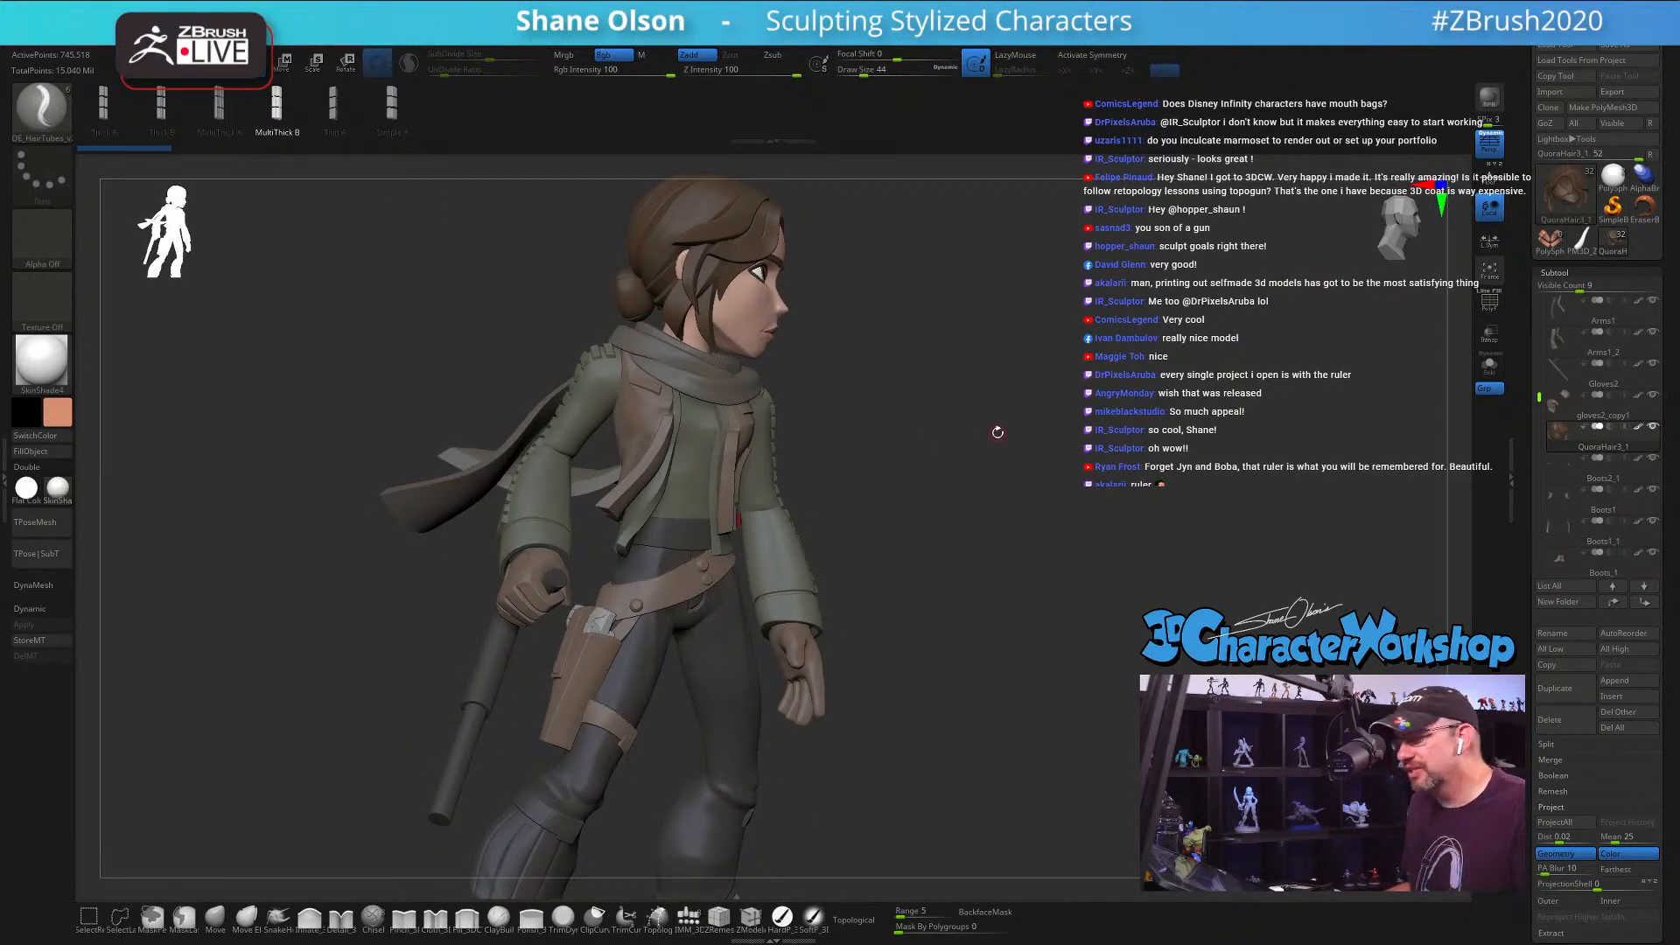
{"action": "left_click_drag", "start_coordinate": [1003, 438], "coordinate": [968, 375]}
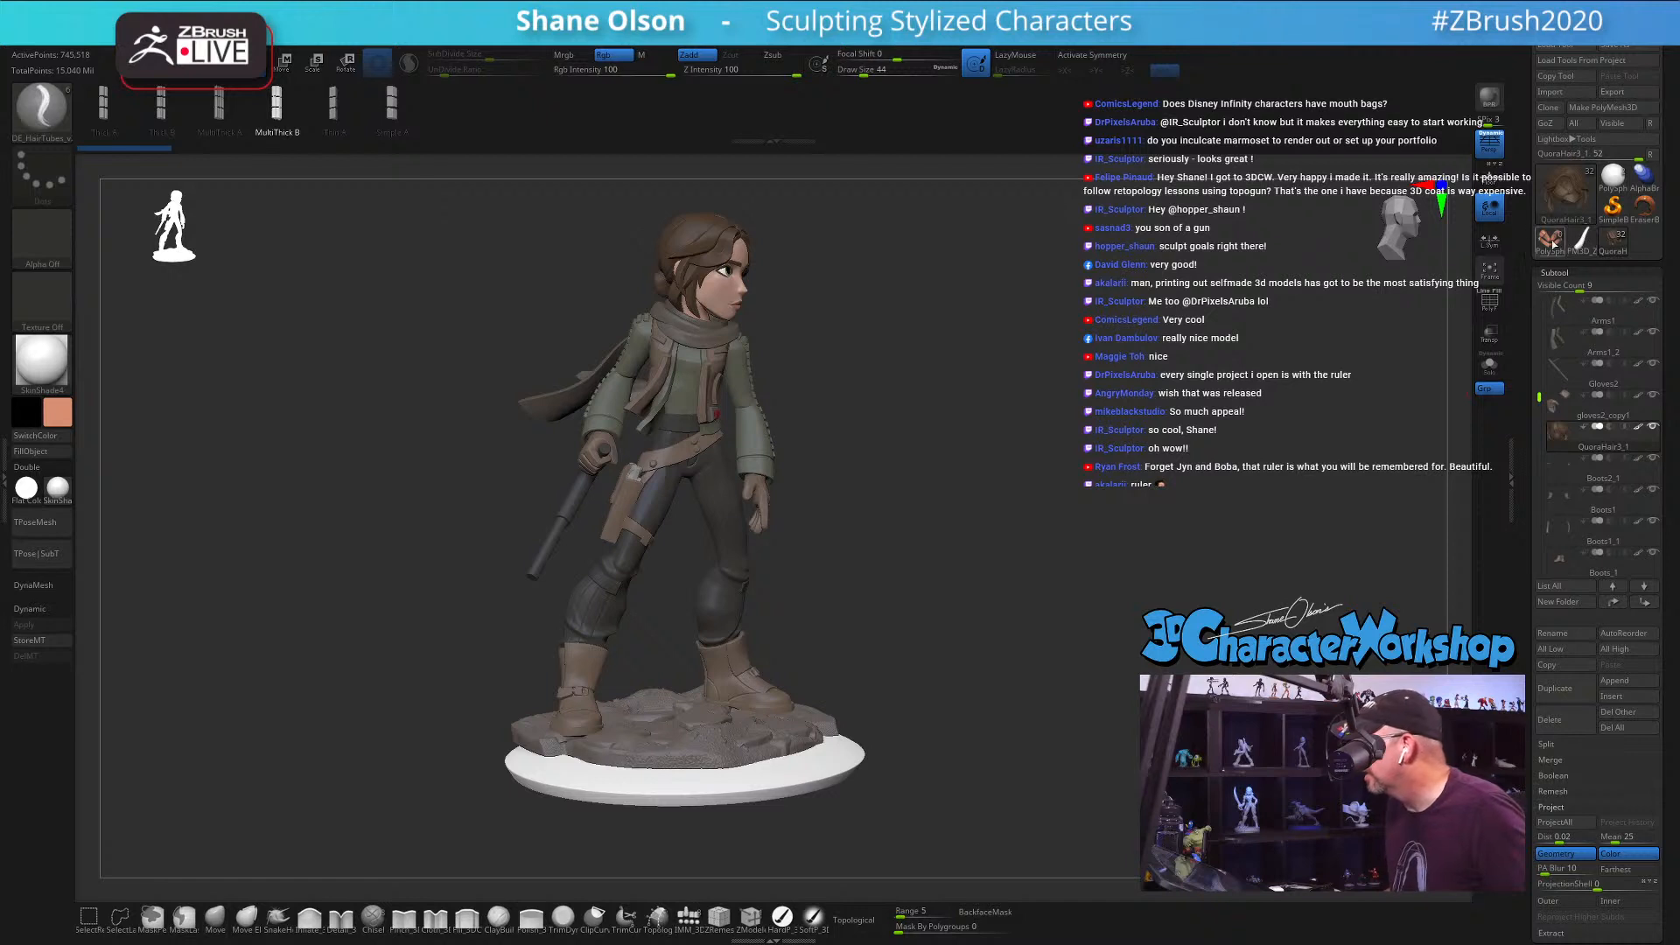
Step: Switch back to the elf head model, frame it, and choose the Simple A hair tube
{"action": "left_click", "coordinate": [1553, 244]}
{"action": "left_click_drag", "start_coordinate": [1031, 420], "coordinate": [1085, 649], "text": "alt"}
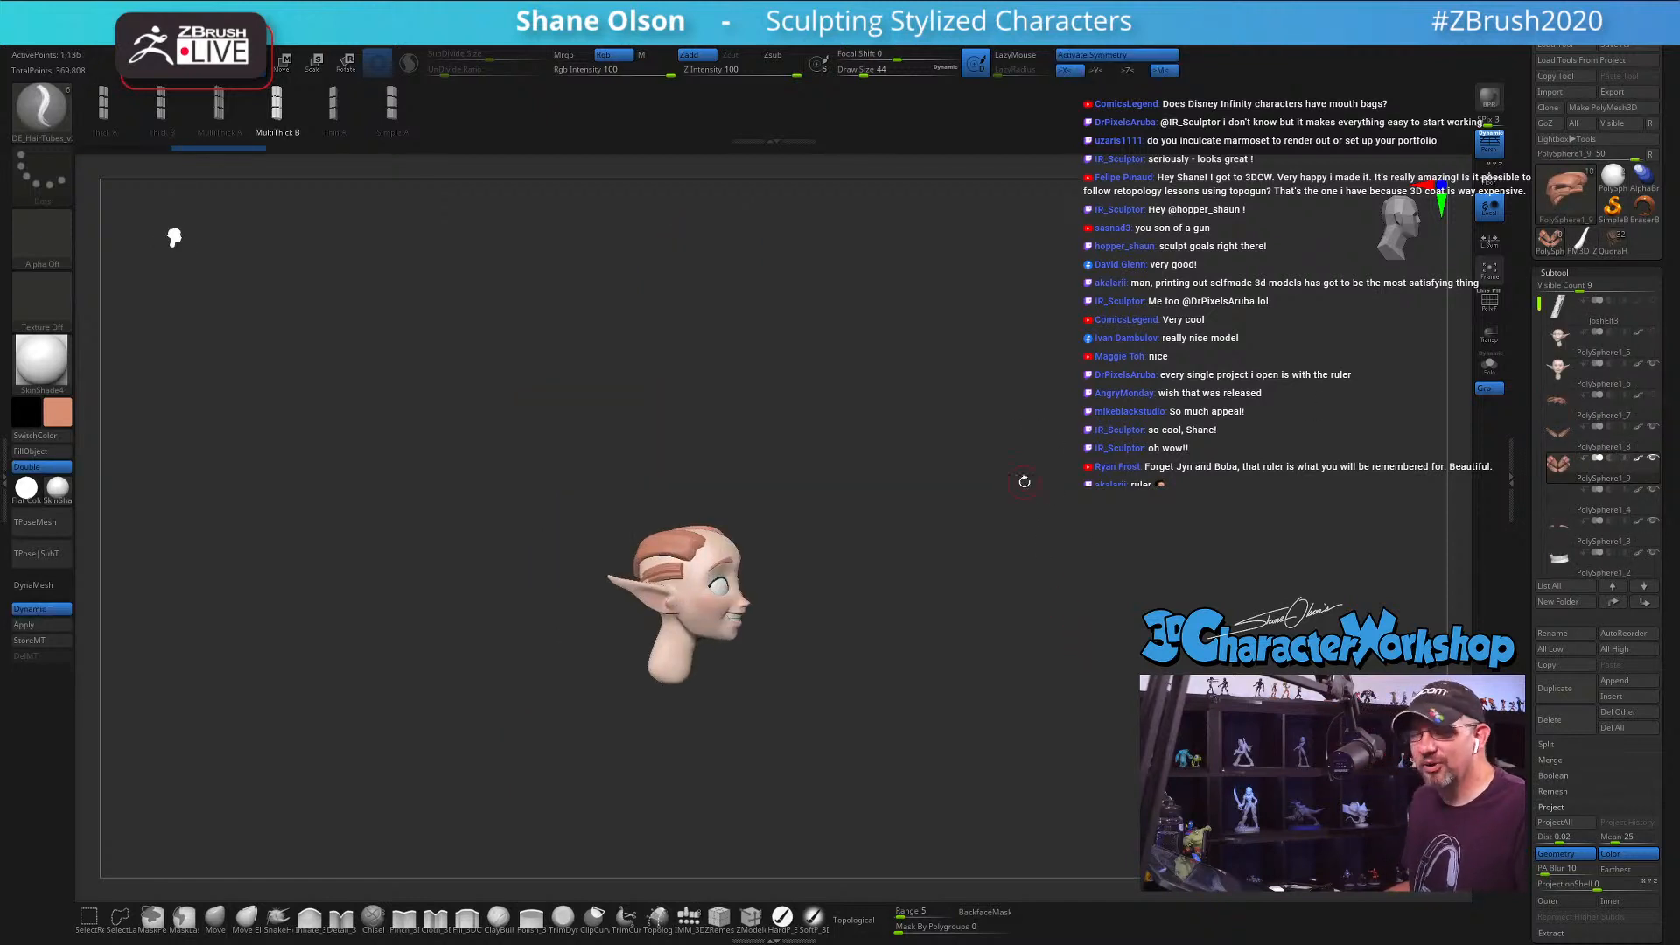
{"action": "left_click_drag", "start_coordinate": [1024, 481], "coordinate": [1029, 630]}
{"action": "left_click_drag", "start_coordinate": [938, 567], "coordinate": [963, 531], "text": "alt"}
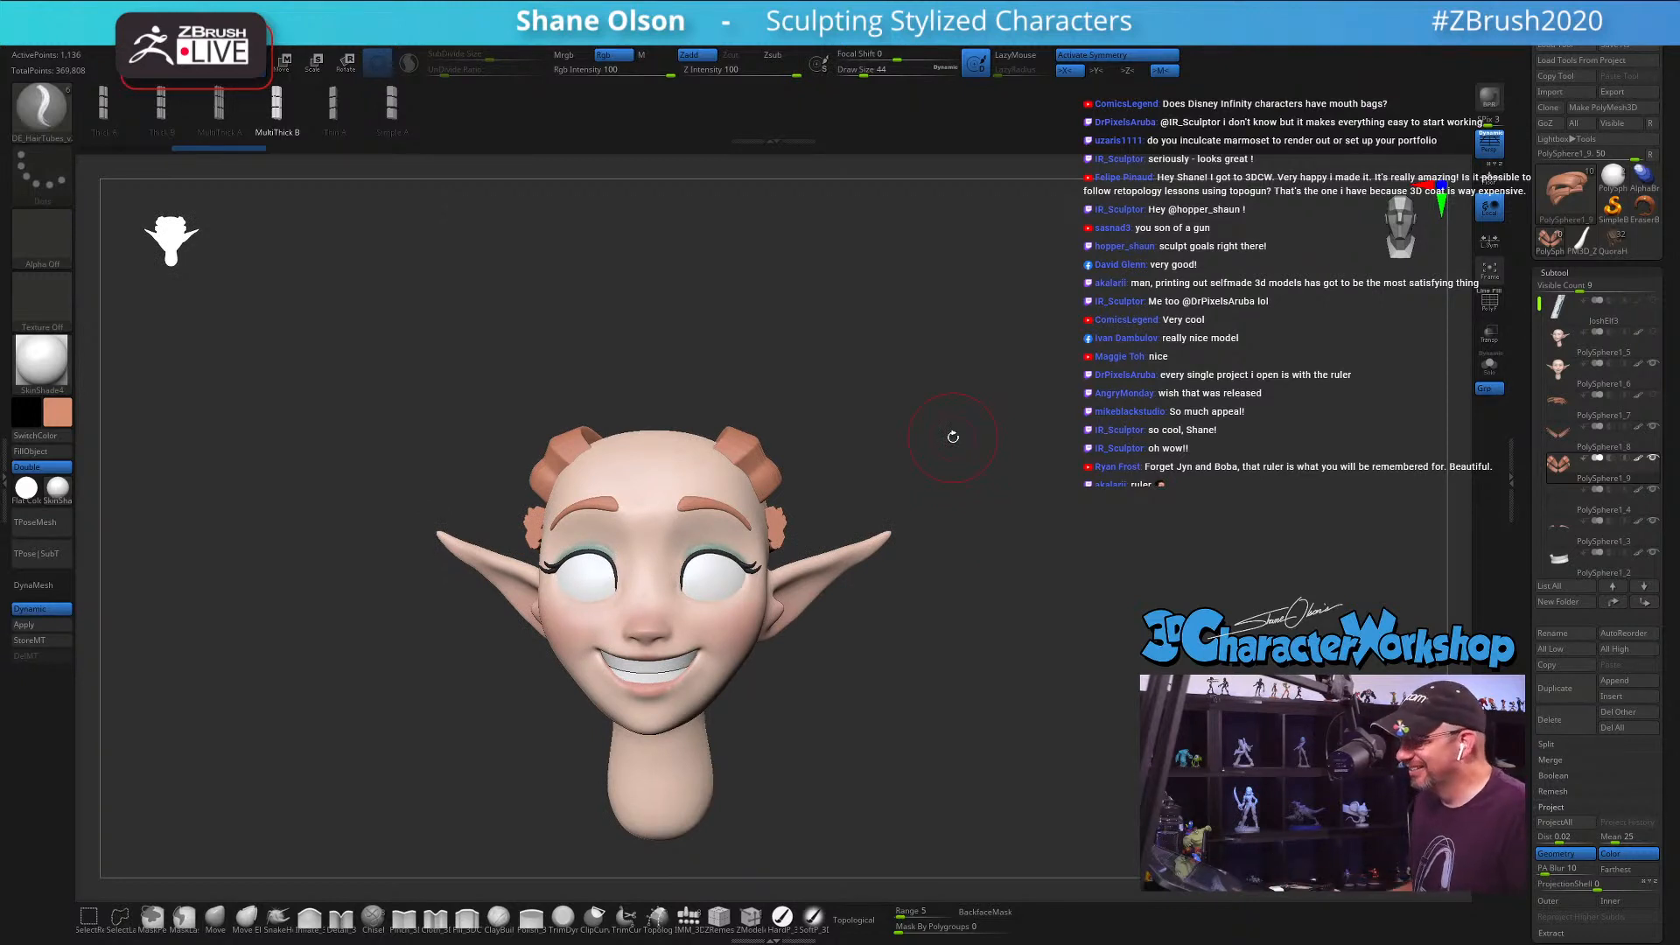
{"action": "left_click_drag", "start_coordinate": [952, 442], "coordinate": [894, 399]}
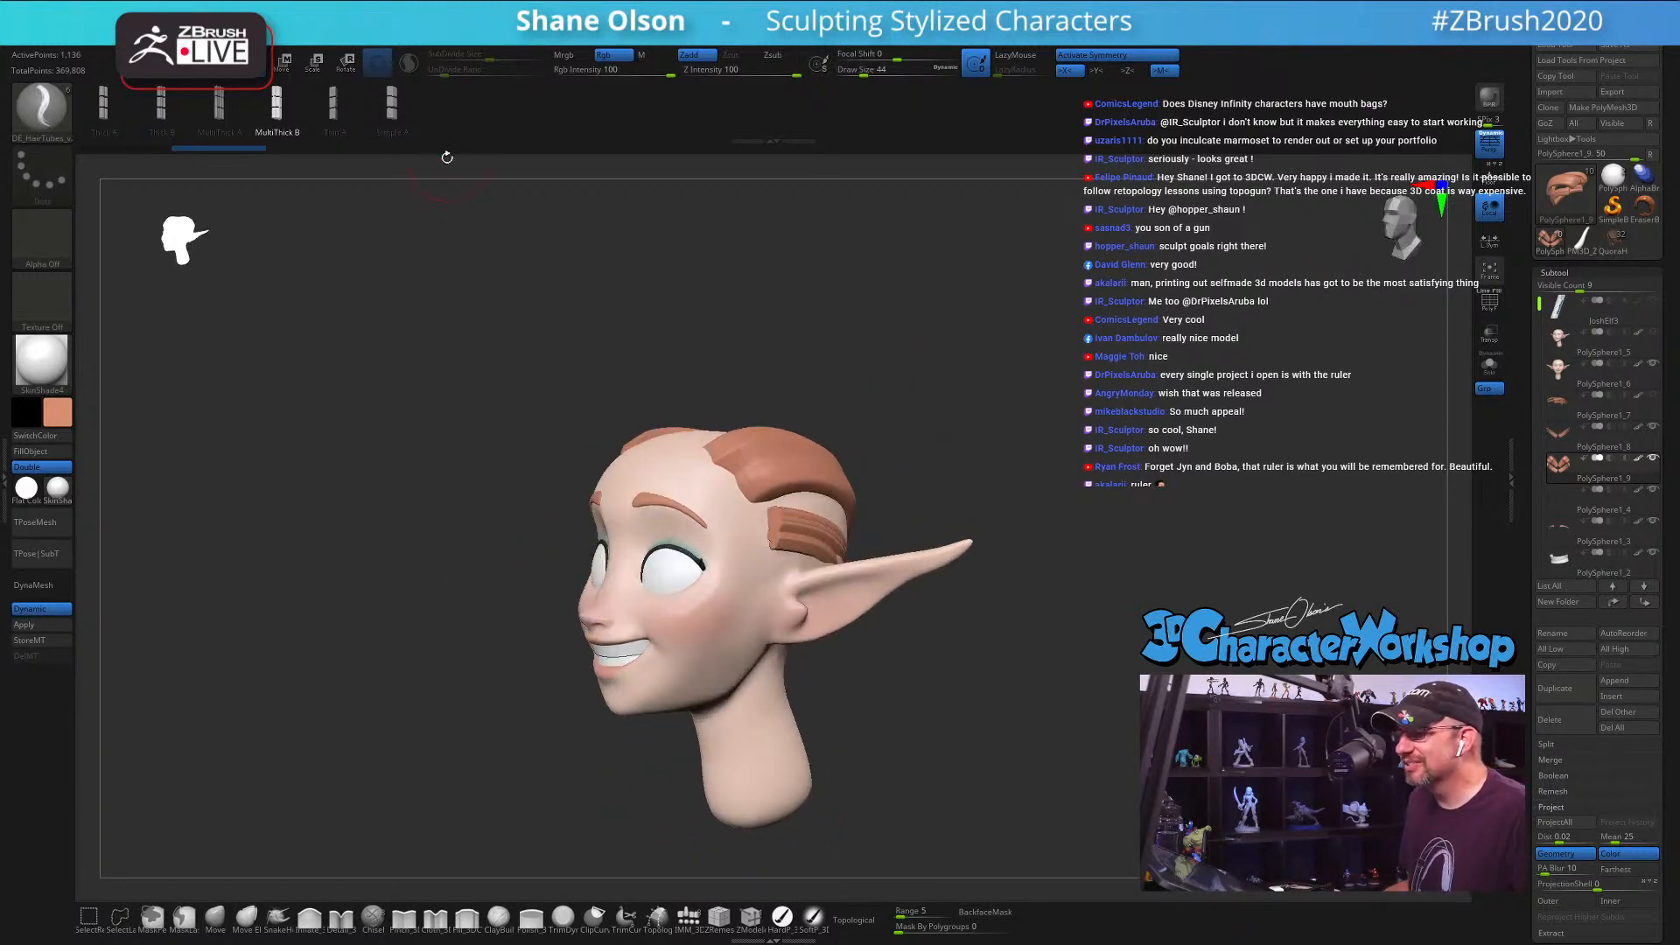
{"action": "left_click", "coordinate": [393, 105]}
Step: Try a mirrored Simple A strand running back over the top of the head at draw size 33
{"action": "left_click_drag", "start_coordinate": [998, 303], "coordinate": [1069, 405]}
{"action": "left_click_drag", "start_coordinate": [915, 297], "coordinate": [1054, 446]}
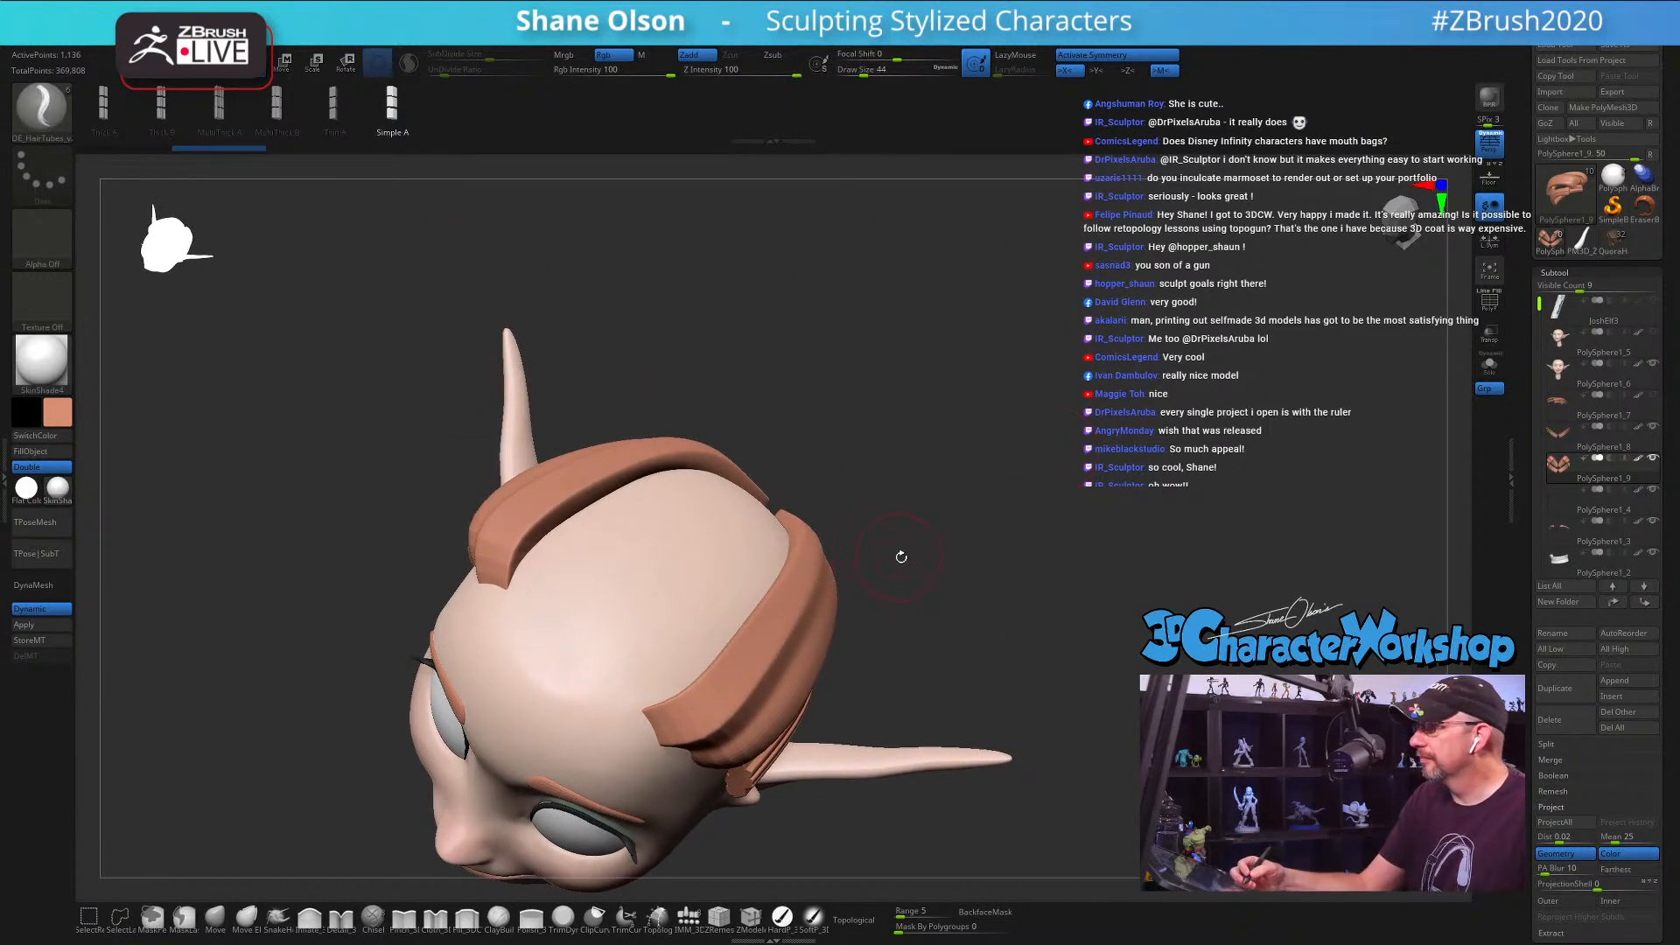
{"action": "key", "text": "s"}
{"action": "left_click_drag", "start_coordinate": [930, 560], "coordinate": [943, 547]}
{"action": "left_click_drag", "start_coordinate": [585, 712], "coordinate": [652, 630]}
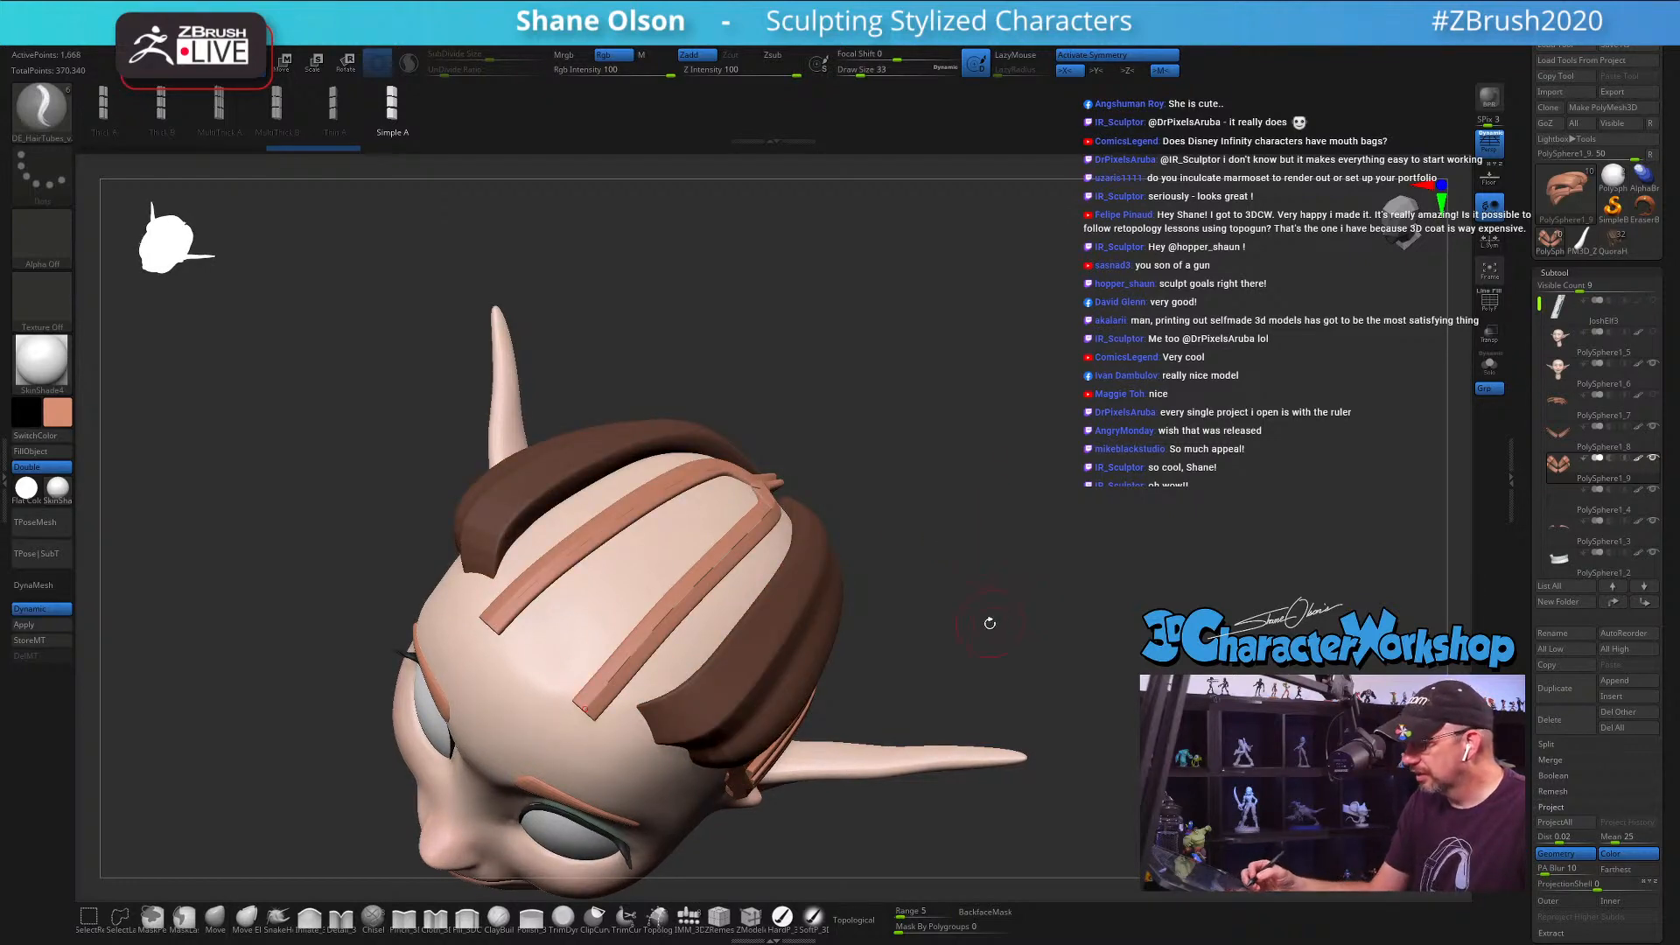
{"action": "left_click_drag", "start_coordinate": [986, 622], "coordinate": [1012, 566]}
{"action": "mouse_move", "coordinate": [961, 670]}
{"action": "left_mouse_down"}
{"action": "mouse_move", "coordinate": [941, 791]}
{"action": "mouse_move", "coordinate": [967, 679]}
{"action": "mouse_move", "coordinate": [904, 600]}
{"action": "mouse_move", "coordinate": [918, 627]}
{"action": "left_mouse_up"}
{"action": "key", "text": "ctrl+z"}
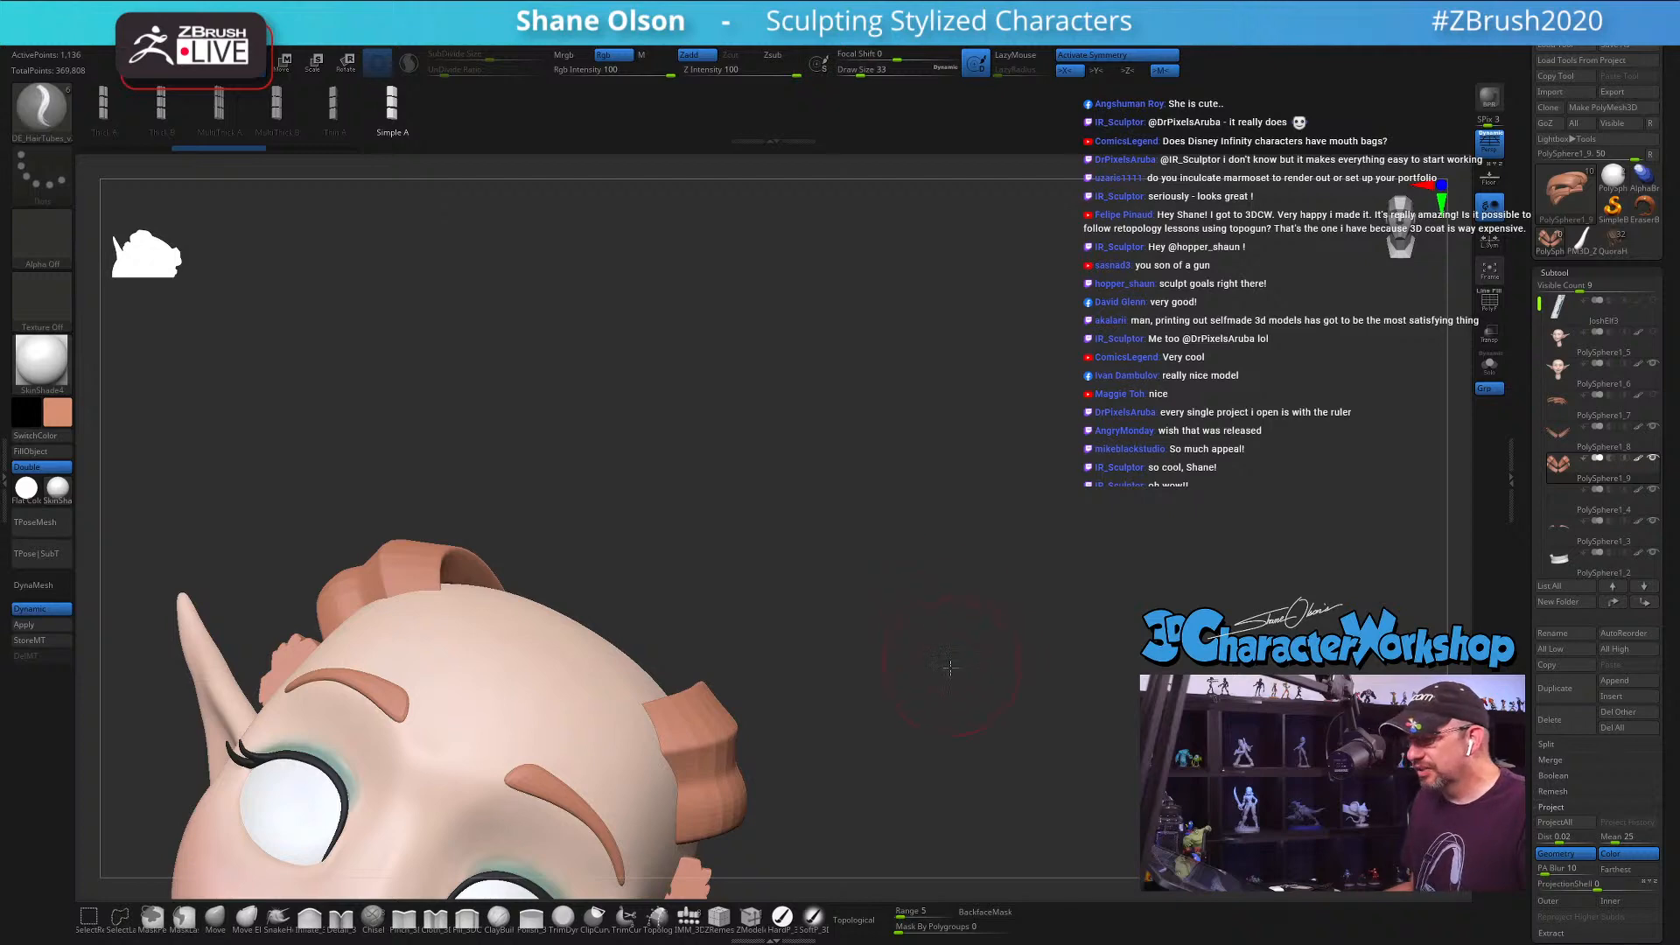
Step: Merge the PolySphere1_7, PolySphere1_8 and PolySphere1_9 hair subtools into one
{"action": "left_click_drag", "start_coordinate": [949, 667], "coordinate": [1008, 441]}
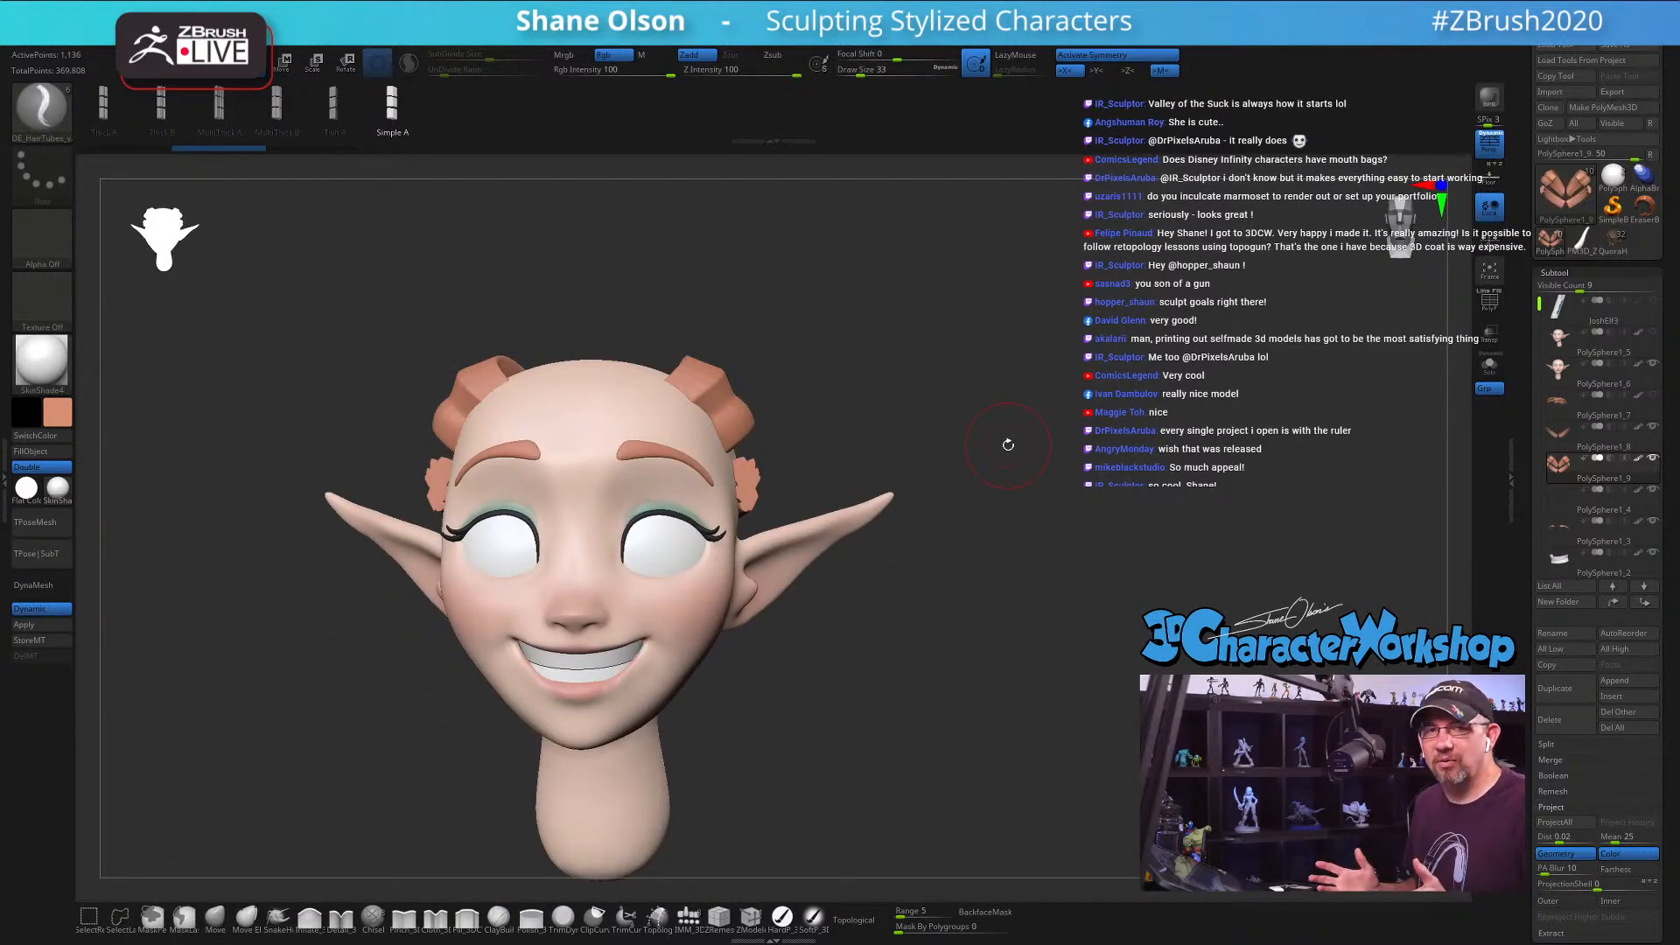
{"action": "left_click_drag", "start_coordinate": [1006, 444], "coordinate": [927, 423]}
{"action": "left_click_drag", "start_coordinate": [1055, 435], "coordinate": [1181, 463]}
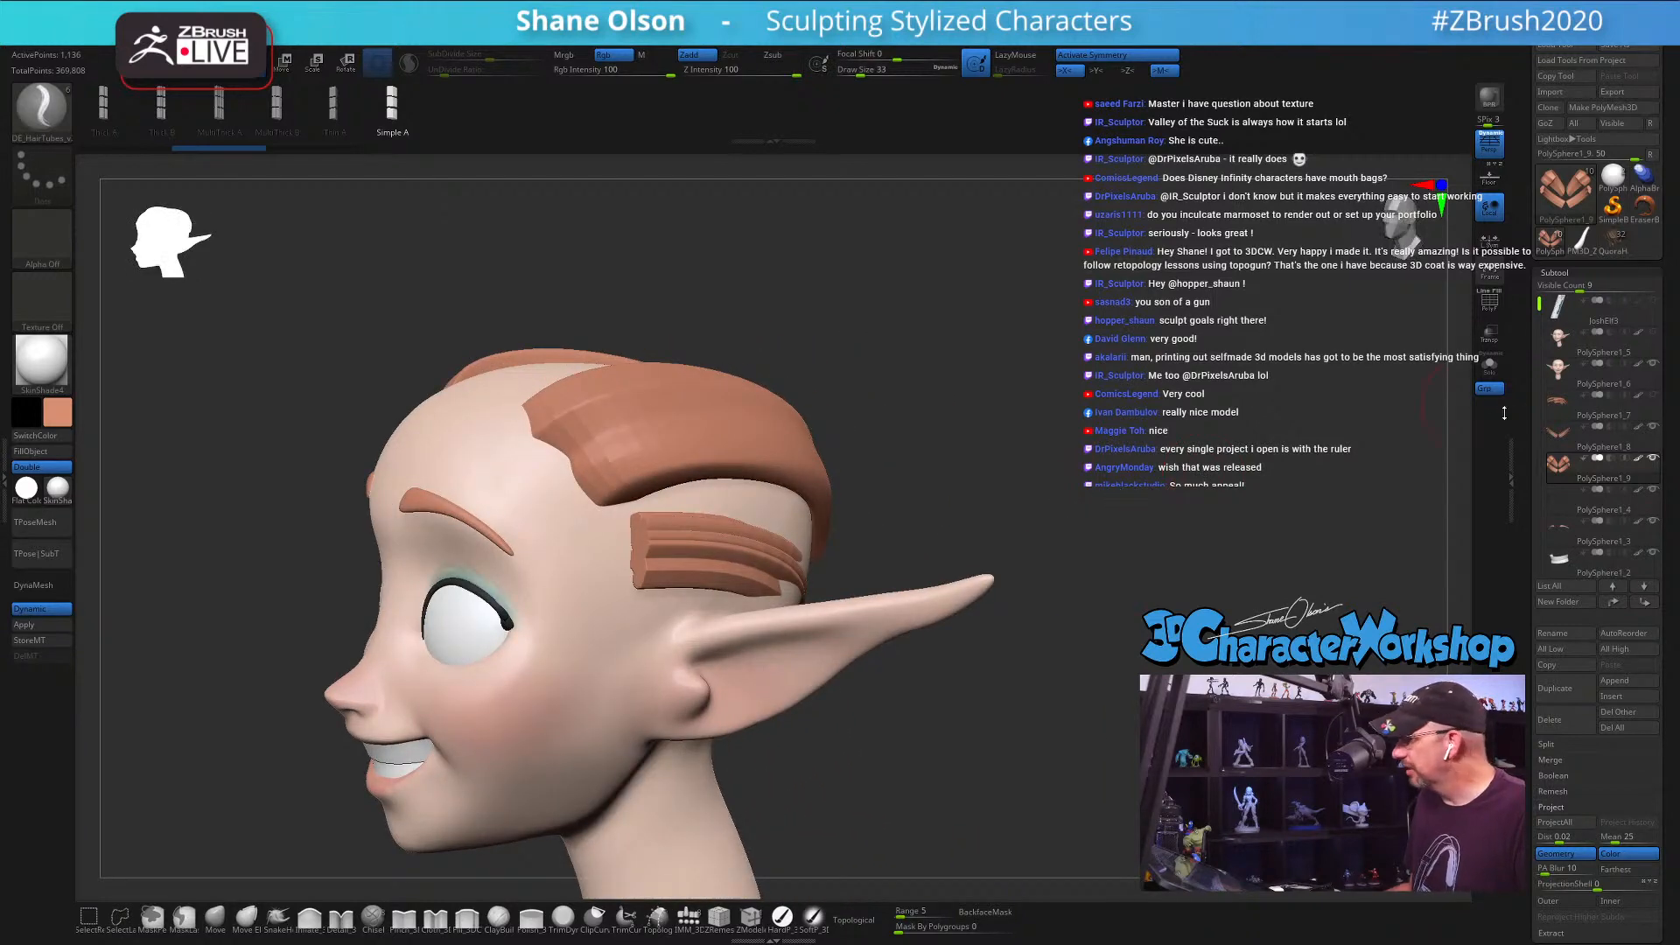
{"action": "left_click", "coordinate": [1566, 371]}
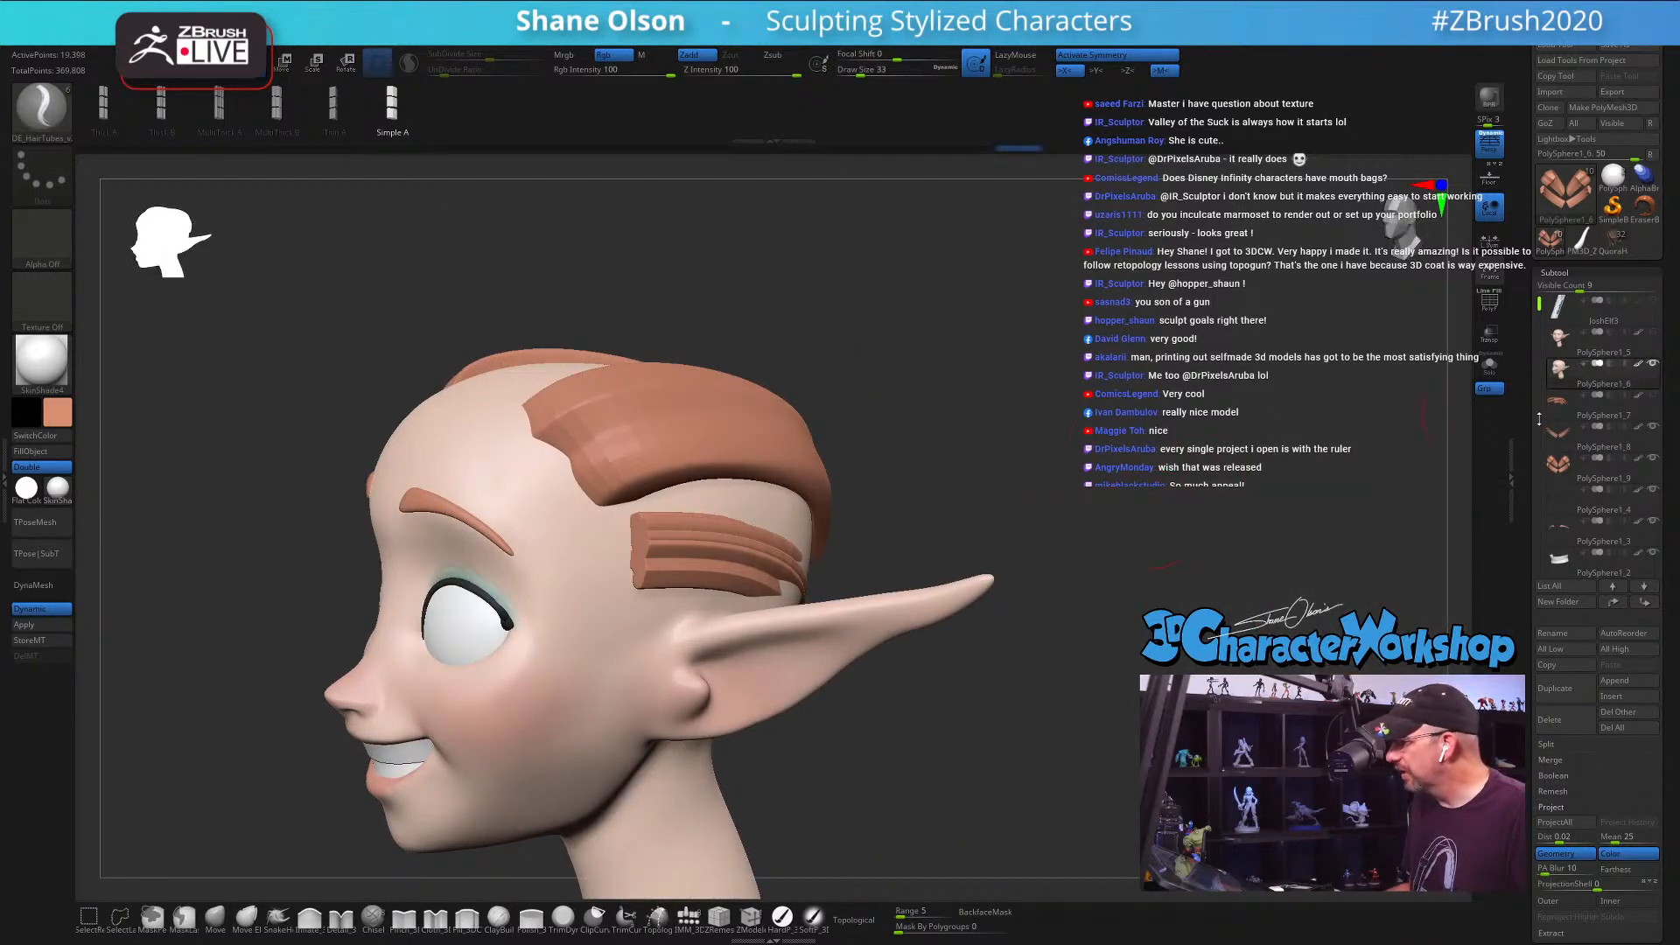
{"action": "left_click", "coordinate": [1654, 461]}
{"action": "left_click", "coordinate": [1562, 401]}
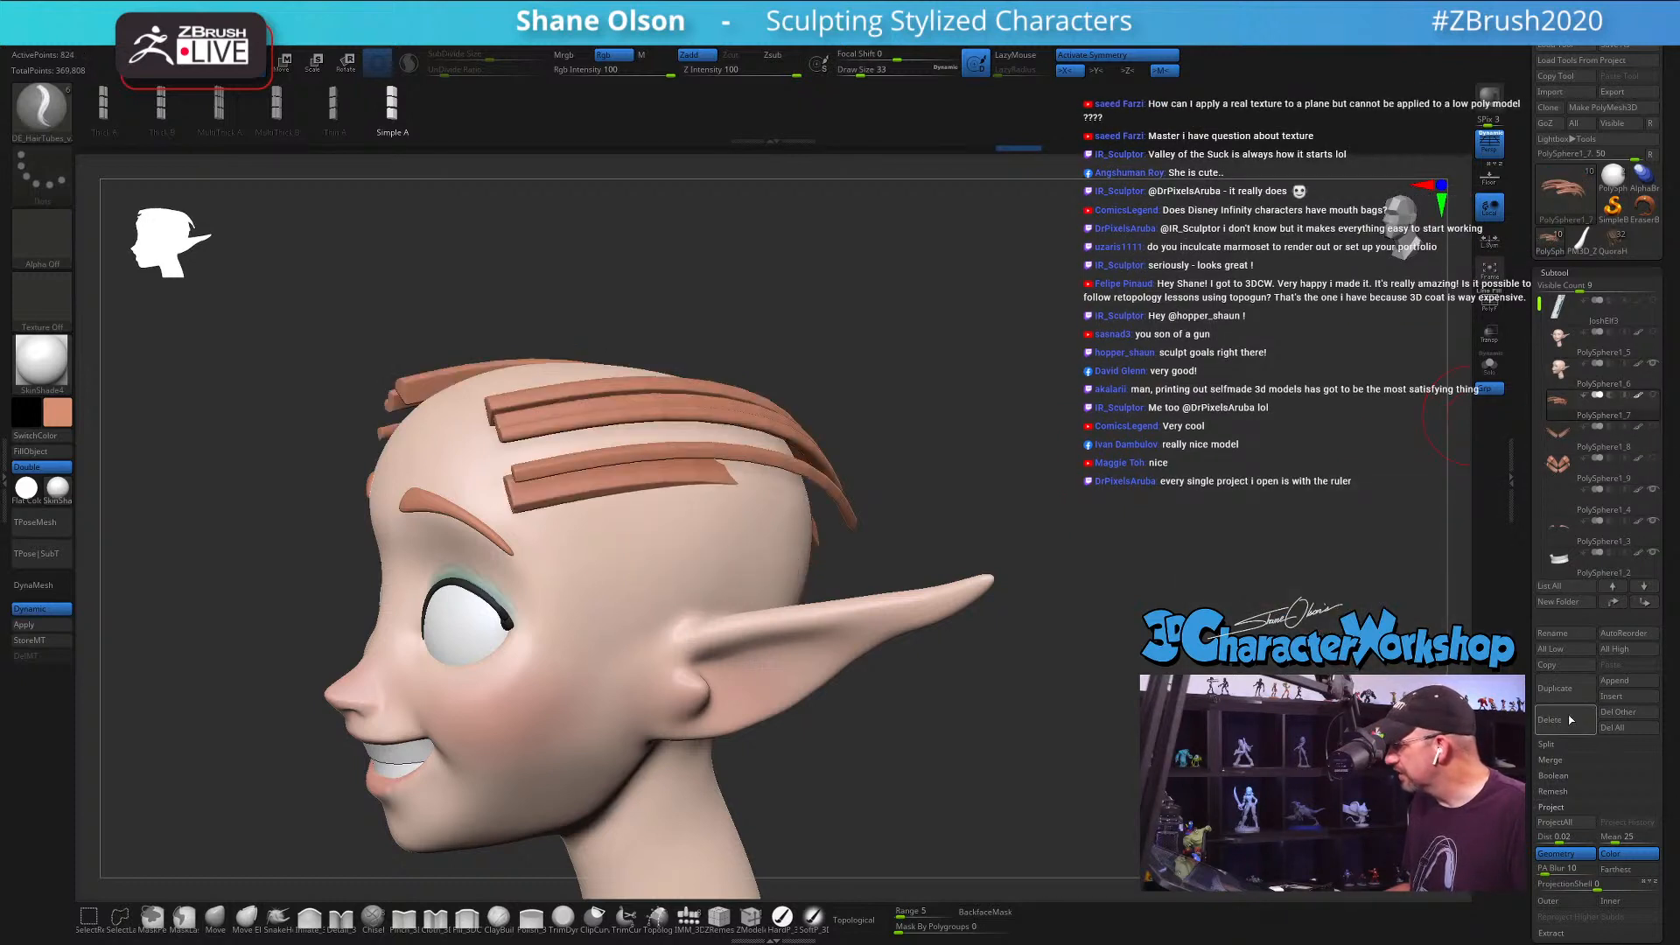
{"action": "left_click", "coordinate": [1563, 758]}
{"action": "left_click", "coordinate": [1566, 770]}
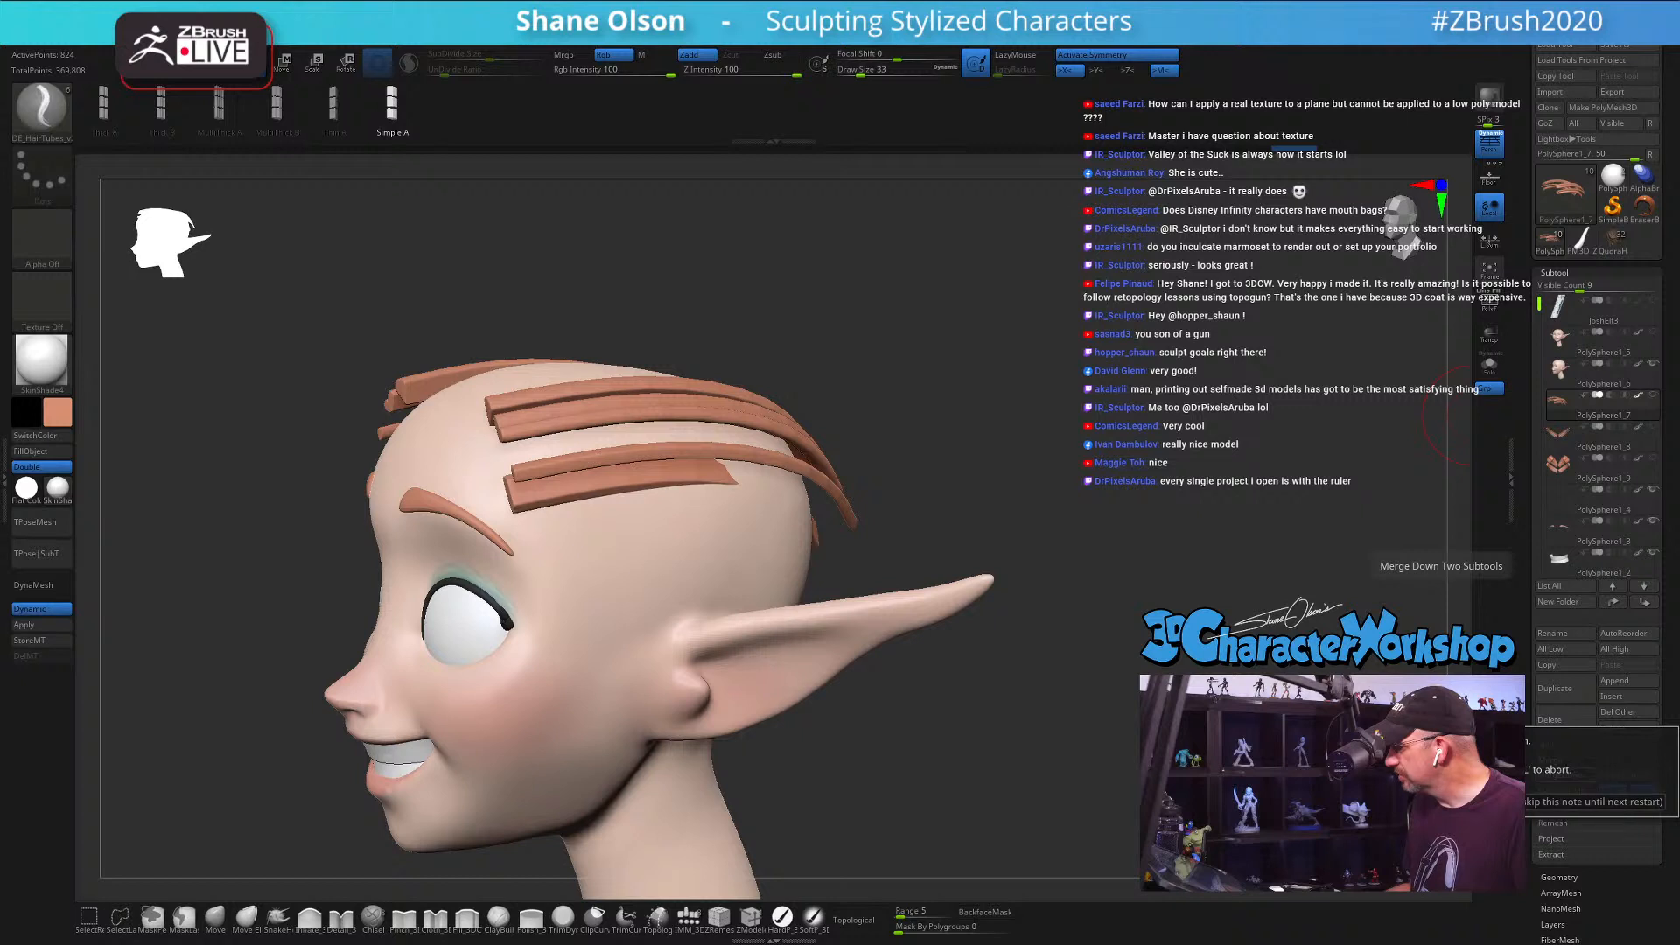
{"action": "key", "text": "Return"}
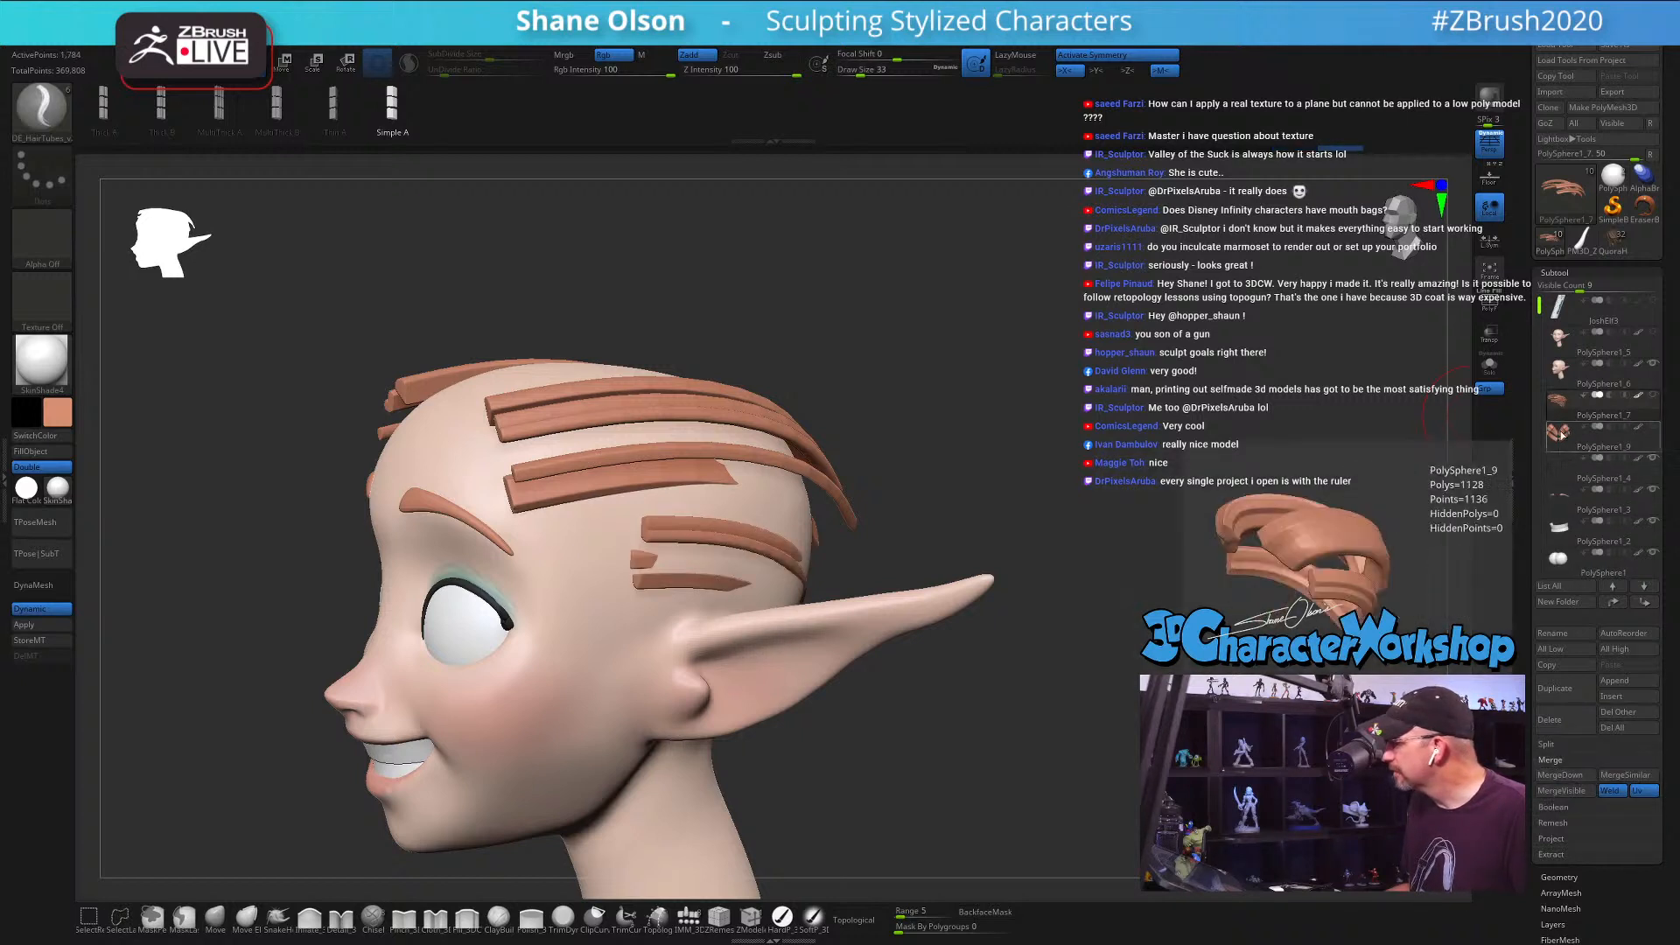
{"action": "left_click", "coordinate": [1546, 776]}
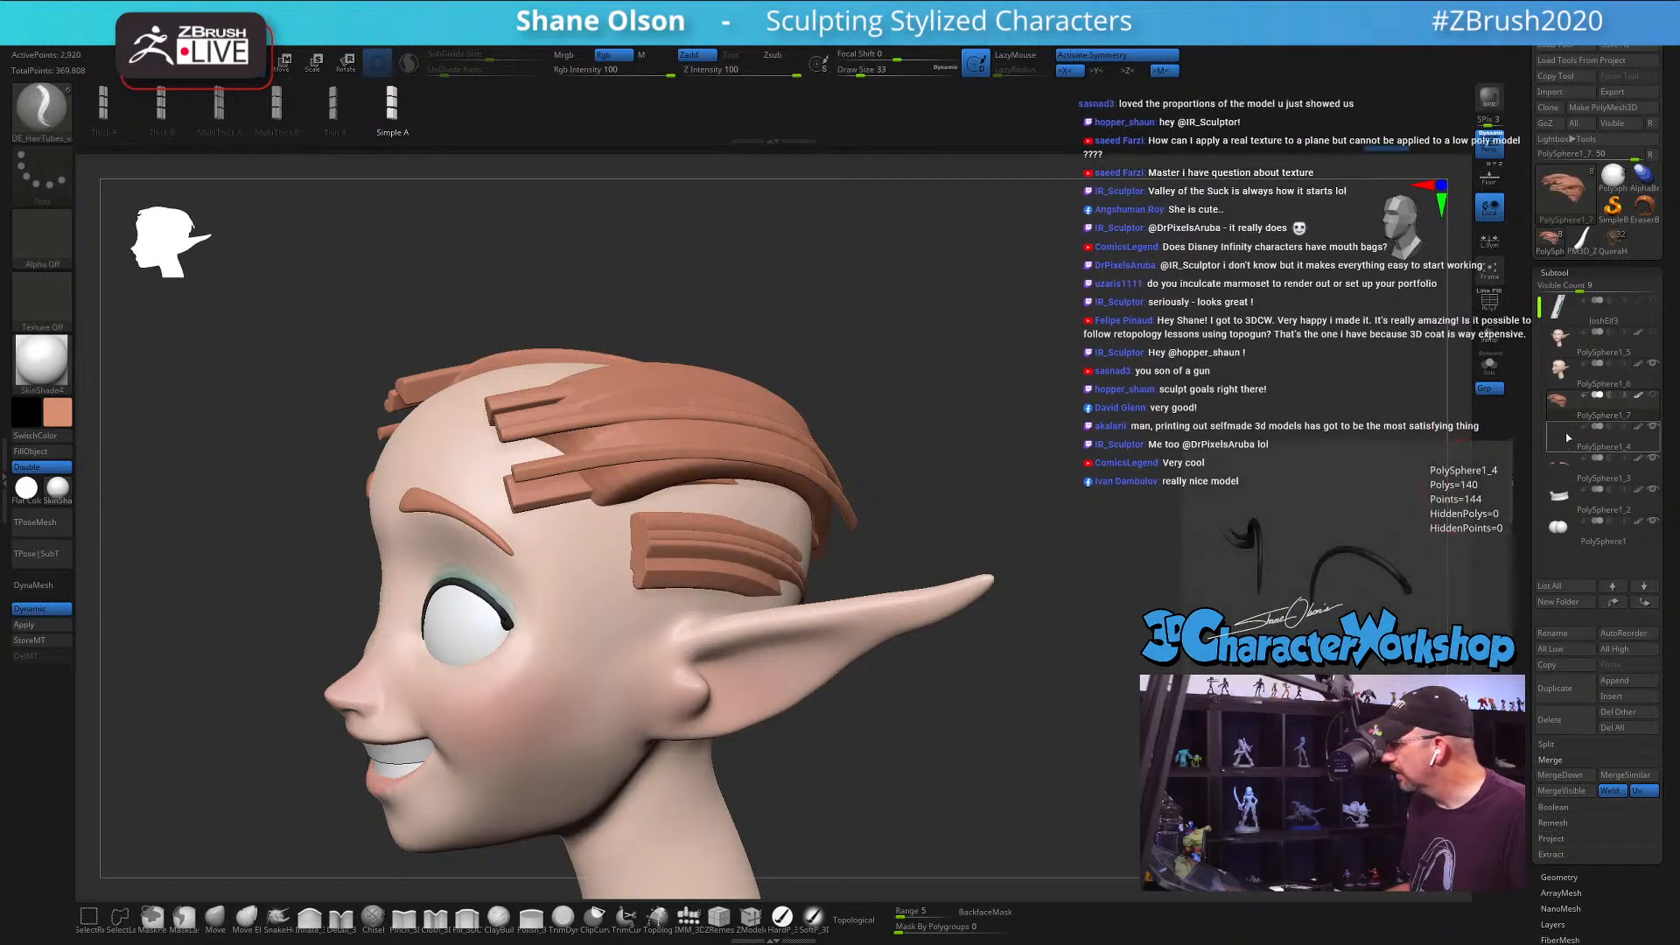
Step: Select the bald head subtool and draw a mirrored Simple A strand back along its side at draw size 39
{"action": "left_click_drag", "start_coordinate": [1105, 346], "coordinate": [1038, 356]}
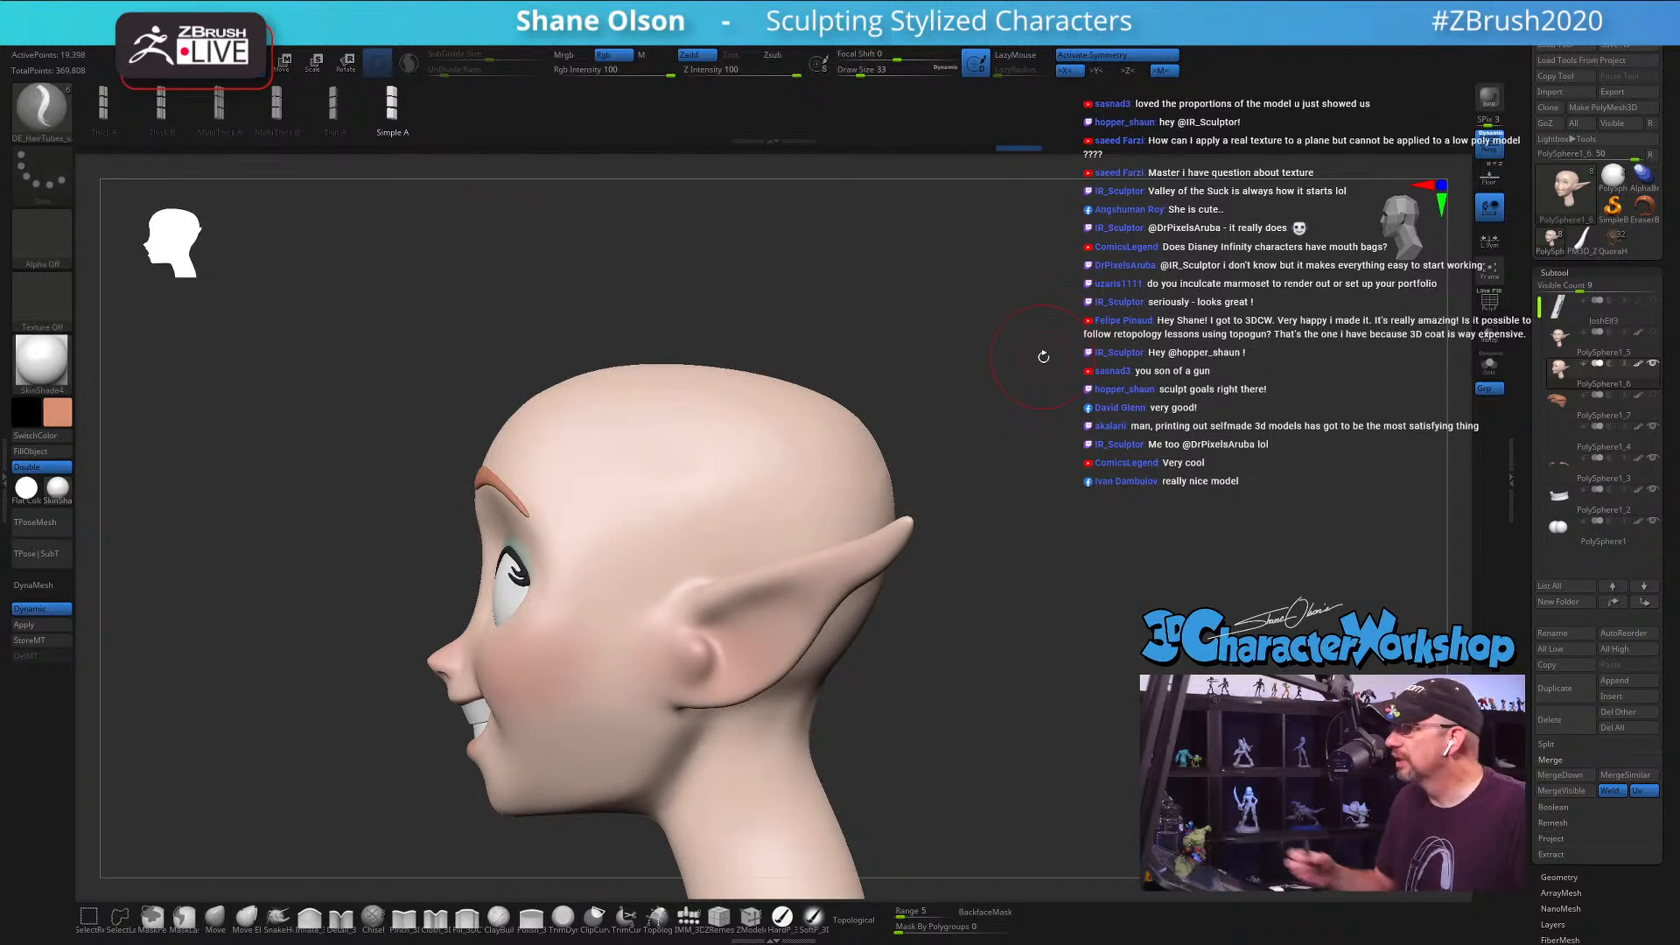
{"action": "left_click_drag", "start_coordinate": [991, 595], "coordinate": [1008, 647]}
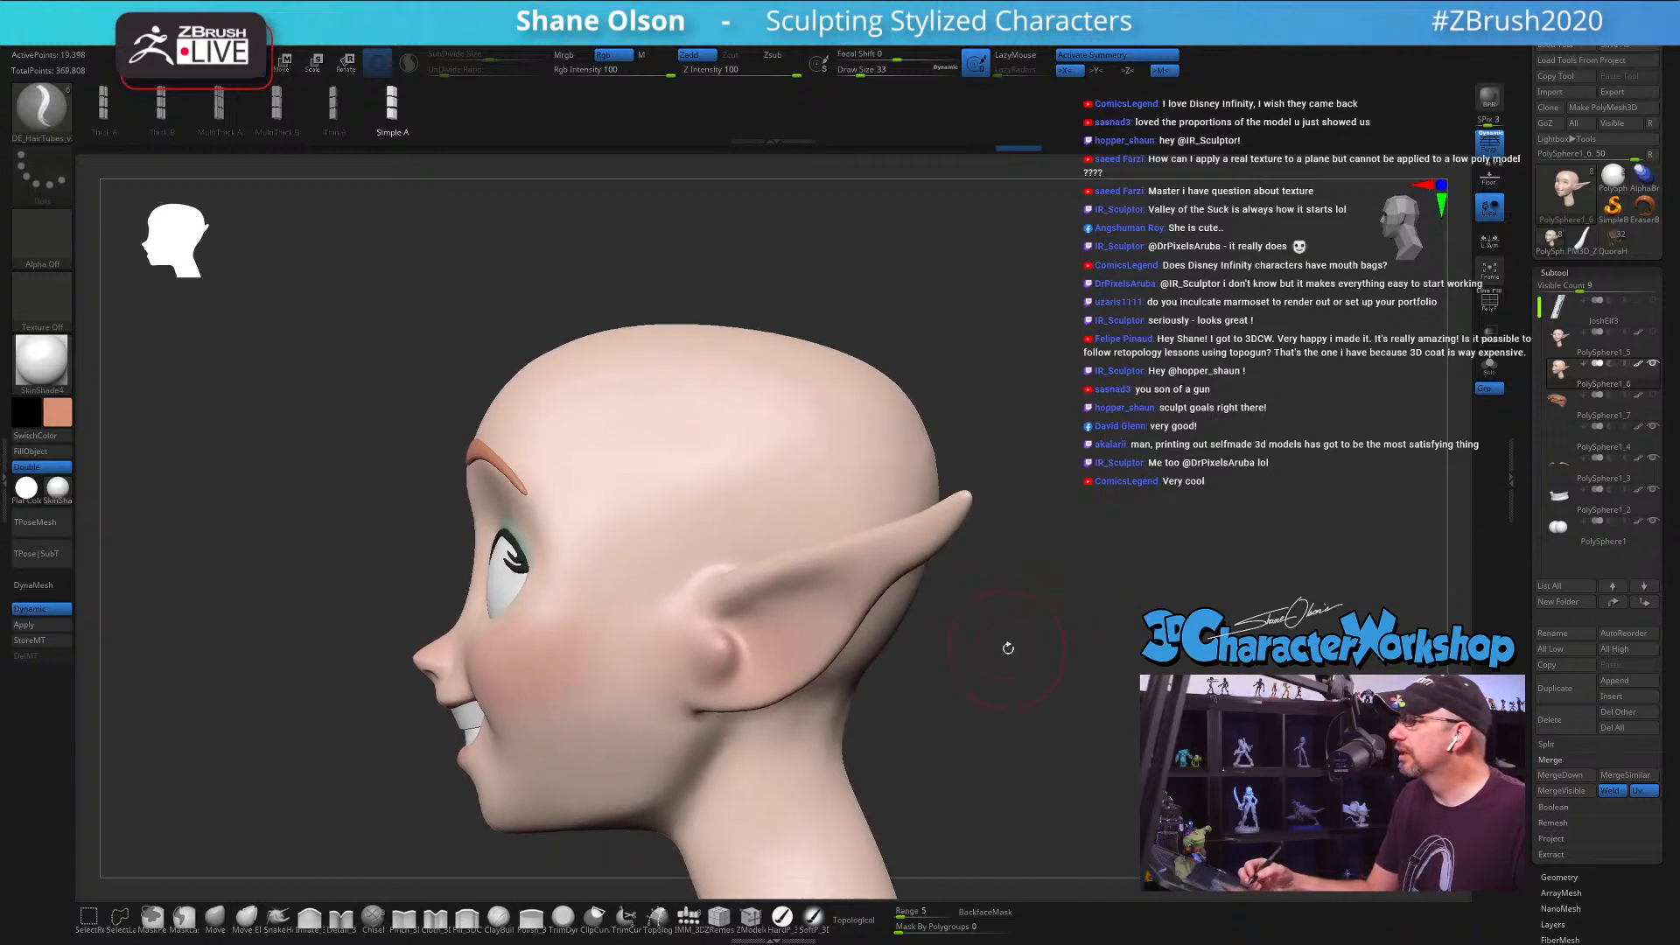
{"action": "key", "text": "s"}
{"action": "left_click", "coordinate": [1056, 552]}
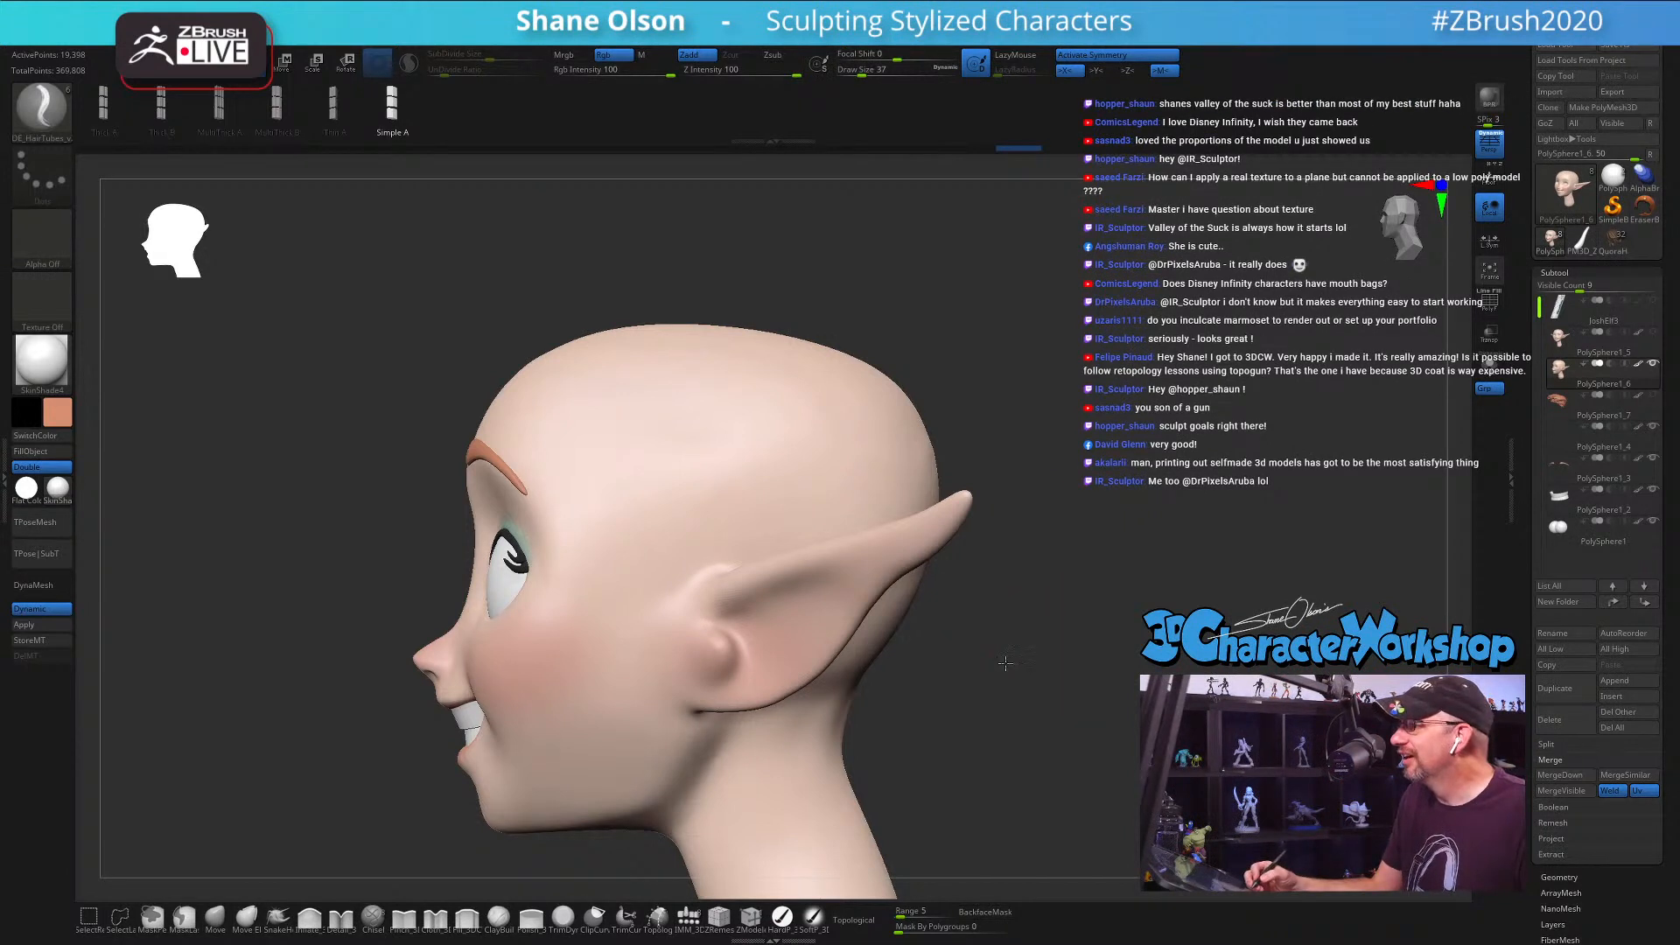
{"action": "left_click_drag", "start_coordinate": [1006, 663], "coordinate": [1001, 567]}
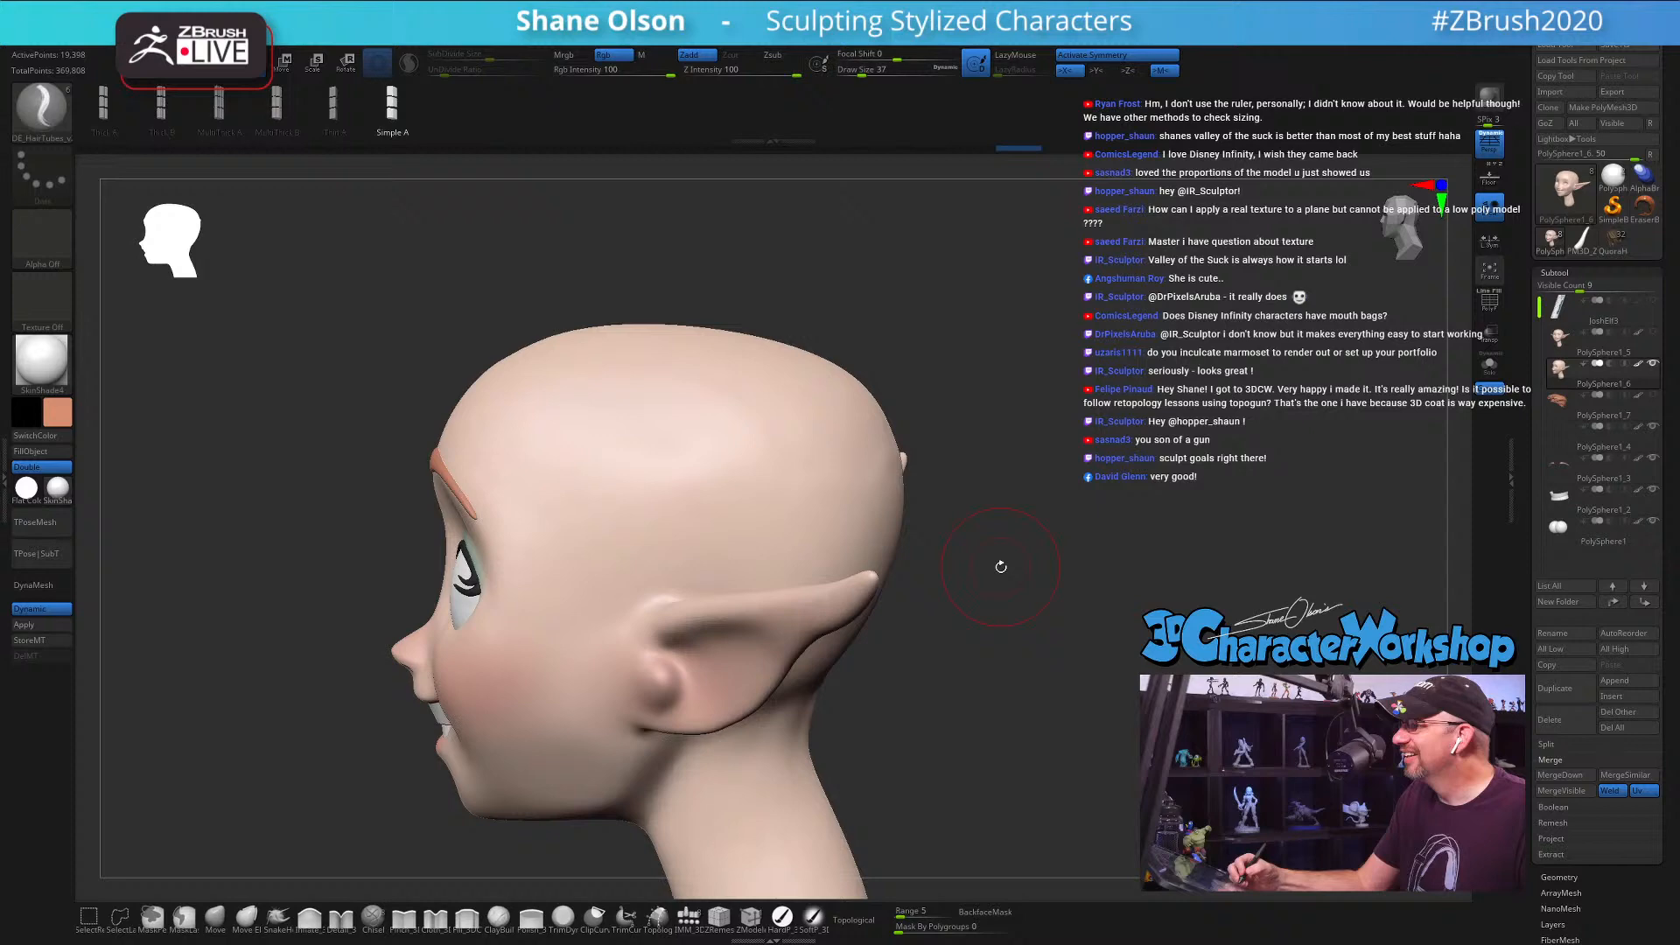
{"action": "key", "text": "s"}
{"action": "left_click", "coordinate": [995, 436]}
{"action": "left_click_drag", "start_coordinate": [1001, 431], "coordinate": [988, 553]}
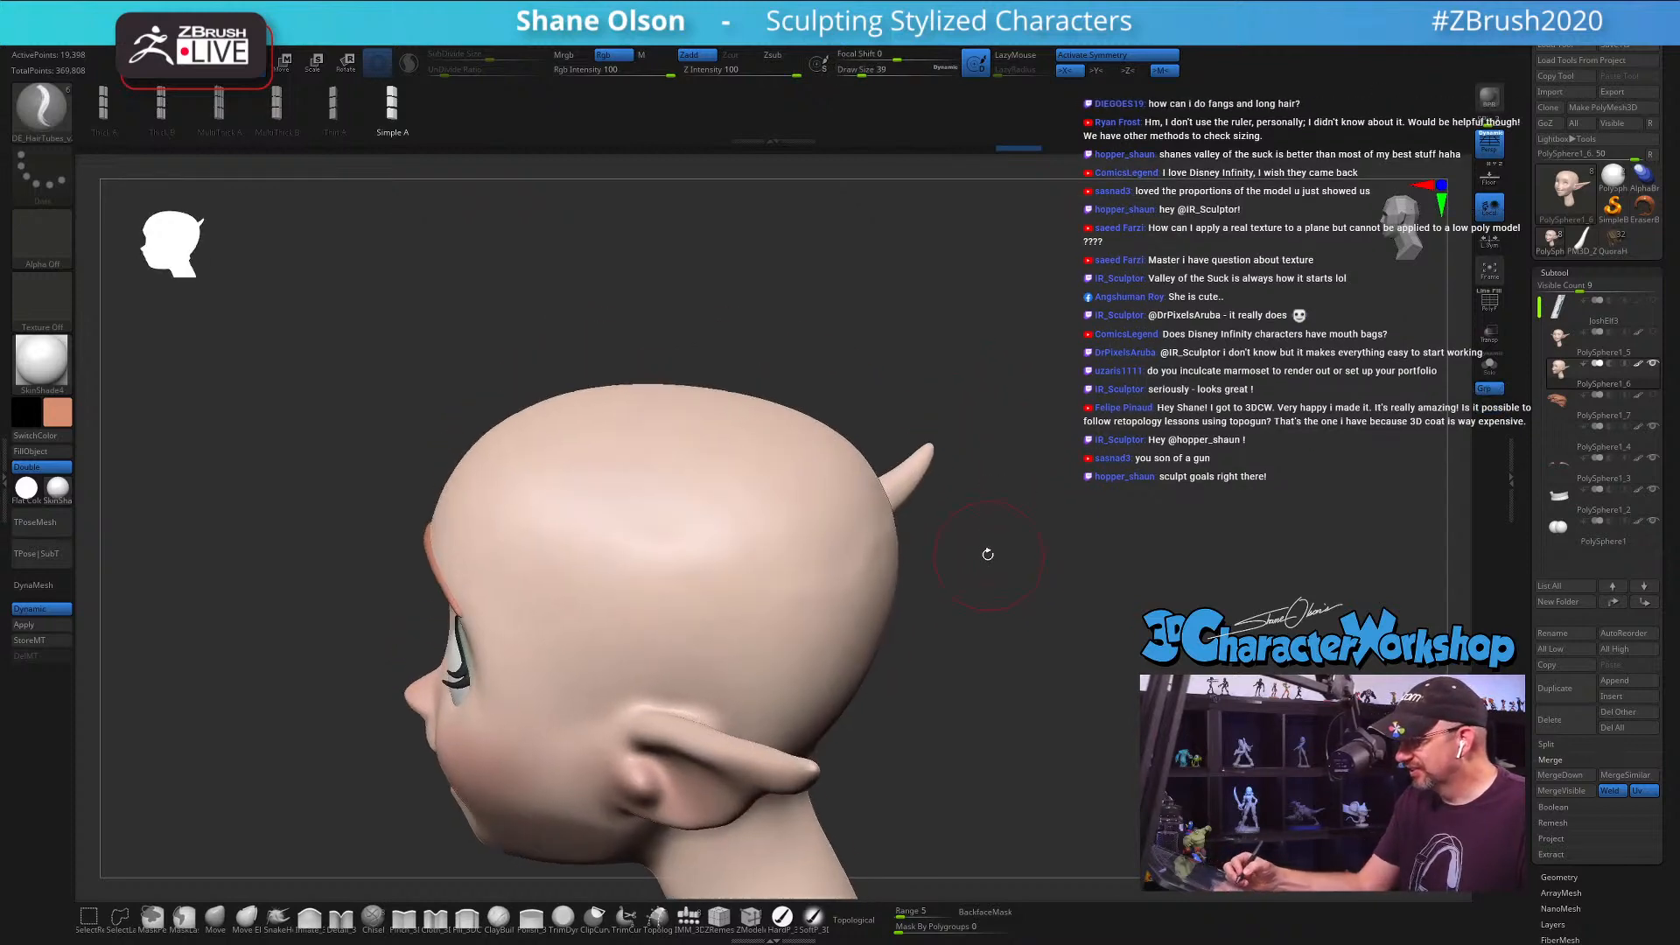
{"action": "left_click_drag", "start_coordinate": [501, 516], "coordinate": [803, 565]}
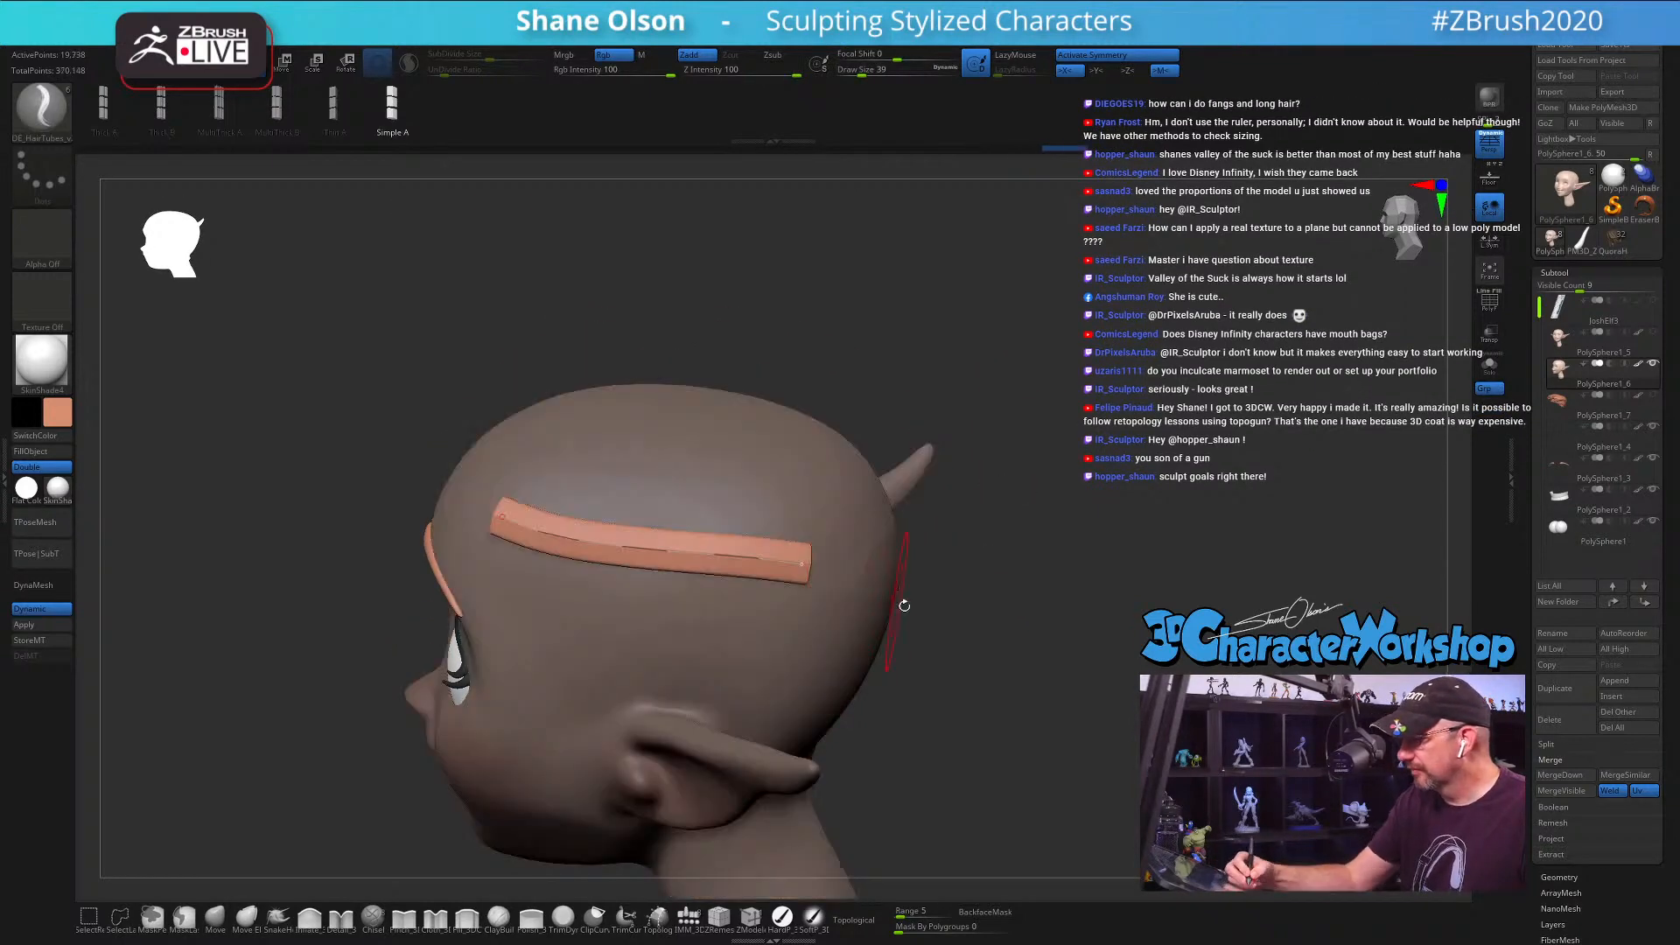
Step: Show the elf reference sketch beside the head and leave its editing mode
{"action": "left_click_drag", "start_coordinate": [904, 606], "coordinate": [1010, 698]}
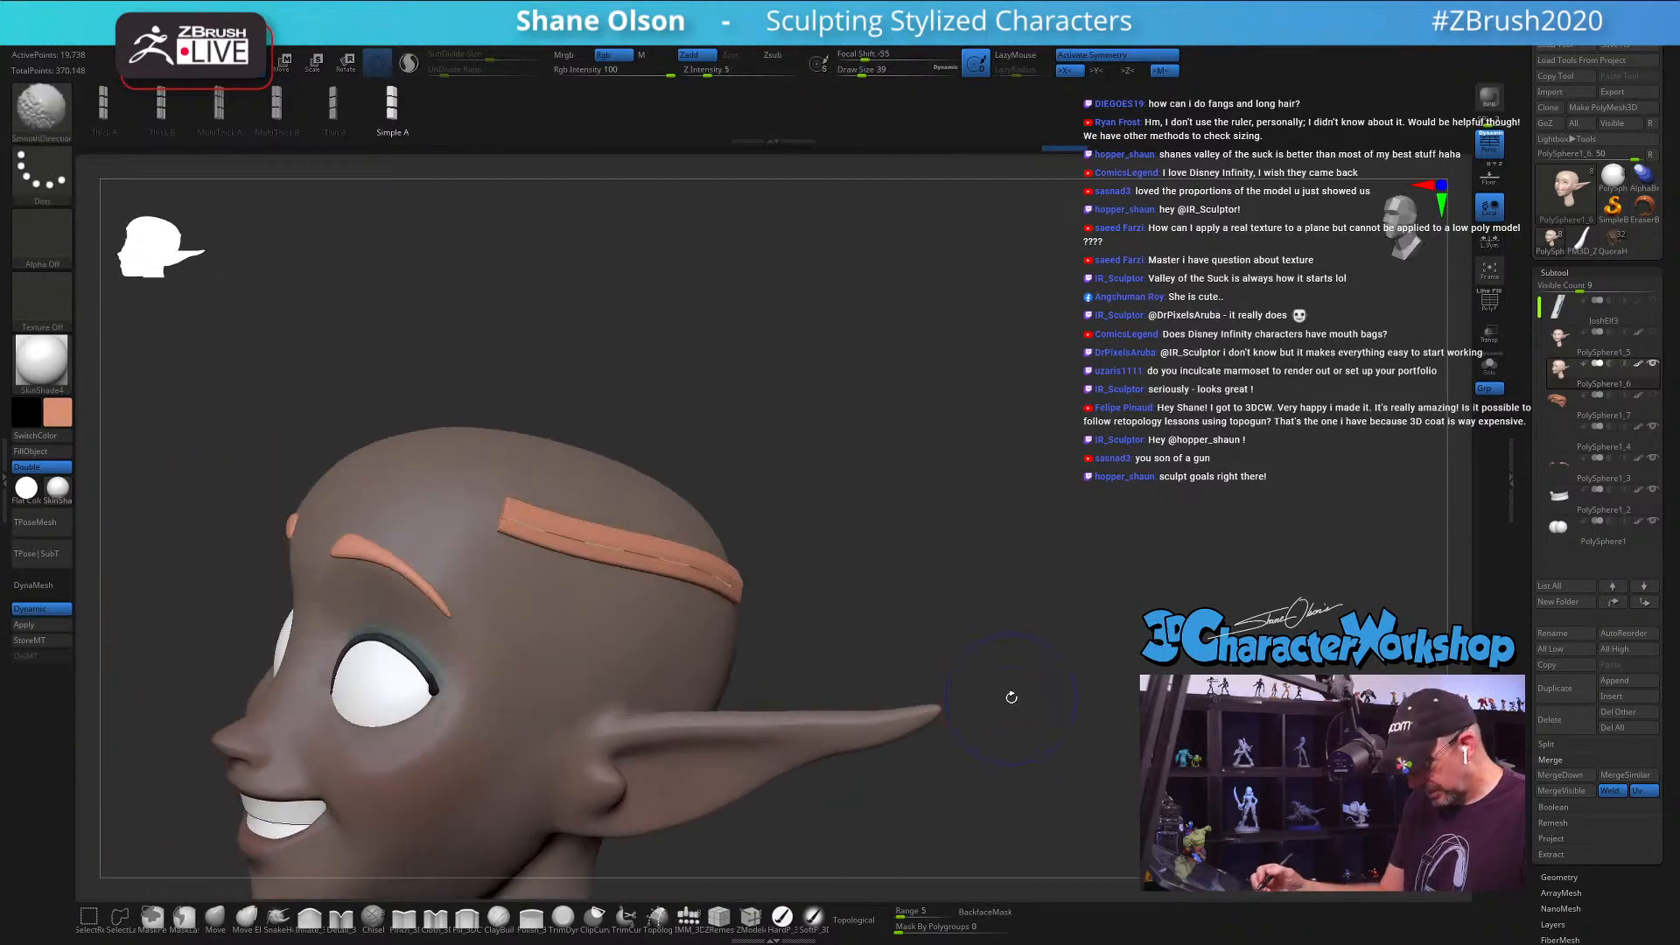
{"action": "key", "text": "shift+f"}
{"action": "mouse_move", "coordinate": [1013, 563]}
{"action": "left_mouse_down"}
{"action": "mouse_move", "coordinate": [986, 593]}
{"action": "mouse_move", "coordinate": [1022, 635]}
{"action": "left_mouse_up"}
{"action": "key", "text": "shift+f"}
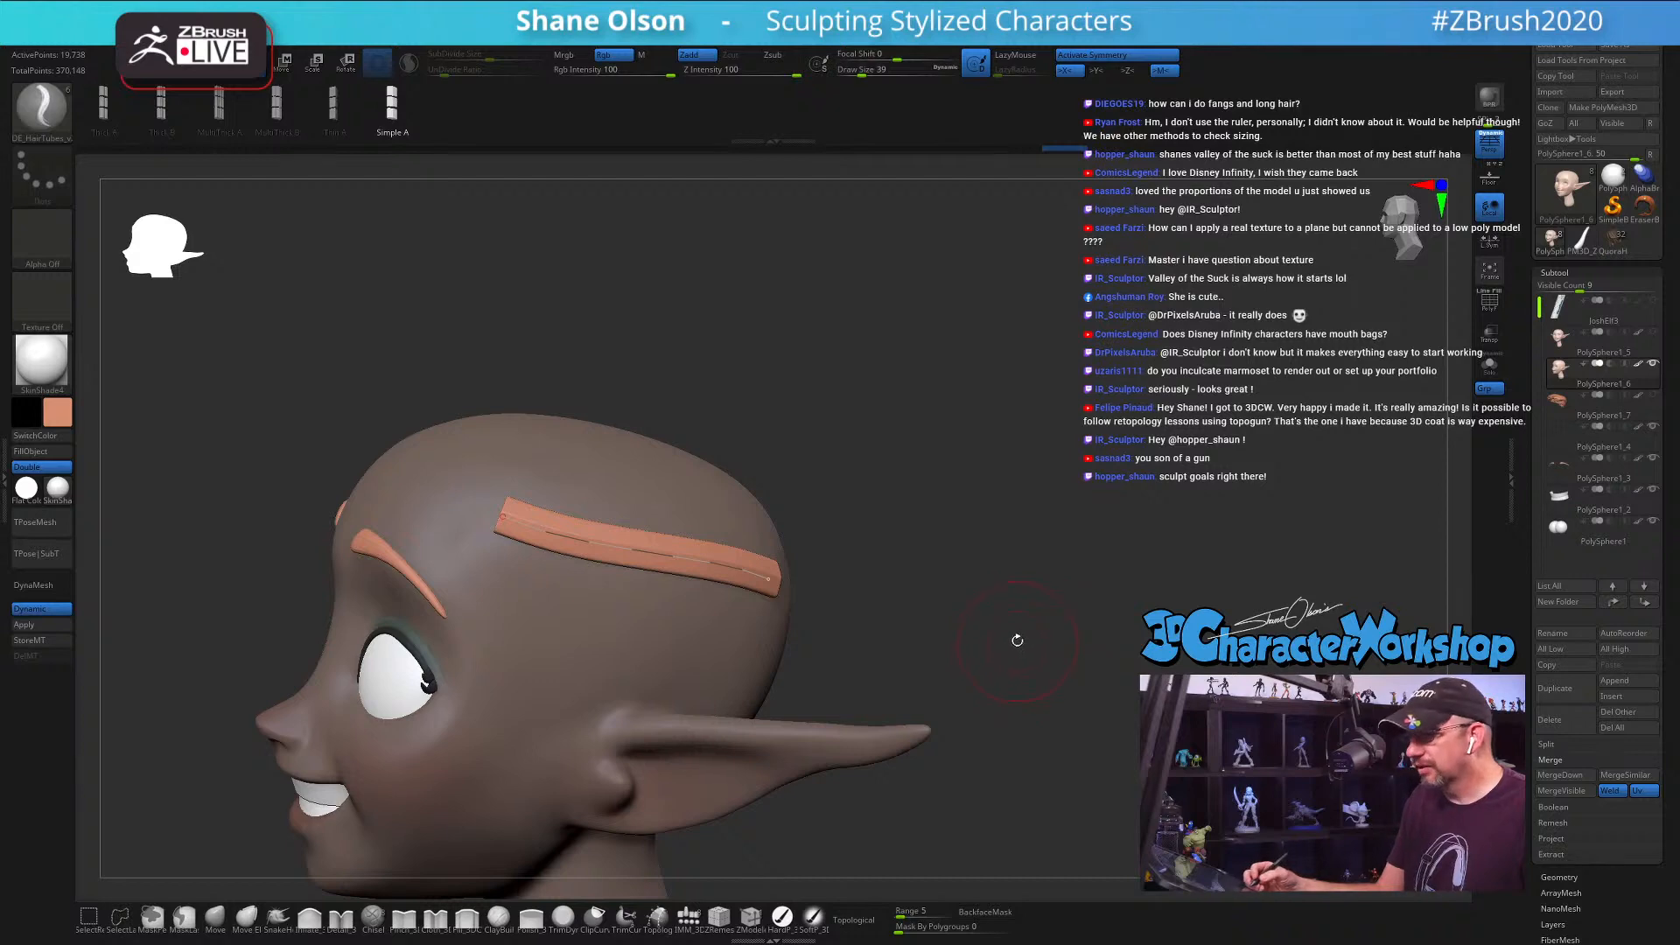
{"action": "key", "text": "shift+z"}
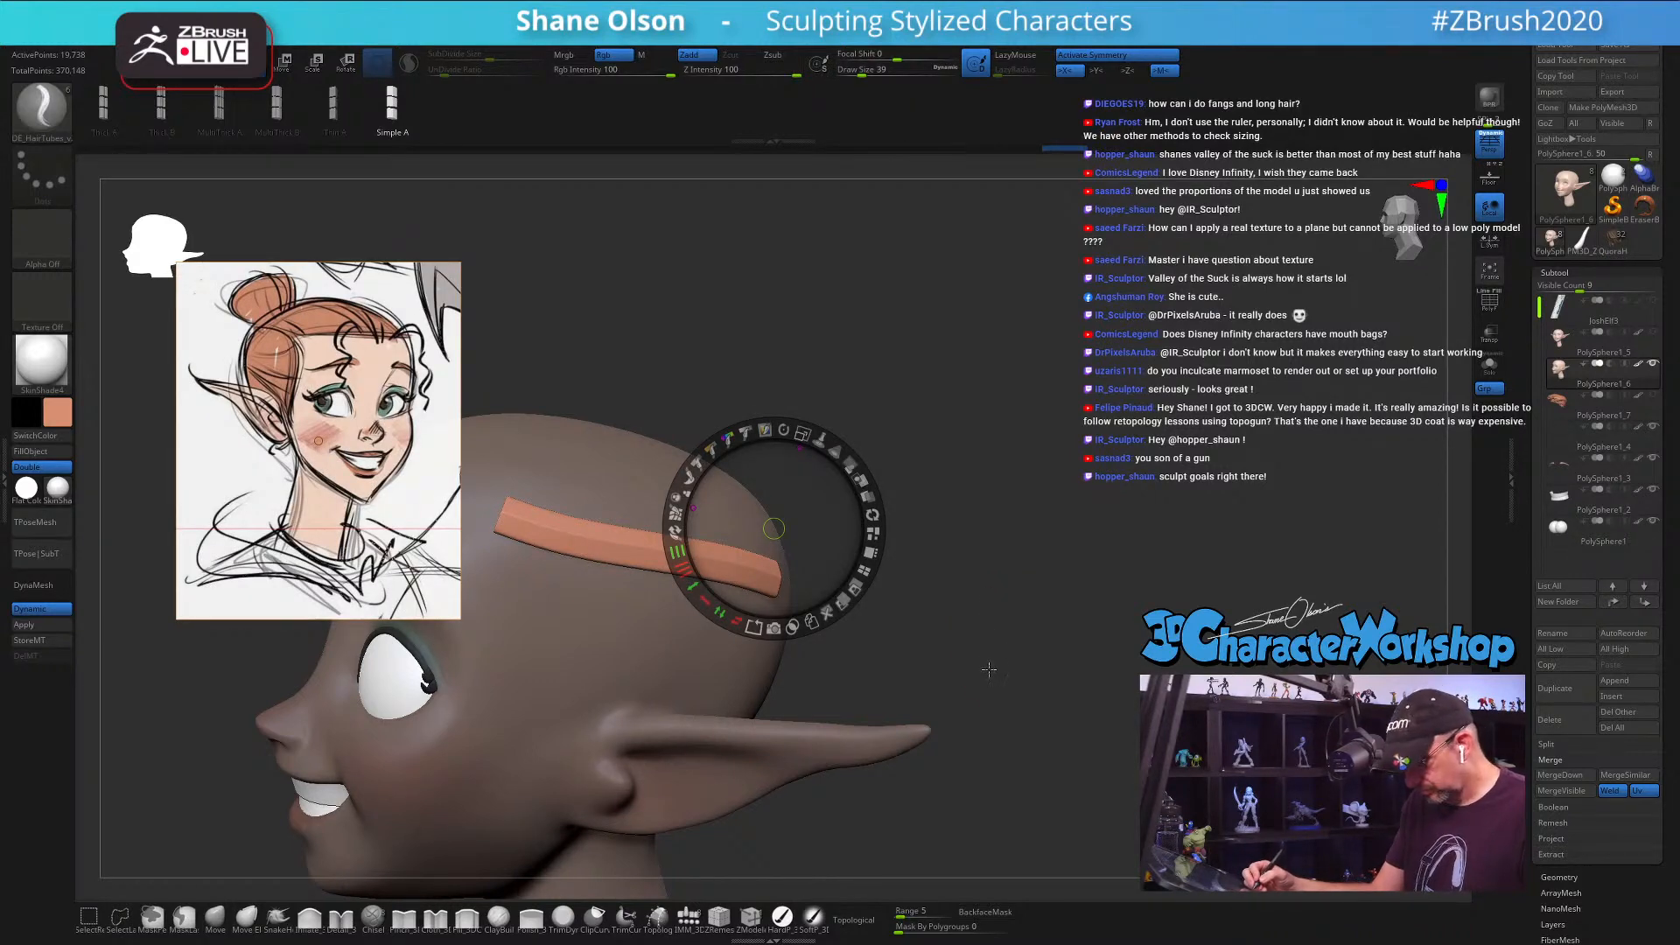
{"action": "key", "text": "z"}
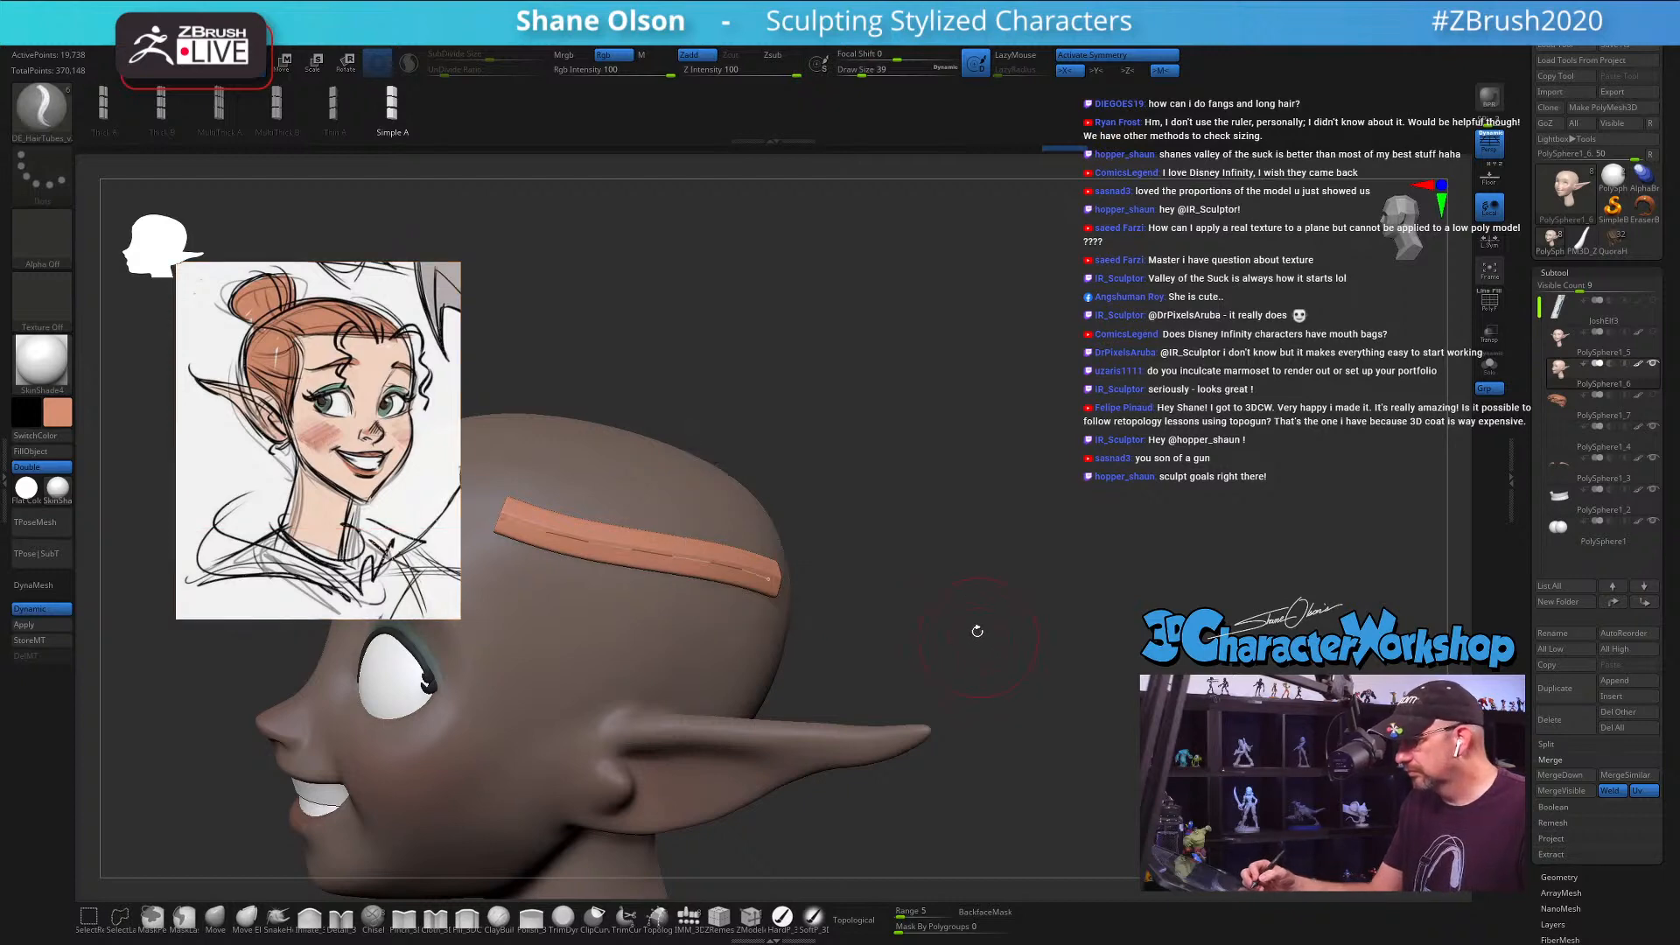
Step: Try to extend the side strand from its rear end out past the back of the head
{"action": "left_click_drag", "start_coordinate": [978, 630], "coordinate": [1100, 570]}
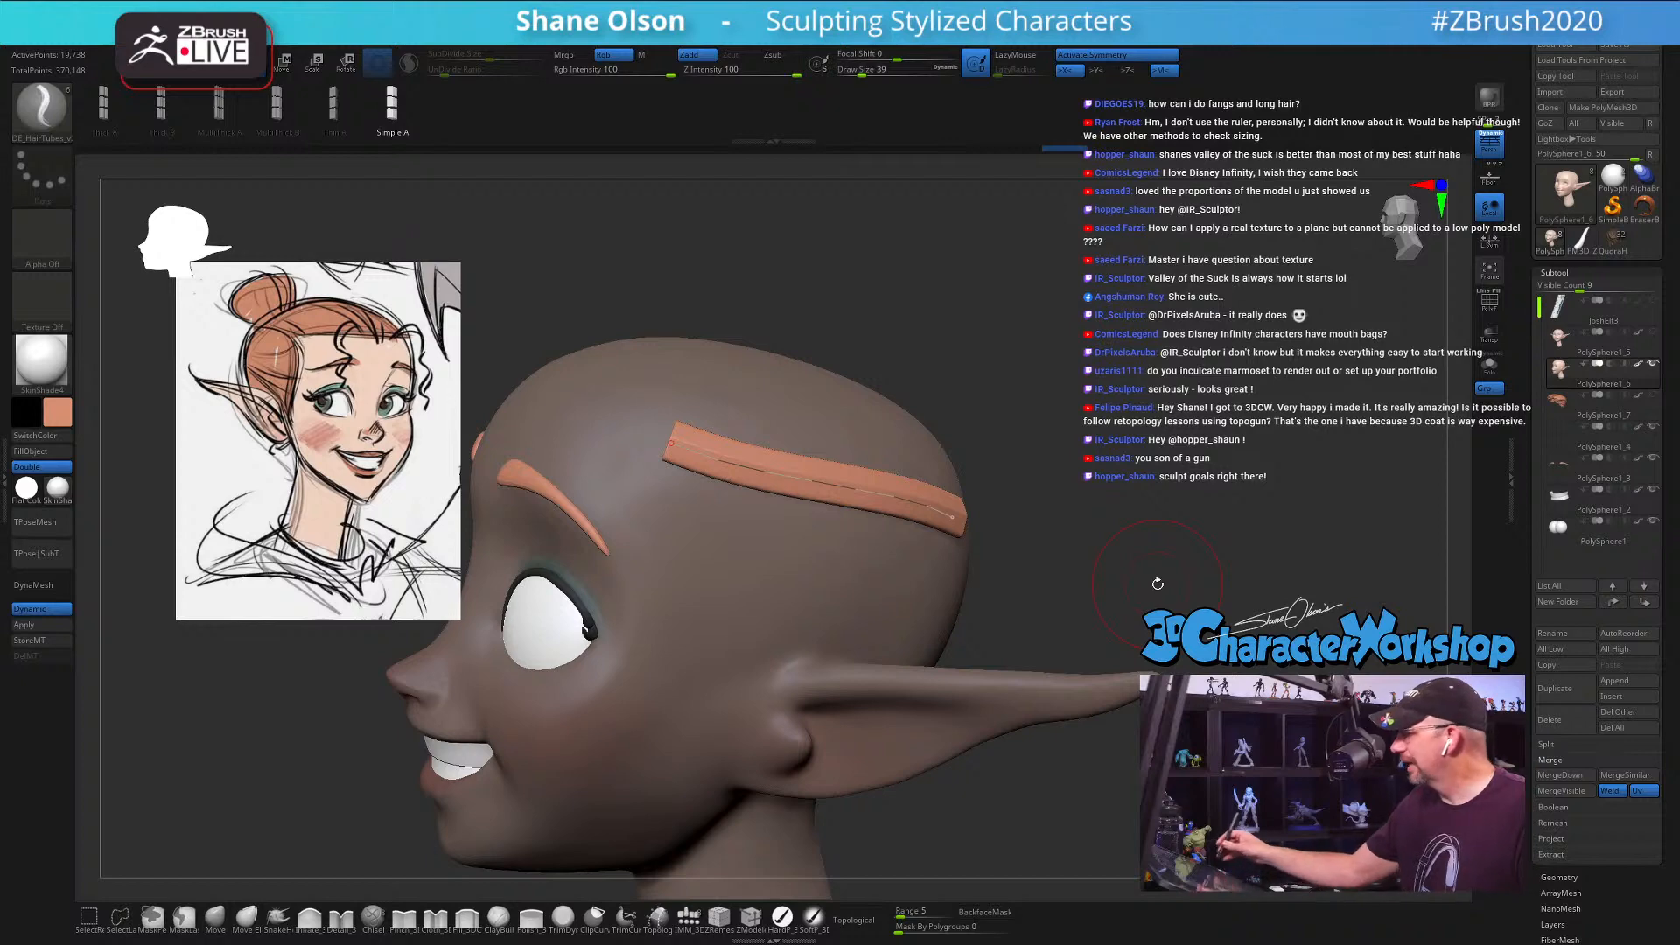
{"action": "left_click_drag", "start_coordinate": [1155, 457], "coordinate": [1104, 400]}
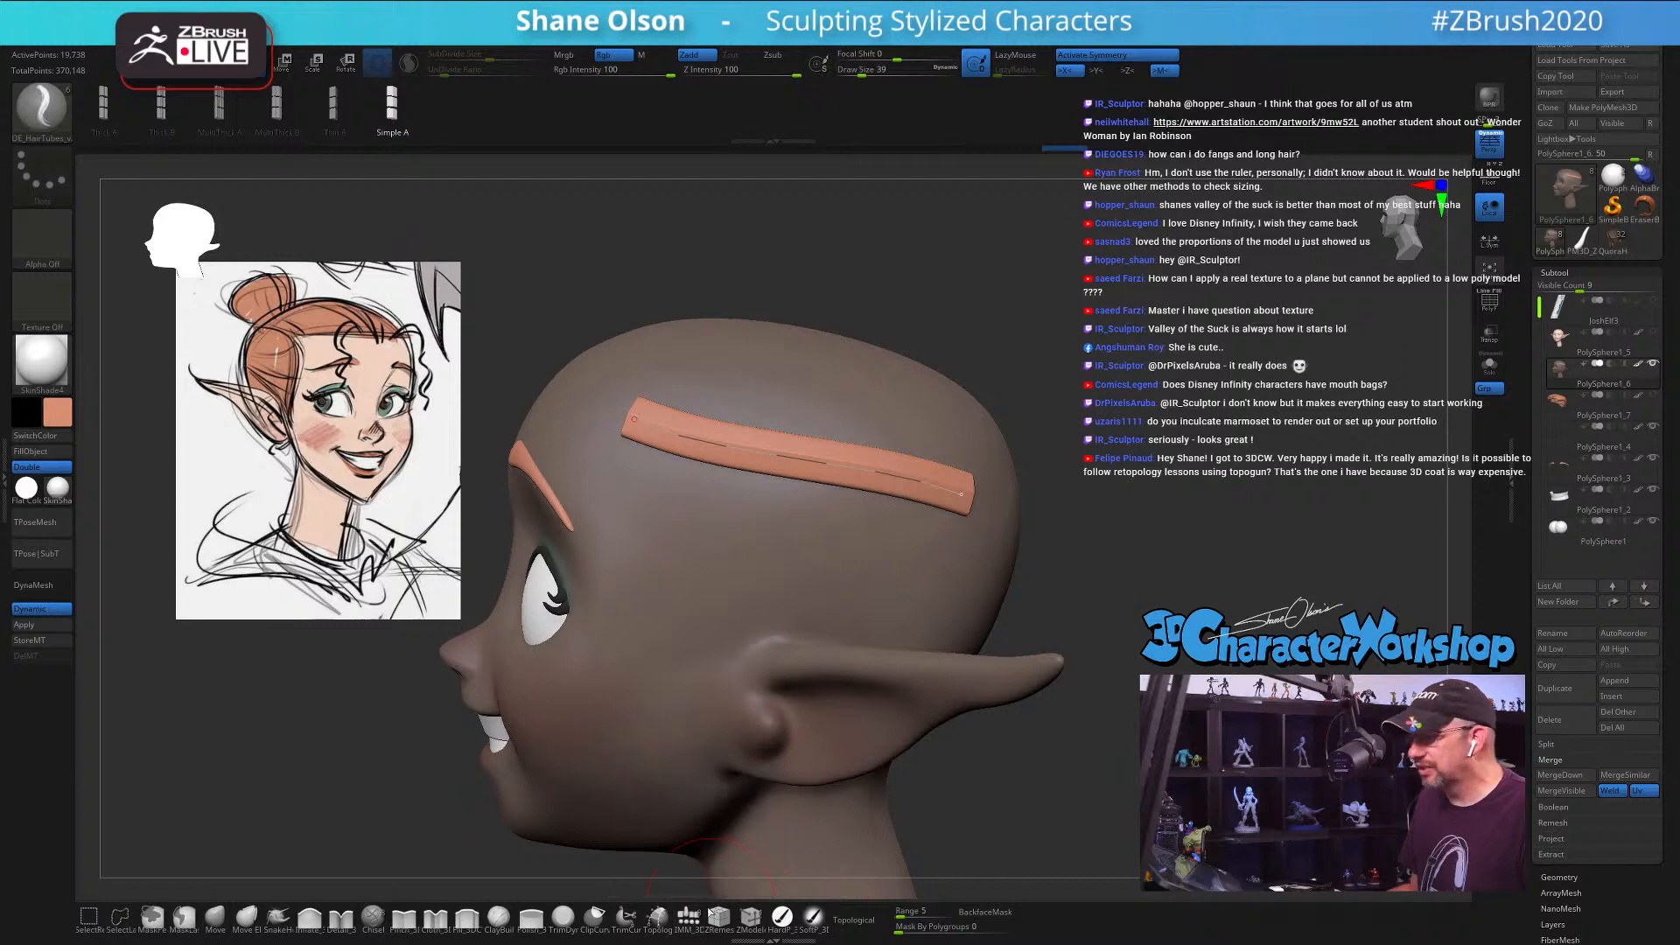
{"action": "left_click_drag", "start_coordinate": [1133, 335], "coordinate": [1142, 343]}
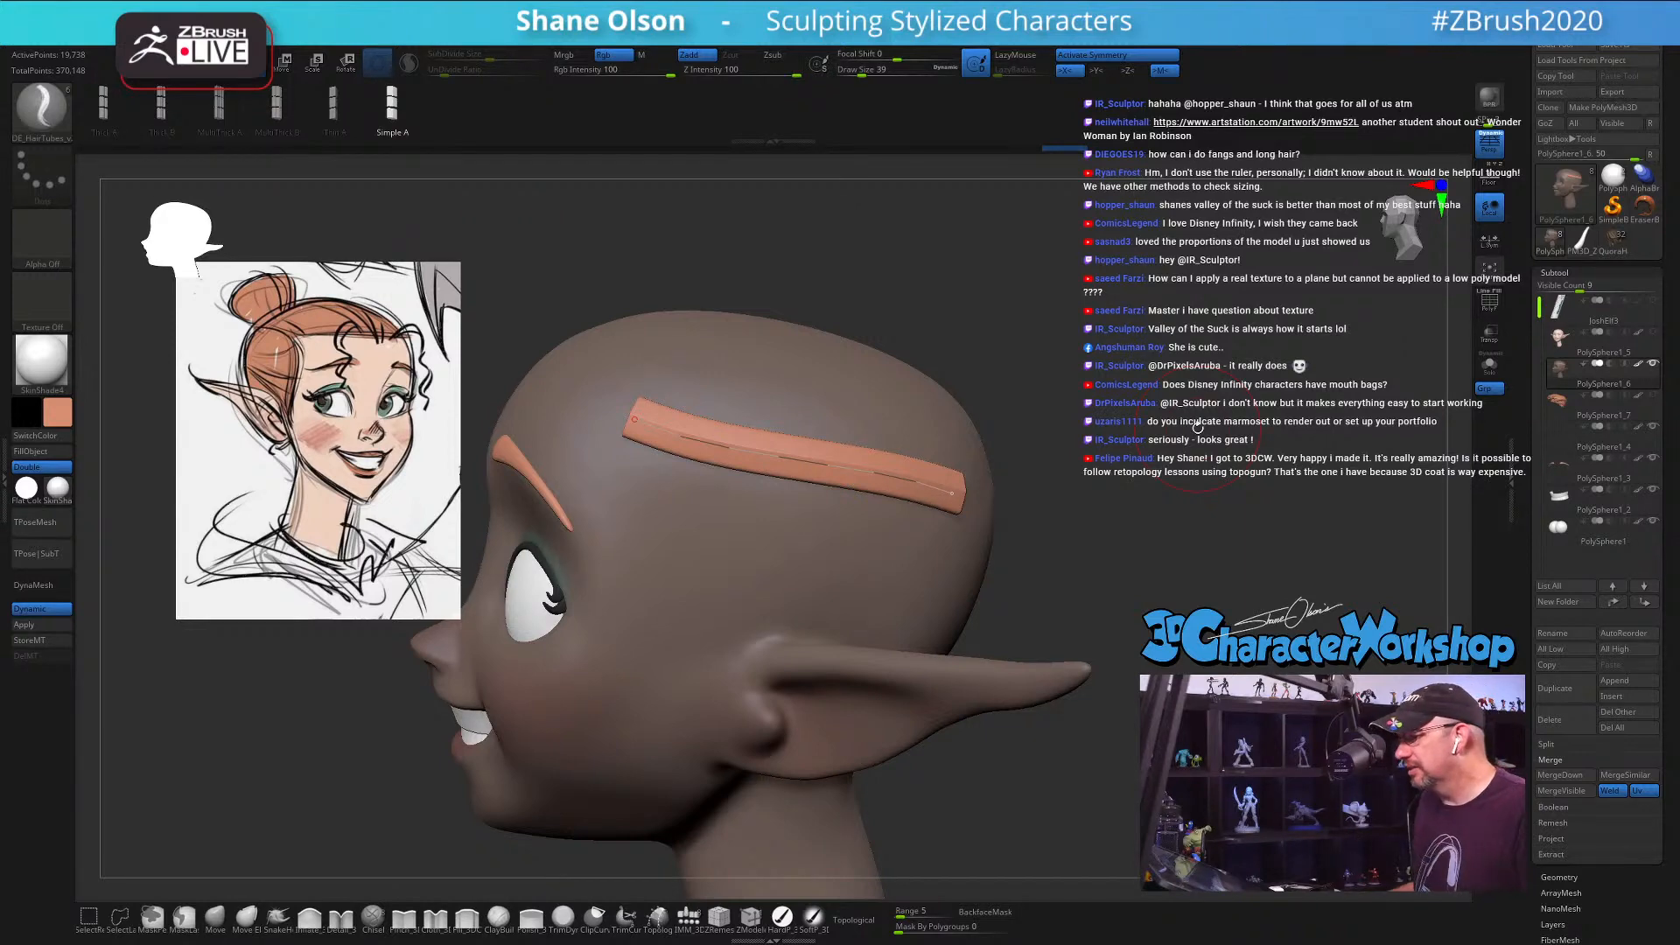
{"action": "left_click_drag", "start_coordinate": [1197, 428], "coordinate": [1196, 421]}
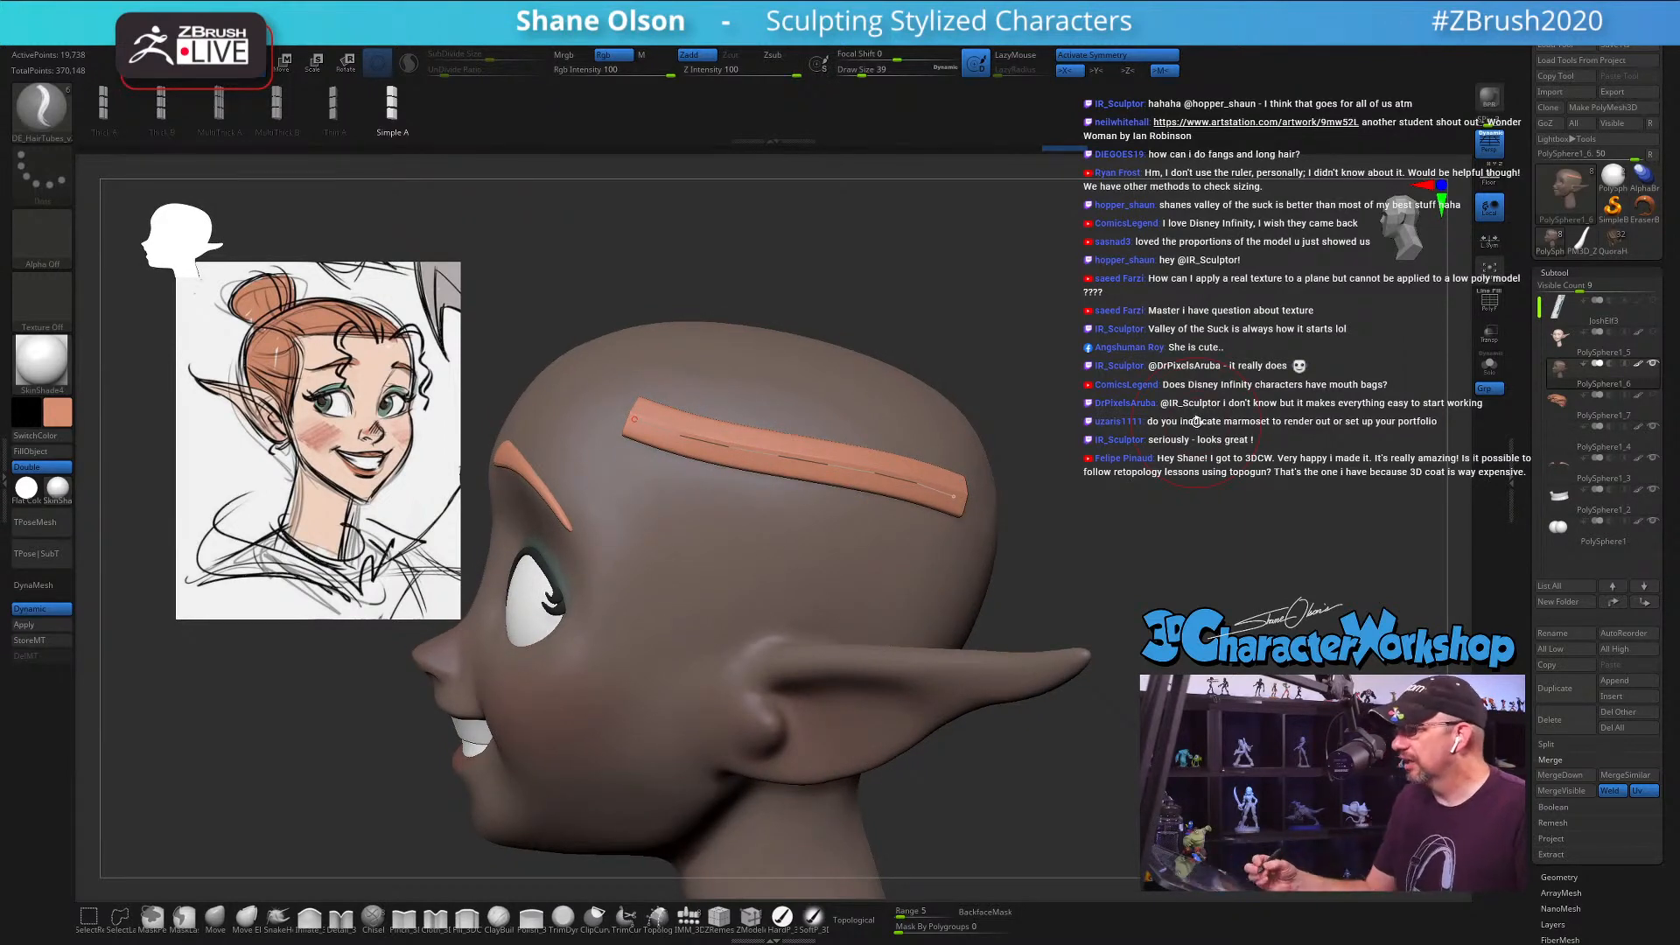
{"action": "left_click_drag", "start_coordinate": [1155, 678], "coordinate": [1339, 744]}
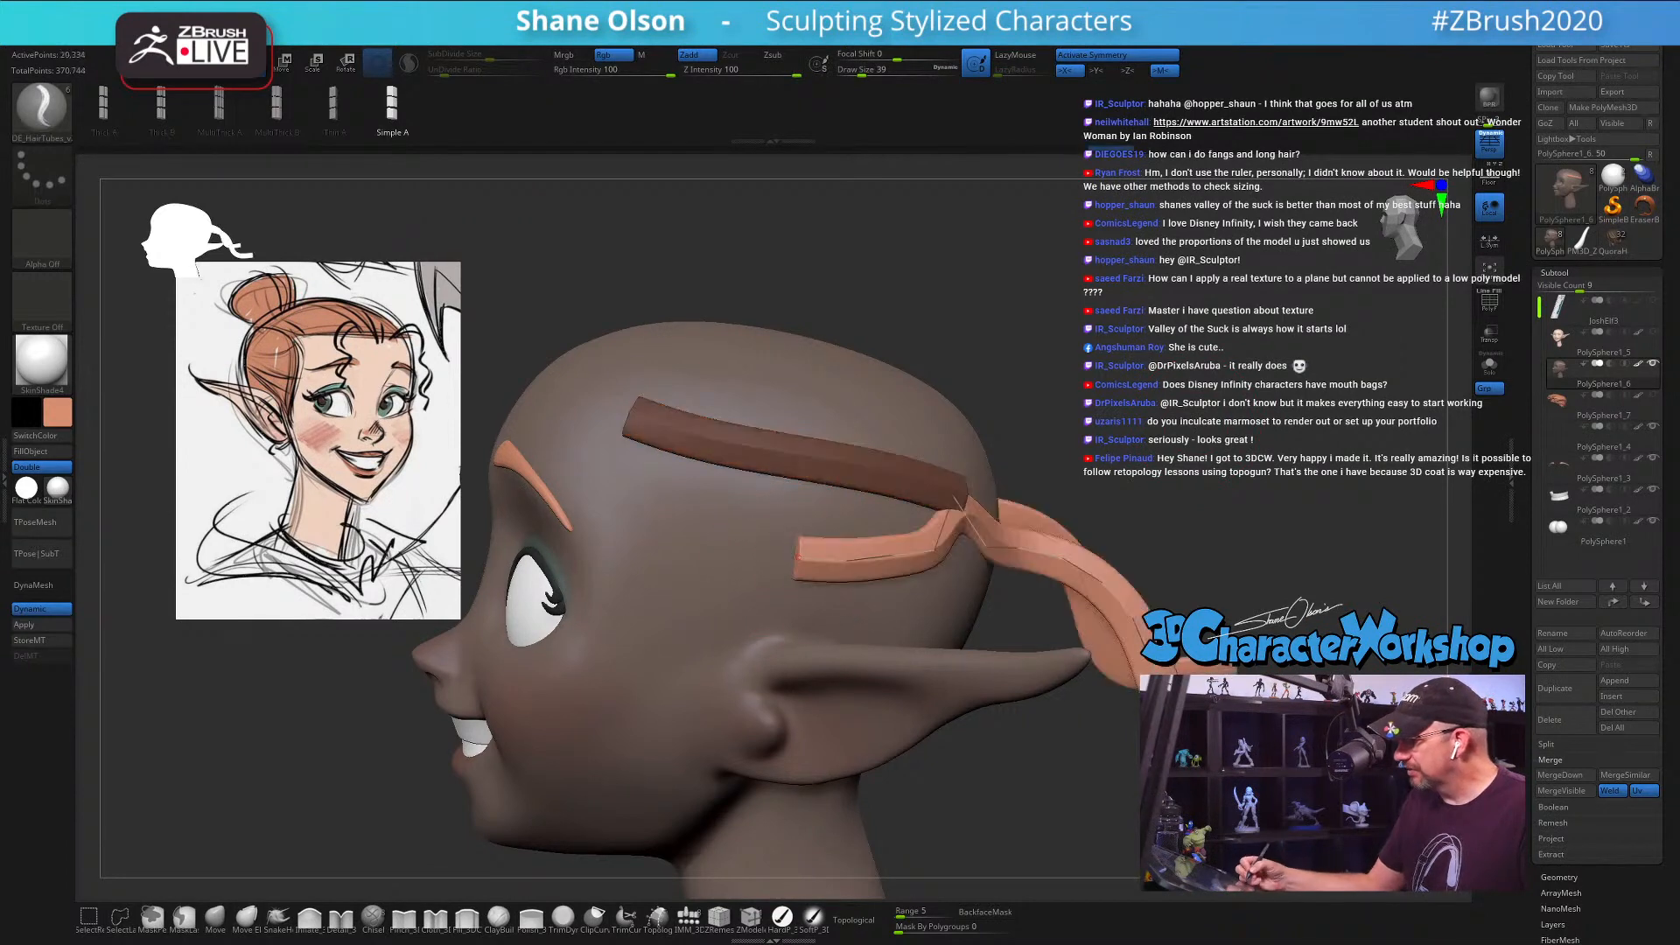
{"action": "mouse_move", "coordinate": [1338, 628]}
{"action": "left_mouse_down"}
{"action": "mouse_move", "coordinate": [1251, 744]}
{"action": "mouse_move", "coordinate": [1330, 606]}
{"action": "mouse_move", "coordinate": [1225, 630]}
{"action": "mouse_move", "coordinate": [1049, 732]}
{"action": "left_mouse_up"}
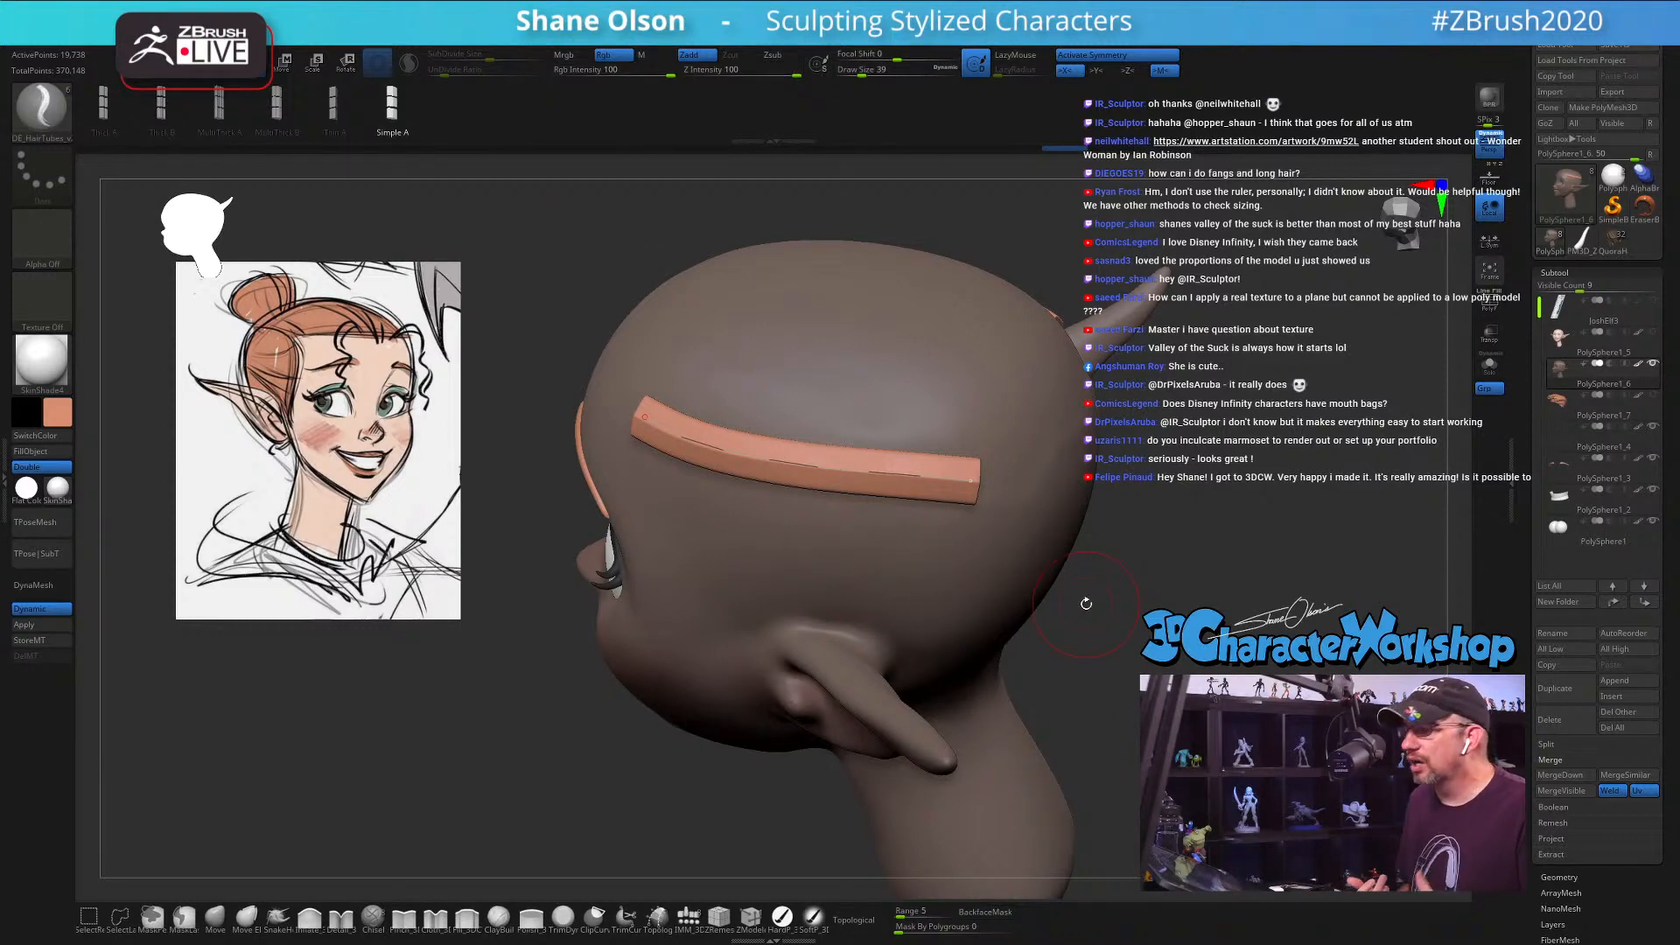
Step: Set the draw size to 25 and extend the side strand down around the back of the head
{"action": "mouse_move", "coordinate": [1082, 607]}
{"action": "left_mouse_down"}
{"action": "mouse_move", "coordinate": [1028, 654]}
{"action": "mouse_move", "coordinate": [963, 648]}
{"action": "left_mouse_up"}
{"action": "key", "text": "s"}
{"action": "mouse_move", "coordinate": [1132, 651]}
{"action": "left_mouse_down"}
{"action": "mouse_move", "coordinate": [1114, 664]}
{"action": "mouse_move", "coordinate": [1085, 630]}
{"action": "mouse_move", "coordinate": [1126, 675]}
{"action": "mouse_move", "coordinate": [1135, 731]}
{"action": "mouse_move", "coordinate": [999, 798]}
{"action": "left_mouse_up"}
{"action": "key", "text": "s"}
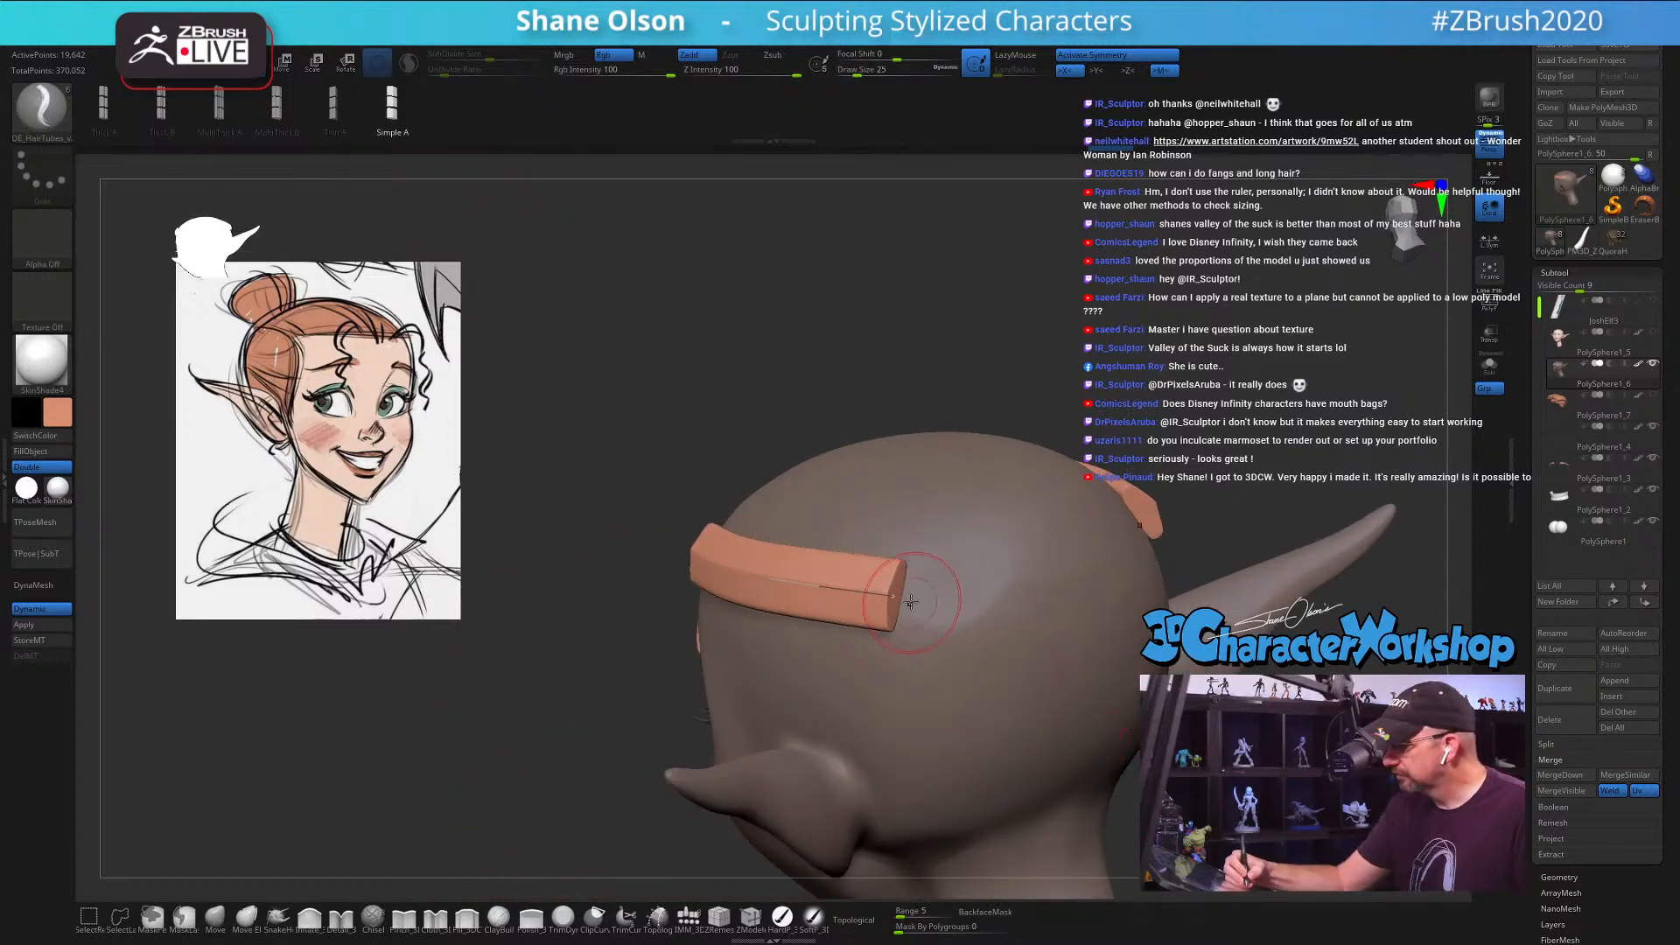
{"action": "left_click_drag", "start_coordinate": [892, 596], "coordinate": [945, 610]}
{"action": "left_click_drag", "start_coordinate": [1033, 672], "coordinate": [1035, 675]}
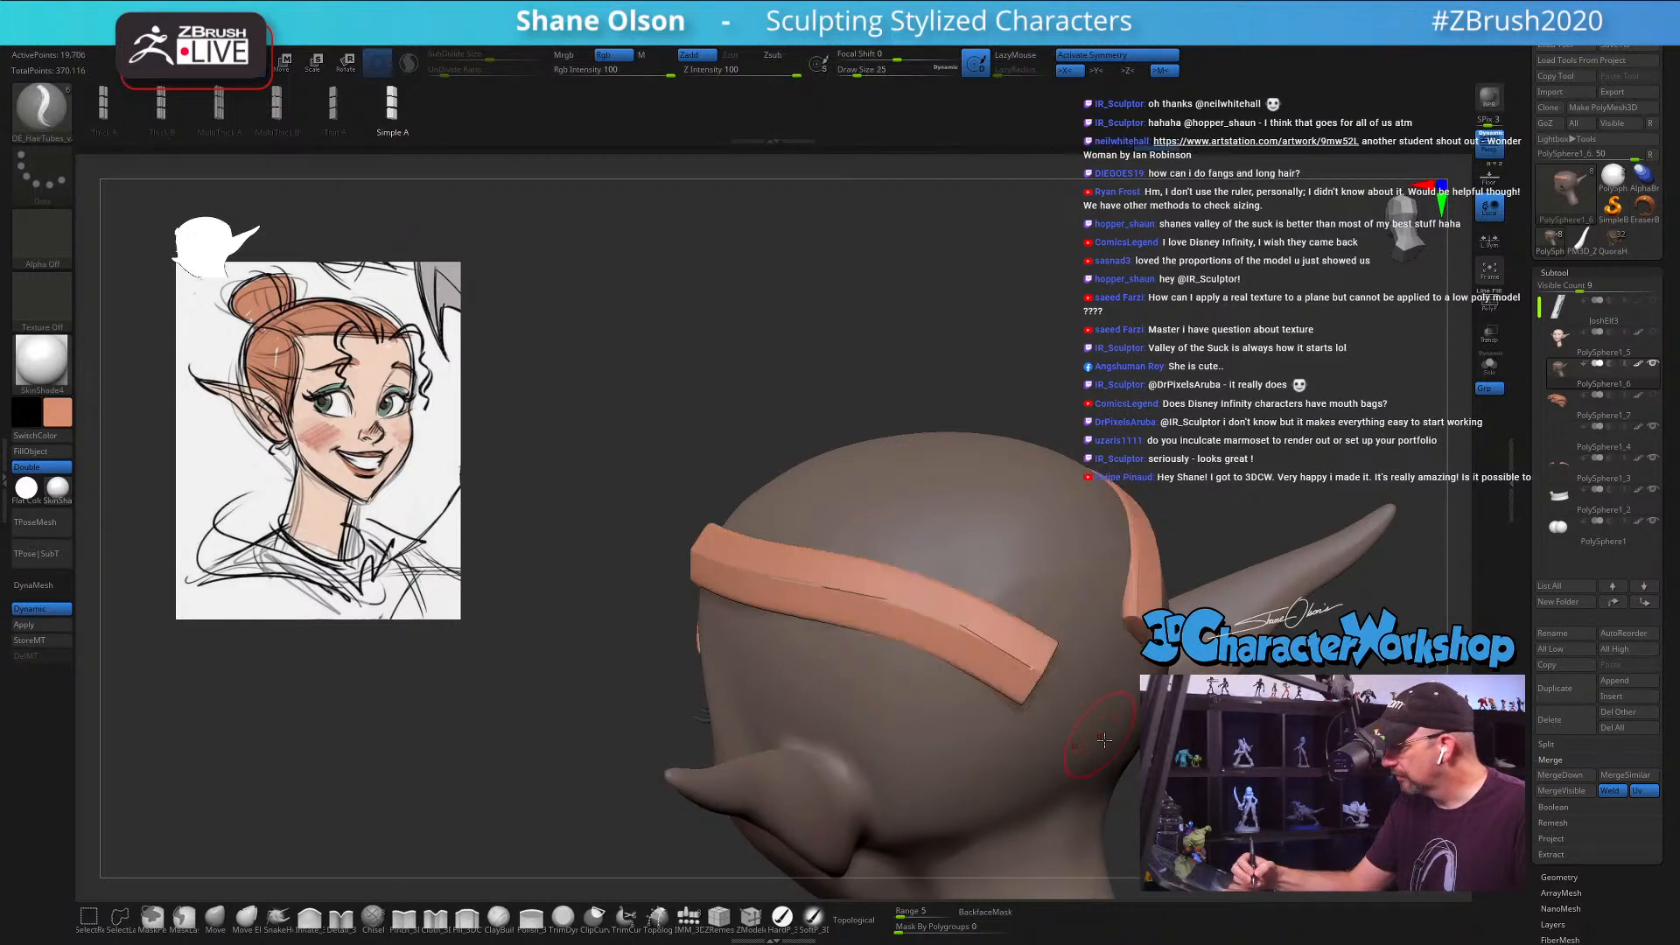
Step: Try to pull the side strand's rear end further down the back of the head
{"action": "left_click_drag", "start_coordinate": [1157, 781], "coordinate": [1040, 754]}
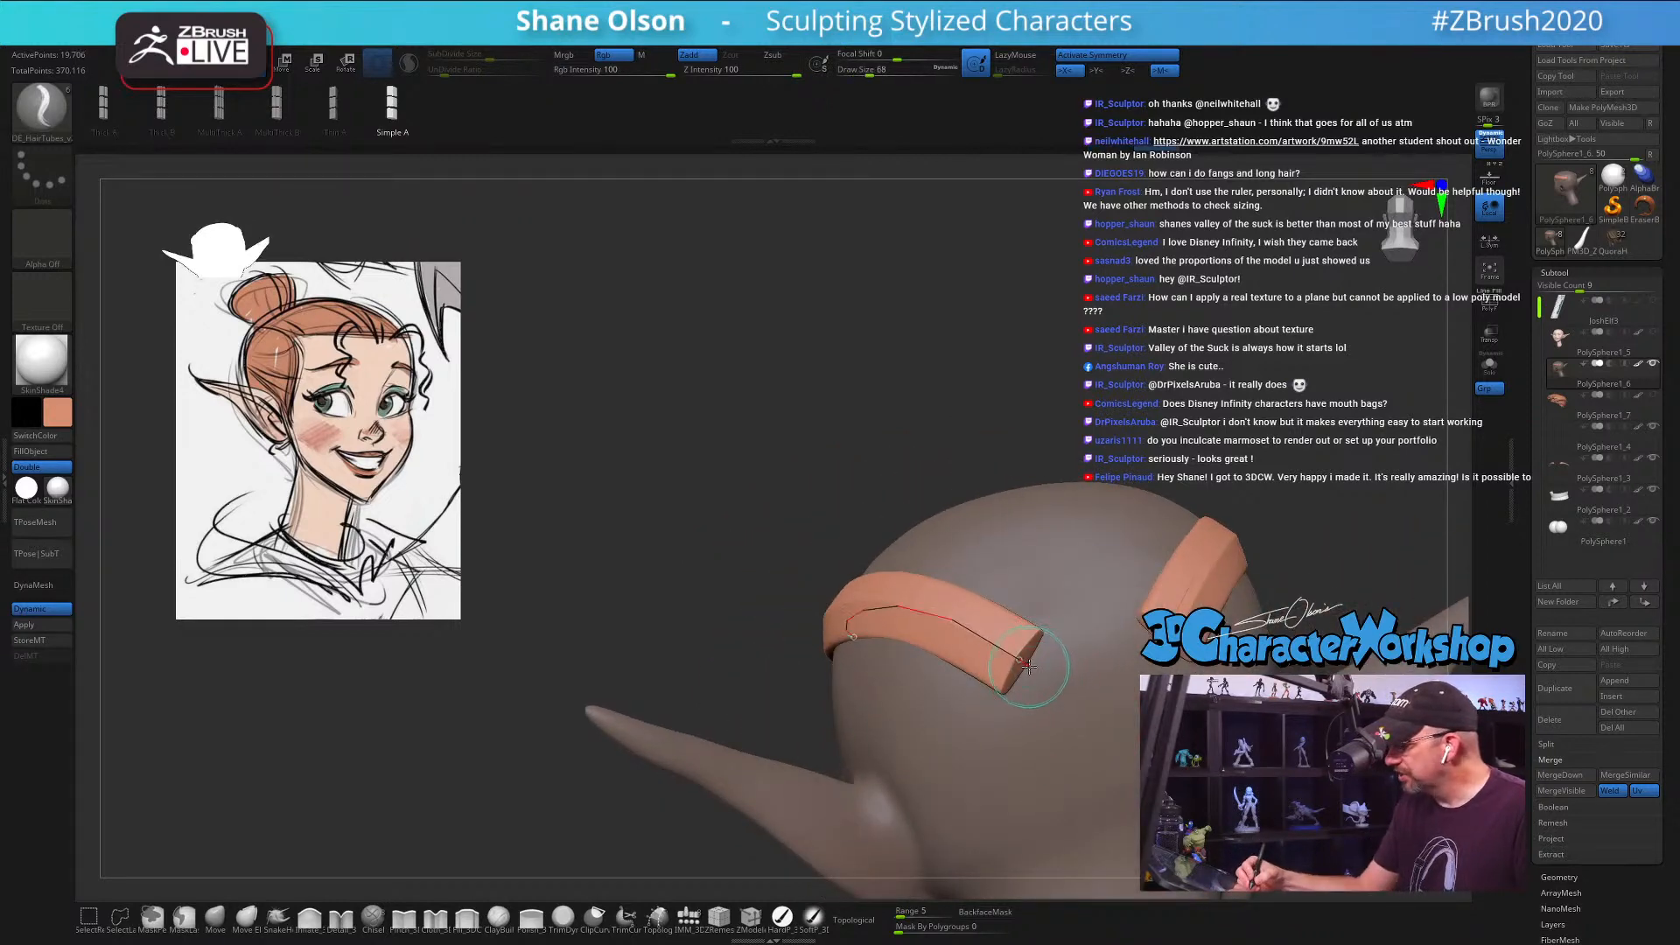
{"action": "left_click_drag", "start_coordinate": [1019, 660], "coordinate": [1098, 719]}
{"action": "key", "text": "ctrl+z"}
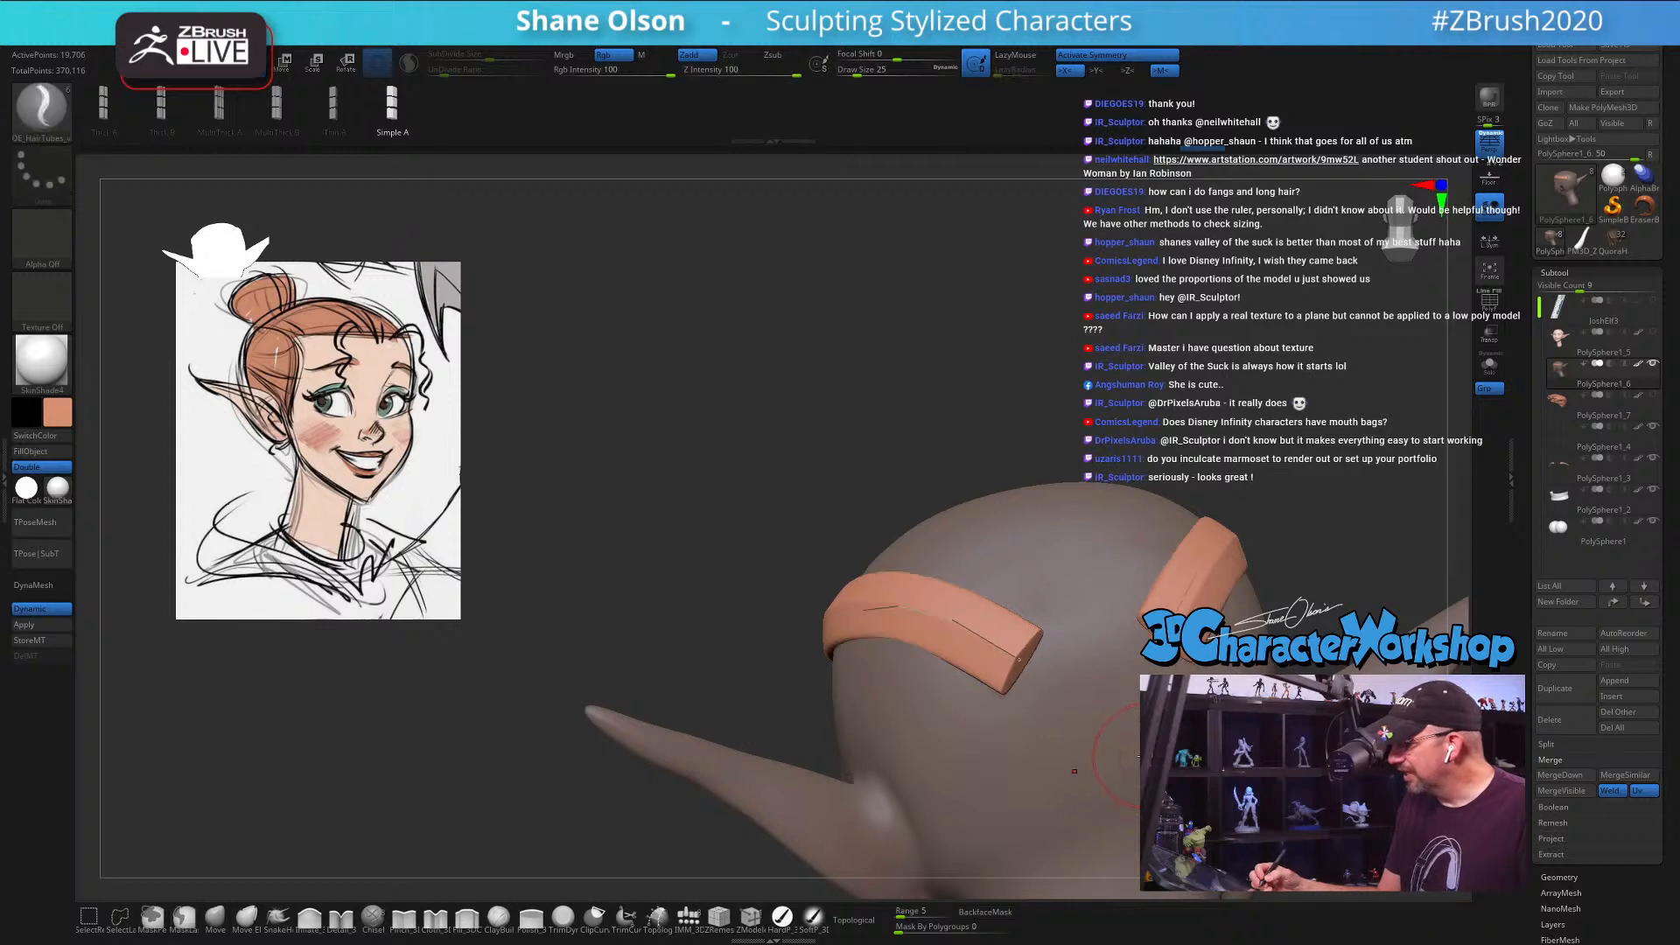
{"action": "left_click_drag", "start_coordinate": [1021, 659], "coordinate": [1037, 672]}
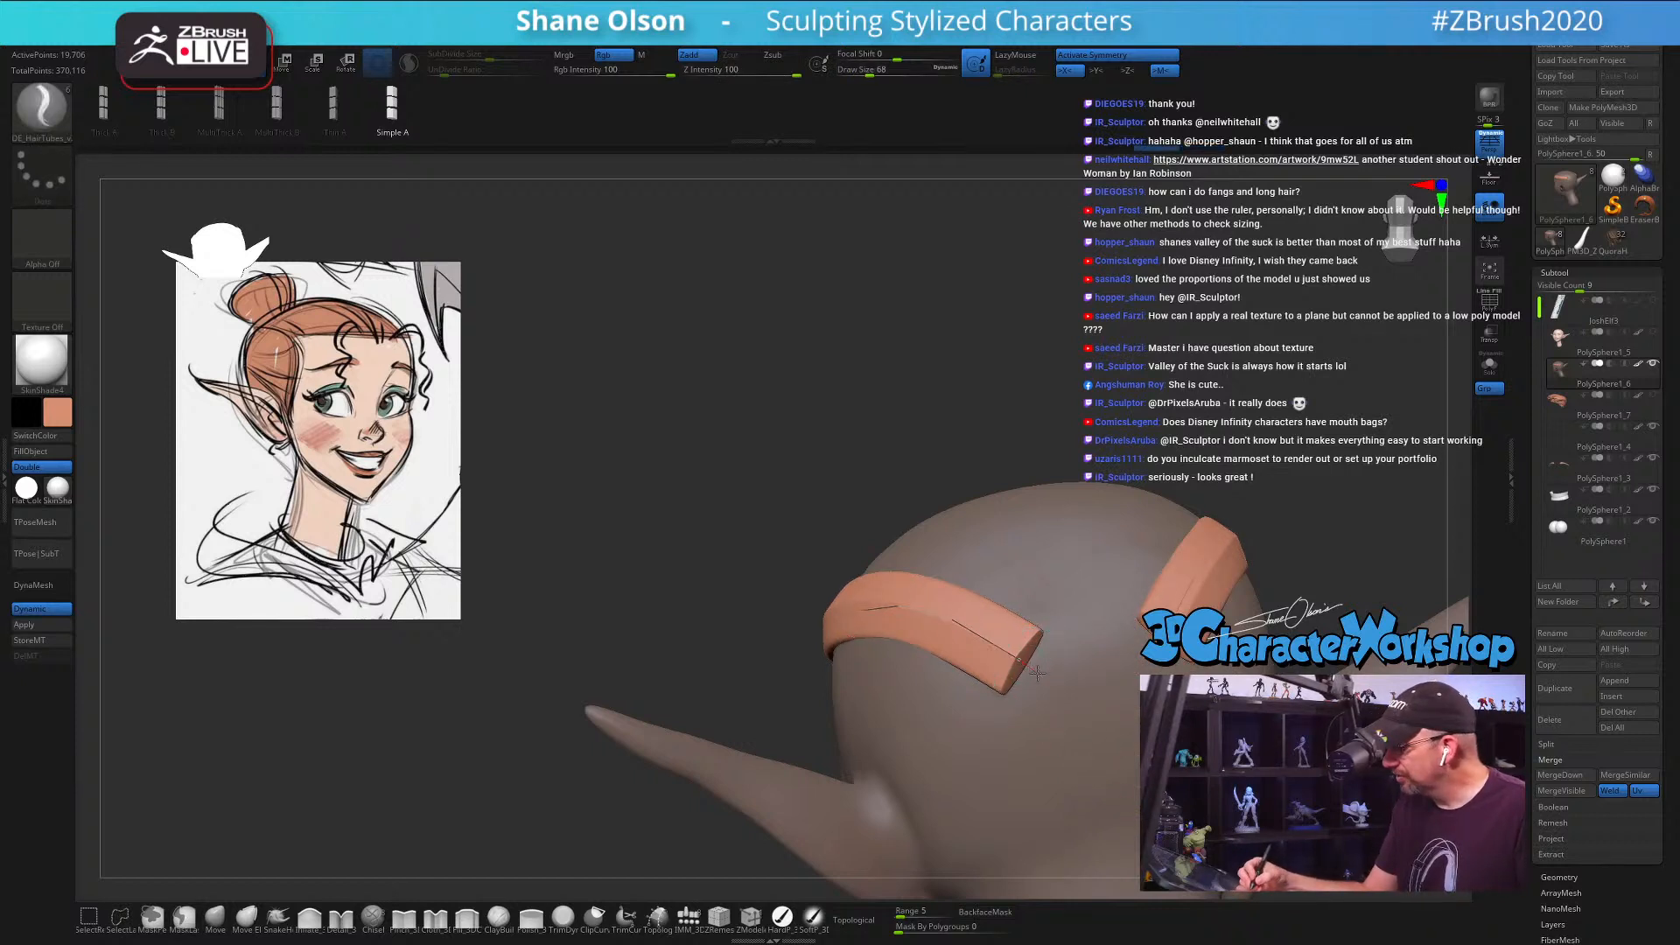
{"action": "left_click", "coordinate": [1083, 736]}
{"action": "key", "text": "ctrl+z"}
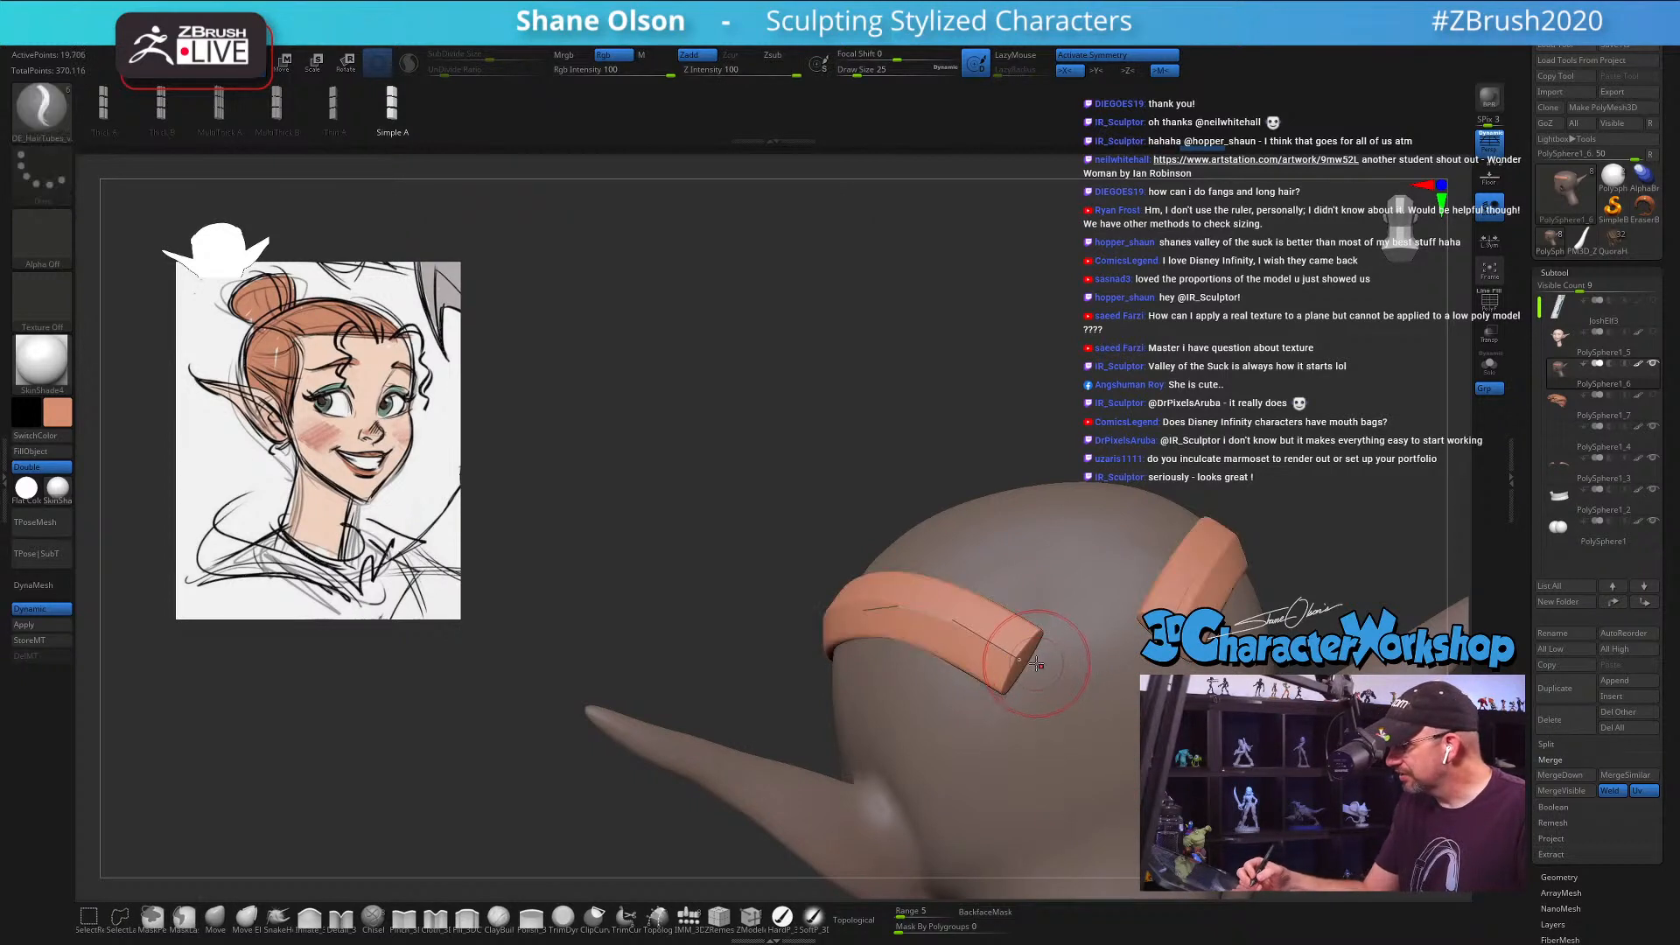
{"action": "left_click_drag", "start_coordinate": [1027, 666], "coordinate": [1059, 751]}
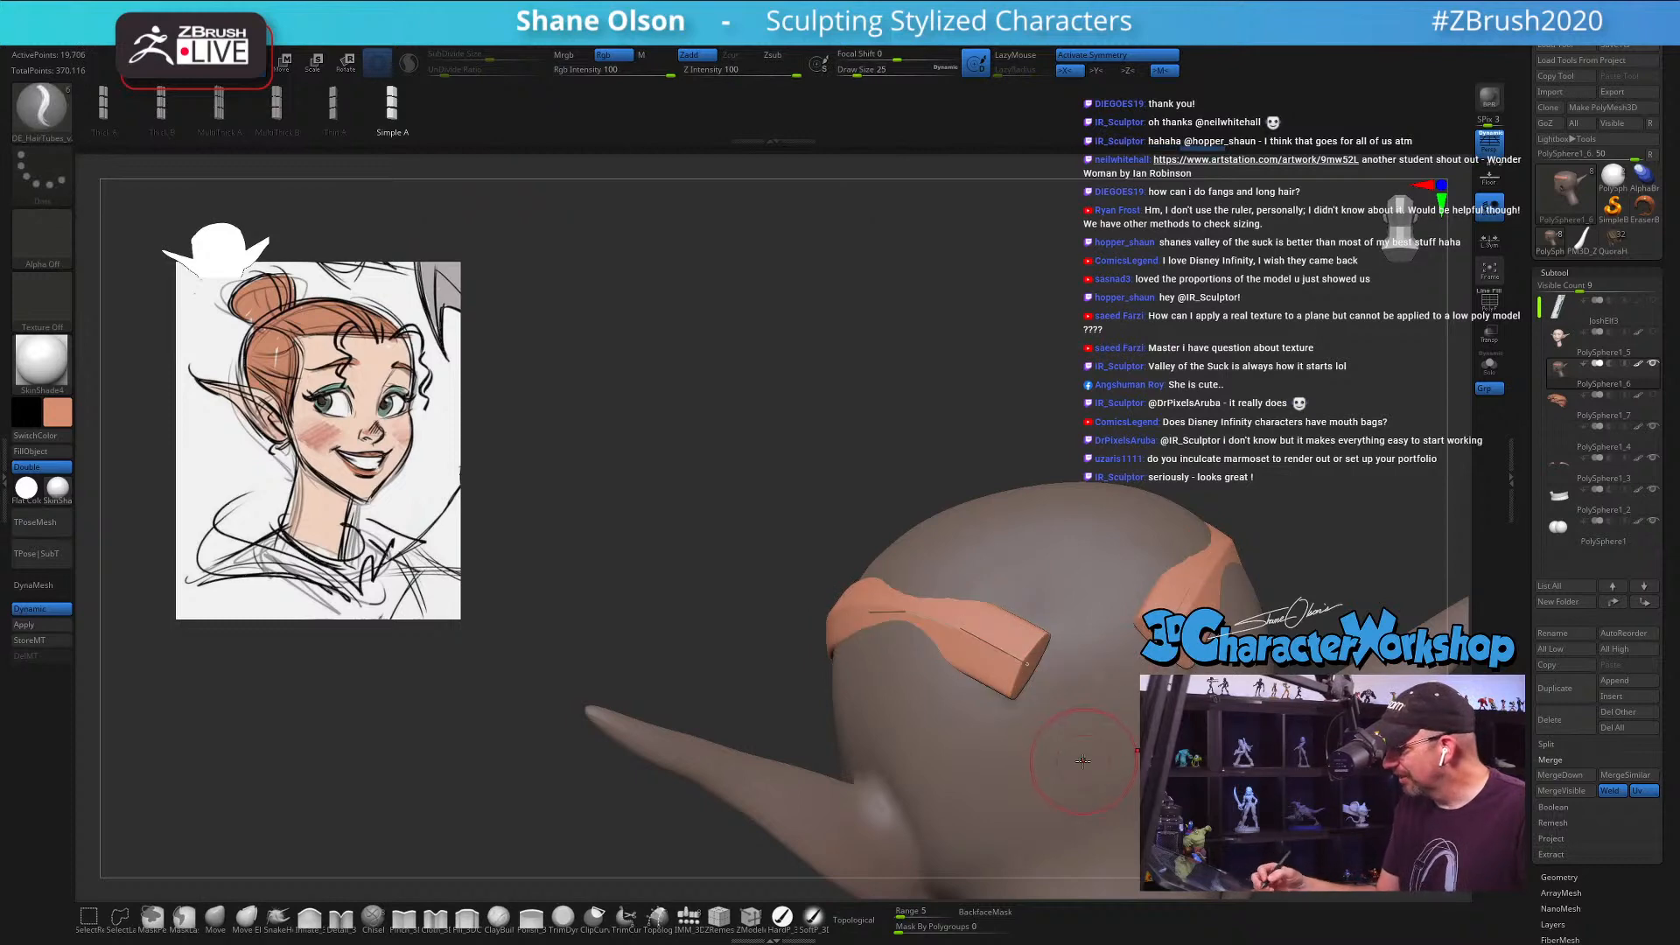
{"action": "right_click_drag", "start_coordinate": [1083, 761], "coordinate": [982, 621]}
{"action": "key", "text": "ctrl+z"}
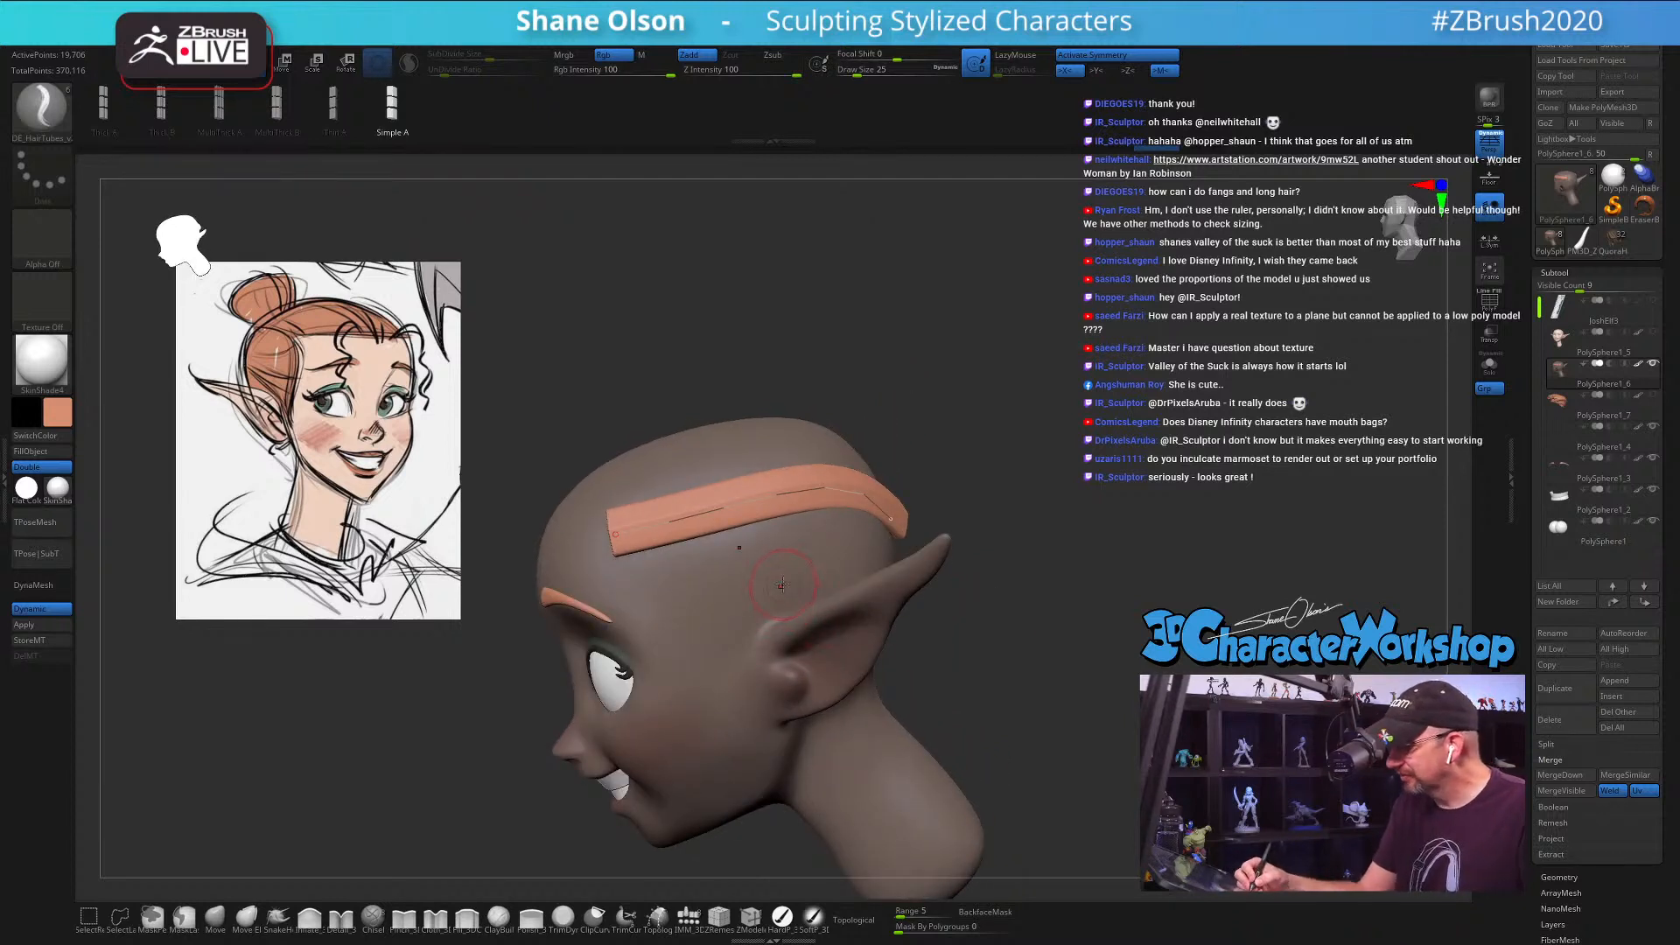
Step: Examine the placement of the hair strip along the side of the head from several angles
{"action": "right_click_drag", "start_coordinate": [1010, 696], "coordinate": [1022, 749]}
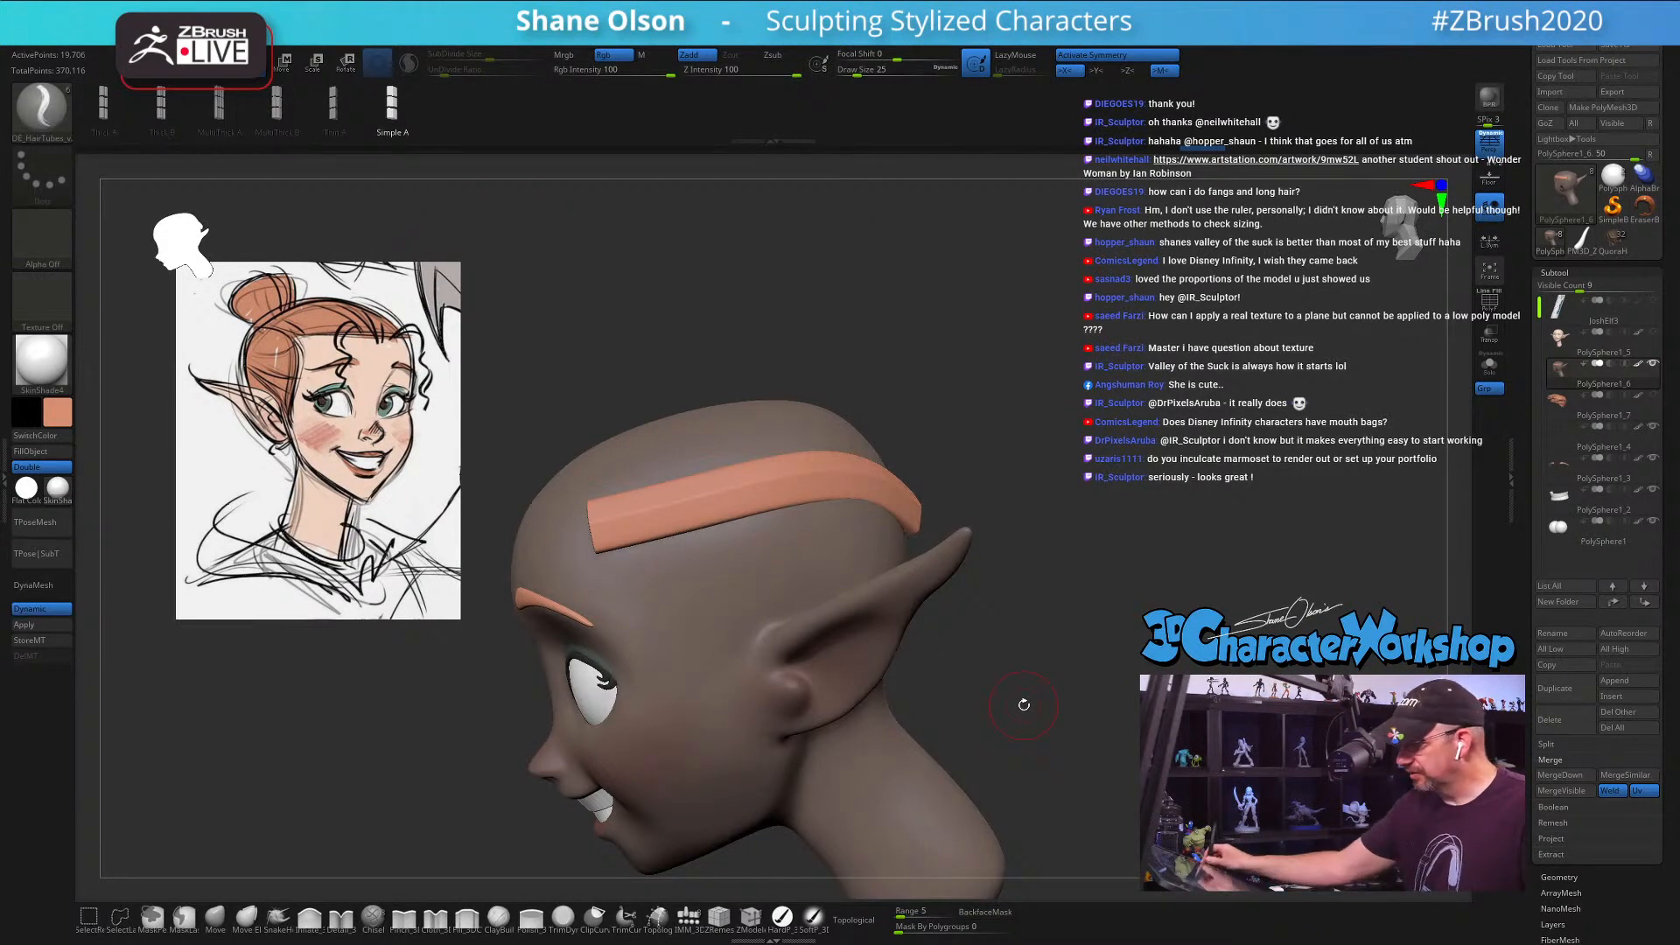
{"action": "key", "text": "s"}
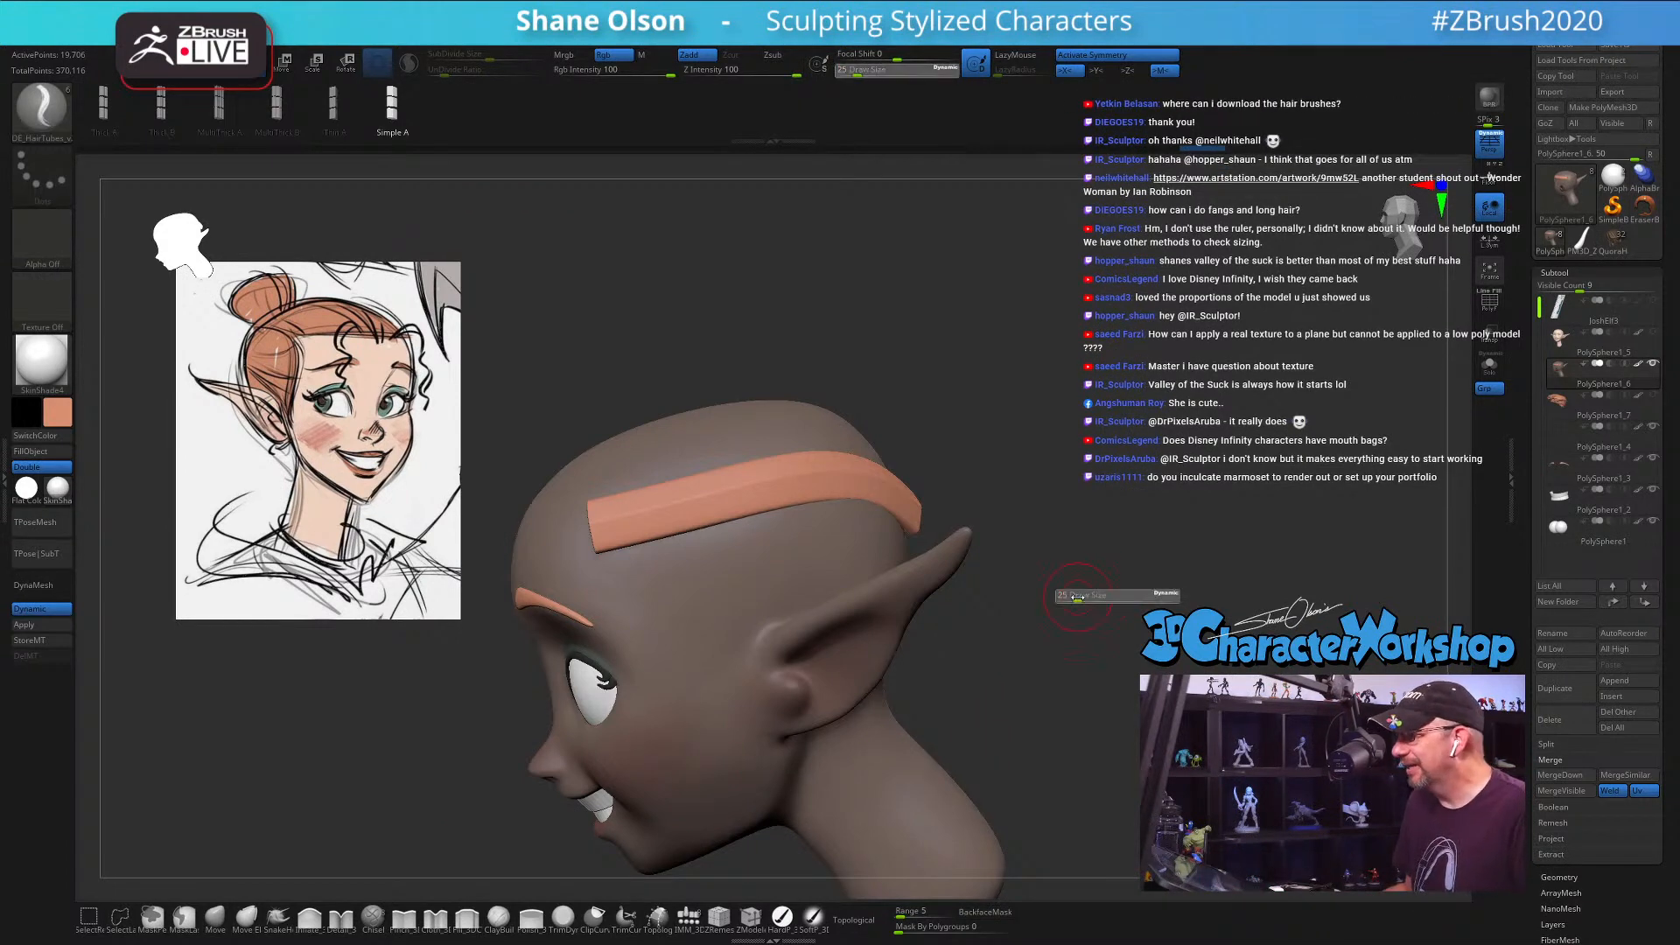
{"action": "left_click", "coordinate": [1080, 598]}
{"action": "right_click_drag", "start_coordinate": [1087, 536], "coordinate": [1092, 490], "text": "alt"}
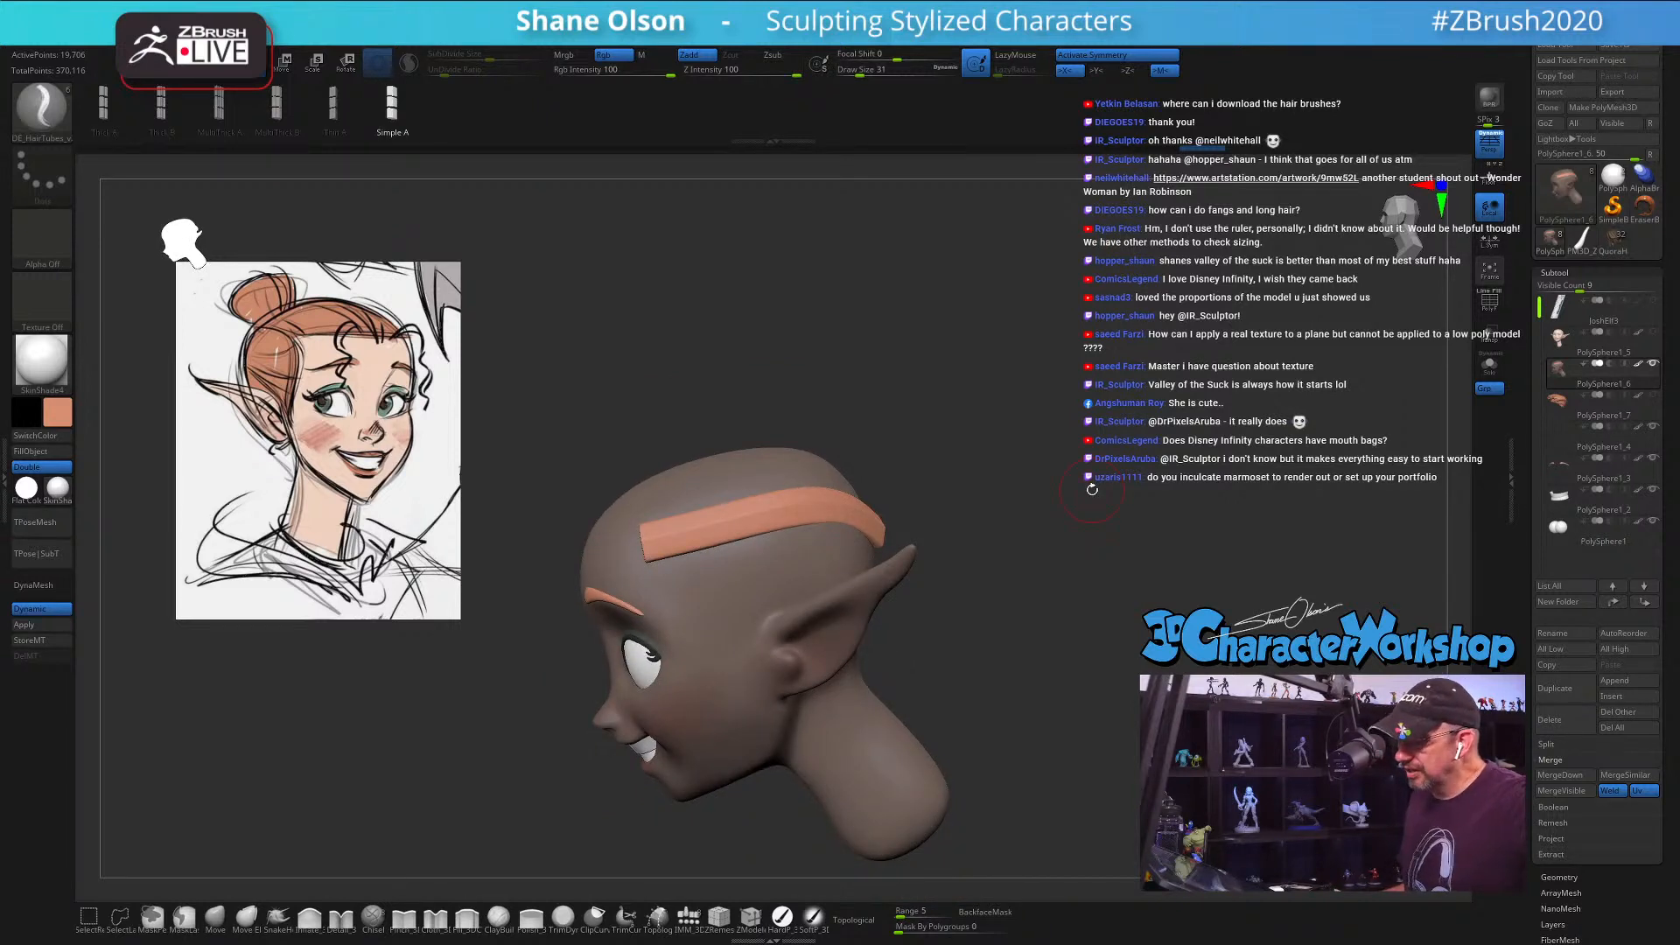
{"action": "right_click_drag", "start_coordinate": [1073, 489], "coordinate": [1107, 455], "text": "ctrl"}
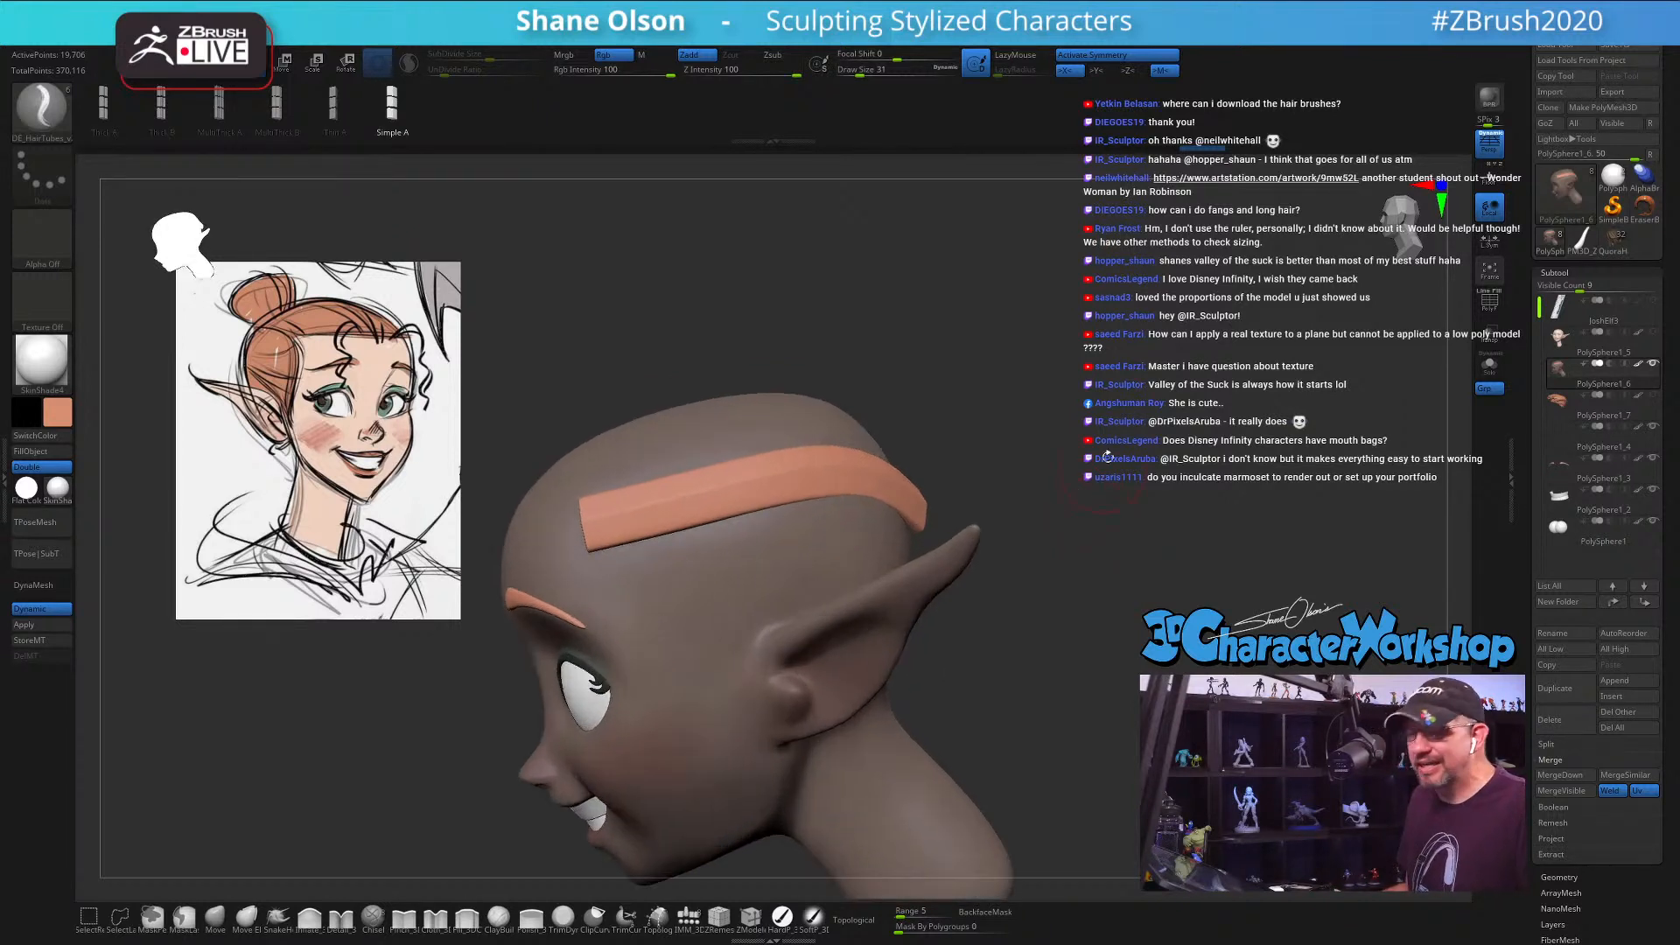
{"action": "right_click_drag", "start_coordinate": [1072, 347], "coordinate": [1081, 316]}
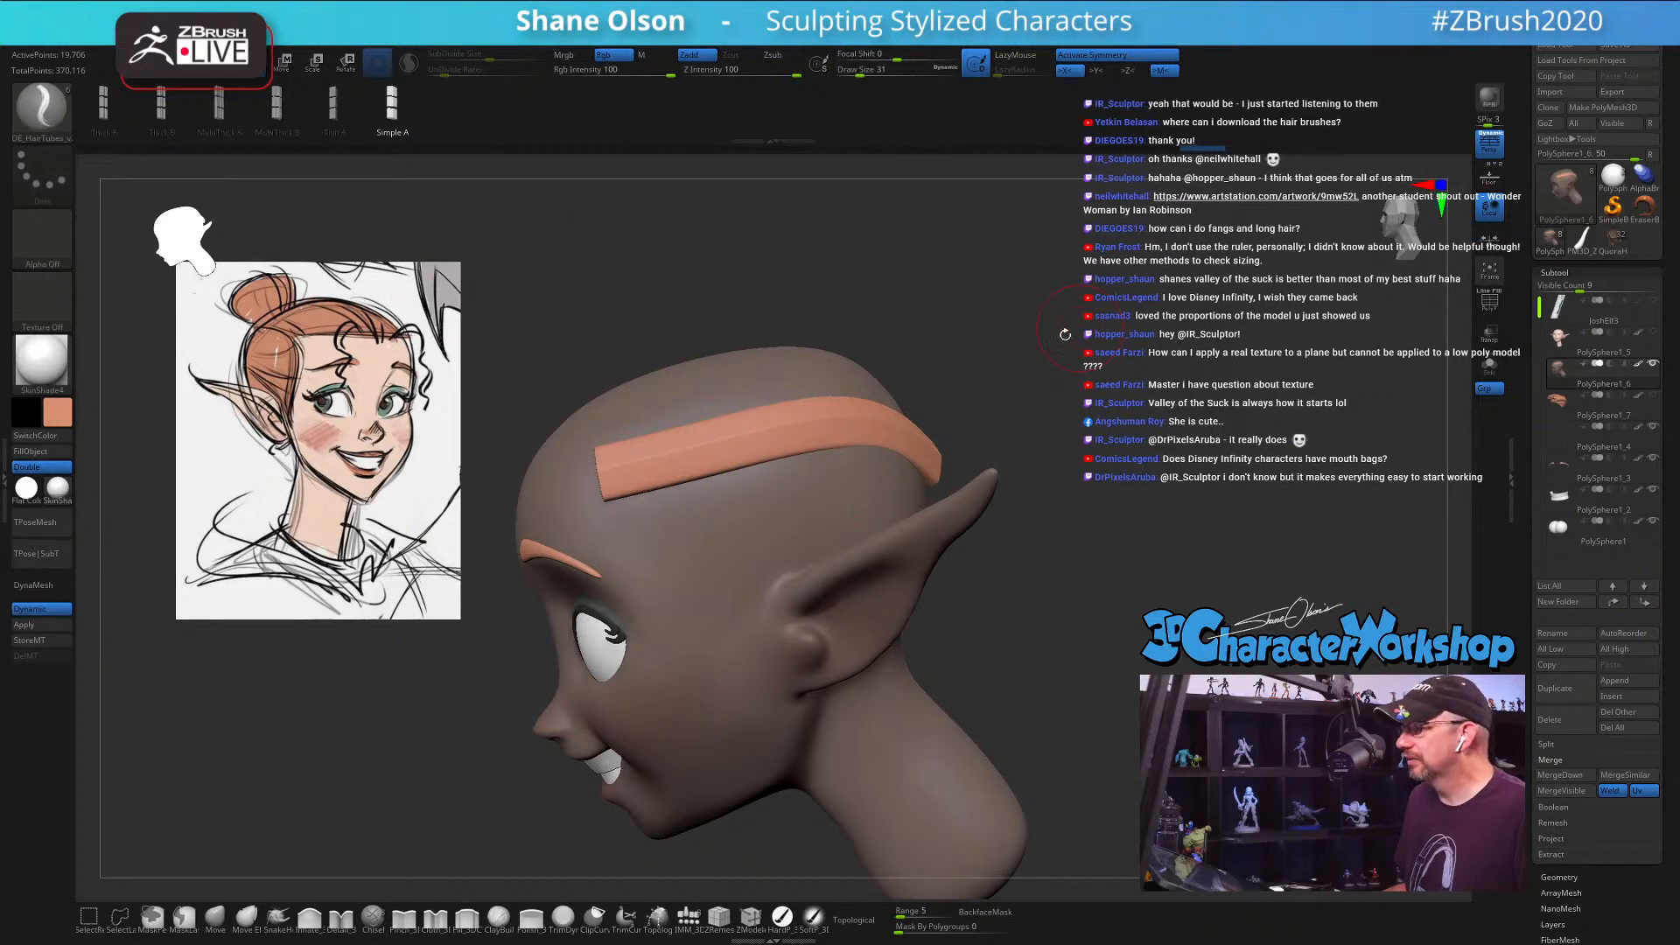
{"action": "right_click_drag", "start_coordinate": [1075, 339], "coordinate": [1057, 356]}
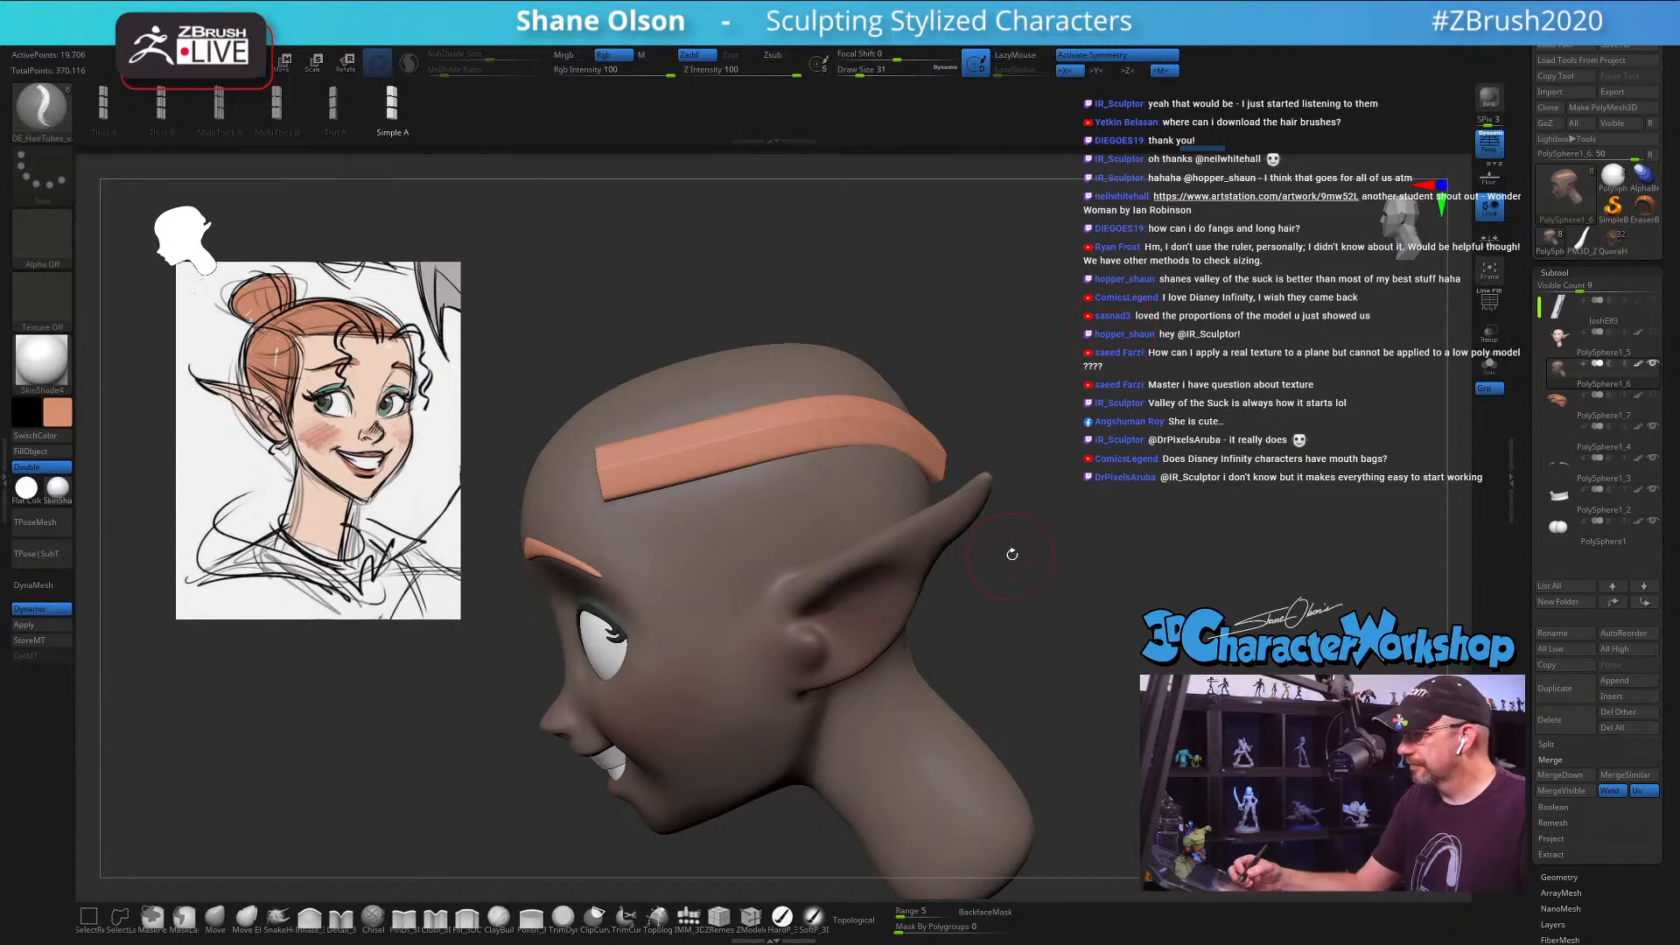
{"action": "right_click_drag", "start_coordinate": [1021, 563], "coordinate": [963, 591]}
{"action": "mouse_move", "coordinate": [995, 609]}
{"action": "left_mouse_down"}
{"action": "mouse_move", "coordinate": [962, 623]}
{"action": "mouse_move", "coordinate": [1015, 604]}
{"action": "left_mouse_up"}
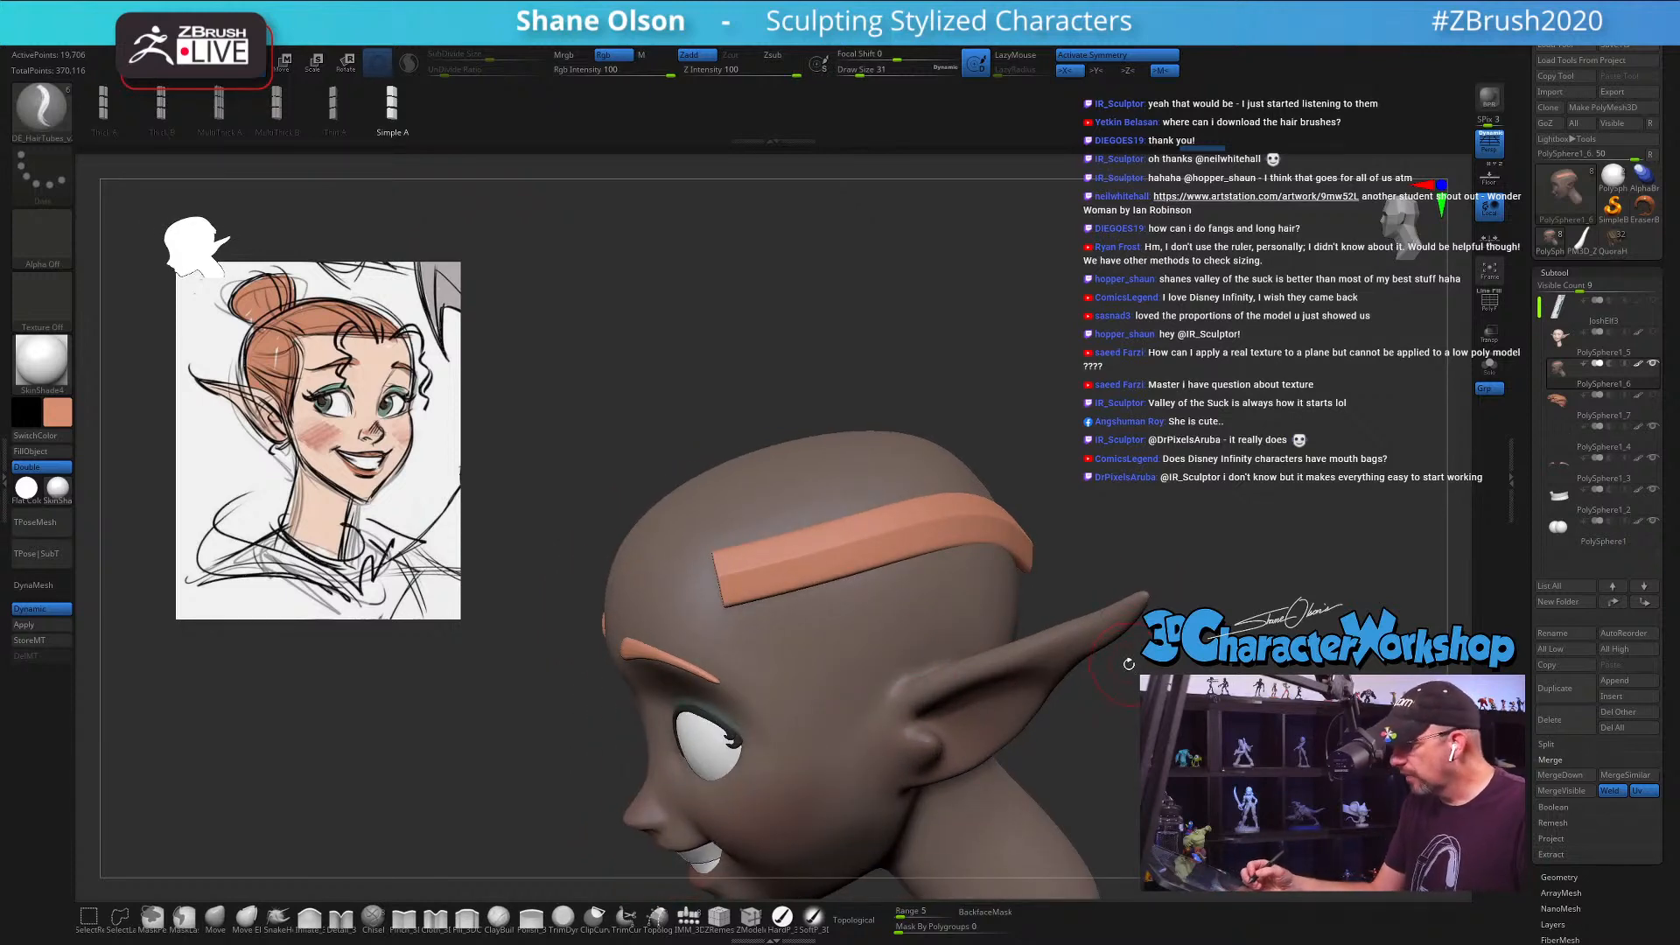
Step: Scale the hair strip uniformly with the transform gizmo
{"action": "key", "text": "w"}
{"action": "left_click_drag", "start_coordinate": [1130, 682], "coordinate": [1194, 705]}
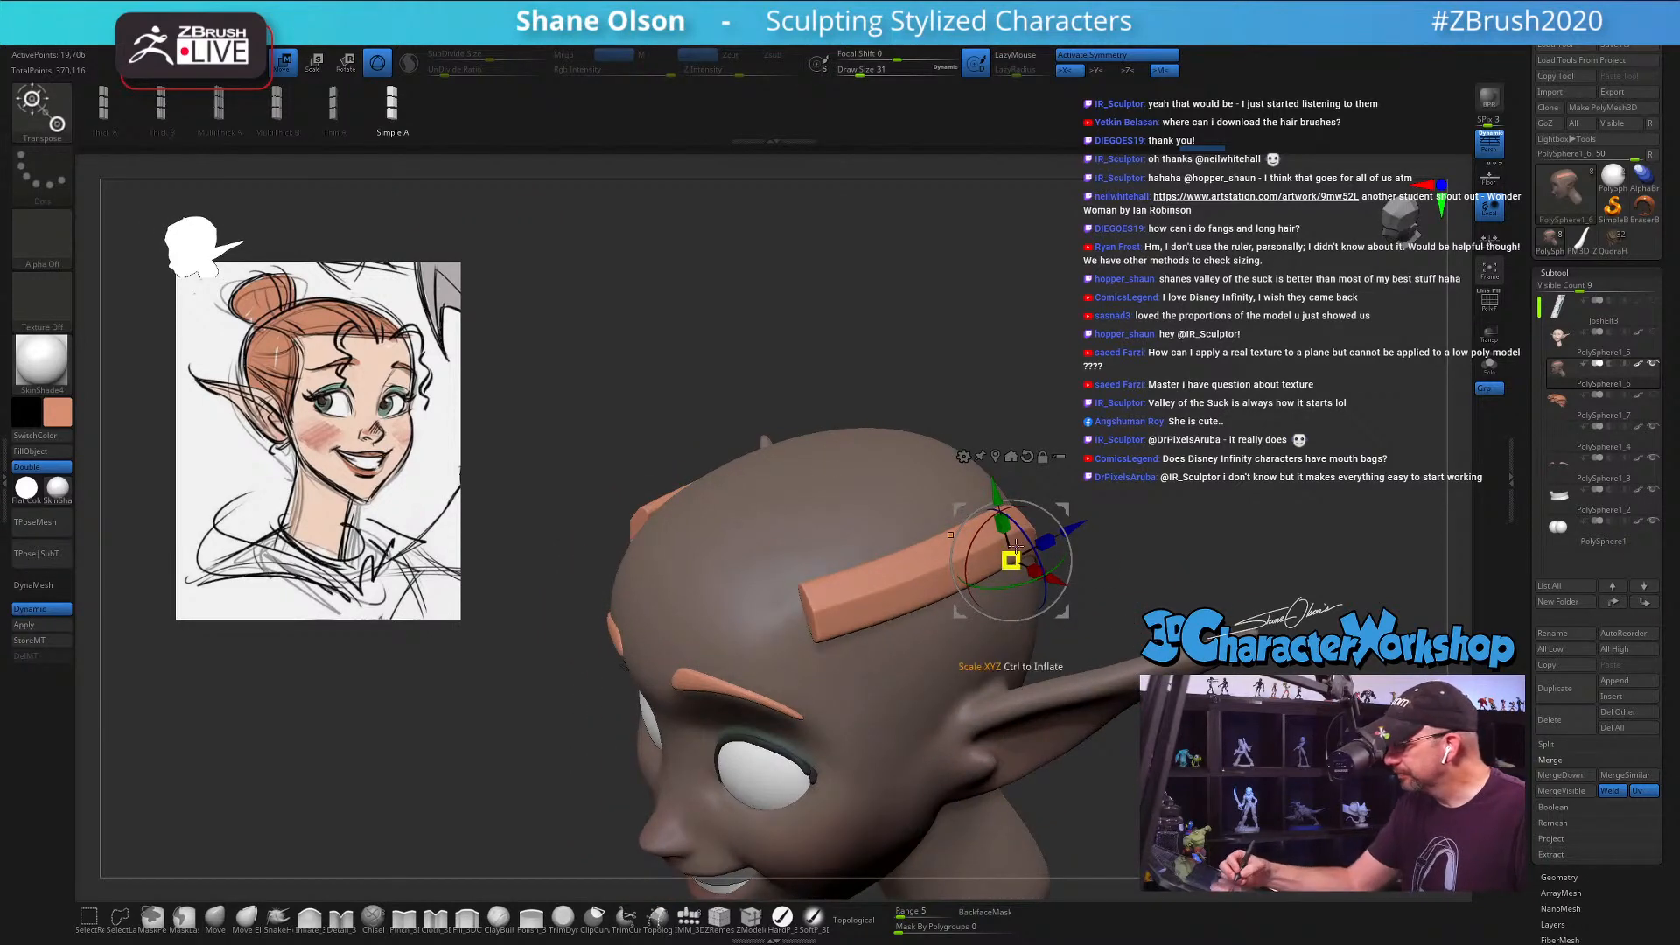
{"action": "left_click_drag", "start_coordinate": [1011, 561], "coordinate": [1081, 530]}
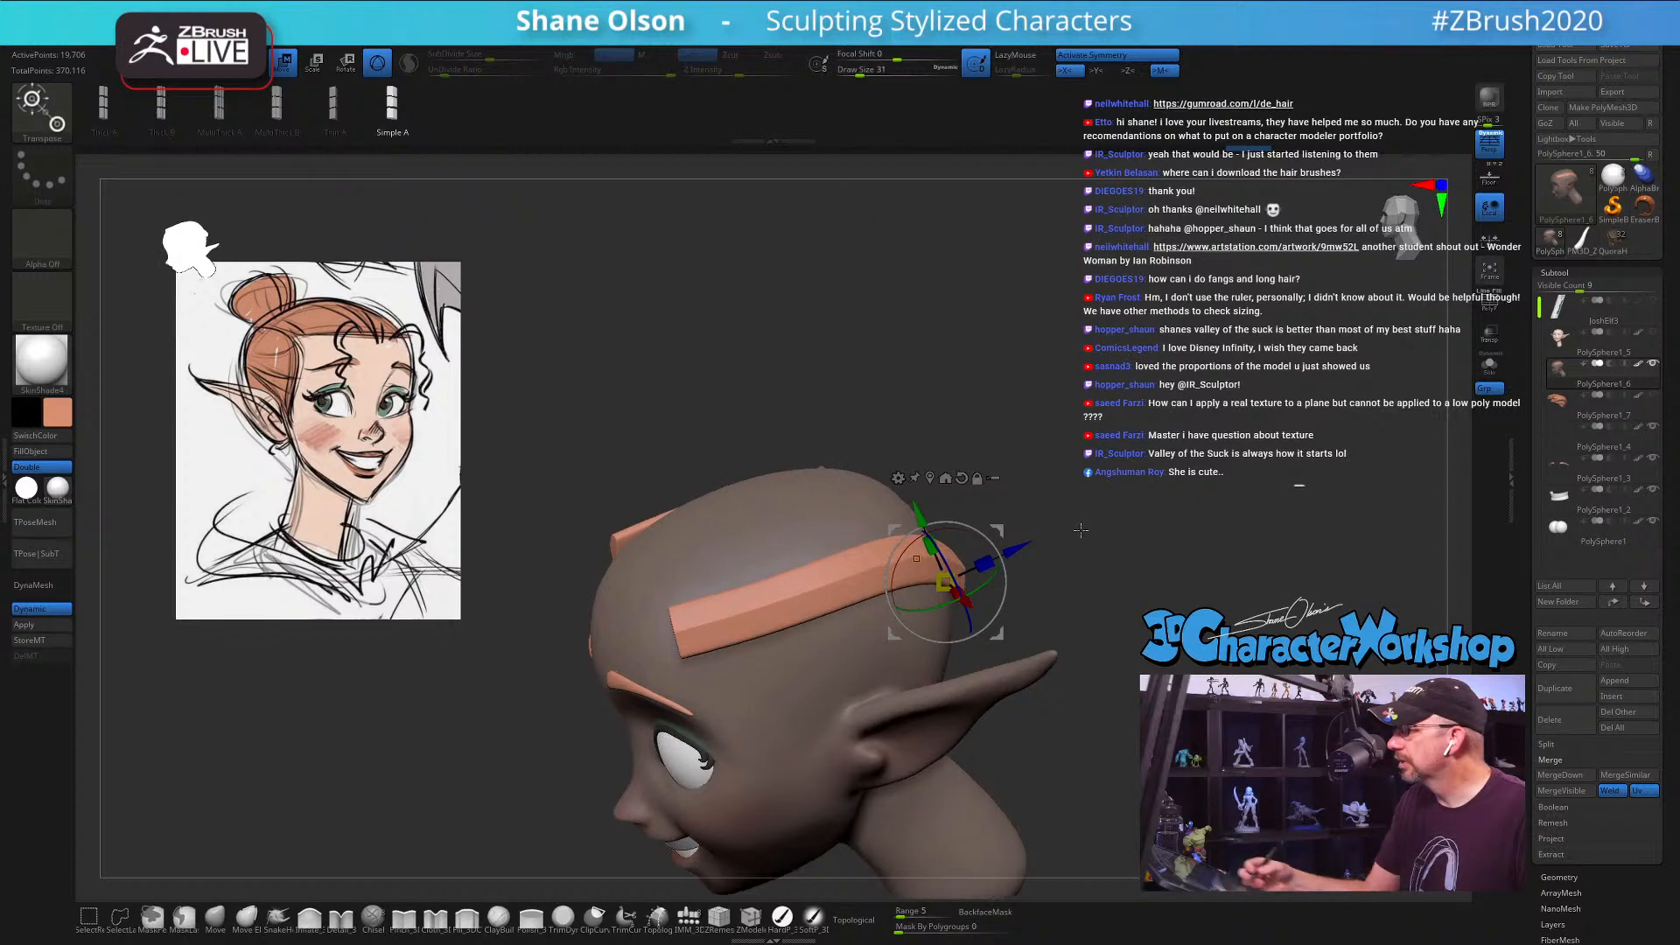
Step: Reposition the front end of the hair strip above the temple using the Move brush at draw size 108
{"action": "left_click", "coordinate": [224, 915]}
{"action": "key", "text": "s"}
{"action": "left_click_drag", "start_coordinate": [795, 637], "coordinate": [806, 636]}
{"action": "key", "text": "s"}
{"action": "left_click_drag", "start_coordinate": [708, 619], "coordinate": [750, 598]}
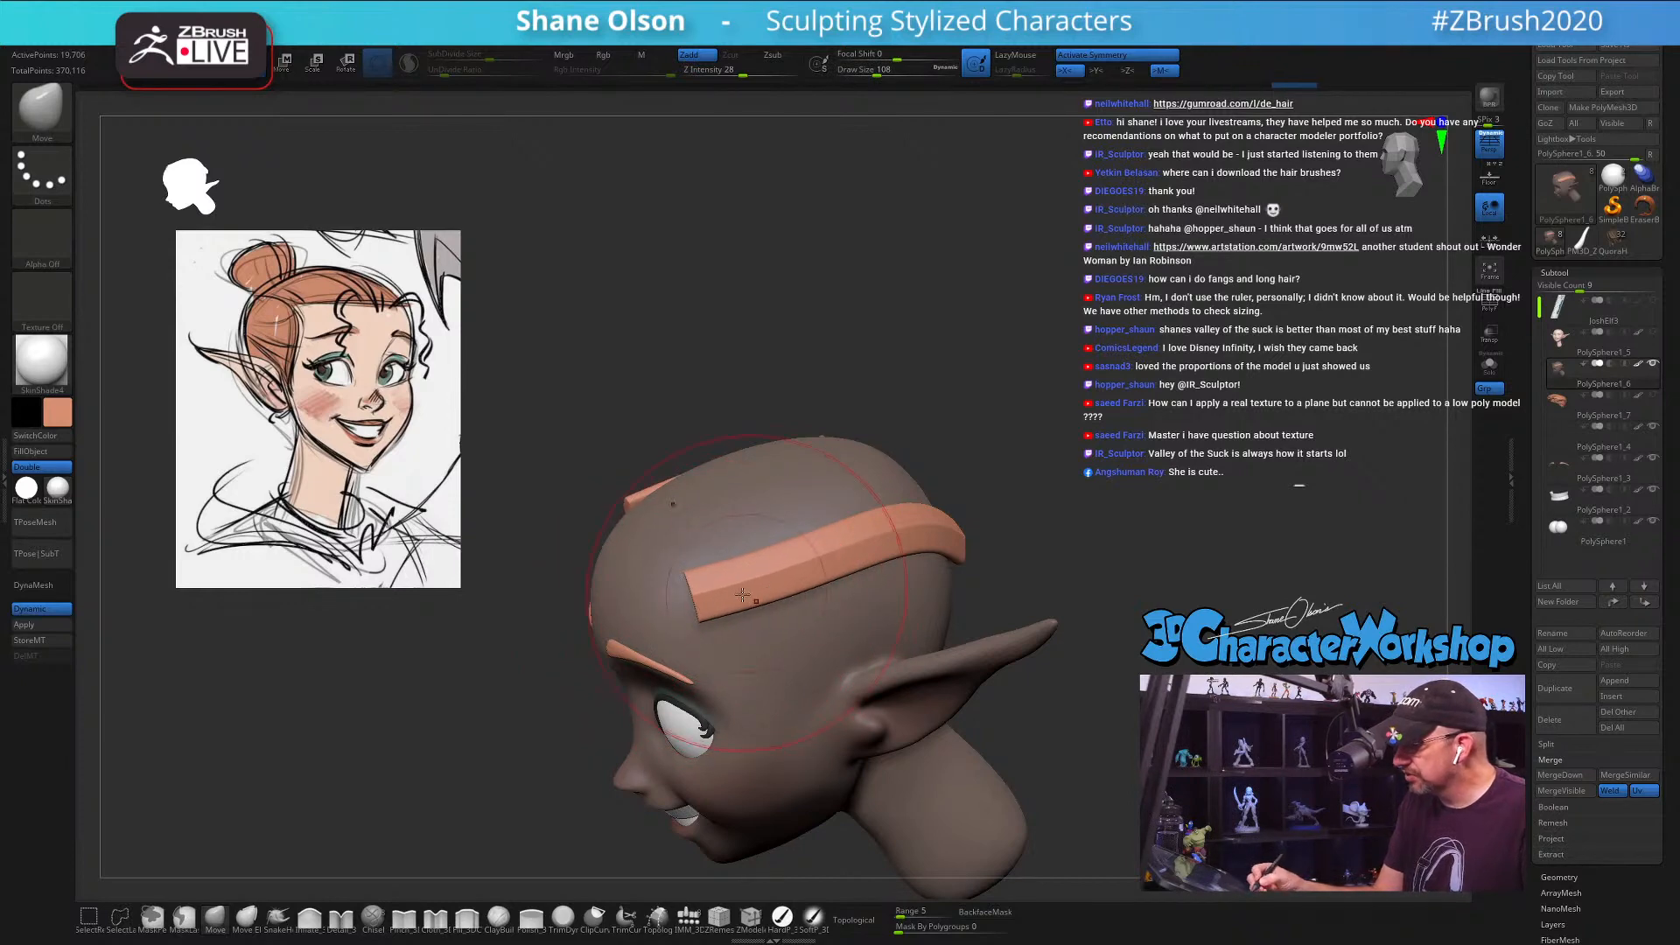
Step: Press the strip's front end down into the scalp using the Move brush at draw sizes 74 and 94
{"action": "mouse_move", "coordinate": [813, 579]}
{"action": "right_mouse_down"}
{"action": "mouse_move", "coordinate": [810, 533]}
{"action": "mouse_move", "coordinate": [740, 595]}
{"action": "mouse_move", "coordinate": [769, 595]}
{"action": "mouse_move", "coordinate": [665, 621]}
{"action": "right_mouse_up"}
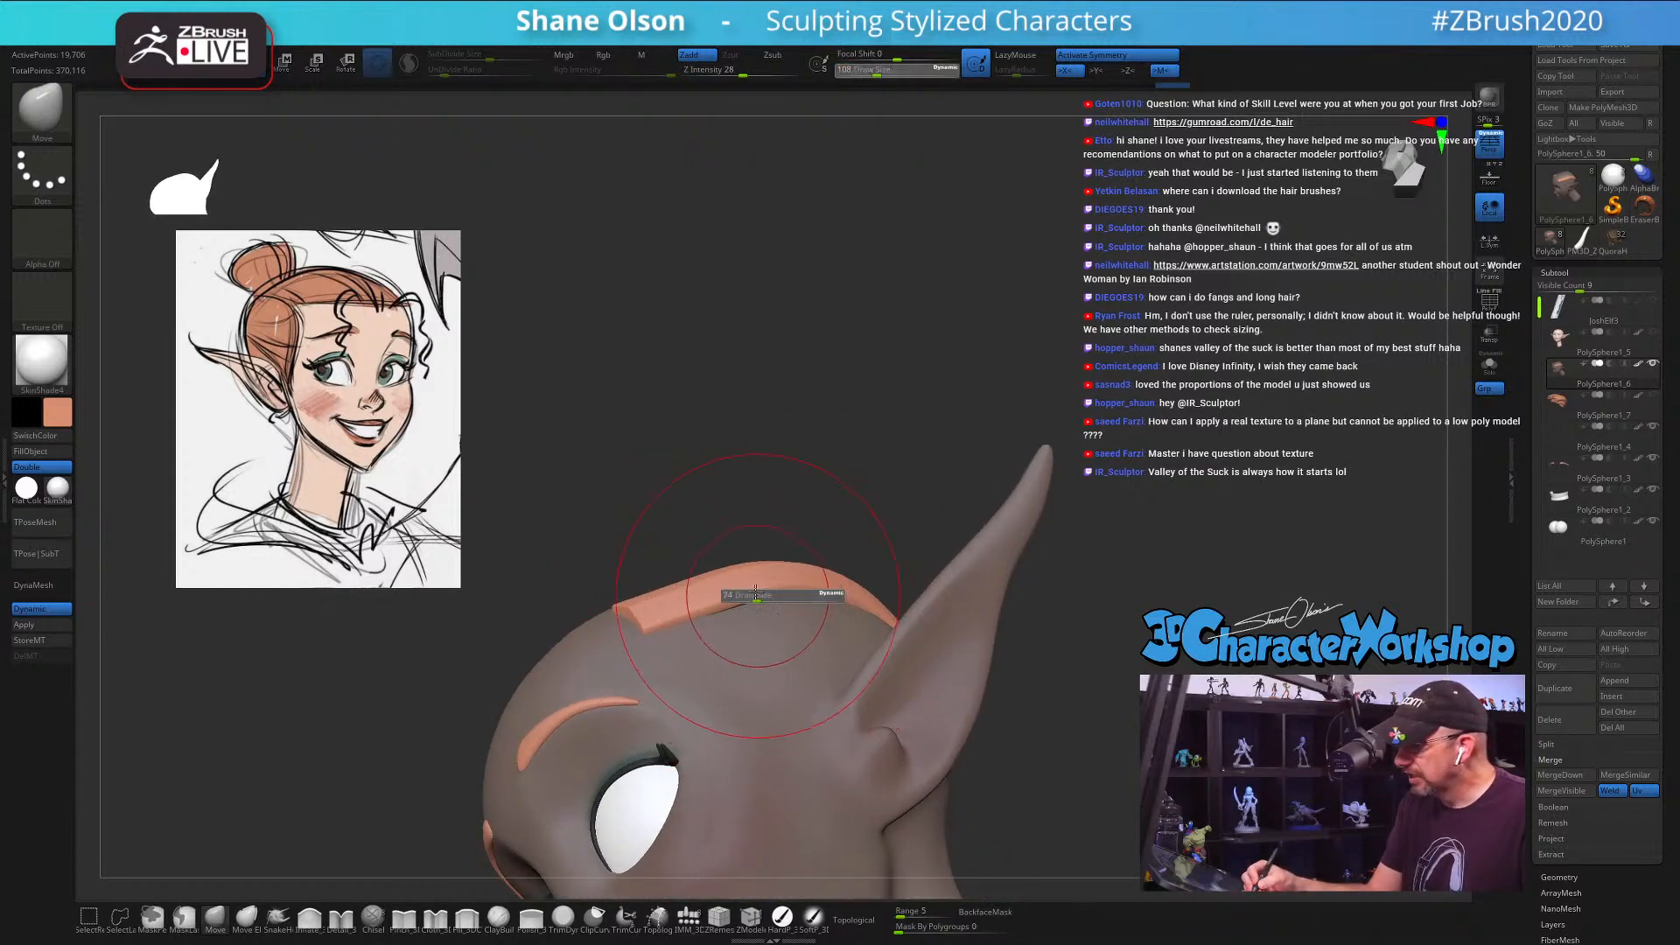
{"action": "left_click_drag", "start_coordinate": [662, 622], "coordinate": [716, 576]}
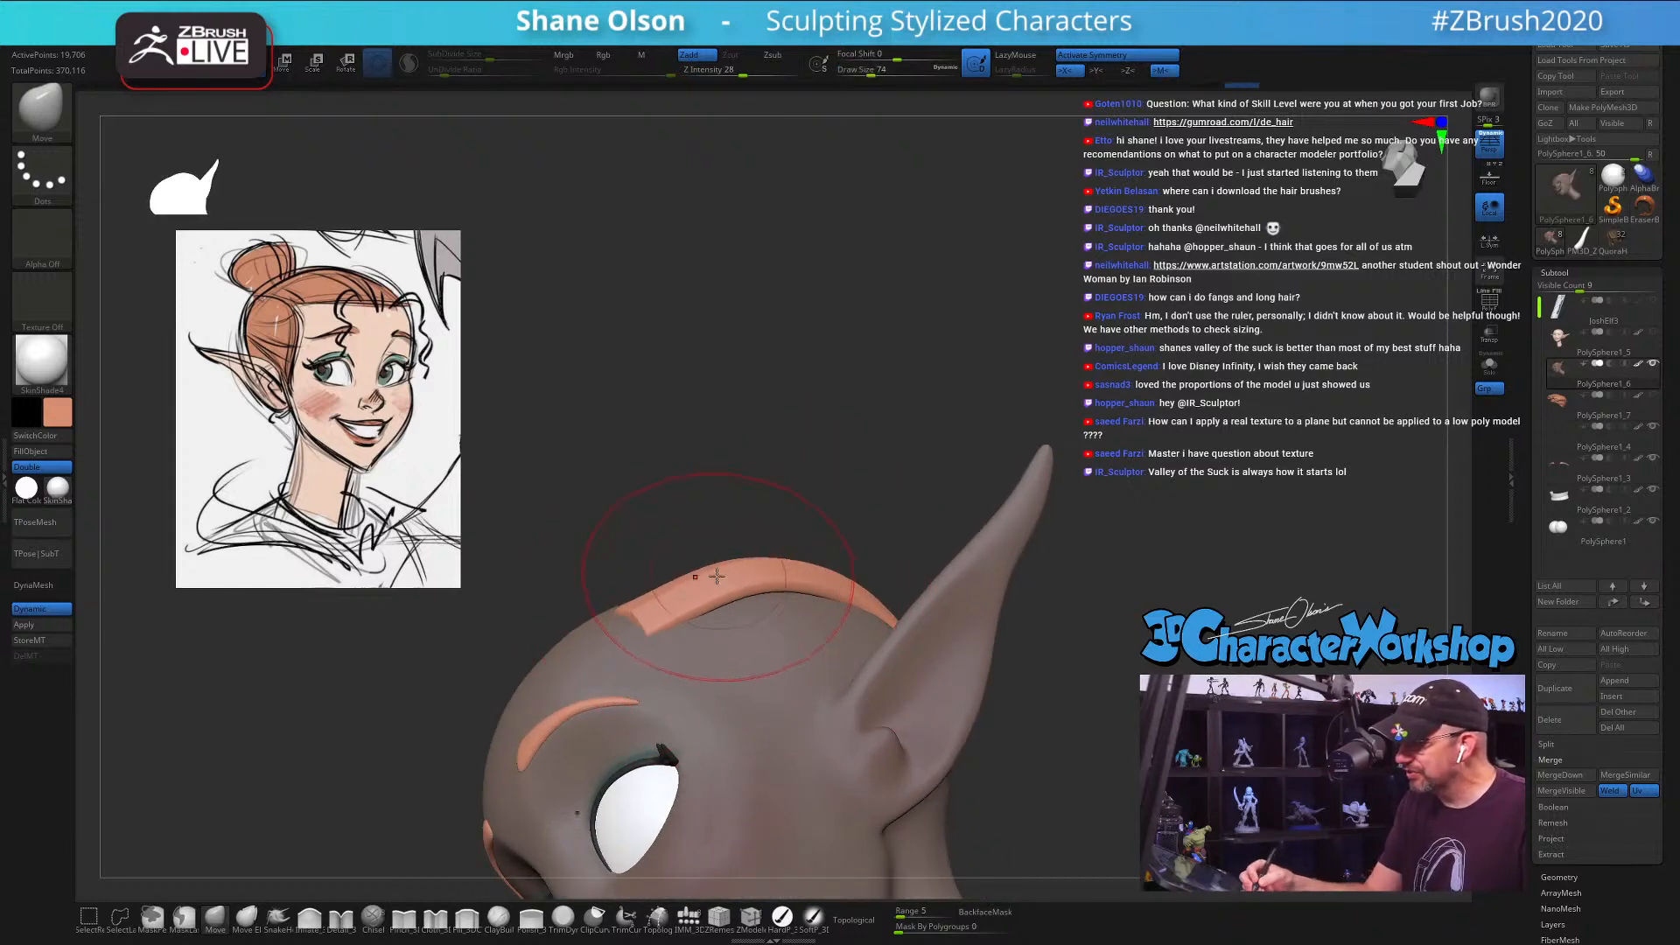
{"action": "right_click_drag", "start_coordinate": [719, 573], "coordinate": [581, 700]}
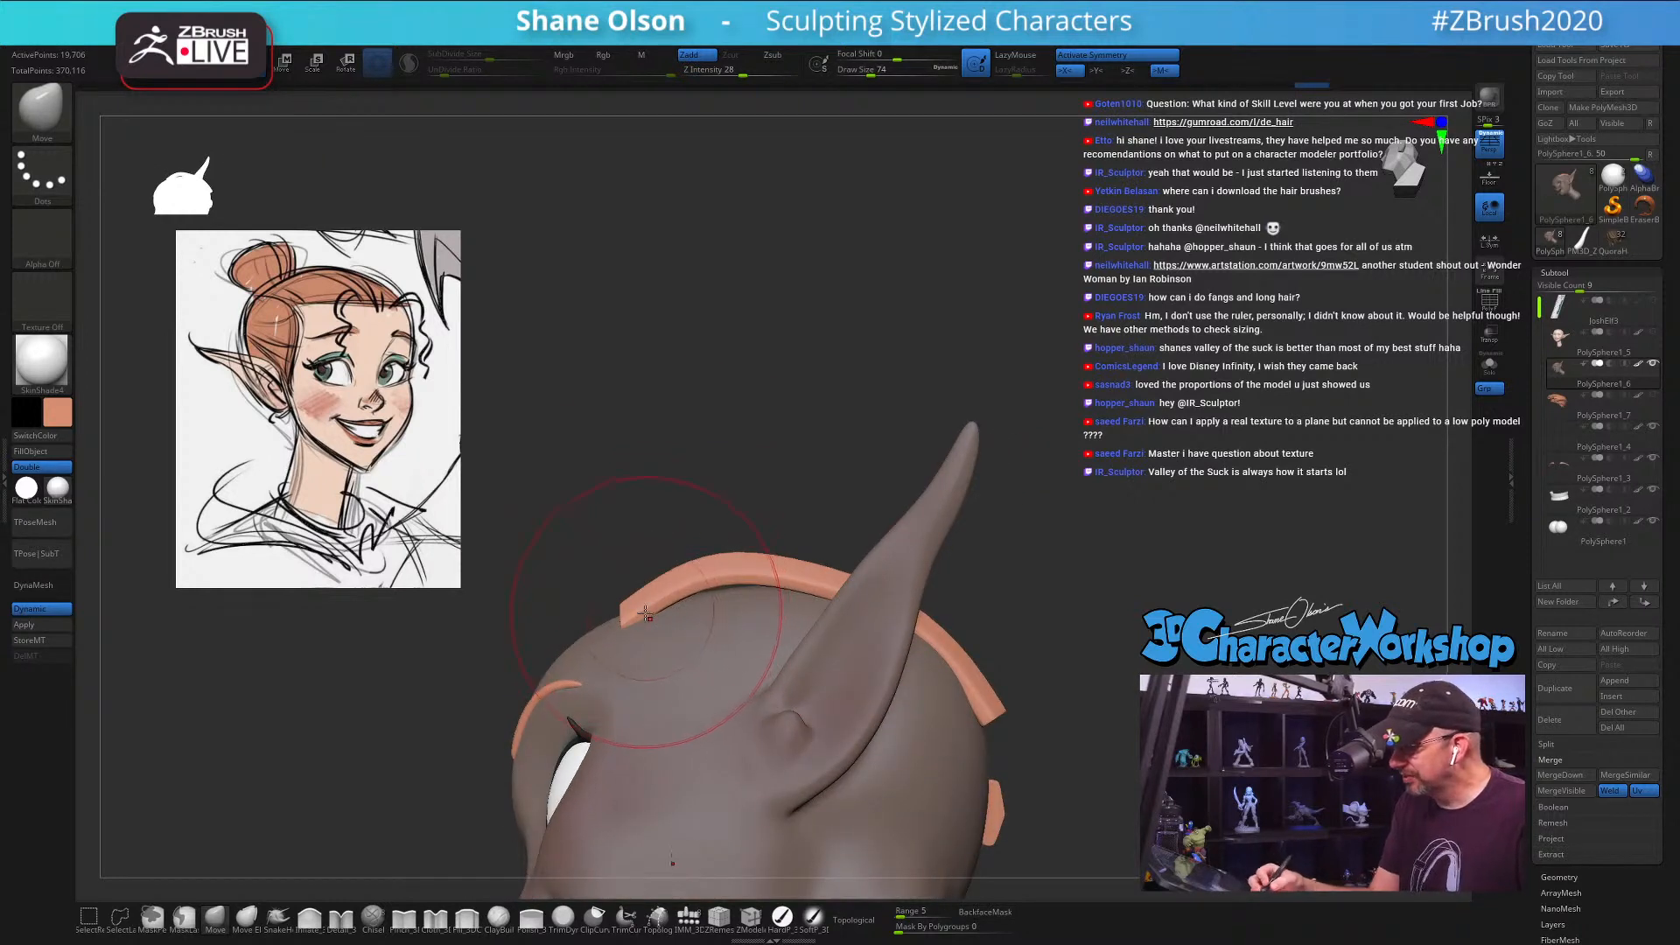
{"action": "key", "text": "s"}
{"action": "left_click_drag", "start_coordinate": [648, 617], "coordinate": [652, 617]}
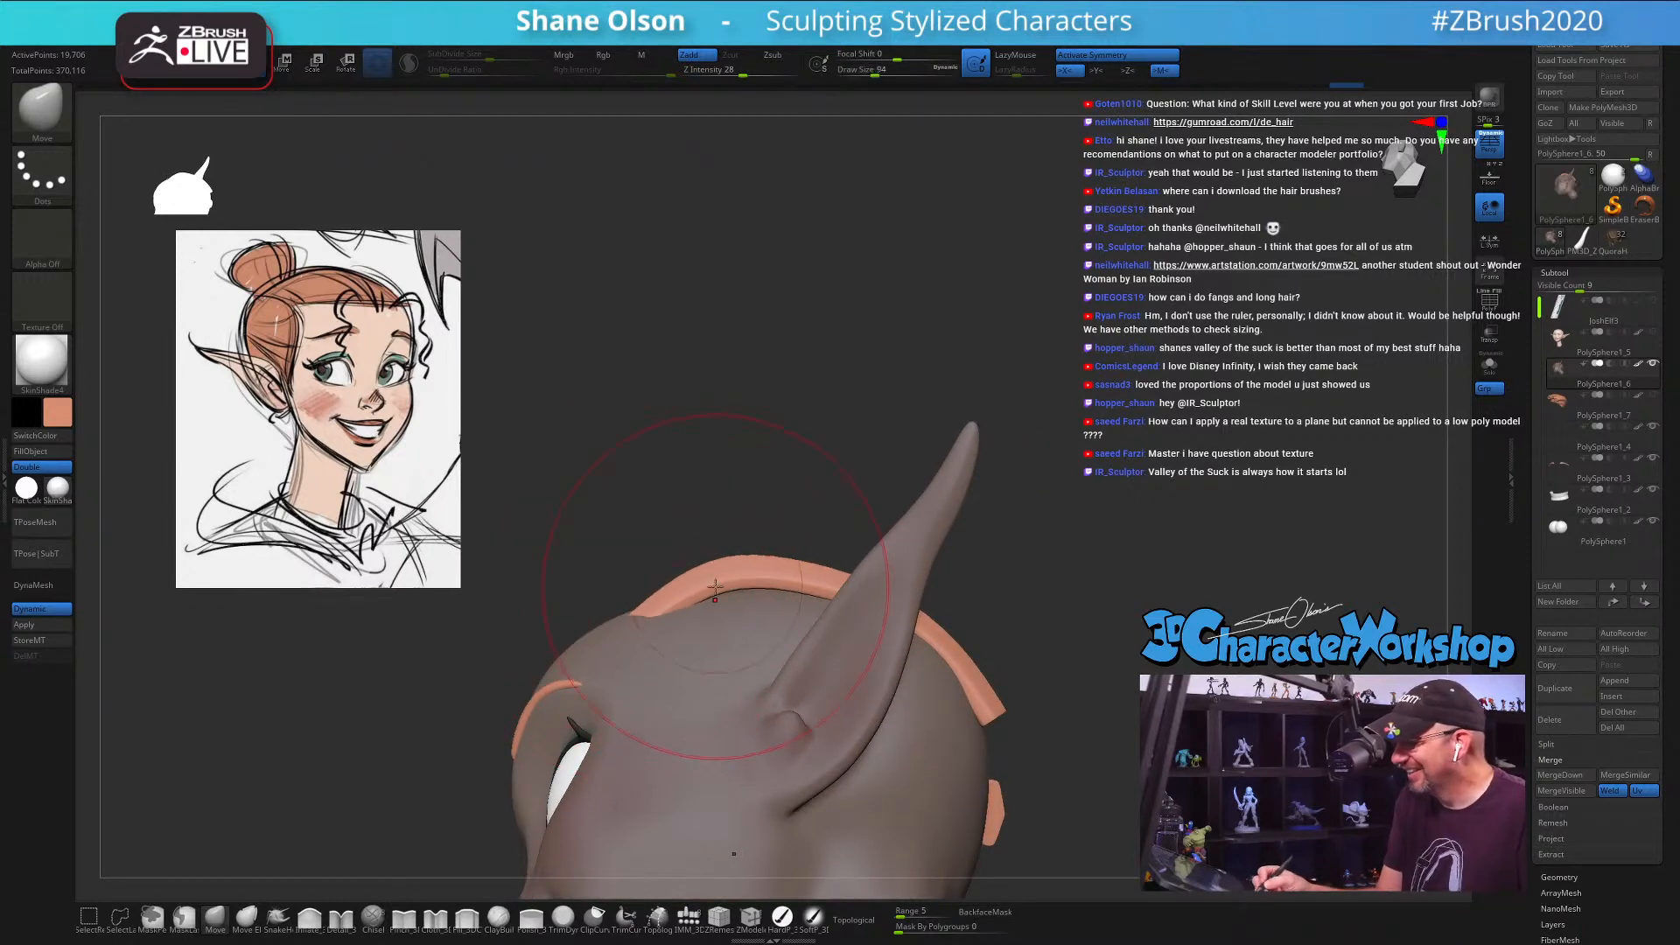
{"action": "right_click_drag", "start_coordinate": [641, 559], "coordinate": [638, 627]}
Step: Refine the strip's outline along the side of the head using the Move brush at draw sizes 62 and 80
{"action": "mouse_move", "coordinate": [669, 696]}
{"action": "right_mouse_down"}
{"action": "mouse_move", "coordinate": [723, 567]}
{"action": "mouse_move", "coordinate": [779, 580]}
{"action": "right_mouse_up"}
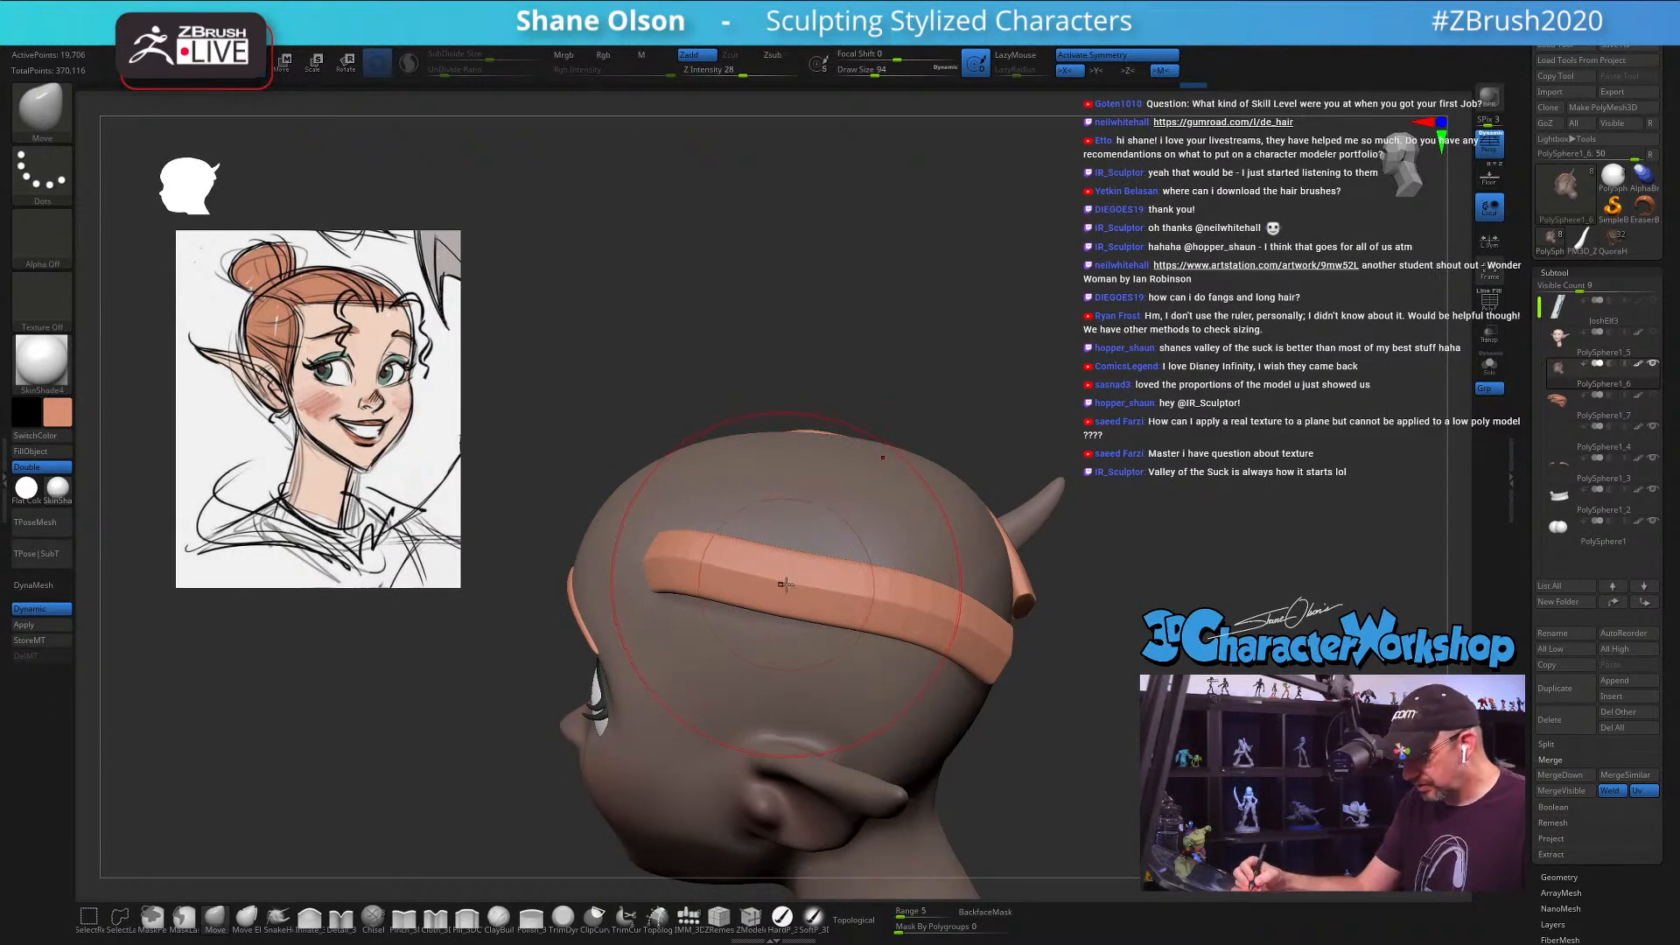
{"action": "key", "text": "bracketleft"}
{"action": "key", "text": "bracketleft"}
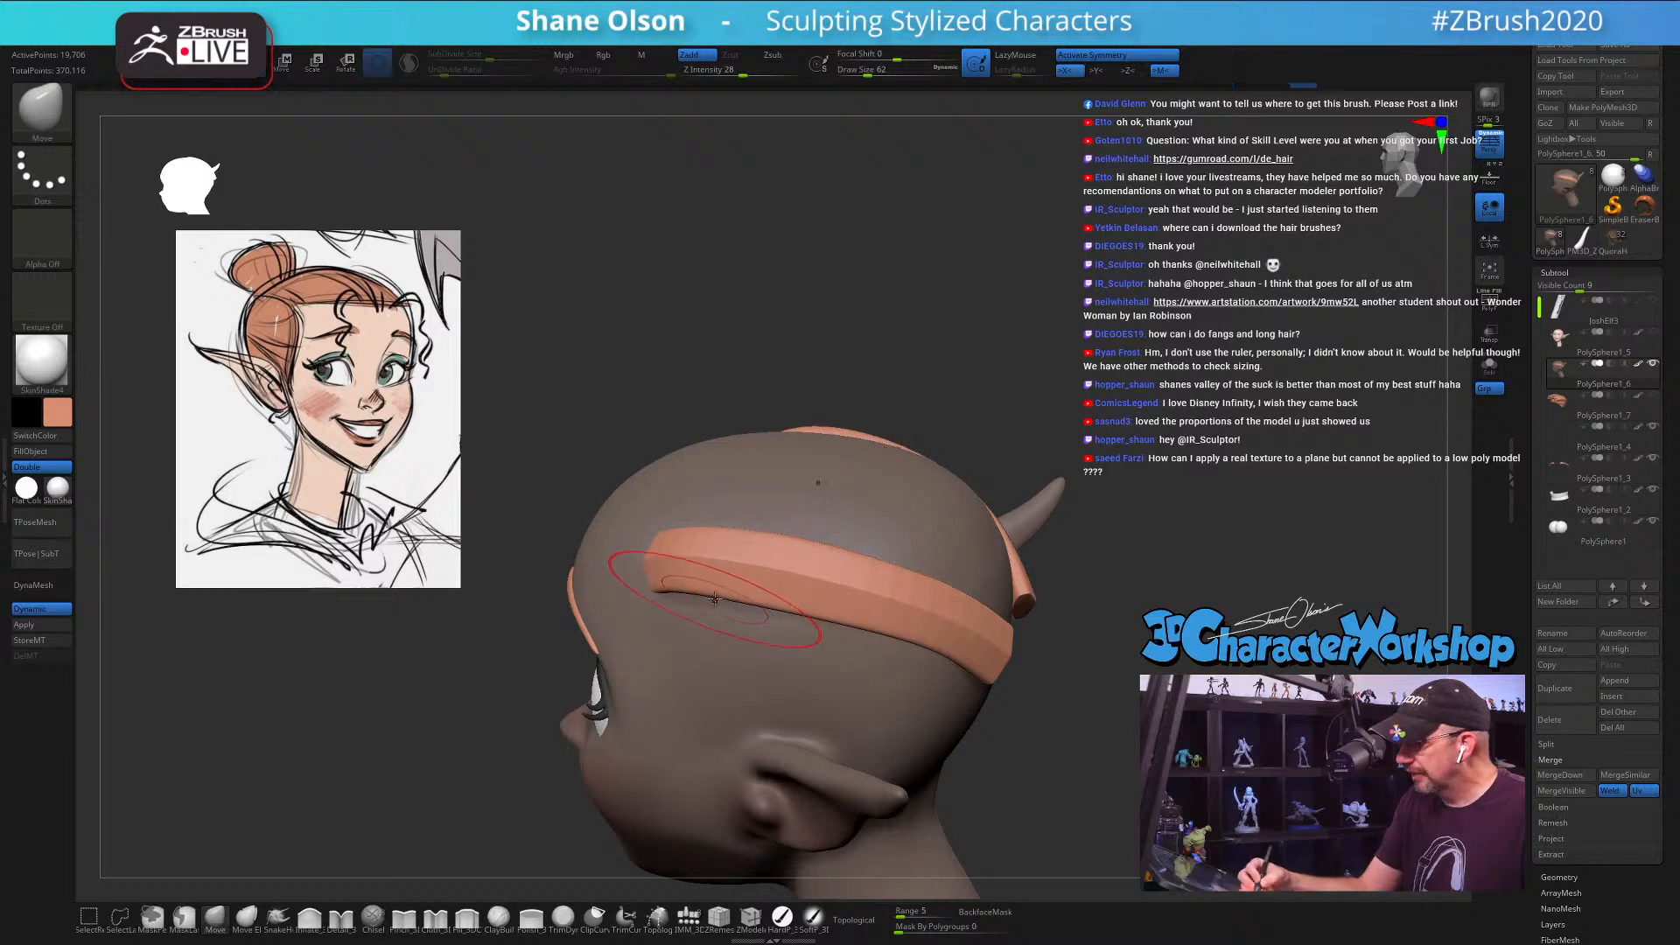
{"action": "key", "text": "bracketright"}
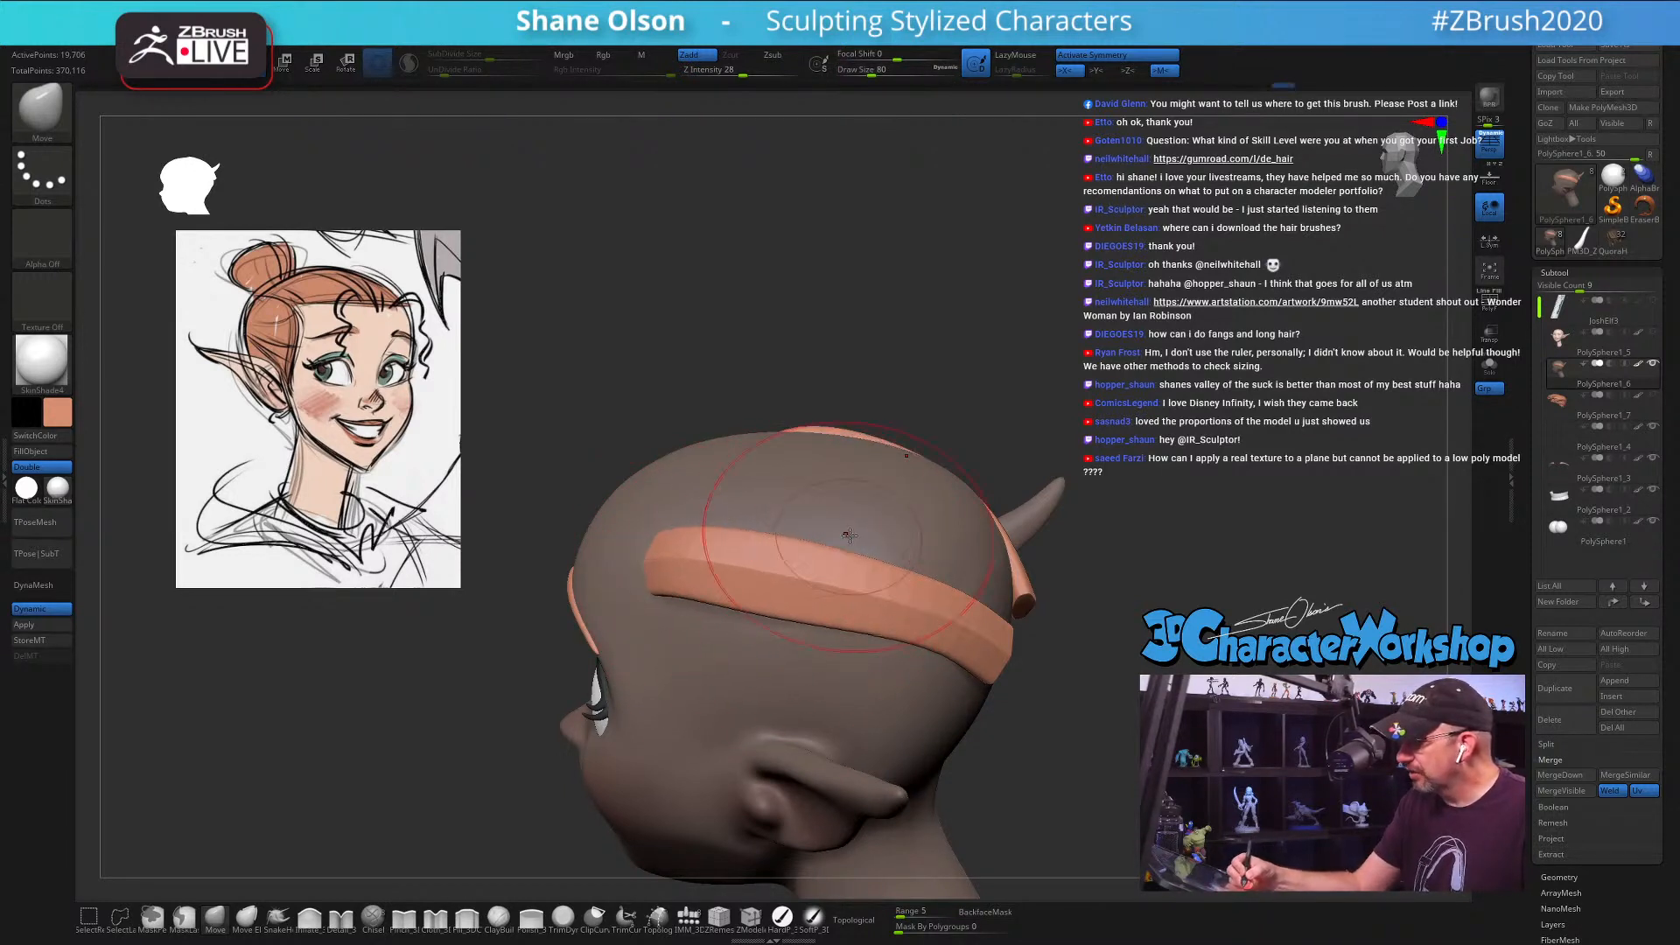
{"action": "left_click_drag", "start_coordinate": [853, 411], "coordinate": [838, 538]}
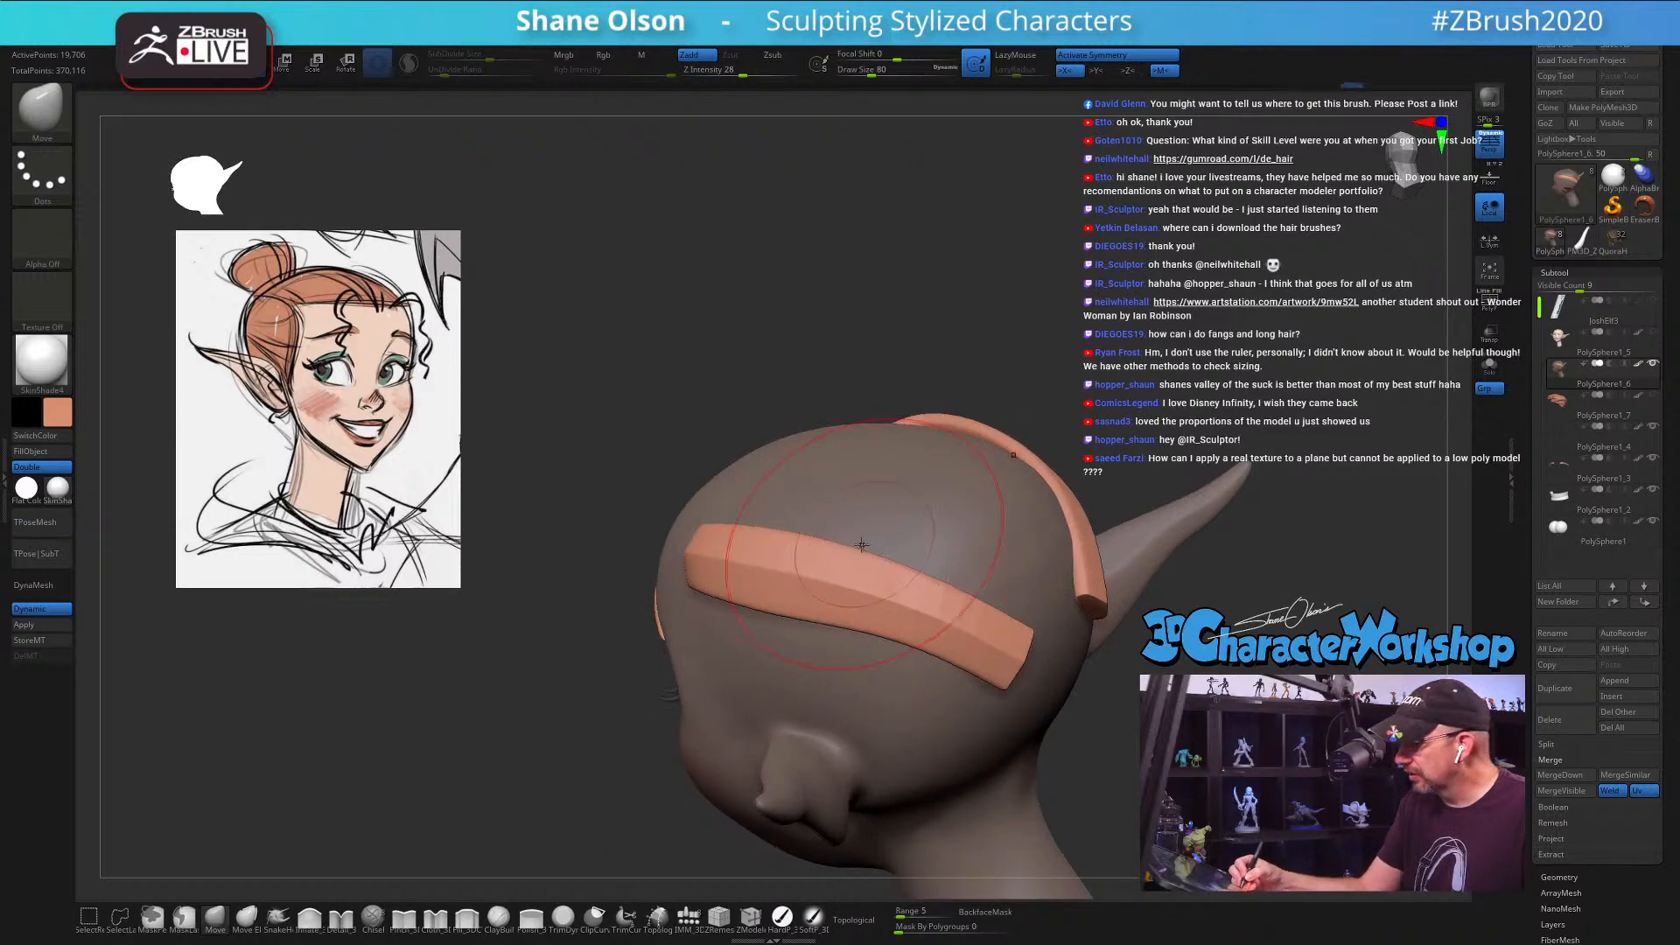
Step: Pull the strip's rear end toward the middle of the back of the head at draw size 77
{"action": "mouse_move", "coordinate": [780, 599]}
{"action": "left_mouse_down"}
{"action": "mouse_move", "coordinate": [880, 627]}
{"action": "mouse_move", "coordinate": [938, 584]}
{"action": "left_mouse_up"}
{"action": "key", "text": "bracketleft"}
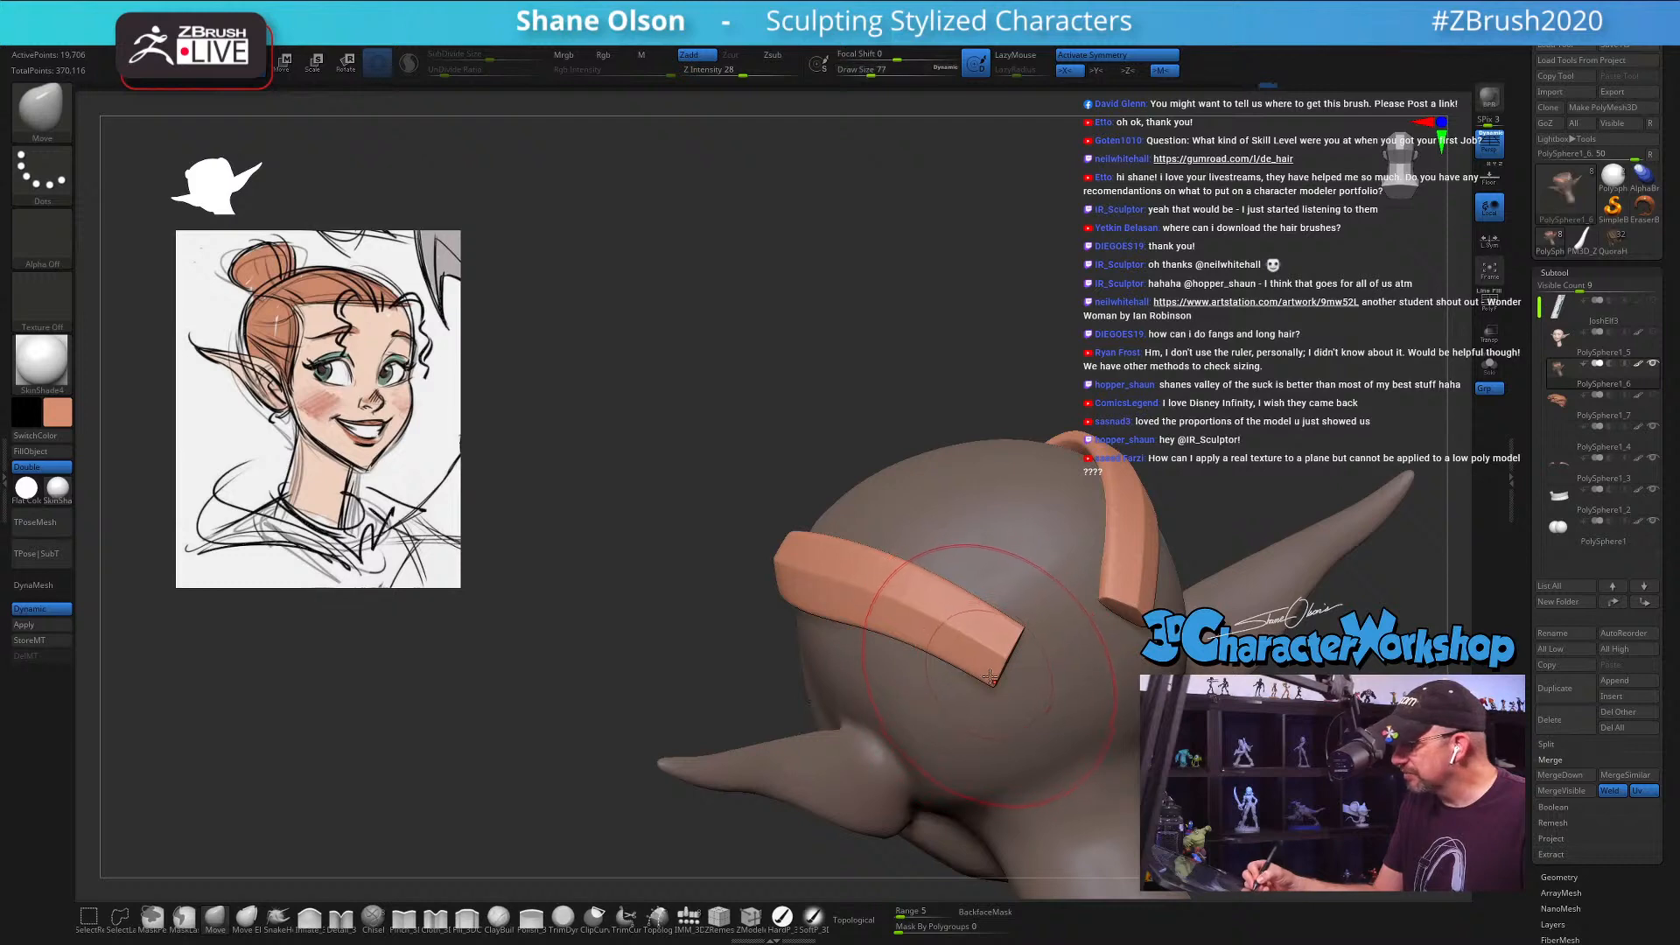
{"action": "left_click_drag", "start_coordinate": [1003, 667], "coordinate": [1055, 649]}
{"action": "right_click_drag", "start_coordinate": [1056, 649], "coordinate": [1104, 639]}
Step: Bend the rear section of the strip so it follows the curve of the skull, using draw size 77
{"action": "right_click_drag", "start_coordinate": [994, 622], "coordinate": [1028, 616]}
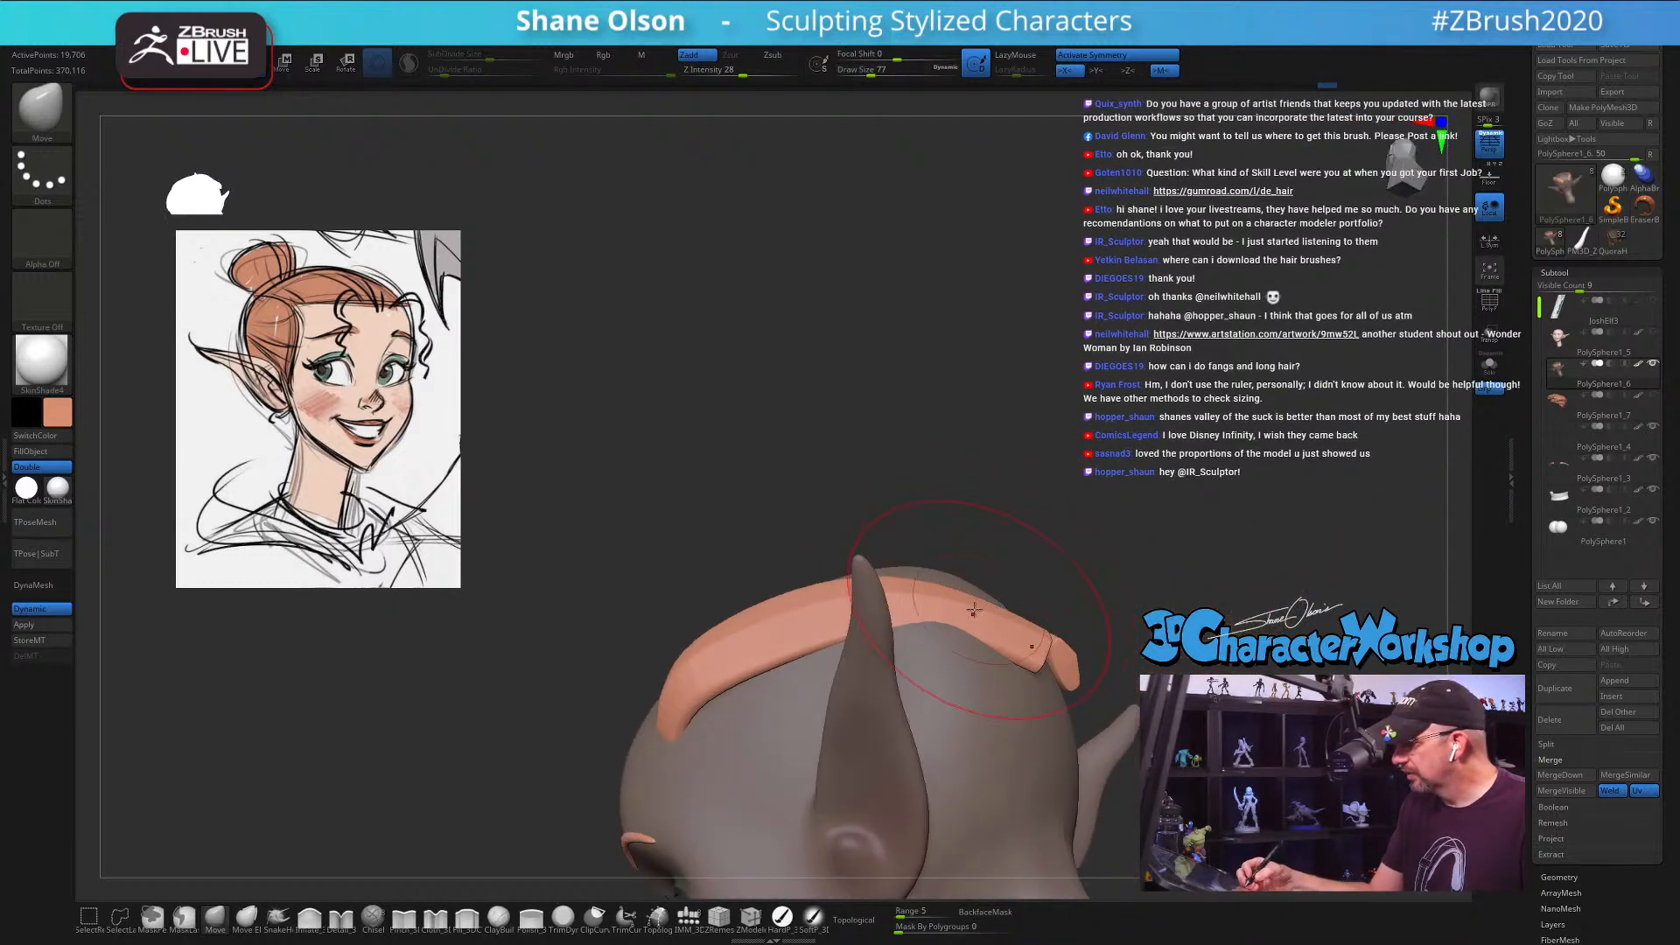
{"action": "key", "text": "bracketright"}
{"action": "key", "text": "bracketright"}
{"action": "right_click_drag", "start_coordinate": [954, 575], "coordinate": [1021, 629]}
{"action": "key", "text": "bracketleft"}
{"action": "key", "text": "bracketleft"}
{"action": "mouse_move", "coordinate": [963, 603]}
{"action": "left_mouse_down"}
{"action": "mouse_move", "coordinate": [974, 588]}
{"action": "mouse_move", "coordinate": [1015, 617]}
{"action": "mouse_move", "coordinate": [1064, 658]}
{"action": "mouse_move", "coordinate": [1061, 677]}
{"action": "left_mouse_up"}
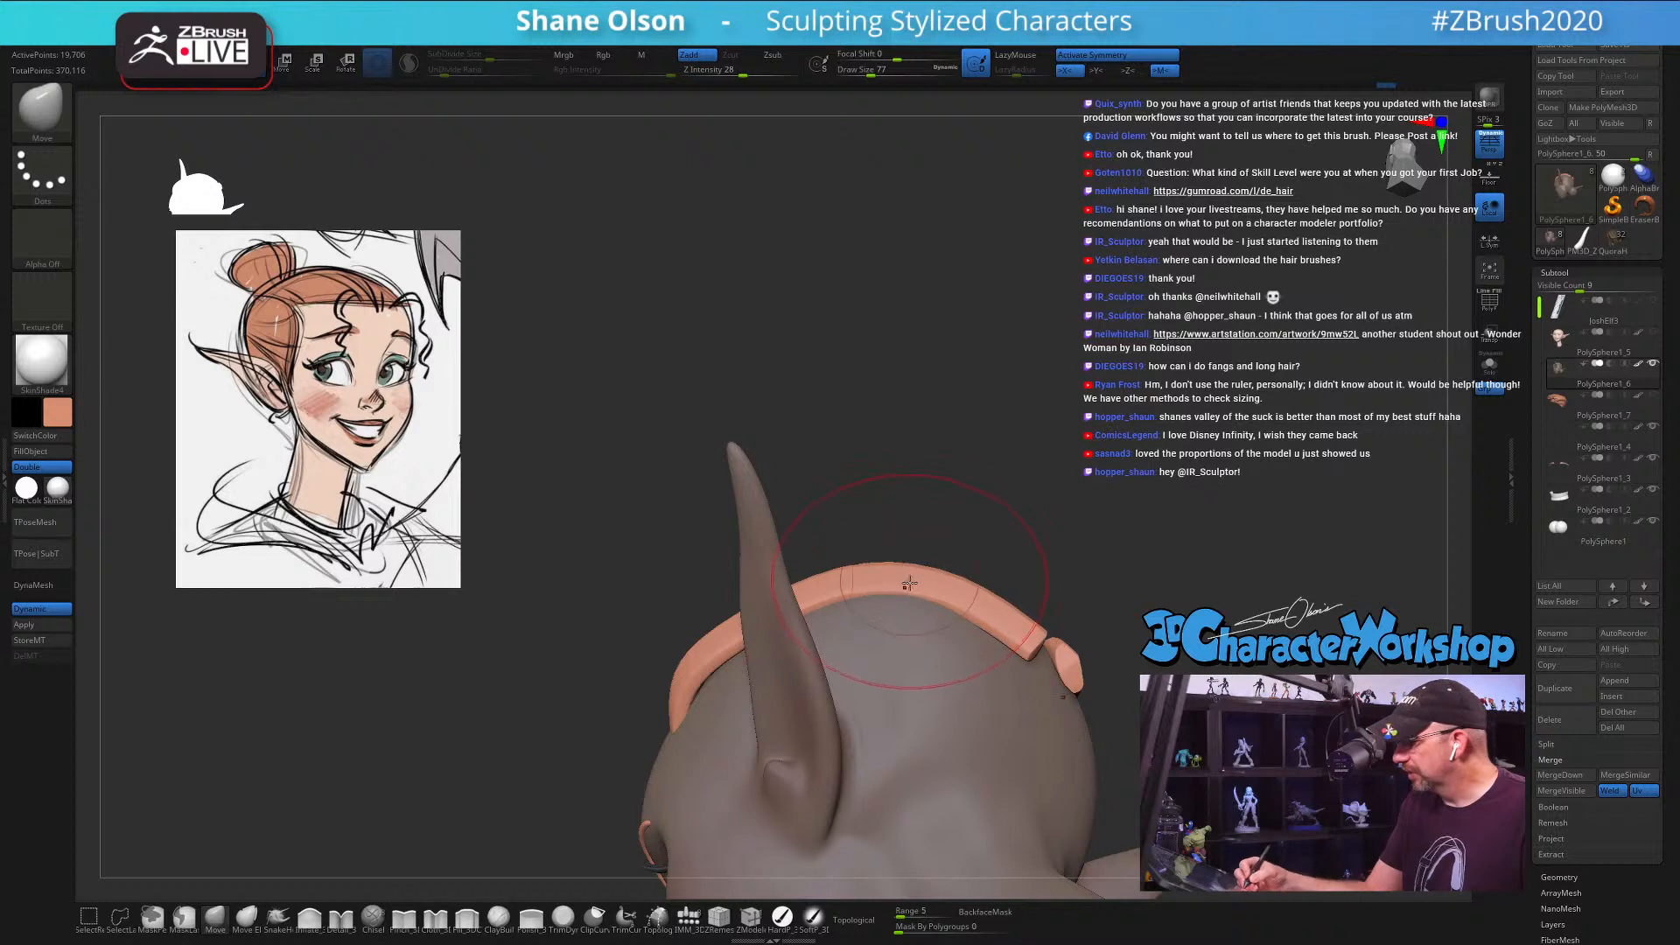
Step: Smooth out the strip's arch over the crown using the Move brush at draw size 112
{"action": "key", "text": "bracketright"}
{"action": "key", "text": "bracketright"}
{"action": "key", "text": "bracketright"}
{"action": "mouse_move", "coordinate": [914, 582]}
{"action": "right_mouse_down"}
{"action": "mouse_move", "coordinate": [946, 592]}
{"action": "mouse_move", "coordinate": [716, 608]}
{"action": "right_mouse_up"}
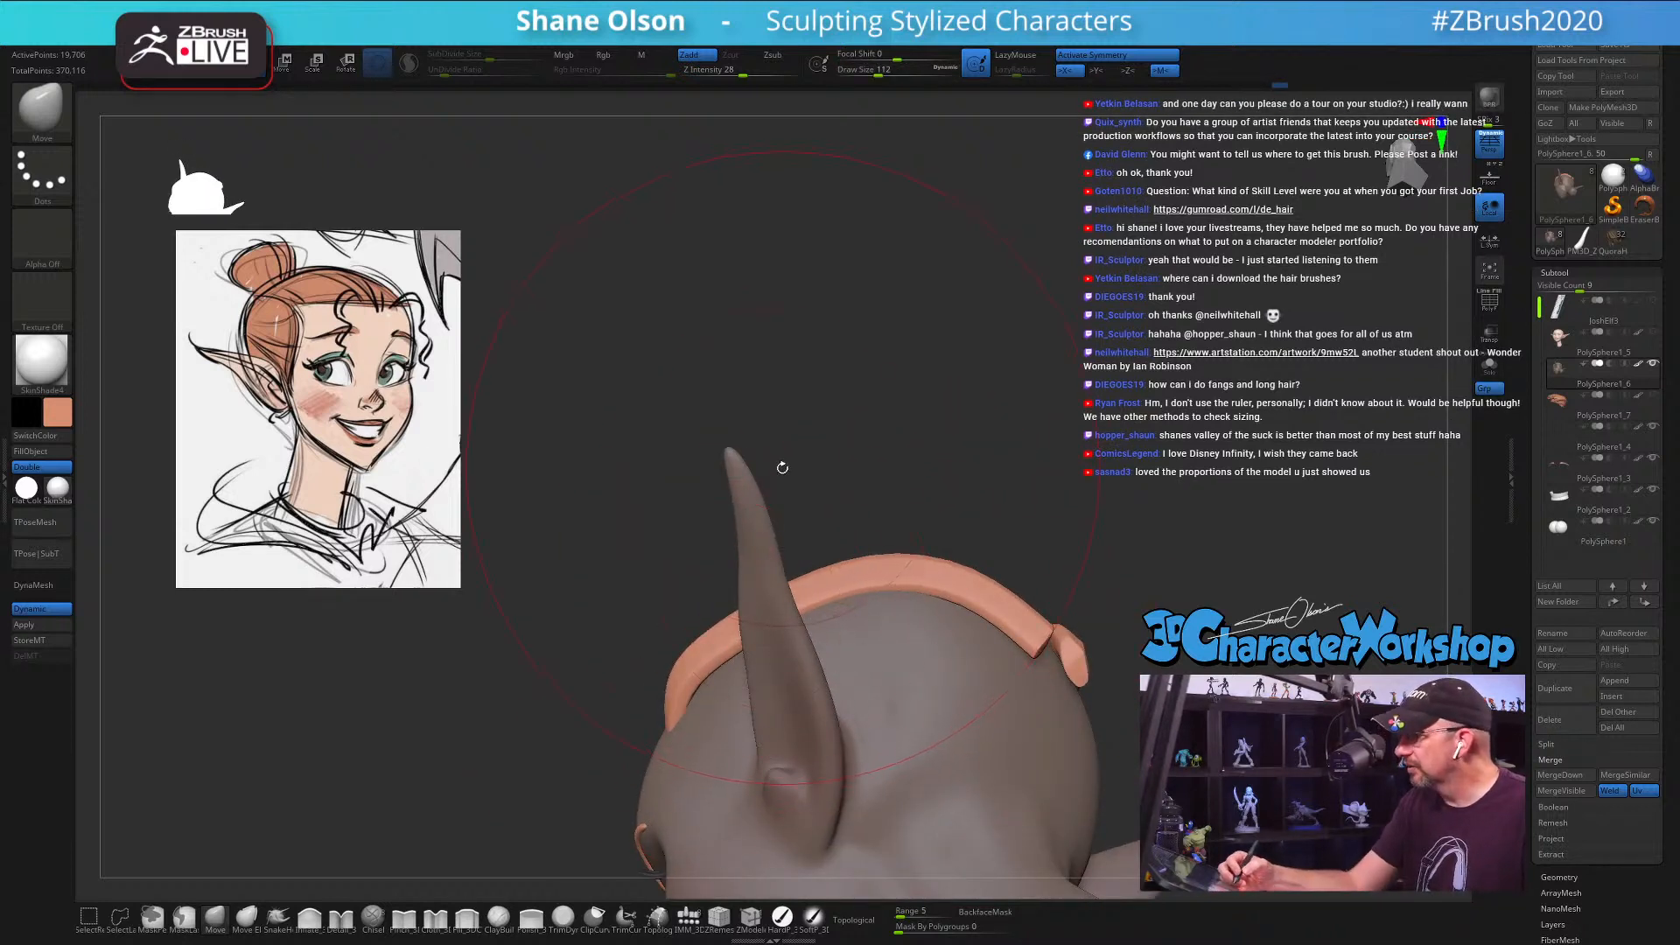
Step: Widen the front part of the strip toward the top of the head using the Move brush at draw size 94
{"action": "right_click_drag", "start_coordinate": [782, 467], "coordinate": [929, 670]}
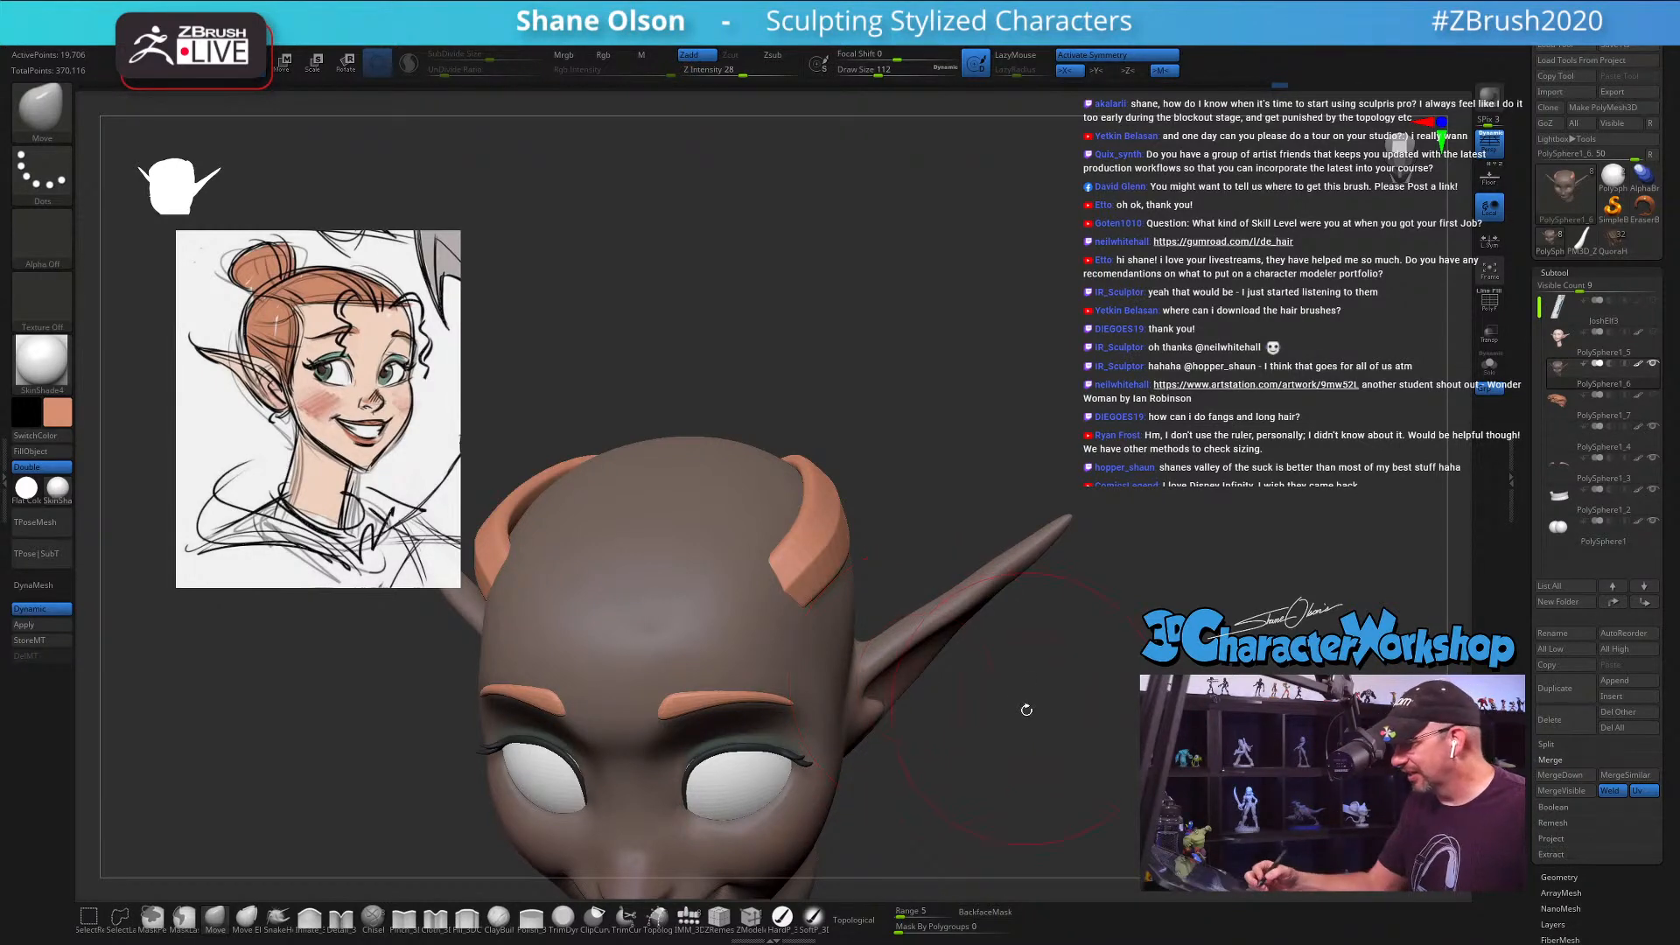
{"action": "left_click_drag", "start_coordinate": [1024, 706], "coordinate": [896, 601]}
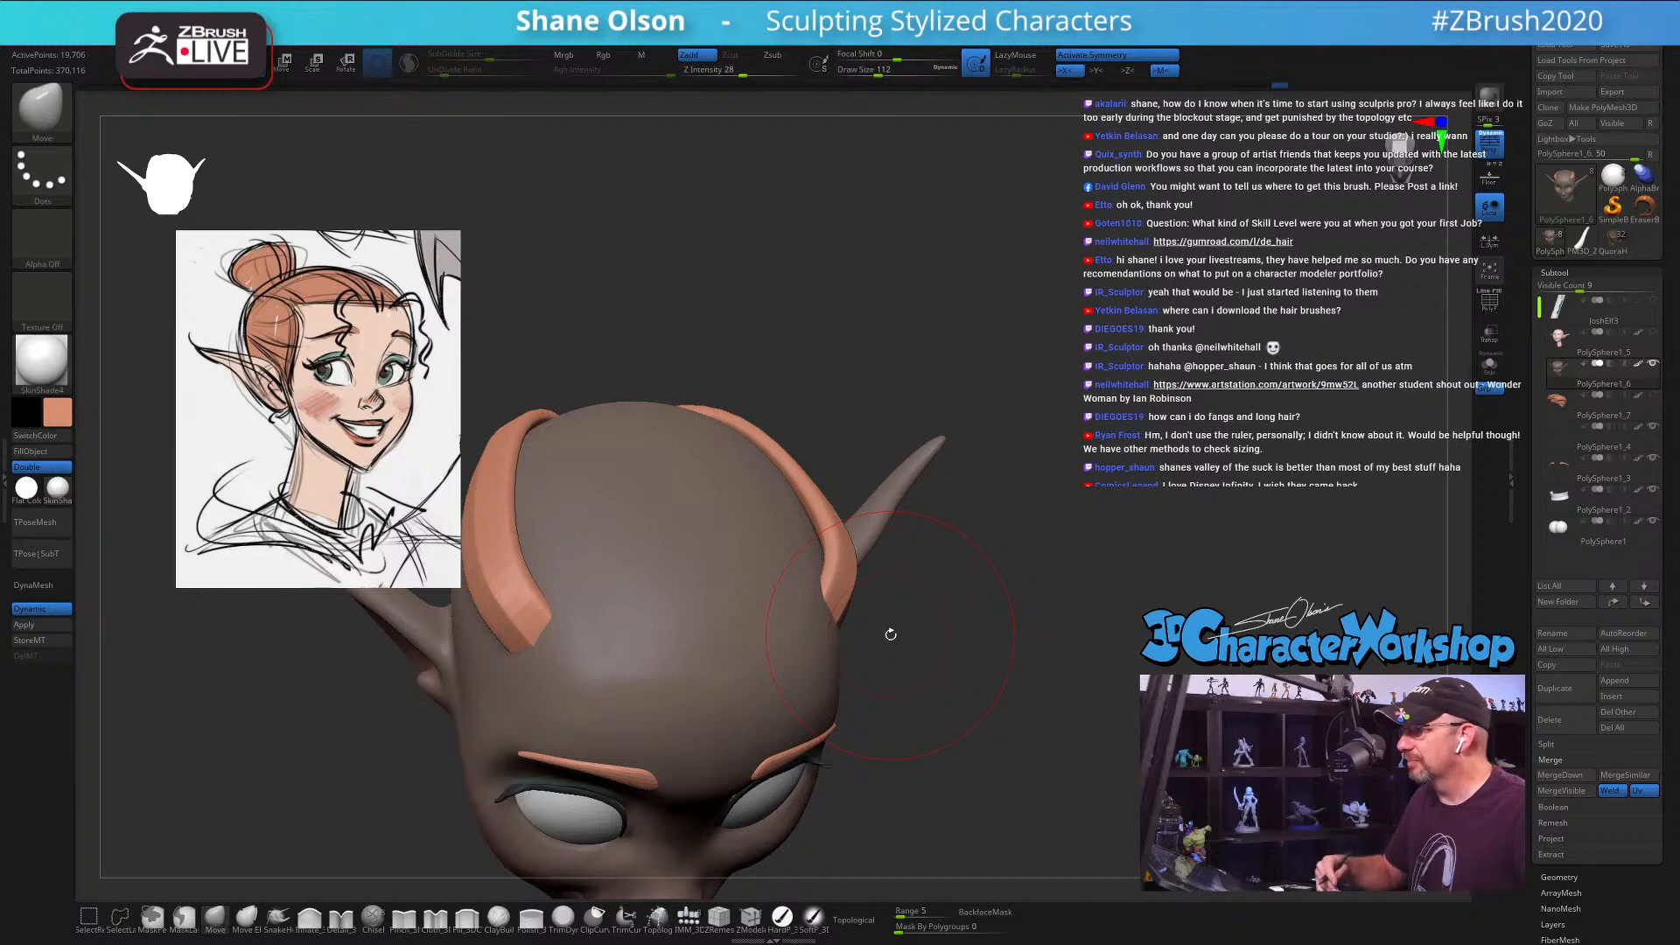
{"action": "mouse_move", "coordinate": [982, 630]}
{"action": "left_mouse_down"}
{"action": "mouse_move", "coordinate": [971, 652]}
{"action": "mouse_move", "coordinate": [987, 657]}
{"action": "mouse_move", "coordinate": [994, 620]}
{"action": "left_mouse_up"}
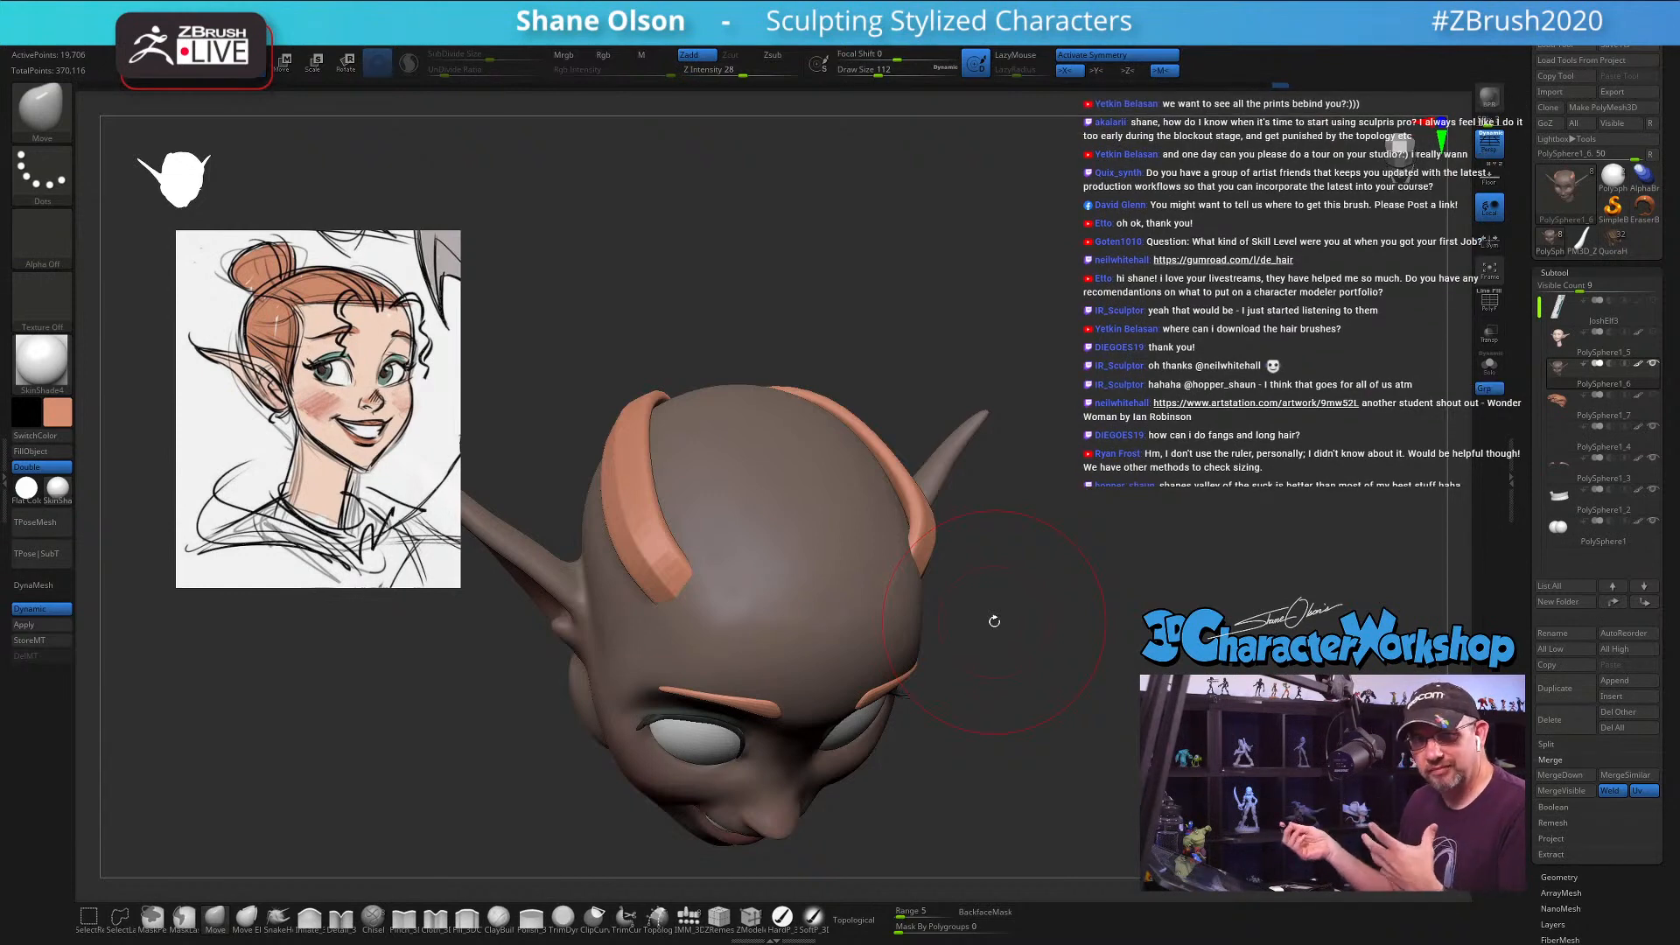
{"action": "left_click_drag", "start_coordinate": [994, 621], "coordinate": [1034, 688]}
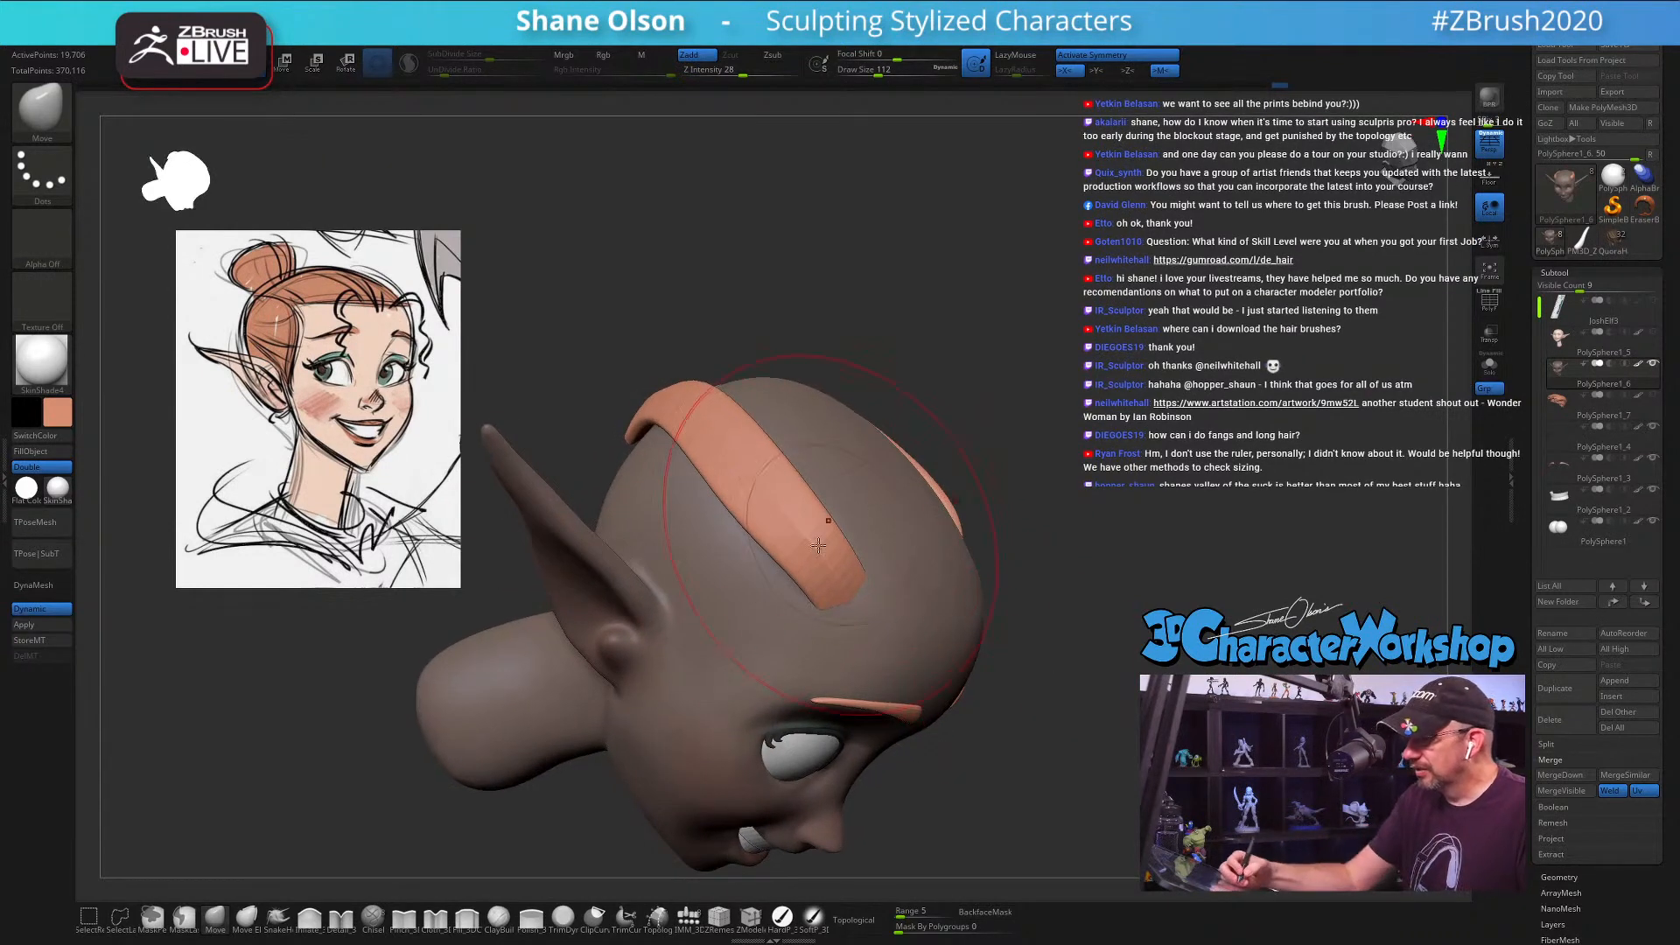
{"action": "key", "text": "s"}
{"action": "mouse_move", "coordinate": [809, 548]}
{"action": "left_mouse_down"}
{"action": "mouse_move", "coordinate": [791, 570]}
{"action": "mouse_move", "coordinate": [767, 548]}
{"action": "mouse_move", "coordinate": [831, 508]}
{"action": "mouse_move", "coordinate": [842, 520]}
{"action": "mouse_move", "coordinate": [836, 508]}
{"action": "left_mouse_up"}
{"action": "key", "text": "s"}
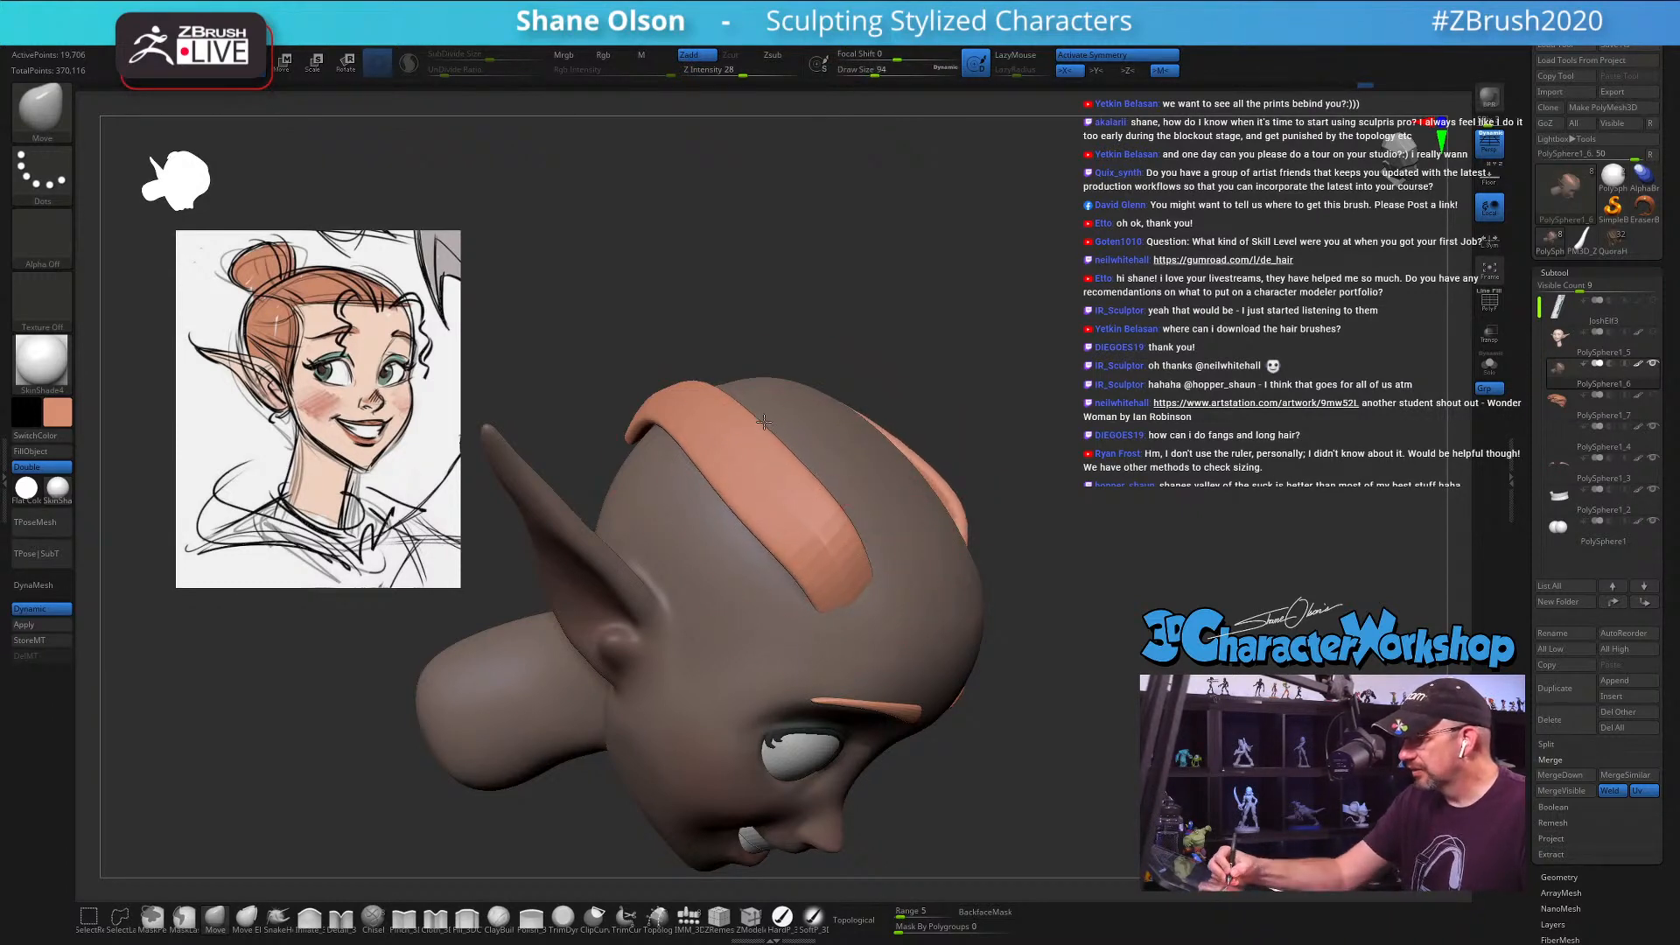
{"action": "left_click_drag", "start_coordinate": [790, 457], "coordinate": [799, 450]}
Step: Shape the strip's rear end against the back of the head using the Move brush at draw sizes 140 and 112
{"action": "right_click_drag", "start_coordinate": [746, 464], "coordinate": [822, 473]}
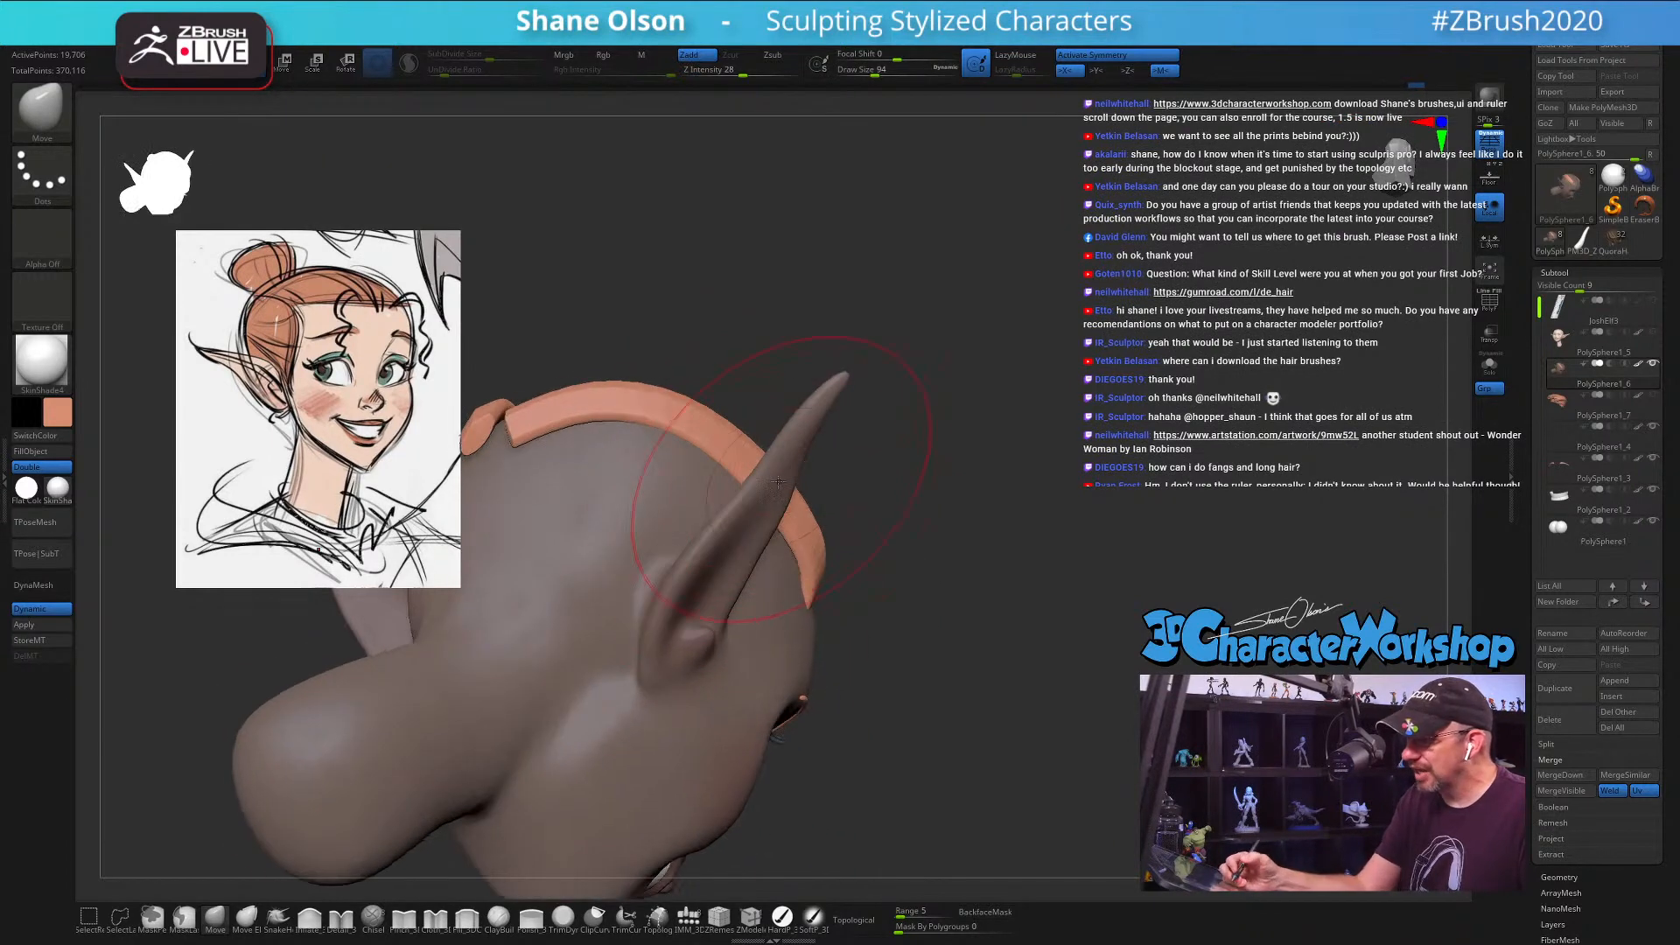
{"action": "mouse_move", "coordinate": [699, 521]}
{"action": "right_mouse_down"}
{"action": "mouse_move", "coordinate": [712, 484]}
{"action": "mouse_move", "coordinate": [883, 464]}
{"action": "right_mouse_up"}
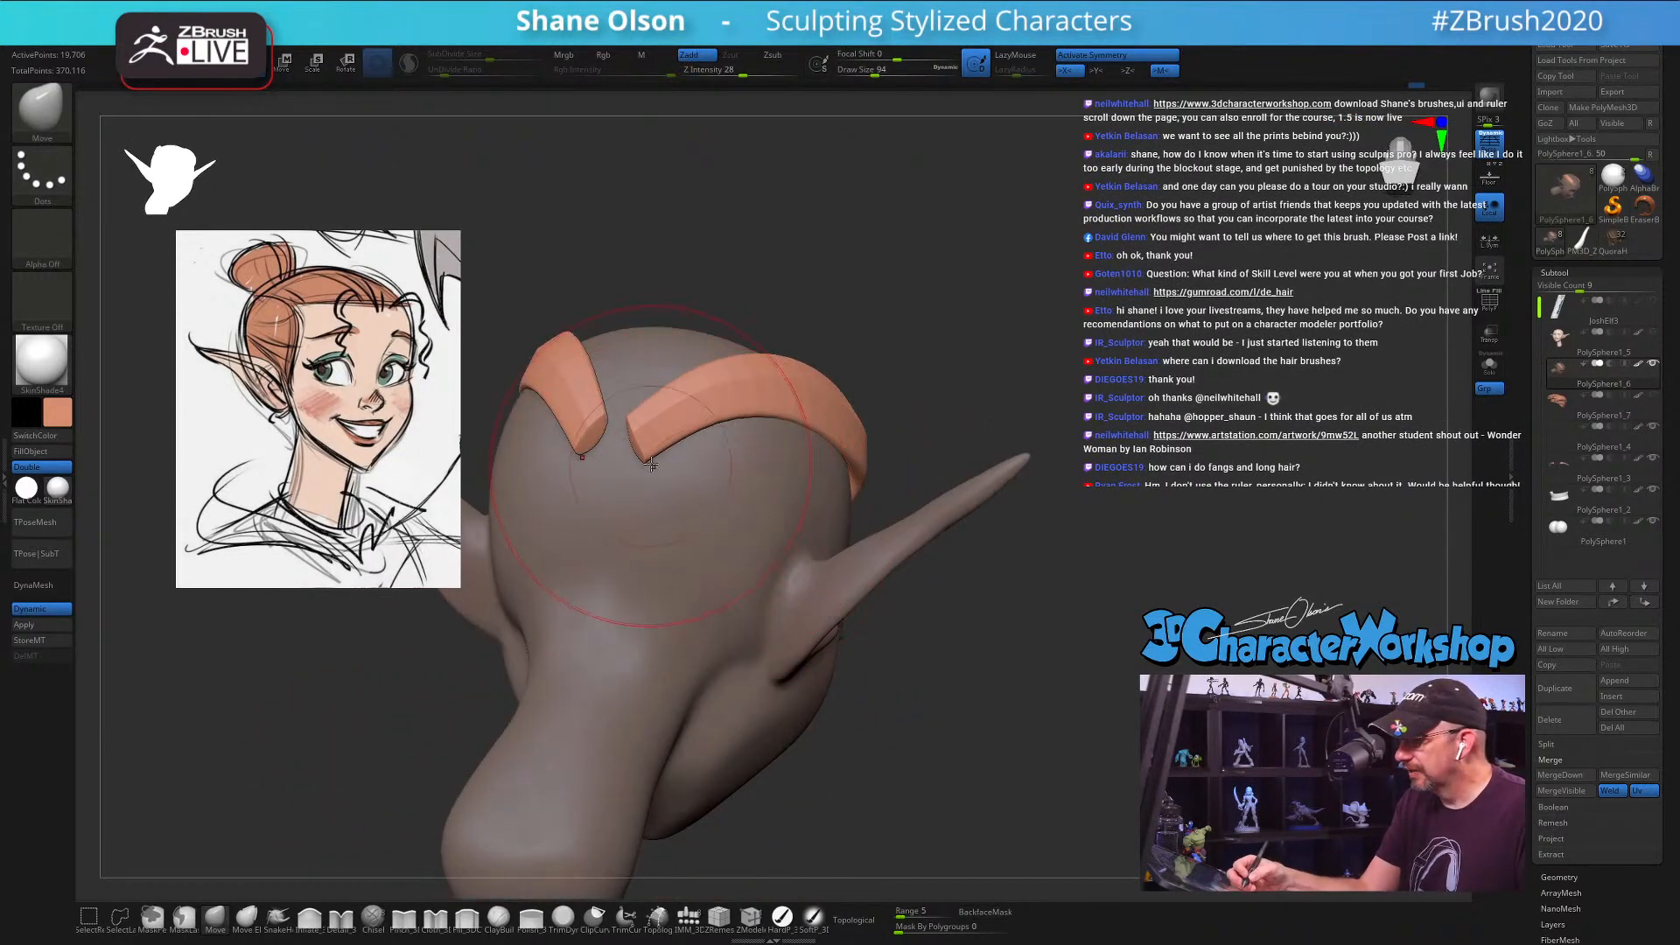
{"action": "key", "text": "s"}
{"action": "left_click_drag", "start_coordinate": [652, 451], "coordinate": [668, 451]}
{"action": "right_click_drag", "start_coordinate": [668, 451], "coordinate": [652, 429]}
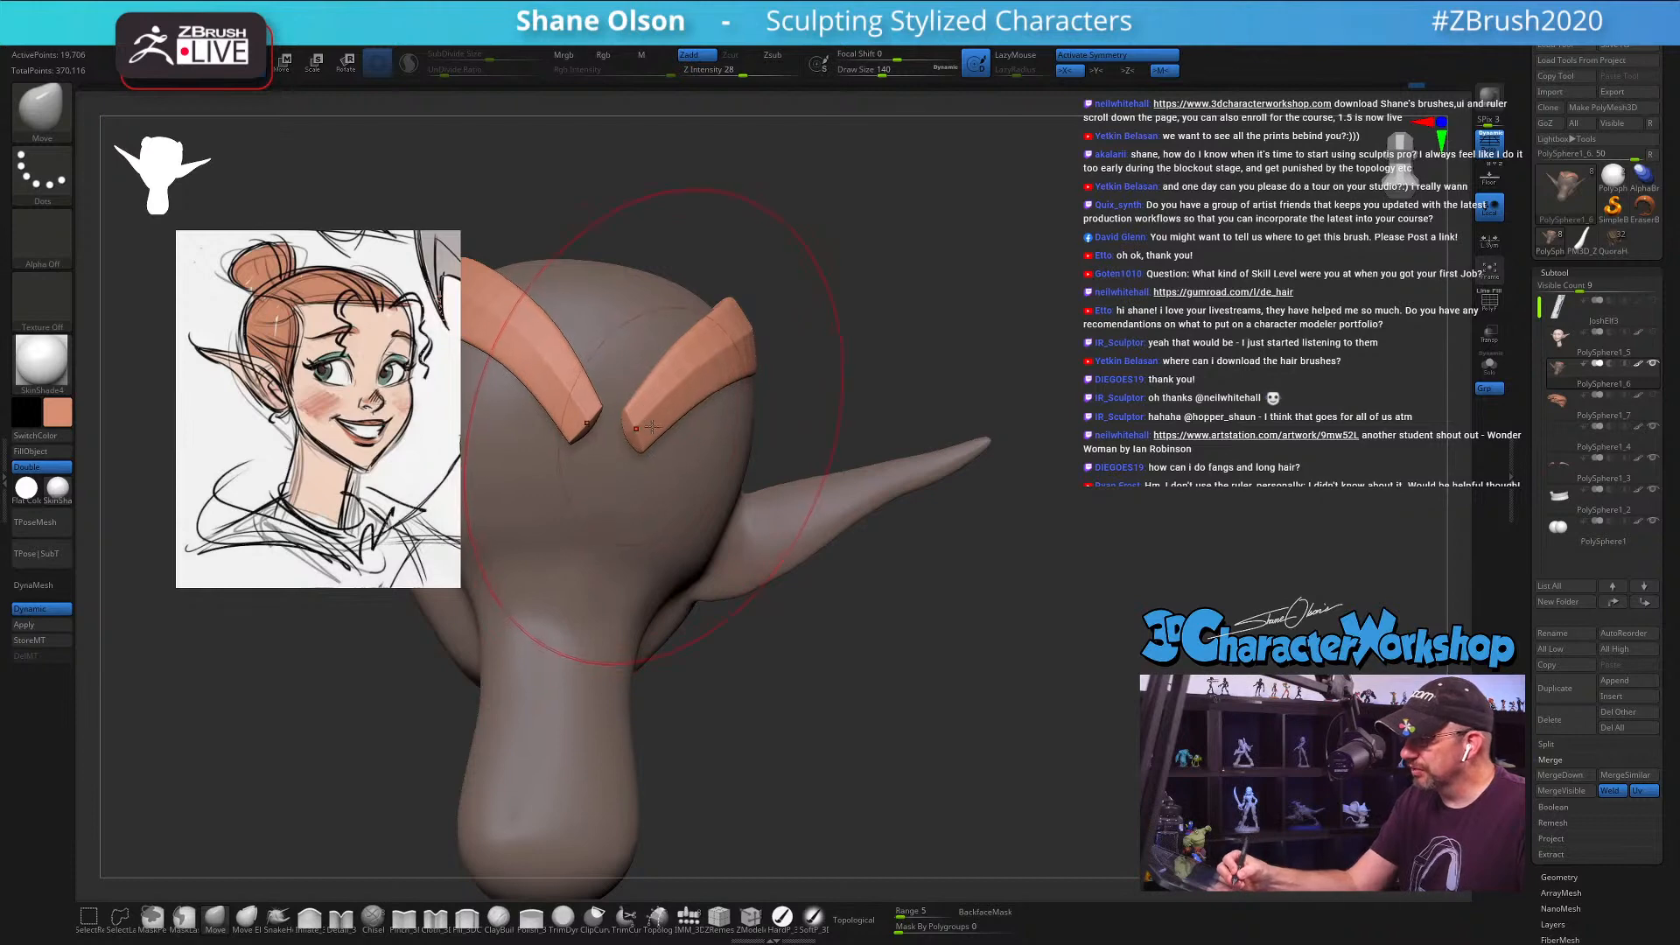
{"action": "key", "text": "s"}
{"action": "mouse_move", "coordinate": [650, 427]}
{"action": "left_mouse_down"}
{"action": "mouse_move", "coordinate": [641, 443]}
{"action": "mouse_move", "coordinate": [709, 429]}
{"action": "left_mouse_up"}
{"action": "key", "text": "s"}
{"action": "right_click_drag", "start_coordinate": [710, 428], "coordinate": [635, 434]}
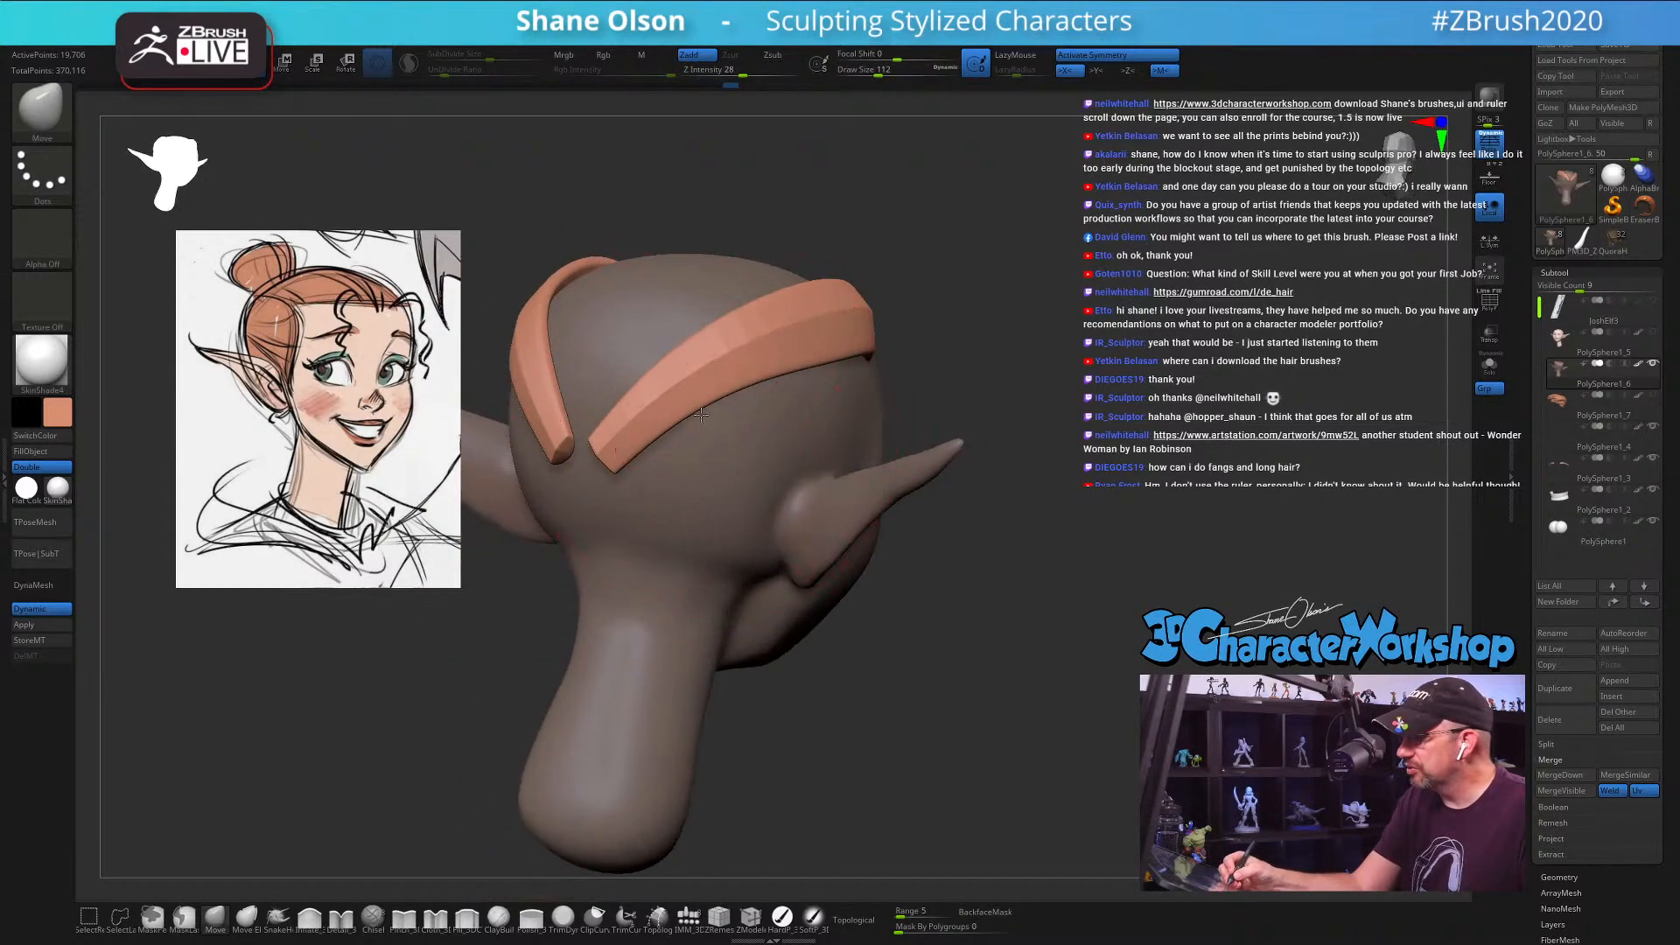
Step: Refine the fit of the strip's lower edge along the back of the head using the Move brush at draw sizes 112 and 136
{"action": "left_click_drag", "start_coordinate": [706, 407], "coordinate": [712, 422]}
{"action": "right_click_drag", "start_coordinate": [711, 422], "coordinate": [789, 420]}
{"action": "key", "text": "shift+f"}
{"action": "key", "text": "shift+f"}
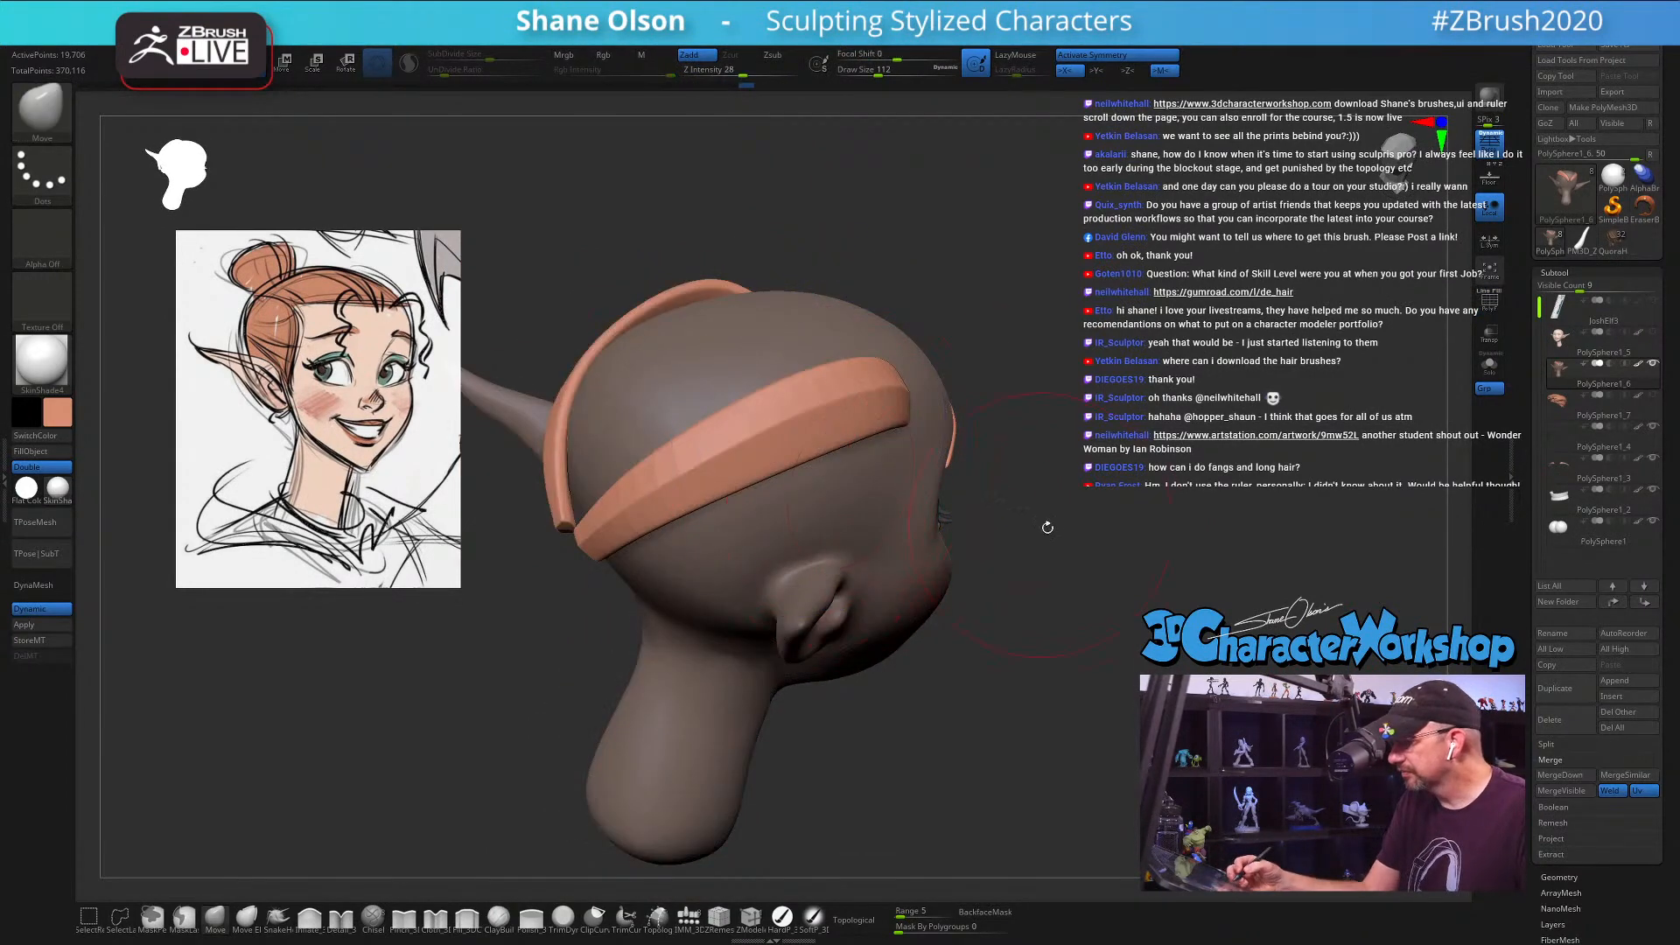
{"action": "mouse_move", "coordinate": [1047, 525]}
{"action": "left_mouse_down"}
{"action": "mouse_move", "coordinate": [1061, 559]}
{"action": "mouse_move", "coordinate": [989, 514]}
{"action": "left_mouse_up"}
{"action": "key", "text": "s"}
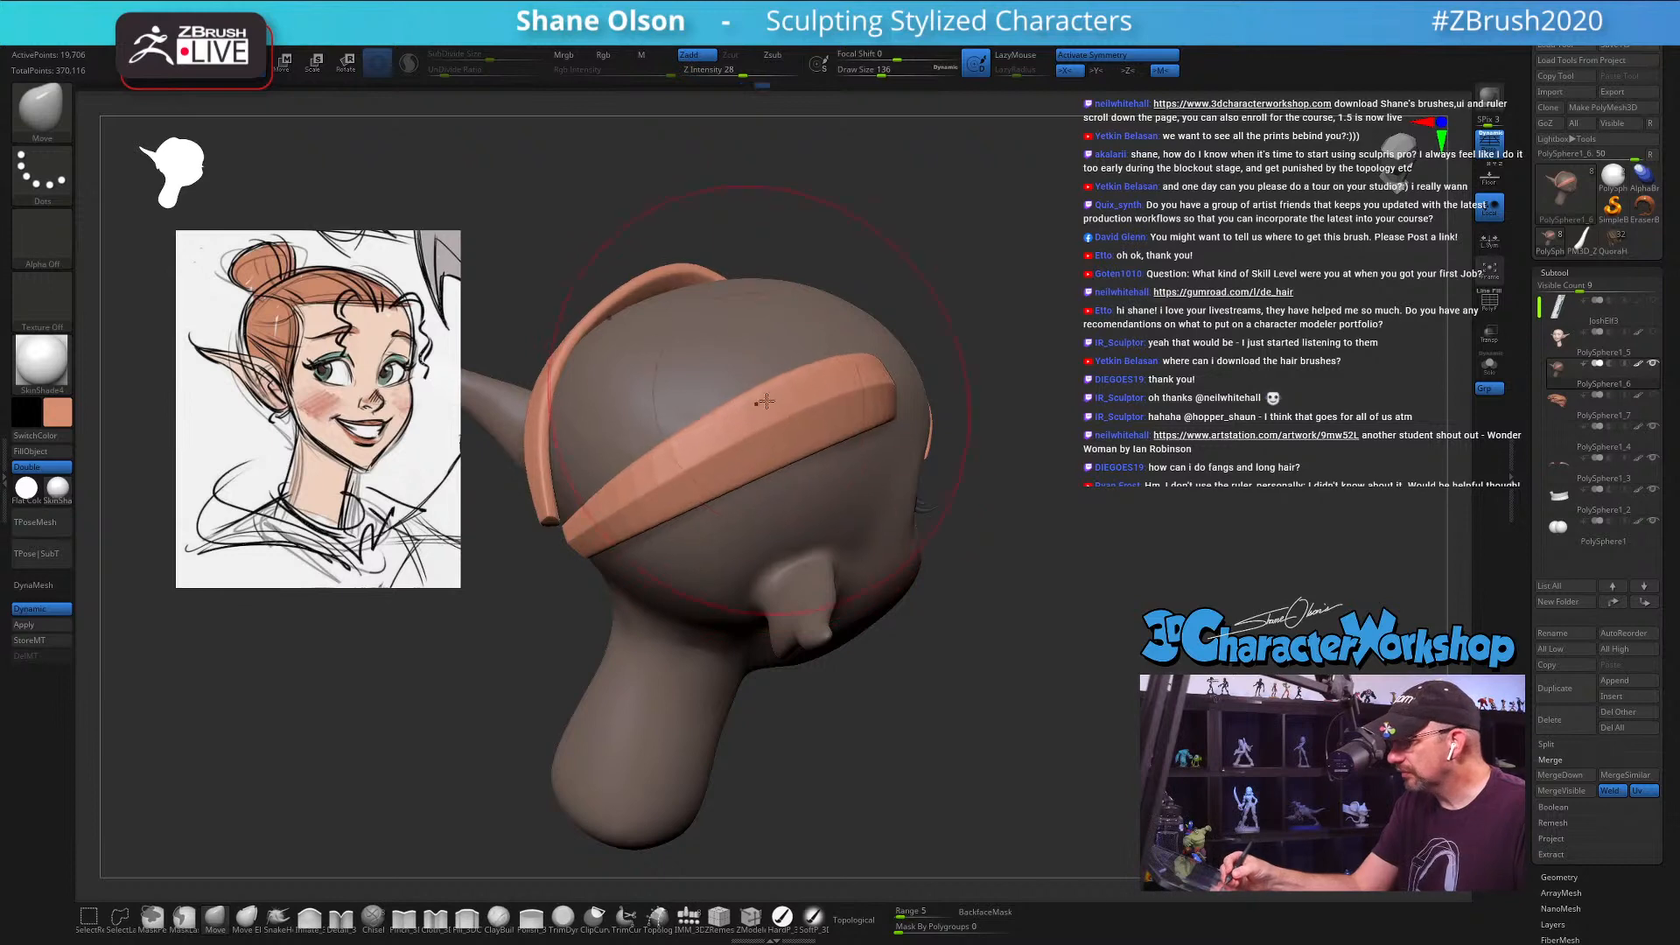
{"action": "mouse_move", "coordinate": [749, 406]}
{"action": "right_mouse_down"}
{"action": "mouse_move", "coordinate": [881, 510]}
{"action": "mouse_move", "coordinate": [826, 569]}
{"action": "mouse_move", "coordinate": [815, 532]}
{"action": "mouse_move", "coordinate": [764, 535]}
{"action": "mouse_move", "coordinate": [764, 581]}
{"action": "mouse_move", "coordinate": [806, 505]}
{"action": "mouse_move", "coordinate": [786, 582]}
{"action": "right_mouse_up"}
Step: Switch to the DE_HairTubes brush for adding a new hair strip on top of the head
{"action": "key", "text": "s"}
{"action": "left_click_drag", "start_coordinate": [801, 574], "coordinate": [779, 575]}
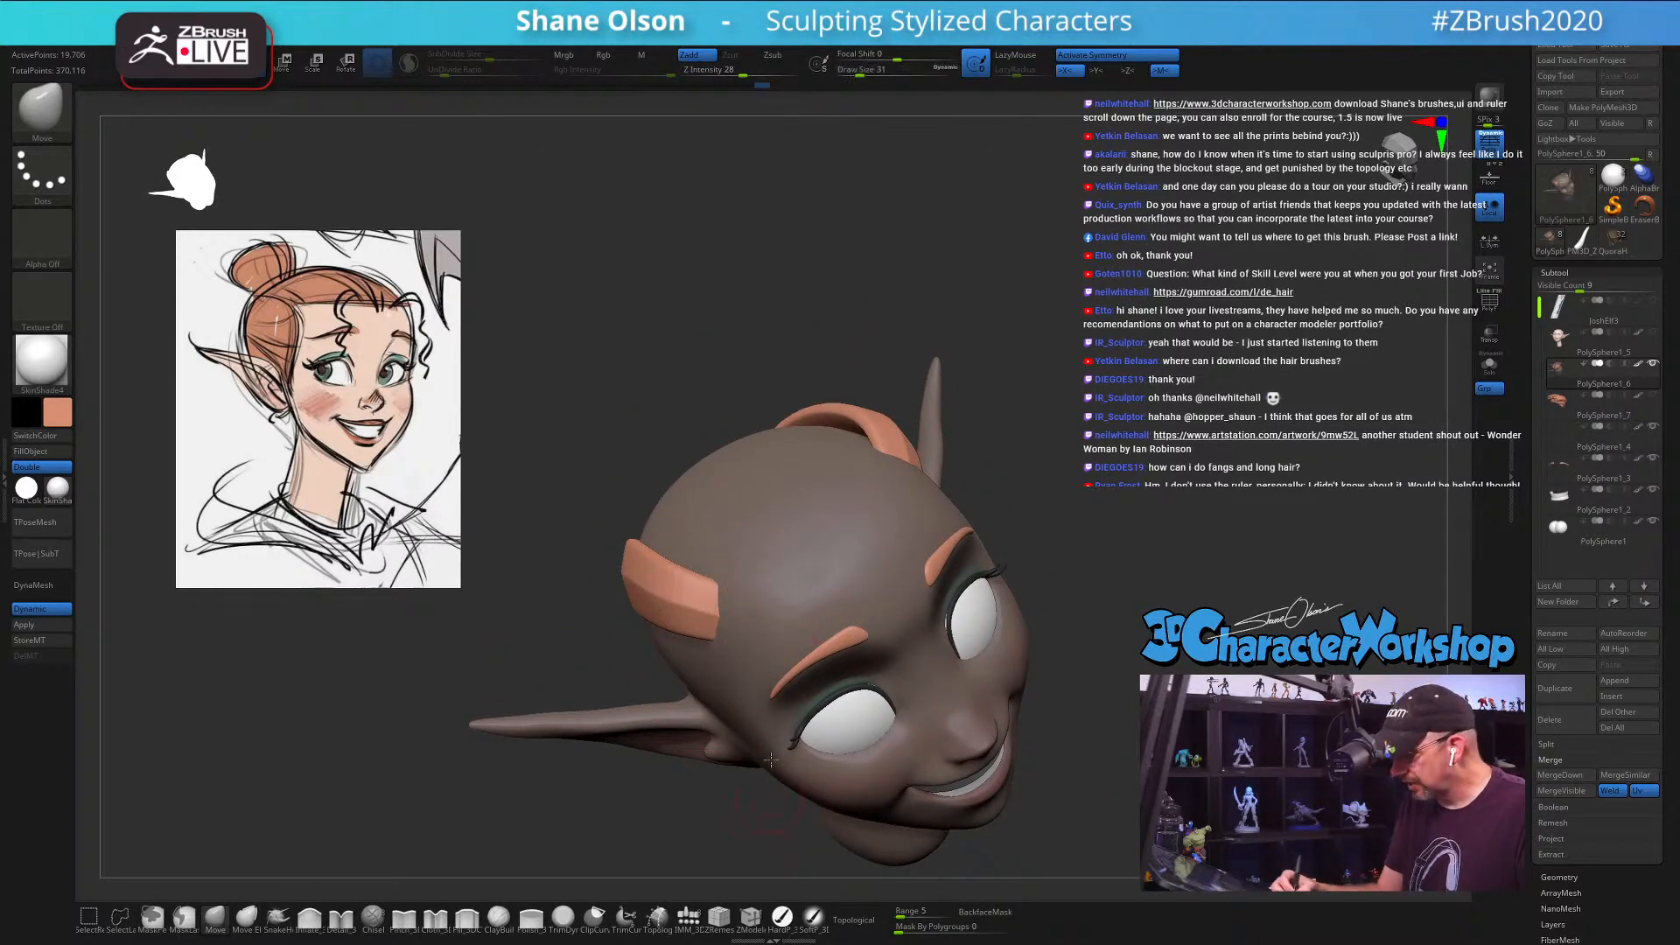
{"action": "key", "text": "b"}
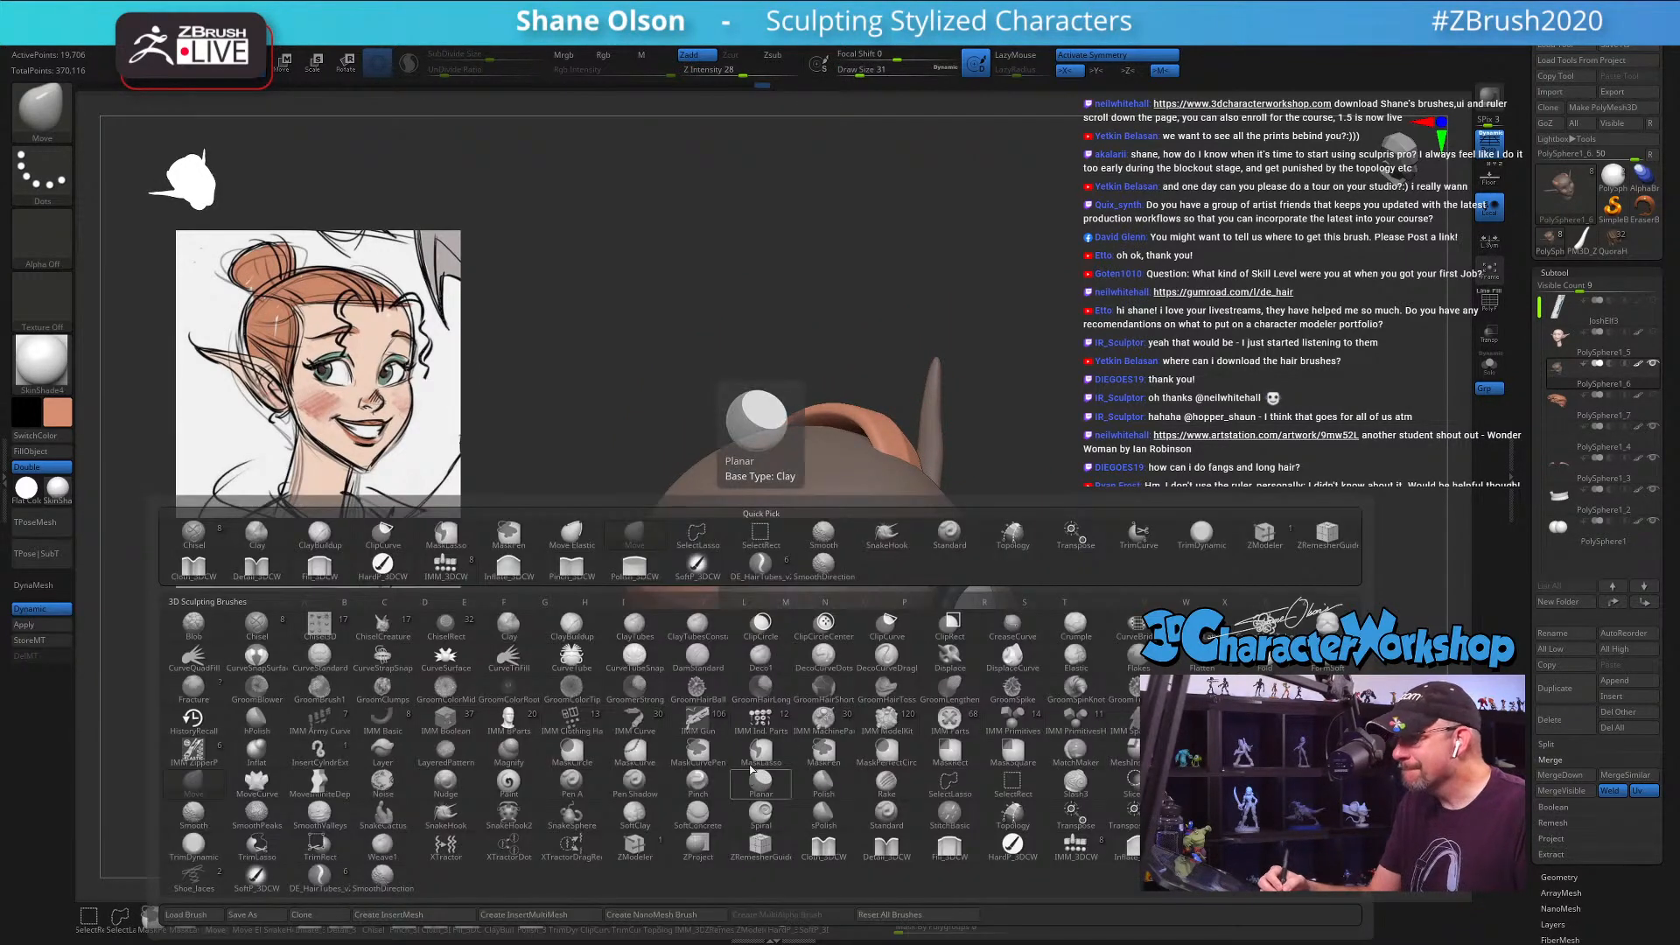
{"action": "left_click", "coordinate": [760, 562]}
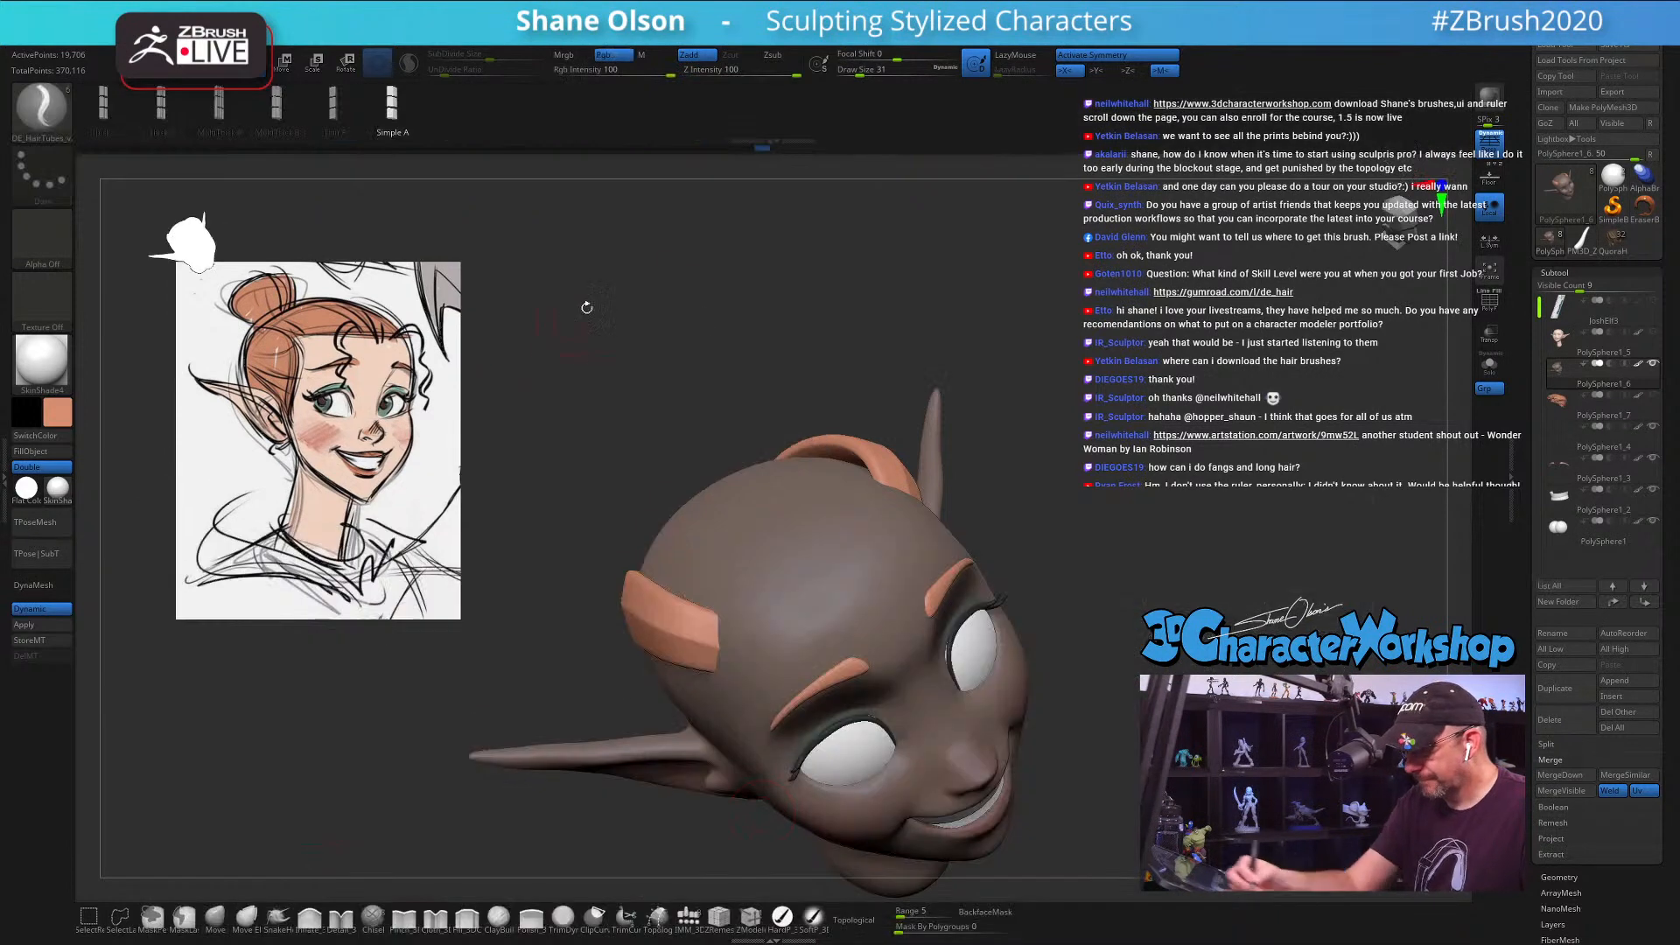
{"action": "left_click_drag", "start_coordinate": [996, 494], "coordinate": [1080, 595]}
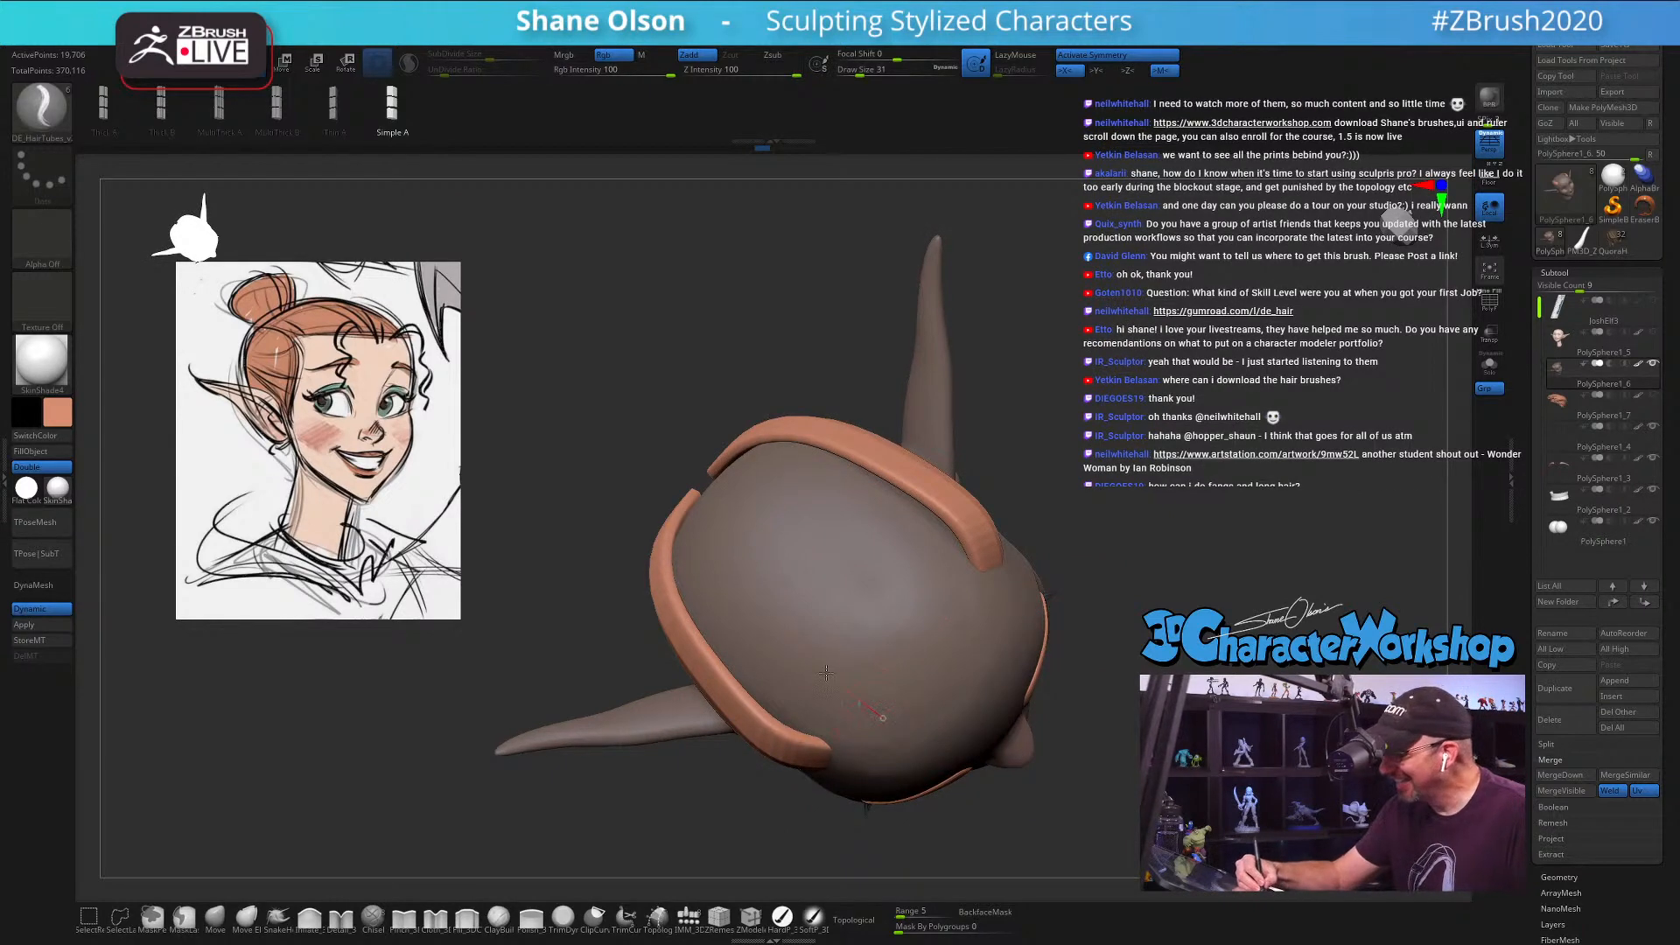
Step: Try to draw a mirrored hair strip over the crown at draw size 71, and undo it
{"action": "key", "text": "s"}
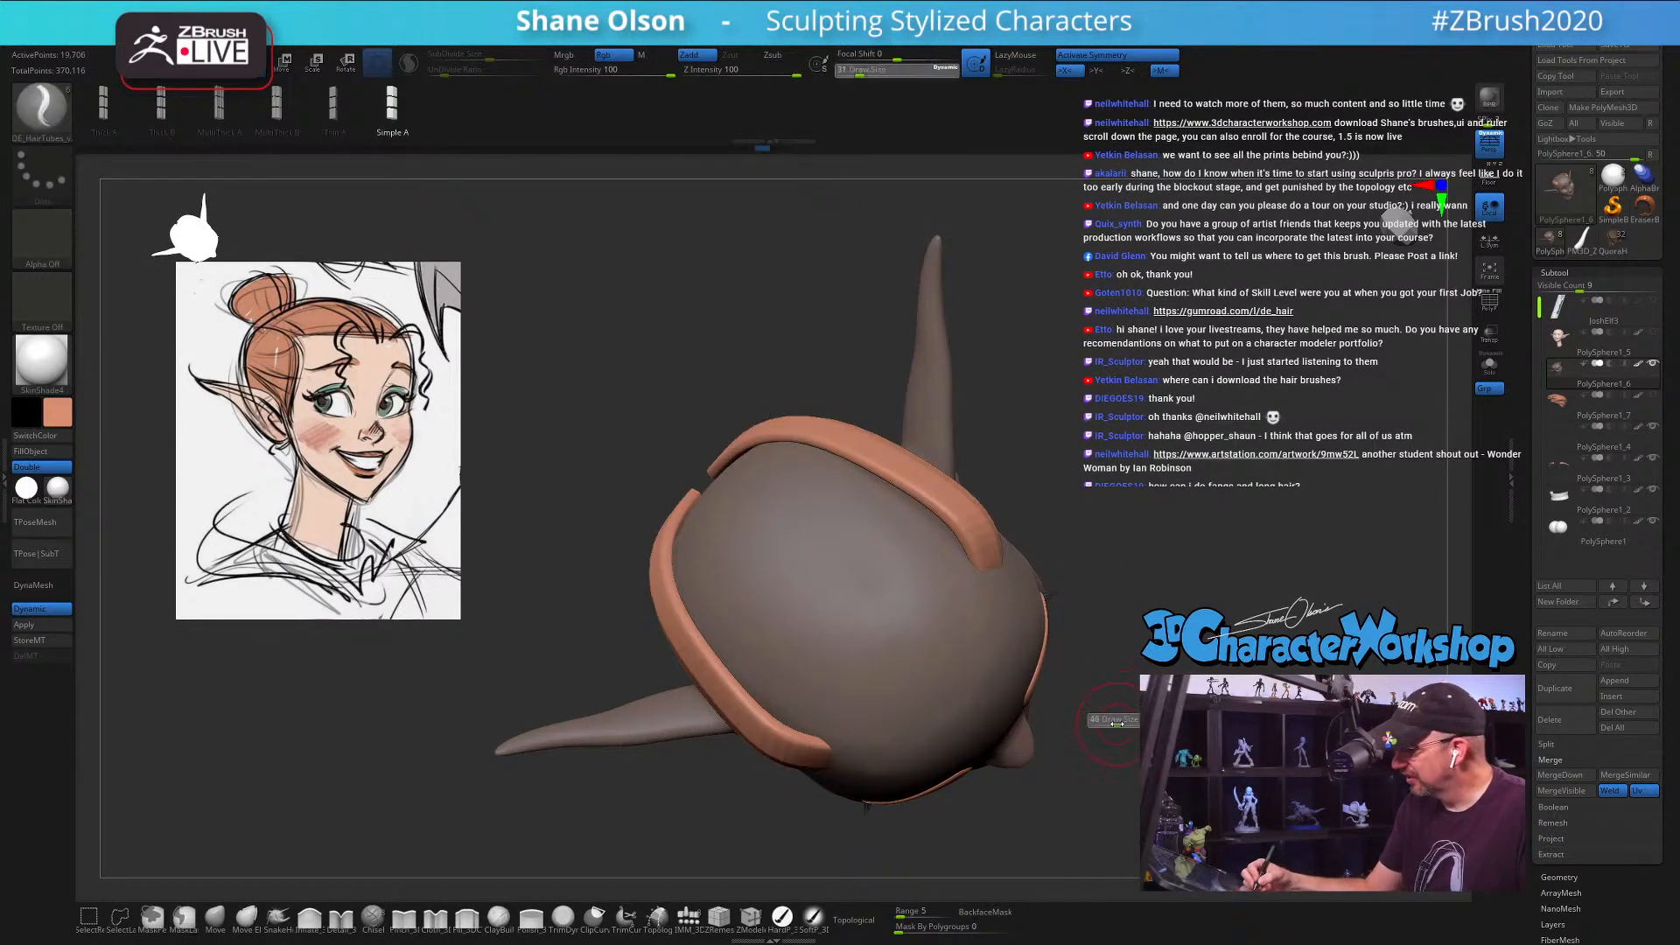
{"action": "left_click_drag", "start_coordinate": [1116, 724], "coordinate": [1123, 724]}
{"action": "left_click_drag", "start_coordinate": [696, 549], "coordinate": [739, 516]}
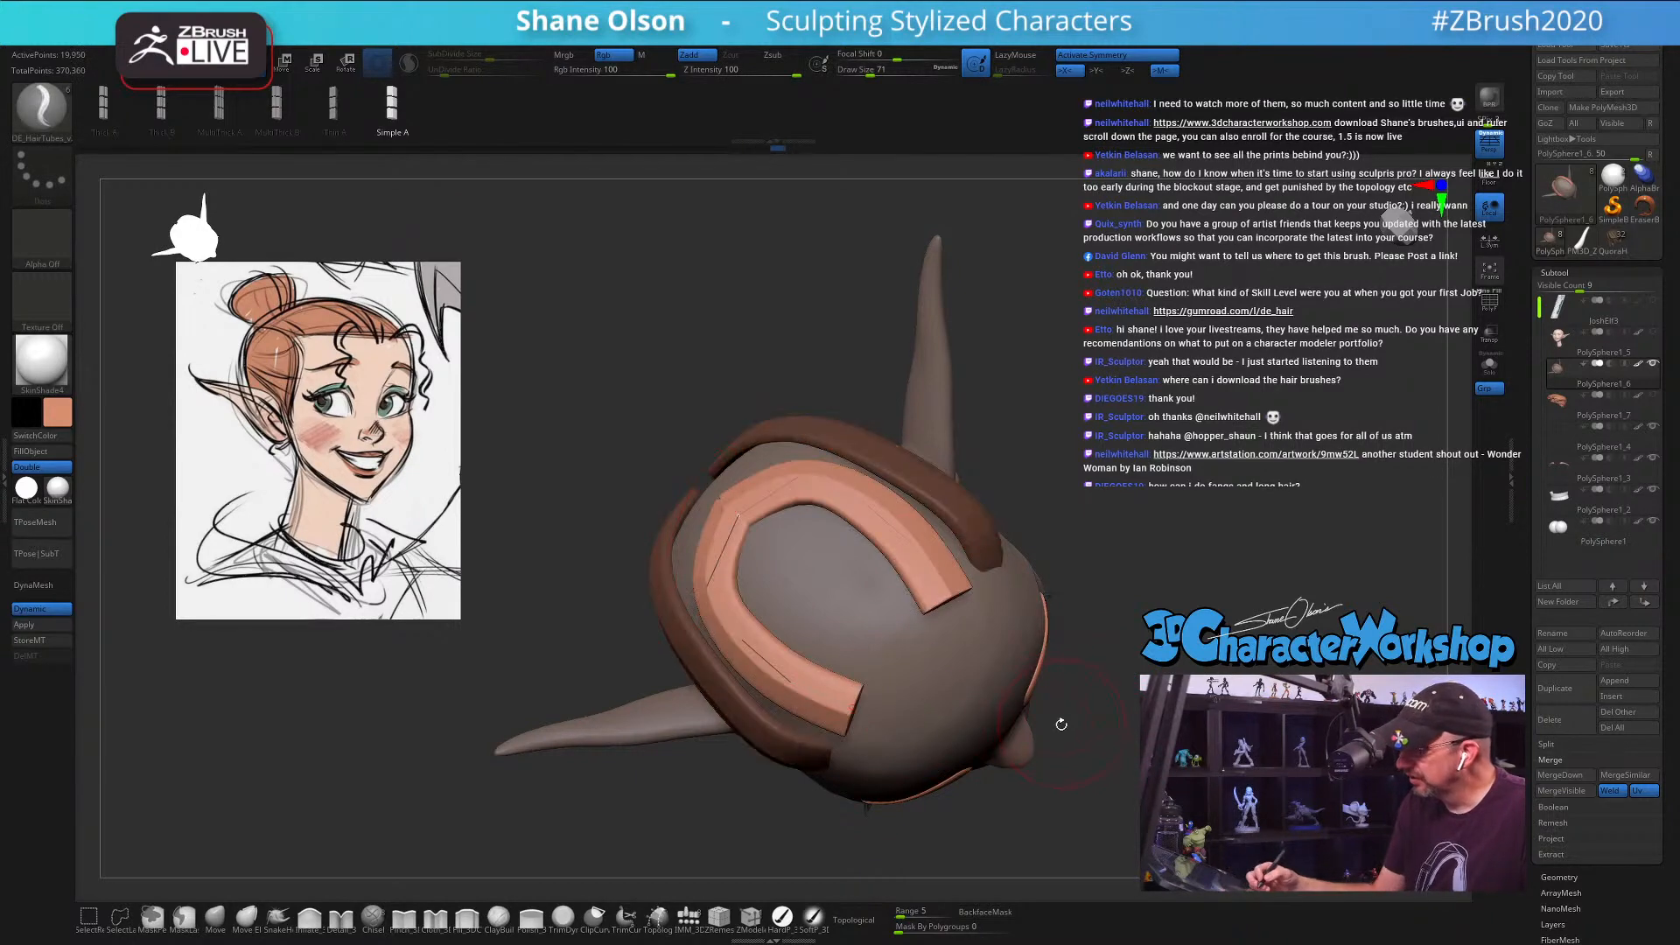
{"action": "key", "text": "ctrl+z"}
Step: Try a mirrored pair of strips inside the existing ones at draw size 54, check them from above, and undo them
{"action": "key", "text": "s"}
{"action": "left_click_drag", "start_coordinate": [882, 707], "coordinate": [878, 707]}
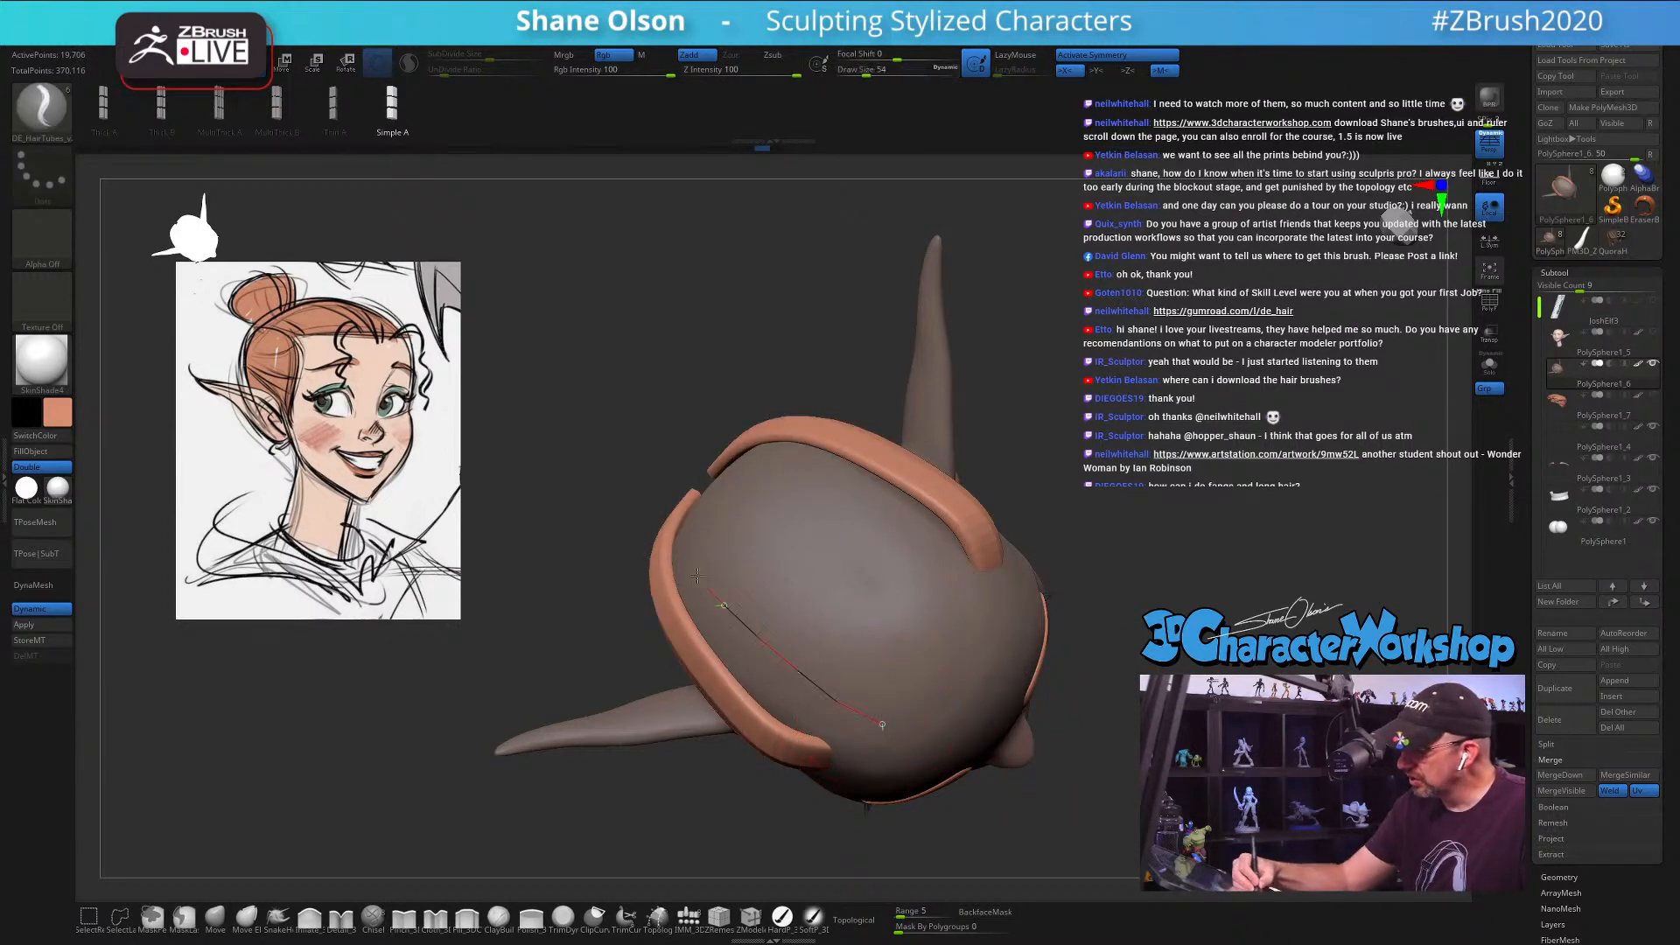
{"action": "left_click_drag", "start_coordinate": [698, 574], "coordinate": [658, 585]}
{"action": "mouse_move", "coordinate": [1065, 743]}
{"action": "left_mouse_down"}
{"action": "mouse_move", "coordinate": [1085, 726]}
{"action": "mouse_move", "coordinate": [1075, 753]}
{"action": "left_mouse_up"}
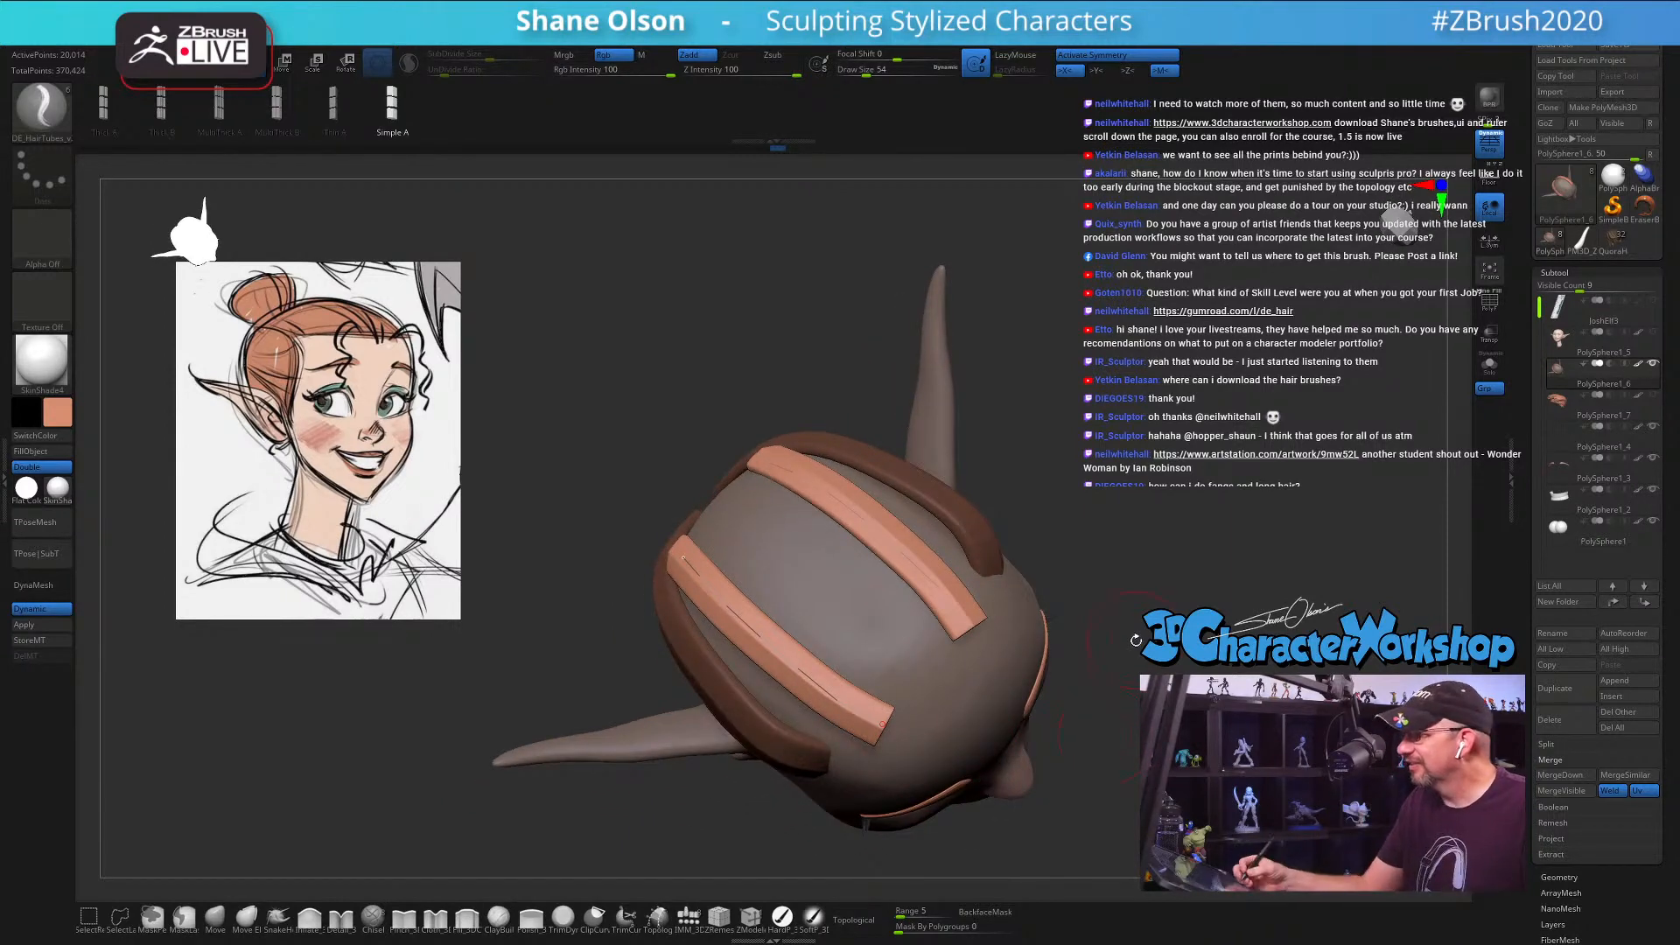
{"action": "left_click_drag", "start_coordinate": [1126, 667], "coordinate": [1095, 701]}
{"action": "key", "text": "ctrl+z"}
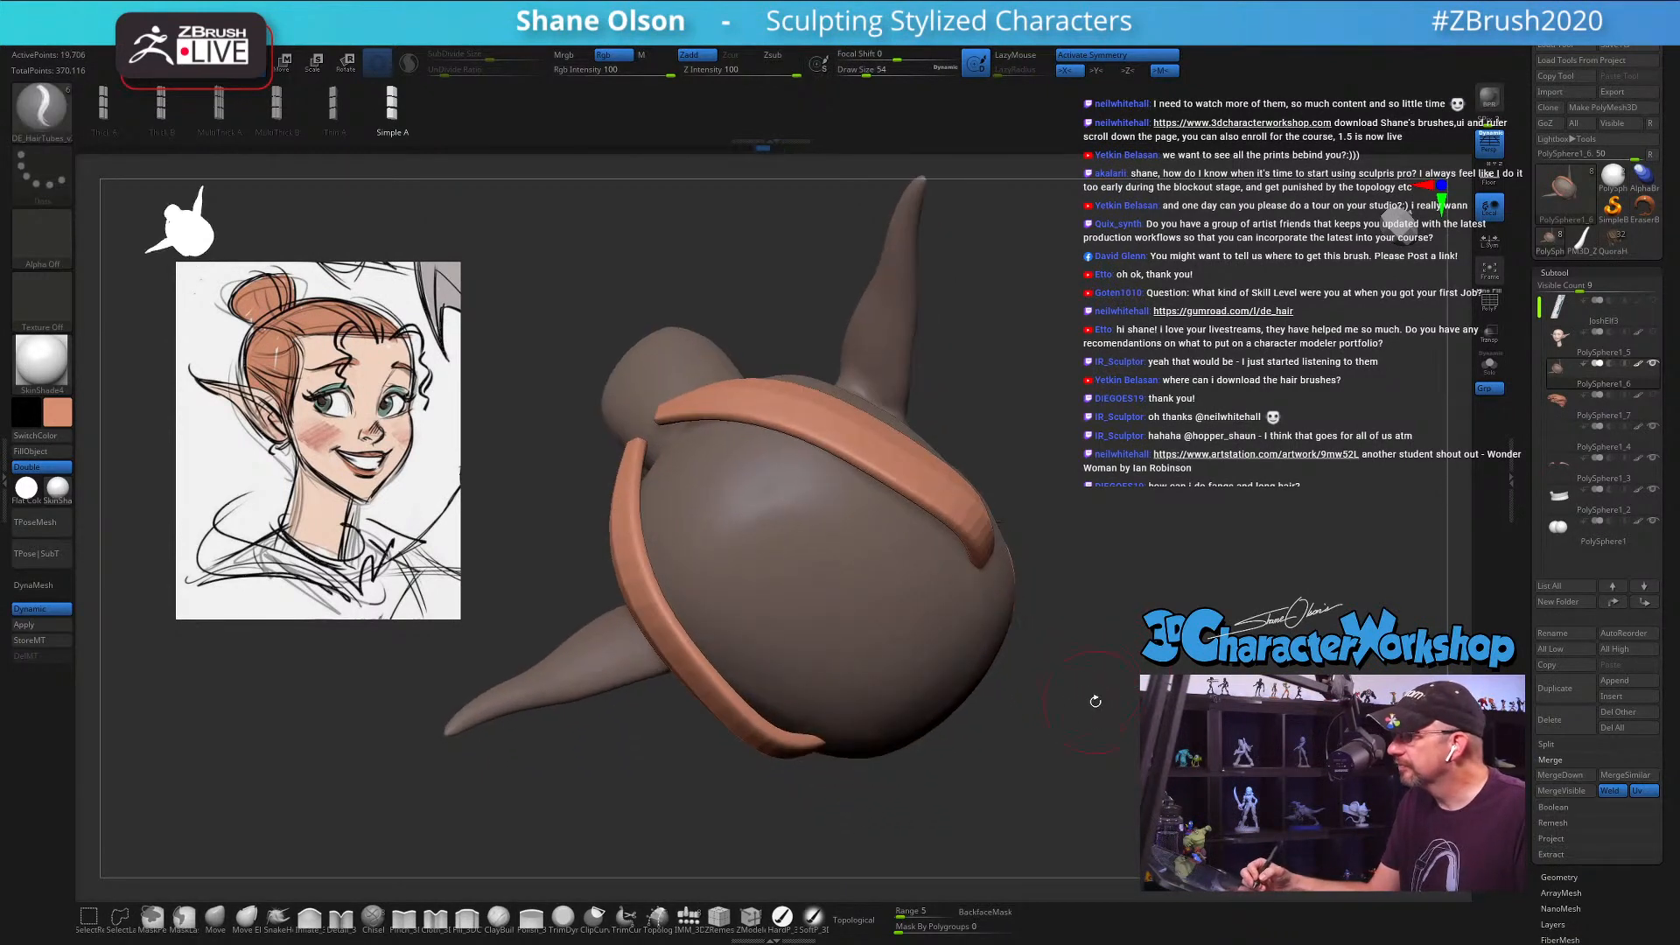
Step: Try longer mirrored strips from the top of the forehead to the back of the skull at draw sizes 54 and 33, undoing each
{"action": "left_click_drag", "start_coordinate": [655, 500], "coordinate": [658, 506]}
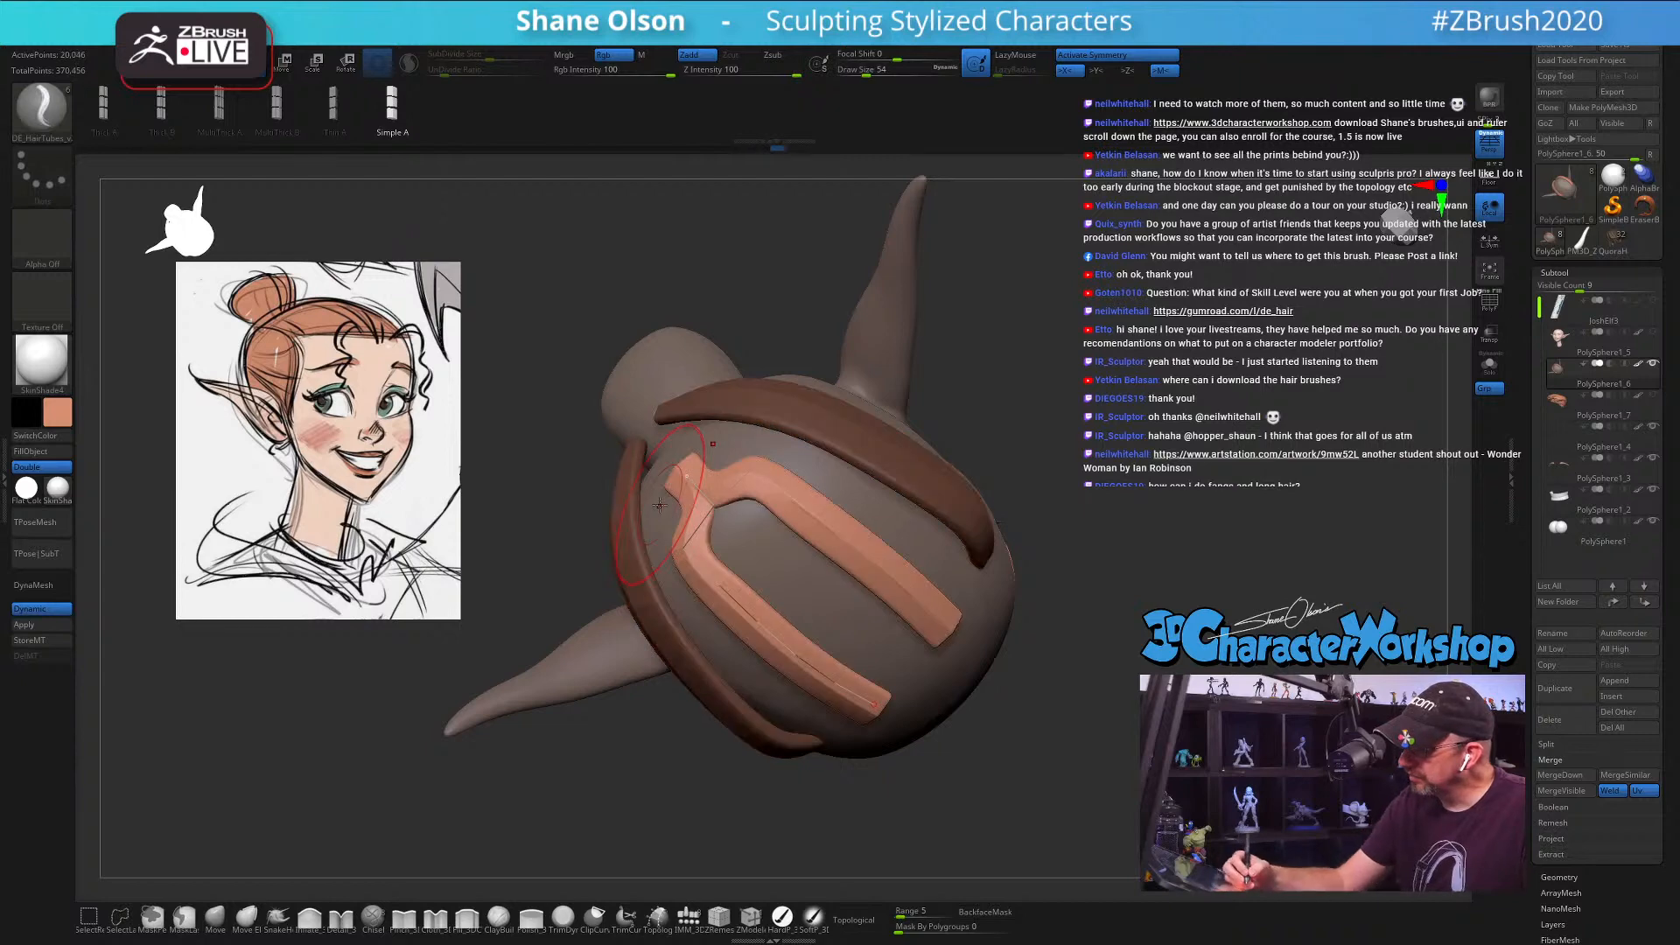
{"action": "key", "text": "ctrl+z"}
{"action": "key", "text": "s"}
{"action": "left_click_drag", "start_coordinate": [856, 693], "coordinate": [722, 584]}
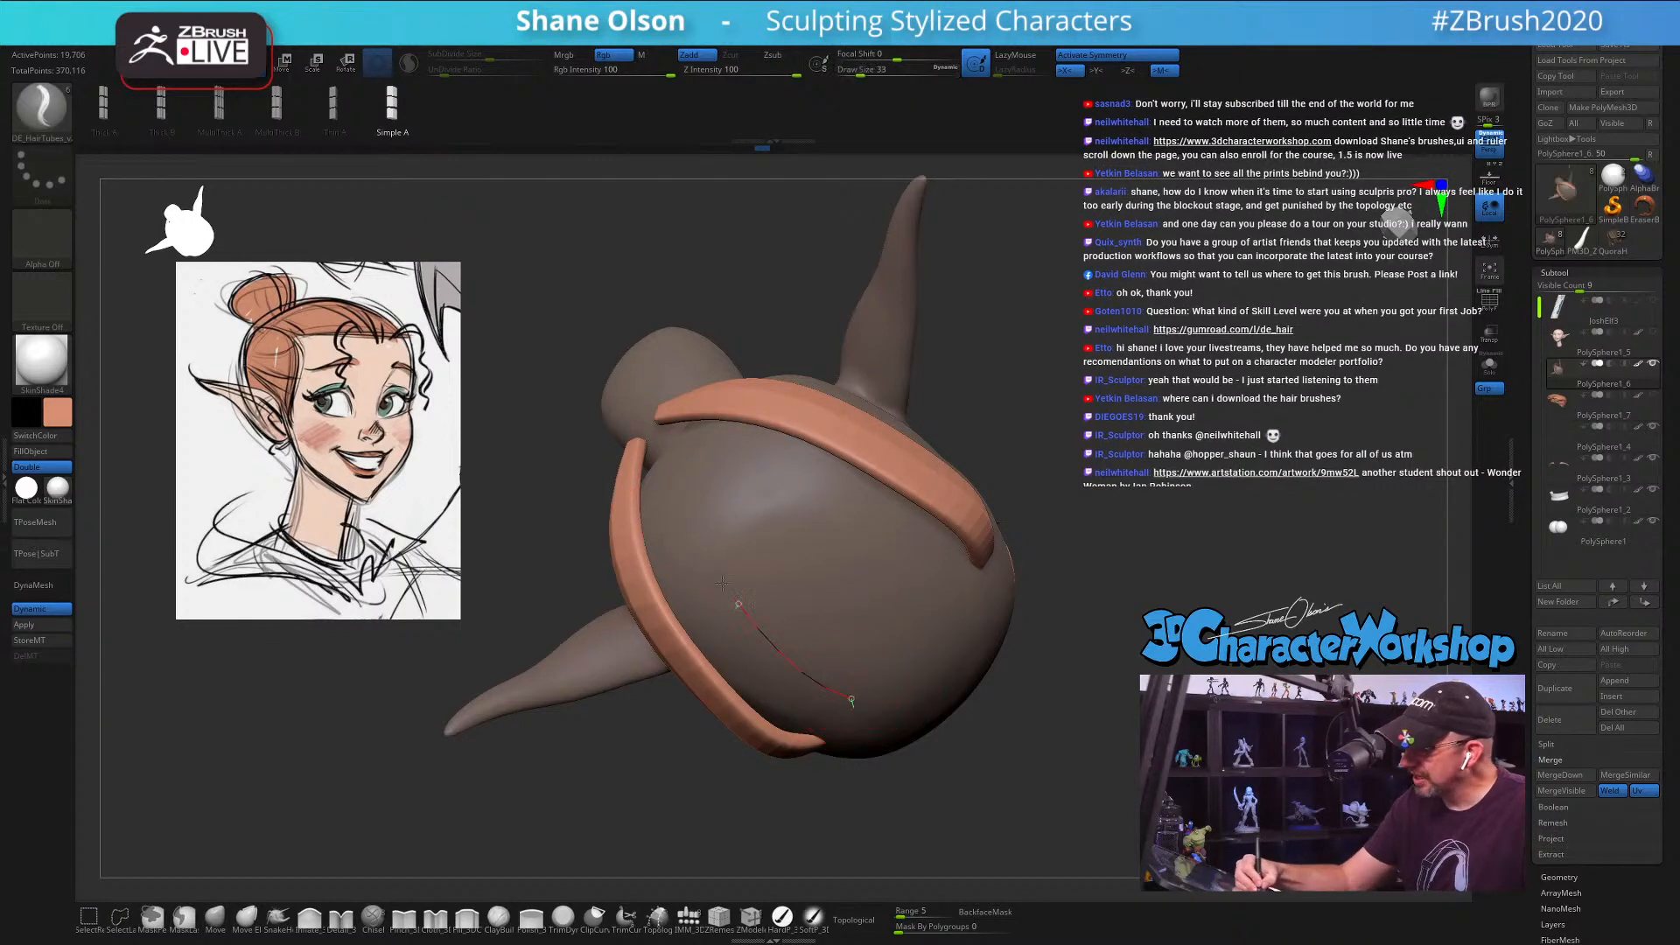
{"action": "left_click_drag", "start_coordinate": [653, 468], "coordinate": [652, 465]}
{"action": "key", "text": "ctrl+z"}
Step: Turn off symmetry and draw a single hair strip from the upper forehead over the crown to the back of the head at draw size 29
{"action": "right_click_drag", "start_coordinate": [875, 658], "coordinate": [807, 660]}
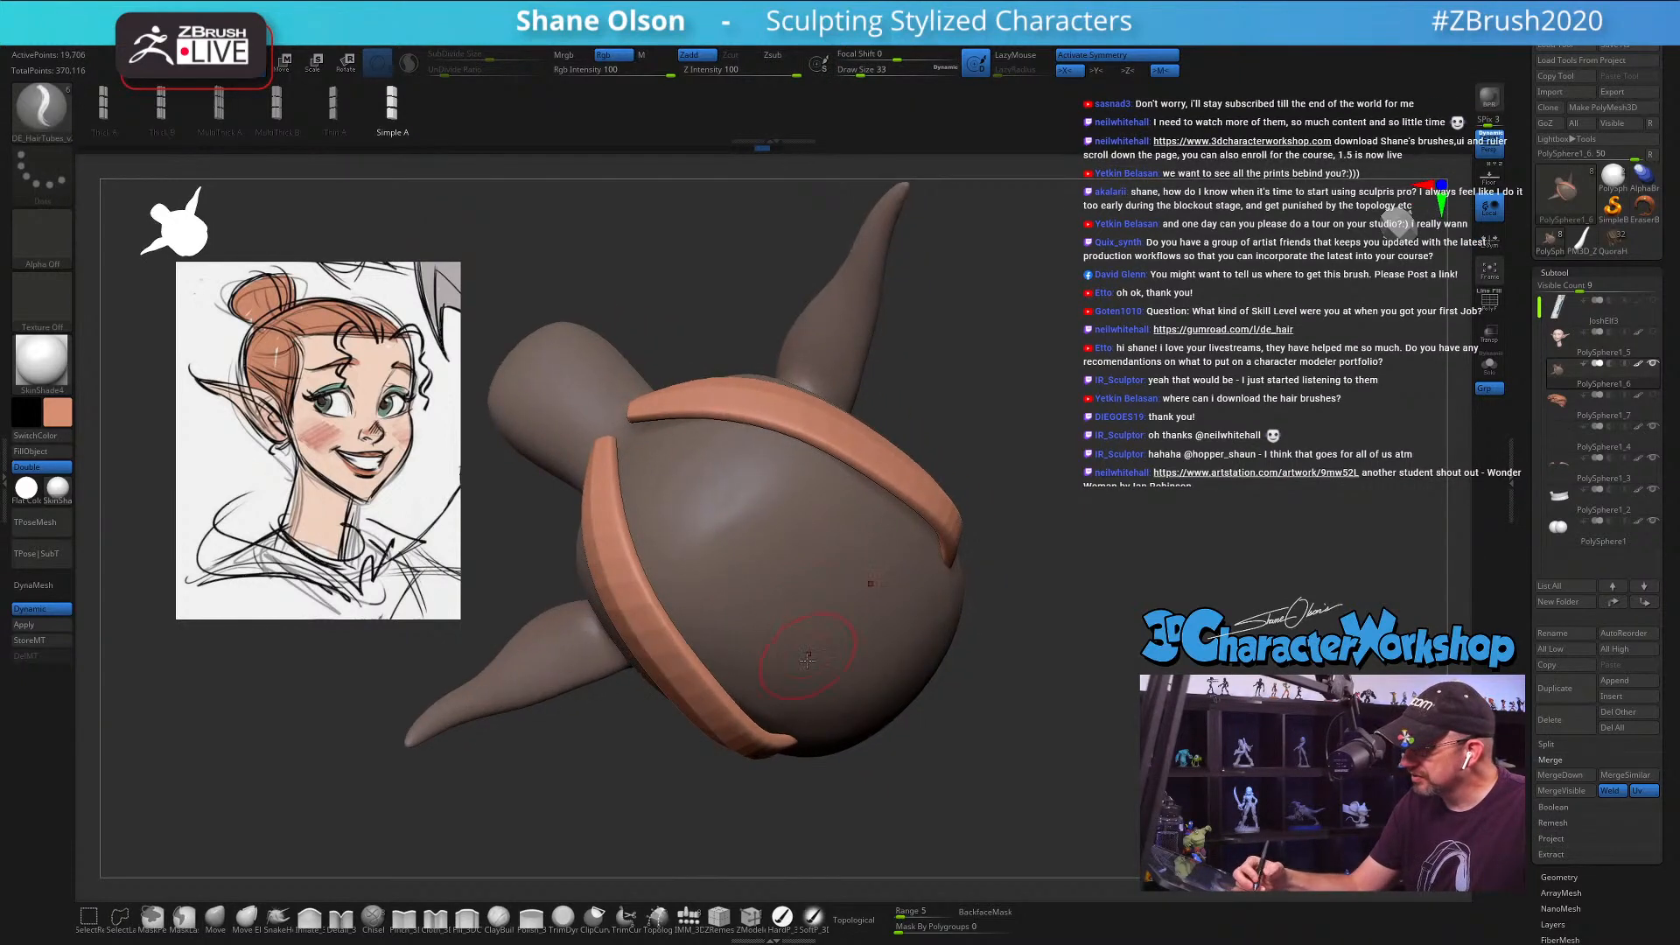
{"action": "key", "text": "x"}
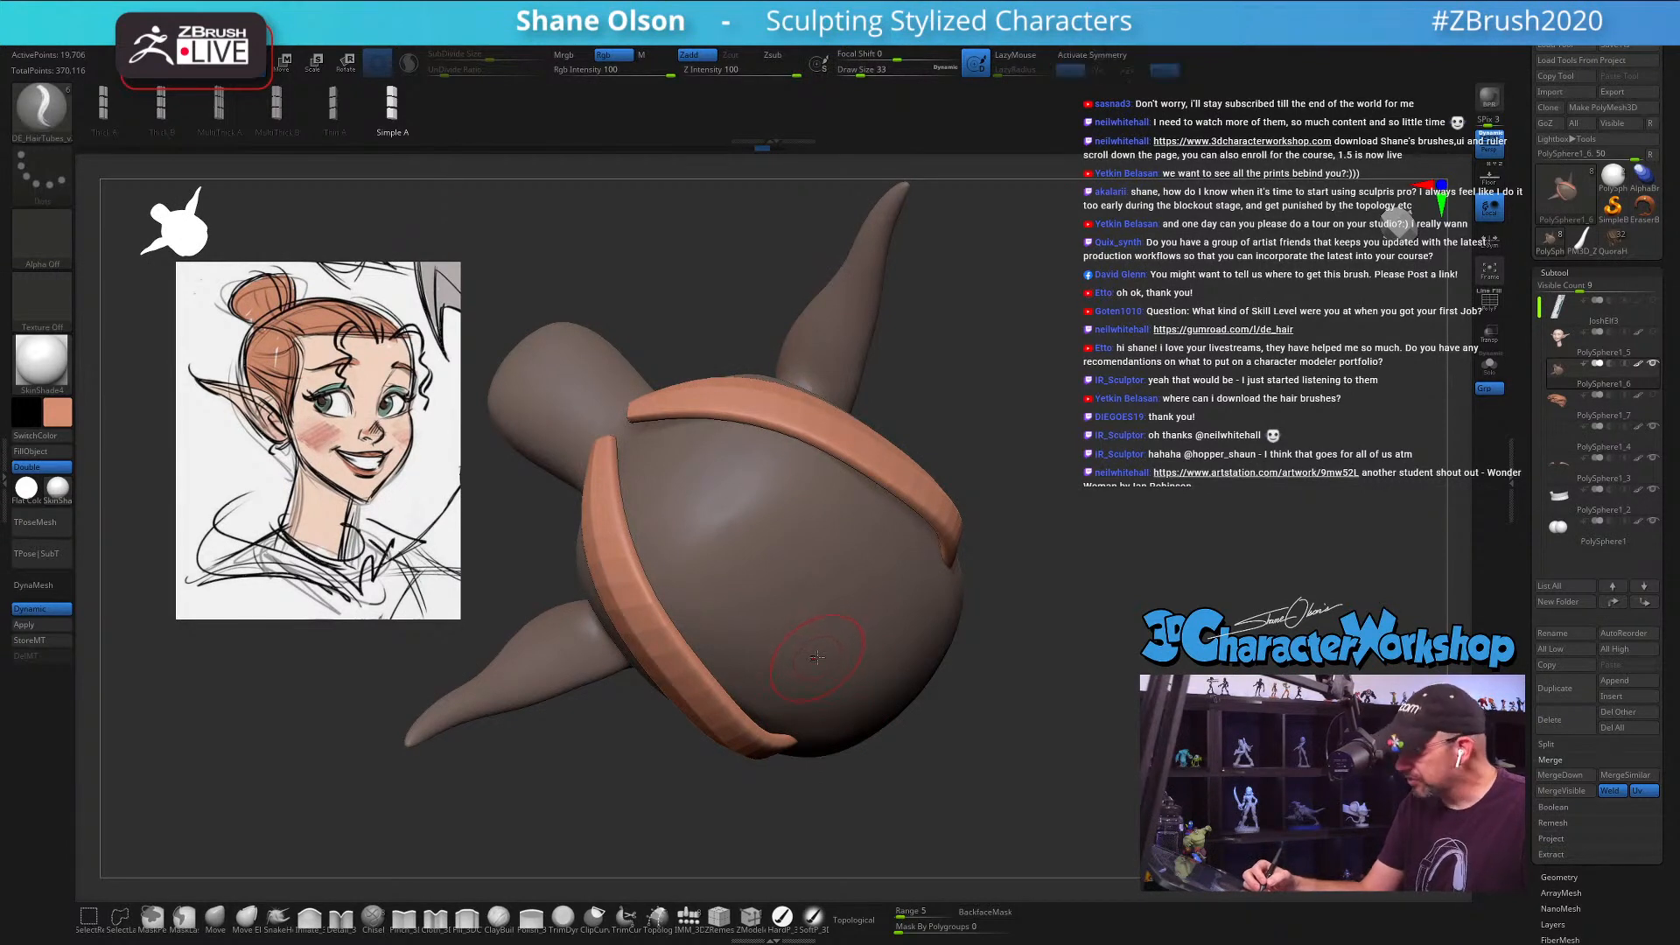
{"action": "right_click_drag", "start_coordinate": [865, 675], "coordinate": [880, 687]}
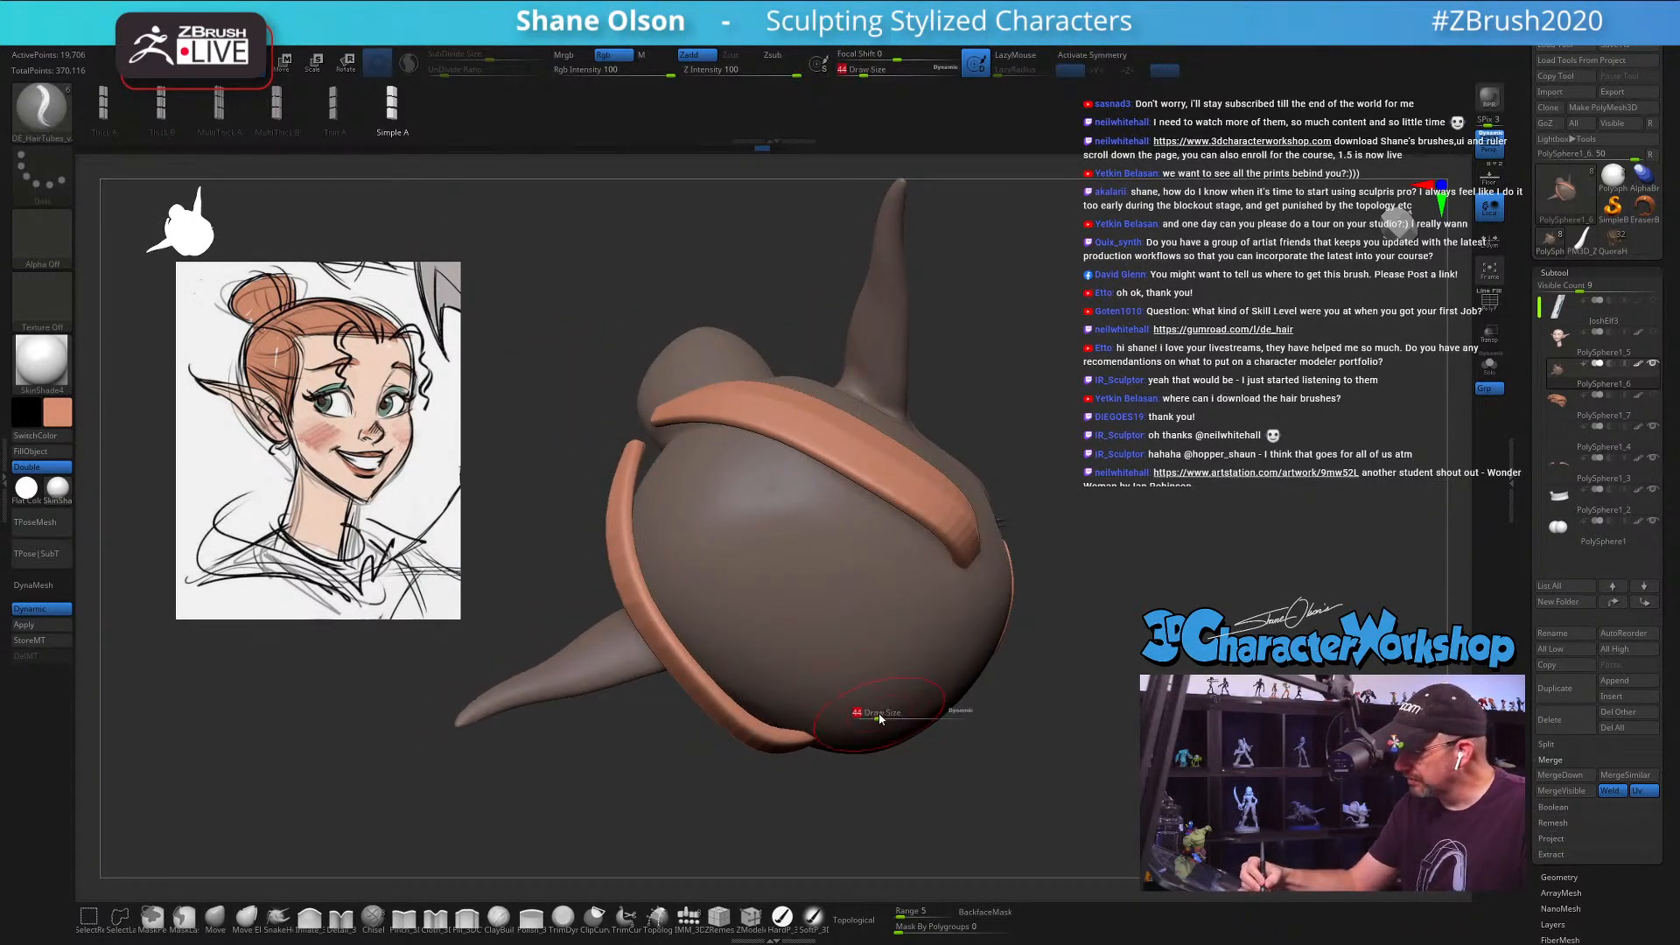
{"action": "left_click_drag", "start_coordinate": [880, 719], "coordinate": [781, 650]}
{"action": "key", "text": "s"}
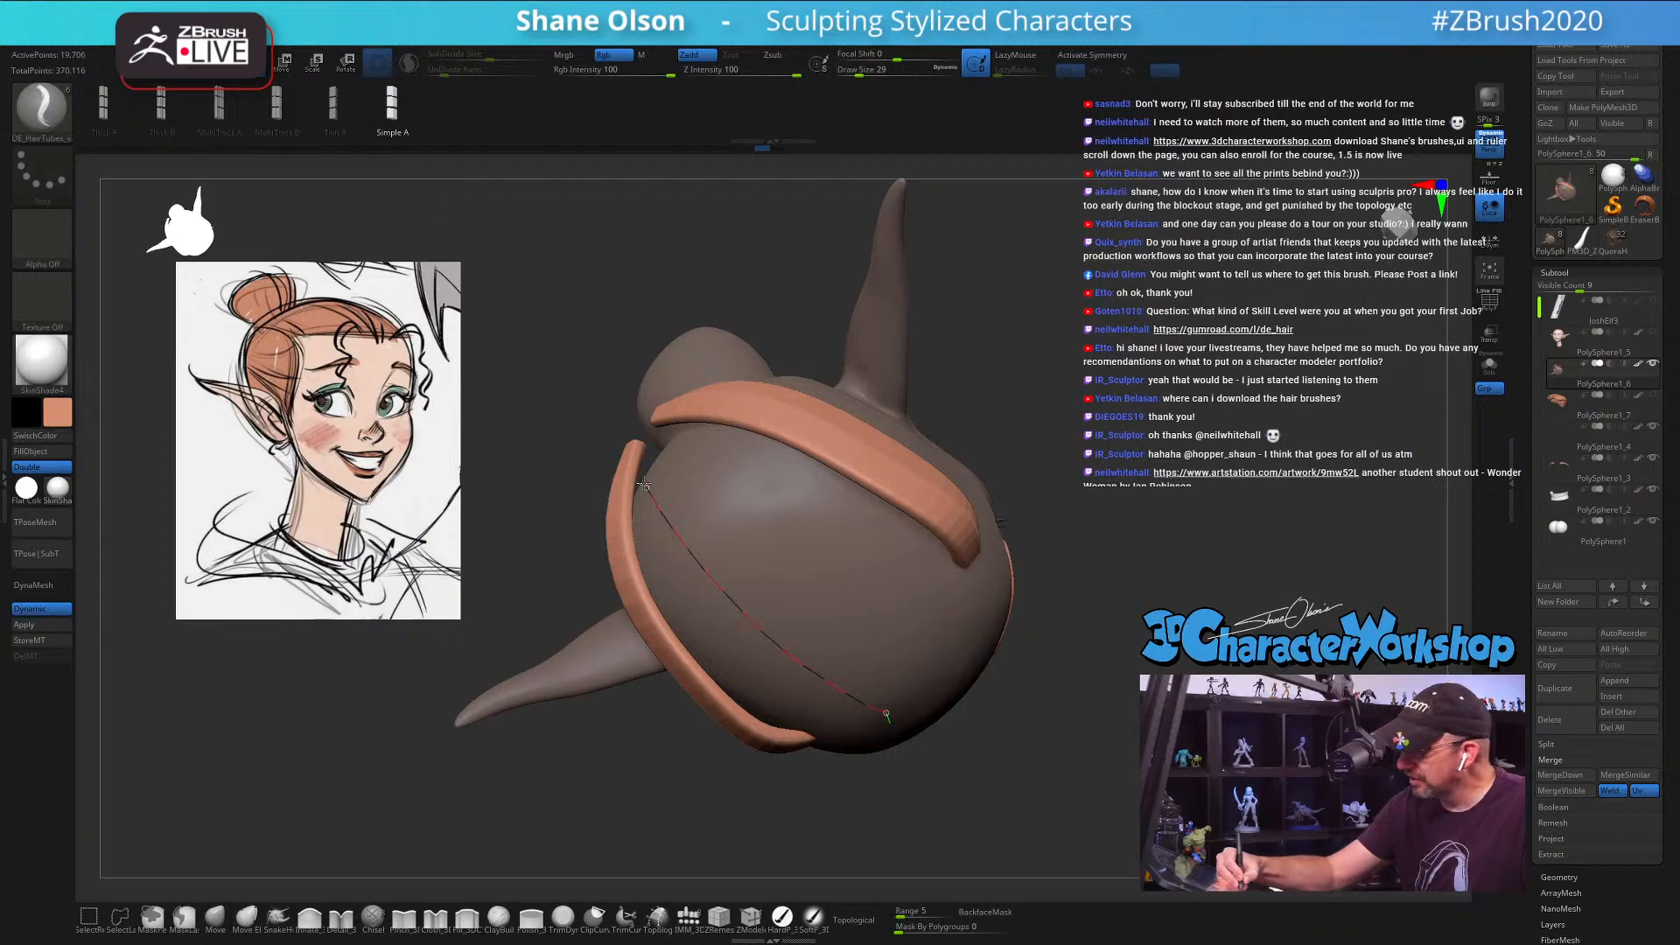
{"action": "left_click_drag", "start_coordinate": [645, 484], "coordinate": [634, 470]}
Step: Widen the new strip by updating its curve at draw size 104
{"action": "right_click_drag", "start_coordinate": [826, 713], "coordinate": [886, 658]}
{"action": "key", "text": "s"}
{"action": "left_click_drag", "start_coordinate": [886, 658], "coordinate": [906, 659]}
{"action": "left_click", "coordinate": [832, 674]}
Step: Extend the new strip's curve down the back of the head between the two side strips at draw size 27
{"action": "mouse_move", "coordinate": [1061, 696]}
{"action": "right_mouse_down"}
{"action": "mouse_move", "coordinate": [1020, 599]}
{"action": "mouse_move", "coordinate": [1063, 643]}
{"action": "right_mouse_up"}
{"action": "mouse_move", "coordinate": [953, 648]}
{"action": "right_mouse_down"}
{"action": "mouse_move", "coordinate": [1033, 674]}
{"action": "mouse_move", "coordinate": [1007, 675]}
{"action": "mouse_move", "coordinate": [1024, 592]}
{"action": "mouse_move", "coordinate": [1060, 569]}
{"action": "right_mouse_up"}
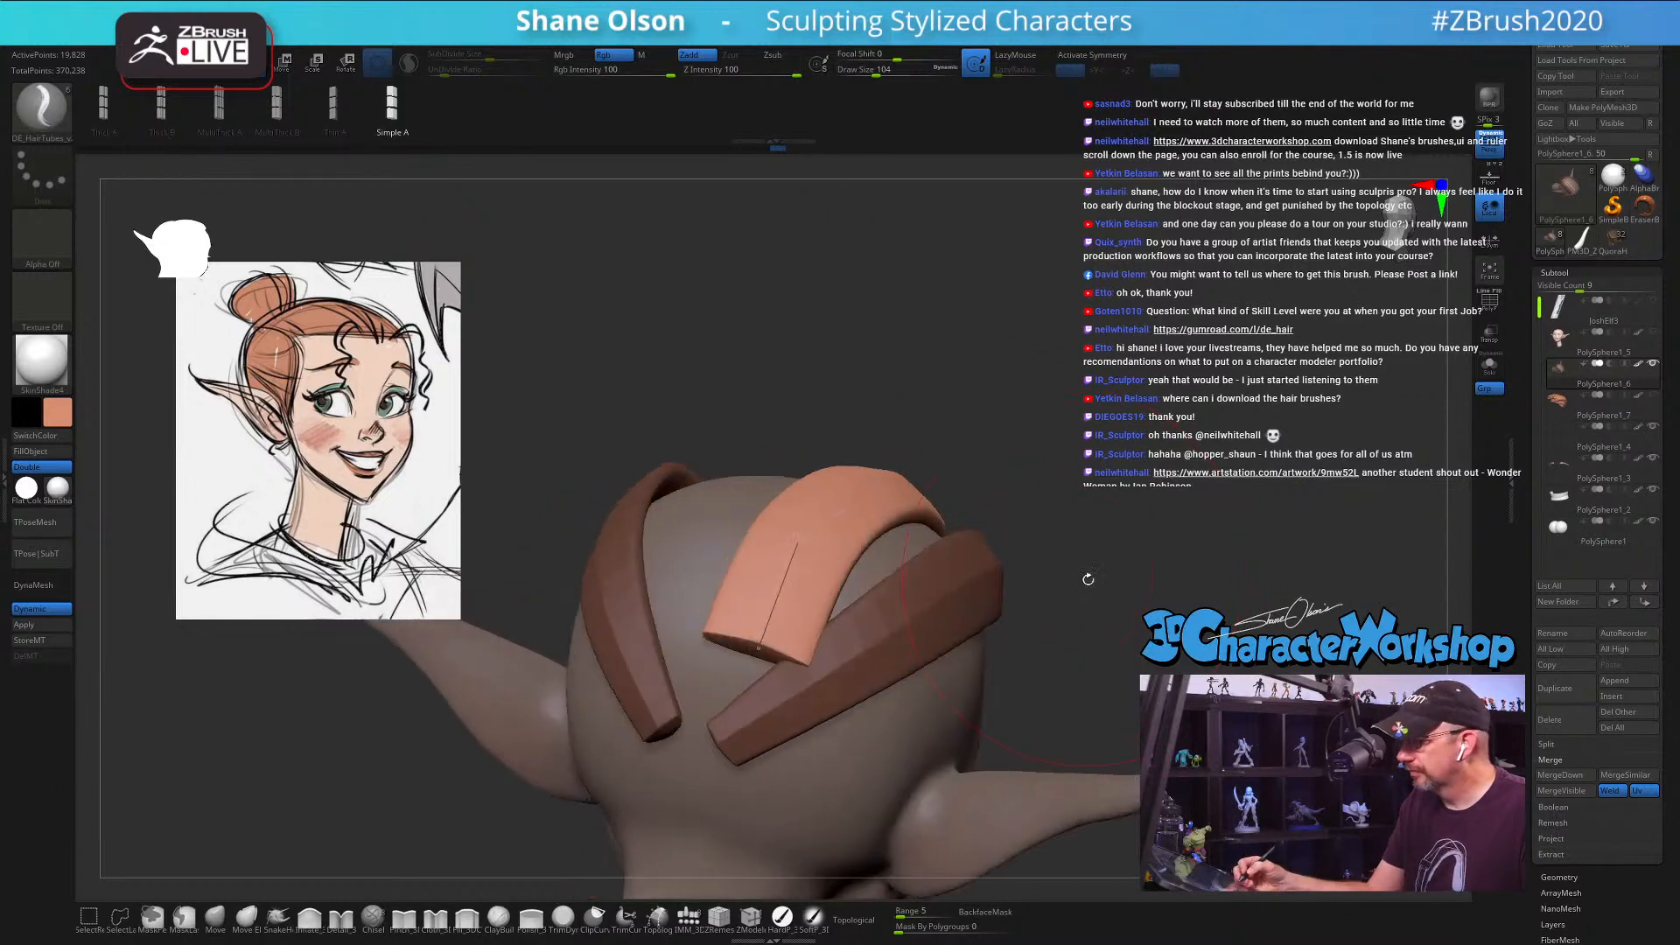
{"action": "key", "text": "s"}
{"action": "left_click_drag", "start_coordinate": [1060, 600], "coordinate": [1055, 600]}
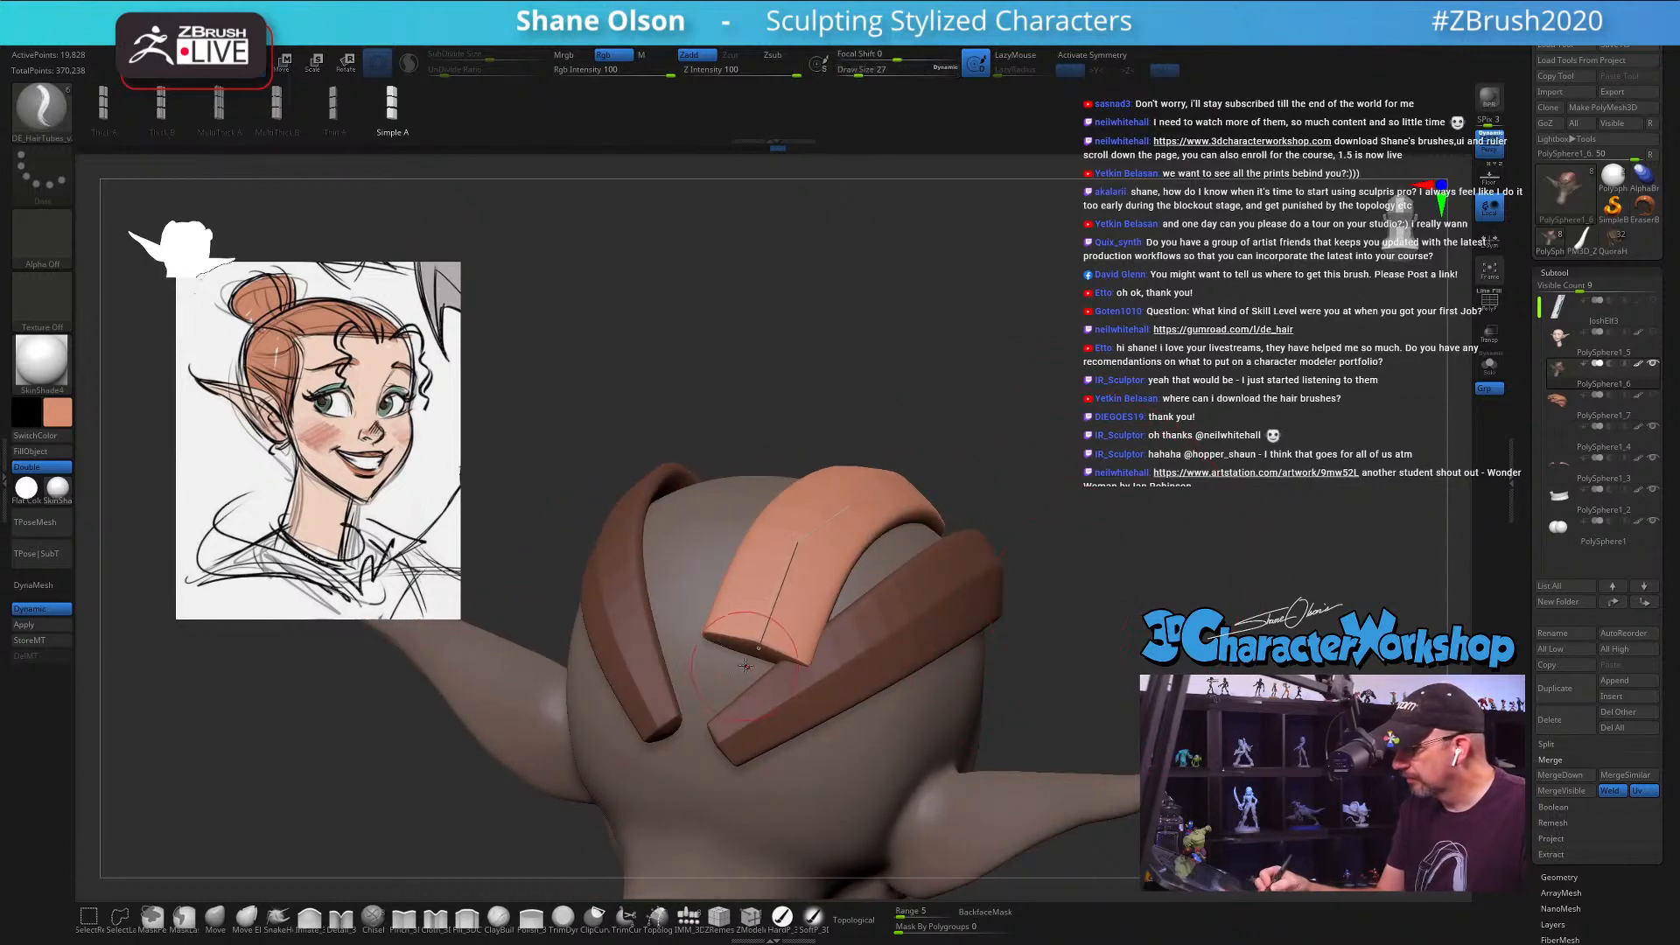
{"action": "left_click_drag", "start_coordinate": [687, 761], "coordinate": [681, 767]}
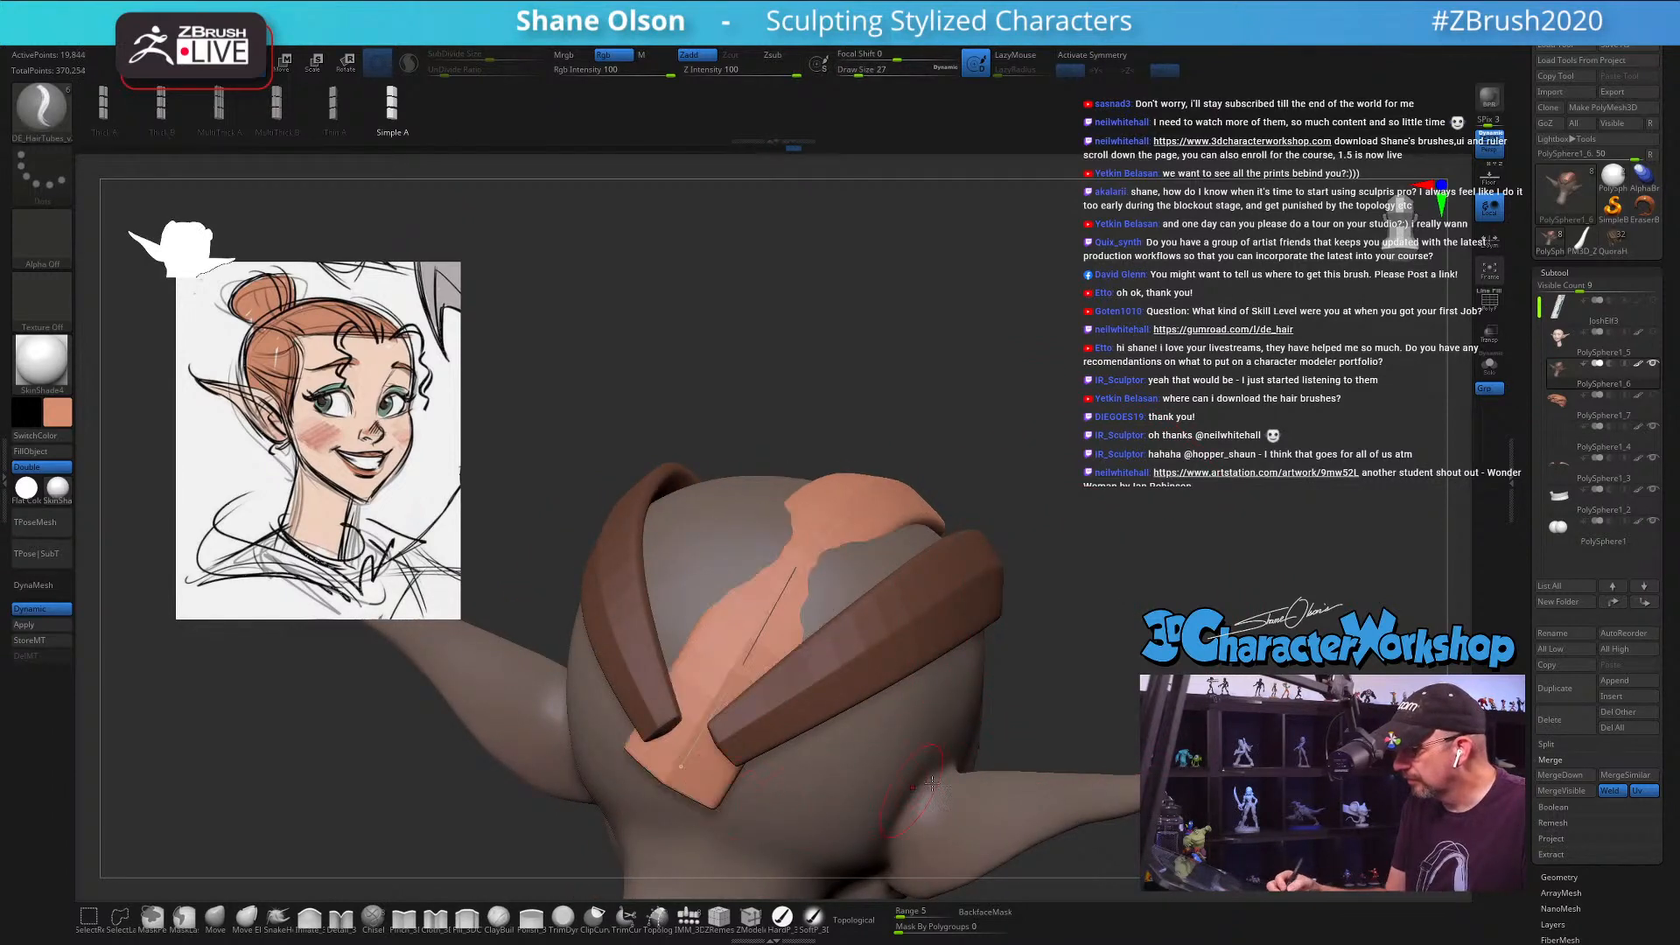
{"action": "right_click_drag", "start_coordinate": [1115, 659], "coordinate": [1105, 620]}
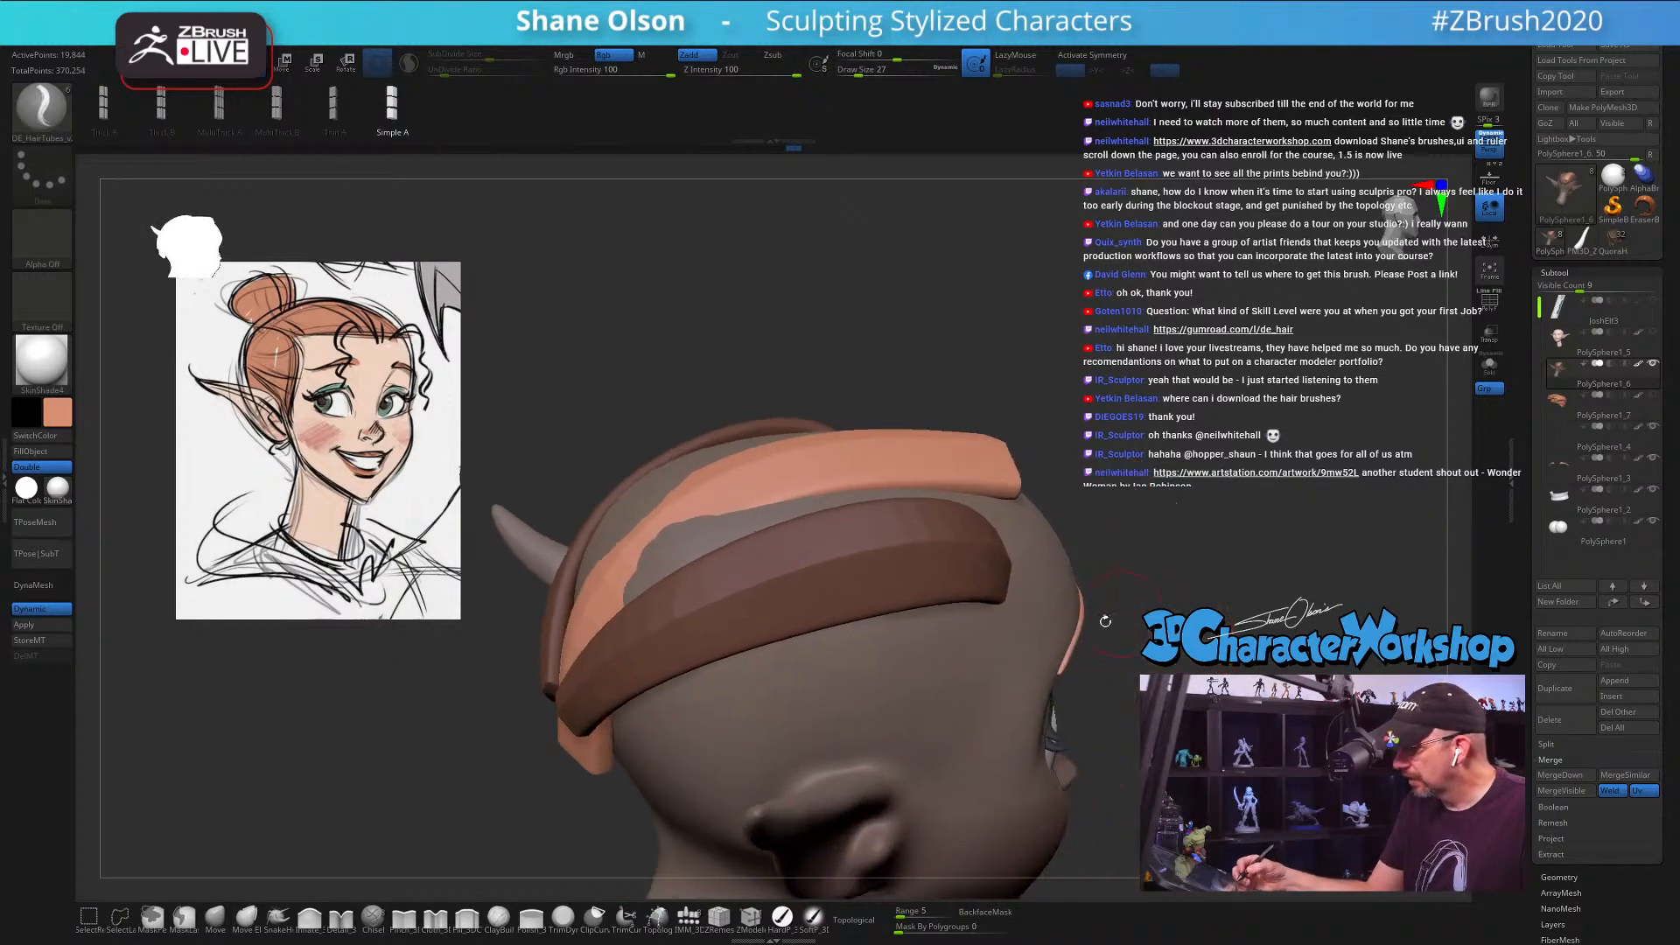
{"action": "right_click_drag", "start_coordinate": [1117, 549], "coordinate": [1144, 578]}
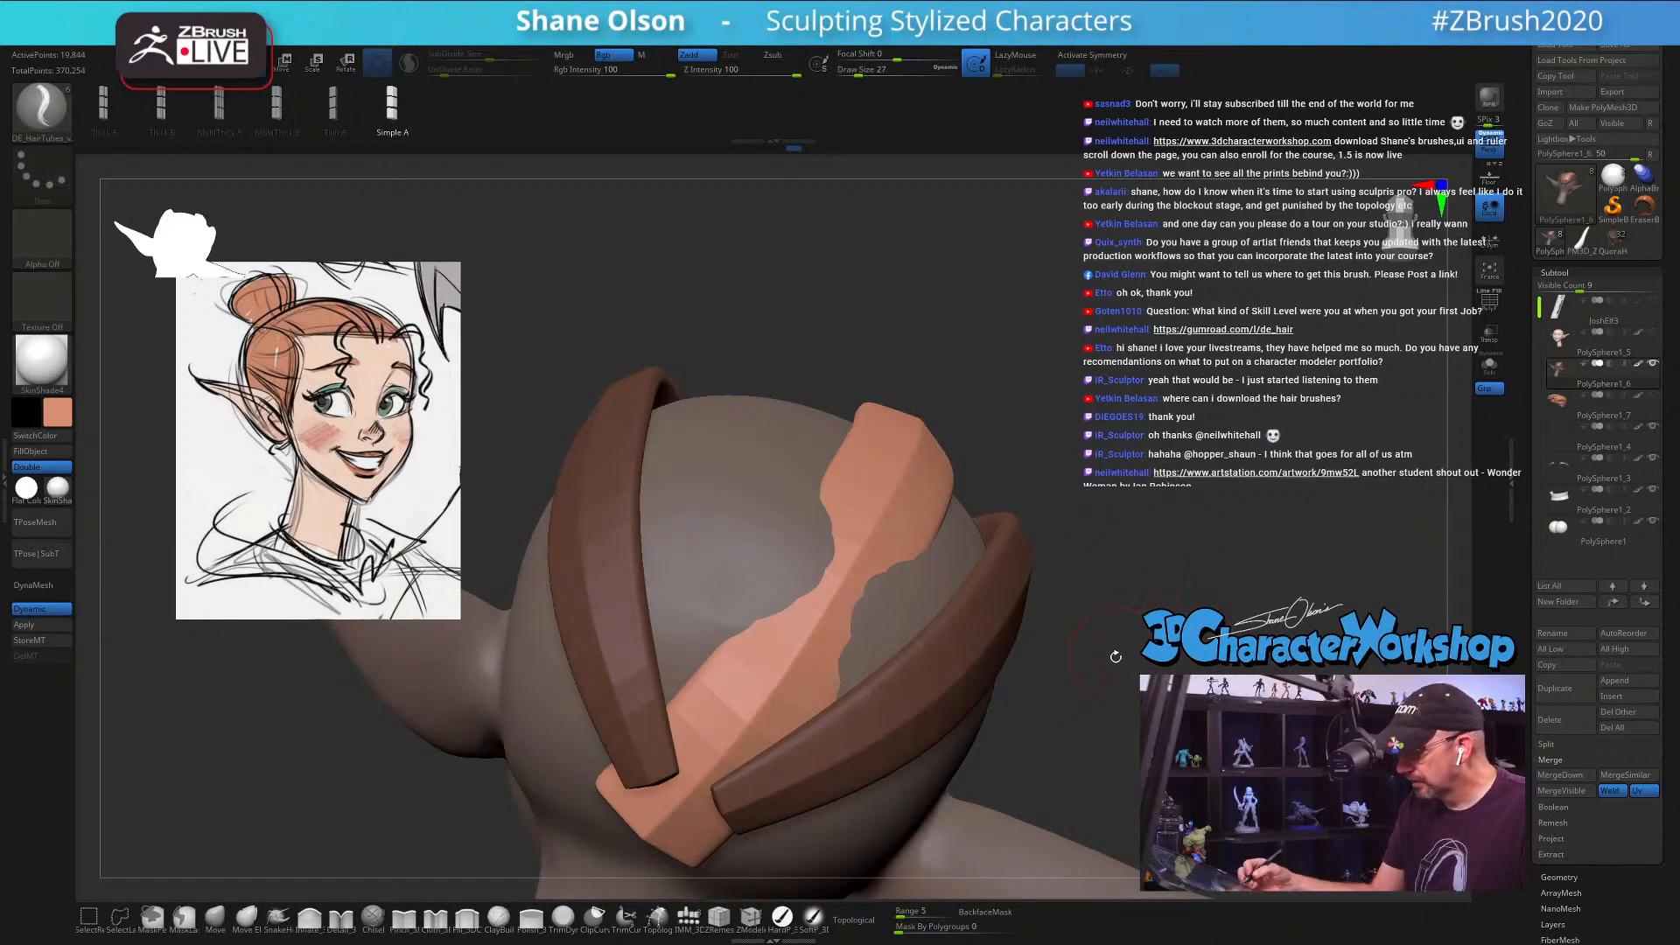
Step: Pull the strip's sunken section out of the skull using the SnakeHook brush at draw size 172
{"action": "right_click_drag", "start_coordinate": [1115, 656], "coordinate": [469, 848]}
{"action": "left_click", "coordinate": [277, 916]}
{"action": "key", "text": "s"}
{"action": "left_click_drag", "start_coordinate": [356, 794], "coordinate": [383, 786]}
{"action": "mouse_move", "coordinate": [490, 762]}
{"action": "right_mouse_down"}
{"action": "mouse_move", "coordinate": [411, 722]}
{"action": "mouse_move", "coordinate": [385, 735]}
{"action": "right_mouse_up"}
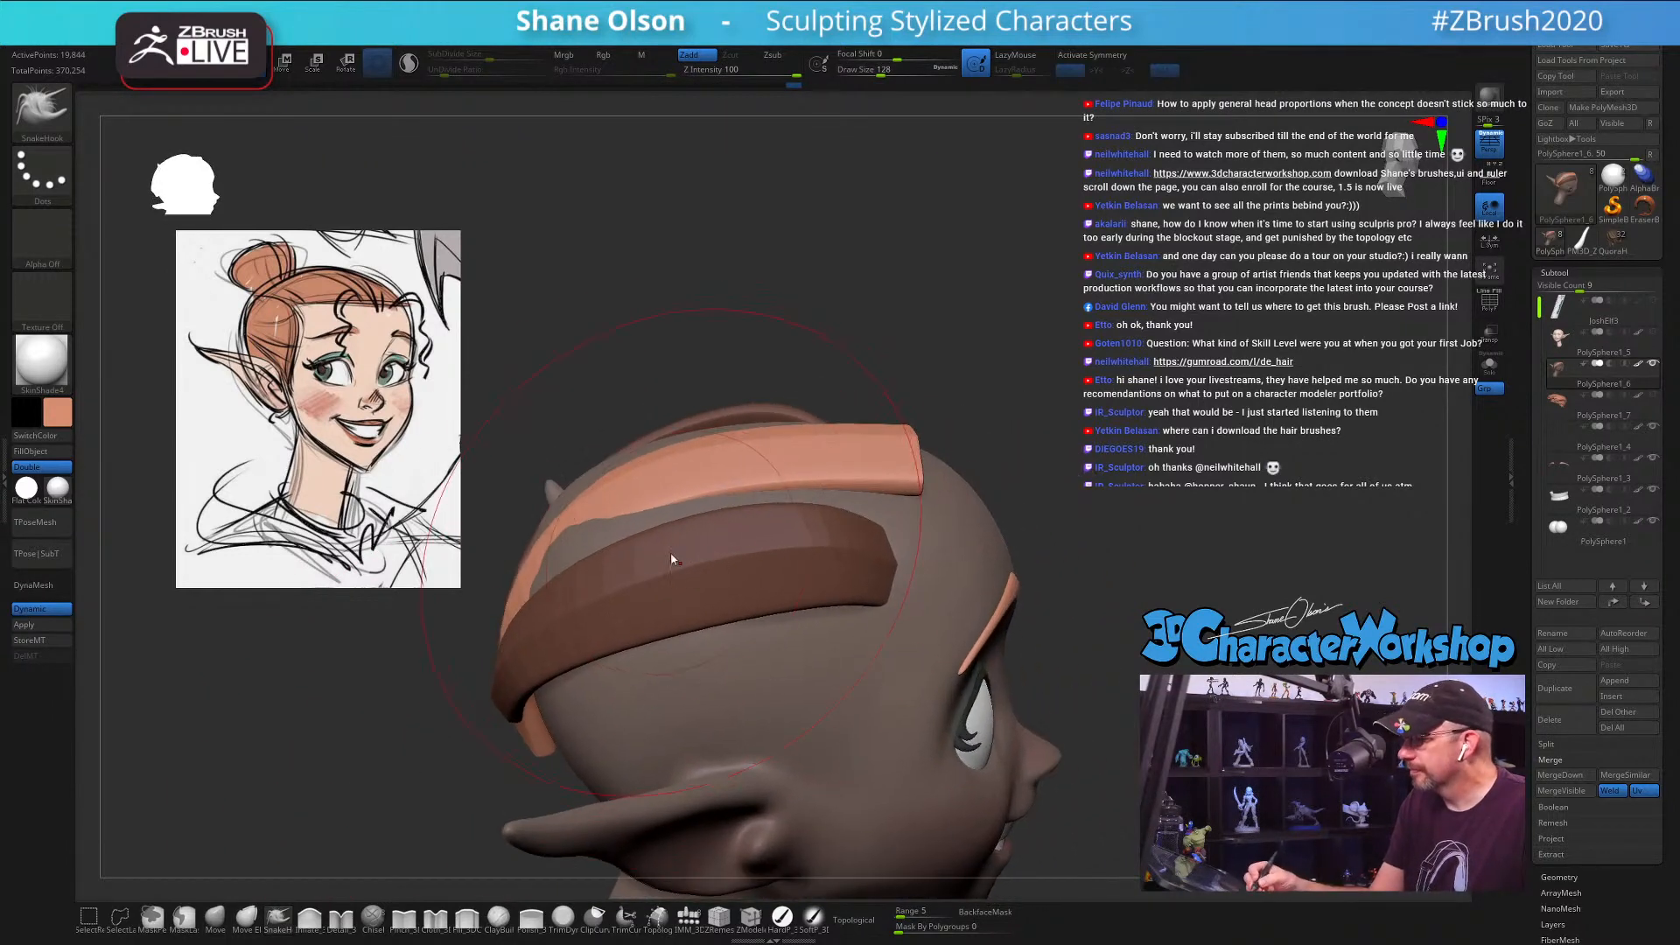
{"action": "key", "text": "ctrl+z"}
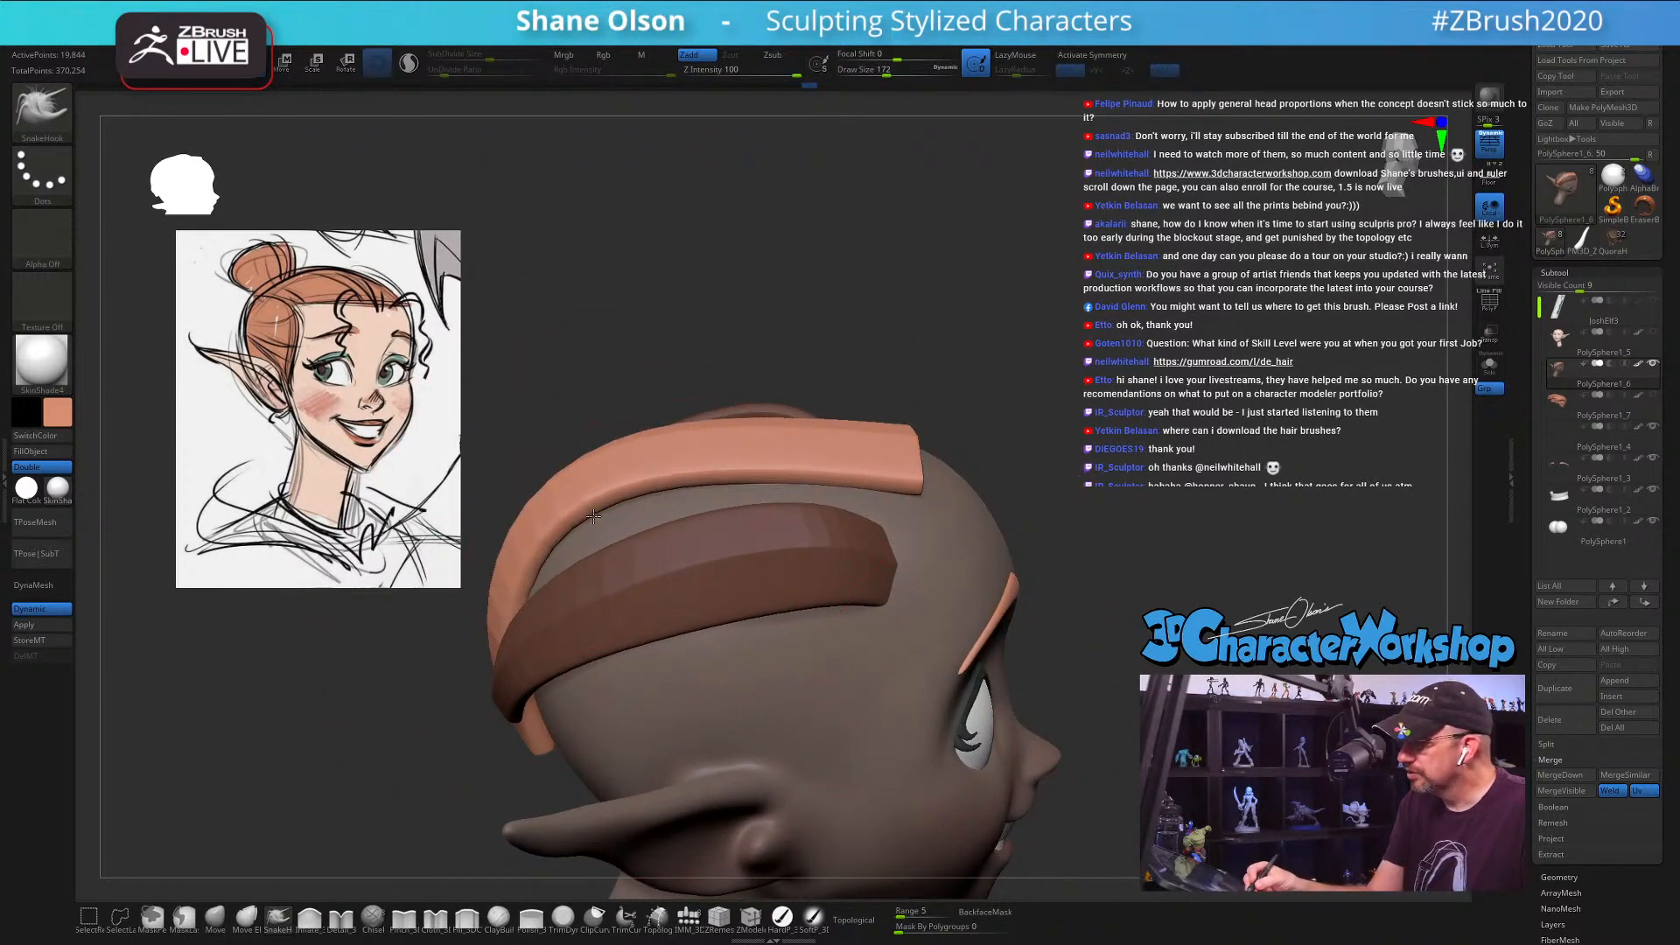
Step: Shape the strip's front end against the upper forehead using the SnakeHook brush at draw sizes 74, 50 and 37
{"action": "key", "text": "s"}
{"action": "mouse_move", "coordinate": [875, 490]}
{"action": "left_mouse_down"}
{"action": "mouse_move", "coordinate": [978, 467]}
{"action": "mouse_move", "coordinate": [902, 493]}
{"action": "mouse_move", "coordinate": [888, 425]}
{"action": "left_mouse_up"}
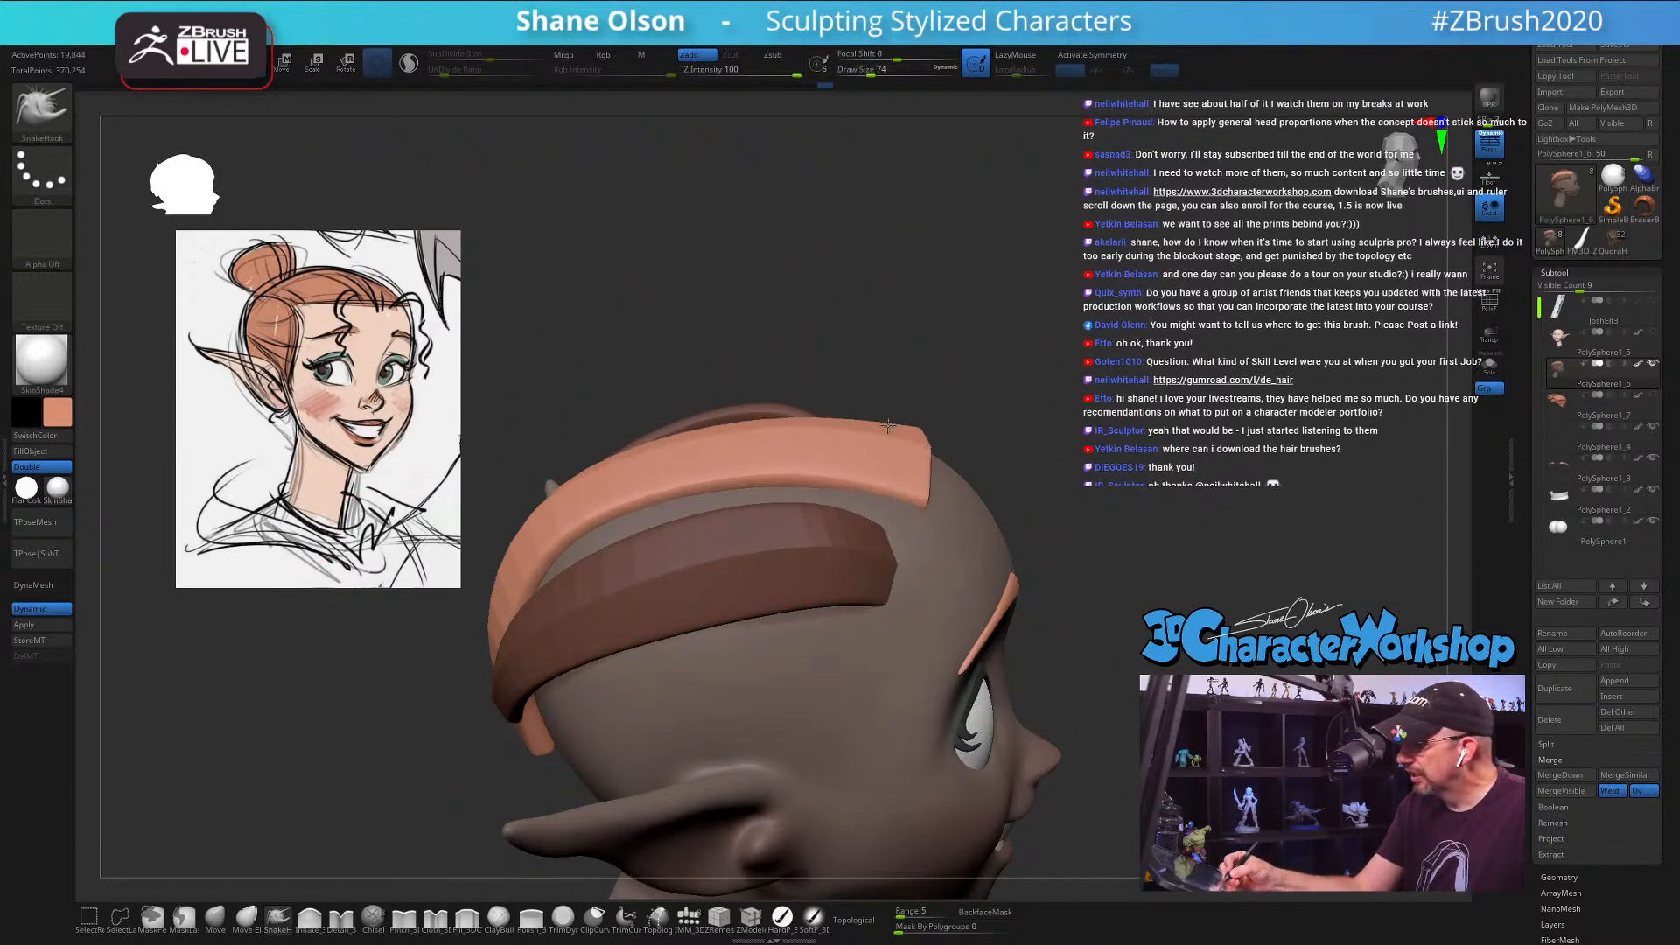
{"action": "mouse_move", "coordinate": [927, 488]}
{"action": "right_mouse_down"}
{"action": "mouse_move", "coordinate": [938, 473]}
{"action": "mouse_move", "coordinate": [801, 547]}
{"action": "right_mouse_up"}
{"action": "key", "text": "s"}
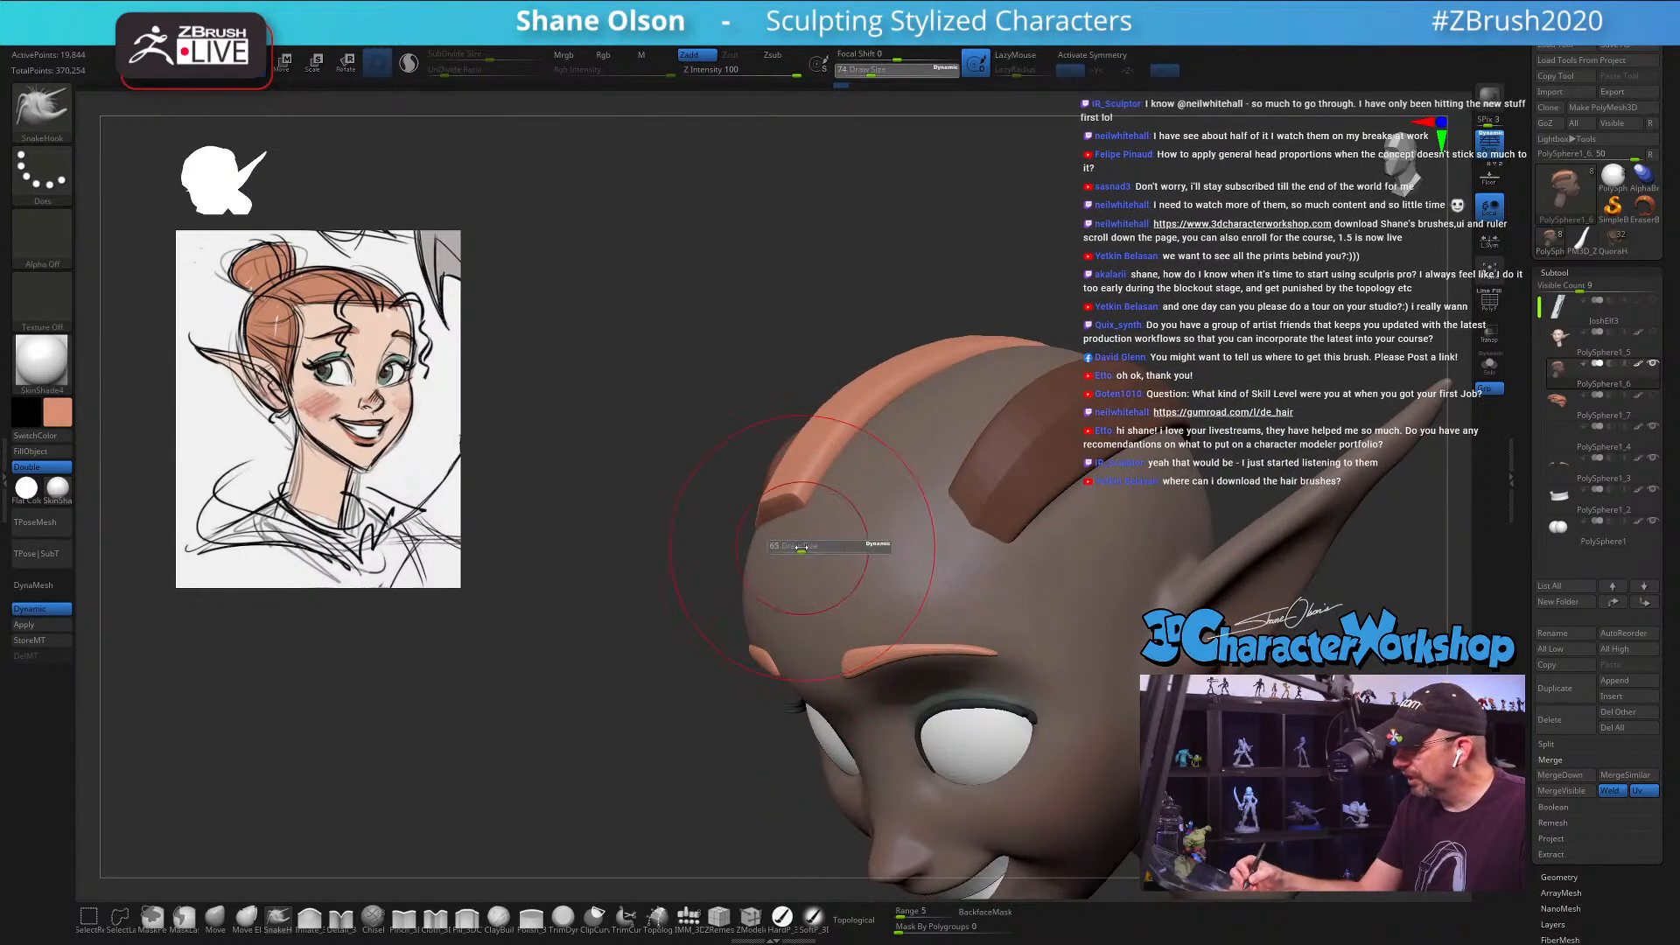
{"action": "left_click_drag", "start_coordinate": [801, 546], "coordinate": [797, 547]}
{"action": "mouse_move", "coordinate": [831, 495]}
{"action": "right_mouse_down"}
{"action": "mouse_move", "coordinate": [862, 456]}
{"action": "mouse_move", "coordinate": [824, 484]}
{"action": "right_mouse_up"}
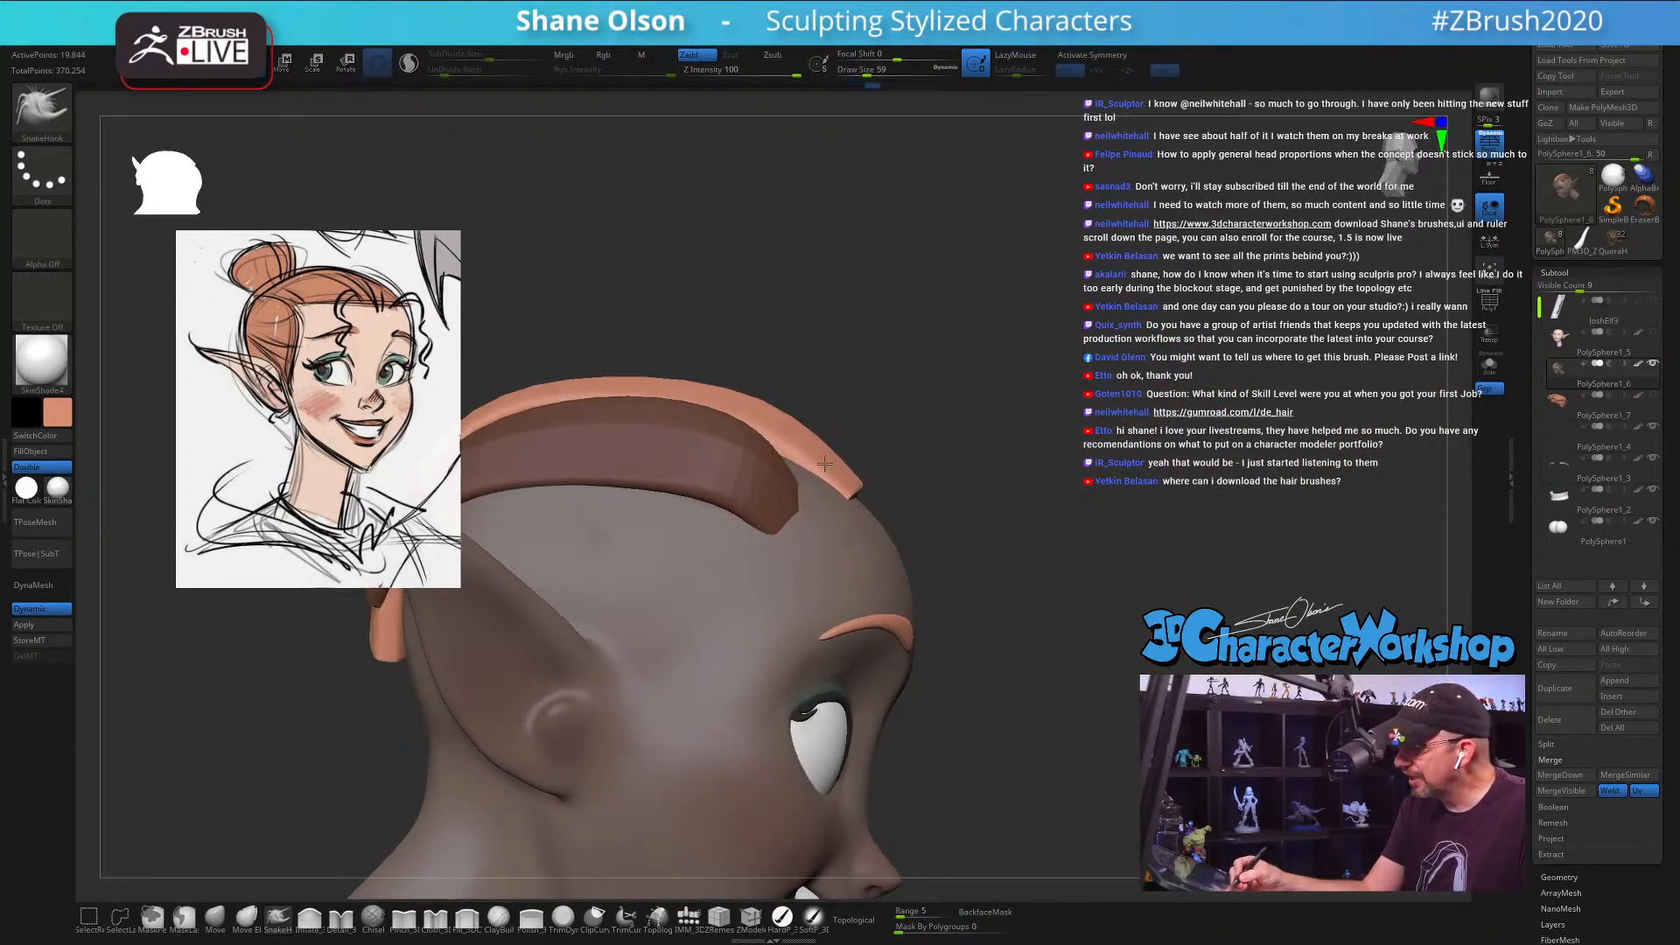
{"action": "key", "text": "s"}
{"action": "left_click_drag", "start_coordinate": [863, 495], "coordinate": [856, 494]}
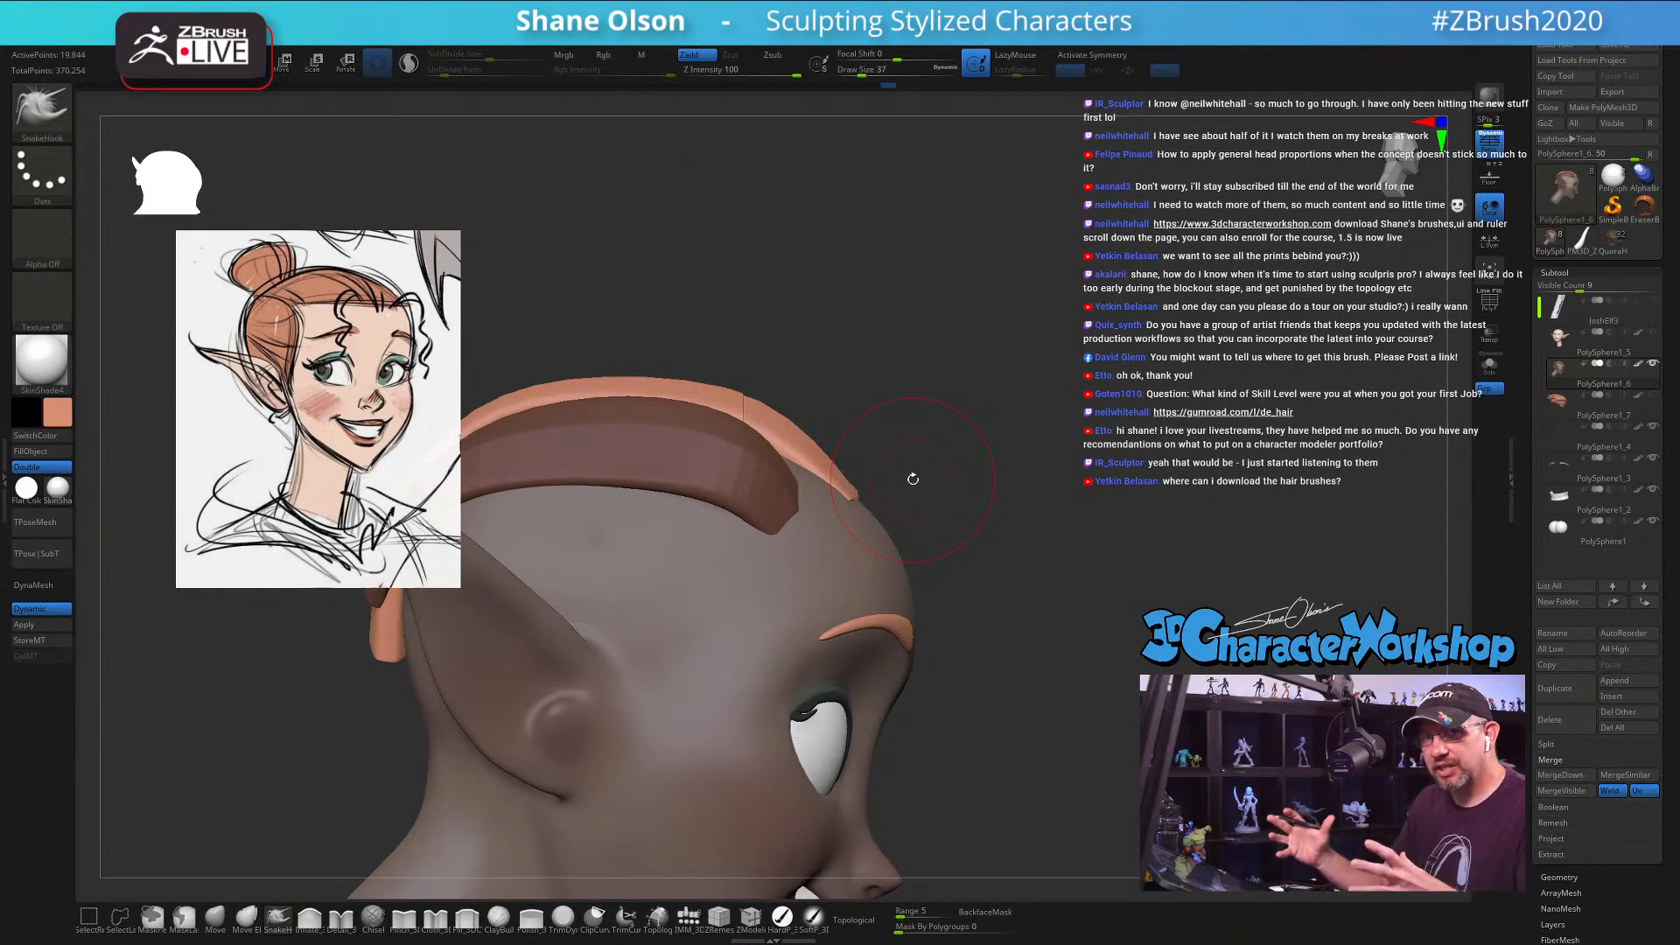
Step: Show the polyframe and reshape the strip's front section over the upper forehead using the SnakeHook brush at draw size 90
{"action": "left_click_drag", "start_coordinate": [960, 570], "coordinate": [960, 574]}
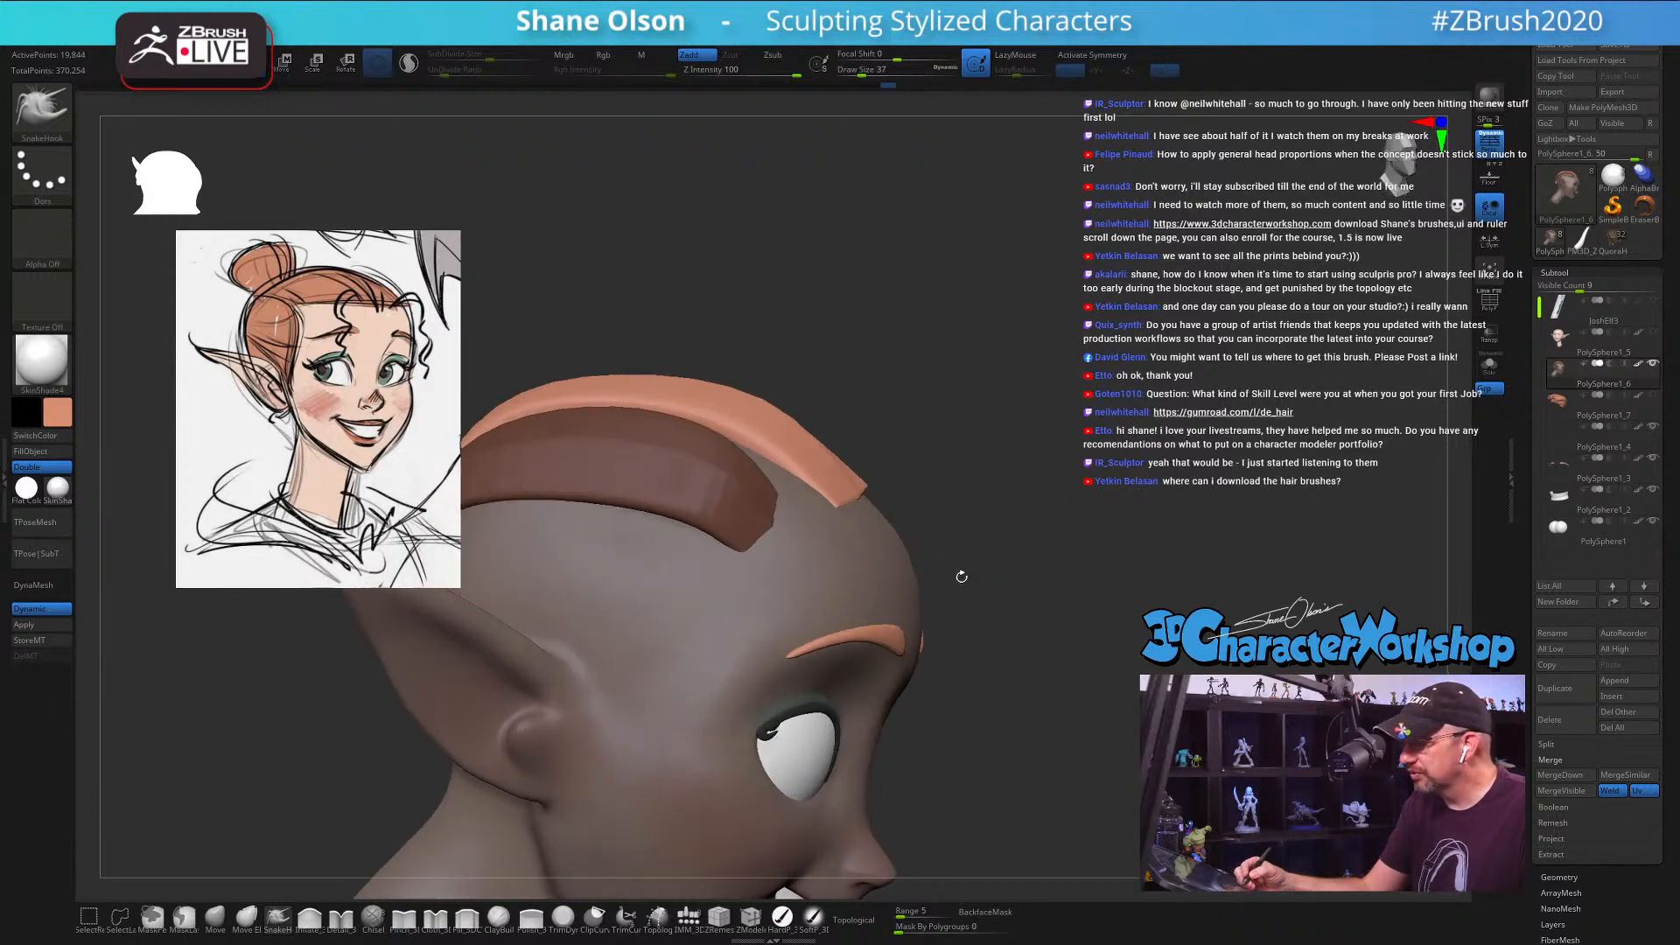
{"action": "key", "text": "shift+f"}
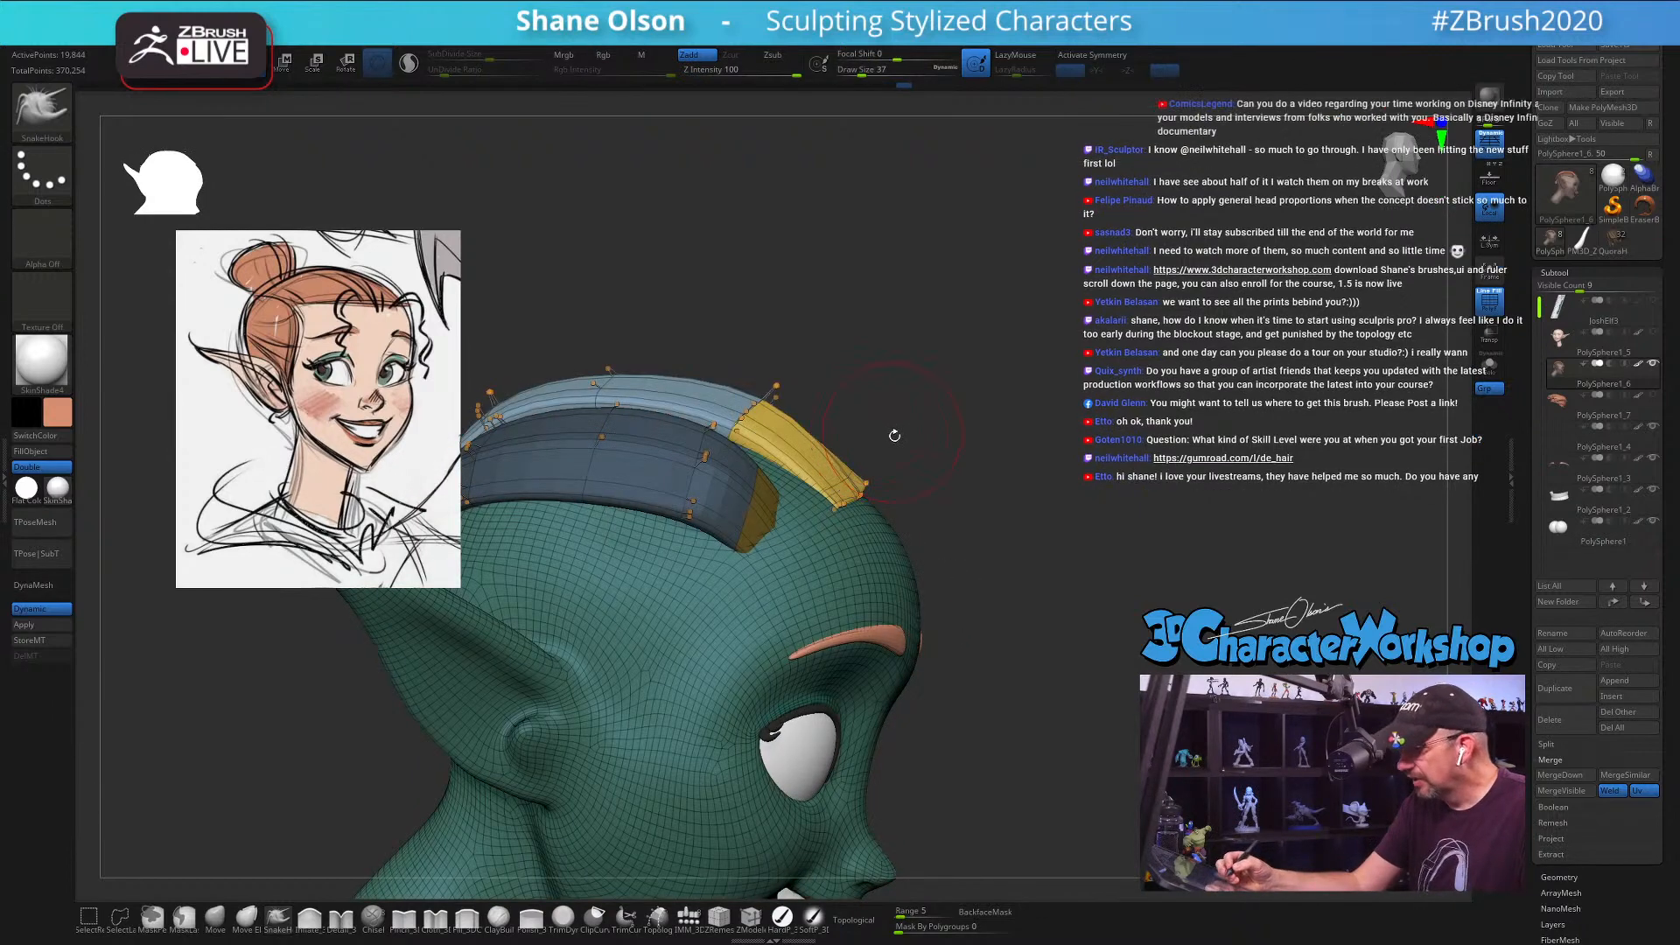
{"action": "key", "text": "s"}
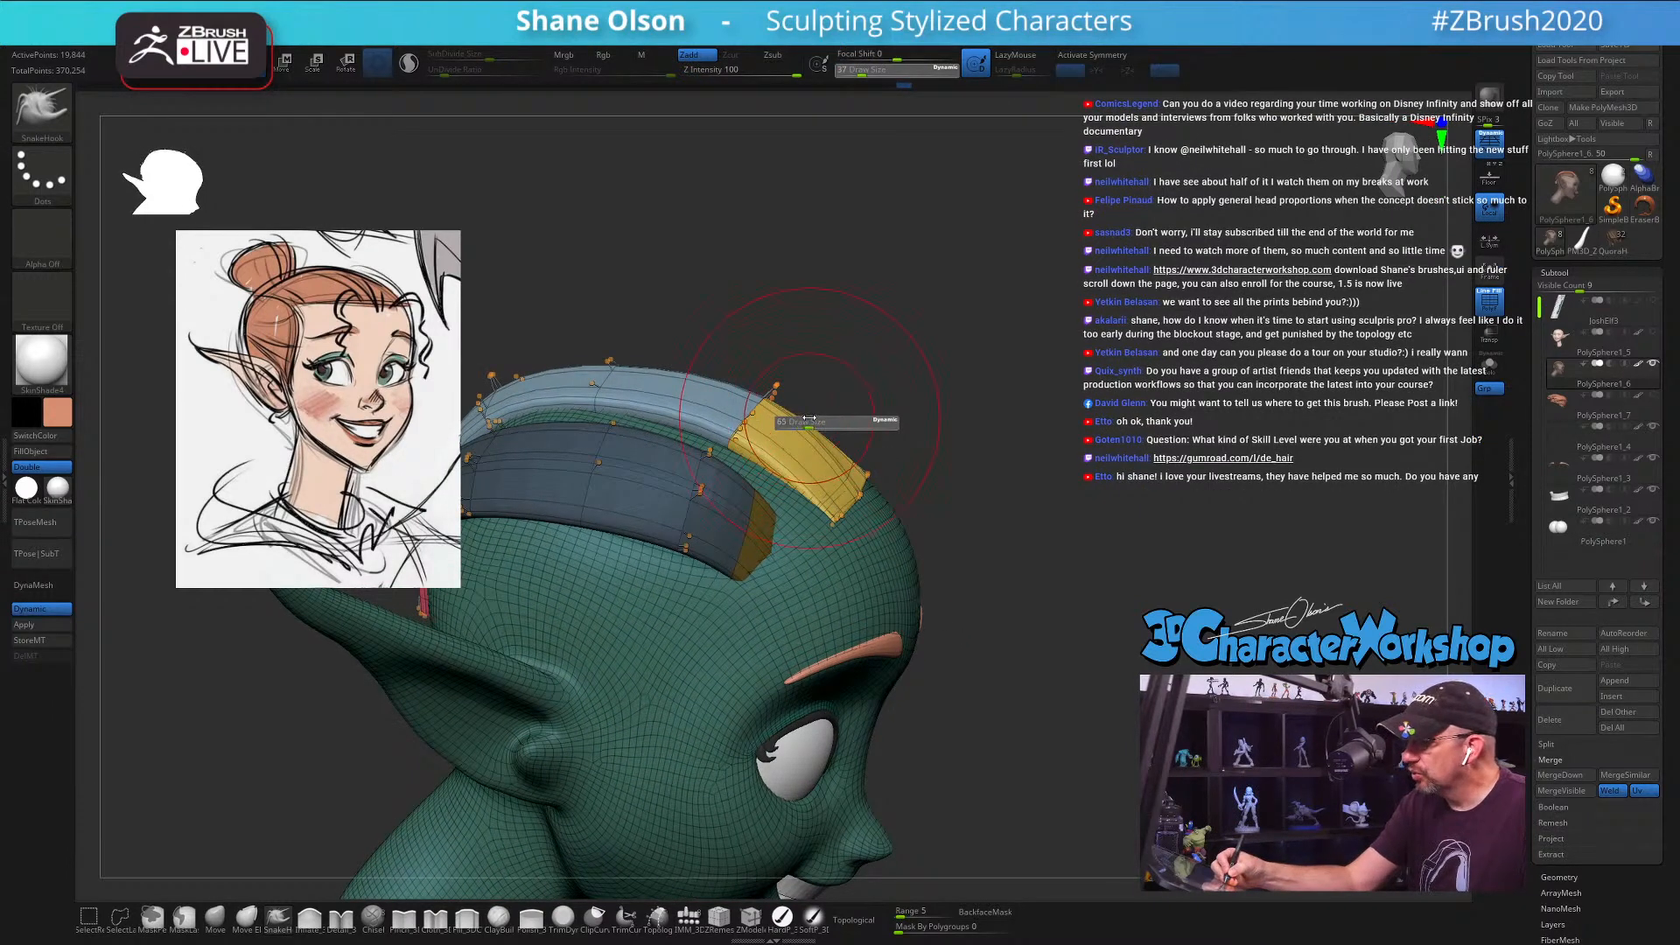
{"action": "mouse_move", "coordinate": [754, 412]}
{"action": "left_mouse_down"}
{"action": "mouse_move", "coordinate": [814, 409]}
{"action": "mouse_move", "coordinate": [912, 510]}
{"action": "mouse_move", "coordinate": [806, 507]}
{"action": "mouse_move", "coordinate": [832, 495]}
{"action": "left_mouse_up"}
{"action": "left_click_drag", "start_coordinate": [855, 407], "coordinate": [825, 396]}
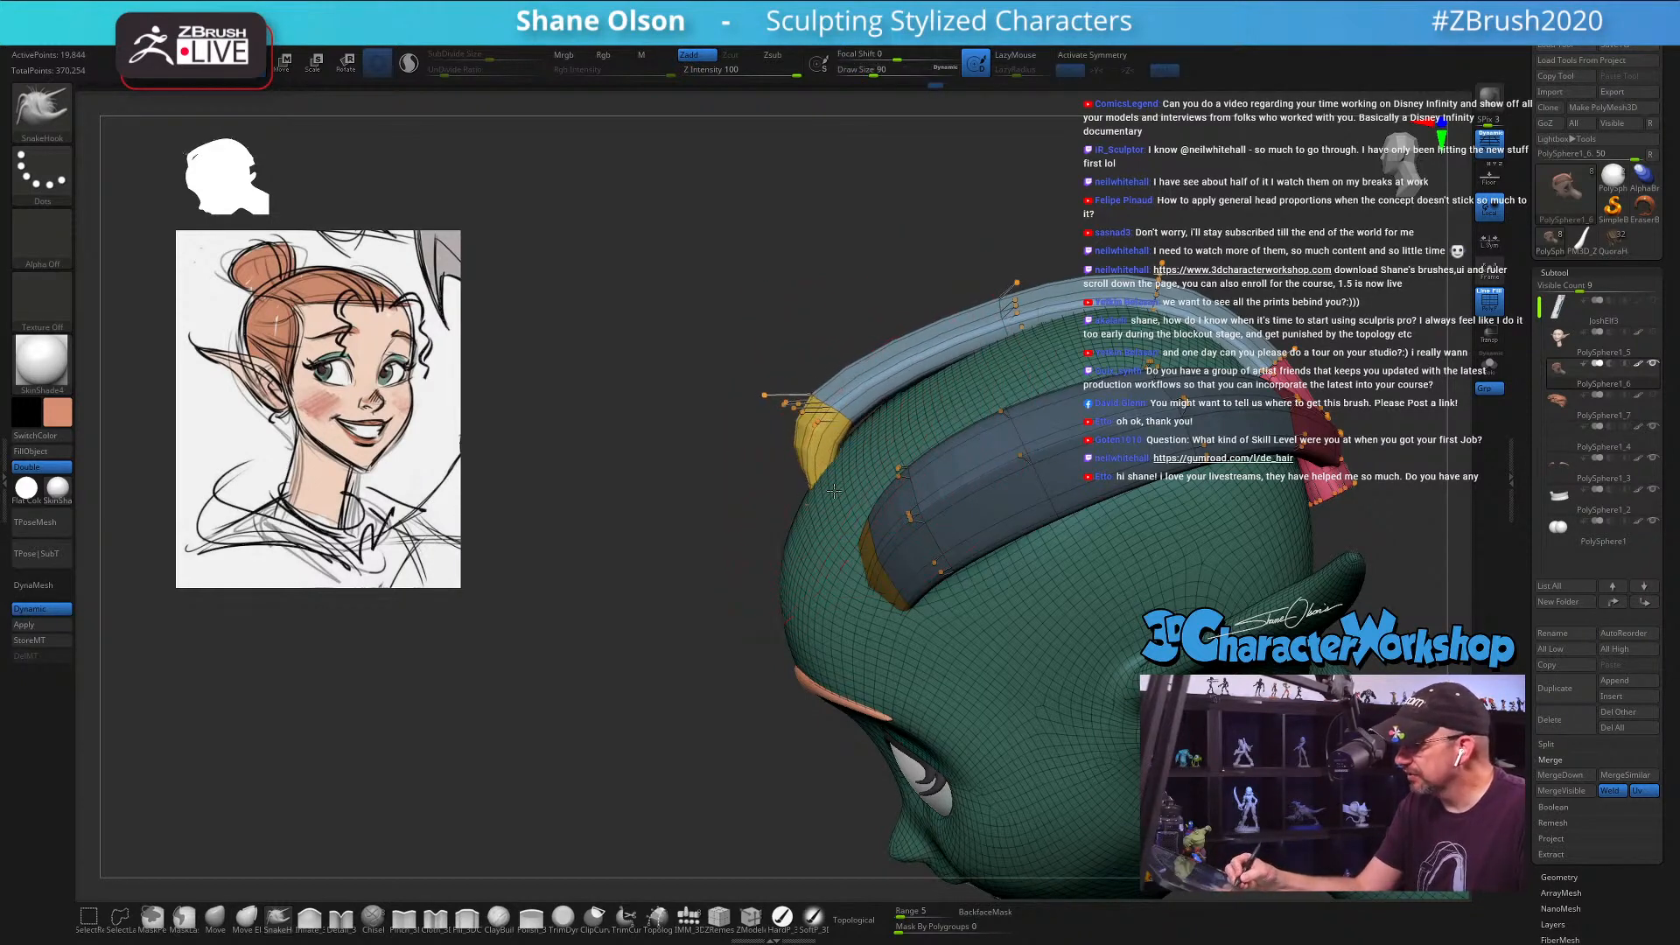
Step: Slant the strip's front end and shift it away from the head's centerline using the SnakeHook brush at draw sizes 90 and 101
{"action": "left_click_drag", "start_coordinate": [838, 514], "coordinate": [863, 487]}
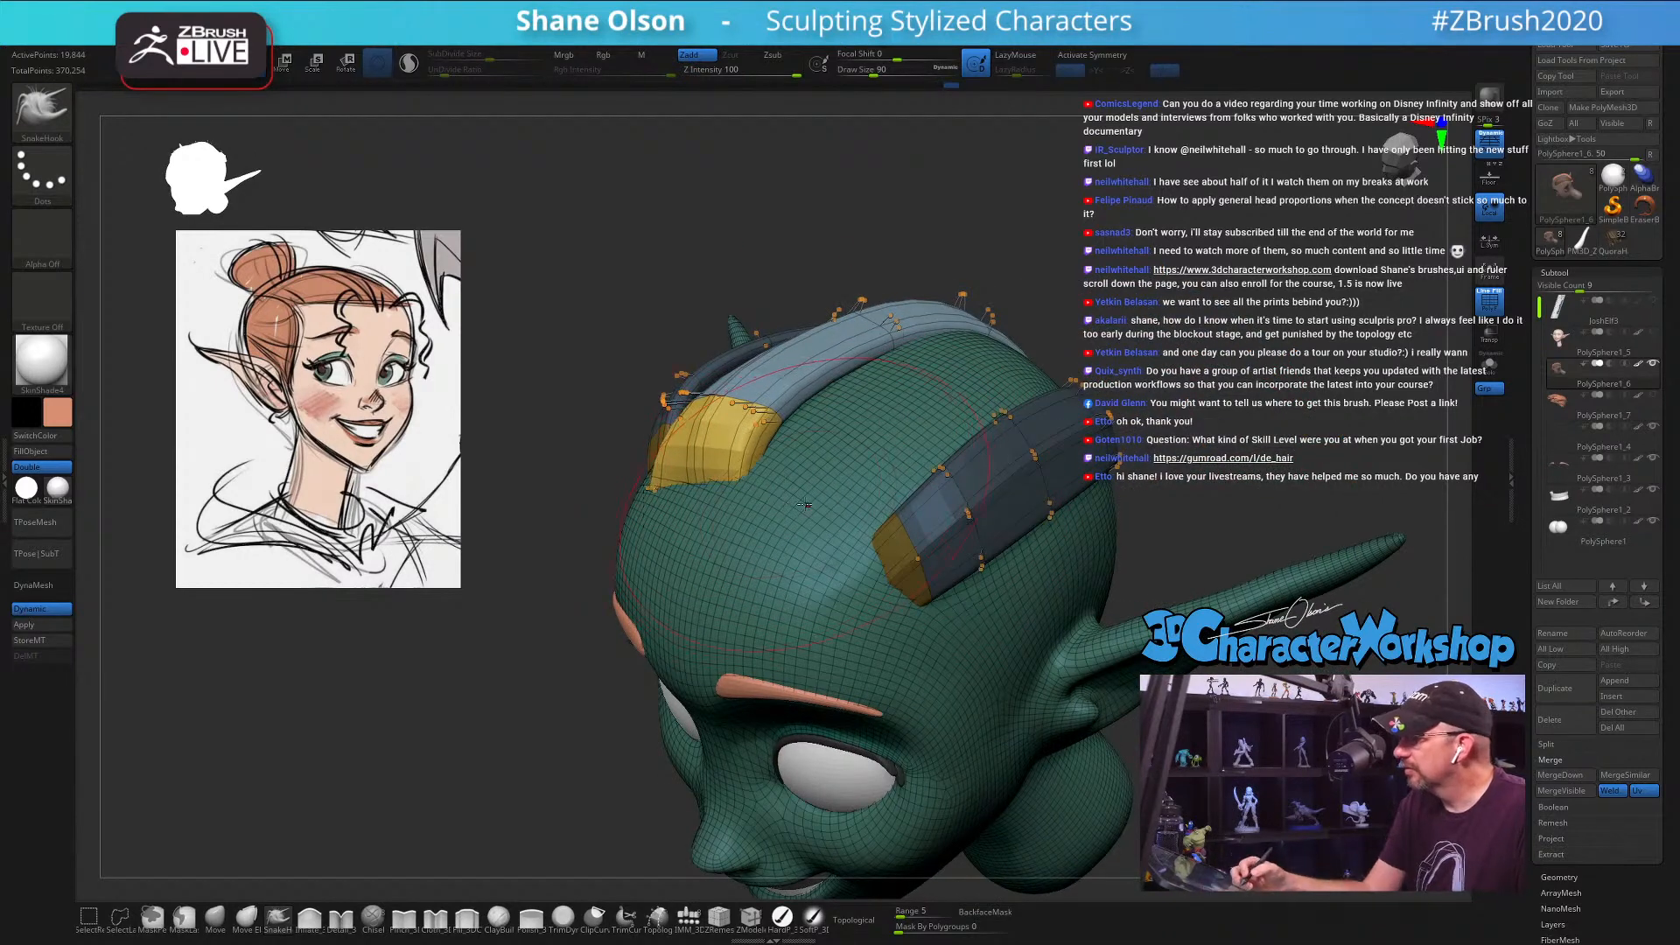
{"action": "right_click_drag", "start_coordinate": [804, 505], "coordinate": [727, 544]}
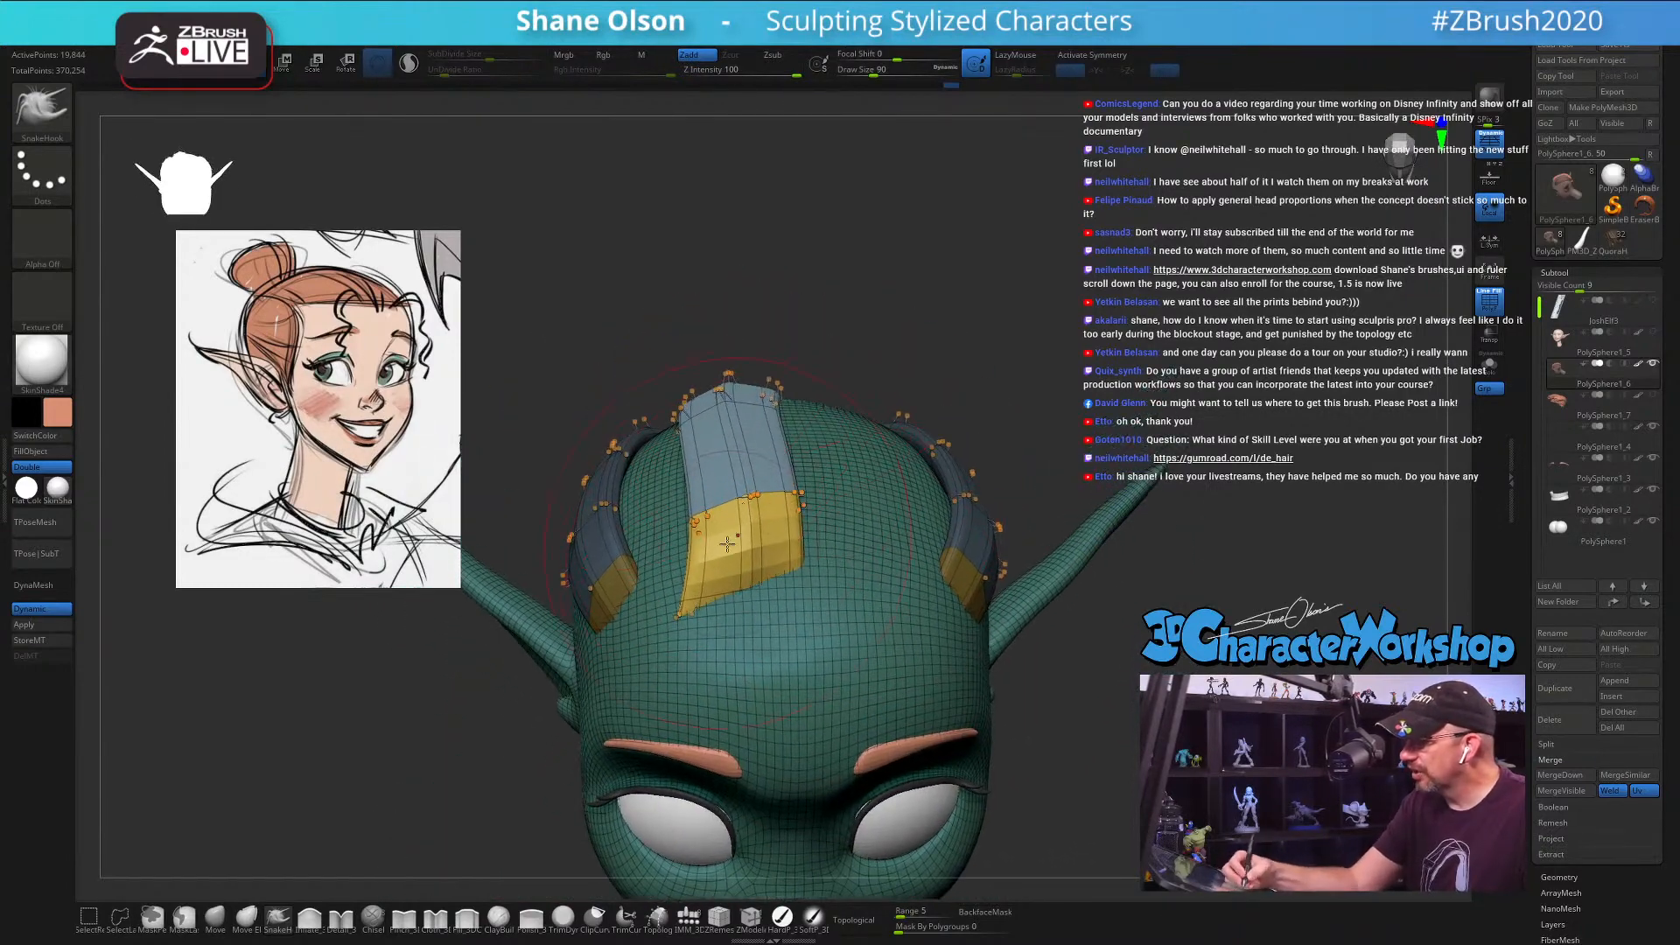
{"action": "left_click_drag", "start_coordinate": [726, 530], "coordinate": [732, 531]}
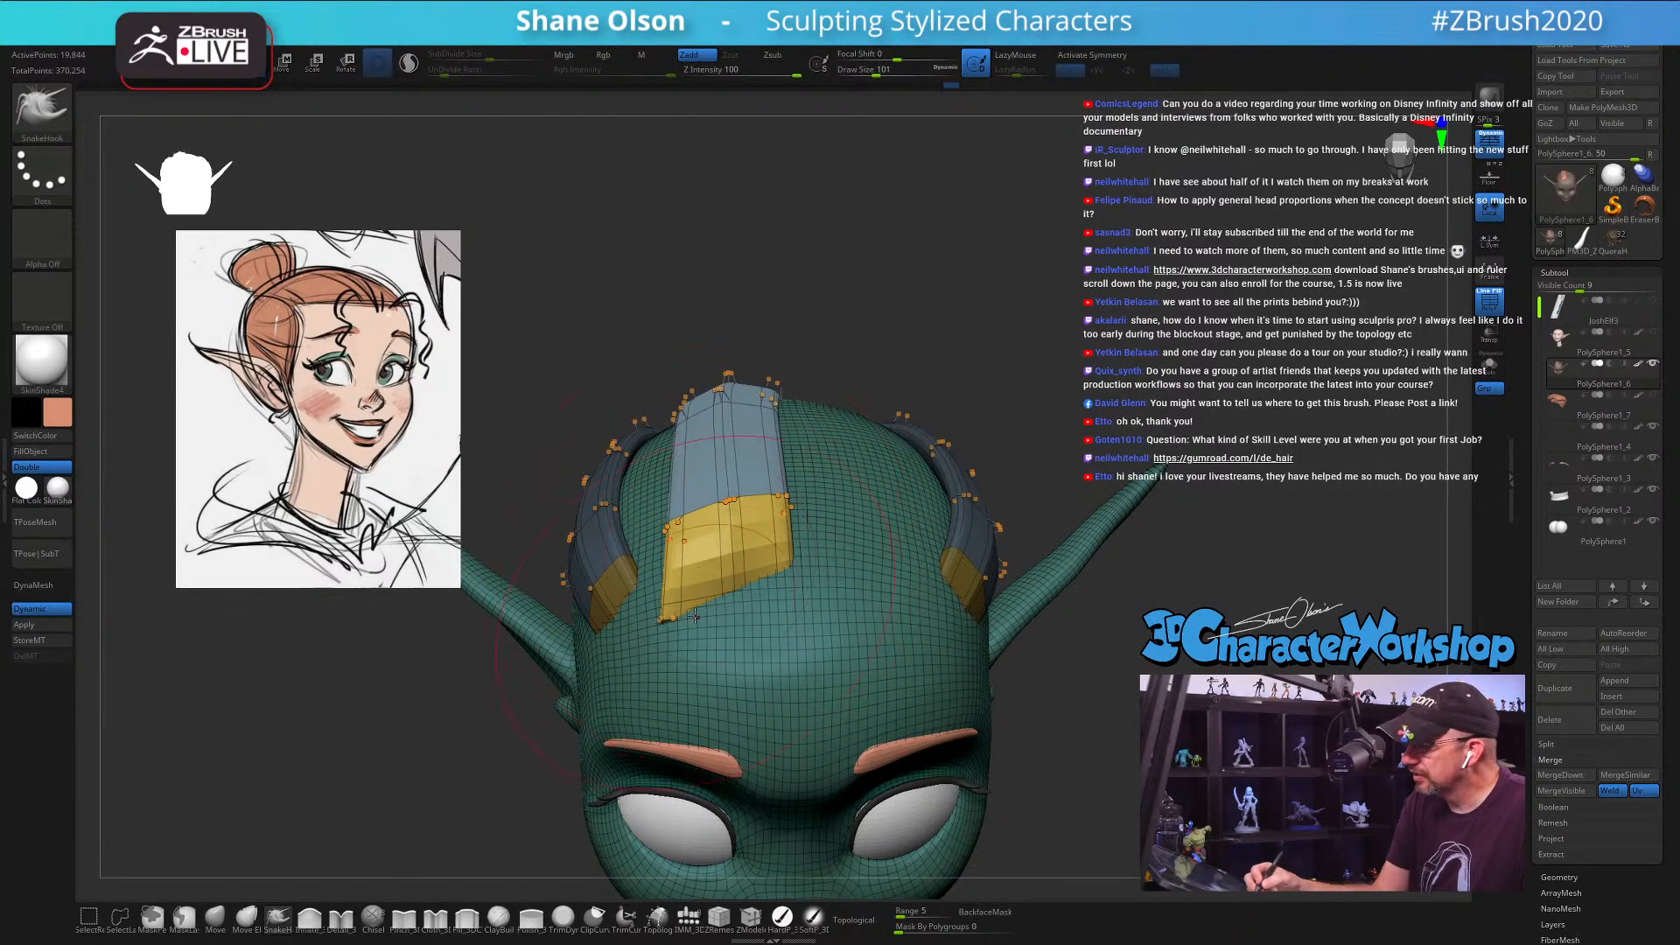
Step: Refine the strip's front end over the upper forehead using the SnakeHook brush at draw sizes 50 and 74
{"action": "mouse_move", "coordinate": [694, 615]}
{"action": "right_mouse_down"}
{"action": "mouse_move", "coordinate": [665, 619]}
{"action": "mouse_move", "coordinate": [717, 601]}
{"action": "right_mouse_up"}
{"action": "right_click_drag", "start_coordinate": [722, 513], "coordinate": [700, 548]}
{"action": "key", "text": "s"}
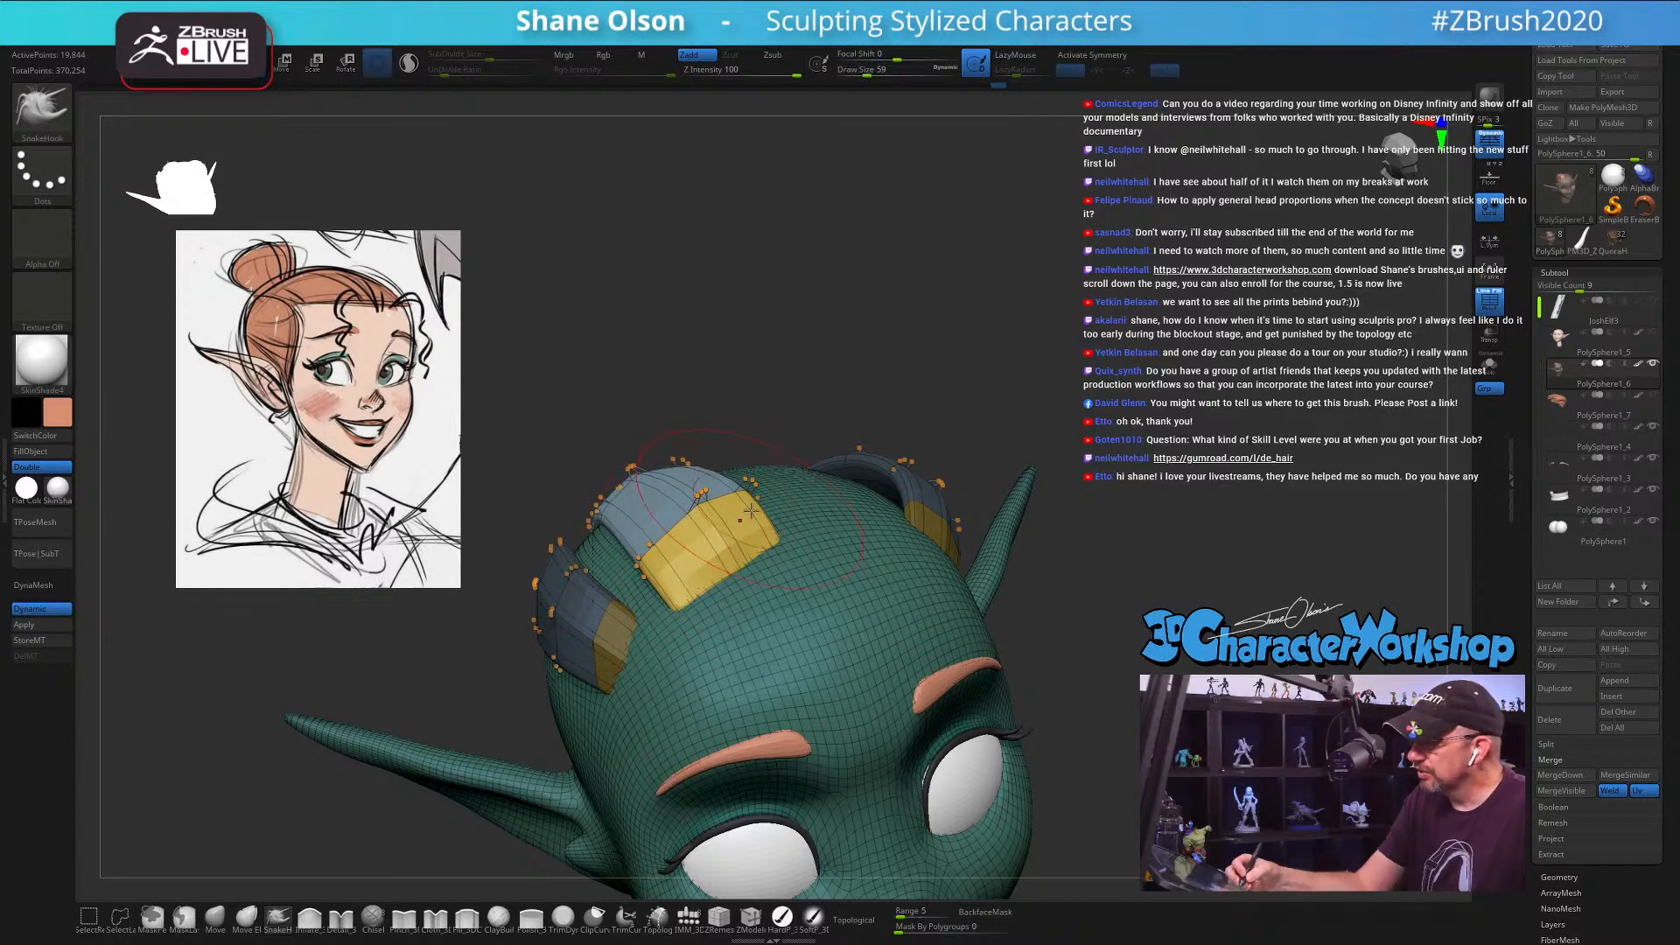
{"action": "right_click_drag", "start_coordinate": [750, 511], "coordinate": [762, 546]}
{"action": "key", "text": "s"}
{"action": "left_click_drag", "start_coordinate": [775, 511], "coordinate": [780, 511]}
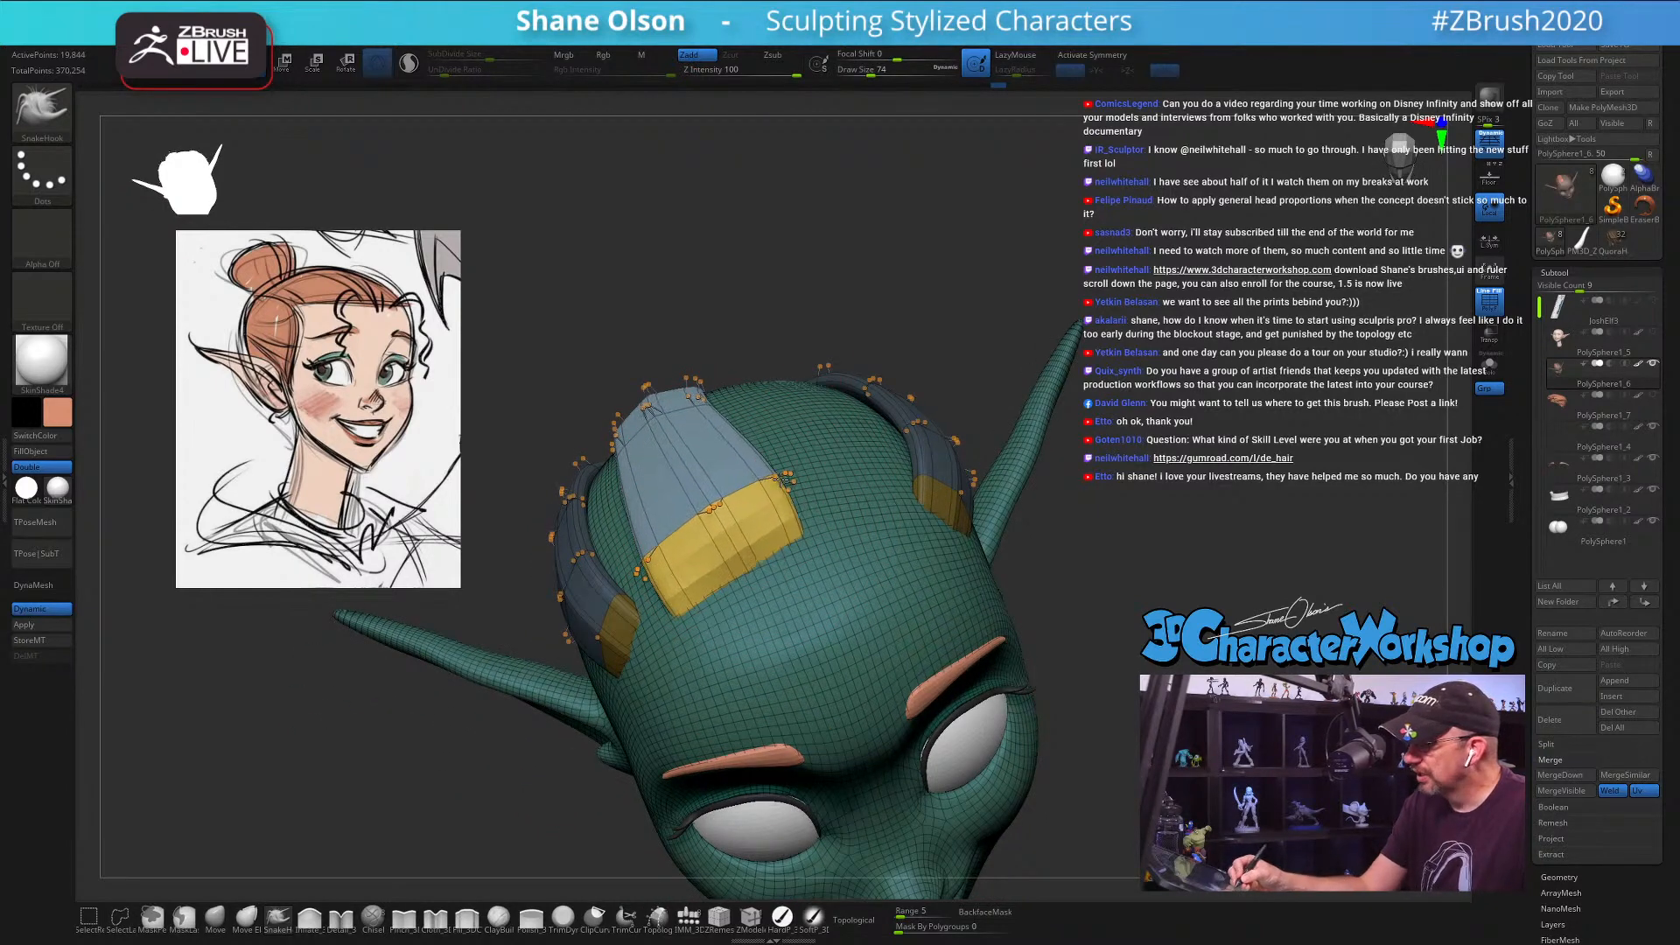
Step: Widen the strip's middle section on both sides across the skull using the SnakeHook brush at draw size 74
{"action": "right_click_drag", "start_coordinate": [770, 543], "coordinate": [733, 531]}
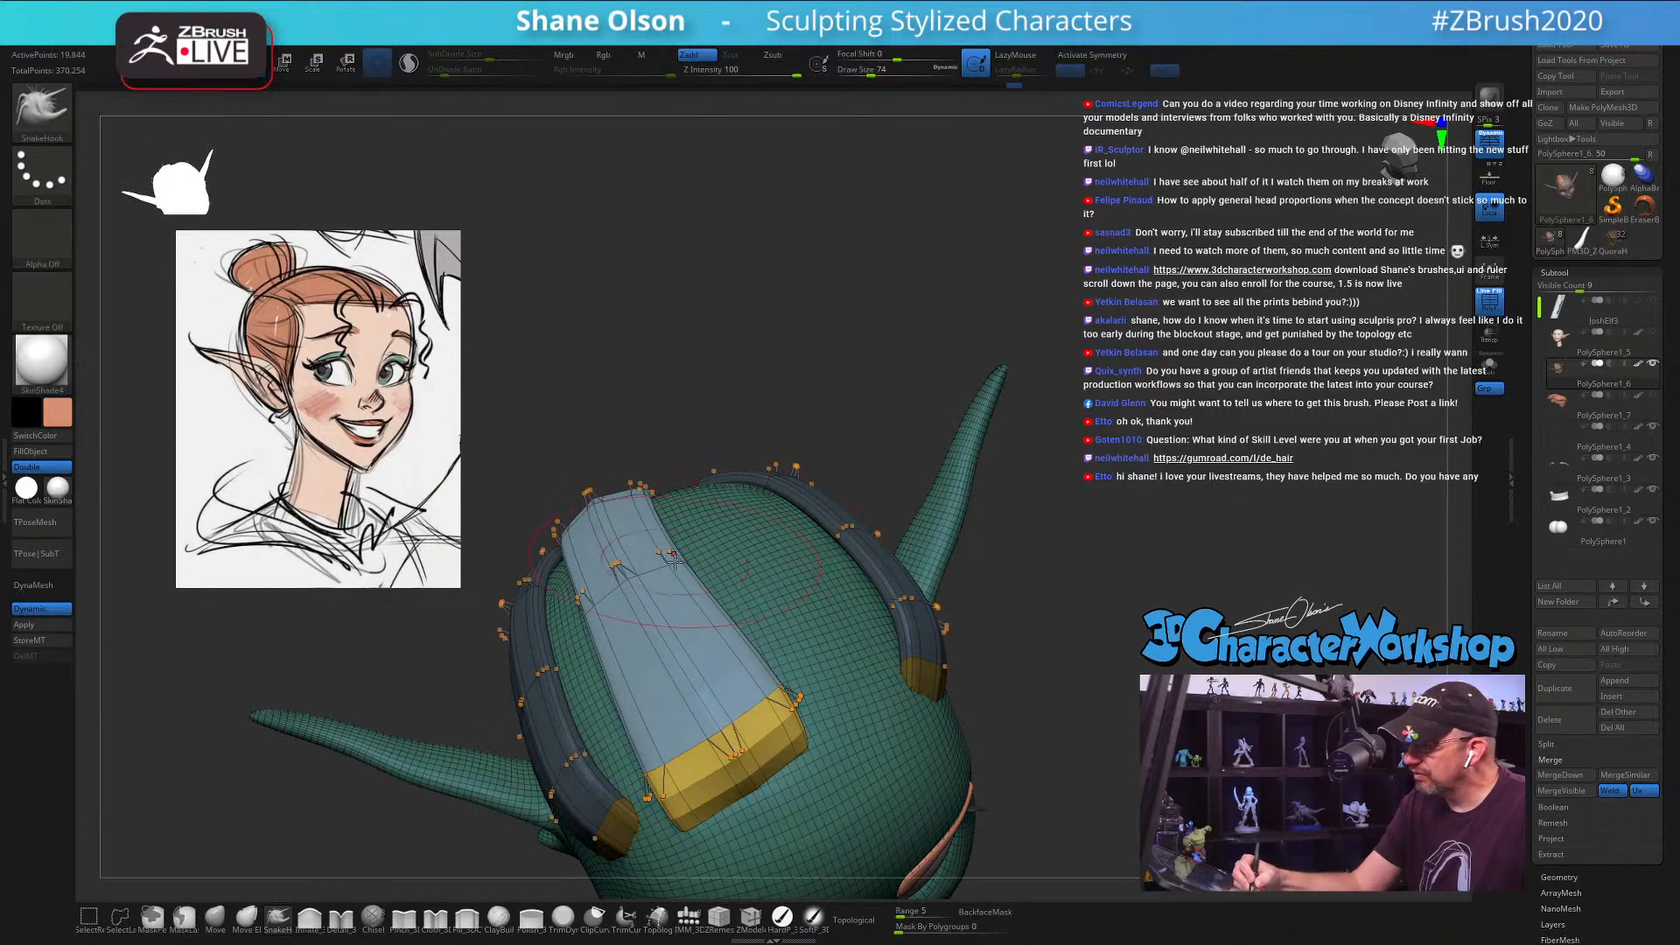
{"action": "left_click_drag", "start_coordinate": [673, 559], "coordinate": [719, 546]}
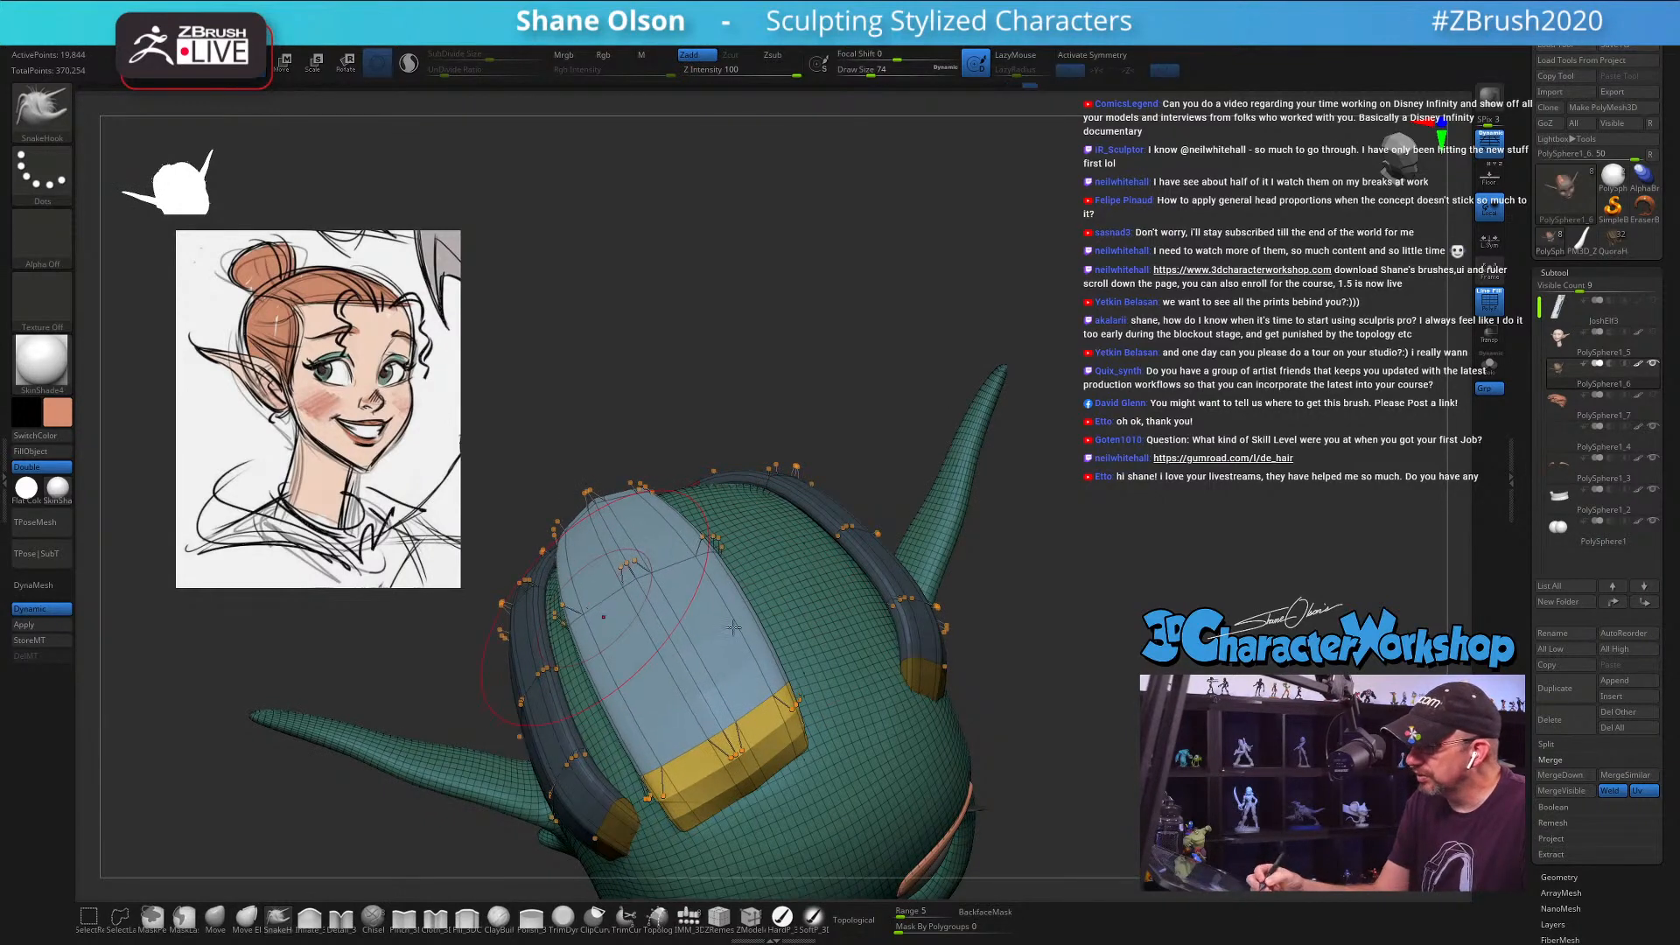
{"action": "mouse_move", "coordinate": [613, 625]}
{"action": "right_mouse_down"}
{"action": "mouse_move", "coordinate": [743, 738]}
{"action": "mouse_move", "coordinate": [727, 707]}
{"action": "right_mouse_up"}
{"action": "key", "text": "s"}
{"action": "left_click", "coordinate": [726, 708]}
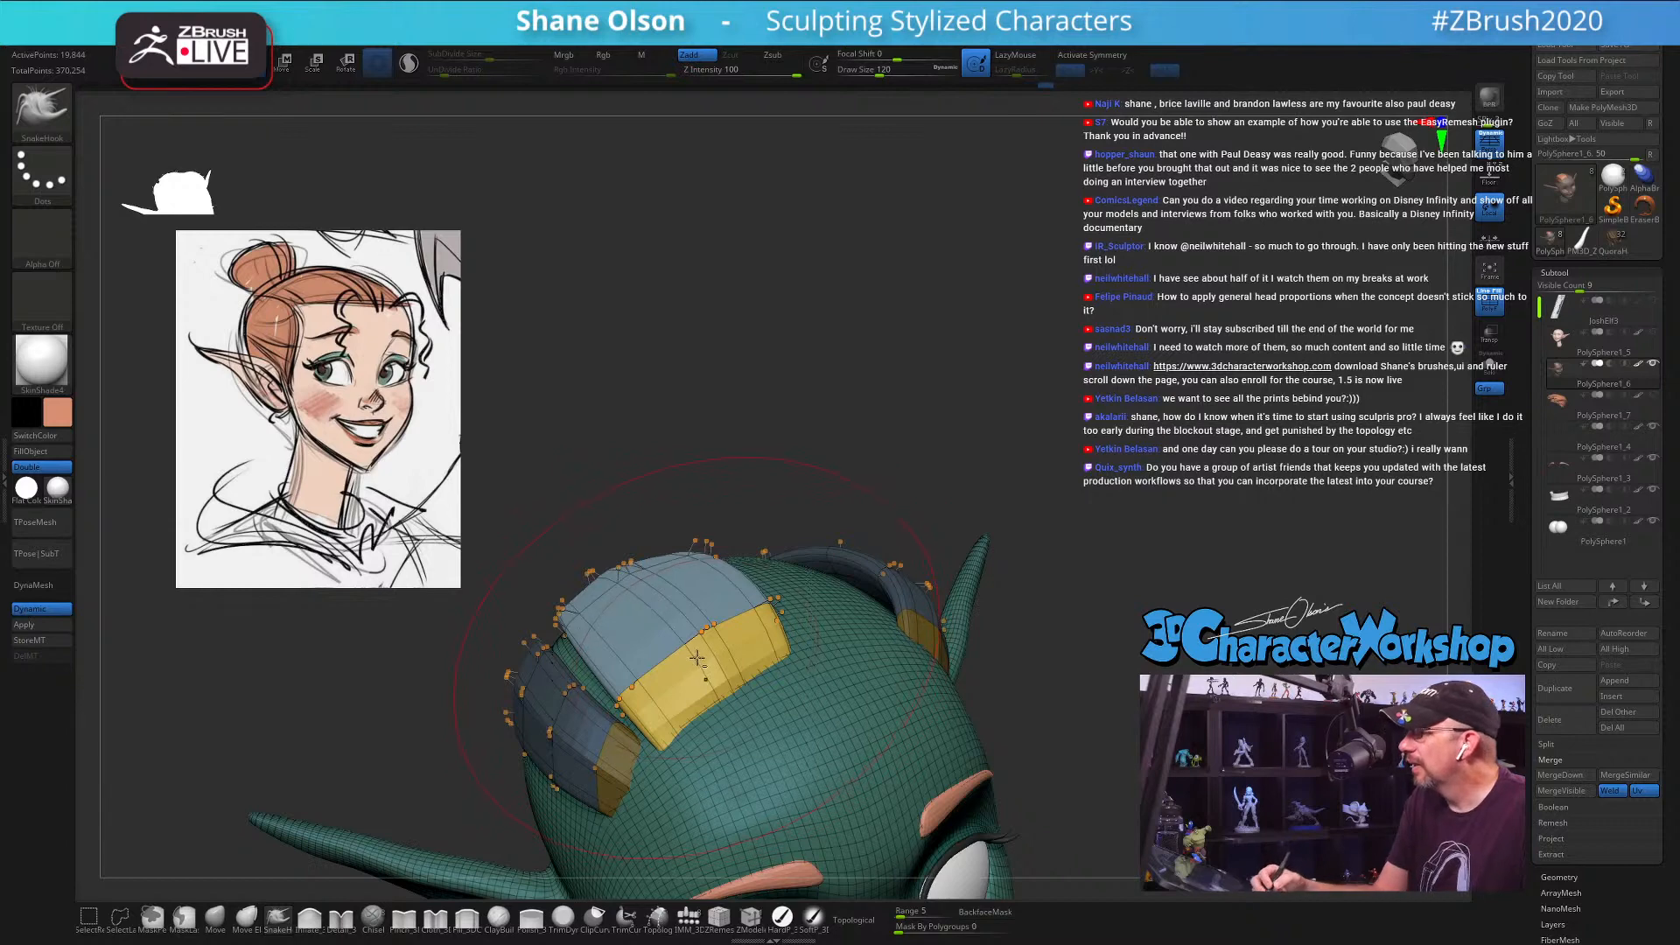
Step: Pull the strip's outer edge toward the neighboring side strip to close the gap using the SnakeHook brush at draw size 83
{"action": "mouse_move", "coordinate": [697, 658]}
{"action": "right_mouse_down"}
{"action": "mouse_move", "coordinate": [697, 628]}
{"action": "mouse_move", "coordinate": [747, 582]}
{"action": "mouse_move", "coordinate": [792, 648]}
{"action": "right_mouse_up"}
{"action": "key", "text": "s"}
{"action": "left_click_drag", "start_coordinate": [792, 648], "coordinate": [784, 647]}
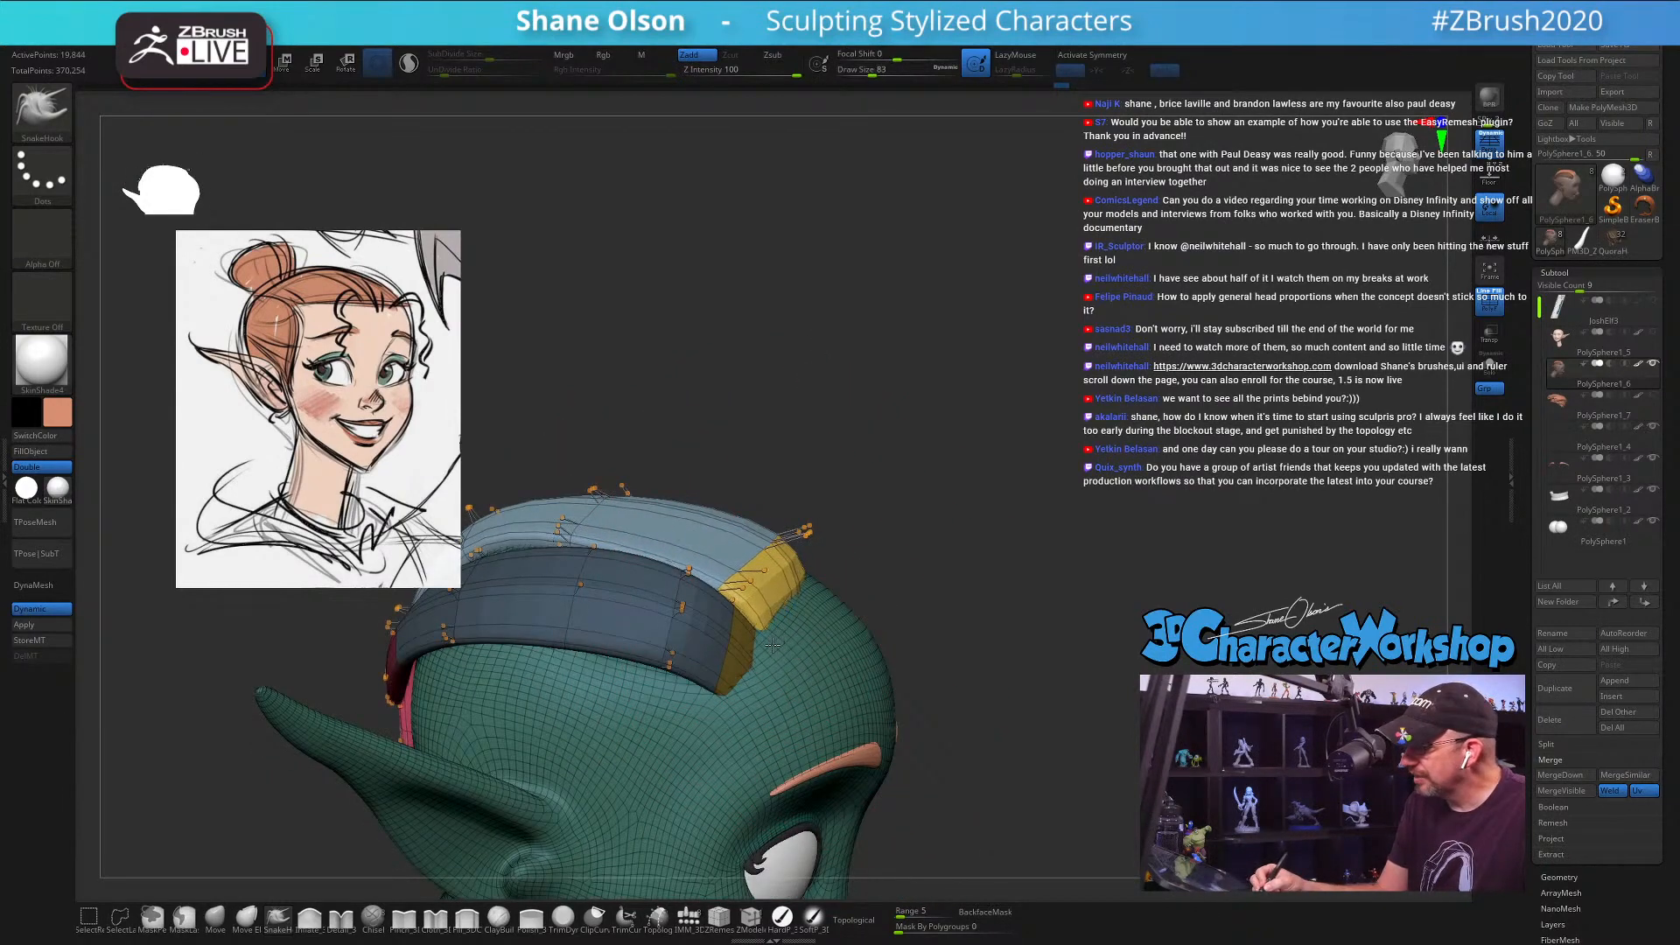
{"action": "right_click_drag", "start_coordinate": [772, 645], "coordinate": [679, 411]}
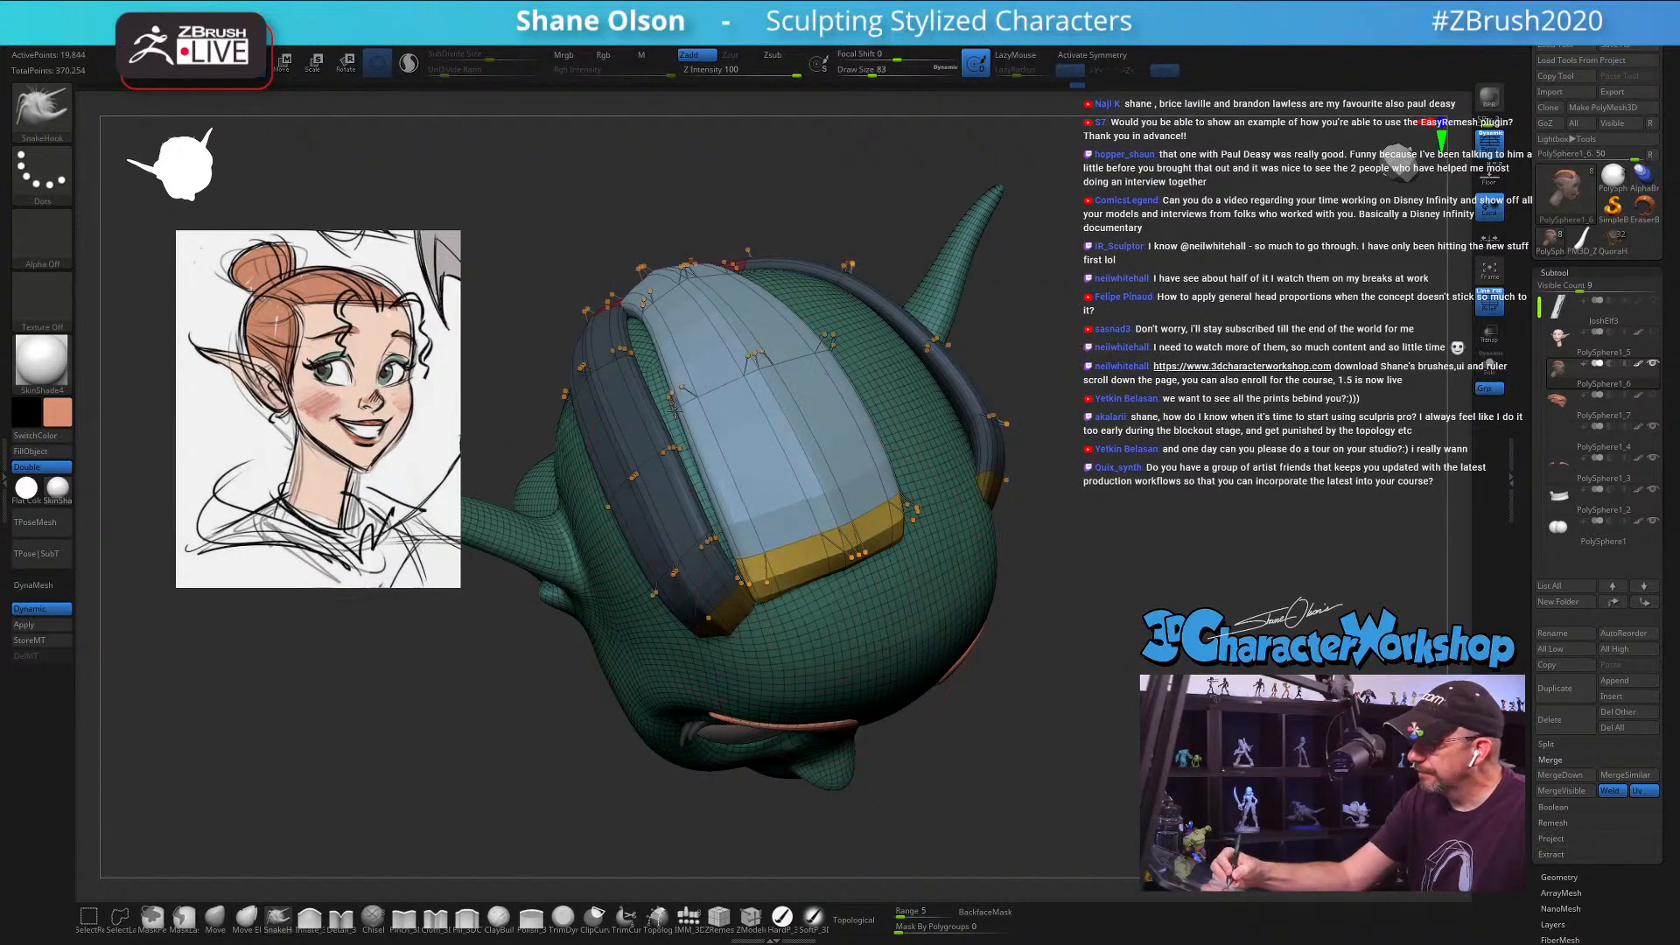
{"action": "left_click_drag", "start_coordinate": [674, 411], "coordinate": [656, 416]}
{"action": "left_click_drag", "start_coordinate": [647, 317], "coordinate": [624, 329]}
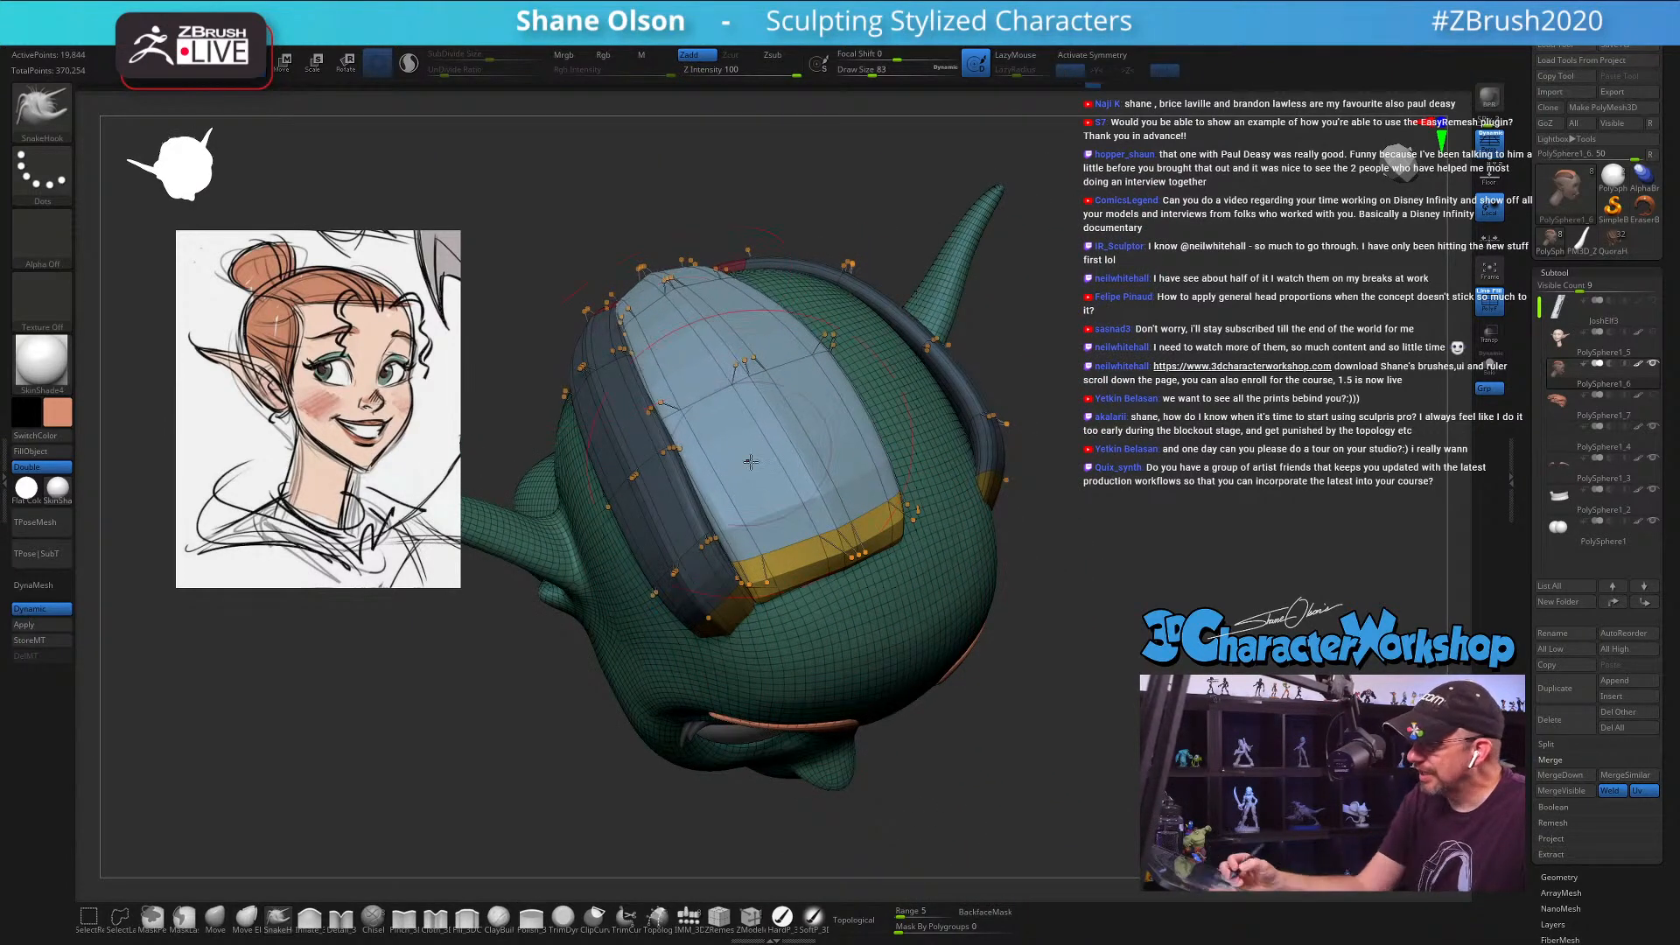
Step: Fit the strip's rear end and crown bend to the back of the head using the SnakeHook brush at draw sizes 128 and 97
{"action": "mouse_move", "coordinate": [751, 461]}
{"action": "right_mouse_down"}
{"action": "mouse_move", "coordinate": [723, 517]}
{"action": "mouse_move", "coordinate": [891, 615]}
{"action": "mouse_move", "coordinate": [949, 455]}
{"action": "mouse_move", "coordinate": [1024, 452]}
{"action": "right_mouse_up"}
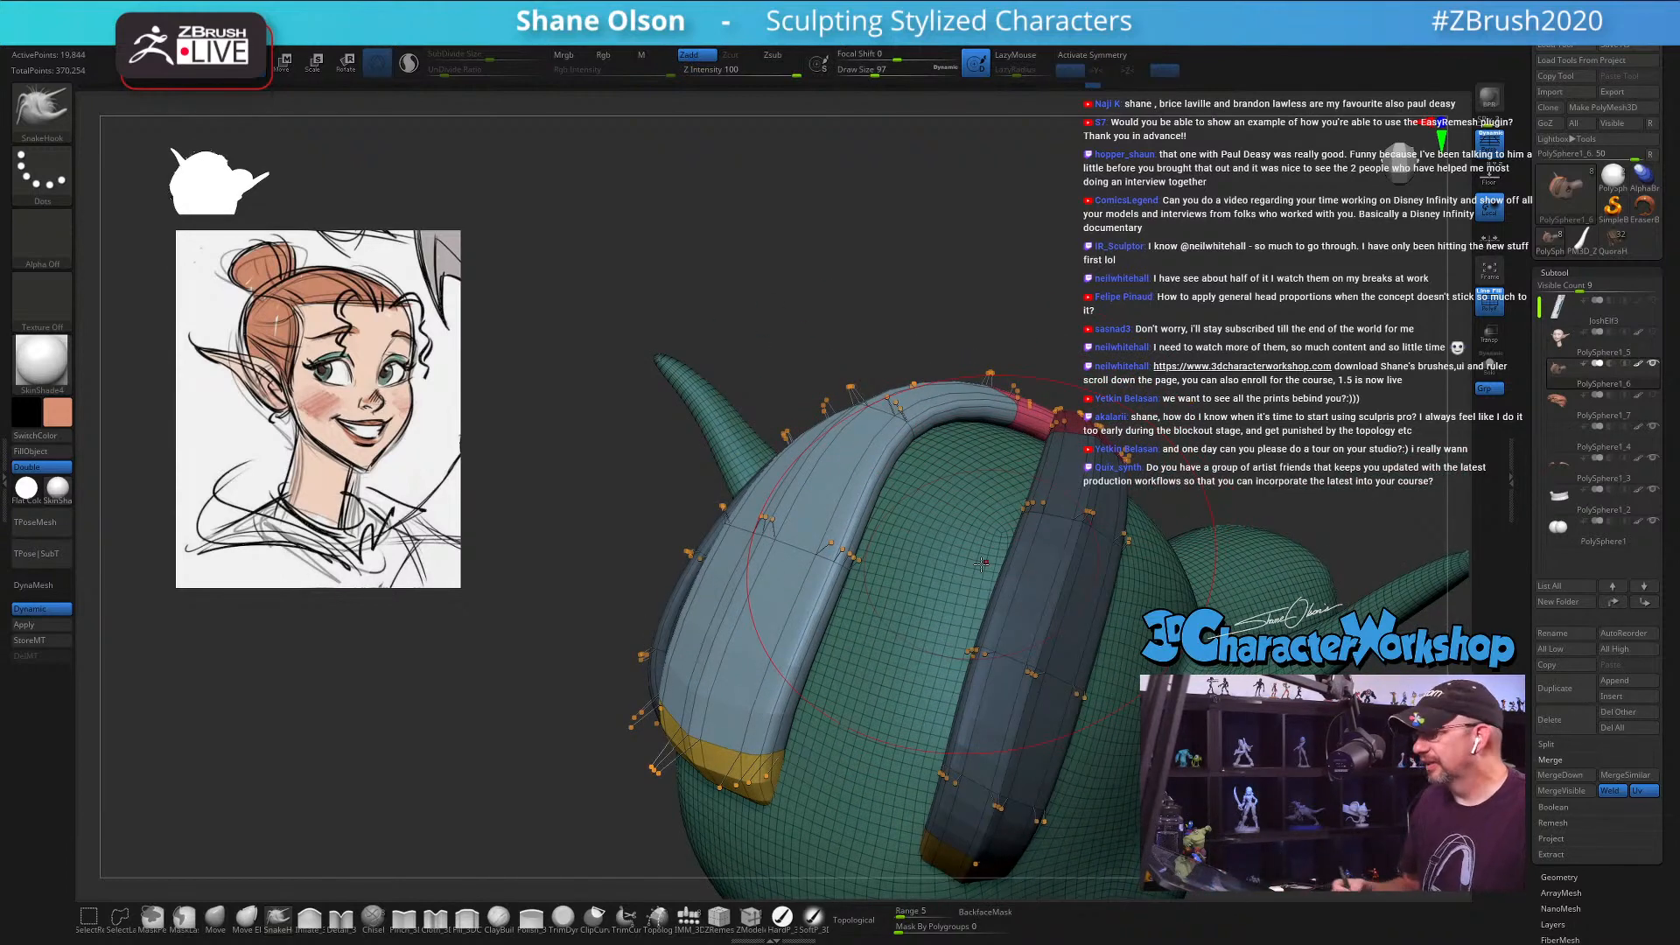
{"action": "right_click_drag", "start_coordinate": [982, 564], "coordinate": [906, 542]}
{"action": "key", "text": "s"}
{"action": "left_click", "coordinate": [894, 468]}
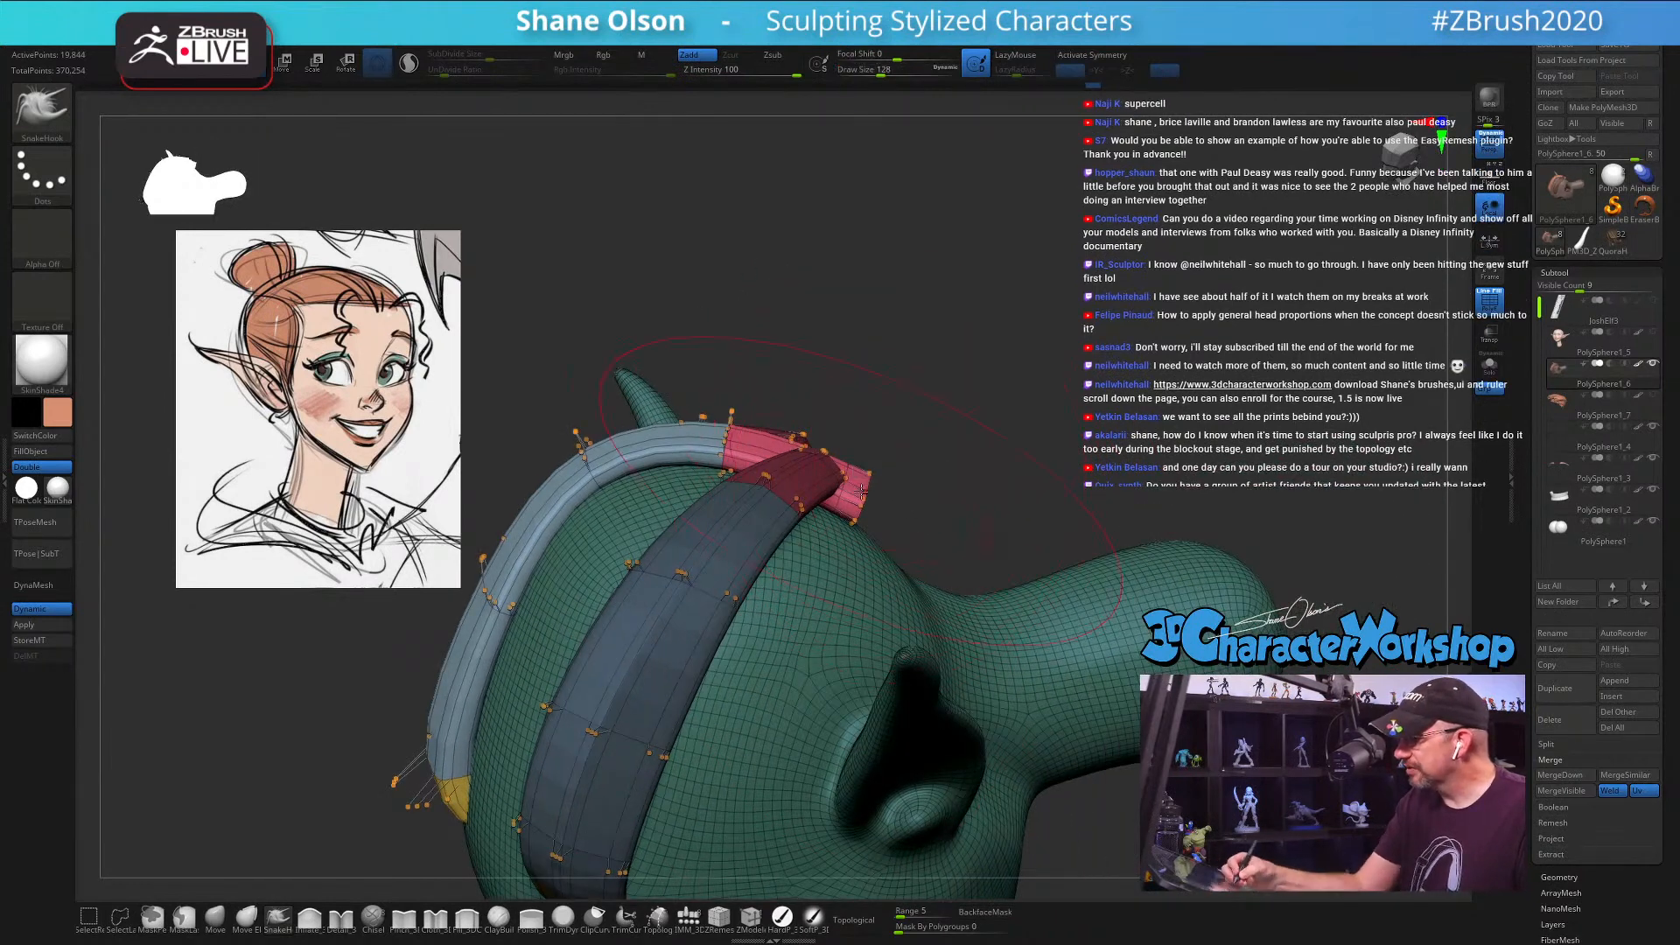
{"action": "left_click_drag", "start_coordinate": [858, 492], "coordinate": [819, 468]}
{"action": "key", "text": "bracketleft"}
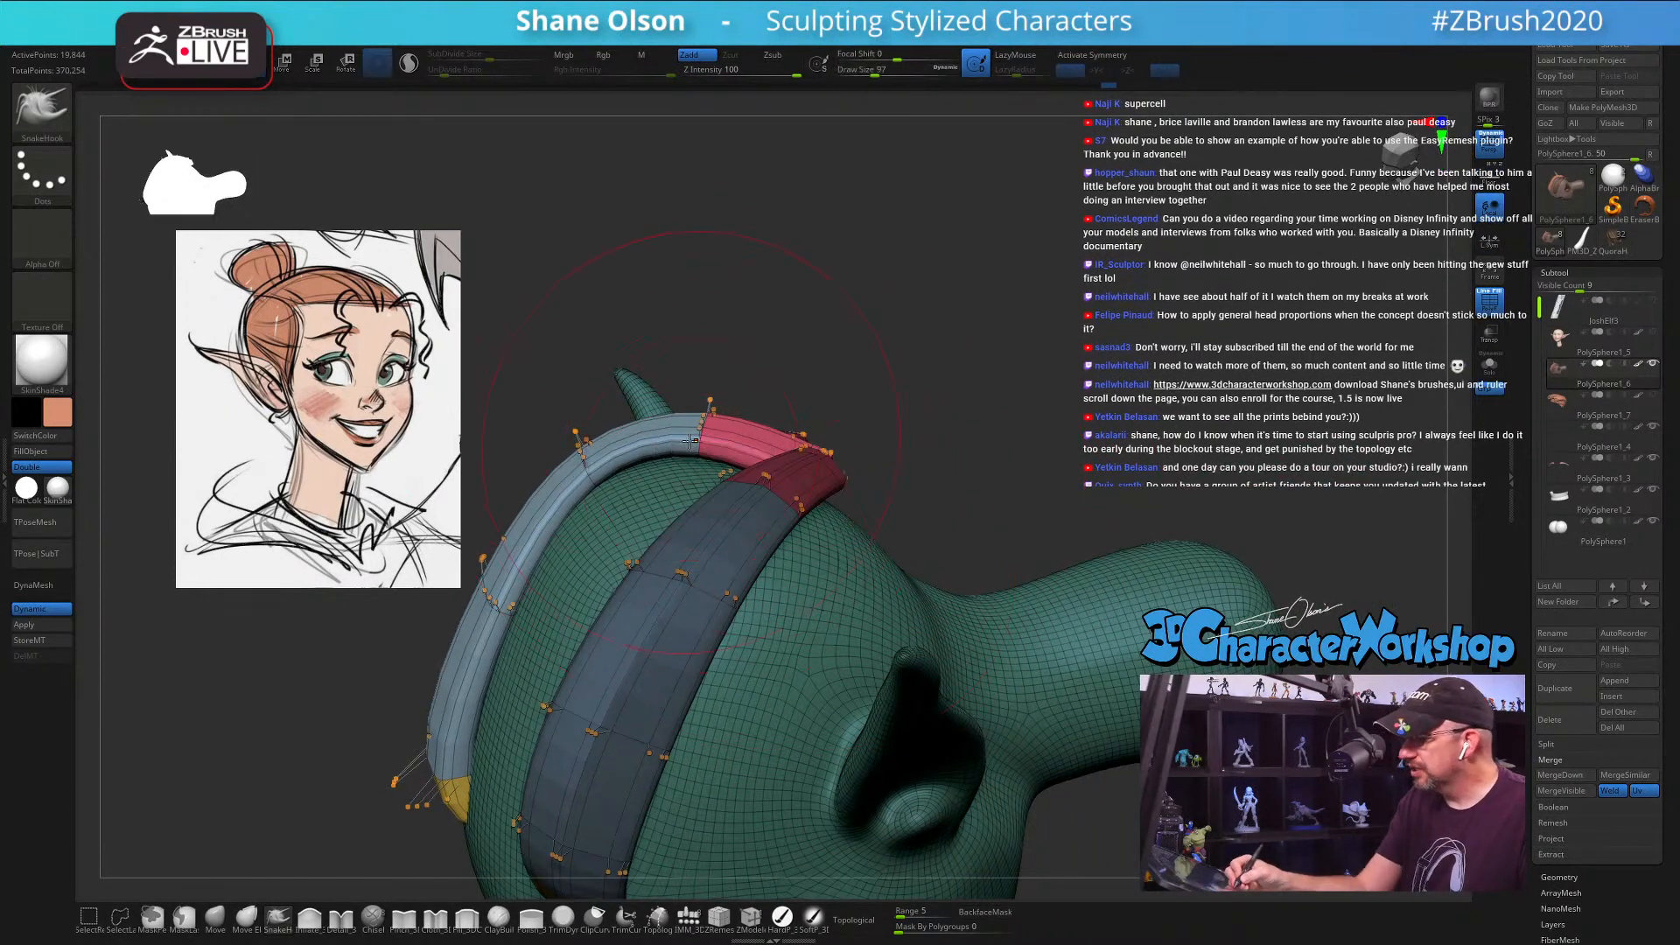
{"action": "left_click_drag", "start_coordinate": [690, 442], "coordinate": [693, 456]}
{"action": "left_click_drag", "start_coordinate": [596, 475], "coordinate": [588, 488]}
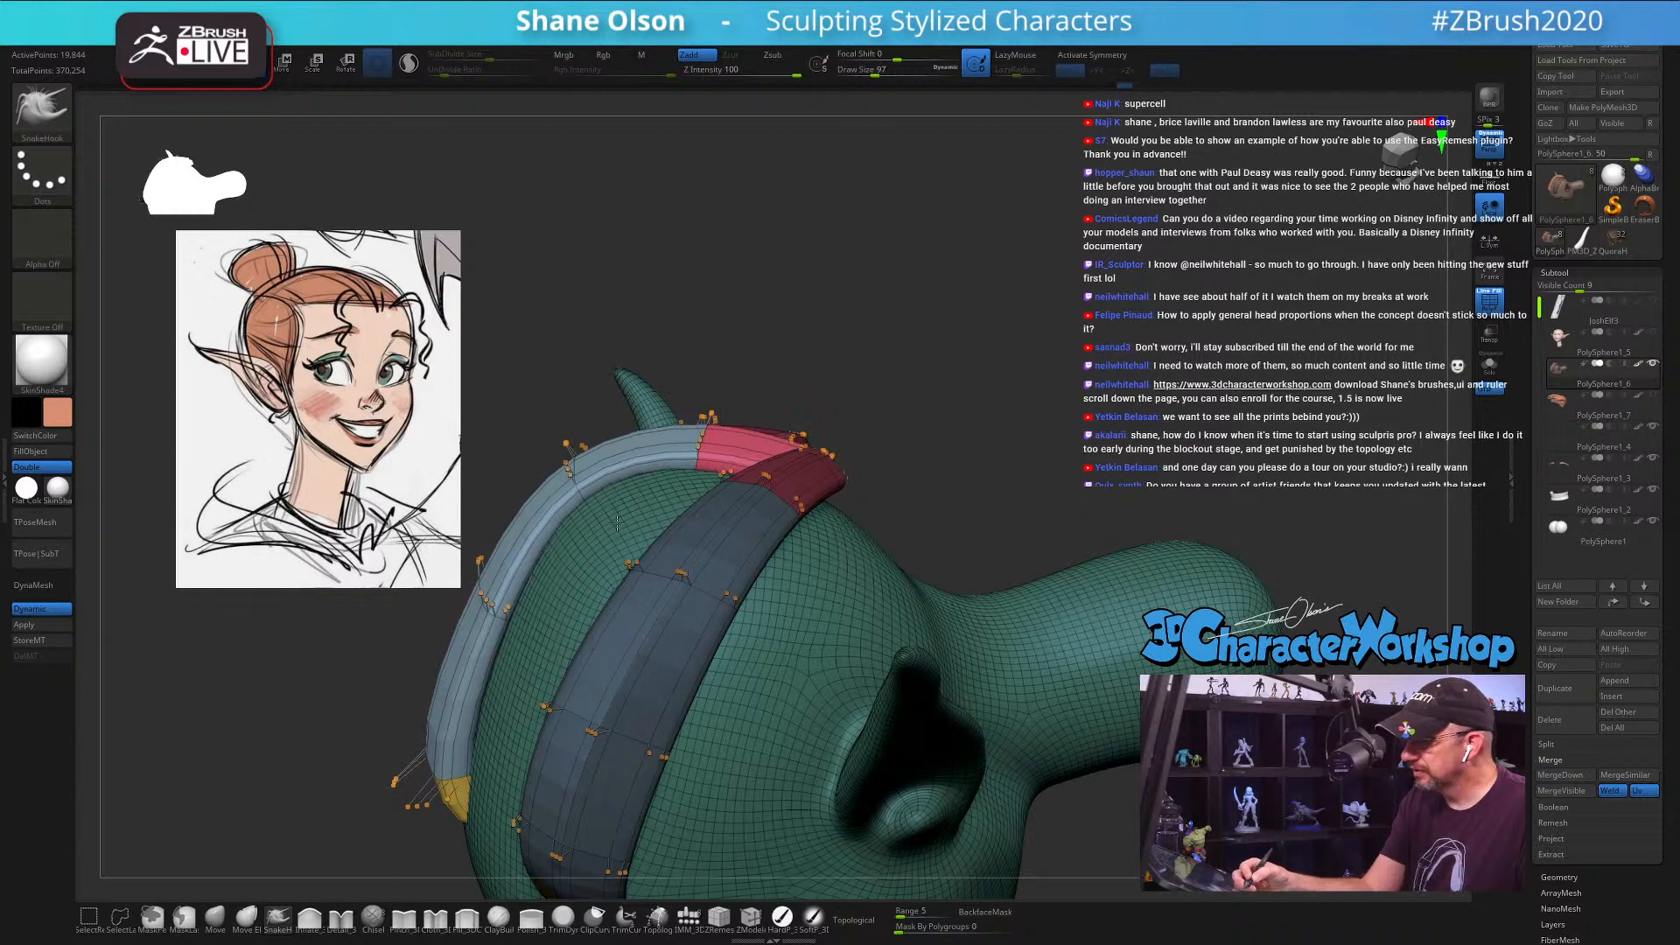
Step: Widen the strip at the crown and even out its inner edge using the SnakeHook brush at draw sizes 97 and 74
{"action": "right_click_drag", "start_coordinate": [614, 464], "coordinate": [646, 560]}
{"action": "left_click_drag", "start_coordinate": [598, 456], "coordinate": [611, 492]}
{"action": "right_click_drag", "start_coordinate": [614, 507], "coordinate": [613, 524]}
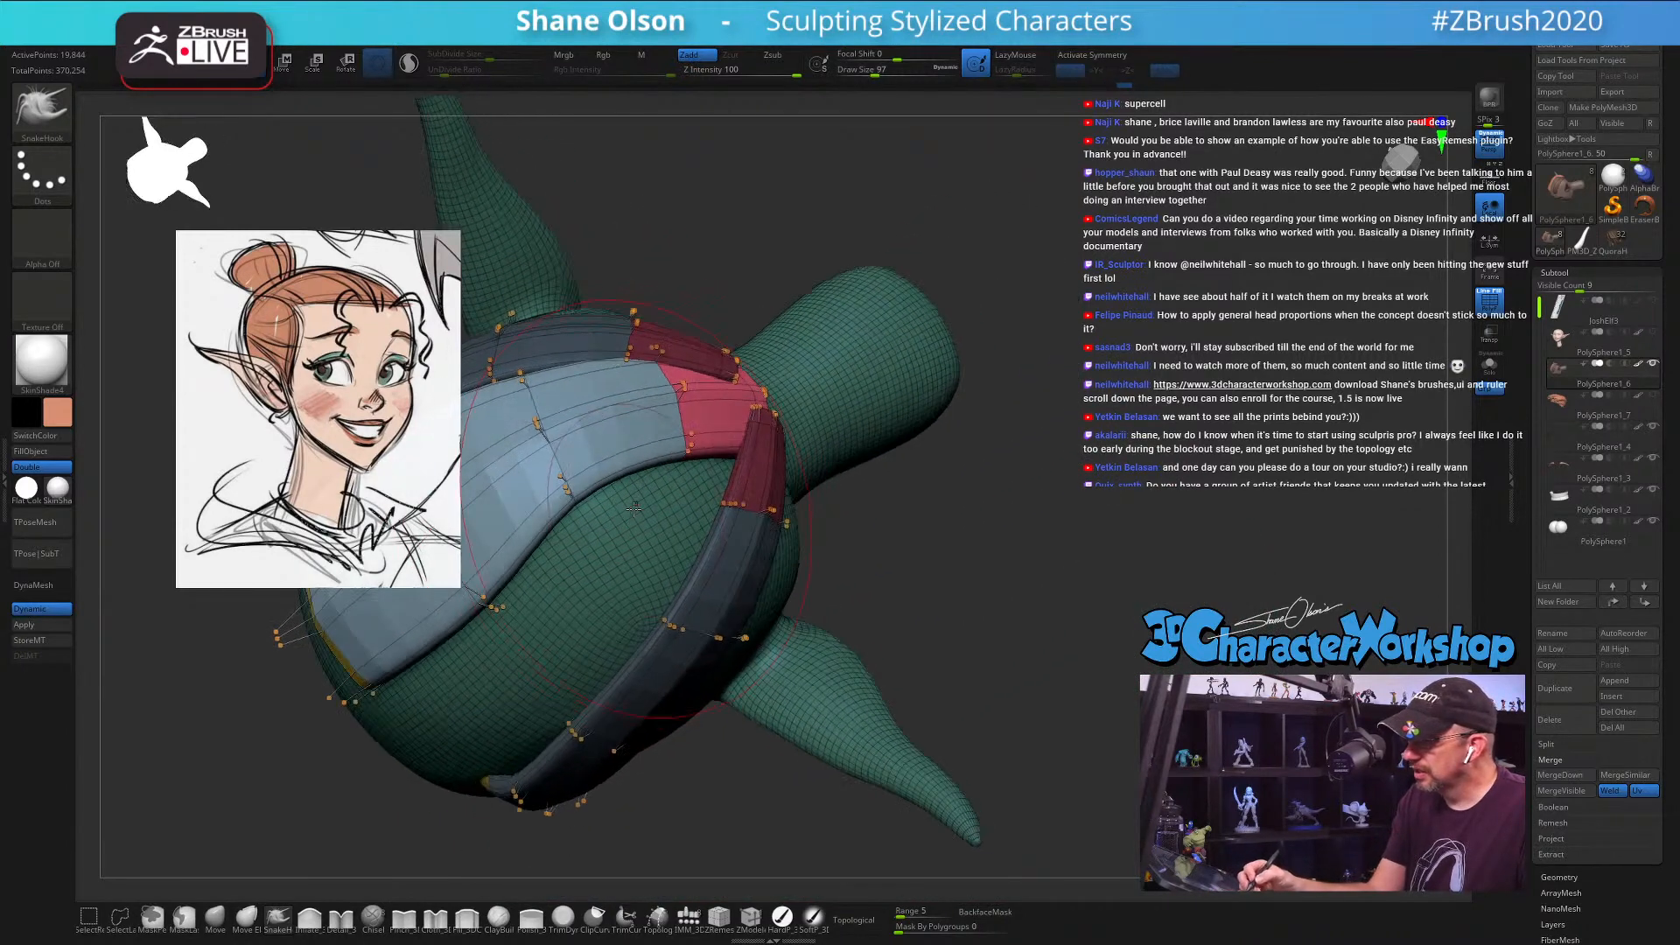
{"action": "key", "text": "bracketleft"}
{"action": "left_click_drag", "start_coordinate": [591, 518], "coordinate": [611, 528]}
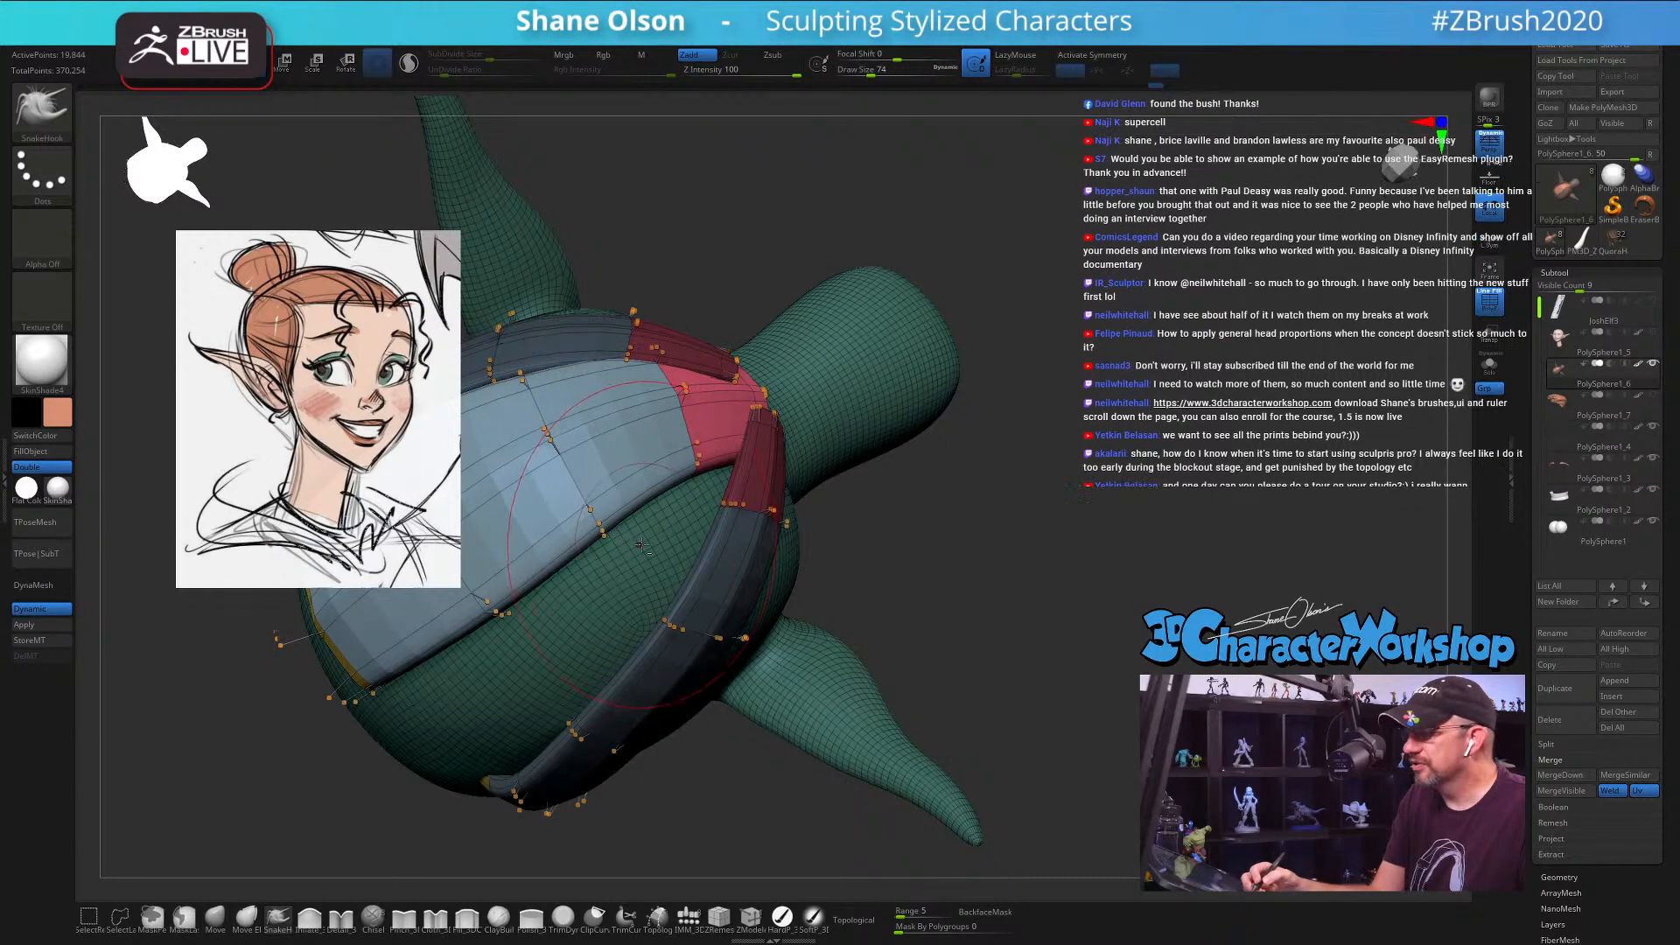
Step: Shape the strip's rear end to meet the side strips at the back of the head using the SnakeHook brush at draw size 90
{"action": "mouse_move", "coordinate": [595, 541]}
{"action": "right_mouse_down", "text": "ctrl"}
{"action": "mouse_move", "coordinate": [604, 503]}
{"action": "mouse_move", "coordinate": [657, 524]}
{"action": "mouse_move", "coordinate": [770, 639]}
{"action": "mouse_move", "coordinate": [750, 683]}
{"action": "right_mouse_up", "text": "ctrl"}
{"action": "right_click_drag", "start_coordinate": [643, 645], "coordinate": [630, 638]}
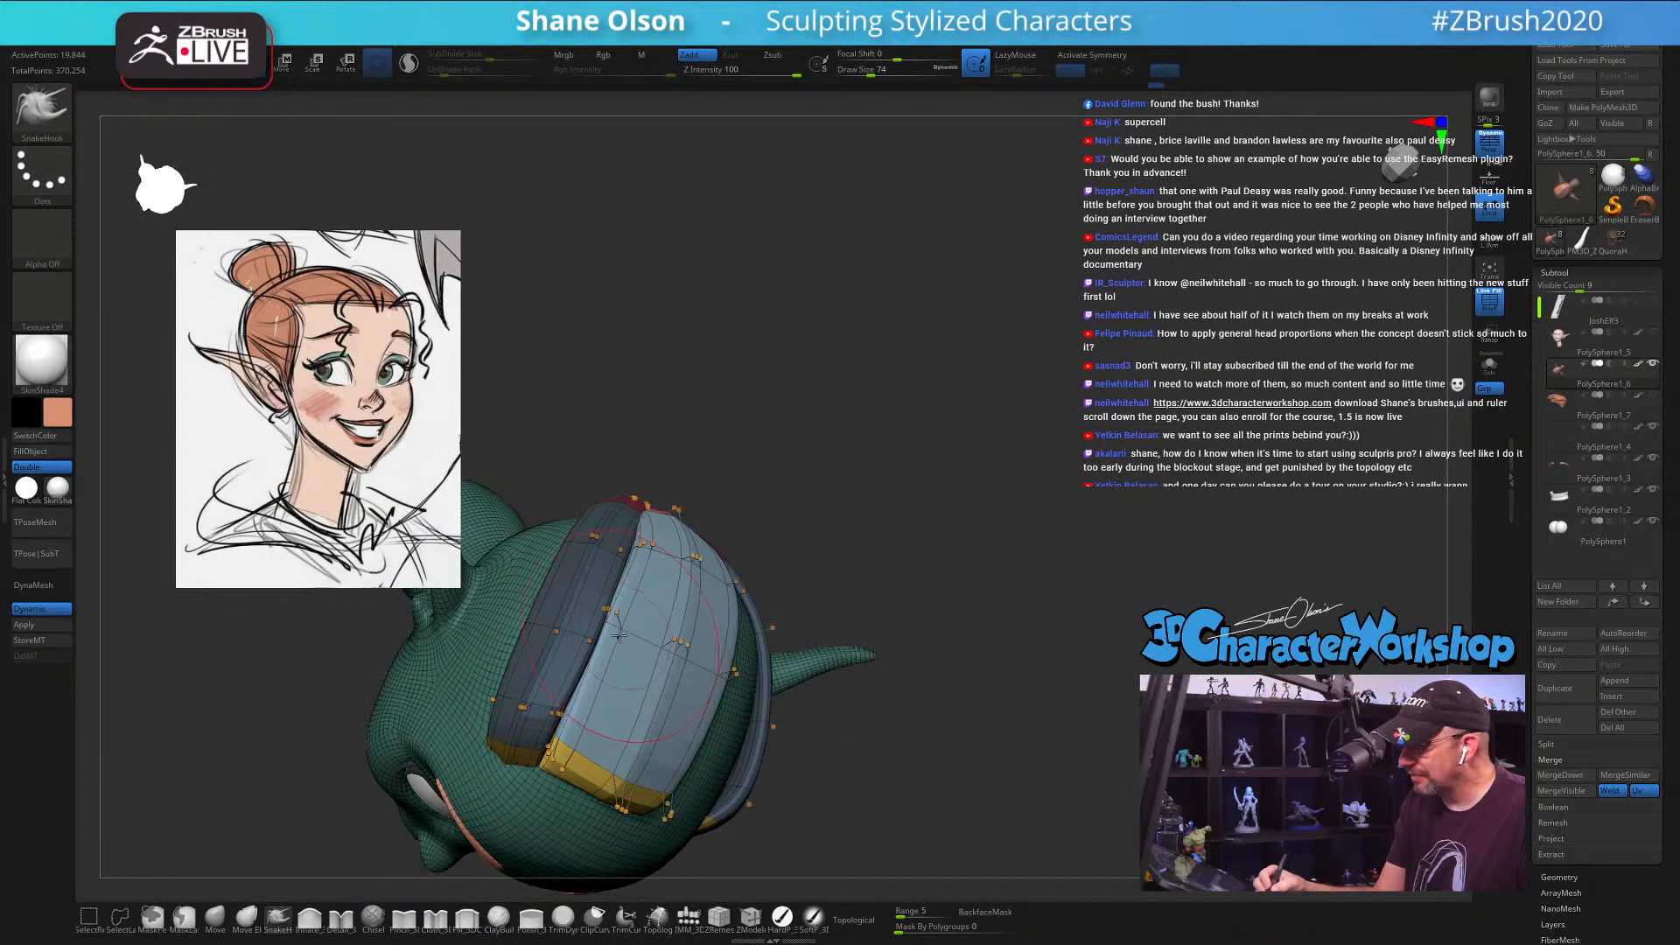
{"action": "key", "text": "bracketright"}
{"action": "key", "text": "bracketright"}
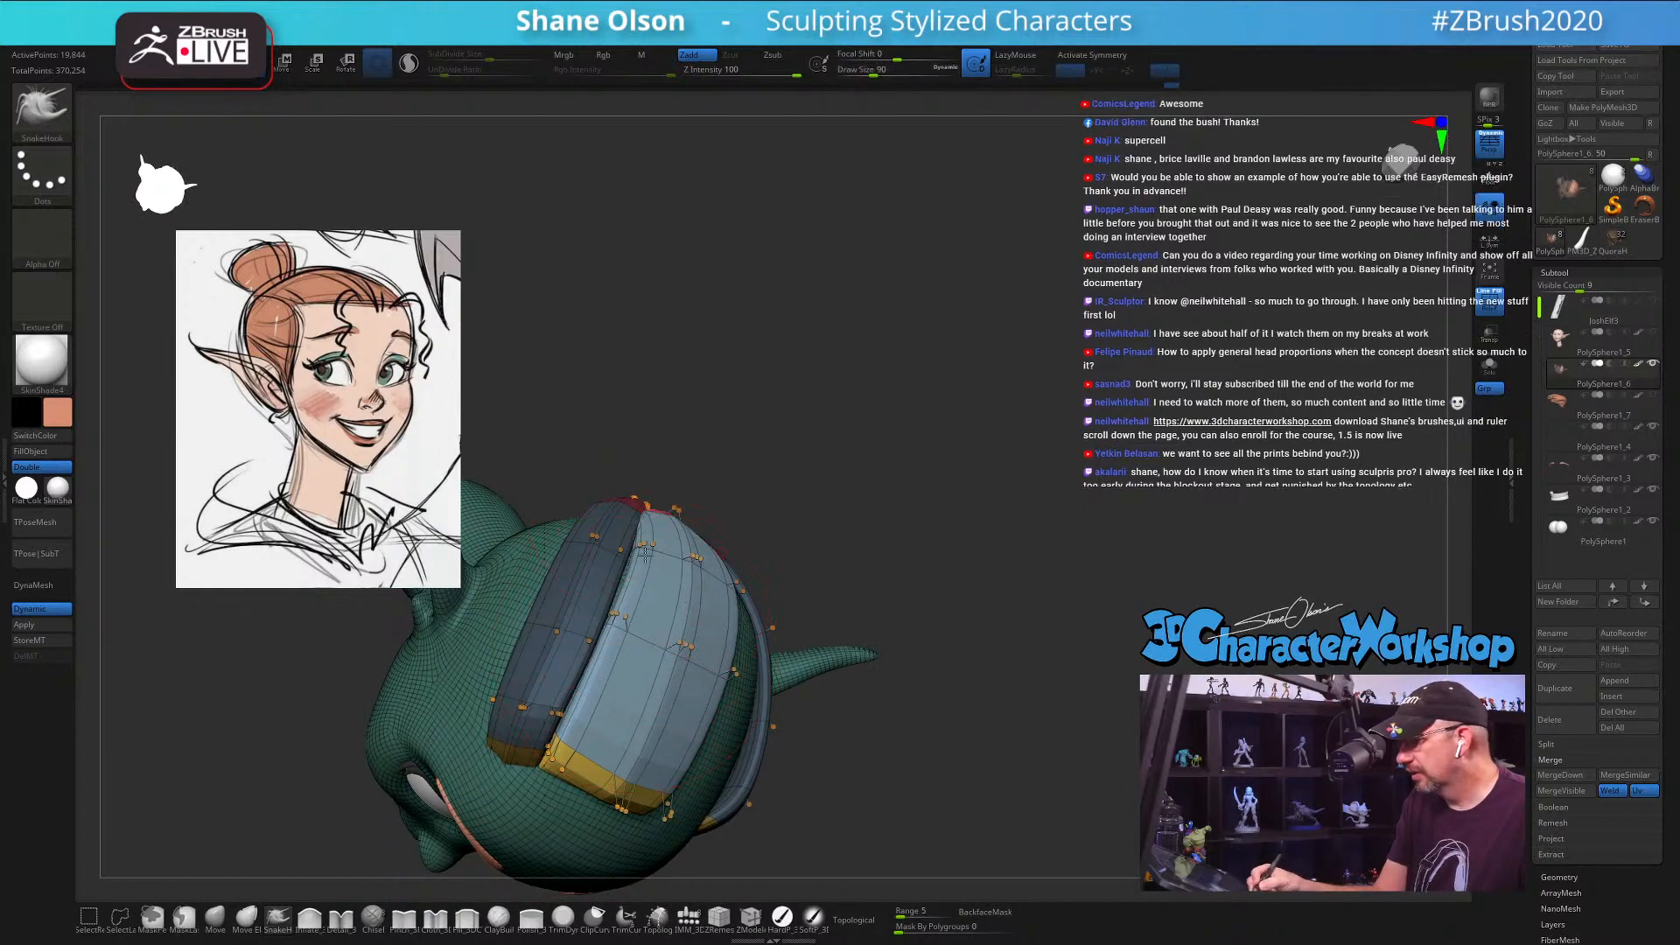
{"action": "right_click_drag", "start_coordinate": [655, 591], "coordinate": [713, 623]}
{"action": "left_click_drag", "start_coordinate": [689, 460], "coordinate": [686, 413]}
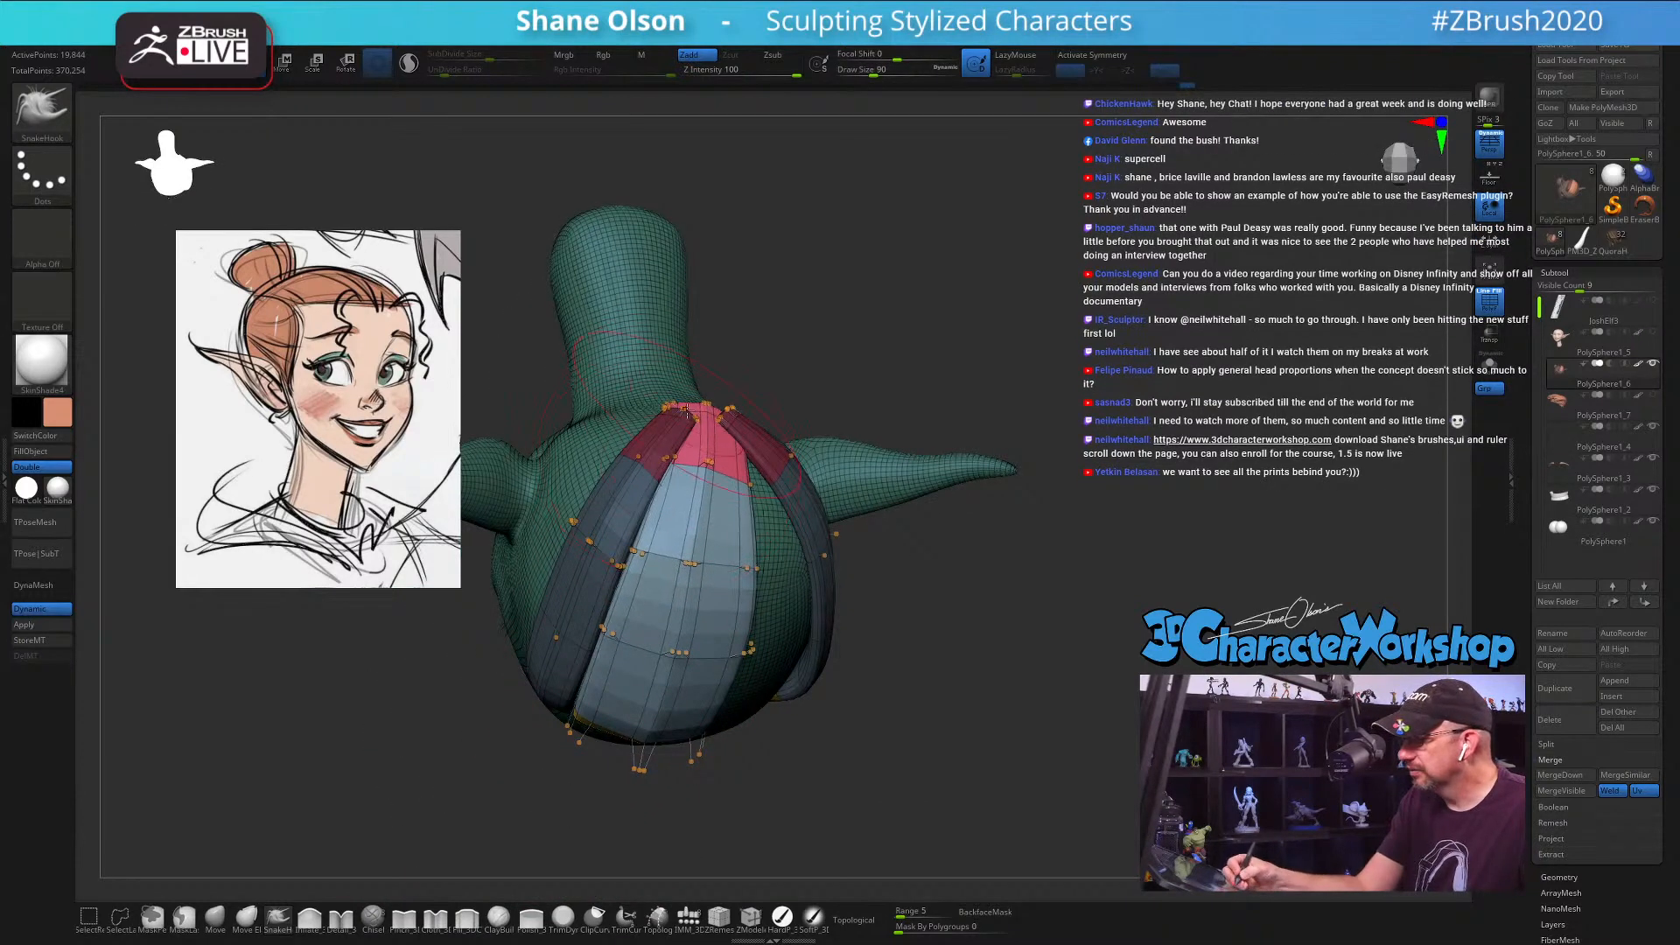
{"action": "right_click_drag", "start_coordinate": [686, 413], "coordinate": [685, 435]}
{"action": "left_click_drag", "start_coordinate": [658, 469], "coordinate": [677, 484]}
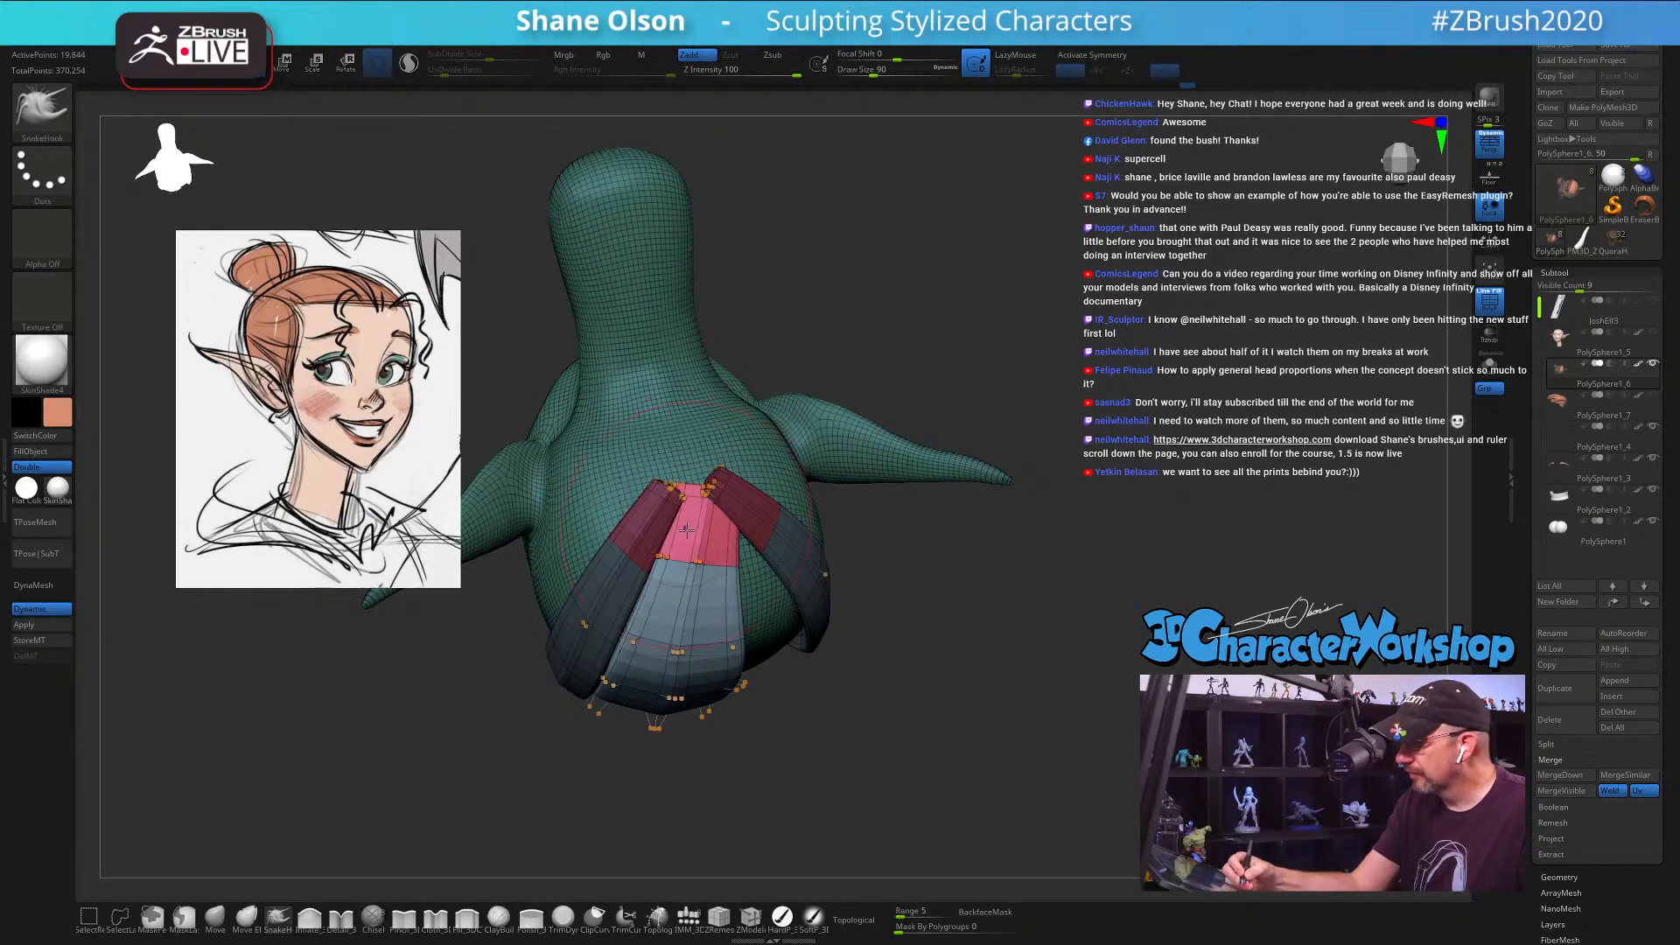
Step: Isolate the head mesh and split the hidden hair strips into their own subtool
{"action": "mouse_move", "coordinate": [693, 599]}
{"action": "right_mouse_down"}
{"action": "mouse_move", "coordinate": [715, 611]}
{"action": "mouse_move", "coordinate": [755, 593]}
{"action": "mouse_move", "coordinate": [763, 624]}
{"action": "right_mouse_up"}
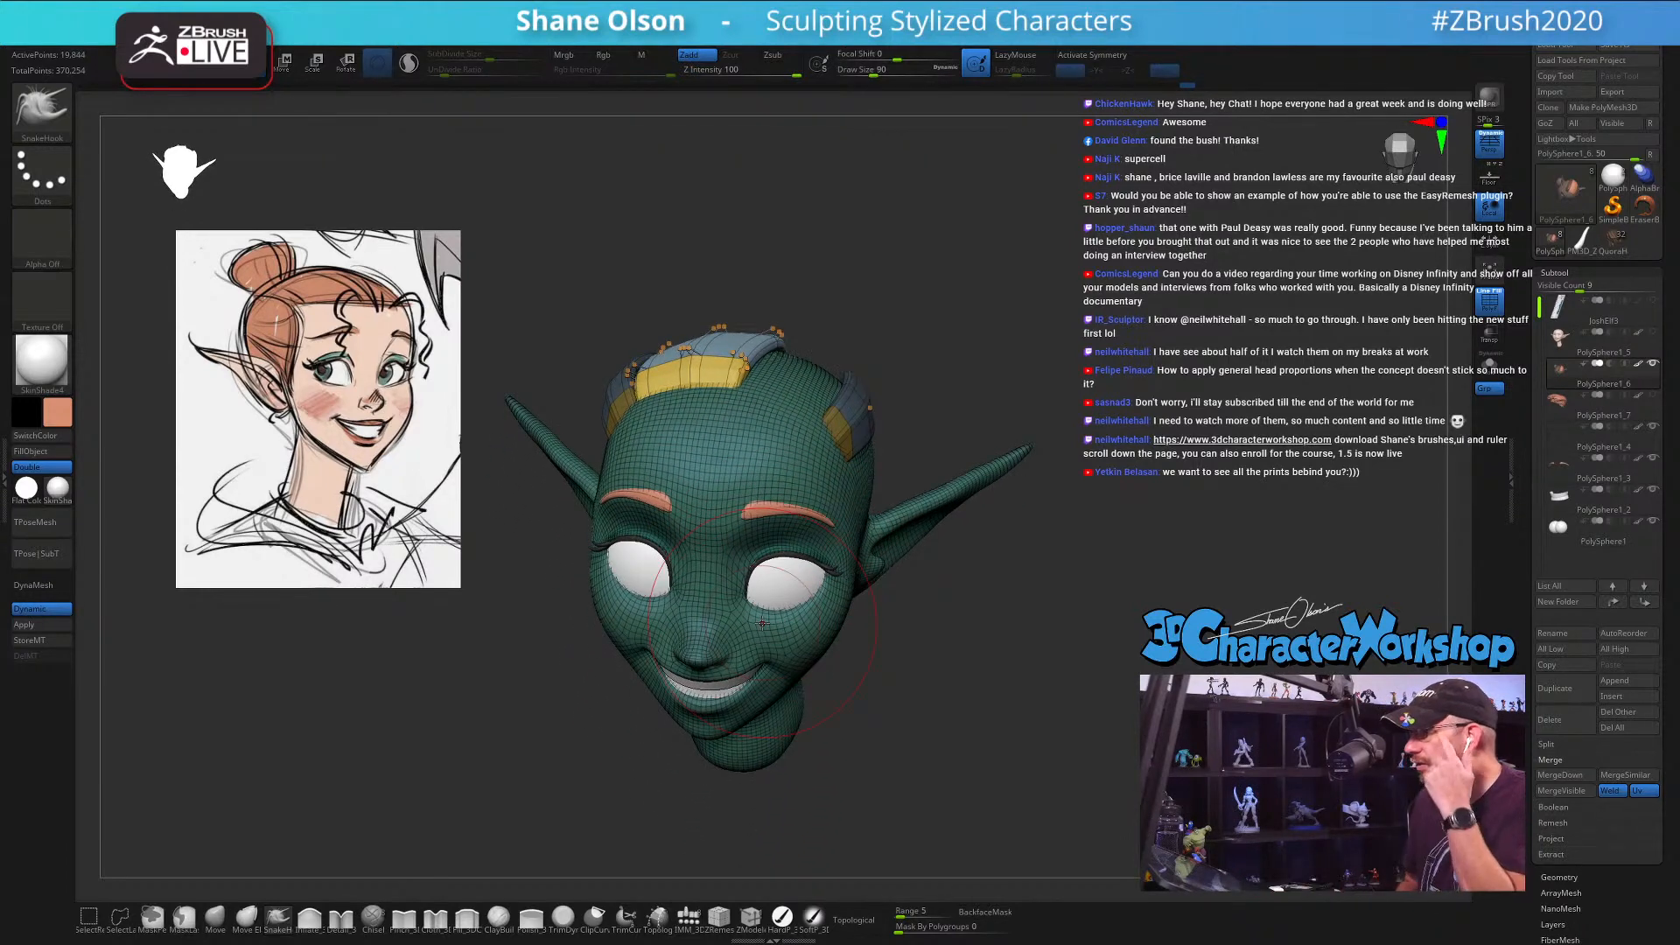
{"action": "mouse_move", "coordinate": [752, 449]}
{"action": "right_mouse_down"}
{"action": "mouse_move", "coordinate": [798, 454]}
{"action": "mouse_move", "coordinate": [969, 698]}
{"action": "right_mouse_up"}
{"action": "key", "text": "shift+f"}
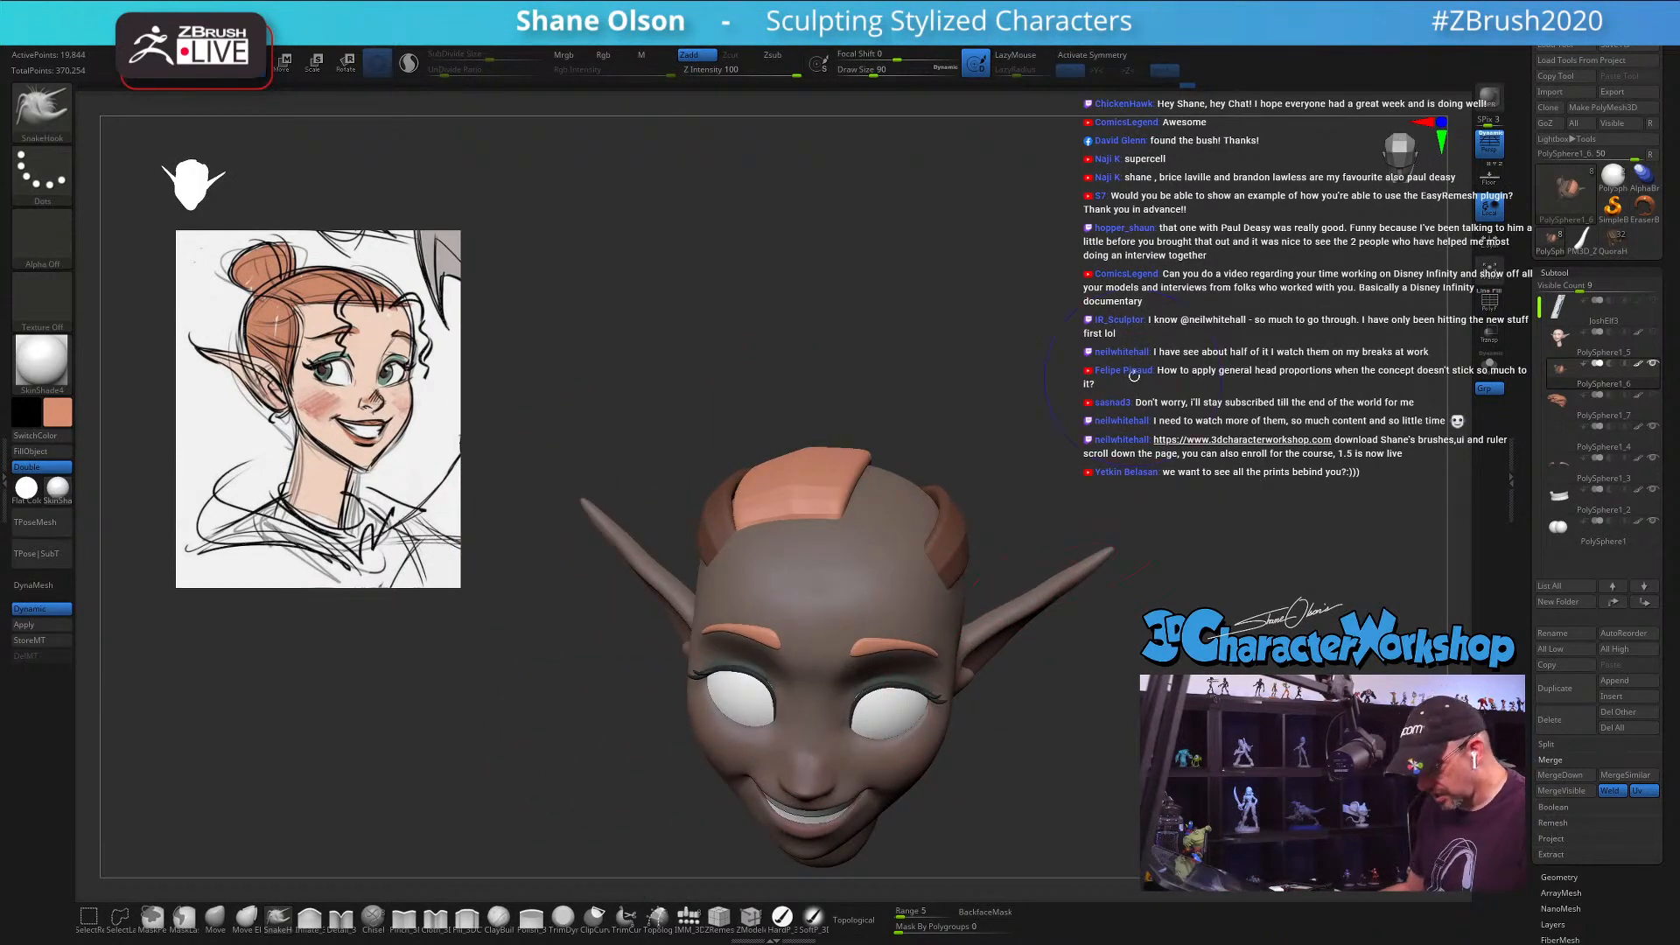
{"action": "key", "text": "shift+f"}
{"action": "mouse_move", "coordinate": [997, 397]}
{"action": "right_mouse_down"}
{"action": "mouse_move", "coordinate": [954, 402]}
{"action": "mouse_move", "coordinate": [1013, 443]}
{"action": "mouse_move", "coordinate": [937, 517]}
{"action": "right_mouse_up"}
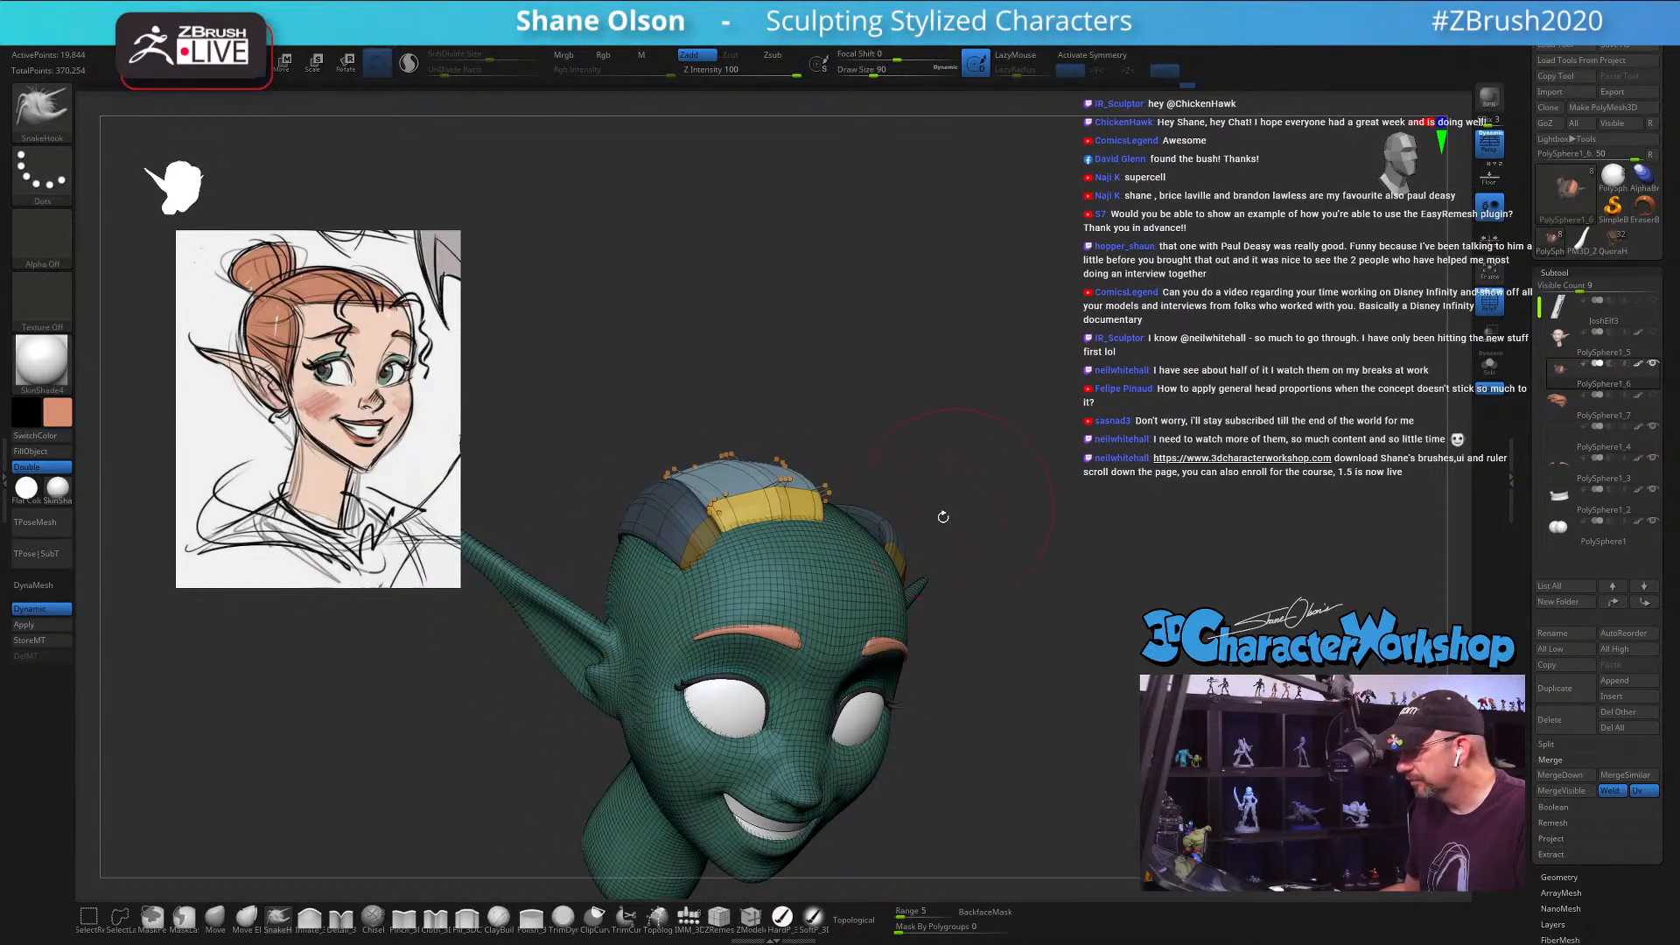
{"action": "left_click", "coordinate": [792, 593], "text": "ctrl+shift"}
{"action": "key", "text": "space"}
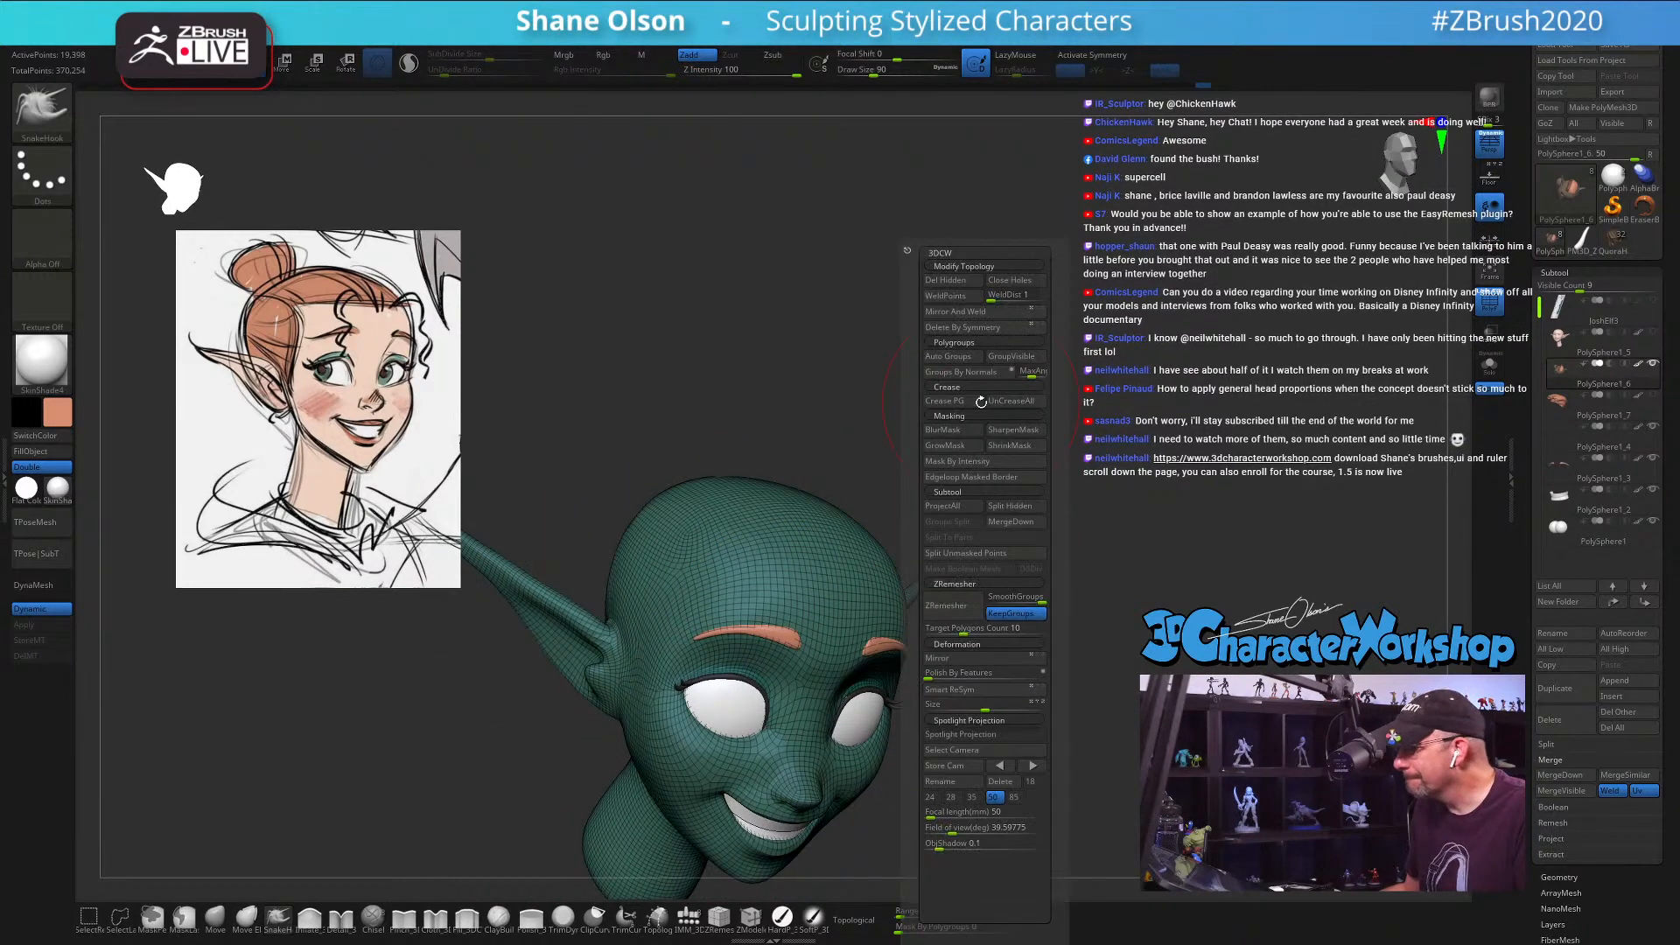
{"action": "left_click", "coordinate": [1010, 505]}
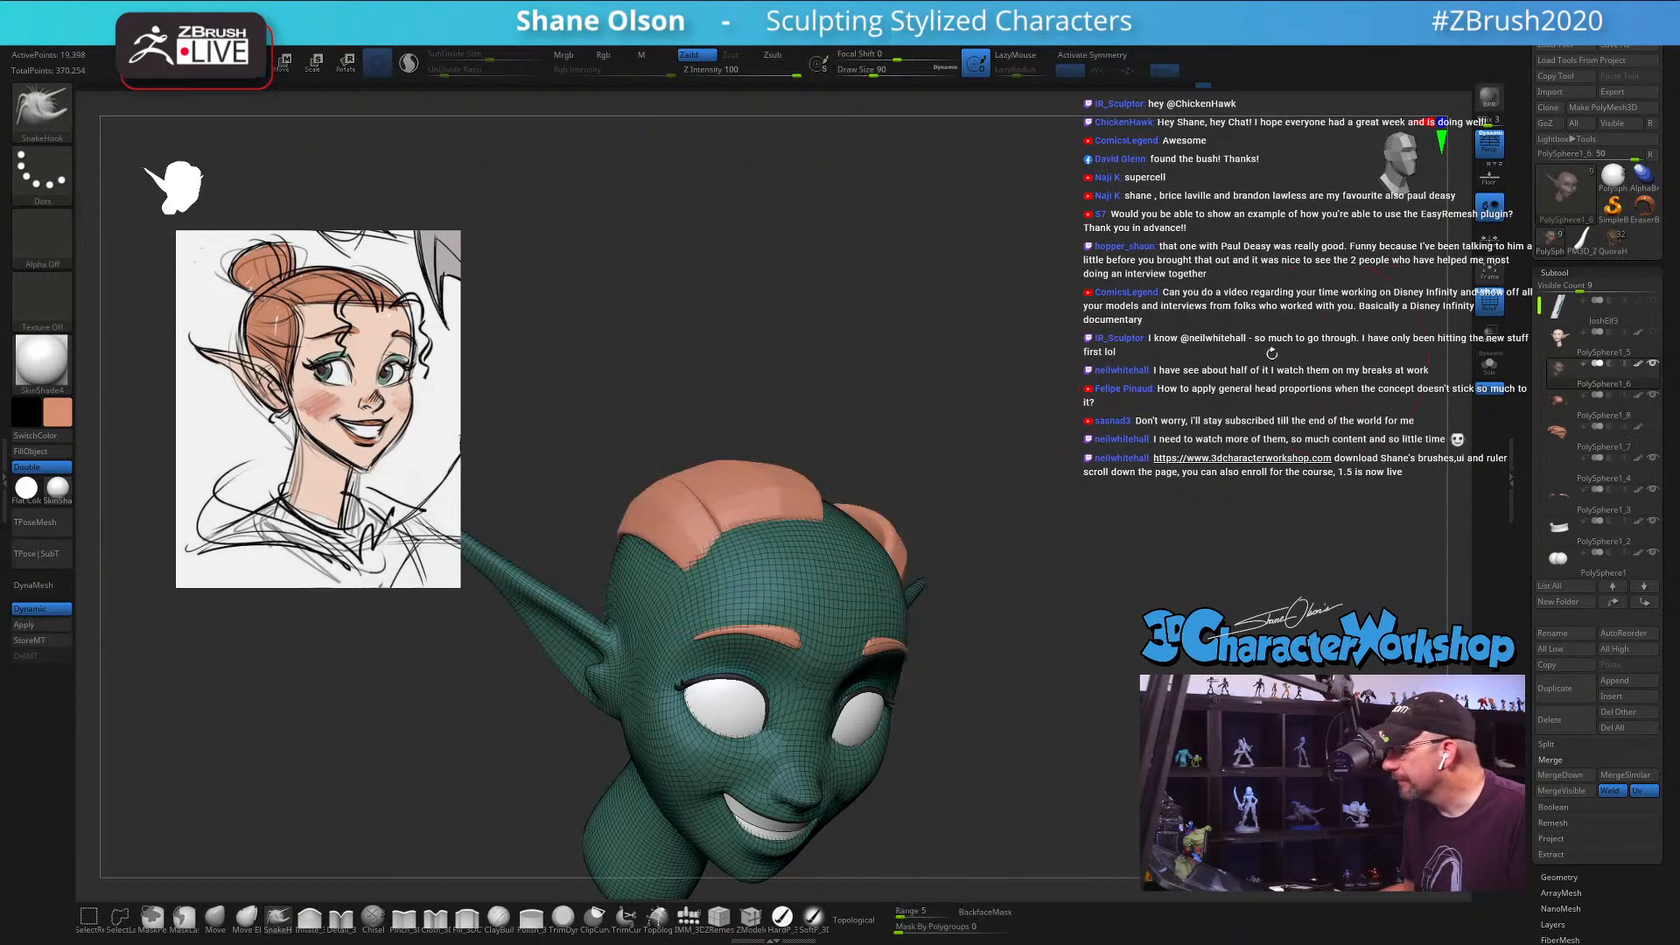
Step: Hide the polyframe and make the separated hair strips the active subtool
{"action": "key", "text": "shift+f"}
{"action": "right_click_drag", "start_coordinate": [1032, 411], "coordinate": [885, 496]}
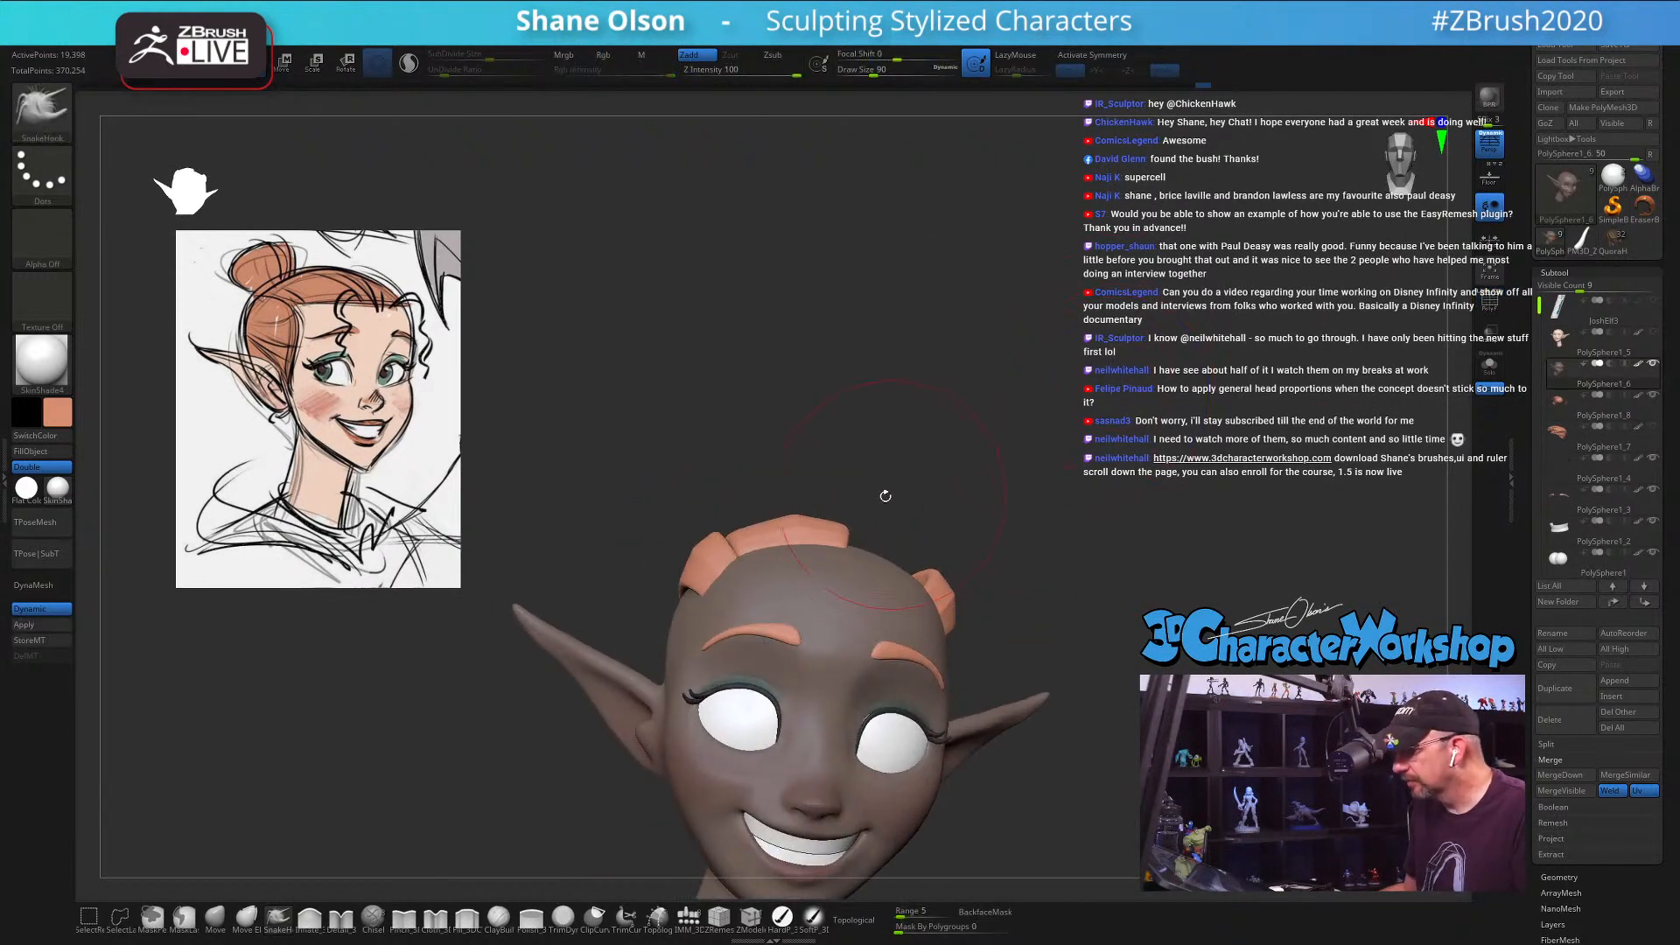
{"action": "left_click", "coordinate": [800, 525], "text": "alt"}
{"action": "mouse_move", "coordinate": [979, 386]}
{"action": "right_mouse_down"}
{"action": "mouse_move", "coordinate": [950, 406]}
{"action": "mouse_move", "coordinate": [975, 405]}
{"action": "mouse_move", "coordinate": [1016, 278]}
{"action": "mouse_move", "coordinate": [1061, 334]}
{"action": "right_mouse_up"}
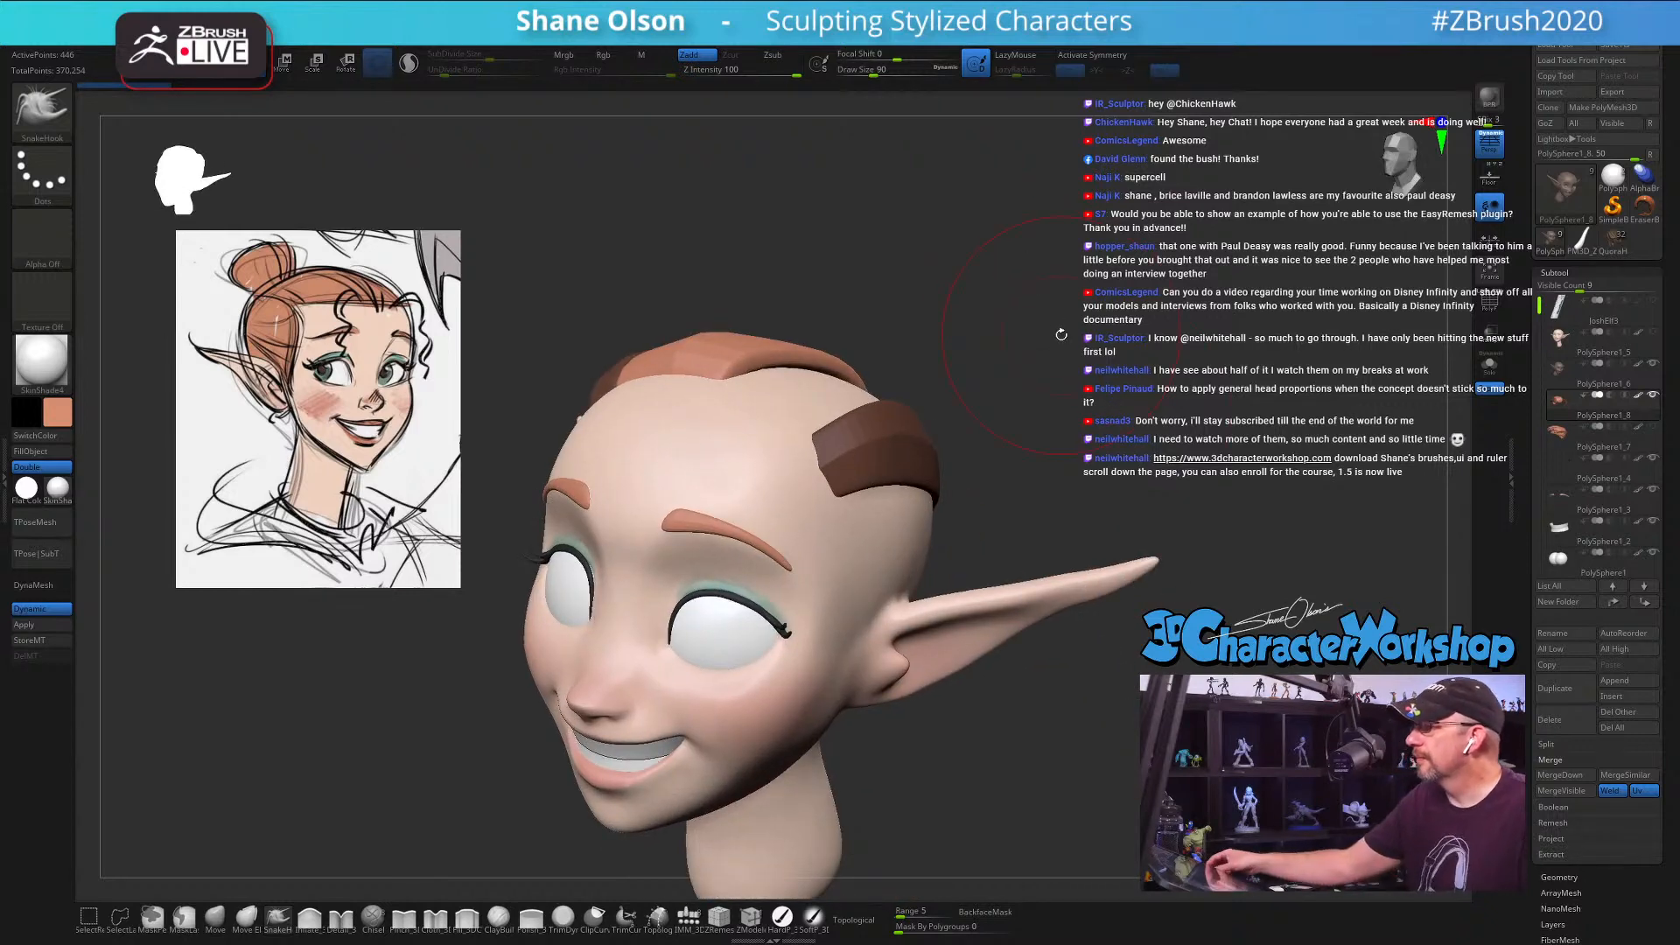
Step: Pull the hair strips' front ends farther down over the forehead using the SnakeHook brush at draw size 163
{"action": "right_click_drag", "start_coordinate": [1005, 420], "coordinate": [1100, 454], "text": "shift"}
{"action": "key", "text": "s"}
{"action": "left_click_drag", "start_coordinate": [1079, 436], "coordinate": [1074, 435]}
{"action": "mouse_move", "coordinate": [1072, 424]}
{"action": "right_mouse_down"}
{"action": "mouse_move", "coordinate": [1061, 406]}
{"action": "mouse_move", "coordinate": [784, 349]}
{"action": "mouse_move", "coordinate": [801, 533]}
{"action": "right_mouse_up"}
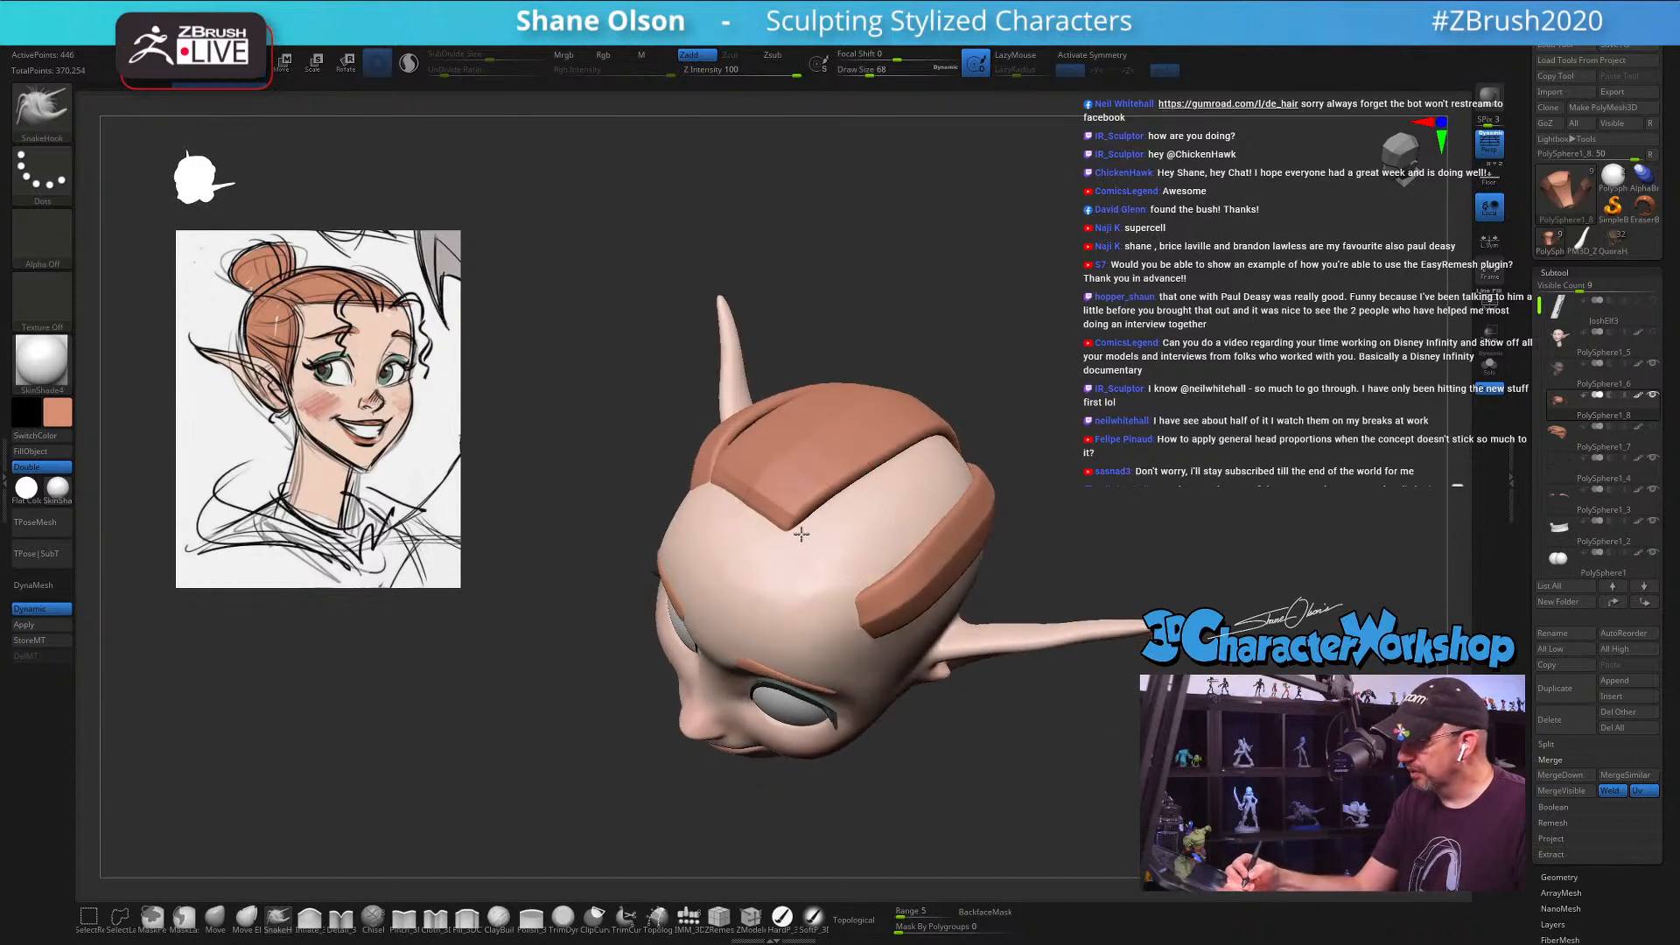
{"action": "key", "text": "s"}
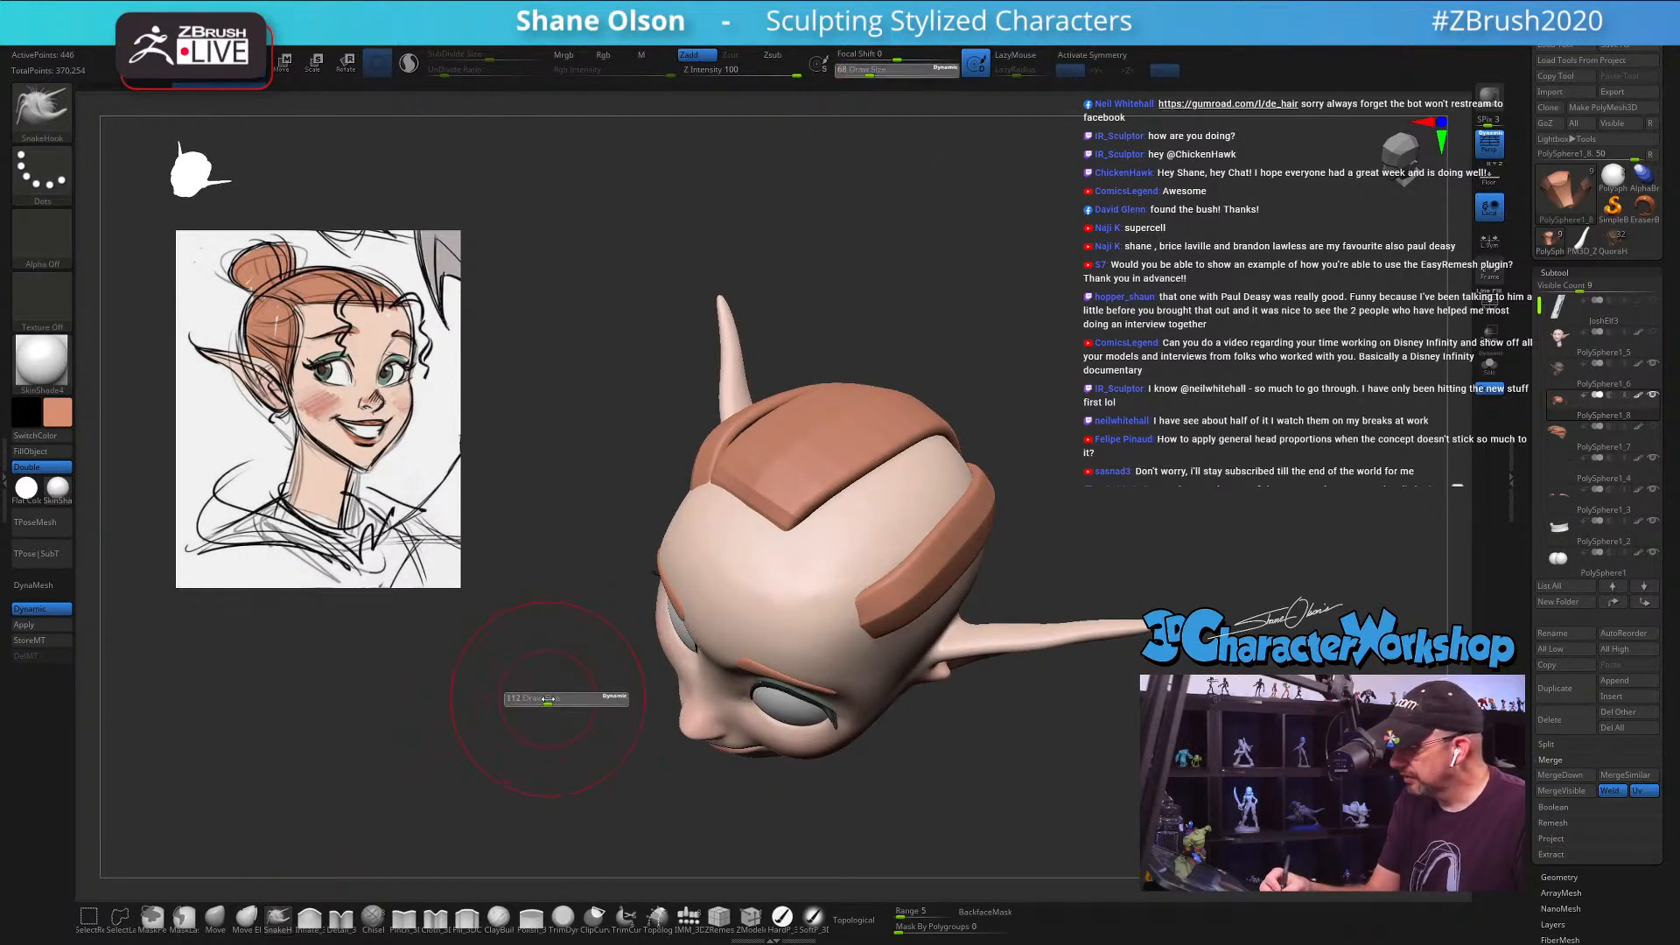
{"action": "left_click_drag", "start_coordinate": [562, 699], "coordinate": [554, 699]}
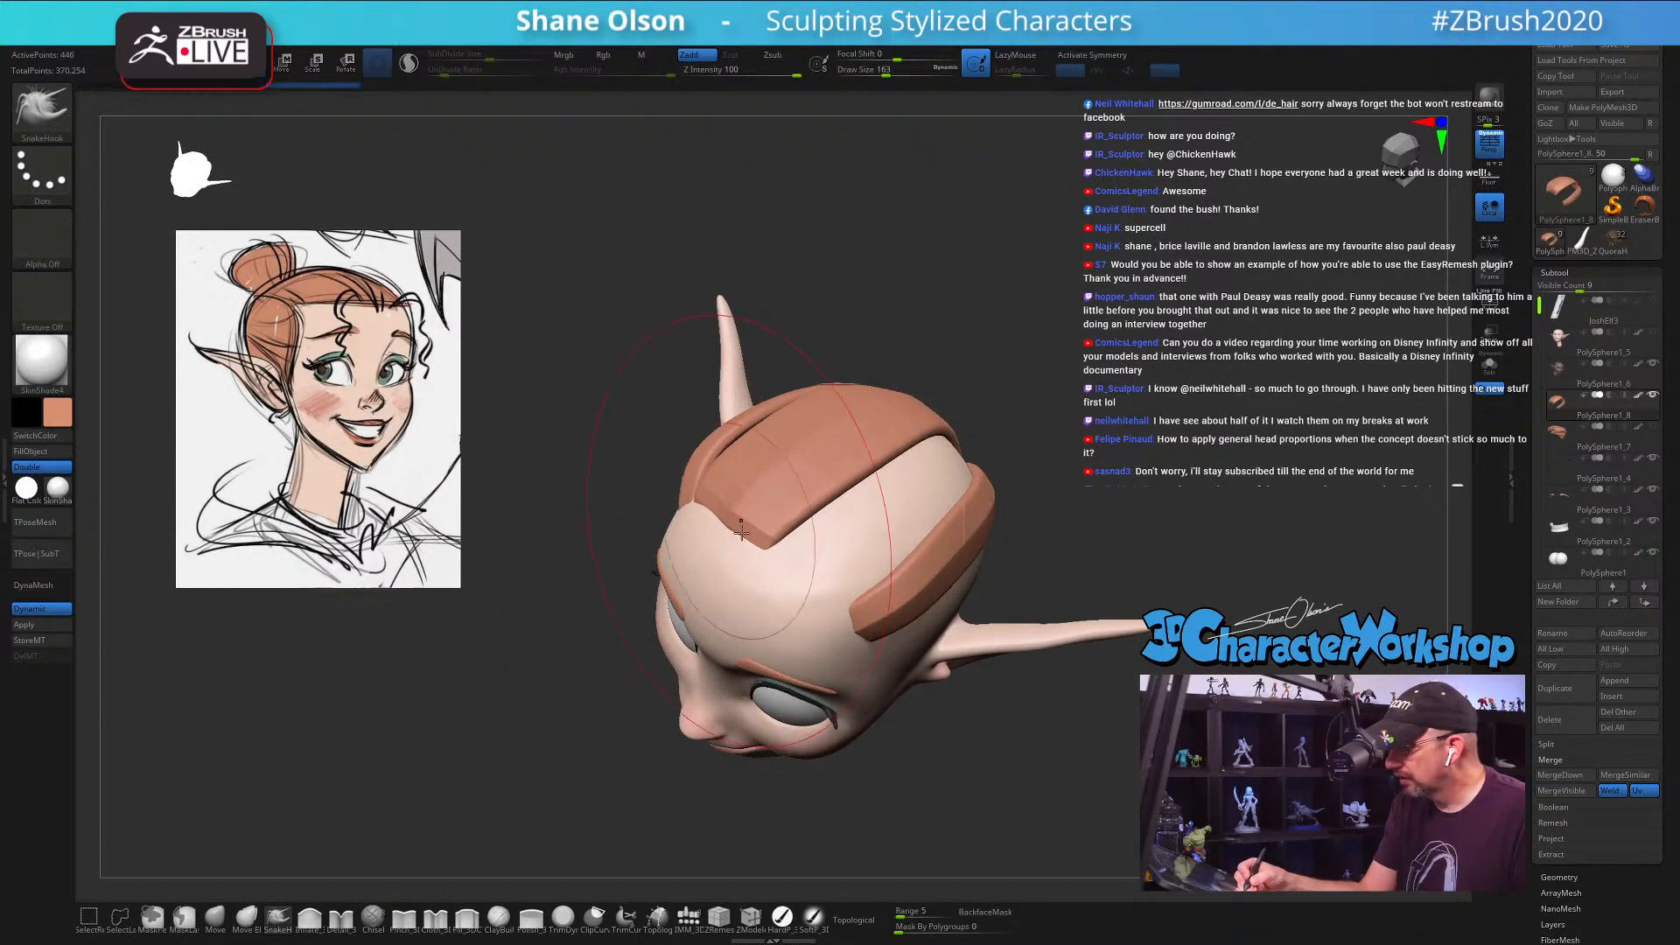
Step: Adjust the hair strips' rear ends at the back of the head using the SnakeHook brush at draw size 116
{"action": "mouse_move", "coordinate": [741, 531]}
{"action": "right_mouse_down"}
{"action": "mouse_move", "coordinate": [825, 601]}
{"action": "mouse_move", "coordinate": [802, 559]}
{"action": "mouse_move", "coordinate": [949, 639]}
{"action": "right_mouse_up"}
{"action": "mouse_move", "coordinate": [950, 633]}
{"action": "left_mouse_down"}
{"action": "mouse_move", "coordinate": [930, 645]}
{"action": "mouse_move", "coordinate": [968, 574]}
{"action": "mouse_move", "coordinate": [1065, 720]}
{"action": "mouse_move", "coordinate": [1006, 683]}
{"action": "mouse_move", "coordinate": [1037, 740]}
{"action": "left_mouse_up"}
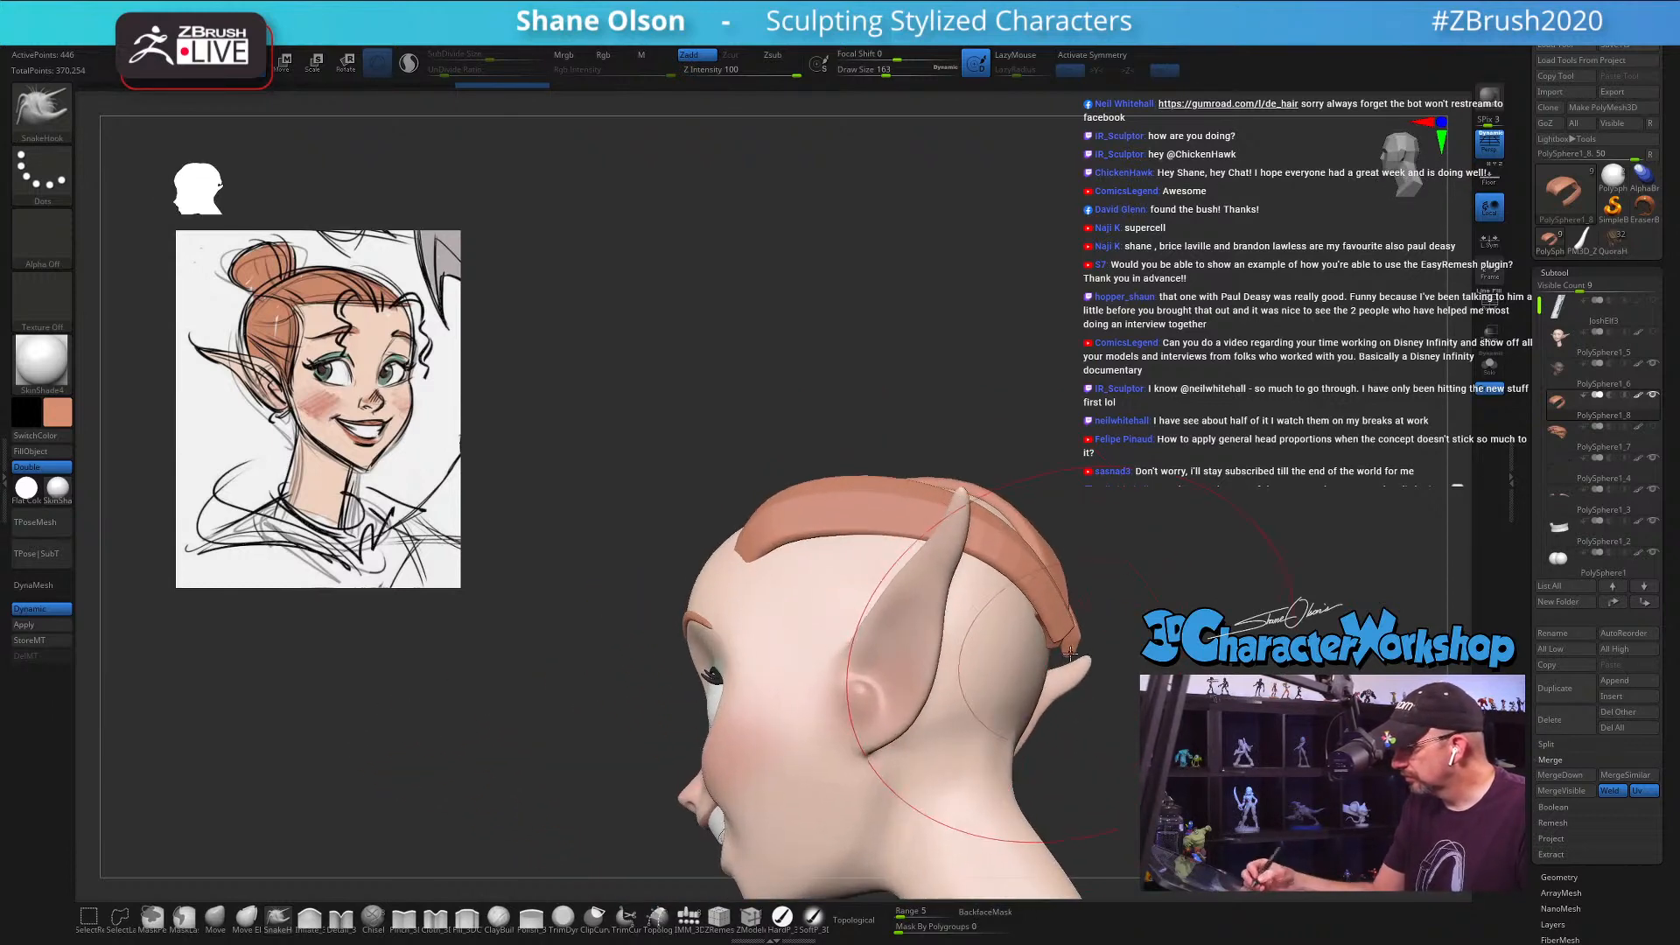
{"action": "key", "text": "s"}
{"action": "mouse_move", "coordinate": [1071, 652]}
{"action": "left_mouse_down"}
{"action": "mouse_move", "coordinate": [1028, 618]}
{"action": "mouse_move", "coordinate": [1085, 615]}
{"action": "mouse_move", "coordinate": [1075, 623]}
{"action": "left_mouse_up"}
{"action": "left_click_drag", "start_coordinate": [962, 647], "coordinate": [1013, 632]}
Step: Show the polyframe and give each hair strip its own polygroup with Auto Groups
{"action": "key", "text": "shift+f"}
{"action": "mouse_move", "coordinate": [536, 732]}
{"action": "left_mouse_down"}
{"action": "mouse_move", "coordinate": [1010, 676]}
{"action": "mouse_move", "coordinate": [999, 581]}
{"action": "left_mouse_up"}
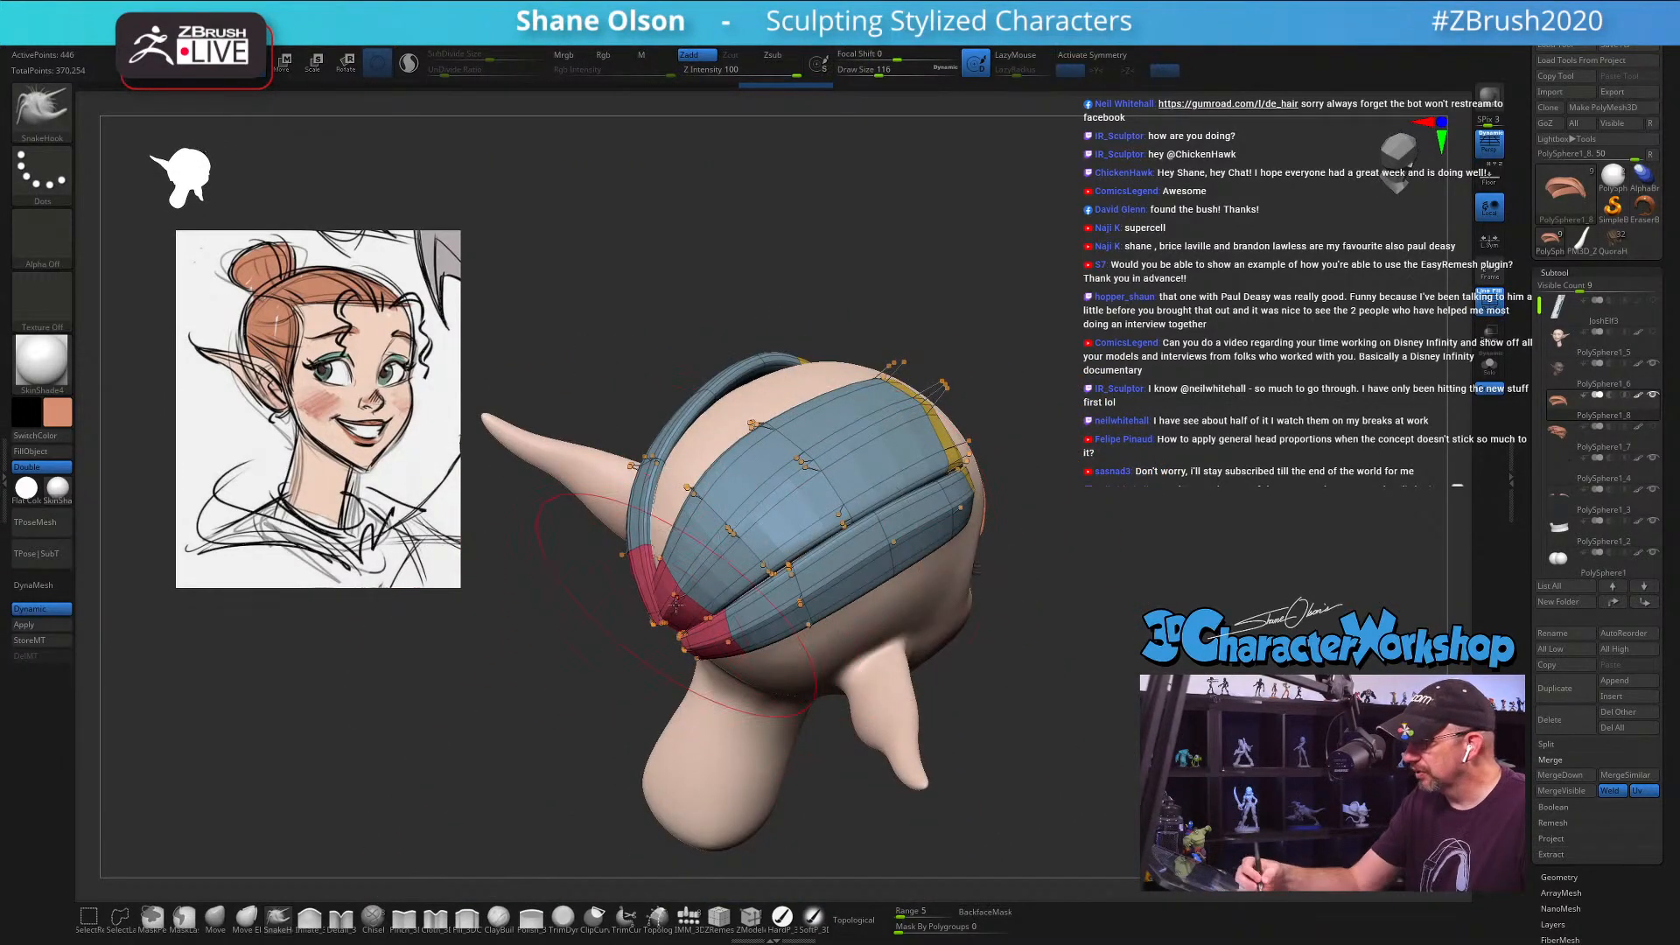
{"action": "left_click_drag", "start_coordinate": [665, 656], "coordinate": [973, 635]}
{"action": "key", "text": "space"}
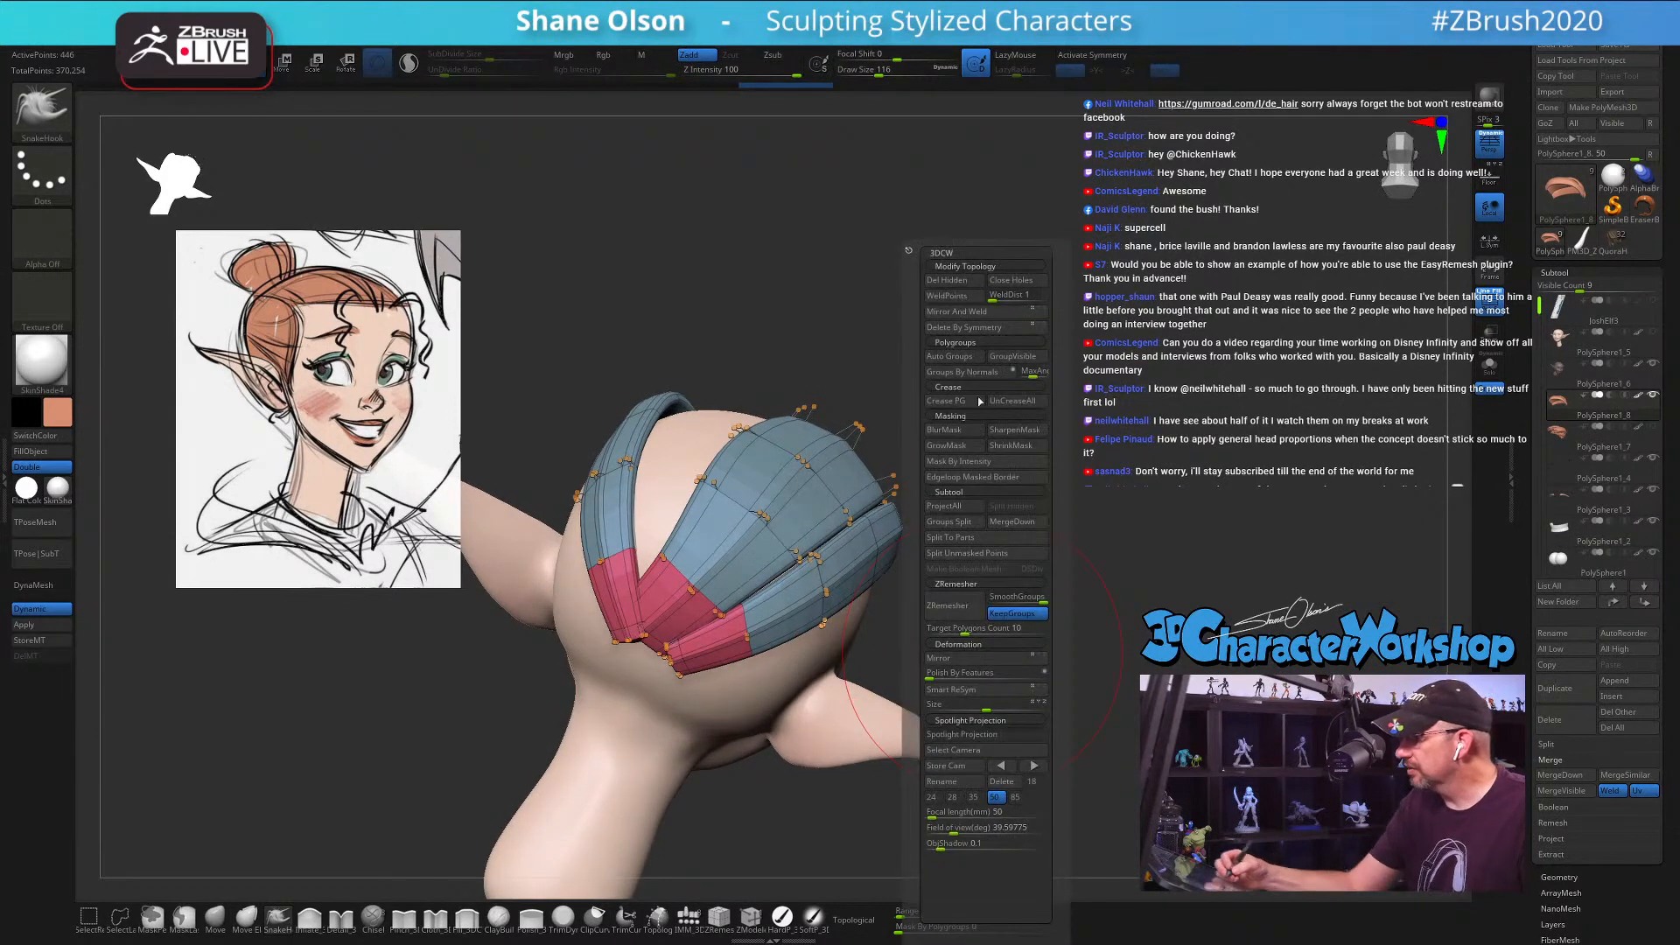
{"action": "left_click", "coordinate": [962, 355]}
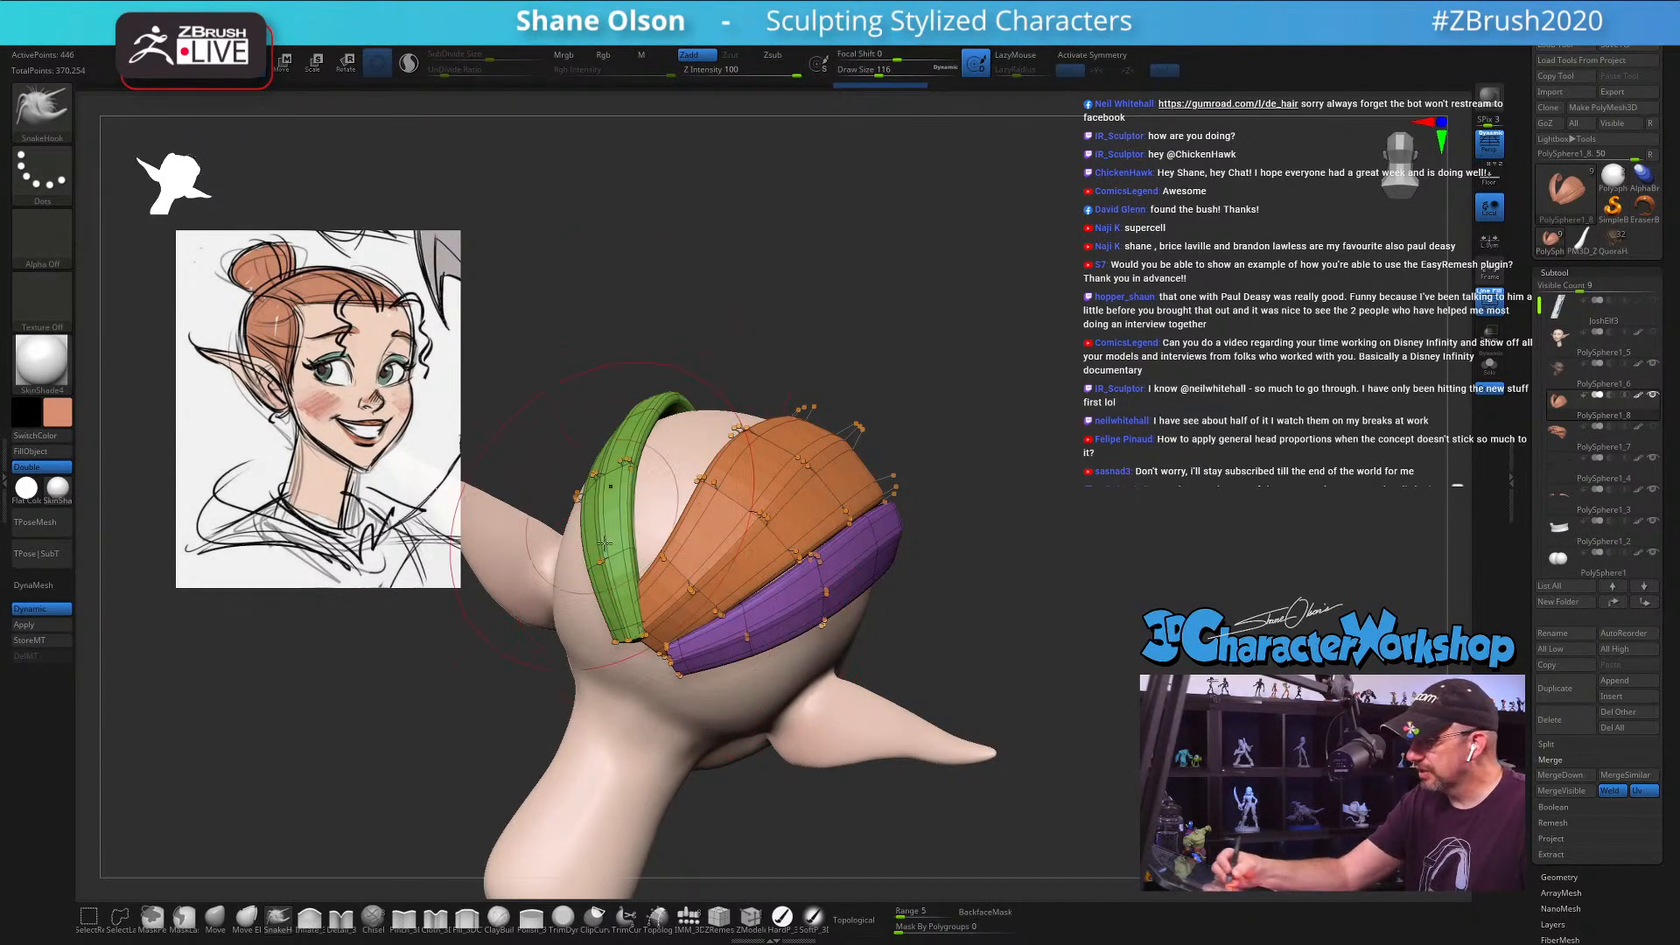
Step: Turn on topological masking and nudge the purple and orange hair strips into place with the SnakeHook brush at draw size 116
{"action": "left_click_drag", "start_coordinate": [1034, 656], "coordinate": [1134, 752]}
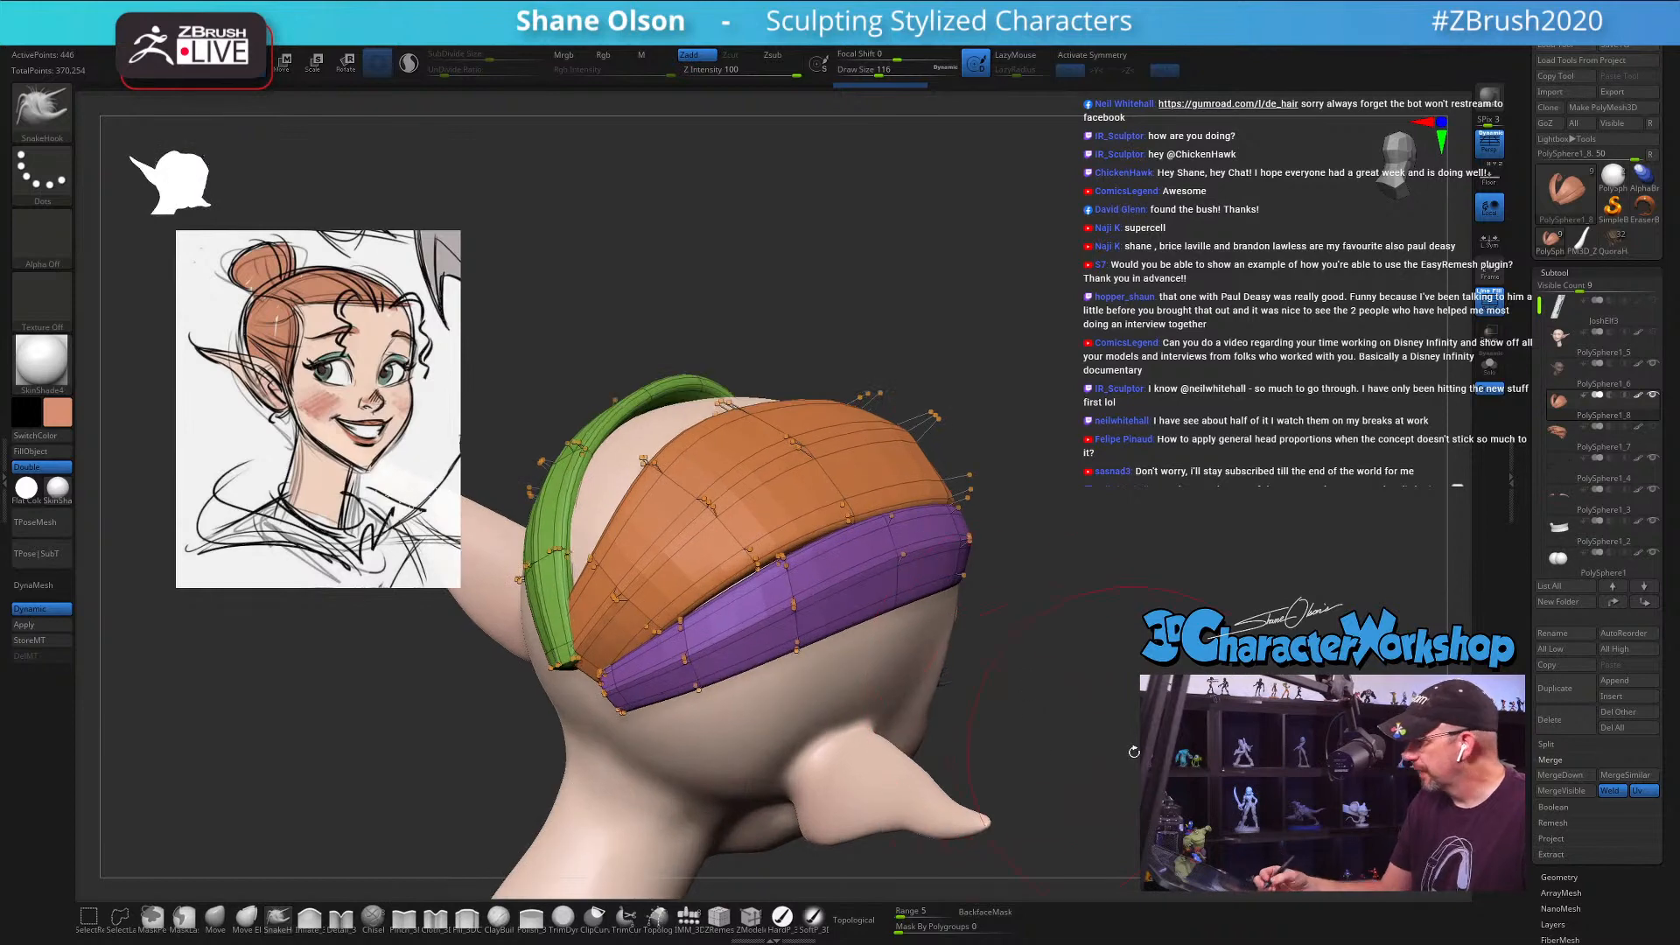
{"action": "left_click", "coordinate": [853, 920]}
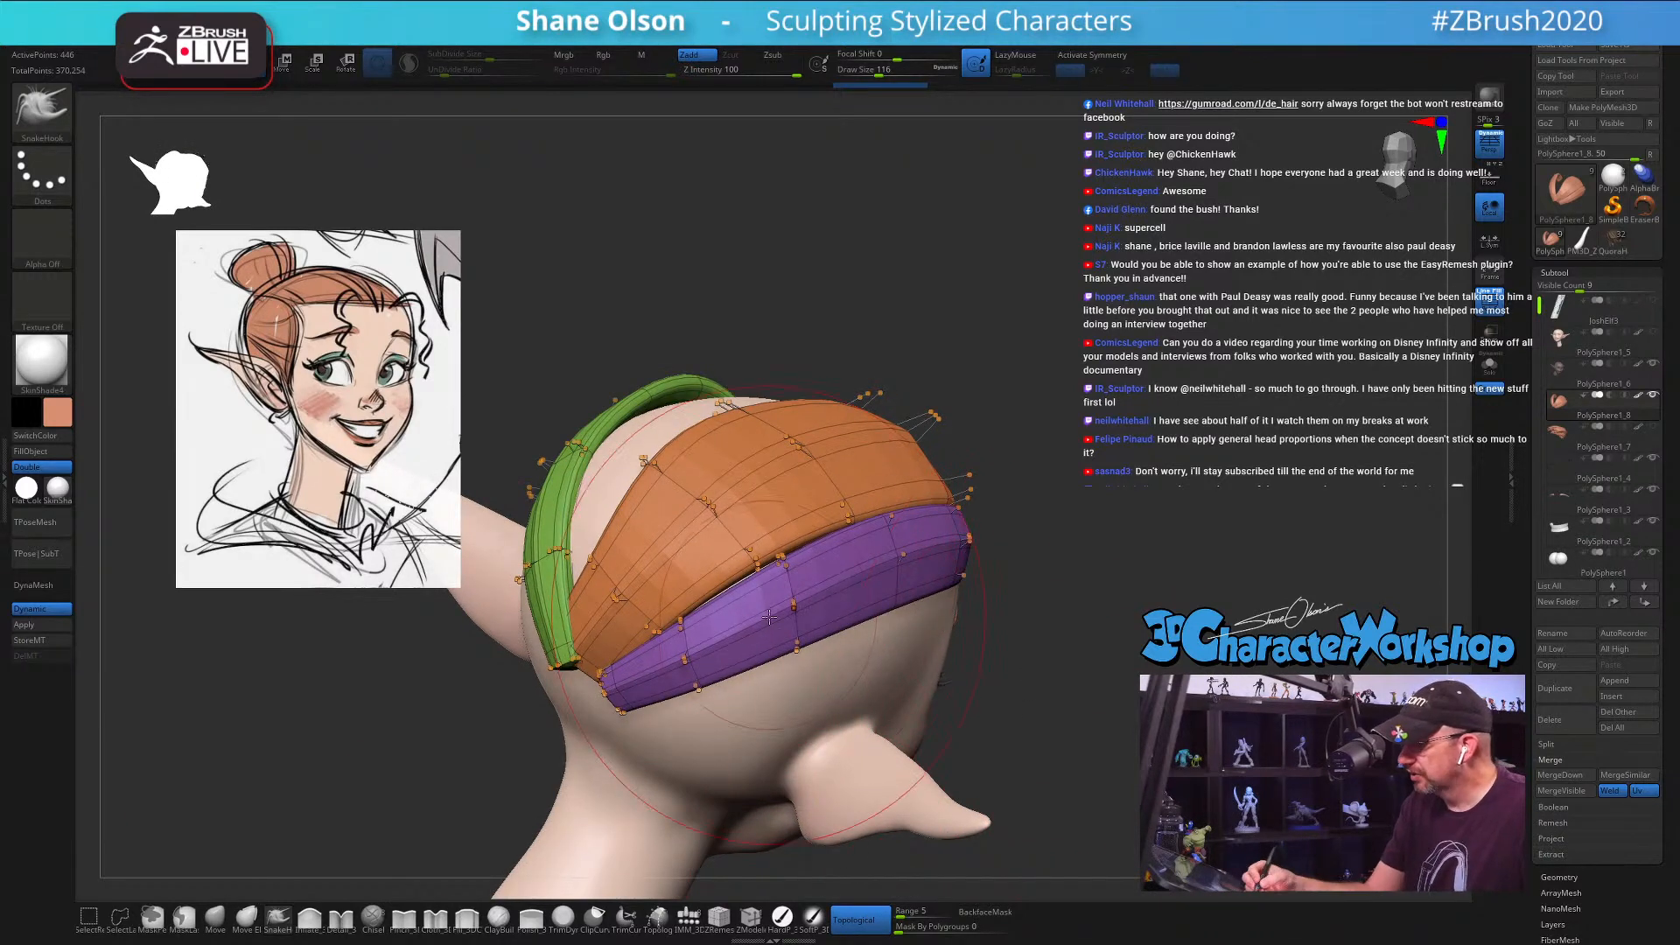
{"action": "left_click_drag", "start_coordinate": [788, 618], "coordinate": [780, 602]}
{"action": "mouse_move", "coordinate": [875, 650]}
{"action": "left_mouse_down"}
{"action": "mouse_move", "coordinate": [840, 644]}
{"action": "mouse_move", "coordinate": [870, 626]}
{"action": "left_mouse_up"}
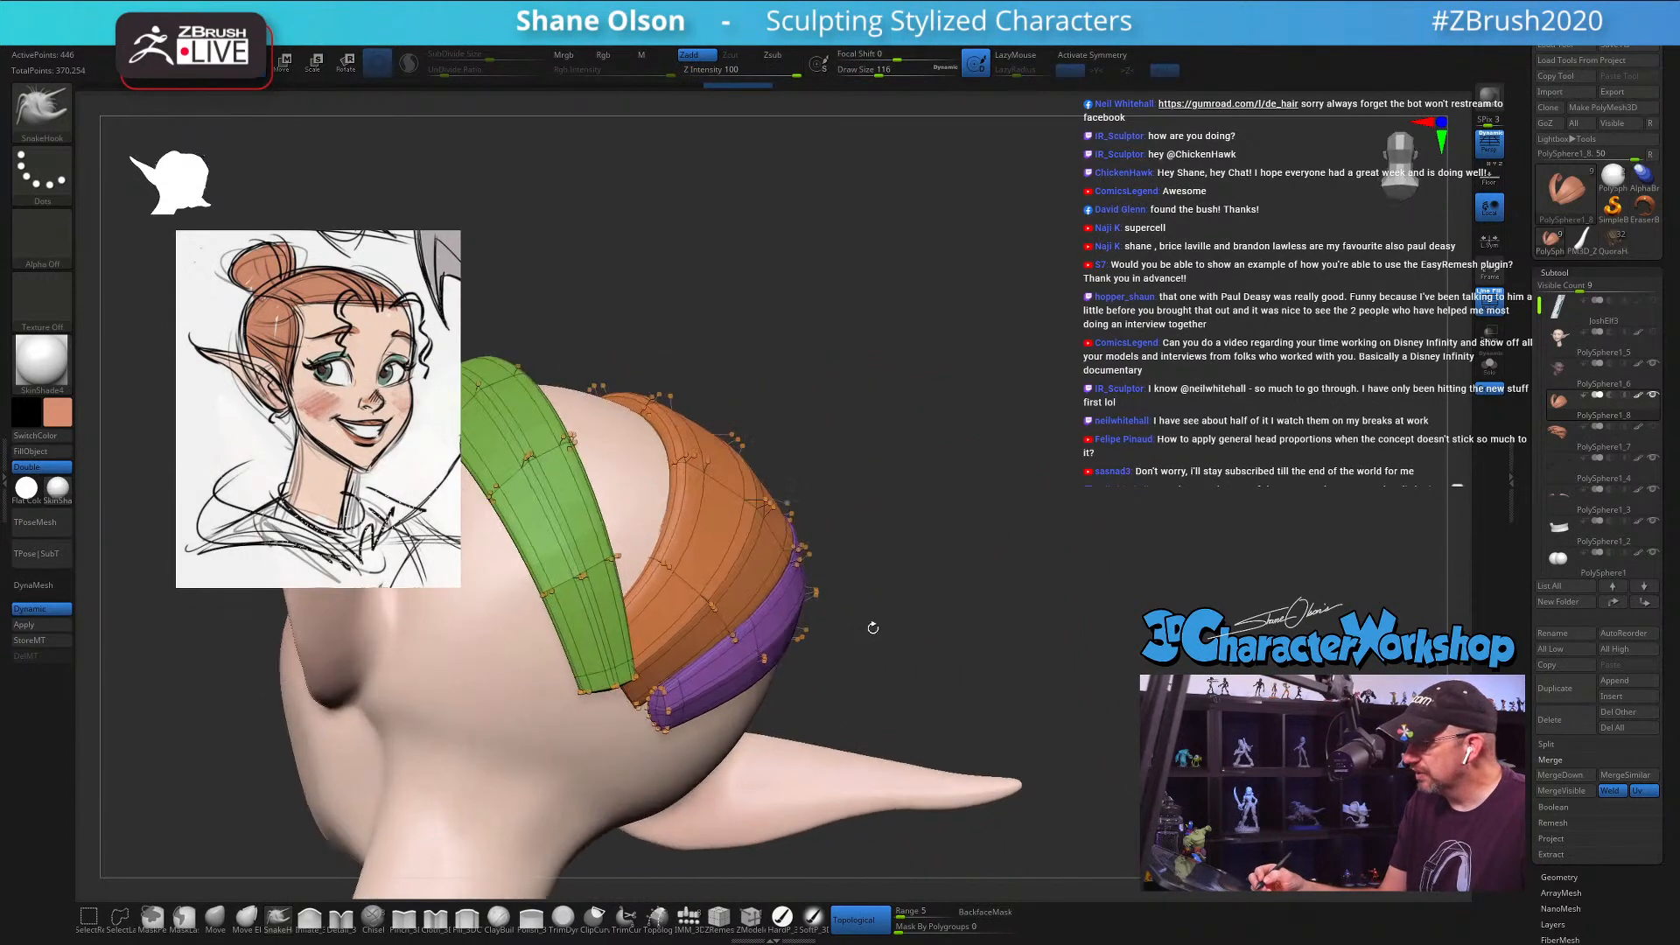
{"action": "left_click_drag", "start_coordinate": [772, 555], "coordinate": [780, 541]}
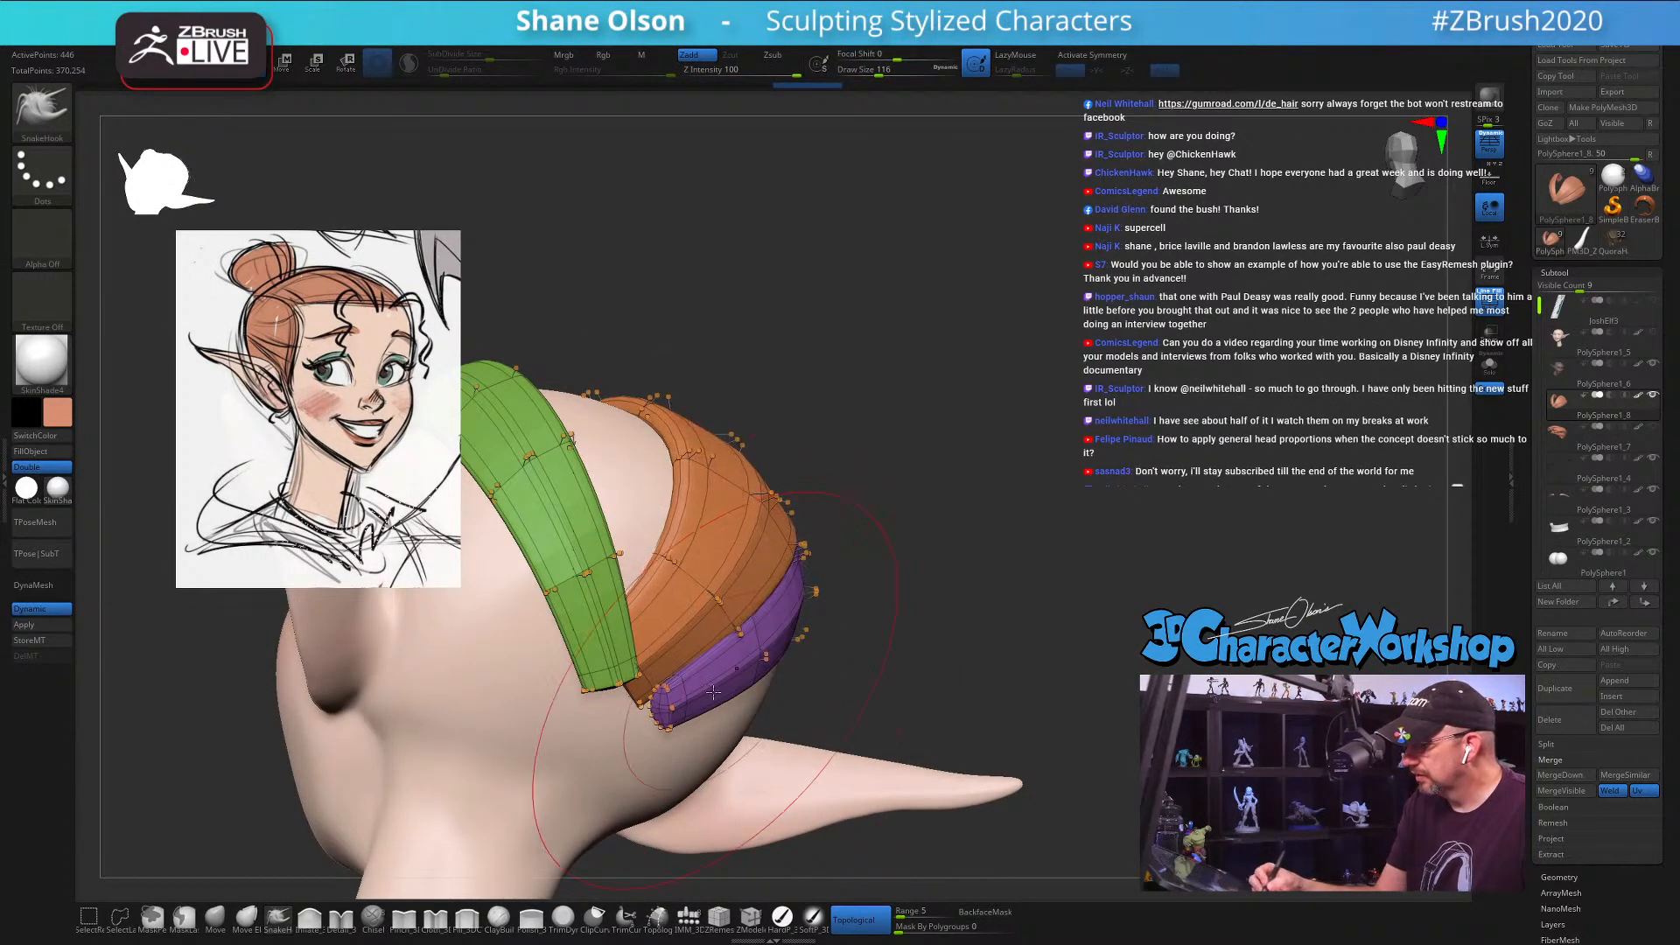
Step: Turn off the hair strips' Dynamic Subdivision preview and insert two edge loops across the orange strip's front section with ZModeler
{"action": "mouse_move", "coordinate": [884, 617]}
{"action": "left_mouse_down"}
{"action": "mouse_move", "coordinate": [632, 617]}
{"action": "mouse_move", "coordinate": [776, 641]}
{"action": "mouse_move", "coordinate": [854, 603]}
{"action": "mouse_move", "coordinate": [1120, 654]}
{"action": "left_mouse_up"}
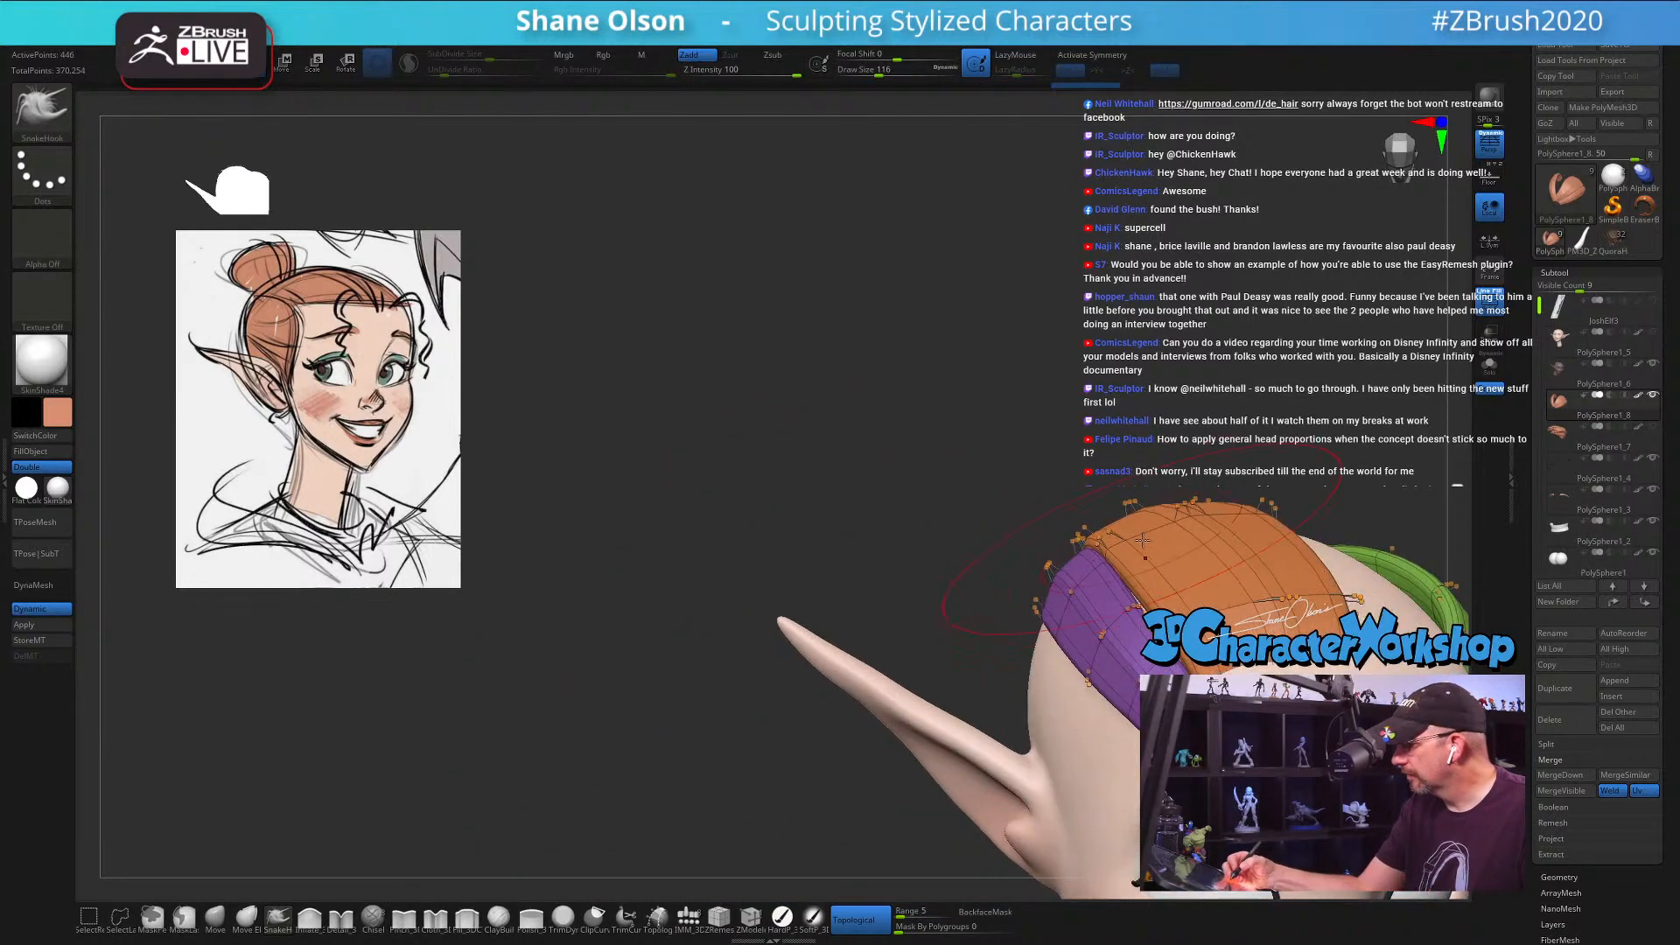
{"action": "left_click_drag", "start_coordinate": [1143, 540], "coordinate": [858, 560]}
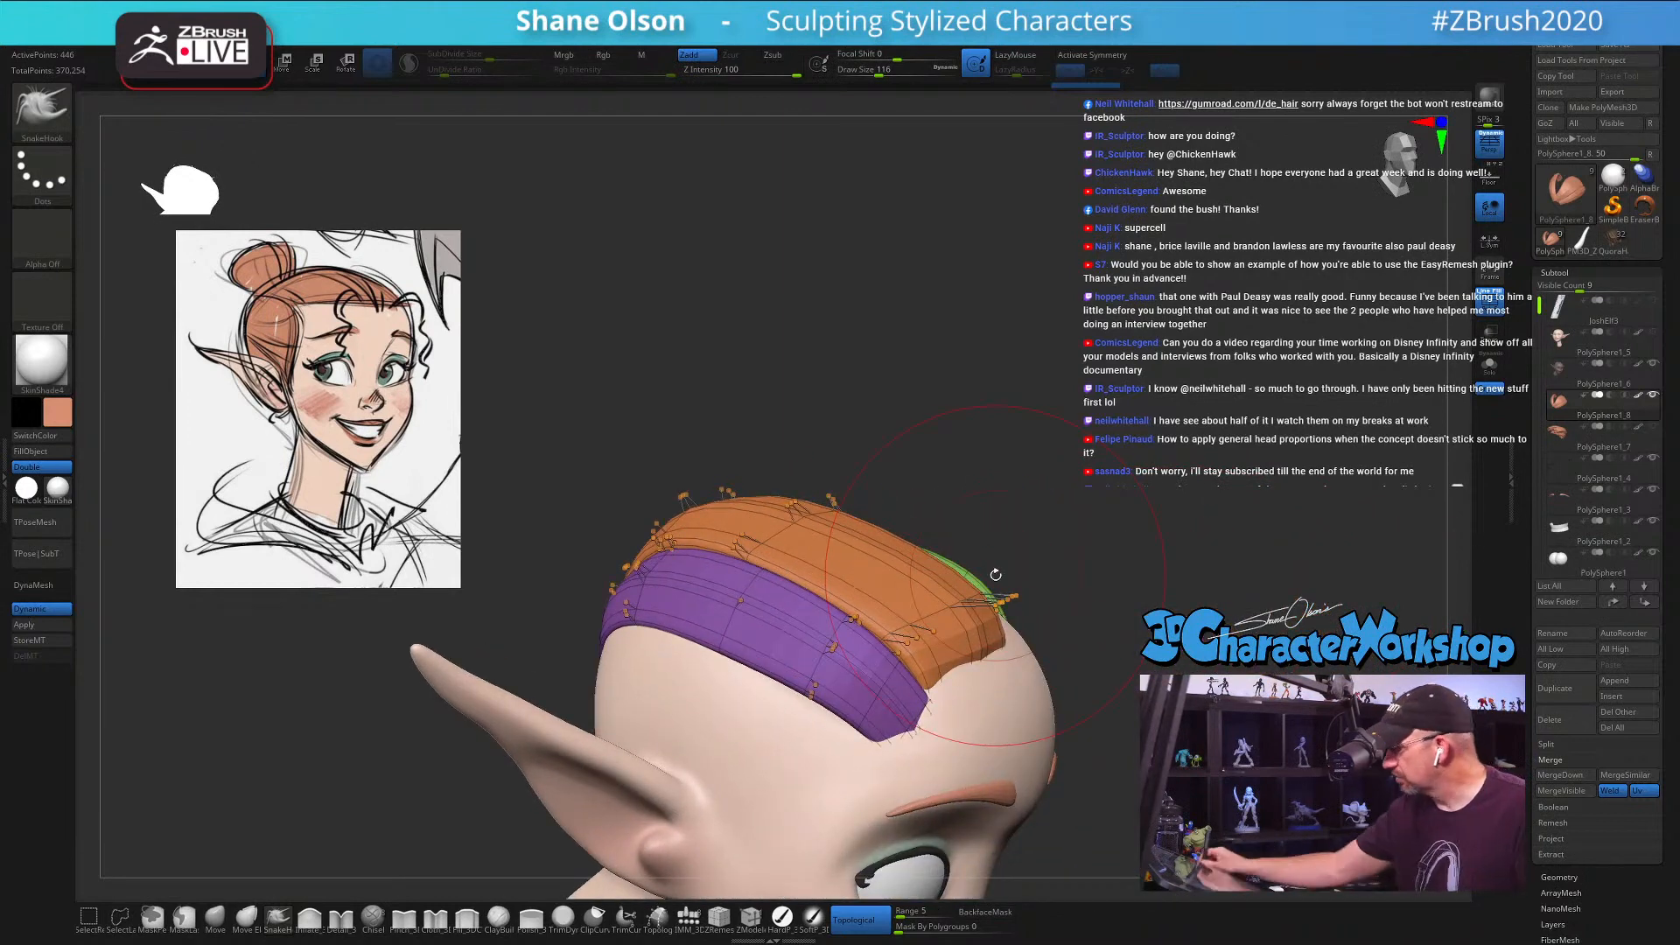
{"action": "left_click_drag", "start_coordinate": [1011, 395], "coordinate": [1028, 413], "text": "alt"}
{"action": "left_click_drag", "start_coordinate": [1006, 312], "coordinate": [1035, 346]}
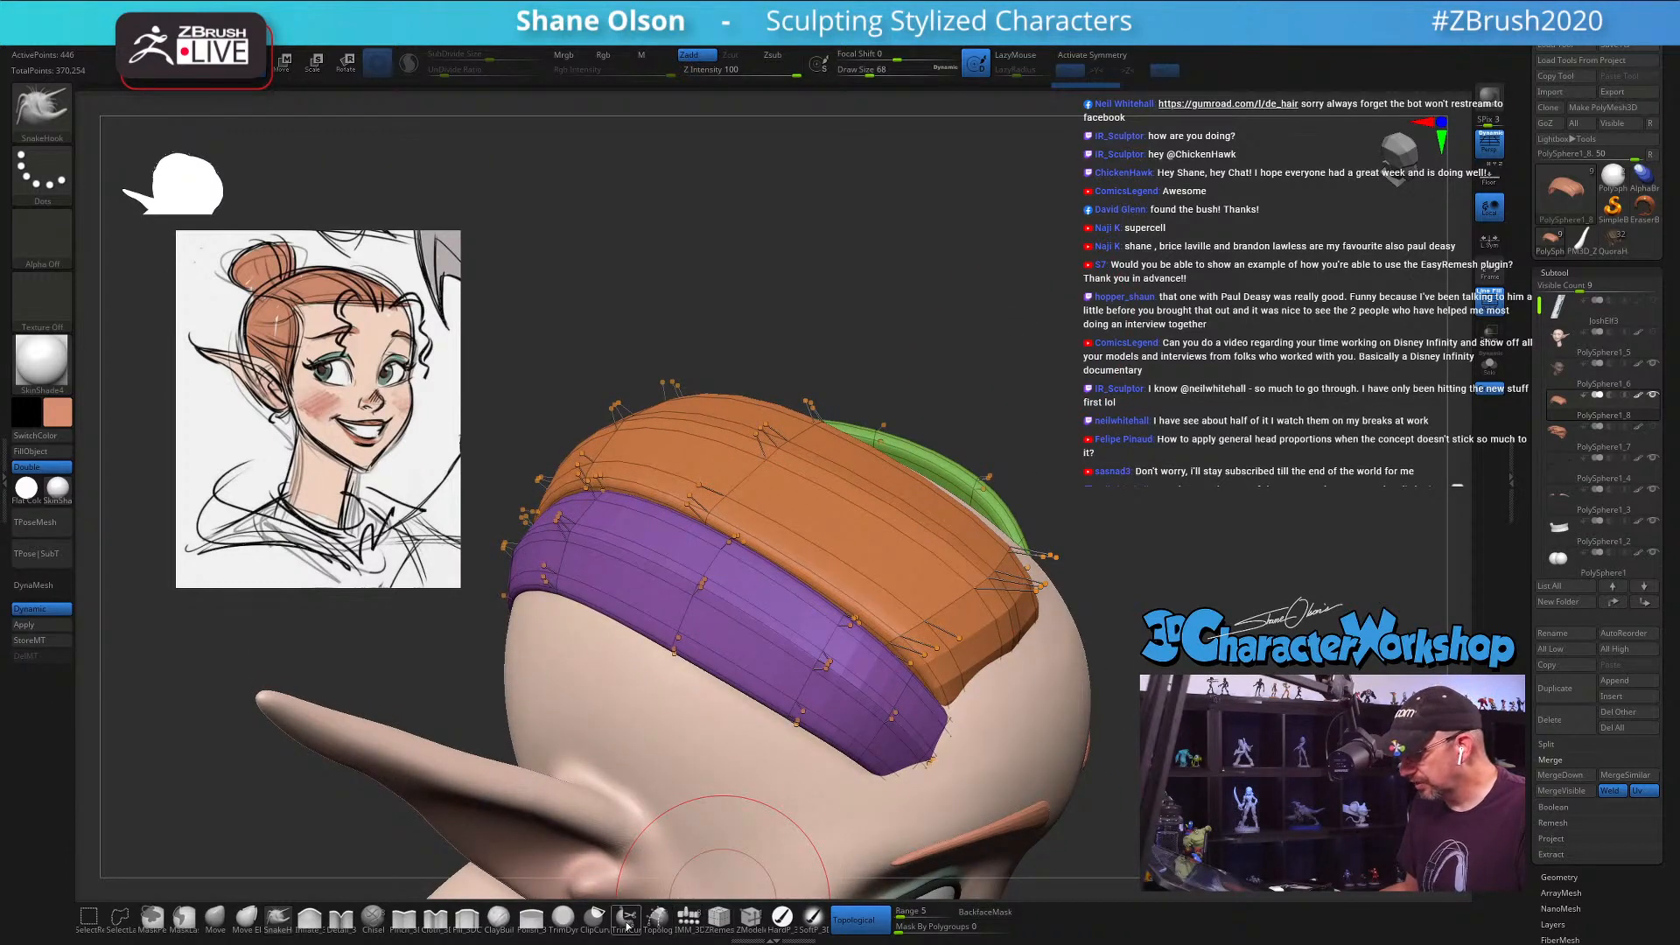
{"action": "key", "text": "shift+d"}
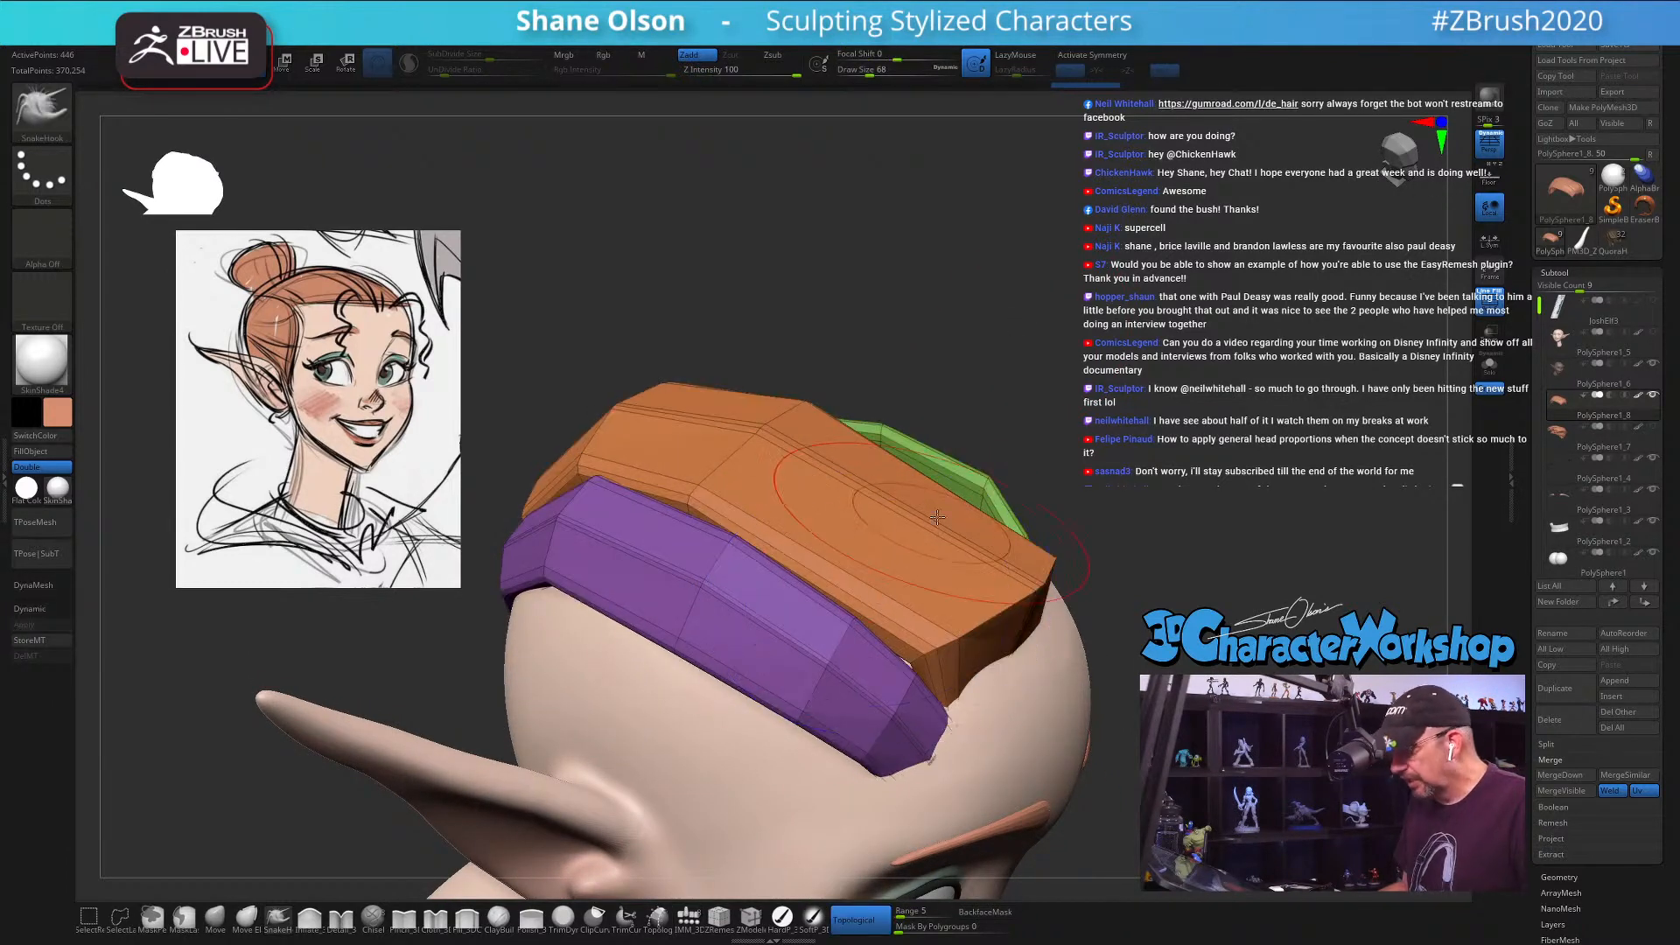
{"action": "left_click_drag", "start_coordinate": [1093, 389], "coordinate": [802, 490]}
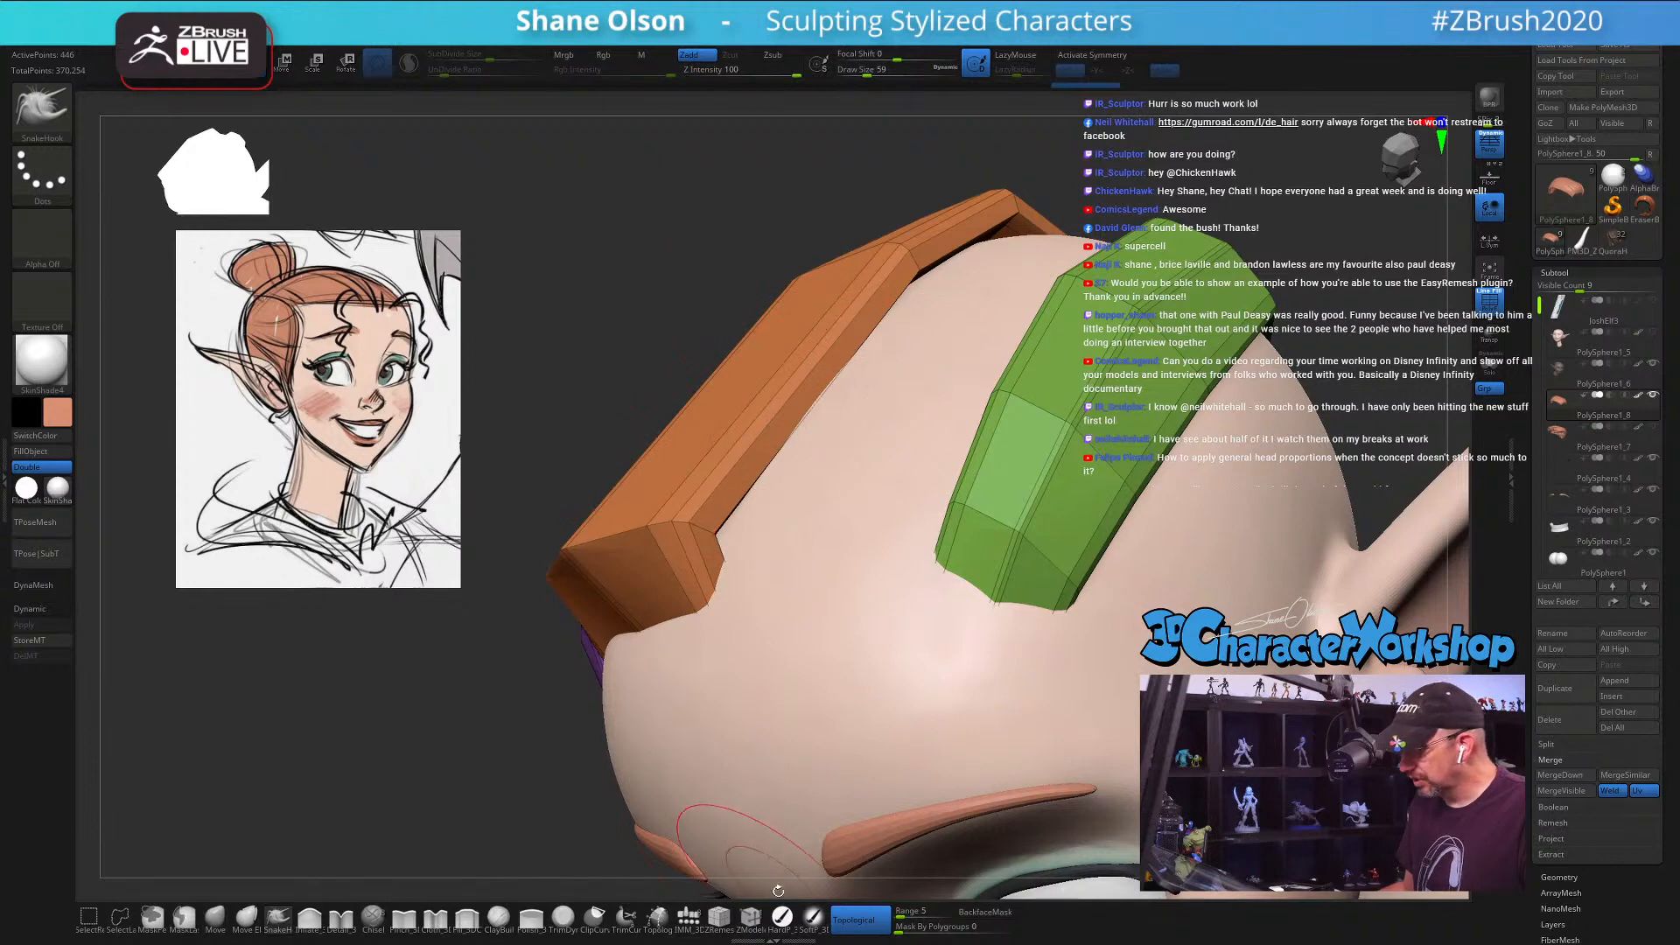
{"action": "left_click", "coordinate": [751, 917]}
{"action": "left_click_drag", "start_coordinate": [612, 490], "coordinate": [735, 466]}
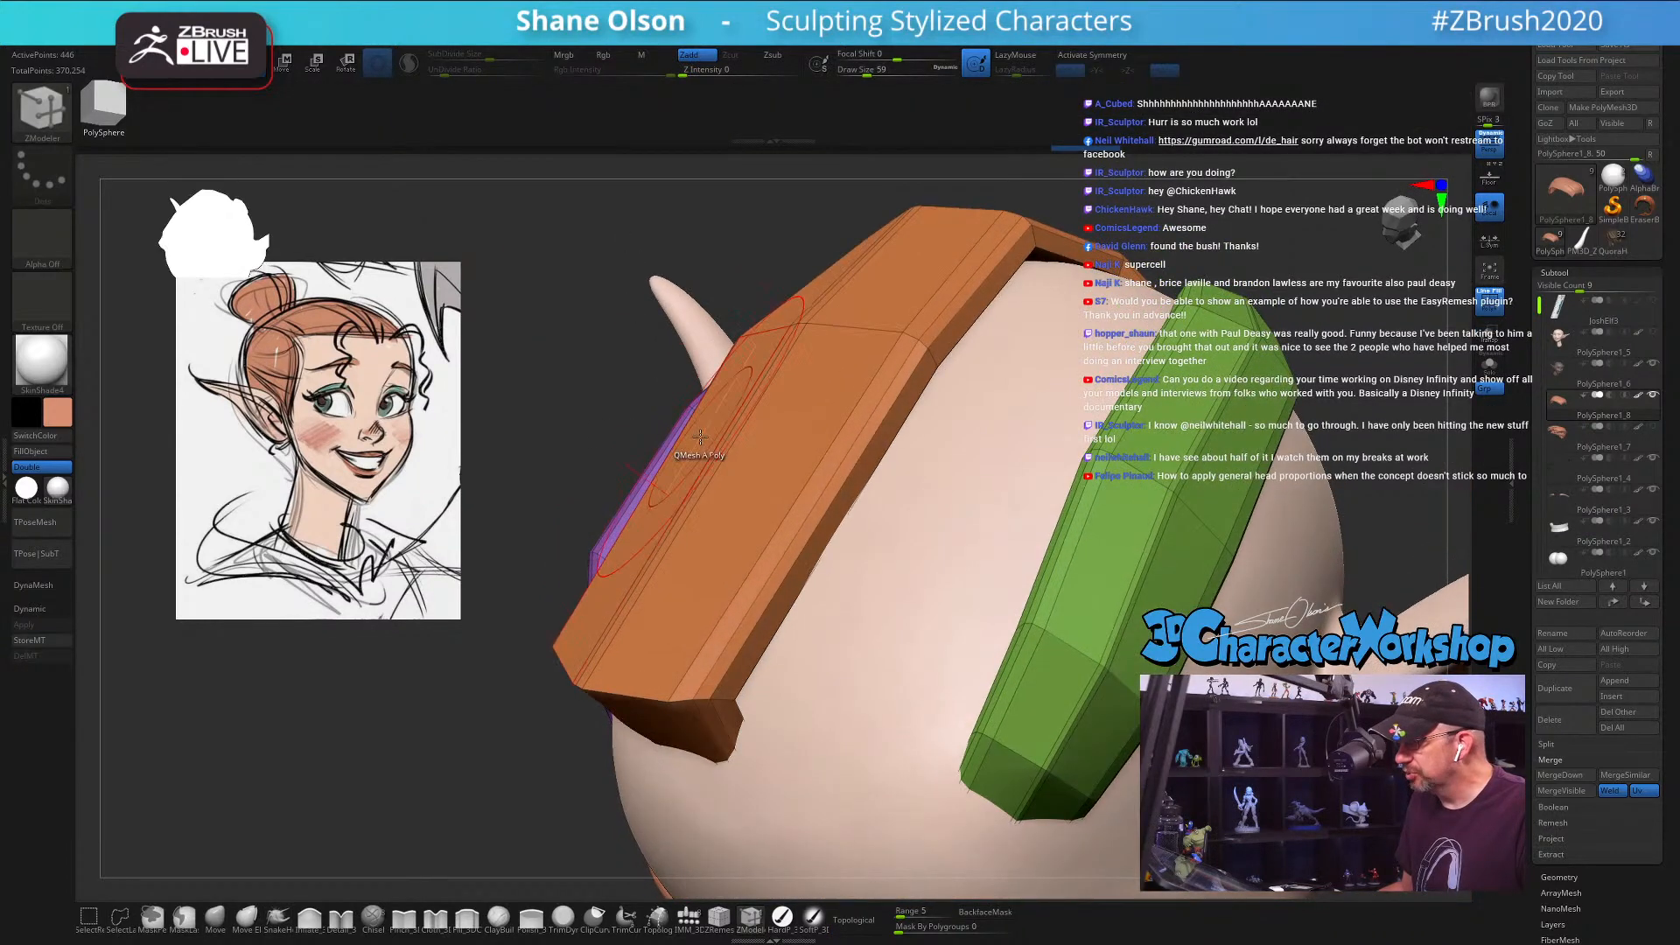
{"action": "left_click", "coordinate": [733, 446]}
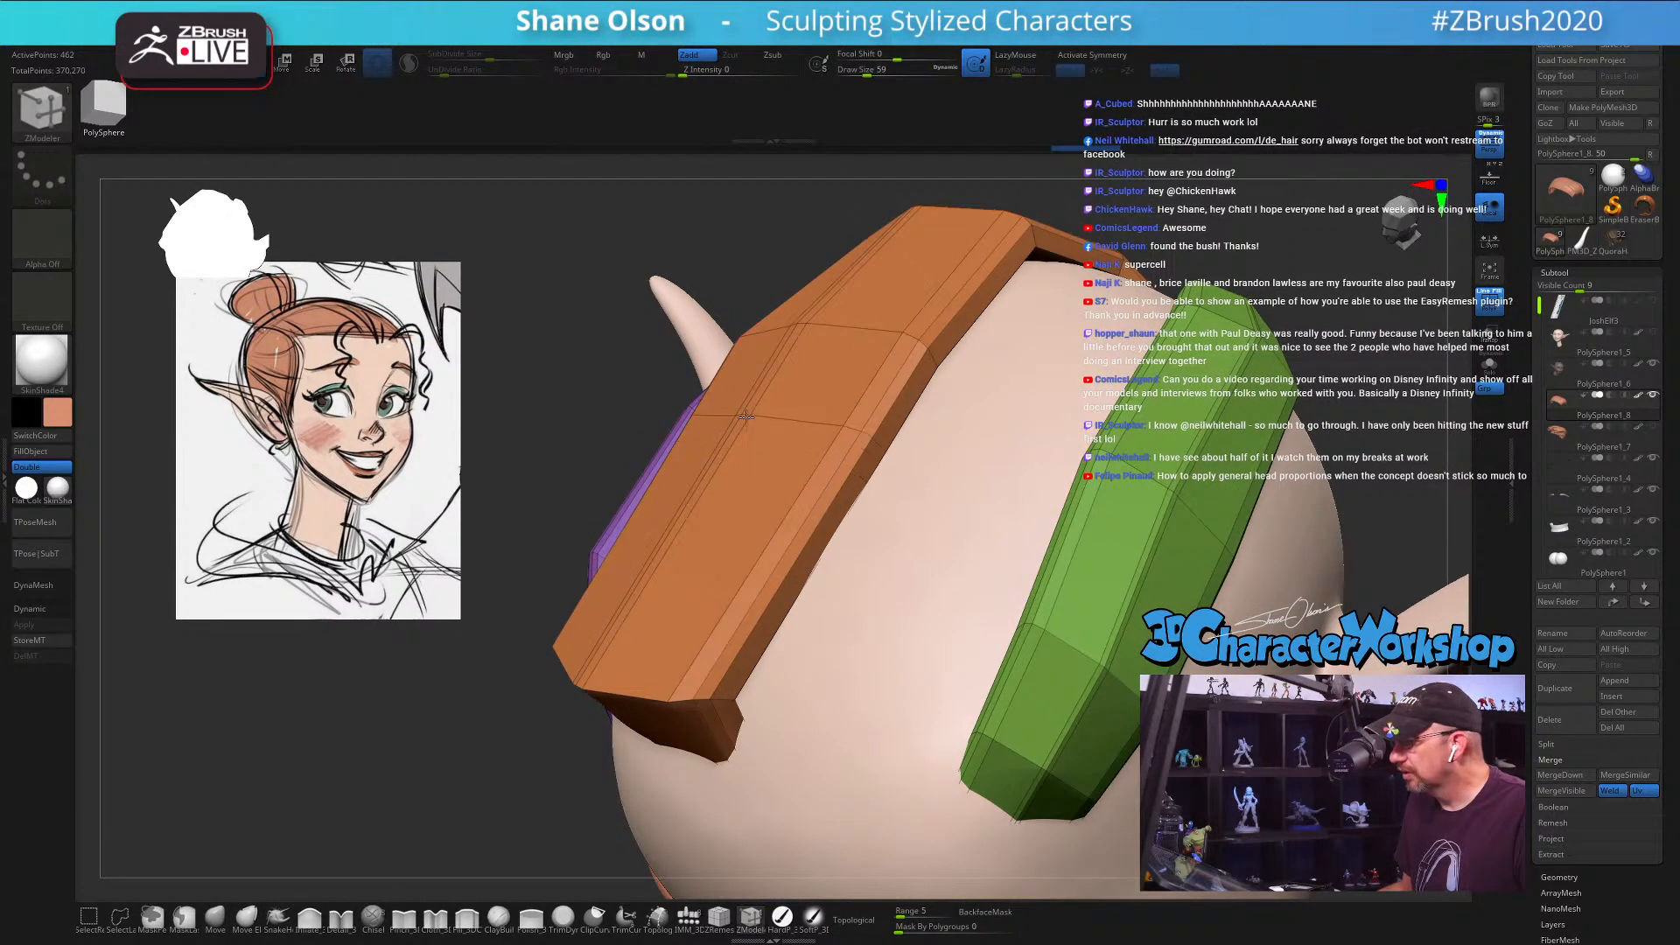
{"action": "left_click", "coordinate": [678, 551]}
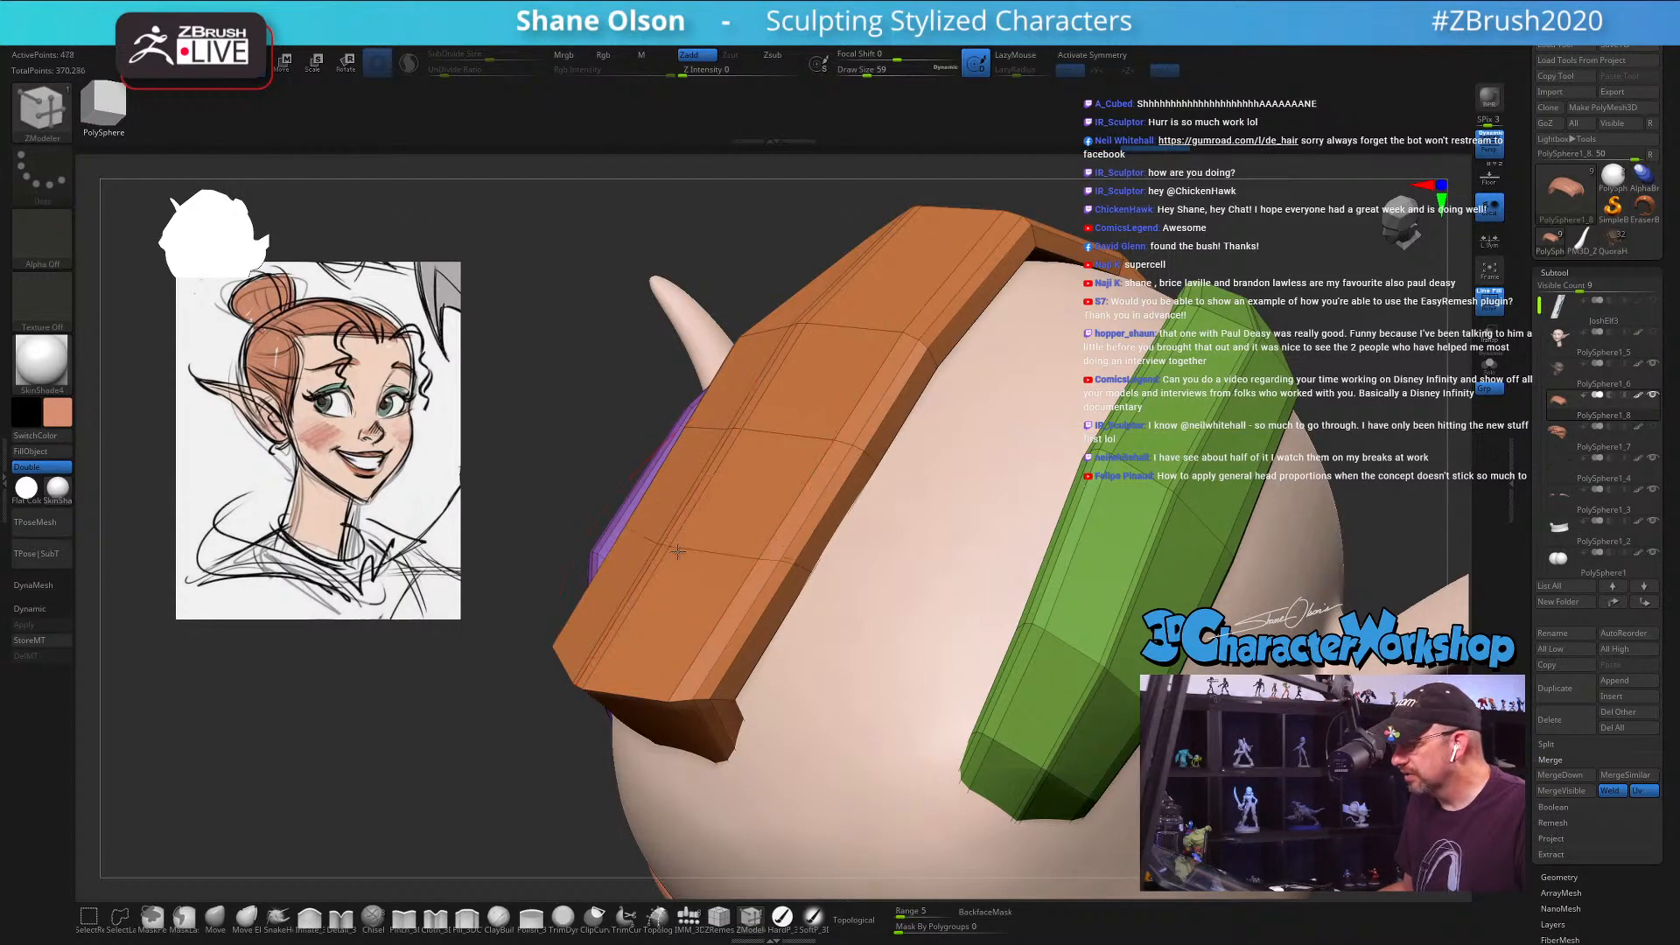
{"action": "mouse_move", "coordinate": [573, 425]}
{"action": "left_mouse_down"}
{"action": "mouse_move", "coordinate": [574, 401]}
{"action": "mouse_move", "coordinate": [552, 409]}
{"action": "mouse_move", "coordinate": [576, 403]}
{"action": "left_mouse_up"}
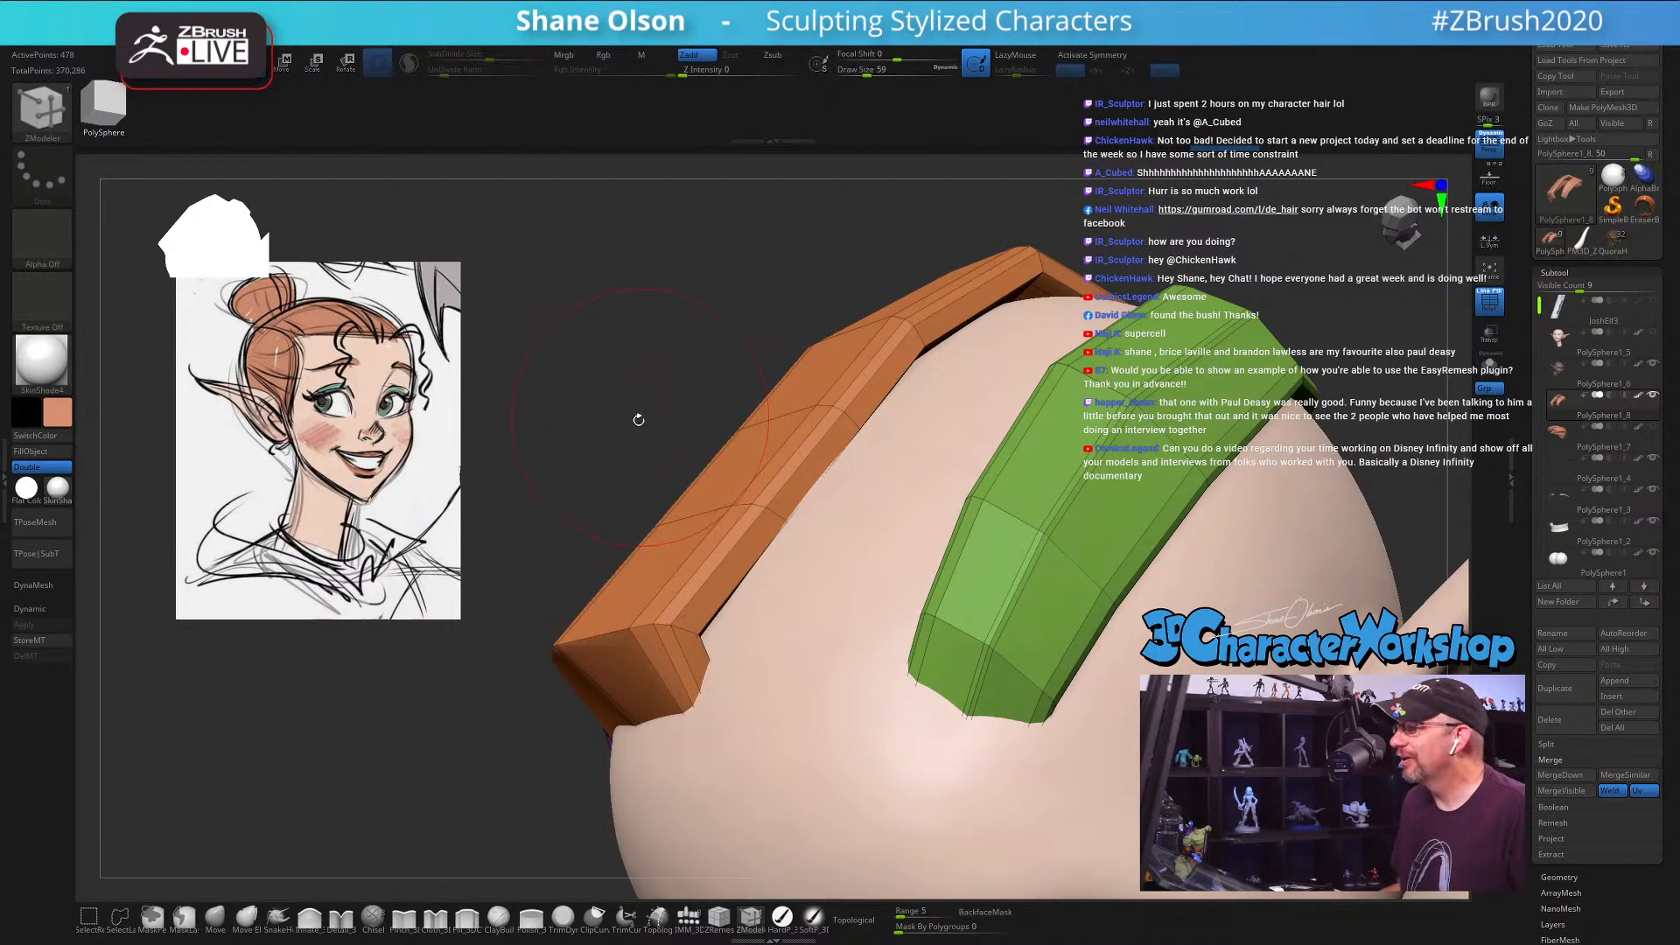
{"action": "left_click_drag", "start_coordinate": [627, 438], "coordinate": [638, 487]}
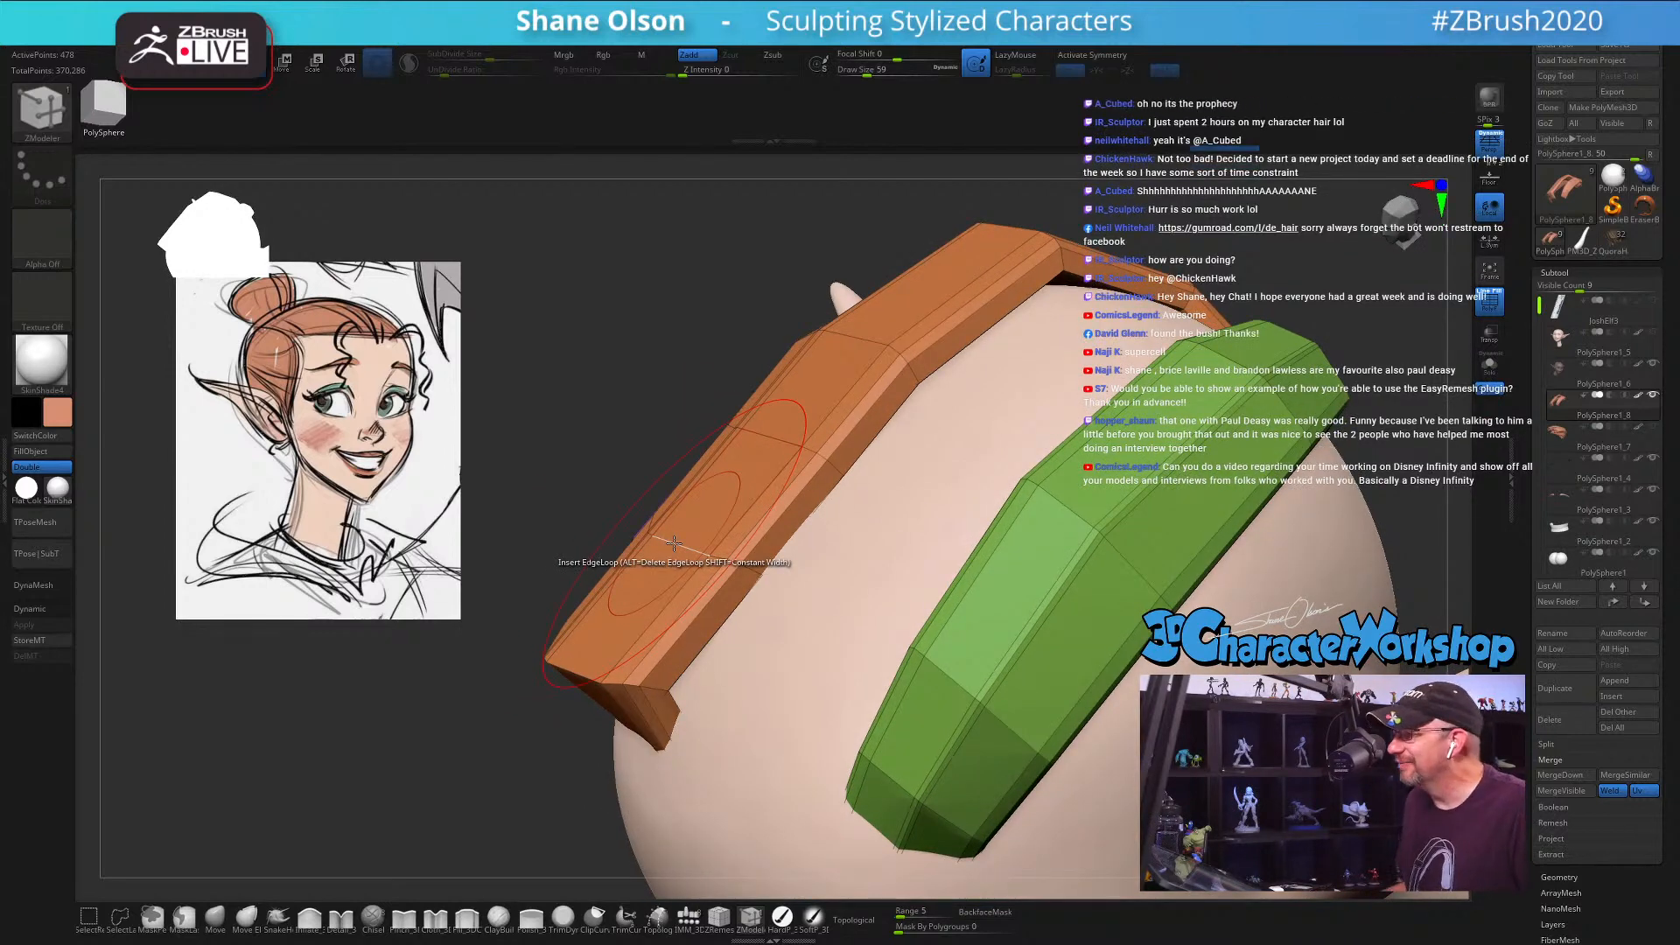
{"action": "left_click_drag", "start_coordinate": [664, 349], "coordinate": [577, 429]}
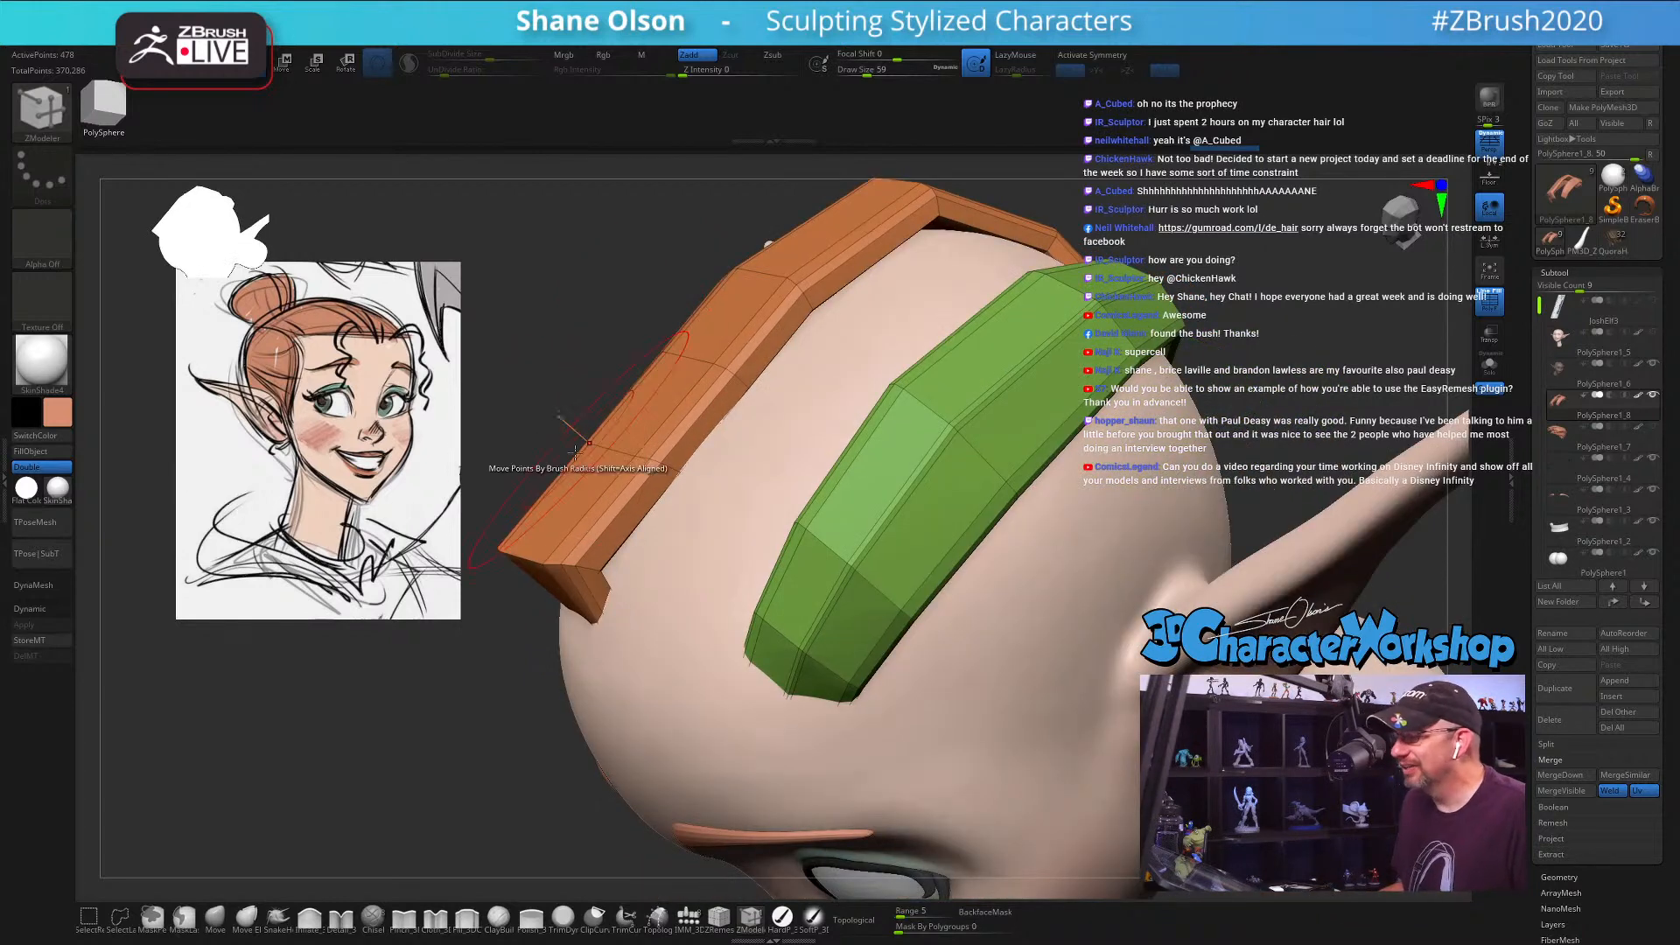
{"action": "right_click_drag", "start_coordinate": [576, 451], "coordinate": [543, 542]}
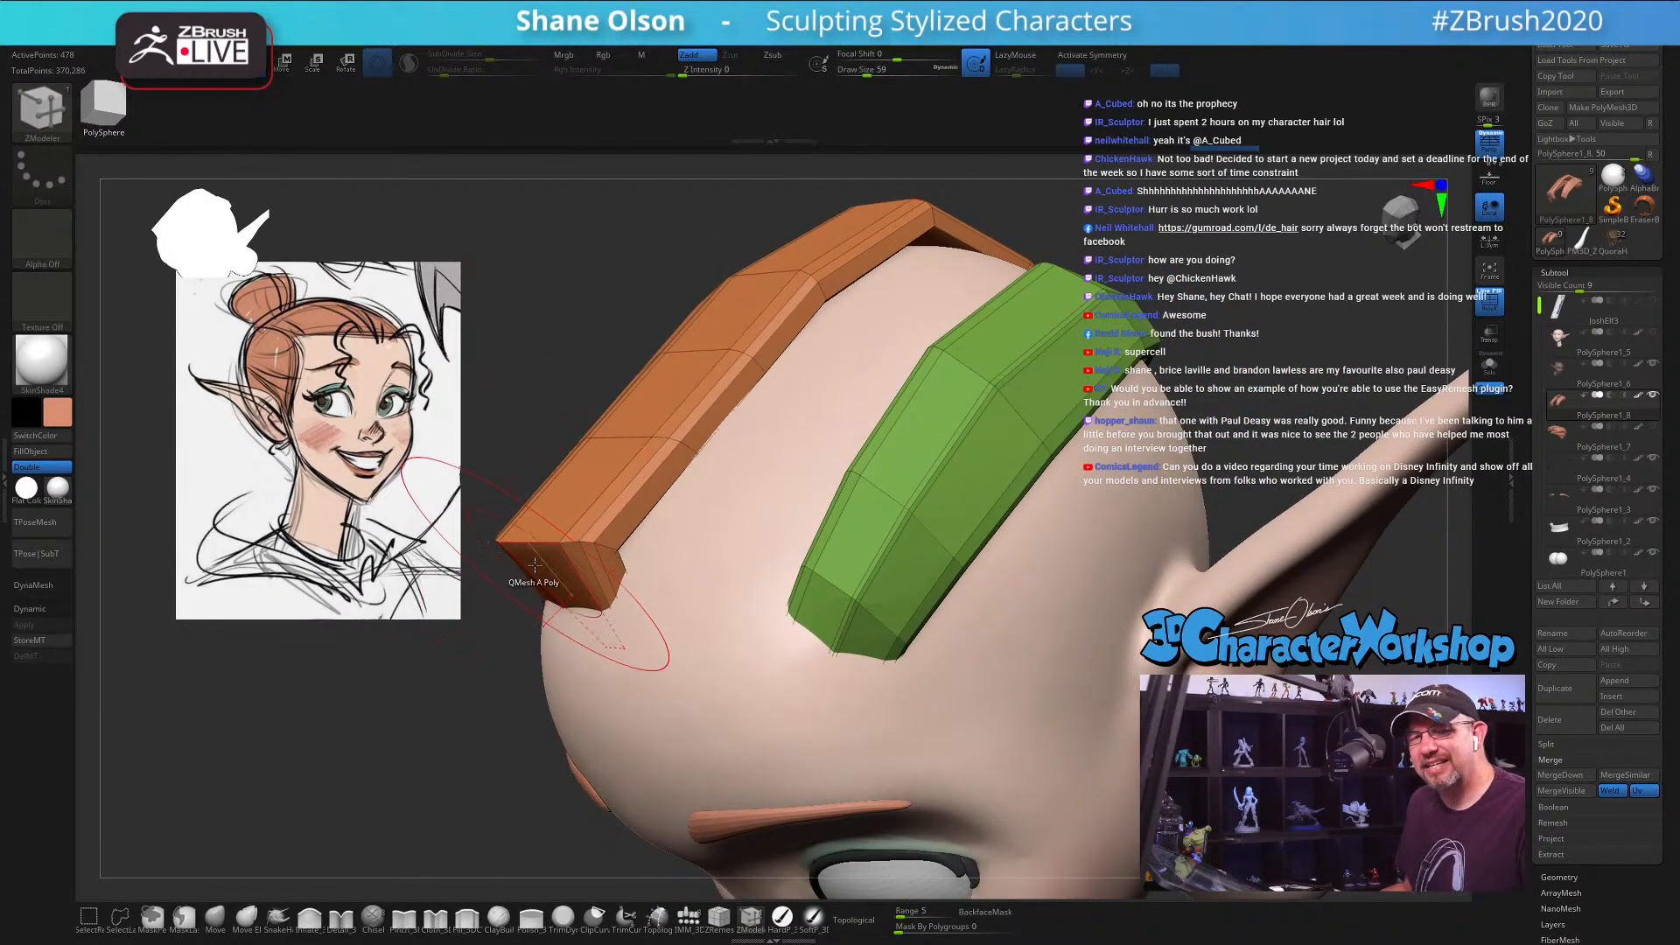
{"action": "left_click_drag", "start_coordinate": [530, 367], "coordinate": [568, 412], "text": "alt"}
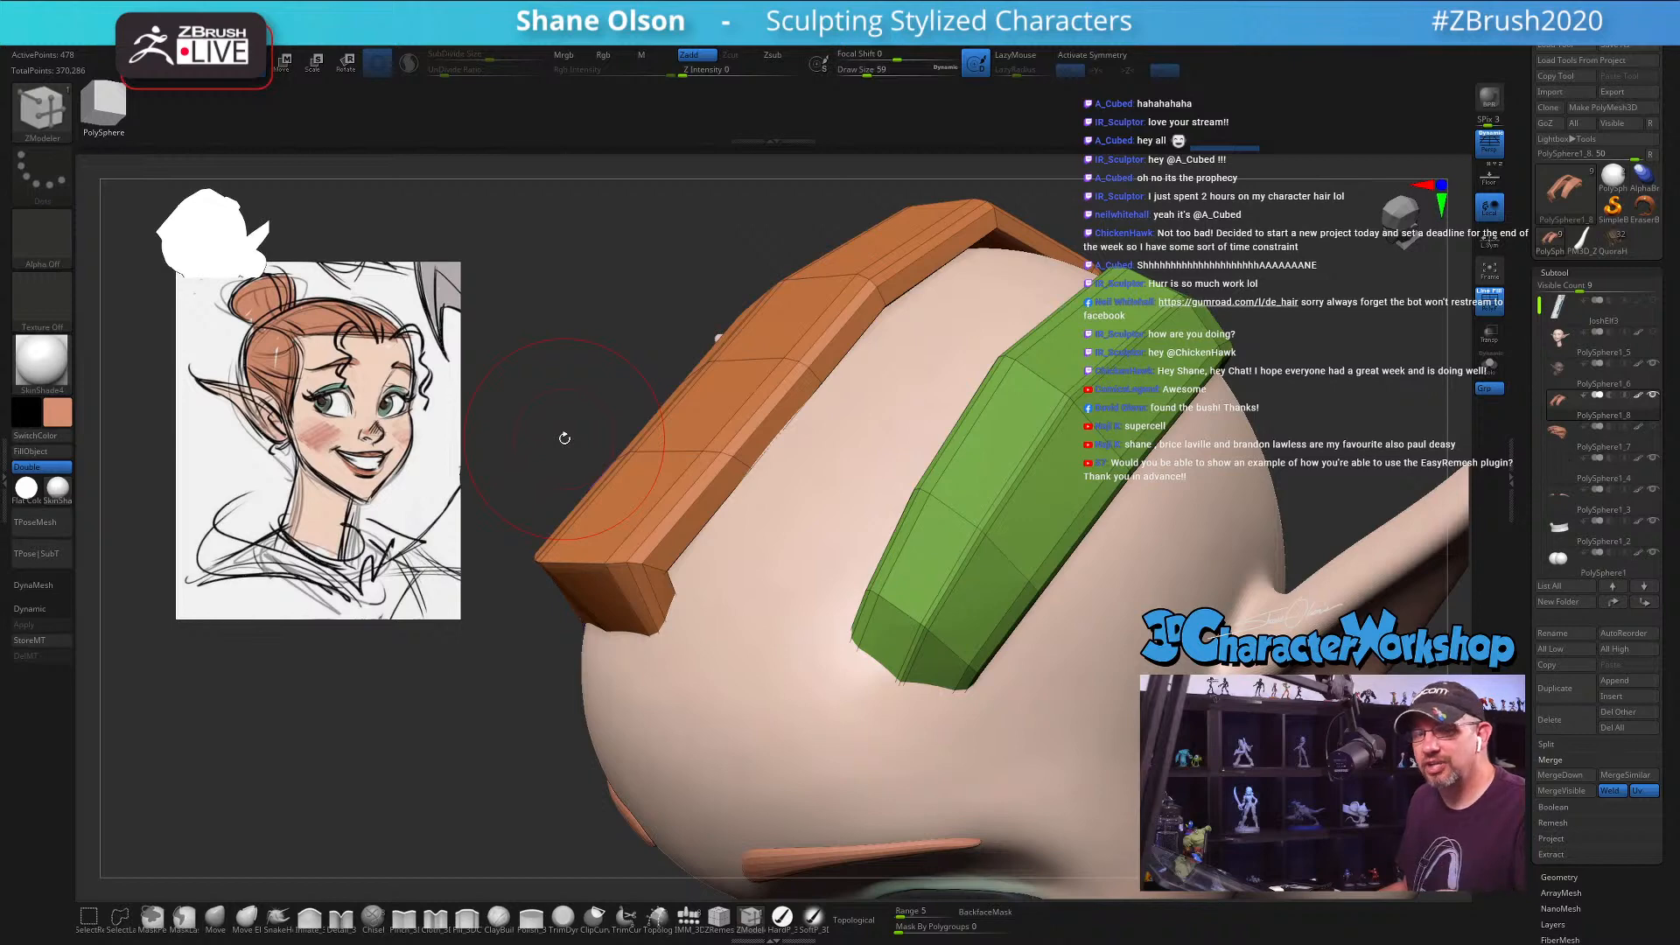
{"action": "left_click_drag", "start_coordinate": [599, 338], "coordinate": [604, 385], "text": "alt"}
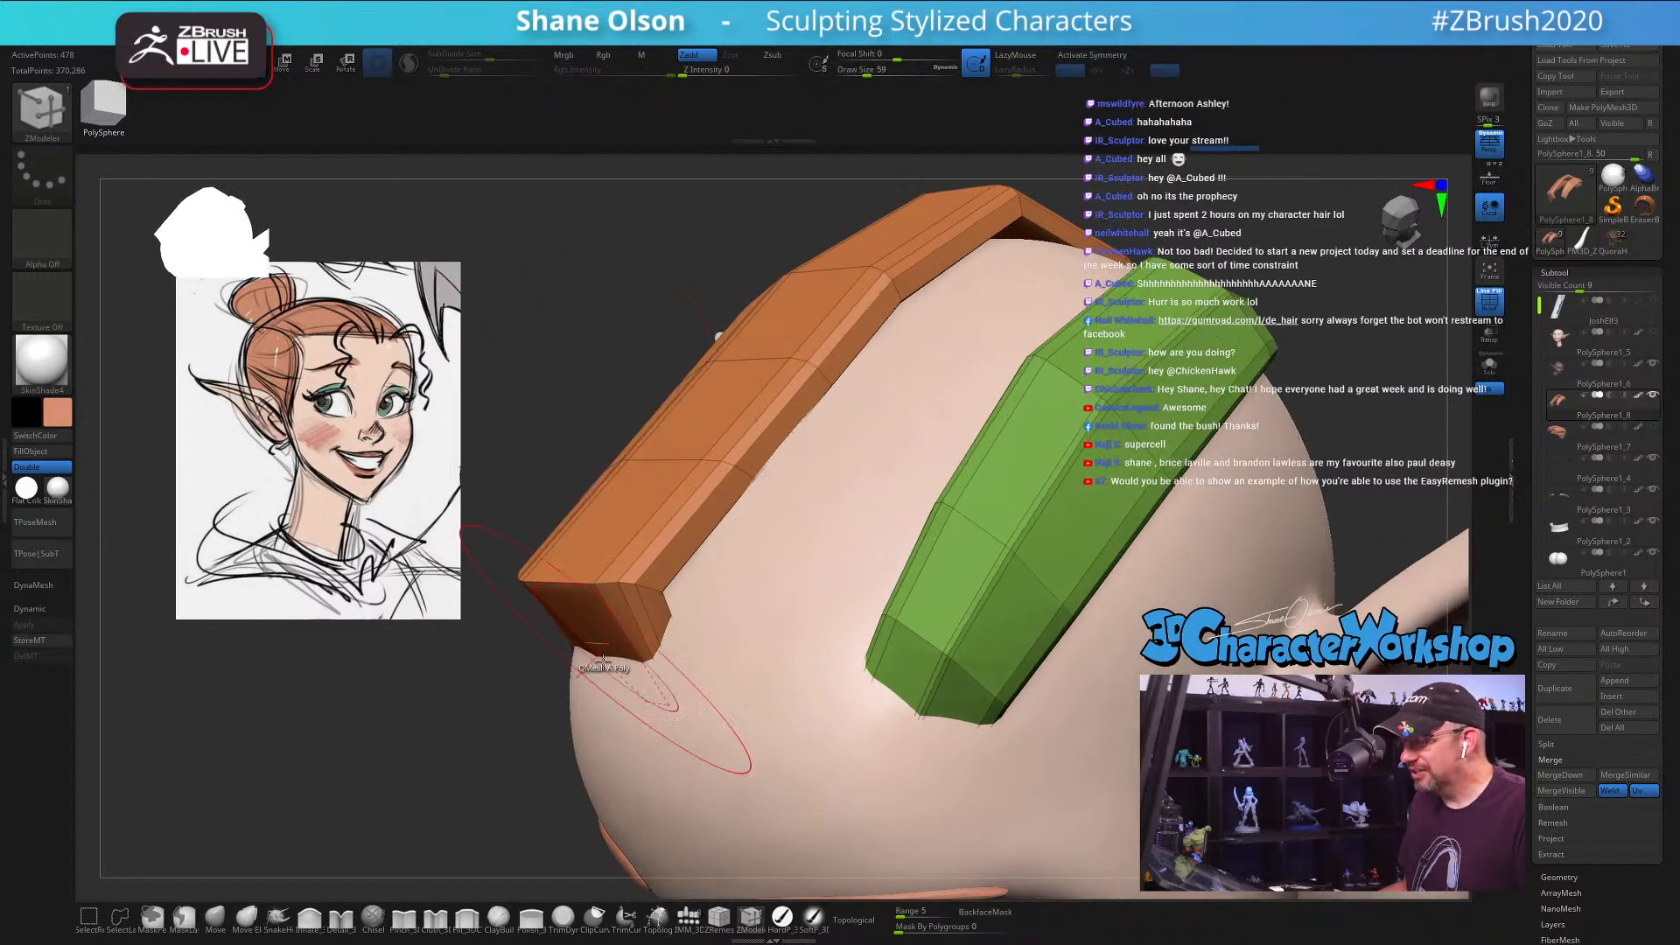
{"action": "left_click_drag", "start_coordinate": [543, 644], "coordinate": [403, 448]}
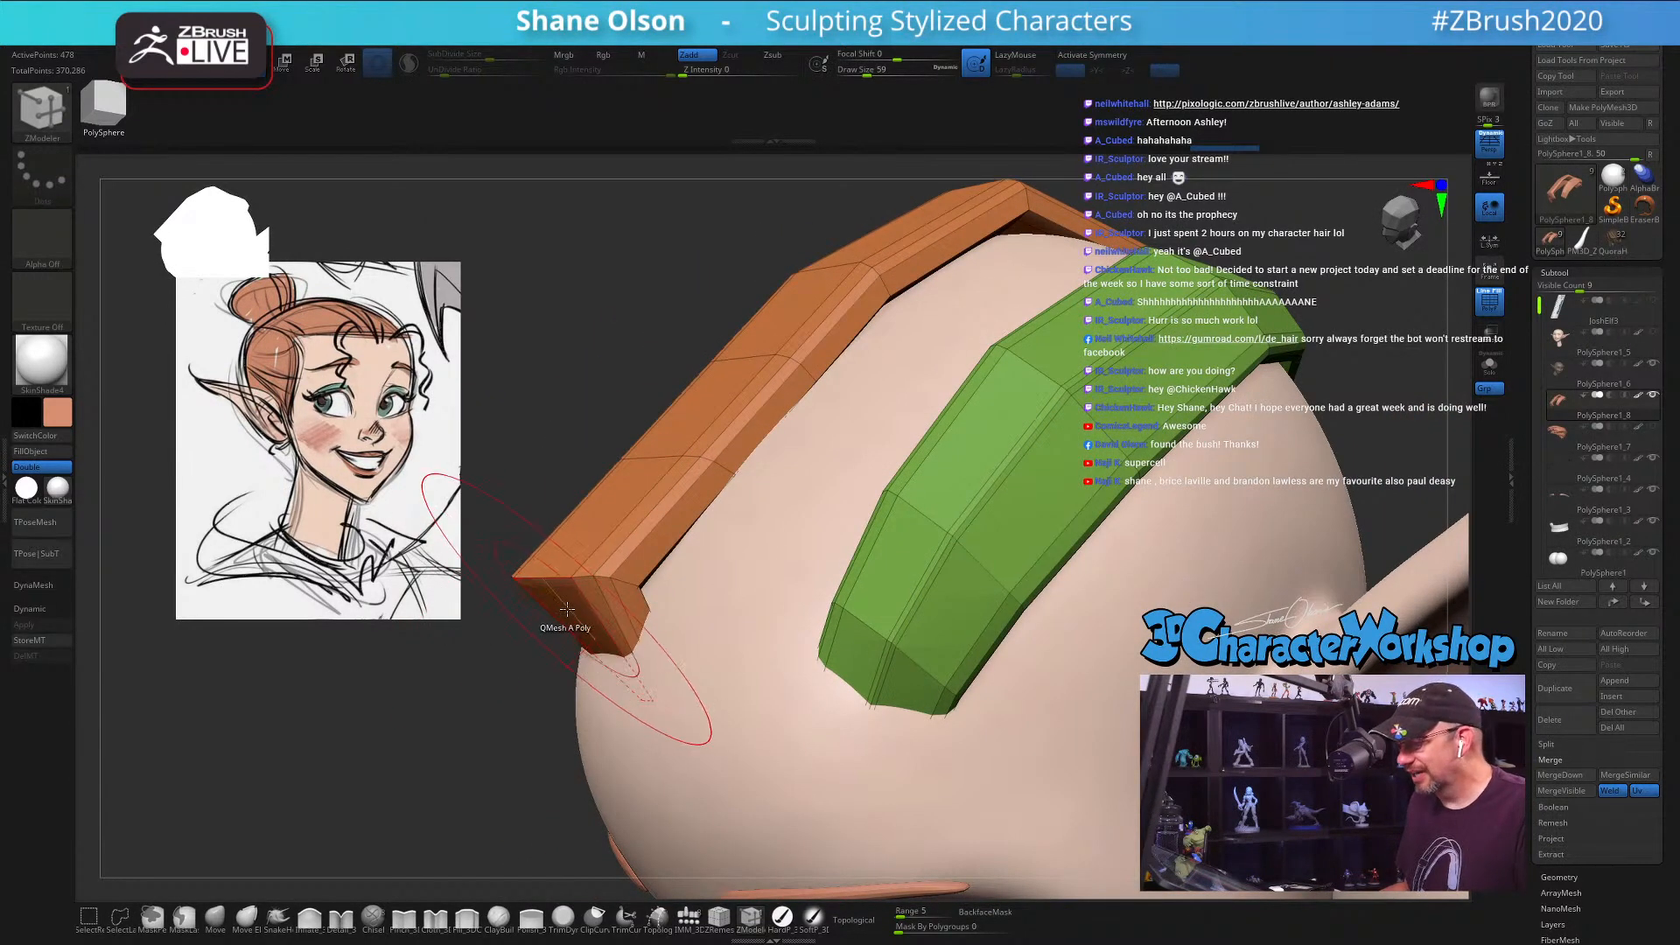
{"action": "key", "text": "space"}
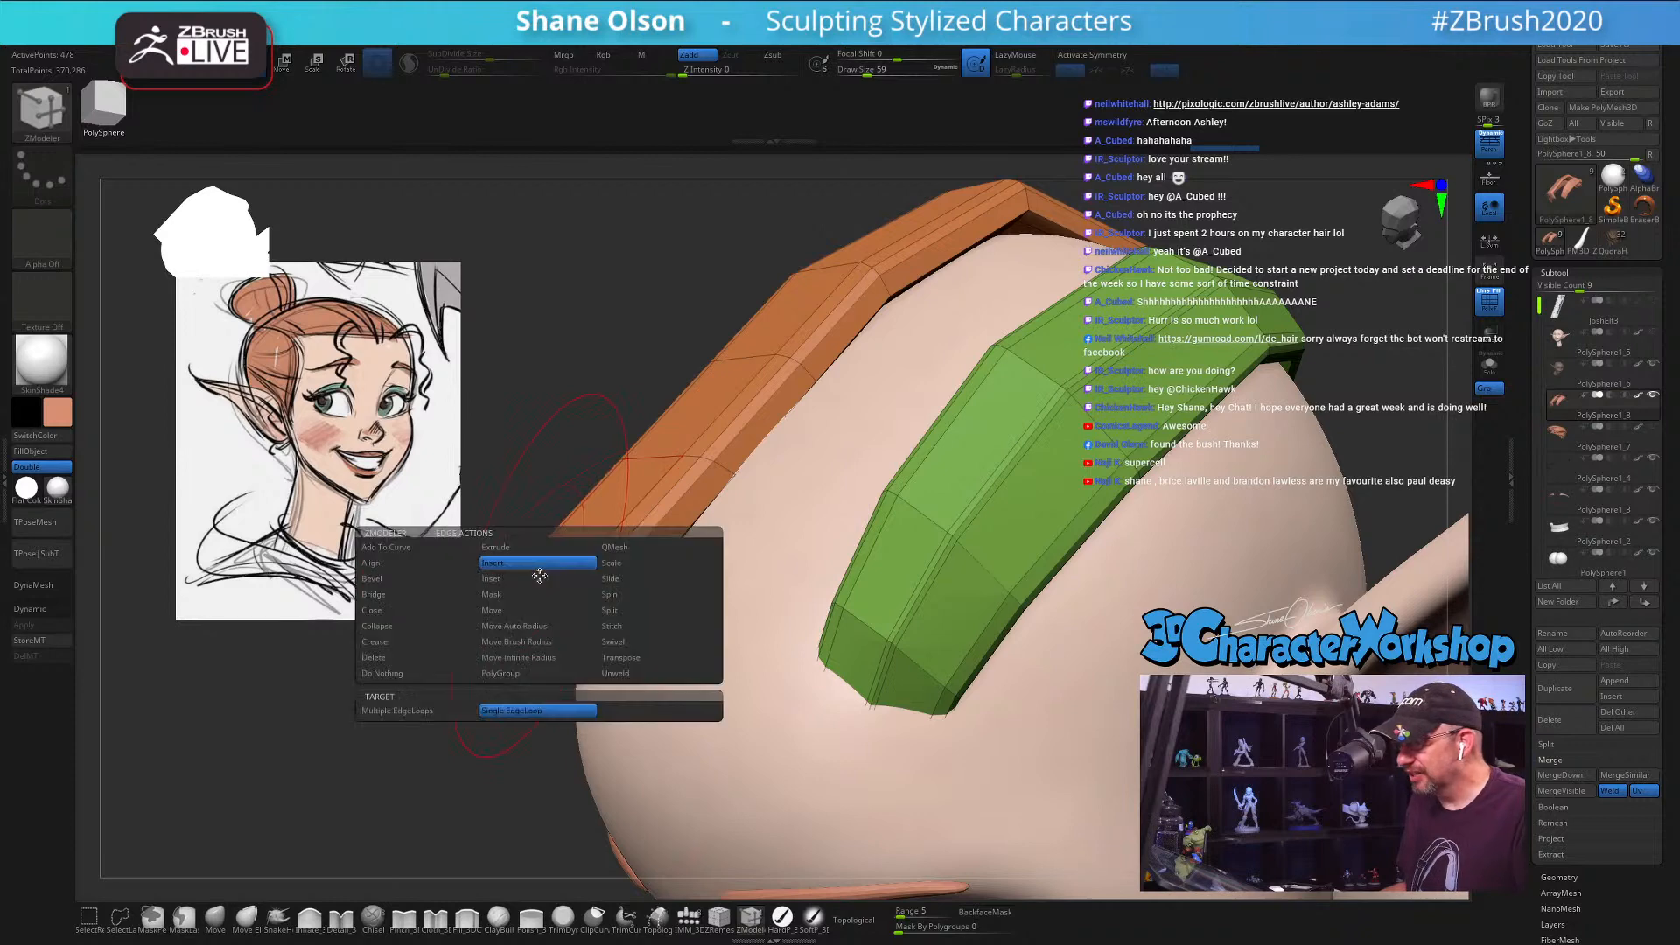
{"action": "left_click", "coordinate": [637, 596]}
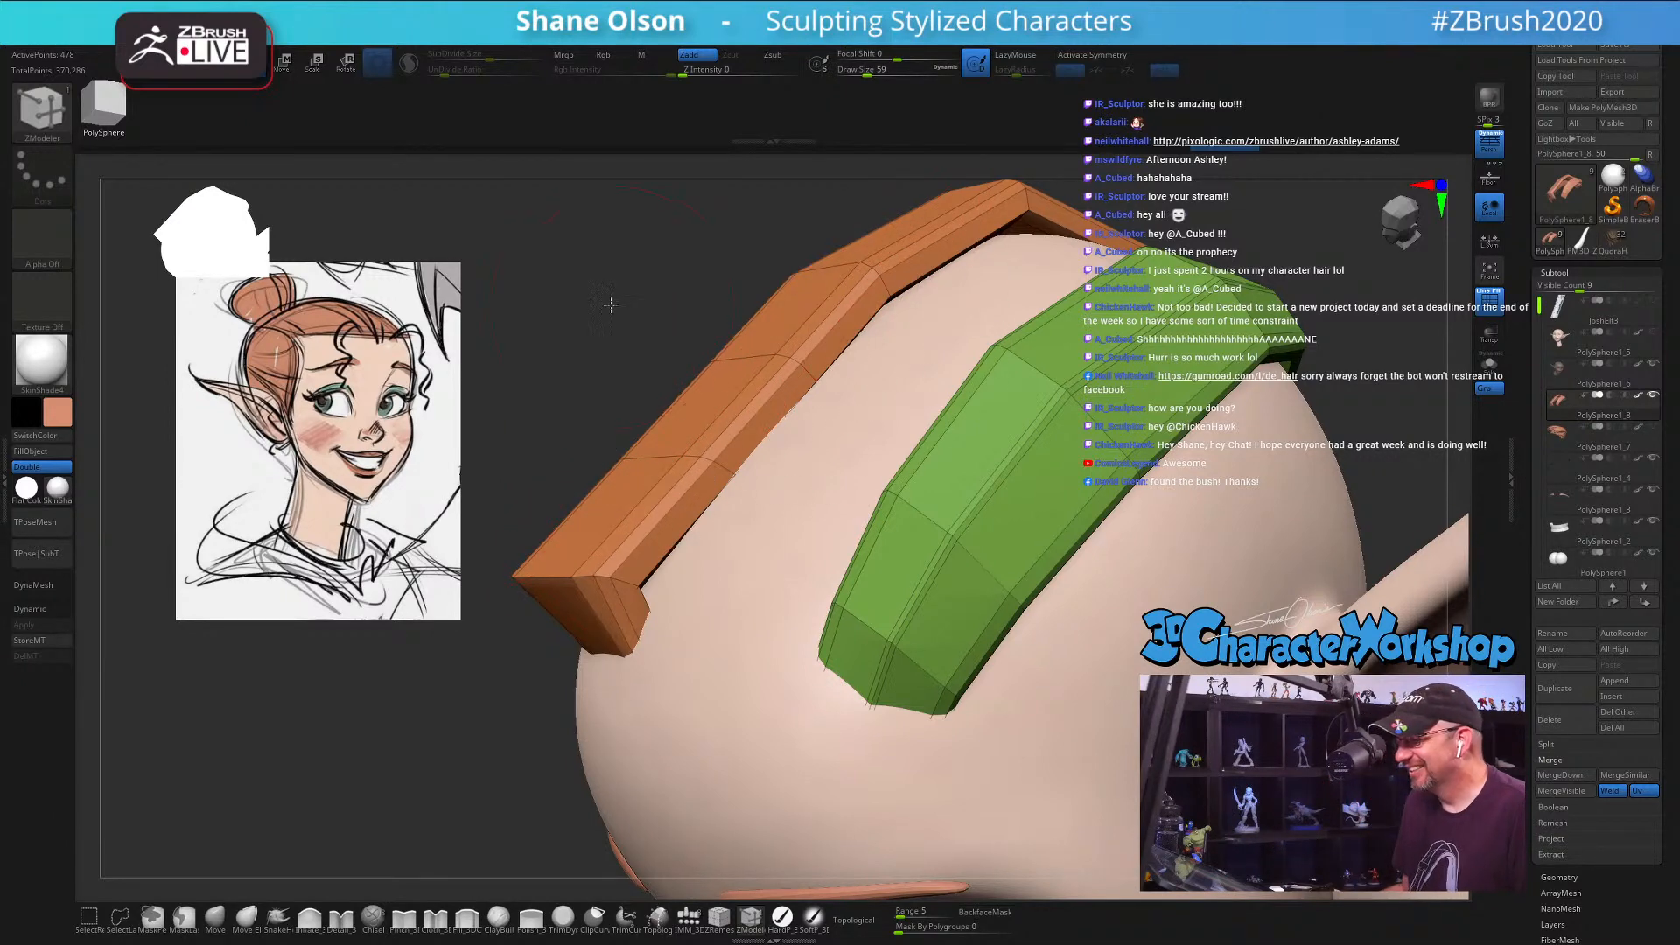
{"action": "left_click_drag", "start_coordinate": [610, 305], "coordinate": [554, 374]}
Step: Set the ZModeler edge action to Transpose, try it on the orange strip's front edge and clear the mask
{"action": "key", "text": "space"}
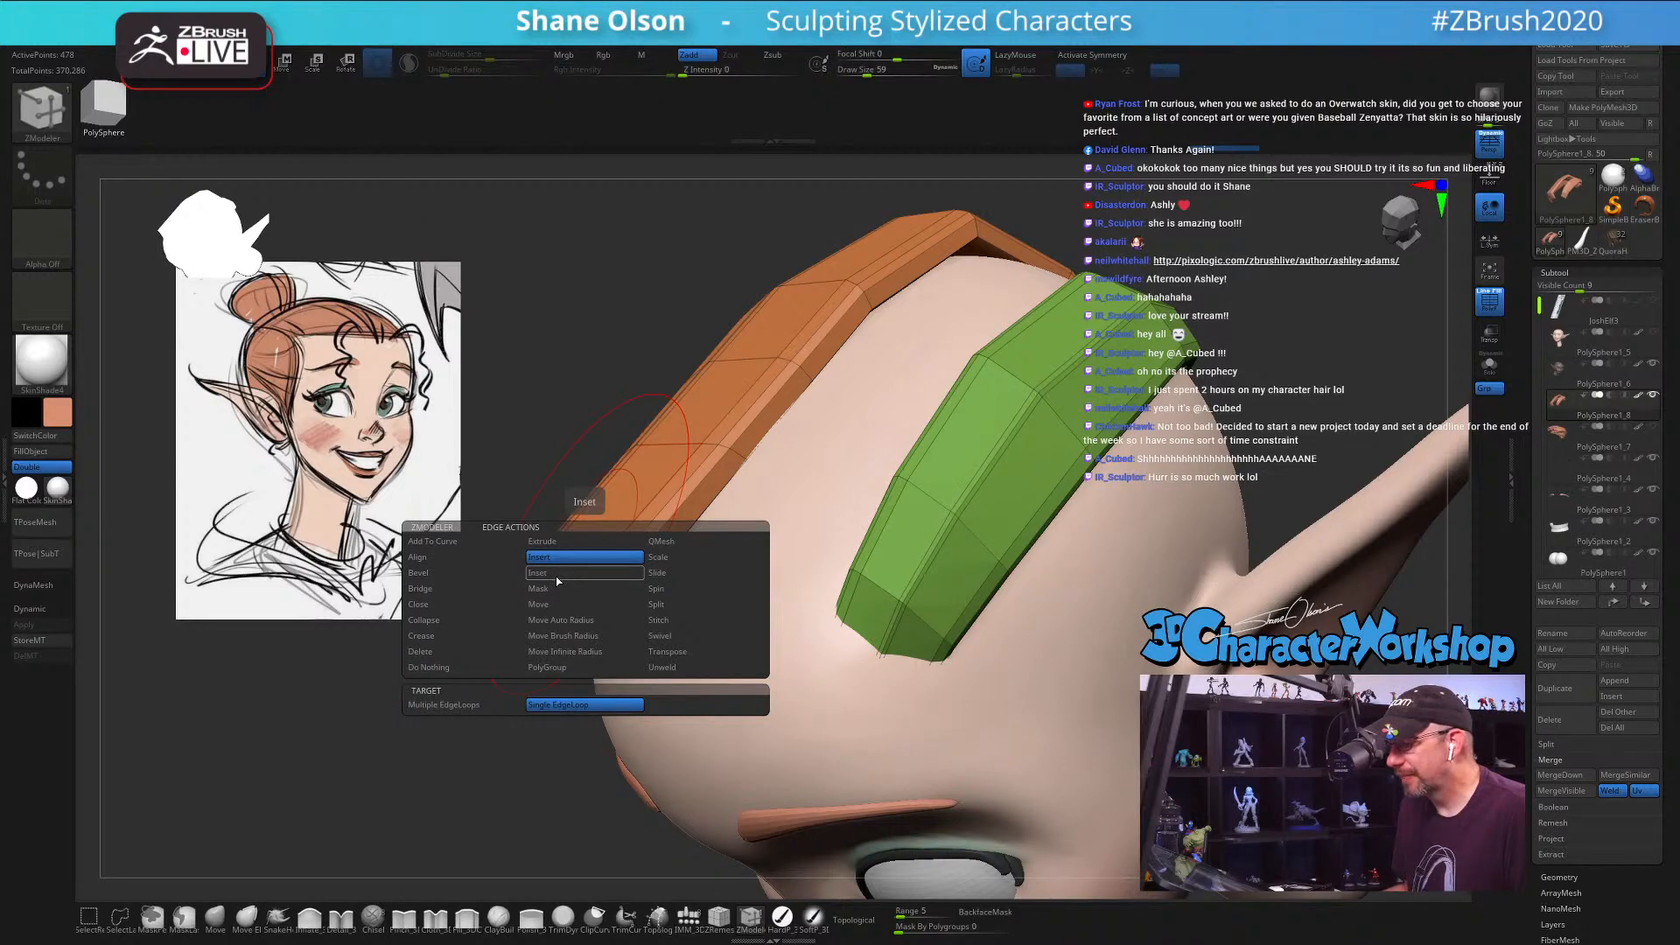
{"action": "left_click", "coordinate": [668, 651]}
{"action": "left_click", "coordinate": [593, 545]}
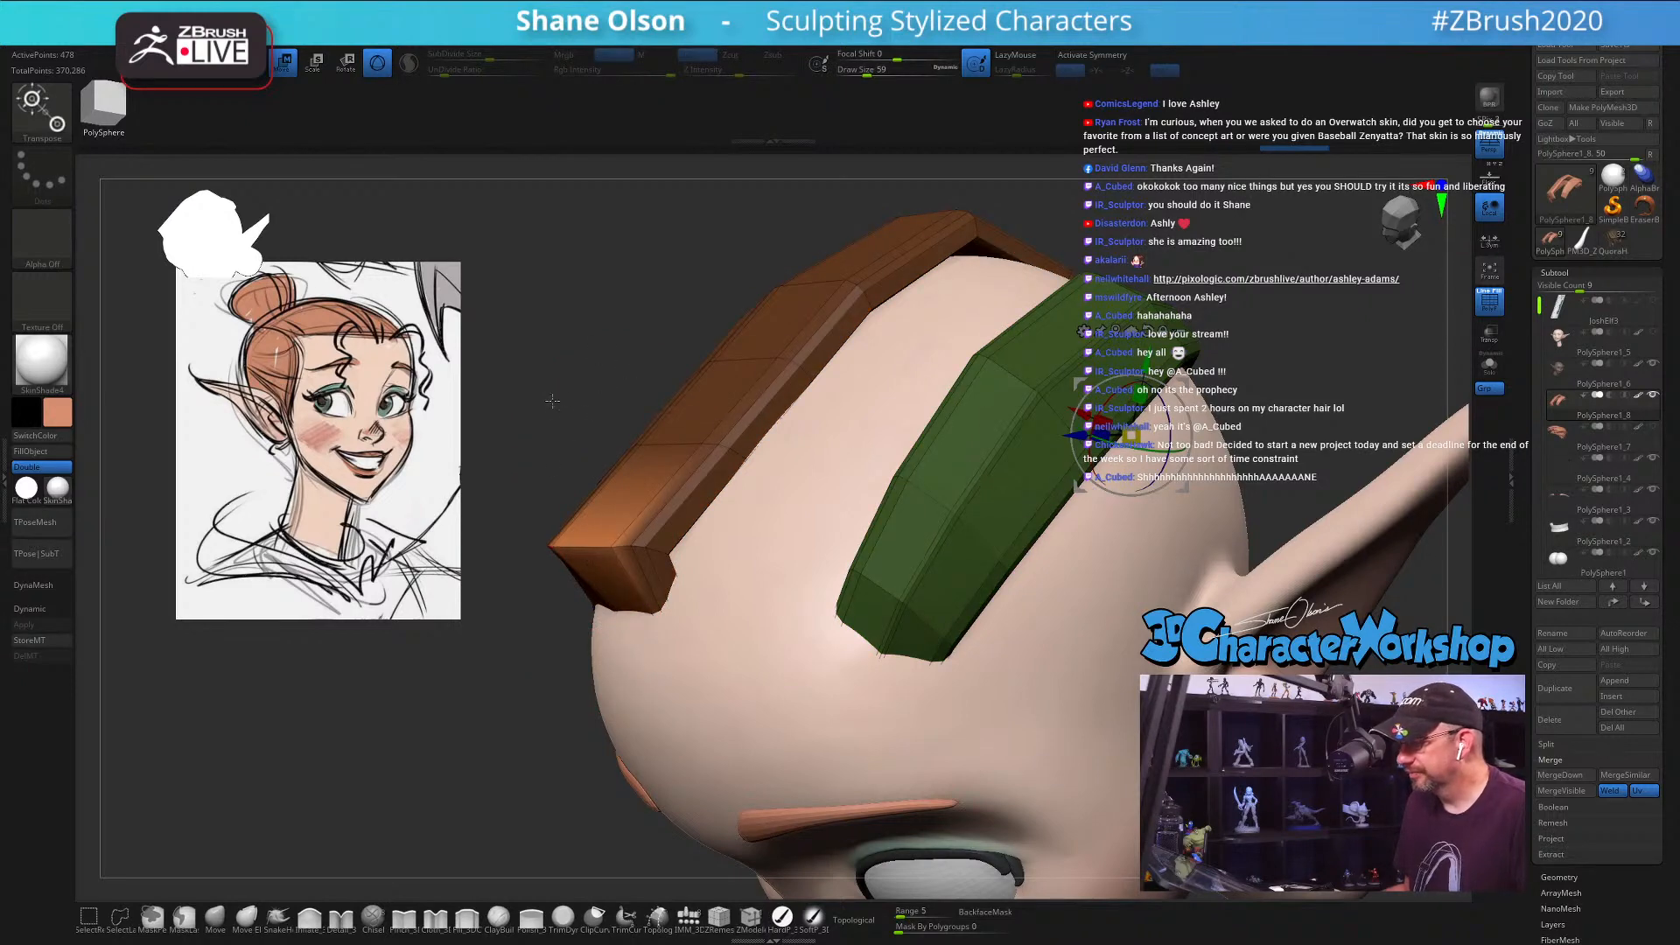
{"action": "left_click_drag", "start_coordinate": [552, 401], "coordinate": [564, 431], "text": "ctrl"}
{"action": "key", "text": "q"}
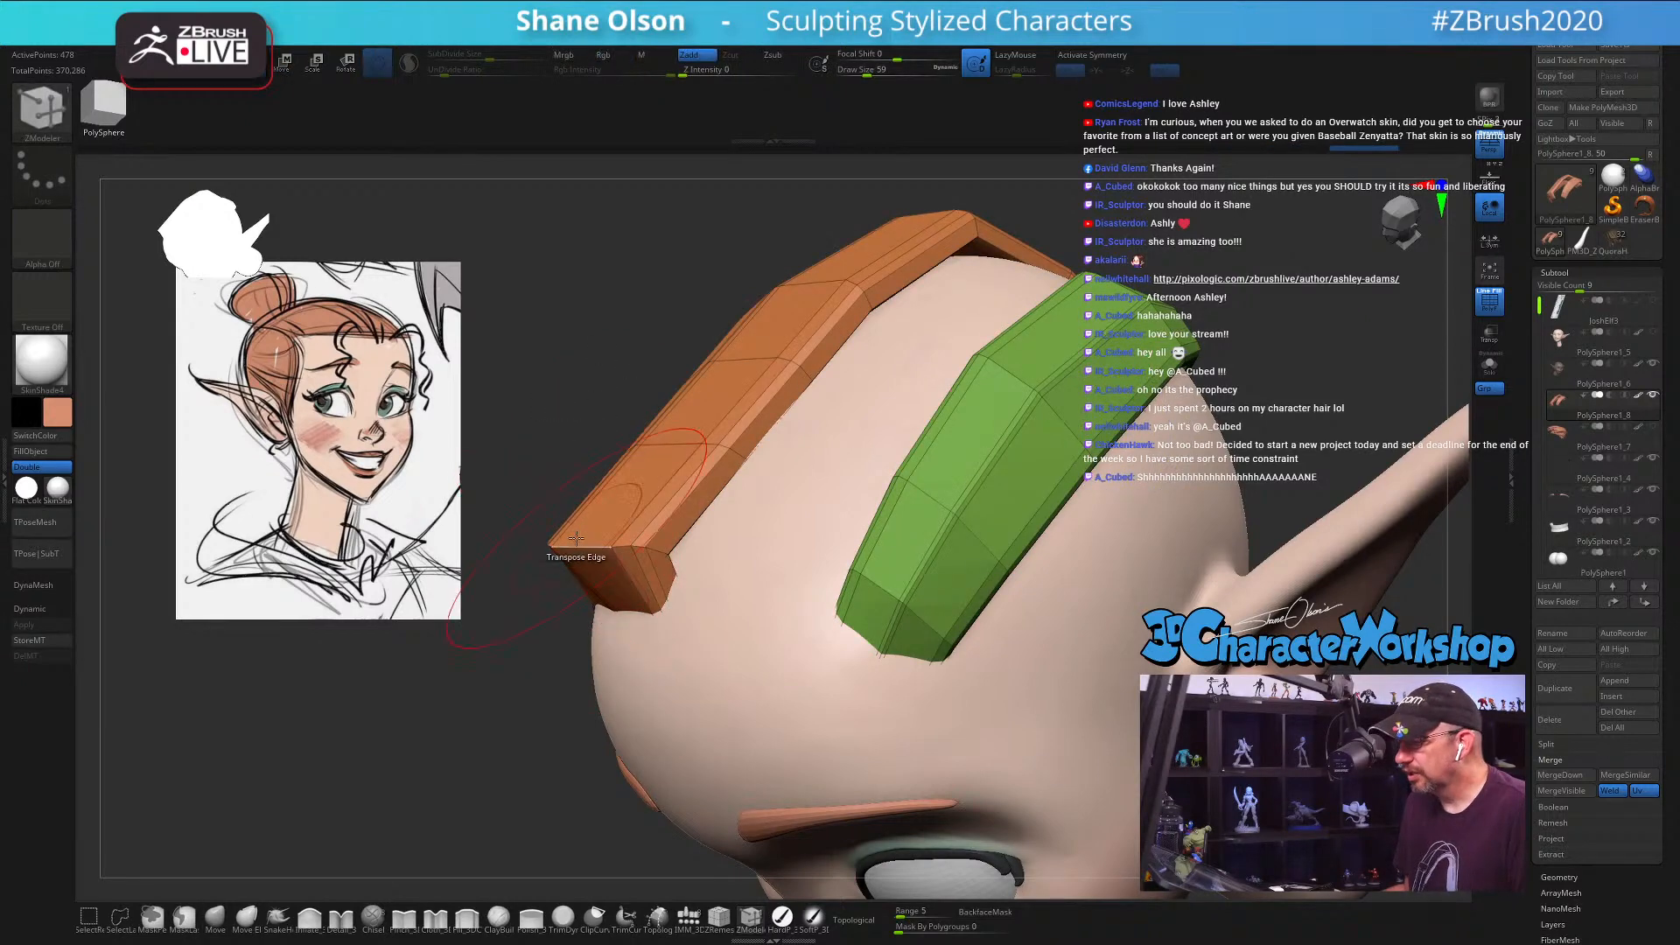
Step: Set the Transpose target to EdgeLoop Partial and move the orange strip's front edge loop back toward the forehead
{"action": "key", "text": "space"}
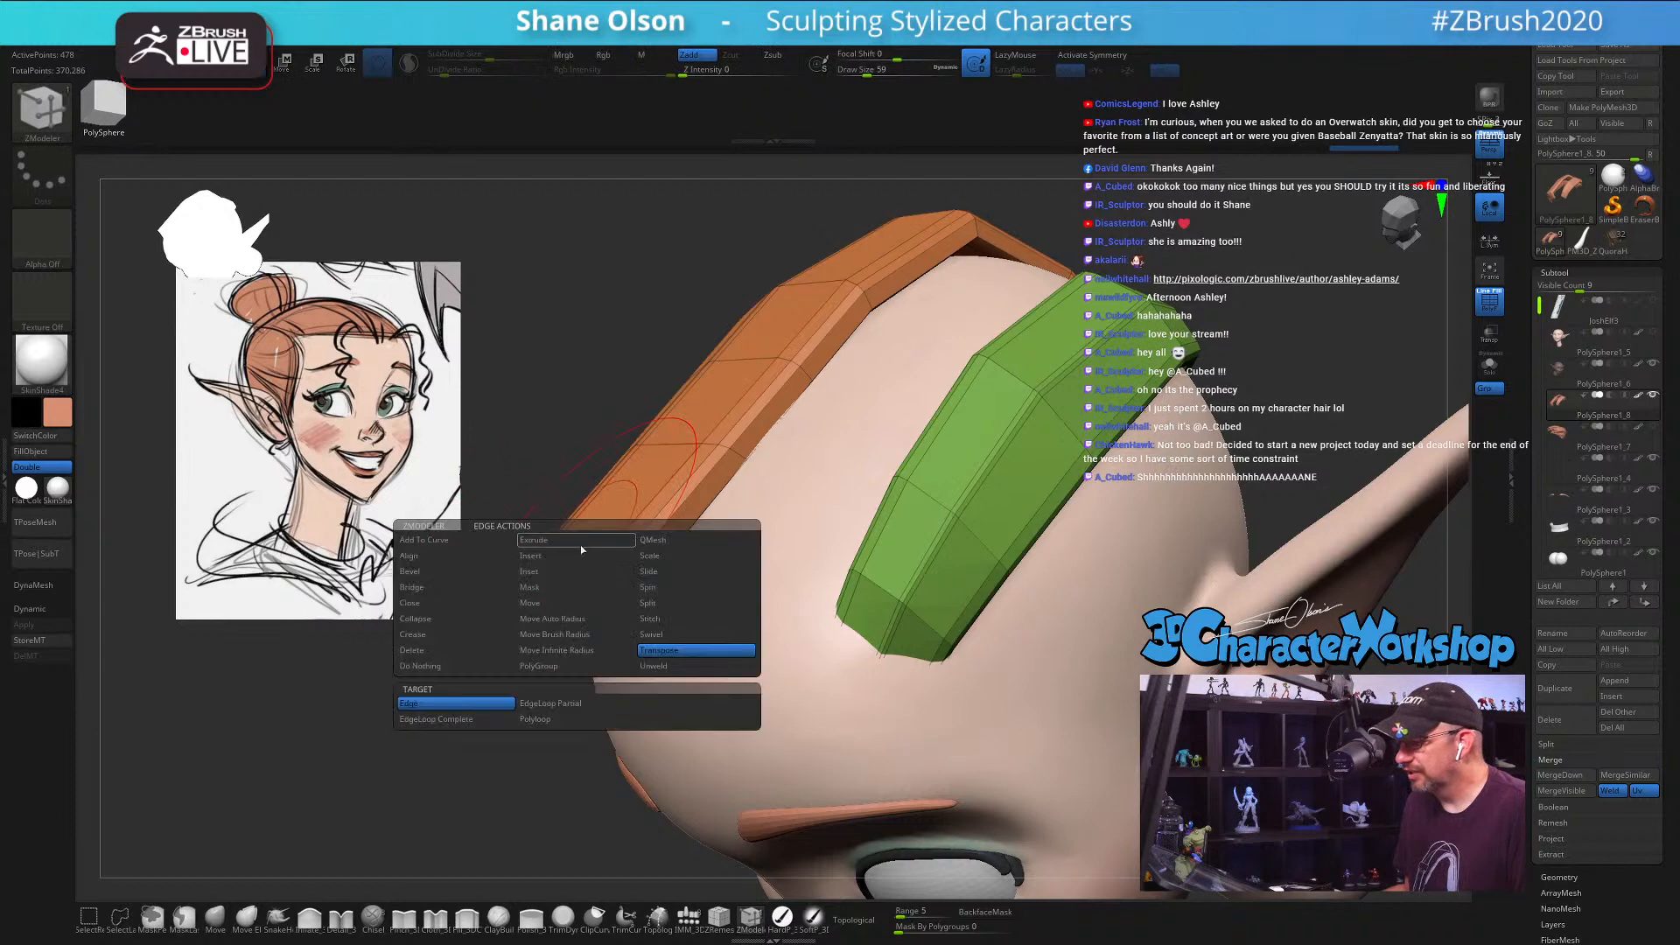
{"action": "left_click", "coordinate": [550, 706]}
{"action": "left_click", "coordinate": [581, 548]}
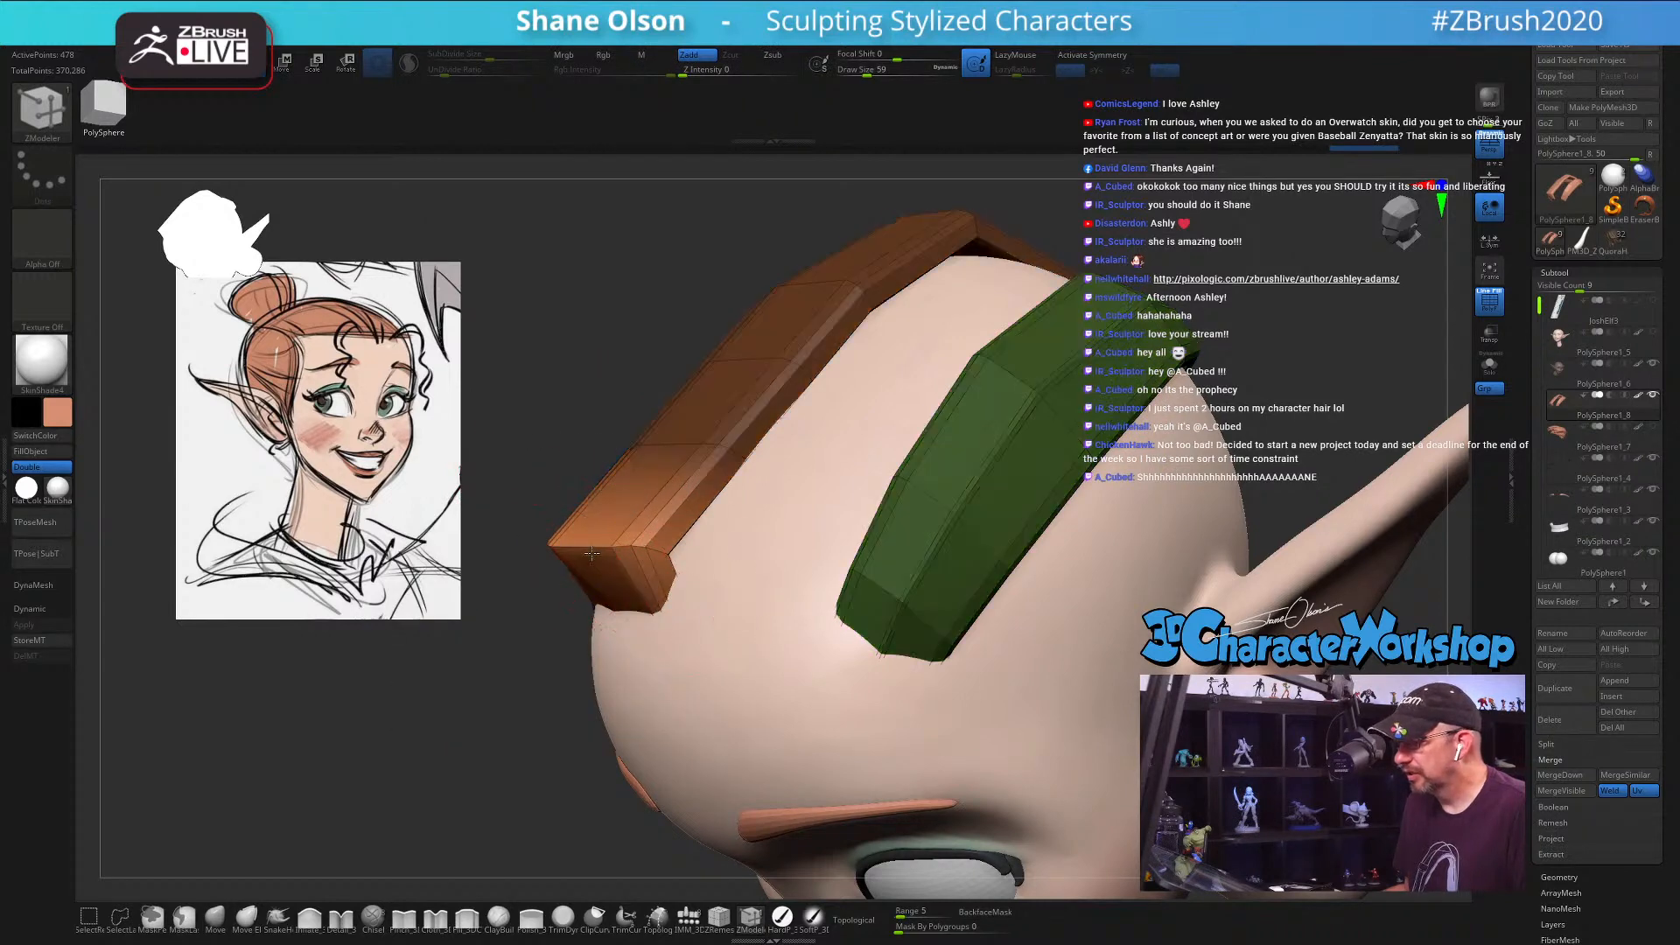
{"action": "left_click_drag", "start_coordinate": [592, 399], "coordinate": [505, 409]}
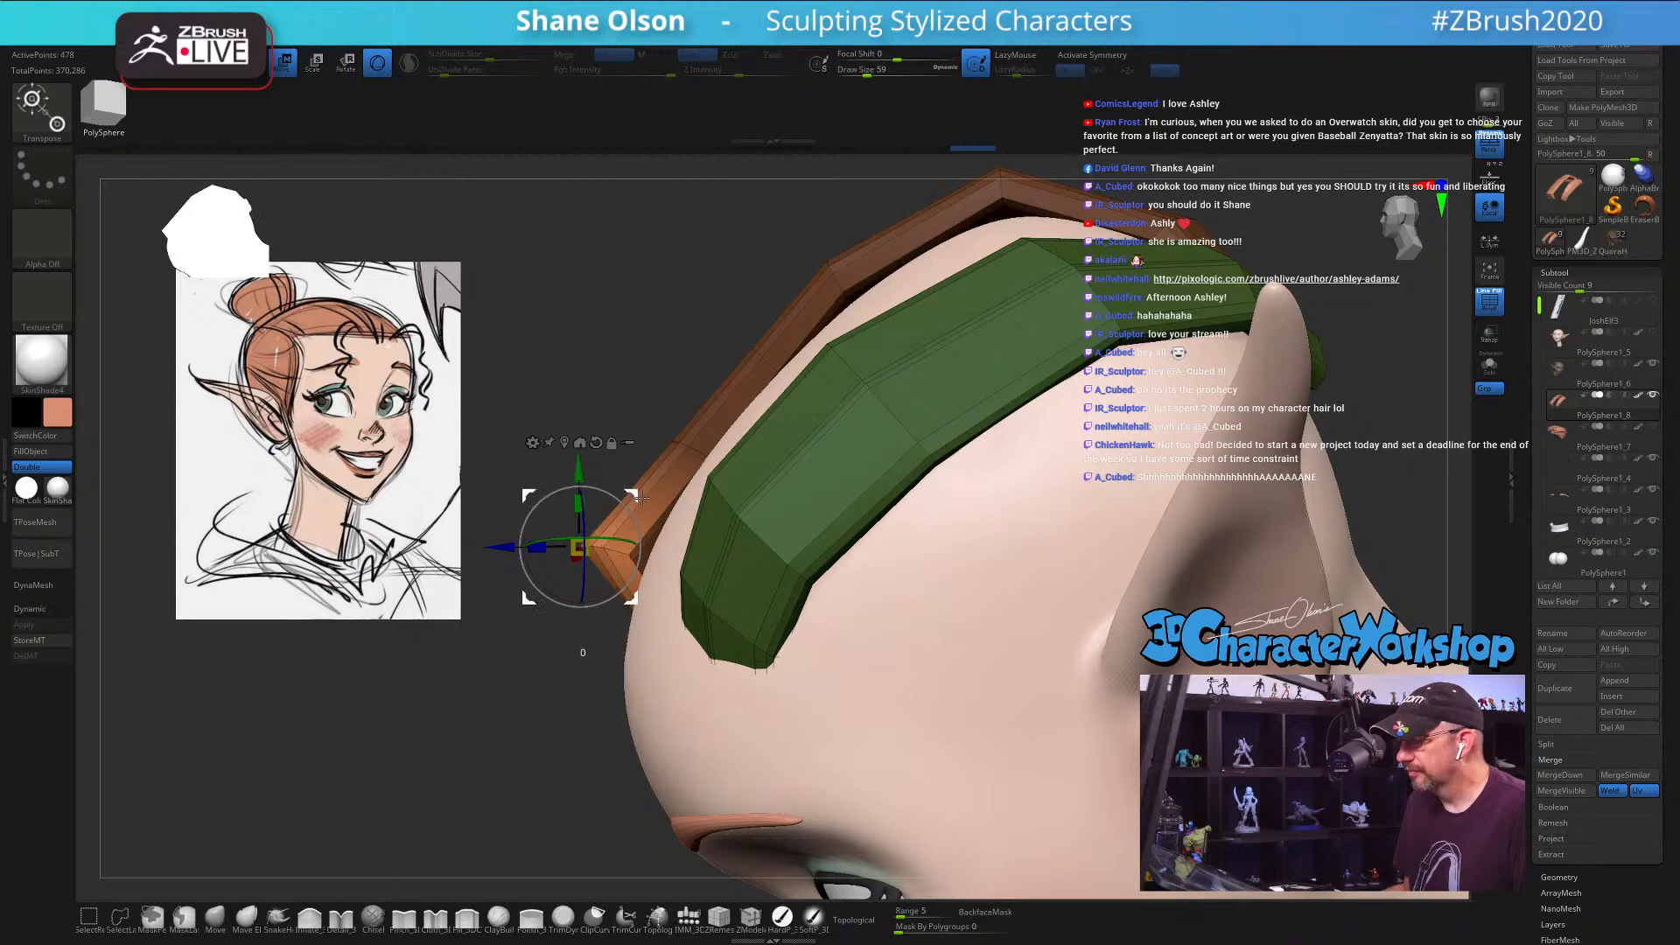
{"action": "left_click_drag", "start_coordinate": [640, 498], "coordinate": [656, 509]}
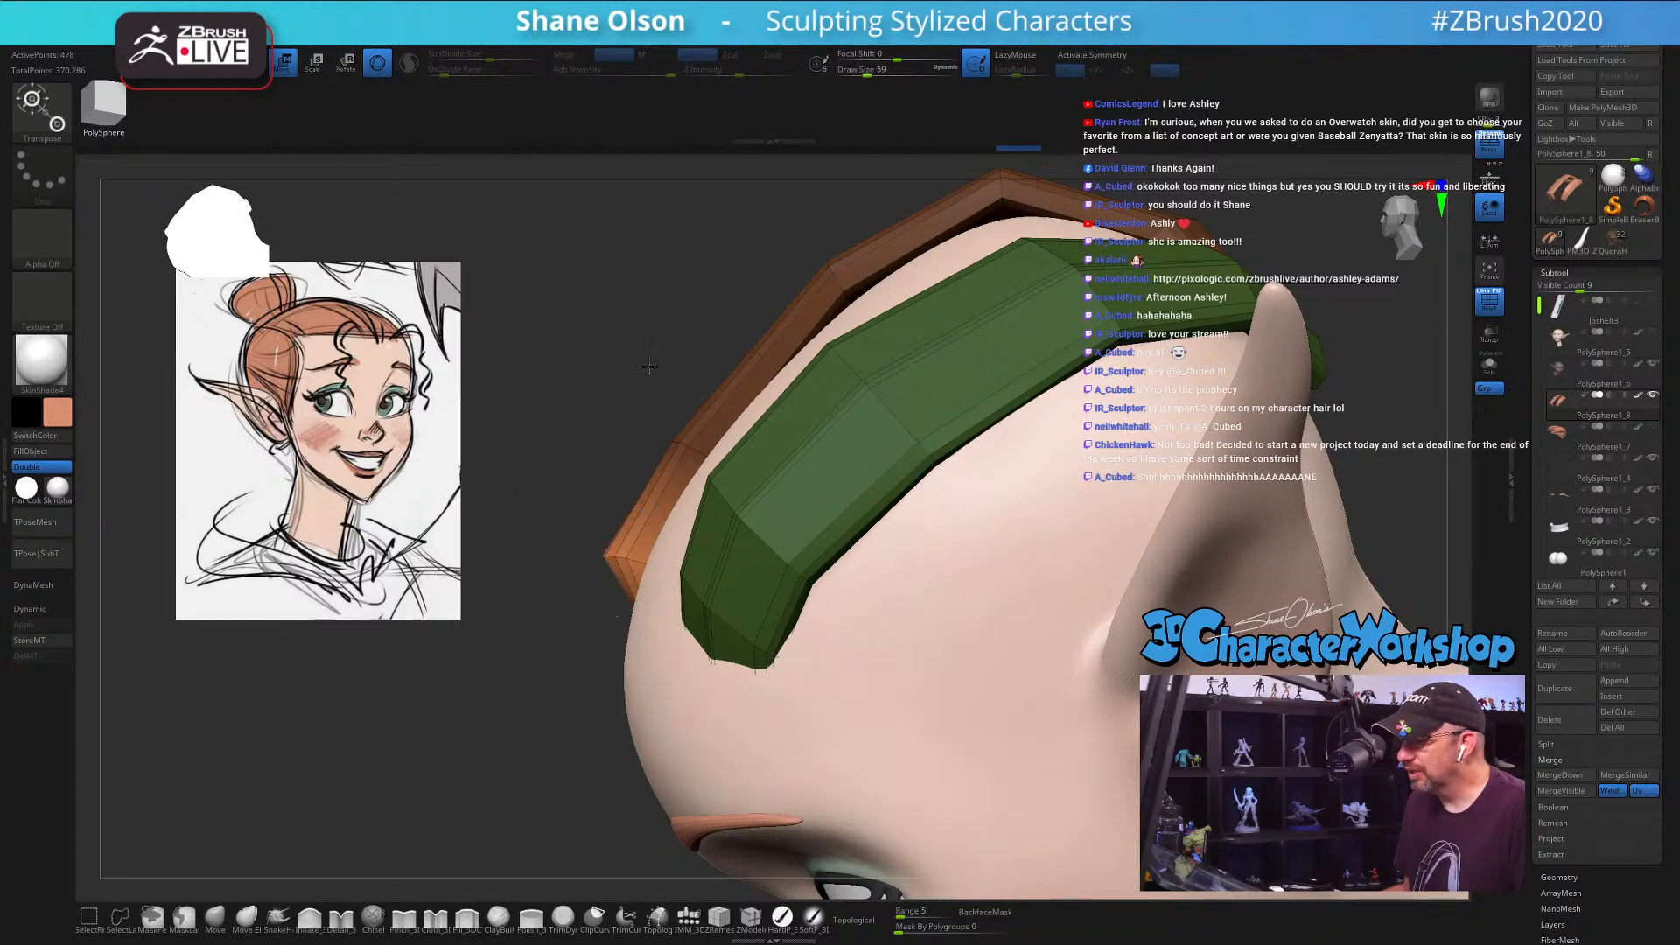
{"action": "left_click_drag", "start_coordinate": [649, 366], "coordinate": [964, 330]}
{"action": "key", "text": "q"}
{"action": "left_click_drag", "start_coordinate": [1316, 539], "coordinate": [1299, 297]}
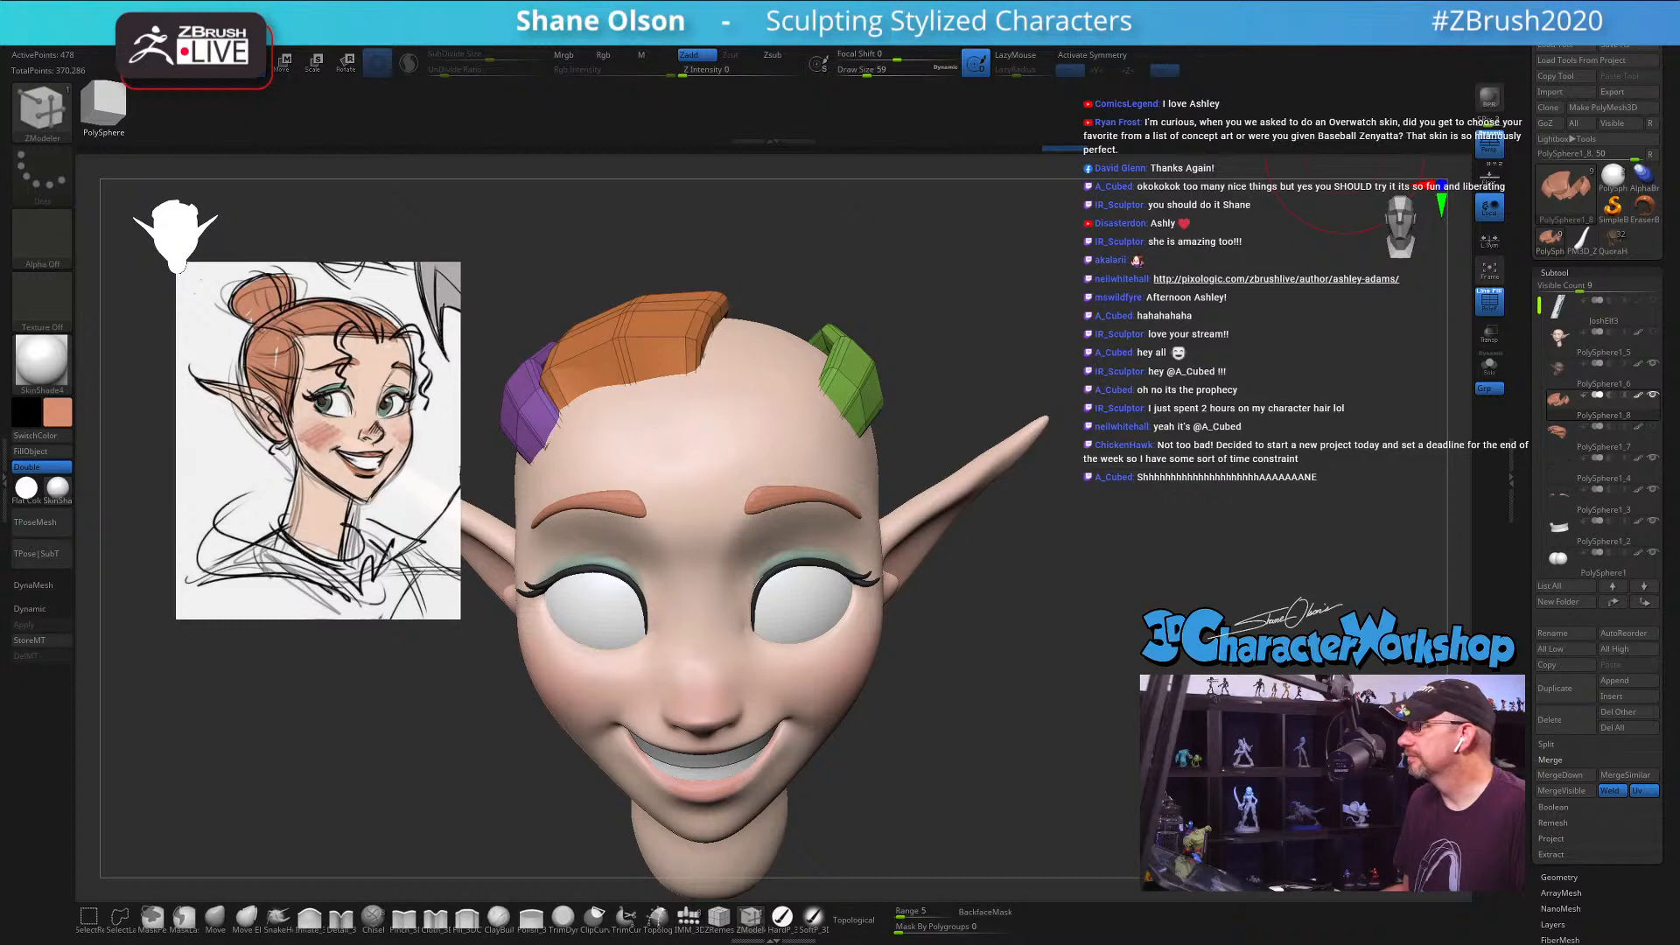
Step: Switch to Chrome, search for "zbrush live" and open Pixologic's ZBrushLIVE streaming page
{"action": "left_click_drag", "start_coordinate": [700, 944], "coordinate": [675, 206]}
{"action": "left_click", "coordinate": [674, 237]}
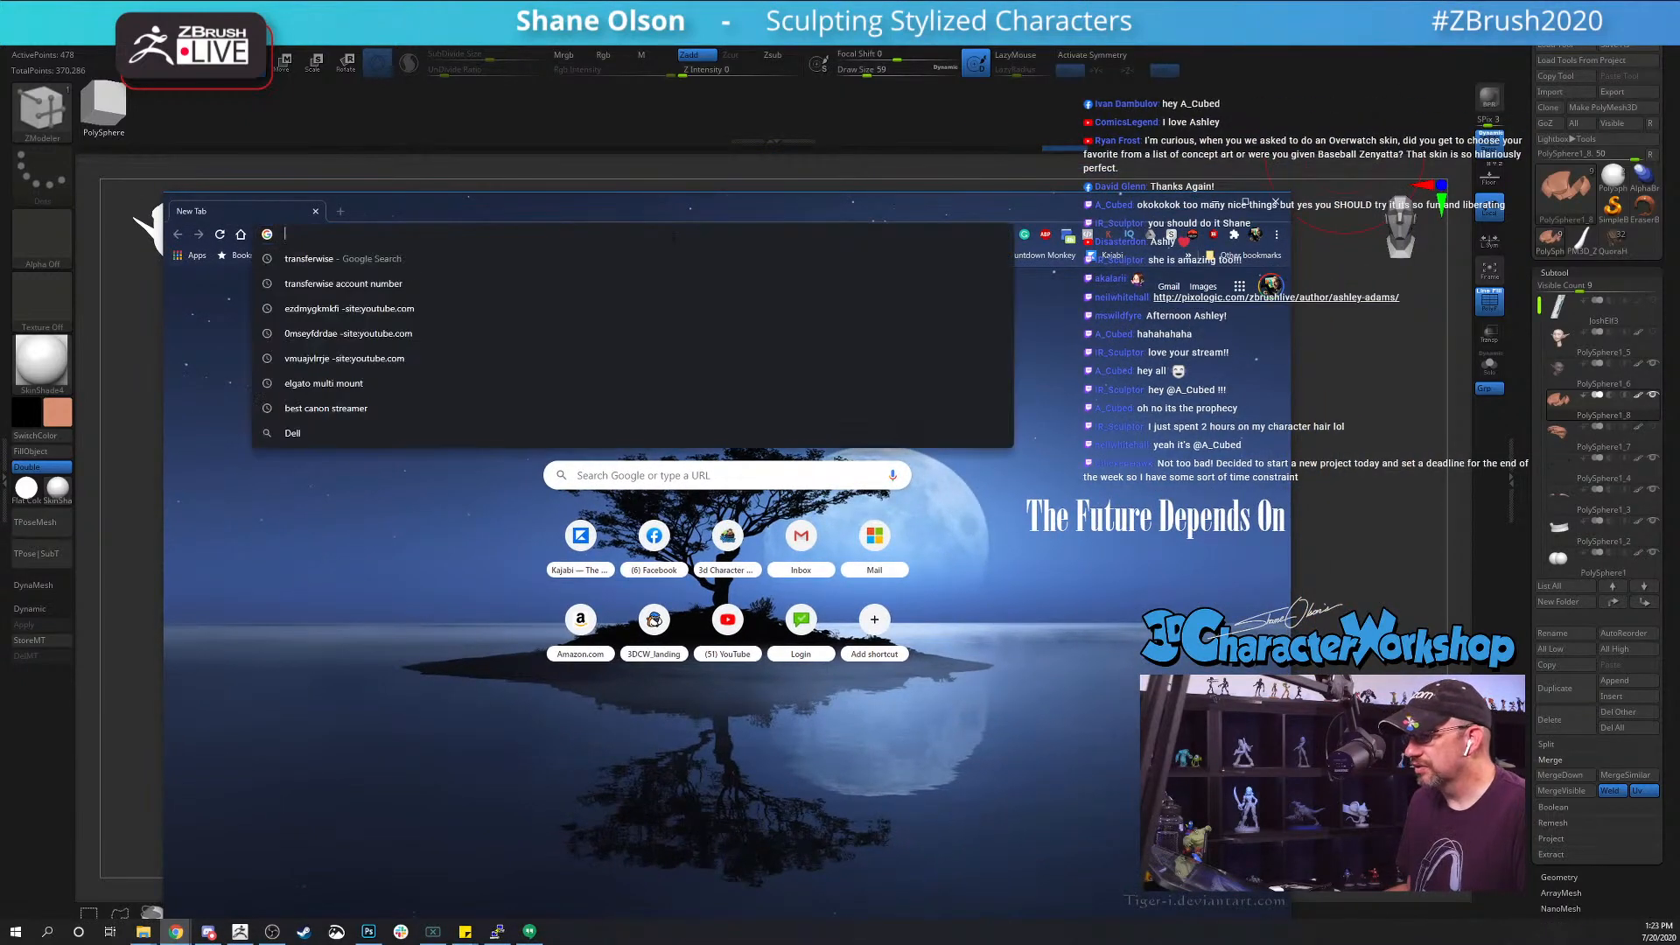
{"action": "type", "text": "zbru"}
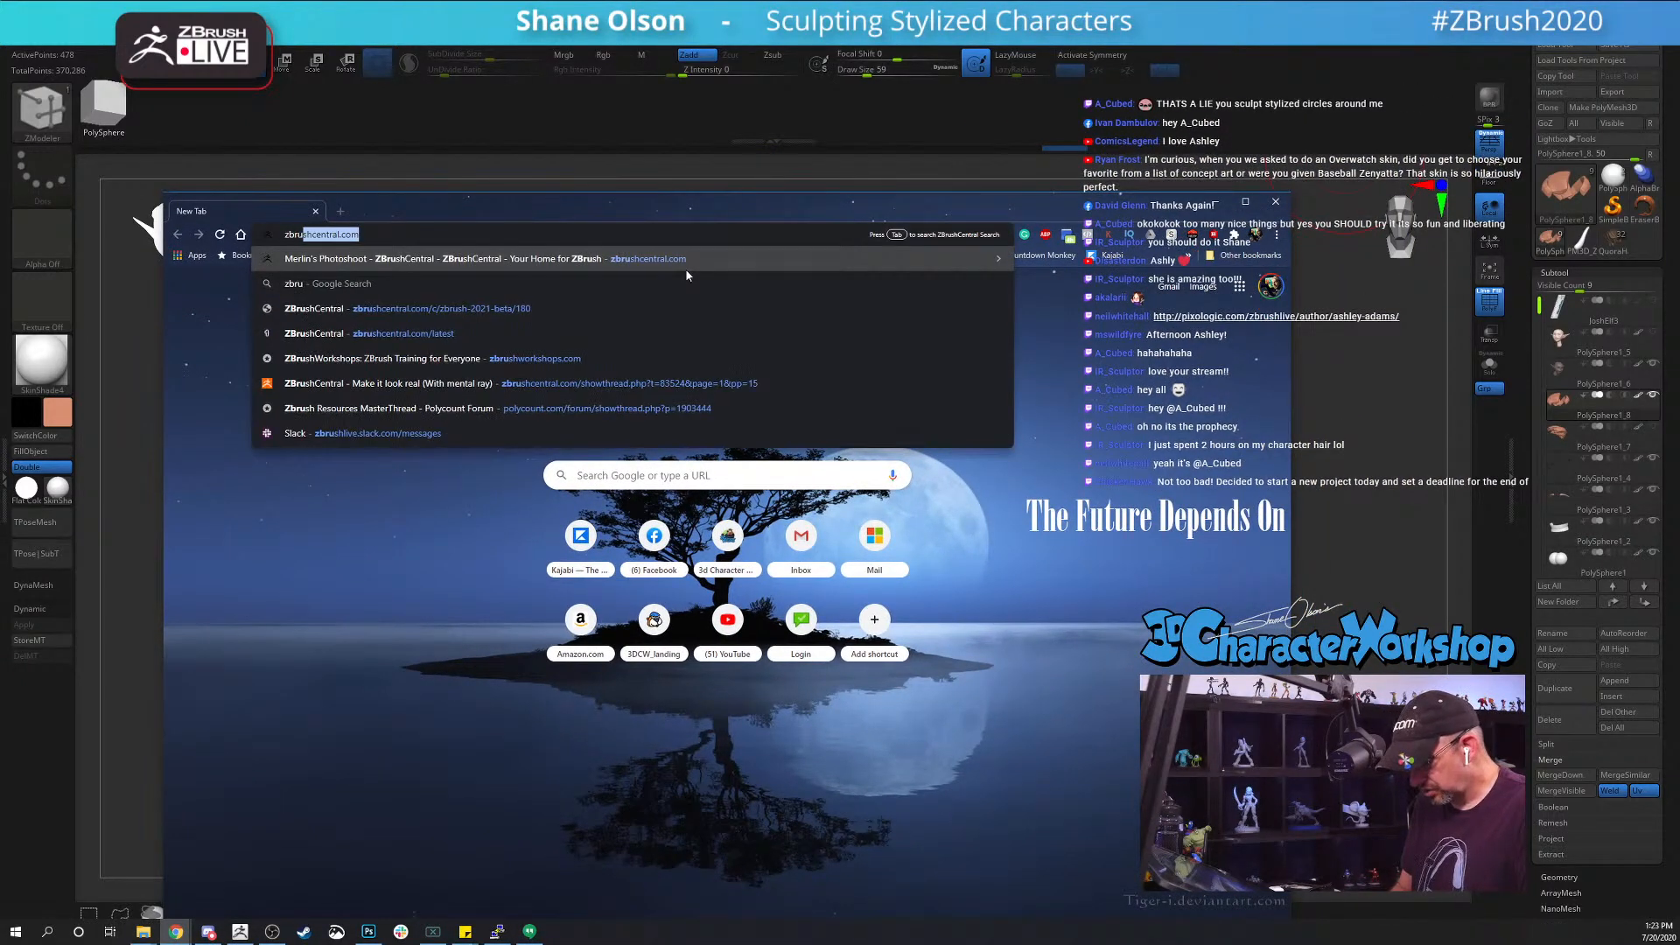
{"action": "type", "text": "sh live"}
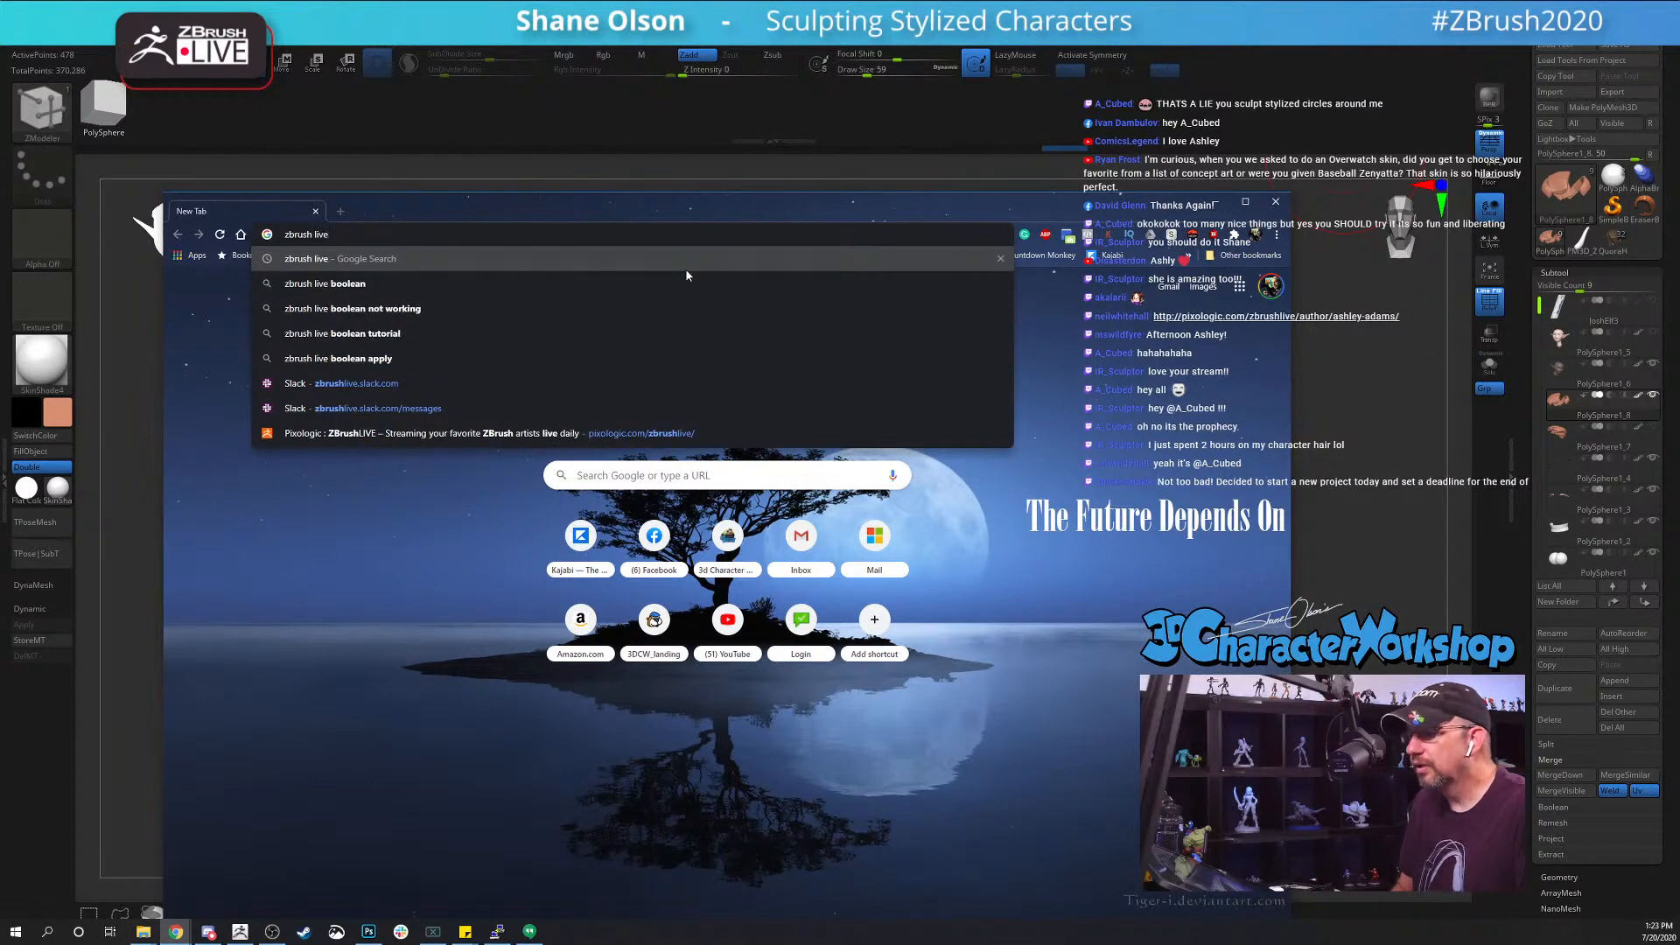
{"action": "key", "text": "Return"}
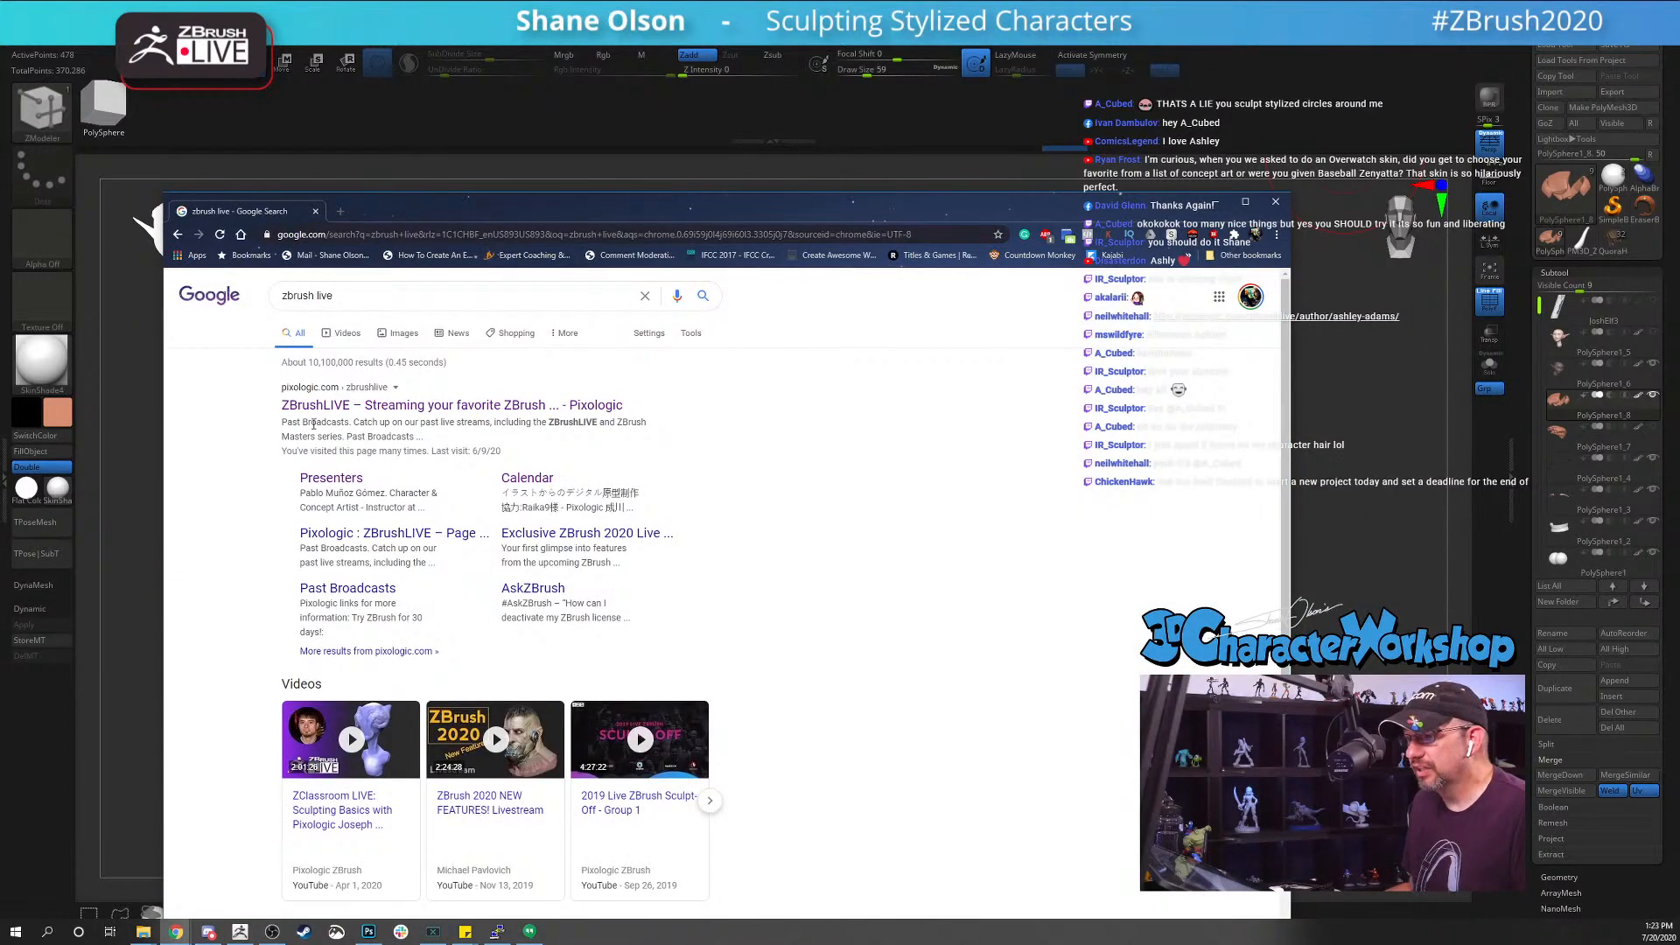
{"action": "left_click", "coordinate": [320, 412]}
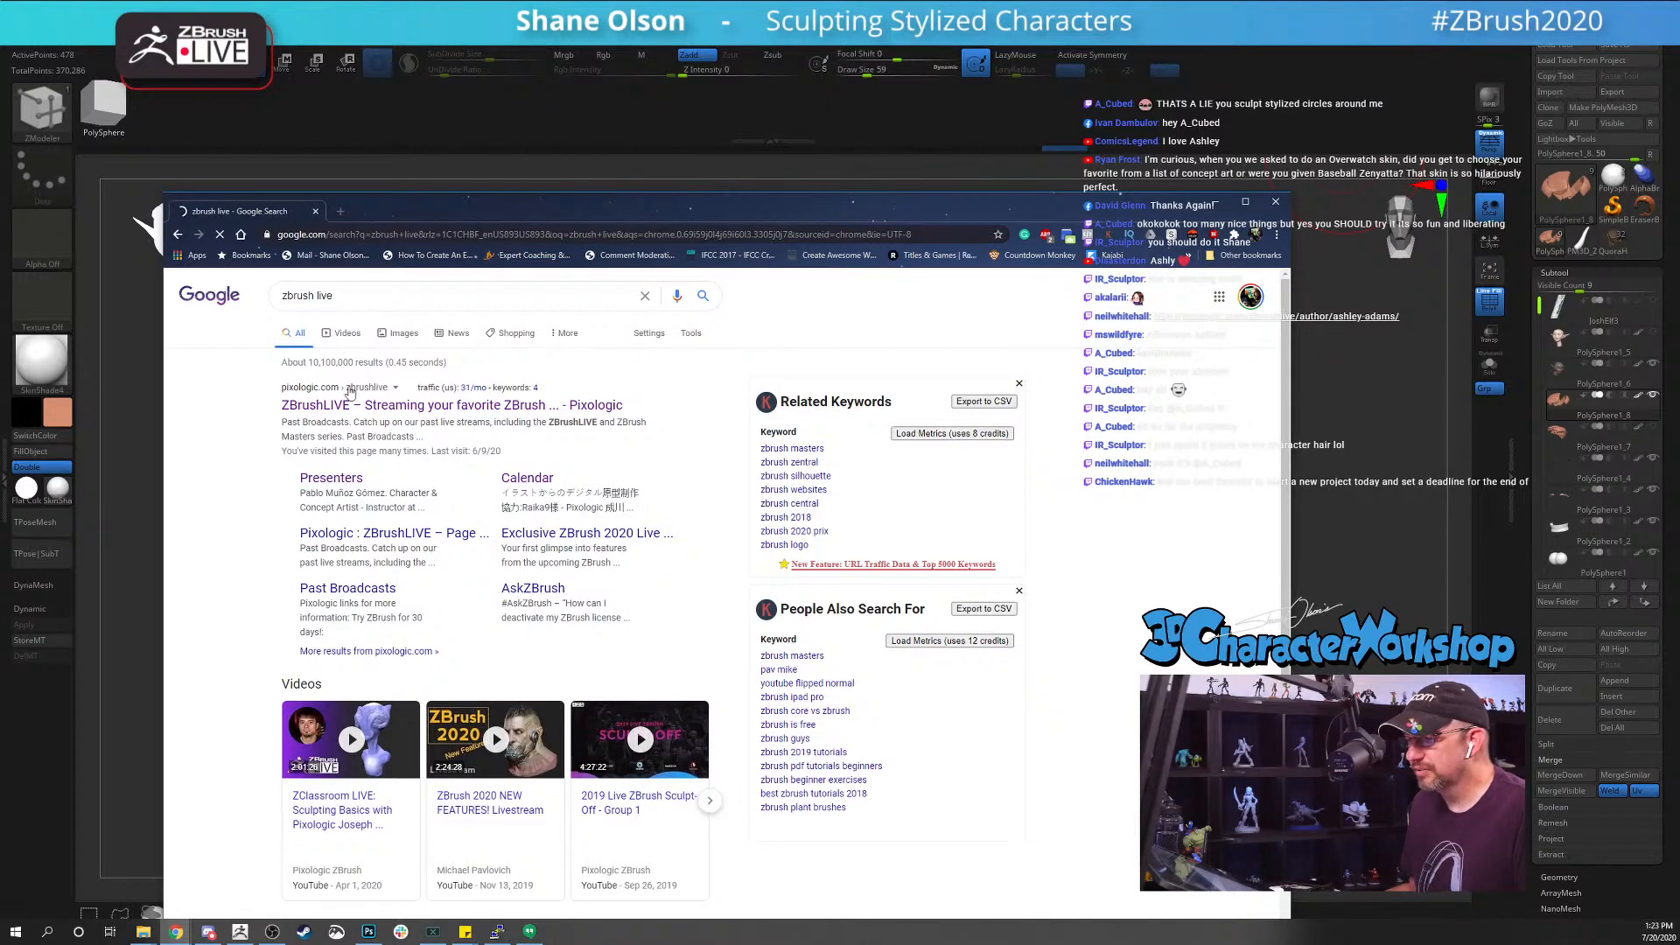
{"action": "left_click_drag", "start_coordinate": [427, 226], "coordinate": [432, 135]}
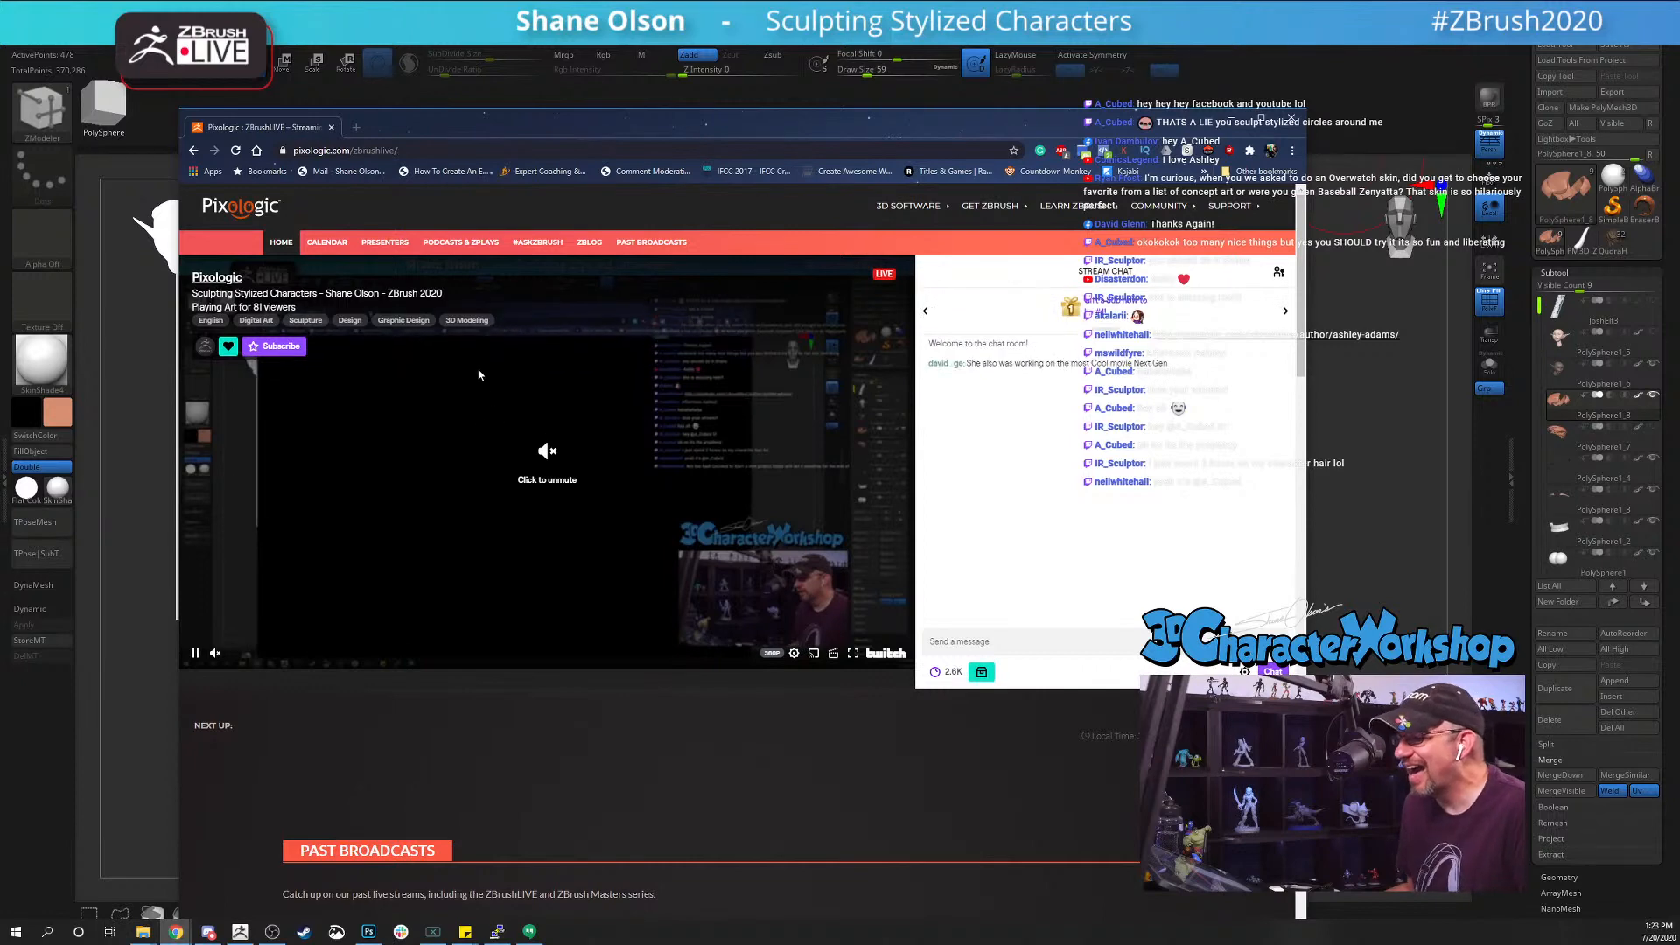
Step: Open the ZBrushLIVE Presenters page, look through the listed artists and open the female 3D character artist's profile
{"action": "left_click_drag", "start_coordinate": [605, 124], "coordinate": [568, 63]}
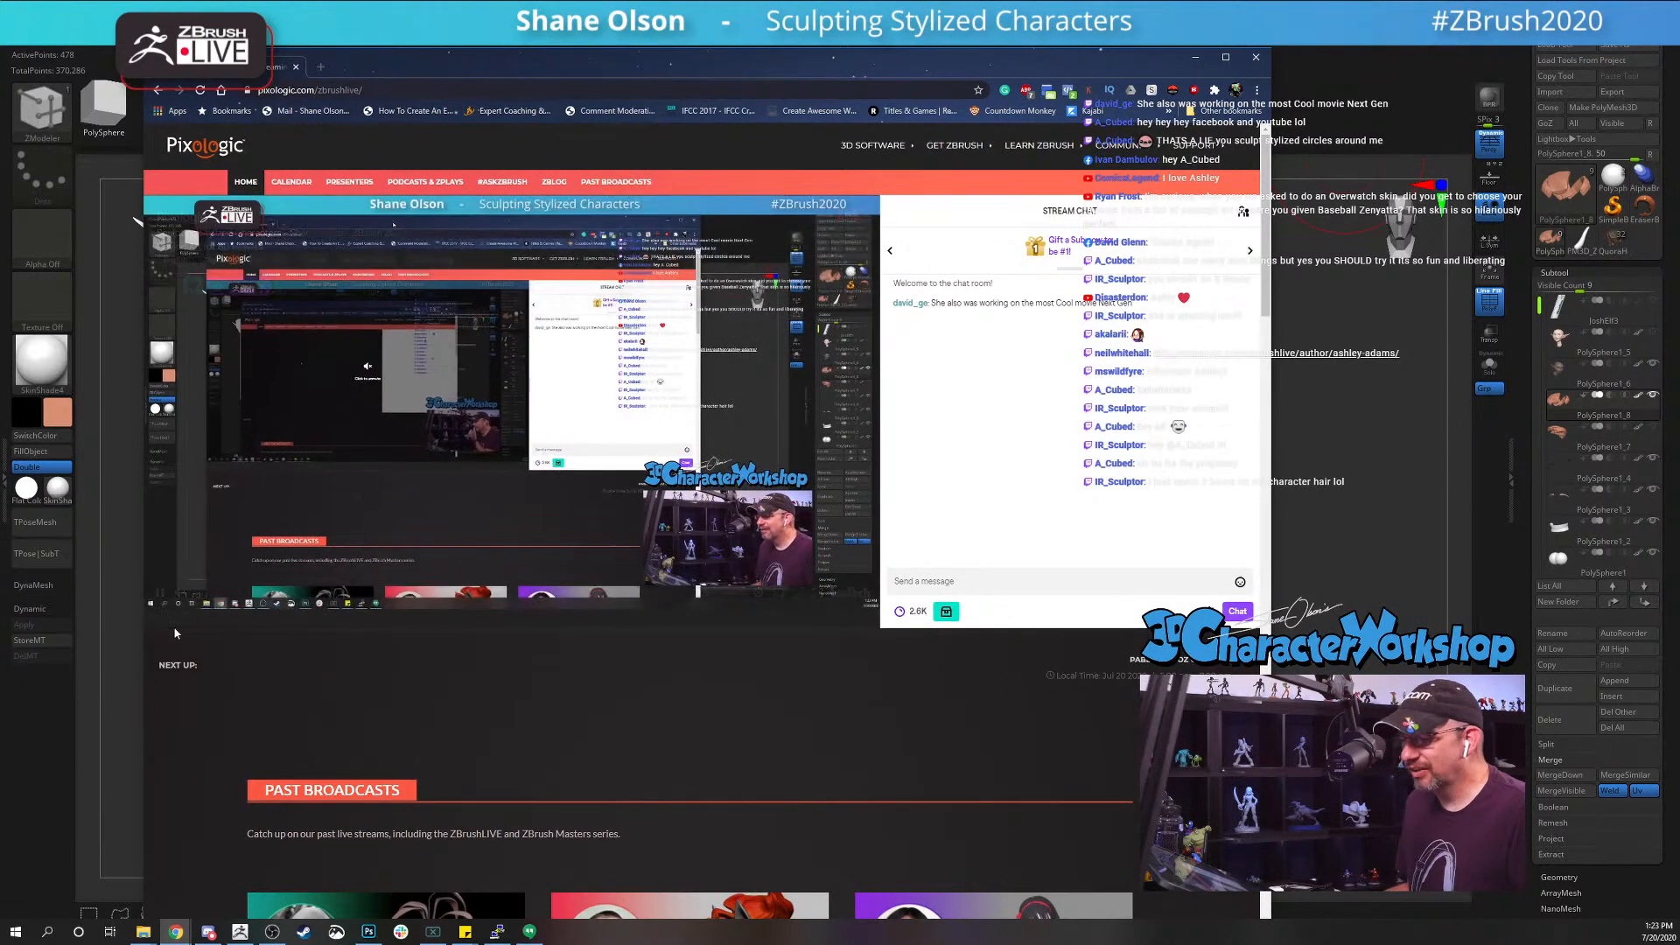
{"action": "left_click", "coordinate": [348, 185]}
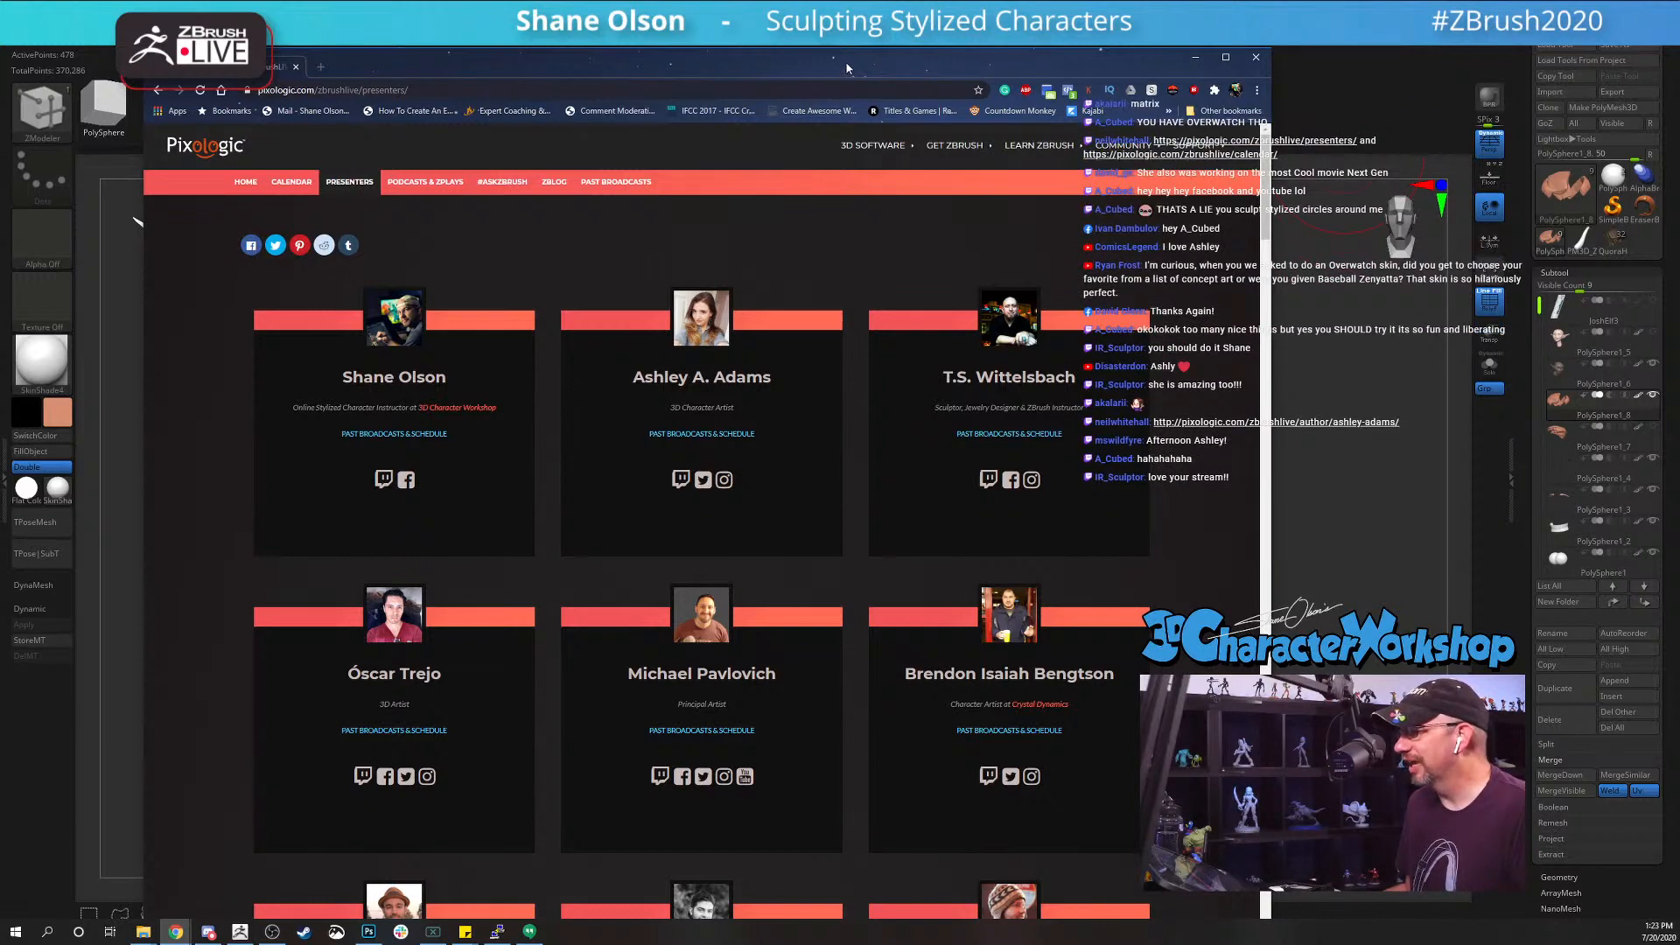
{"action": "left_click_drag", "start_coordinate": [847, 69], "coordinate": [861, 47]}
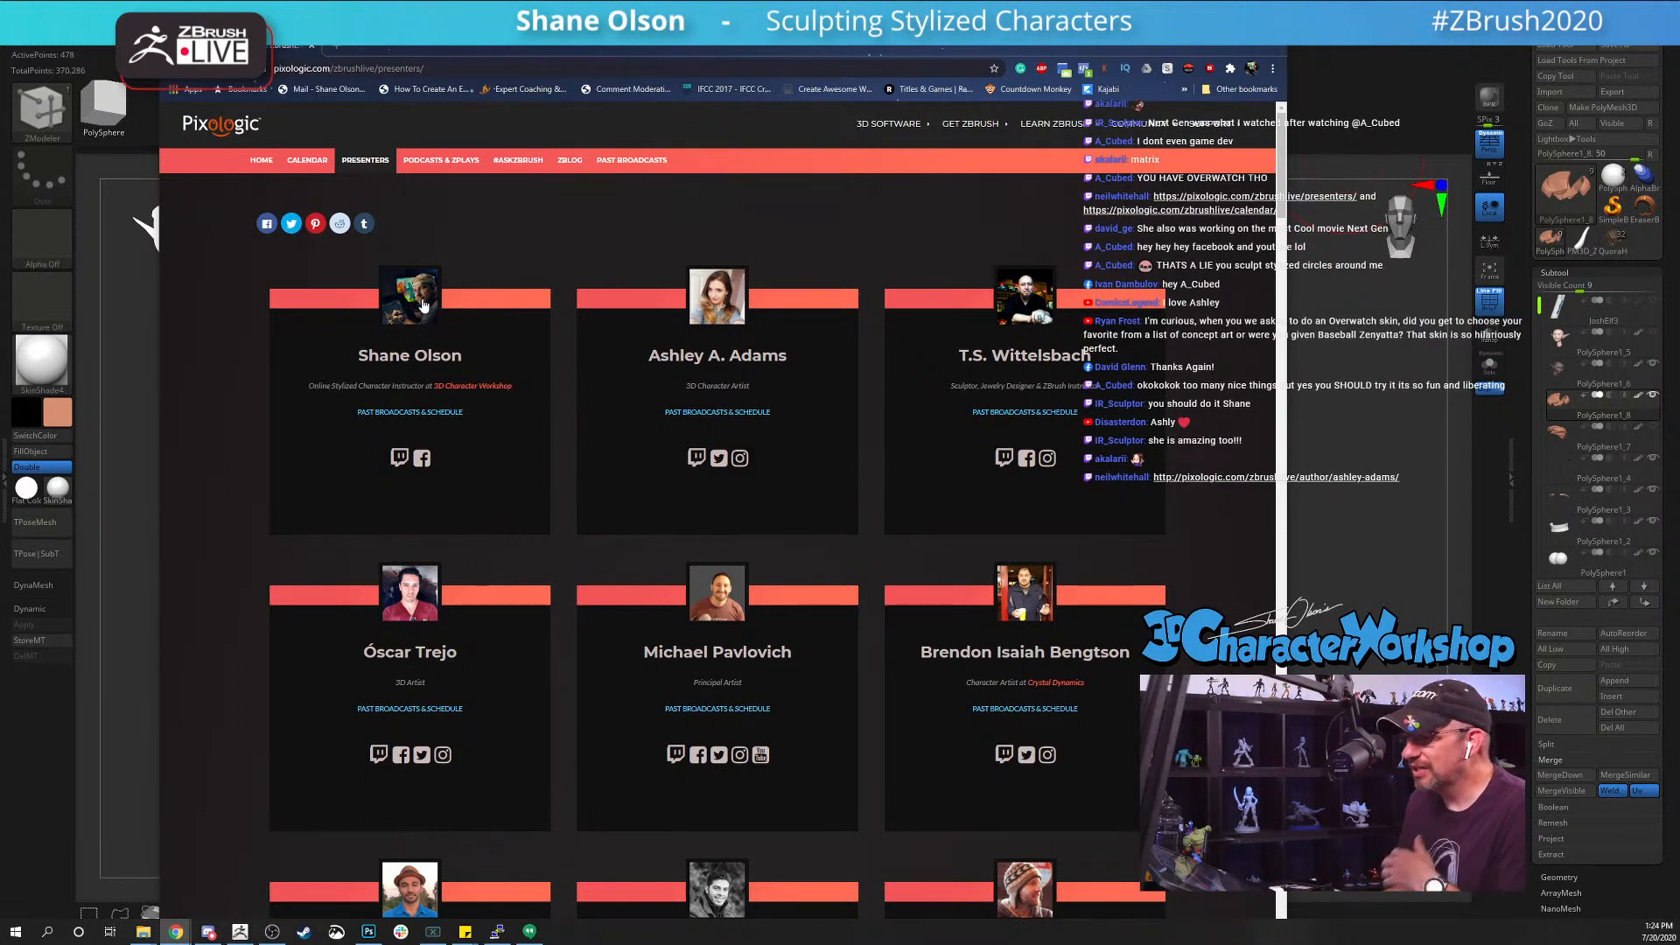
{"action": "scroll", "coordinate": [928, 317], "scroll_direction": "down", "scroll_amount": 1}
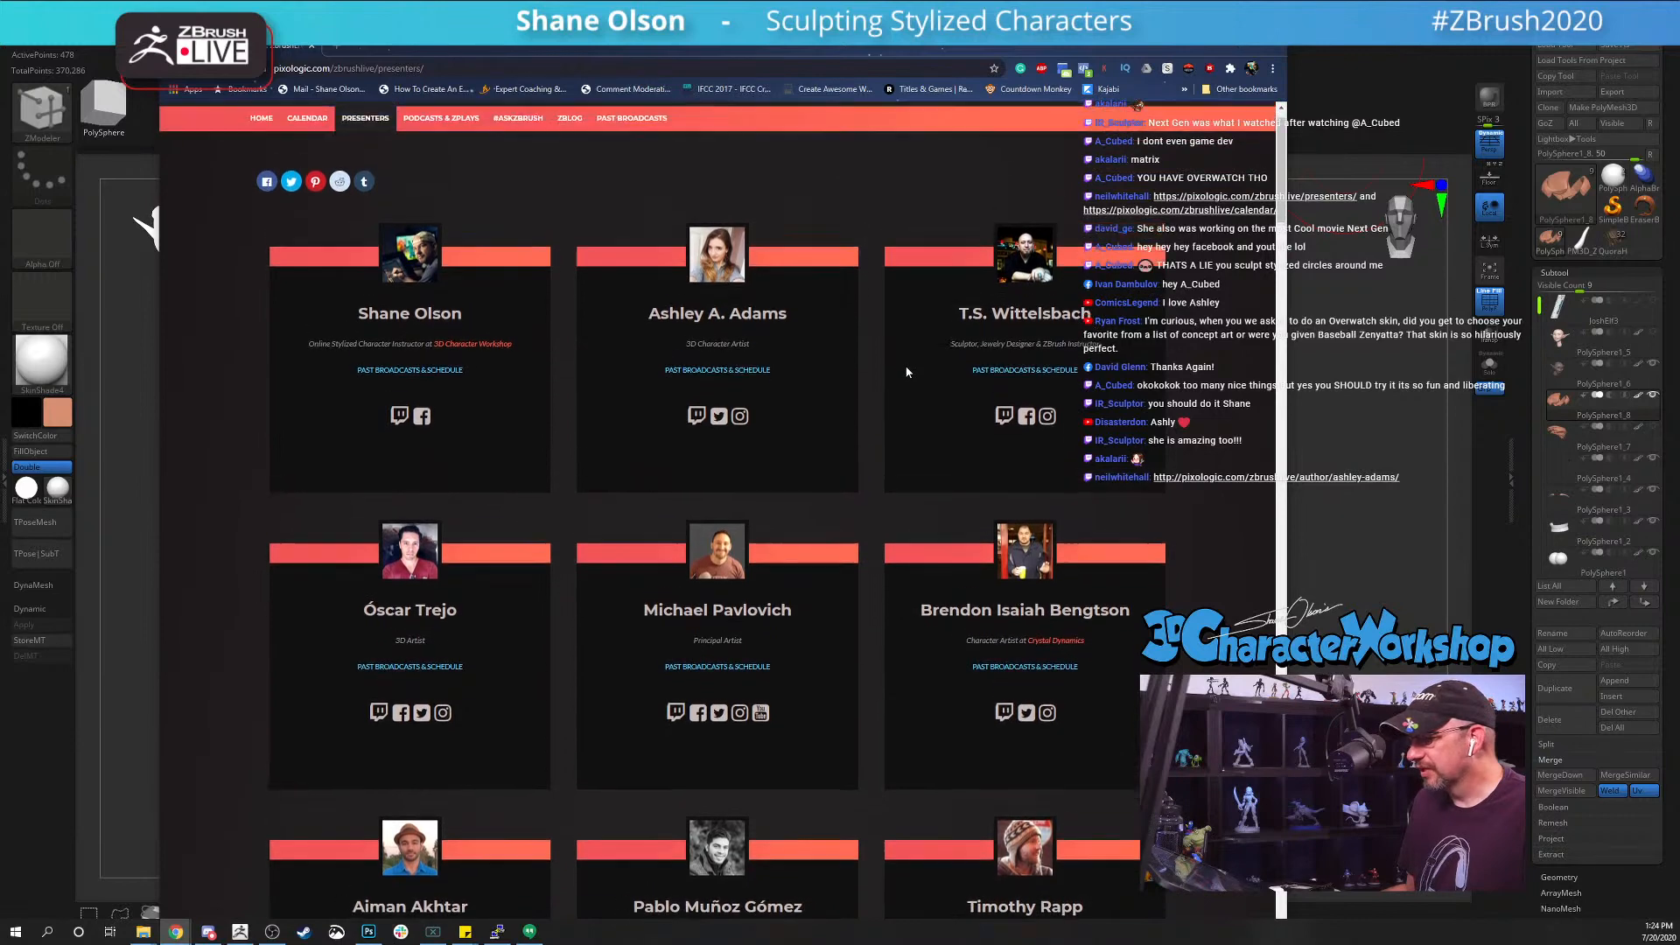
{"action": "scroll", "coordinate": [423, 349], "scroll_direction": "down", "scroll_amount": 2}
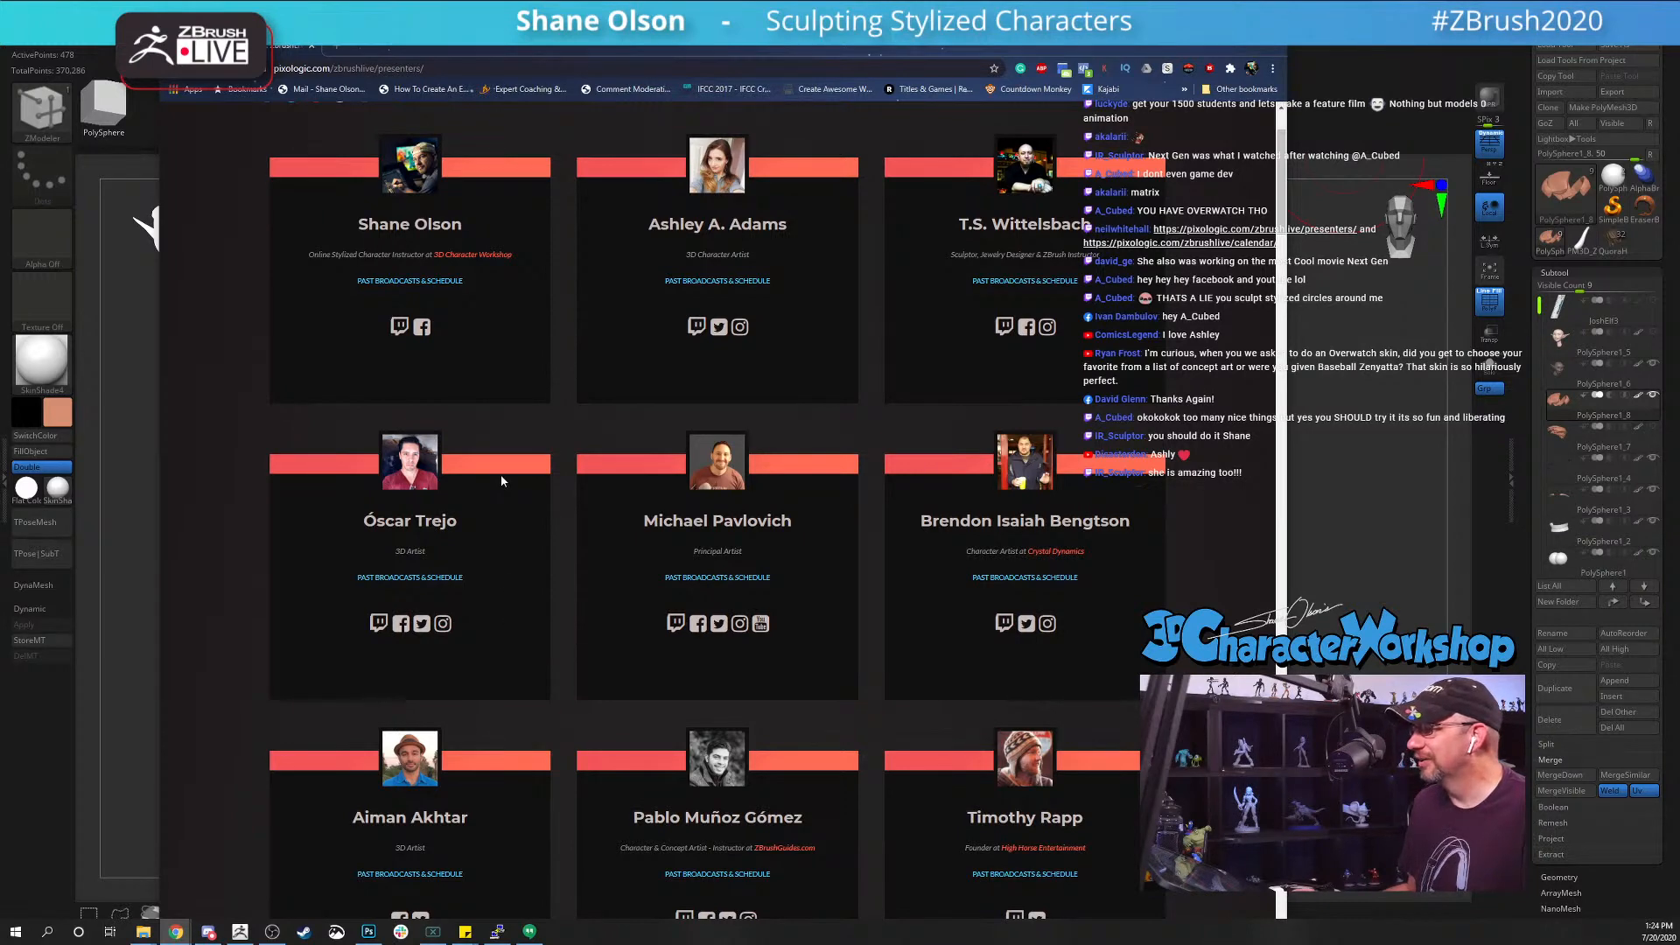
{"action": "scroll", "coordinate": [531, 361], "scroll_direction": "up", "scroll_amount": 2}
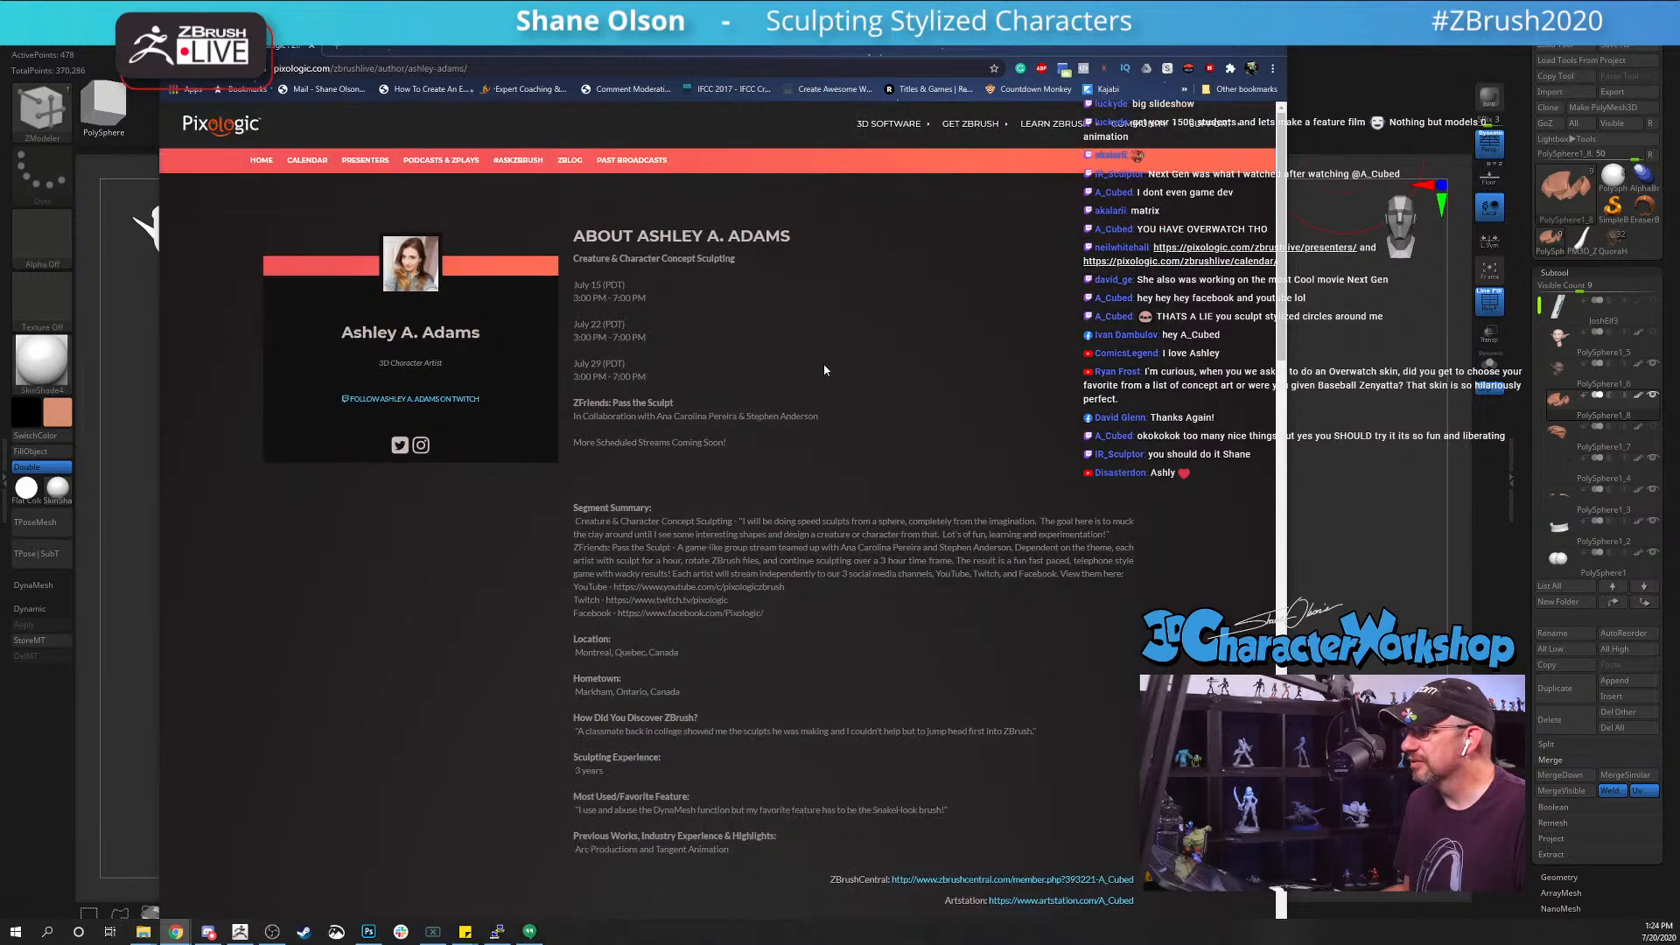
Step: Look through the presenter's profile, including her biography, artwork gallery and past broadcast posts
{"action": "scroll", "coordinate": [332, 396], "scroll_direction": "down", "scroll_amount": 7}
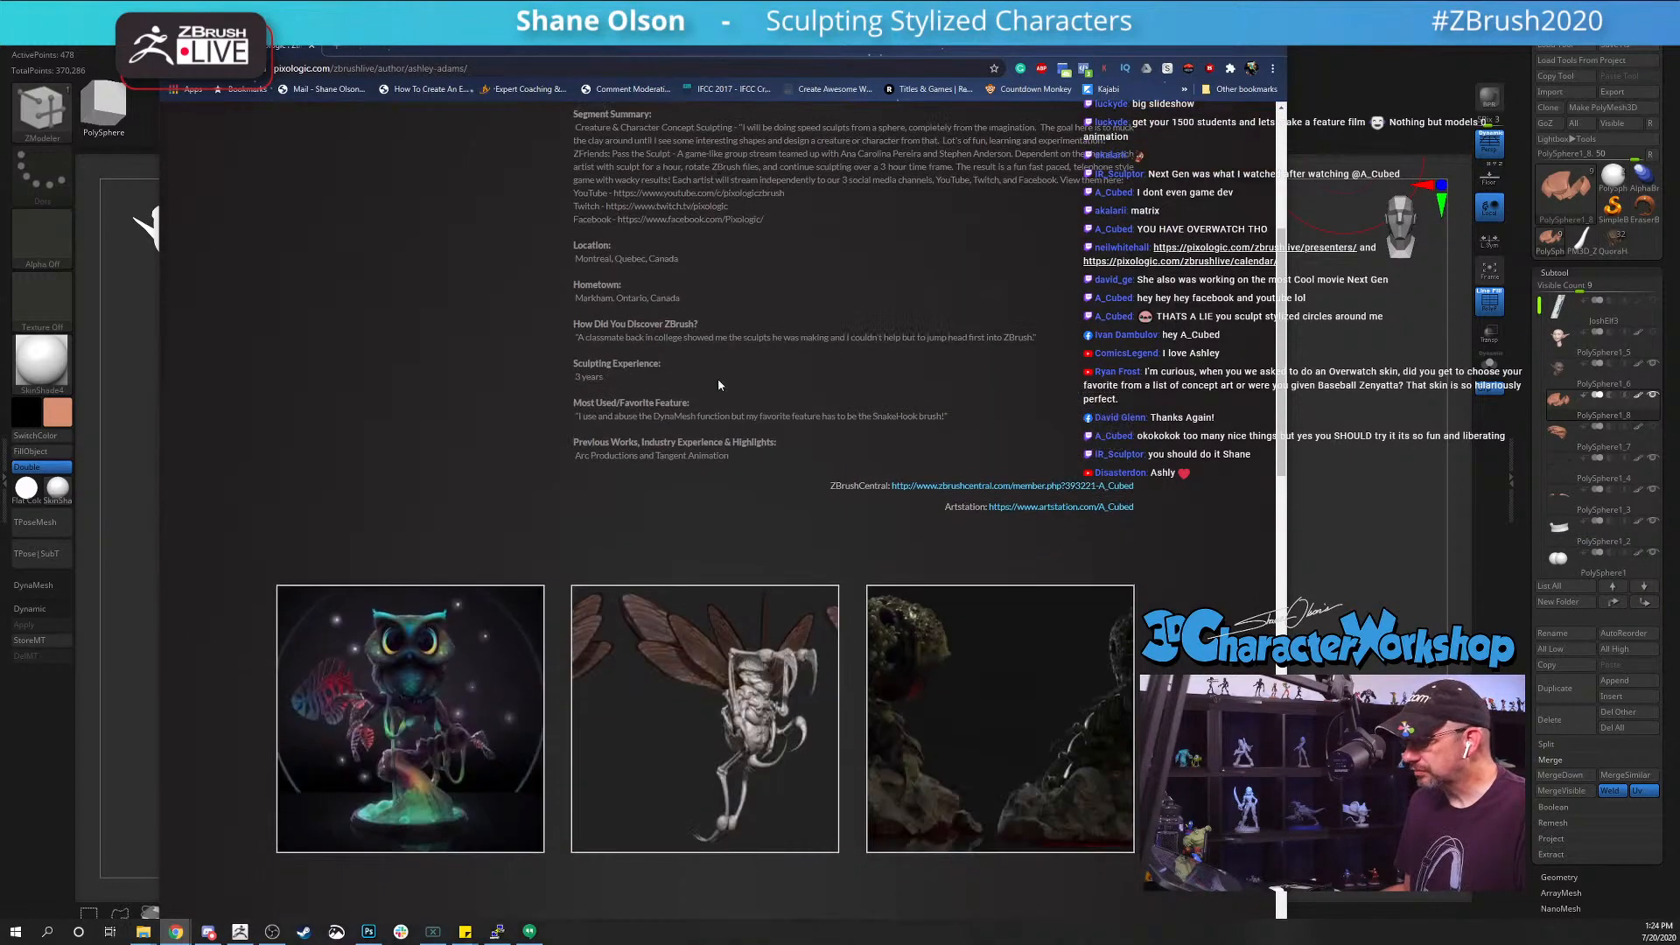
{"action": "scroll", "coordinate": [322, 329], "scroll_direction": "down", "scroll_amount": 5}
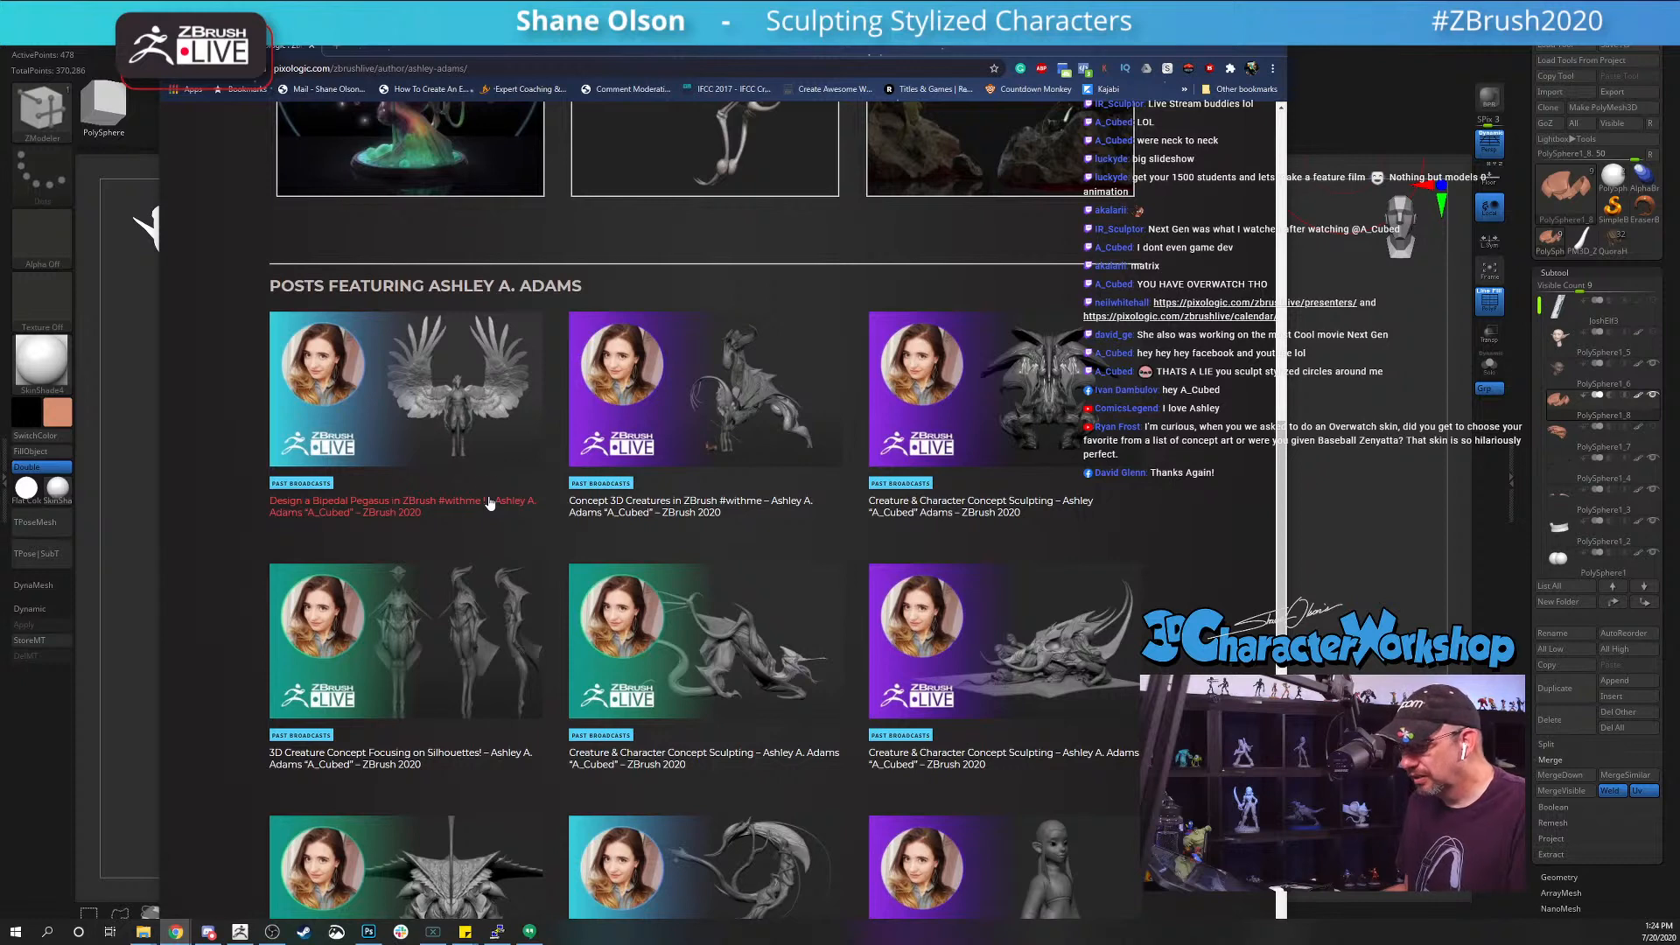
{"action": "scroll", "coordinate": [488, 504], "scroll_direction": "down", "scroll_amount": 2}
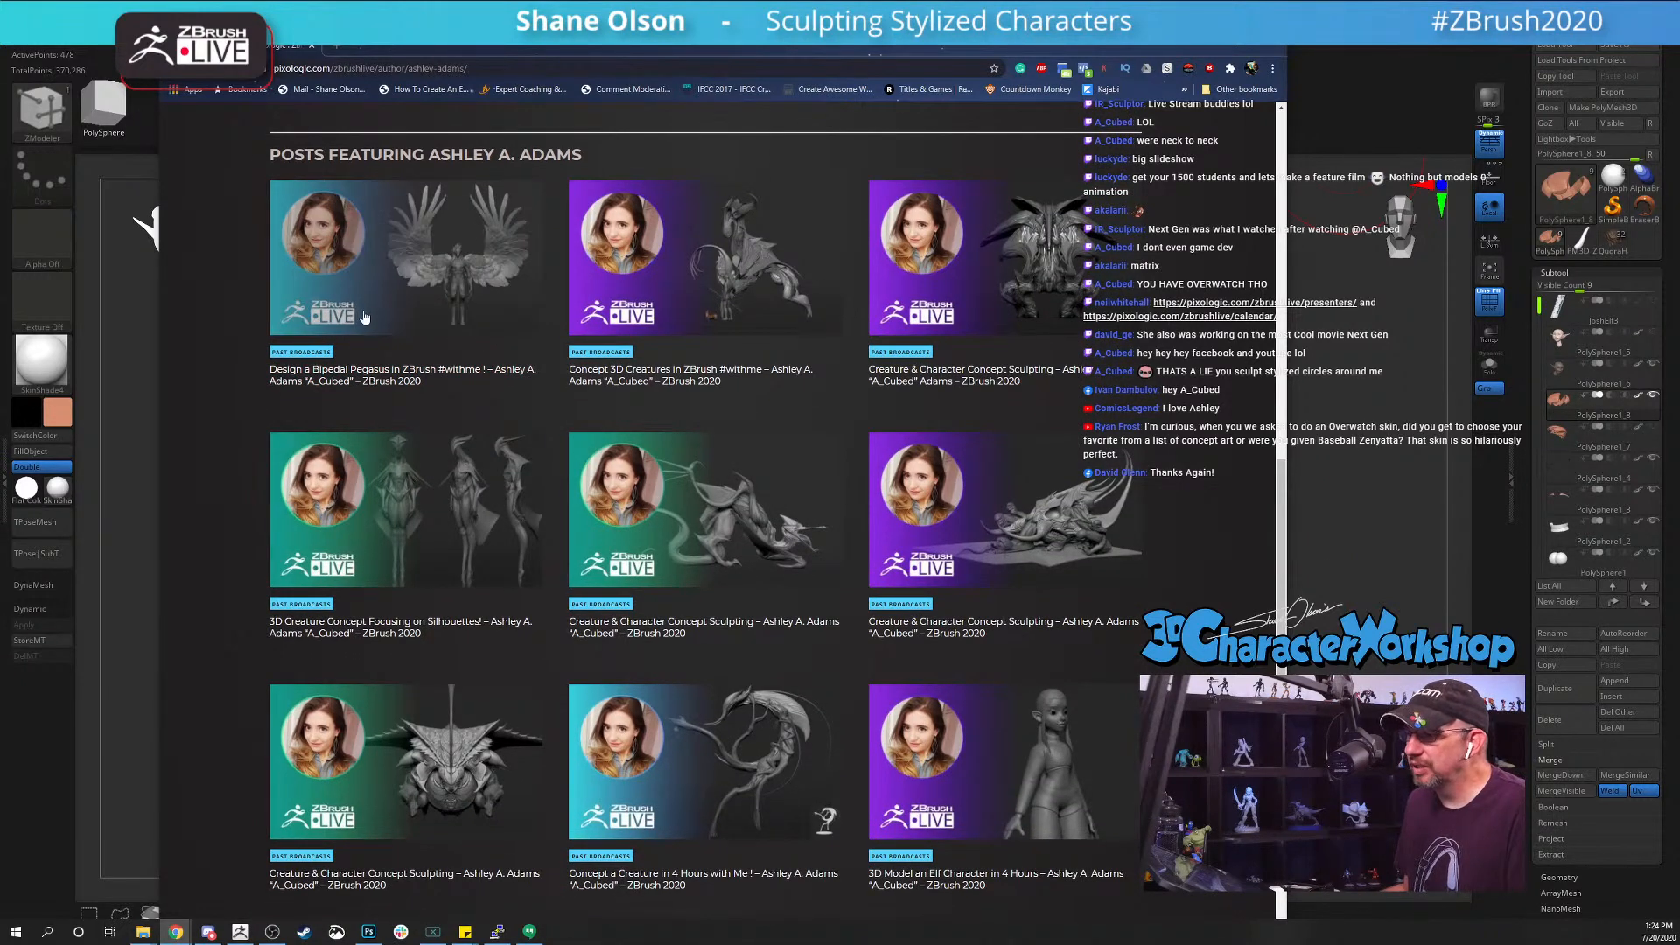
{"action": "scroll", "coordinate": [342, 599], "scroll_direction": "down", "scroll_amount": 2}
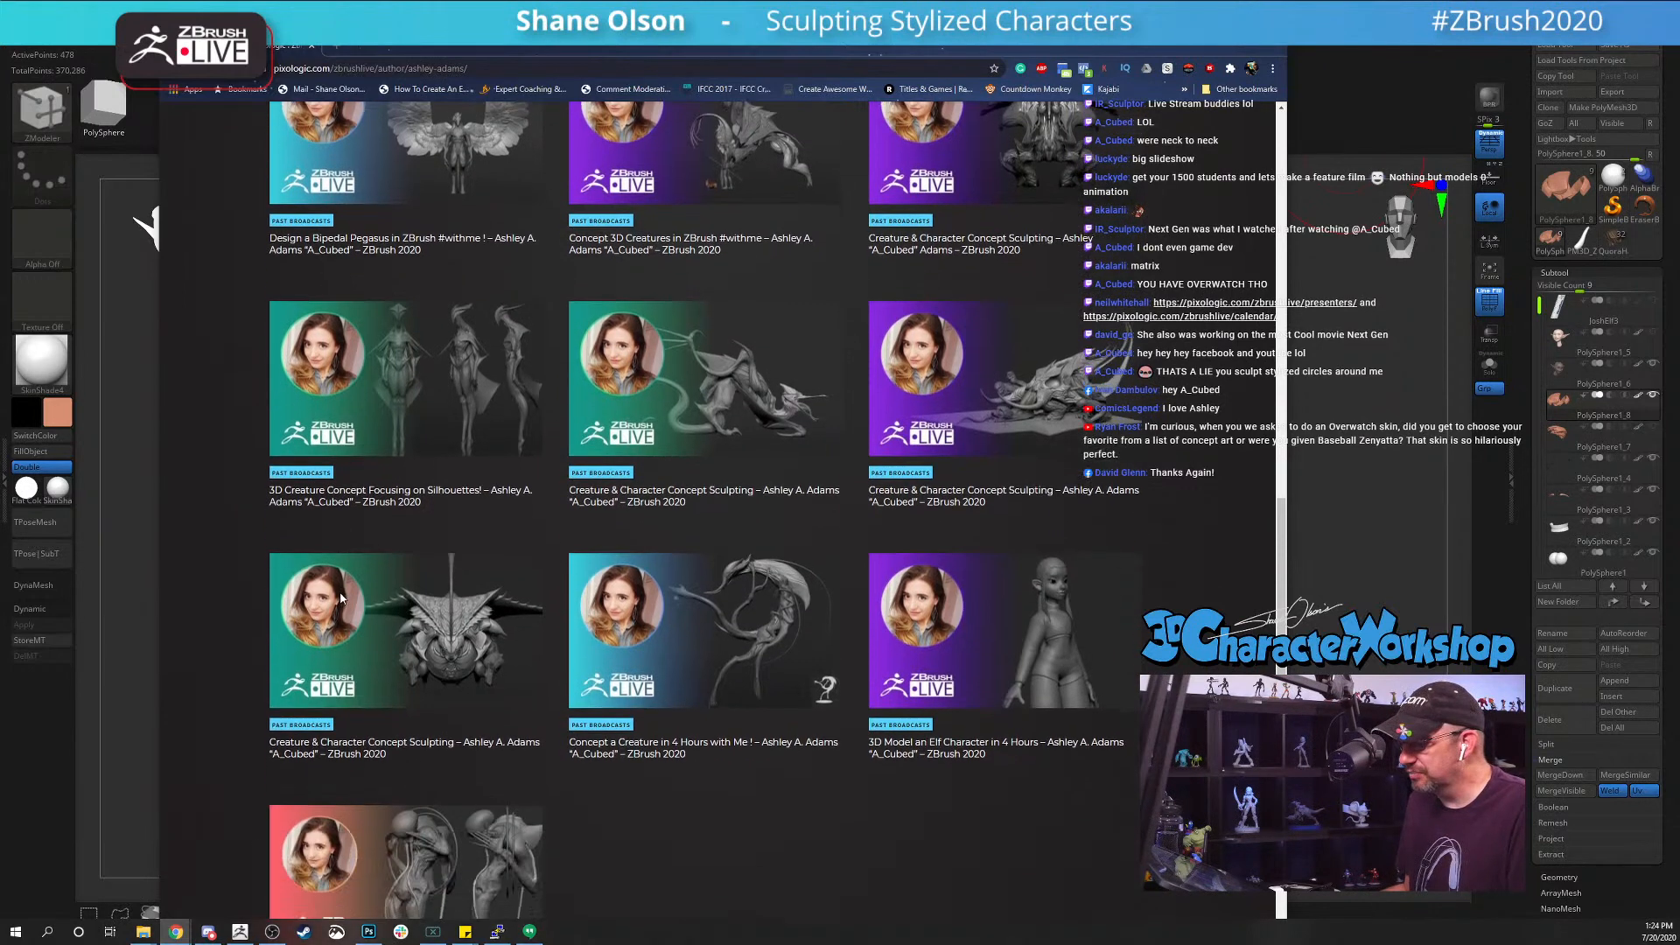
{"action": "scroll", "coordinate": [333, 534], "scroll_direction": "down", "scroll_amount": 2}
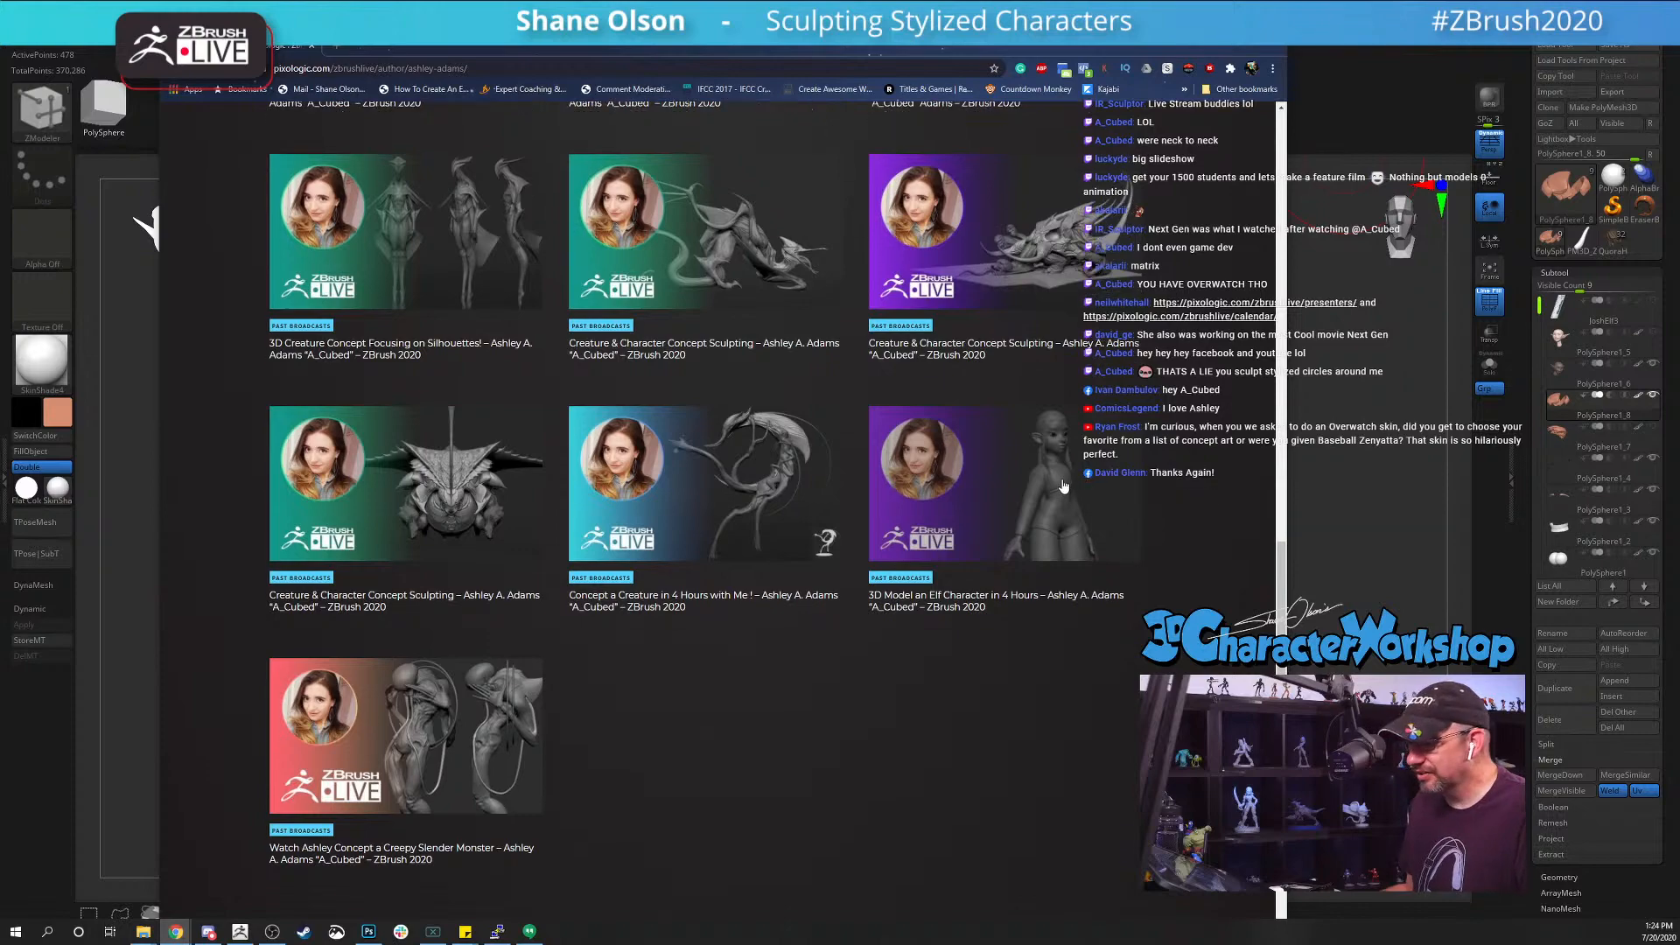
{"action": "scroll", "coordinate": [1063, 481], "scroll_direction": "down", "scroll_amount": 4}
{"action": "scroll", "coordinate": [778, 584], "scroll_direction": "up", "scroll_amount": 6}
{"action": "scroll", "coordinate": [779, 584], "scroll_direction": "up", "scroll_amount": 10}
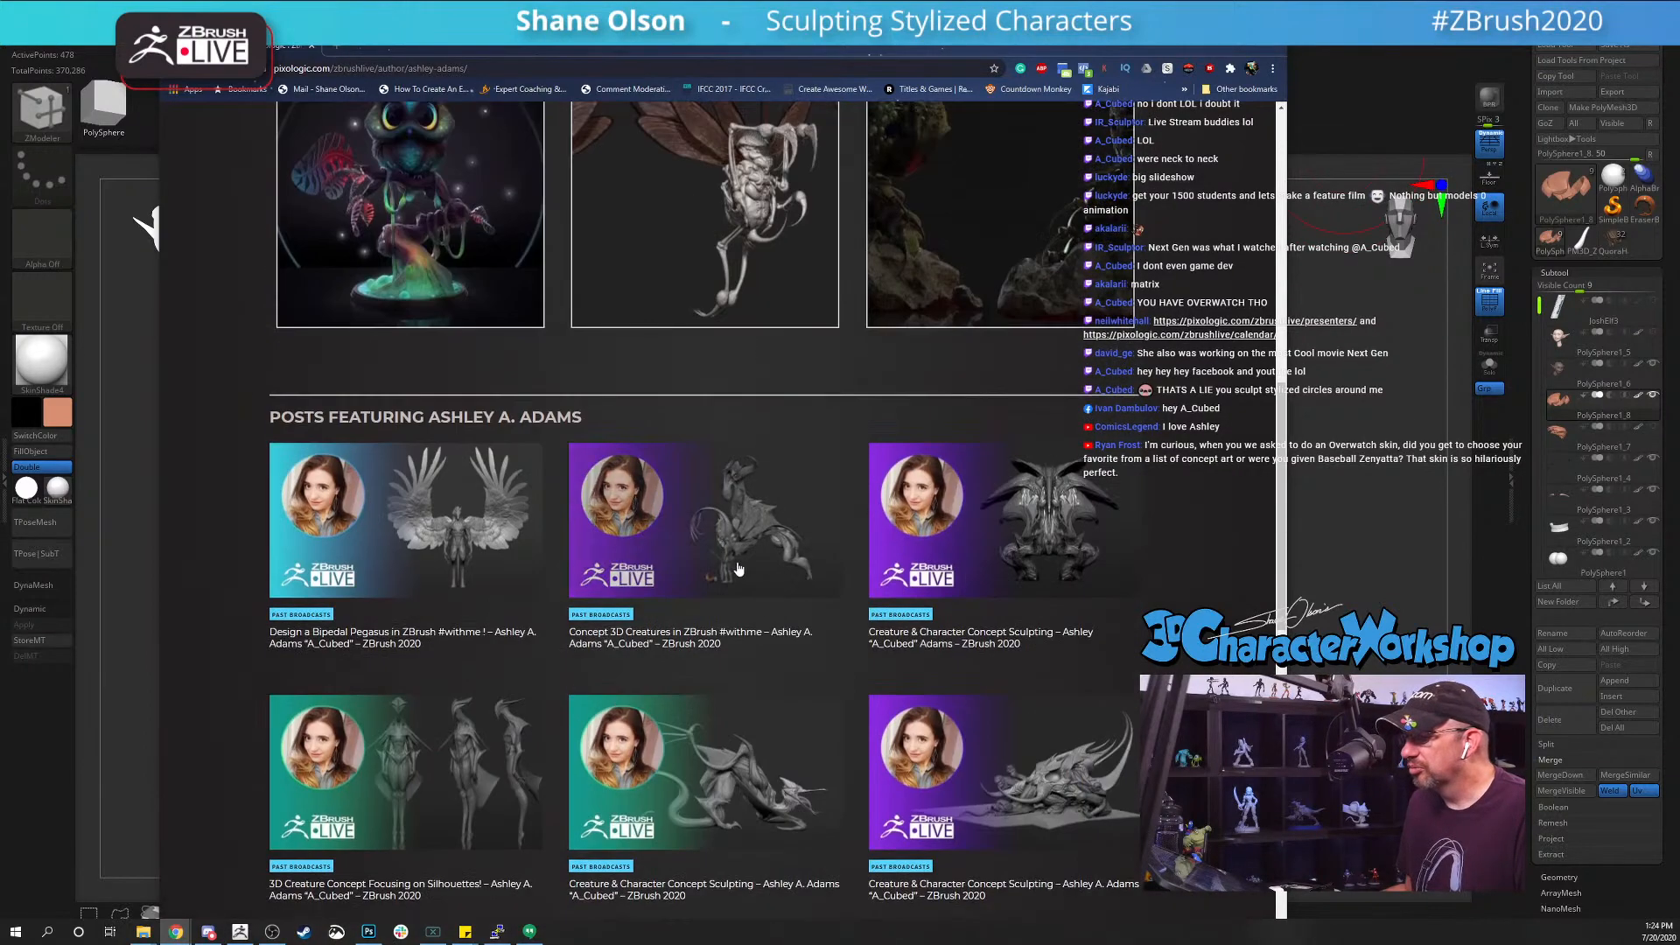
{"action": "scroll", "coordinate": [262, 472], "scroll_direction": "up", "scroll_amount": 1}
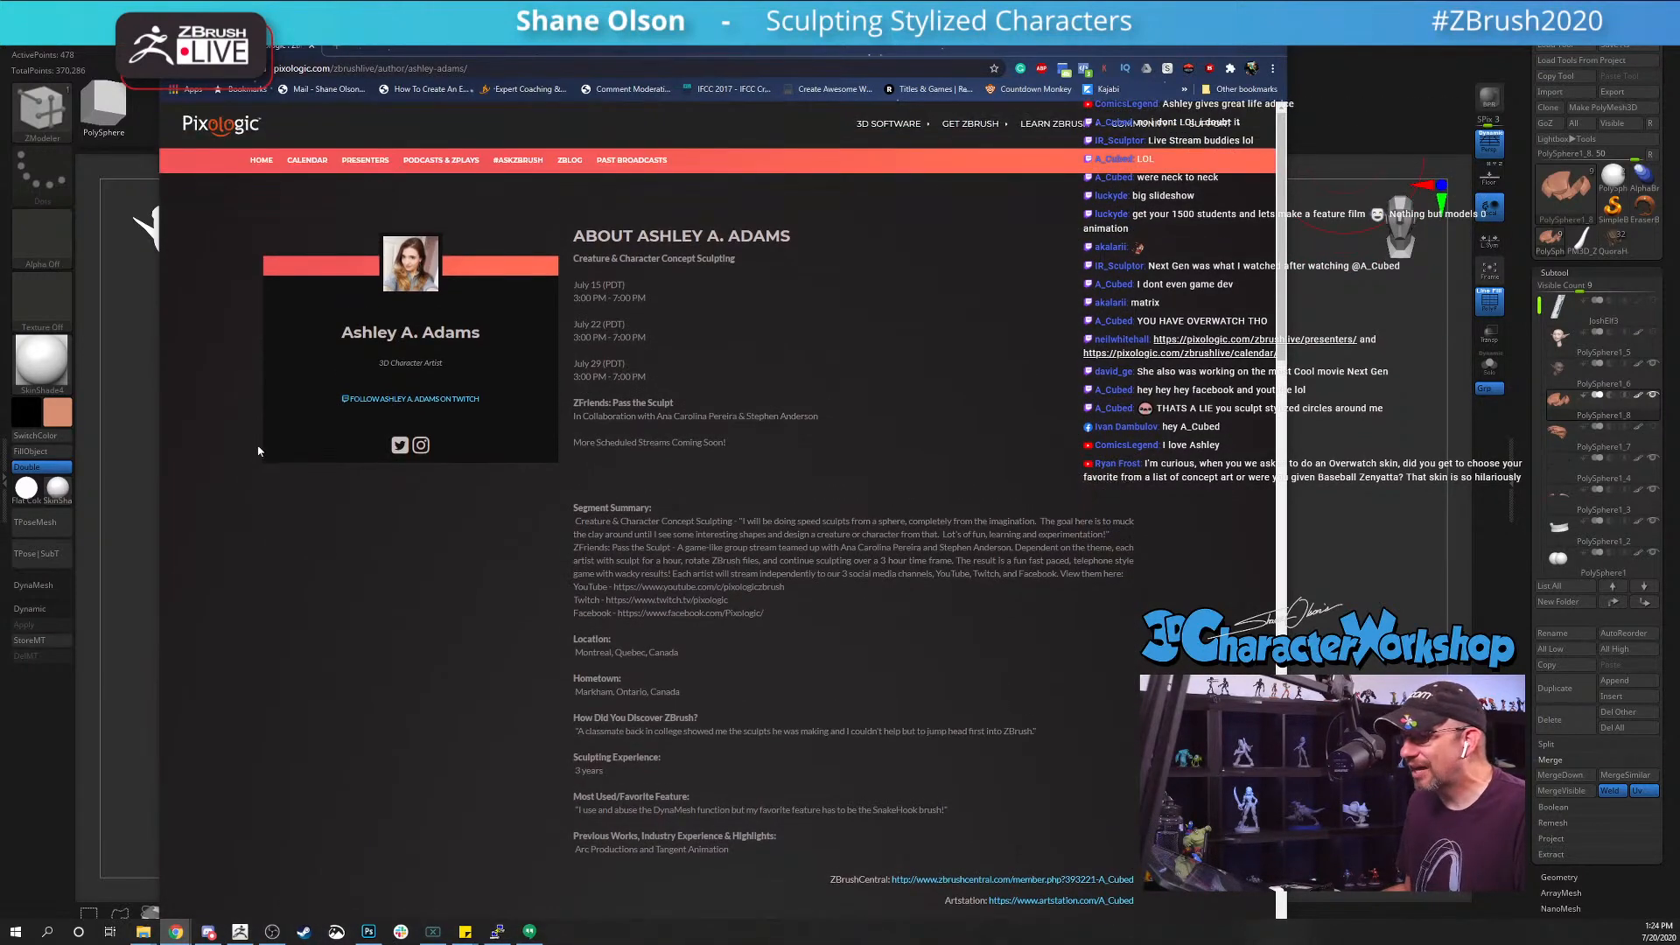
Step: Open the ZBrushLIVE calendar and look through the July 2020 streaming agenda
{"action": "left_click", "coordinate": [311, 161]}
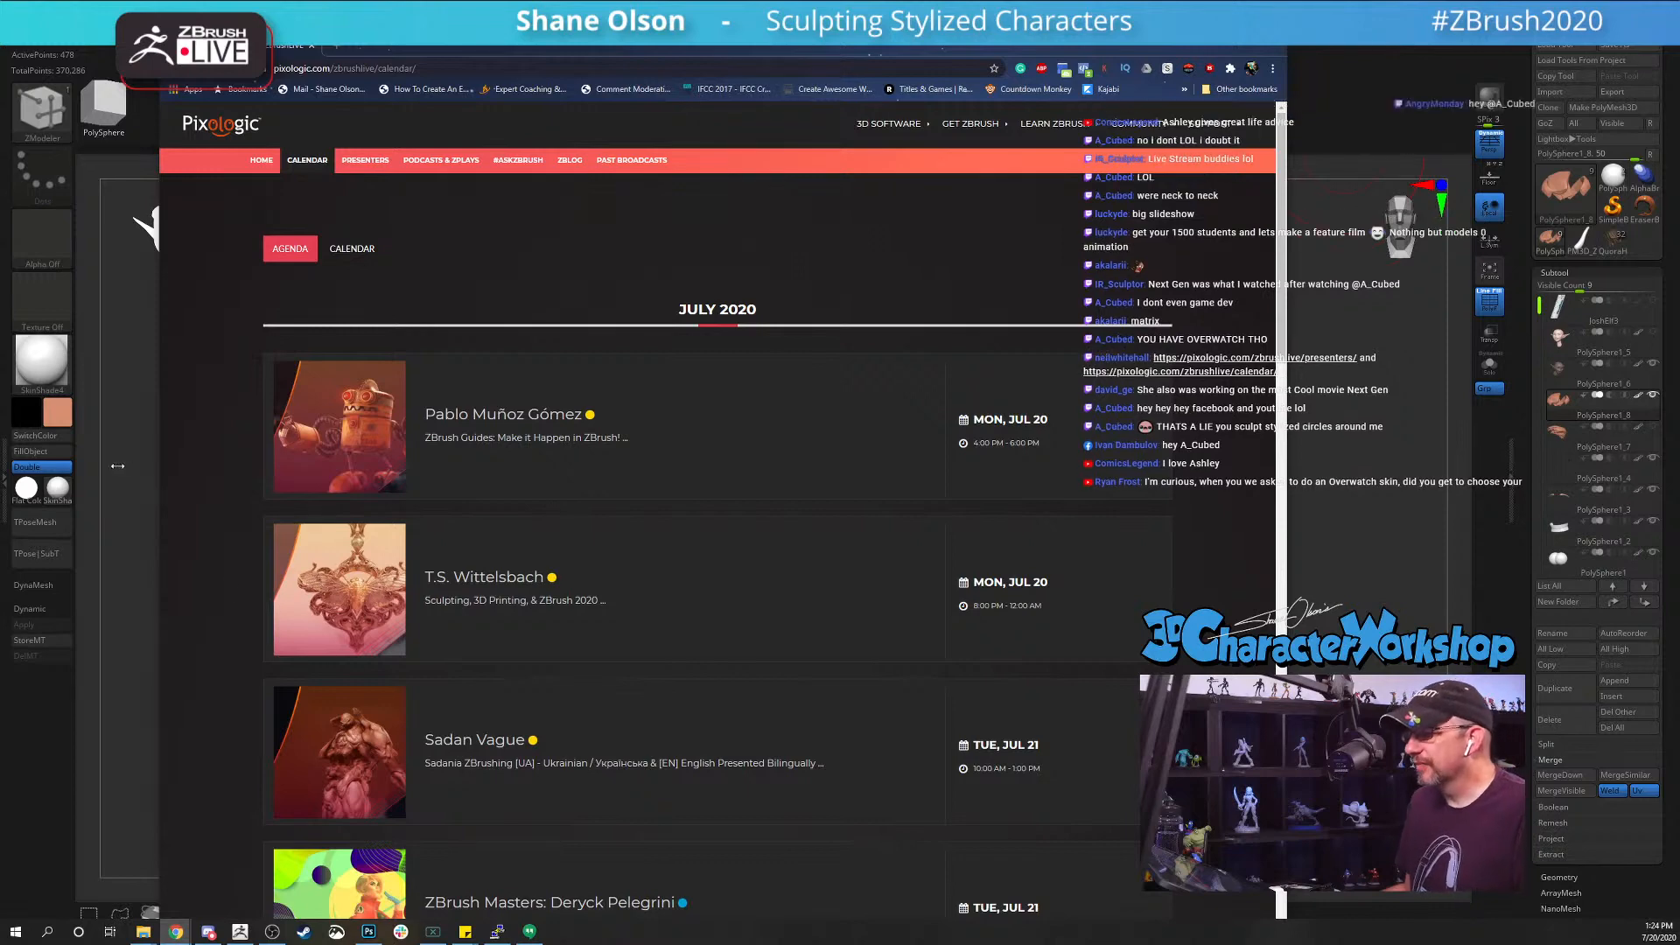
{"action": "scroll", "coordinate": [547, 542], "scroll_direction": "down", "scroll_amount": 2}
{"action": "scroll", "coordinate": [542, 586], "scroll_direction": "down", "scroll_amount": 5}
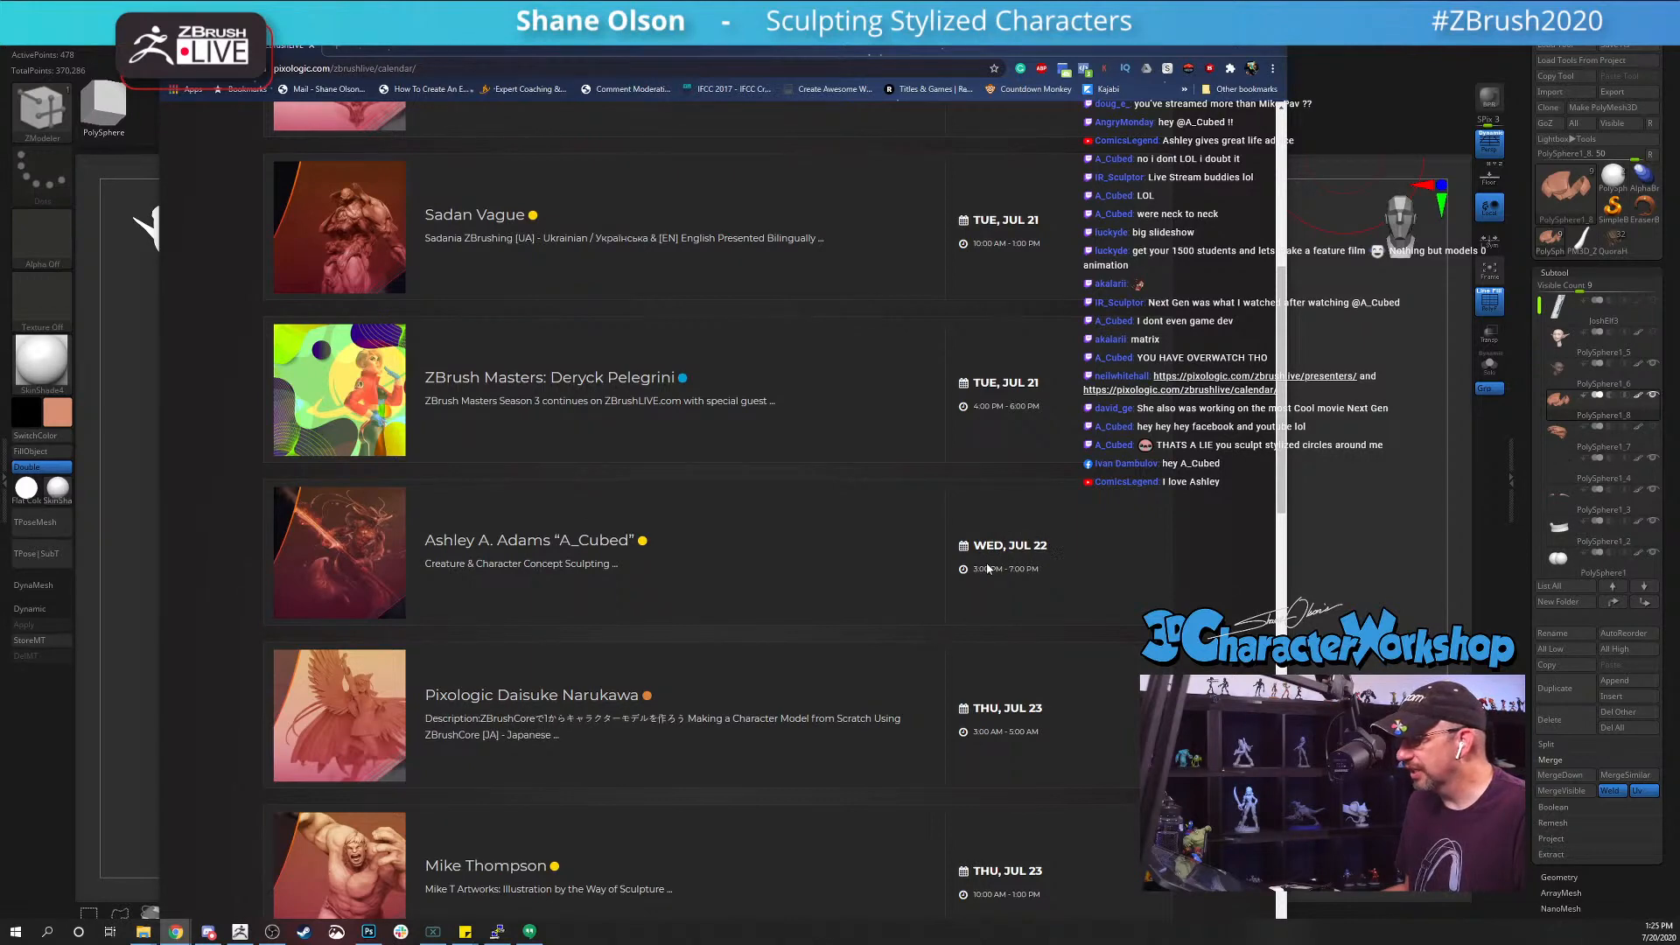
{"action": "scroll", "coordinate": [537, 401], "scroll_direction": "down", "scroll_amount": 3}
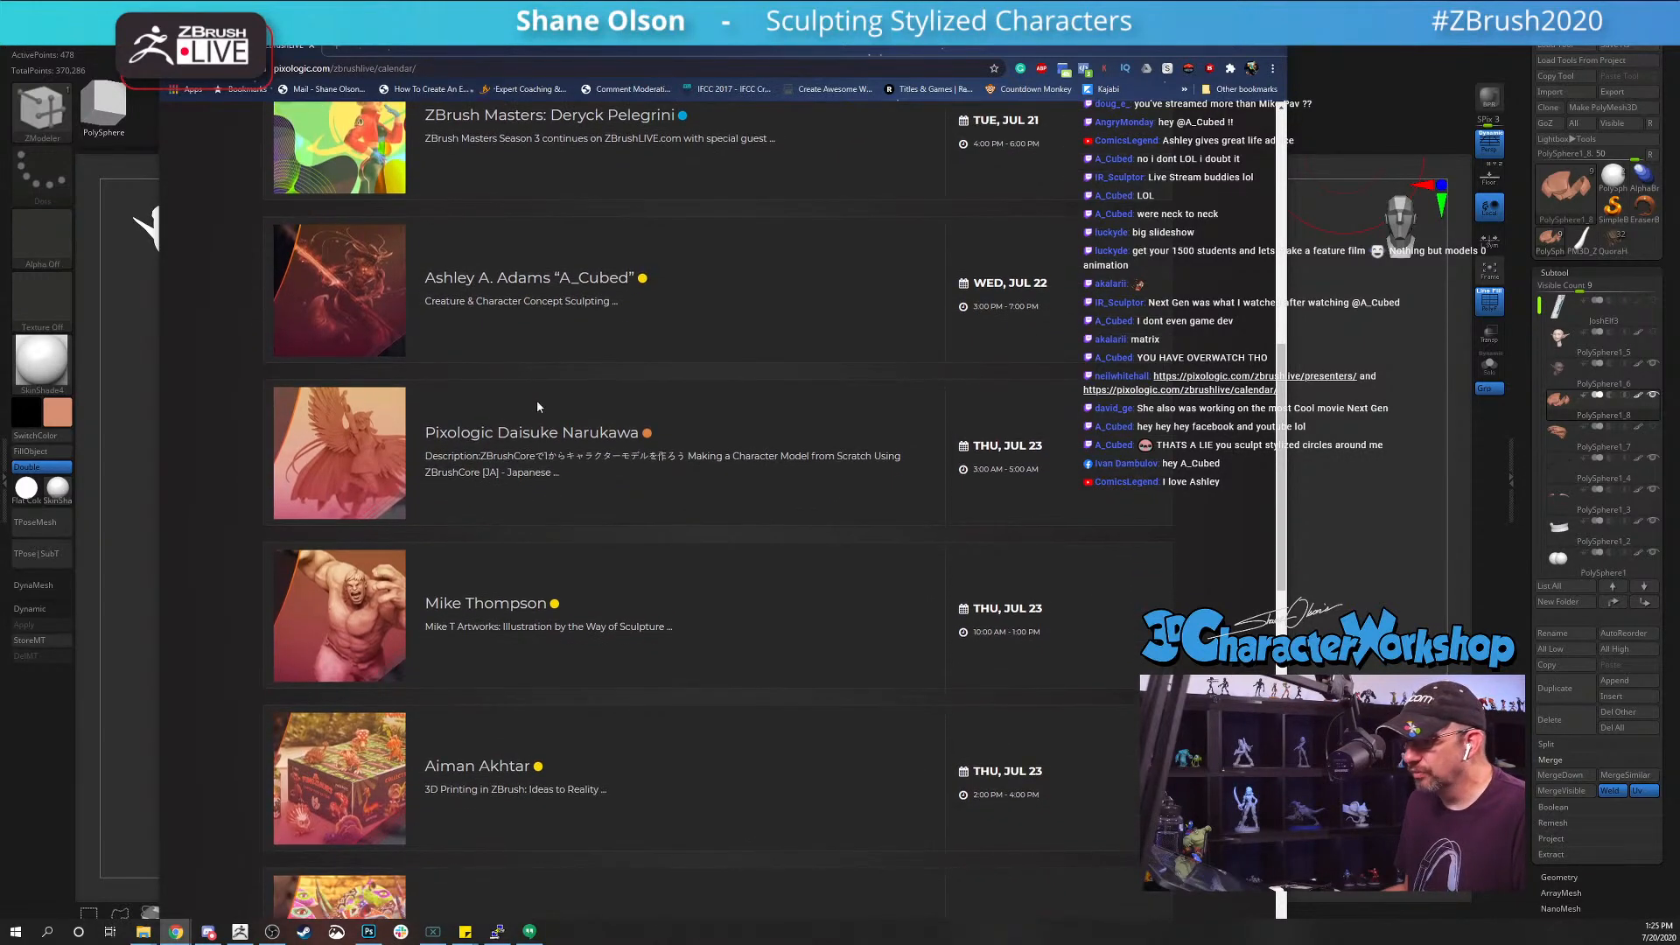
{"action": "scroll", "coordinate": [532, 438], "scroll_direction": "down", "scroll_amount": 4}
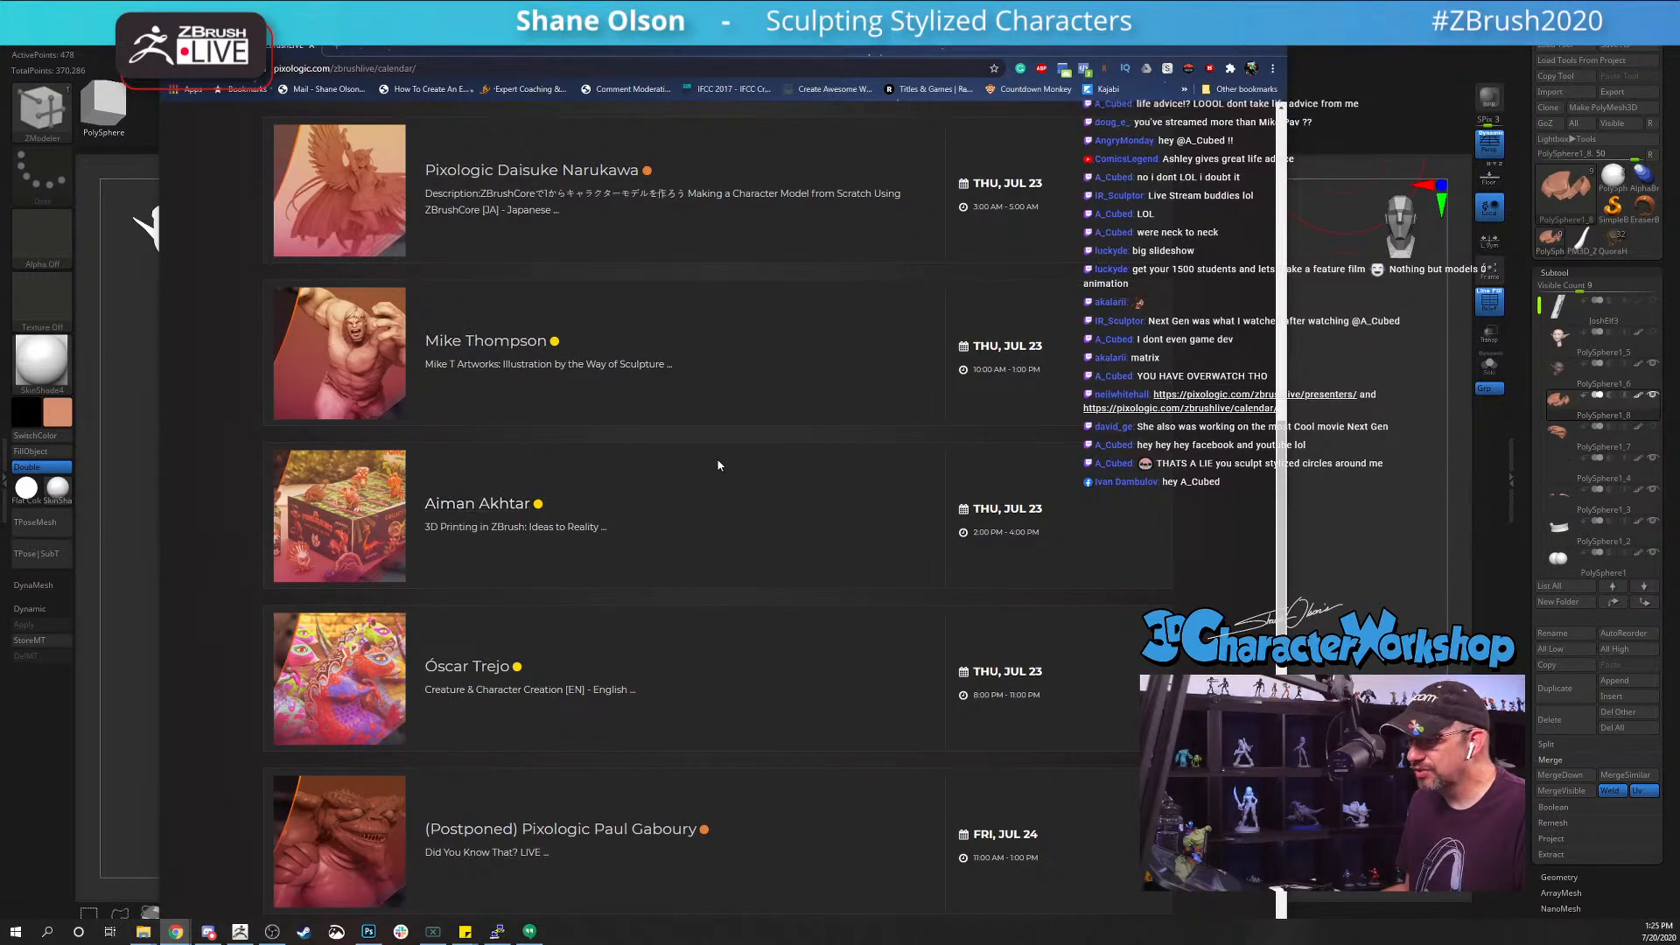
{"action": "scroll", "coordinate": [717, 462], "scroll_direction": "down", "scroll_amount": 4}
{"action": "scroll", "coordinate": [716, 464], "scroll_direction": "up", "scroll_amount": 6}
{"action": "scroll", "coordinate": [716, 471], "scroll_direction": "up", "scroll_amount": 10}
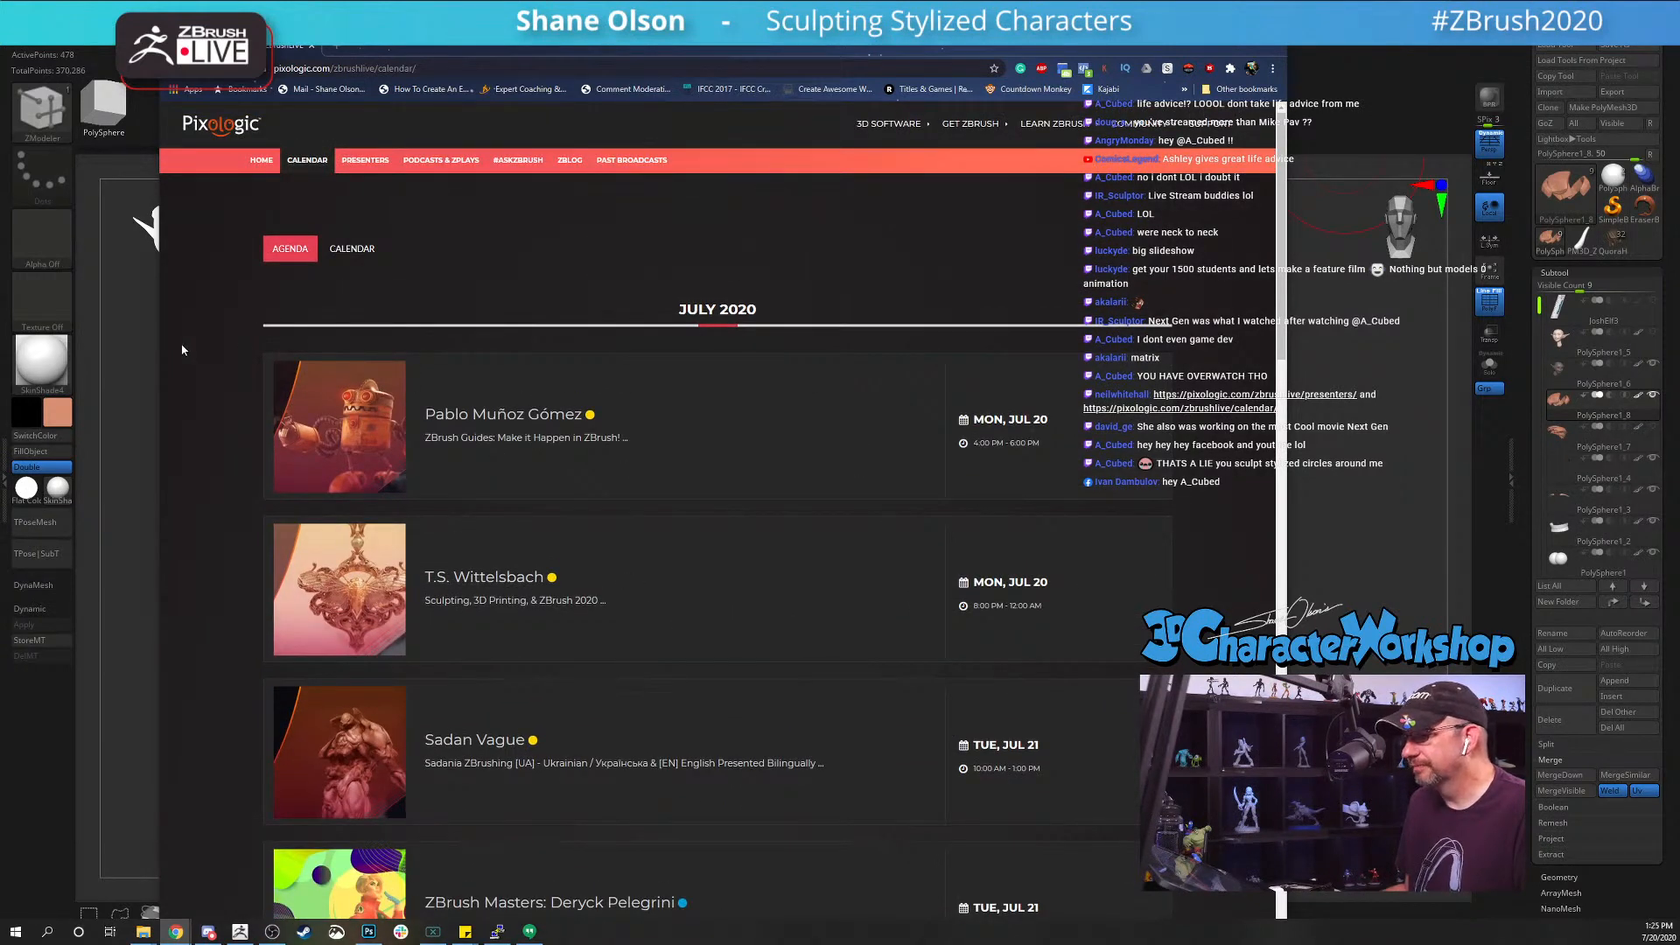
Step: Leave the browser for ZBrush and turn on the hair strips' Dynamic Subdivision preview
{"action": "left_click", "coordinate": [312, 47]}
{"action": "left_click_drag", "start_coordinate": [1070, 356], "coordinate": [1039, 398]}
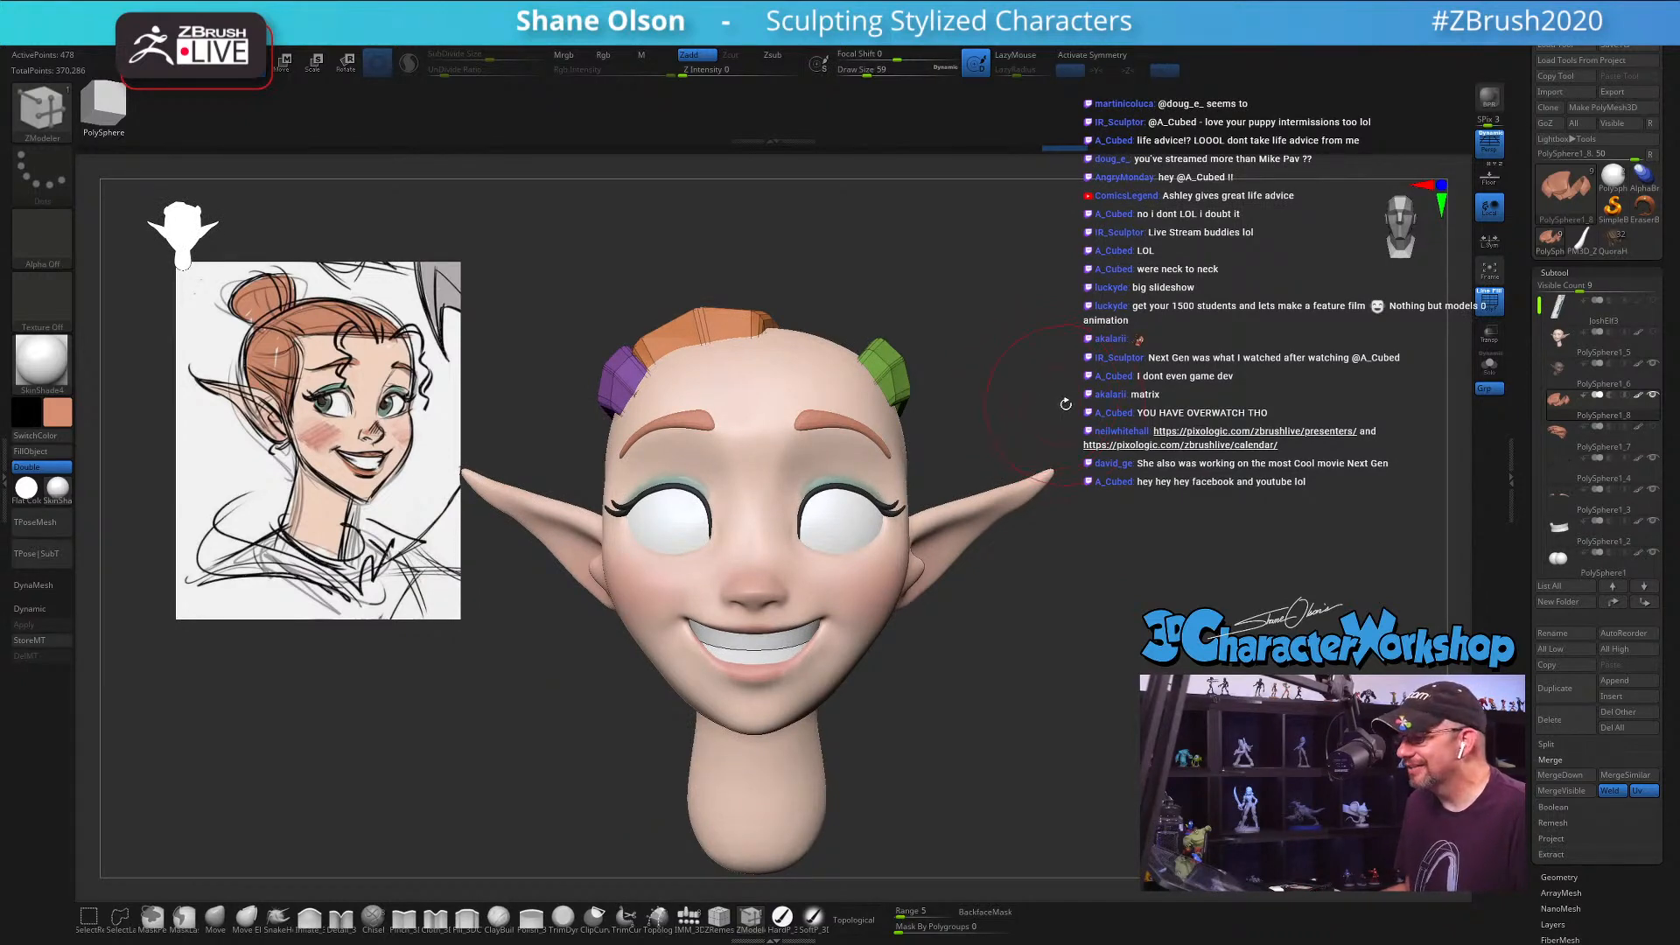
{"action": "left_click_drag", "start_coordinate": [1065, 403], "coordinate": [1050, 333]}
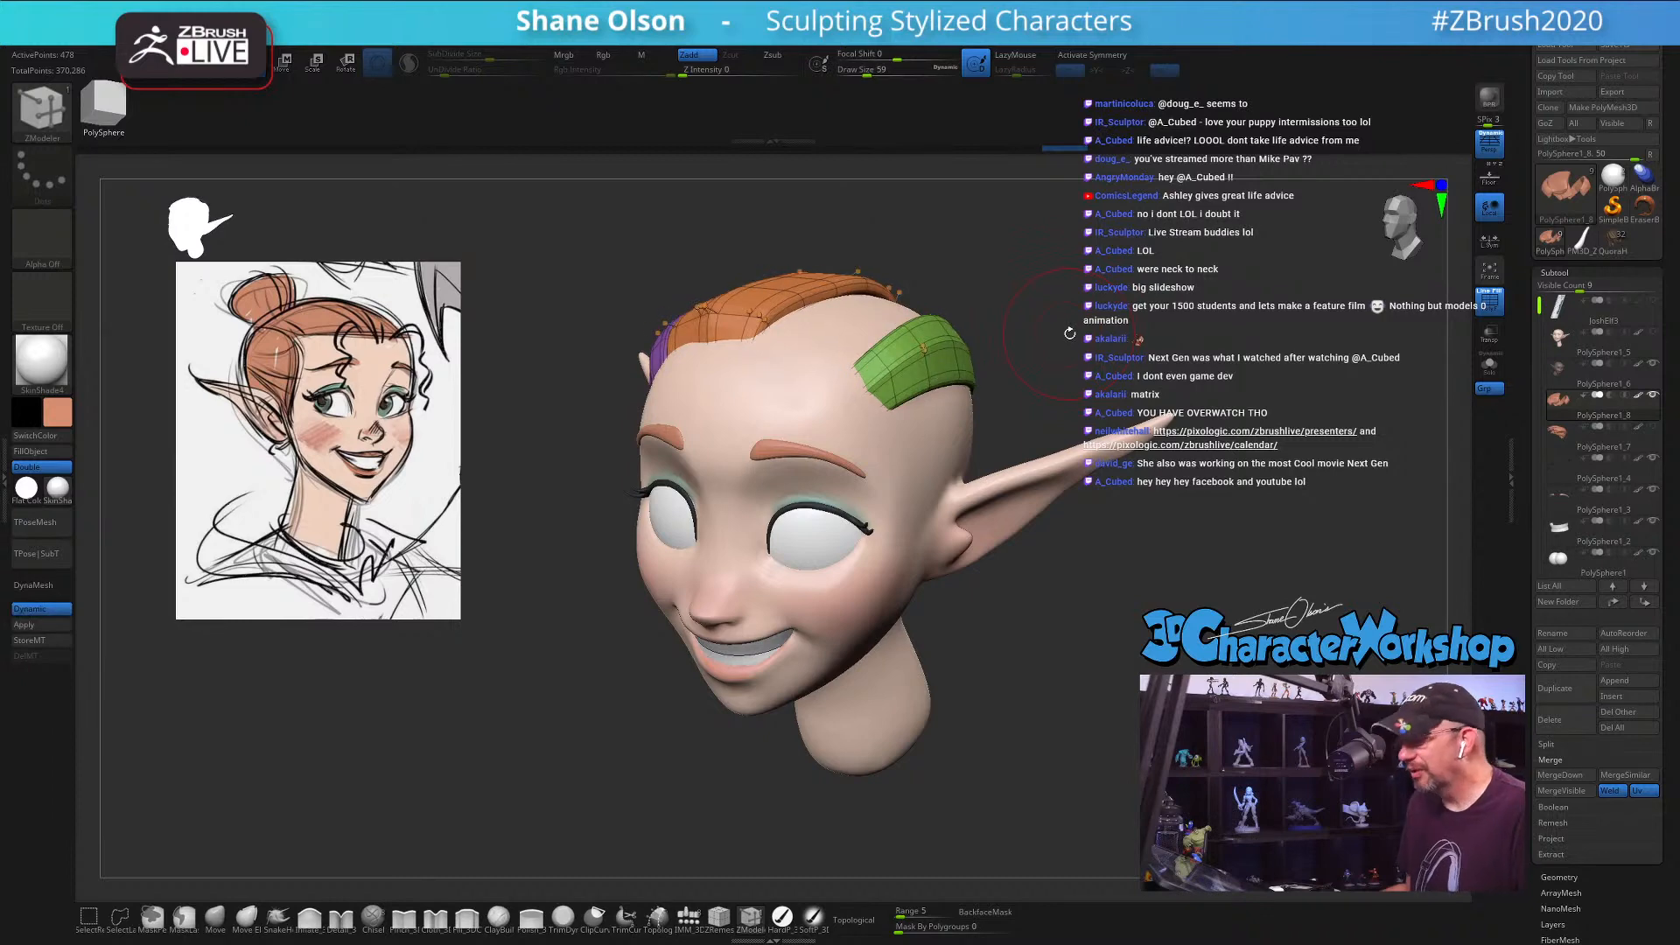
{"action": "left_click_drag", "start_coordinate": [1054, 353], "coordinate": [946, 464]}
{"action": "left_click_drag", "start_coordinate": [998, 645], "coordinate": [977, 529]}
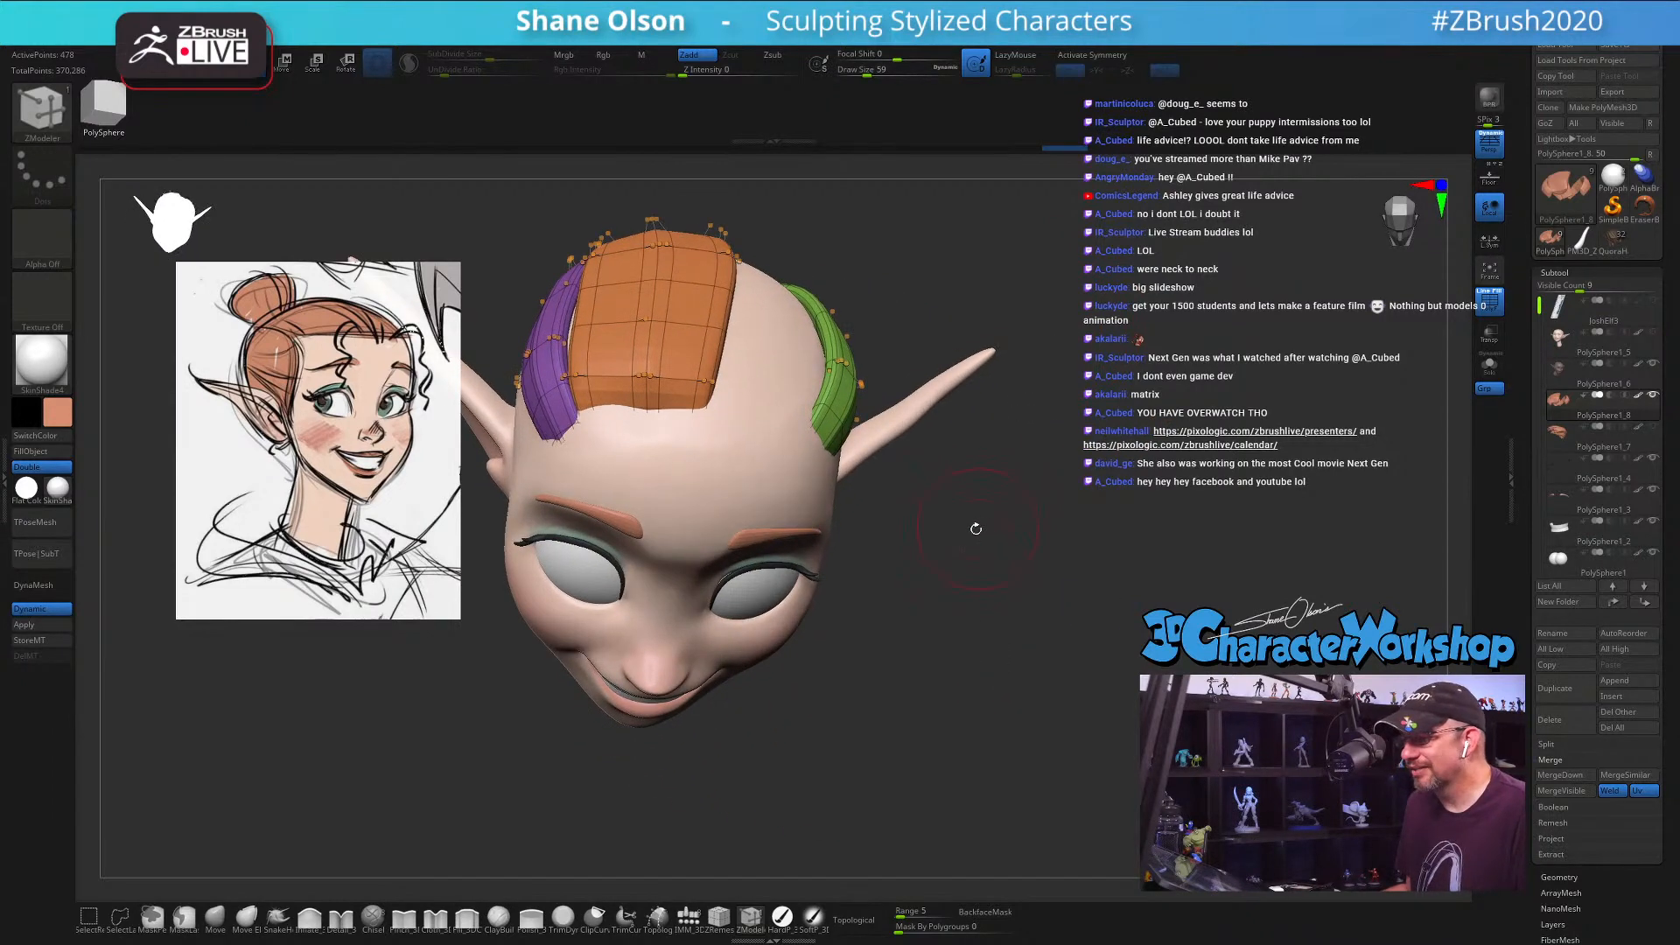
Step: Set the Move brush to Draw Size 65 with Topological on and adjust the front ends of the purple and orange hair strips
{"action": "left_click", "coordinate": [236, 917]}
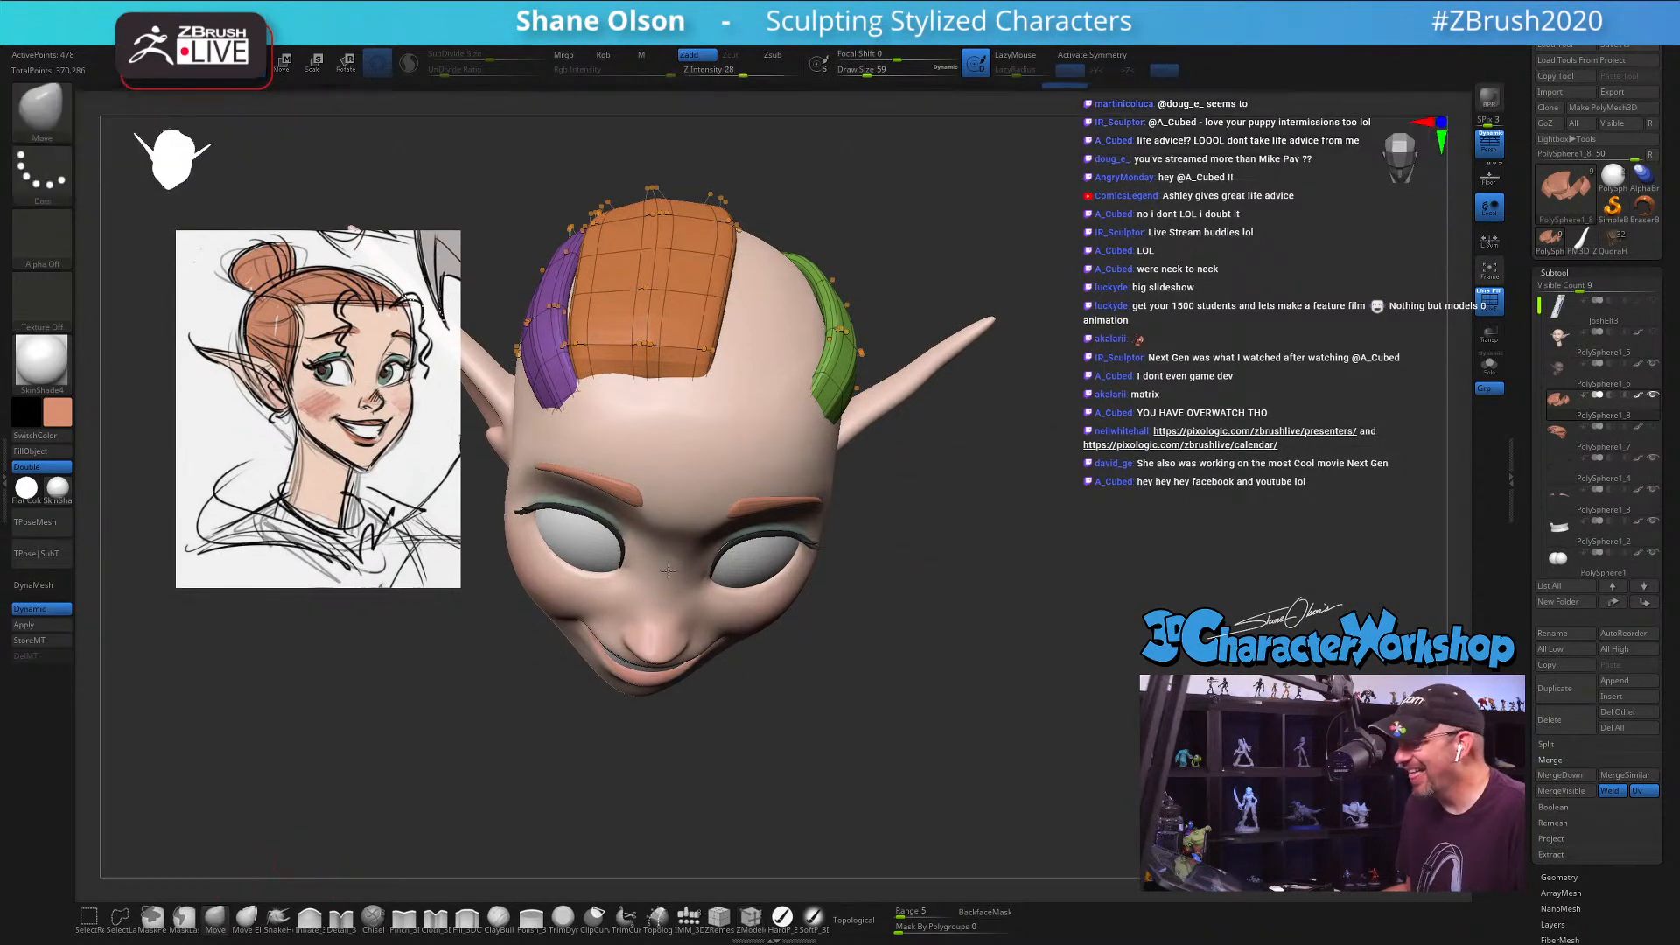
{"action": "key", "text": "s"}
{"action": "left_click_drag", "start_coordinate": [862, 390], "coordinate": [853, 400]}
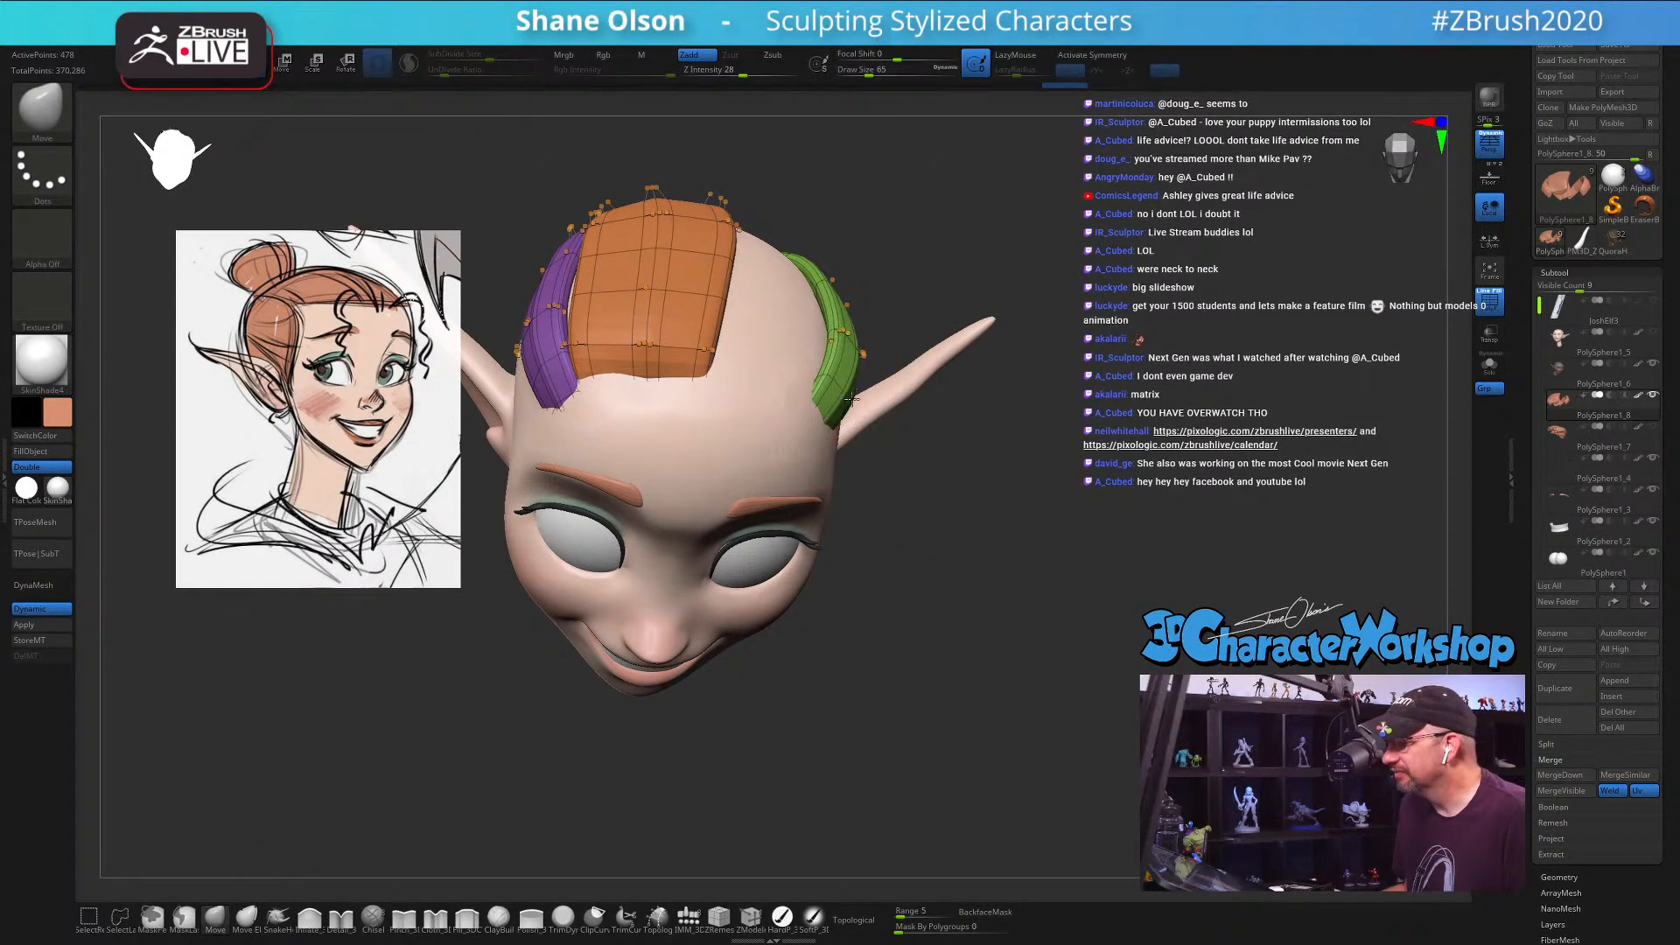
{"action": "mouse_move", "coordinate": [1007, 490]}
{"action": "left_mouse_down"}
{"action": "mouse_move", "coordinate": [1085, 501]}
{"action": "mouse_move", "coordinate": [956, 443]}
{"action": "left_mouse_up"}
{"action": "mouse_move", "coordinate": [694, 386]}
{"action": "left_mouse_down"}
{"action": "mouse_move", "coordinate": [881, 443]}
{"action": "mouse_move", "coordinate": [862, 403]}
{"action": "mouse_move", "coordinate": [882, 383]}
{"action": "mouse_move", "coordinate": [854, 387]}
{"action": "left_mouse_up"}
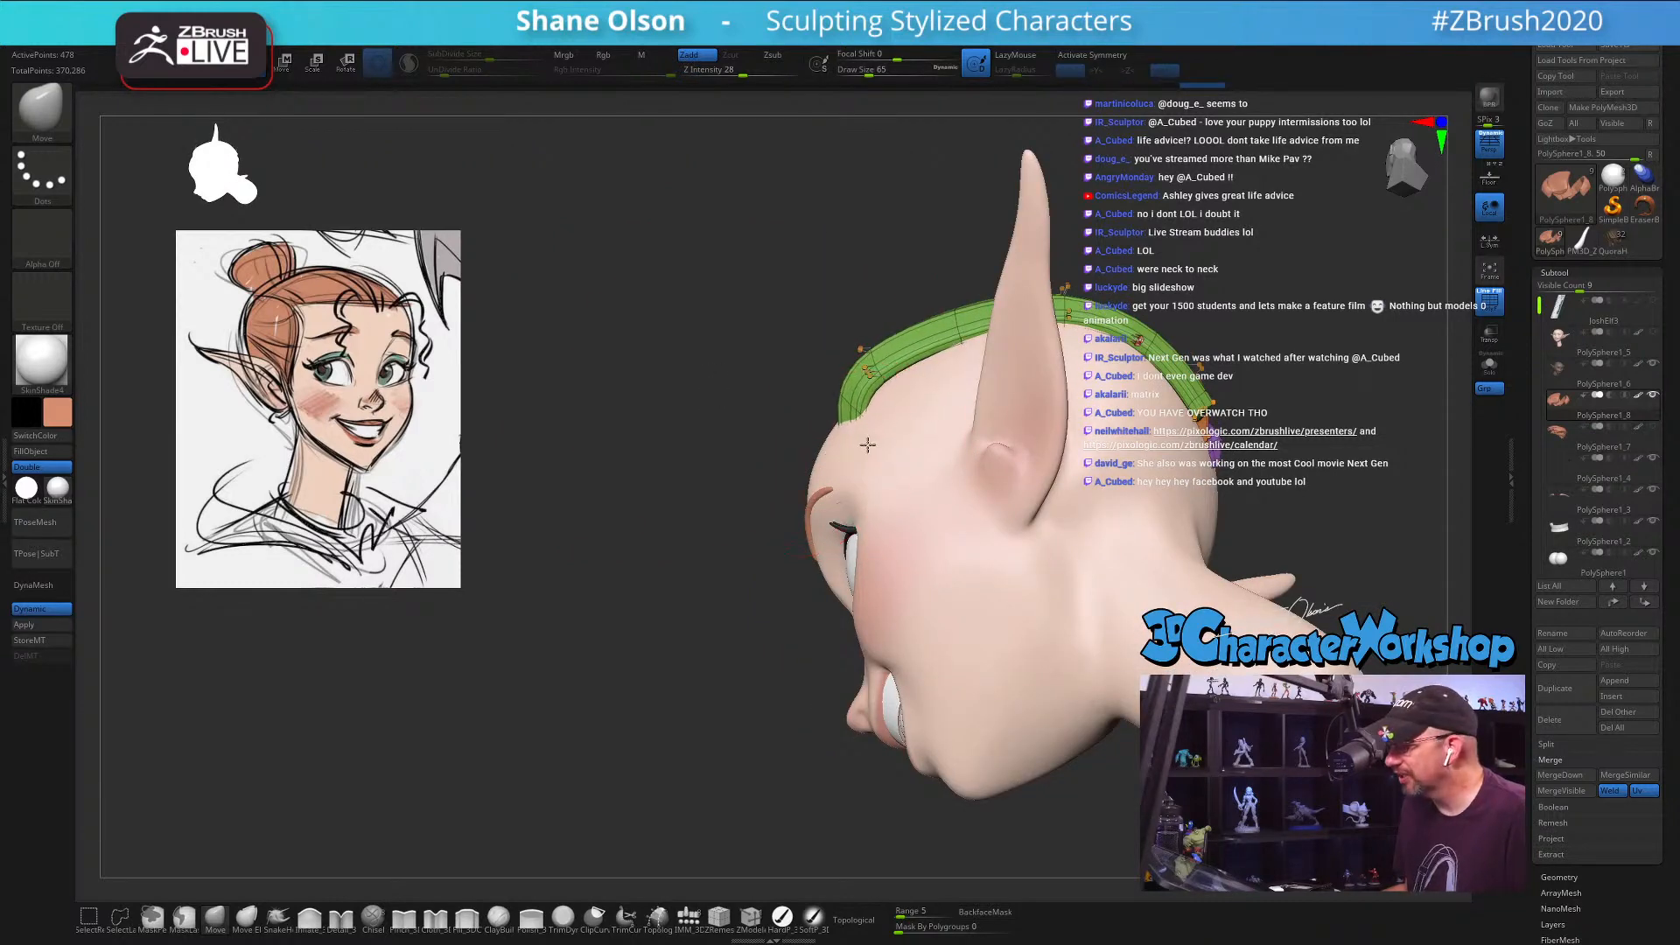
{"action": "left_click_drag", "start_coordinate": [700, 490], "coordinate": [831, 438]}
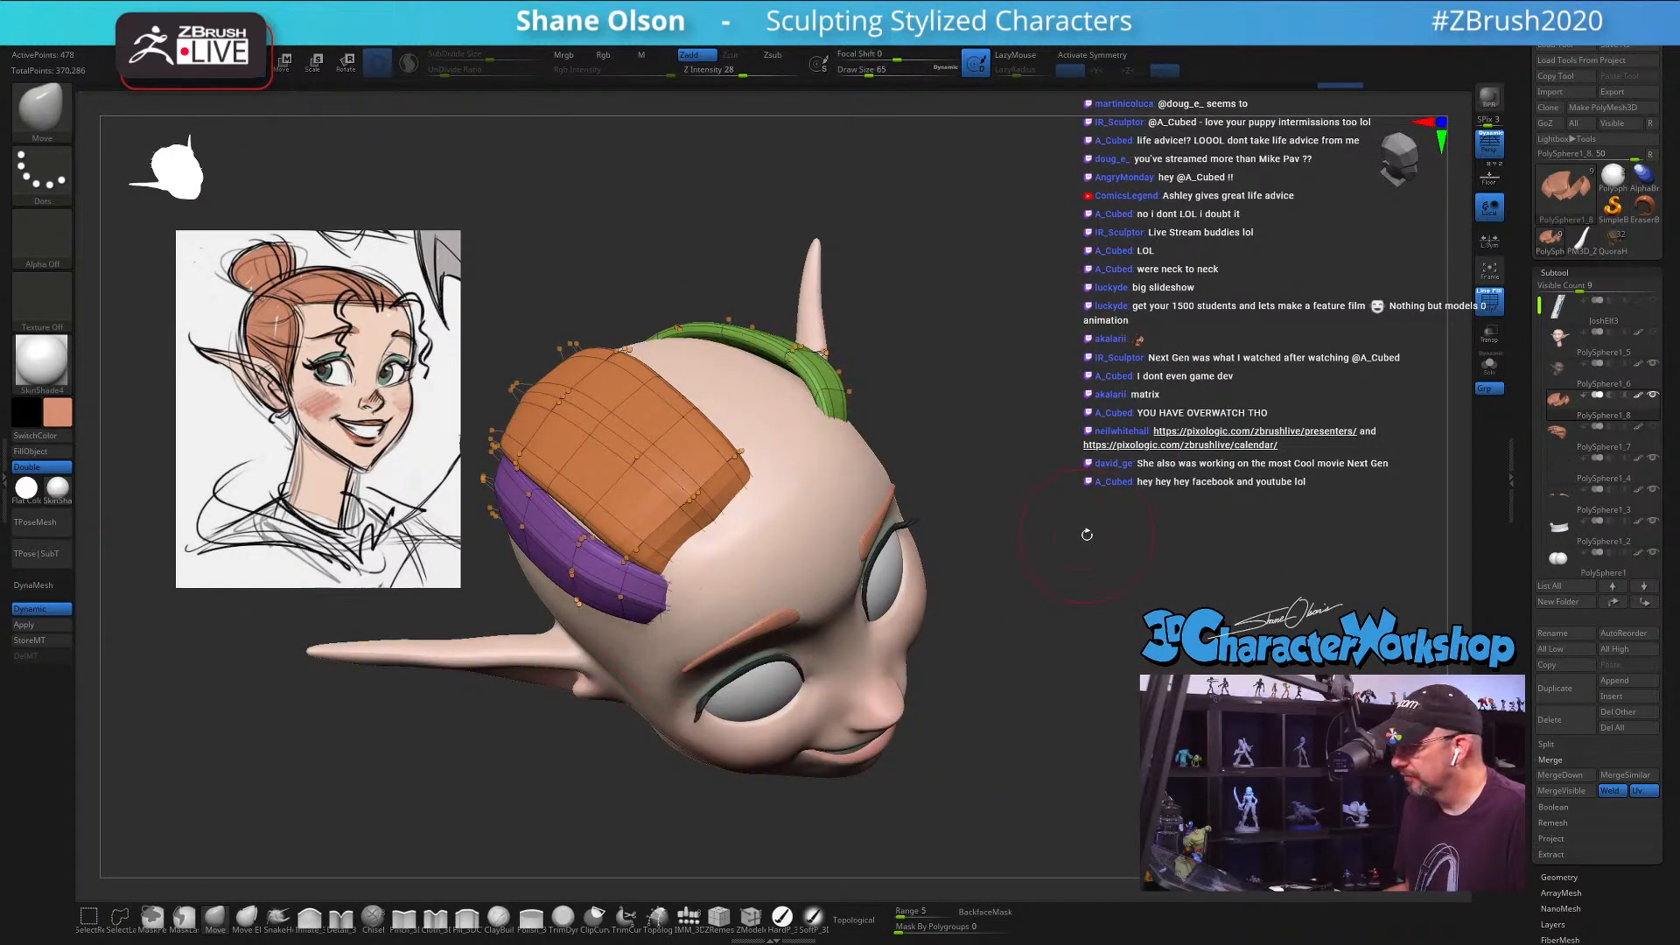
{"action": "left_click_drag", "start_coordinate": [1087, 534], "coordinate": [718, 630]}
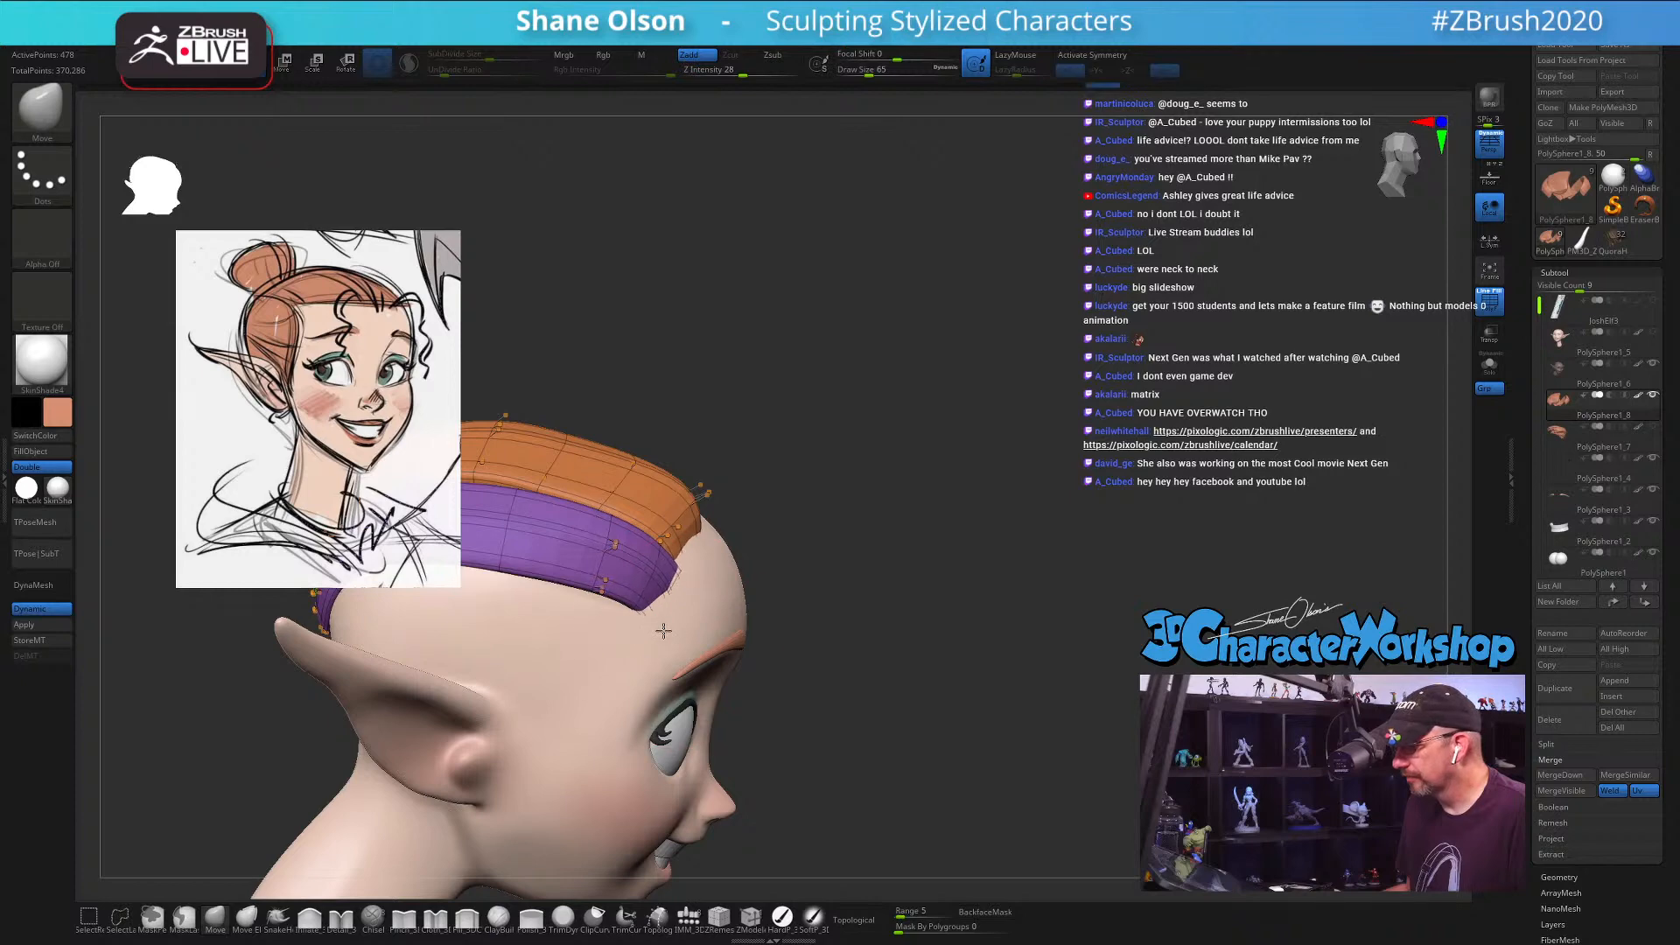
{"action": "left_click", "coordinate": [860, 920]}
{"action": "left_click_drag", "start_coordinate": [885, 832], "coordinate": [841, 755]}
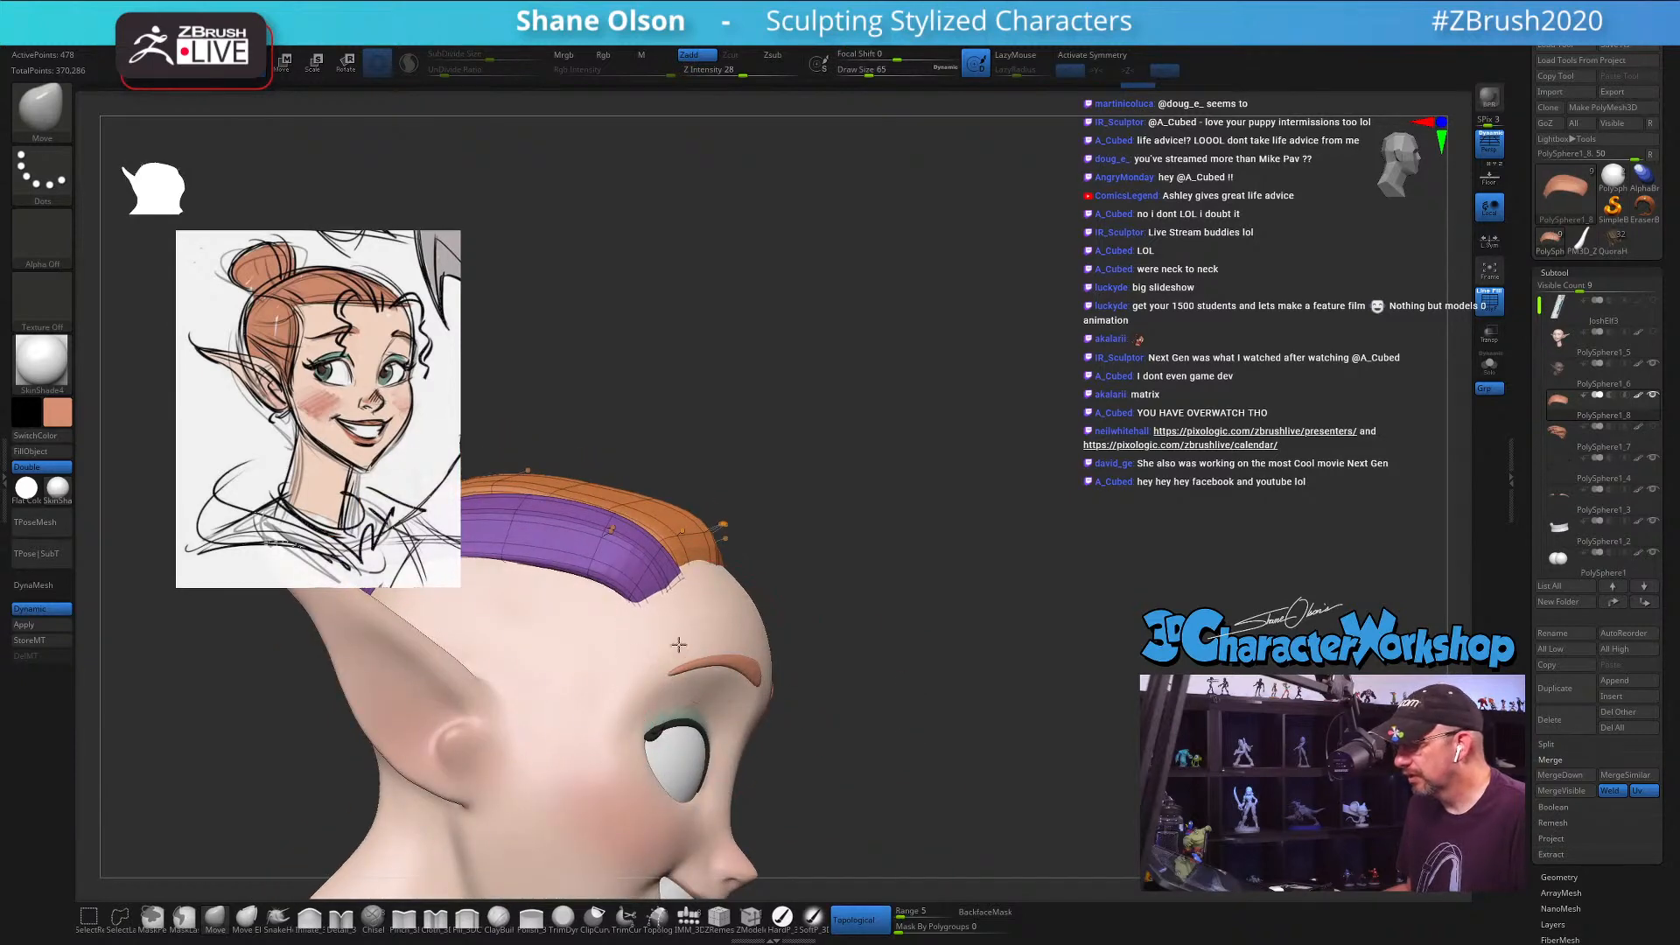
{"action": "left_click_drag", "start_coordinate": [974, 690], "coordinate": [770, 674]}
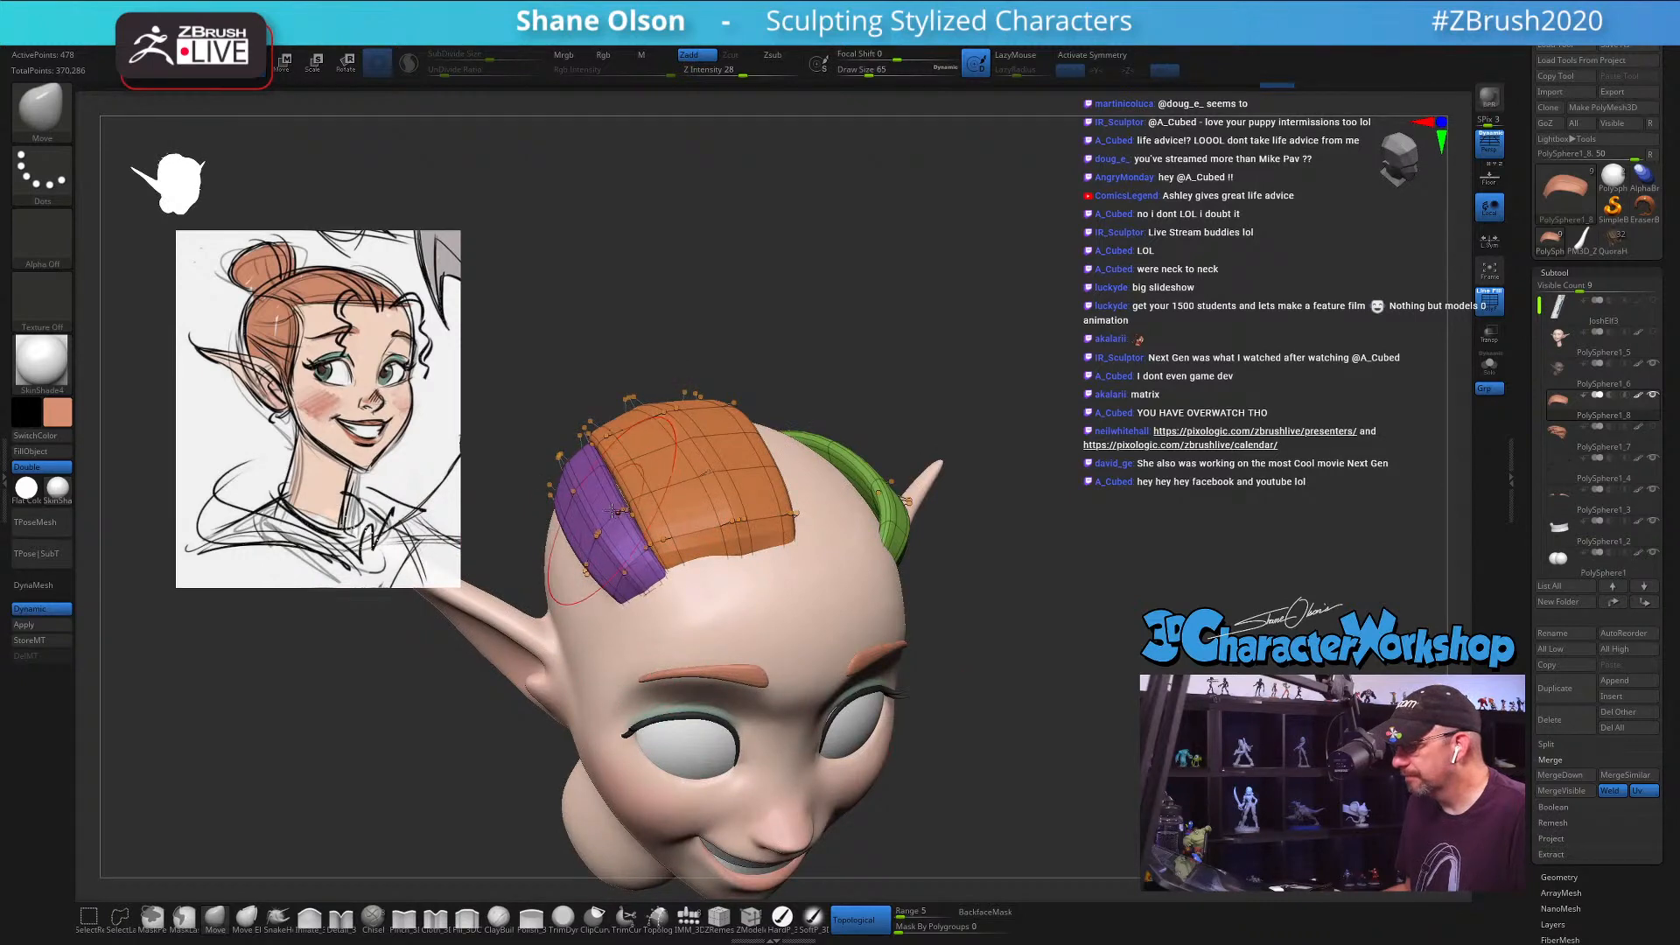
Step: Hide the hair strips' PolyFrame display, face the head straight on and set the Move brush's Draw Size to 49
{"action": "key", "text": "shift+f"}
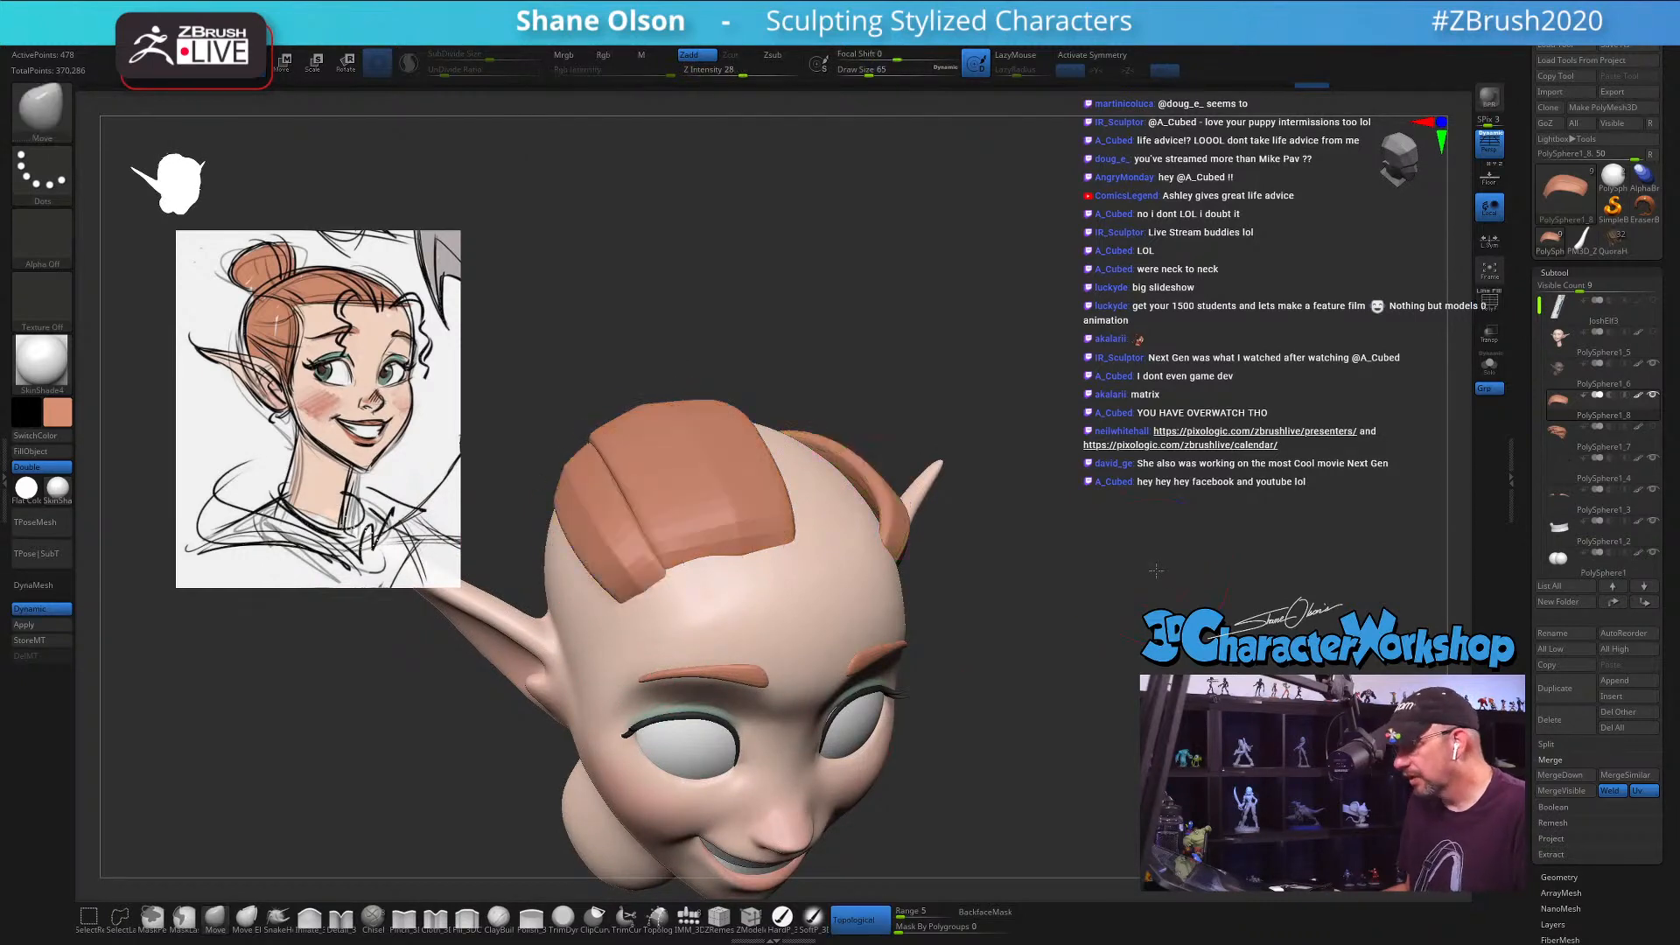
{"action": "left_click_drag", "start_coordinate": [1155, 570], "coordinate": [1079, 533], "text": "shift"}
{"action": "mouse_move", "coordinate": [1085, 471]}
{"action": "left_mouse_down", "text": "alt"}
{"action": "mouse_move", "coordinate": [1087, 529]}
{"action": "mouse_move", "coordinate": [1099, 435]}
{"action": "mouse_move", "coordinate": [1083, 435]}
{"action": "left_mouse_up", "text": "alt"}
{"action": "key", "text": "s"}
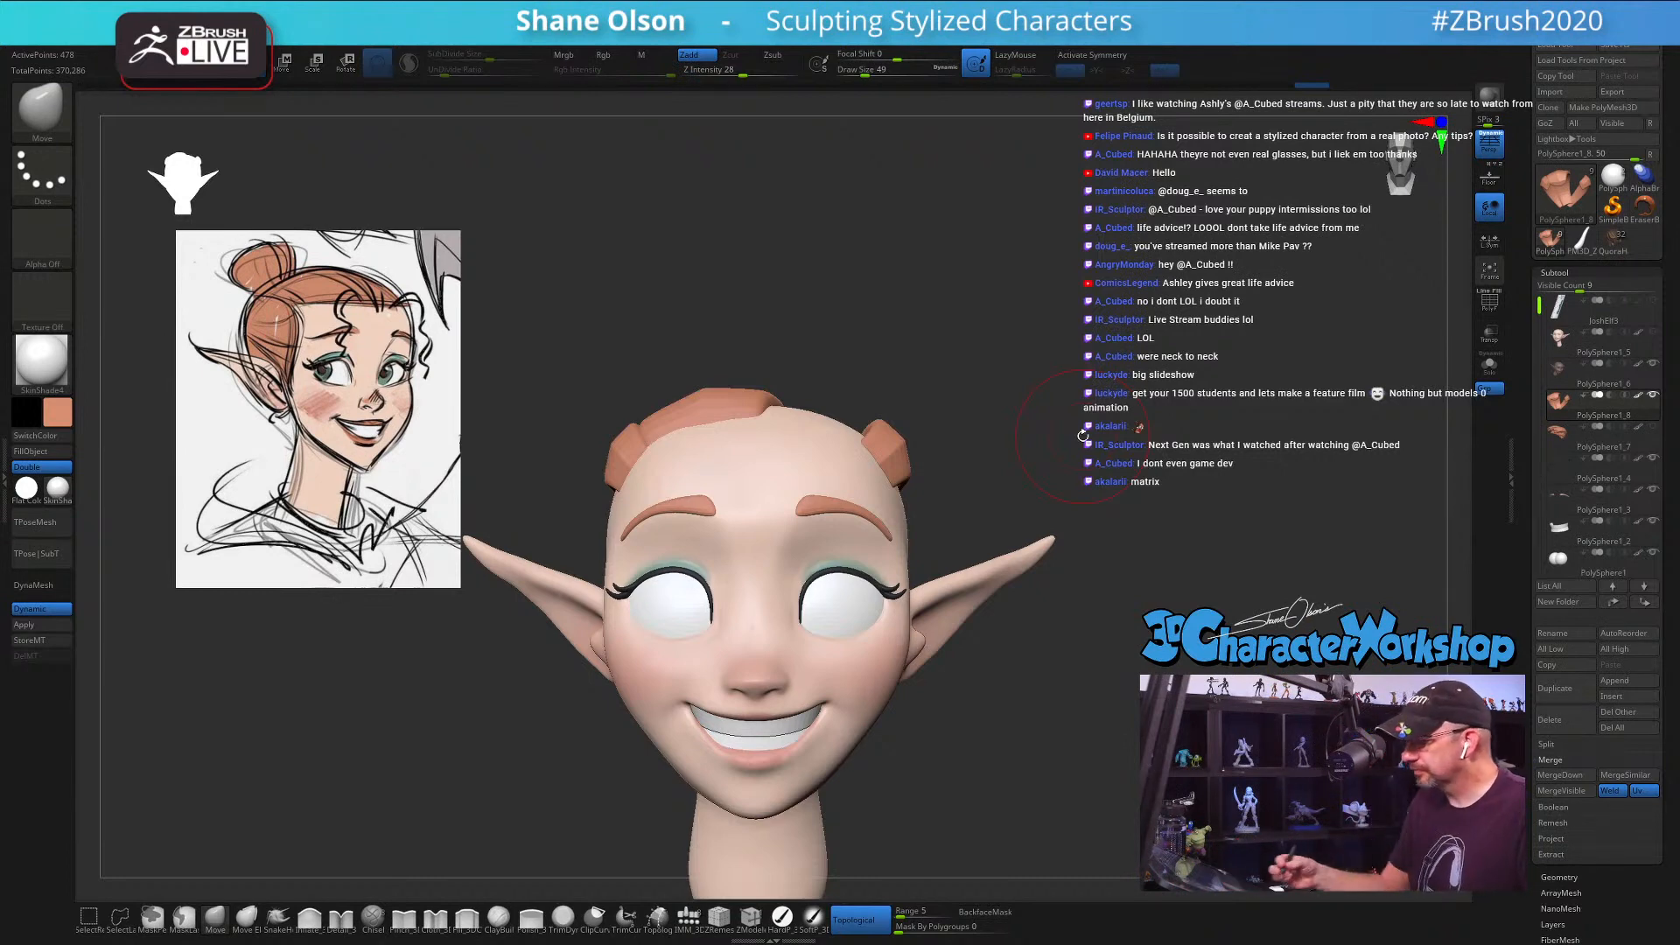
Step: Enlarge the Move brush to Draw Size 97 and 120 and refine the wide top hair strip's shape along its parting edge
{"action": "left_click_drag", "start_coordinate": [1033, 704], "coordinate": [1069, 734]}
{"action": "key", "text": "s"}
{"action": "left_click_drag", "start_coordinate": [1075, 502], "coordinate": [1054, 564]}
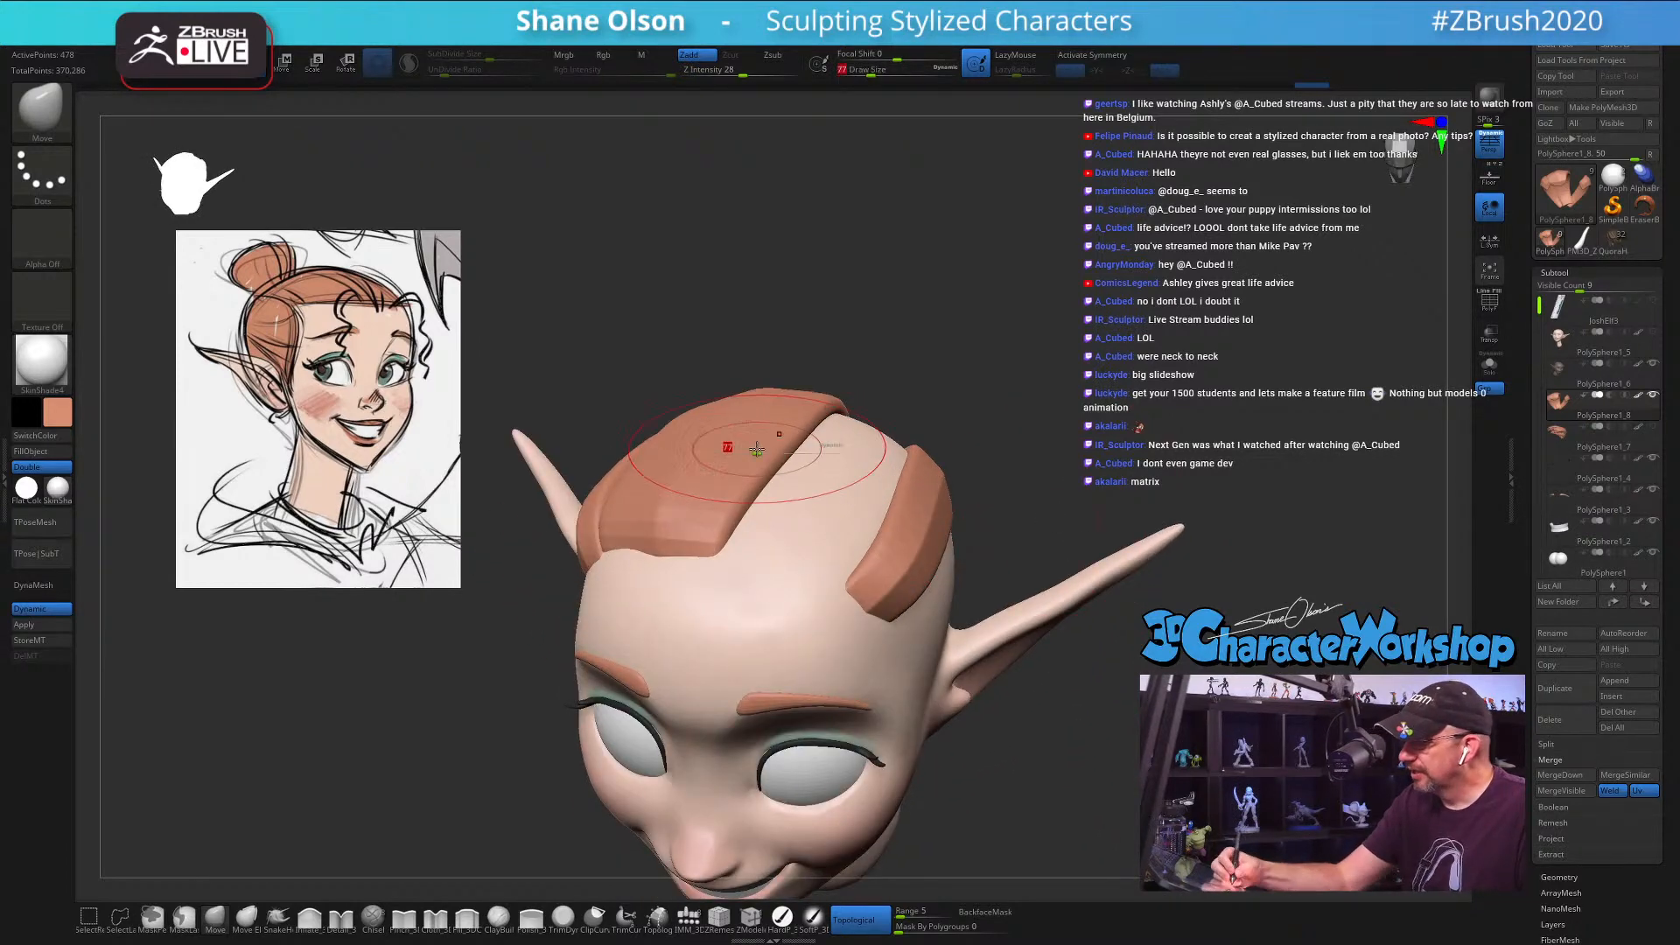
{"action": "key", "text": "s"}
{"action": "left_click_drag", "start_coordinate": [749, 428], "coordinate": [758, 429]}
{"action": "left_click_drag", "start_coordinate": [993, 455], "coordinate": [1096, 450]}
{"action": "left_click_drag", "start_coordinate": [668, 485], "coordinate": [664, 471]}
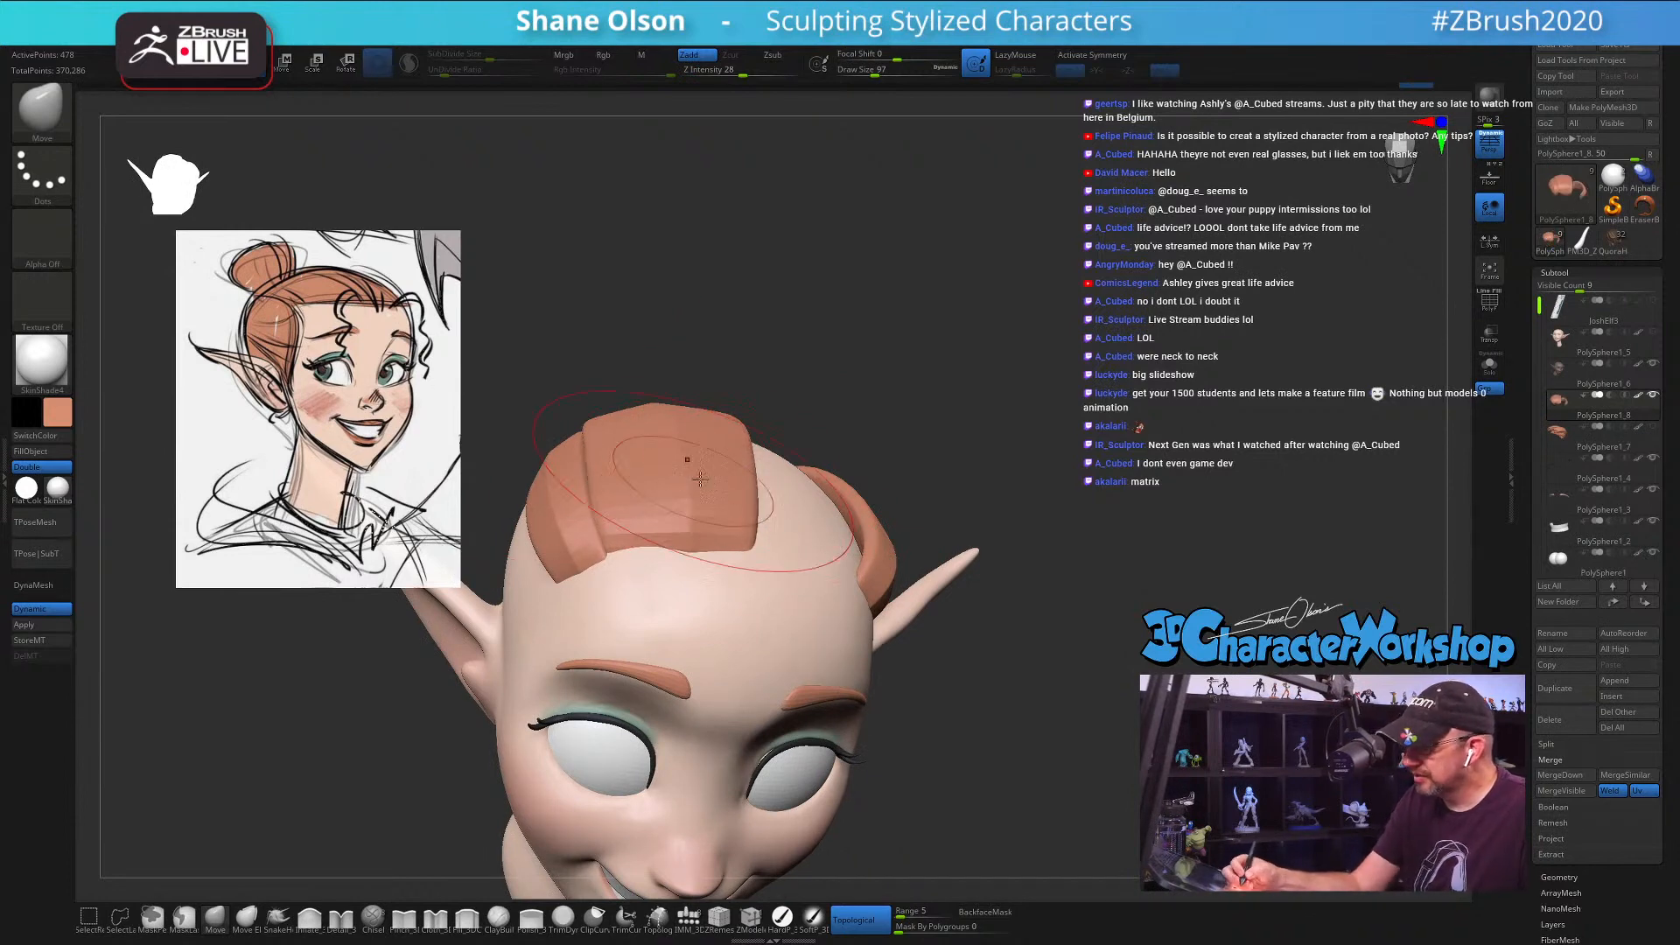
{"action": "left_click_drag", "start_coordinate": [980, 468], "coordinate": [879, 464]}
{"action": "key", "text": "s"}
{"action": "left_click_drag", "start_coordinate": [763, 490], "coordinate": [743, 526]}
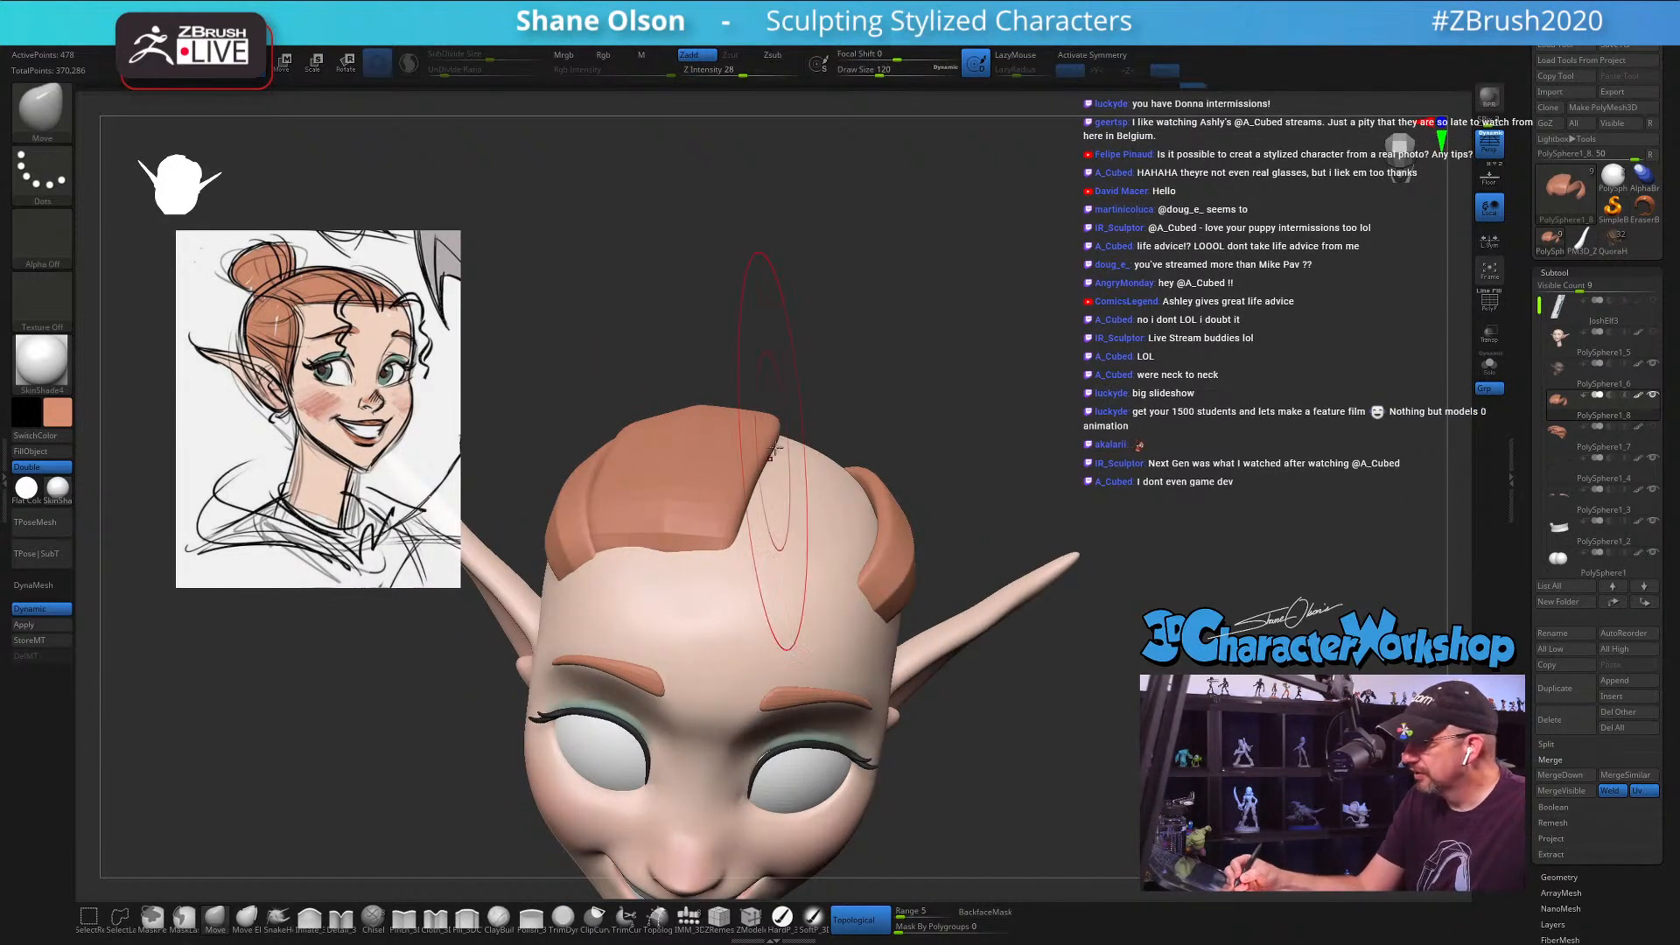
{"action": "left_click_drag", "start_coordinate": [901, 397], "coordinate": [921, 412]}
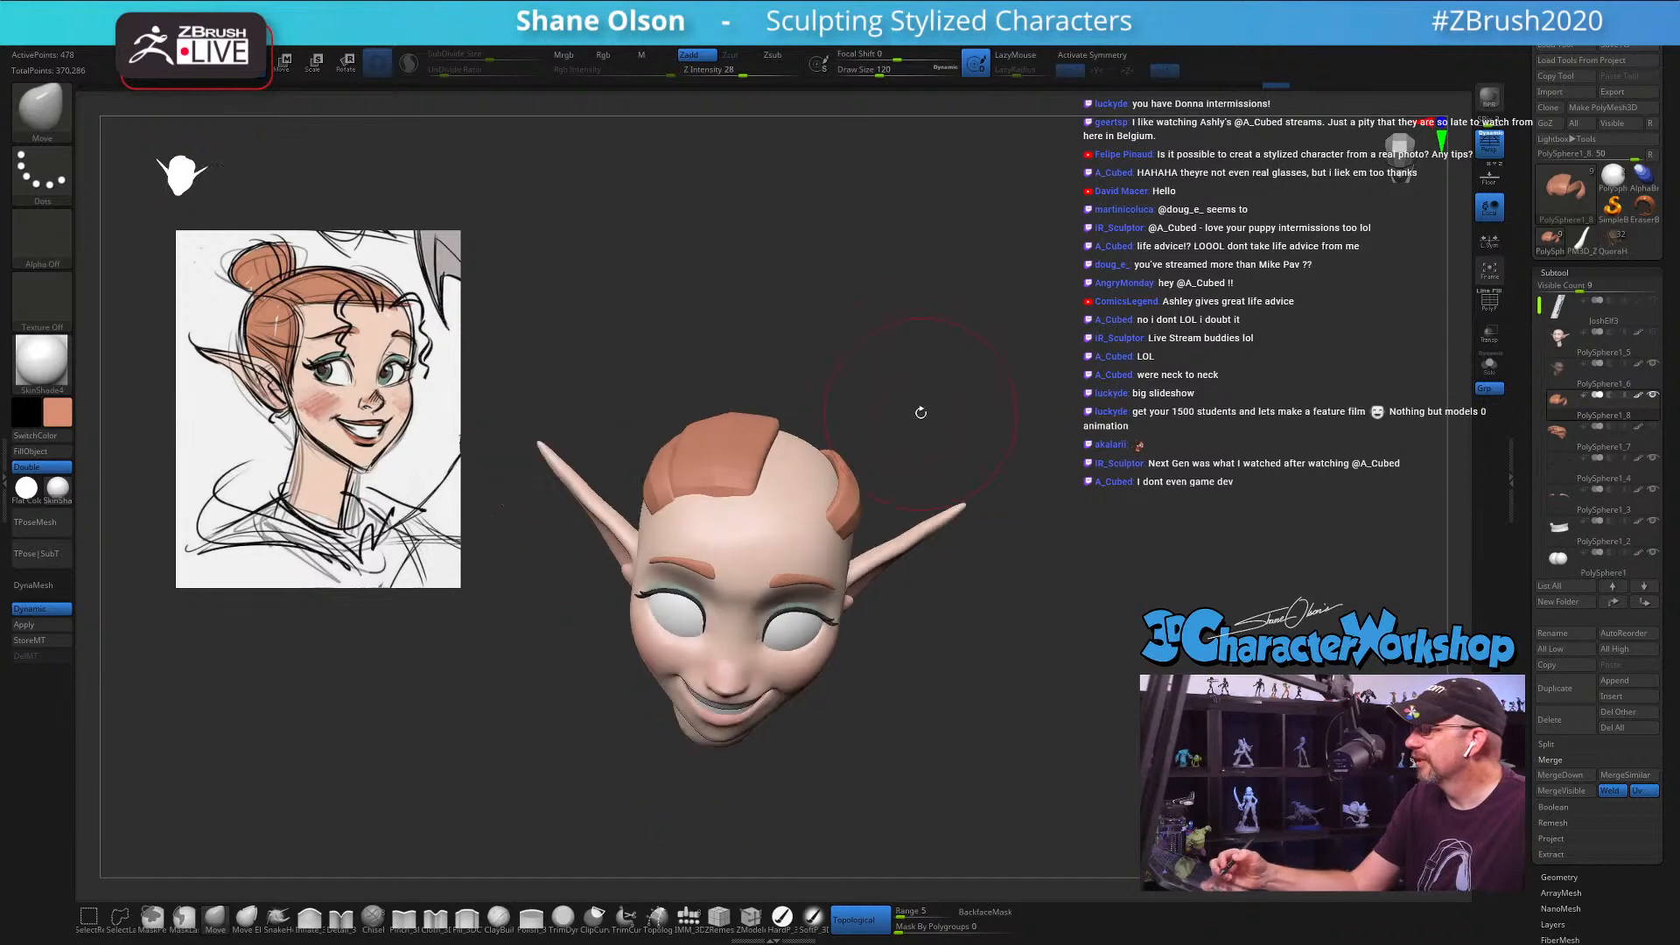
{"action": "left_click_drag", "start_coordinate": [972, 600], "coordinate": [971, 542]}
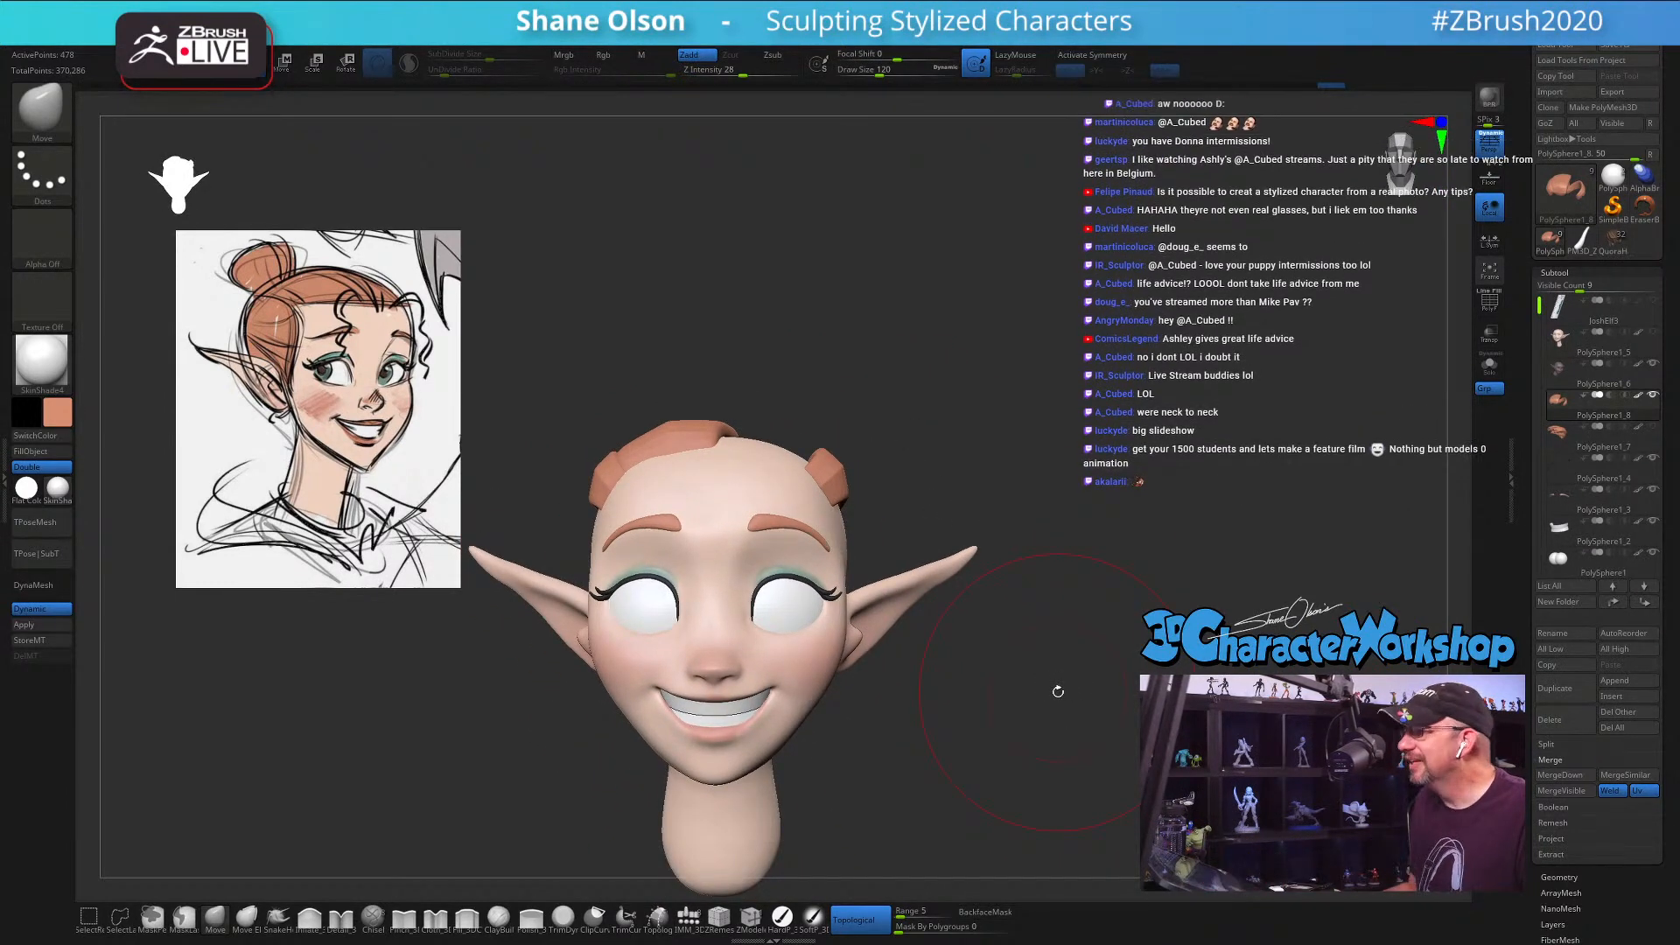
Step: Set the Move brush's Draw Size to 65 and 83 and refine the shape of the hair strip above the pointed ear
{"action": "left_click_drag", "start_coordinate": [1067, 450], "coordinate": [1043, 452], "text": "alt"}
{"action": "key", "text": "s"}
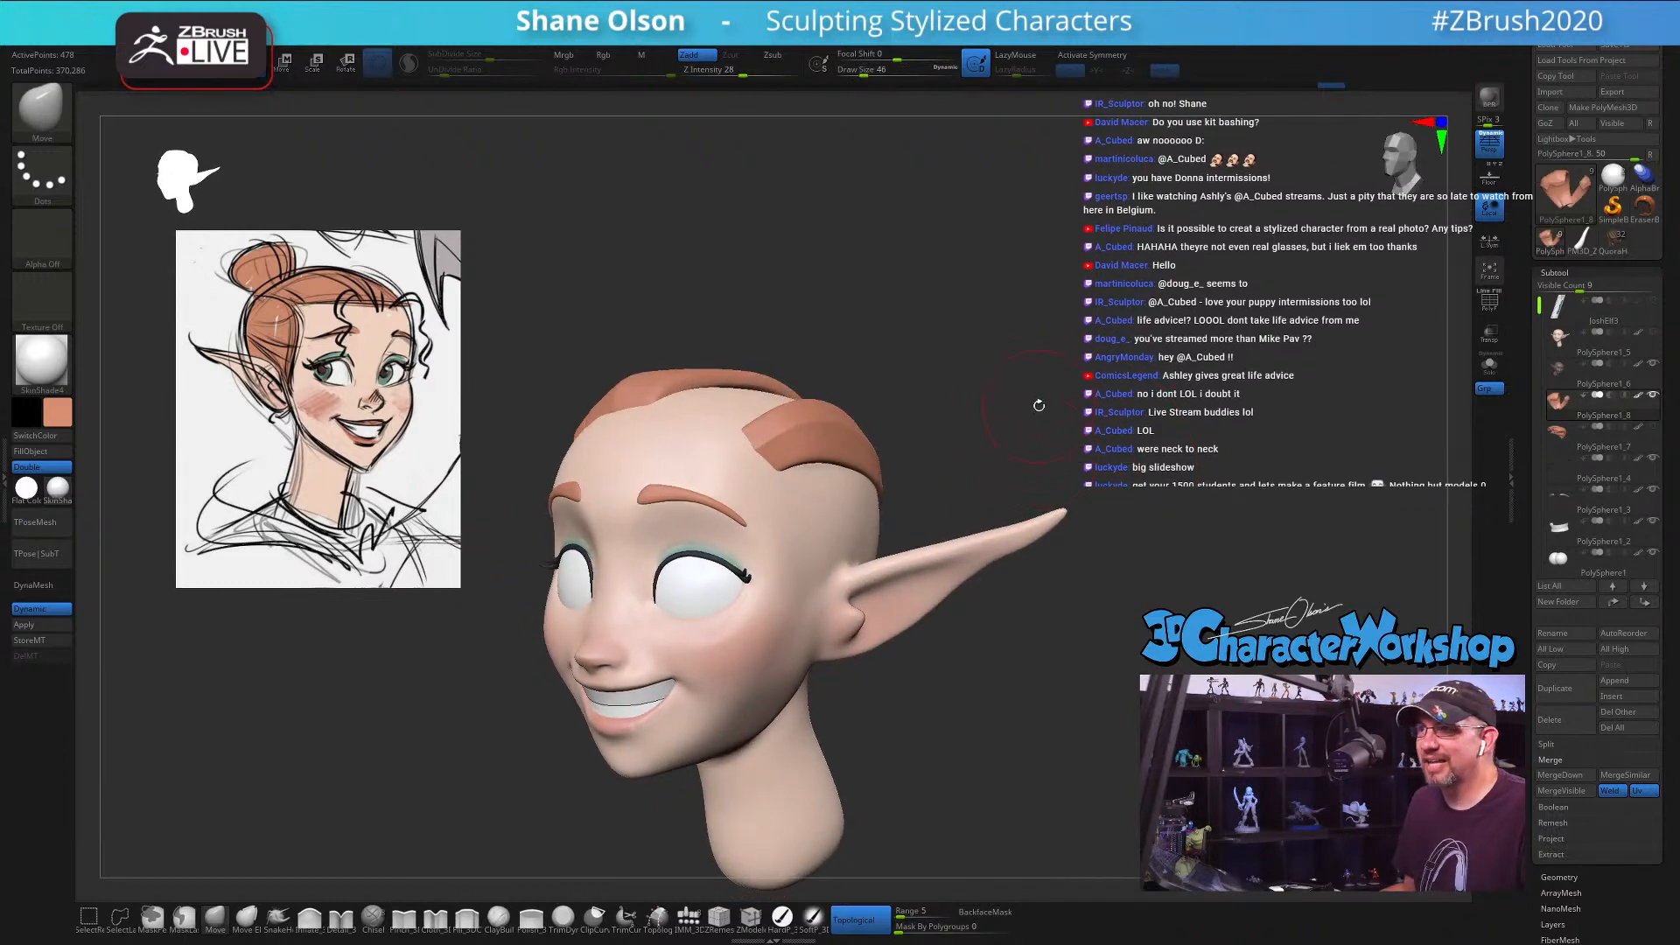
{"action": "left_click", "coordinate": [1015, 391]}
{"action": "mouse_move", "coordinate": [1014, 388]}
{"action": "left_mouse_down"}
{"action": "mouse_move", "coordinate": [1014, 408]}
{"action": "mouse_move", "coordinate": [994, 368]}
{"action": "mouse_move", "coordinate": [968, 364]}
{"action": "mouse_move", "coordinate": [963, 394]}
{"action": "left_mouse_up"}
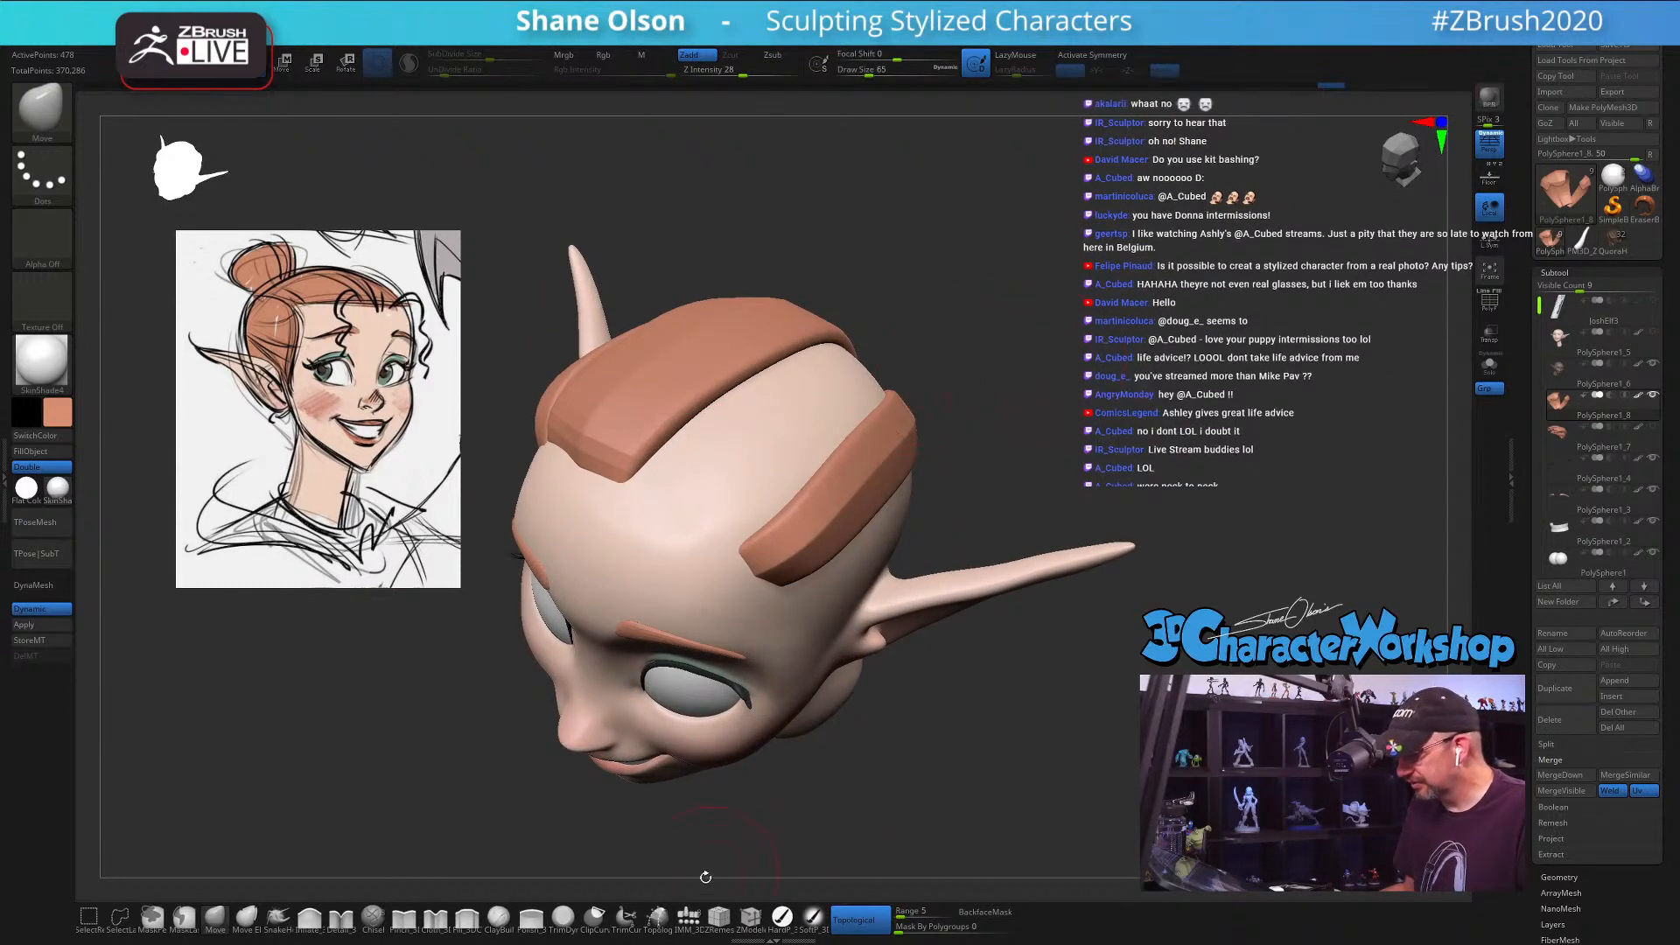
{"action": "left_click_drag", "start_coordinate": [1041, 263], "coordinate": [1025, 297], "text": "alt"}
{"action": "key", "text": "s"}
{"action": "mouse_move", "coordinate": [845, 462]}
{"action": "left_mouse_down"}
{"action": "mouse_move", "coordinate": [861, 462]}
{"action": "mouse_move", "coordinate": [814, 487]}
{"action": "left_mouse_up"}
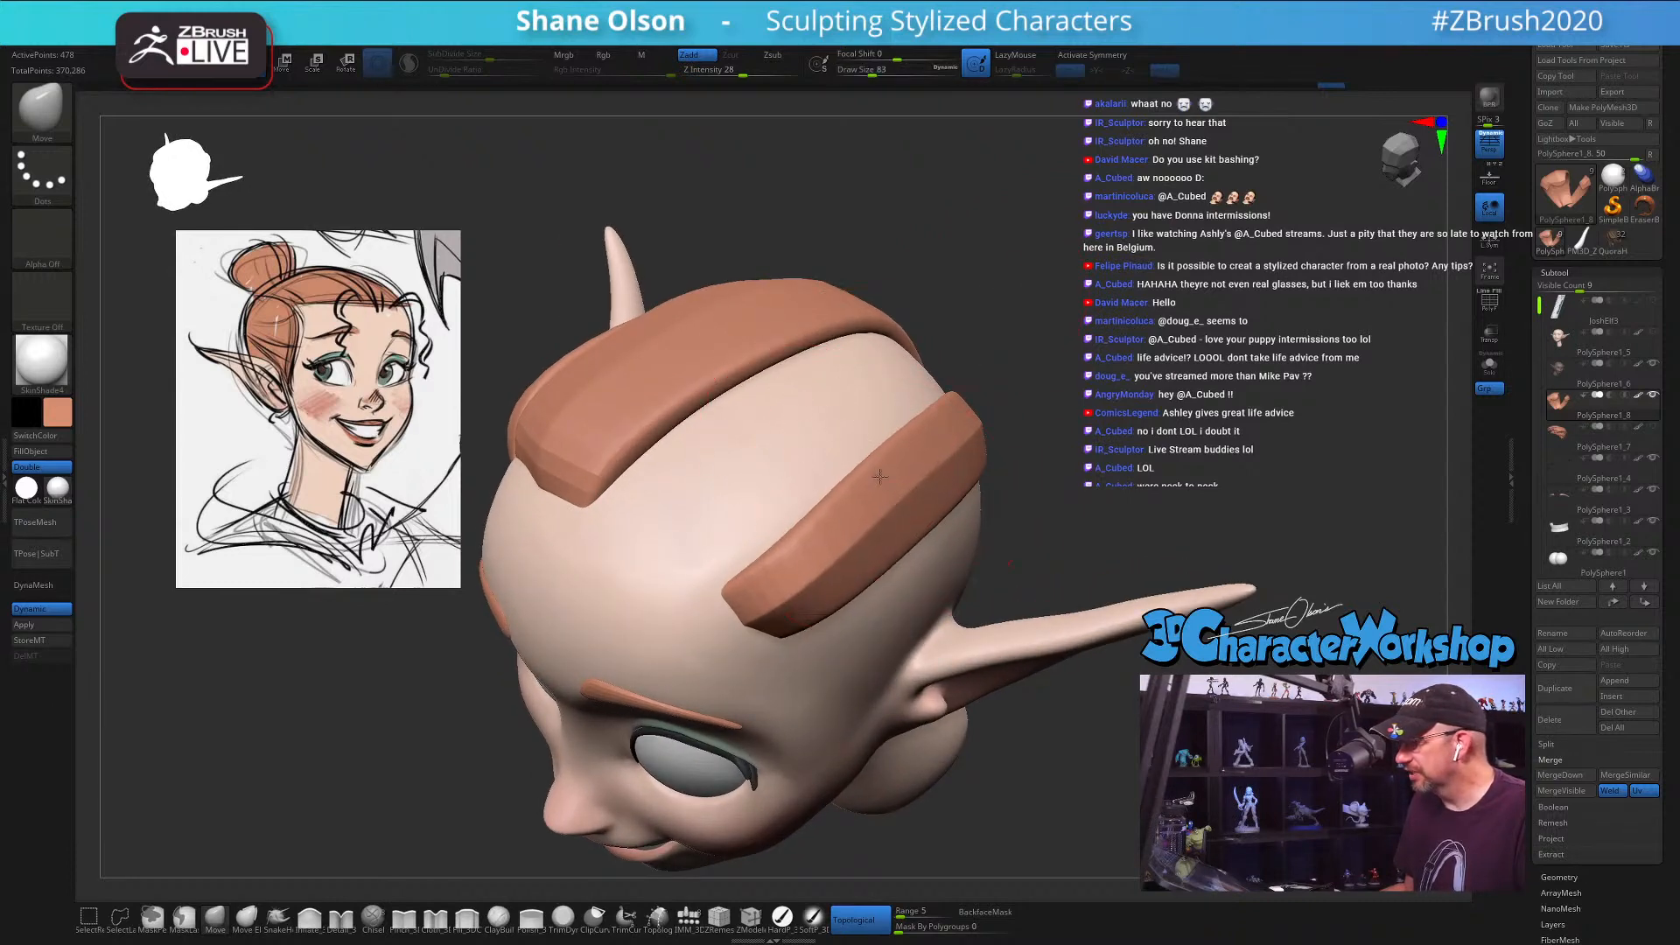
Step: Set the Draw Size to 50 and switch from the Move brush to the HairTubes curve brush
{"action": "left_click_drag", "start_coordinate": [1103, 342], "coordinate": [1090, 363]}
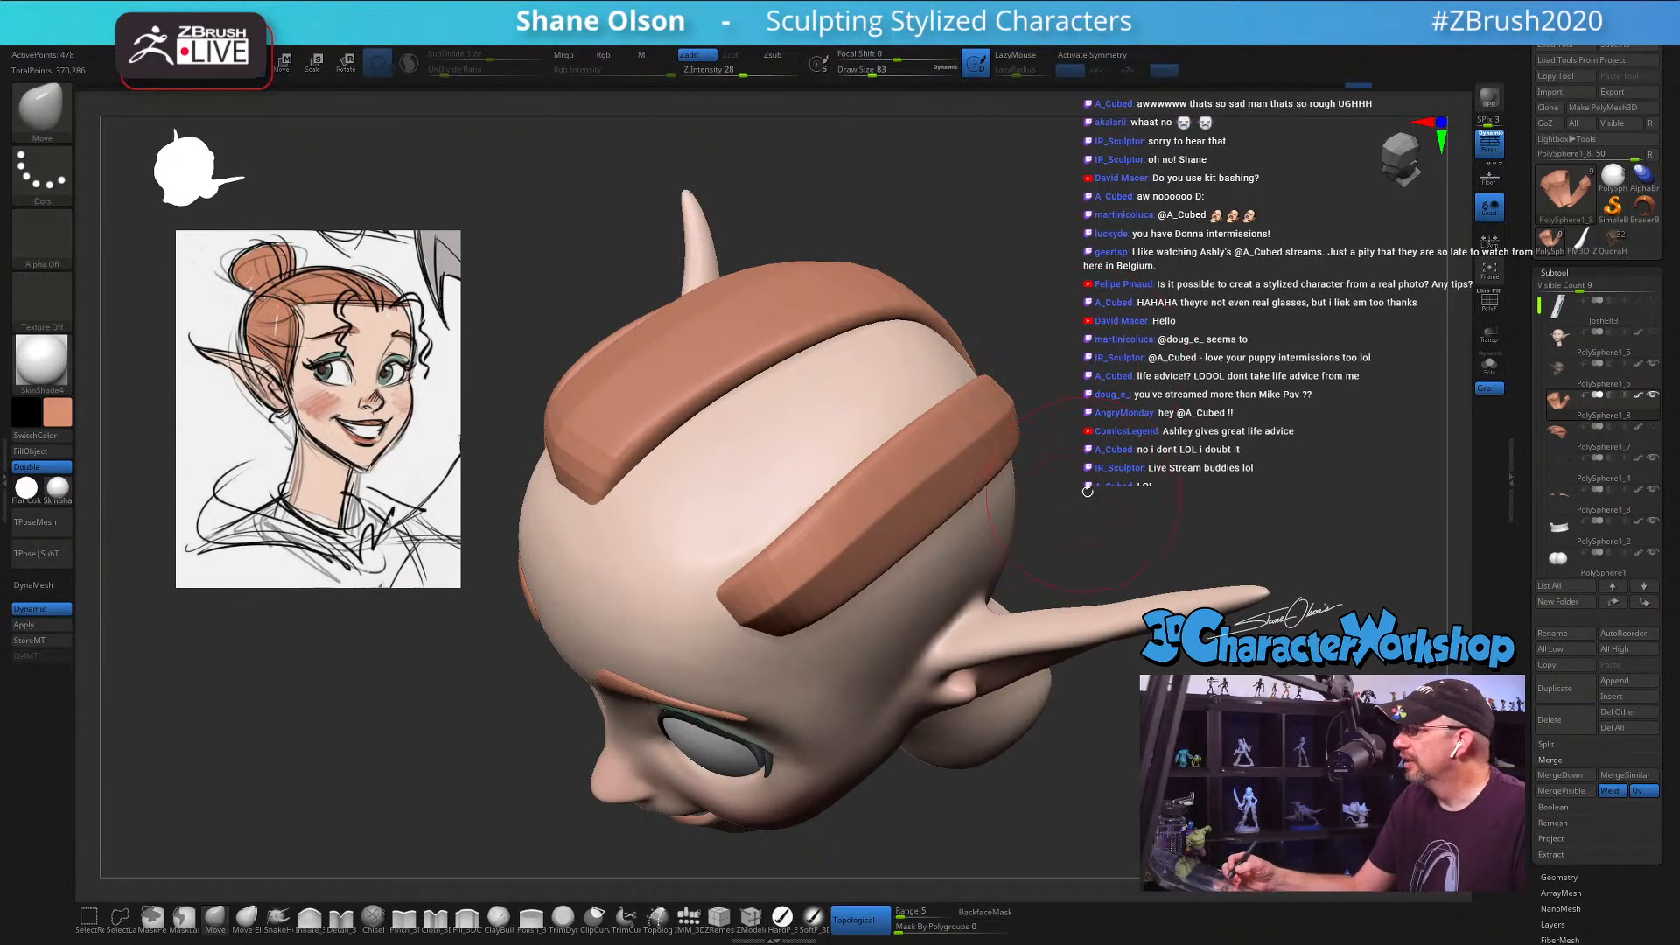
{"action": "mouse_move", "coordinate": [1069, 502]}
{"action": "left_mouse_down"}
{"action": "mouse_move", "coordinate": [1029, 579]}
{"action": "mouse_move", "coordinate": [1052, 537]}
{"action": "left_mouse_up"}
{"action": "key", "text": "s"}
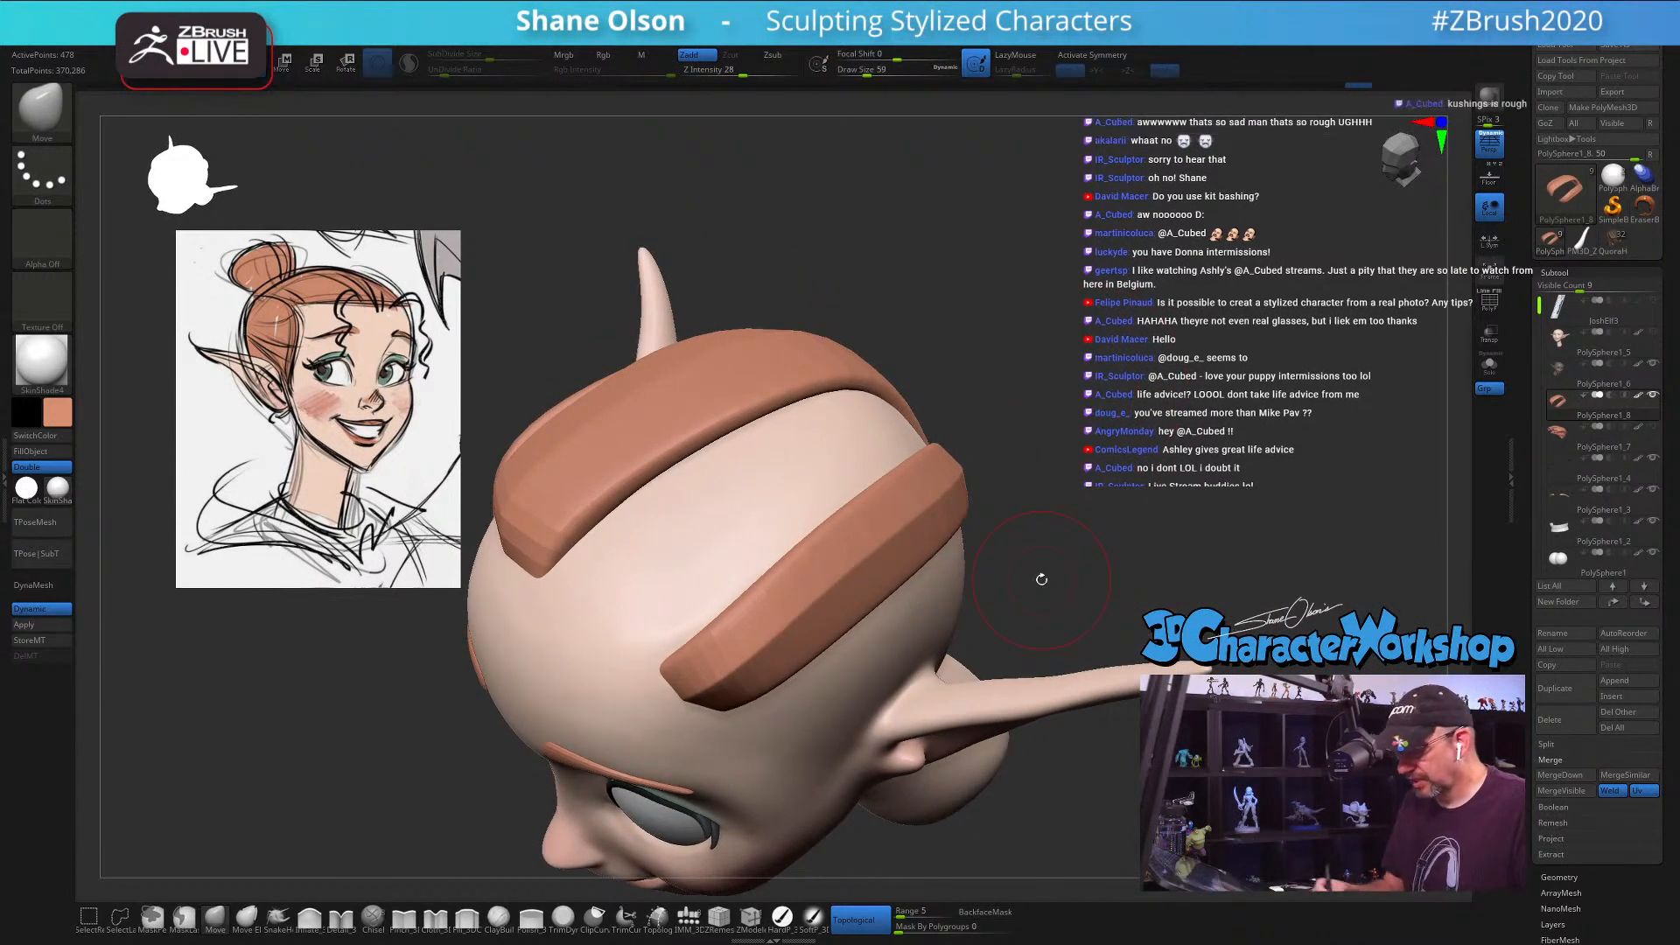
{"action": "key", "text": "b"}
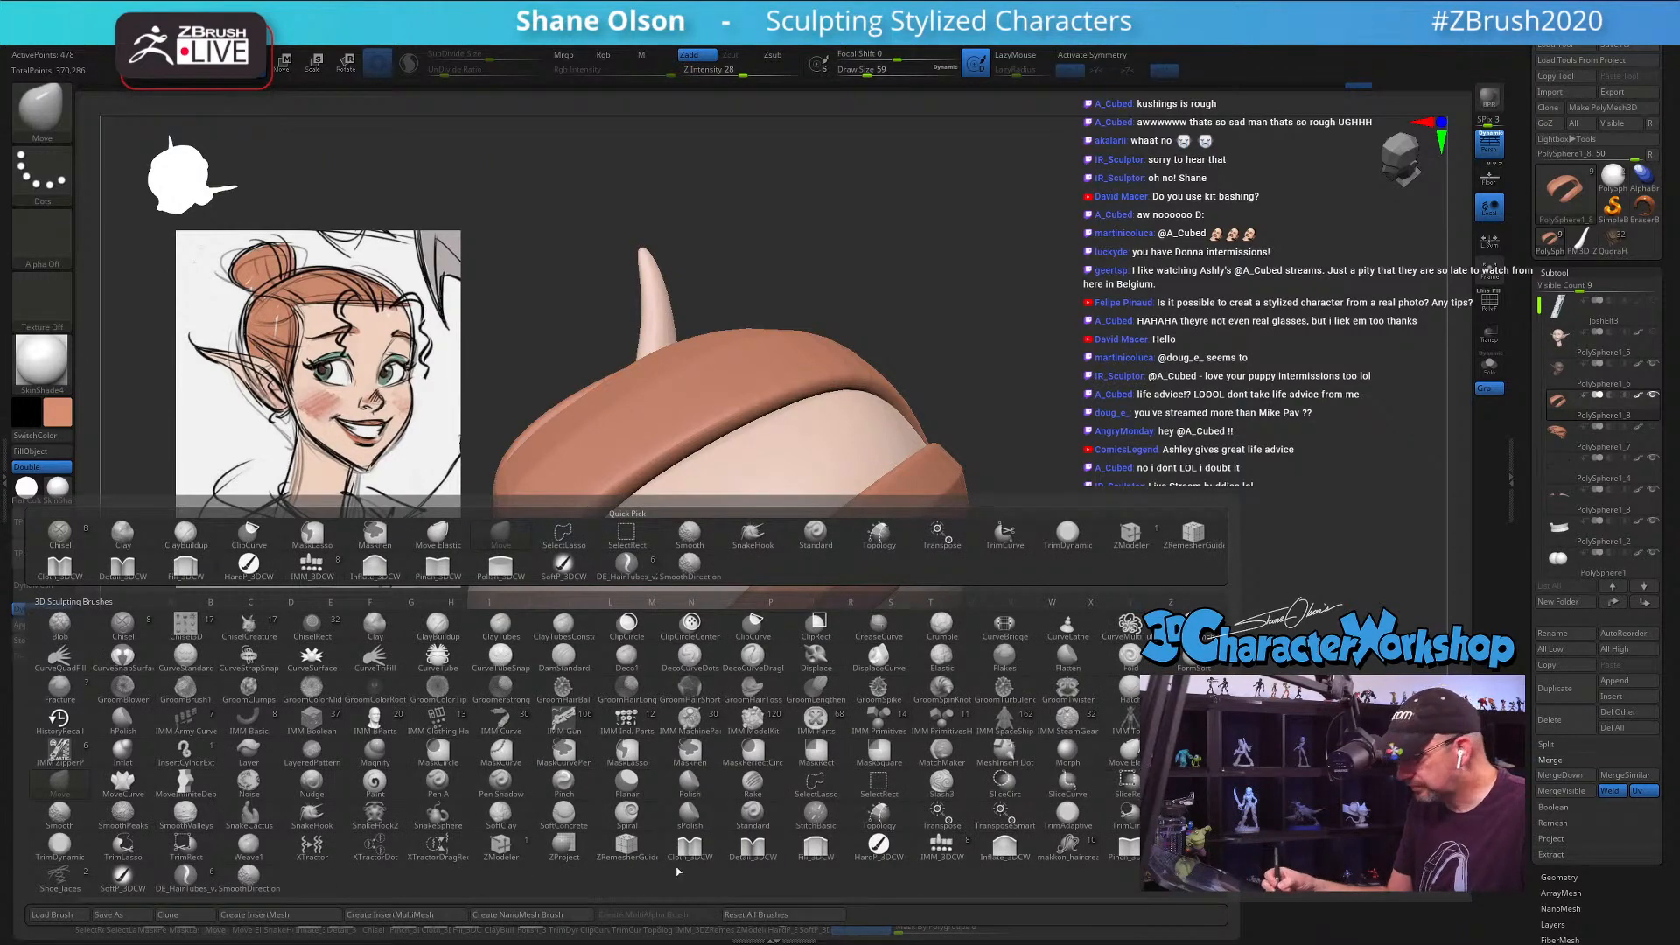
{"action": "left_click", "coordinate": [189, 876]}
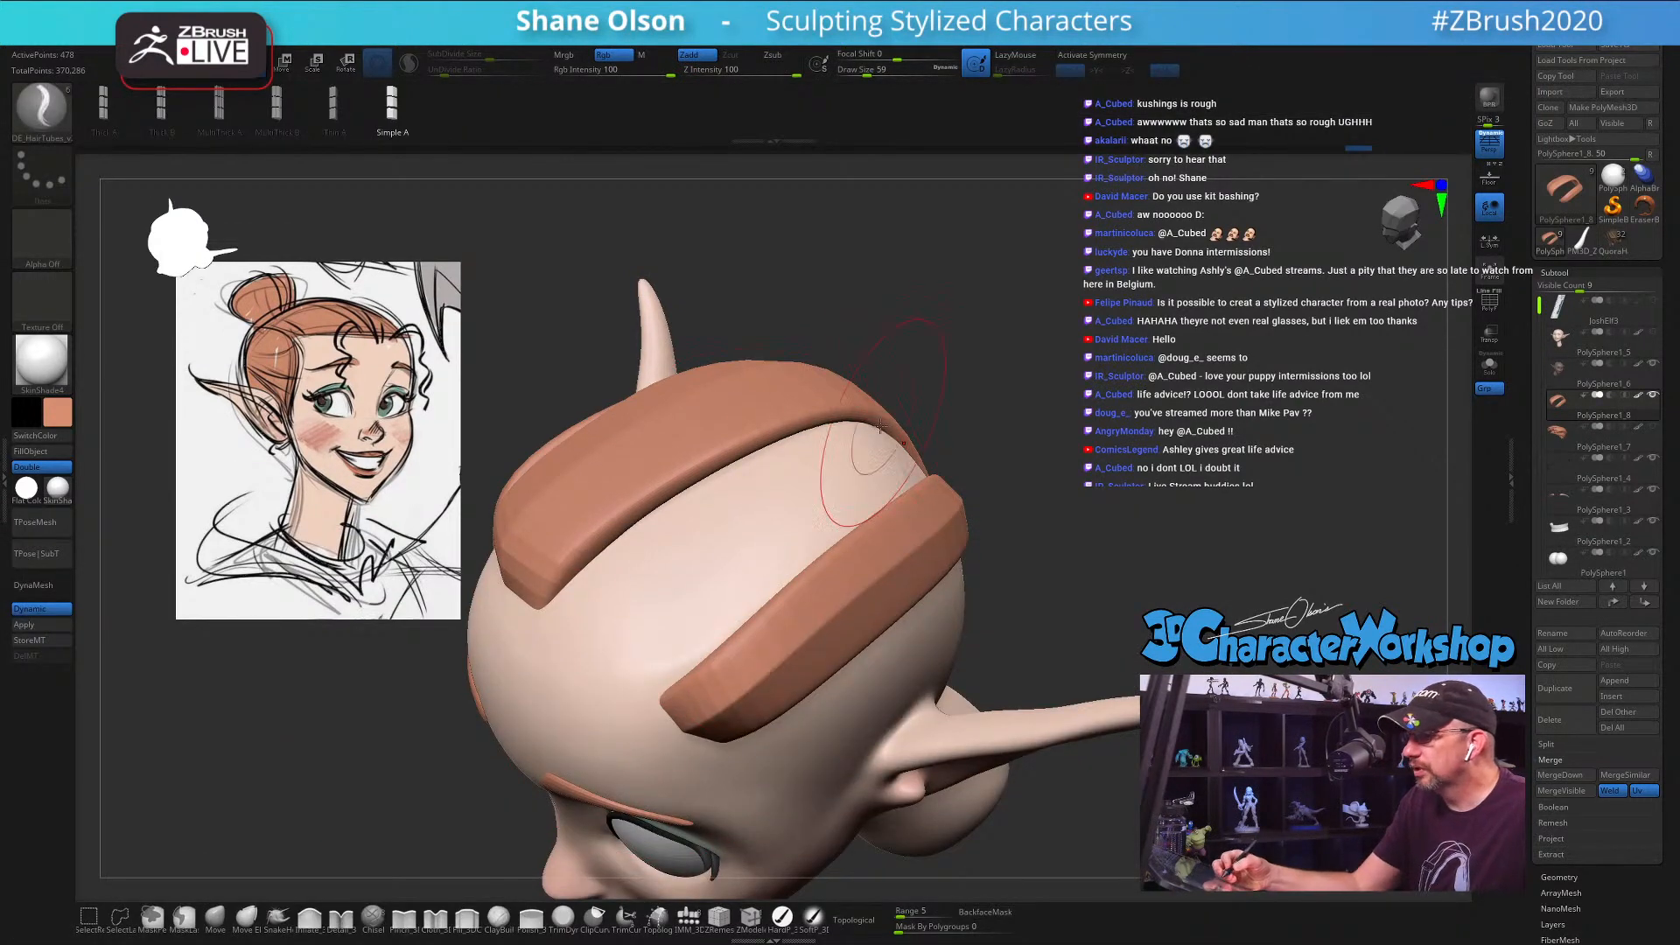
Step: Try to draw a hair tube at Draw Size 46 across the bare scalp between the two strips
{"action": "mouse_move", "coordinate": [787, 554]}
{"action": "right_mouse_down", "text": "alt"}
{"action": "mouse_move", "coordinate": [824, 569]}
{"action": "mouse_move", "coordinate": [776, 581]}
{"action": "mouse_move", "coordinate": [802, 592]}
{"action": "mouse_move", "coordinate": [773, 630]}
{"action": "right_mouse_up", "text": "alt"}
{"action": "key", "text": "s"}
{"action": "left_click_drag", "start_coordinate": [774, 631], "coordinate": [770, 632]}
{"action": "key", "text": "s"}
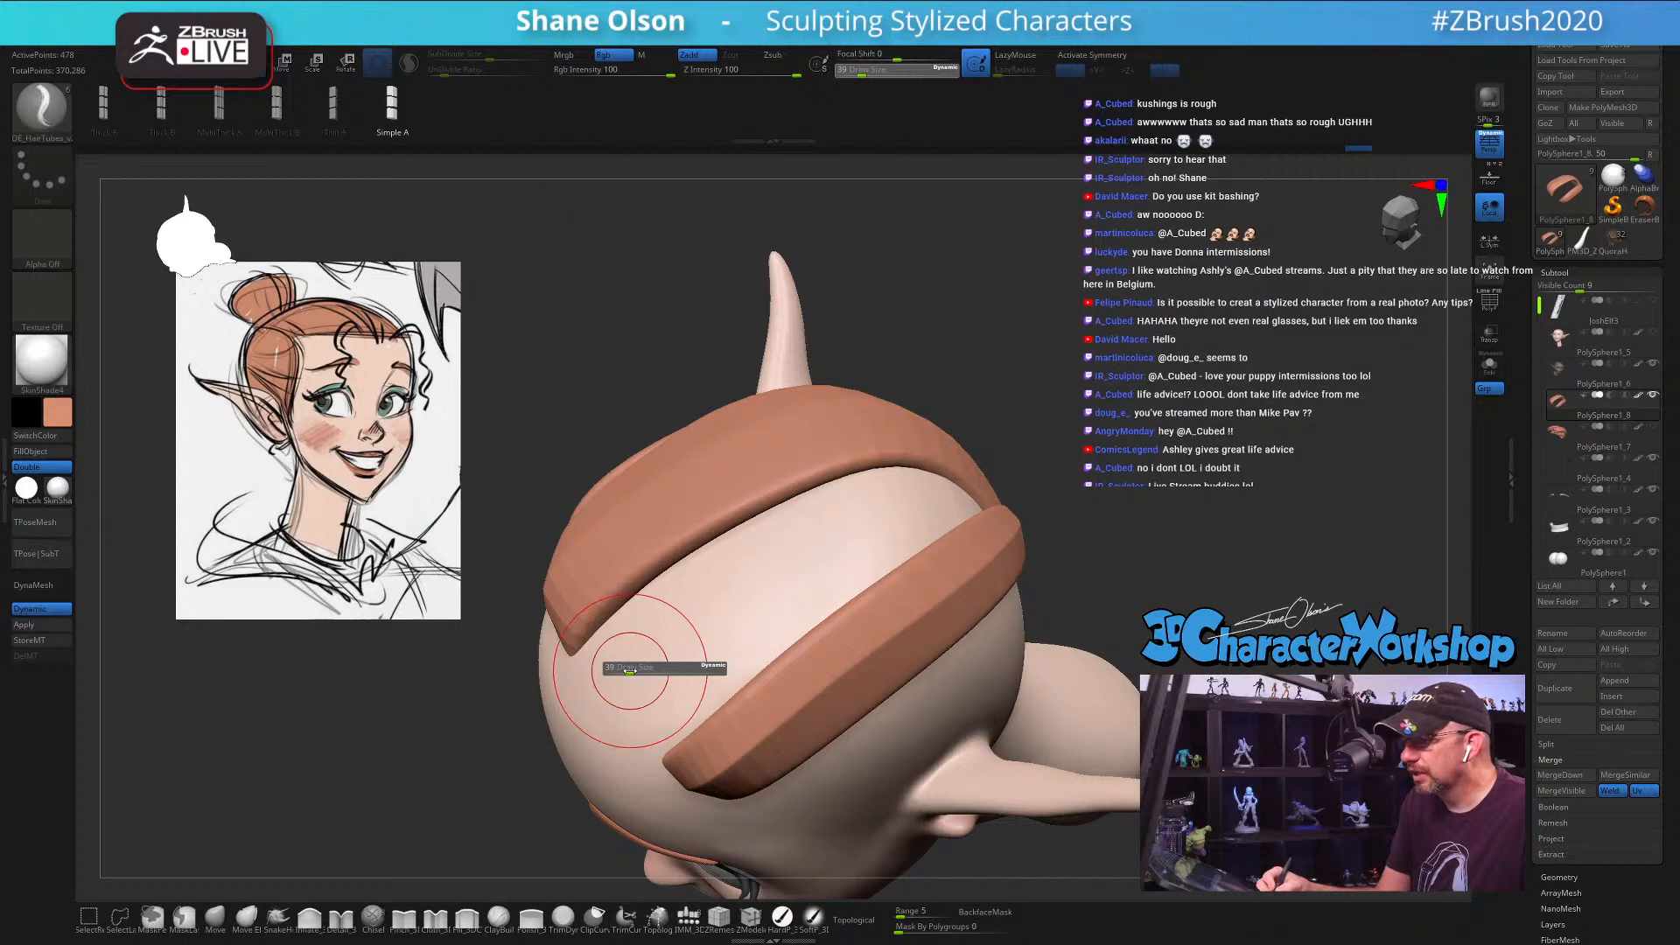
{"action": "key", "text": "s"}
{"action": "left_click_drag", "start_coordinate": [626, 701], "coordinate": [692, 648]}
{"action": "key", "text": "s"}
{"action": "left_click_drag", "start_coordinate": [974, 506], "coordinate": [973, 506]}
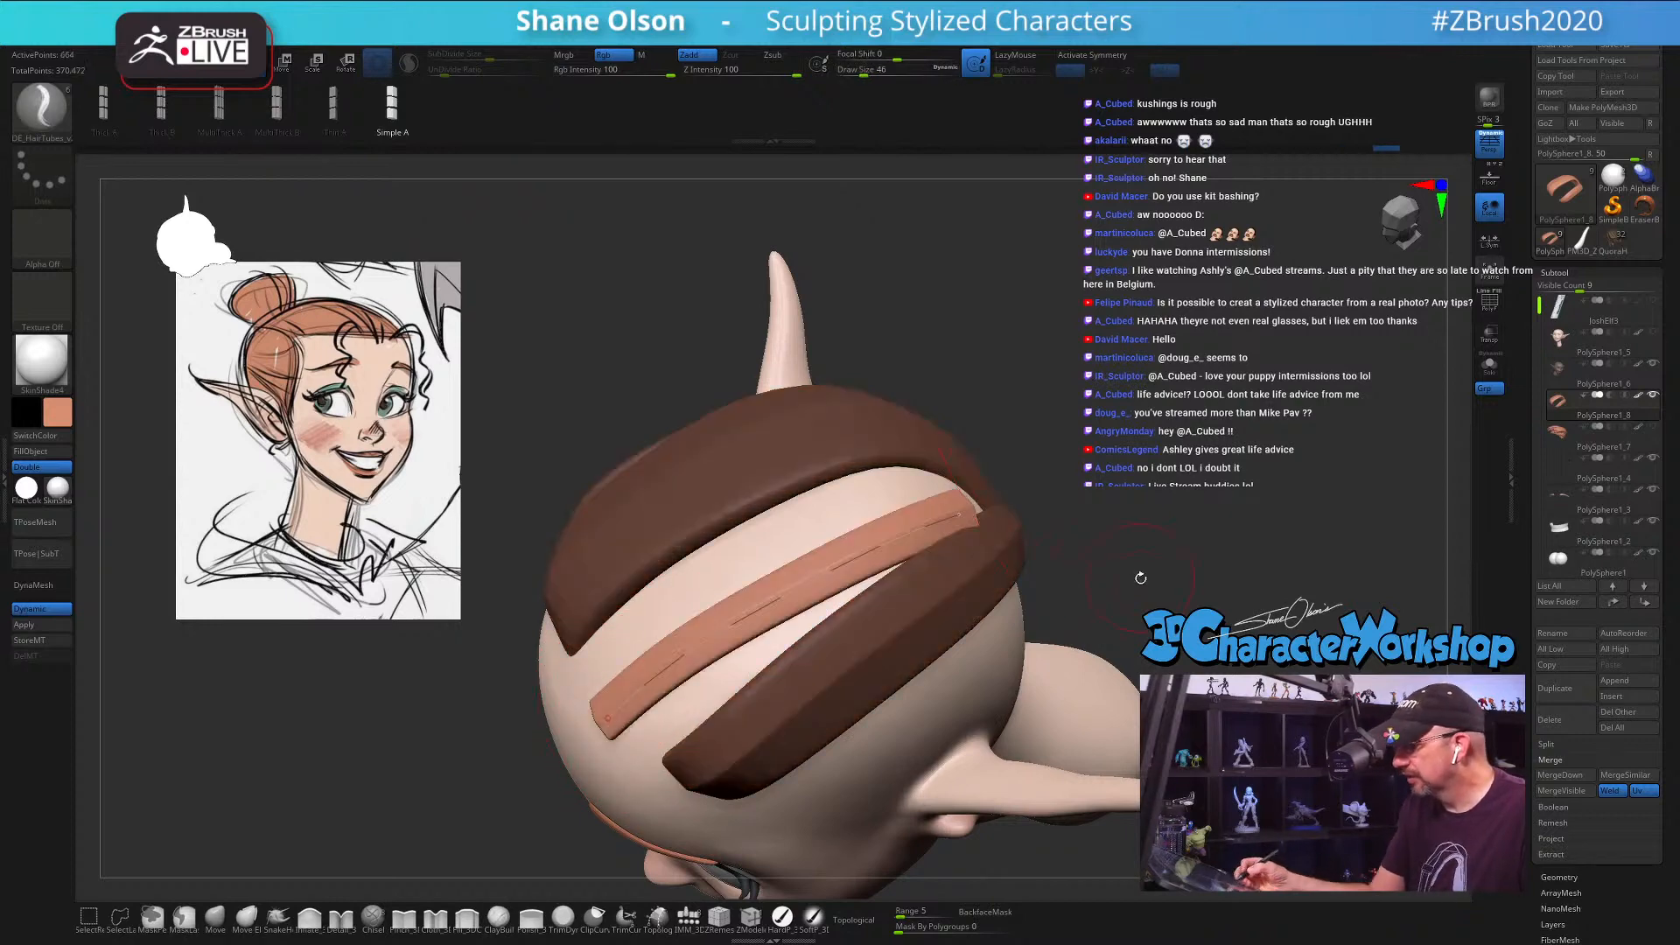
Step: Draw a hair tube across the bare scalp between the two strips and widen it with Draw Size 128 to fill the gap
{"action": "mouse_move", "coordinate": [1132, 555]}
{"action": "left_mouse_down"}
{"action": "mouse_move", "coordinate": [624, 712]}
{"action": "mouse_move", "coordinate": [686, 666]}
{"action": "left_mouse_up"}
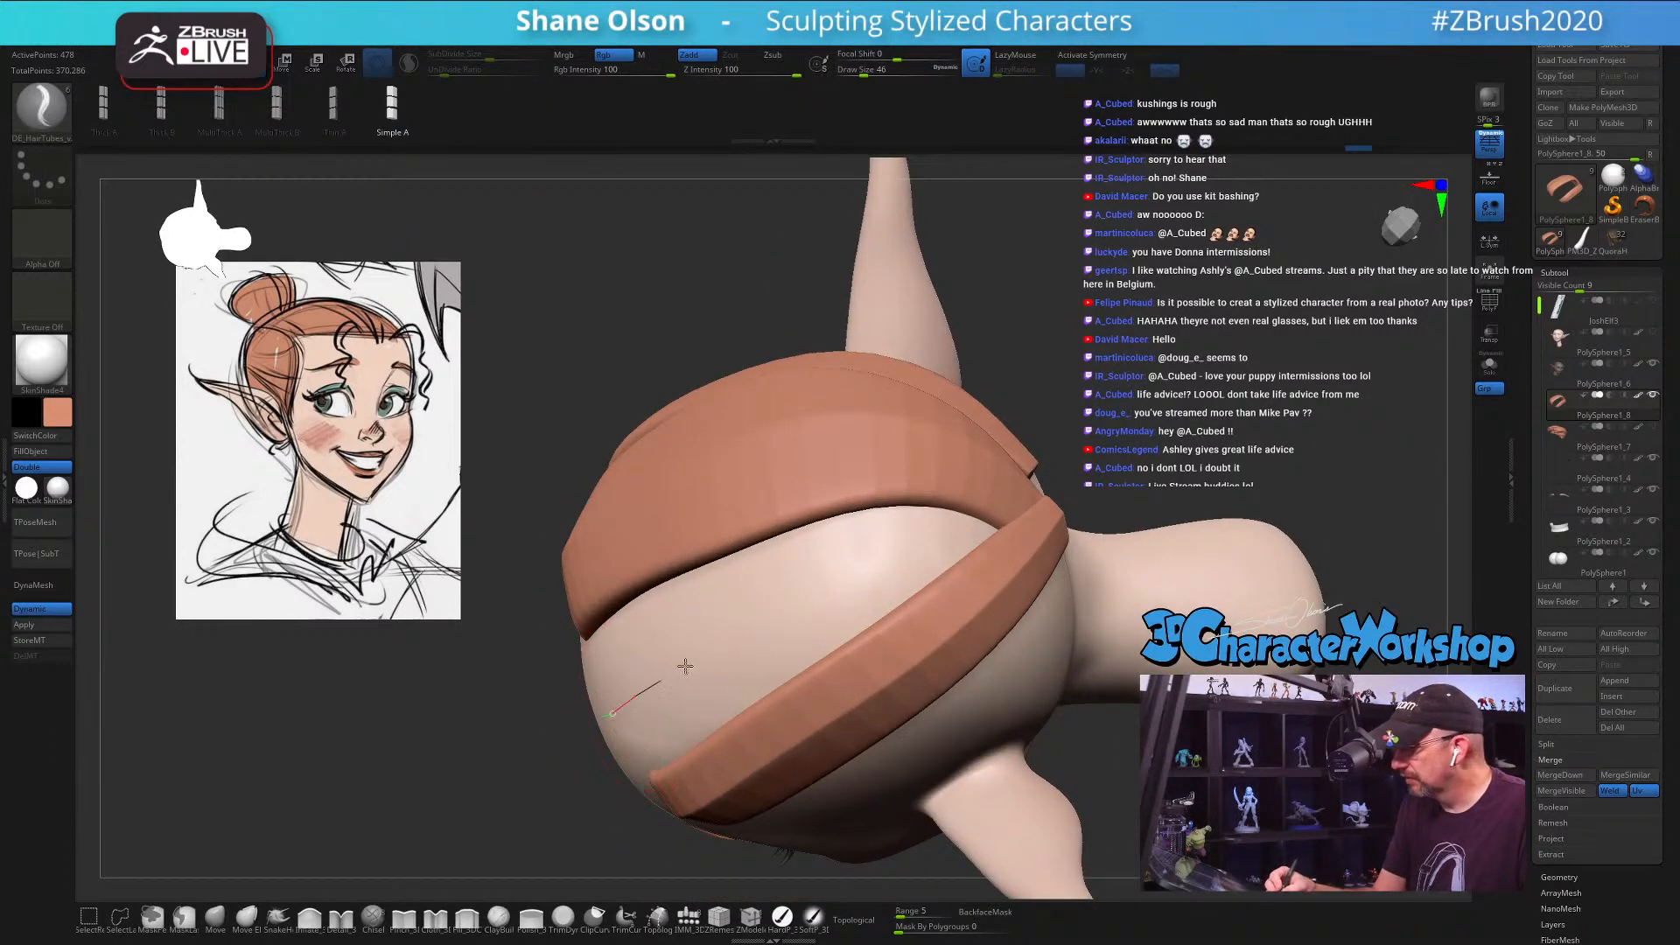
{"action": "left_click_drag", "start_coordinate": [987, 528], "coordinate": [989, 527]}
{"action": "left_click_drag", "start_coordinate": [1152, 484], "coordinate": [1169, 428]}
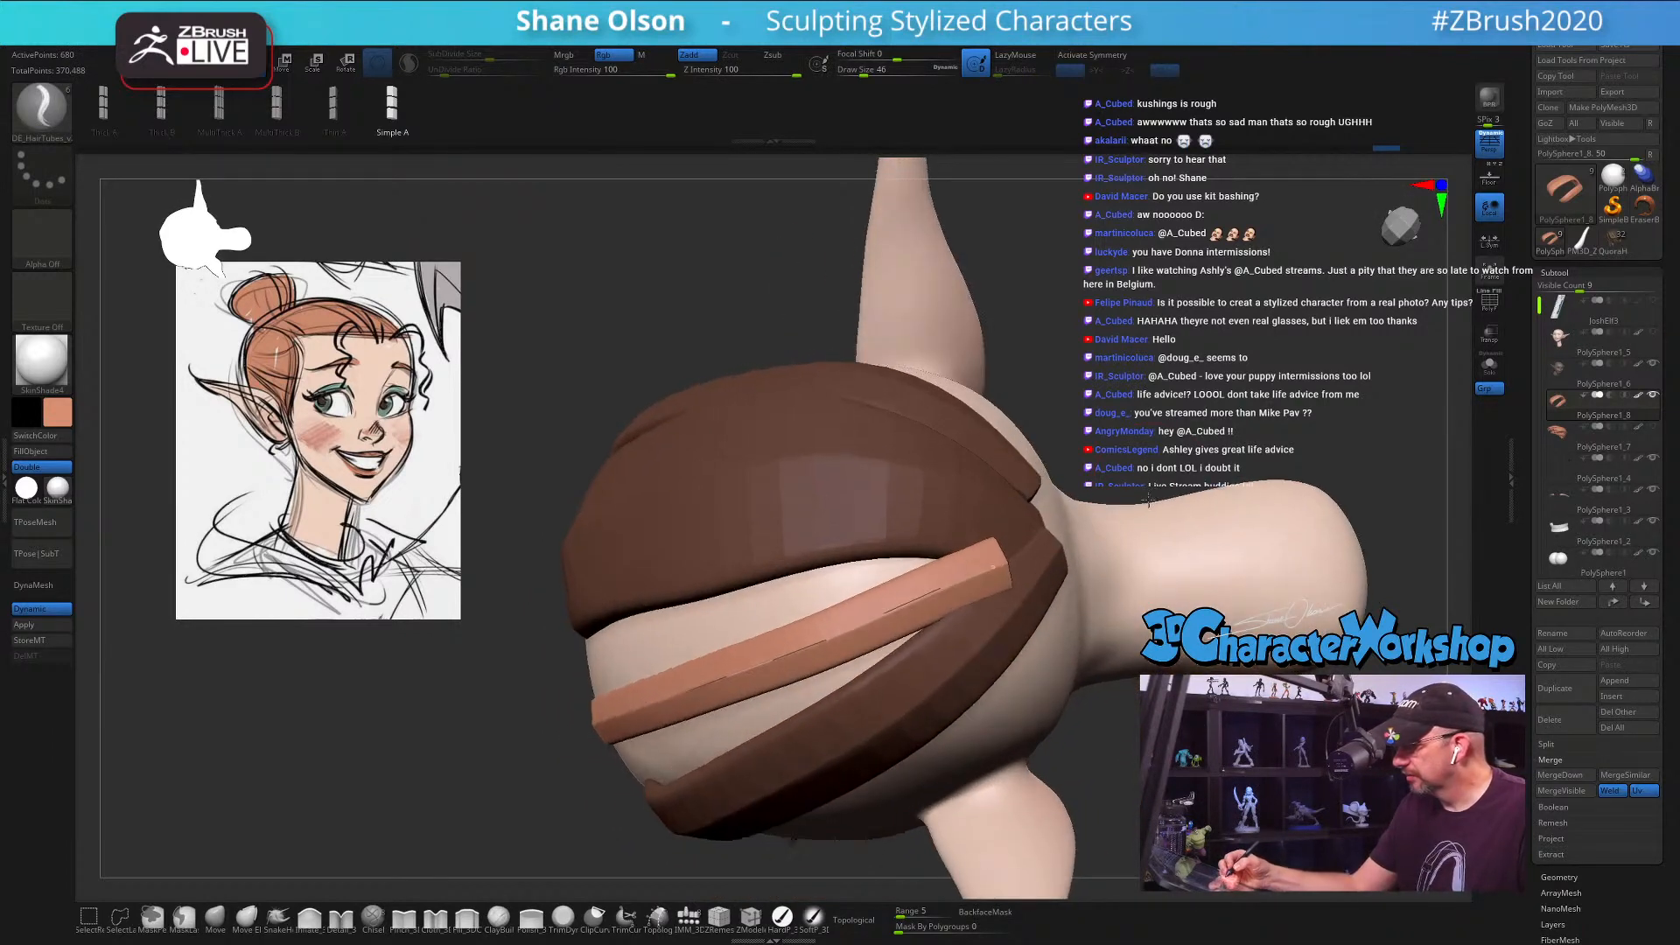
{"action": "key", "text": "s"}
{"action": "left_click_drag", "start_coordinate": [1184, 428], "coordinate": [1120, 408]}
{"action": "left_click", "coordinate": [910, 599]}
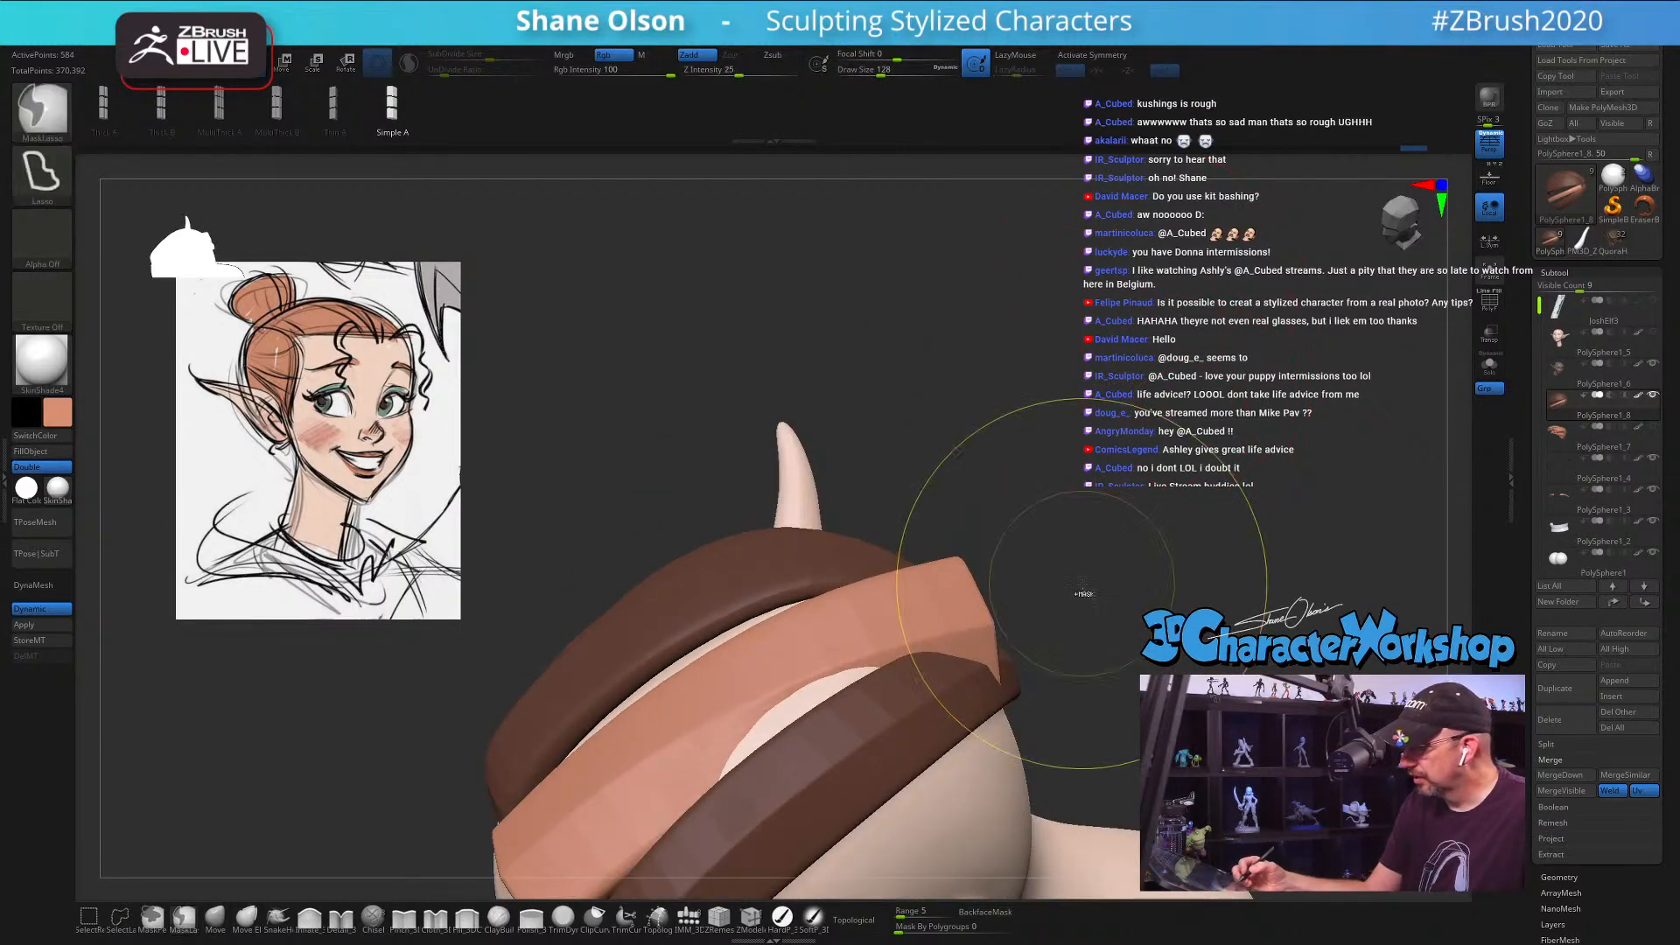
{"action": "key", "text": "ctrl+z"}
{"action": "left_click", "coordinate": [715, 753]}
{"action": "left_click_drag", "start_coordinate": [1106, 630], "coordinate": [1065, 563]}
{"action": "left_click_drag", "start_coordinate": [1069, 700], "coordinate": [1073, 638]}
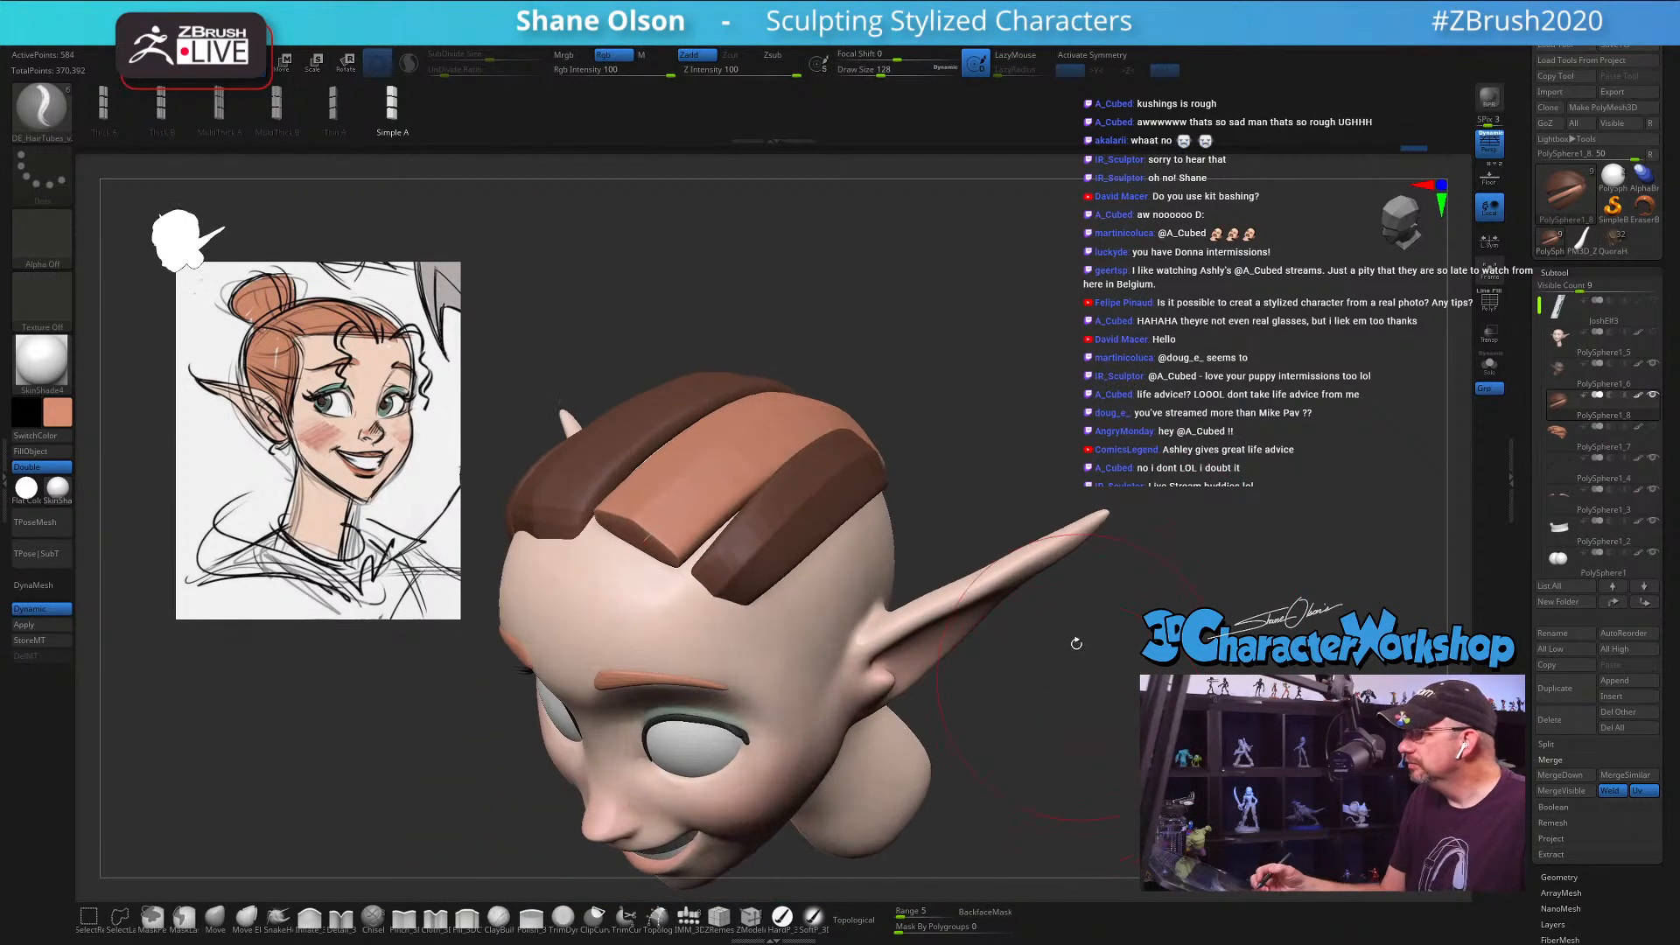
{"action": "mouse_move", "coordinate": [954, 547]}
{"action": "left_mouse_down"}
{"action": "mouse_move", "coordinate": [959, 471]}
{"action": "mouse_move", "coordinate": [971, 480]}
{"action": "left_mouse_up"}
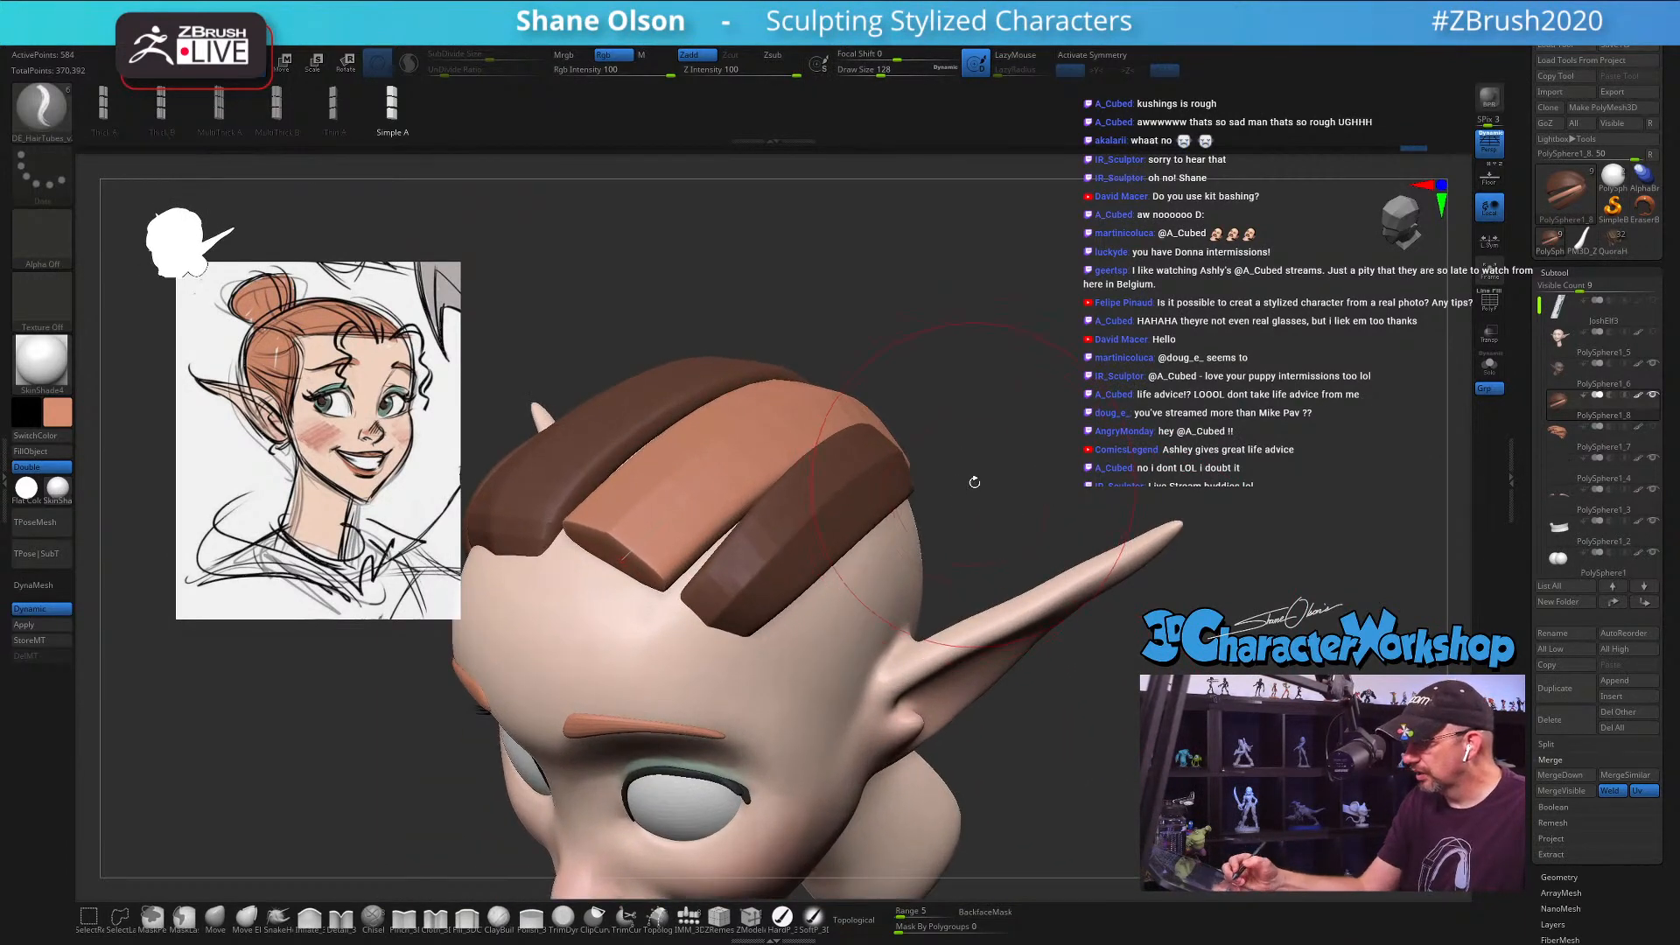
Step: Show the hair strips' PolyFrame, clear their mask and reduce the Draw Size to 62
{"action": "key", "text": "bracketleft"}
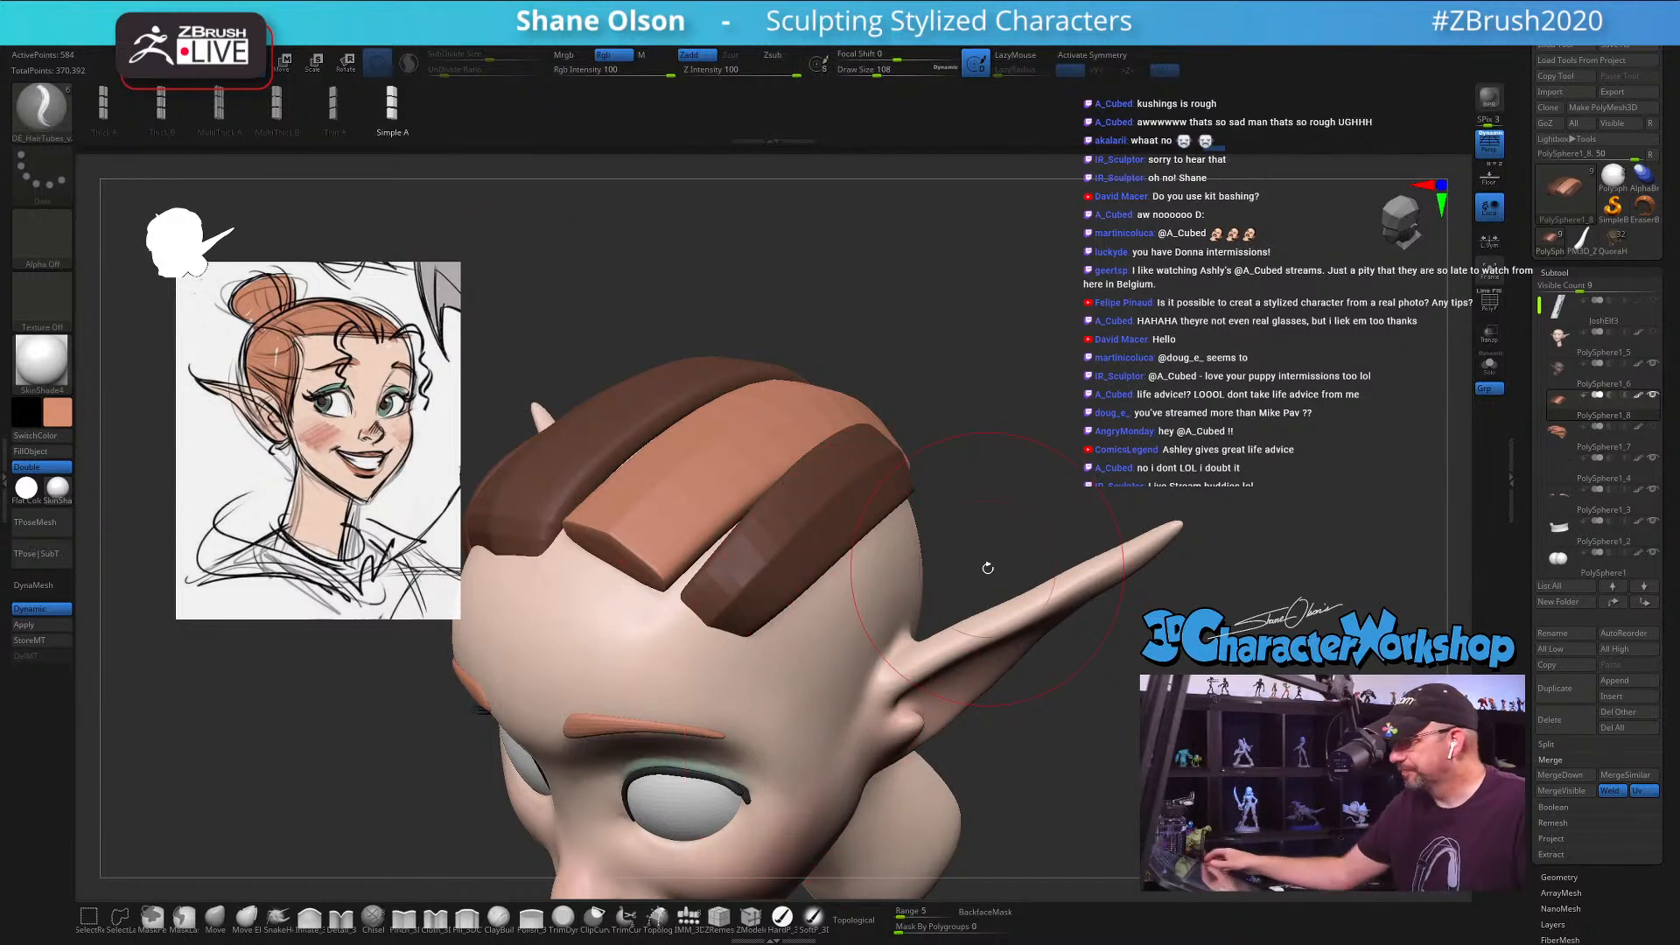
{"action": "mouse_move", "coordinate": [1060, 429]}
{"action": "left_mouse_down"}
{"action": "mouse_move", "coordinate": [975, 436]}
{"action": "mouse_move", "coordinate": [1054, 433]}
{"action": "mouse_move", "coordinate": [1086, 385]}
{"action": "mouse_move", "coordinate": [1104, 399]}
{"action": "mouse_move", "coordinate": [1071, 413]}
{"action": "mouse_move", "coordinate": [1041, 376]}
{"action": "mouse_move", "coordinate": [1006, 389]}
{"action": "left_mouse_up"}
{"action": "key", "text": "shift+f"}
{"action": "left_click", "coordinate": [1086, 385], "text": "ctrl"}
{"action": "key", "text": "ctrl+w"}
{"action": "key", "text": "bracketleft"}
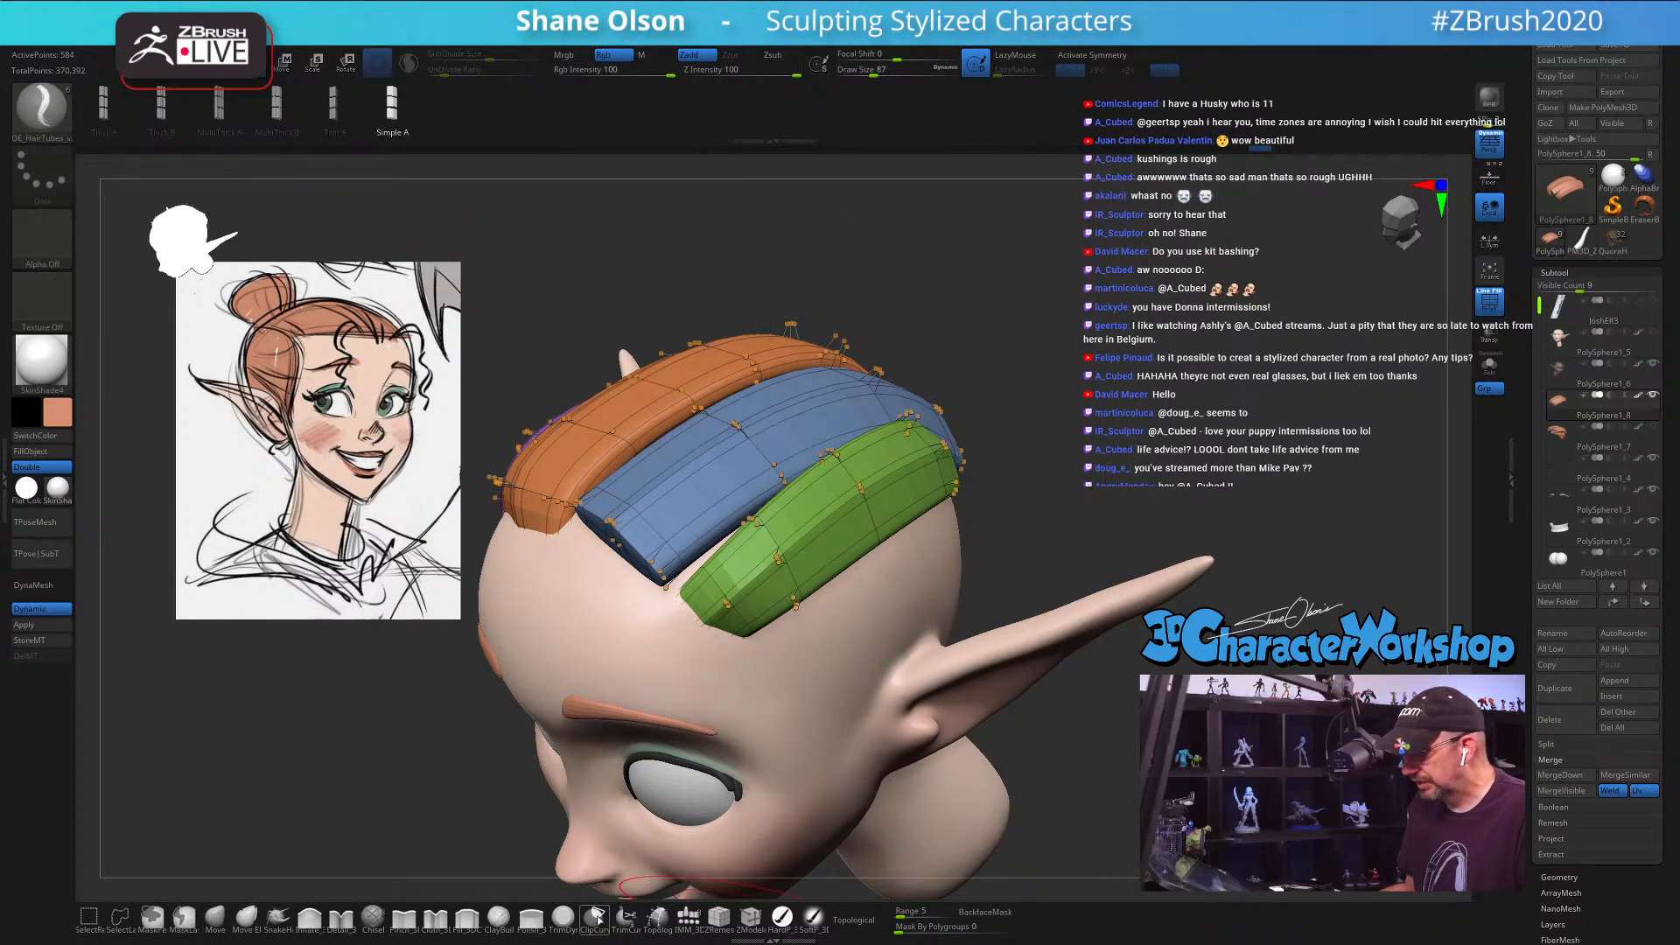
{"action": "left_click_drag", "start_coordinate": [1162, 340], "coordinate": [1140, 404]}
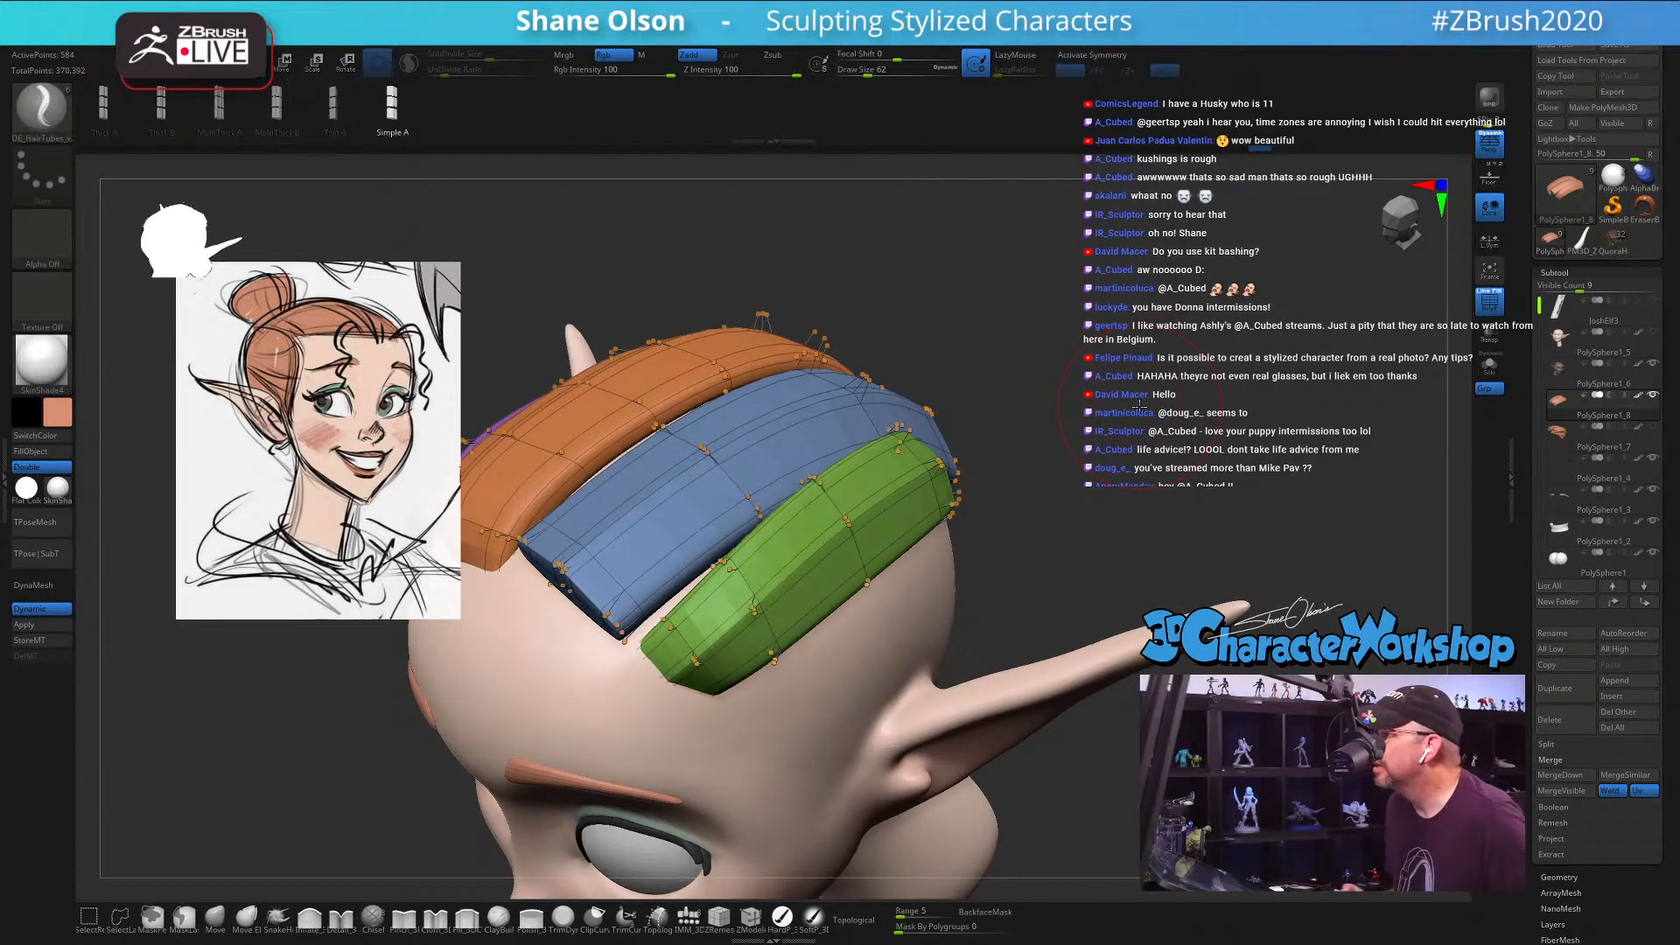
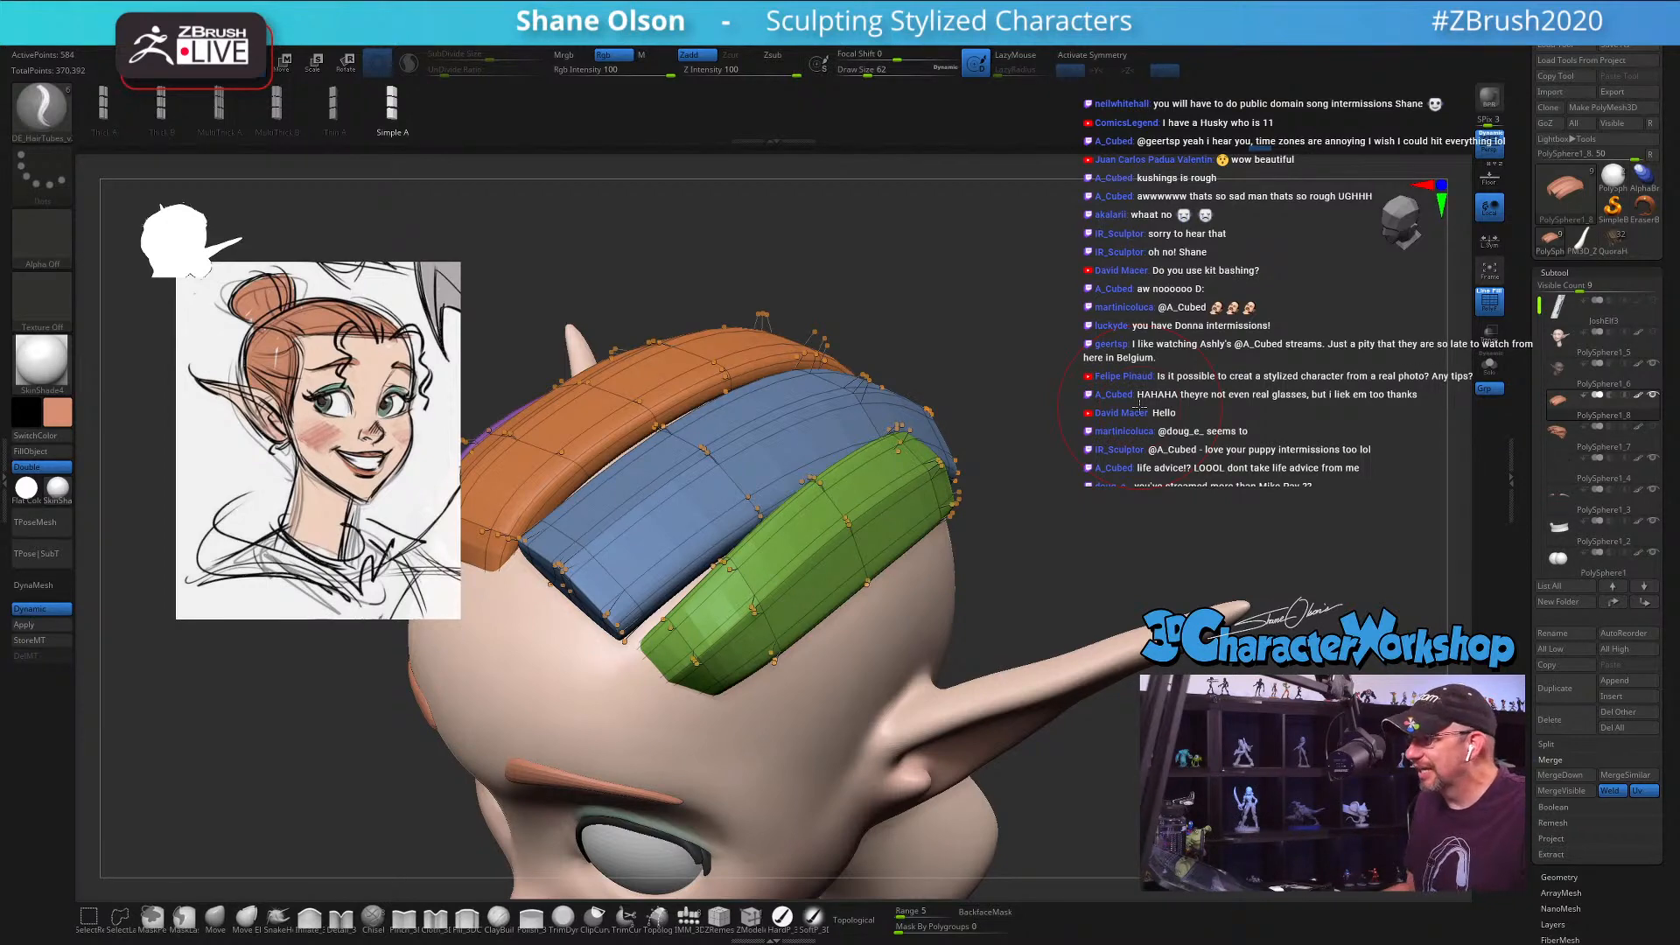
Step: Mask every hair strip except the blue middle one, using the Move gizmo at its front end
{"action": "mouse_move", "coordinate": [1143, 348]}
{"action": "left_mouse_down"}
{"action": "mouse_move", "coordinate": [1120, 348]}
{"action": "mouse_move", "coordinate": [1147, 342]}
{"action": "left_mouse_up"}
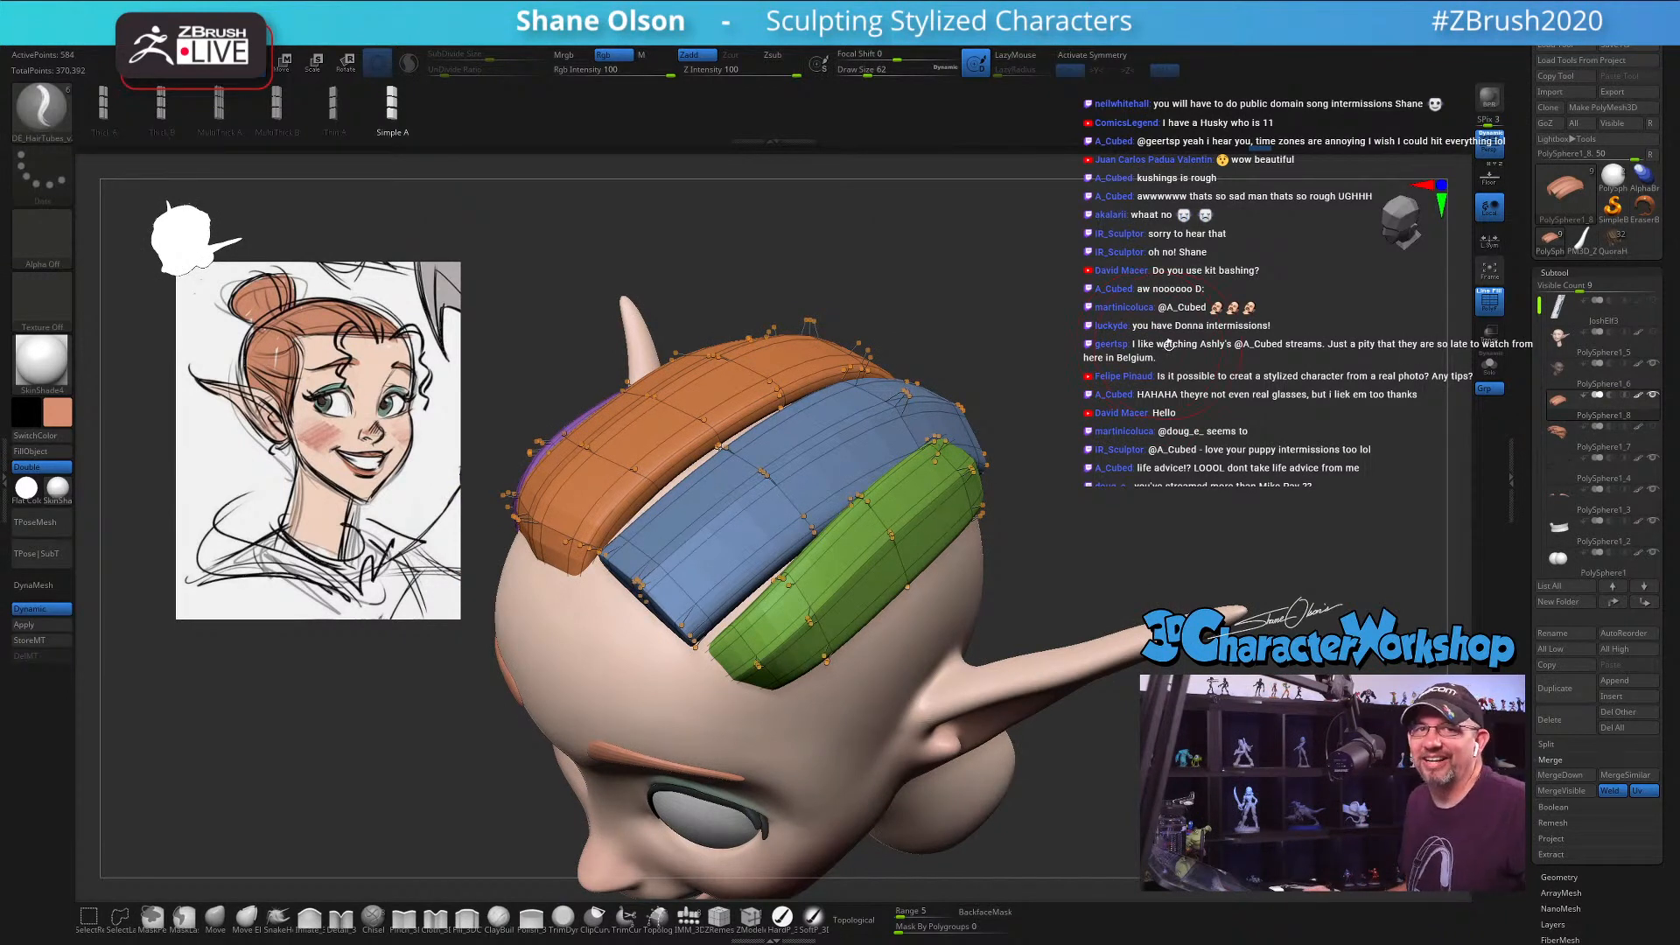
{"action": "left_click_drag", "start_coordinate": [1169, 344], "coordinate": [1138, 350]}
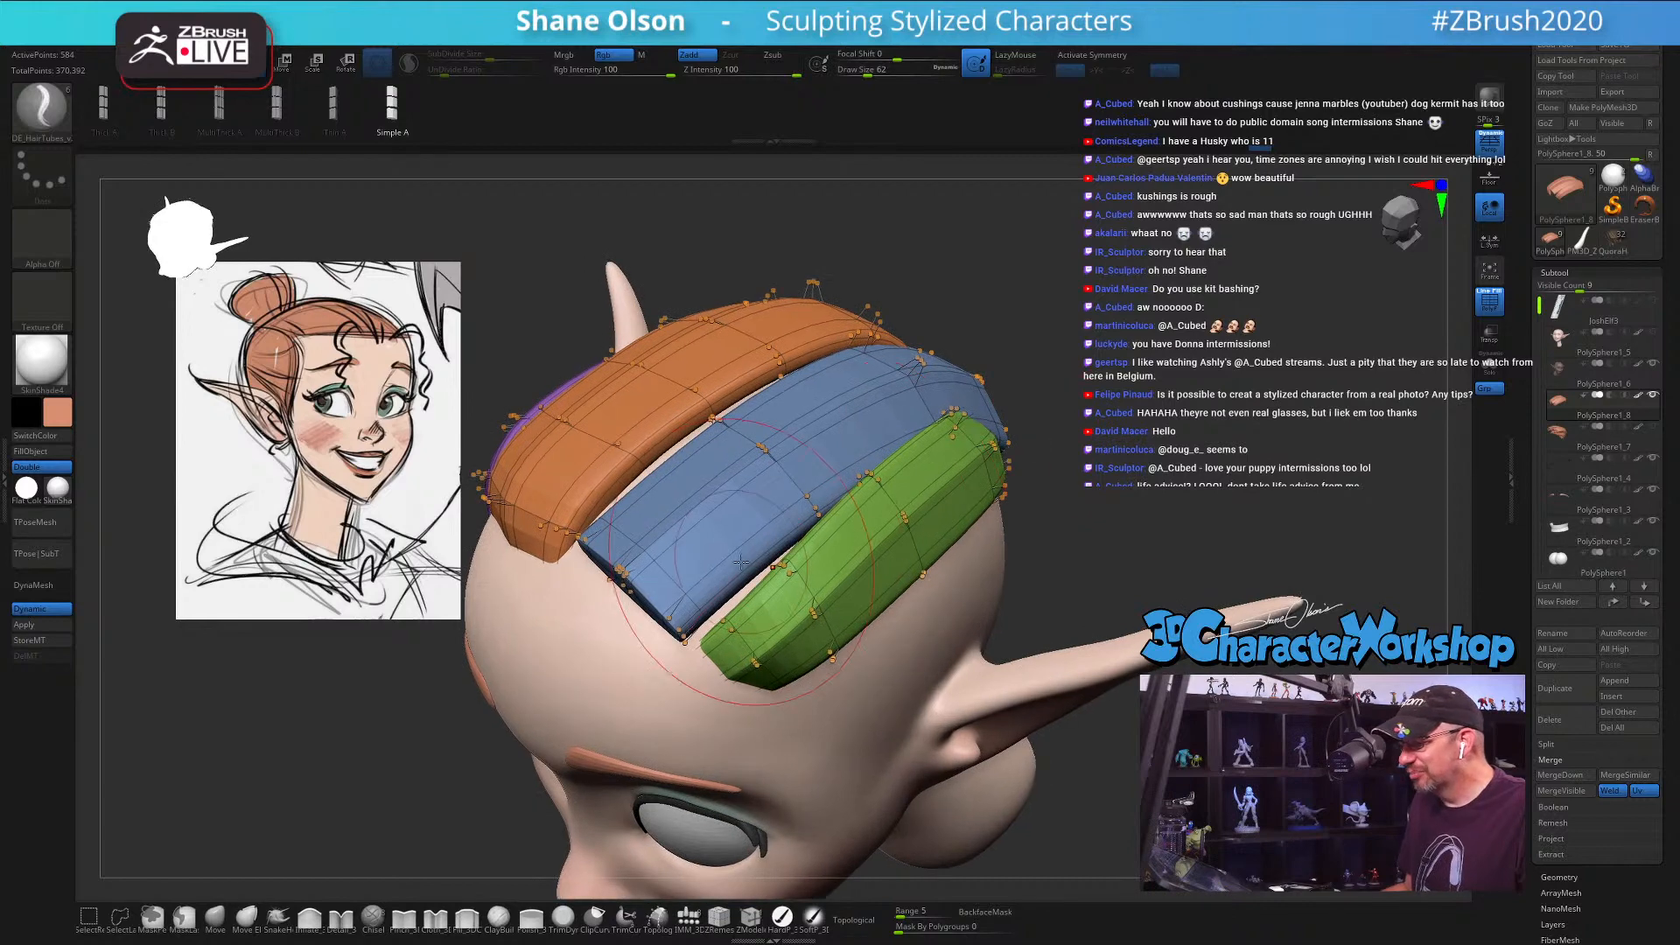
{"action": "key", "text": "w"}
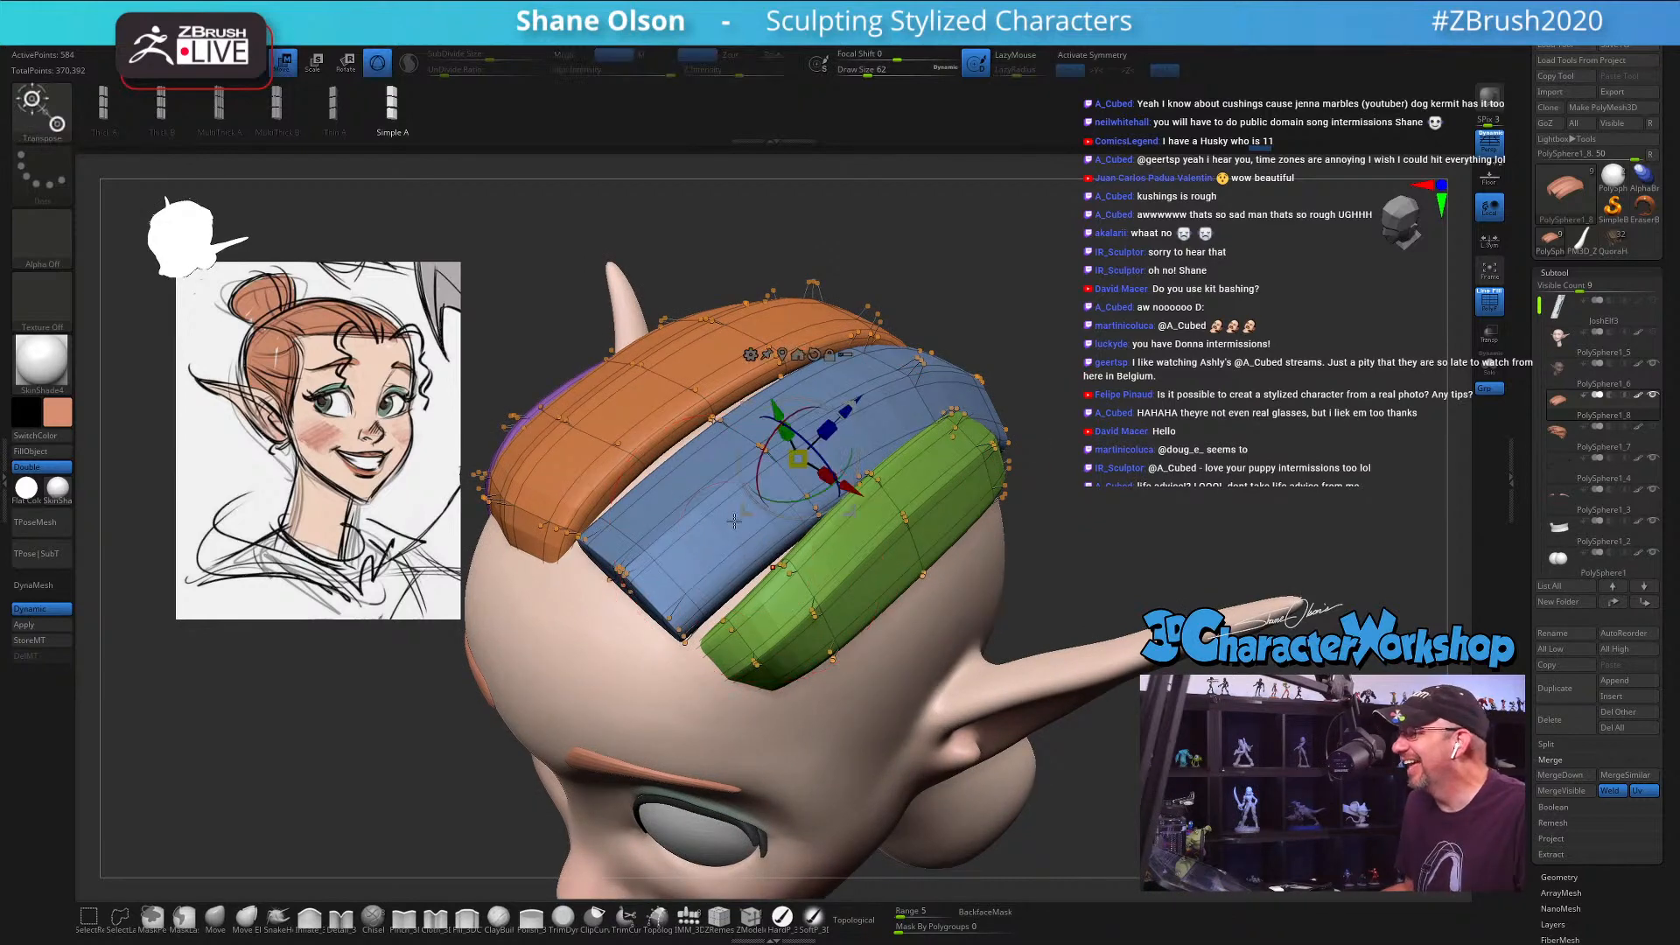
{"action": "left_click", "coordinate": [643, 561], "text": "ctrl"}
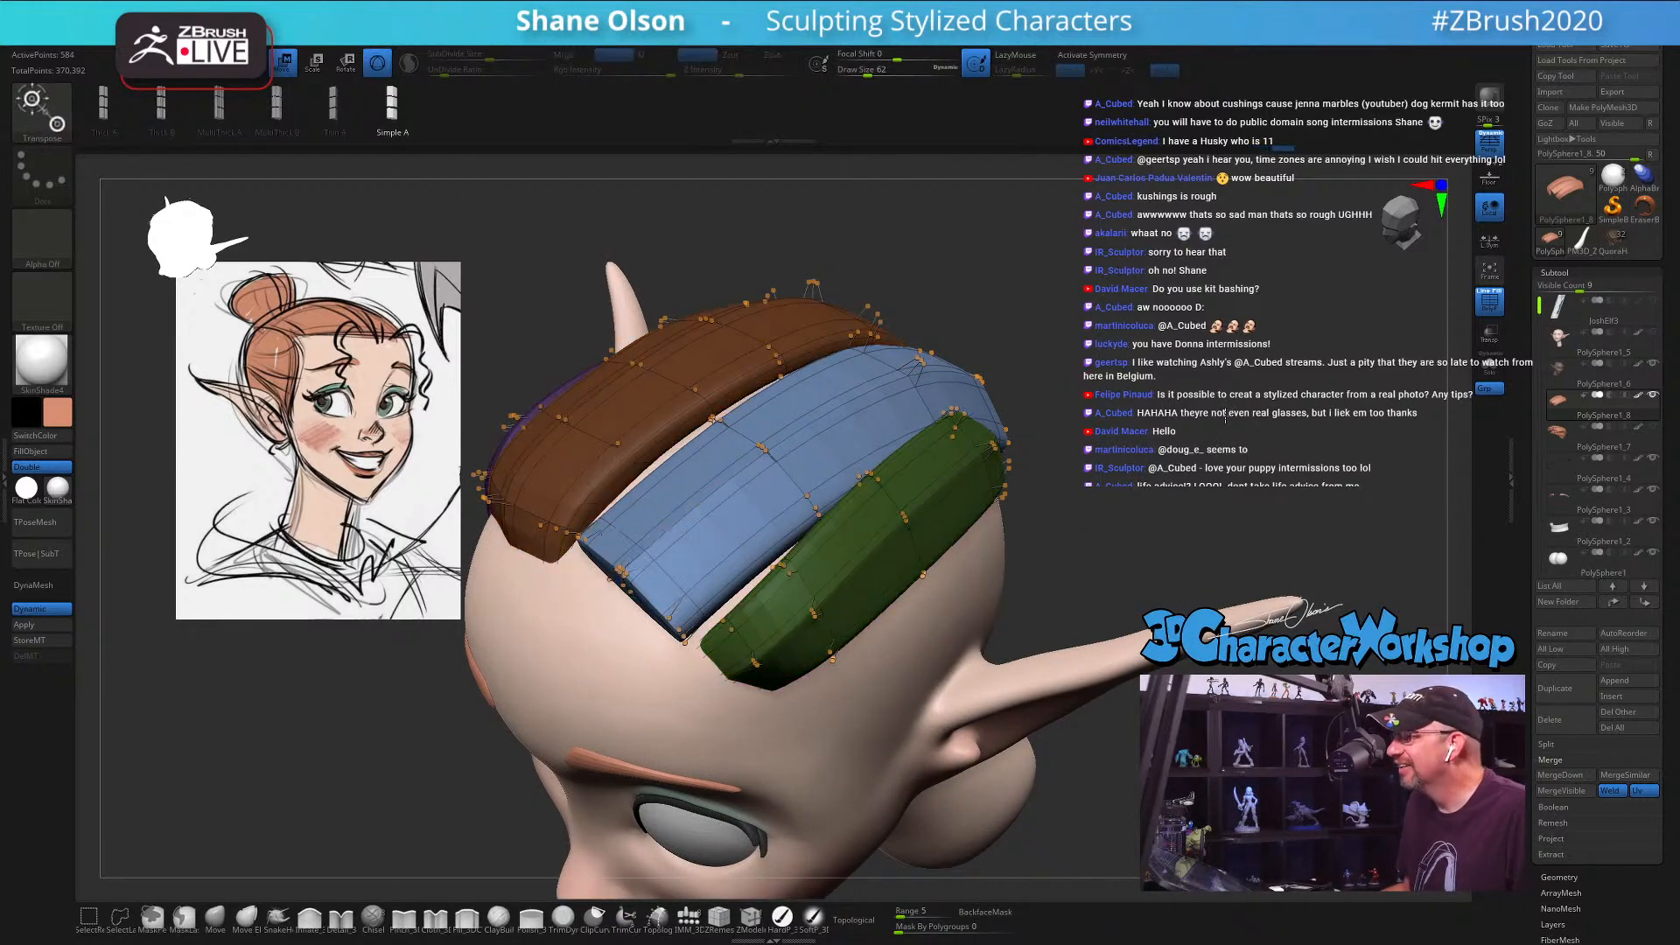
{"action": "left_click_drag", "start_coordinate": [1304, 525], "coordinate": [1269, 431]}
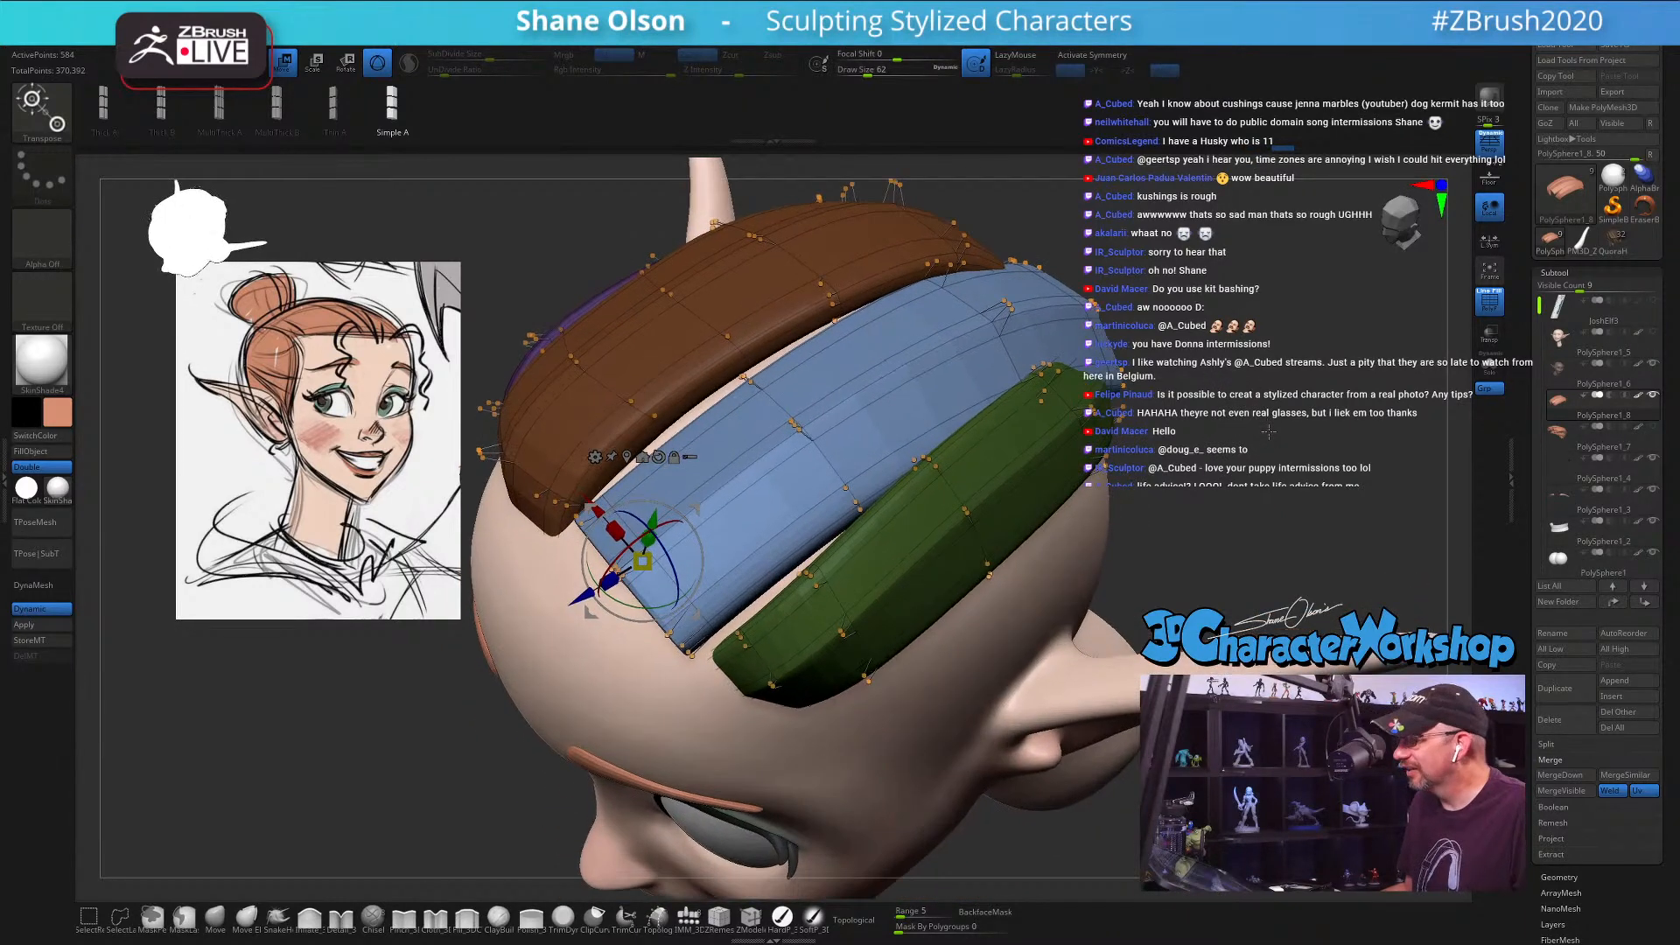
{"action": "key", "text": "q"}
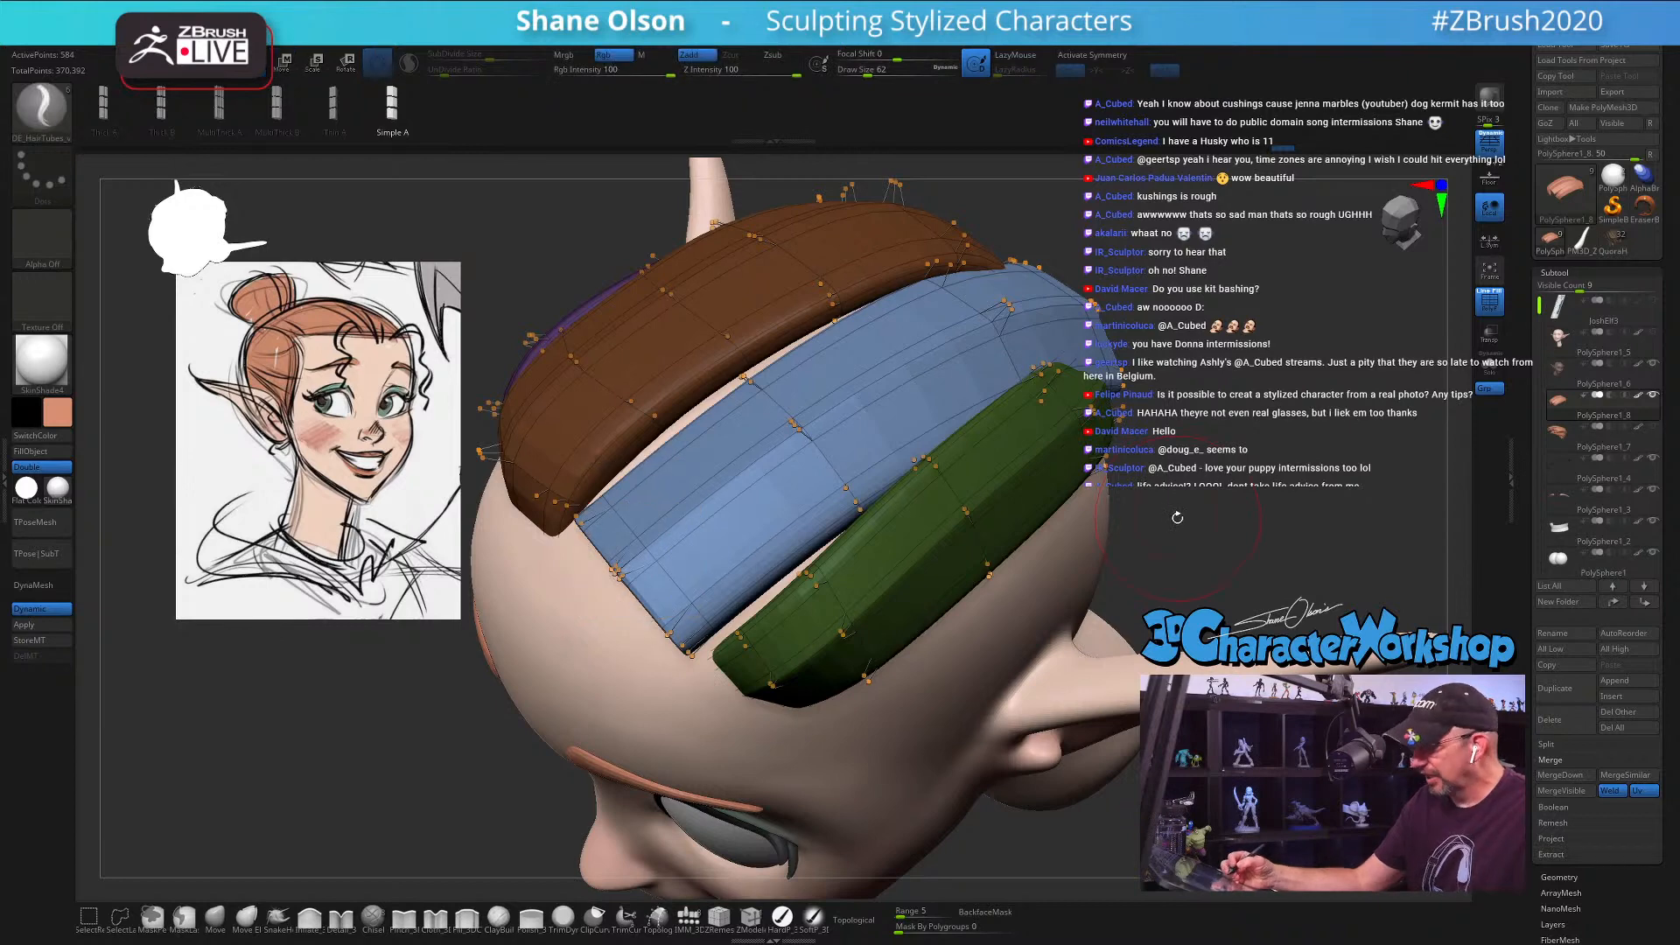
Step: Mask the rear part of the blue middle strip and adjust its front end toward the scalp with the Scale gizmo
{"action": "mouse_move", "coordinate": [1177, 517]}
{"action": "left_mouse_down"}
{"action": "mouse_move", "coordinate": [1042, 391]}
{"action": "mouse_move", "coordinate": [625, 601]}
{"action": "mouse_move", "coordinate": [862, 880]}
{"action": "mouse_move", "coordinate": [892, 879]}
{"action": "left_mouse_up"}
{"action": "left_click_drag", "start_coordinate": [1081, 814], "coordinate": [1094, 680]}
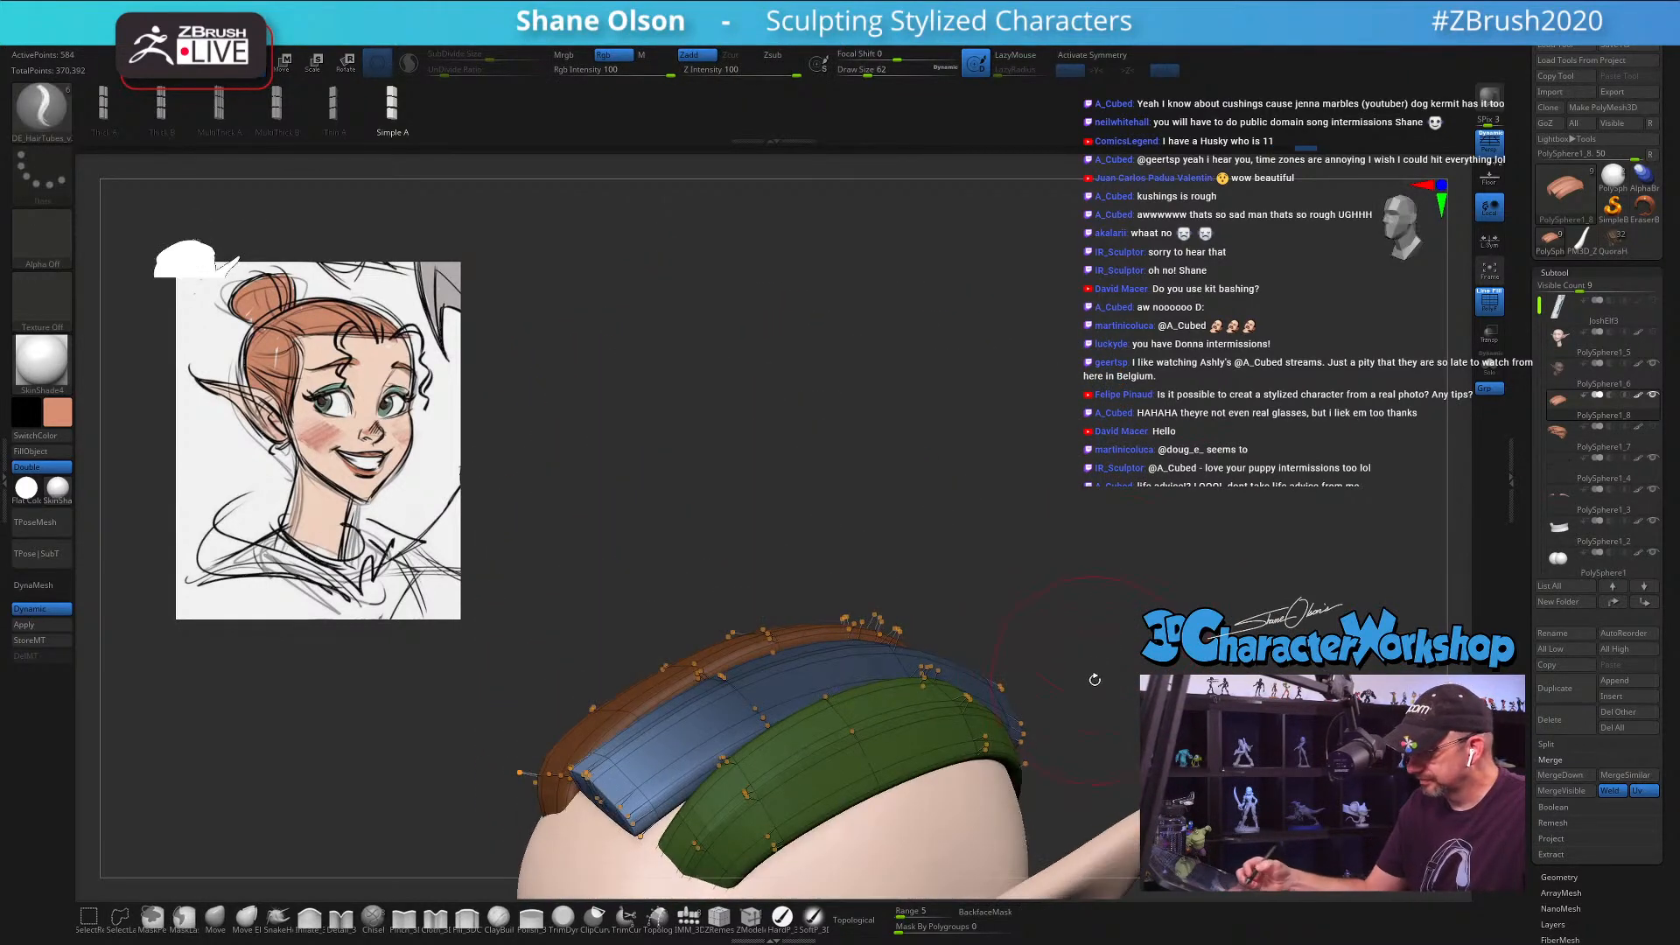
{"action": "key", "text": "e"}
{"action": "left_click_drag", "start_coordinate": [788, 687], "coordinate": [663, 681]}
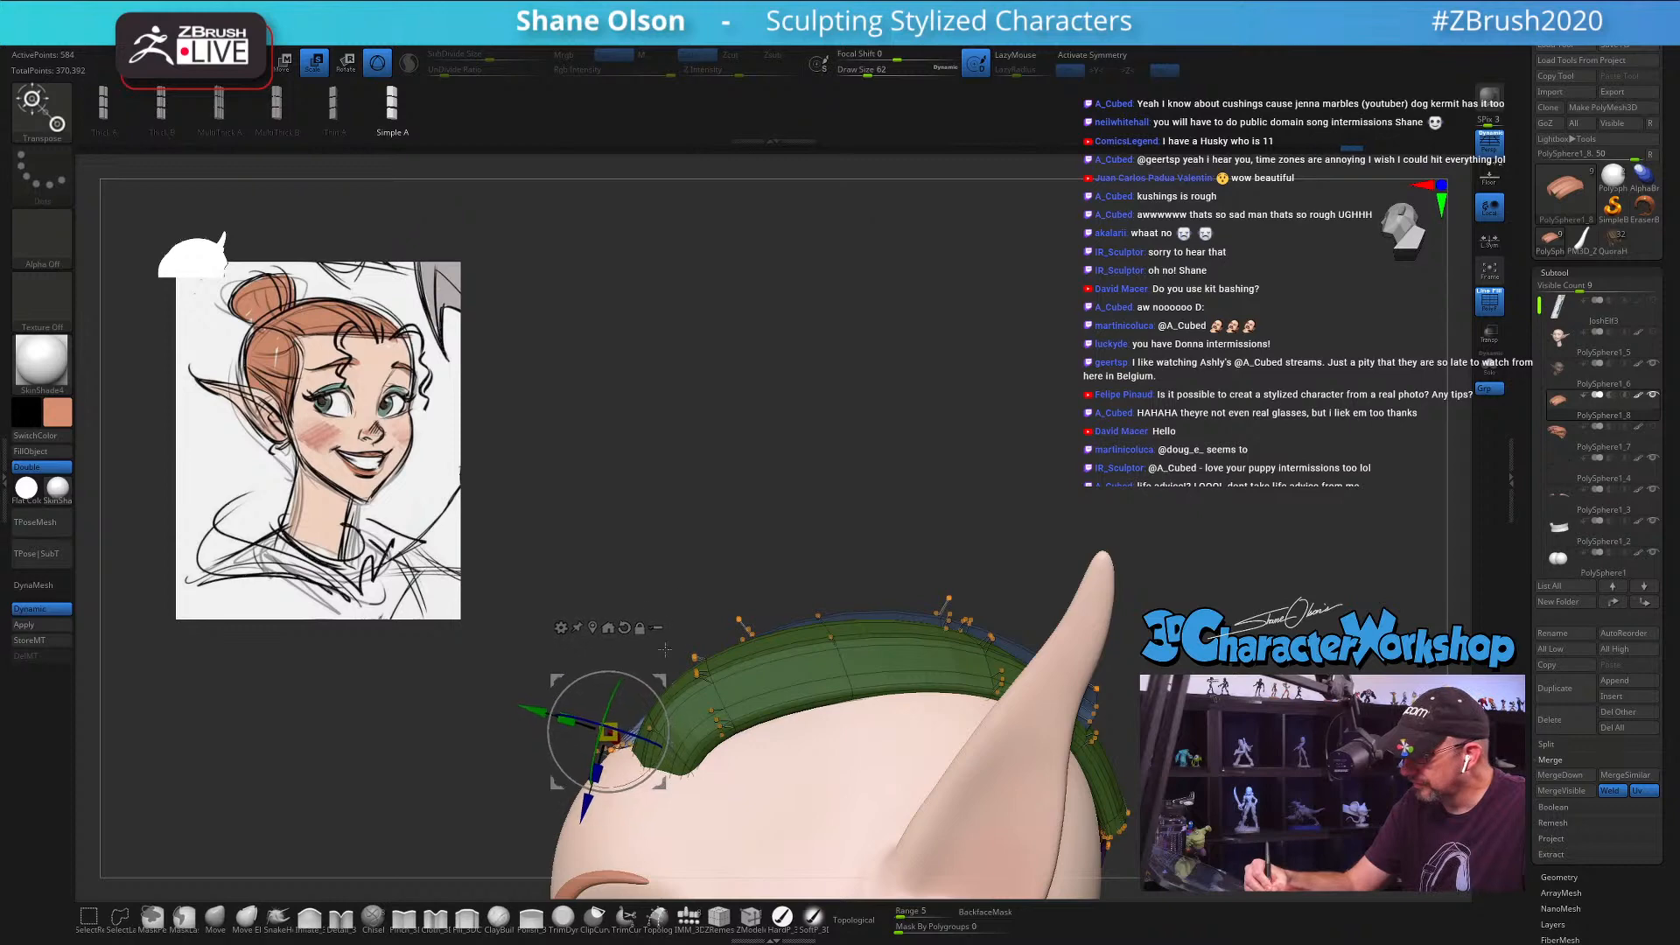
{"action": "left_click_drag", "start_coordinate": [677, 559], "coordinate": [703, 660]}
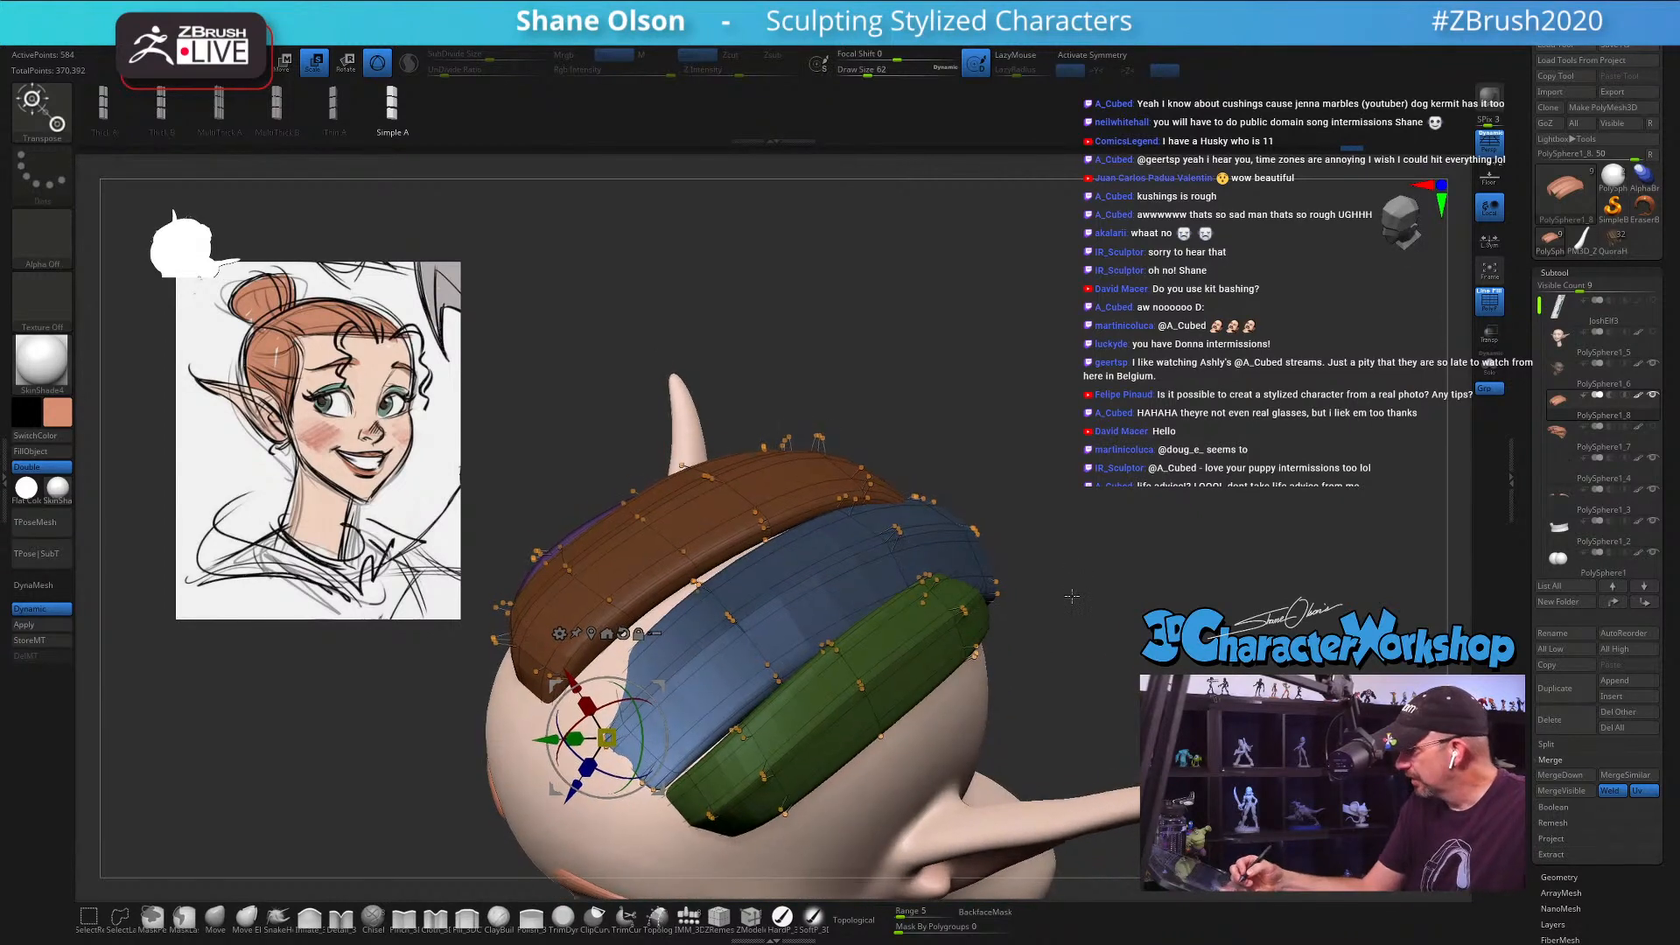
Step: Turn off the hair strips' Dynamic Subdivision preview and reposition the blue strip's unmasked front end with the gizmo
{"action": "key", "text": "shift+d"}
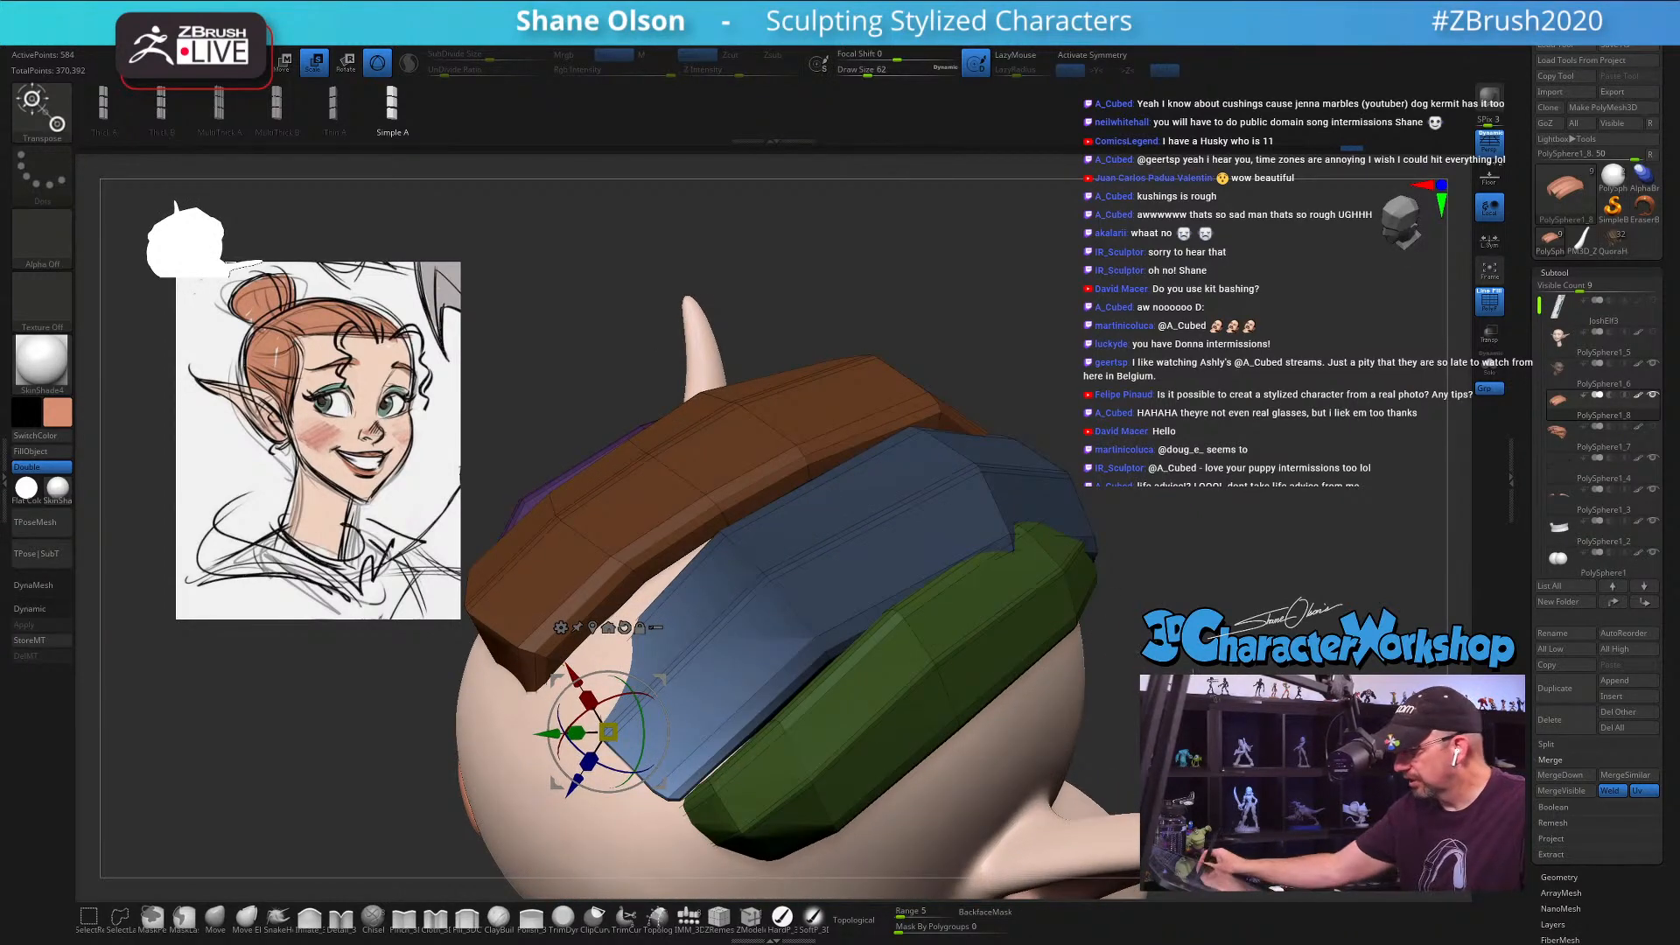
{"action": "left_click_drag", "start_coordinate": [1265, 601], "coordinate": [1211, 560]}
{"action": "left_click_drag", "start_coordinate": [610, 735], "coordinate": [619, 747]}
{"action": "left_click_drag", "start_coordinate": [1147, 458], "coordinate": [1129, 295], "text": "alt"}
{"action": "left_click_drag", "start_coordinate": [645, 520], "coordinate": [638, 530]}
{"action": "left_click_drag", "start_coordinate": [1177, 352], "coordinate": [1238, 413]}
{"action": "key", "text": "q"}
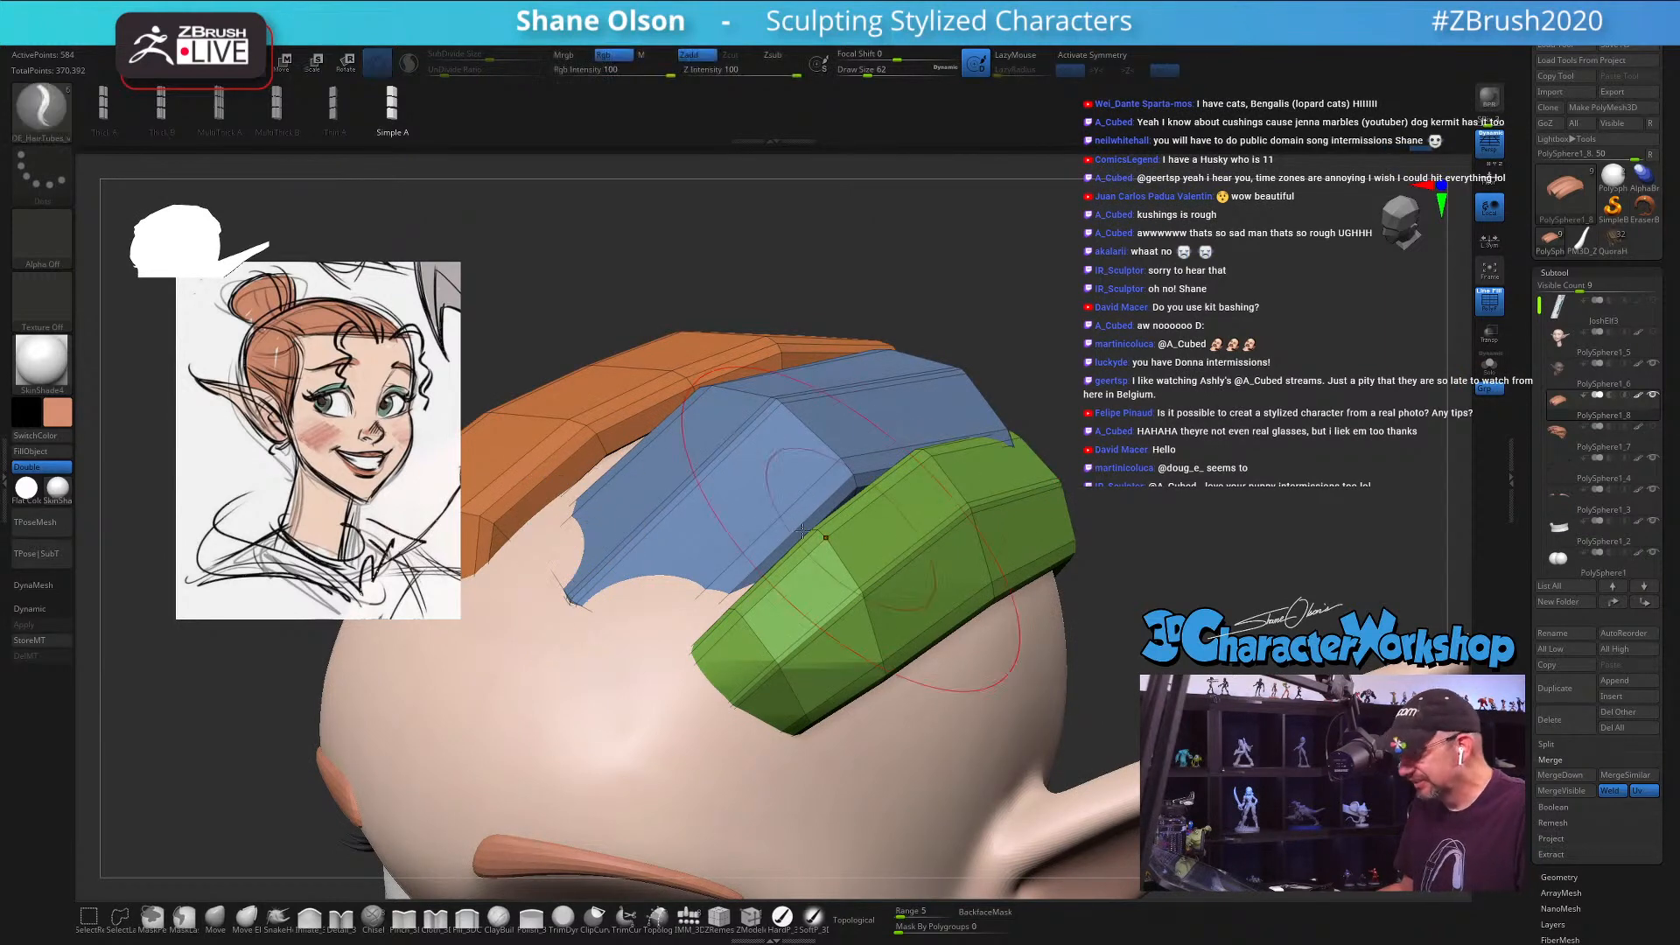
Step: Insert an edge loop across the front section of the blue strip with ZModeler's Insert edge action
{"action": "left_click", "coordinate": [751, 917]}
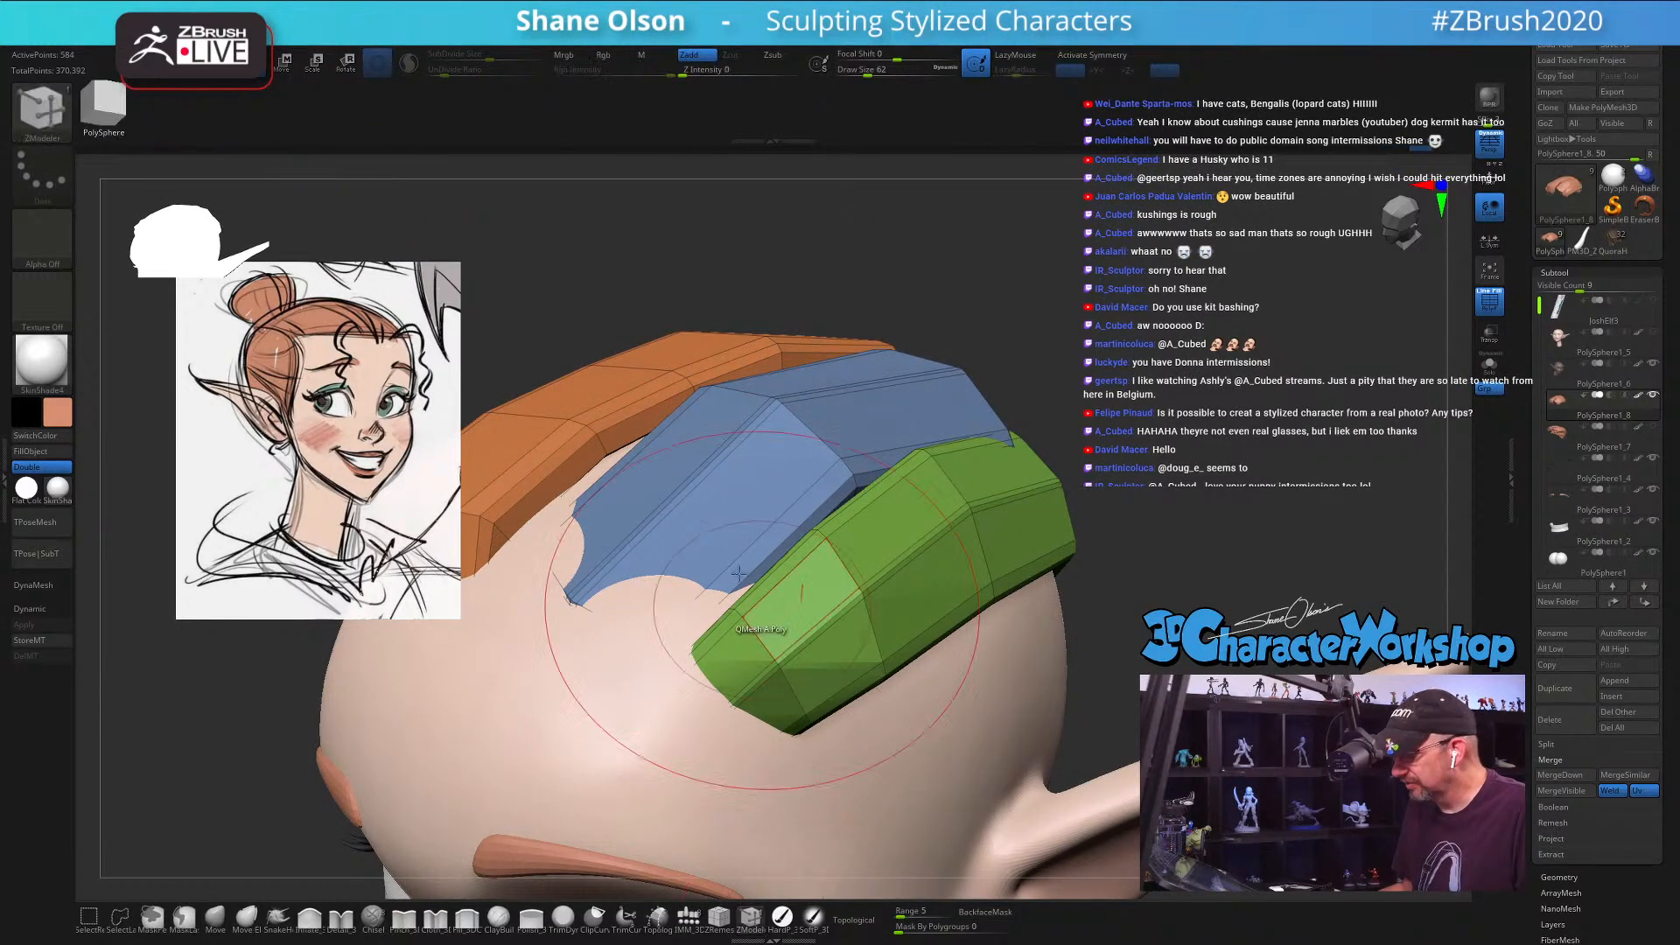
{"action": "key", "text": "w"}
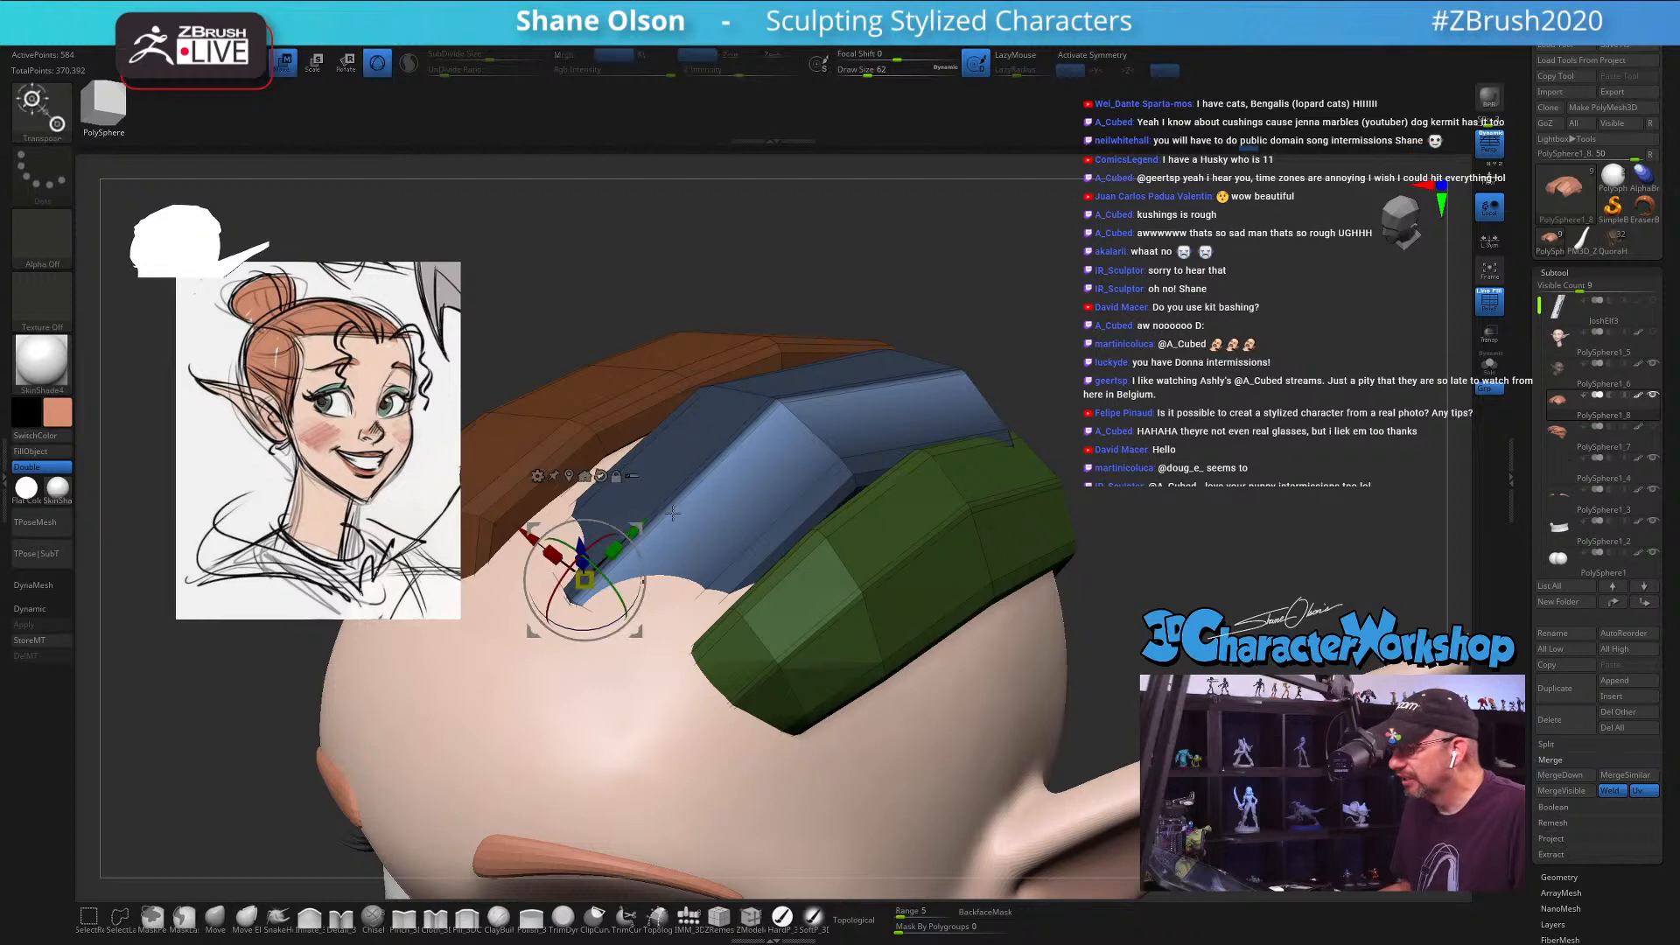
{"action": "key", "text": "q"}
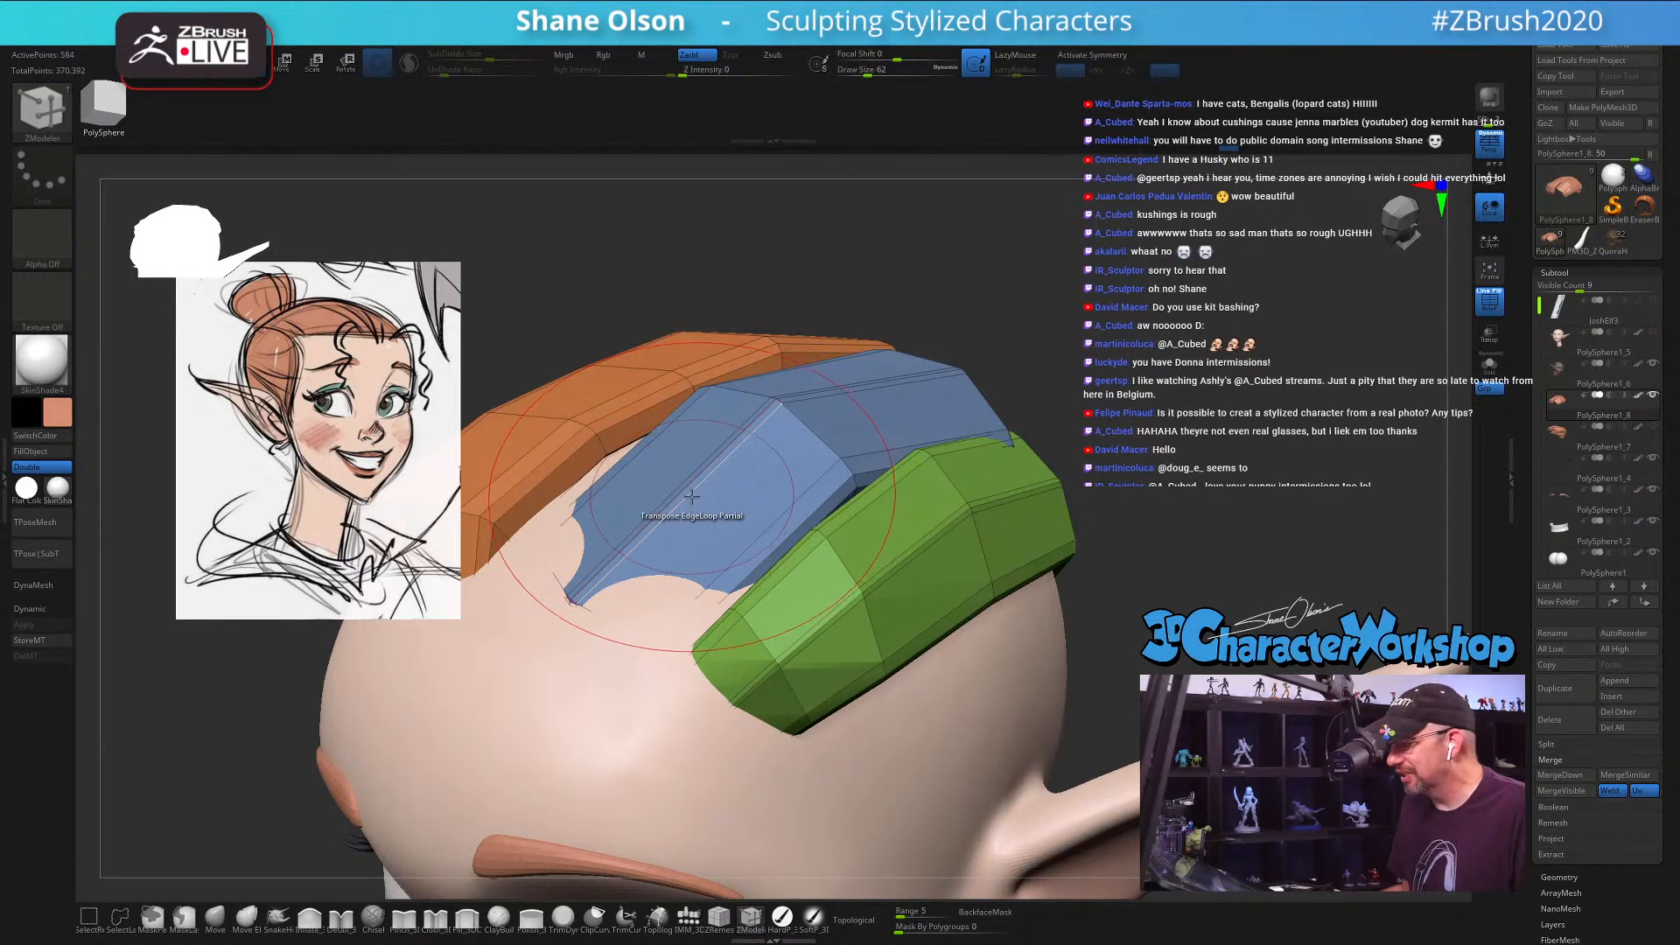
{"action": "key", "text": "space"}
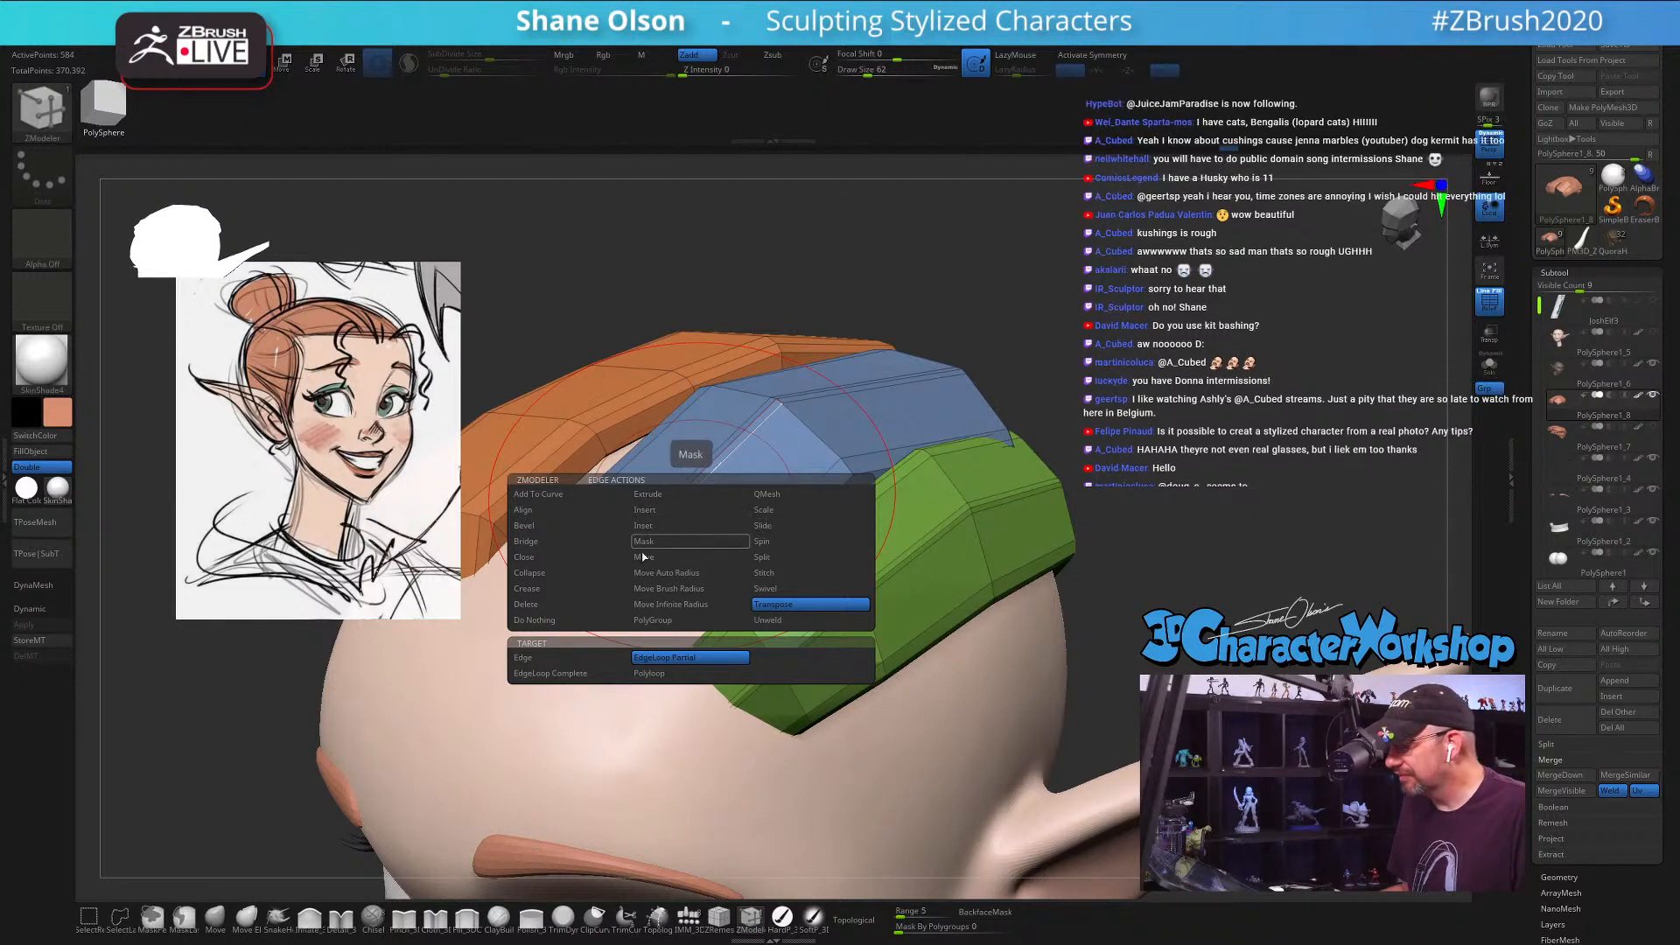
{"action": "left_click", "coordinate": [644, 514]}
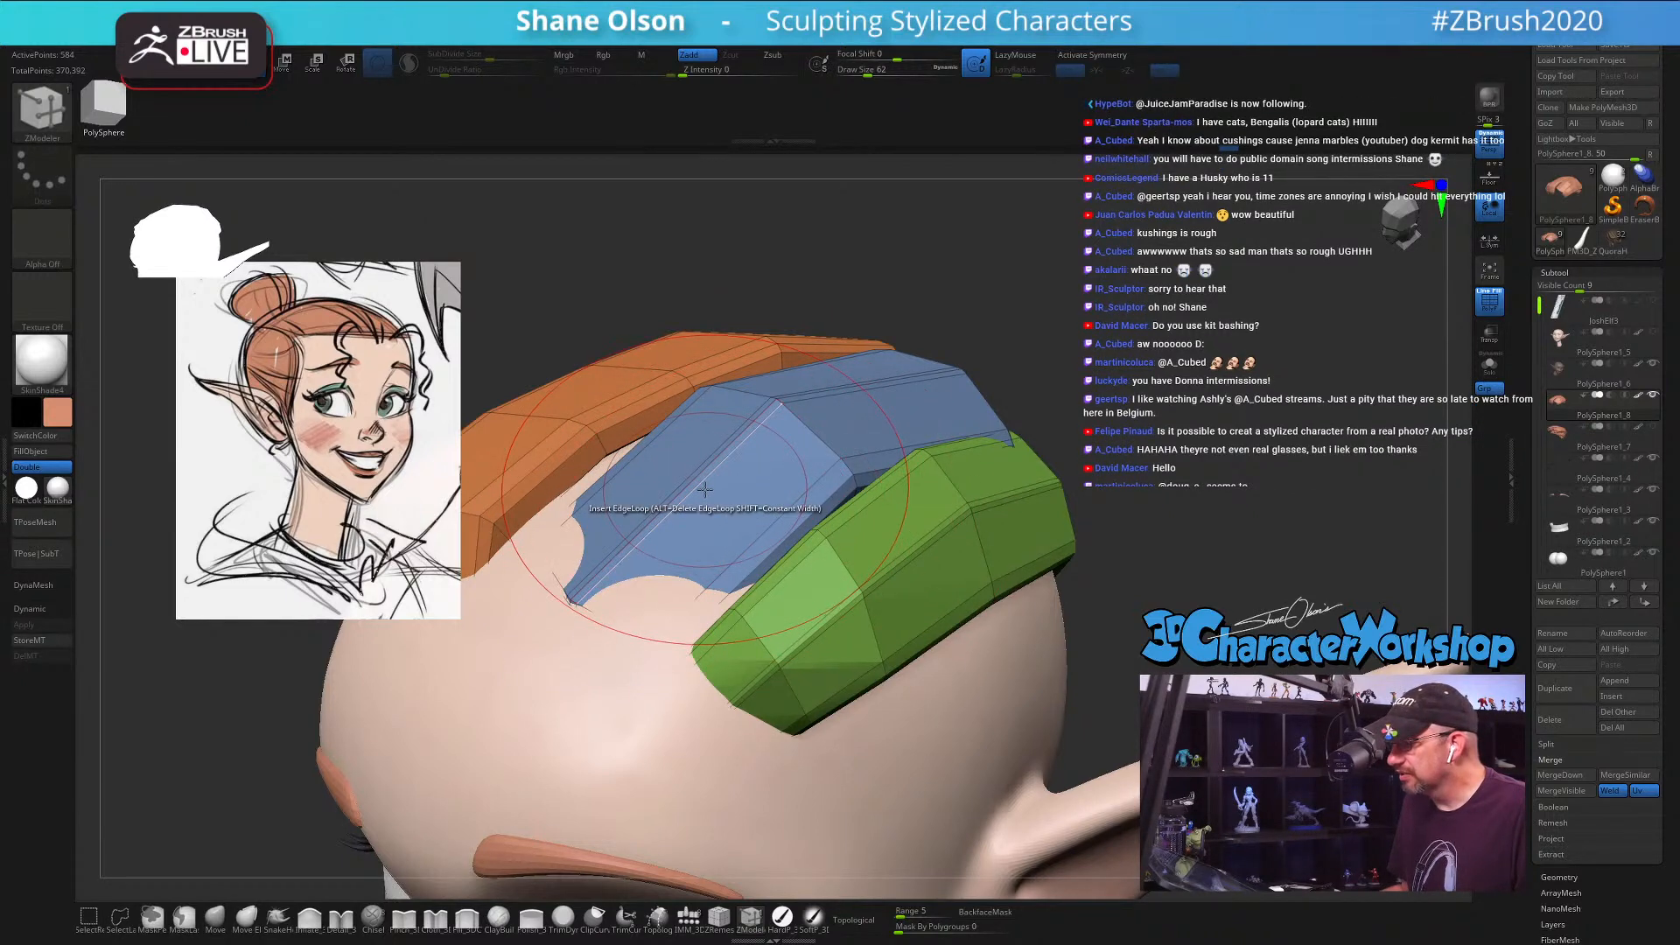
{"action": "left_click", "coordinate": [672, 523]}
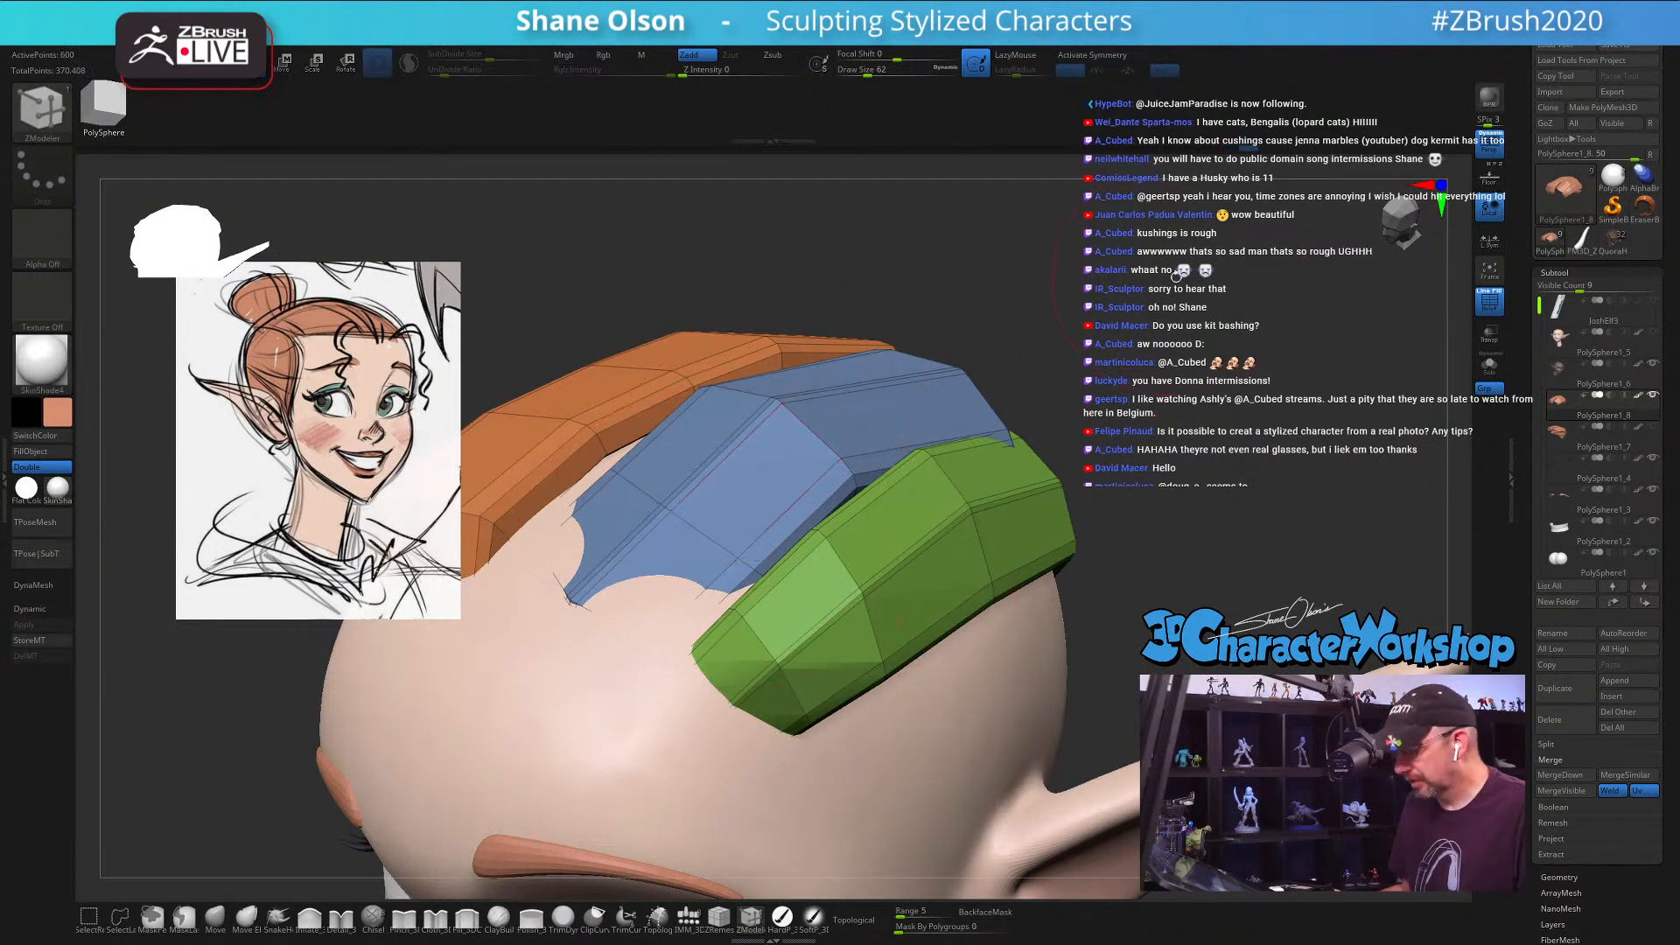
Step: Set ZModeler's edge action to Transpose and isolate the edge loop across the front of the blue strip
{"action": "left_click_drag", "start_coordinate": [1233, 285], "coordinate": [1149, 374], "text": "alt"}
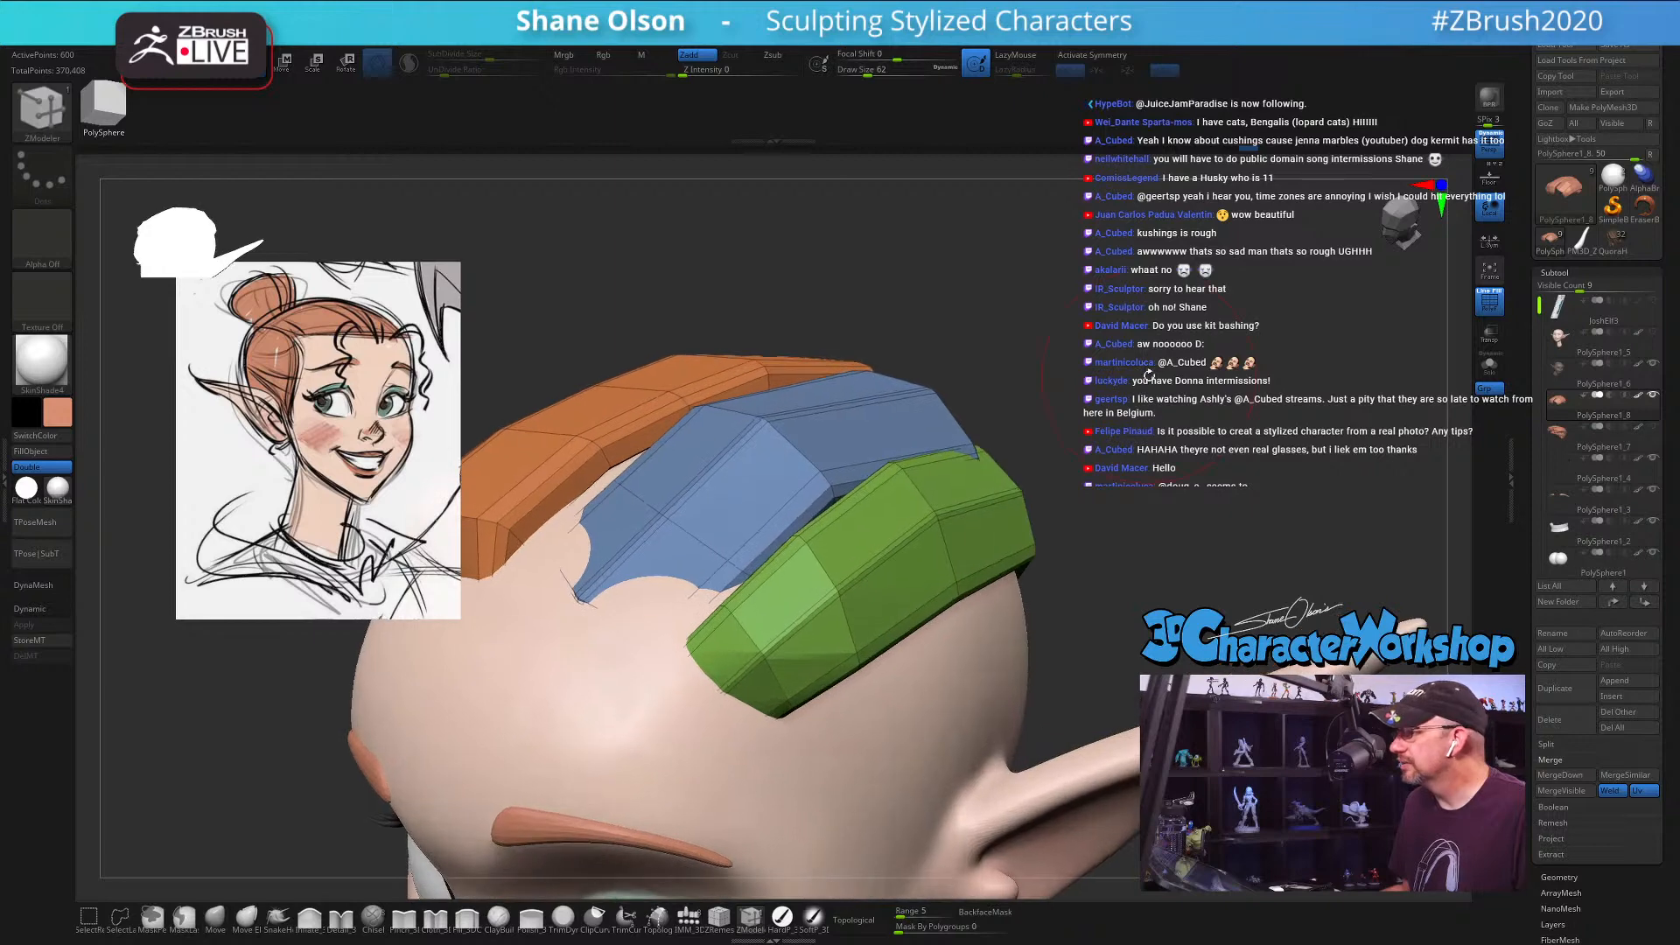
{"action": "left_click_drag", "start_coordinate": [1099, 441], "coordinate": [1105, 497]}
{"action": "key", "text": "space"}
{"action": "left_click", "coordinate": [802, 649]}
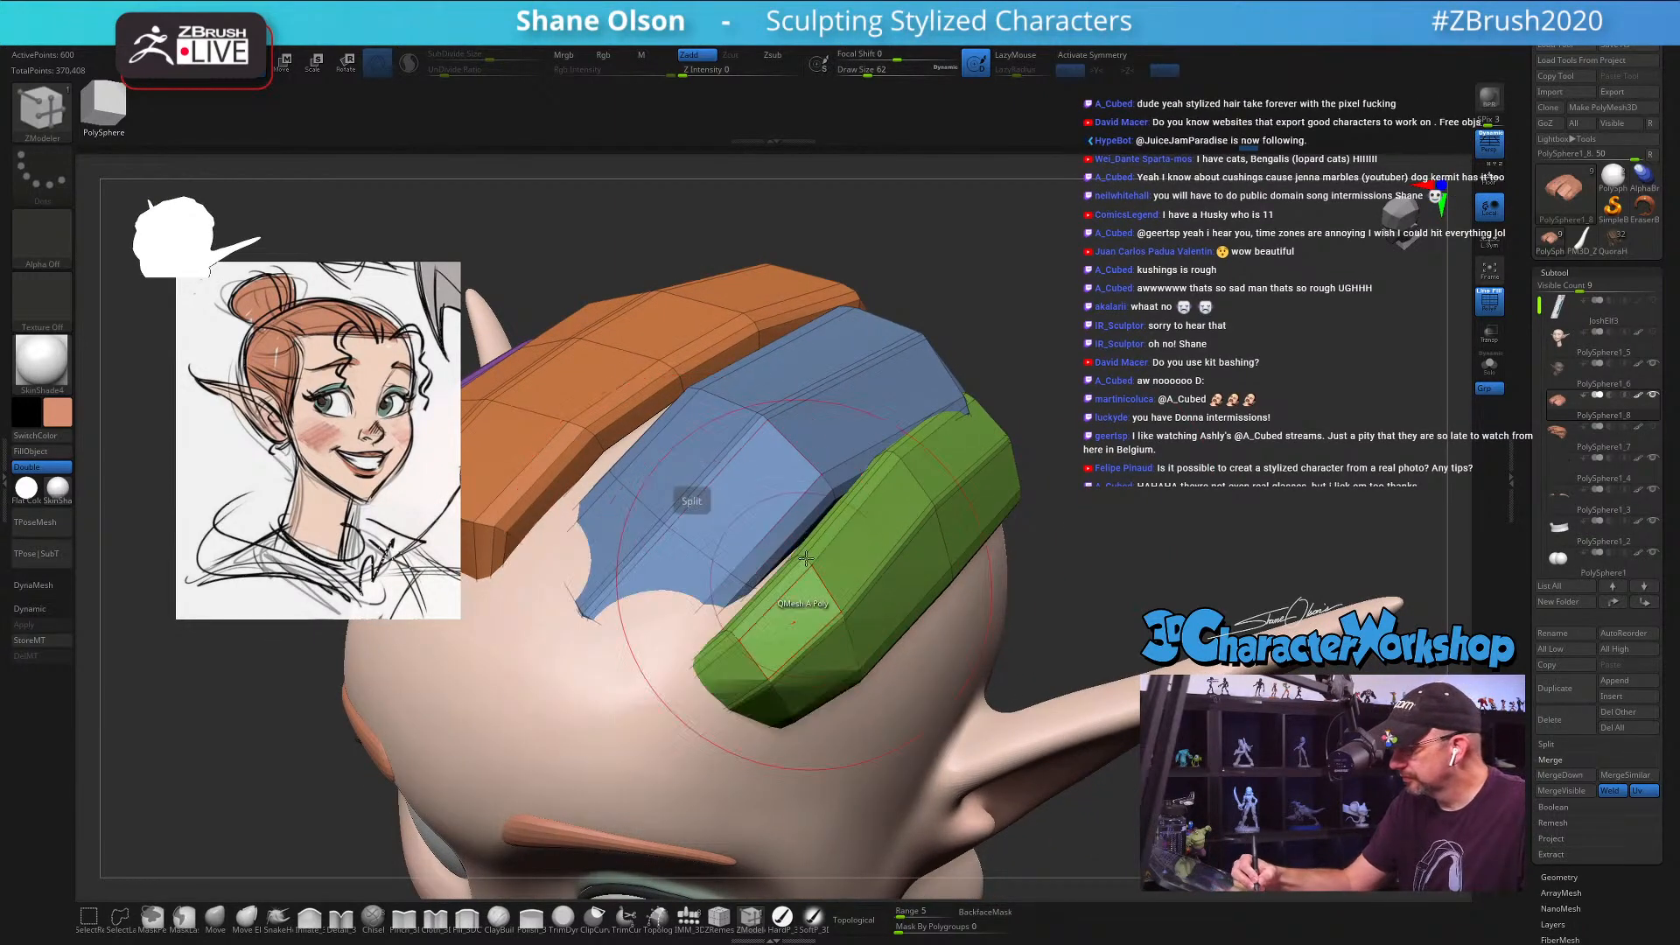
{"action": "left_click", "coordinate": [700, 551]}
Step: Reposition the blue strip's front edge loop with the Move gizmo to fit the scalp's curve, and clear the mask
{"action": "left_click_drag", "start_coordinate": [1075, 480], "coordinate": [1072, 341]}
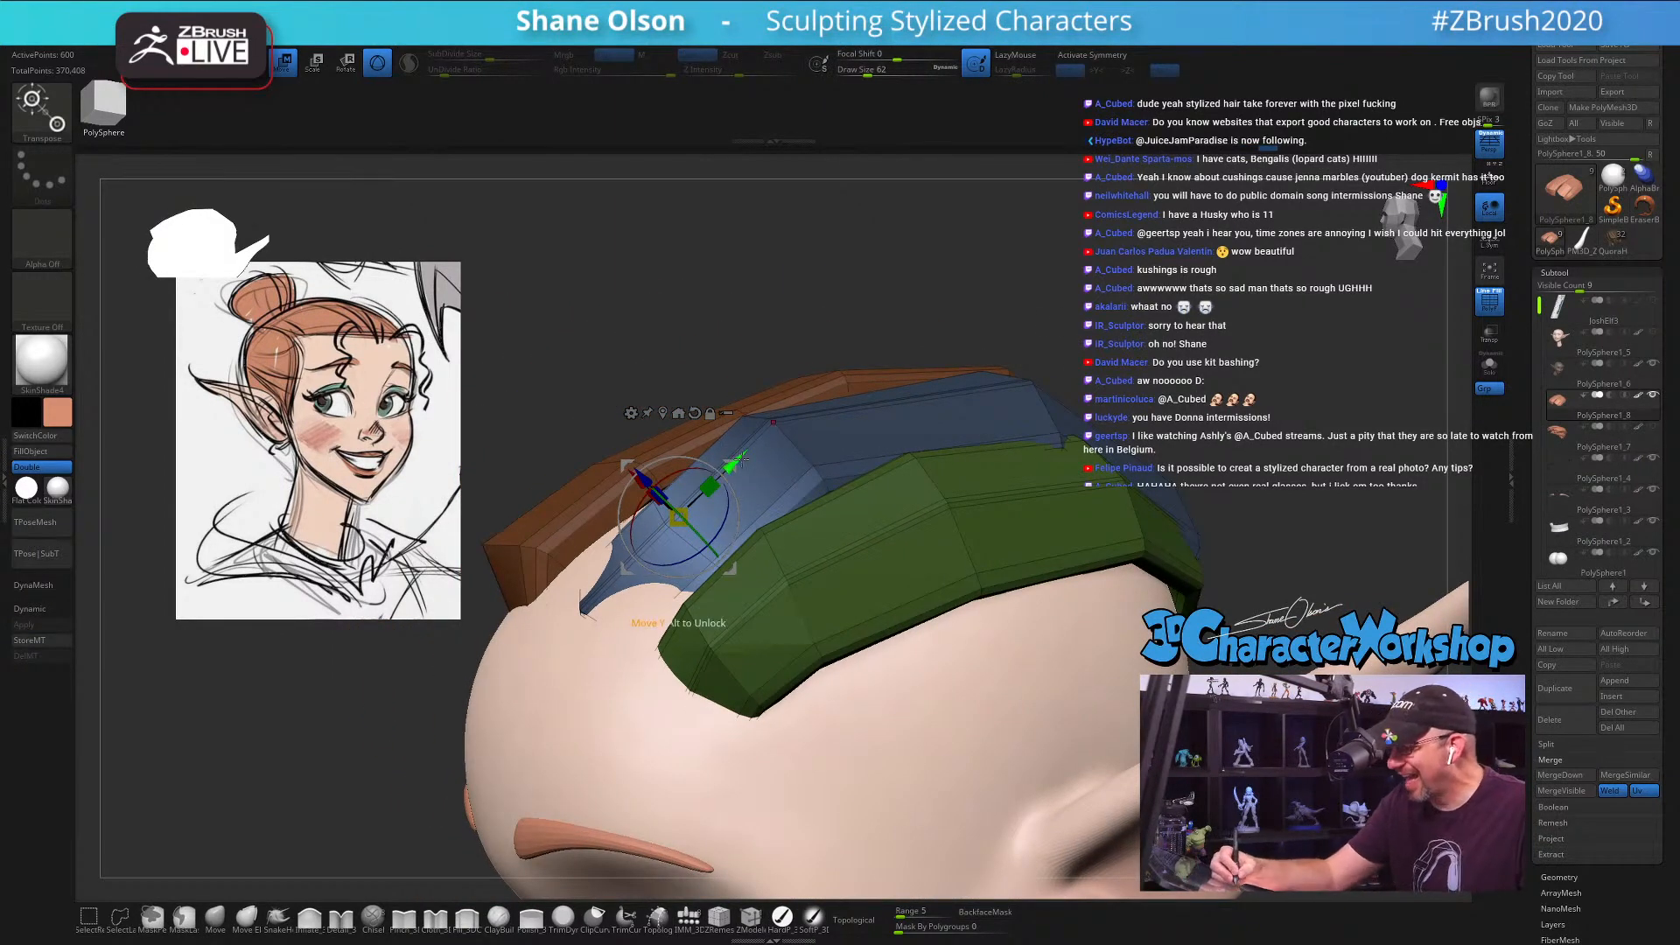
{"action": "left_click_drag", "start_coordinate": [875, 302], "coordinate": [722, 367]}
{"action": "left_click_drag", "start_coordinate": [751, 591], "coordinate": [697, 569]}
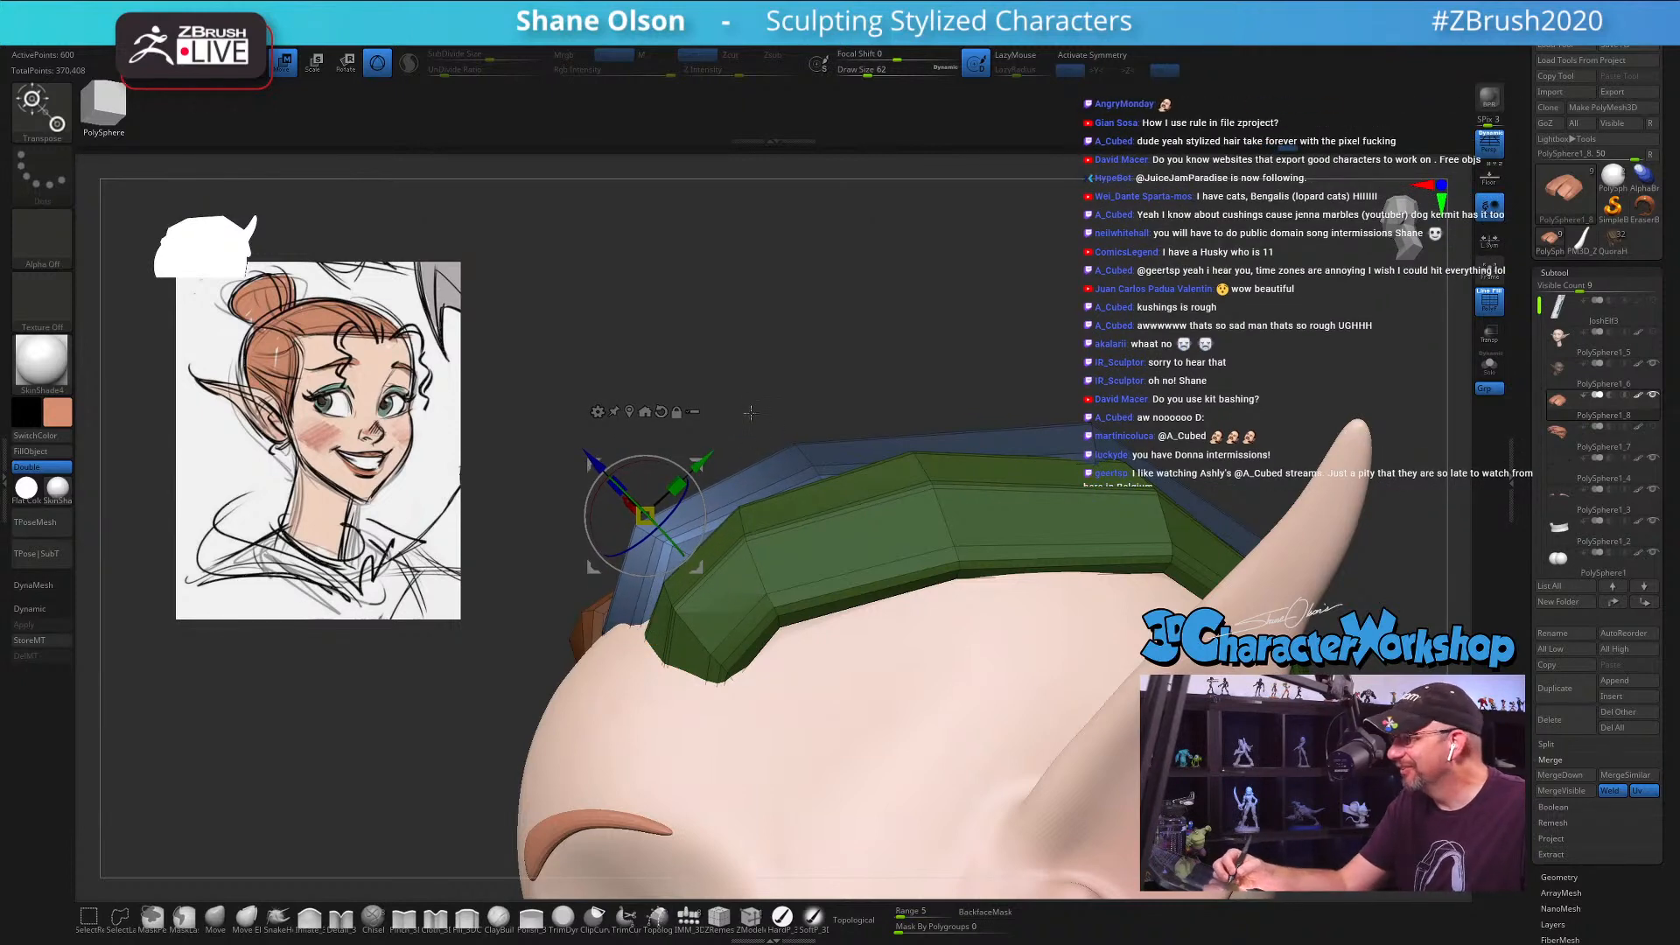
{"action": "mouse_move", "coordinate": [751, 413]}
{"action": "left_mouse_down", "text": "alt"}
{"action": "mouse_move", "coordinate": [758, 435]}
{"action": "mouse_move", "coordinate": [723, 421]}
{"action": "left_mouse_up", "text": "alt"}
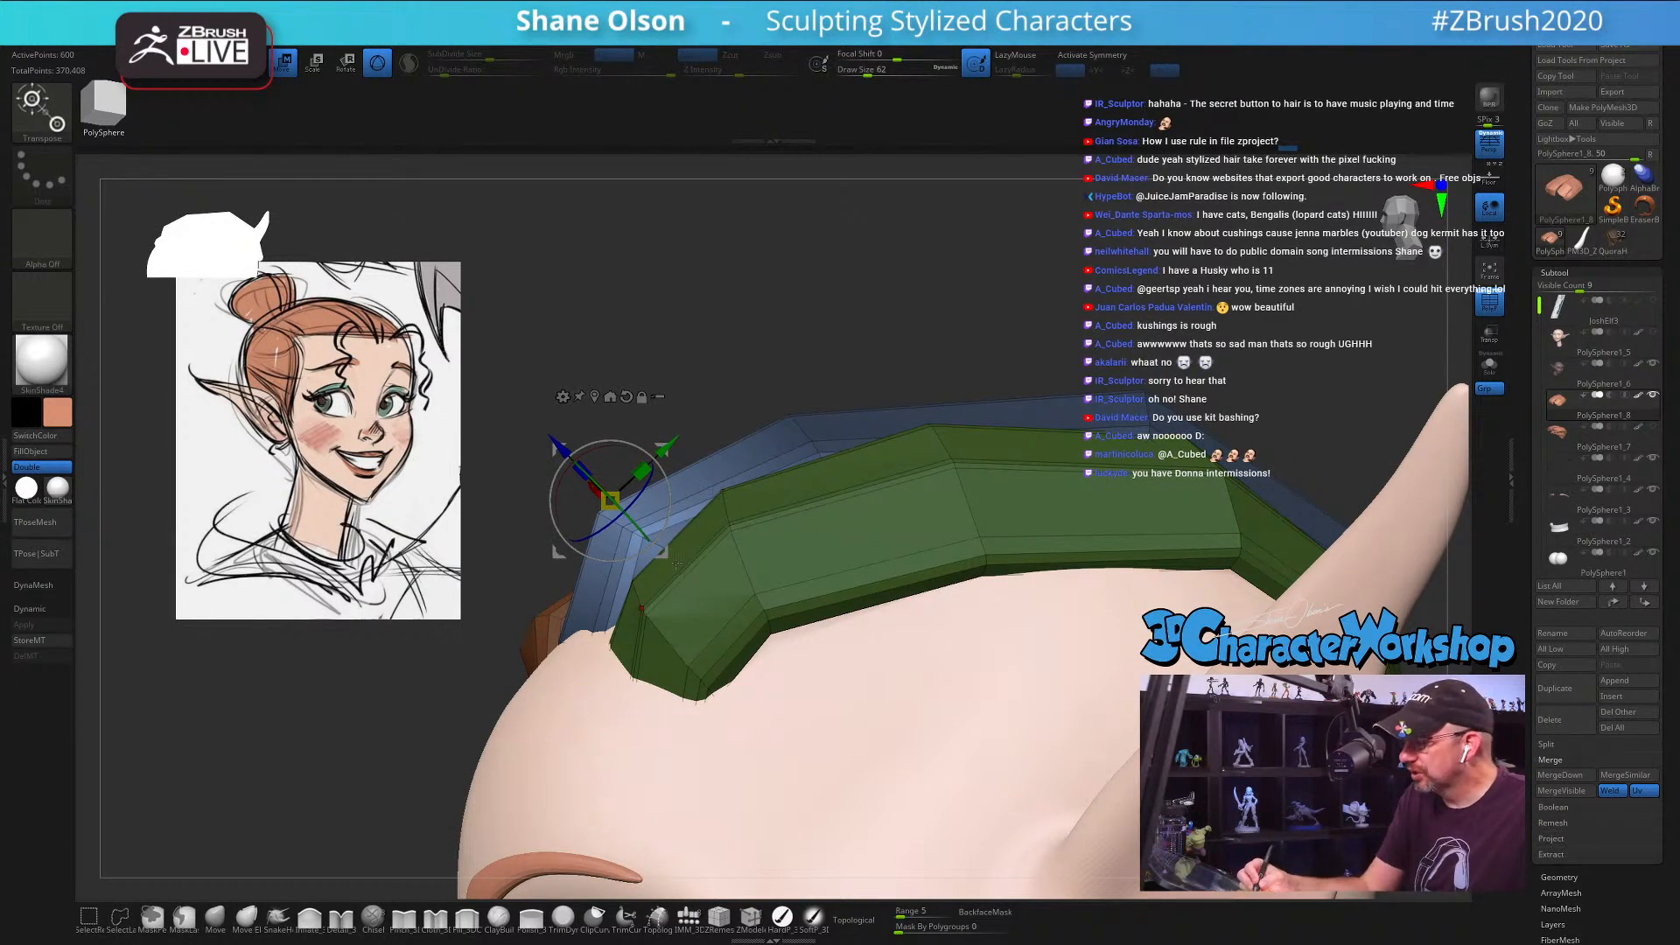
{"action": "left_click_drag", "start_coordinate": [662, 553], "coordinate": [661, 560]}
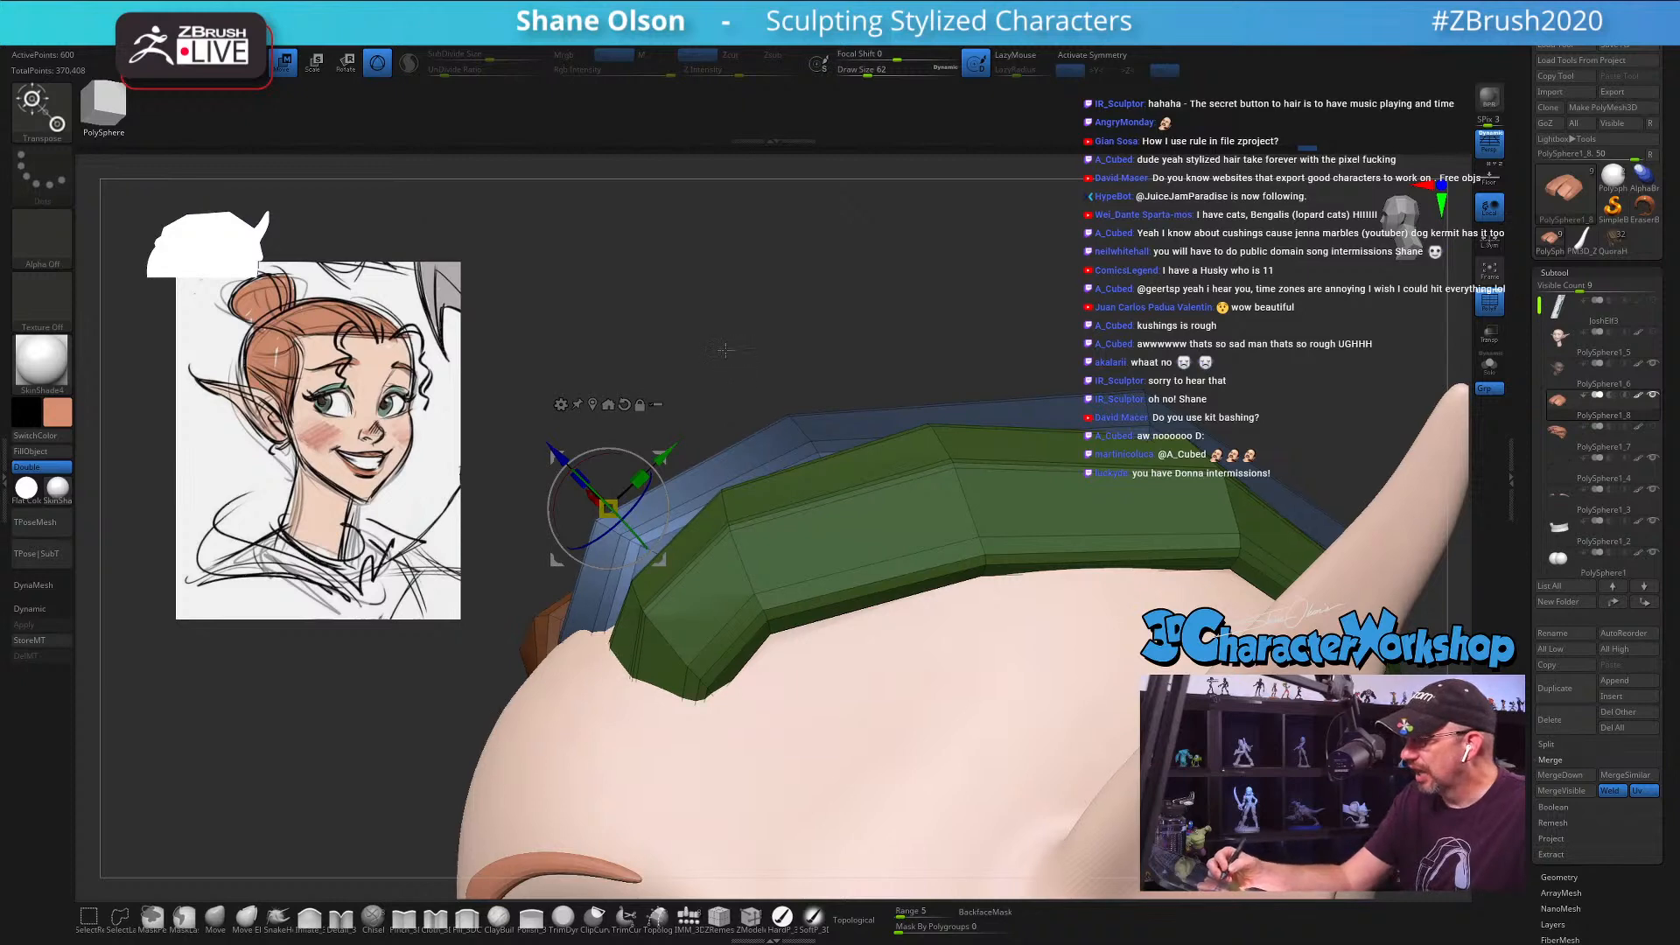
{"action": "left_click_drag", "start_coordinate": [725, 350], "coordinate": [777, 377], "text": "alt"}
{"action": "left_click_drag", "start_coordinate": [841, 441], "coordinate": [896, 535]}
{"action": "mouse_move", "coordinate": [969, 674]}
{"action": "left_mouse_down", "text": "ctrl"}
{"action": "mouse_move", "coordinate": [971, 655]}
{"action": "mouse_move", "coordinate": [1033, 698]}
{"action": "left_mouse_up", "text": "ctrl"}
{"action": "key", "text": "q"}
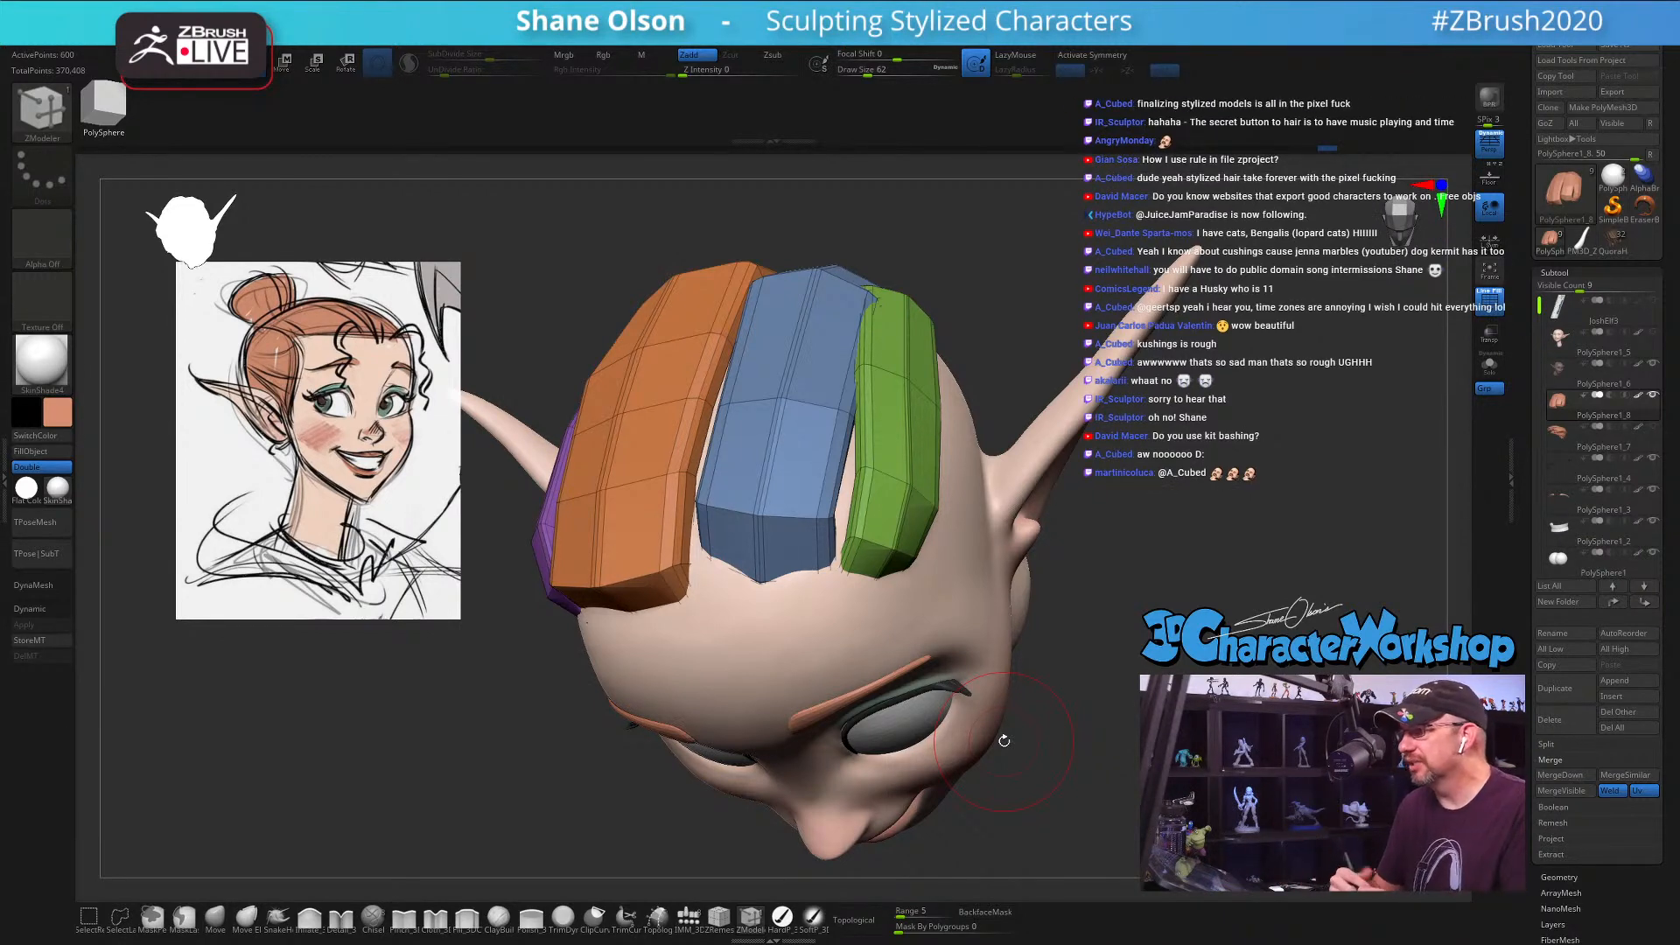
Step: Turn on the hair strips' Dynamic Subdivision preview and set up the SnakeHook brush with a draw size of 120
{"action": "left_click_drag", "start_coordinate": [1096, 606], "coordinate": [1057, 661]}
{"action": "key", "text": "d"}
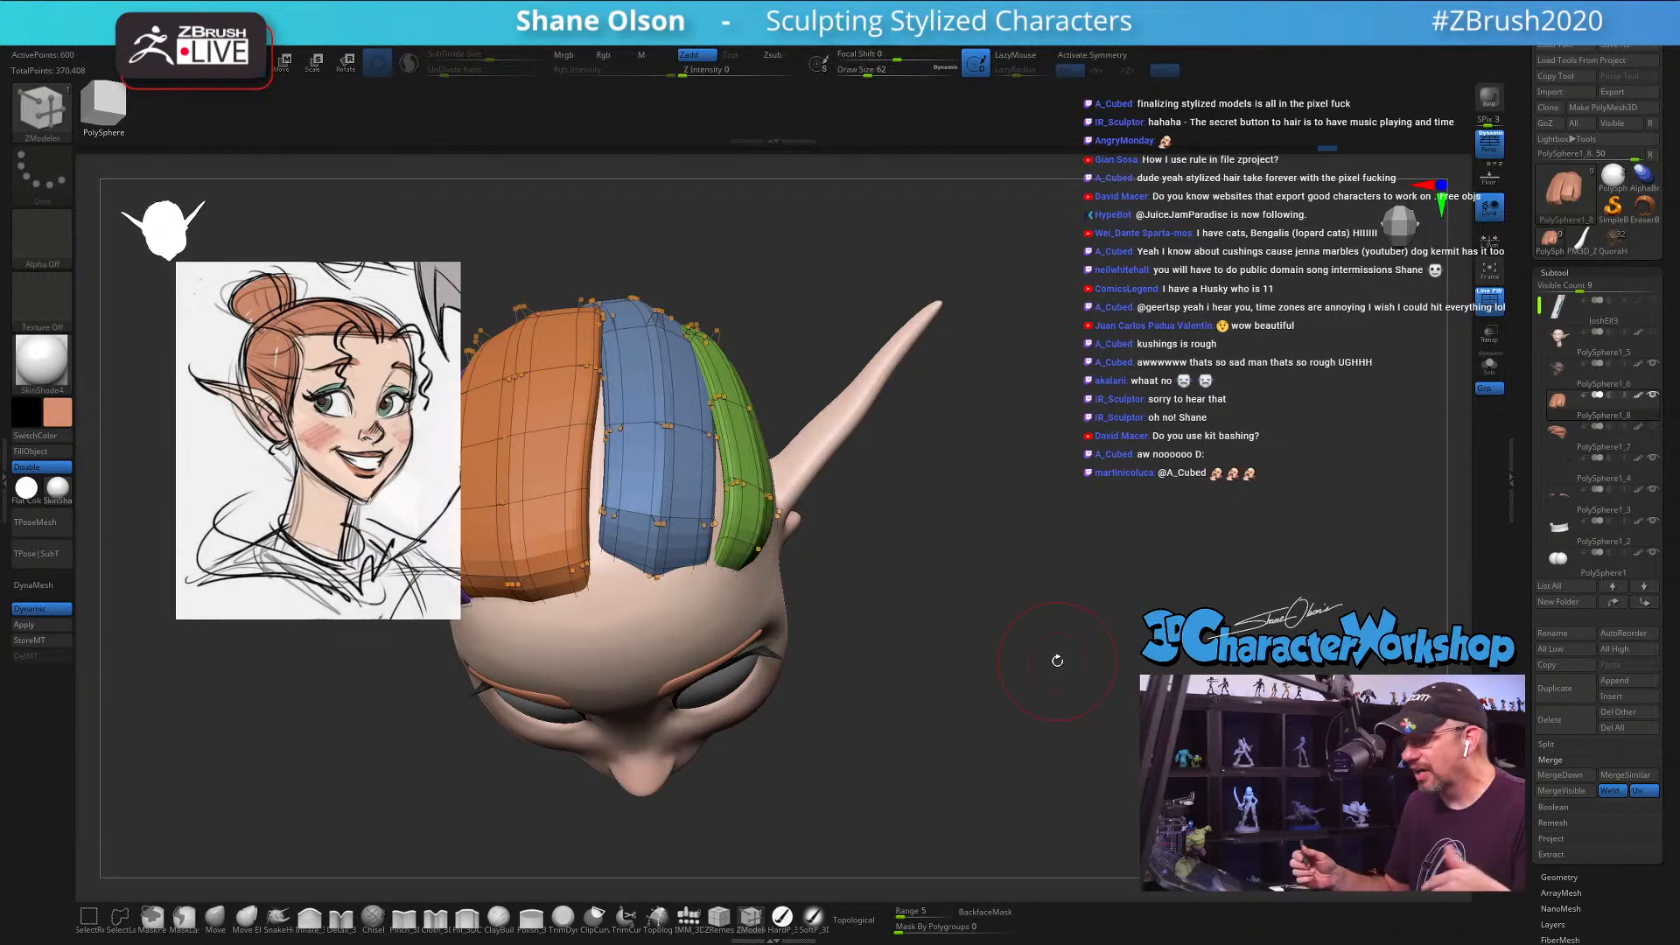
{"action": "left_click_drag", "start_coordinate": [915, 655], "coordinate": [951, 661]}
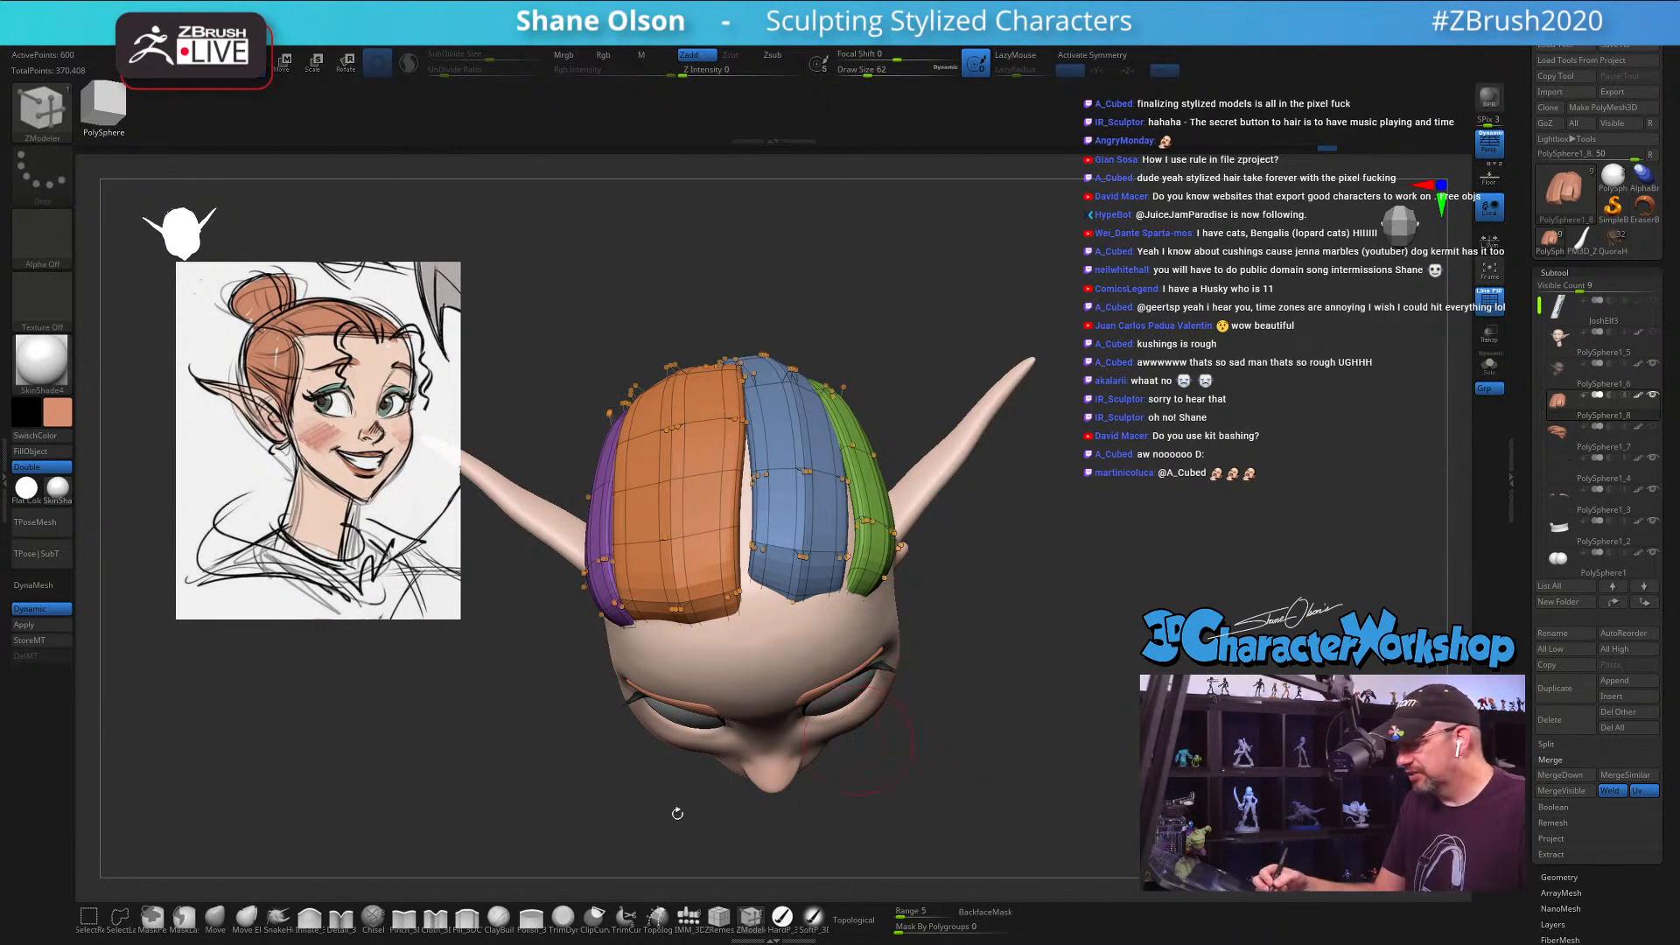
{"action": "left_click", "coordinate": [283, 919]}
{"action": "key", "text": "s"}
{"action": "left_click", "coordinate": [434, 777]}
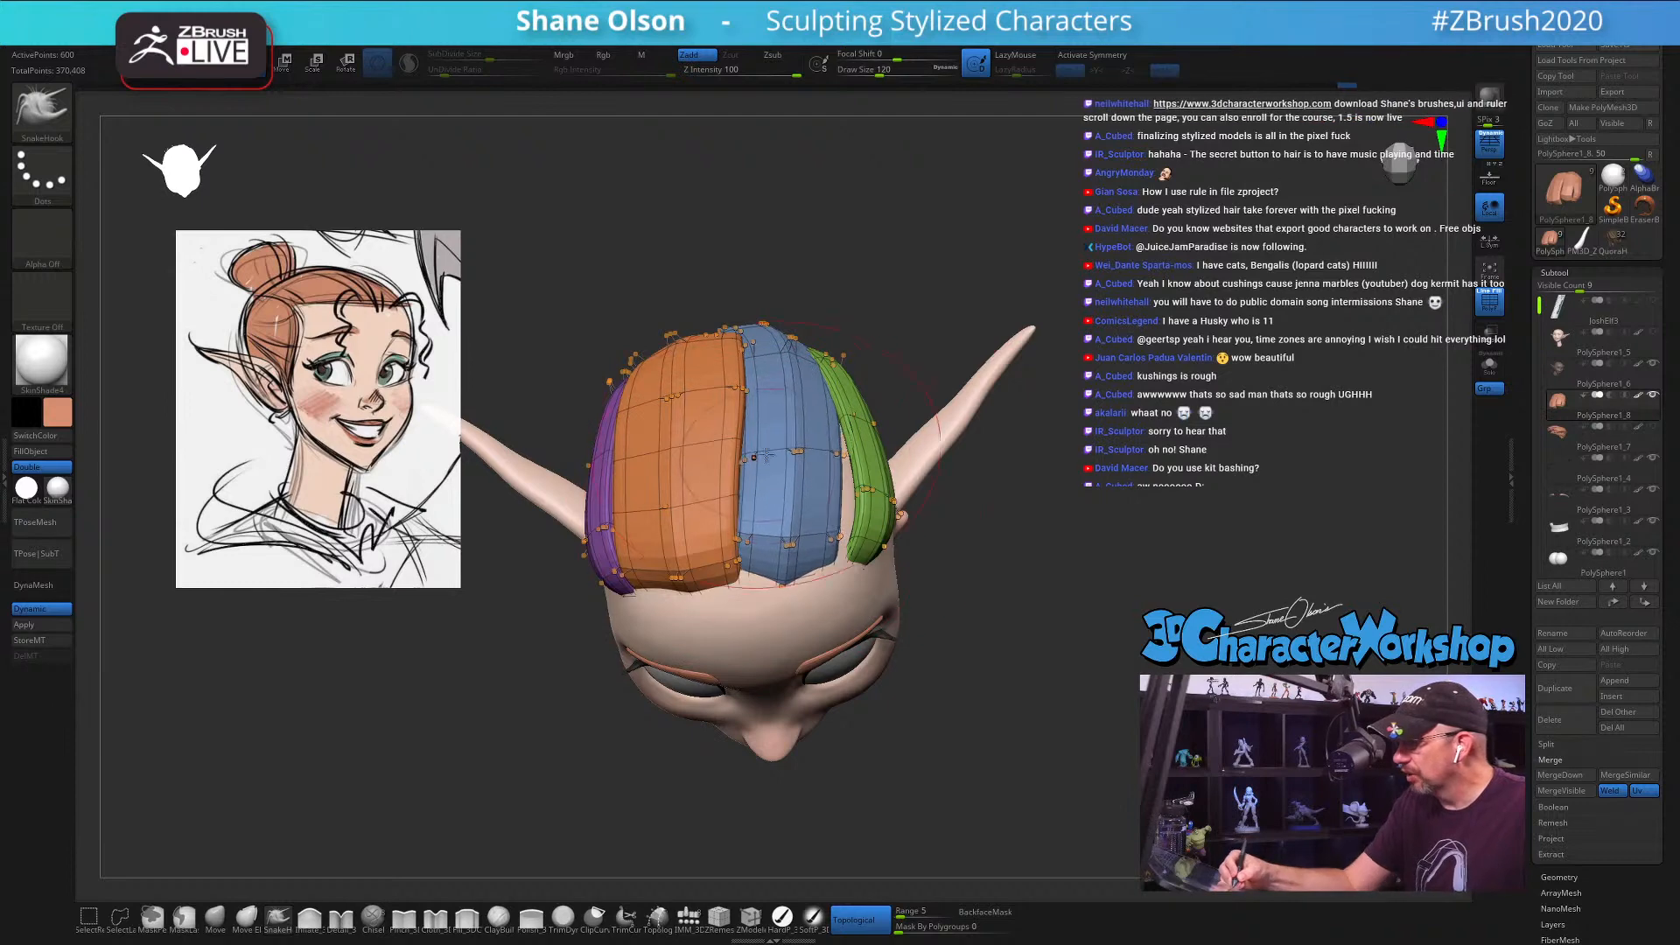
Step: Pull the front and sides of the blue and green strips with SnakeHook to narrow the gaps between neighbouring strips
{"action": "left_click_drag", "start_coordinate": [986, 562], "coordinate": [853, 468]}
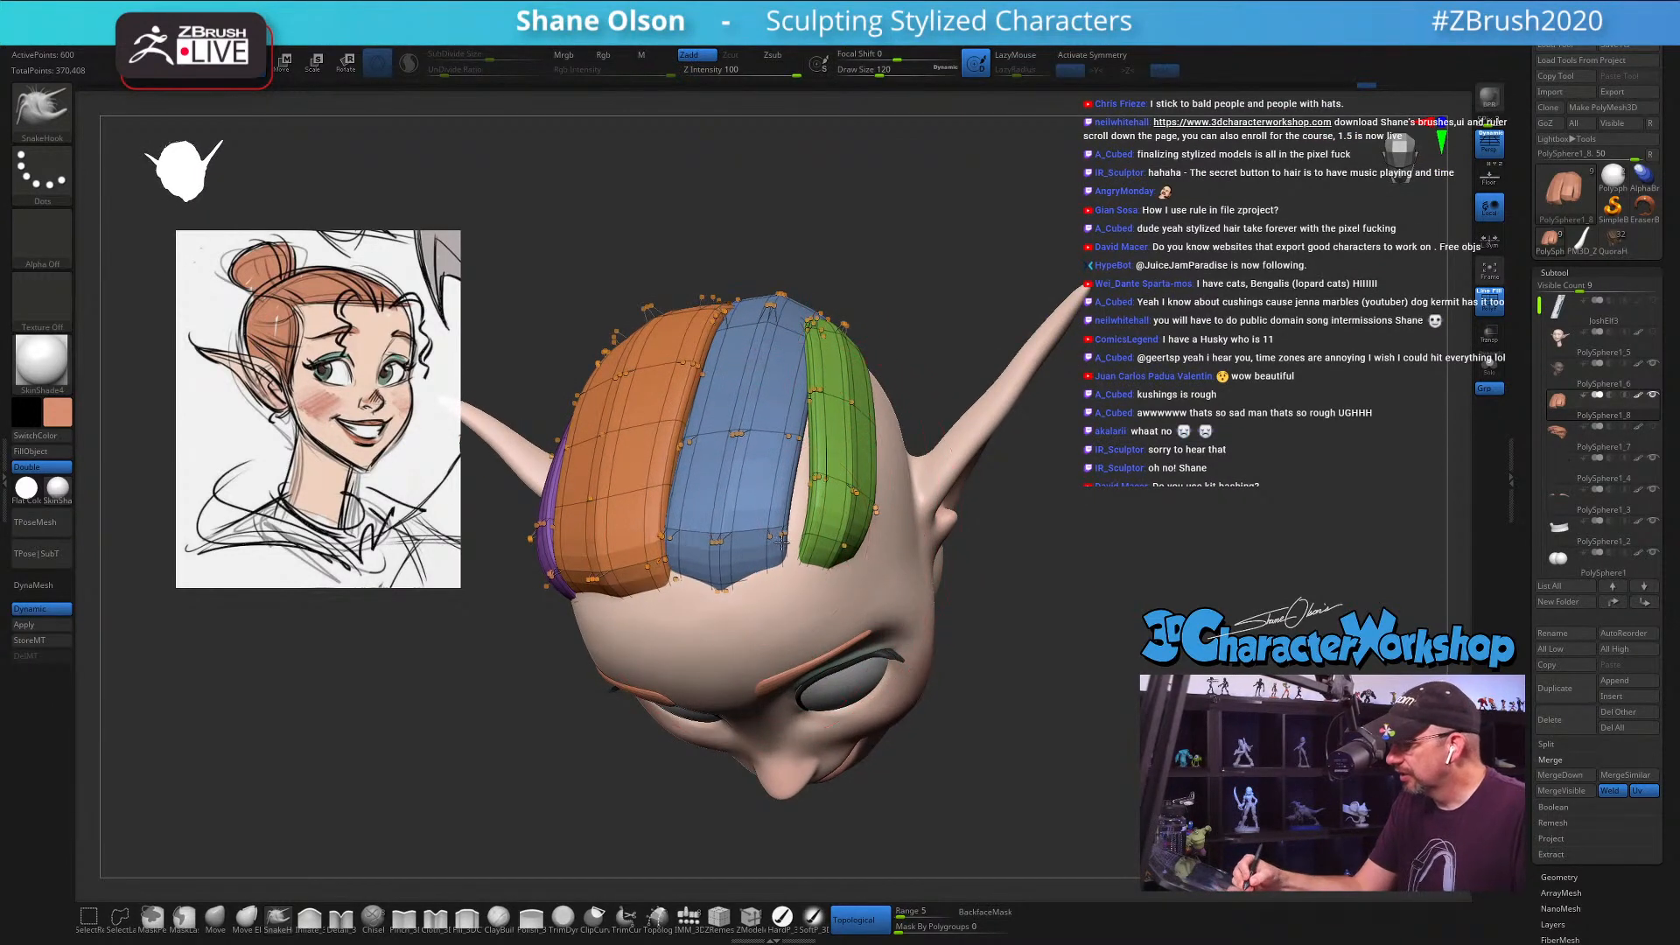
{"action": "right_click_drag", "start_coordinate": [792, 487], "coordinate": [807, 518]}
{"action": "left_click_drag", "start_coordinate": [781, 425], "coordinate": [794, 441]}
{"action": "right_click_drag", "start_coordinate": [795, 439], "coordinate": [818, 555]}
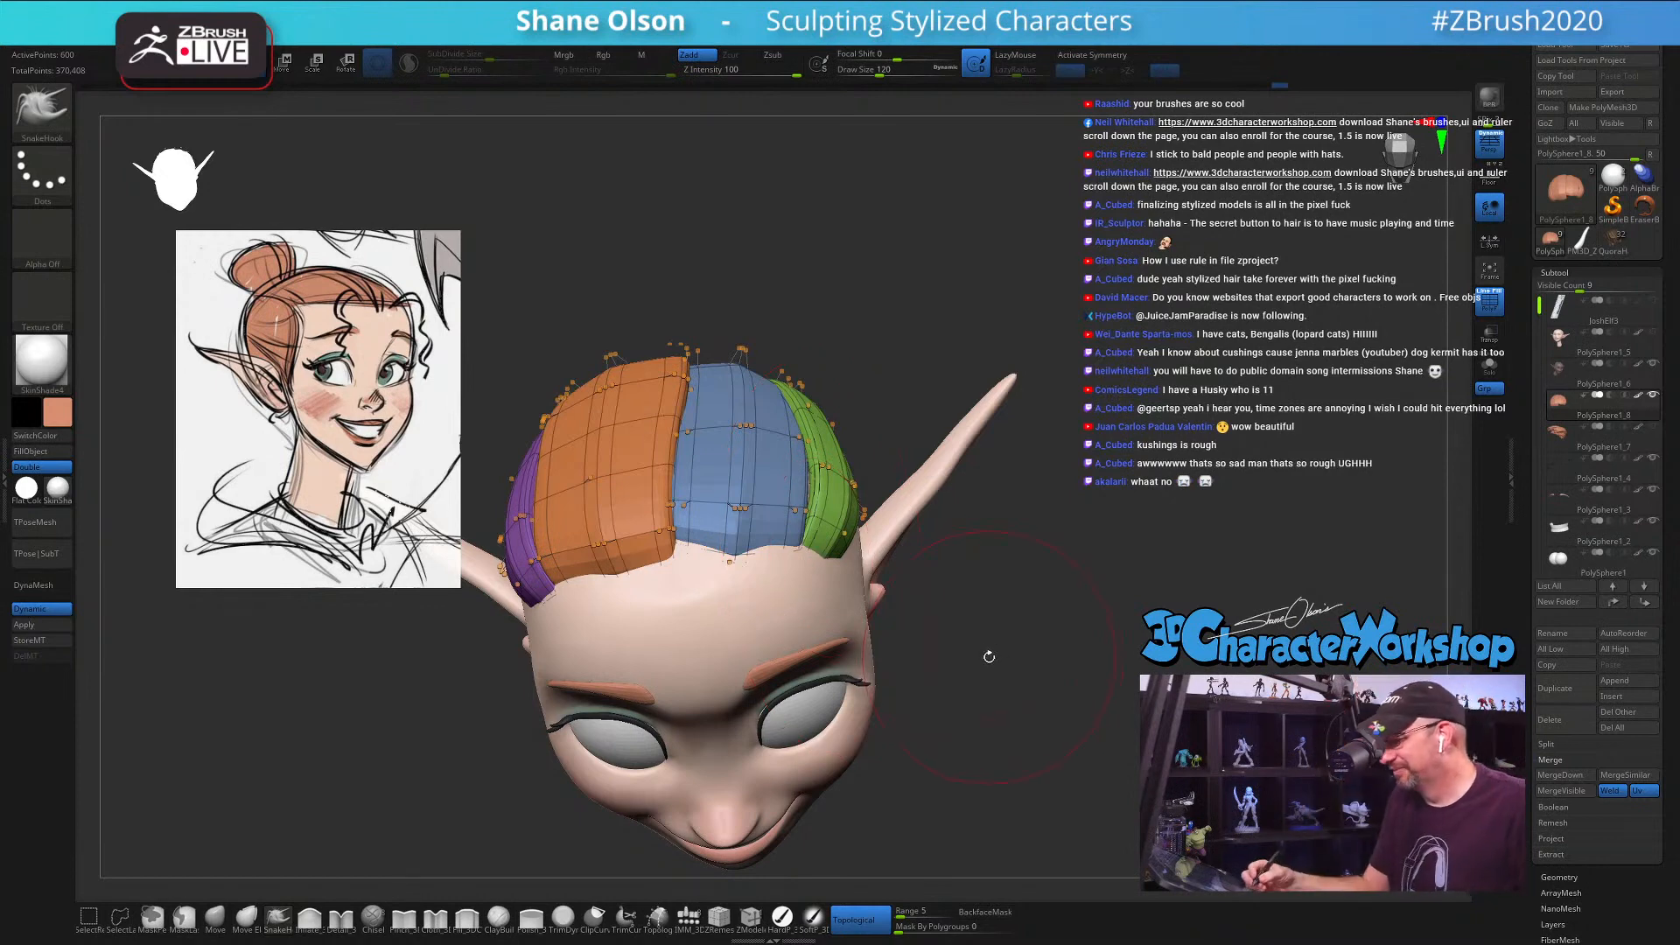
{"action": "left_click_drag", "start_coordinate": [910, 520], "coordinate": [903, 481]}
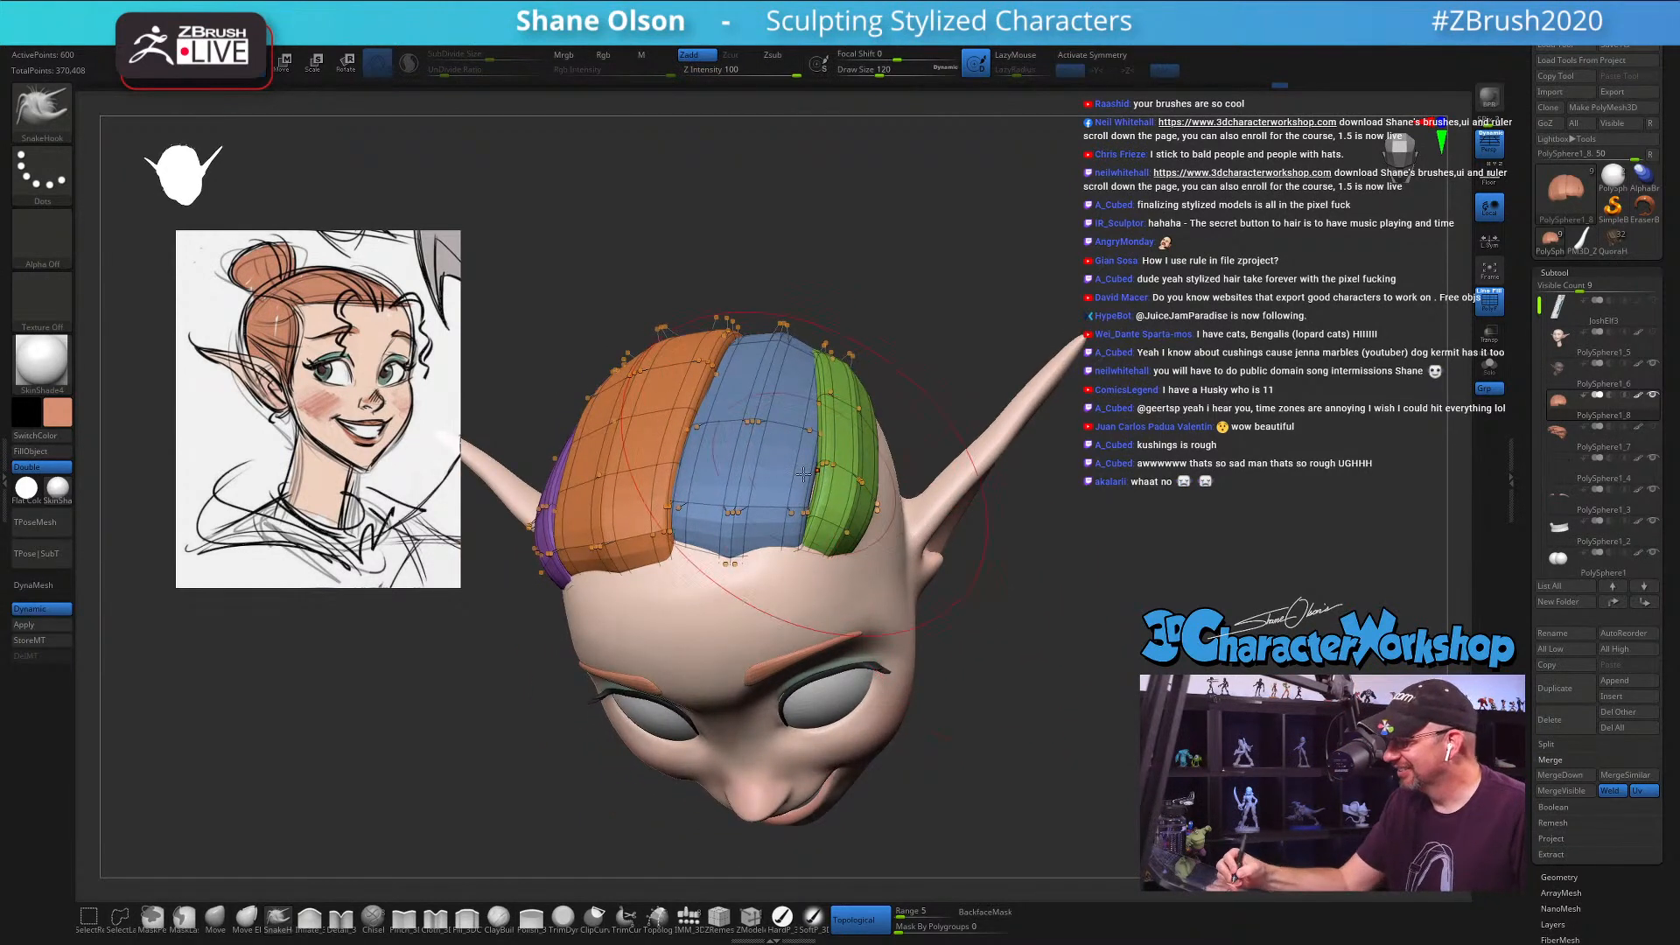
{"action": "left_click_drag", "start_coordinate": [862, 392], "coordinate": [835, 480]}
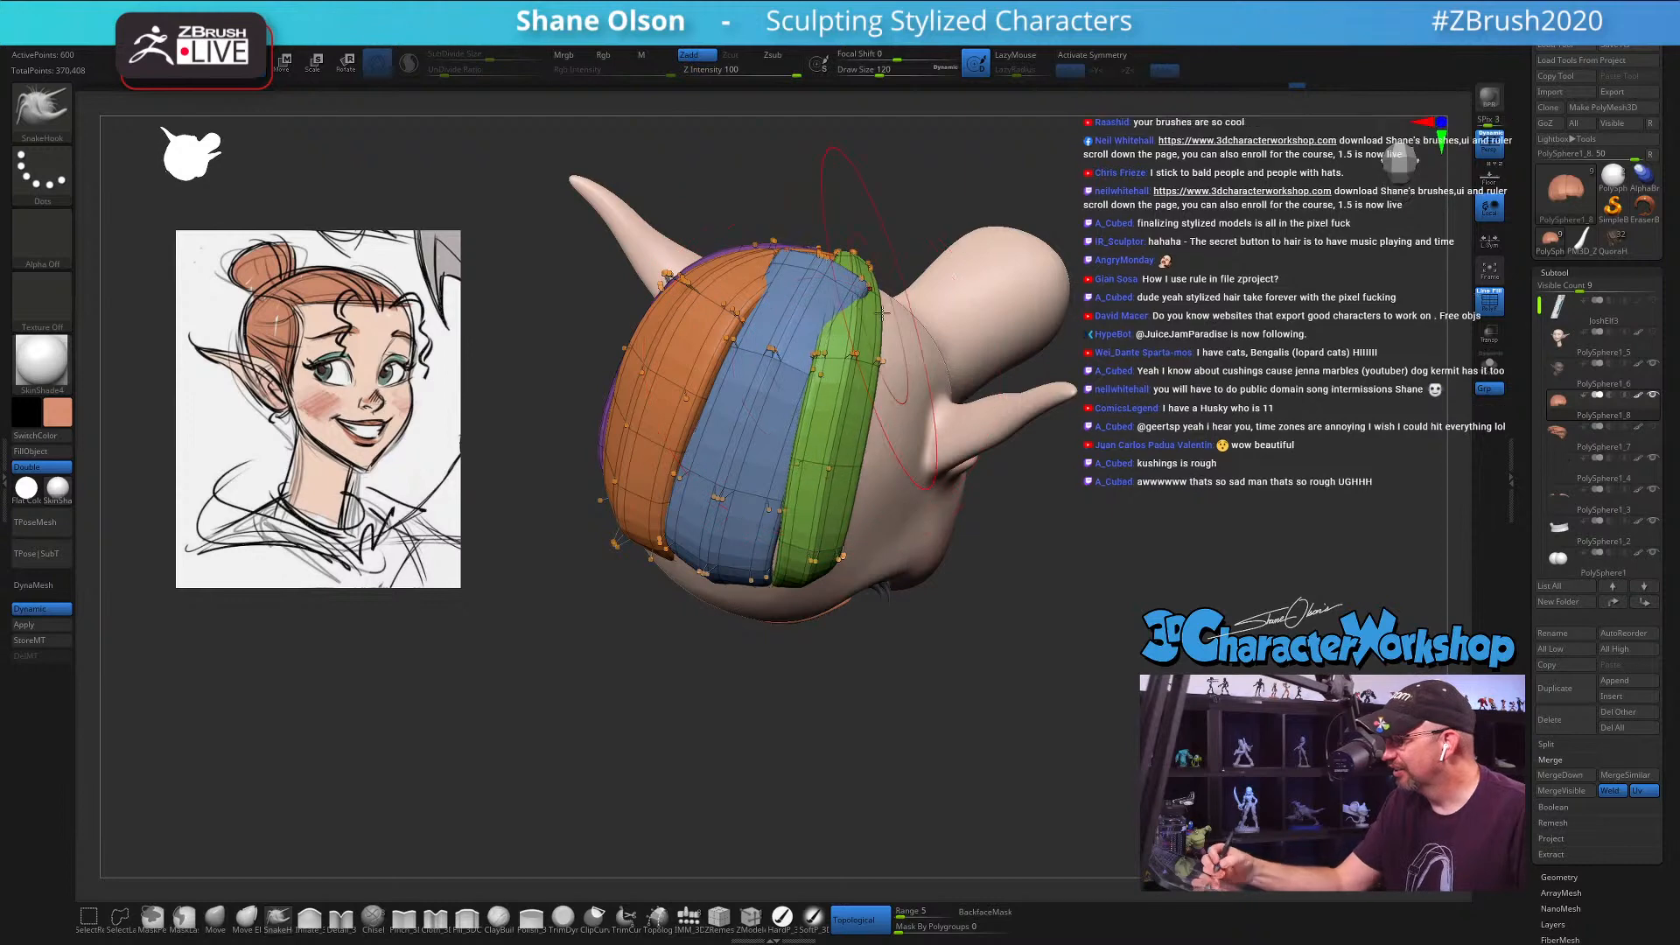
Step: Mask every hair strip except the blue one and return to the SnakeHook brush
{"action": "right_click_drag", "start_coordinate": [820, 365], "coordinate": [859, 423]}
{"action": "key", "text": "w"}
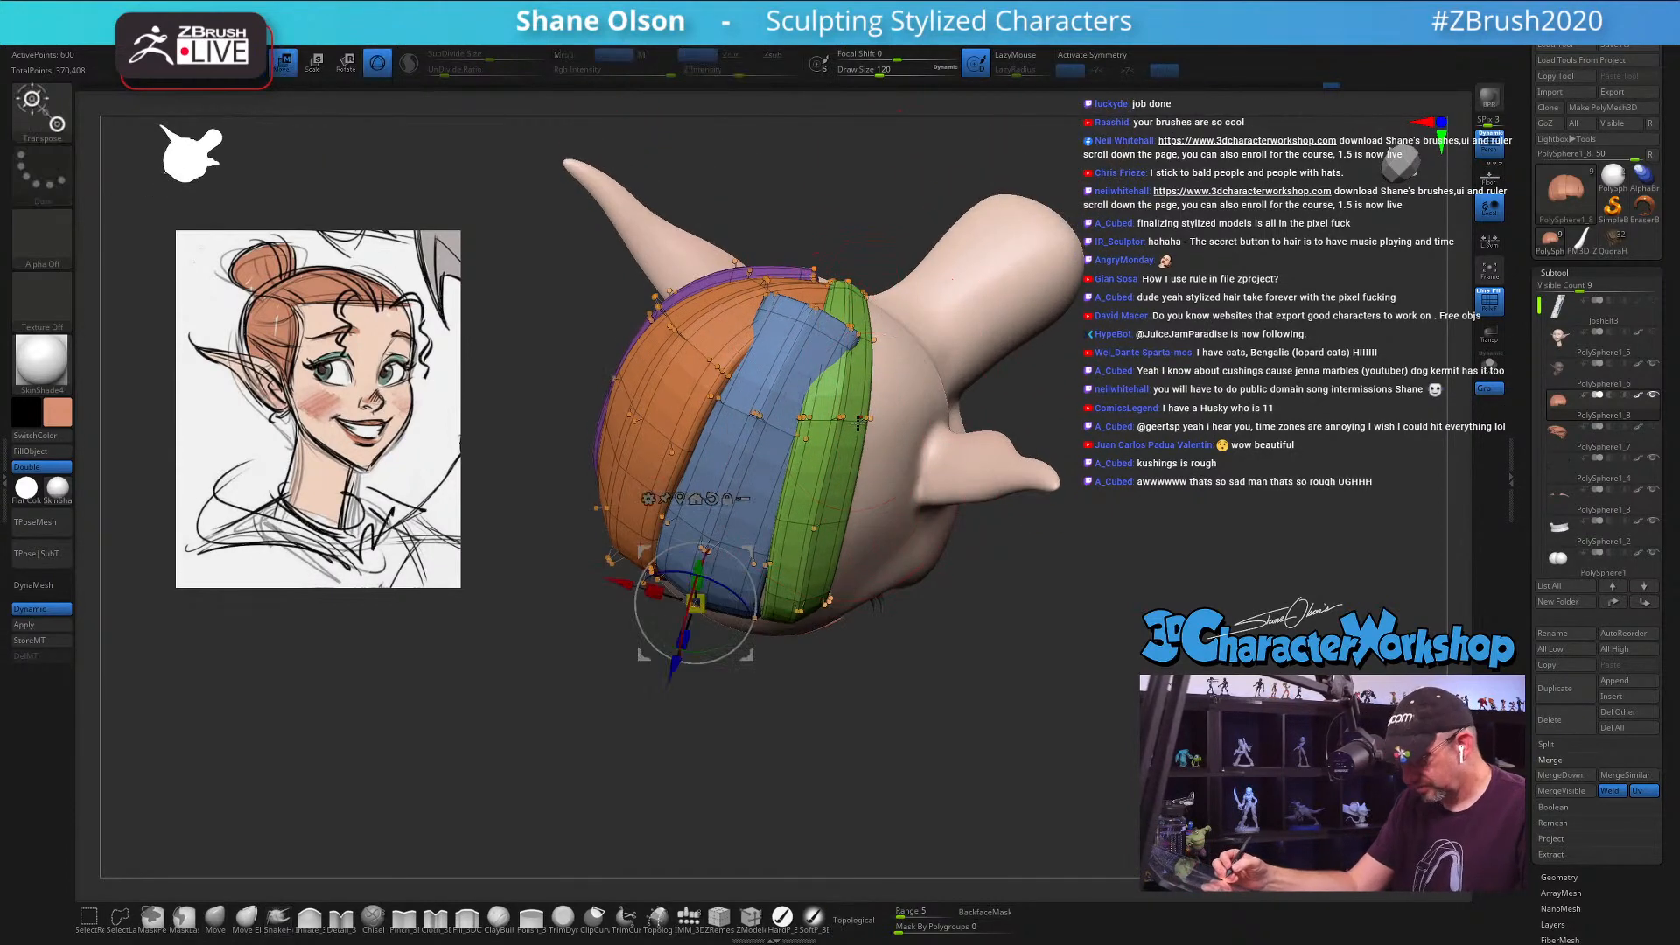
{"action": "left_click", "coordinate": [756, 420], "text": "ctrl"}
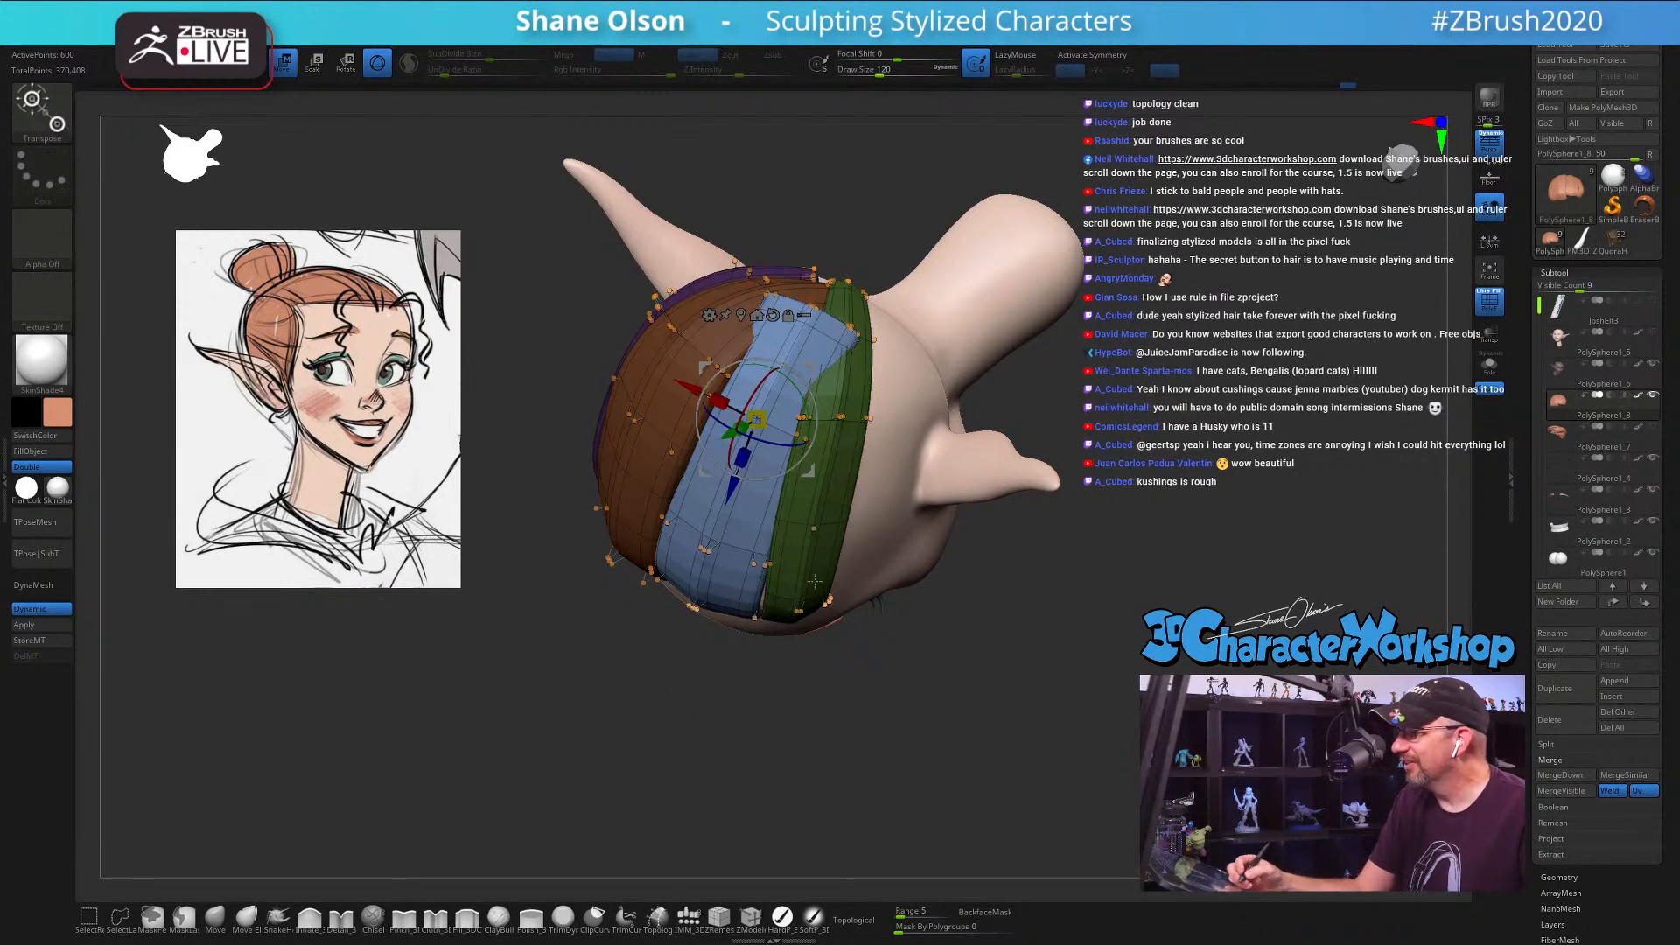
{"action": "right_click_drag", "start_coordinate": [813, 580], "coordinate": [832, 479]}
{"action": "key", "text": "q"}
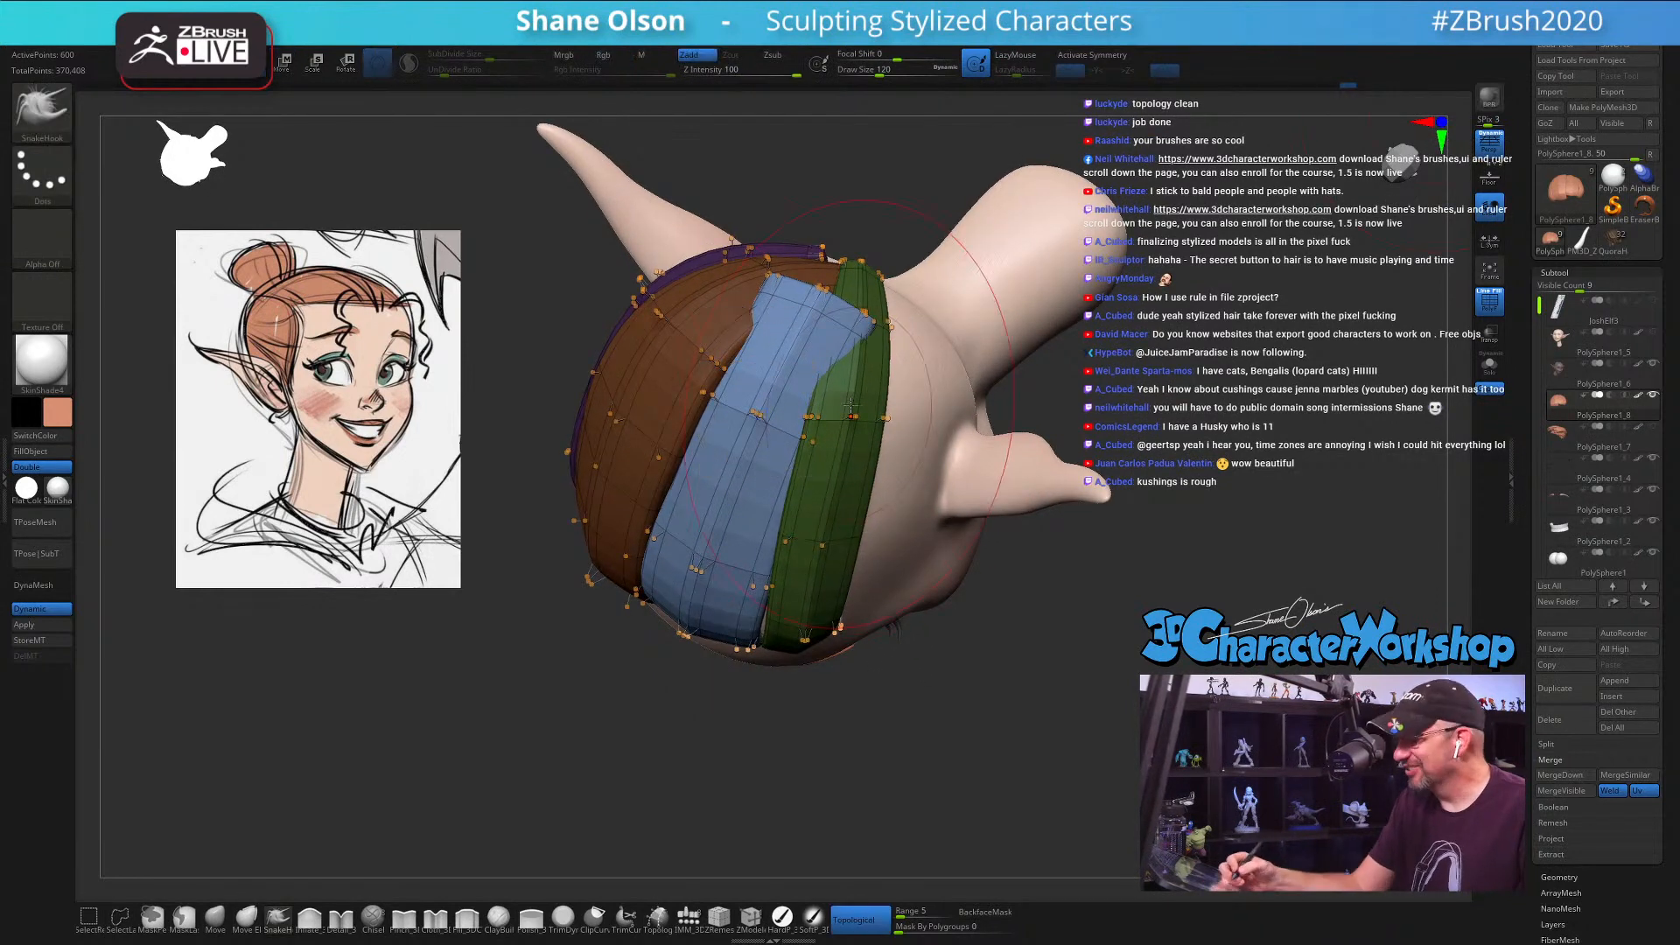
Step: Reshape the rear half of the blue strip with SnakeHook, widening it toward the green strip
{"action": "left_click_drag", "start_coordinate": [887, 365], "coordinate": [870, 360]}
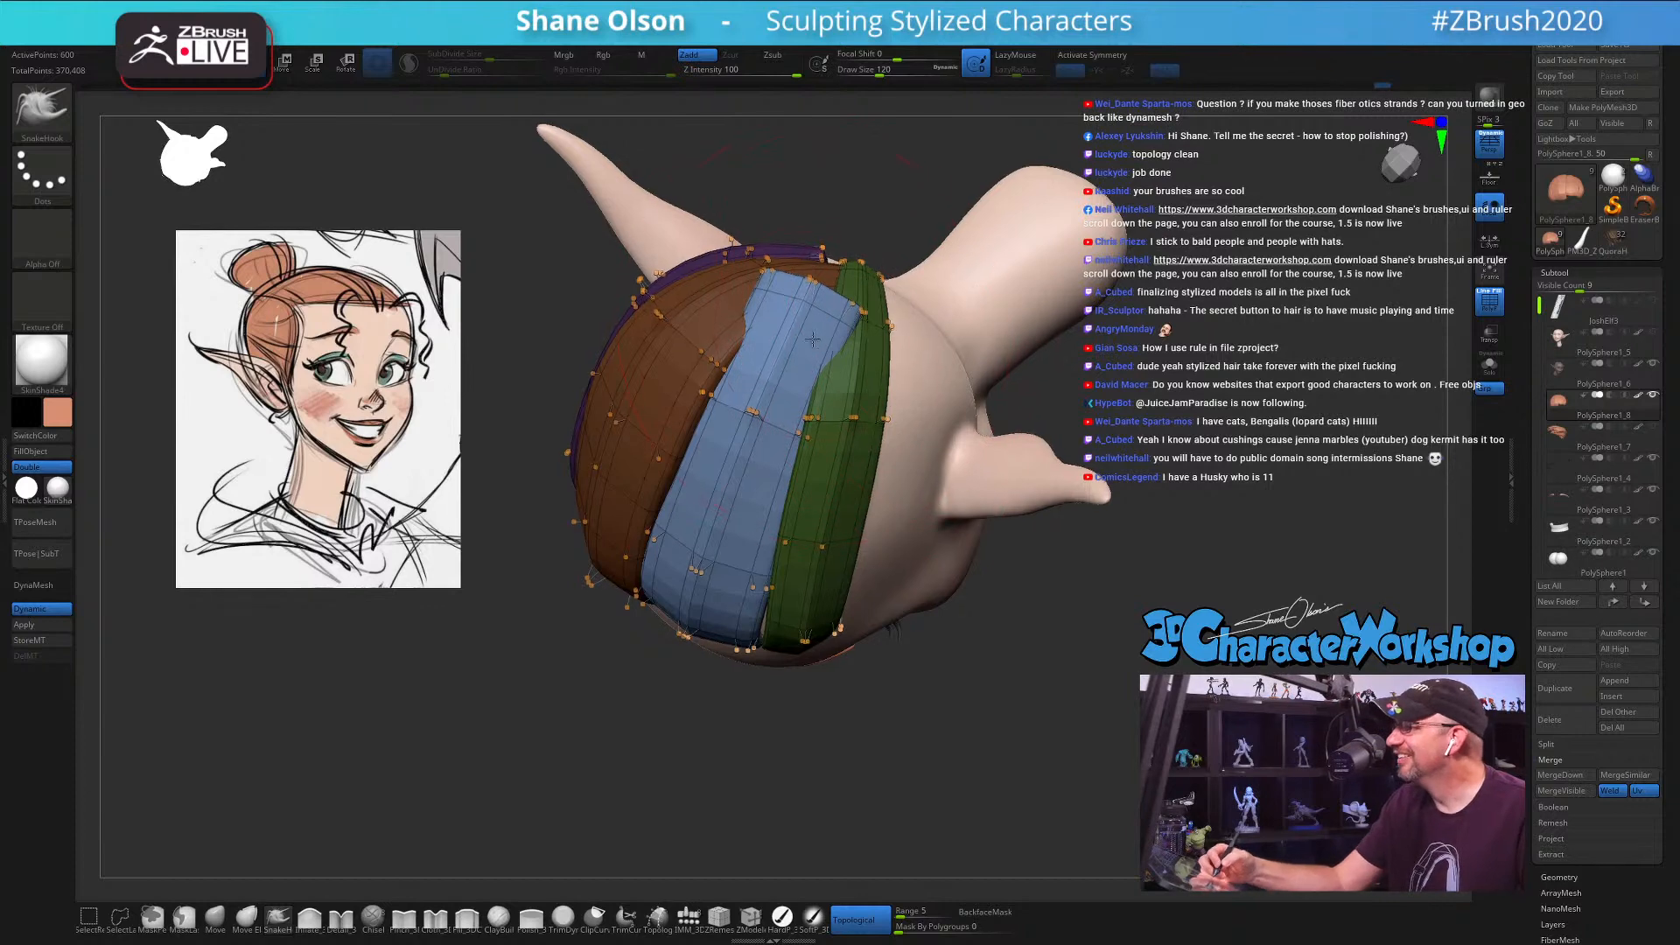
{"action": "mouse_move", "coordinate": [871, 360]}
{"action": "right_mouse_down"}
{"action": "mouse_move", "coordinate": [795, 431]}
{"action": "mouse_move", "coordinate": [846, 388]}
{"action": "mouse_move", "coordinate": [801, 422]}
{"action": "mouse_move", "coordinate": [813, 346]}
{"action": "right_mouse_up"}
{"action": "left_click_drag", "start_coordinate": [814, 348], "coordinate": [849, 338]}
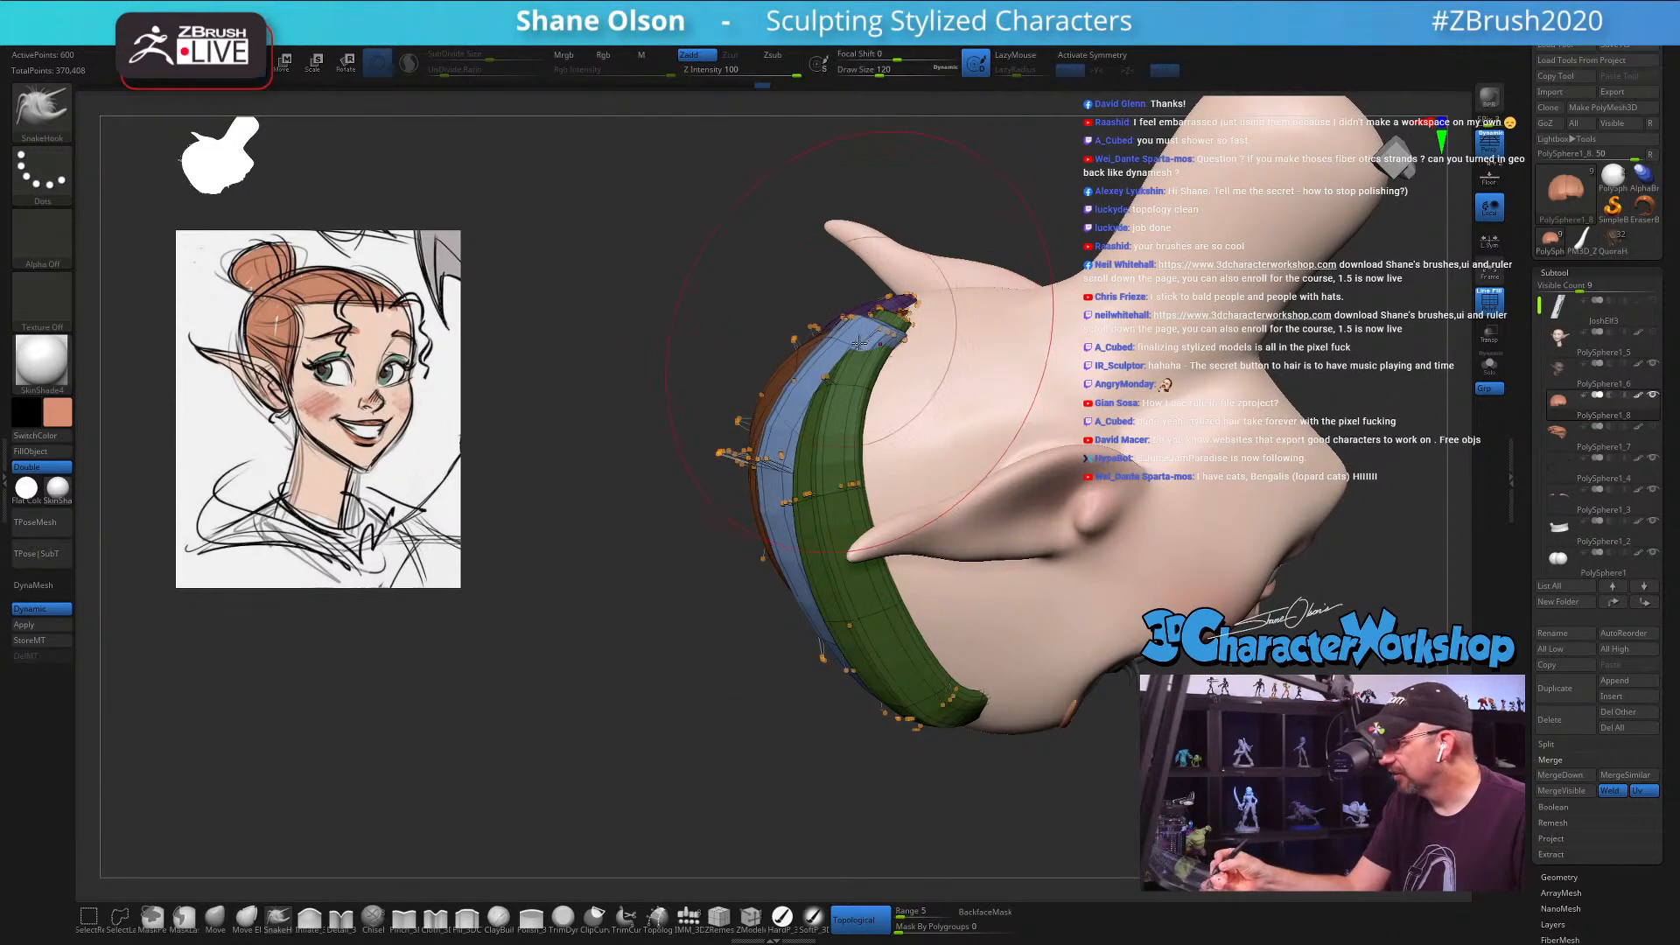
{"action": "right_click_drag", "start_coordinate": [776, 480], "coordinate": [793, 518]}
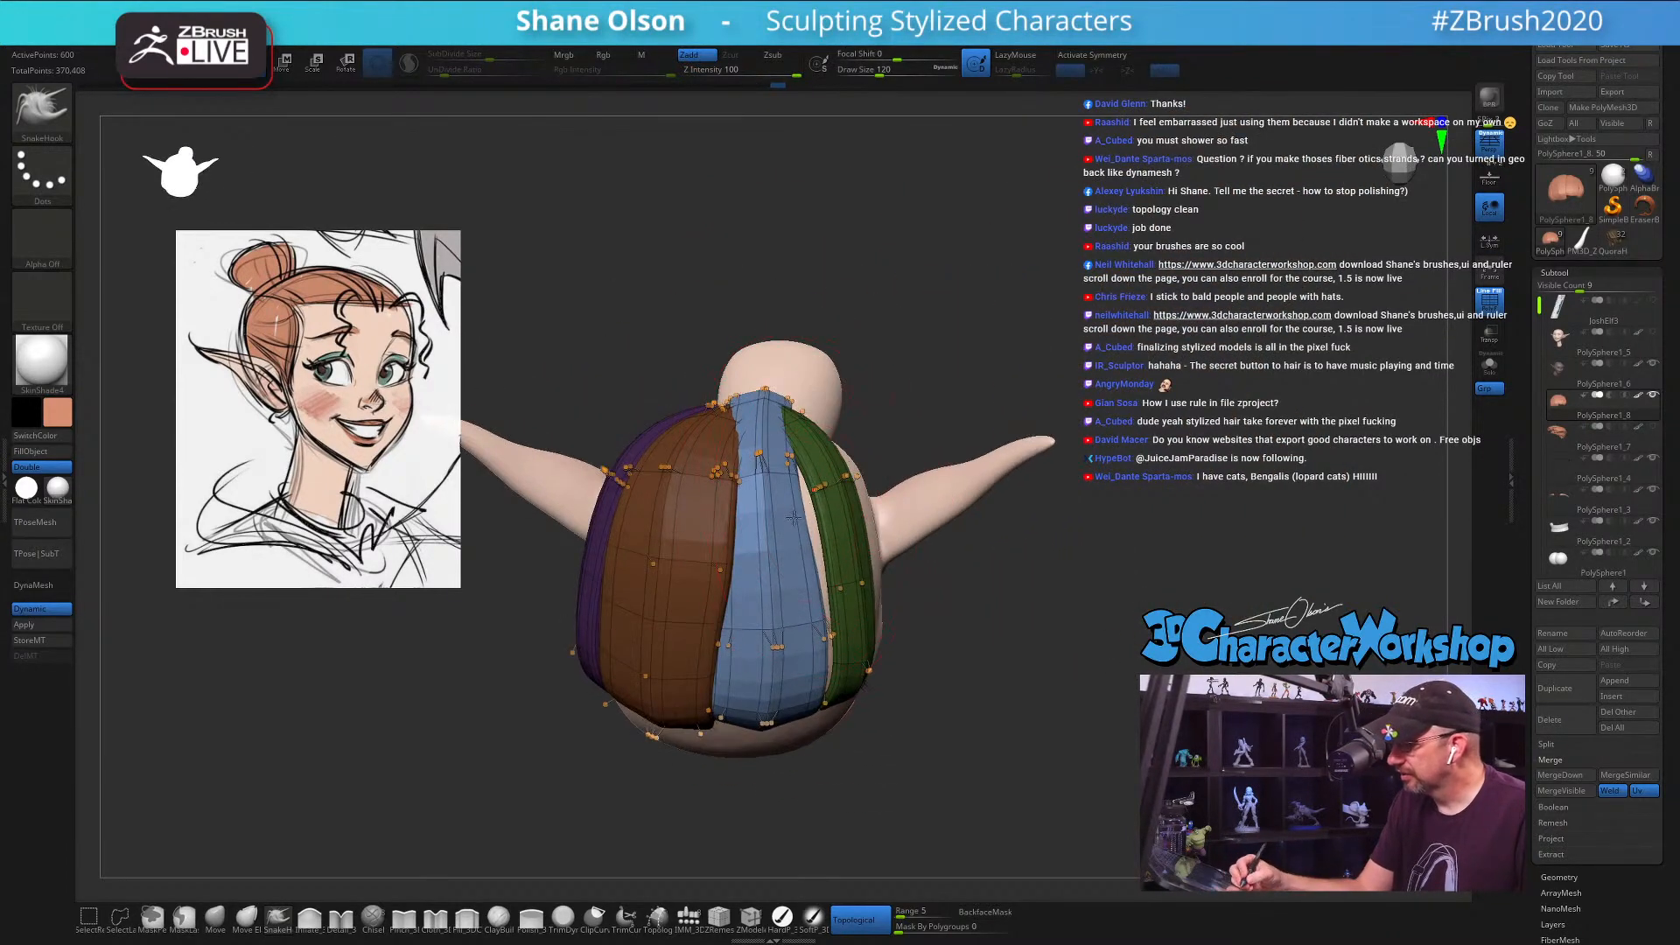
{"action": "left_click_drag", "start_coordinate": [788, 481], "coordinate": [810, 479]}
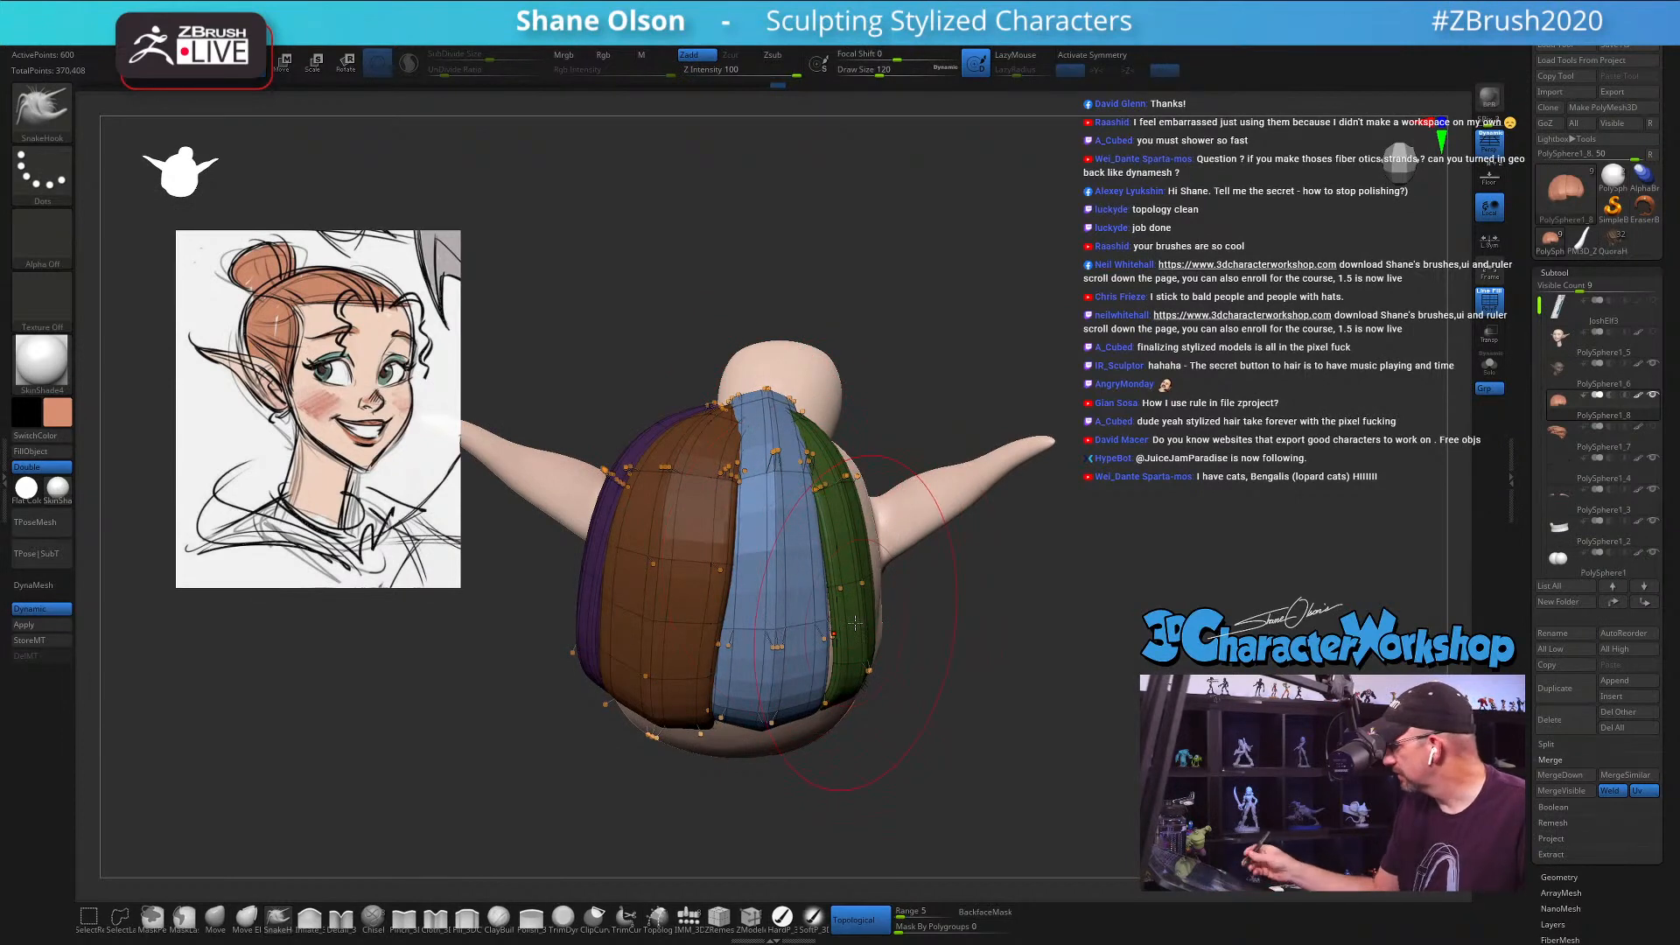
Step: Turn off the Dynamic Subdivision preview and insert three edge loops across the blue strip's top and rear sections with ZModeler
{"action": "key", "text": "shift+d"}
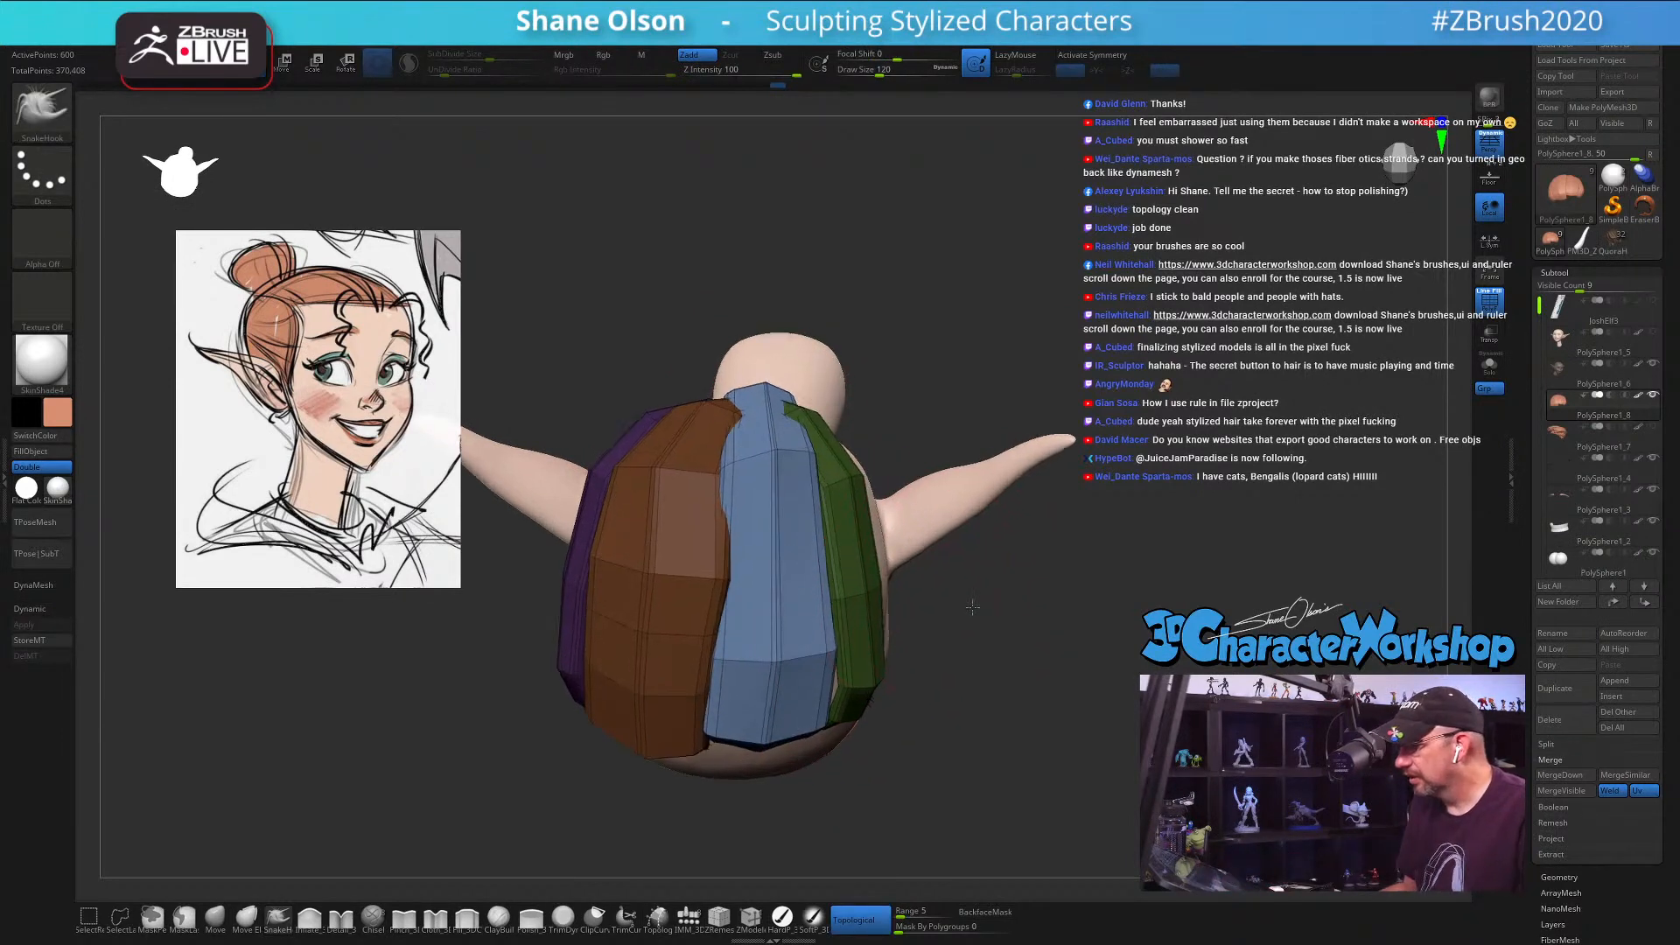
{"action": "right_click_drag", "start_coordinate": [972, 607], "coordinate": [816, 814]}
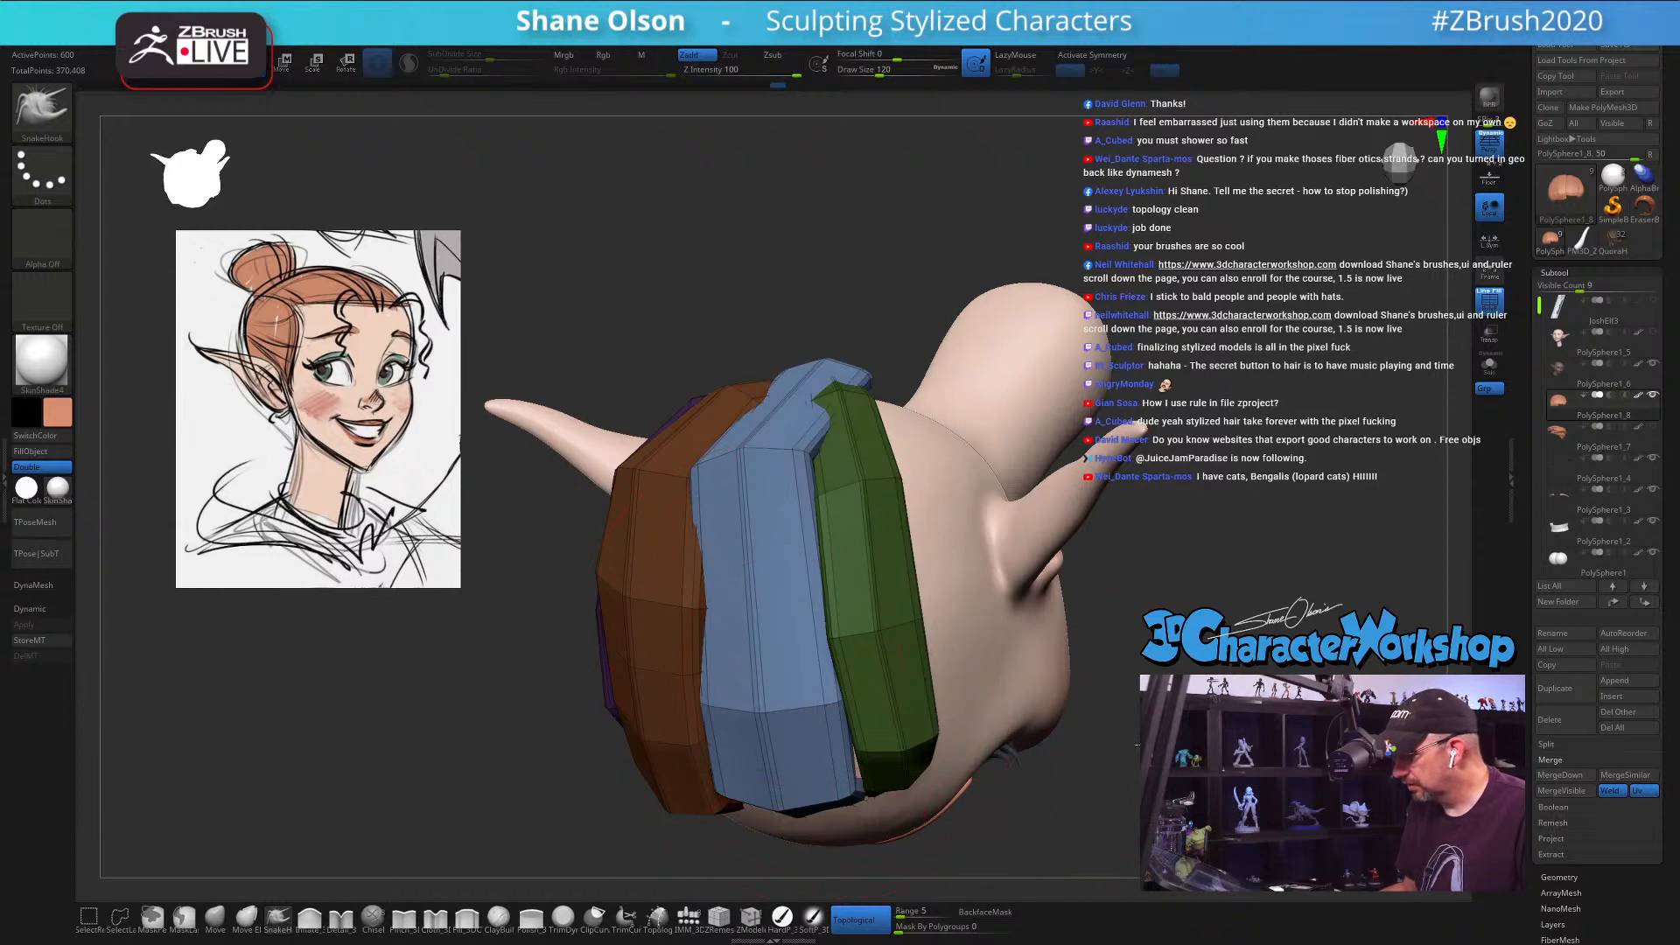
{"action": "right_click_drag", "start_coordinate": [1137, 744], "coordinate": [962, 665]}
{"action": "key", "text": "b"}
{"action": "key", "text": "z"}
{"action": "key", "text": "m"}
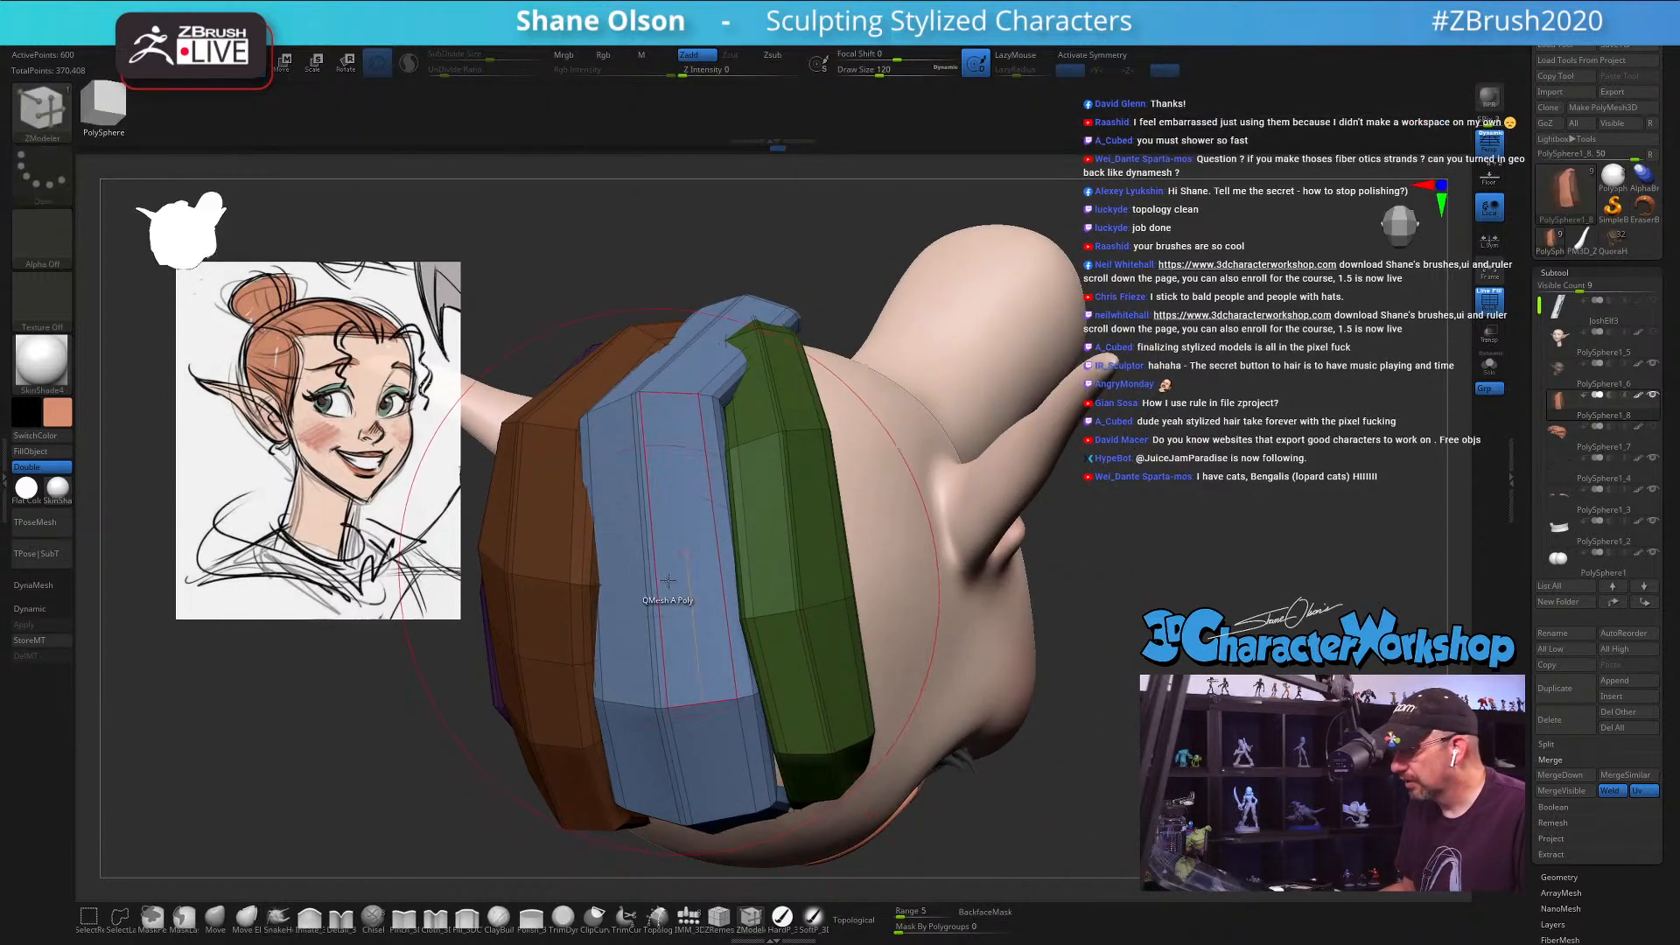
{"action": "key", "text": "space"}
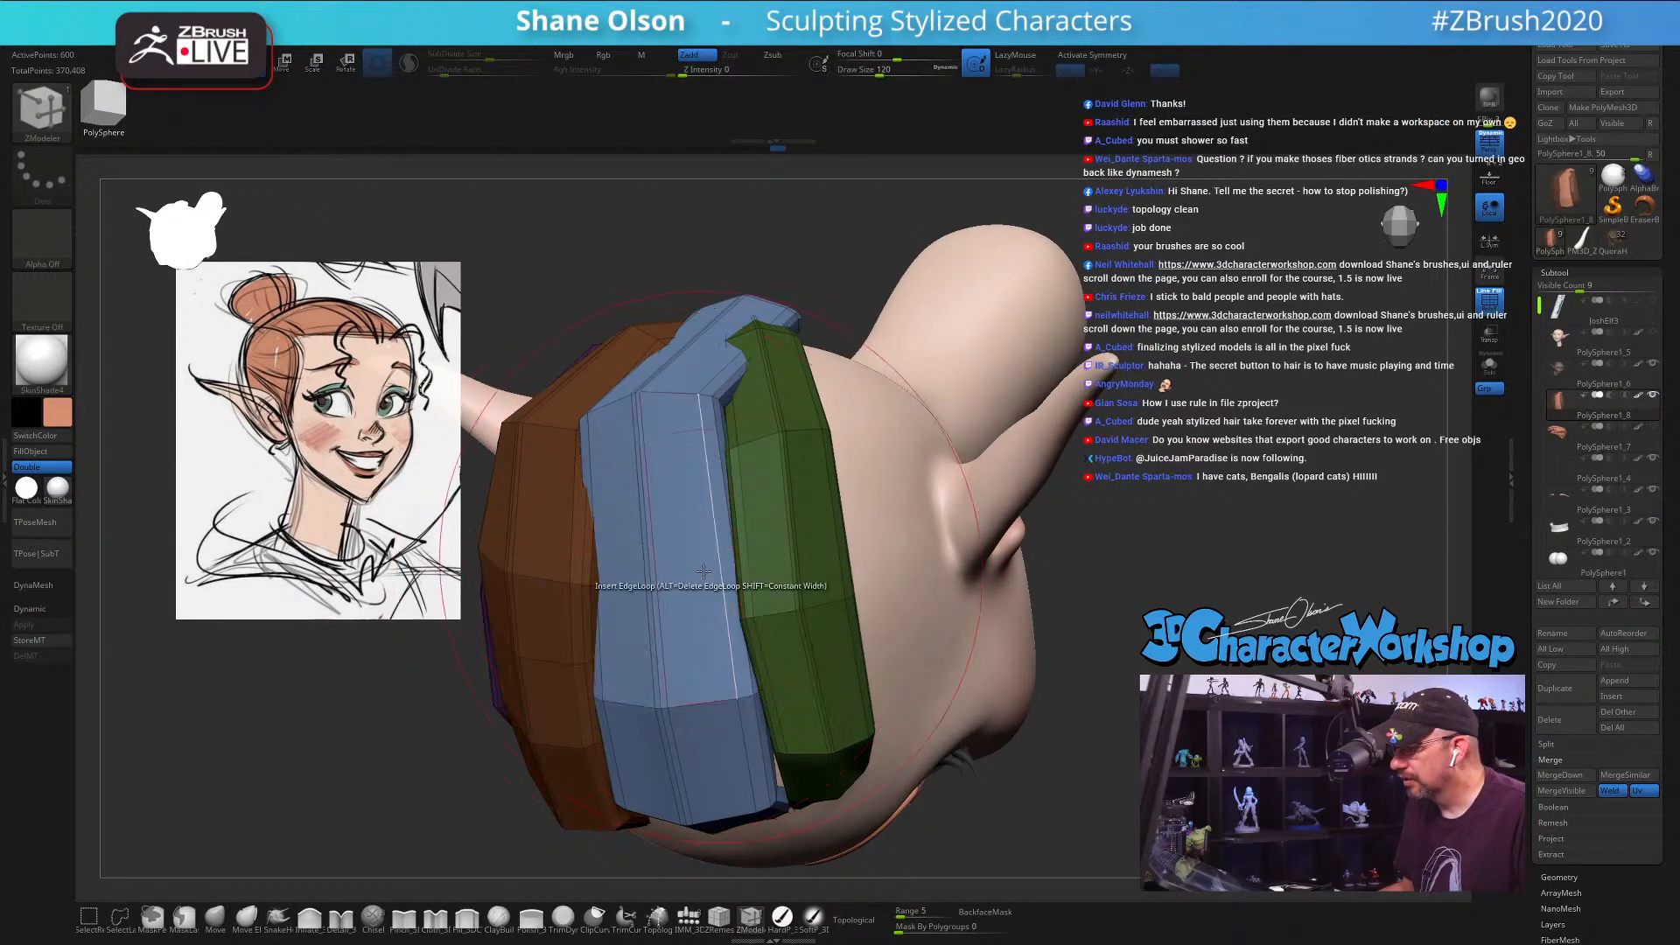
{"action": "left_click", "coordinate": [661, 602]}
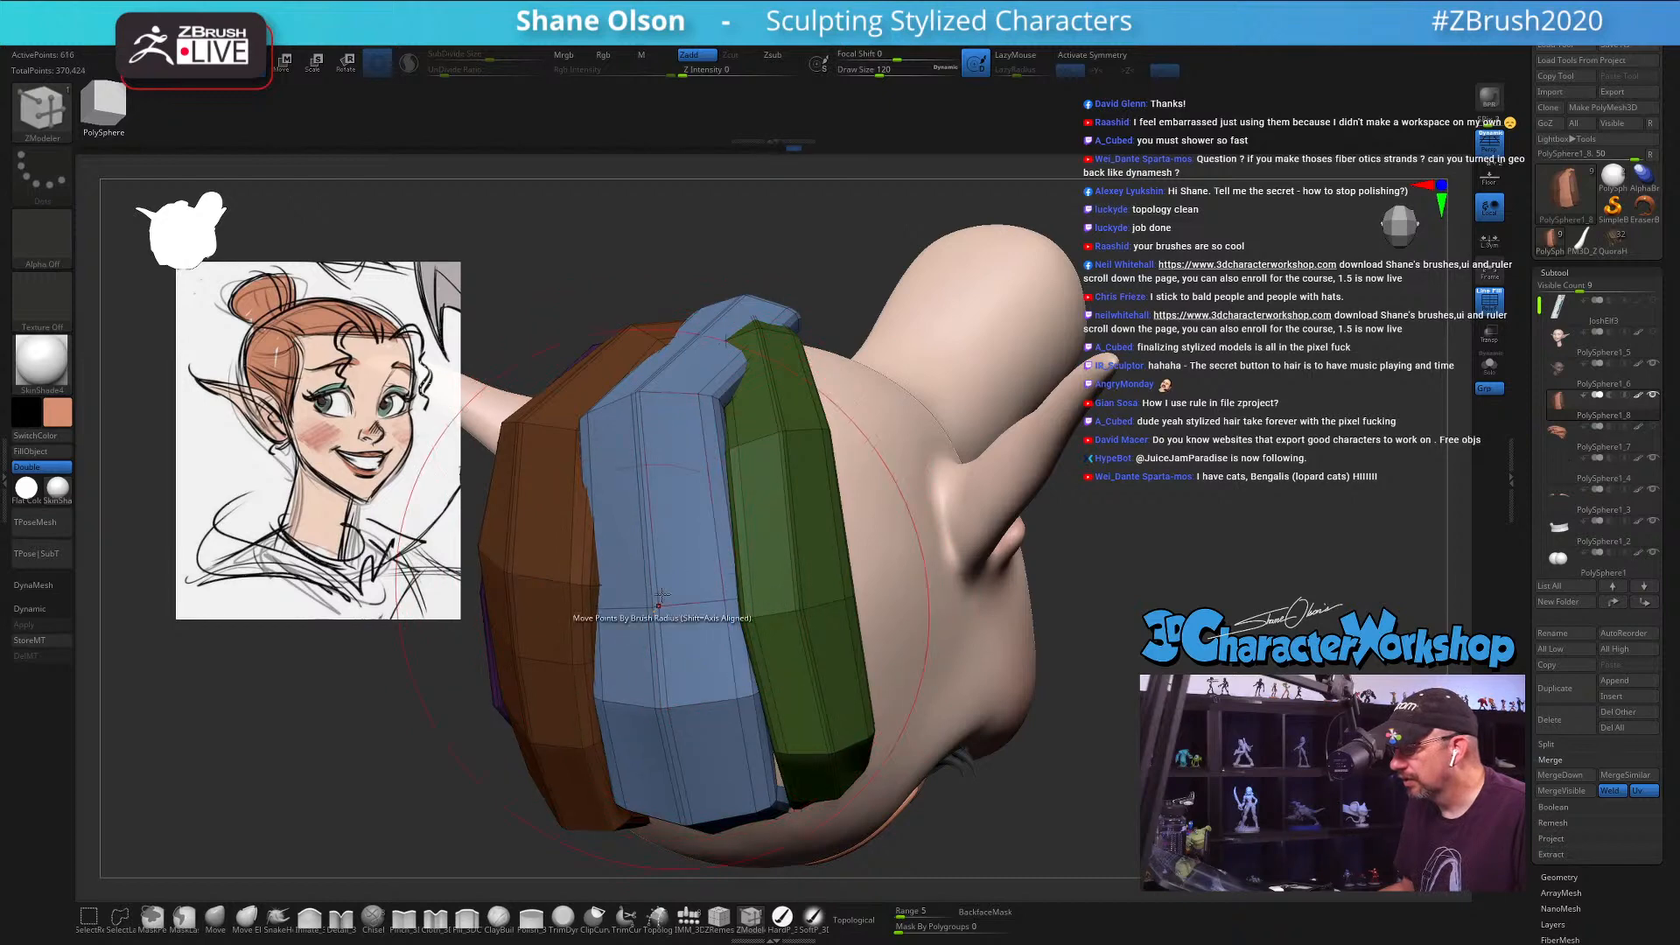
{"action": "left_click", "coordinate": [647, 483]}
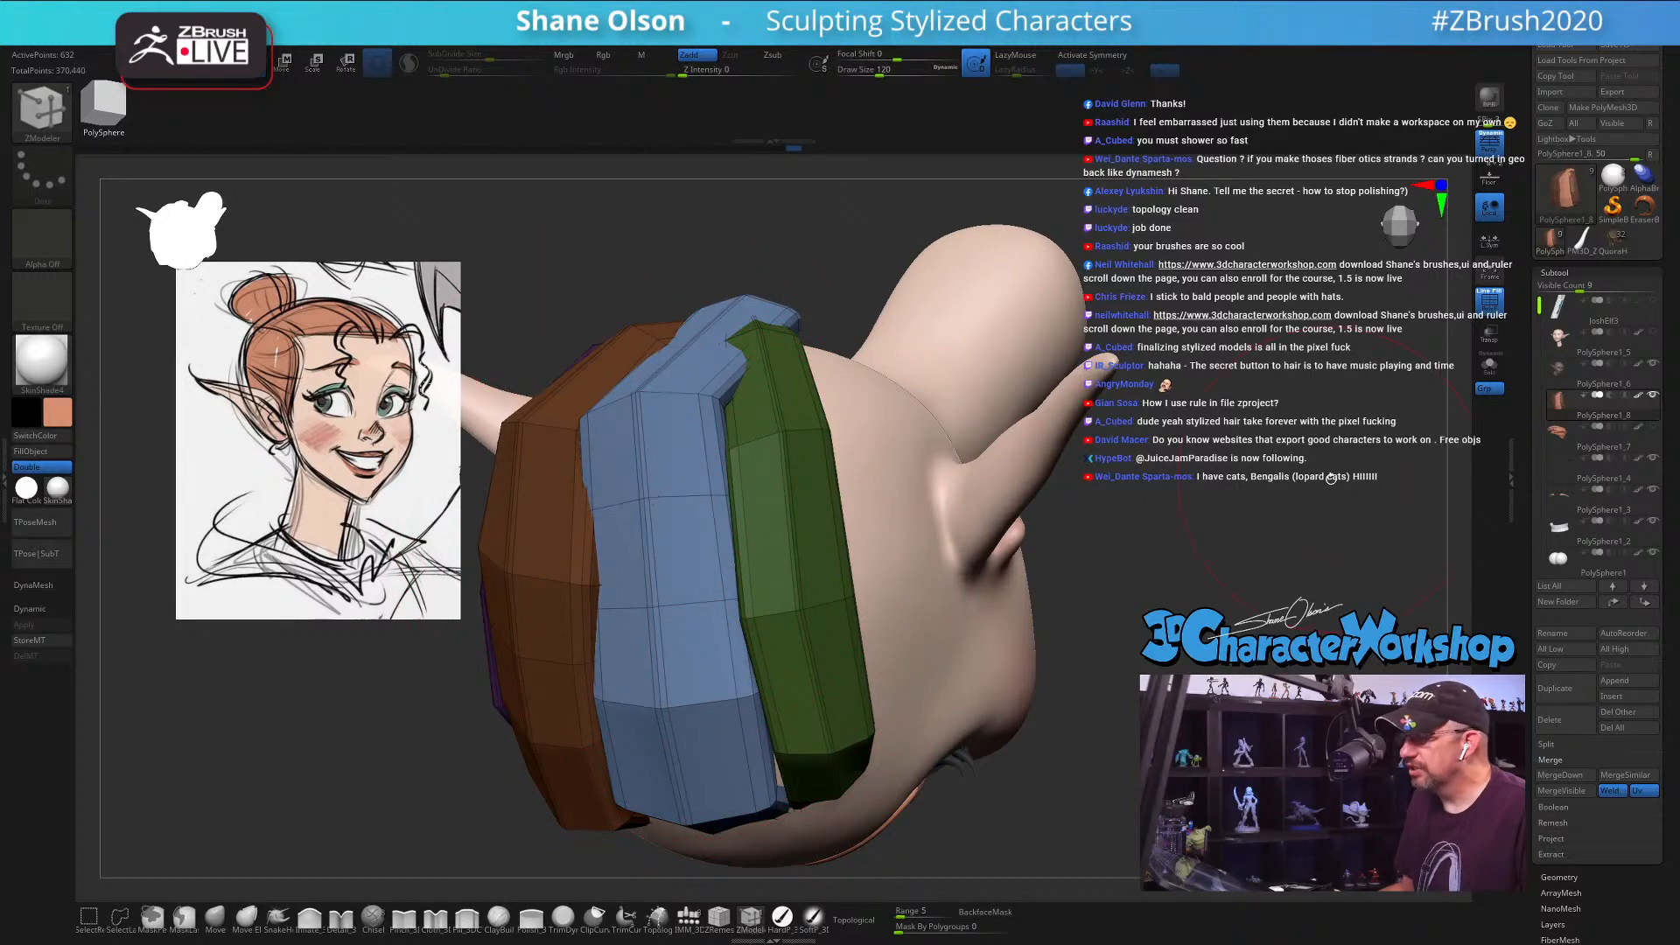
{"action": "left_click_drag", "start_coordinate": [1266, 409], "coordinate": [1050, 490]}
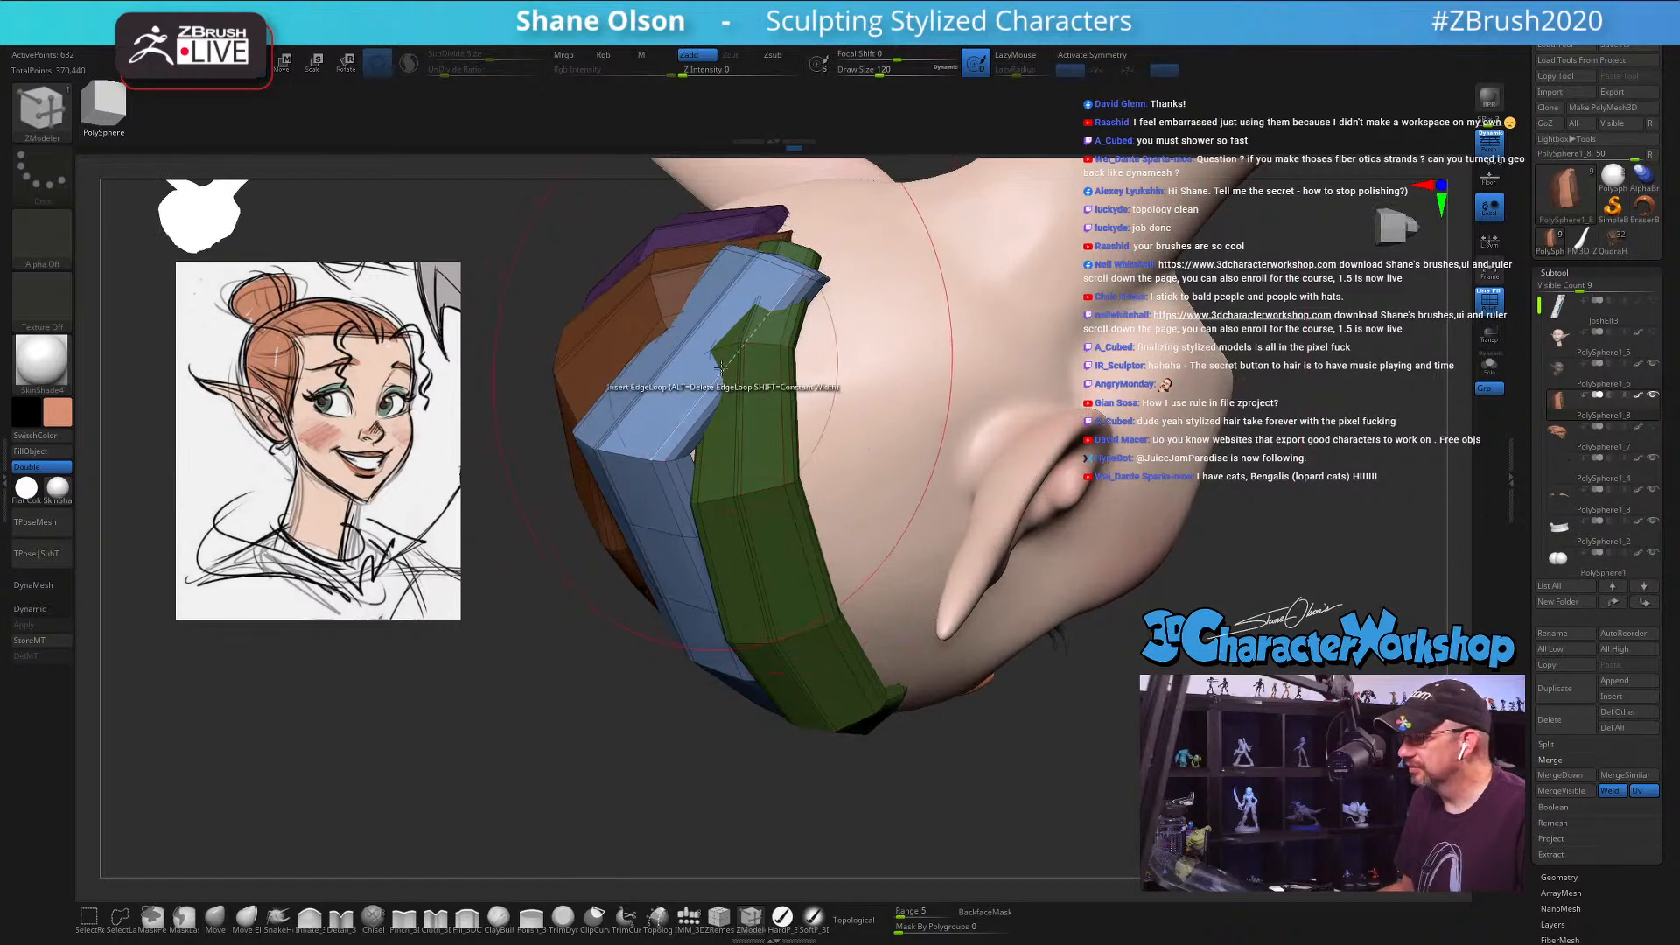
{"action": "left_click", "coordinate": [715, 373]}
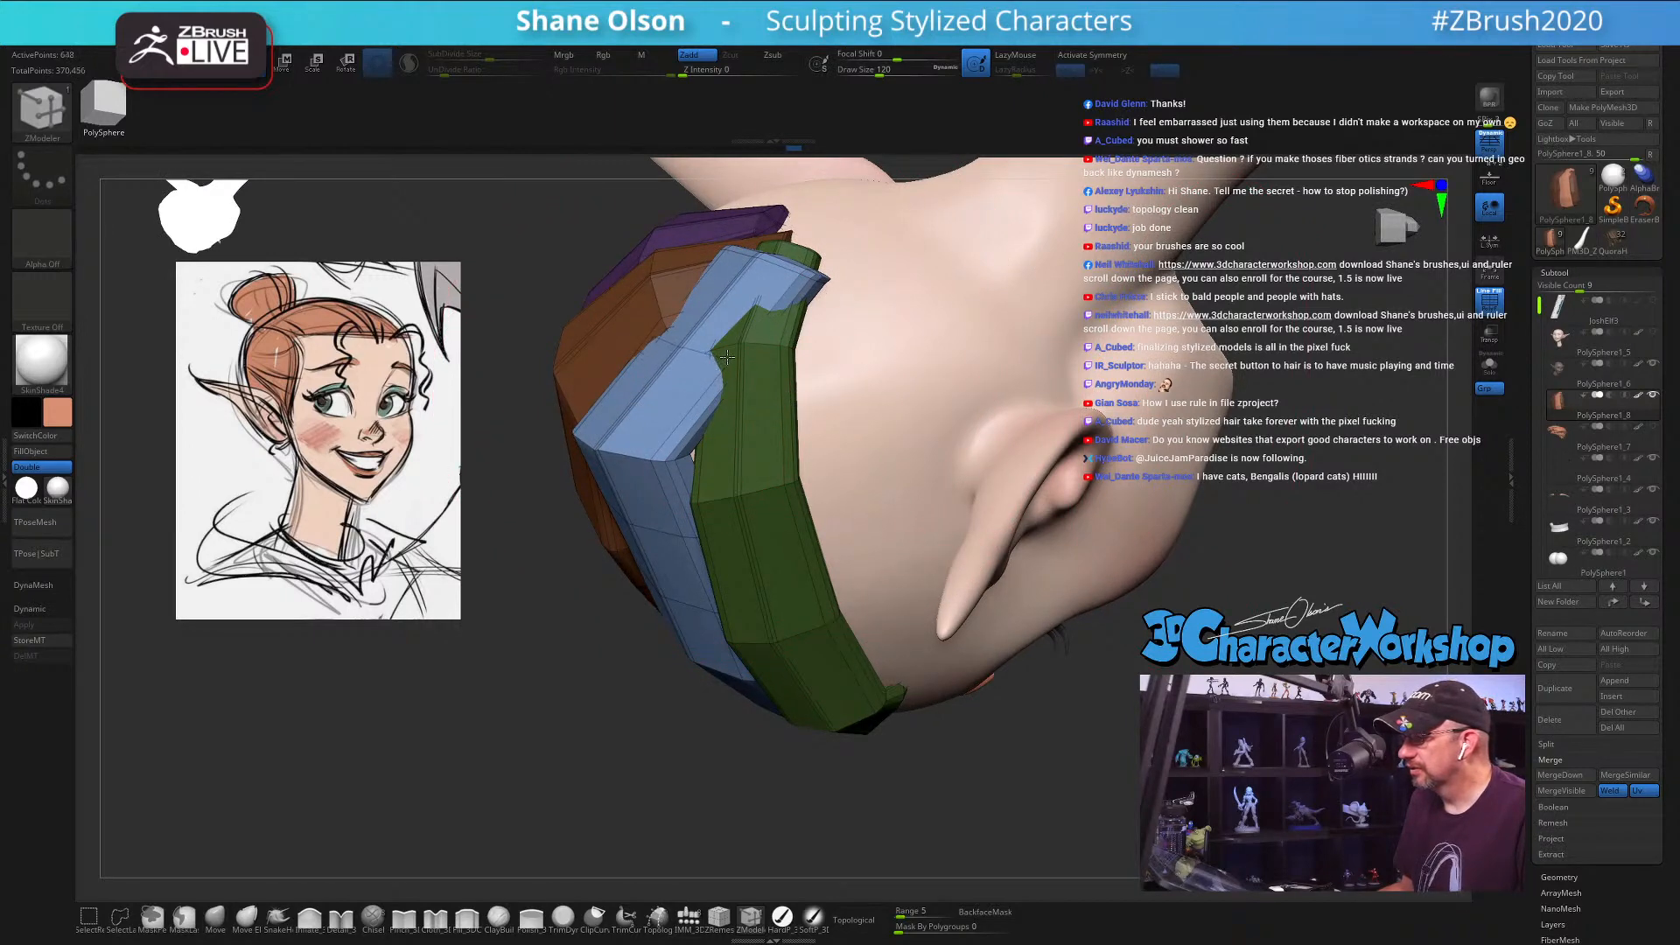
Step: Round the blue strip's bend at the back of the head using ZModeler's Transpose edge action and the Move gizmo, and clear the mask
{"action": "mouse_move", "coordinate": [477, 699]}
{"action": "left_mouse_down"}
{"action": "mouse_move", "coordinate": [535, 708]}
{"action": "mouse_move", "coordinate": [563, 683]}
{"action": "left_mouse_up"}
{"action": "key", "text": "s"}
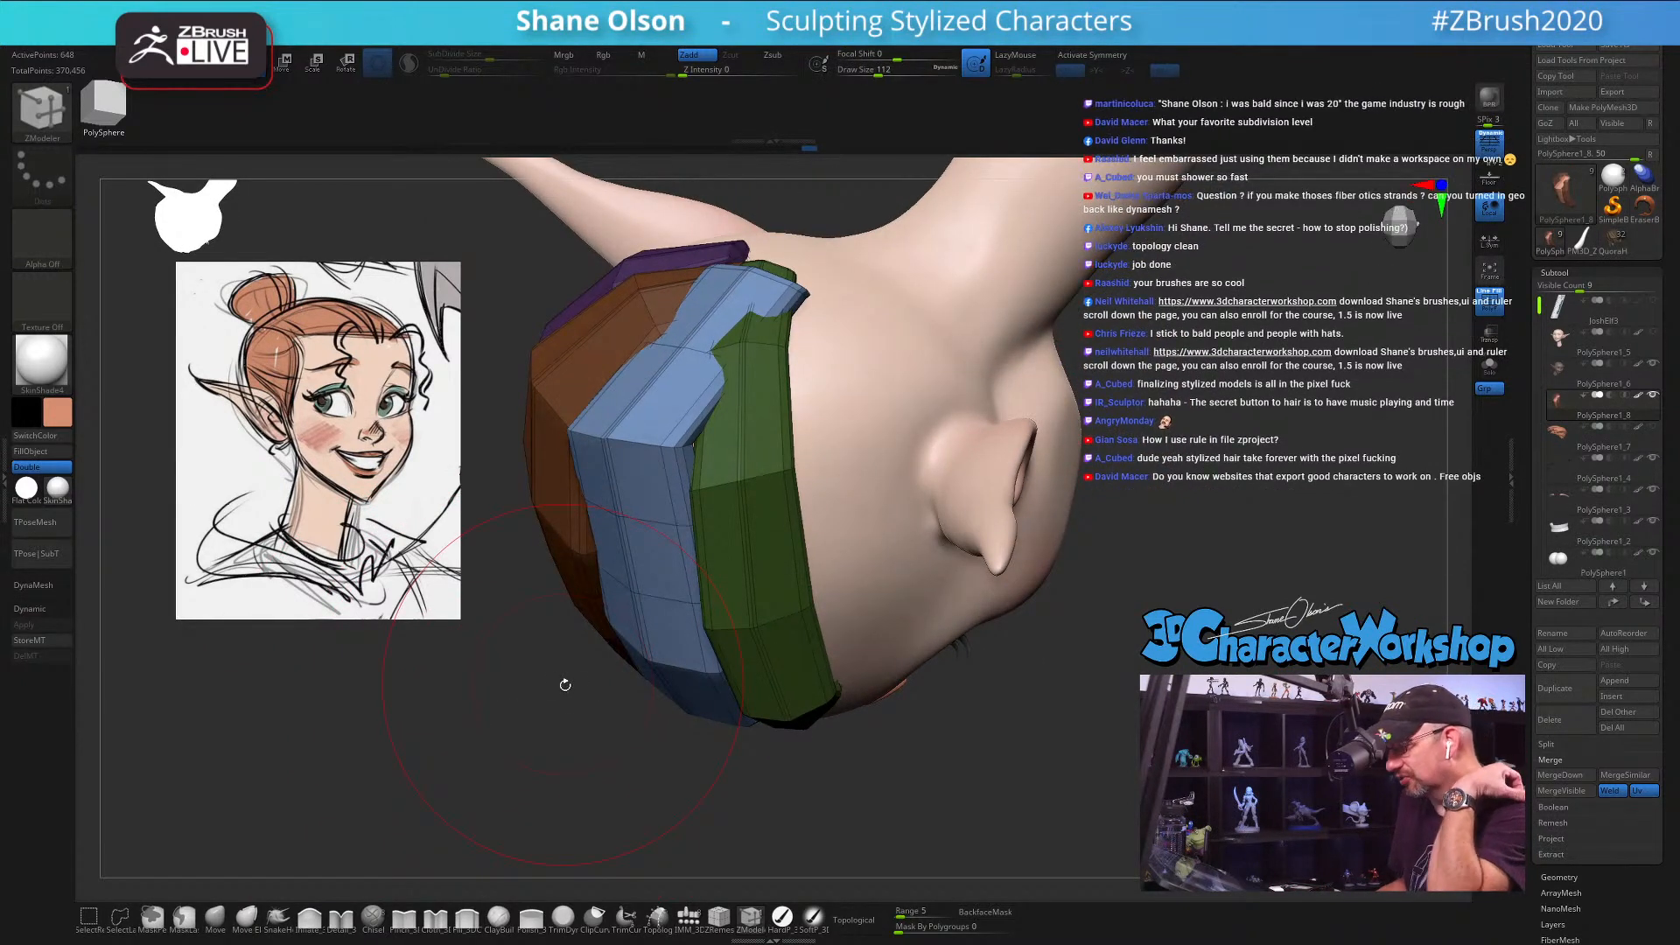
{"action": "left_click_drag", "start_coordinate": [539, 737], "coordinate": [613, 490]}
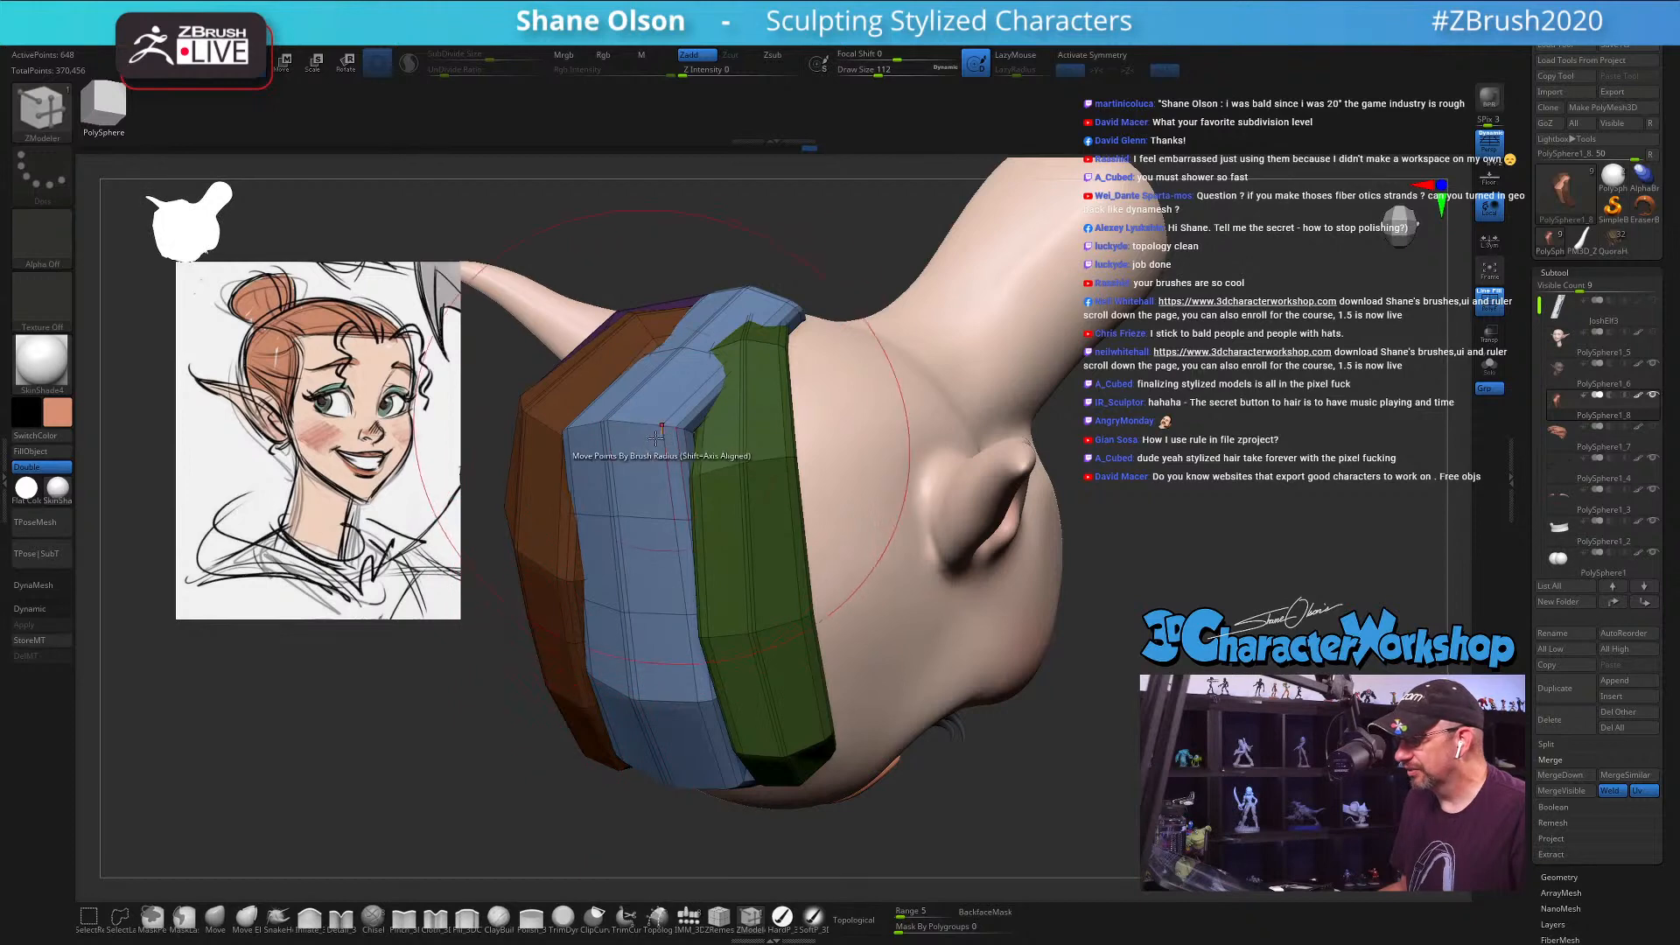
{"action": "key", "text": "space"}
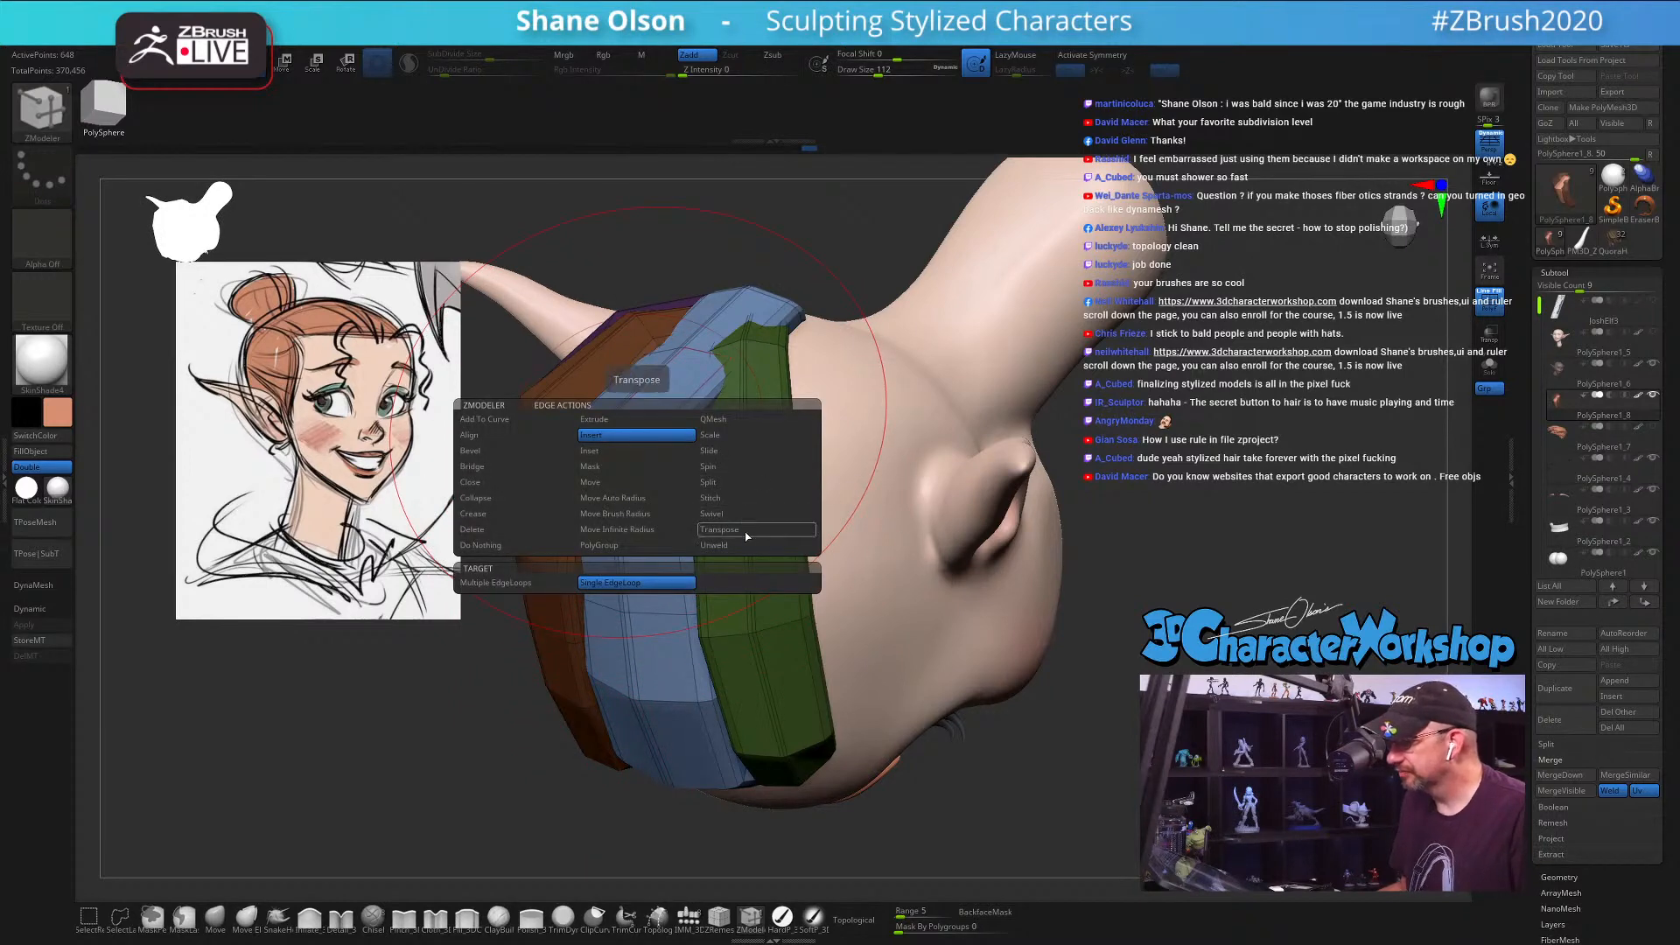
{"action": "left_click_drag", "start_coordinate": [638, 421], "coordinate": [730, 447]}
{"action": "key", "text": "w"}
{"action": "left_click_drag", "start_coordinate": [597, 313], "coordinate": [1124, 379]}
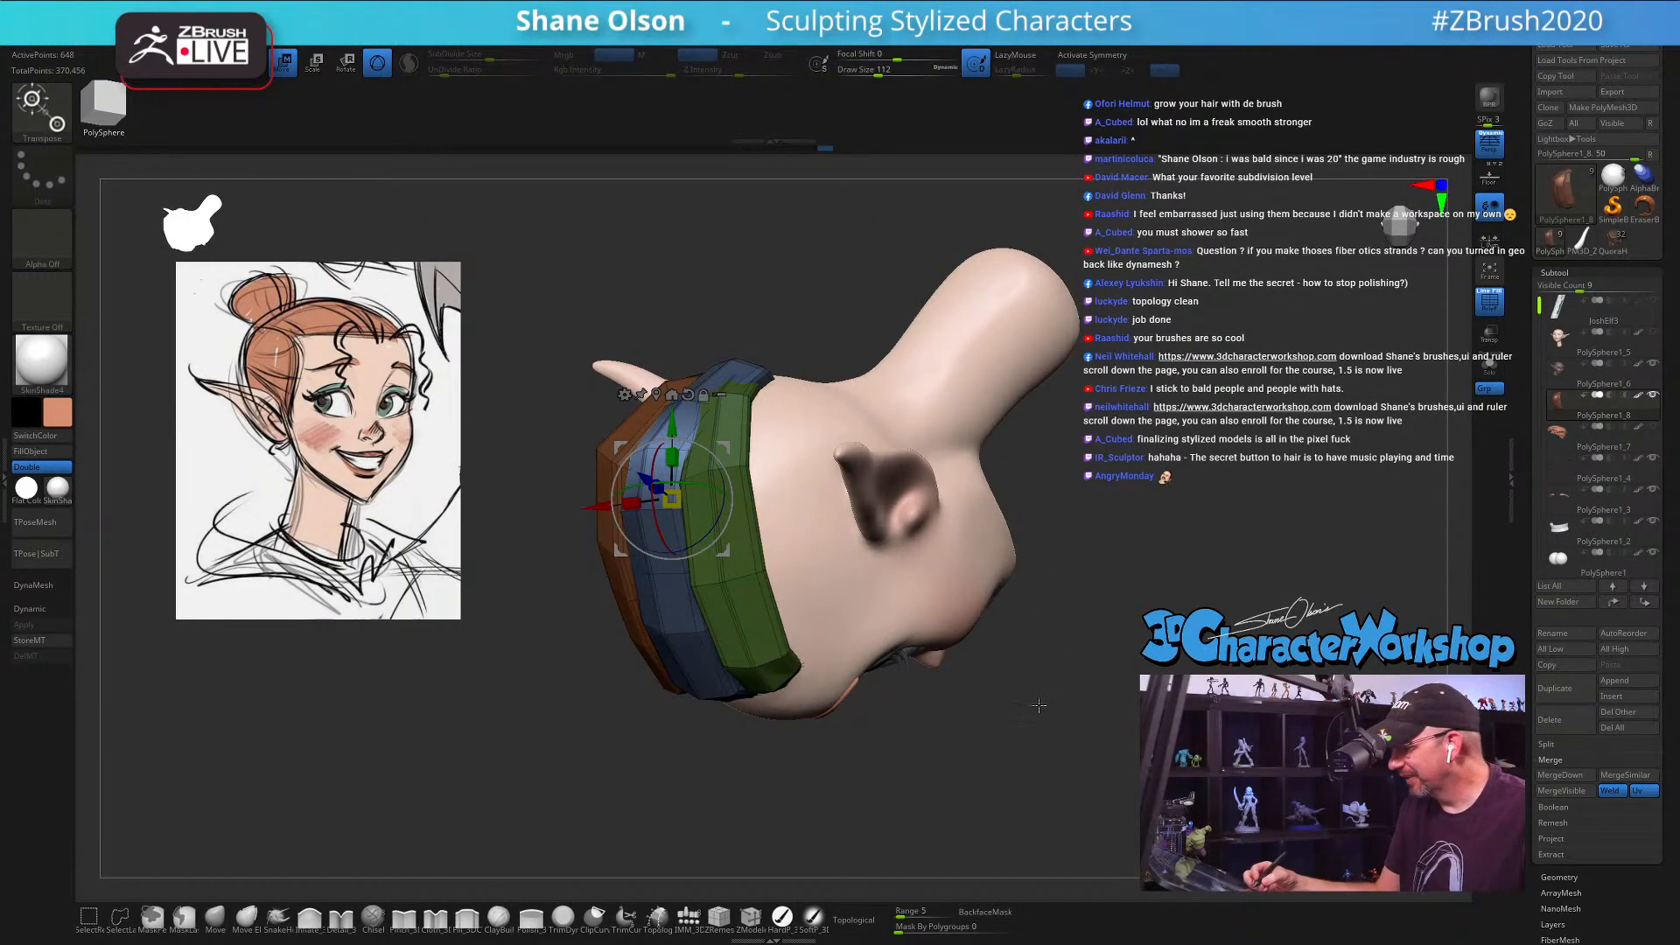
{"action": "left_click_drag", "start_coordinate": [1034, 713], "coordinate": [1049, 722], "text": "ctrl"}
{"action": "mouse_move", "coordinate": [1033, 714]}
{"action": "left_mouse_down"}
{"action": "mouse_move", "coordinate": [1069, 686]}
{"action": "mouse_move", "coordinate": [1035, 711]}
{"action": "left_mouse_up"}
{"action": "key", "text": "q"}
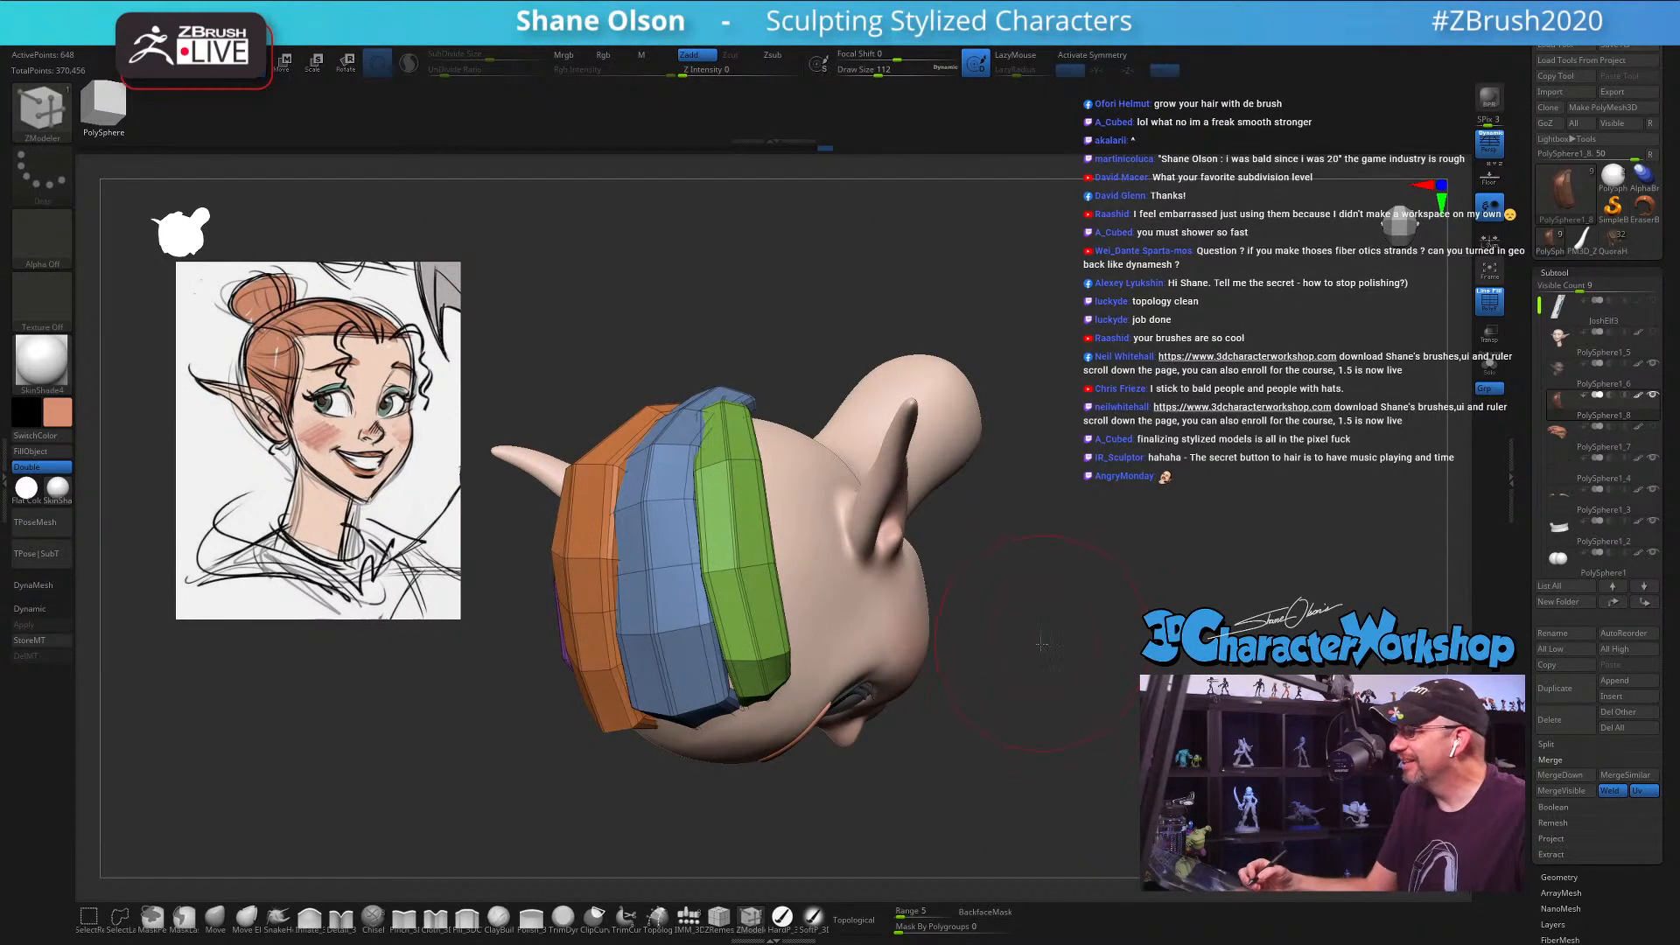
{"action": "left_click_drag", "start_coordinate": [1043, 645], "coordinate": [1036, 666], "text": "alt"}
{"action": "right_click_drag", "start_coordinate": [788, 383], "coordinate": [786, 407]}
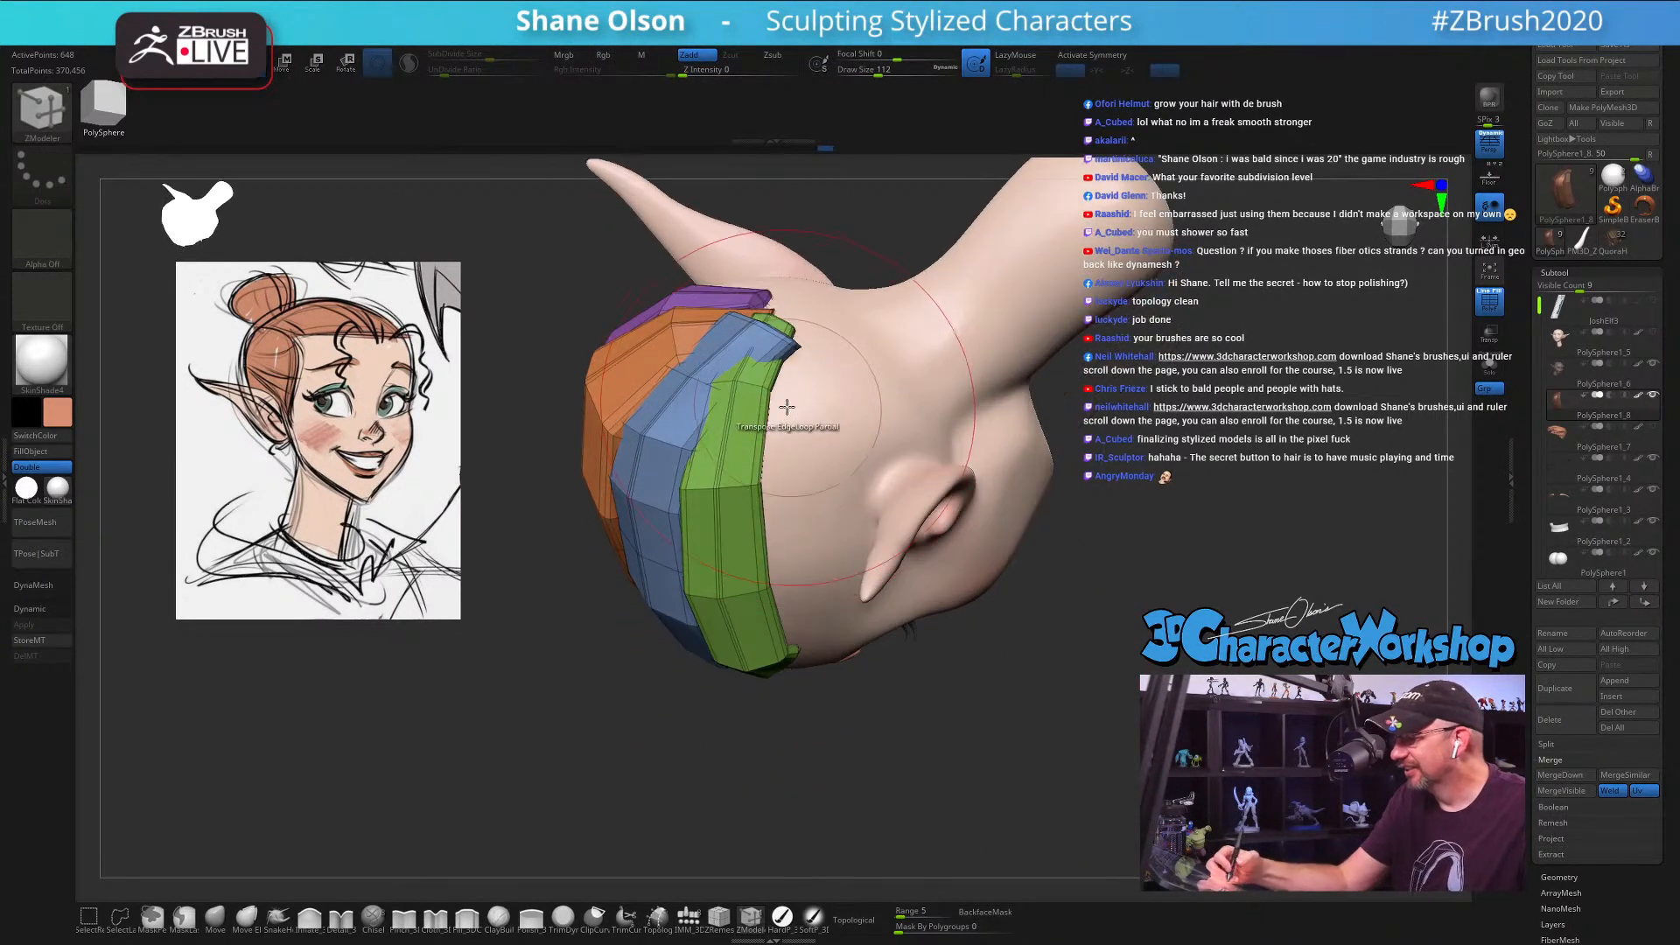
Step: Return to the SnakeHook brush and reduce its draw size to 87
{"action": "left_click", "coordinate": [274, 912]}
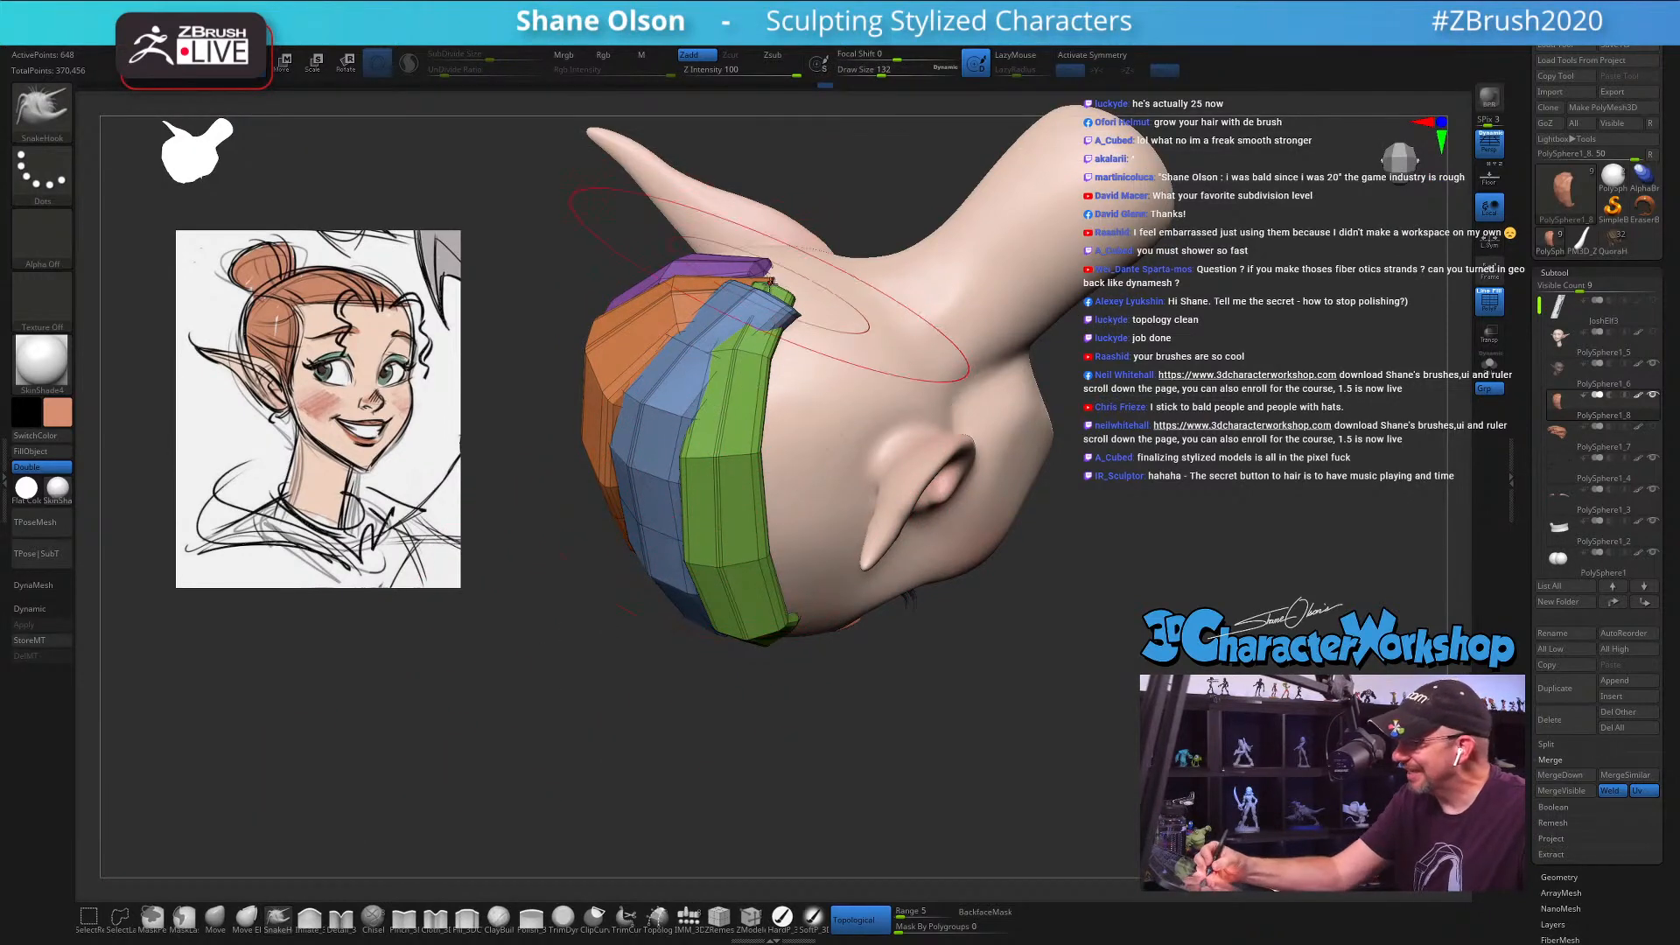
{"action": "mouse_move", "coordinate": [814, 411]}
{"action": "right_mouse_down"}
{"action": "mouse_move", "coordinate": [760, 400]}
{"action": "mouse_move", "coordinate": [777, 385]}
{"action": "right_mouse_up"}
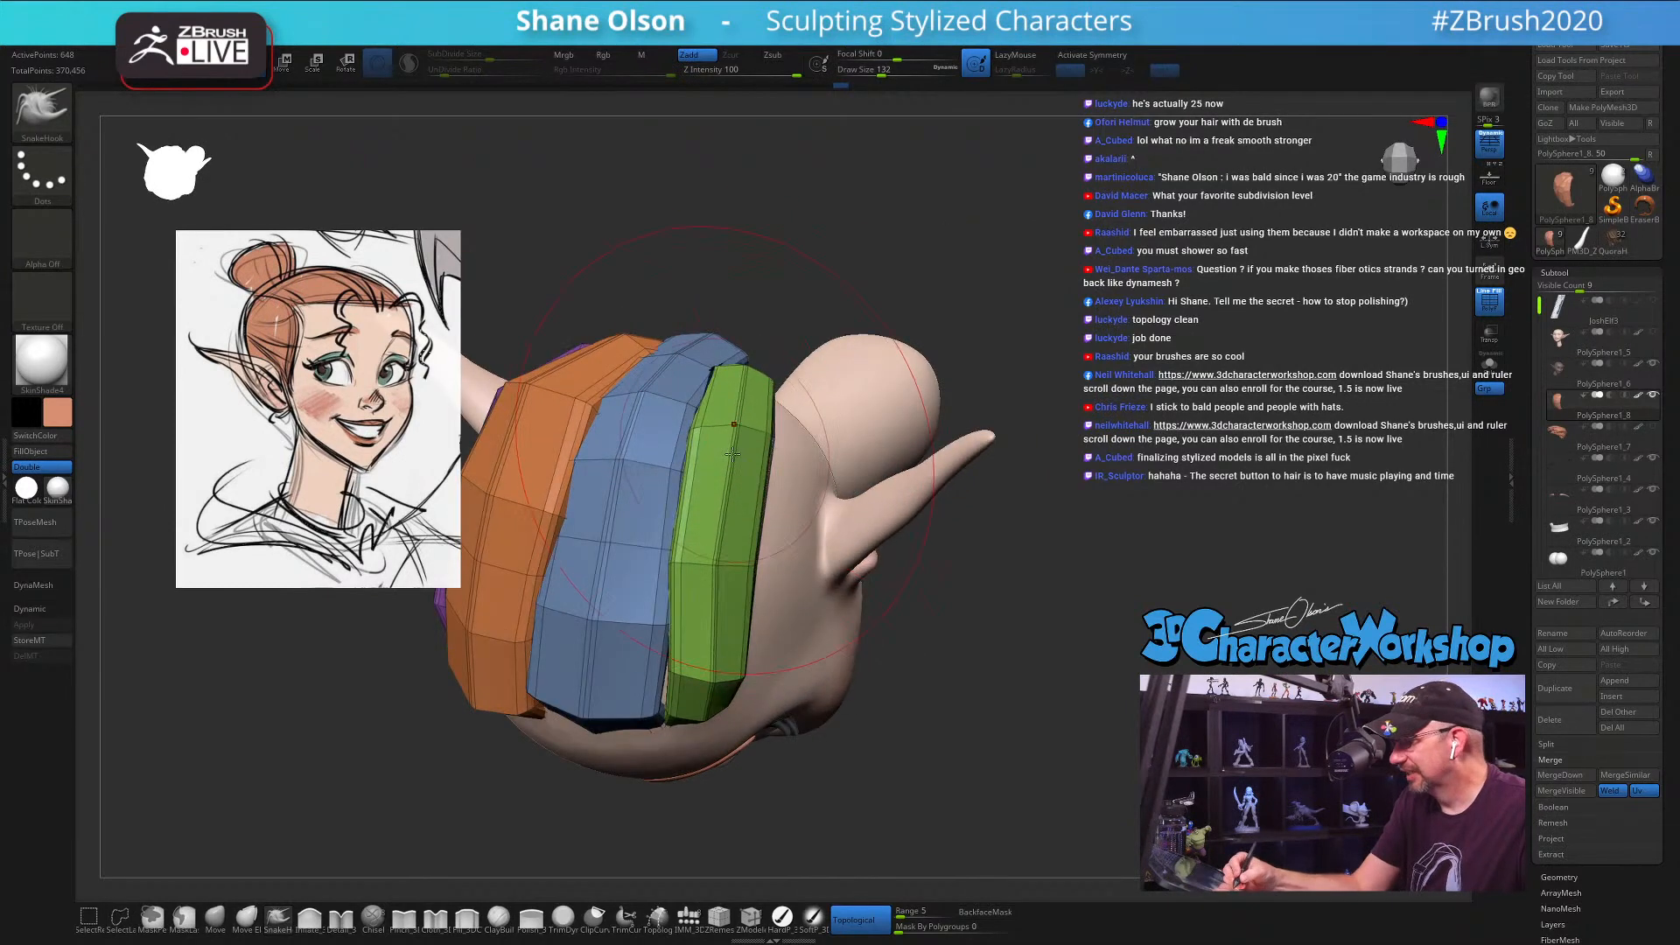
{"action": "right_click_drag", "start_coordinate": [732, 454], "coordinate": [665, 647]}
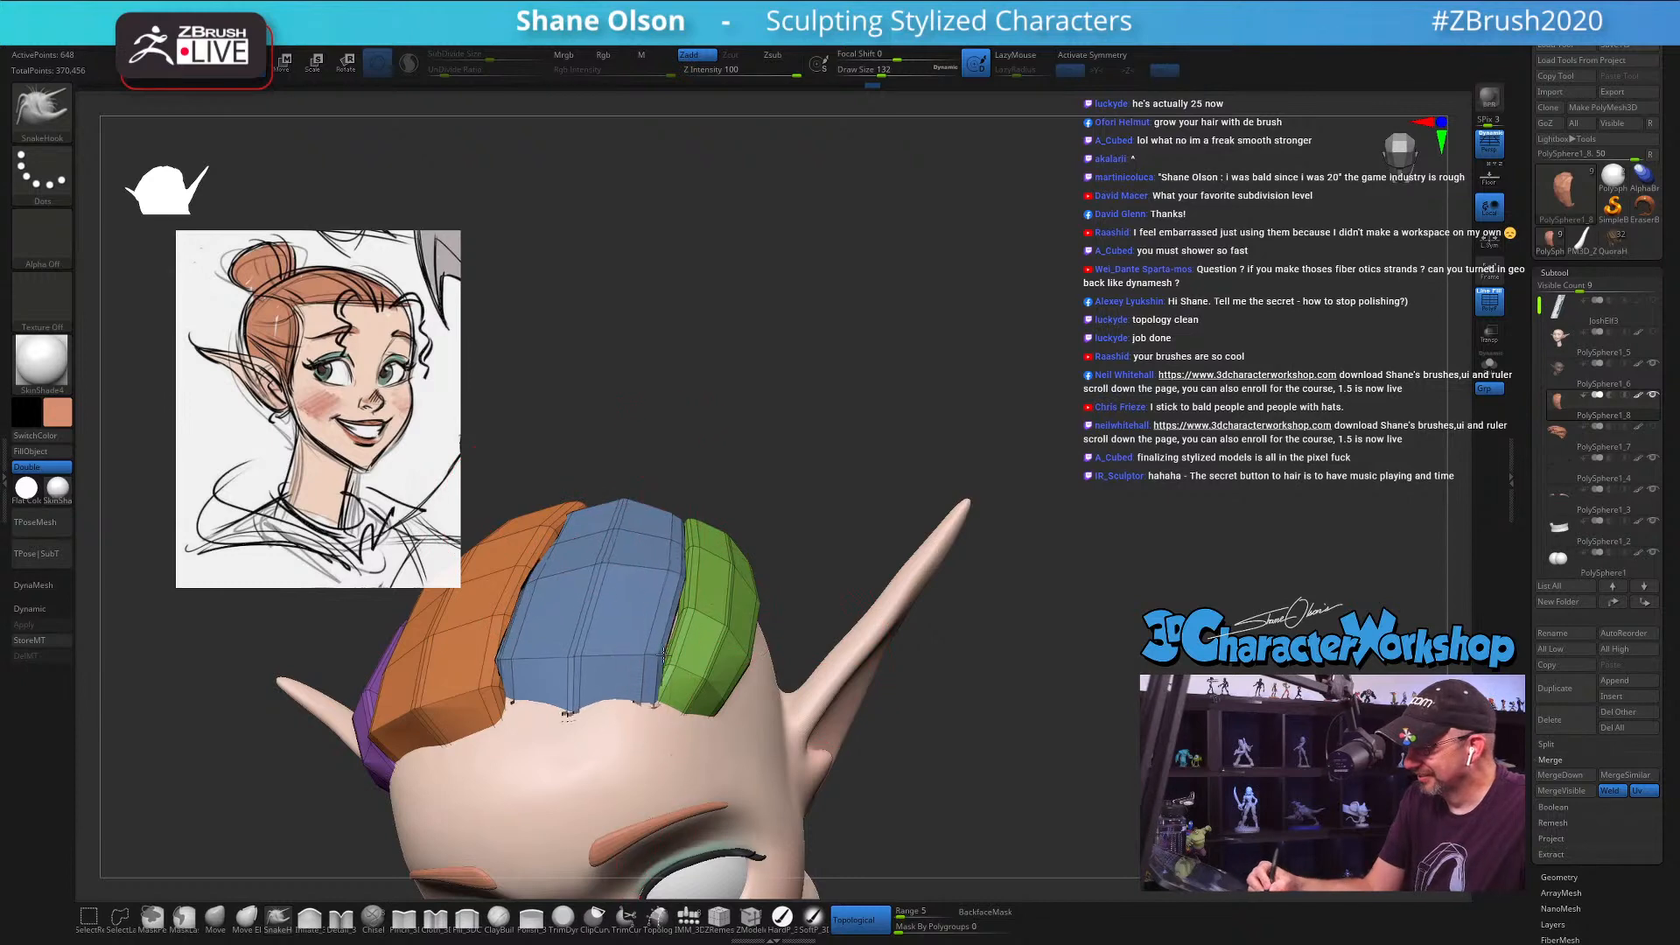
{"action": "right_click_drag", "start_coordinate": [662, 652], "coordinate": [726, 512]}
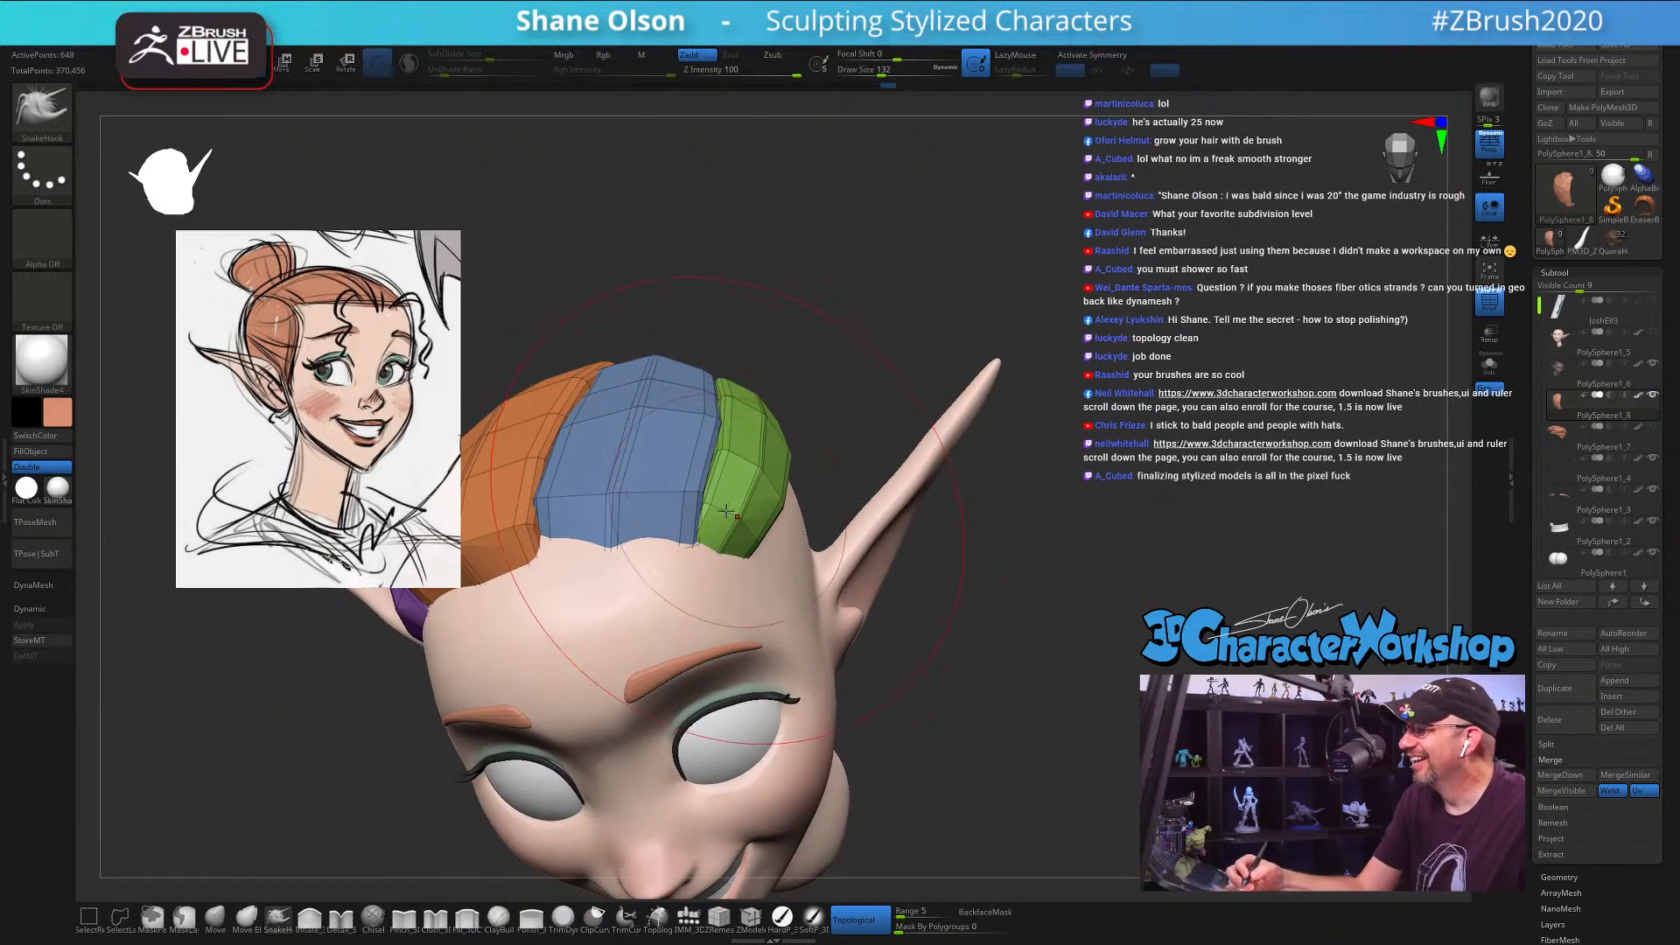
{"action": "key", "text": "s"}
{"action": "left_click_drag", "start_coordinate": [726, 512], "coordinate": [719, 513]}
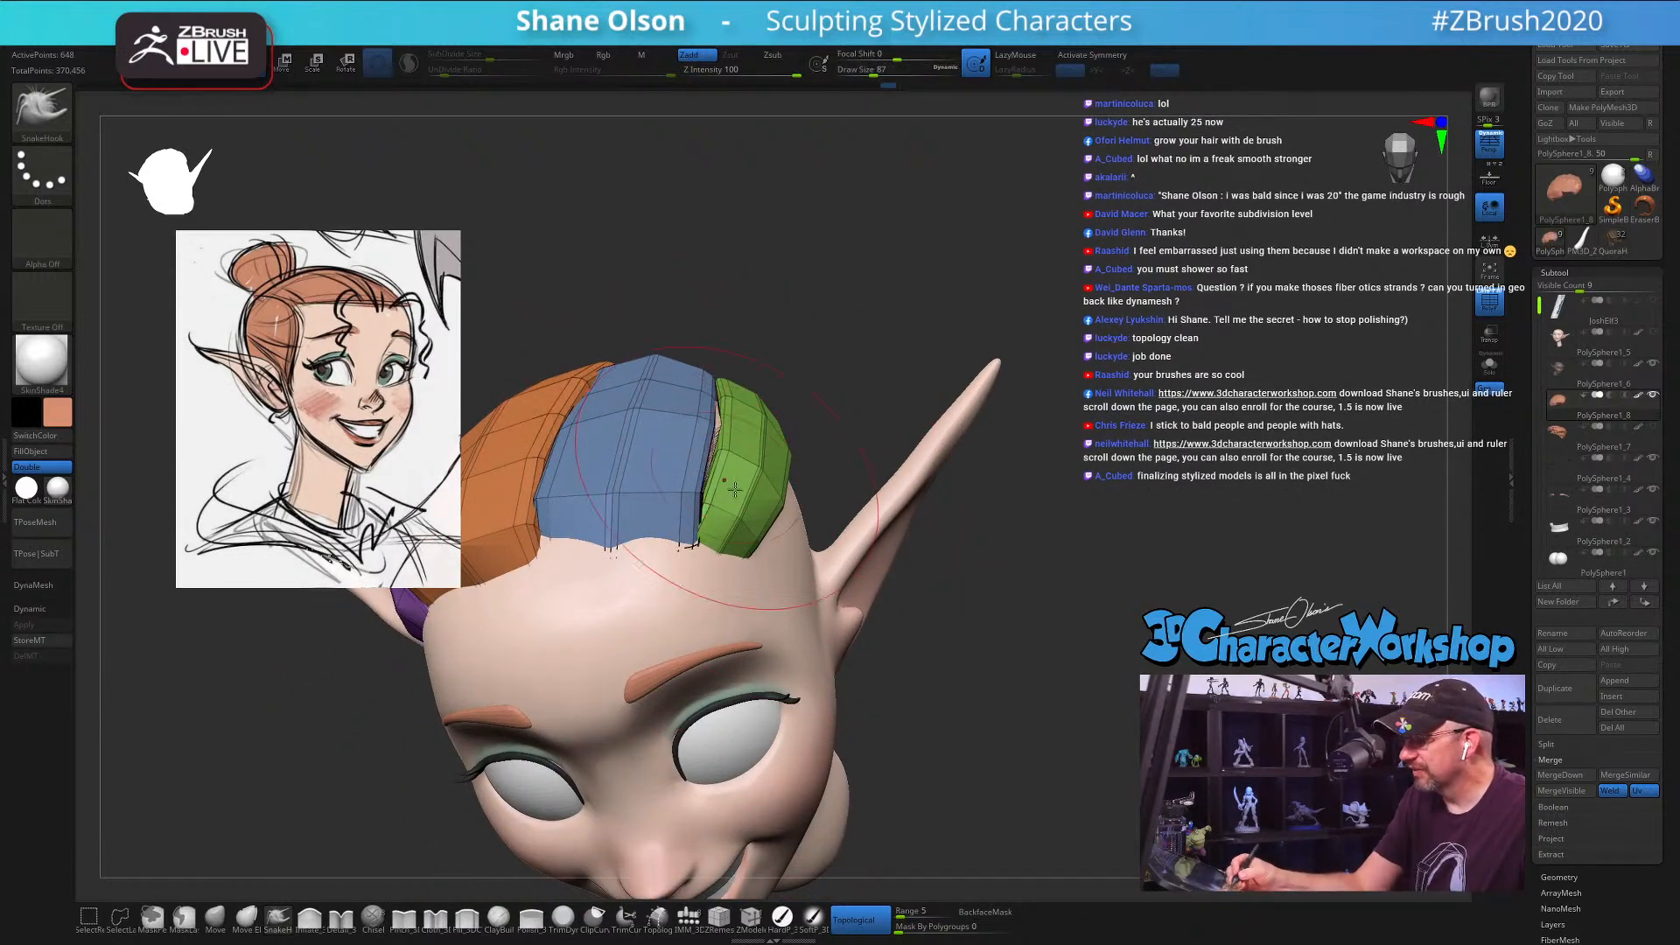
Step: Turn on the Dynamic Subdivision preview, hide the PolyFrame, and check the smoothed hair strips from above and the front
{"action": "right_click_drag", "start_coordinate": [735, 490], "coordinate": [690, 487]}
{"action": "key", "text": "d"}
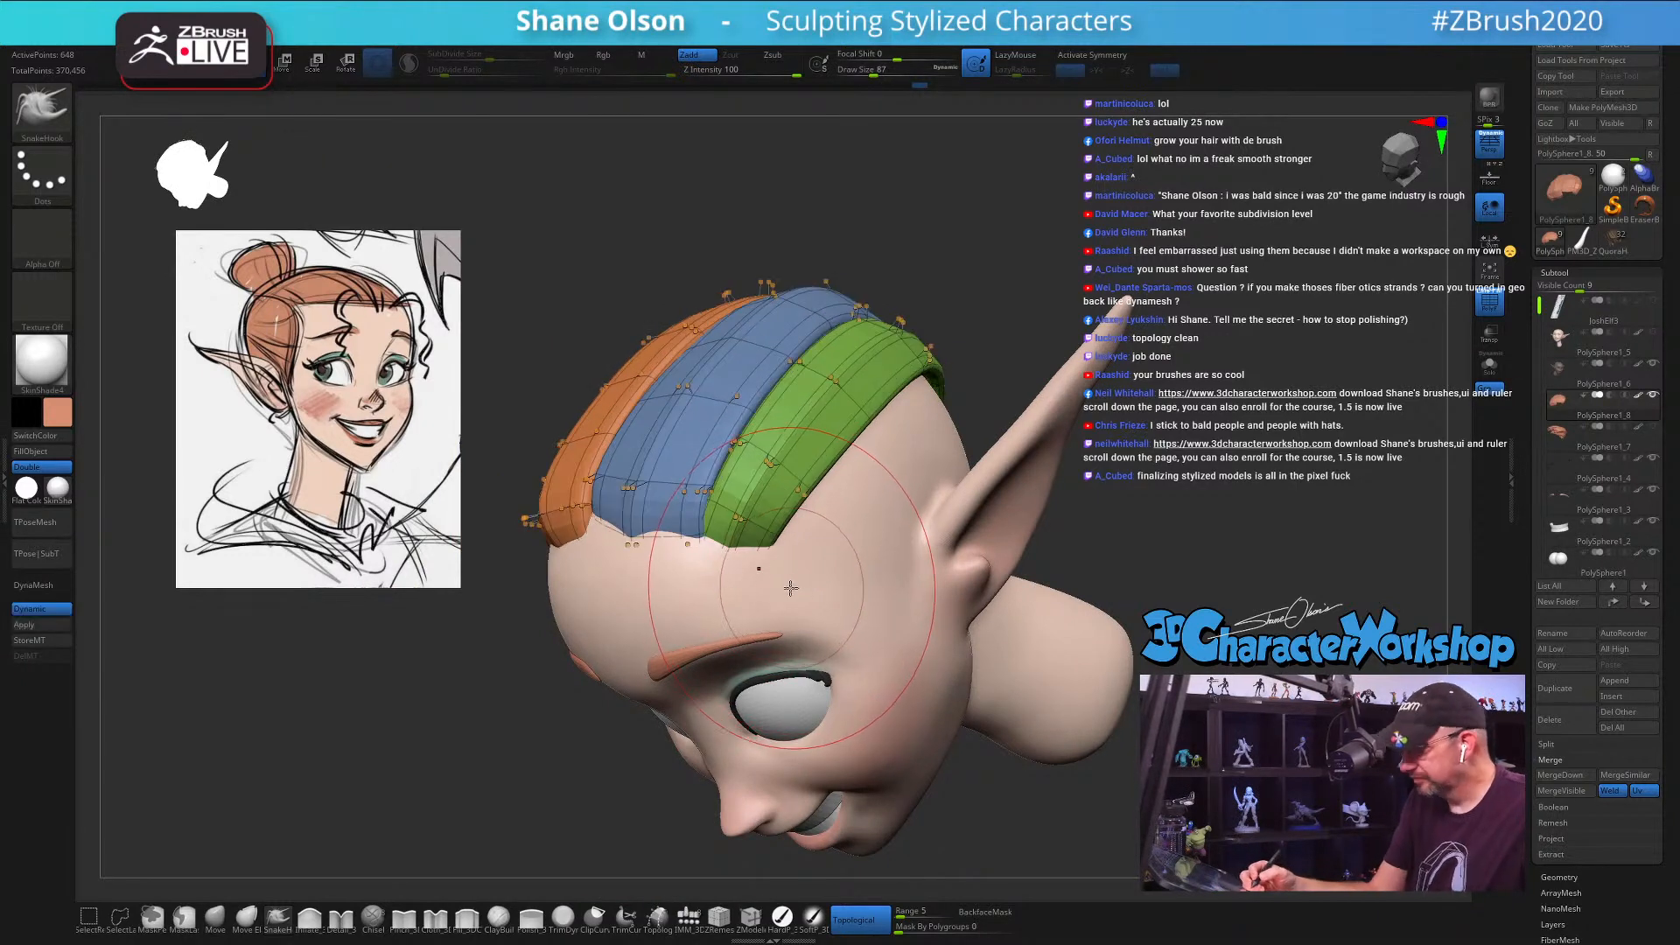
{"action": "right_click_drag", "start_coordinate": [790, 588], "coordinate": [856, 608]}
{"action": "key", "text": "shift+f"}
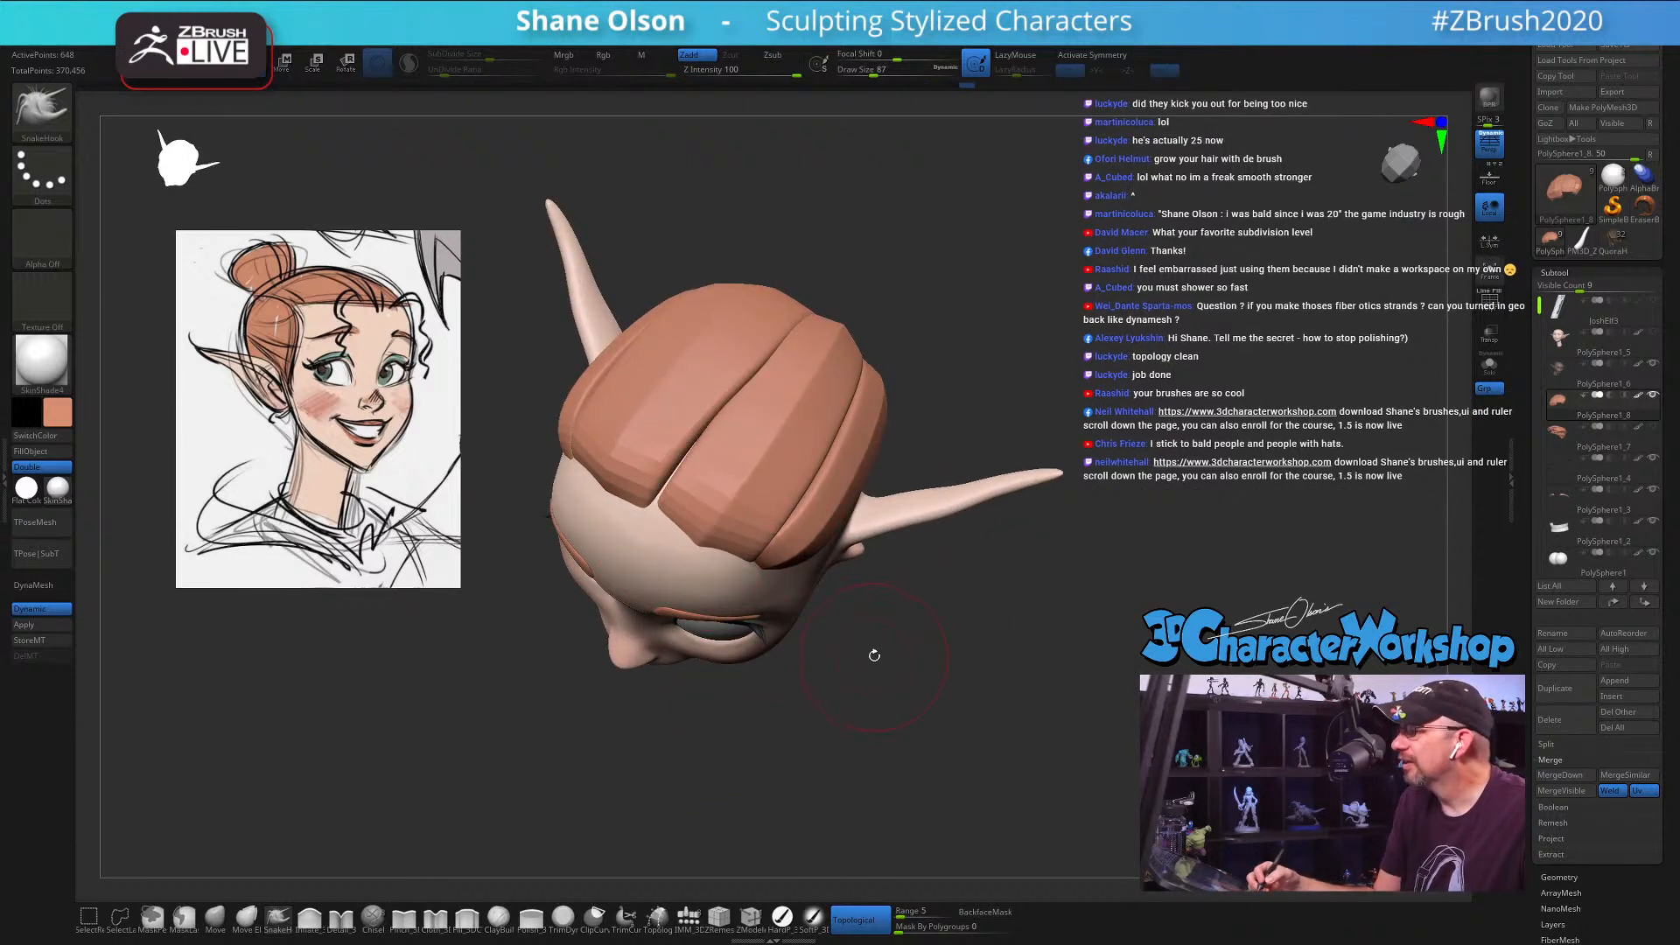
{"action": "right_click_drag", "start_coordinate": [874, 655], "coordinate": [874, 581]}
{"action": "right_click_drag", "start_coordinate": [880, 433], "coordinate": [885, 484]}
{"action": "right_click", "coordinate": [874, 441]}
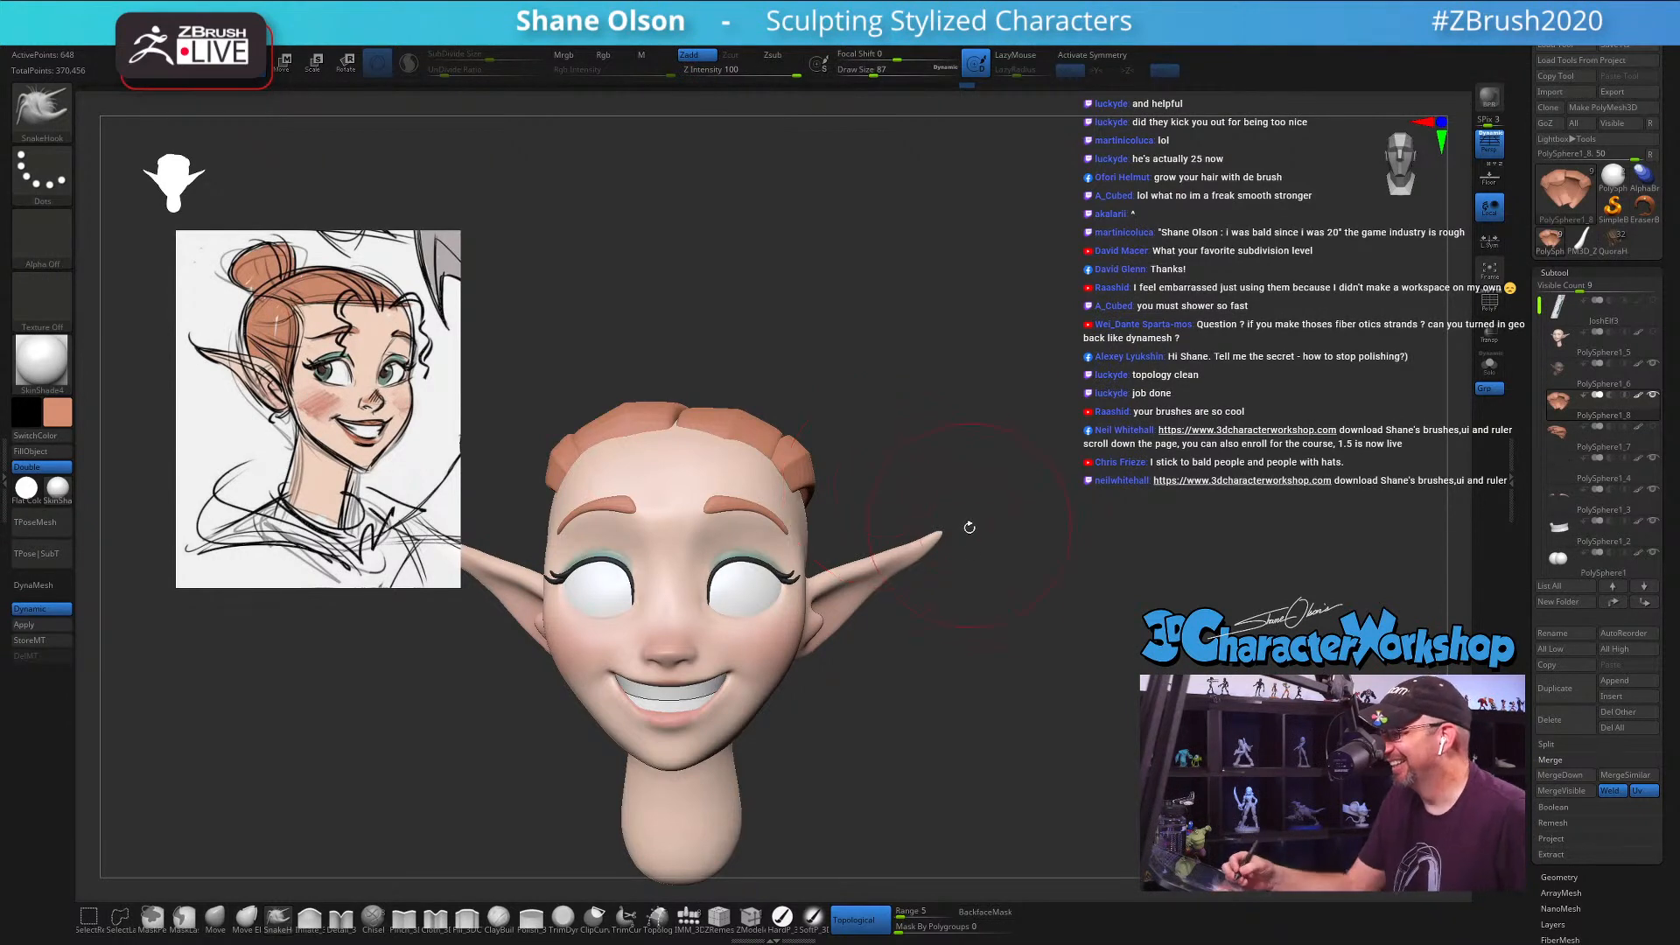
Step: Nudge the hair's centre front edge at the top of the forehead with SnakeHook and set the draw size to 80
{"action": "mouse_move", "coordinate": [969, 527]}
{"action": "right_mouse_down"}
{"action": "mouse_move", "coordinate": [968, 675]}
{"action": "mouse_move", "coordinate": [960, 548]}
{"action": "mouse_move", "coordinate": [798, 331]}
{"action": "mouse_move", "coordinate": [798, 346]}
{"action": "right_mouse_up"}
{"action": "left_click_drag", "start_coordinate": [690, 383], "coordinate": [687, 391]}
{"action": "mouse_move", "coordinate": [911, 564]}
{"action": "right_mouse_down"}
{"action": "mouse_move", "coordinate": [903, 710]}
{"action": "mouse_move", "coordinate": [922, 604]}
{"action": "mouse_move", "coordinate": [848, 705]}
{"action": "mouse_move", "coordinate": [853, 672]}
{"action": "mouse_move", "coordinate": [1094, 663]}
{"action": "mouse_move", "coordinate": [1111, 677]}
{"action": "mouse_move", "coordinate": [1071, 720]}
{"action": "right_mouse_up"}
{"action": "key", "text": "s"}
{"action": "left_click", "coordinate": [1026, 681]}
{"action": "key", "text": "s"}
{"action": "left_click", "coordinate": [1014, 702]}
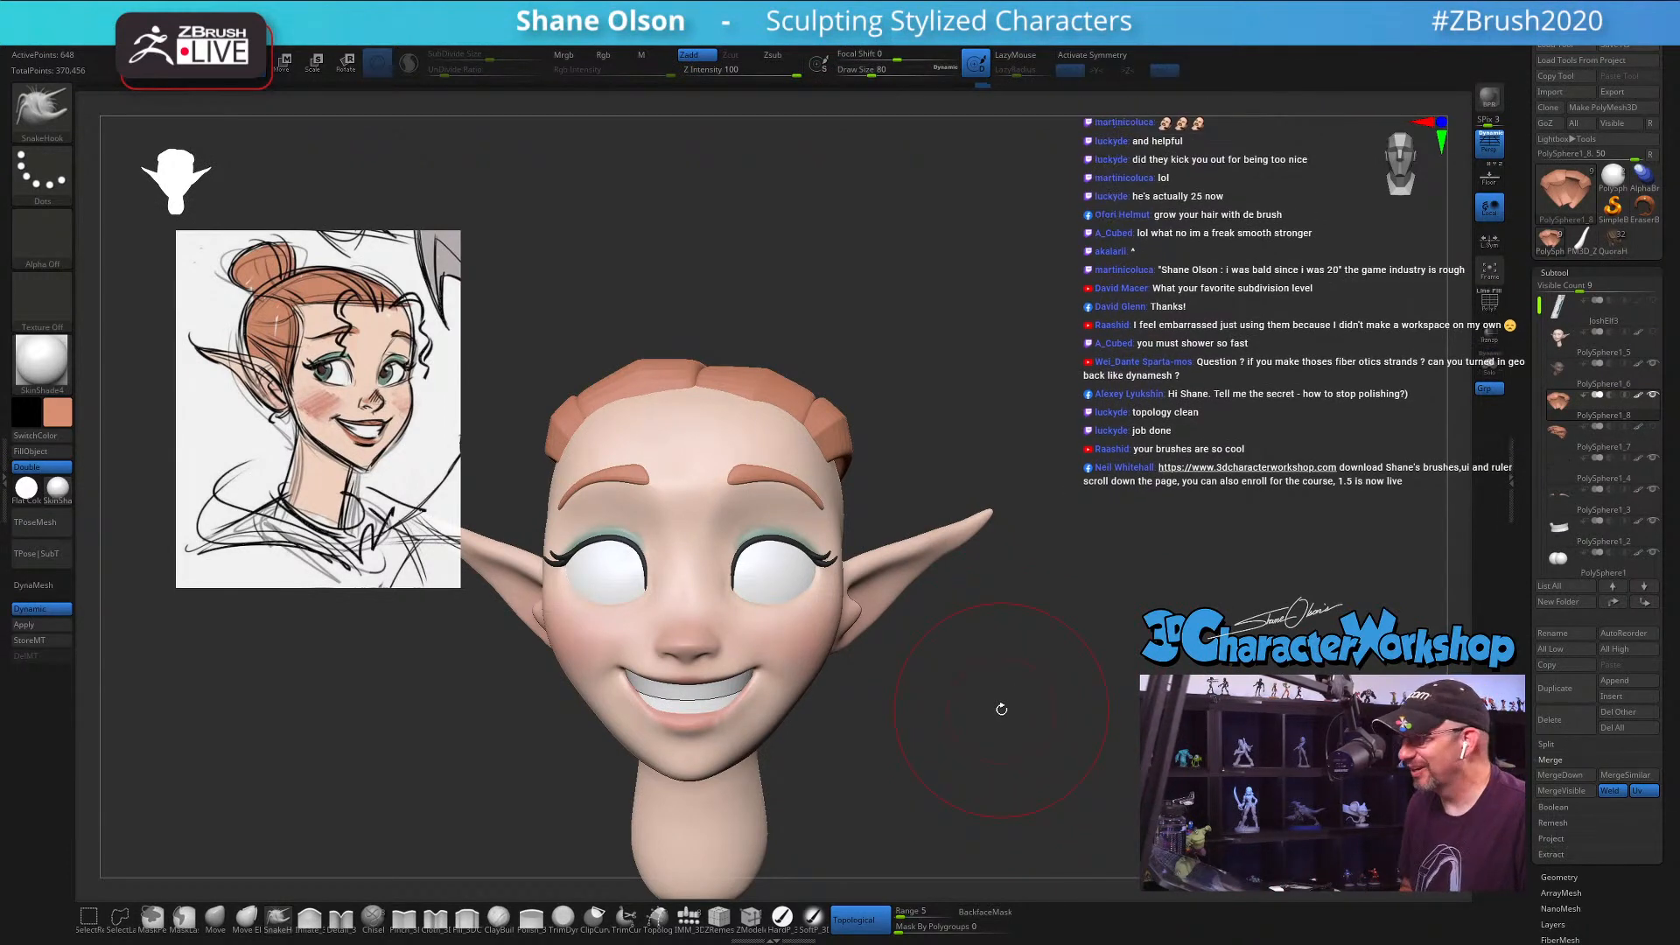
{"action": "right_click_drag", "start_coordinate": [1021, 689], "coordinate": [1080, 585], "text": "ctrl"}
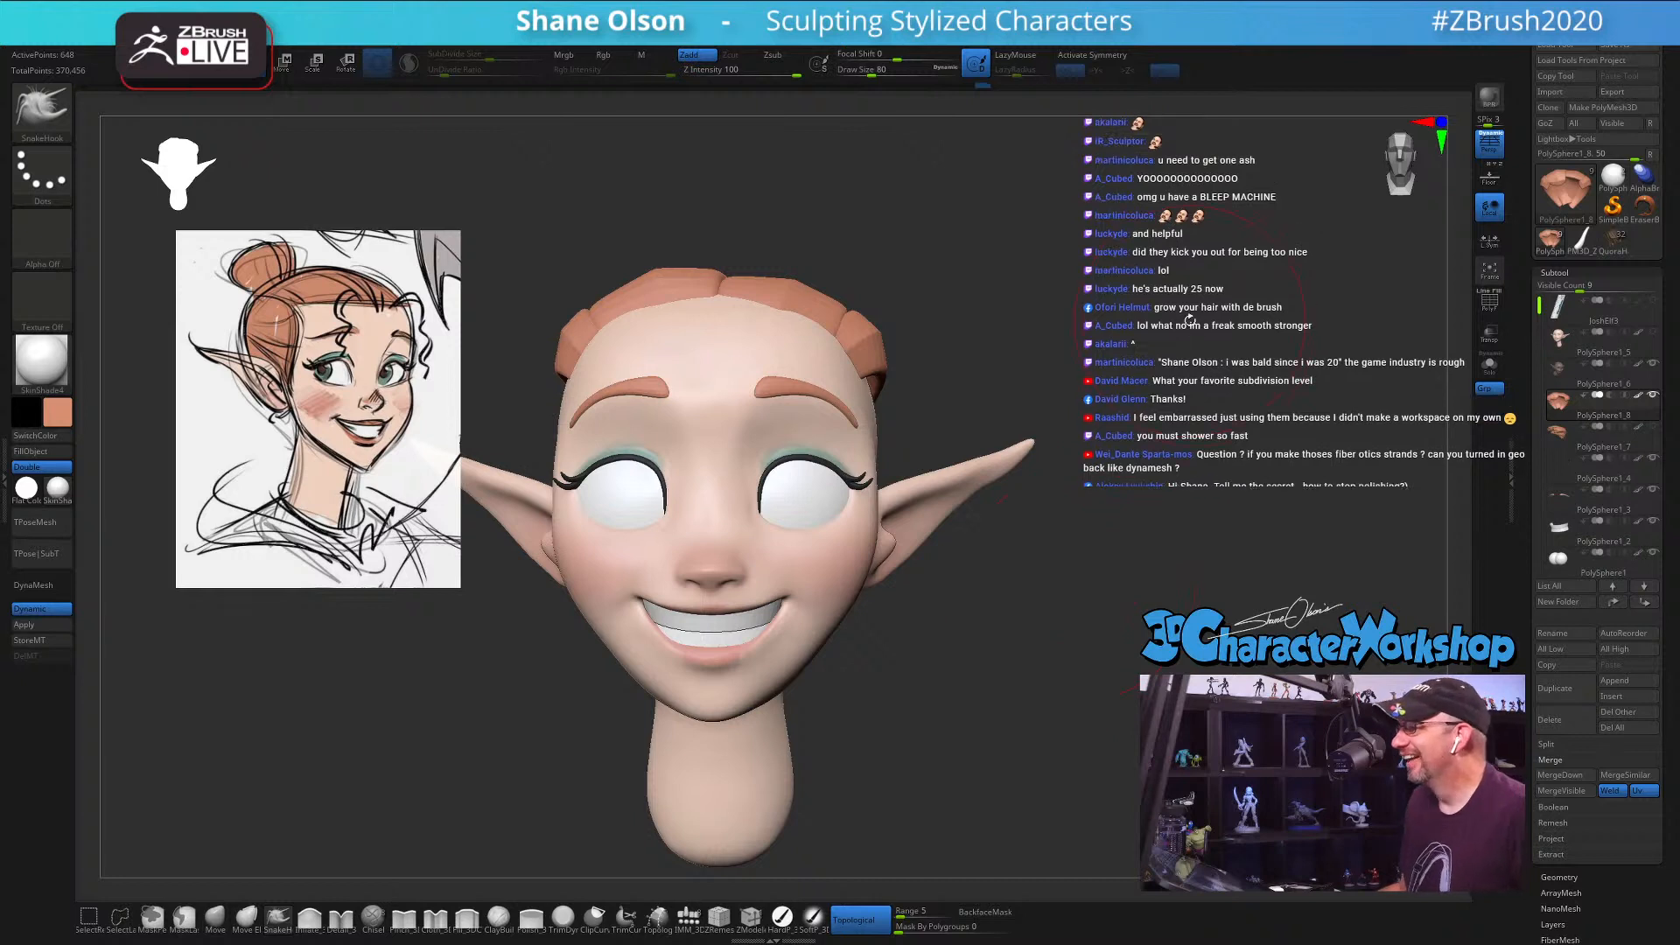
{"action": "key", "text": "s"}
{"action": "left_click_drag", "start_coordinate": [1145, 331], "coordinate": [1137, 331]}
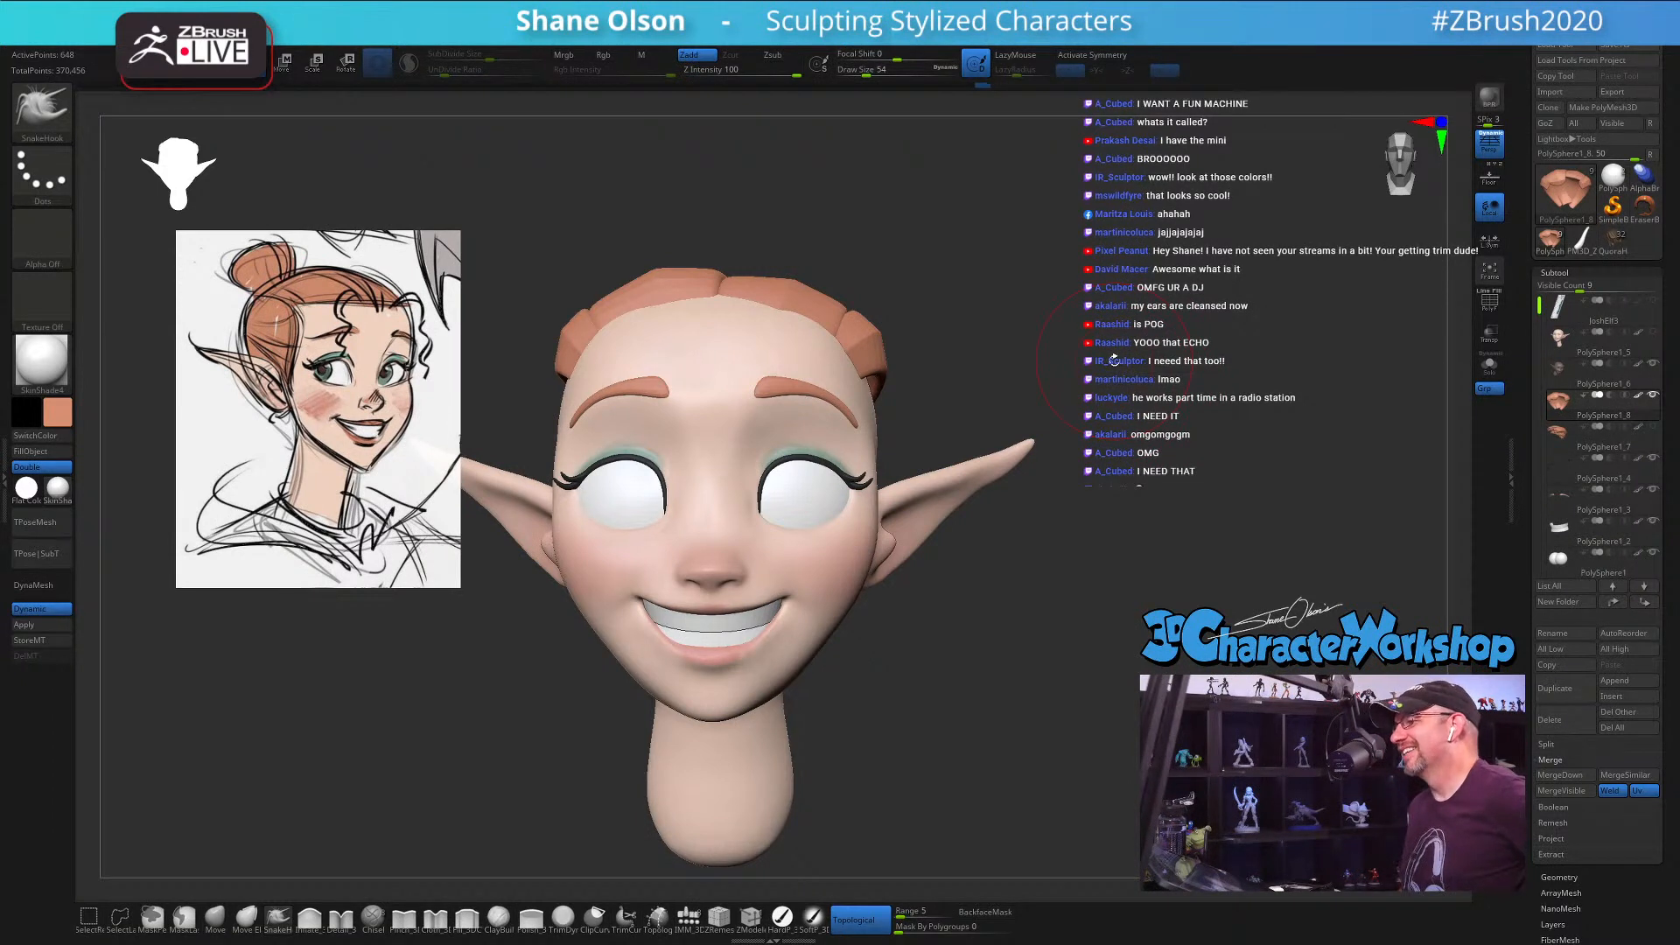
{"action": "mouse_move", "coordinate": [1113, 359]}
{"action": "left_mouse_down"}
{"action": "mouse_move", "coordinate": [1169, 299]}
{"action": "mouse_move", "coordinate": [1152, 301]}
{"action": "left_mouse_up"}
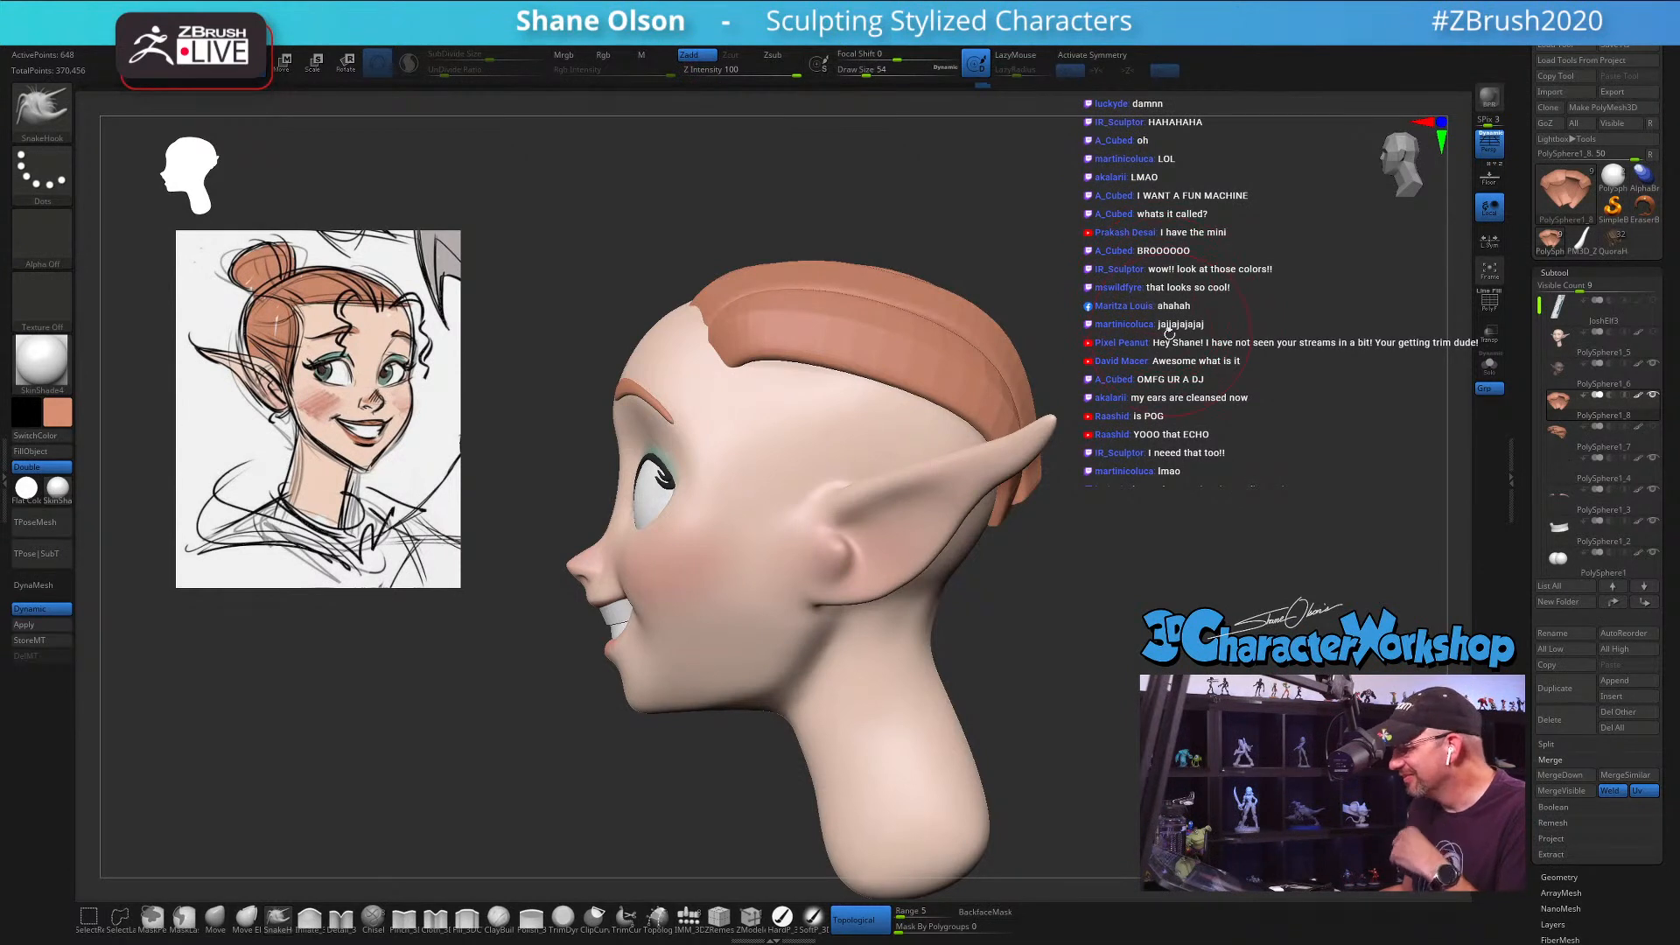
{"action": "key", "text": "bracketleft"}
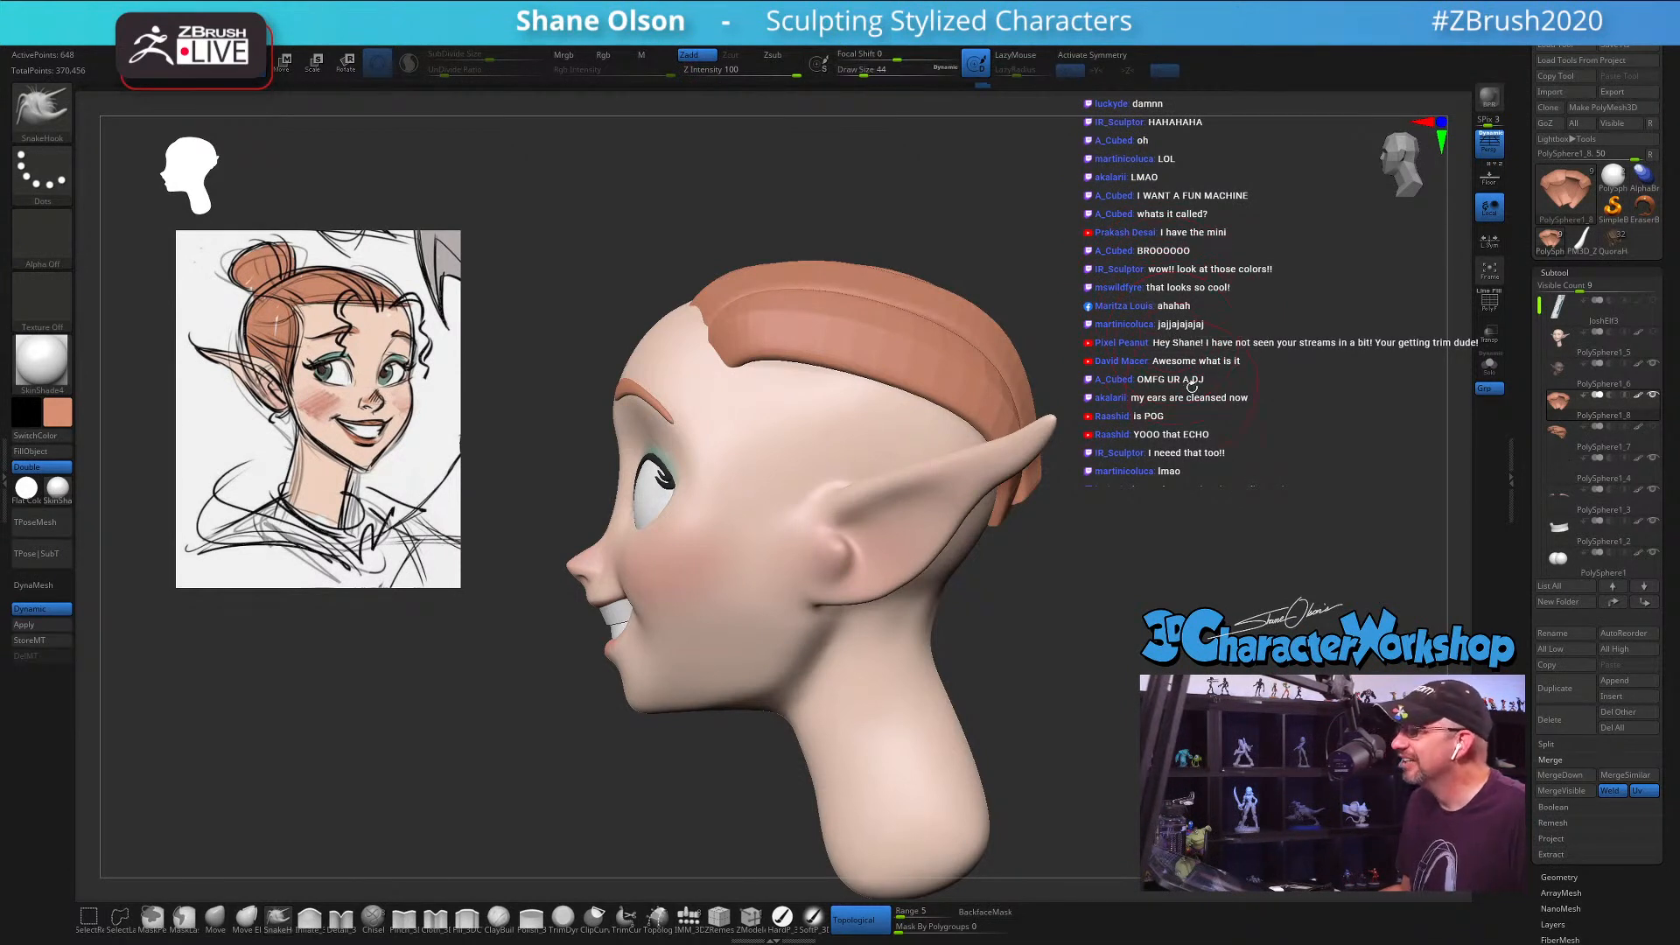
{"action": "left_click_drag", "start_coordinate": [1192, 385], "coordinate": [1196, 395]}
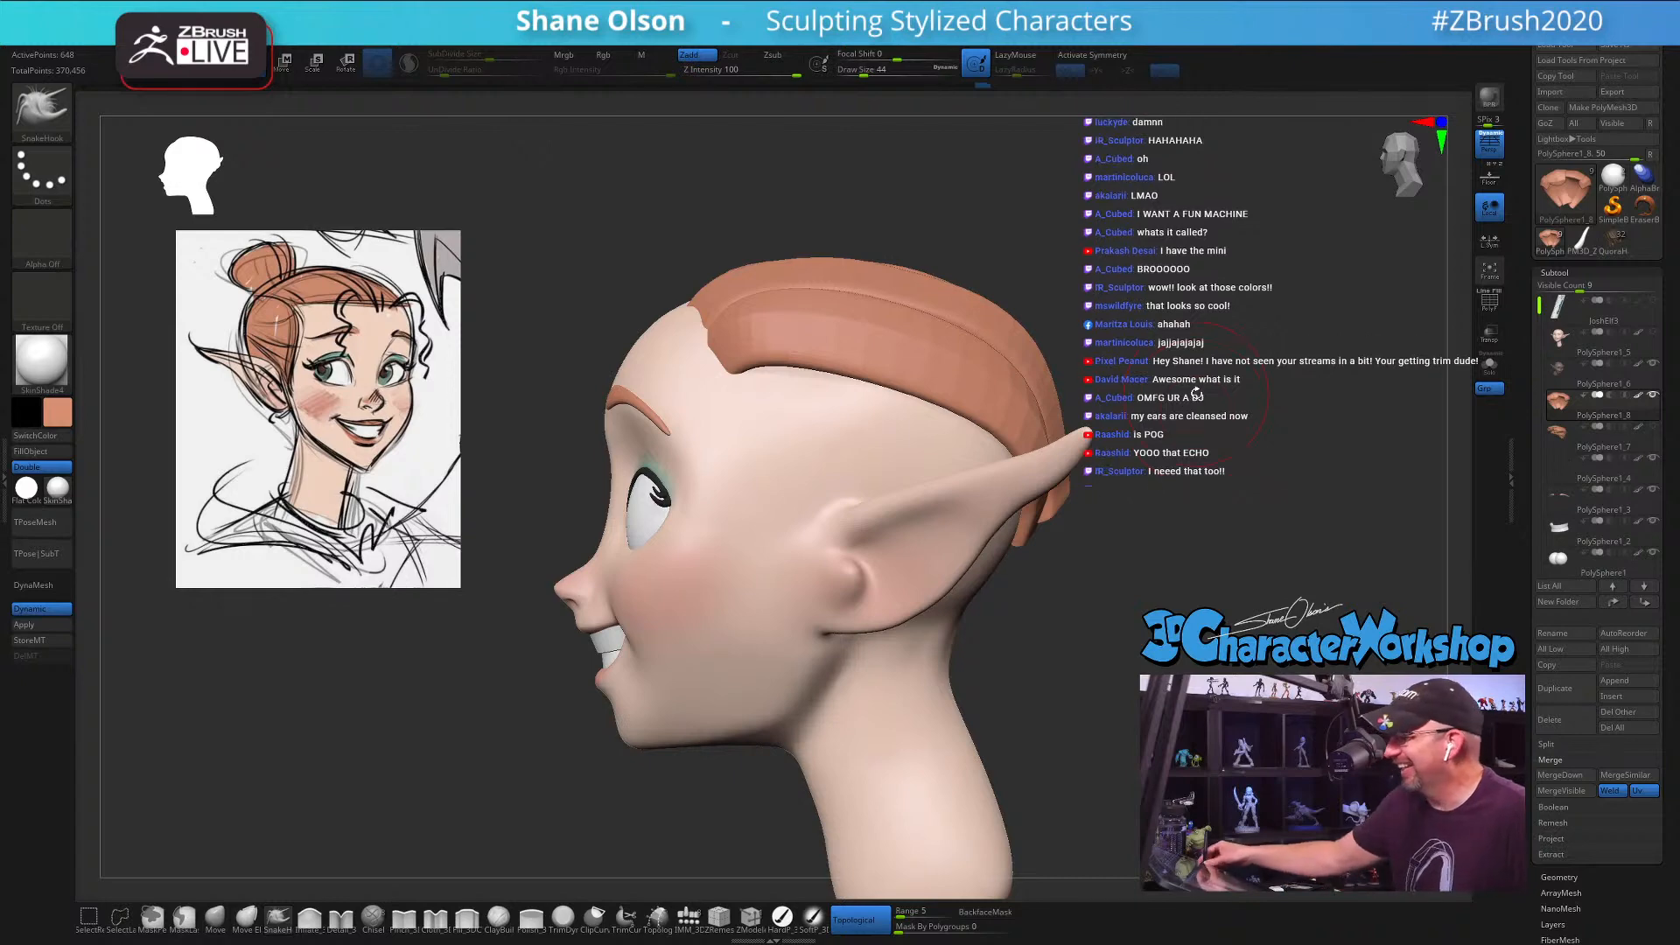
{"action": "mouse_move", "coordinate": [1065, 589]}
{"action": "left_mouse_down"}
{"action": "mouse_move", "coordinate": [1038, 612]}
{"action": "mouse_move", "coordinate": [1047, 682]}
{"action": "mouse_move", "coordinate": [1129, 432]}
{"action": "left_mouse_up"}
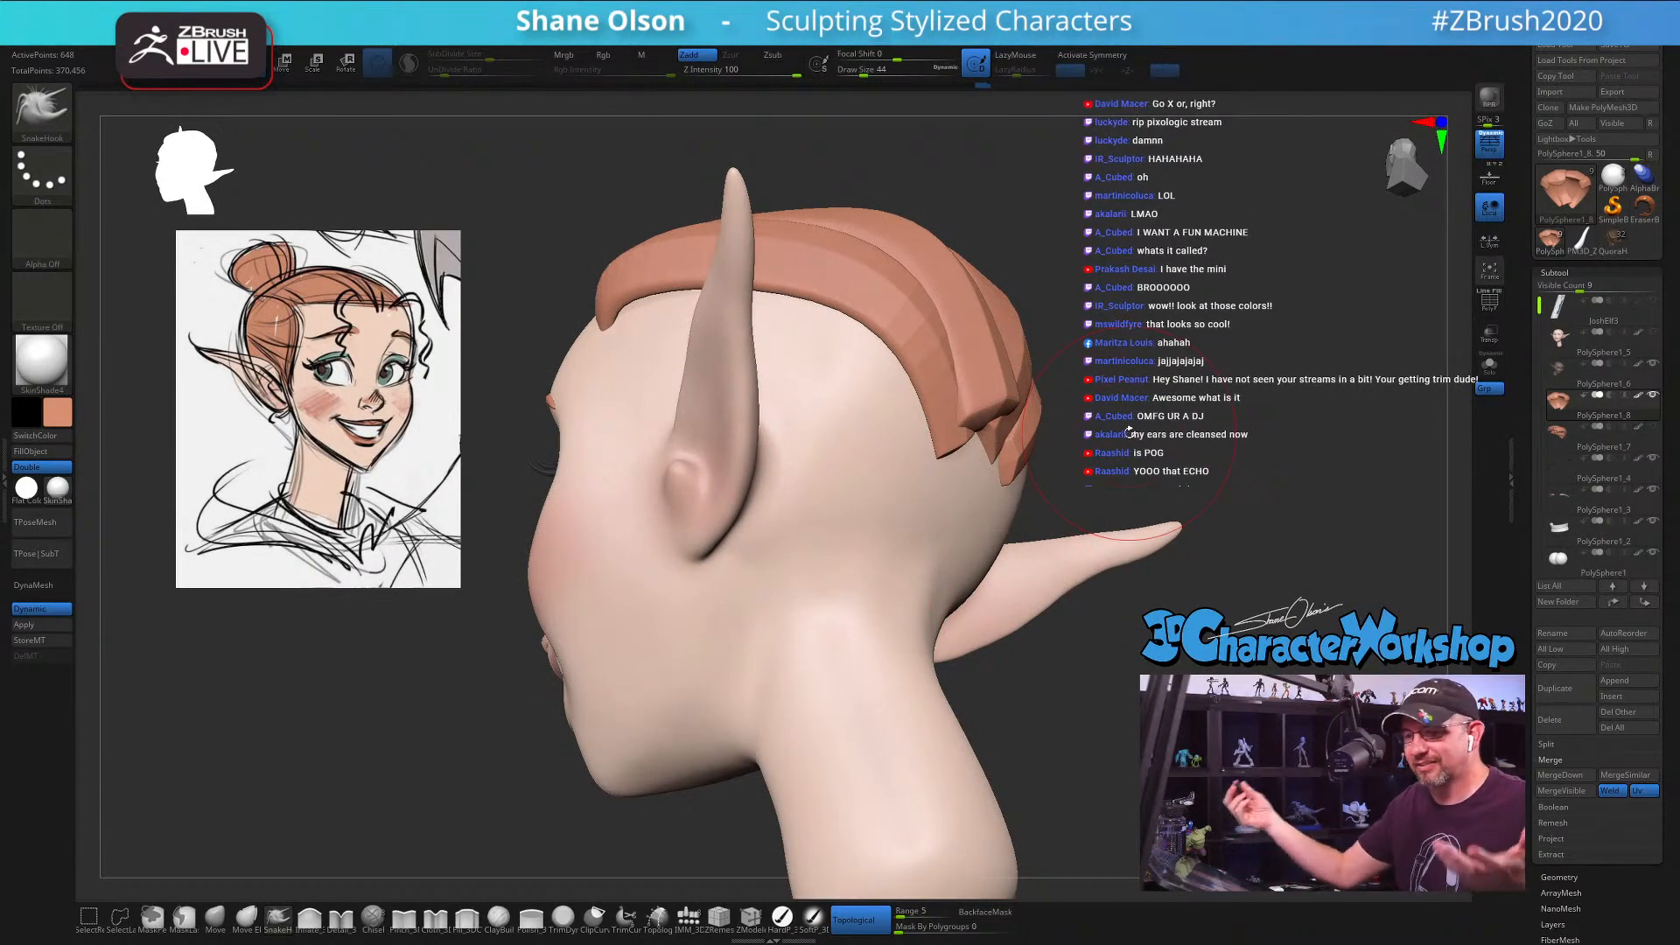
{"action": "mouse_move", "coordinate": [1128, 432]}
{"action": "left_mouse_down"}
{"action": "mouse_move", "coordinate": [1112, 434]}
{"action": "mouse_move", "coordinate": [1164, 420]}
{"action": "left_mouse_up"}
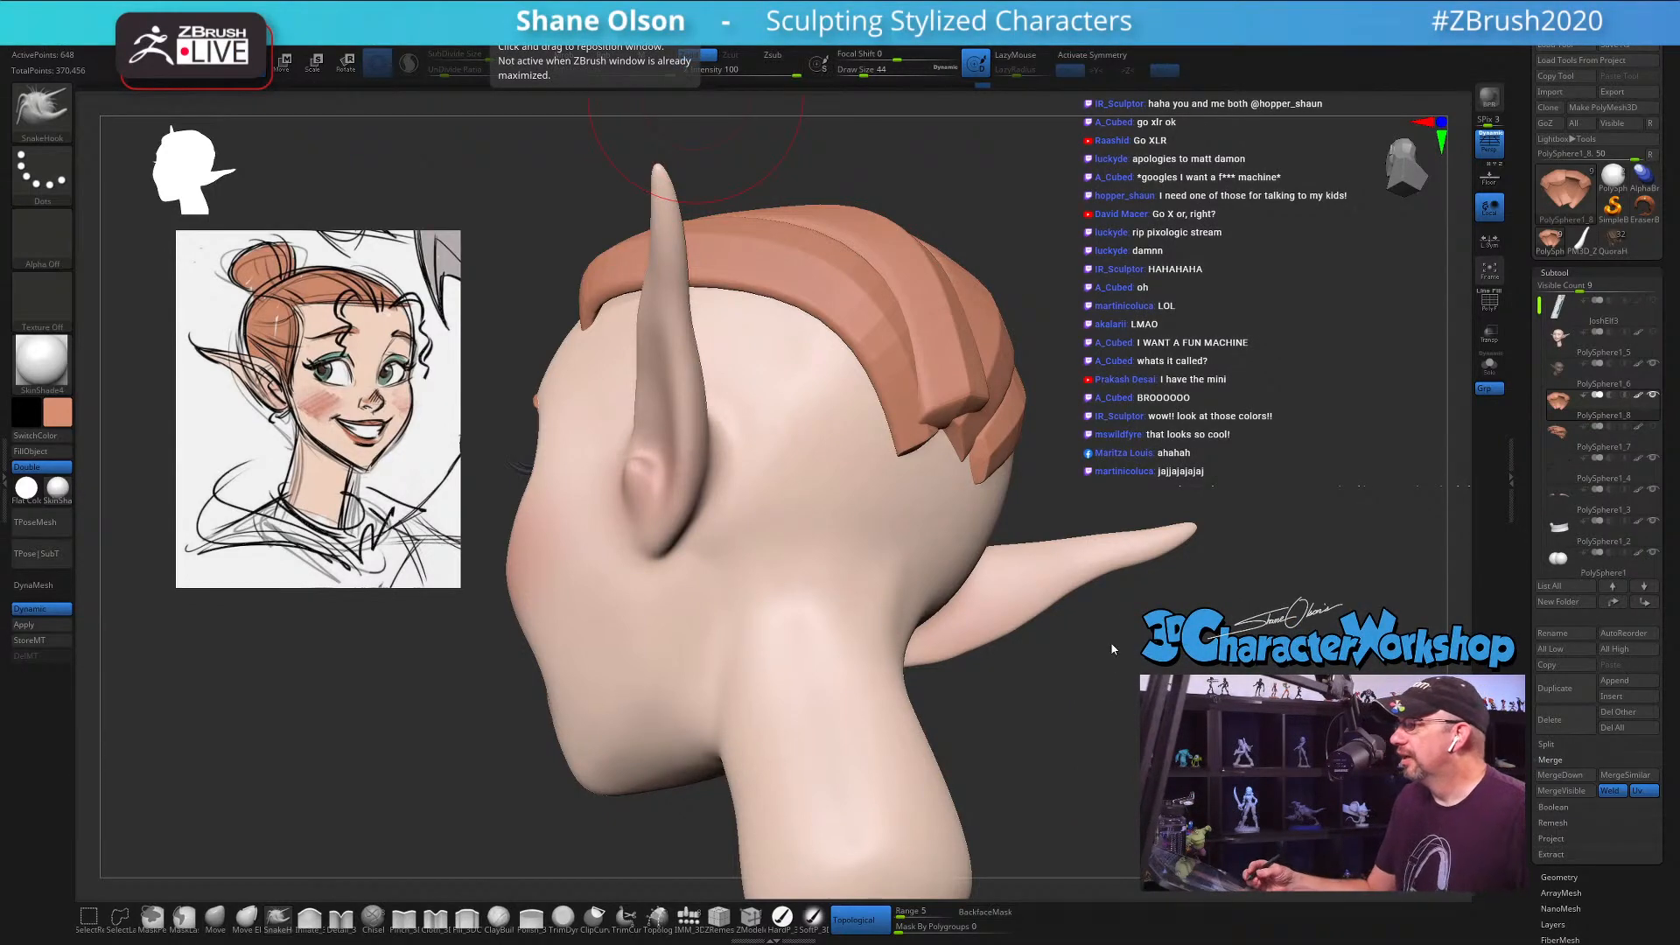
{"action": "right_click_drag", "start_coordinate": [1135, 665], "coordinate": [1144, 656]}
{"action": "right_click_drag", "start_coordinate": [1142, 504], "coordinate": [1173, 396], "text": "ctrl"}
{"action": "mouse_move", "coordinate": [1033, 616]}
{"action": "right_mouse_down"}
{"action": "mouse_move", "coordinate": [1096, 620]}
{"action": "mouse_move", "coordinate": [1087, 679]}
{"action": "mouse_move", "coordinate": [1068, 648]}
{"action": "mouse_move", "coordinate": [1056, 722]}
{"action": "right_mouse_up"}
{"action": "key", "text": "space"}
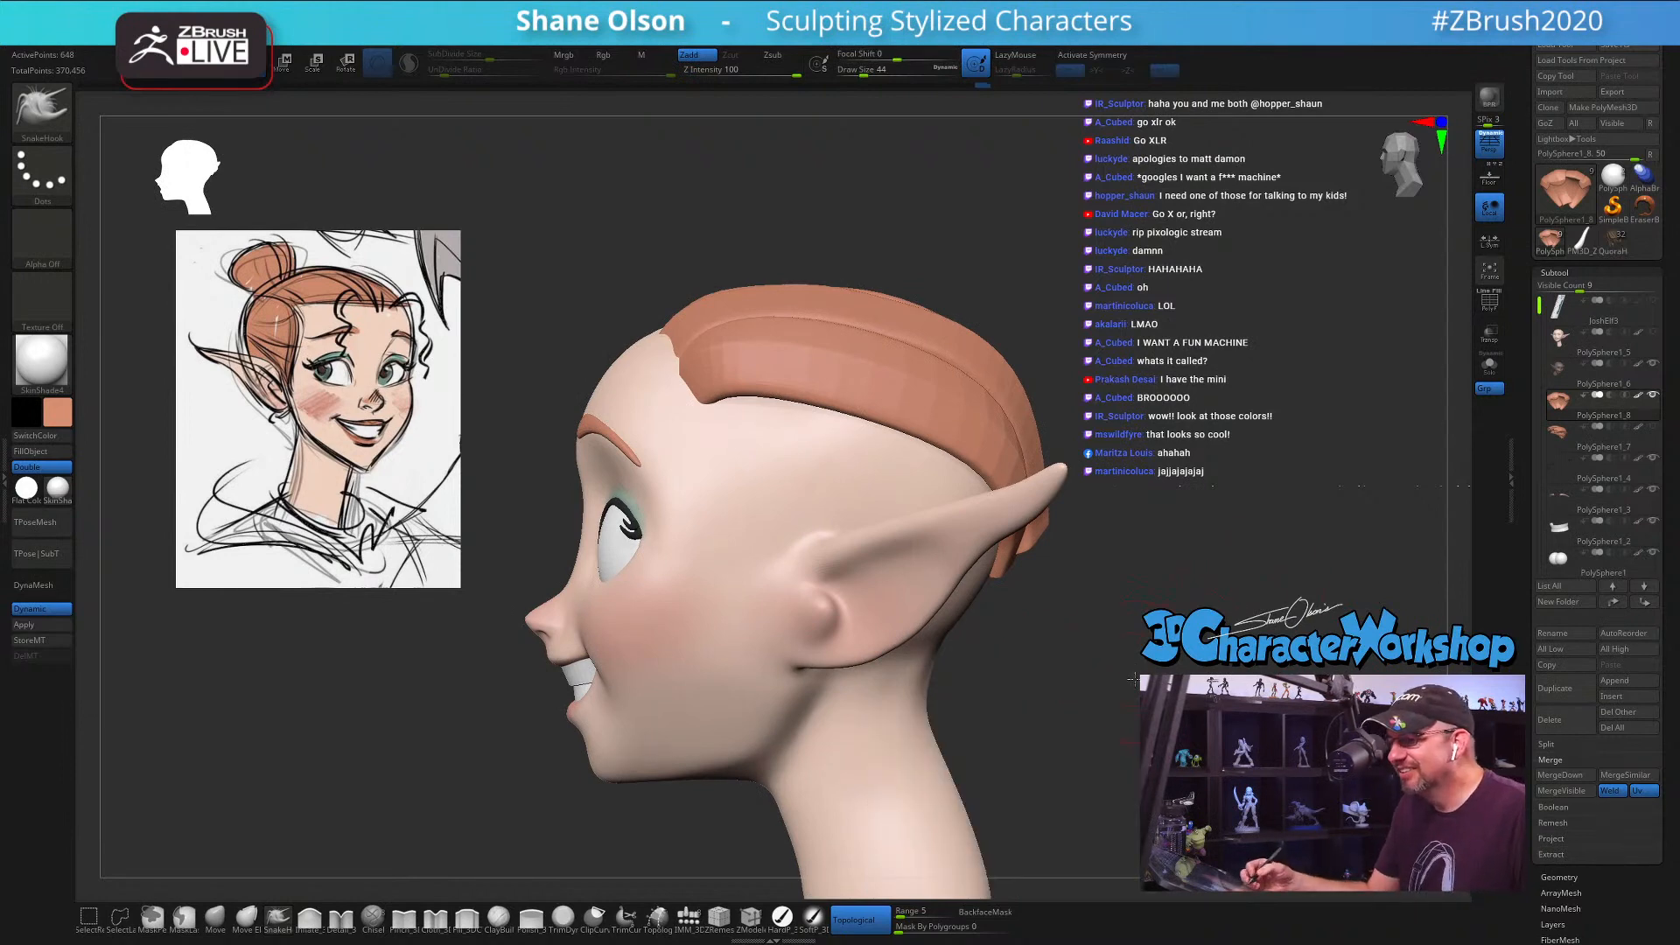
{"action": "right_click_drag", "start_coordinate": [1133, 678], "coordinate": [1047, 726]}
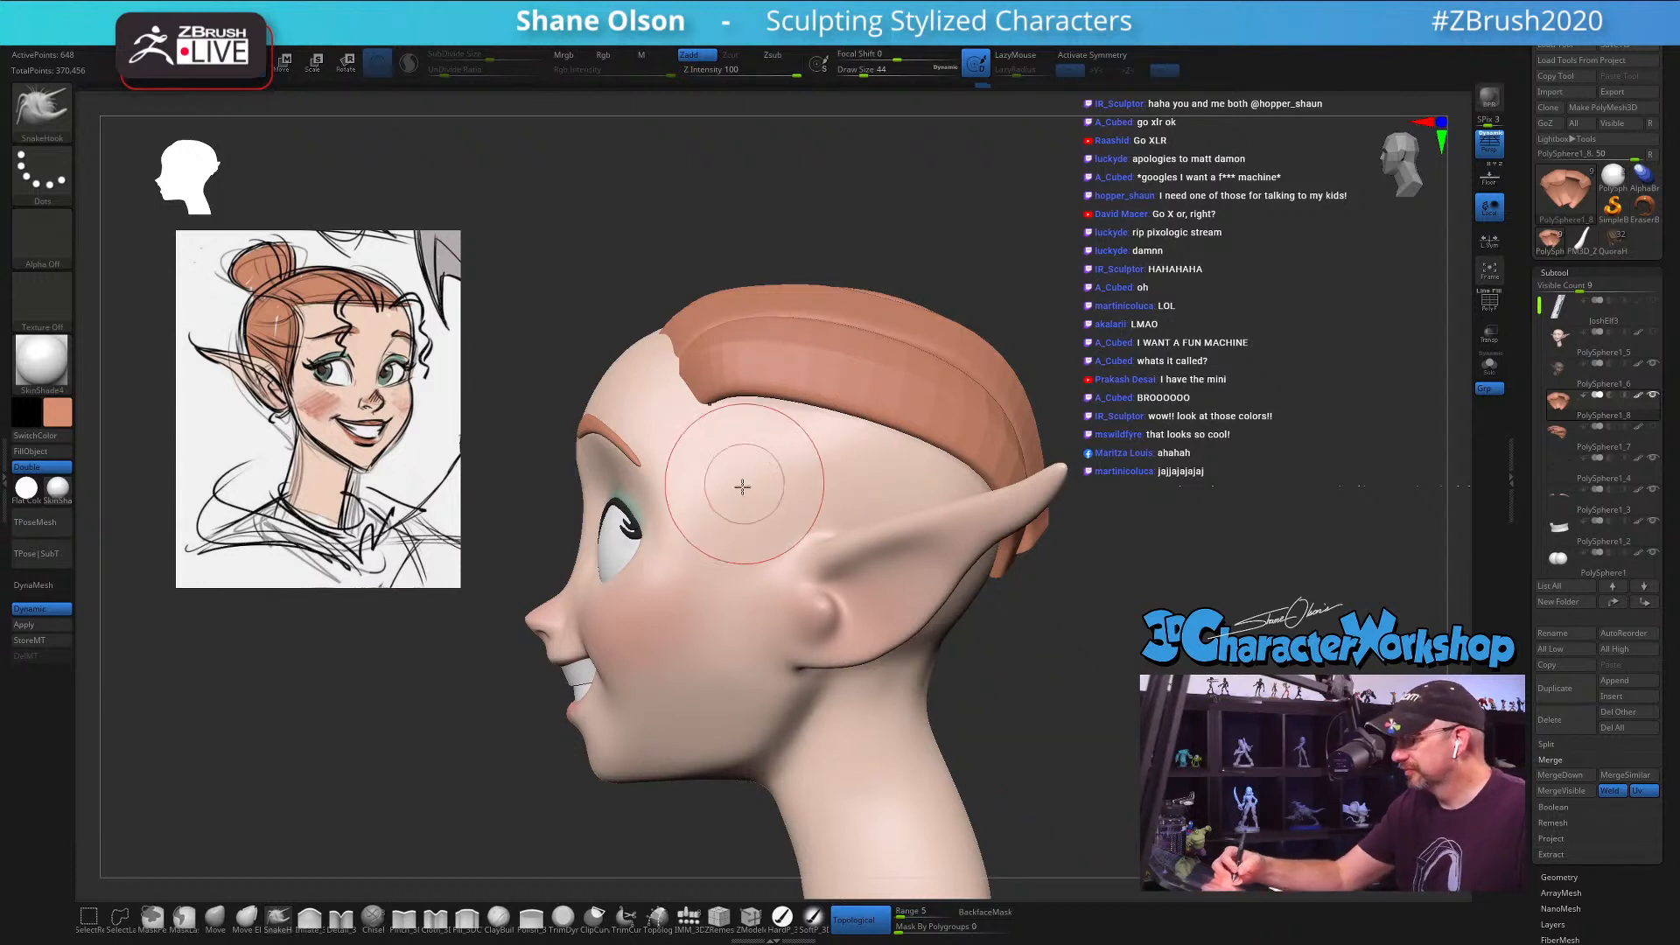
{"action": "right_click_drag", "start_coordinate": [1137, 510], "coordinate": [1130, 579]}
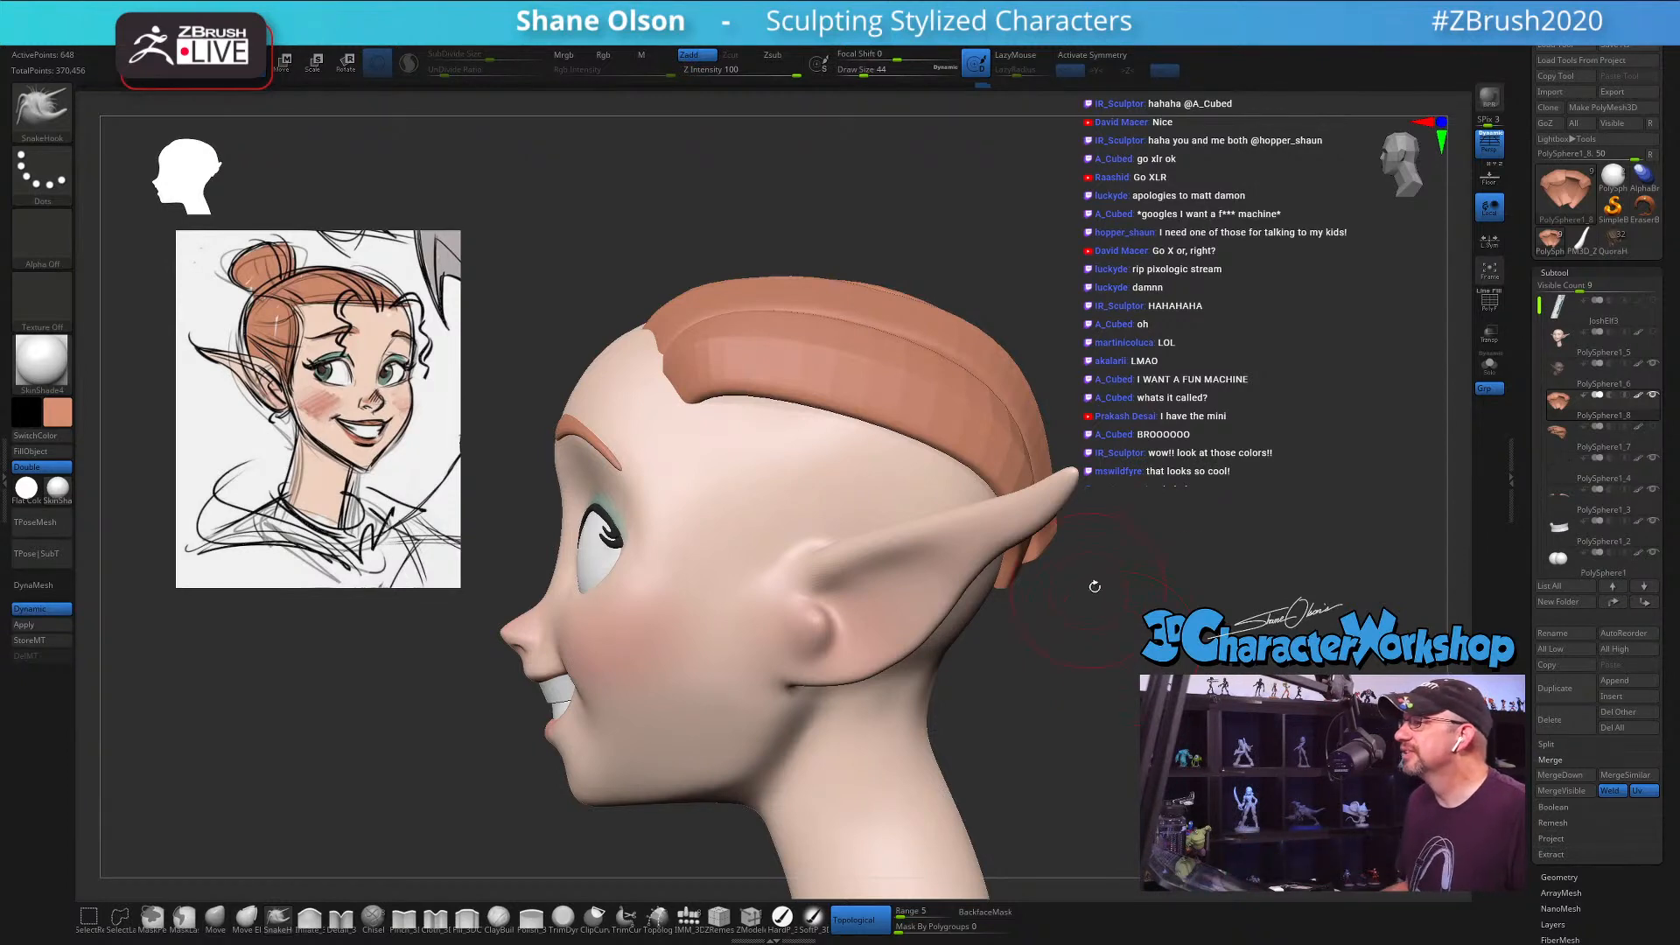
{"action": "left_click_drag", "start_coordinate": [1192, 540], "coordinate": [1073, 641]}
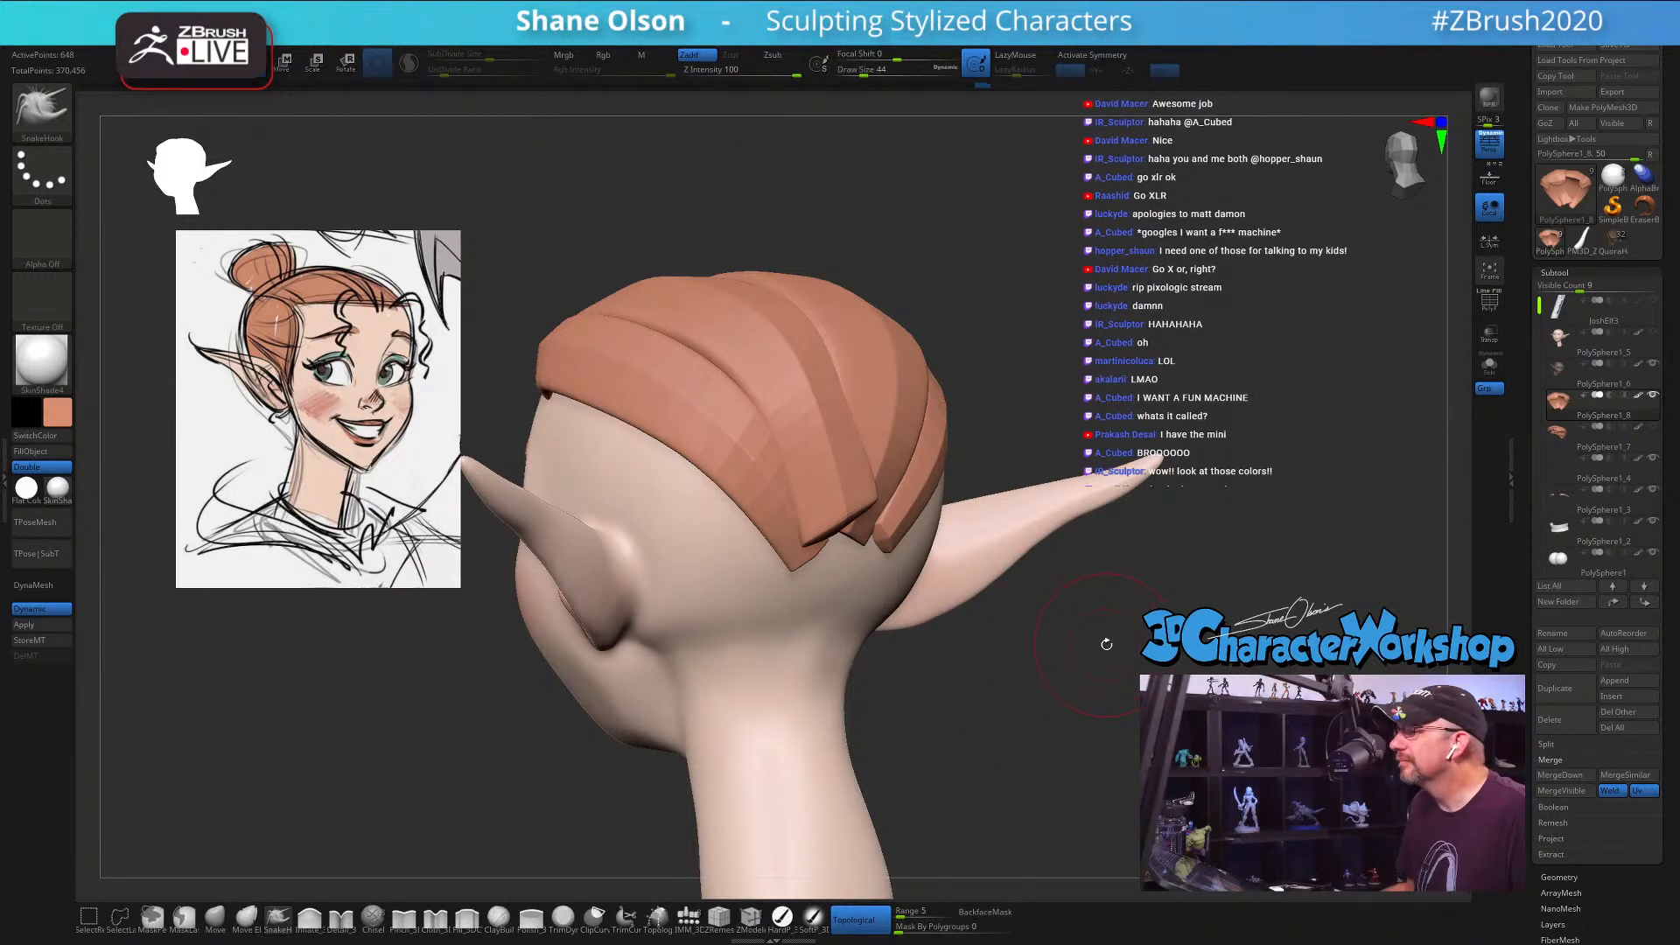
{"action": "left_click_drag", "start_coordinate": [1106, 645], "coordinate": [967, 665]}
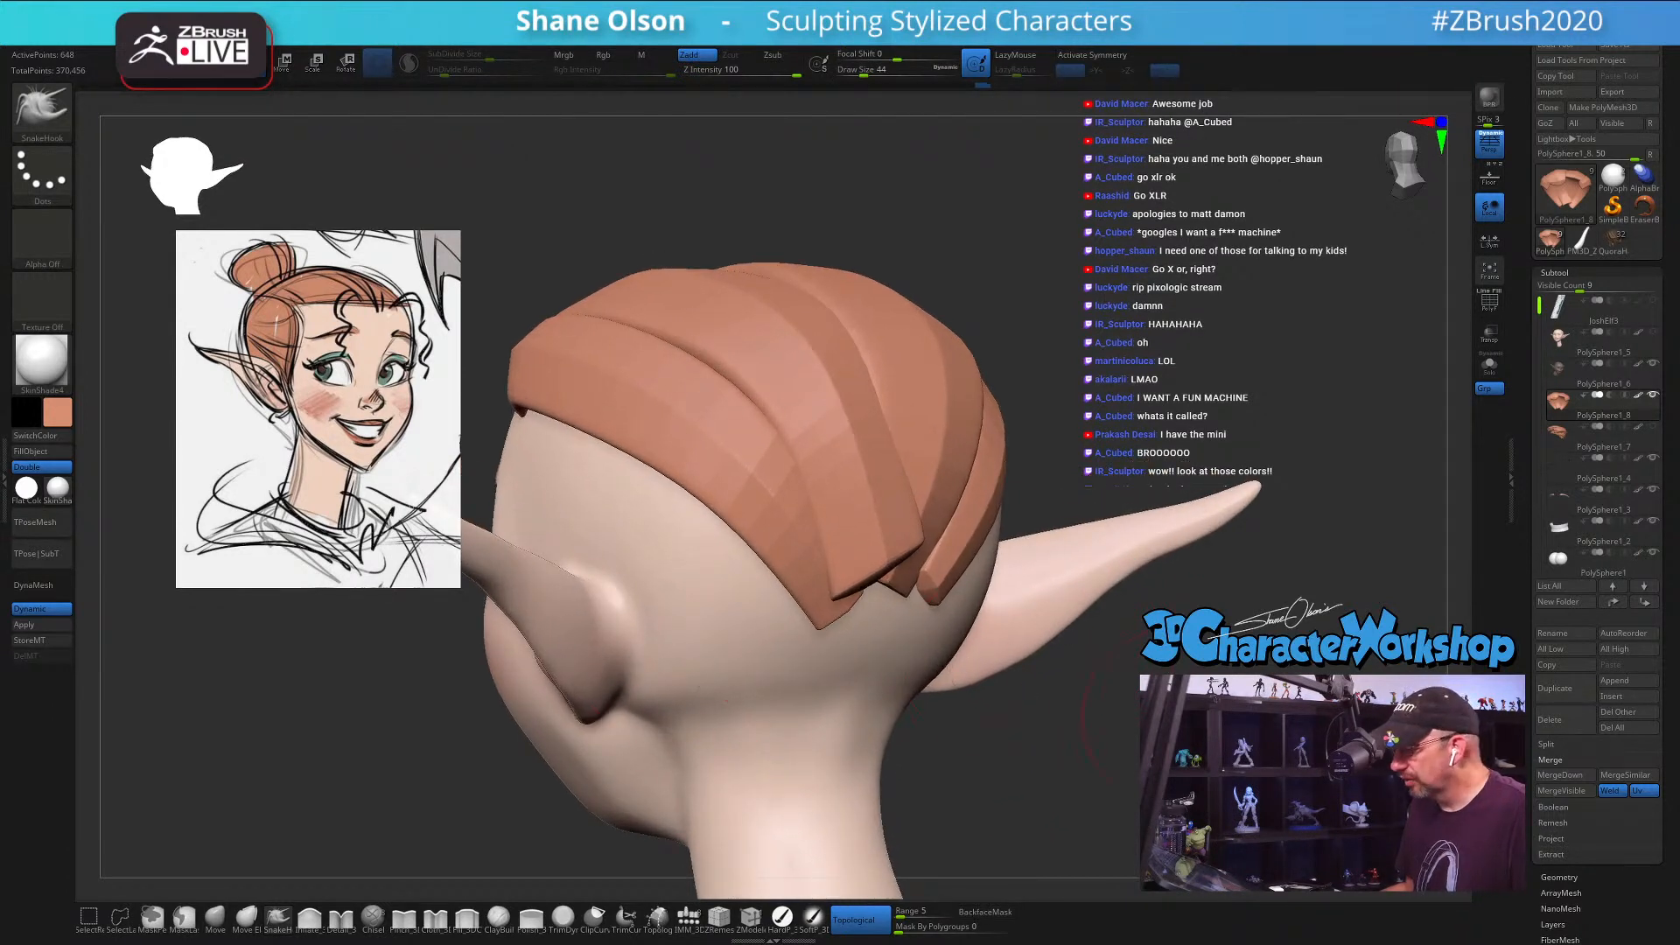
{"action": "left_click_drag", "start_coordinate": [1146, 718], "coordinate": [1130, 670], "text": "alt"}
{"action": "left_click_drag", "start_coordinate": [1143, 612], "coordinate": [1120, 672], "text": "alt"}
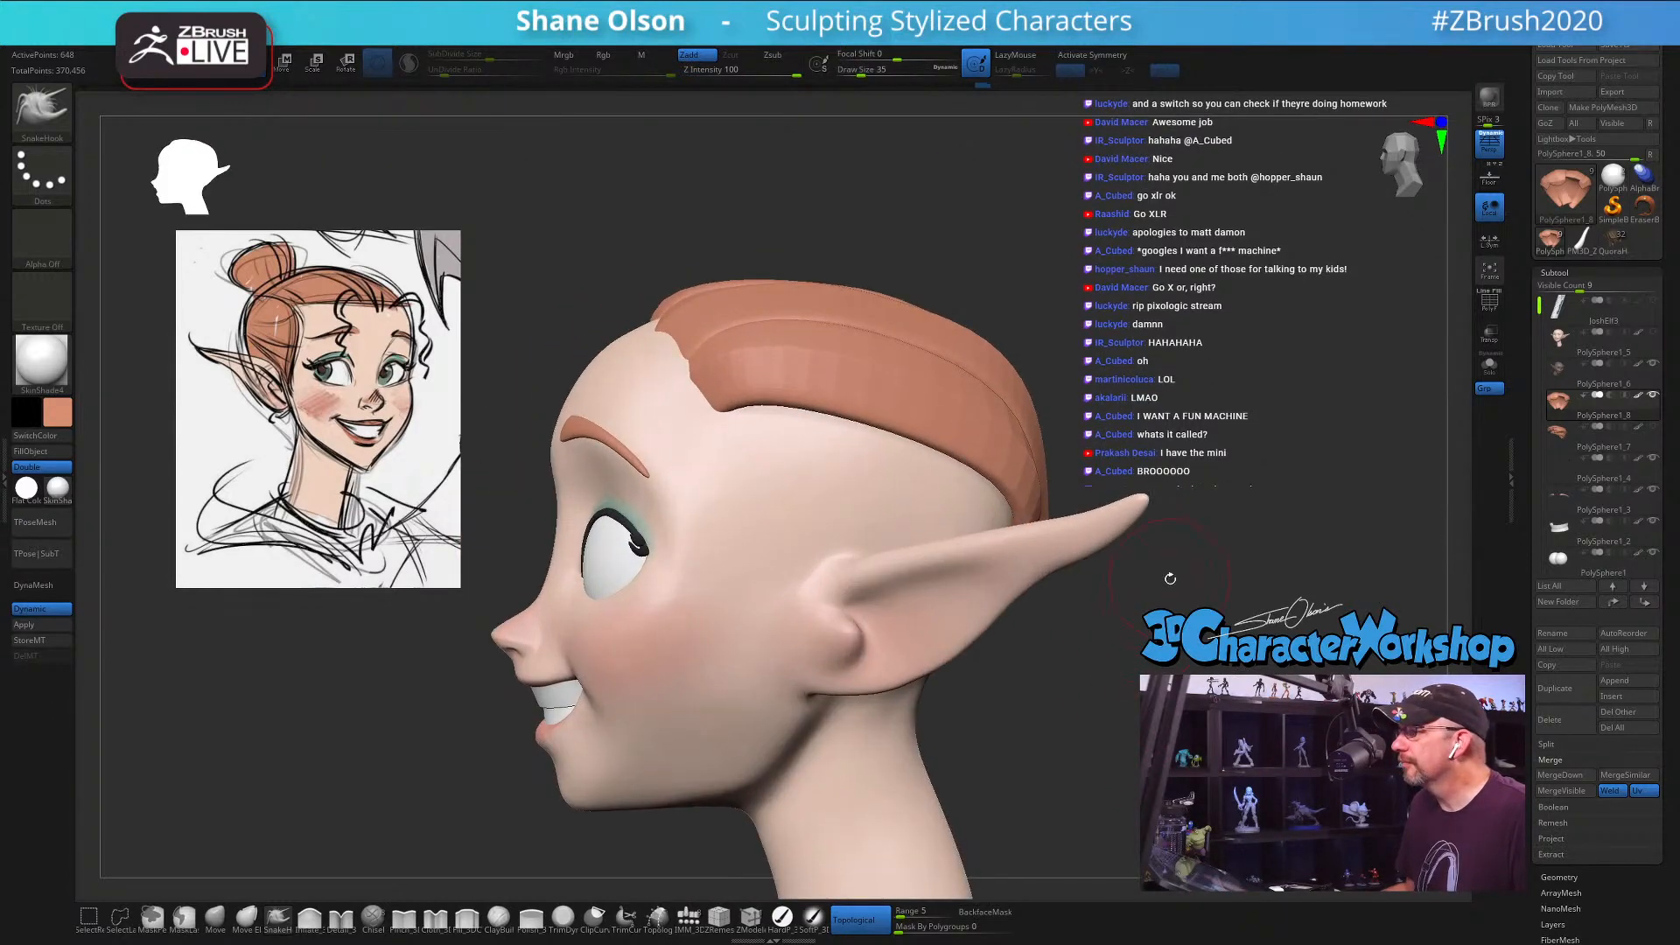
{"action": "left_click_drag", "start_coordinate": [1170, 578], "coordinate": [1190, 625]}
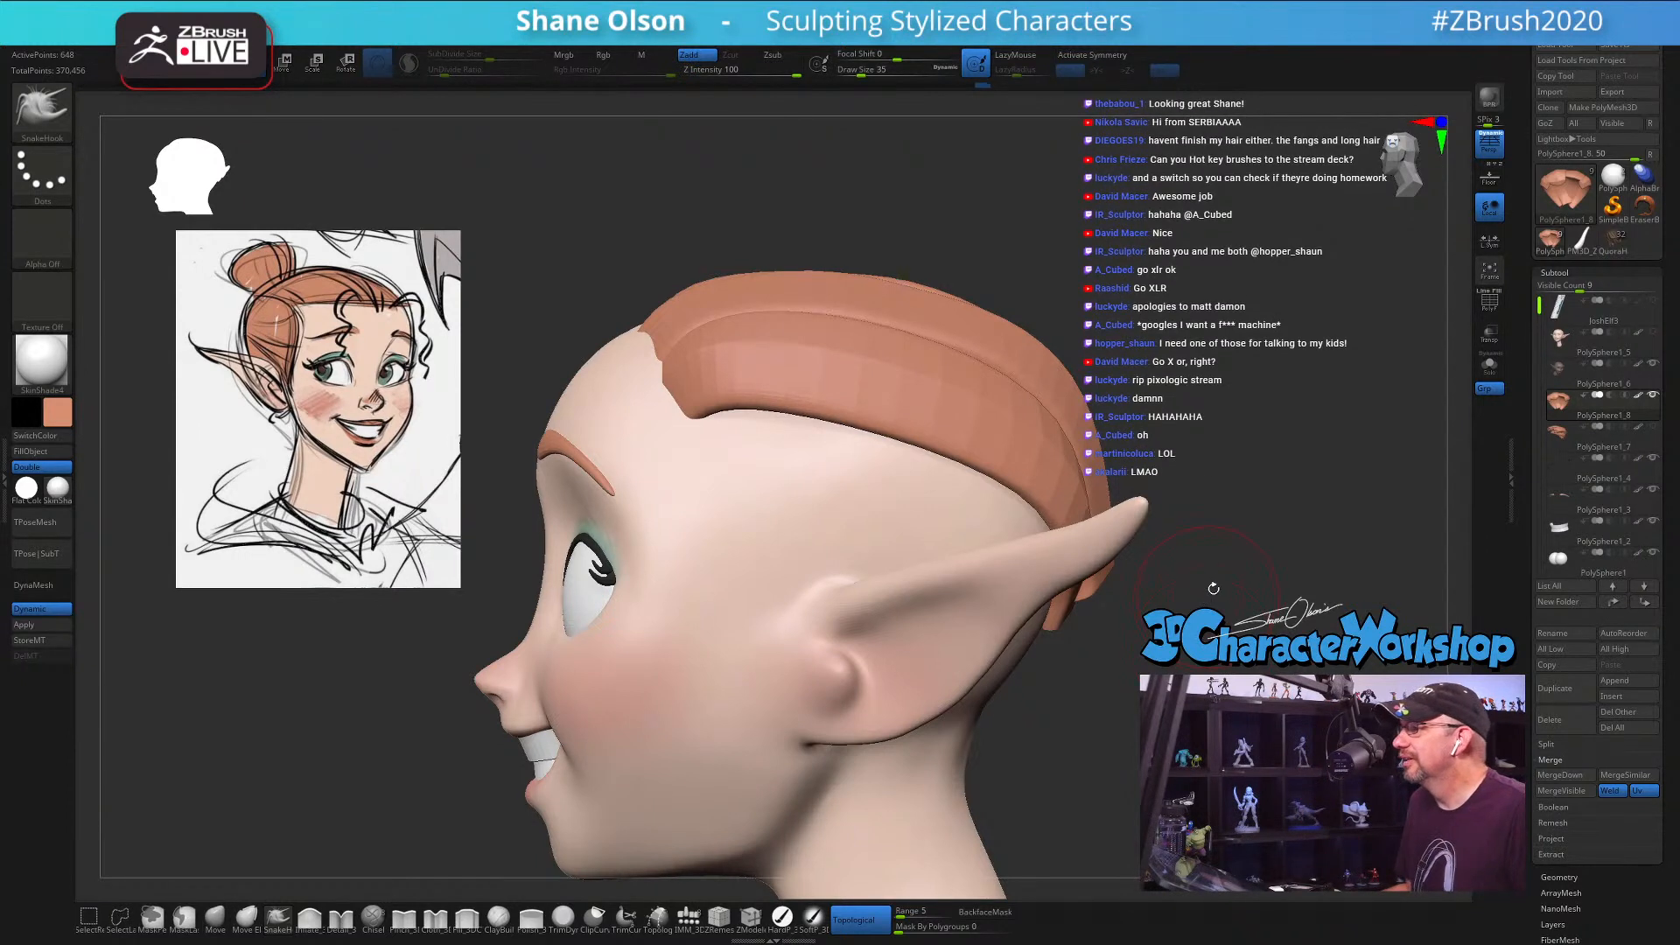
{"action": "left_click_drag", "start_coordinate": [1232, 591], "coordinate": [1215, 570]}
{"action": "left_click_drag", "start_coordinate": [1124, 398], "coordinate": [1124, 377]}
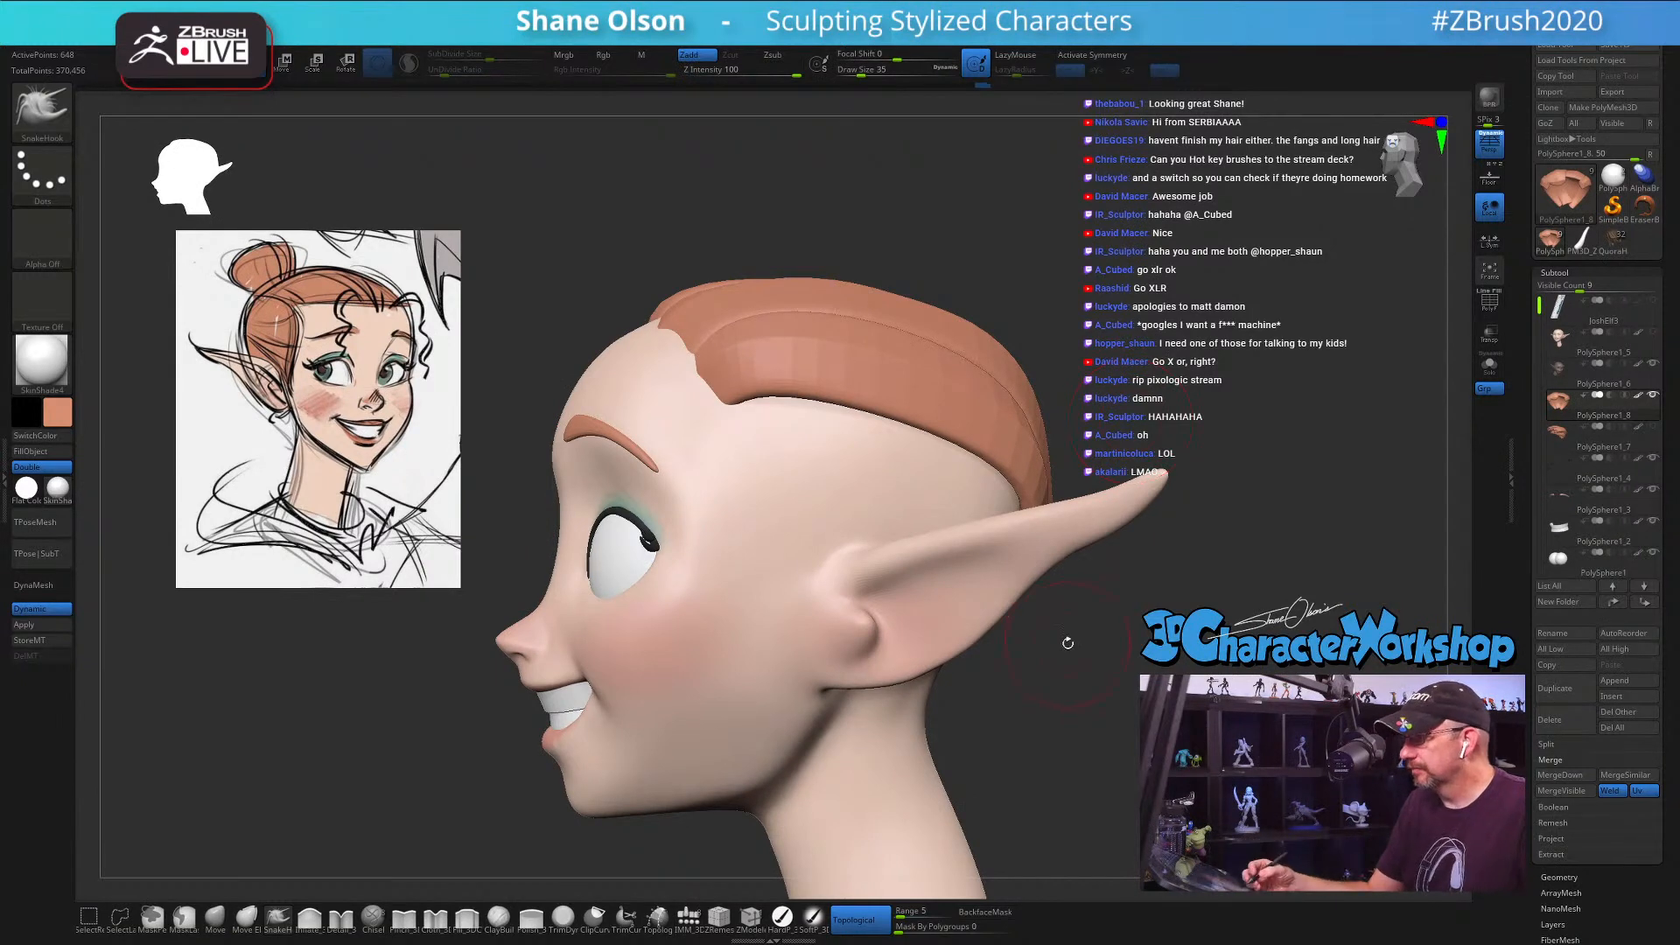
{"action": "left_click_drag", "start_coordinate": [1067, 643], "coordinate": [1050, 632]}
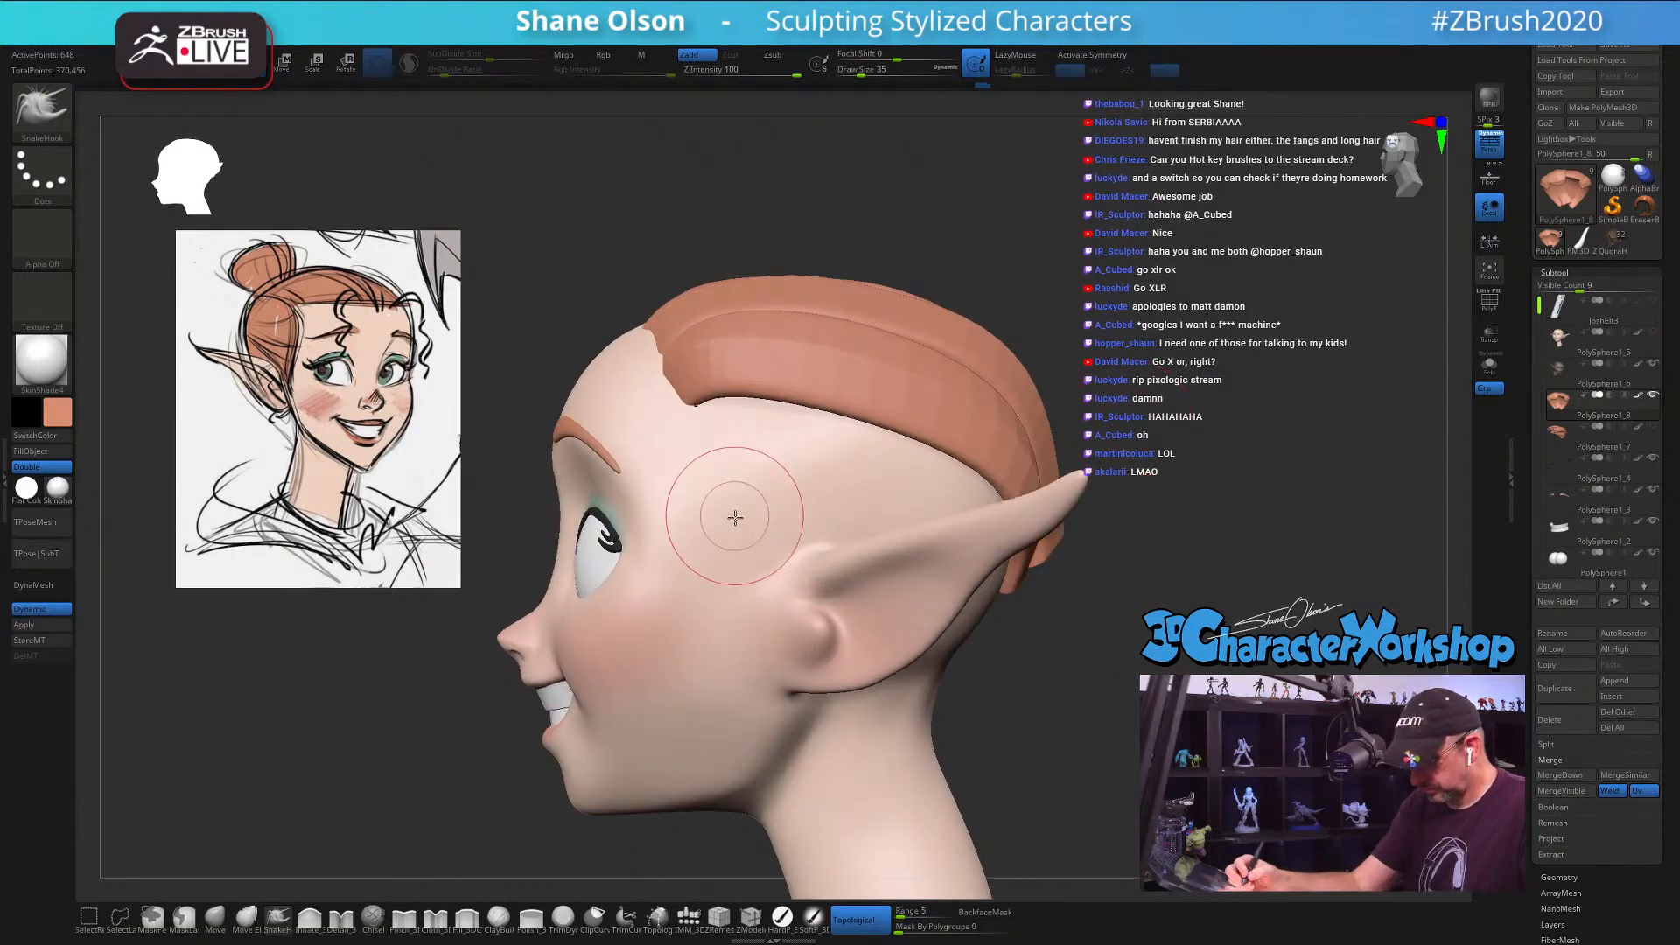
Step: Adjust the front lower corner of the side hair strip above the temple with SnakeHook at draw size 74
{"action": "key", "text": "s"}
{"action": "left_click_drag", "start_coordinate": [735, 517], "coordinate": [740, 517]}
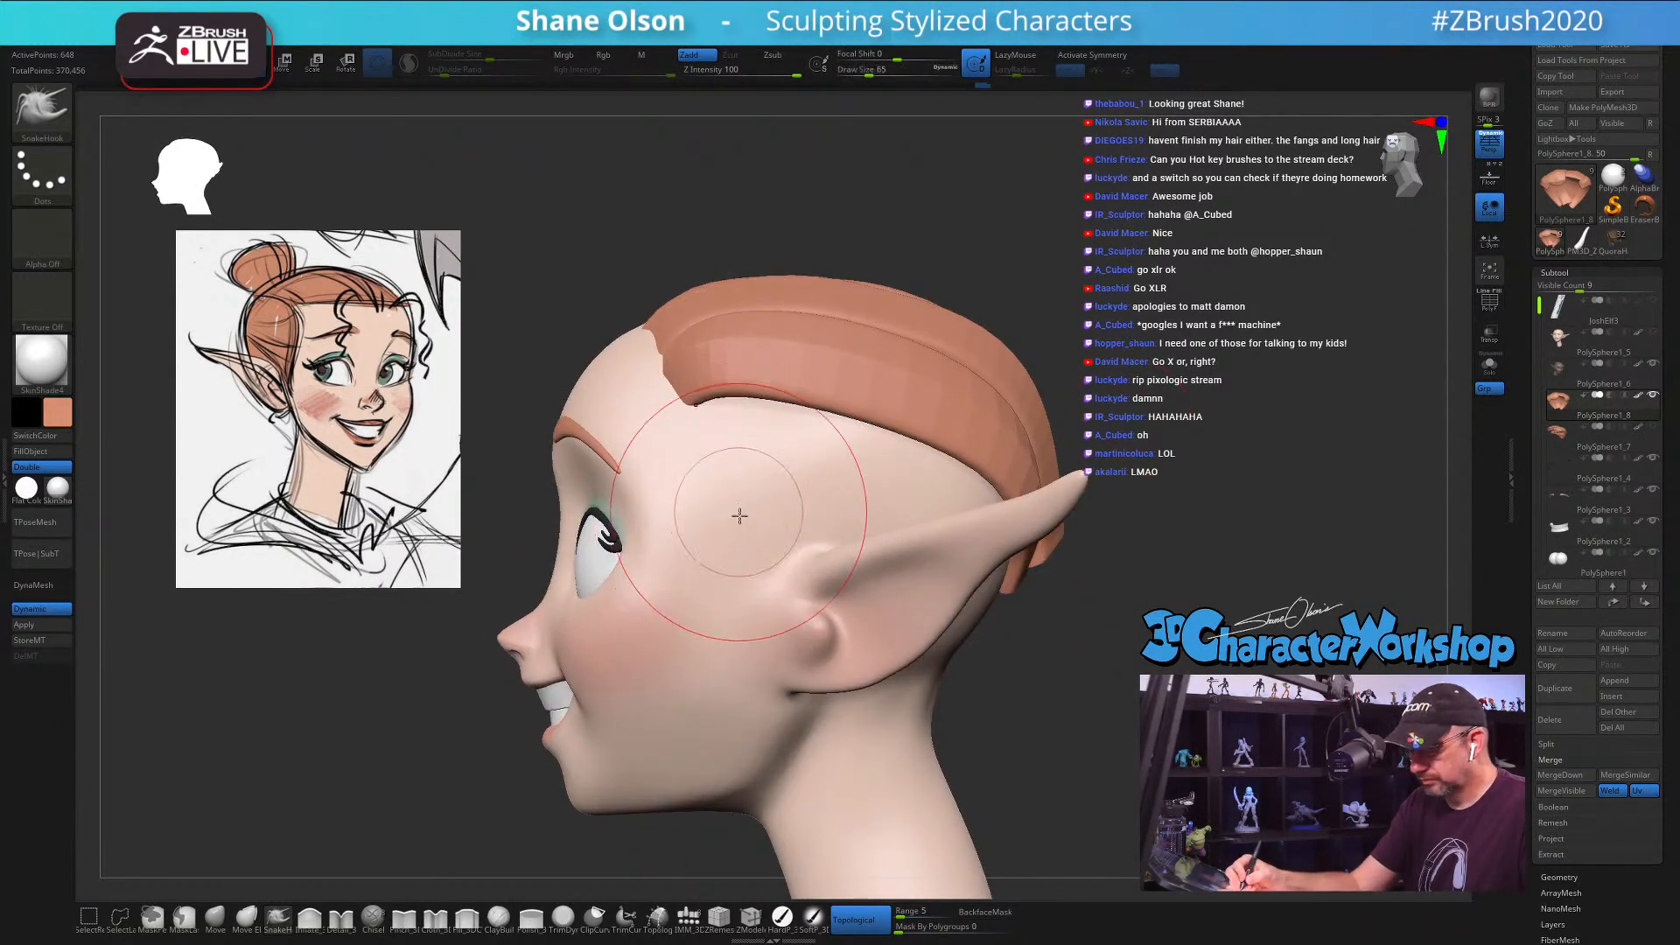
{"action": "left_click", "coordinate": [217, 925]}
{"action": "left_click", "coordinate": [278, 921]}
{"action": "key", "text": "s"}
{"action": "left_click_drag", "start_coordinate": [720, 441], "coordinate": [724, 401]}
{"action": "right_click_drag", "start_coordinate": [758, 472], "coordinate": [857, 525]}
{"action": "right_click_drag", "start_coordinate": [725, 508], "coordinate": [971, 586], "text": "alt"}
{"action": "left_click_drag", "start_coordinate": [700, 464], "coordinate": [687, 473]}
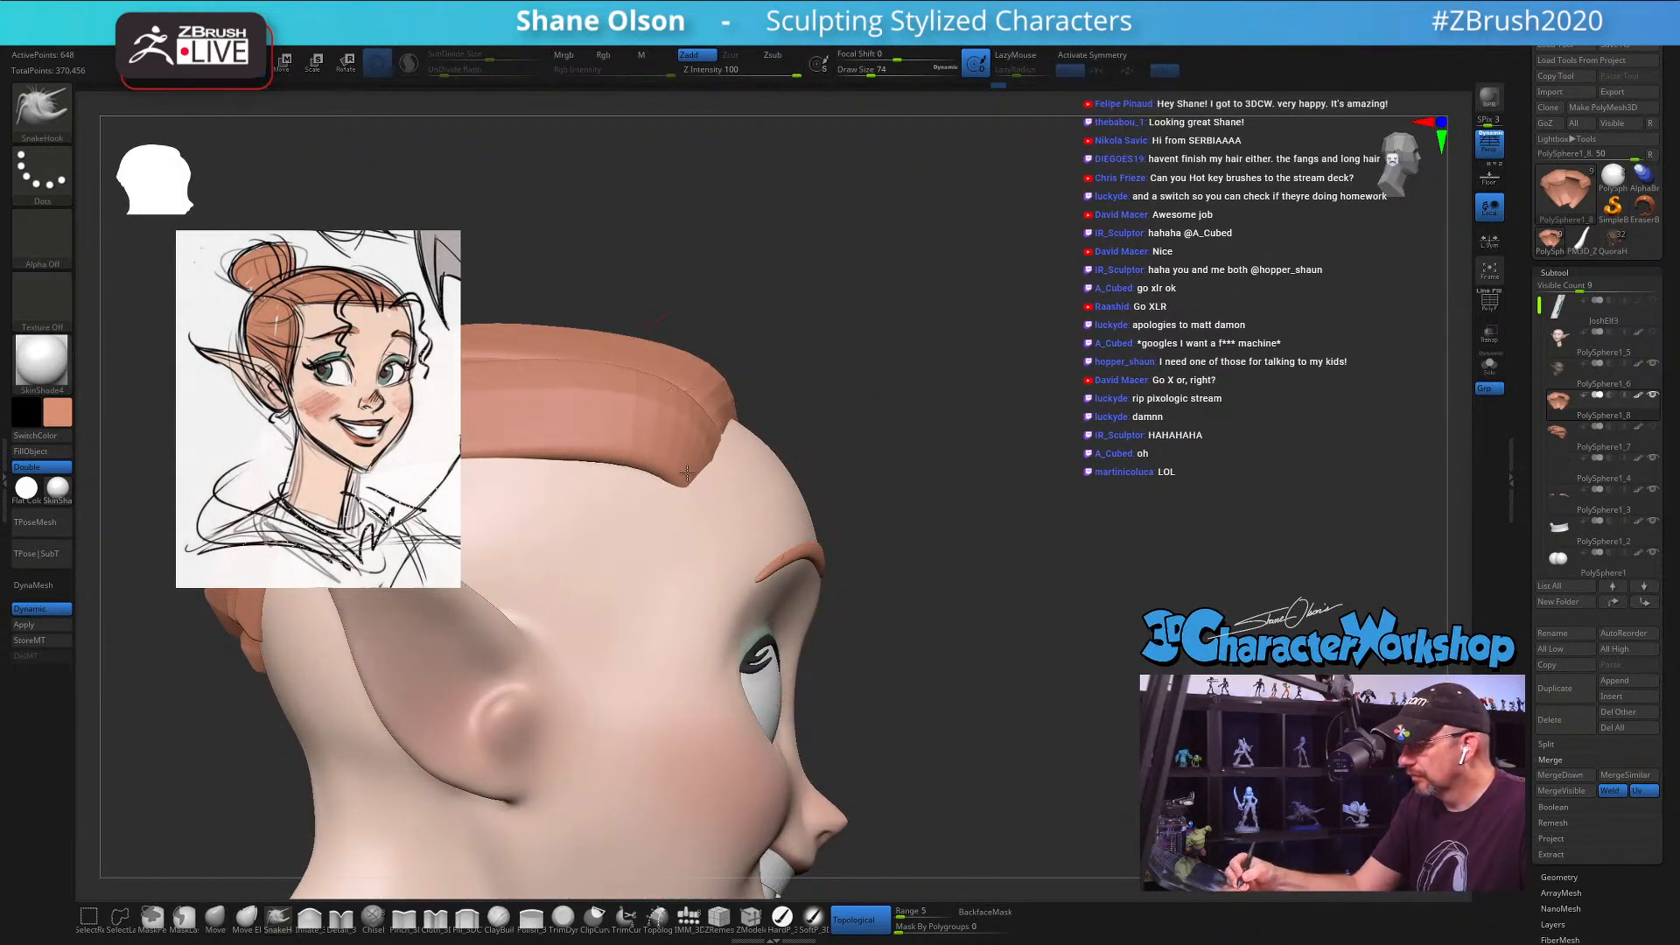
{"action": "right_click_drag", "start_coordinate": [922, 633], "coordinate": [775, 652]}
{"action": "right_click_drag", "start_coordinate": [901, 668], "coordinate": [1037, 678], "text": "ctrl"}
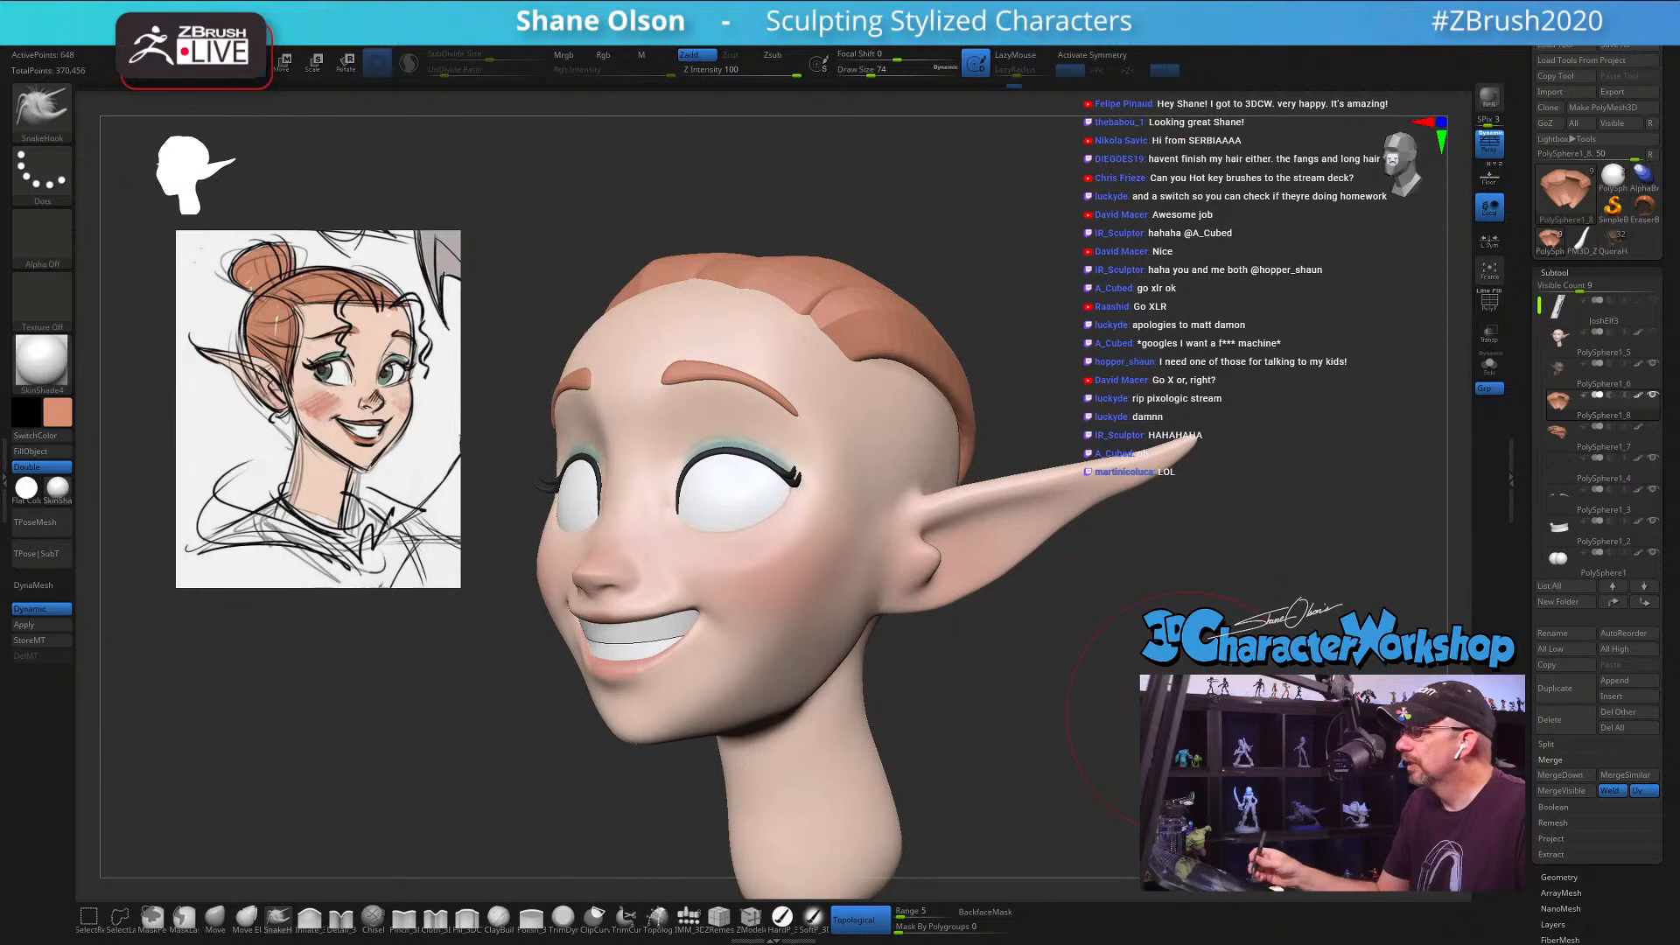
{"action": "right_click_drag", "start_coordinate": [1129, 655], "coordinate": [1088, 682]}
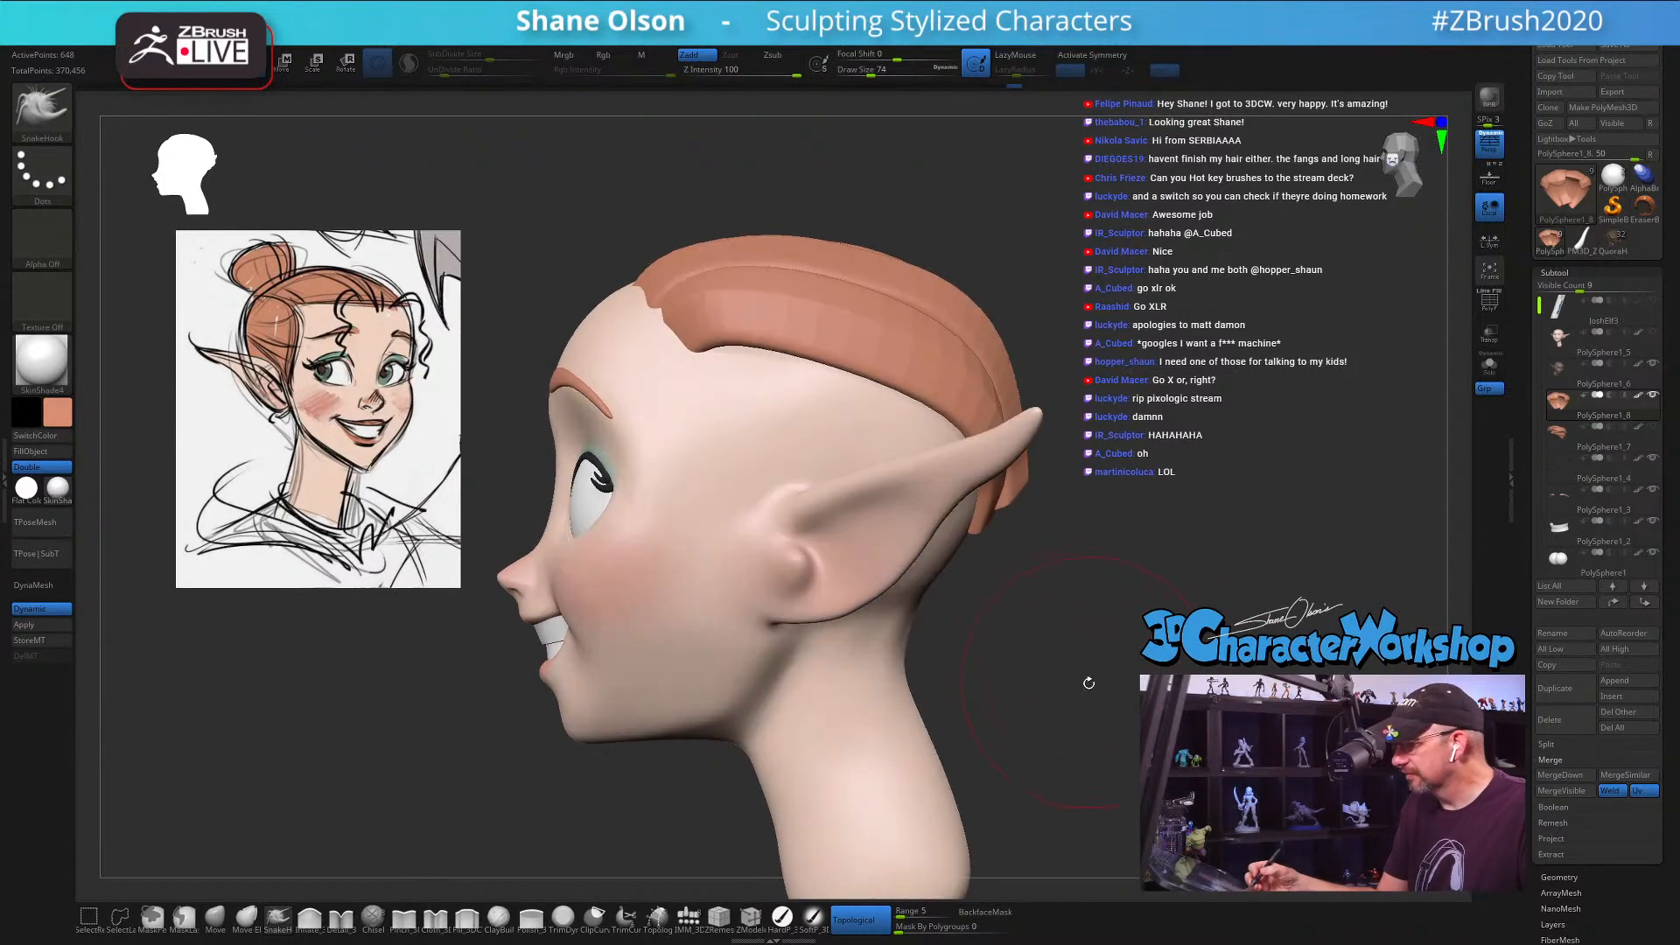
Step: Switch to the DE_HairTubes brush with a draw size of 33 and reselect the hair strips as the active subtool
{"action": "right_click_drag", "start_coordinate": [694, 780], "coordinate": [694, 809]}
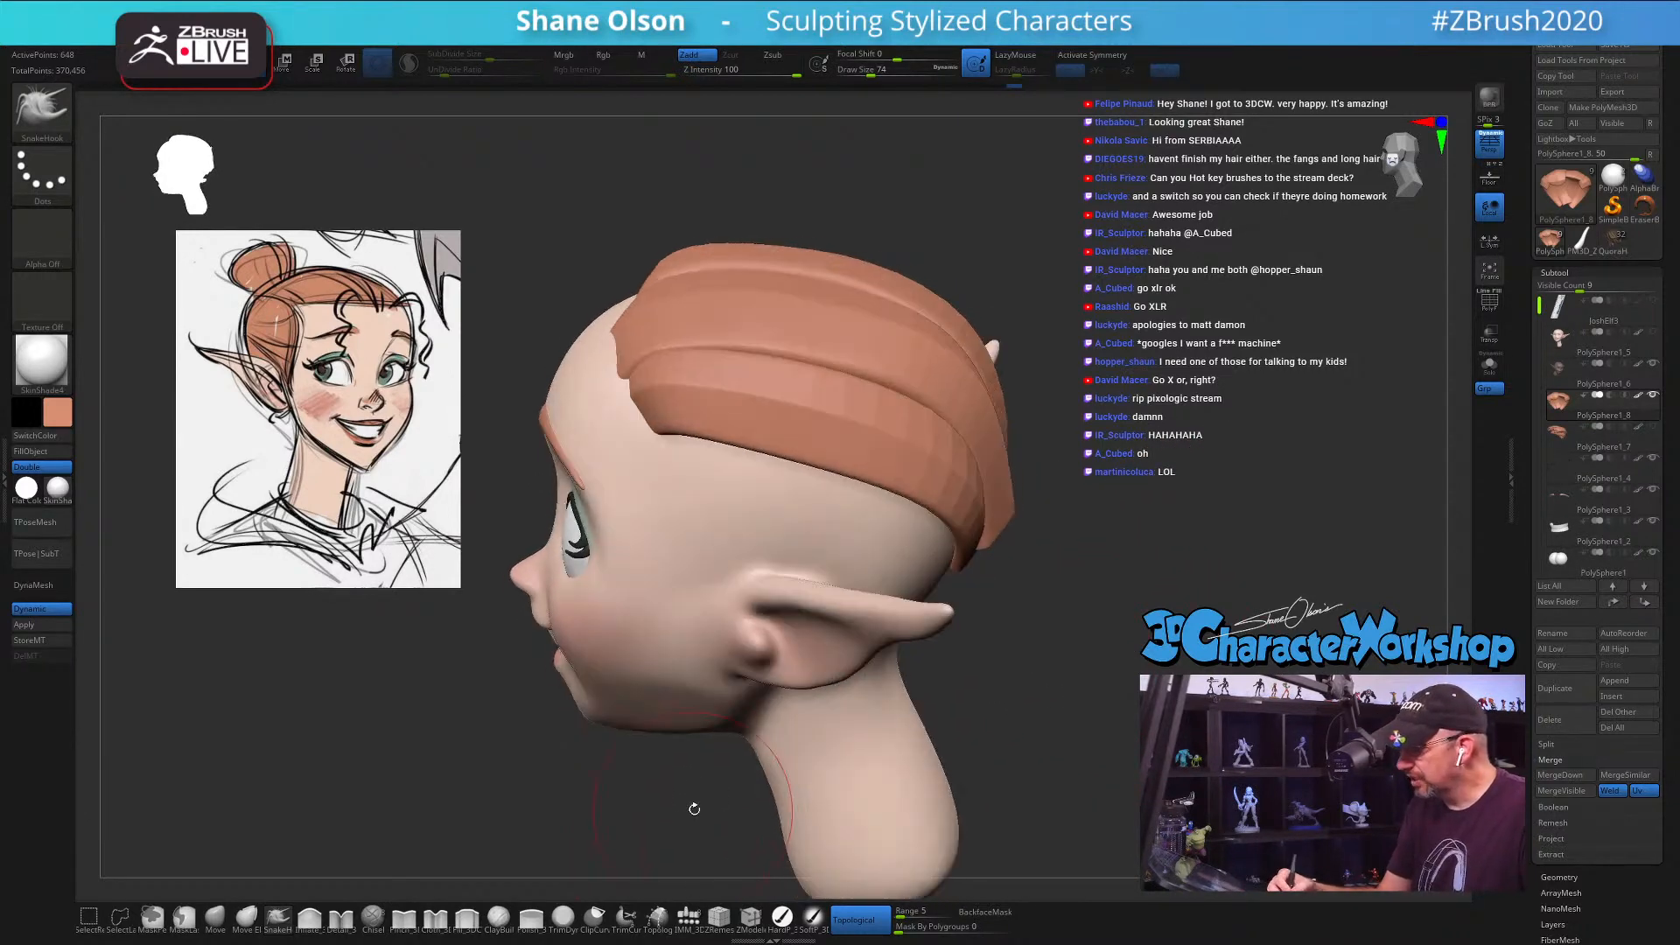
{"action": "key", "text": "b"}
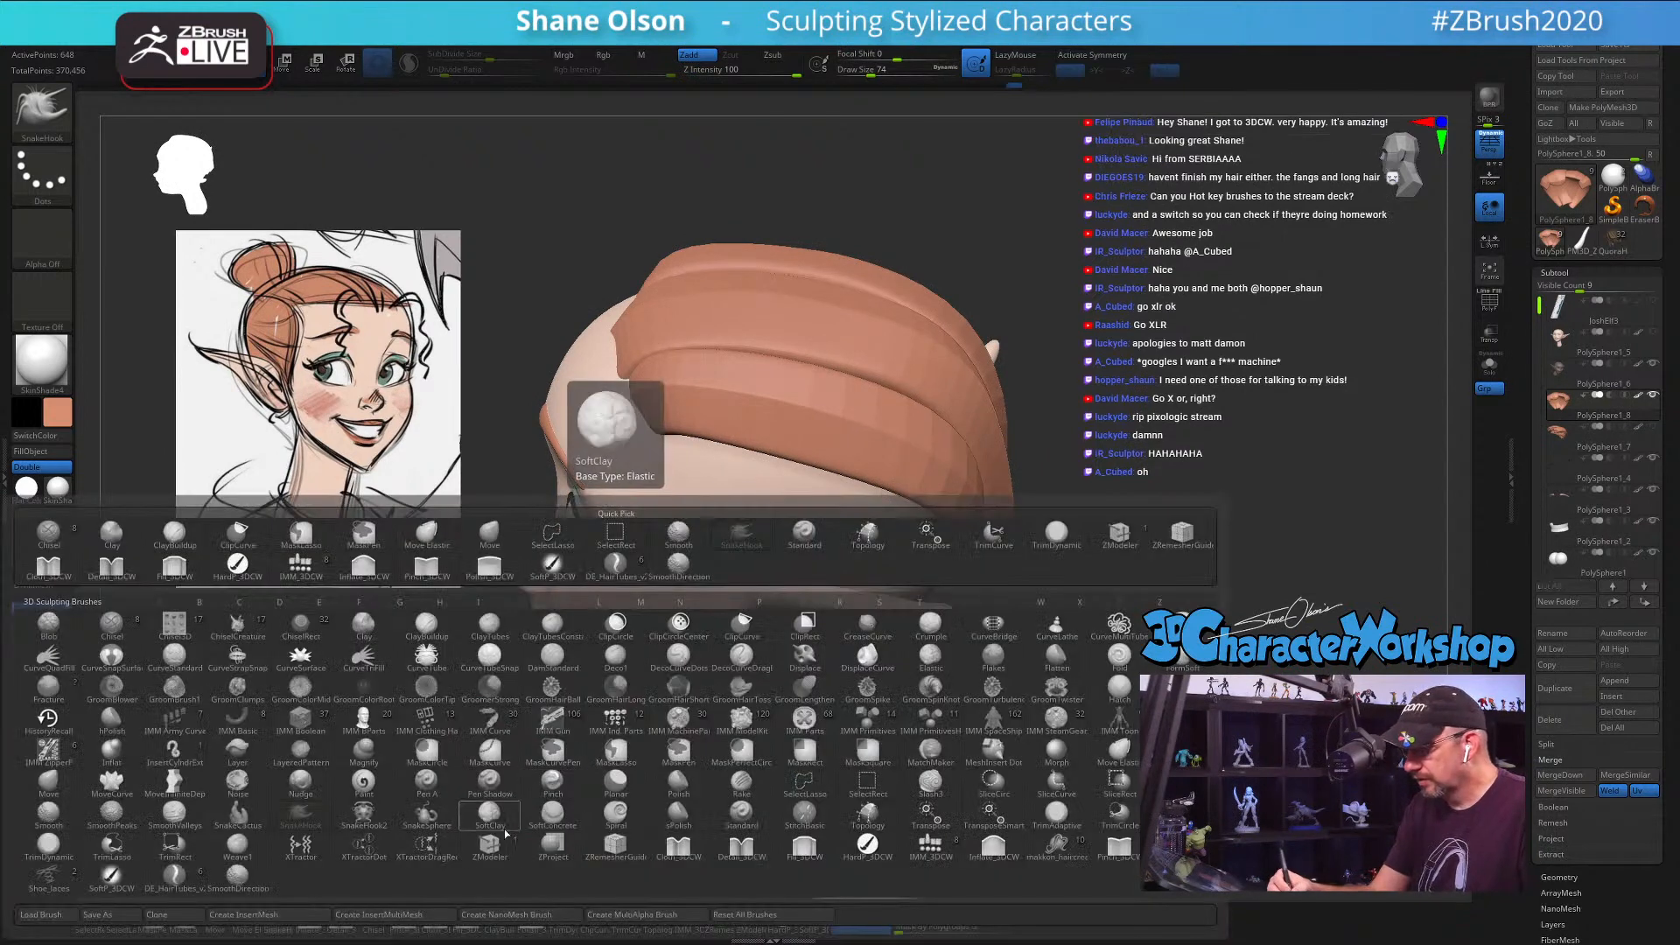
{"action": "left_click", "coordinate": [300, 717]}
{"action": "right_click_drag", "start_coordinate": [1079, 496], "coordinate": [1093, 635]}
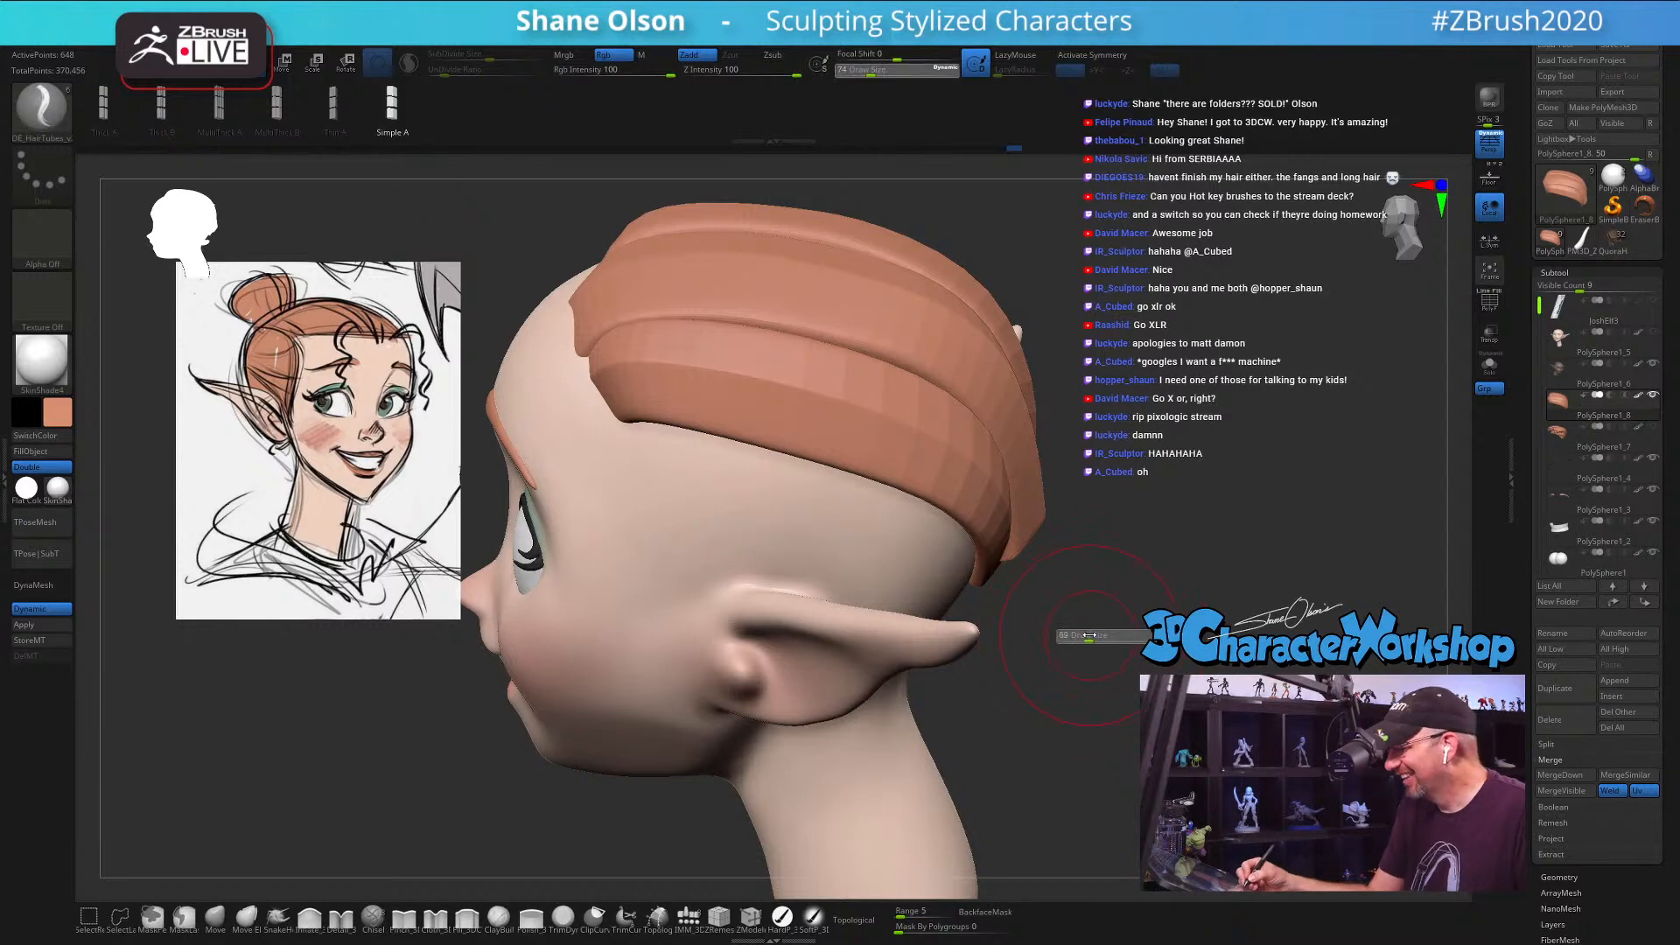
{"action": "key", "text": "s"}
{"action": "left_click_drag", "start_coordinate": [700, 530], "coordinate": [683, 529]}
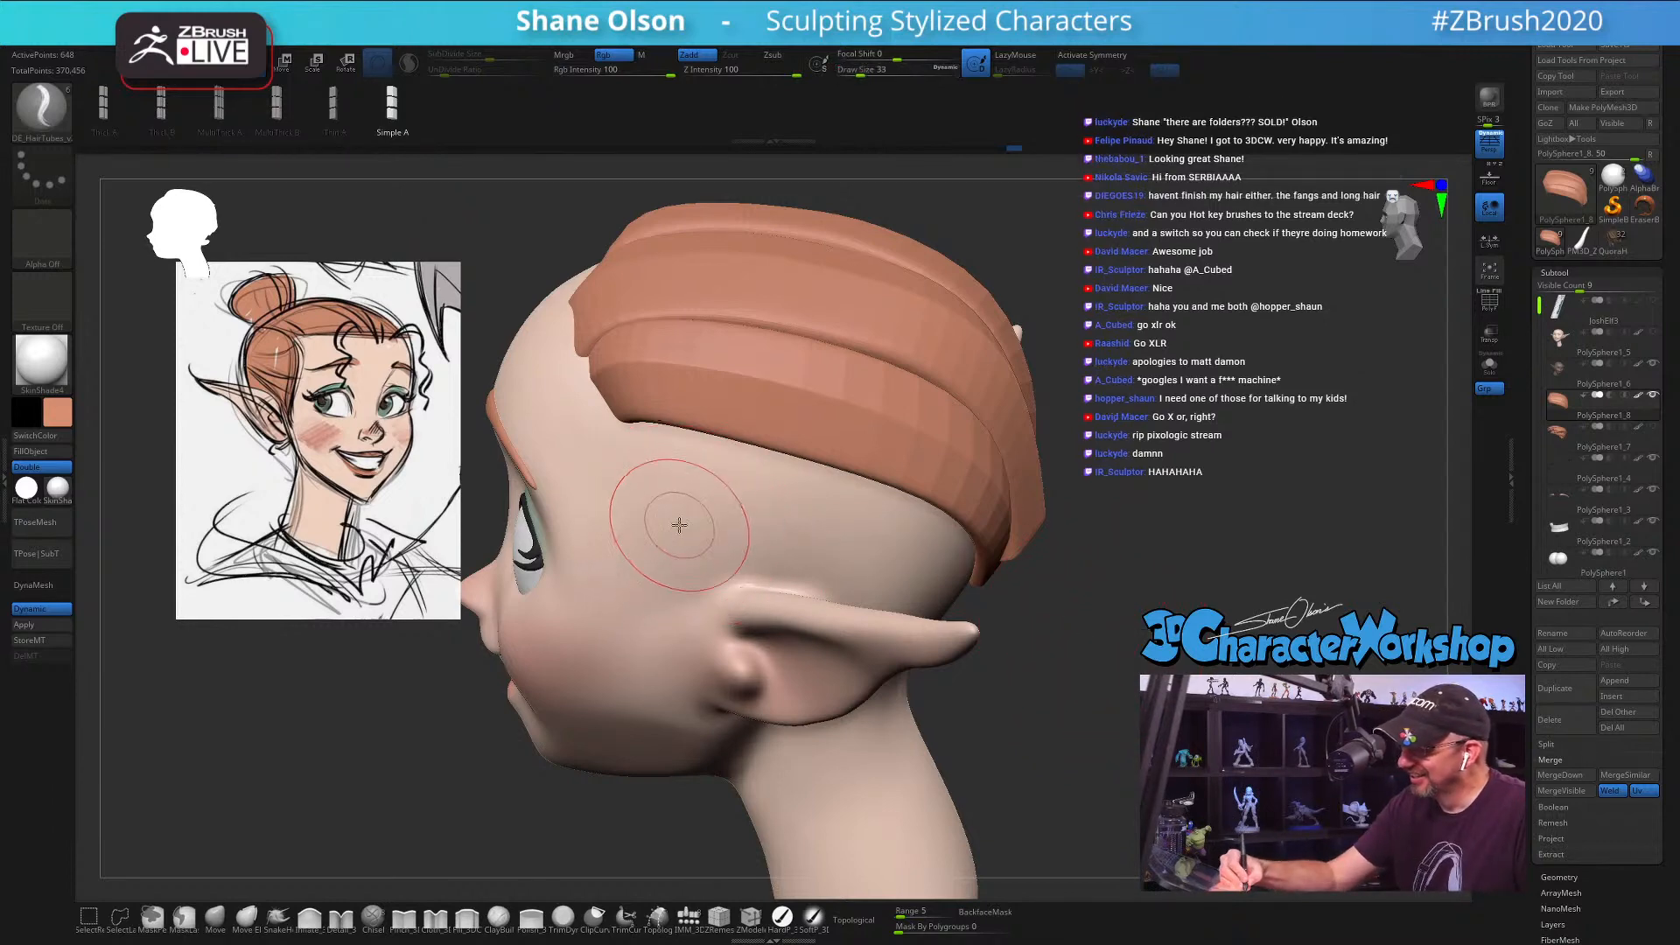
{"action": "left_click", "coordinate": [695, 477], "text": "alt"}
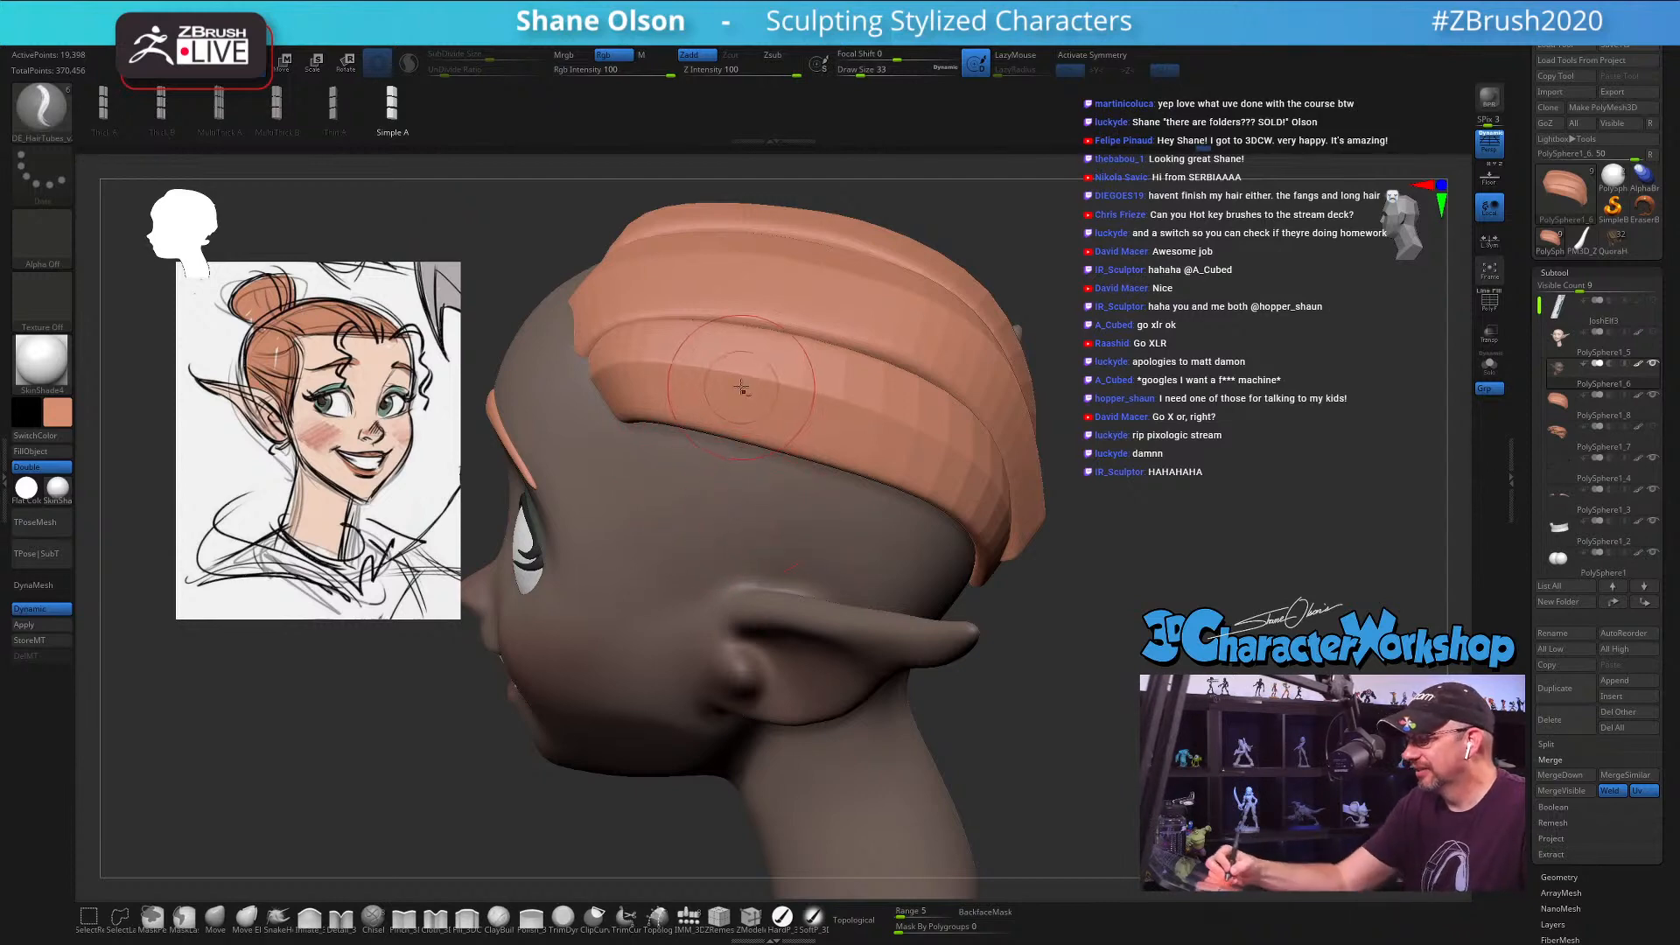
{"action": "left_click", "coordinate": [726, 359], "text": "alt"}
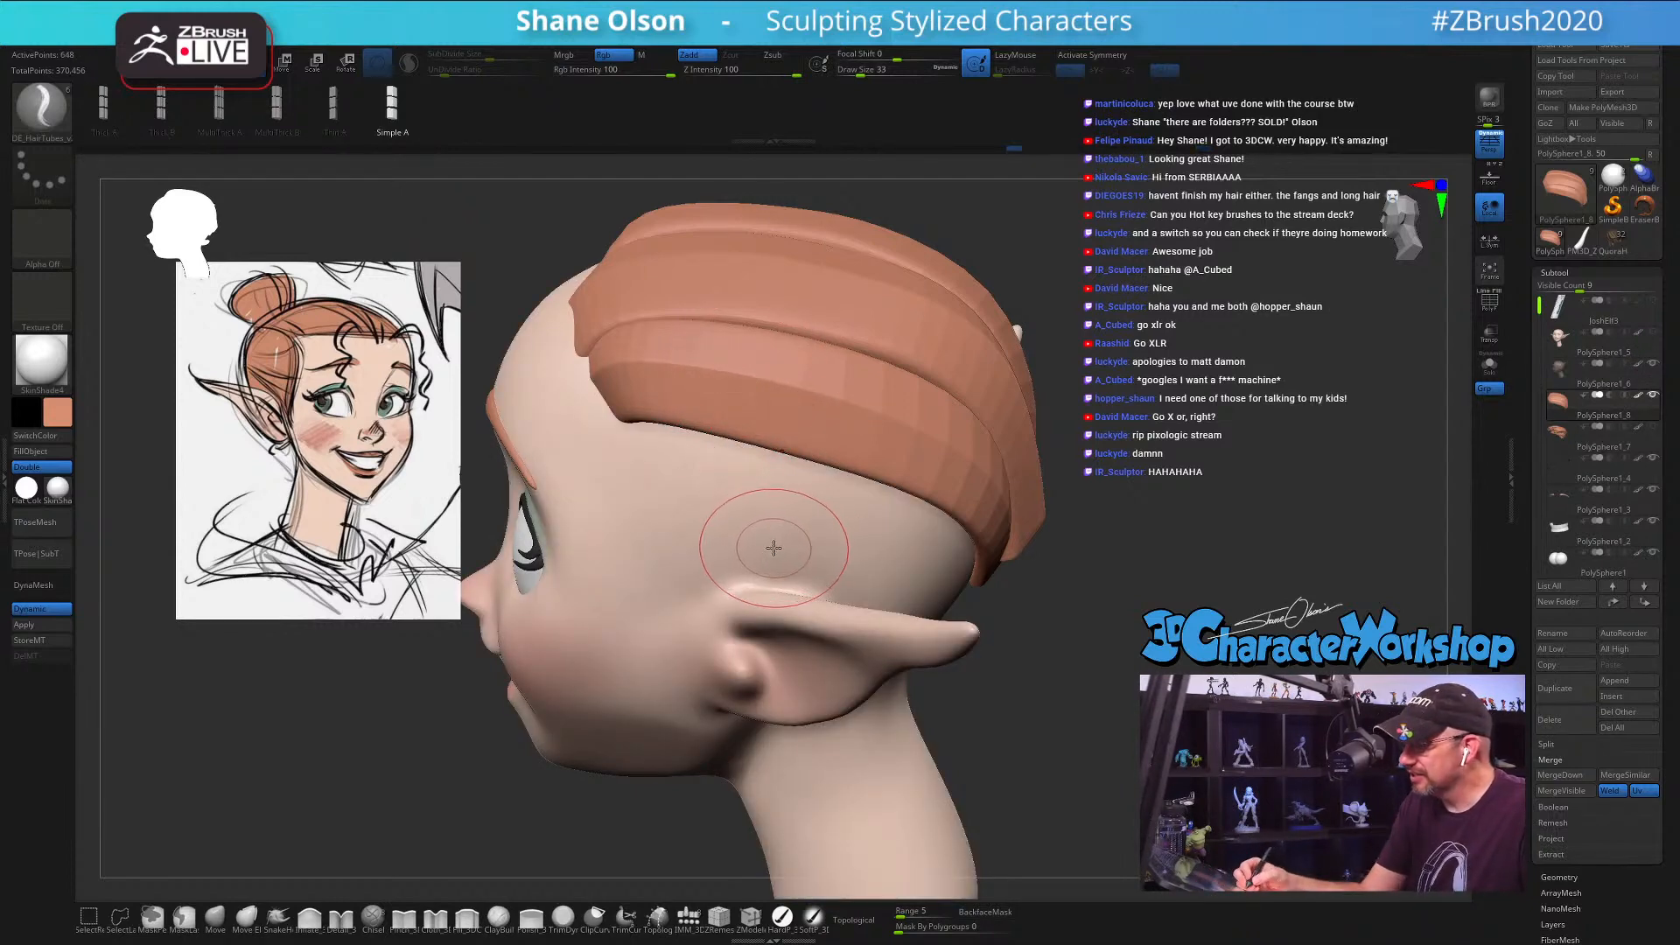
Step: Set the DE_HairTubes brush's draw size to 27, ready for a strip above the ear
{"action": "key", "text": "s"}
{"action": "left_click_drag", "start_coordinate": [775, 549], "coordinate": [772, 549]}
{"action": "right_click_drag", "start_coordinate": [849, 532], "coordinate": [773, 515]}
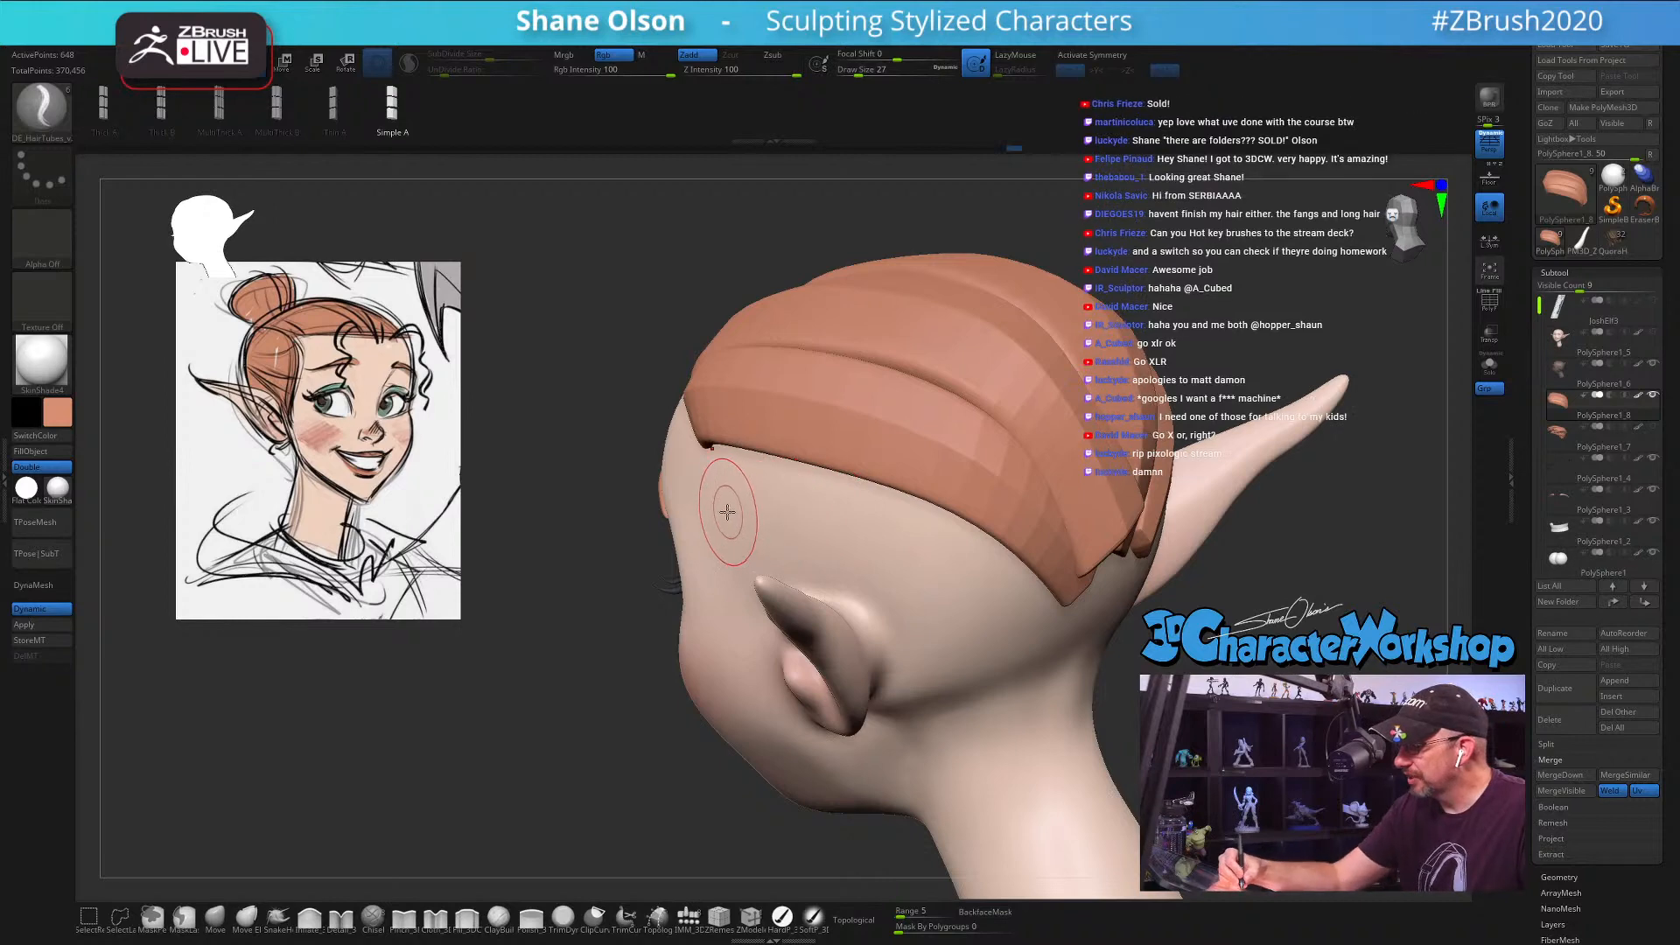
{"action": "left_click_drag", "start_coordinate": [724, 512], "coordinate": [814, 524]}
{"action": "left_click_drag", "start_coordinate": [973, 669], "coordinate": [1006, 740]}
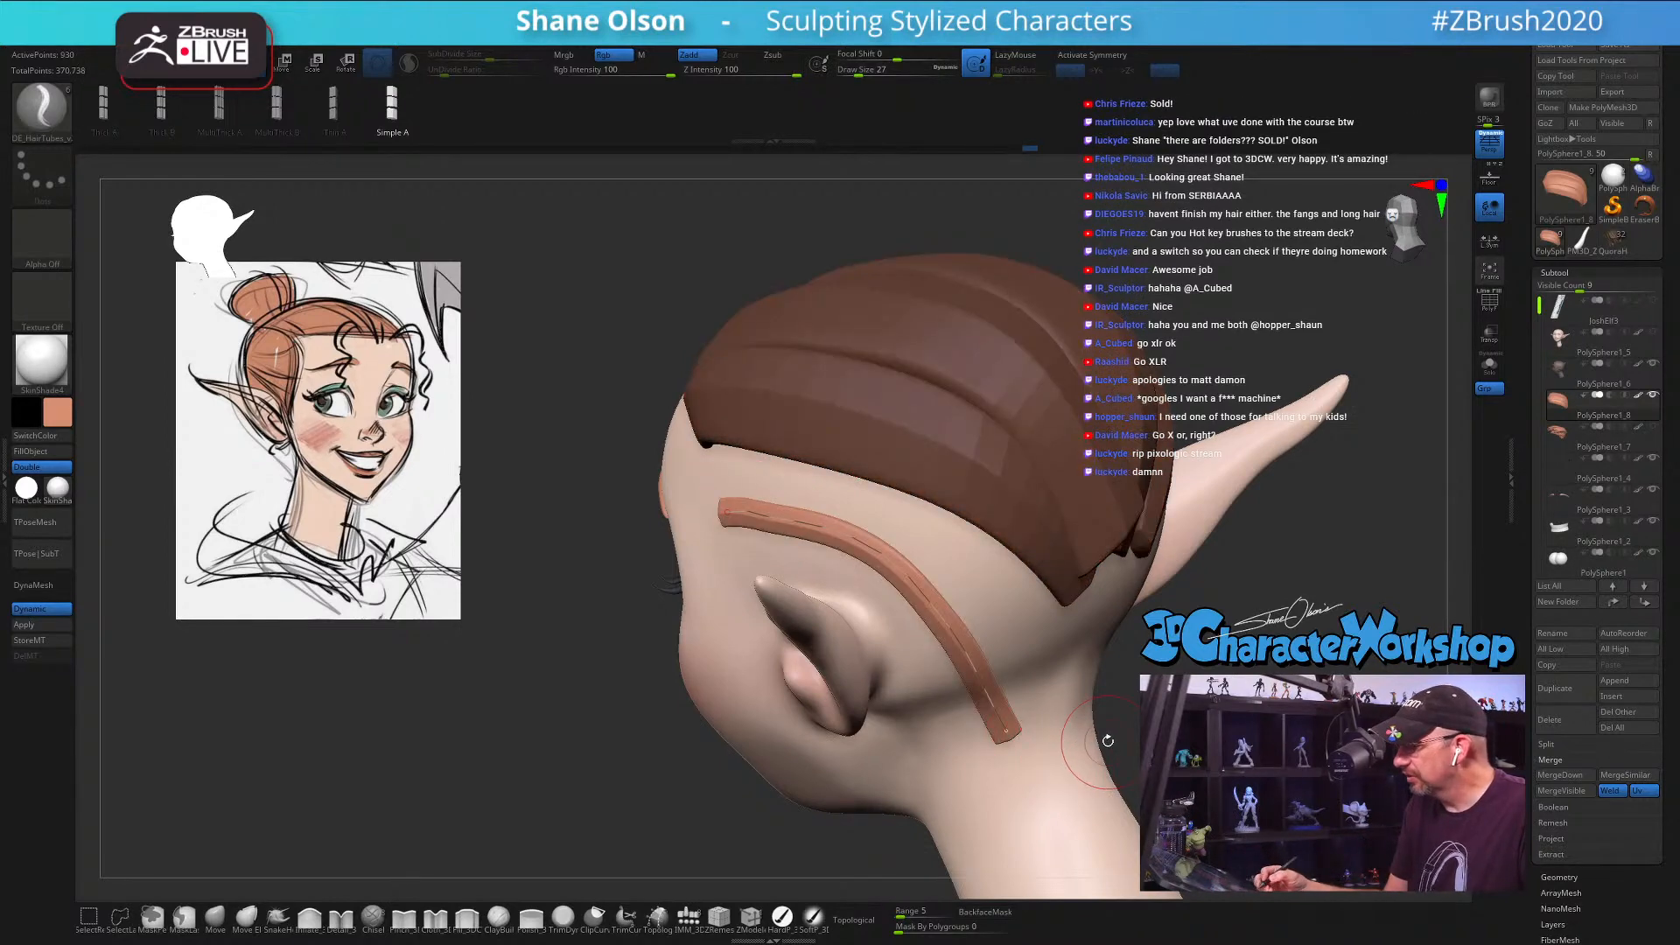
{"action": "right_click_drag", "start_coordinate": [1105, 739], "coordinate": [1070, 649]}
{"action": "left_click_drag", "start_coordinate": [739, 510], "coordinate": [724, 510]}
{"action": "right_click_drag", "start_coordinate": [1134, 738], "coordinate": [1085, 683]}
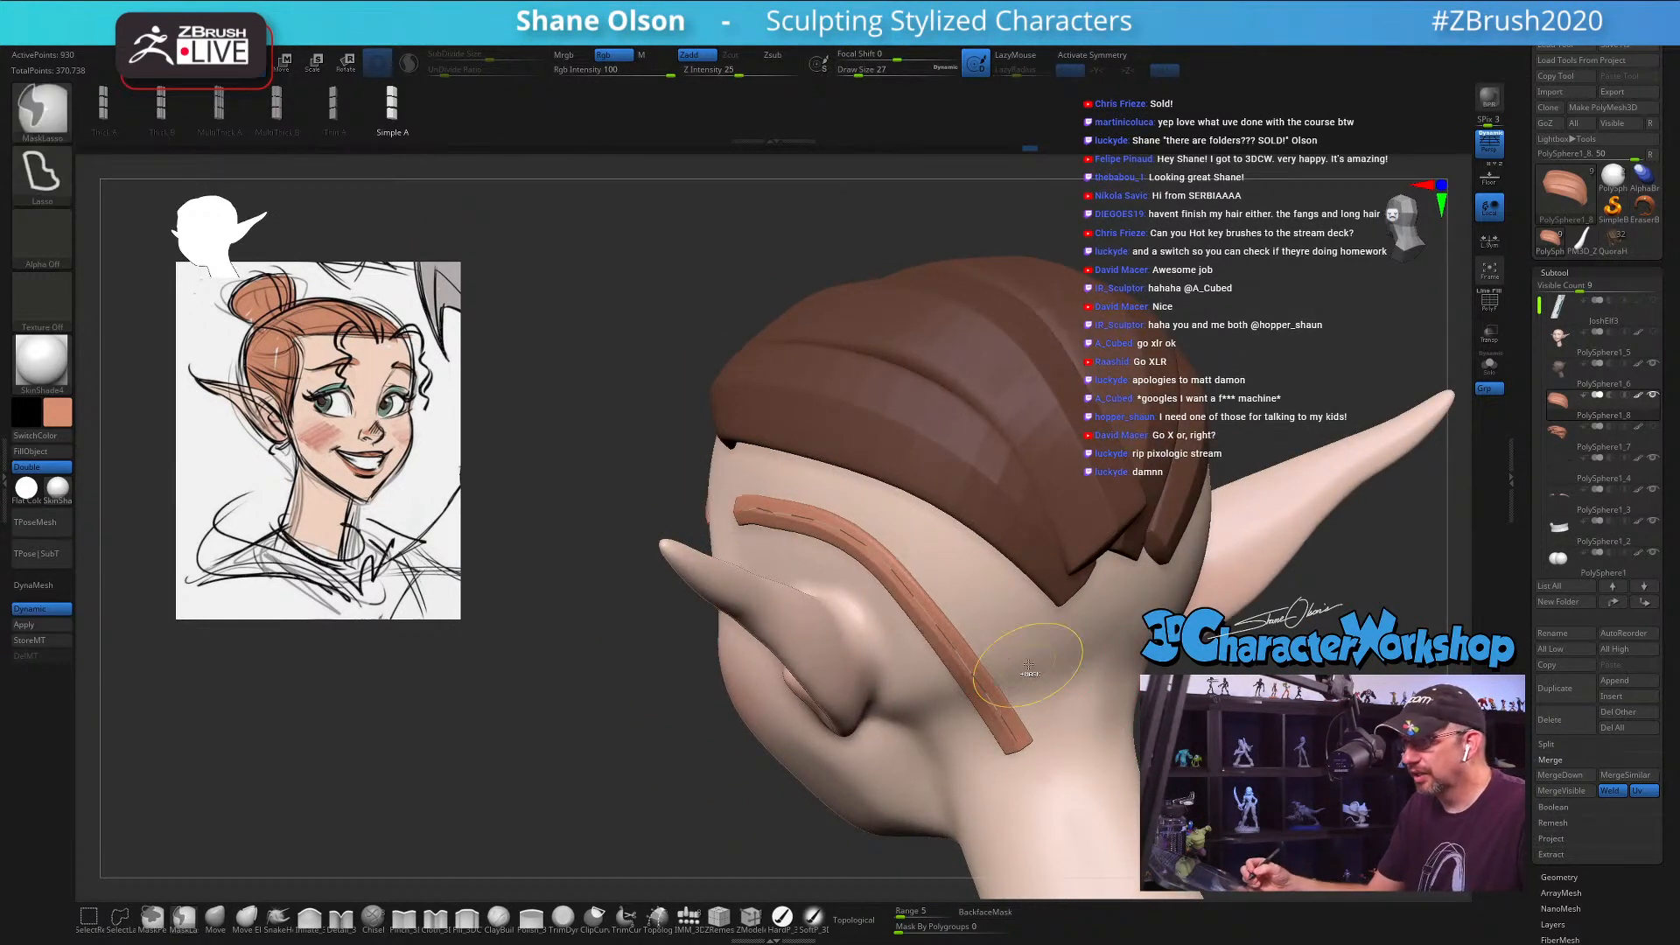
{"action": "key", "text": "ctrl+z"}
Step: Draw a hair strip from the temple over the ear toward the nape and widen it with a draw size of 74
{"action": "right_click_drag", "start_coordinate": [970, 586], "coordinate": [958, 591]}
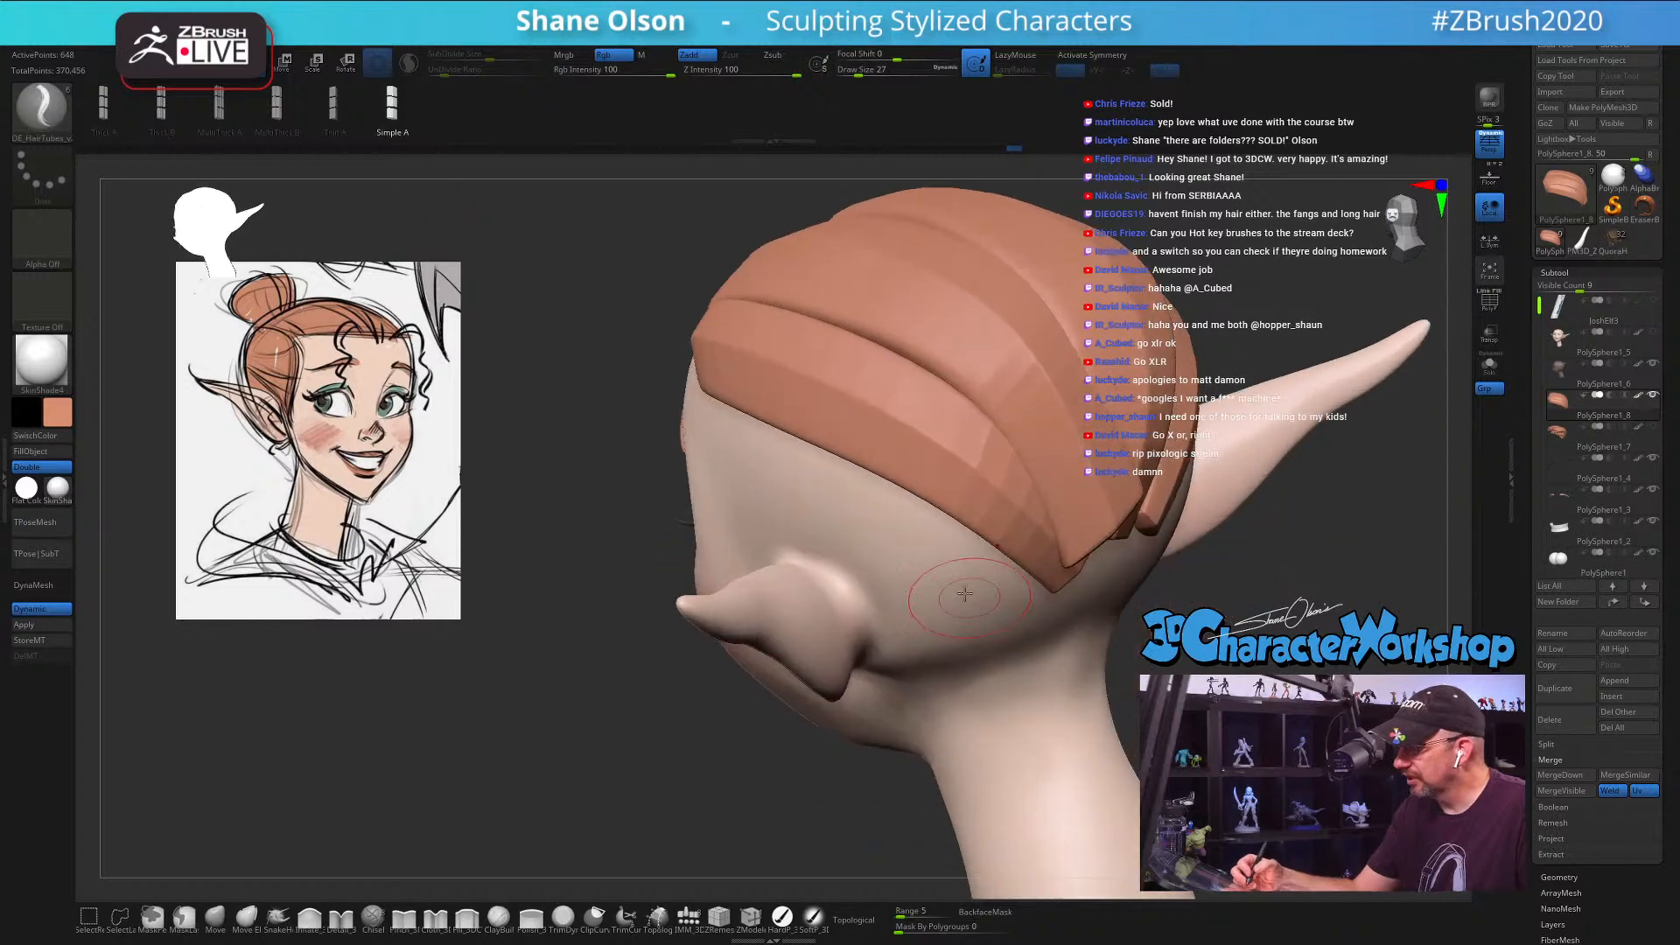
{"action": "left_click_drag", "start_coordinate": [717, 472], "coordinate": [824, 509]}
{"action": "left_click_drag", "start_coordinate": [1000, 634], "coordinate": [1004, 639]}
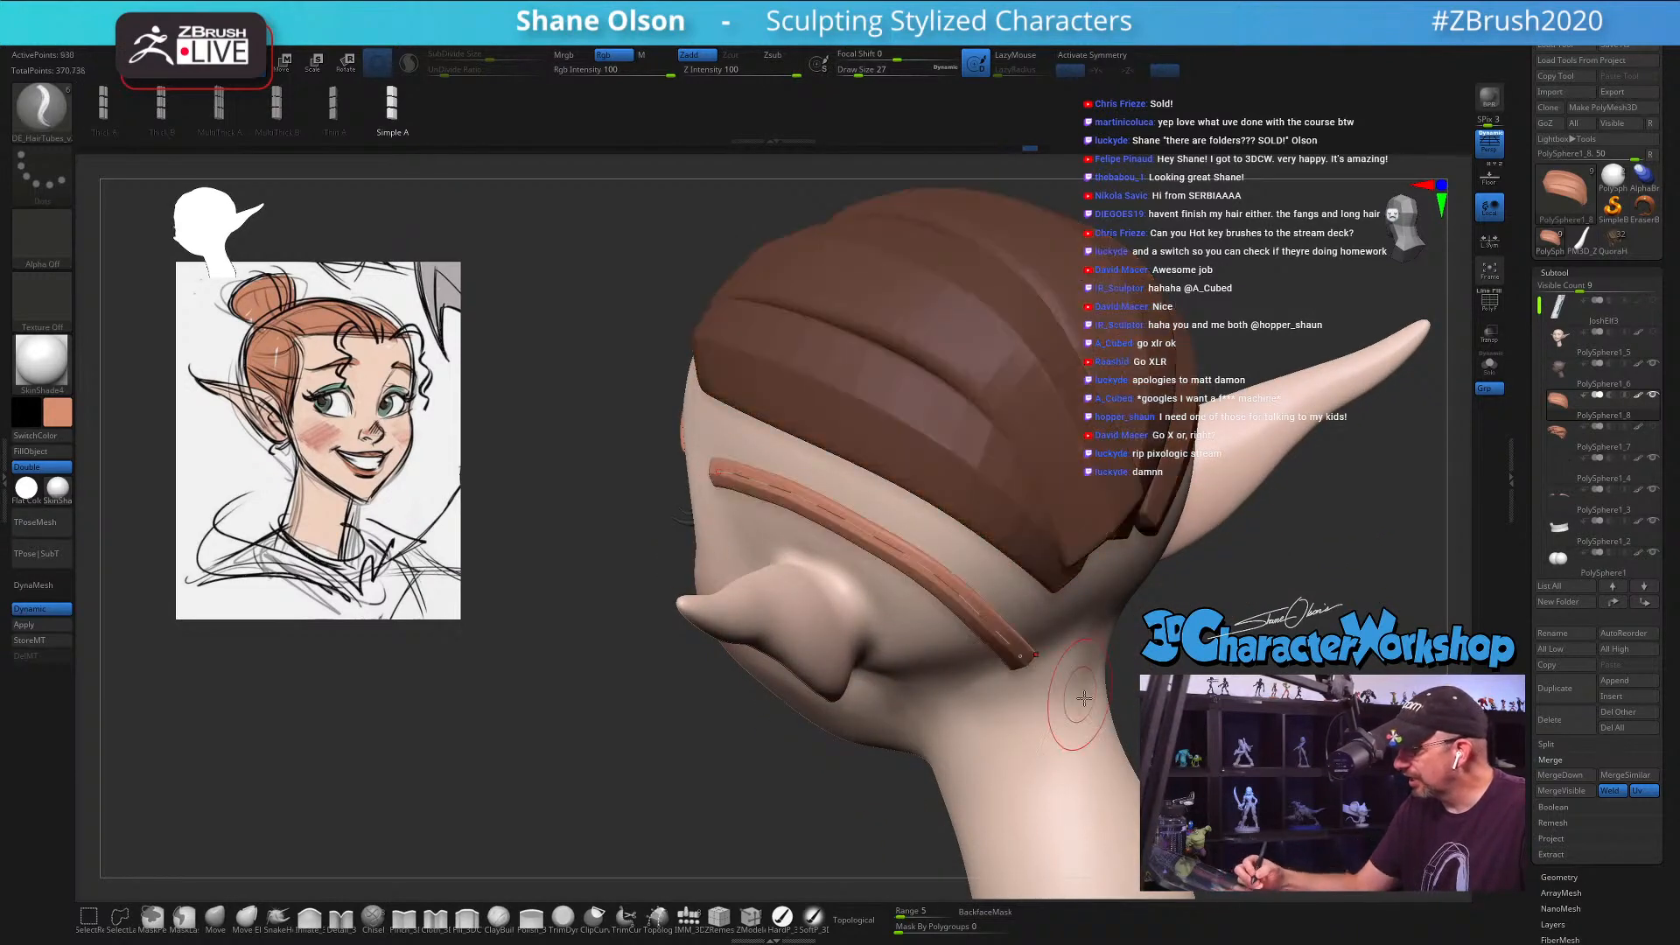
{"action": "mouse_move", "coordinate": [1096, 710]}
{"action": "right_mouse_down"}
{"action": "mouse_move", "coordinate": [1073, 716]}
{"action": "mouse_move", "coordinate": [1065, 685]}
{"action": "right_mouse_up"}
{"action": "key", "text": "s"}
{"action": "left_click_drag", "start_coordinate": [1209, 688], "coordinate": [1222, 689]}
{"action": "left_click", "coordinate": [892, 523]}
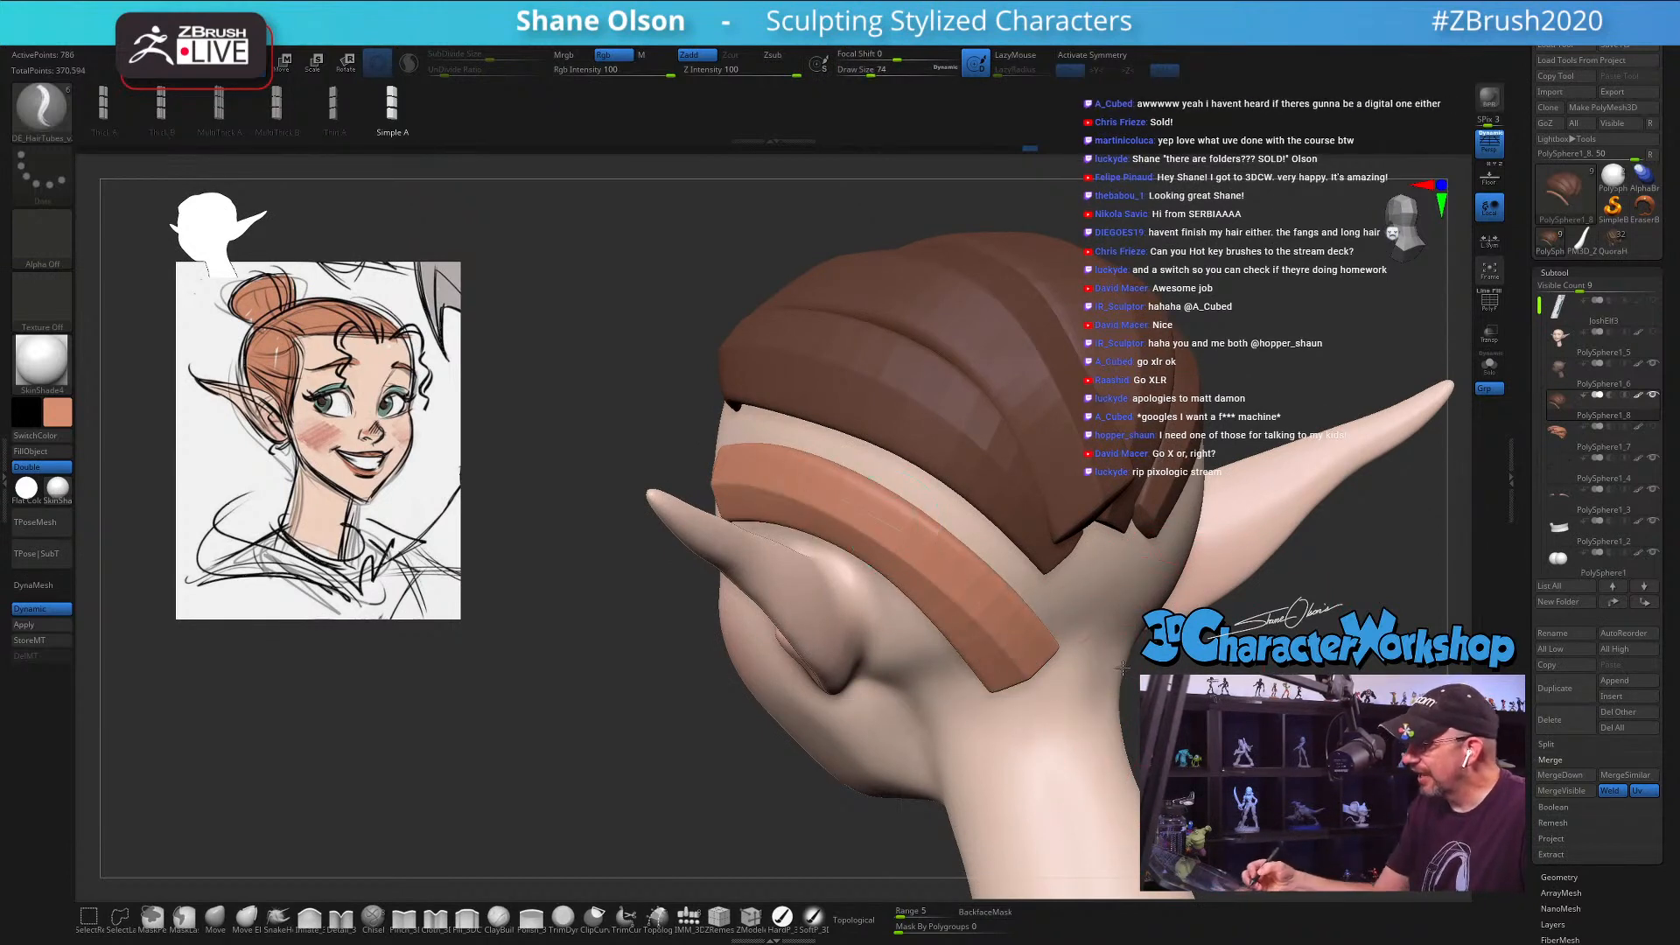
Step: Widen the new side strip further by updating its curve at draw size 97, and set the brush's draw size to 50
{"action": "right_click_drag", "start_coordinate": [1073, 760], "coordinate": [1154, 685]}
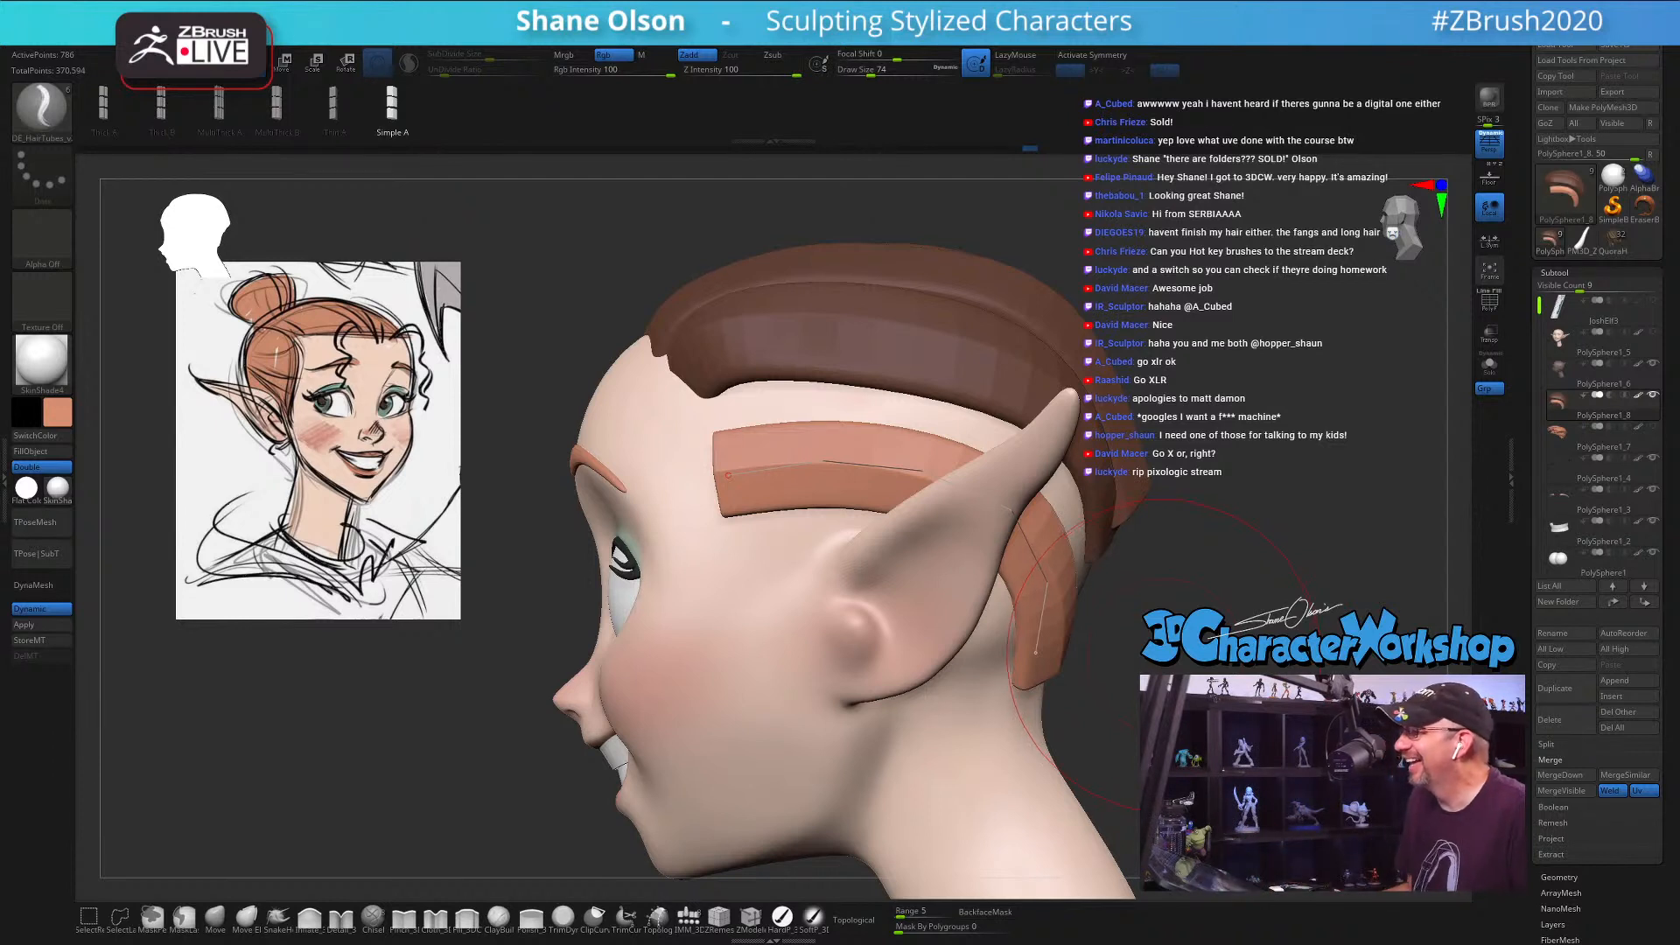
{"action": "mouse_move", "coordinate": [1177, 643]}
{"action": "right_mouse_down", "text": "ctrl"}
{"action": "mouse_move", "coordinate": [1191, 614]}
{"action": "mouse_move", "coordinate": [1108, 581]}
{"action": "right_mouse_up", "text": "ctrl"}
{"action": "key", "text": "s"}
{"action": "mouse_move", "coordinate": [1108, 580]}
{"action": "left_mouse_down"}
{"action": "mouse_move", "coordinate": [1190, 528]}
{"action": "mouse_move", "coordinate": [709, 376]}
{"action": "mouse_move", "coordinate": [657, 357]}
{"action": "mouse_move", "coordinate": [646, 331]}
{"action": "left_mouse_up"}
{"action": "left_click", "coordinate": [743, 443]}
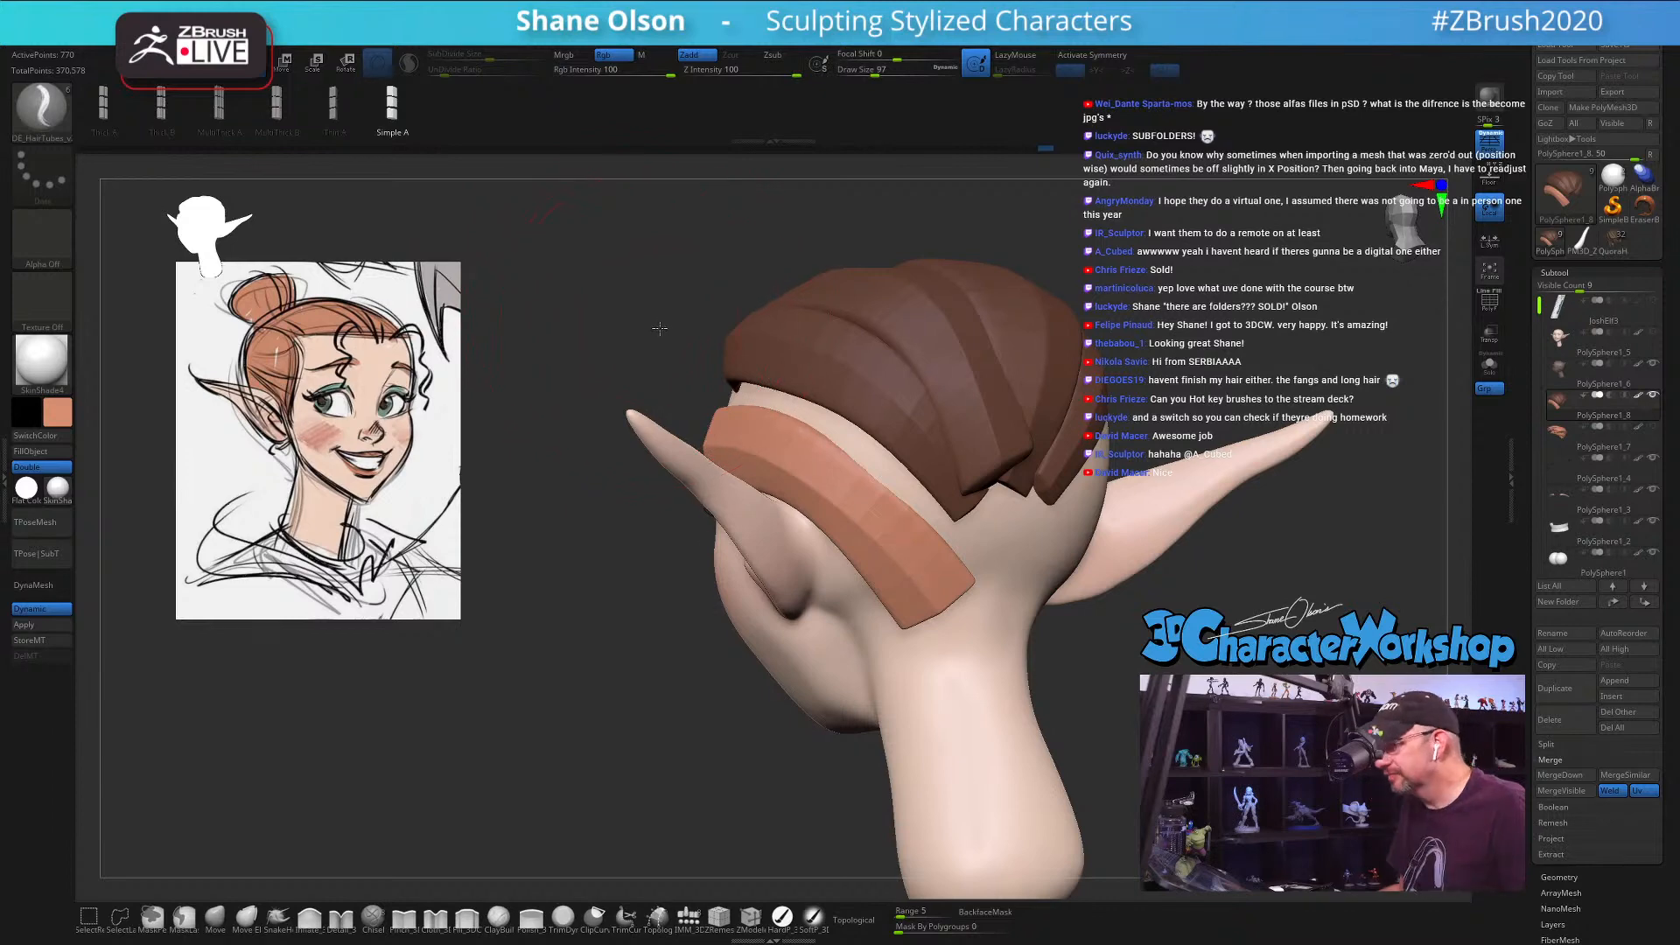
{"action": "mouse_move", "coordinate": [630, 323]}
{"action": "left_mouse_down"}
{"action": "mouse_move", "coordinate": [809, 341]}
{"action": "mouse_move", "coordinate": [875, 499]}
{"action": "mouse_move", "coordinate": [1159, 586]}
{"action": "mouse_move", "coordinate": [1178, 576]}
{"action": "mouse_move", "coordinate": [1094, 560]}
{"action": "mouse_move", "coordinate": [1161, 610]}
{"action": "left_mouse_up"}
{"action": "key", "text": "s"}
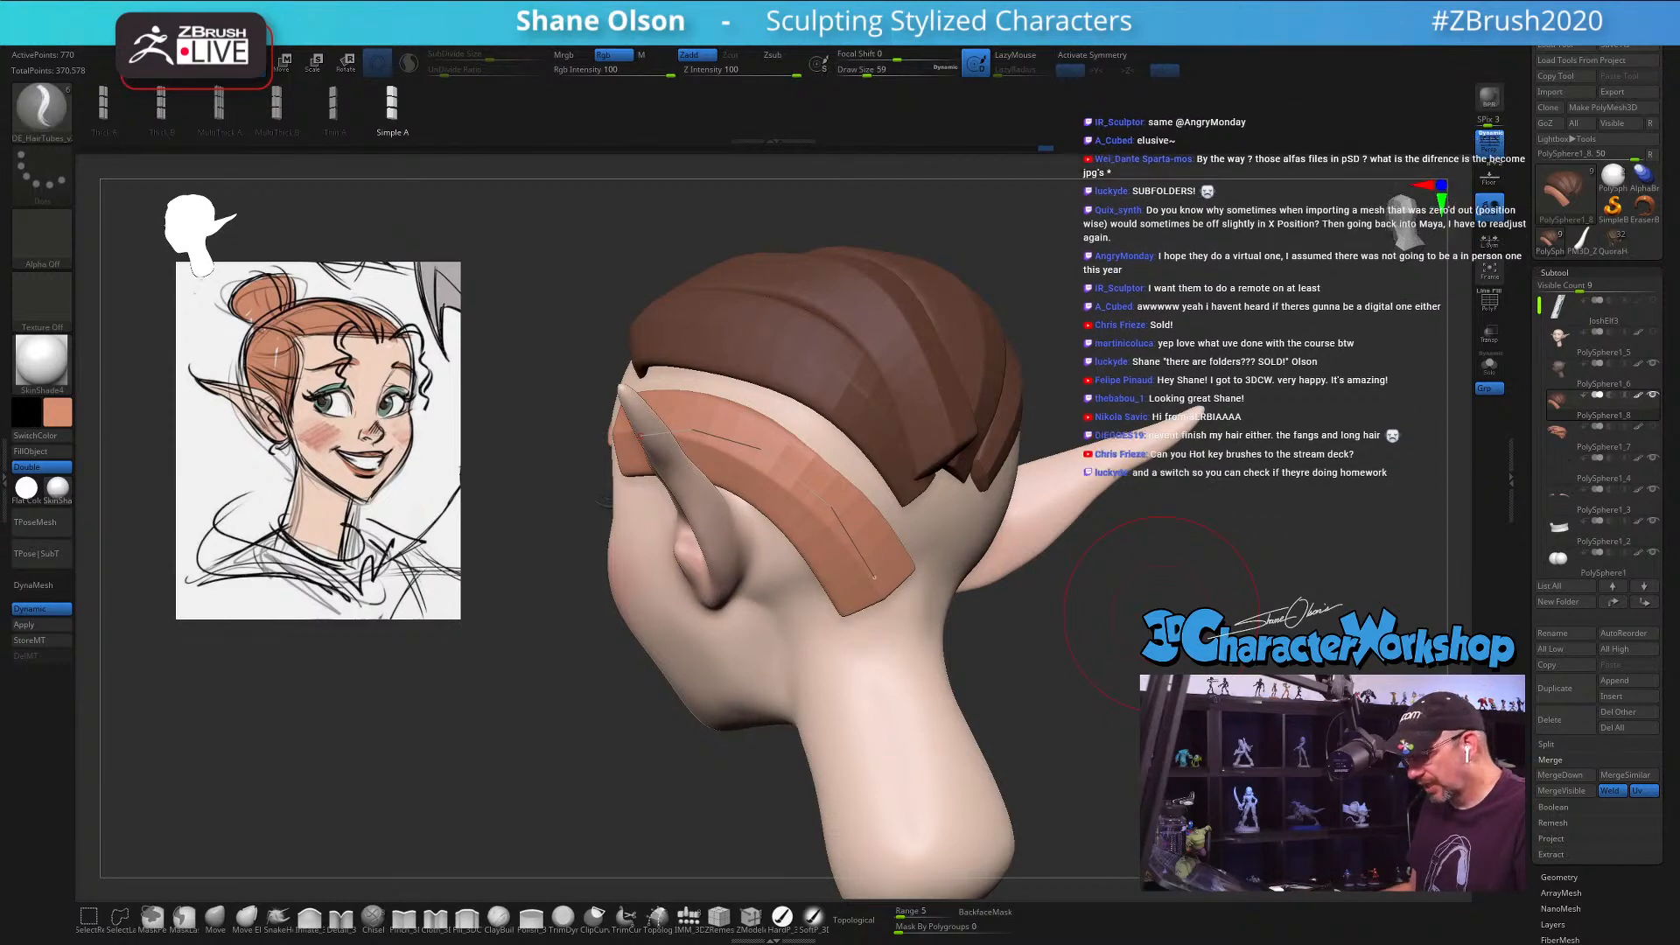
{"action": "mouse_move", "coordinate": [1159, 612]}
{"action": "left_mouse_down"}
{"action": "mouse_move", "coordinate": [1190, 604]}
{"action": "mouse_move", "coordinate": [1111, 627]}
{"action": "mouse_move", "coordinate": [1207, 604]}
{"action": "left_mouse_up"}
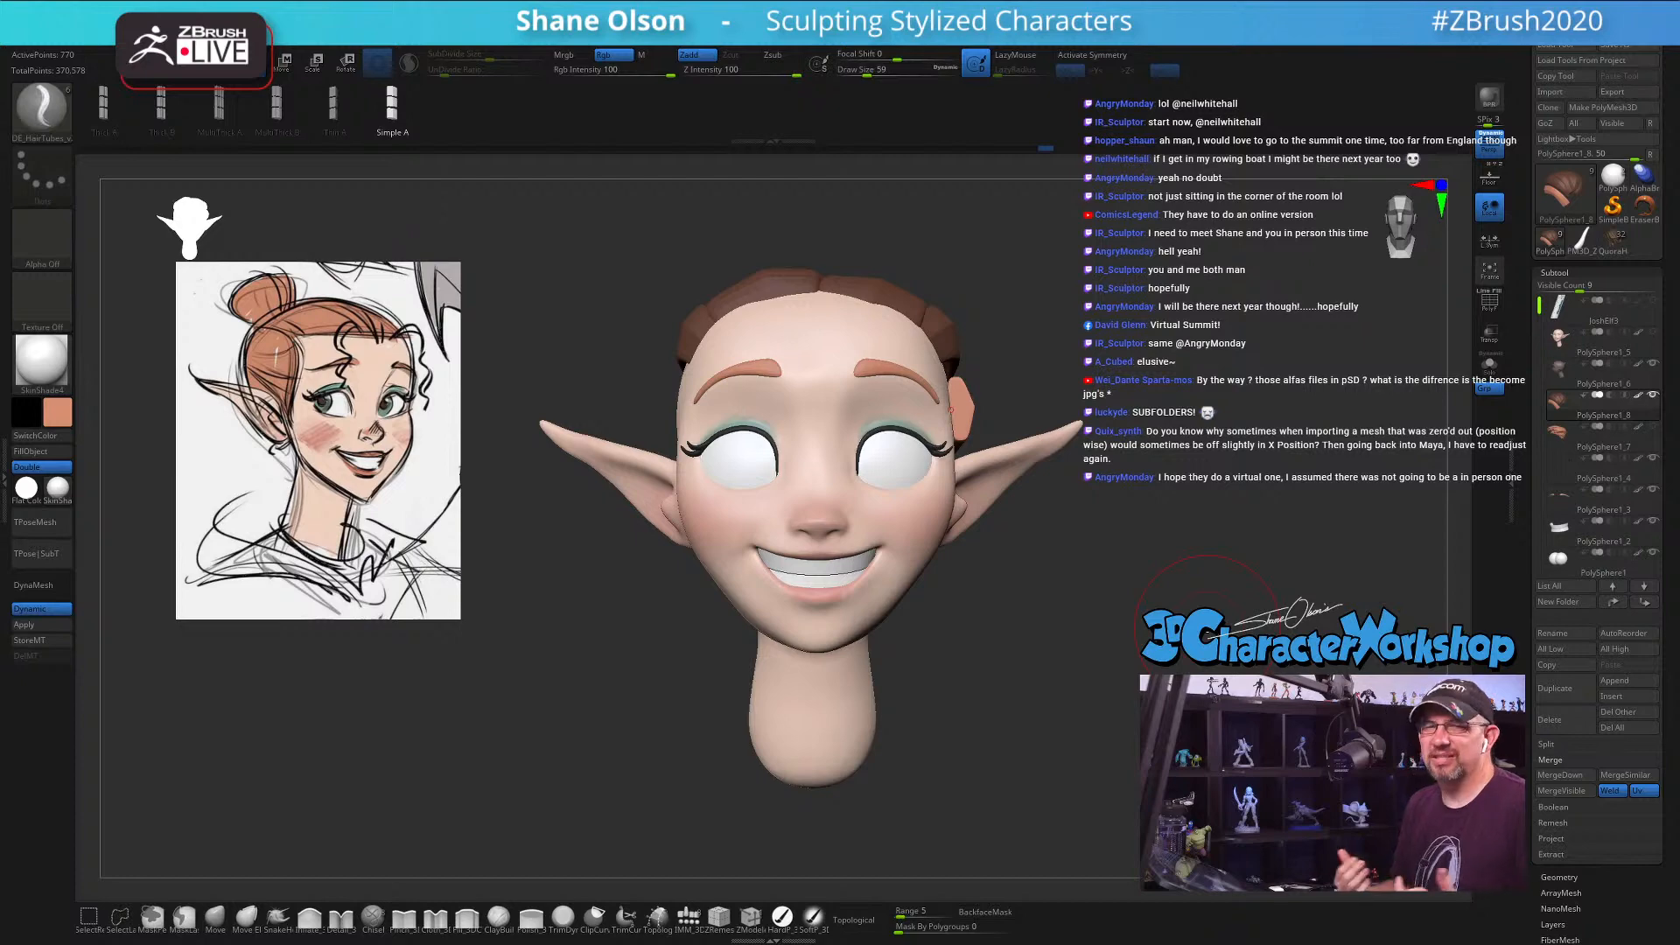
{"action": "mouse_move", "coordinate": [1162, 618]}
{"action": "left_mouse_down"}
{"action": "mouse_move", "coordinate": [1075, 614]}
{"action": "mouse_move", "coordinate": [1158, 615]}
{"action": "left_mouse_up"}
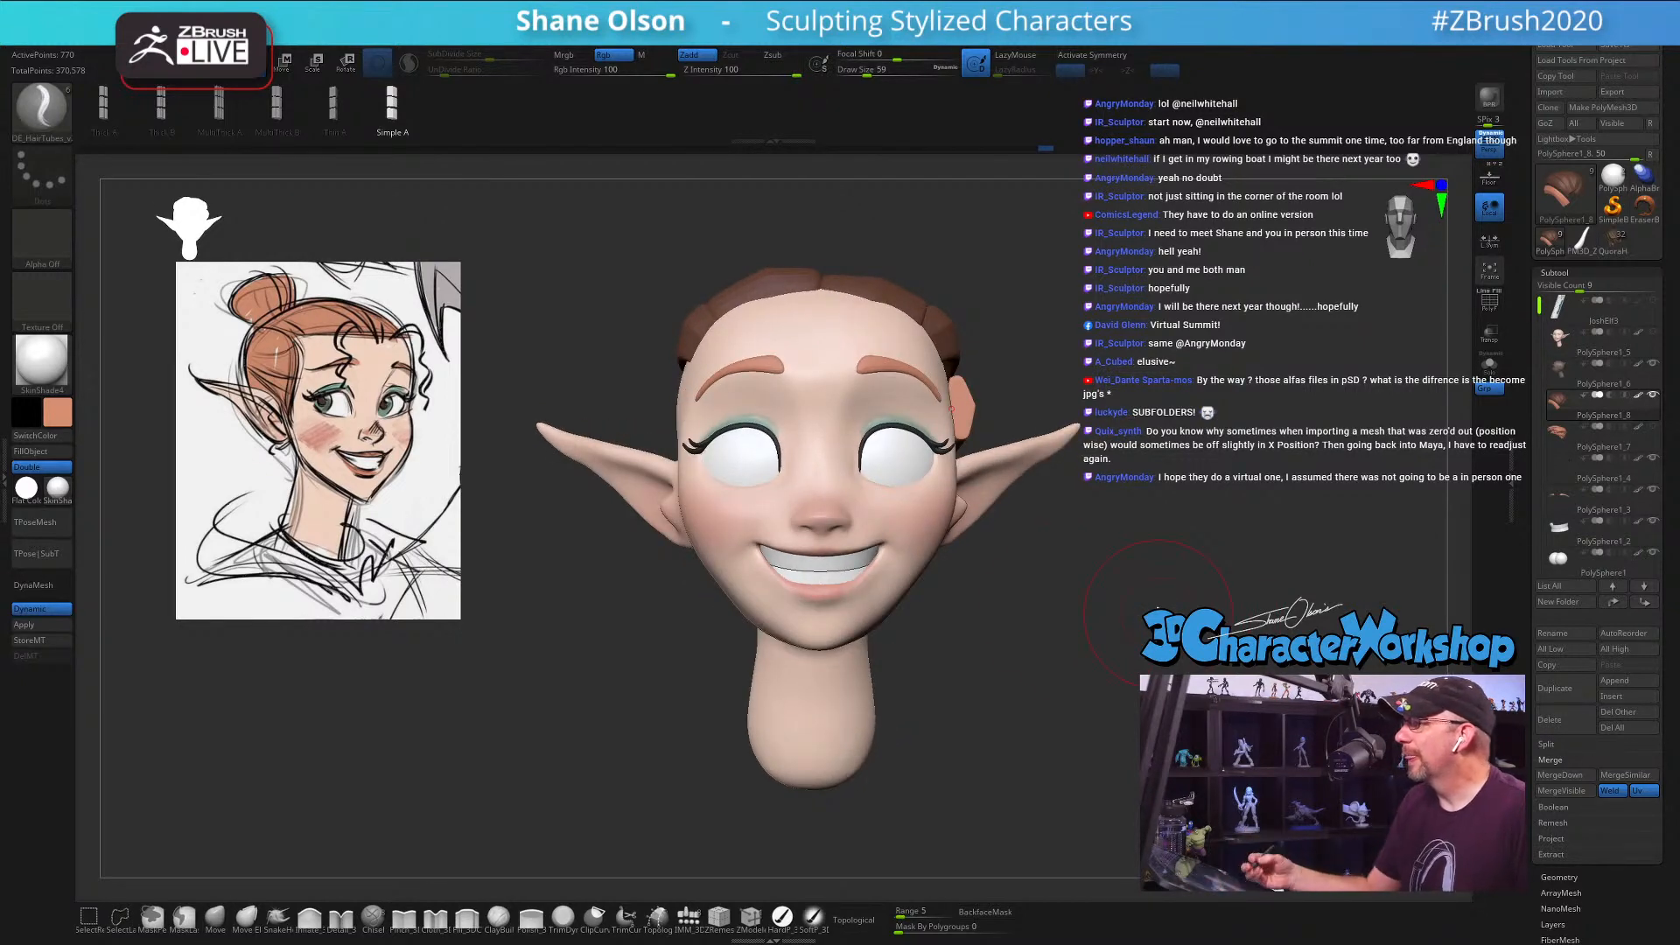
{"action": "mouse_move", "coordinate": [1046, 622]}
{"action": "left_mouse_down"}
{"action": "mouse_move", "coordinate": [1124, 618]}
{"action": "mouse_move", "coordinate": [1062, 621]}
{"action": "left_mouse_up"}
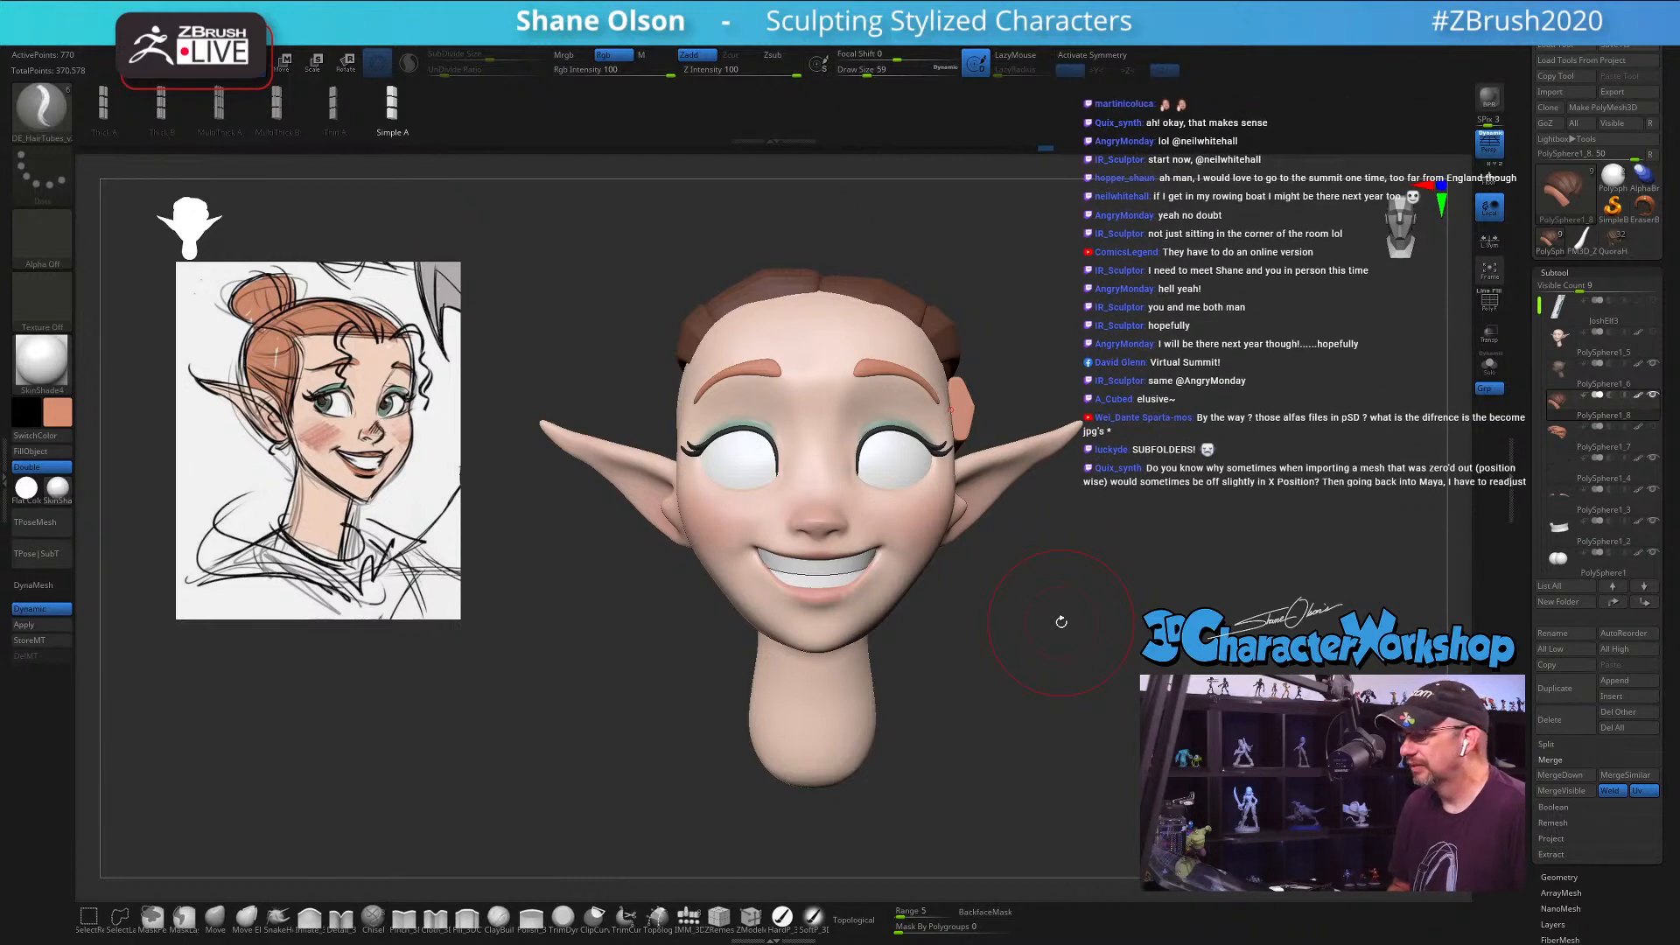
{"action": "left_click_drag", "start_coordinate": [1061, 620], "coordinate": [705, 796]}
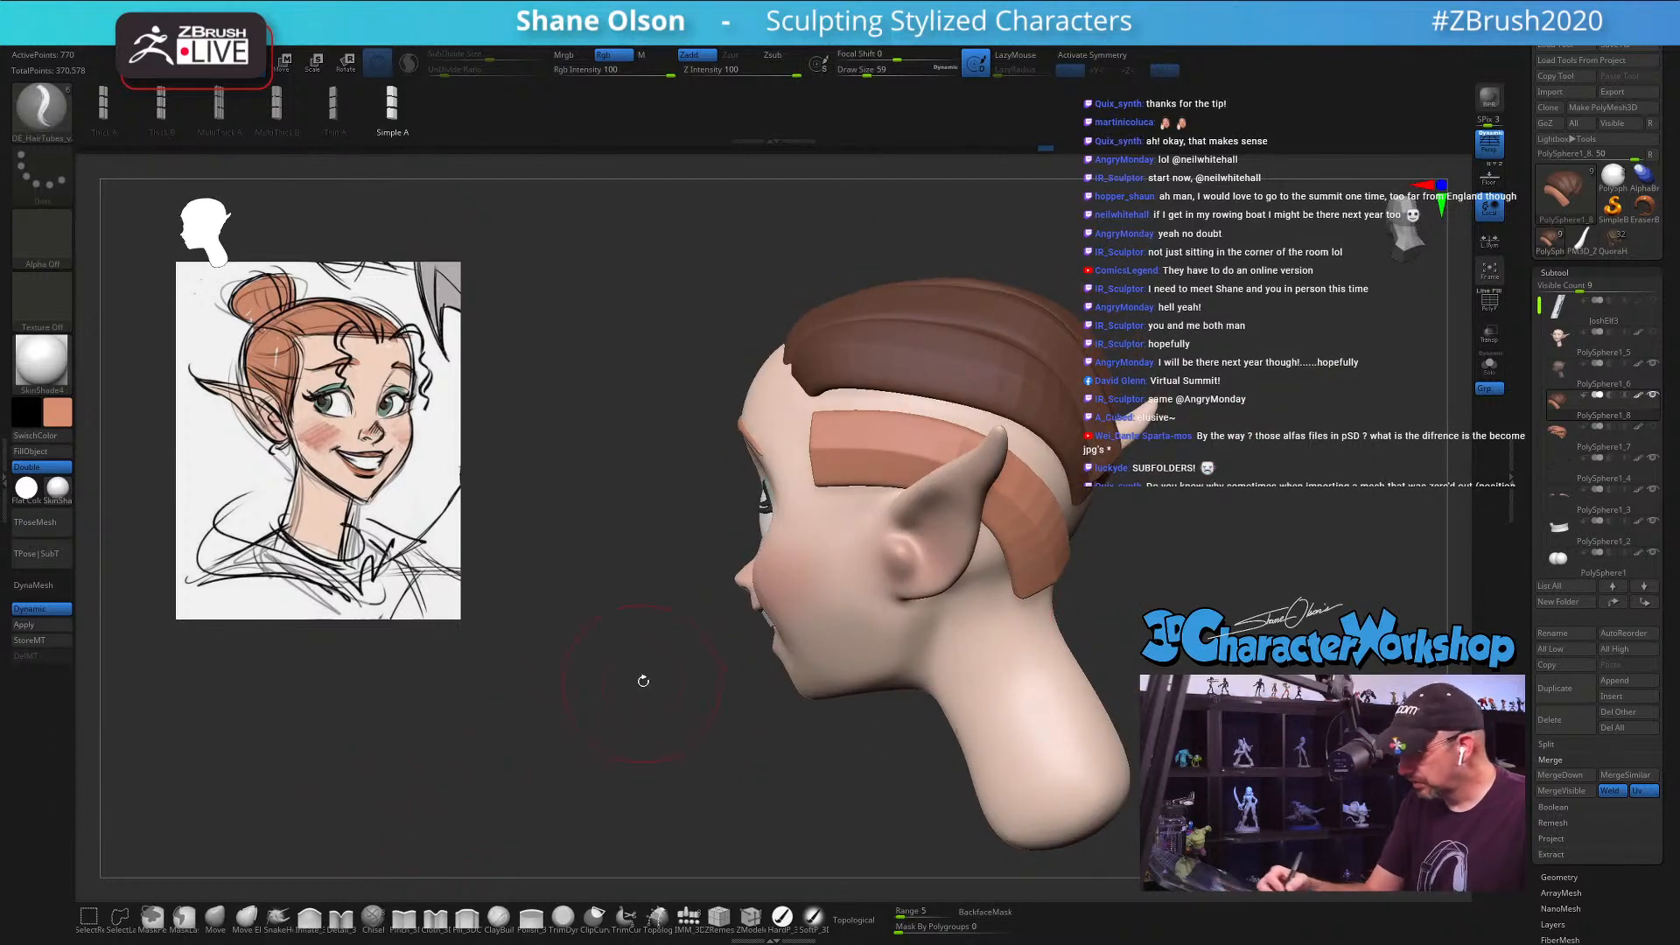
Step: Show the PolyFrame and turn off the Dynamic Subdivision preview to expose the side strip's low-poly mesh
{"action": "left_click_drag", "start_coordinate": [641, 679], "coordinate": [640, 720]}
{"action": "key", "text": "shift+f"}
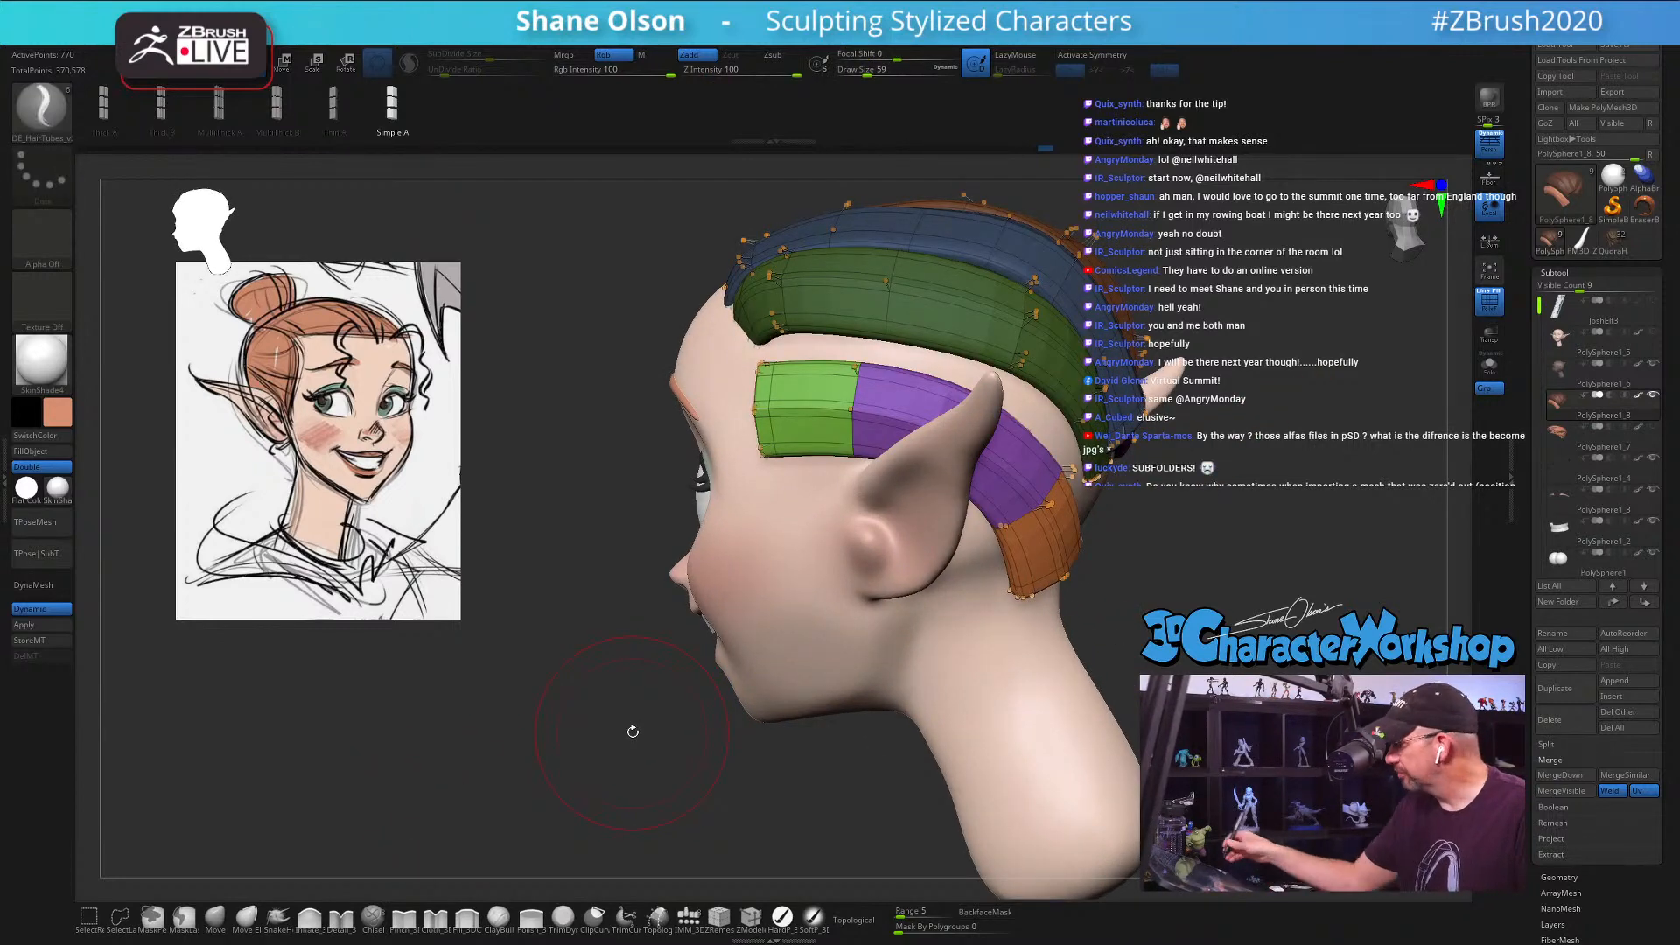
{"action": "key", "text": "shift+d"}
{"action": "mouse_move", "coordinate": [500, 629]}
{"action": "left_mouse_down", "text": "alt"}
{"action": "mouse_move", "coordinate": [526, 656]}
{"action": "mouse_move", "coordinate": [698, 438]}
{"action": "left_mouse_up", "text": "alt"}
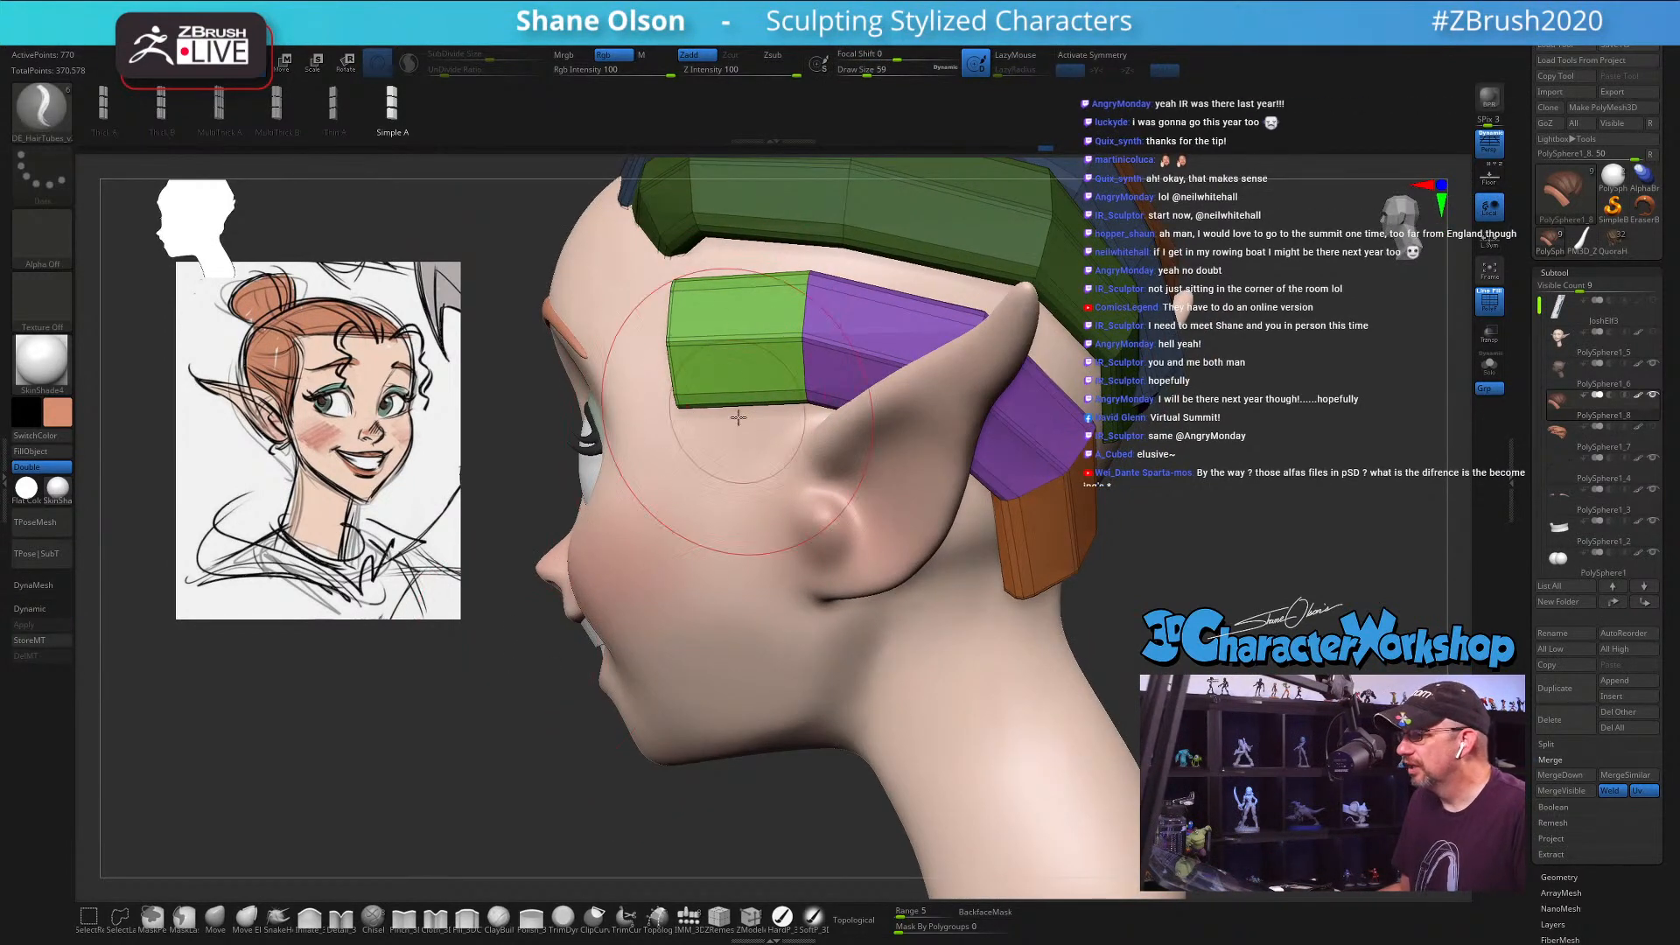
Step: With ZModeler's edge action set to Insert, add one edge loop across the side strip's front section and two across its middle section
{"action": "left_click", "coordinate": [750, 915]}
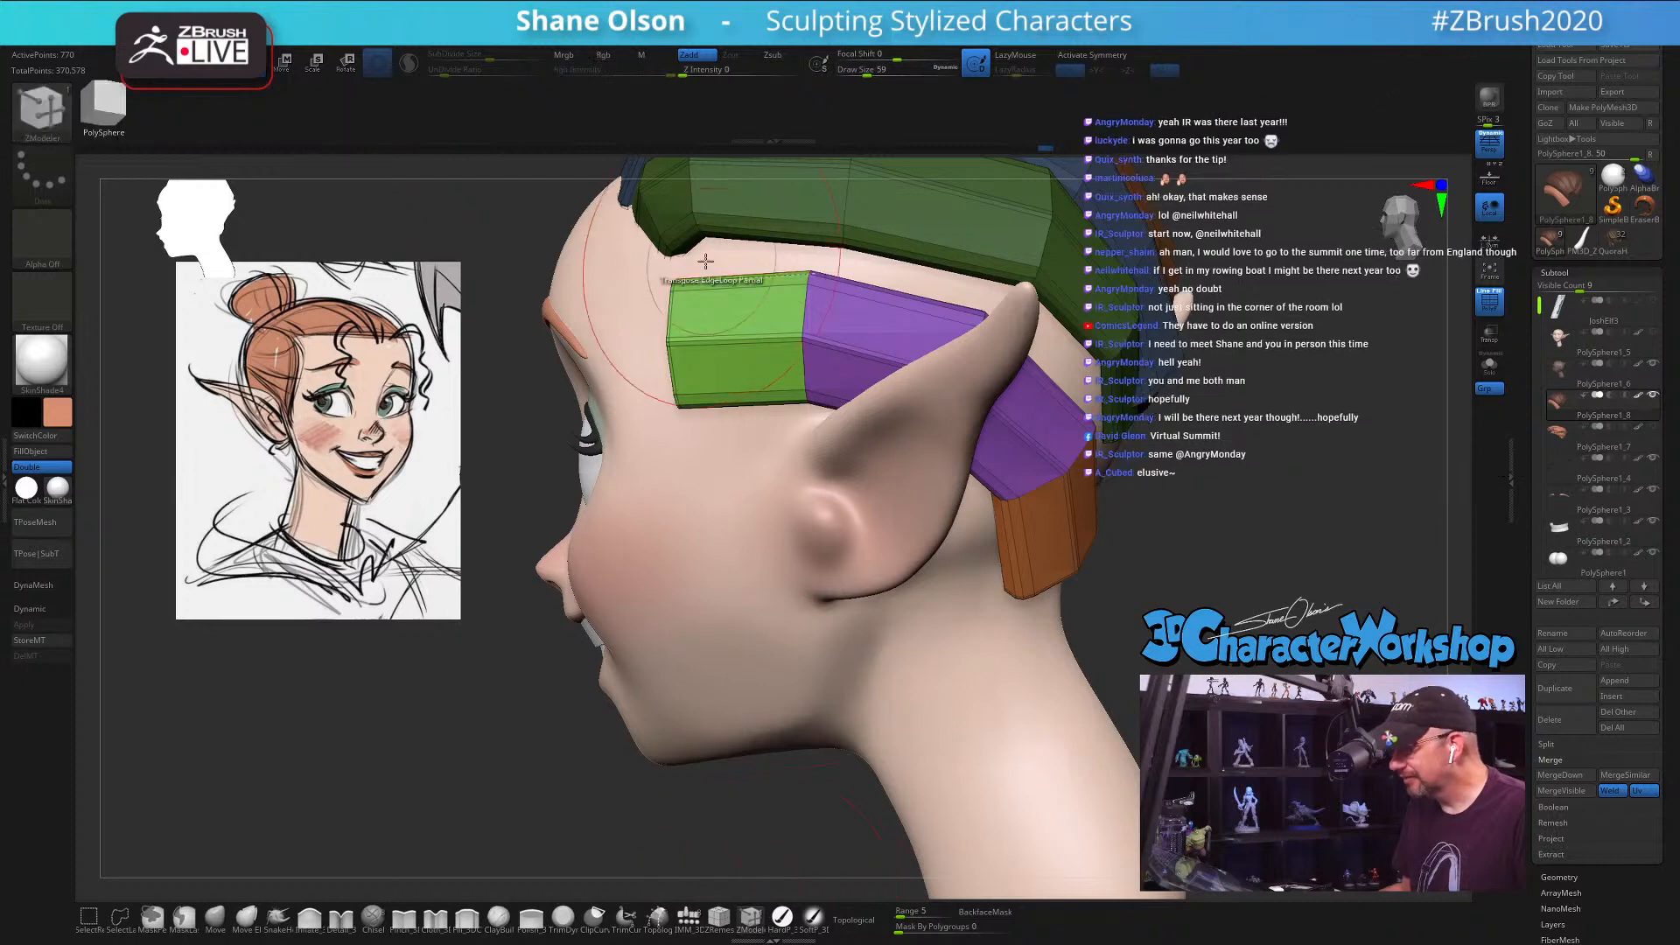
{"action": "key", "text": "space"}
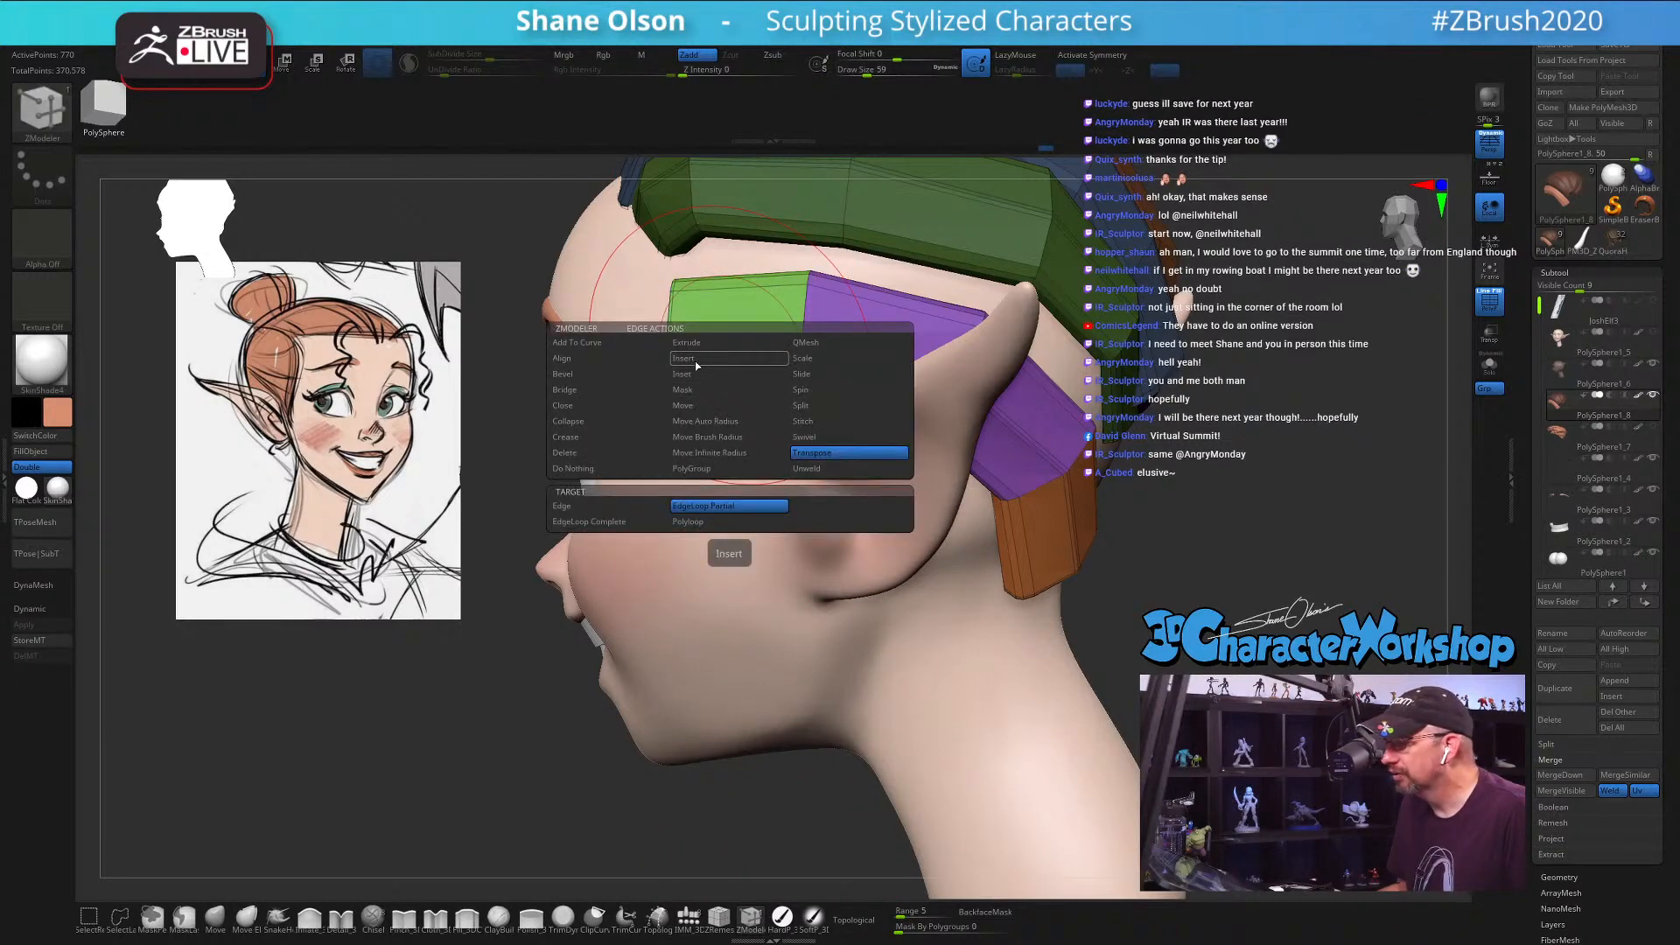
{"action": "left_click", "coordinate": [698, 365]}
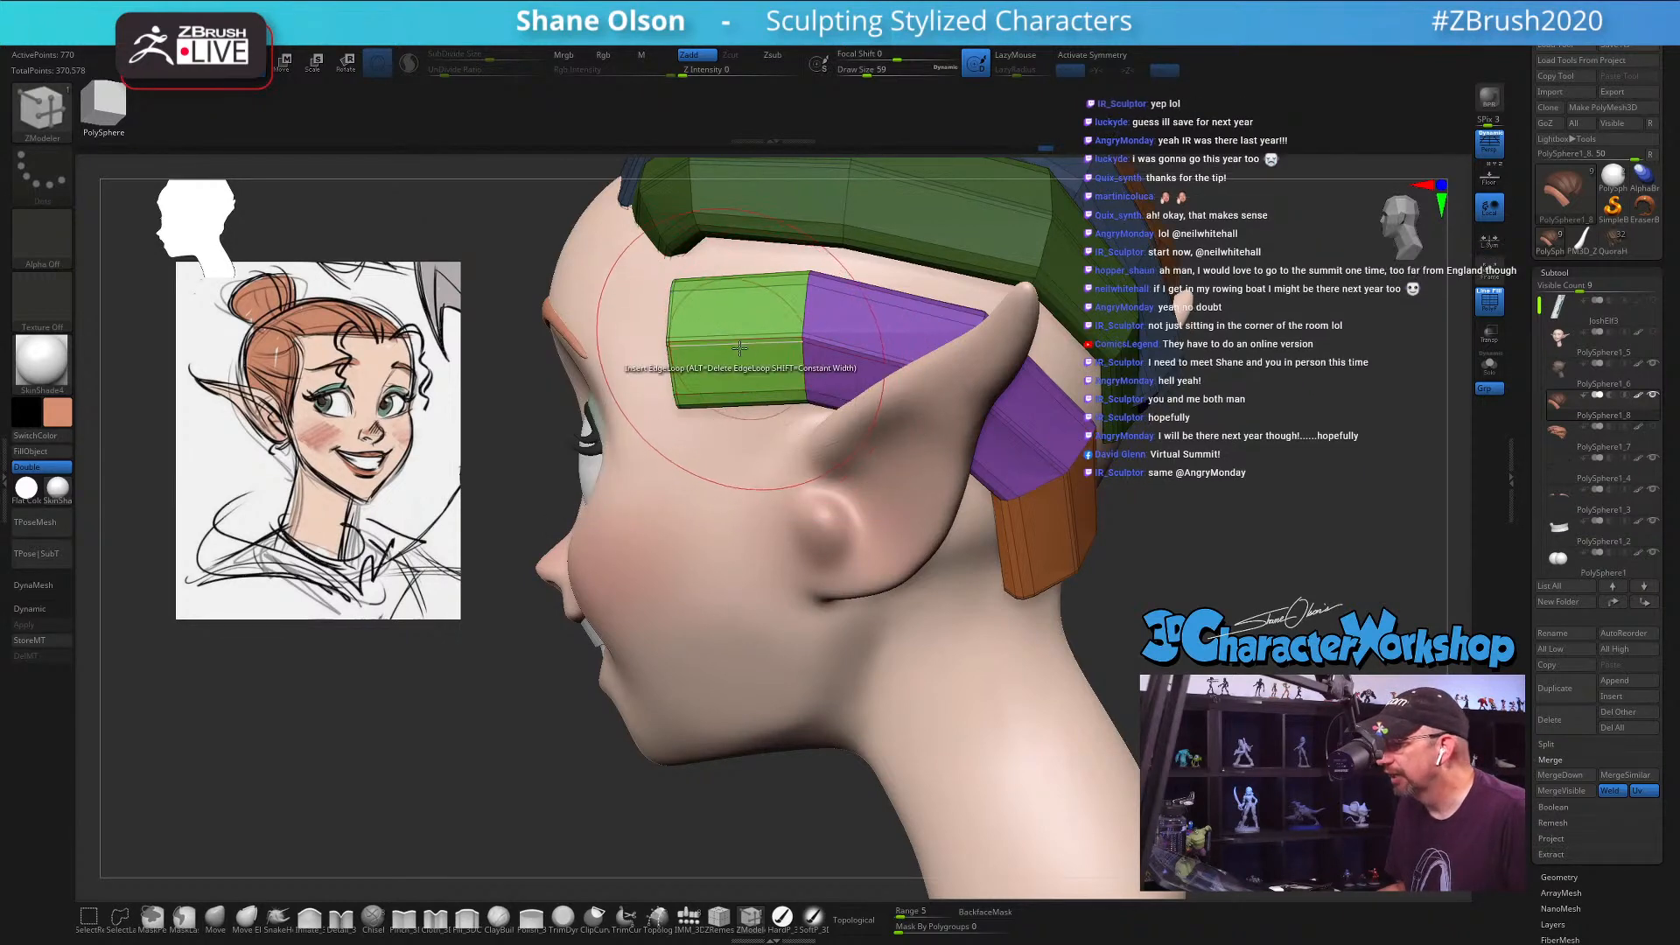
{"action": "left_click", "coordinate": [725, 347]}
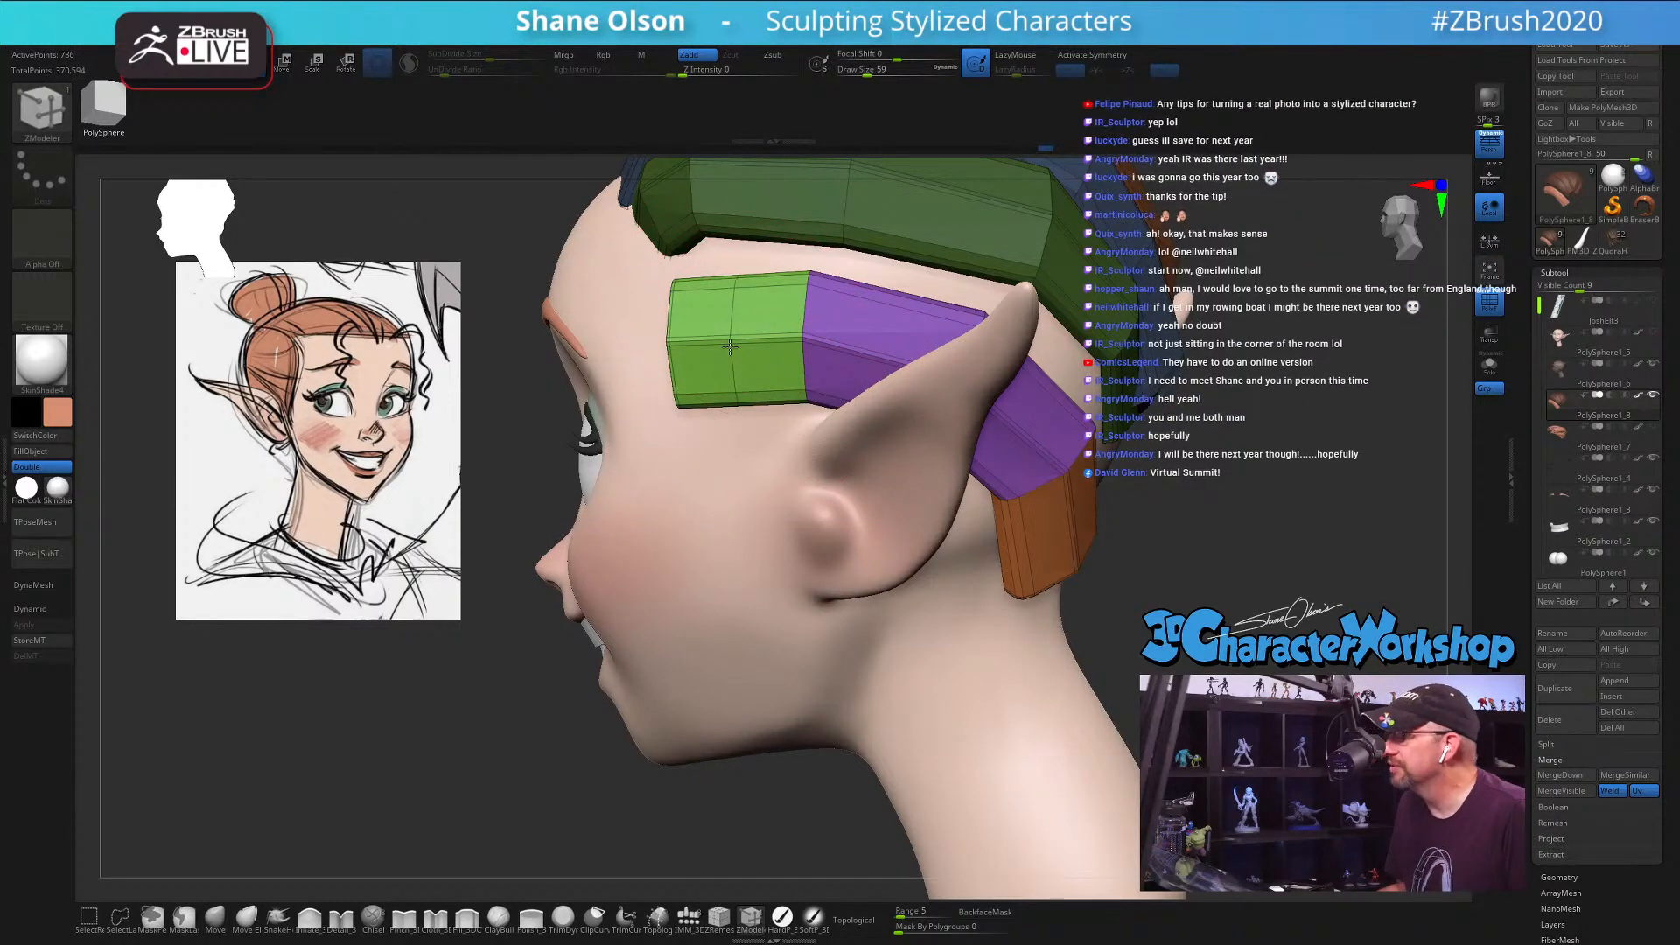
{"action": "left_click_drag", "start_coordinate": [1291, 465], "coordinate": [918, 438]}
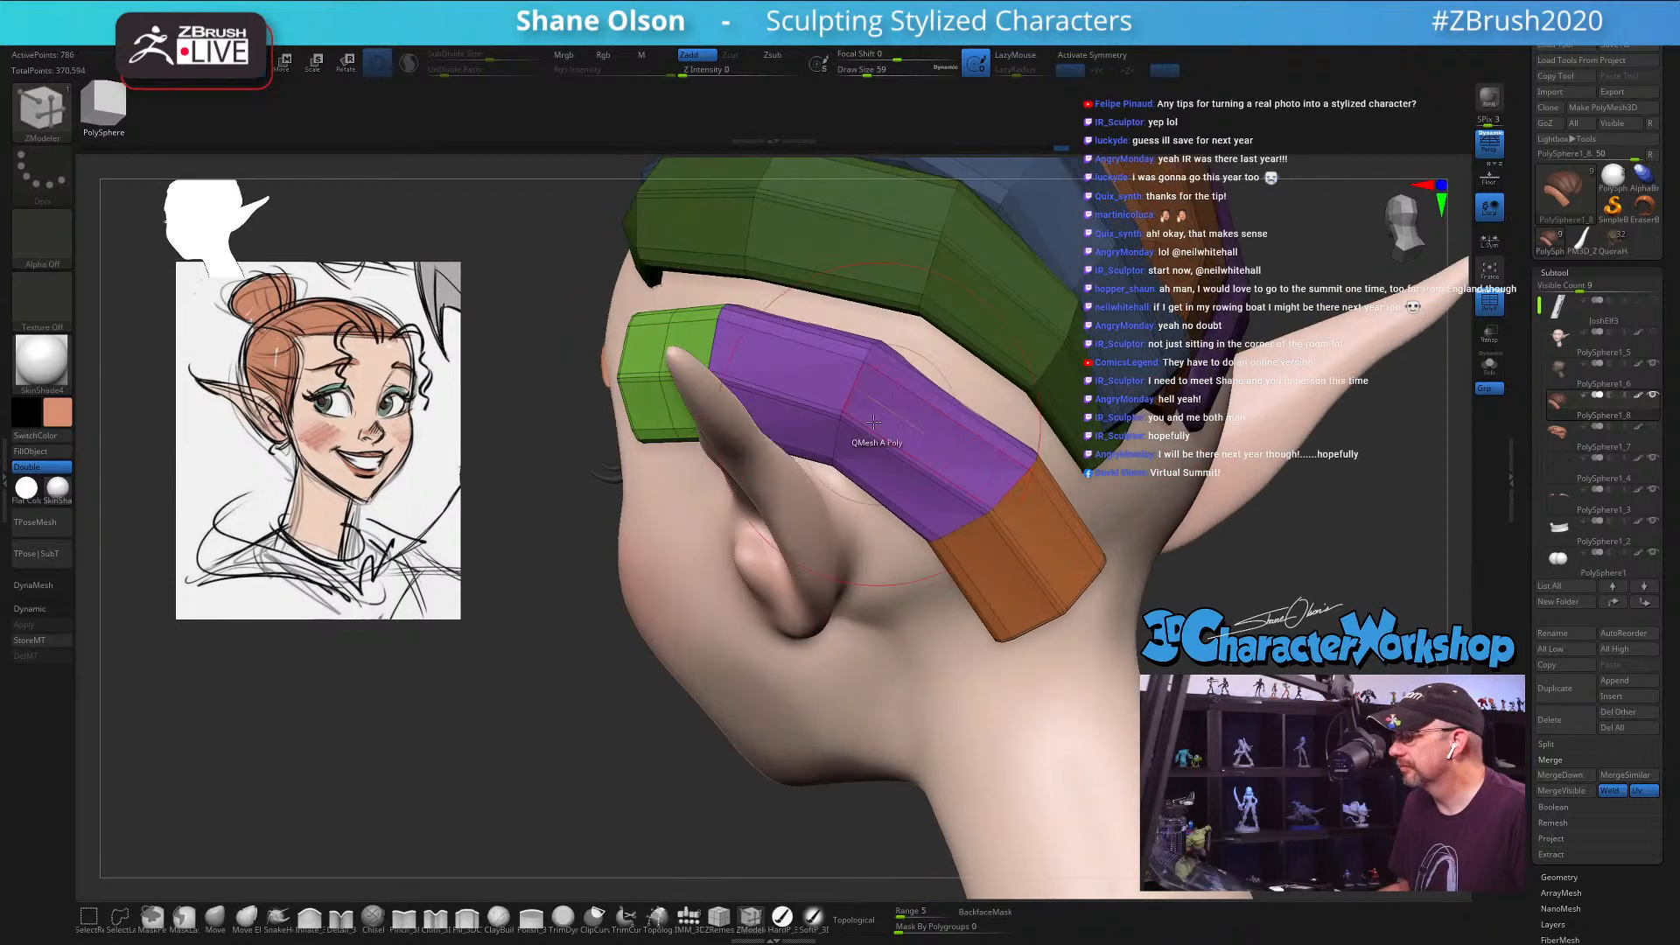
{"action": "left_click", "coordinate": [772, 392]}
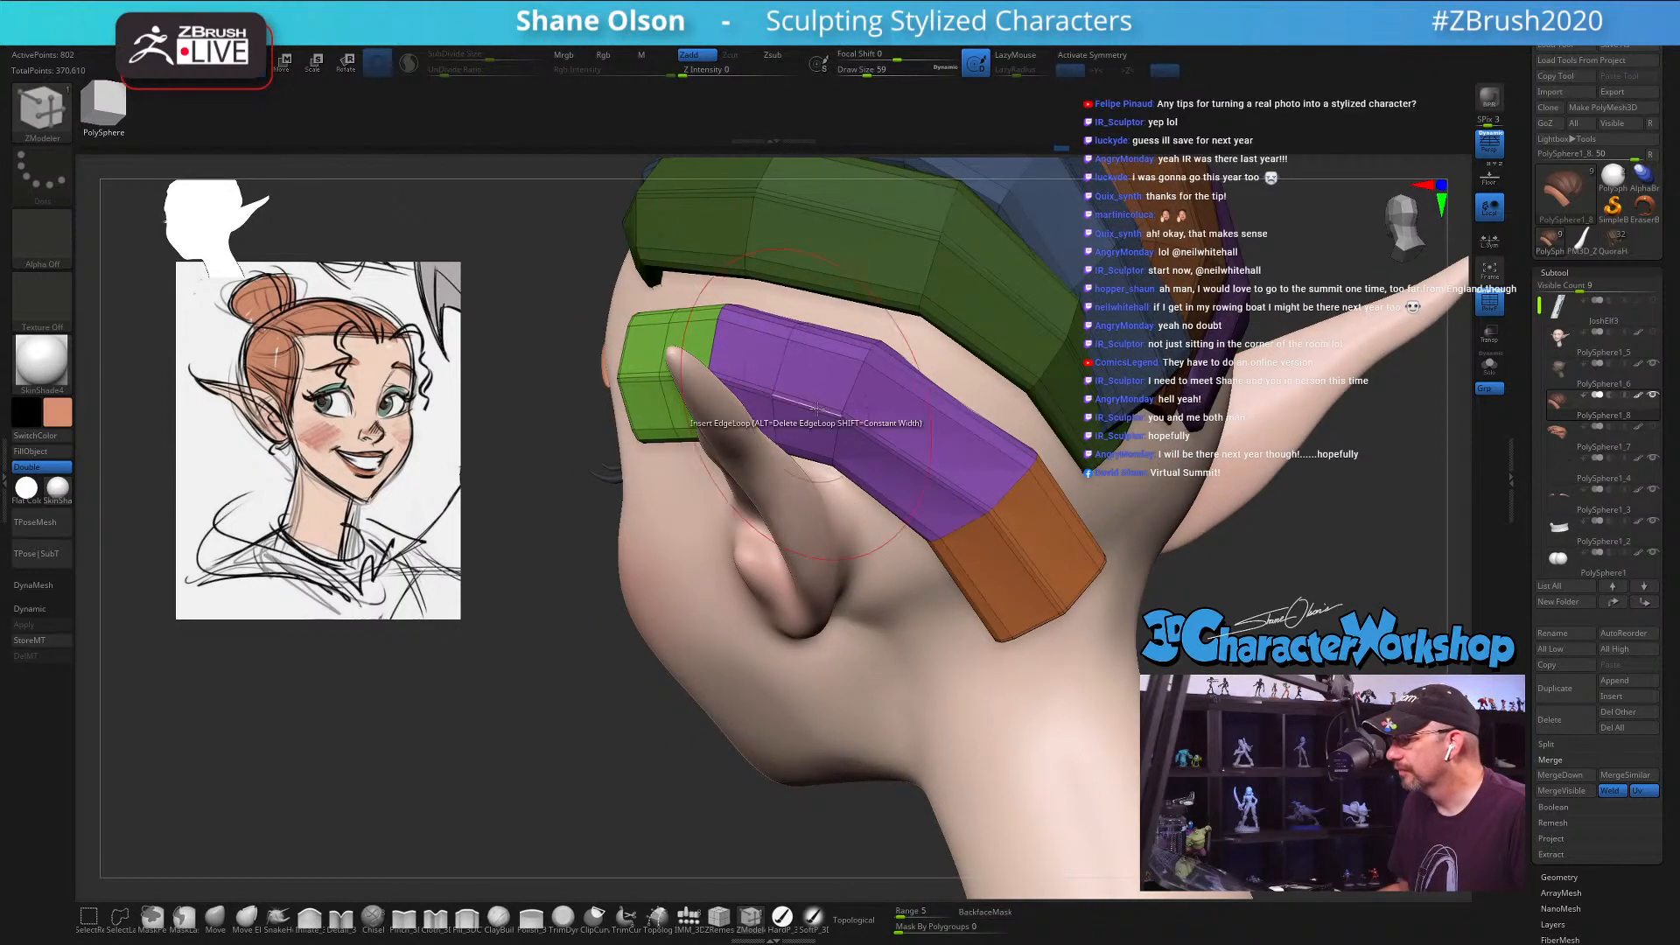
{"action": "left_click", "coordinate": [926, 463]}
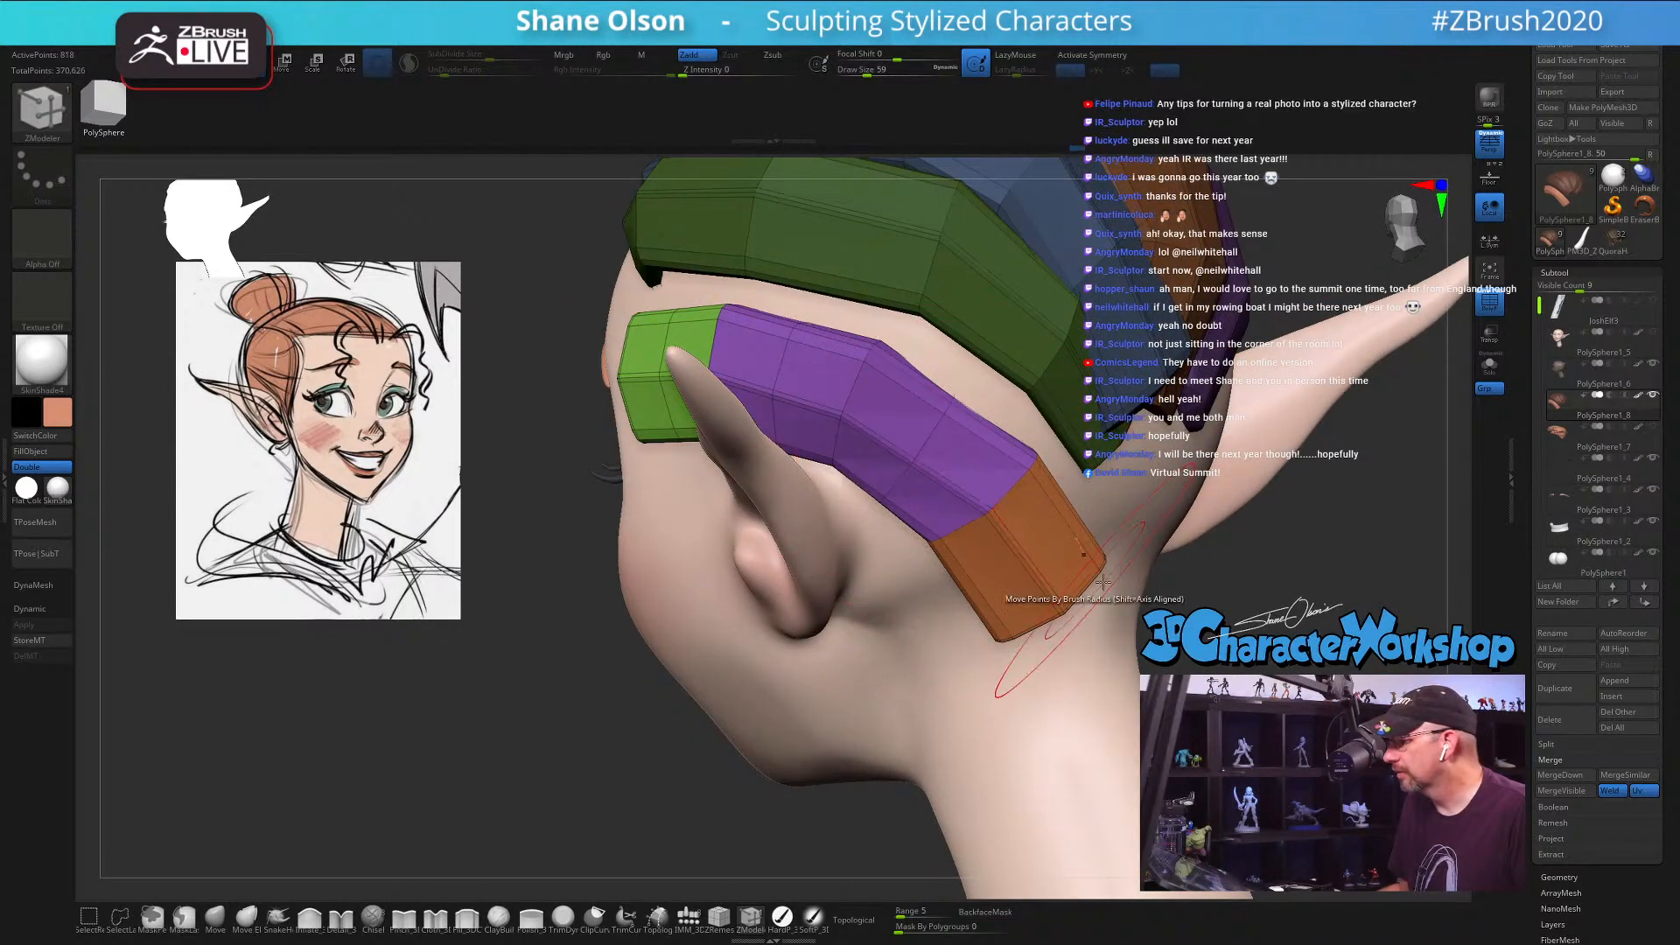
{"action": "left_click_drag", "start_coordinate": [1260, 560], "coordinate": [1155, 624]}
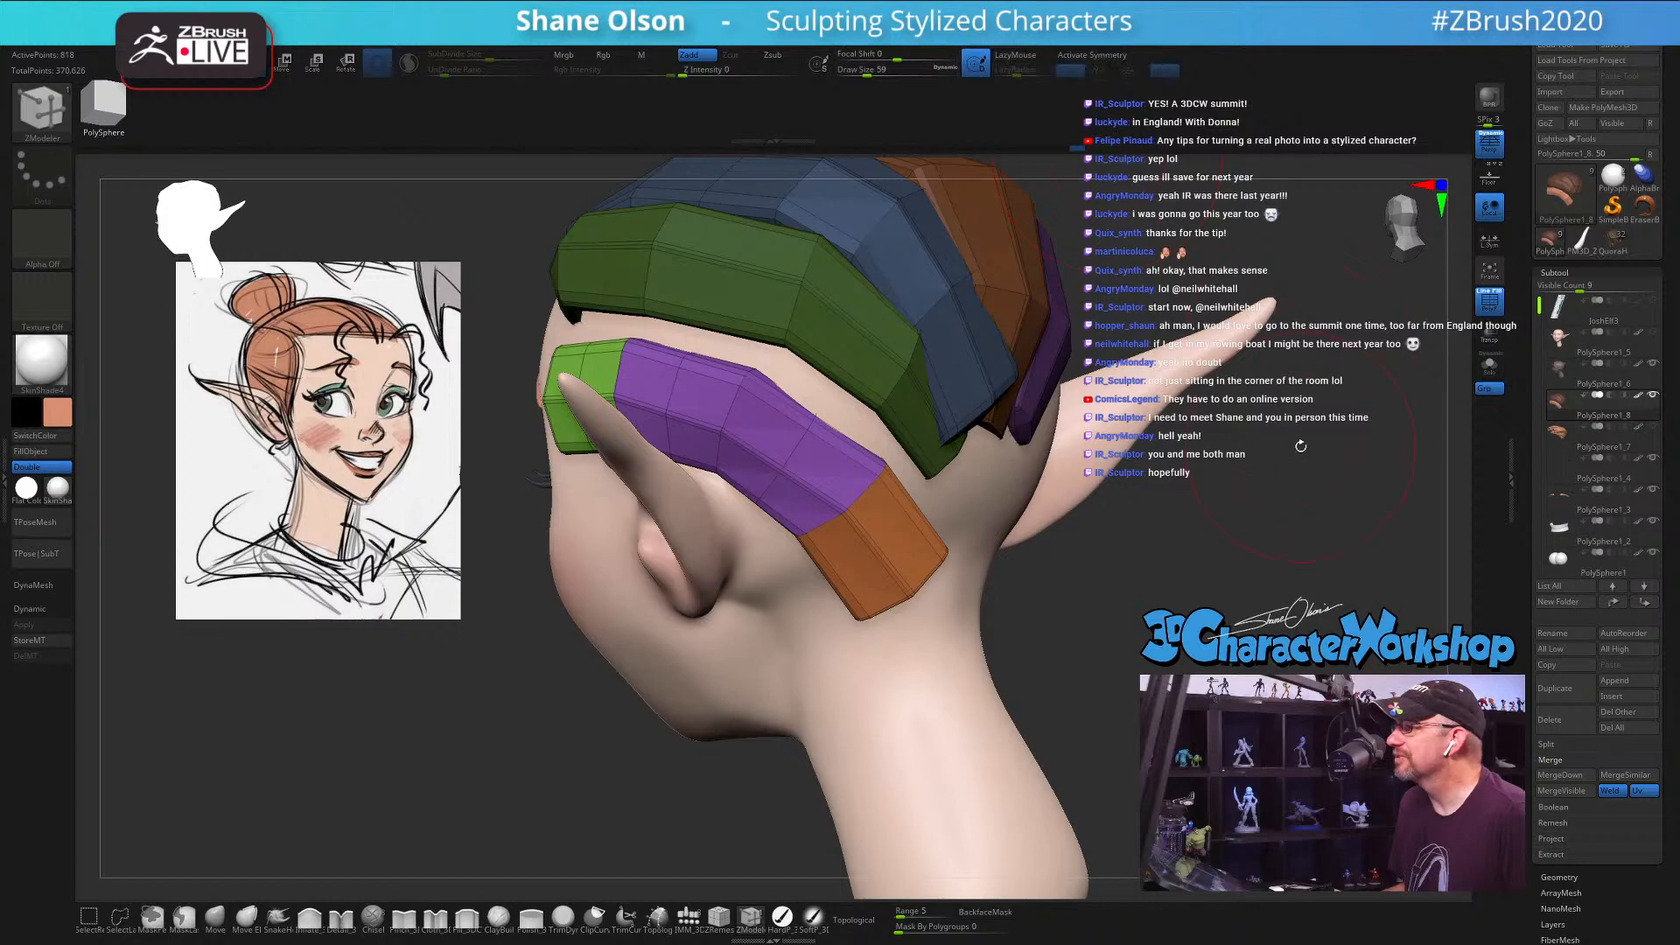
{"action": "left_click_drag", "start_coordinate": [1287, 514], "coordinate": [1171, 560]}
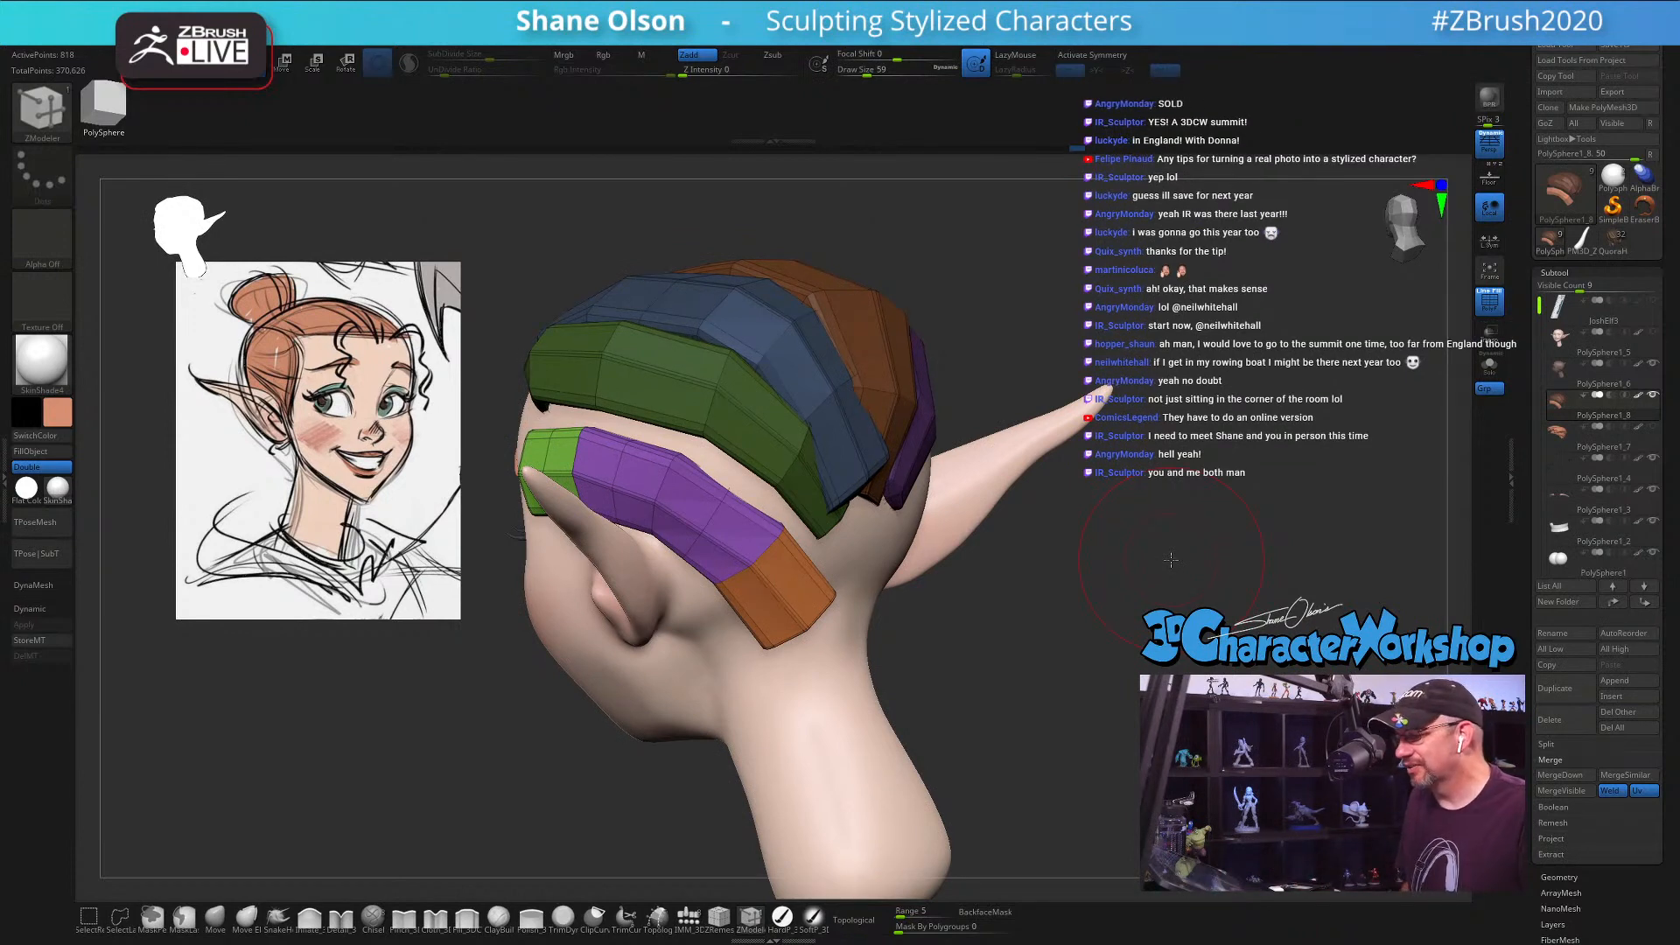
{"action": "left_click_drag", "start_coordinate": [1048, 694], "coordinate": [1073, 588]}
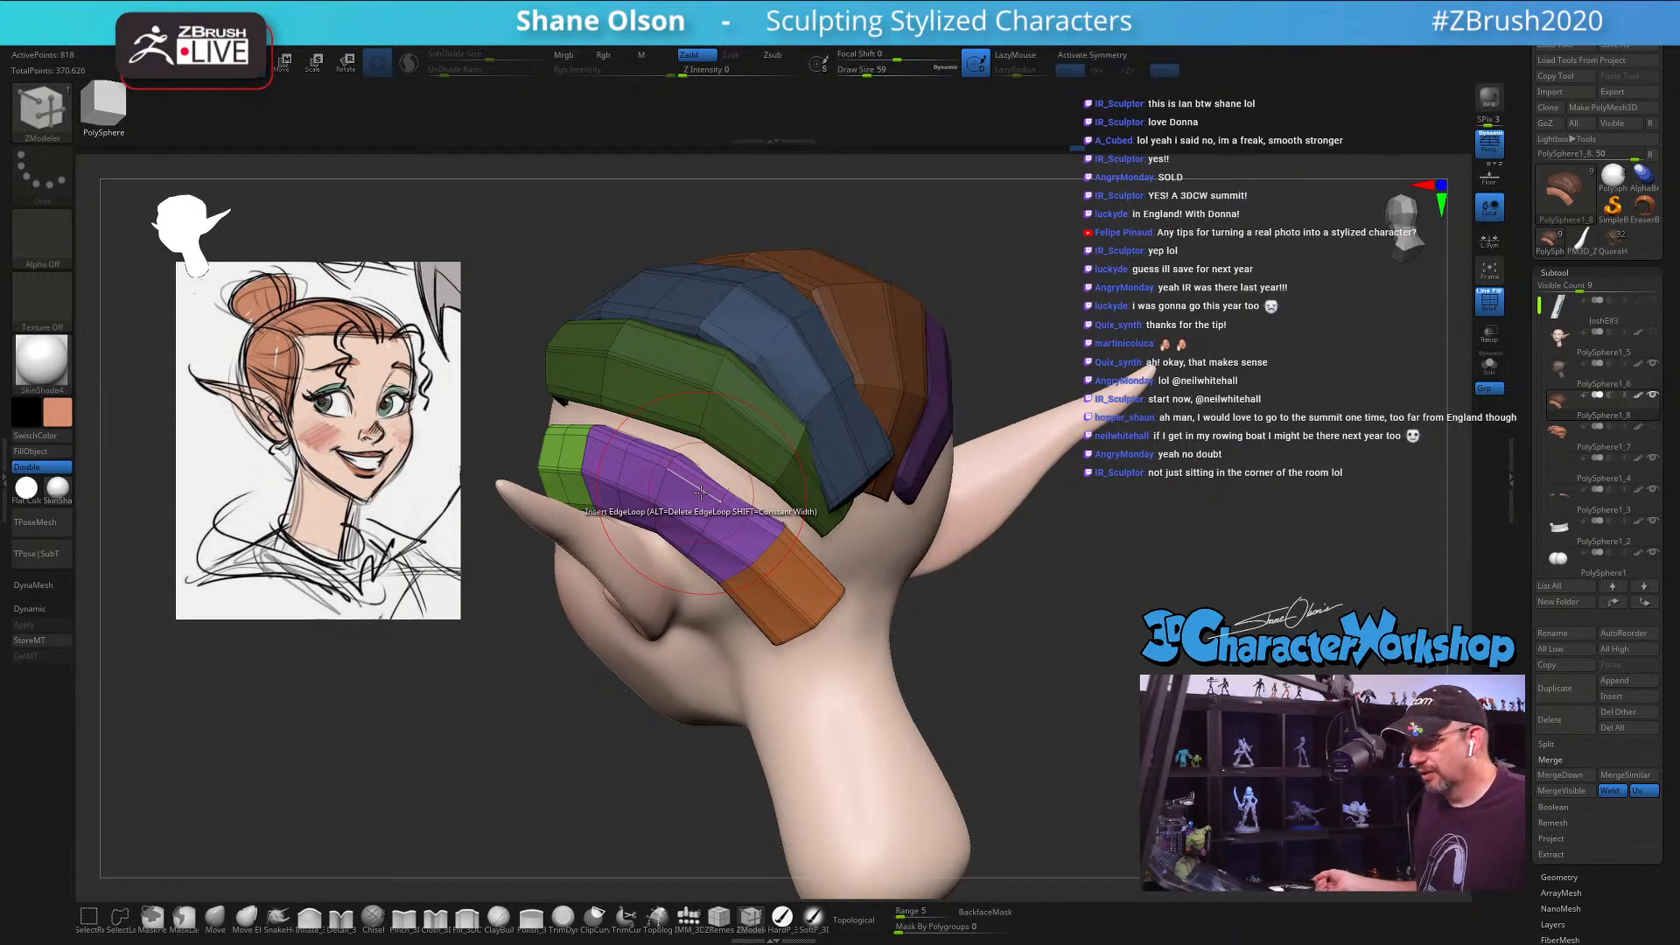
{"action": "left_click_drag", "start_coordinate": [1050, 672], "coordinate": [912, 649]}
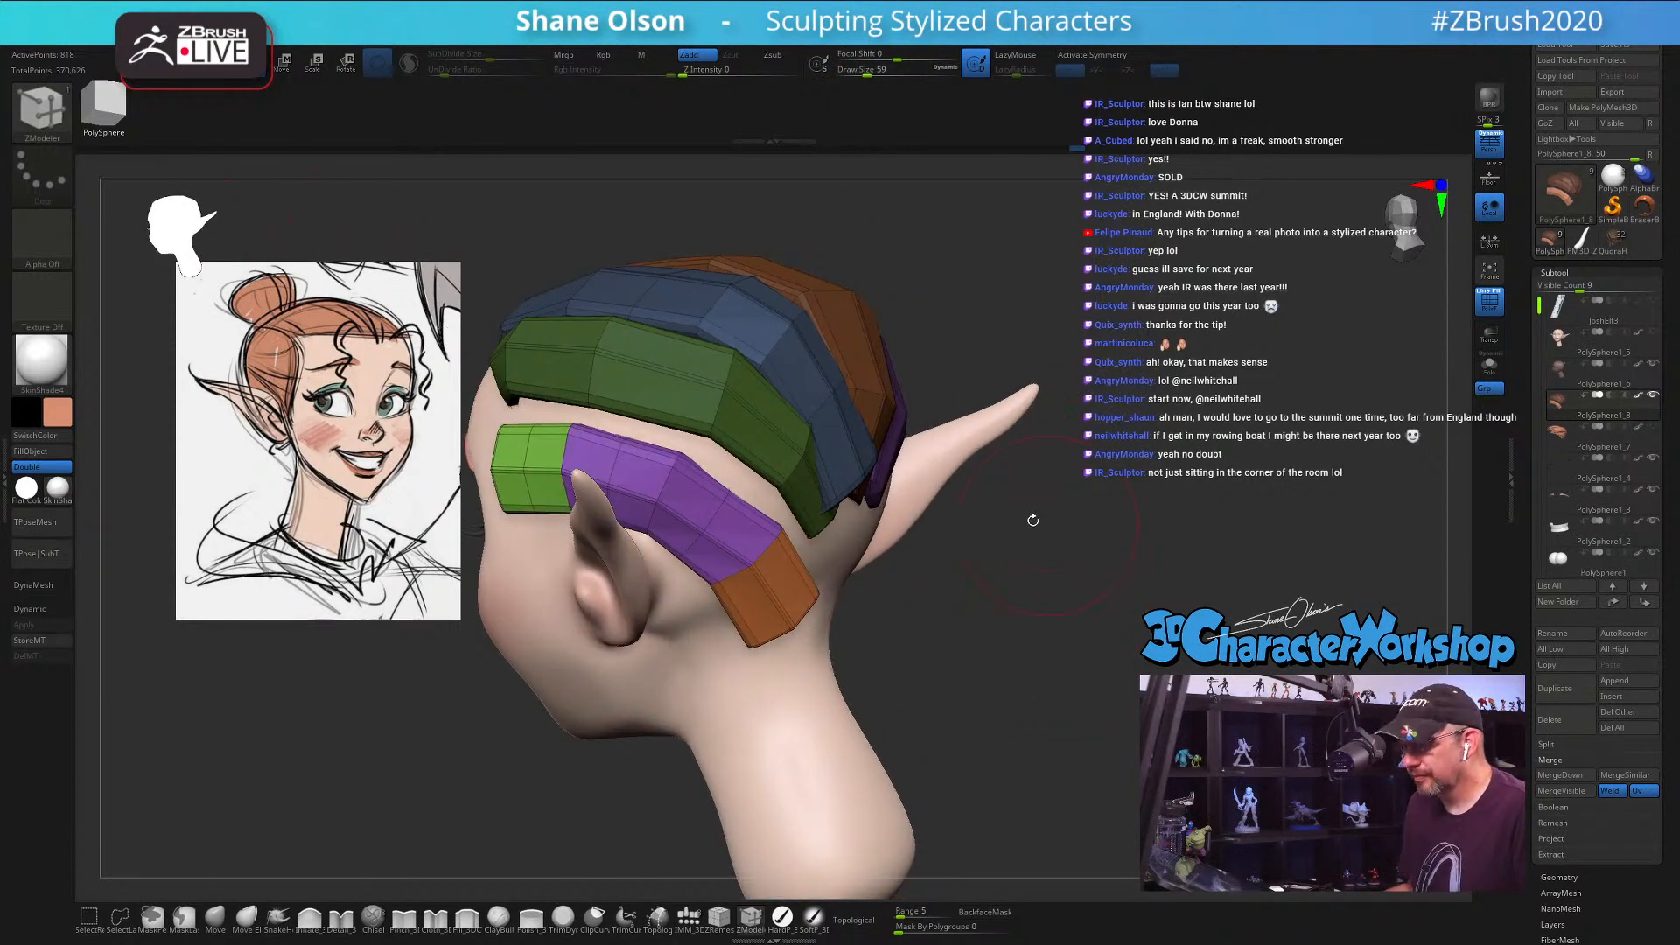
Step: Smooth the side strip along its front and middle sections to even out its curve around the head
{"action": "key", "text": "shift"}
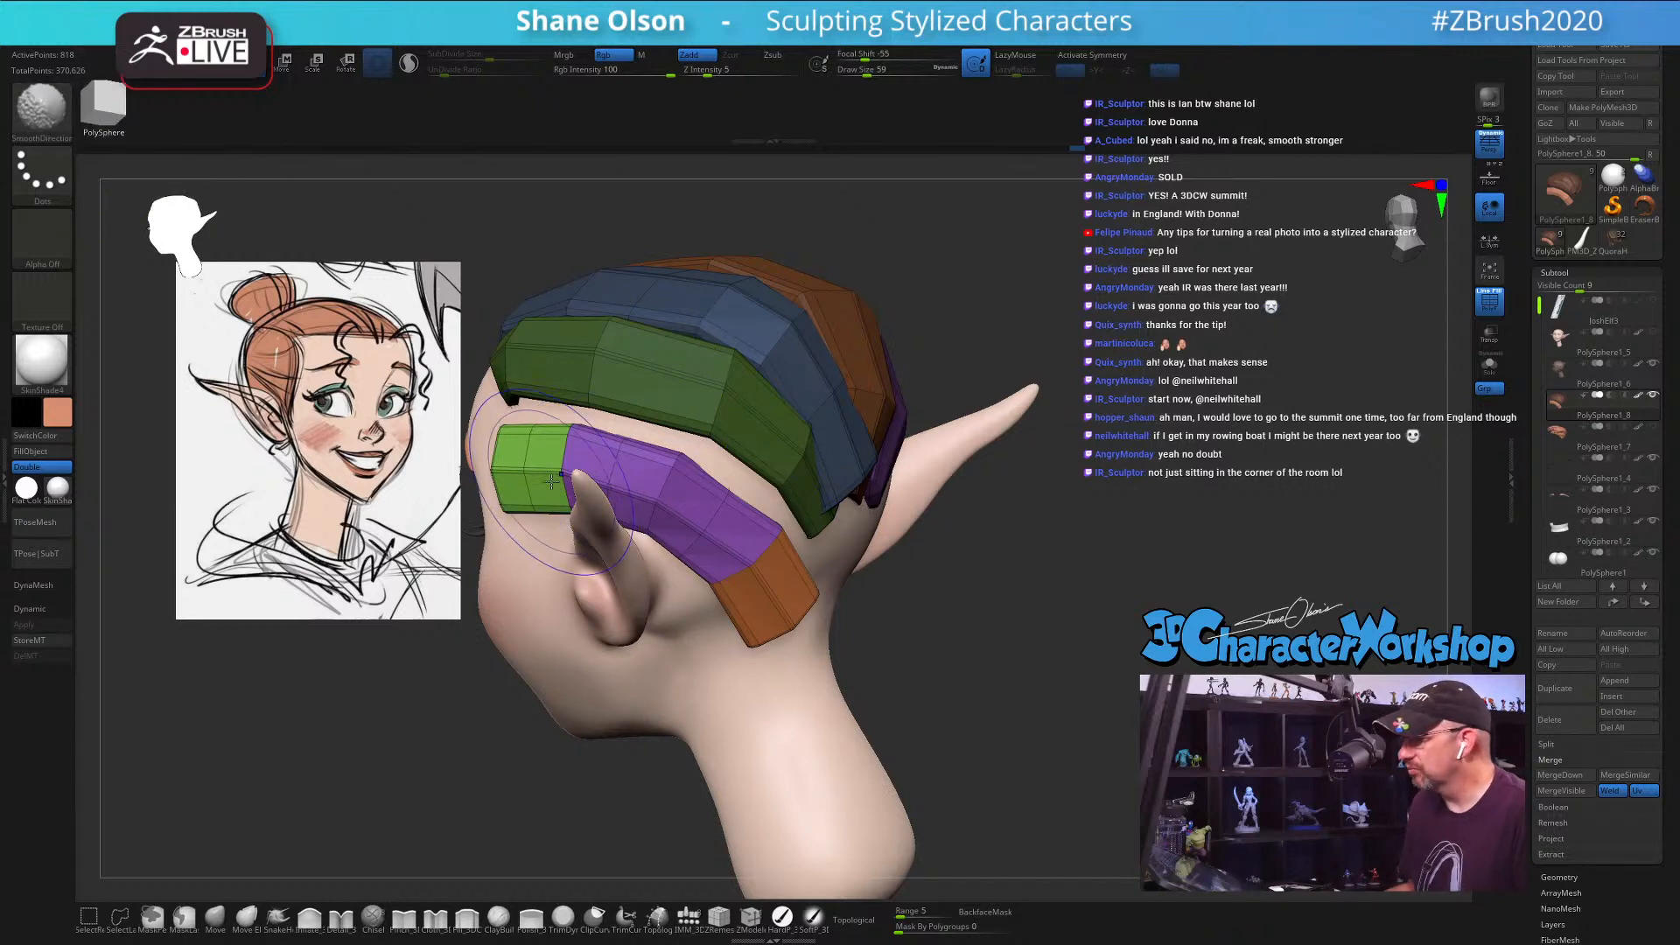
{"action": "key", "text": "shift"}
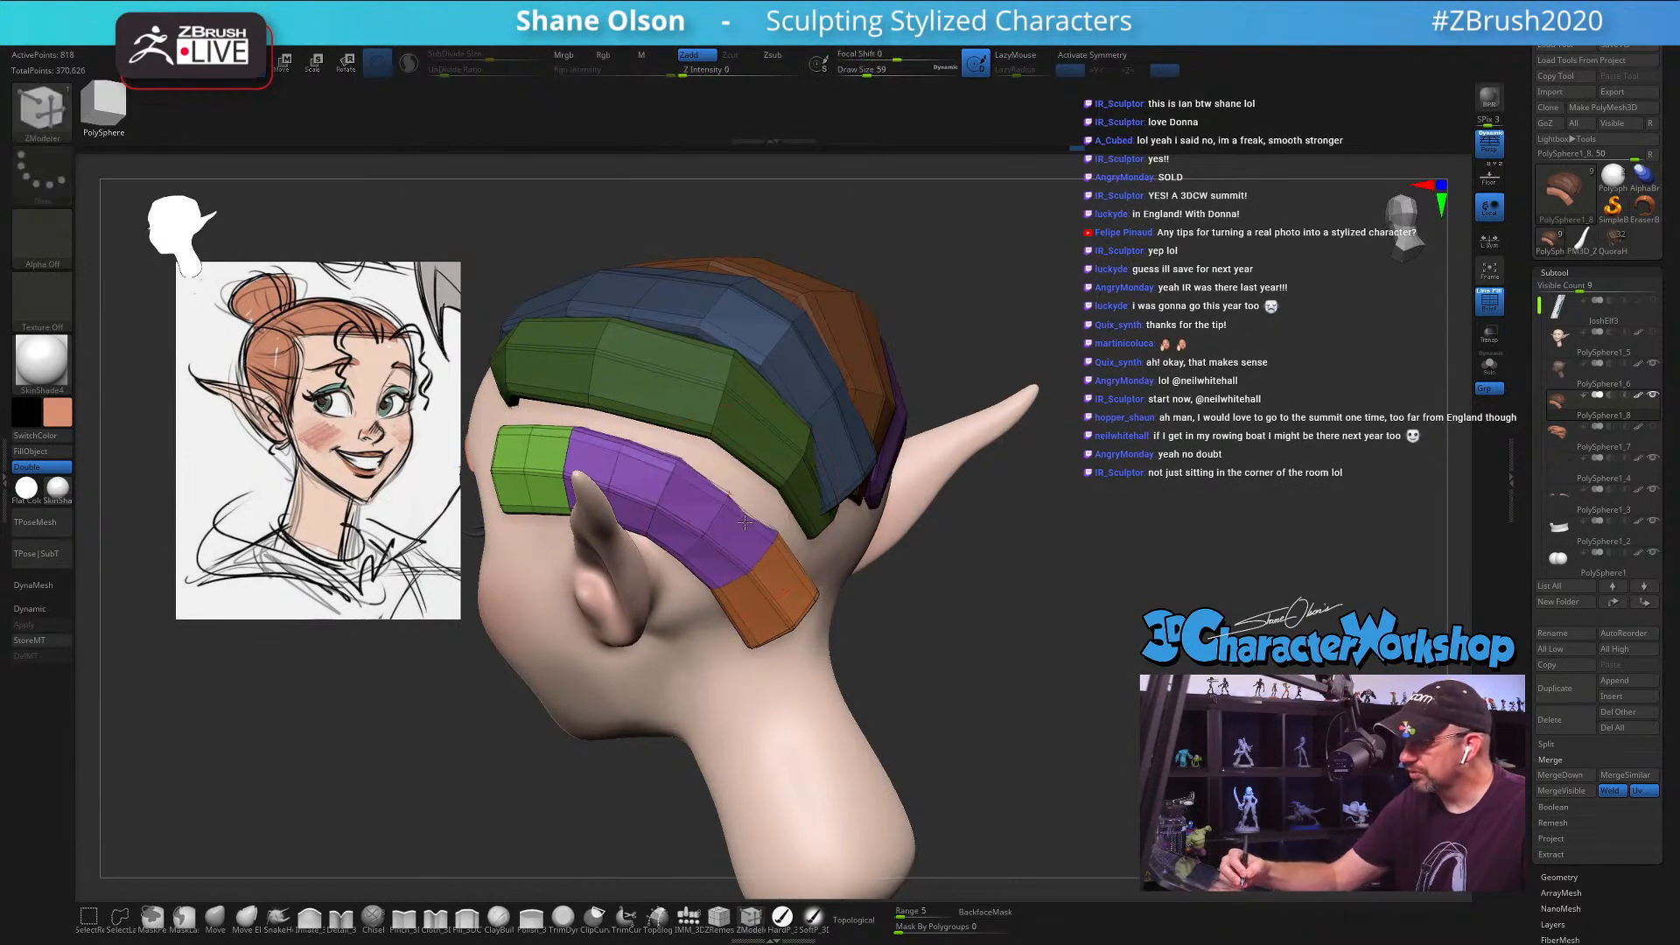
{"action": "left_click_drag", "start_coordinate": [1080, 613], "coordinate": [1105, 698]}
{"action": "key", "text": "shift"}
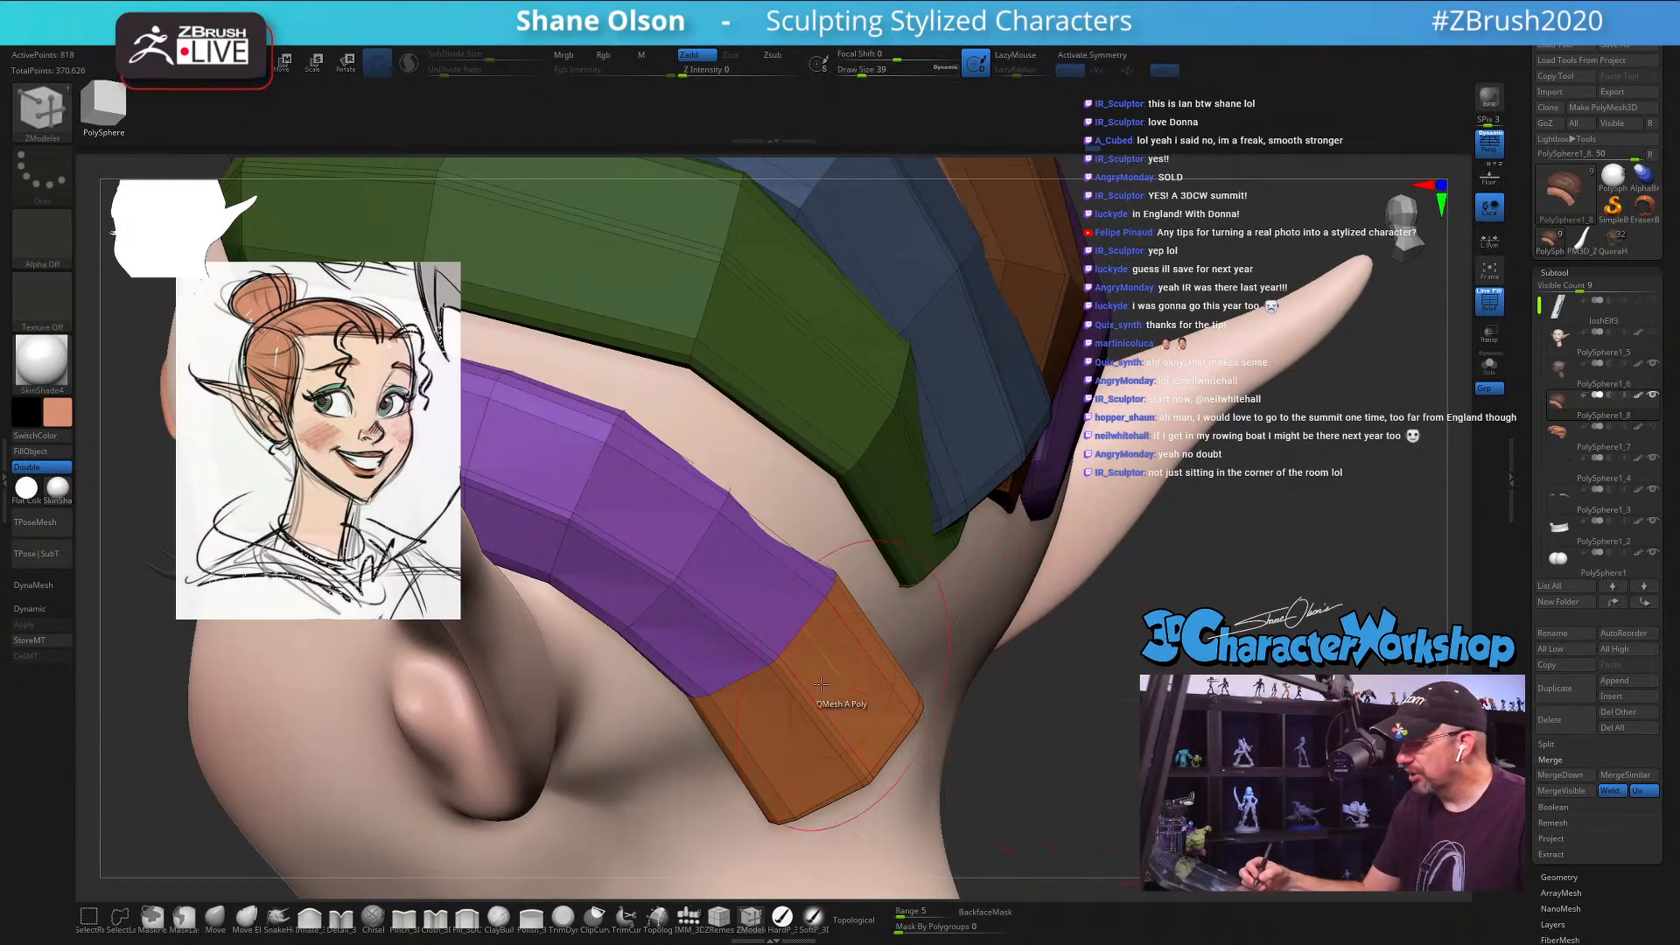
{"action": "left_click_drag", "start_coordinate": [843, 652], "coordinate": [753, 575]}
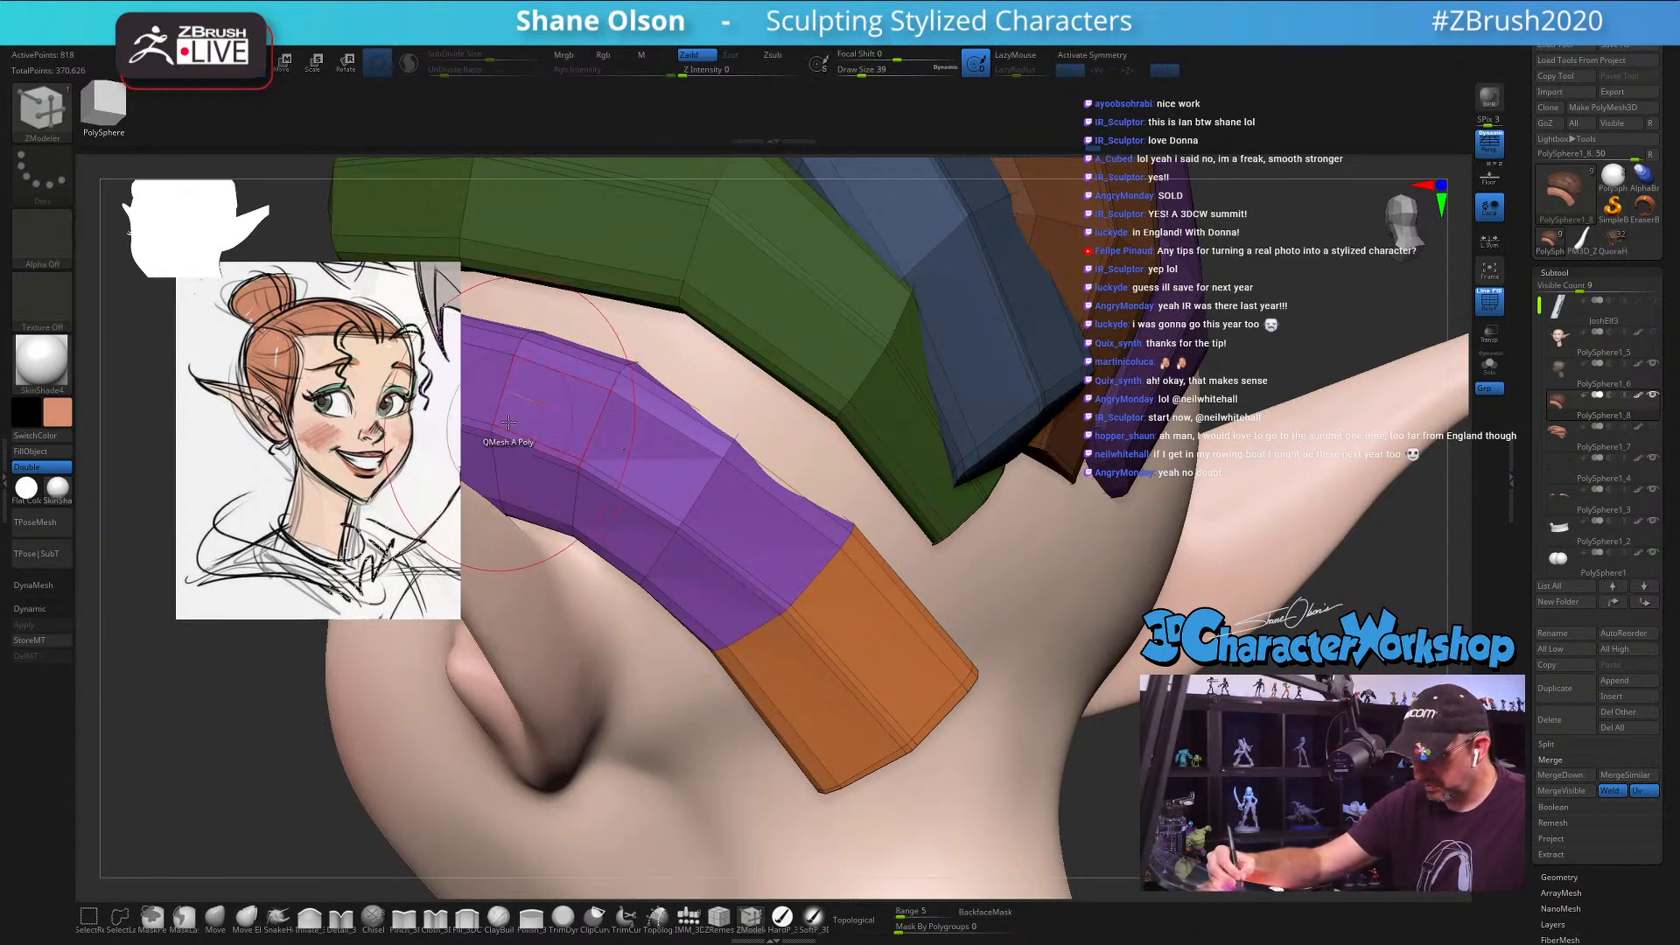
{"action": "key", "text": "shift"}
{"action": "mouse_move", "coordinate": [505, 432]}
{"action": "left_mouse_down", "text": "shift"}
{"action": "mouse_move", "coordinate": [700, 525]}
{"action": "mouse_move", "coordinate": [926, 769]}
{"action": "mouse_move", "coordinate": [976, 691]}
{"action": "left_mouse_up", "text": "shift"}
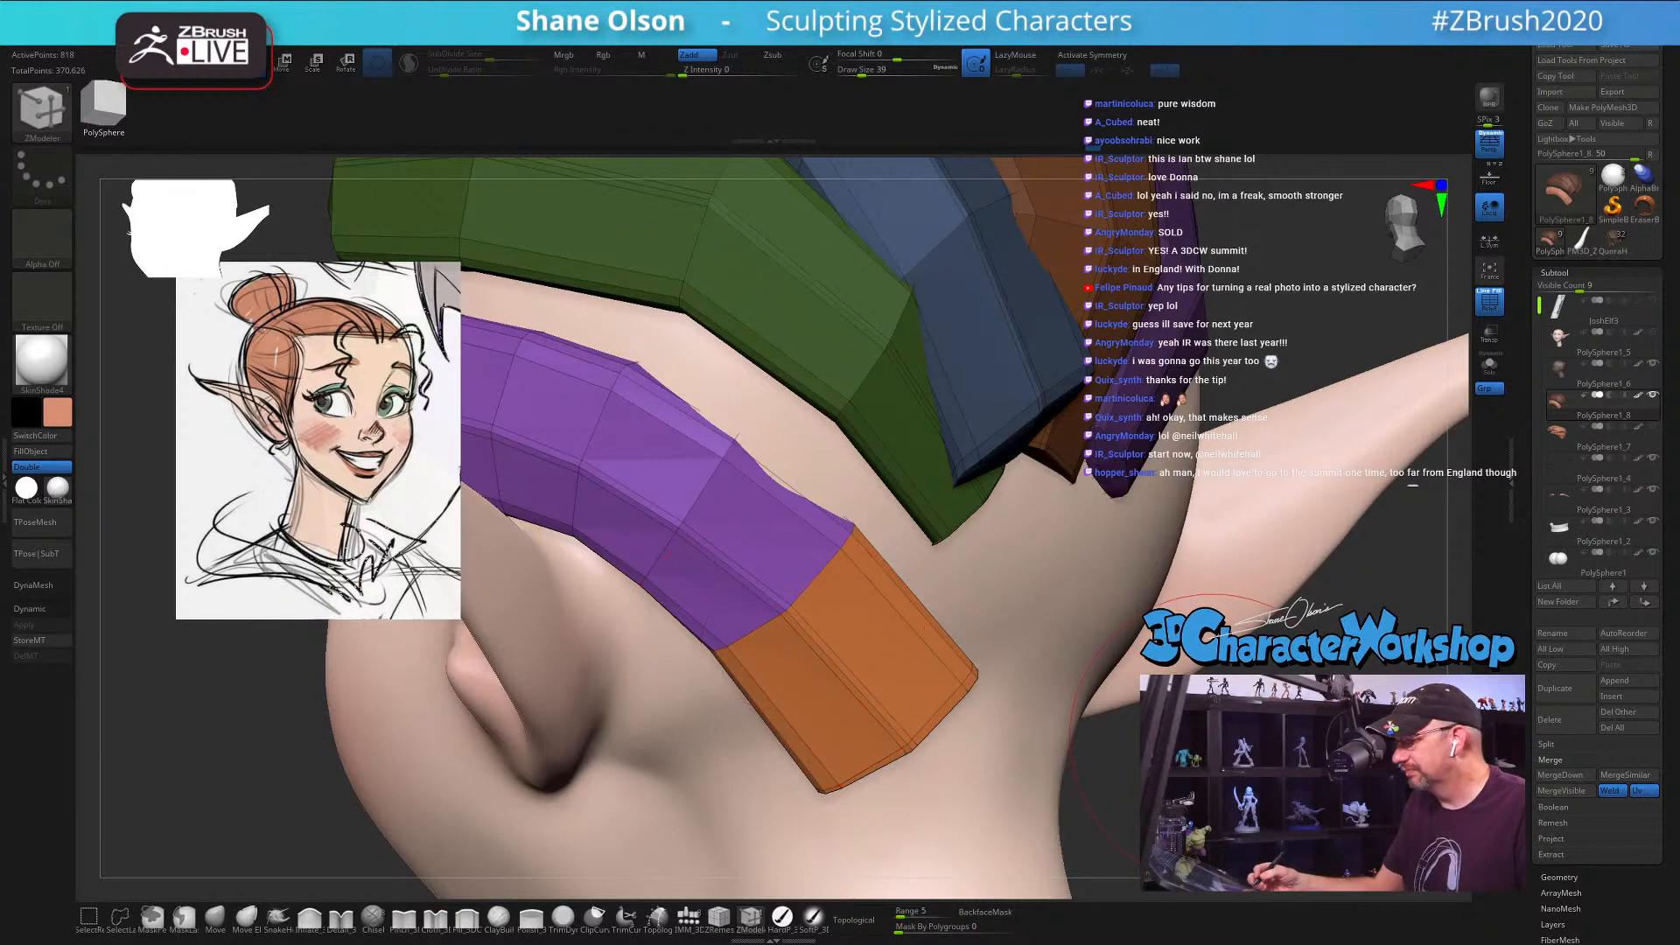
Step: Invert the mask so it covers only the side strip, and turn the whole strip into a single polygroup
{"action": "mouse_move", "coordinate": [989, 717]}
{"action": "left_mouse_down"}
{"action": "mouse_move", "coordinate": [1033, 713]}
{"action": "mouse_move", "coordinate": [1058, 679]}
{"action": "mouse_move", "coordinate": [1035, 679]}
{"action": "mouse_move", "coordinate": [1092, 744]}
{"action": "left_mouse_up"}
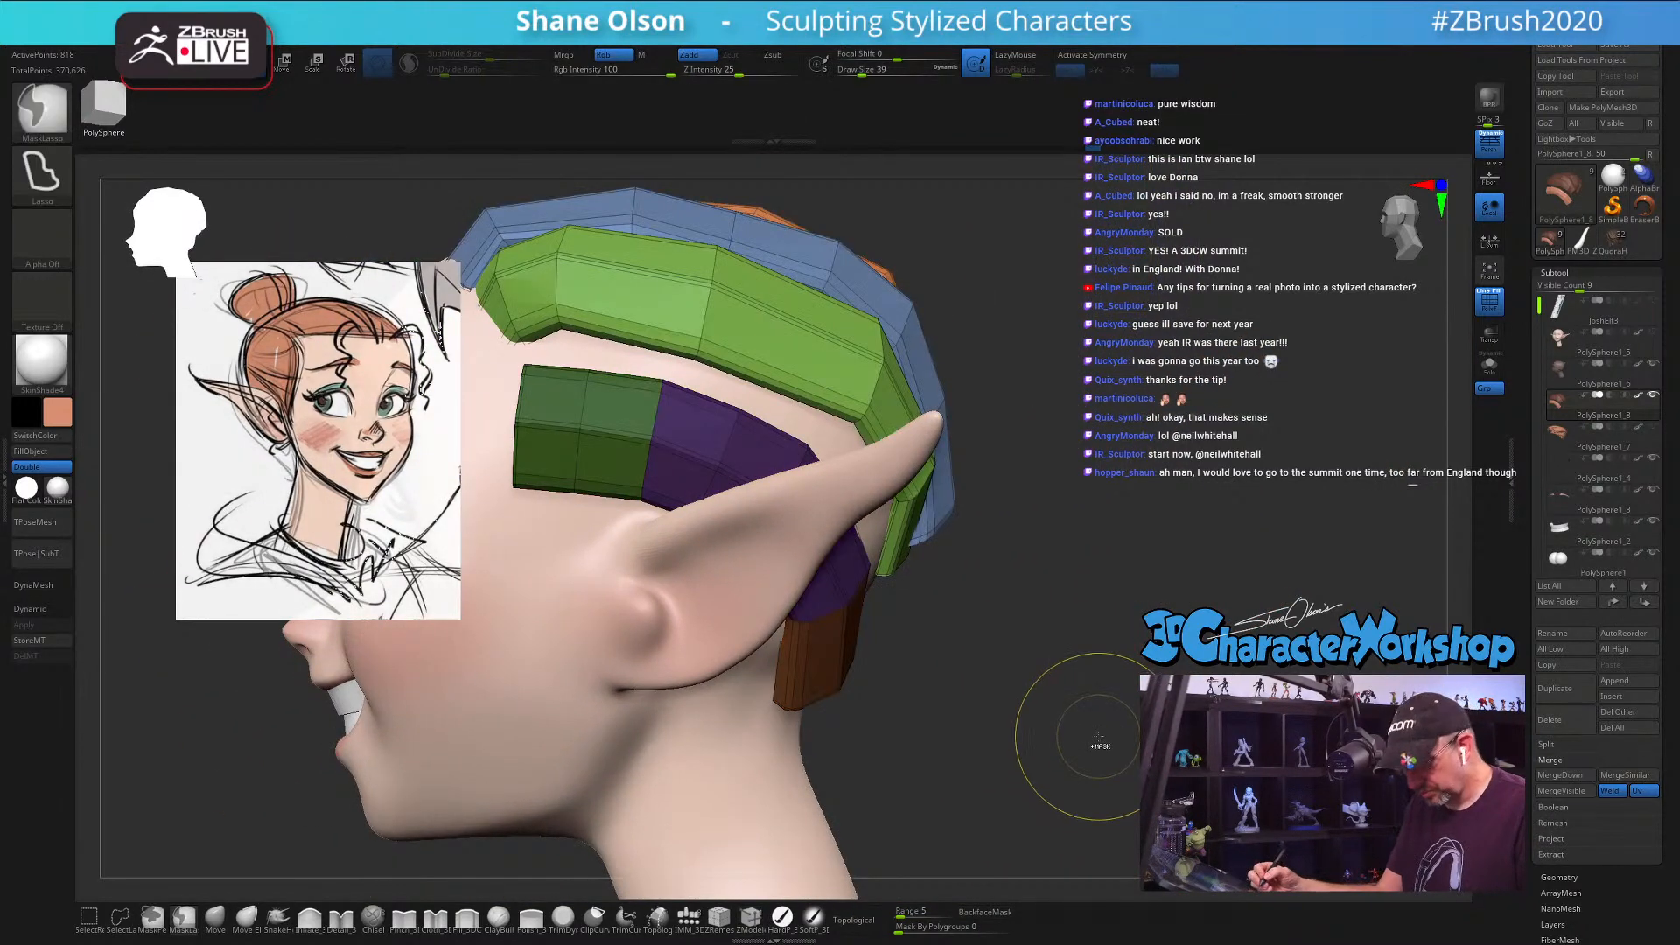
{"action": "key", "text": "ctrl+w"}
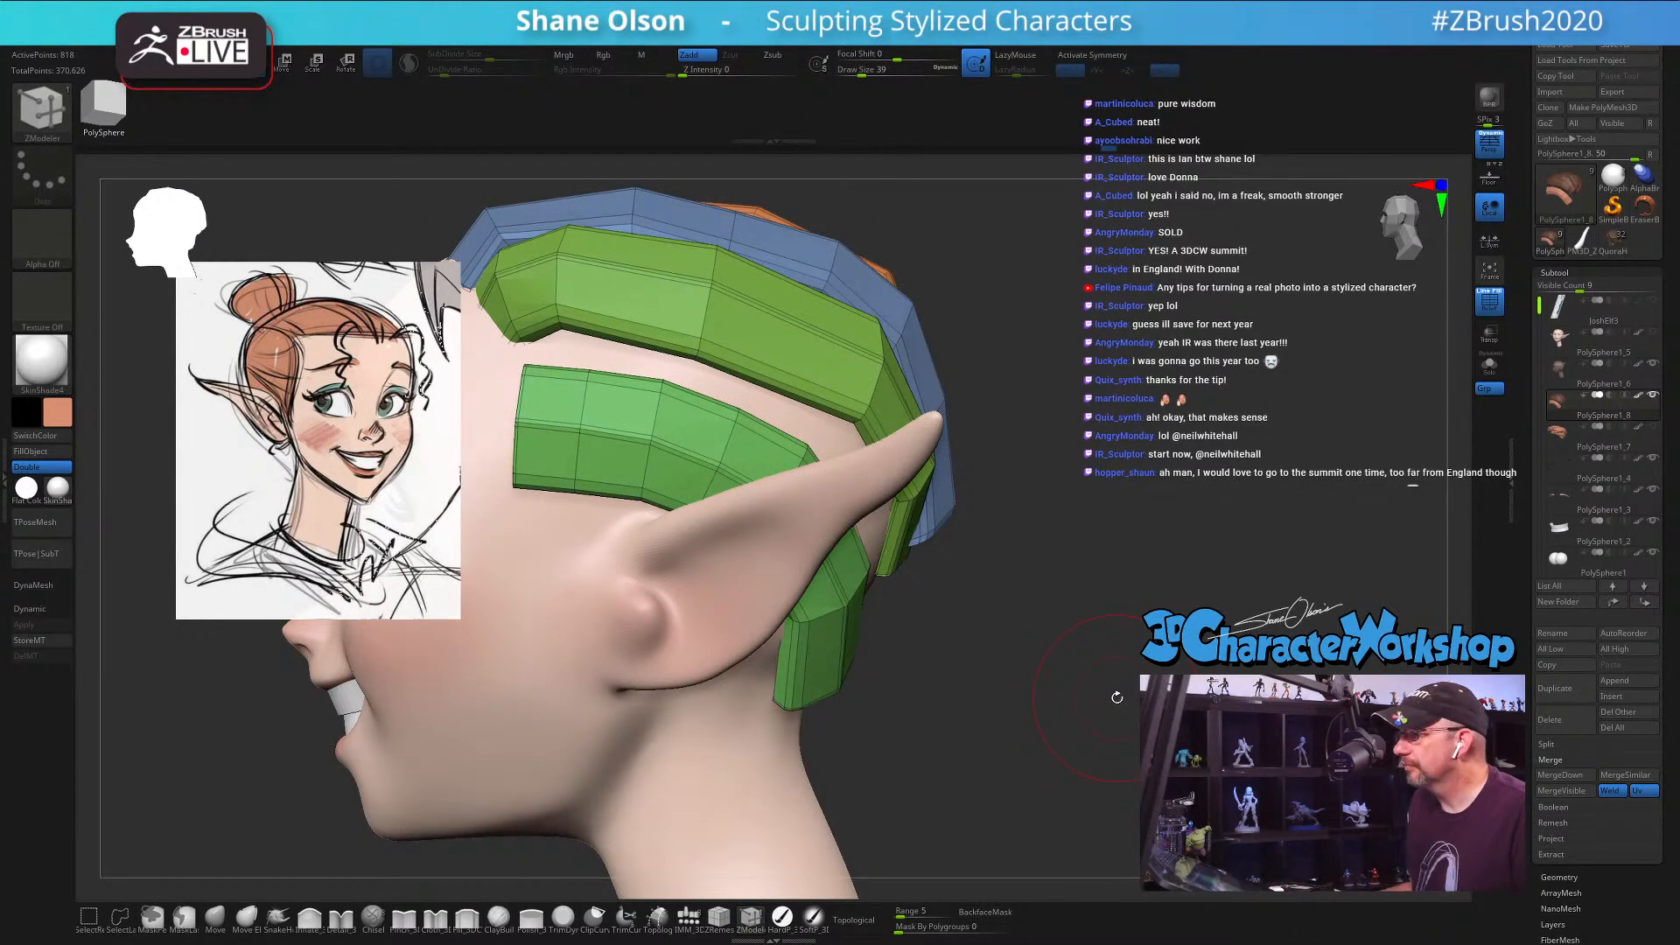
{"action": "left_click_drag", "start_coordinate": [1205, 571], "coordinate": [1211, 665]}
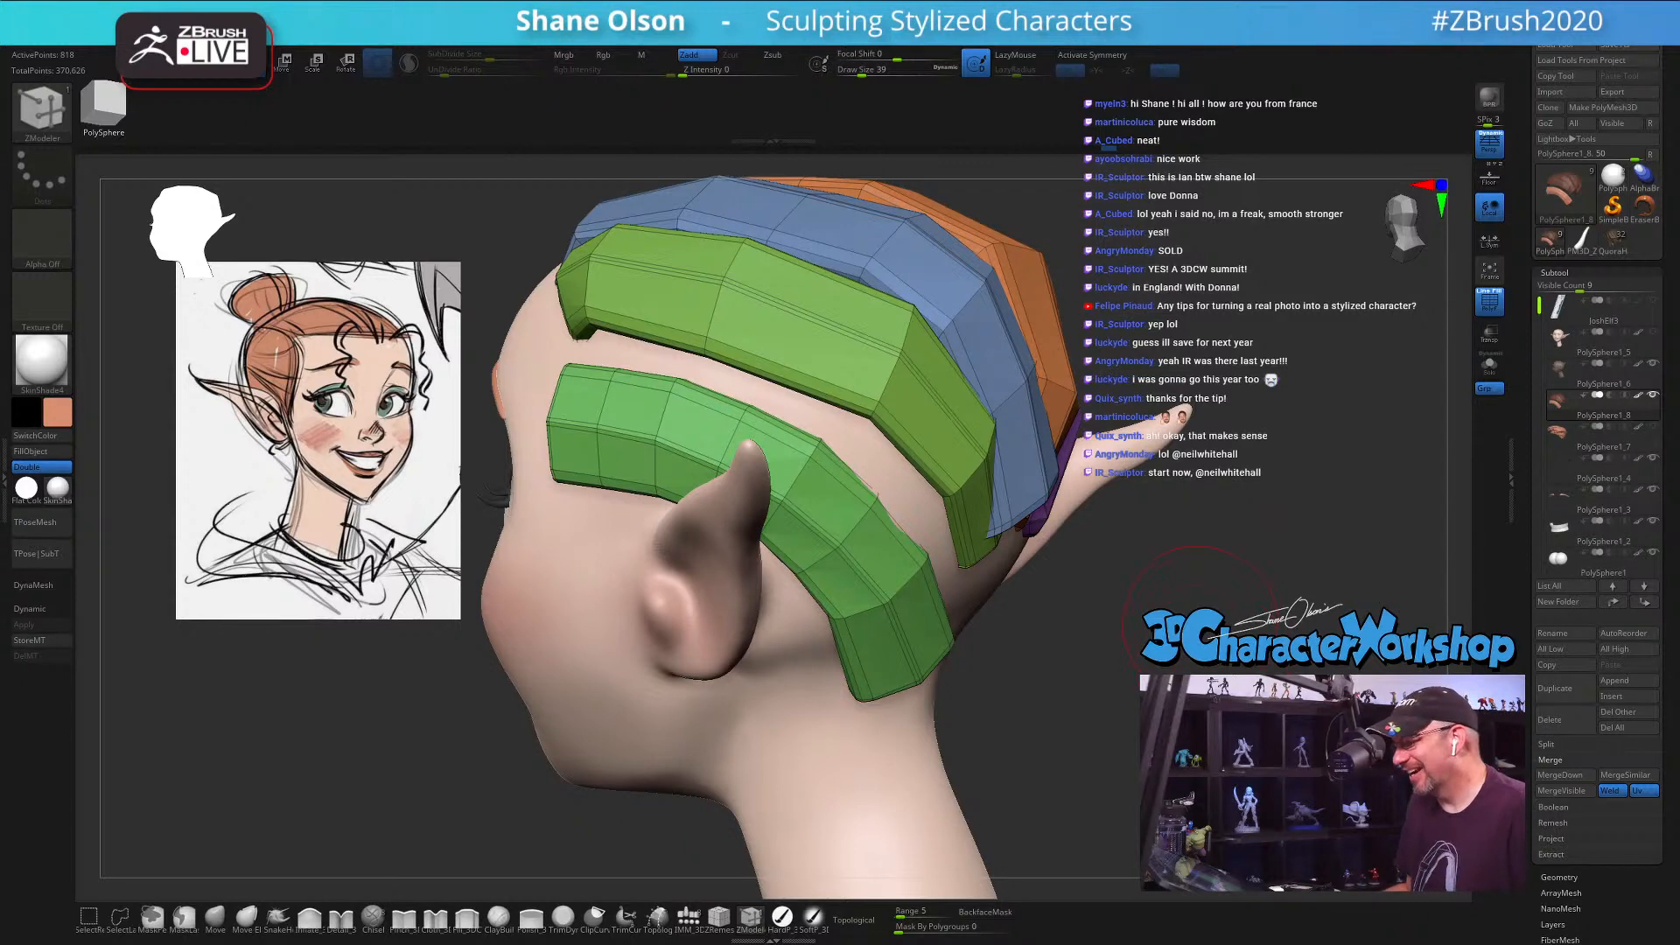
Step: Switch to SnakeHook with a draw size of 104 and reposition the rear end of the side strip behind the ear
{"action": "left_click", "coordinate": [277, 916]}
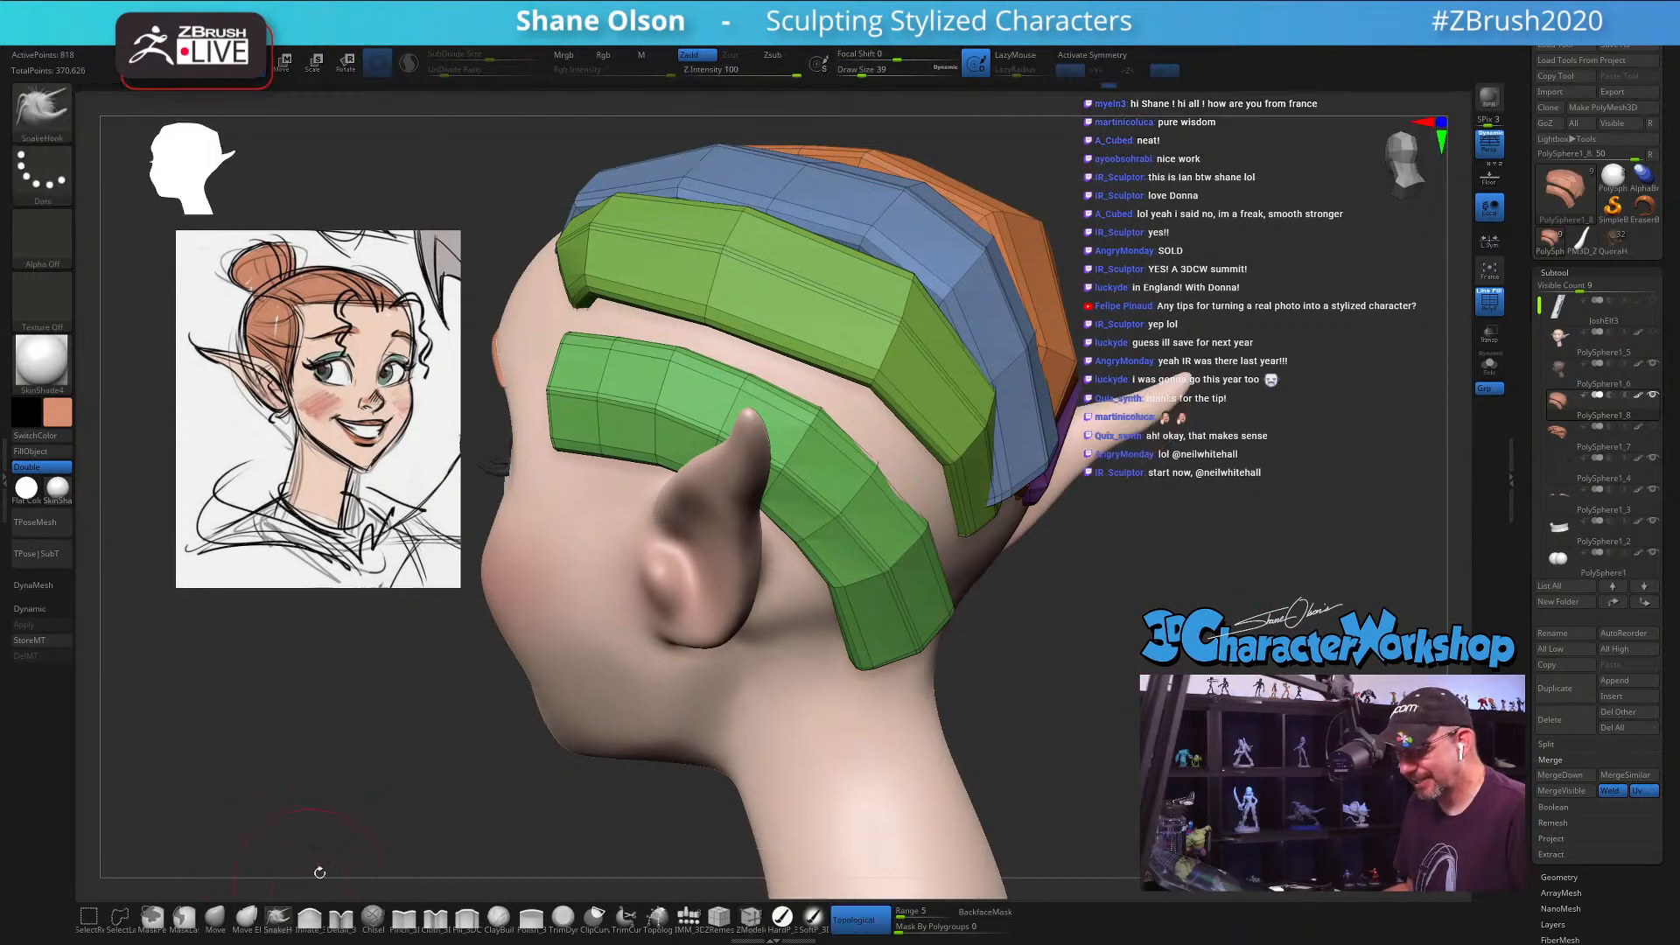
{"action": "key", "text": "s"}
{"action": "left_click_drag", "start_coordinate": [428, 775], "coordinate": [463, 775]}
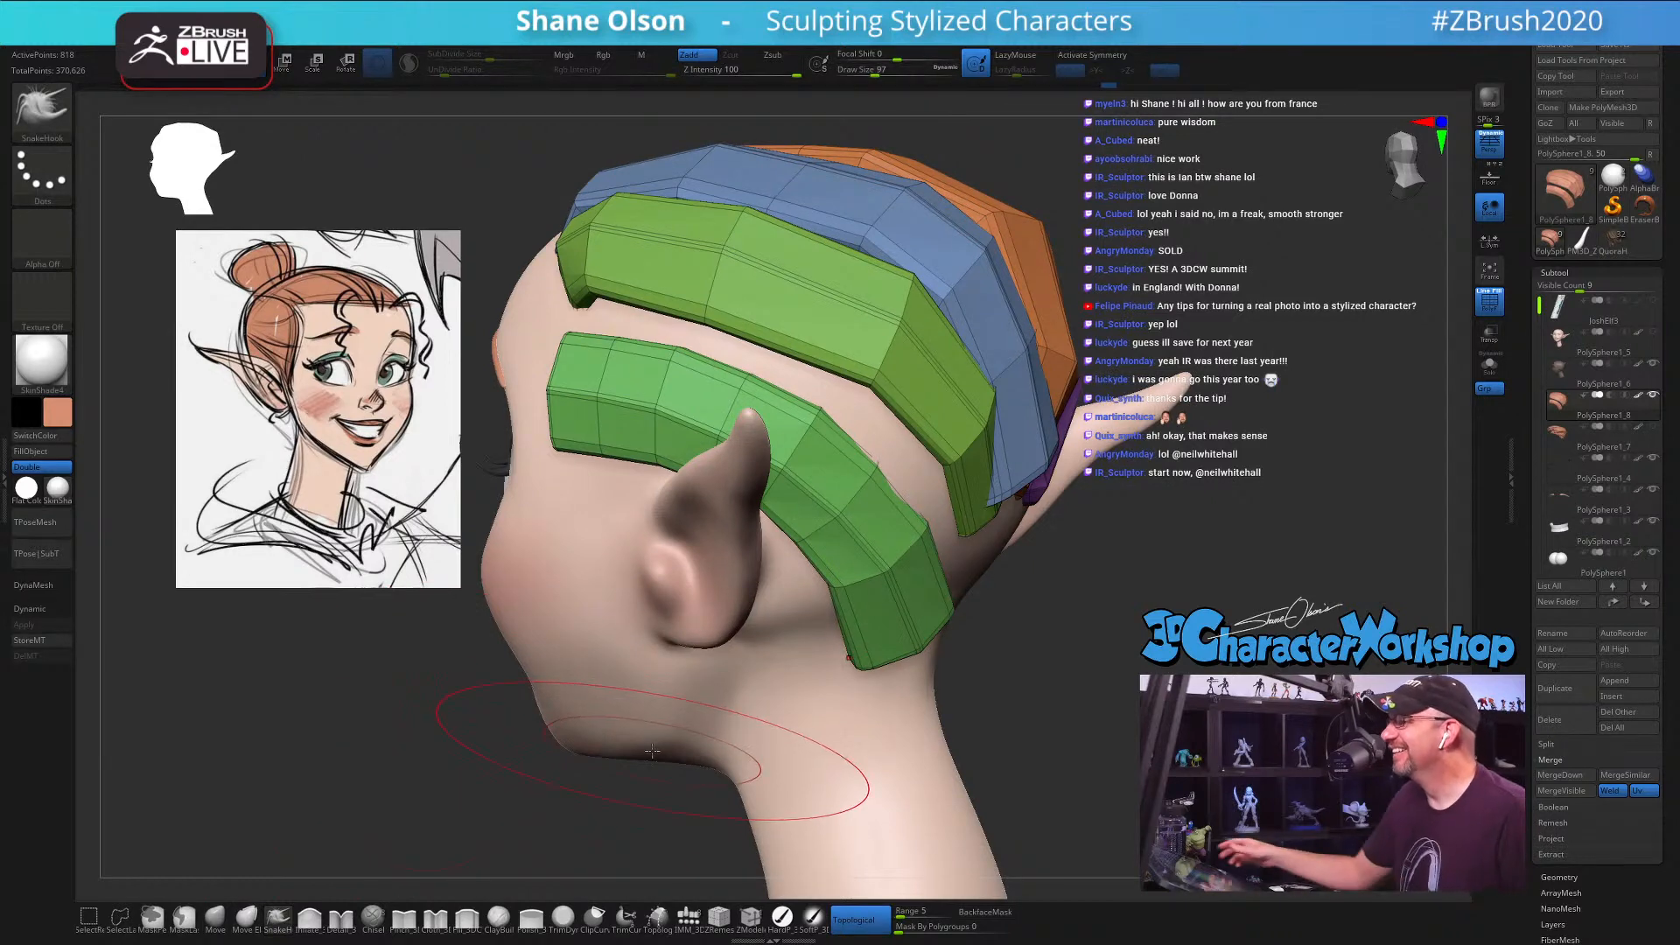
{"action": "left_click_drag", "start_coordinate": [652, 751], "coordinate": [888, 544]}
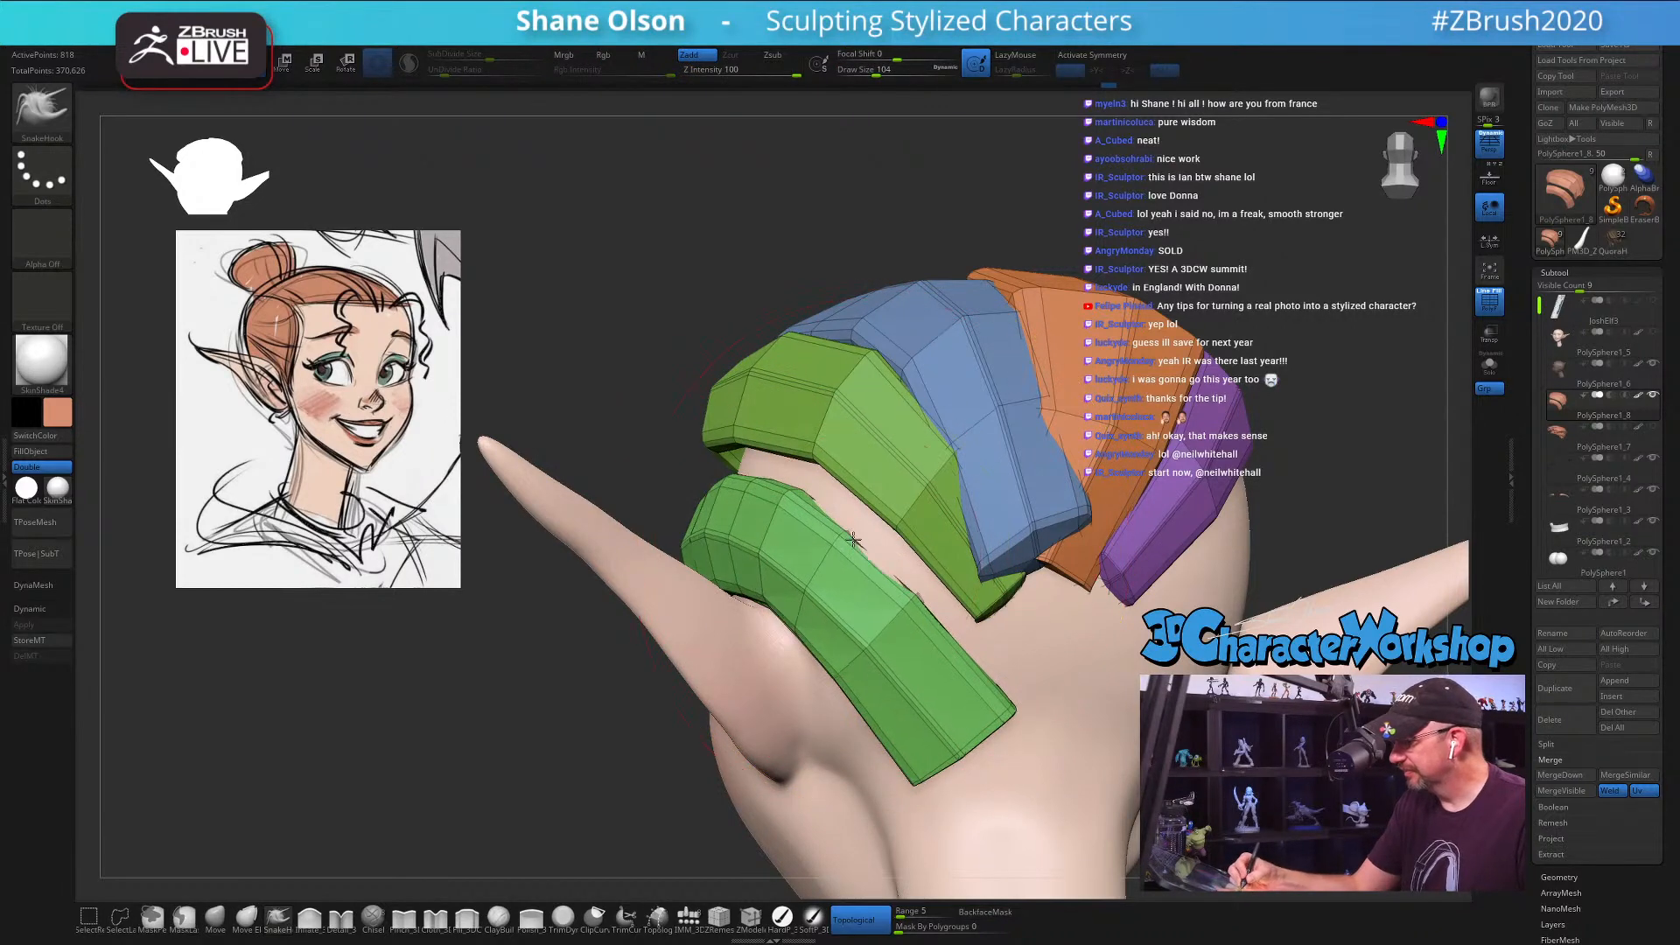
{"action": "left_click_drag", "start_coordinate": [887, 544], "coordinate": [936, 586]}
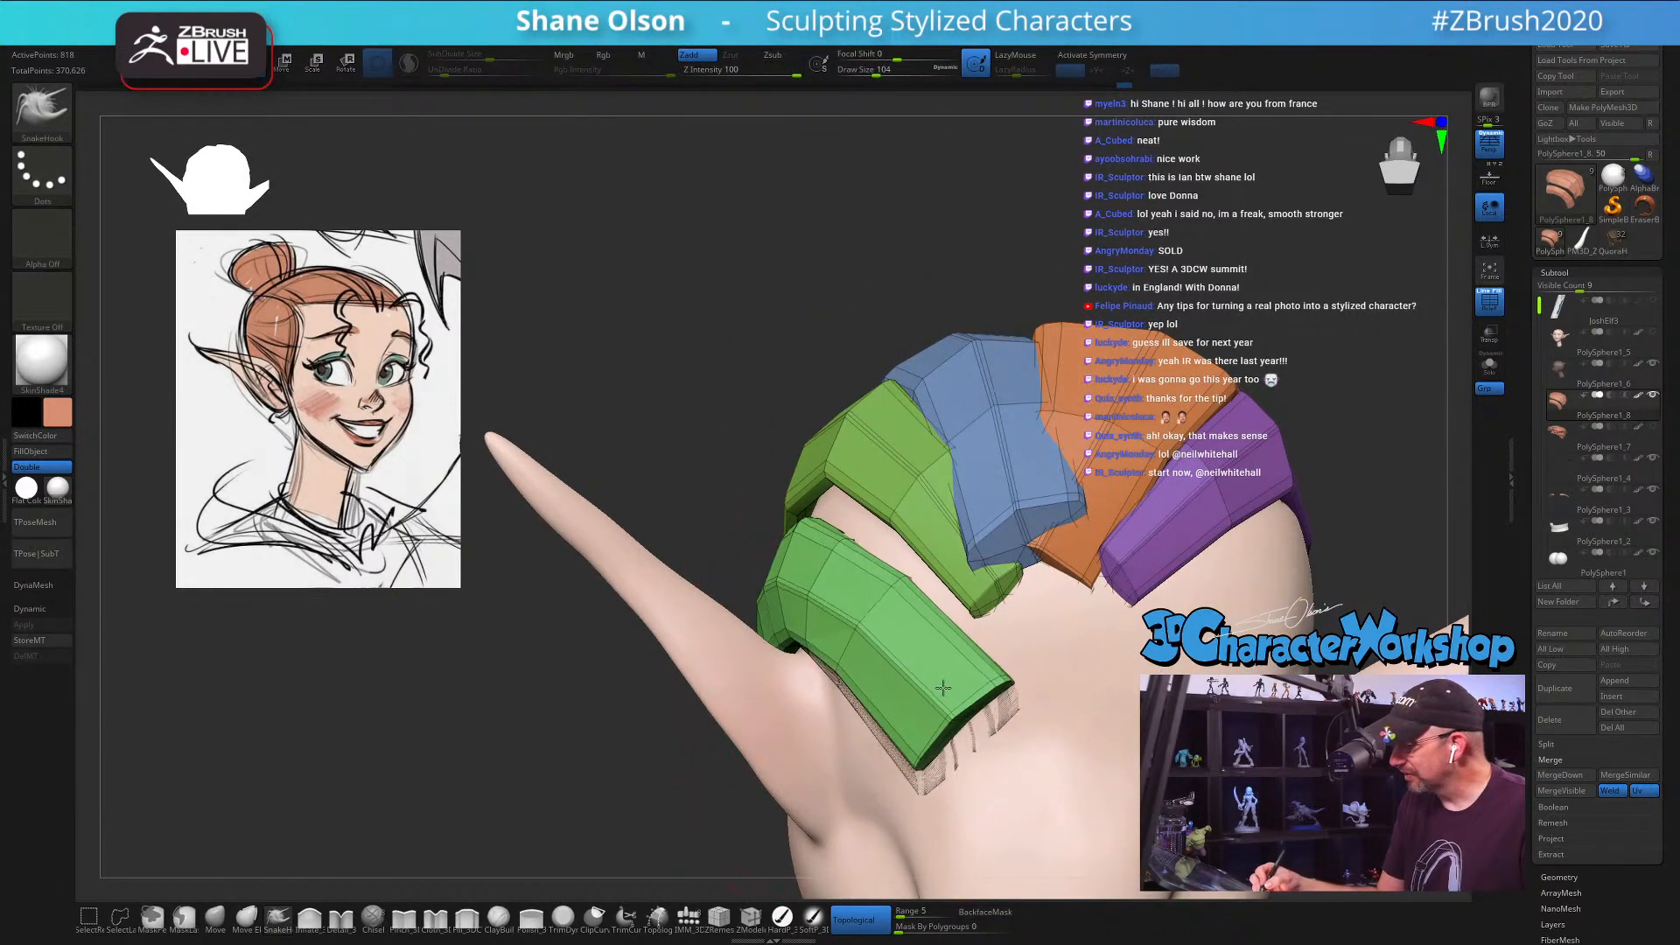
{"action": "mouse_move", "coordinate": [1021, 689]}
{"action": "left_mouse_down"}
{"action": "mouse_move", "coordinate": [920, 604]}
{"action": "mouse_move", "coordinate": [753, 569]}
{"action": "mouse_move", "coordinate": [757, 700]}
{"action": "left_mouse_up"}
{"action": "right_click_drag", "start_coordinate": [757, 700], "coordinate": [748, 683]}
{"action": "key", "text": "s"}
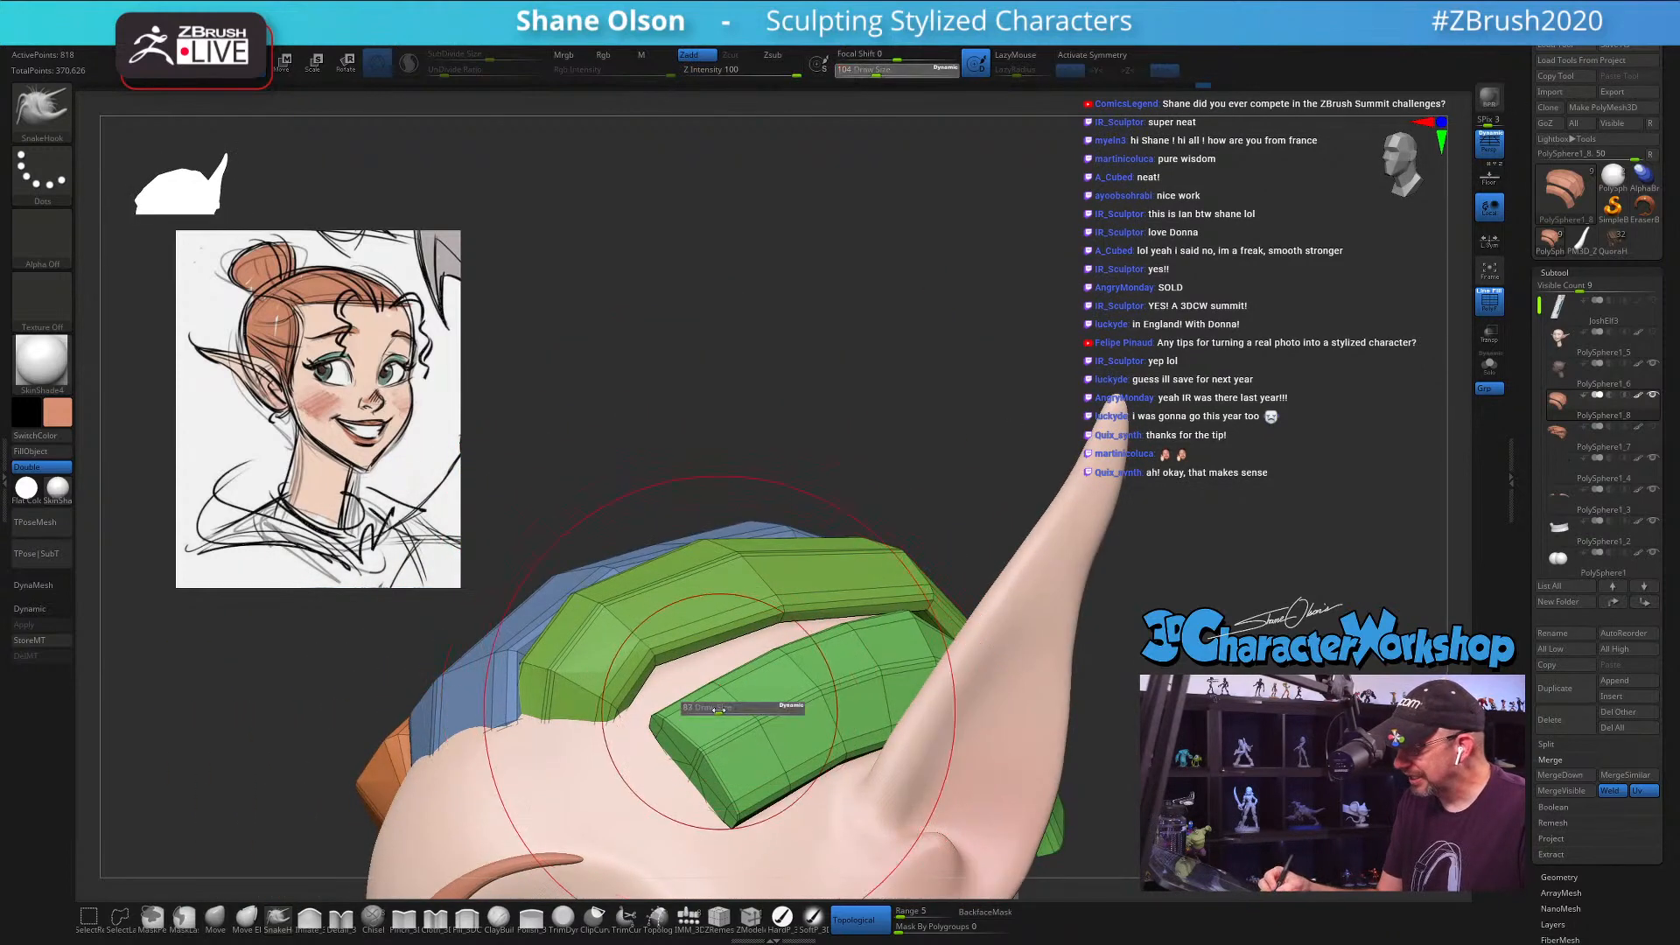
Step: Pull the bright green hair strip above the ear up against the neighbouring strip using the SnakeHook brush at size 77
{"action": "left_click_drag", "start_coordinate": [745, 710], "coordinate": [739, 710]}
{"action": "key", "text": "s"}
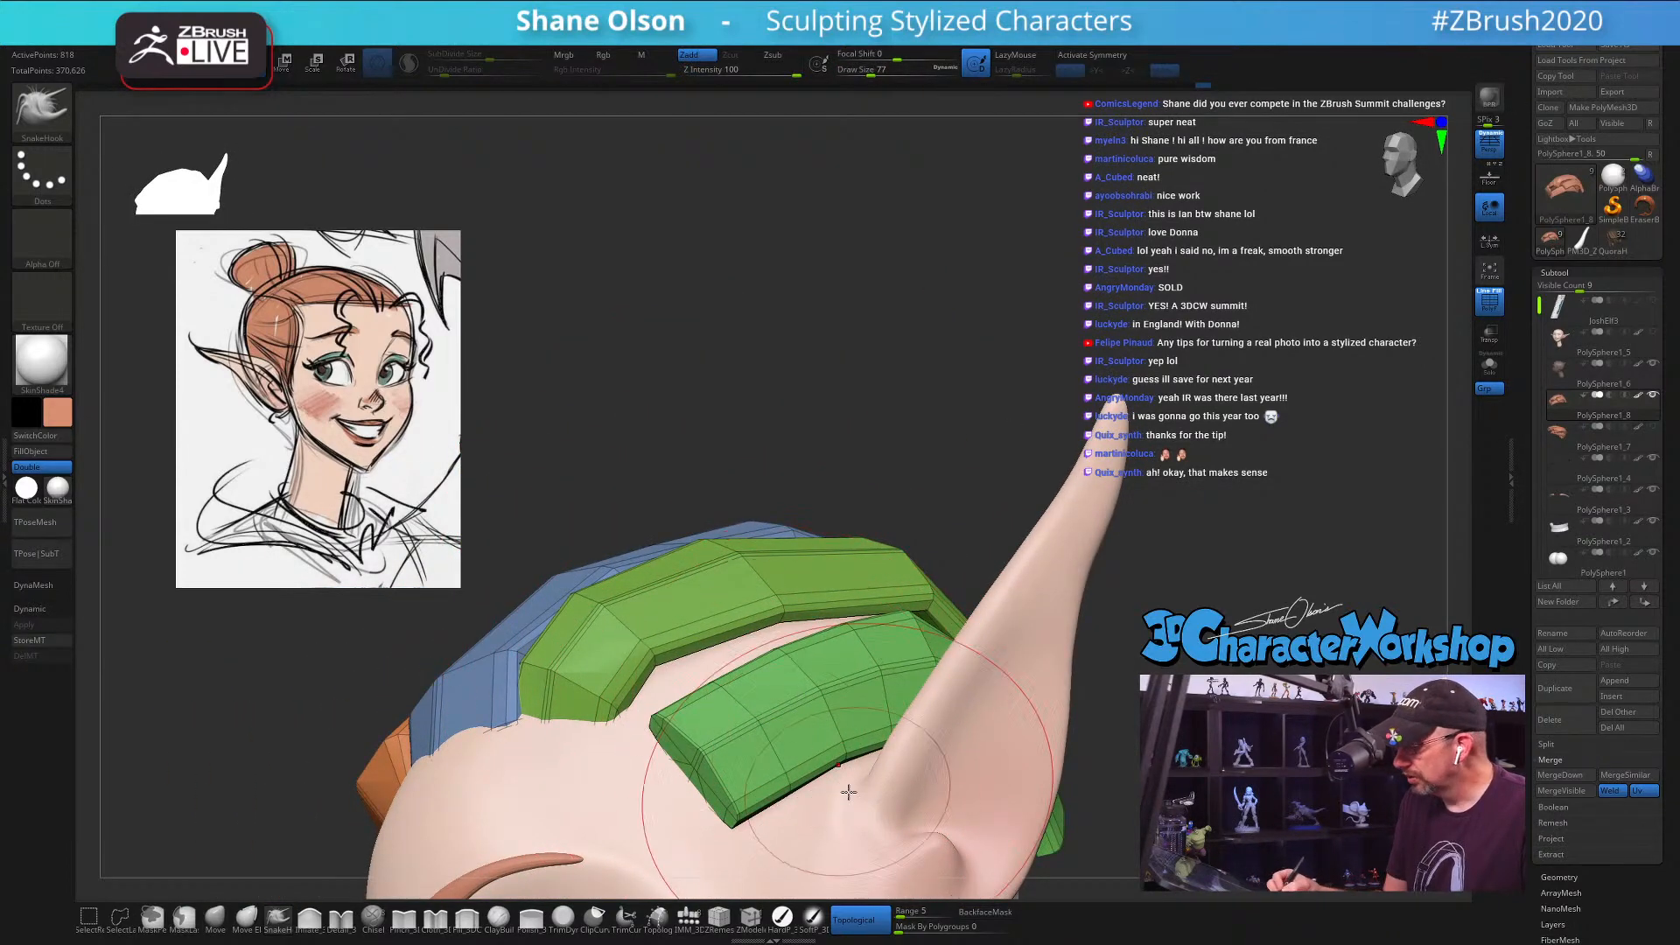
{"action": "right_click_drag", "start_coordinate": [847, 791], "coordinate": [815, 795]}
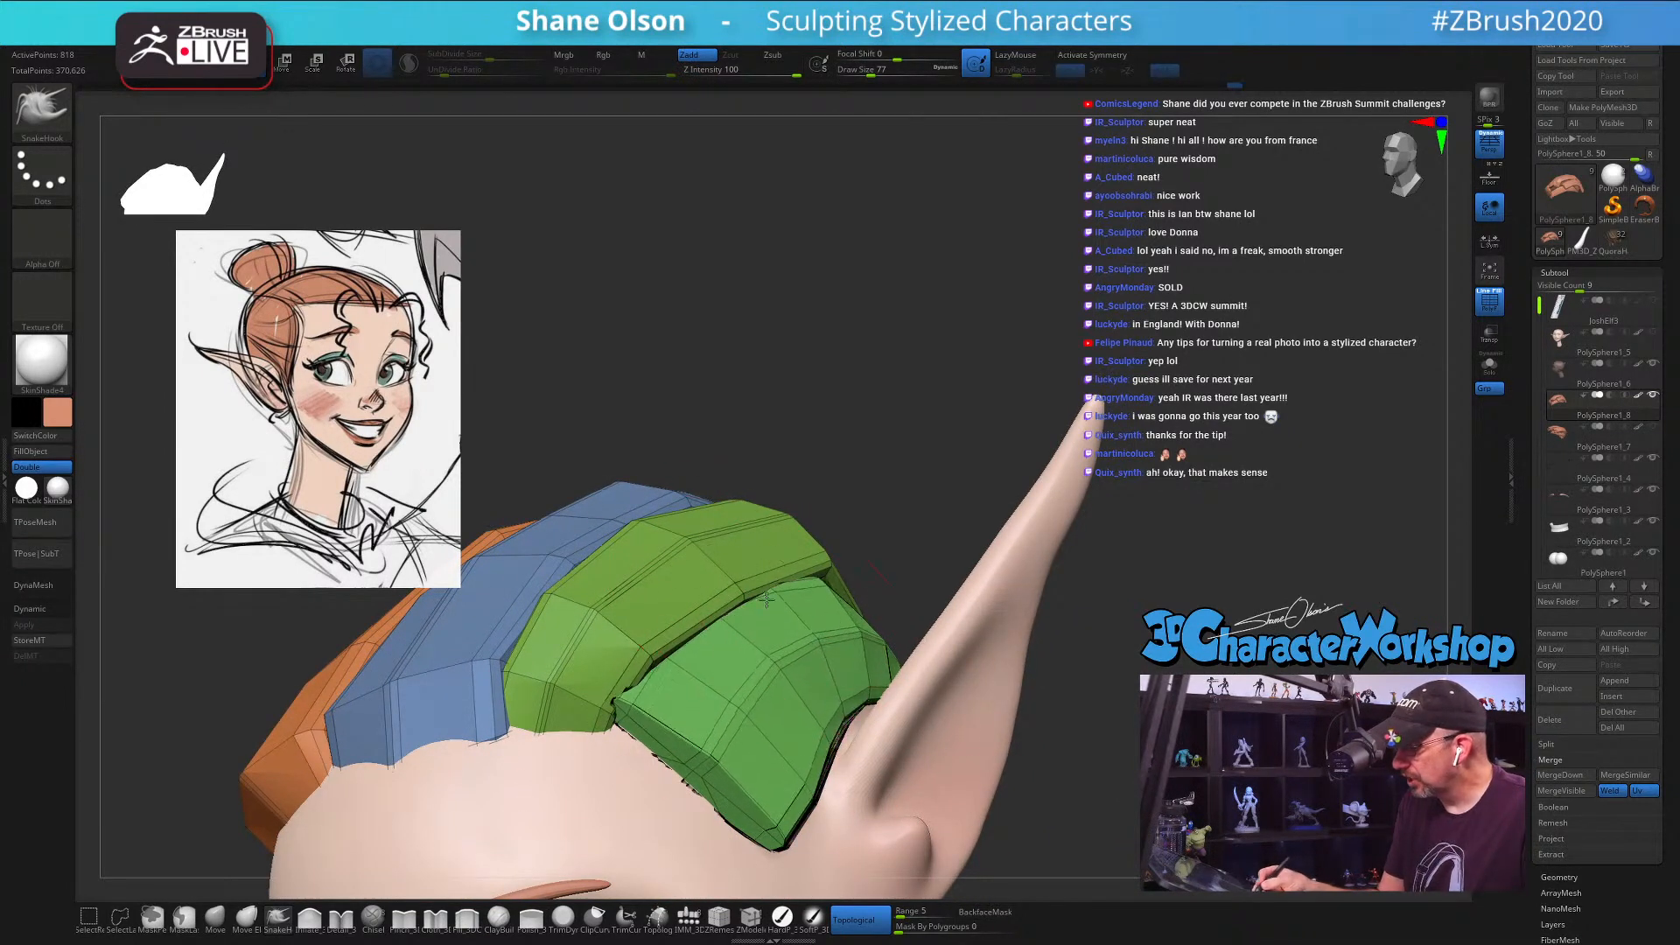
{"action": "mouse_move", "coordinate": [858, 715]}
{"action": "right_mouse_down"}
{"action": "mouse_move", "coordinate": [693, 661]}
{"action": "mouse_move", "coordinate": [574, 792]}
{"action": "mouse_move", "coordinate": [560, 744]}
{"action": "mouse_move", "coordinate": [651, 682]}
{"action": "mouse_move", "coordinate": [970, 584]}
{"action": "right_mouse_up"}
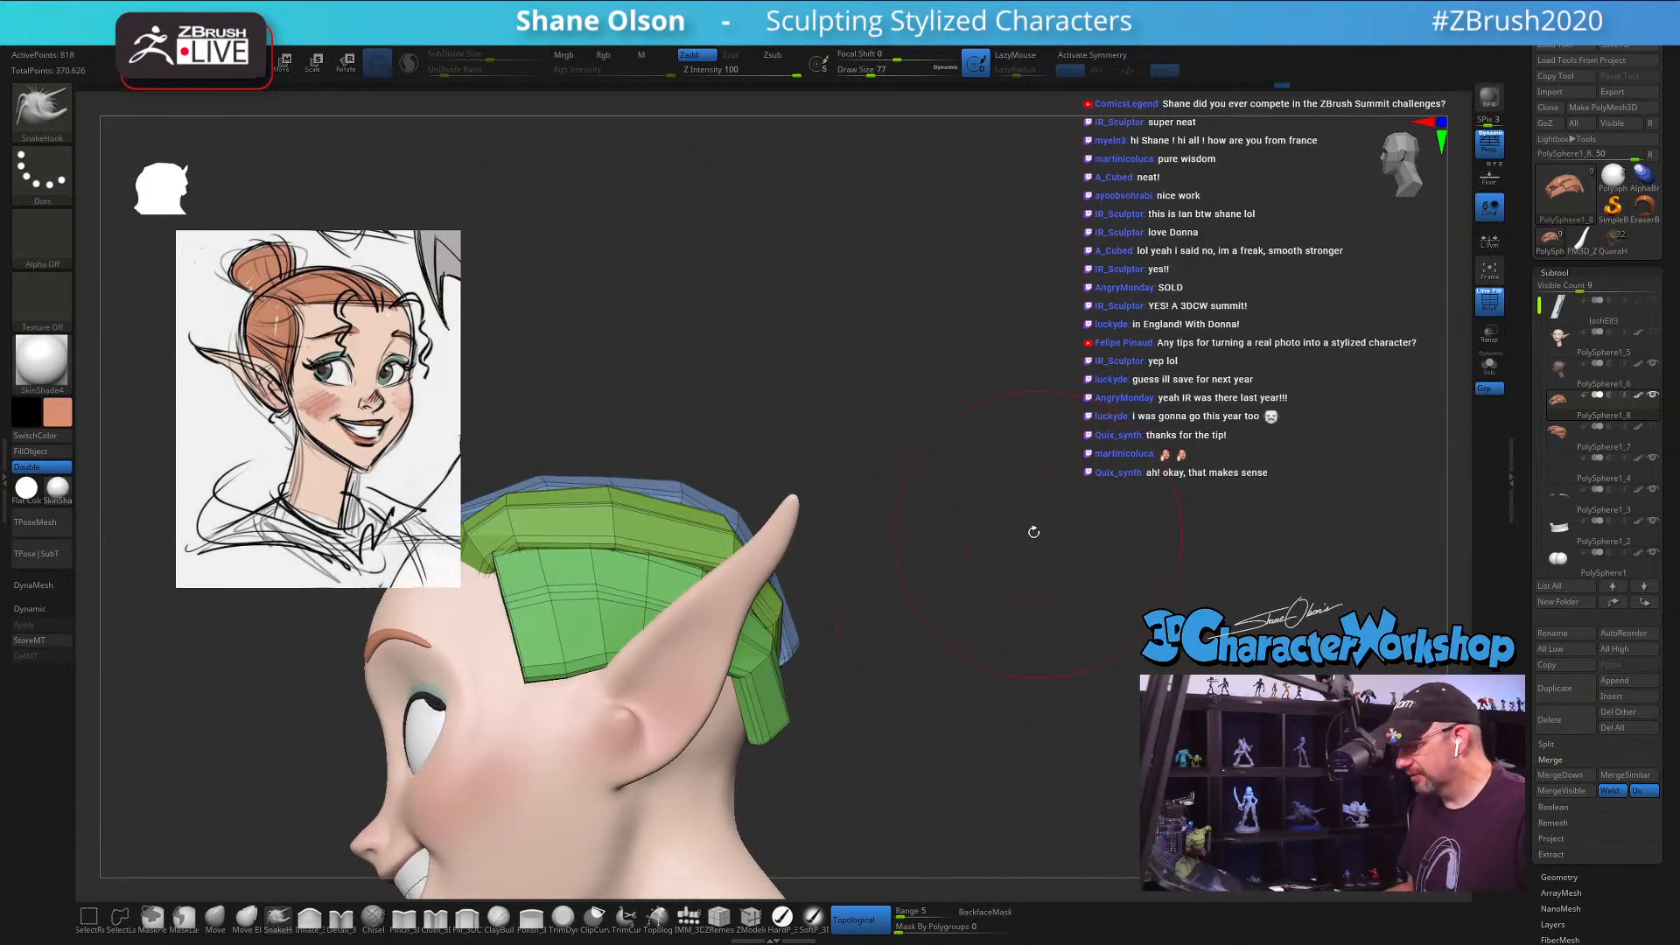
{"action": "right_click_drag", "start_coordinate": [1026, 545], "coordinate": [948, 598]}
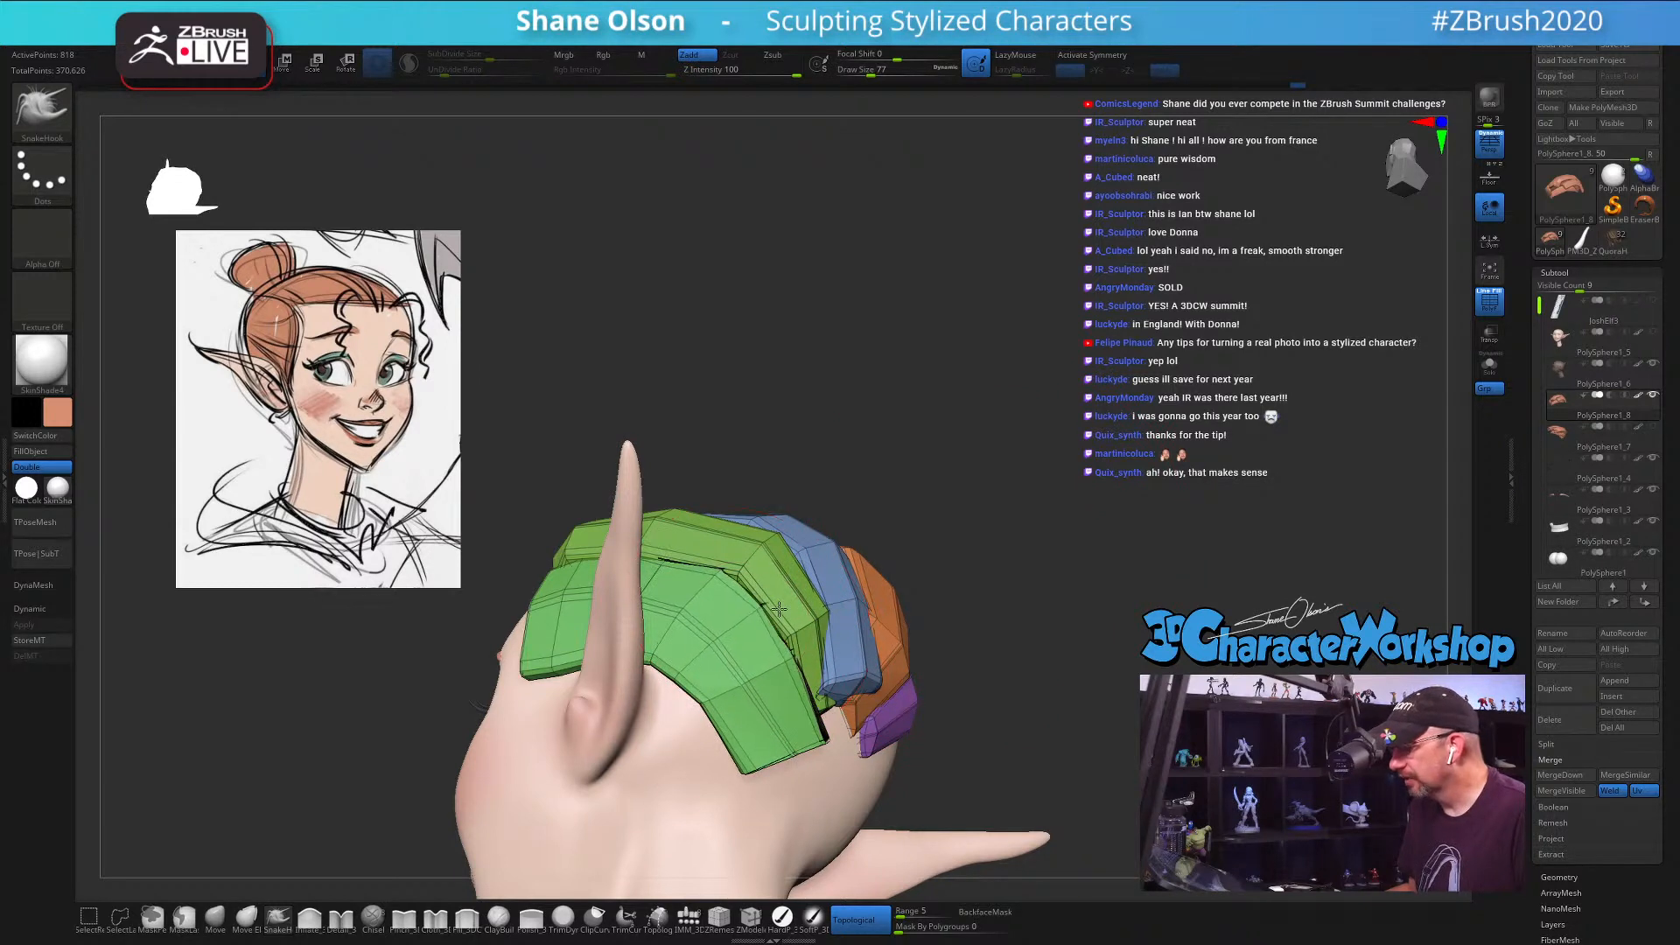
Step: Reshape the rear end of the bright green hair strip behind the ear, using brush sizes 80 and 62
{"action": "left_click_drag", "start_coordinate": [716, 698], "coordinate": [705, 696]}
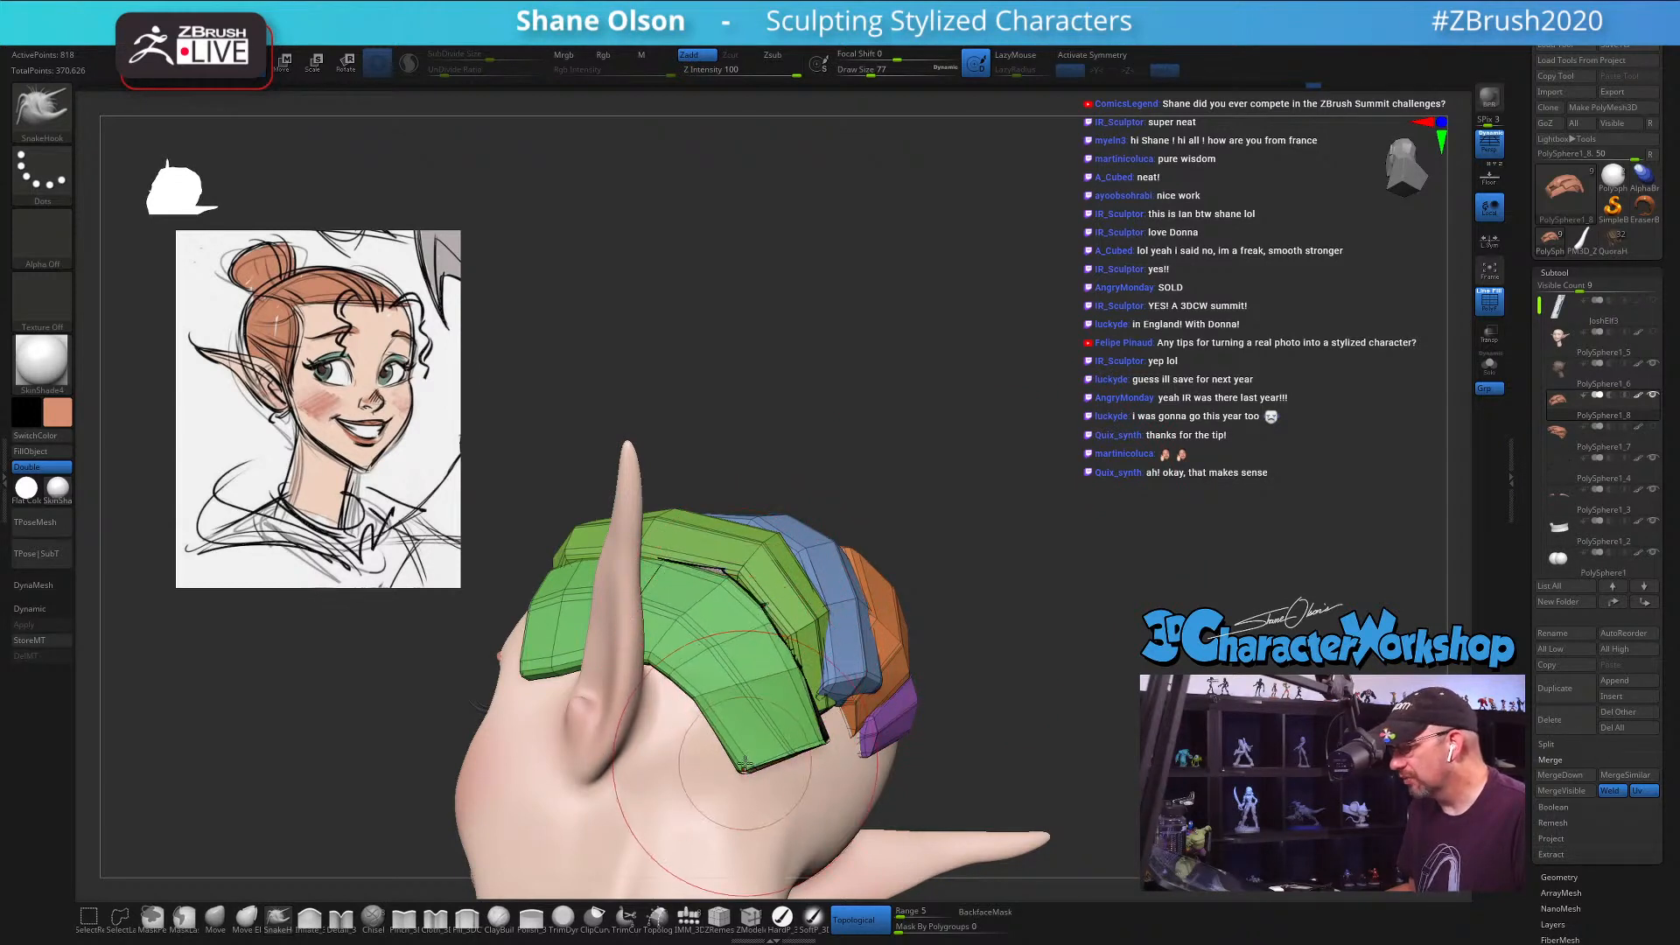
{"action": "key", "text": "s"}
{"action": "left_click_drag", "start_coordinate": [752, 765], "coordinate": [738, 768]}
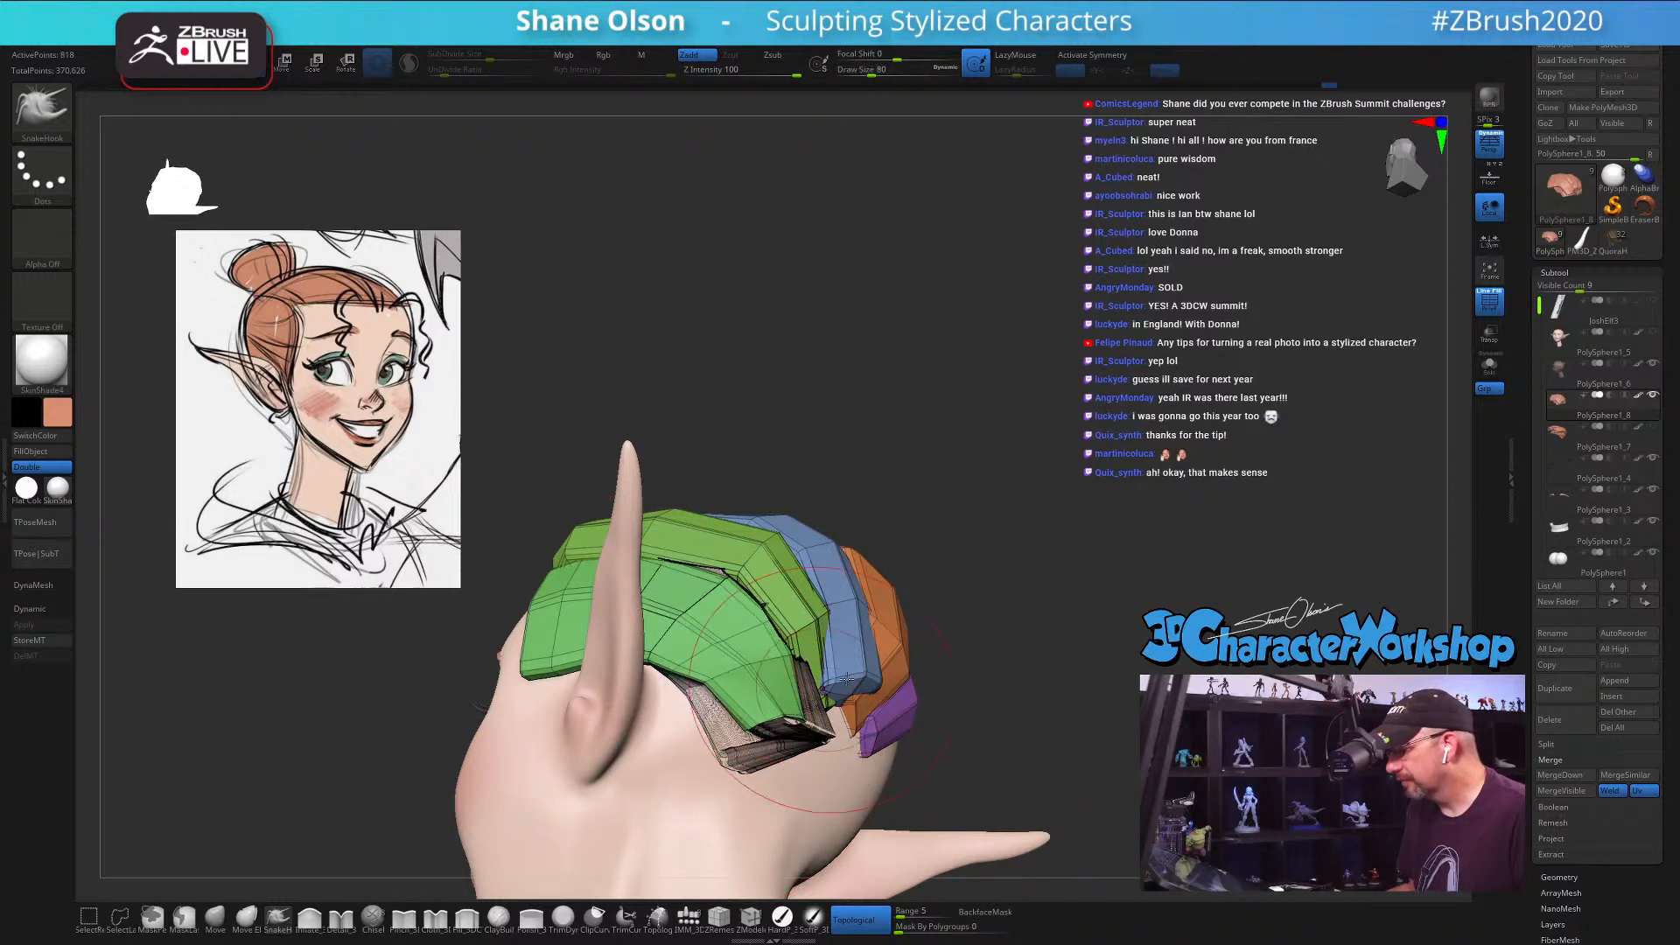
{"action": "right_click_drag", "start_coordinate": [846, 678], "coordinate": [770, 692]}
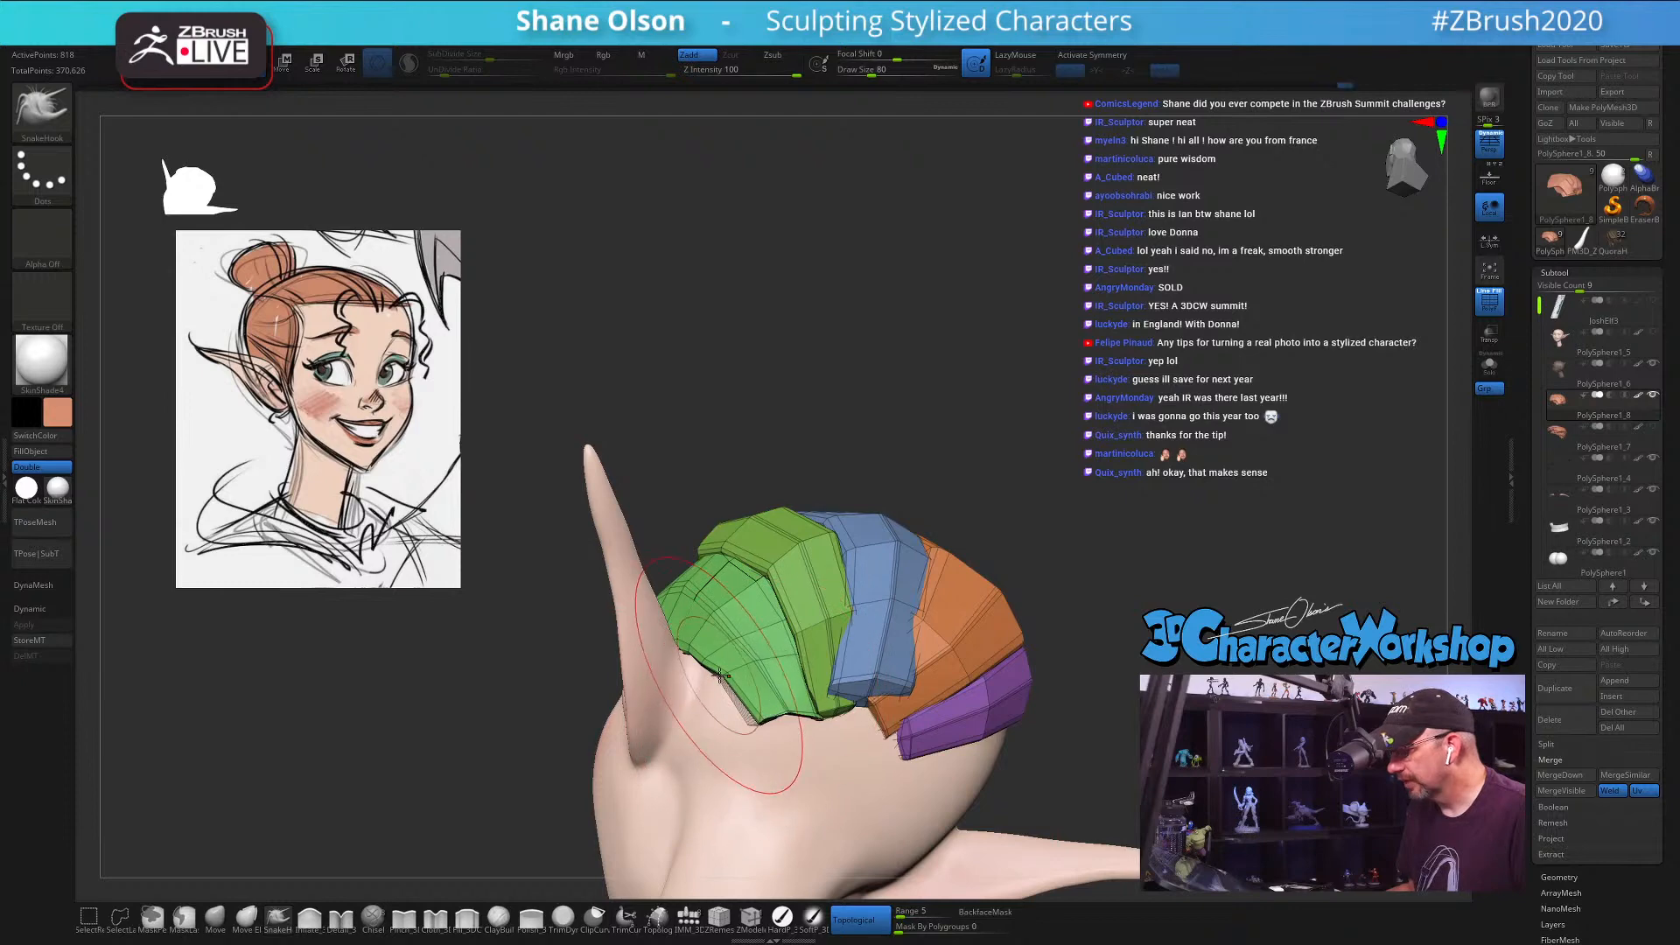
{"action": "key", "text": "s"}
{"action": "left_click_drag", "start_coordinate": [719, 674], "coordinate": [711, 669]}
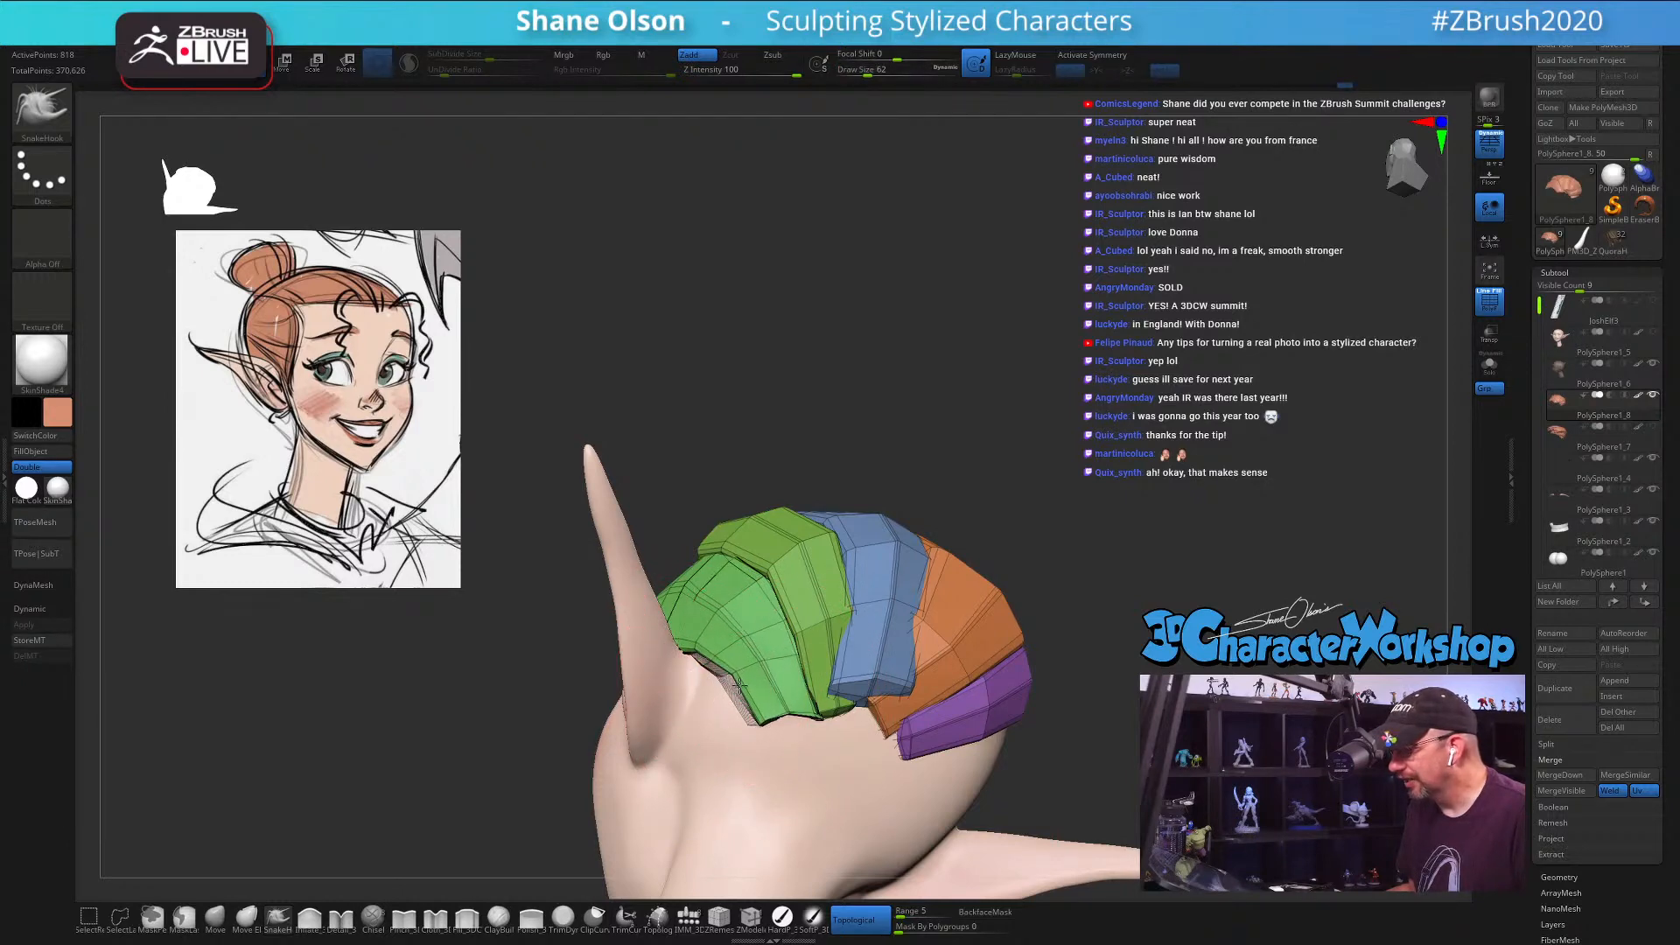
Step: Smooth the bright green hair strip from the temple to behind the ear with a brush size of 49
{"action": "right_click_drag", "start_coordinate": [914, 428], "coordinate": [595, 551]}
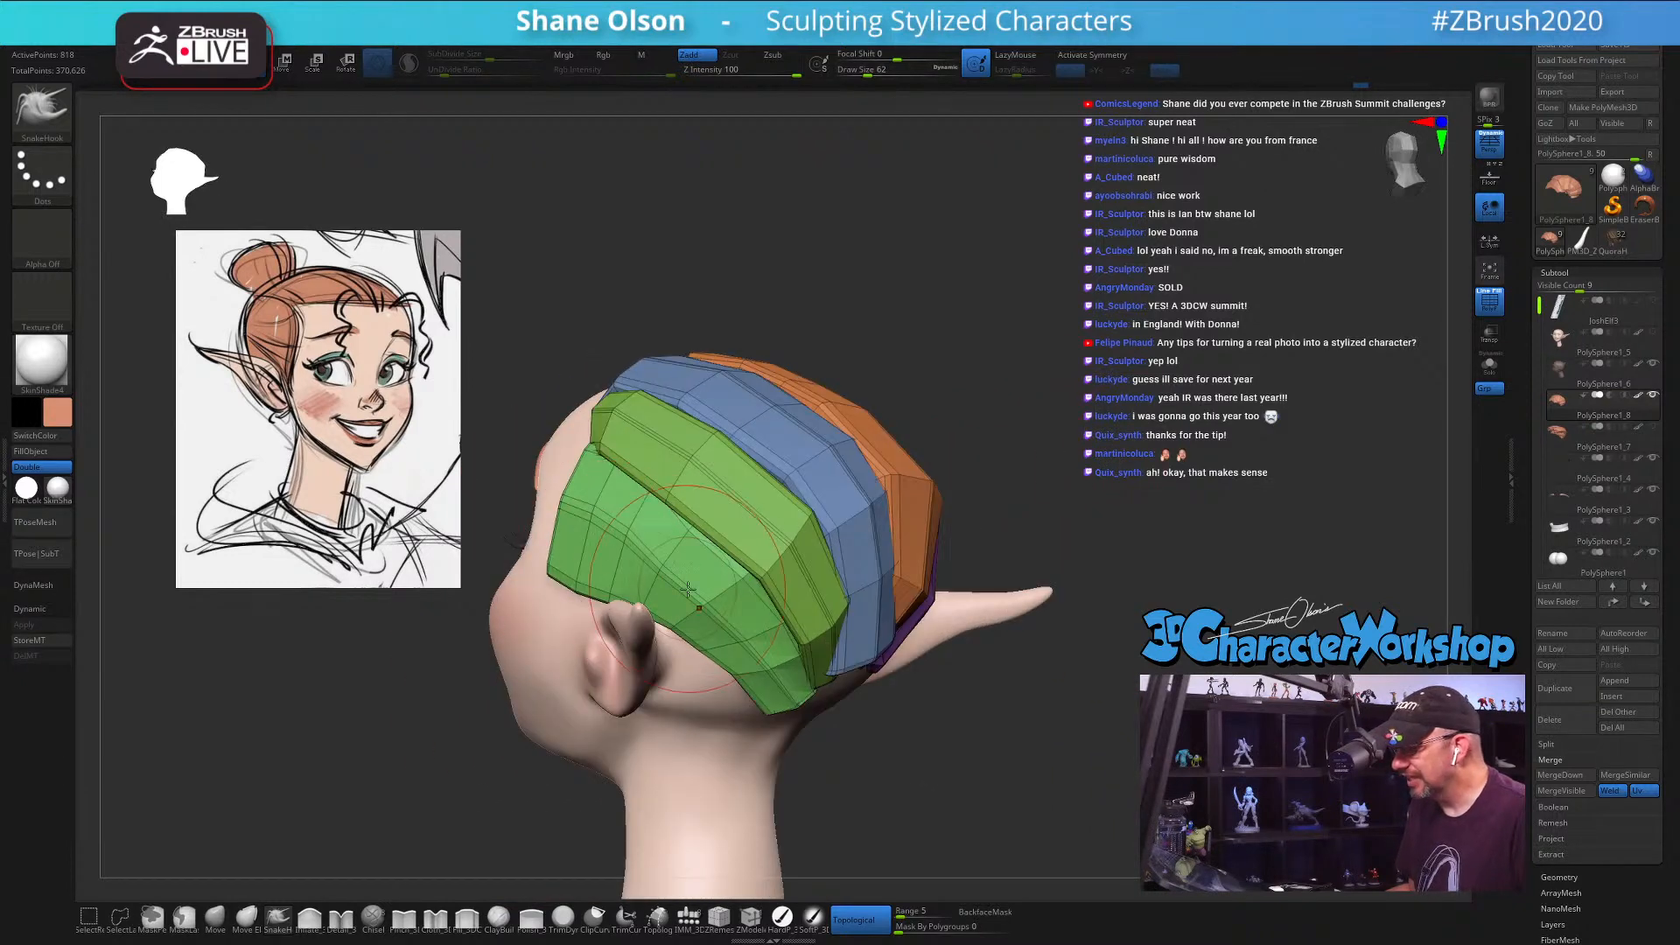
{"action": "right_click_drag", "start_coordinate": [1002, 416], "coordinate": [1015, 398]}
{"action": "key", "text": "s"}
{"action": "left_click", "coordinate": [999, 434]}
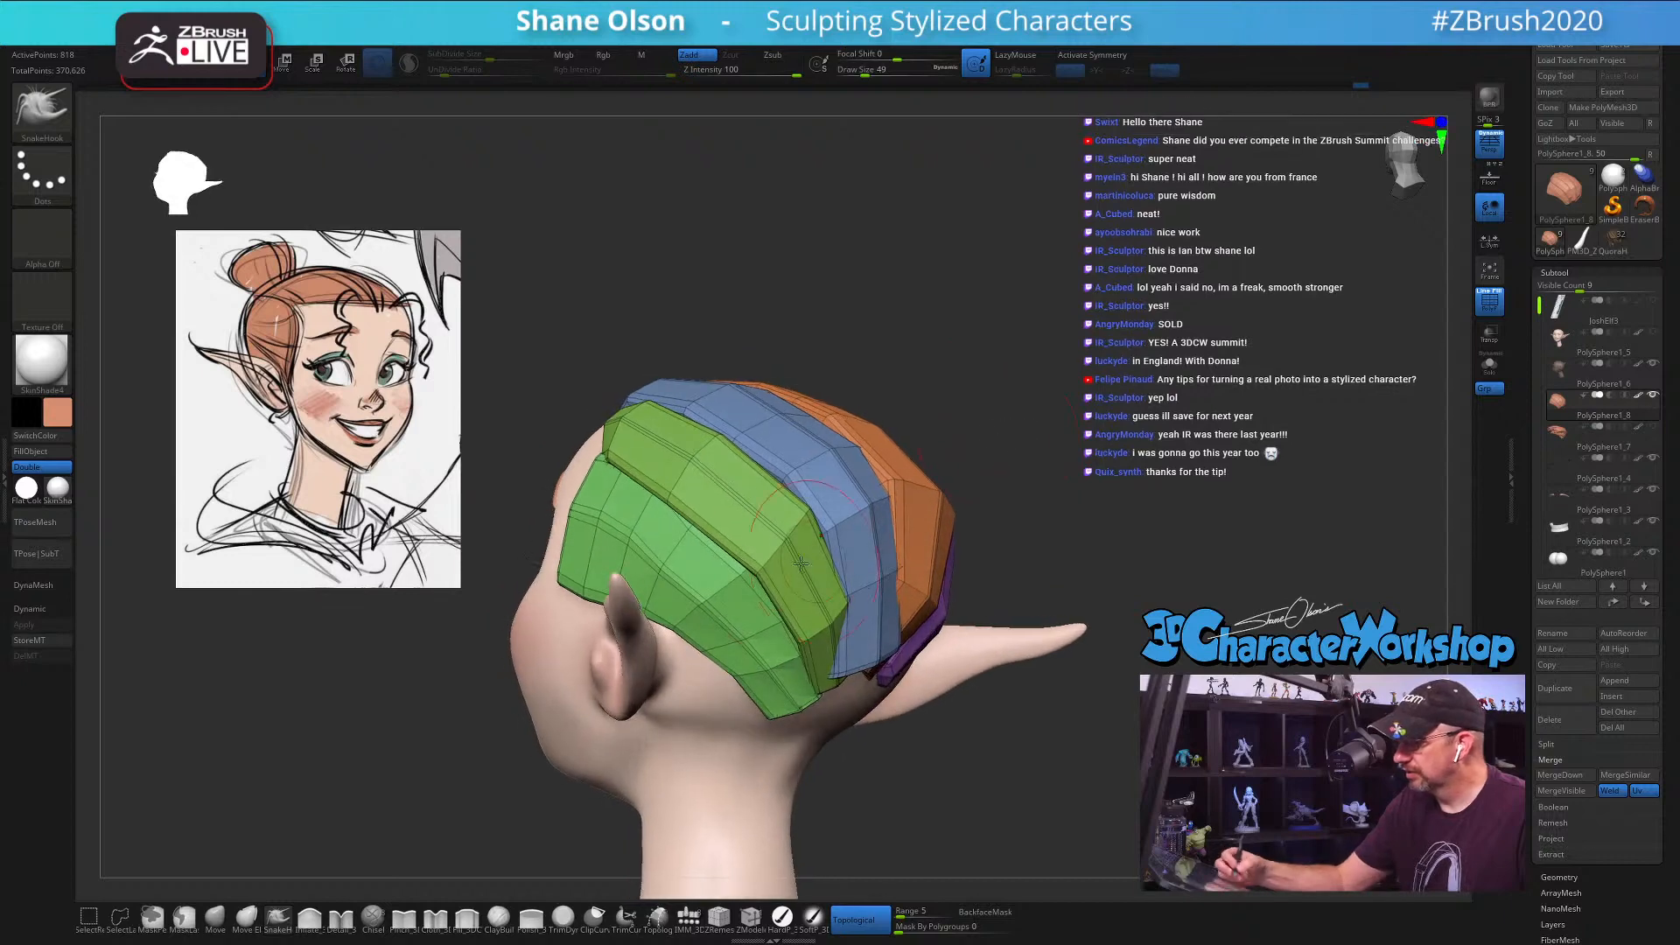
{"action": "mouse_move", "coordinate": [612, 533]}
{"action": "left_mouse_down", "text": "shift"}
{"action": "mouse_move", "coordinate": [755, 644]}
{"action": "mouse_move", "coordinate": [679, 562]}
{"action": "mouse_move", "coordinate": [595, 530]}
{"action": "mouse_move", "coordinate": [722, 565]}
{"action": "mouse_move", "coordinate": [819, 693]}
{"action": "left_mouse_up", "text": "shift"}
{"action": "mouse_move", "coordinate": [1065, 772]}
{"action": "right_mouse_down"}
{"action": "mouse_move", "coordinate": [1084, 738]}
{"action": "mouse_move", "coordinate": [1070, 699]}
{"action": "right_mouse_up"}
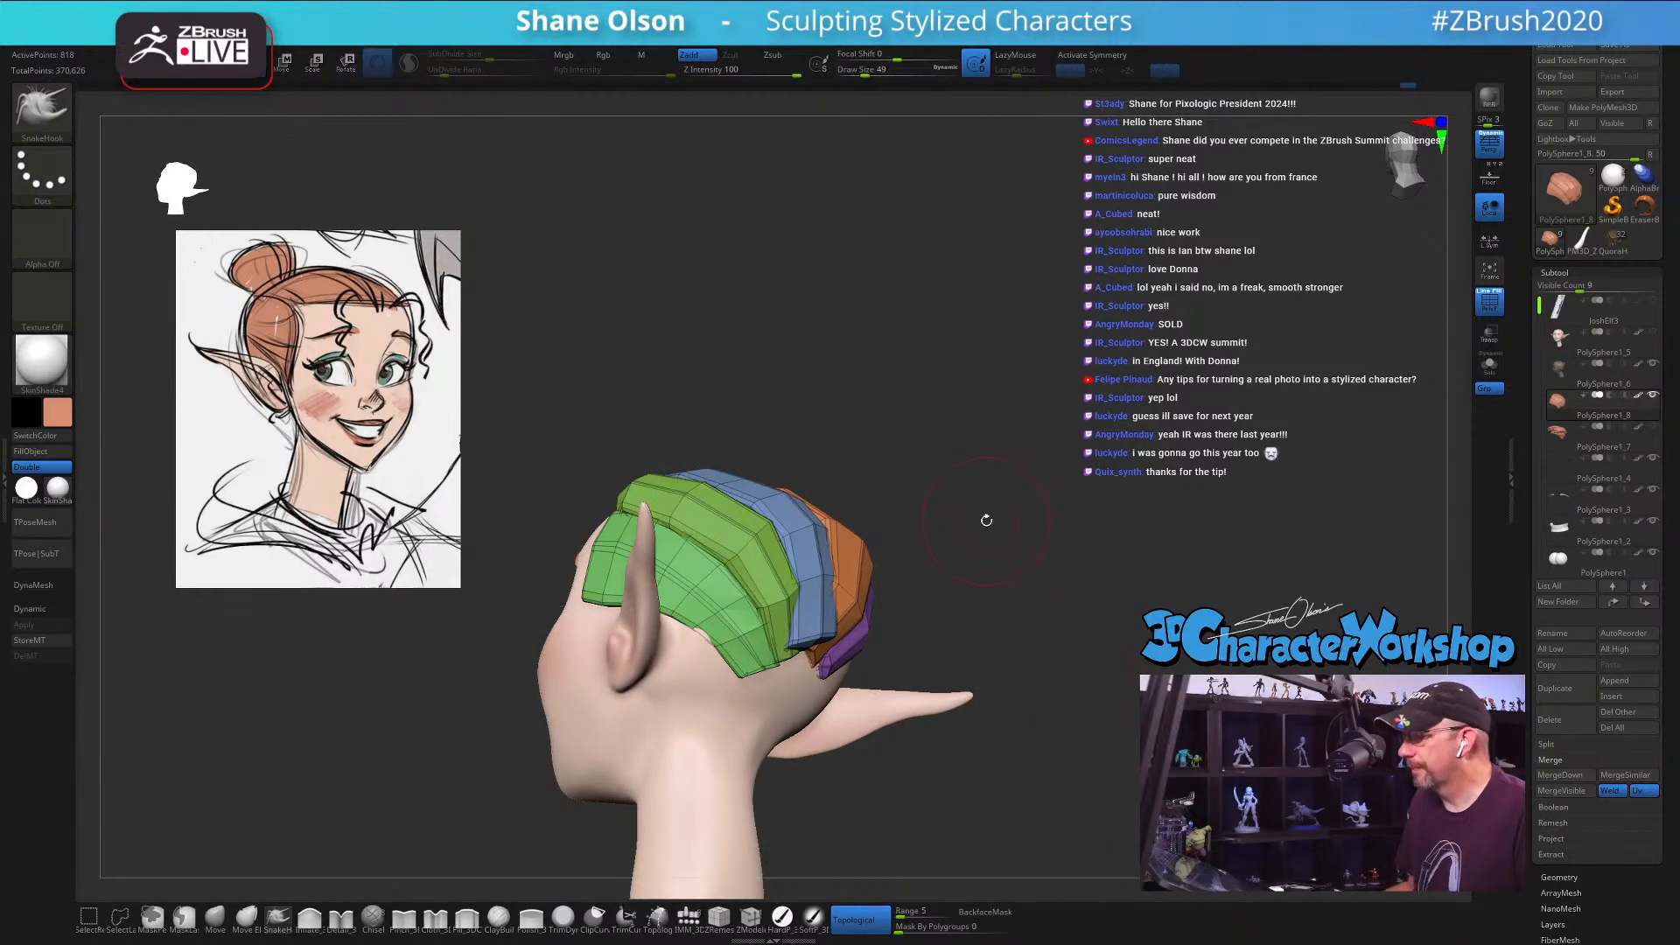
{"action": "mouse_move", "coordinate": [986, 520]}
{"action": "left_mouse_down", "text": "alt"}
{"action": "mouse_move", "coordinate": [973, 451]}
{"action": "mouse_move", "coordinate": [1039, 495]}
{"action": "mouse_move", "coordinate": [1020, 465]}
{"action": "mouse_move", "coordinate": [1002, 510]}
{"action": "left_mouse_up", "text": "alt"}
{"action": "key", "text": "s"}
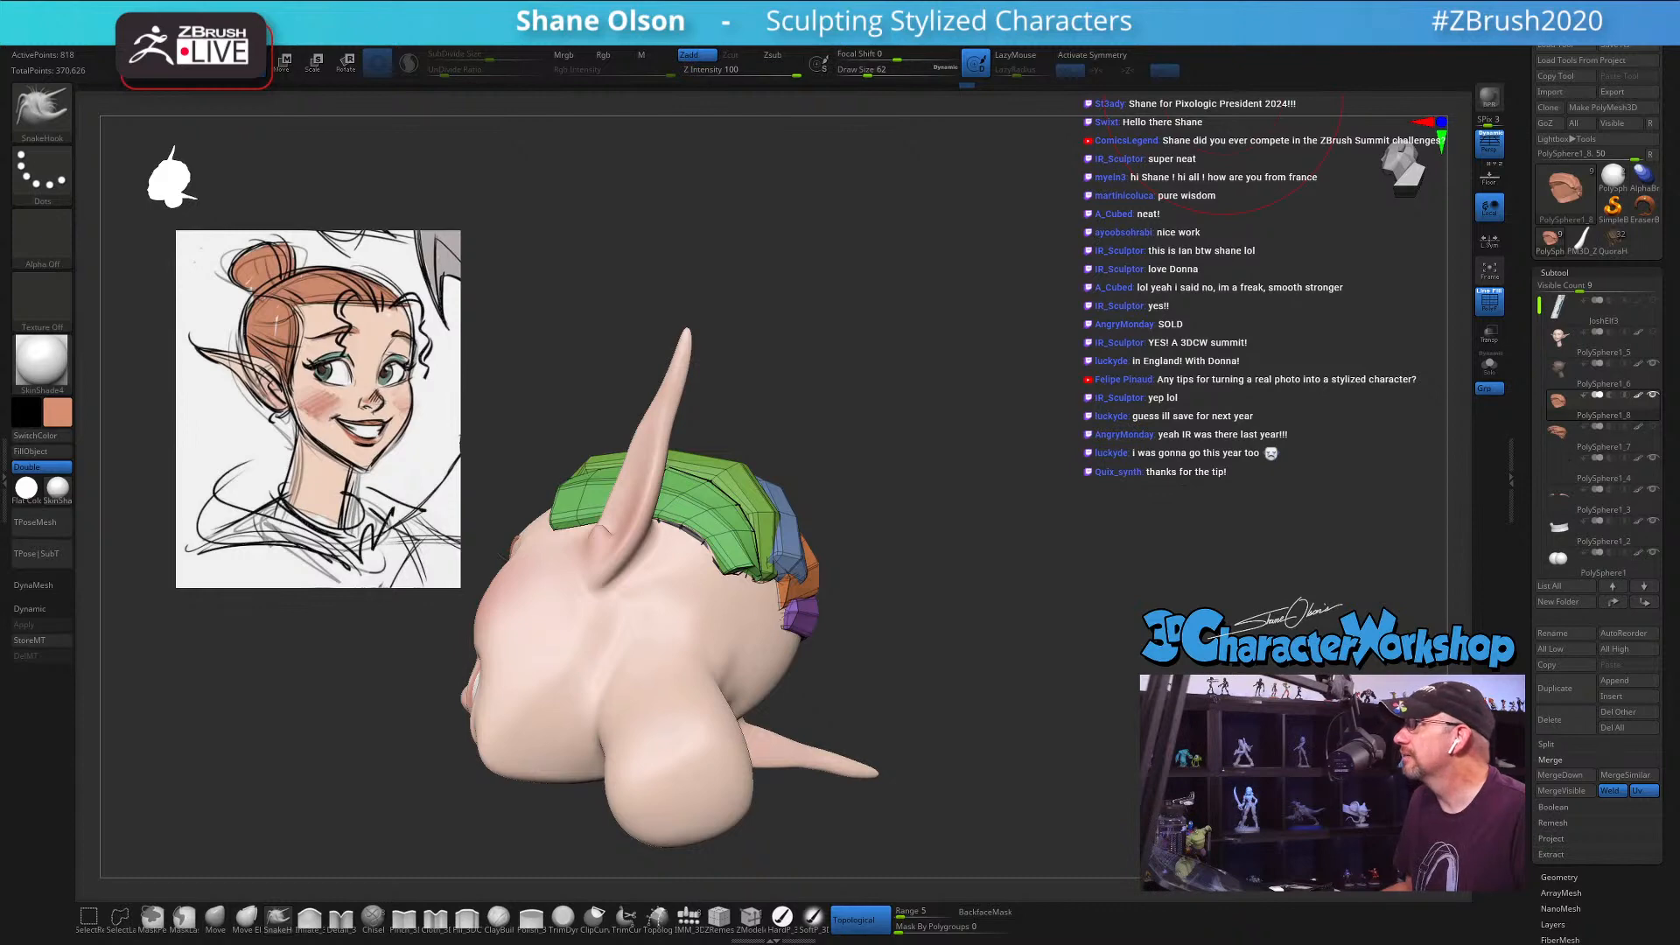
Step: Switch to a maximized Chrome window and open Pixologic's ZBrushLIVE page
{"action": "left_click_drag", "start_coordinate": [1224, 2], "coordinate": [998, 268]}
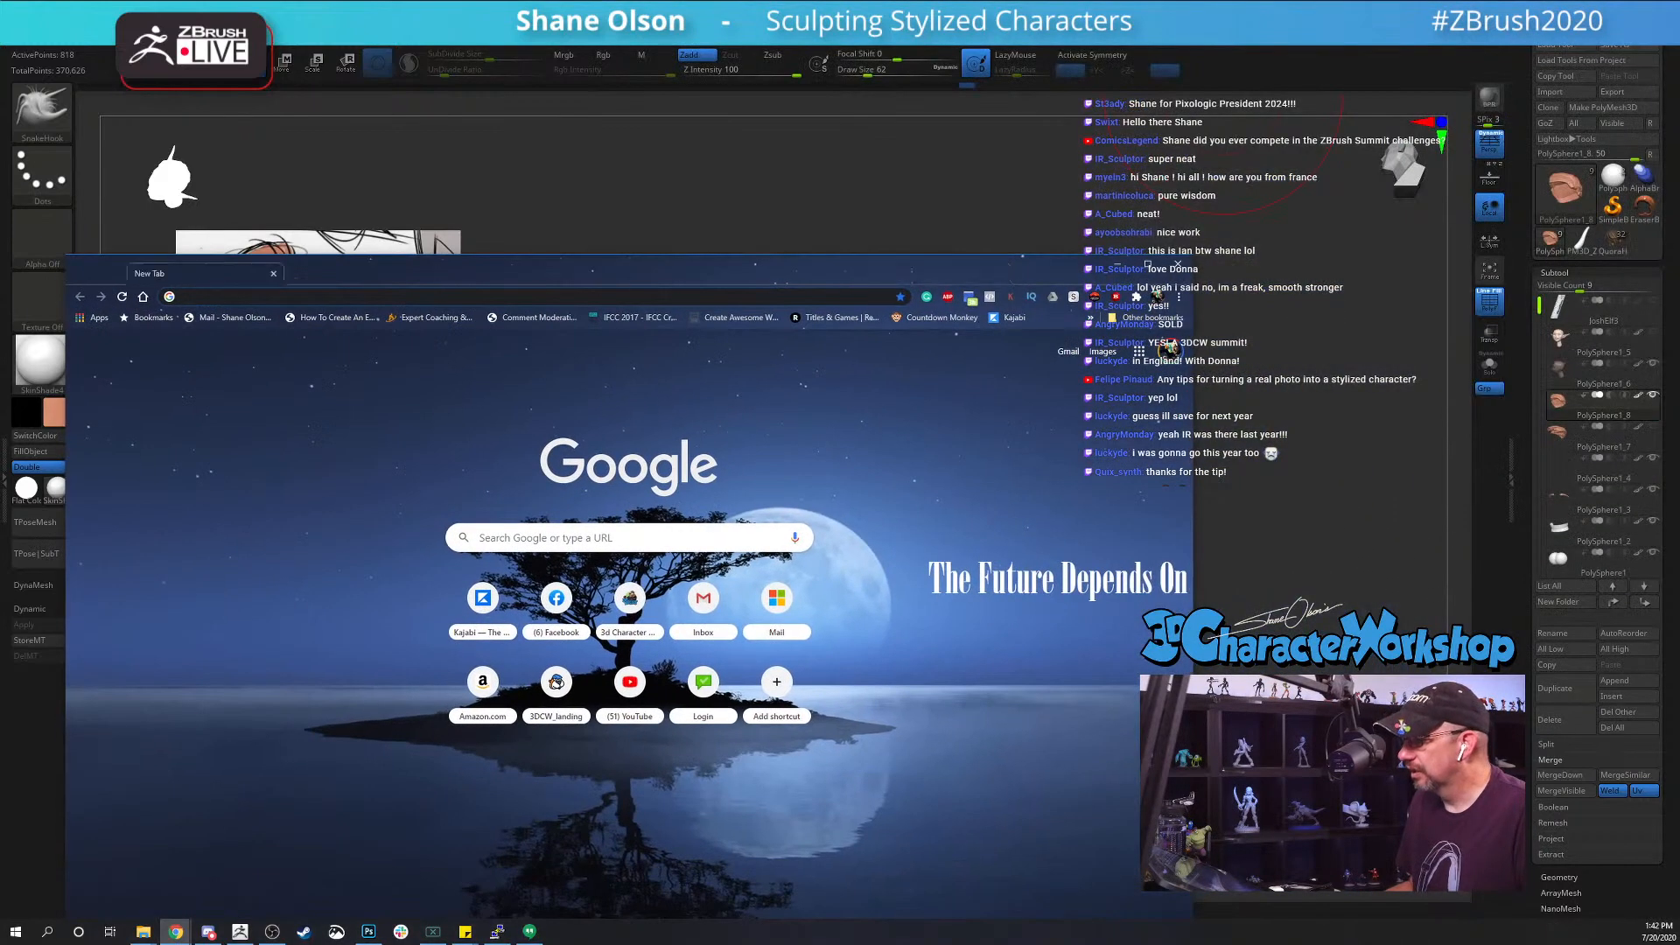
{"action": "left_click", "coordinate": [1150, 265]}
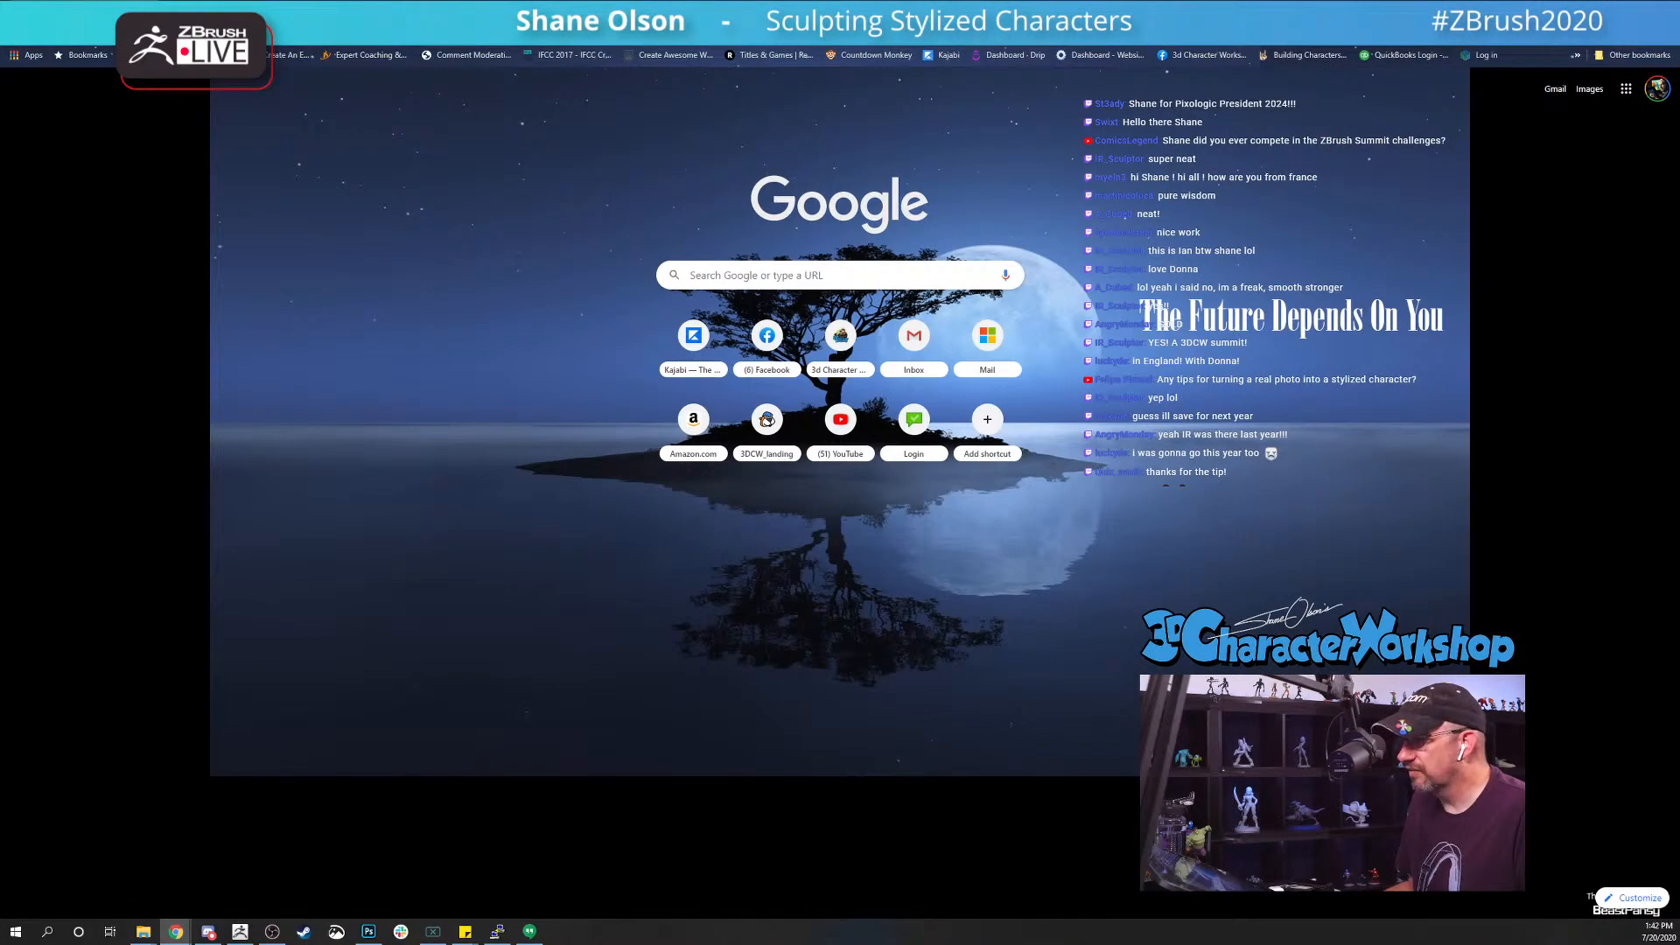
{"action": "type", "text": "zbru"}
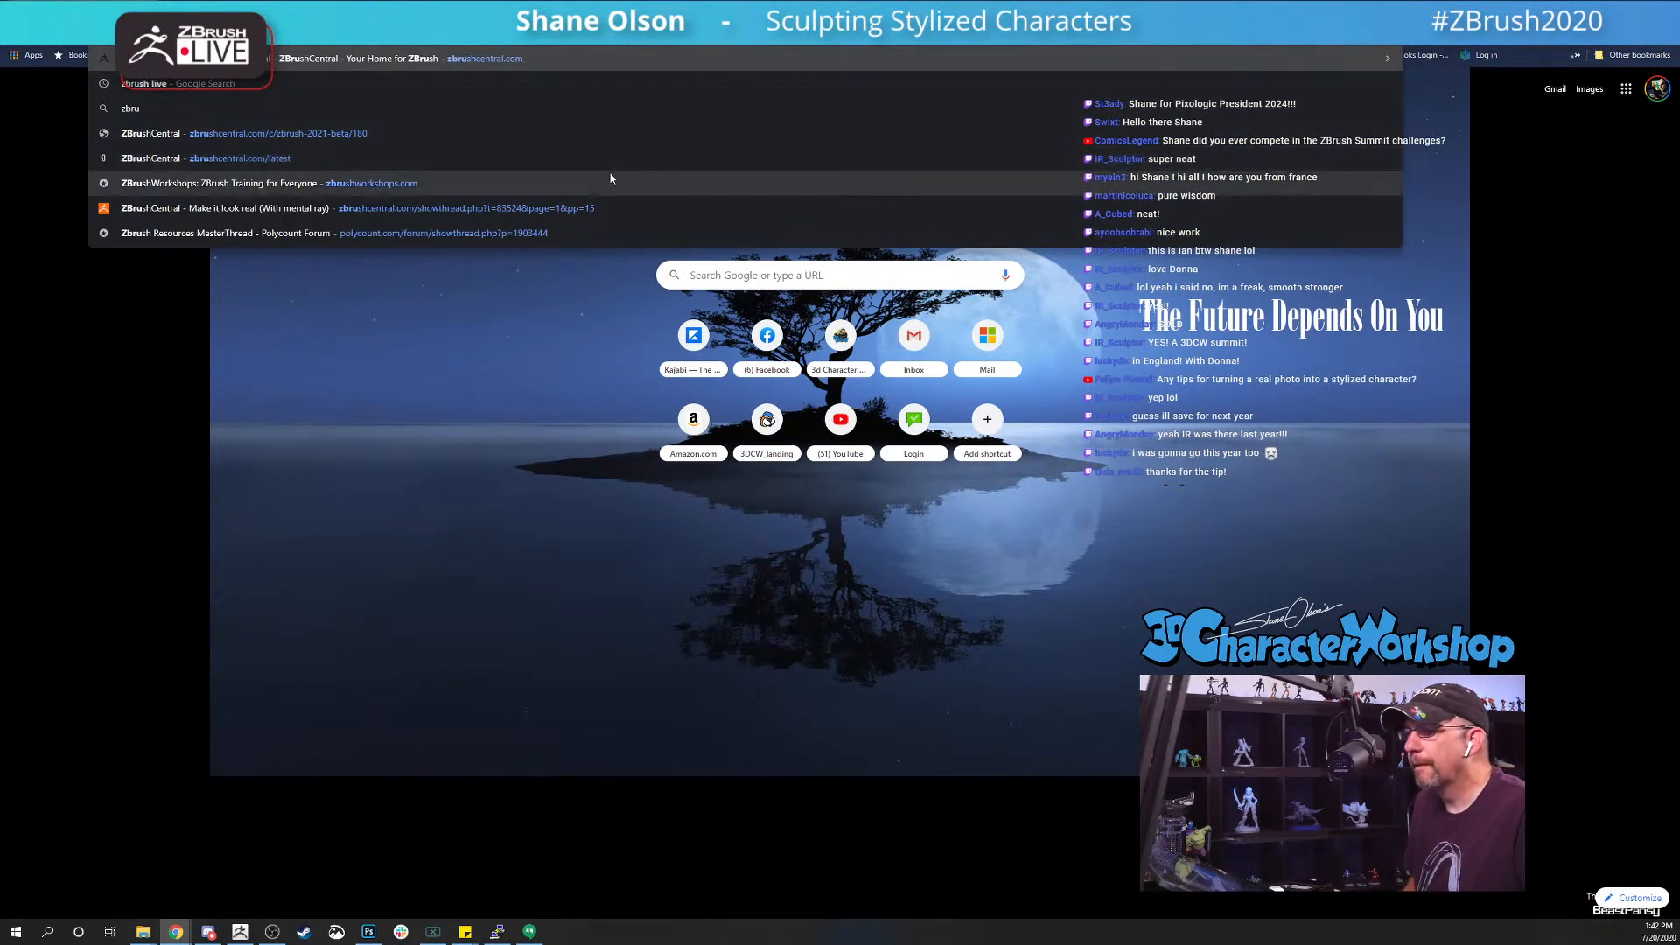
{"action": "type", "text": "s"}
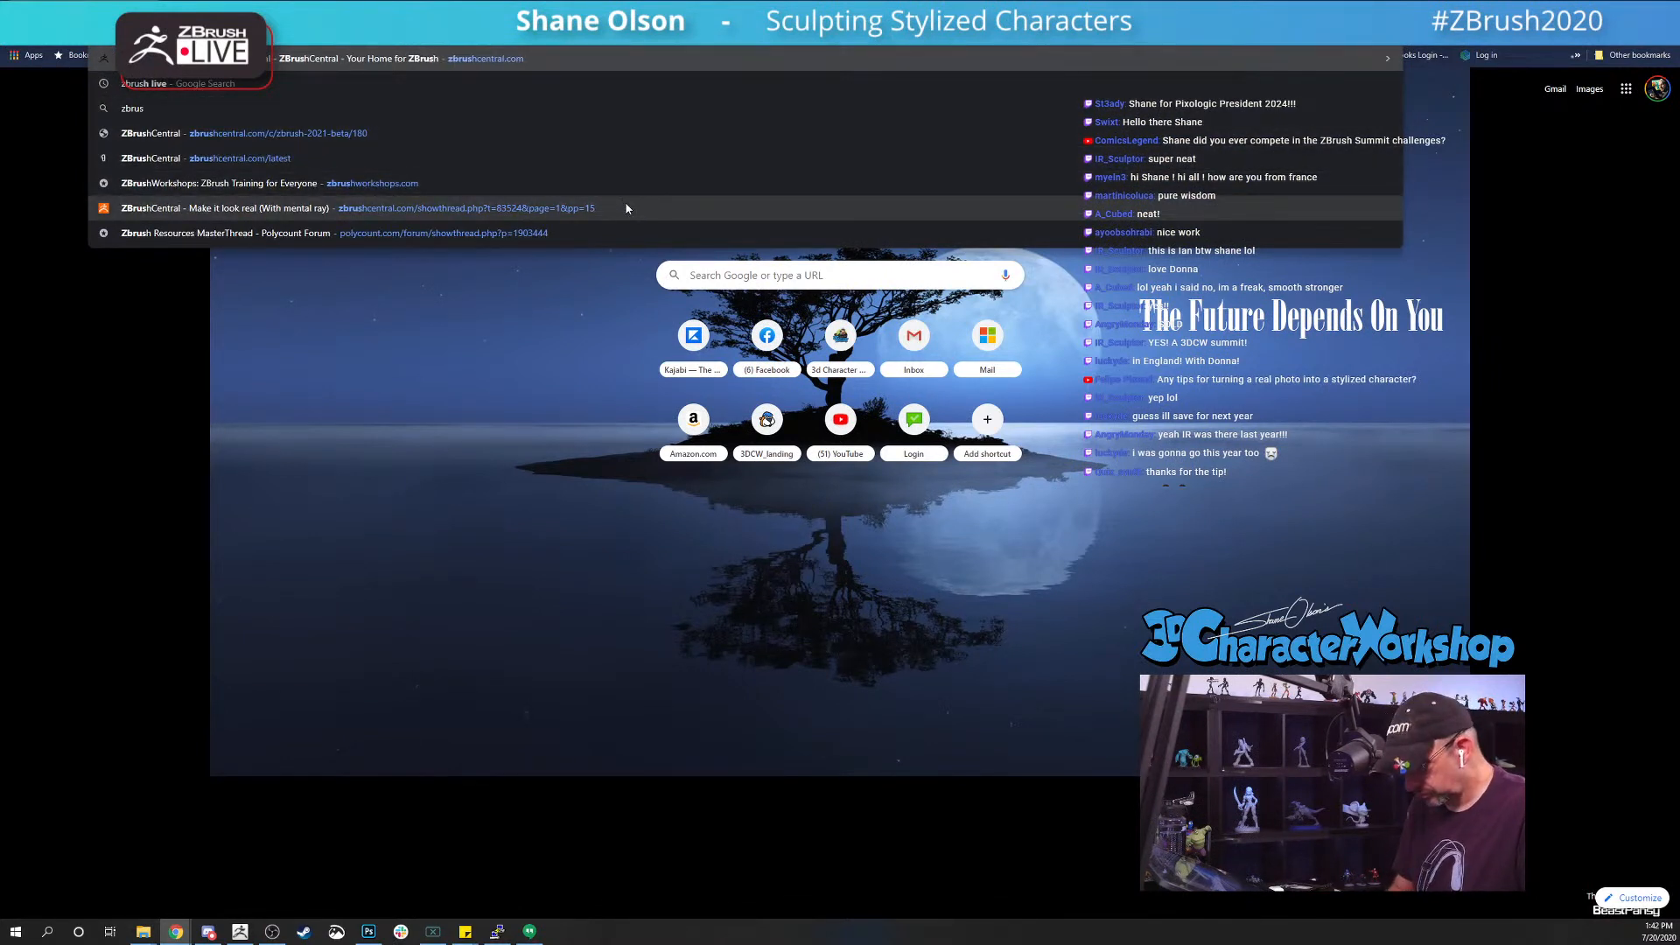
{"action": "type", "text": "h live boolean"}
{"action": "key", "text": "Return"}
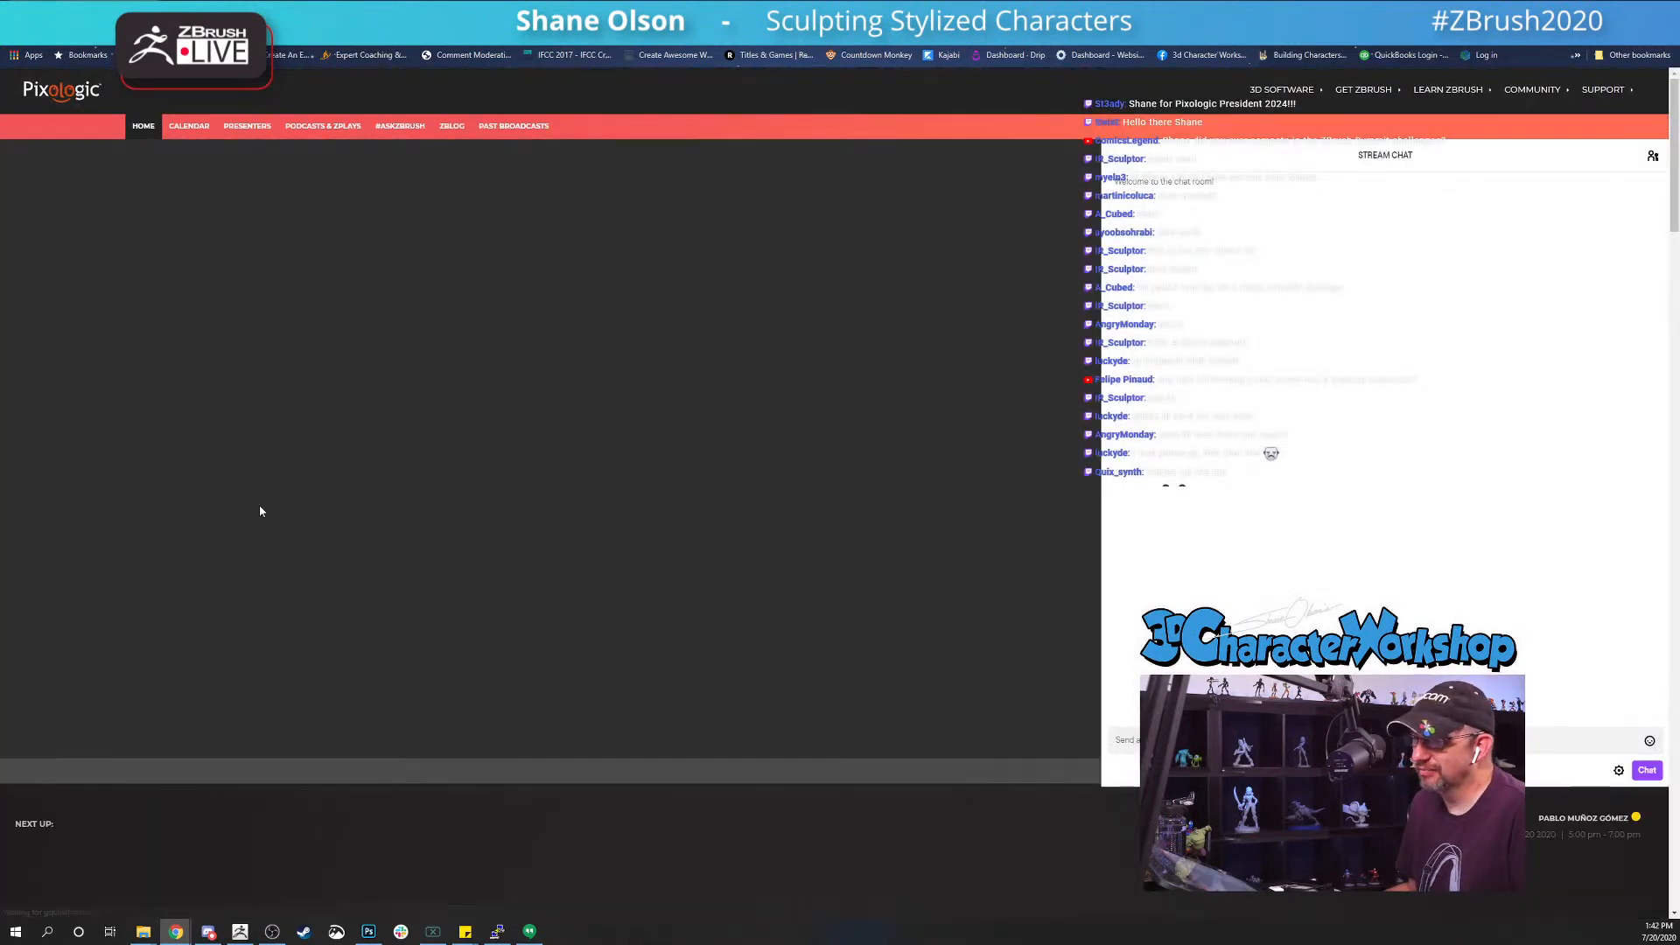
Step: Open the ZBrushLIVE presenter list and view the profile of the first presenter
{"action": "scroll", "coordinate": [507, 548], "scroll_direction": "down", "scroll_amount": 2}
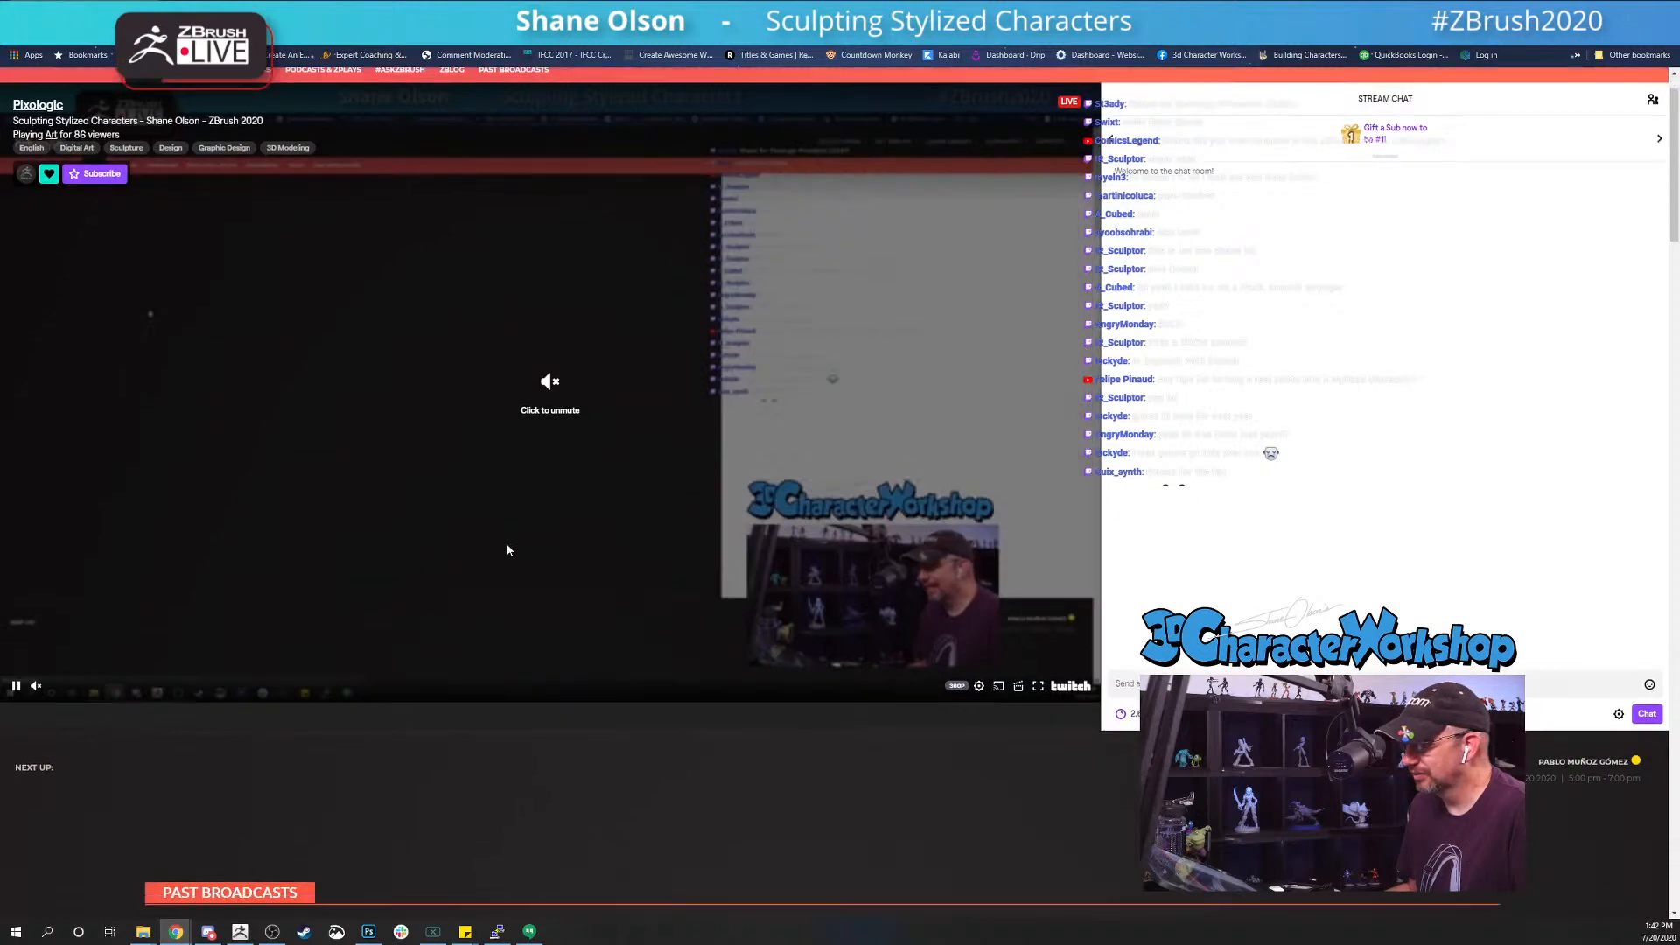
{"action": "scroll", "coordinate": [414, 470], "scroll_direction": "down", "scroll_amount": 1}
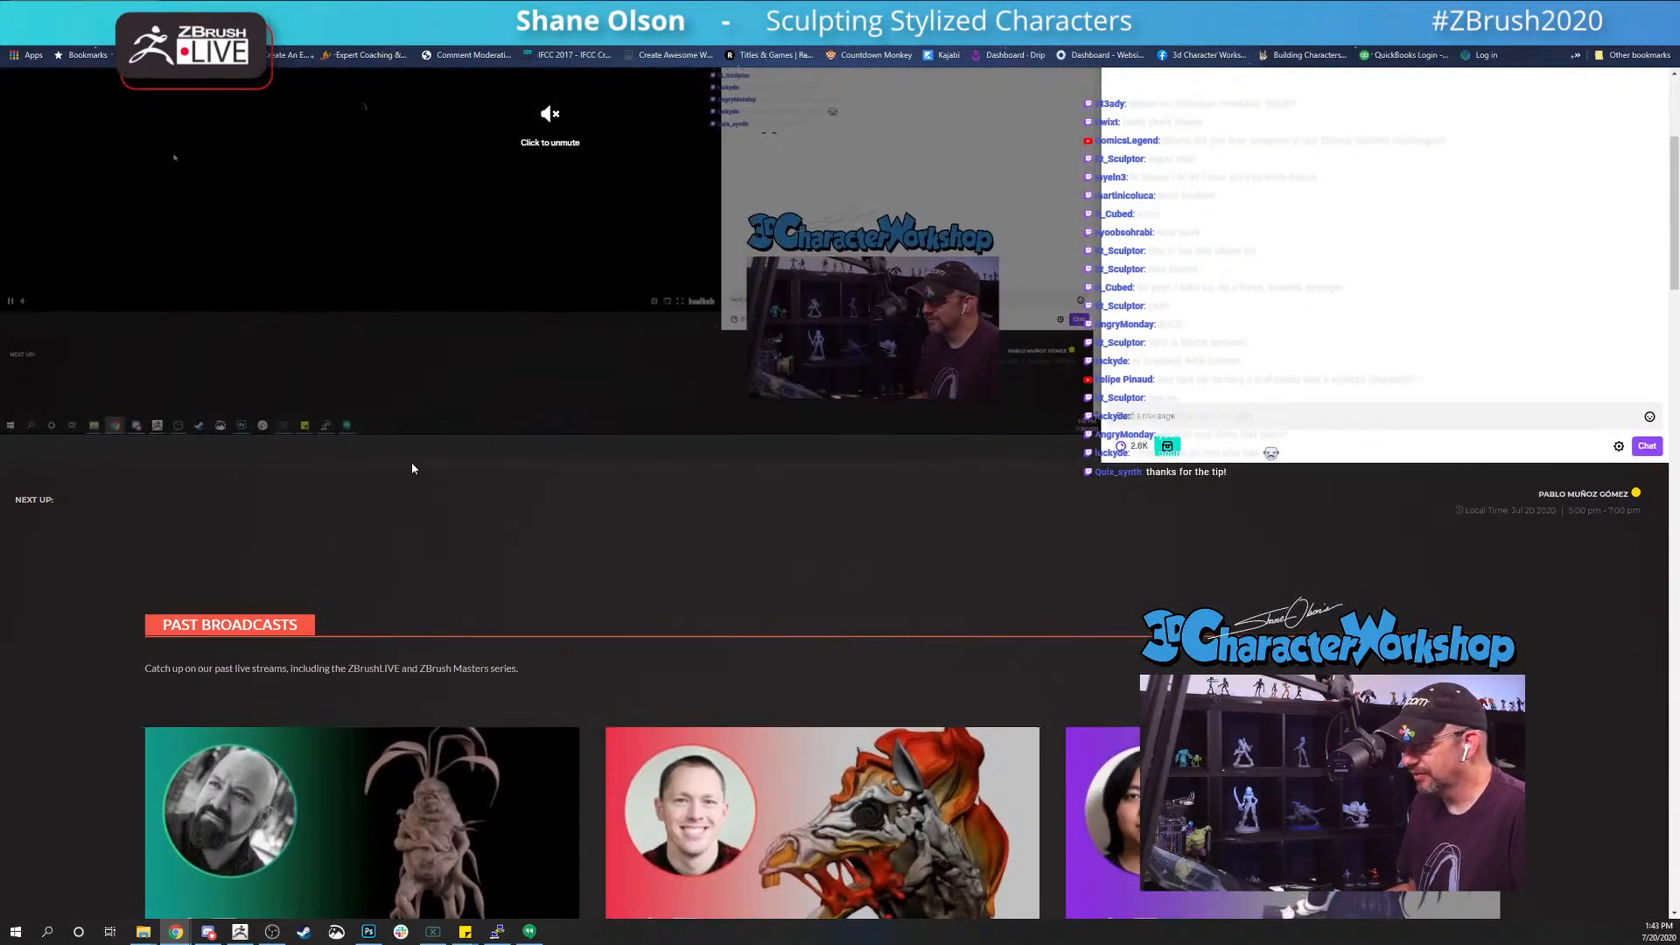
{"action": "scroll", "coordinate": [413, 470], "scroll_direction": "up", "scroll_amount": 4}
{"action": "left_click", "coordinate": [248, 126]}
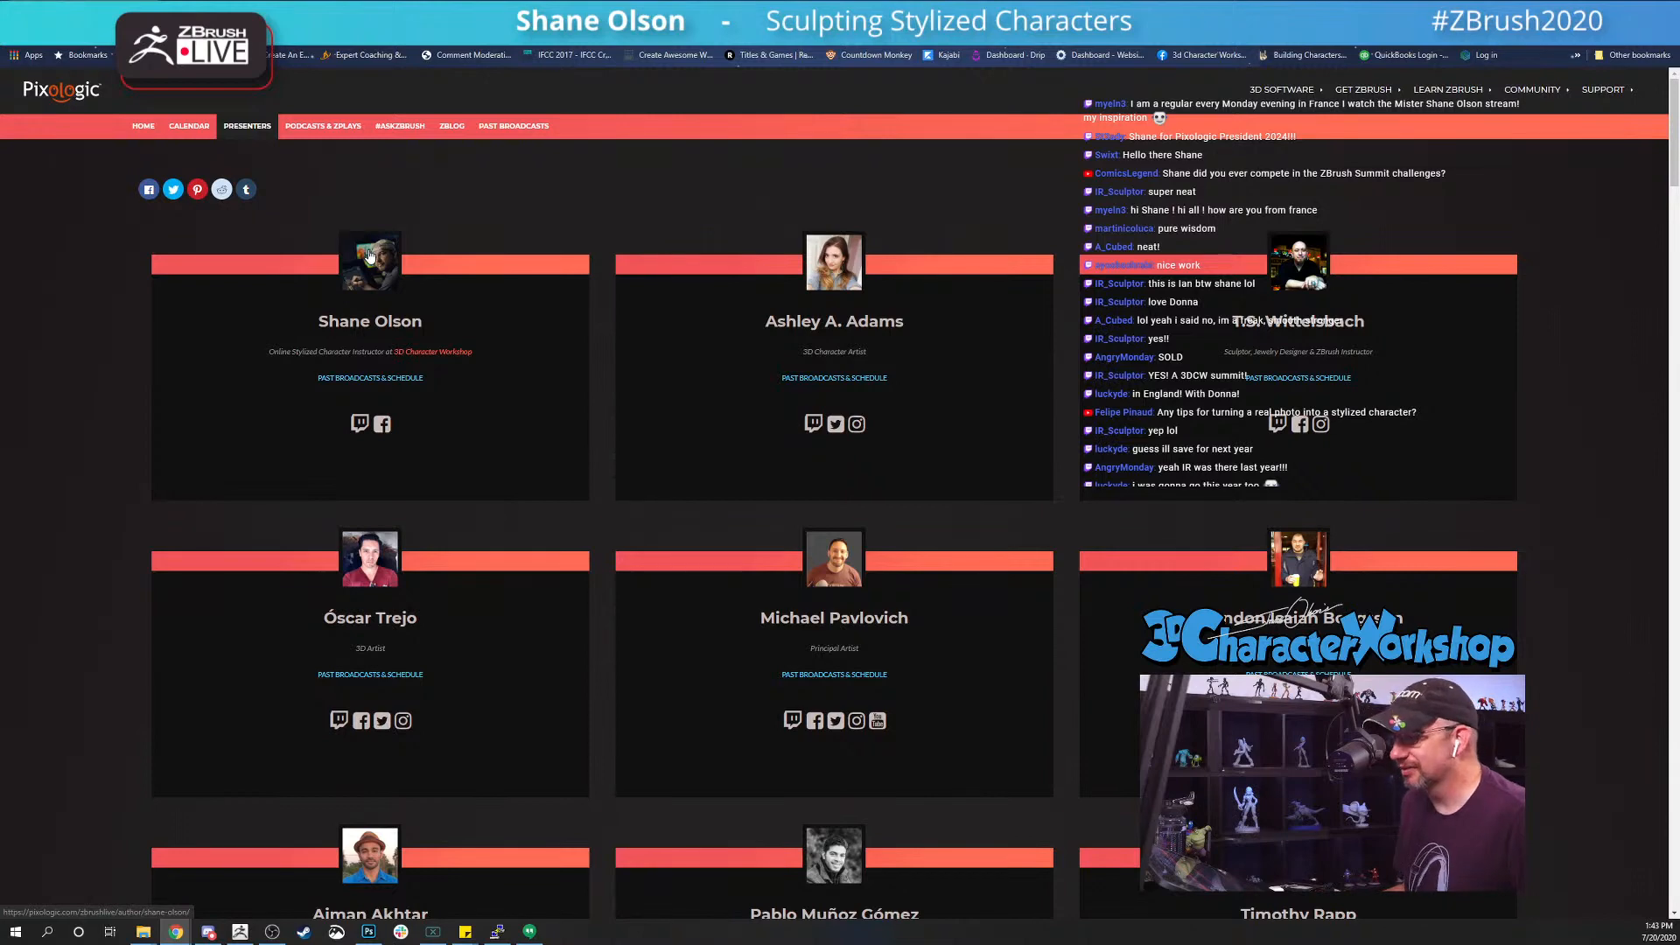
{"action": "left_click", "coordinate": [368, 256]}
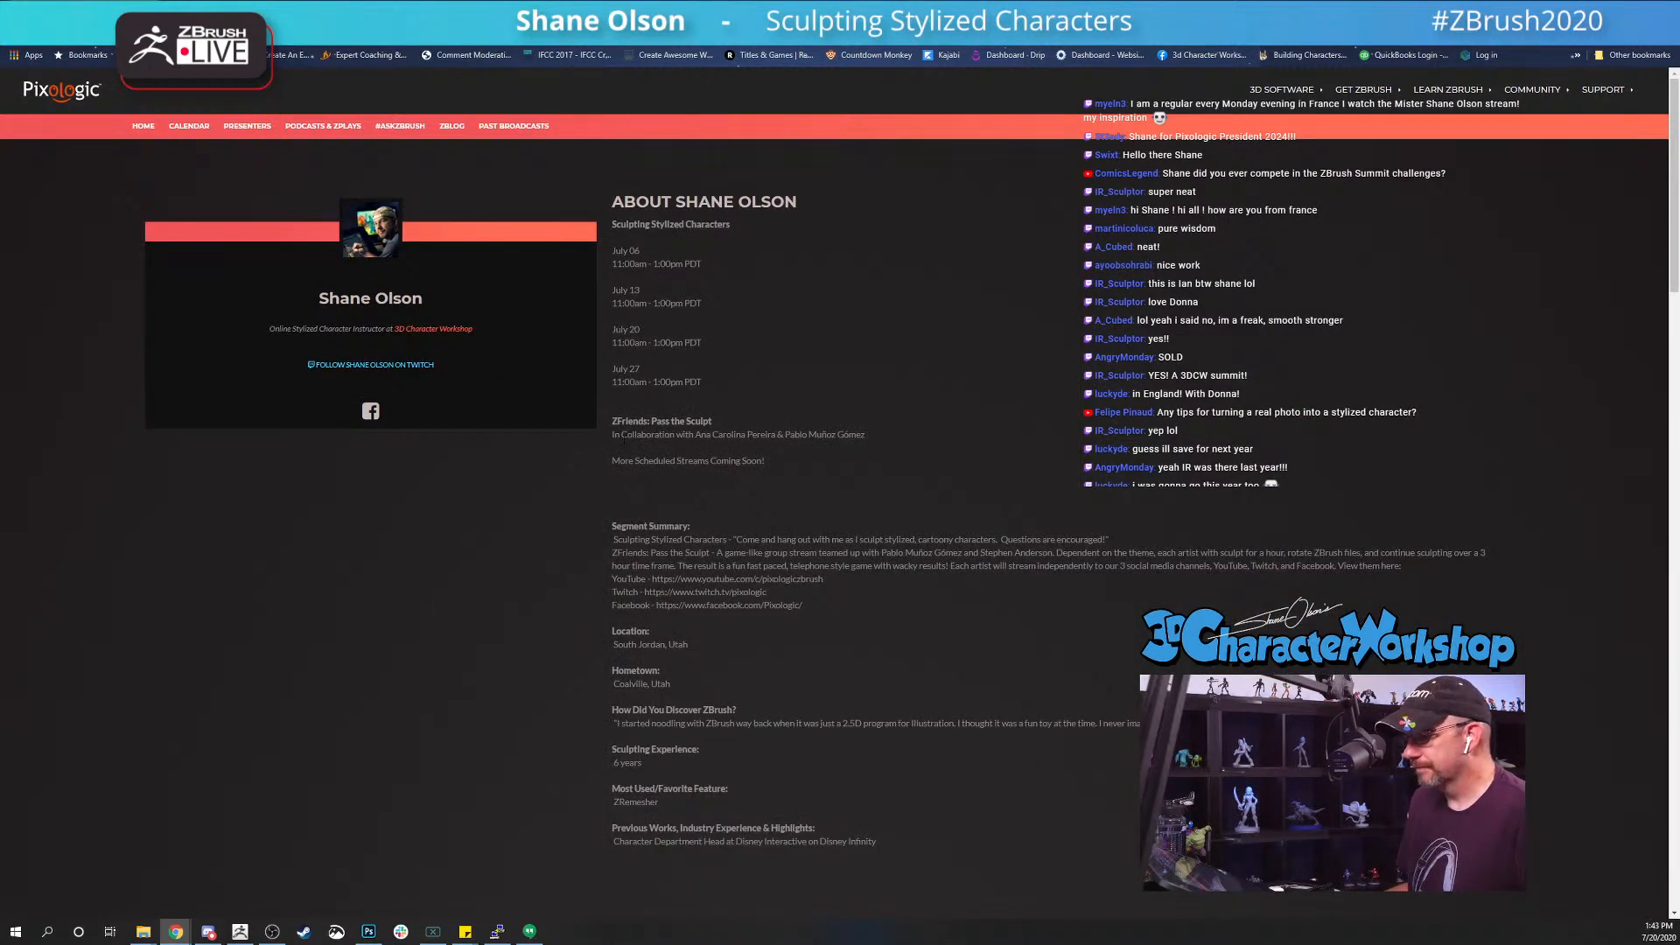
Step: View the full-size dandelion character image from the presenter's gallery
{"action": "scroll", "coordinate": [710, 464], "scroll_direction": "down", "scroll_amount": 5}
{"action": "scroll", "coordinate": [709, 464], "scroll_direction": "down", "scroll_amount": 2}
{"action": "scroll", "coordinate": [438, 604], "scroll_direction": "down", "scroll_amount": 2}
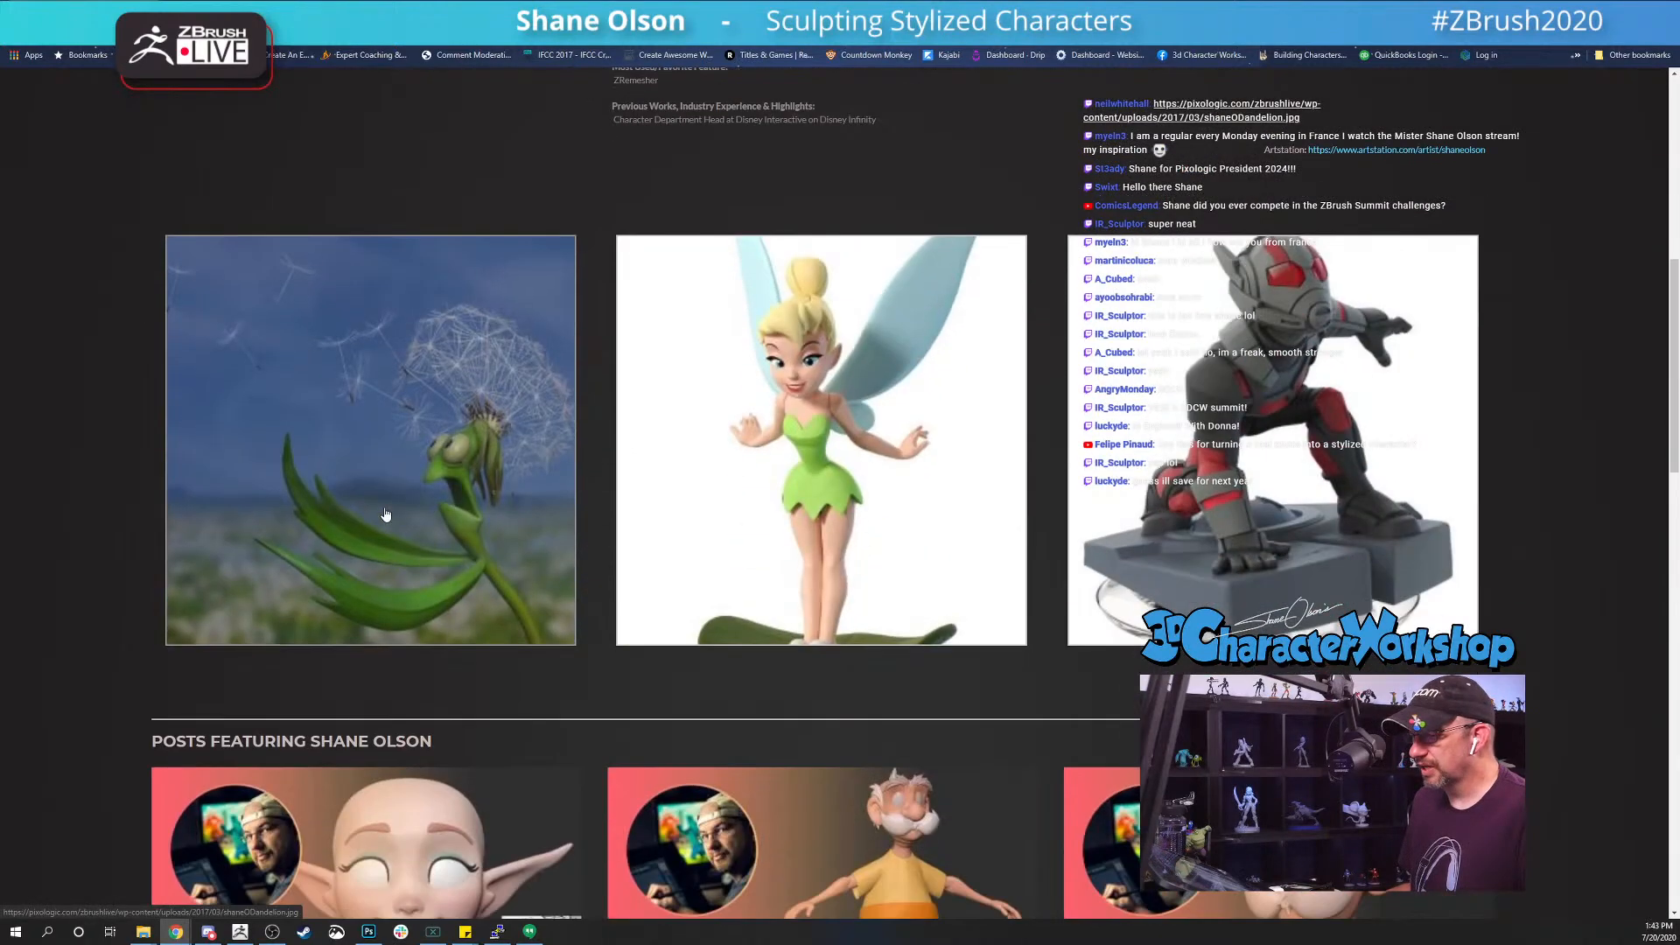
{"action": "left_click", "coordinate": [457, 442]}
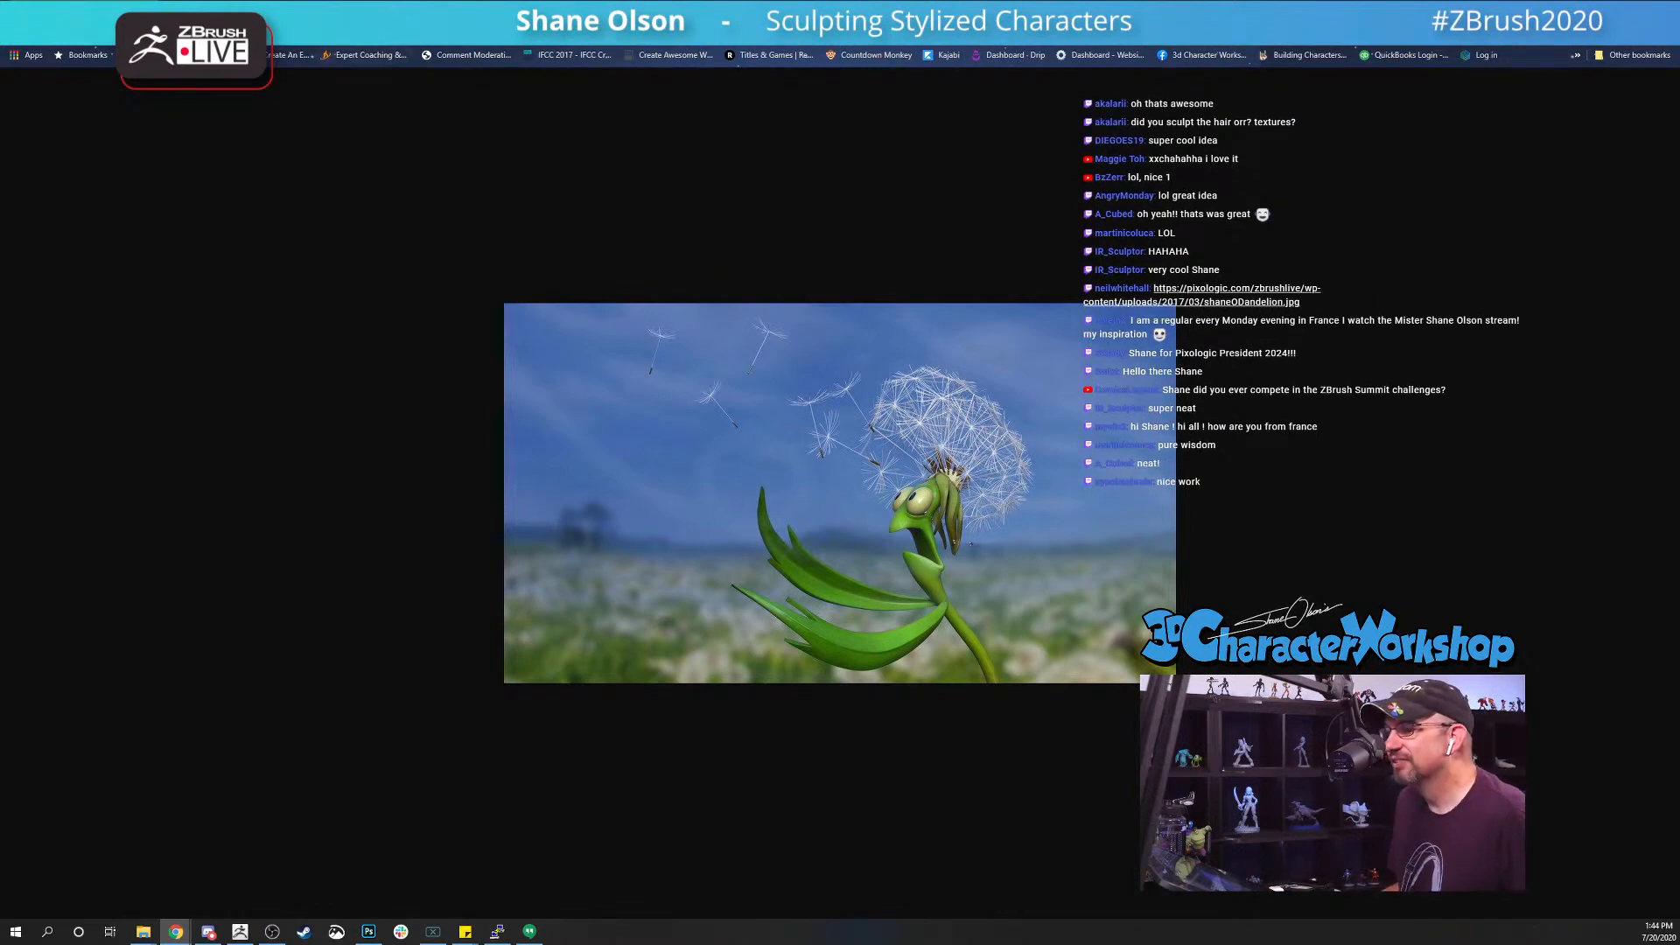
Step: Switch back to ZBrush and adjust the lower edge of the bright green strip behind the ear, setting the brush size to 56
{"action": "key", "text": "alt+Tab"}
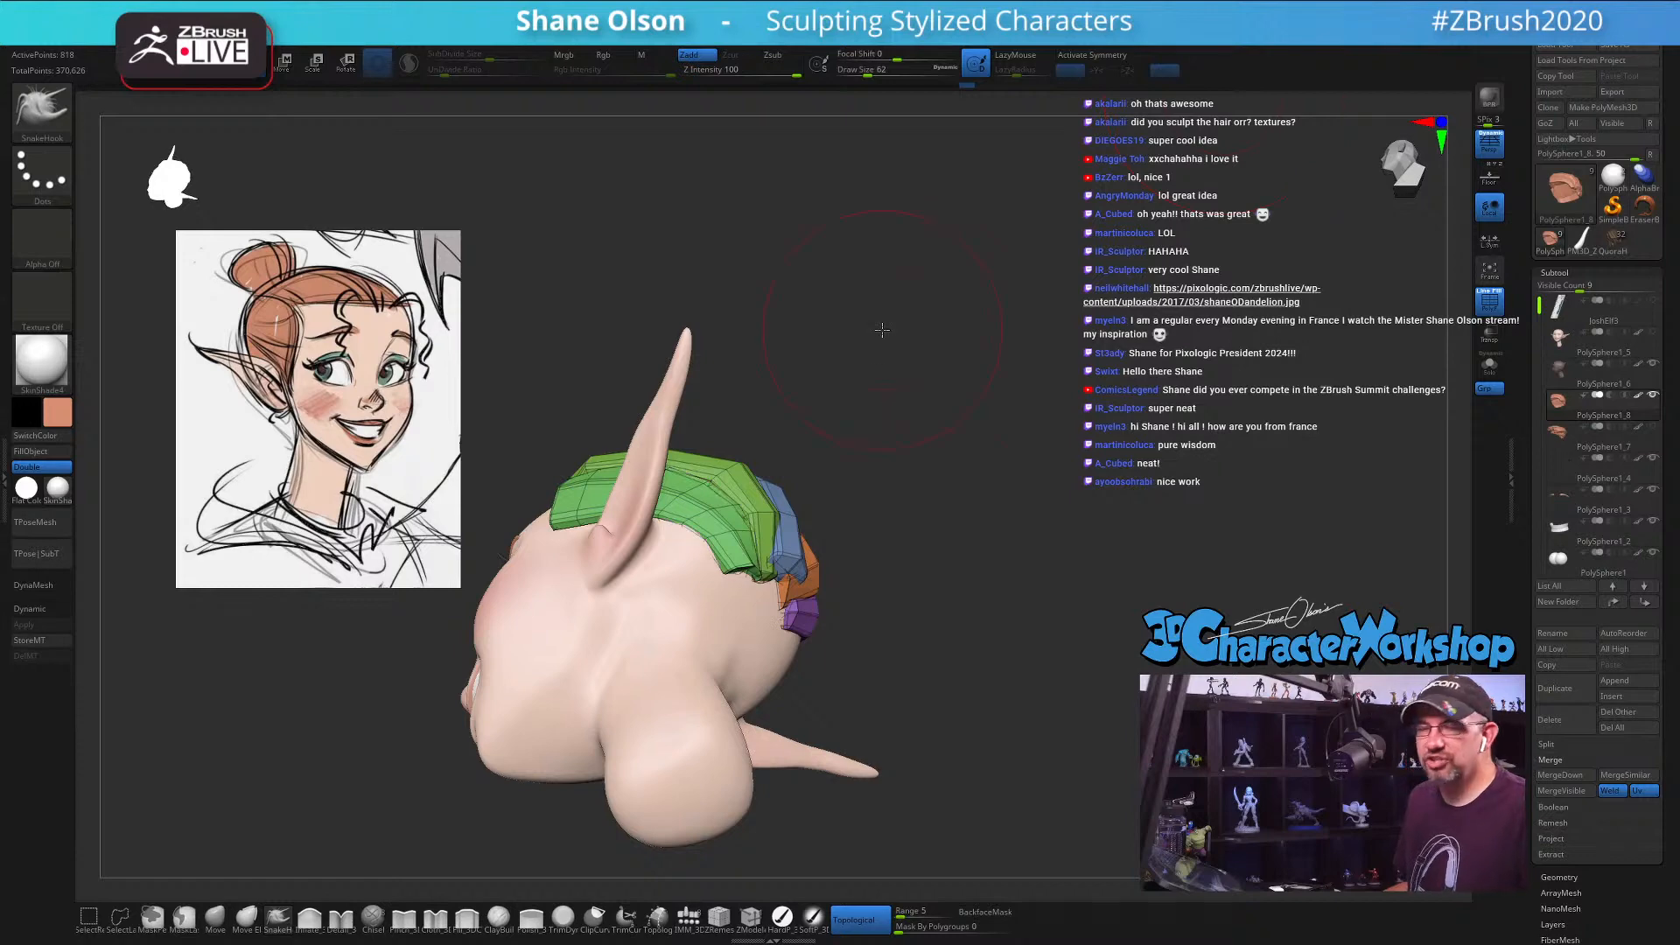
{"action": "mouse_move", "coordinate": [882, 330]}
{"action": "left_mouse_down"}
{"action": "mouse_move", "coordinate": [993, 400]}
{"action": "mouse_move", "coordinate": [965, 417]}
{"action": "left_mouse_up"}
{"action": "left_click_drag", "start_coordinate": [707, 573], "coordinate": [717, 584]}
{"action": "mouse_move", "coordinate": [1020, 480]}
{"action": "left_mouse_down"}
{"action": "mouse_move", "coordinate": [691, 525]}
{"action": "mouse_move", "coordinate": [697, 547]}
{"action": "left_mouse_up"}
{"action": "left_click_drag", "start_coordinate": [865, 501], "coordinate": [945, 502]}
{"action": "key", "text": "s"}
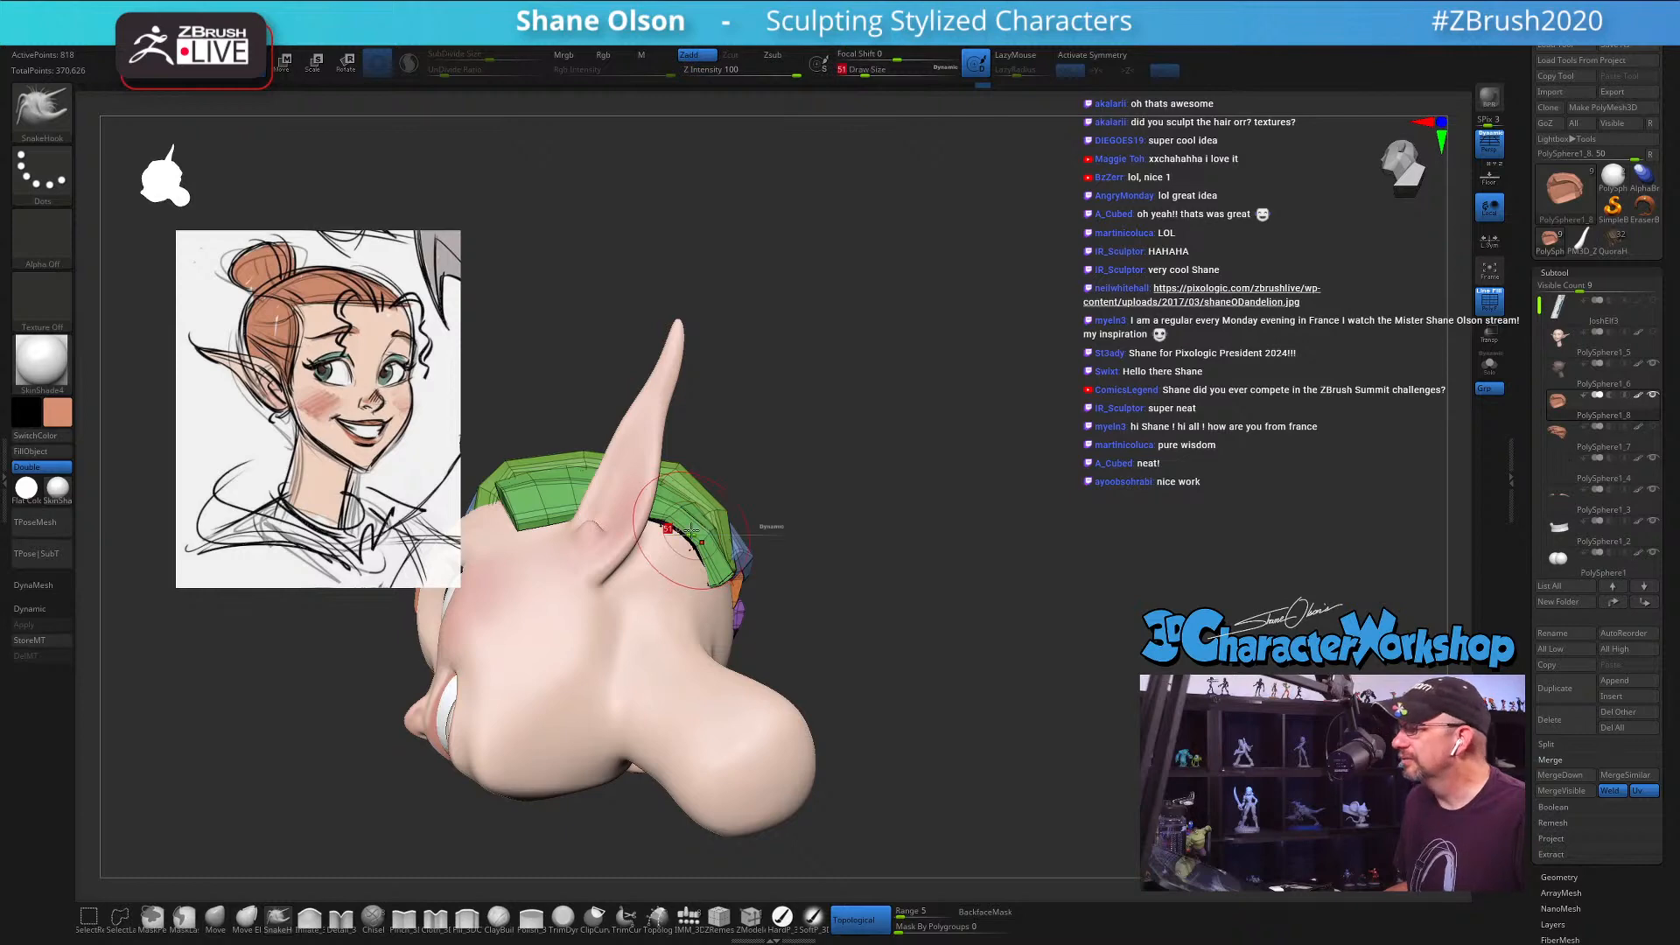
{"action": "left_click", "coordinate": [691, 530]}
{"action": "left_click_drag", "start_coordinate": [809, 475], "coordinate": [862, 490]}
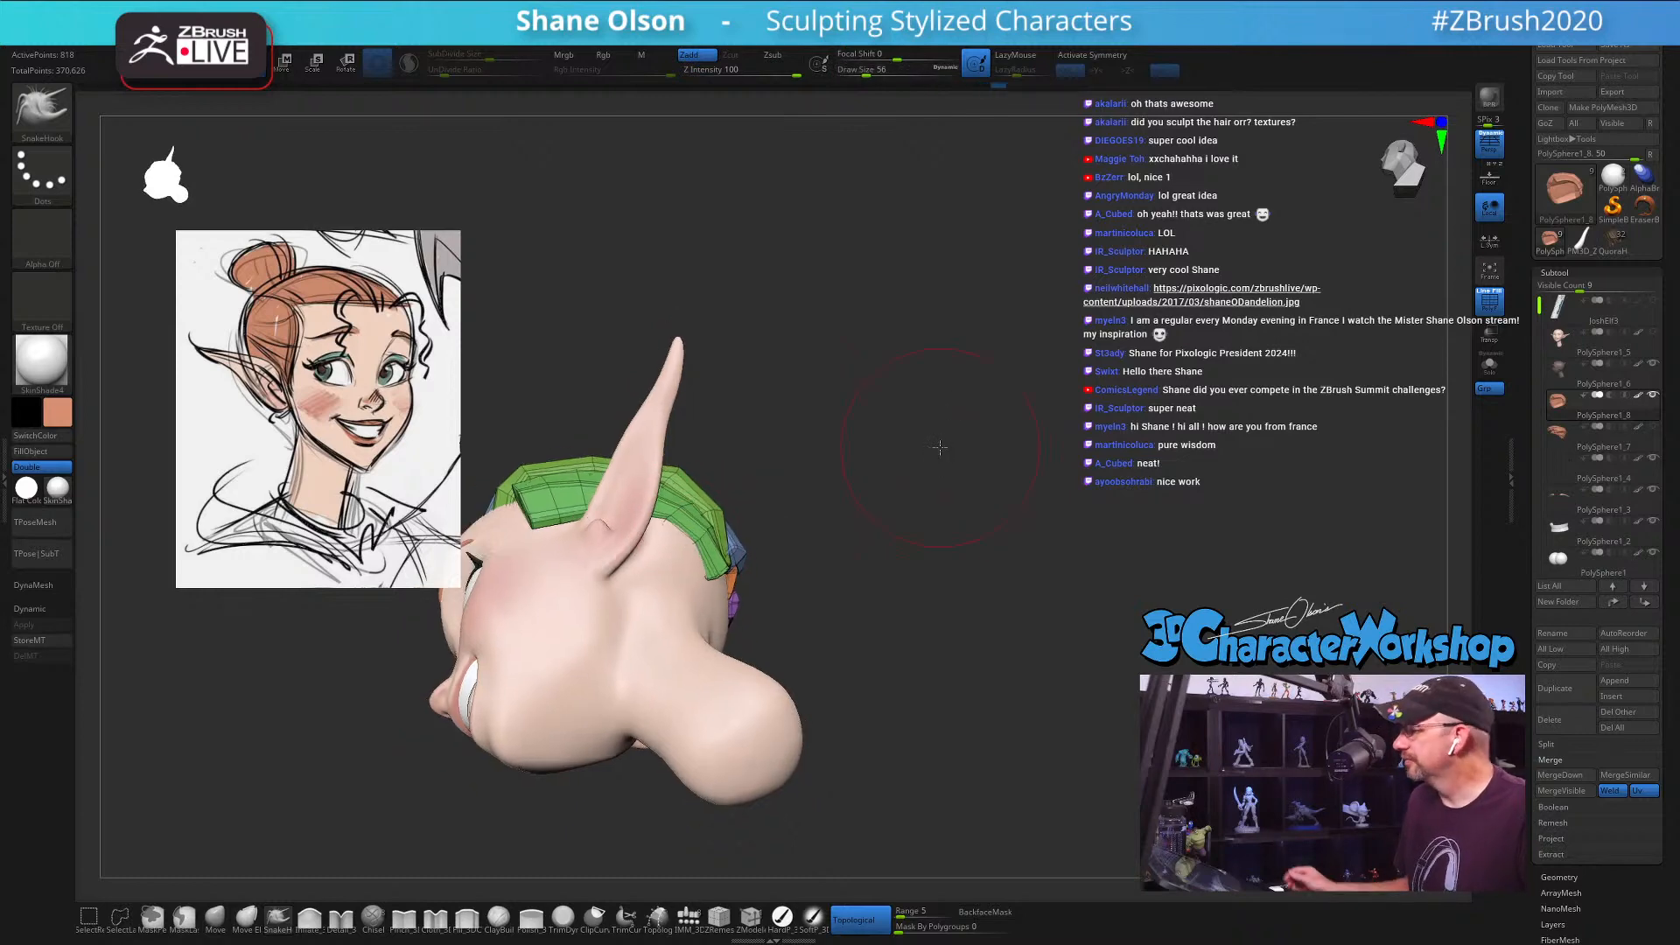
Step: Isolate the bright green hair strip above the ear by hiding the other hair polygroups
{"action": "mouse_move", "coordinate": [1004, 516]}
{"action": "left_mouse_down"}
{"action": "mouse_move", "coordinate": [964, 581]}
{"action": "mouse_move", "coordinate": [1012, 601]}
{"action": "mouse_move", "coordinate": [945, 630]}
{"action": "mouse_move", "coordinate": [960, 655]}
{"action": "mouse_move", "coordinate": [1137, 708]}
{"action": "left_mouse_up"}
{"action": "key", "text": "w"}
{"action": "key", "text": "q"}
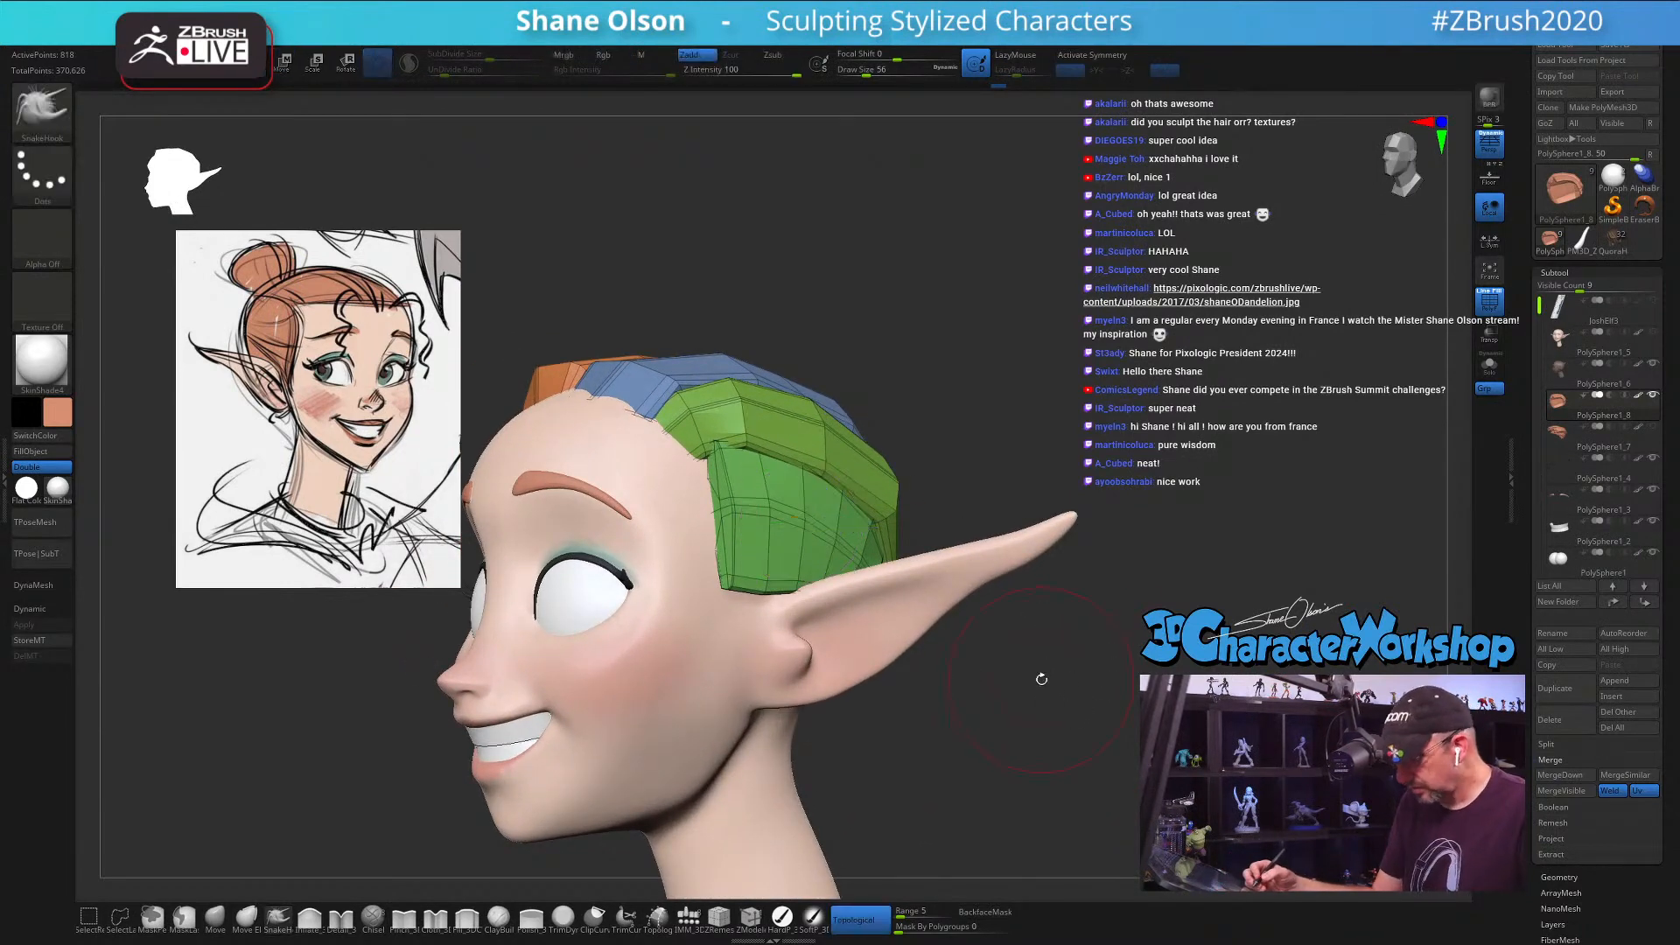
{"action": "left_click_drag", "start_coordinate": [1032, 682], "coordinate": [851, 628]}
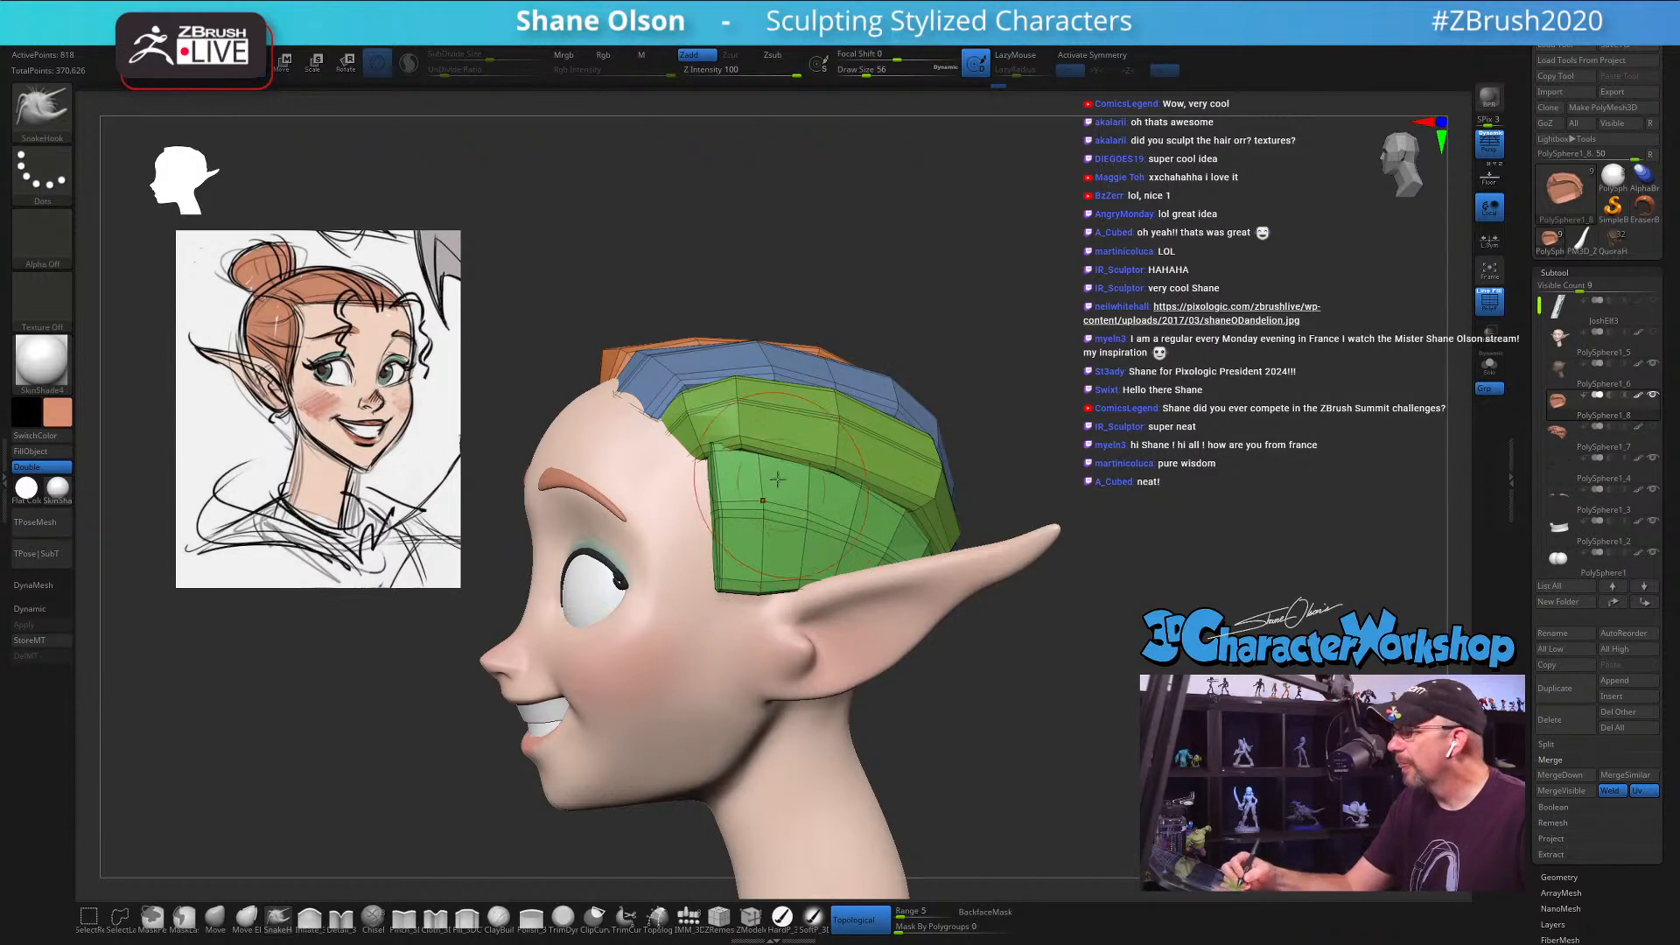
{"action": "key", "text": "ctrl+shift"}
{"action": "left_click", "coordinate": [764, 514], "text": "ctrl+shift"}
{"action": "mouse_move", "coordinate": [963, 726]}
{"action": "left_mouse_down"}
{"action": "mouse_move", "coordinate": [1030, 749]}
{"action": "mouse_move", "coordinate": [1061, 700]}
{"action": "mouse_move", "coordinate": [1085, 705]}
{"action": "mouse_move", "coordinate": [1051, 713]}
{"action": "left_mouse_up"}
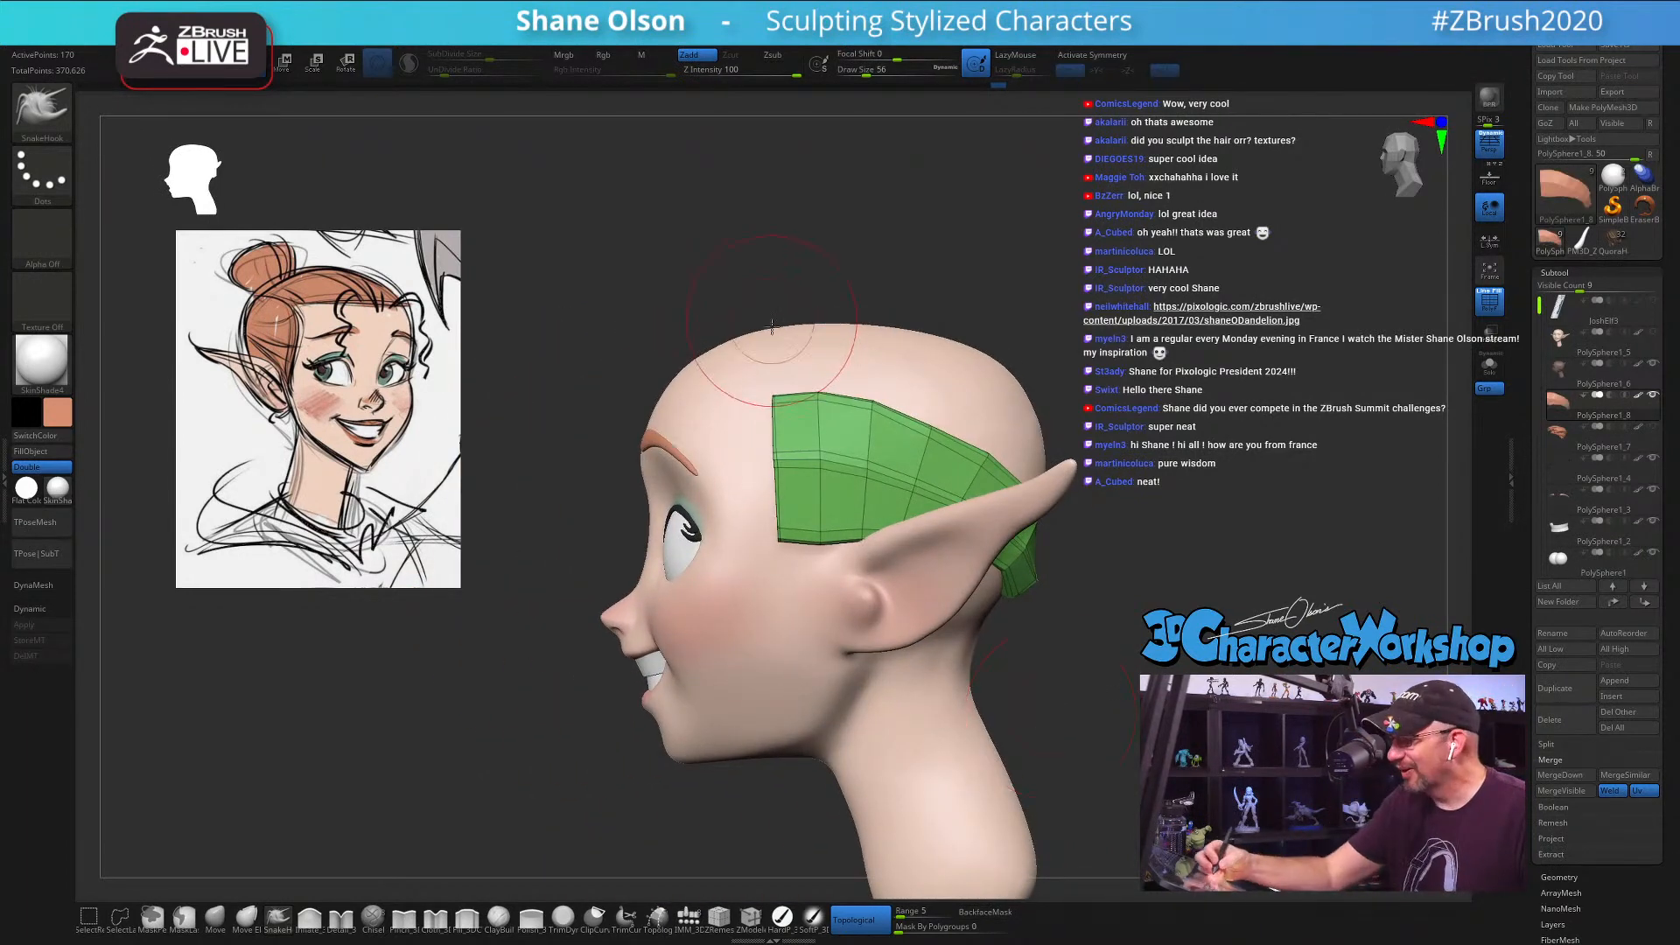
{"action": "mouse_move", "coordinate": [785, 278]}
{"action": "left_mouse_down", "text": "ctrl"}
{"action": "mouse_move", "coordinate": [693, 604]}
{"action": "mouse_move", "coordinate": [798, 639]}
{"action": "left_mouse_up", "text": "ctrl"}
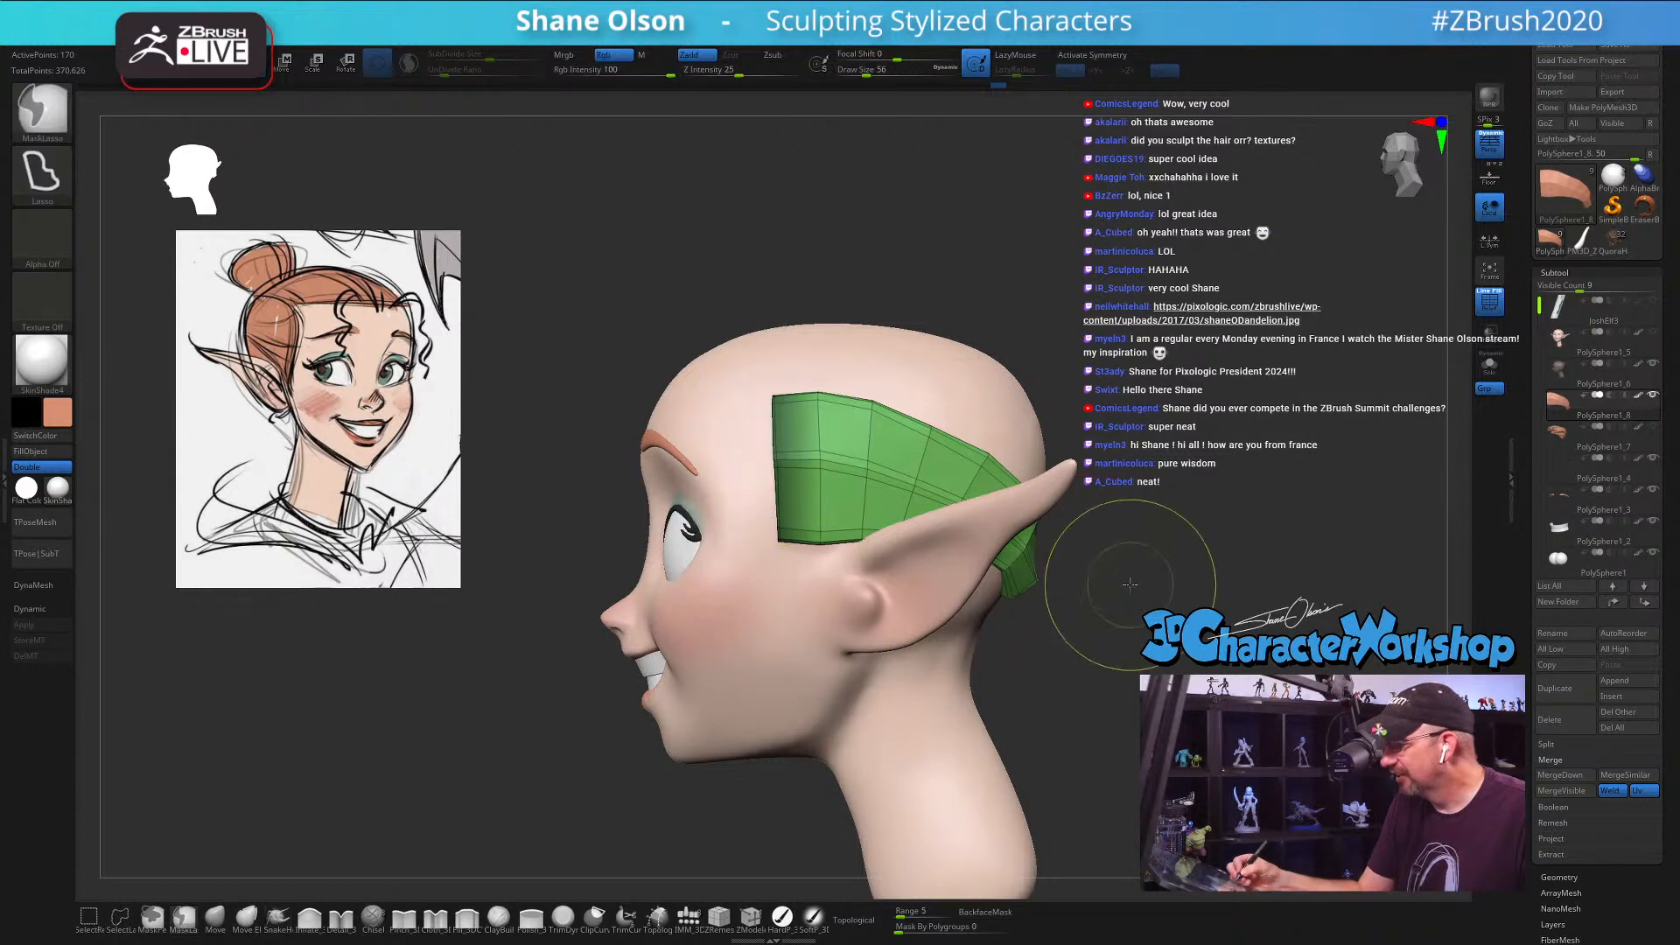
{"action": "left_click", "coordinate": [1127, 725], "text": "ctrl"}
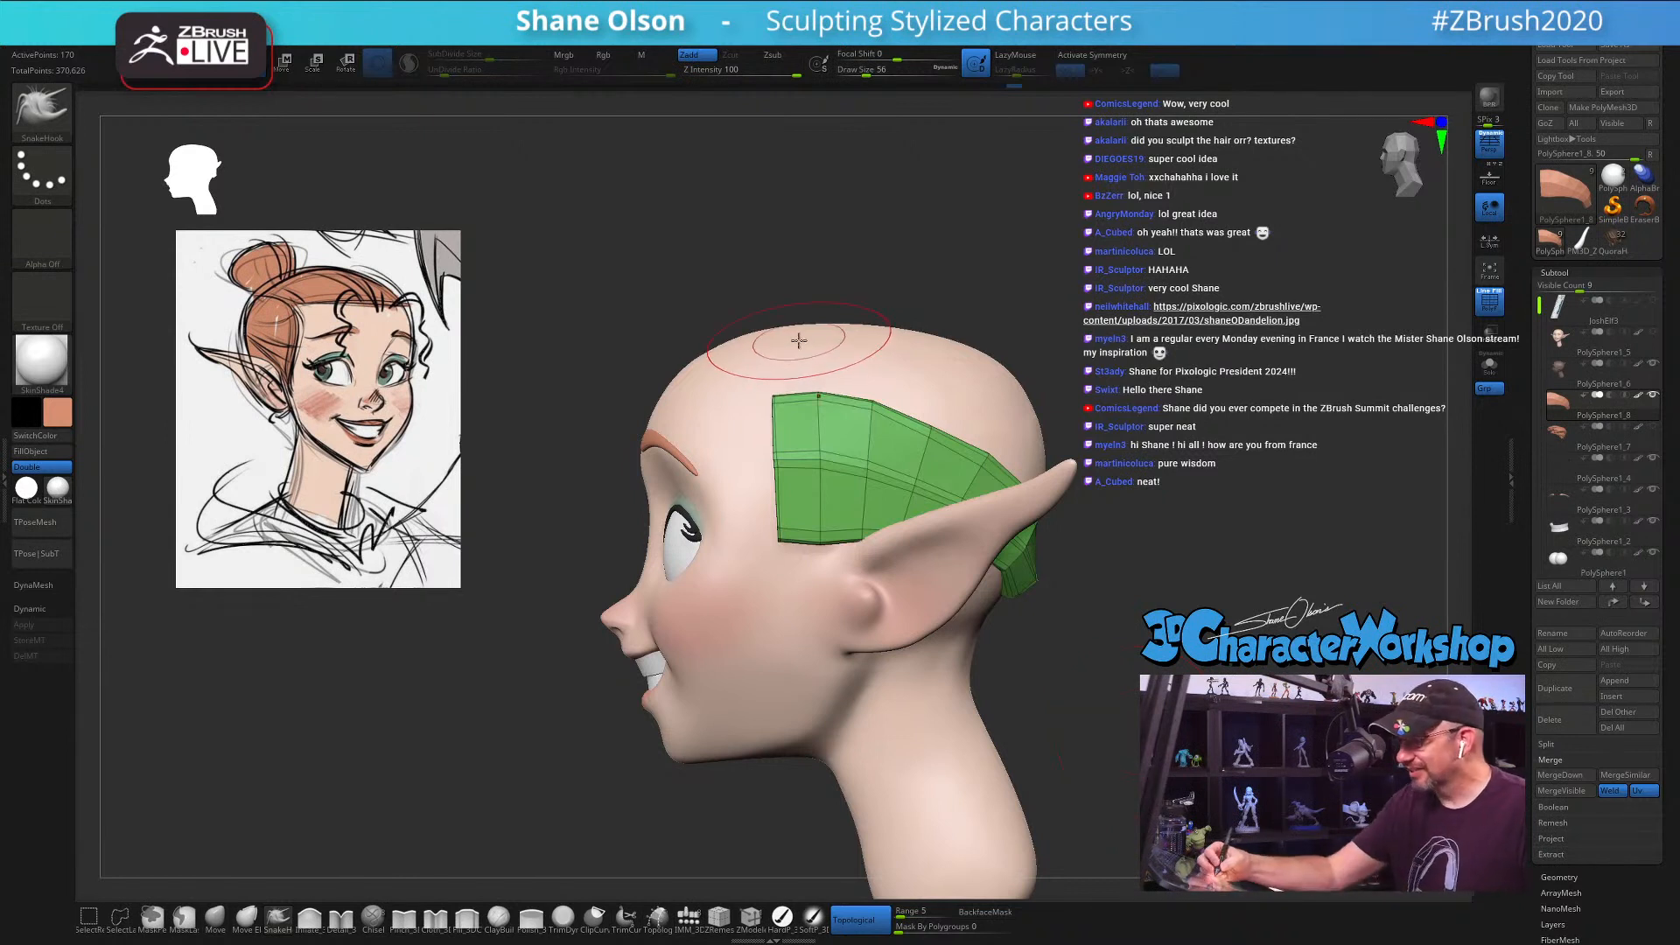
{"action": "key", "text": "ctrl"}
{"action": "mouse_move", "coordinate": [807, 281]}
{"action": "left_mouse_down", "text": "ctrl"}
{"action": "mouse_move", "coordinate": [685, 429]}
{"action": "mouse_move", "coordinate": [805, 618]}
{"action": "left_mouse_up", "text": "ctrl"}
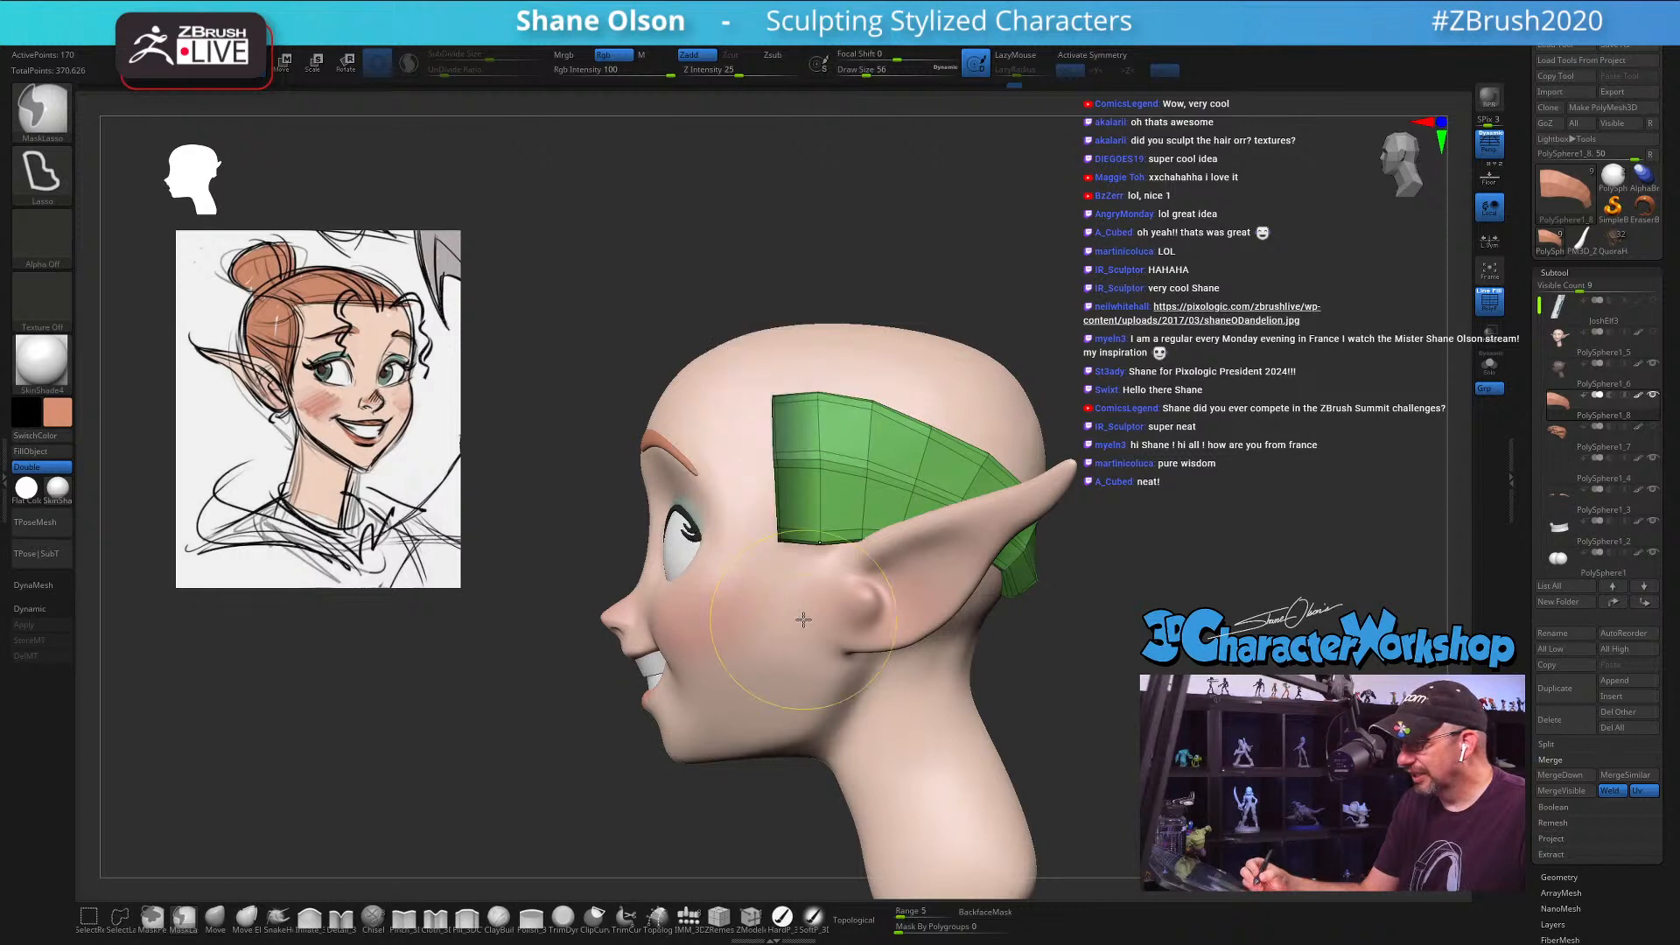
{"action": "left_click", "coordinate": [1094, 717], "text": "ctrl"}
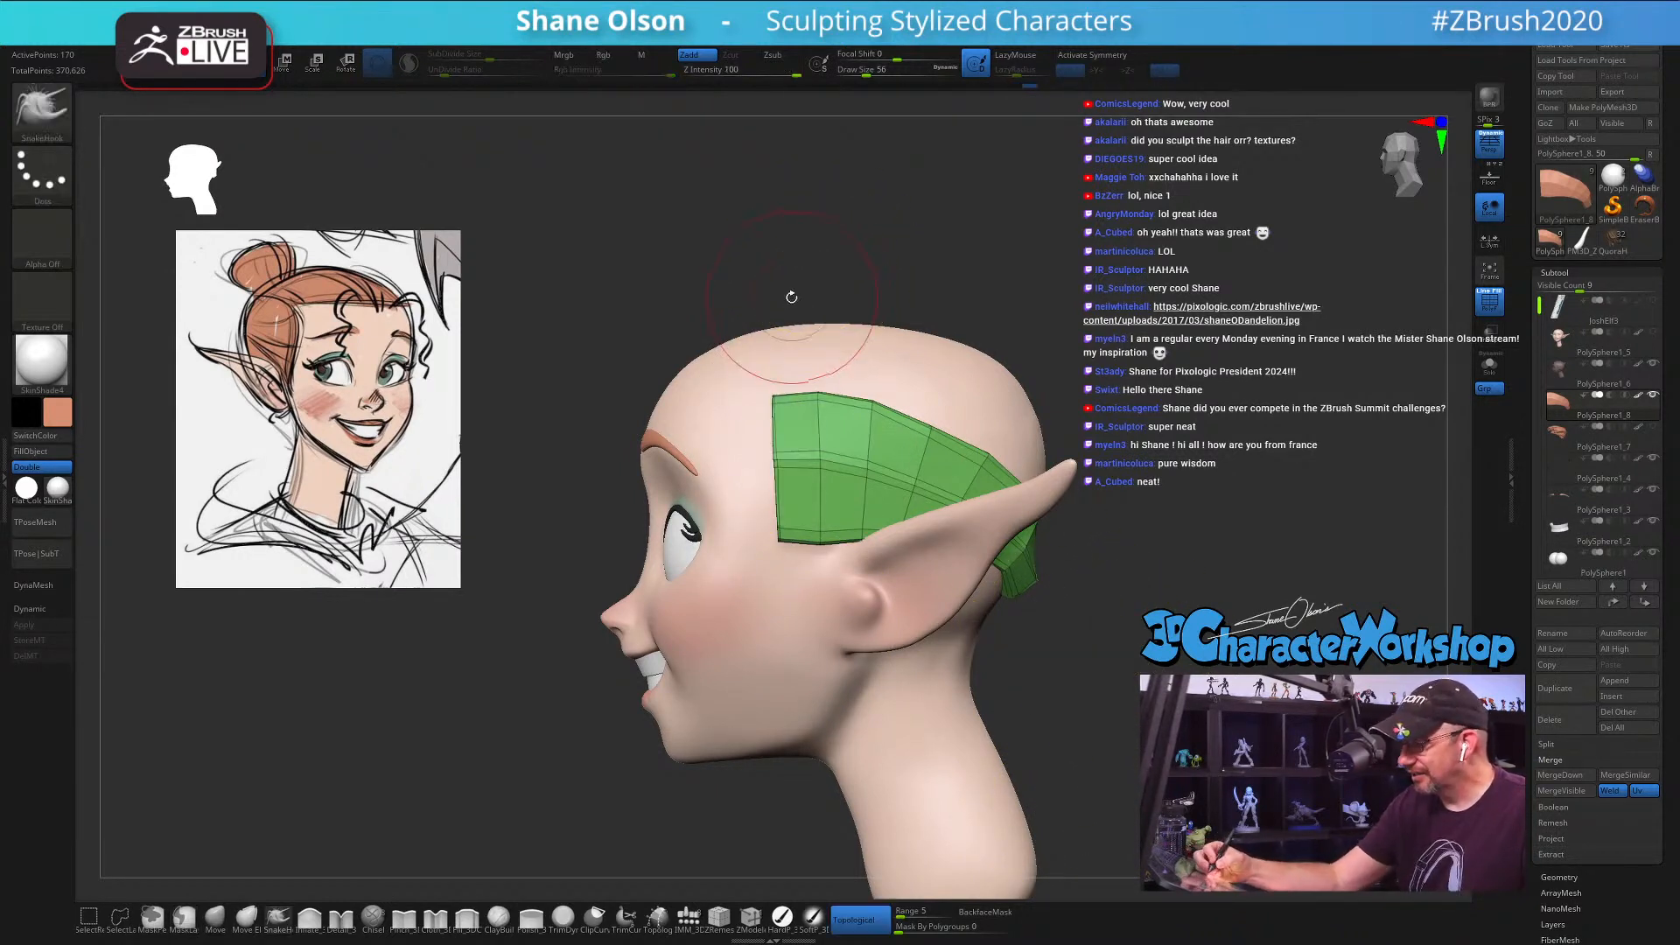
Step: Mask the isolated green strip with the lasso so that only its front edge near the temple stays unmasked
{"action": "mouse_move", "coordinate": [792, 260]}
{"action": "left_mouse_down", "text": "ctrl"}
{"action": "mouse_move", "coordinate": [652, 420]}
{"action": "mouse_move", "coordinate": [808, 657]}
{"action": "left_mouse_up", "text": "ctrl"}
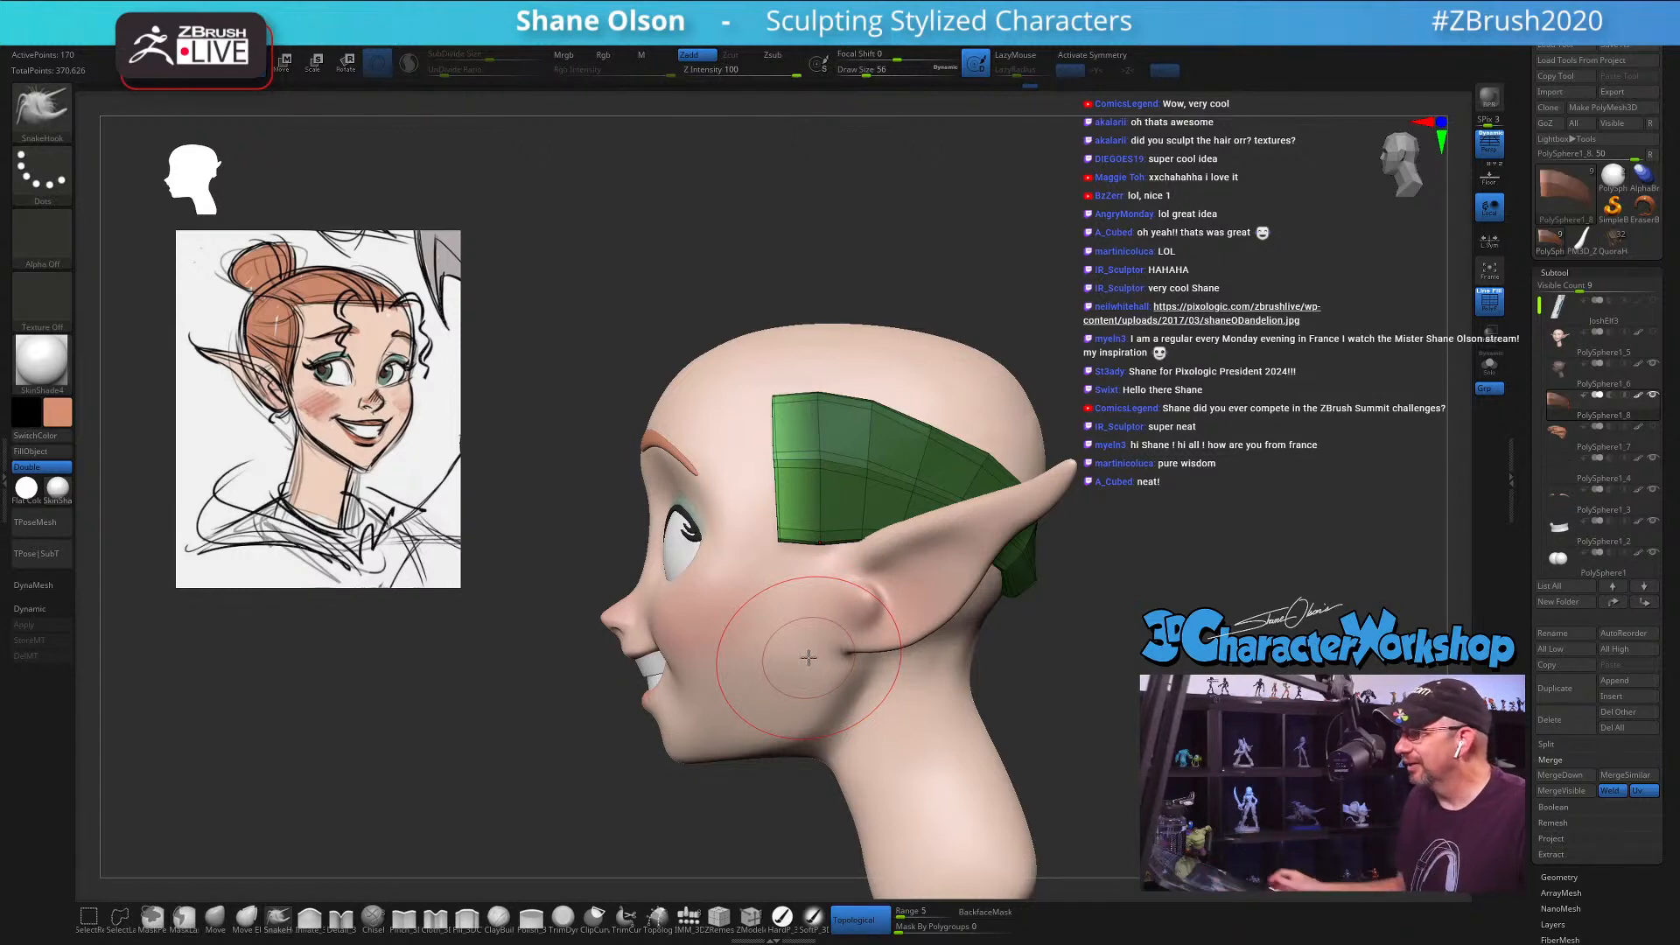
{"action": "mouse_move", "coordinate": [1033, 412]}
{"action": "left_mouse_down"}
{"action": "mouse_move", "coordinate": [1135, 276]}
{"action": "mouse_move", "coordinate": [1114, 265]}
{"action": "left_mouse_up"}
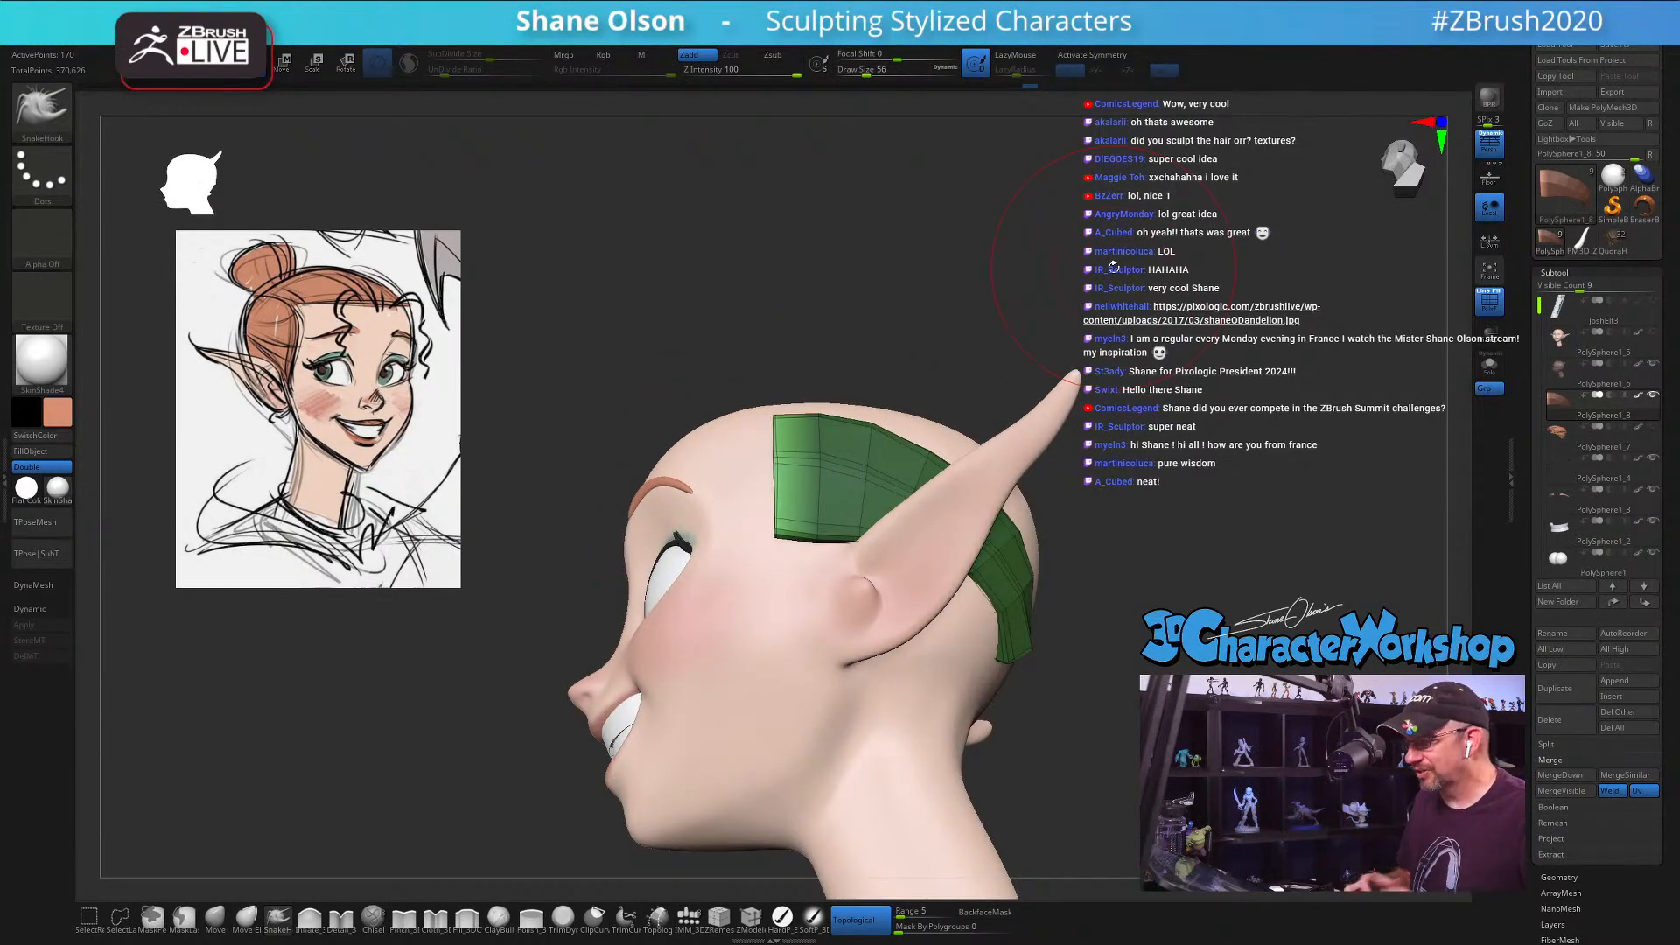
Step: Fit the isolated green strip's unmasked front edge closer to the temple with the gizmo, and bring back all hair strips unmasked
{"action": "left_click_drag", "start_coordinate": [1143, 238], "coordinate": [1127, 439]}
{"action": "key", "text": "e"}
{"action": "left_click_drag", "start_coordinate": [1181, 554], "coordinate": [1051, 680]}
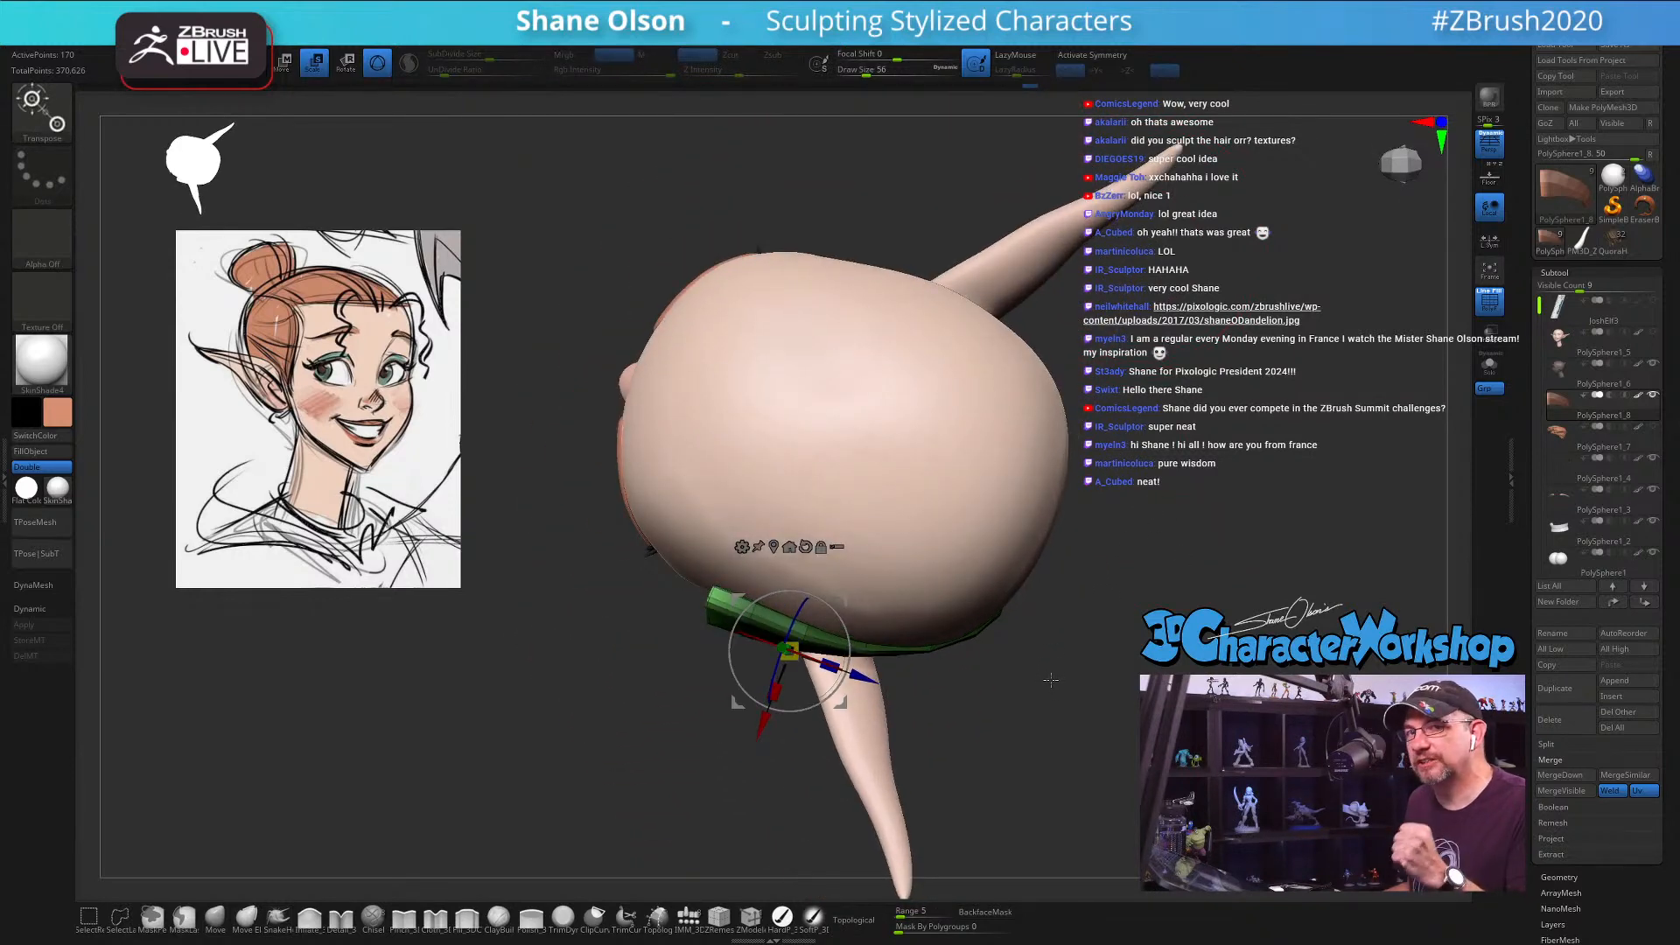
{"action": "left_click_drag", "start_coordinate": [838, 601], "coordinate": [820, 633], "text": "alt"}
{"action": "left_click_drag", "start_coordinate": [1107, 698], "coordinate": [1093, 503]}
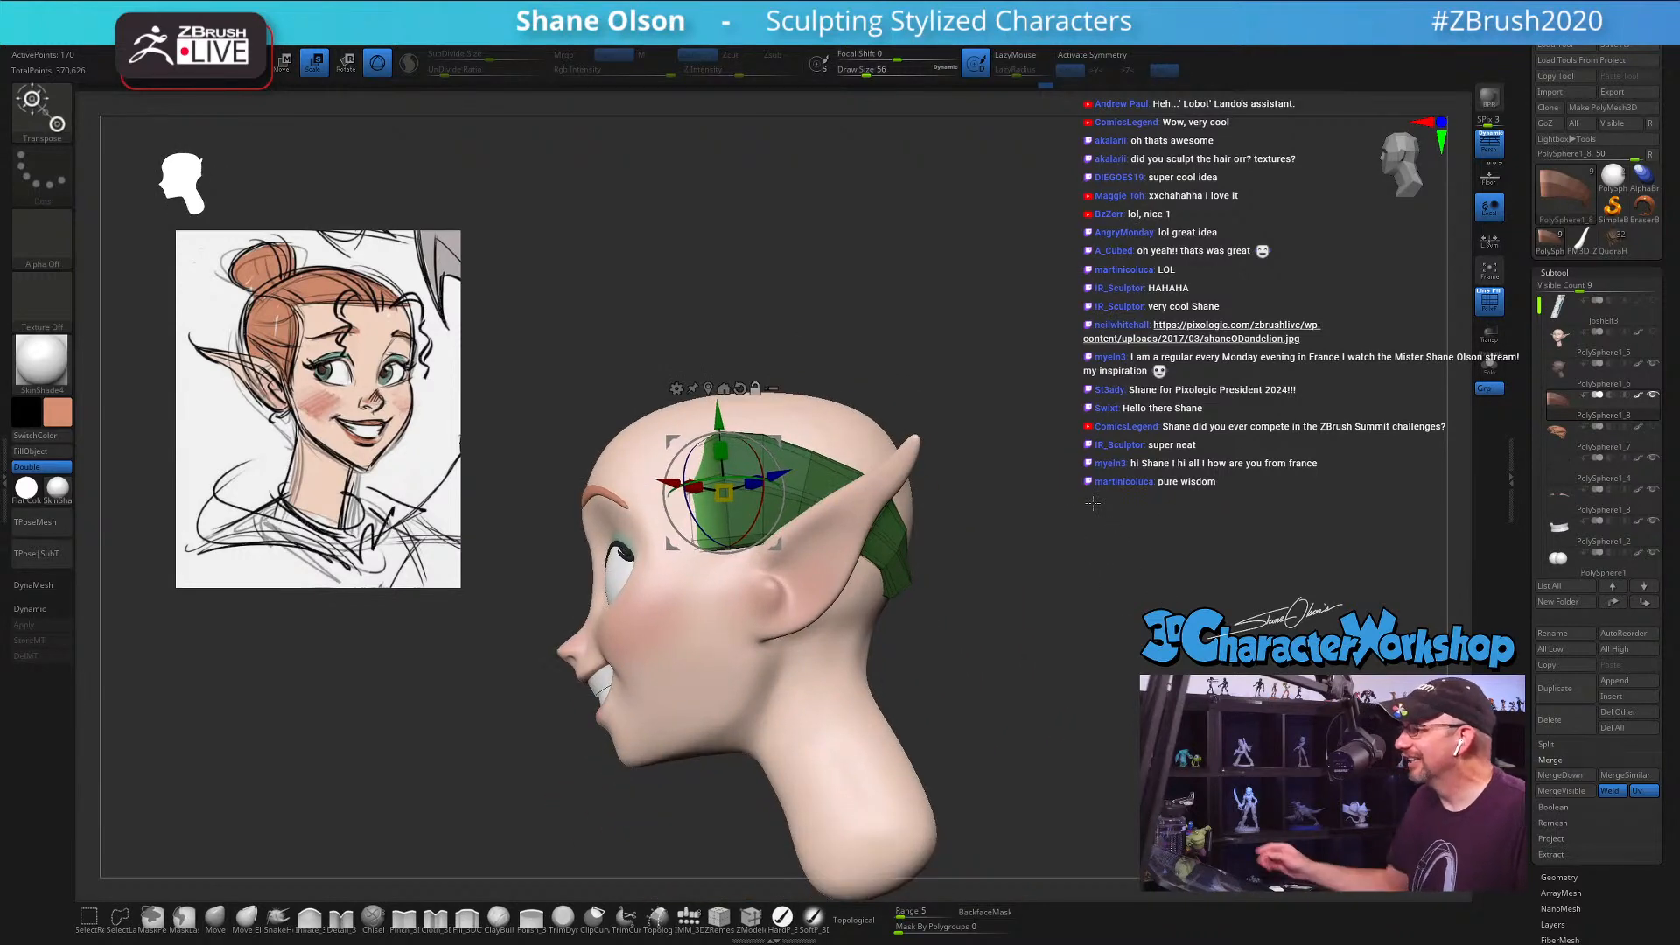
{"action": "left_click_drag", "start_coordinate": [1015, 591], "coordinate": [937, 611]}
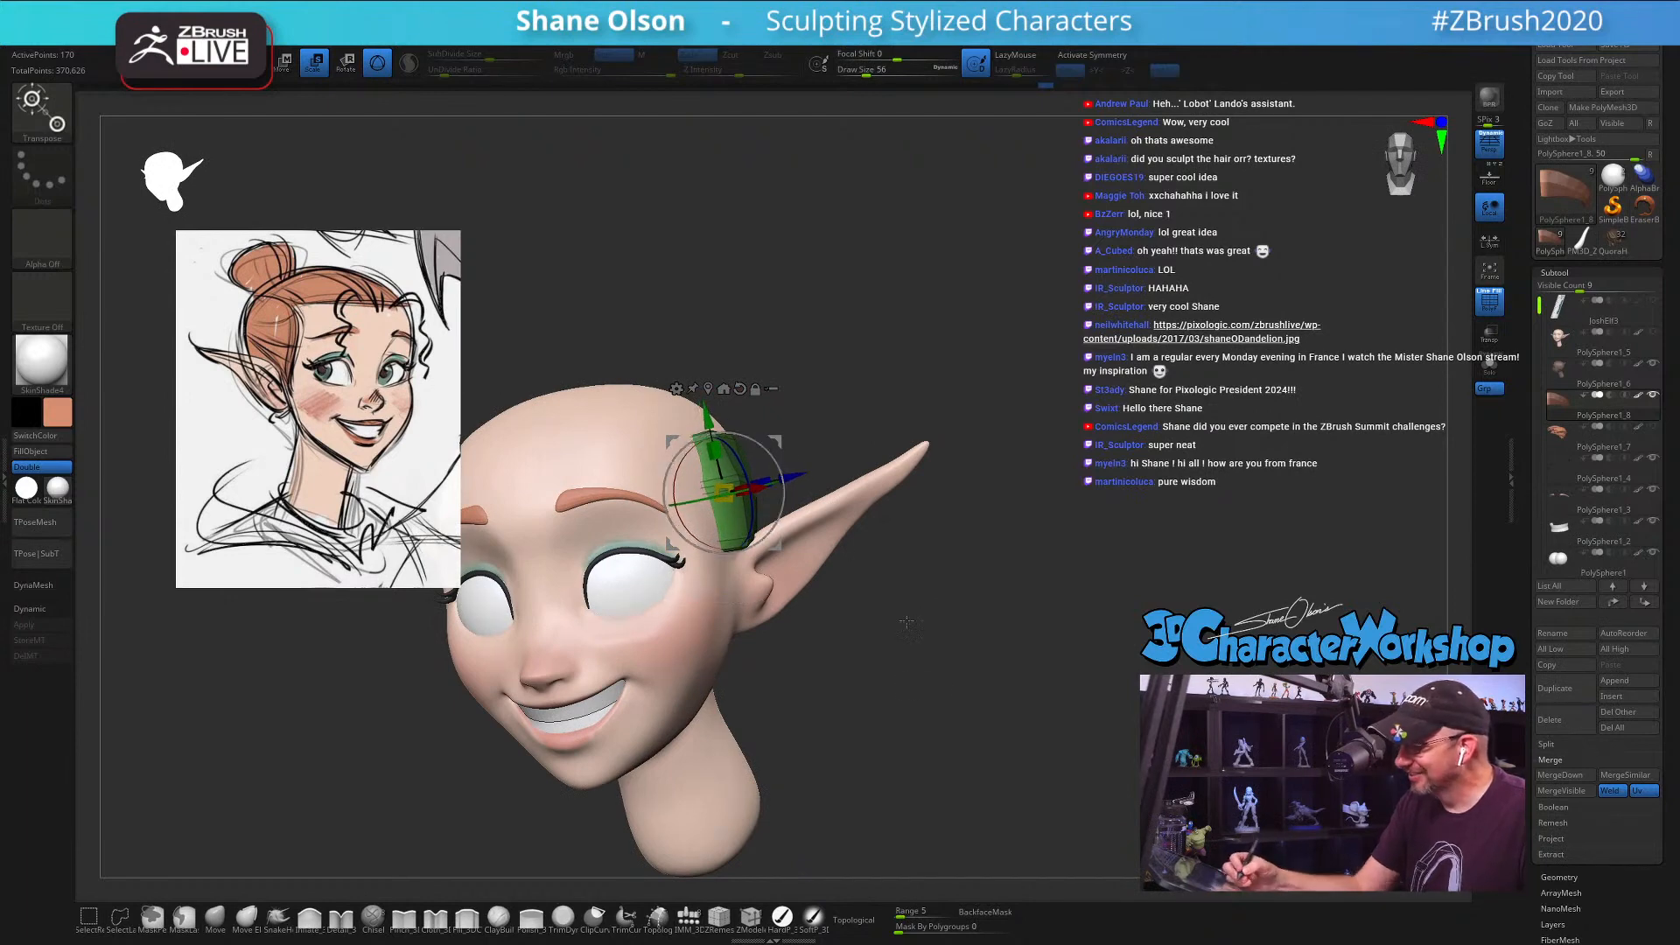
{"action": "mouse_move", "coordinate": [844, 669]}
{"action": "left_mouse_down"}
{"action": "mouse_move", "coordinate": [911, 693]}
{"action": "mouse_move", "coordinate": [985, 687]}
{"action": "left_mouse_up"}
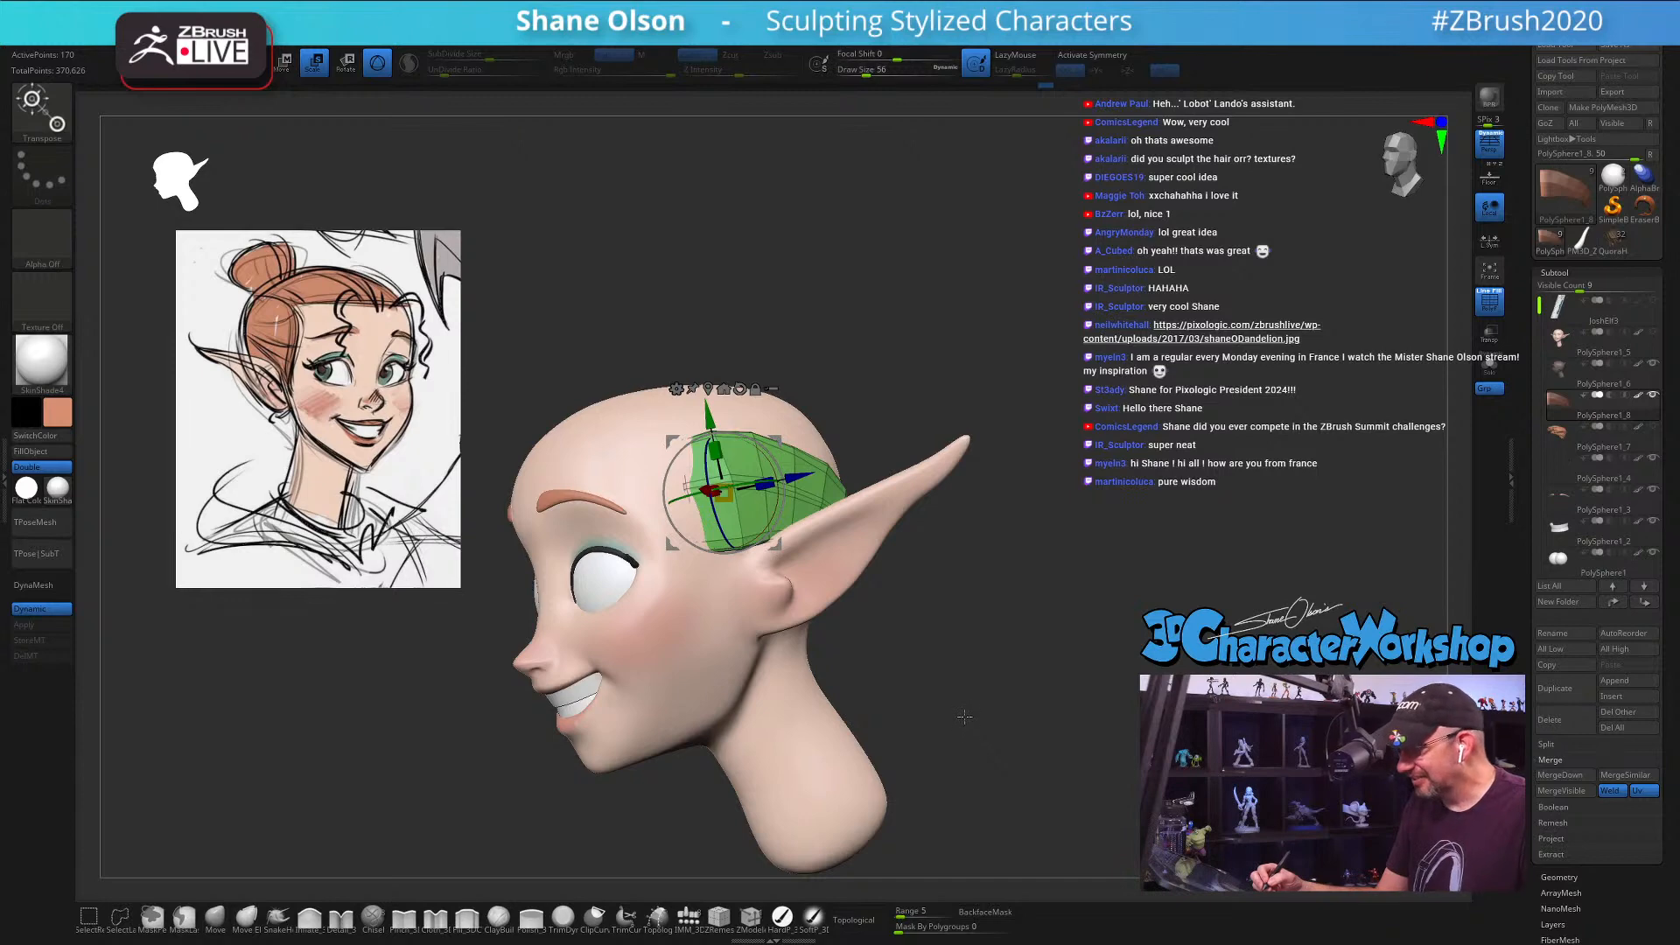
{"action": "left_click", "coordinate": [974, 717], "text": "ctrl+shift"}
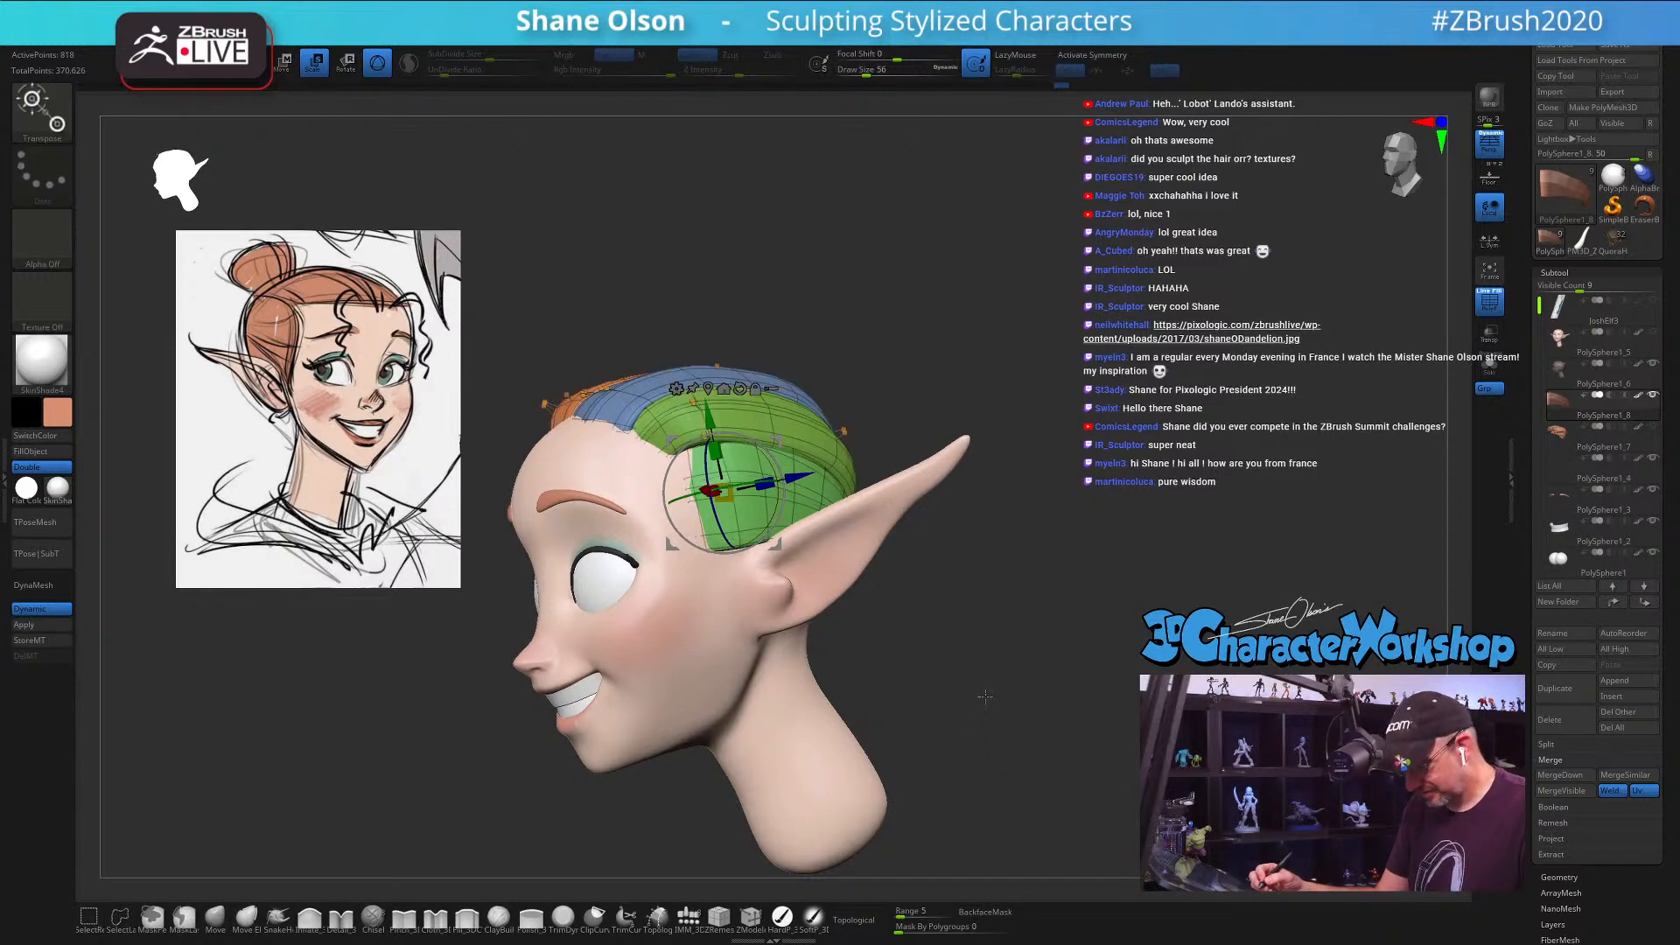
Step: Try to rotate the front section of the bright green strip with the rest of the hair masked
{"action": "mouse_move", "coordinate": [970, 691]}
{"action": "left_mouse_down"}
{"action": "mouse_move", "coordinate": [1103, 644]}
{"action": "mouse_move", "coordinate": [922, 593]}
{"action": "left_mouse_up"}
{"action": "key", "text": "q"}
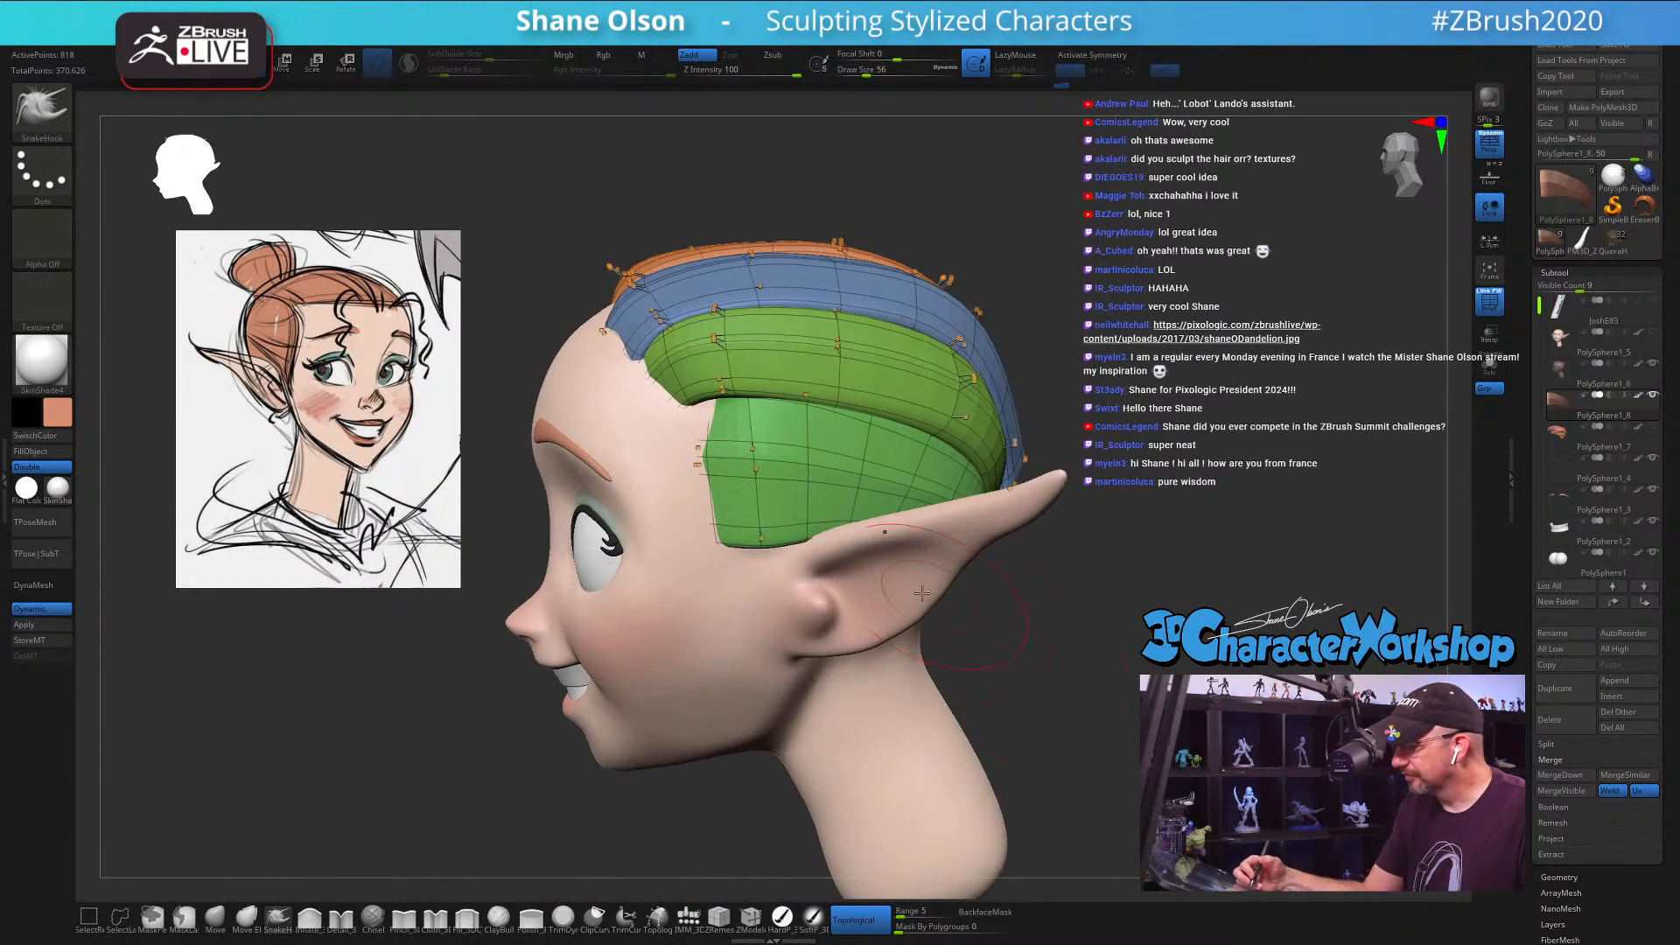
{"action": "left_click", "coordinate": [750, 917]}
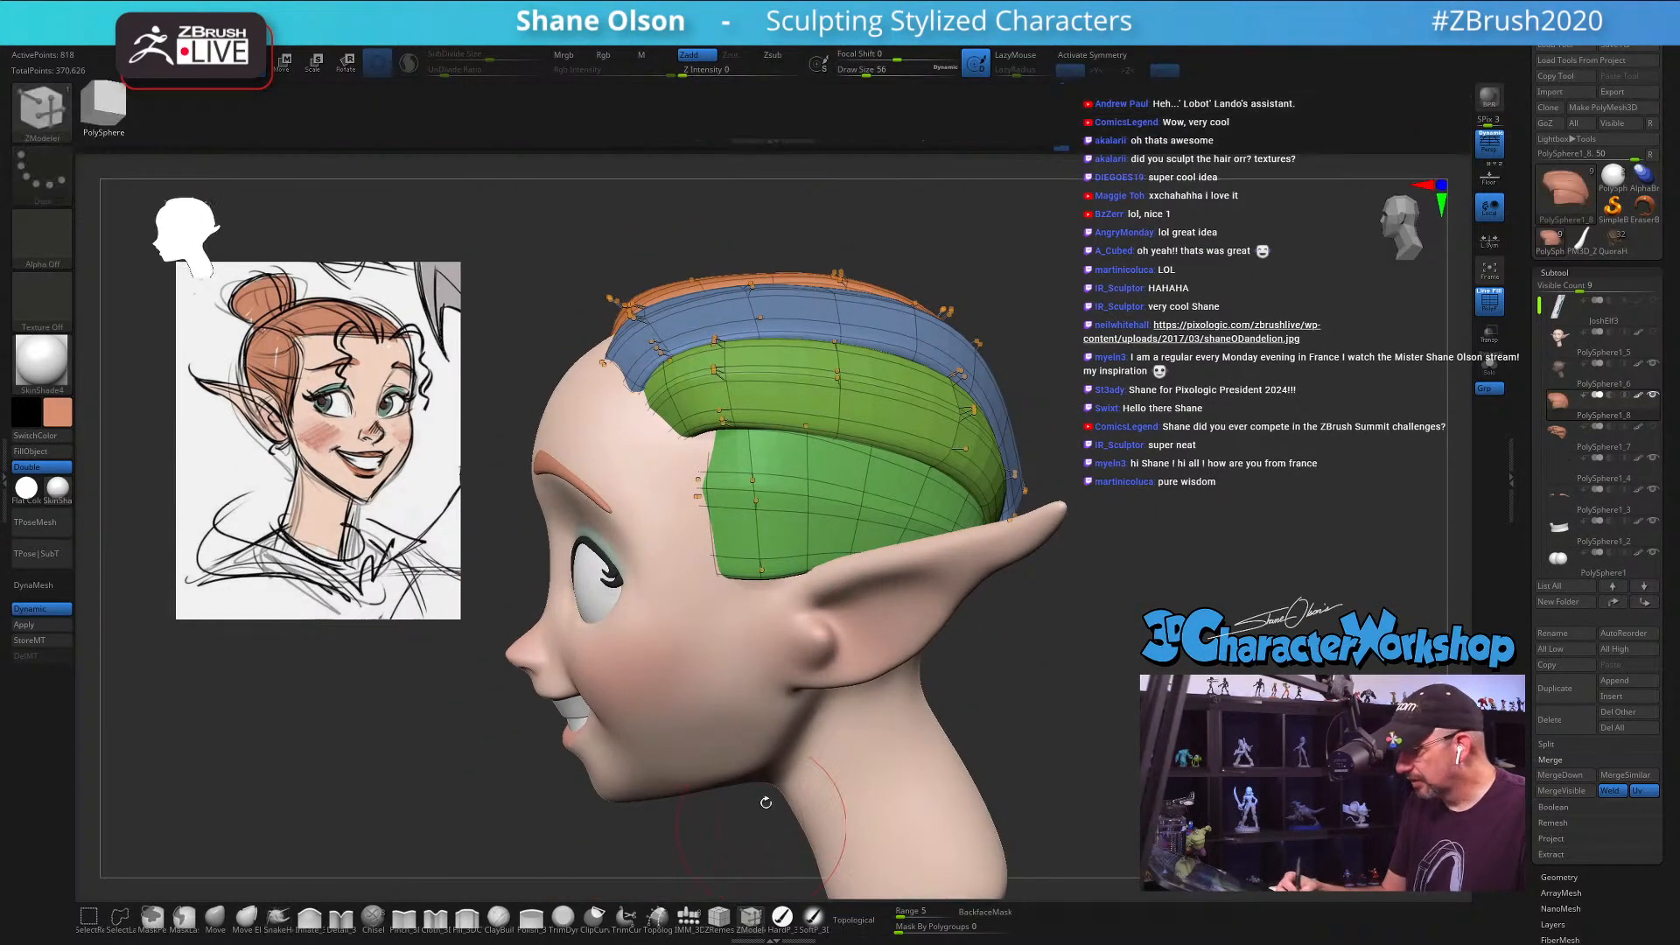
{"action": "key", "text": "space"}
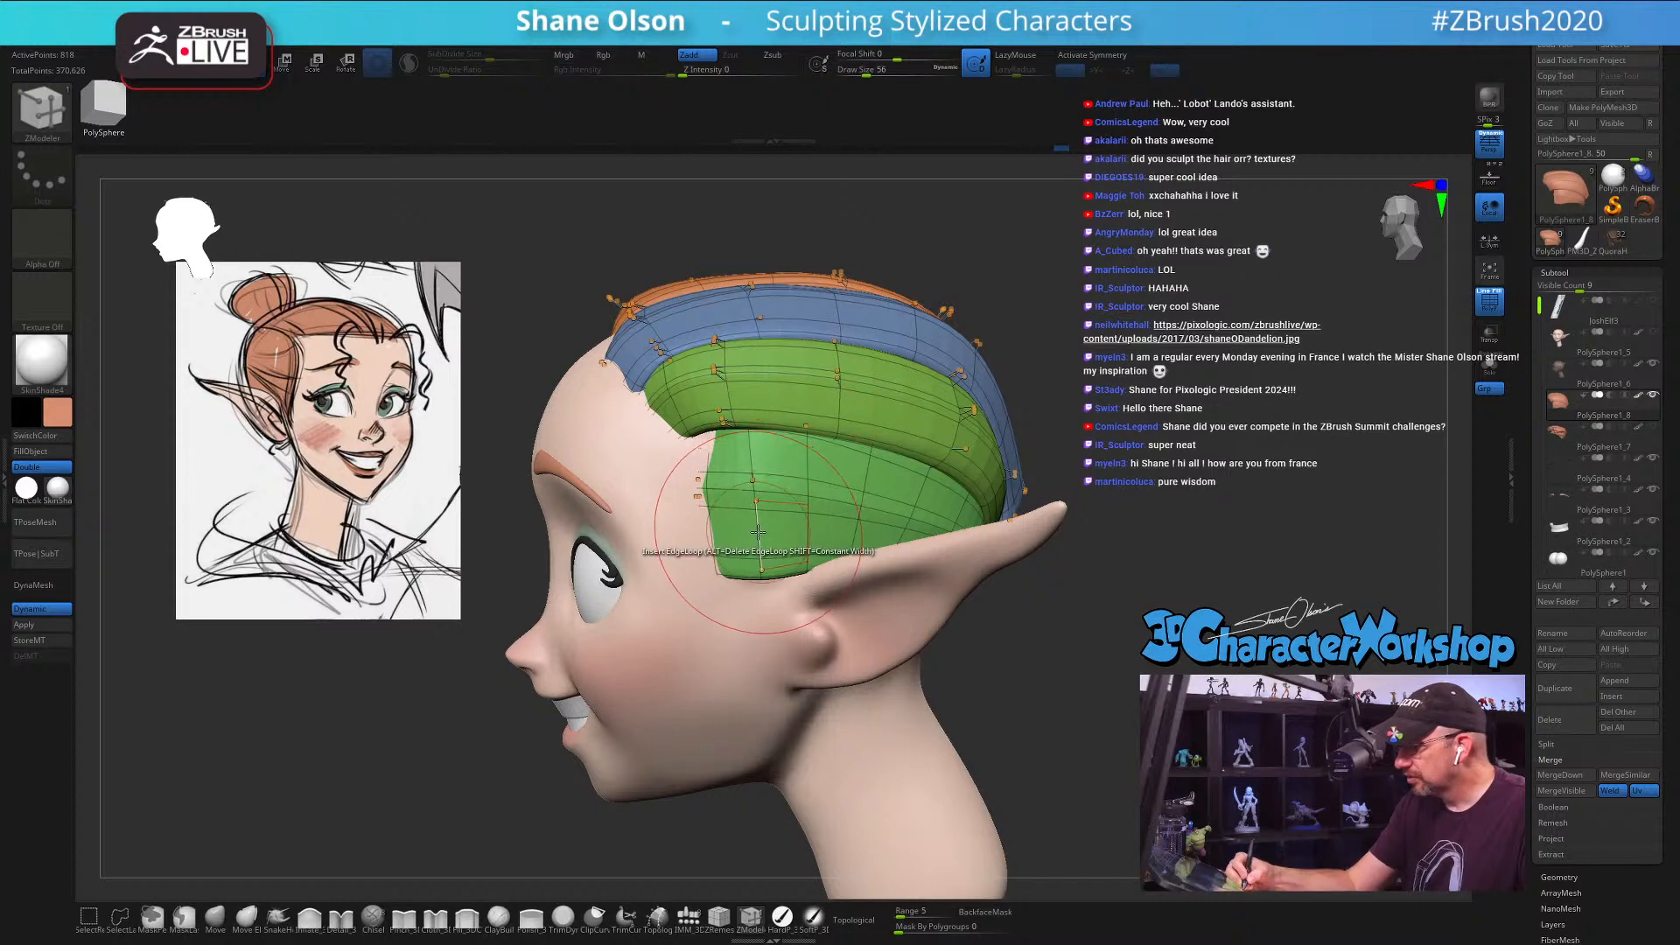
{"action": "key", "text": "space"}
{"action": "key", "text": "w"}
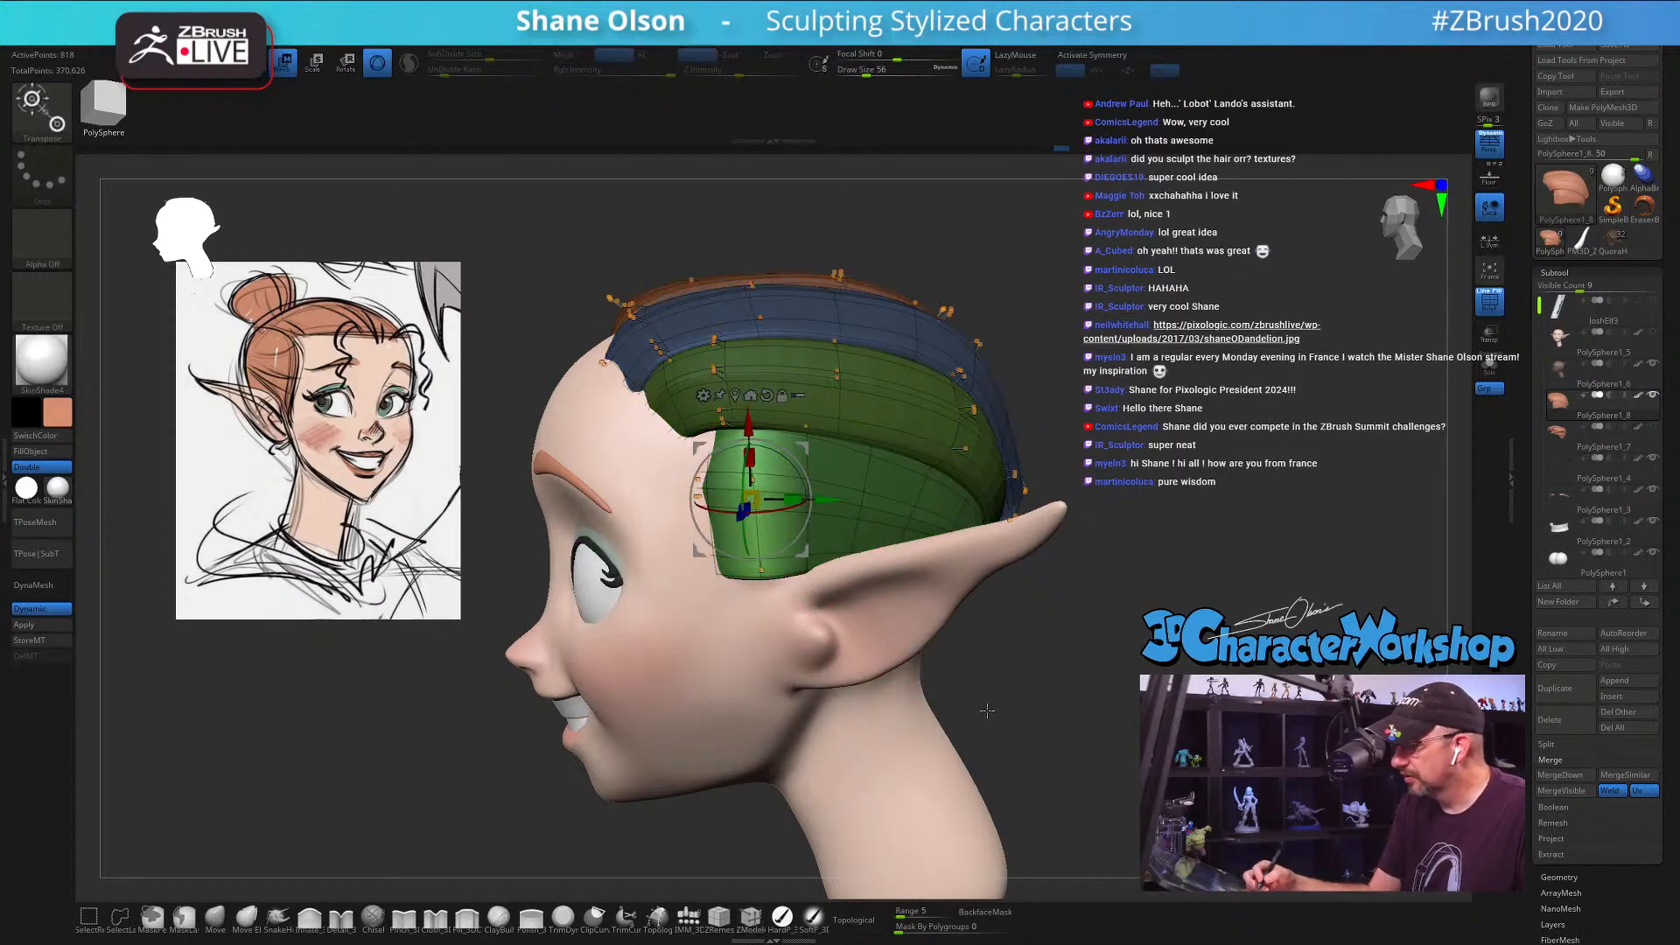
{"action": "left_click_drag", "start_coordinate": [987, 710], "coordinate": [780, 472]}
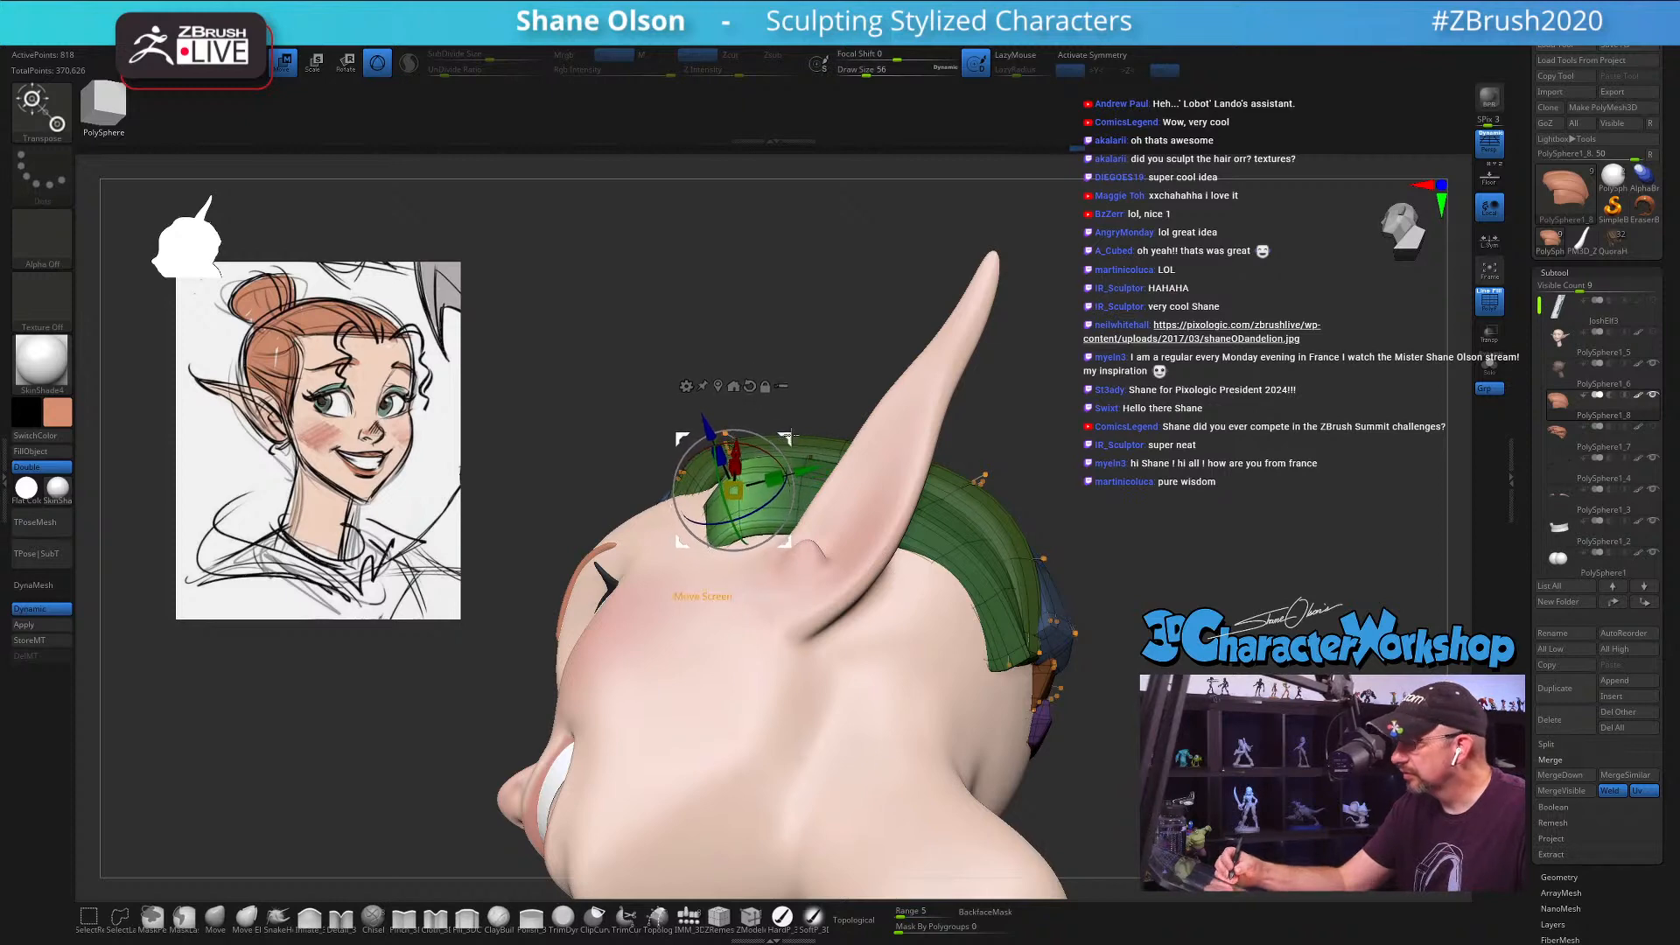
{"action": "left_click_drag", "start_coordinate": [790, 435], "coordinate": [889, 535]}
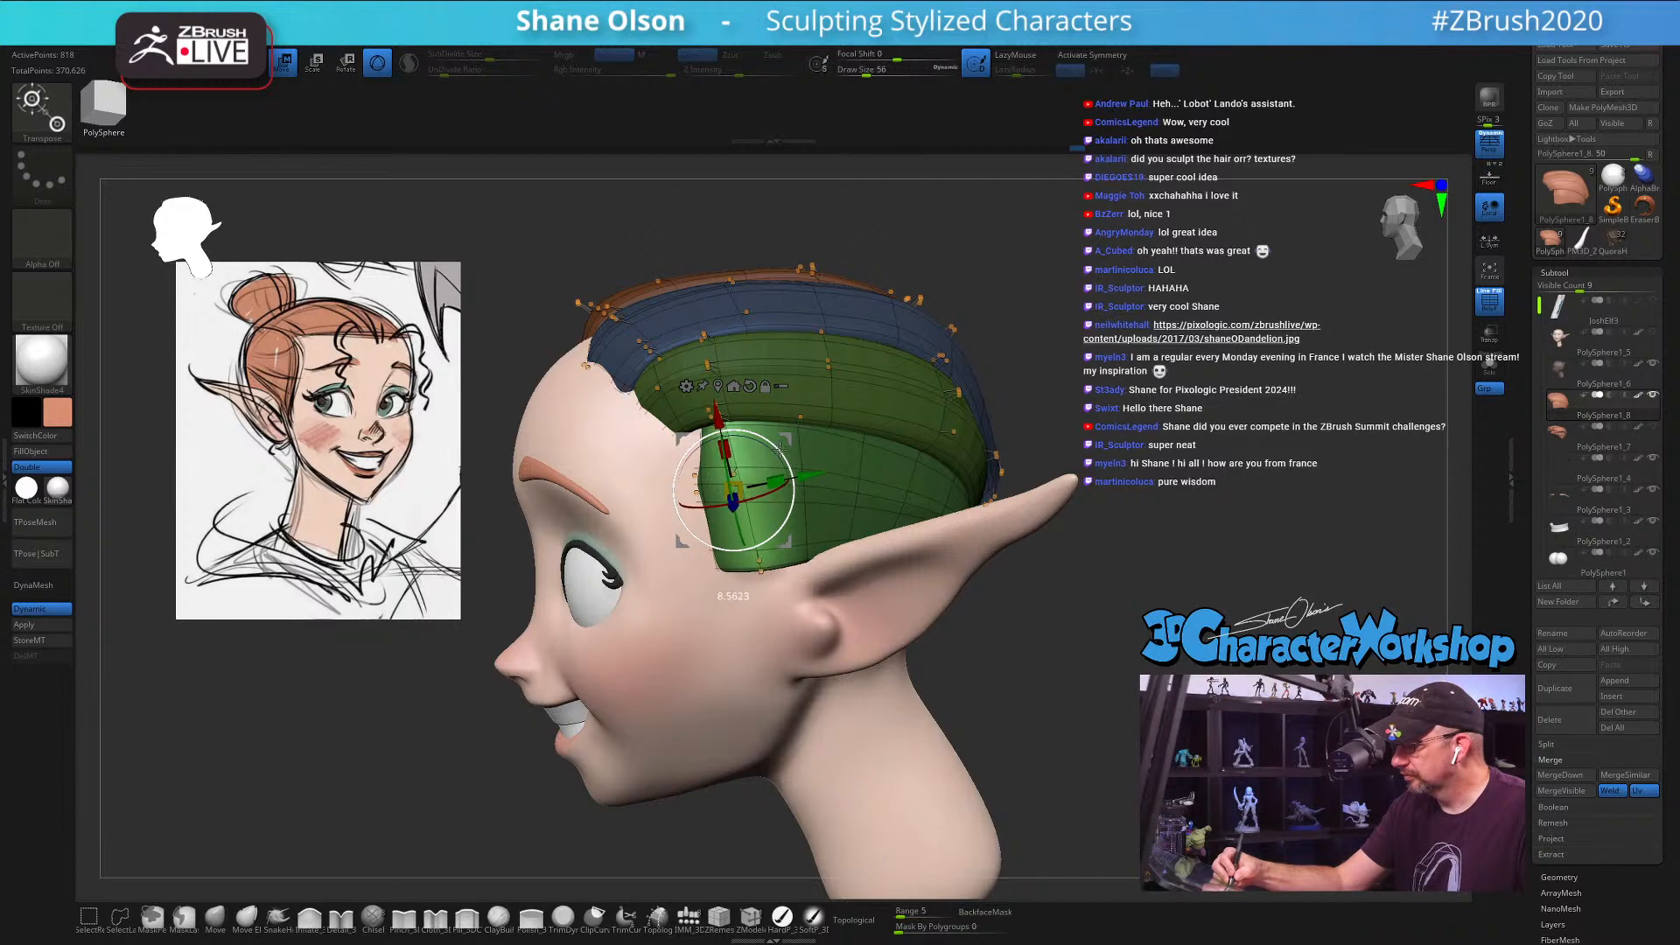
{"action": "left_click_drag", "start_coordinate": [401, 780], "coordinate": [437, 777], "text": "ctrl"}
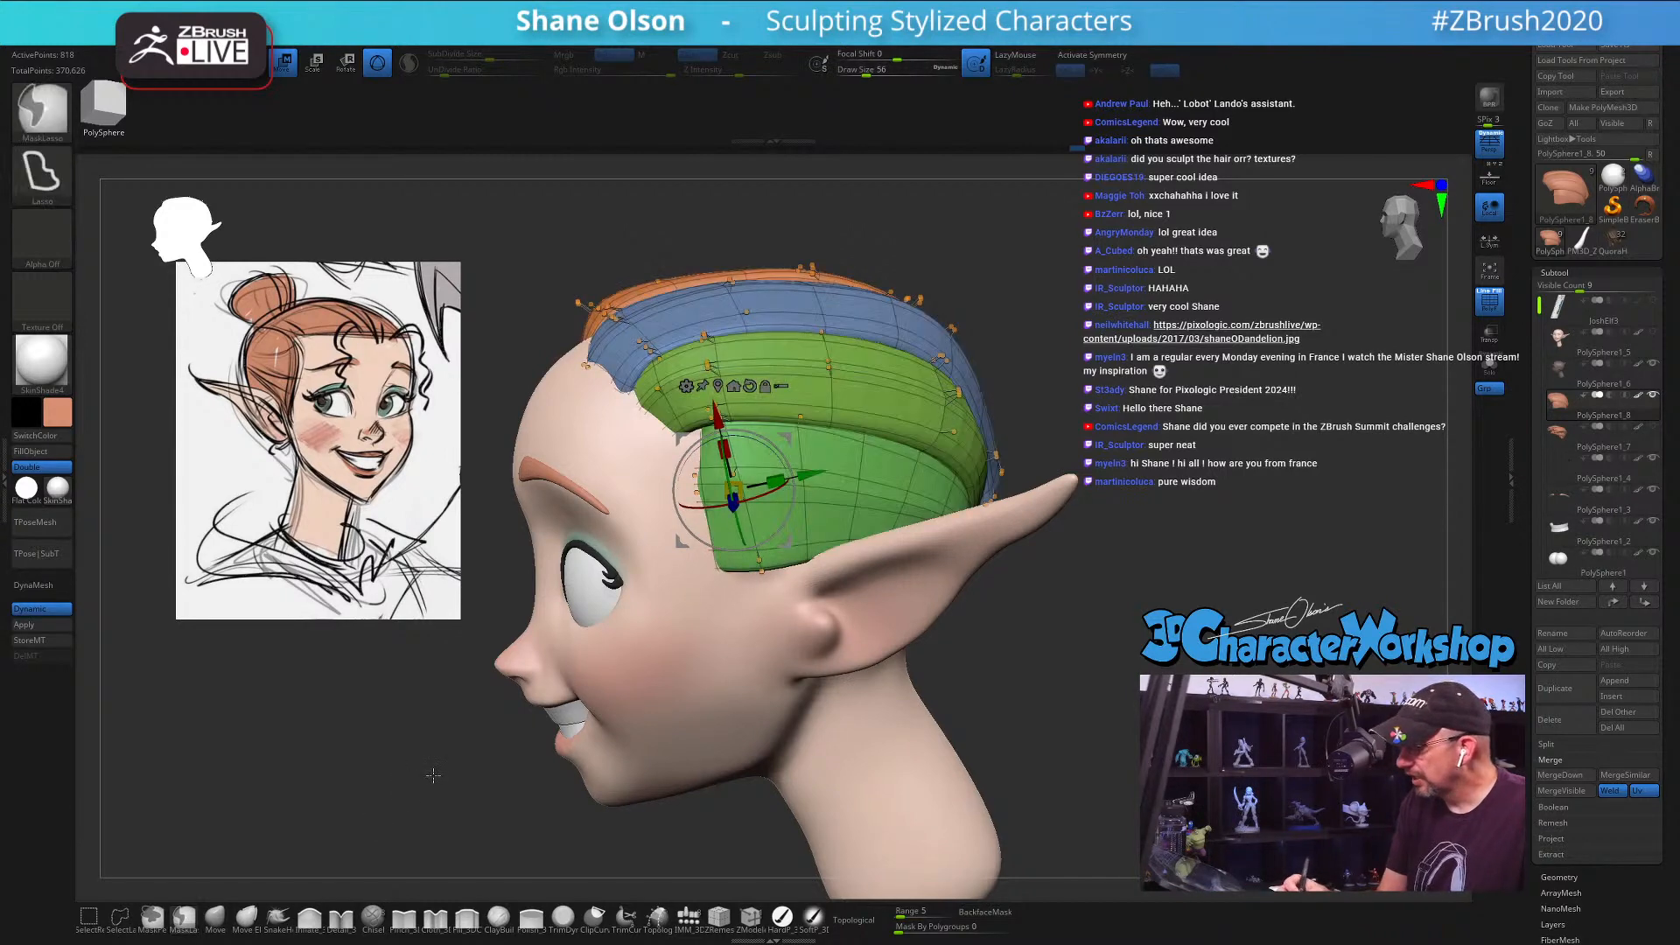
{"action": "key", "text": "ctrl+z"}
{"action": "key", "text": "ctrl+z"}
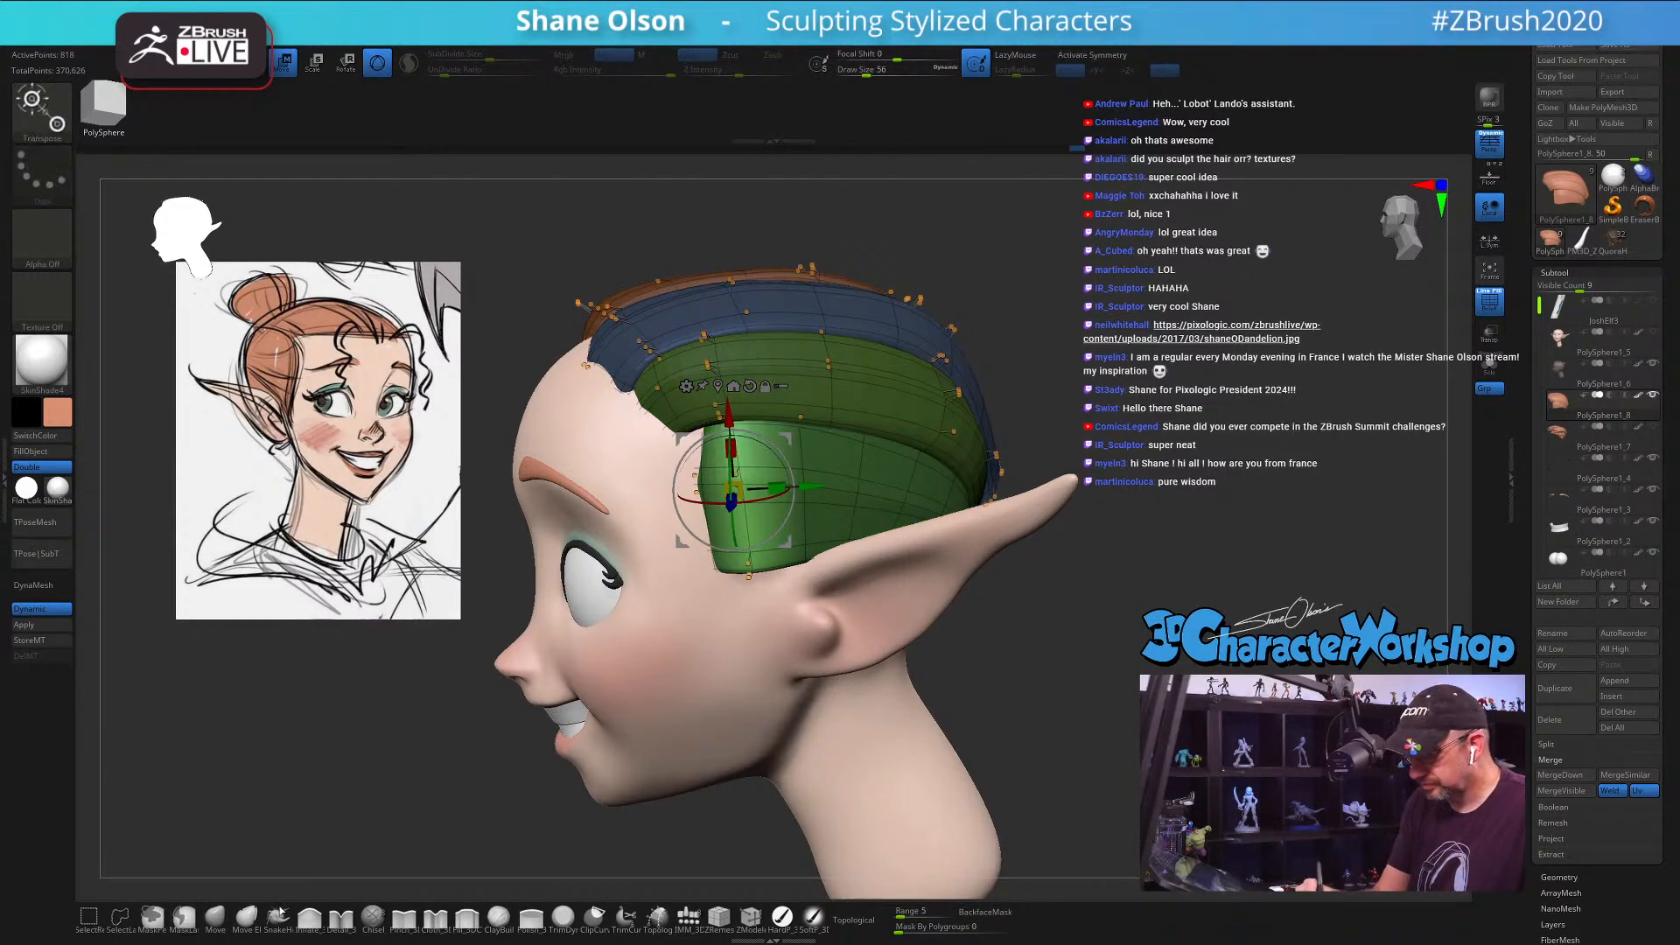
Step: Pull the bright green strip's lower front corner down in front of the ear using the SnakeHook brush at size 51
{"action": "left_click", "coordinate": [280, 912]}
{"action": "key", "text": "s"}
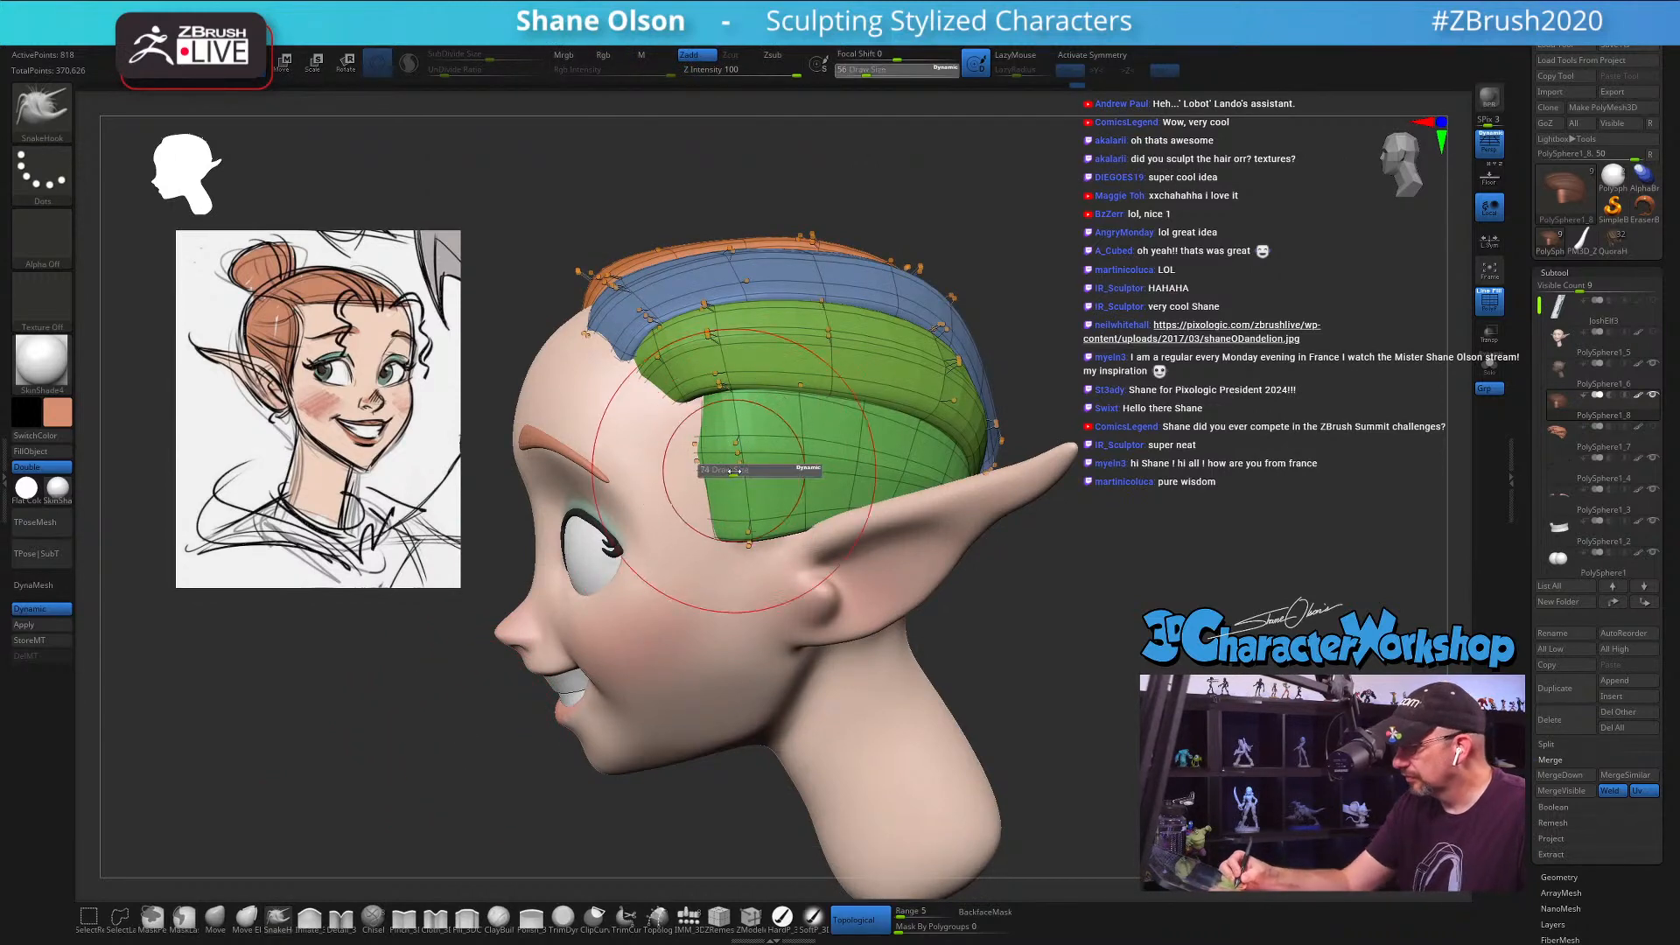
{"action": "left_click_drag", "start_coordinate": [734, 471], "coordinate": [737, 471]}
{"action": "left_click_drag", "start_coordinate": [707, 405], "coordinate": [702, 403]}
{"action": "key", "text": "s"}
{"action": "left_click_drag", "start_coordinate": [750, 525], "coordinate": [744, 525]}
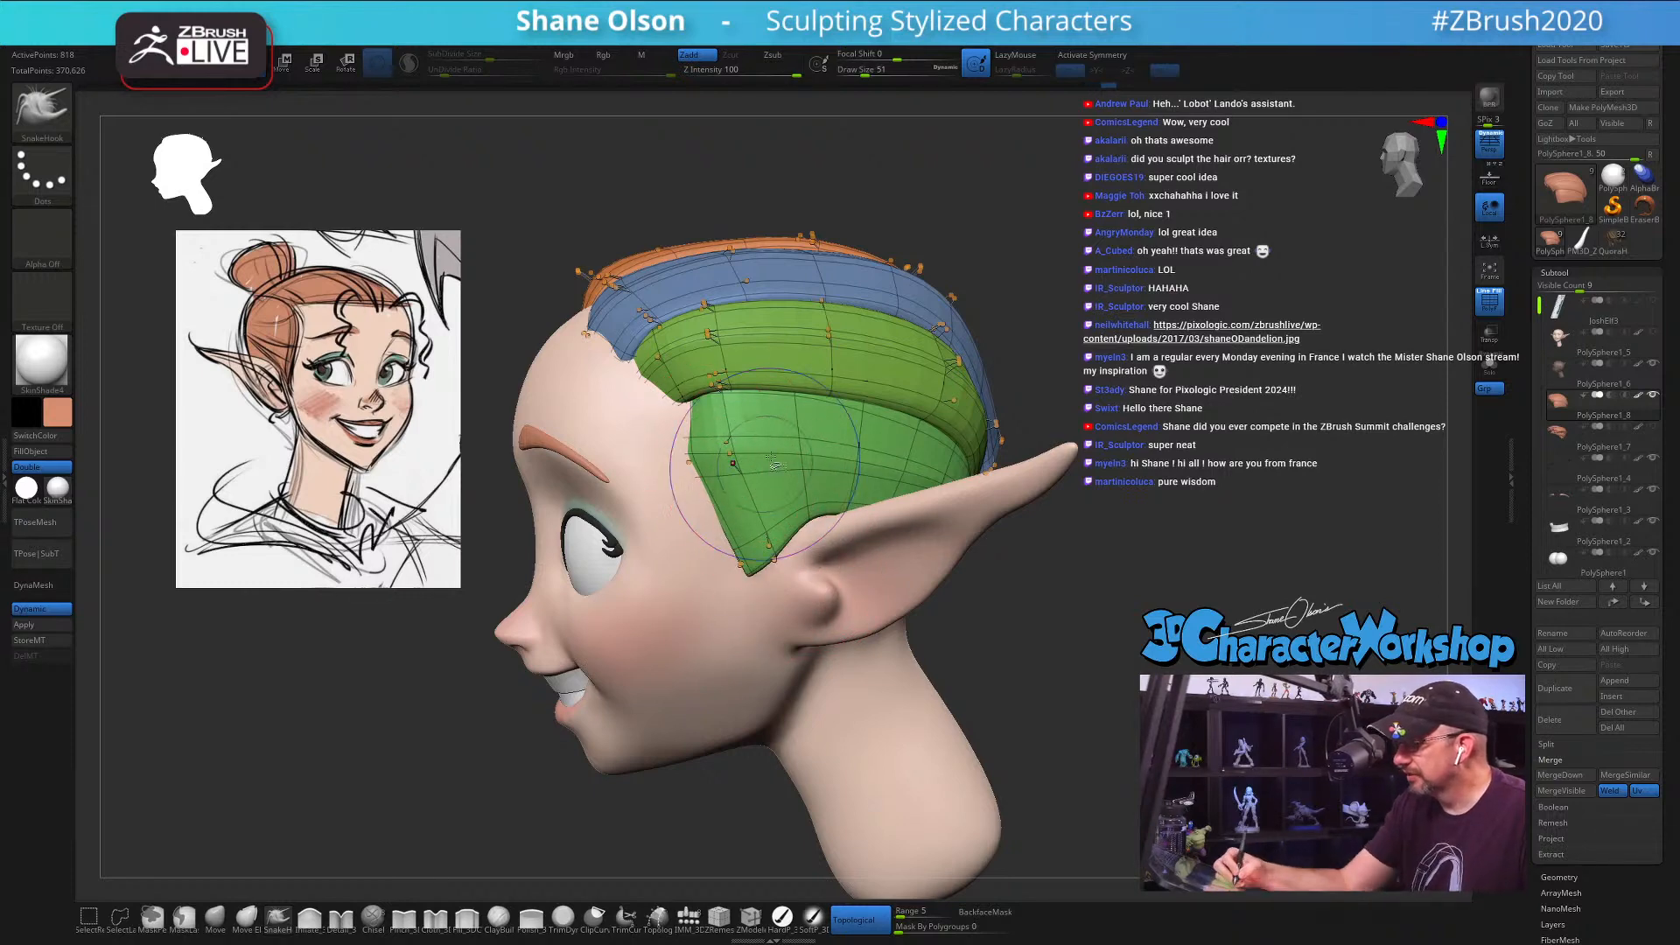
Step: Isolate the bright green strip and reshape its front edge along the temple, using a brush size of 62
{"action": "key", "text": "ctrl+shift"}
{"action": "left_click", "coordinate": [801, 448], "text": "ctrl+shift"}
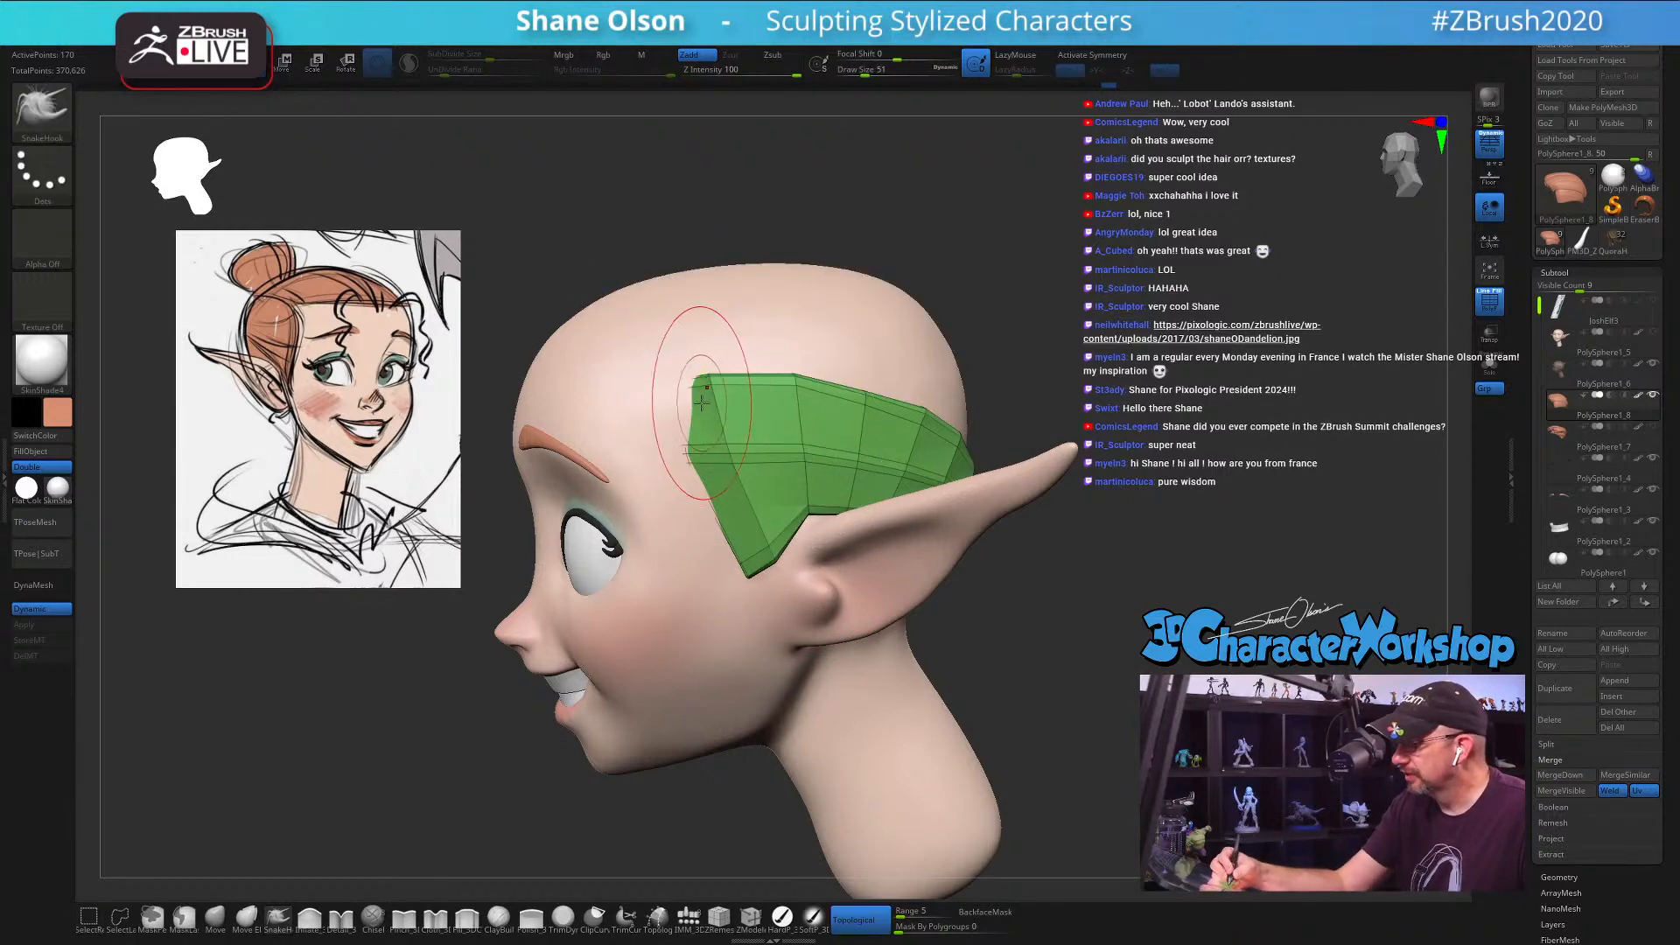
{"action": "right_click_drag", "start_coordinate": [725, 390], "coordinate": [688, 404]}
{"action": "left_click_drag", "start_coordinate": [689, 404], "coordinate": [671, 396]}
{"action": "key", "text": "s"}
{"action": "left_click_drag", "start_coordinate": [687, 452], "coordinate": [690, 452]}
{"action": "left_click_drag", "start_coordinate": [686, 454], "coordinate": [707, 483]}
{"action": "right_click_drag", "start_coordinate": [742, 440], "coordinate": [833, 456]}
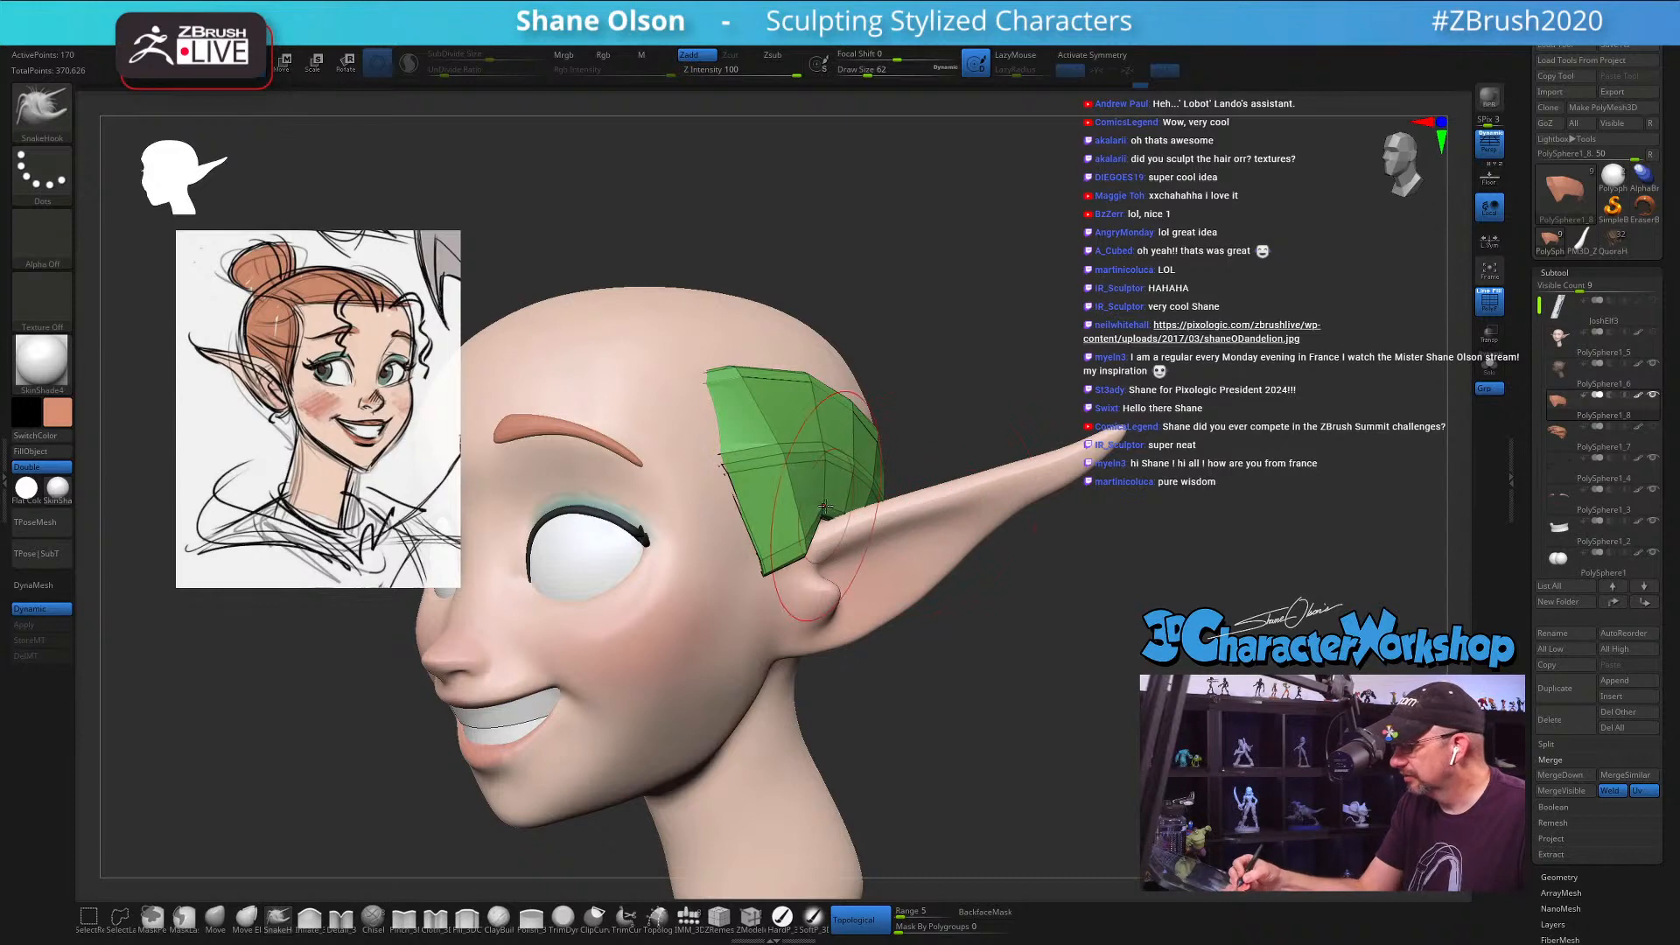
Step: Refine the green strip's lower edge where it meets the front of the ear, with the brush size at 33
{"action": "right_click_drag", "start_coordinate": [848, 546], "coordinate": [796, 549]}
{"action": "key", "text": "s"}
{"action": "left_click_drag", "start_coordinate": [873, 577], "coordinate": [866, 578]}
{"action": "mouse_move", "coordinate": [868, 585]}
{"action": "right_mouse_down"}
{"action": "mouse_move", "coordinate": [803, 502]}
{"action": "mouse_move", "coordinate": [810, 552]}
{"action": "mouse_move", "coordinate": [833, 555]}
{"action": "right_mouse_up"}
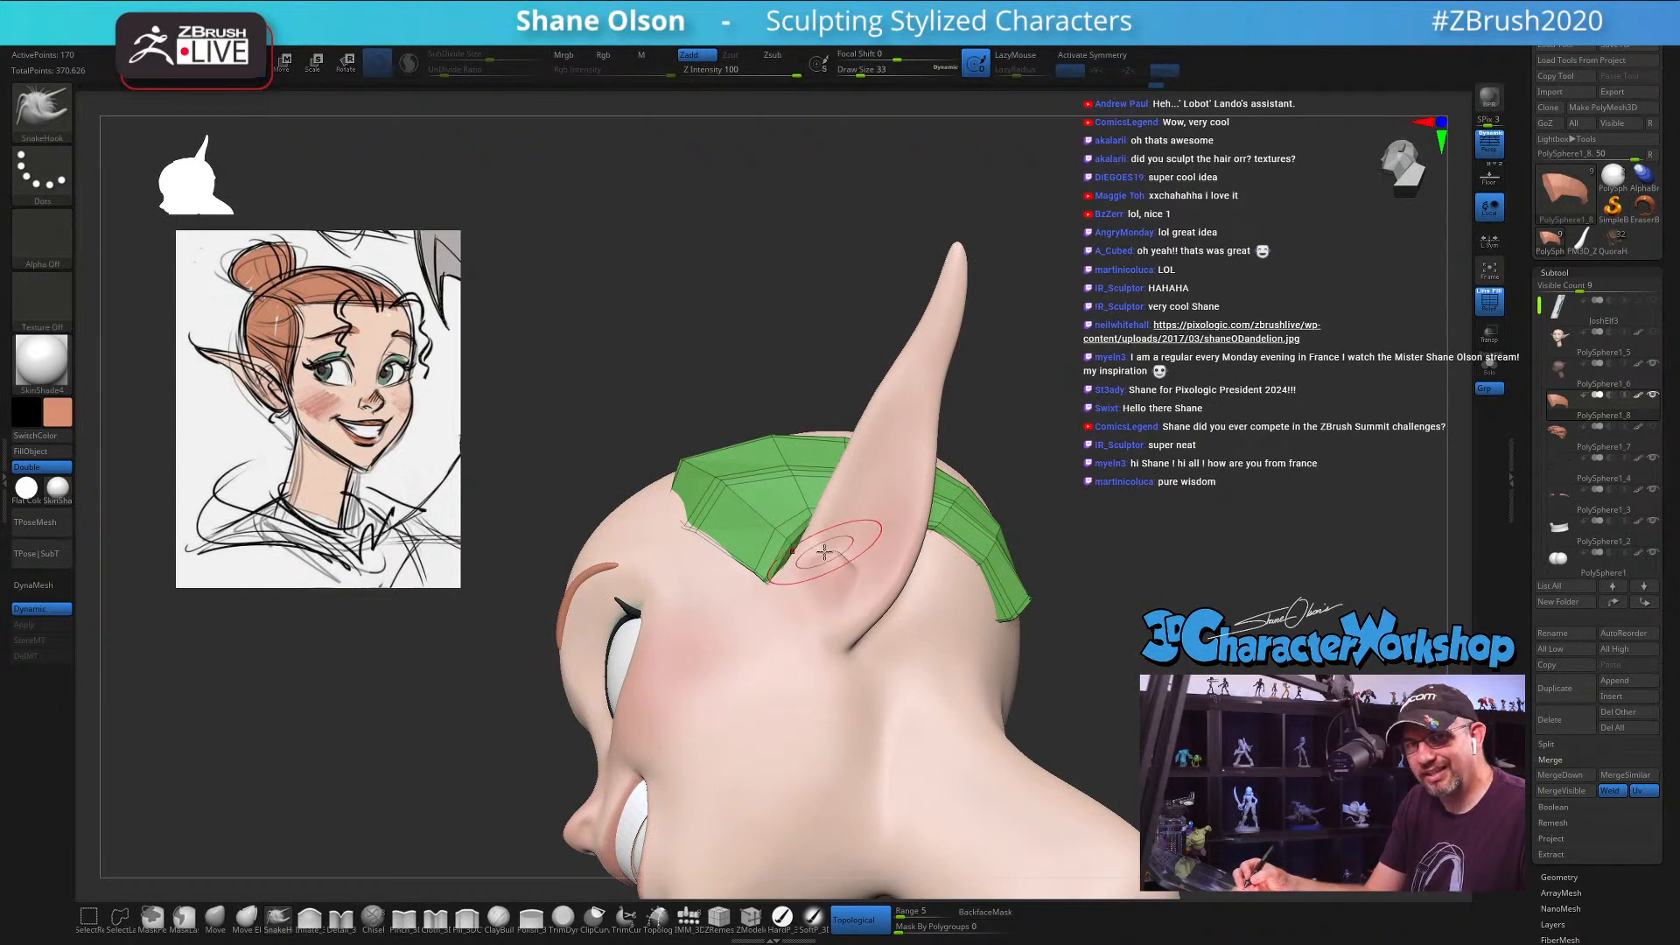
{"action": "left_click_drag", "start_coordinate": [819, 563], "coordinate": [825, 548]}
{"action": "right_click_drag", "start_coordinate": [821, 526], "coordinate": [769, 535]}
Step: Smooth out the curve of the green strip's lower edge behind the ear, using brush sizes of 44 and 49
{"action": "right_click_drag", "start_coordinate": [893, 600], "coordinate": [890, 581]}
{"action": "key", "text": "s"}
{"action": "left_click_drag", "start_coordinate": [889, 581], "coordinate": [877, 558]}
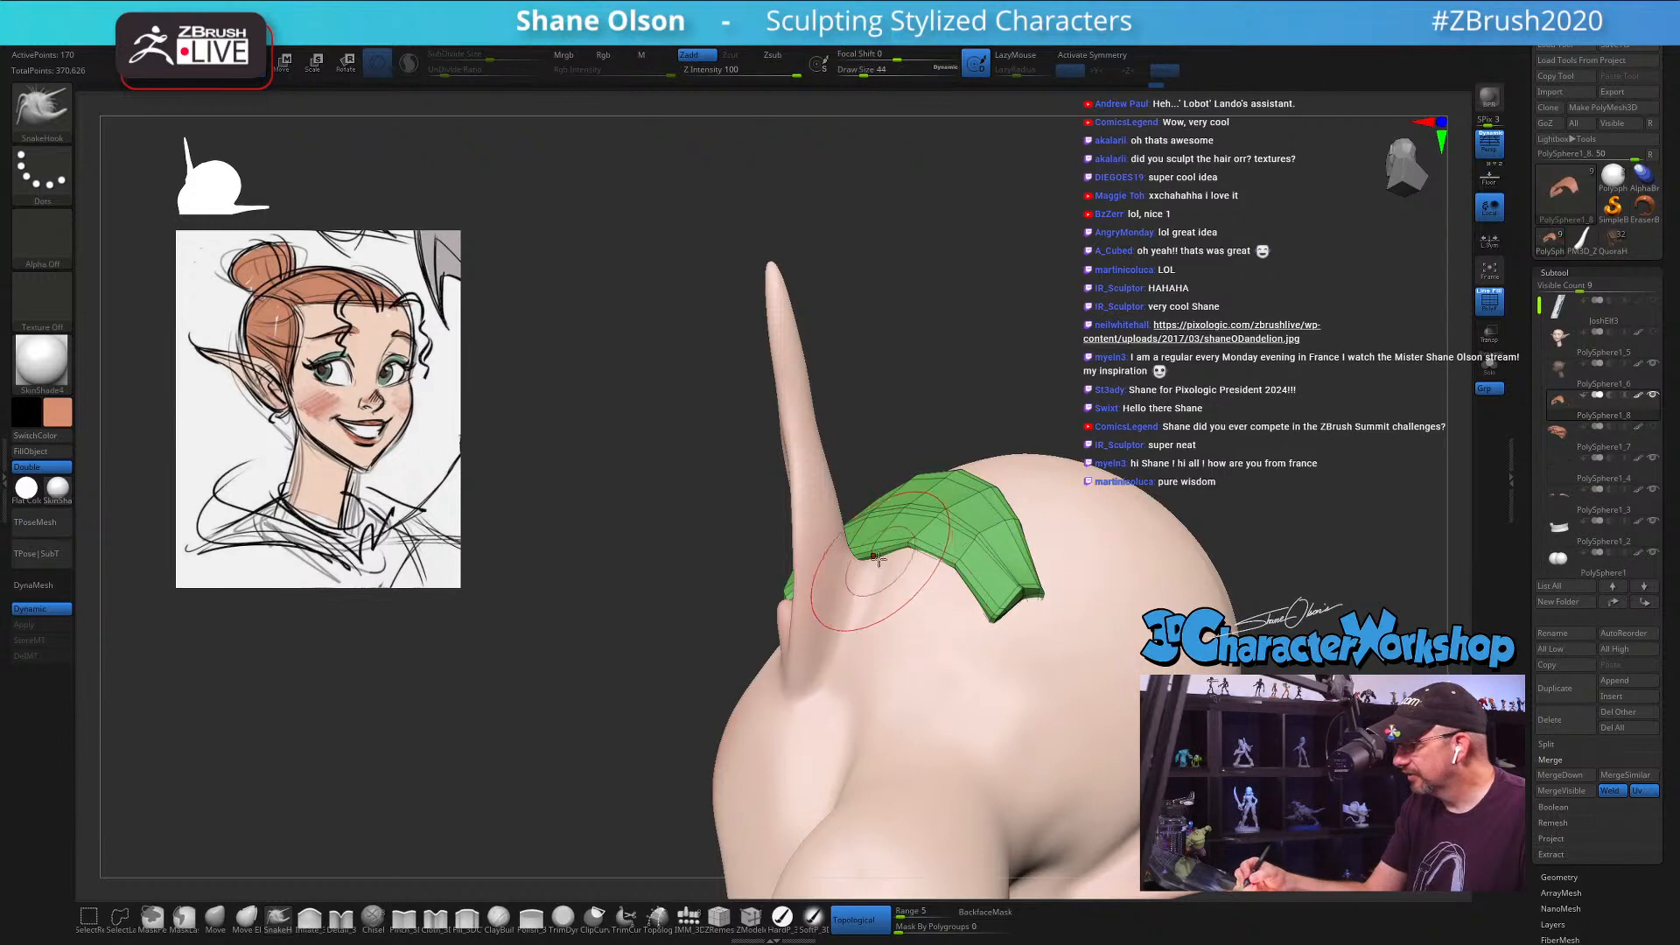
{"action": "right_click_drag", "start_coordinate": [914, 577], "coordinate": [945, 580]}
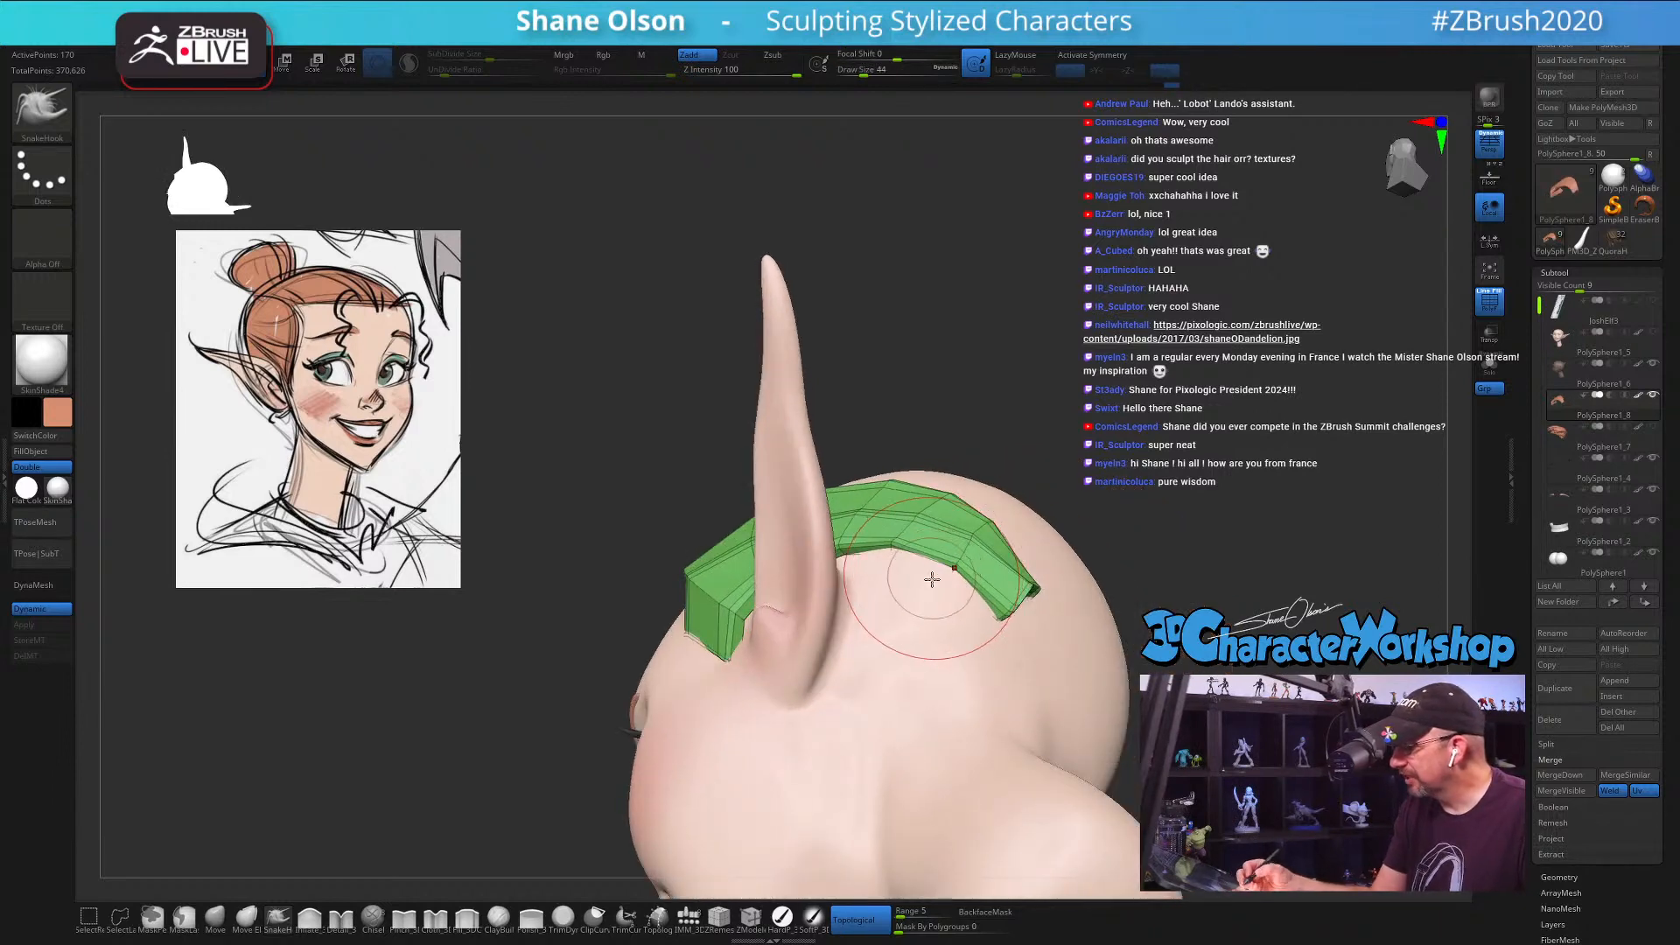
{"action": "key", "text": "s"}
{"action": "left_click_drag", "start_coordinate": [943, 589], "coordinate": [945, 596]}
{"action": "right_click_drag", "start_coordinate": [952, 647], "coordinate": [973, 672]}
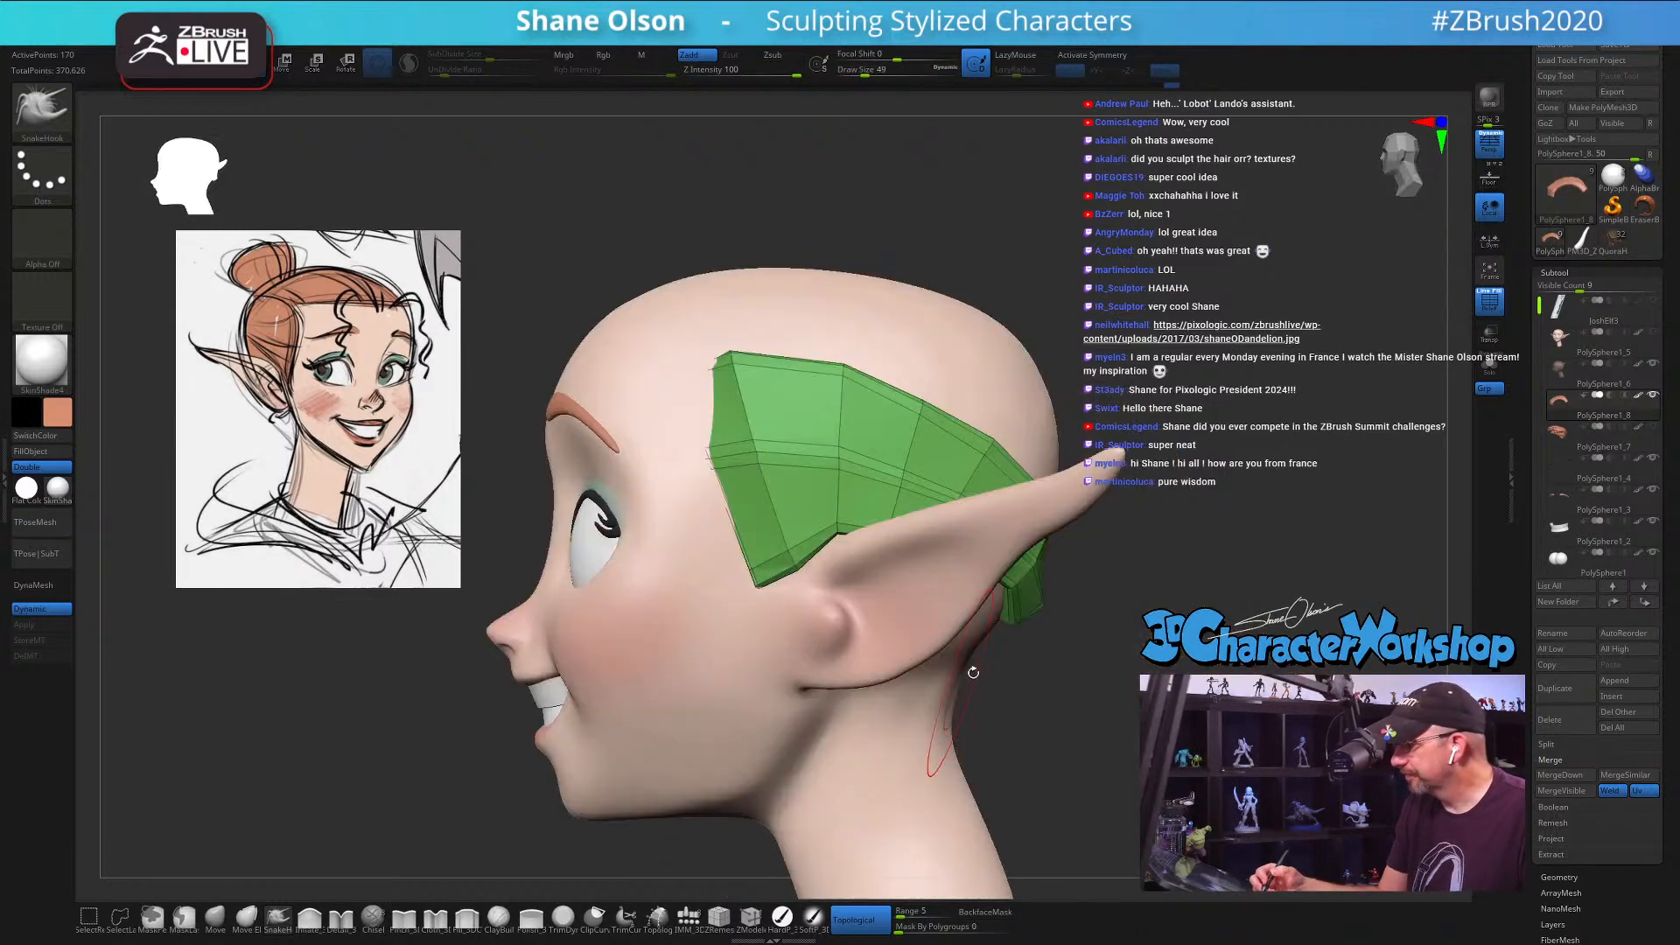
Step: Show all hair strips and pull the bright green strip's upper front edge back from the temple with brush size 50
{"action": "left_click", "coordinate": [1093, 658], "text": "ctrl+shift"}
{"action": "mouse_move", "coordinate": [1086, 655]}
{"action": "right_mouse_down"}
{"action": "mouse_move", "coordinate": [1094, 675]}
{"action": "mouse_move", "coordinate": [866, 499]}
{"action": "right_mouse_up"}
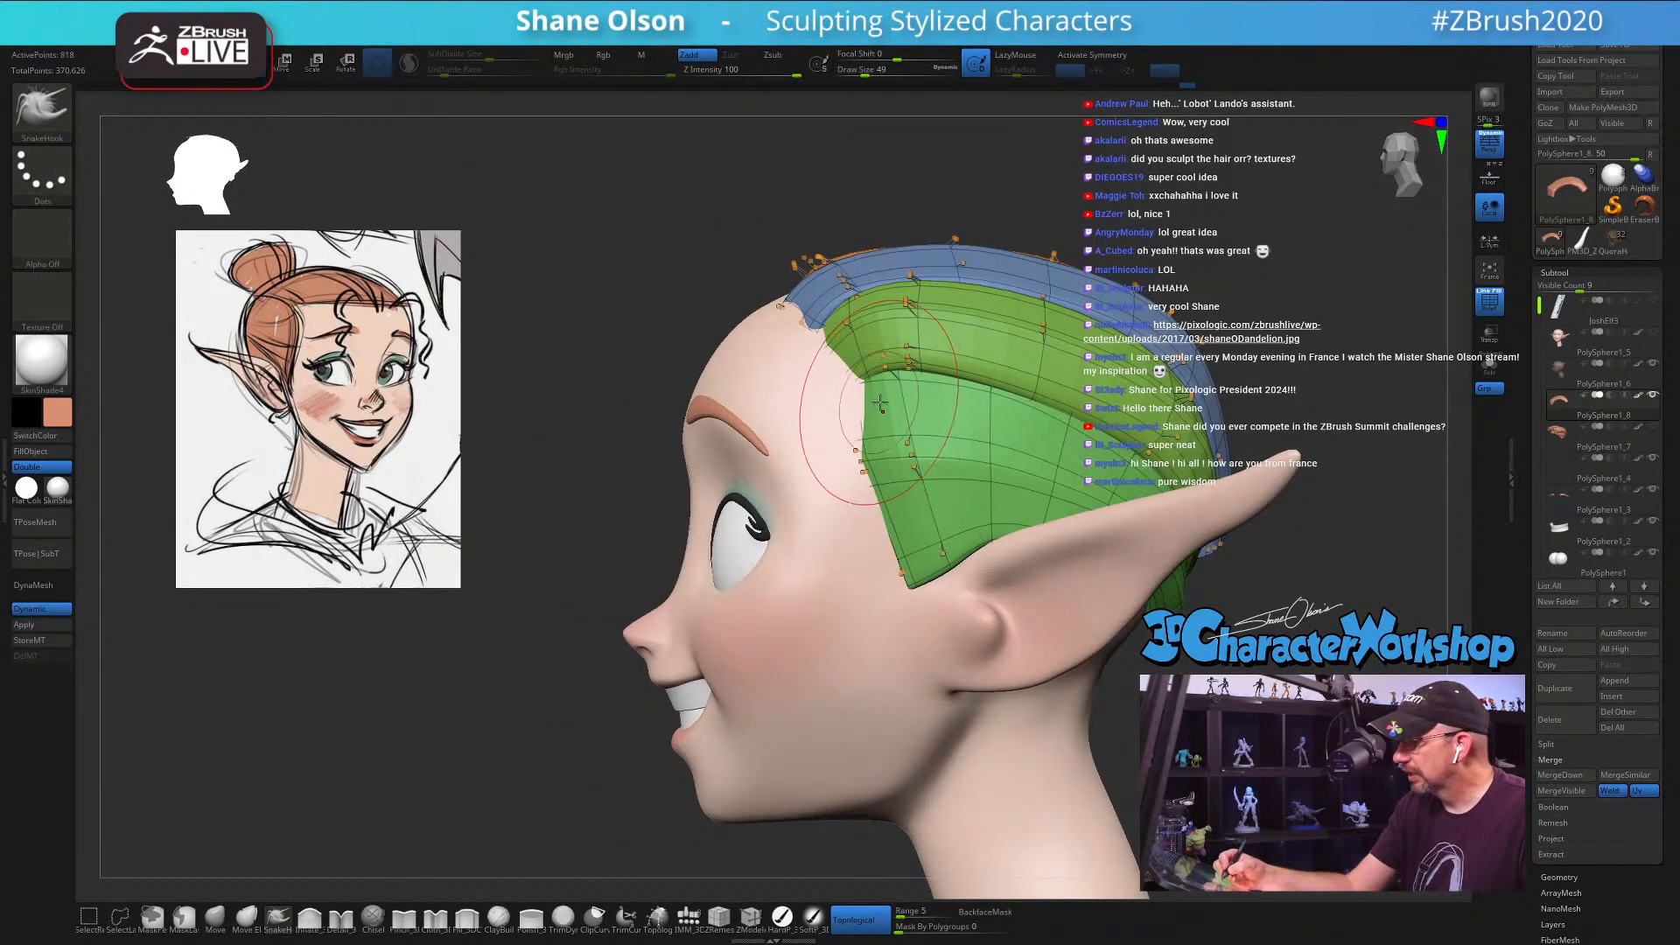
{"action": "key", "text": "s"}
{"action": "right_click_drag", "start_coordinate": [885, 411], "coordinate": [887, 502], "text": "ctrl"}
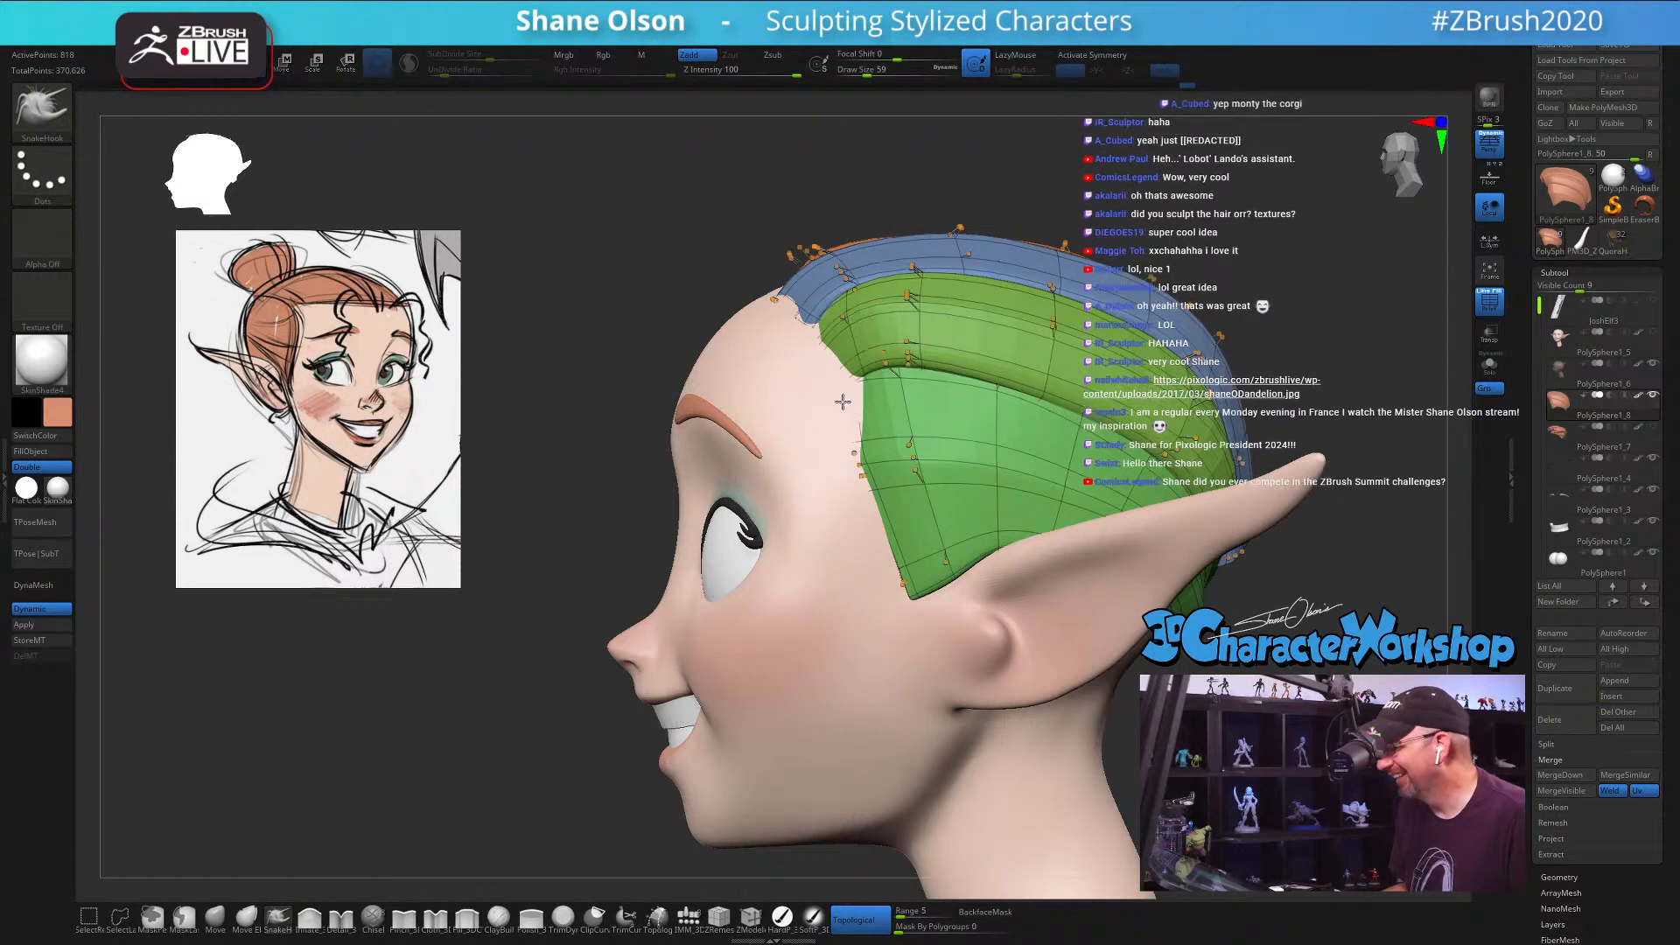
{"action": "left_click_drag", "start_coordinate": [886, 403], "coordinate": [864, 425]}
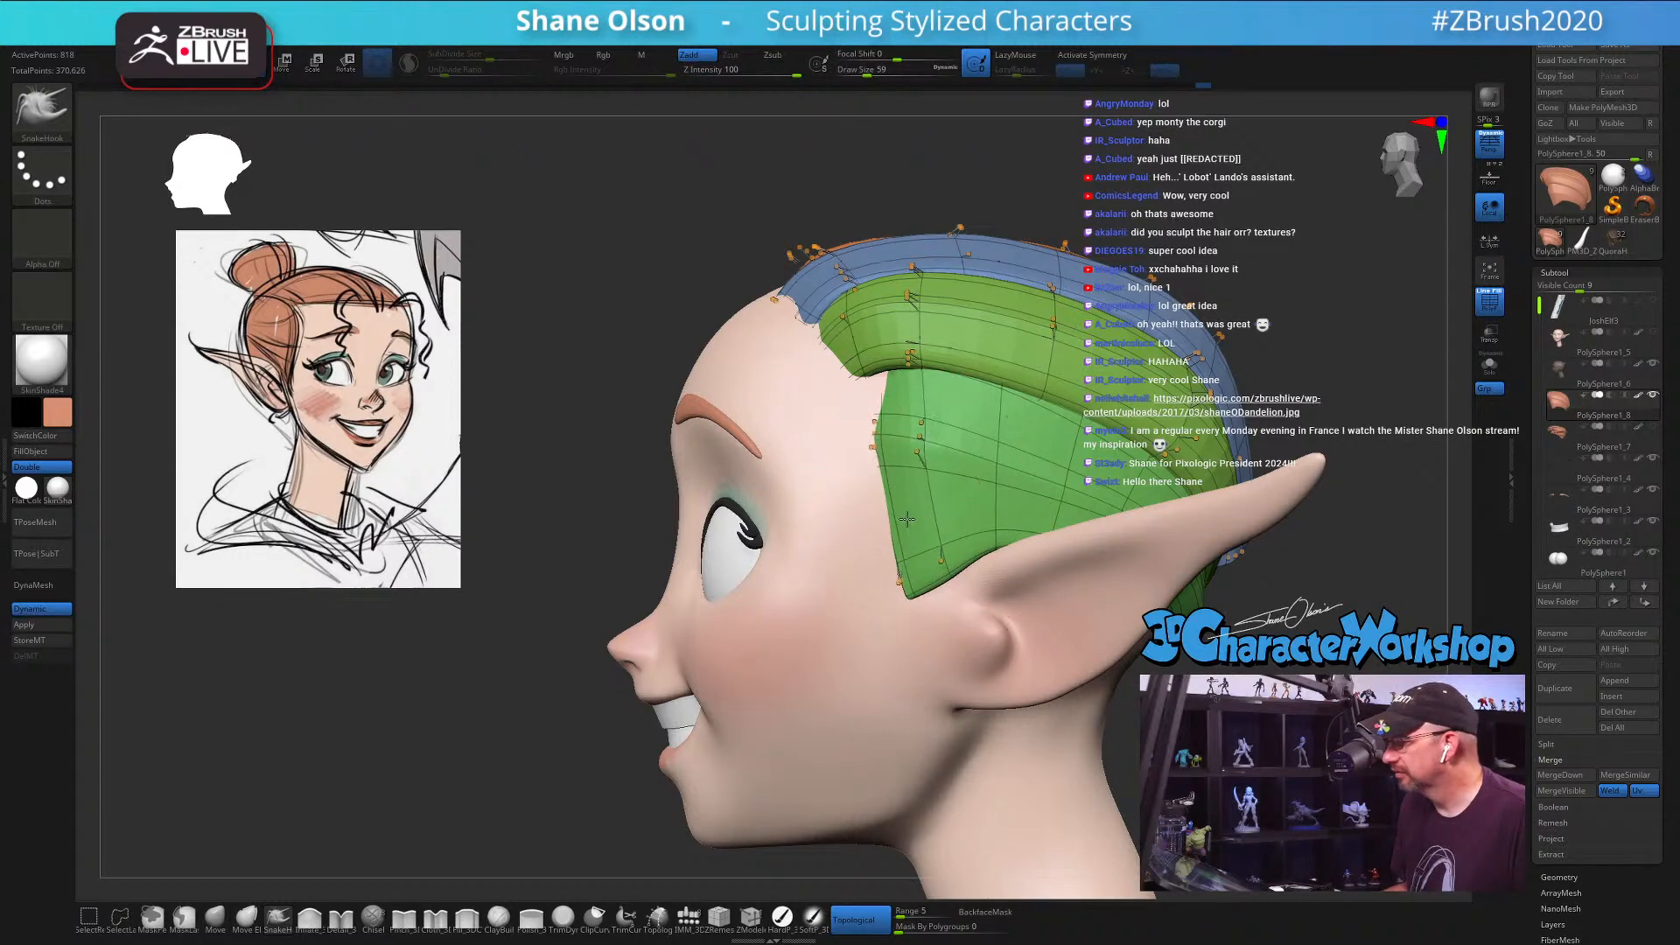
Step: Nudge the bright green strip's rear tip up toward the gathered strip ends at the back of the head
{"action": "left_click_drag", "start_coordinate": [1339, 656], "coordinate": [1106, 690], "text": "alt"}
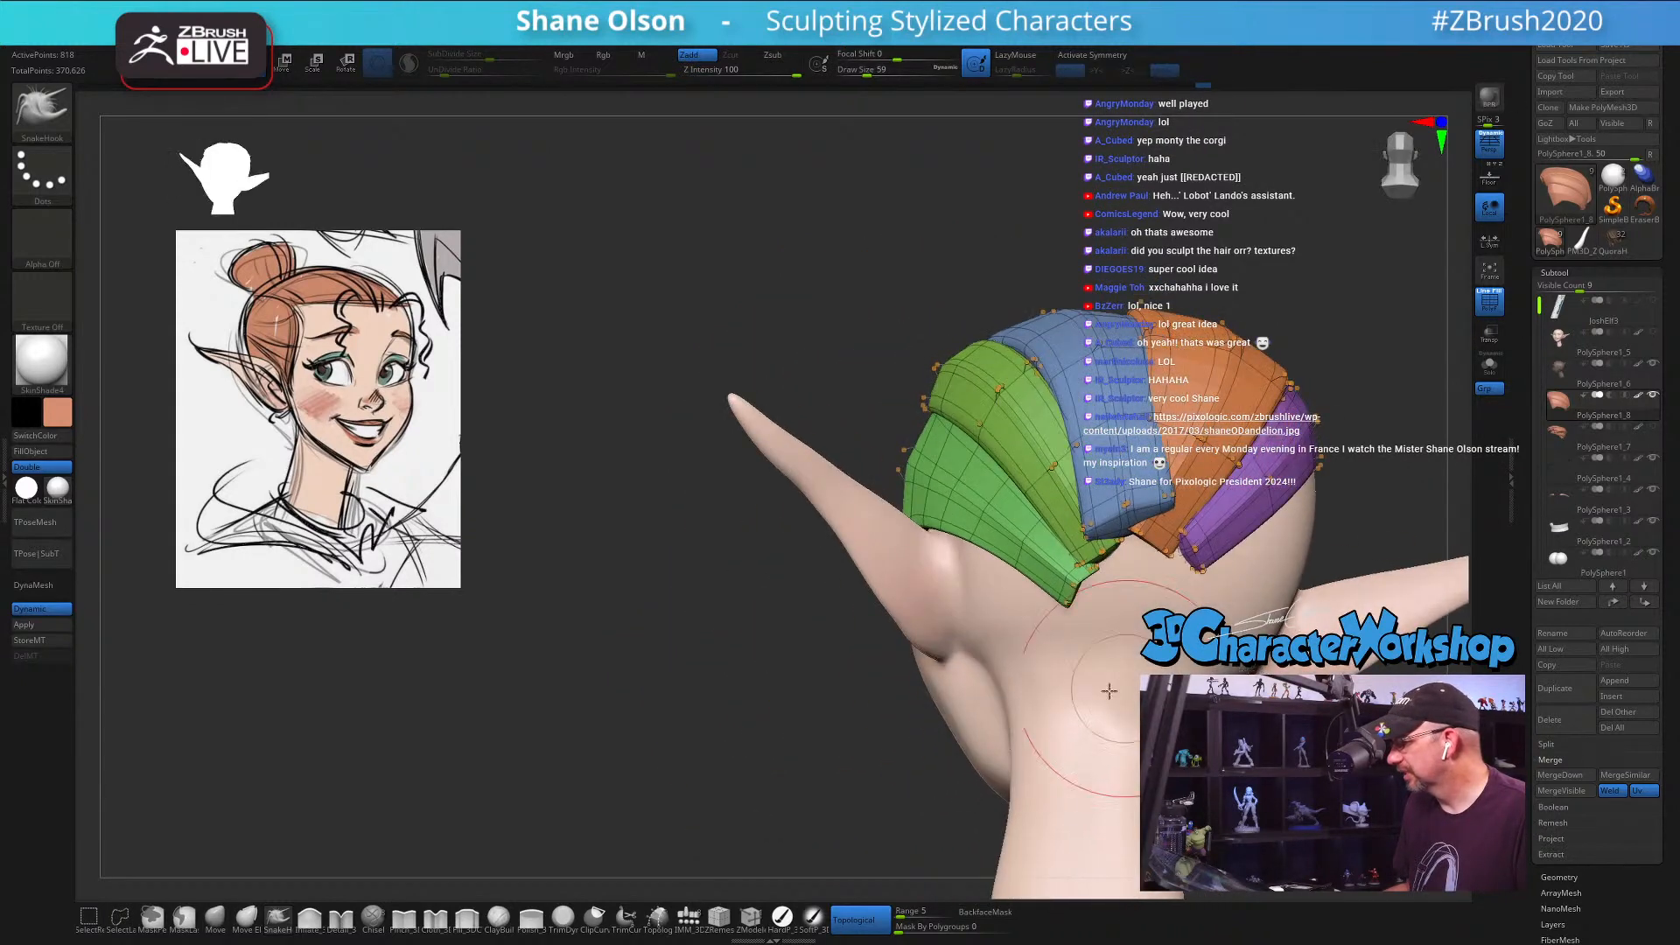
{"action": "left_click_drag", "start_coordinate": [681, 685], "coordinate": [689, 617]}
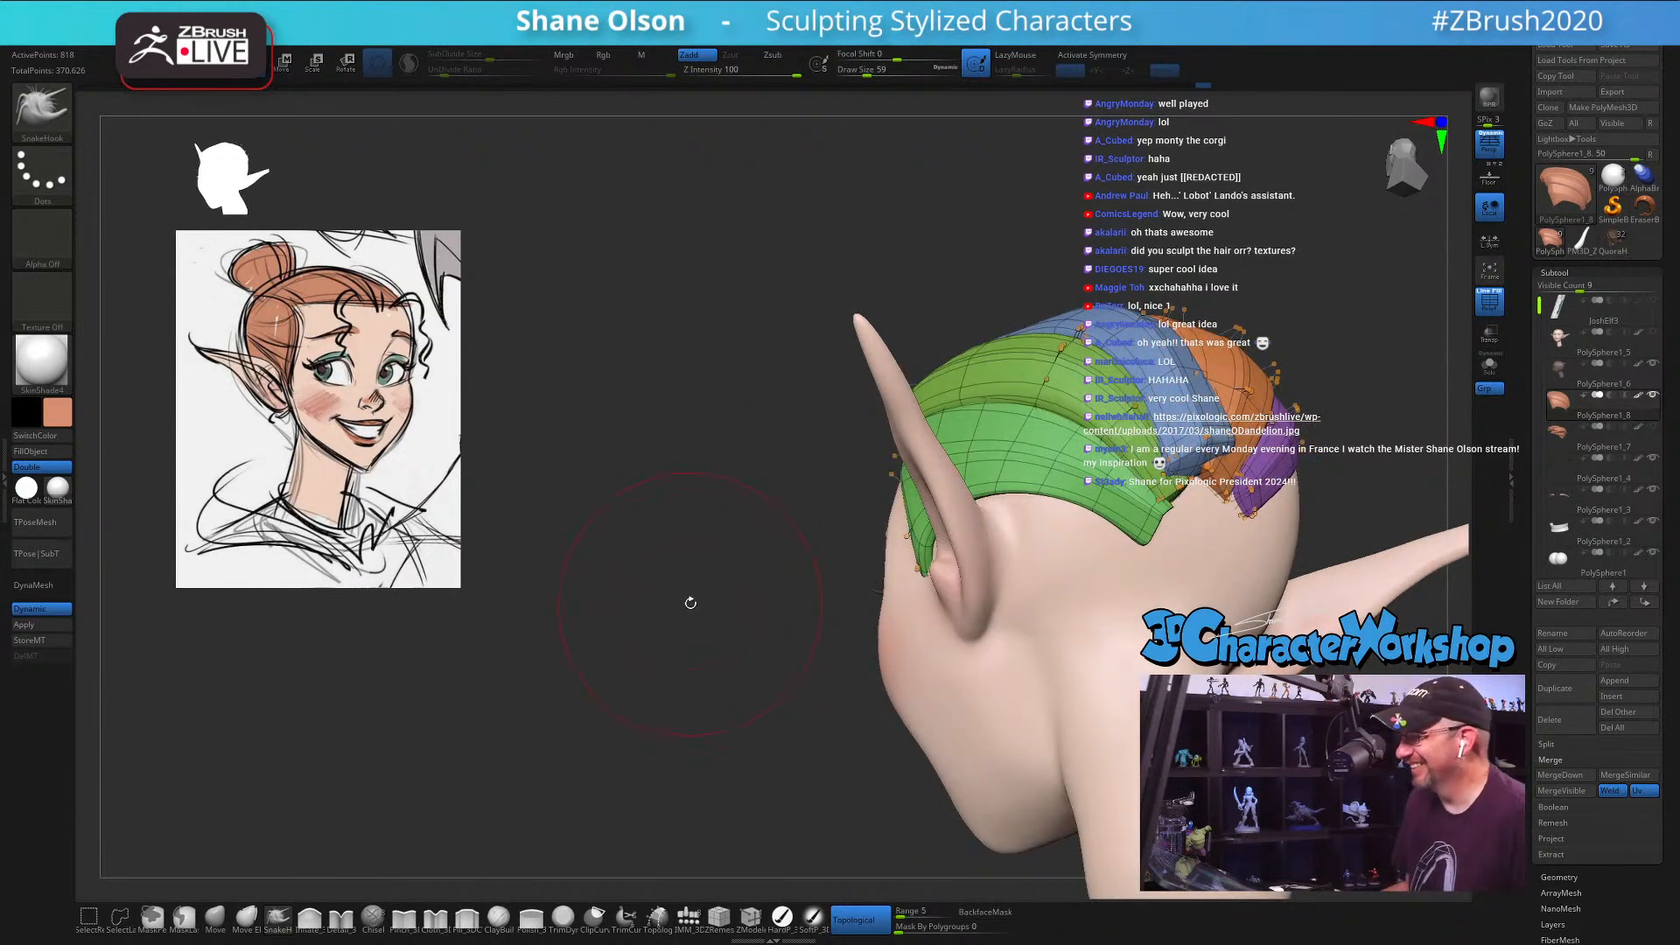
{"action": "left_click_drag", "start_coordinate": [728, 518], "coordinate": [947, 448]}
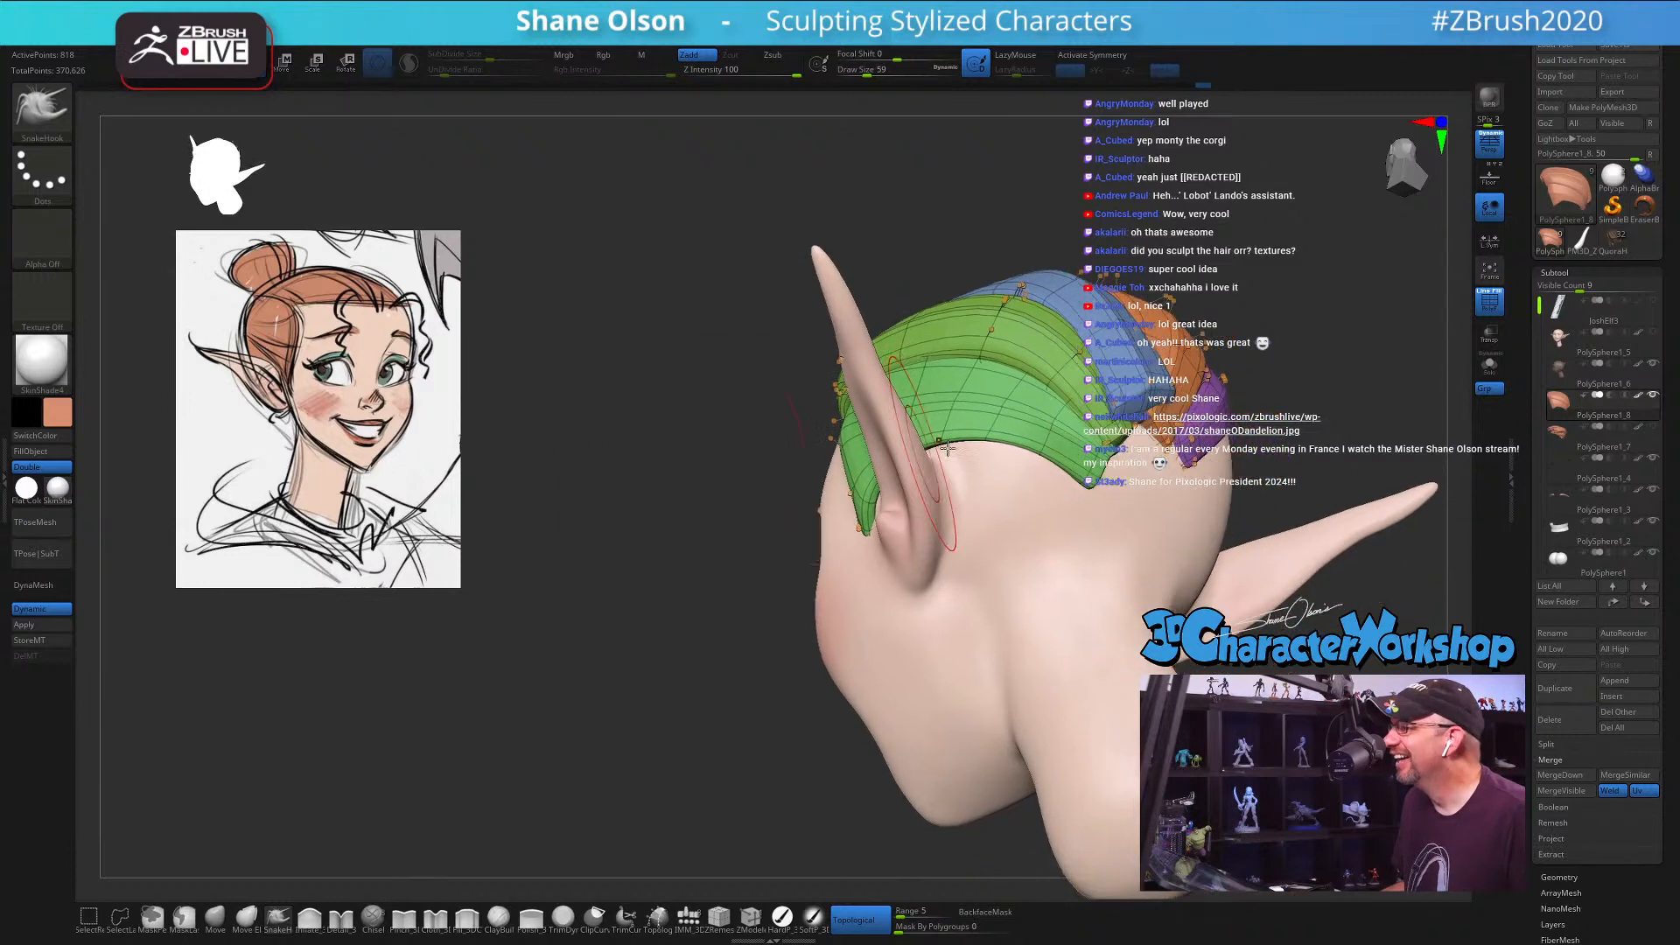
{"action": "left_click_drag", "start_coordinate": [1375, 340], "coordinate": [910, 343]}
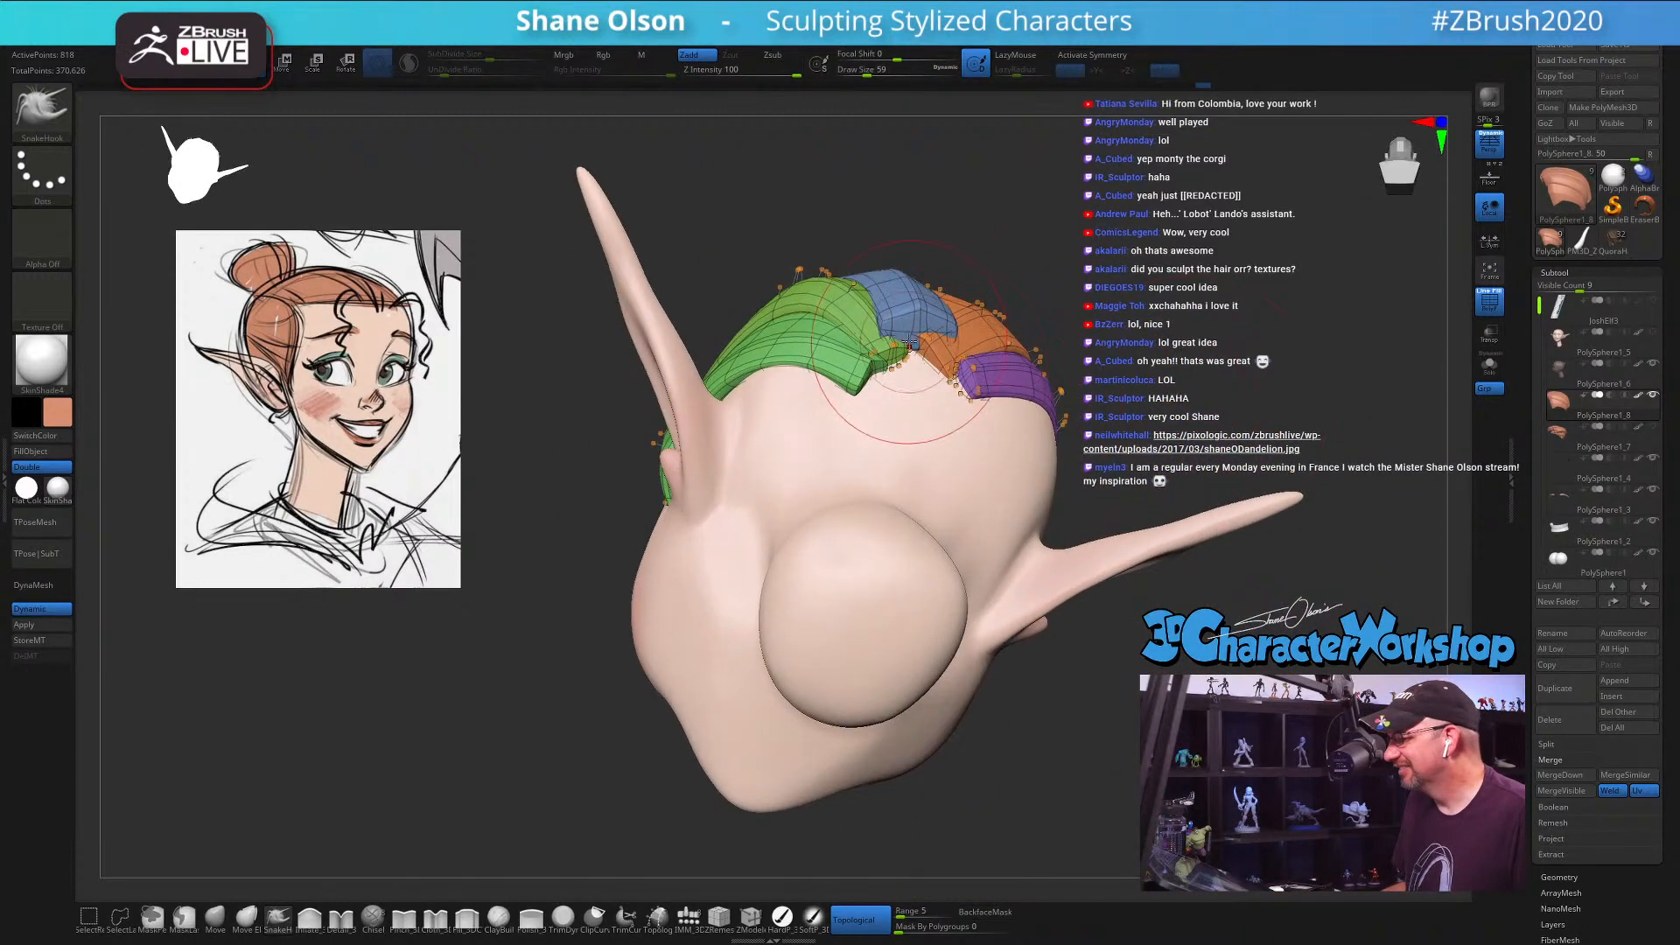
{"action": "left_click_drag", "start_coordinate": [1081, 252], "coordinate": [962, 343]}
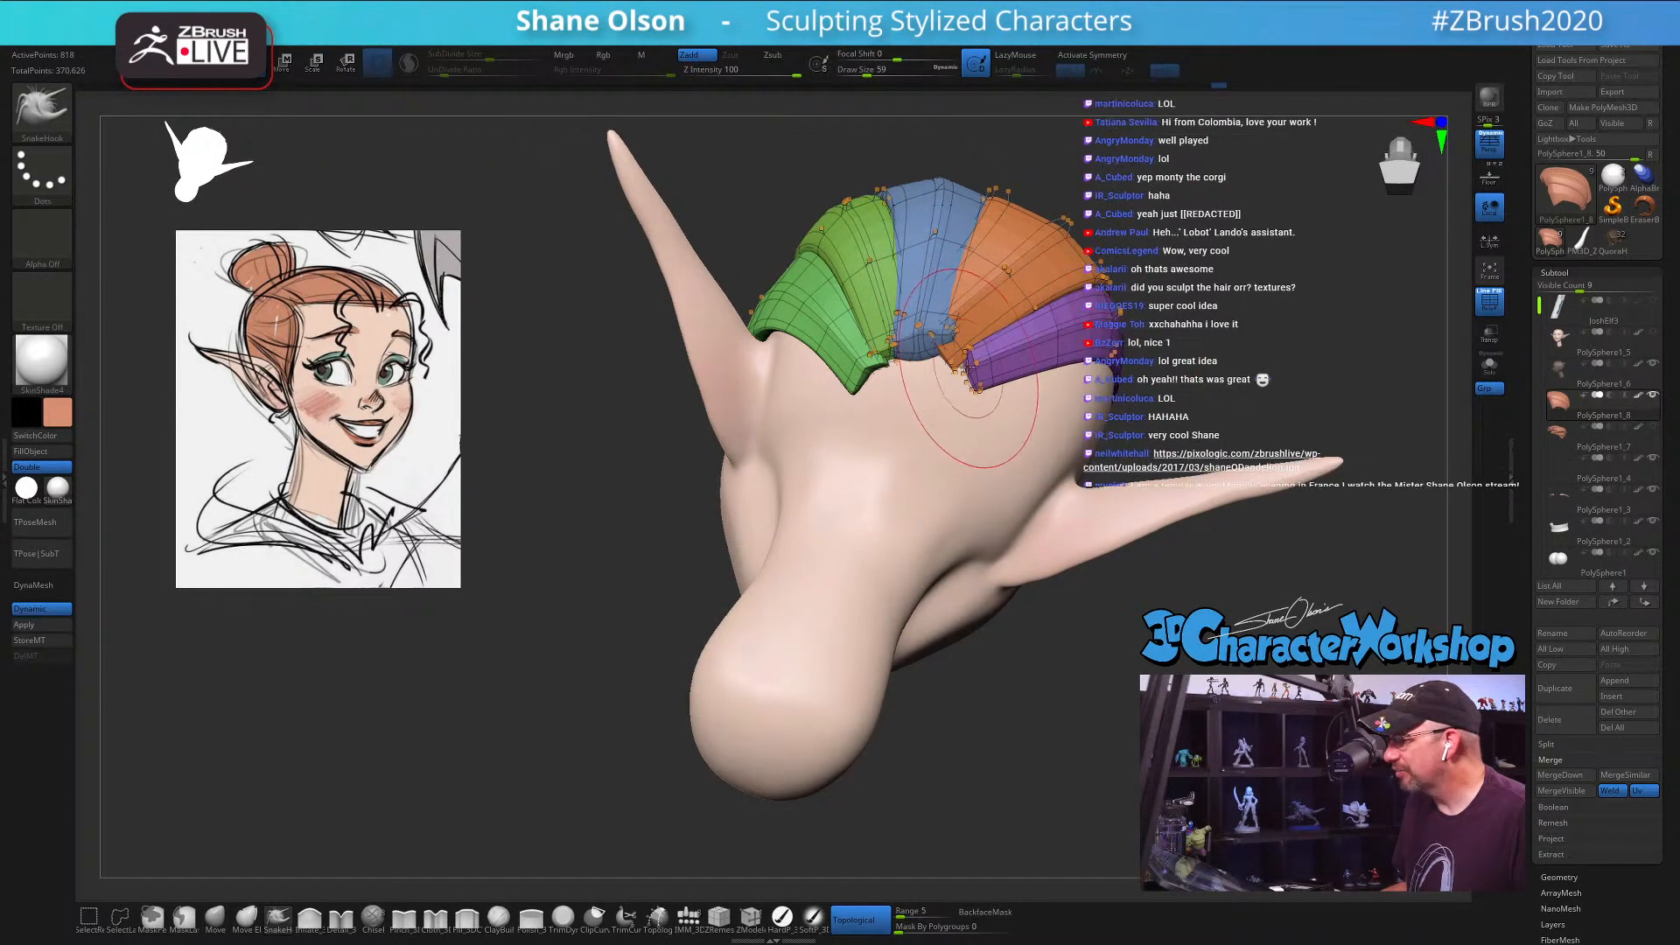
{"action": "left_click_drag", "start_coordinate": [1100, 422], "coordinate": [1129, 337]}
{"action": "left_click_drag", "start_coordinate": [1073, 353], "coordinate": [1015, 367]}
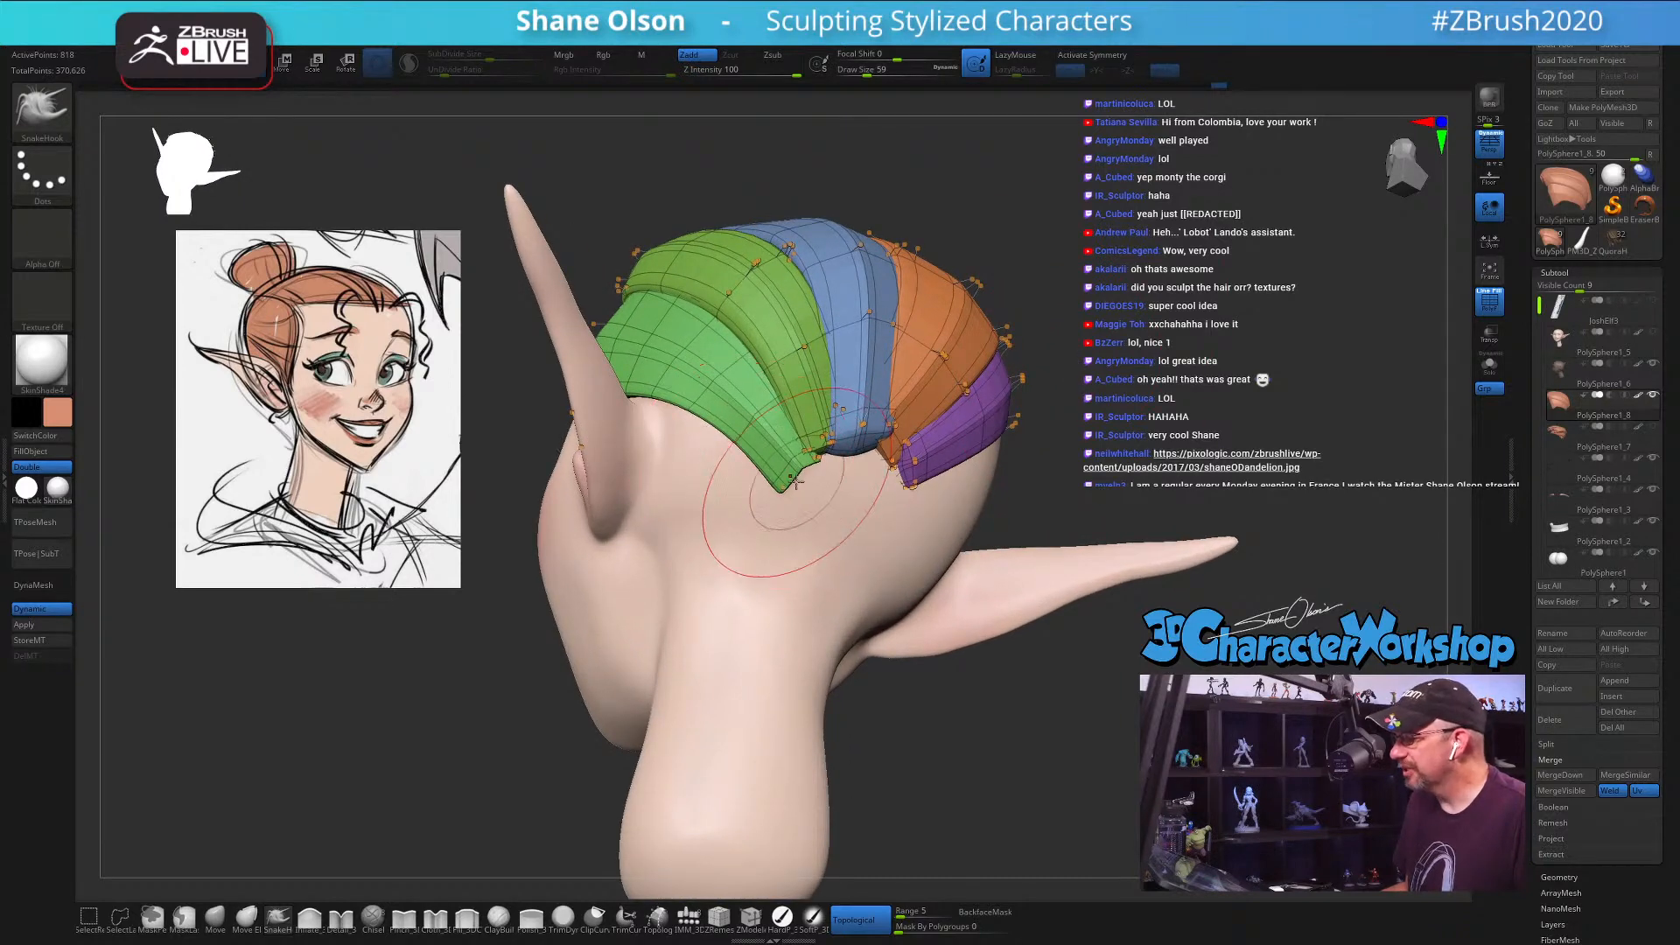
{"action": "left_click_drag", "start_coordinate": [790, 480], "coordinate": [781, 466]}
Step: Turn off topological masking and pull the gathered strip ends at the back of the head upward with brush size 112
{"action": "mouse_move", "coordinate": [1076, 301]}
{"action": "left_mouse_down"}
{"action": "mouse_move", "coordinate": [1041, 319]}
{"action": "mouse_move", "coordinate": [1092, 338]}
{"action": "left_mouse_up"}
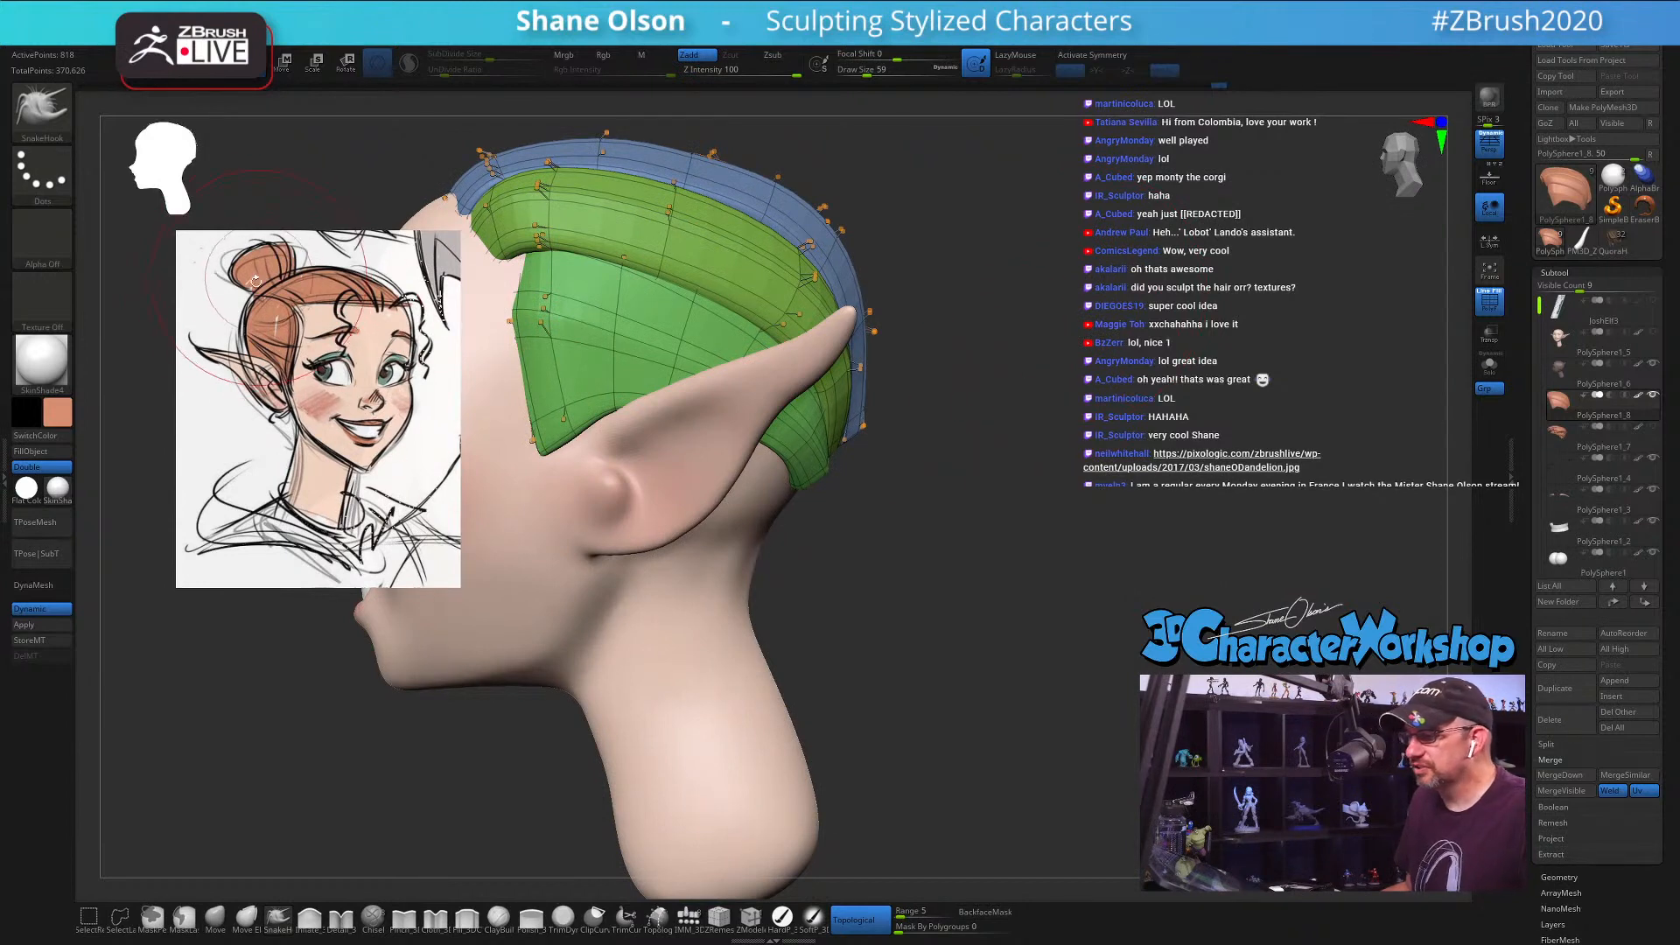
{"action": "left_click_drag", "start_coordinate": [954, 480], "coordinate": [775, 472]}
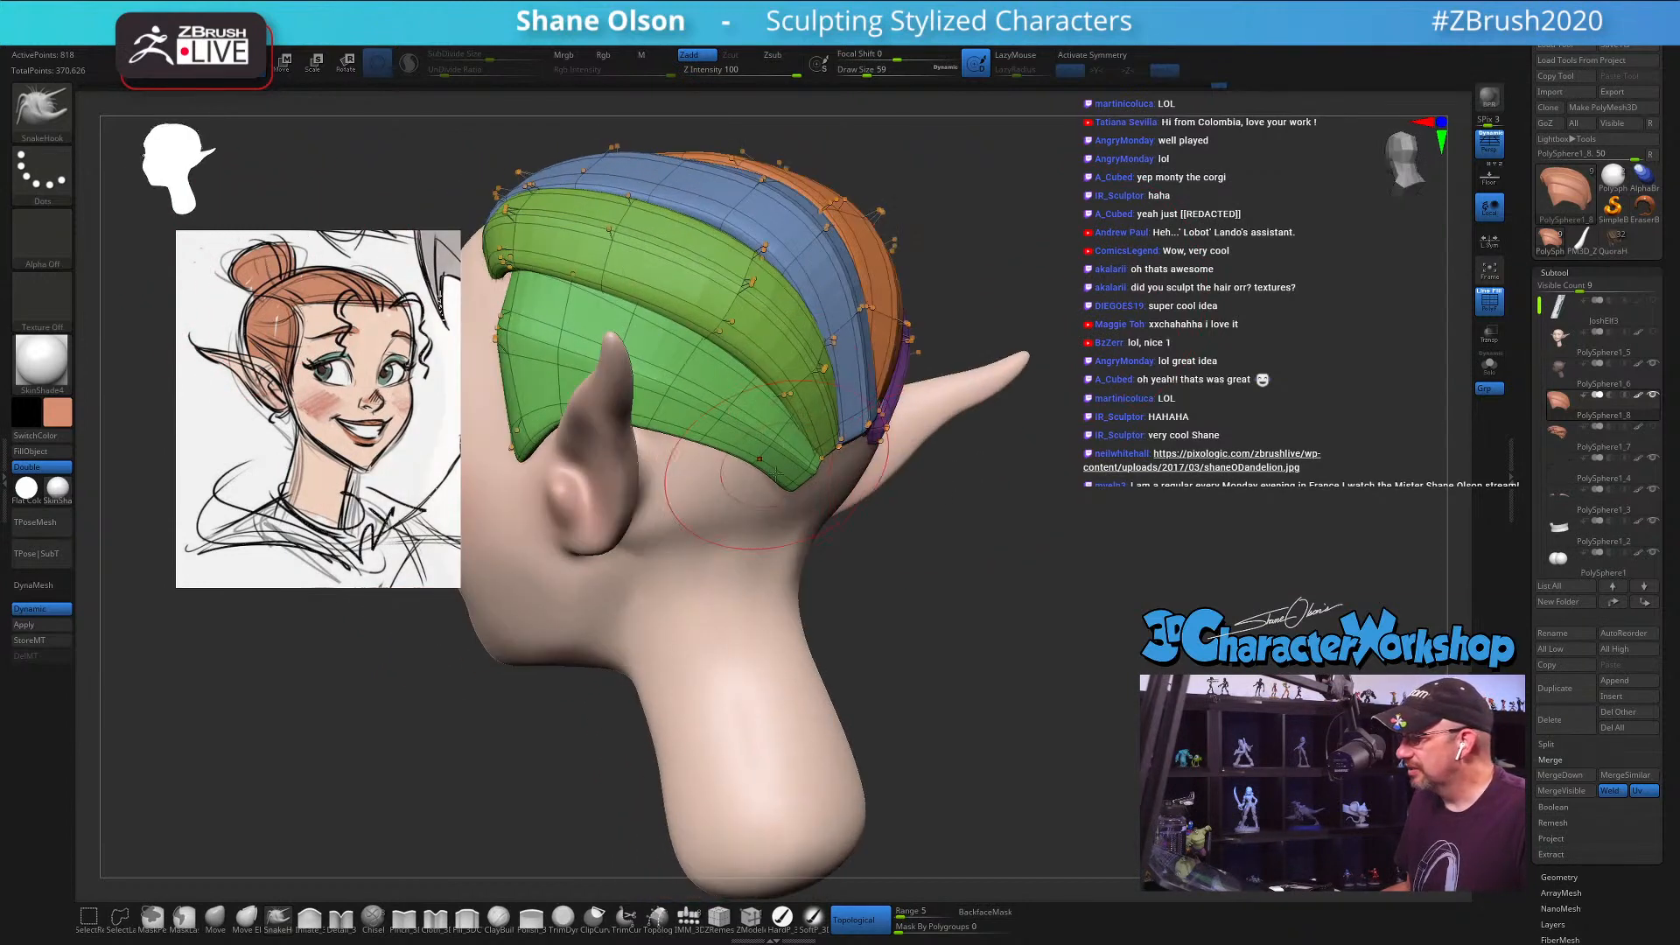
{"action": "left_click_drag", "start_coordinate": [1095, 499], "coordinate": [1046, 509]}
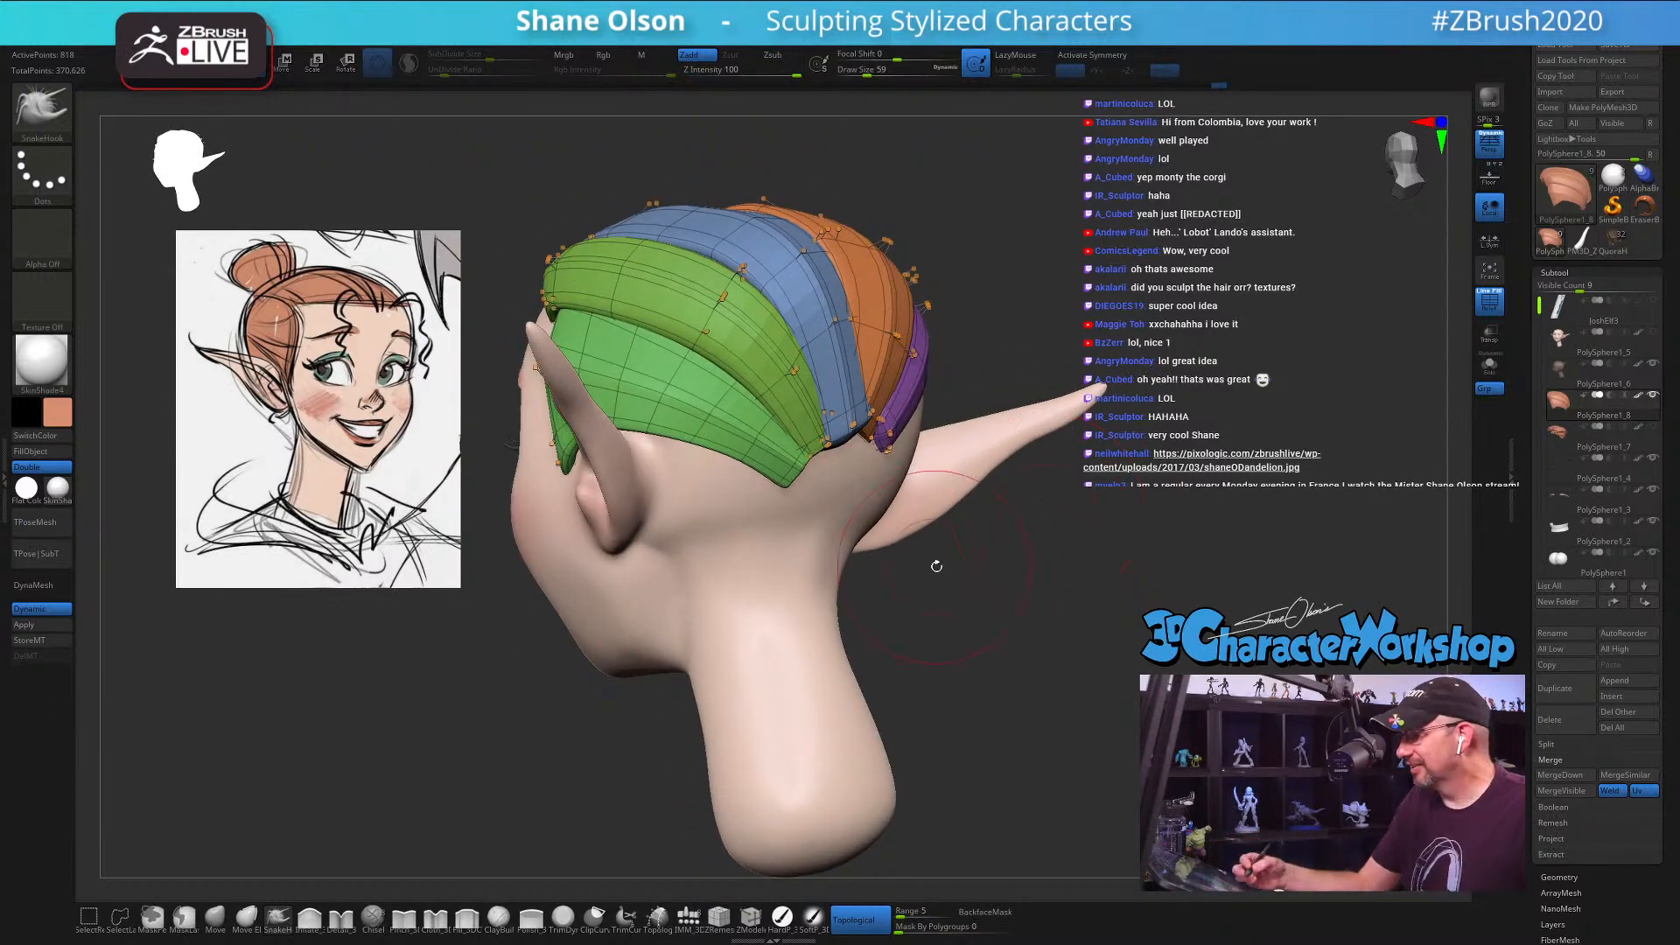
{"action": "left_click_drag", "start_coordinate": [935, 571], "coordinate": [984, 602], "text": "shift"}
{"action": "key", "text": "s"}
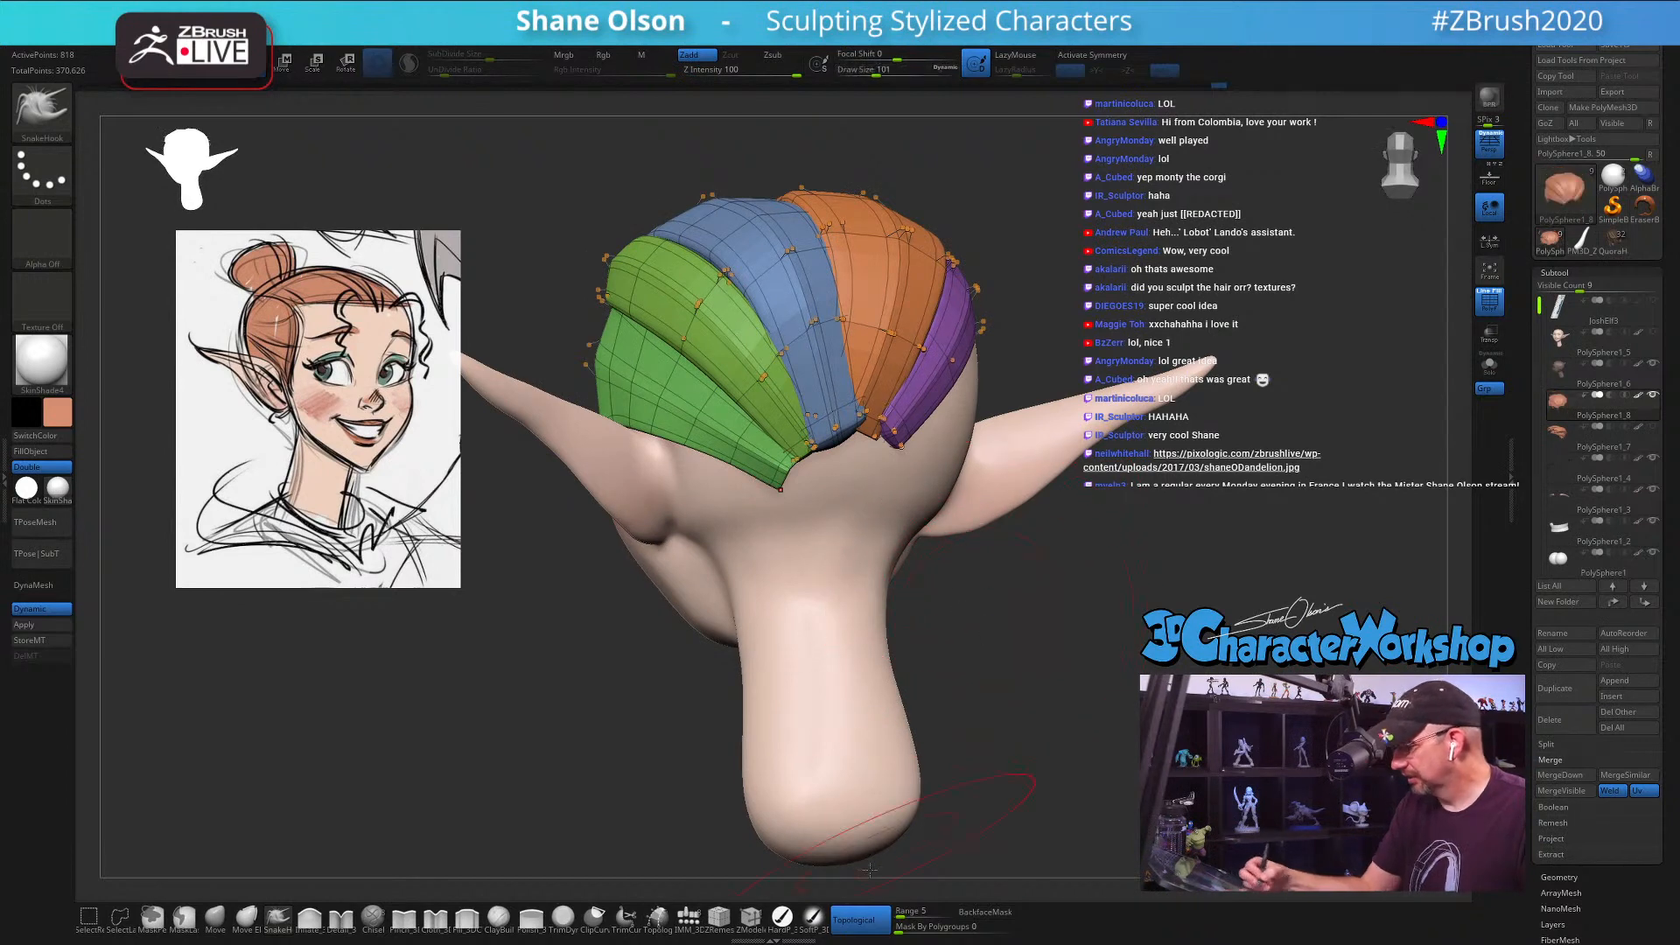
{"action": "left_click", "coordinate": [862, 919]}
{"action": "right_click_drag", "start_coordinate": [839, 409], "coordinate": [803, 406]}
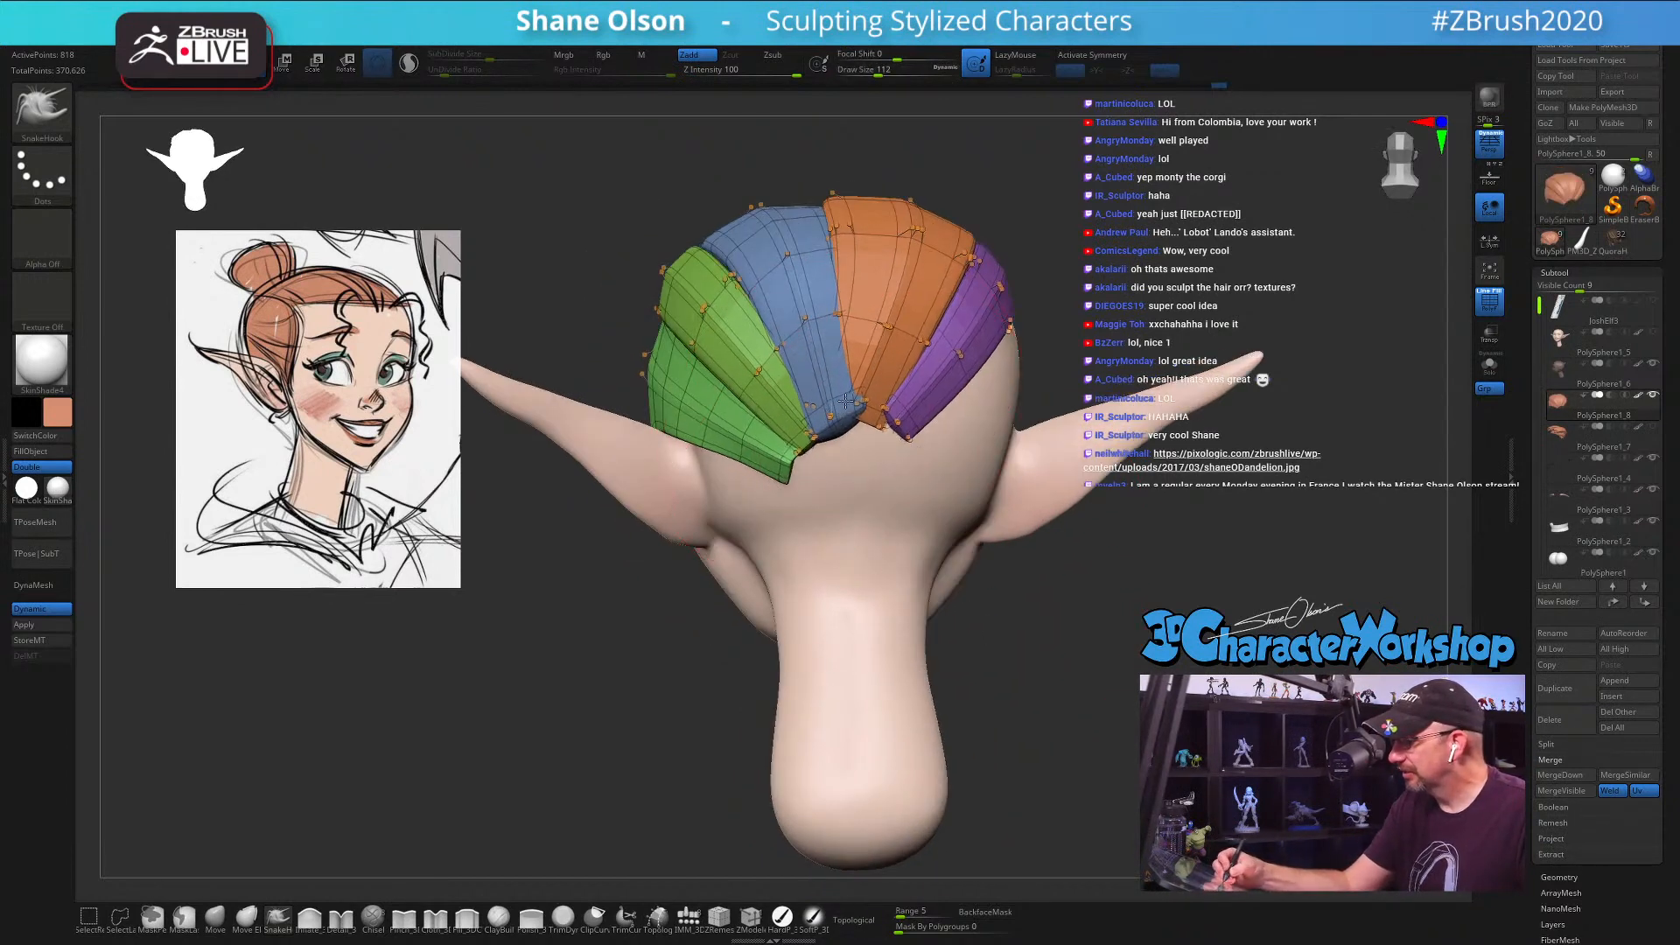
{"action": "left_click_drag", "start_coordinate": [857, 406], "coordinate": [876, 371]}
{"action": "left_click_drag", "start_coordinate": [807, 431], "coordinate": [792, 398]}
{"action": "right_click_drag", "start_coordinate": [839, 404], "coordinate": [929, 391]}
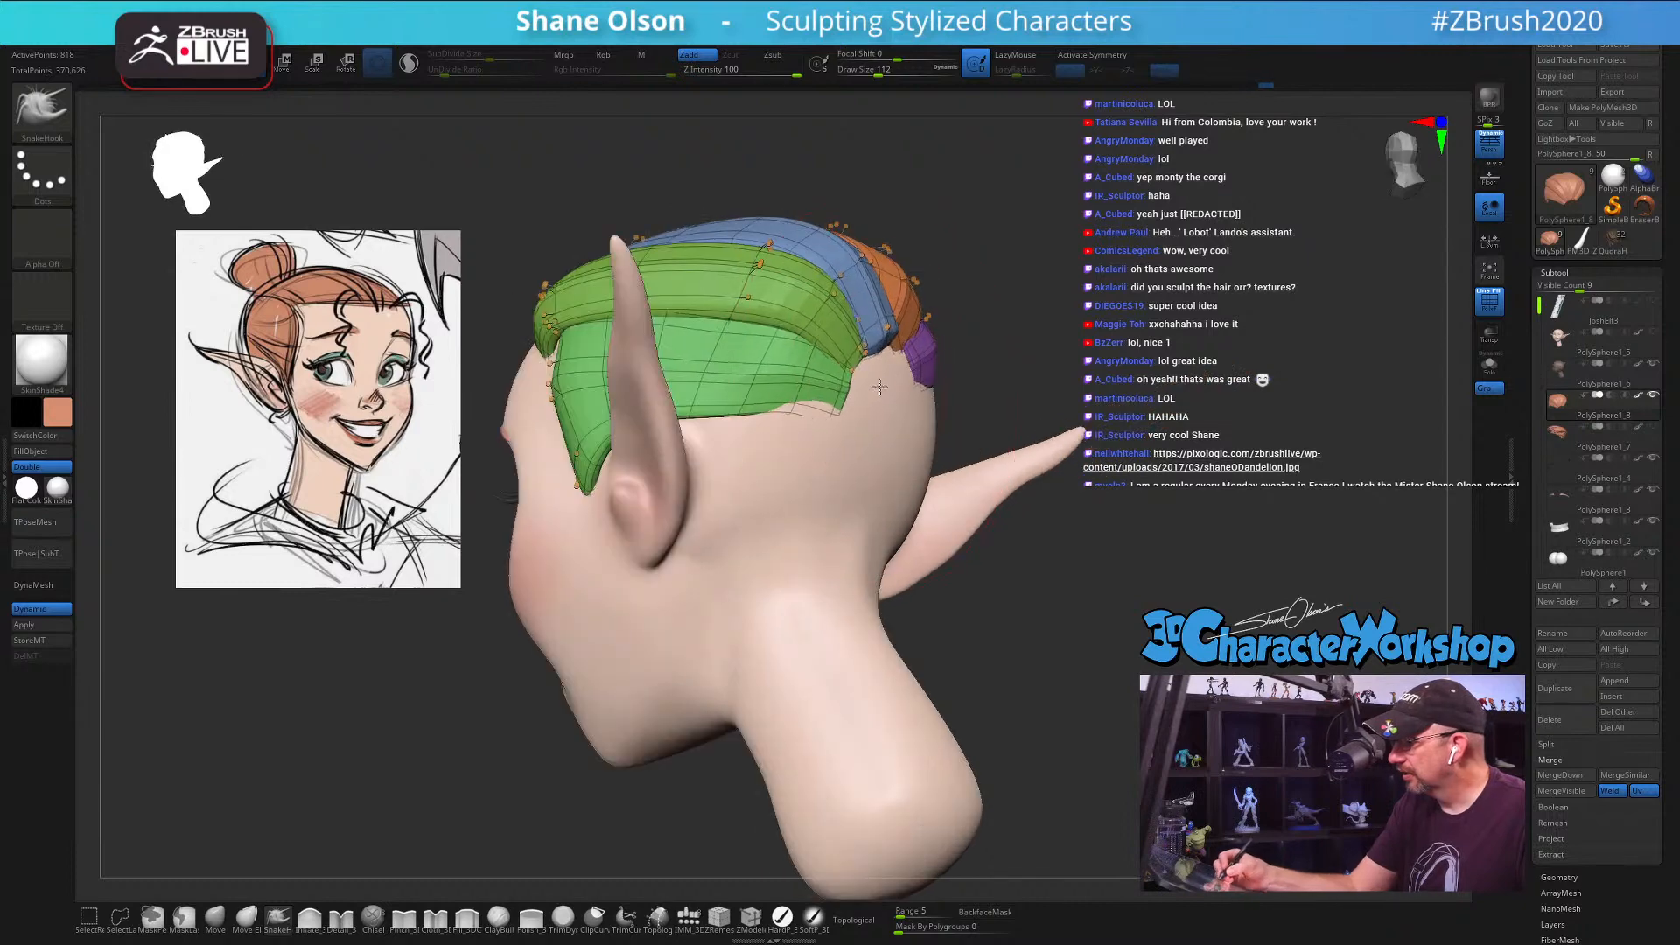
Step: Lift the bright green strip's rear end and adjust its lower edge behind the ear, using brush sizes 112 and 77
{"action": "mouse_move", "coordinate": [821, 404]}
{"action": "left_mouse_down"}
{"action": "mouse_move", "coordinate": [806, 392]}
{"action": "mouse_move", "coordinate": [827, 359]}
{"action": "left_mouse_up"}
{"action": "mouse_move", "coordinate": [945, 438]}
{"action": "right_mouse_down"}
{"action": "mouse_move", "coordinate": [861, 443]}
{"action": "mouse_move", "coordinate": [866, 527]}
{"action": "right_mouse_up"}
{"action": "mouse_move", "coordinate": [782, 472]}
{"action": "left_mouse_down"}
{"action": "mouse_move", "coordinate": [770, 451]}
{"action": "mouse_move", "coordinate": [801, 473]}
{"action": "left_mouse_up"}
{"action": "mouse_move", "coordinate": [787, 468]}
{"action": "right_mouse_down"}
{"action": "mouse_move", "coordinate": [882, 397]}
{"action": "mouse_move", "coordinate": [853, 433]}
{"action": "mouse_move", "coordinate": [893, 472]}
{"action": "right_mouse_up"}
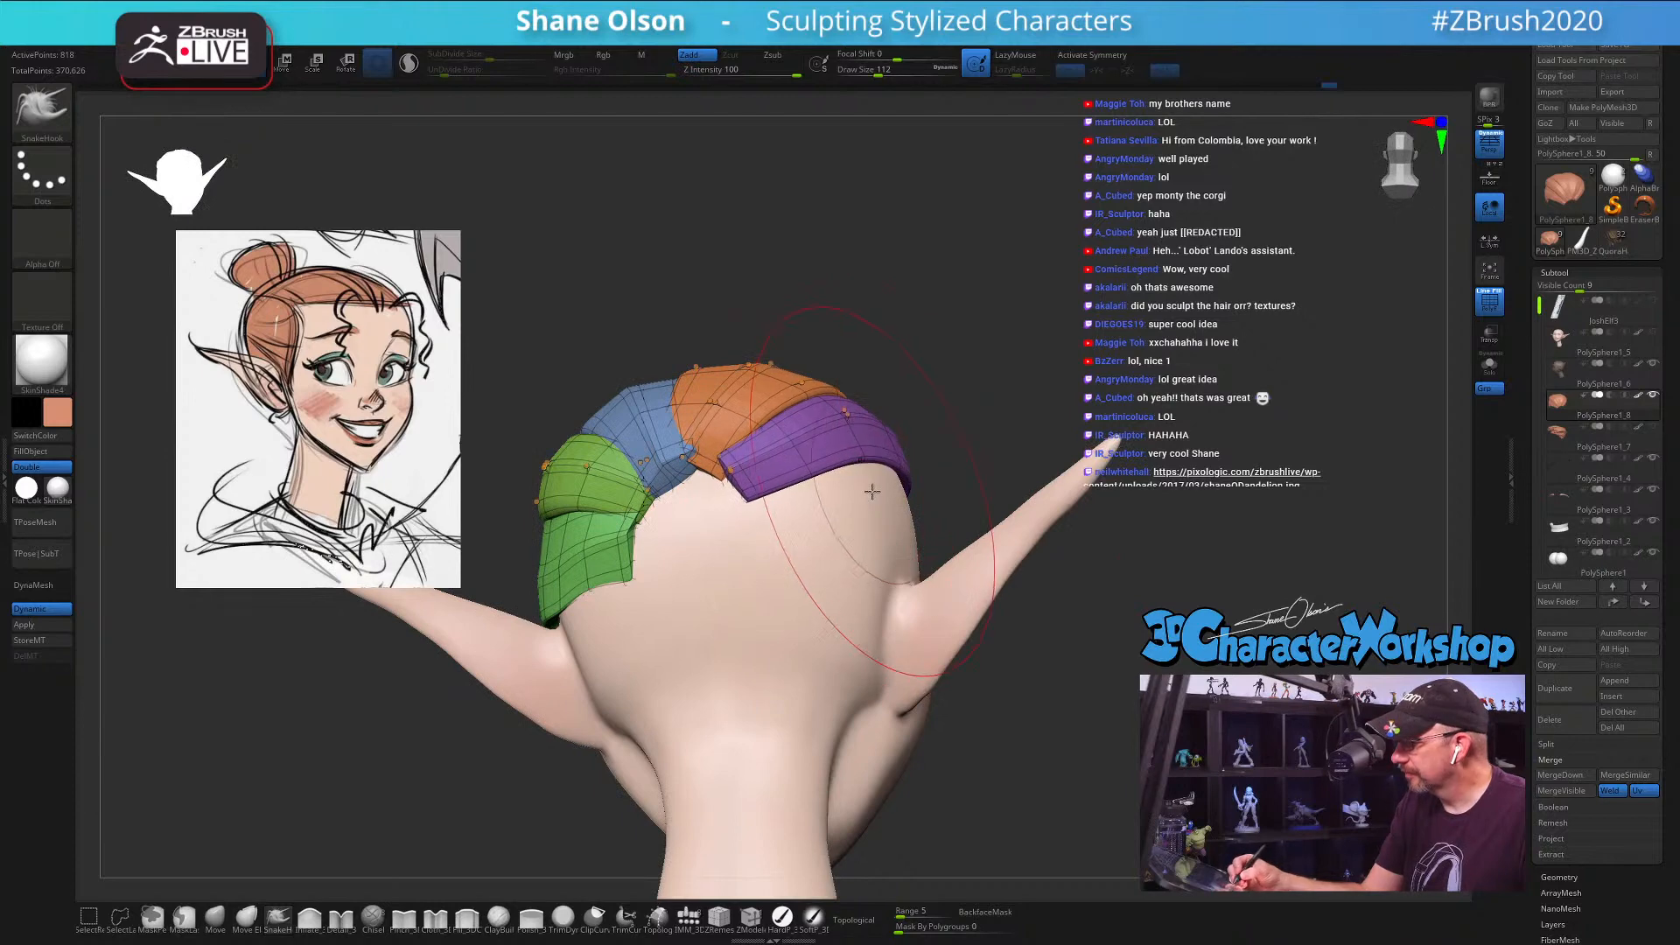
{"action": "mouse_move", "coordinate": [701, 566]}
{"action": "right_mouse_down"}
{"action": "mouse_move", "coordinate": [671, 551]}
{"action": "mouse_move", "coordinate": [643, 595]}
{"action": "mouse_move", "coordinate": [726, 602]}
{"action": "mouse_move", "coordinate": [622, 627]}
{"action": "right_mouse_up"}
{"action": "key", "text": "s"}
{"action": "left_click_drag", "start_coordinate": [623, 627], "coordinate": [604, 626]}
{"action": "mouse_move", "coordinate": [604, 626]}
{"action": "right_mouse_down"}
{"action": "mouse_move", "coordinate": [744, 577]}
{"action": "mouse_move", "coordinate": [869, 611]}
{"action": "mouse_move", "coordinate": [848, 589]}
{"action": "mouse_move", "coordinate": [883, 670]}
{"action": "mouse_move", "coordinate": [710, 586]}
{"action": "right_mouse_up"}
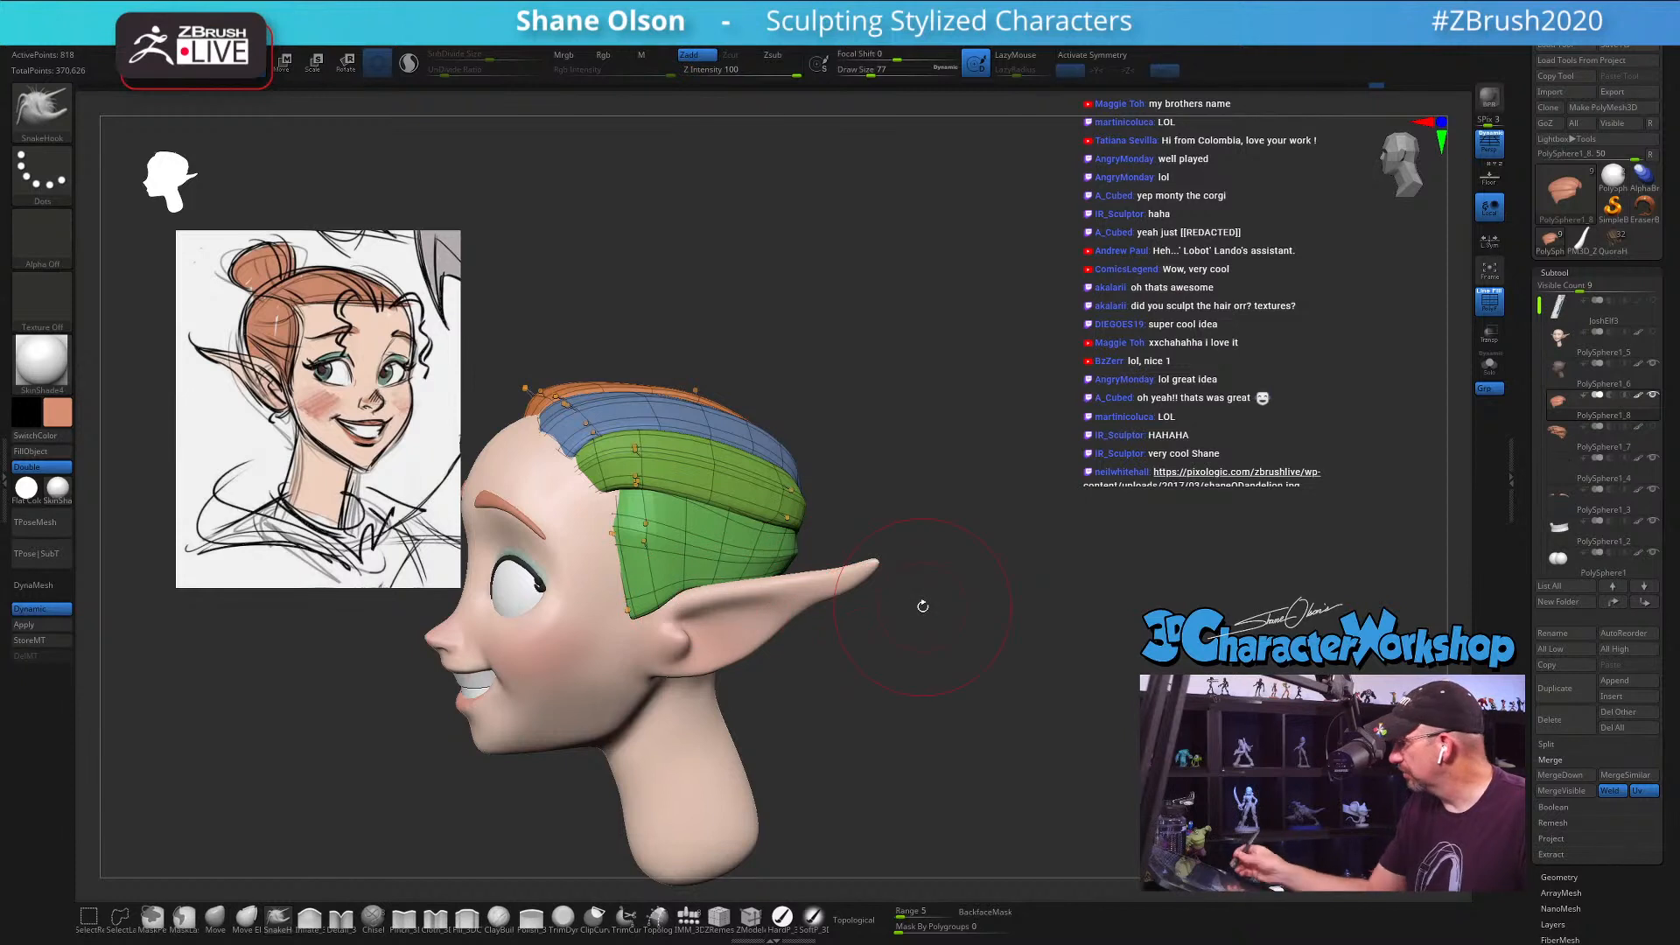
Step: Isolate the bright green strip above the ear and split the hidden hair strips off into a separate subtool
{"action": "right_click_drag", "start_coordinate": [905, 595], "coordinate": [840, 578]}
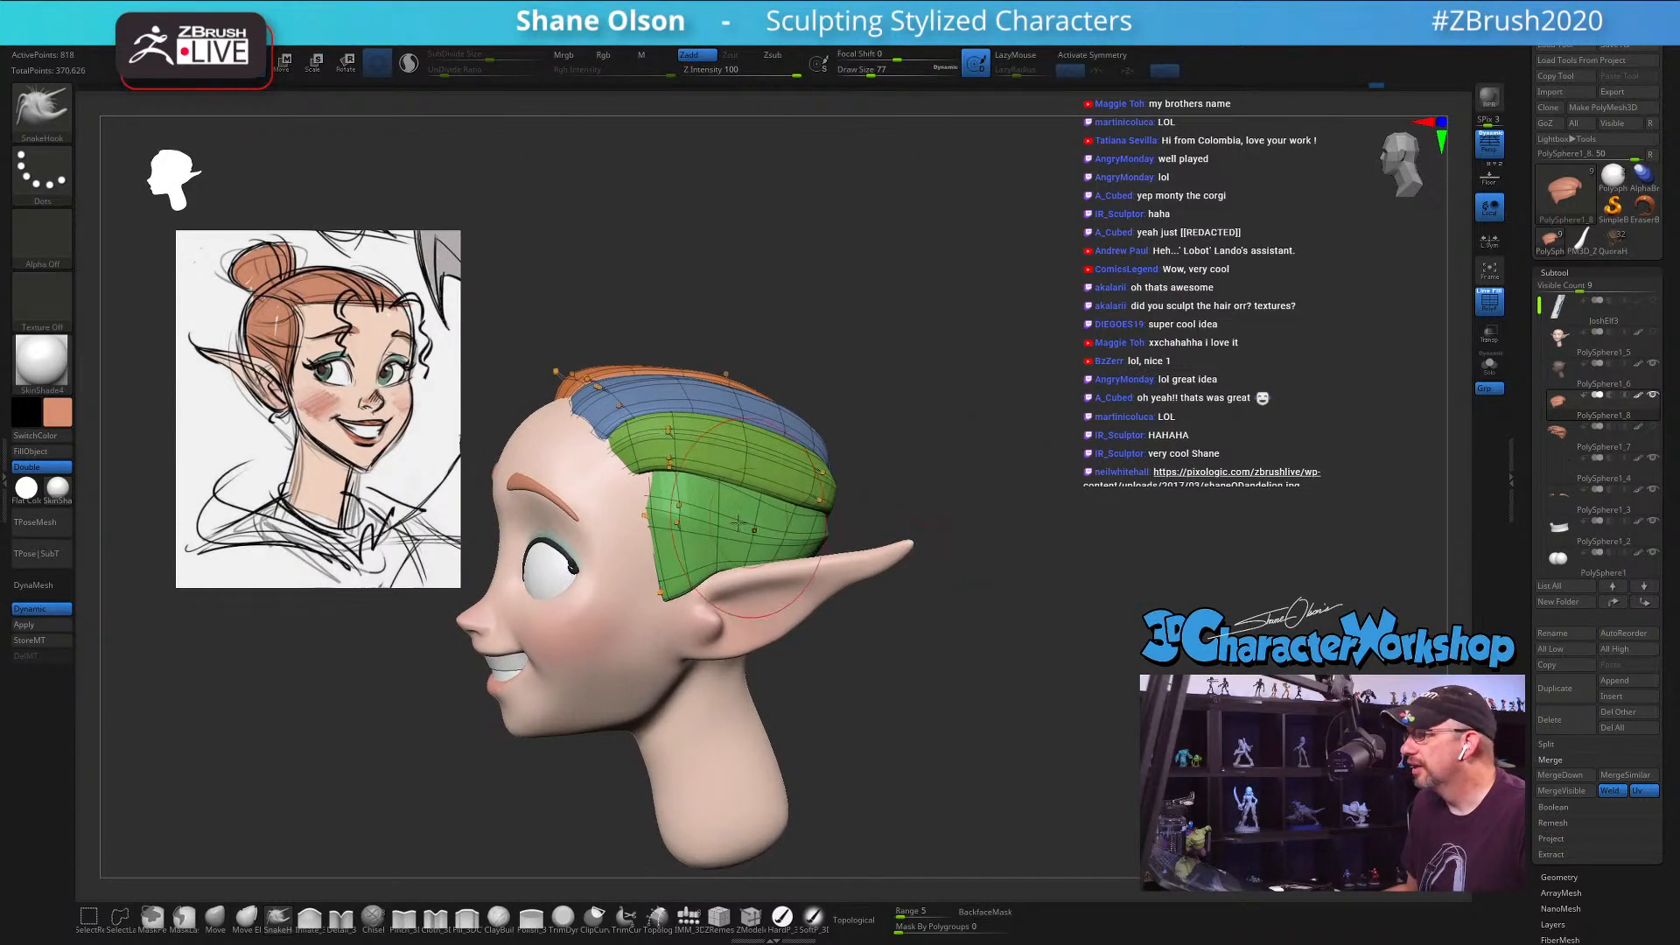
{"action": "key", "text": "ctrl+shift"}
{"action": "left_click", "coordinate": [684, 522], "text": "ctrl+shift"}
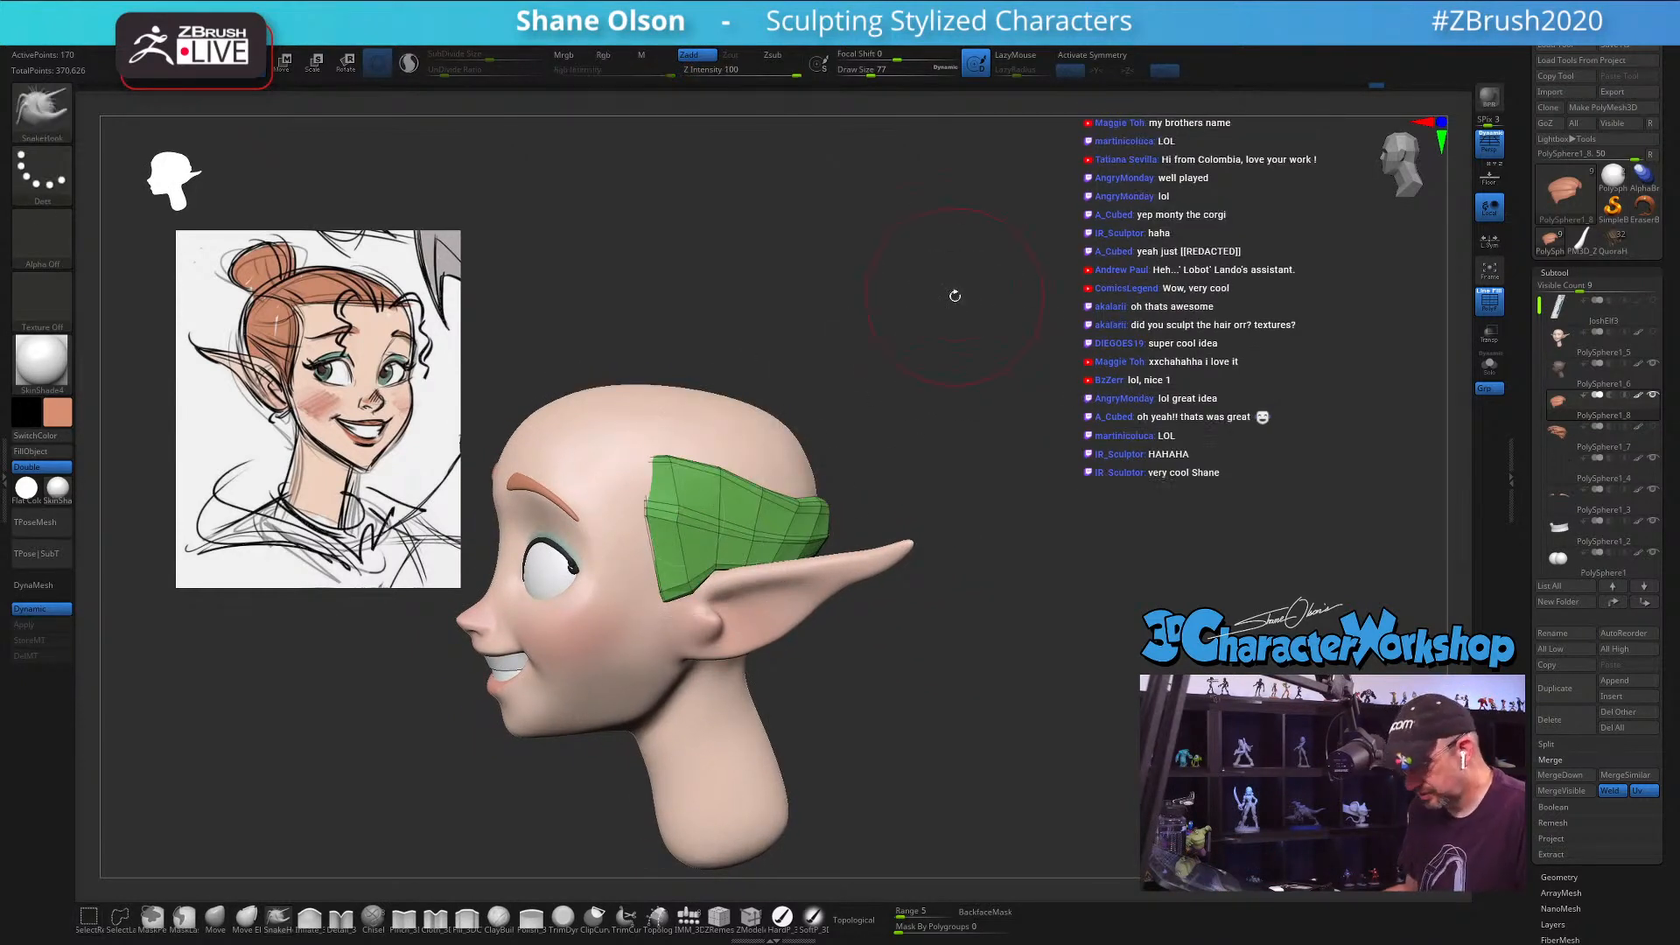
{"action": "key", "text": "space"}
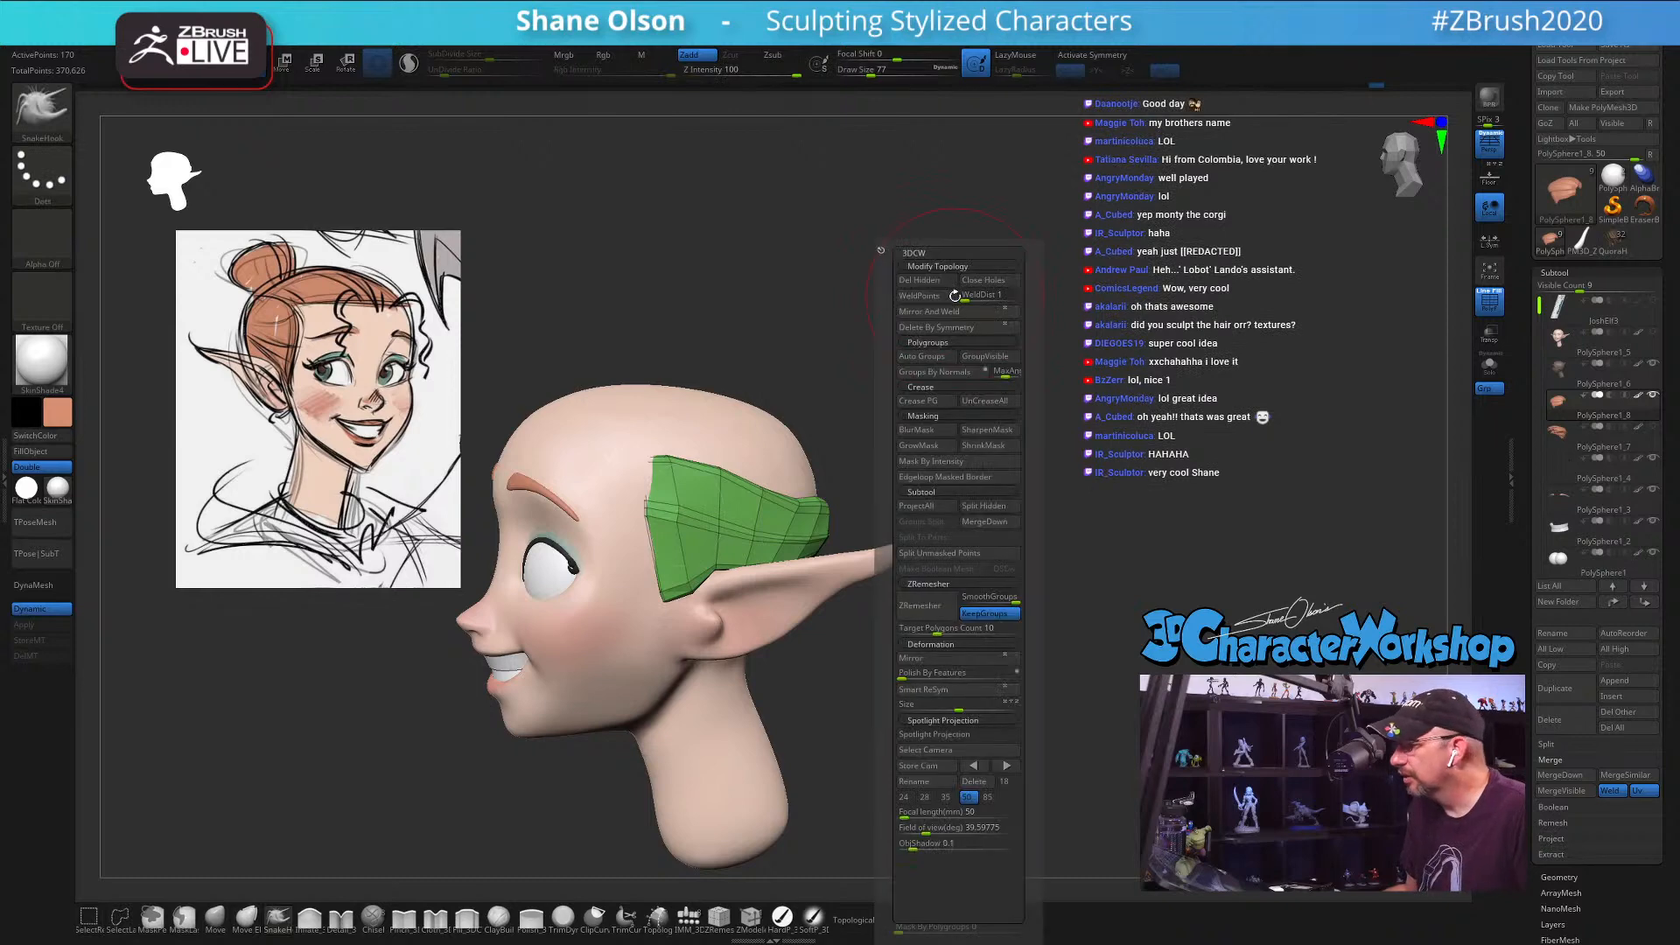
{"action": "left_click", "coordinate": [983, 508]}
{"action": "left_click_drag", "start_coordinate": [988, 350], "coordinate": [1050, 337]}
{"action": "key", "text": "f"}
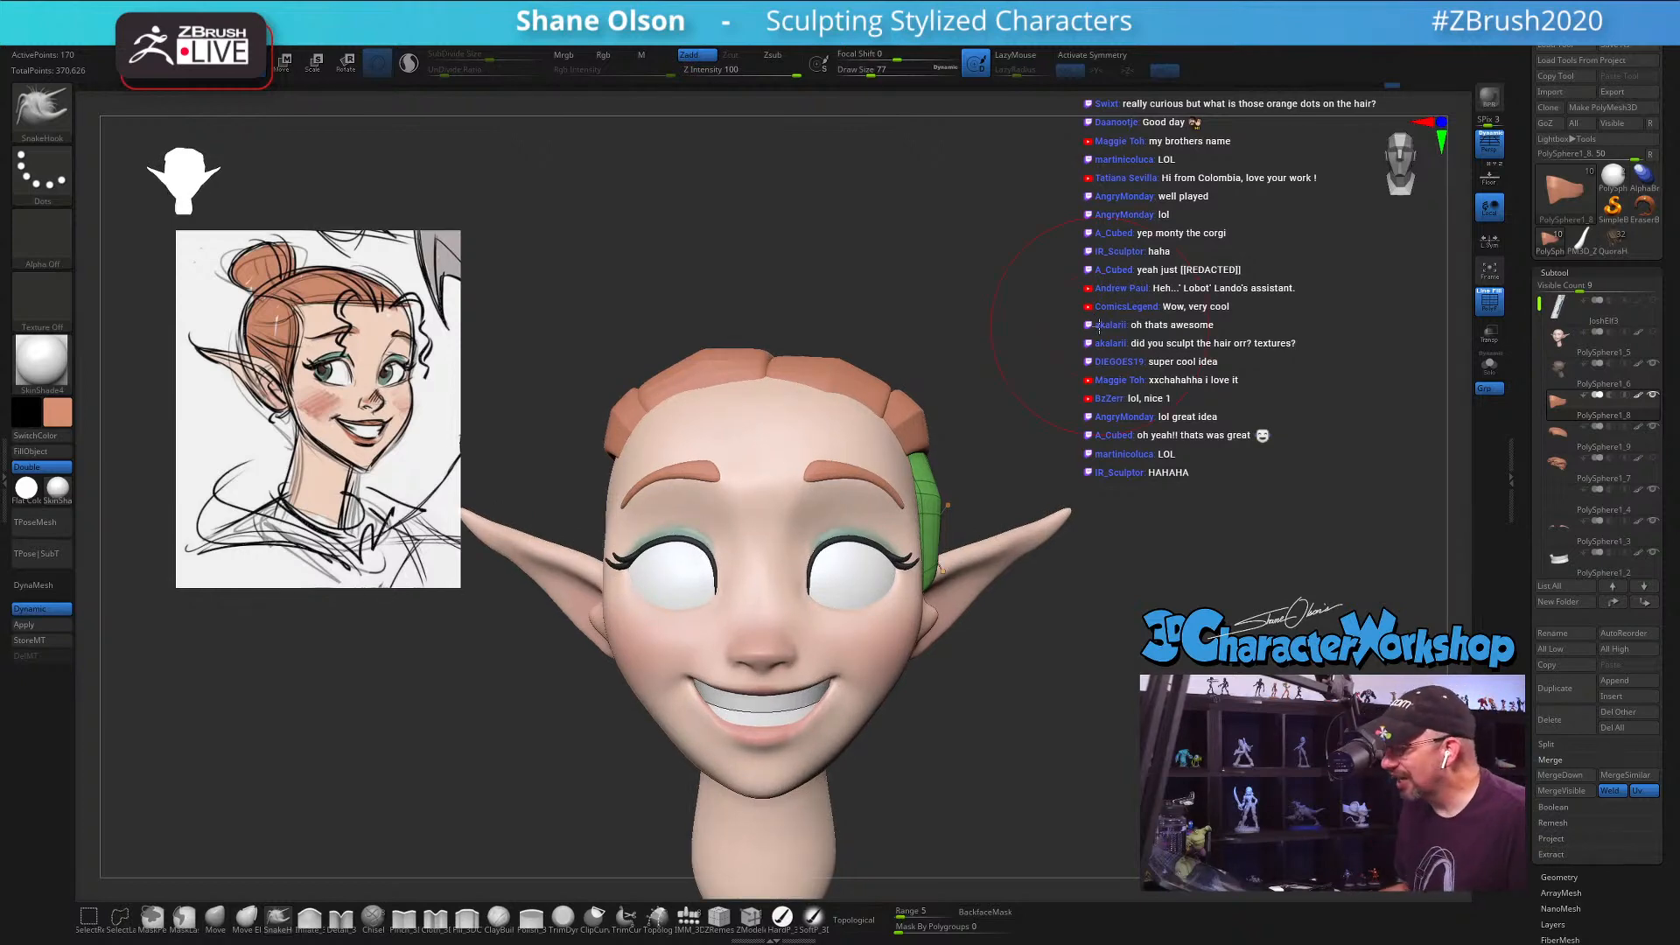
Step: Adjust the green strip's front edge at the temple with brush sizes 65 and 54, keeping dynamic subdivision on
{"action": "mouse_move", "coordinate": [1099, 328]}
{"action": "left_mouse_down"}
{"action": "mouse_move", "coordinate": [1085, 332]}
{"action": "mouse_move", "coordinate": [1127, 346]}
{"action": "mouse_move", "coordinate": [1042, 326]}
{"action": "mouse_move", "coordinate": [1063, 341]}
{"action": "mouse_move", "coordinate": [788, 437]}
{"action": "mouse_move", "coordinate": [175, 585]}
{"action": "left_mouse_up"}
{"action": "key", "text": "s"}
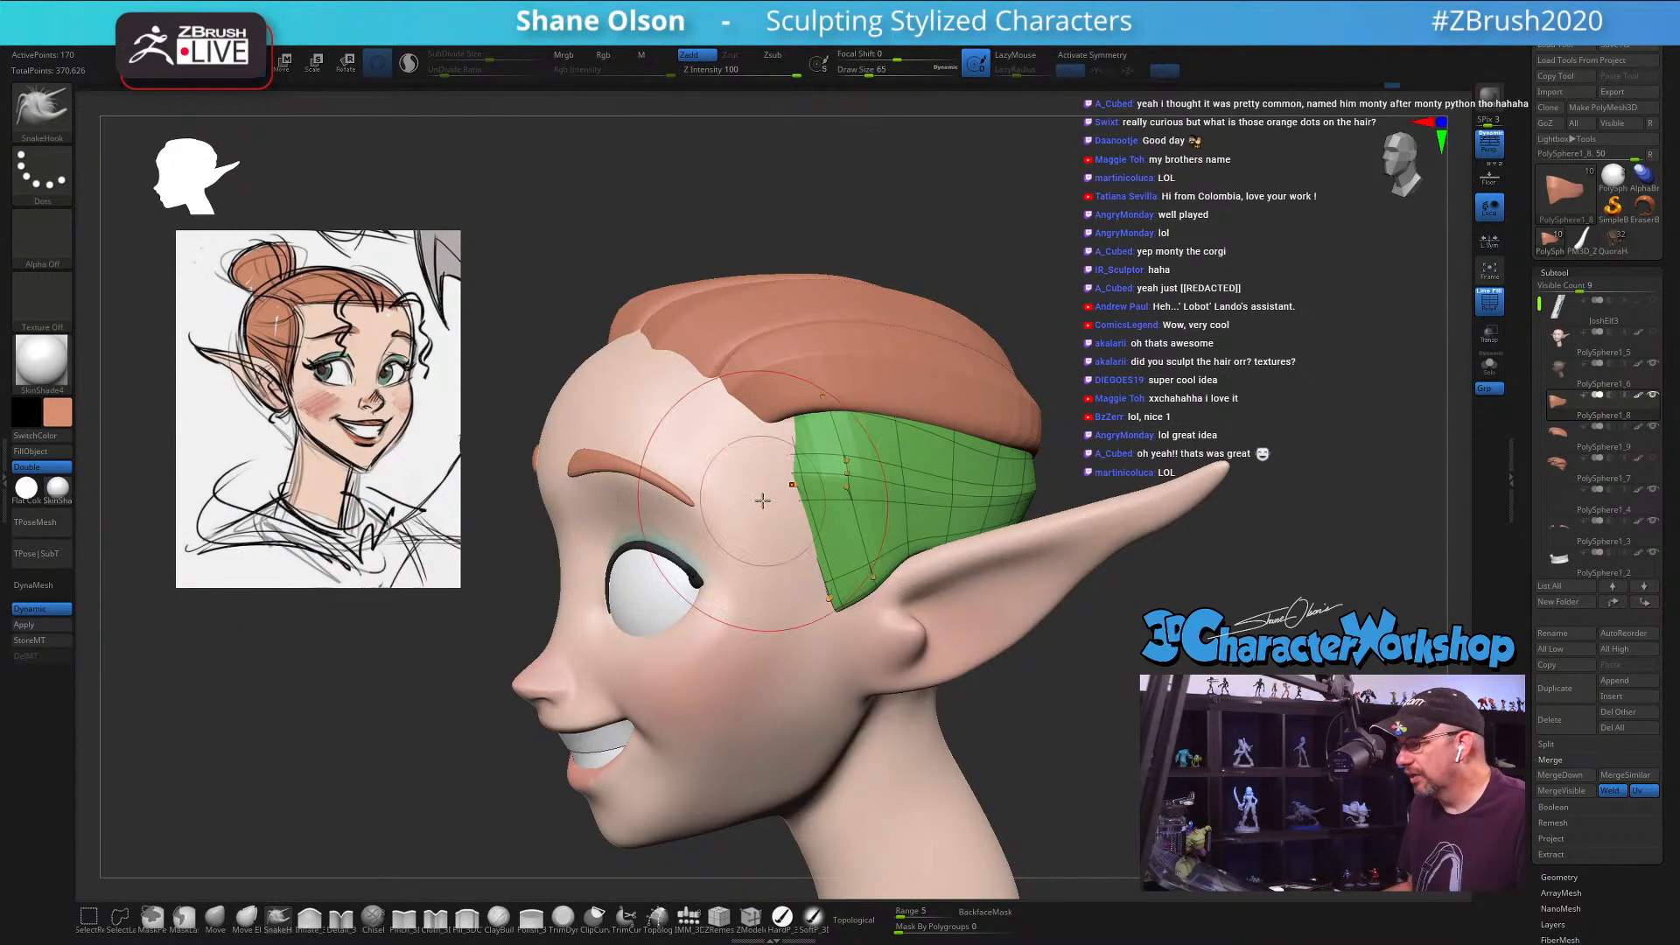
{"action": "mouse_move", "coordinate": [881, 563]}
{"action": "right_mouse_down"}
{"action": "mouse_move", "coordinate": [744, 538]}
{"action": "mouse_move", "coordinate": [884, 547]}
{"action": "right_mouse_up"}
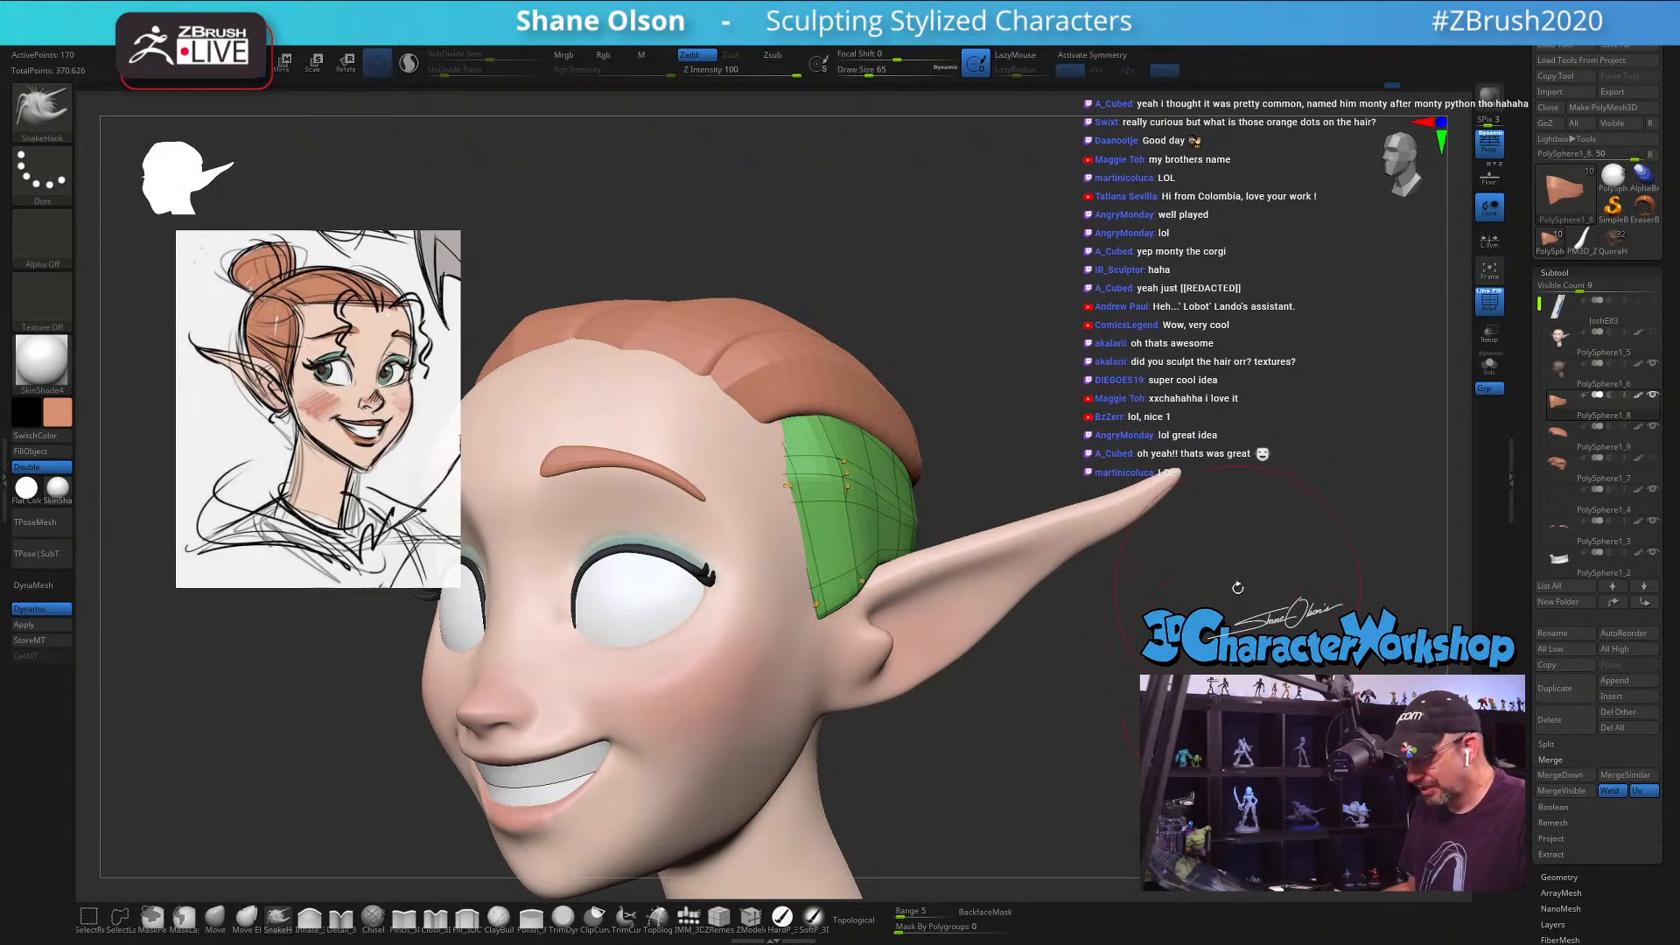
{"action": "mouse_move", "coordinate": [1237, 587]}
{"action": "right_mouse_down"}
{"action": "mouse_move", "coordinate": [1123, 350]}
{"action": "mouse_move", "coordinate": [1153, 367]}
{"action": "right_mouse_up"}
{"action": "key", "text": "s"}
{"action": "left_click_drag", "start_coordinate": [1153, 368], "coordinate": [1149, 367]}
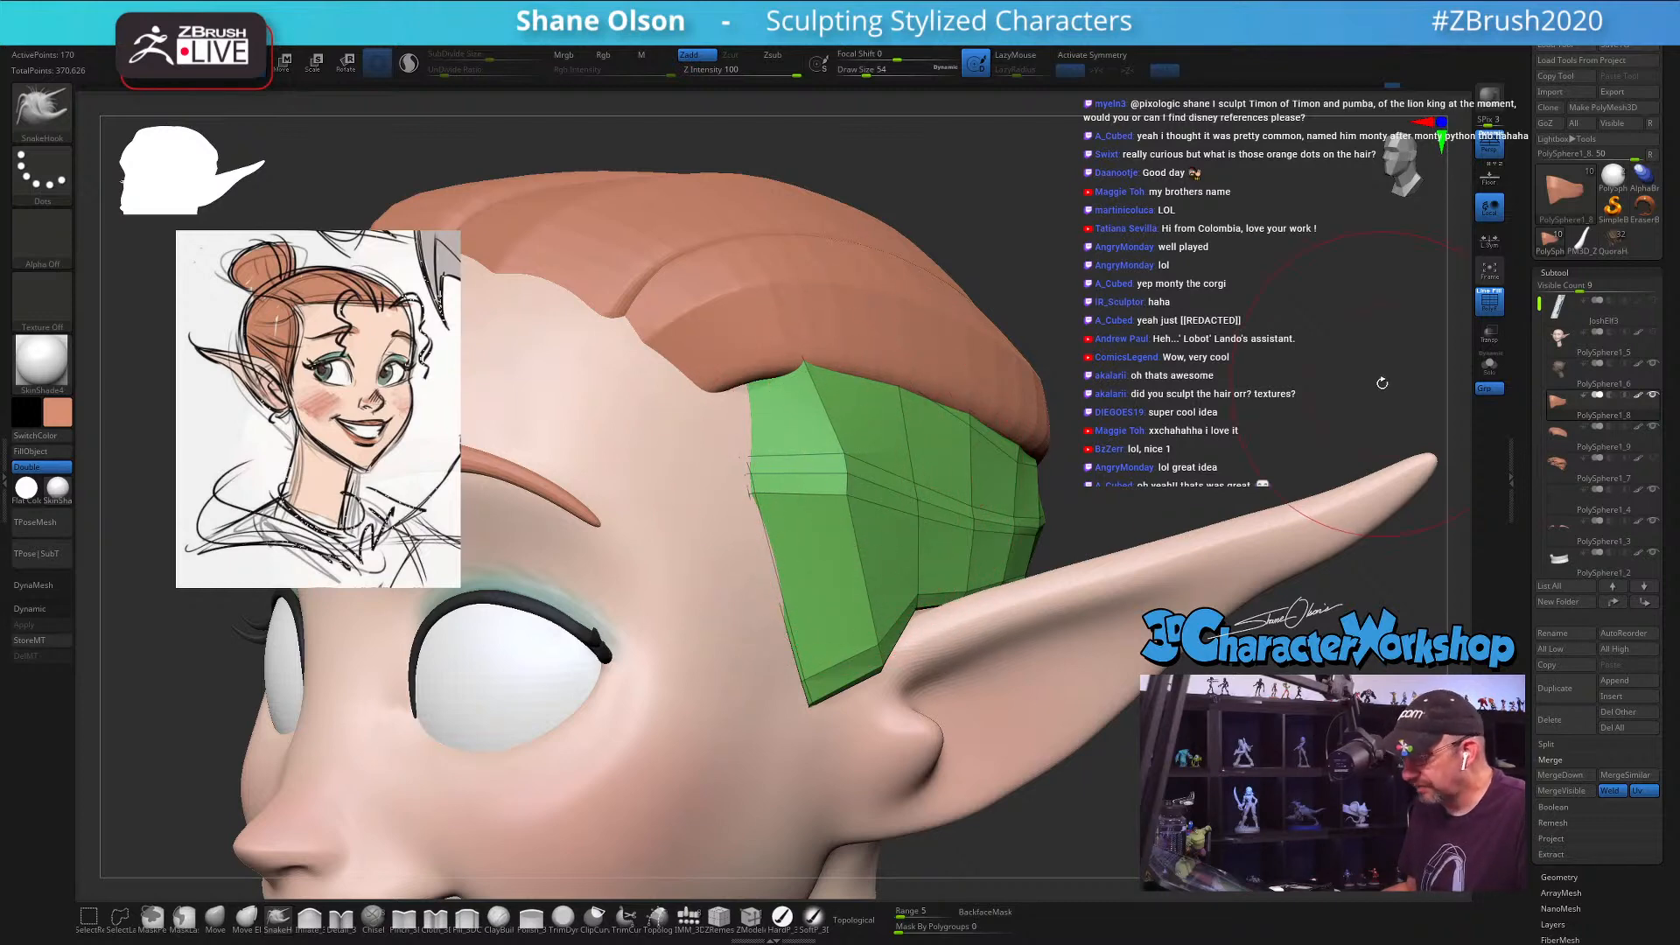
{"action": "key", "text": "d"}
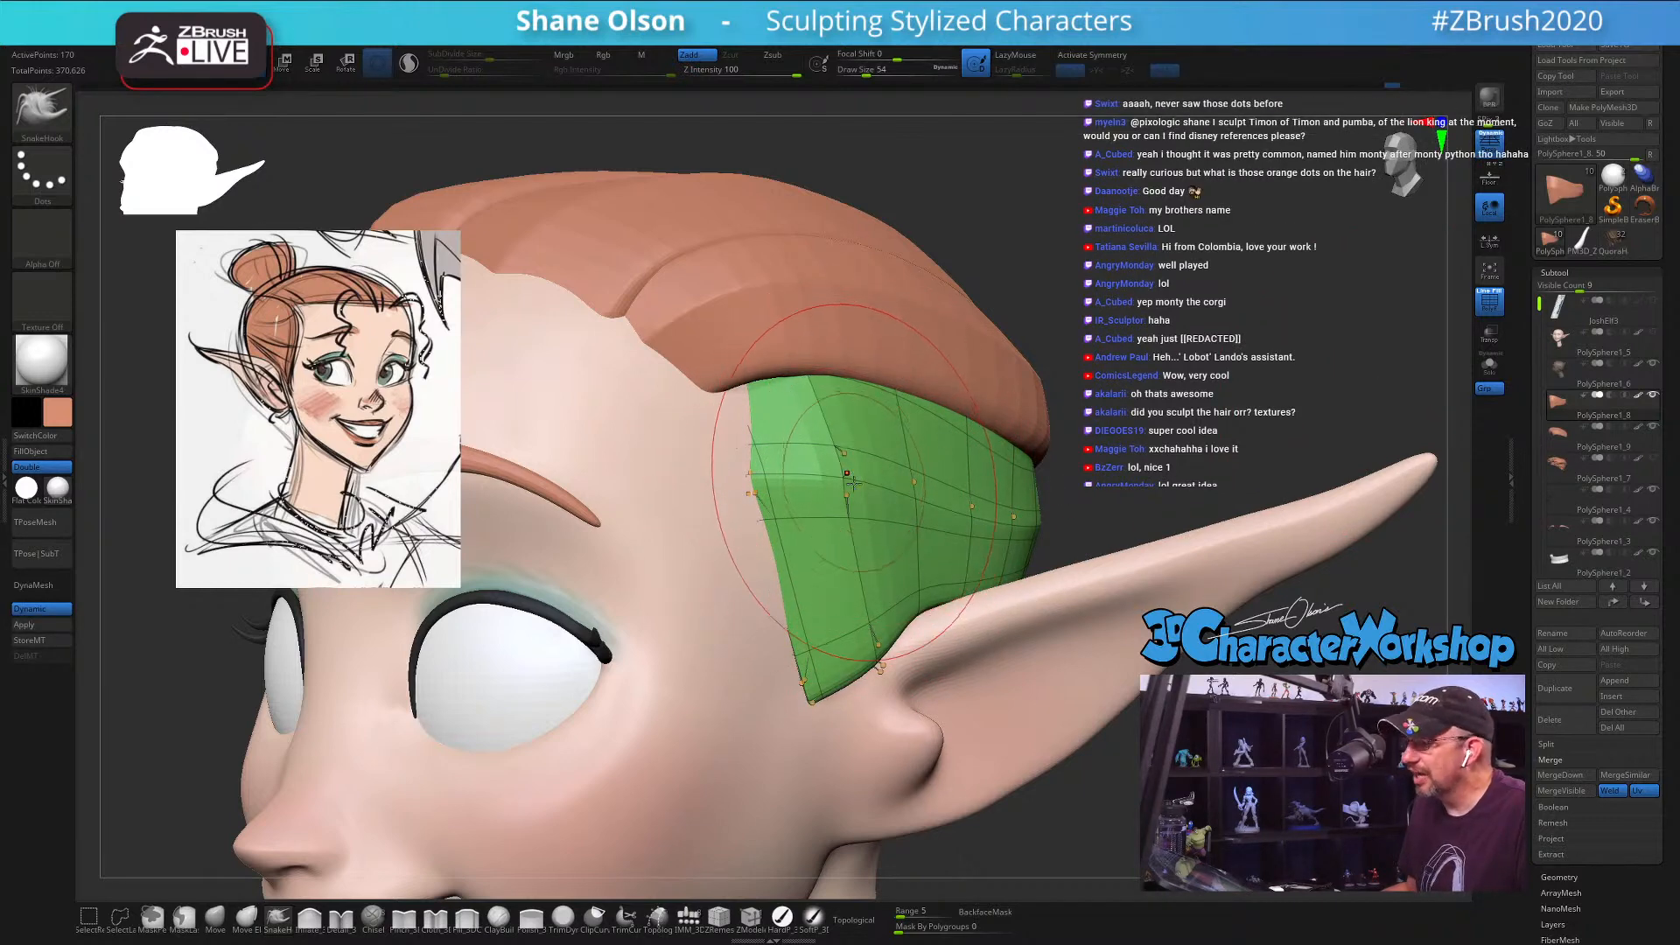
Step: Refine the green strip's upper front corner beneath the neighbouring hair strip with brush size 35
{"action": "key", "text": "s"}
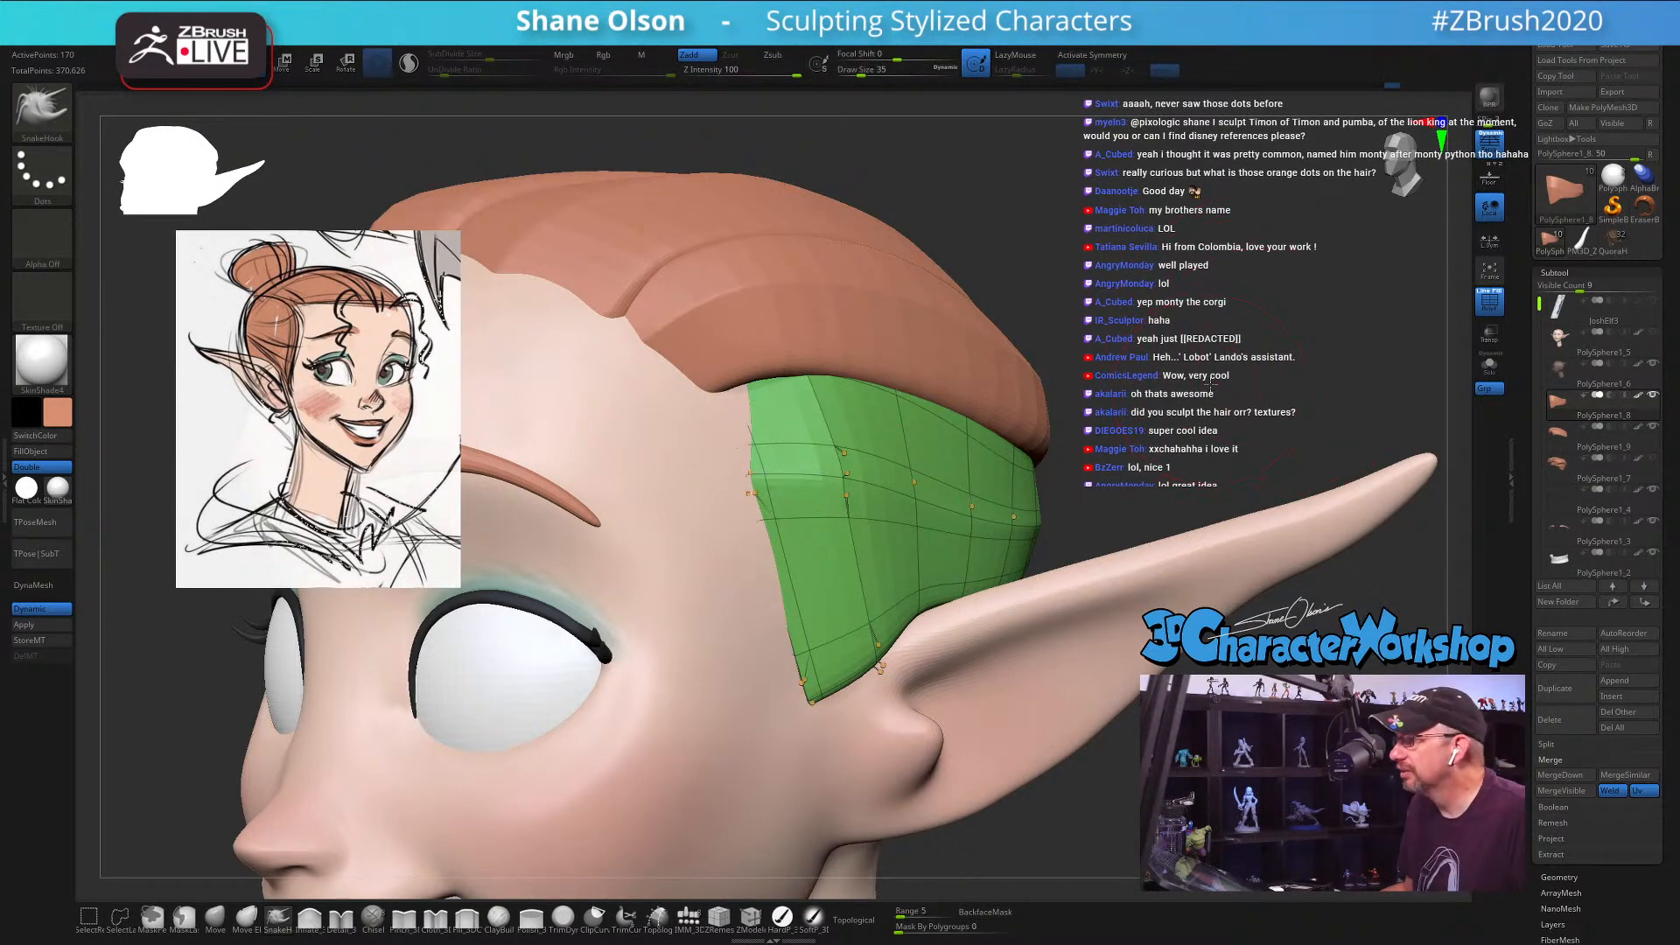
{"action": "left_click_drag", "start_coordinate": [1210, 382], "coordinate": [822, 389]}
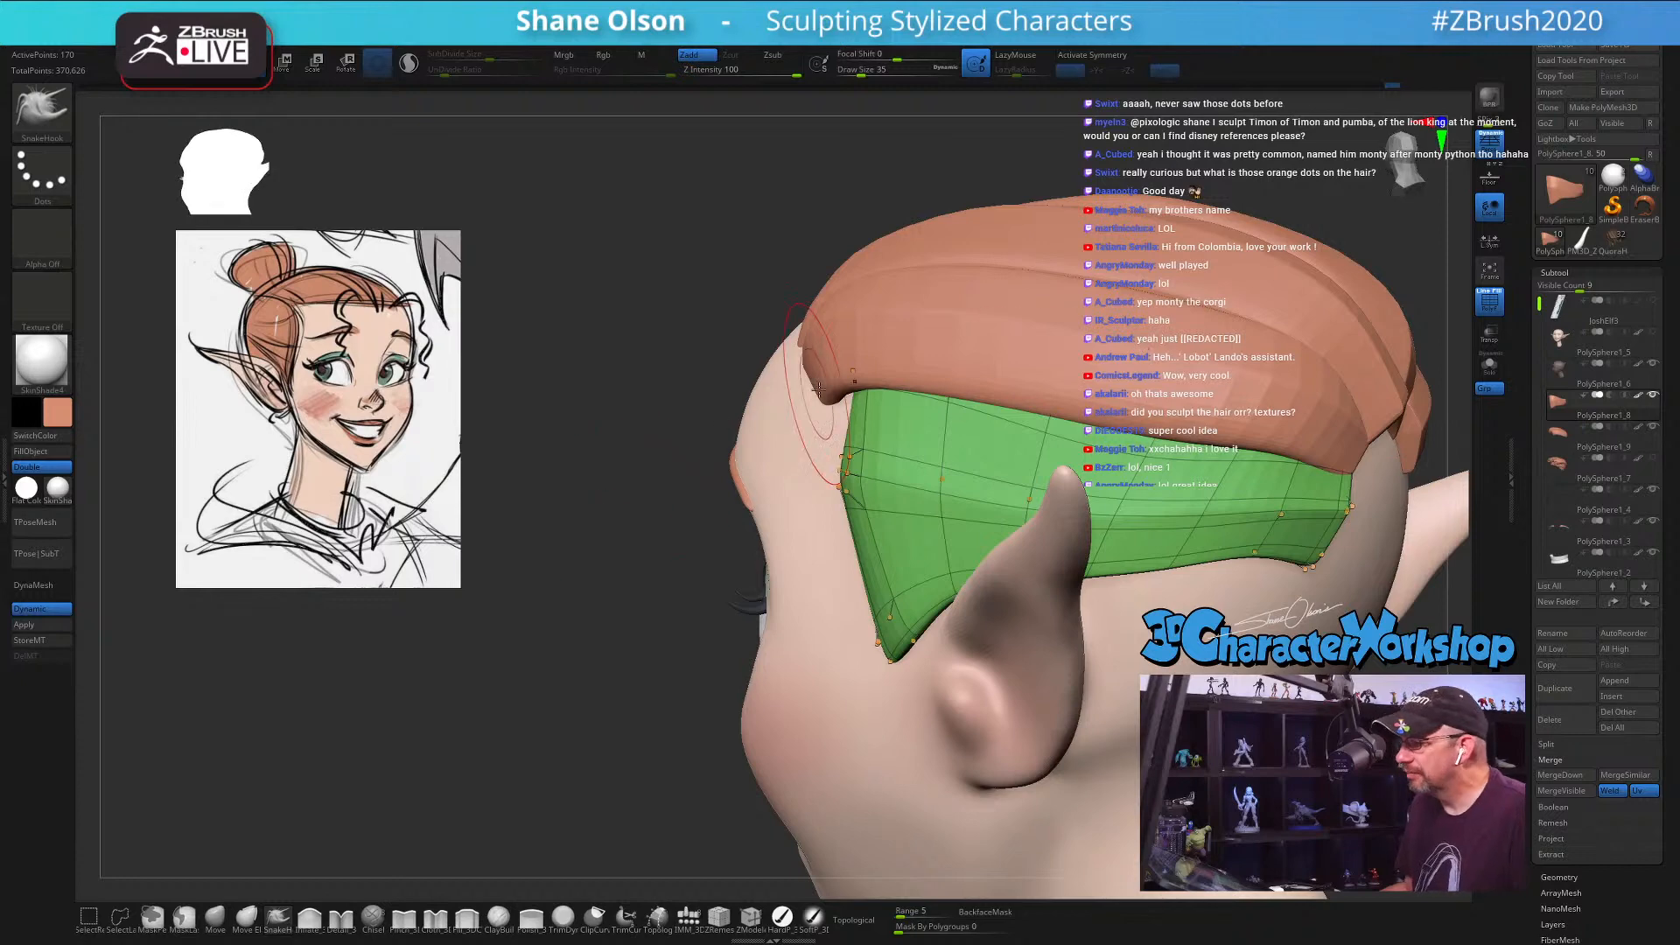
{"action": "mouse_move", "coordinate": [669, 387]}
{"action": "left_mouse_down"}
{"action": "mouse_move", "coordinate": [660, 356]}
{"action": "mouse_move", "coordinate": [609, 366]}
{"action": "left_mouse_up"}
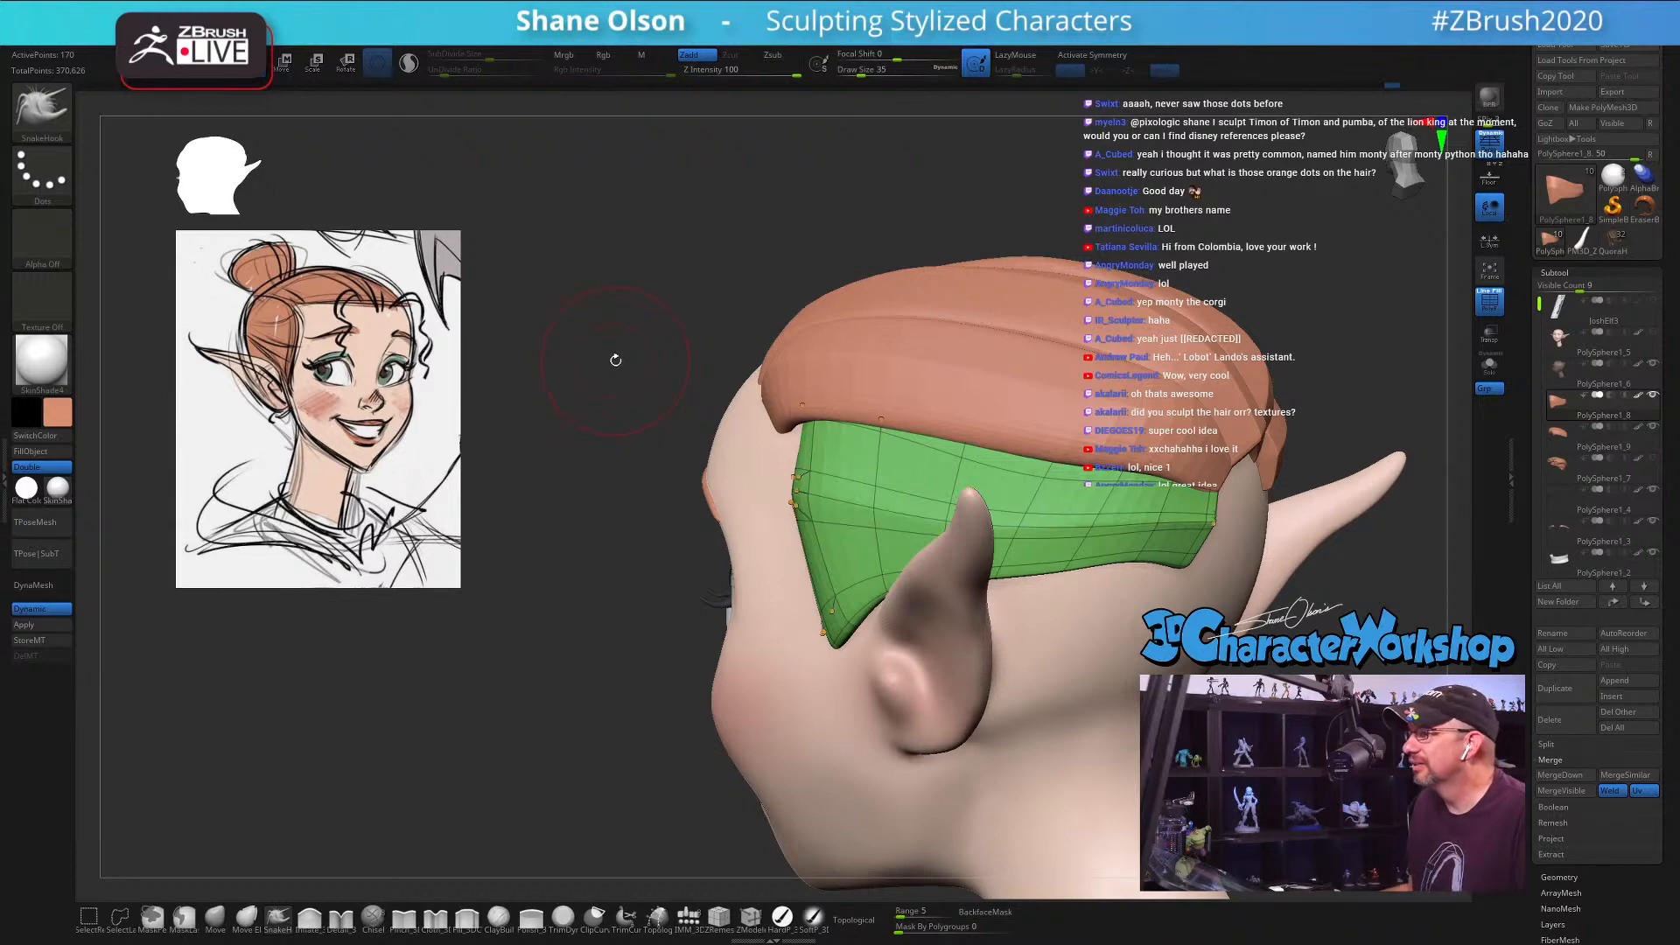
{"action": "left_click_drag", "start_coordinate": [616, 360], "coordinate": [1142, 502]}
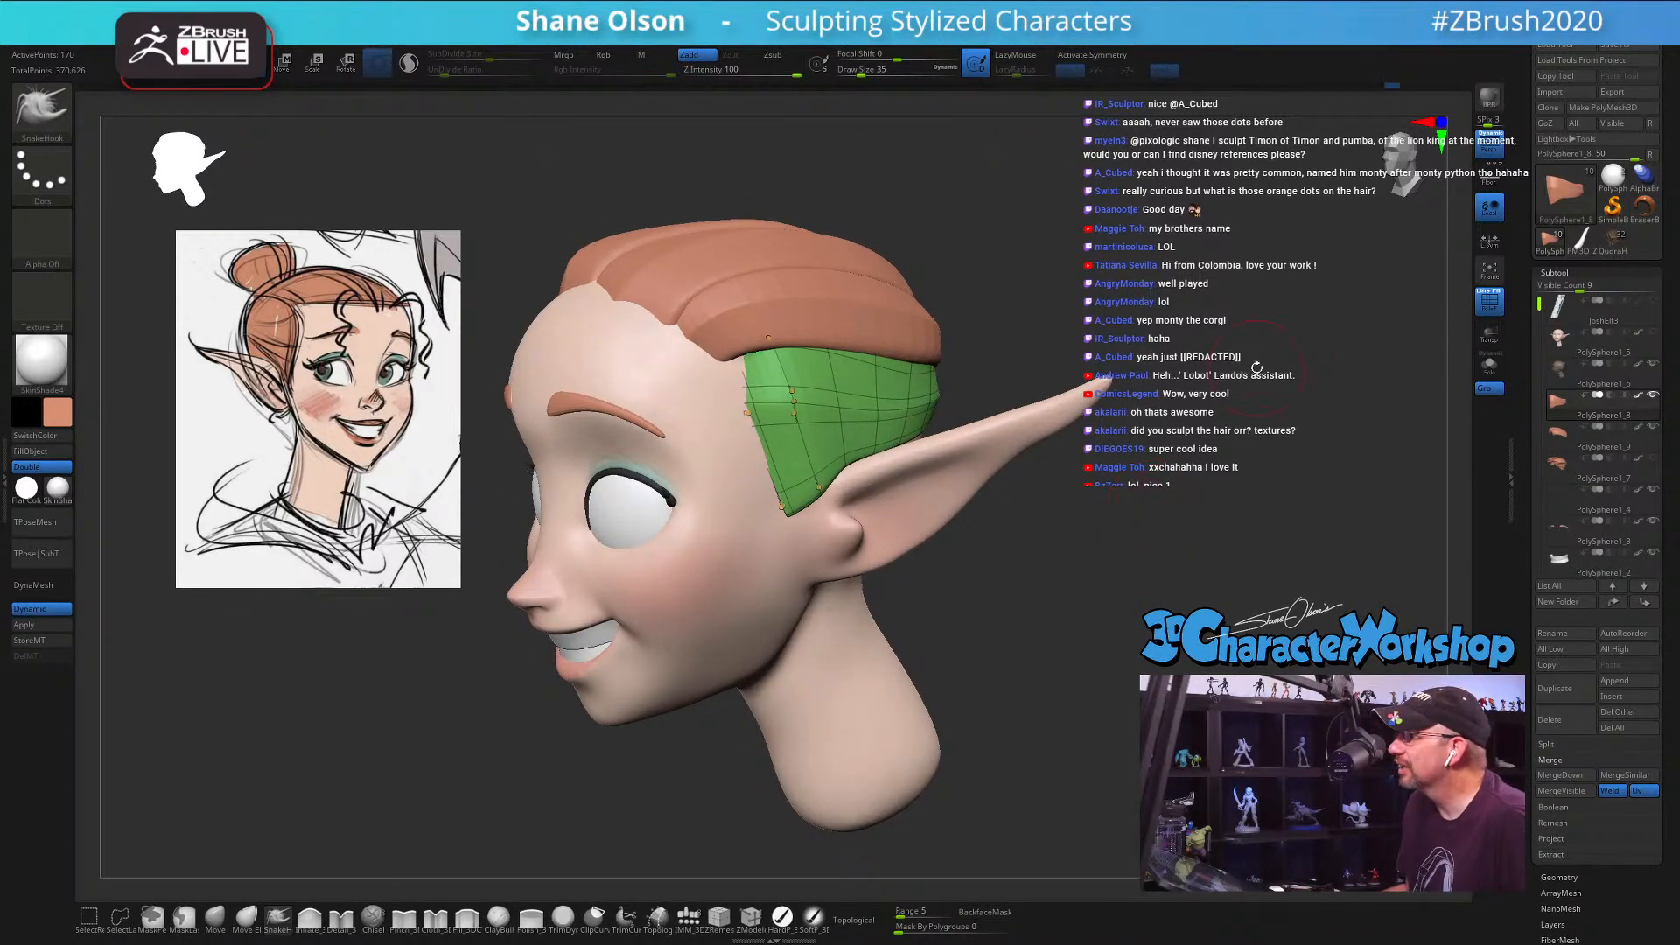
Step: Reshape the green strip's rear end so it follows the back of the skull, with brush size 65
{"action": "key", "text": "s"}
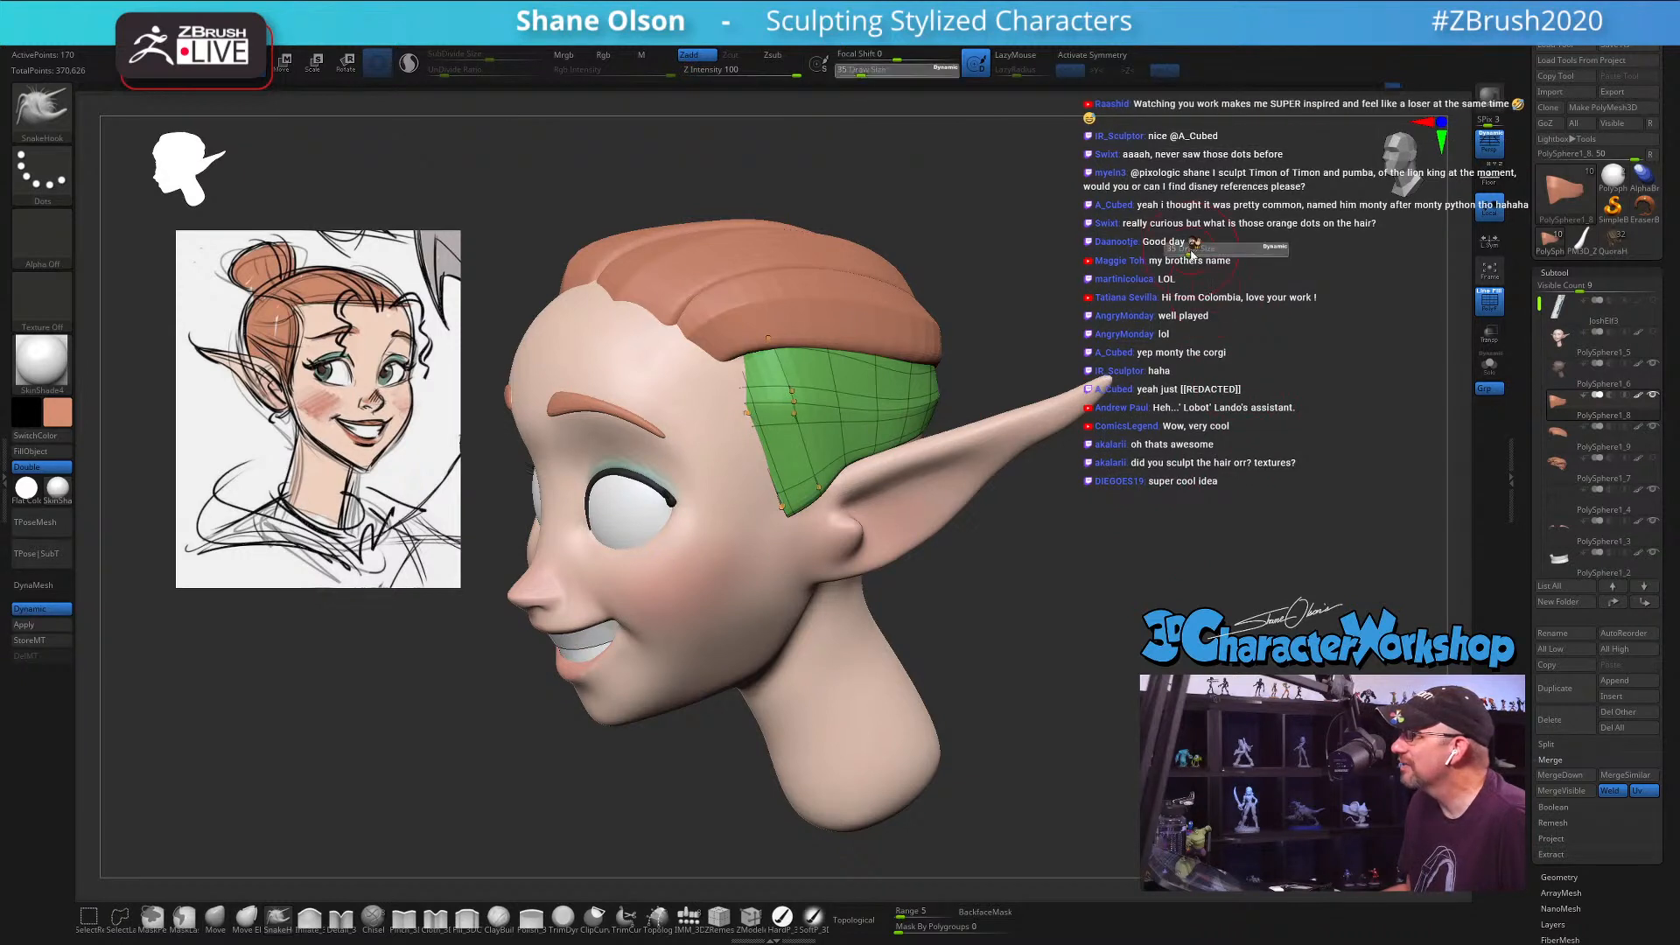
{"action": "left_click_drag", "start_coordinate": [1190, 250], "coordinate": [1218, 299]}
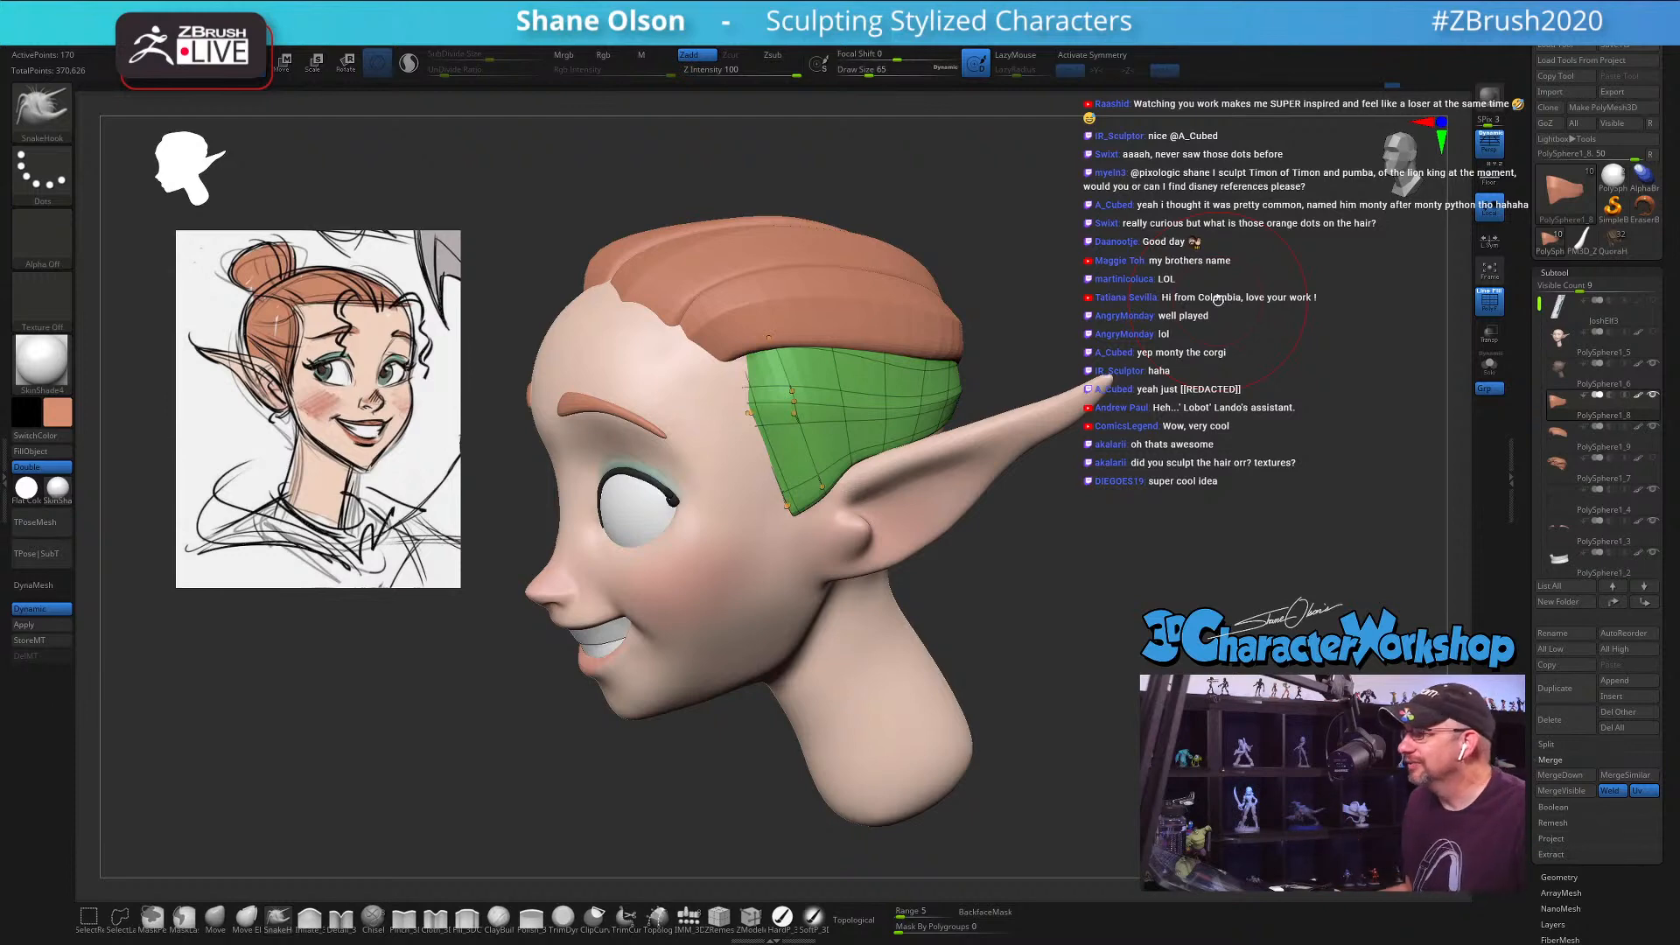
{"action": "left_click_drag", "start_coordinate": [1215, 297], "coordinate": [1050, 328]}
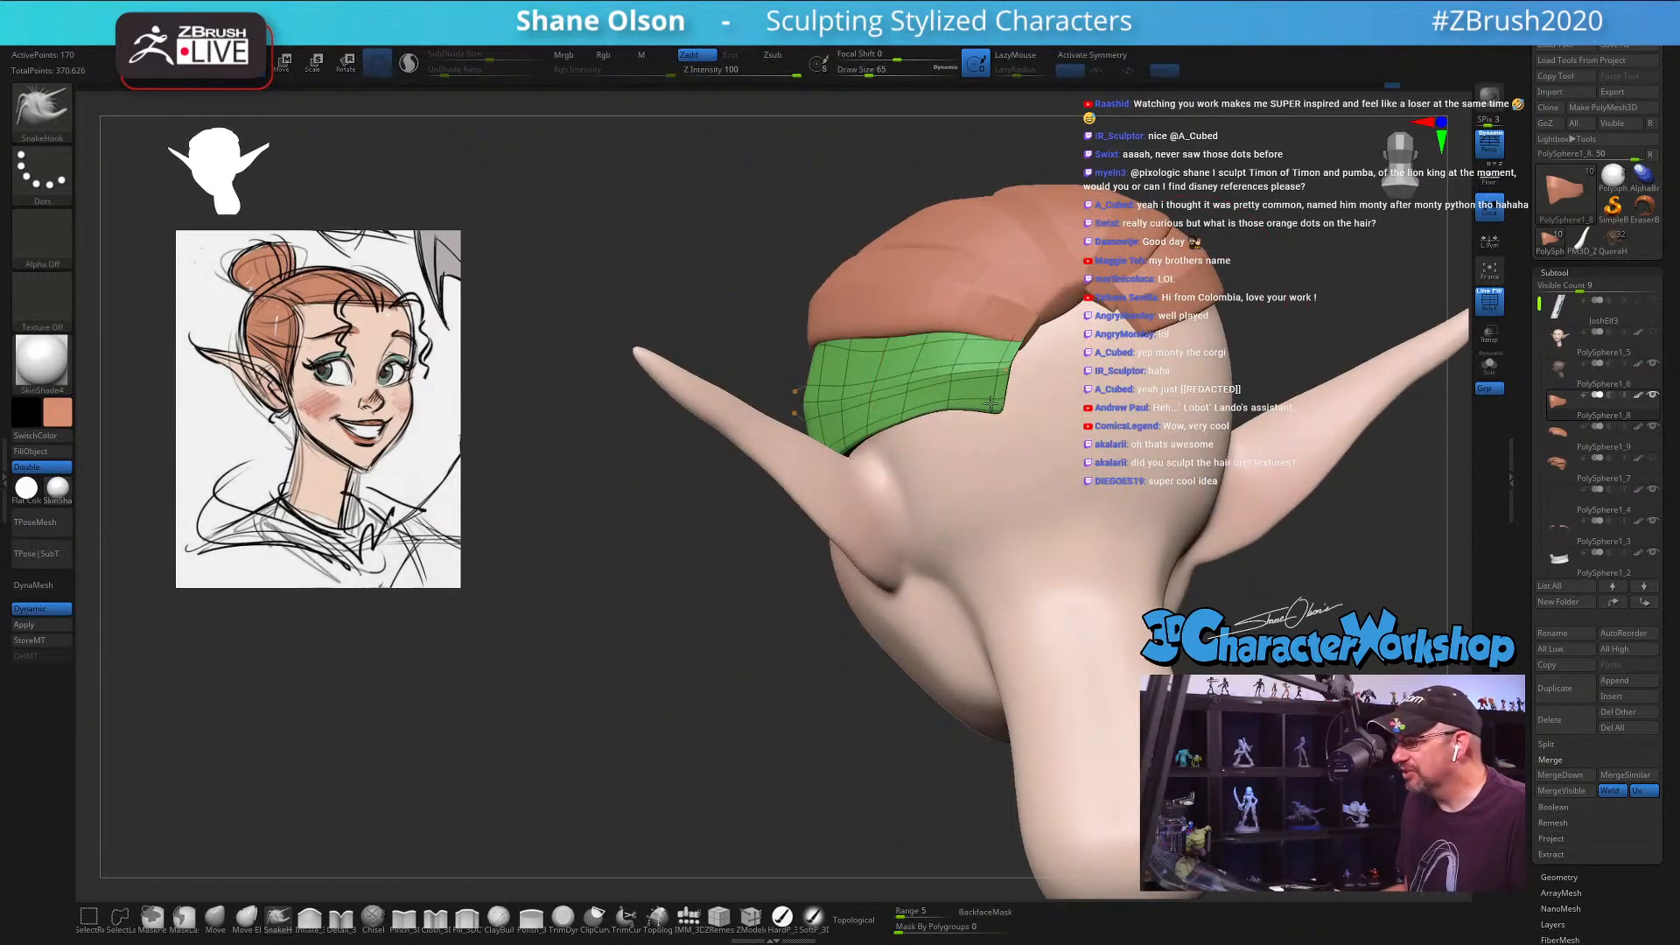
{"action": "left_click_drag", "start_coordinate": [602, 247], "coordinate": [934, 441]}
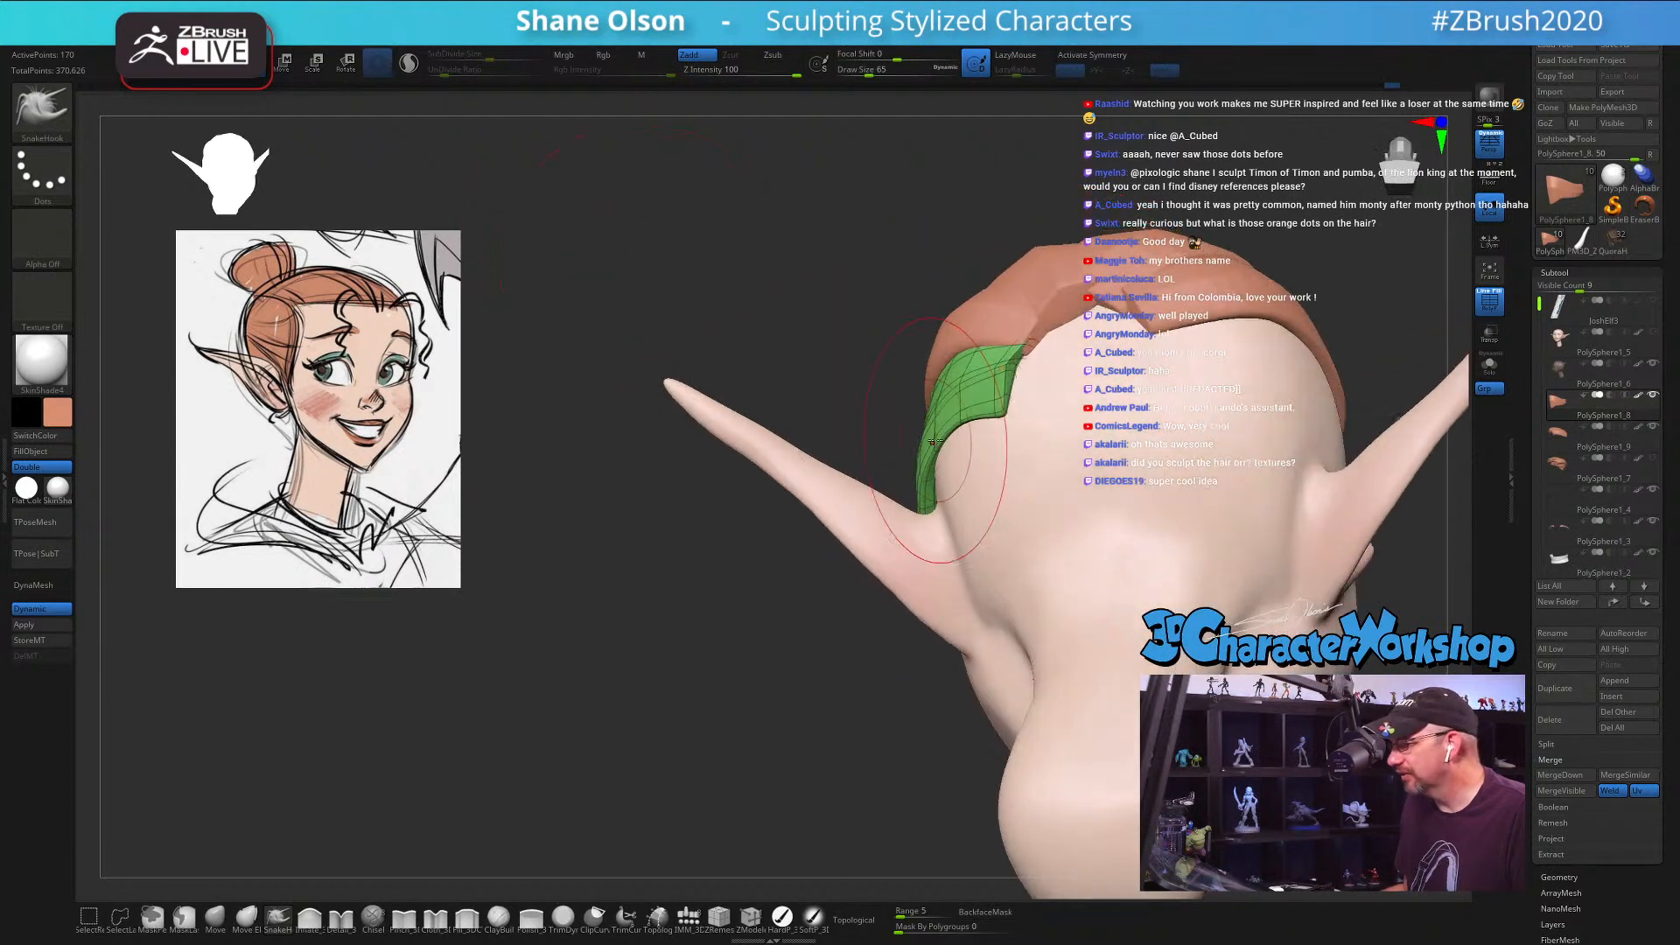
{"action": "left_click_drag", "start_coordinate": [818, 405], "coordinate": [889, 385]}
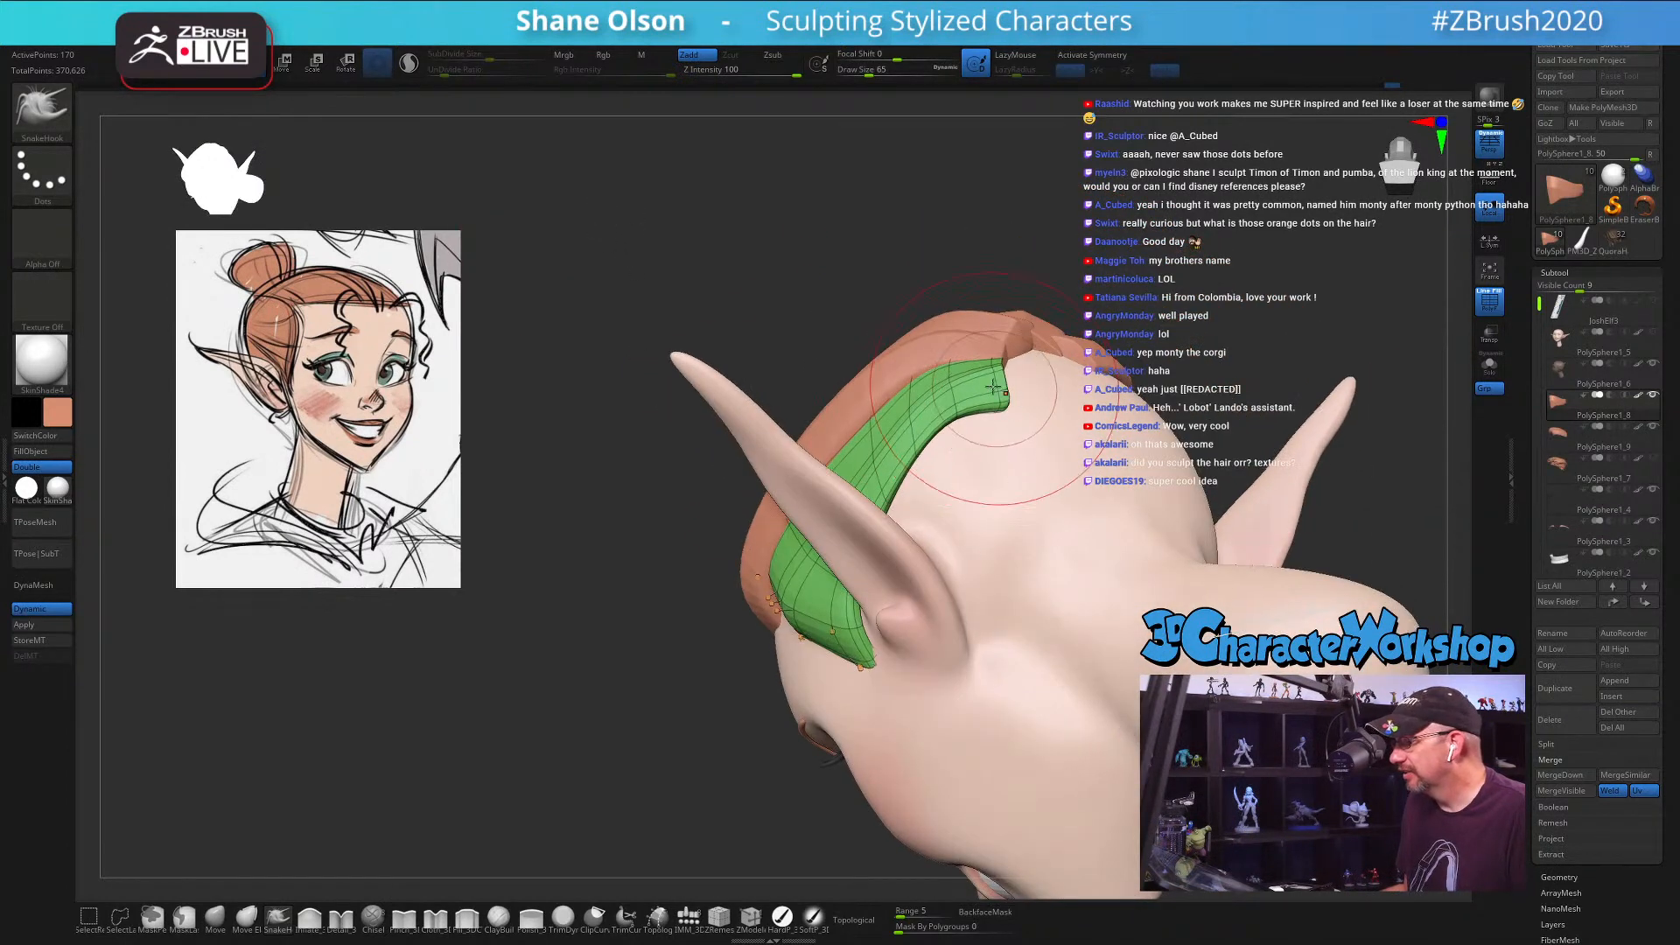
{"action": "left_click_drag", "start_coordinate": [993, 386], "coordinate": [998, 416]}
{"action": "left_click_drag", "start_coordinate": [832, 288], "coordinate": [1030, 385]}
{"action": "left_click_drag", "start_coordinate": [1256, 313], "coordinate": [1291, 293]}
{"action": "left_click_drag", "start_coordinate": [613, 350], "coordinate": [752, 464]}
Step: Mirror the green side strip across the head, then mirror and weld it so both sides have one
{"action": "left_click_drag", "start_coordinate": [1072, 523], "coordinate": [1284, 700], "text": "shift"}
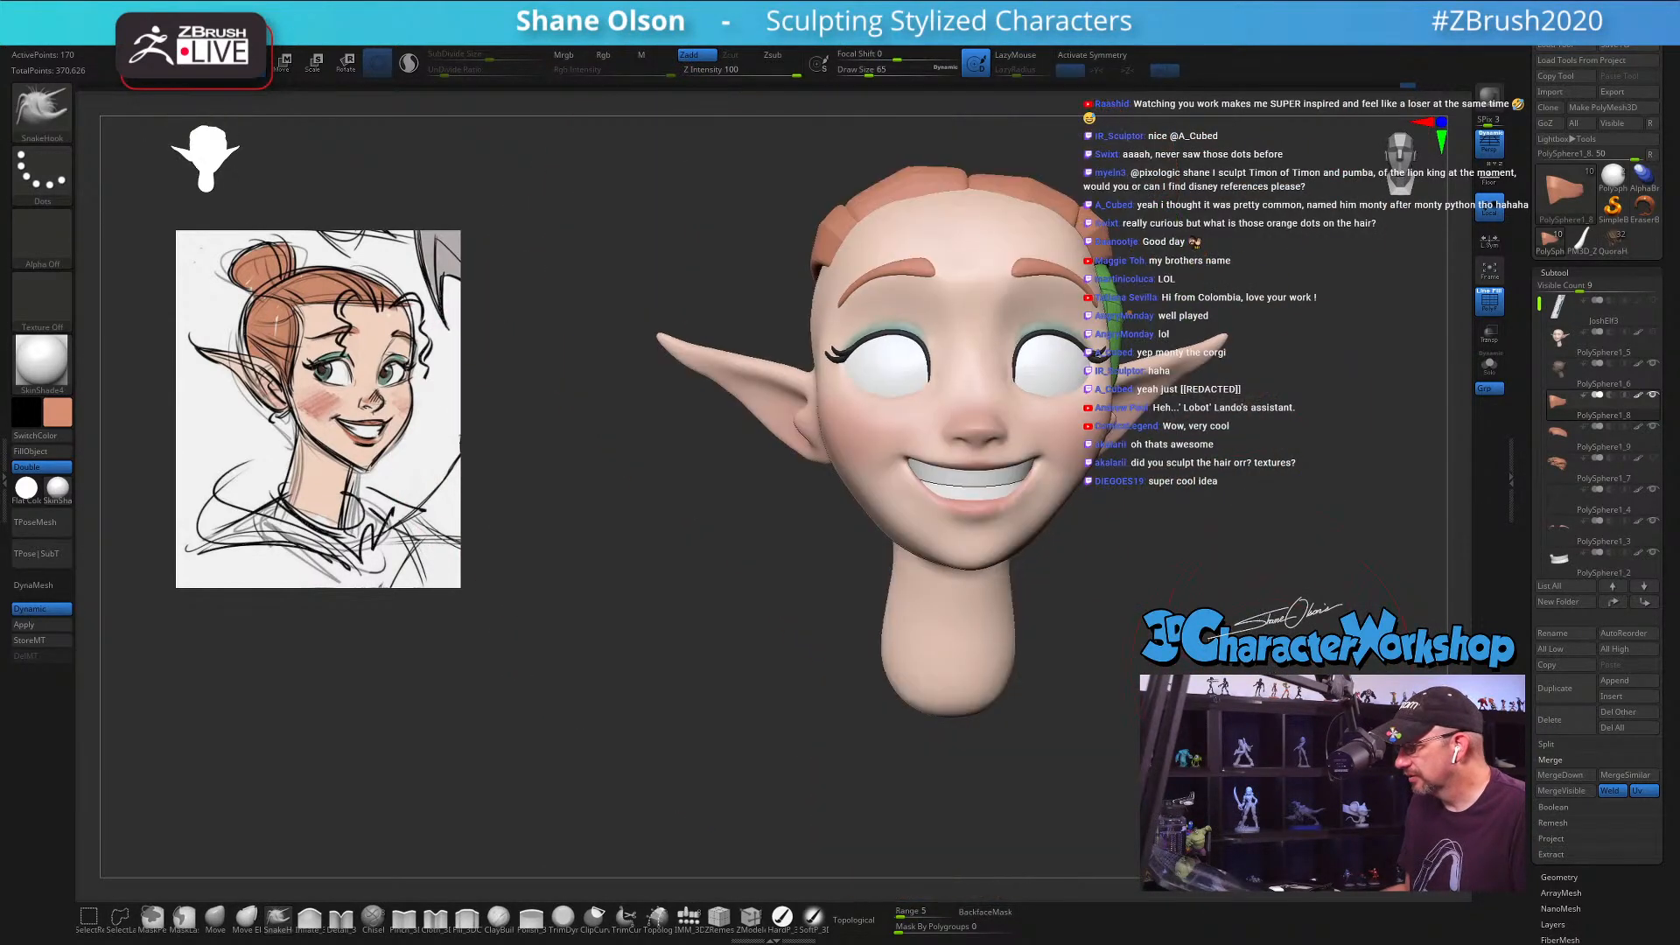
{"action": "left_click_drag", "start_coordinate": [1284, 619], "coordinate": [1177, 669], "text": "alt"}
{"action": "key", "text": "space"}
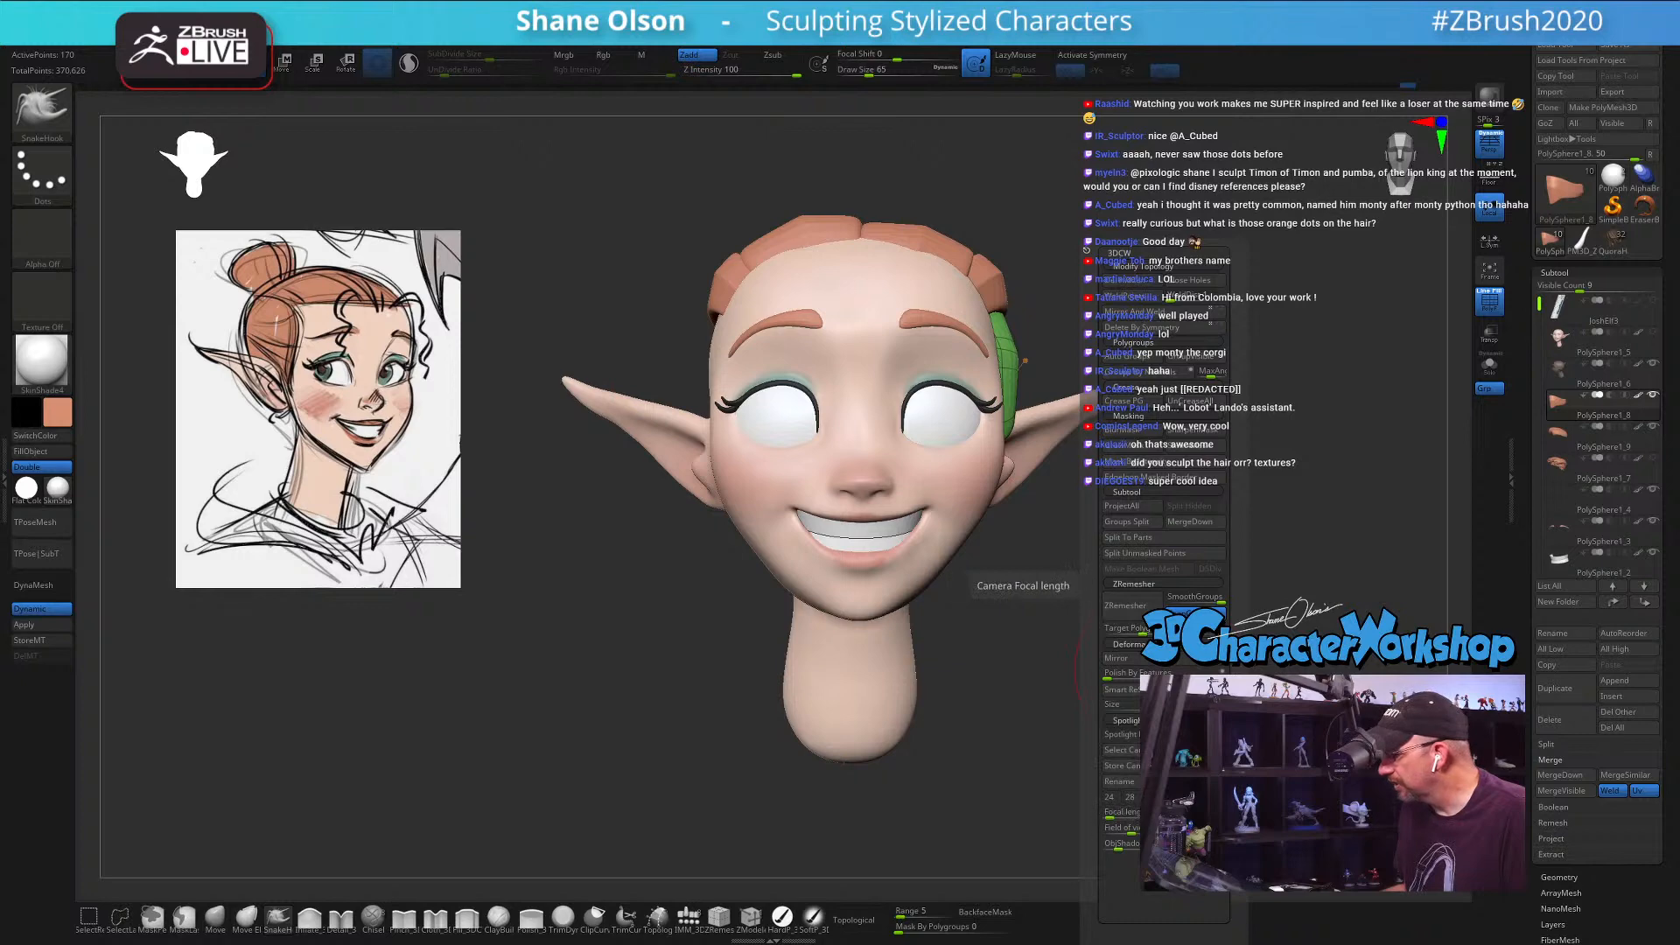
{"action": "left_click", "coordinate": [1148, 665]}
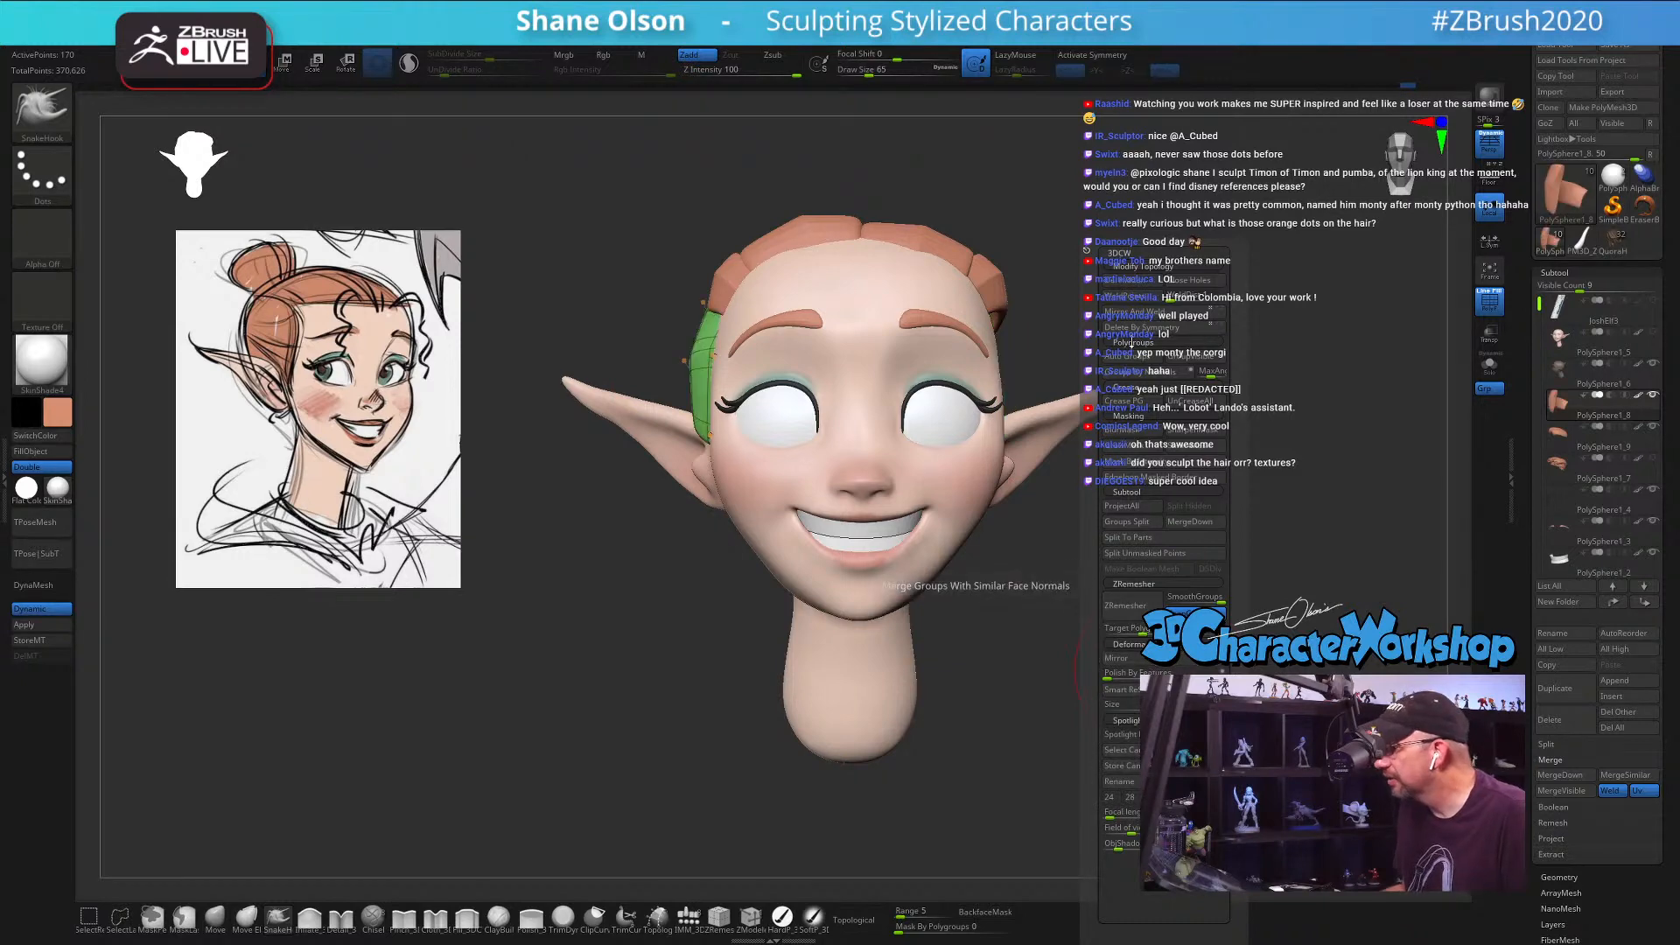
{"action": "left_click", "coordinate": [1135, 312]}
{"action": "left_click_drag", "start_coordinate": [1313, 337], "coordinate": [1195, 477]}
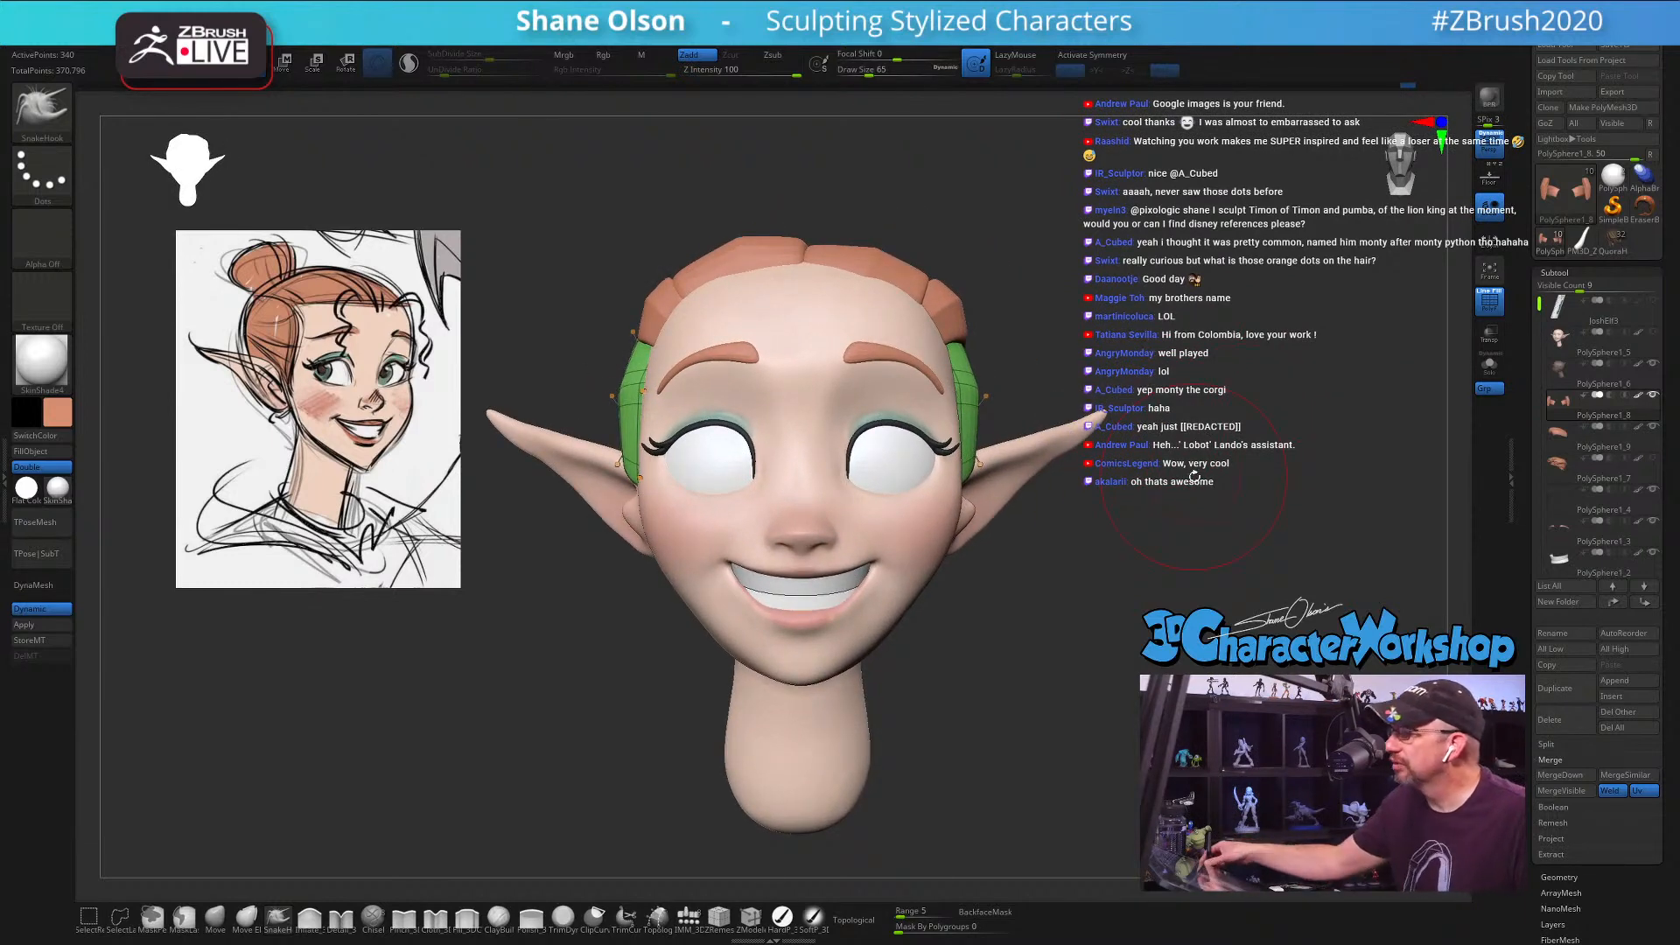
Step: Set the SnakeHook brush size to 124 and make the upper hair strips the active subtool, with their polygroup wireframe shown
{"action": "left_click_drag", "start_coordinate": [1001, 622], "coordinate": [904, 670]}
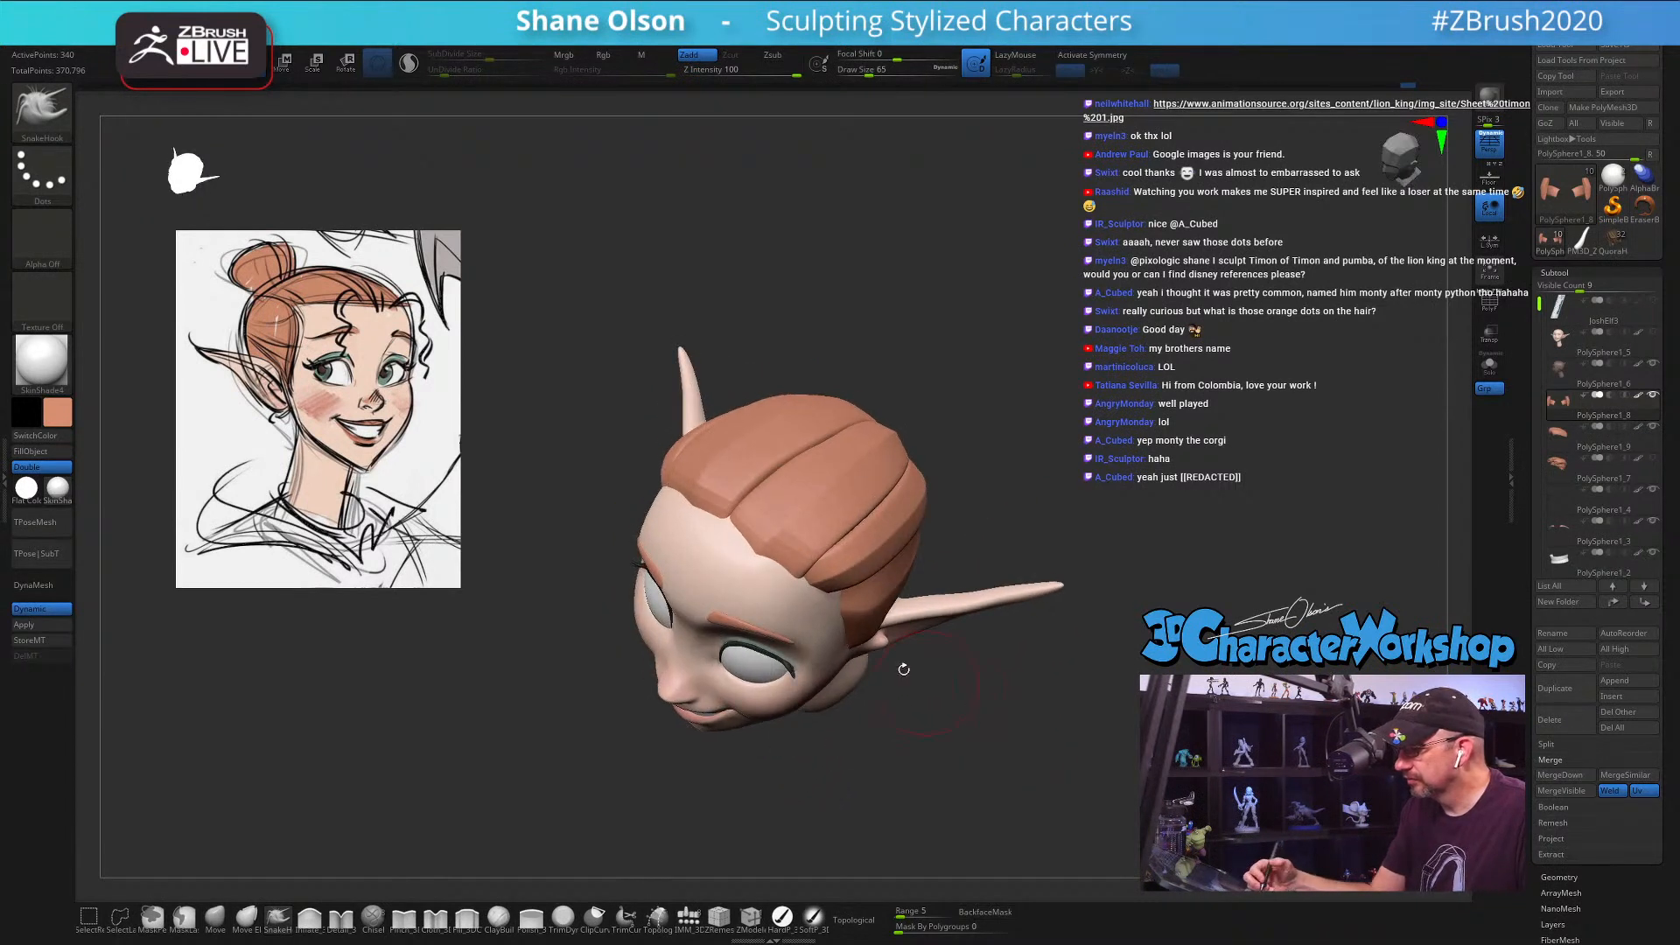
{"action": "left_click", "coordinate": [217, 919]}
{"action": "key", "text": "s"}
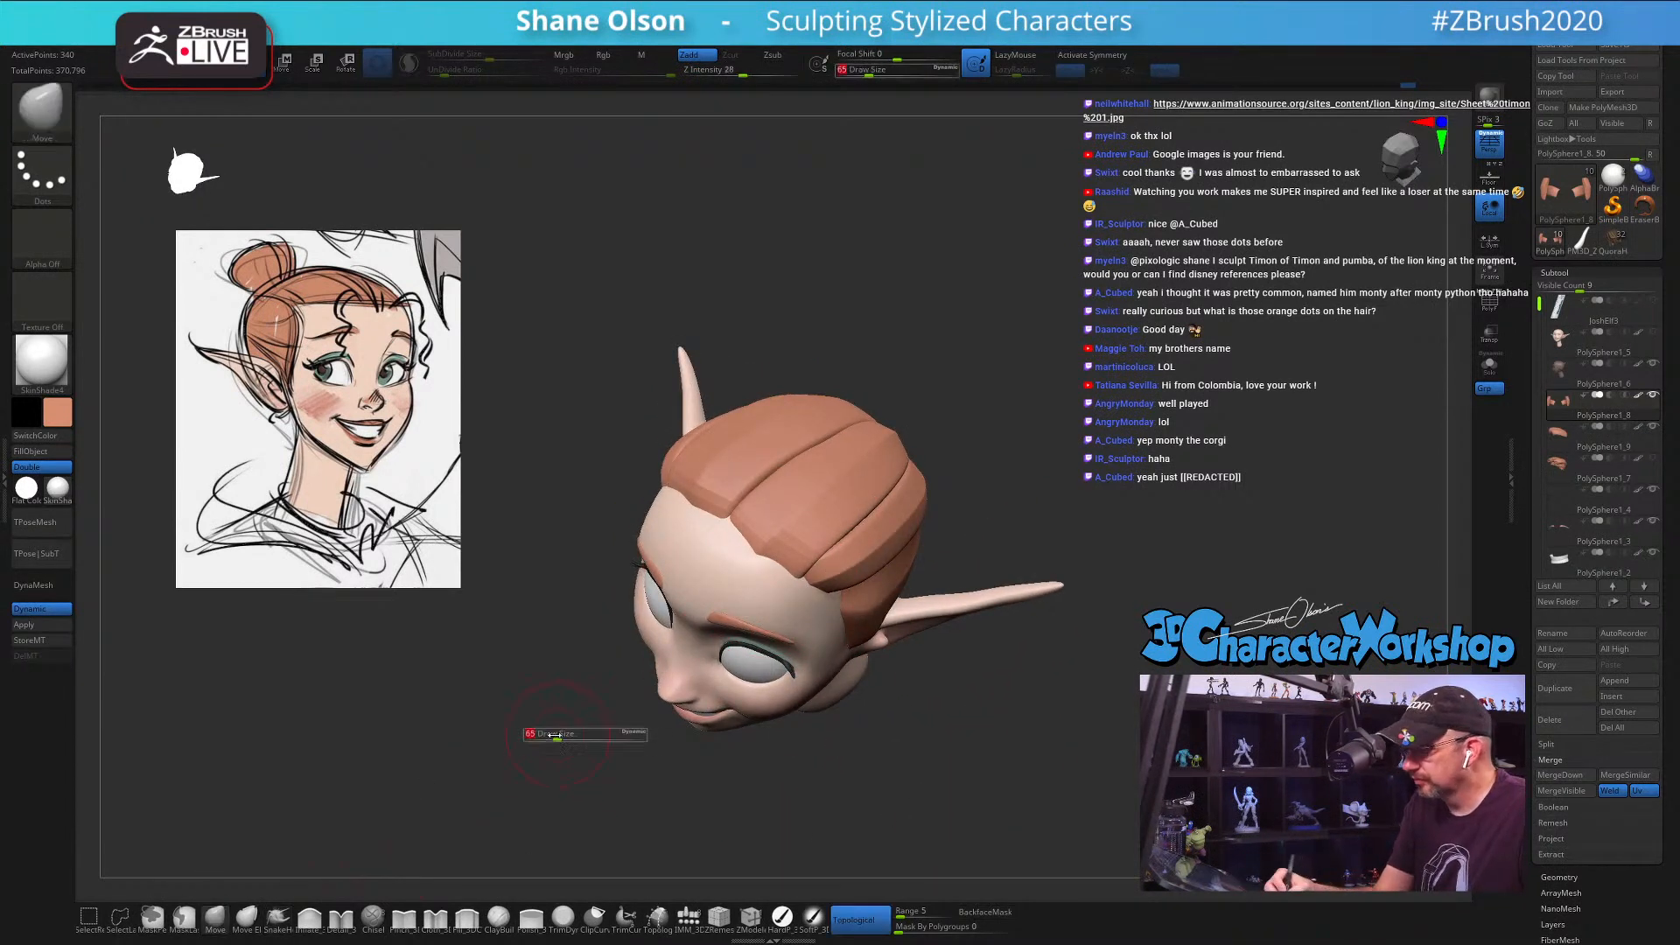
{"action": "left_click_drag", "start_coordinate": [557, 740], "coordinate": [568, 740]}
{"action": "left_click", "coordinate": [280, 919]}
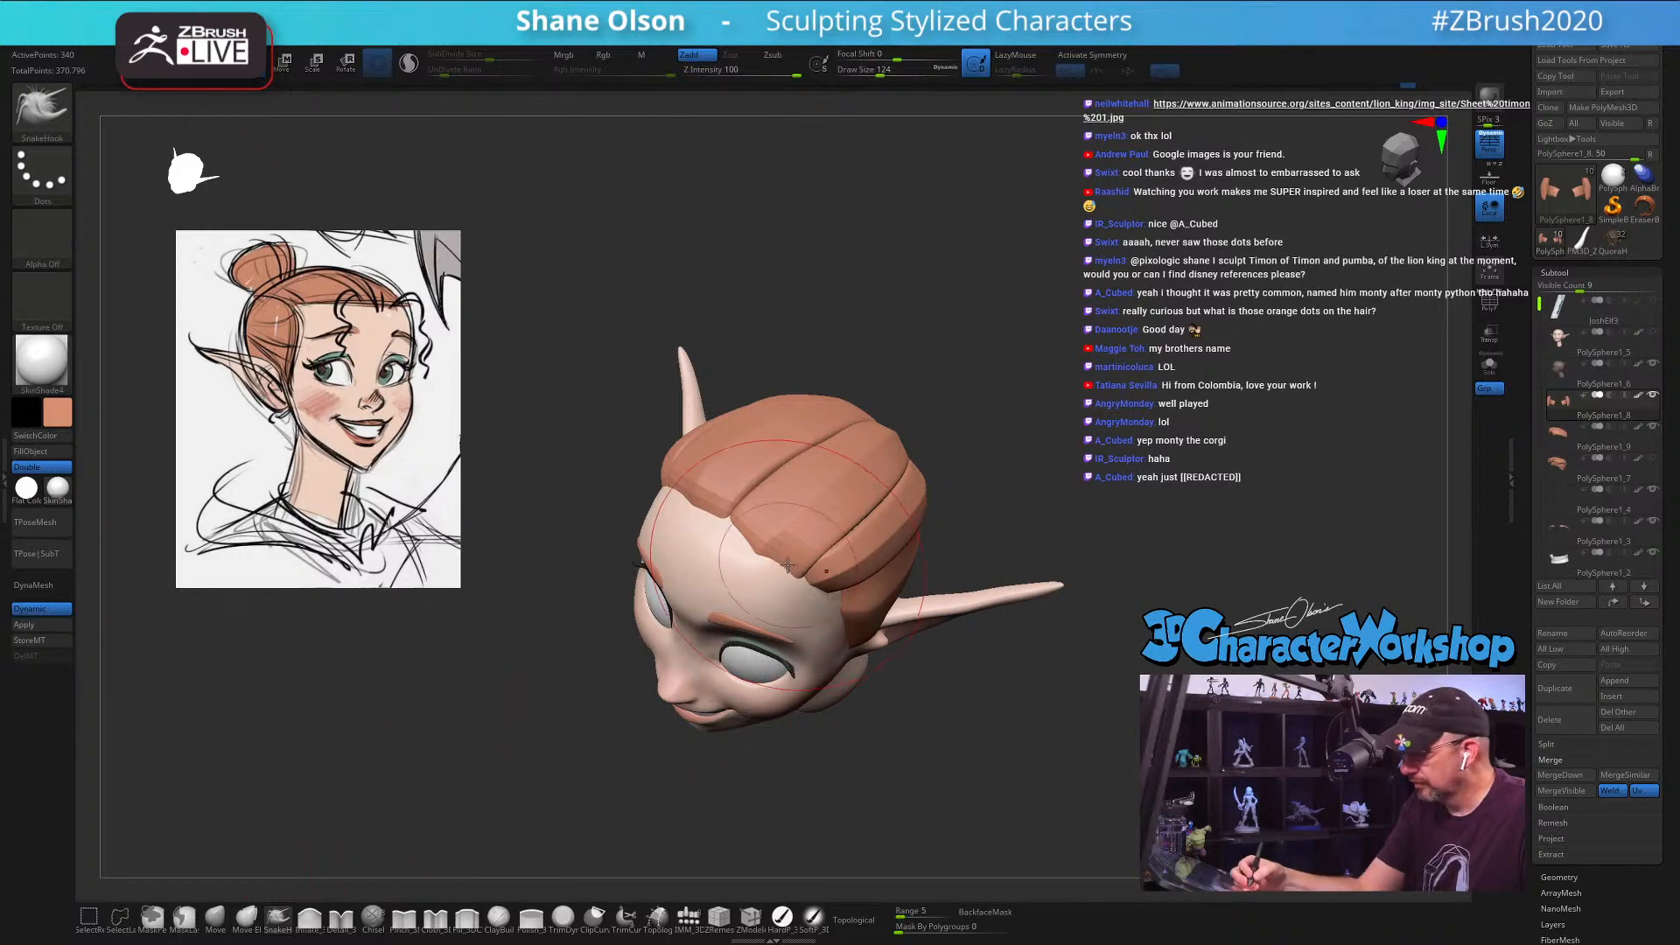
{"action": "right_click_drag", "start_coordinate": [787, 564], "coordinate": [740, 505]}
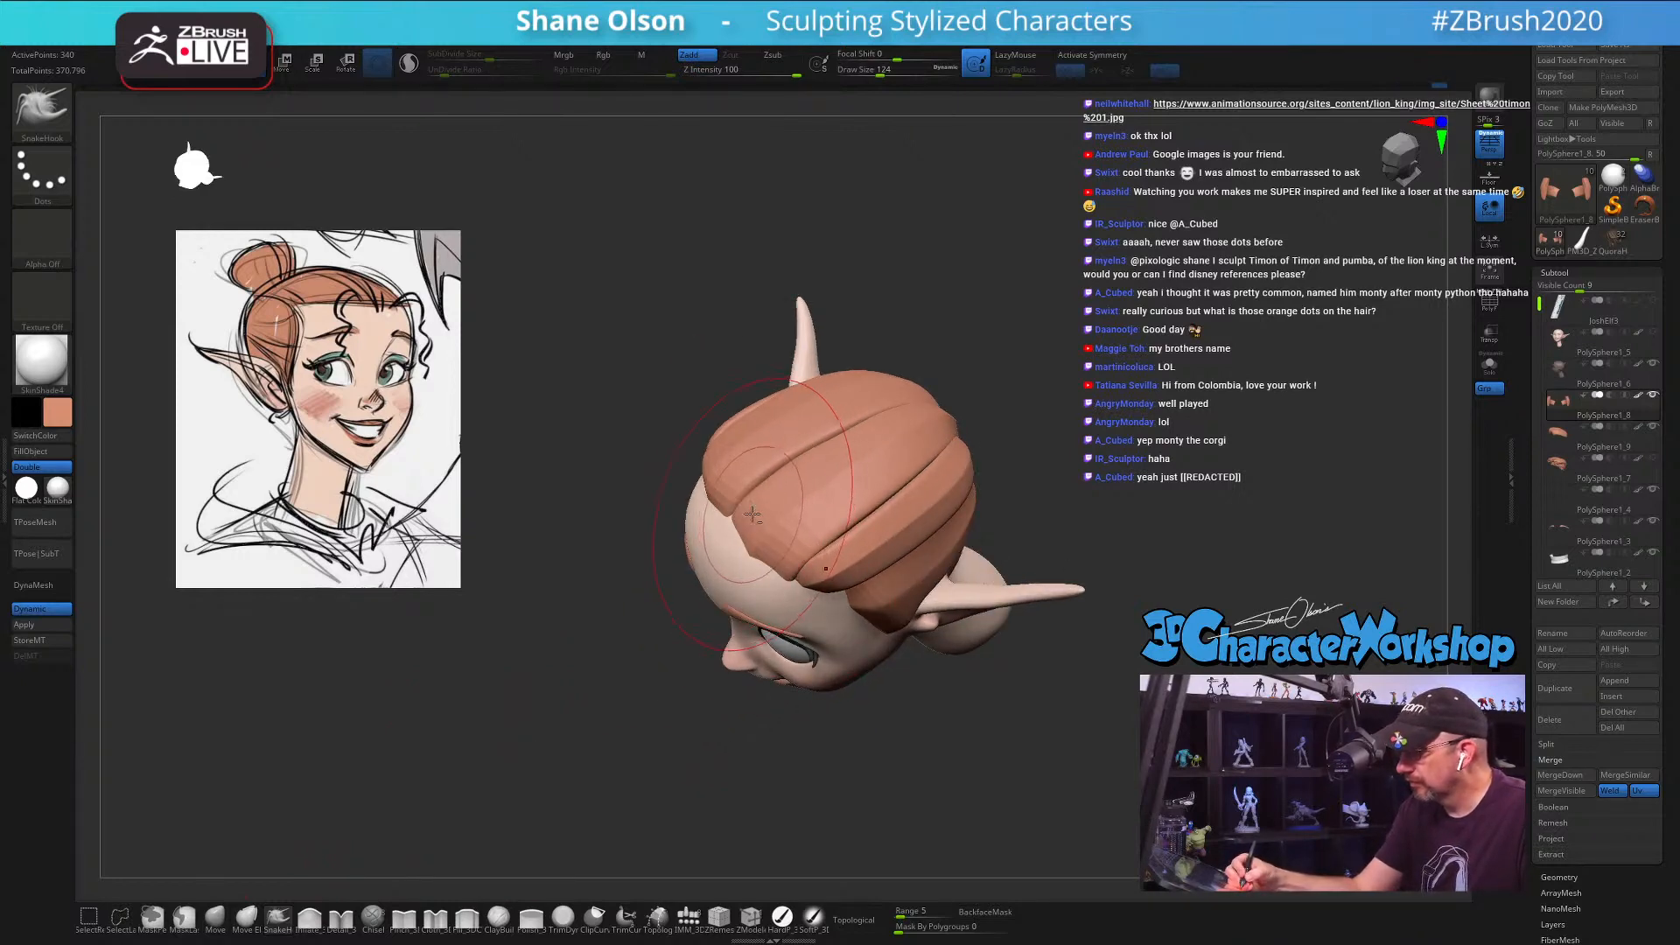
{"action": "key", "text": "shift+f"}
{"action": "left_click", "coordinate": [759, 512], "text": "alt"}
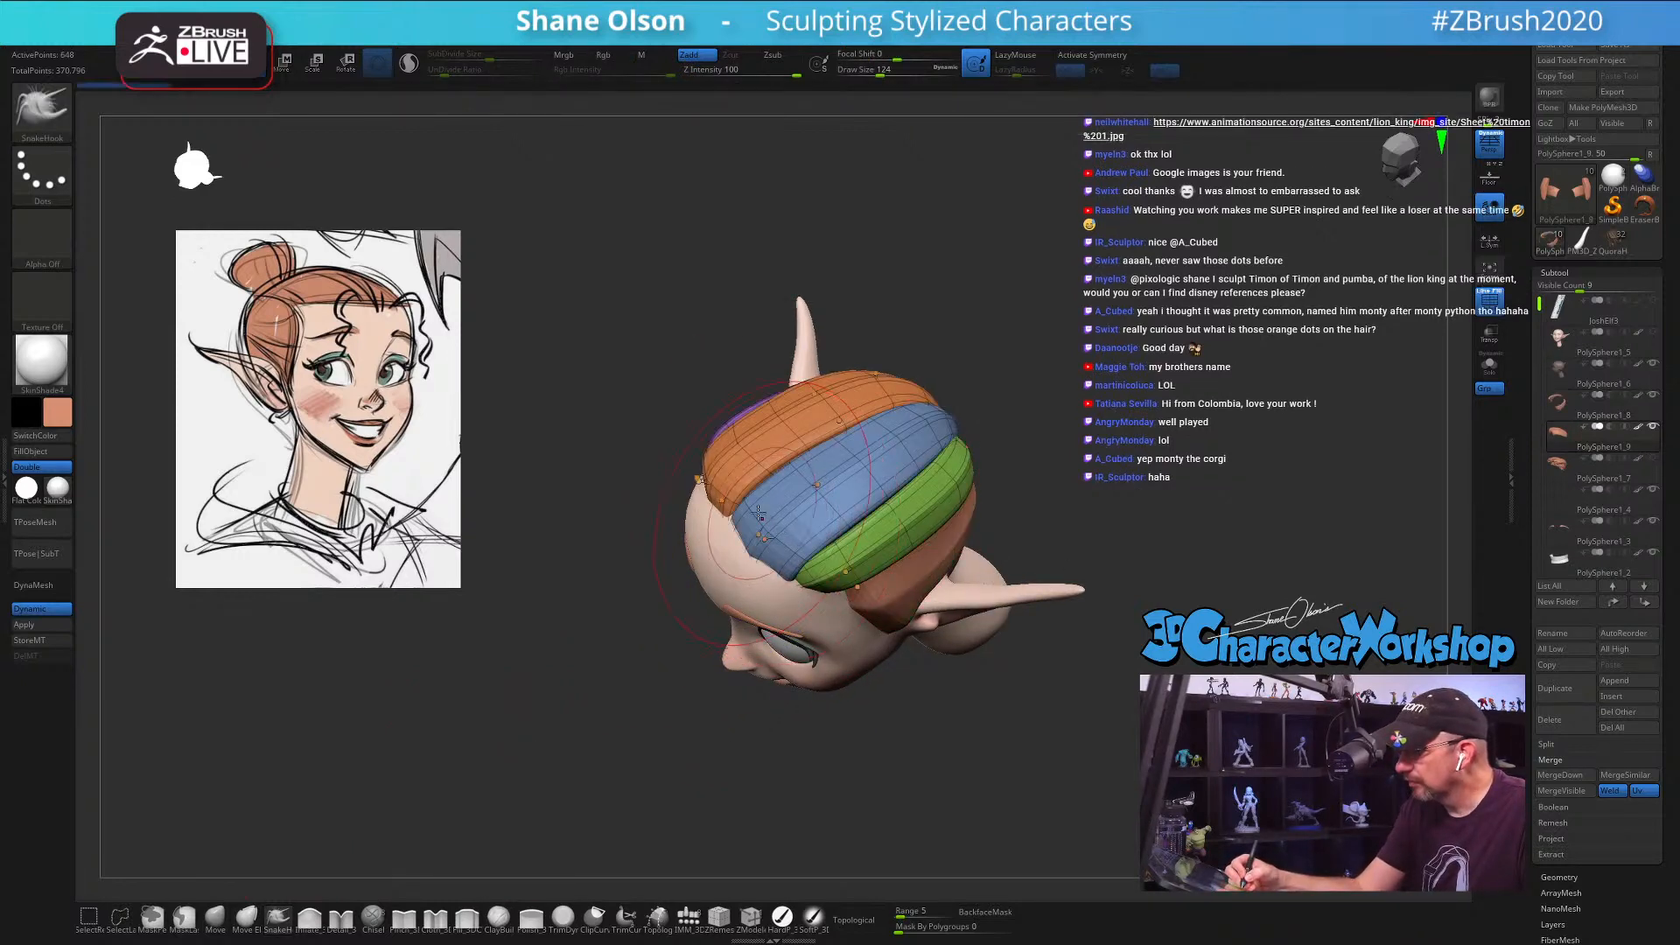
{"action": "right_click_drag", "start_coordinate": [740, 518], "coordinate": [964, 457]}
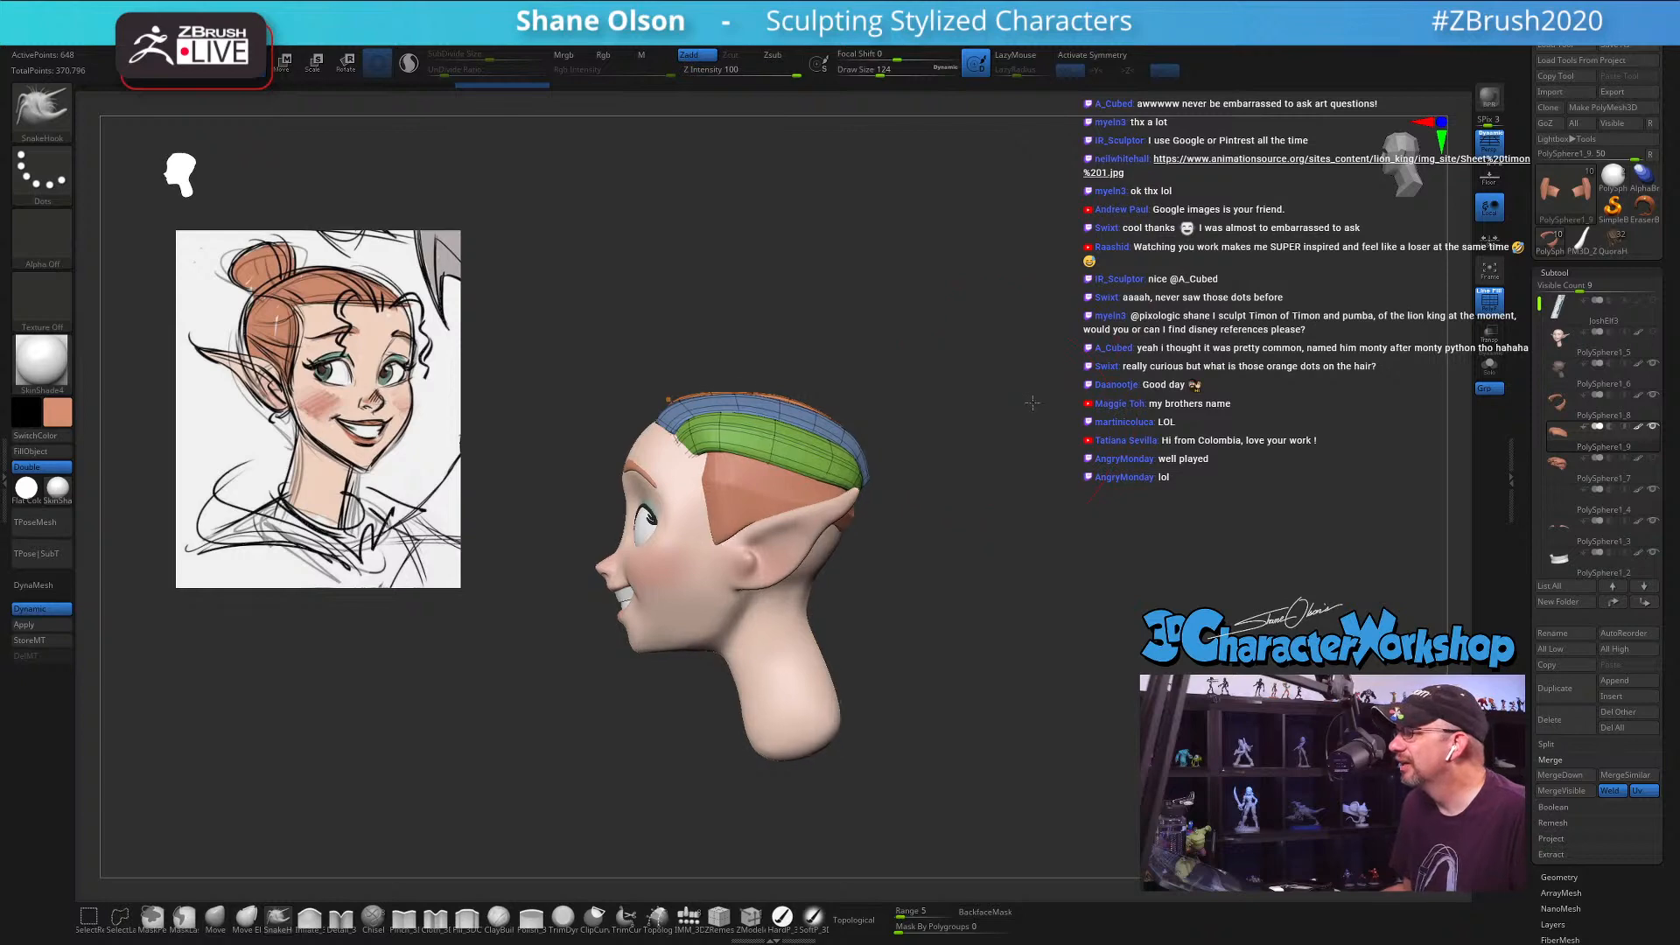
Step: Set the SnakeHook brush size to 65 and make the lower side hair strip above the ear the active subtool
{"action": "mouse_move", "coordinate": [1031, 401]}
{"action": "right_mouse_down"}
{"action": "mouse_move", "coordinate": [968, 476]}
{"action": "mouse_move", "coordinate": [1056, 423]}
{"action": "right_mouse_up"}
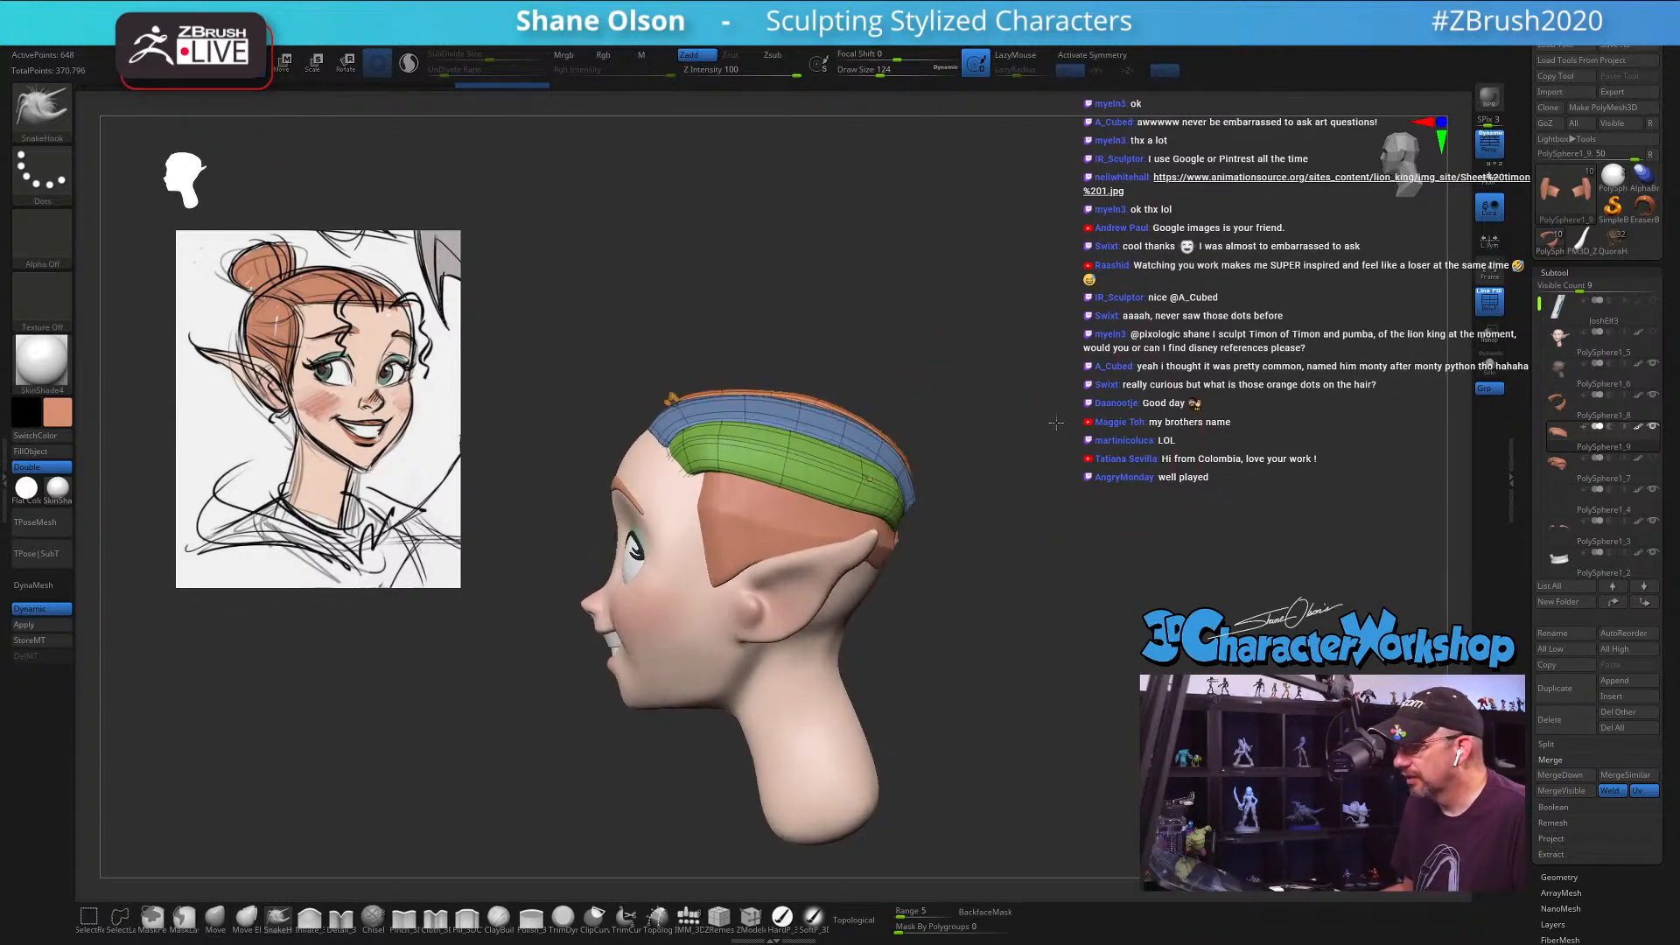
{"action": "right_click_drag", "start_coordinate": [797, 508], "coordinate": [947, 435]}
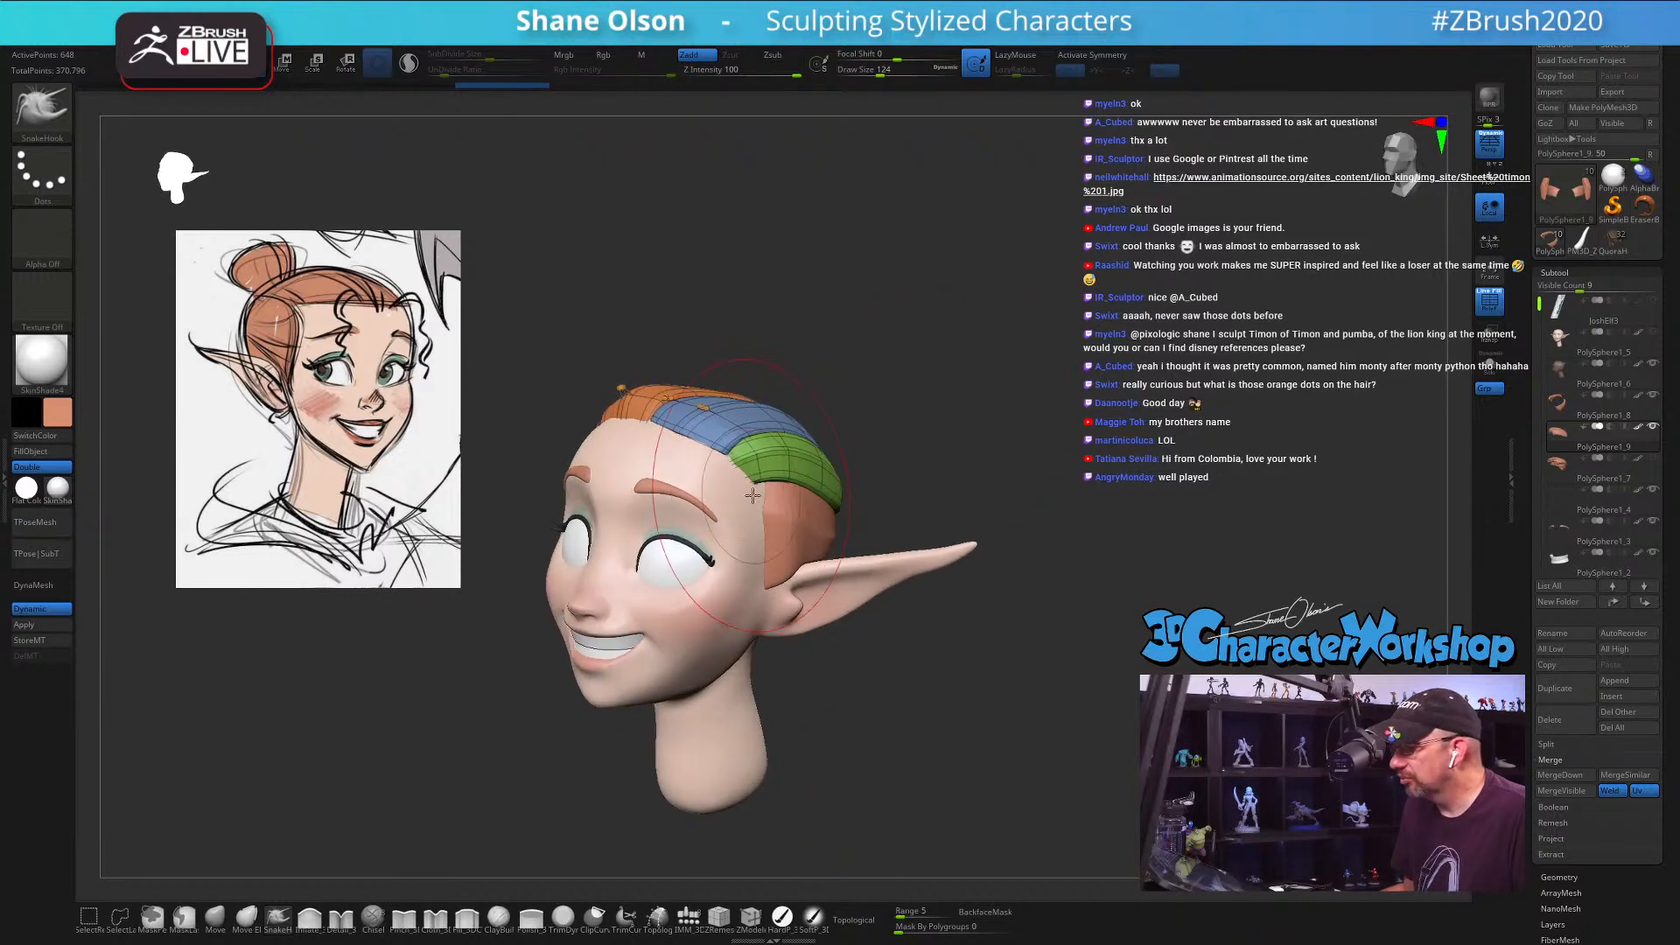
{"action": "key", "text": "s"}
{"action": "key", "text": "s"}
{"action": "left_click_drag", "start_coordinate": [754, 503], "coordinate": [743, 507]}
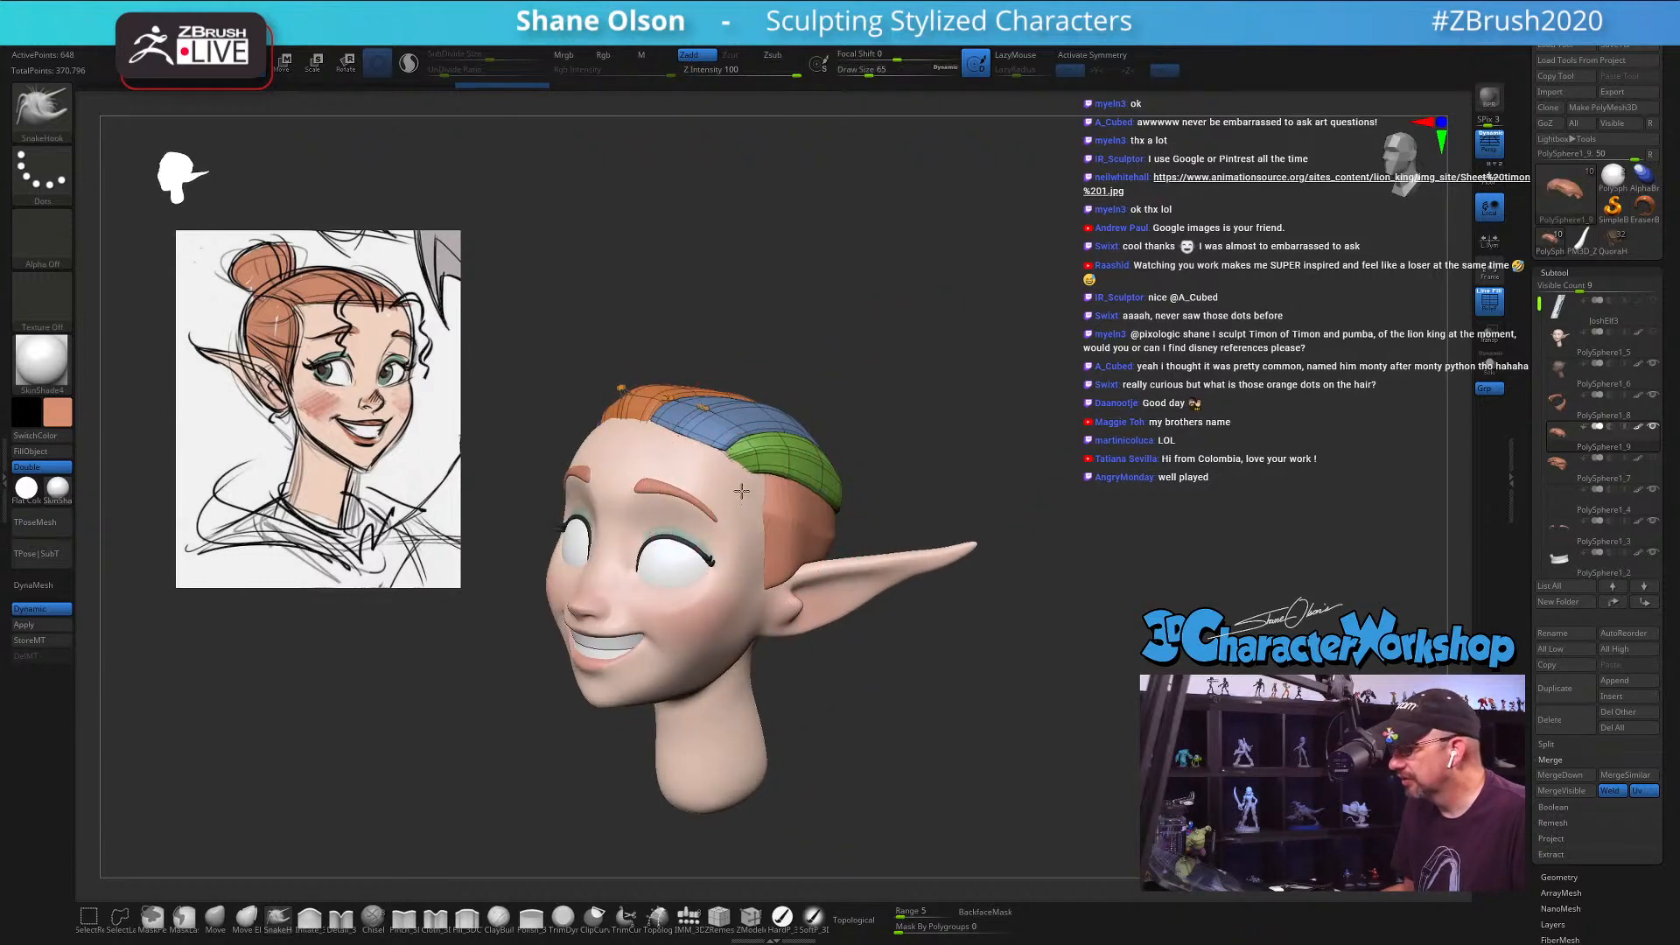
{"action": "left_click_drag", "start_coordinate": [1024, 500], "coordinate": [892, 508]}
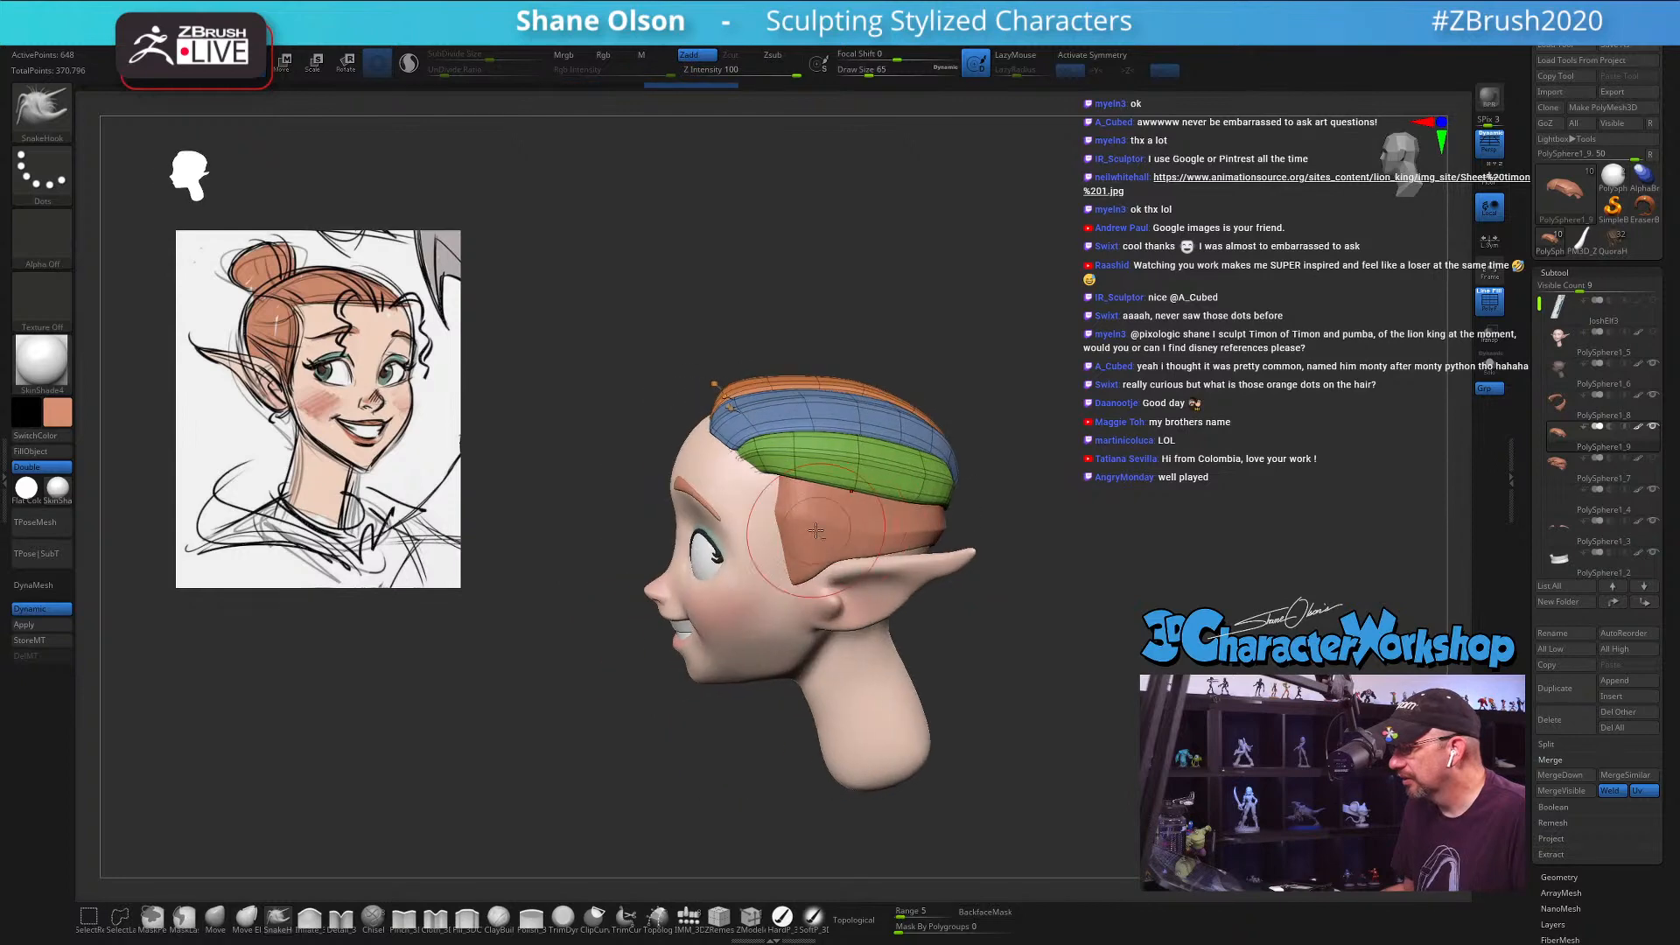
{"action": "left_click", "coordinate": [840, 525], "text": "alt"}
{"action": "left_click_drag", "start_coordinate": [1151, 515], "coordinate": [812, 447]}
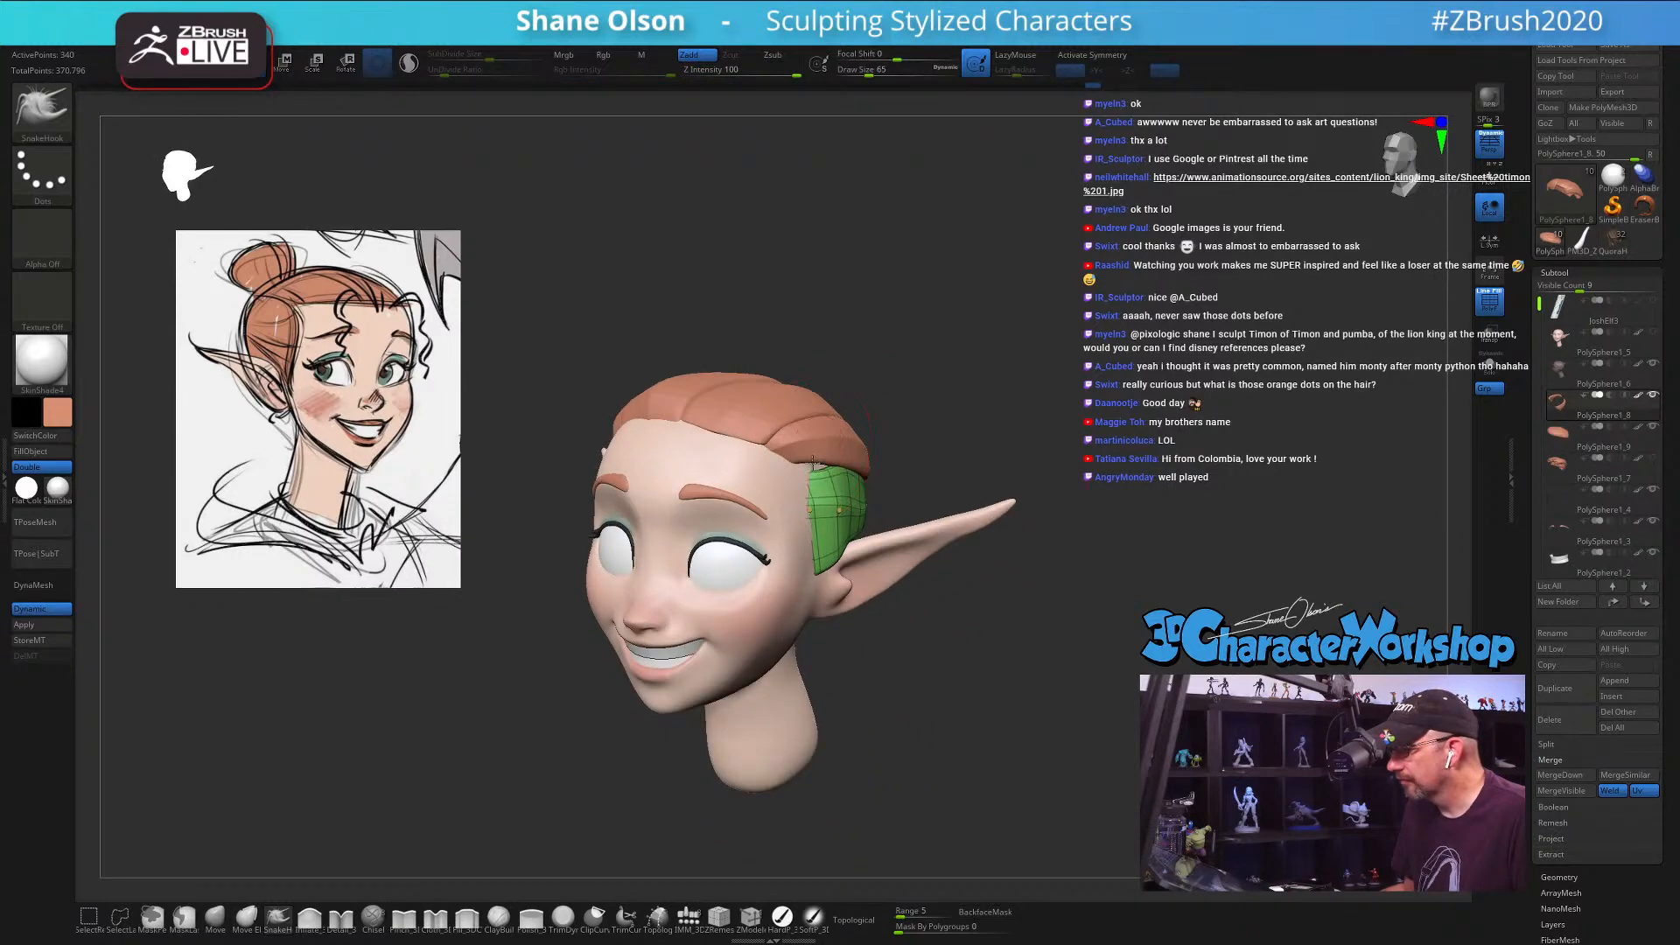
Step: Reshape the side strip's front edge along the temple, with brush size 65
{"action": "right_click_drag", "start_coordinate": [812, 455], "coordinate": [856, 466]}
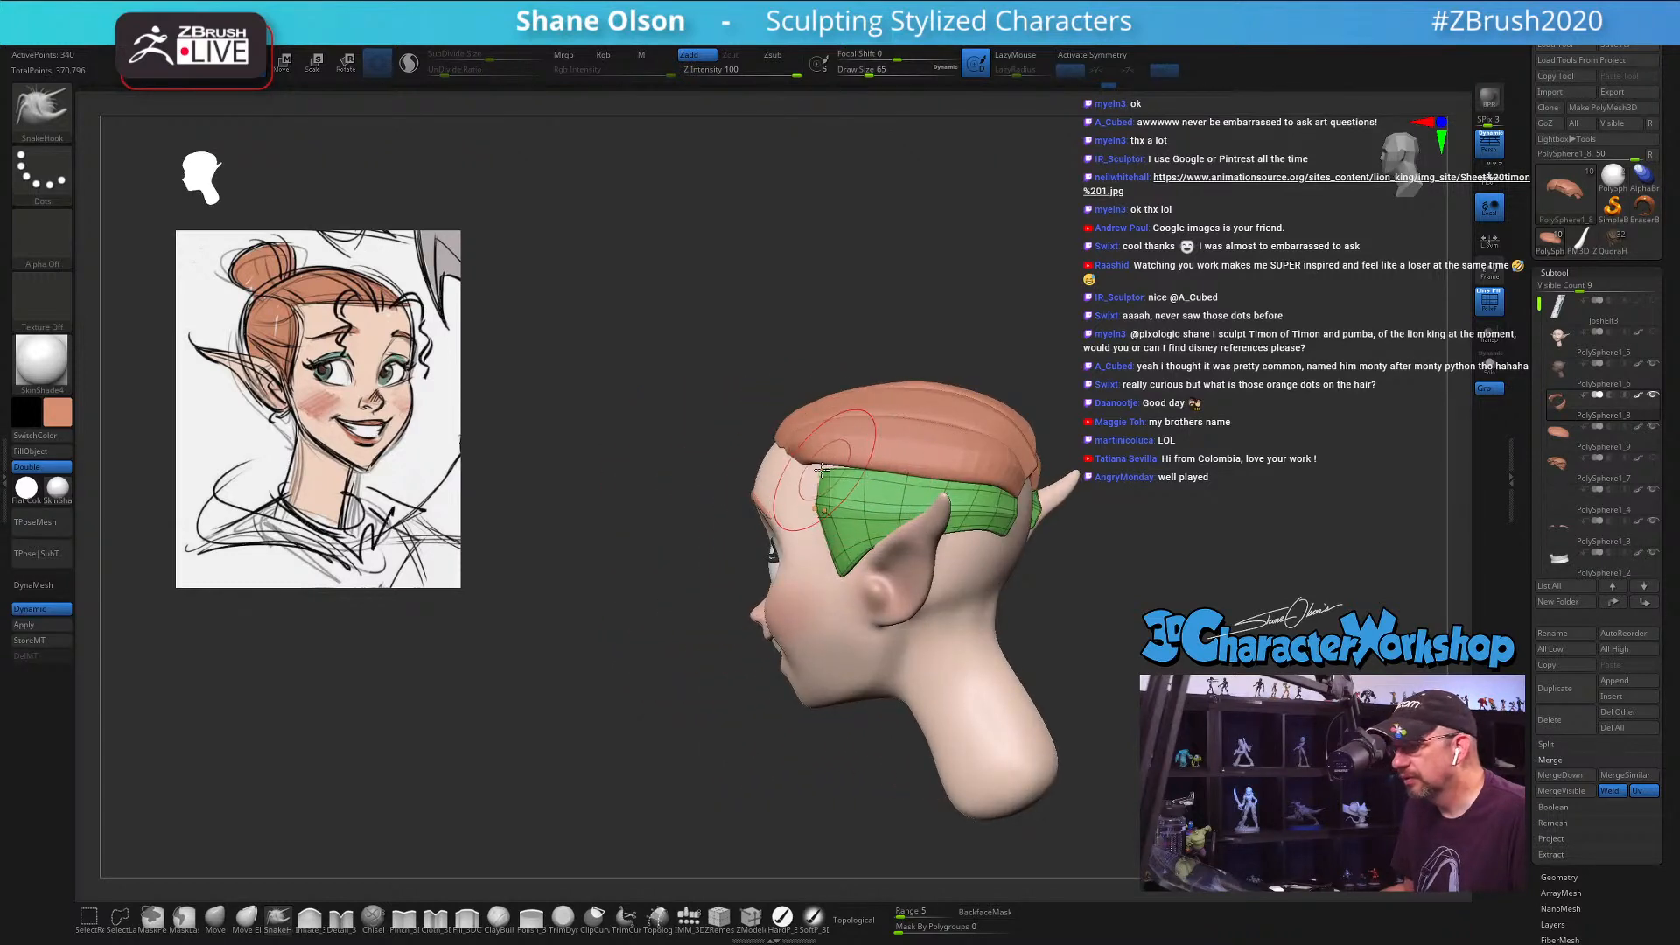
{"action": "mouse_move", "coordinate": [862, 473]}
{"action": "right_mouse_down"}
{"action": "mouse_move", "coordinate": [1187, 470]}
{"action": "mouse_move", "coordinate": [1072, 475]}
{"action": "right_mouse_up"}
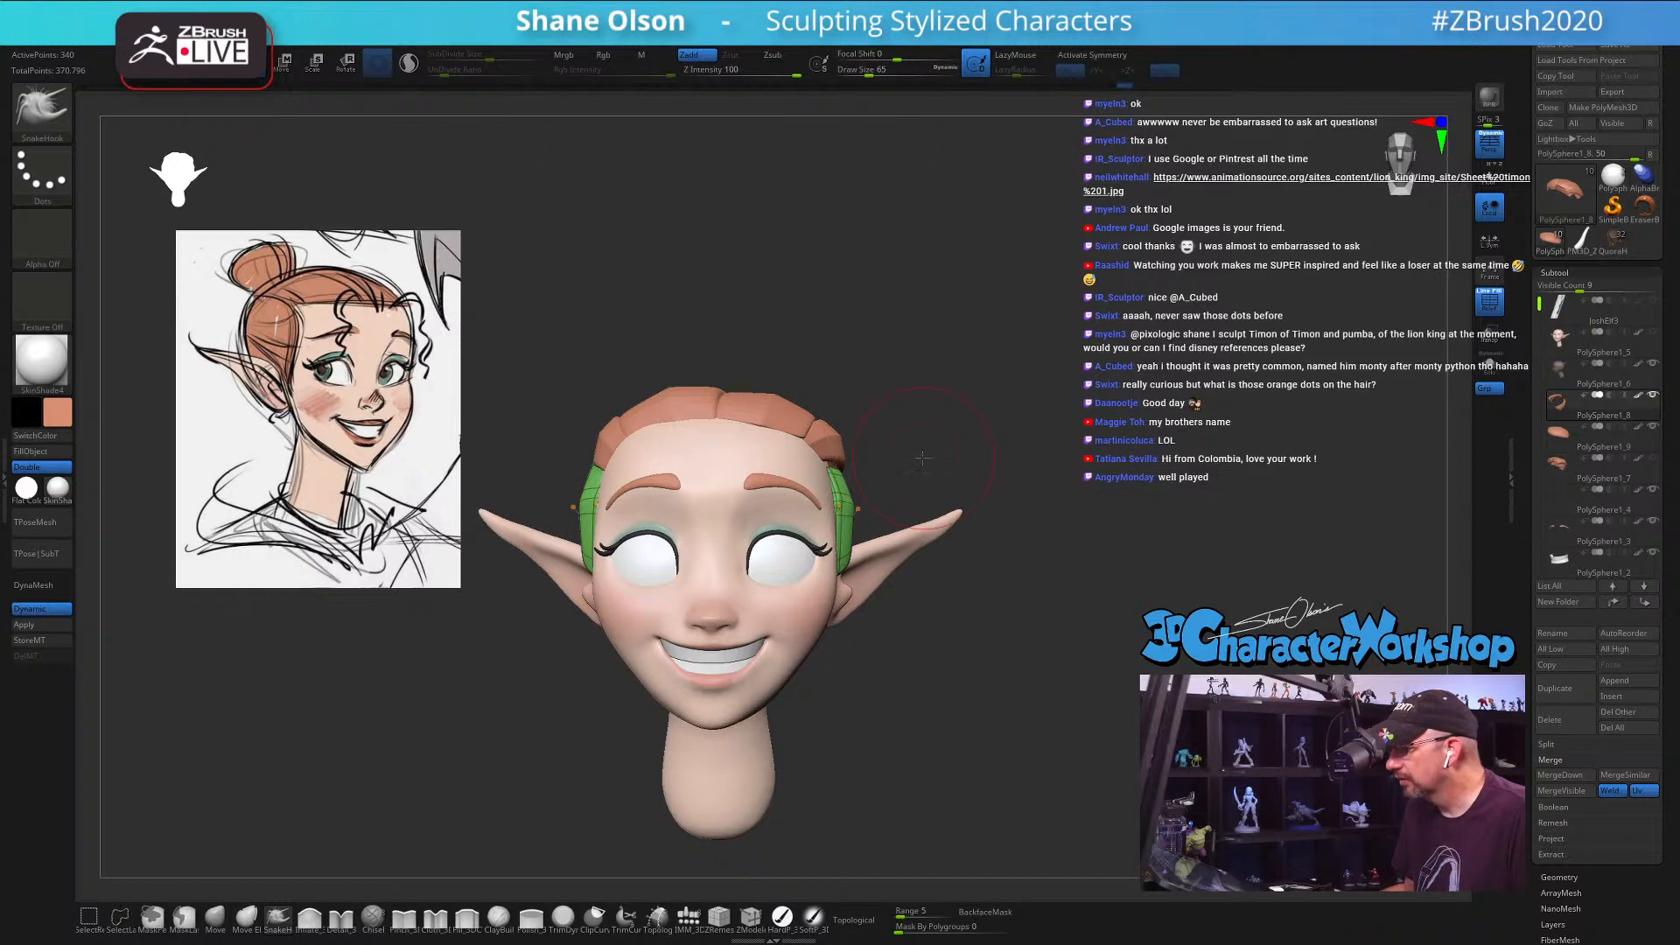
{"action": "mouse_move", "coordinate": [882, 458]}
{"action": "right_mouse_down"}
{"action": "mouse_move", "coordinate": [977, 452]}
{"action": "mouse_move", "coordinate": [987, 486]}
{"action": "mouse_move", "coordinate": [1026, 511]}
{"action": "mouse_move", "coordinate": [1005, 467]}
{"action": "mouse_move", "coordinate": [659, 364]}
{"action": "mouse_move", "coordinate": [698, 300]}
{"action": "mouse_move", "coordinate": [873, 305]}
{"action": "right_mouse_up"}
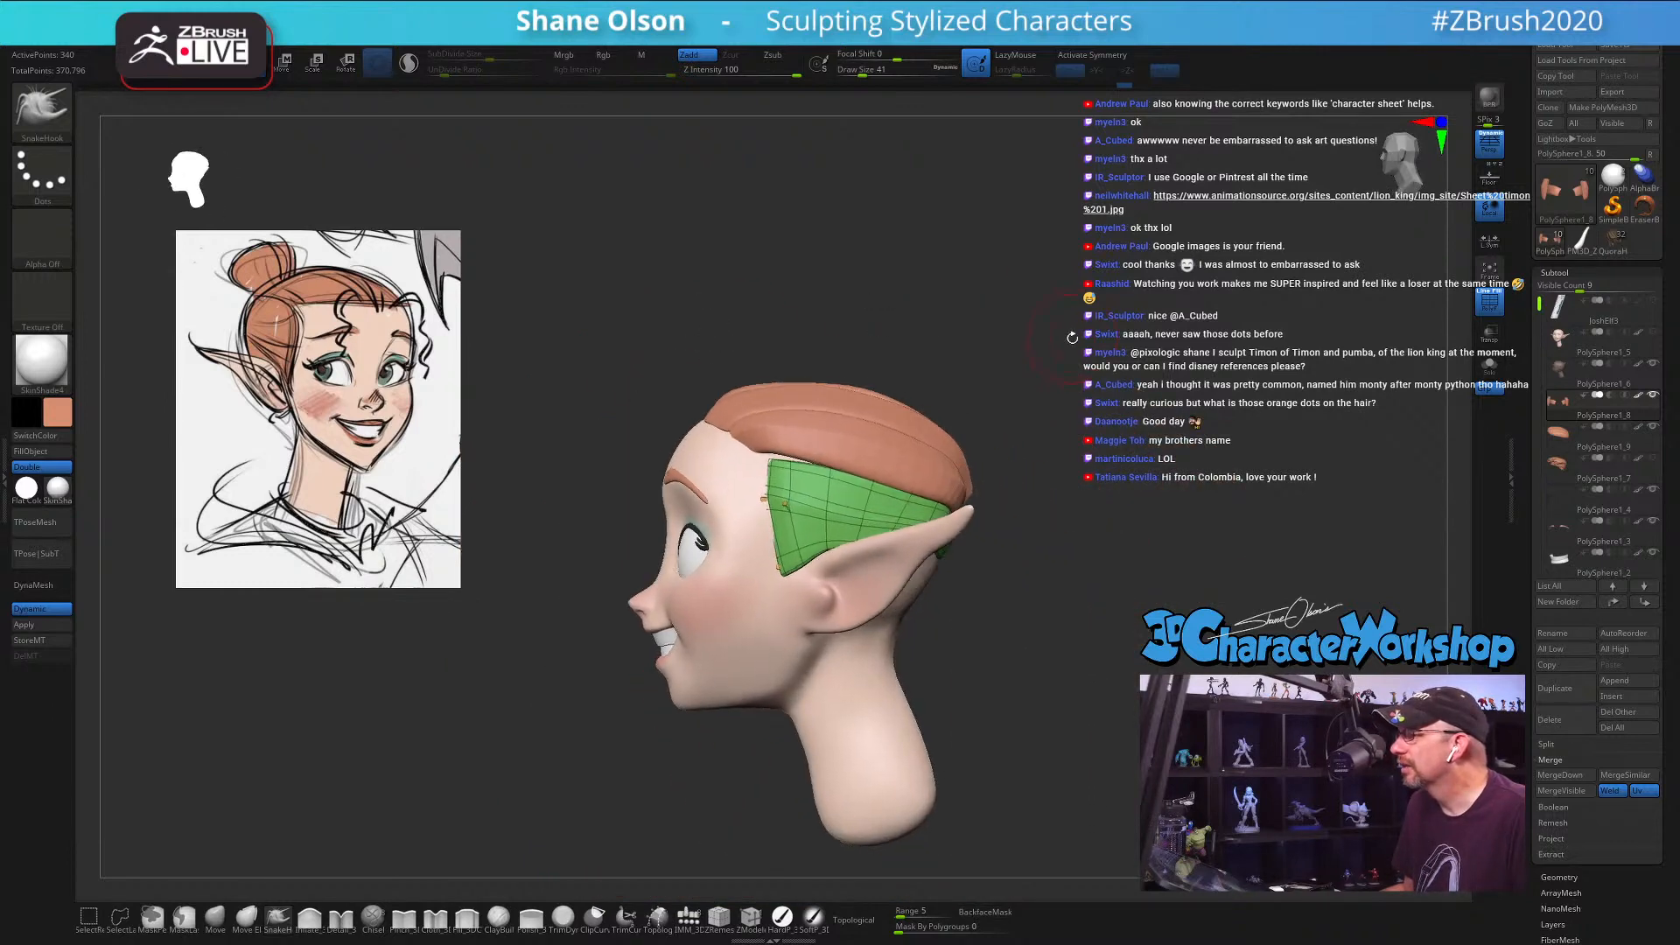
{"action": "right_click_drag", "start_coordinate": [1073, 339], "coordinate": [1168, 386], "text": "alt"}
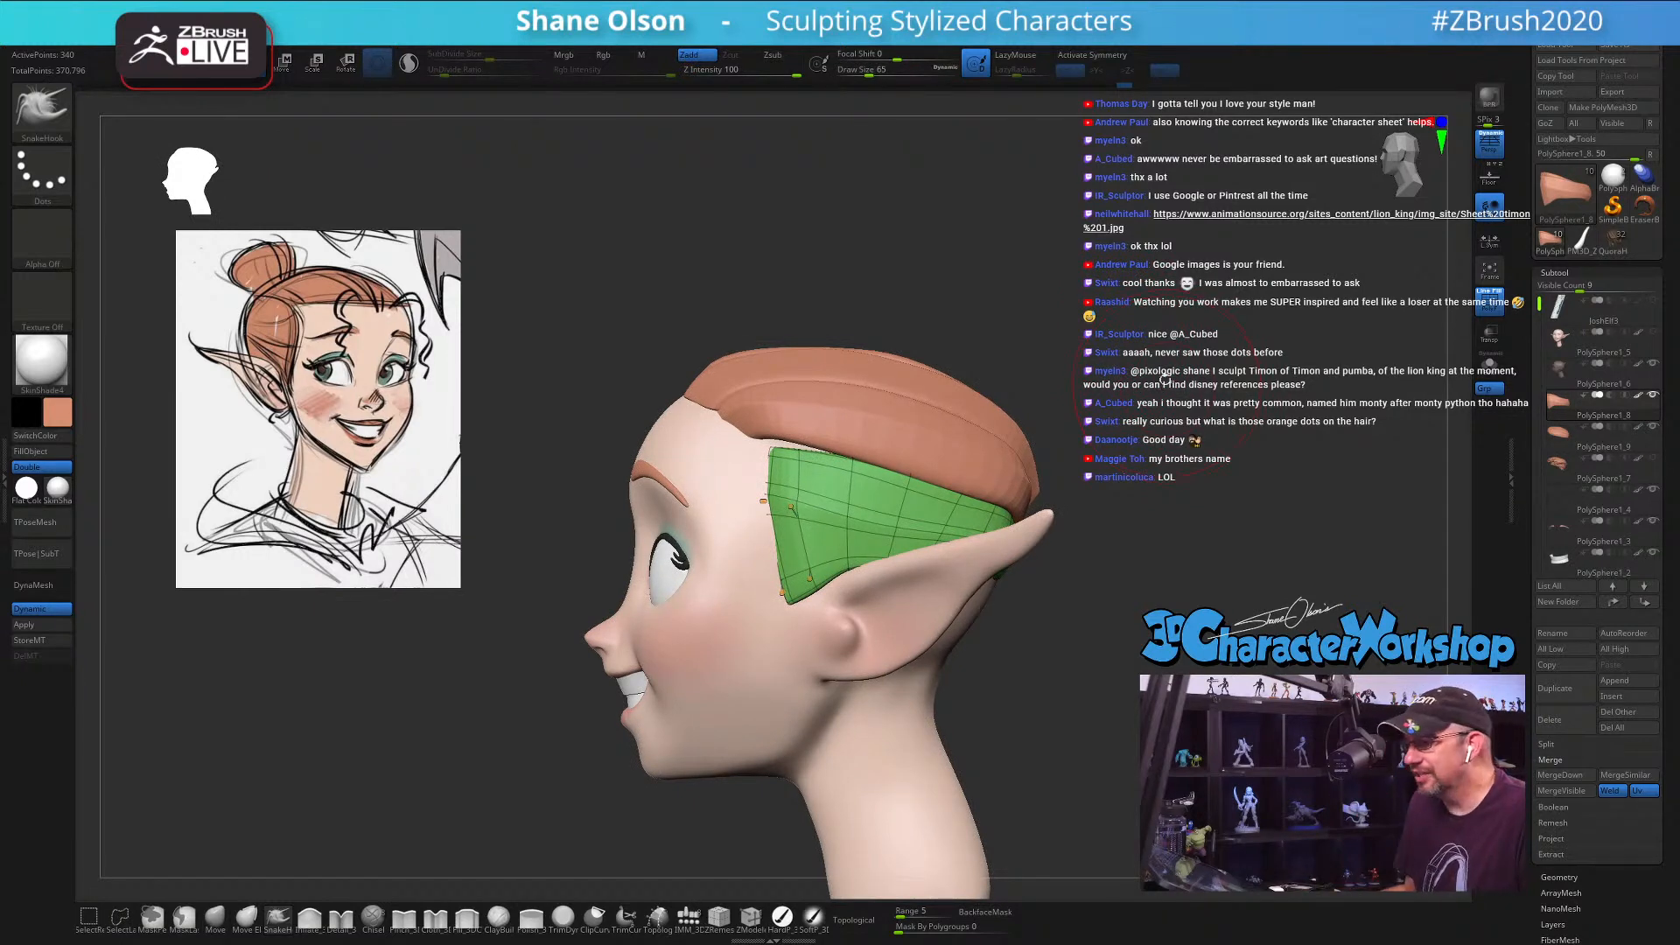
{"action": "mouse_move", "coordinate": [873, 302]}
{"action": "right_mouse_down", "text": "alt"}
{"action": "mouse_move", "coordinate": [851, 560]}
{"action": "mouse_move", "coordinate": [915, 250]}
{"action": "right_mouse_up", "text": "alt"}
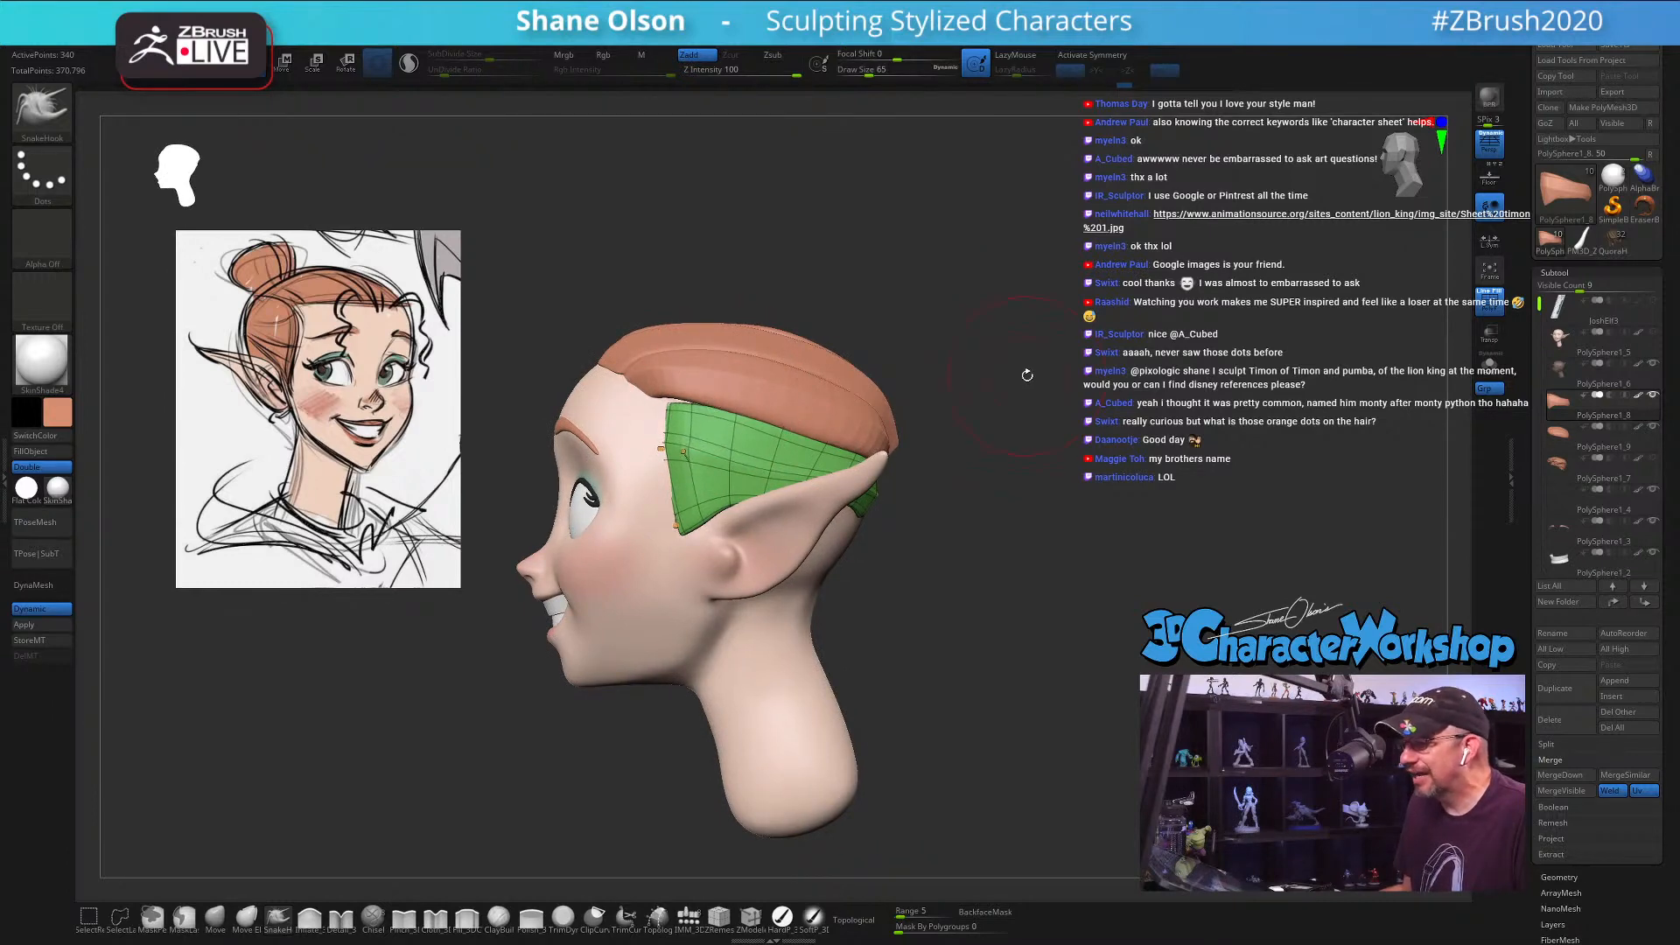
{"action": "mouse_move", "coordinate": [1003, 388]}
{"action": "left_mouse_down"}
{"action": "mouse_move", "coordinate": [884, 490]}
{"action": "mouse_move", "coordinate": [813, 490]}
{"action": "left_mouse_up"}
{"action": "left_click_drag", "start_coordinate": [709, 453], "coordinate": [675, 480]}
Step: Refine the side strip's upper front corner beneath the neighbouring strip, with brush sizes 44 and 50
{"action": "key", "text": "s"}
{"action": "left_click_drag", "start_coordinate": [1111, 358], "coordinate": [1129, 543]}
{"action": "key", "text": "s"}
{"action": "left_click_drag", "start_coordinate": [781, 397], "coordinate": [790, 397]}
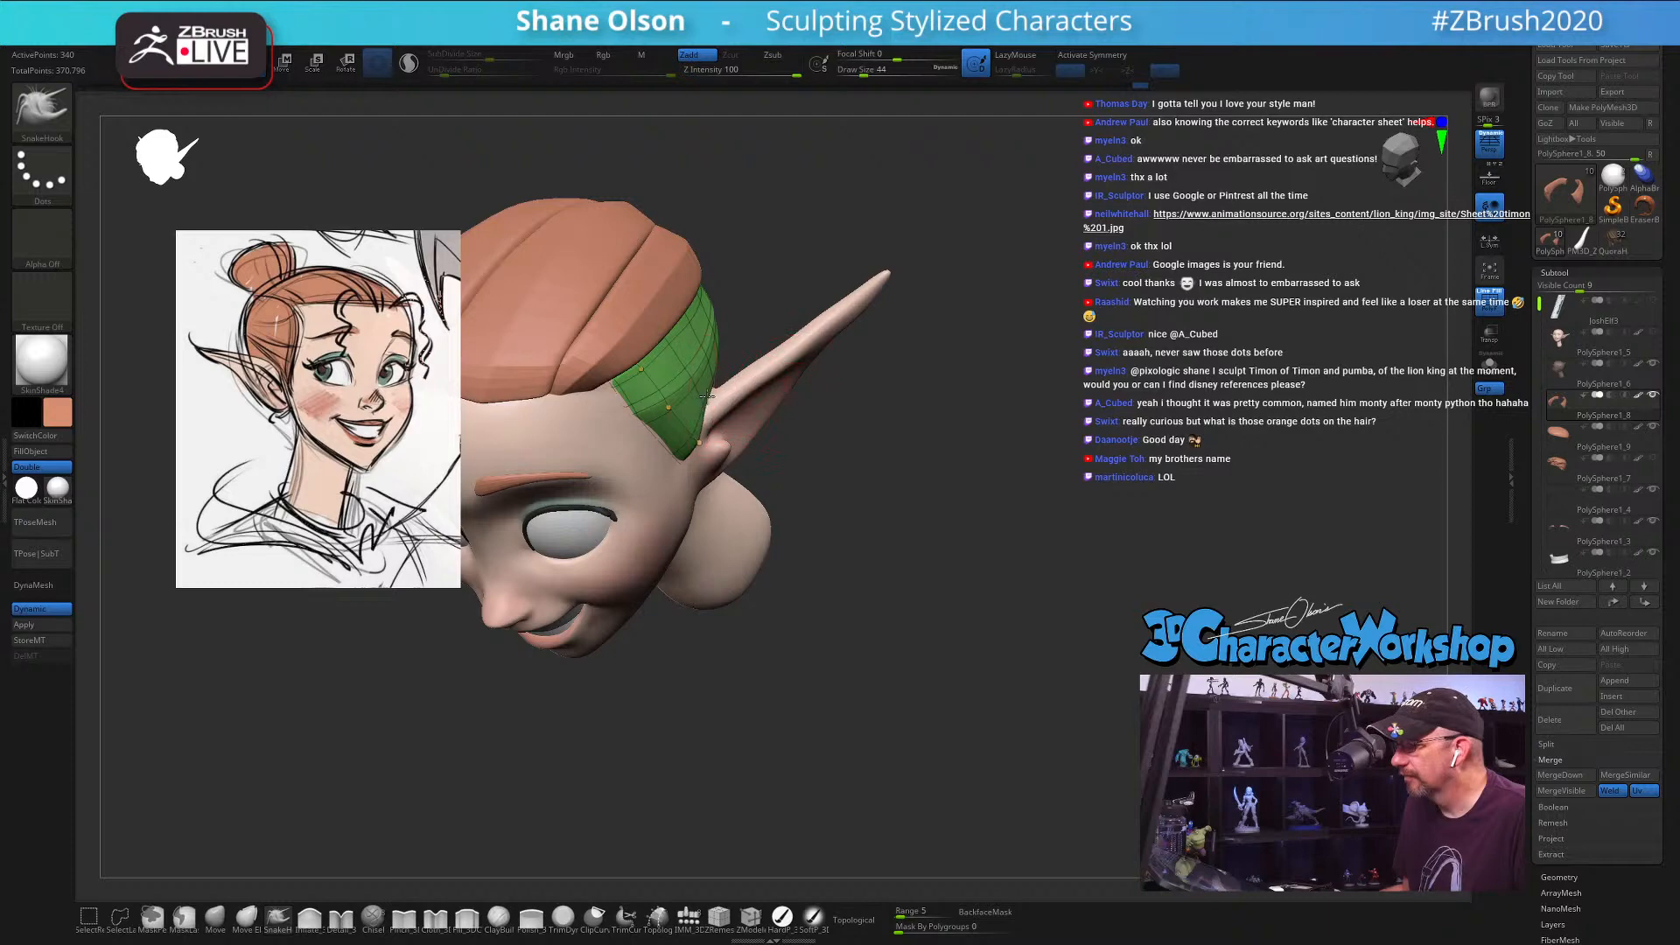
{"action": "mouse_move", "coordinate": [885, 420]}
{"action": "left_mouse_down"}
{"action": "mouse_move", "coordinate": [969, 474]}
{"action": "mouse_move", "coordinate": [1047, 484]}
{"action": "mouse_move", "coordinate": [1069, 471]}
{"action": "mouse_move", "coordinate": [1050, 357]}
{"action": "mouse_move", "coordinate": [1095, 416]}
{"action": "mouse_move", "coordinate": [1006, 420]}
{"action": "left_mouse_up"}
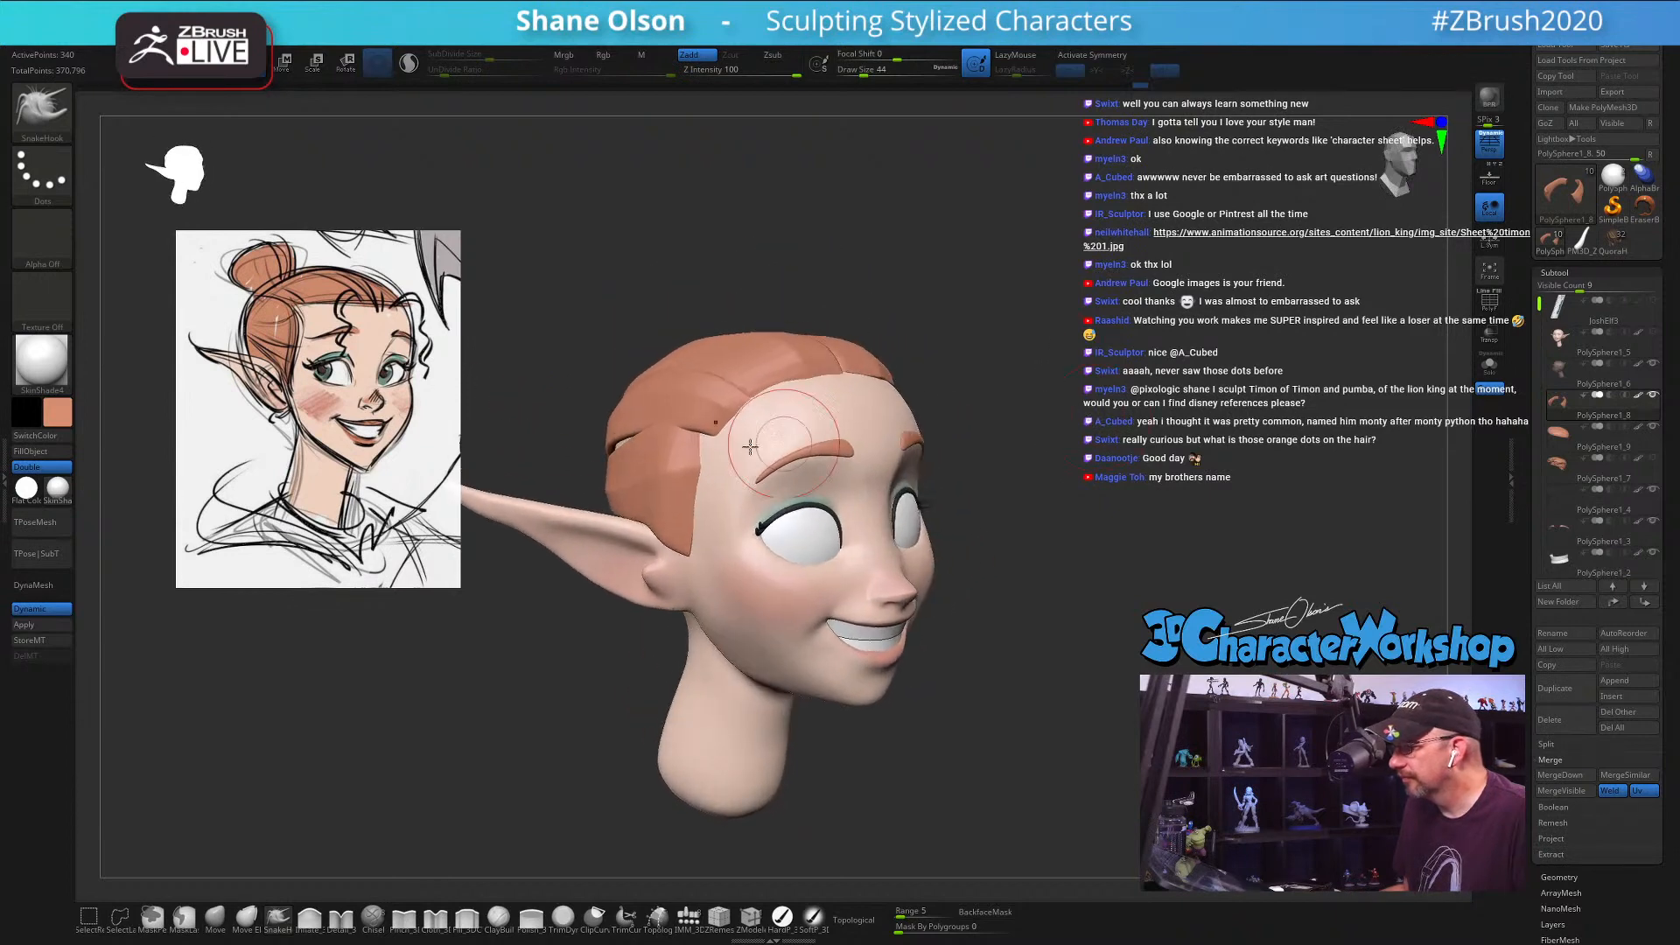
{"action": "key", "text": "bracketright"}
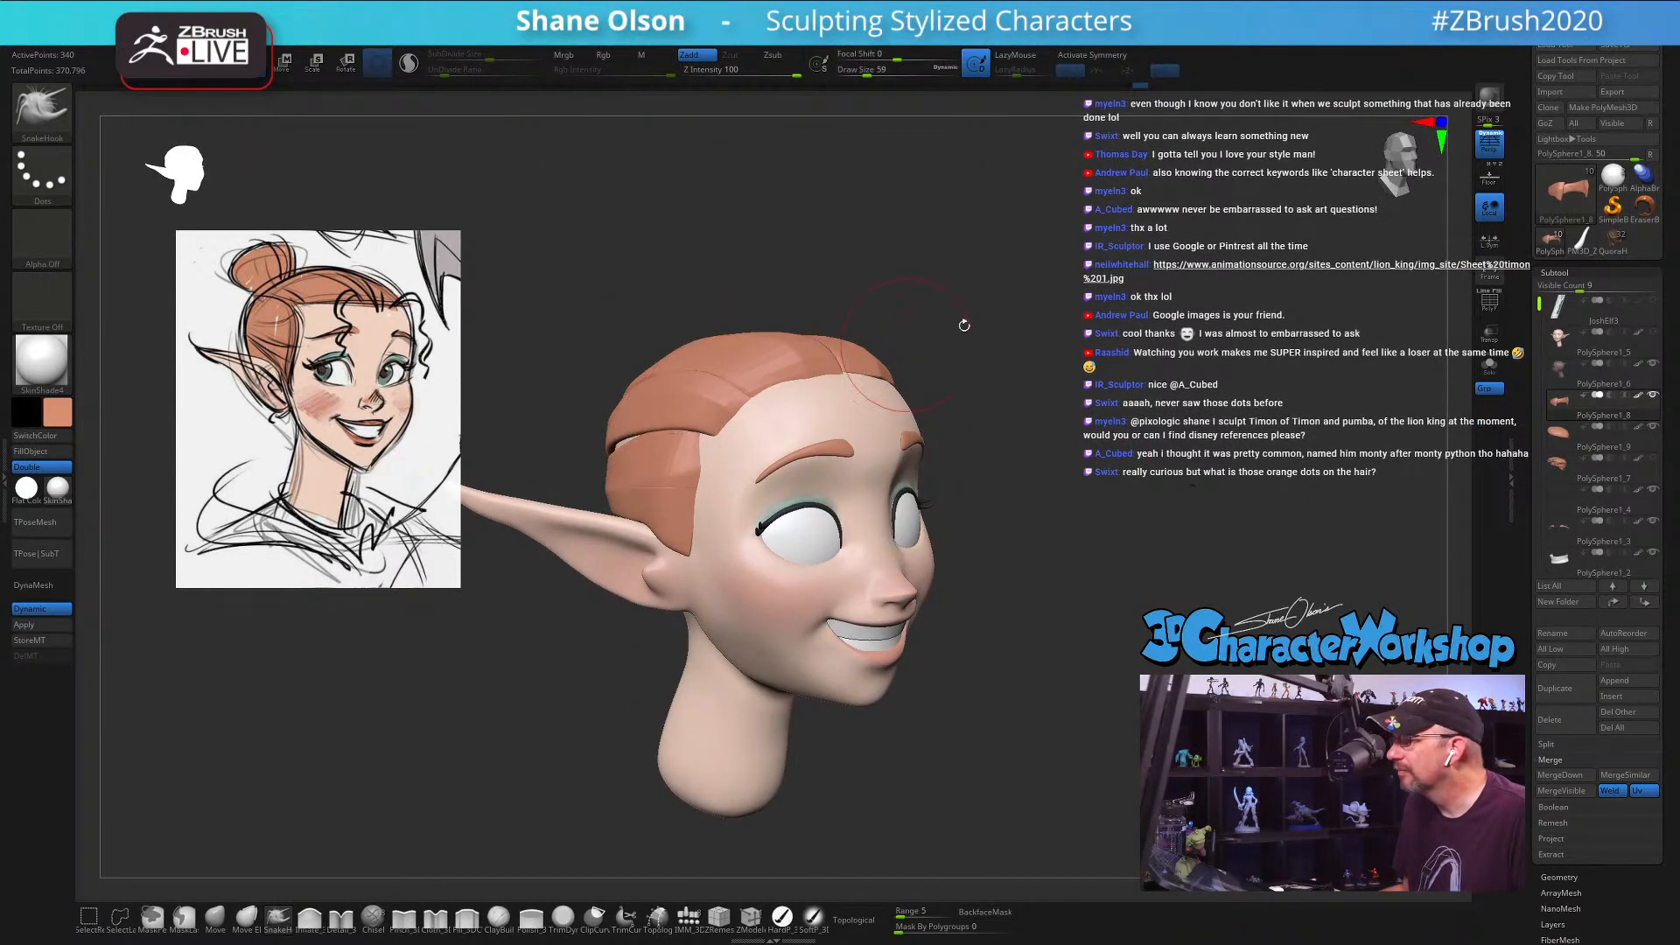
{"action": "left_click_drag", "start_coordinate": [965, 325], "coordinate": [1122, 306]}
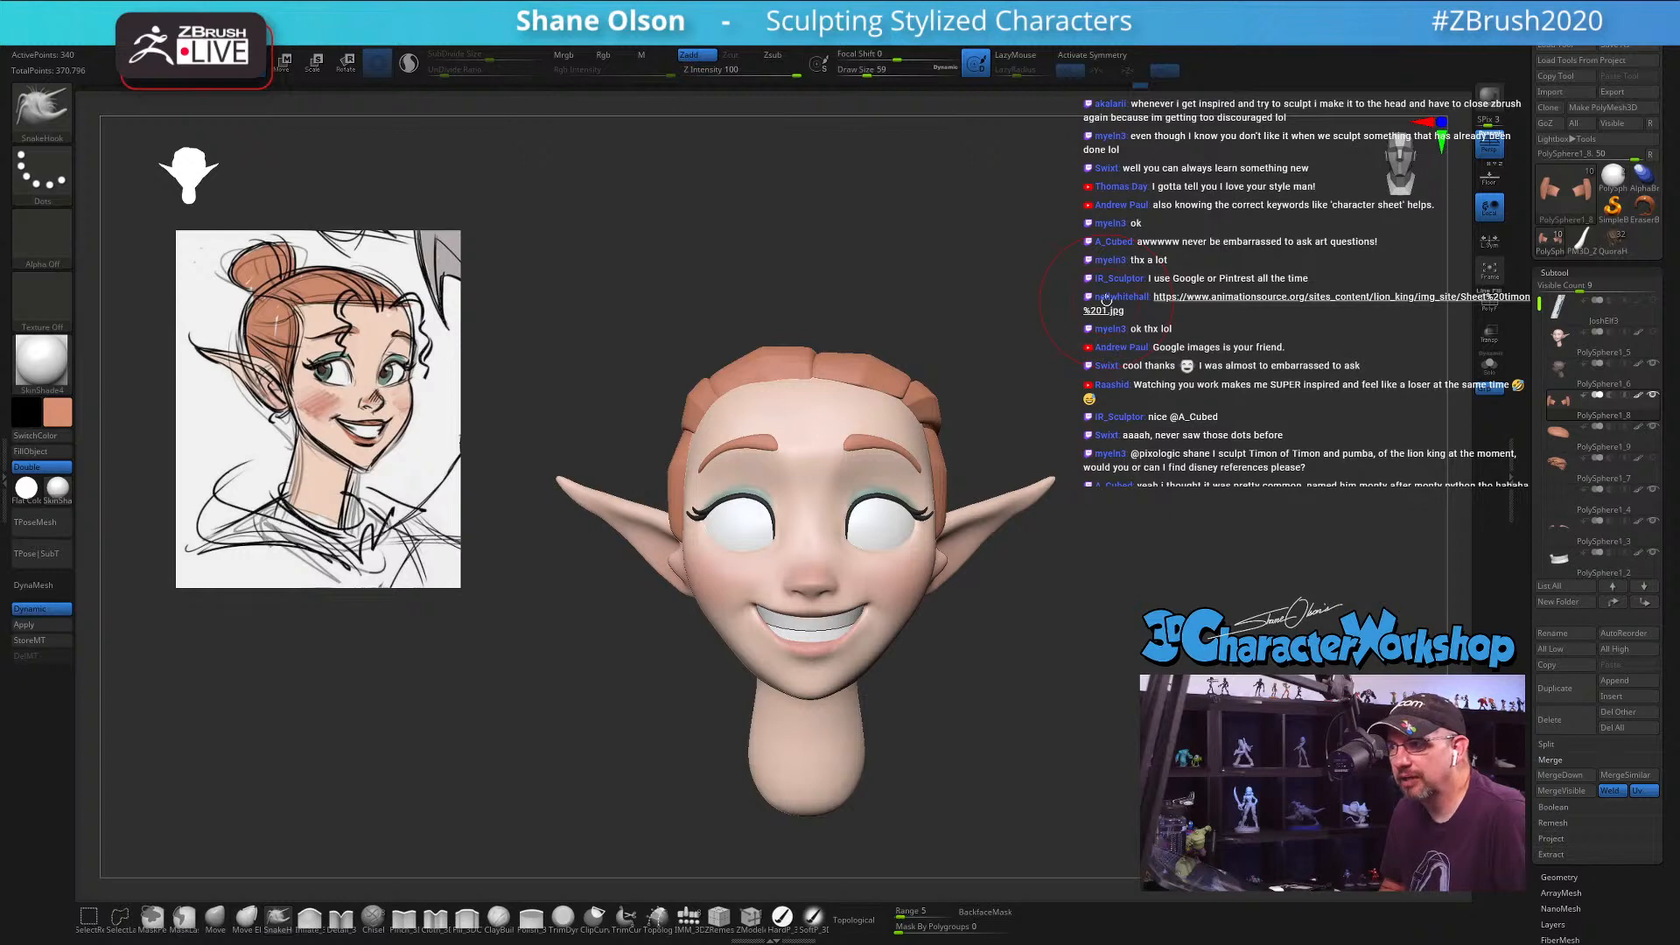
Step: Adjust the side strip's lower edge behind the ear at the back of the head, reducing the brush size to 71
{"action": "key", "text": "s"}
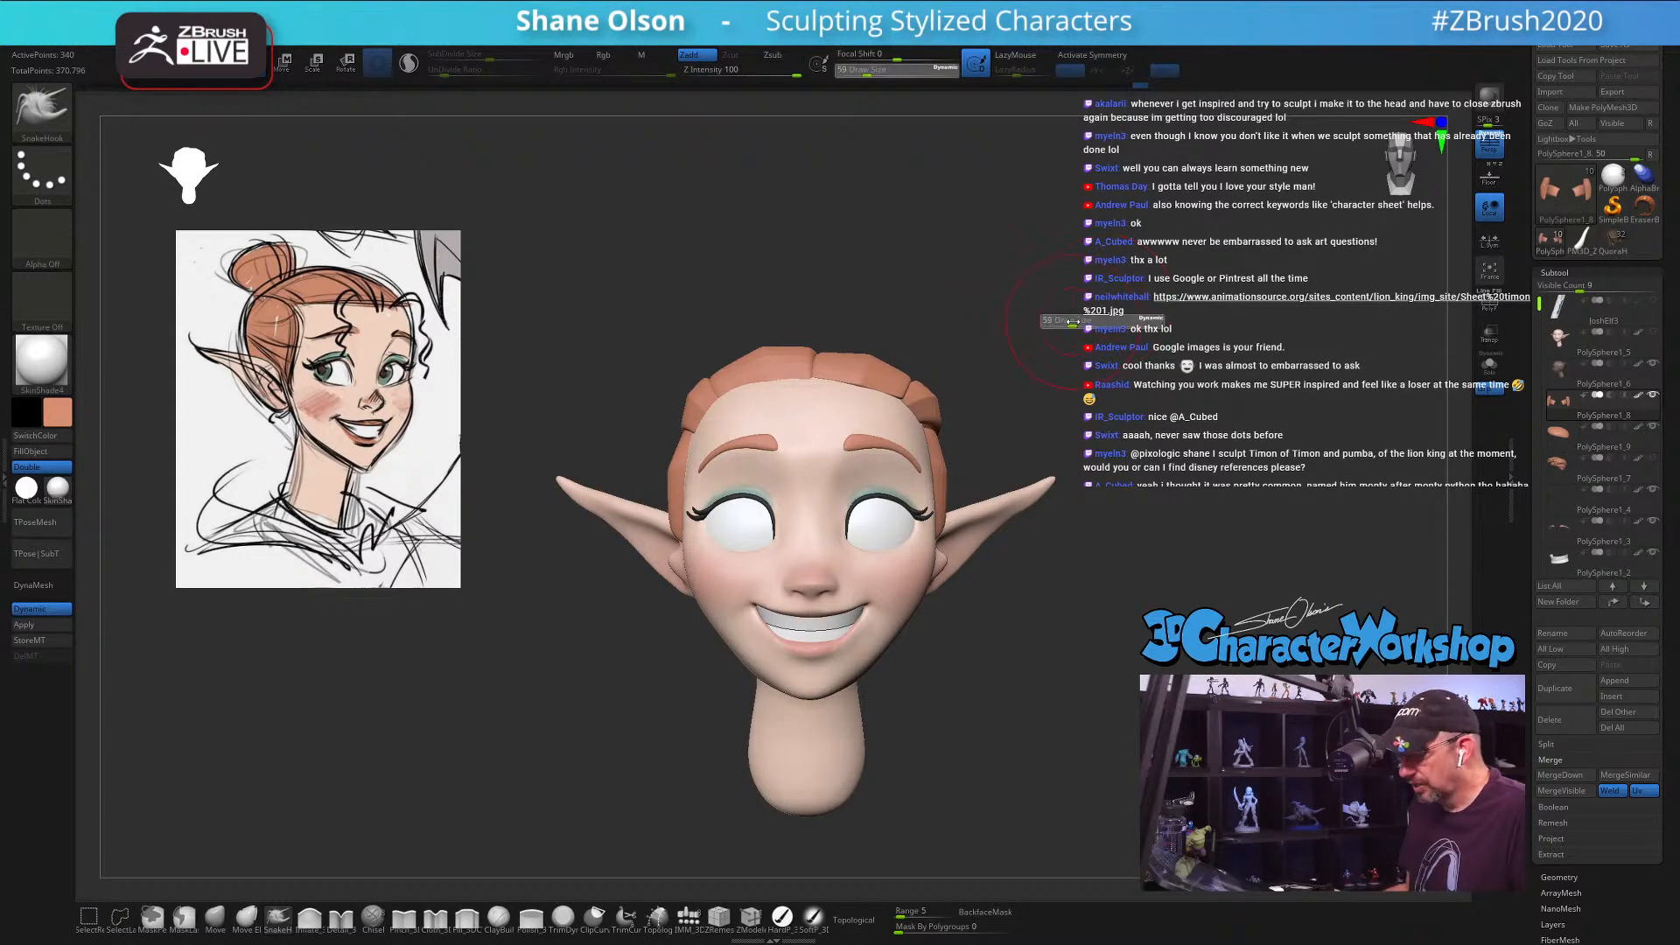
{"action": "left_click_drag", "start_coordinate": [1082, 321], "coordinate": [1082, 321]}
{"action": "mouse_move", "coordinate": [490, 411]}
{"action": "left_mouse_down"}
{"action": "mouse_move", "coordinate": [649, 409]}
{"action": "mouse_move", "coordinate": [510, 359]}
{"action": "mouse_move", "coordinate": [577, 347]}
{"action": "mouse_move", "coordinate": [591, 480]}
{"action": "left_mouse_up"}
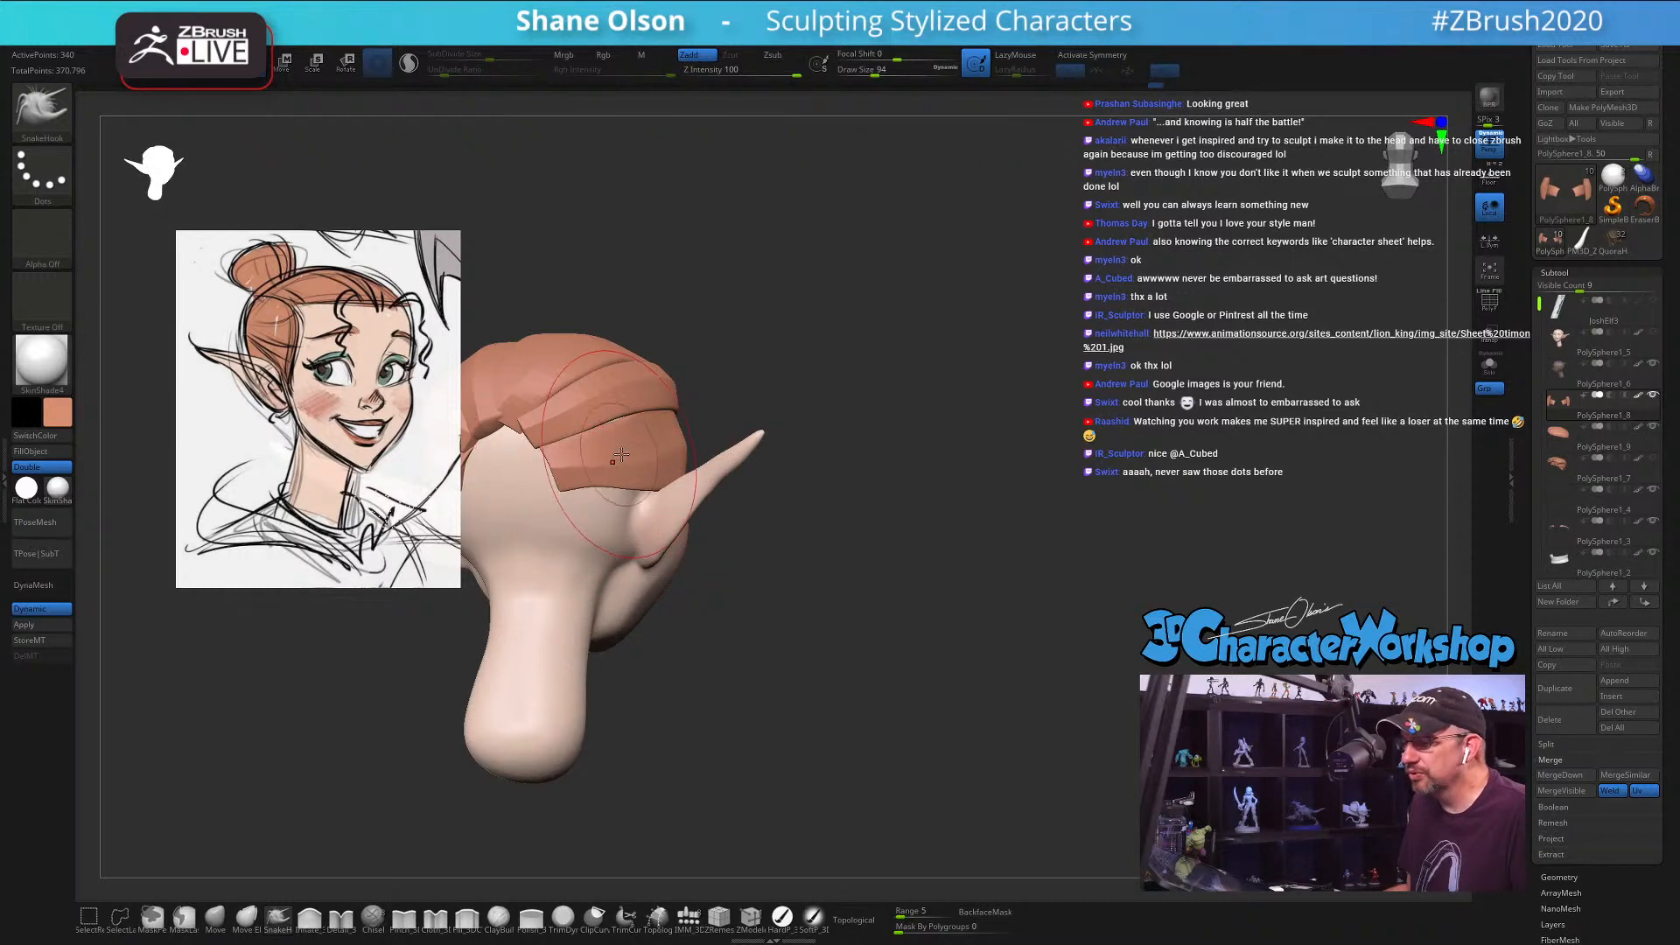
{"action": "mouse_move", "coordinate": [922, 541]}
{"action": "left_mouse_down", "text": "alt"}
{"action": "mouse_move", "coordinate": [1002, 571]}
{"action": "mouse_move", "coordinate": [974, 599]}
{"action": "mouse_move", "coordinate": [862, 630]}
{"action": "left_mouse_up", "text": "alt"}
{"action": "key", "text": "s"}
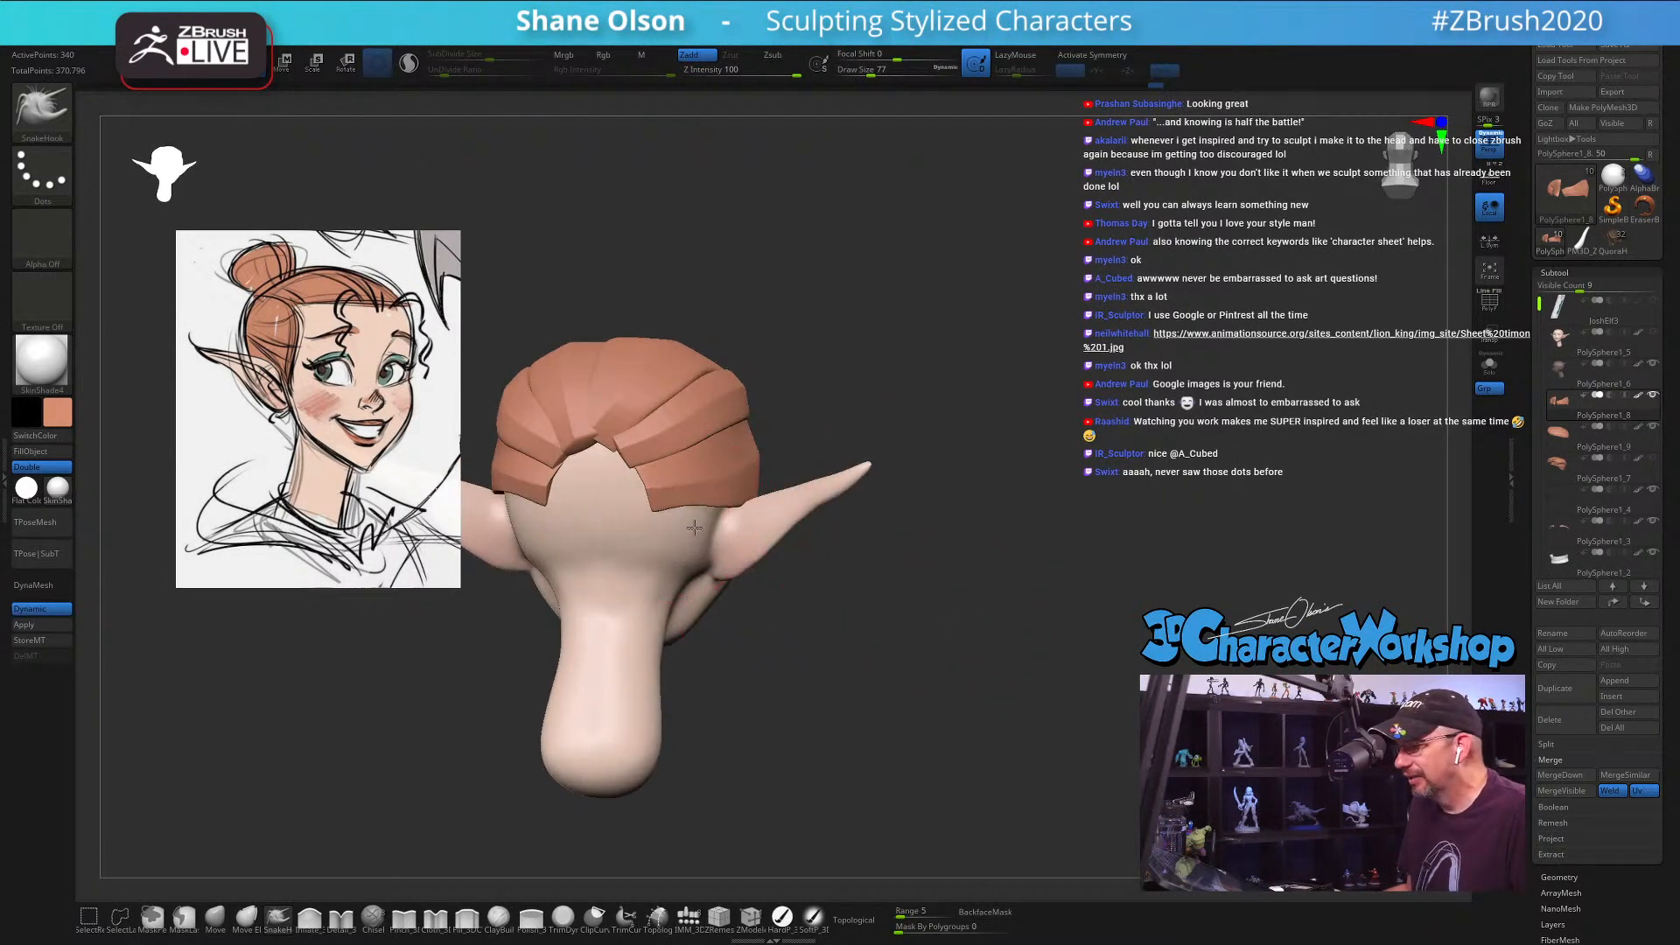
{"action": "key", "text": "s"}
{"action": "left_click_drag", "start_coordinate": [700, 525], "coordinate": [706, 490]}
{"action": "key", "text": "s"}
{"action": "key", "text": "s"}
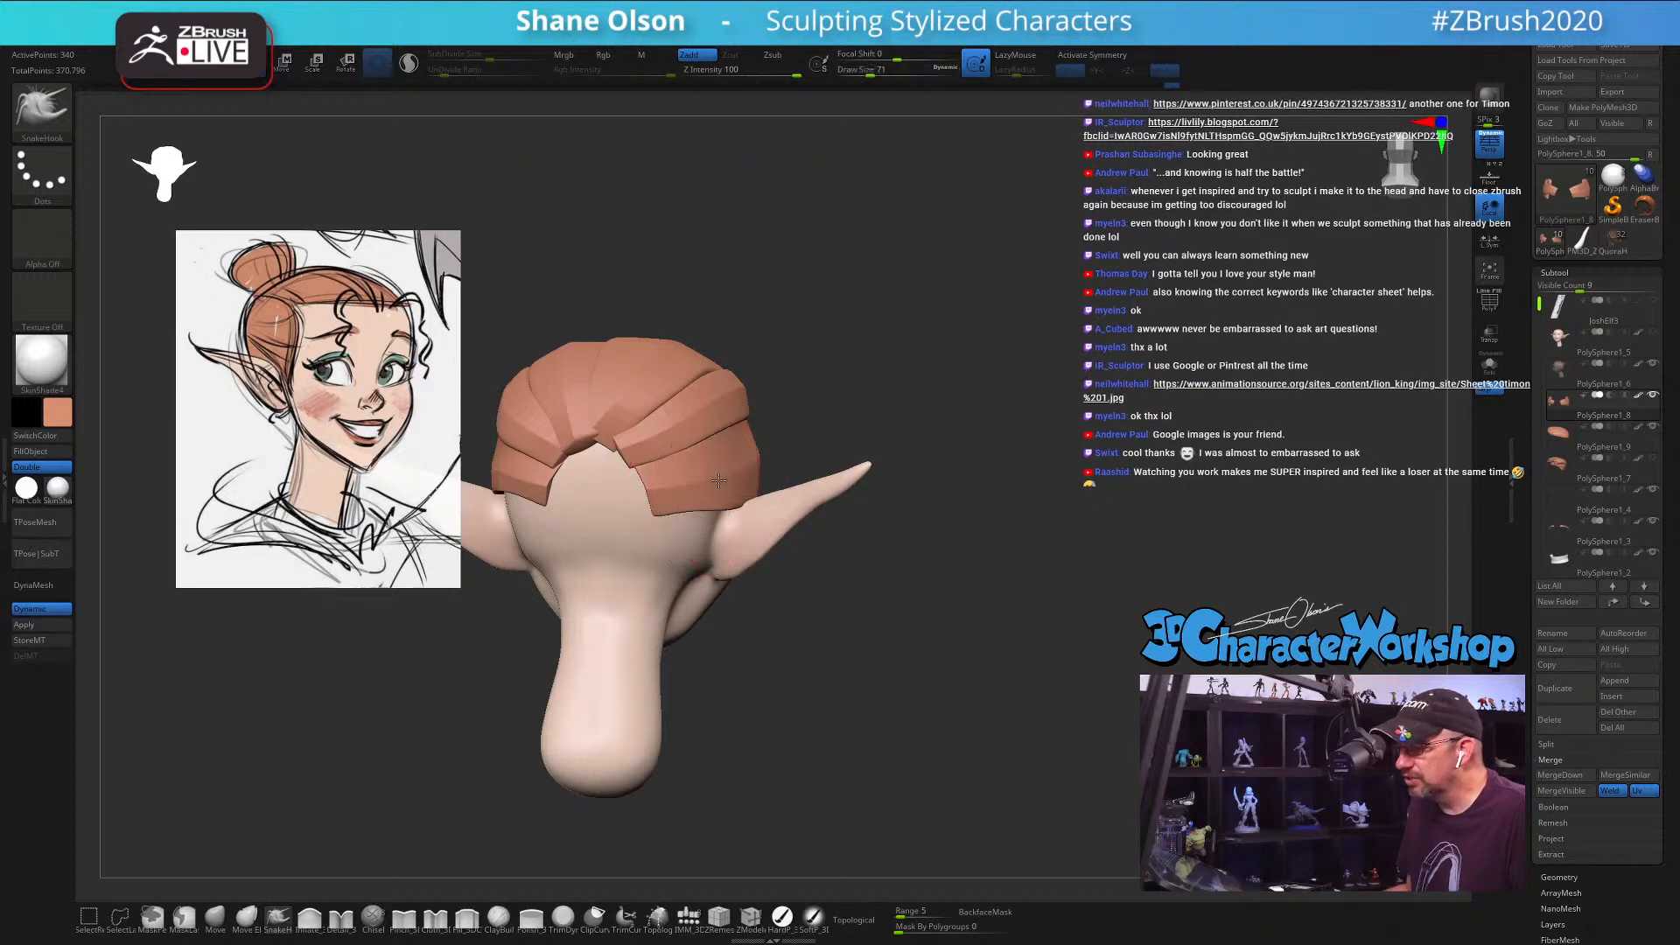
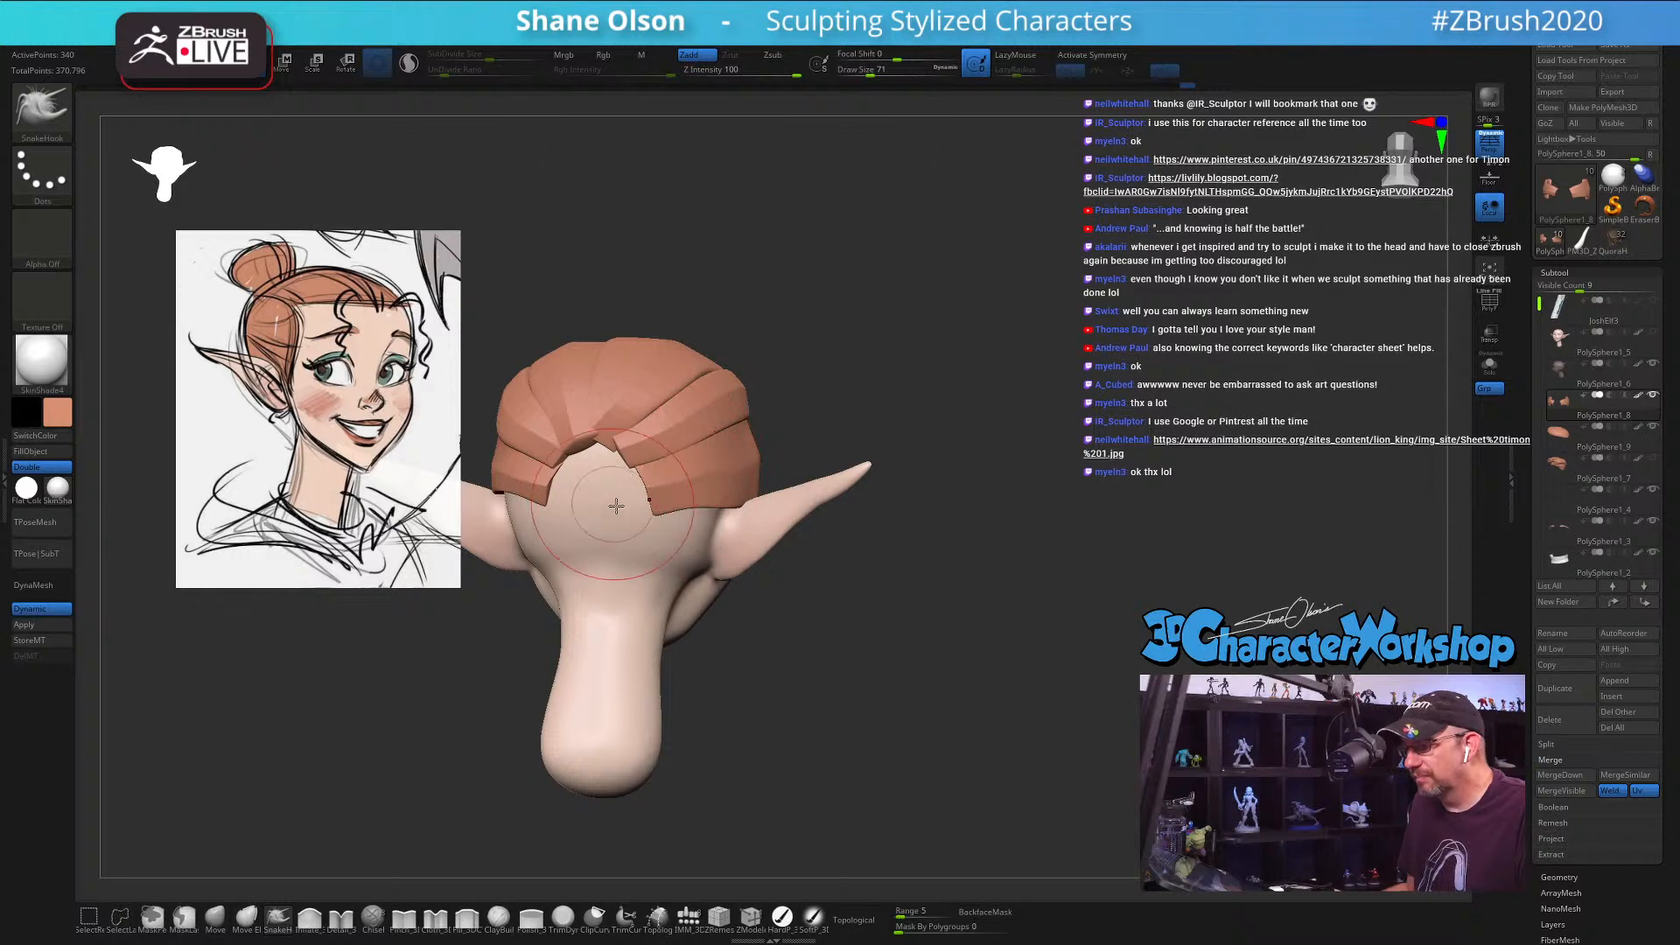
Step: Pull the rear ends of both side strips inward toward the centre of the back of the head
{"action": "left_click_drag", "start_coordinate": [662, 513], "coordinate": [642, 514]}
{"action": "left_click_drag", "start_coordinate": [954, 462], "coordinate": [999, 461]}
{"action": "left_click_drag", "start_coordinate": [547, 511], "coordinate": [565, 513]}
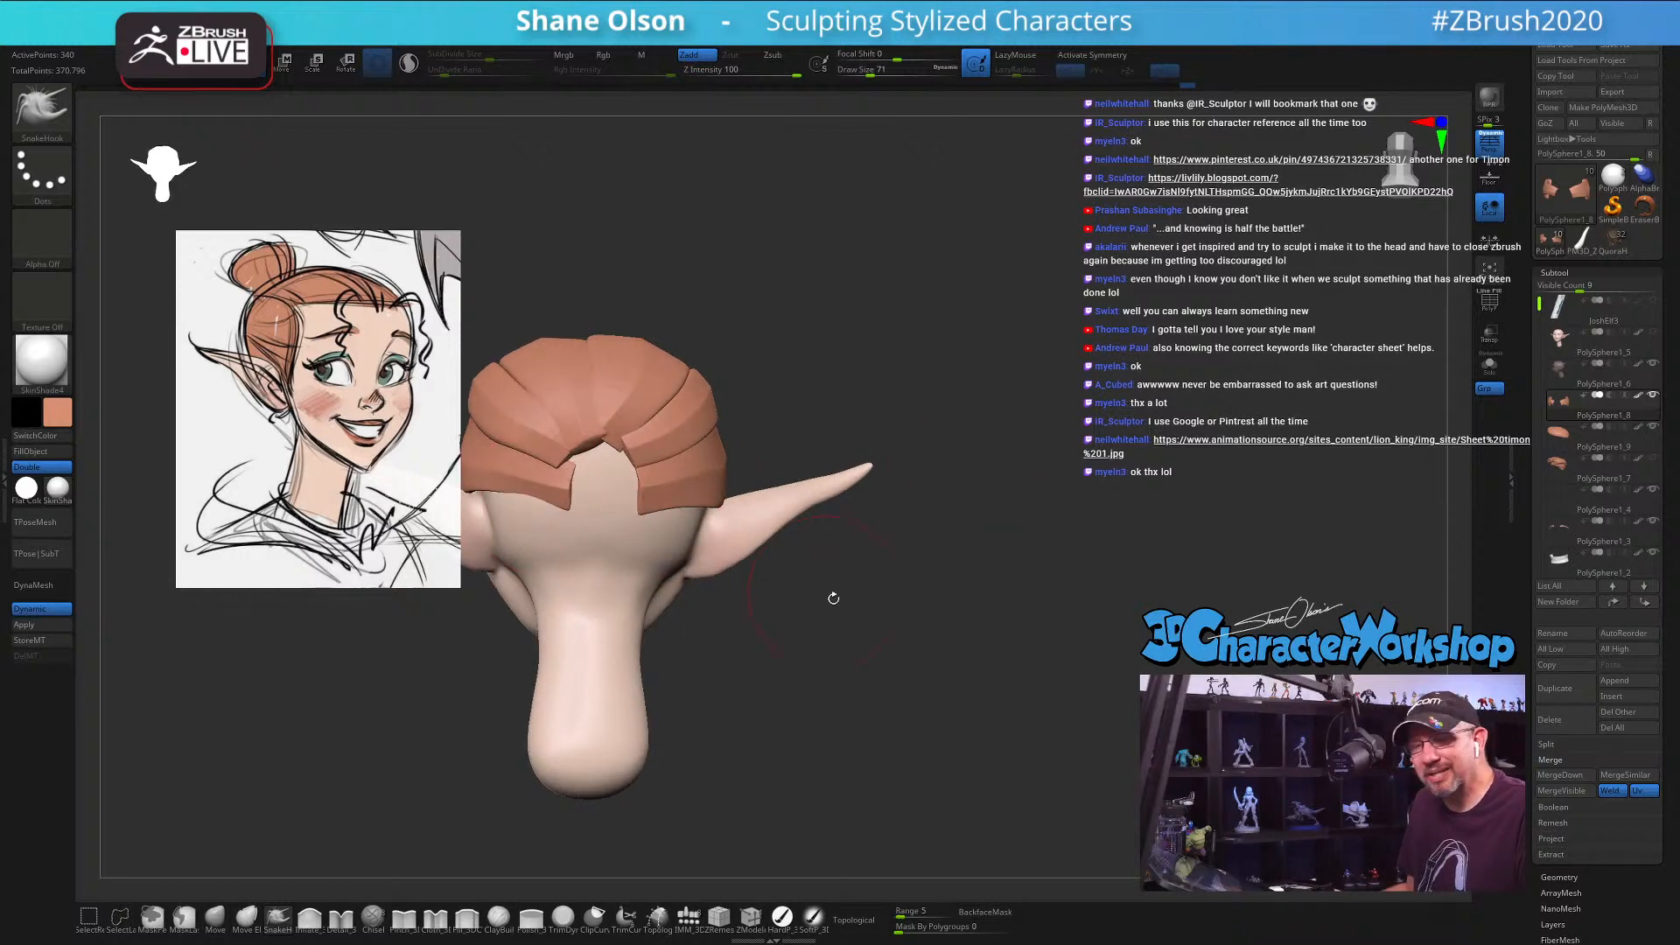
Step: Fit the side strips' rear ends against the curve of the skull, with brush sizes 108 and 74
{"action": "left_click_drag", "start_coordinate": [857, 625], "coordinate": [893, 523]}
{"action": "key", "text": "s"}
{"action": "left_click_drag", "start_coordinate": [789, 500], "coordinate": [797, 500]}
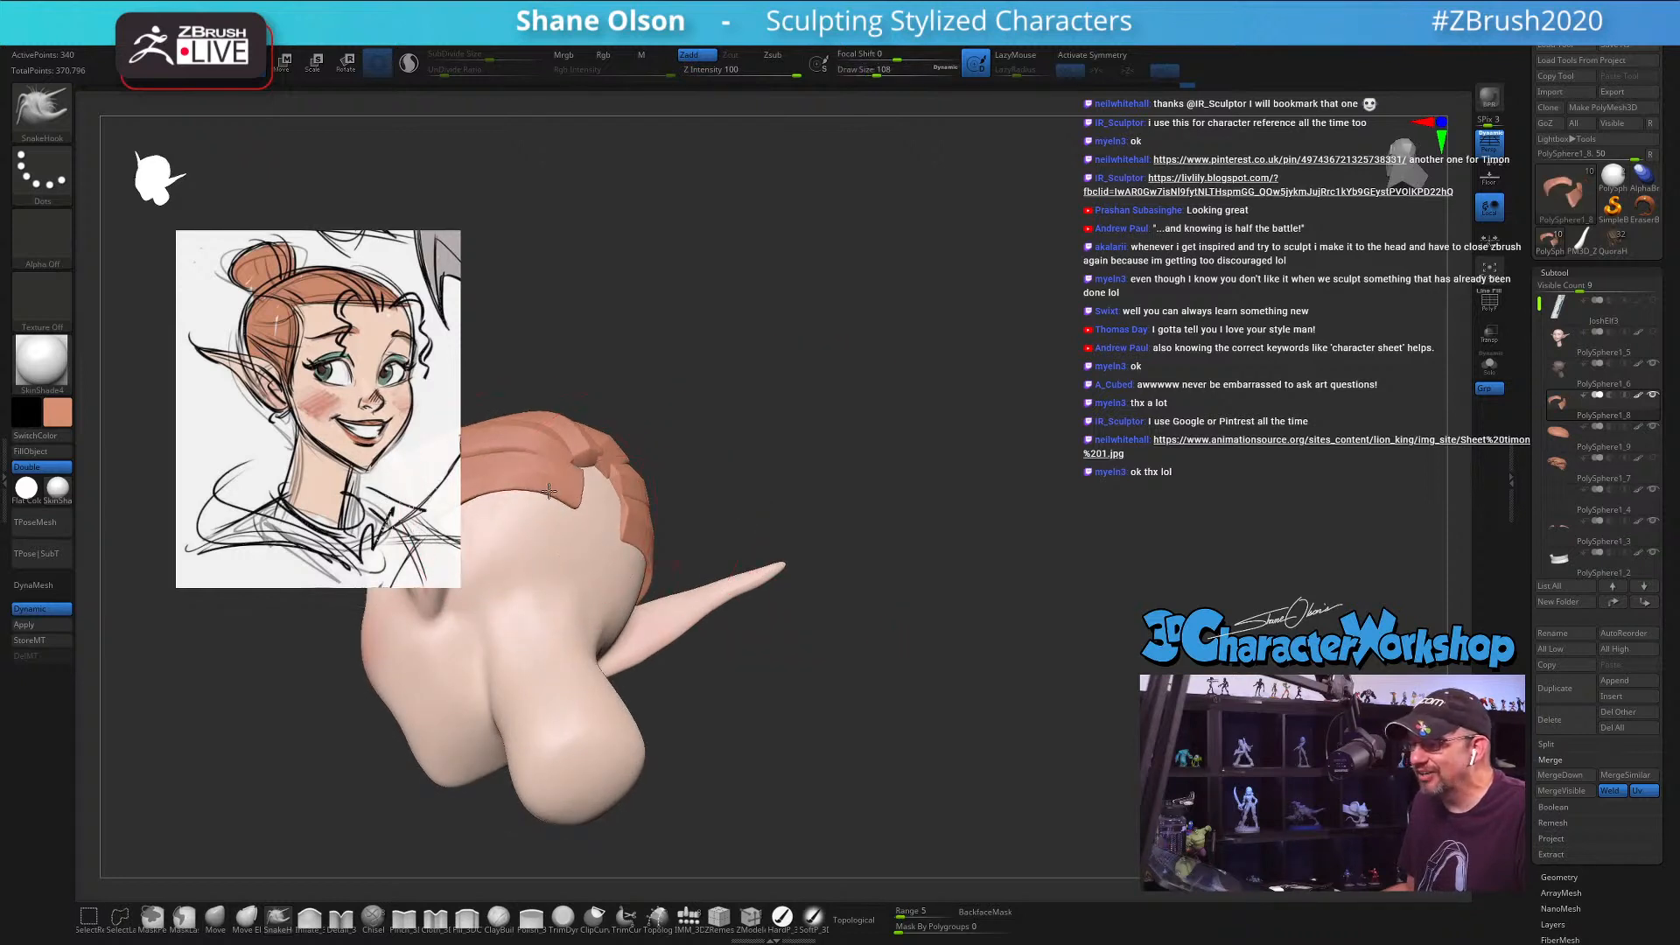
{"action": "mouse_move", "coordinate": [847, 449]}
{"action": "left_mouse_down"}
{"action": "mouse_move", "coordinate": [843, 641]}
{"action": "mouse_move", "coordinate": [941, 589]}
{"action": "mouse_move", "coordinate": [975, 604]}
{"action": "mouse_move", "coordinate": [977, 626]}
{"action": "mouse_move", "coordinate": [943, 620]}
{"action": "left_mouse_up"}
{"action": "key", "text": "s"}
{"action": "mouse_move", "coordinate": [758, 473]}
{"action": "left_mouse_down"}
{"action": "mouse_move", "coordinate": [770, 456]}
{"action": "mouse_move", "coordinate": [755, 464]}
{"action": "left_mouse_up"}
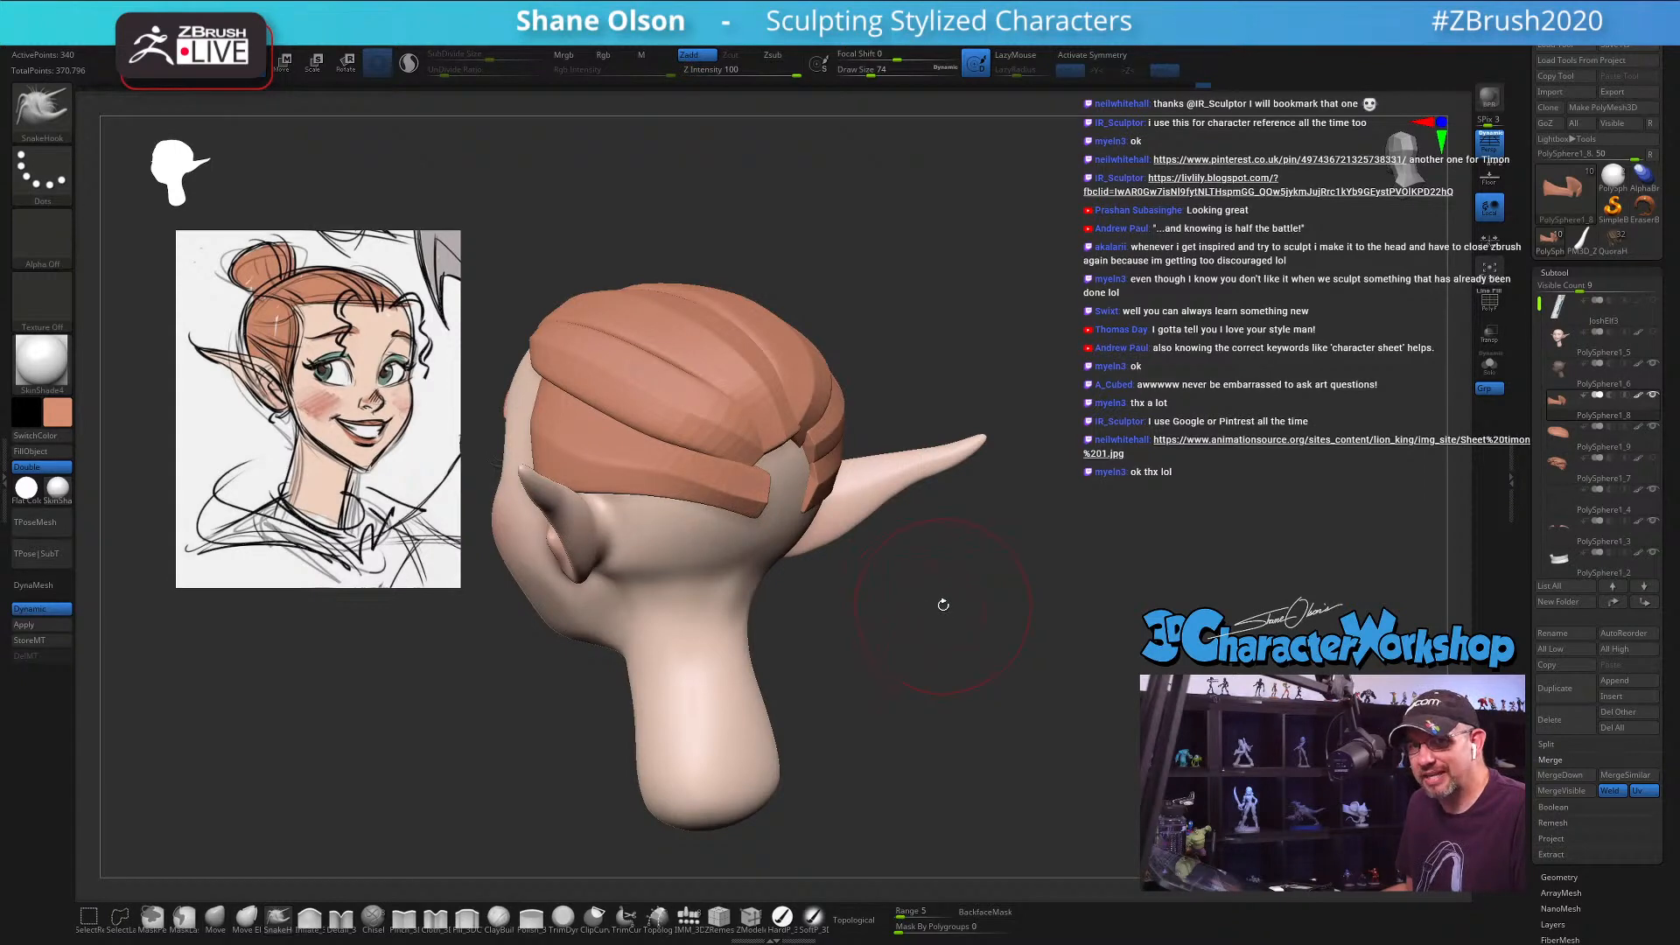
Step: Refine the rear ends of the upper hair strips where they meet above the side strips, with brush size 74
{"action": "left_click_drag", "start_coordinate": [943, 605], "coordinate": [875, 595]}
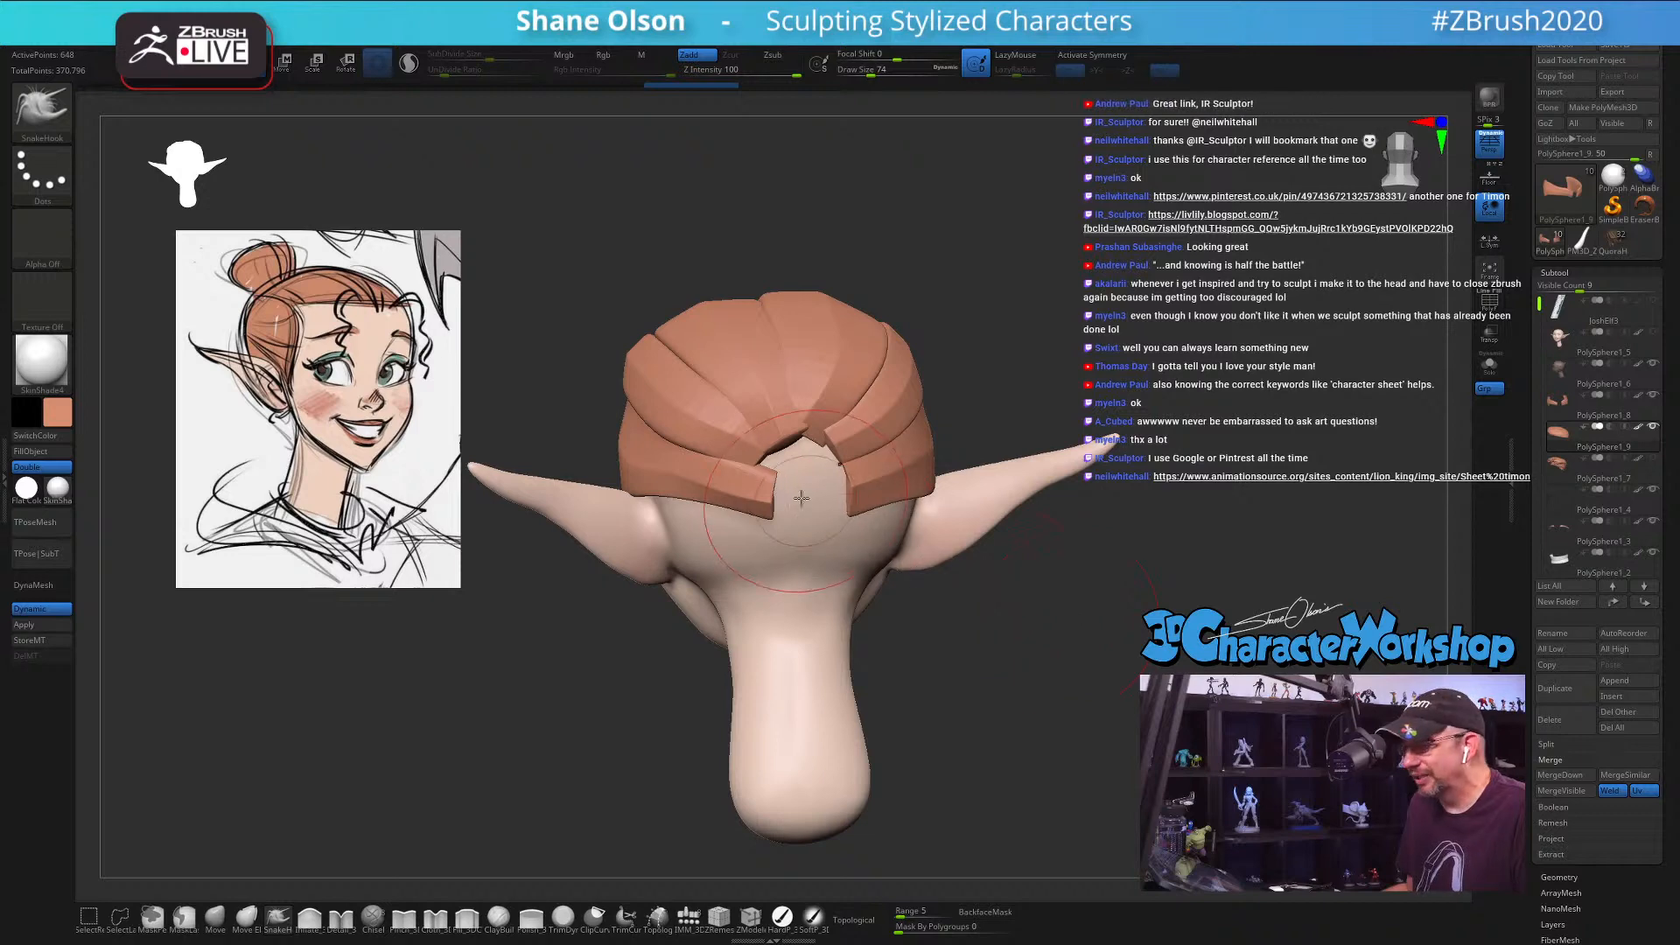
{"action": "left_click_drag", "start_coordinate": [1071, 666], "coordinate": [803, 499]}
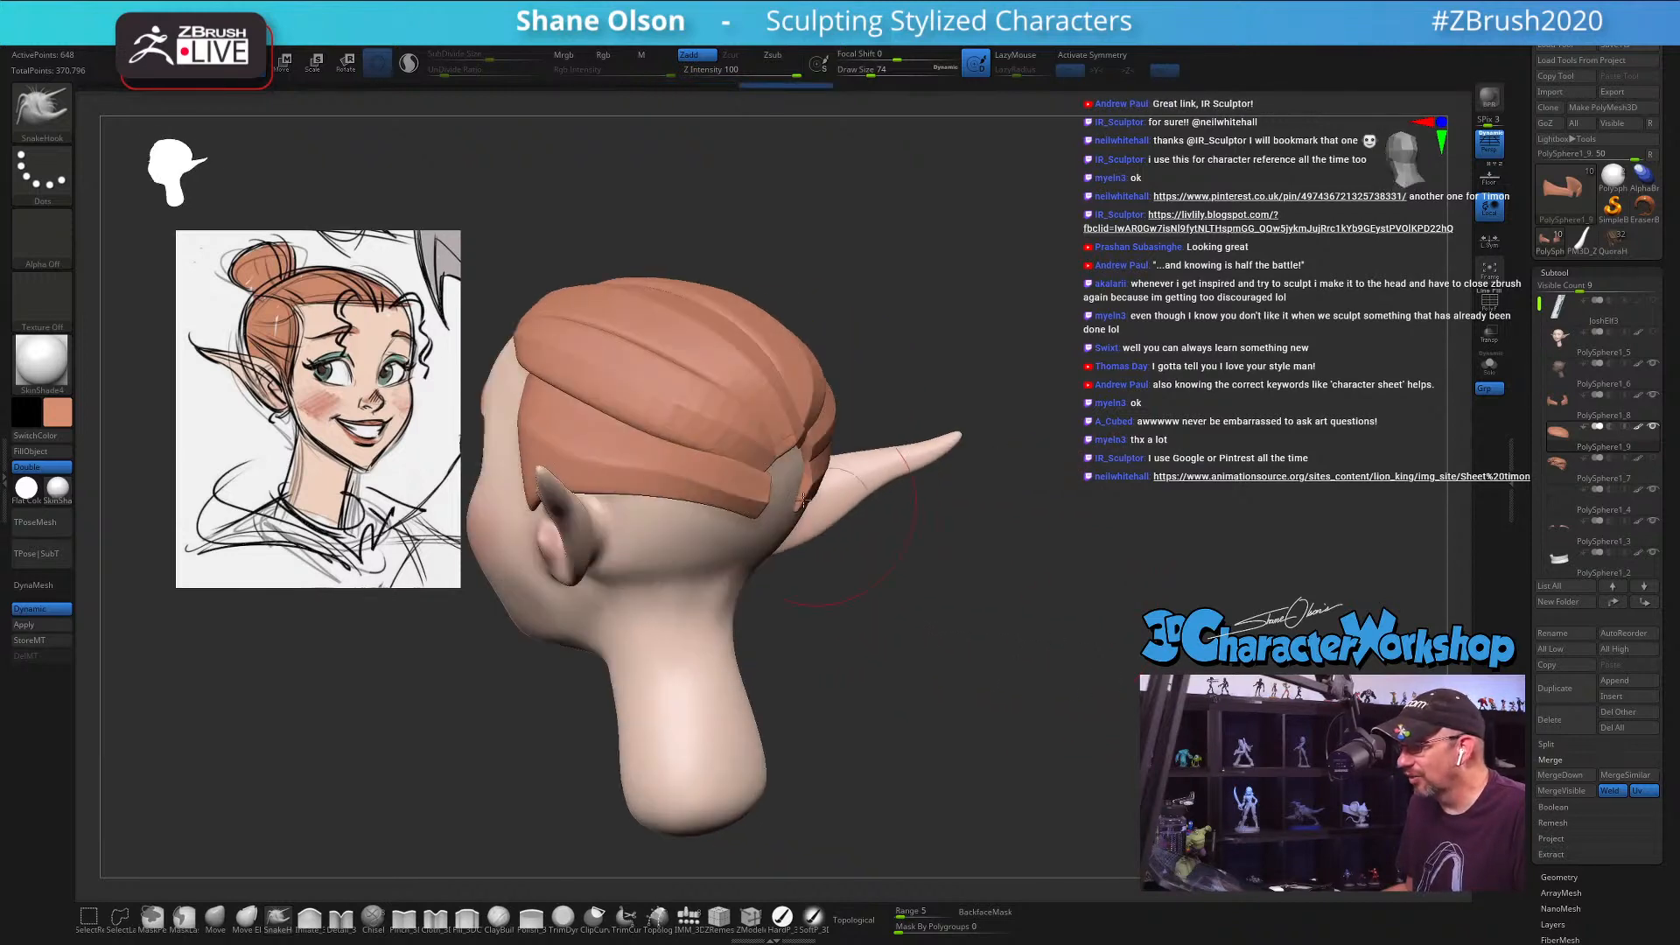
{"action": "left_click_drag", "start_coordinate": [930, 533], "coordinate": [1105, 654]}
{"action": "key", "text": "s"}
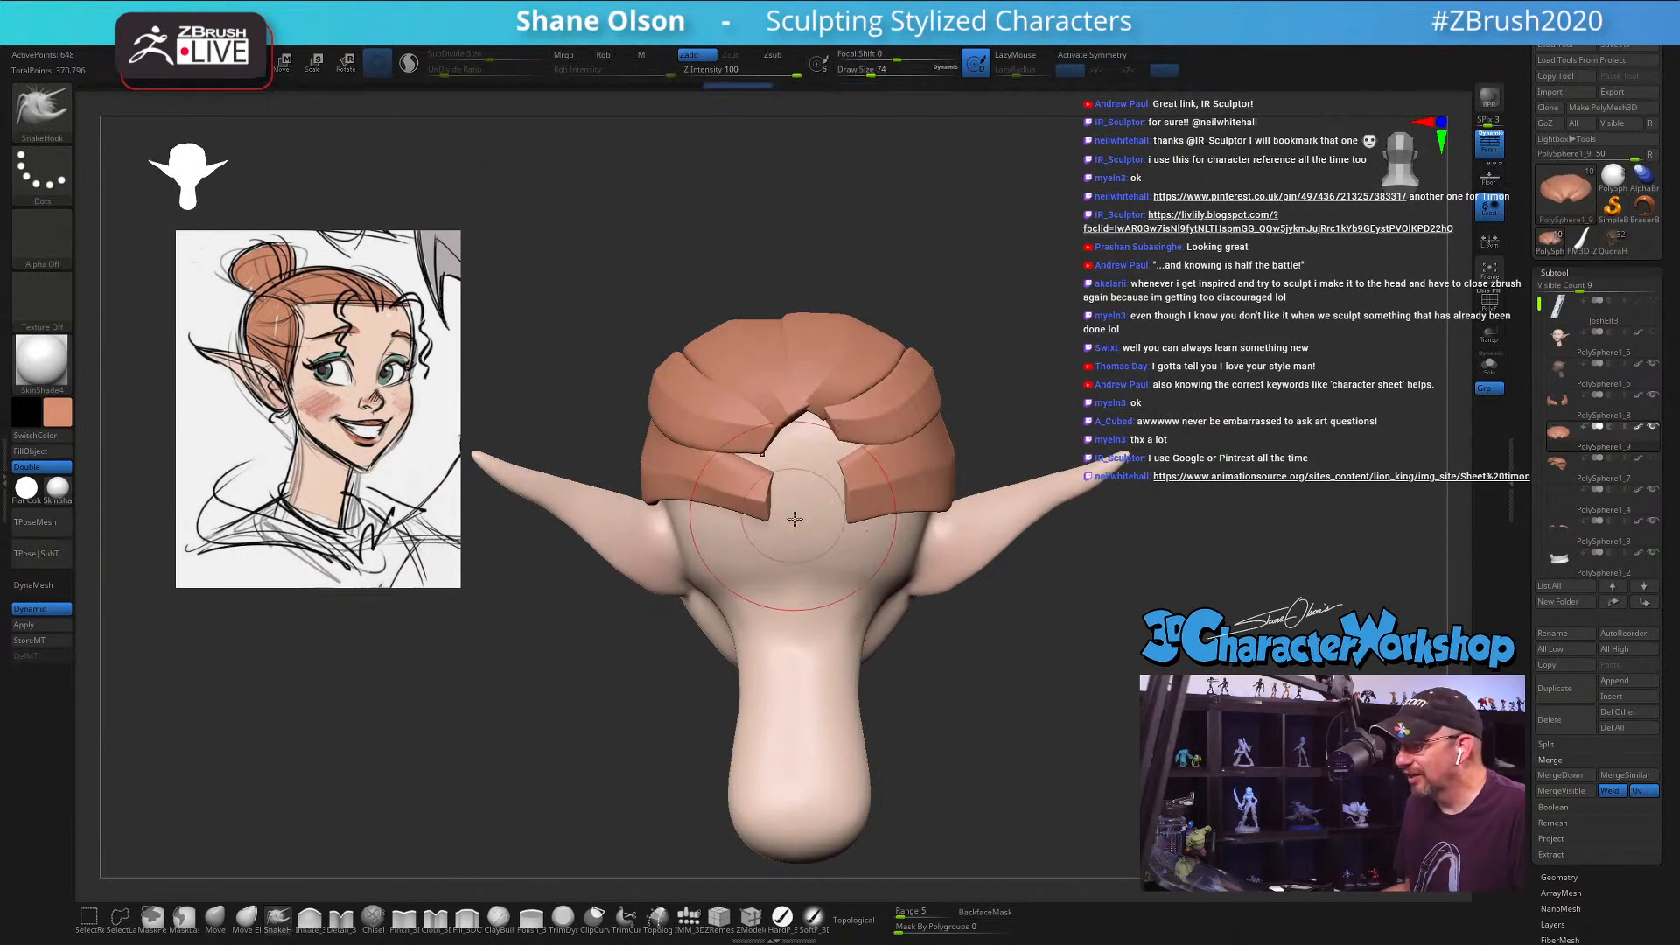
Step: Pull the lower rear corners of both side strips up and inward, turning on topological masking for the brush
{"action": "left_click", "coordinate": [768, 488], "text": "alt"}
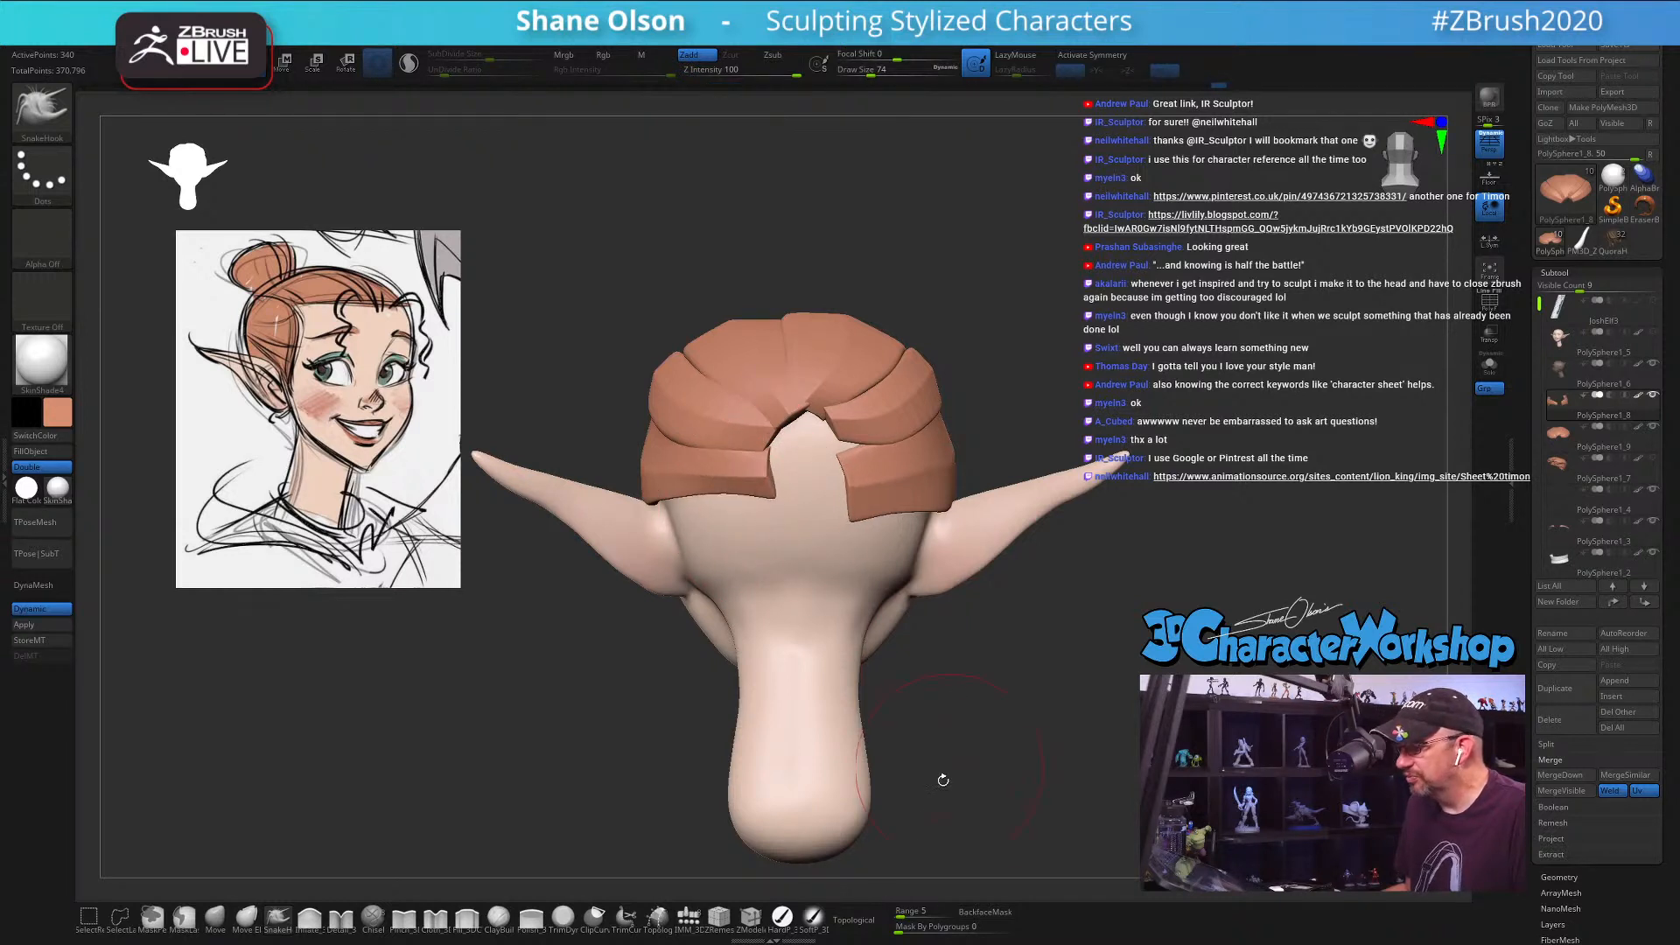
{"action": "left_click", "coordinate": [854, 920]}
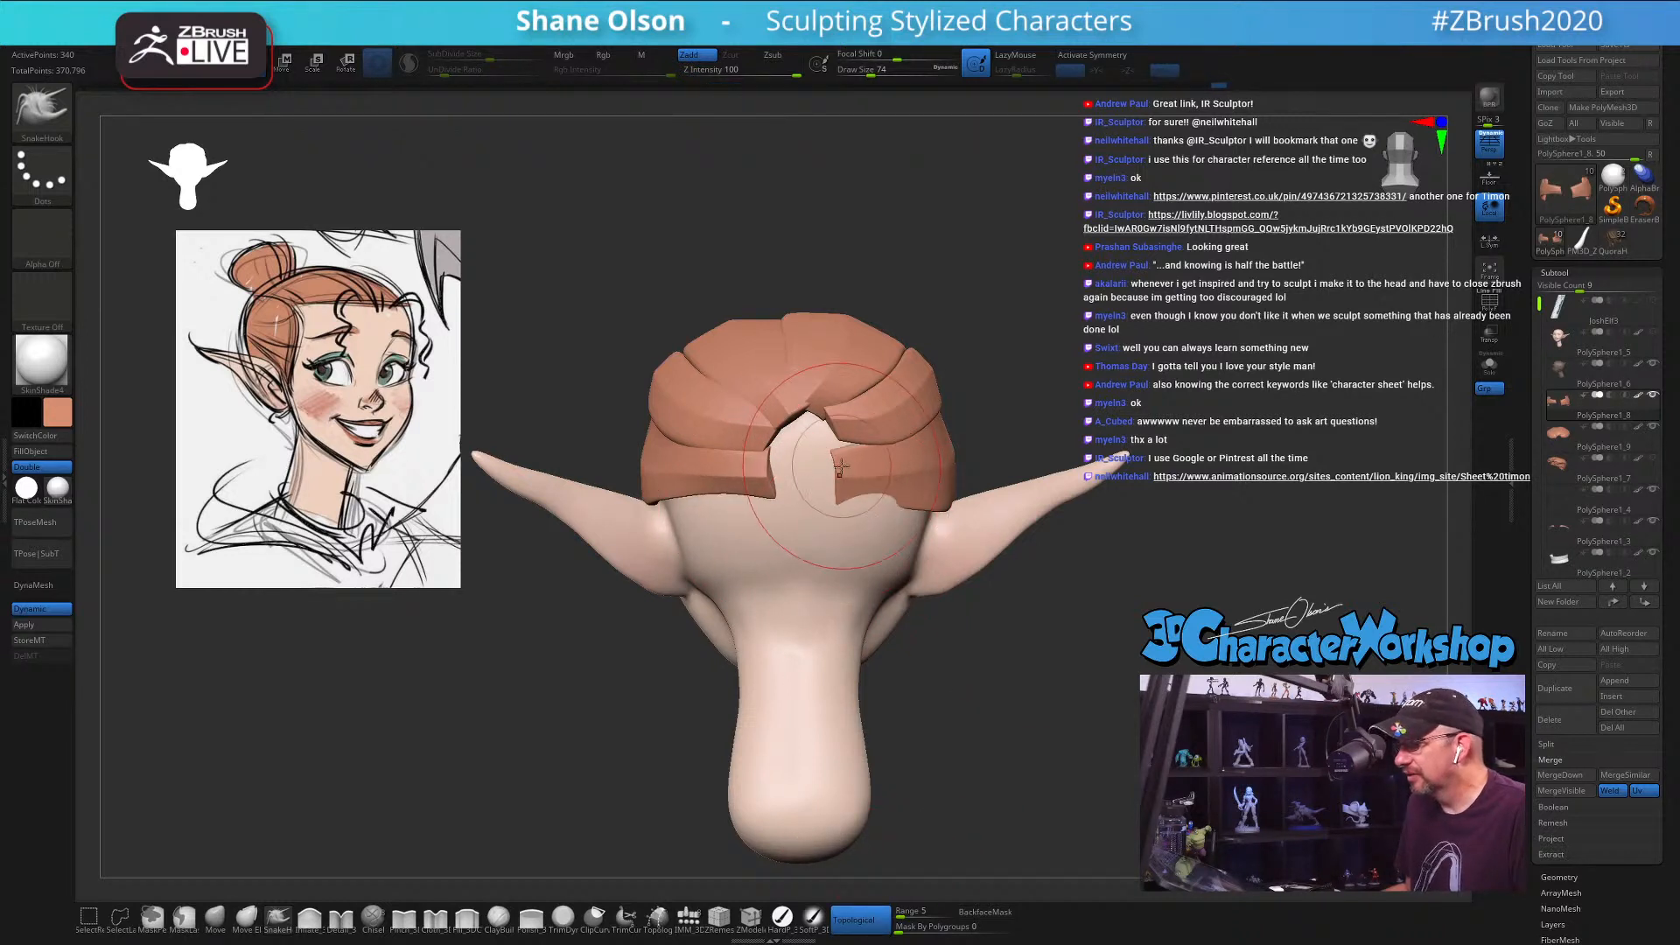
{"action": "left_click_drag", "start_coordinate": [996, 646], "coordinate": [1037, 573]}
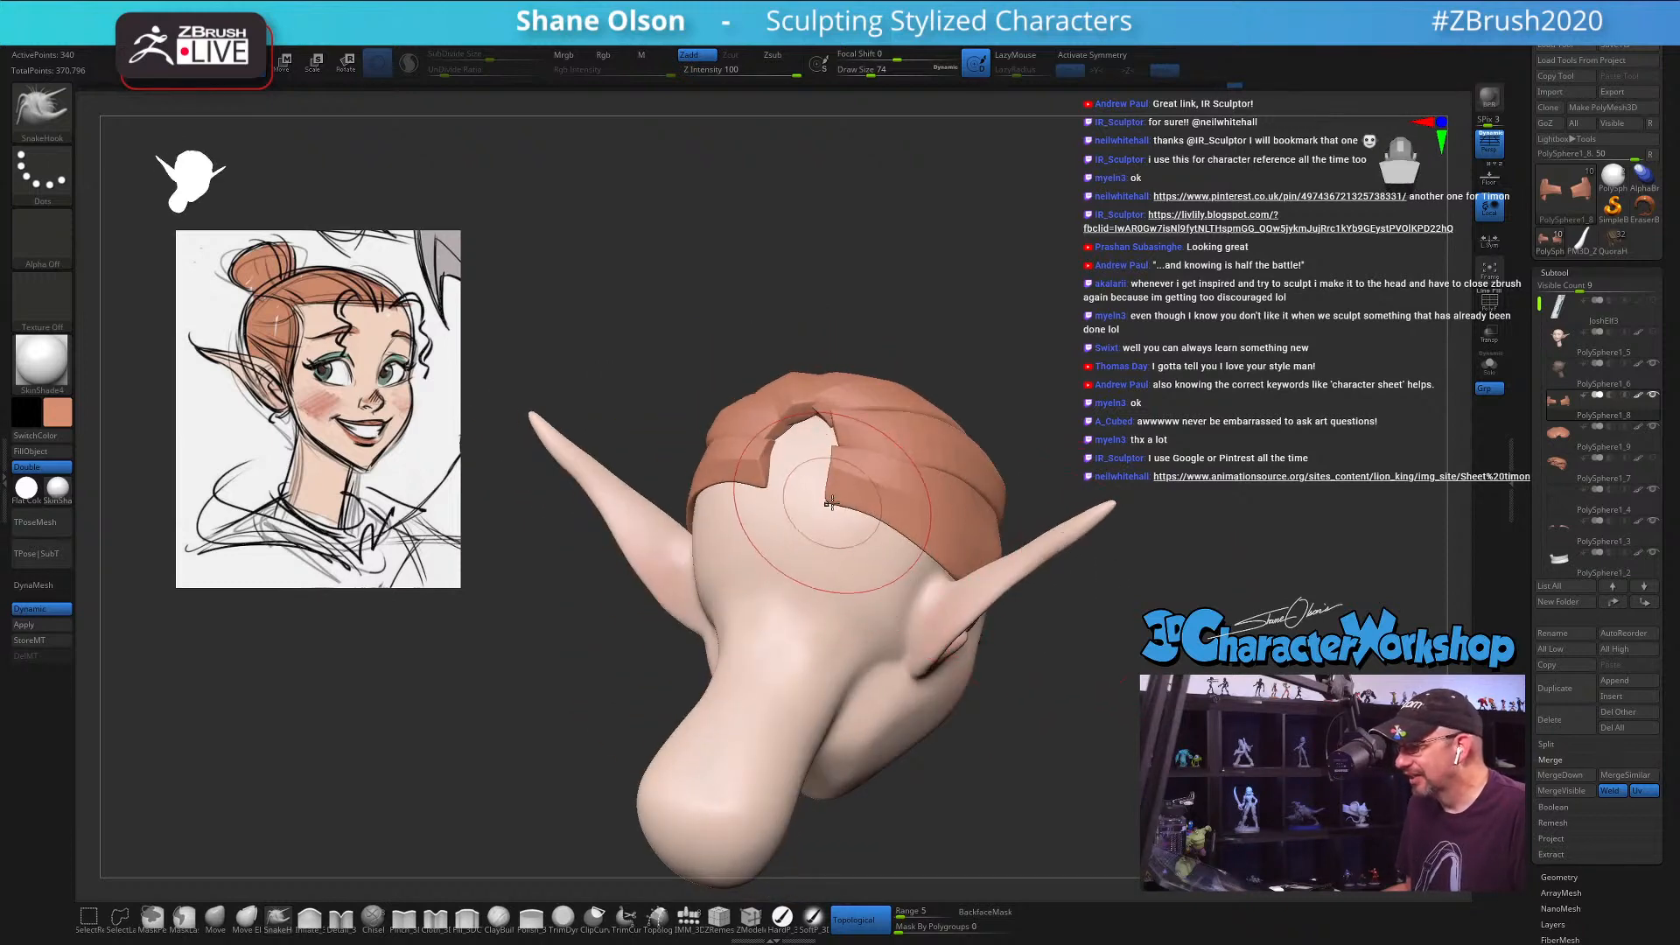
{"action": "mouse_move", "coordinate": [832, 503]}
{"action": "left_mouse_down"}
{"action": "mouse_move", "coordinate": [837, 451]}
{"action": "mouse_move", "coordinate": [824, 488]}
{"action": "mouse_move", "coordinate": [782, 483]}
{"action": "left_mouse_up"}
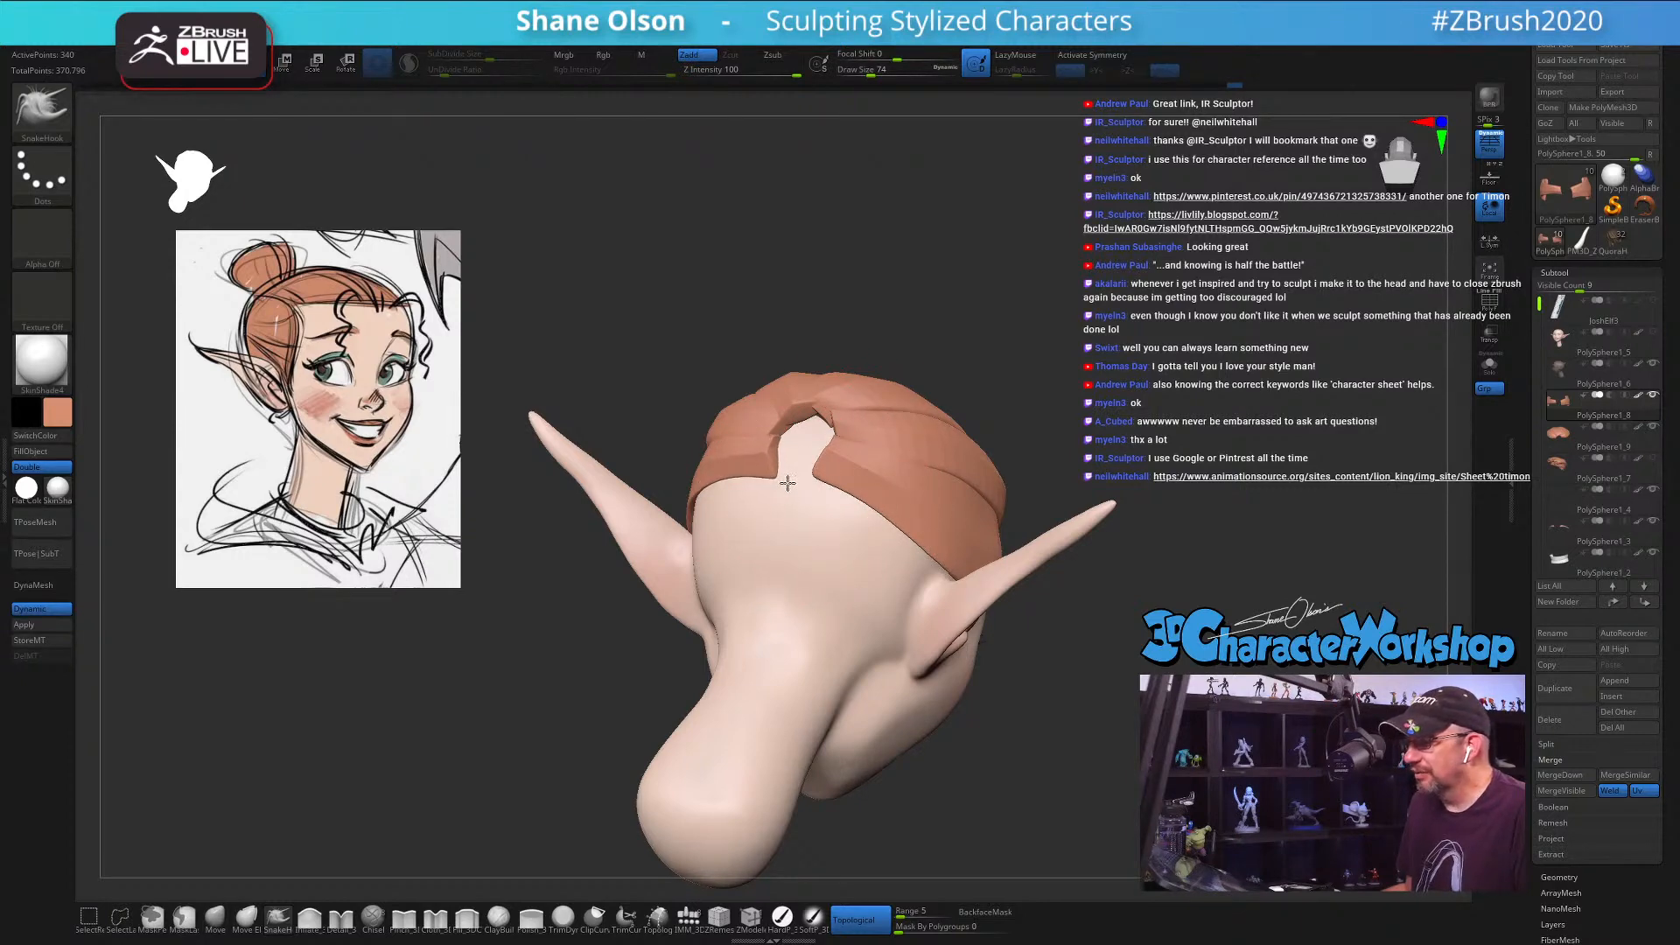
{"action": "mouse_move", "coordinate": [1041, 411]}
{"action": "left_mouse_down"}
{"action": "mouse_move", "coordinate": [1152, 389]}
{"action": "mouse_move", "coordinate": [1052, 438]}
{"action": "left_mouse_up"}
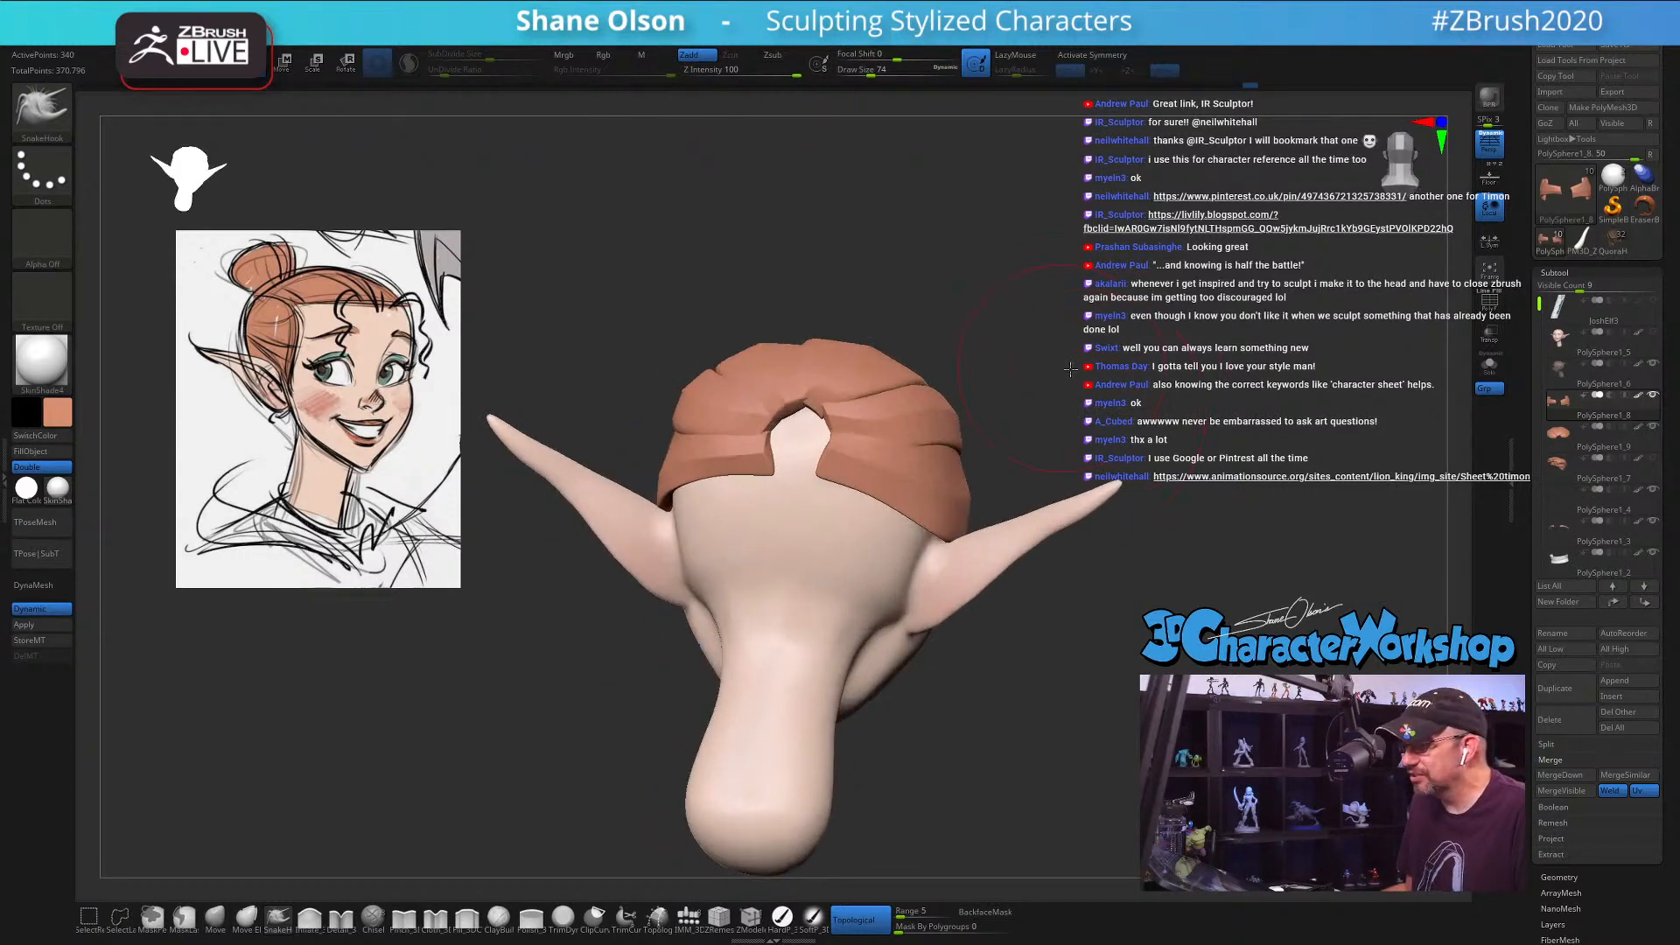
{"action": "left_click_drag", "start_coordinate": [1070, 370], "coordinate": [884, 407]}
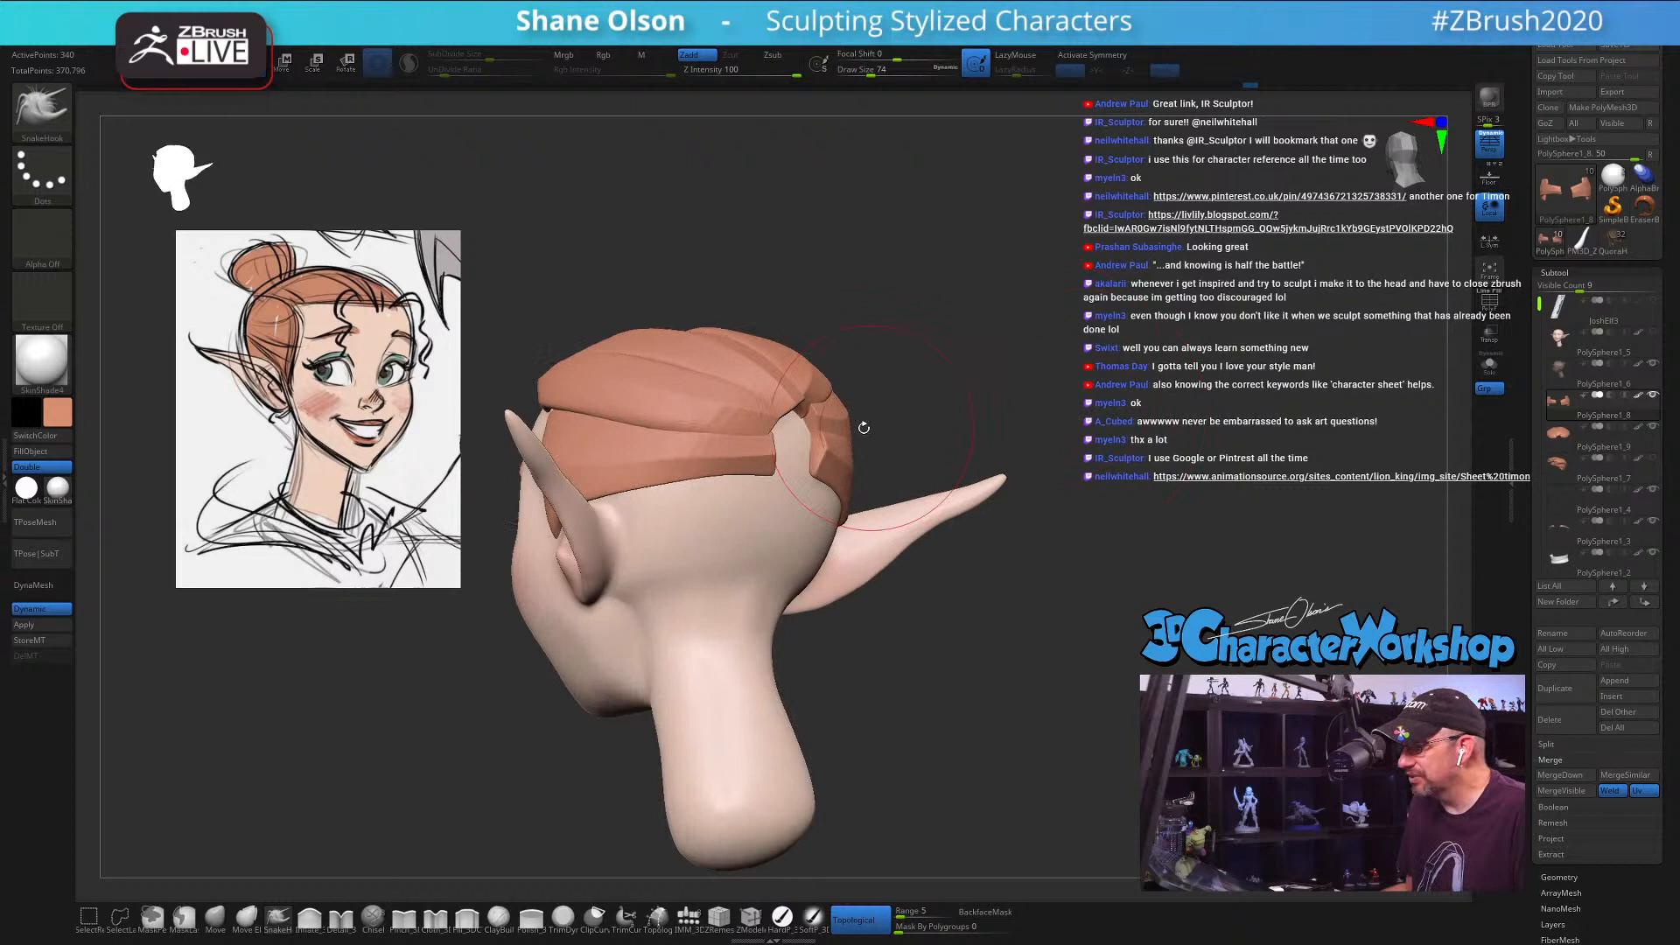
Step: Make the upper hair strips the active subtool and refine their gathered rear ends, with topological masking turned off
{"action": "left_click", "coordinate": [796, 394], "text": "alt"}
{"action": "left_click_drag", "start_coordinate": [932, 373], "coordinate": [840, 381]}
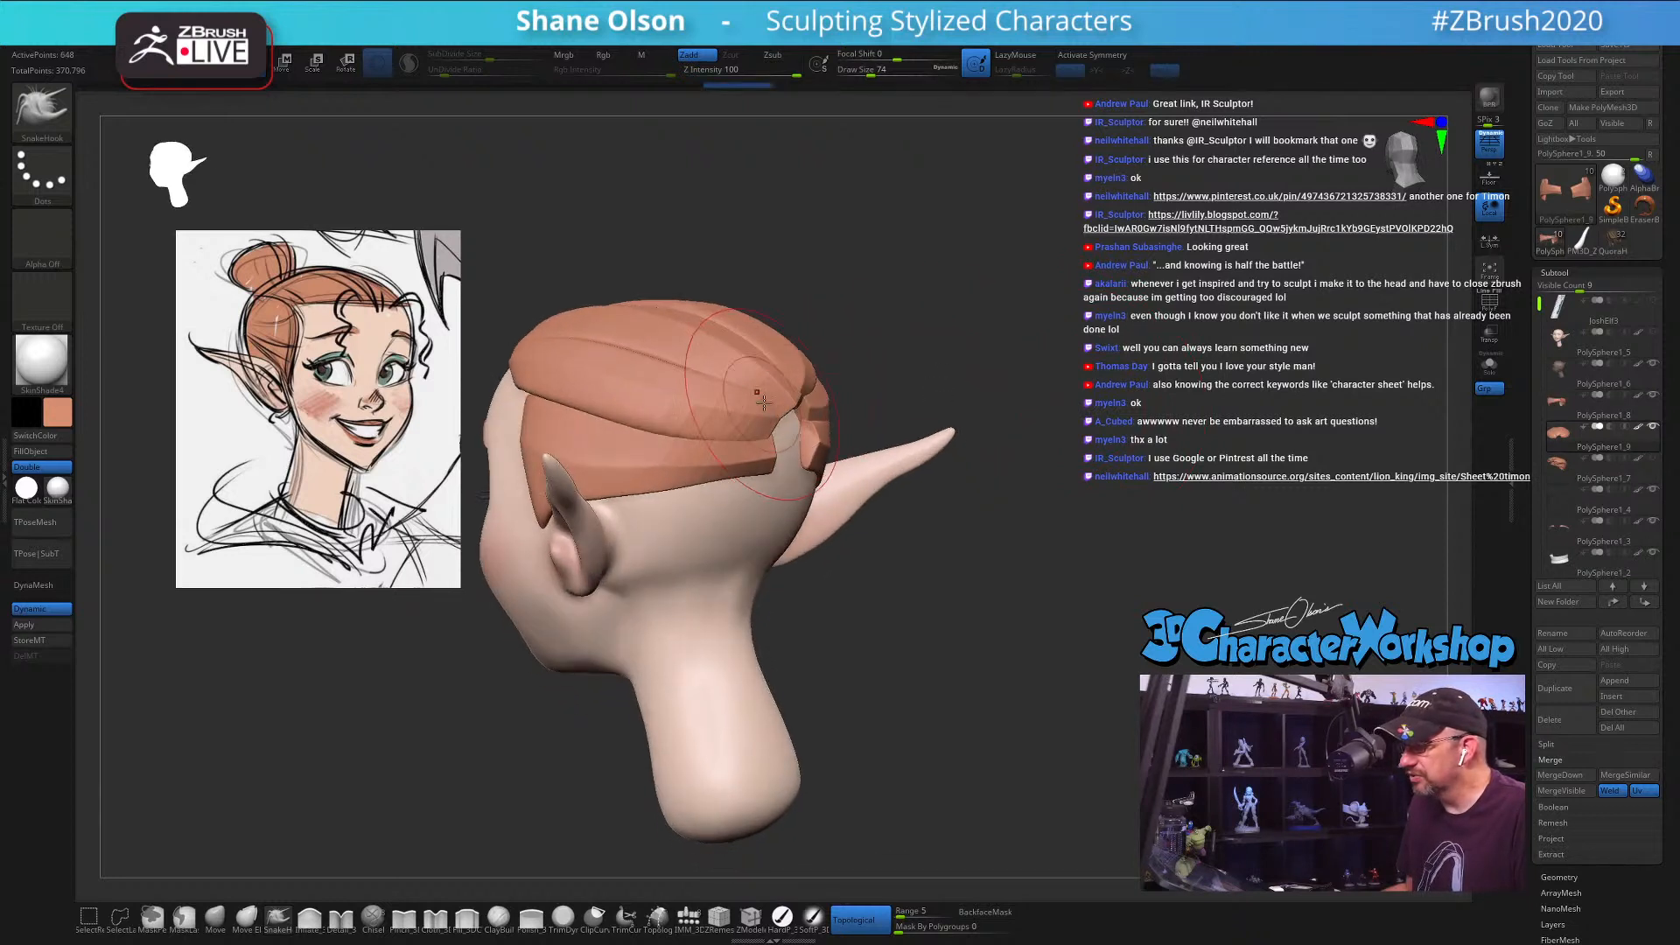
{"action": "left_click_drag", "start_coordinate": [1009, 371], "coordinate": [998, 407]}
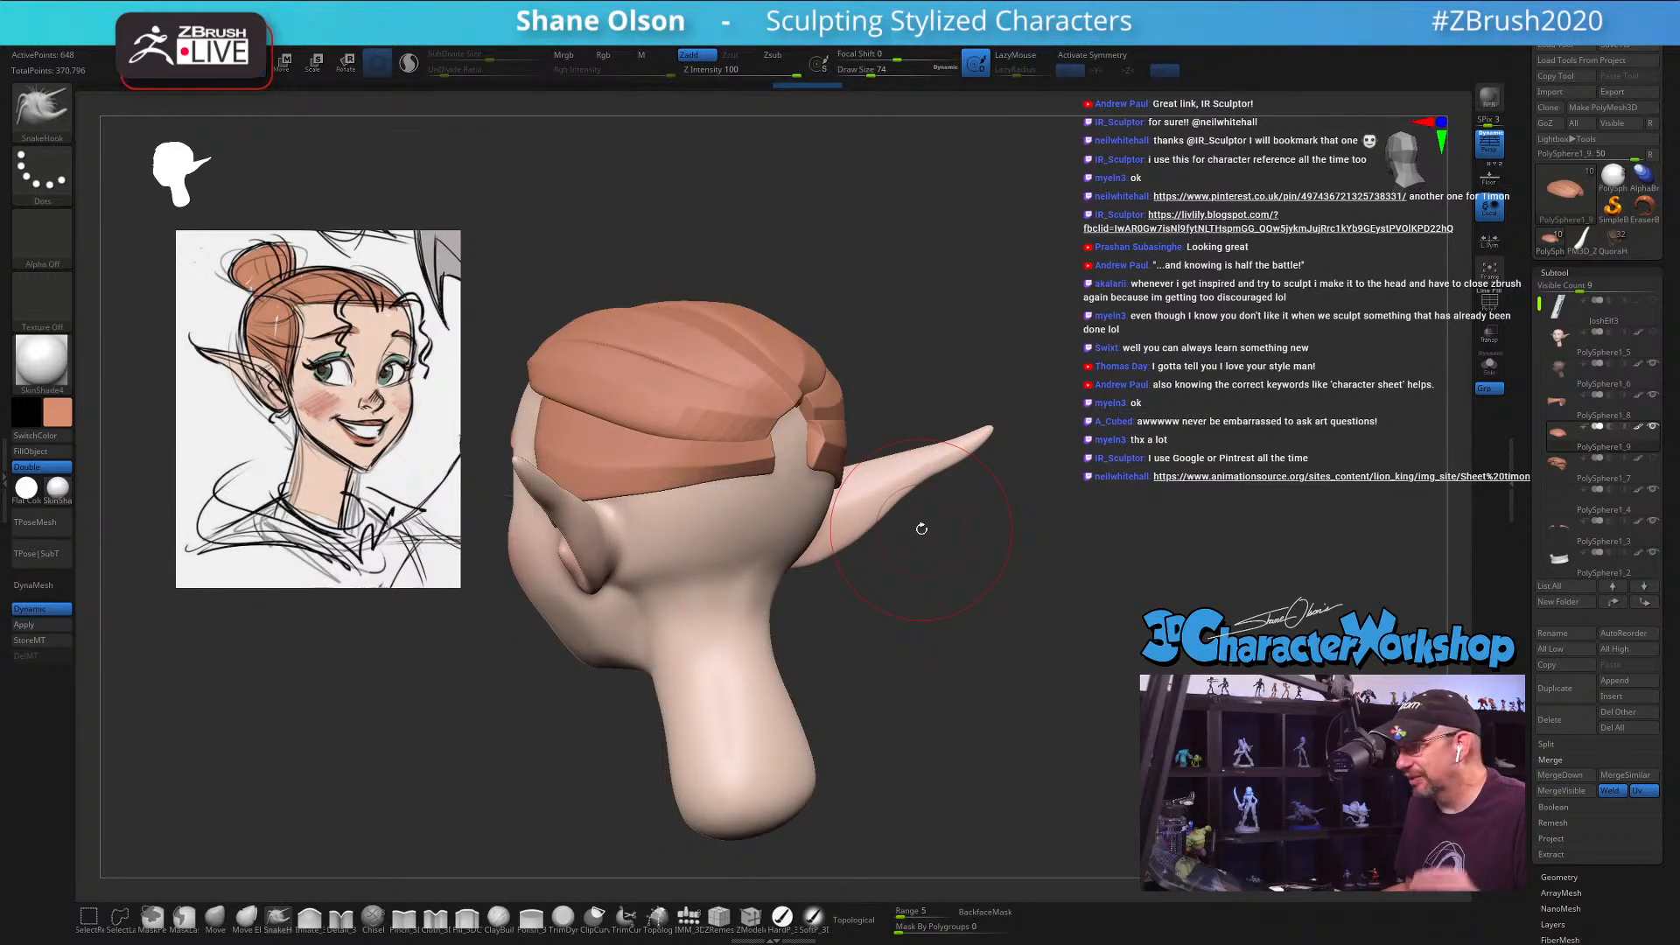
{"action": "left_click_drag", "start_coordinate": [972, 356], "coordinate": [1124, 627], "text": "alt"}
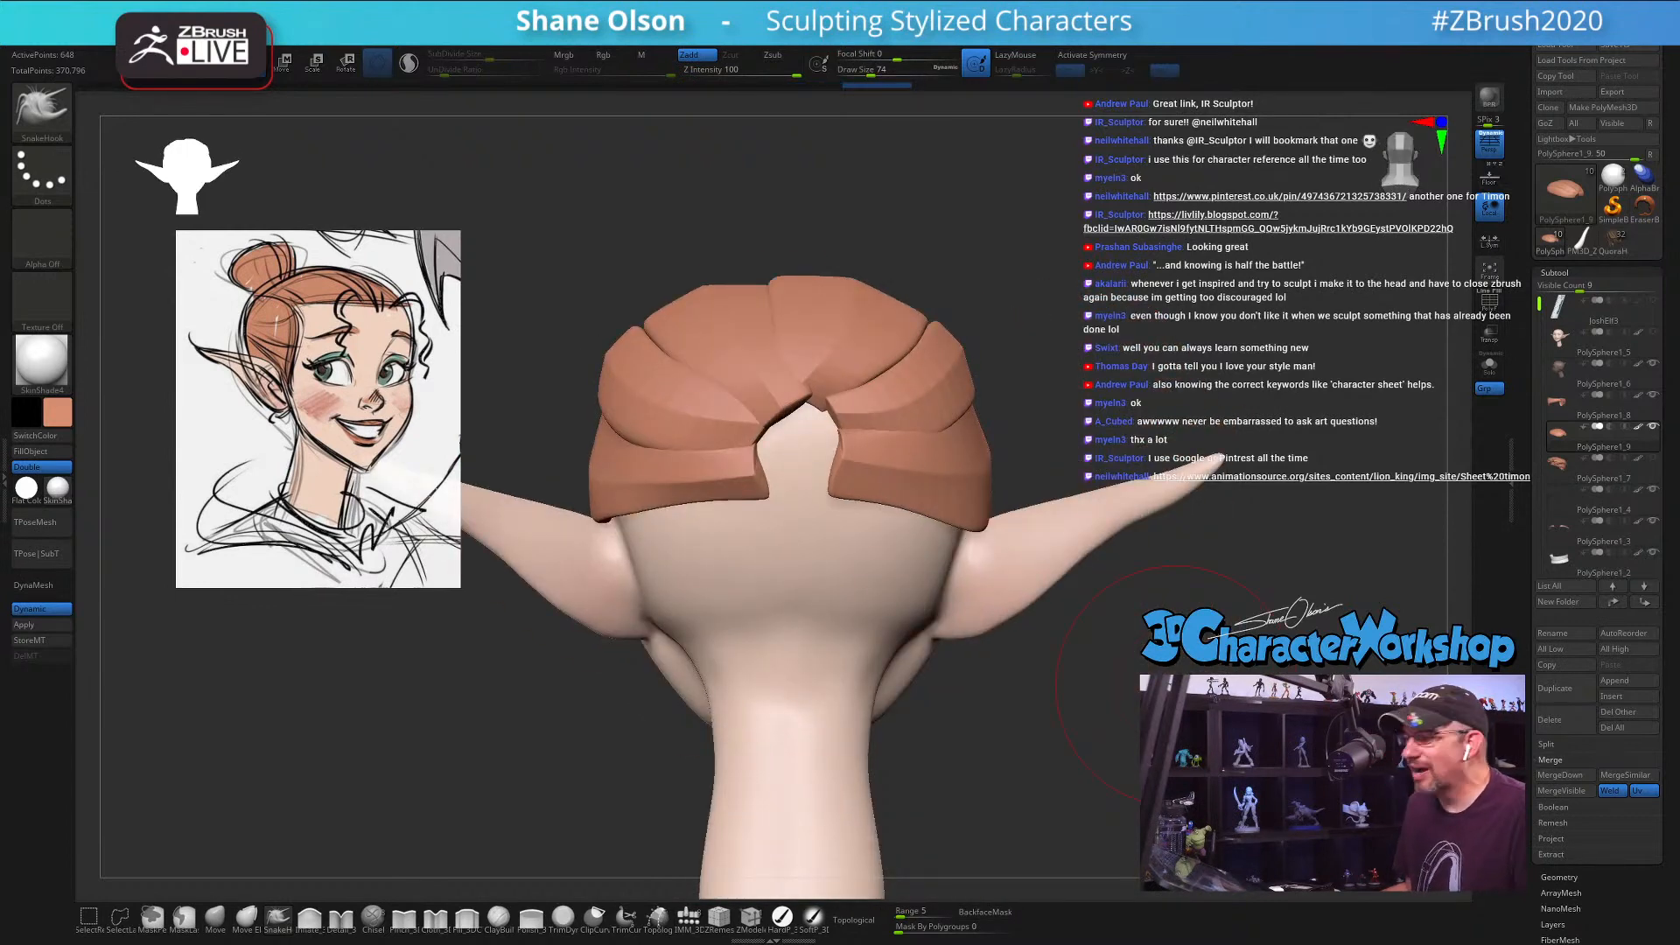
{"action": "left_click_drag", "start_coordinate": [1176, 688], "coordinate": [1163, 649], "text": "alt"}
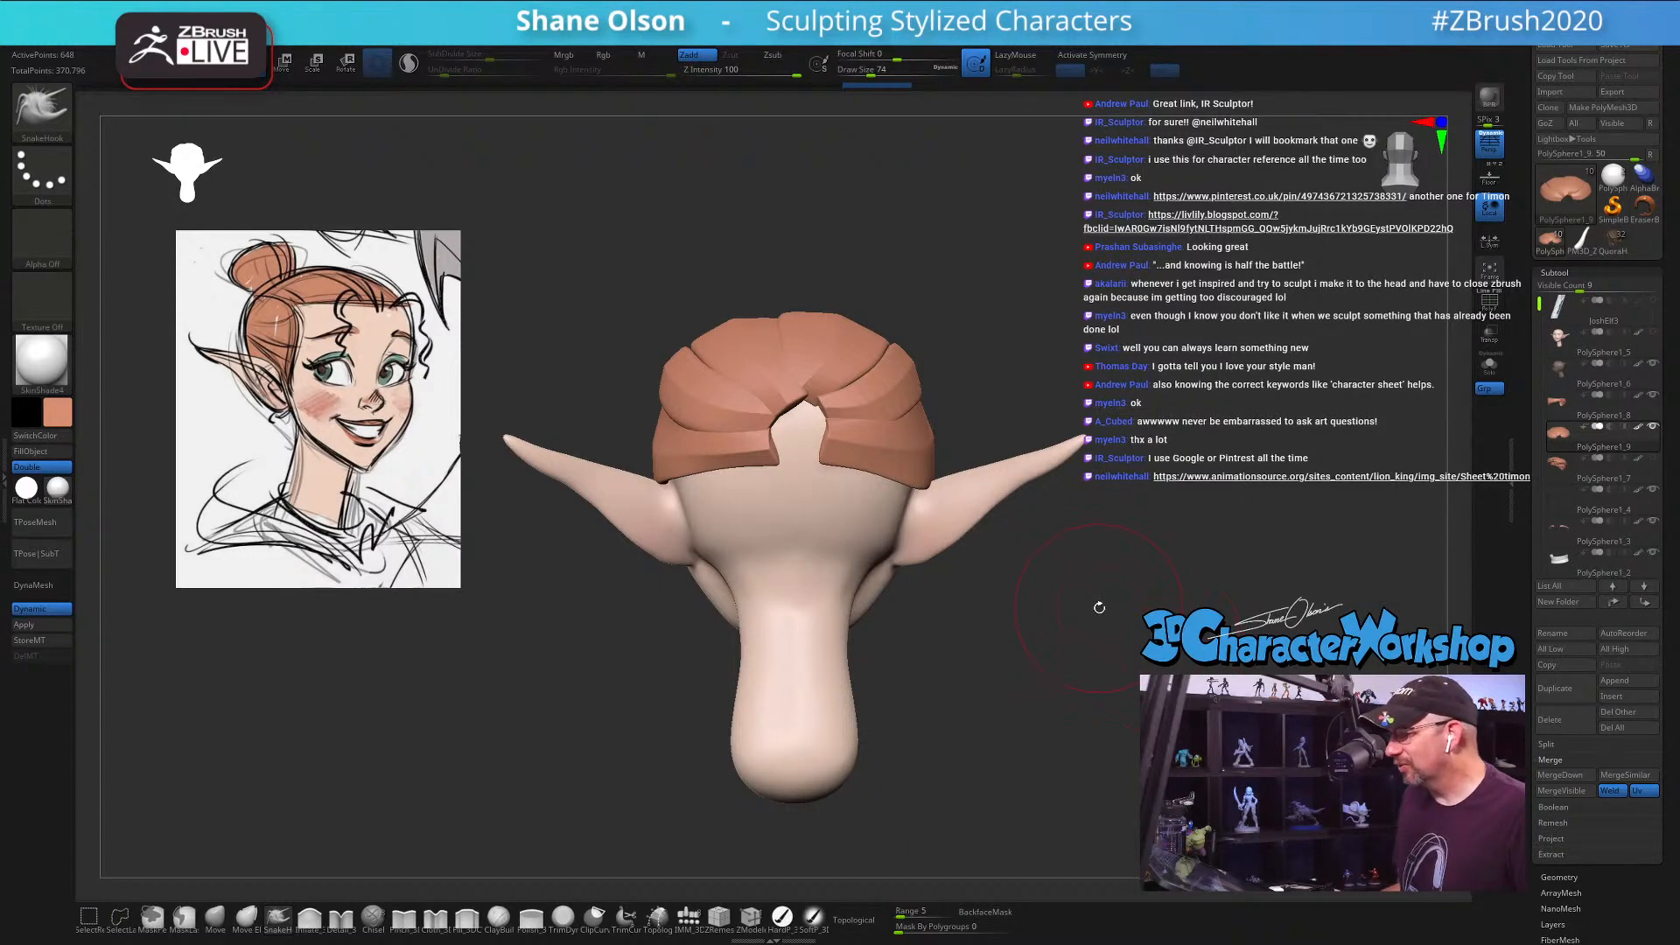
Step: Adjust the top profile of the upper hair strips in side view, with brush size 101
{"action": "mouse_move", "coordinate": [989, 663]}
{"action": "left_mouse_down"}
{"action": "mouse_move", "coordinate": [1065, 638]}
{"action": "mouse_move", "coordinate": [1006, 604]}
{"action": "mouse_move", "coordinate": [976, 542]}
{"action": "mouse_move", "coordinate": [1006, 558]}
{"action": "mouse_move", "coordinate": [921, 241]}
{"action": "mouse_move", "coordinate": [788, 359]}
{"action": "left_mouse_up"}
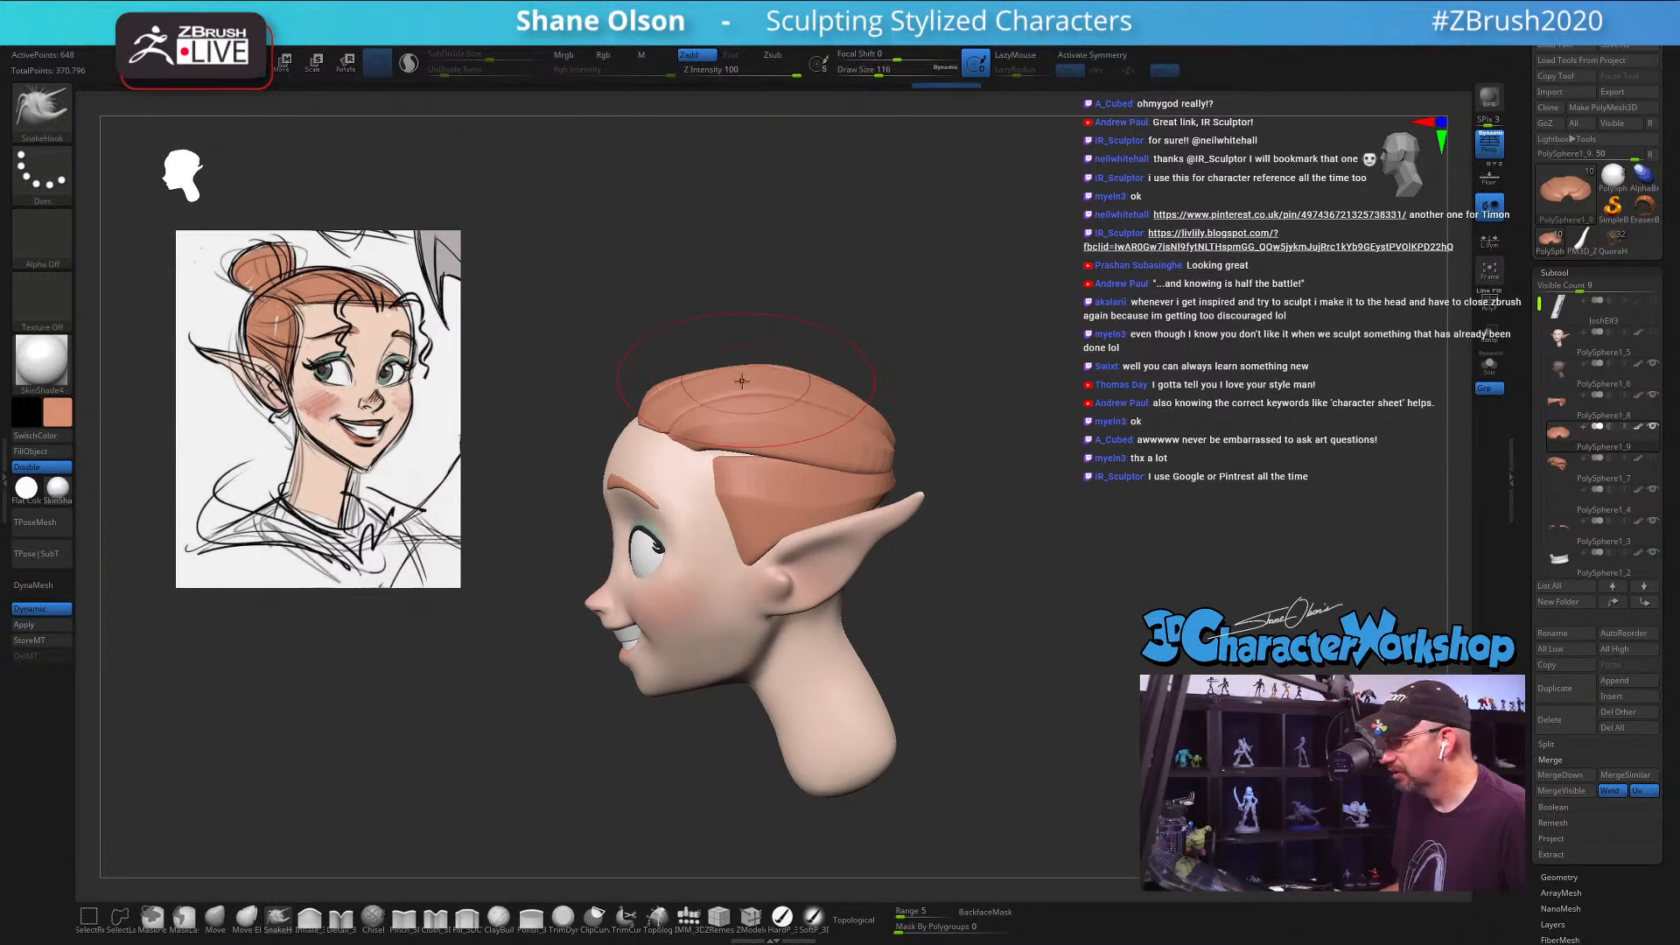
{"action": "mouse_move", "coordinate": [742, 381]}
{"action": "left_mouse_down"}
{"action": "mouse_move", "coordinate": [702, 378]}
{"action": "mouse_move", "coordinate": [733, 429]}
{"action": "mouse_move", "coordinate": [734, 404]}
{"action": "left_mouse_up"}
{"action": "key", "text": "s"}
{"action": "left_click_drag", "start_coordinate": [735, 368], "coordinate": [725, 379]}
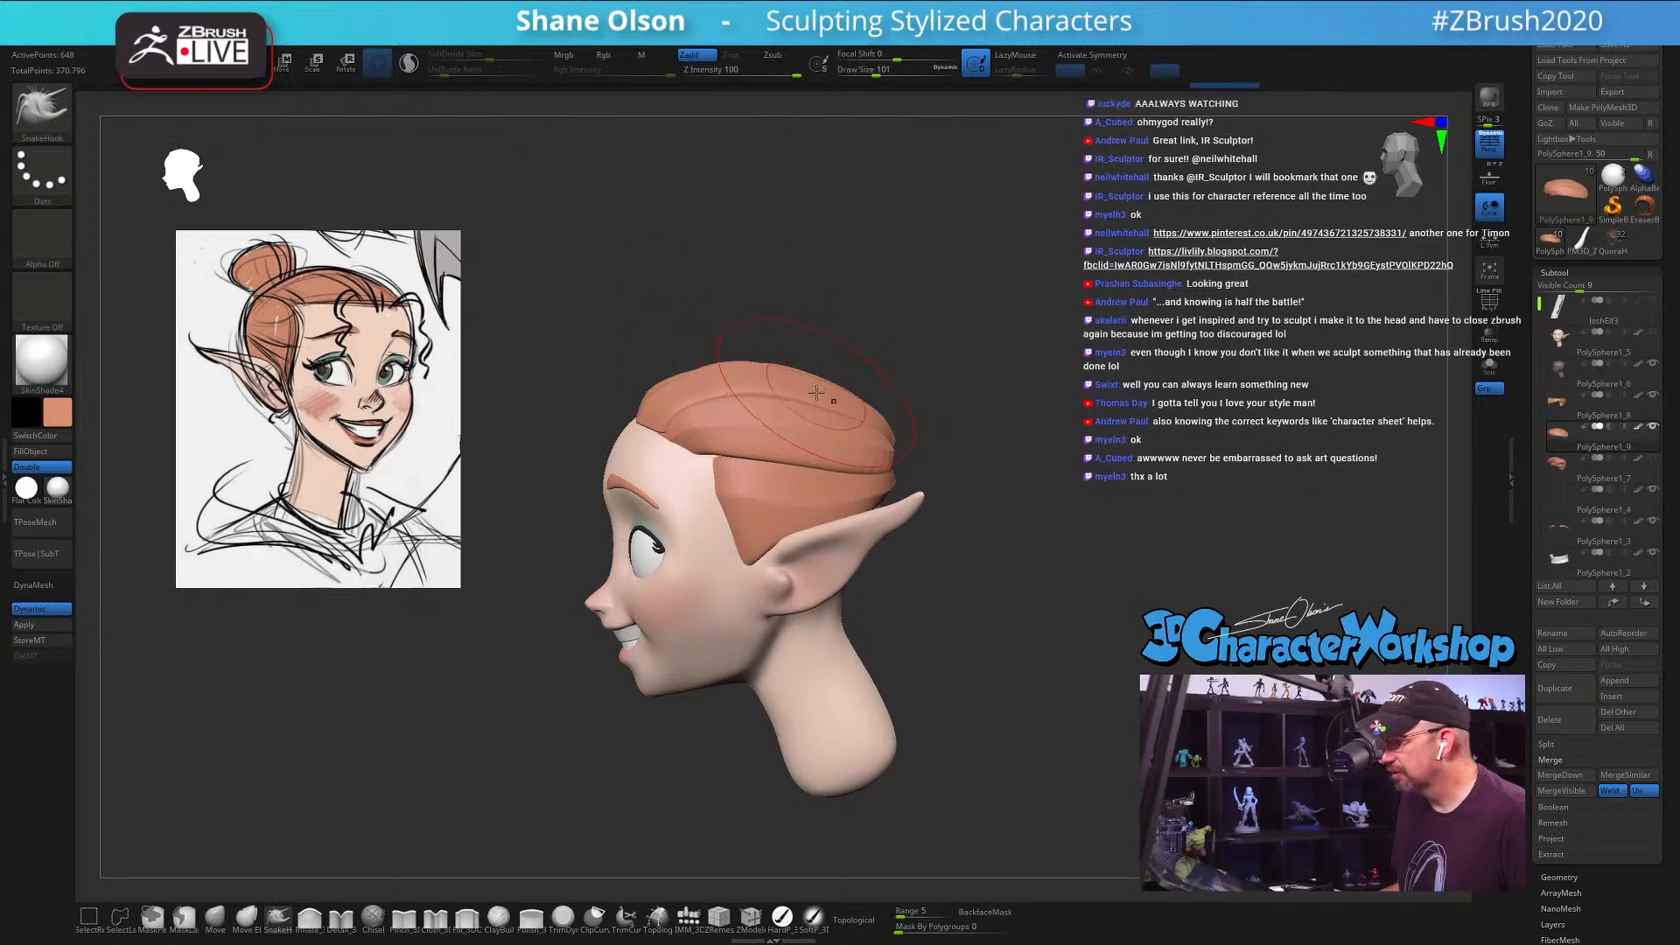
{"action": "left_click_drag", "start_coordinate": [826, 386], "coordinate": [831, 378]}
{"action": "mouse_move", "coordinate": [914, 319]}
{"action": "left_mouse_down"}
{"action": "mouse_move", "coordinate": [993, 309]}
{"action": "mouse_move", "coordinate": [1013, 357]}
{"action": "mouse_move", "coordinate": [953, 376]}
{"action": "left_mouse_up"}
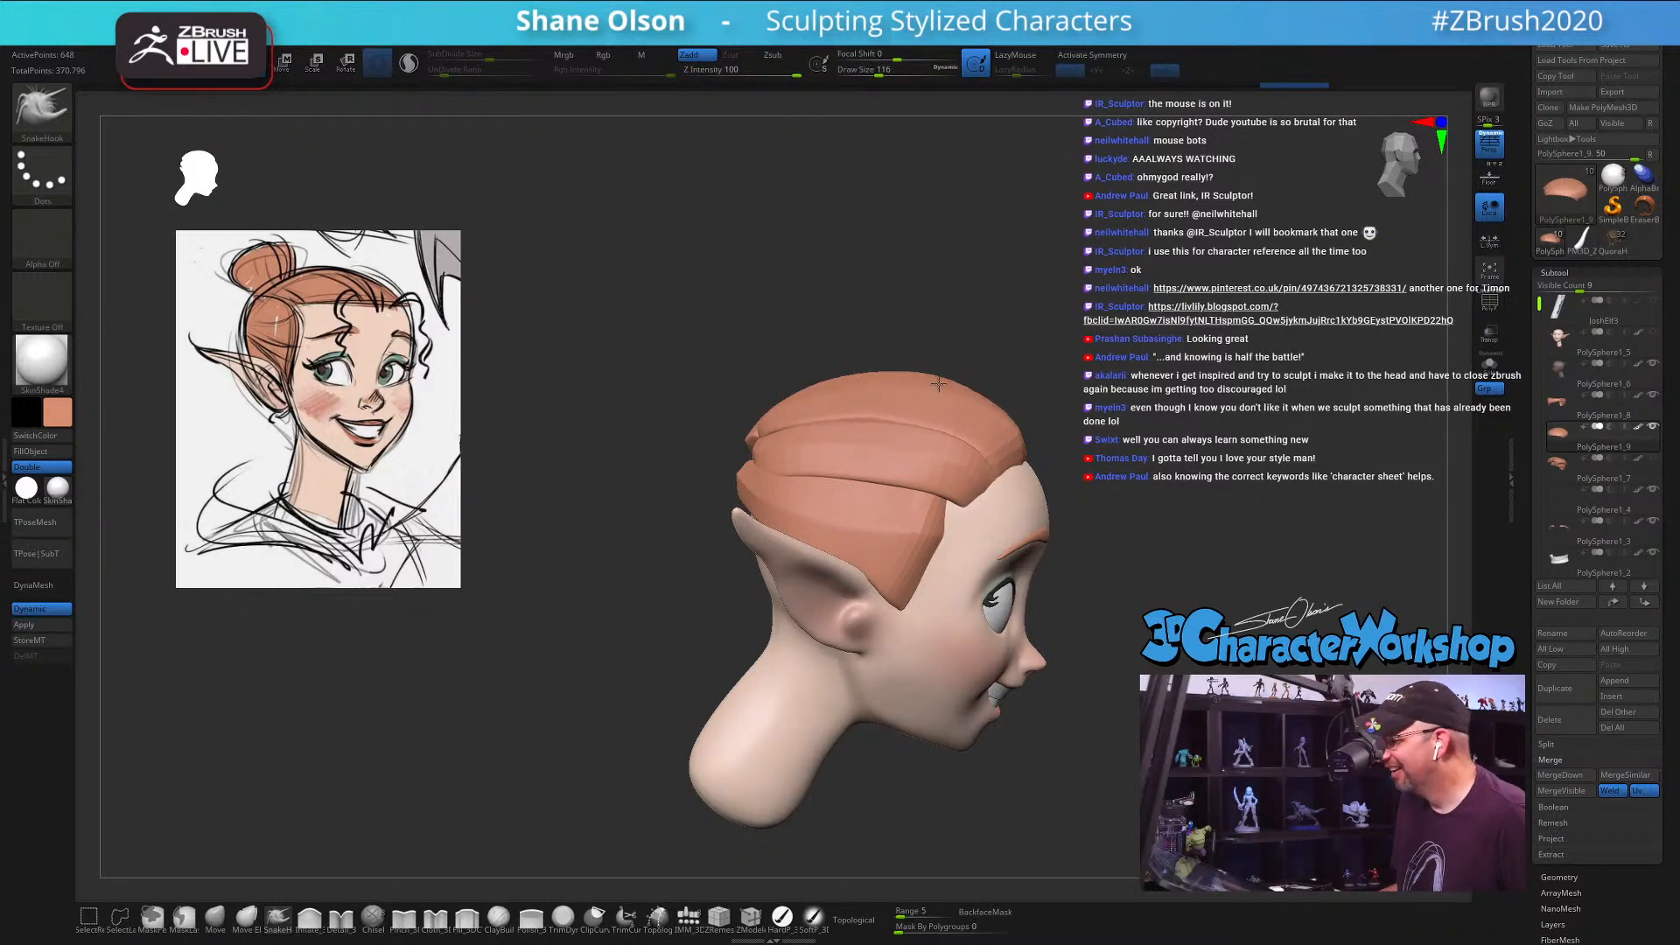
Step: Round the outline of the upper hair strips over the crown and rear side of the head, with brush size 116
{"action": "mouse_move", "coordinate": [938, 384]}
{"action": "left_mouse_down"}
{"action": "mouse_move", "coordinate": [963, 332]}
{"action": "mouse_move", "coordinate": [879, 380]}
{"action": "mouse_move", "coordinate": [828, 362]}
{"action": "left_mouse_up"}
{"action": "key", "text": "s"}
{"action": "mouse_move", "coordinate": [1190, 320]}
{"action": "left_mouse_down"}
{"action": "mouse_move", "coordinate": [1255, 307]}
{"action": "mouse_move", "coordinate": [1130, 350]}
{"action": "mouse_move", "coordinate": [1099, 325]}
{"action": "mouse_move", "coordinate": [1133, 316]}
{"action": "left_mouse_up"}
{"action": "key", "text": "s"}
{"action": "left_click_drag", "start_coordinate": [906, 417], "coordinate": [918, 417]}
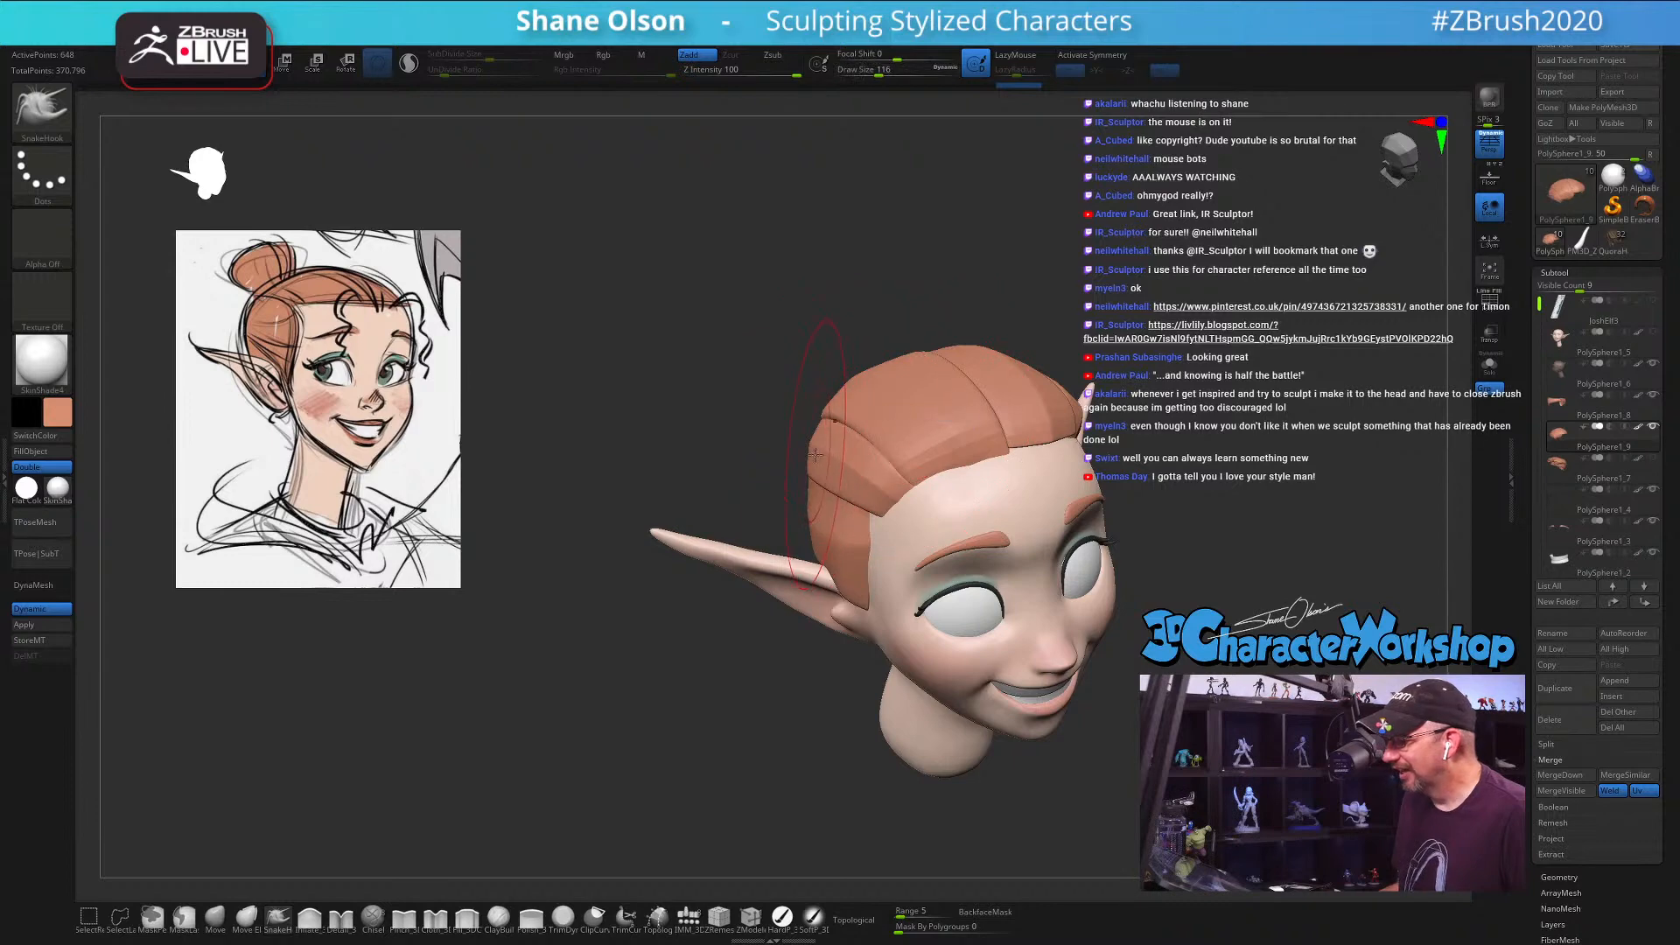
{"action": "left_click_drag", "start_coordinate": [808, 361], "coordinate": [866, 490]}
Step: Make the side hair strips the active subtool and adjust their rear ends behind the ear, with brush size 68
{"action": "left_click", "coordinate": [707, 478], "text": "alt"}
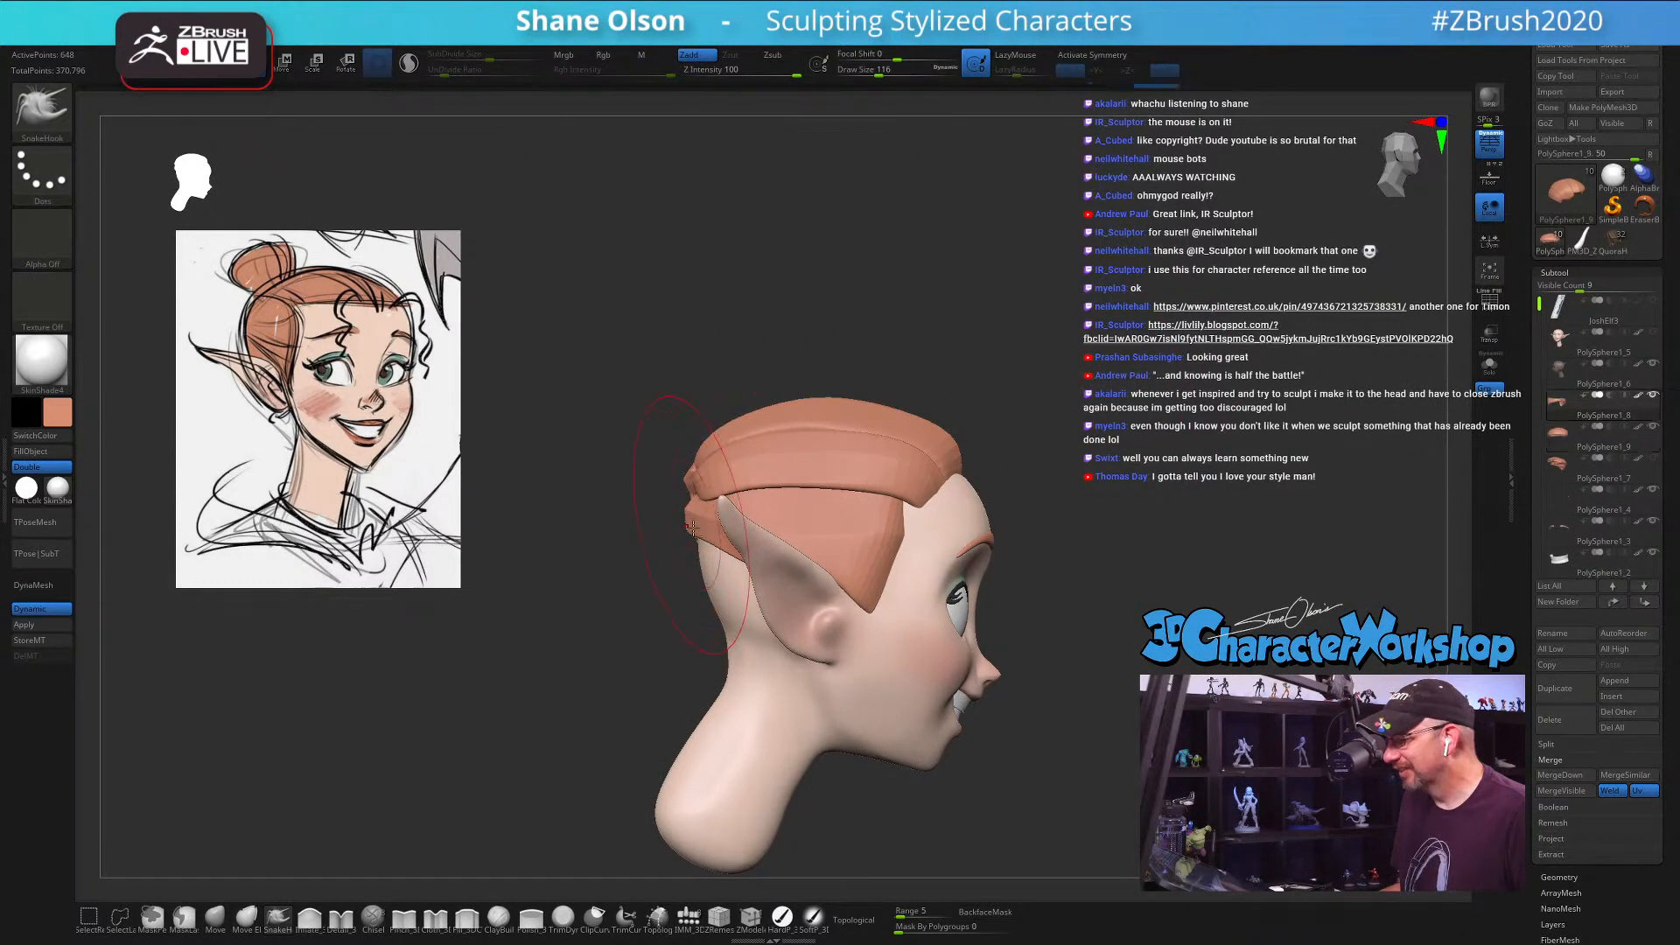
{"action": "key", "text": "s"}
{"action": "mouse_move", "coordinate": [683, 540]}
{"action": "left_mouse_down"}
{"action": "mouse_move", "coordinate": [662, 536]}
{"action": "mouse_move", "coordinate": [732, 505]}
{"action": "left_mouse_up"}
{"action": "left_click", "coordinate": [685, 516], "text": "alt"}
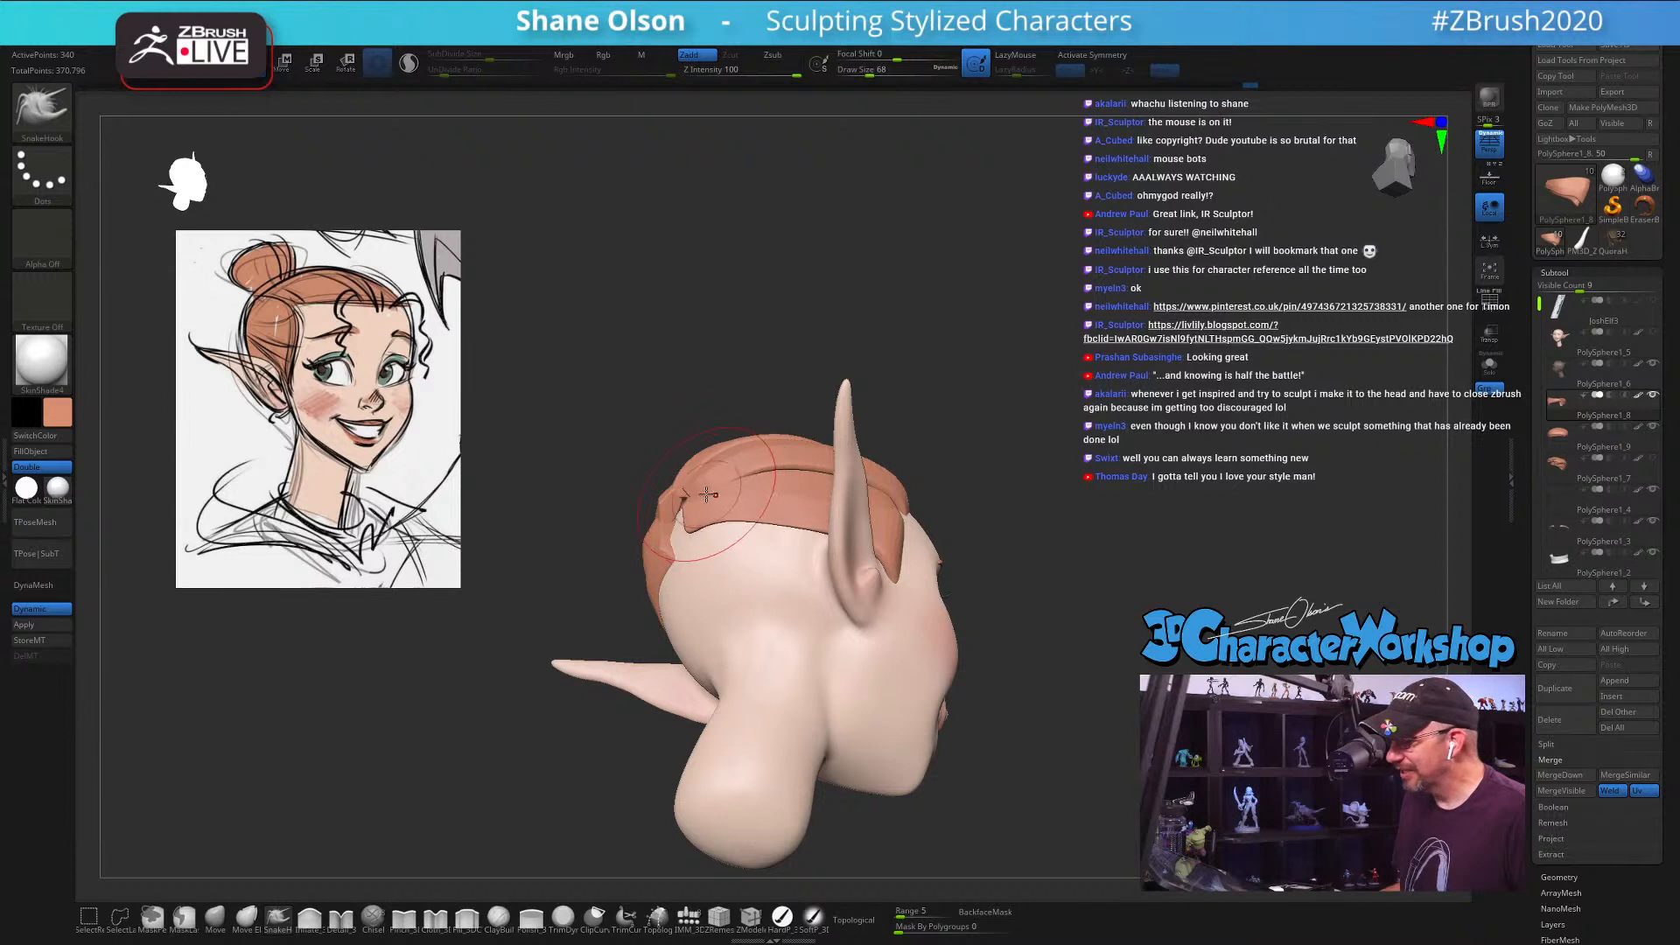
{"action": "left_click_drag", "start_coordinate": [790, 416], "coordinate": [696, 475]}
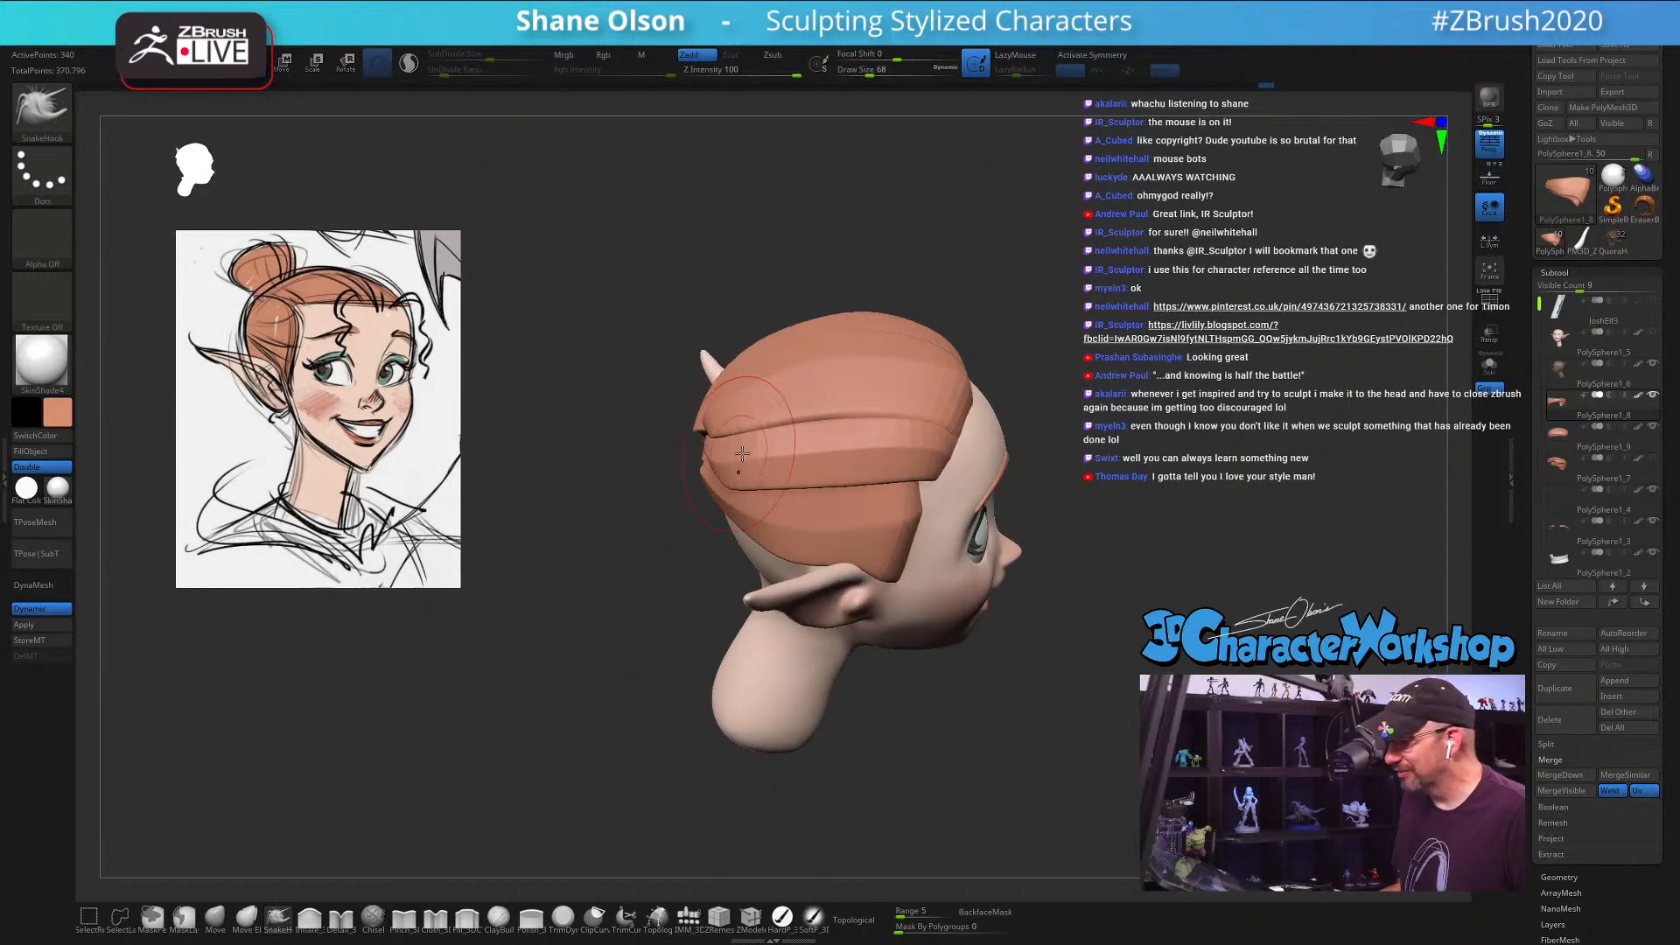
Step: Make the upper hair strips the active subtool and adjust their rear section, with brush size 101
{"action": "left_click", "coordinate": [725, 459], "text": "alt"}
{"action": "left_click_drag", "start_coordinate": [634, 278], "coordinate": [635, 292]}
{"action": "key", "text": "s"}
{"action": "left_click", "coordinate": [614, 302]}
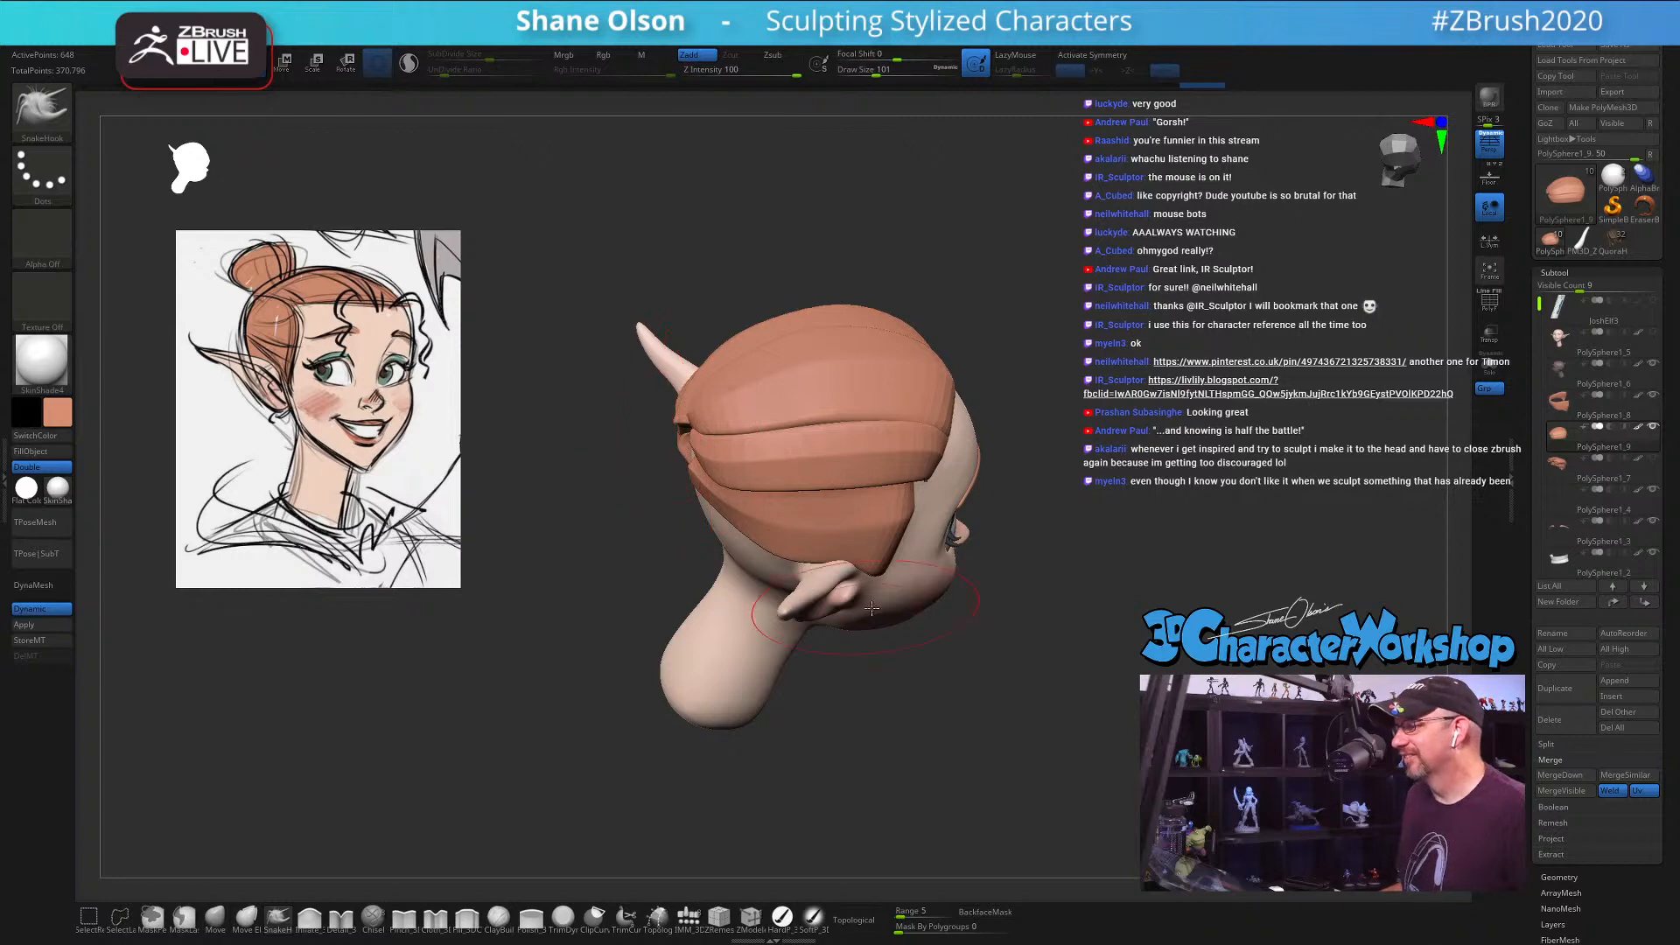
{"action": "mouse_move", "coordinate": [873, 607]}
{"action": "right_mouse_down"}
{"action": "mouse_move", "coordinate": [673, 441]}
{"action": "mouse_move", "coordinate": [647, 245]}
{"action": "right_mouse_up"}
{"action": "right_click_drag", "start_coordinate": [938, 402], "coordinate": [967, 465]}
Step: Refine the curve of the upper hair strips from the rear crown to the front, with brush sizes 120 and 90
{"action": "key", "text": "s"}
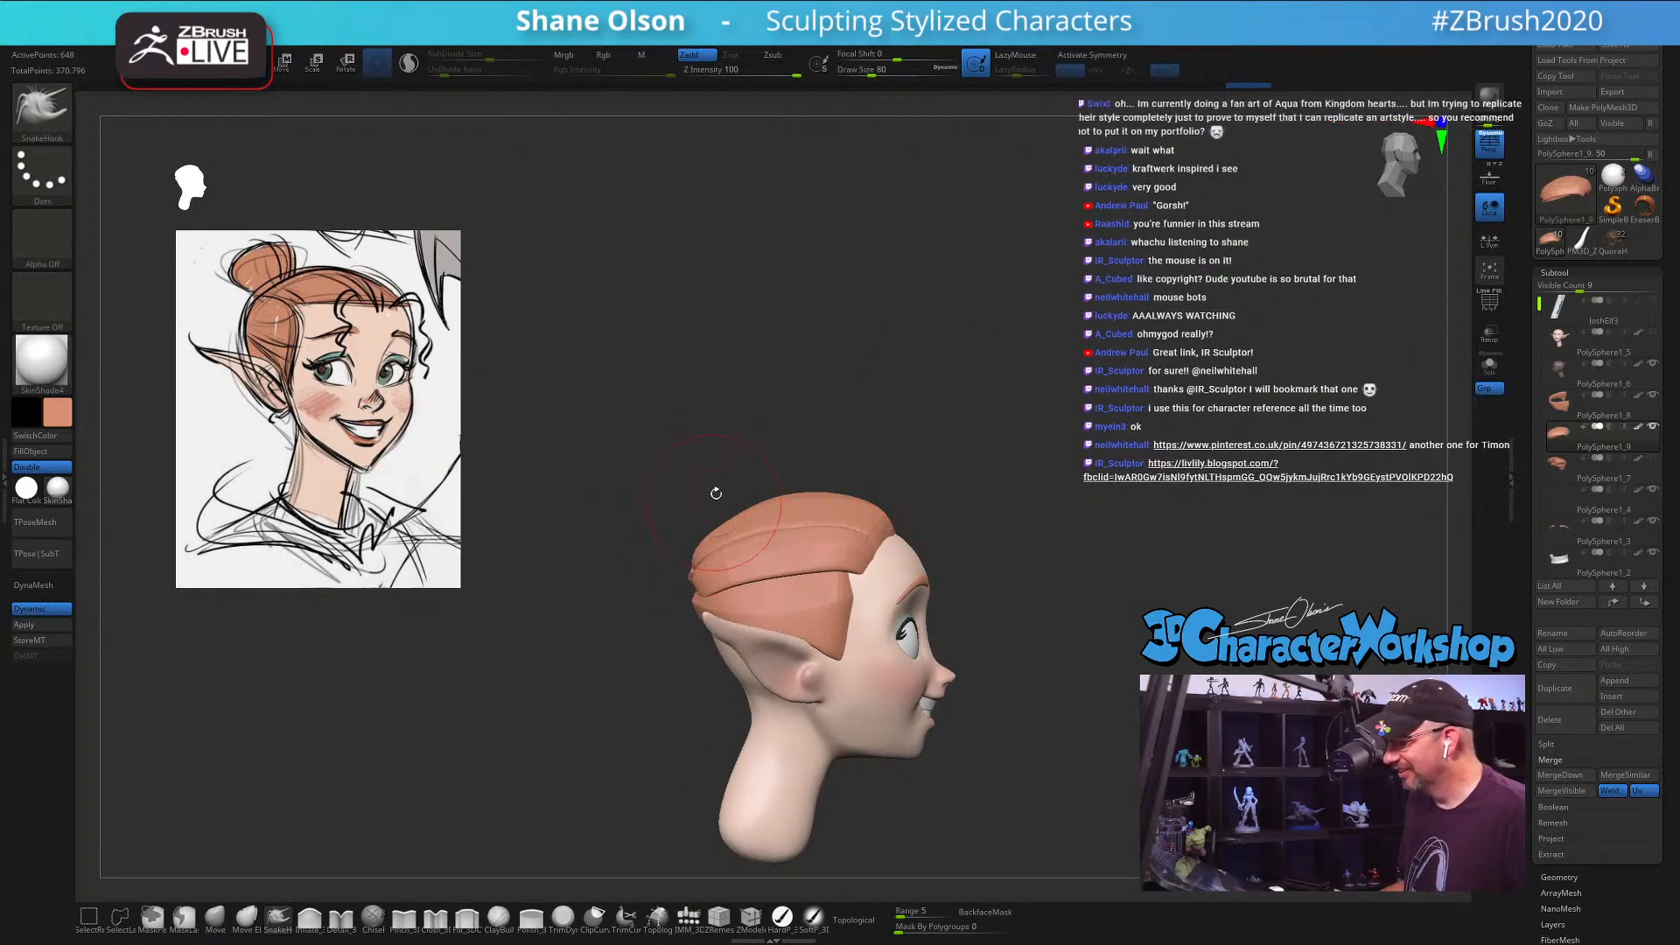
{"action": "key", "text": "s"}
{"action": "left_click_drag", "start_coordinate": [717, 481], "coordinate": [733, 481]}
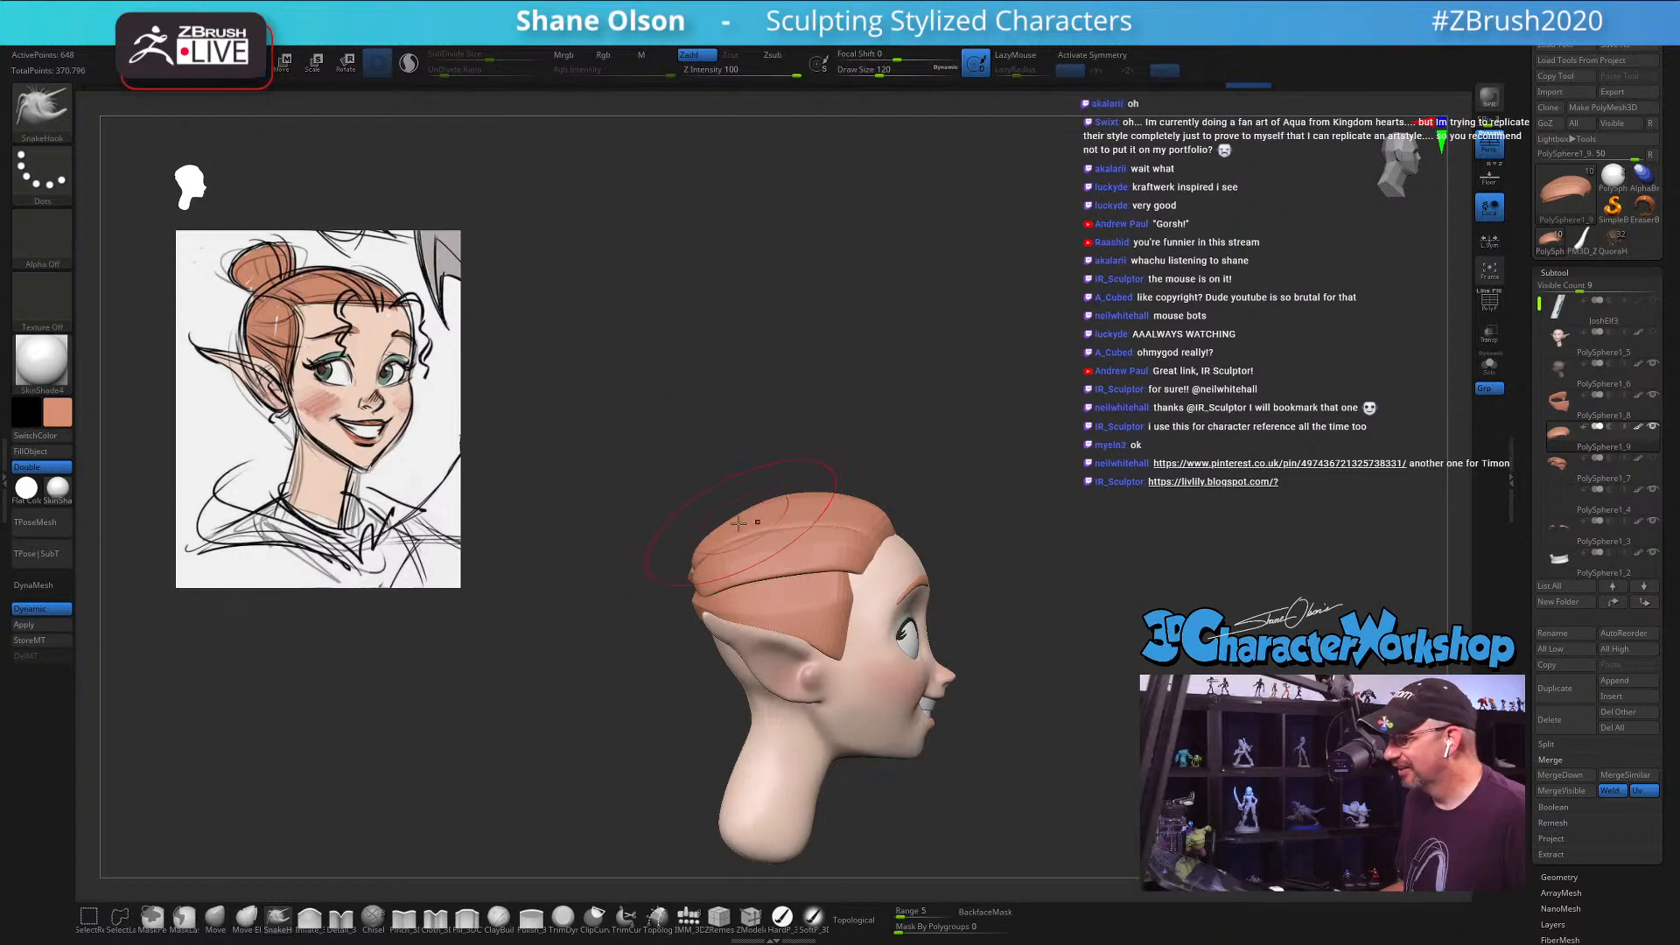
{"action": "mouse_move", "coordinate": [730, 508]}
{"action": "right_mouse_down"}
{"action": "mouse_move", "coordinate": [990, 528]}
{"action": "mouse_move", "coordinate": [985, 464]}
{"action": "mouse_move", "coordinate": [900, 496]}
{"action": "right_mouse_up"}
{"action": "key", "text": "s"}
{"action": "left_click_drag", "start_coordinate": [750, 517], "coordinate": [700, 520]}
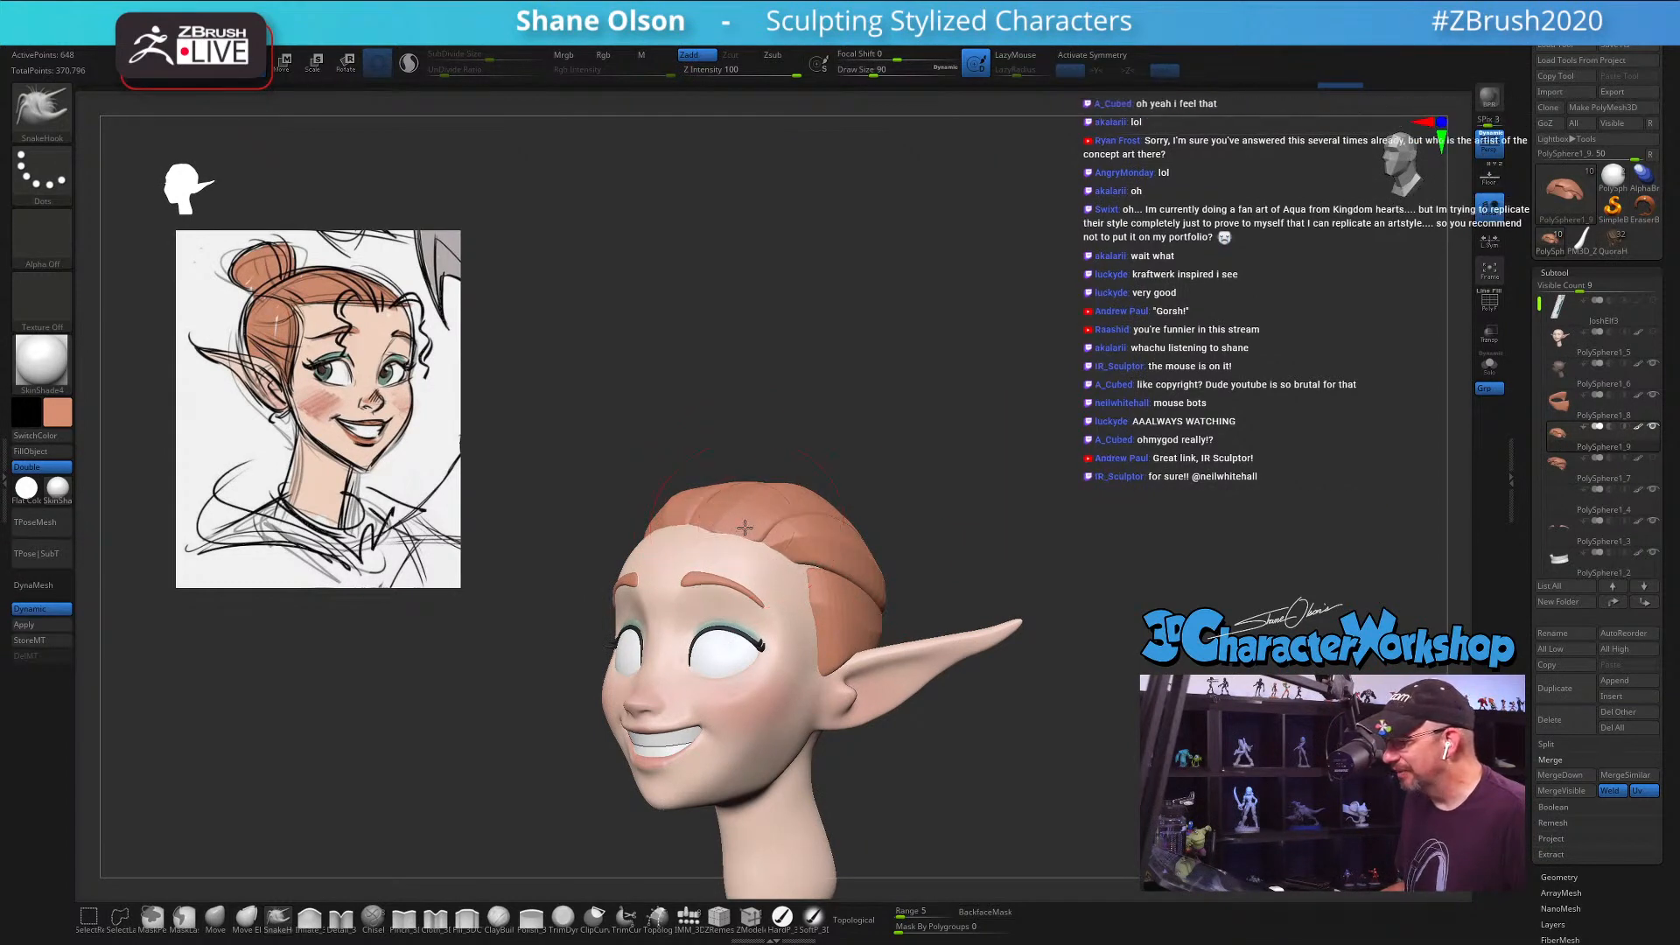
Step: Refine the front hairline and top contour of the upper hair strips, with brush sizes 74 and 77
{"action": "mouse_move", "coordinate": [971, 465]}
{"action": "right_mouse_down"}
{"action": "mouse_move", "coordinate": [1033, 470]}
{"action": "mouse_move", "coordinate": [998, 465]}
{"action": "mouse_move", "coordinate": [1006, 495]}
{"action": "mouse_move", "coordinate": [993, 477]}
{"action": "right_mouse_up"}
{"action": "key", "text": "s"}
{"action": "left_click_drag", "start_coordinate": [824, 498], "coordinate": [821, 498]}
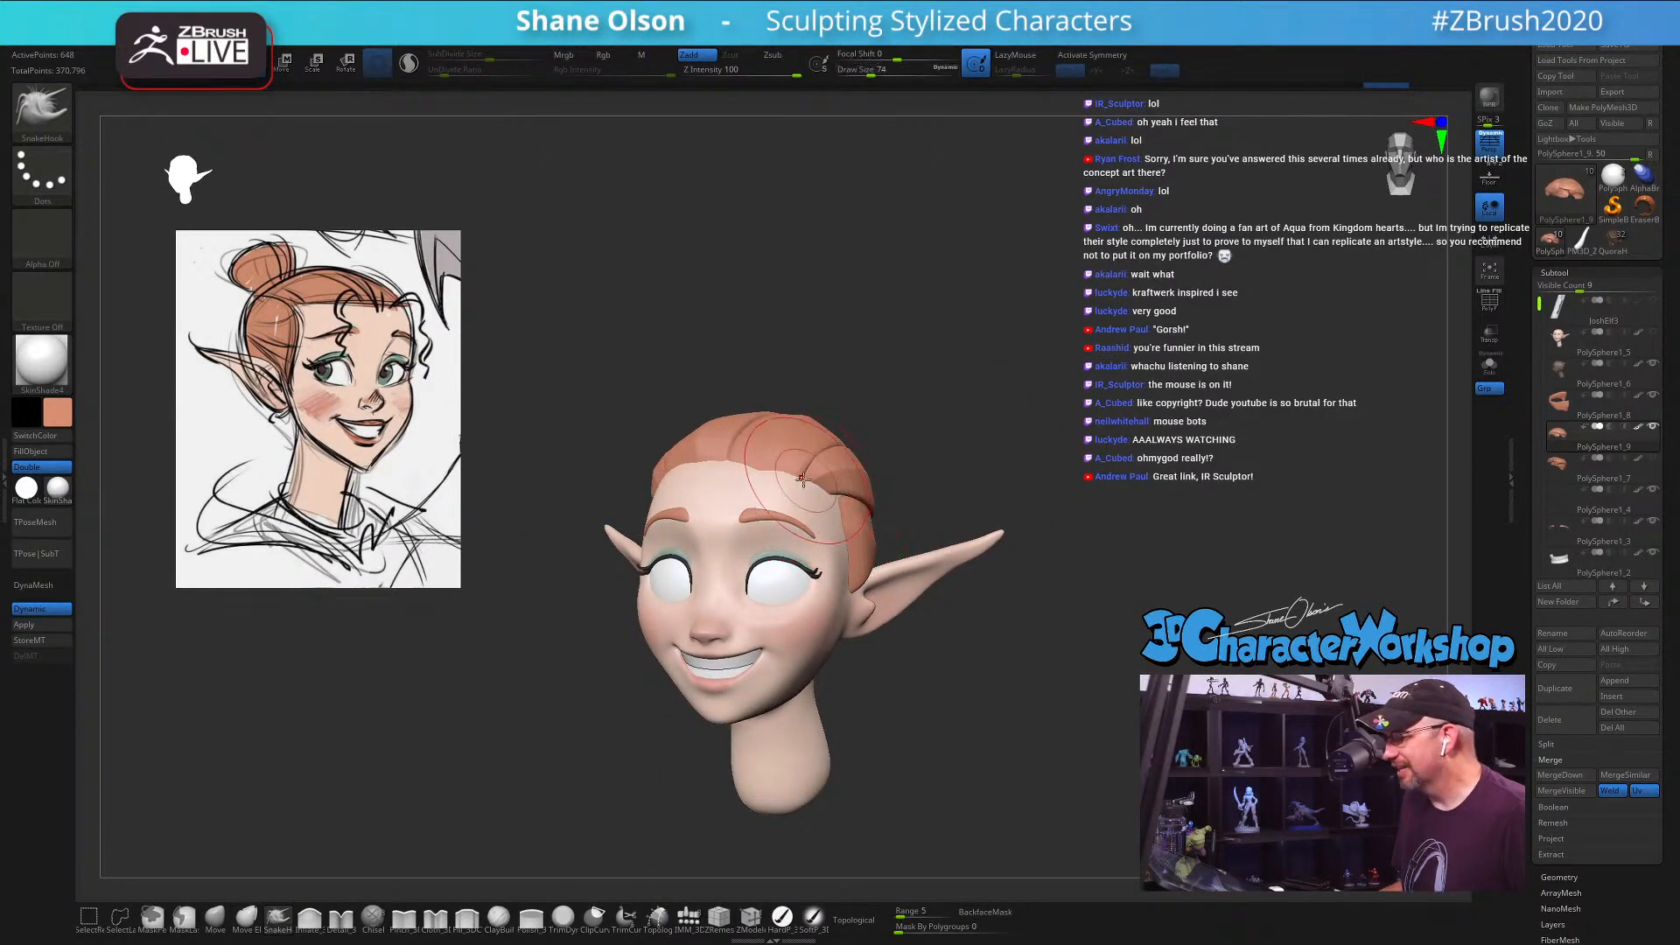
{"action": "right_click_drag", "start_coordinate": [800, 482], "coordinate": [820, 421]}
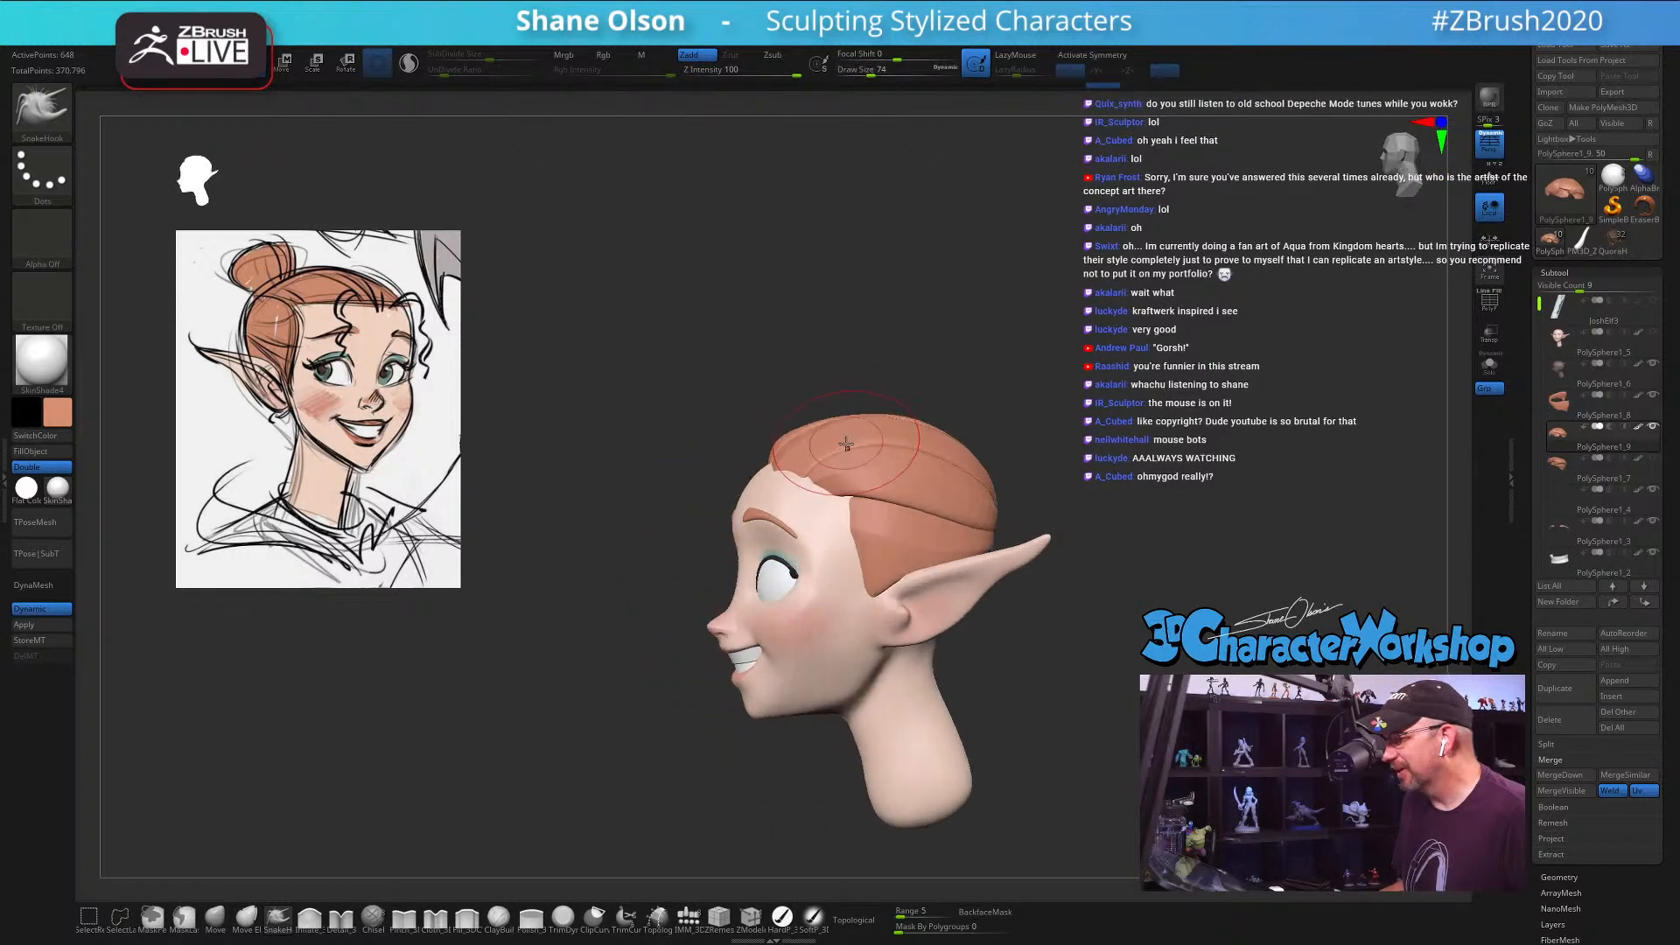
{"action": "left_click_drag", "start_coordinate": [811, 416], "coordinate": [810, 428]}
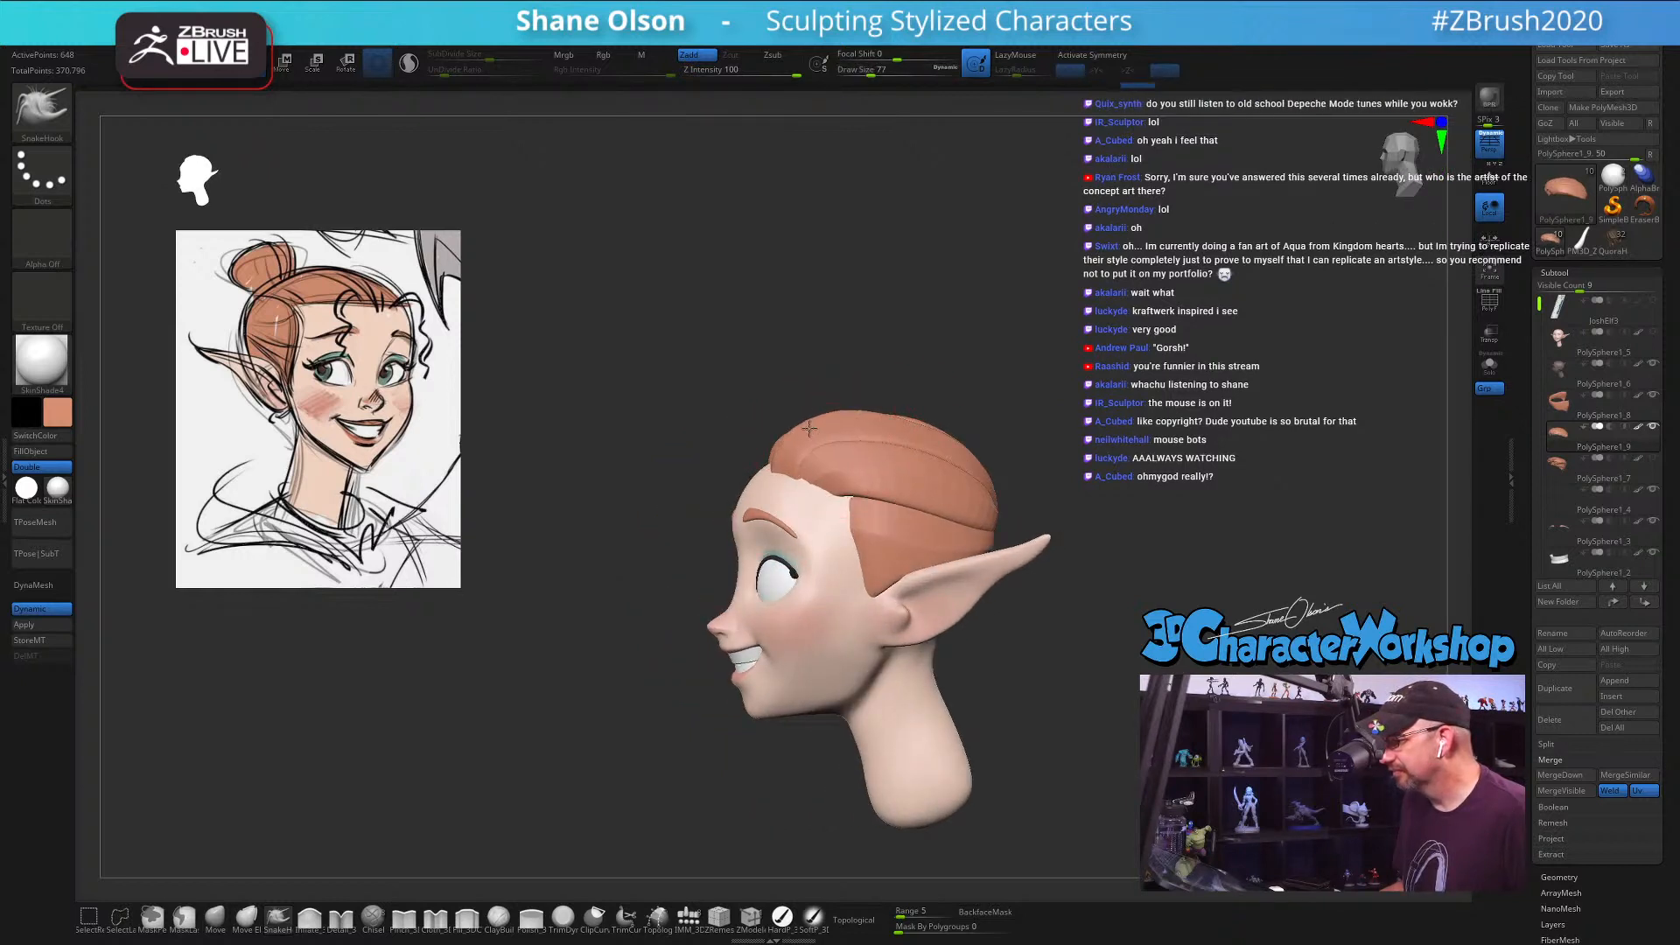
{"action": "right_click_drag", "start_coordinate": [823, 435], "coordinate": [839, 399]}
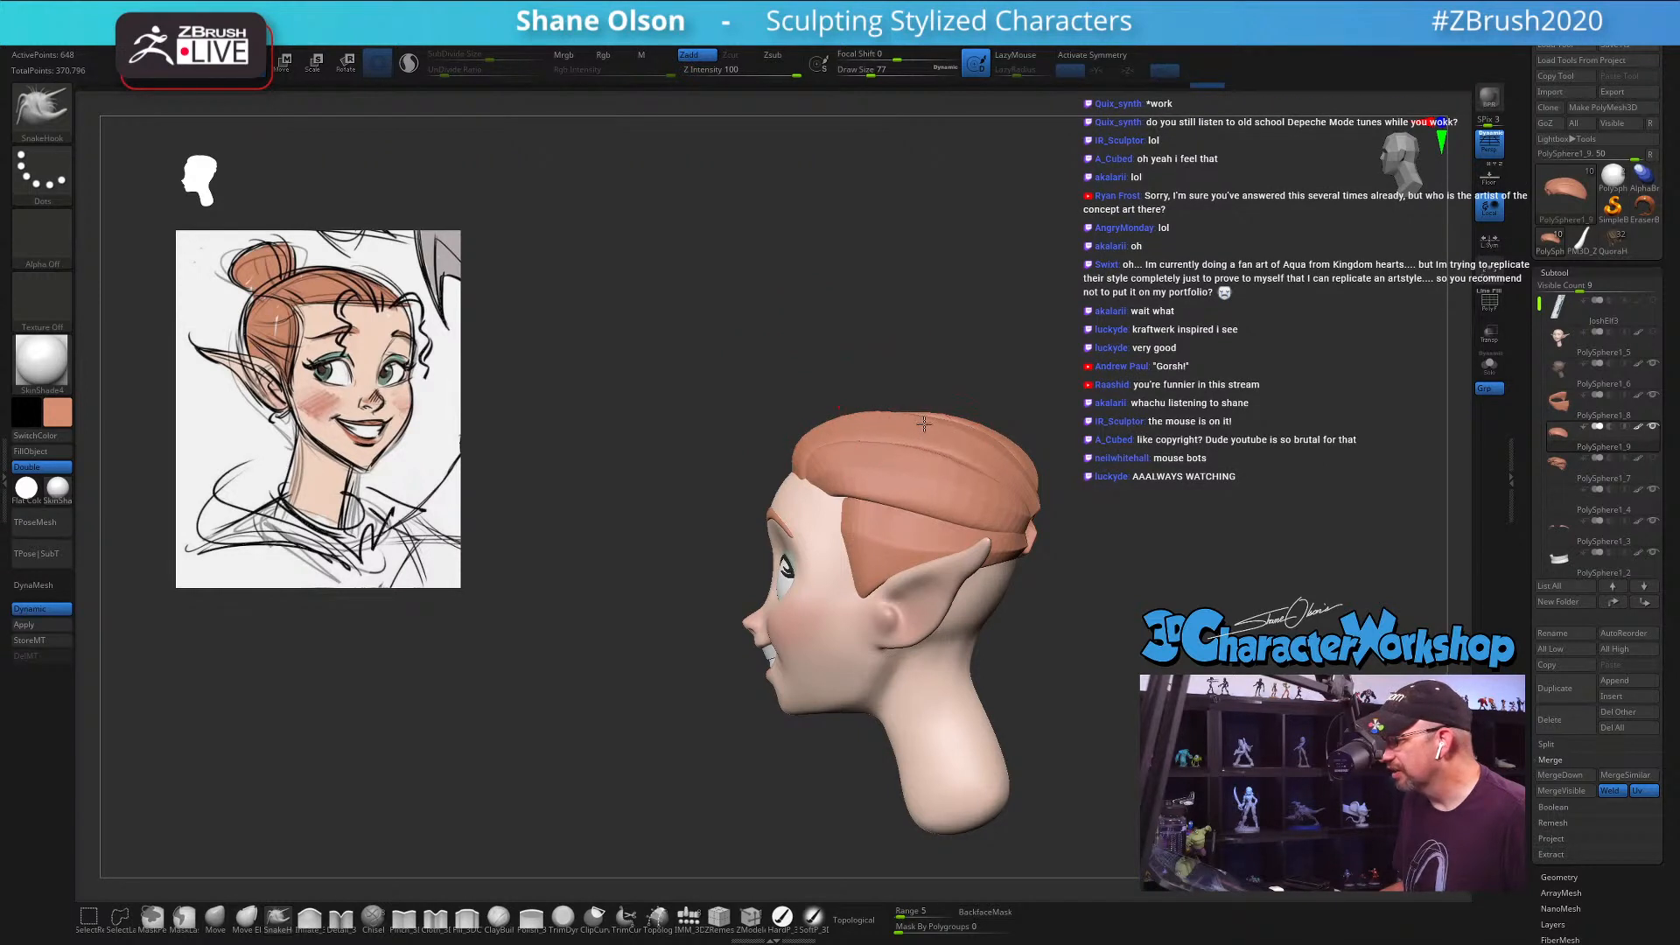
{"action": "right_click_drag", "start_coordinate": [935, 421], "coordinate": [891, 374]}
{"action": "right_click_drag", "start_coordinate": [1050, 342], "coordinate": [956, 344]}
{"action": "right_click_drag", "start_coordinate": [910, 429], "coordinate": [1162, 431]}
Step: Turn on topological masking and shape the individual upper hair strips around the front and side, with brush size 112
{"action": "left_click", "coordinate": [862, 921]}
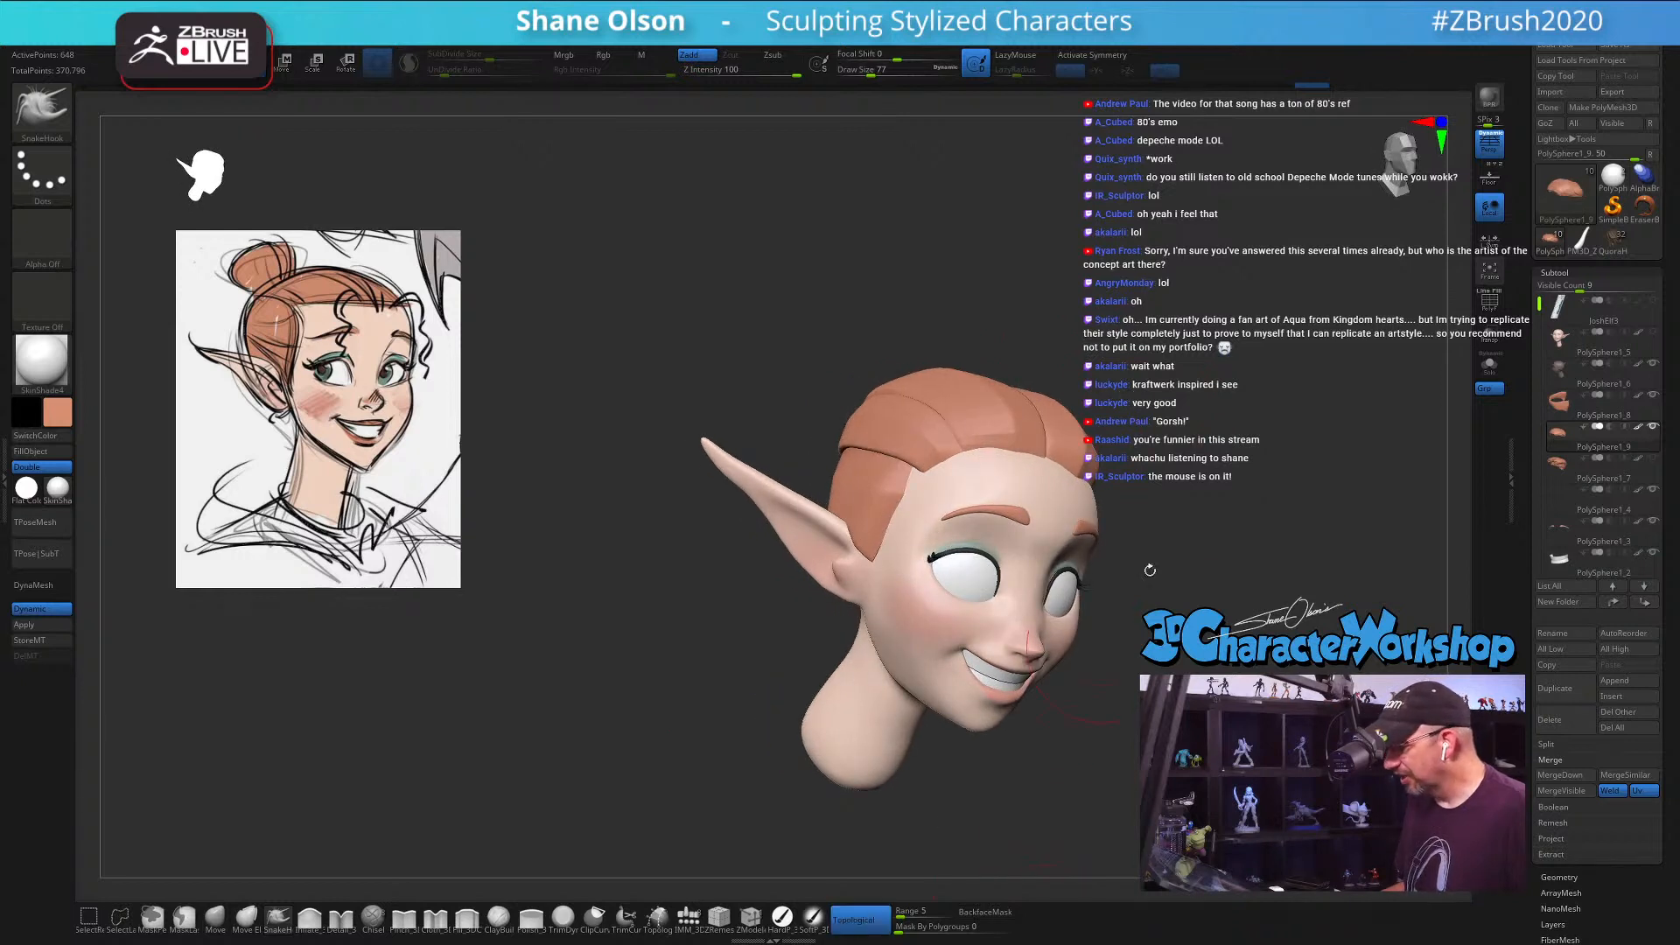
{"action": "mouse_move", "coordinate": [1213, 322]}
{"action": "right_mouse_down", "text": "alt"}
{"action": "mouse_move", "coordinate": [1128, 319]}
{"action": "mouse_move", "coordinate": [1116, 408]}
{"action": "right_mouse_up", "text": "alt"}
{"action": "key", "text": "s"}
{"action": "left_click_drag", "start_coordinate": [1116, 413], "coordinate": [1124, 414]}
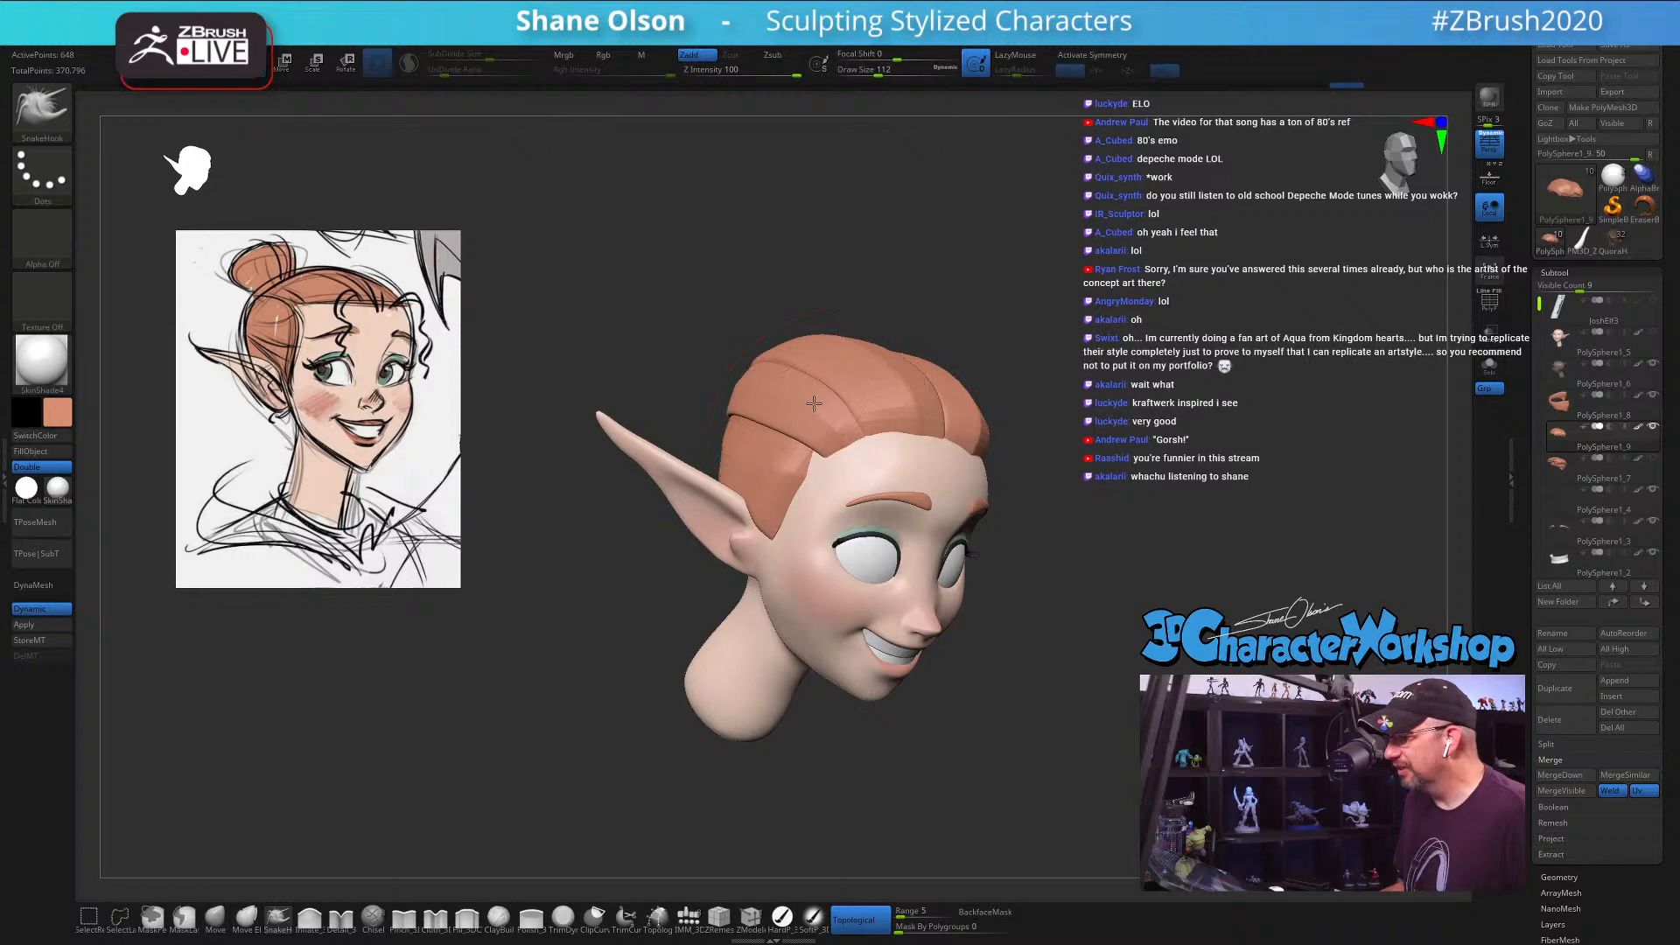
{"action": "right_click_drag", "start_coordinate": [993, 279], "coordinate": [945, 298]}
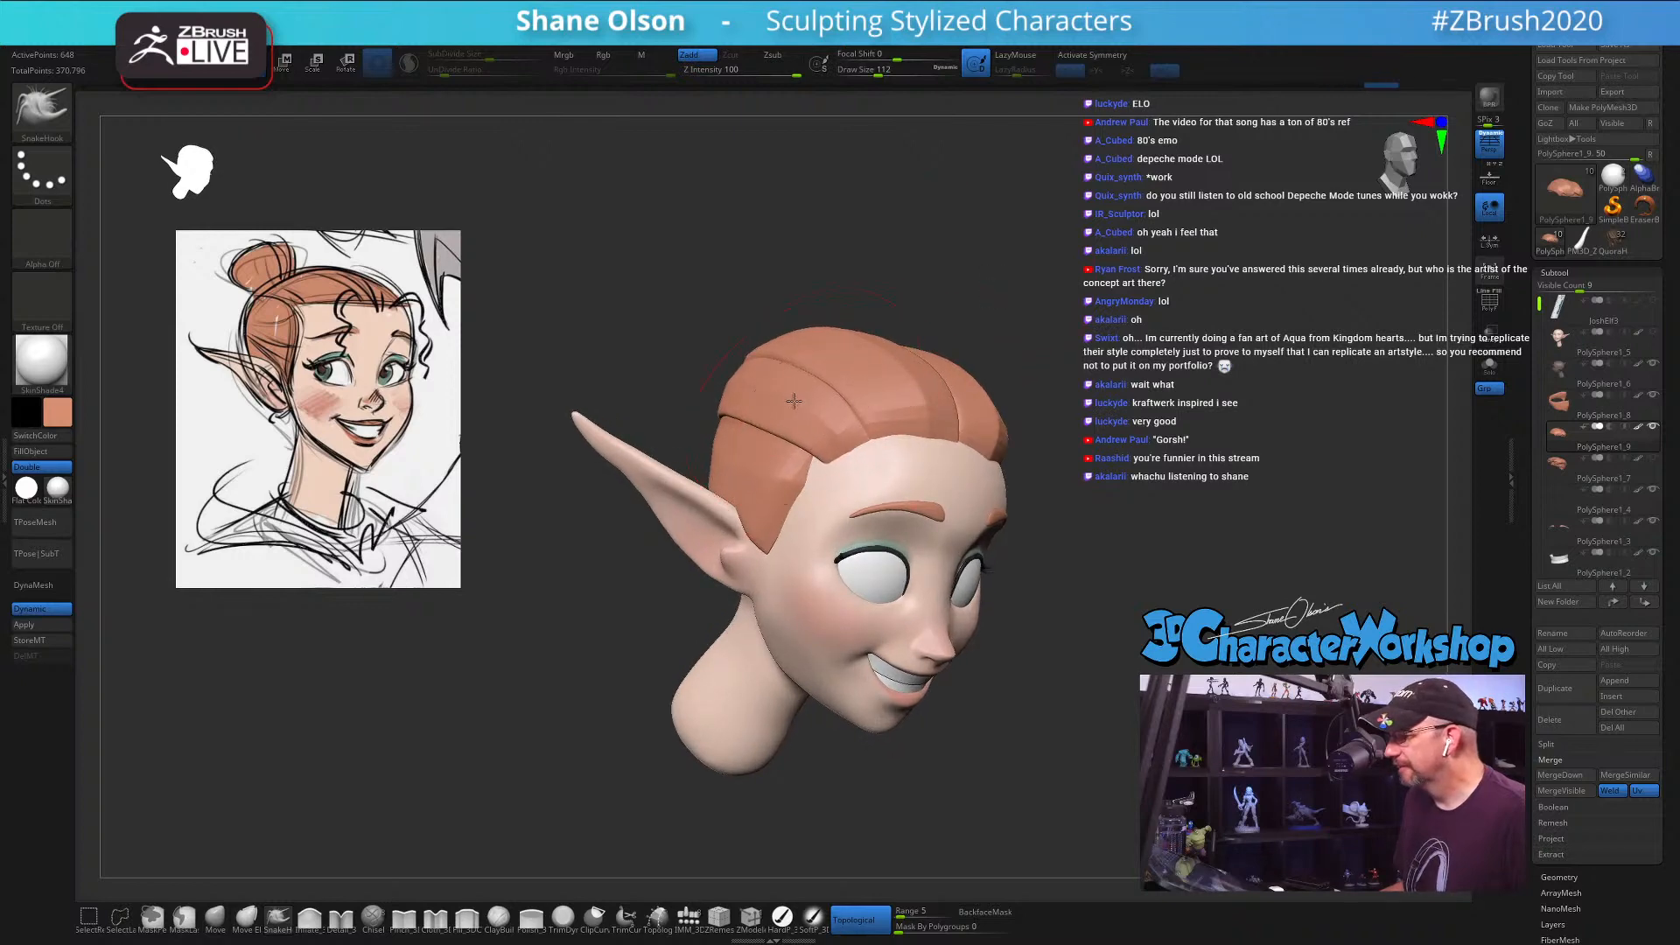
{"action": "left_click_drag", "start_coordinate": [1096, 375], "coordinate": [989, 341]}
{"action": "left_click_drag", "start_coordinate": [1175, 319], "coordinate": [1247, 343]}
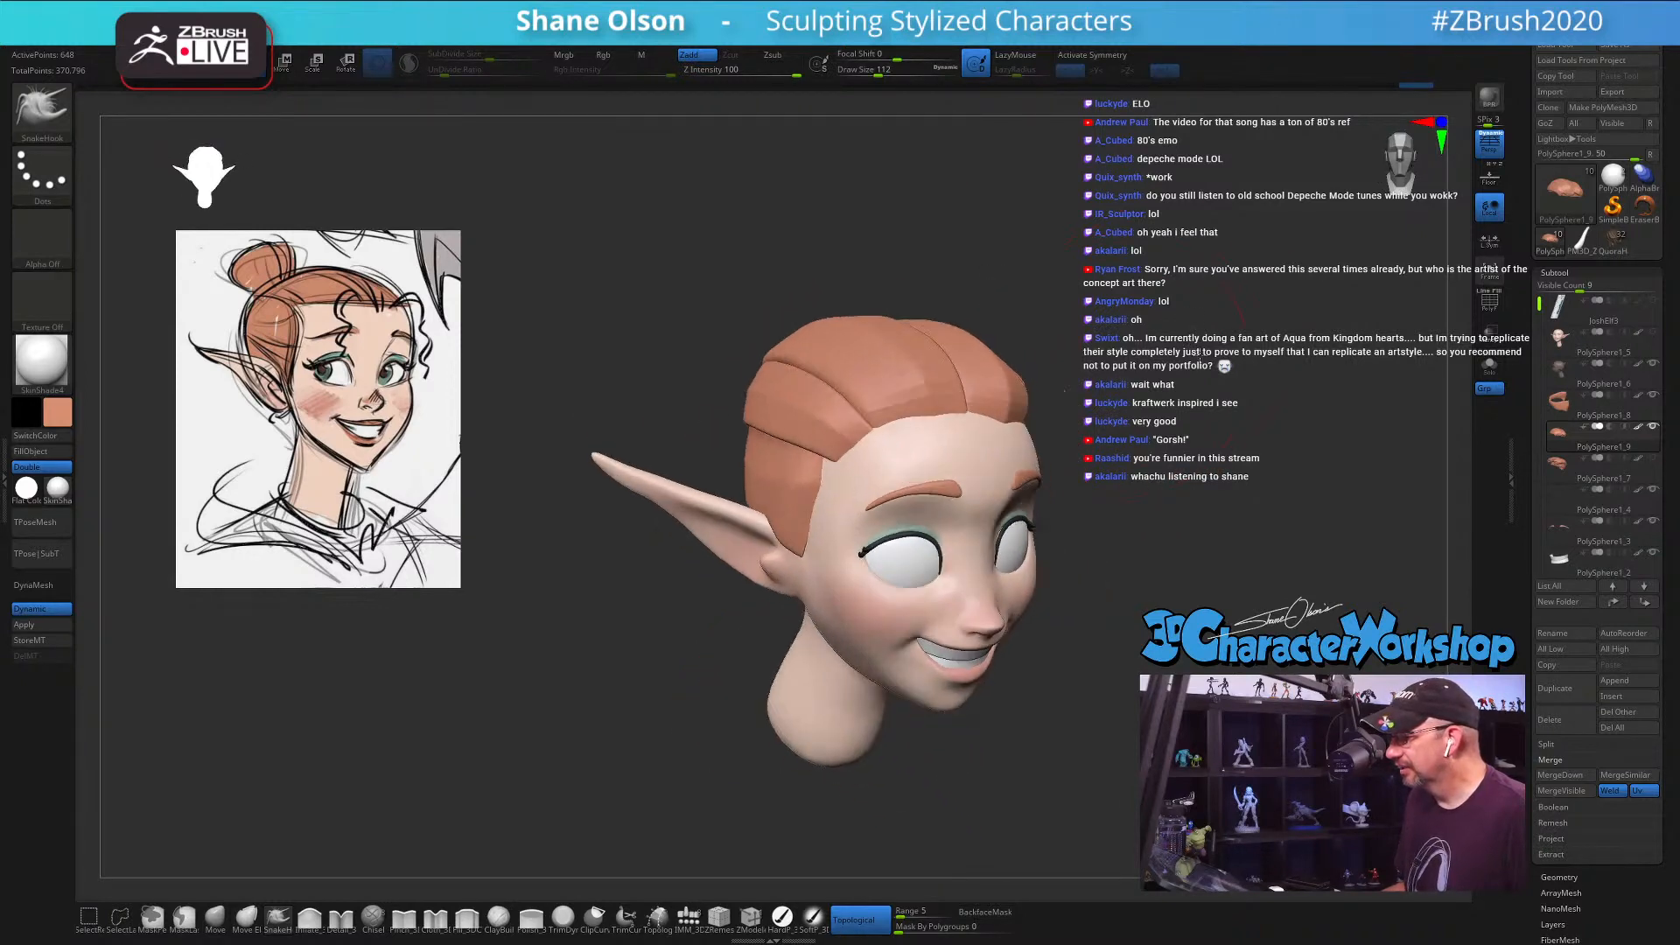
{"action": "left_click_drag", "start_coordinate": [875, 302], "coordinate": [810, 322]}
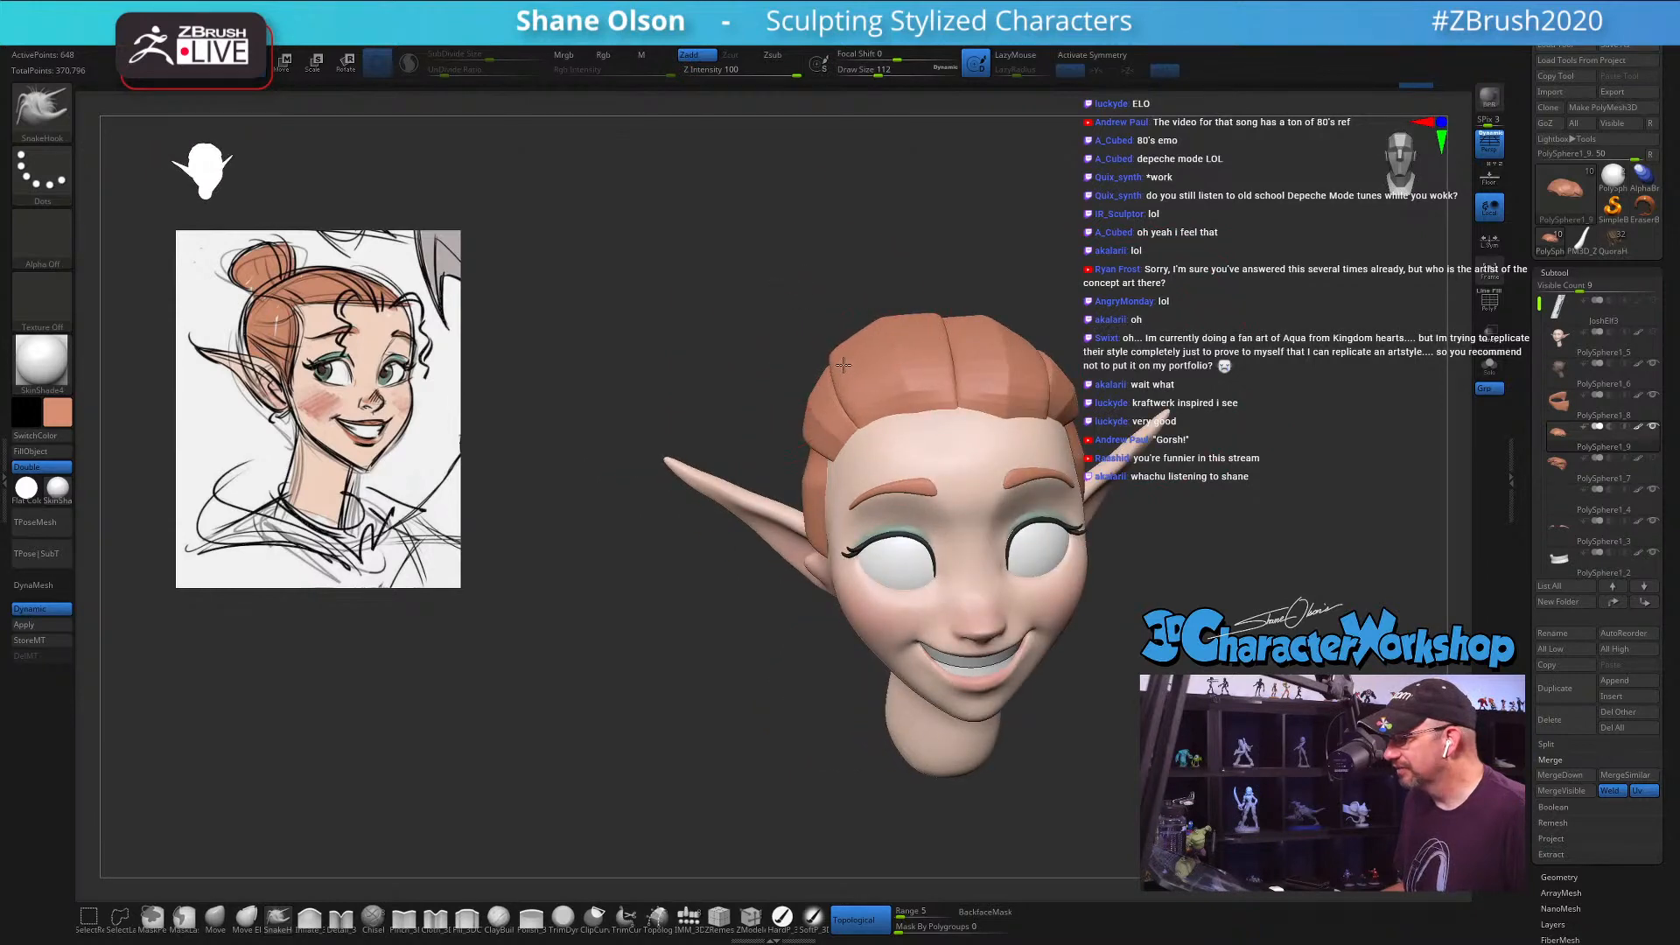
{"action": "mouse_move", "coordinate": [950, 293]}
{"action": "left_mouse_down"}
{"action": "mouse_move", "coordinate": [1206, 322]}
{"action": "mouse_move", "coordinate": [1115, 331]}
{"action": "mouse_move", "coordinate": [1120, 407]}
{"action": "mouse_move", "coordinate": [1075, 408]}
{"action": "mouse_move", "coordinate": [1098, 368]}
{"action": "left_mouse_up"}
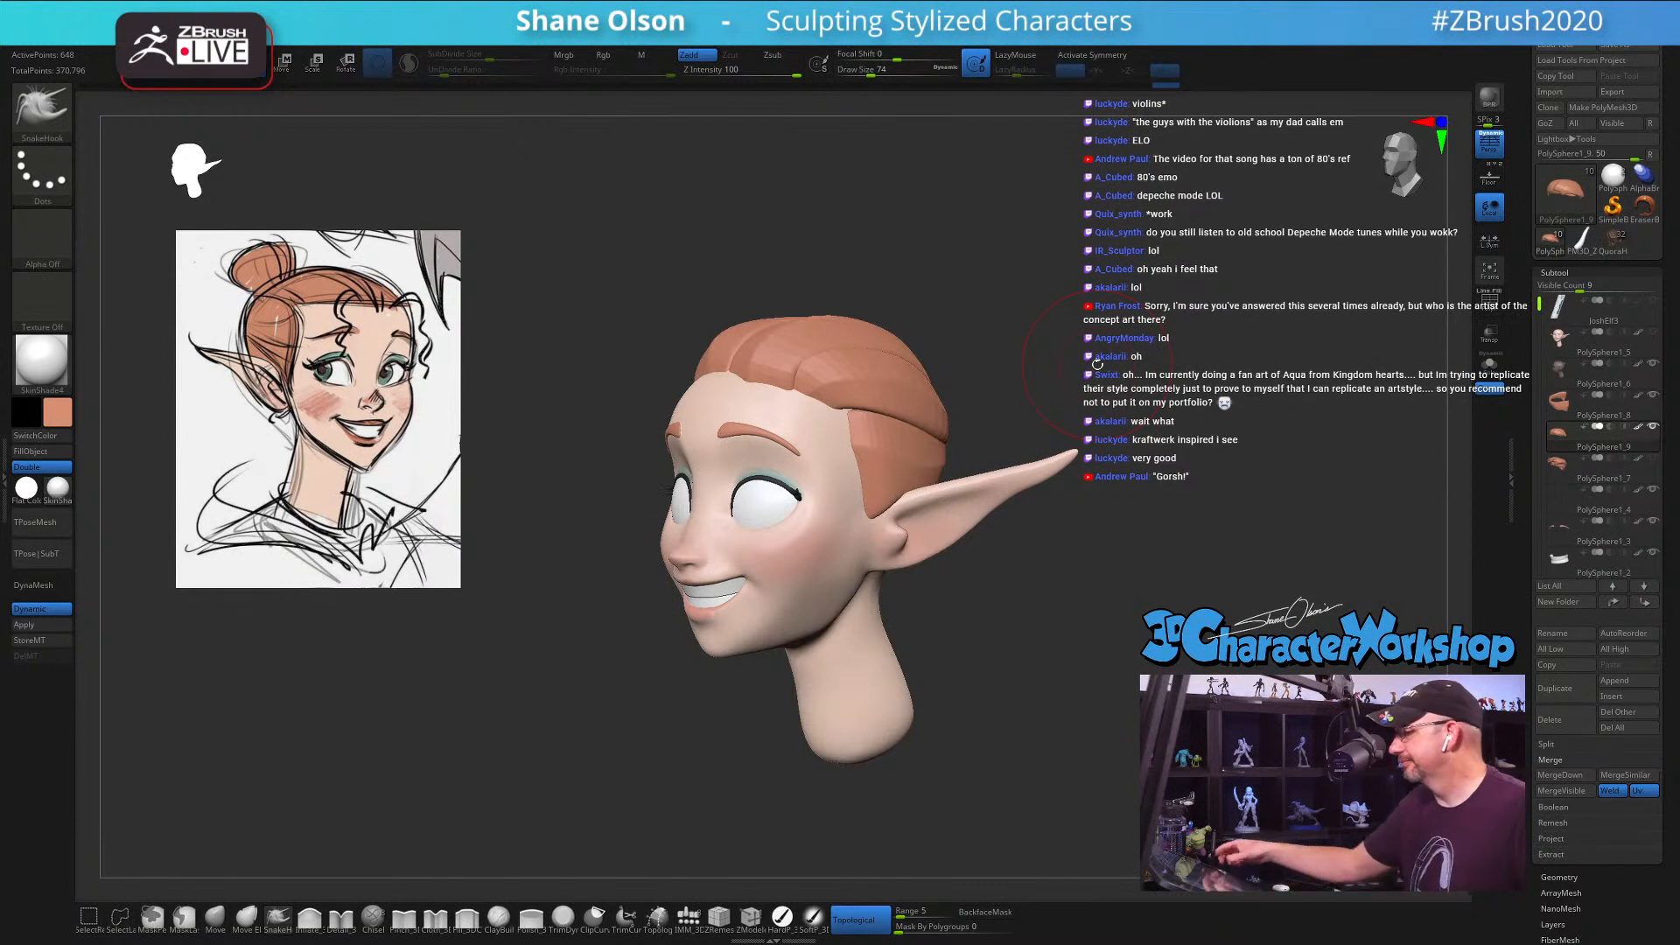
Step: Turn off topological masking and pull the front edges of the upper hair strips toward the forehead, with brush size 108
{"action": "mouse_move", "coordinate": [1005, 664]}
{"action": "left_mouse_down"}
{"action": "mouse_move", "coordinate": [1030, 683]}
{"action": "mouse_move", "coordinate": [1004, 679]}
{"action": "mouse_move", "coordinate": [1042, 675]}
{"action": "left_mouse_up"}
{"action": "key", "text": "s"}
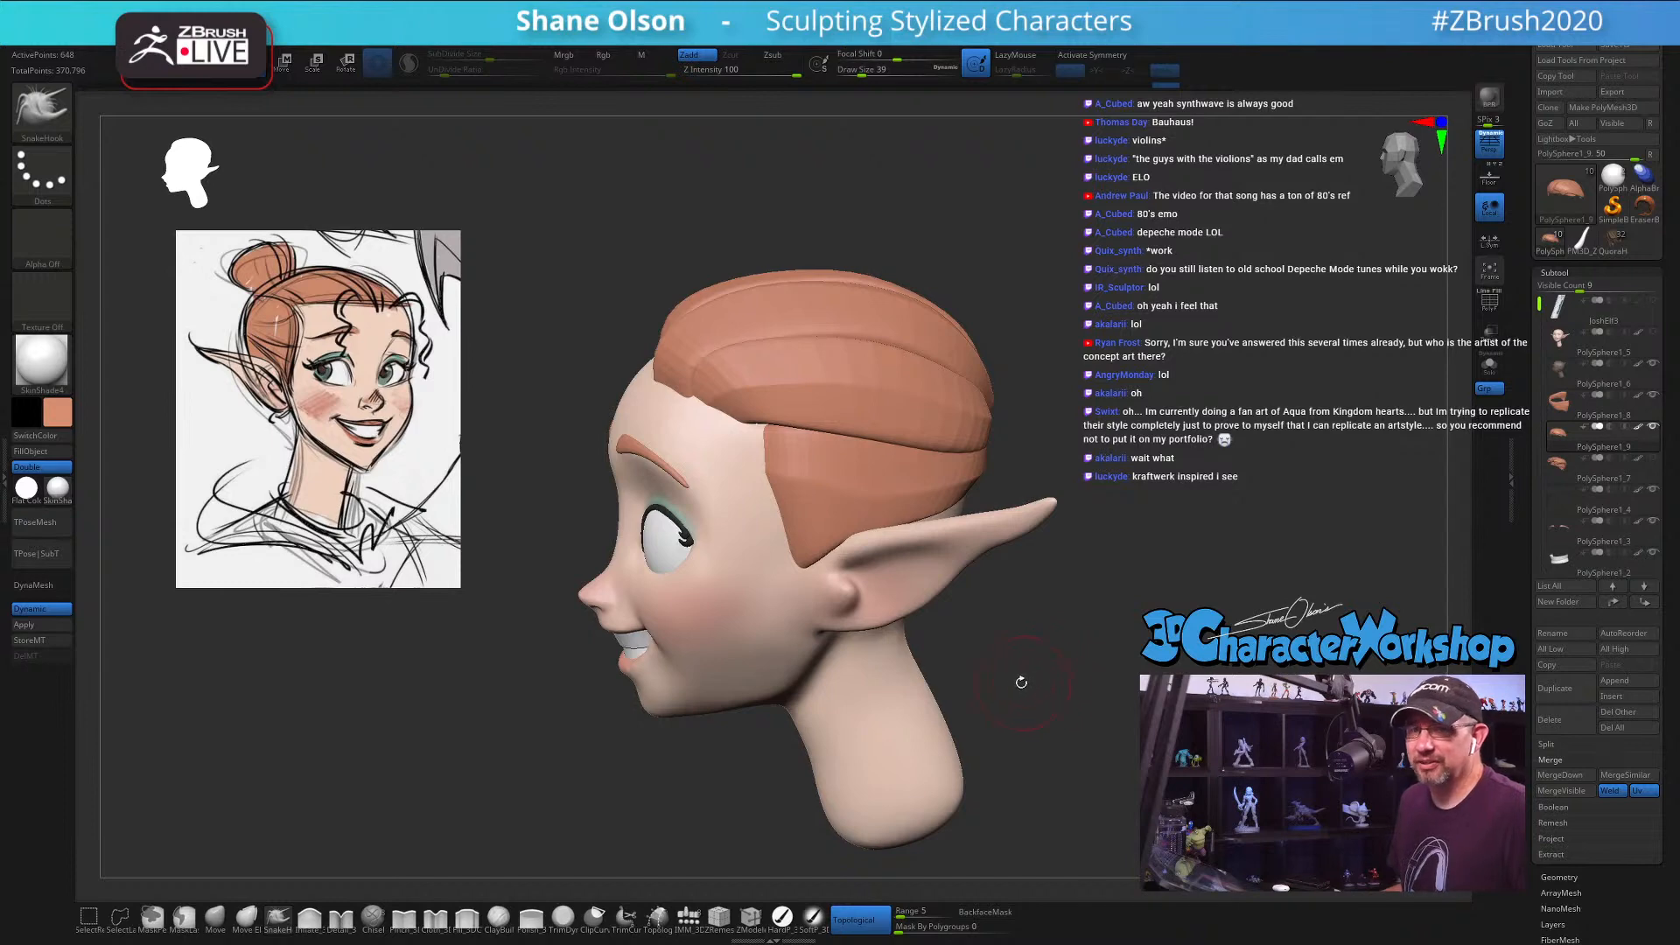
{"action": "left_click_drag", "start_coordinate": [1130, 586], "coordinate": [1127, 690]}
{"action": "left_click_drag", "start_coordinate": [709, 675], "coordinate": [812, 897]}
{"action": "left_click", "coordinate": [844, 930]}
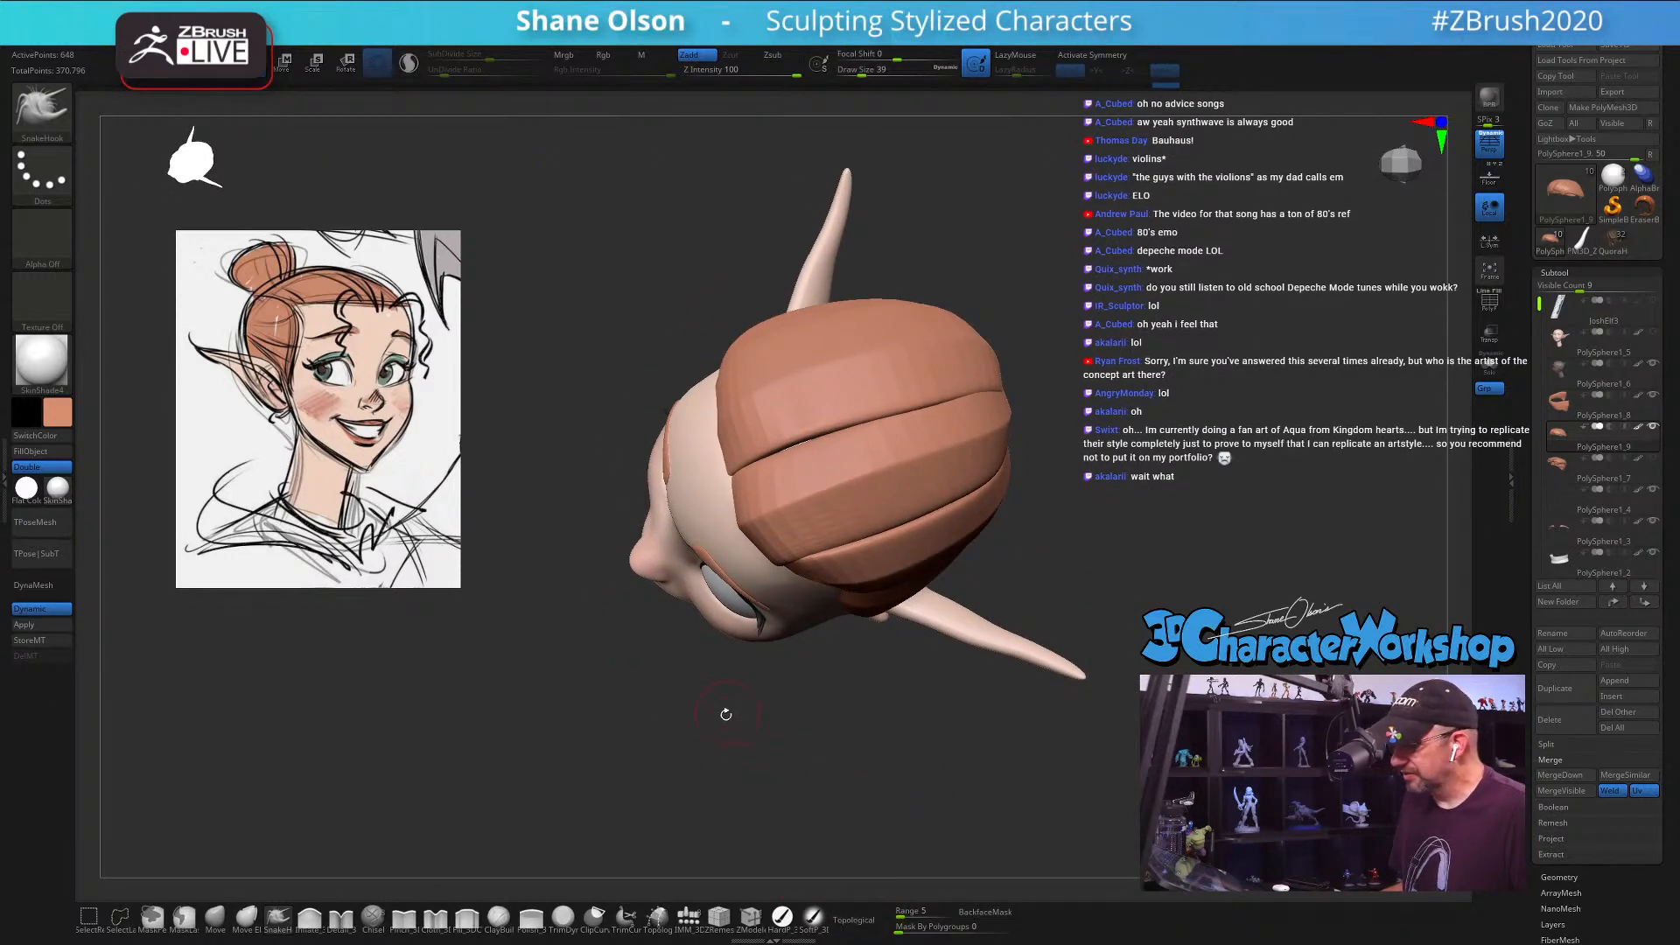
{"action": "key", "text": "s"}
{"action": "left_click_drag", "start_coordinate": [723, 716], "coordinate": [736, 719]}
{"action": "left_click_drag", "start_coordinate": [733, 408], "coordinate": [725, 408]}
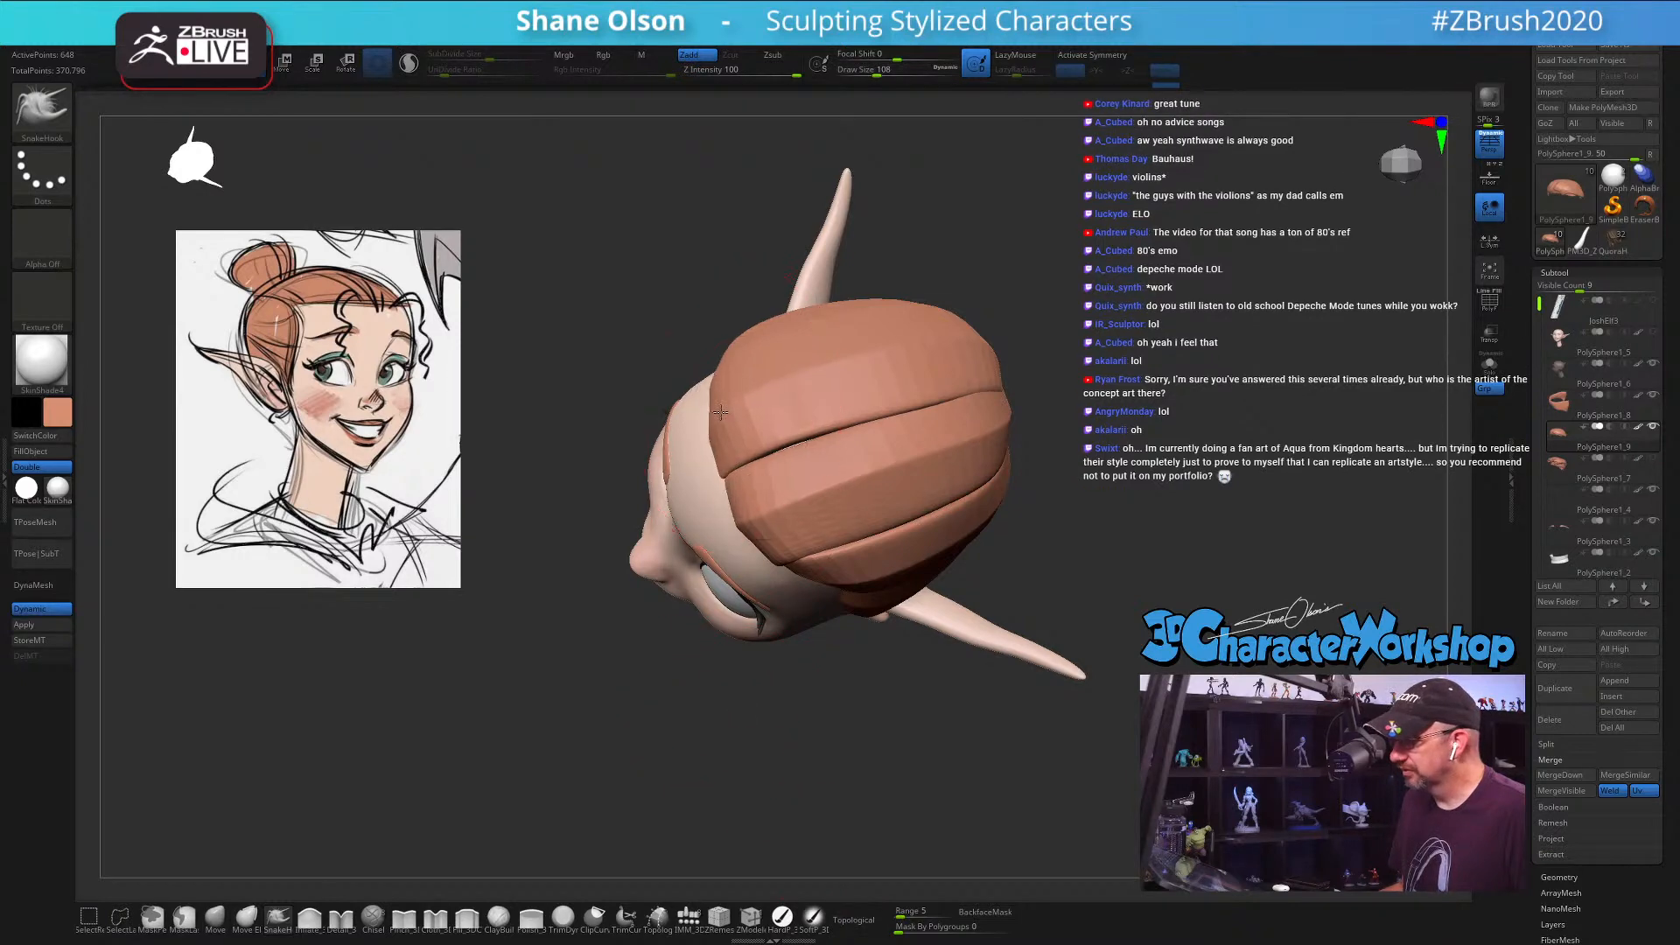
{"action": "left_click_drag", "start_coordinate": [748, 517], "coordinate": [756, 518]}
{"action": "left_click_drag", "start_coordinate": [1284, 482], "coordinate": [1118, 467]}
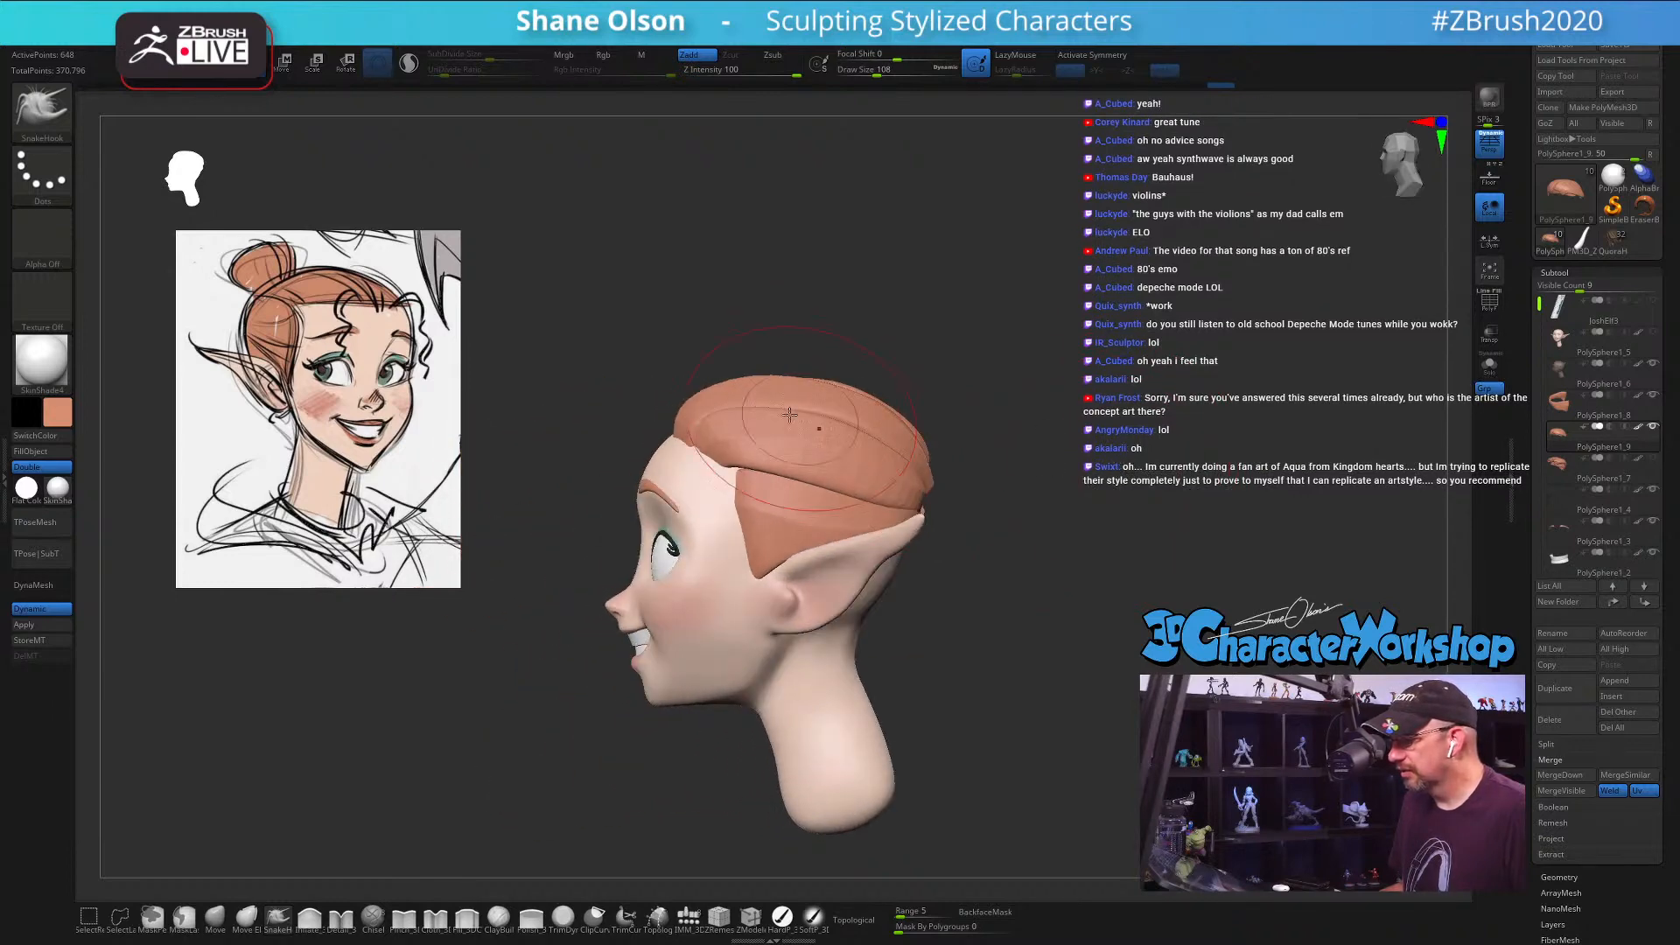
Step: Make the head the active subtool and adjust the skull beneath the hair with X symmetry on and brush size 108
{"action": "left_click", "coordinate": [740, 488], "text": "alt"}
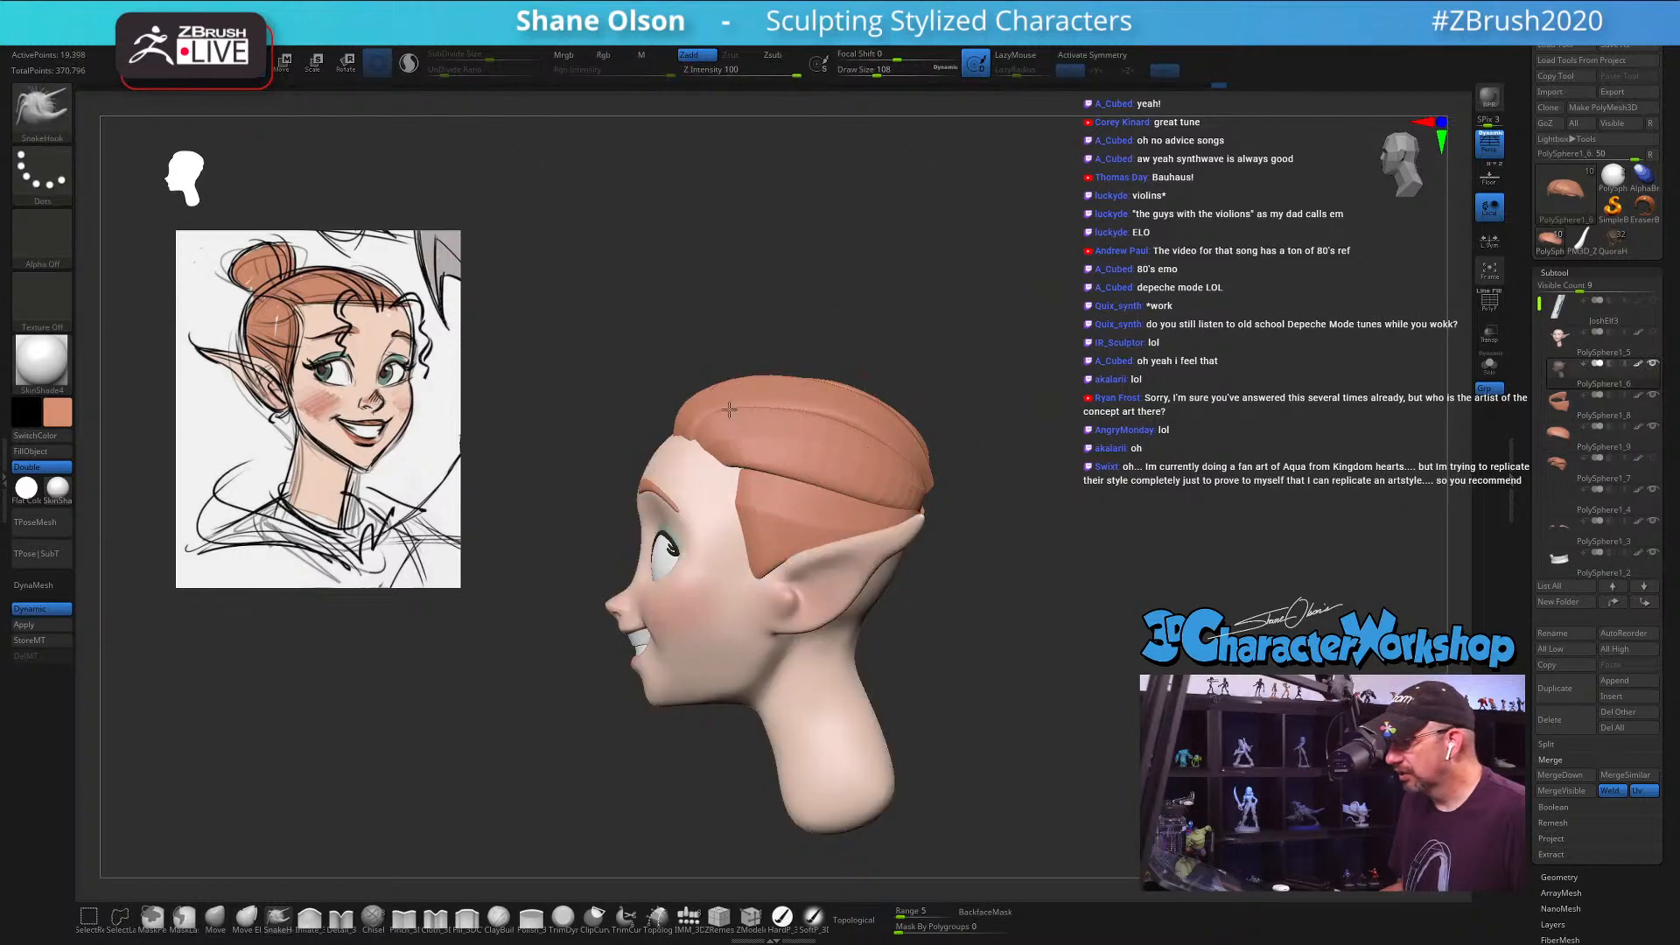
{"action": "left_click_drag", "start_coordinate": [789, 323], "coordinate": [764, 393]}
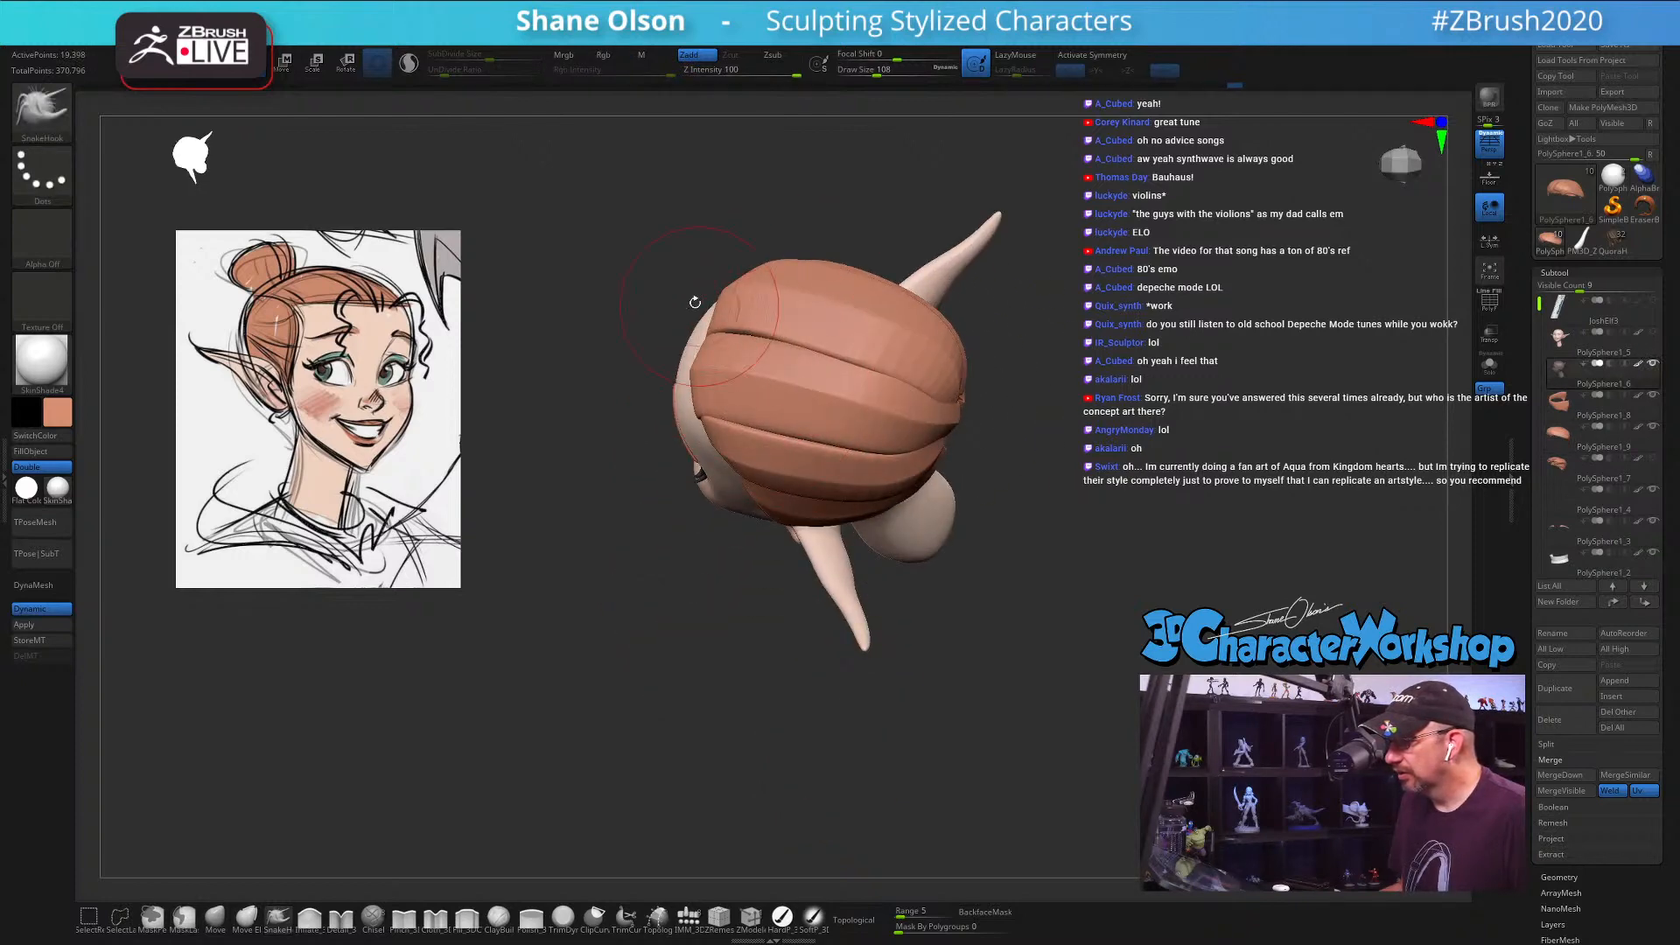
{"action": "left_click_drag", "start_coordinate": [695, 302], "coordinate": [1006, 447]}
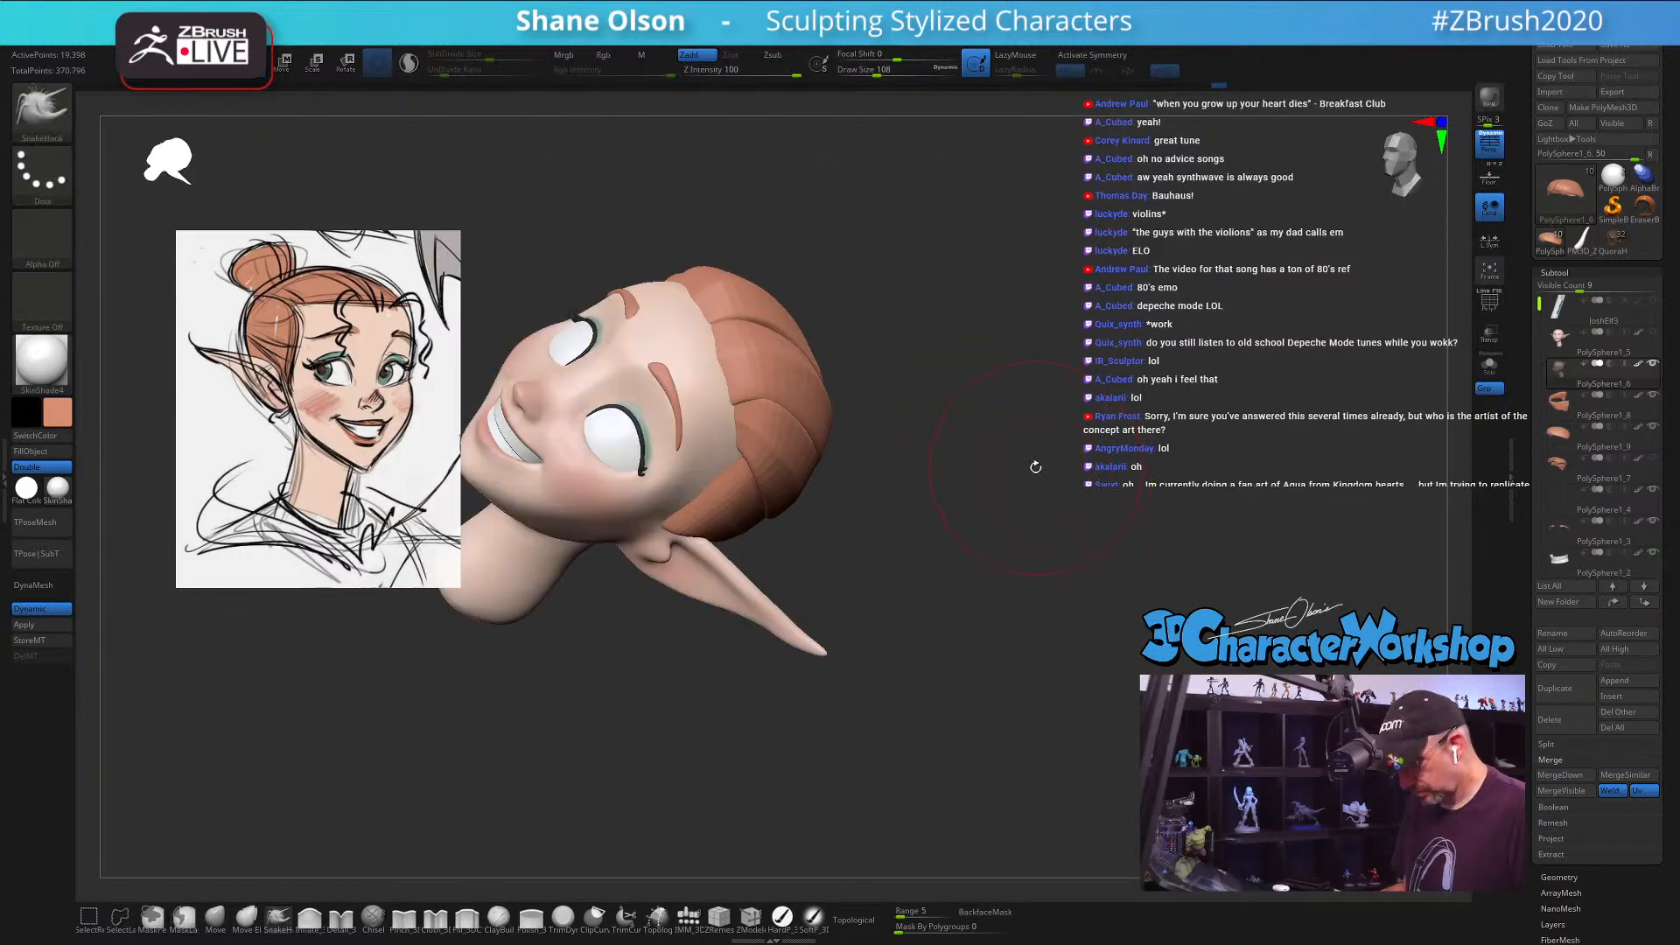
{"action": "key", "text": "x"}
{"action": "mouse_move", "coordinate": [964, 591]}
{"action": "left_mouse_down"}
{"action": "mouse_move", "coordinate": [1009, 676]}
{"action": "mouse_move", "coordinate": [1031, 589]}
{"action": "left_mouse_up"}
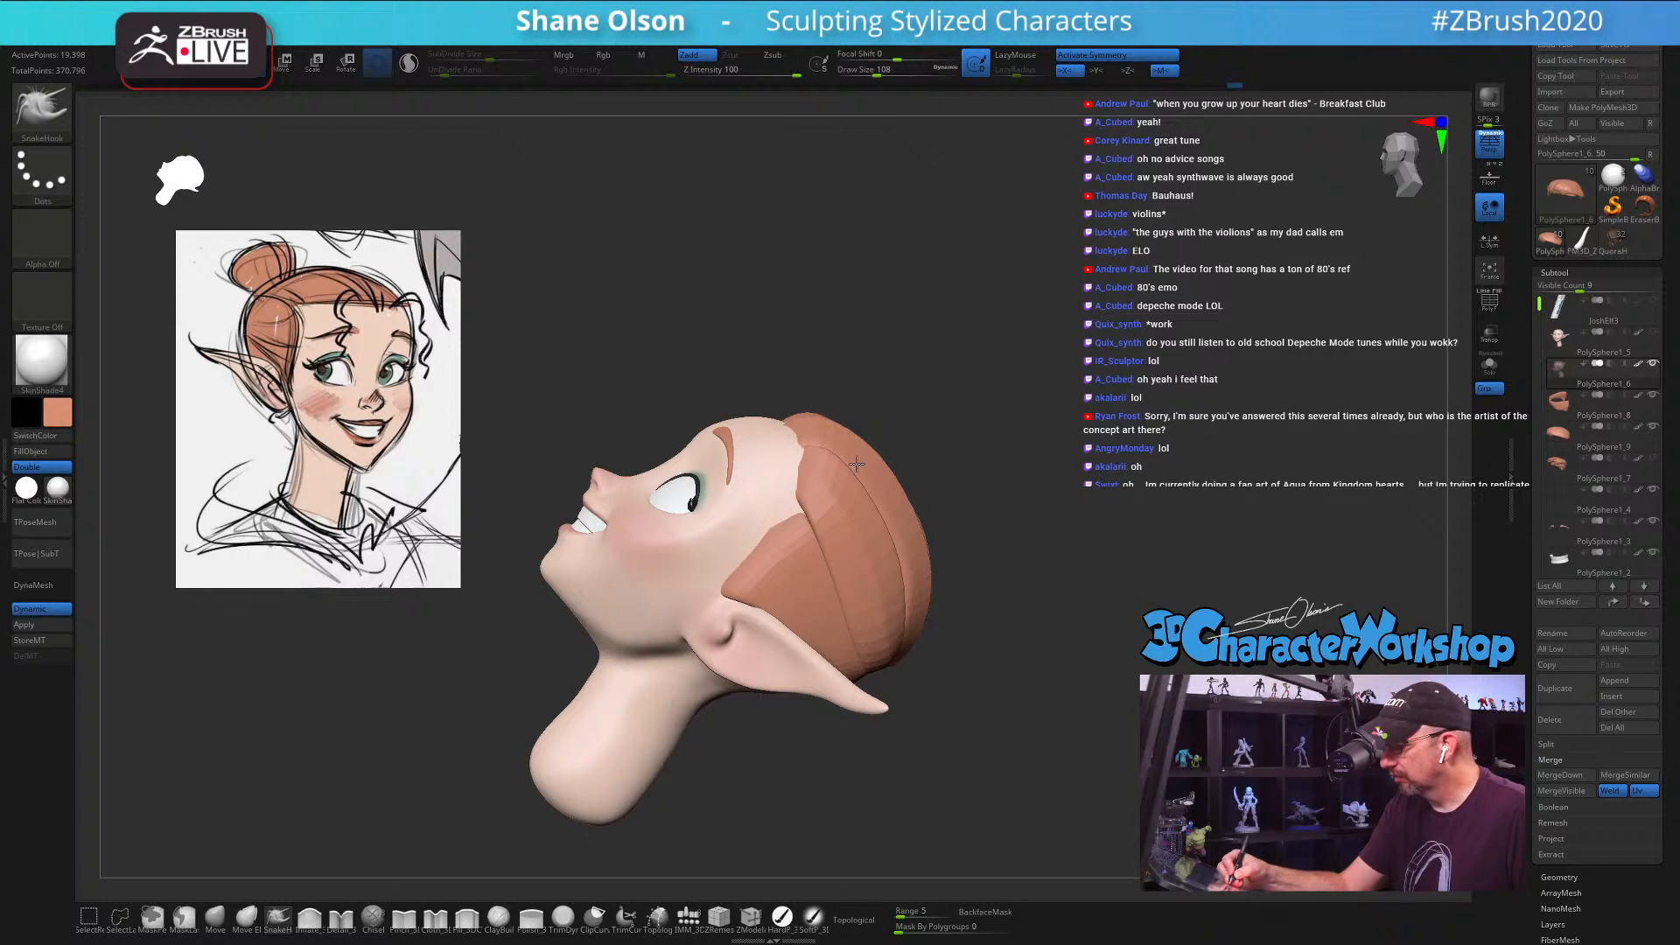
{"action": "left_click_drag", "start_coordinate": [855, 462], "coordinate": [849, 423]}
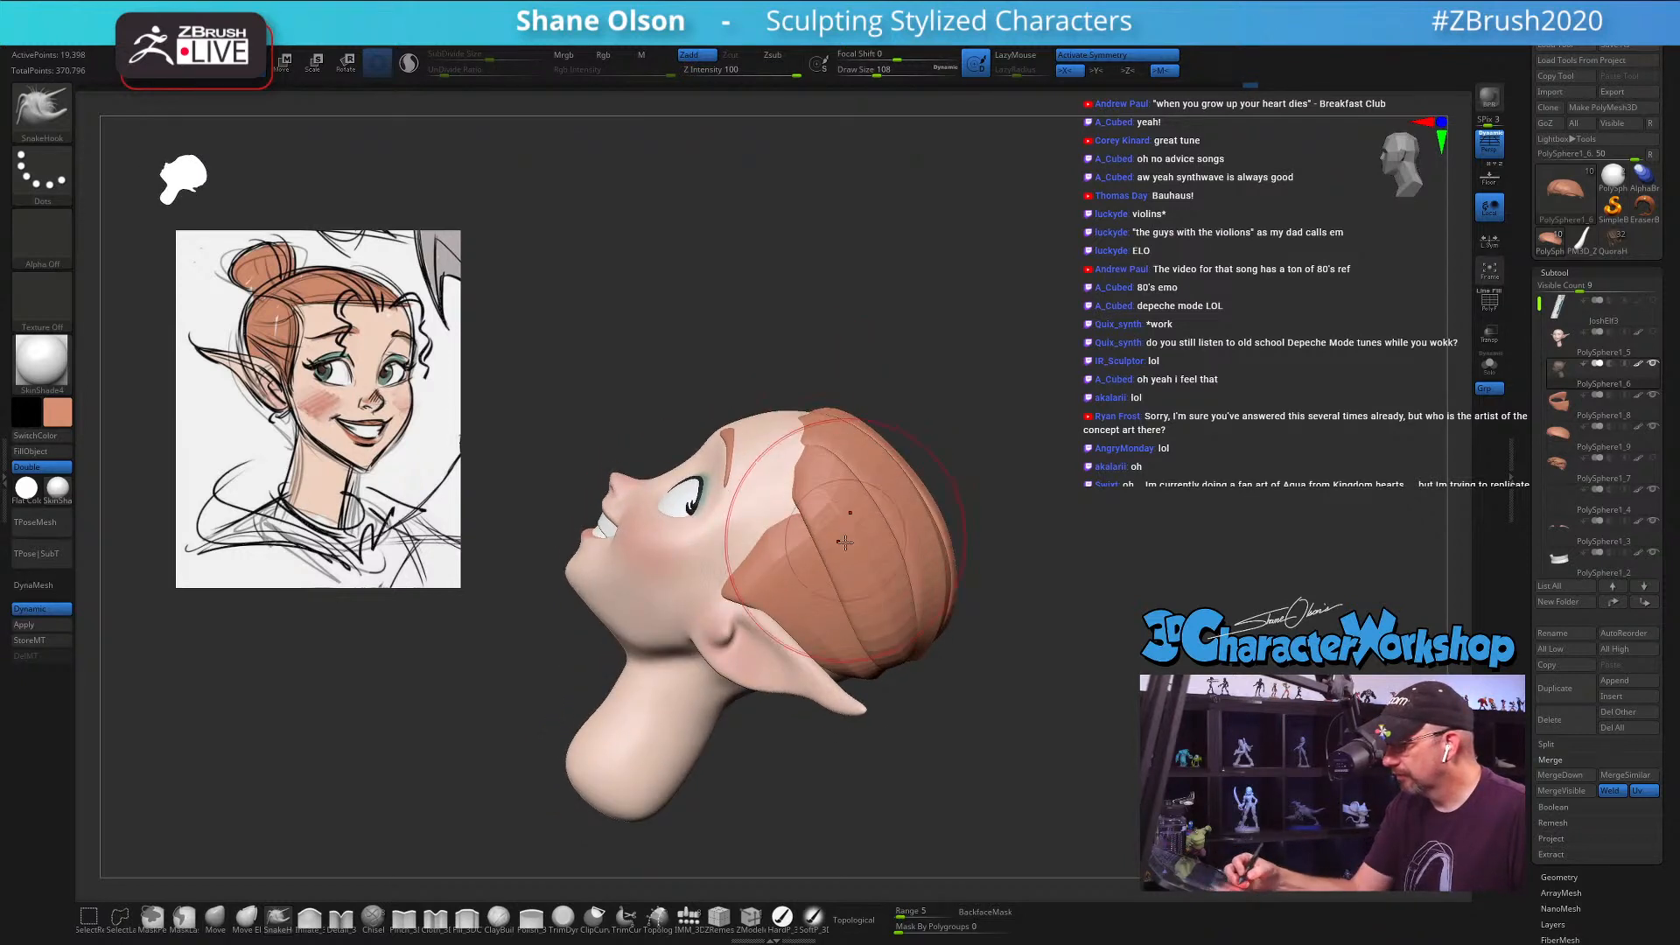
{"action": "left_click_drag", "start_coordinate": [845, 543], "coordinate": [964, 547]}
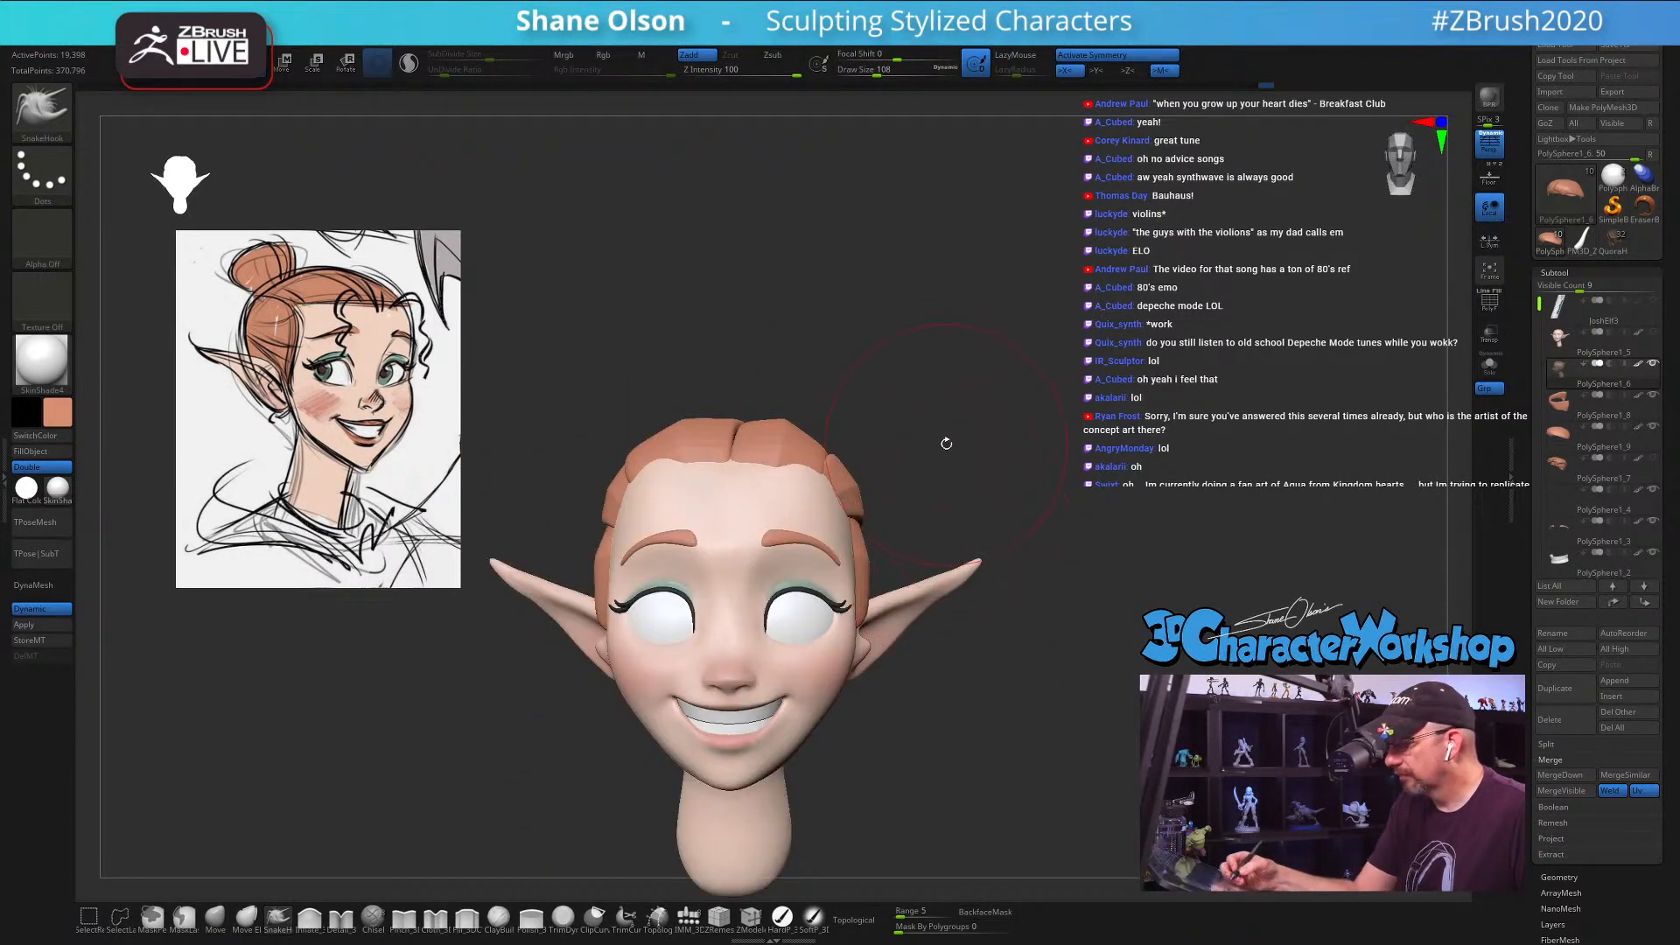
Step: Make the upper hair strips the active subtool and turn on X symmetry for them, with brush size 77
{"action": "mouse_move", "coordinate": [945, 443]}
{"action": "left_mouse_down"}
{"action": "mouse_move", "coordinate": [925, 463]}
{"action": "mouse_move", "coordinate": [772, 457]}
{"action": "left_mouse_up"}
{"action": "key", "text": "s"}
{"action": "left_click", "coordinate": [754, 514], "text": "alt"}
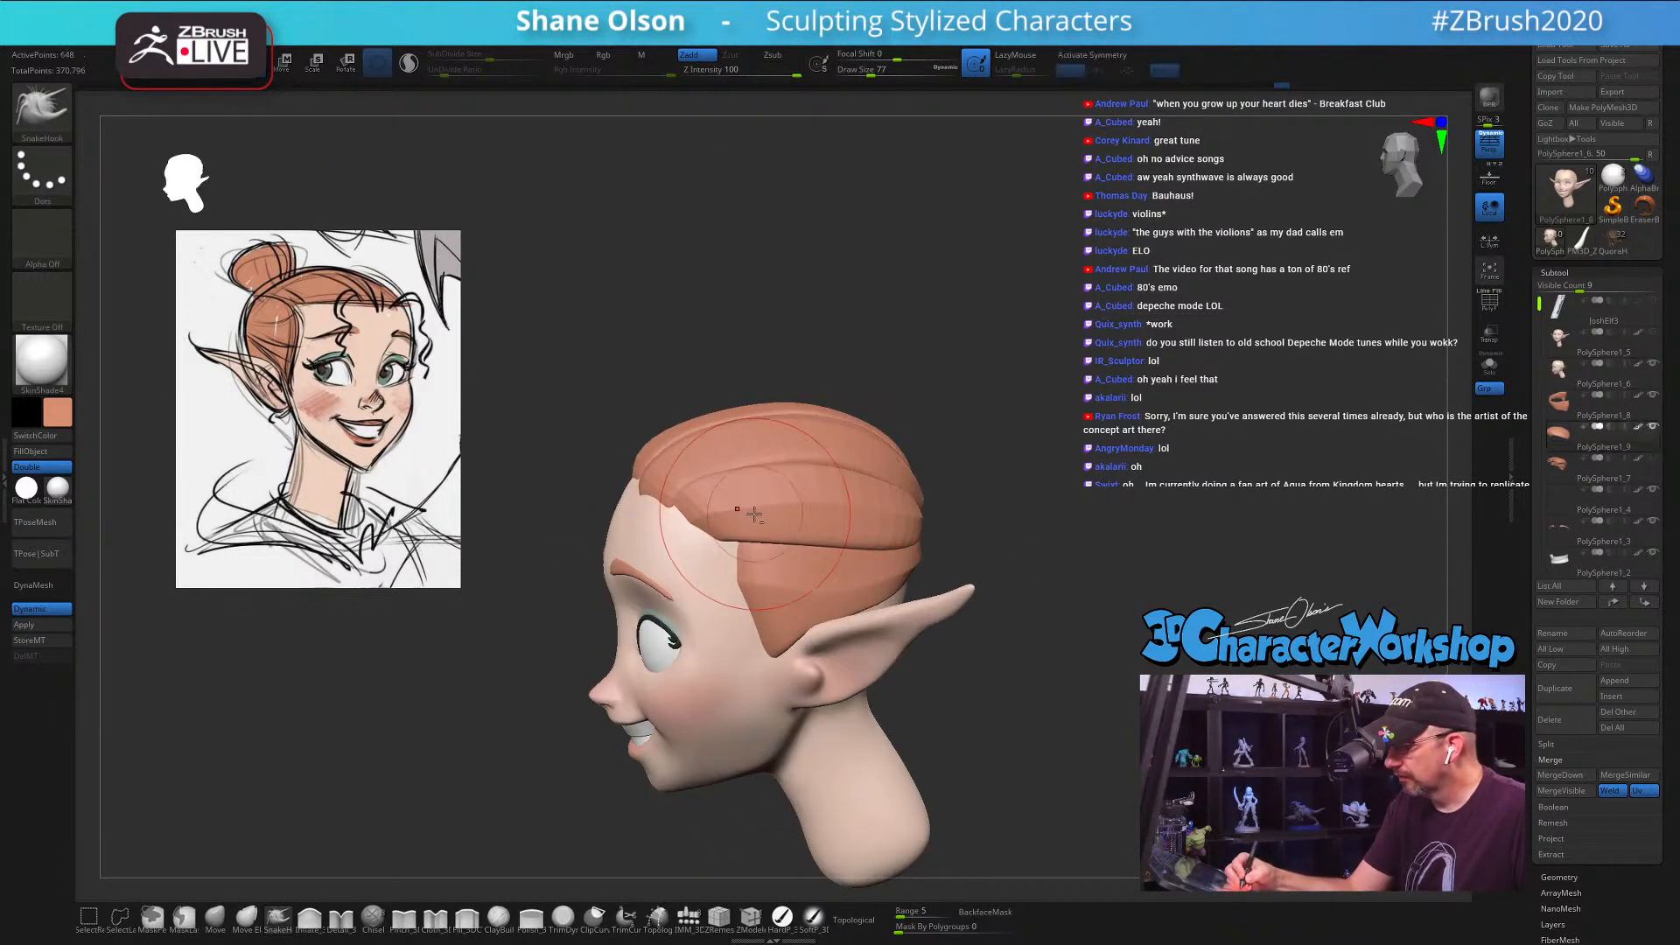
{"action": "key", "text": "ctrl+z"}
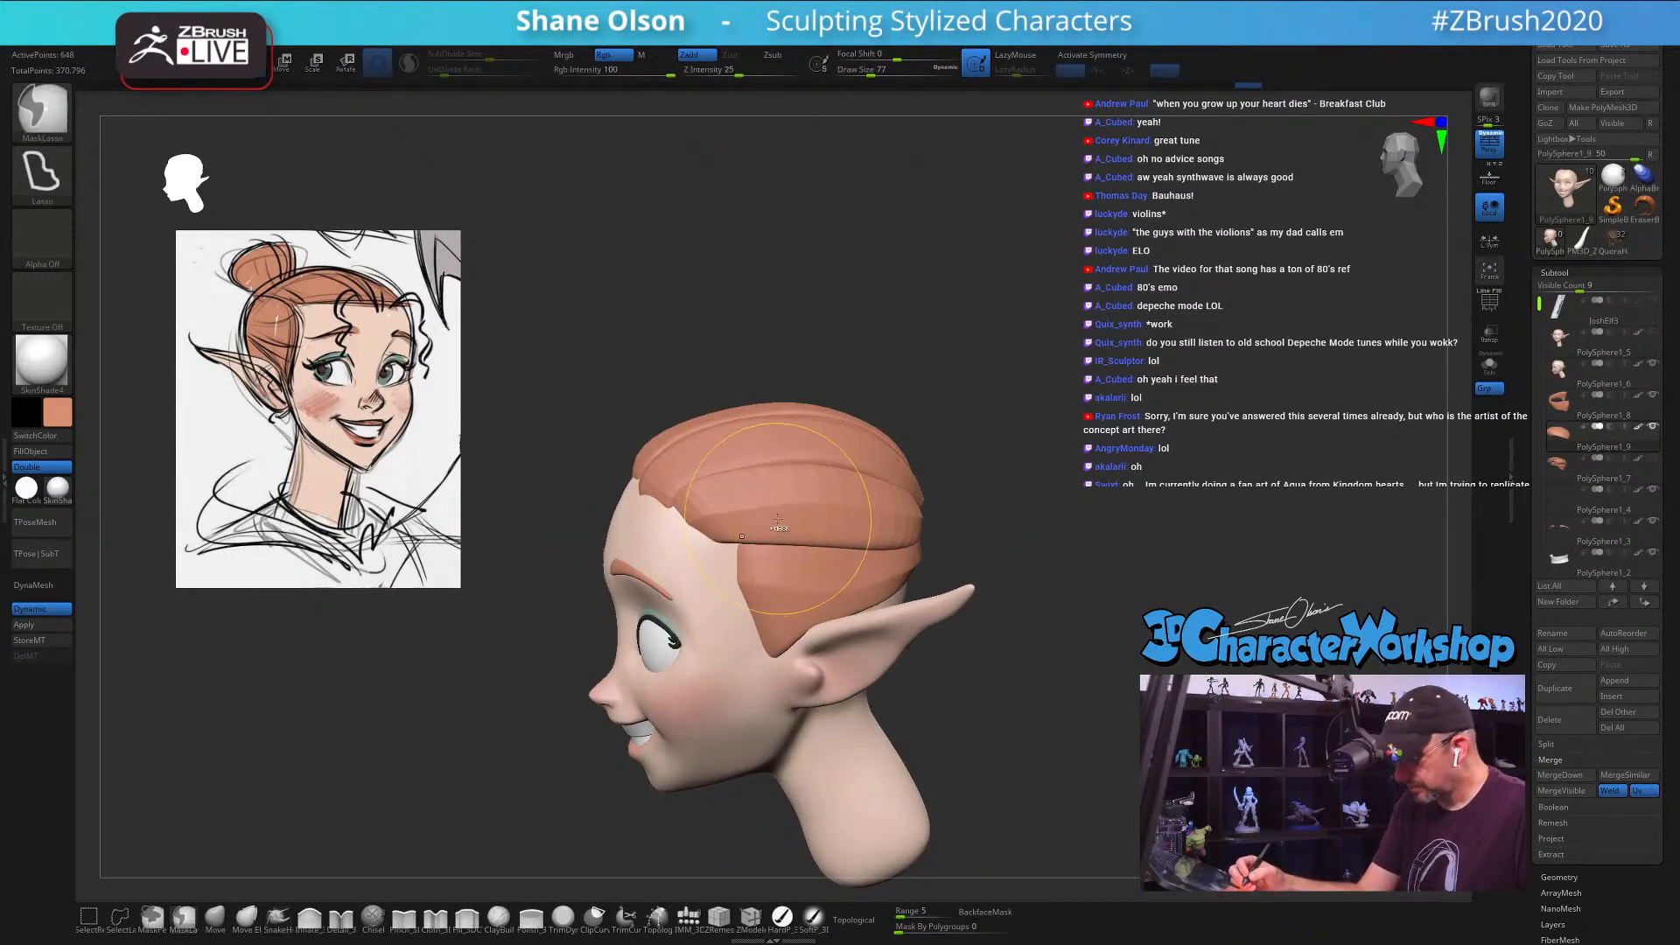
{"action": "key", "text": "x"}
{"action": "mouse_move", "coordinate": [849, 516]}
{"action": "right_mouse_down"}
{"action": "mouse_move", "coordinate": [751, 510]}
{"action": "mouse_move", "coordinate": [794, 509]}
{"action": "right_mouse_up"}
{"action": "right_click_drag", "start_coordinate": [983, 463], "coordinate": [960, 534]}
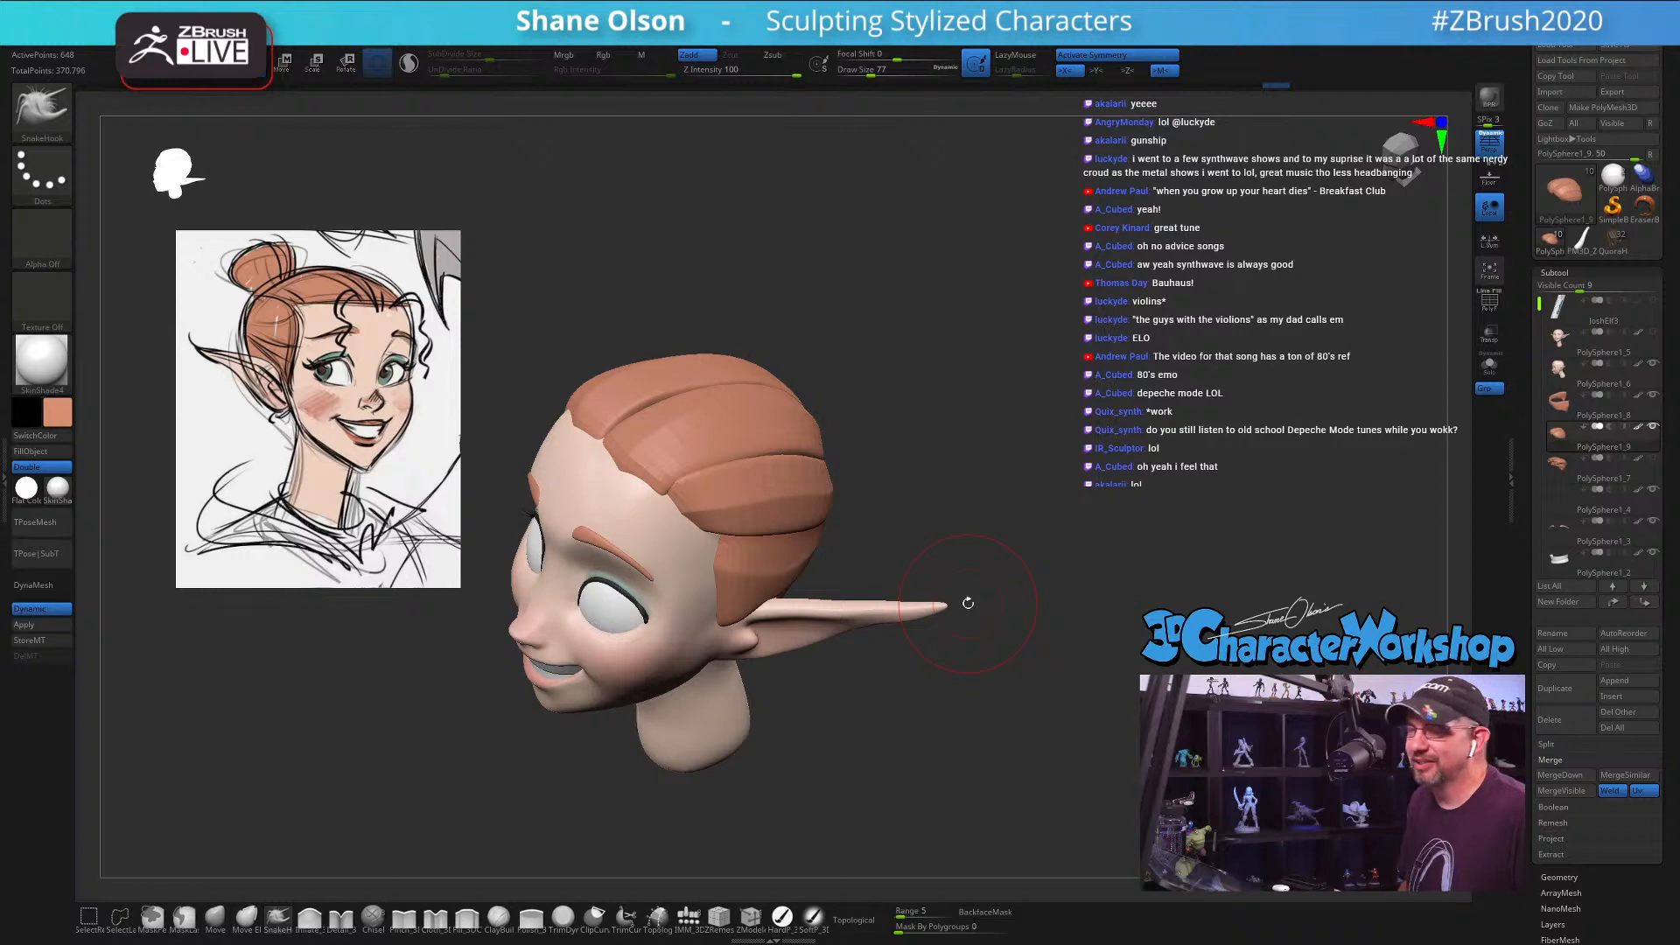
{"action": "left_click_drag", "start_coordinate": [967, 509], "coordinate": [794, 430]}
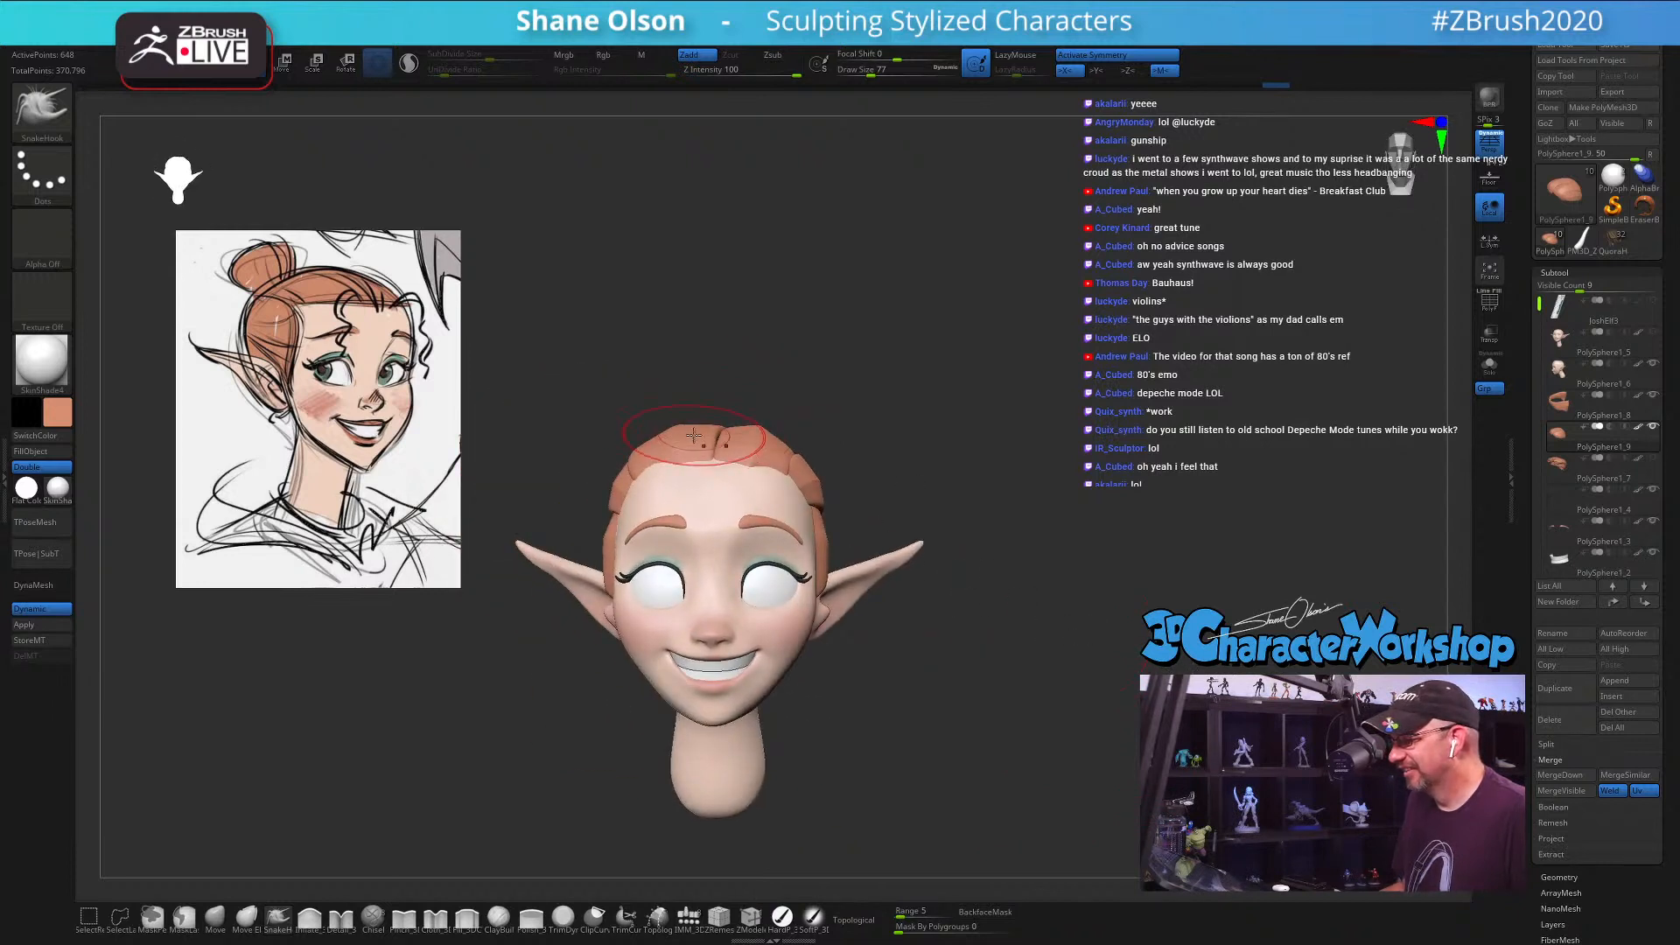
Step: Turn on topological masking and reshape the upper hair strips at the crown, with brush size 136
{"action": "left_click_drag", "start_coordinate": [818, 365], "coordinate": [803, 804], "text": "alt"}
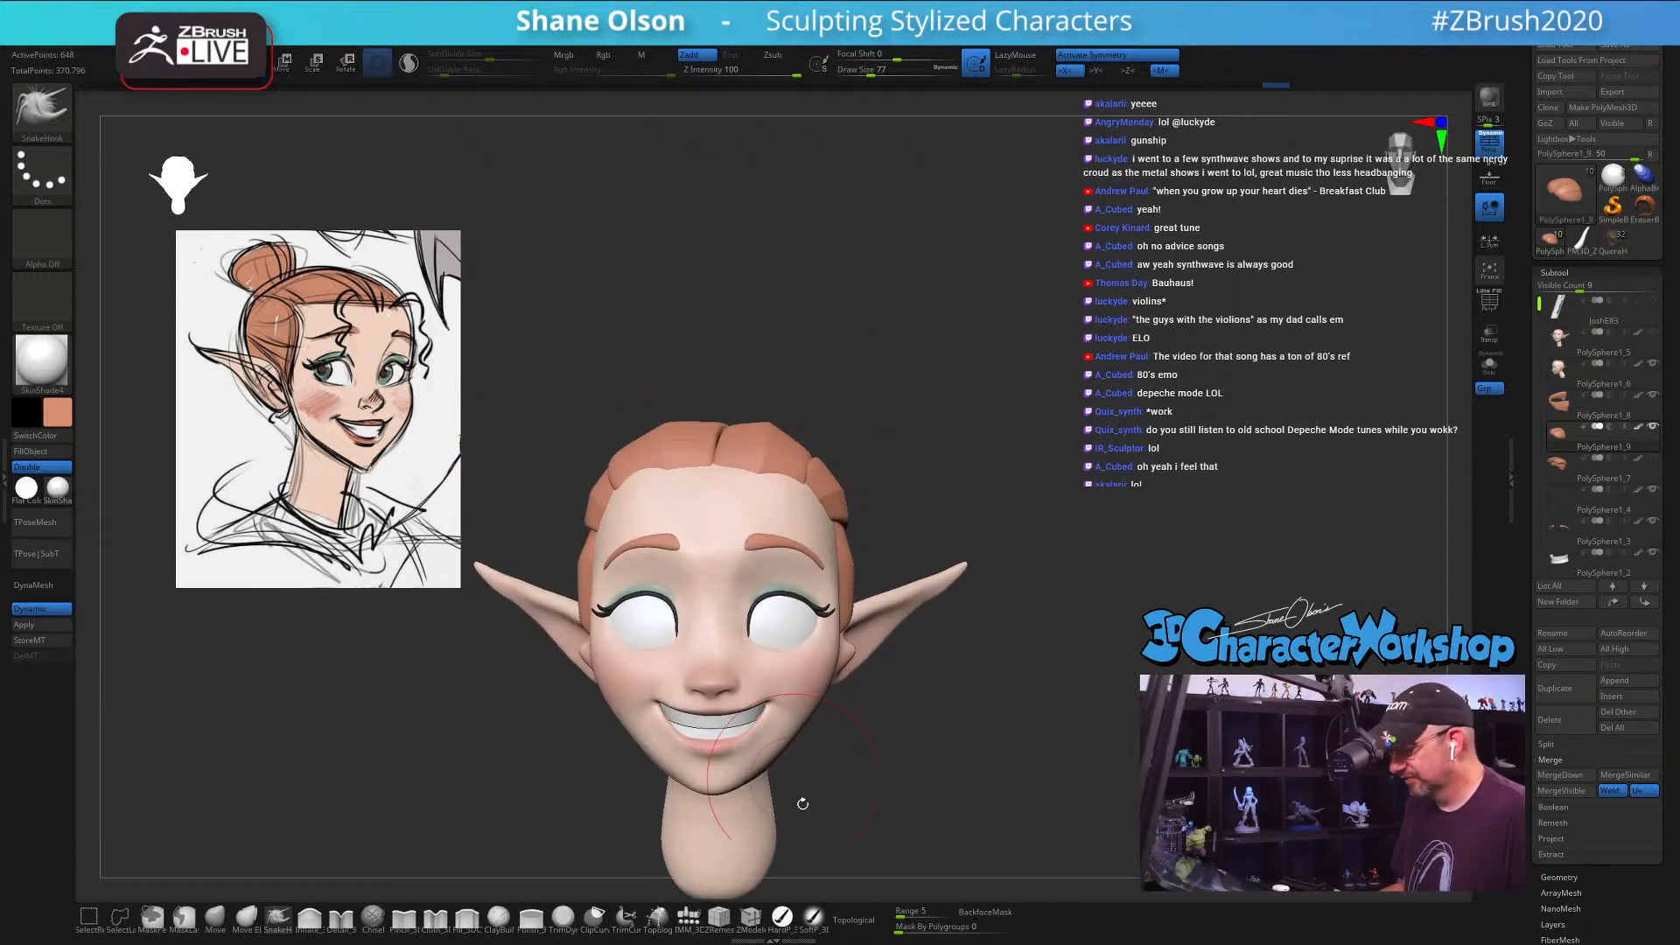
{"action": "left_click", "coordinate": [853, 919]}
{"action": "key", "text": "s"}
{"action": "left_click_drag", "start_coordinate": [770, 346], "coordinate": [818, 346]}
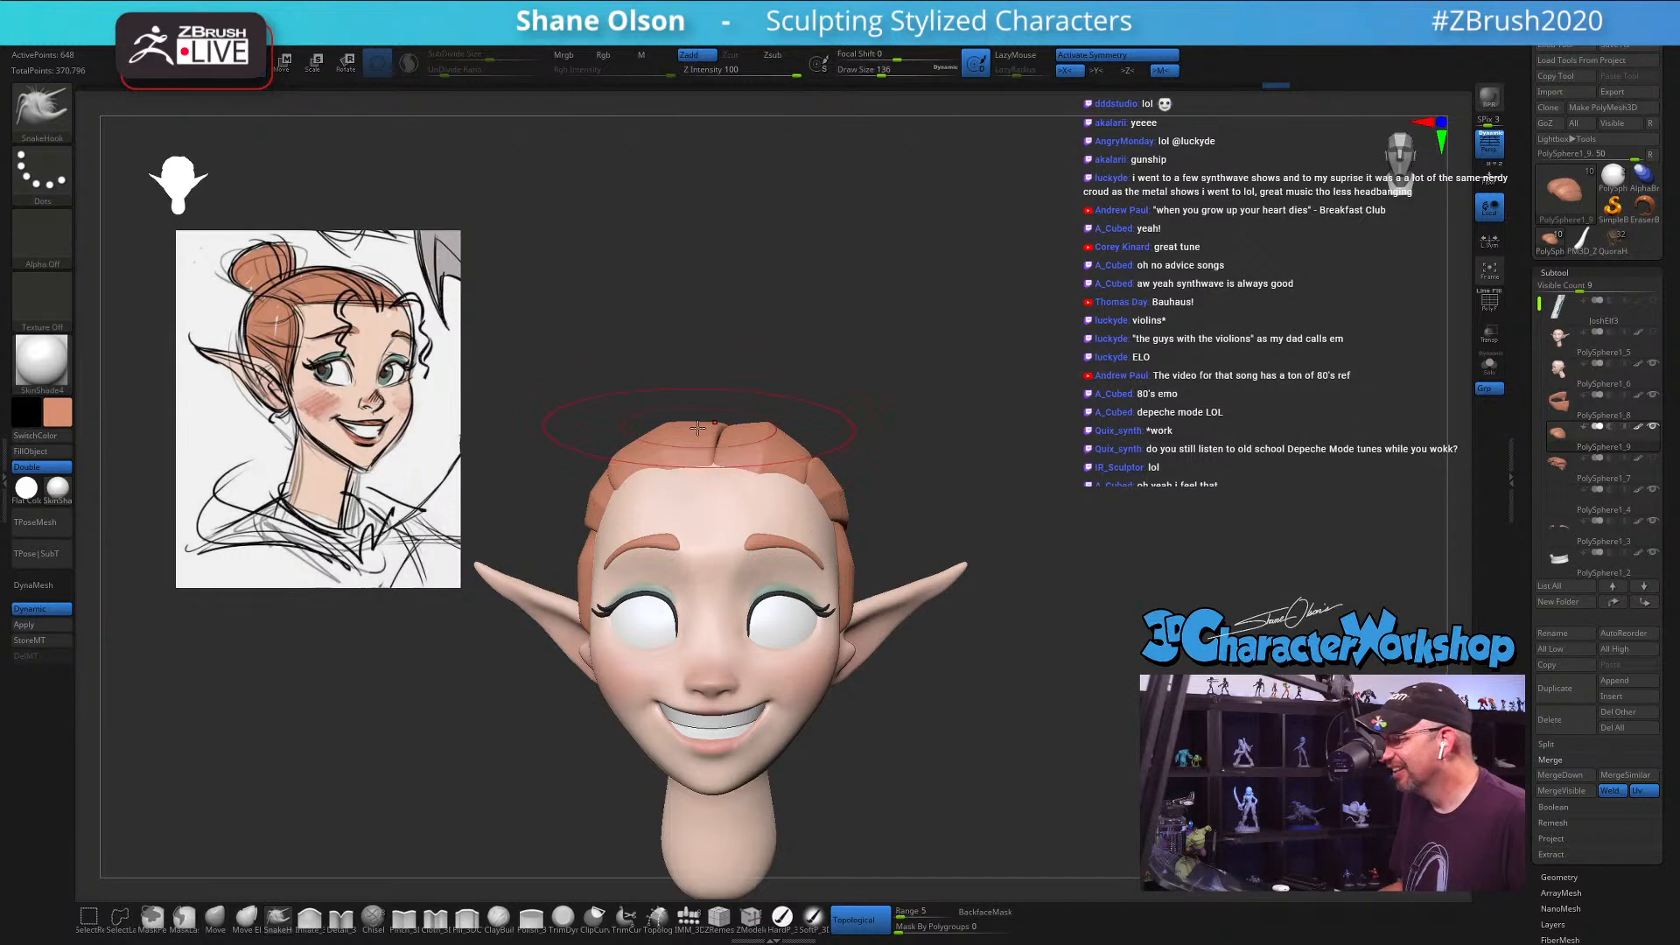
{"action": "key", "text": "ctrl"}
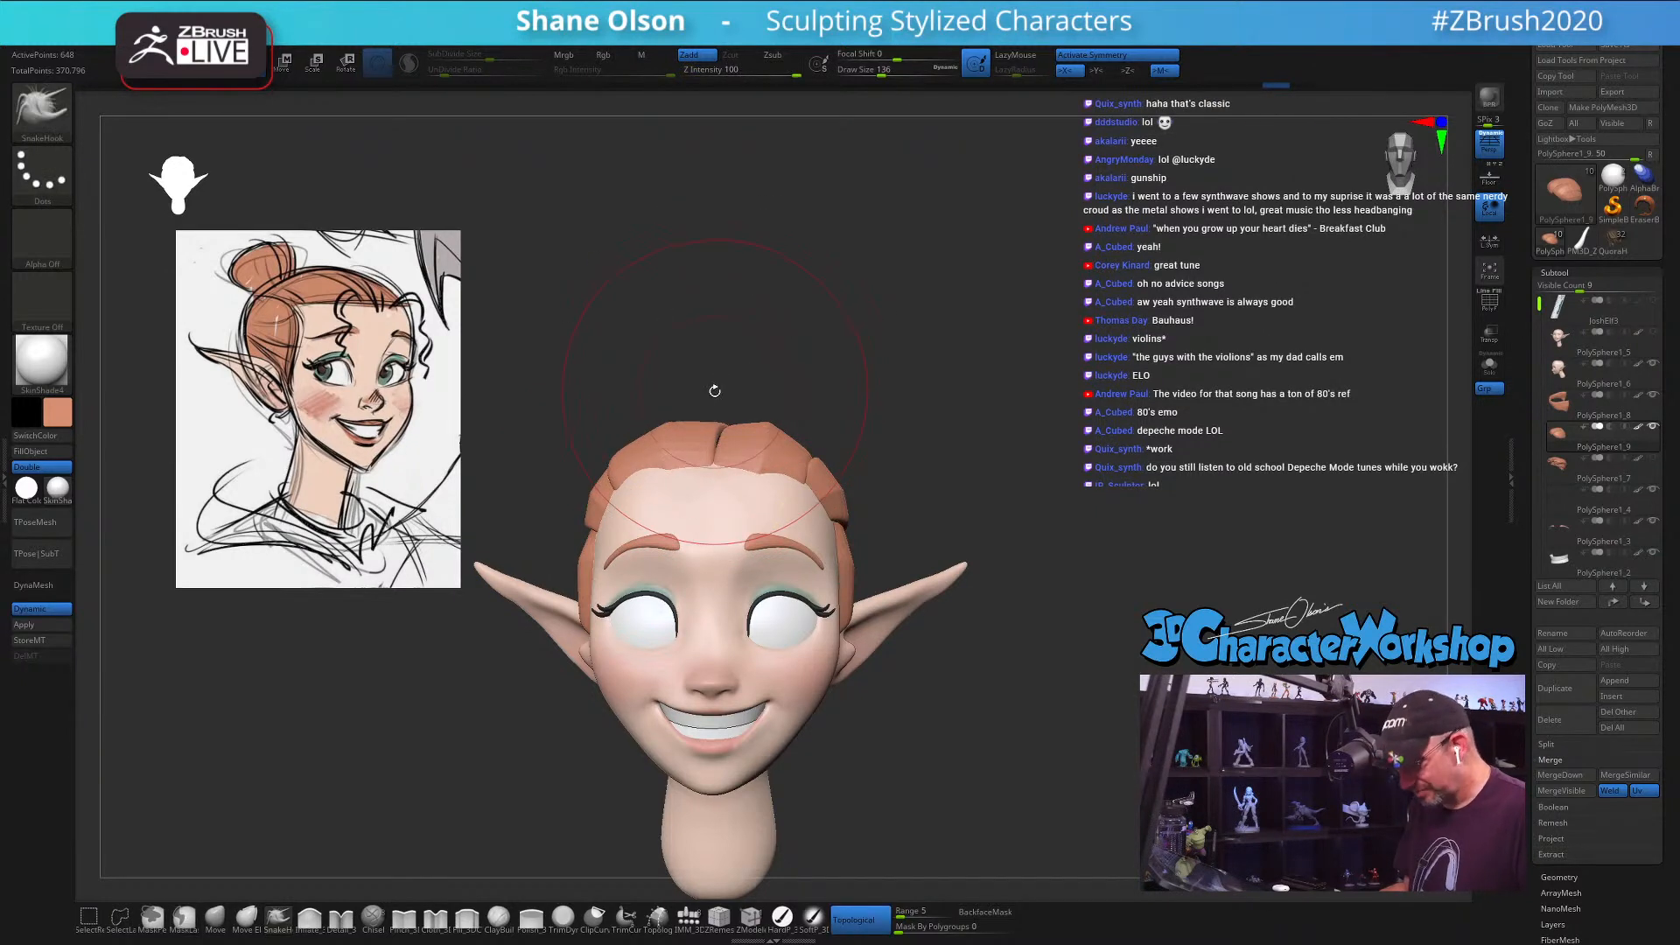
{"action": "mouse_move", "coordinate": [728, 397]}
{"action": "left_mouse_down", "text": "alt"}
{"action": "mouse_move", "coordinate": [804, 360]}
{"action": "mouse_move", "coordinate": [667, 444]}
{"action": "left_mouse_up", "text": "alt"}
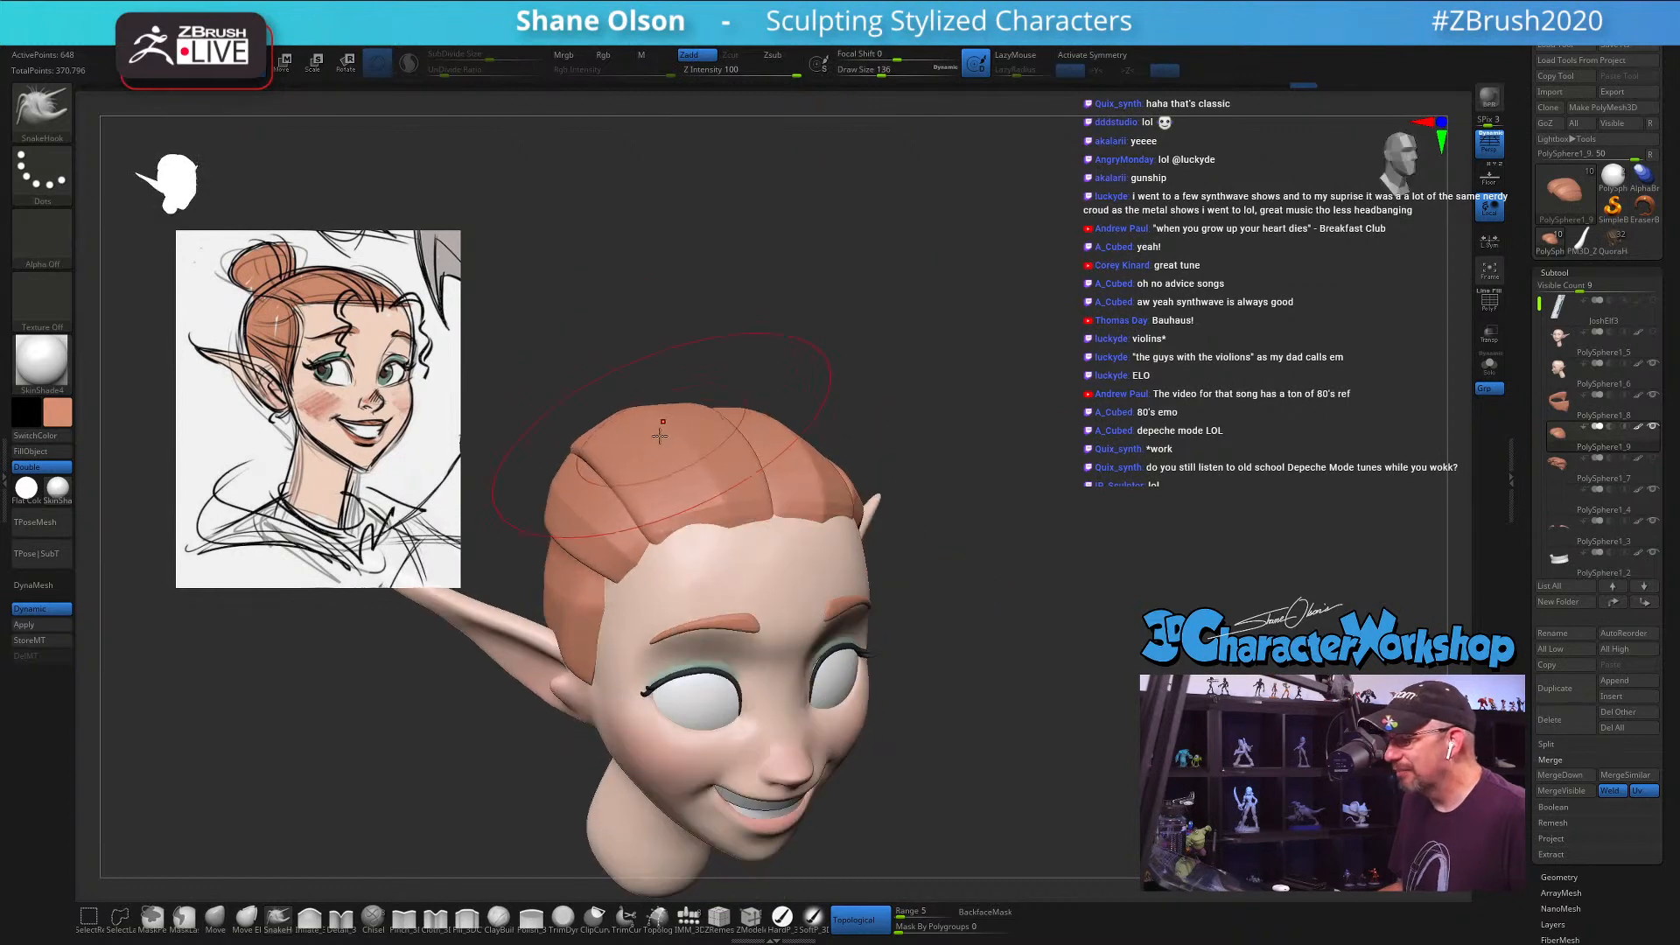
Step: Refine the upper hair strips around the front and side of the crown without symmetry, with brush size 97
{"action": "left_click_drag", "start_coordinate": [840, 331], "coordinate": [953, 337]}
{"action": "key", "text": "s"}
{"action": "mouse_move", "coordinate": [862, 396]}
{"action": "left_mouse_down"}
{"action": "mouse_move", "coordinate": [902, 442]}
{"action": "mouse_move", "coordinate": [1005, 458]}
{"action": "left_mouse_up"}
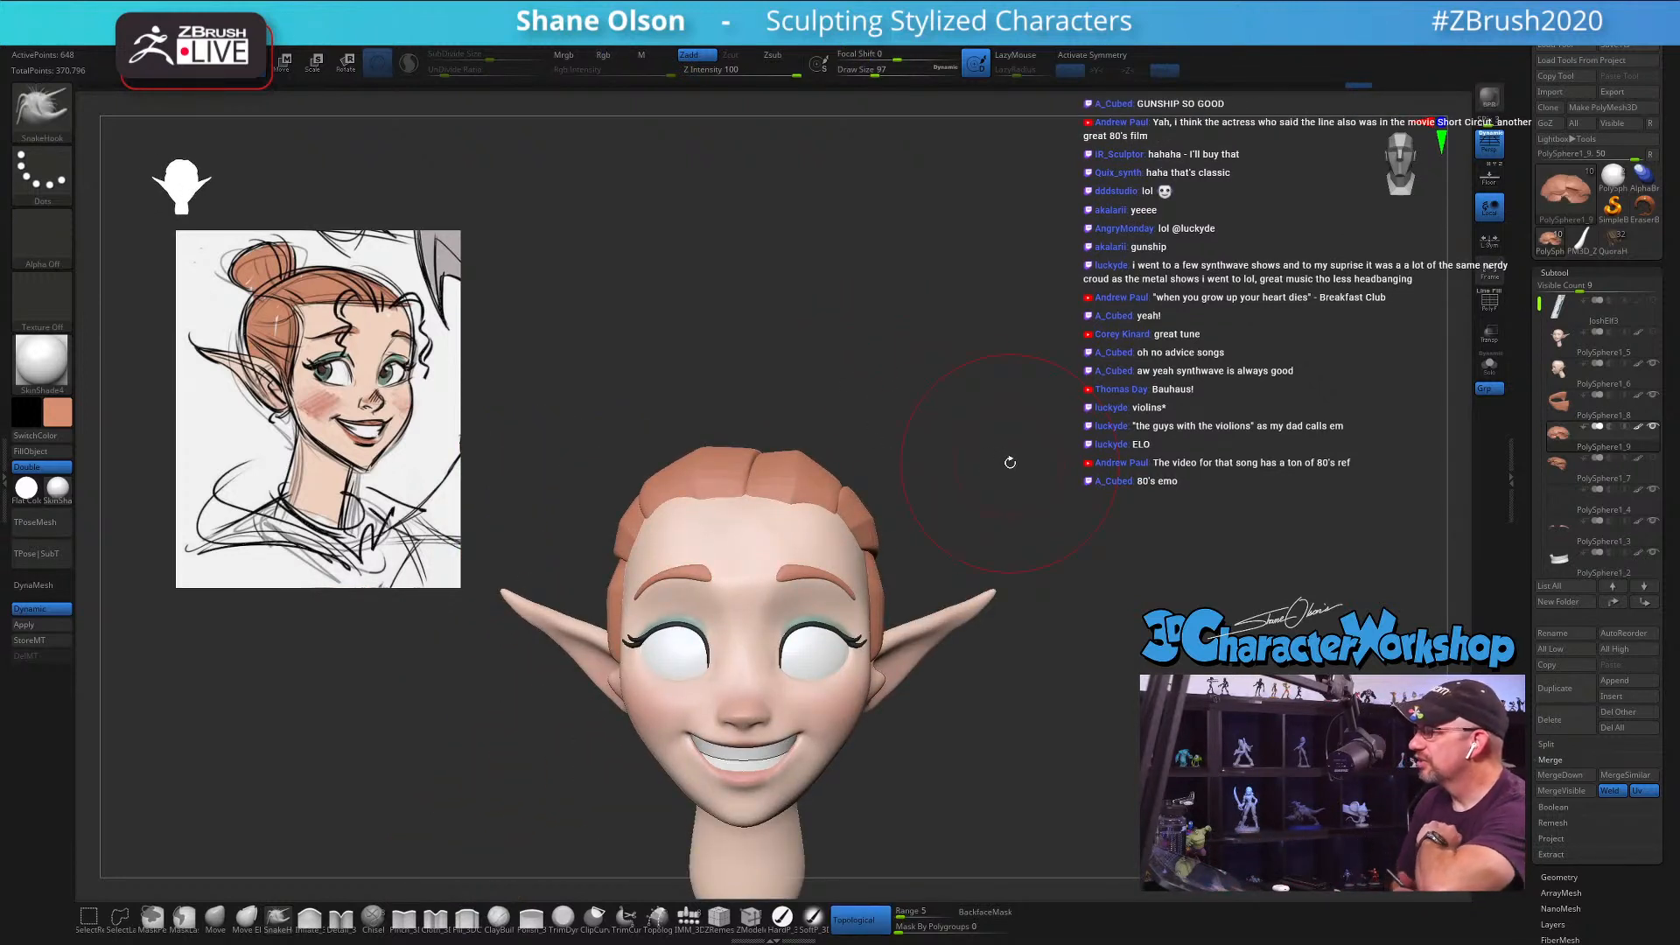
{"action": "left_click_drag", "start_coordinate": [1008, 624], "coordinate": [1028, 566]}
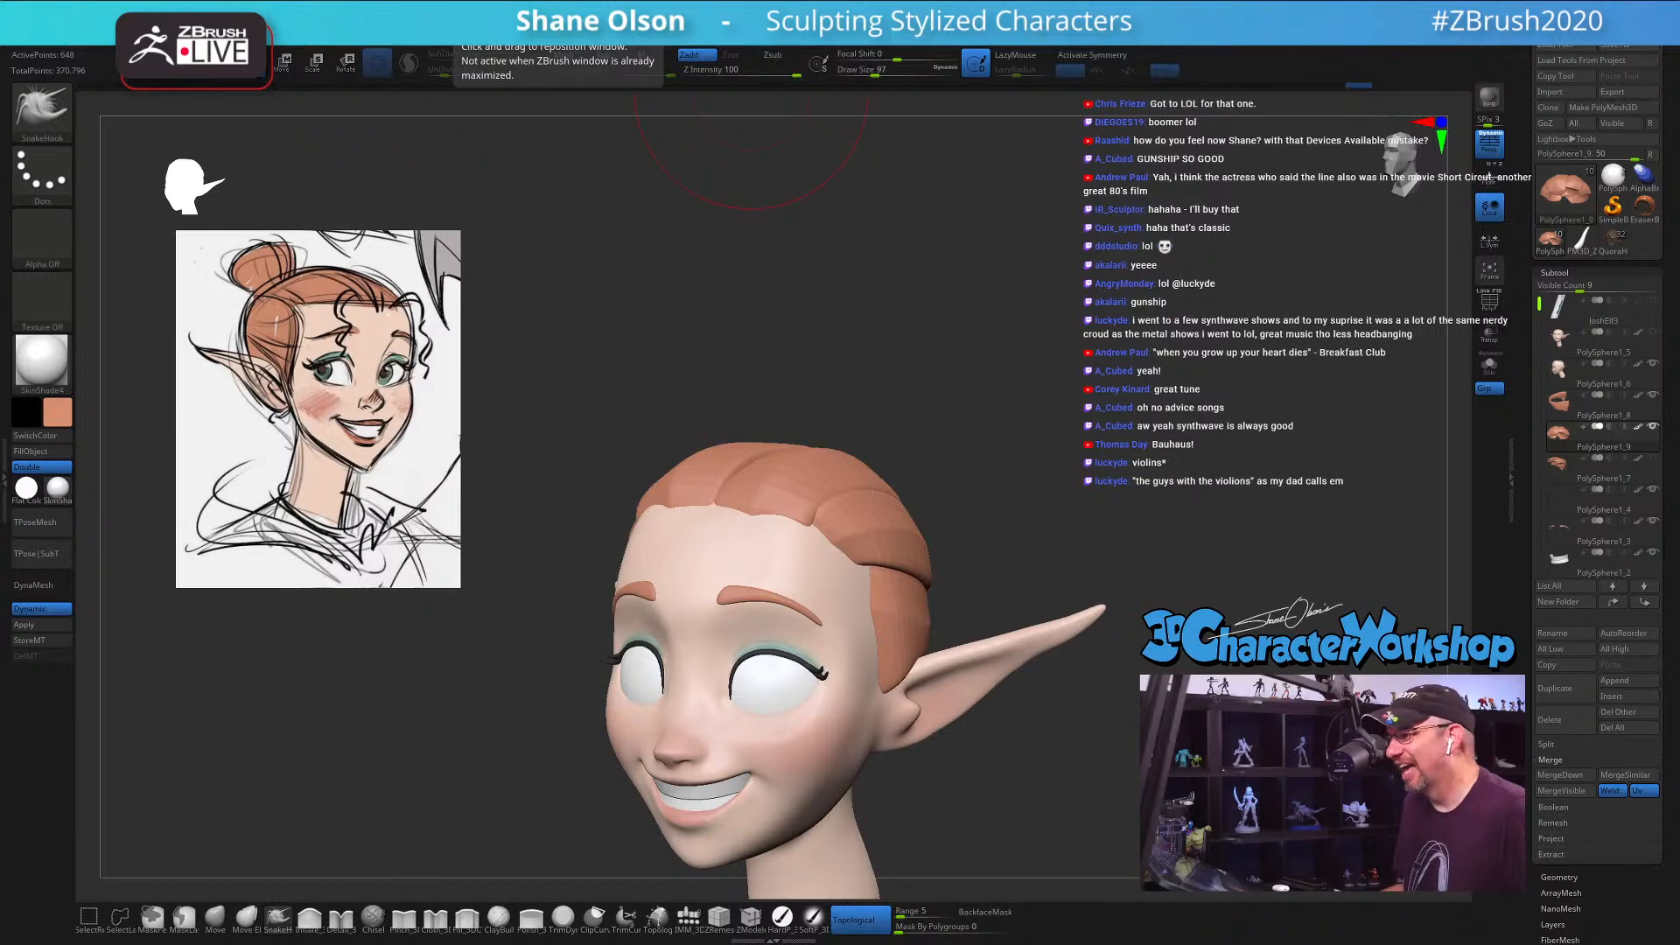
{"action": "mouse_move", "coordinate": [1015, 300]}
{"action": "left_mouse_down"}
{"action": "mouse_move", "coordinate": [949, 418]}
{"action": "mouse_move", "coordinate": [904, 429]}
{"action": "mouse_move", "coordinate": [1015, 381]}
{"action": "mouse_move", "coordinate": [1055, 386]}
{"action": "mouse_move", "coordinate": [1035, 397]}
{"action": "mouse_move", "coordinate": [1074, 380]}
{"action": "mouse_move", "coordinate": [1030, 394]}
{"action": "left_mouse_up"}
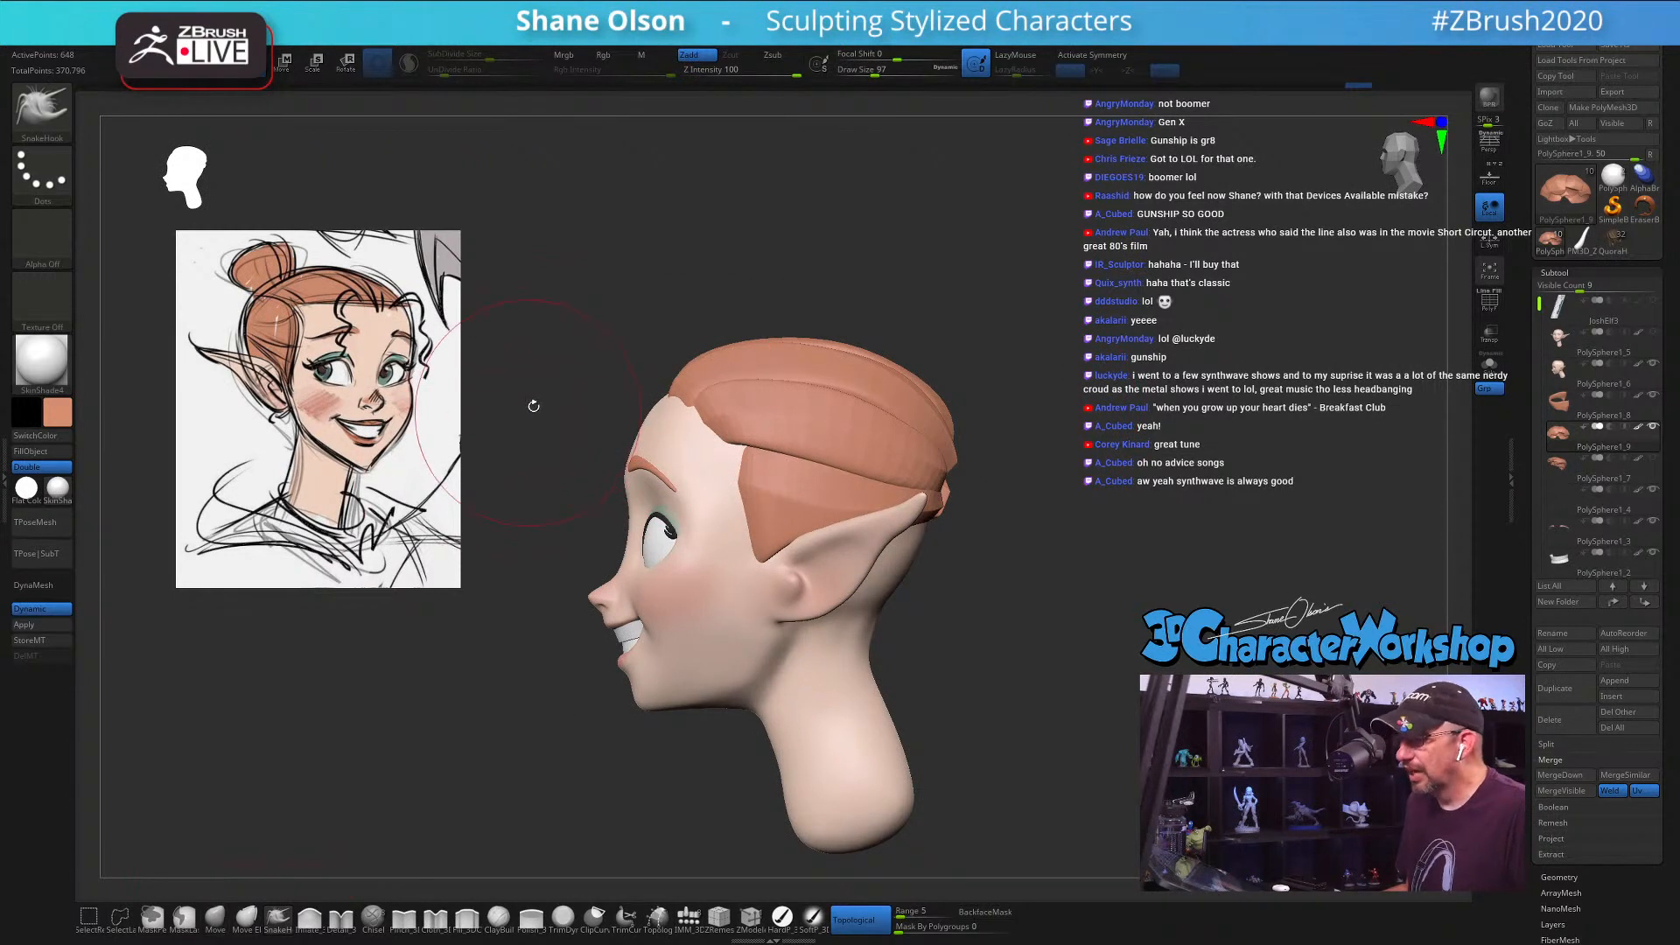
Step: Turn off topological masking and adjust the front hairline of the upper strips in profile, with brush size 124
{"action": "key", "text": "s"}
{"action": "left_click_drag", "start_coordinate": [542, 378], "coordinate": [561, 378]}
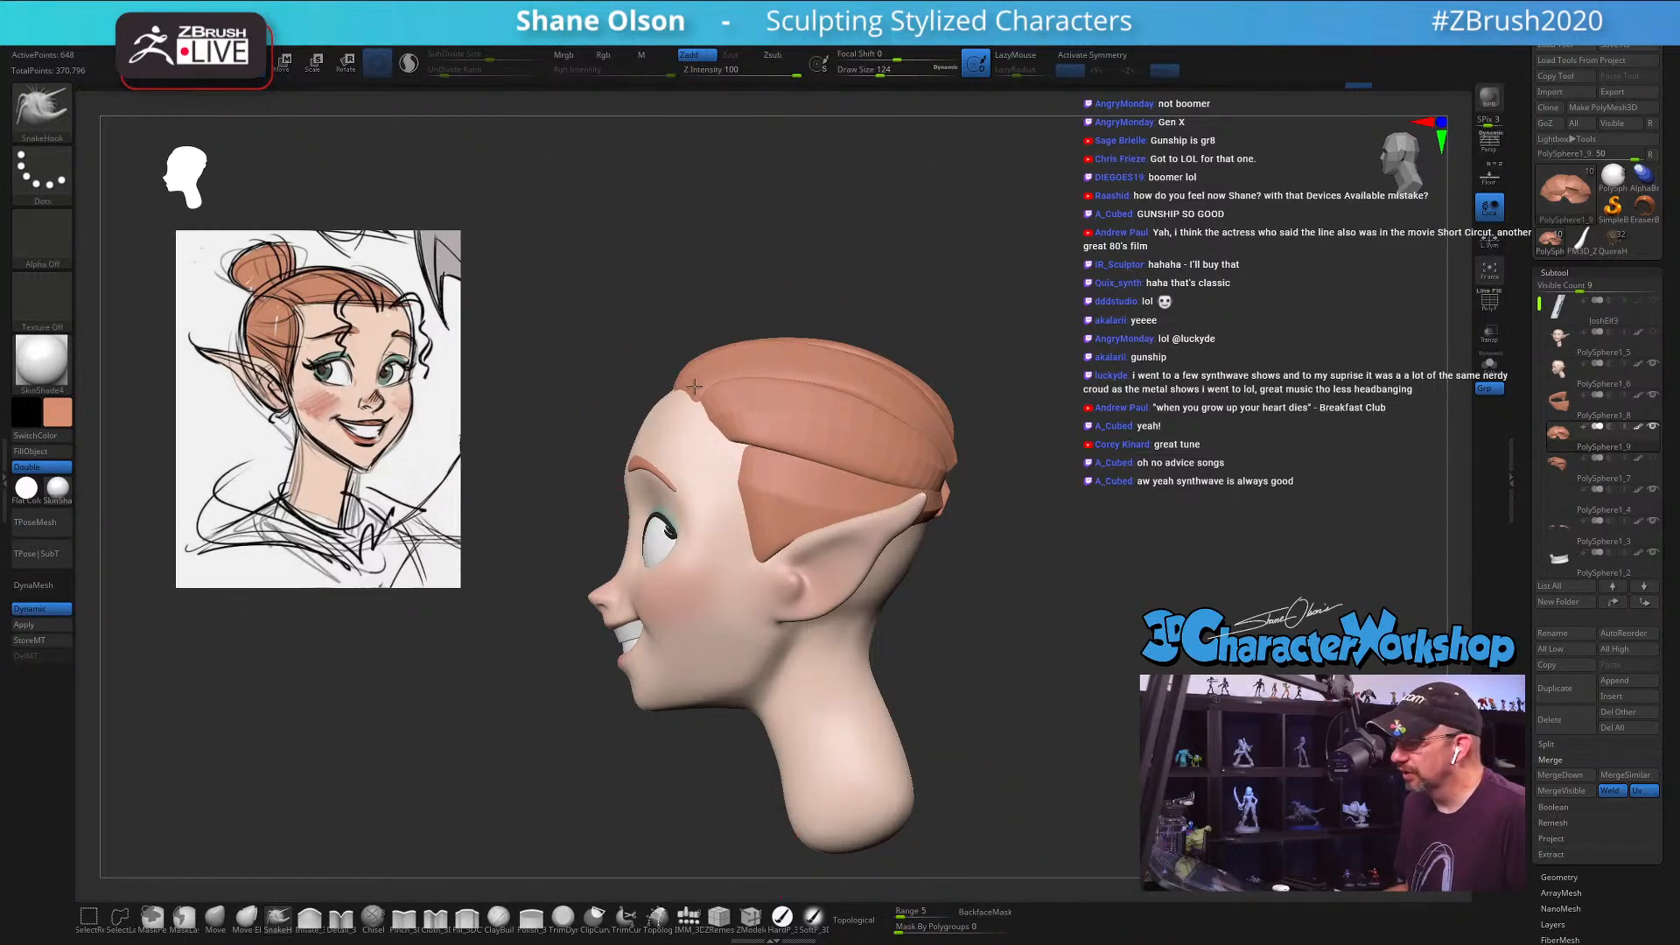
{"action": "mouse_move", "coordinate": [799, 251]}
{"action": "left_mouse_down"}
{"action": "mouse_move", "coordinate": [878, 247]}
{"action": "mouse_move", "coordinate": [900, 350]}
{"action": "mouse_move", "coordinate": [1033, 387]}
{"action": "mouse_move", "coordinate": [1016, 382]}
{"action": "mouse_move", "coordinate": [1061, 376]}
{"action": "mouse_move", "coordinate": [1078, 439]}
{"action": "left_mouse_up"}
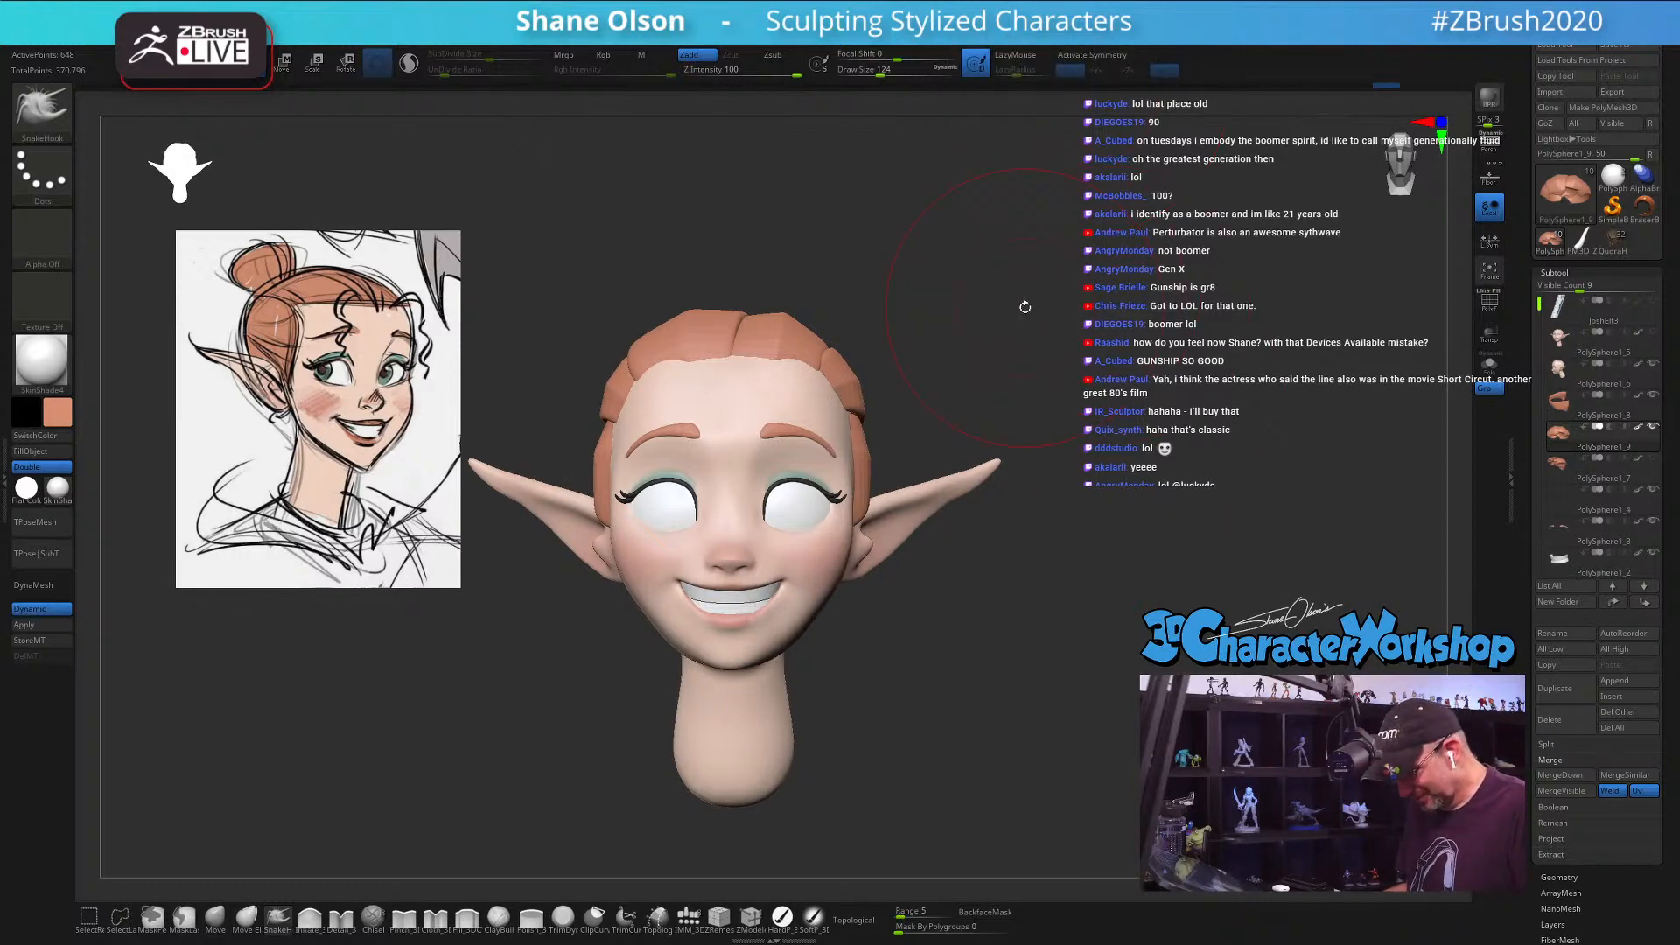
Step: Switch to the DE_HairTubes insert brush with the Simple A strand and reduce the brush size to 18
{"action": "key", "text": "b"}
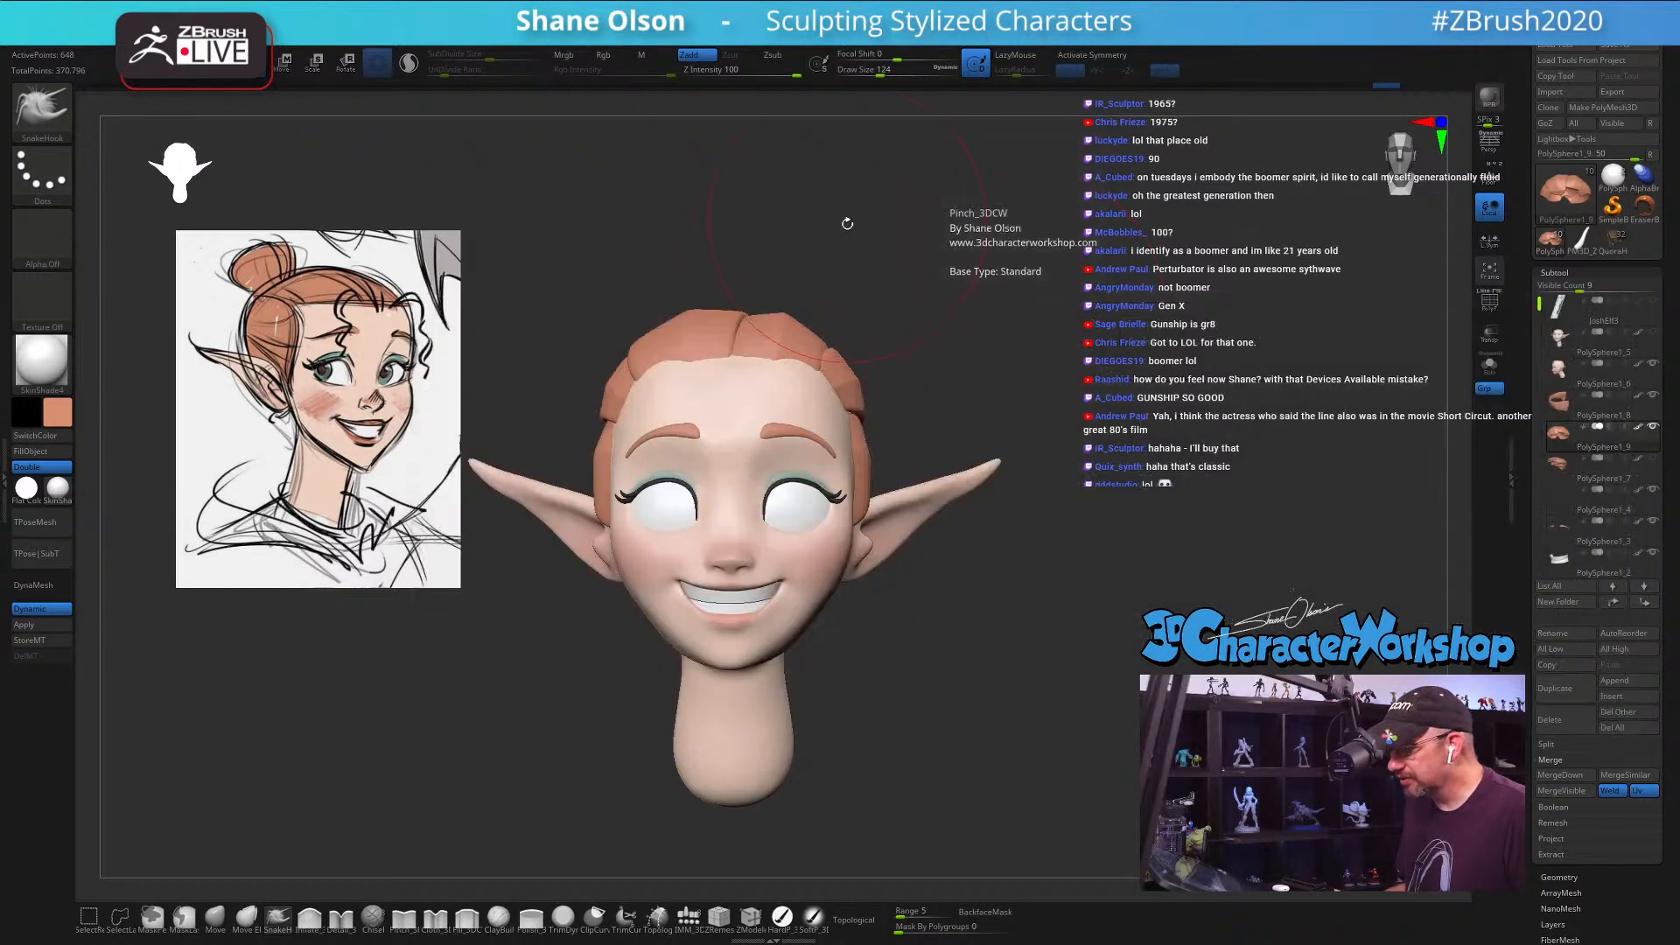
{"action": "key", "text": "b"}
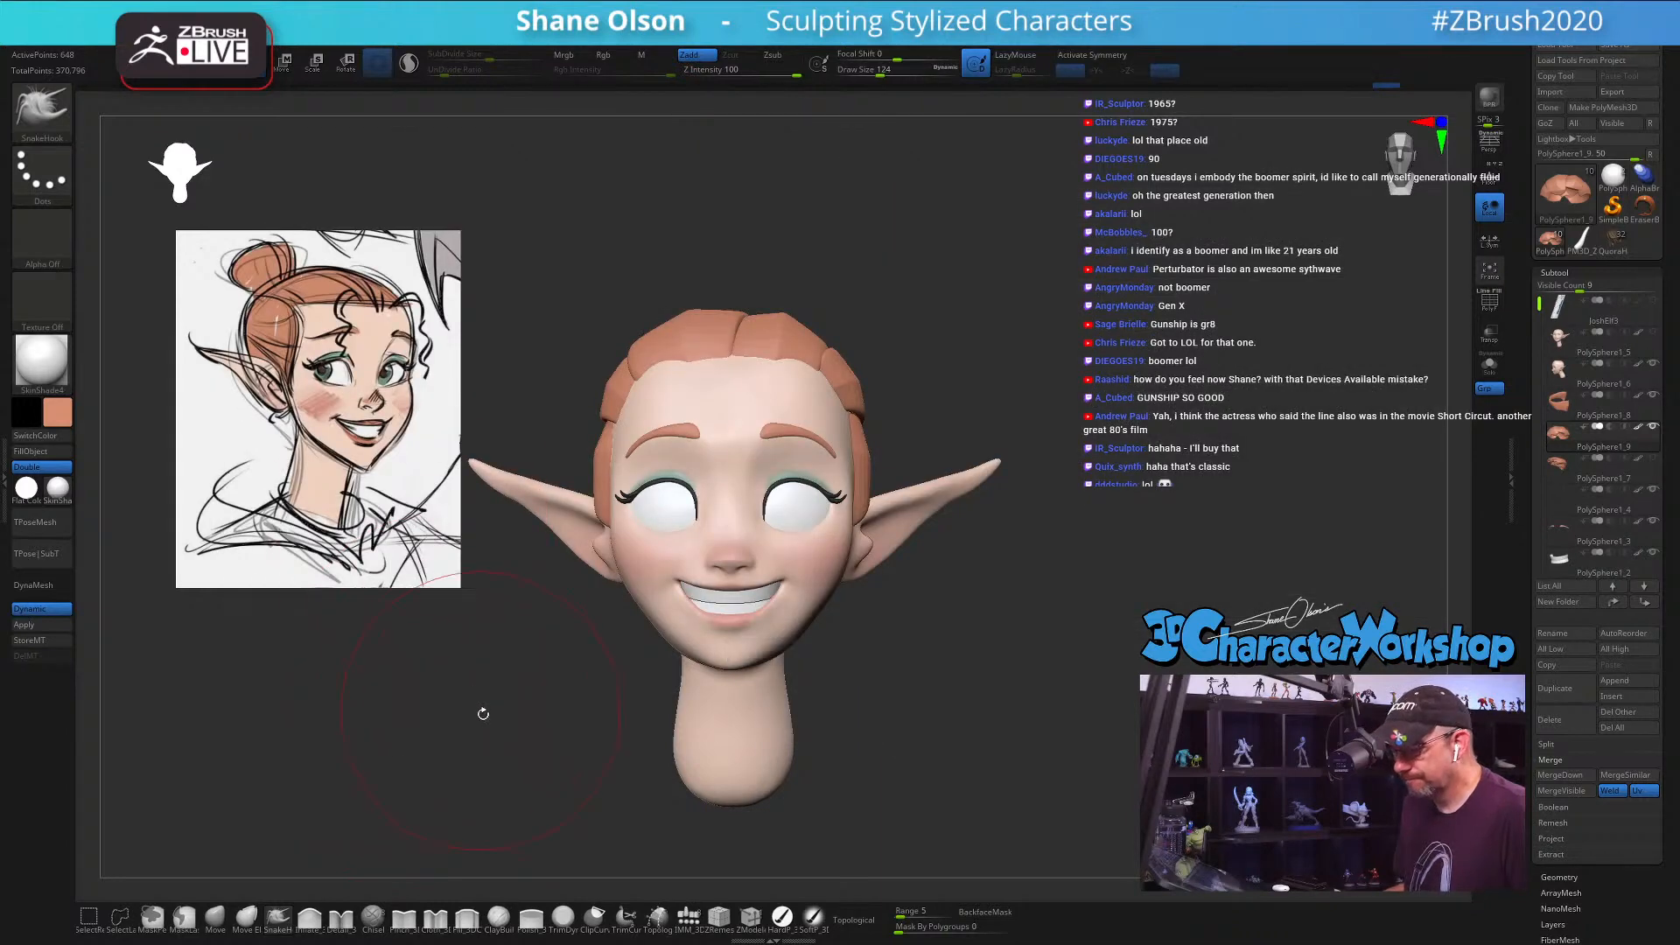
{"action": "key", "text": "s"}
{"action": "left_click_drag", "start_coordinate": [486, 725], "coordinate": [480, 723]}
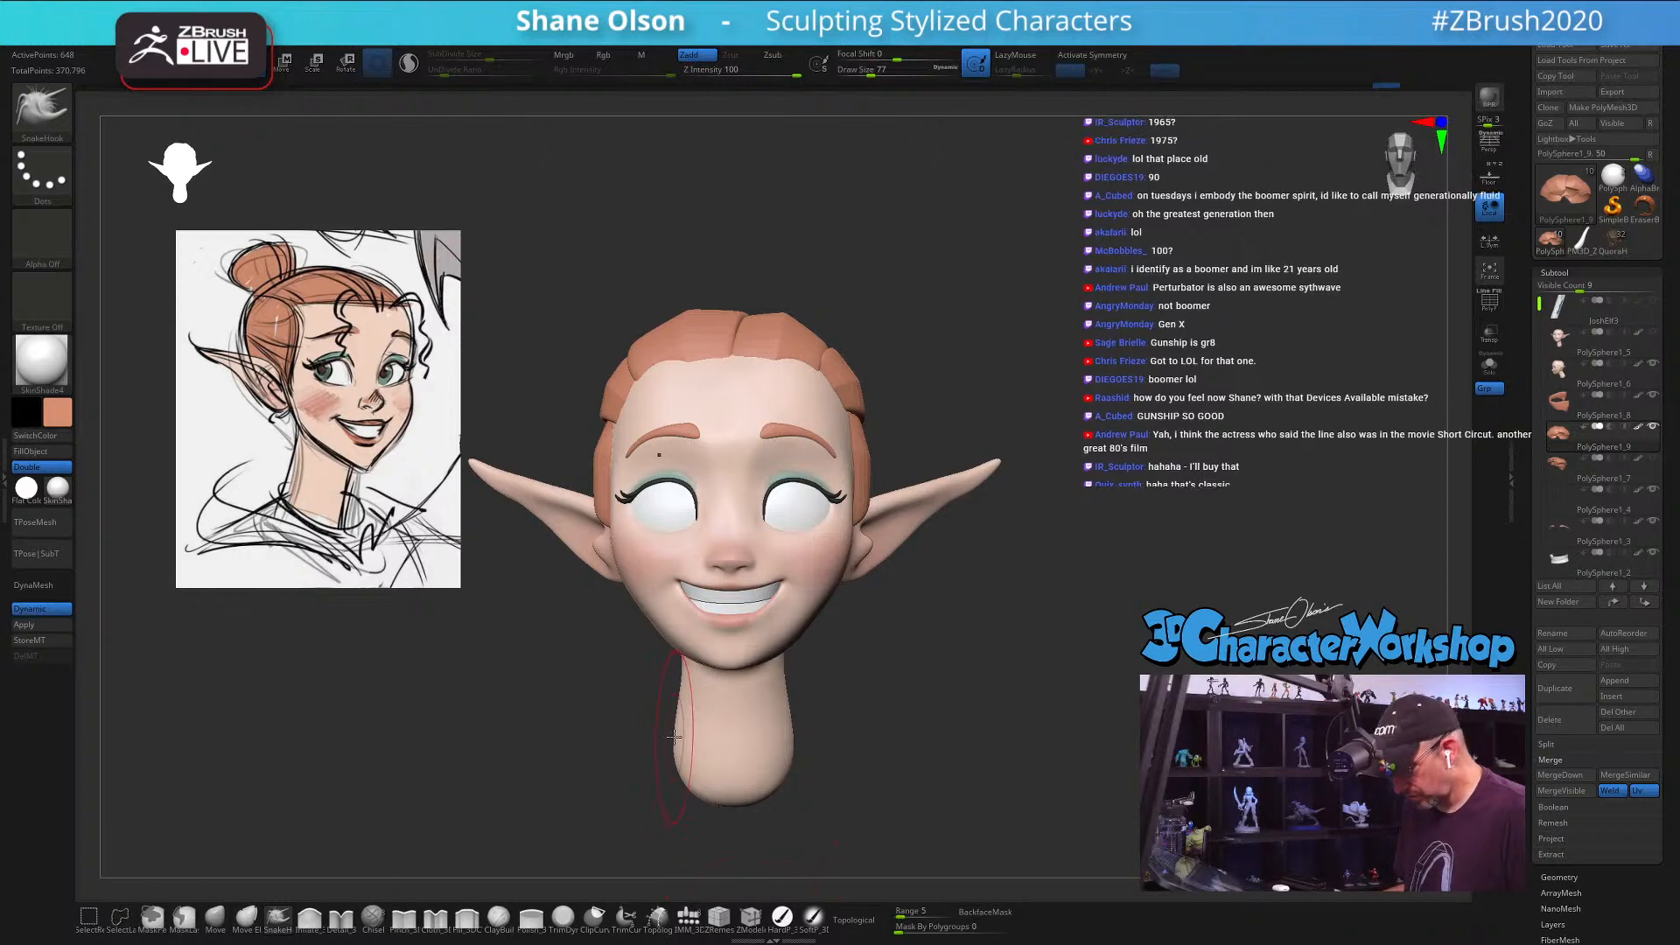
{"action": "key", "text": "b"}
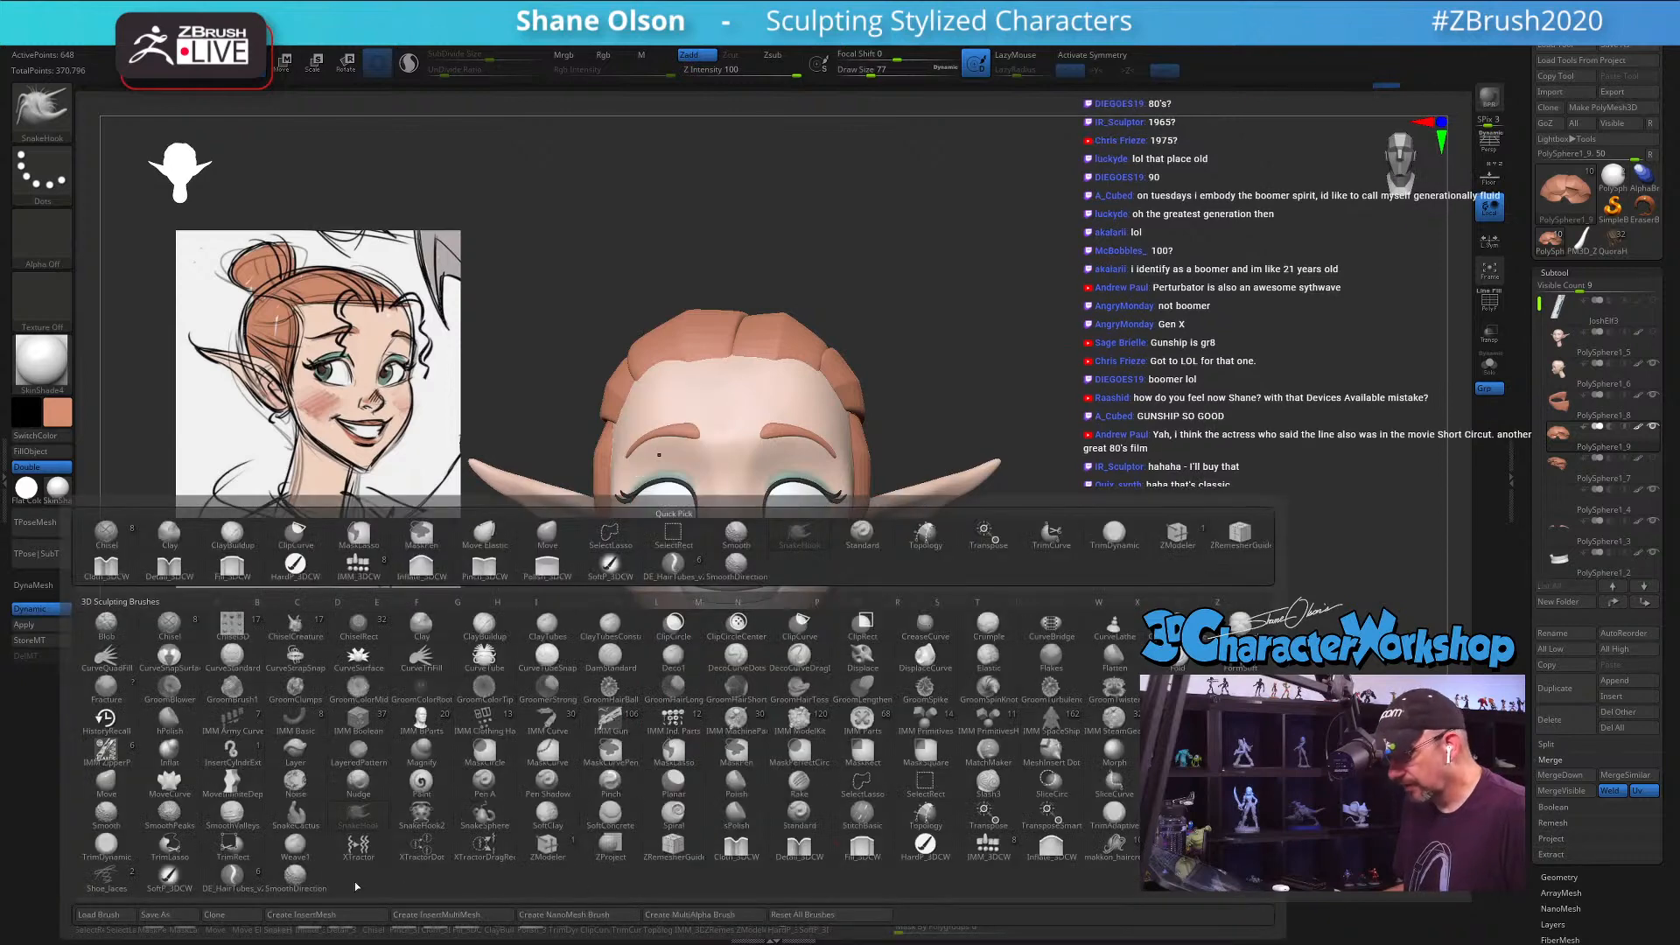
{"action": "left_click", "coordinate": [234, 888]}
{"action": "mouse_move", "coordinate": [853, 347]}
{"action": "left_mouse_down"}
{"action": "mouse_move", "coordinate": [988, 275]}
{"action": "mouse_move", "coordinate": [922, 329]}
{"action": "left_mouse_up"}
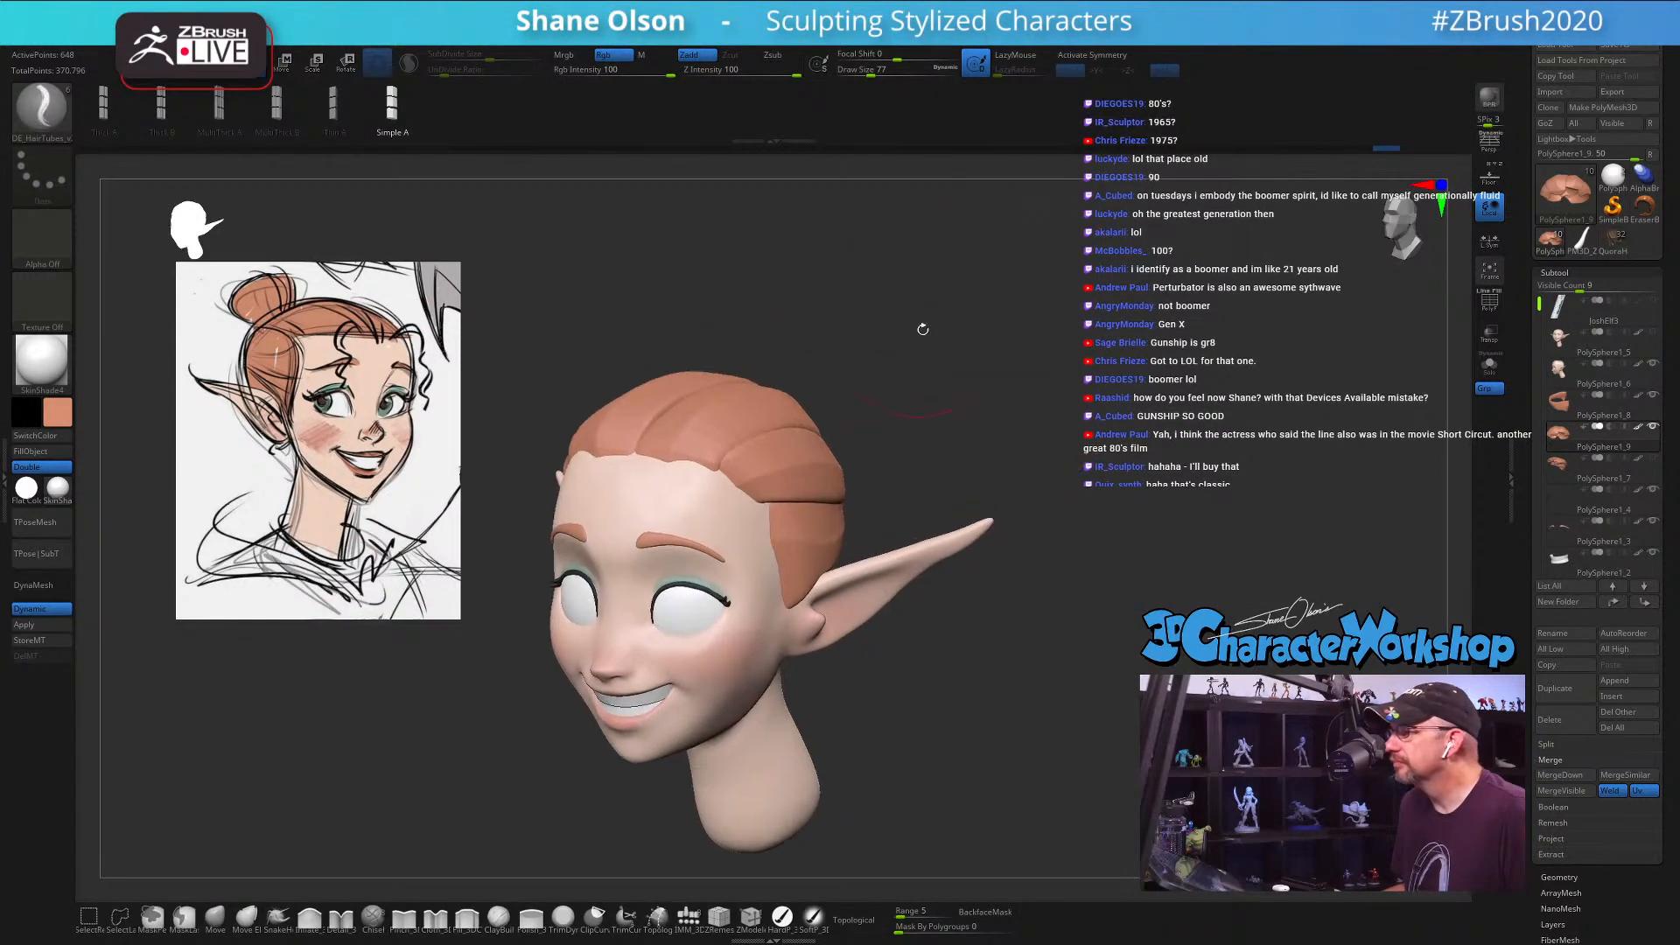
{"action": "key", "text": "s"}
{"action": "left_click", "coordinate": [949, 323]}
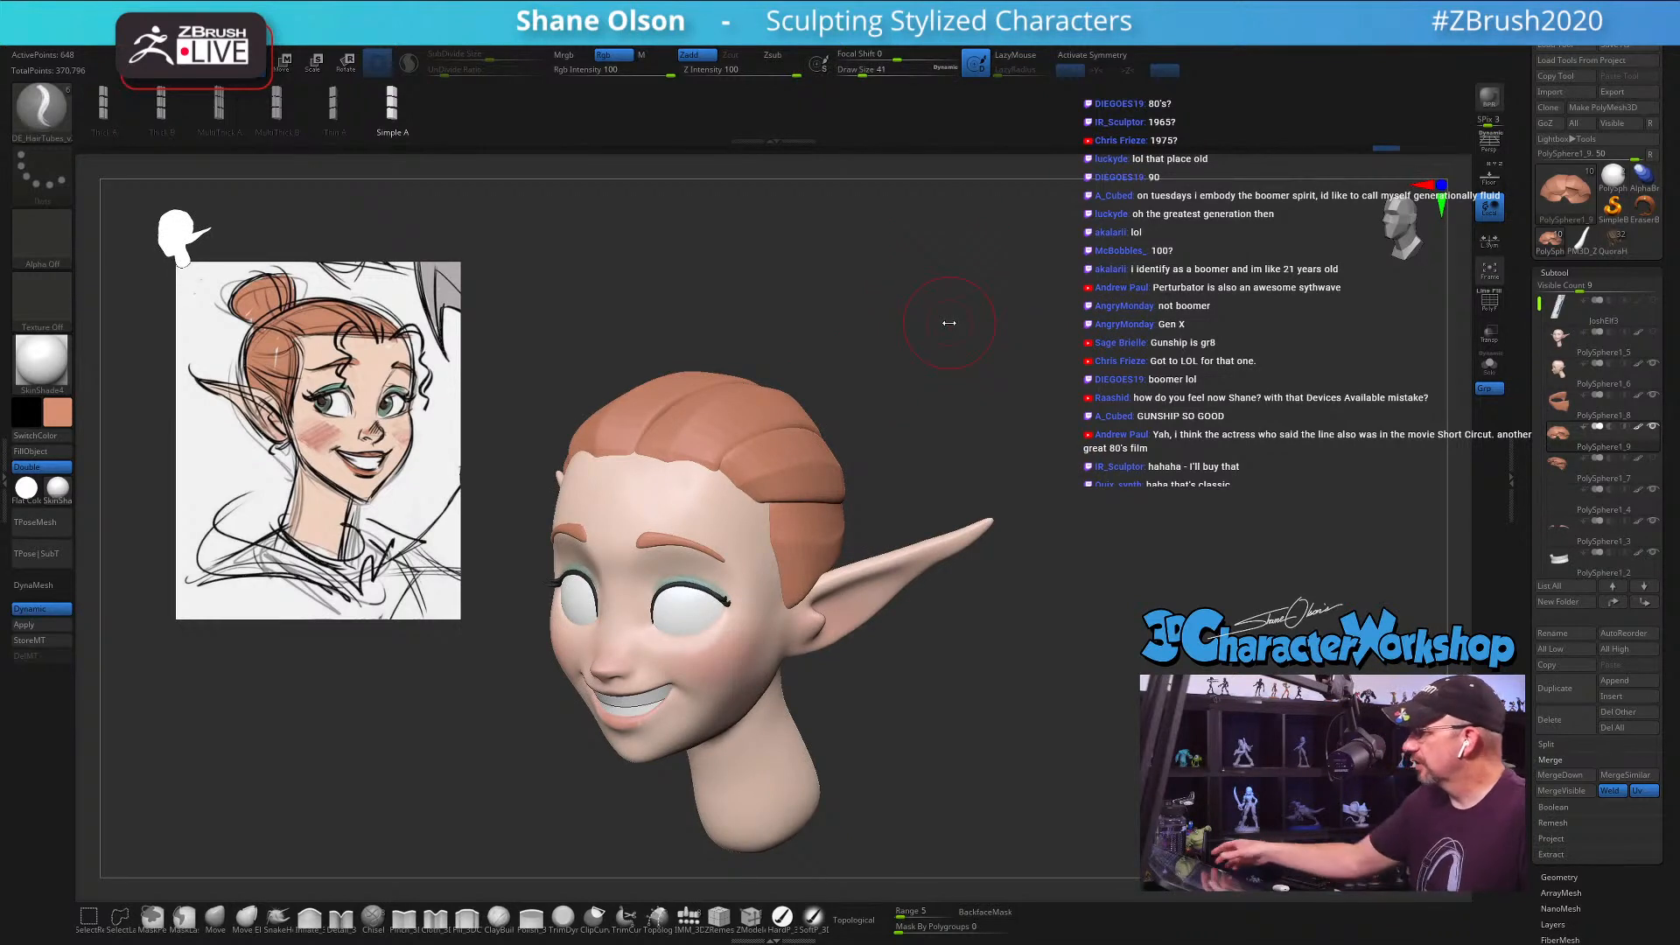
{"action": "mouse_move", "coordinate": [1001, 643]}
{"action": "left_mouse_down"}
{"action": "mouse_move", "coordinate": [1011, 719]}
{"action": "mouse_move", "coordinate": [948, 642]}
{"action": "left_mouse_up"}
{"action": "key", "text": "s"}
{"action": "left_click", "coordinate": [1017, 665]}
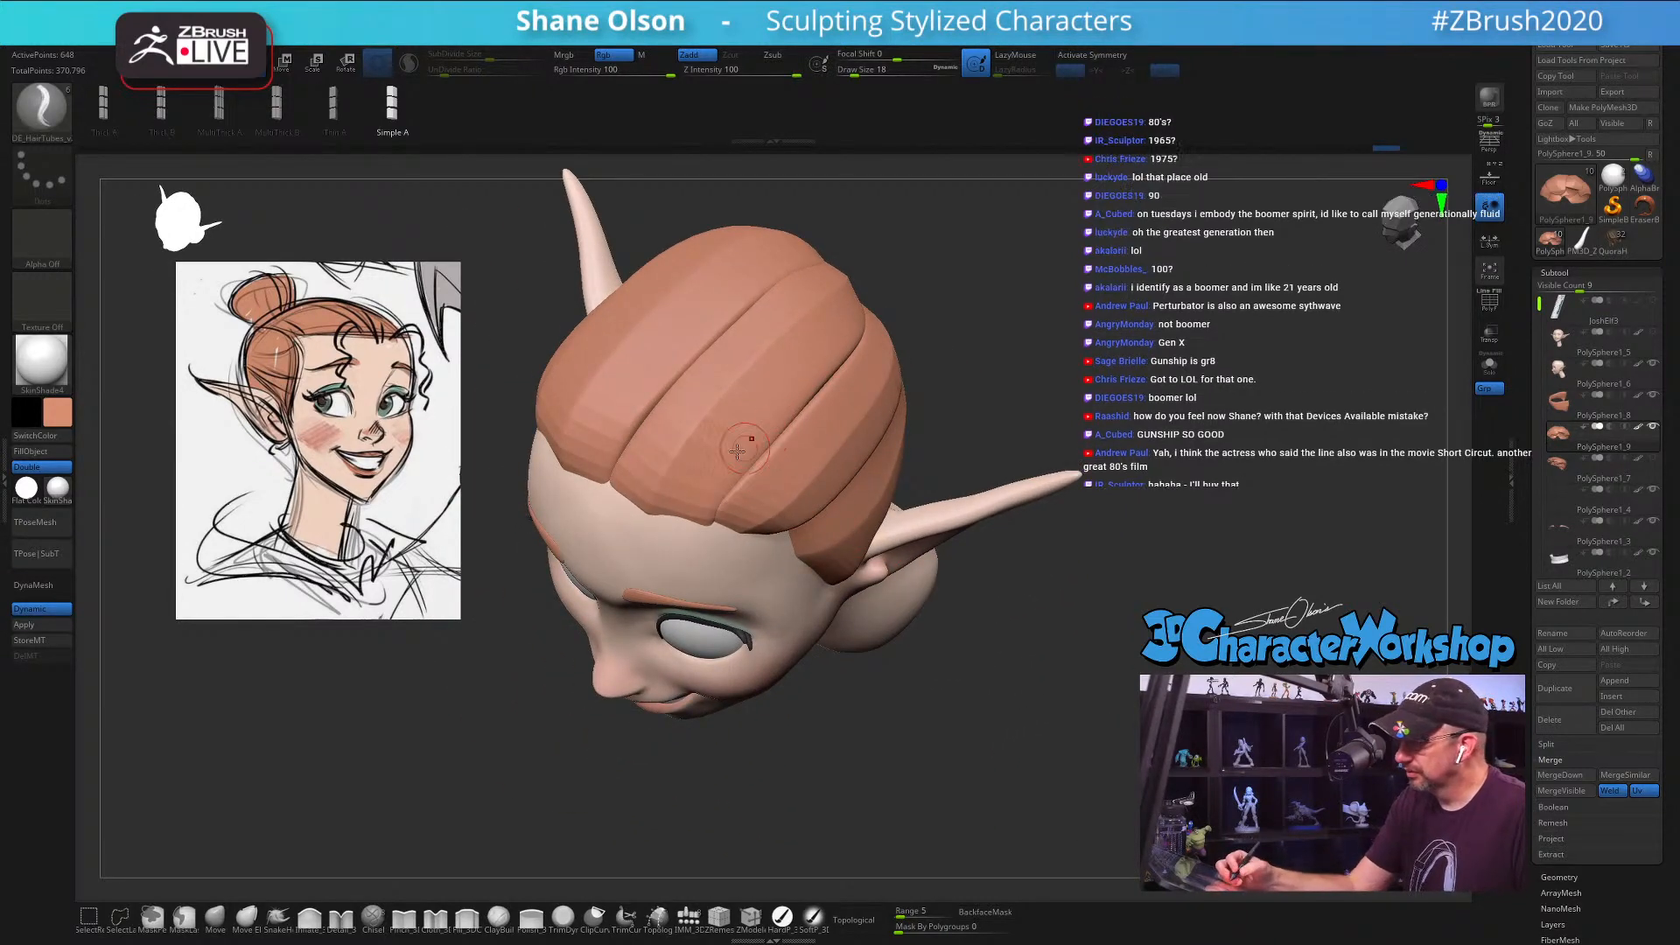
Step: Try drawing a Simple A hair tube along the parting between two crown strips with brush size 25, and undo it
{"action": "key", "text": "s"}
{"action": "left_click_drag", "start_coordinate": [710, 467], "coordinate": [713, 467]}
{"action": "right_click_drag", "start_coordinate": [717, 455], "coordinate": [743, 520], "text": "alt"}
{"action": "key", "text": "s"}
{"action": "left_click_drag", "start_coordinate": [744, 513], "coordinate": [739, 513]}
{"action": "mouse_move", "coordinate": [738, 517]}
{"action": "right_mouse_down"}
{"action": "mouse_move", "coordinate": [735, 569]}
{"action": "mouse_move", "coordinate": [722, 561]}
{"action": "right_mouse_up"}
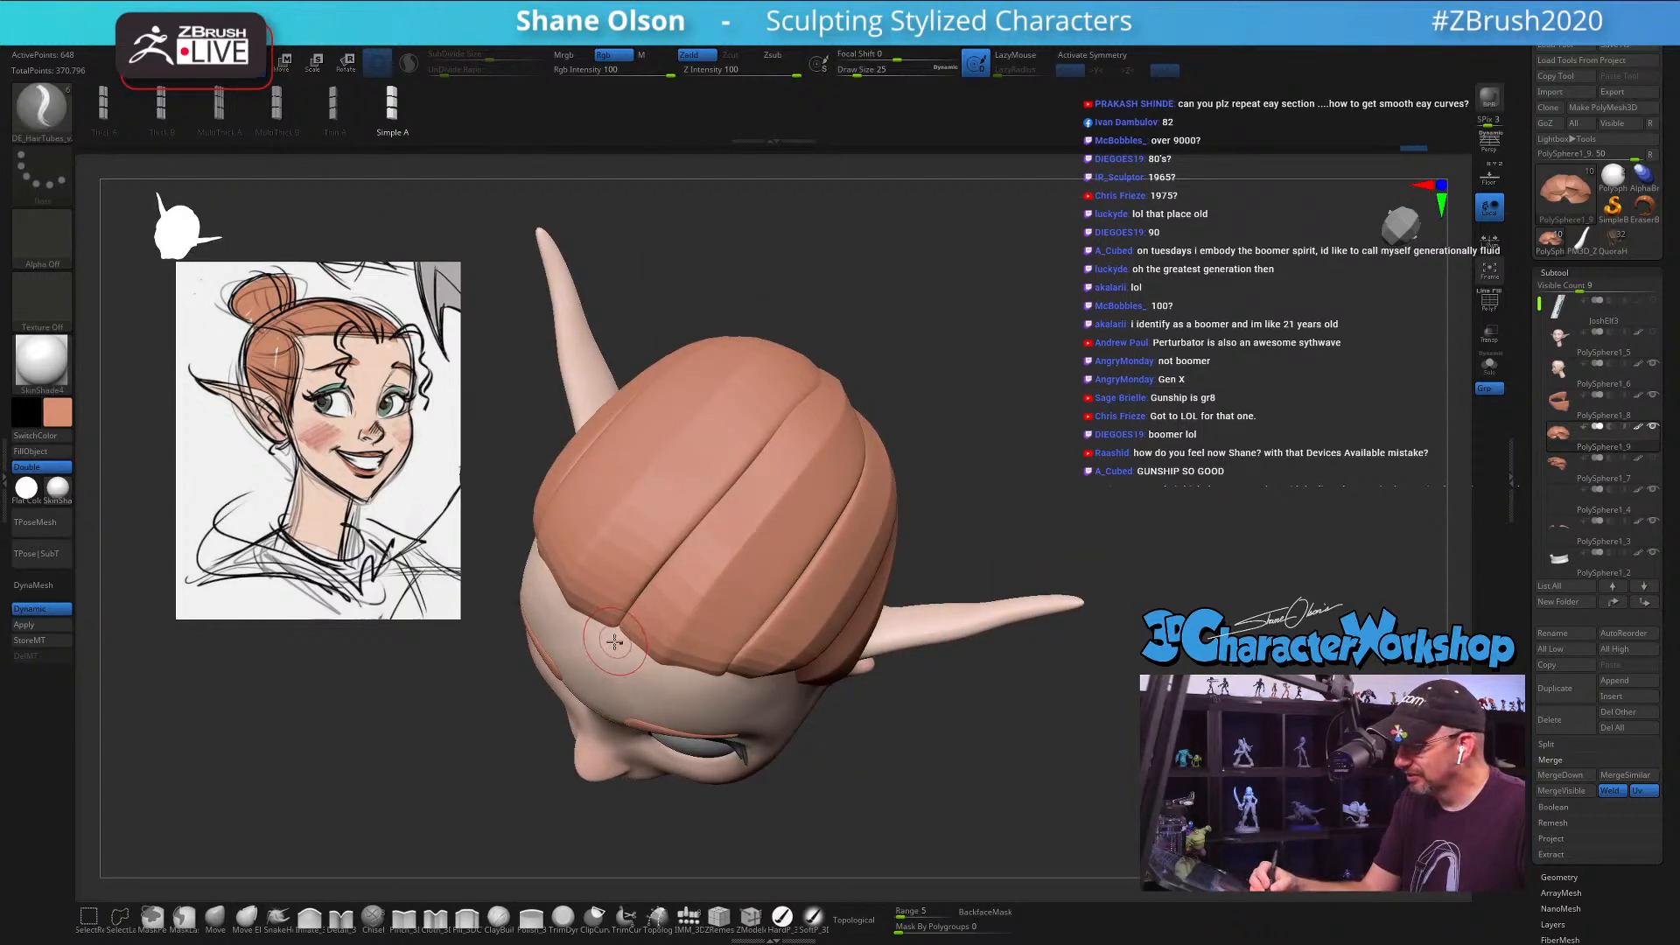
{"action": "left_click_drag", "start_coordinate": [614, 643], "coordinate": [806, 394]}
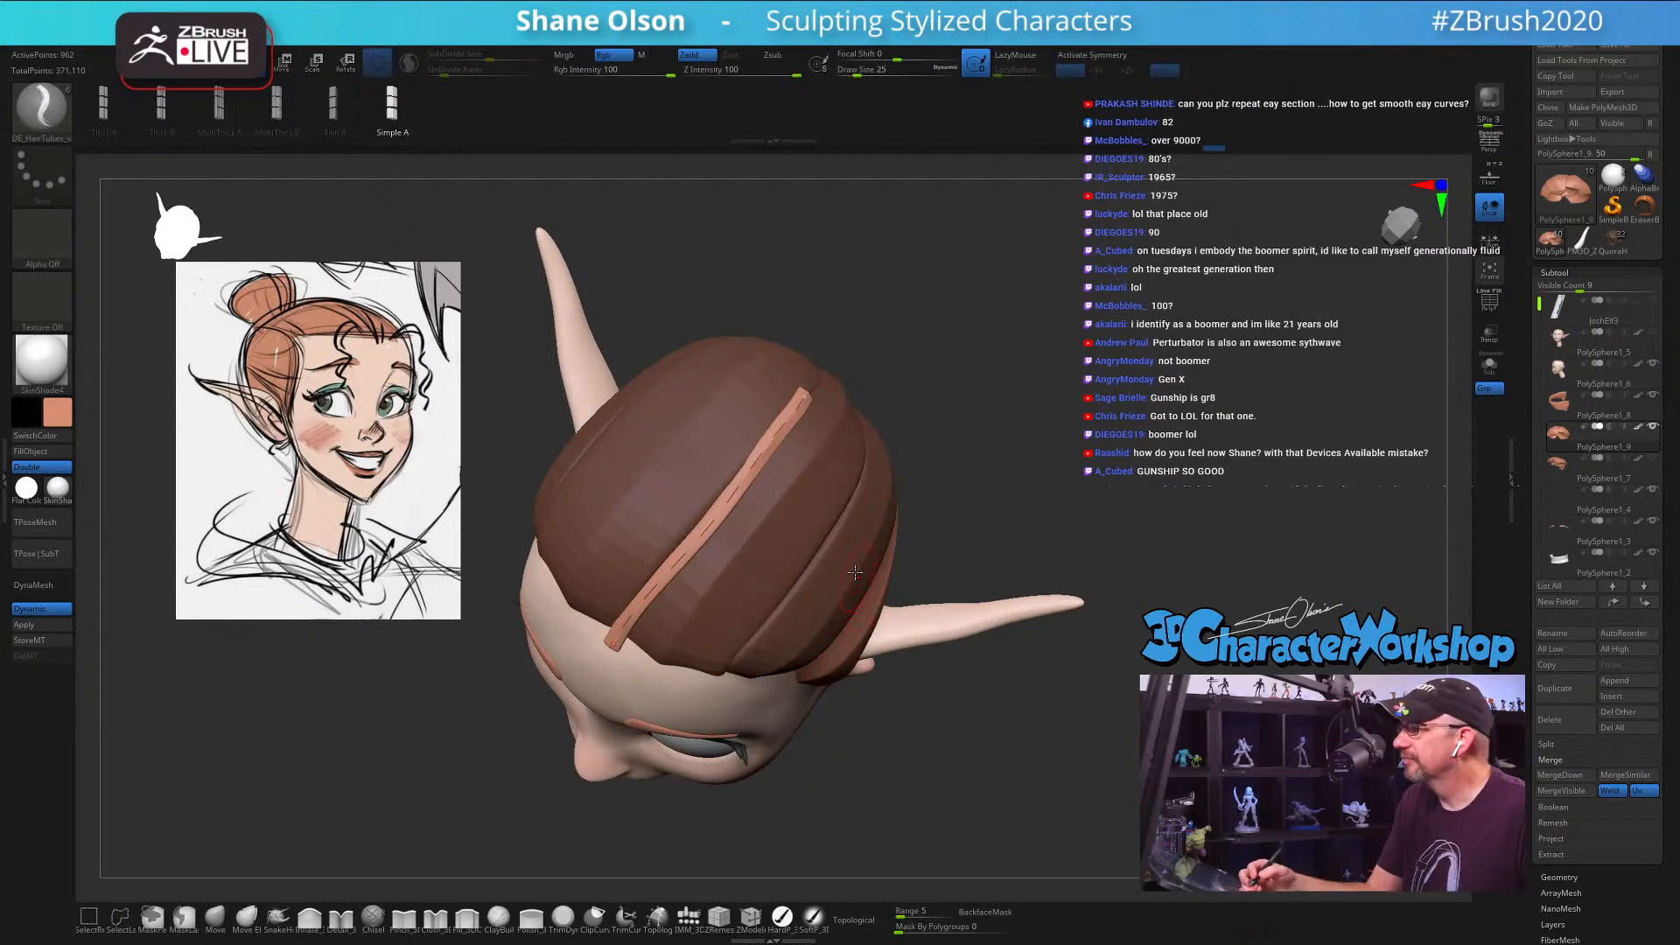
{"action": "key", "text": "ctrl+z"}
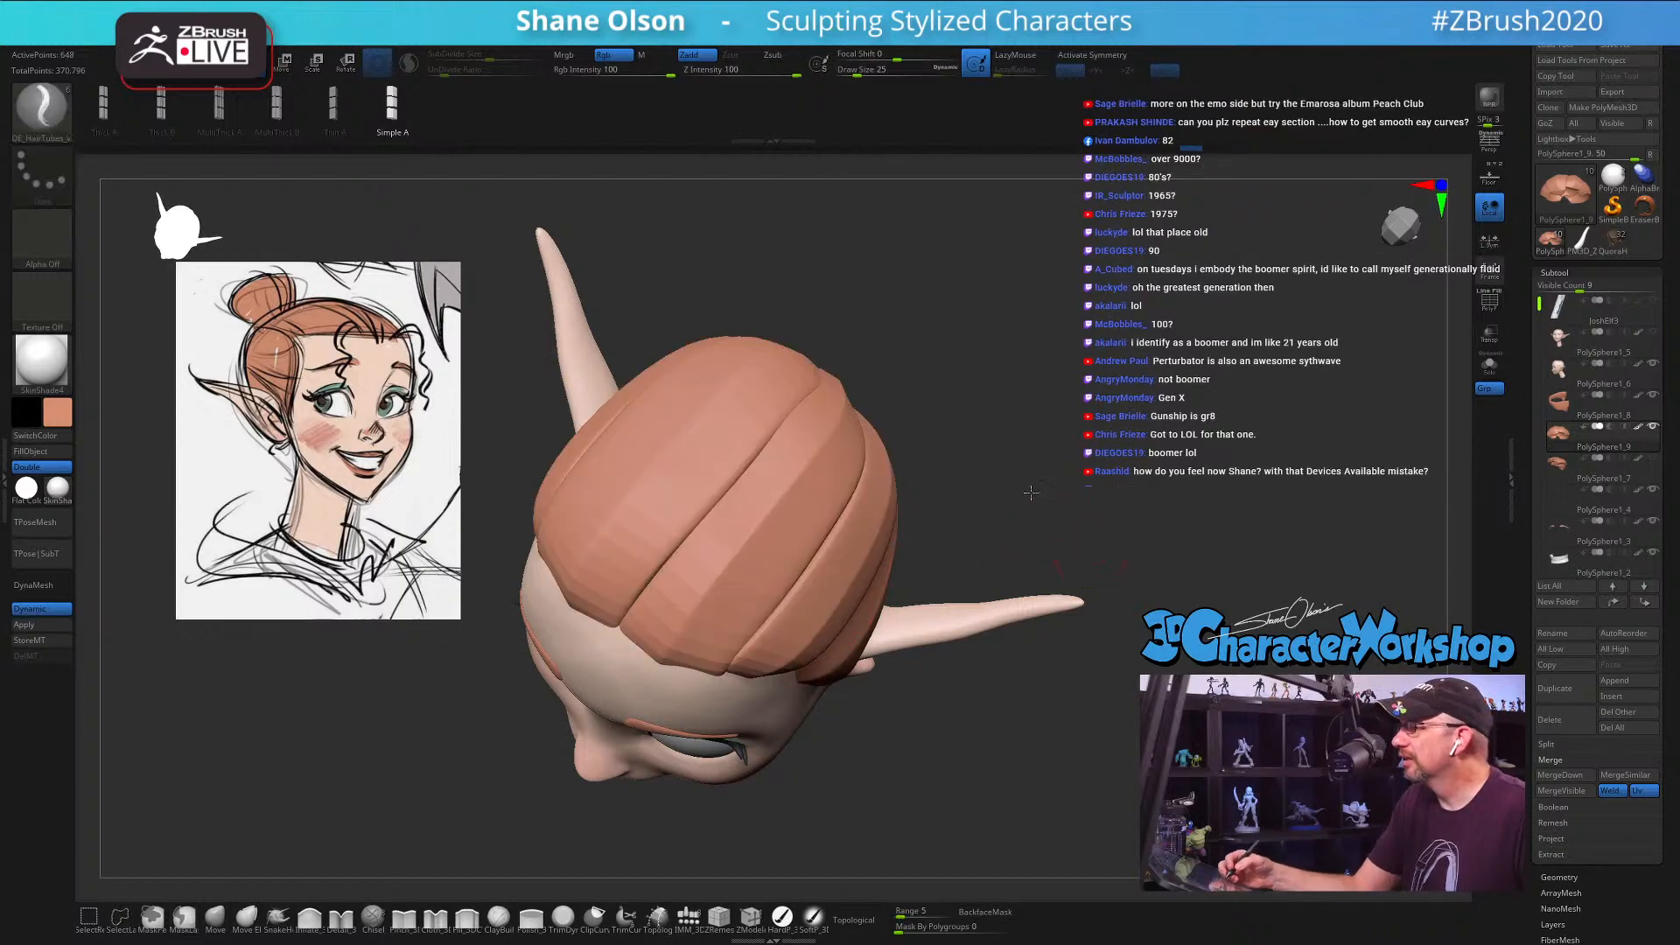
Step: Draw a Simple A hair tube from the hairline back along the crown parting at brush size 45 and release its curve
{"action": "right_click_drag", "start_coordinate": [1031, 491], "coordinate": [1018, 522]}
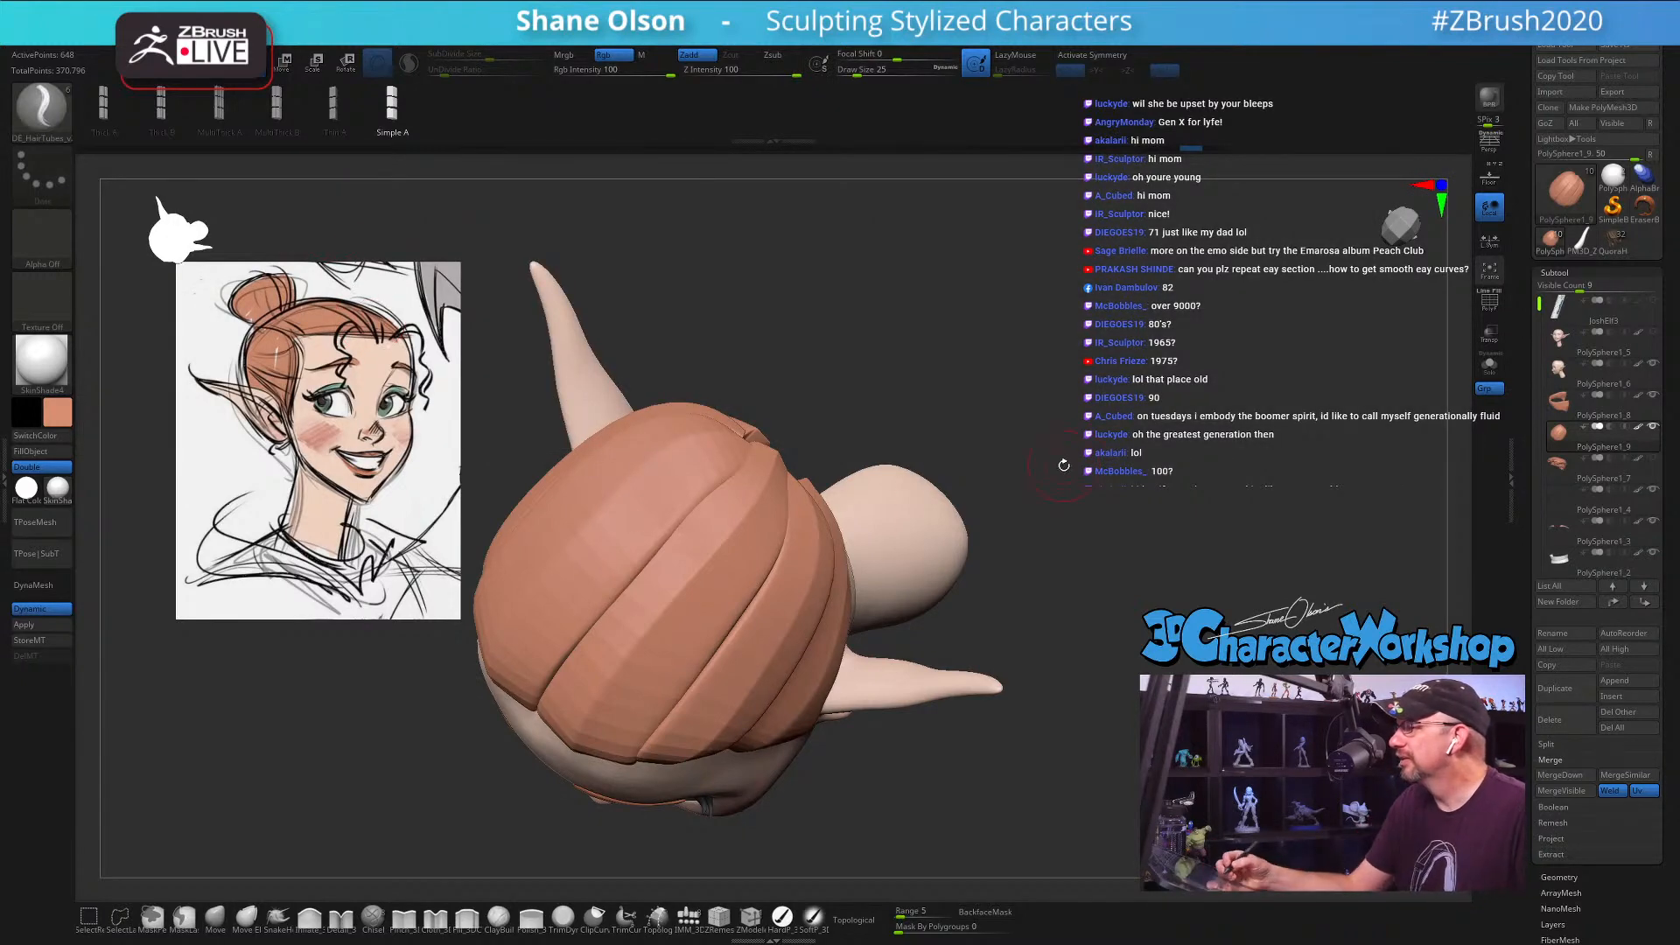
{"action": "left_click_drag", "start_coordinate": [1057, 475], "coordinate": [1068, 527]}
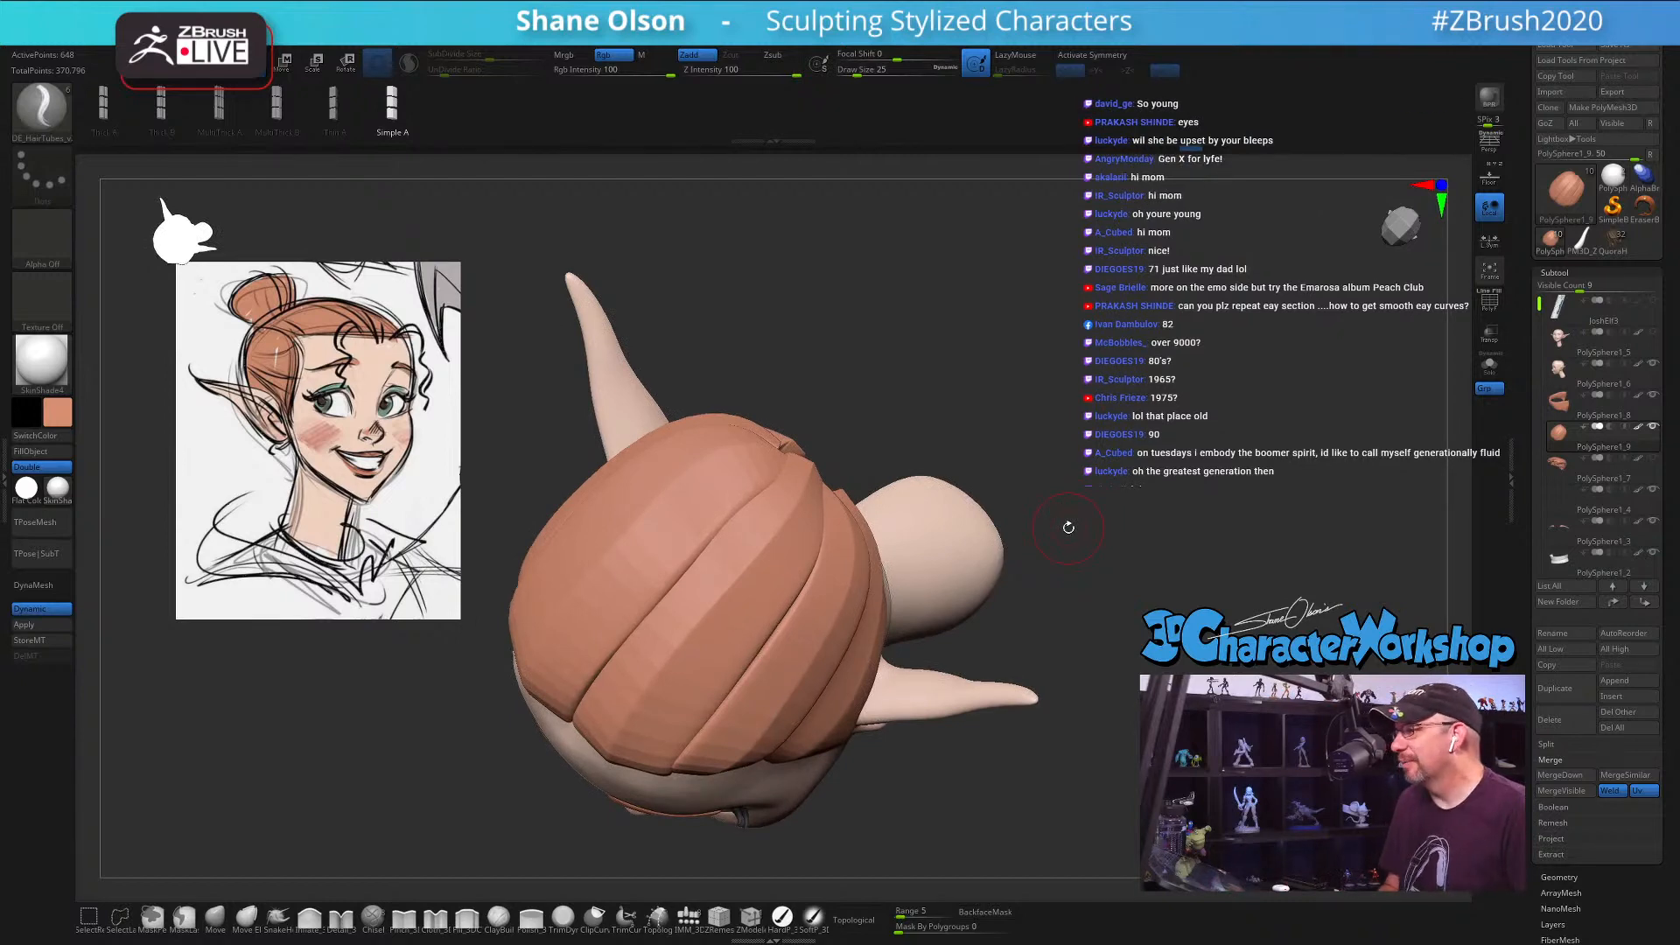
{"action": "left_click_drag", "start_coordinate": [1068, 528], "coordinate": [1019, 567]}
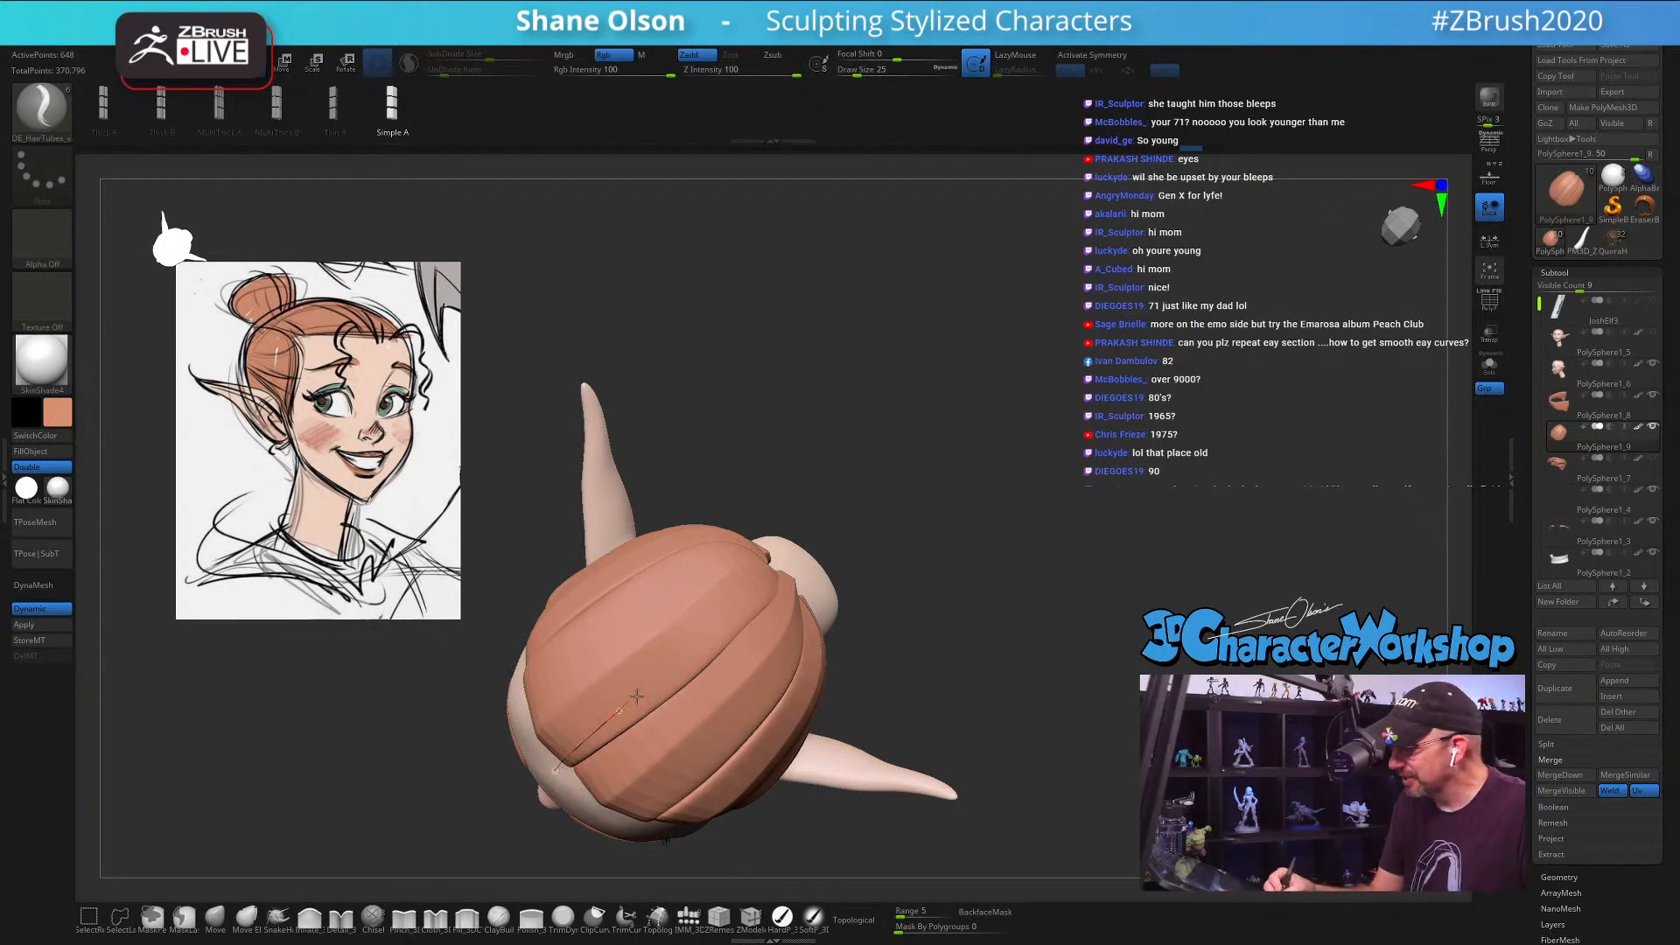
{"action": "mouse_move", "coordinate": [955, 628]}
{"action": "left_mouse_down"}
{"action": "mouse_move", "coordinate": [907, 690]}
{"action": "mouse_move", "coordinate": [952, 697]}
{"action": "mouse_move", "coordinate": [996, 669]}
{"action": "mouse_move", "coordinate": [941, 692]}
{"action": "left_mouse_up"}
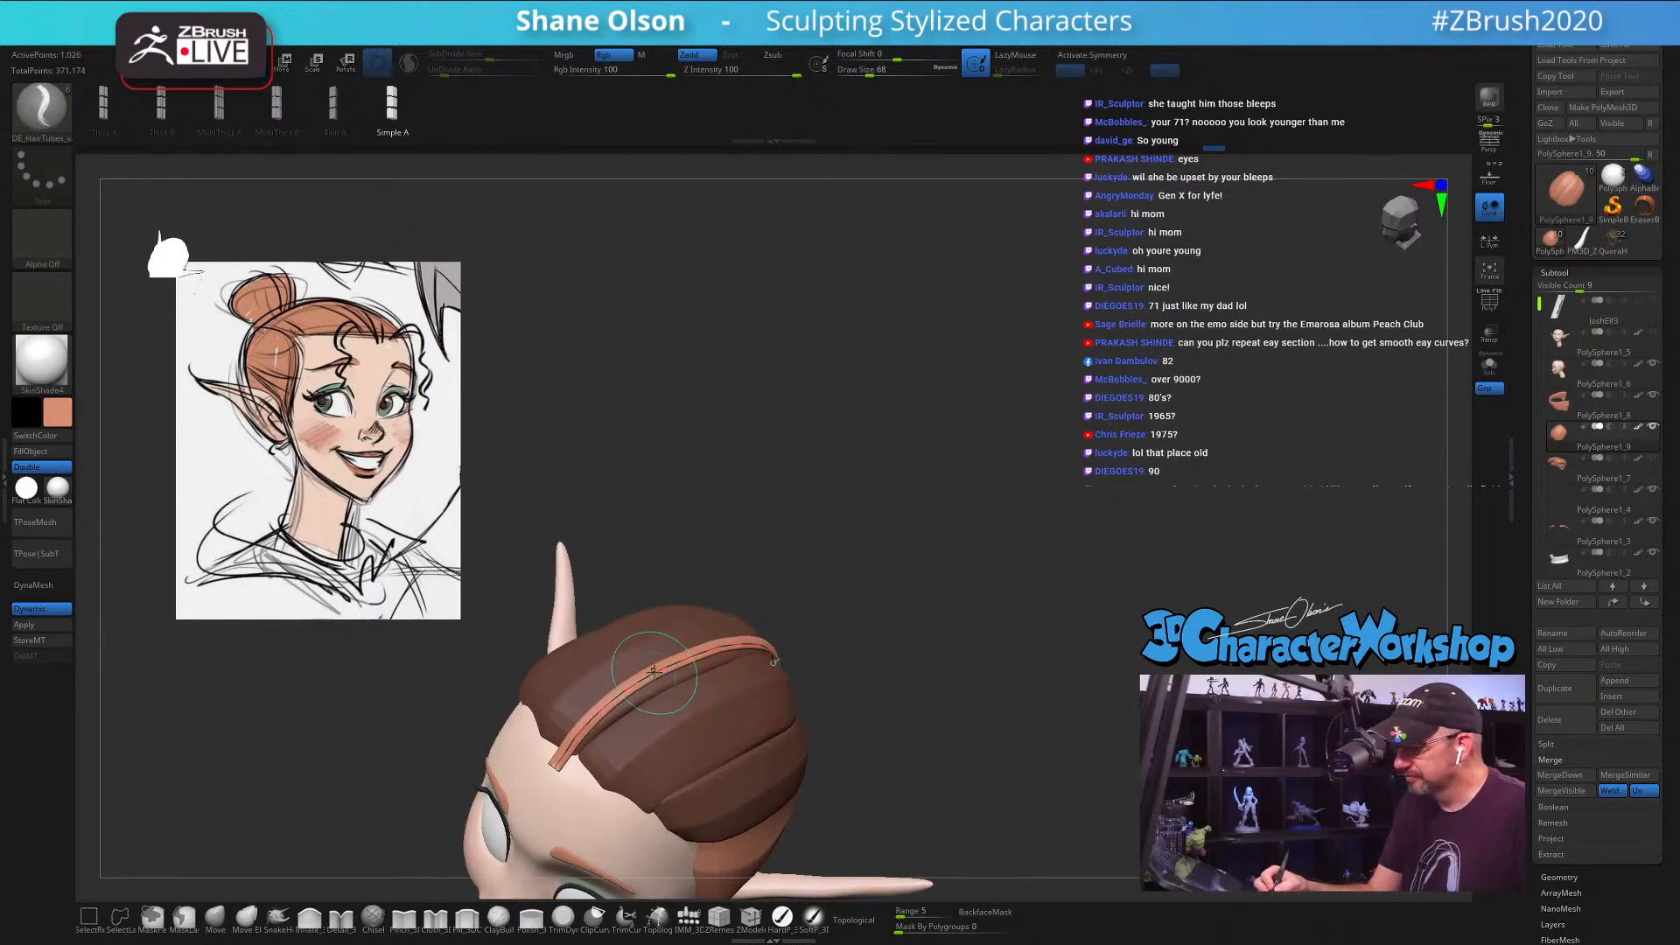
{"action": "left_click_drag", "start_coordinate": [901, 701], "coordinate": [937, 638]}
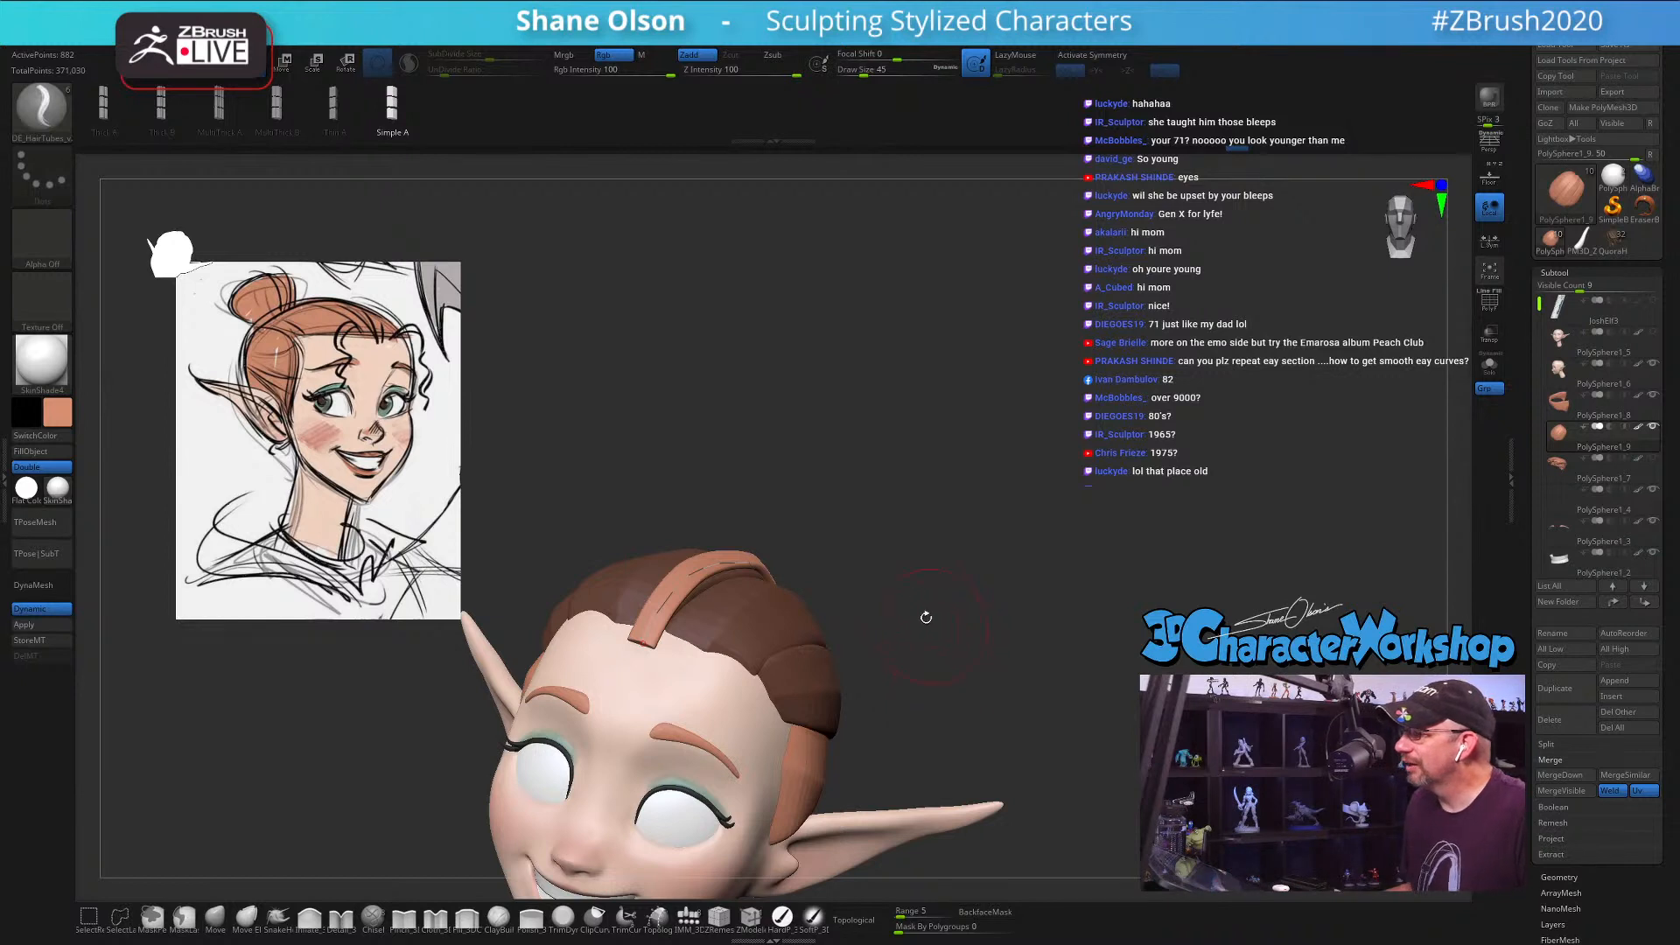
{"action": "left_click_drag", "start_coordinate": [951, 489], "coordinate": [1038, 385], "text": "alt"}
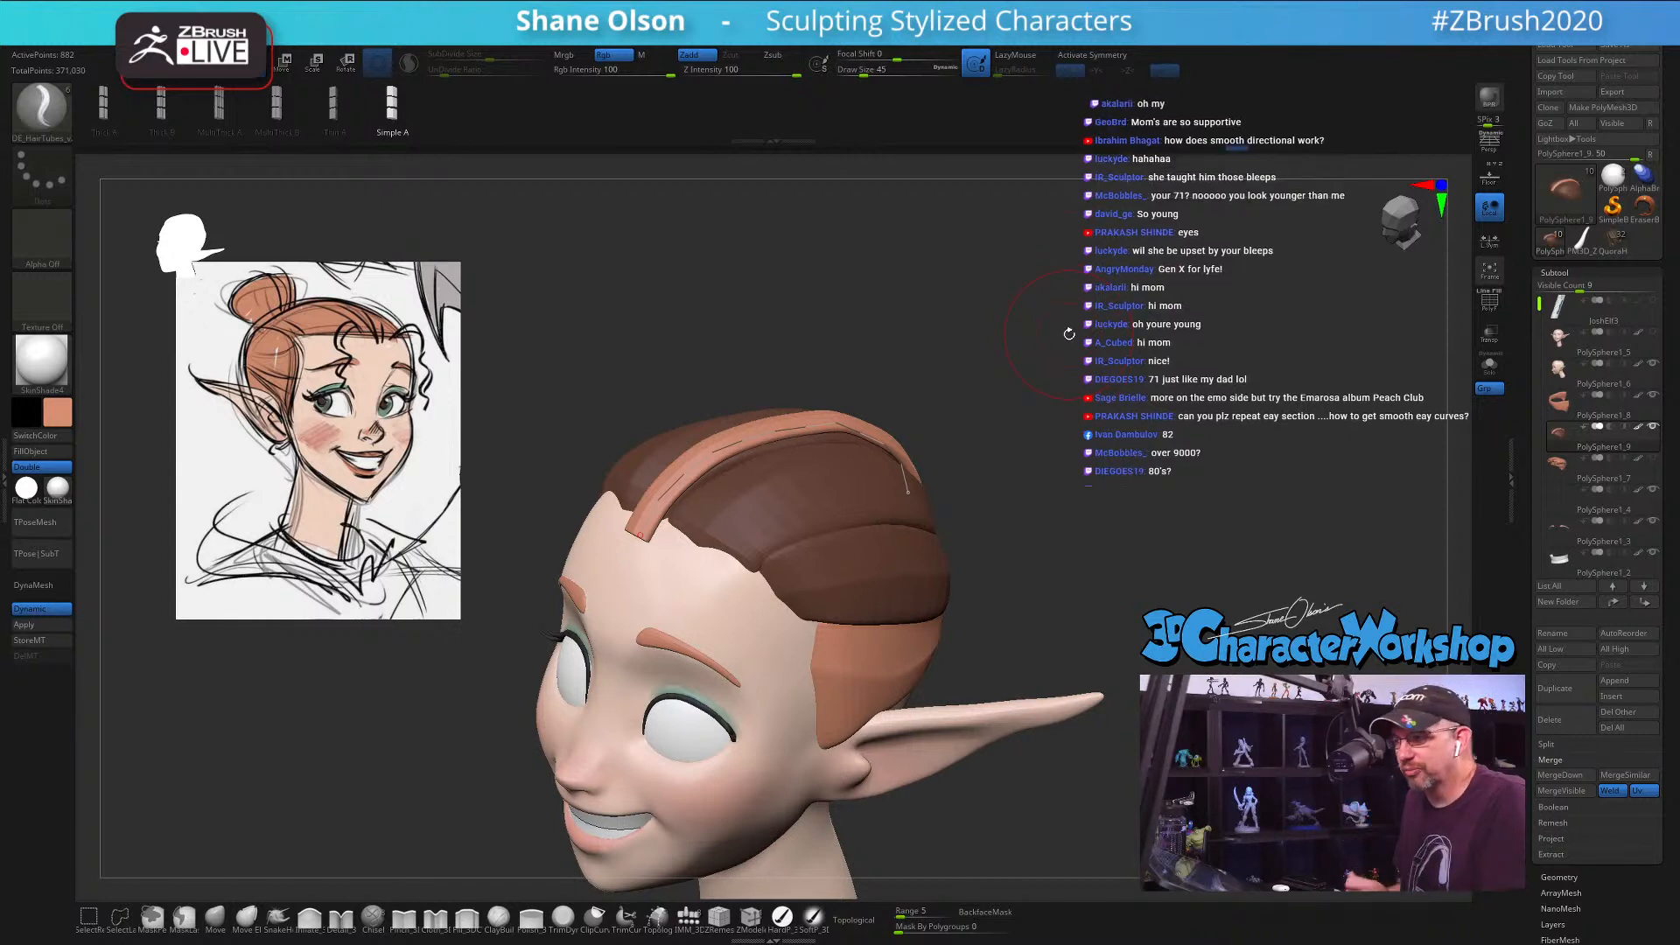
{"action": "left_click_drag", "start_coordinate": [1064, 329], "coordinate": [769, 539]}
{"action": "left_click", "coordinate": [759, 546]}
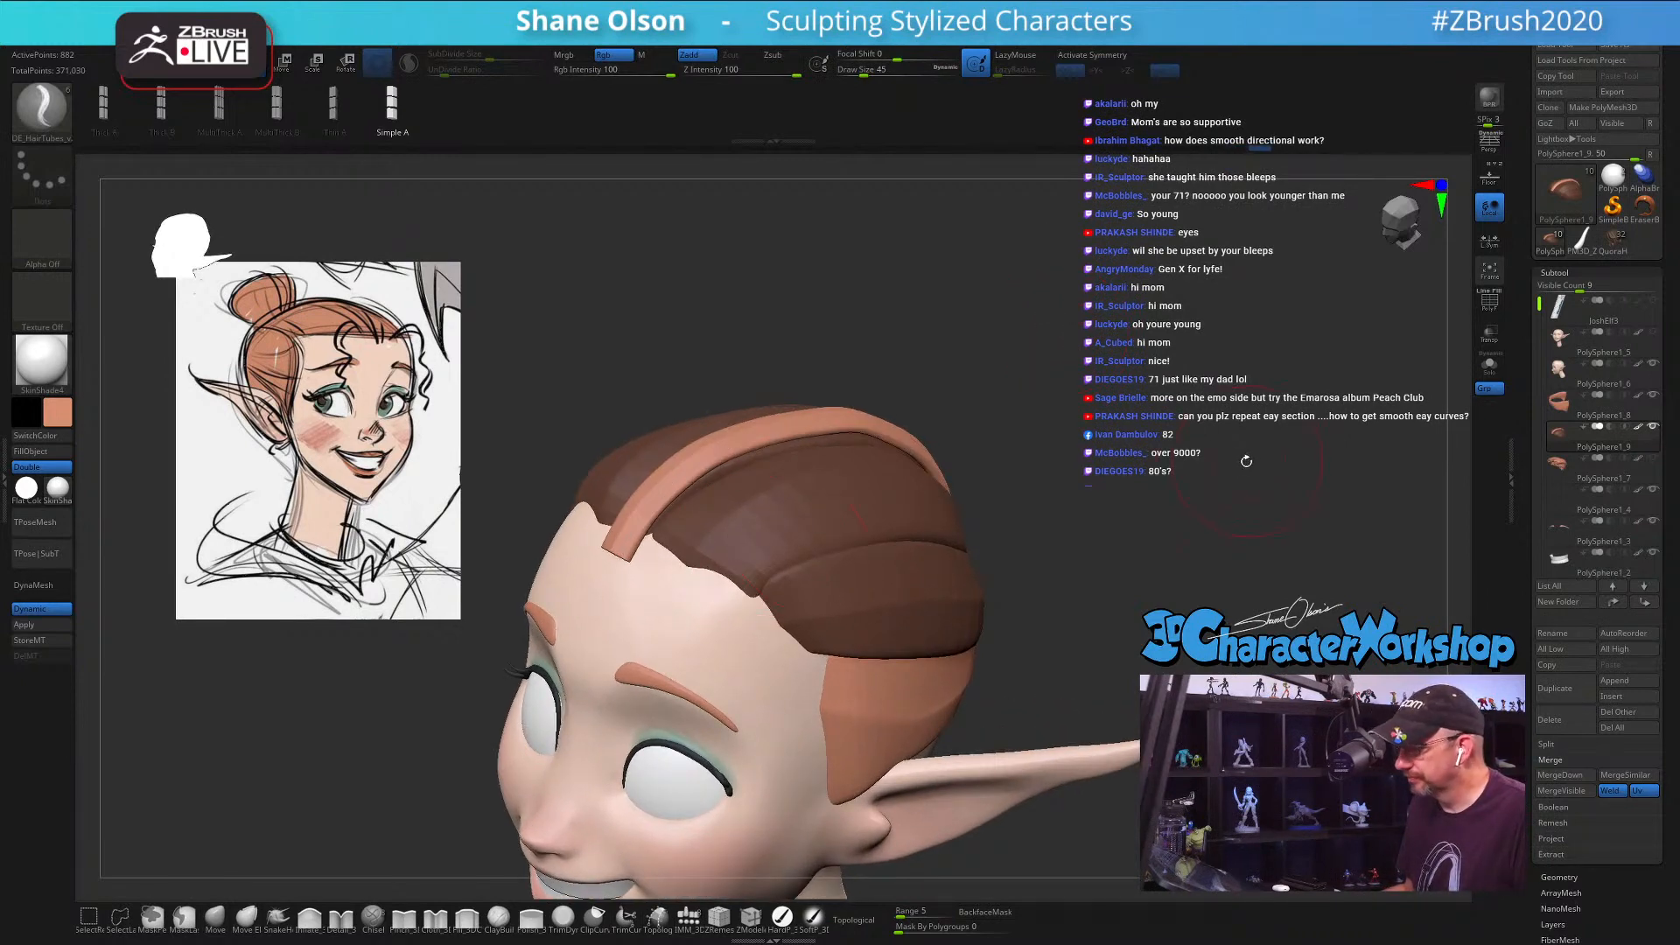
{"action": "mouse_move", "coordinate": [1094, 605]}
{"action": "left_mouse_down"}
{"action": "mouse_move", "coordinate": [976, 569]}
{"action": "mouse_move", "coordinate": [1104, 595]}
{"action": "left_mouse_up"}
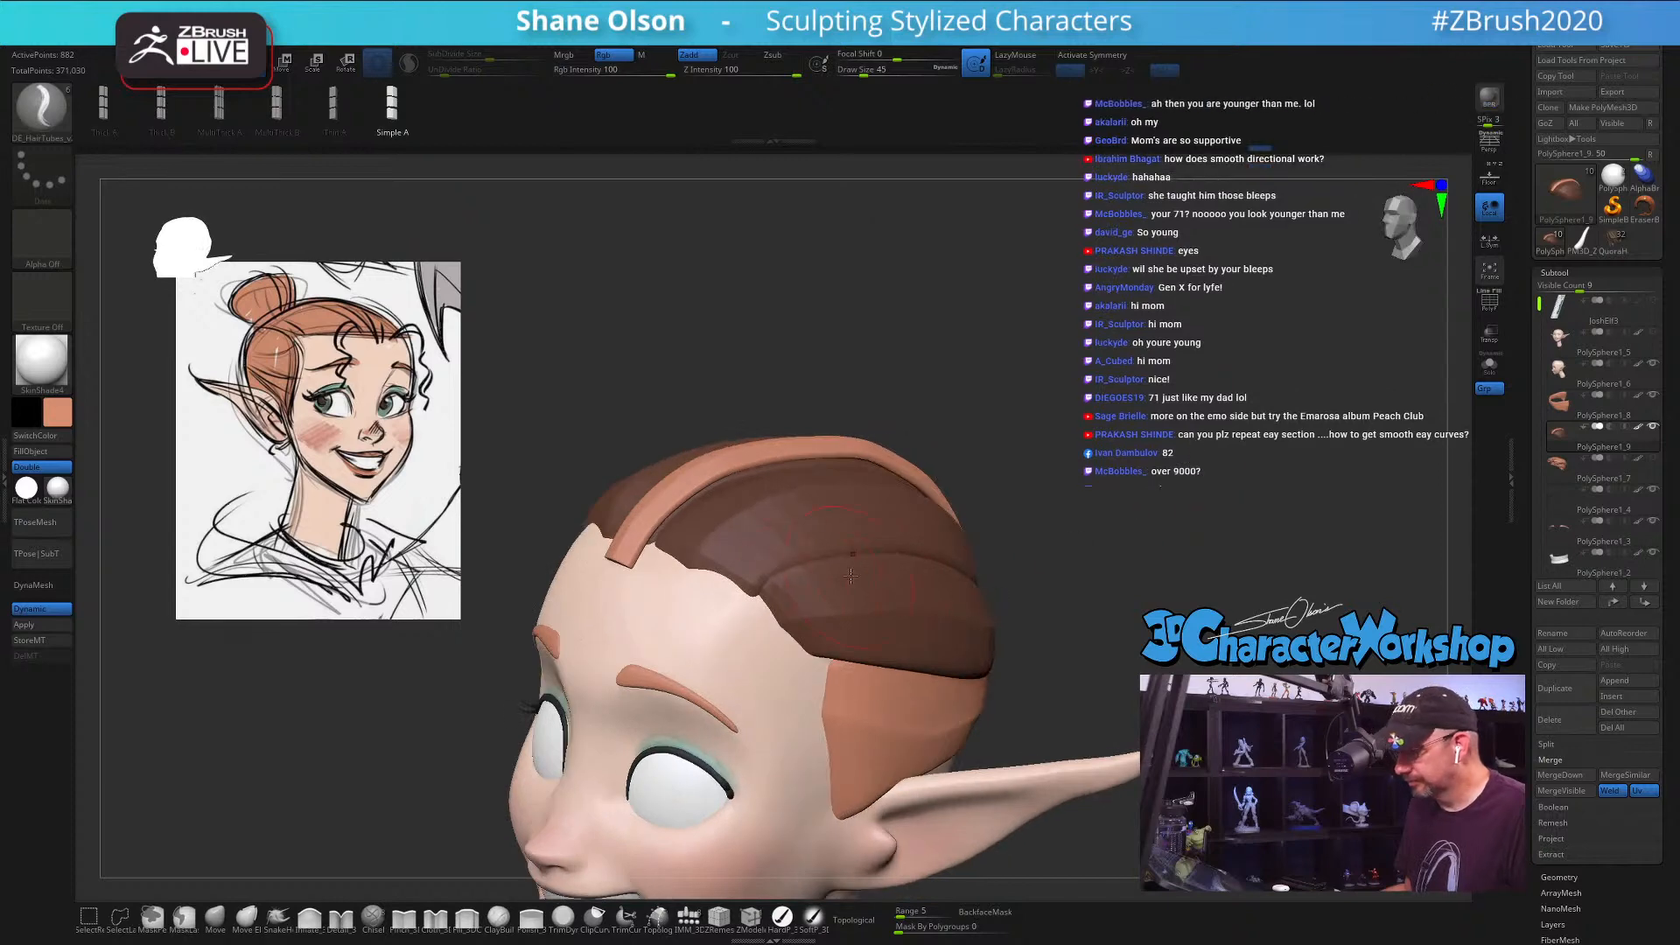
{"action": "key", "text": "shift+f"}
{"action": "key", "text": "shift+f"}
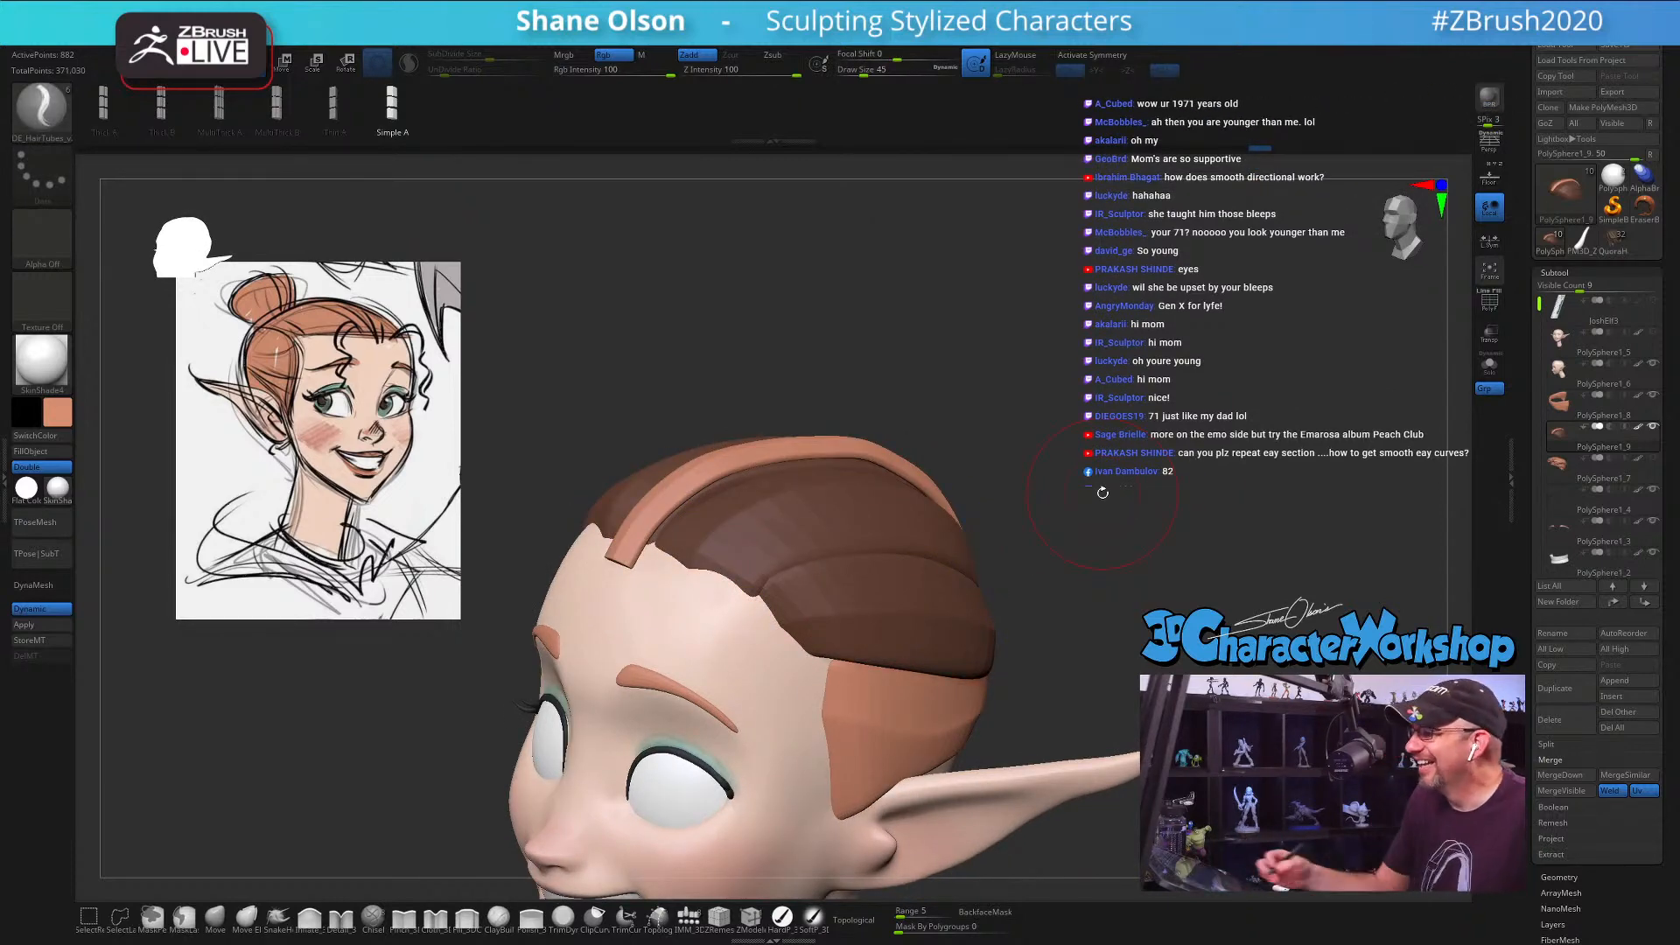
Step: Switch to the SnakeHook brush and shape the front end of the new hair strip against the hairline, with brush size 74
{"action": "left_click_drag", "start_coordinate": [1051, 563], "coordinate": [963, 665]}
{"action": "left_click", "coordinate": [278, 917]}
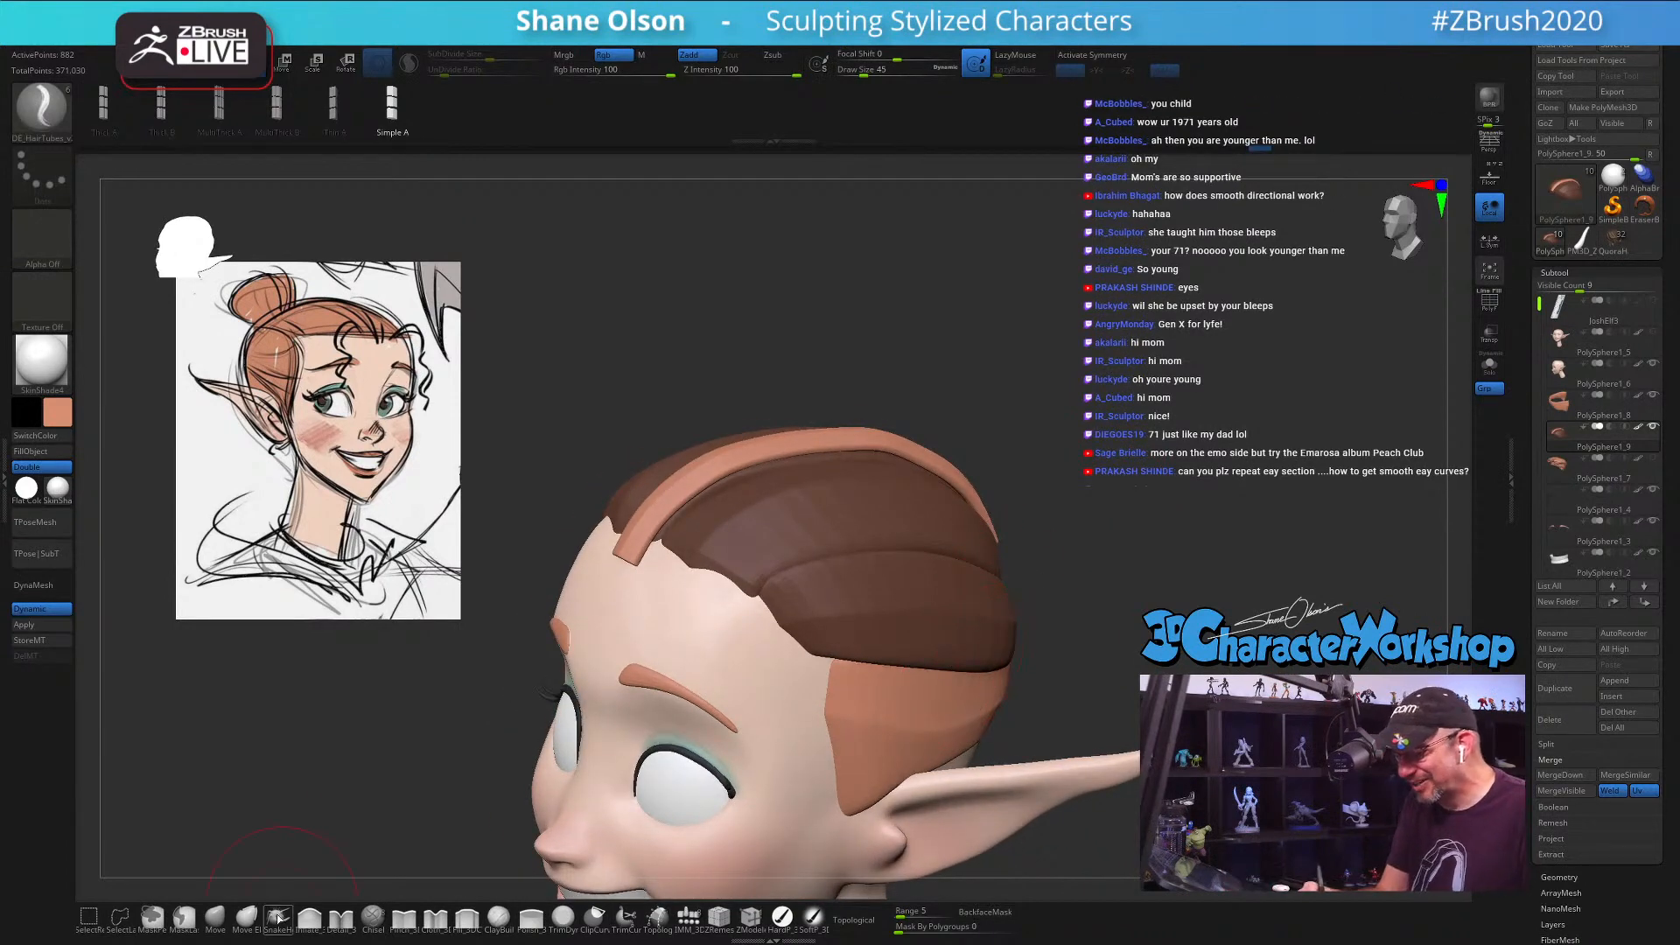
{"action": "key", "text": "s"}
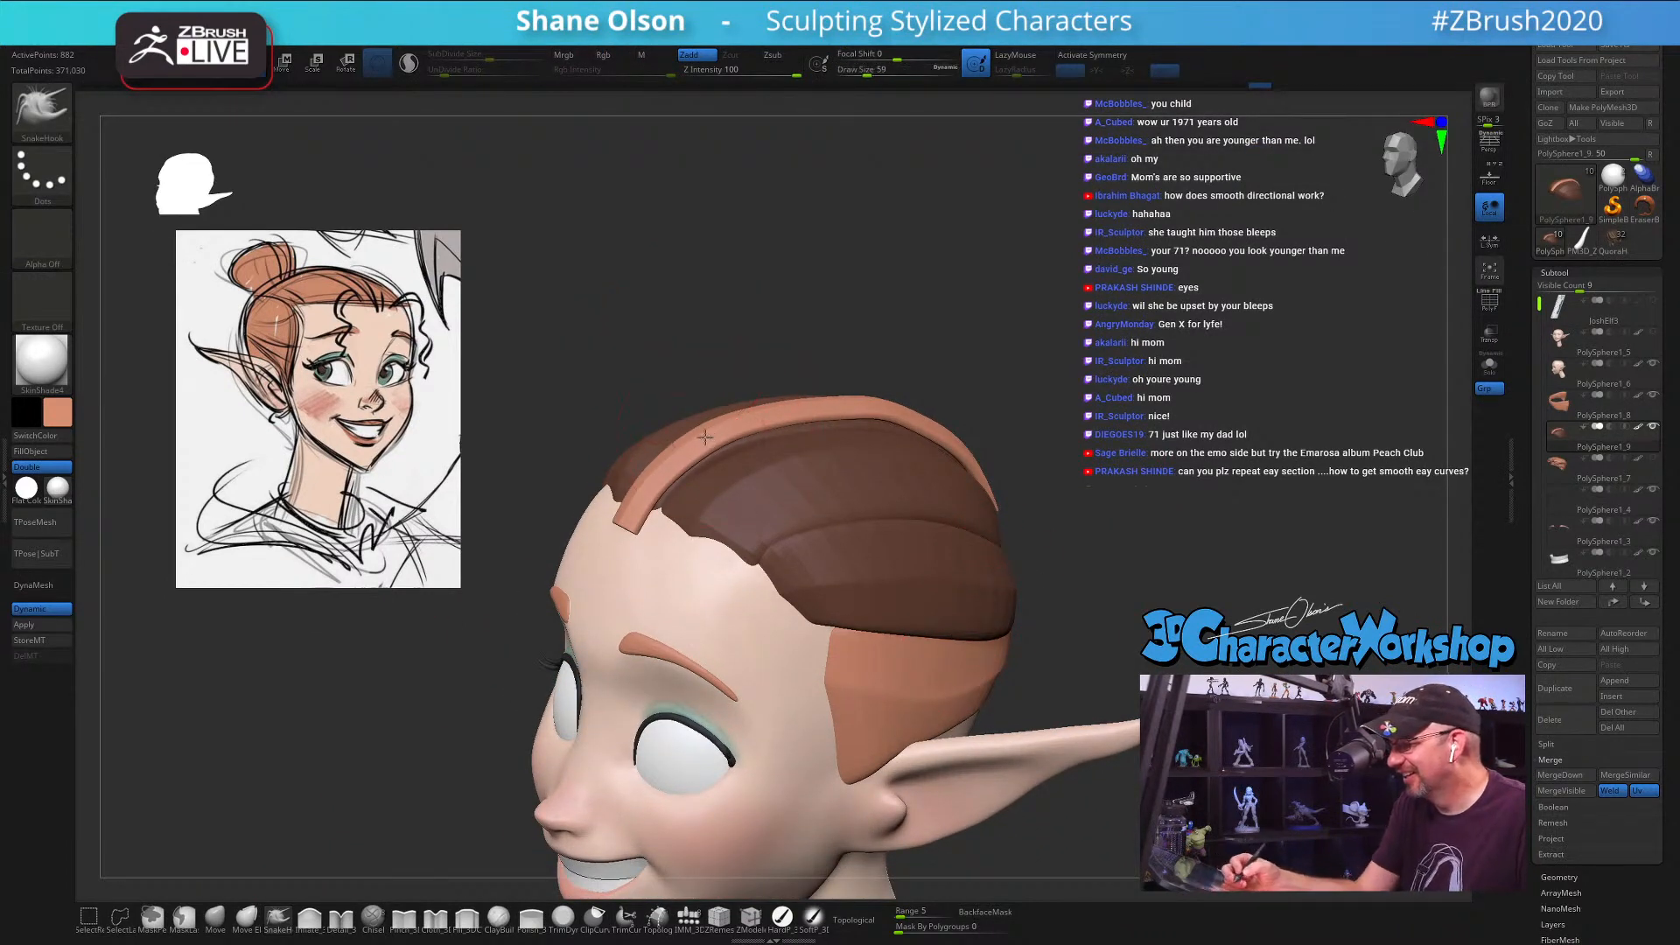
{"action": "mouse_move", "coordinate": [703, 370]}
{"action": "left_mouse_down"}
{"action": "mouse_move", "coordinate": [671, 516]}
{"action": "mouse_move", "coordinate": [674, 455]}
{"action": "left_mouse_up"}
{"action": "key", "text": "bracketright"}
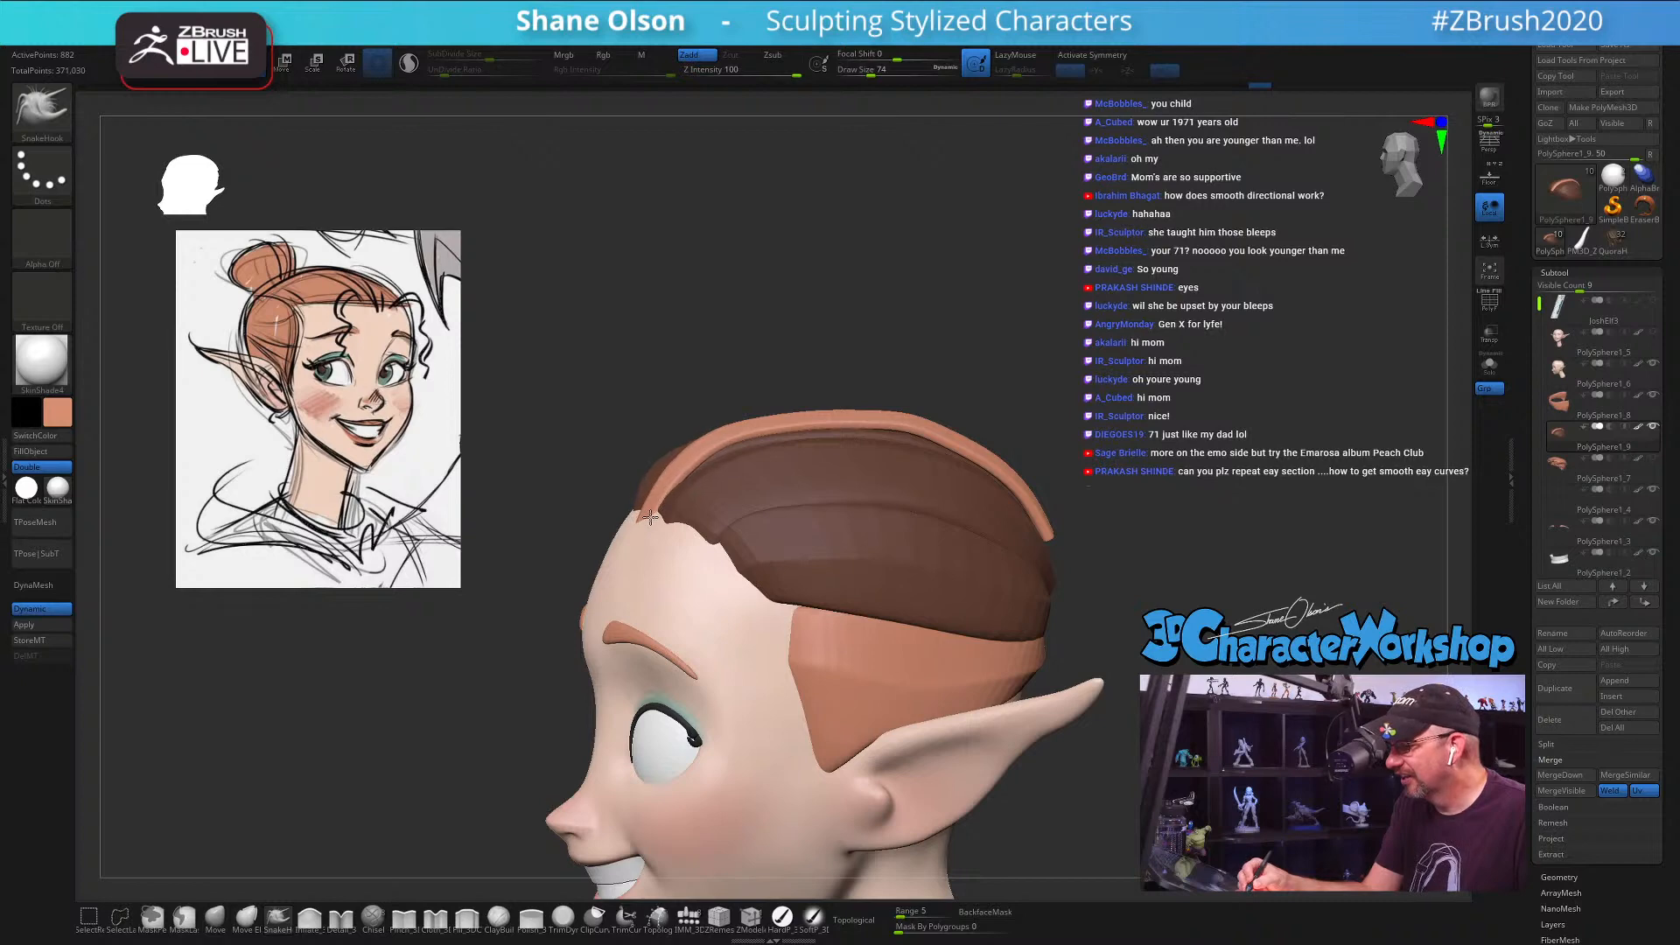
{"action": "left_click_drag", "start_coordinate": [665, 547], "coordinate": [703, 507]}
{"action": "left_click_drag", "start_coordinate": [543, 393], "coordinate": [612, 394]}
{"action": "mouse_move", "coordinate": [665, 560]}
{"action": "left_mouse_down"}
{"action": "mouse_move", "coordinate": [612, 534]}
{"action": "mouse_move", "coordinate": [665, 446]}
{"action": "left_mouse_up"}
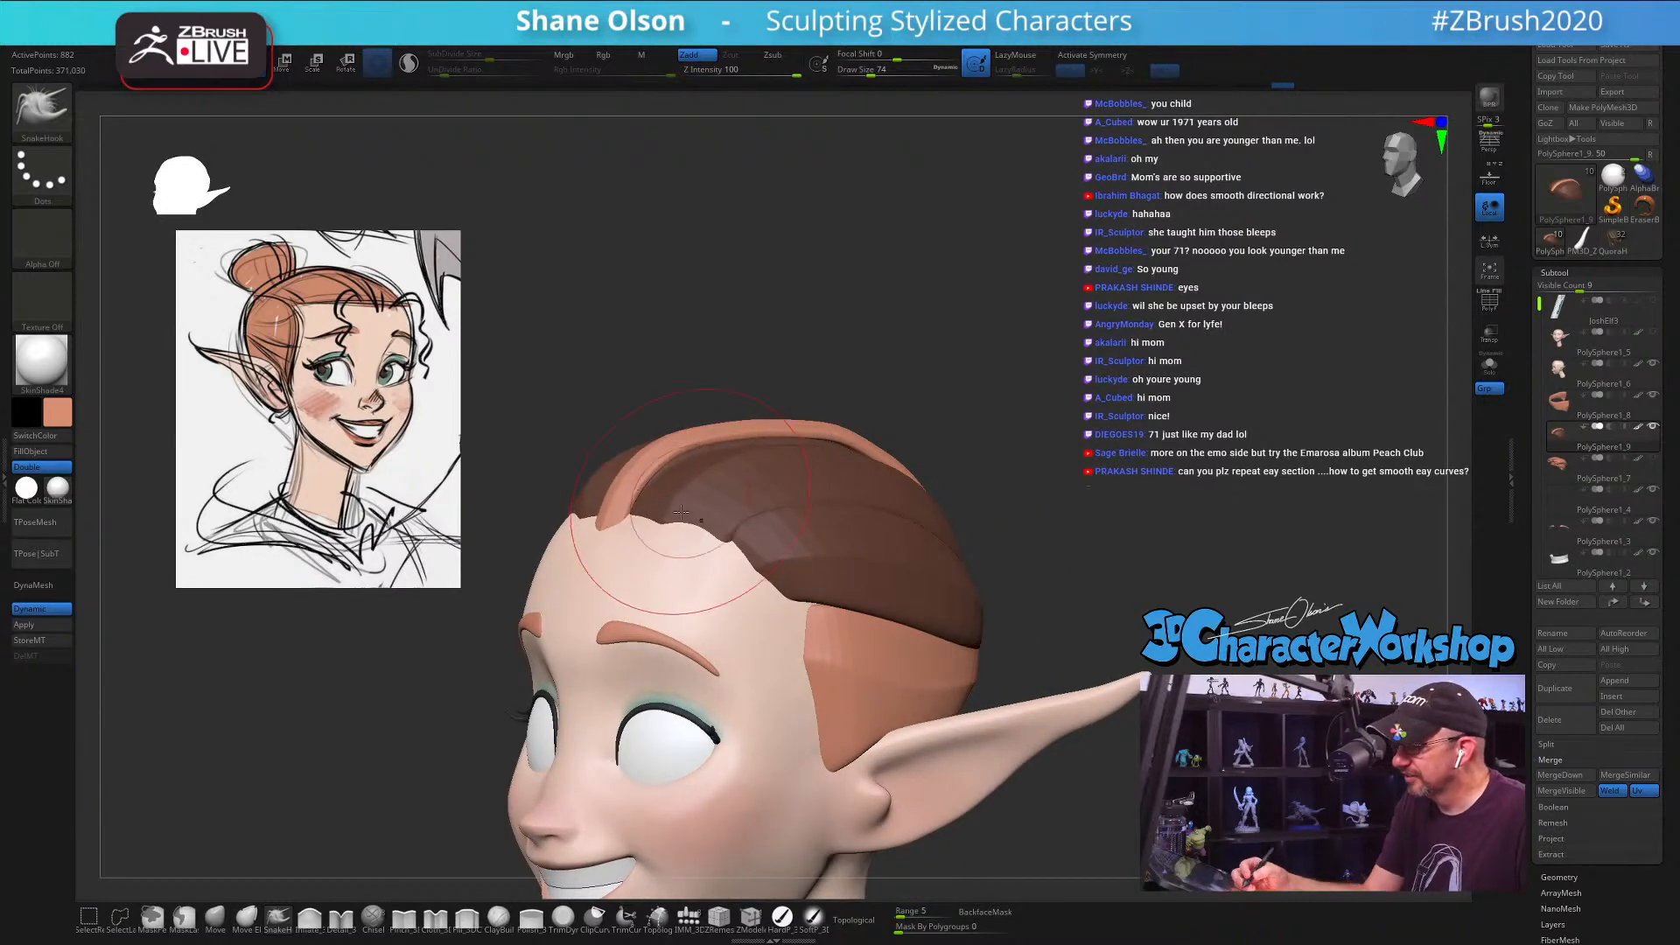
Step: Adjust the new hair strip along the crown with brush size 97 and show the hair strips' polygroups and wireframe
{"action": "left_click_drag", "start_coordinate": [613, 376], "coordinate": [543, 376]}
{"action": "mouse_move", "coordinate": [762, 350]}
{"action": "left_mouse_down"}
{"action": "mouse_move", "coordinate": [793, 621]}
{"action": "mouse_move", "coordinate": [792, 560]}
{"action": "left_mouse_up"}
{"action": "key", "text": "bracketright"}
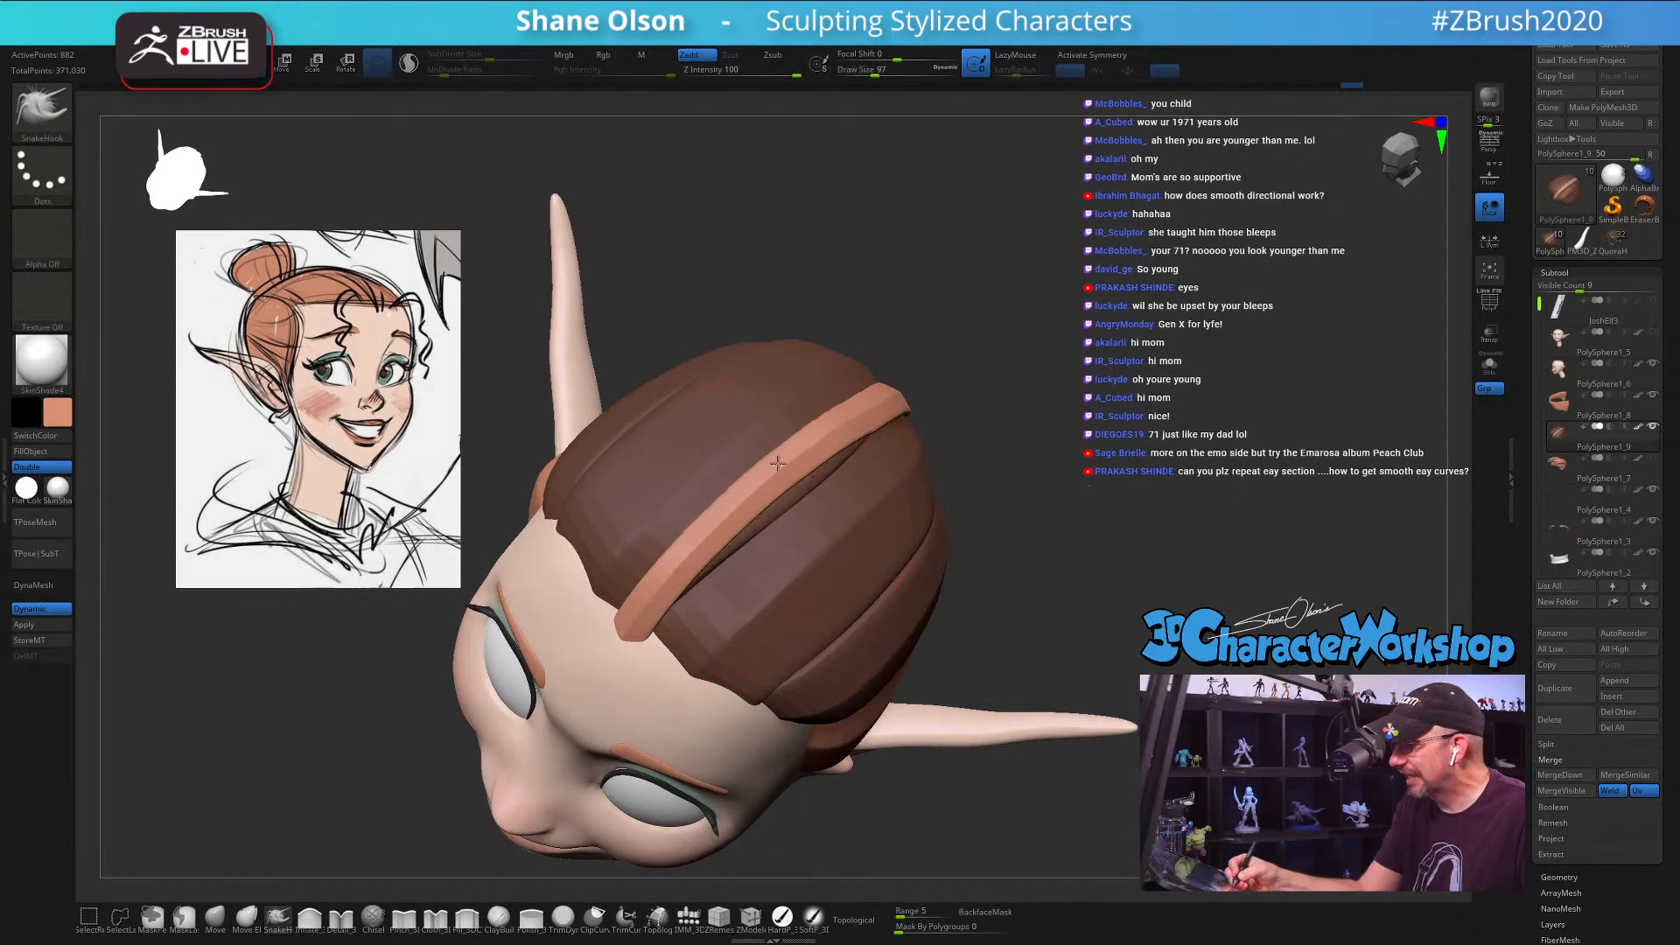
{"action": "left_click_drag", "start_coordinate": [980, 437], "coordinate": [945, 368]}
{"action": "key", "text": "shift+f"}
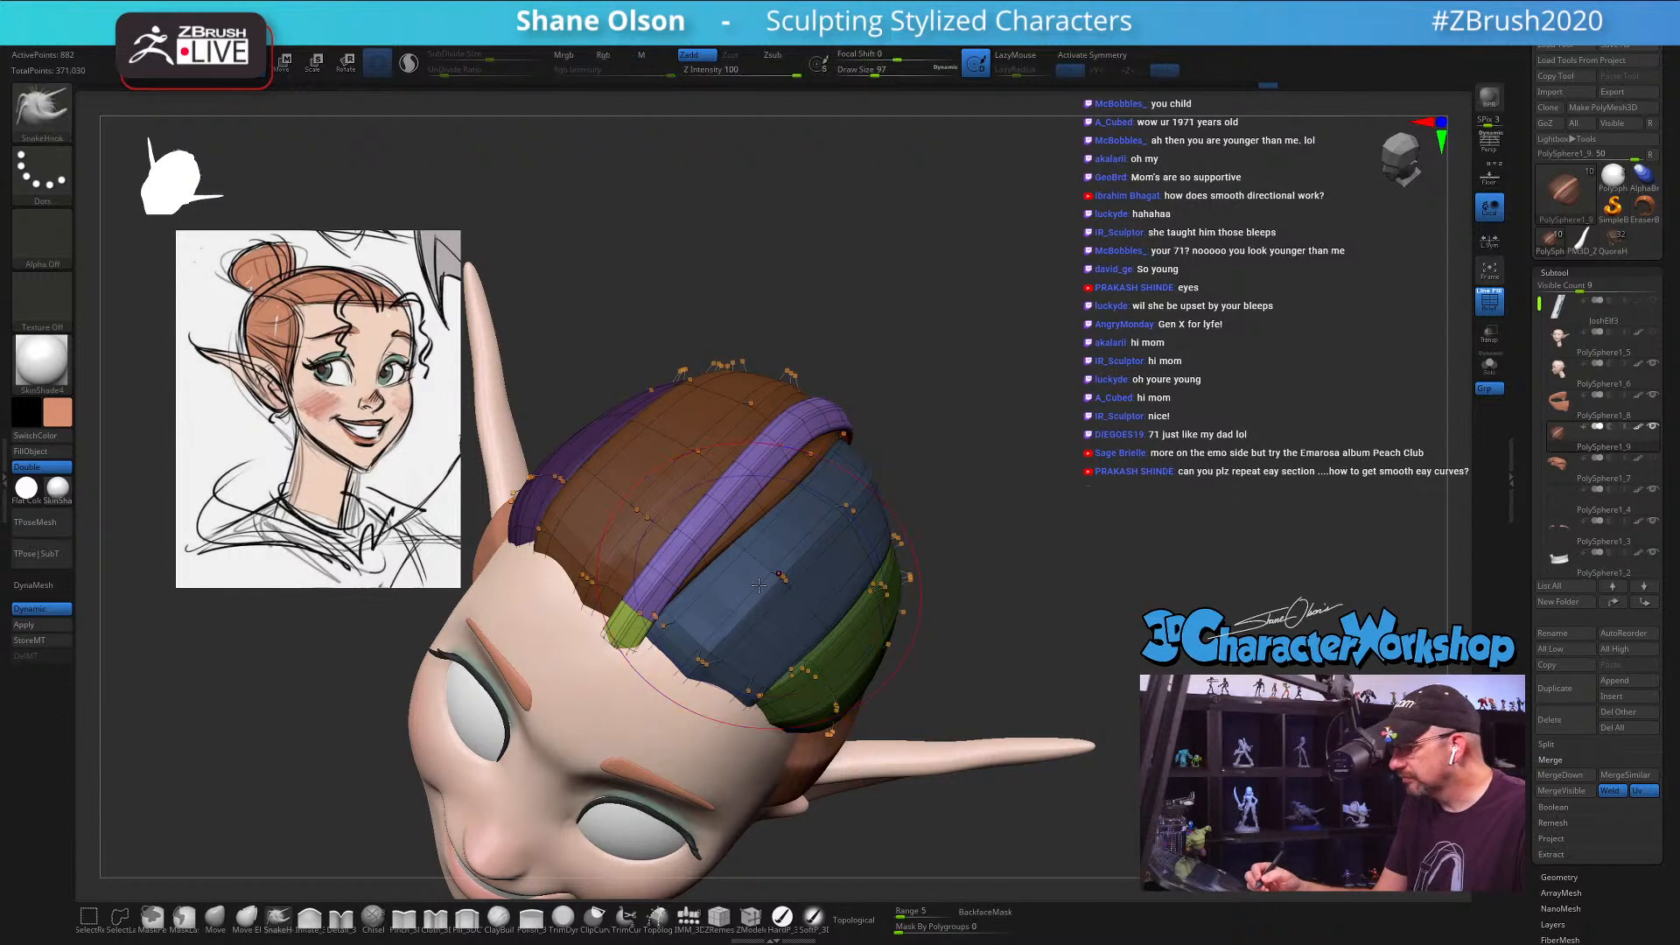
{"action": "key", "text": "ctrl"}
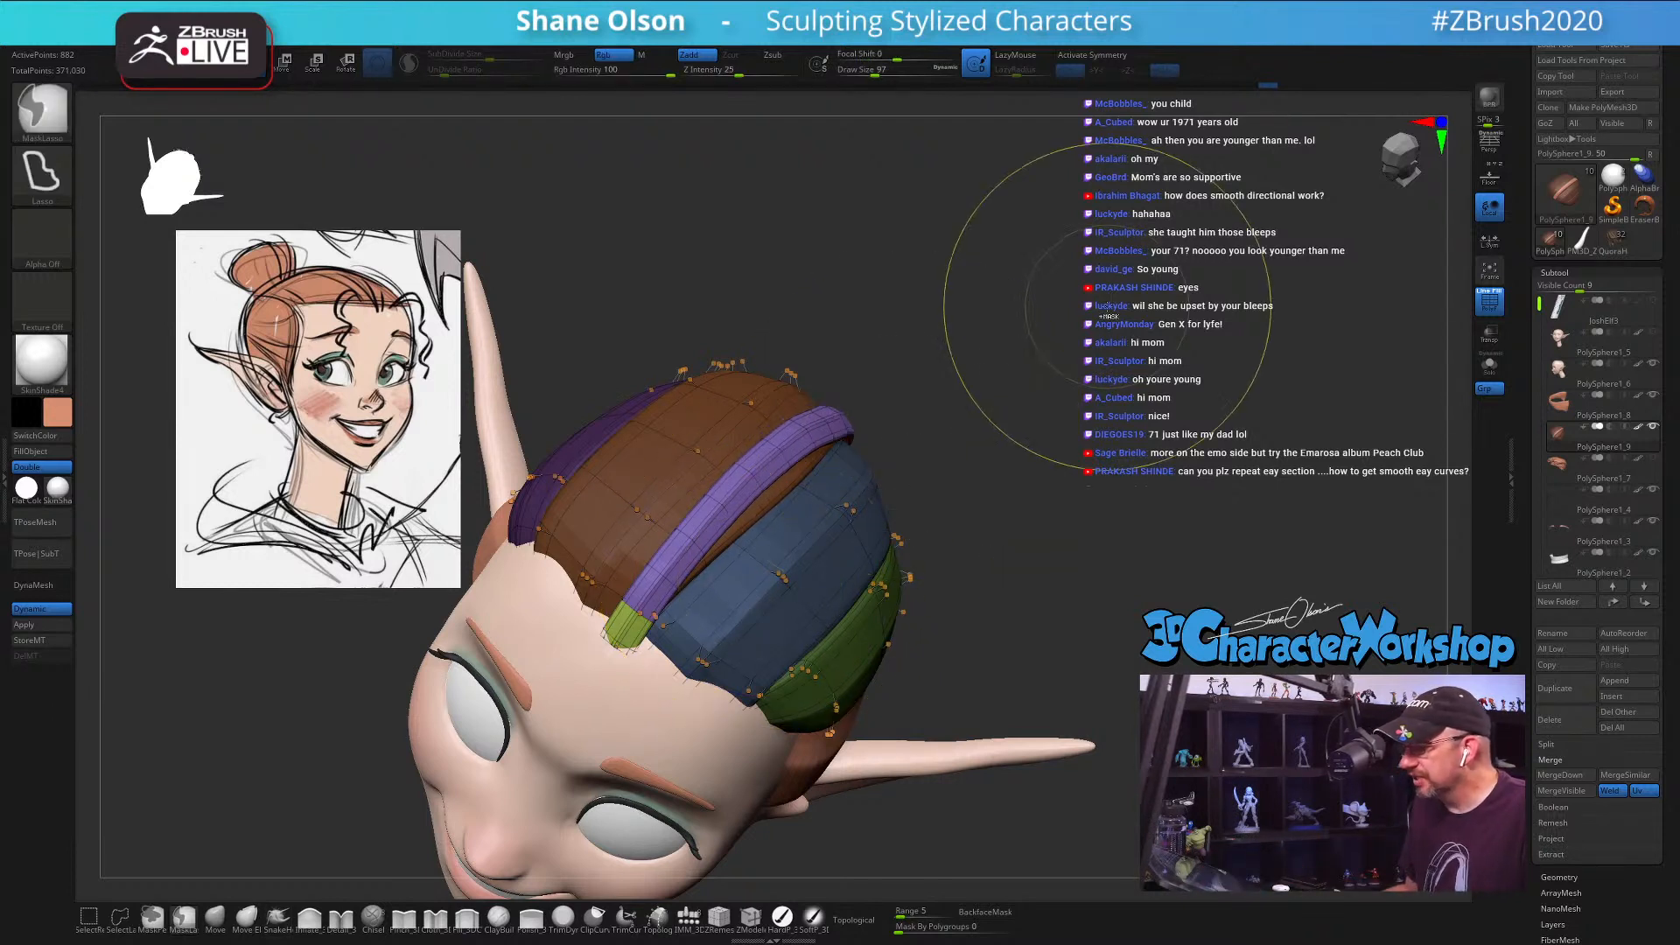
Step: Undo the hair tube added along the crown parting and set the brush size to 65
{"action": "left_click", "coordinate": [1002, 415], "text": "ctrl"}
{"action": "type", "text": "s"}
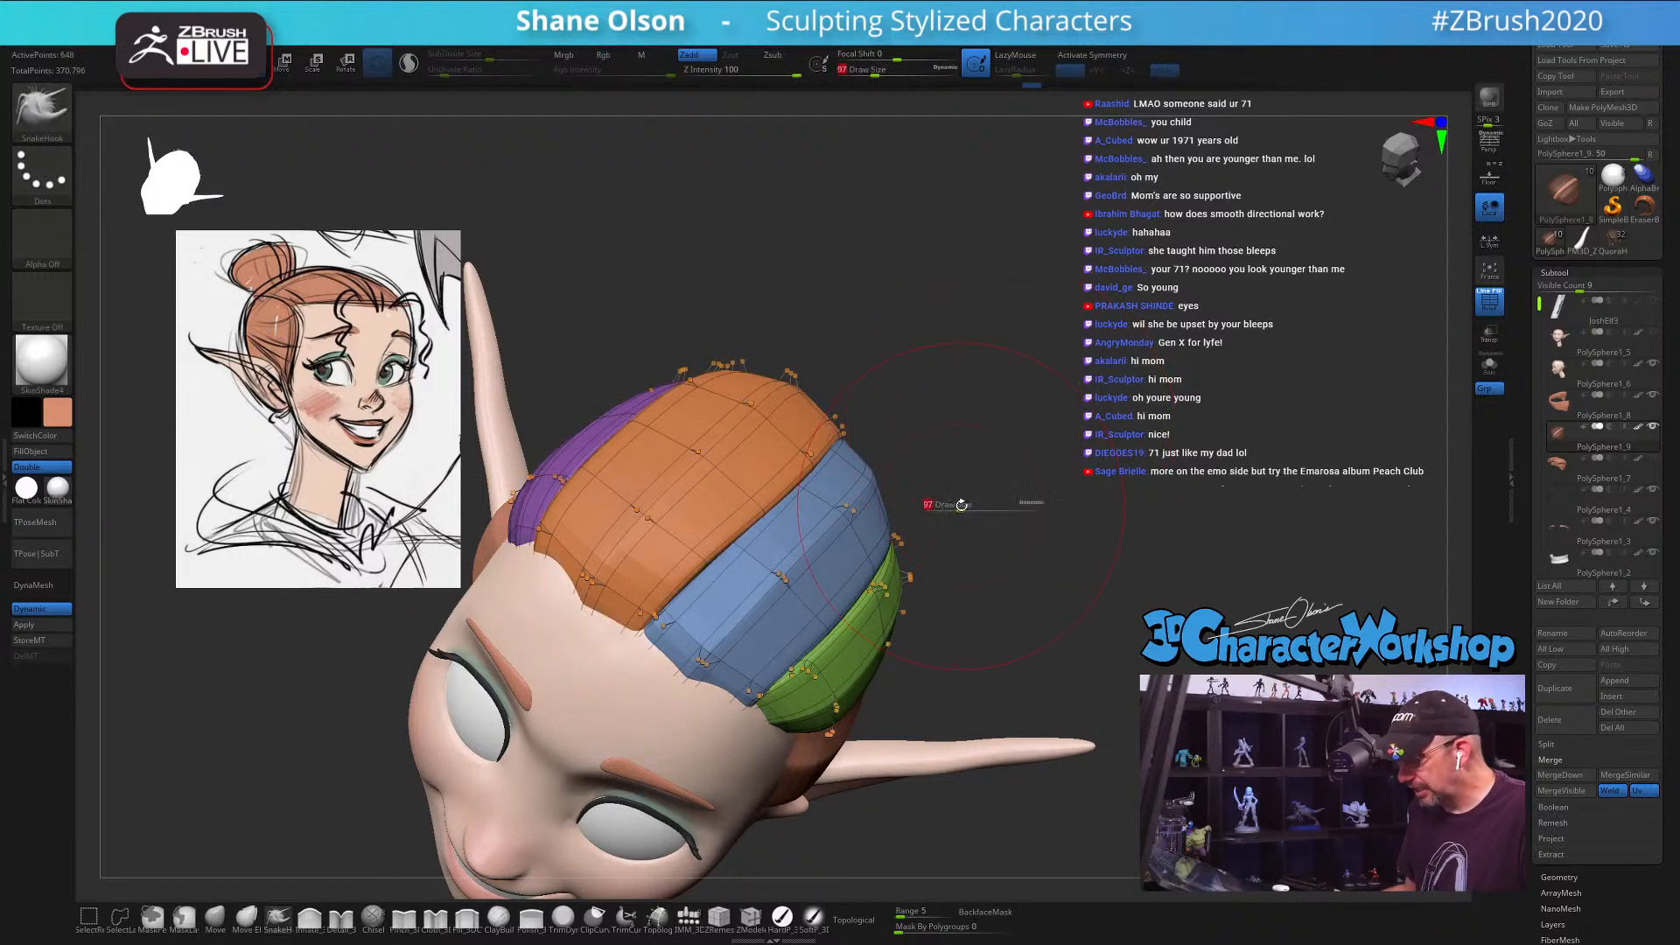
{"action": "type", "text": "65"}
{"action": "key", "text": "Return"}
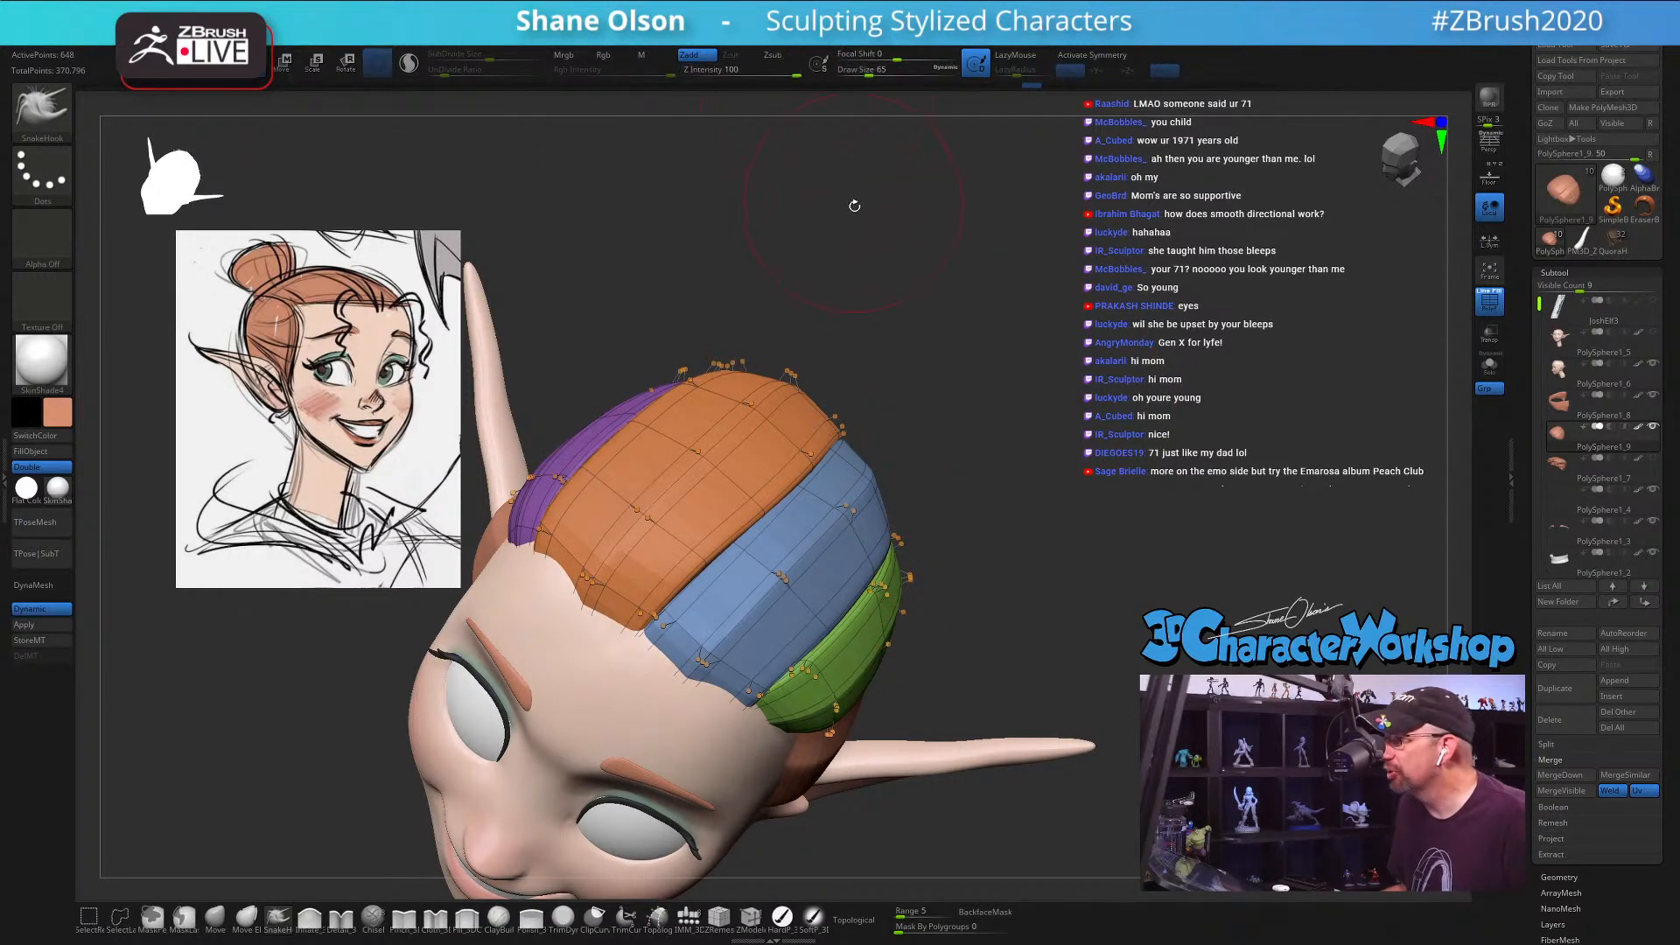
{"action": "left_click_drag", "start_coordinate": [856, 211], "coordinate": [857, 205]}
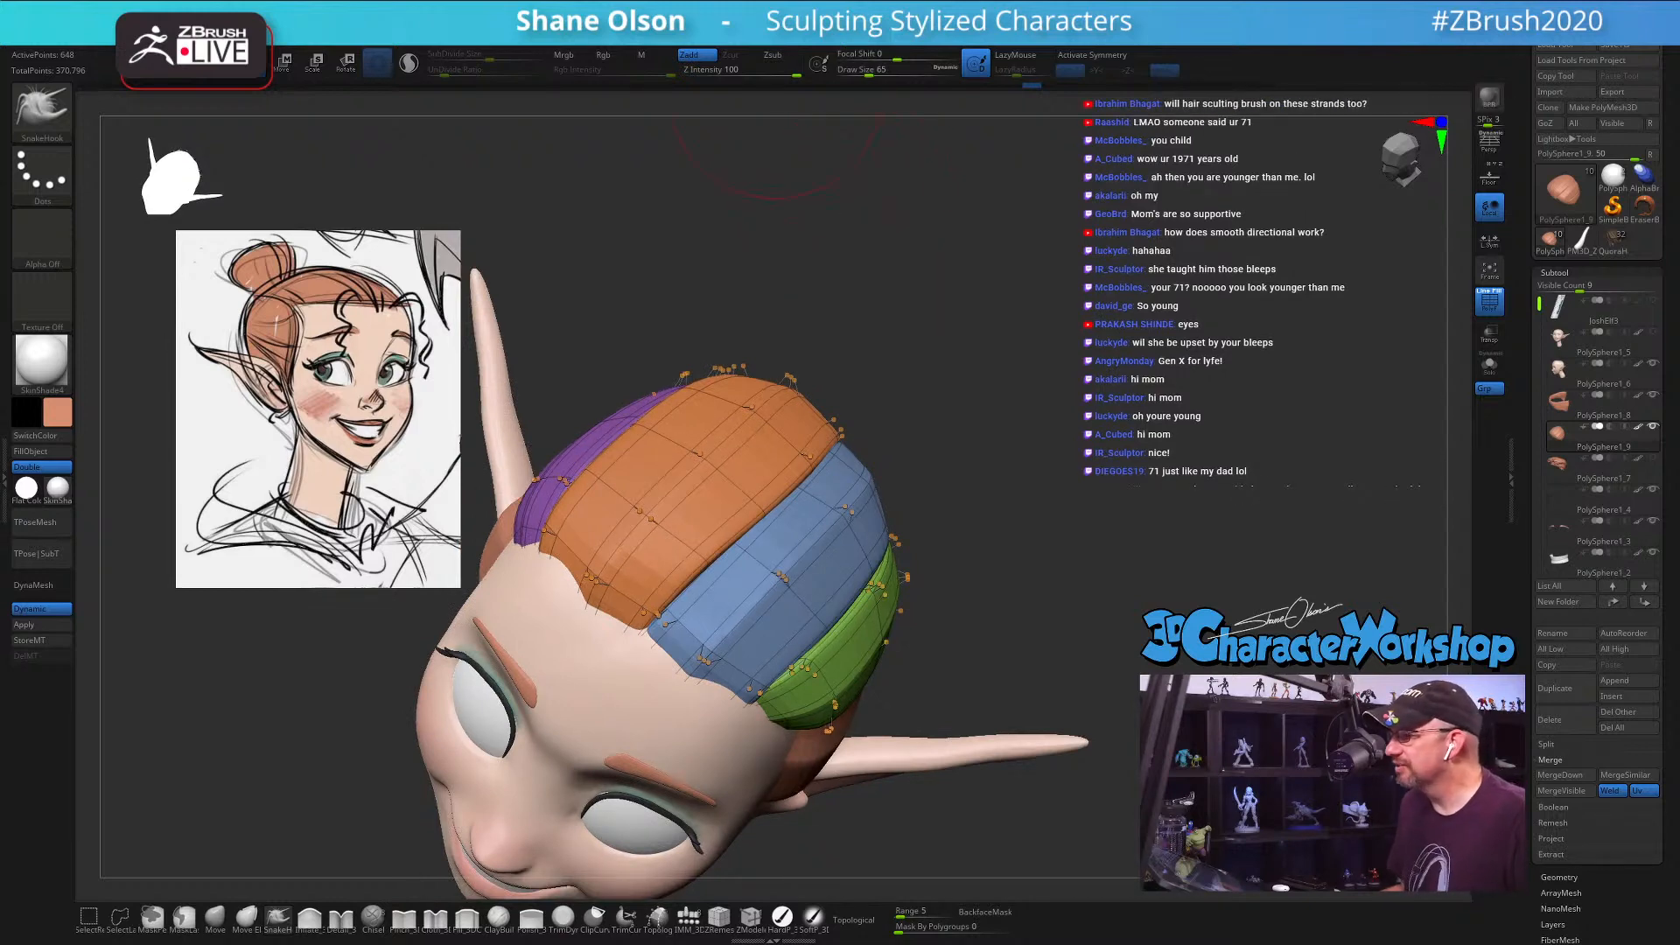
Step: Switch to the hair tubes brush and adjust the size falloff in its curve modifiers so new tubes taper
{"action": "mouse_move", "coordinate": [777, 37]}
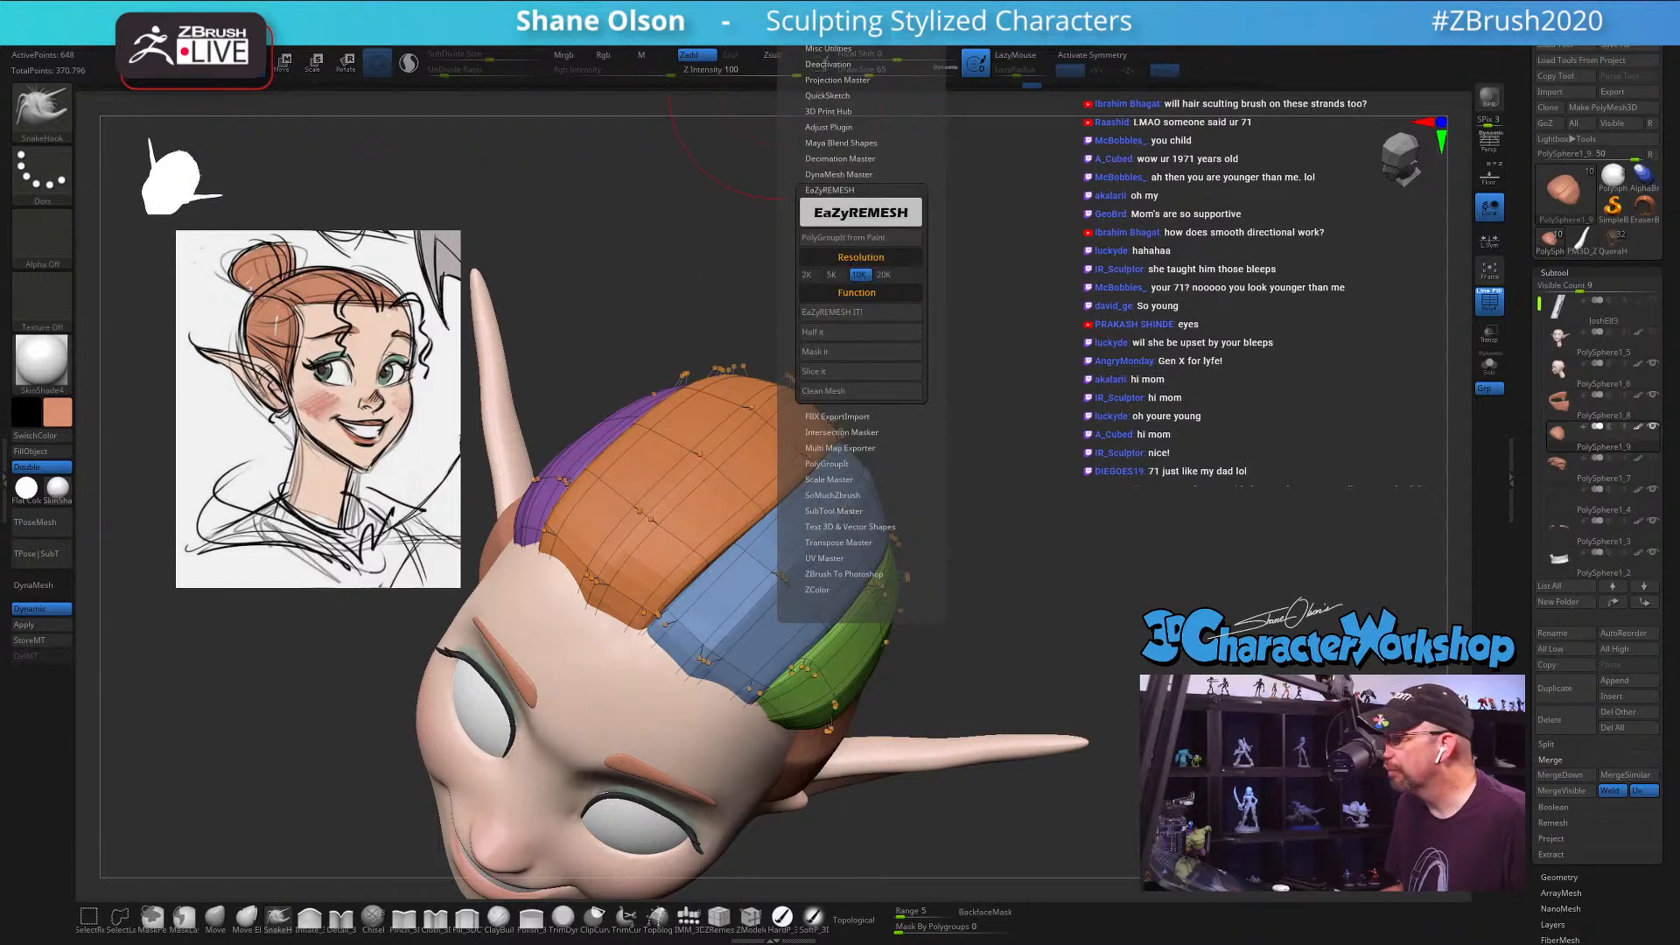
{"action": "mouse_move", "coordinate": [672, 37]}
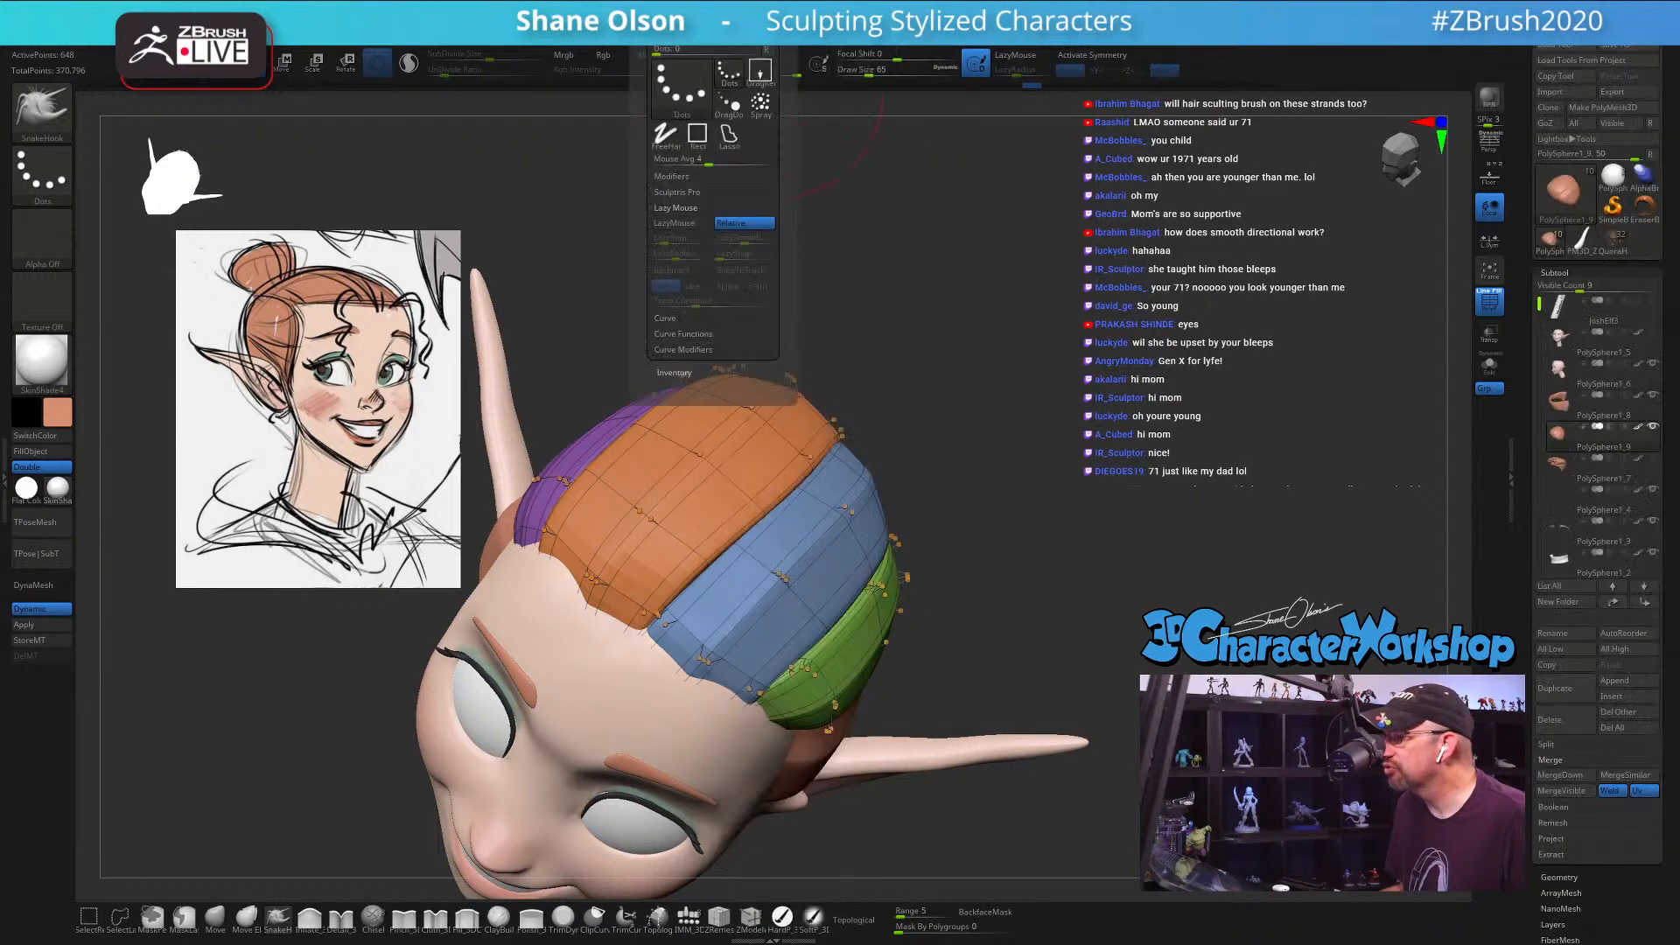
{"action": "left_click", "coordinate": [702, 350]}
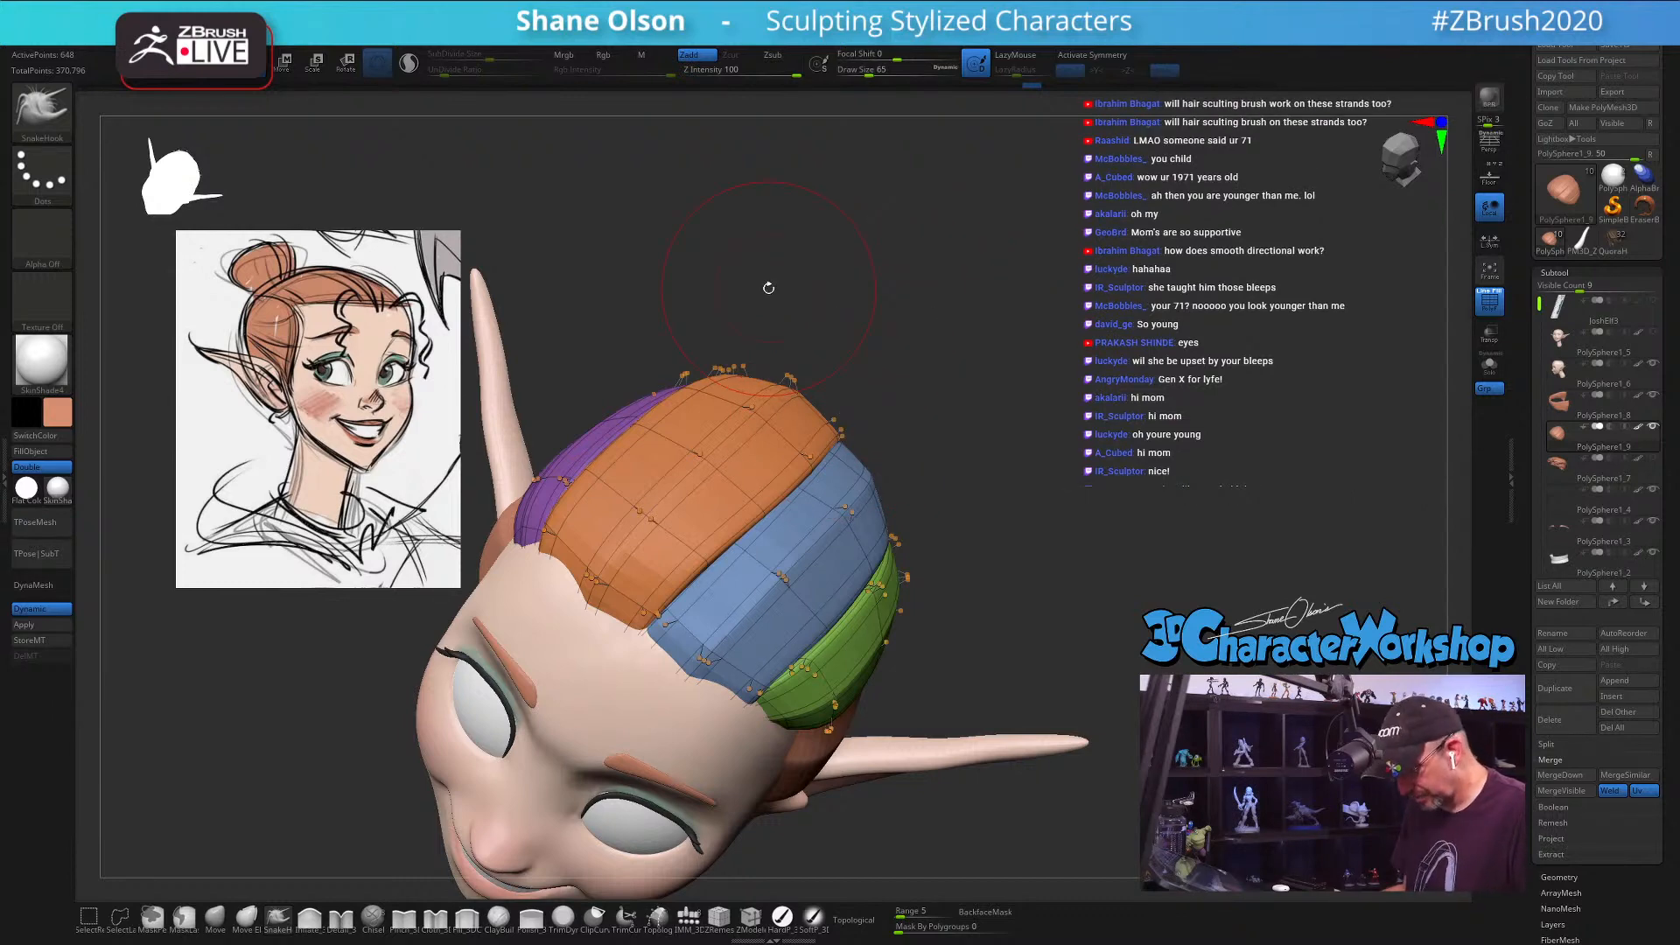
{"action": "key", "text": "b"}
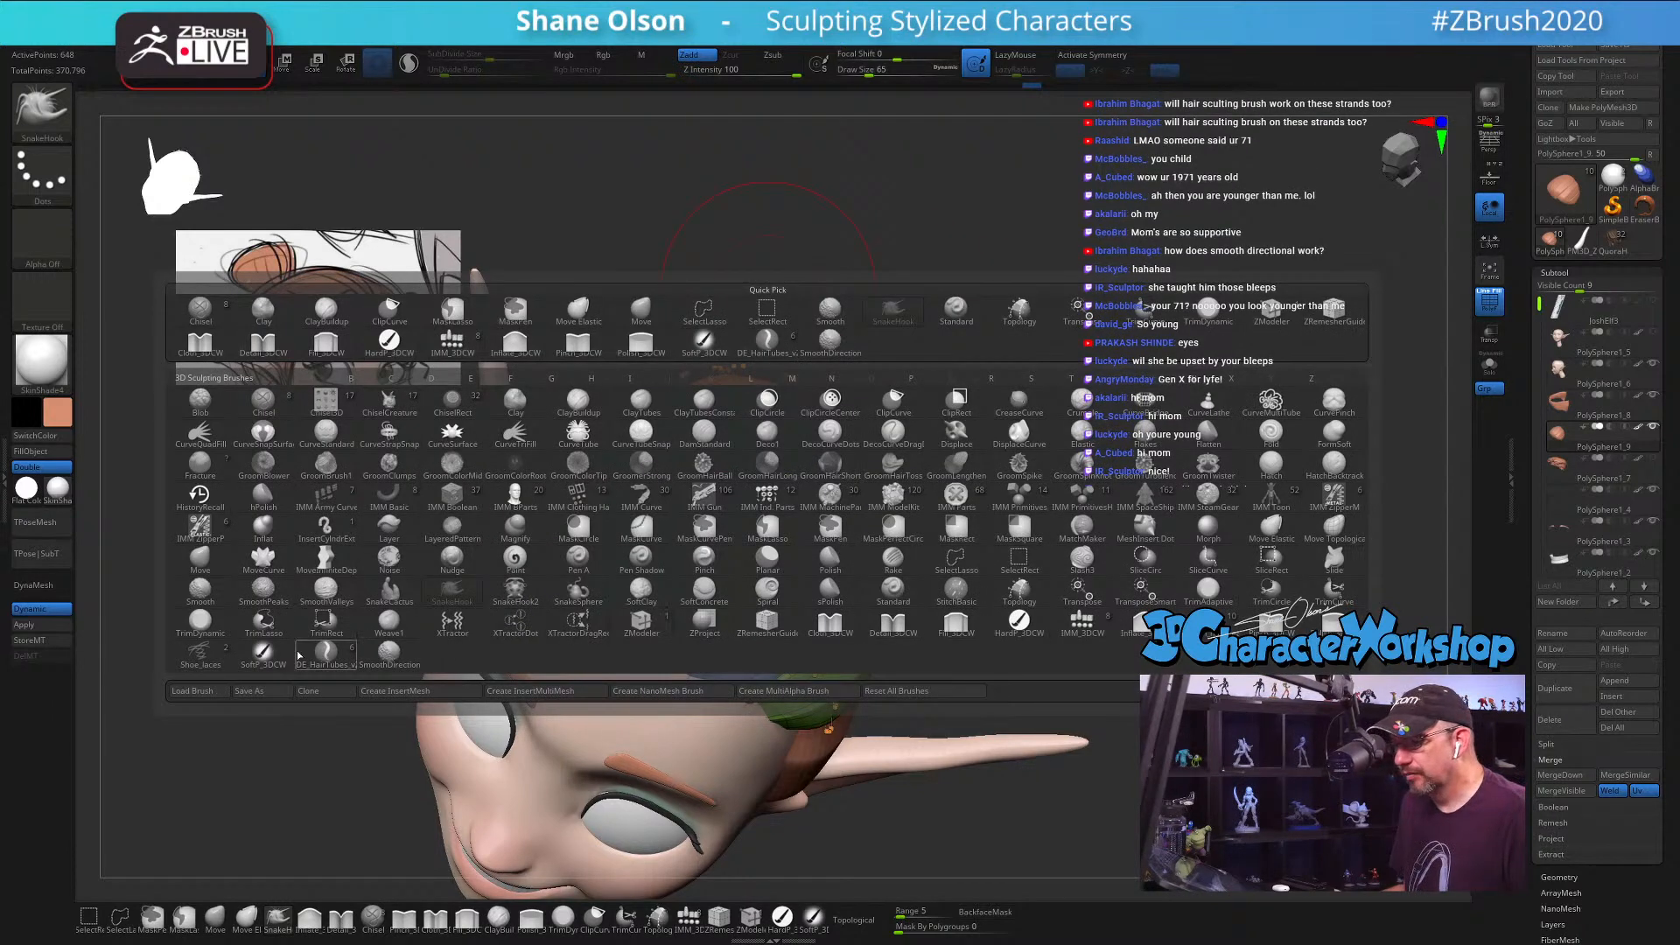
{"action": "left_click", "coordinate": [766, 337]}
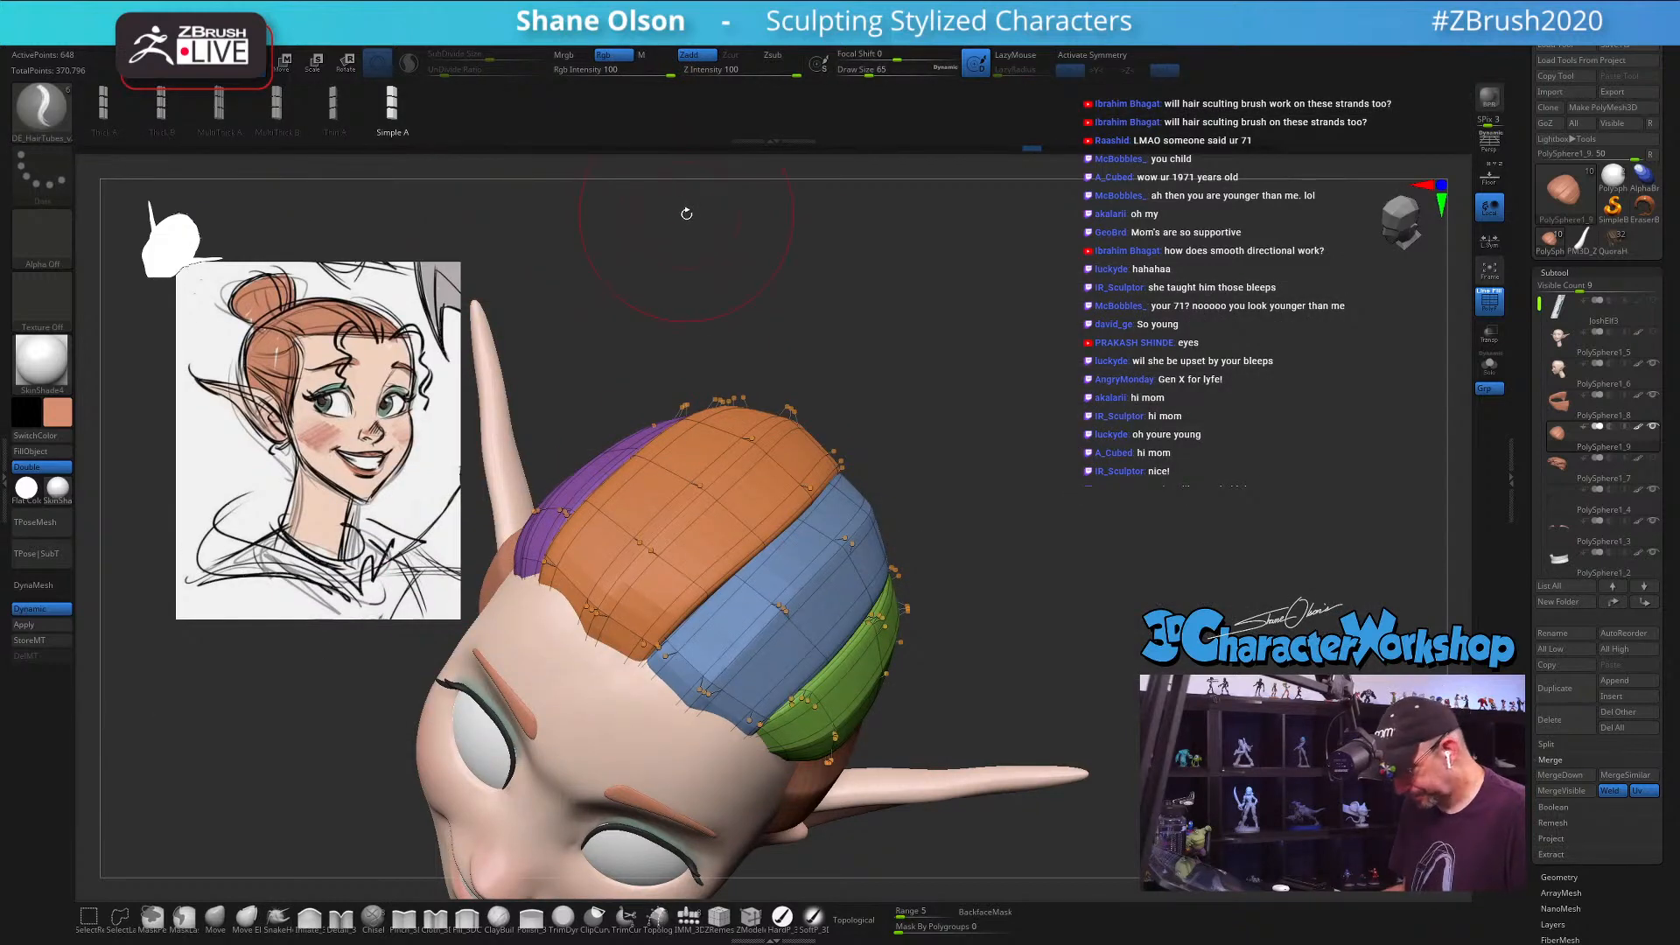
{"action": "mouse_move", "coordinate": [713, 33]}
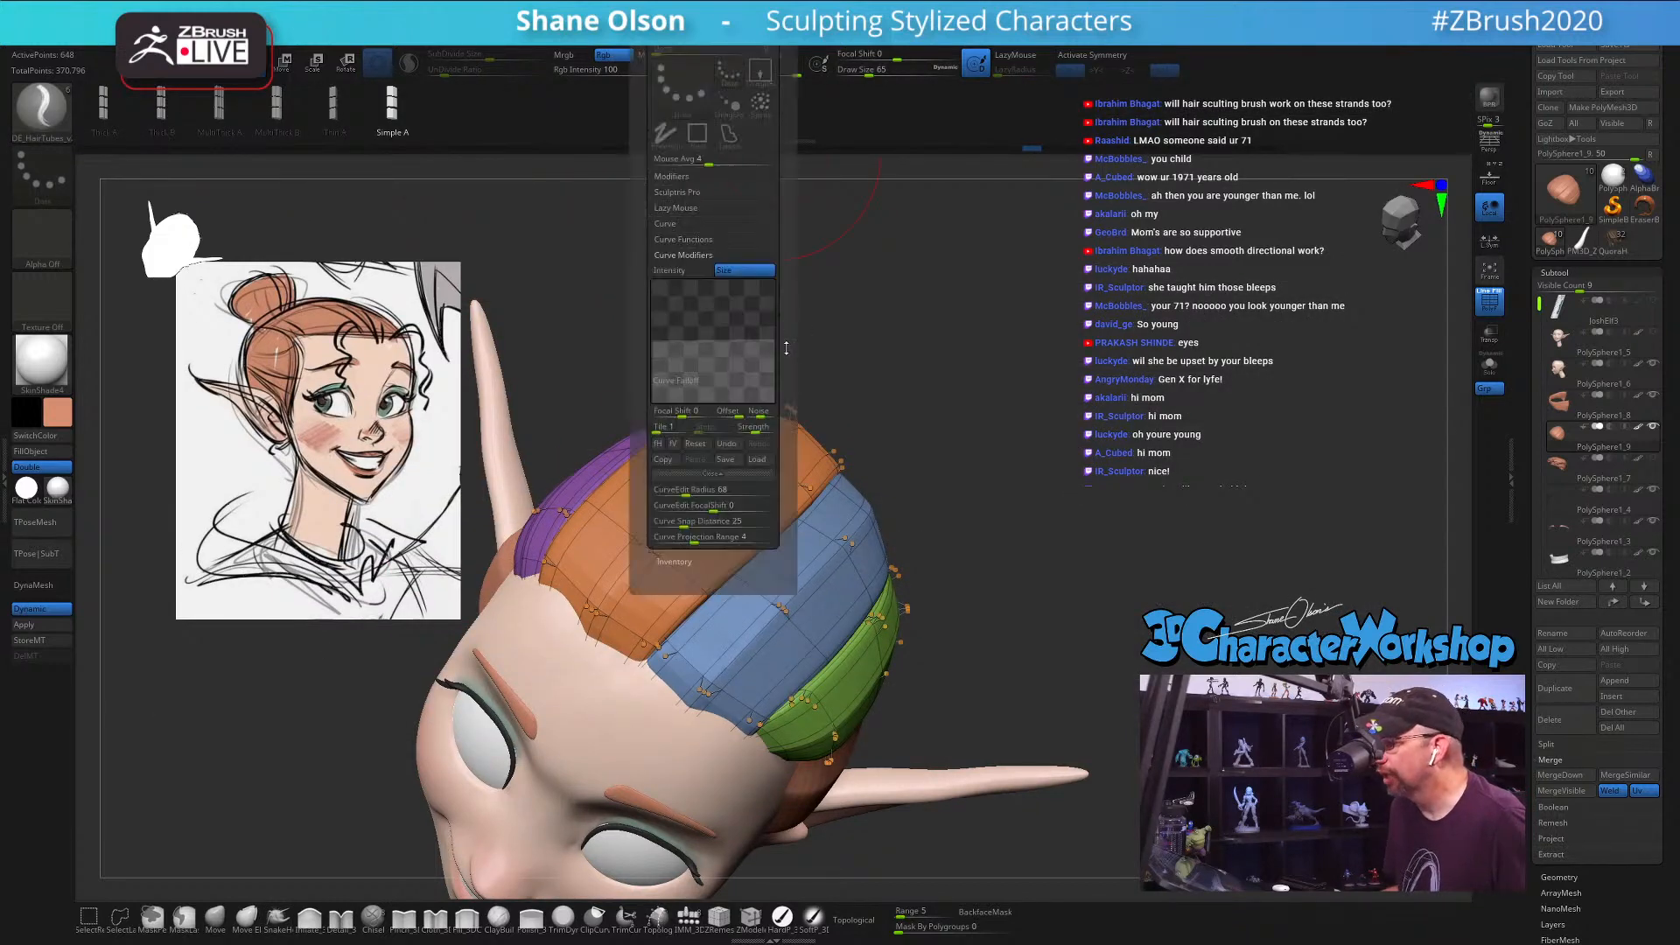
{"action": "mouse_move", "coordinate": [711, 340]}
{"action": "left_mouse_down"}
{"action": "mouse_move", "coordinate": [712, 305]}
{"action": "mouse_move", "coordinate": [654, 345]}
{"action": "left_mouse_up"}
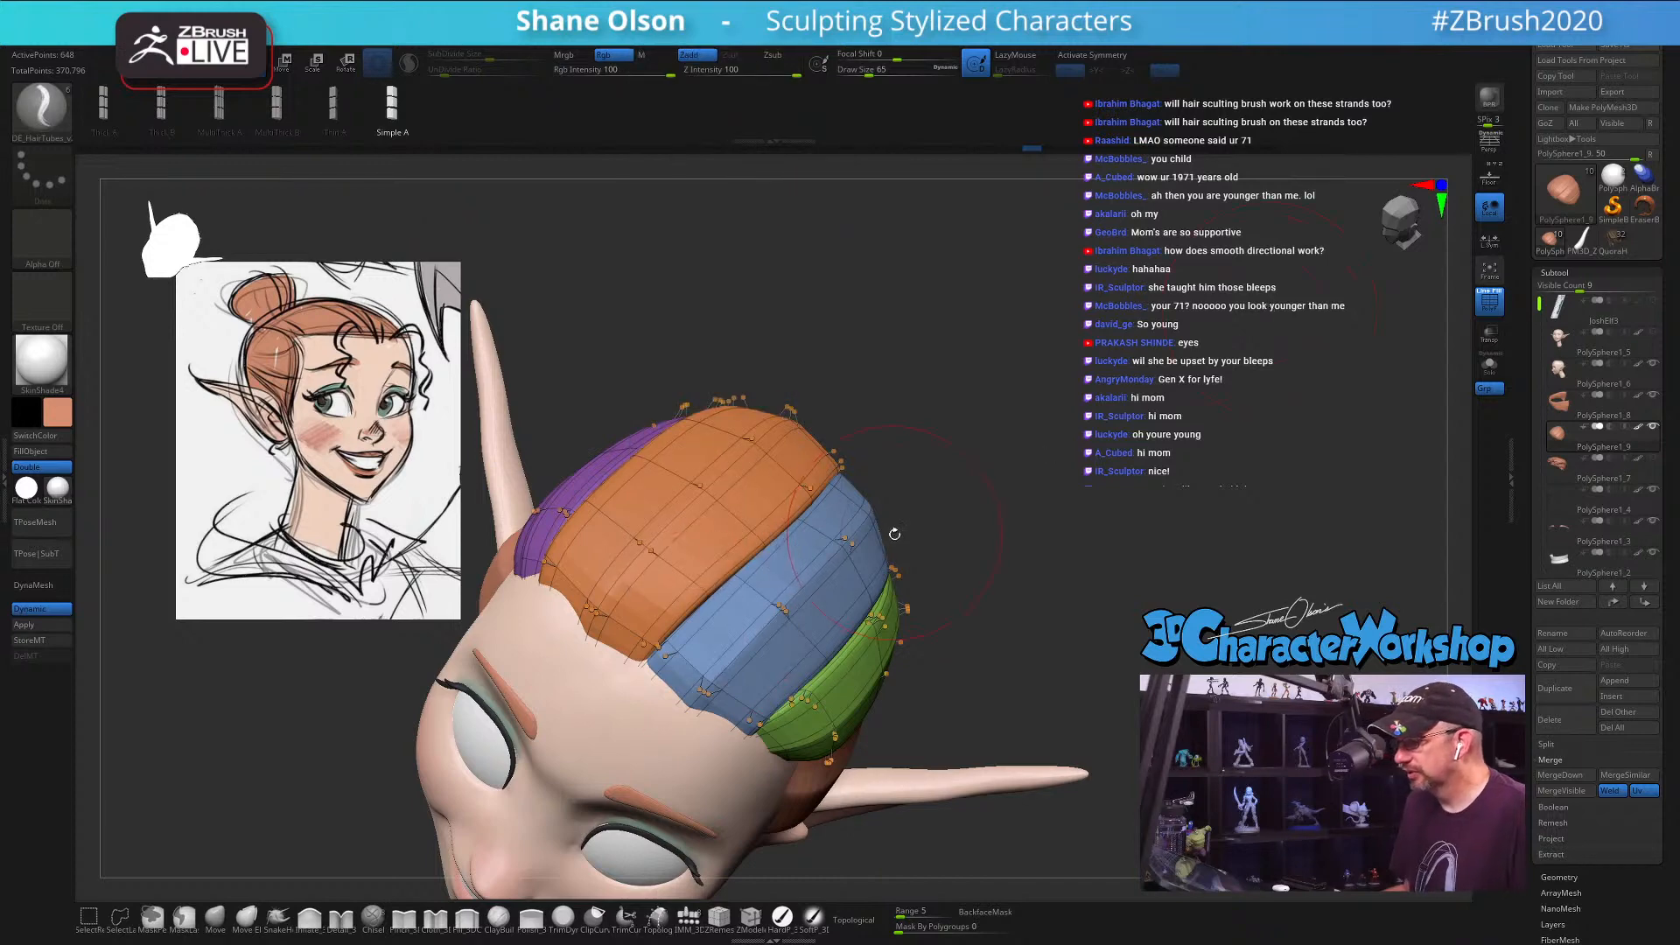
Step: Draw a Simple A hair tube at brush size 33 from the hairline back along the parting between the orange and blue strips
{"action": "key", "text": "s"}
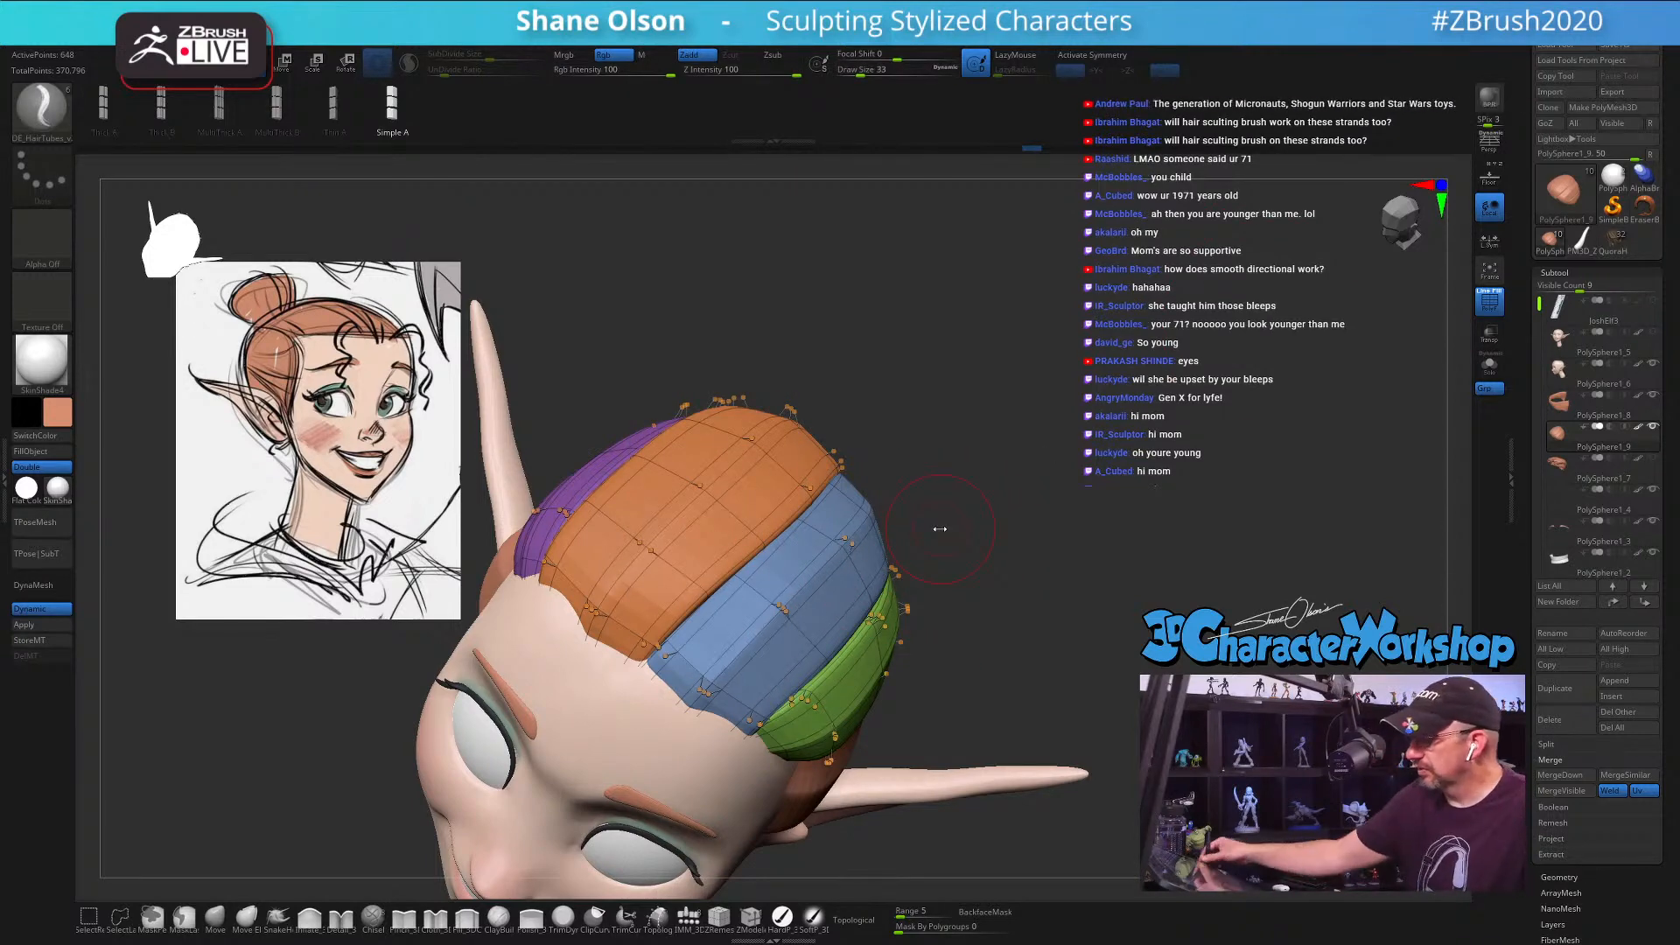
{"action": "mouse_move", "coordinate": [1030, 551]}
{"action": "left_mouse_down"}
{"action": "mouse_move", "coordinate": [1016, 565]}
{"action": "mouse_move", "coordinate": [1012, 457]}
{"action": "mouse_move", "coordinate": [964, 535]}
{"action": "mouse_move", "coordinate": [1028, 487]}
{"action": "left_mouse_up"}
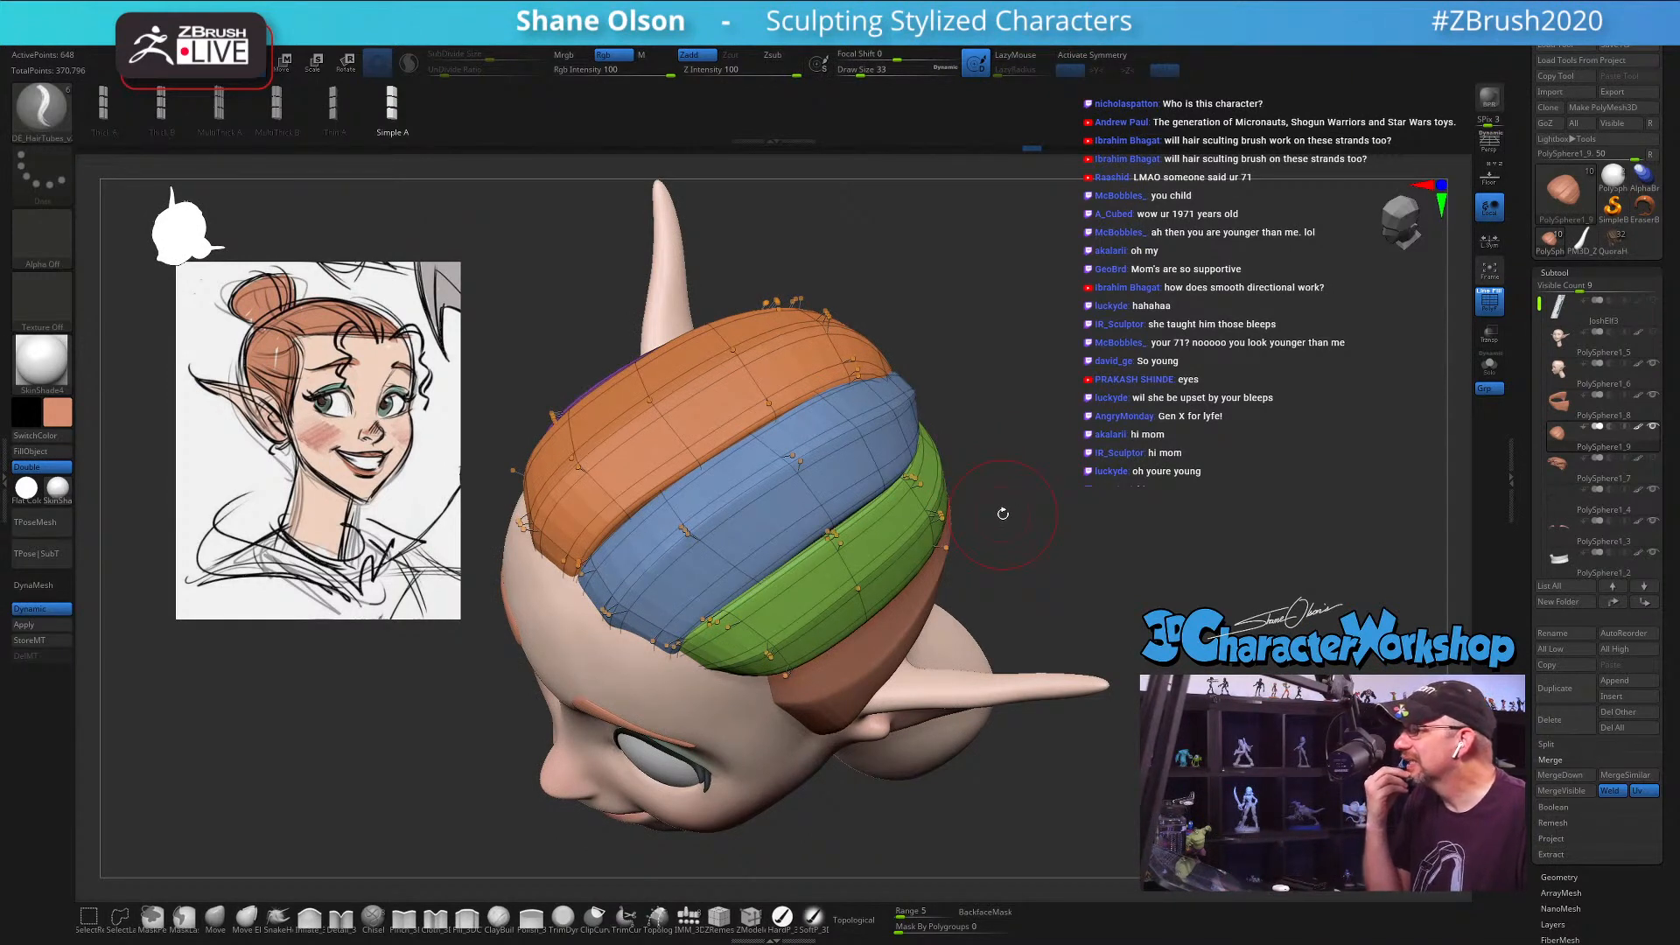
{"action": "right_click_drag", "start_coordinate": [819, 496], "coordinate": [789, 515], "text": "alt"}
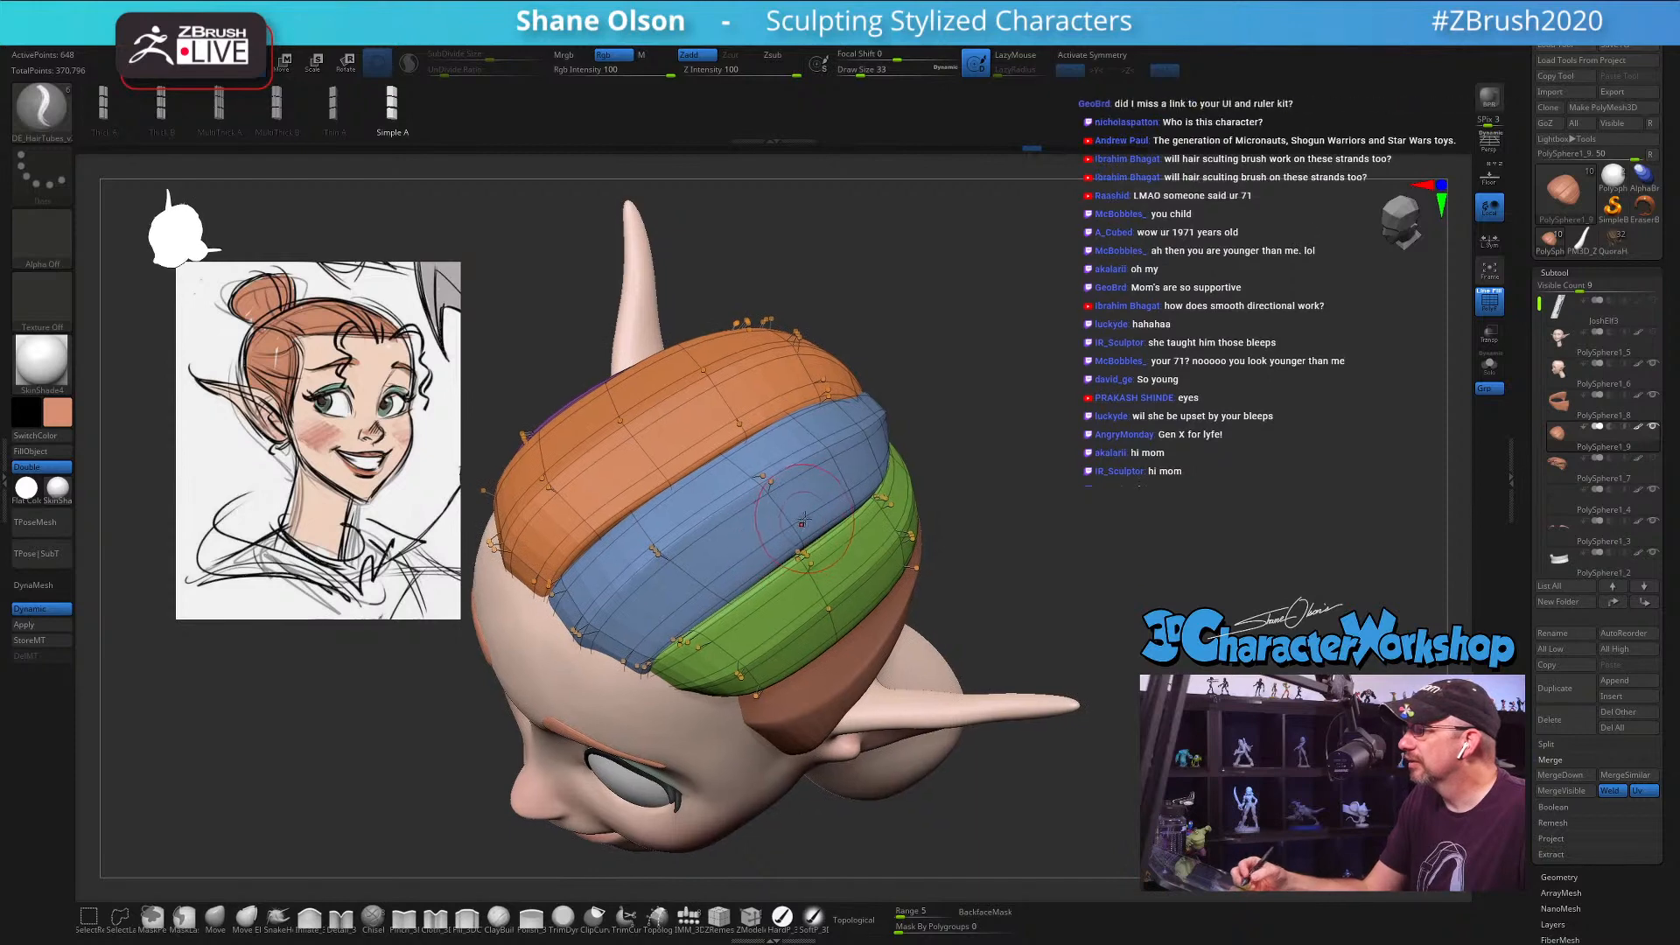
{"action": "left_click_drag", "start_coordinate": [555, 618], "coordinate": [875, 398]}
{"action": "mouse_move", "coordinate": [1028, 502]}
{"action": "left_mouse_down"}
{"action": "mouse_move", "coordinate": [1051, 491]}
{"action": "mouse_move", "coordinate": [994, 574]}
{"action": "mouse_move", "coordinate": [981, 652]}
{"action": "left_mouse_up"}
{"action": "mouse_move", "coordinate": [883, 341]}
{"action": "left_mouse_down"}
{"action": "mouse_move", "coordinate": [875, 473]}
{"action": "mouse_move", "coordinate": [864, 258]}
{"action": "mouse_move", "coordinate": [861, 288]}
{"action": "left_mouse_up"}
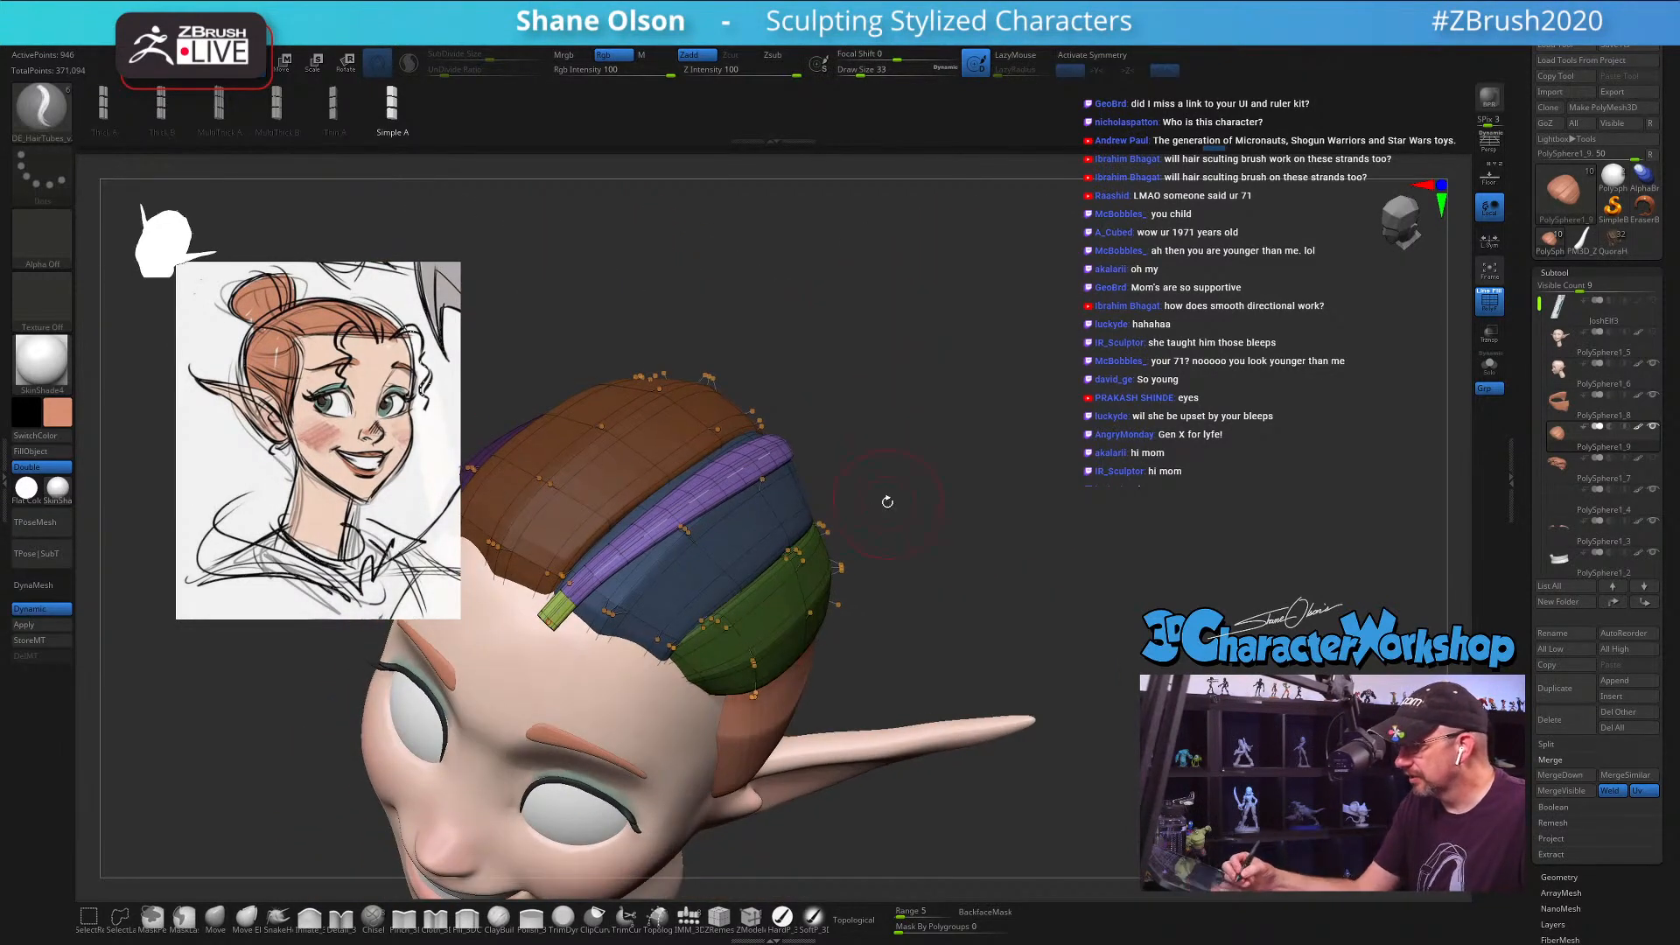
{"action": "left_click_drag", "start_coordinate": [898, 472], "coordinate": [939, 474]}
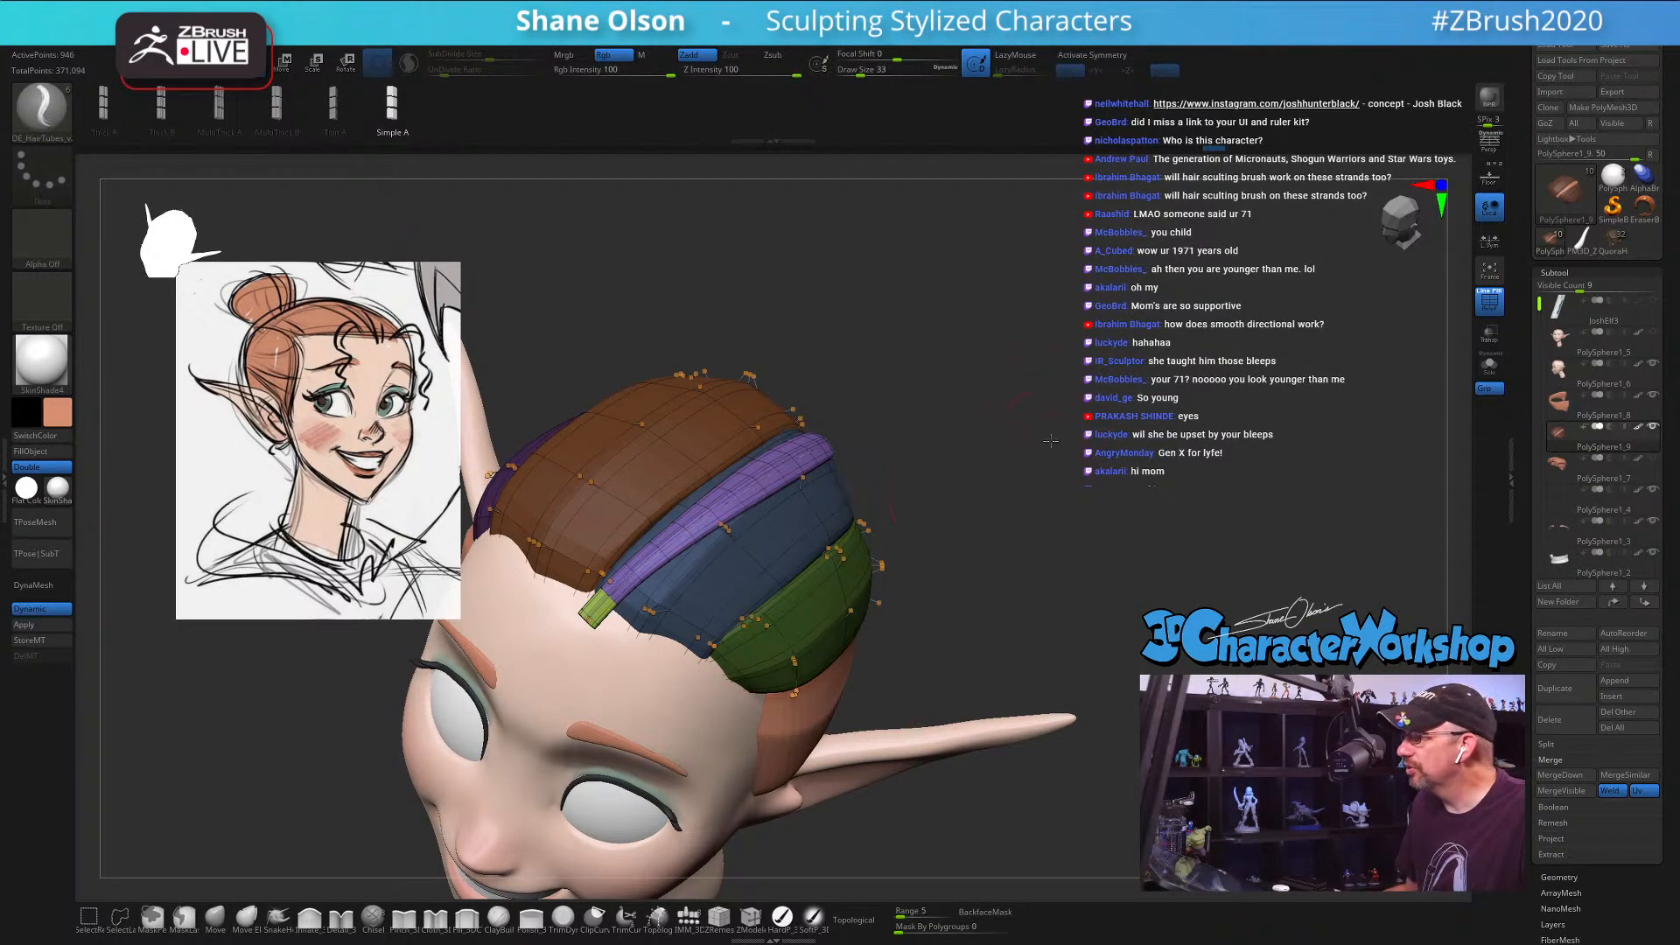
{"action": "left_click_drag", "start_coordinate": [1050, 440], "coordinate": [1105, 371]}
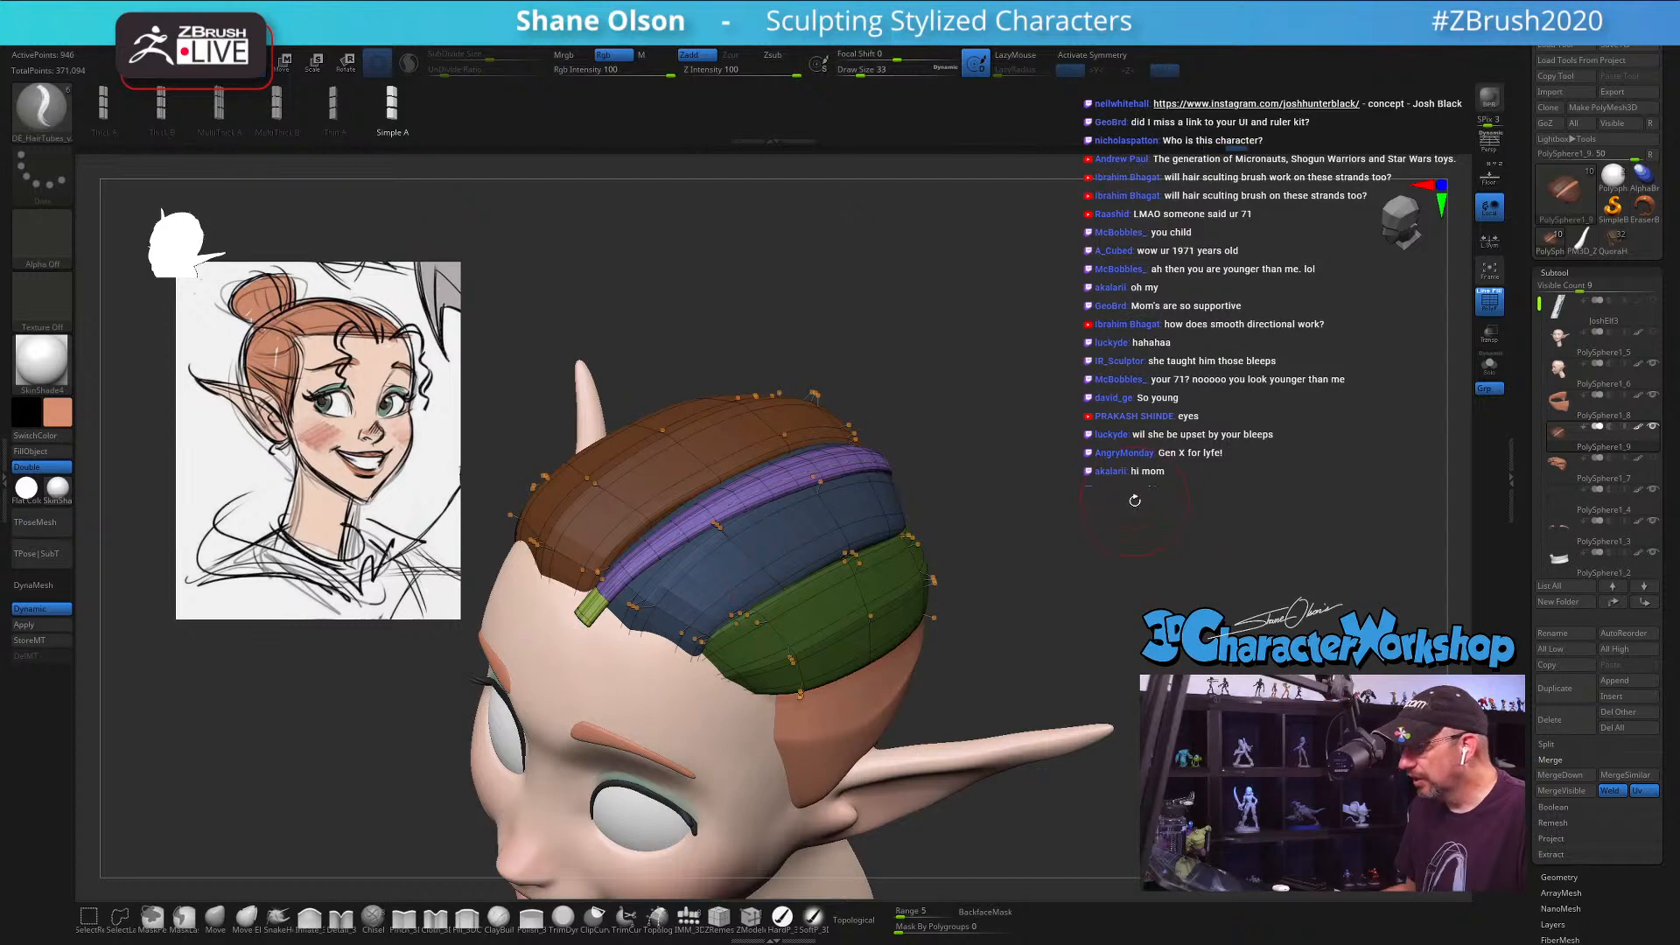
Step: Assign the new hair tube a single polygroup and mask all the other crown strips
{"action": "left_click", "coordinate": [1133, 501], "text": "ctrl"}
{"action": "key", "text": "ctrl+w"}
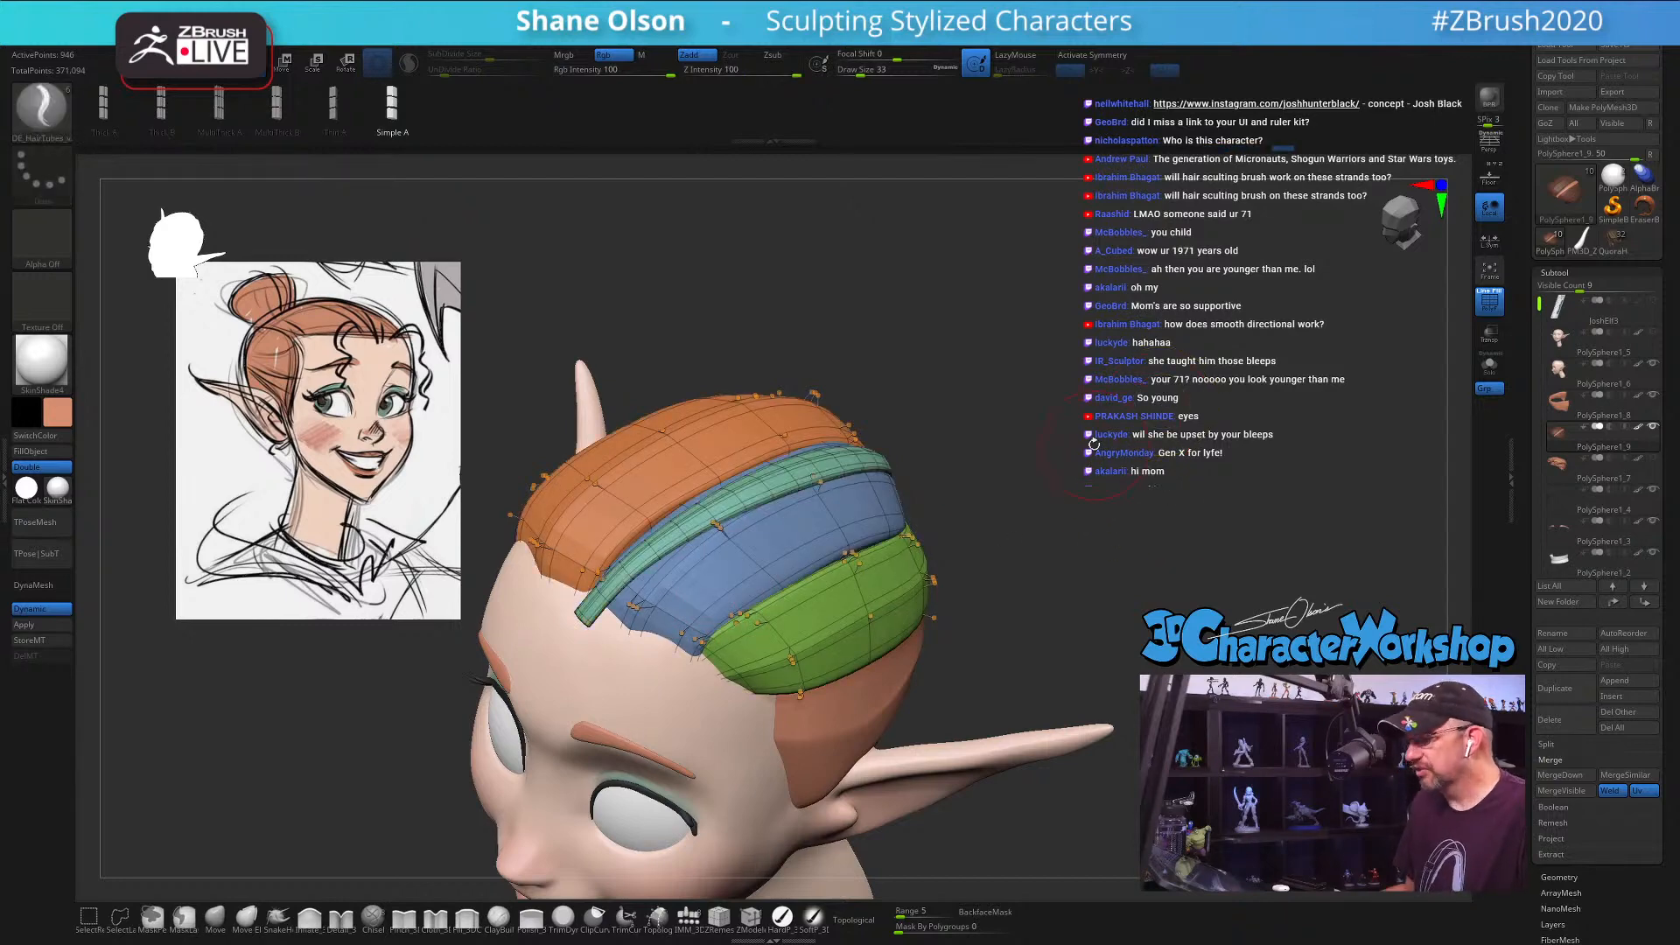
{"action": "left_click_drag", "start_coordinate": [1093, 444], "coordinate": [1050, 446]}
{"action": "left_click_drag", "start_coordinate": [904, 449], "coordinate": [1020, 418]}
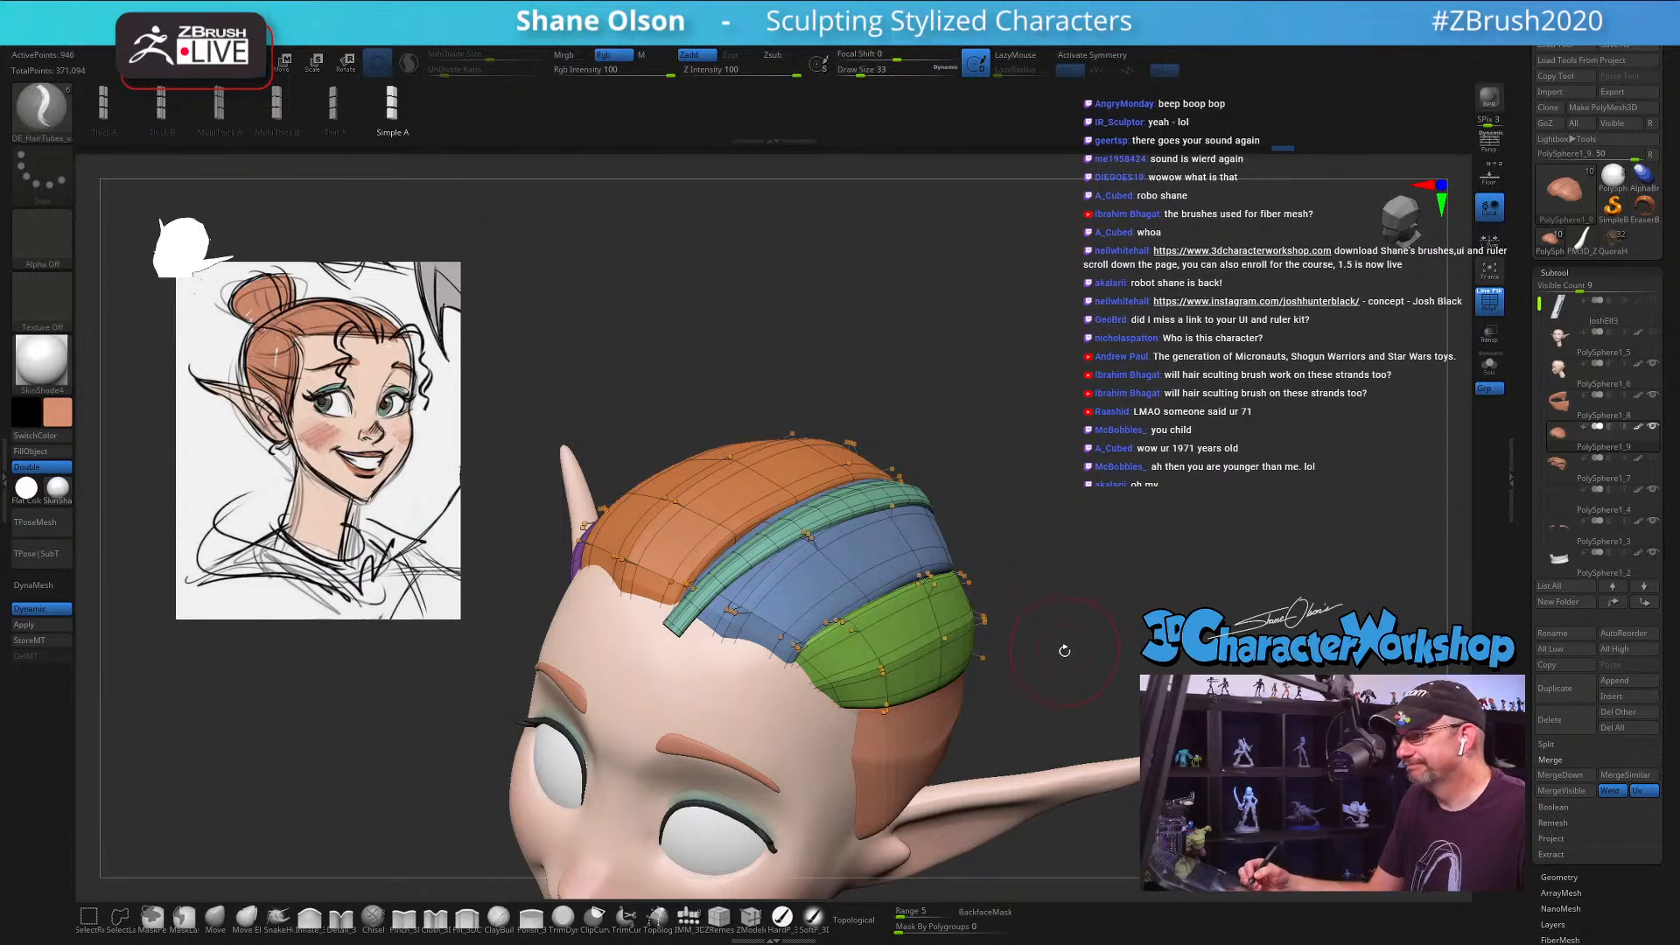
{"action": "left_click_drag", "start_coordinate": [1061, 638], "coordinate": [805, 752]}
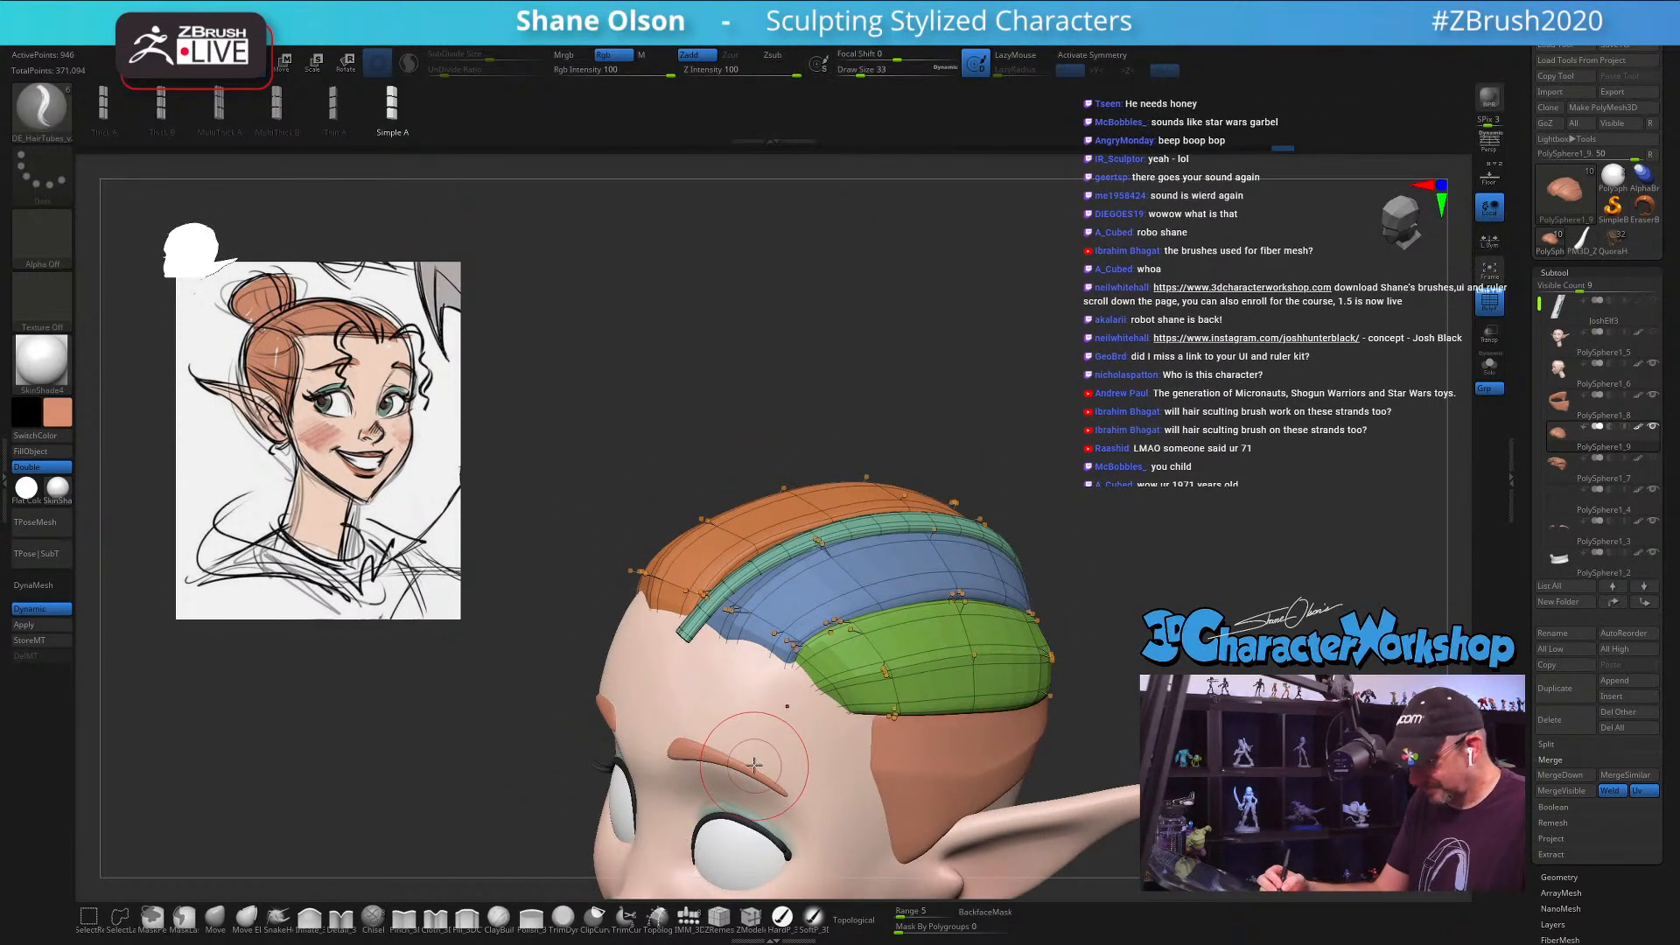
{"action": "key", "text": "w"}
{"action": "key", "text": "q"}
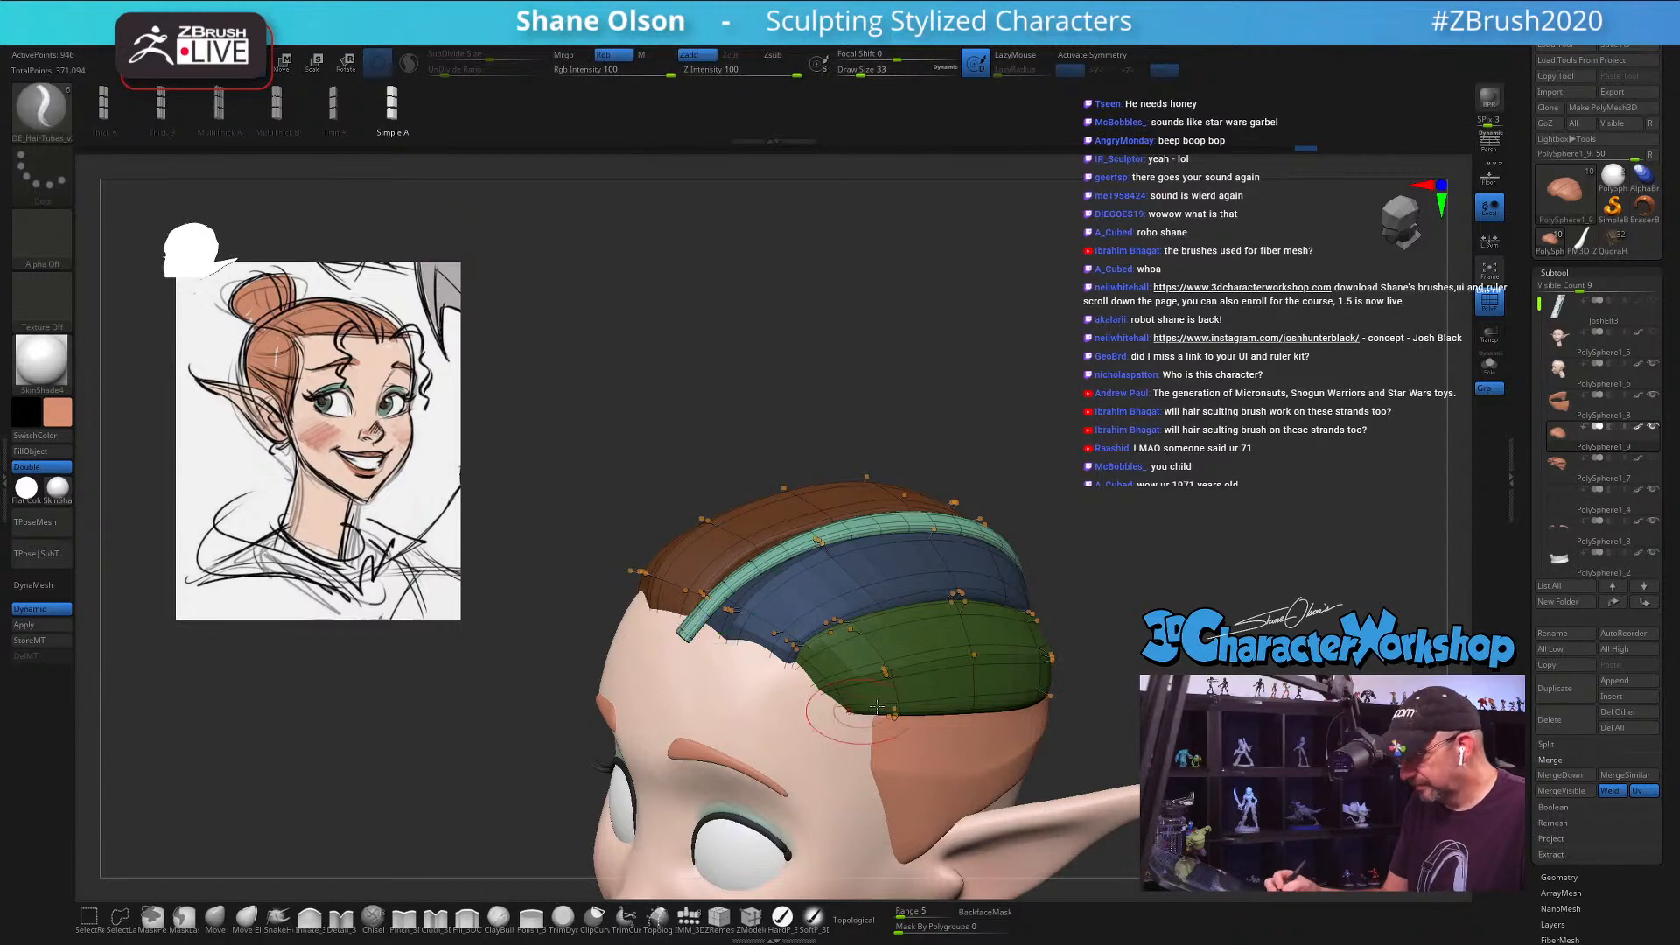
Step: Shape the front end of the new hair strip against the hairline with the SnakeHook brush at size 46
{"action": "key", "text": "s"}
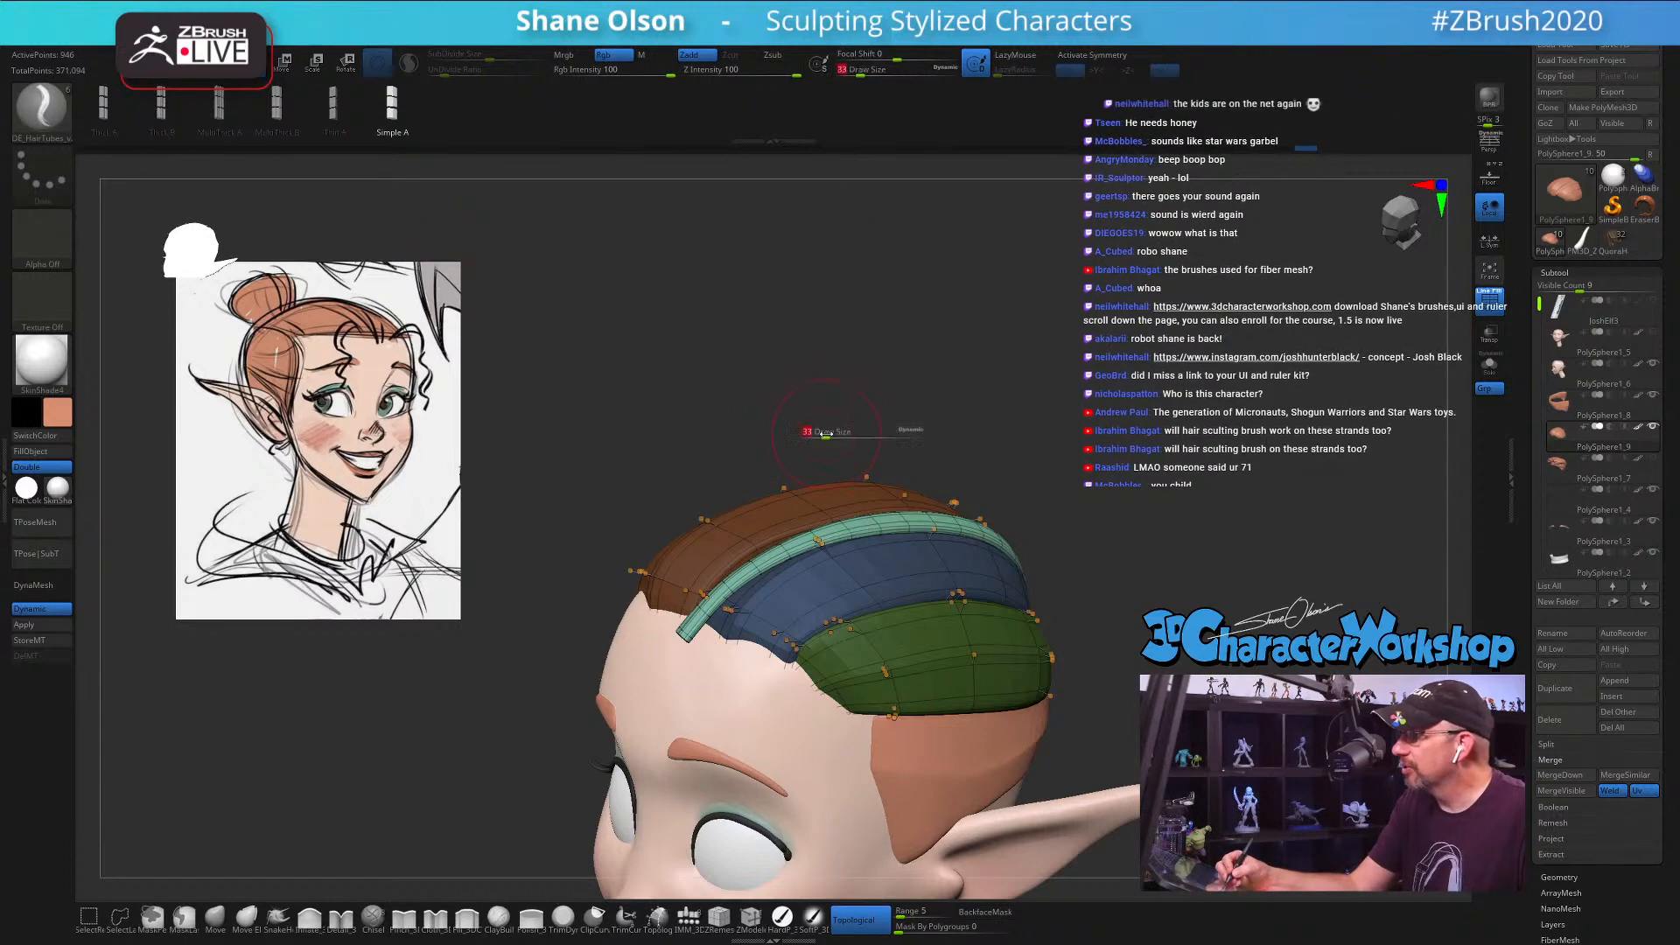
{"action": "left_click_drag", "start_coordinate": [822, 436], "coordinate": [831, 435]}
{"action": "right_click_drag", "start_coordinate": [812, 512], "coordinate": [817, 518]}
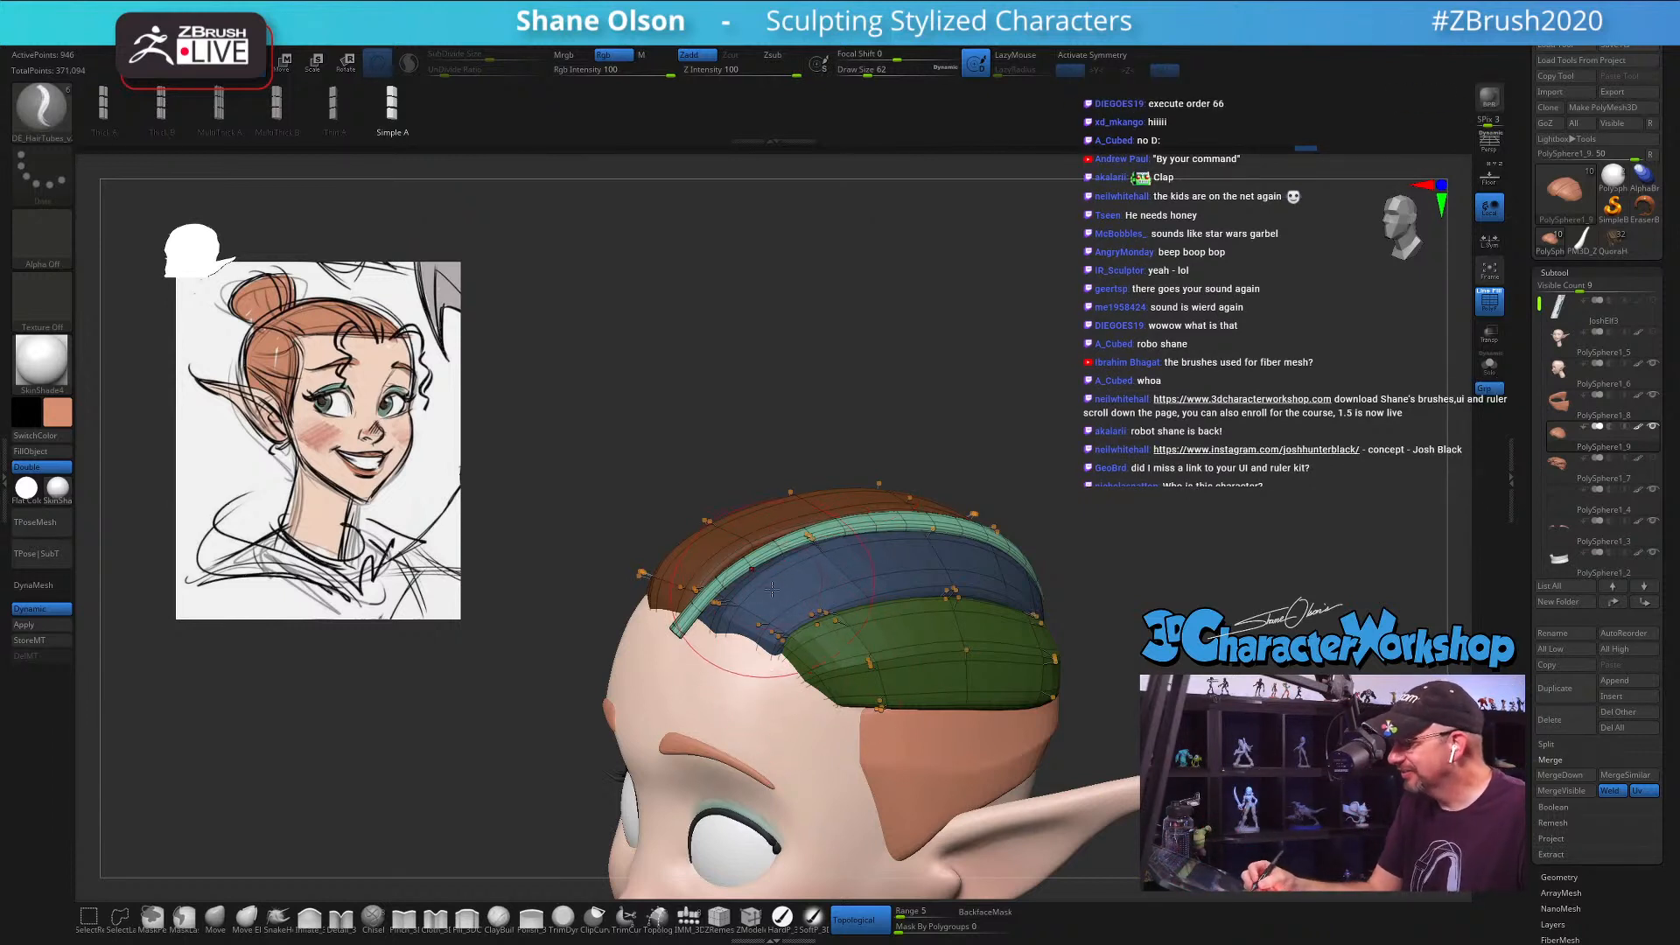
{"action": "key", "text": "s"}
{"action": "left_click_drag", "start_coordinate": [770, 591], "coordinate": [776, 591]}
{"action": "right_click_drag", "start_coordinate": [735, 656], "coordinate": [691, 643]}
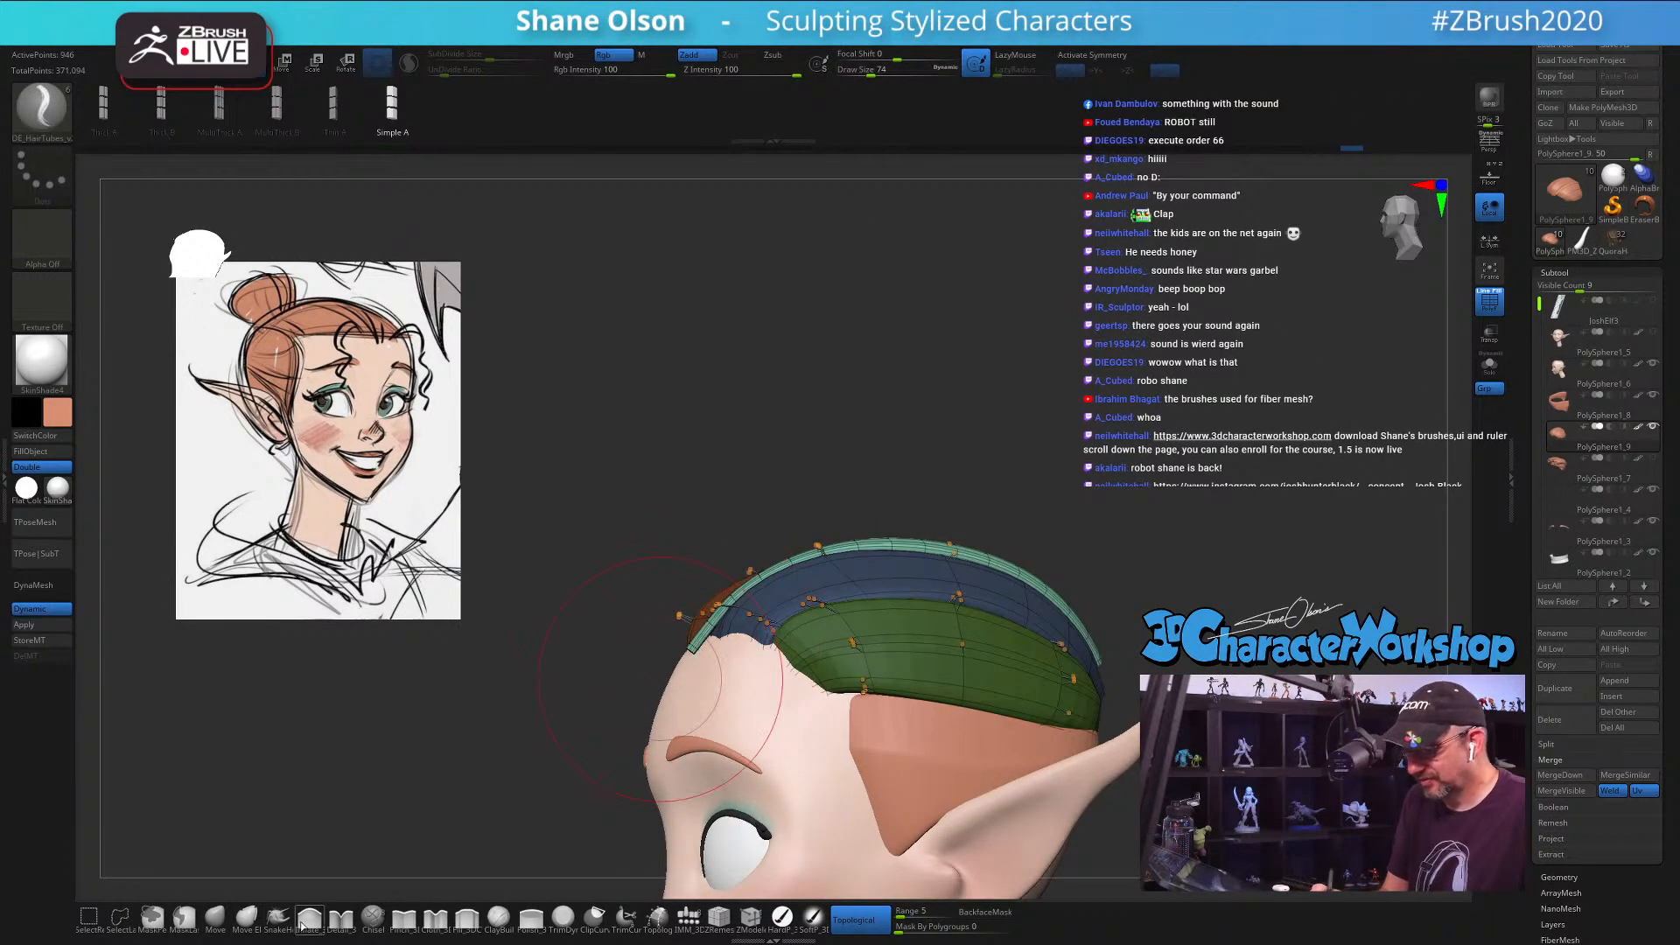
{"action": "key", "text": "ctrl"}
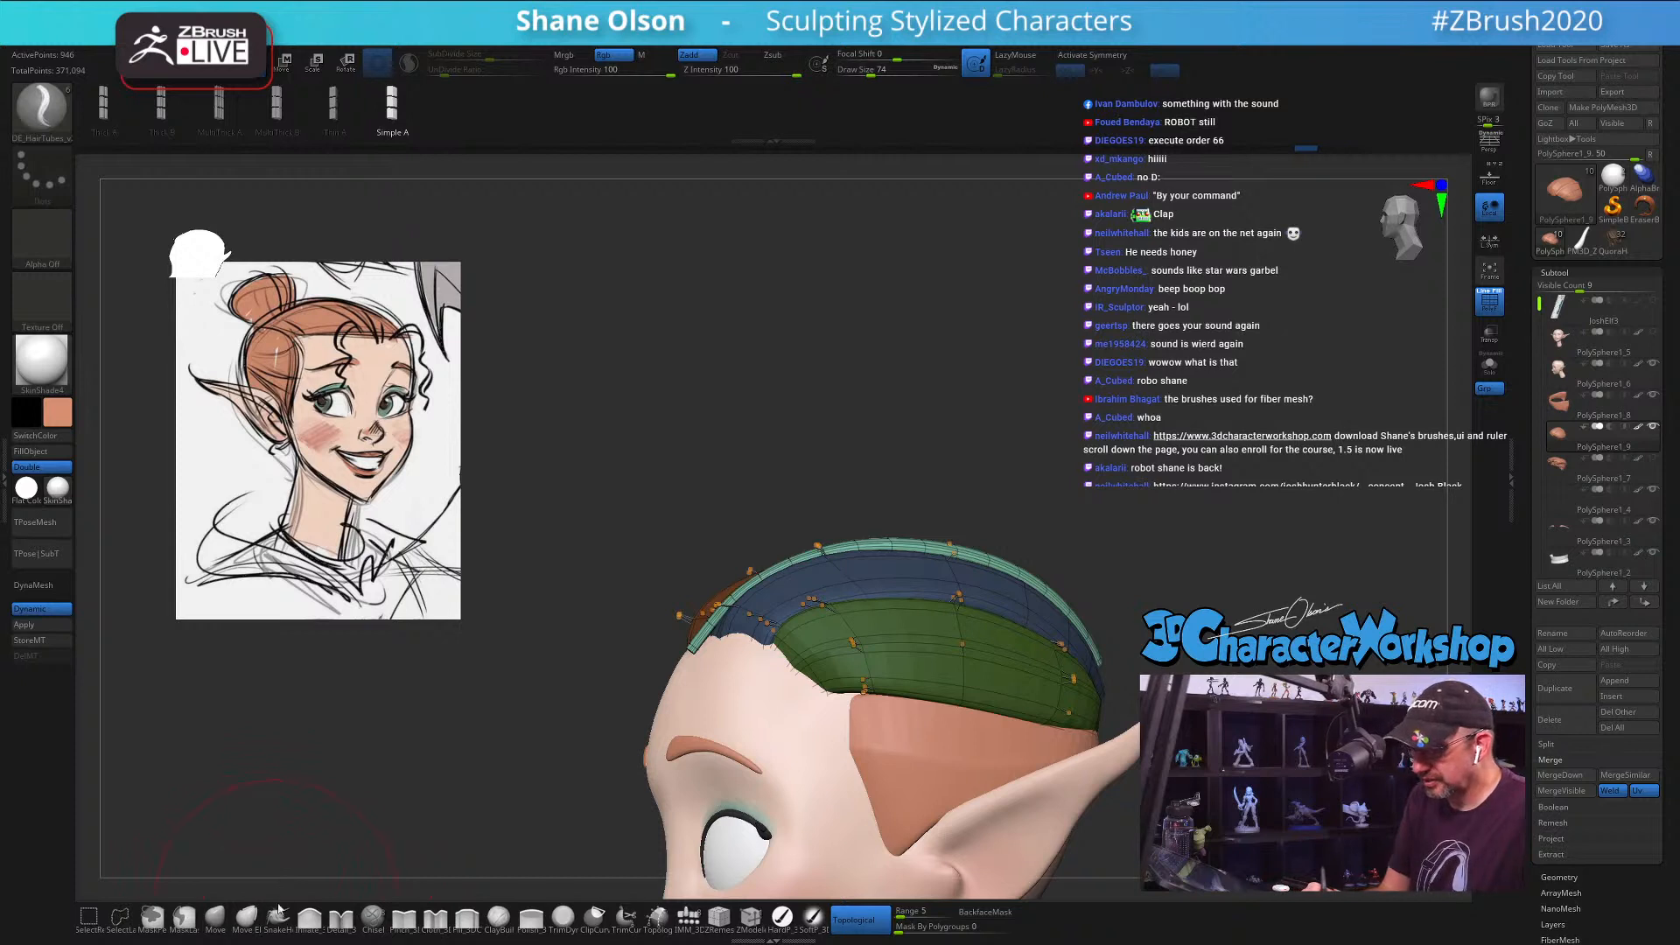
{"action": "left_click", "coordinate": [277, 916]}
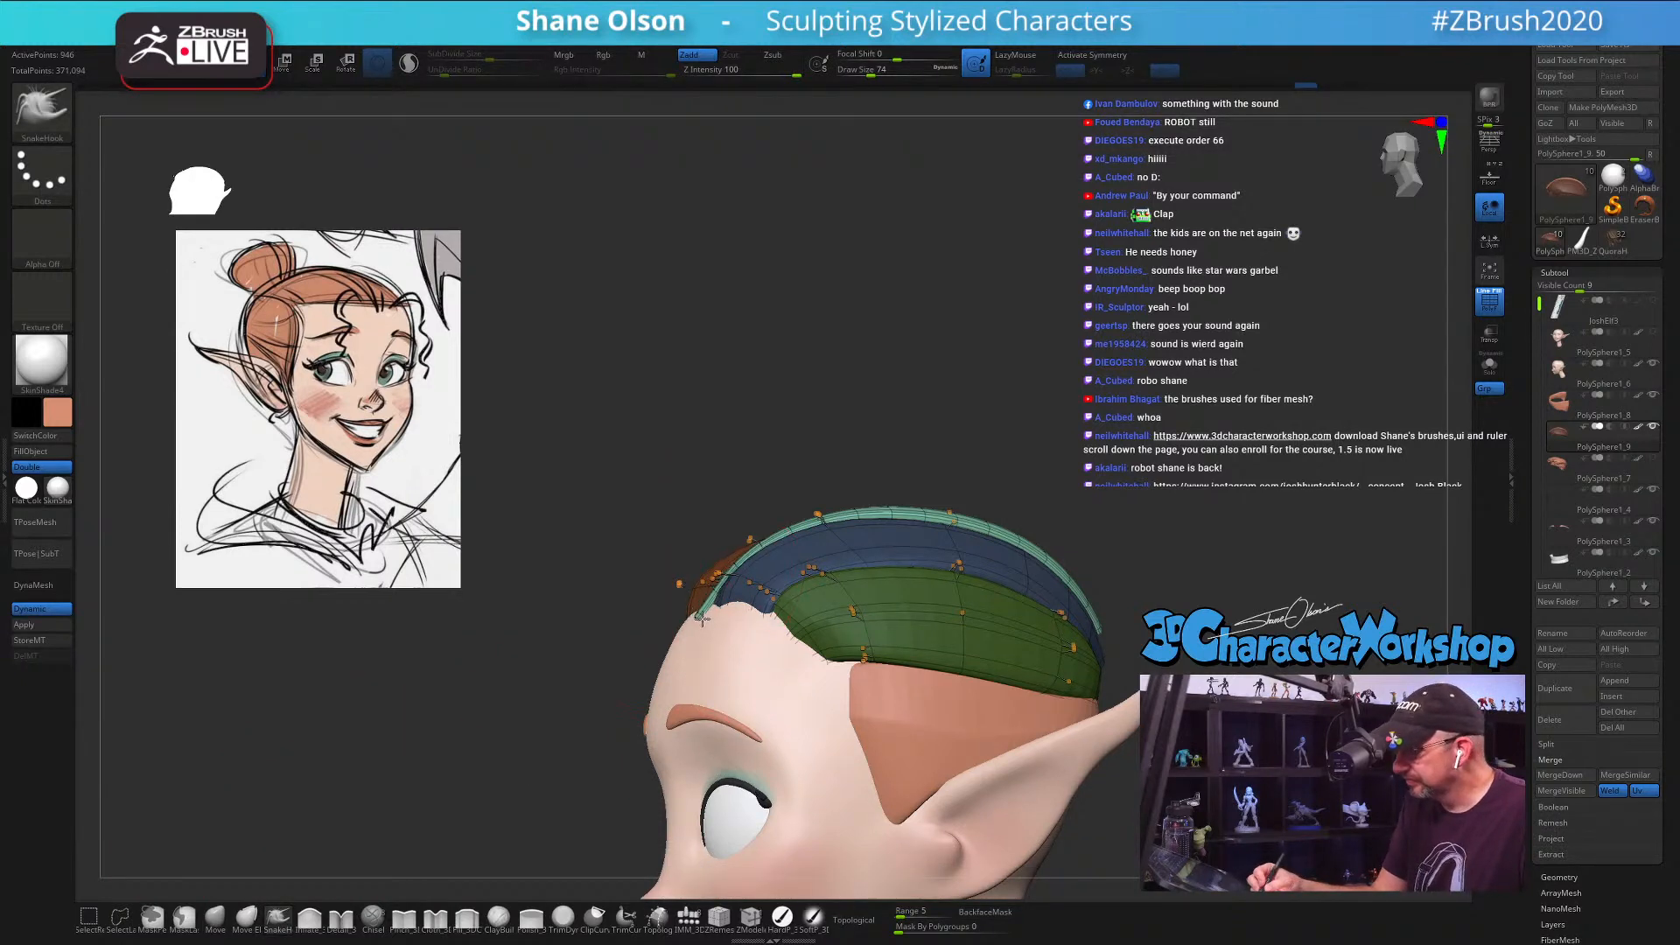
{"action": "key", "text": "s"}
{"action": "left_click_drag", "start_coordinate": [737, 584], "coordinate": [729, 585]}
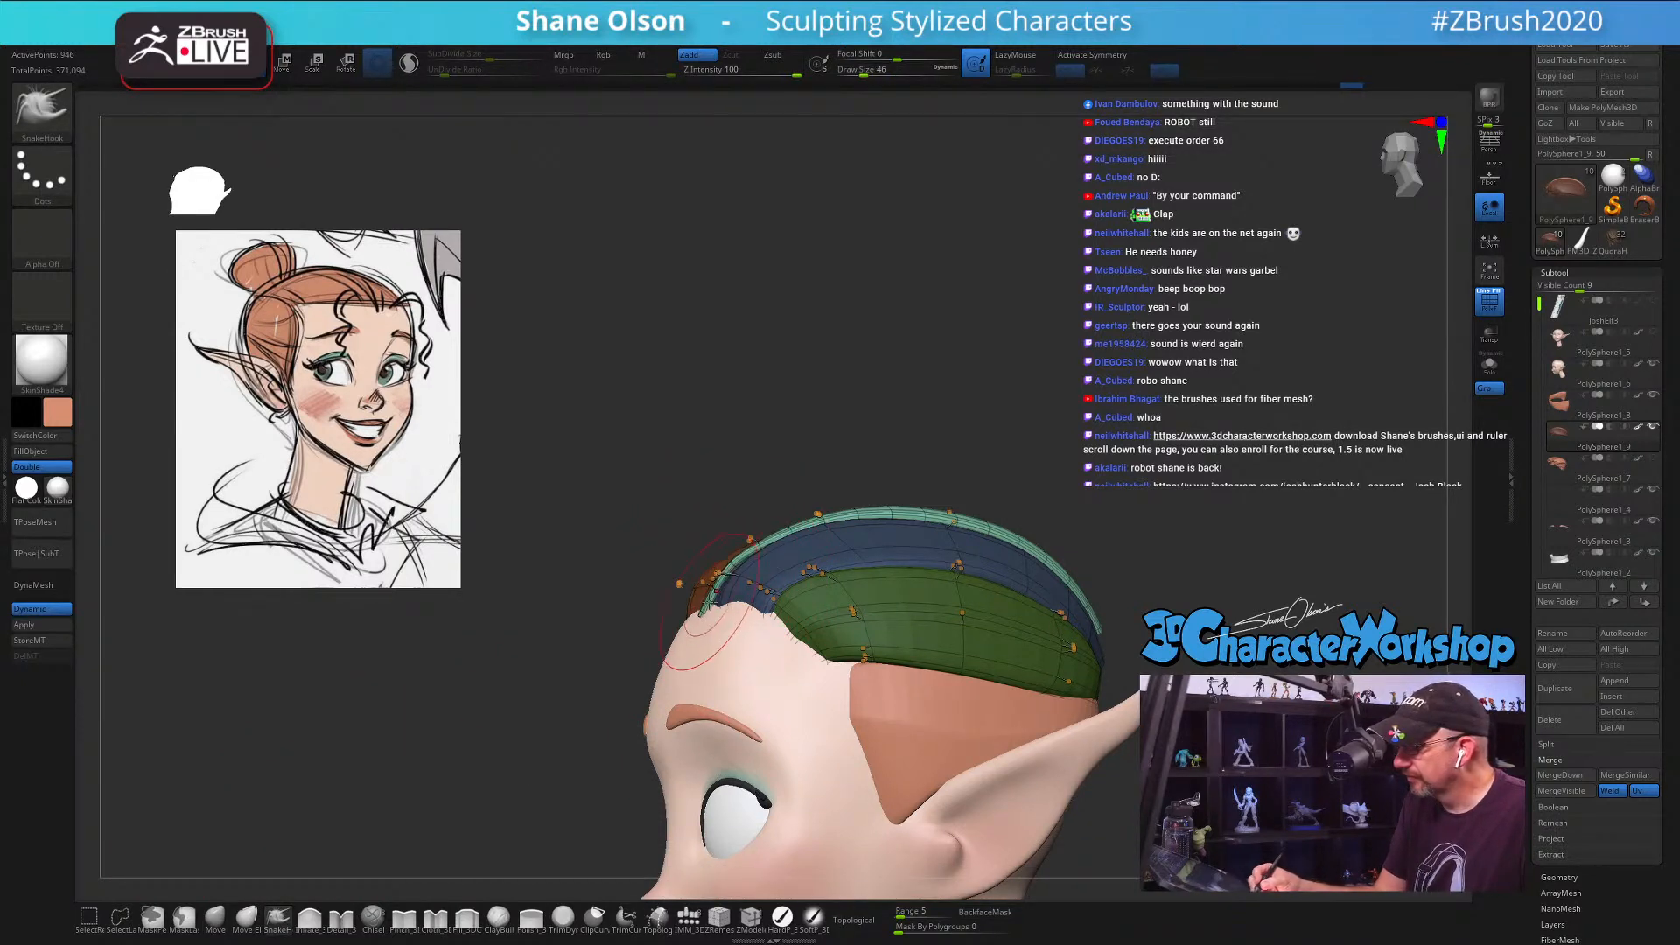
{"action": "mouse_move", "coordinate": [702, 613]}
{"action": "right_mouse_down"}
{"action": "mouse_move", "coordinate": [768, 626]}
{"action": "mouse_move", "coordinate": [720, 532]}
{"action": "mouse_move", "coordinate": [726, 550]}
{"action": "right_mouse_up"}
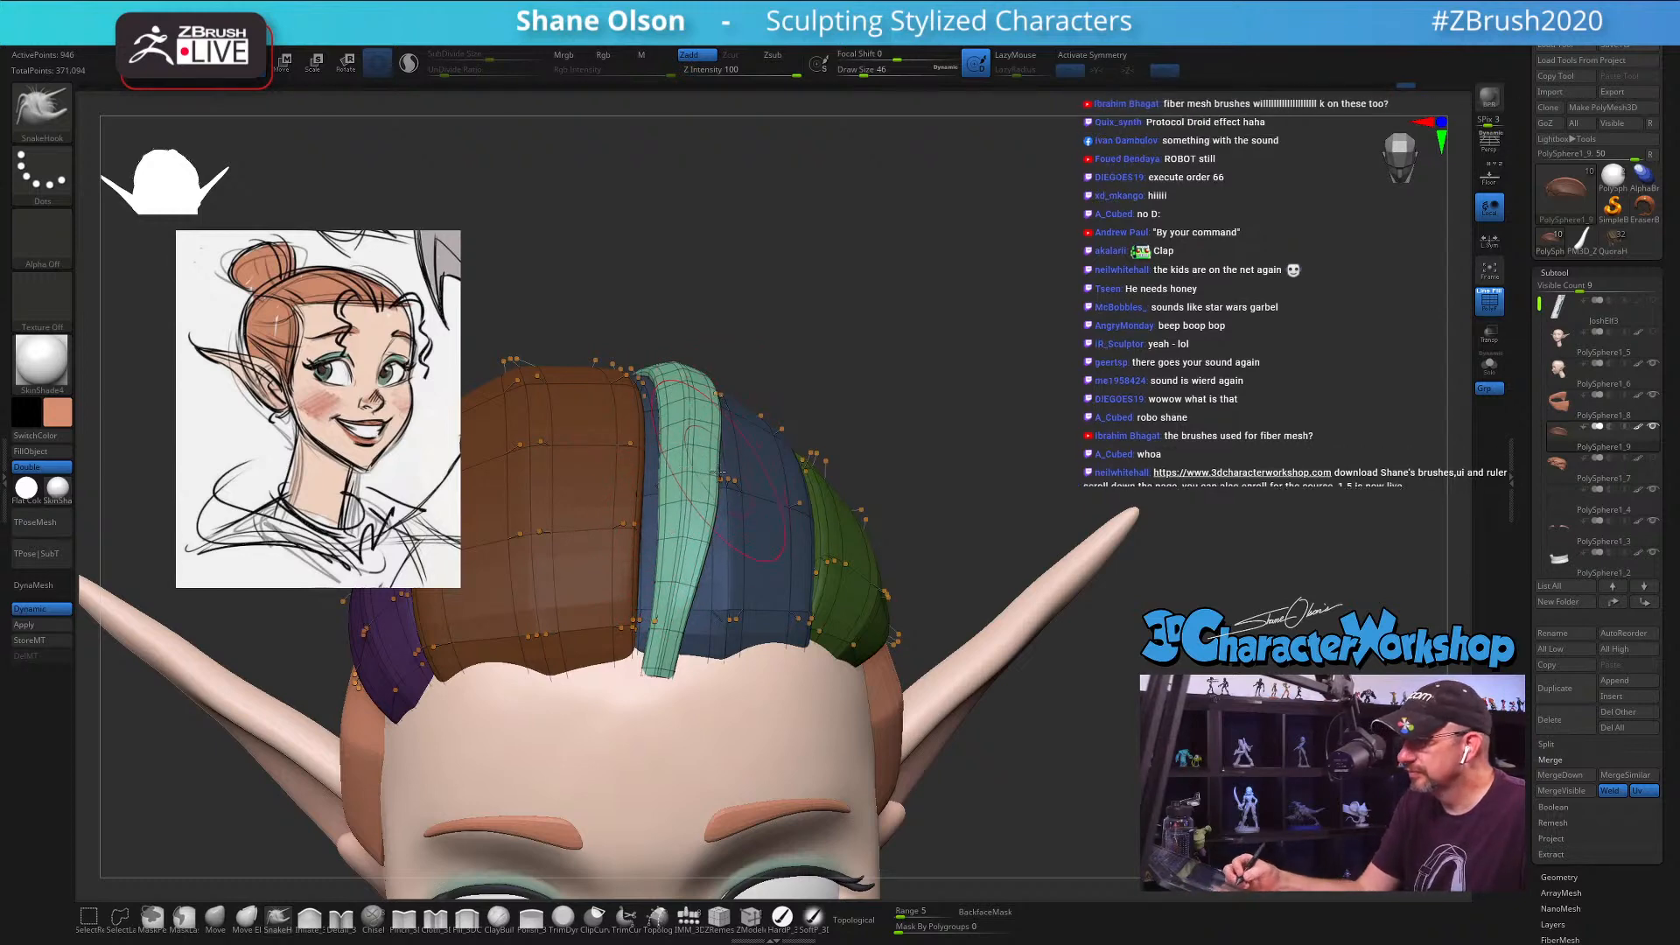
Step: Shape the light-green hair strip along the crown parting between the orange and blue strips with the SnakeHook brush at size 46
{"action": "right_click_drag", "start_coordinate": [665, 453], "coordinate": [737, 473]}
{"action": "left_click_drag", "start_coordinate": [736, 461], "coordinate": [744, 482]}
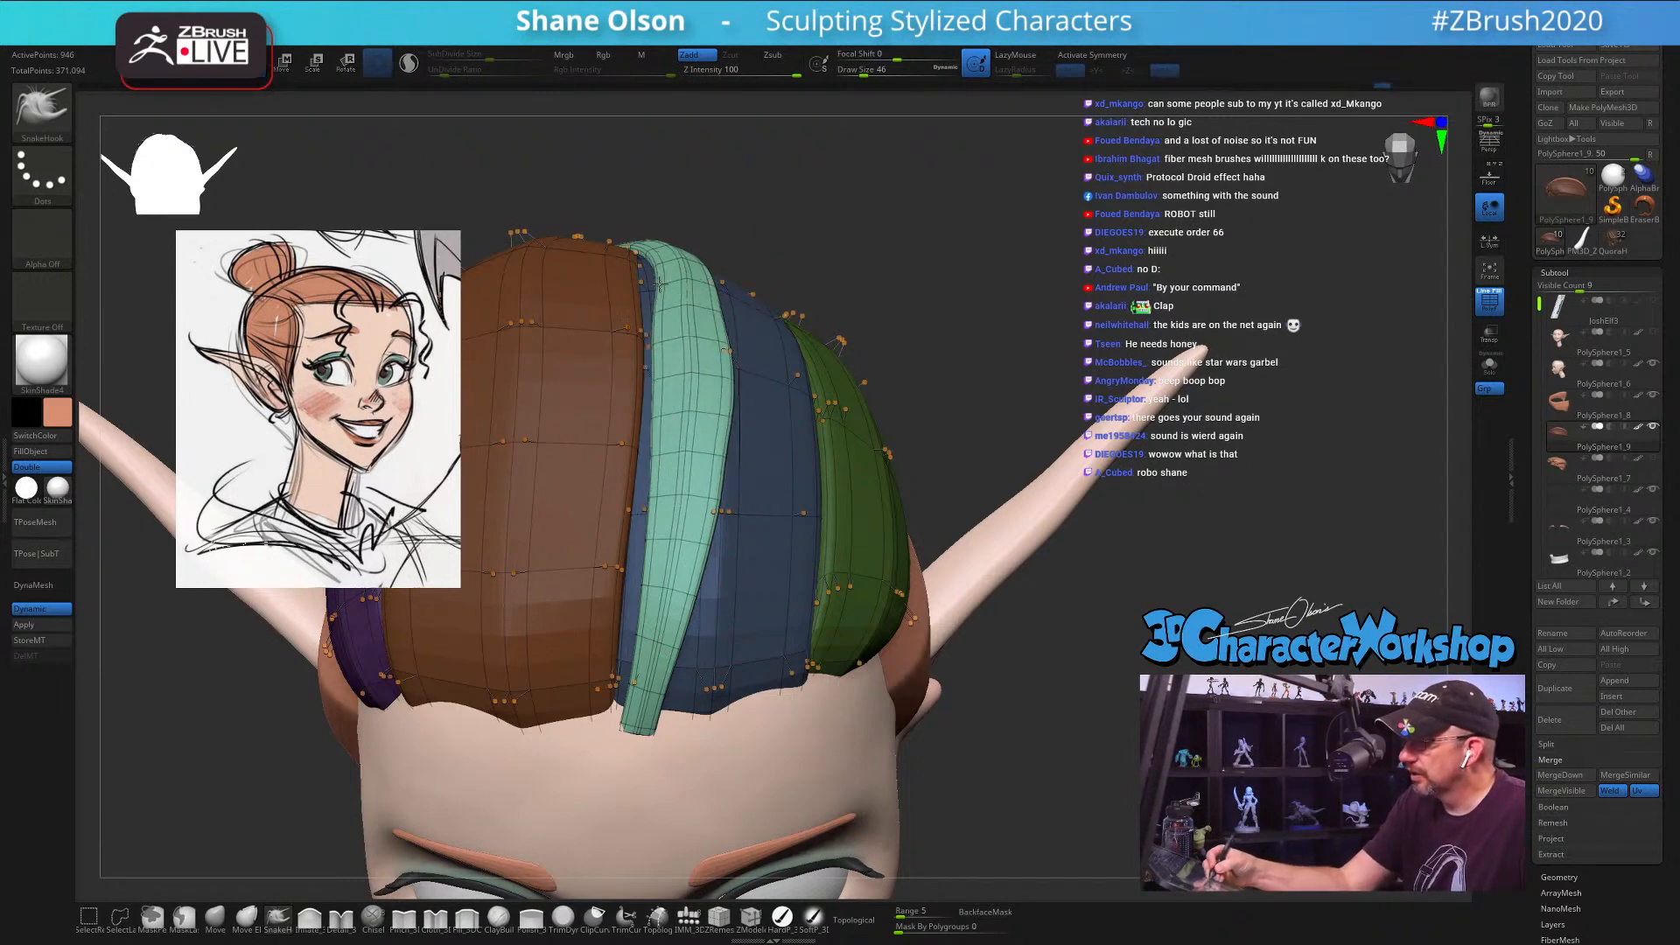
{"action": "left_click_drag", "start_coordinate": [743, 344], "coordinate": [720, 472]}
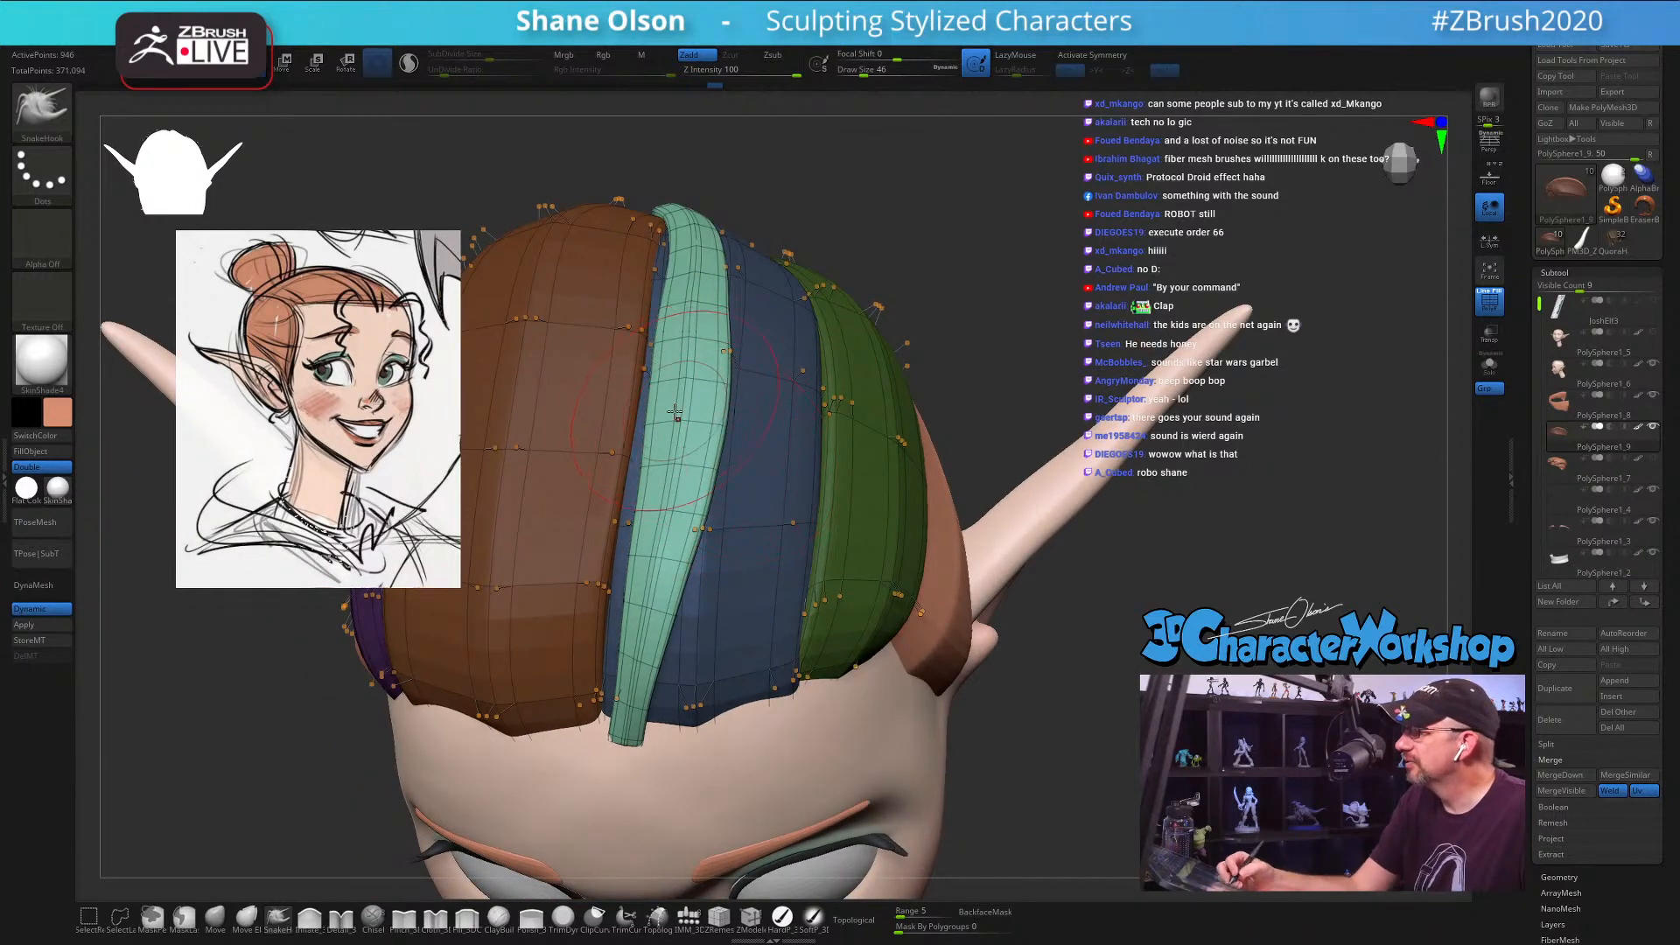
{"action": "right_click_drag", "start_coordinate": [675, 412], "coordinate": [679, 355]}
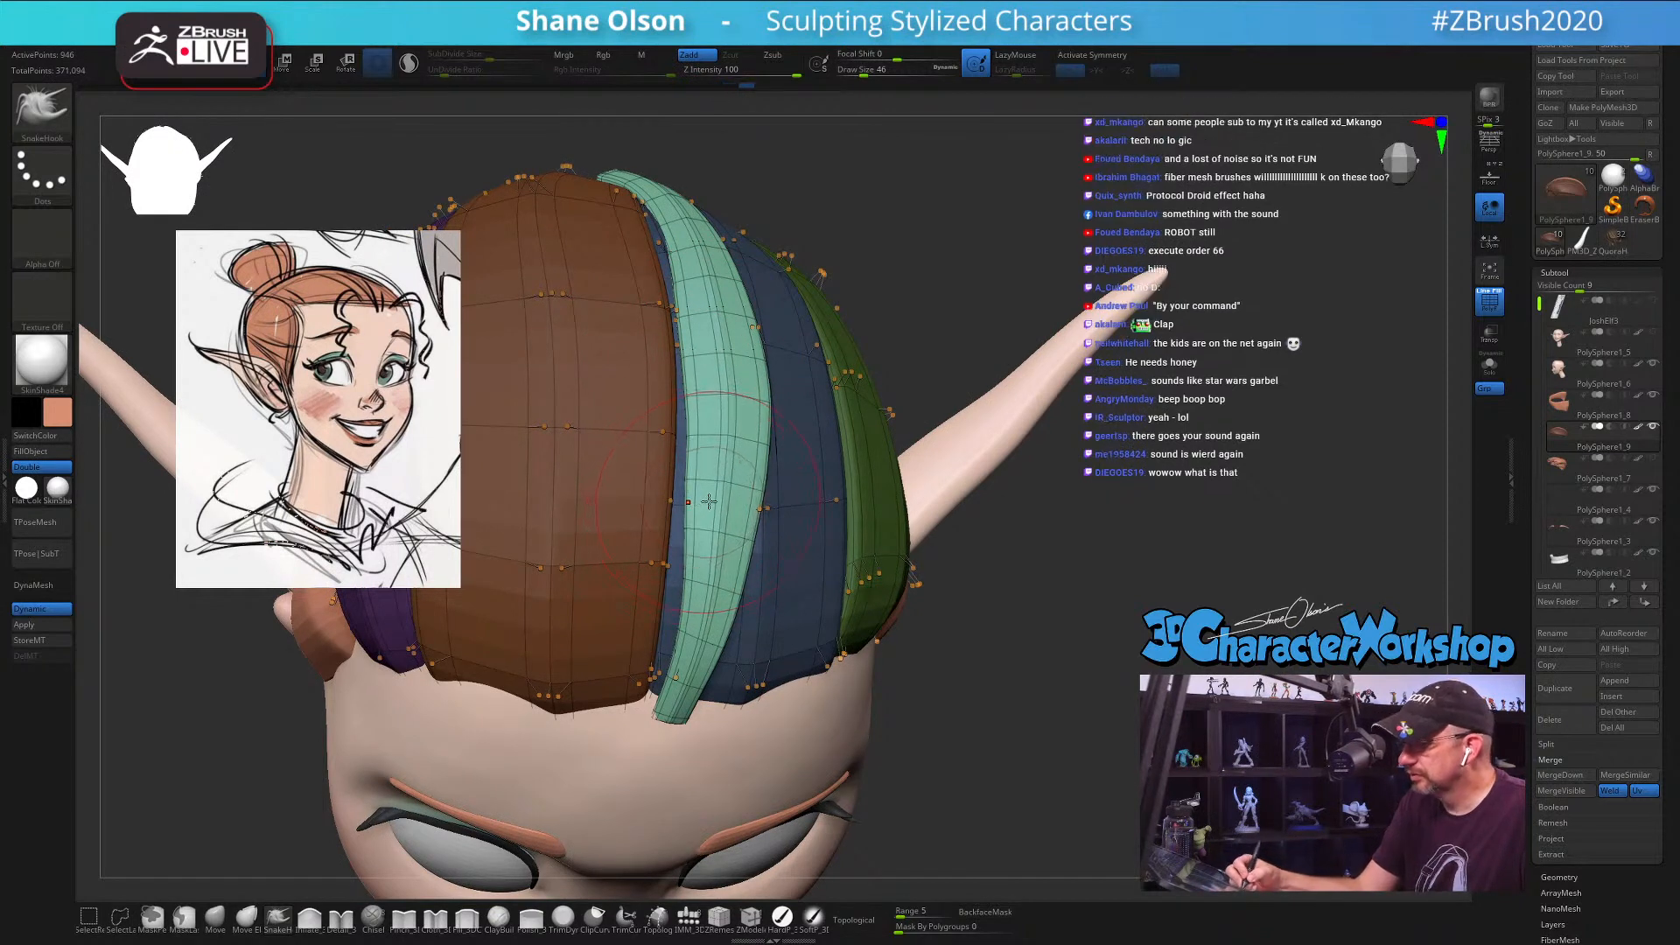
{"action": "right_click_drag", "start_coordinate": [711, 341], "coordinate": [703, 369]}
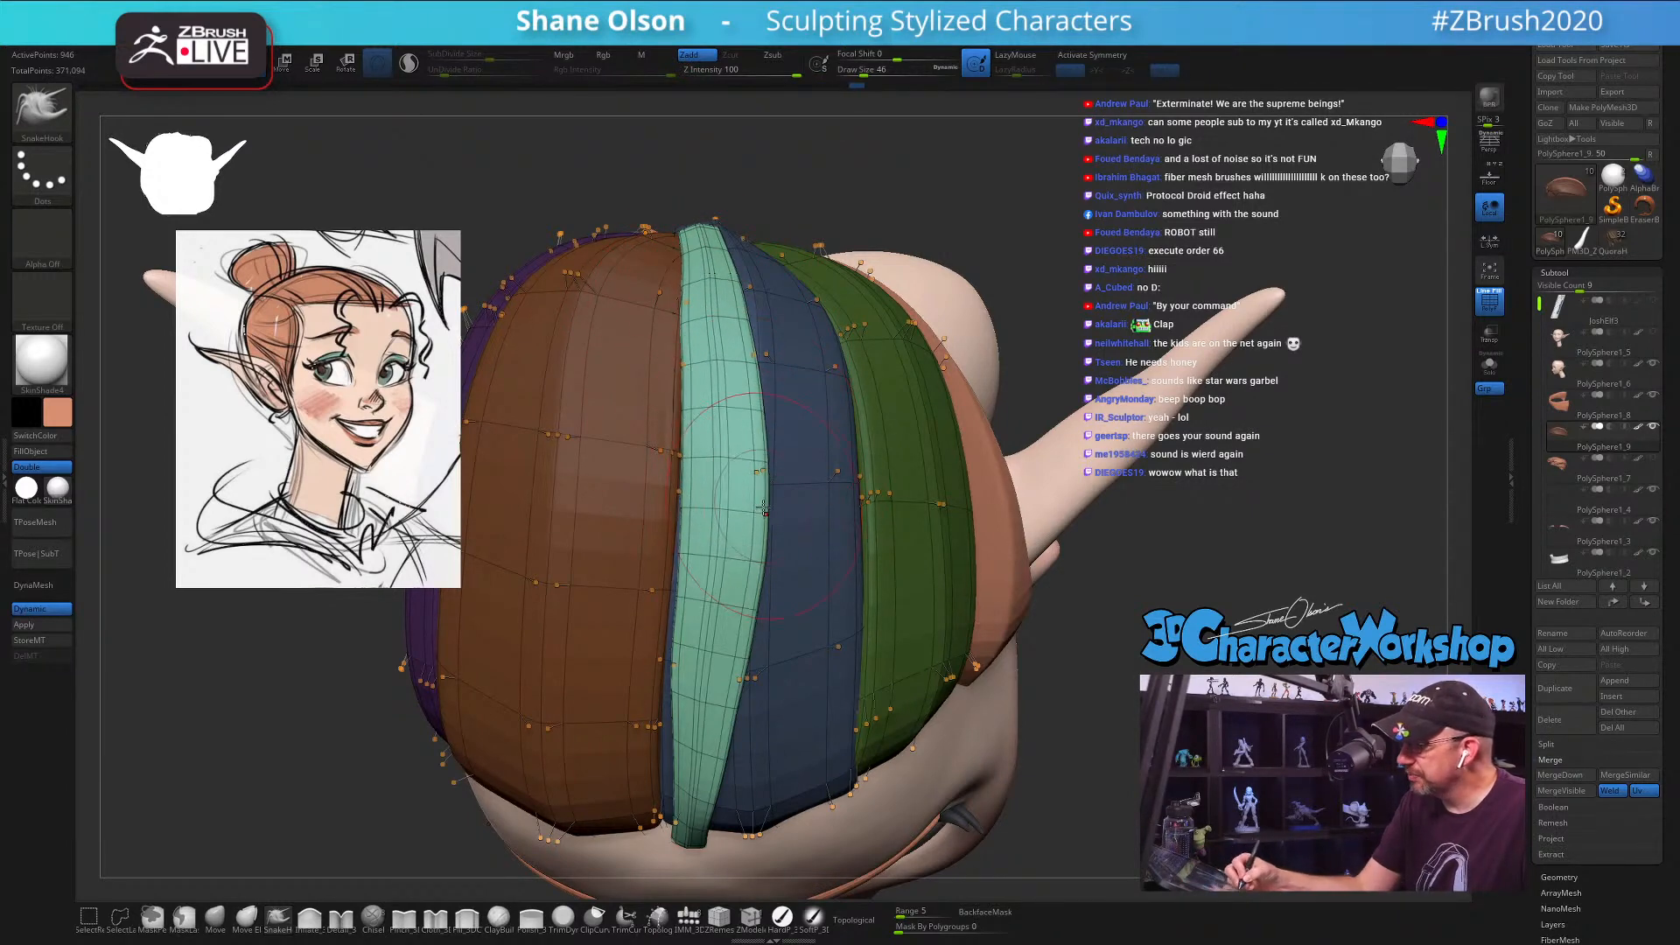
{"action": "right_click_drag", "start_coordinate": [775, 537], "coordinate": [770, 399]}
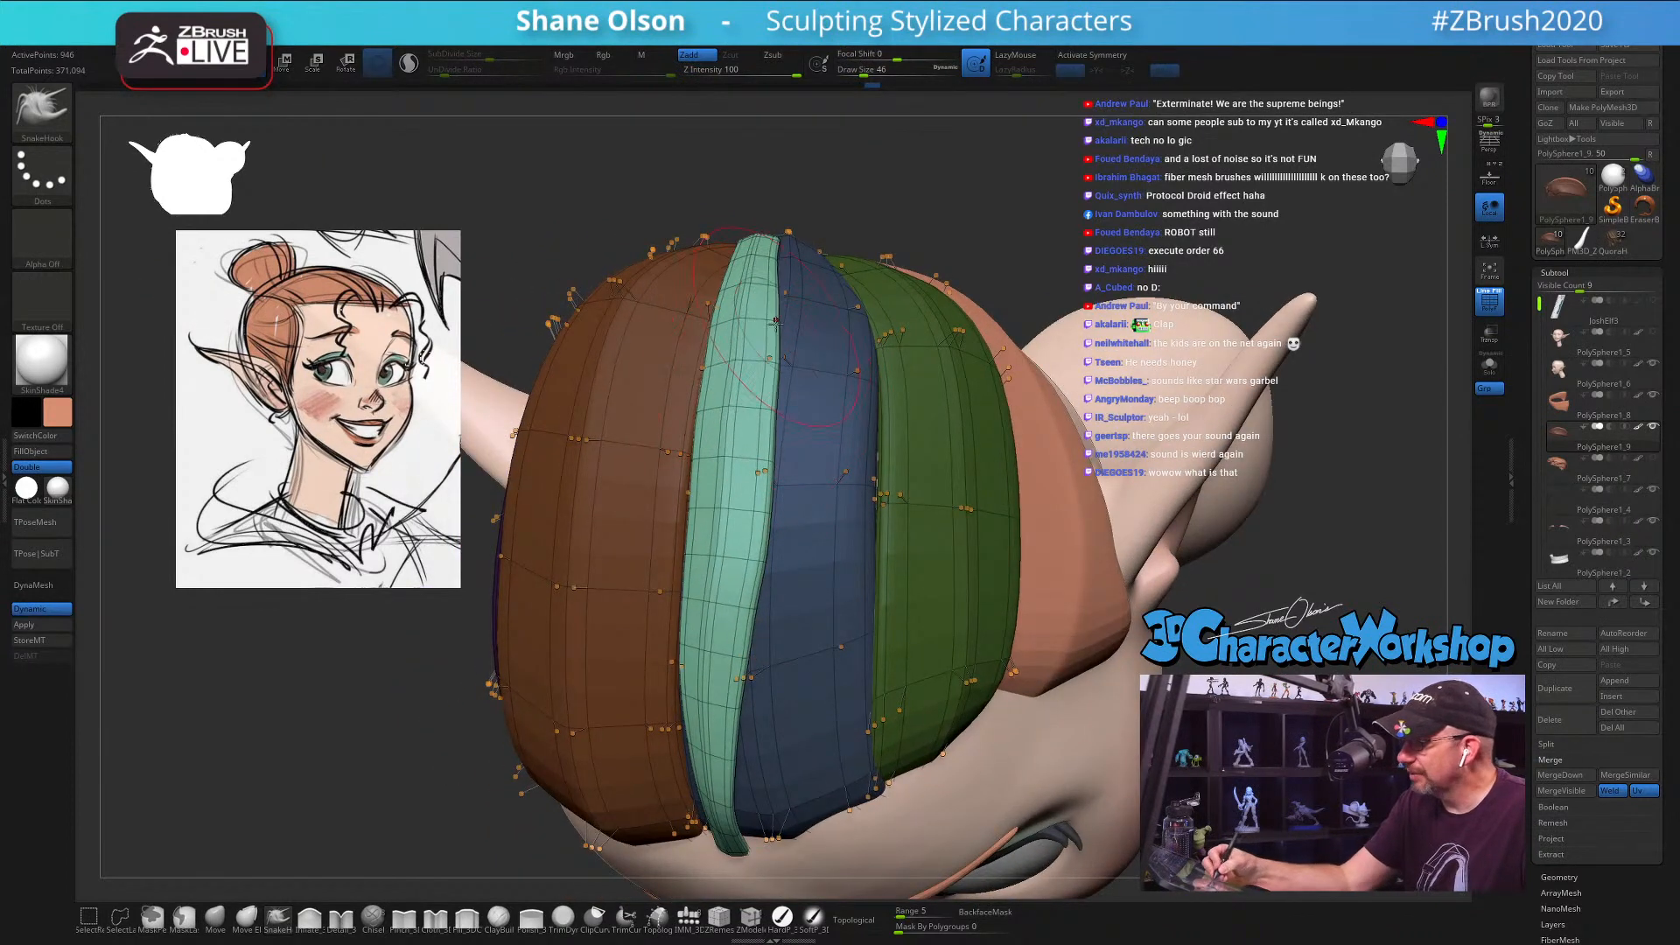
{"action": "left_click_drag", "start_coordinate": [765, 552], "coordinate": [779, 557]}
{"action": "right_click_drag", "start_coordinate": [691, 385], "coordinate": [700, 490]}
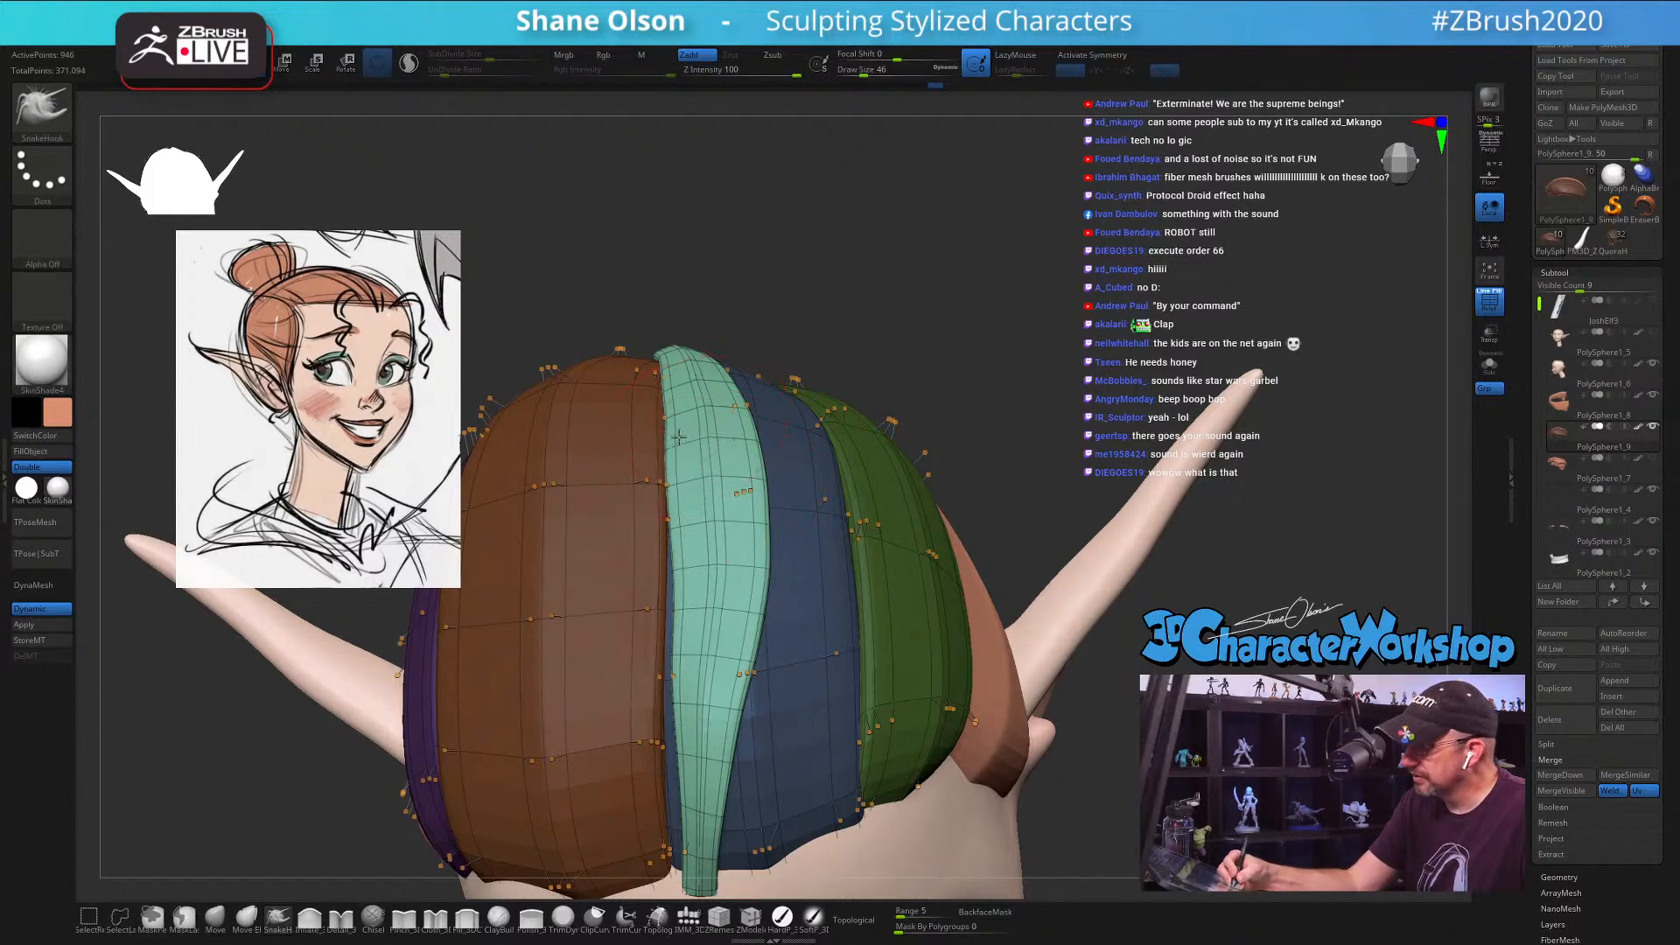
{"action": "right_click_drag", "start_coordinate": [707, 376], "coordinate": [691, 359]}
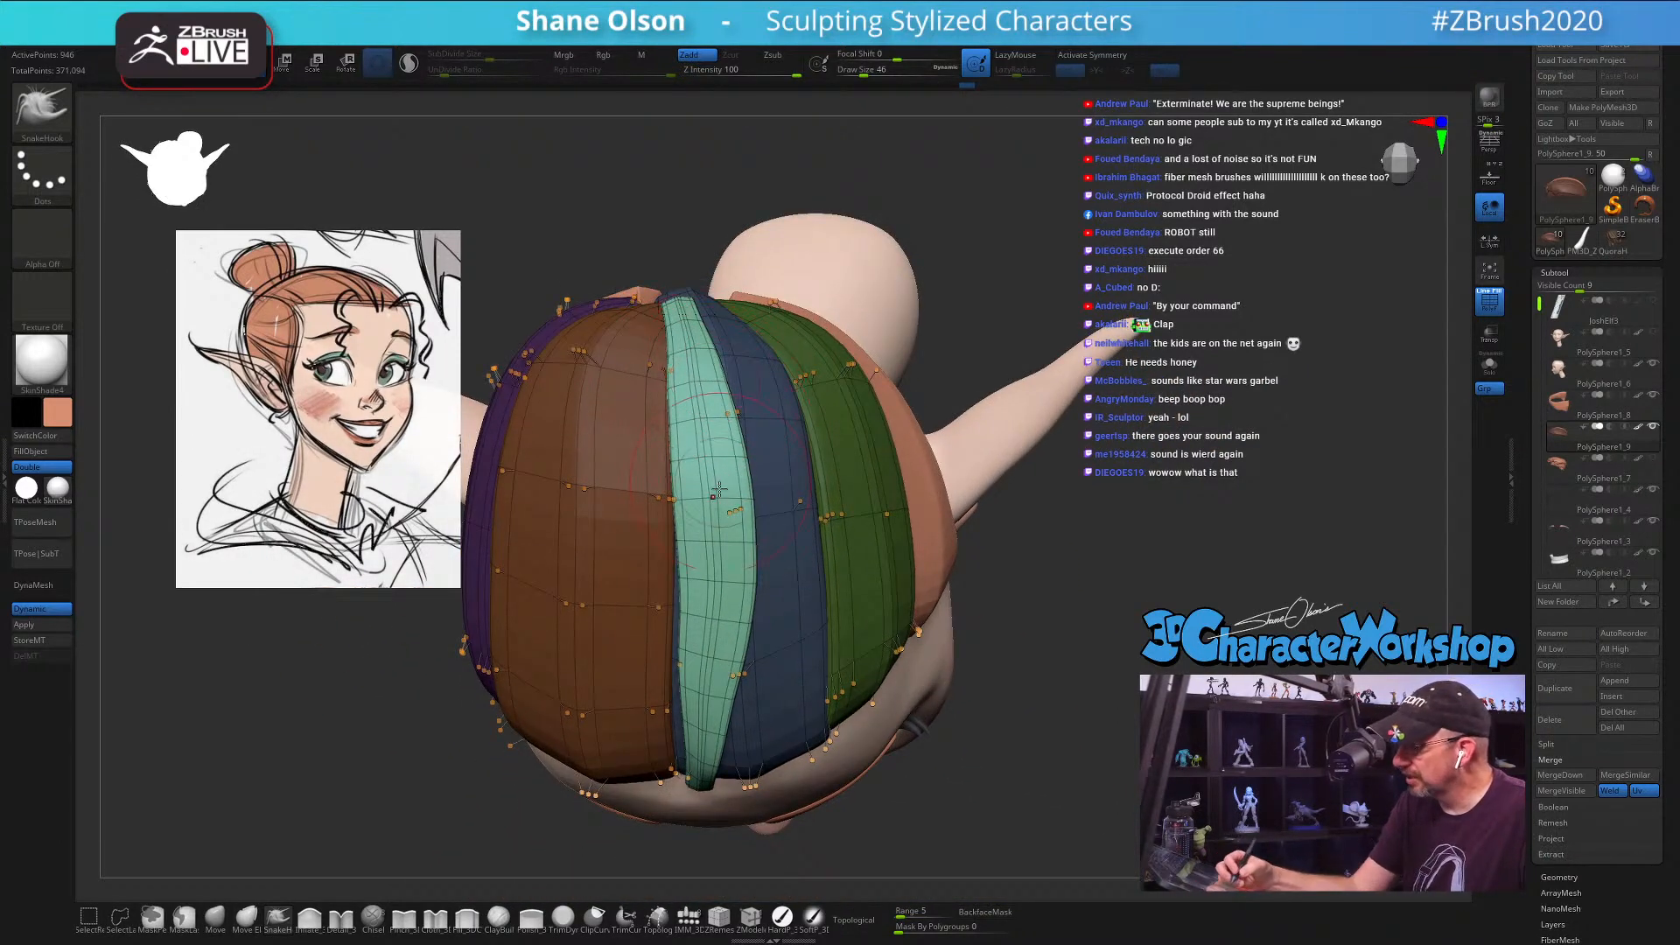
{"action": "key", "text": "shift"}
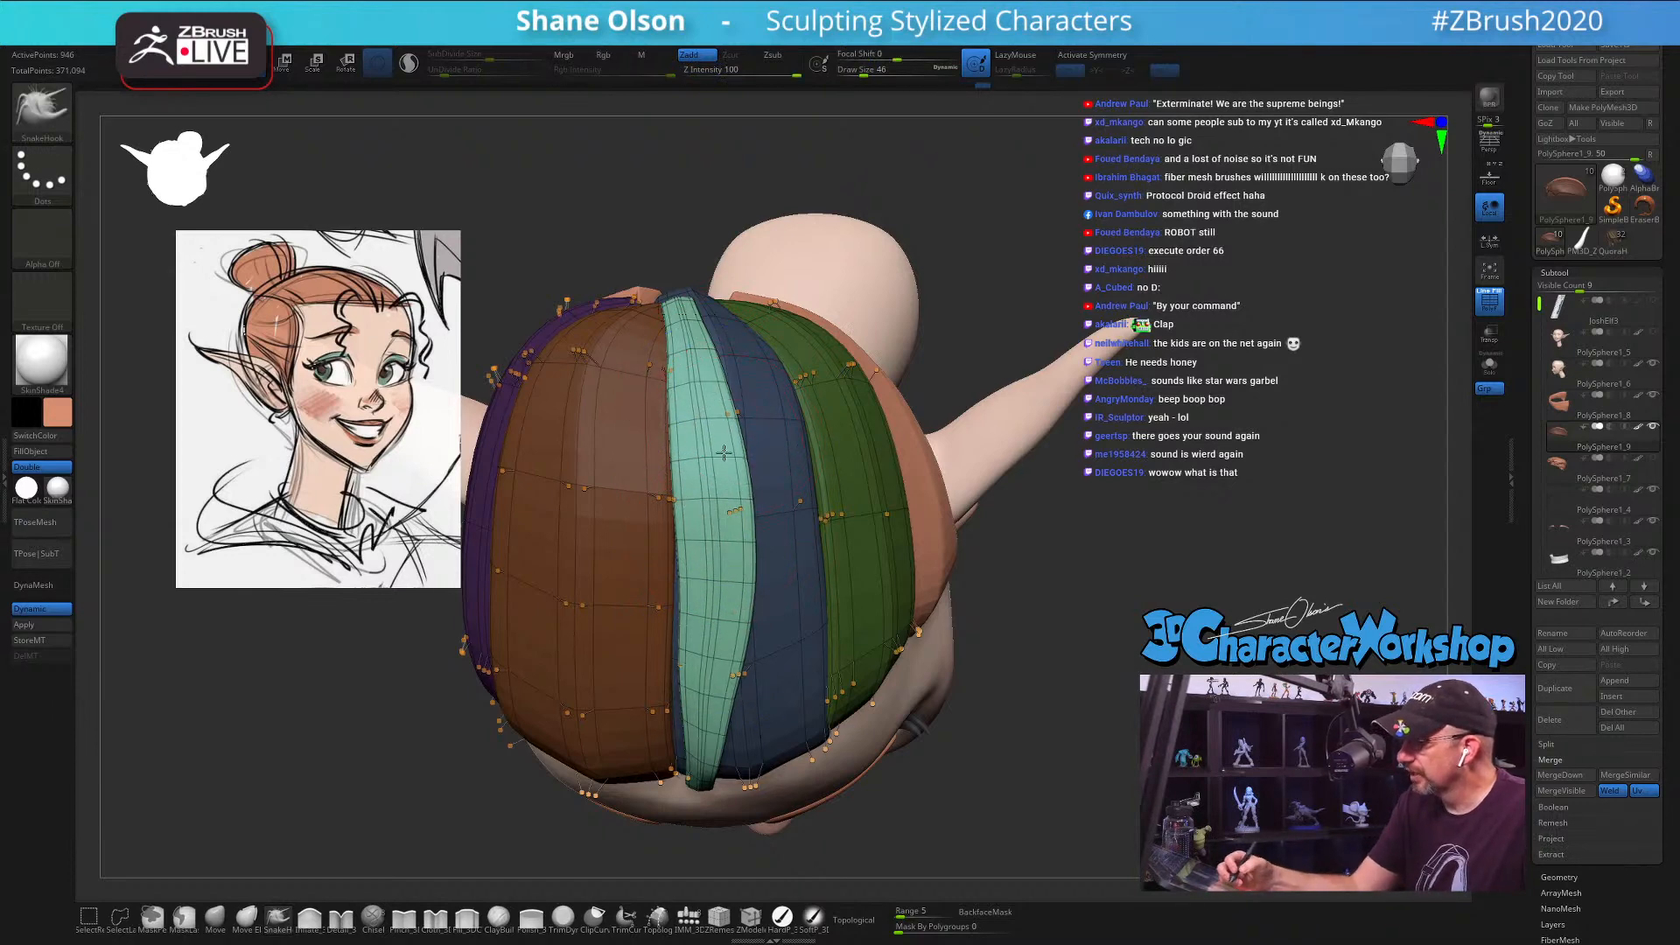
Step: Pull the back end of the light-green hair strip into place at the back of the head with SnakeHook at size 71
{"action": "right_click_drag", "start_coordinate": [724, 452], "coordinate": [775, 355]}
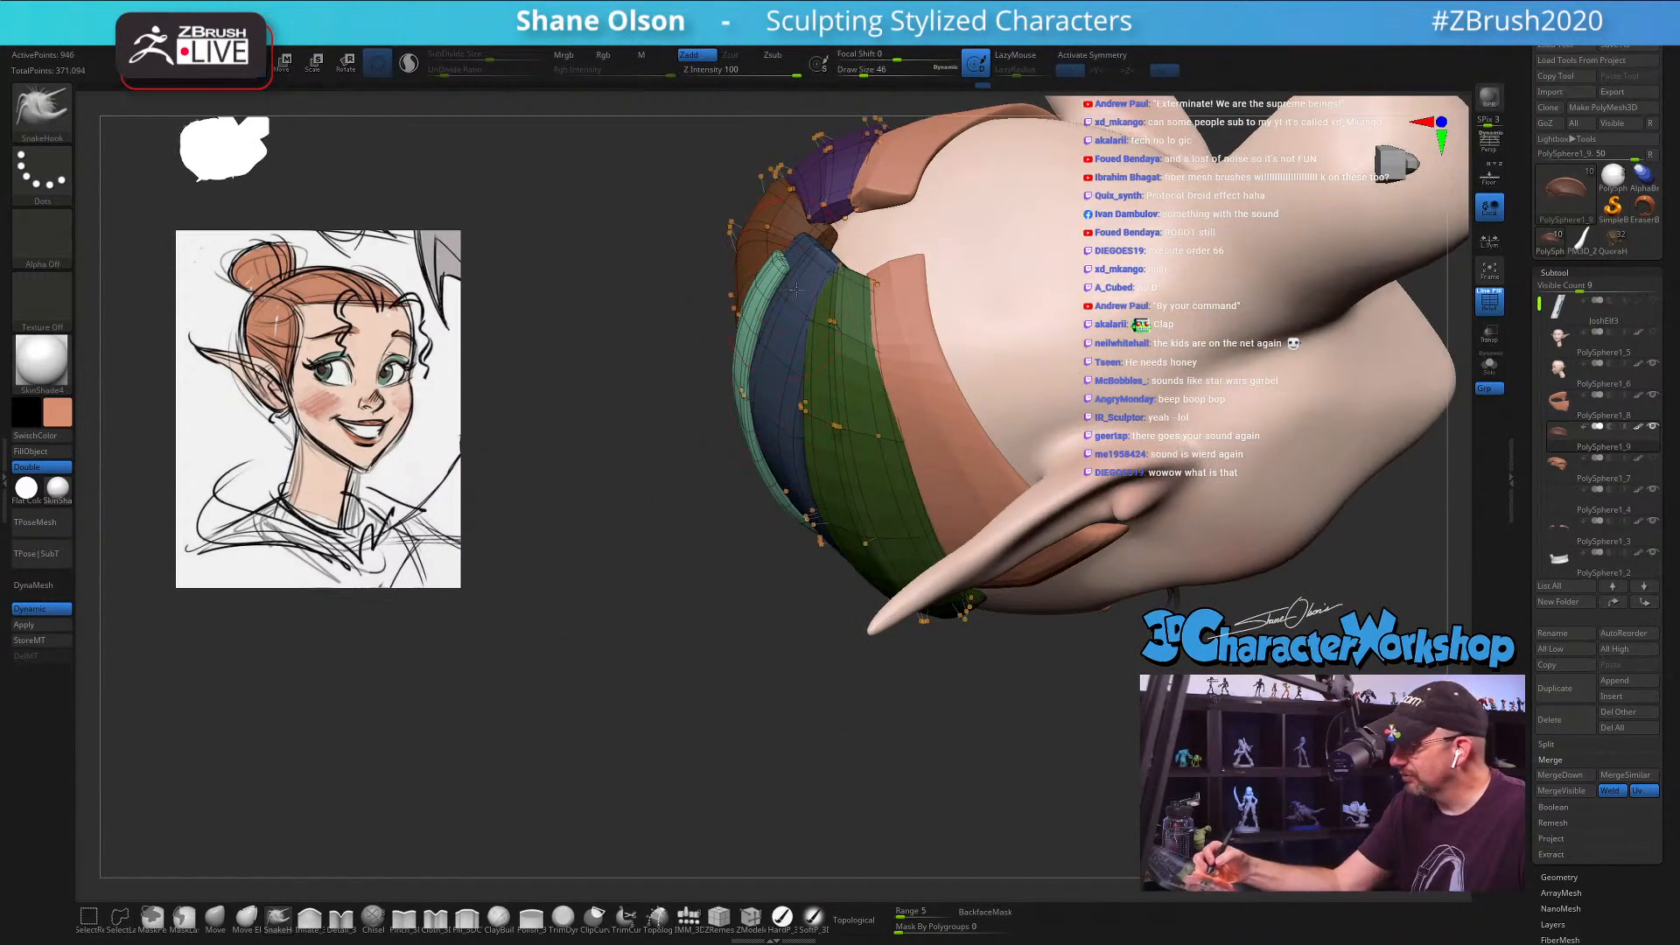
{"action": "right_click_drag", "start_coordinate": [796, 290], "coordinate": [831, 241]}
{"action": "key", "text": "s"}
{"action": "left_click_drag", "start_coordinate": [817, 276], "coordinate": [824, 277]}
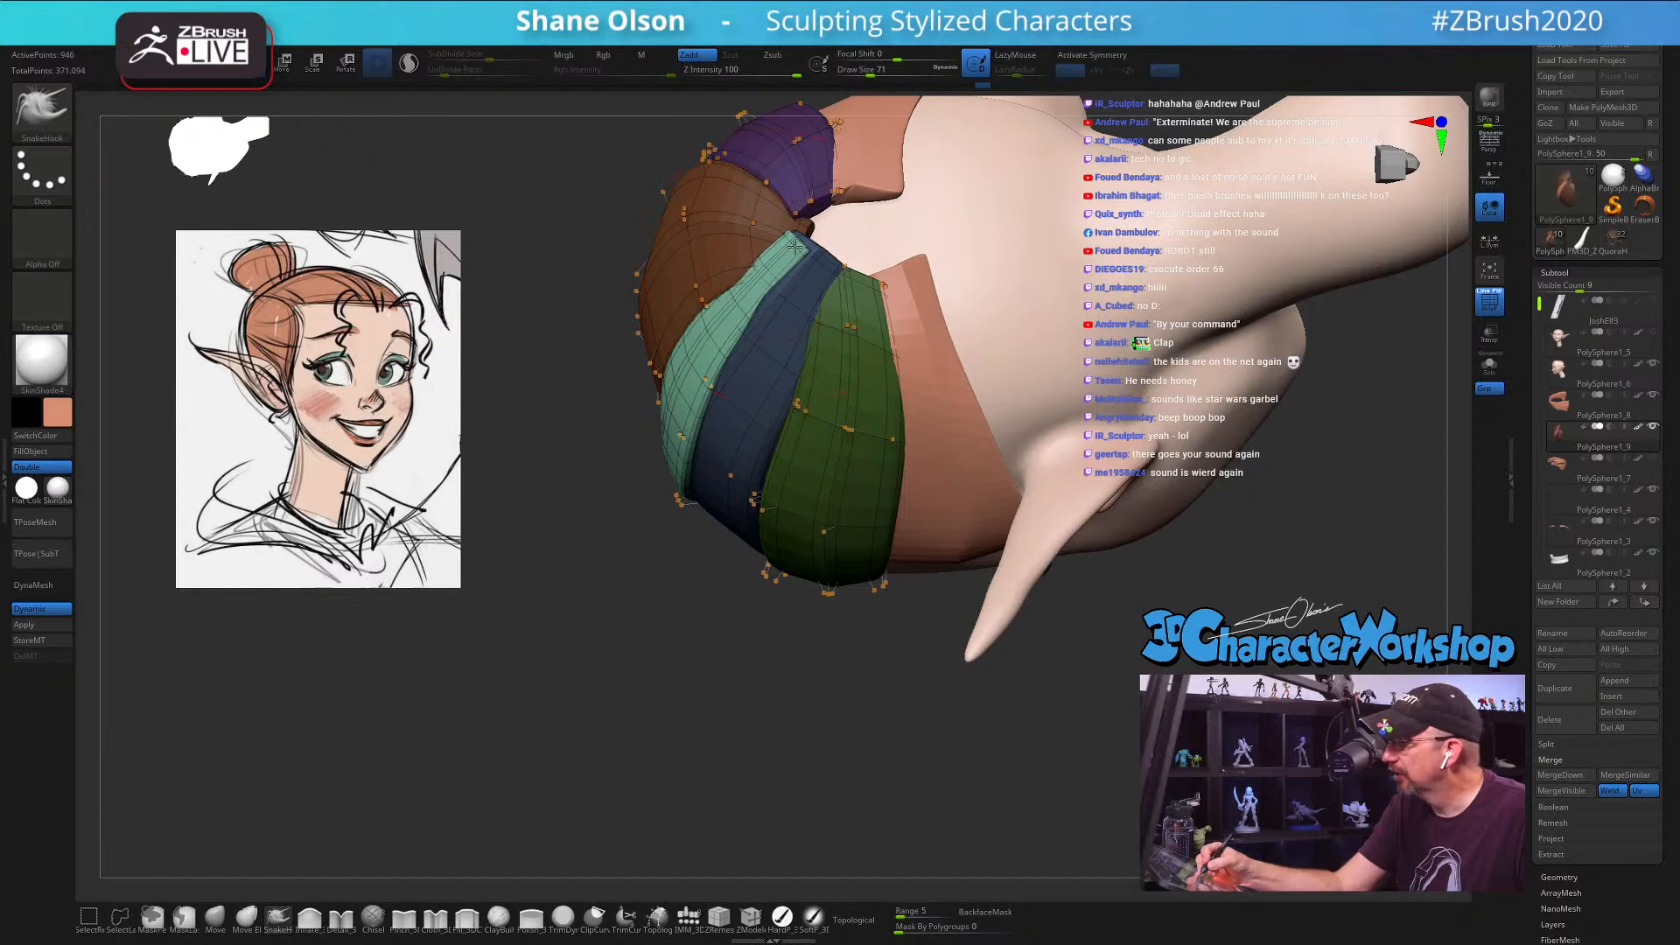
{"action": "mouse_move", "coordinate": [783, 300]}
{"action": "right_mouse_down"}
{"action": "mouse_move", "coordinate": [814, 245]}
{"action": "mouse_move", "coordinate": [779, 345]}
{"action": "mouse_move", "coordinate": [786, 326]}
{"action": "right_mouse_up"}
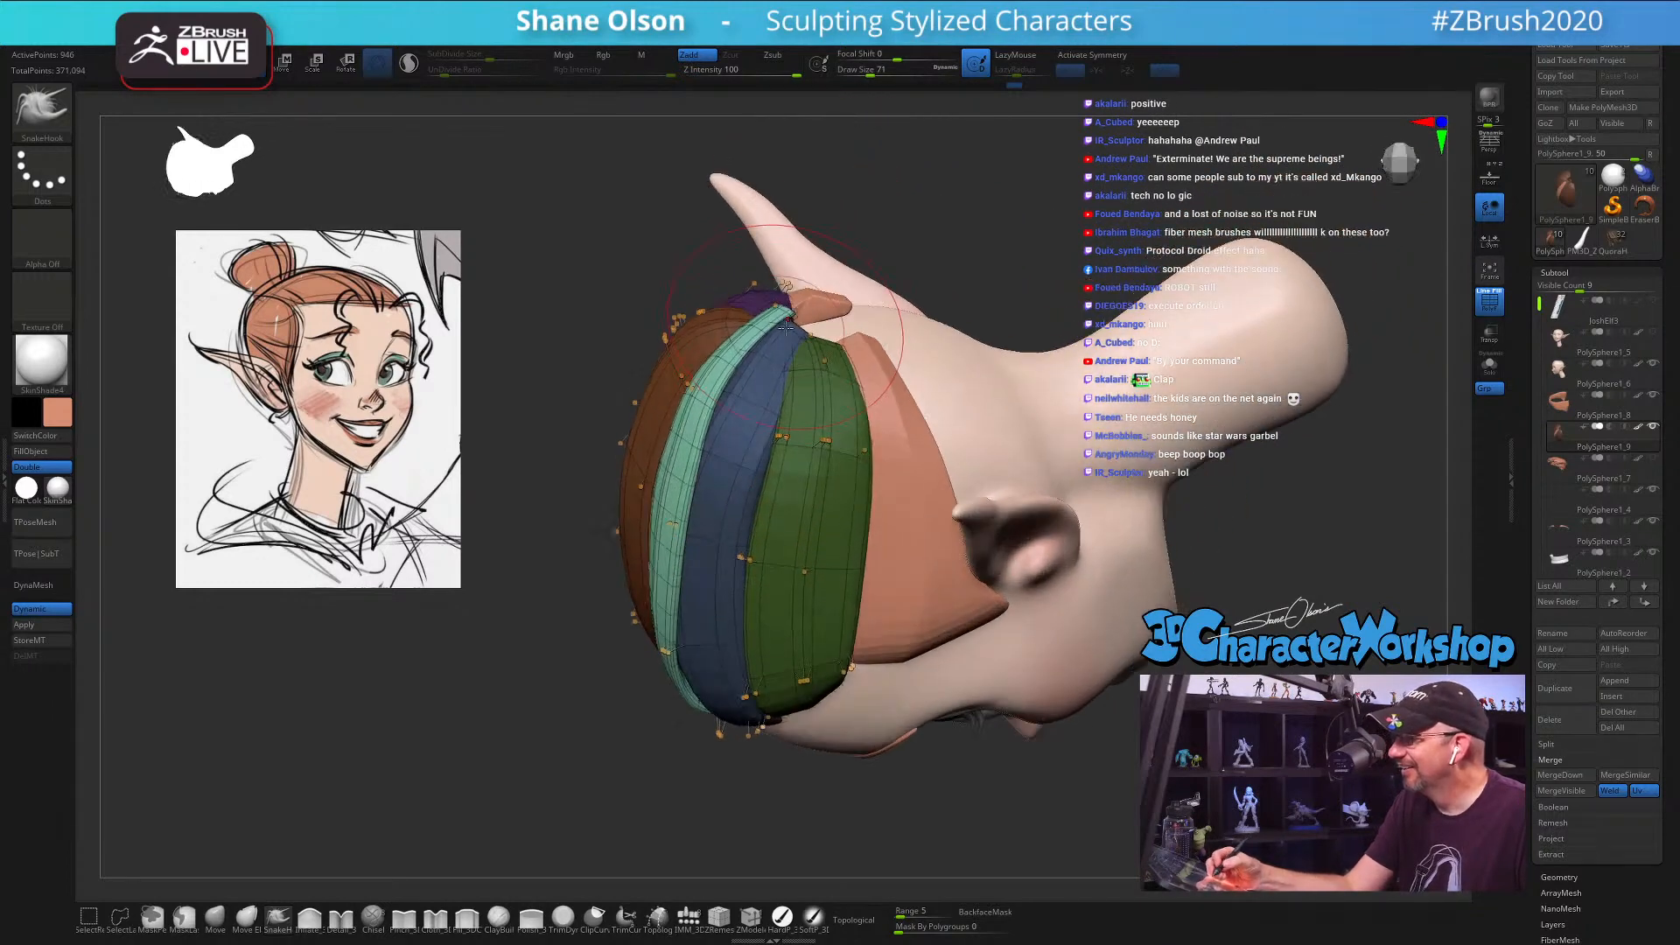
{"action": "left_click_drag", "start_coordinate": [779, 346], "coordinate": [798, 312]}
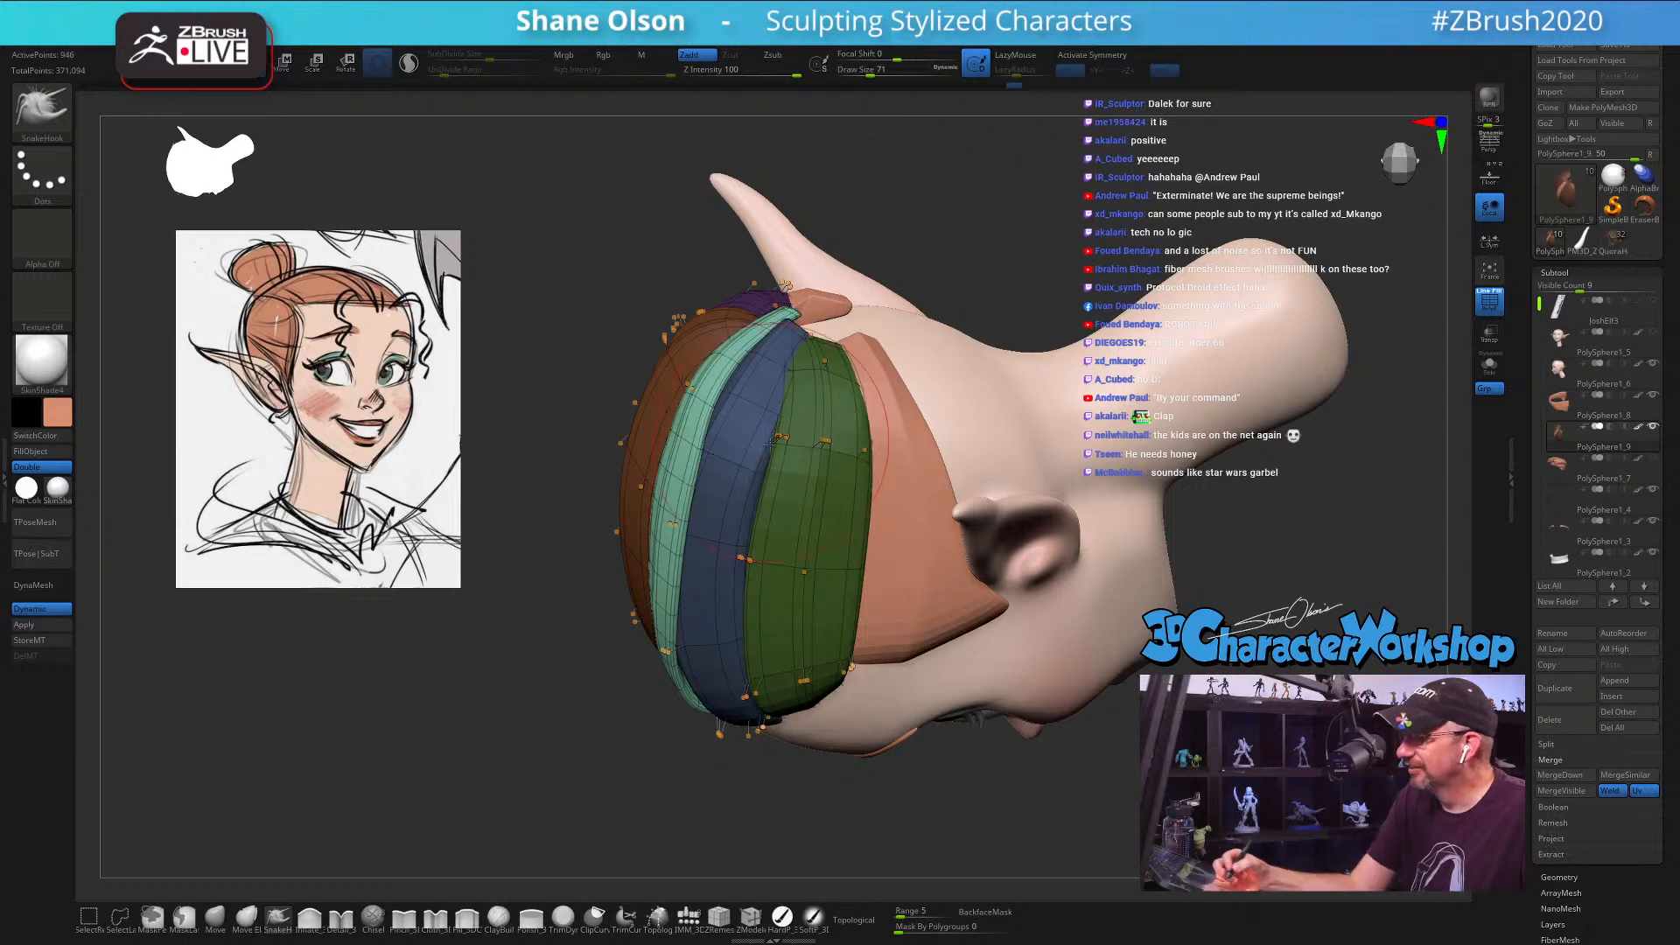
Step: Refine the curve of the light-green hair strip over the top of the crown with SnakeHook at size 83
{"action": "right_click_drag", "start_coordinate": [692, 452], "coordinate": [714, 407]}
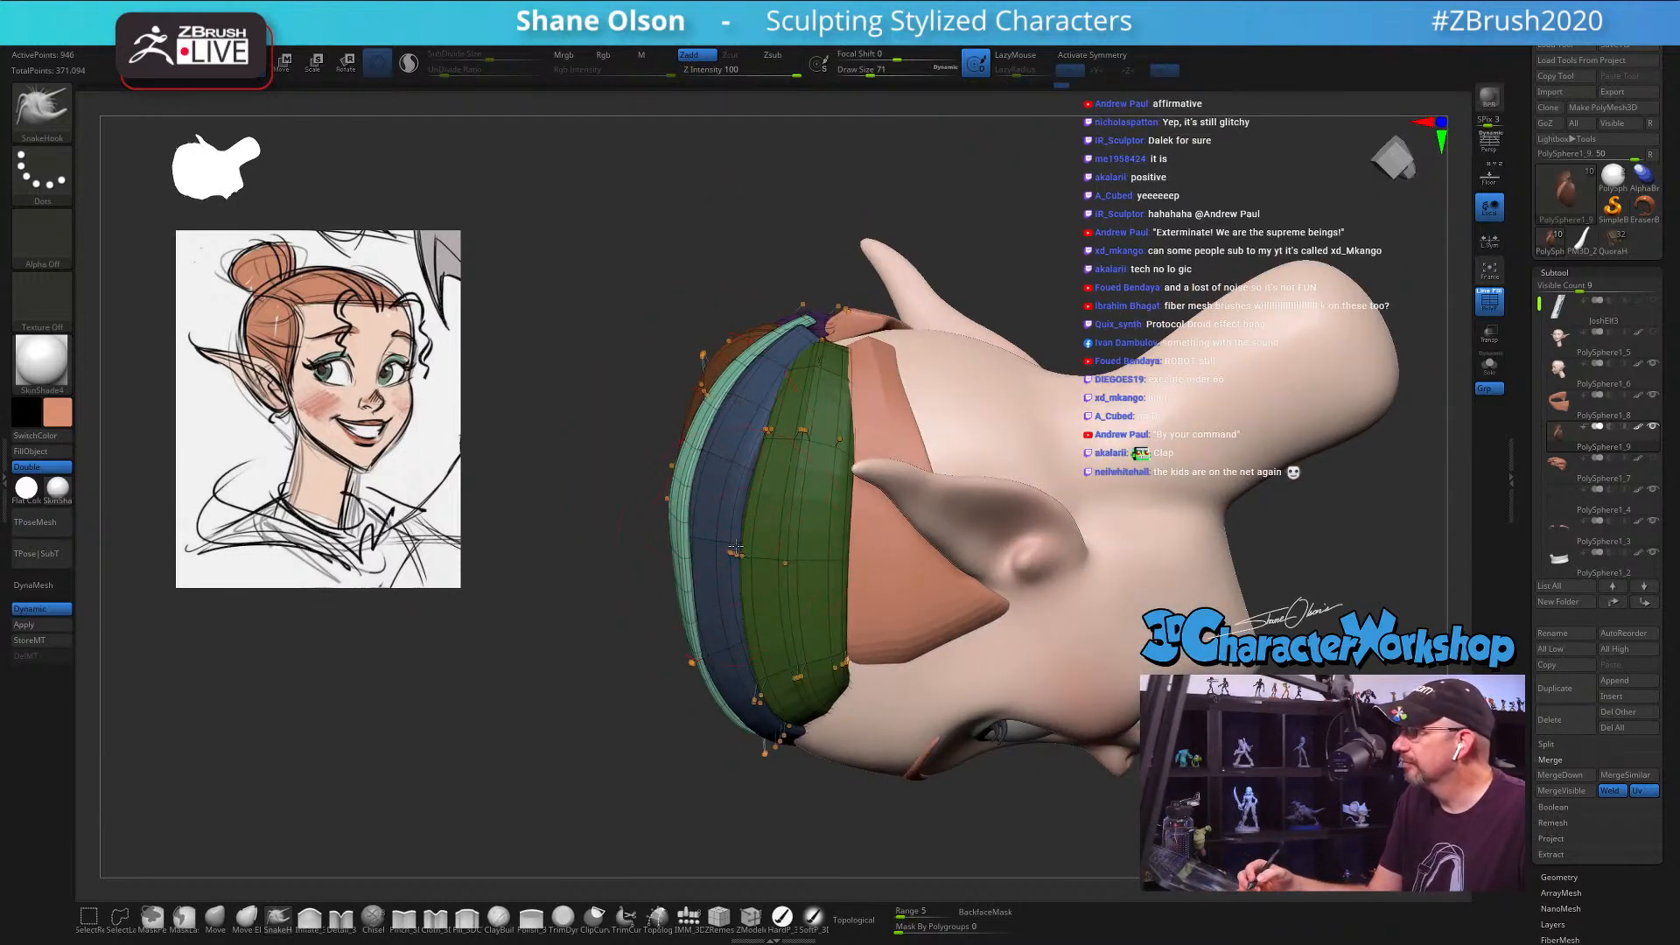
{"action": "mouse_move", "coordinate": [735, 546]}
{"action": "right_mouse_down"}
{"action": "mouse_move", "coordinate": [667, 585]}
{"action": "mouse_move", "coordinate": [764, 598]}
{"action": "mouse_move", "coordinate": [675, 696]}
{"action": "right_mouse_up"}
{"action": "key", "text": "s"}
{"action": "left_click_drag", "start_coordinate": [691, 666], "coordinate": [693, 666]}
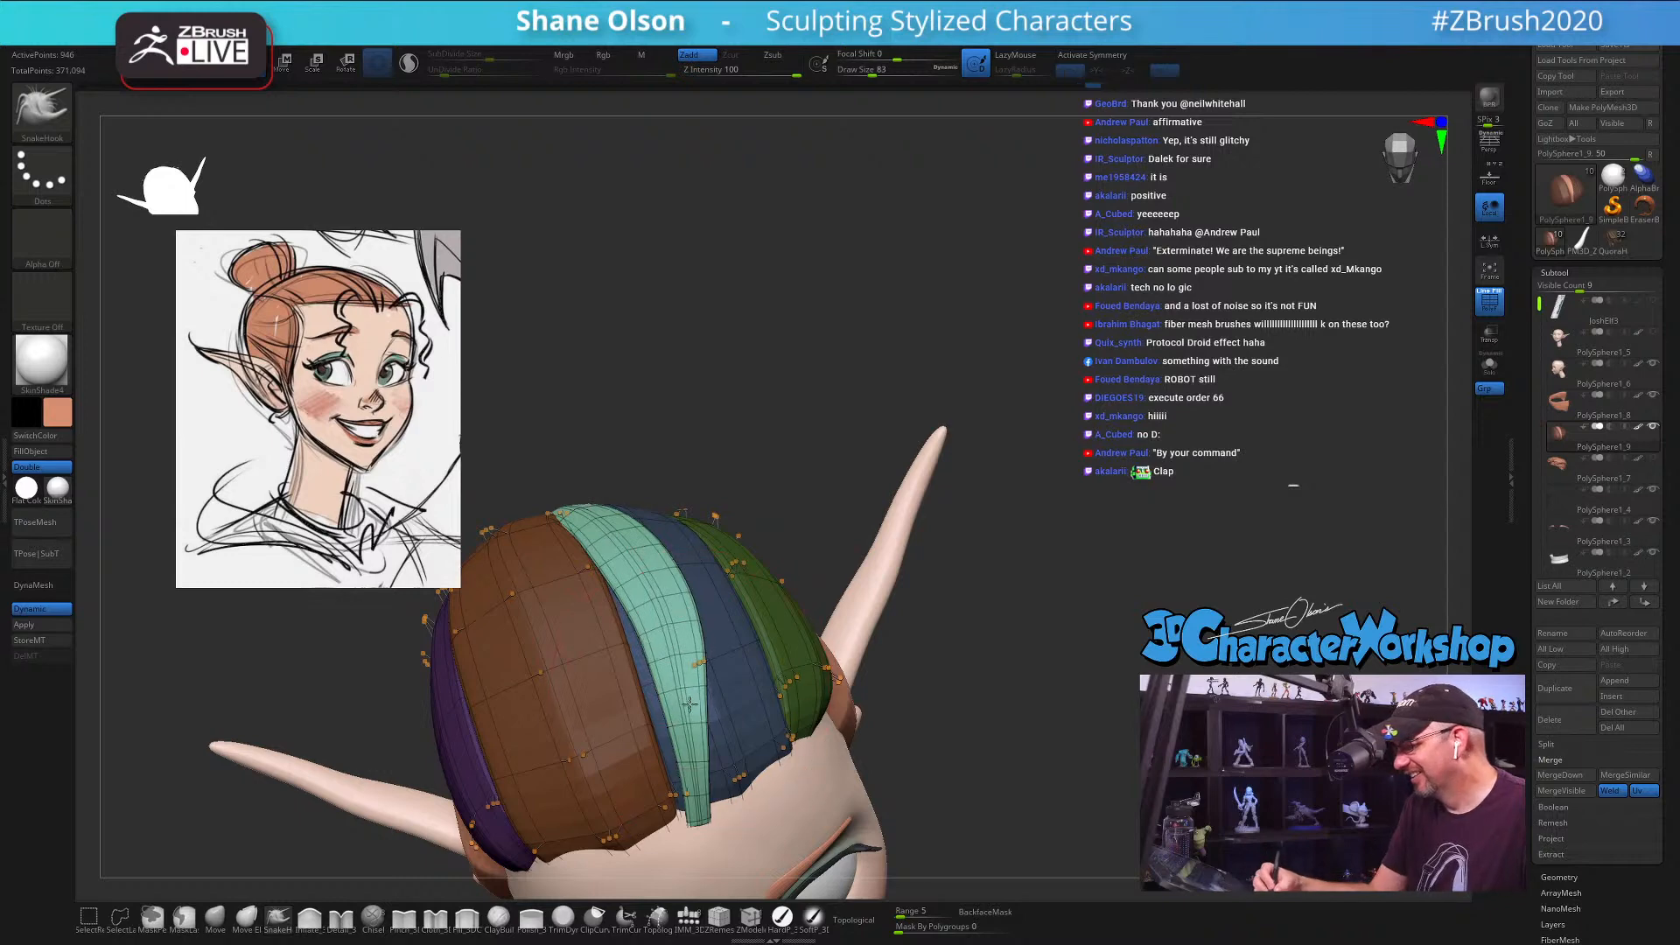
{"action": "right_click_drag", "start_coordinate": [691, 705], "coordinate": [630, 528]}
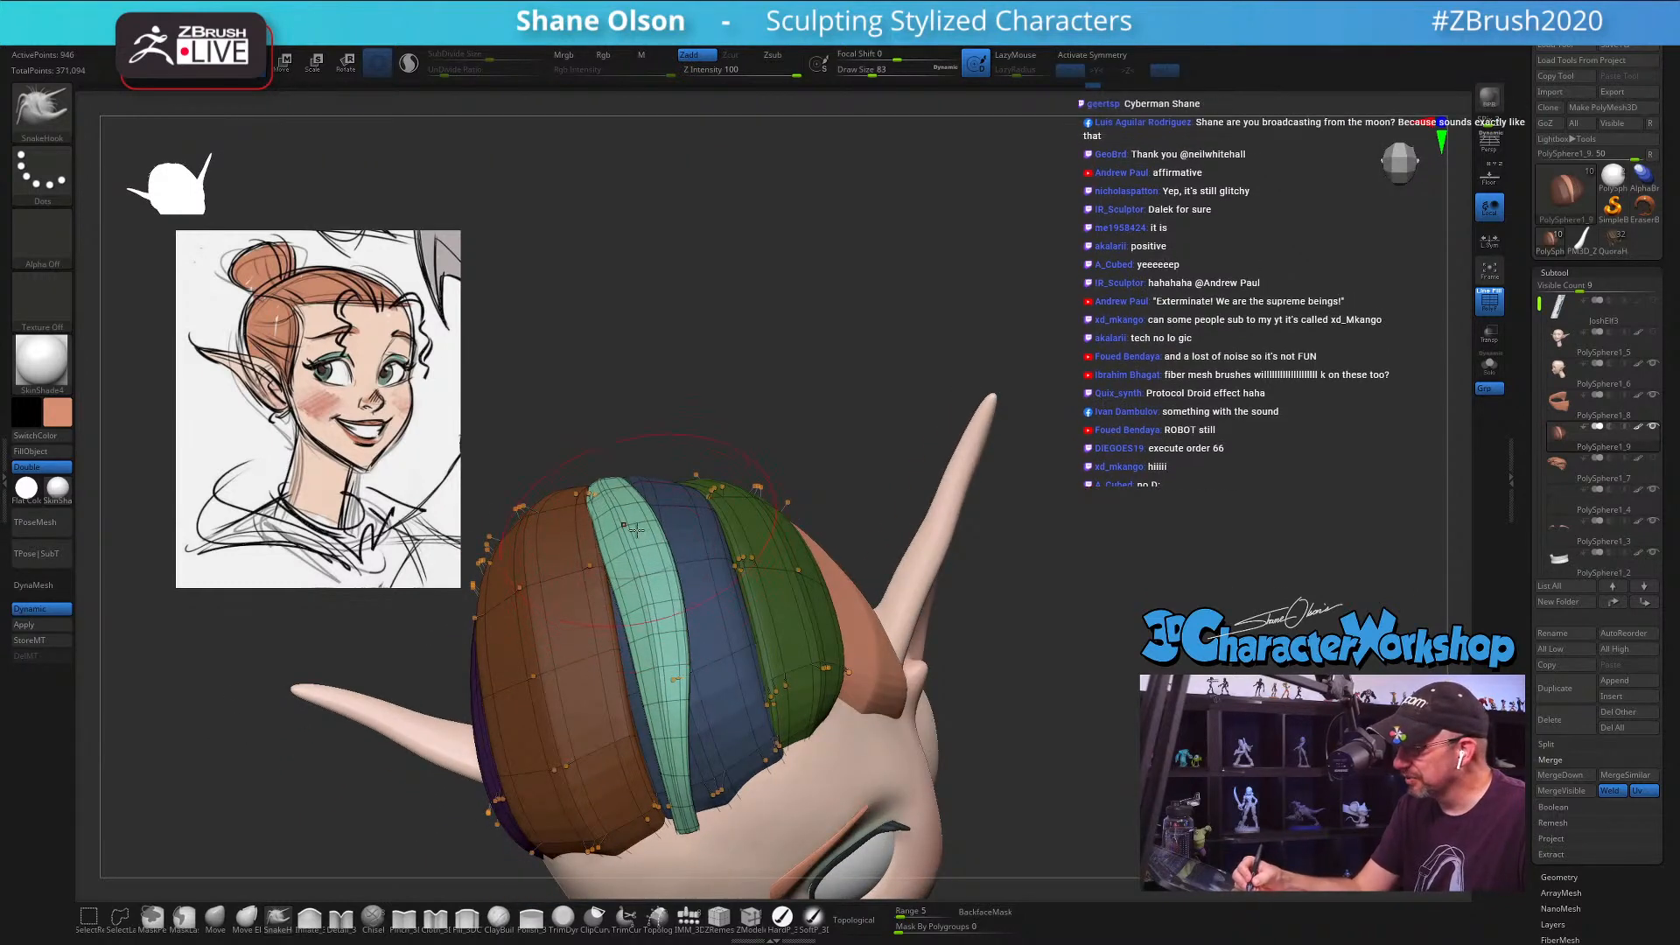
{"action": "key", "text": "shift"}
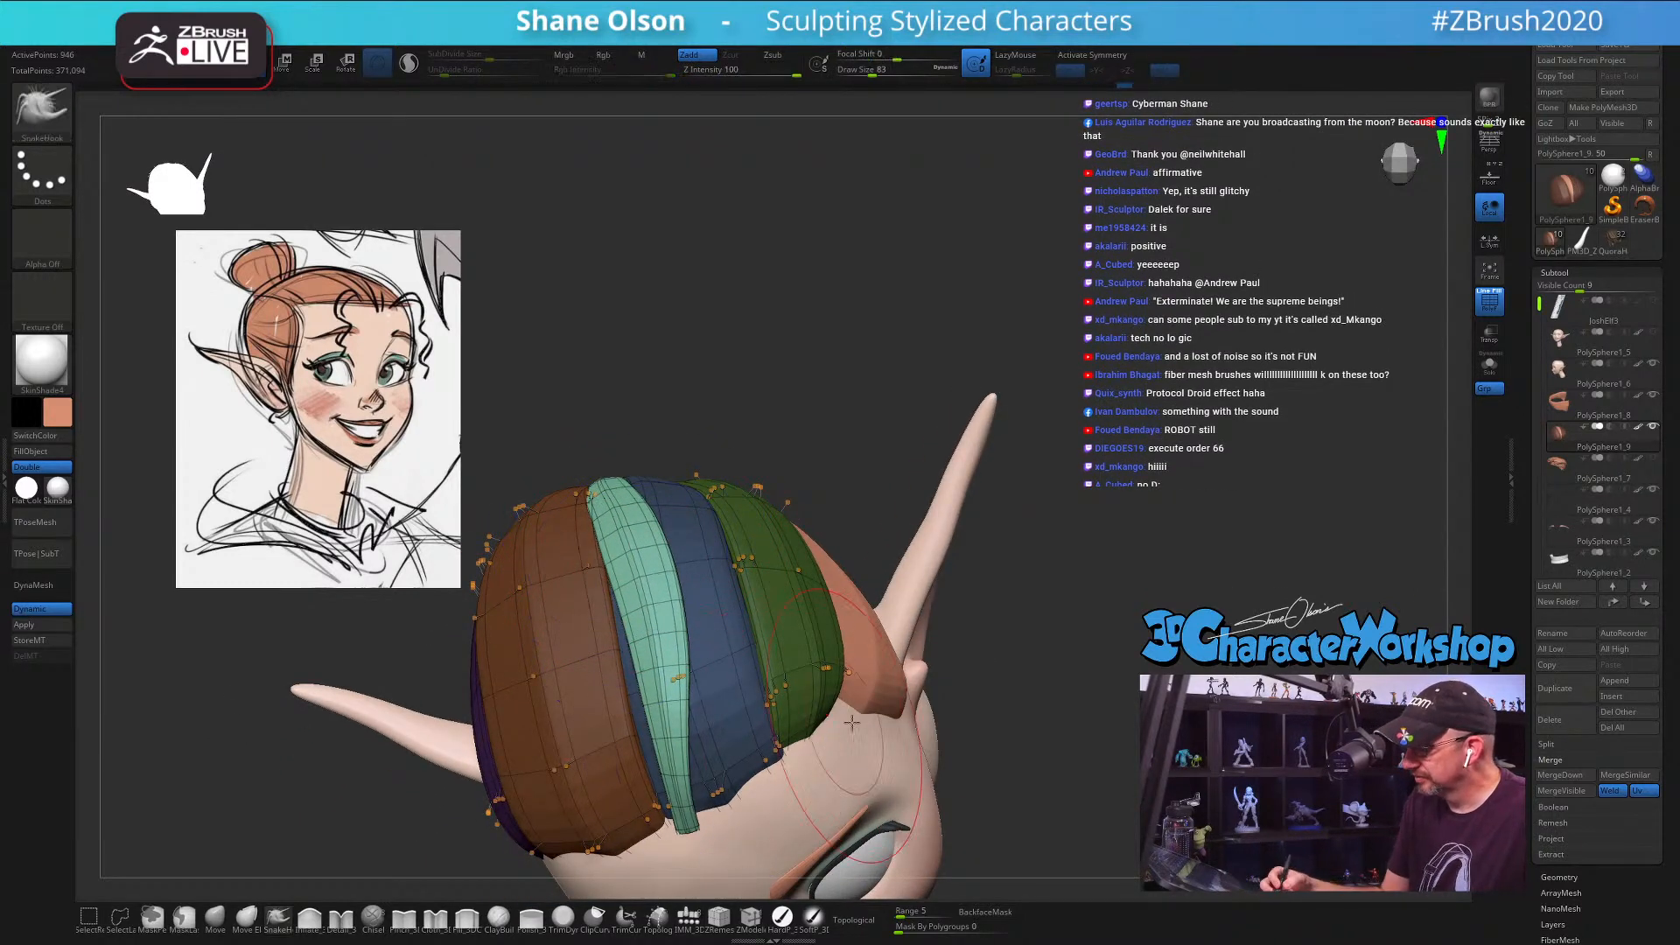
Step: Hide the polyframe display and clear the mask from the crown strips
{"action": "key", "text": "shift+f"}
{"action": "key", "text": "ctrl"}
{"action": "left_click", "coordinate": [1033, 686], "text": "ctrl"}
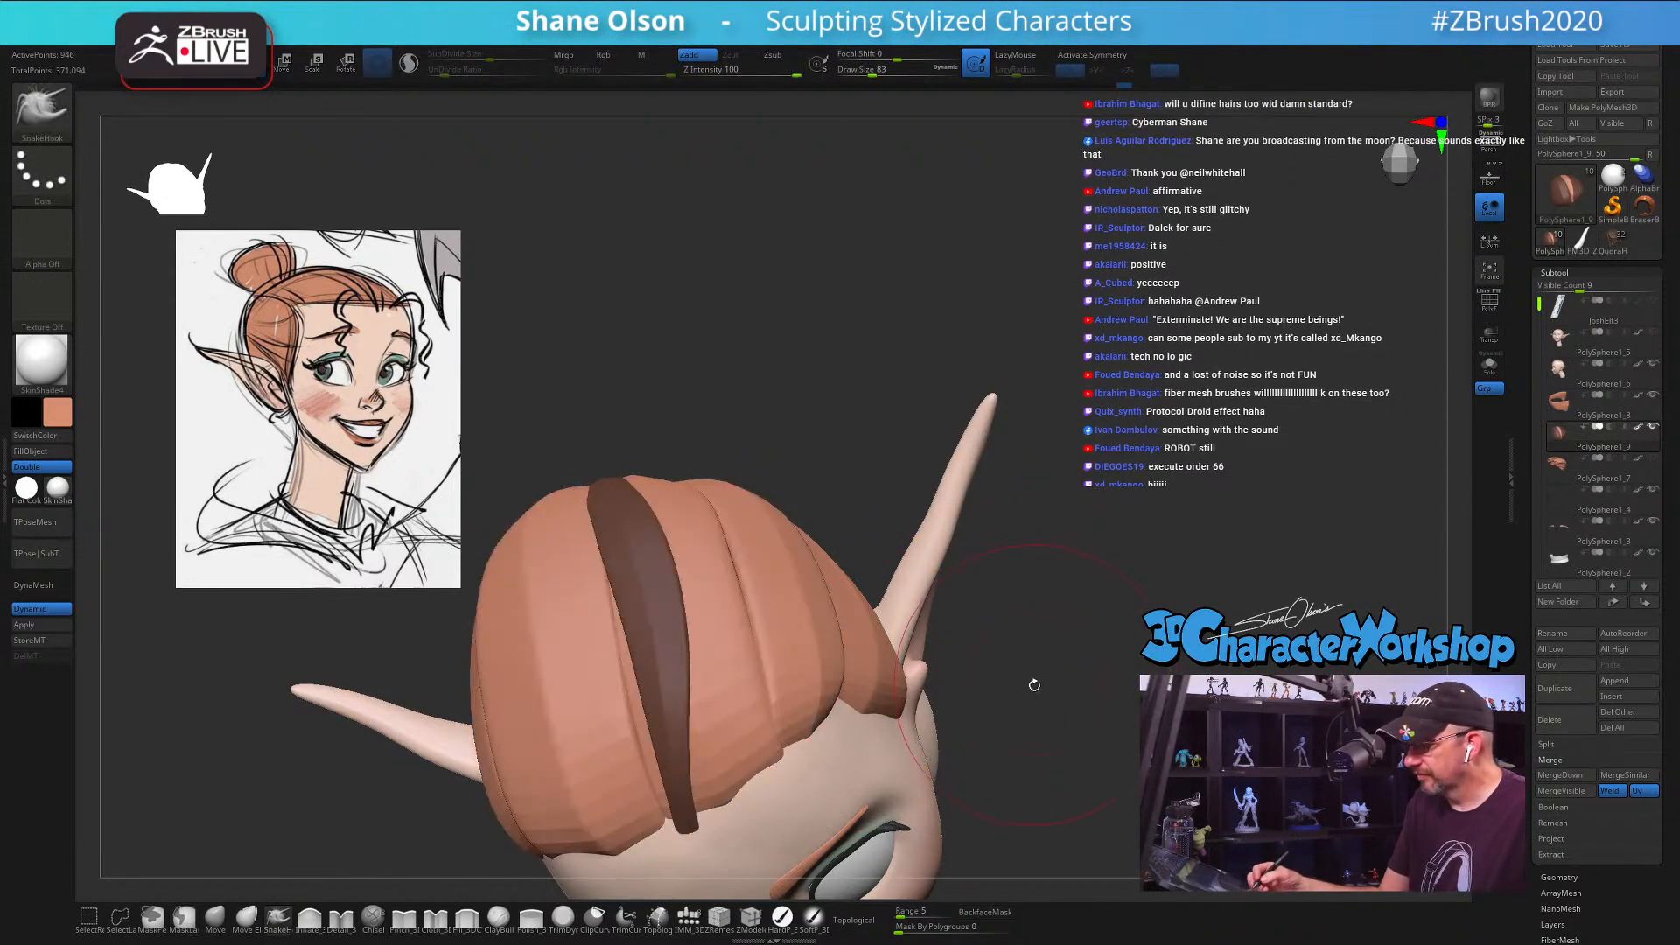
{"action": "mouse_move", "coordinate": [1035, 683]}
{"action": "left_mouse_down", "text": "ctrl"}
{"action": "mouse_move", "coordinate": [1037, 662]}
{"action": "mouse_move", "coordinate": [979, 612]}
{"action": "mouse_move", "coordinate": [934, 712]}
{"action": "mouse_move", "coordinate": [953, 724]}
{"action": "mouse_move", "coordinate": [936, 671]}
{"action": "mouse_move", "coordinate": [911, 735]}
{"action": "mouse_move", "coordinate": [966, 733]}
{"action": "left_mouse_up", "text": "ctrl"}
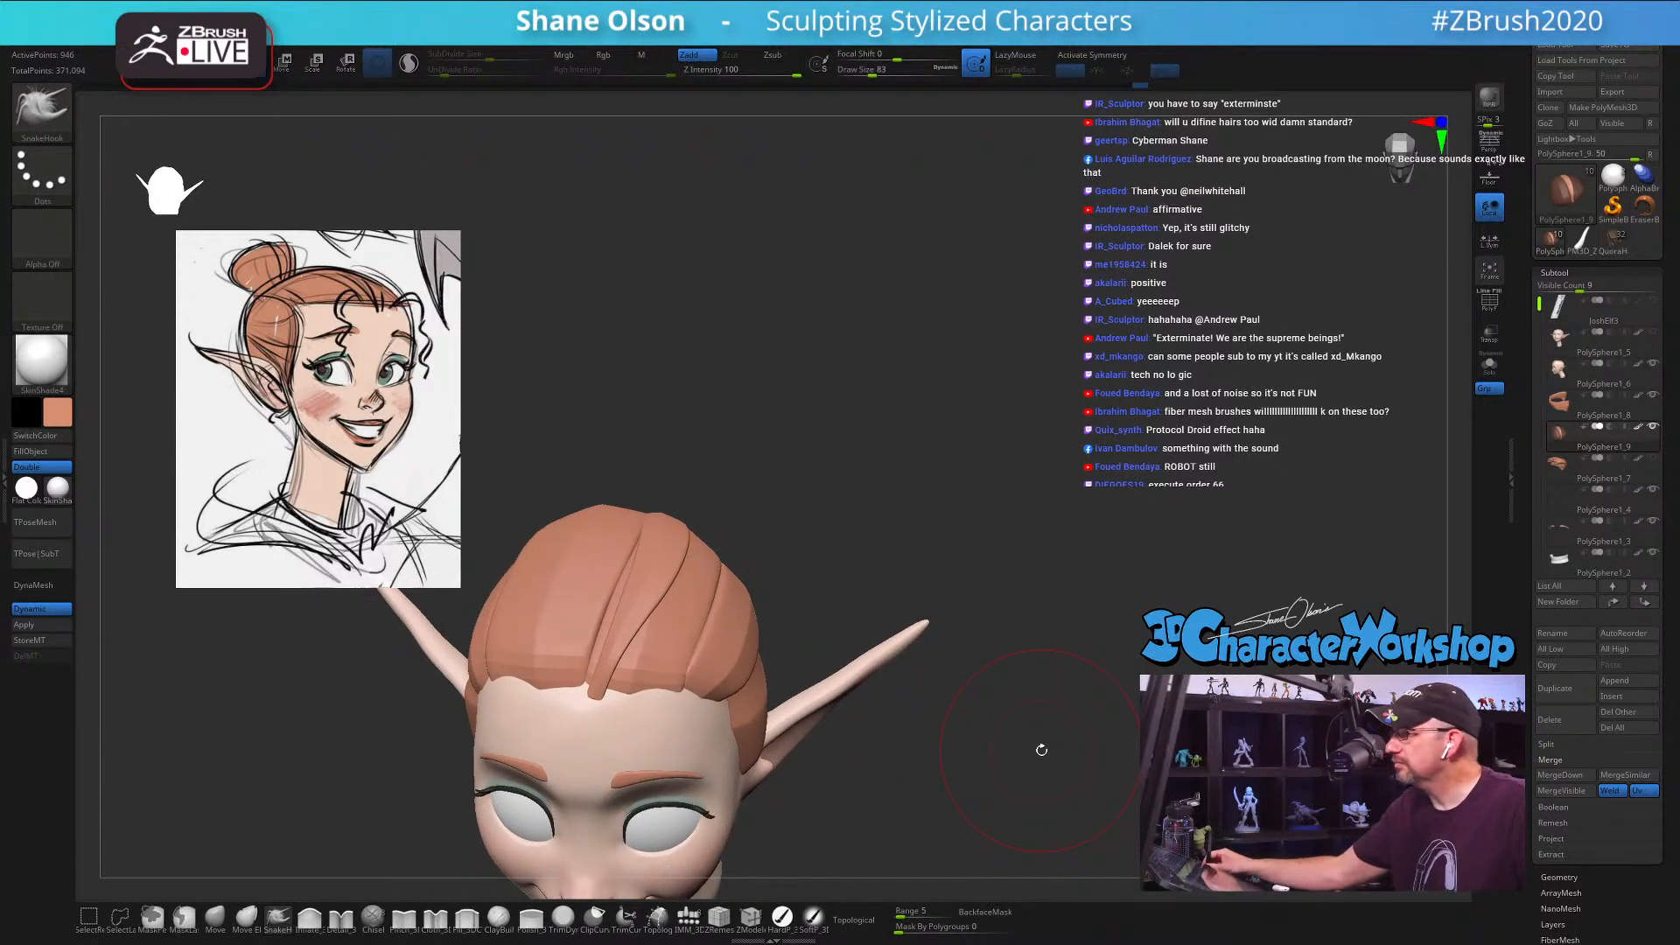
Step: Set the SnakeHook brush size to 74 and turn on topological masking with range 5
{"action": "mouse_move", "coordinate": [1051, 534]}
{"action": "left_mouse_down"}
{"action": "mouse_move", "coordinate": [904, 499]}
{"action": "mouse_move", "coordinate": [965, 397]}
{"action": "mouse_move", "coordinate": [959, 369]}
{"action": "left_mouse_up"}
{"action": "key", "text": "s"}
{"action": "left_click_drag", "start_coordinate": [670, 612], "coordinate": [649, 622]}
{"action": "mouse_move", "coordinate": [1062, 455]}
{"action": "left_mouse_down"}
{"action": "mouse_move", "coordinate": [1009, 326]}
{"action": "mouse_move", "coordinate": [988, 404]}
{"action": "mouse_move", "coordinate": [958, 383]}
{"action": "left_mouse_up"}
{"action": "key", "text": "s"}
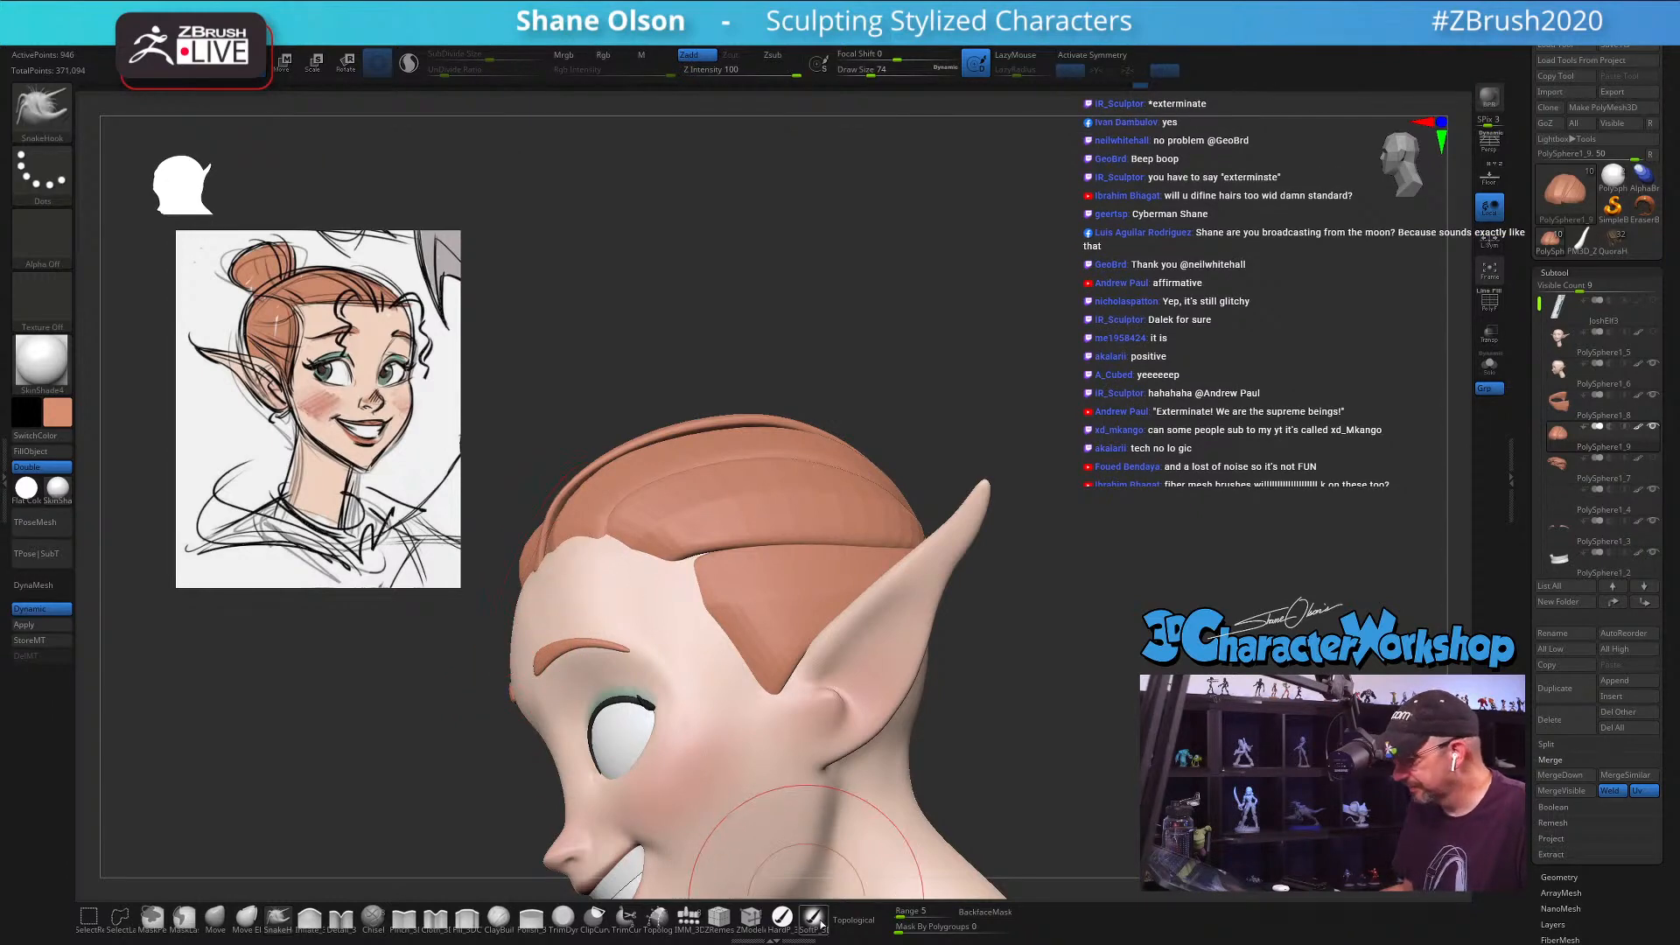
{"action": "left_click", "coordinate": [853, 920]}
{"action": "left_click_drag", "start_coordinate": [881, 312], "coordinate": [615, 529]}
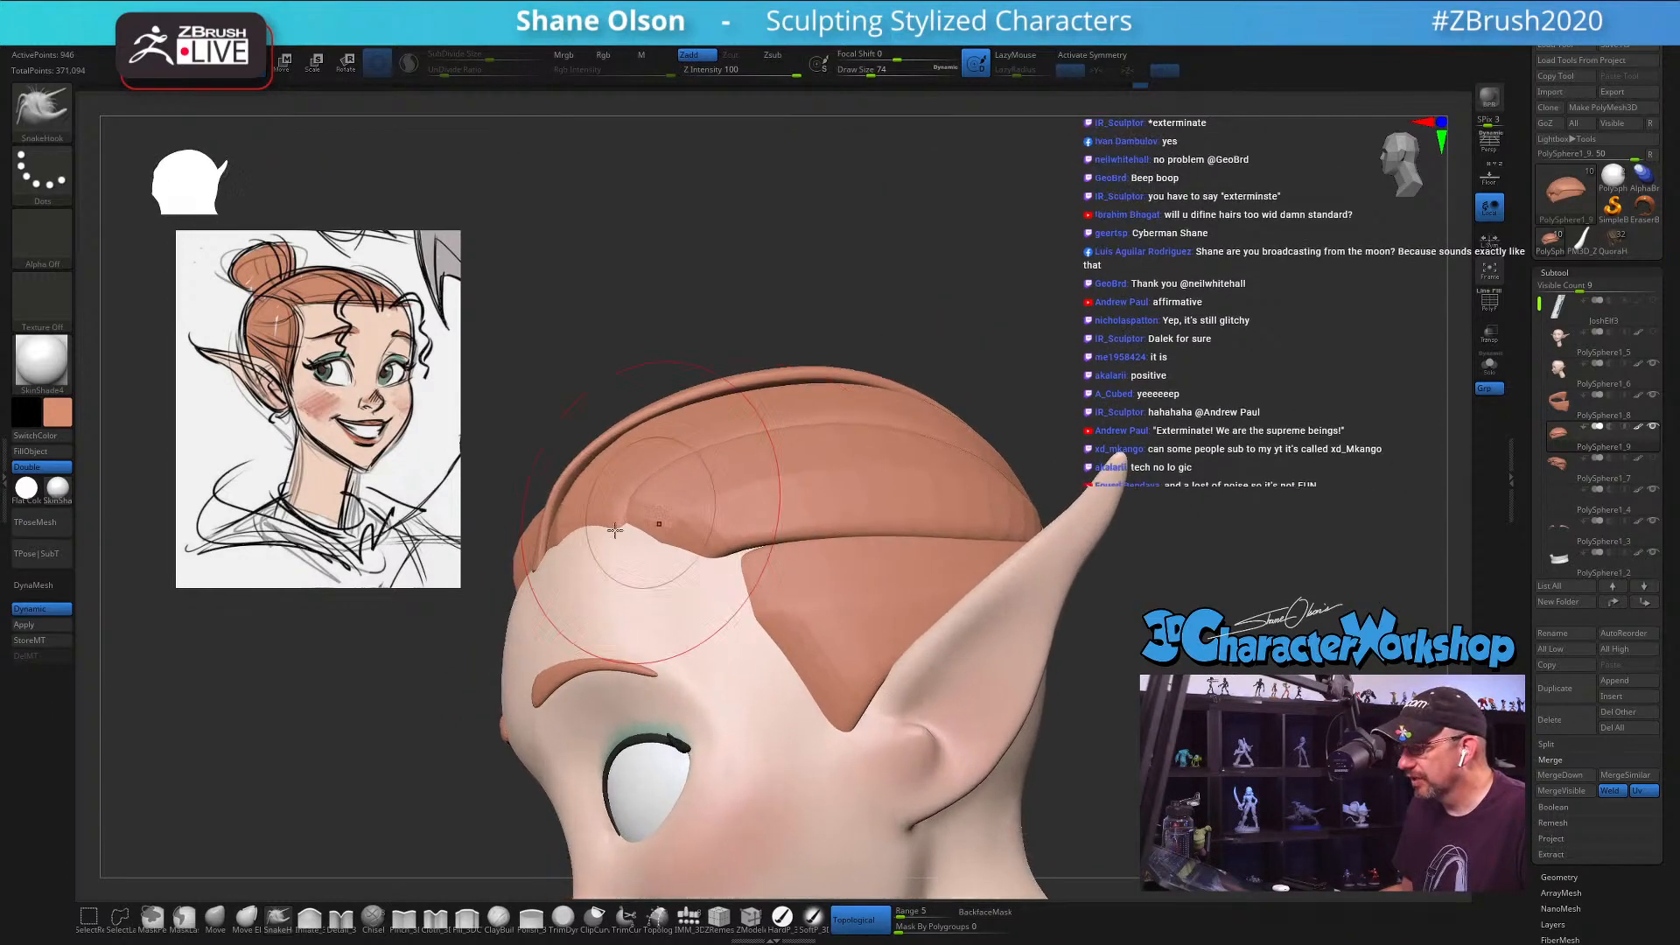
Step: Show the polyframe and adjust the front ends of the crown hair strips along the hairline with SnakeHook at size 56
{"action": "key", "text": "shift+f"}
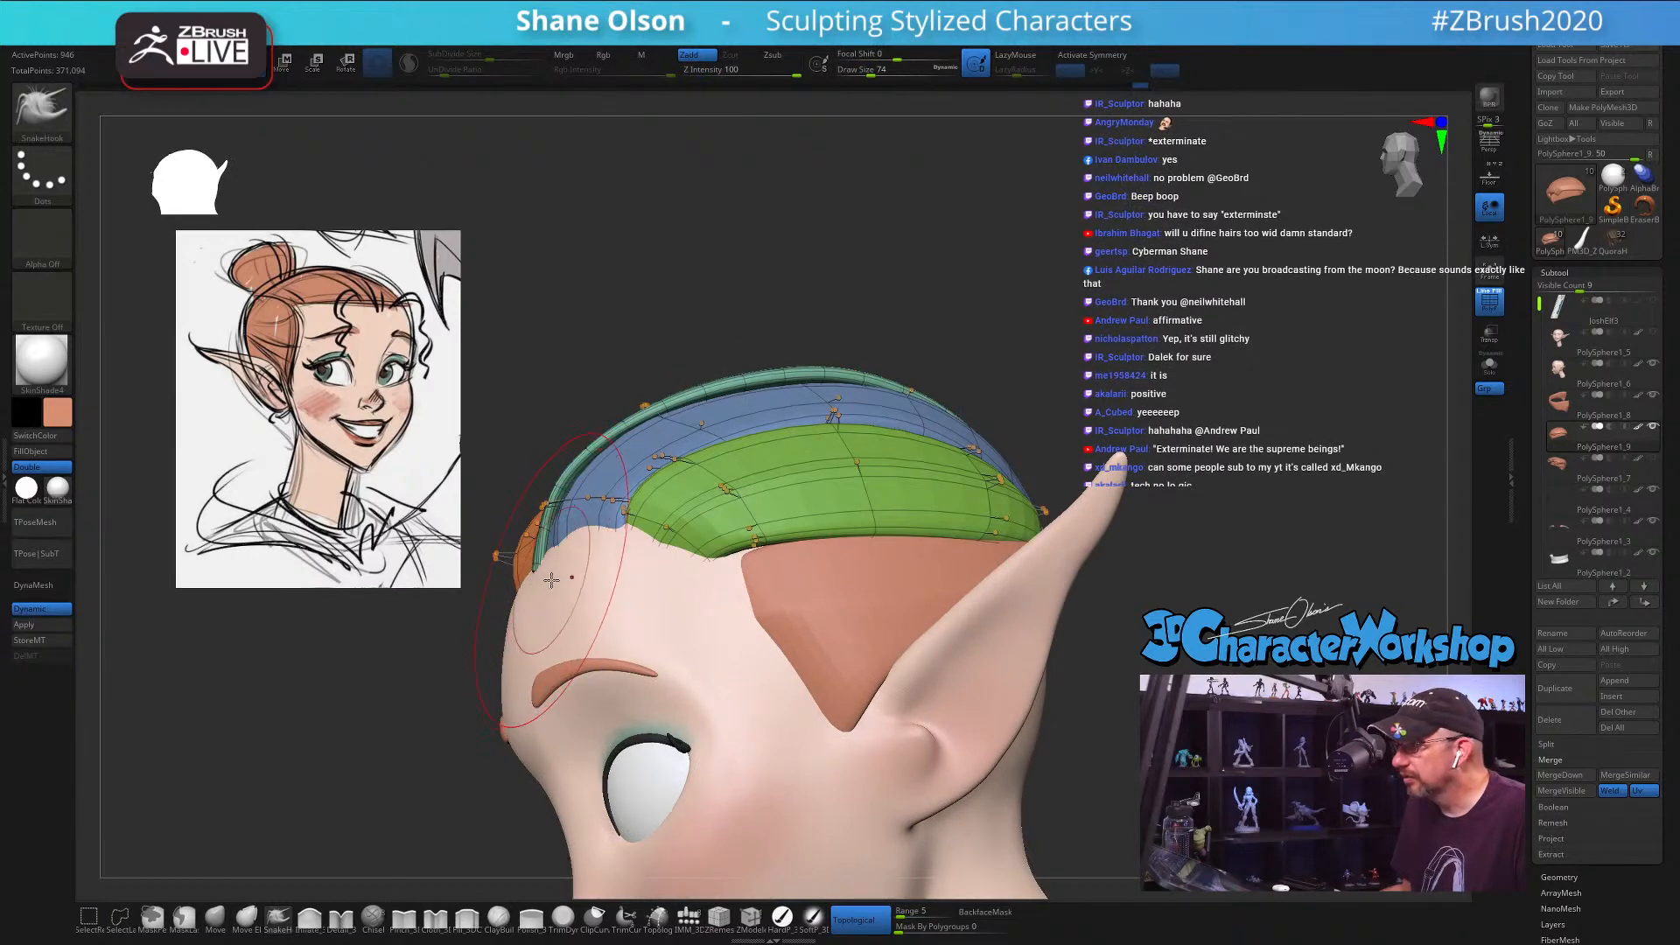
{"action": "key", "text": "bracketleft"}
{"action": "key", "text": "bracketleft"}
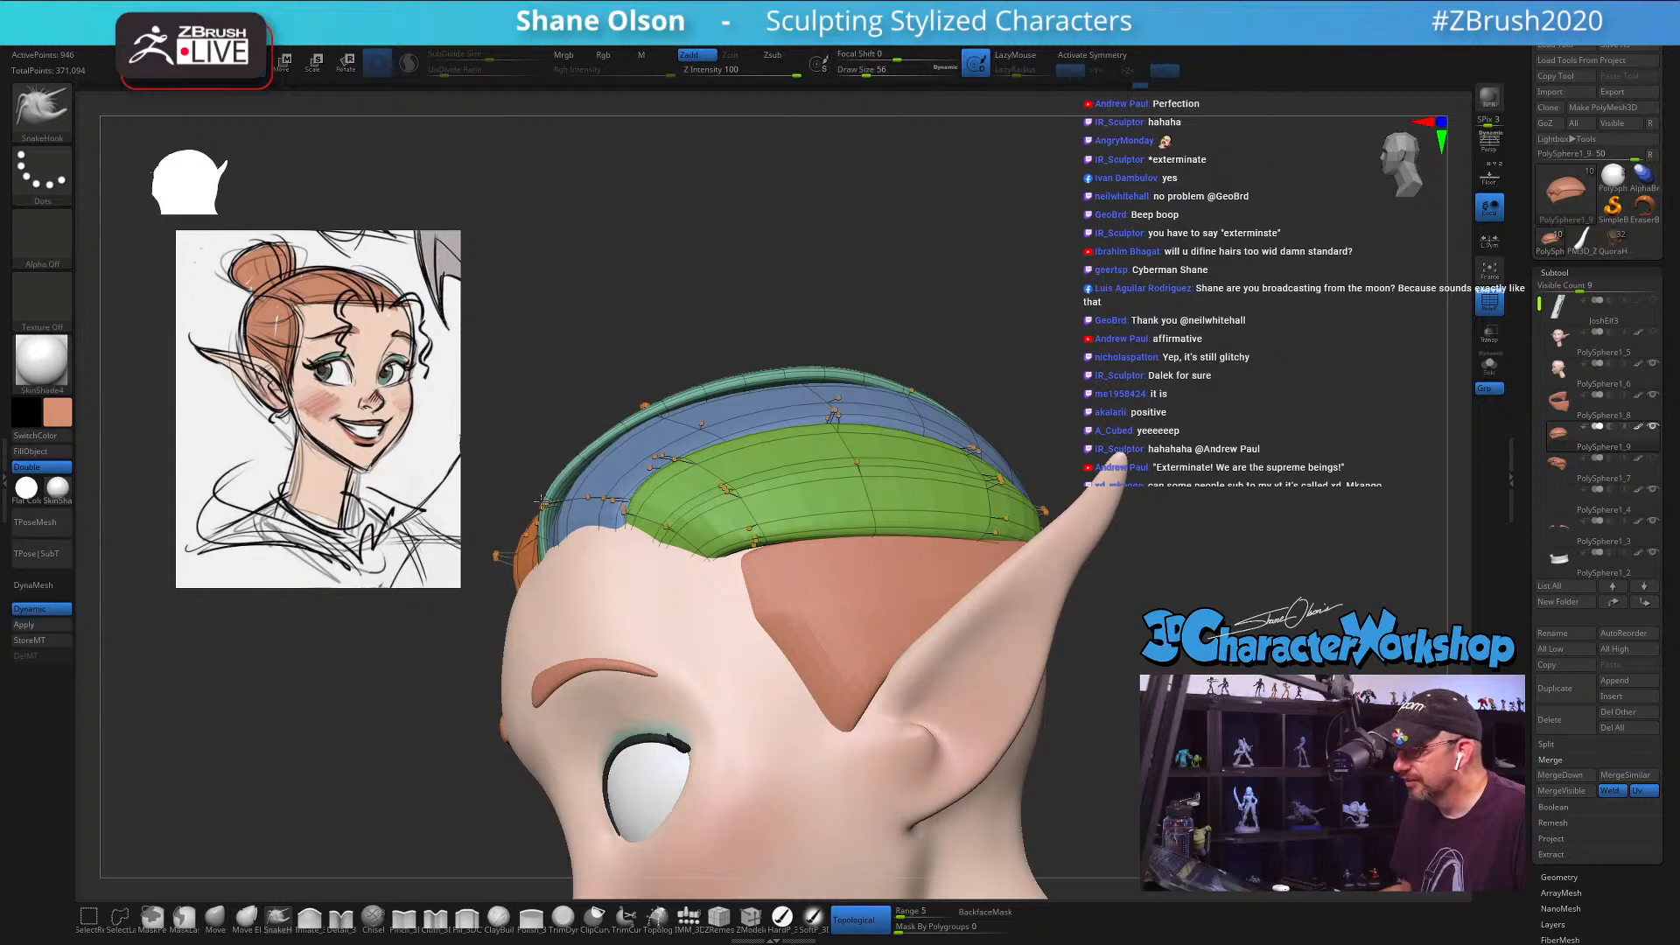
{"action": "left_click_drag", "start_coordinate": [627, 317], "coordinate": [560, 480]}
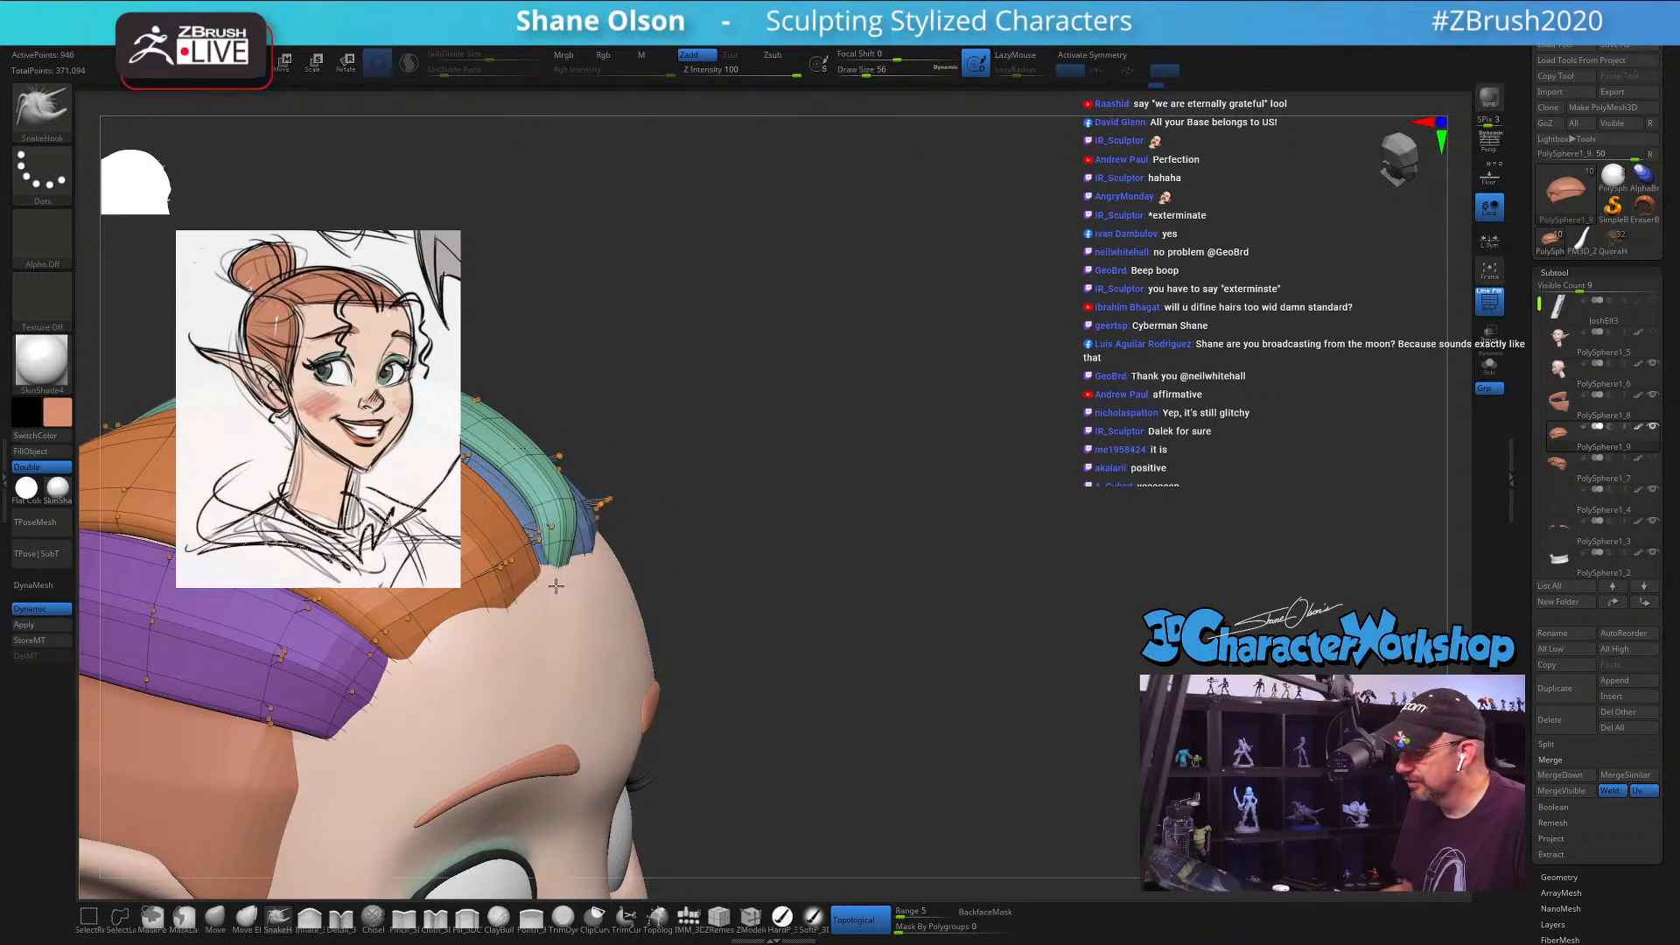
{"action": "left_click_drag", "start_coordinate": [809, 613], "coordinate": [682, 556]}
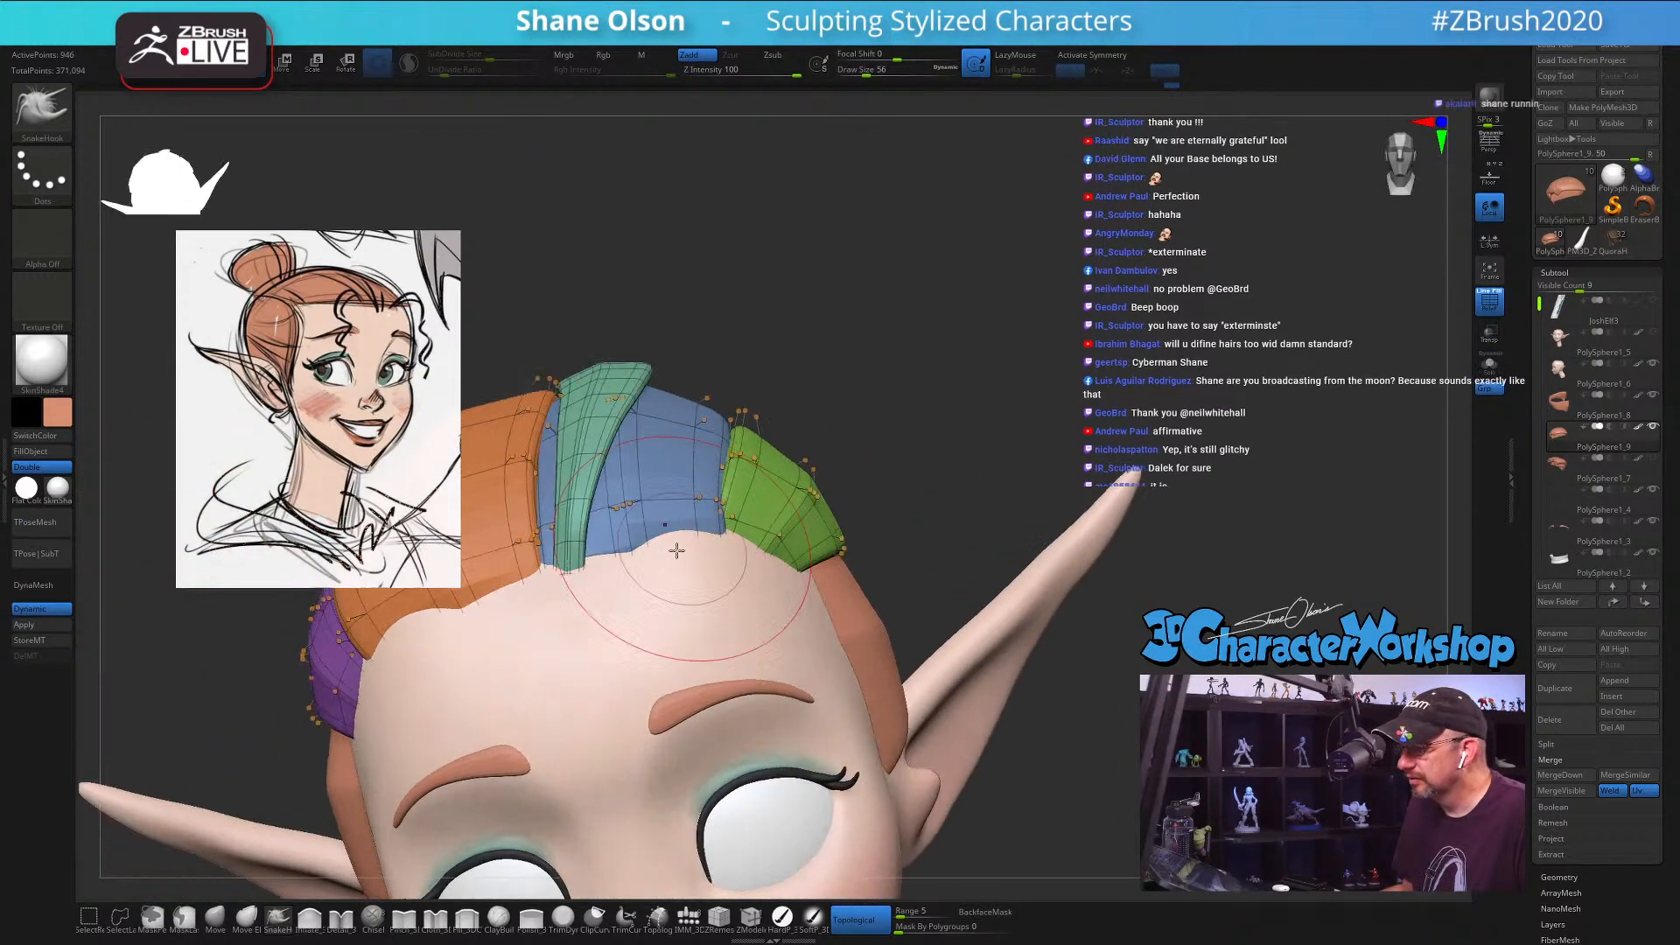
Step: Fine-tune the front edges of the crown strips above the forehead with SnakeHook at size 27
{"action": "left_click_drag", "start_coordinate": [943, 325], "coordinate": [935, 320]}
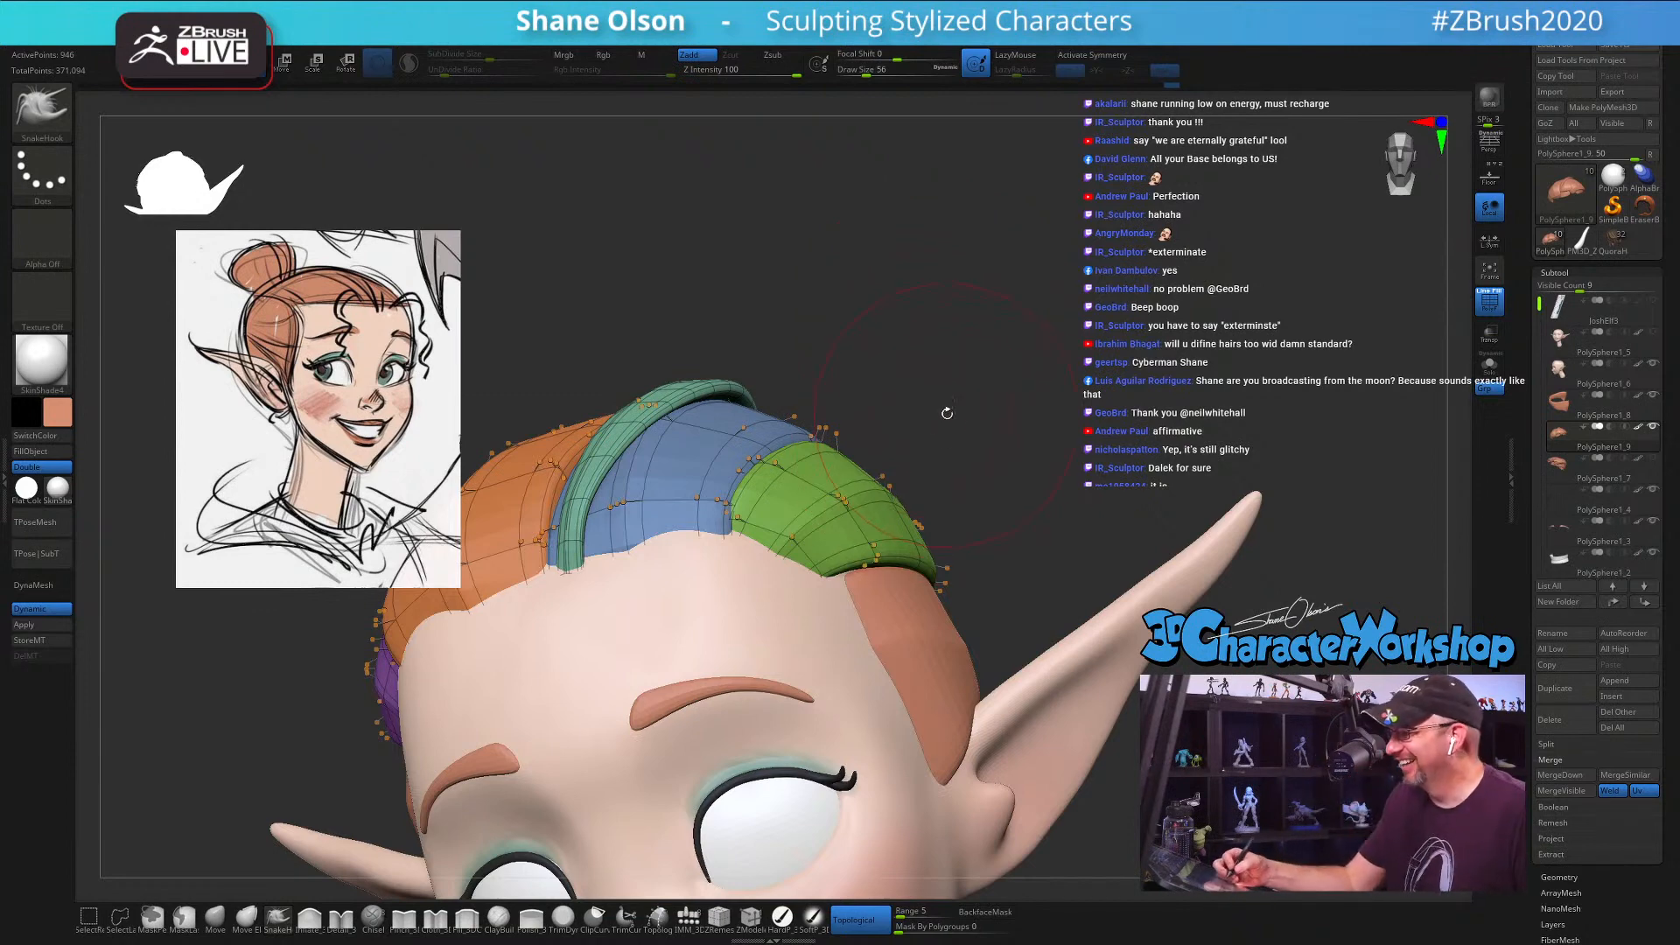
{"action": "key", "text": "s"}
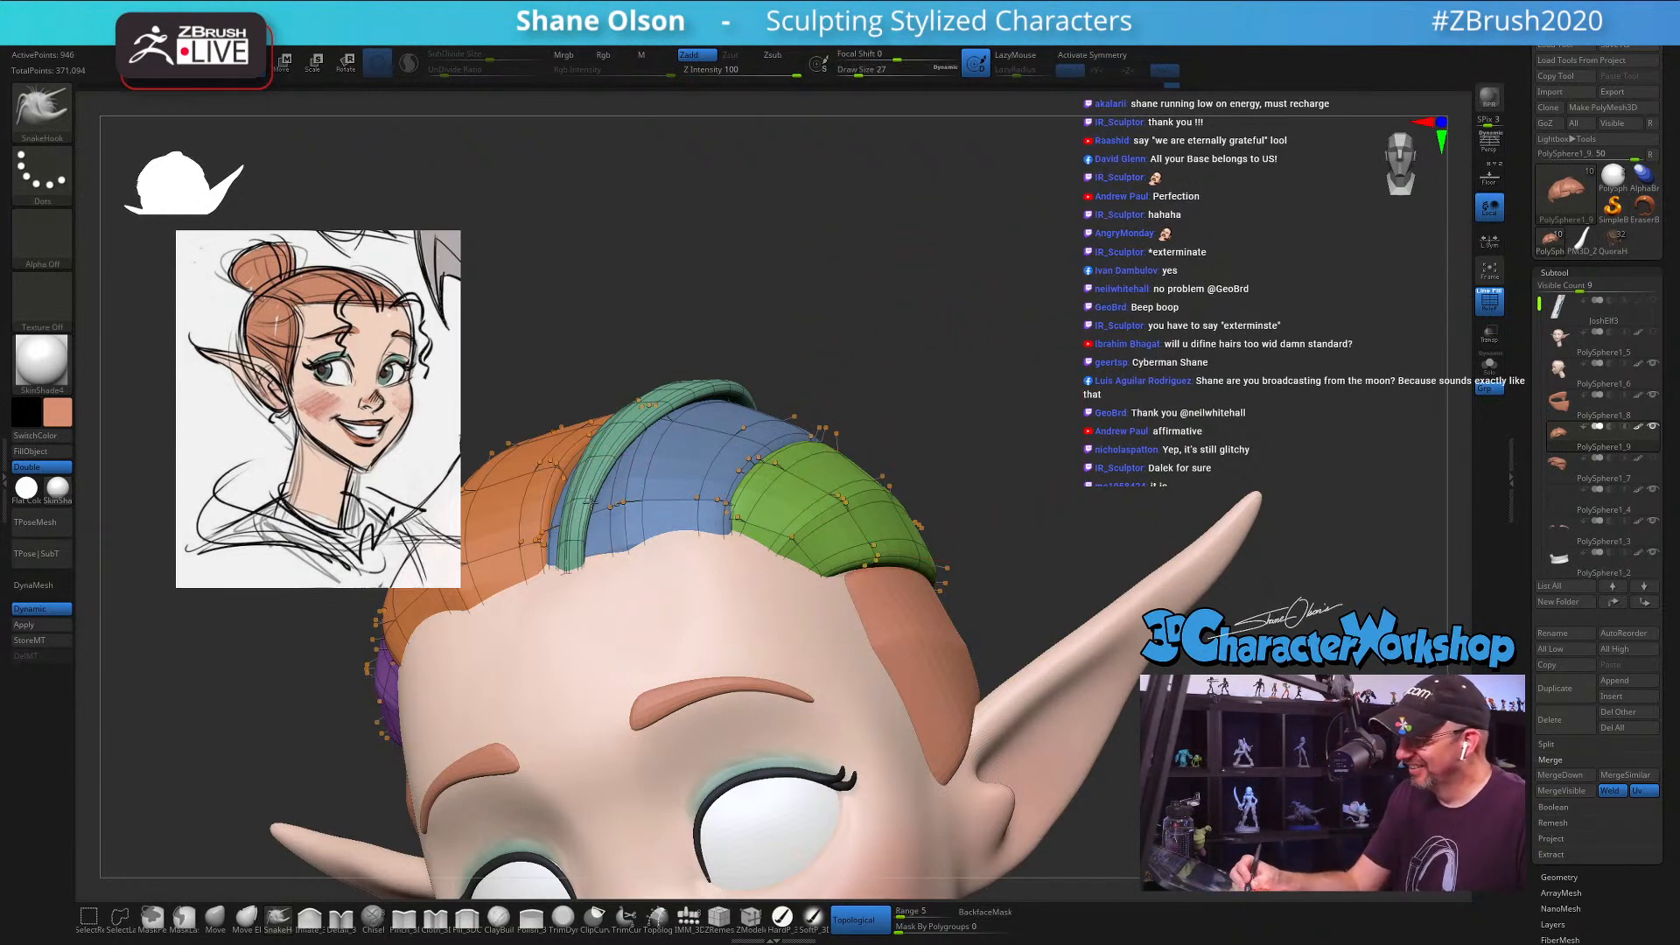
{"action": "right_click_drag", "start_coordinate": [604, 502], "coordinate": [547, 490]}
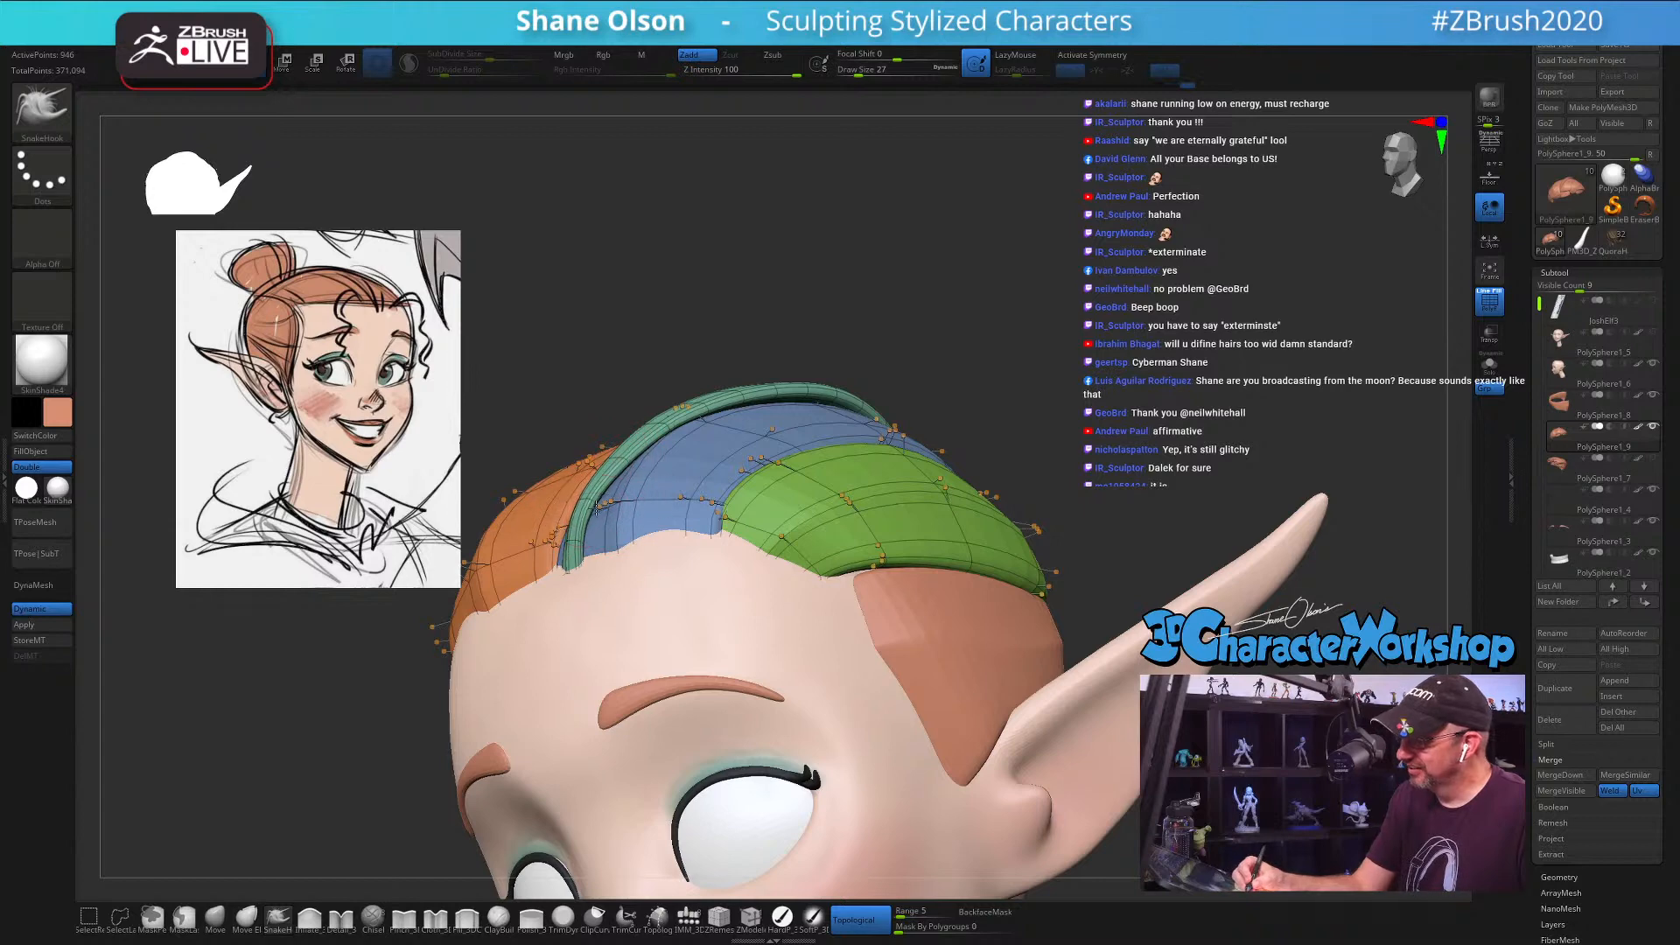
{"action": "left_click_drag", "start_coordinate": [969, 419], "coordinate": [1103, 439]}
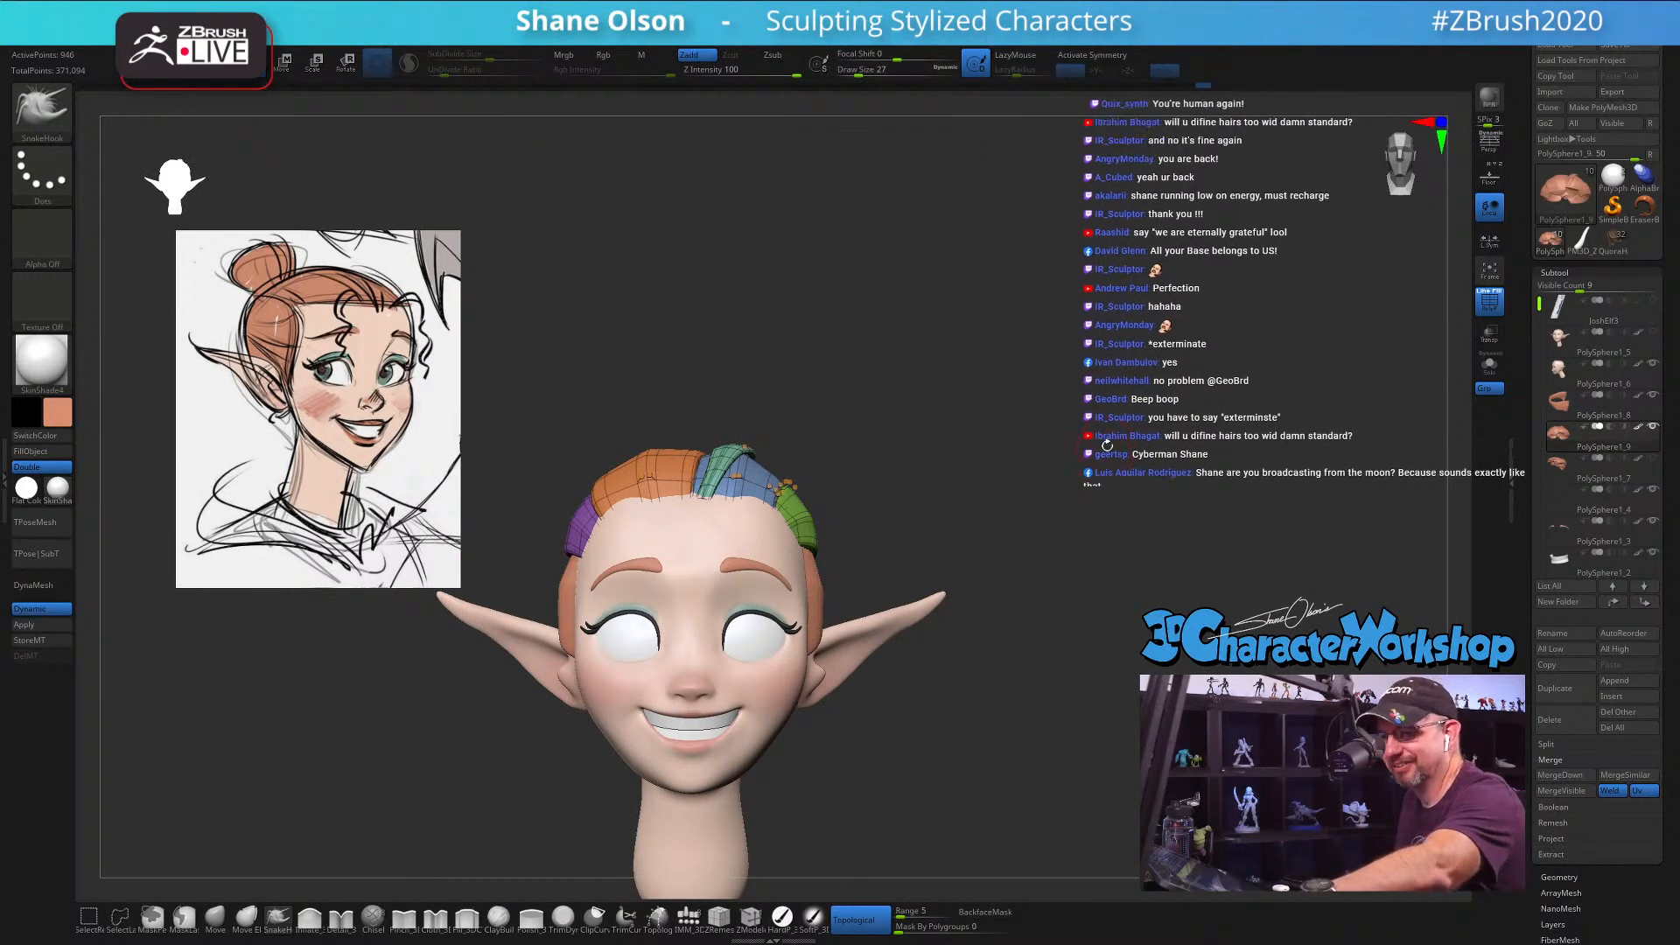
Step: Hide the polyframe and refine the crown hair's silhouette and hairline with SnakeHook at size 39
{"action": "mouse_move", "coordinate": [1015, 343]}
{"action": "left_mouse_down"}
{"action": "mouse_move", "coordinate": [968, 465]}
{"action": "mouse_move", "coordinate": [1015, 420]}
{"action": "mouse_move", "coordinate": [1061, 458]}
{"action": "mouse_move", "coordinate": [1093, 403]}
{"action": "mouse_move", "coordinate": [1047, 340]}
{"action": "mouse_move", "coordinate": [1075, 352]}
{"action": "left_mouse_up"}
{"action": "key", "text": "s"}
{"action": "key", "text": "shift+f"}
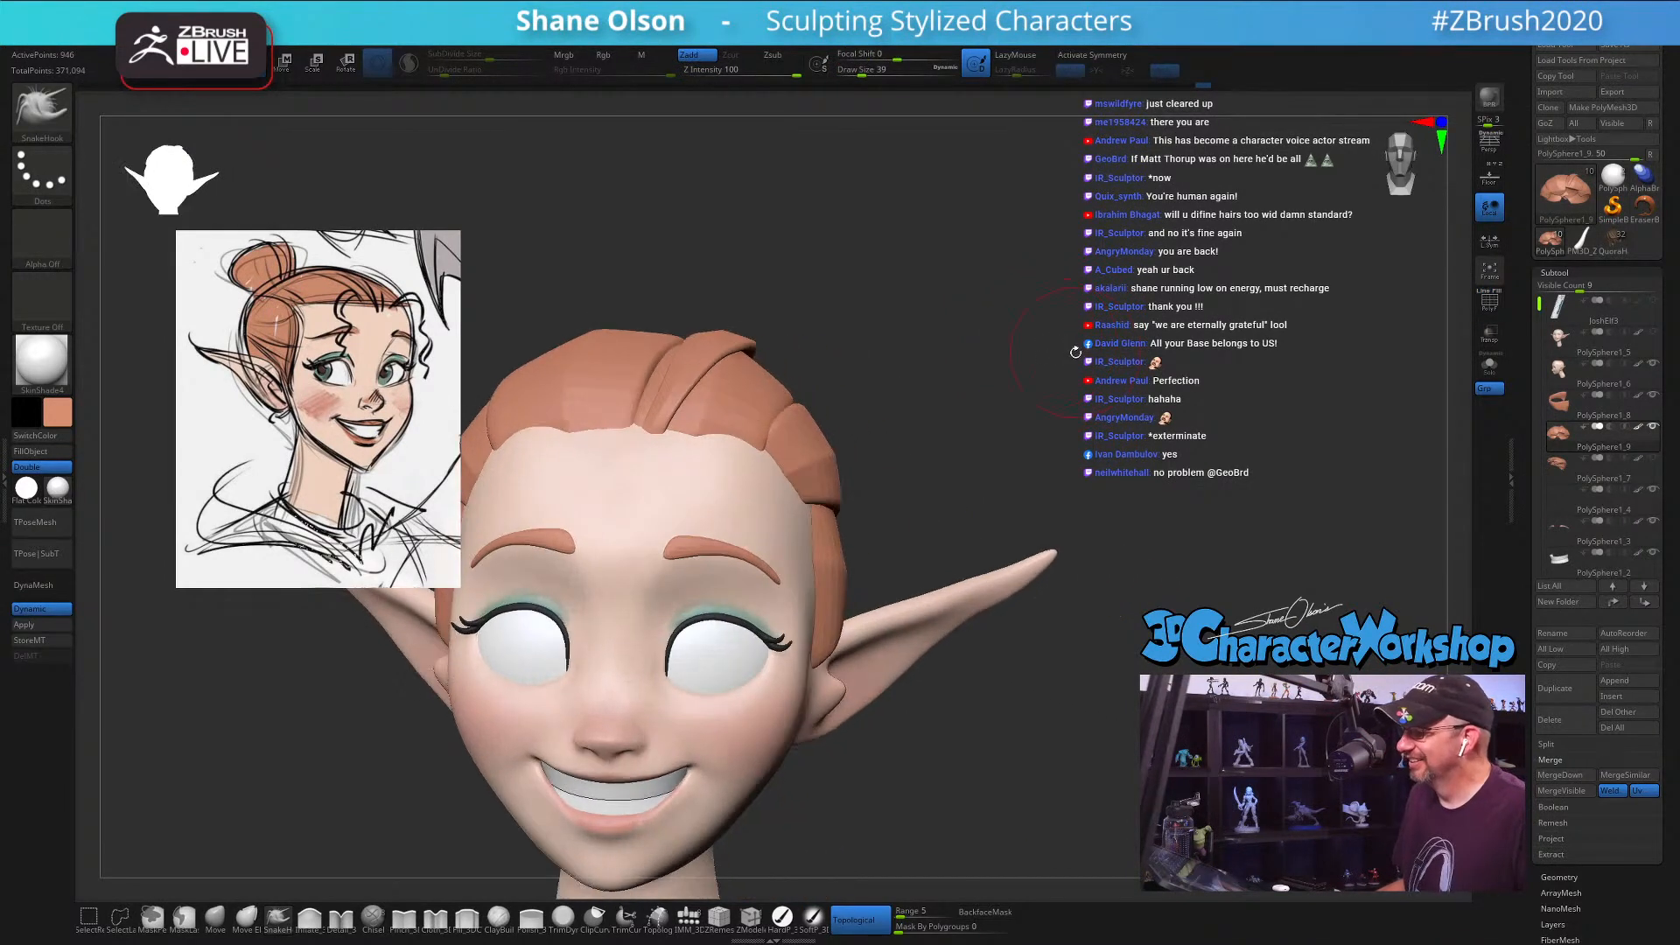
{"action": "mouse_move", "coordinate": [891, 490]}
{"action": "left_mouse_down"}
{"action": "mouse_move", "coordinate": [948, 476]}
{"action": "mouse_move", "coordinate": [1026, 745]}
{"action": "mouse_move", "coordinate": [788, 542]}
{"action": "left_mouse_up"}
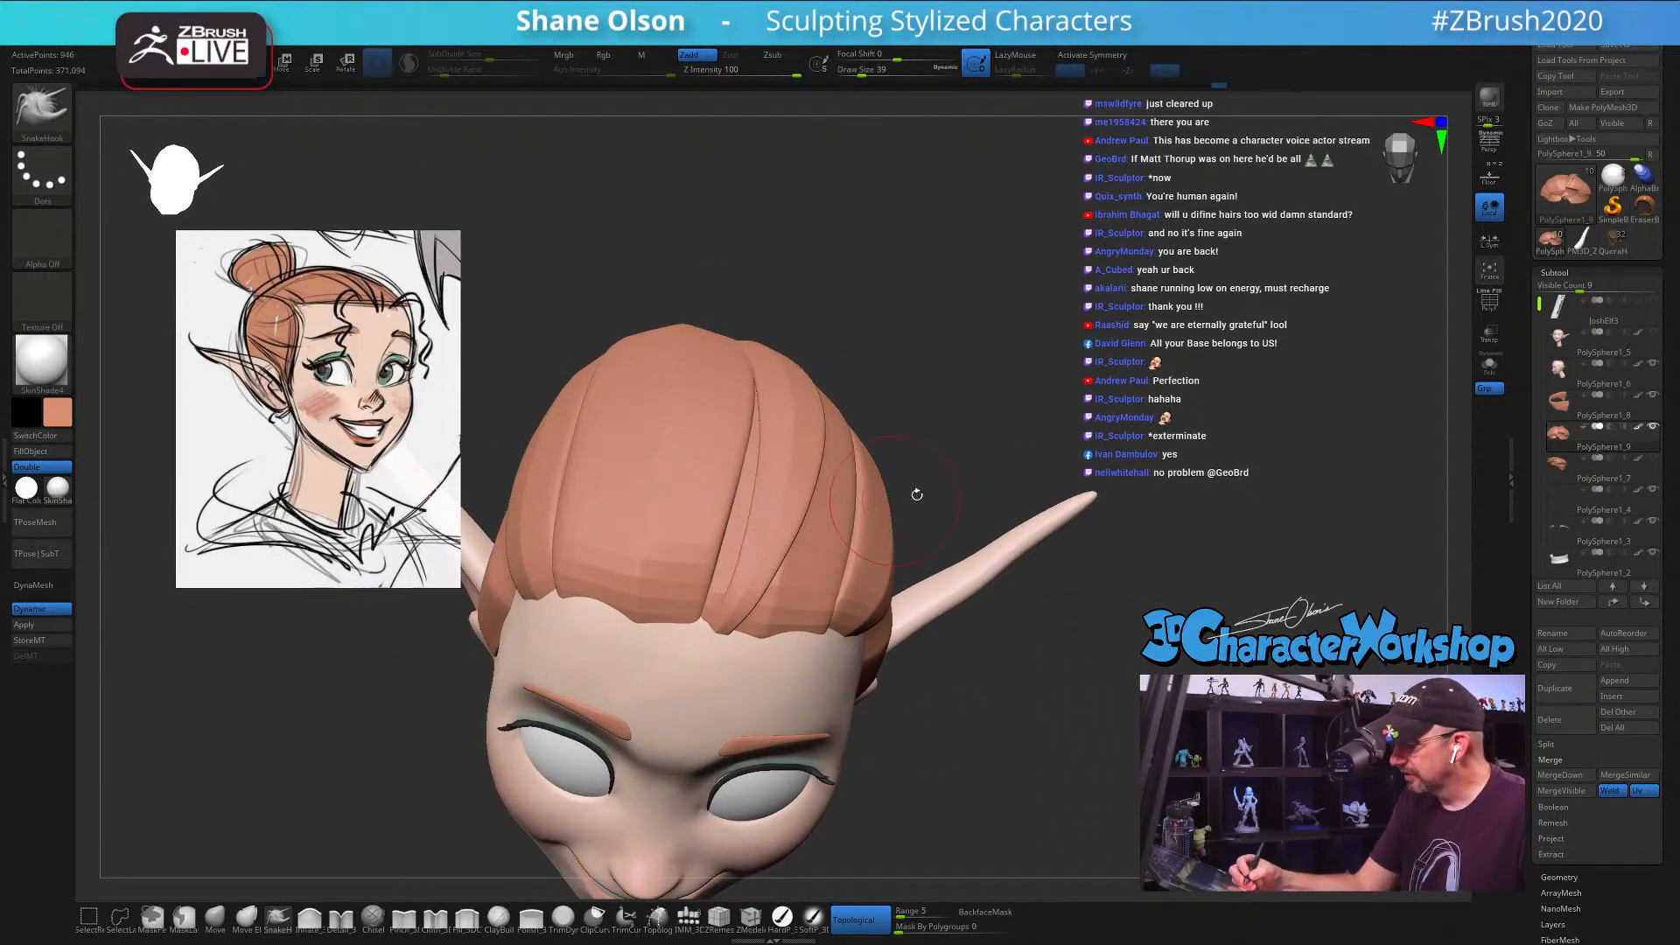
{"action": "left_click_drag", "start_coordinate": [915, 491], "coordinate": [889, 490]}
{"action": "left_click_drag", "start_coordinate": [1002, 383], "coordinate": [964, 490]}
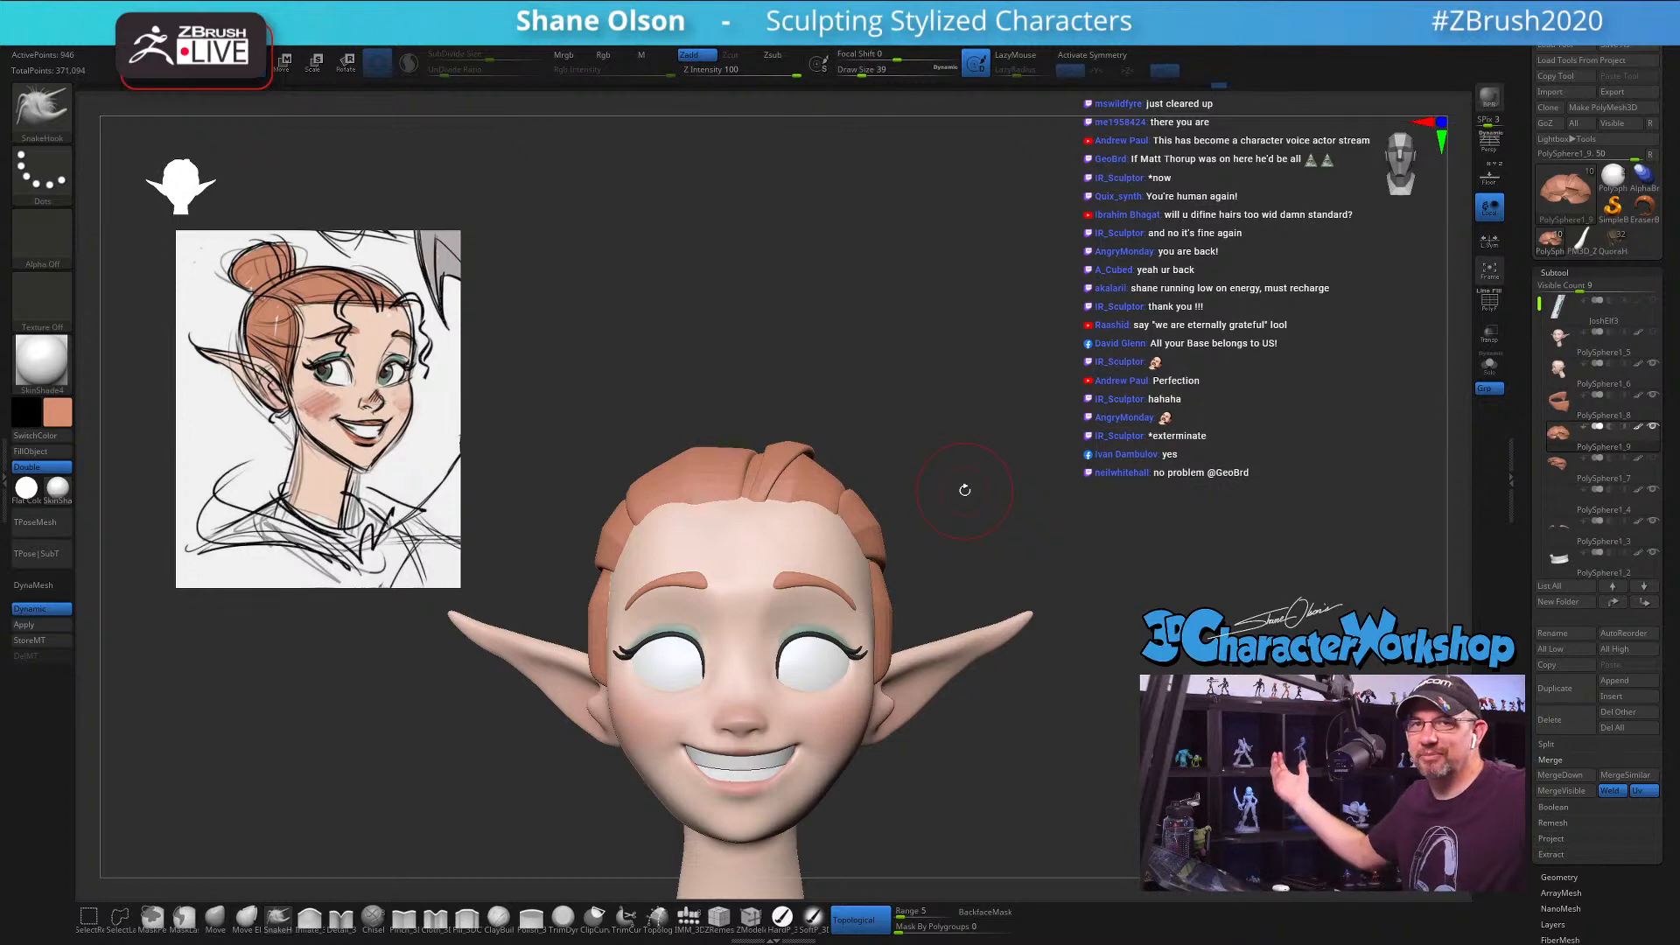
{"action": "left_click_drag", "start_coordinate": [964, 490], "coordinate": [941, 512]}
{"action": "left_click_drag", "start_coordinate": [1027, 418], "coordinate": [921, 476]}
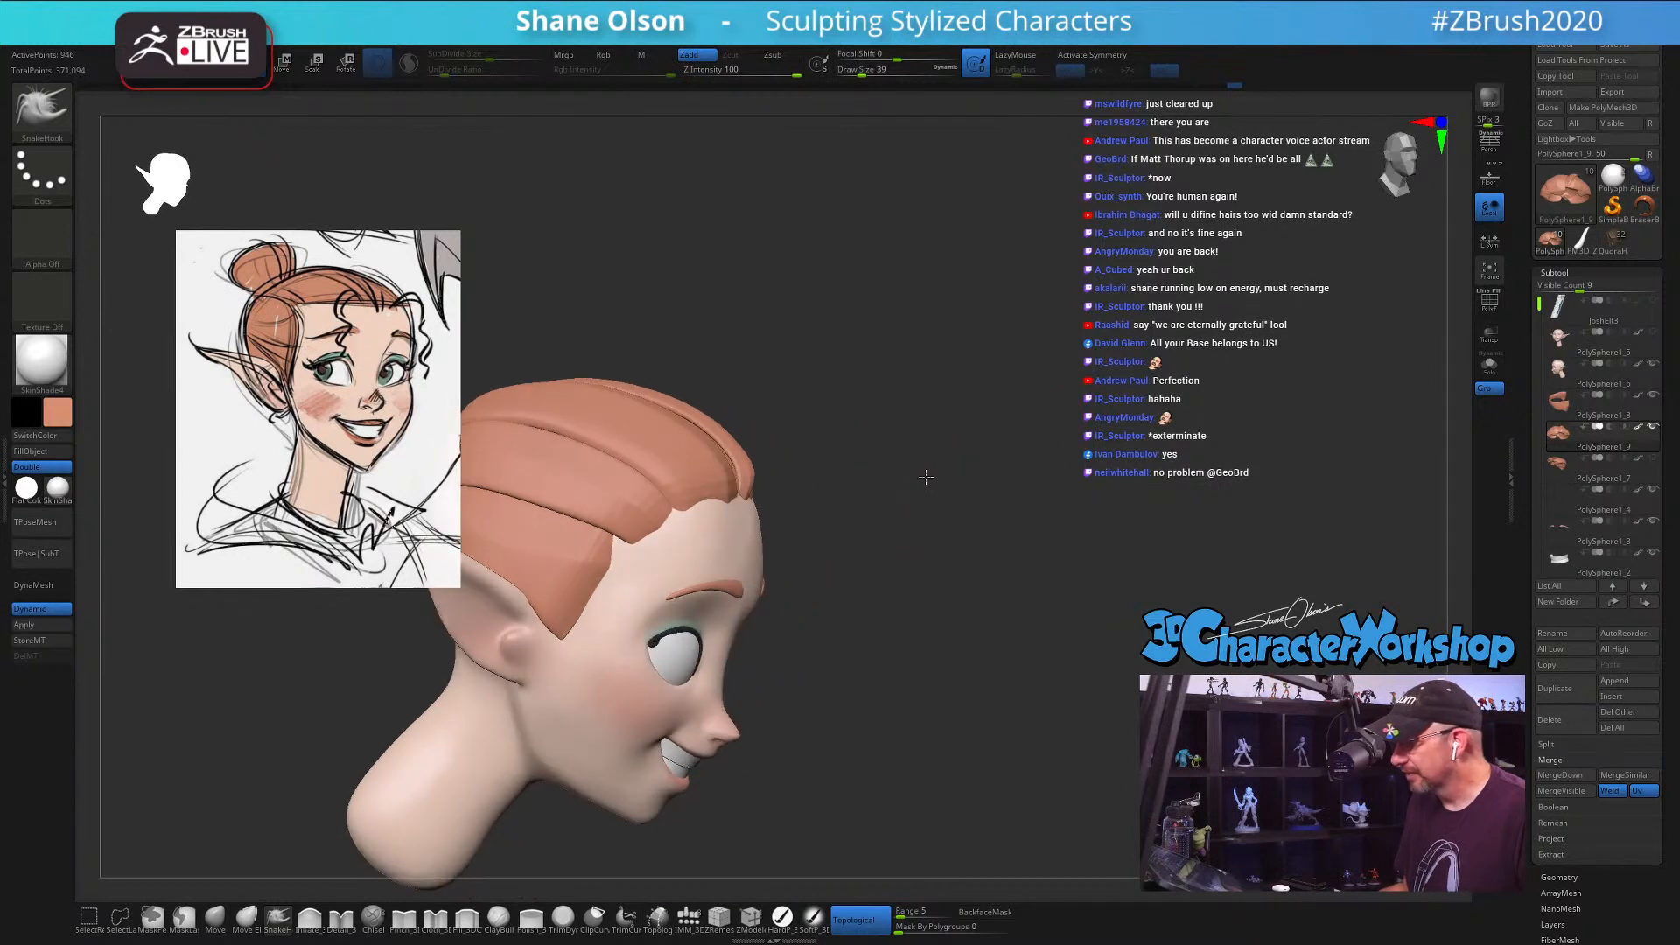
Step: Select the head subtool and smooth the forehead surface just below the hairline
{"action": "left_click", "coordinate": [722, 537], "text": "alt"}
{"action": "left_click_drag", "start_coordinate": [714, 524], "coordinate": [710, 512], "text": "shift"}
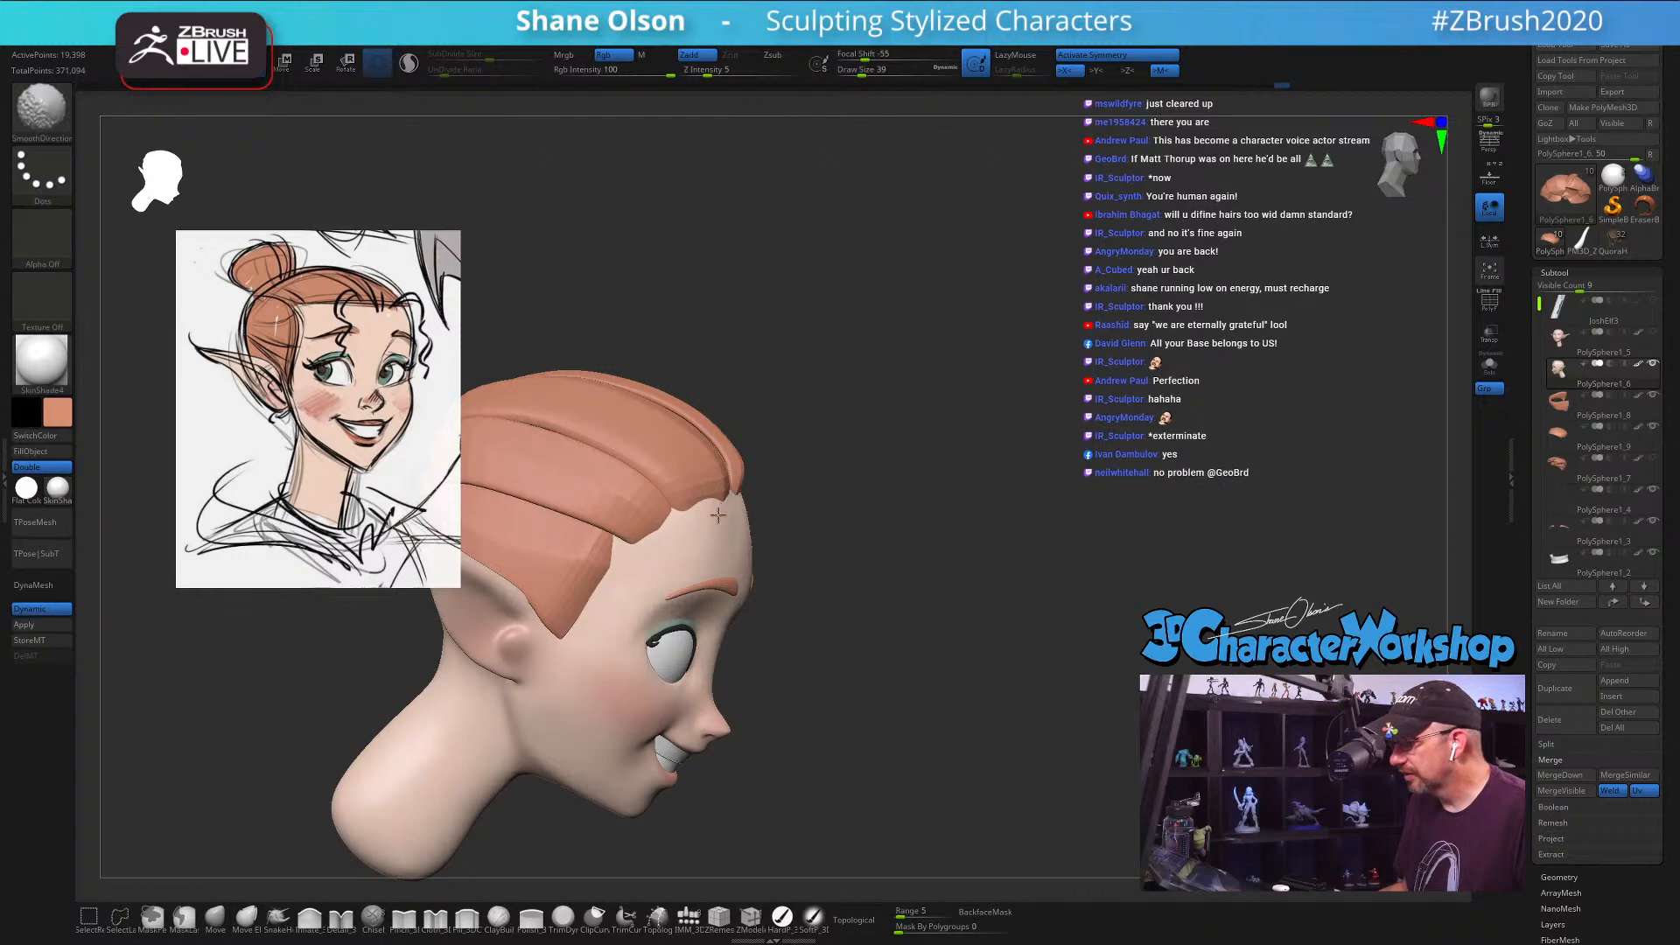
{"action": "left_click_drag", "start_coordinate": [911, 536], "coordinate": [859, 531]}
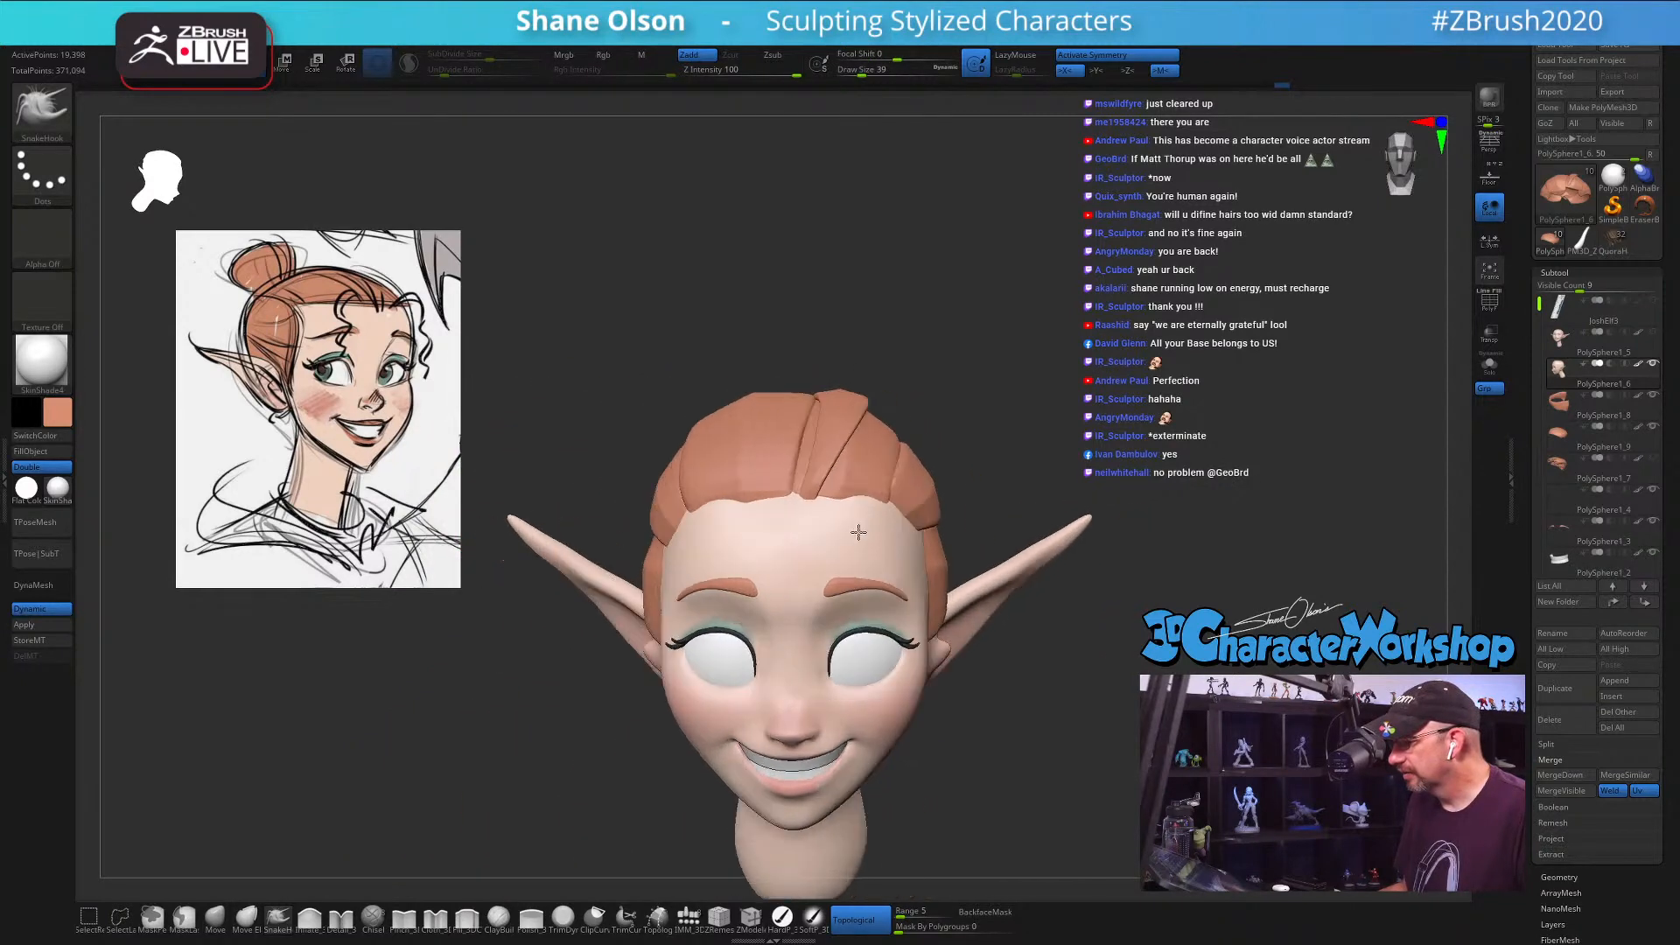
{"action": "left_click_drag", "start_coordinate": [1099, 388], "coordinate": [1021, 341]}
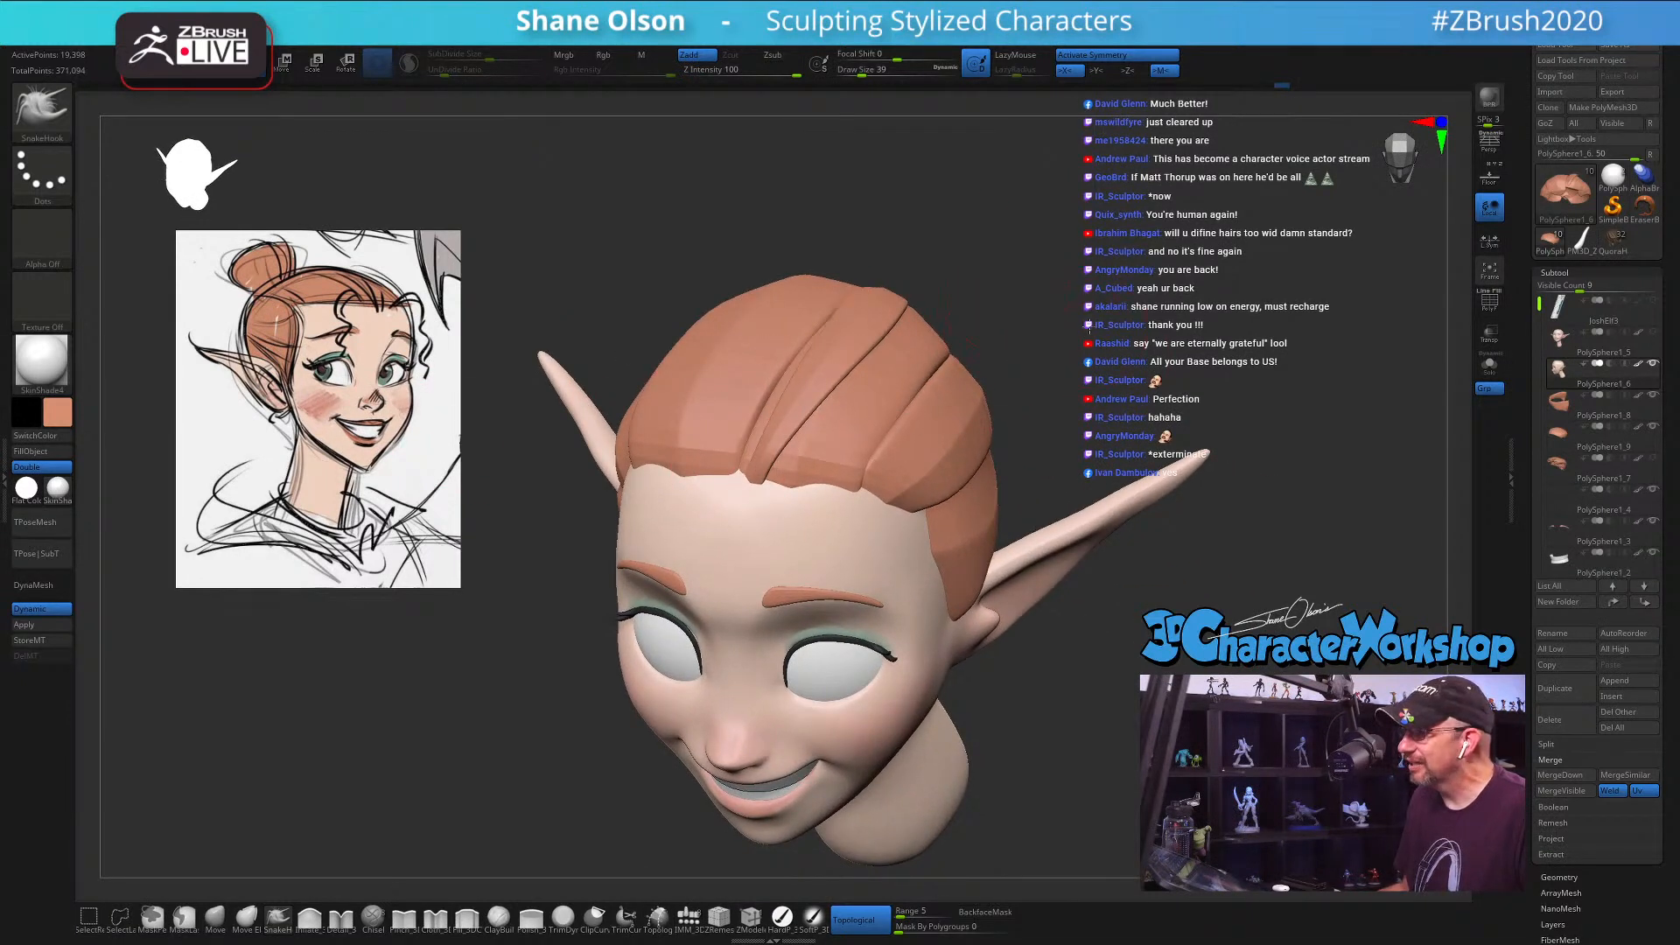
{"action": "left_click_drag", "start_coordinate": [1090, 326], "coordinate": [1062, 307]}
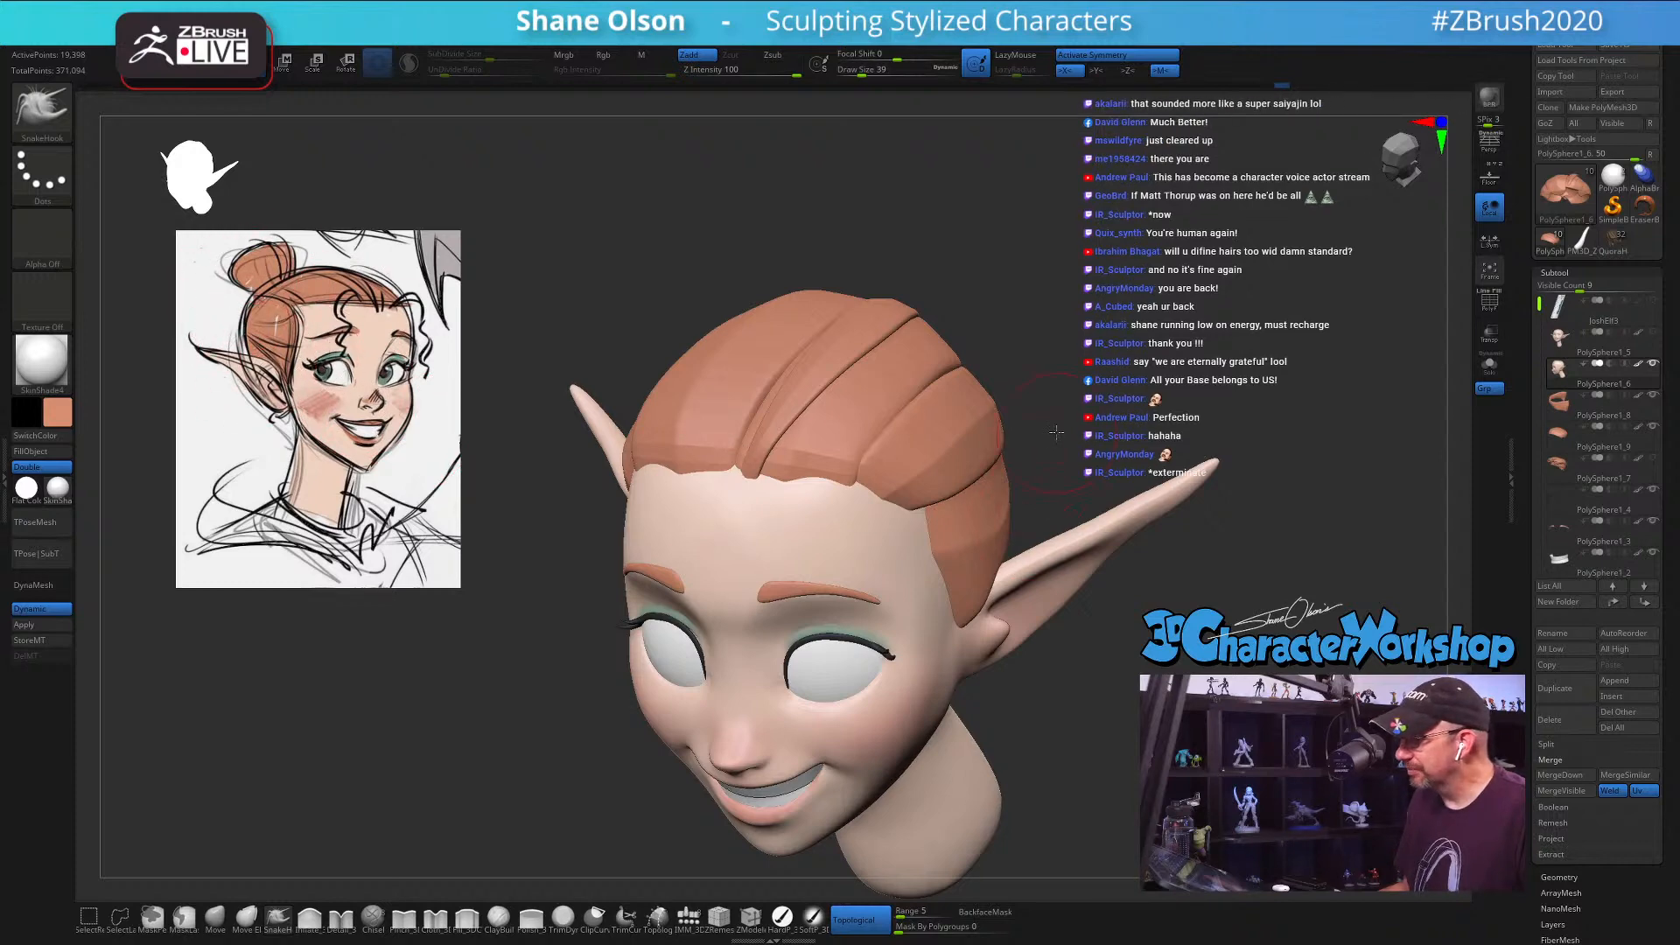
{"action": "left_click_drag", "start_coordinate": [1056, 433], "coordinate": [1002, 422]}
{"action": "left_click_drag", "start_coordinate": [1142, 335], "coordinate": [1132, 364]}
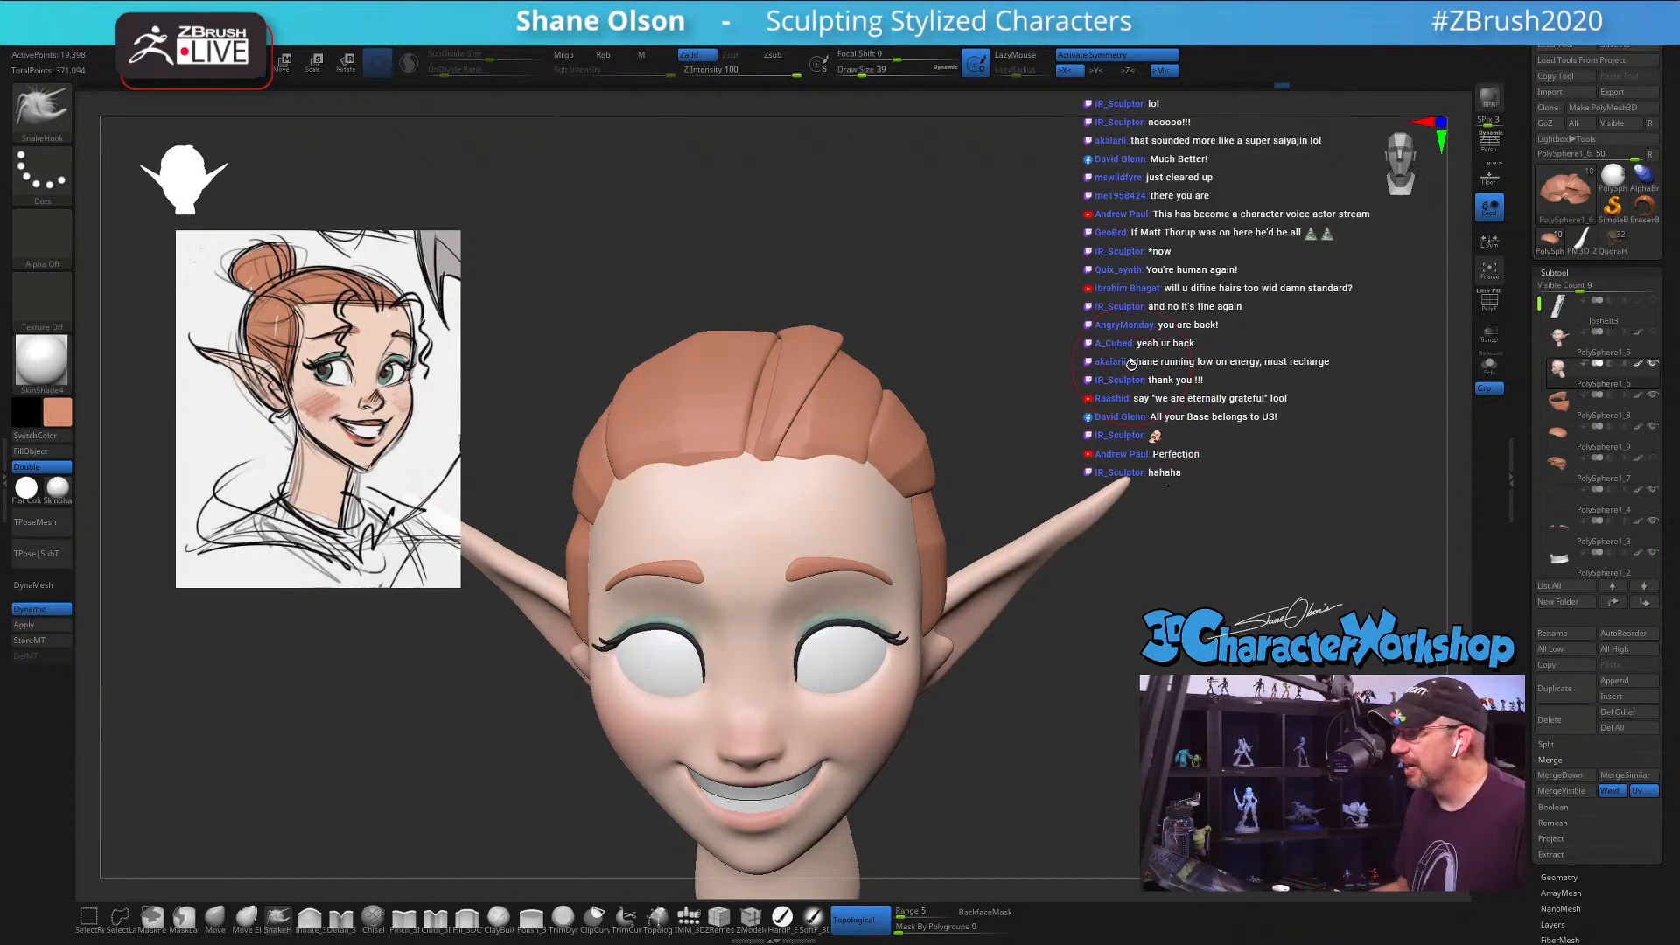
{"action": "left_click_drag", "start_coordinate": [1004, 344], "coordinate": [409, 333]}
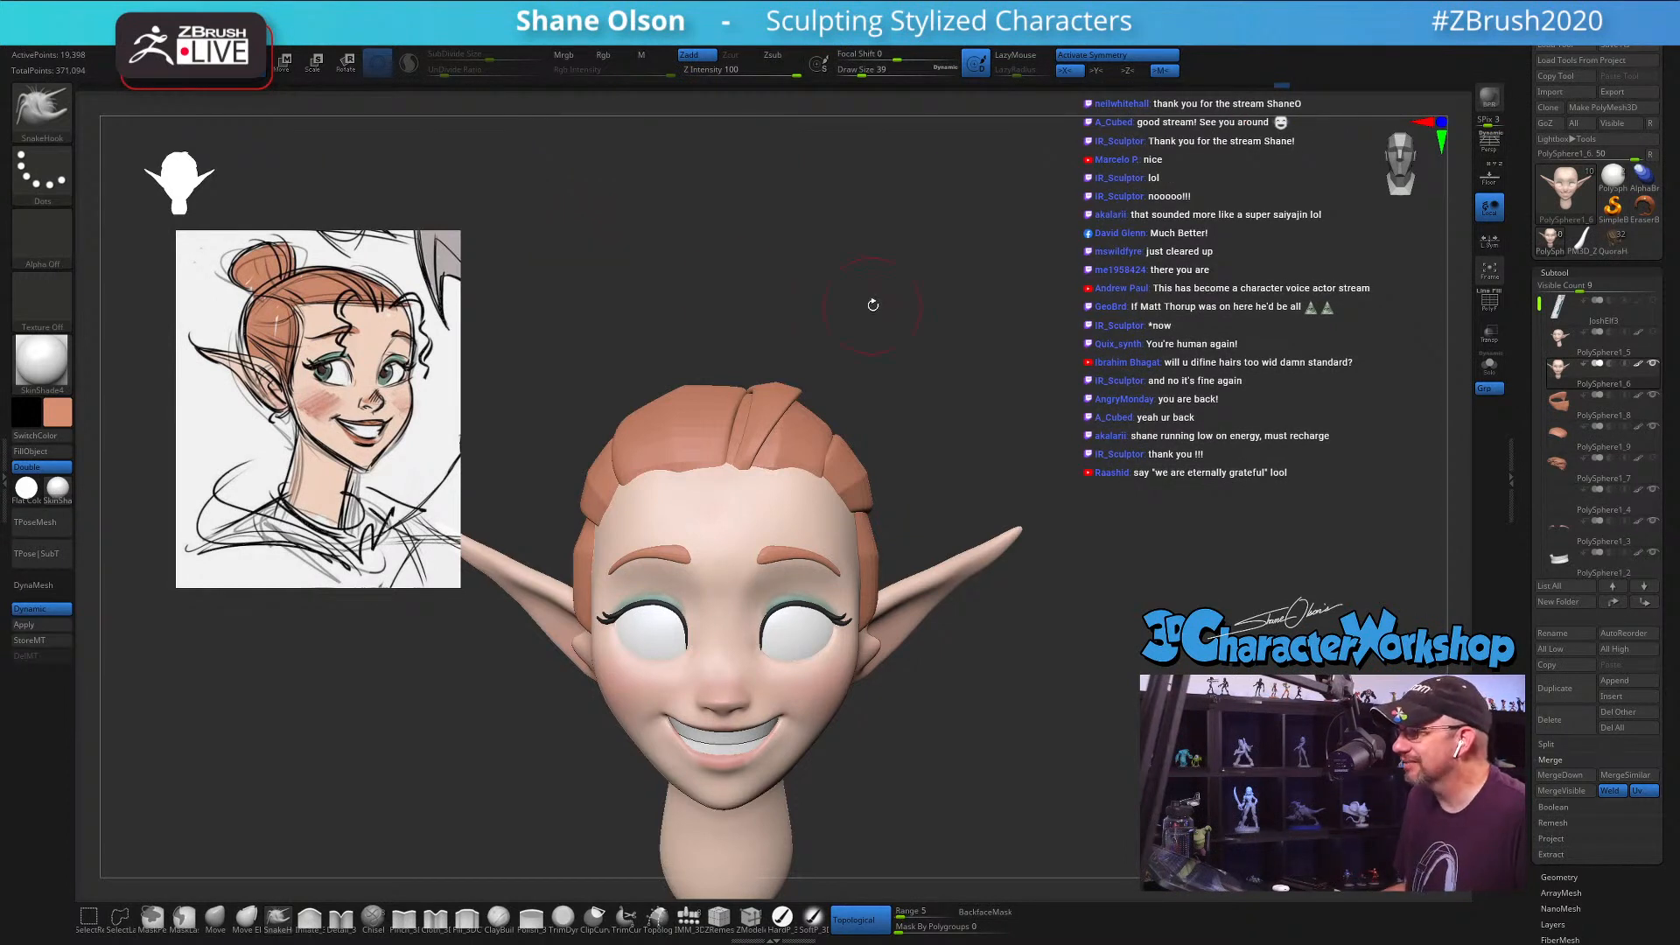
Step: Select the eyeballs and insert a QuadSphere-2 mesh over each eye with the IMM brush and symmetry on
{"action": "left_click_drag", "start_coordinate": [873, 305], "coordinate": [918, 359]}
{"action": "left_click", "coordinate": [791, 527], "text": "alt"}
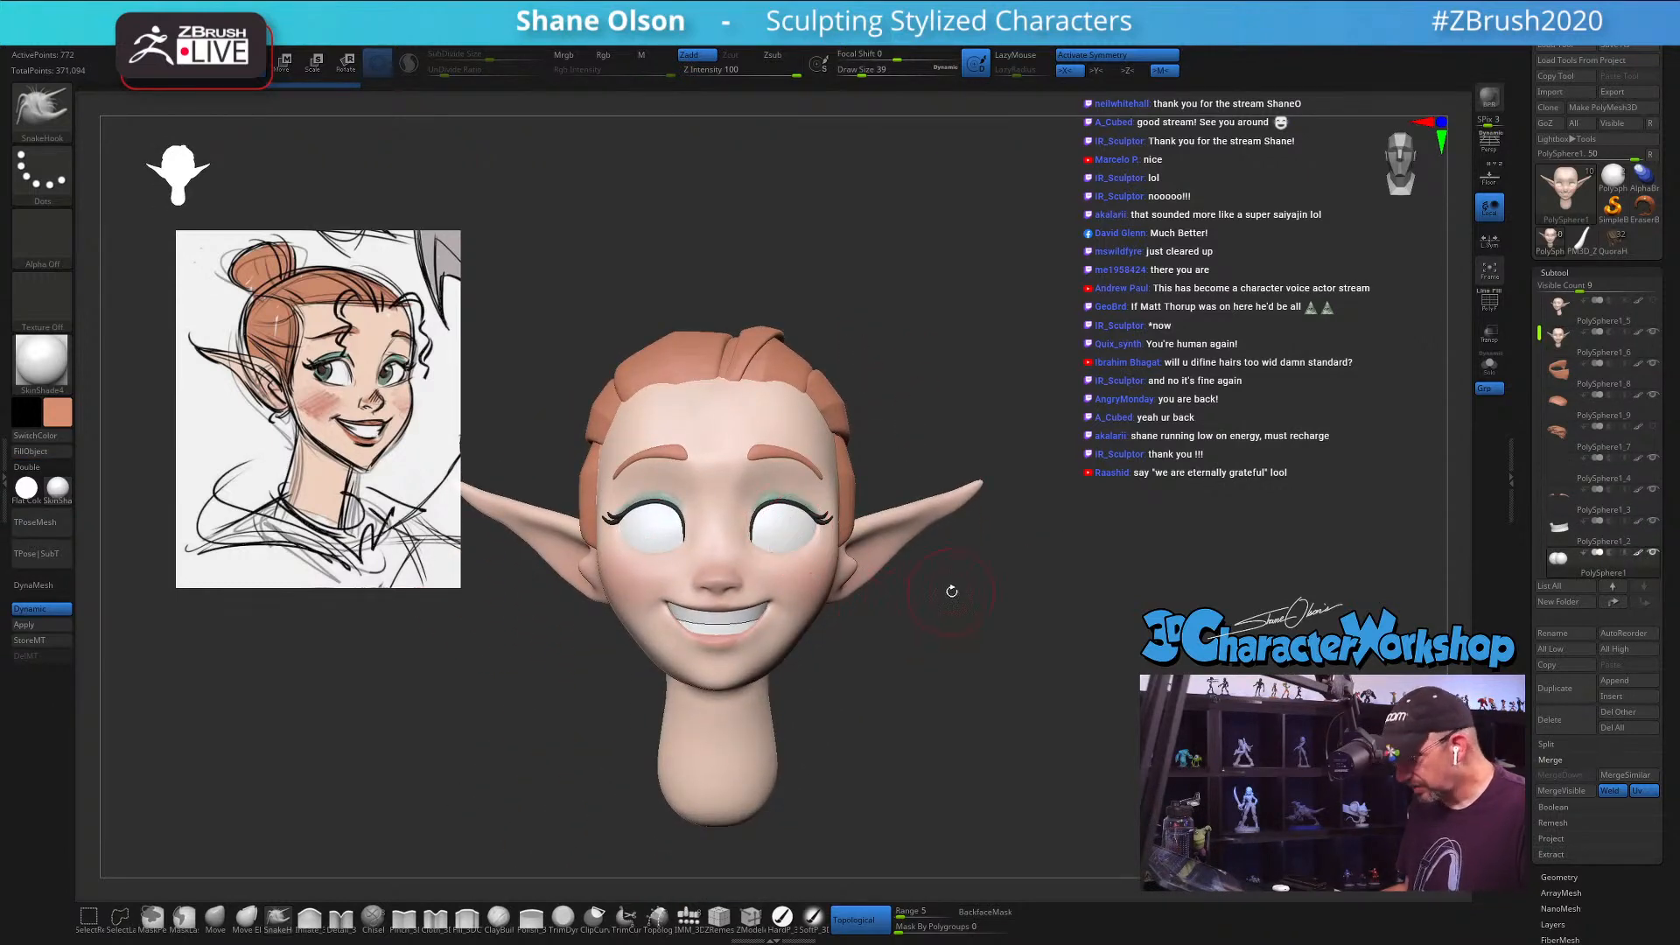
{"action": "mouse_move", "coordinate": [952, 591]}
{"action": "left_mouse_down", "text": "alt"}
{"action": "mouse_move", "coordinate": [995, 646]}
{"action": "mouse_move", "coordinate": [1120, 622]}
{"action": "mouse_move", "coordinate": [1085, 626]}
{"action": "mouse_move", "coordinate": [1110, 631]}
{"action": "left_mouse_up", "text": "alt"}
{"action": "key", "text": "s"}
{"action": "left_click", "coordinate": [1006, 653]}
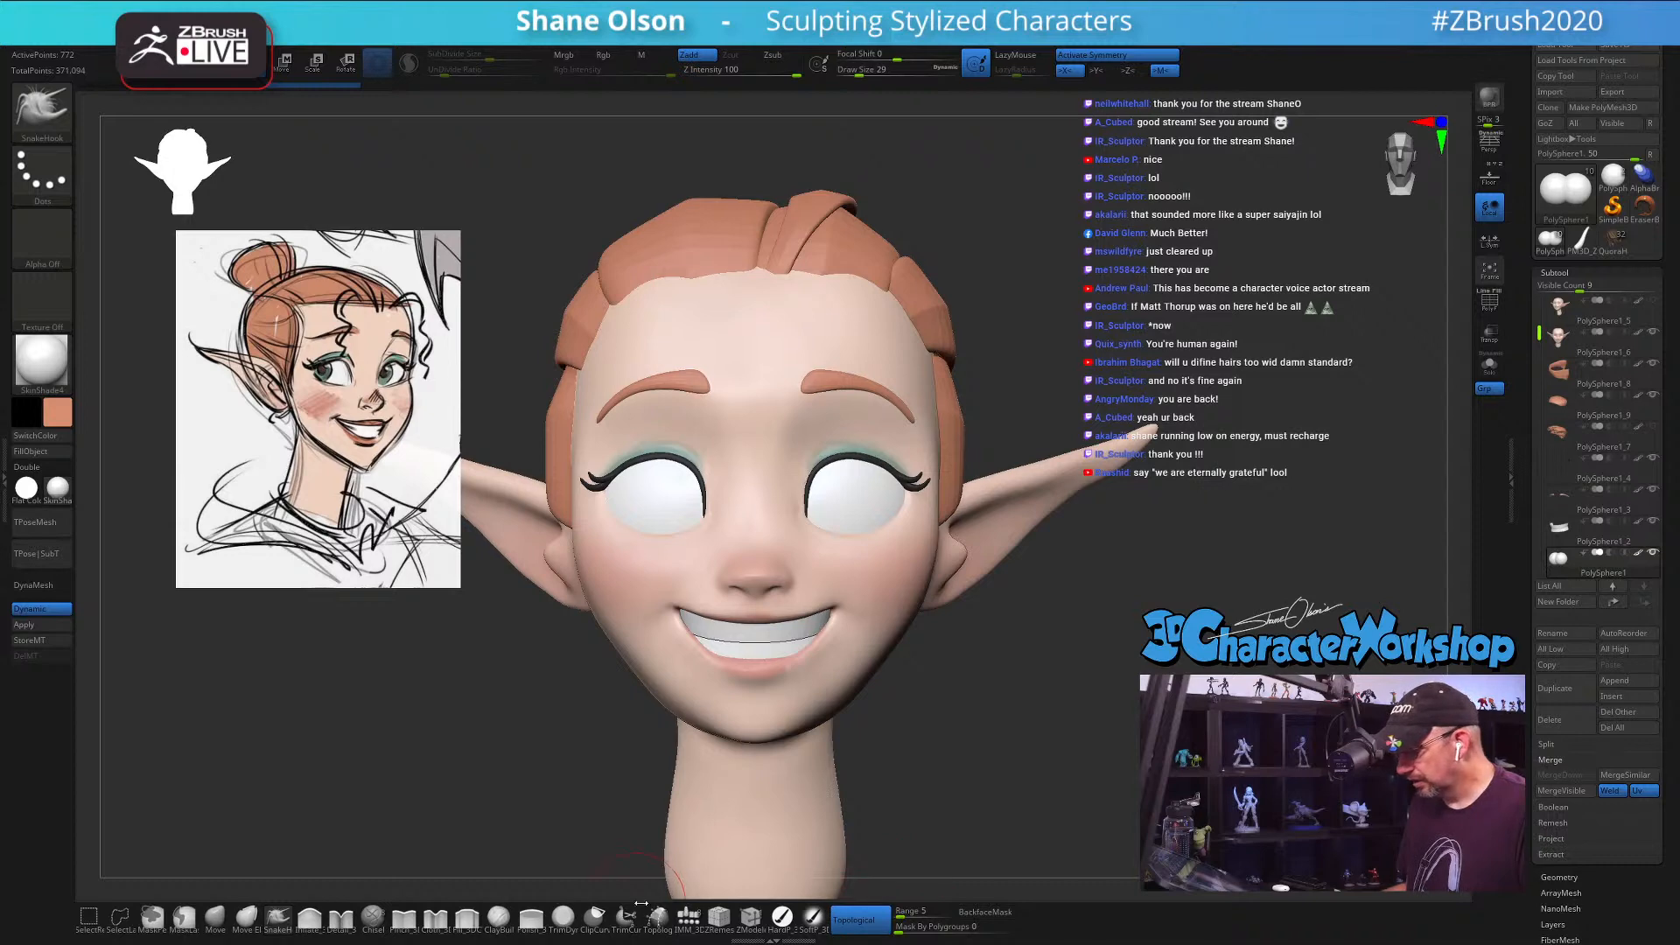
{"action": "key", "text": "shift+f"}
{"action": "key", "text": "shift+f"}
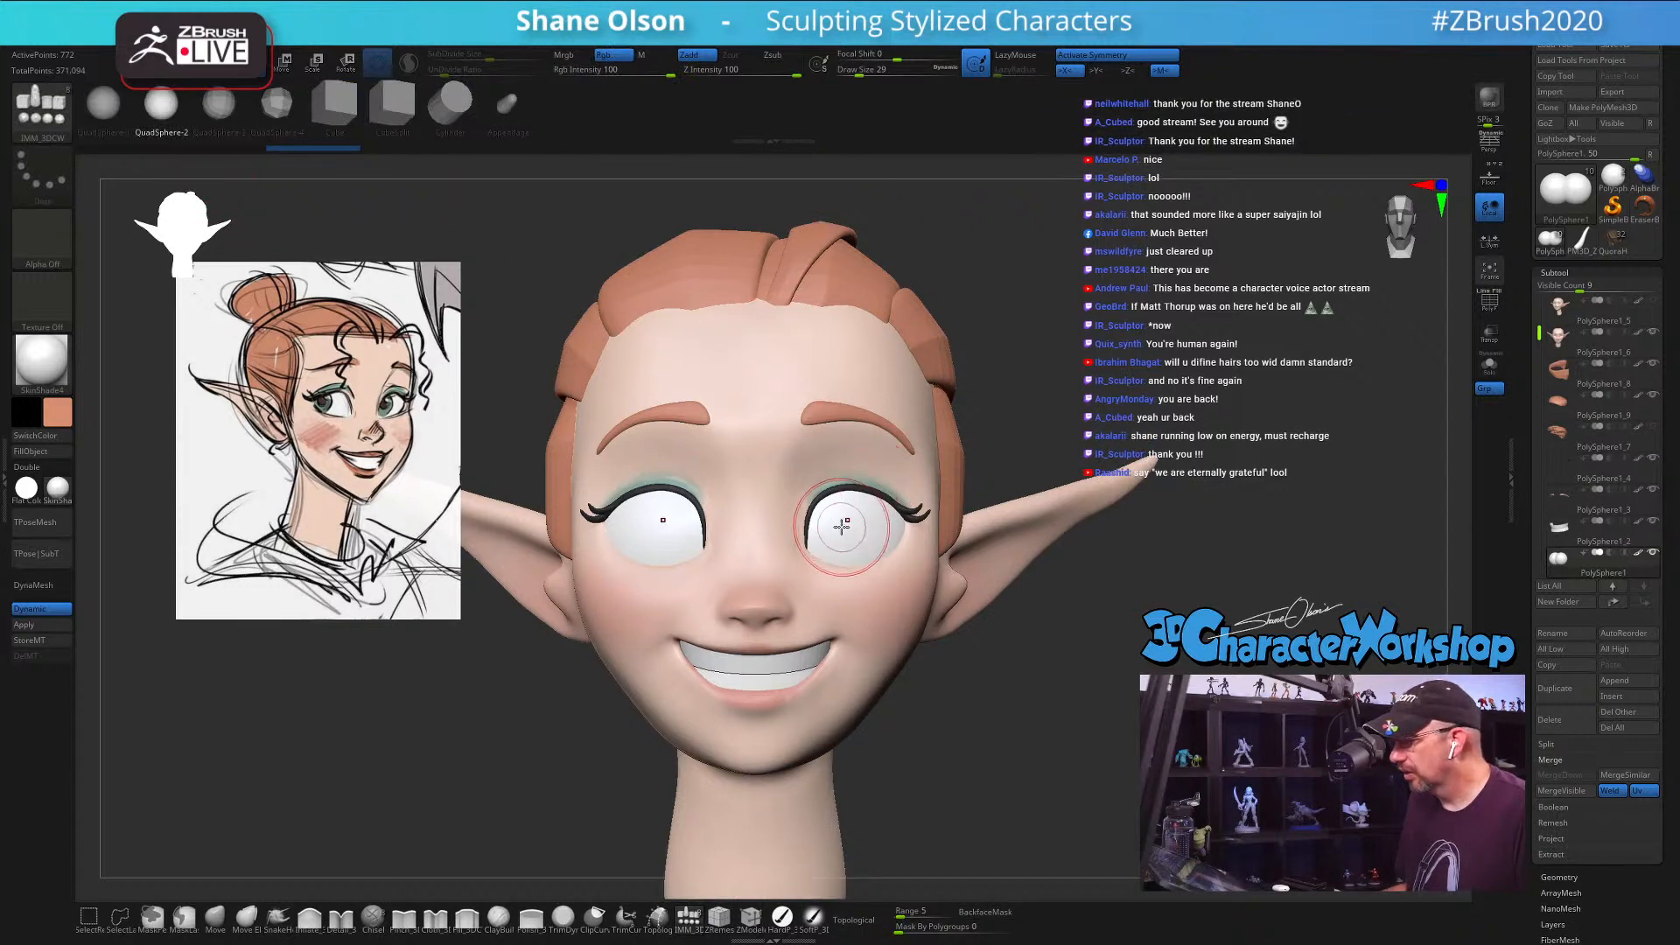
{"action": "left_click_drag", "start_coordinate": [843, 523], "coordinate": [862, 560]}
Step: Separate the inserted spheres from the eyeballs into their own subtool with Split To Parts
{"action": "mouse_move", "coordinate": [1053, 606]}
{"action": "left_mouse_down"}
{"action": "mouse_move", "coordinate": [492, 530]}
{"action": "mouse_move", "coordinate": [505, 538]}
{"action": "left_mouse_up"}
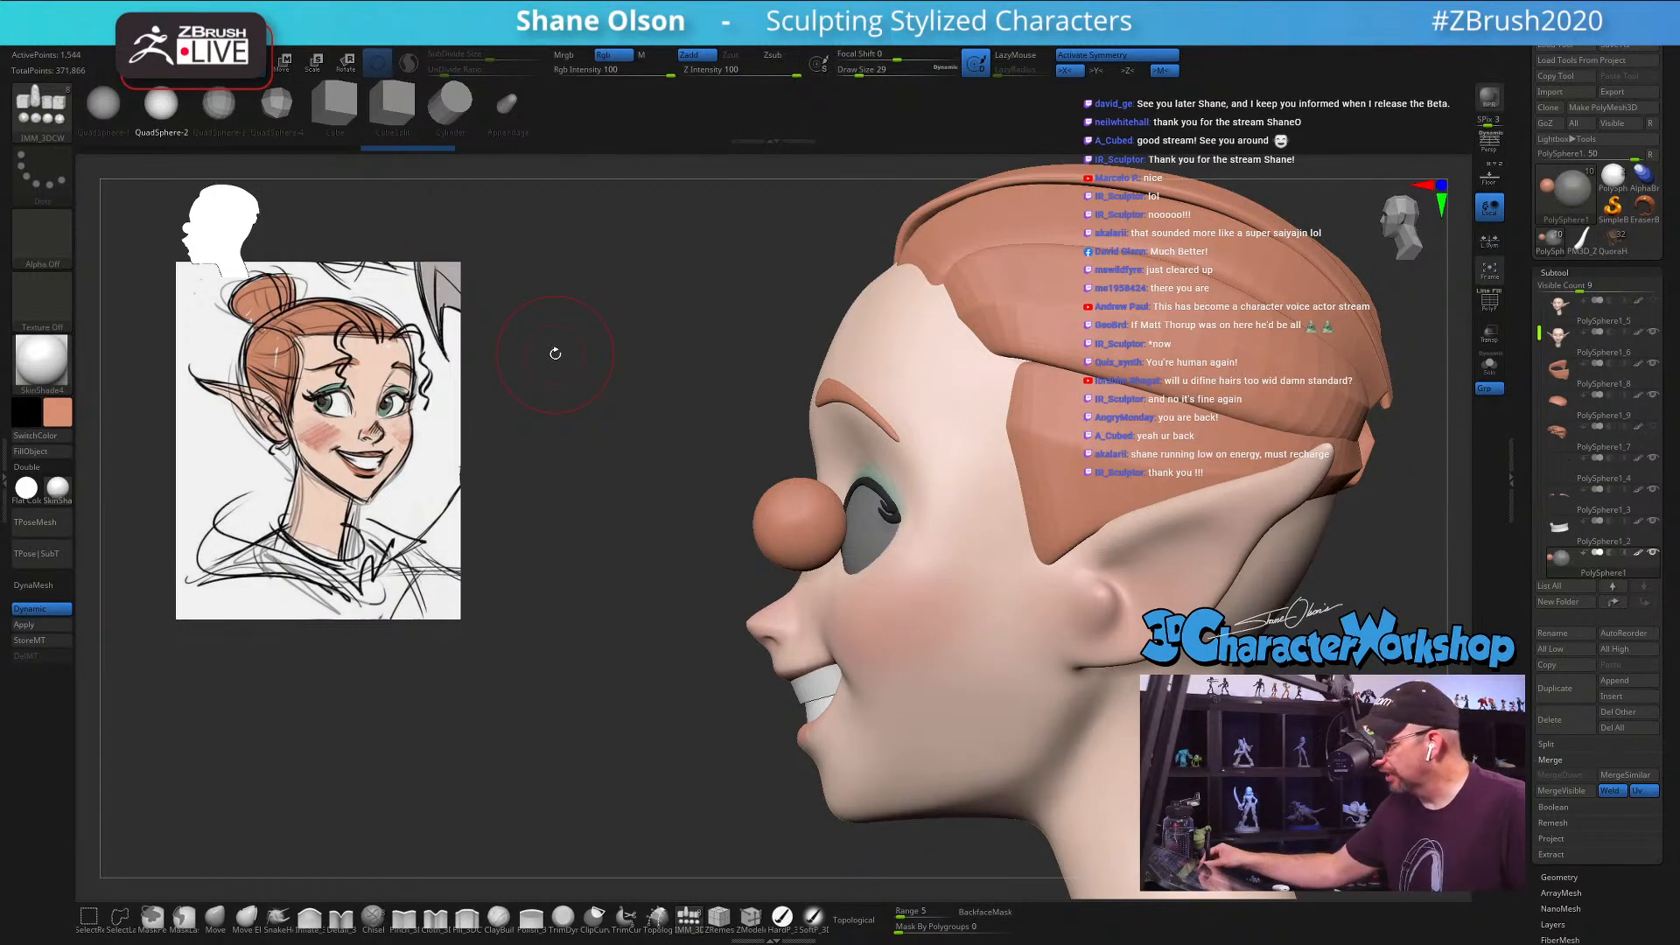
{"action": "key", "text": "space"}
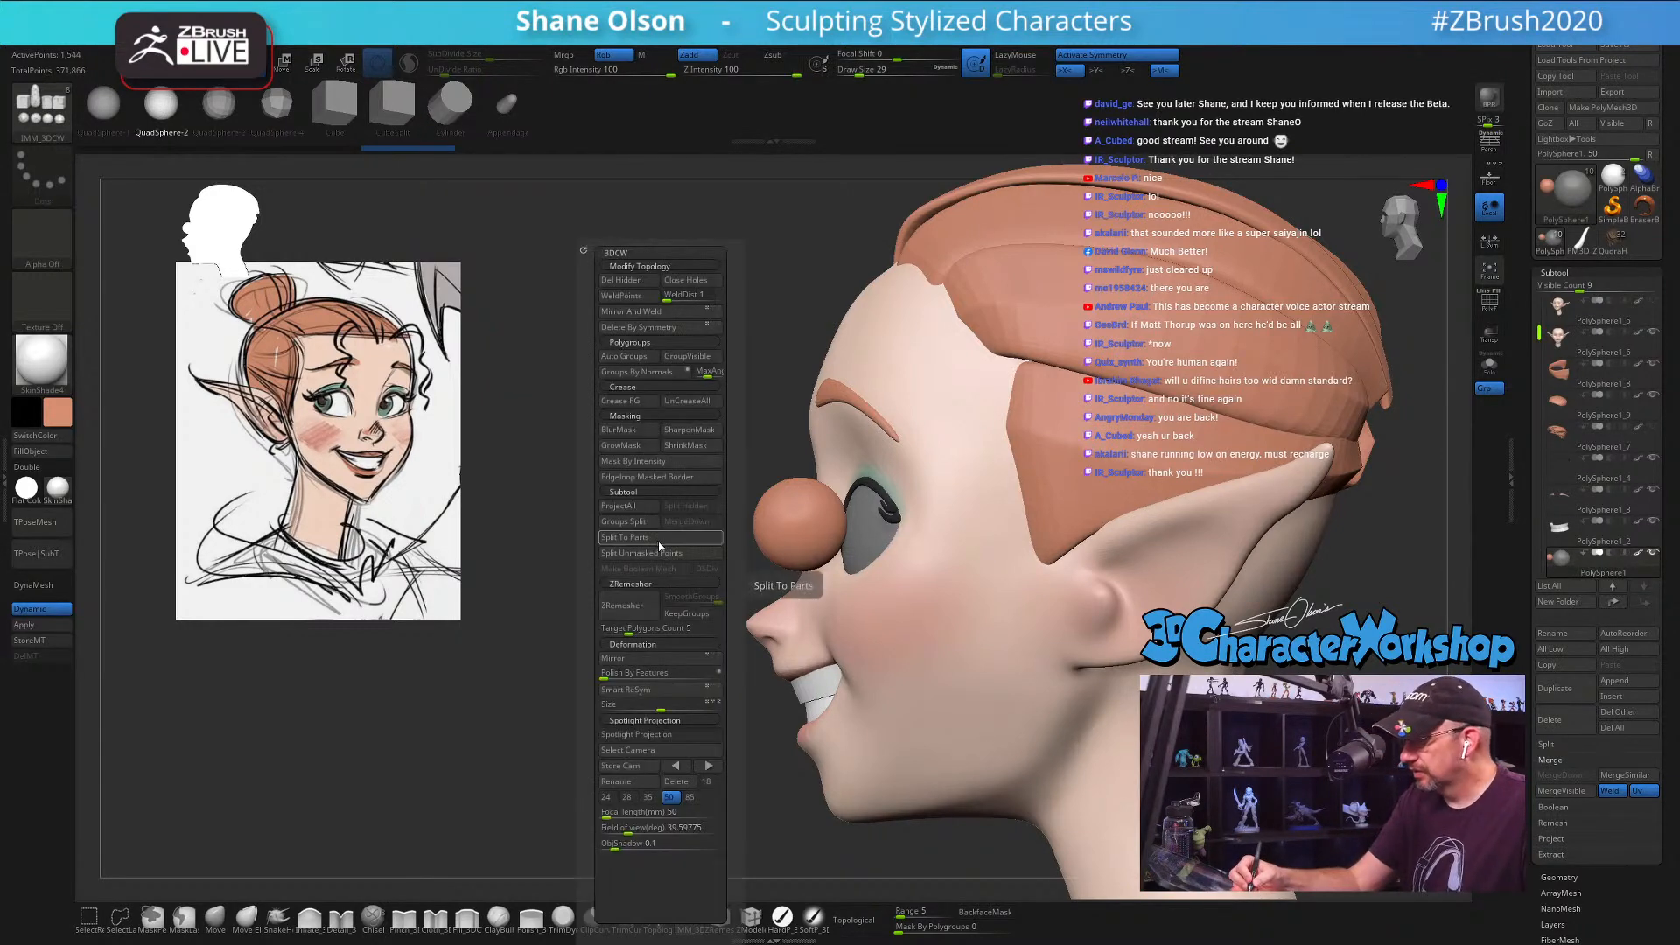
{"action": "left_click", "coordinate": [658, 537]}
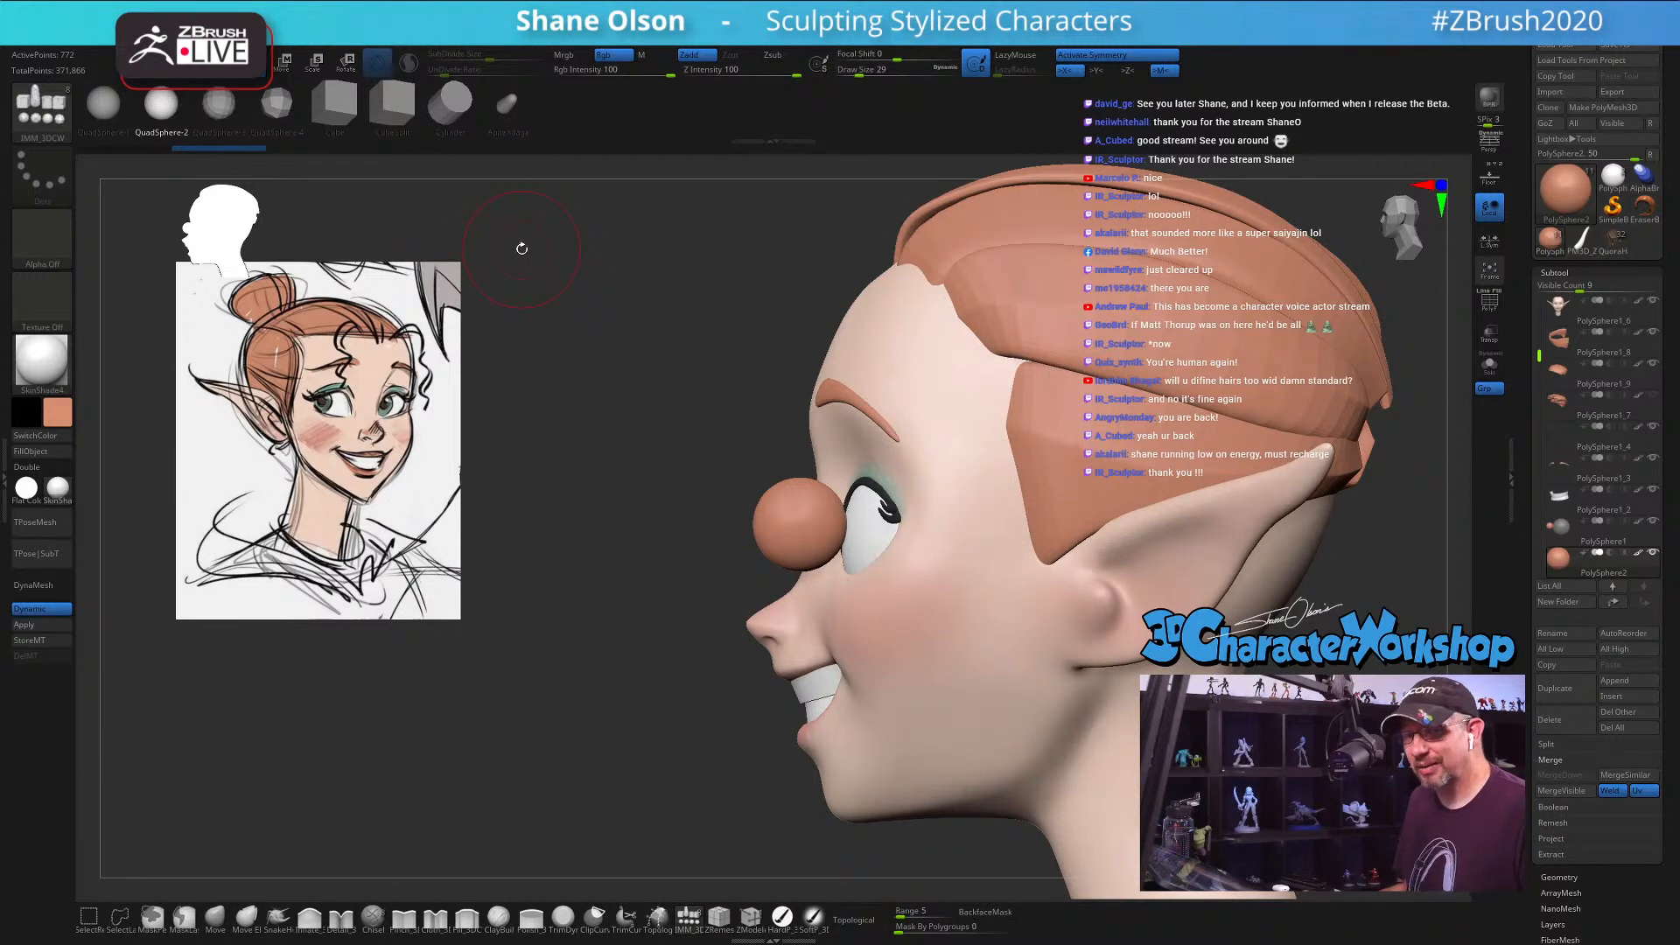
Step: Flatten the new iris spheres from front to back into thin ellipsoids in side view
{"action": "key", "text": "s"}
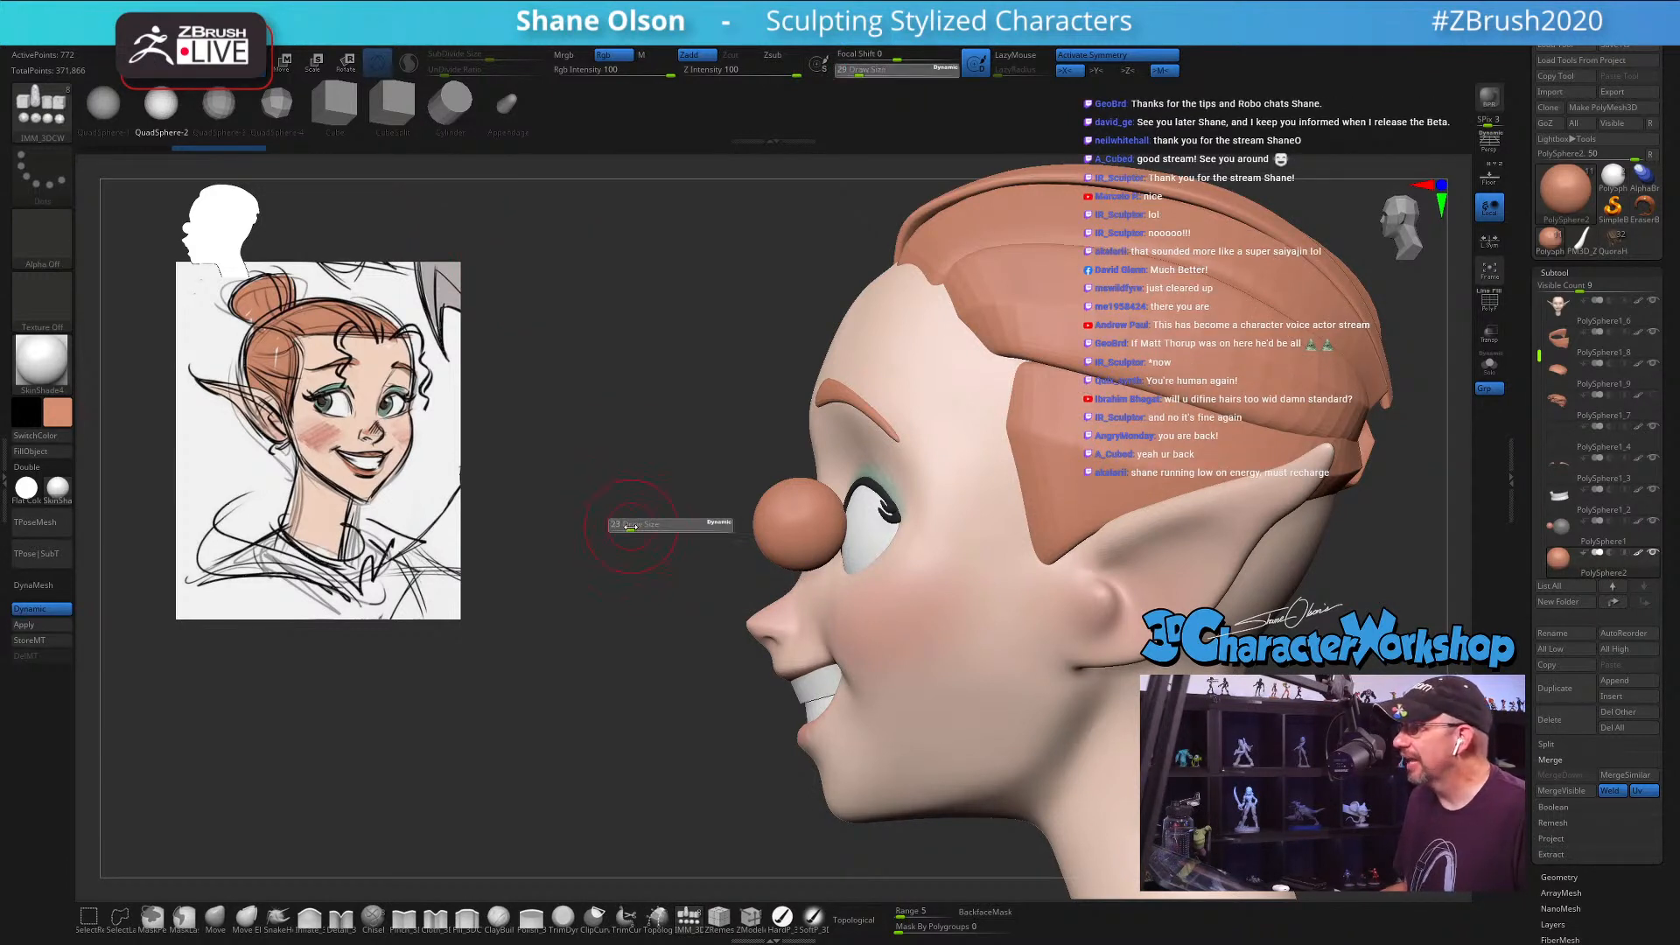
{"action": "key", "text": "w"}
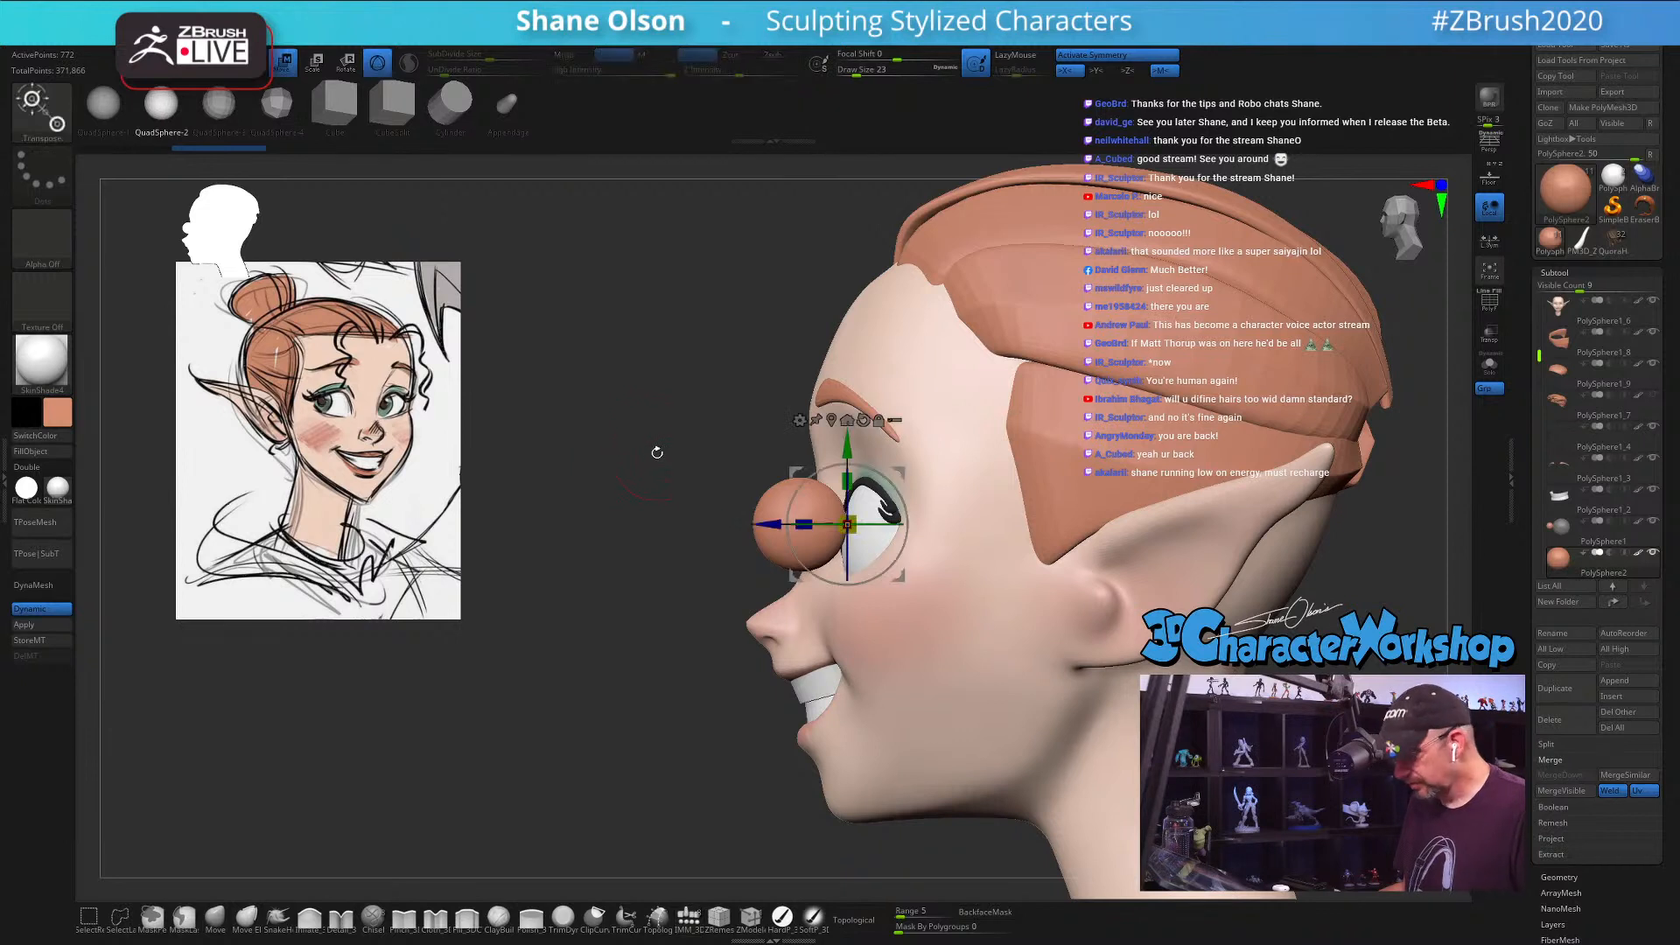
{"action": "left_click_drag", "start_coordinate": [805, 523], "coordinate": [721, 434]}
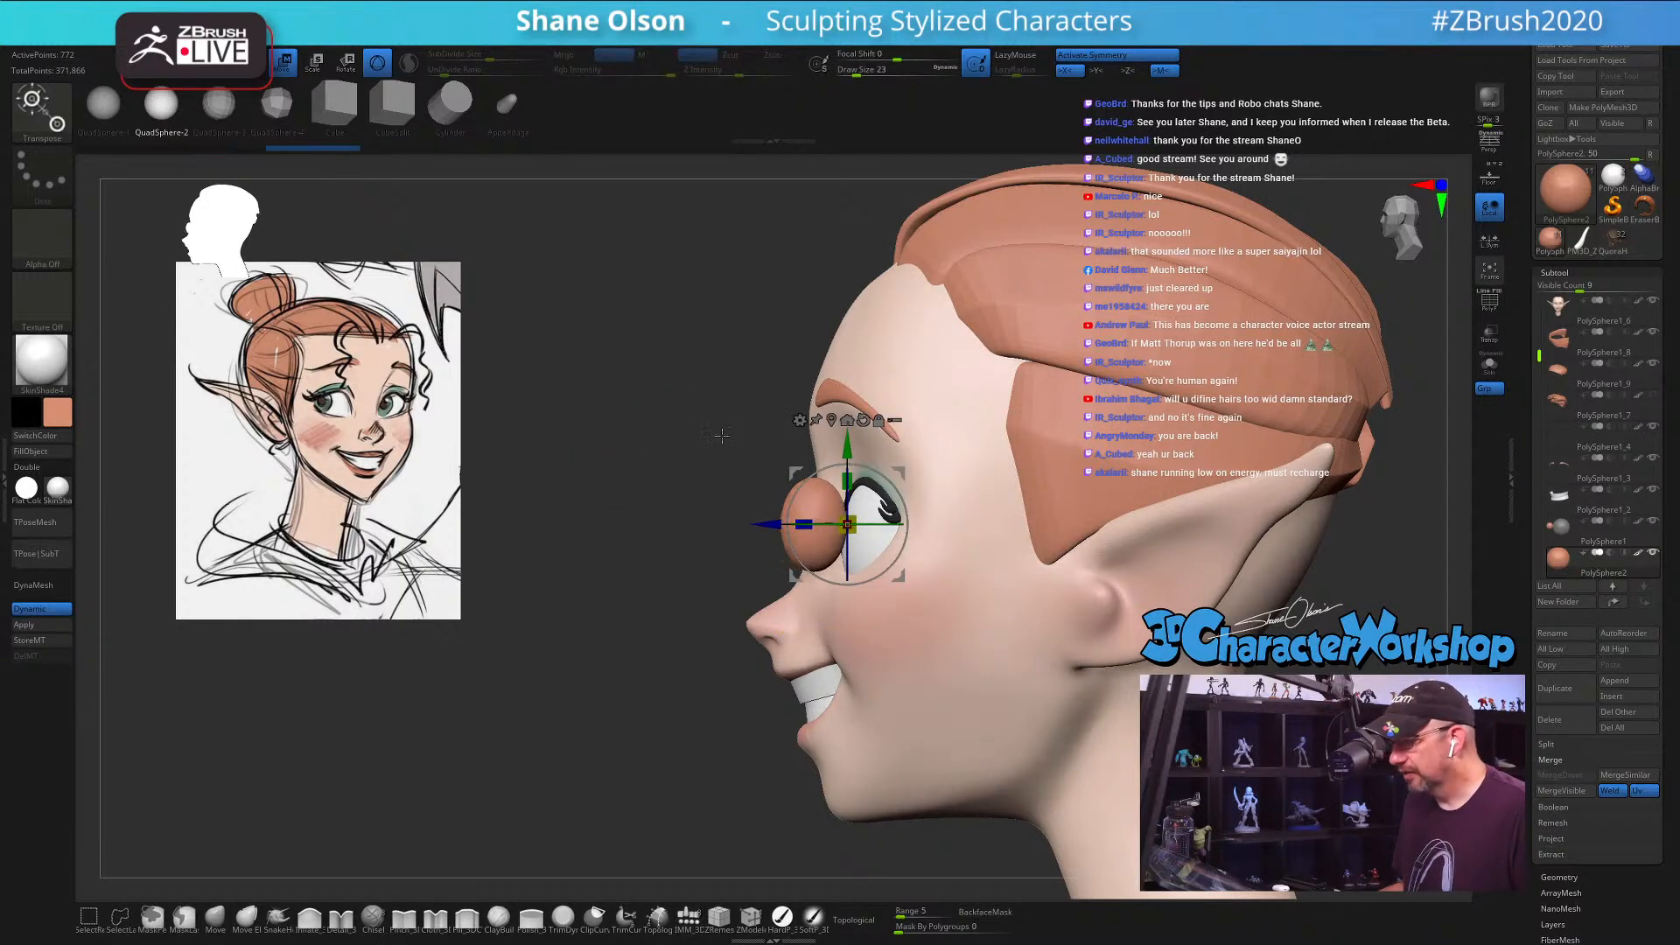
Step: Sample the green eye color from the reference sketch, make it slightly more saturated, and fill the iris spheres with it
{"action": "key", "text": "z"}
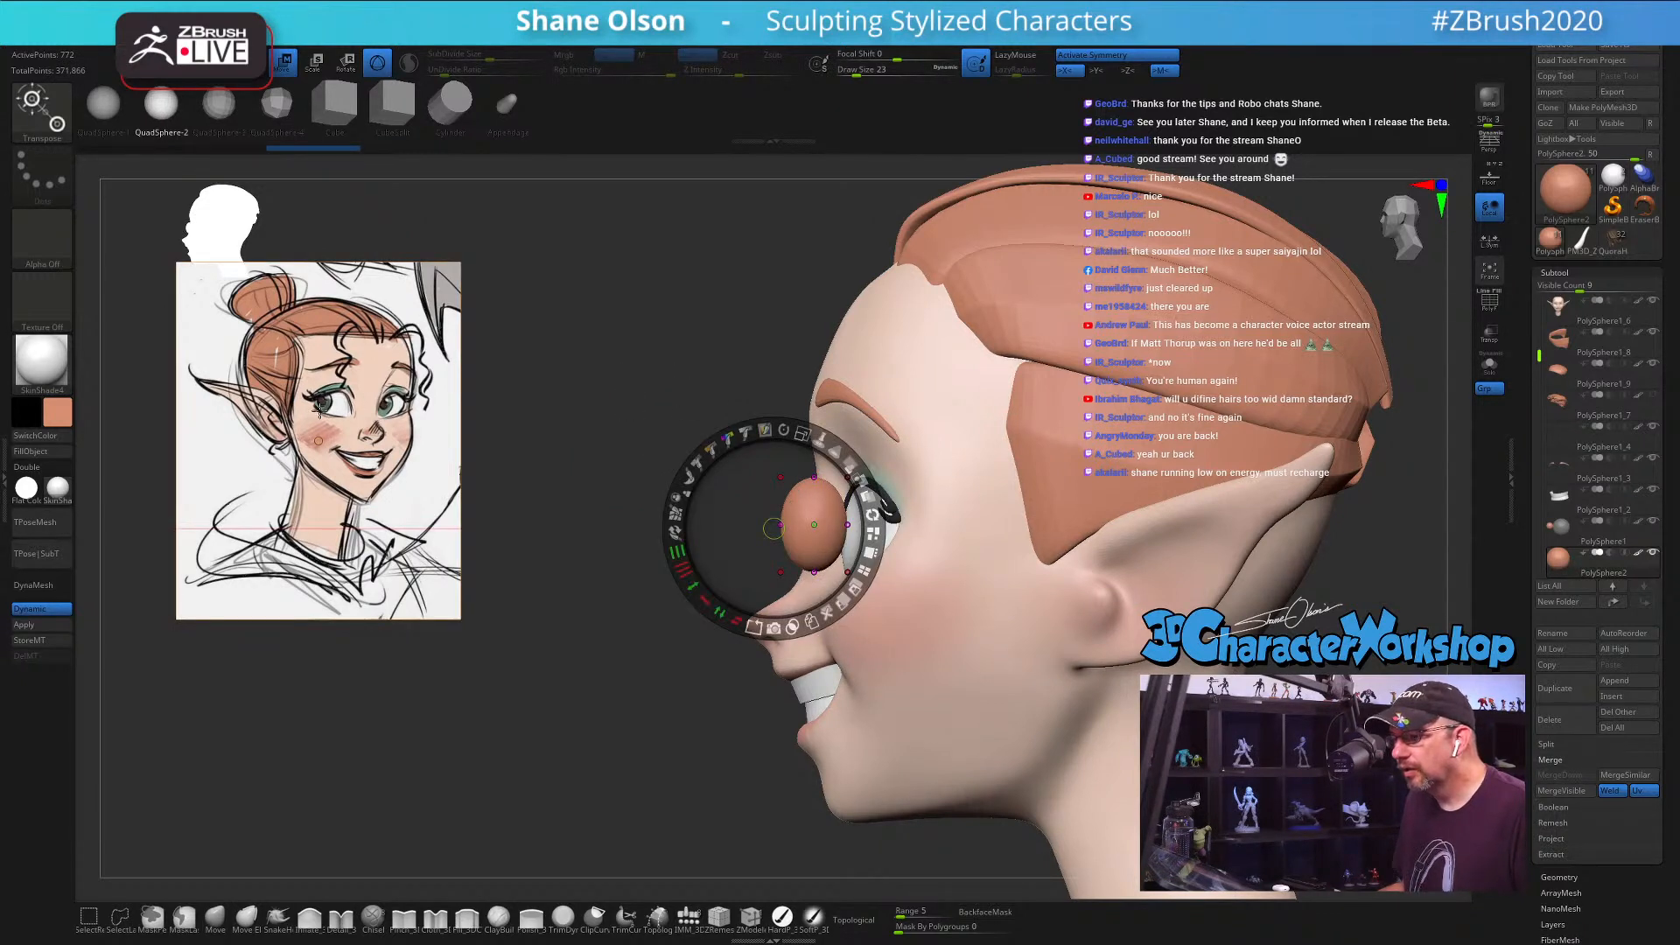
{"action": "key", "text": "c"}
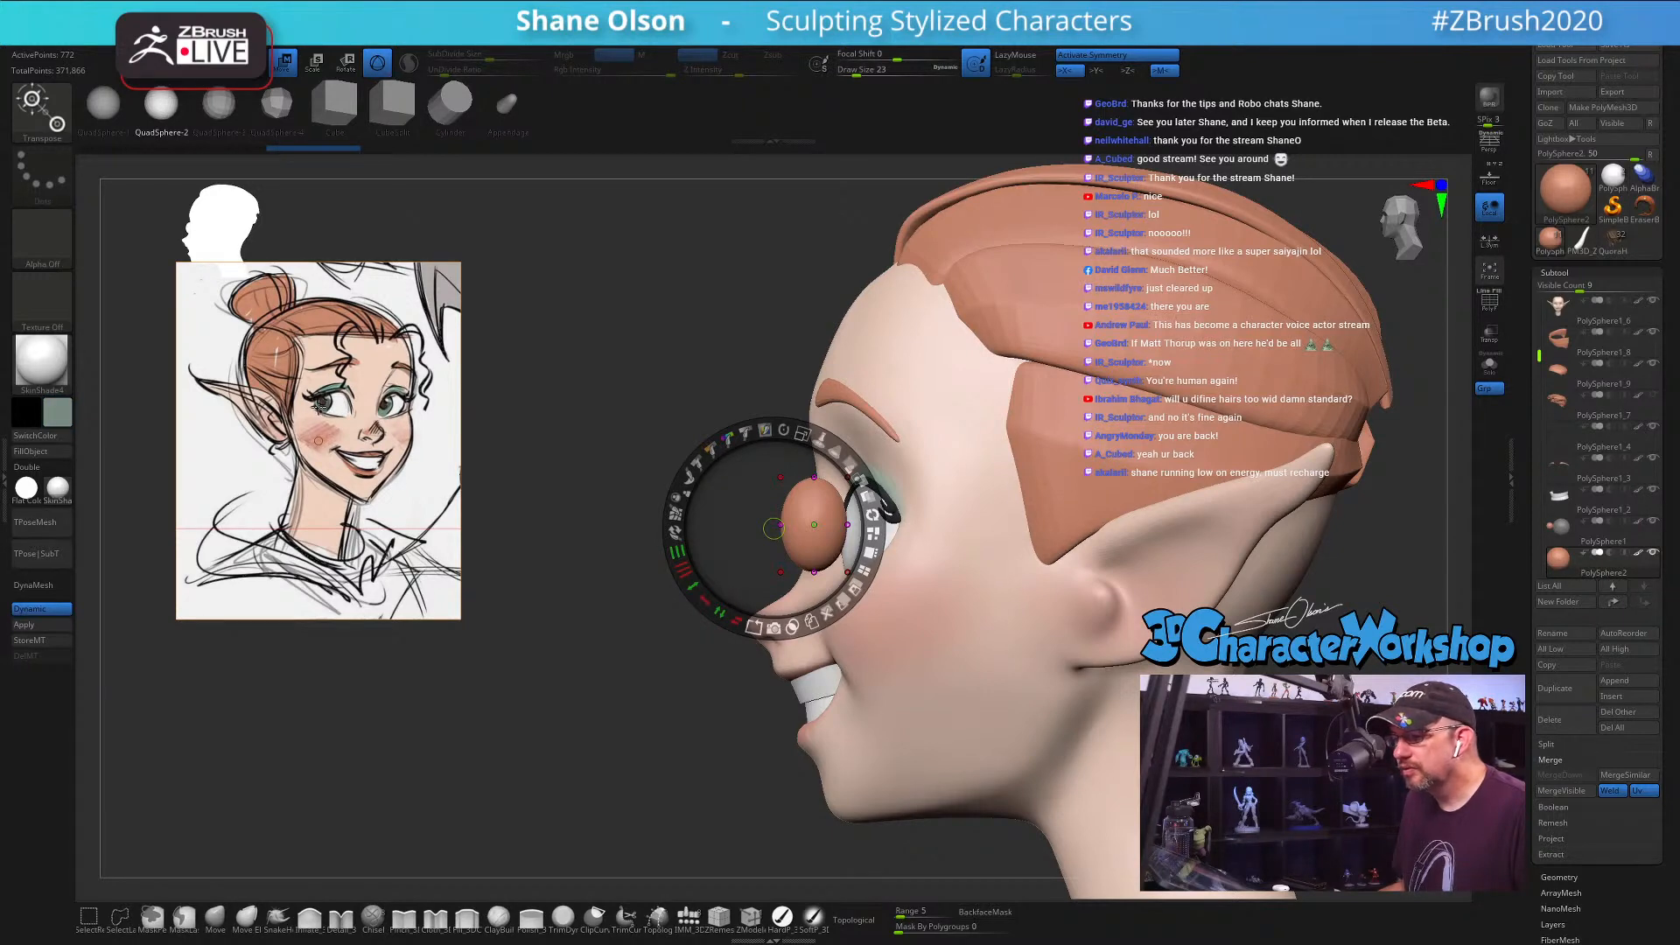
{"action": "left_click", "coordinate": [316, 402]}
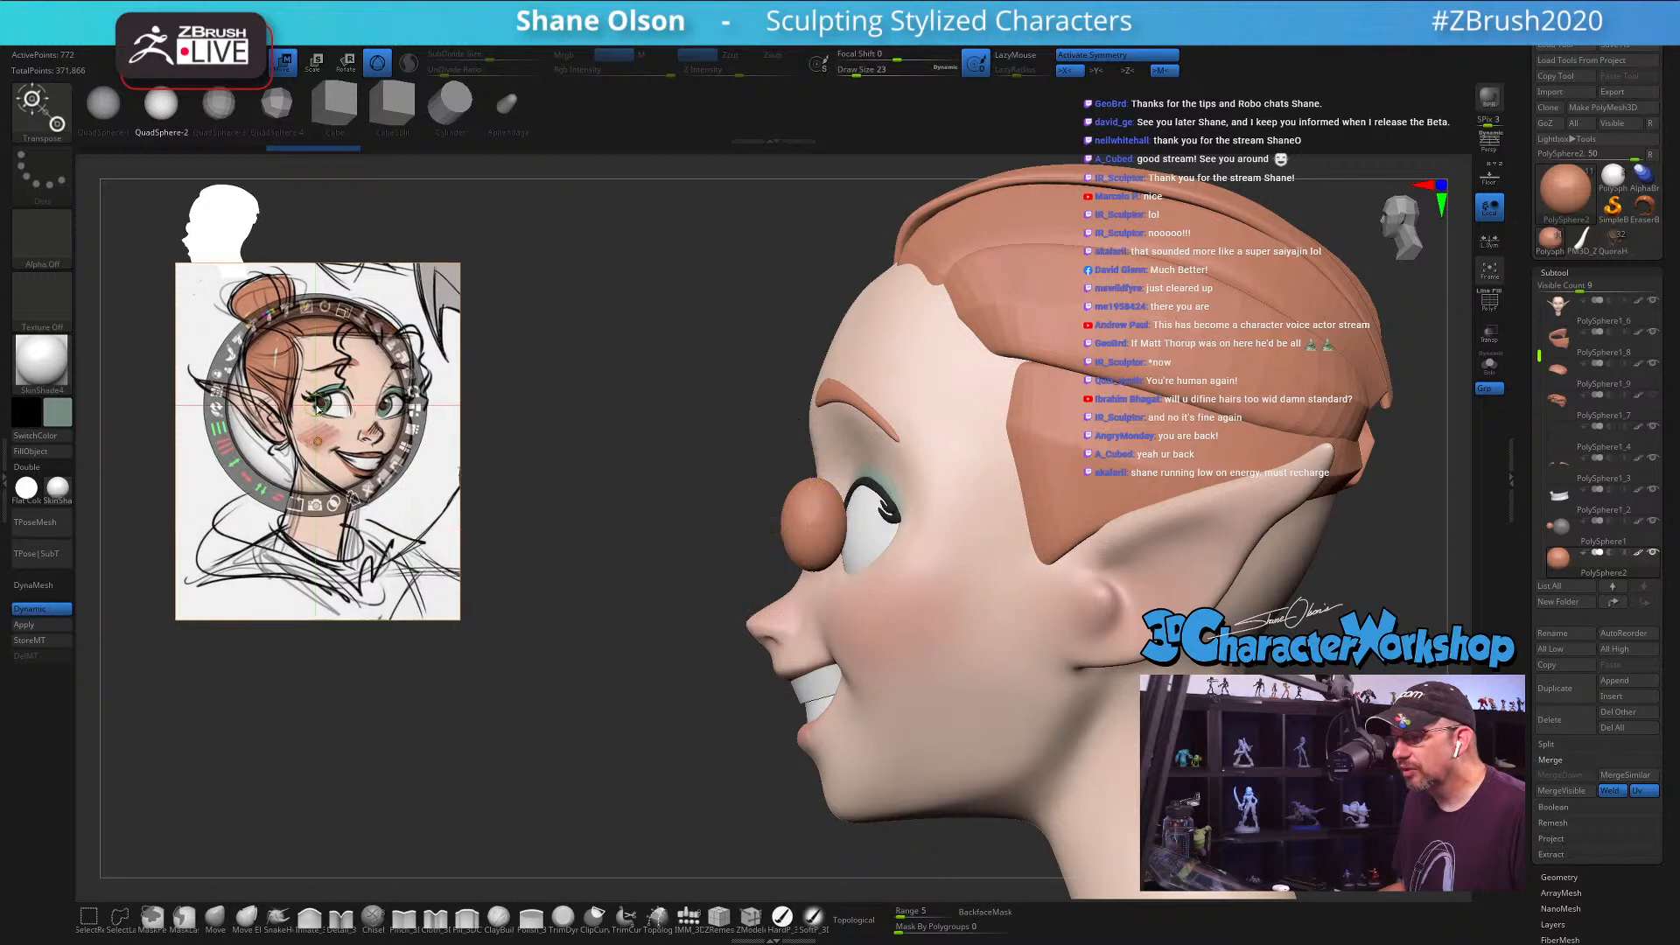
{"action": "key", "text": "z"}
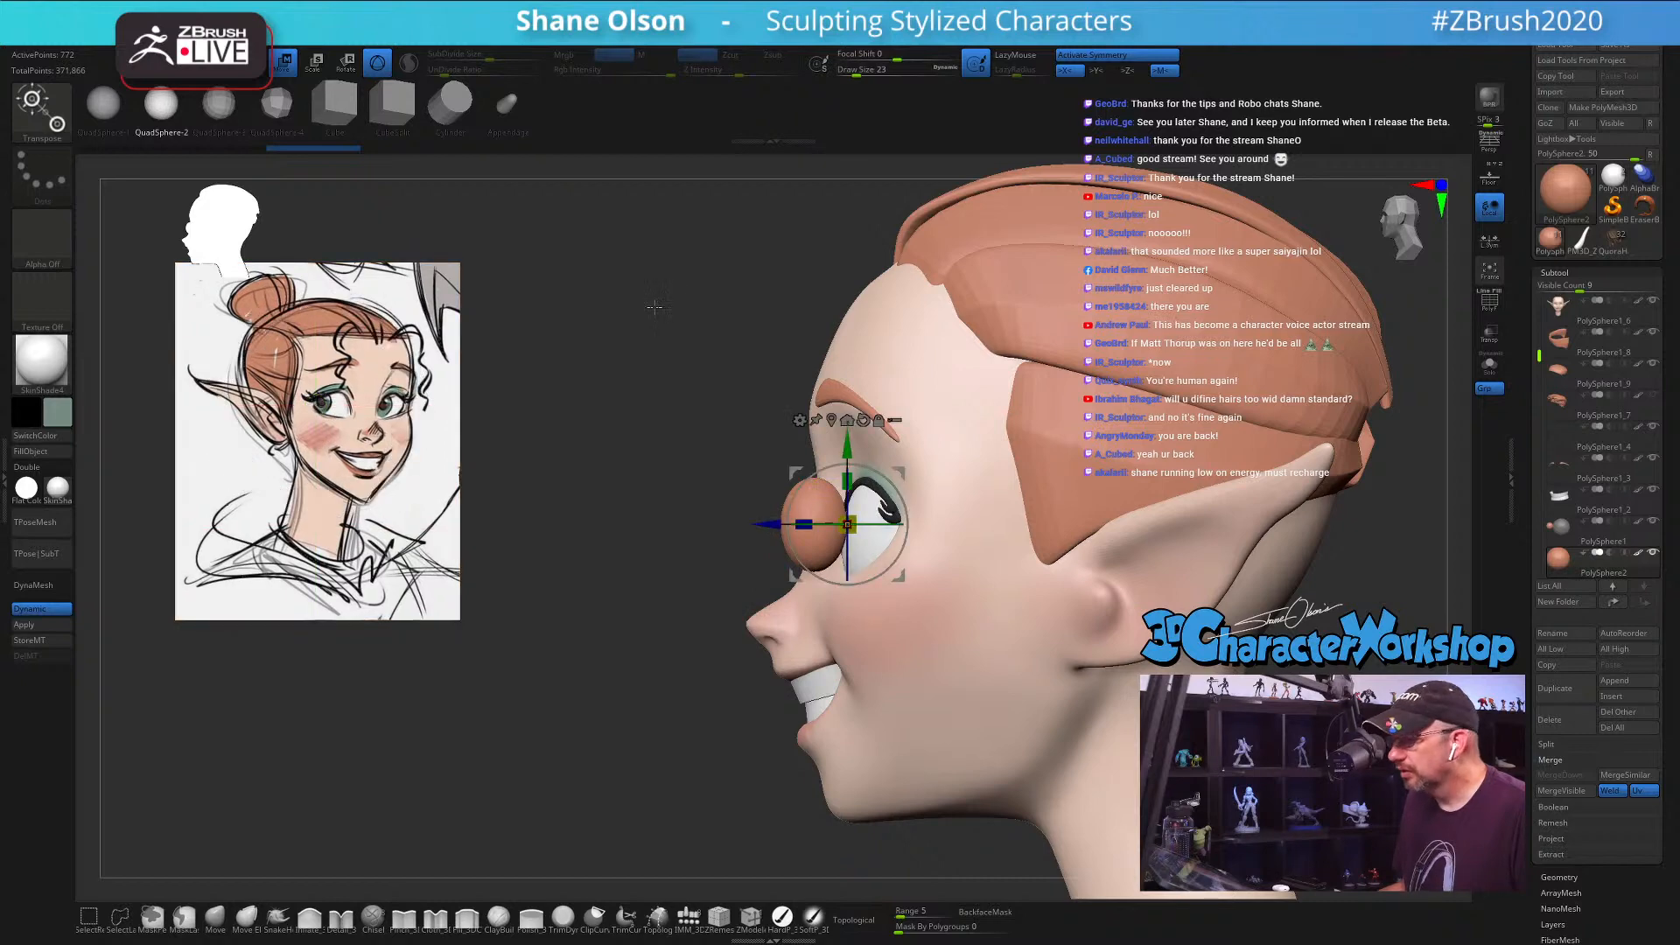
{"action": "left_click", "coordinate": [56, 412]}
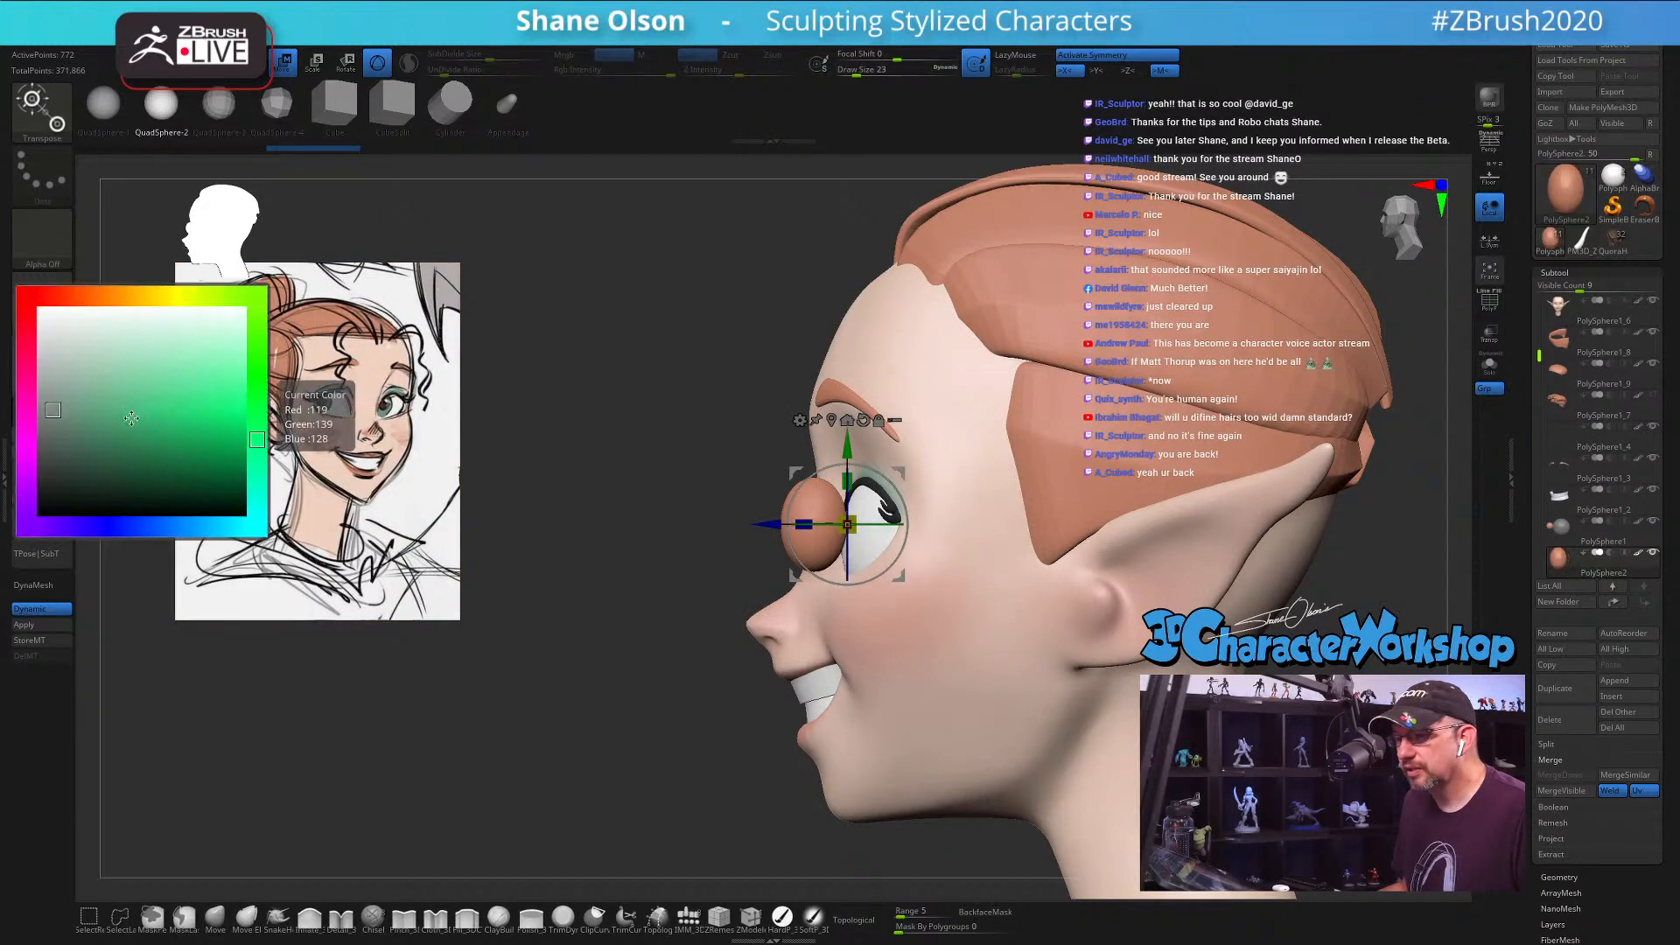
{"action": "left_click", "coordinate": [54, 411]}
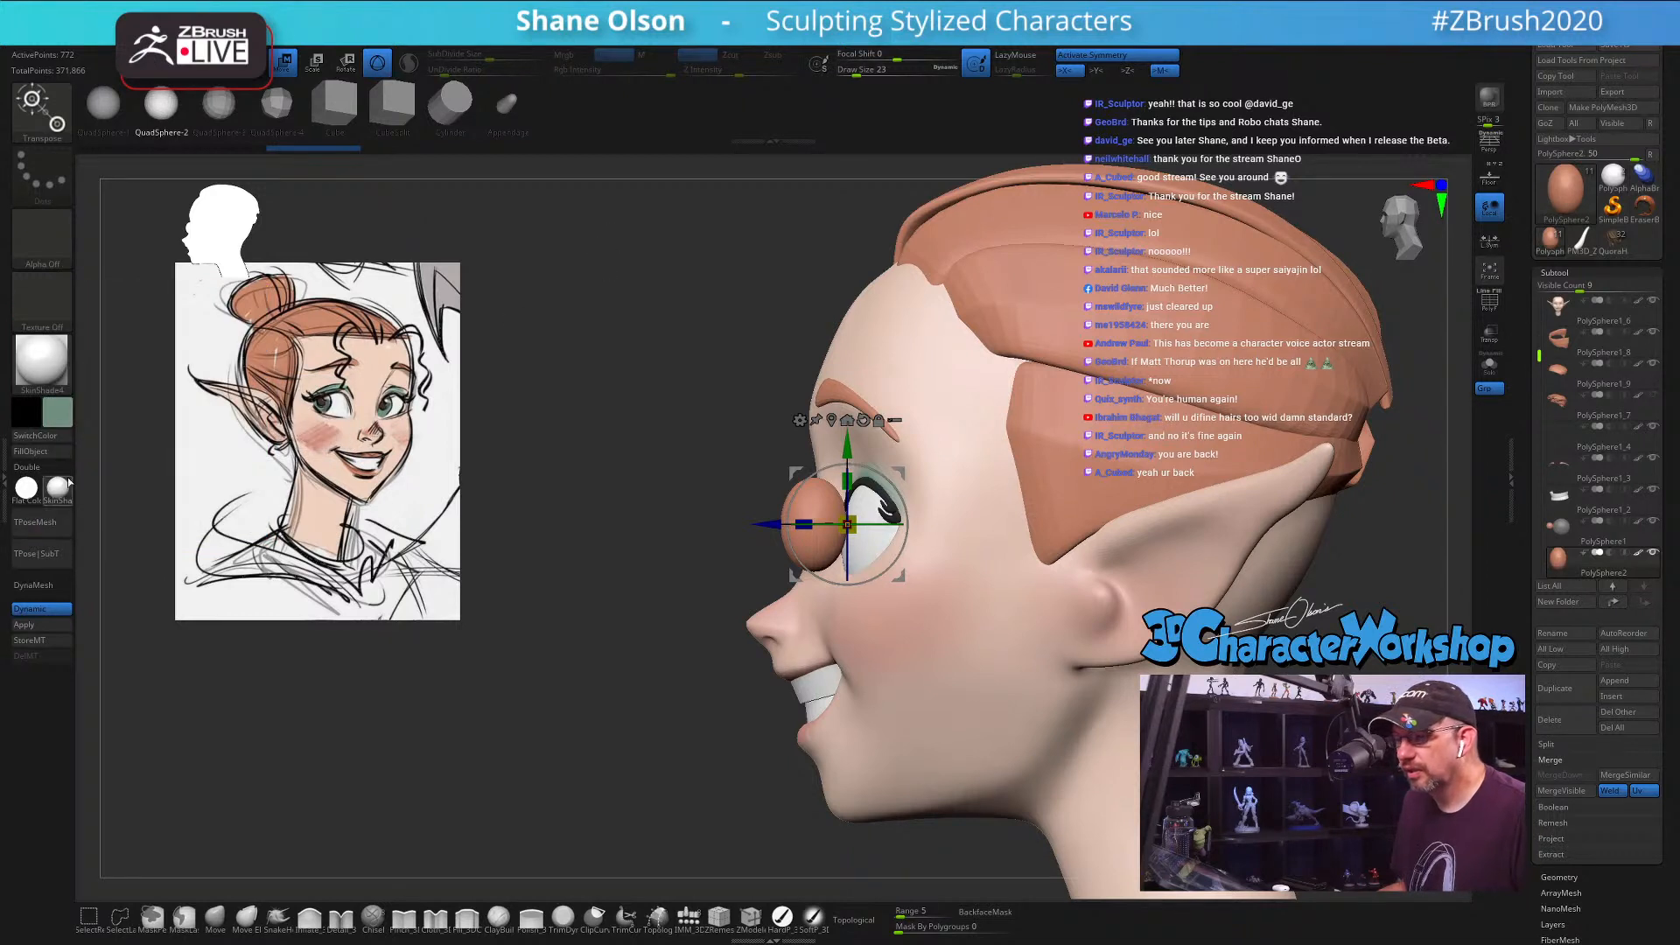
{"action": "left_click", "coordinate": [31, 451]}
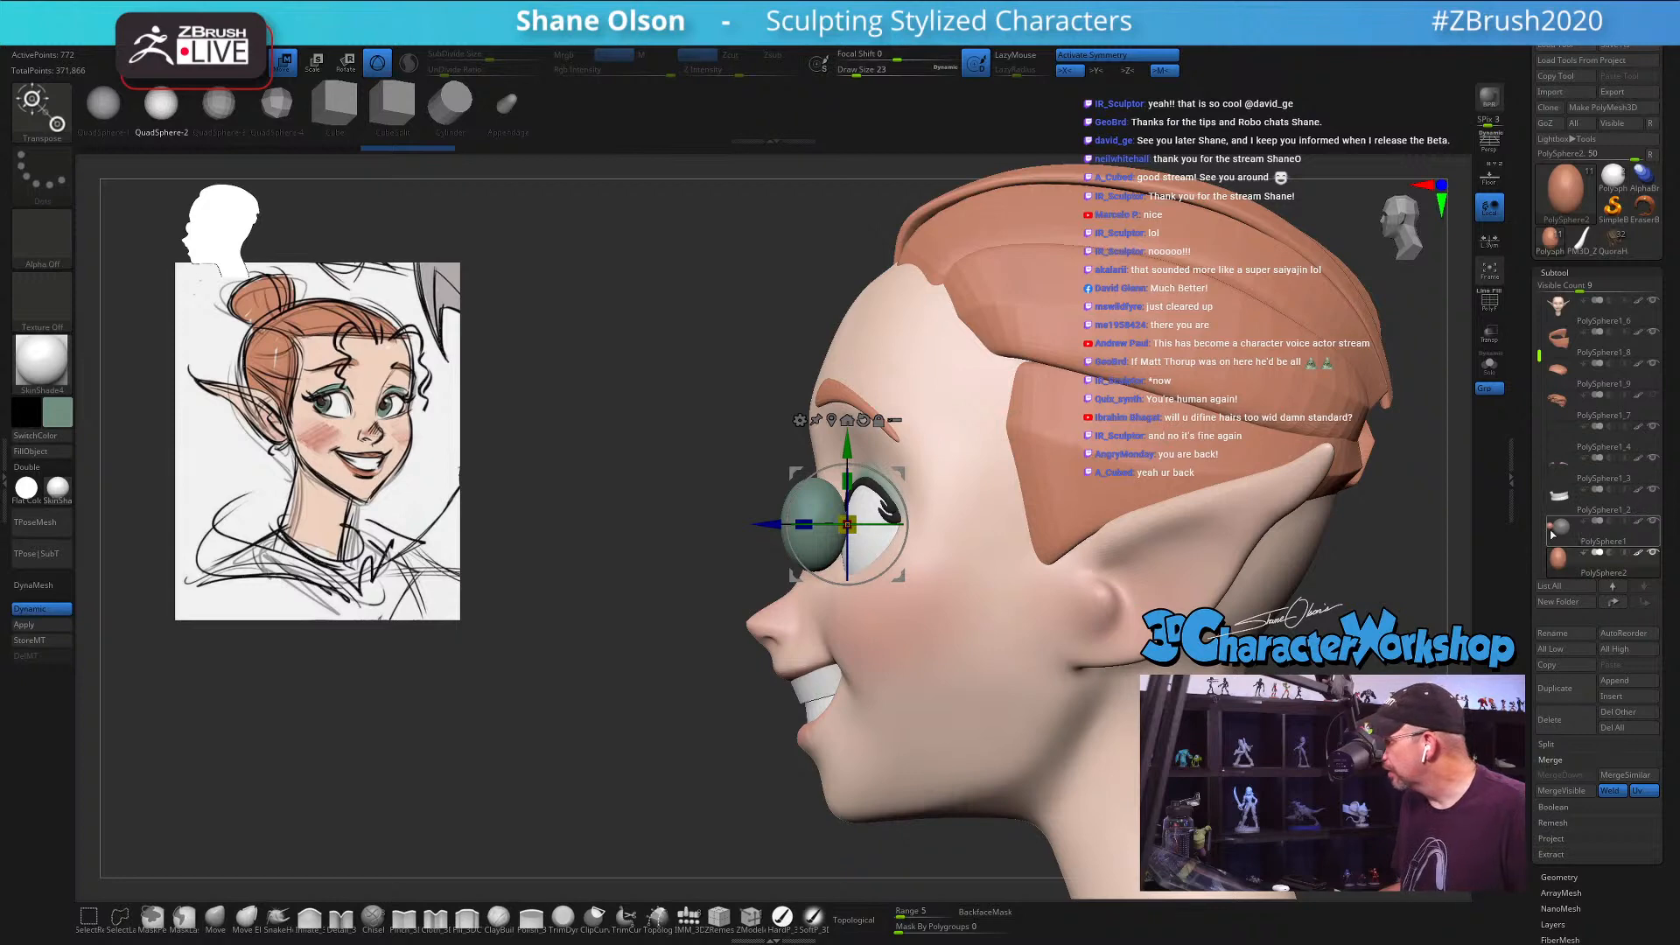
Step: Try to set the iris spheres' subtool to subtract from the eyeballs and nudge it slightly in depth
{"action": "mouse_move", "coordinate": [1557, 560]}
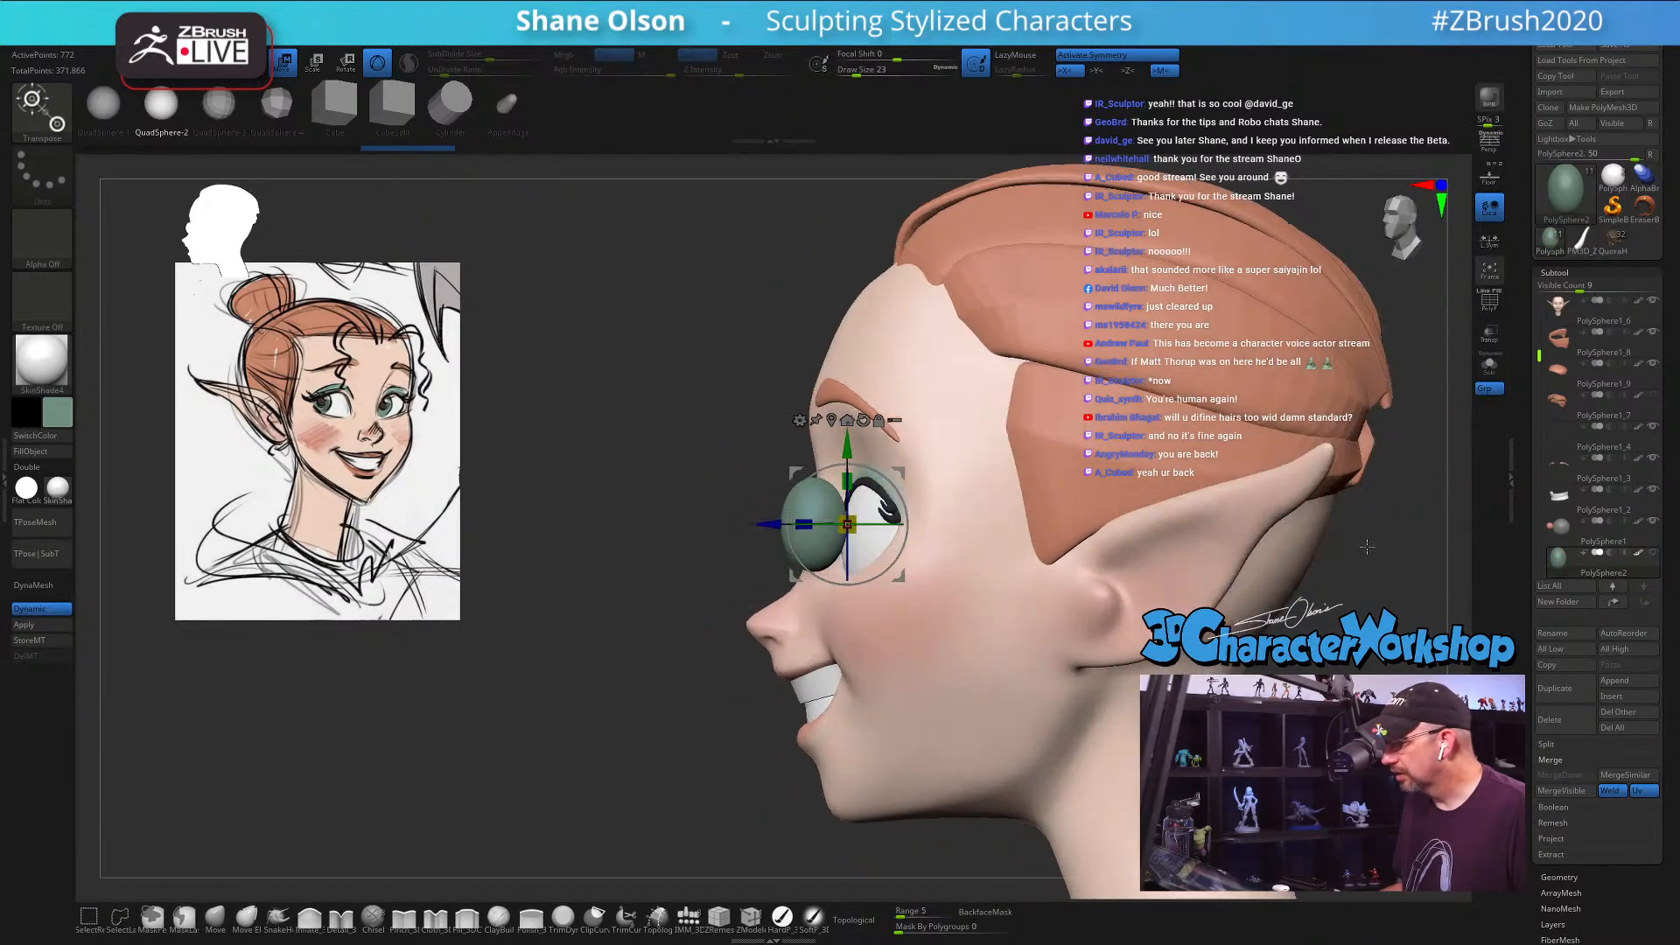
{"action": "left_click", "coordinate": [1556, 534]}
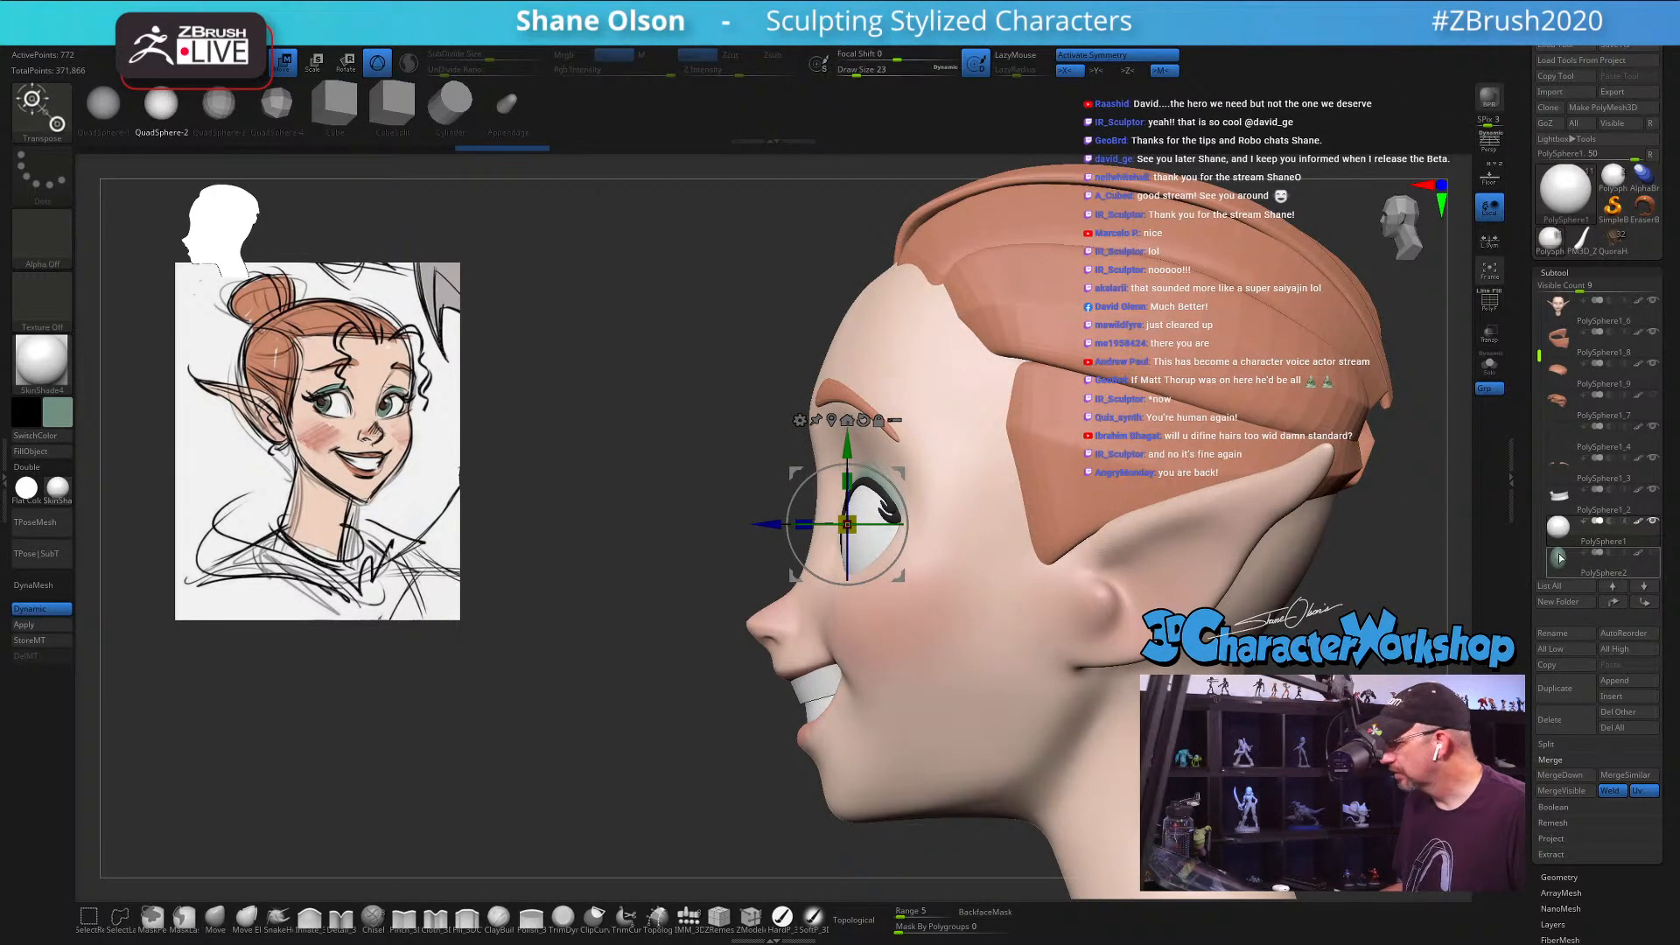
{"action": "left_click", "coordinate": [1558, 557]}
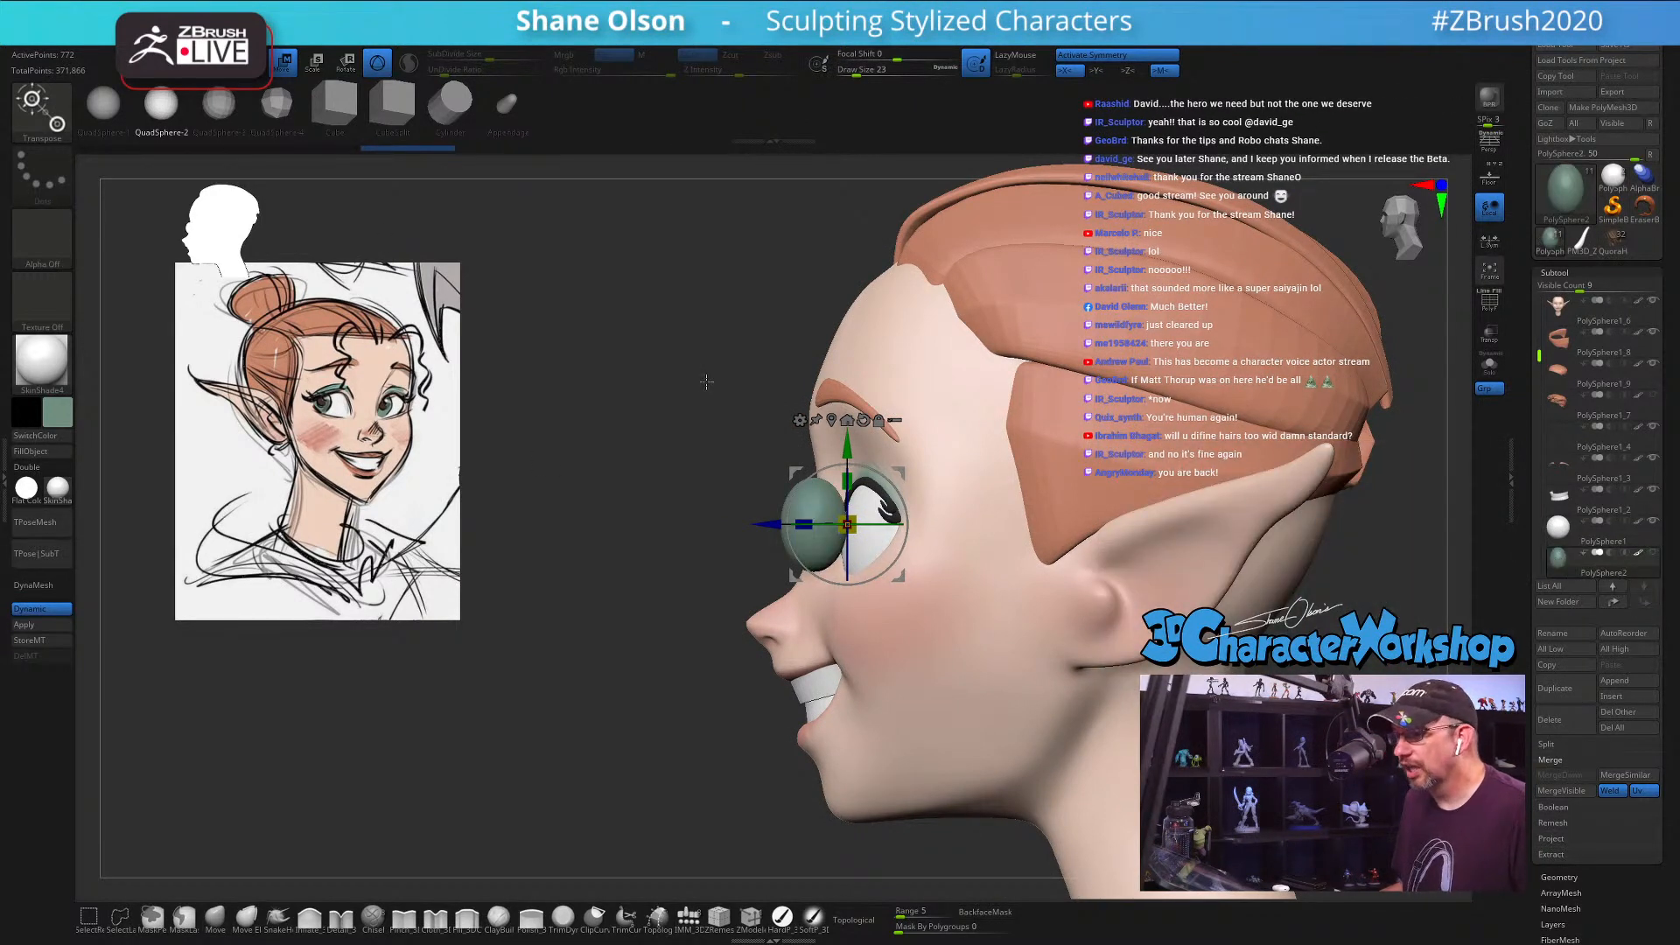
{"action": "left_click", "coordinate": [1610, 553]}
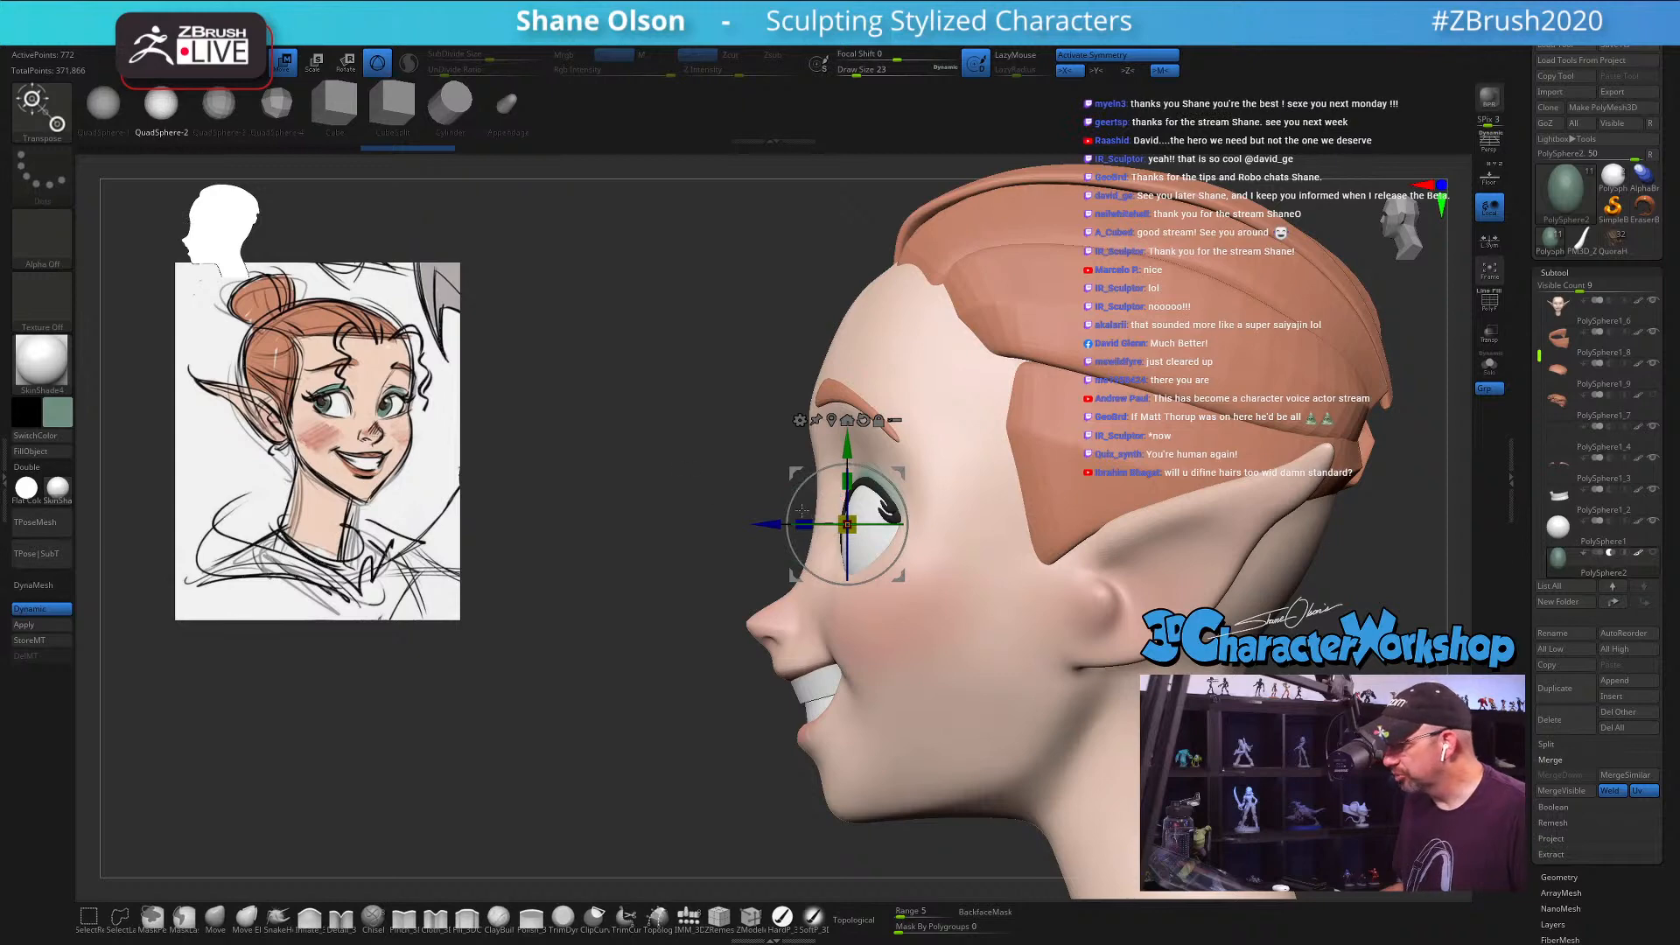
{"action": "left_click_drag", "start_coordinate": [772, 524], "coordinate": [775, 524]}
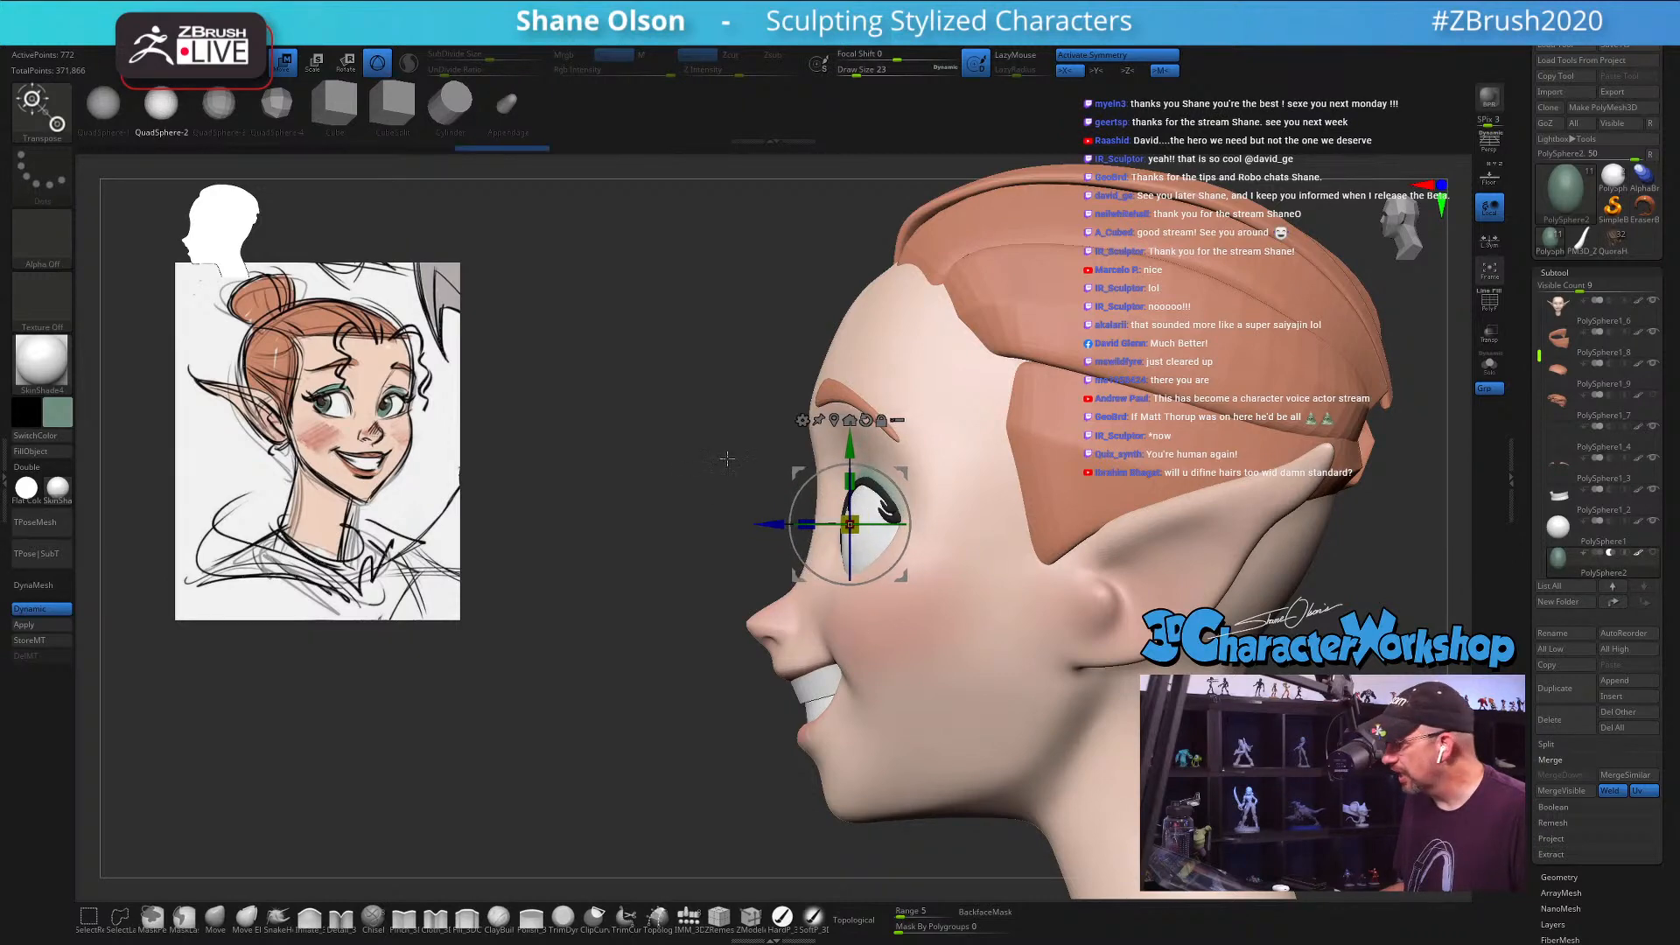
{"action": "left_click_drag", "start_coordinate": [737, 421], "coordinate": [752, 417]}
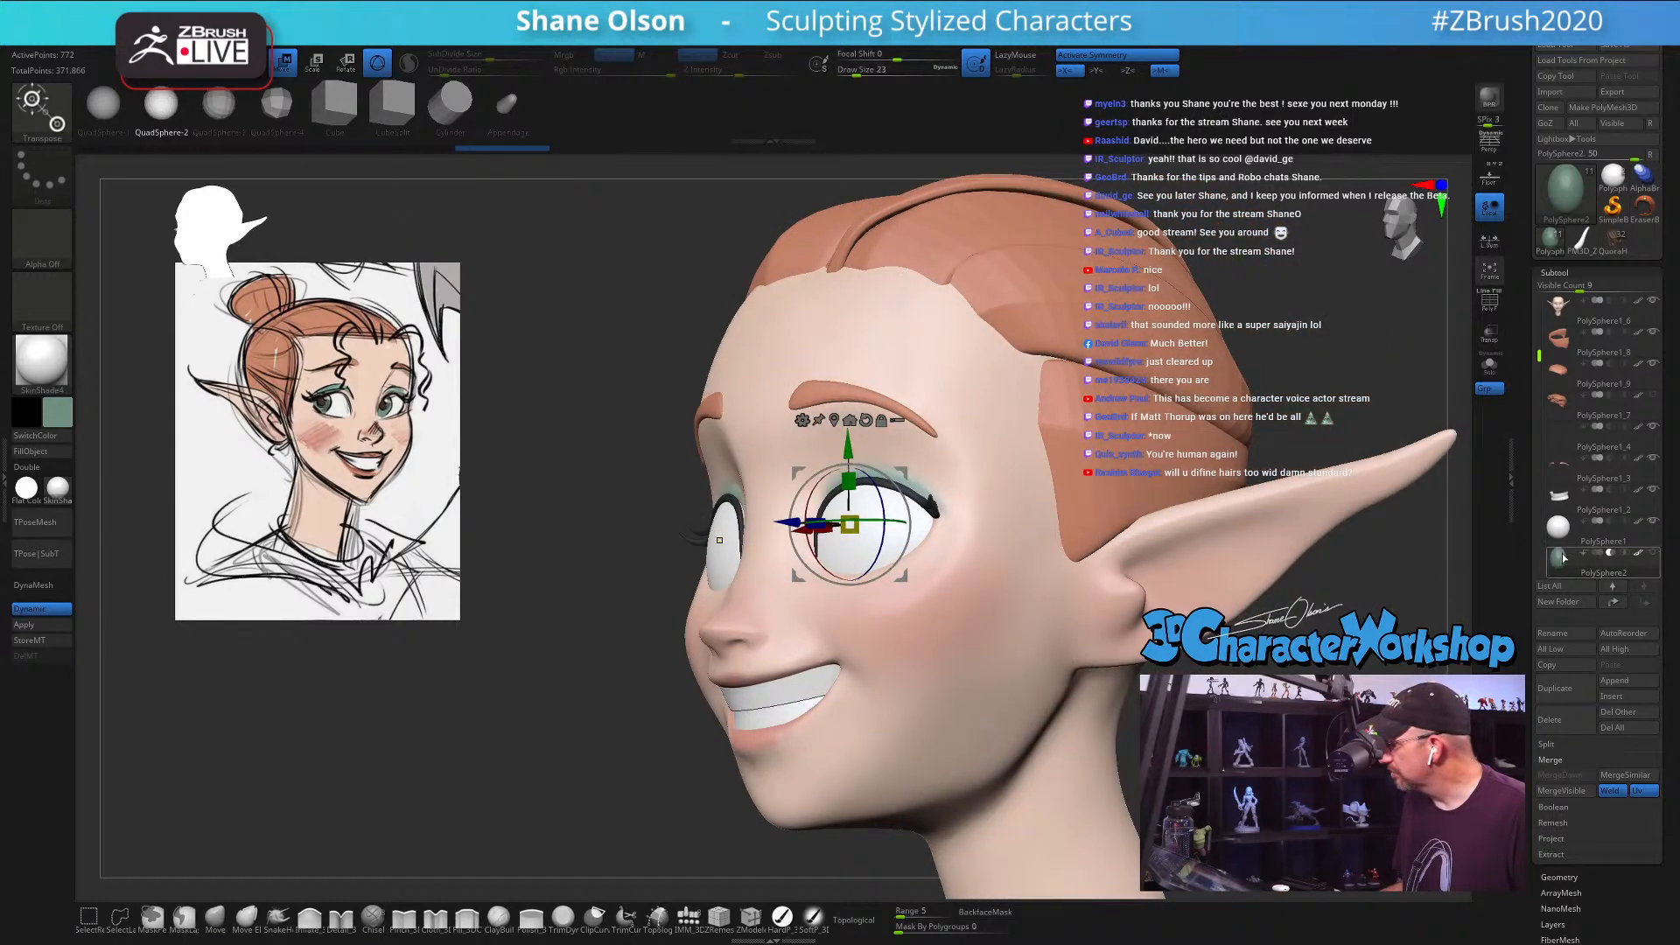
Step: Move the iris spheres' subtool above the eyeballs, switch it back to additive, and return it below them
{"action": "left_click_drag", "start_coordinate": [1564, 558], "coordinate": [1564, 535]}
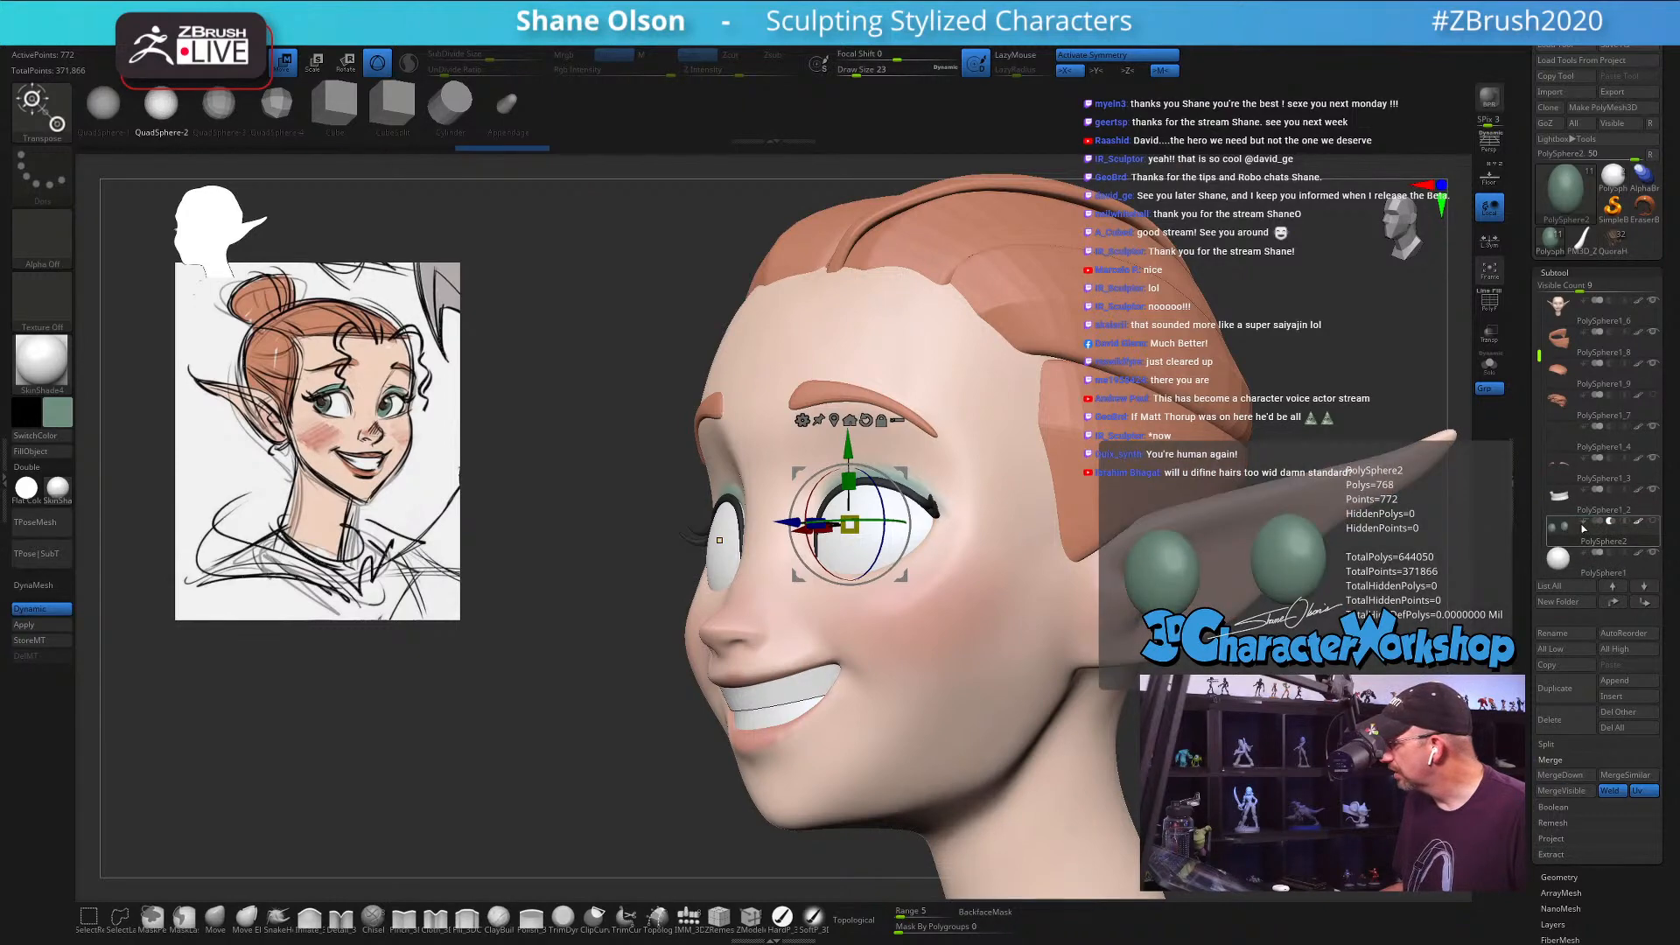
{"action": "left_click", "coordinate": [1583, 524]}
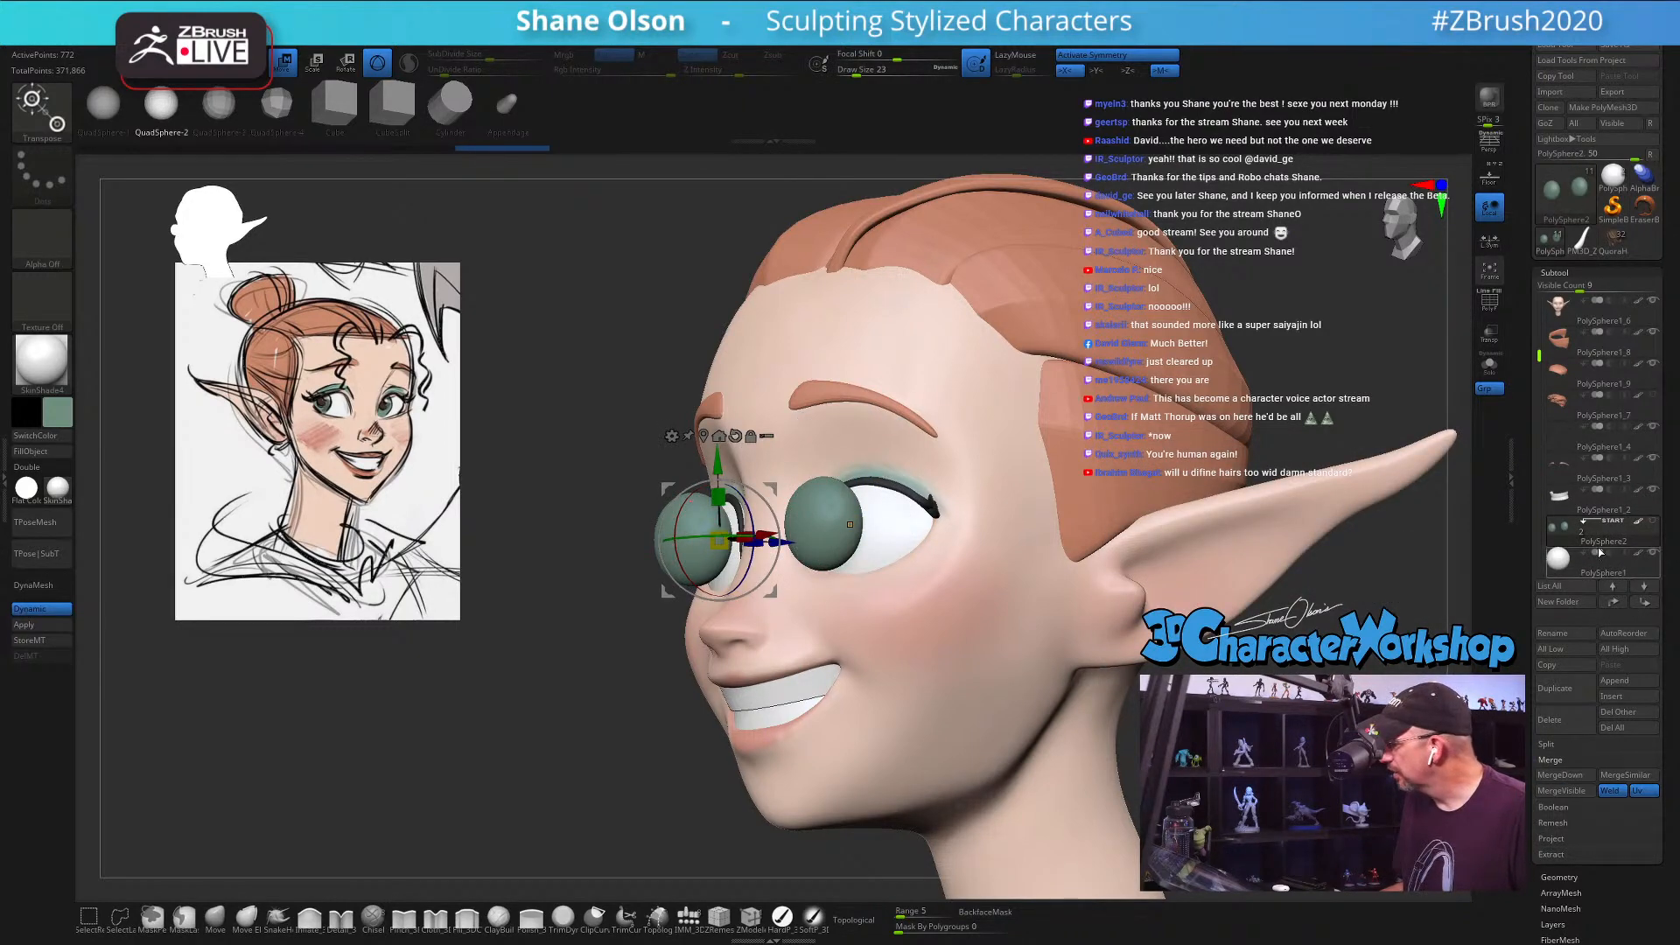
{"action": "mouse_move", "coordinate": [1563, 562]}
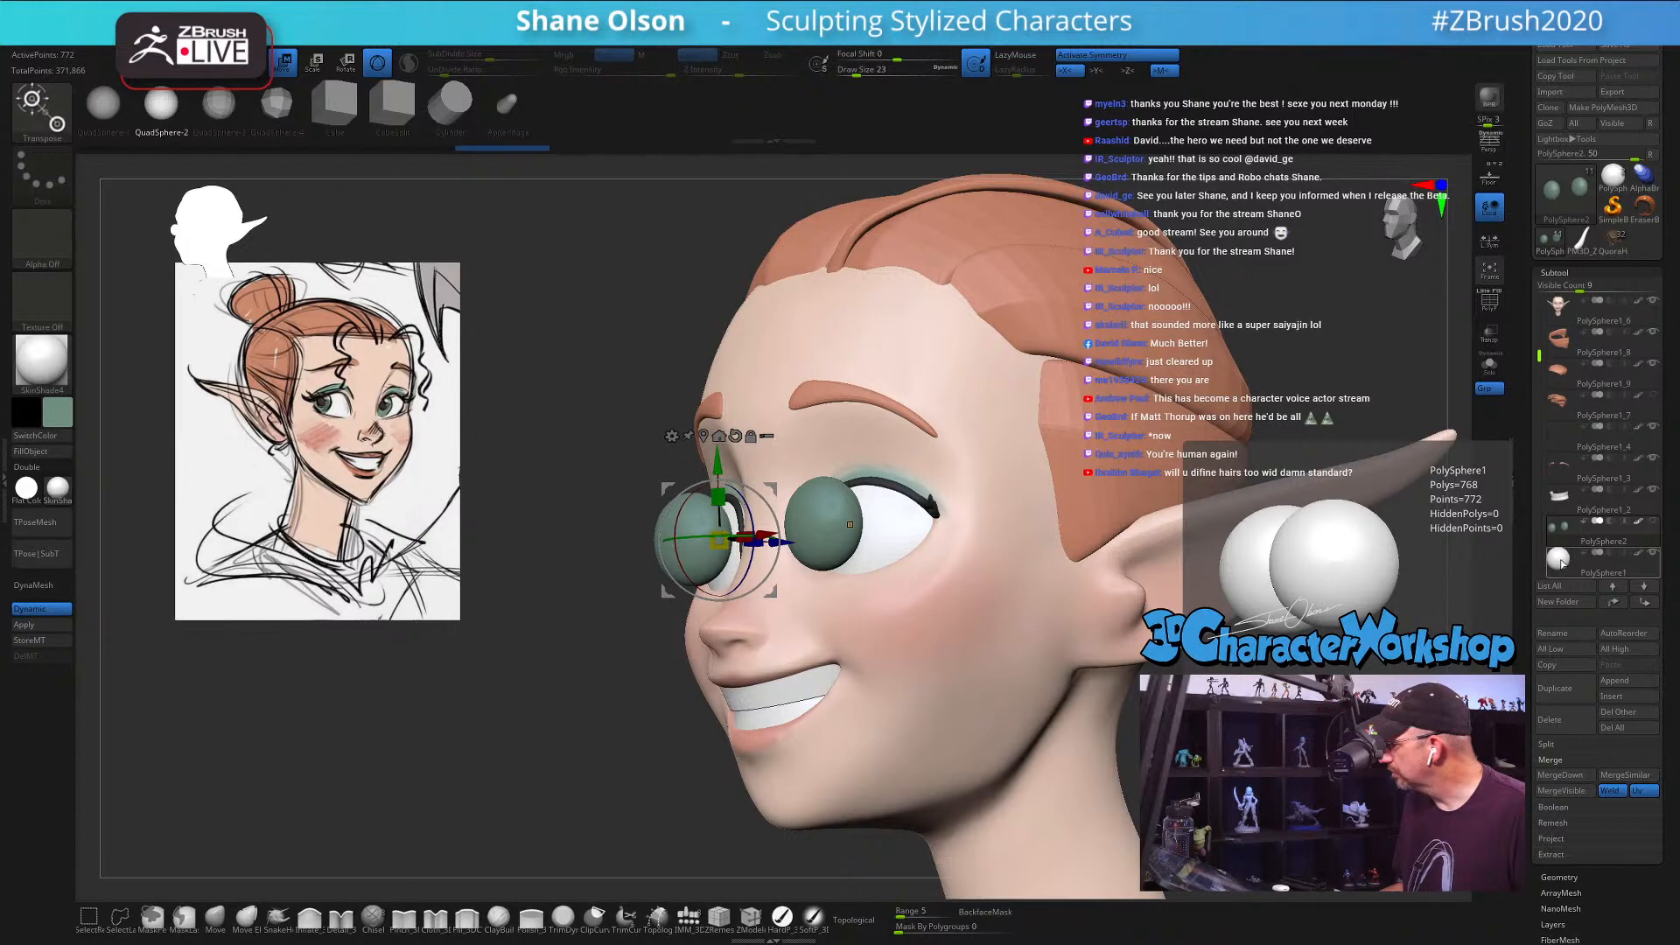
{"action": "left_click_drag", "start_coordinate": [1564, 530], "coordinate": [1570, 563]}
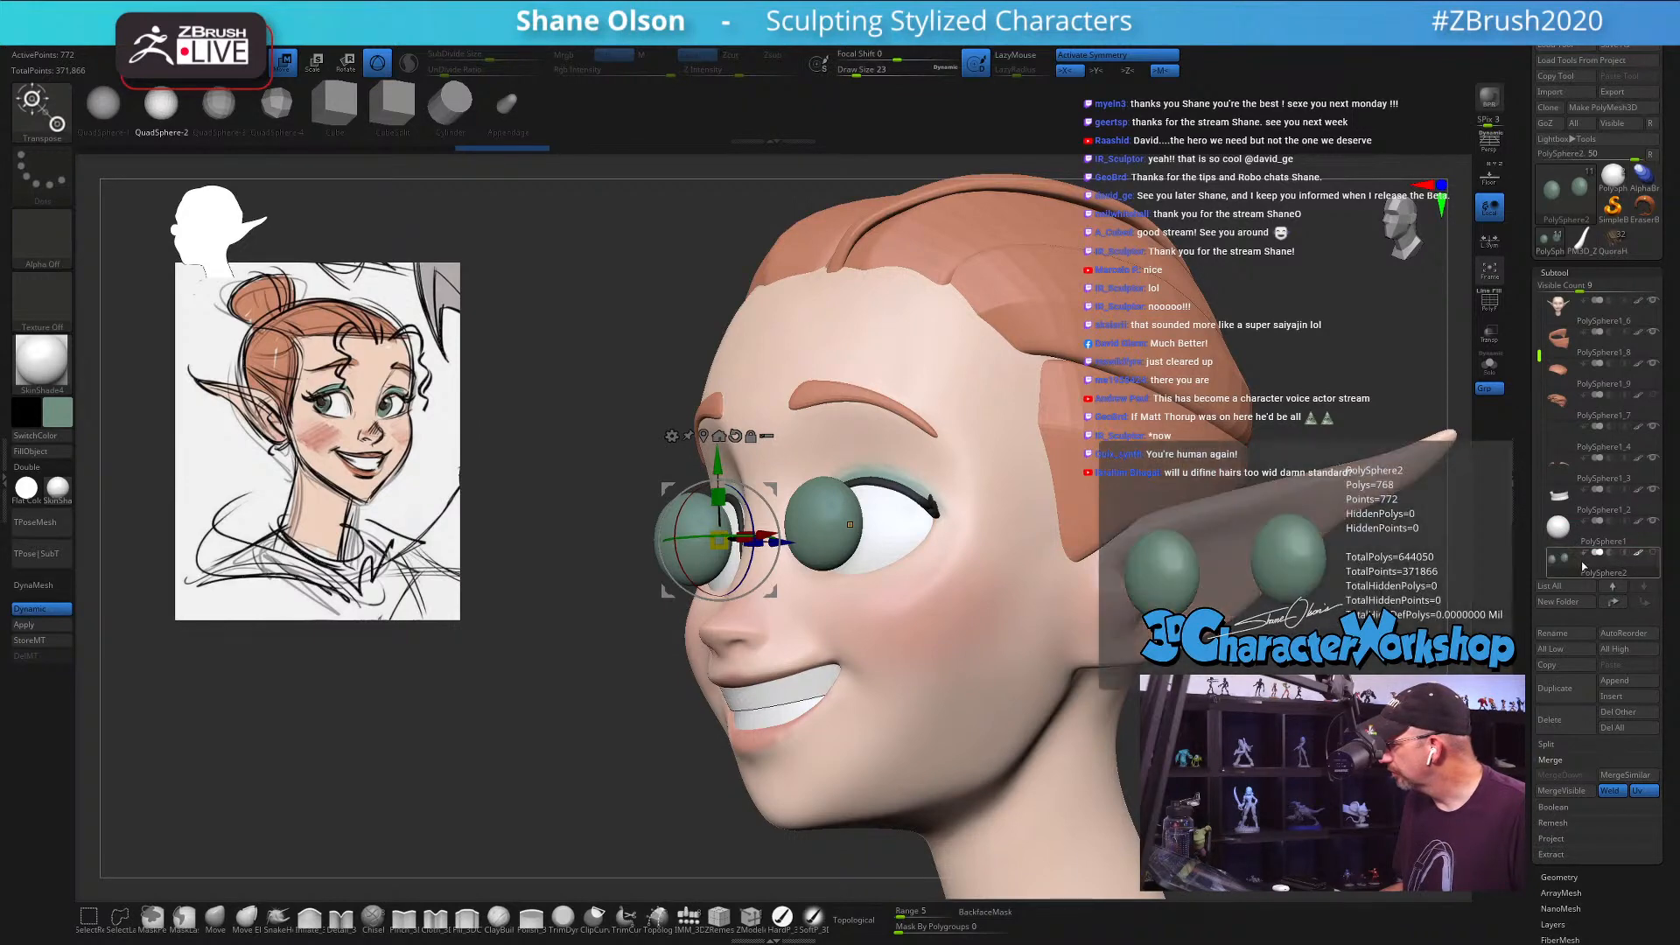
{"action": "left_click", "coordinate": [1584, 523]}
Step: Move the green iris spheres slightly back toward the eyeballs in side view
{"action": "left_click_drag", "start_coordinate": [1400, 744], "coordinate": [1251, 743]}
{"action": "key", "text": "q"}
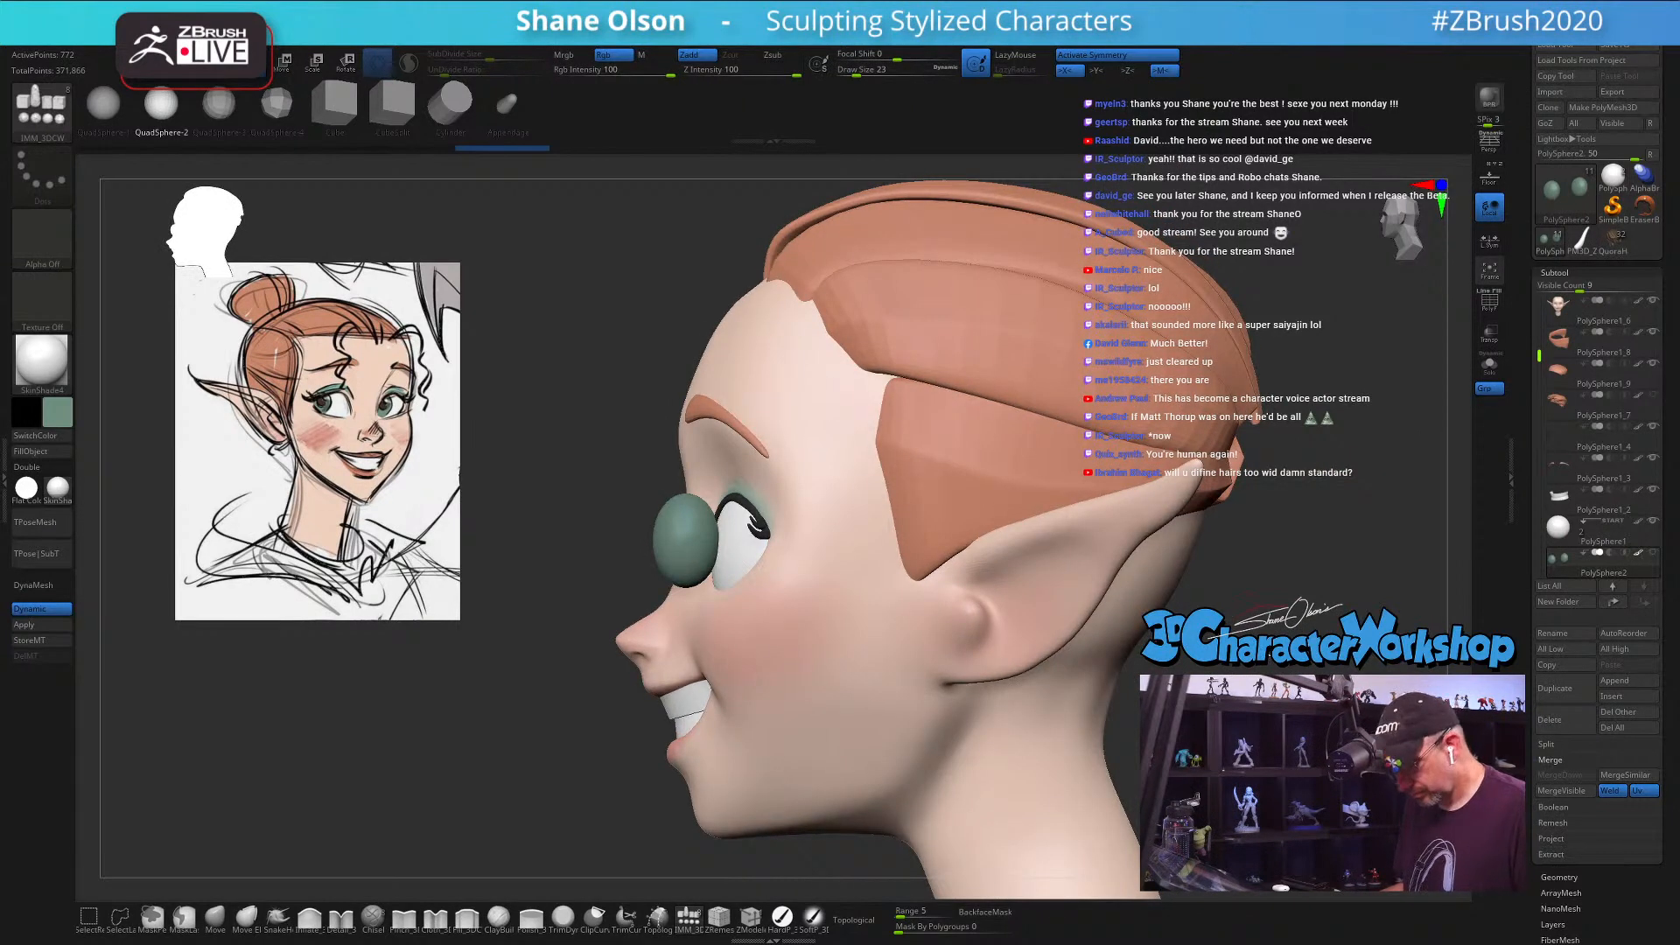
{"action": "key", "text": "w"}
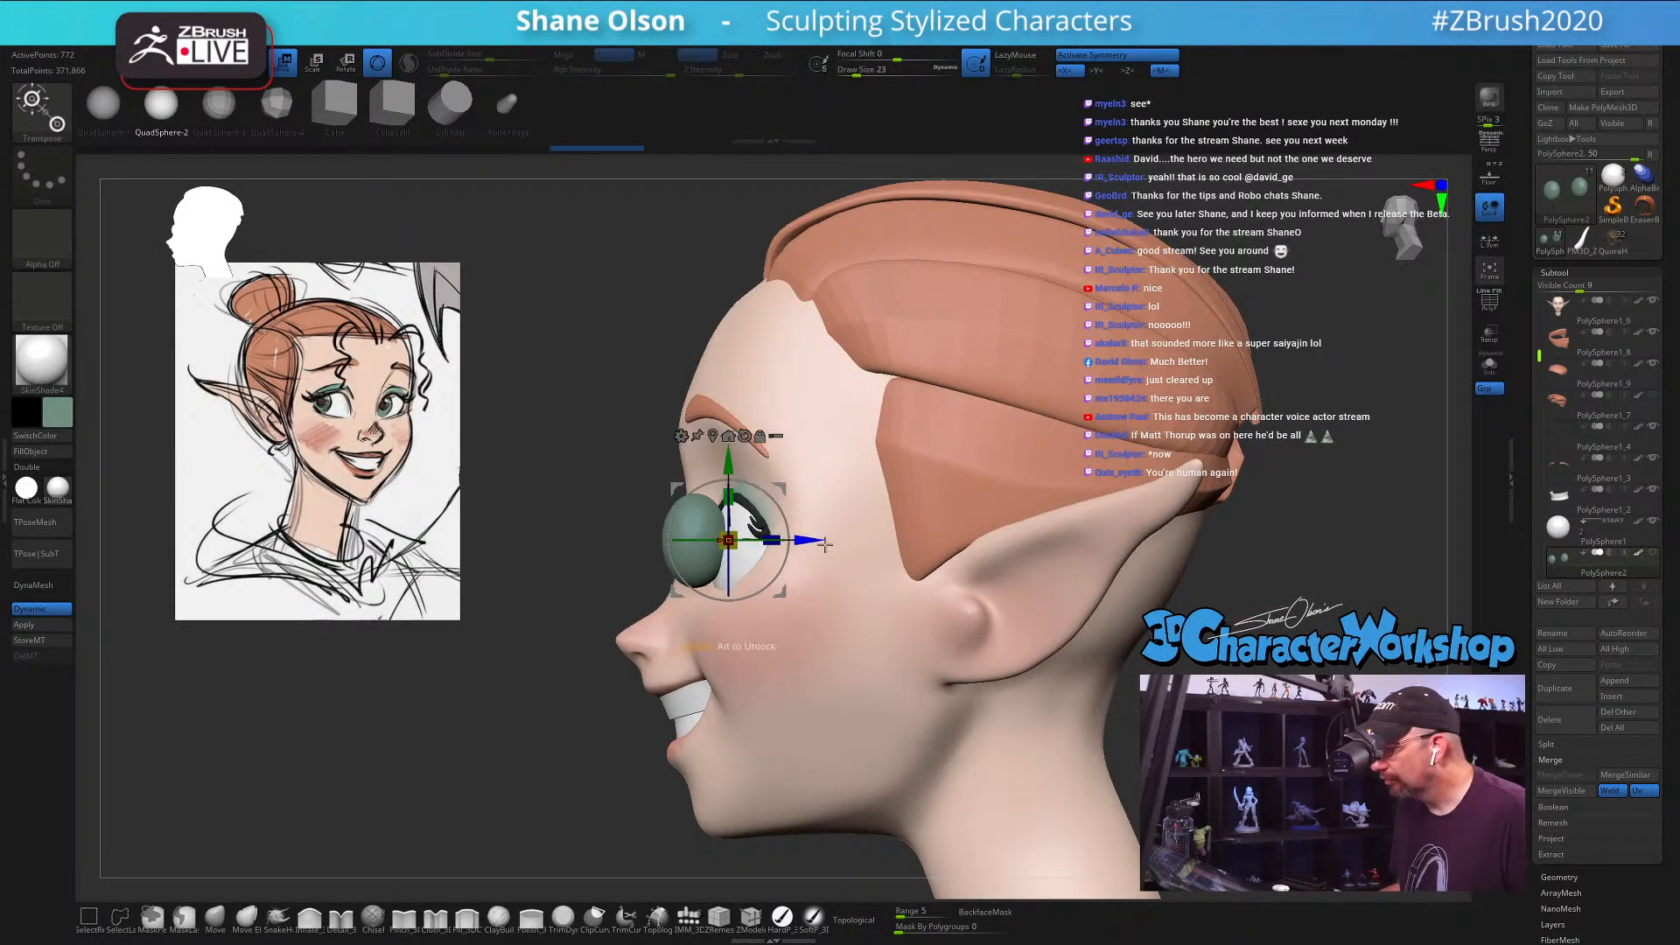
{"action": "left_click_drag", "start_coordinate": [1238, 624], "coordinate": [1330, 628]}
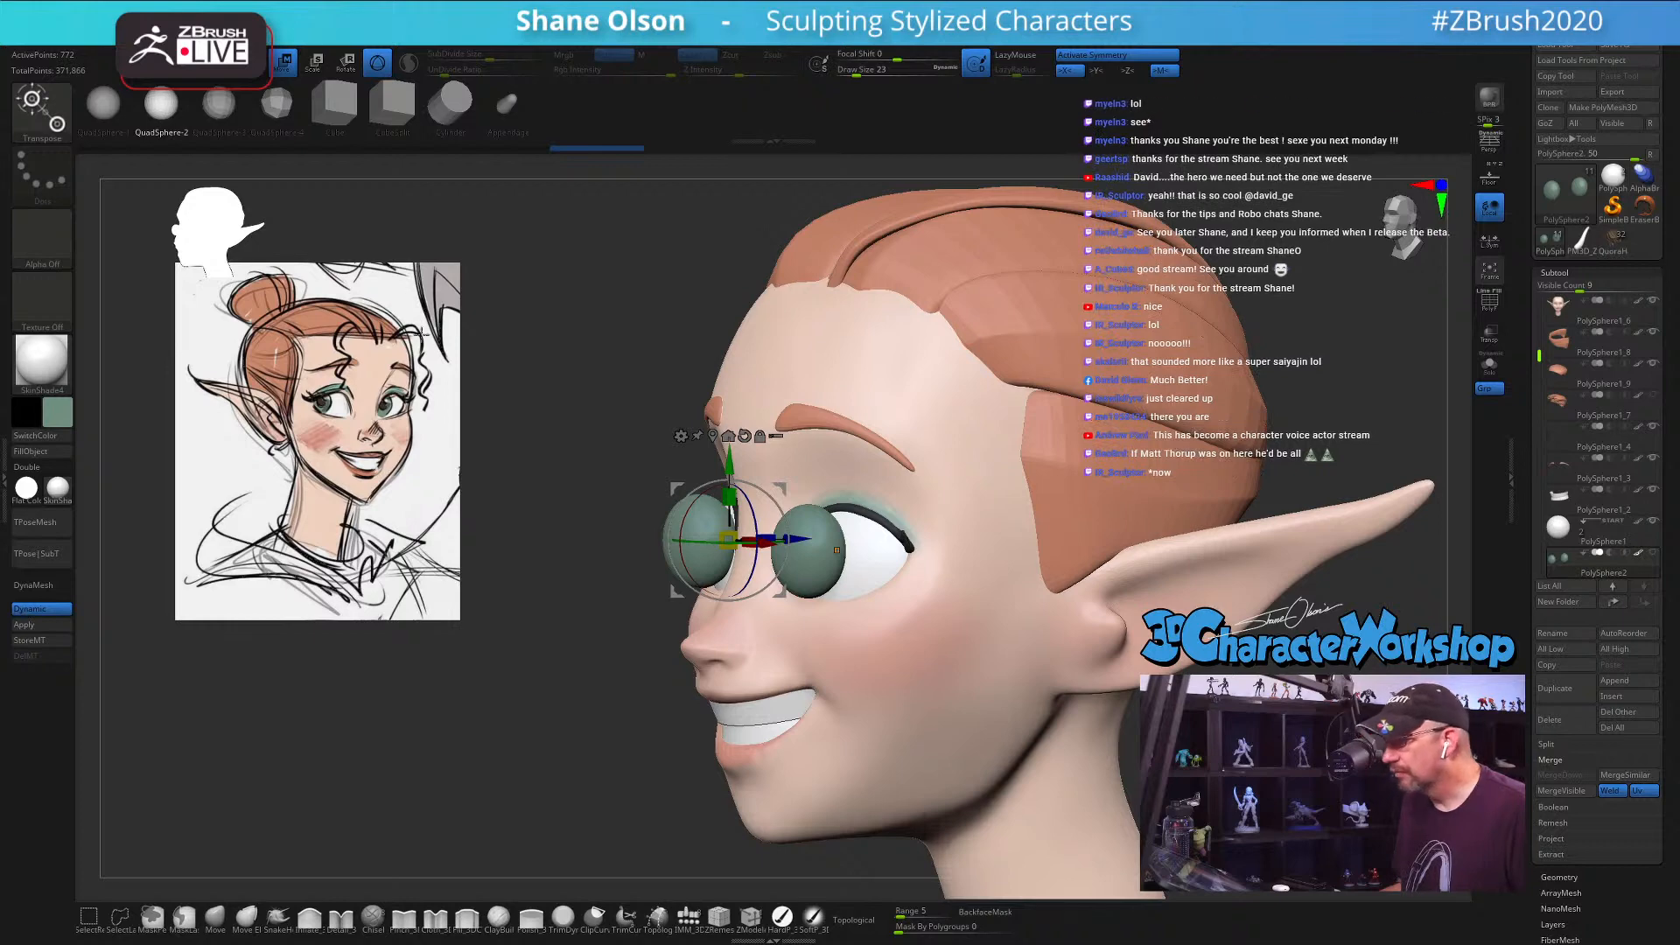
Step: Leave the move gizmo and turn off dynamic subdivision for the iris spheres
{"action": "left_click_drag", "start_coordinate": [510, 344], "coordinate": [502, 311], "text": "alt"}
{"action": "key", "text": "q"}
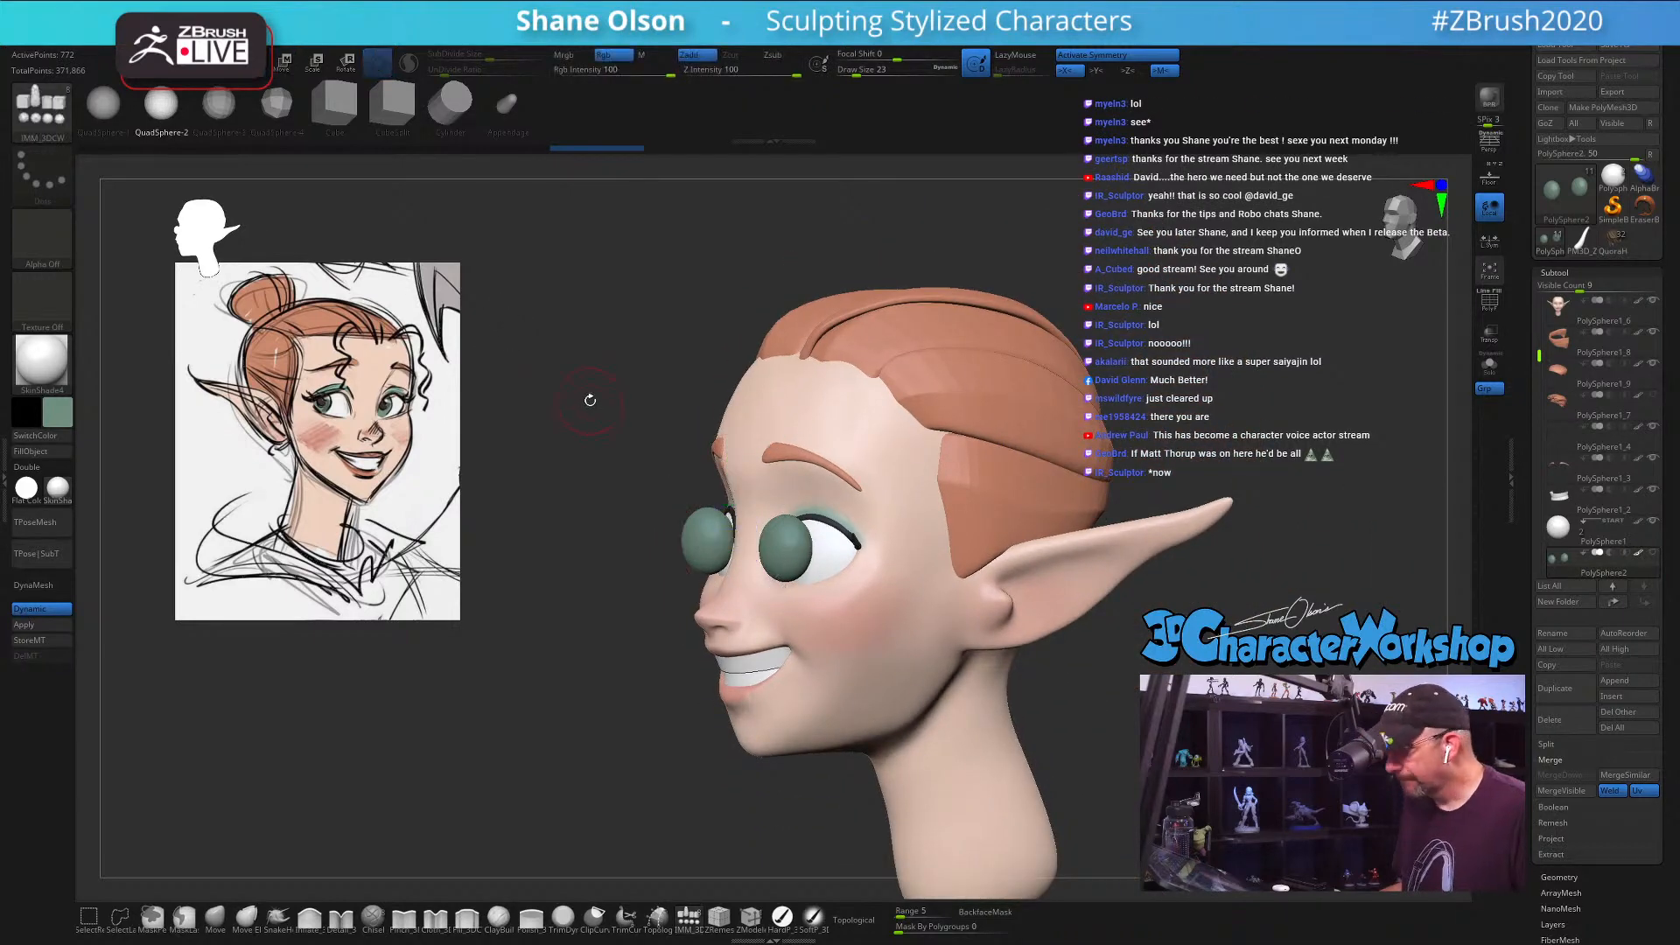
{"action": "key", "text": "shift"}
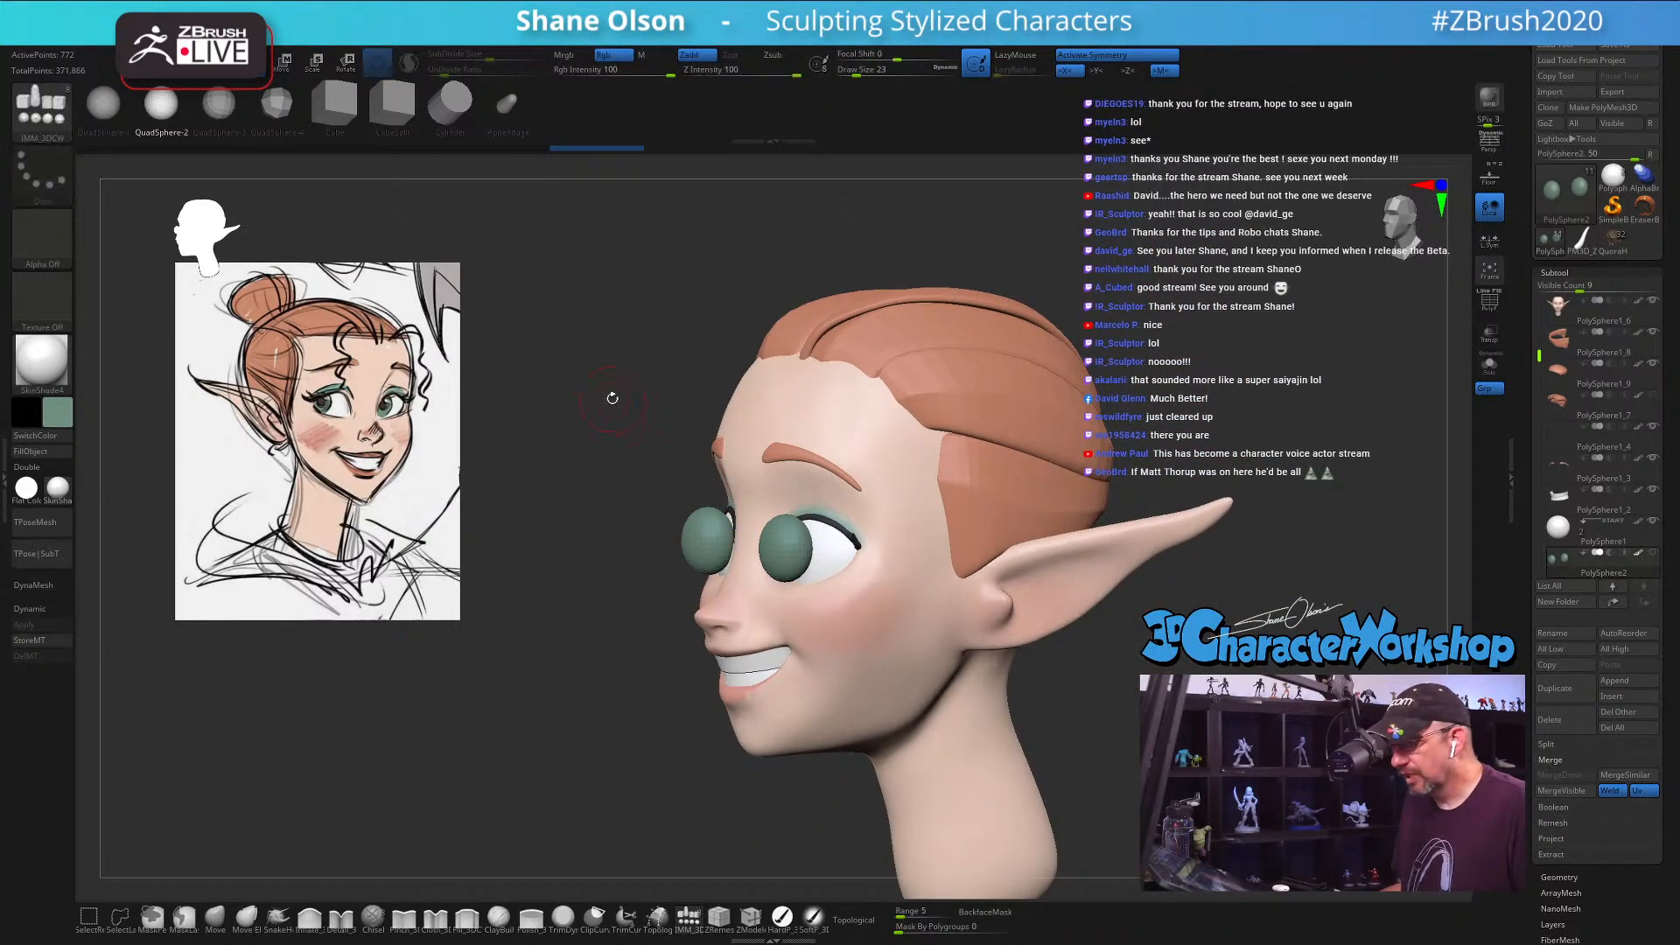
{"action": "left_click_drag", "start_coordinate": [1398, 626], "coordinate": [1400, 602], "text": "alt"}
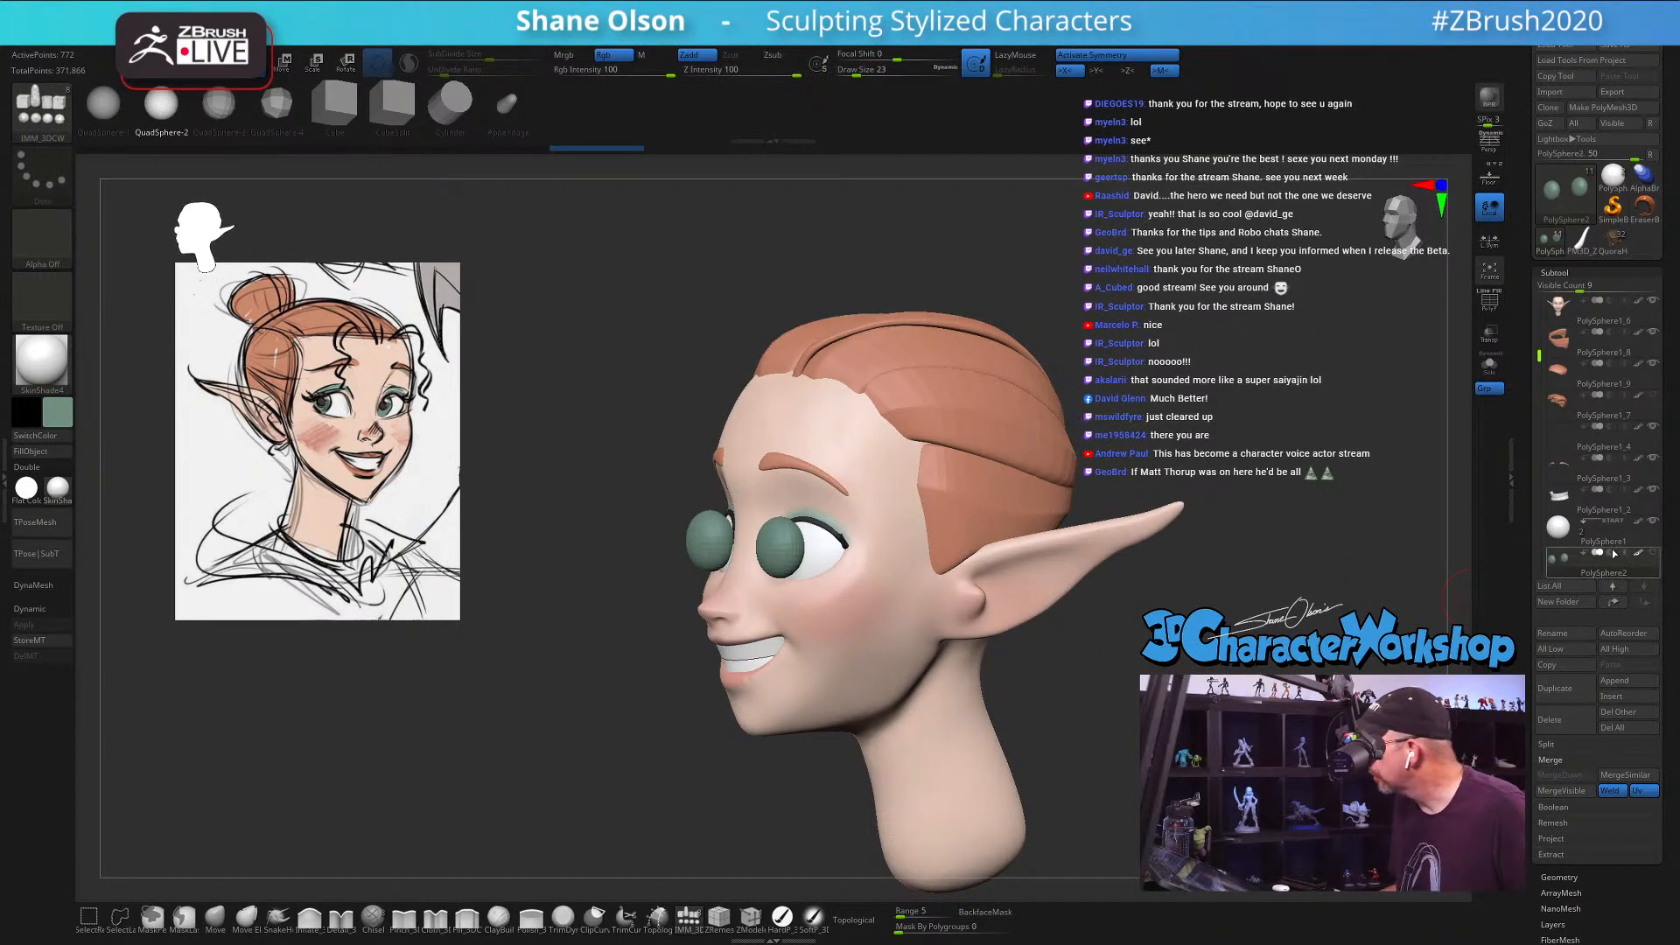
Step: Set the iris spheres' subtool to subtract from the eyeballs and turn its dynamic subdivision back on
{"action": "left_click", "coordinate": [1615, 554]}
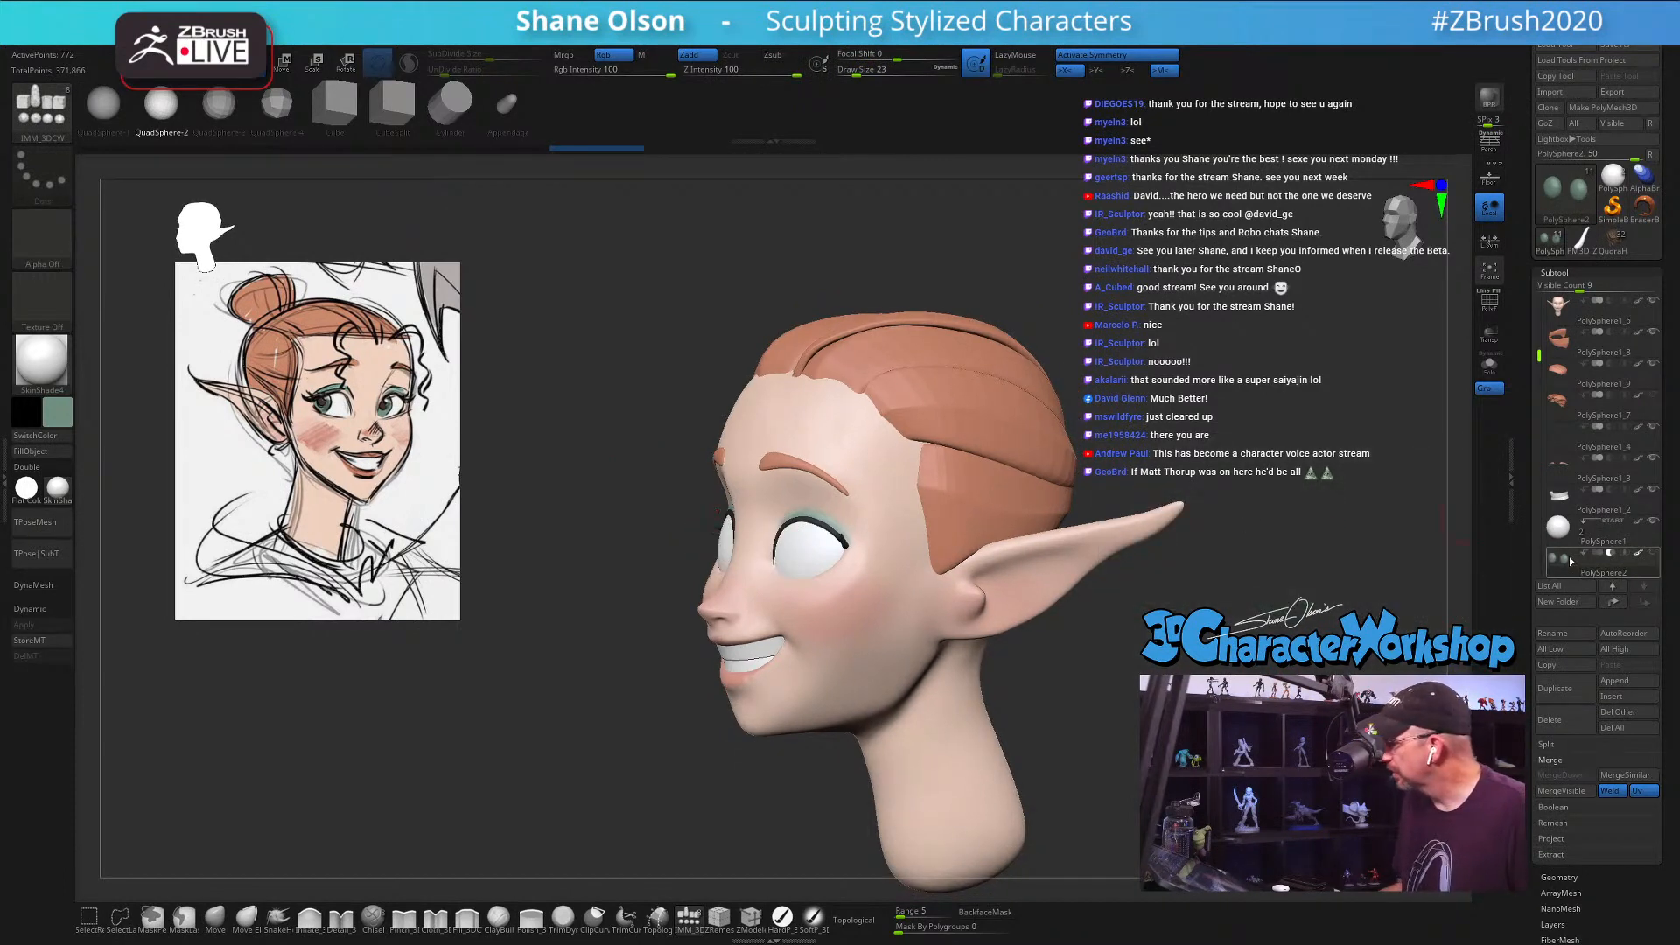
{"action": "key", "text": "shift+f"}
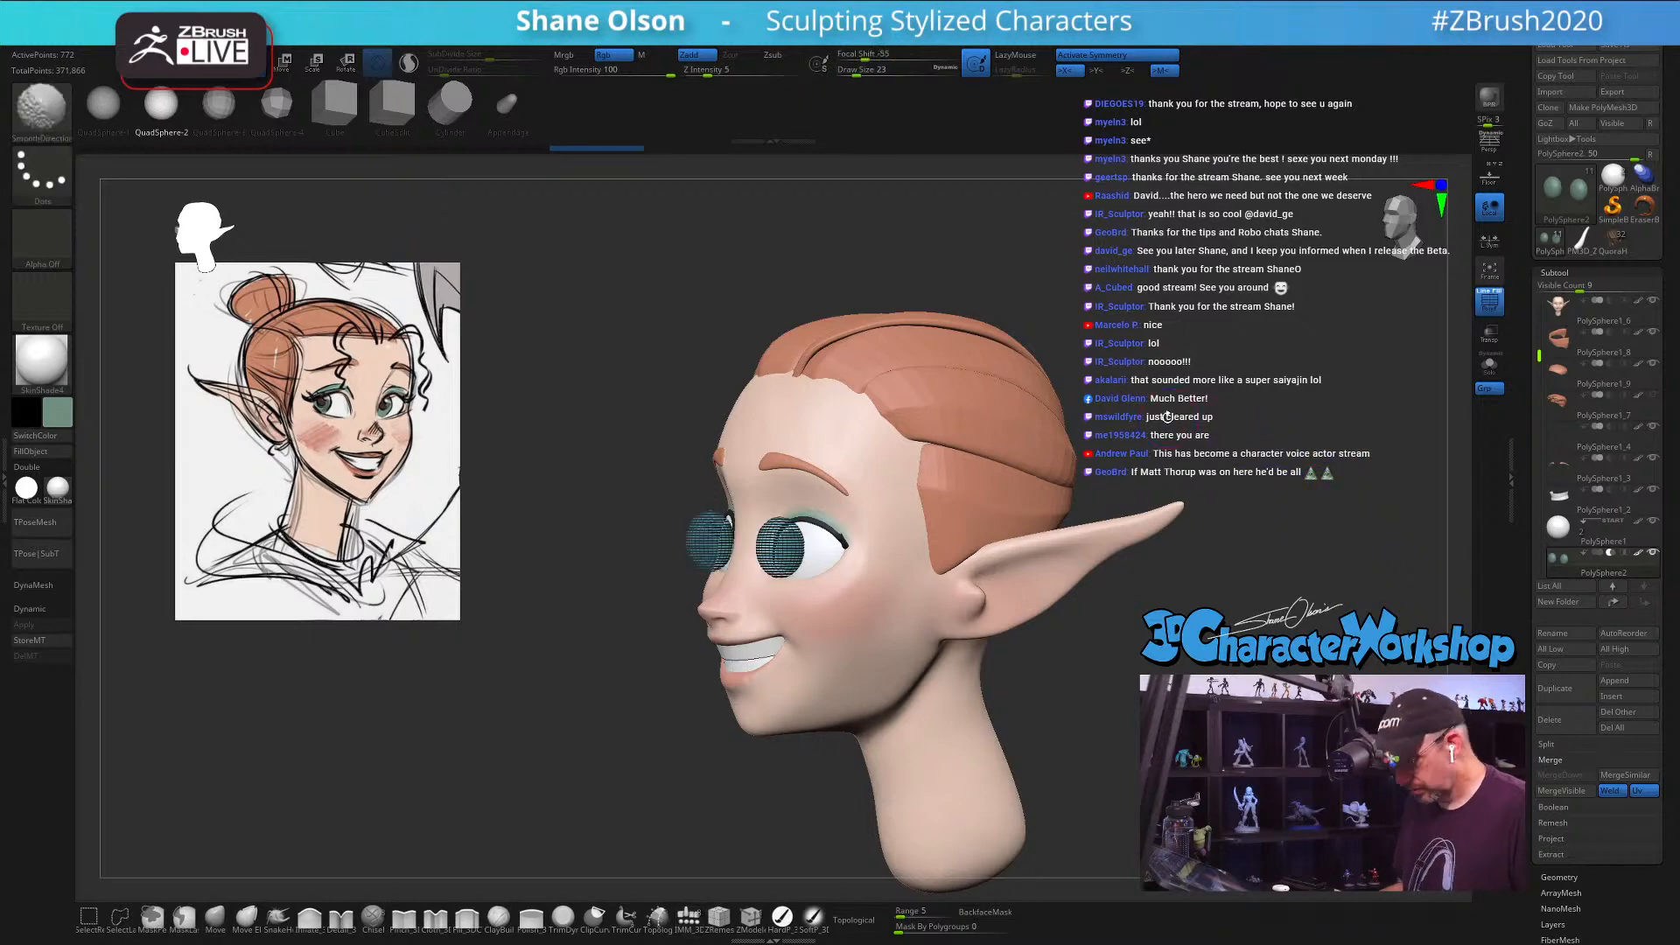
{"action": "key", "text": "shift+f"}
{"action": "left_click_drag", "start_coordinate": [1201, 416], "coordinate": [1207, 315], "text": "shift"}
{"action": "key", "text": "d"}
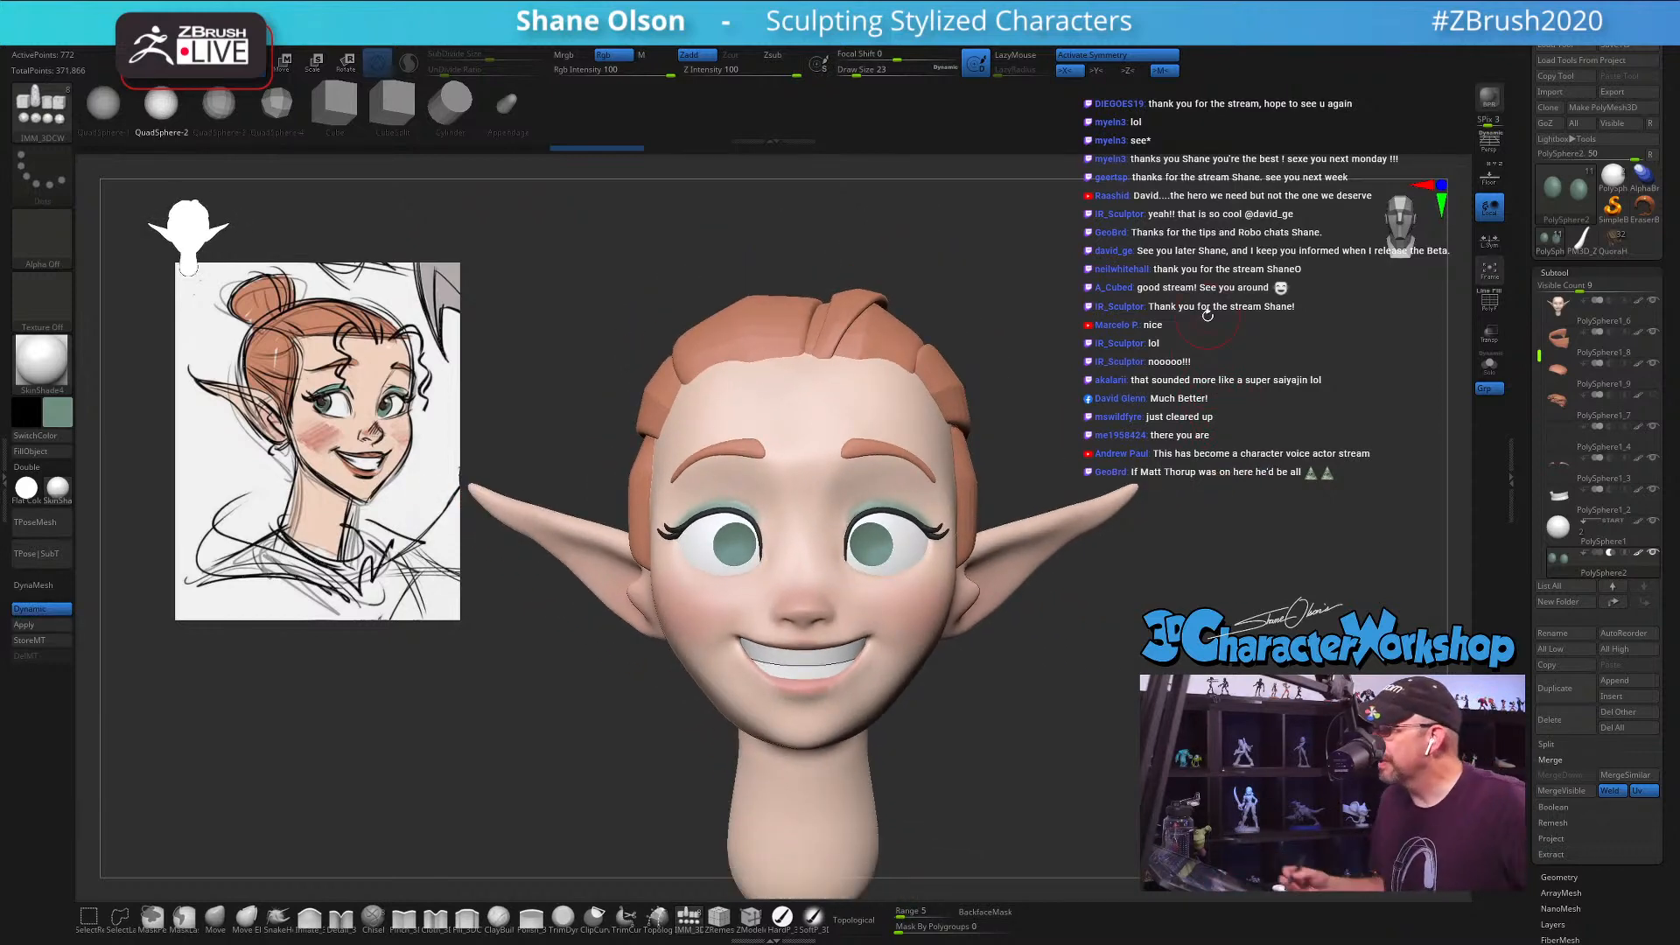
Step: Nudge the iris spheres slightly sideways and in depth to adjust the green irises on the eyeballs
{"action": "left_click_drag", "start_coordinate": [1107, 607], "coordinate": [1089, 652]}
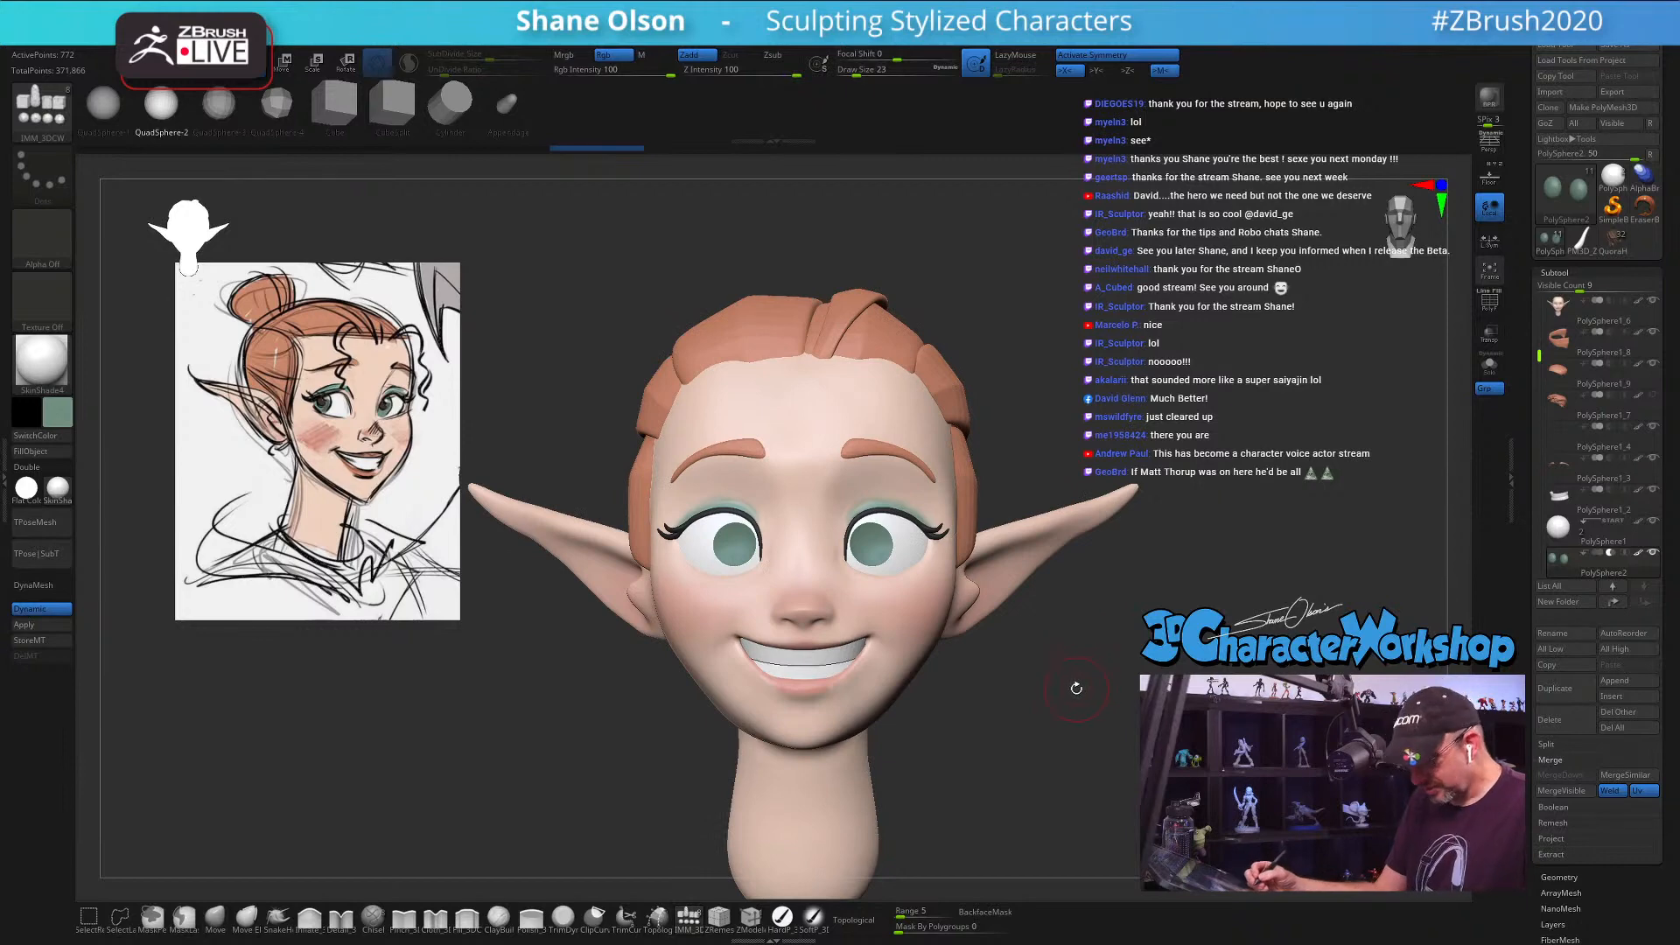
{"action": "key", "text": "w"}
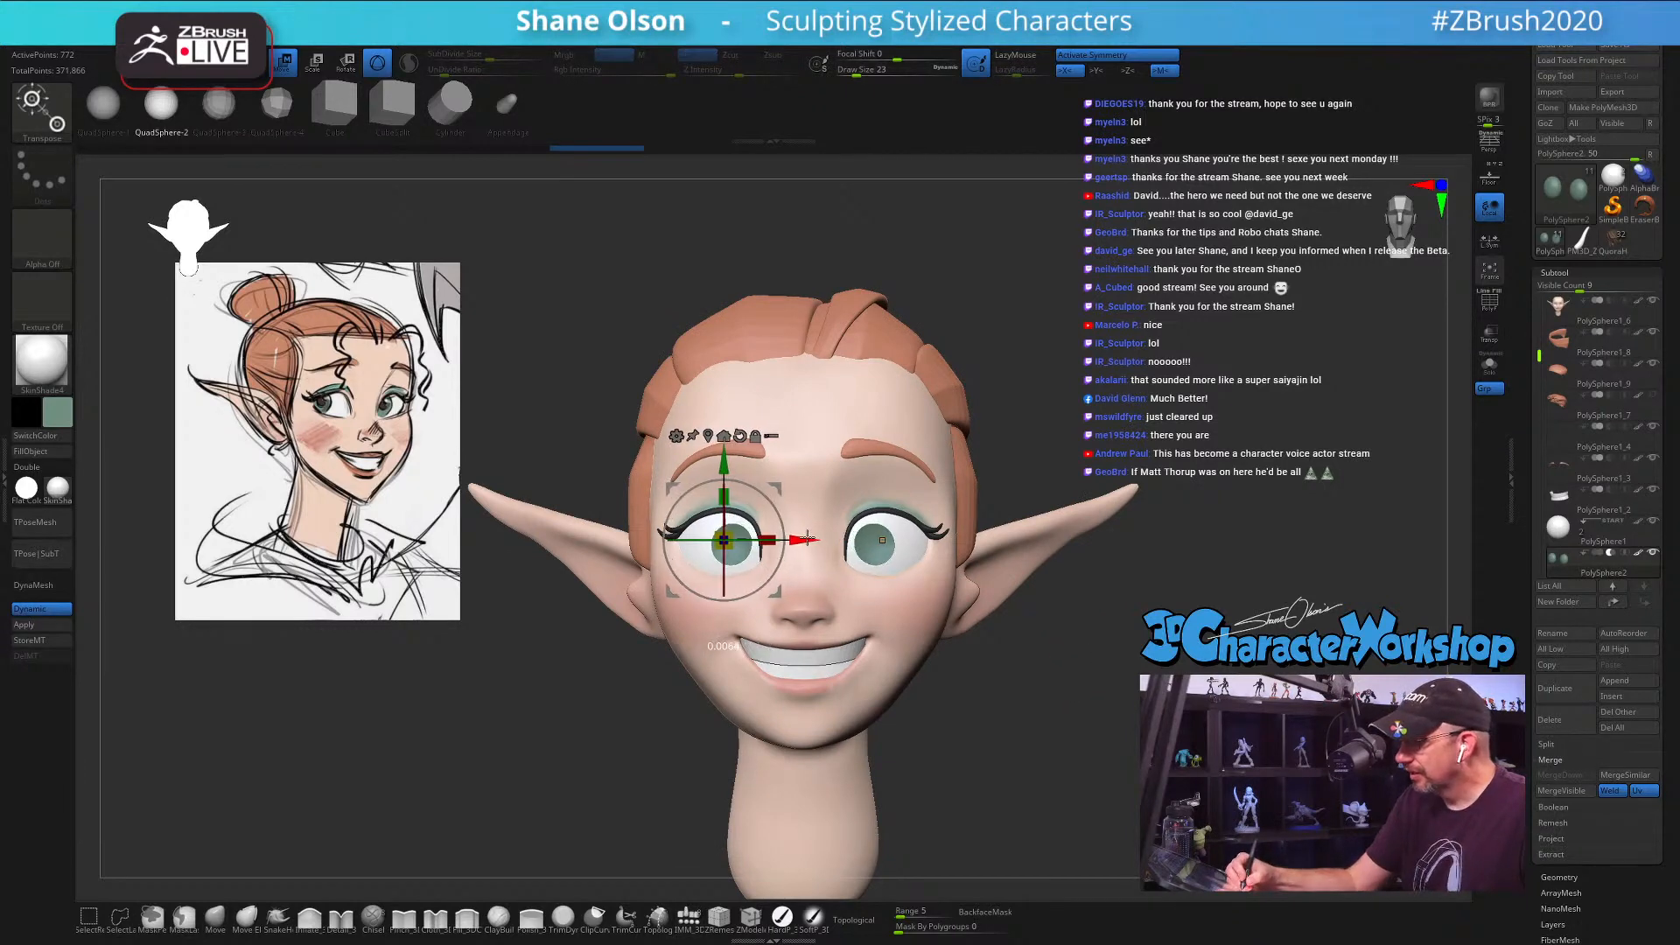
{"action": "left_click_drag", "start_coordinate": [822, 549], "coordinate": [964, 723]}
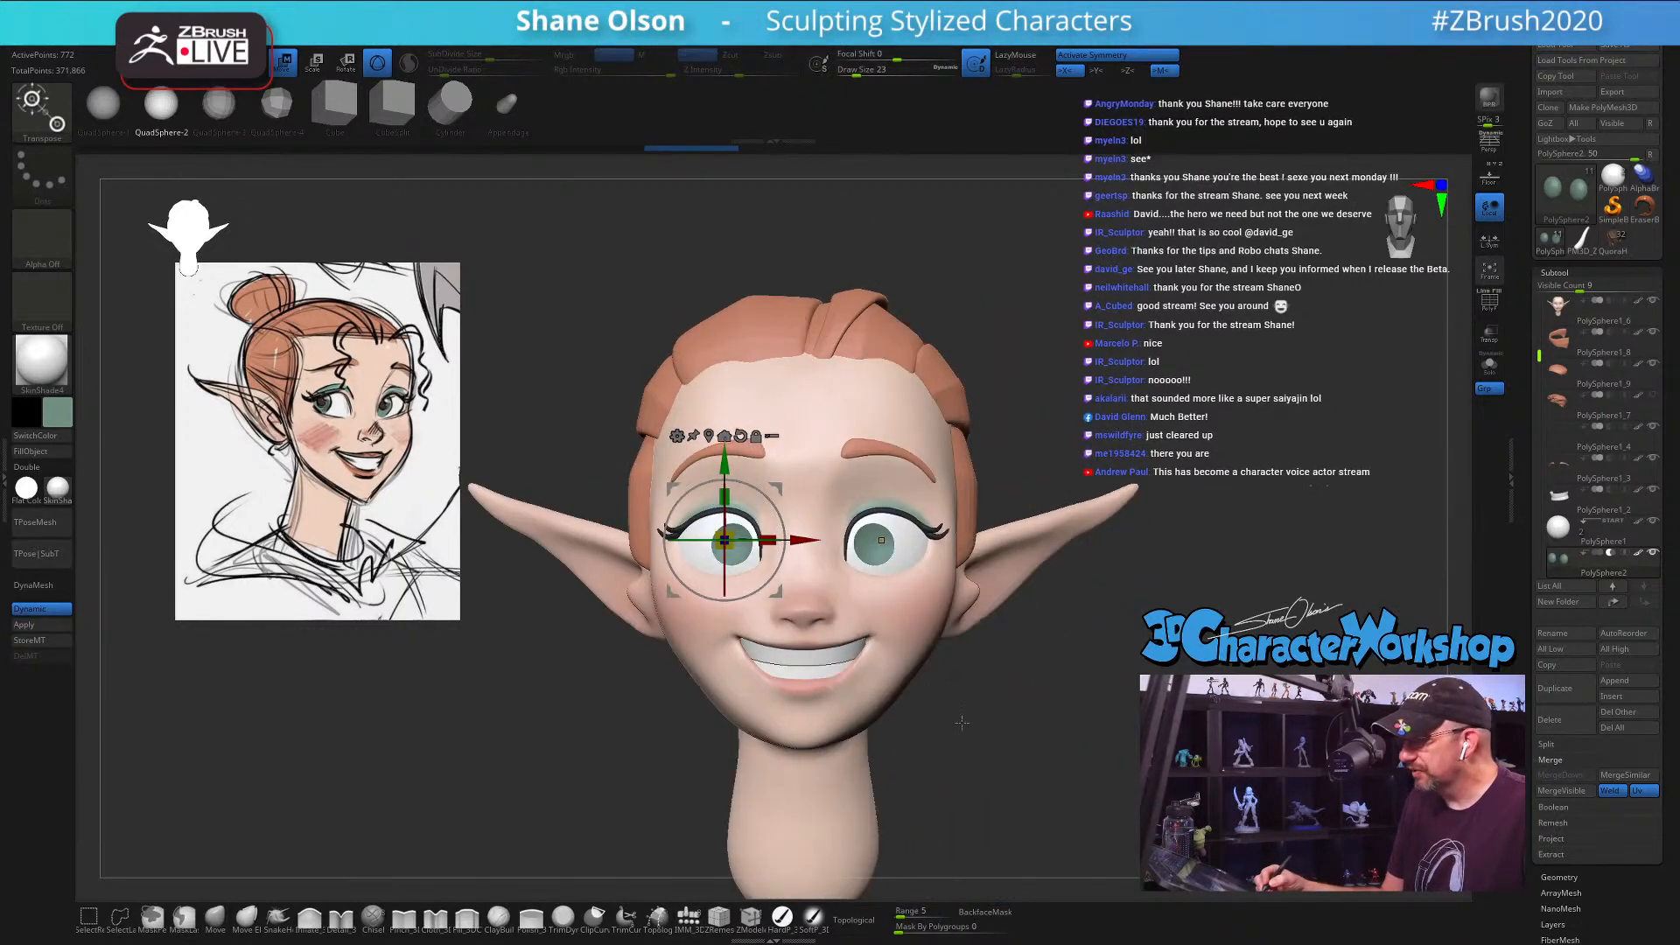
{"action": "left_click", "coordinate": [861, 529]}
{"action": "mouse_move", "coordinate": [861, 528]}
{"action": "left_mouse_down"}
{"action": "mouse_move", "coordinate": [682, 534]}
{"action": "mouse_move", "coordinate": [862, 535]}
{"action": "left_mouse_up"}
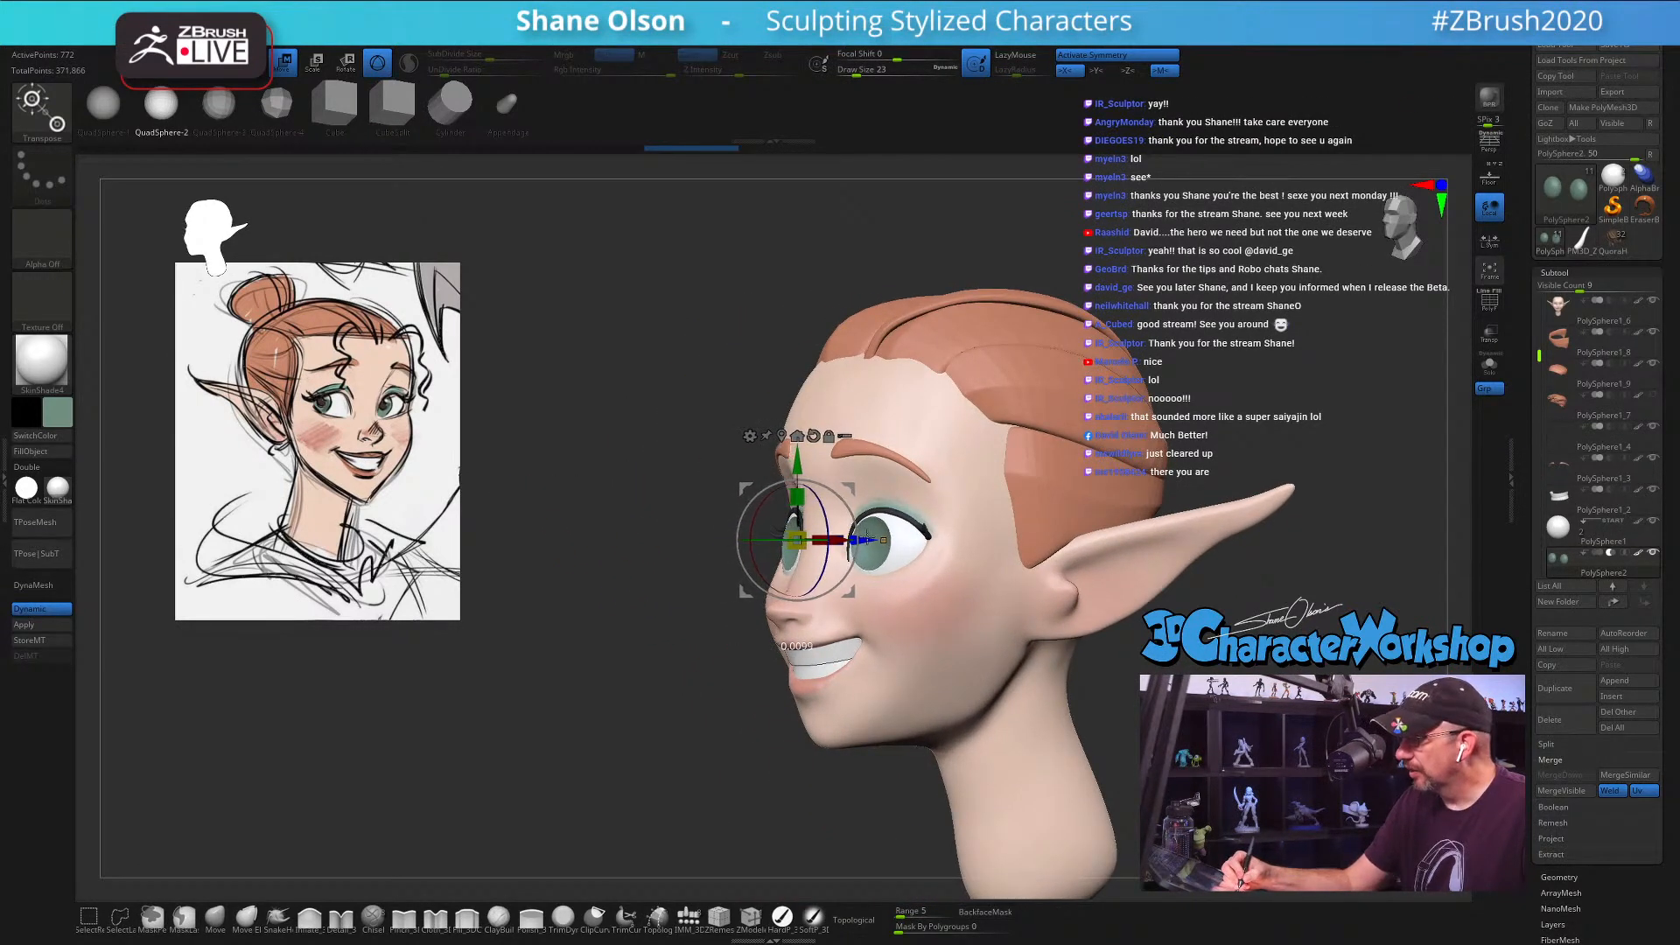
Step: Push the iris spheres deeper into the eyeballs in side view to enlarge the green irises
{"action": "right_click_drag", "start_coordinate": [980, 610], "coordinate": [996, 692], "text": "ctrl"}
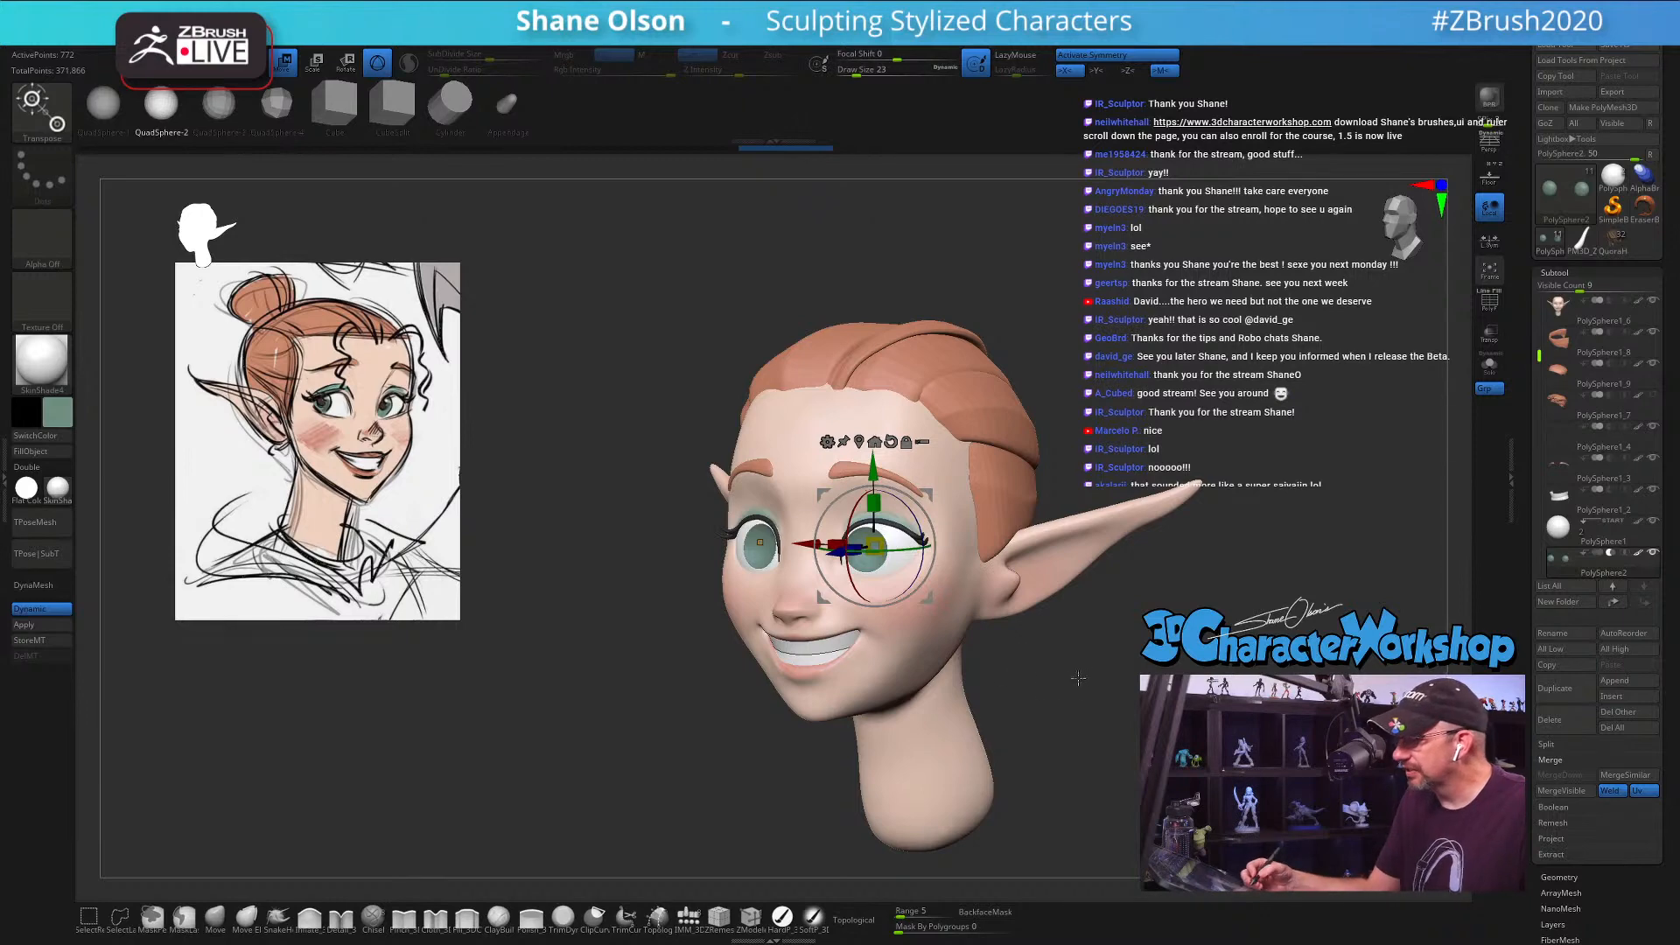
{"action": "right_click_drag", "start_coordinate": [1021, 655], "coordinate": [959, 658]}
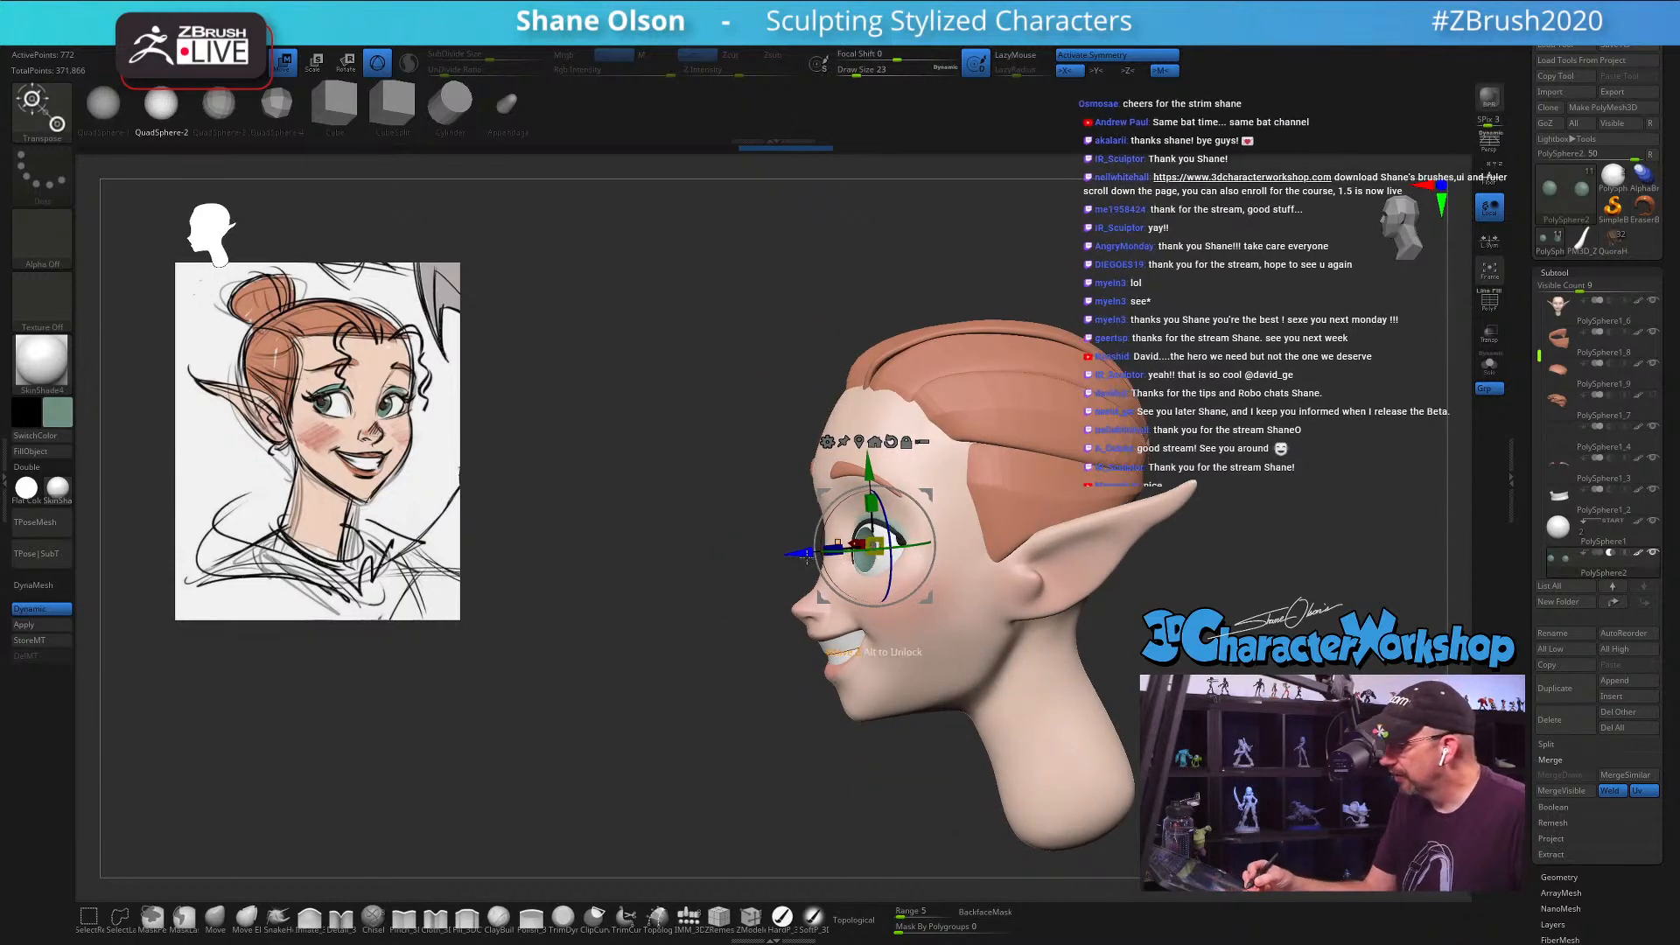
{"action": "left_click_drag", "start_coordinate": [800, 552], "coordinate": [808, 552]}
{"action": "right_click_drag", "start_coordinate": [797, 552], "coordinate": [945, 560]}
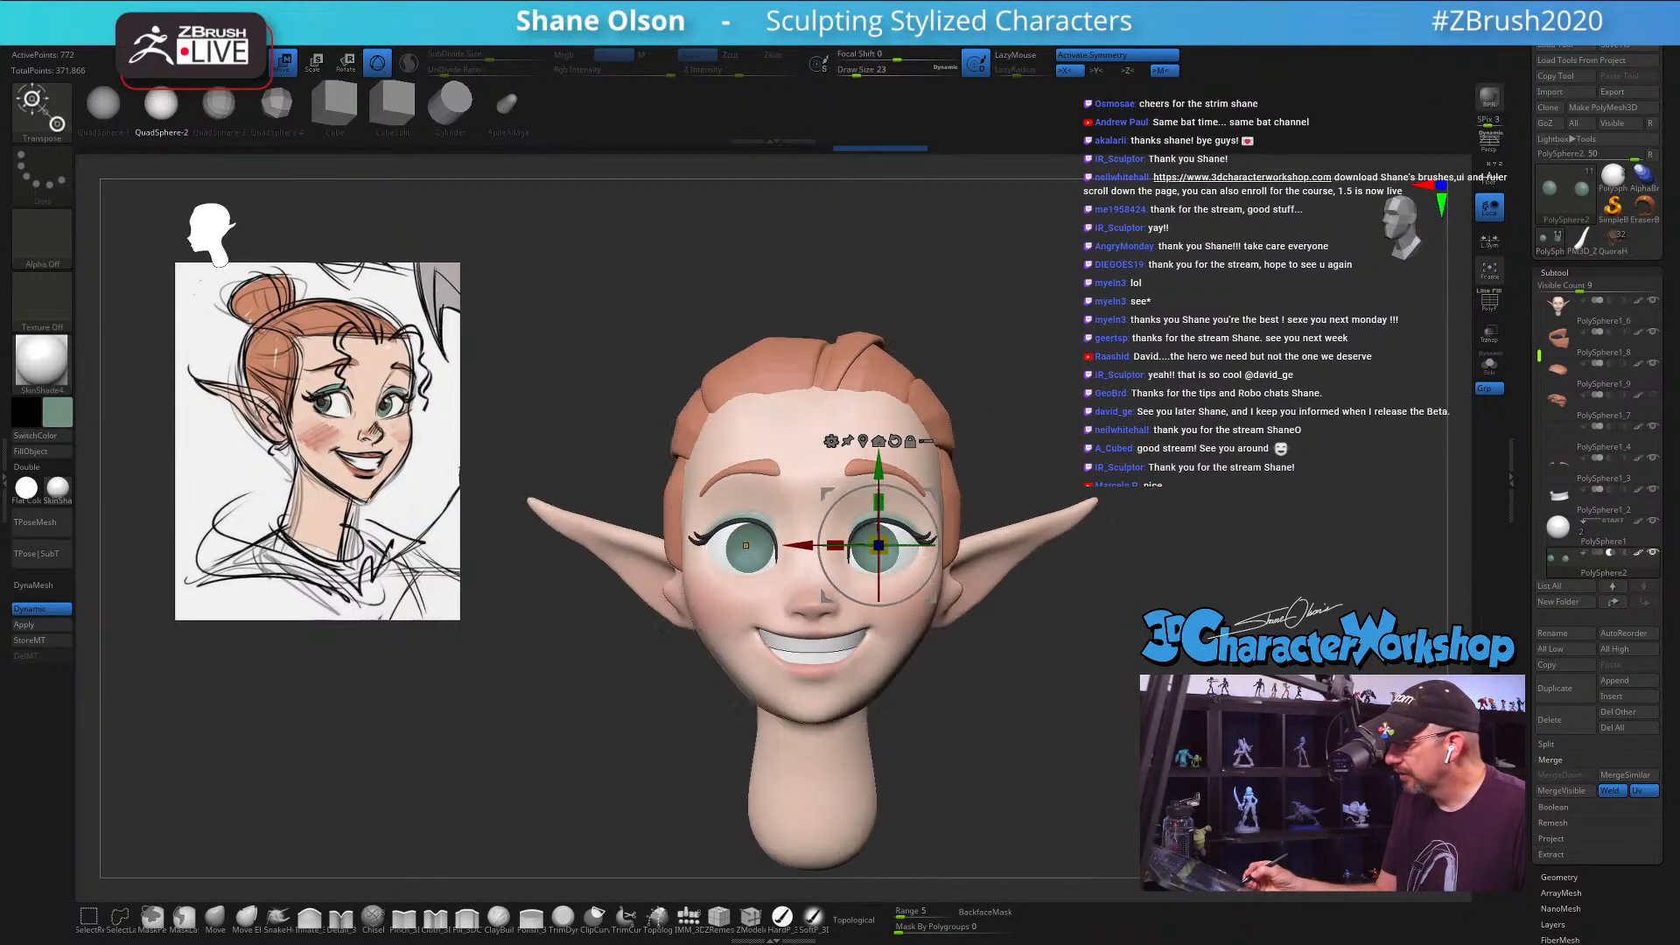
{"action": "right_click_drag", "start_coordinate": [1109, 672], "coordinate": [1097, 697], "text": "ctrl"}
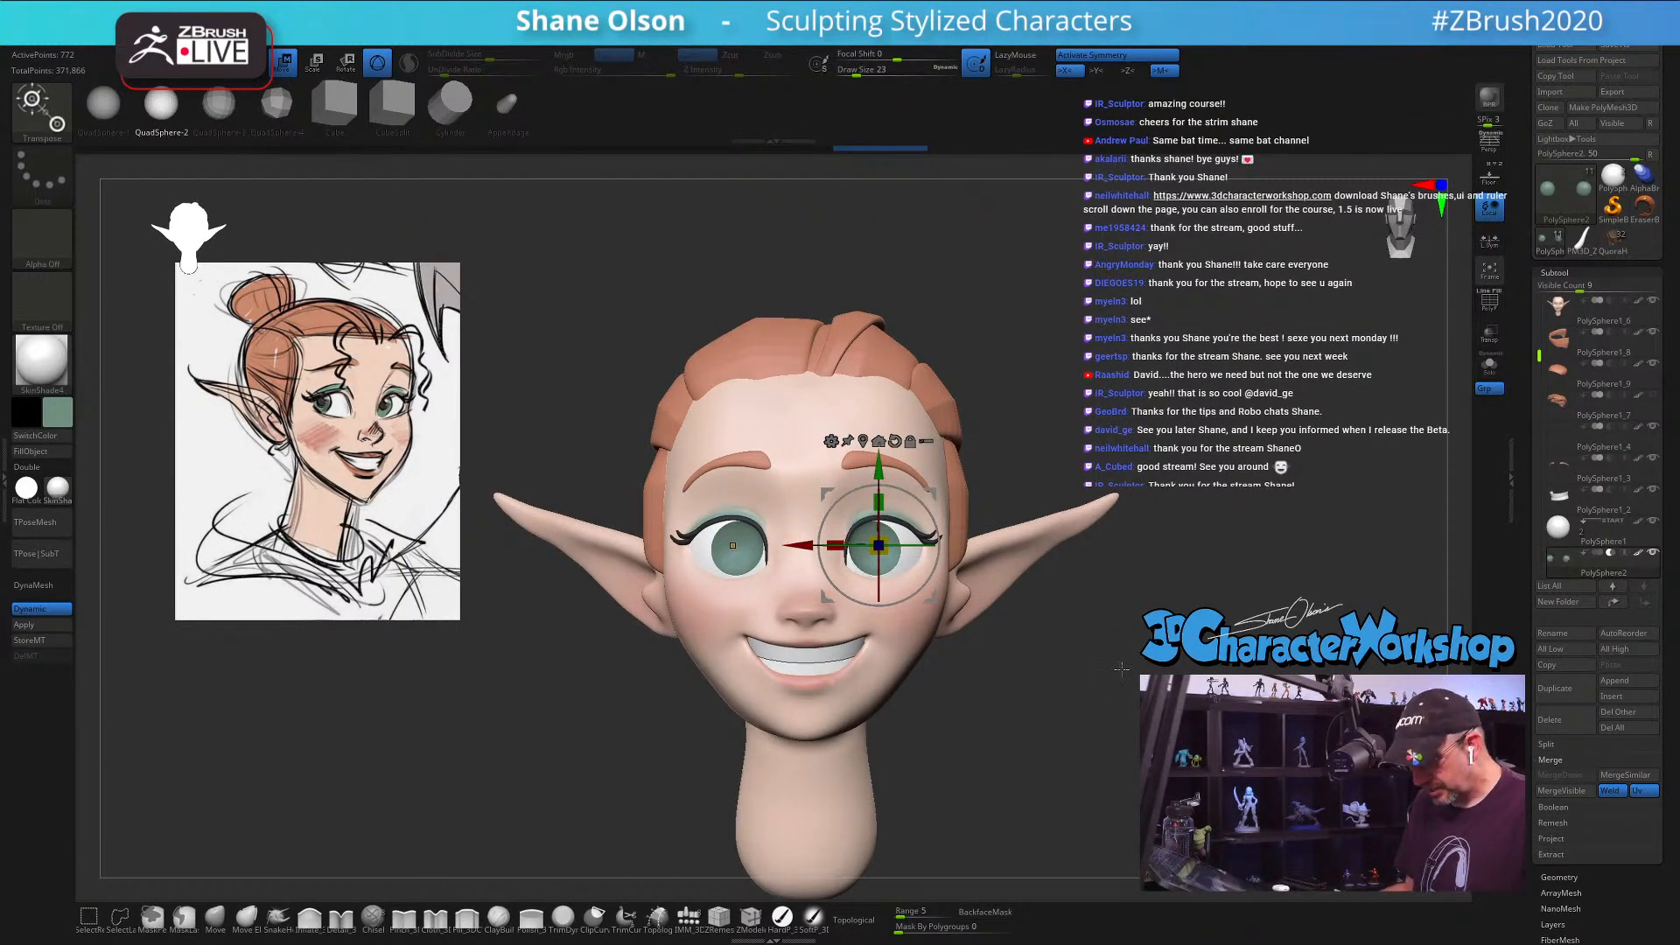
{"action": "key", "text": "q"}
{"action": "right_click_drag", "start_coordinate": [1084, 674], "coordinate": [1081, 645], "text": "ctrl"}
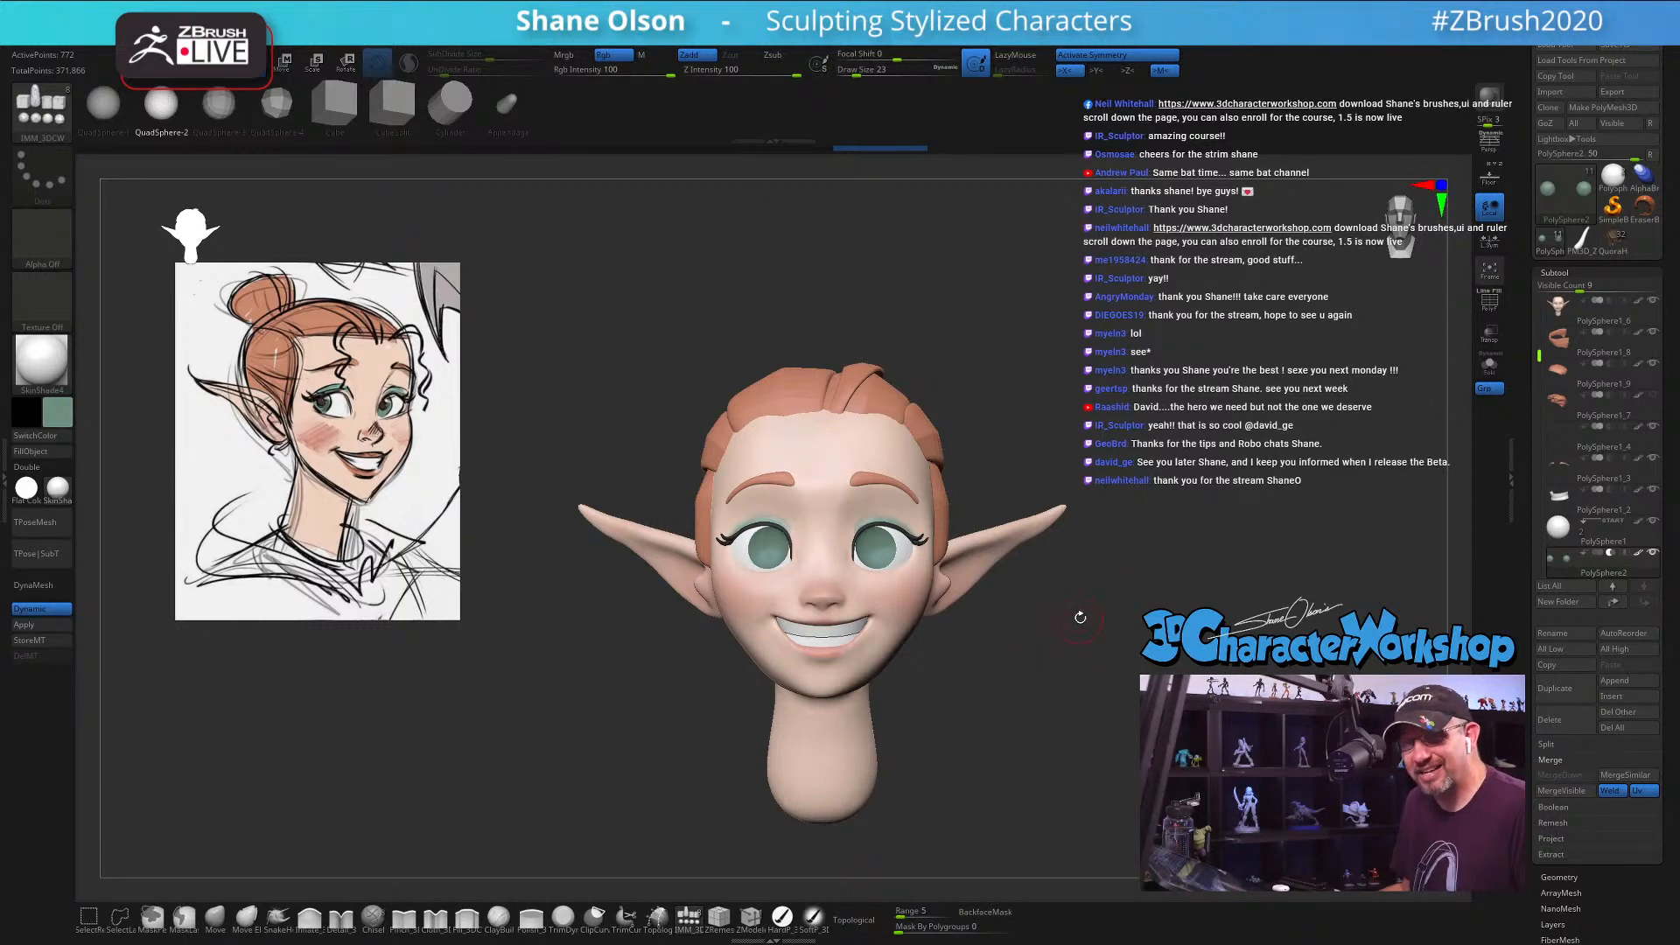
{"action": "right_click_drag", "start_coordinate": [1055, 634], "coordinate": [1060, 590], "text": "ctrl"}
{"action": "key", "text": "w"}
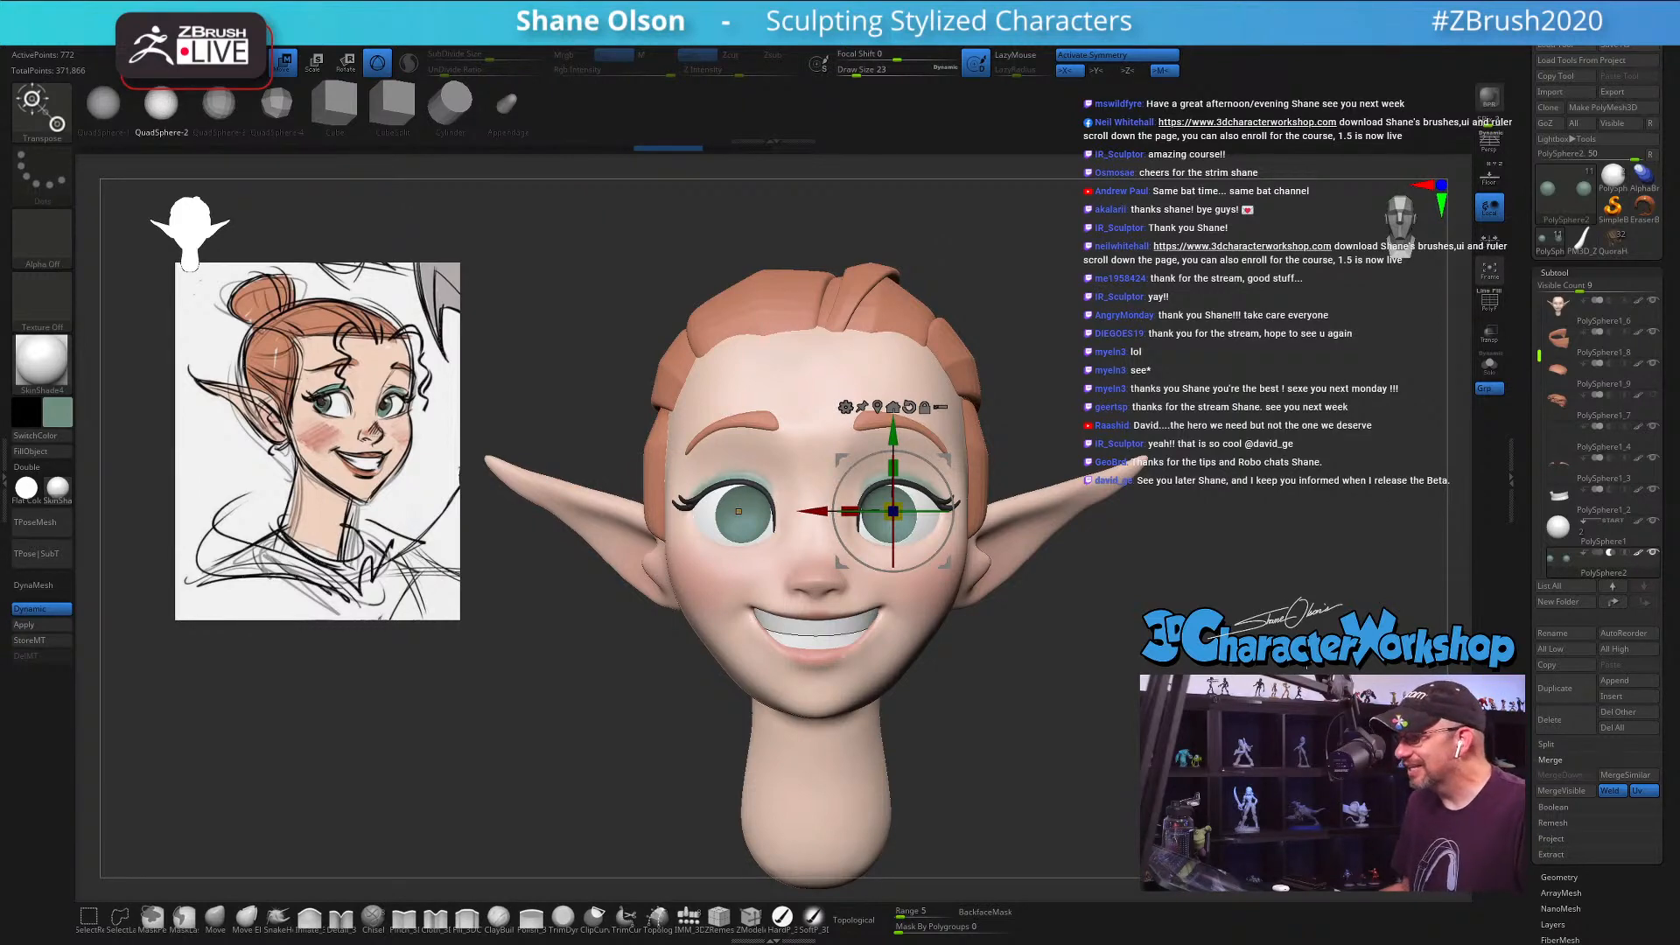
{"action": "left_click_drag", "start_coordinate": [1306, 668], "coordinate": [1199, 675]}
{"action": "key", "text": "q"}
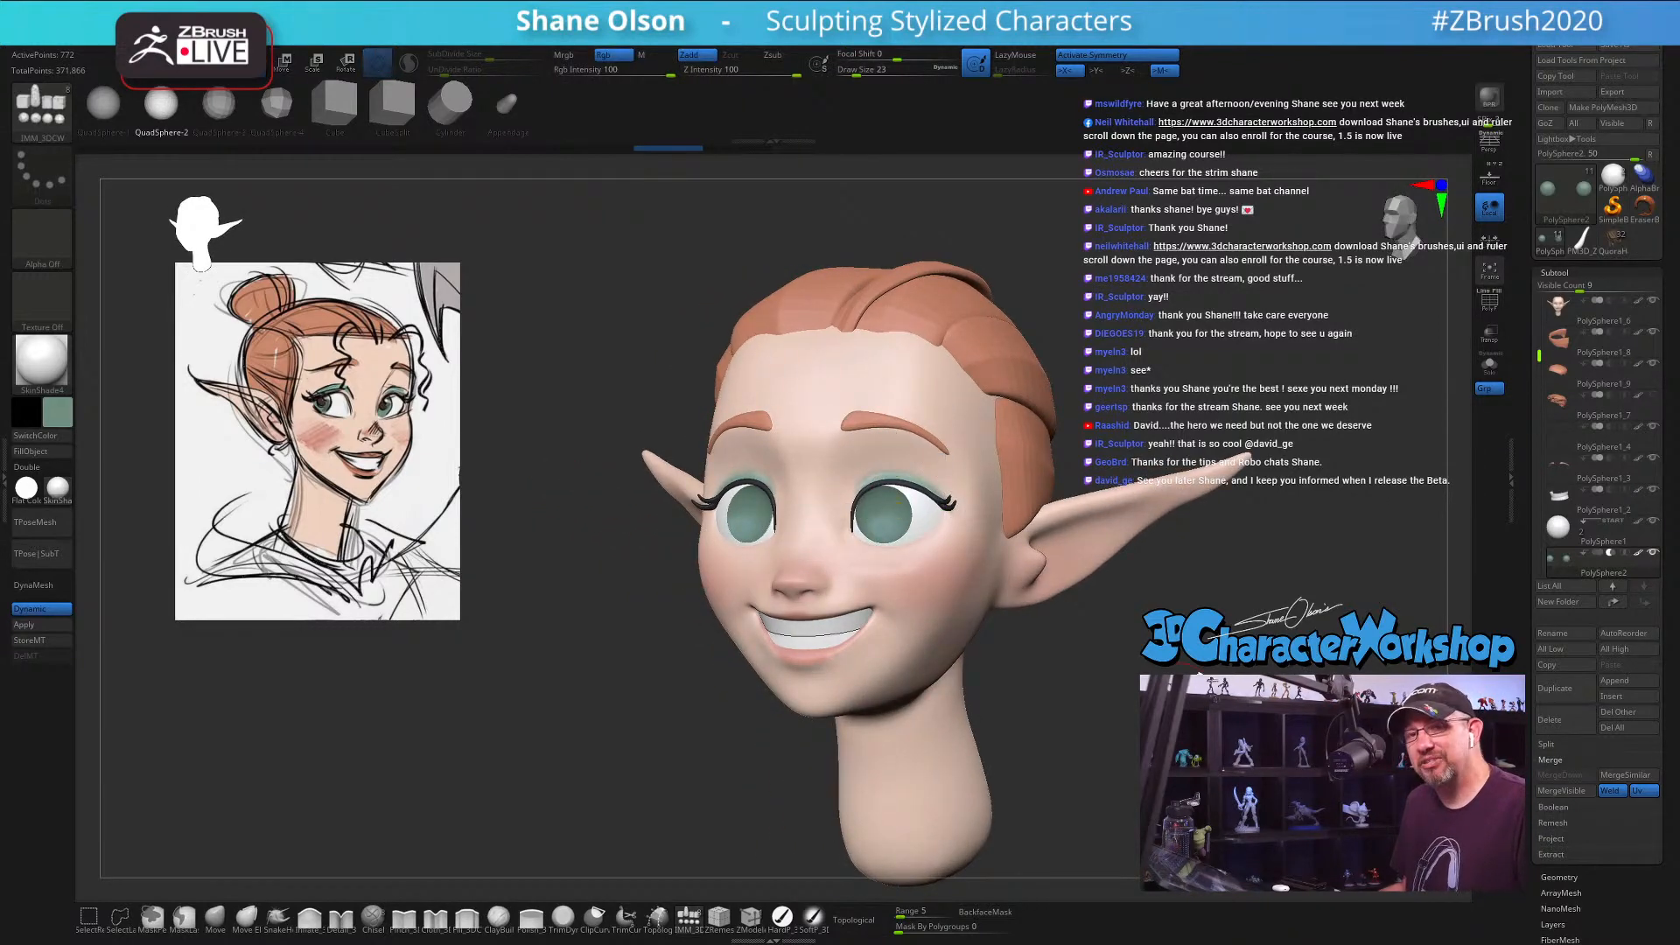